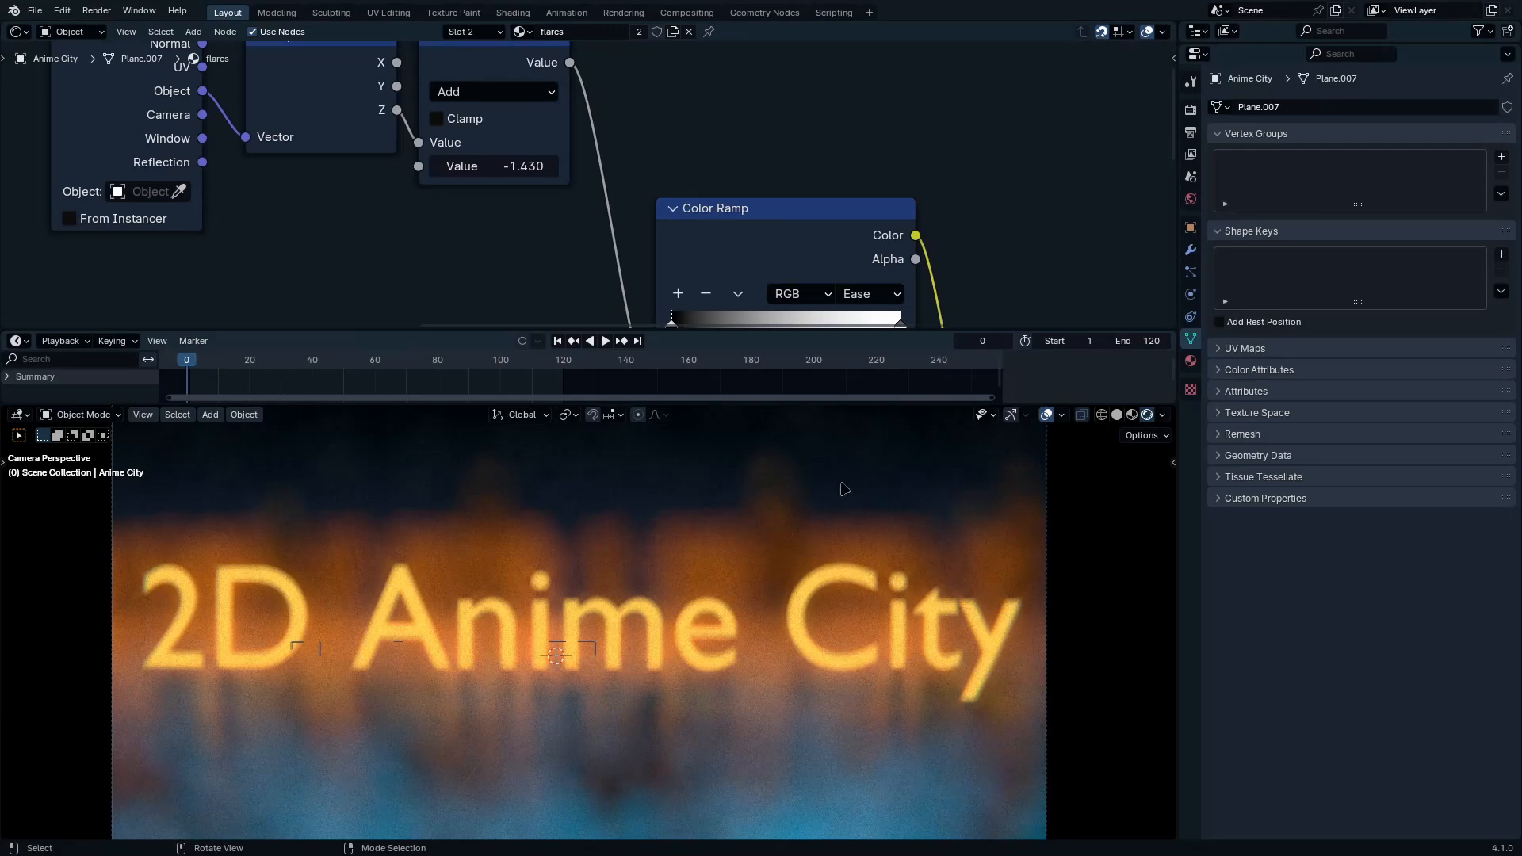
Step: Play the city animation in a maximized camera viewport, stop it, and restore the editor layout
{"action": "key", "text": "ctrl+space"}
{"action": "key", "text": "space"}
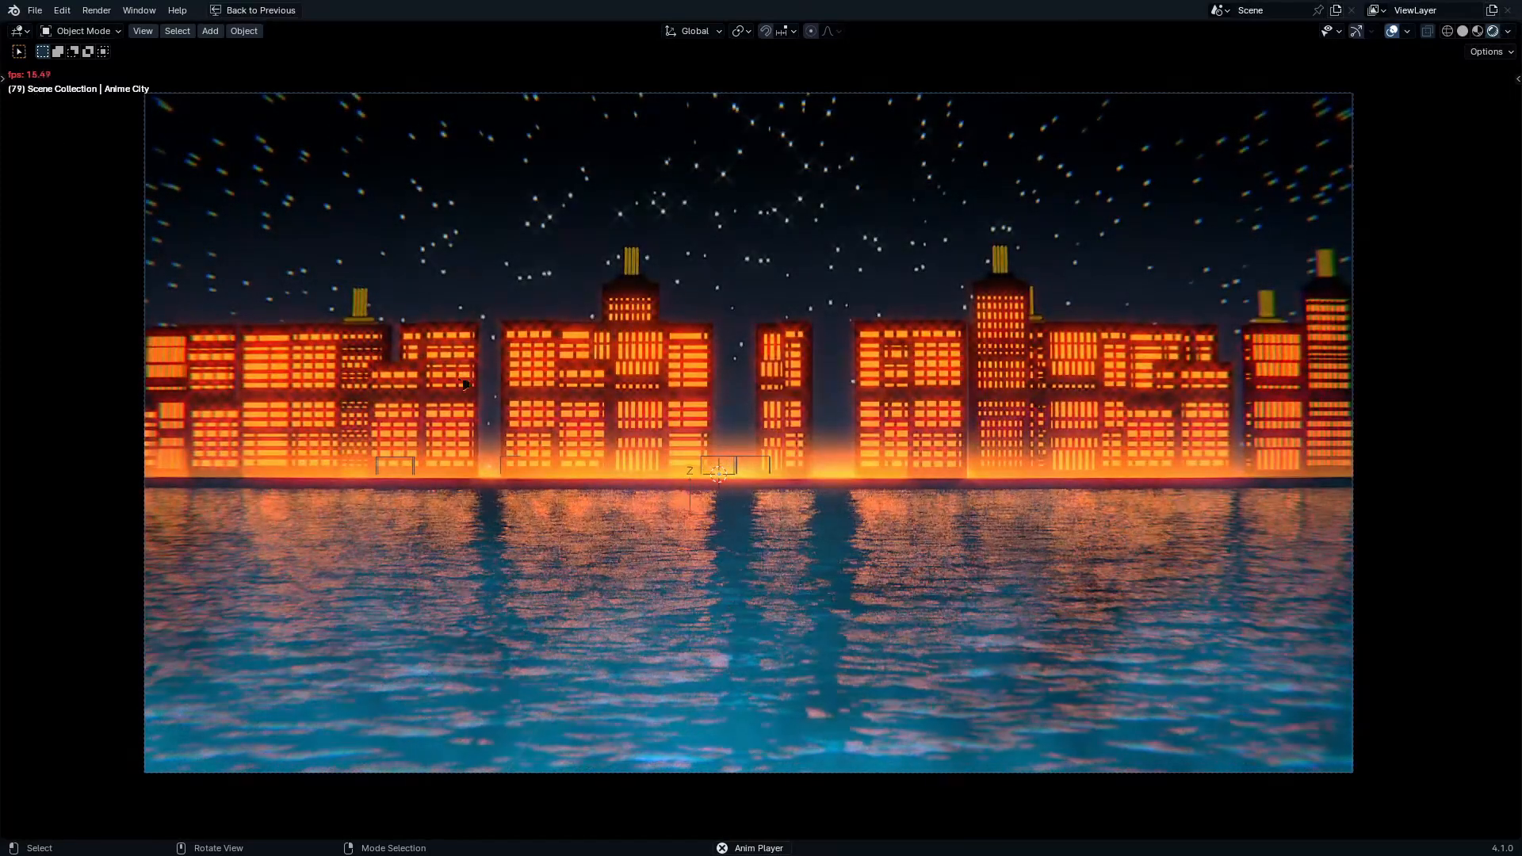
{"action": "key", "text": "space"}
{"action": "key", "text": "ctrl+space"}
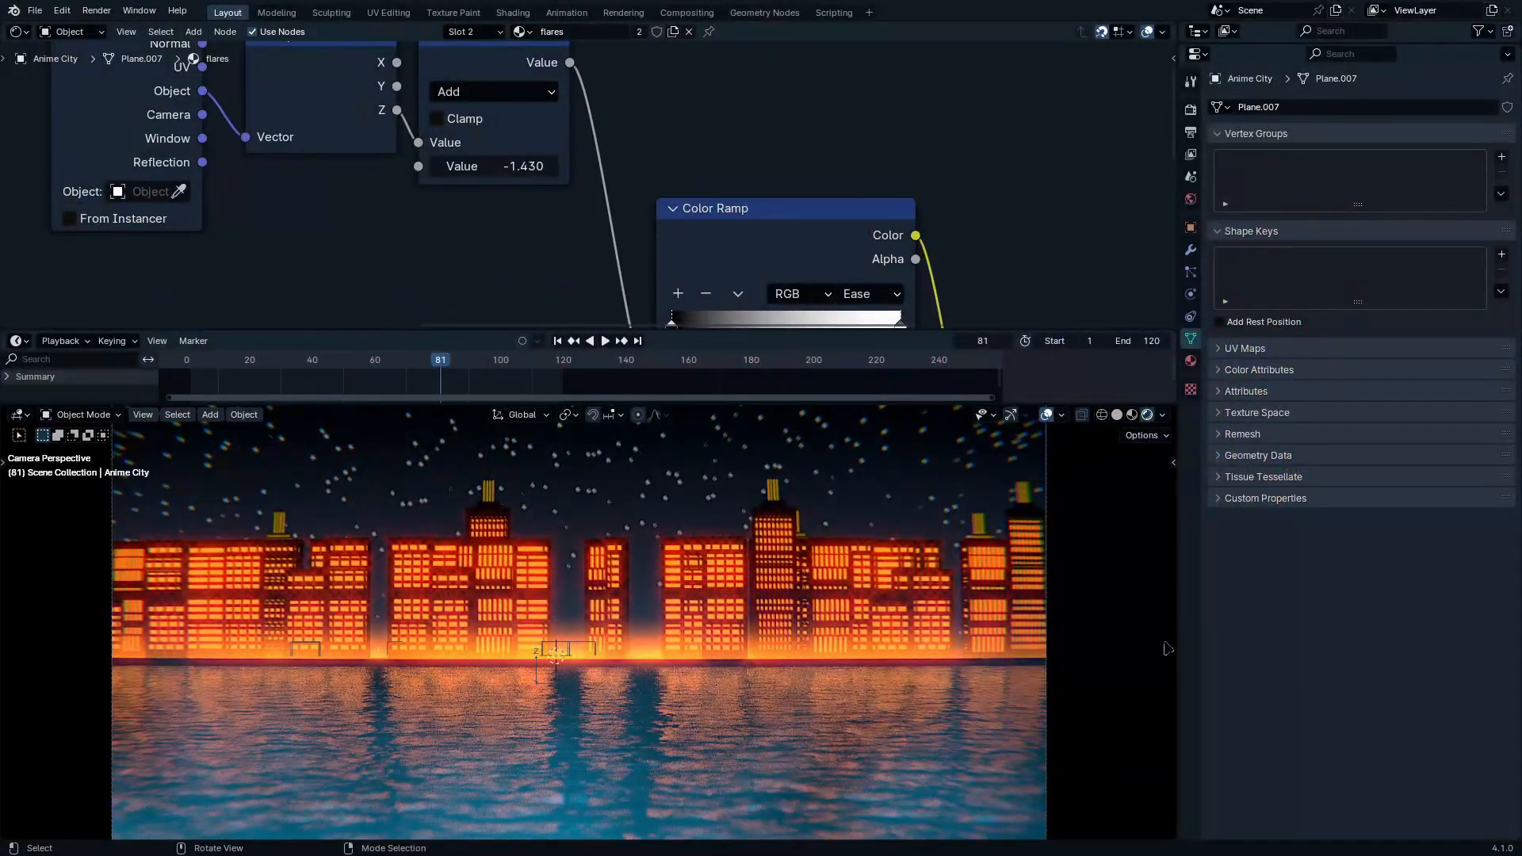
{"action": "key", "text": "ctrl+space"}
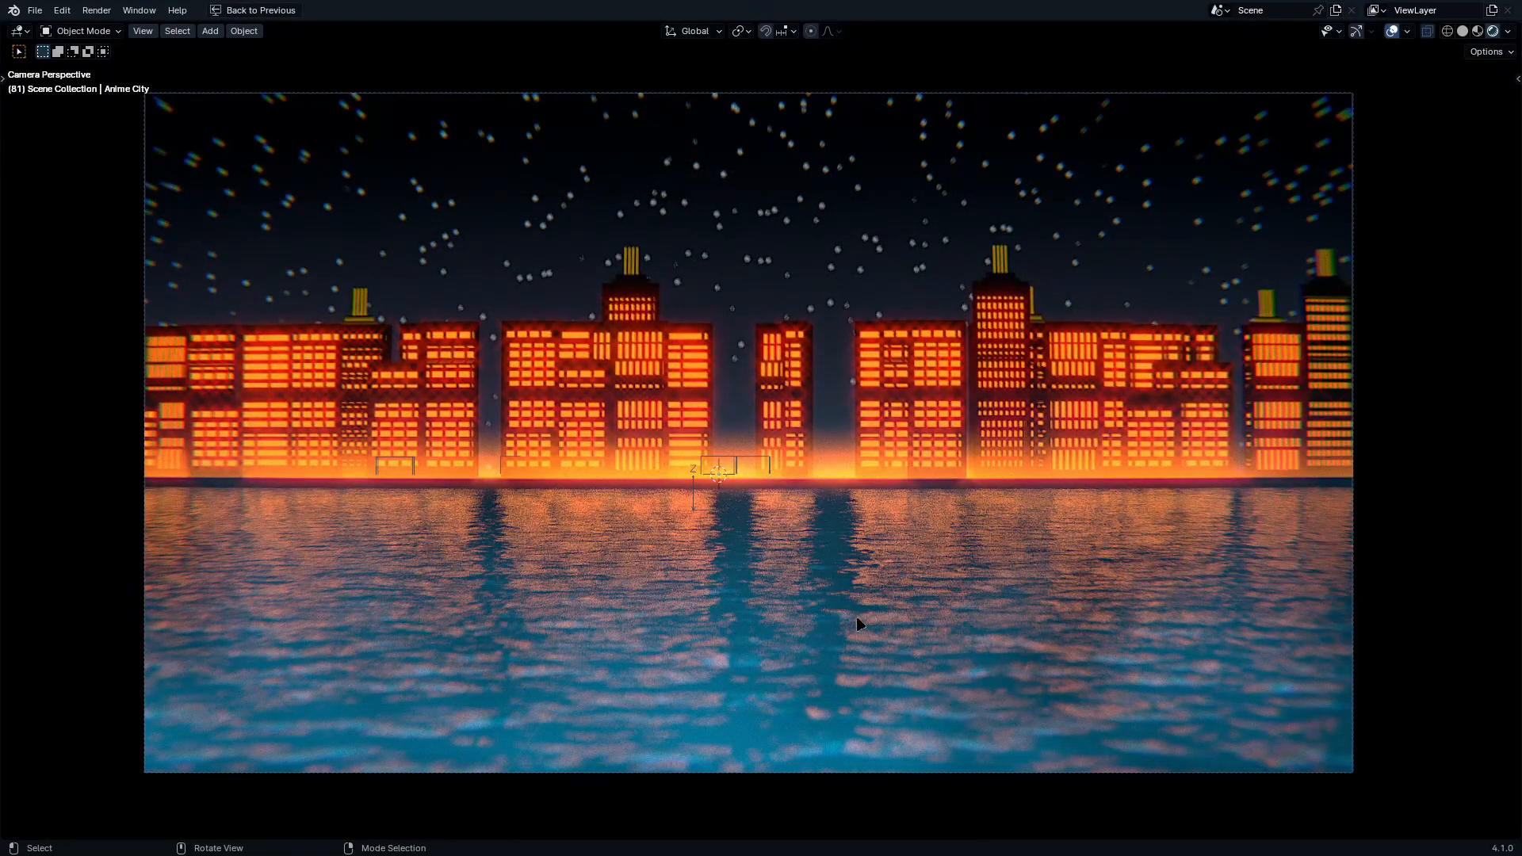
{"action": "key", "text": "ctrl+space"}
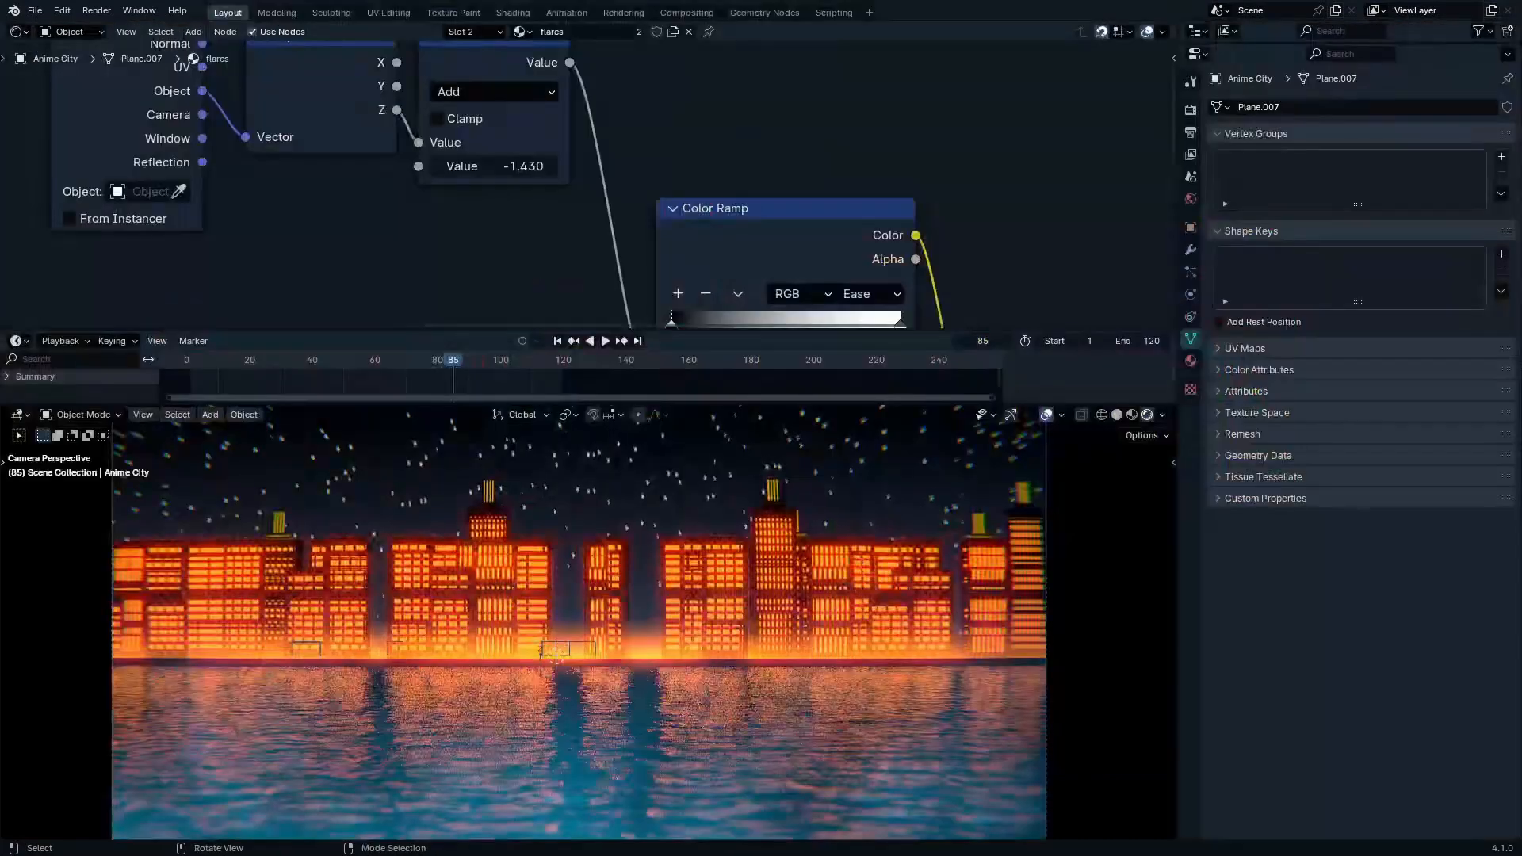
Step: Select the Anime City object, show its modifier settings, and display its full Geometry Nodes tree in place of the shader nodes
{"action": "left_click", "coordinate": [716, 585]}
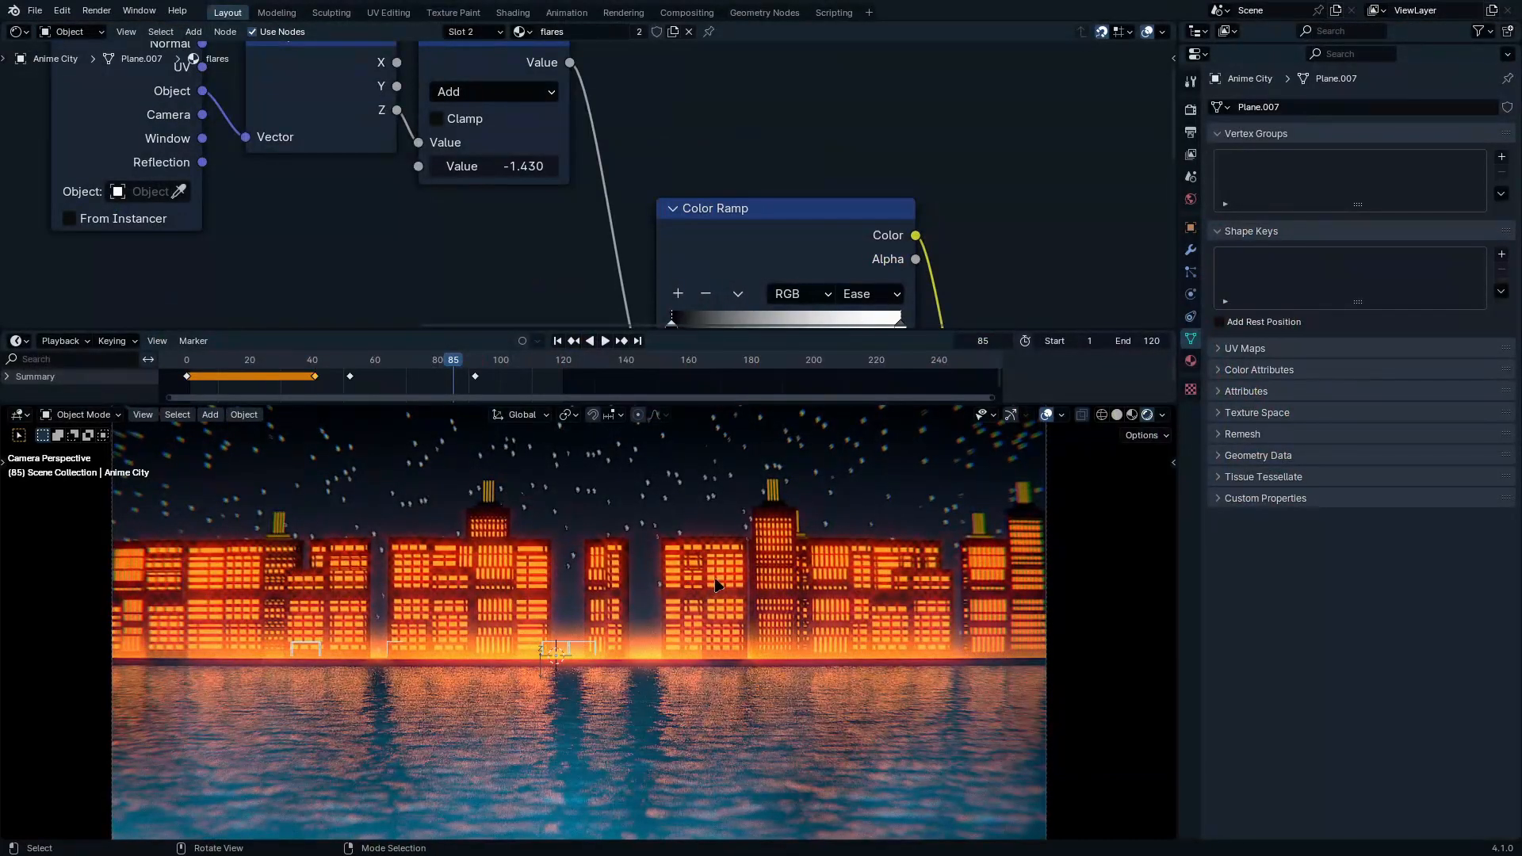
{"action": "left_click", "coordinate": [1191, 251]}
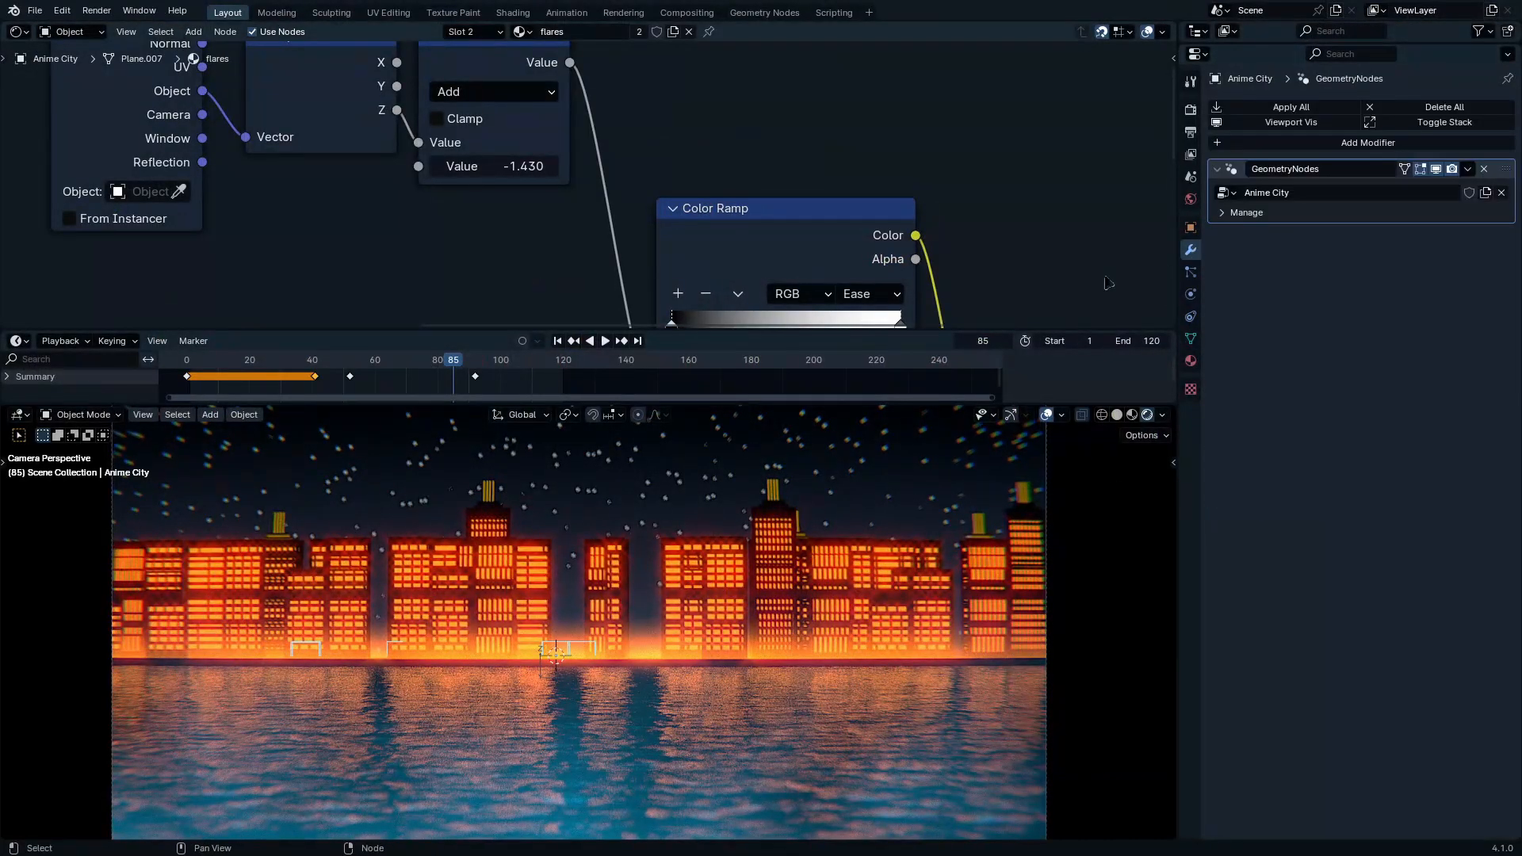
{"action": "left_click", "coordinate": [18, 33]}
{"action": "left_click", "coordinate": [18, 32]}
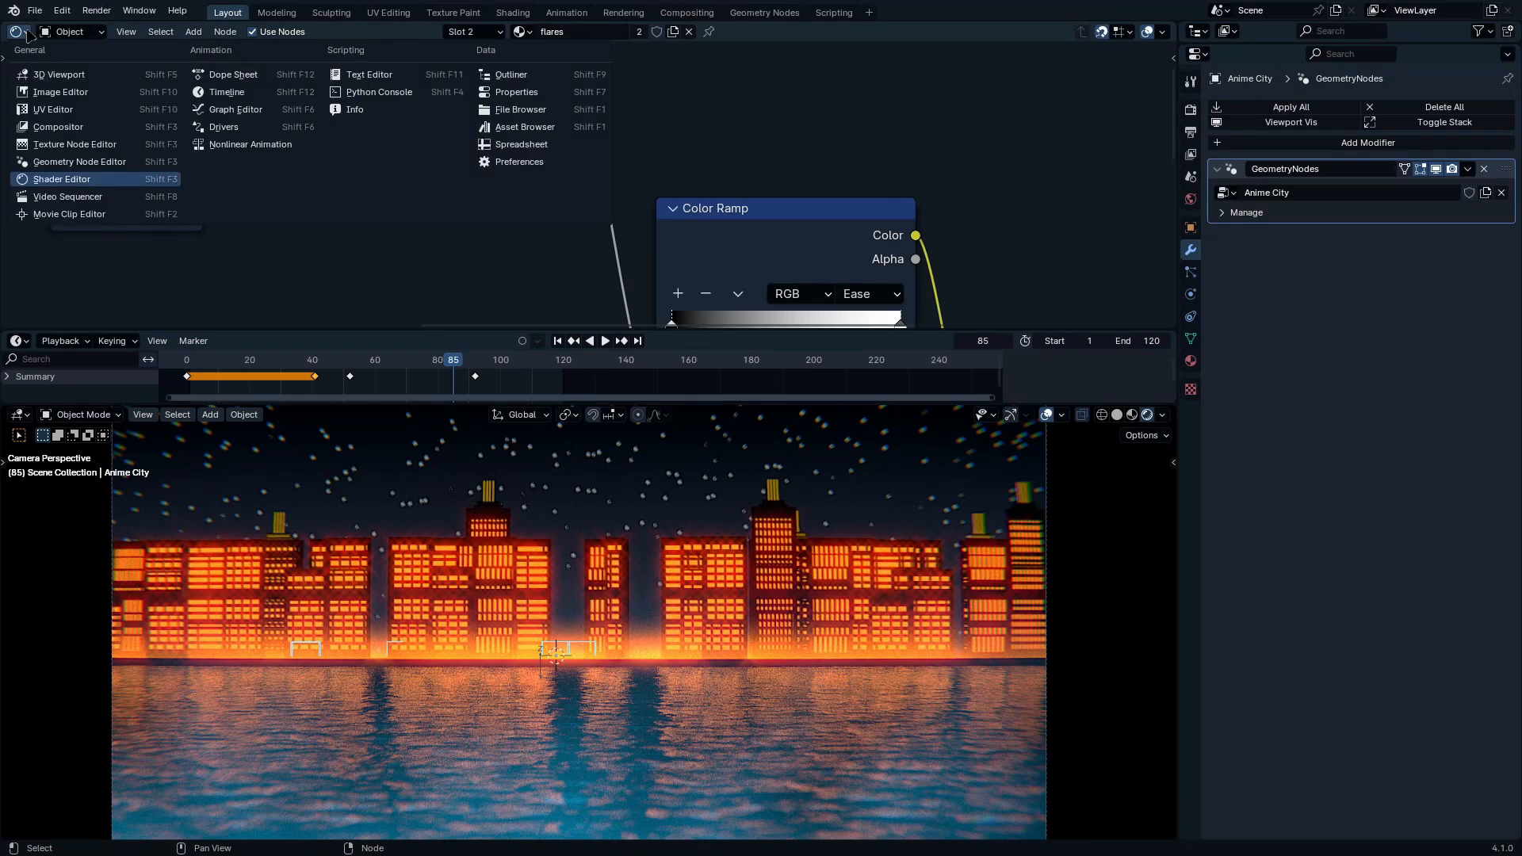
{"action": "left_click", "coordinate": [111, 162]}
{"action": "scroll", "coordinate": [714, 159], "scroll_direction": "down", "scroll_amount": 7}
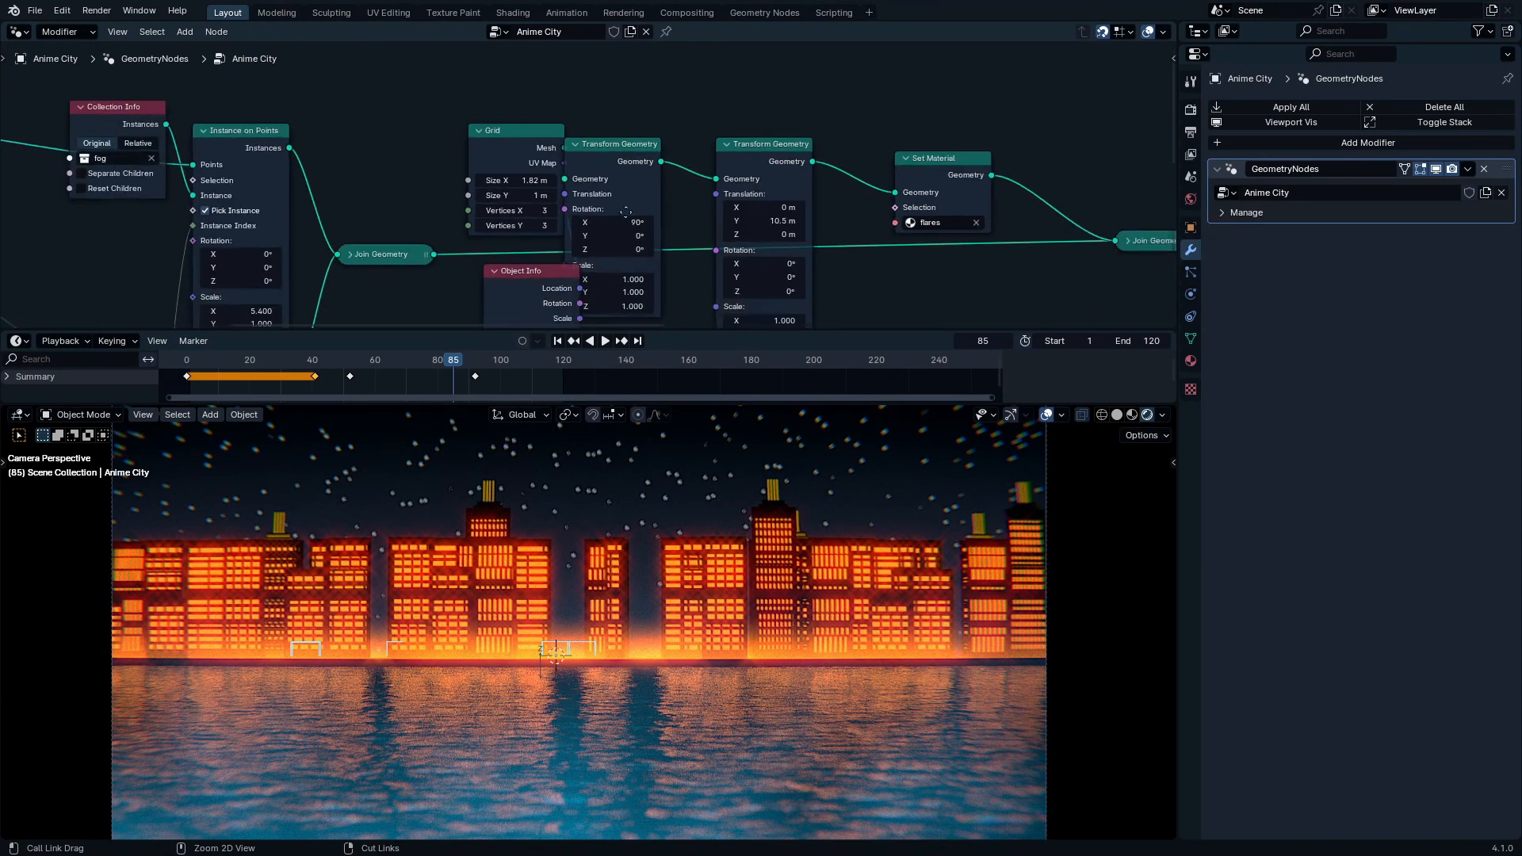
{"action": "scroll", "coordinate": [820, 229], "scroll_direction": "down", "scroll_amount": 2}
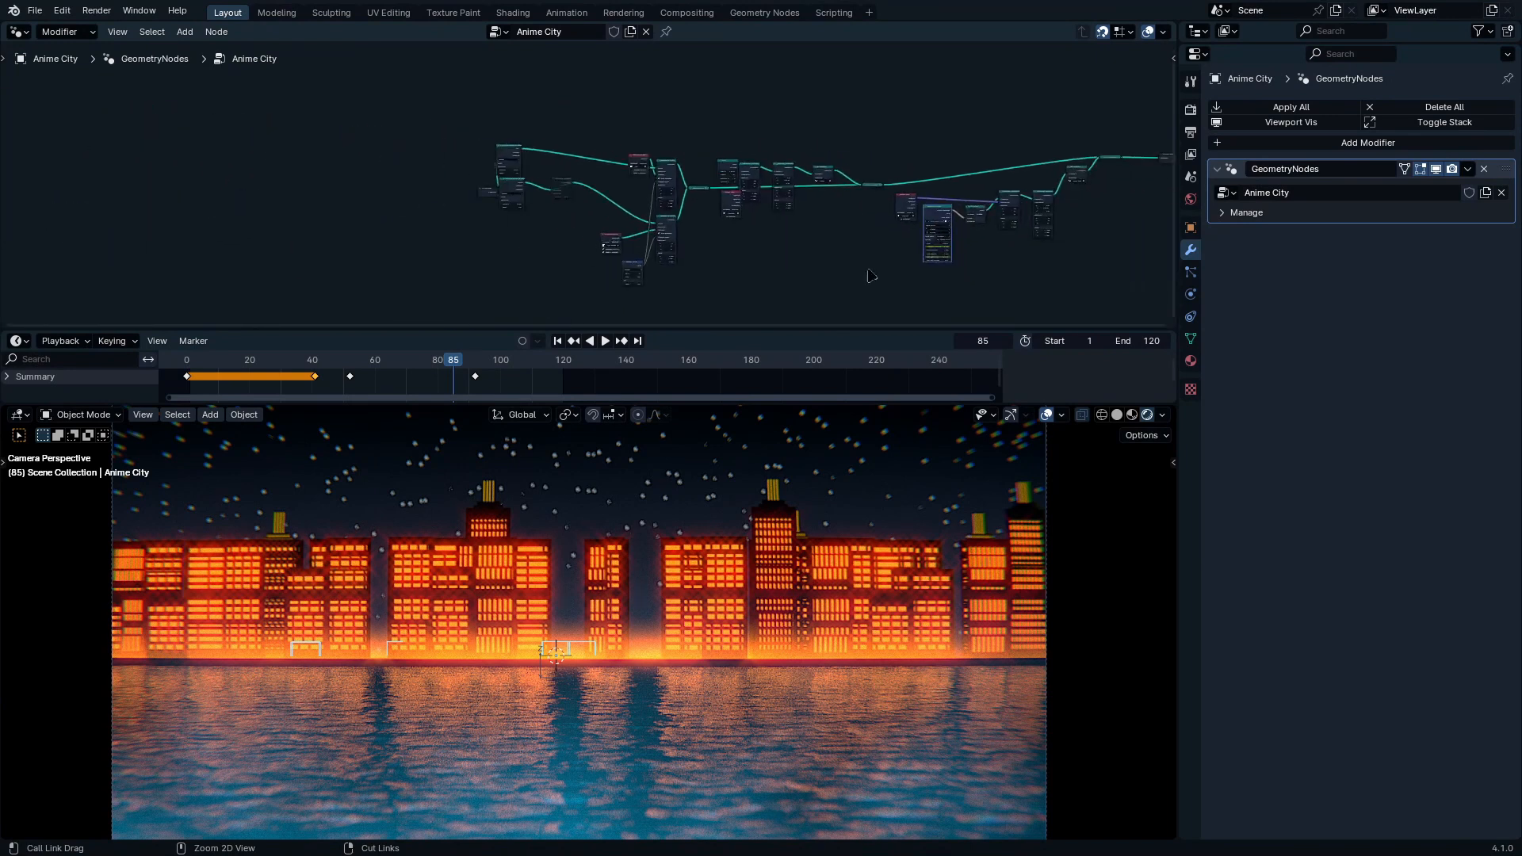
{"action": "middle_click_drag", "start_coordinate": [917, 227], "coordinate": [622, 256]}
{"action": "scroll", "coordinate": [649, 249], "scroll_direction": "up", "scroll_amount": 2}
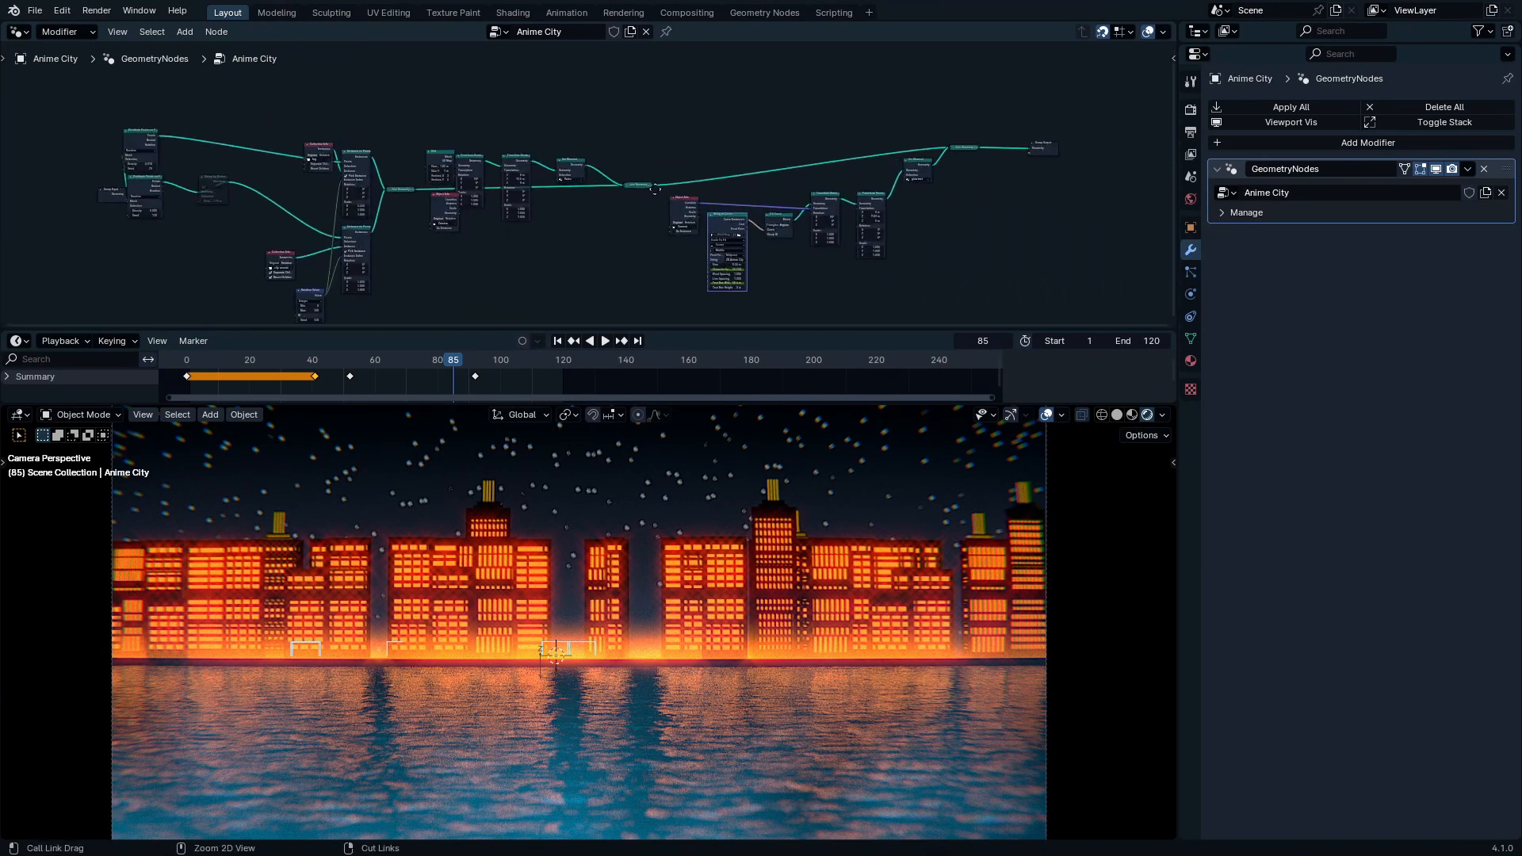
Step: Select the node chain after the second Join Geometry node and play the title animation
{"action": "left_click_drag", "start_coordinate": [663, 96], "coordinate": [1020, 302]}
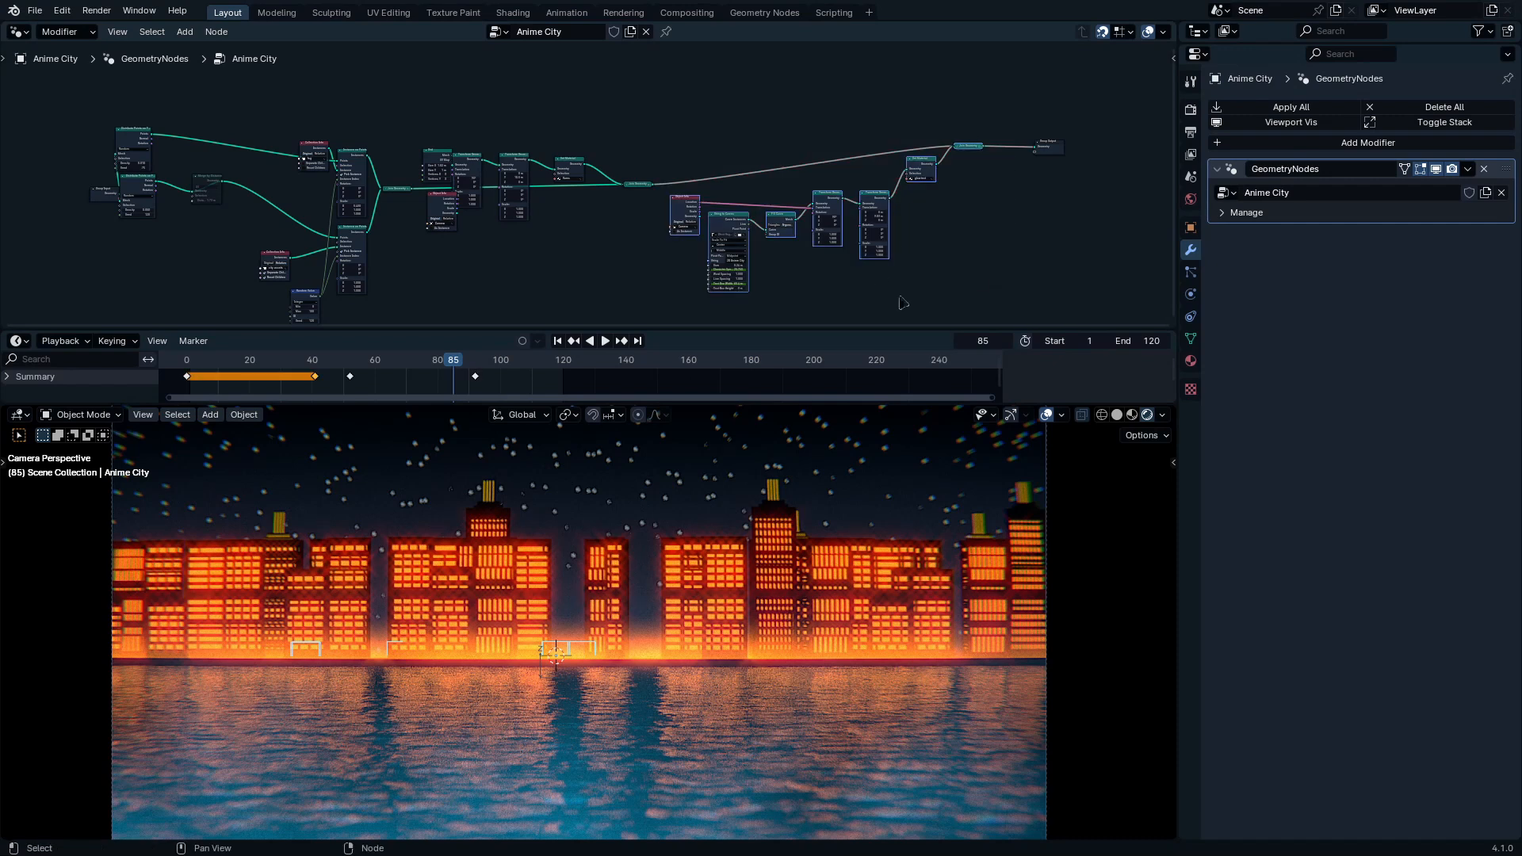
{"action": "key", "text": "space"}
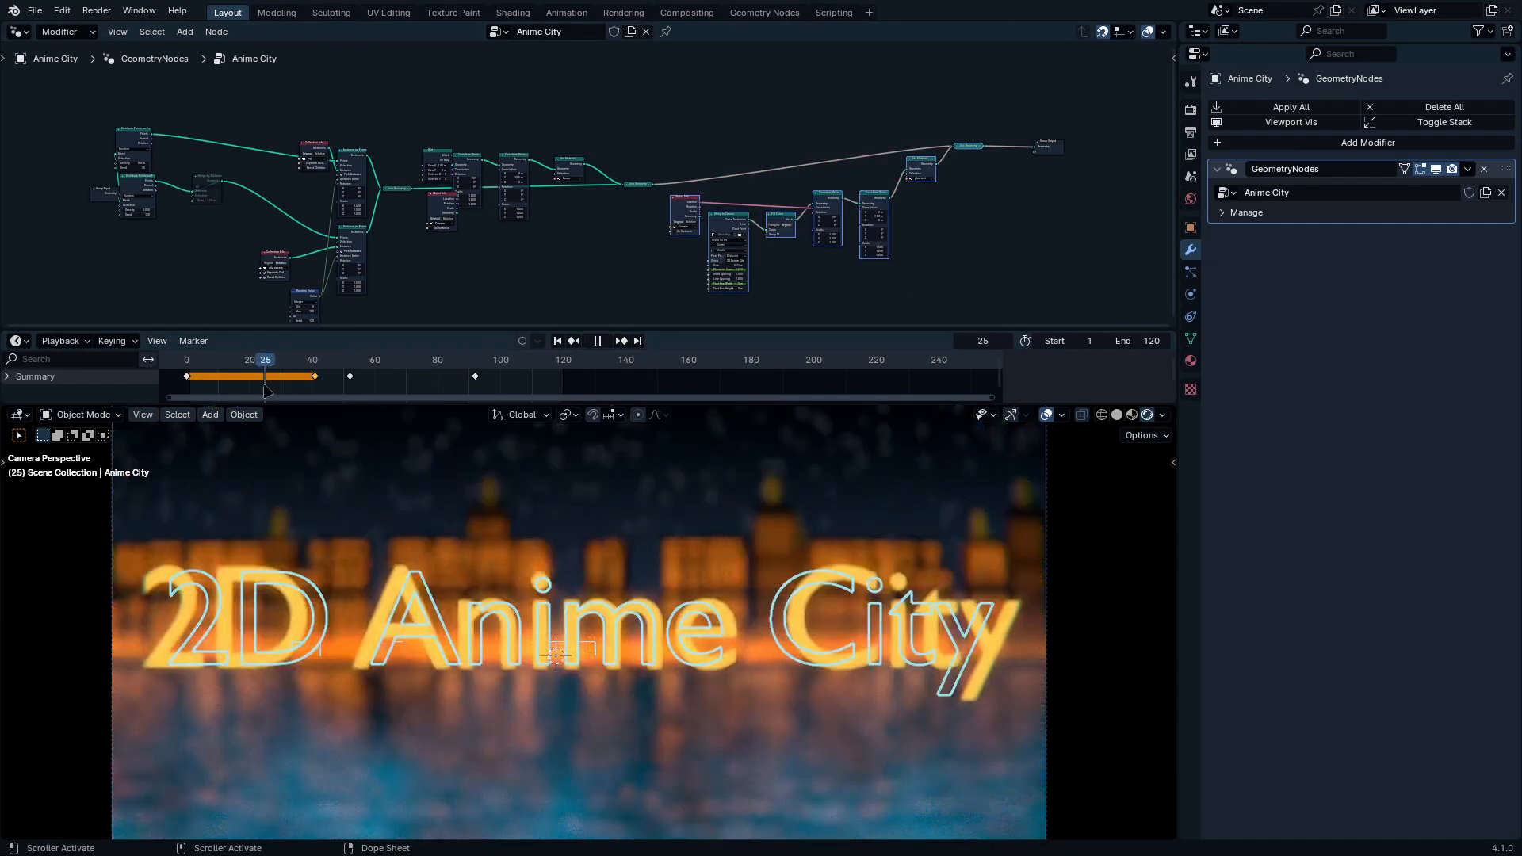
{"action": "key", "text": "space"}
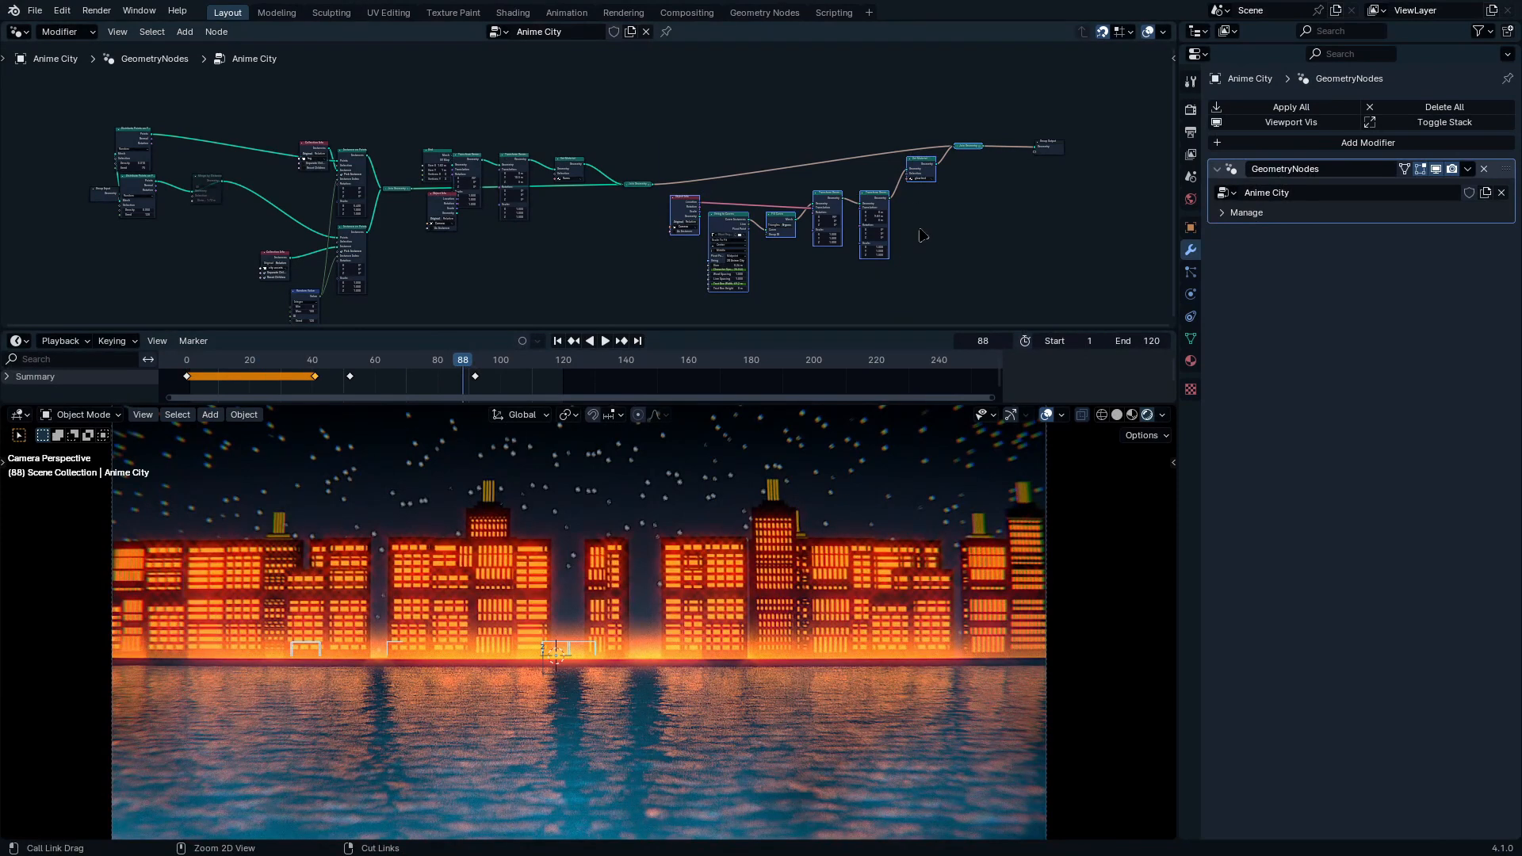
Step: Frame the selected title nodes out of the way and link the preceding Join Geometry node directly to the Group Output
{"action": "key", "text": "ctrl+j"}
{"action": "key", "text": "g"}
{"action": "left_click", "coordinate": [931, 406]}
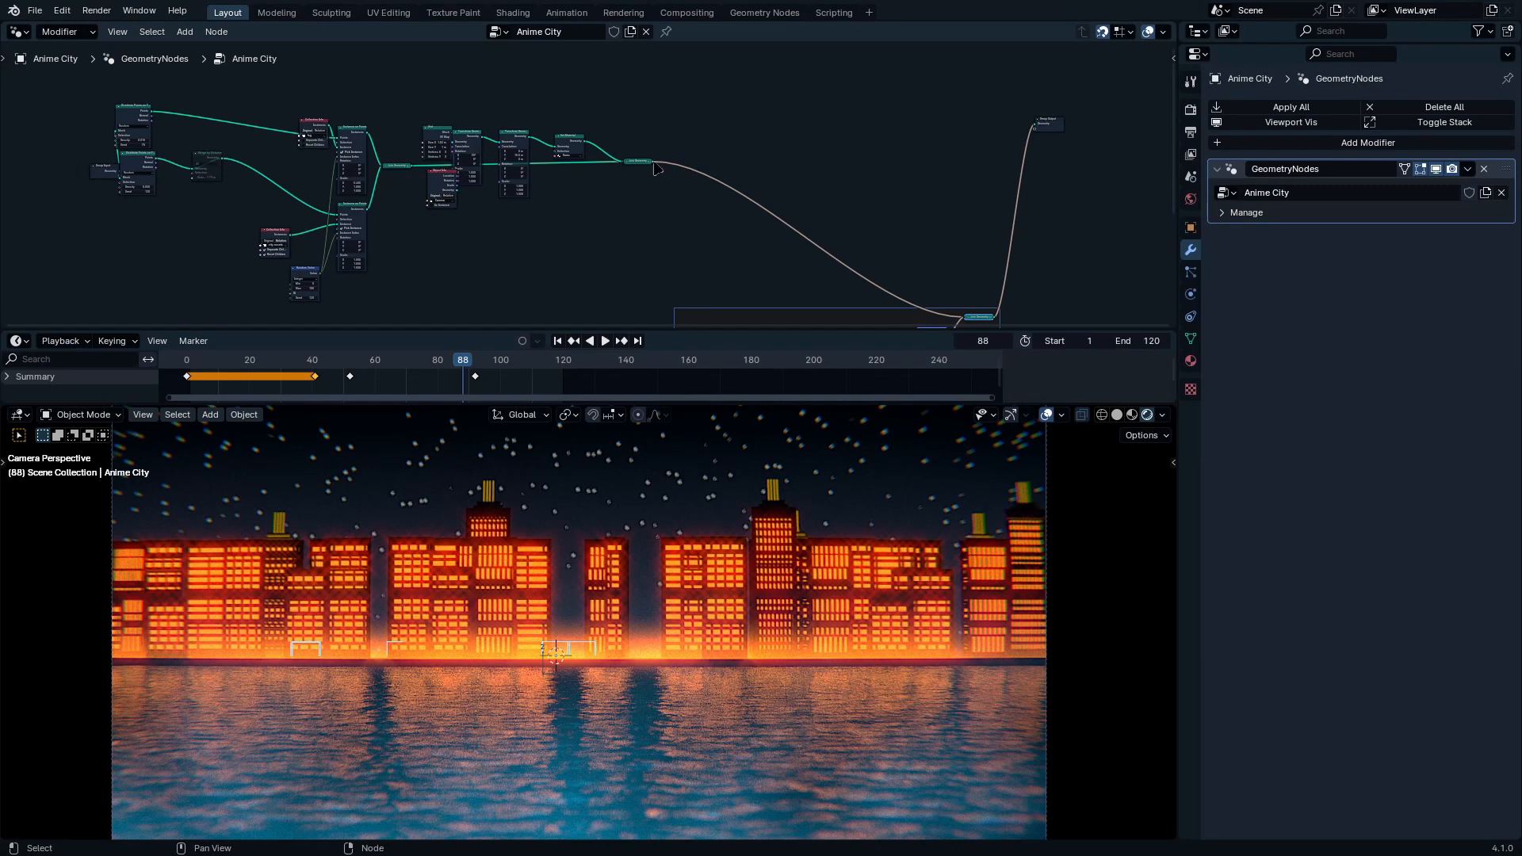
{"action": "left_click_drag", "start_coordinate": [653, 162], "coordinate": [976, 159]}
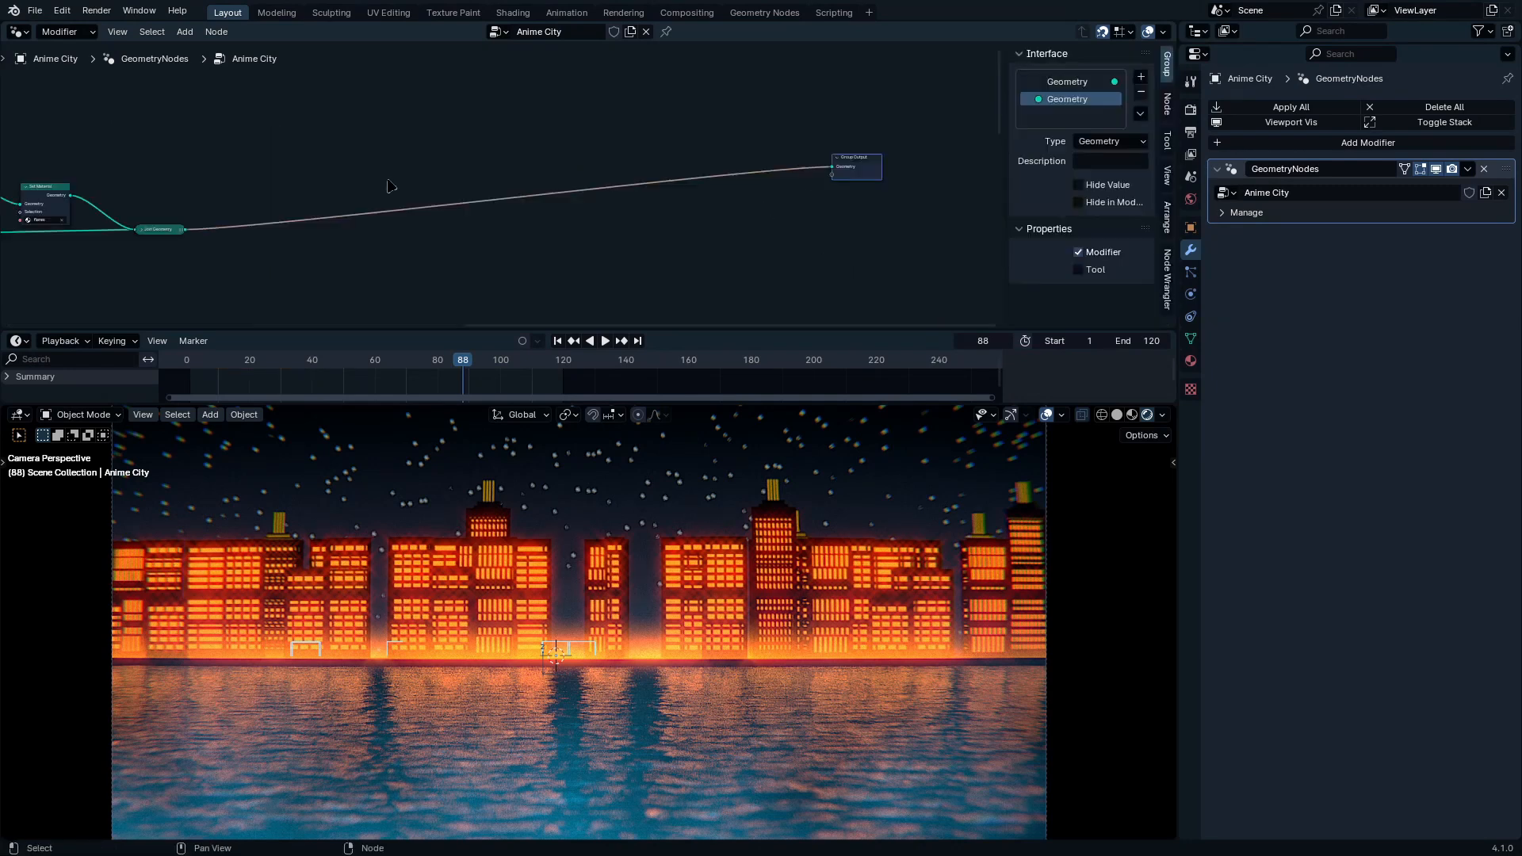
{"action": "key", "text": "n"}
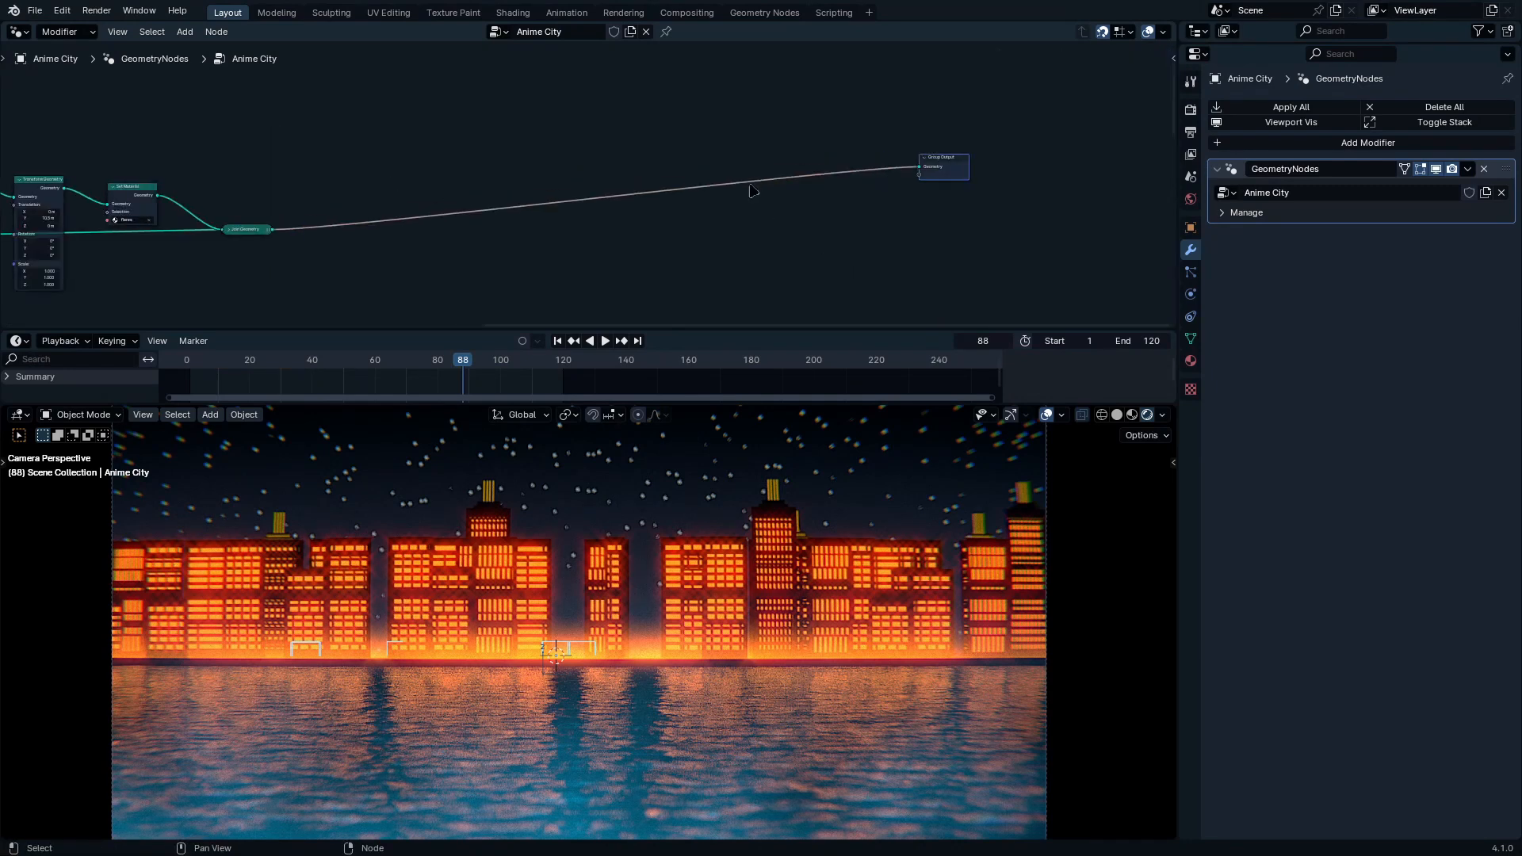
Step: Examine the nodes that distribute points and instance the city assets collection, ending at the lower Distribute Points on Faces node
{"action": "scroll", "coordinate": [753, 190], "scroll_direction": "left", "scroll_amount": 15, "text": "ctrl"}
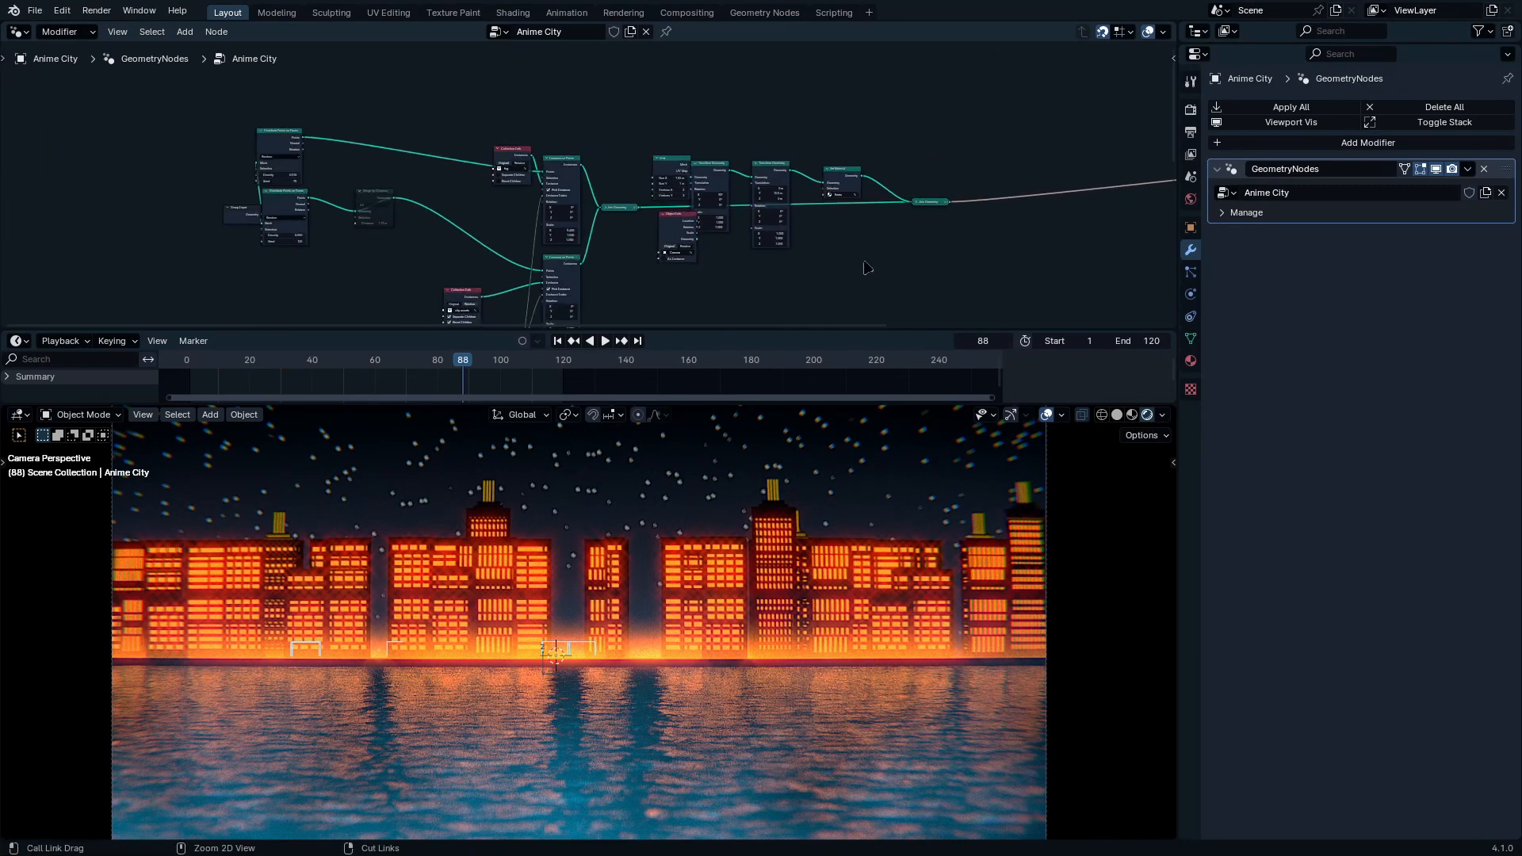
{"action": "scroll", "coordinate": [867, 268], "scroll_direction": "up", "scroll_amount": 3}
{"action": "key", "text": "ctrl+space"}
{"action": "scroll", "coordinate": [533, 281], "scroll_direction": "up", "scroll_amount": 8}
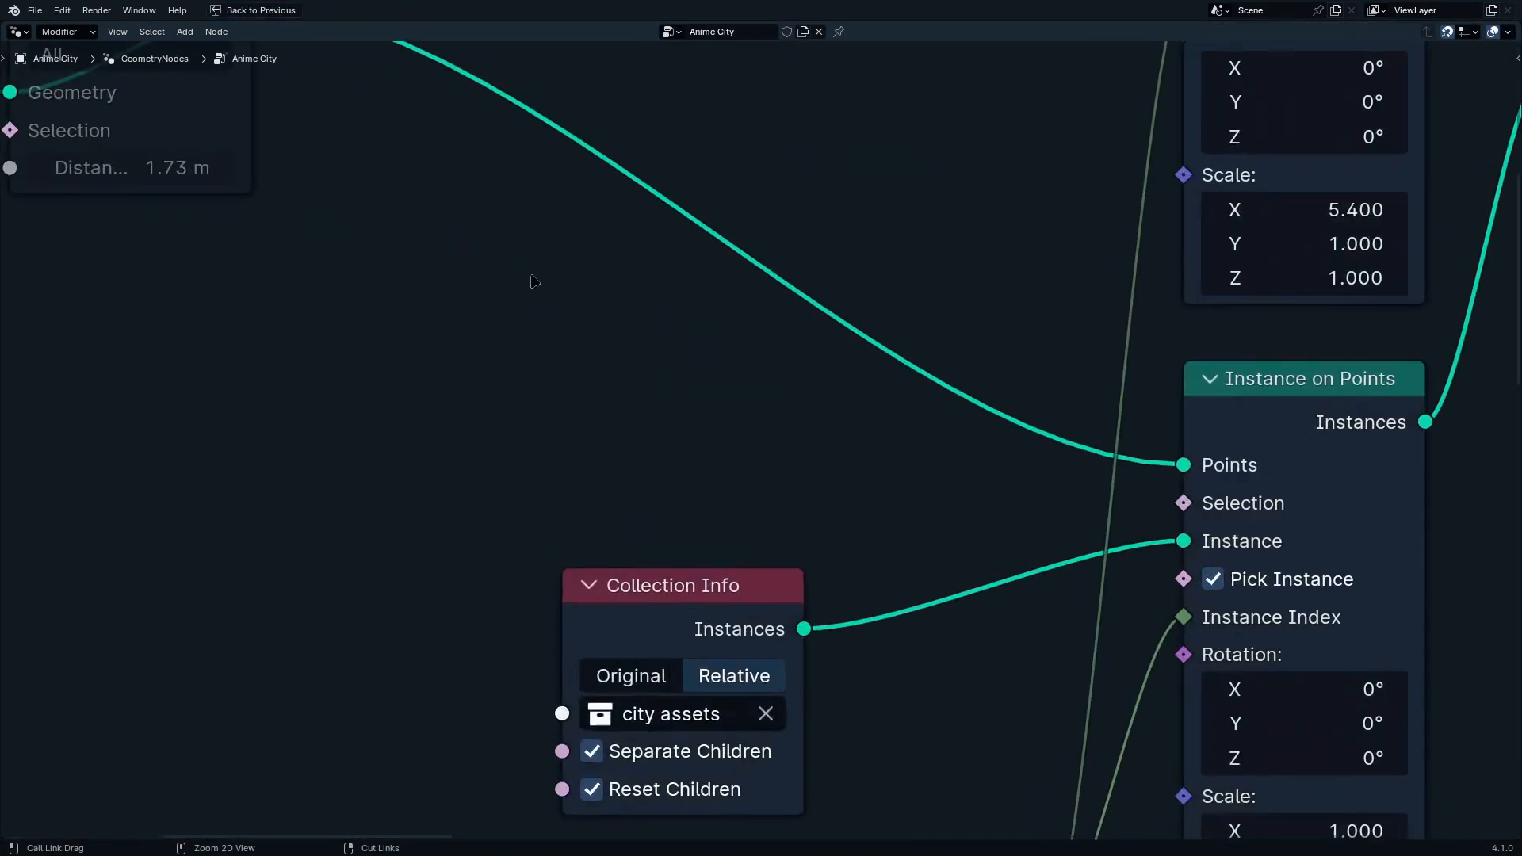
{"action": "middle_click_drag", "start_coordinate": [468, 289], "coordinate": [751, 680]}
{"action": "middle_click_drag", "start_coordinate": [504, 429], "coordinate": [493, 476], "text": "ctrl"}
{"action": "middle_click_drag", "start_coordinate": [170, 242], "coordinate": [158, 210], "text": "ctrl"}
{"action": "middle_click_drag", "start_coordinate": [234, 290], "coordinate": [624, 286]}
{"action": "middle_click_drag", "start_coordinate": [661, 598], "coordinate": [664, 493], "text": "ctrl"}
{"action": "key", "text": "ctrl+space"}
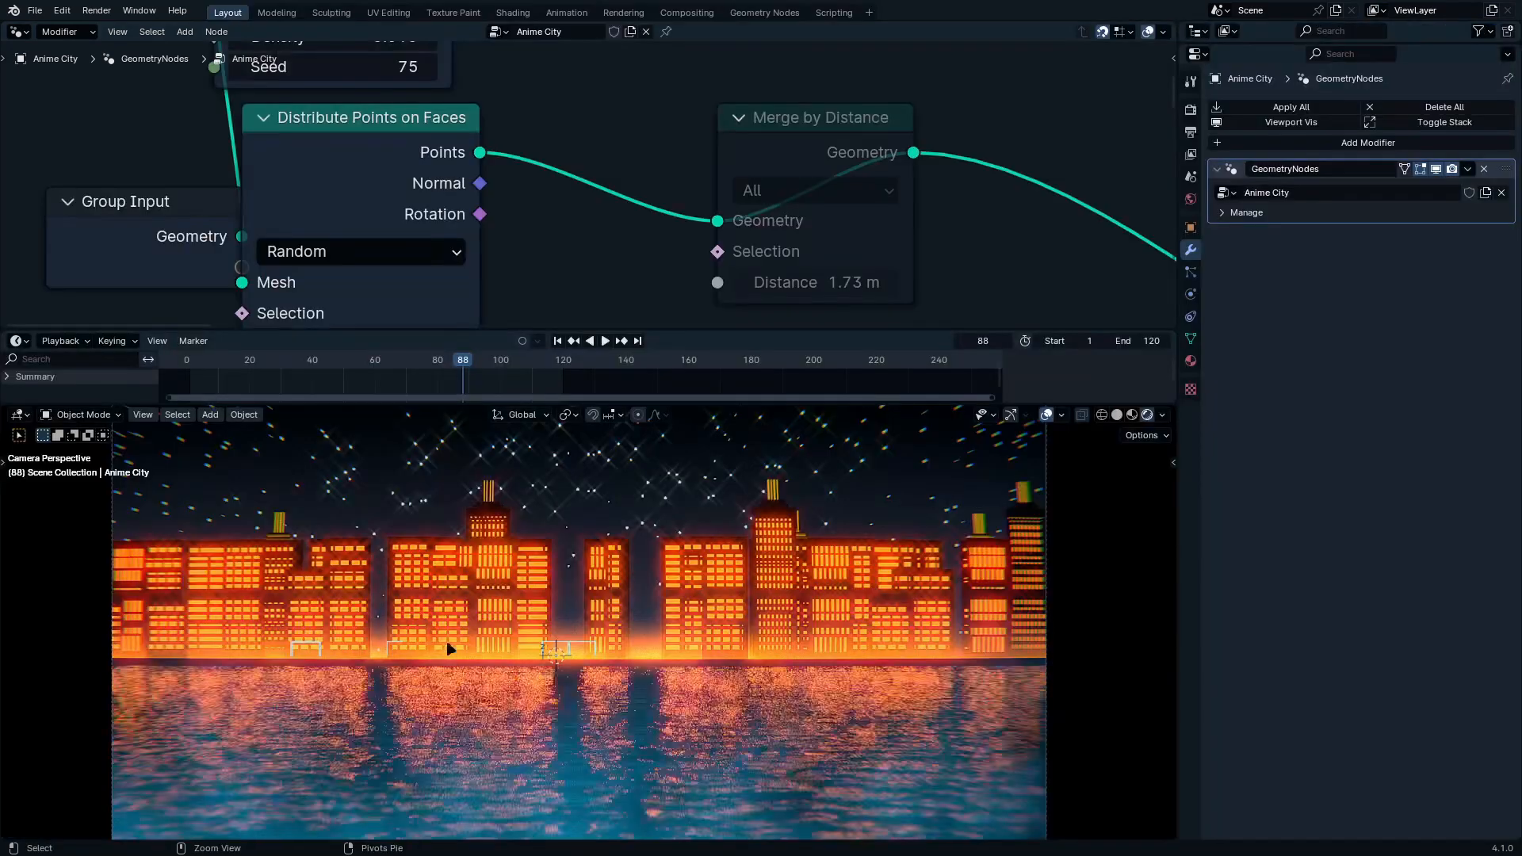
Step: Step the Seed of the lower Distribute Points on Faces node up past 126, and shift the Merge by Distance node slightly upward
{"action": "middle_click_drag", "start_coordinate": [536, 299], "coordinate": [586, 204]}
{"action": "left_click", "coordinate": [507, 281]}
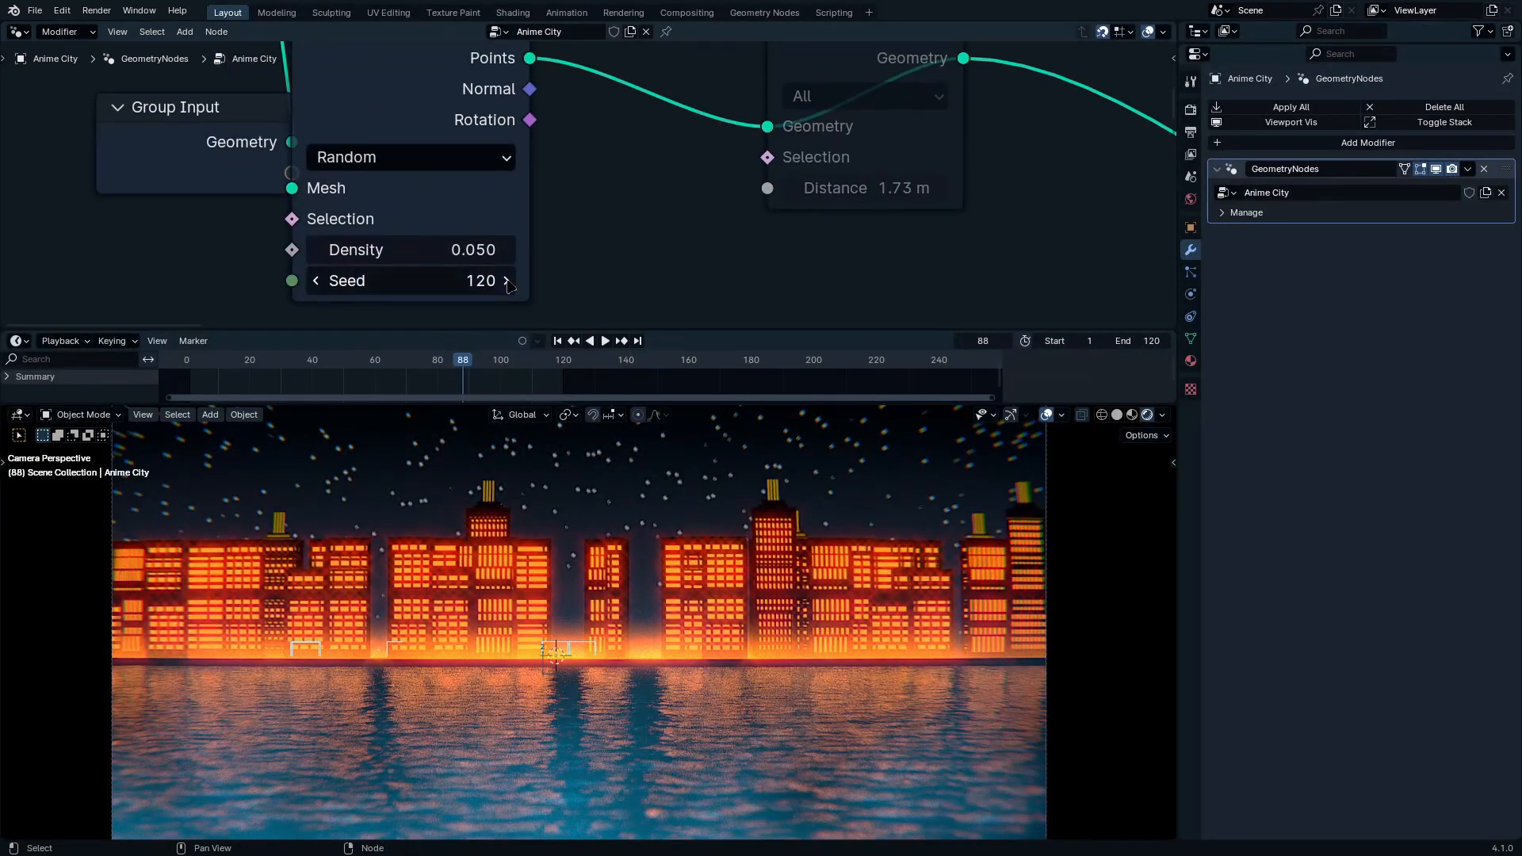
{"action": "left_click", "coordinate": [507, 282]}
{"action": "left_click", "coordinate": [507, 281]}
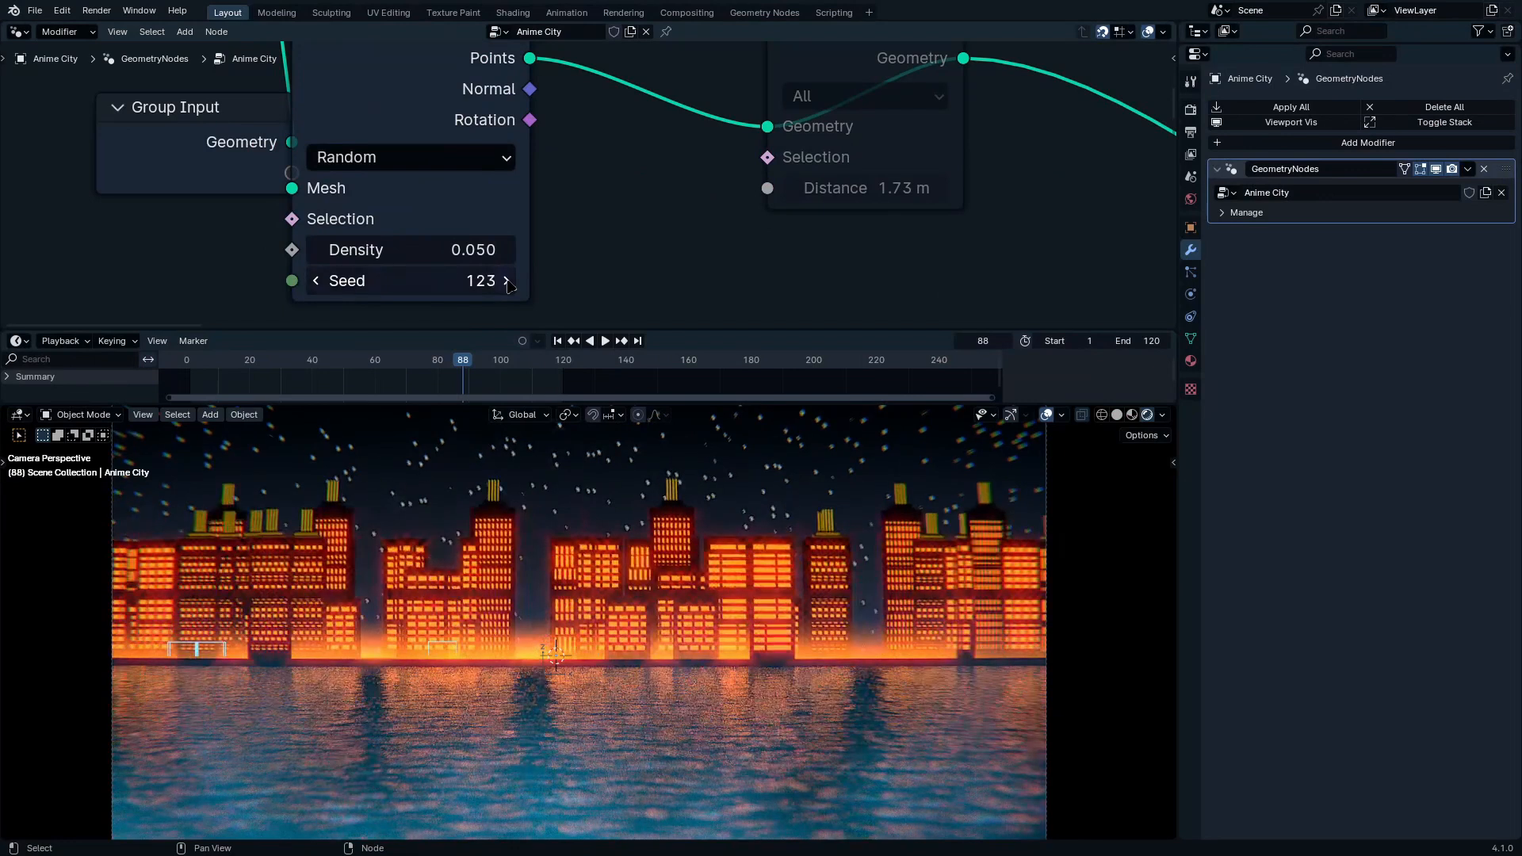
{"action": "left_click", "coordinate": [507, 281]}
{"action": "left_click", "coordinate": [507, 281]}
{"action": "left_click", "coordinate": [507, 281]}
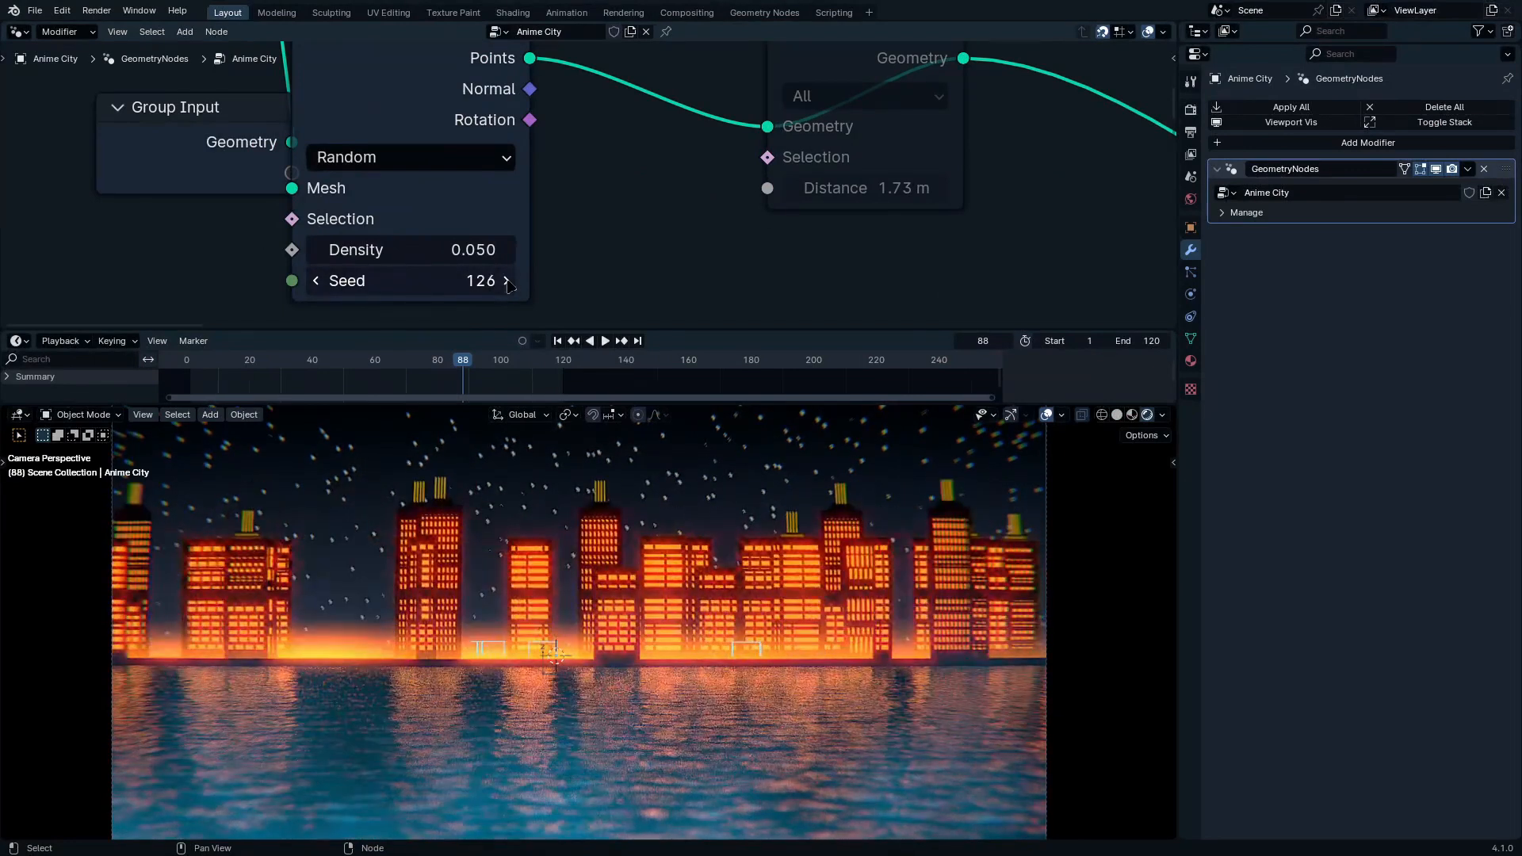
{"action": "left_click", "coordinate": [508, 281]}
{"action": "middle_click_drag", "start_coordinate": [673, 280], "coordinate": [493, 422]}
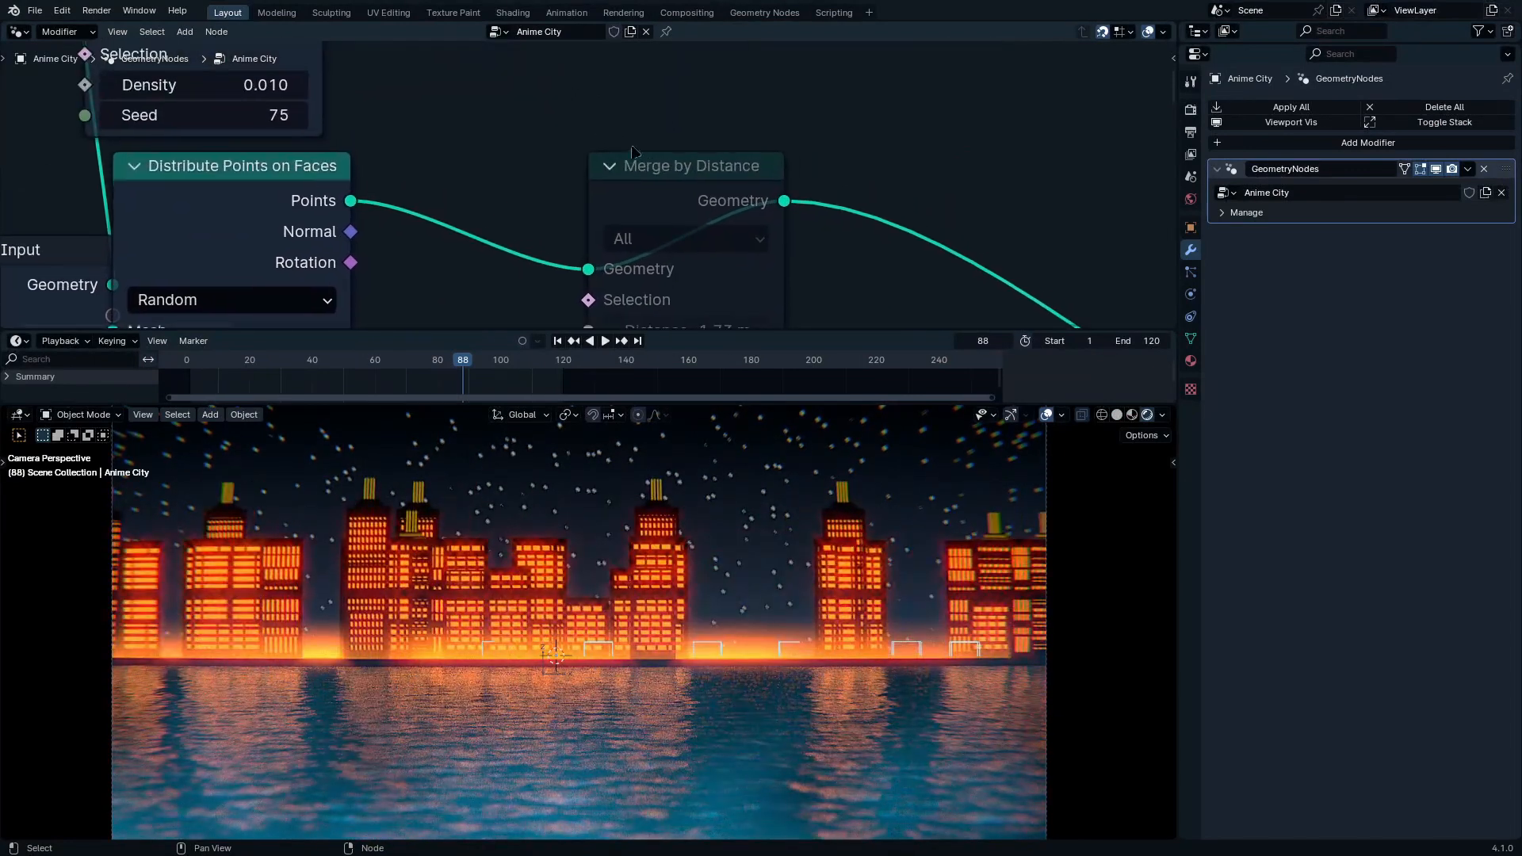
{"action": "mouse_move", "coordinate": [711, 175]}
{"action": "left_mouse_down"}
{"action": "mouse_move", "coordinate": [742, 146]}
{"action": "mouse_move", "coordinate": [707, 158]}
{"action": "left_mouse_up"}
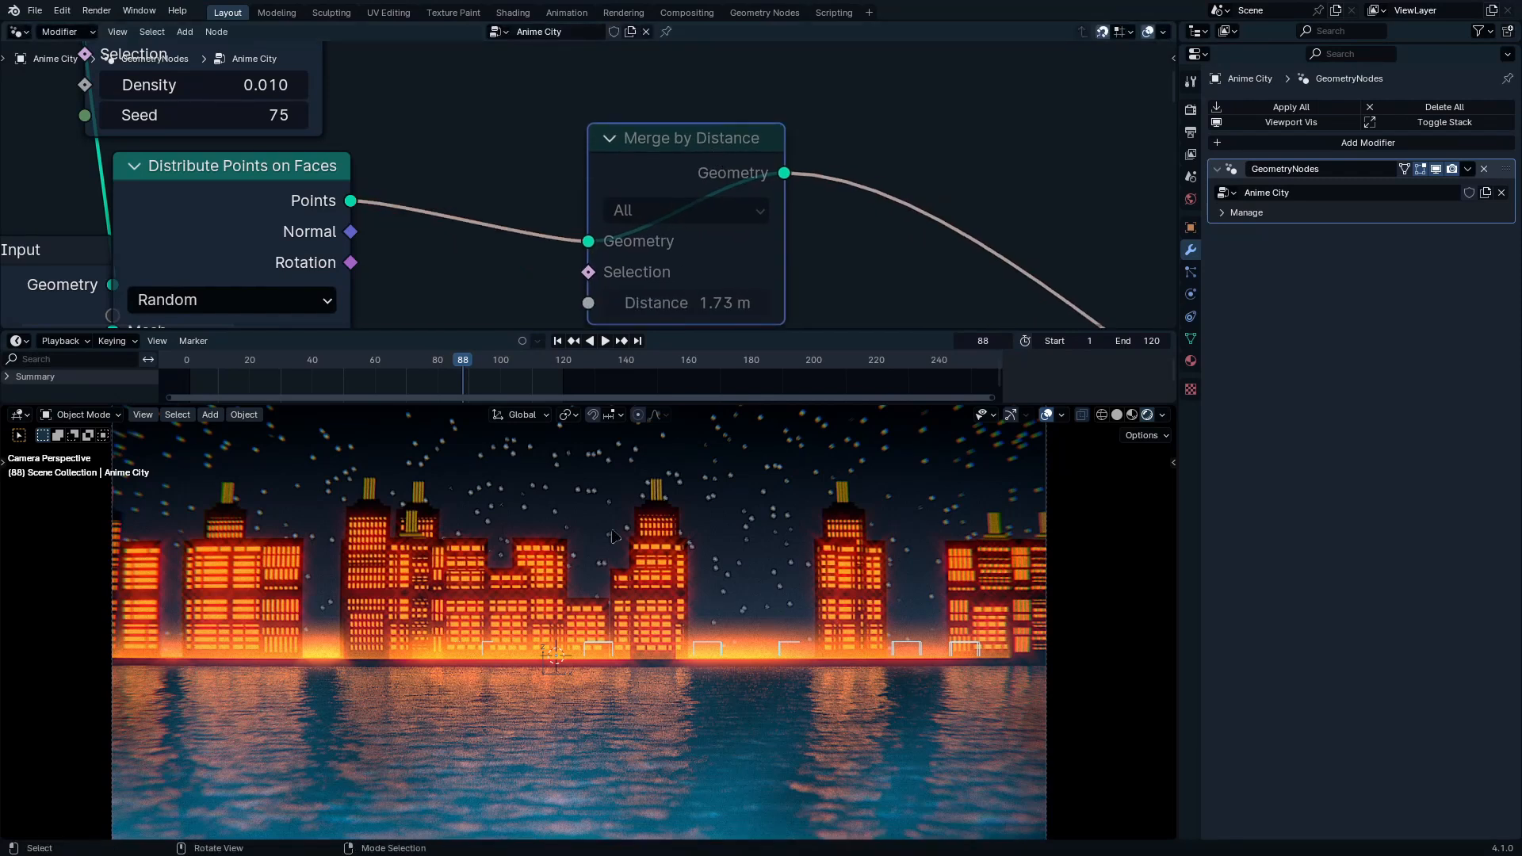
Step: Inspect the generated skyline up close, from outside the camera, and through the full camera frame
{"action": "scroll", "coordinate": [507, 603], "scroll_direction": "up", "scroll_amount": 6}
{"action": "scroll", "coordinate": [539, 478], "scroll_direction": "down", "scroll_amount": 6}
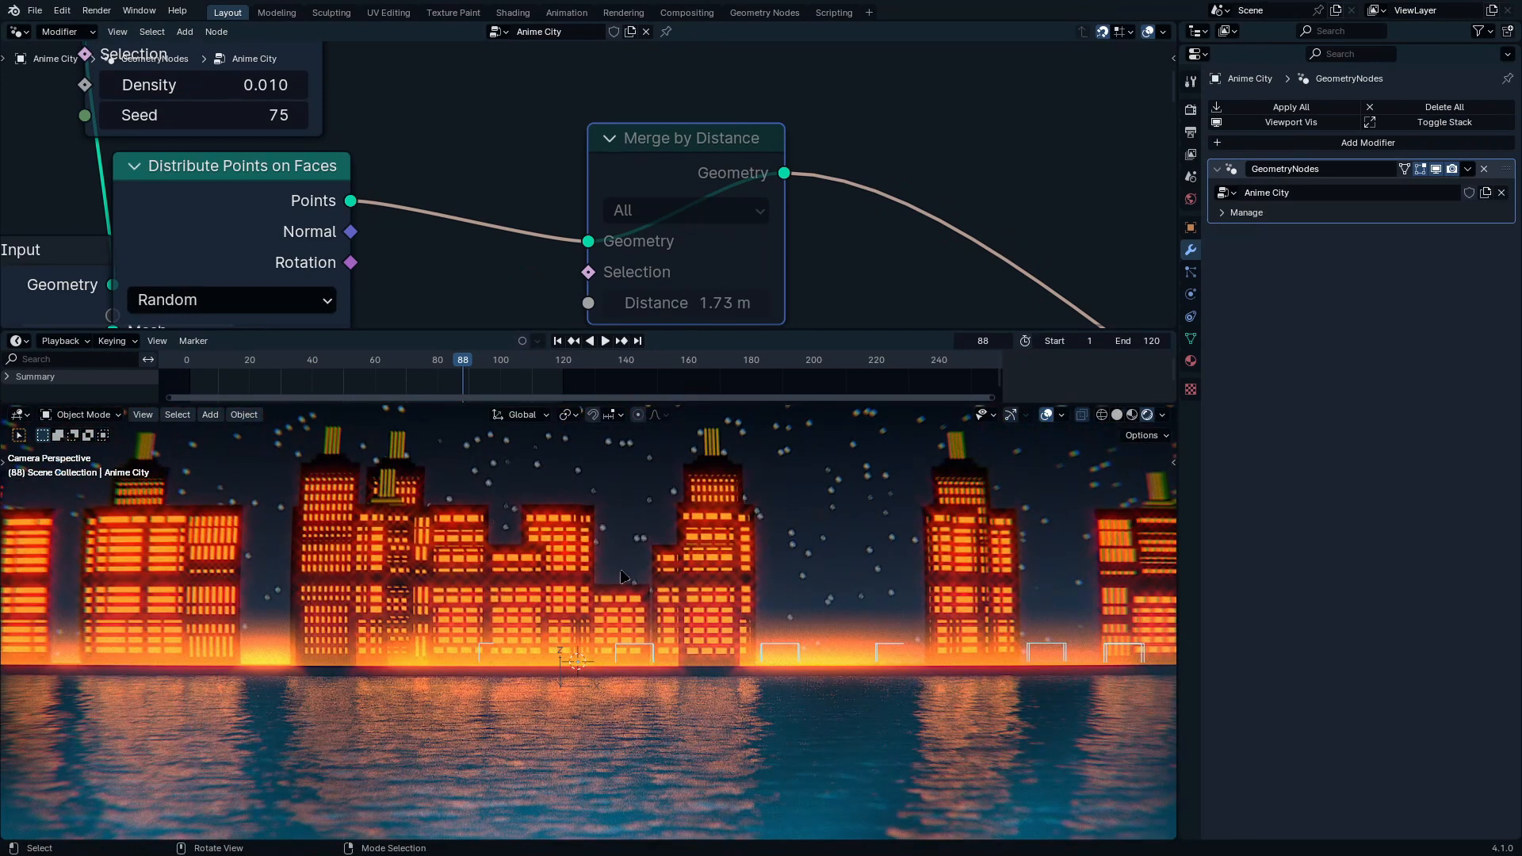
{"action": "middle_click_drag", "start_coordinate": [646, 558], "coordinate": [698, 617]}
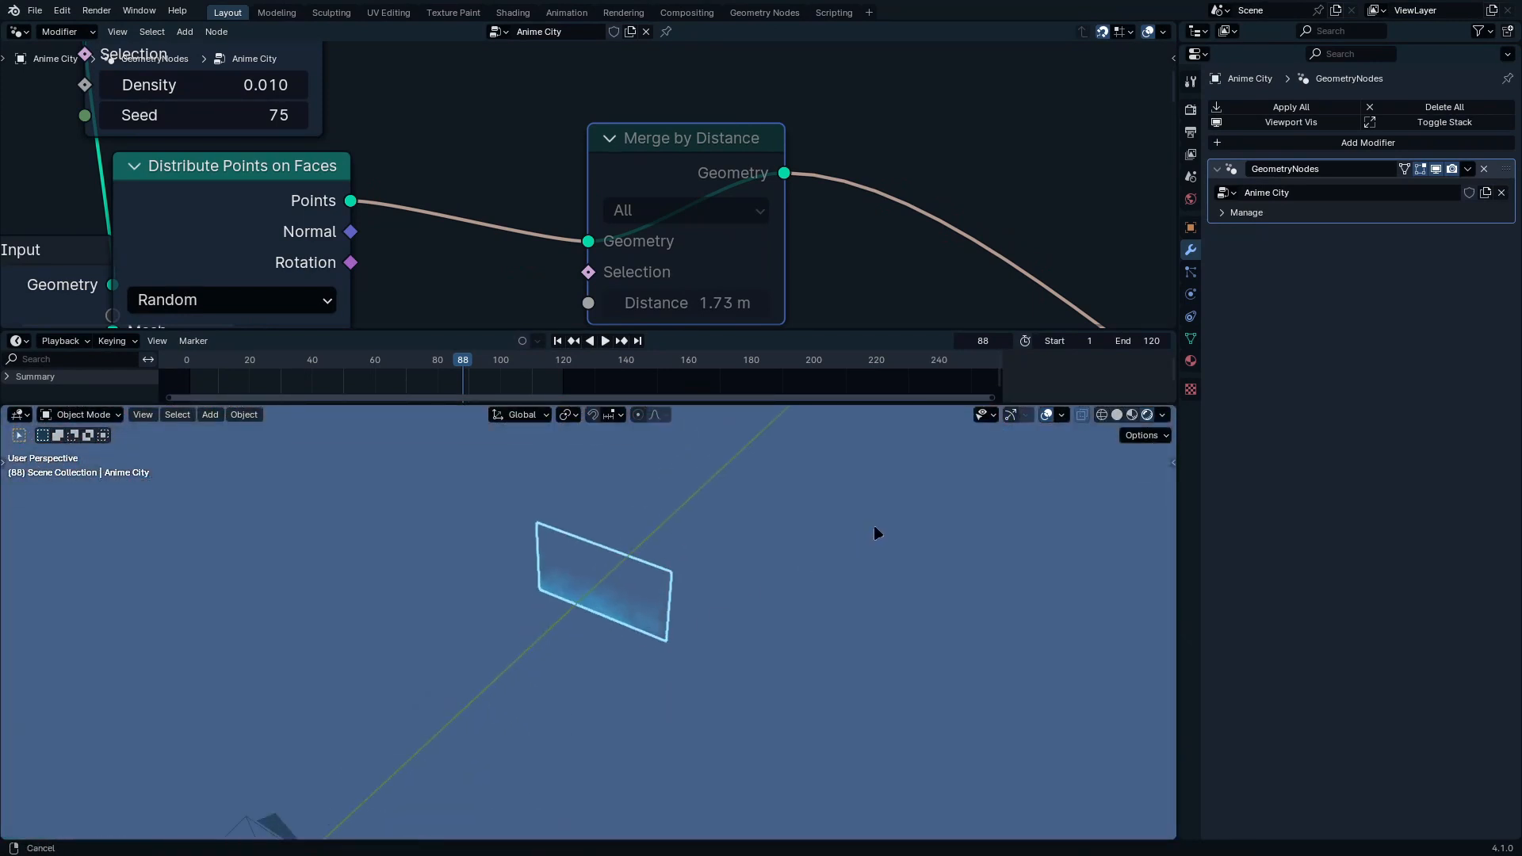
{"action": "mouse_move", "coordinate": [873, 524]}
{"action": "middle_mouse_down", "text": "ctrl"}
{"action": "mouse_move", "coordinate": [879, 613]}
{"action": "mouse_move", "coordinate": [863, 584]}
{"action": "mouse_move", "coordinate": [887, 598]}
{"action": "mouse_move", "coordinate": [1033, 554]}
{"action": "mouse_move", "coordinate": [870, 475]}
{"action": "mouse_move", "coordinate": [894, 815]}
{"action": "mouse_move", "coordinate": [802, 838]}
{"action": "mouse_move", "coordinate": [621, 785]}
{"action": "mouse_move", "coordinate": [688, 678]}
{"action": "mouse_move", "coordinate": [694, 536]}
{"action": "mouse_move", "coordinate": [566, 504]}
{"action": "mouse_move", "coordinate": [781, 783]}
{"action": "mouse_move", "coordinate": [596, 701]}
{"action": "mouse_move", "coordinate": [700, 679]}
{"action": "mouse_move", "coordinate": [784, 748]}
{"action": "mouse_move", "coordinate": [797, 658]}
{"action": "mouse_move", "coordinate": [889, 540]}
{"action": "middle_mouse_up", "text": "ctrl"}
{"action": "key", "text": "KP_0"}
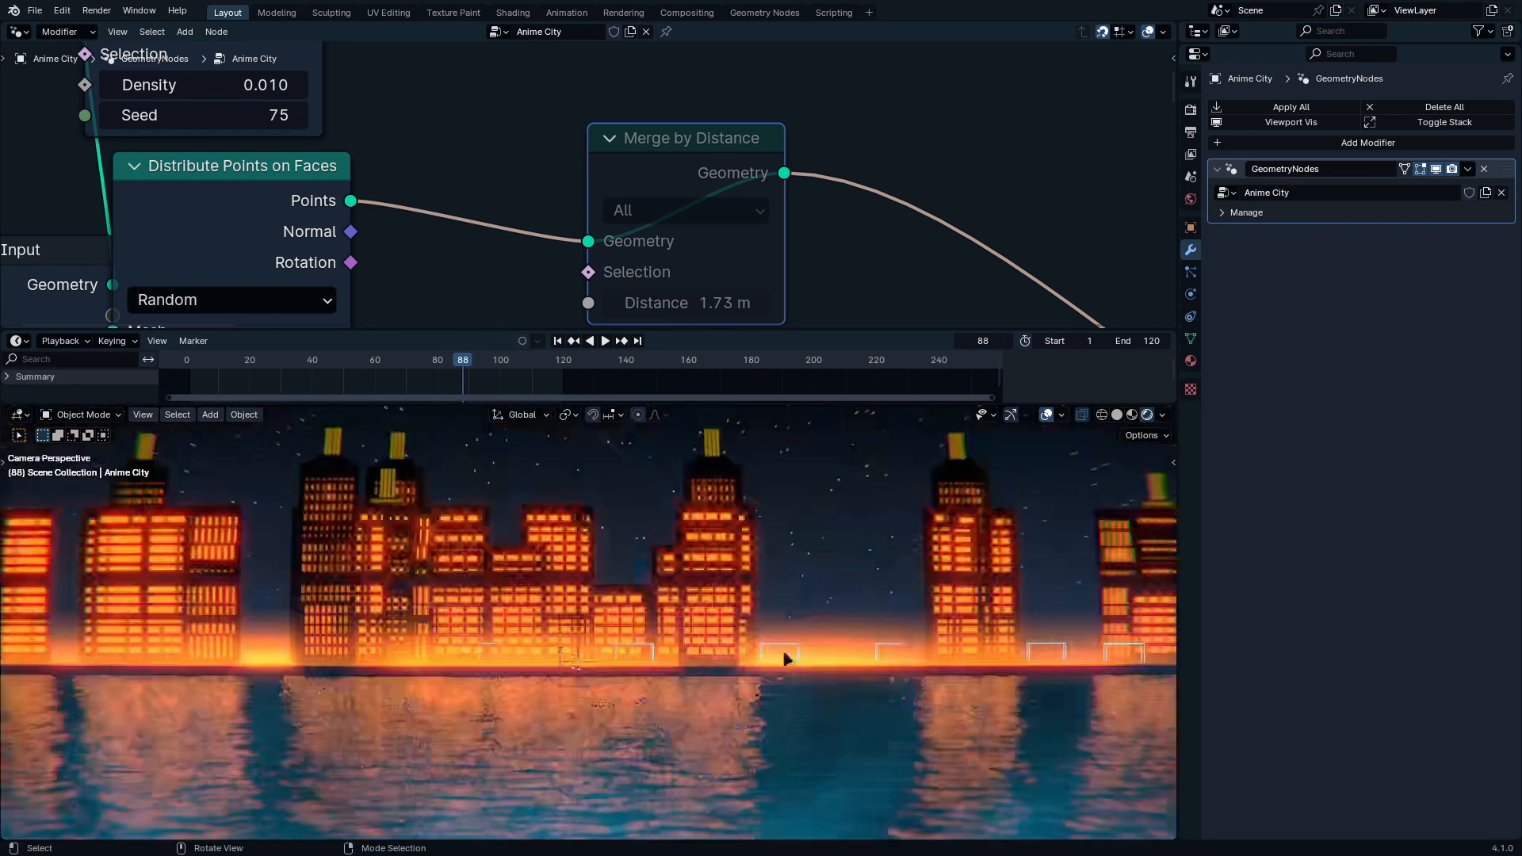
{"action": "middle_click_drag", "start_coordinate": [785, 657], "coordinate": [748, 779], "text": "ctrl"}
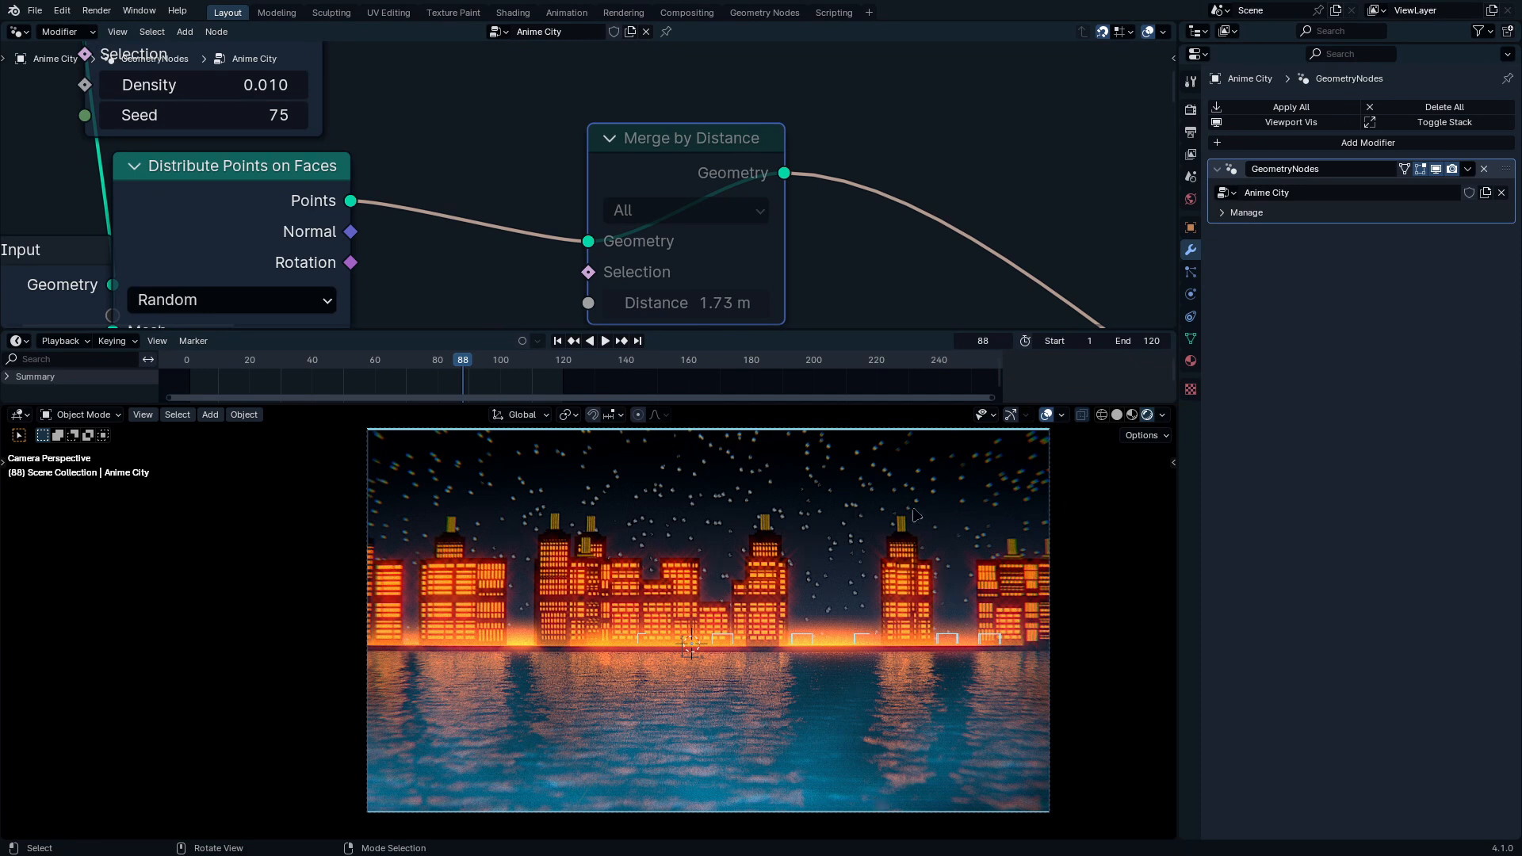
{"action": "middle_click_drag", "start_coordinate": [915, 515], "coordinate": [1066, 612]}
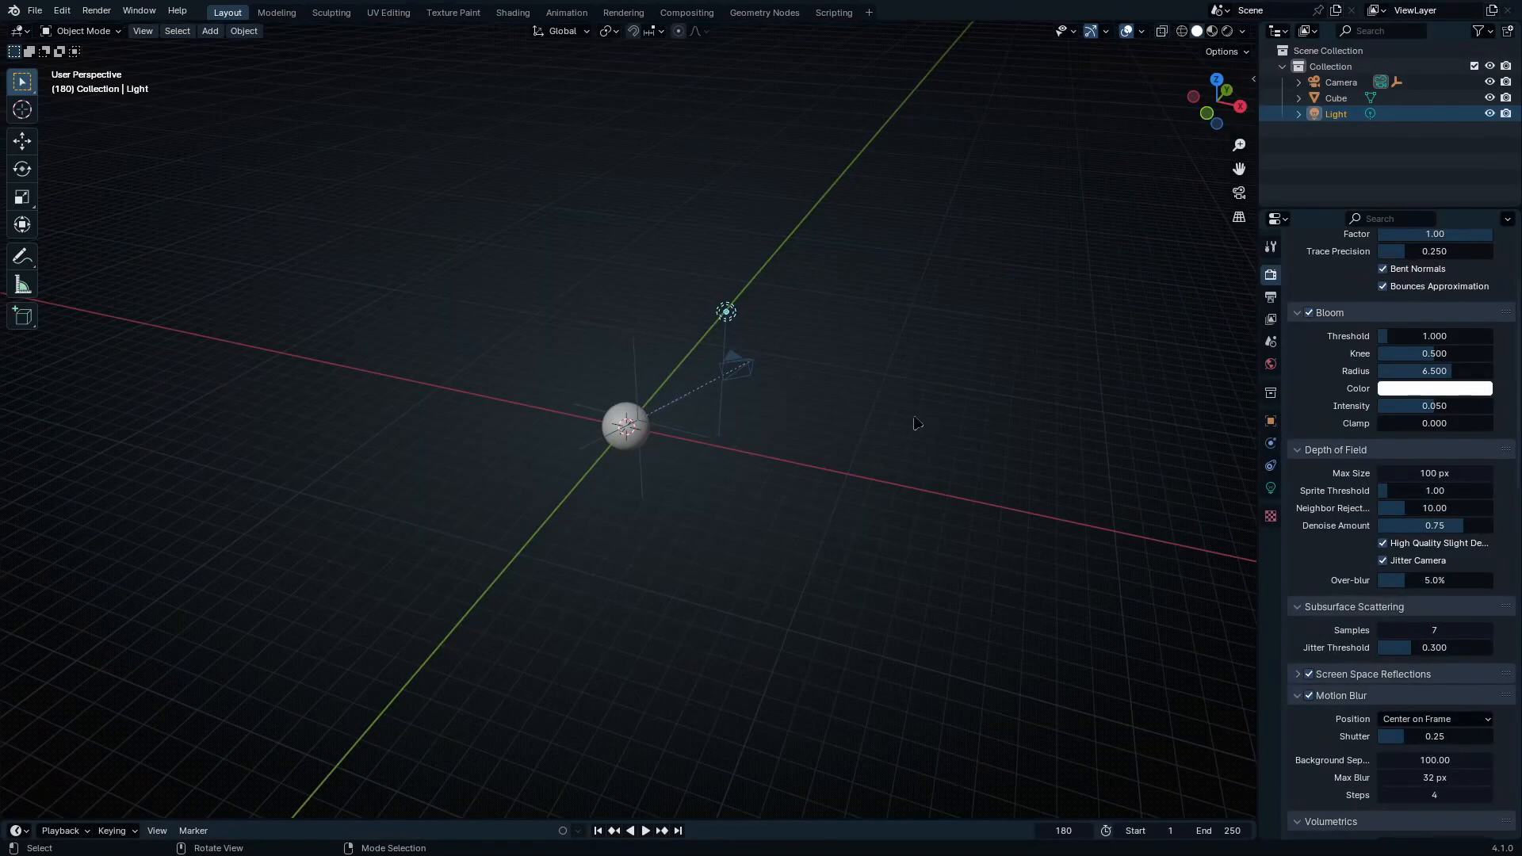
Step: Delete all existing objects from the scene, including the camera, the light and the sphere
{"action": "left_click", "coordinate": [591, 488]}
{"action": "left_click_drag", "start_coordinate": [673, 389], "coordinate": [408, 611]}
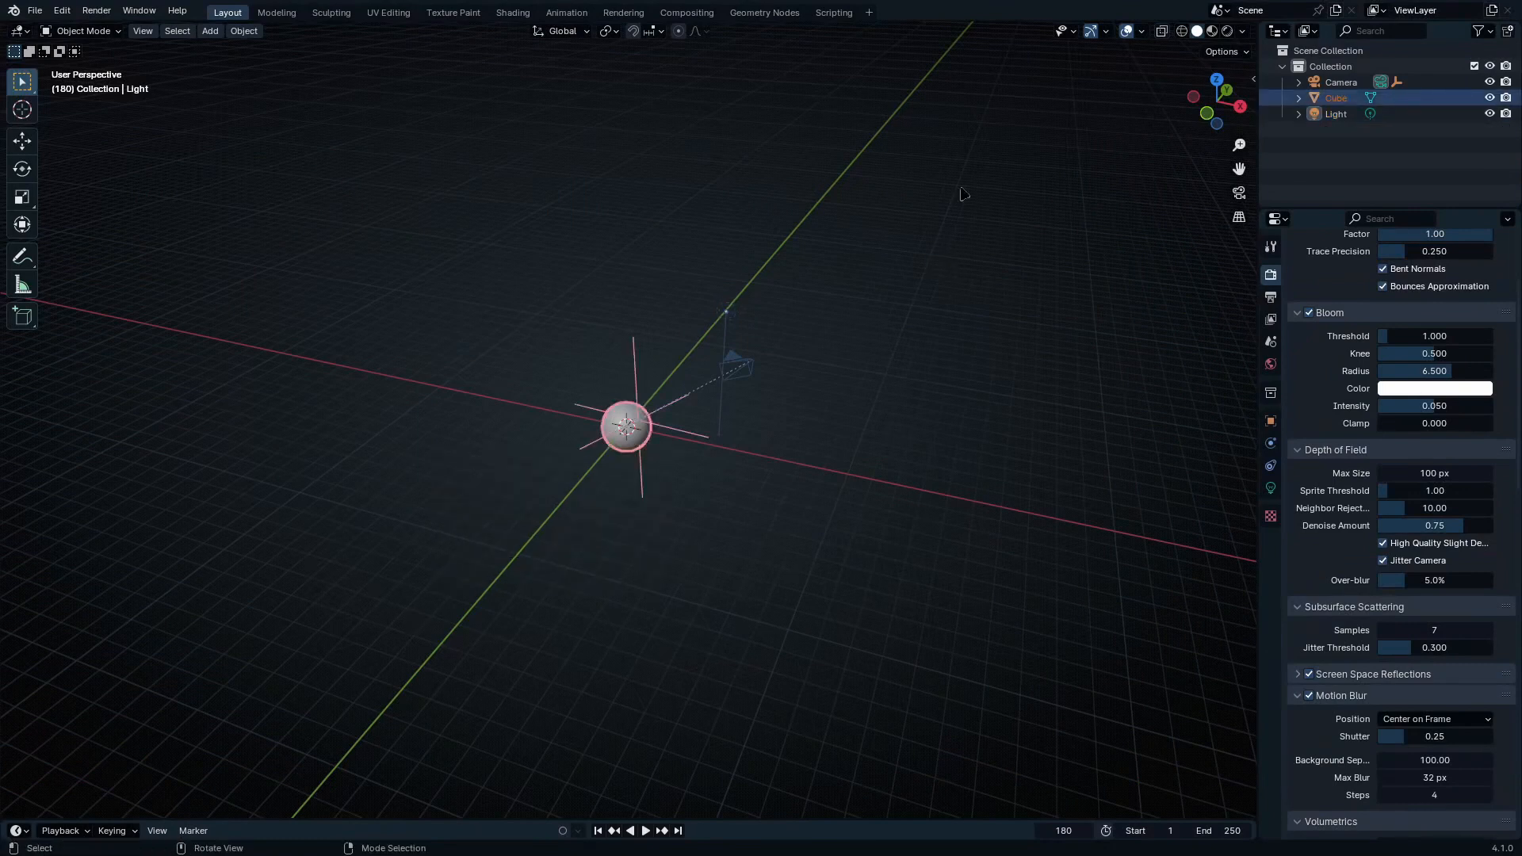
{"action": "left_click_drag", "start_coordinate": [933, 188], "coordinate": [380, 583]}
{"action": "key", "text": "Delete"}
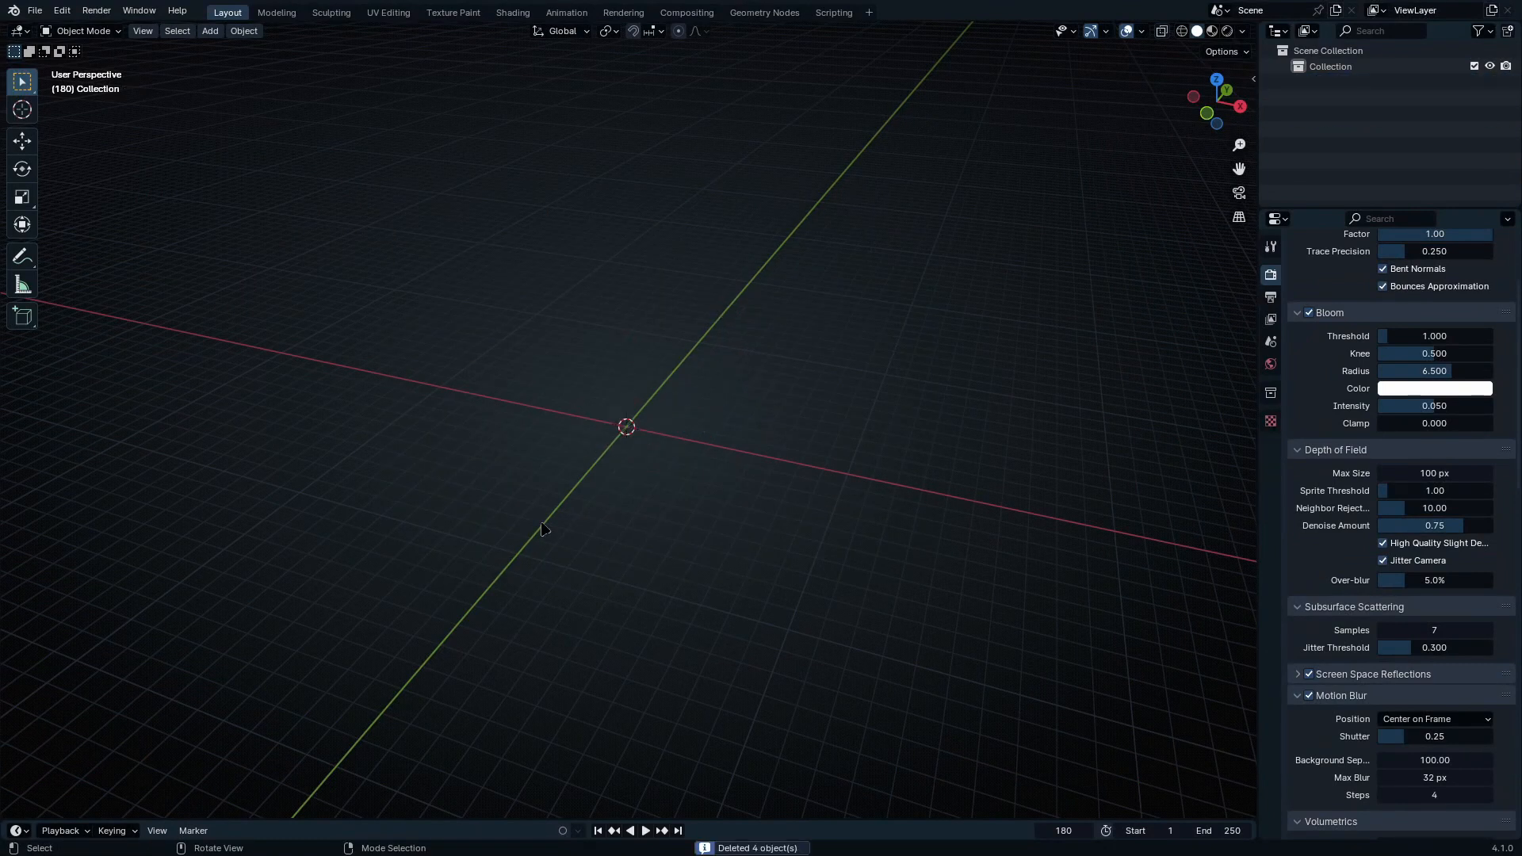
Step: Add a mesh plane at the world origin and view it from the front
{"action": "key", "text": "shift+a"}
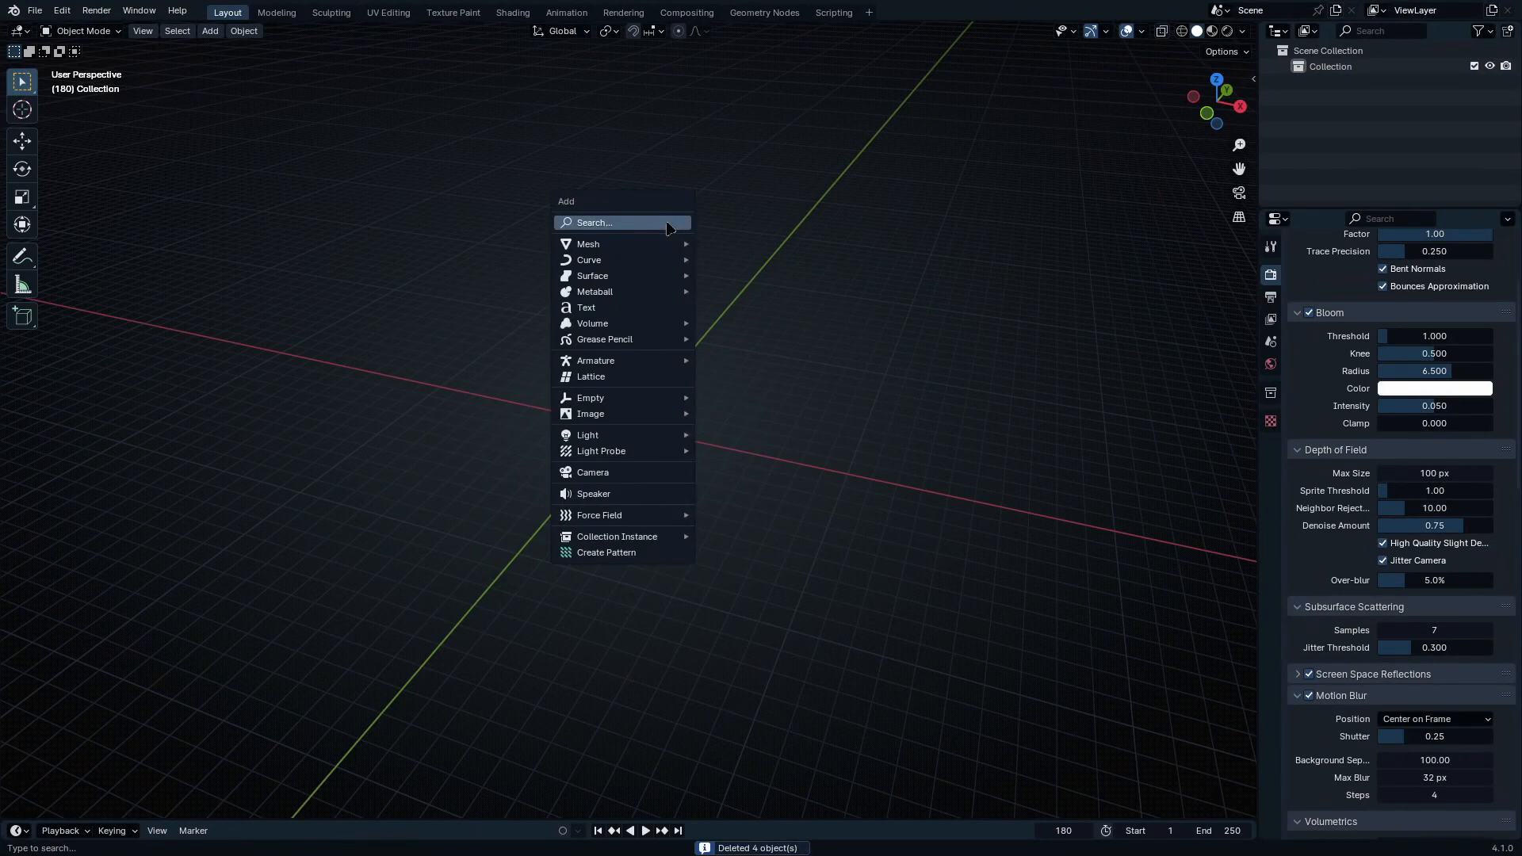
{"action": "mouse_move", "coordinate": [651, 244]}
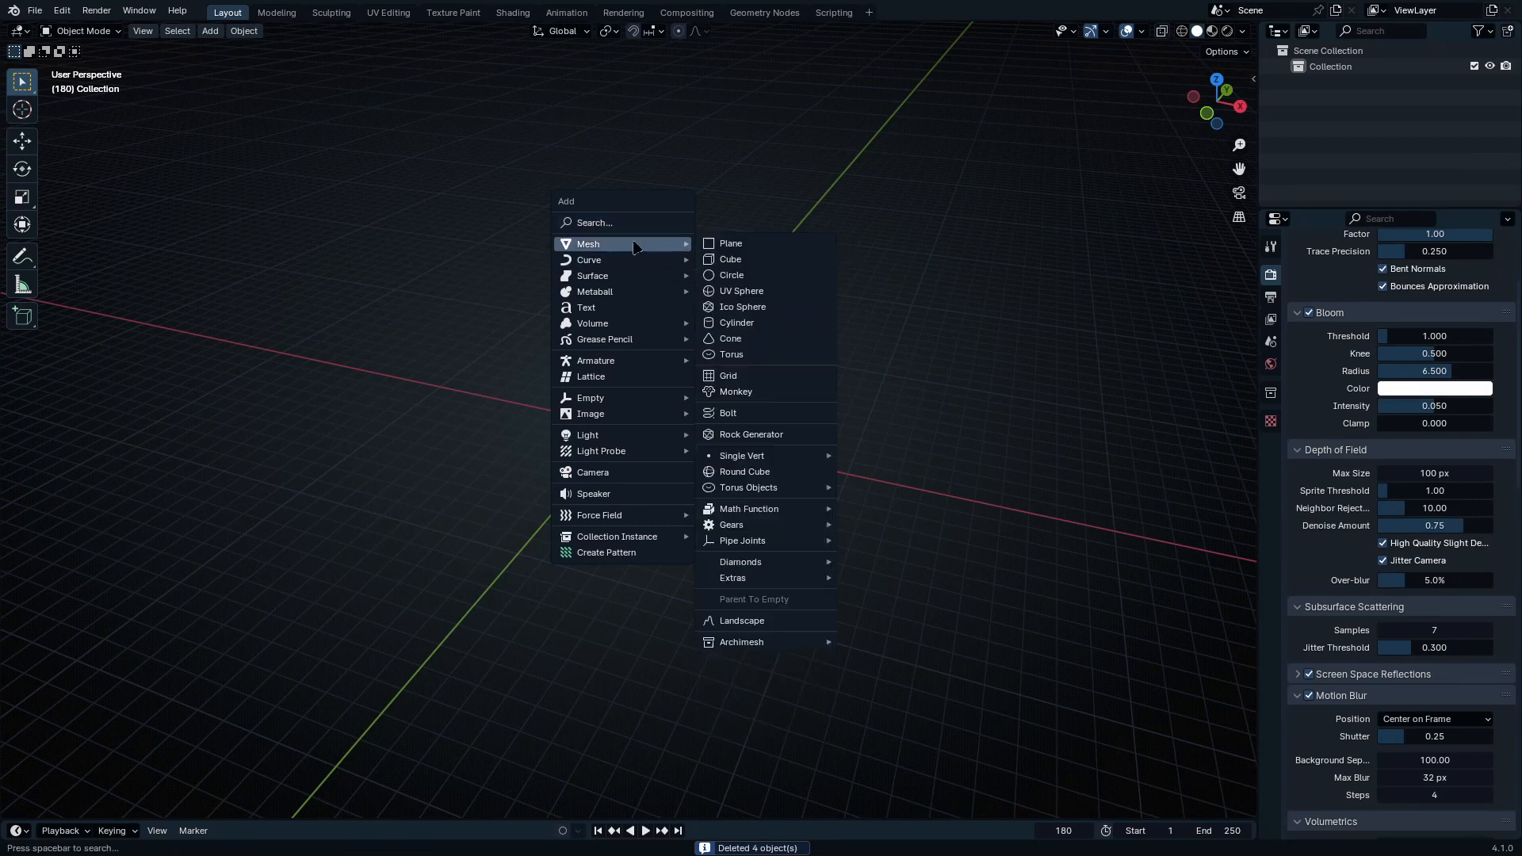
{"action": "left_click", "coordinate": [763, 246]}
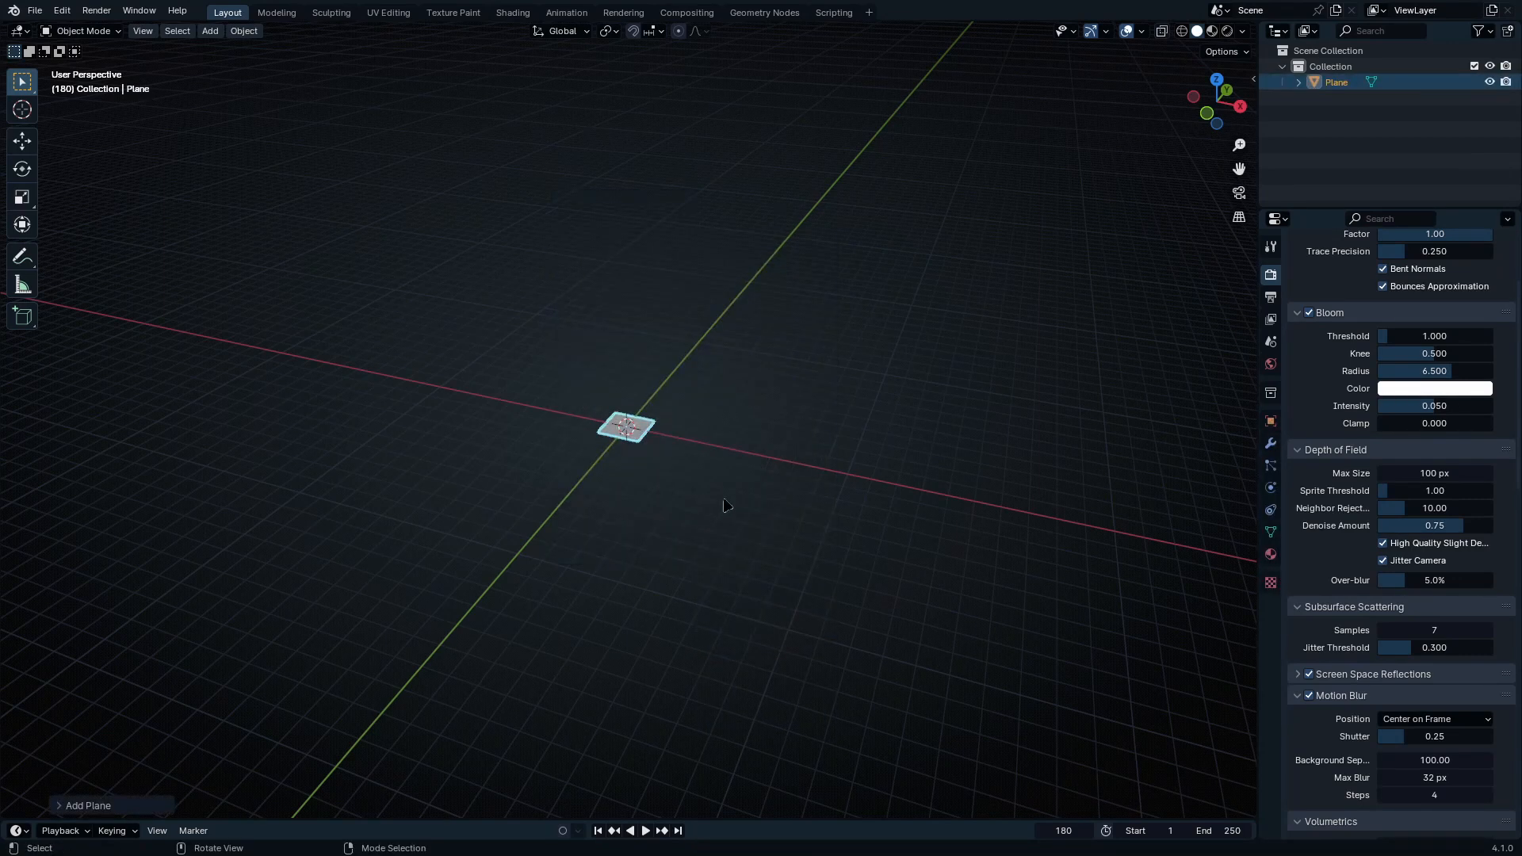
{"action": "key", "text": "KP_1"}
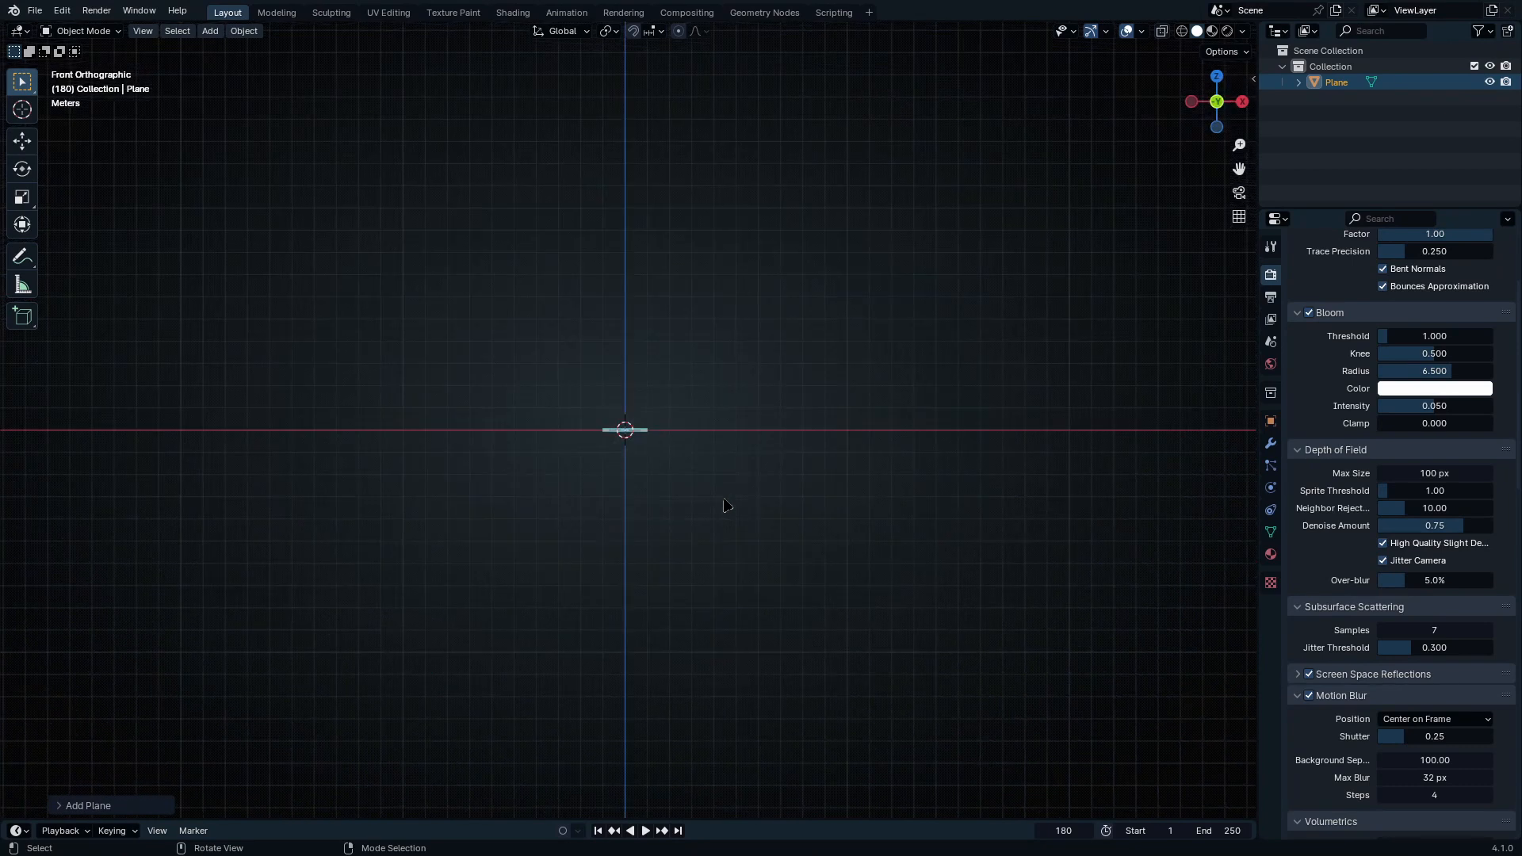
Step: Rotate the plane 90 degrees around the X axis so that it stands upright
{"action": "scroll", "coordinate": [670, 468], "scroll_direction": "up", "scroll_amount": 3}
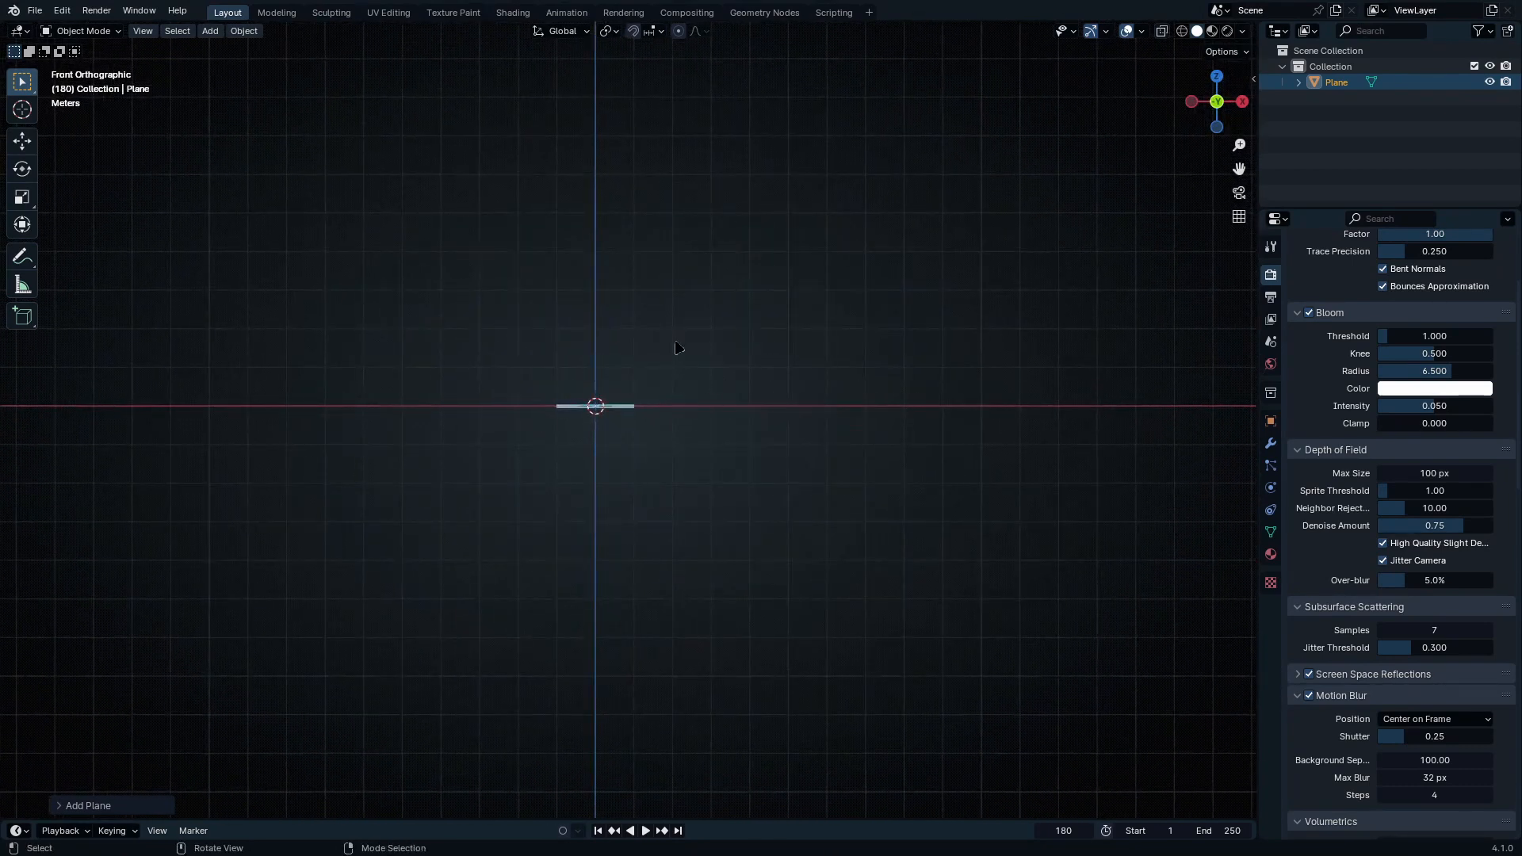
{"action": "type", "text": "rx90"}
{"action": "key", "text": "Return"}
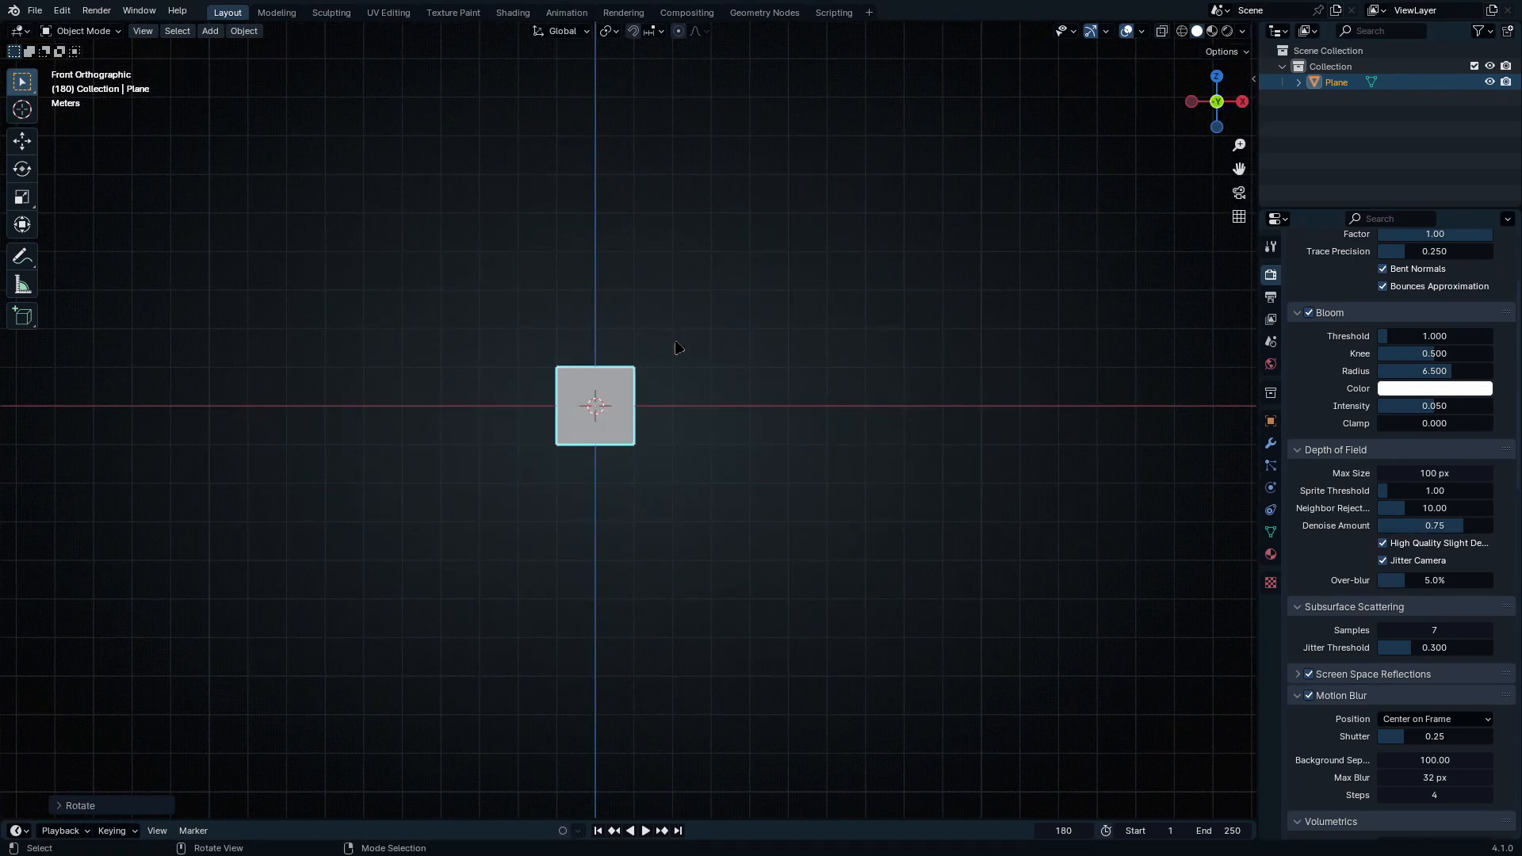
Step: Scale the upright plane to about 4 times its height along Z and 1.5 times its width along X
{"action": "scroll", "coordinate": [673, 439], "scroll_direction": "up", "scroll_amount": 1}
{"action": "middle_click_drag", "start_coordinate": [673, 439], "coordinate": [727, 594], "text": "shift"}
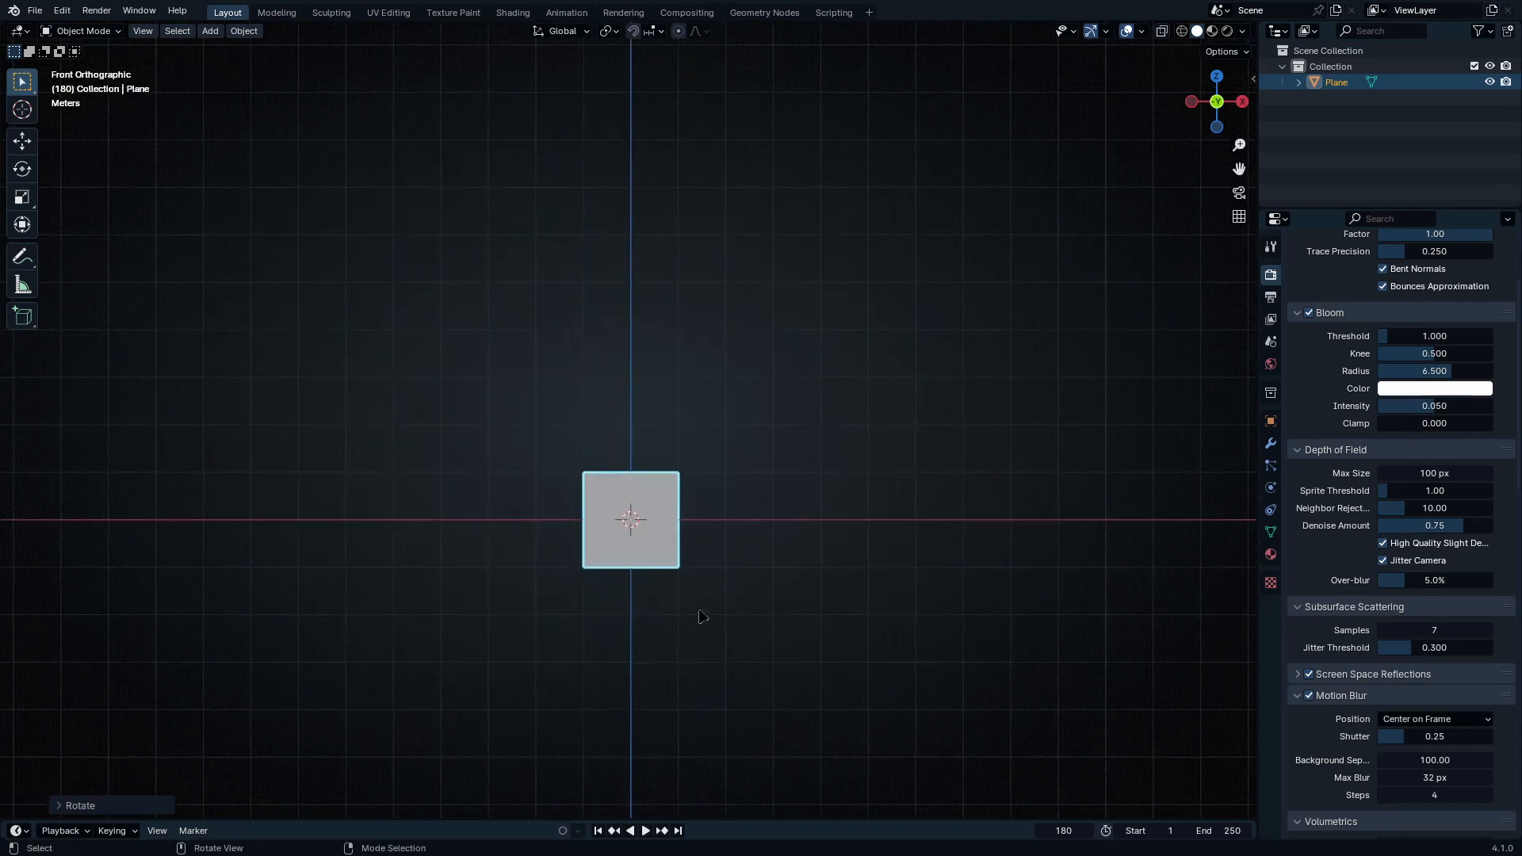
{"action": "scroll", "coordinate": [751, 571], "scroll_direction": "up", "scroll_amount": 1}
{"action": "key", "text": "s"}
{"action": "key", "text": "z"}
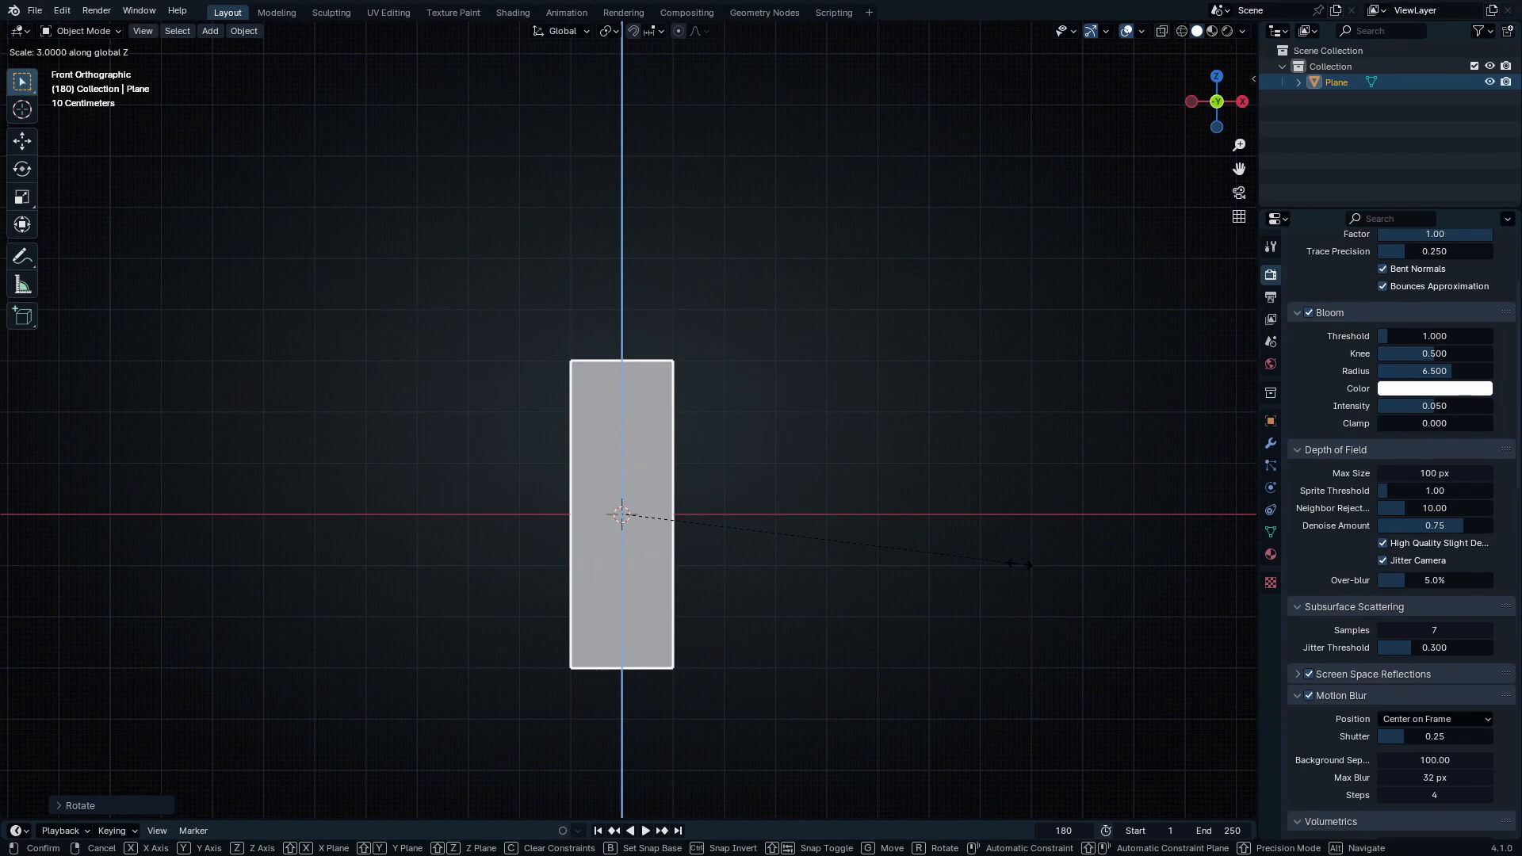
{"action": "left_click", "coordinate": [1153, 572]}
{"action": "key", "text": "s"}
{"action": "key", "text": "x"}
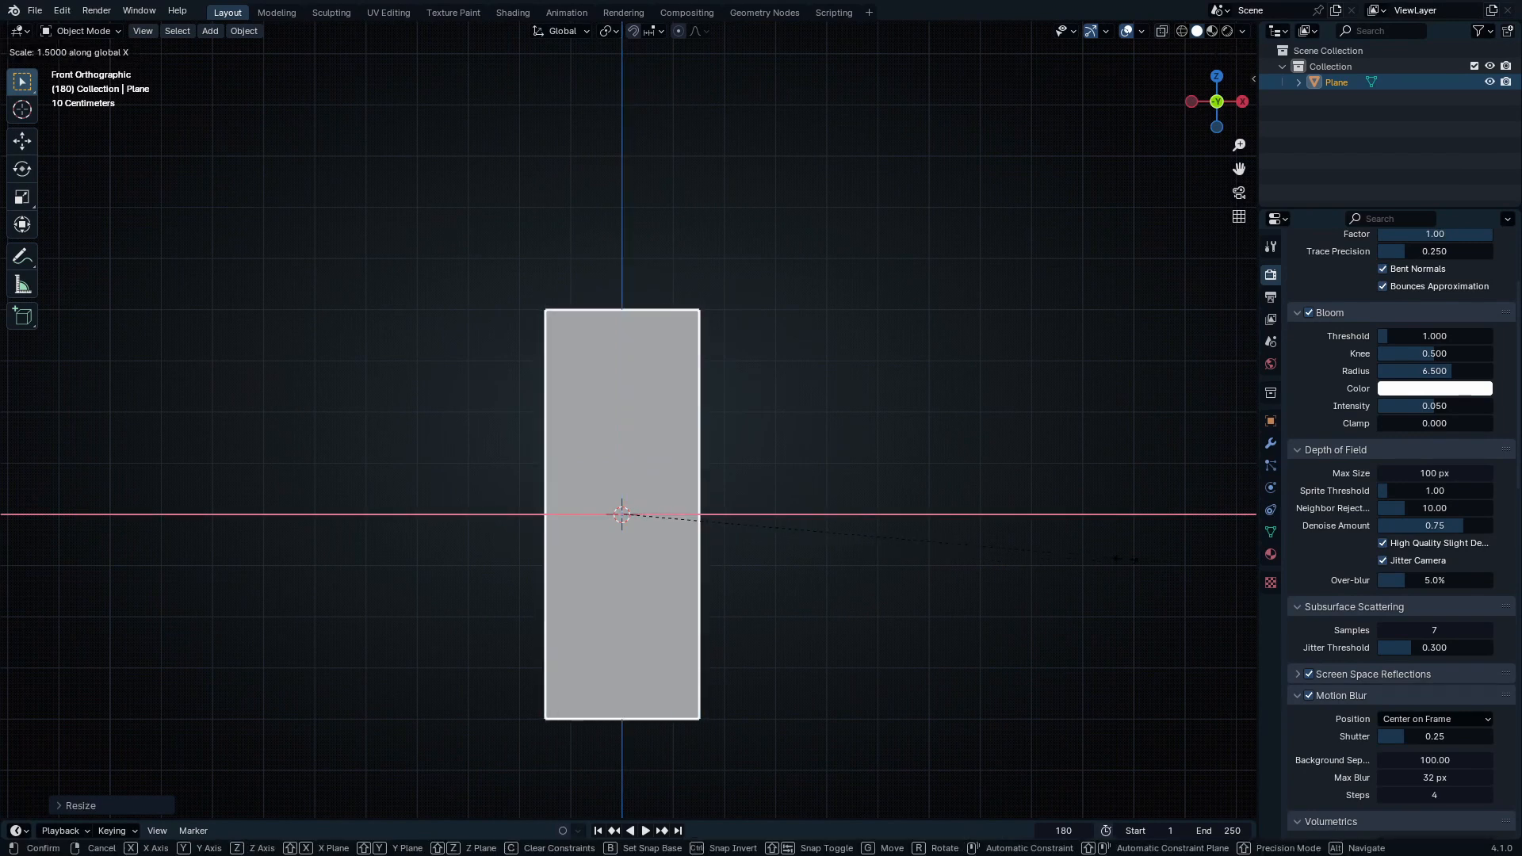
{"action": "left_click", "coordinate": [1125, 560]}
Step: Move the plane up along Z until its bottom edge rests on the world X axis
{"action": "key", "text": "g"}
{"action": "key", "text": "z"}
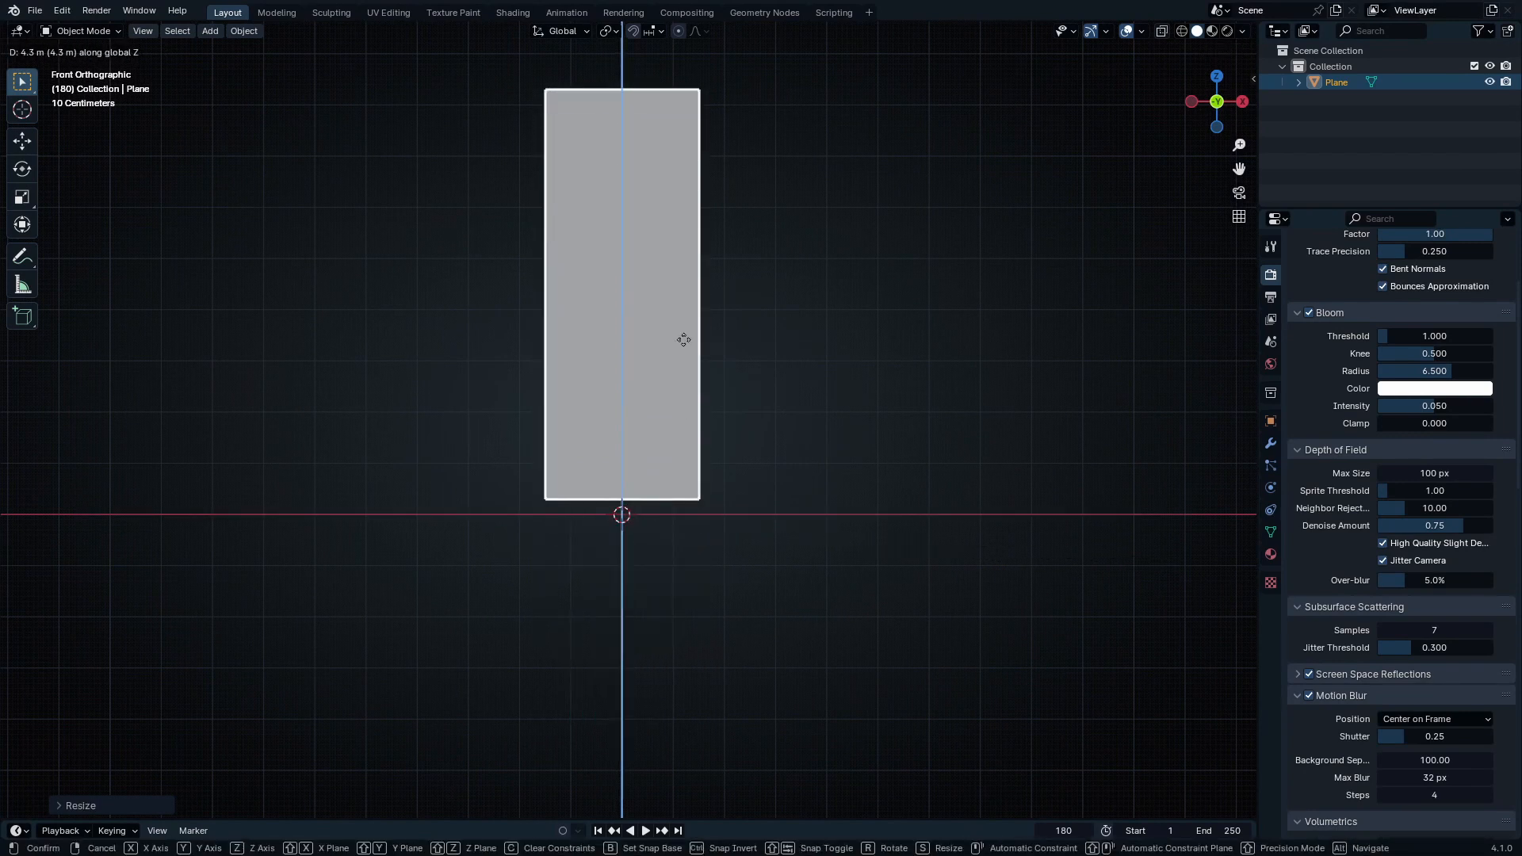
{"action": "left_click", "coordinate": [682, 350]}
Step: Snap the 3D cursor to the plane's two bottom vertices and set the object's origin to the cursor
{"action": "key", "text": "Tab"}
{"action": "middle_click_drag", "start_coordinate": [683, 350], "coordinate": [758, 408], "text": "shift"}
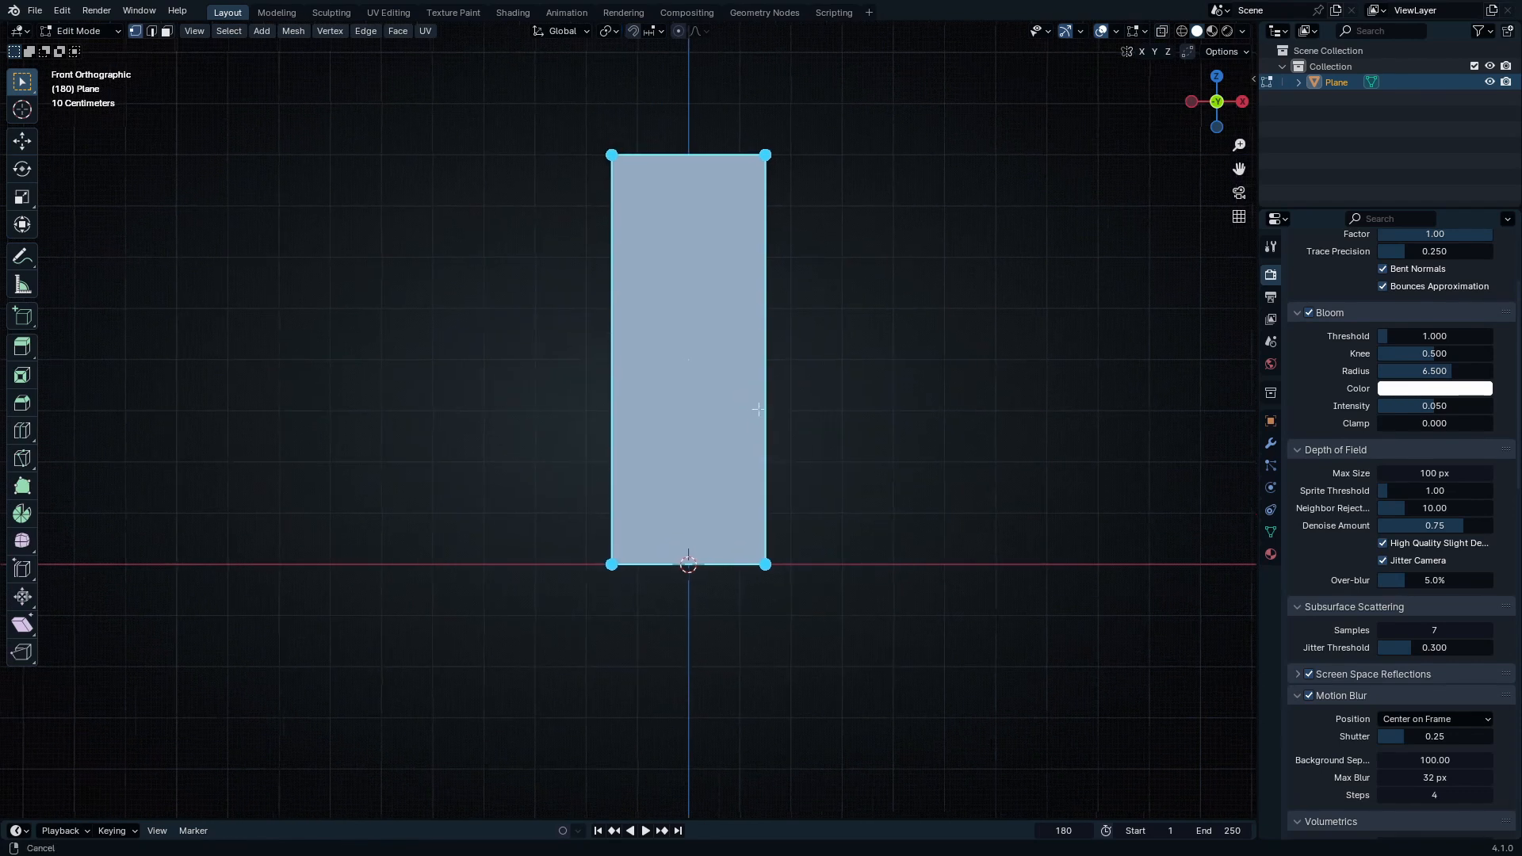
{"action": "left_click_drag", "start_coordinate": [951, 492], "coordinate": [336, 631]}
{"action": "key", "text": "shift+s"}
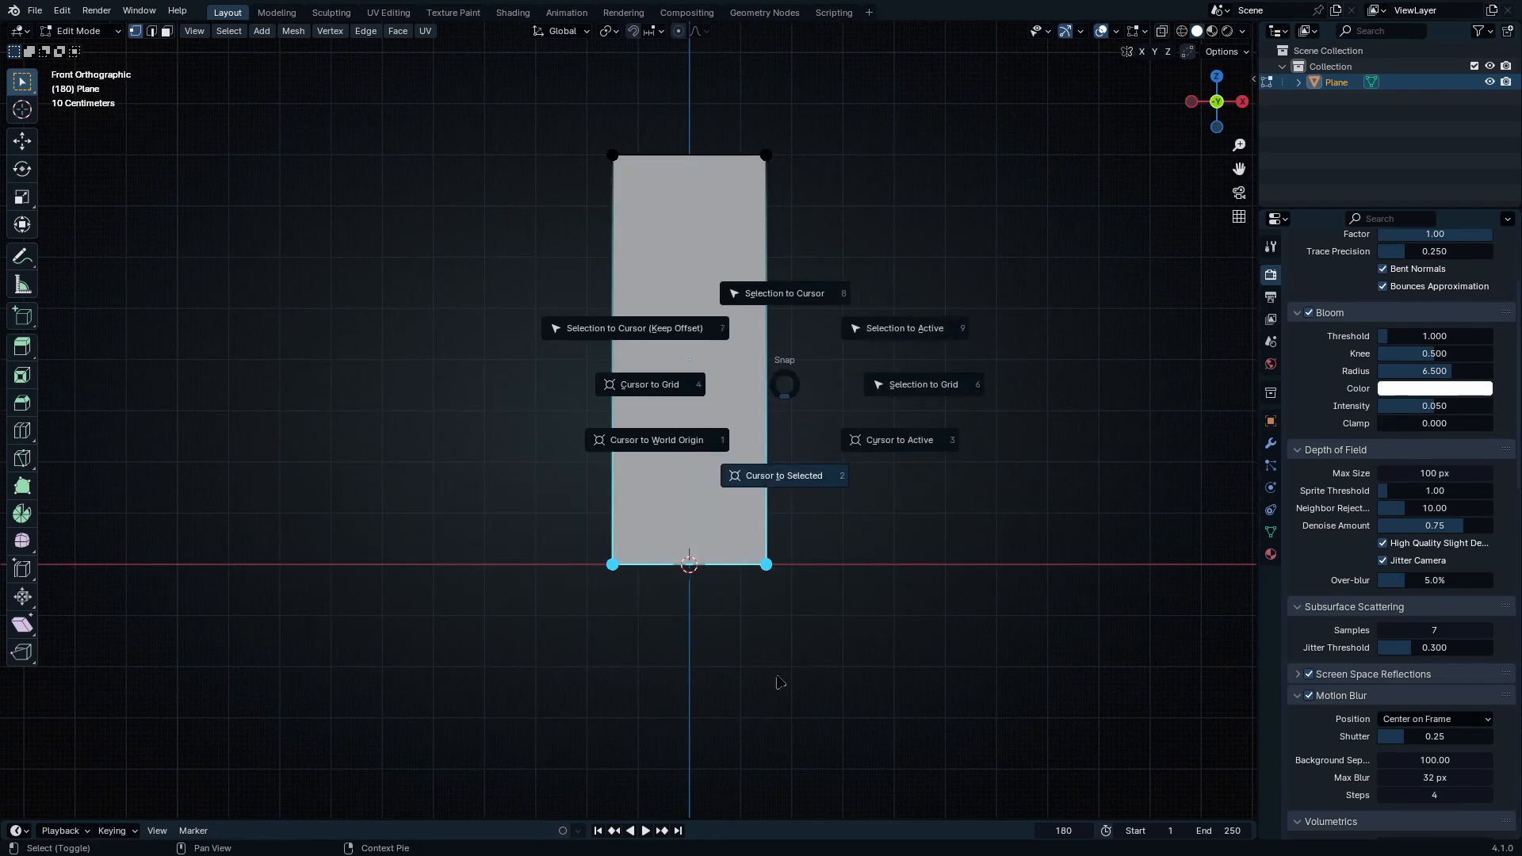
{"action": "left_click", "coordinate": [776, 682]}
{"action": "key", "text": "Tab"}
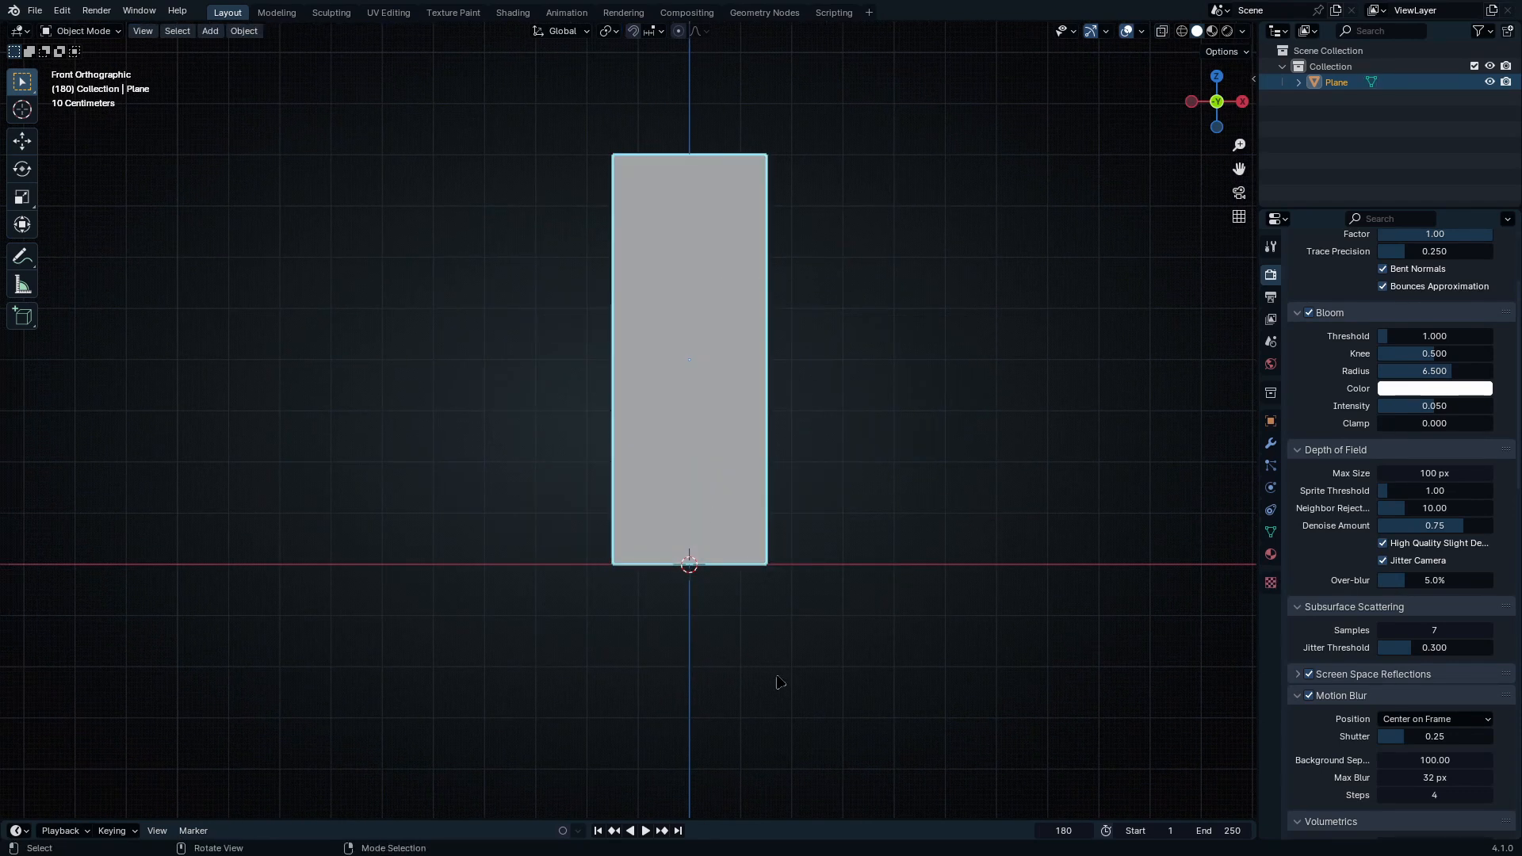
{"action": "key", "text": "q"}
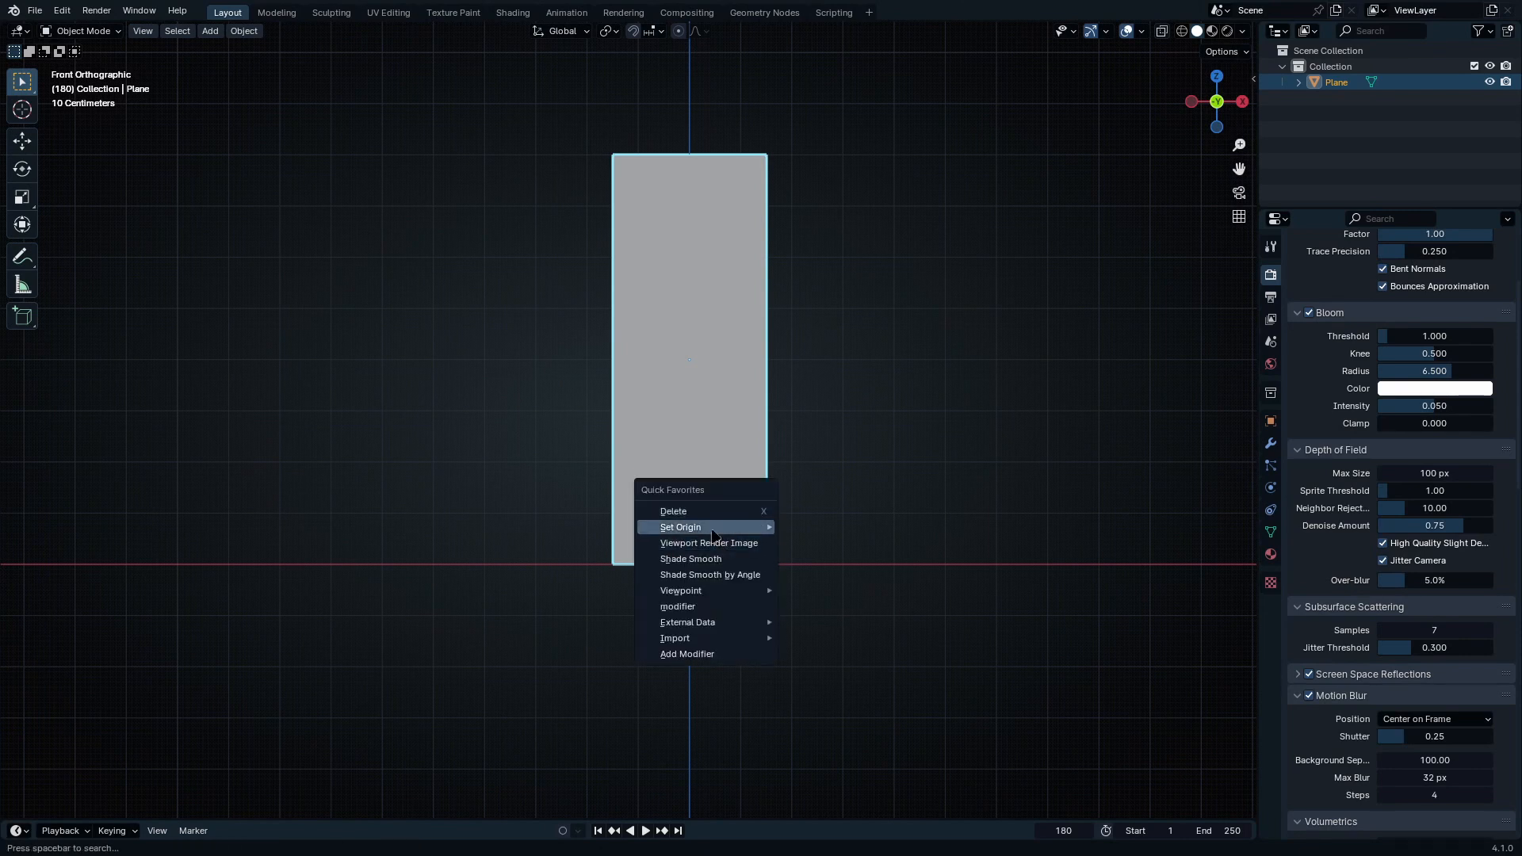
{"action": "mouse_move", "coordinate": [765, 527]}
{"action": "left_click", "coordinate": [876, 561]}
{"action": "left_click", "coordinate": [877, 485]}
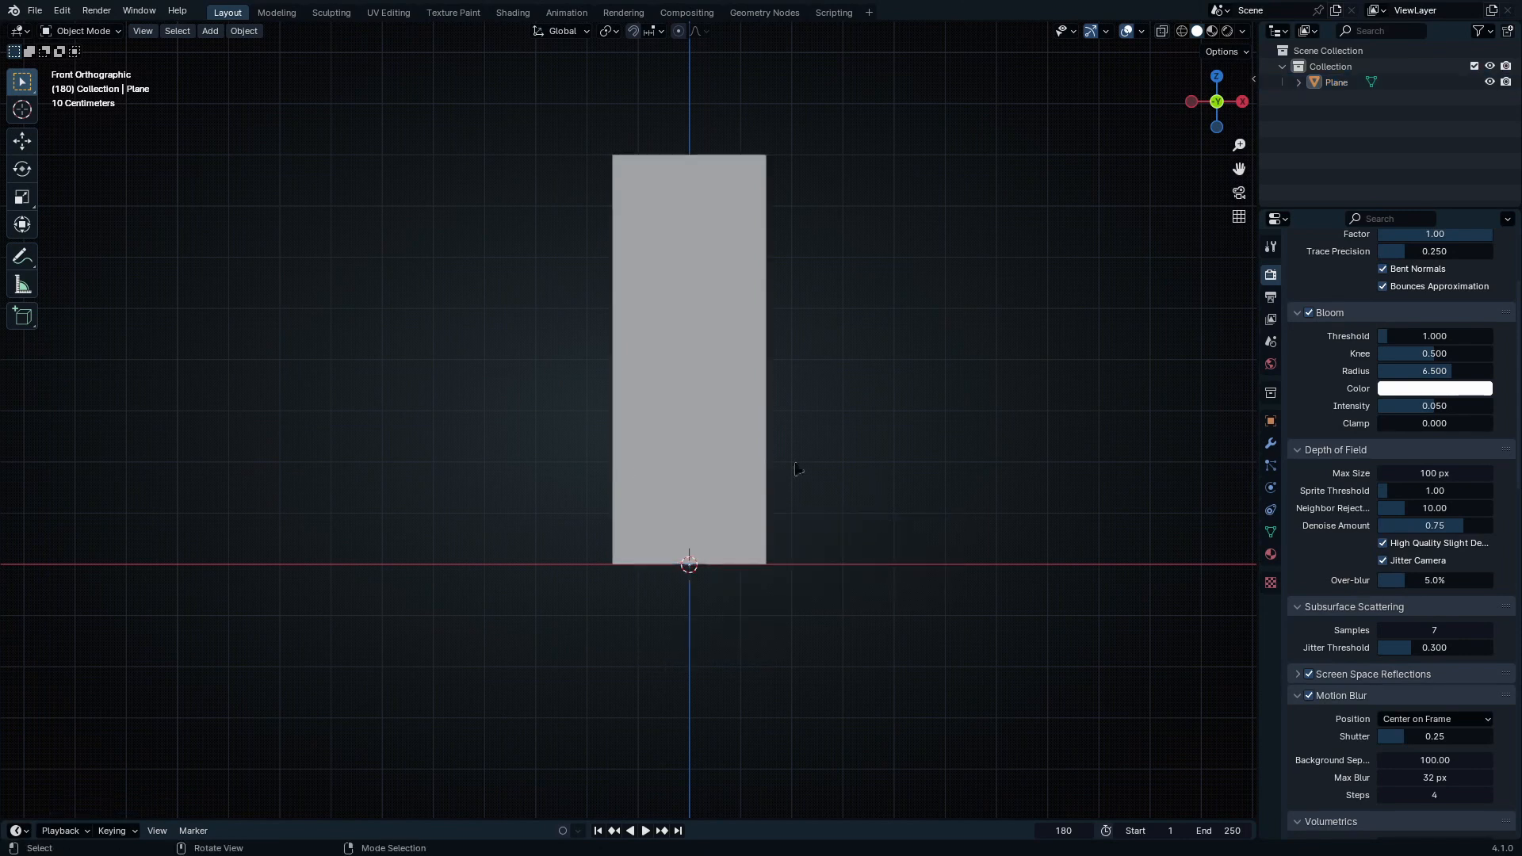
Step: Apply All Transforms to the plane
{"action": "left_click", "coordinate": [687, 418]}
{"action": "key", "text": "ctrl+a"}
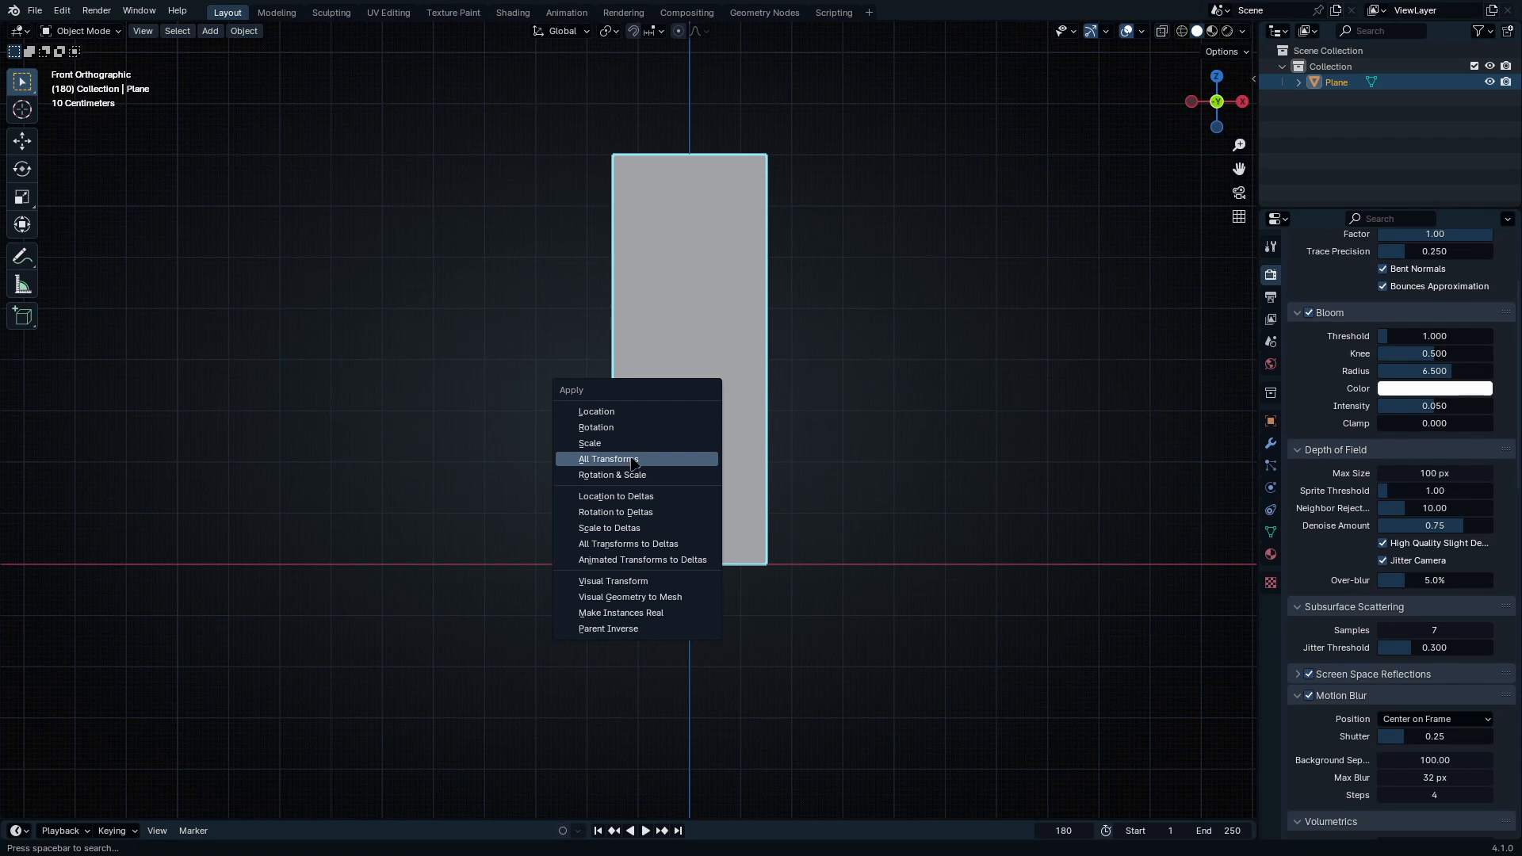
{"action": "left_click", "coordinate": [622, 460]}
Step: Try rotating the plane about its bottom origin and moving it along Z, and cancel both transforms
{"action": "middle_click_drag", "start_coordinate": [788, 471], "coordinate": [796, 502]}
{"action": "left_click", "coordinate": [917, 536]}
{"action": "middle_click_drag", "start_coordinate": [710, 629], "coordinate": [733, 455], "text": "ctrl"}
{"action": "left_click", "coordinate": [730, 454]}
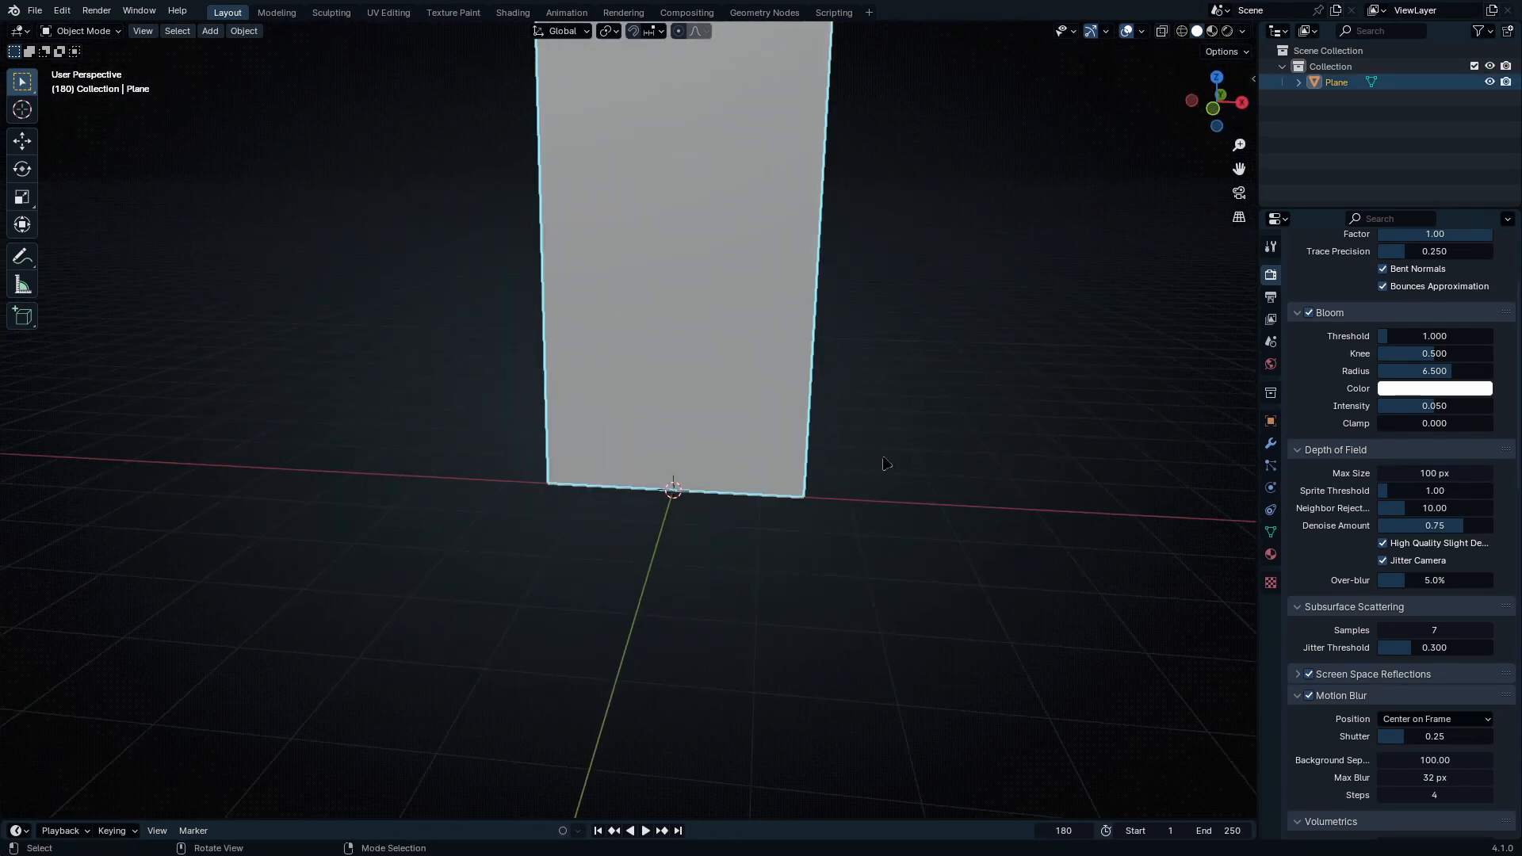
{"action": "key", "text": "r"}
{"action": "key", "text": "Escape"}
{"action": "key", "text": "KP_1"}
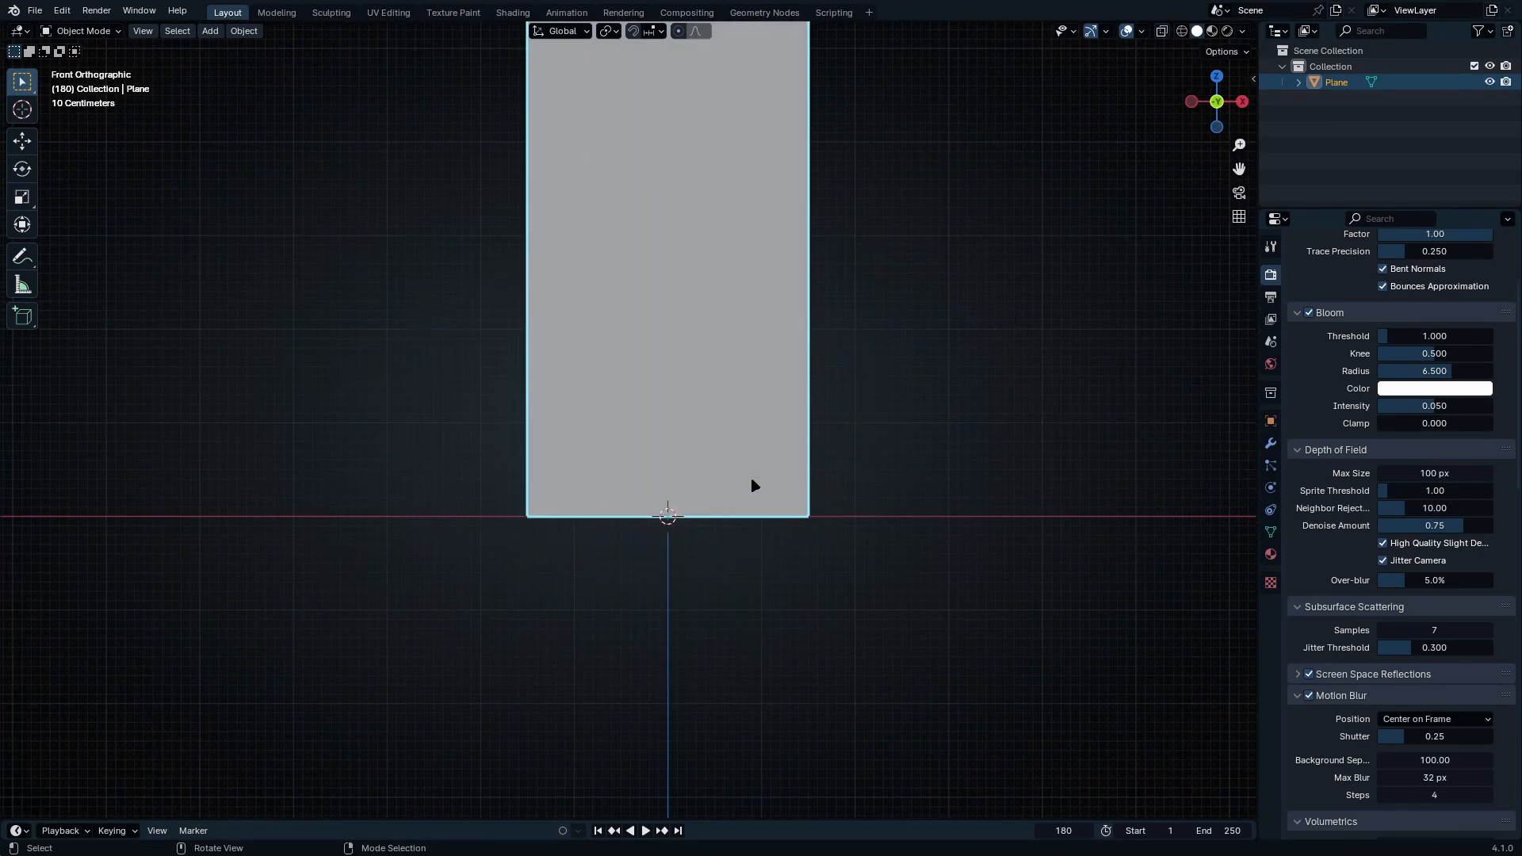
{"action": "scroll", "coordinate": [767, 350], "scroll_direction": "down", "scroll_amount": 2}
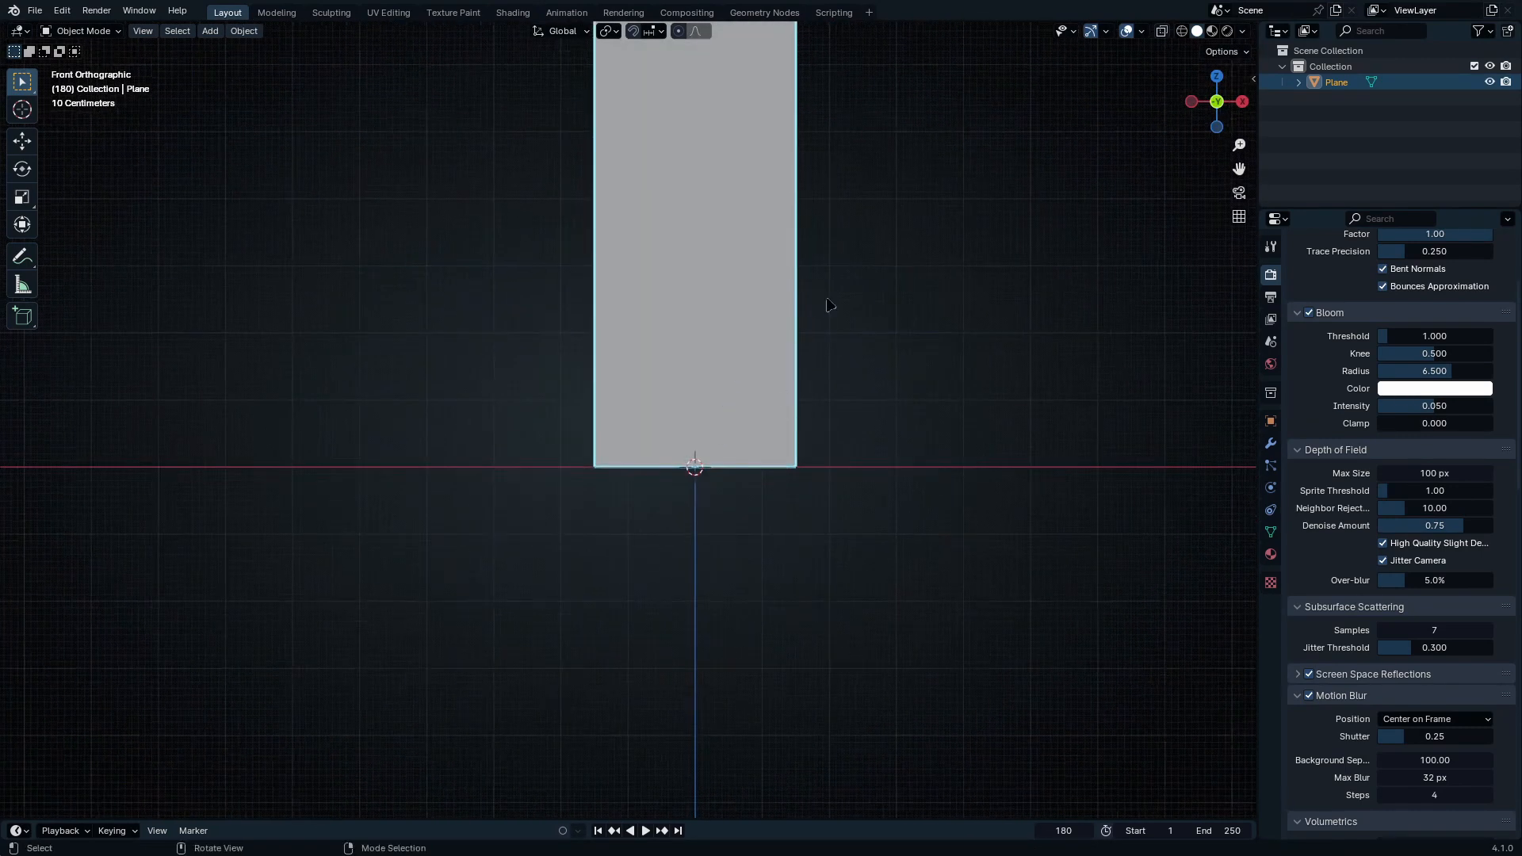
{"action": "middle_click_drag", "start_coordinate": [825, 309], "coordinate": [798, 588], "text": "shift"}
{"action": "scroll", "coordinate": [798, 588], "scroll_direction": "down", "scroll_amount": 1}
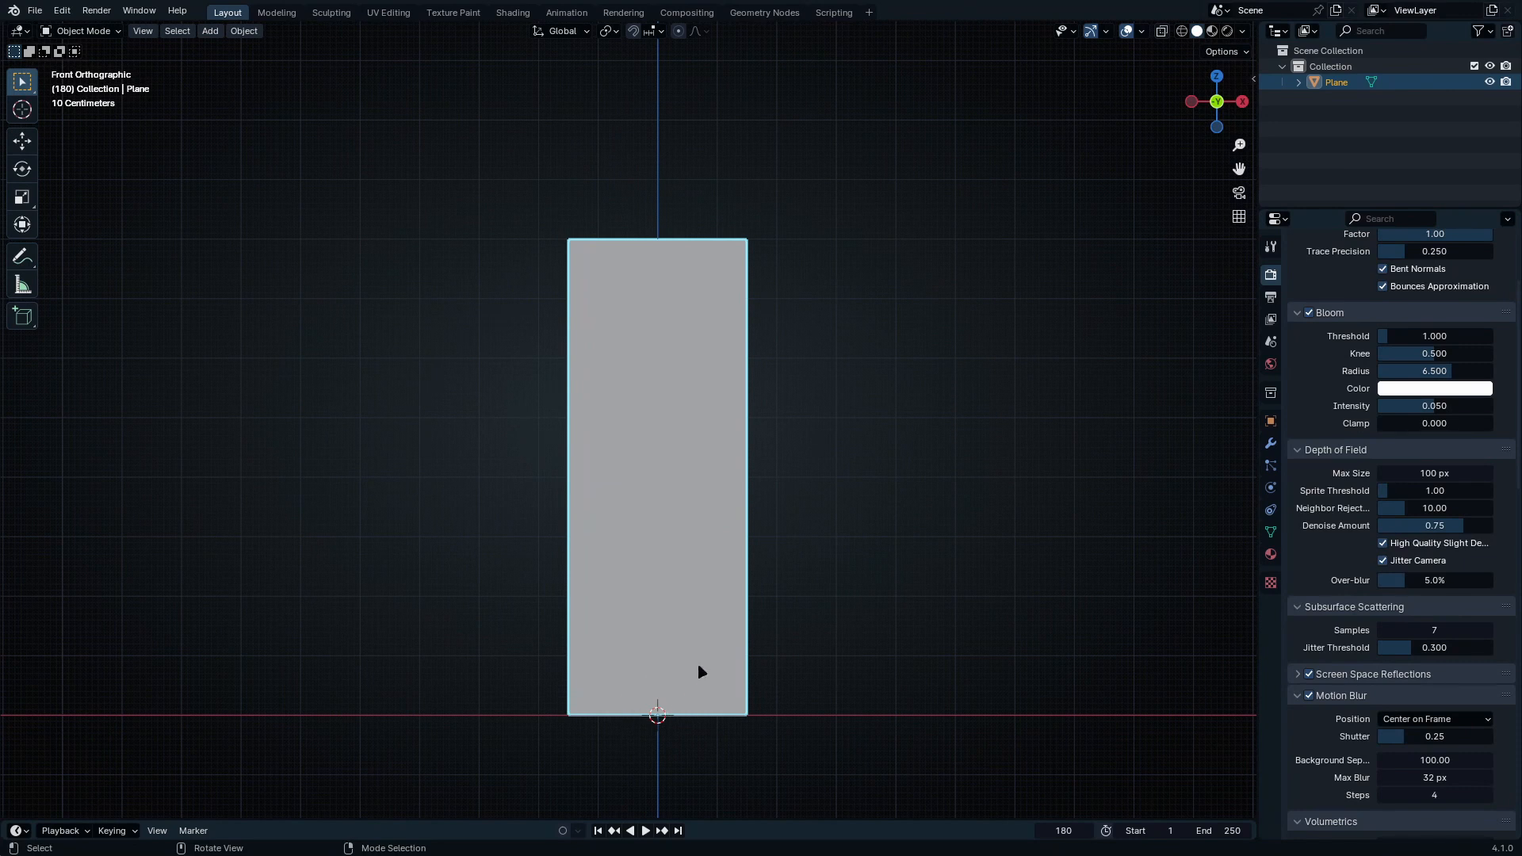
{"action": "key", "text": "g"}
{"action": "key", "text": "z"}
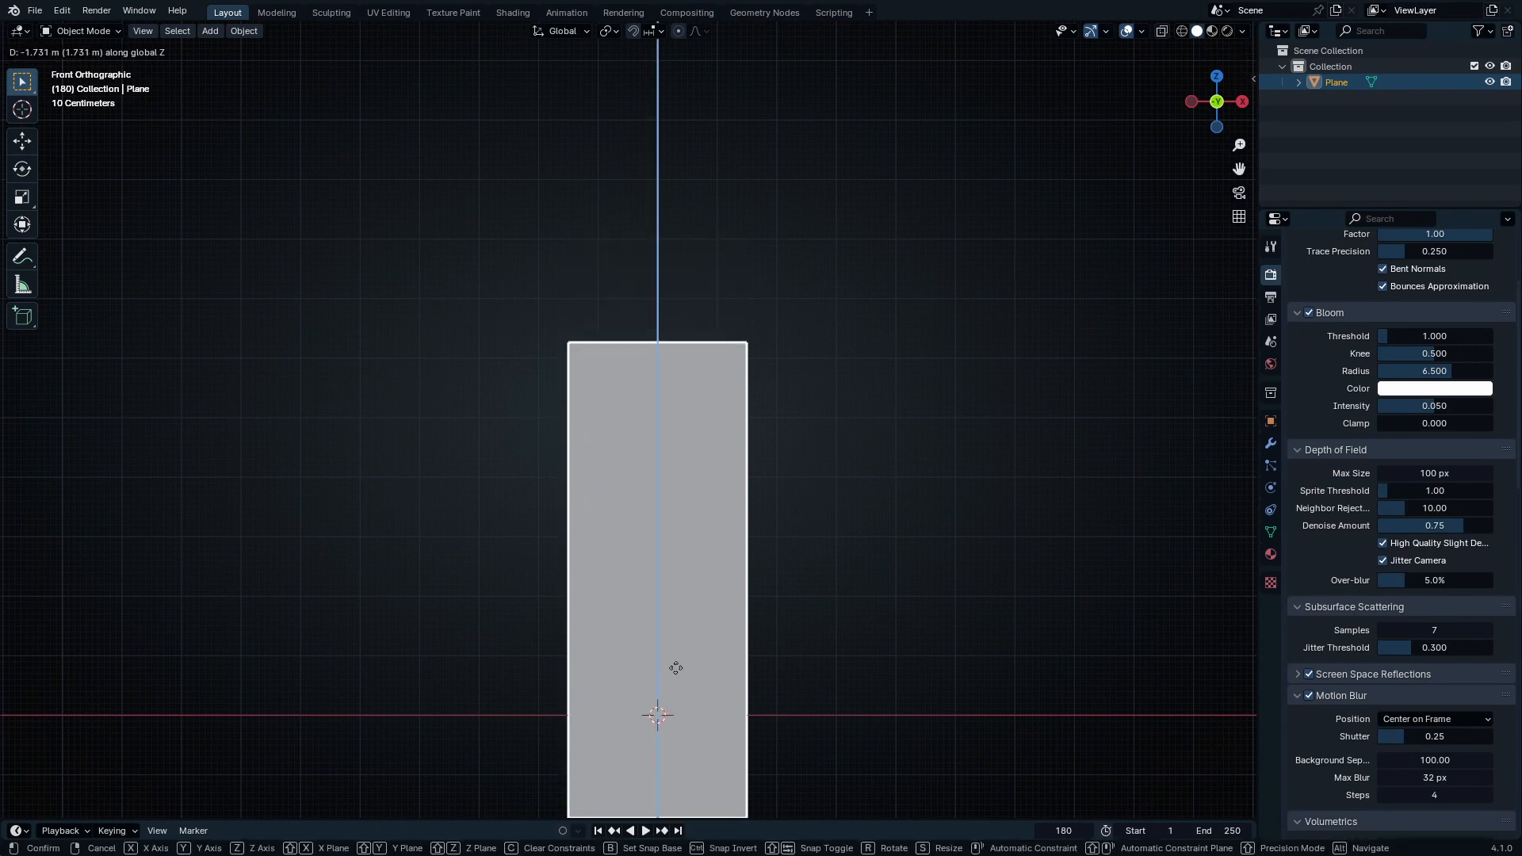
{"action": "right_click", "coordinate": [586, 495]}
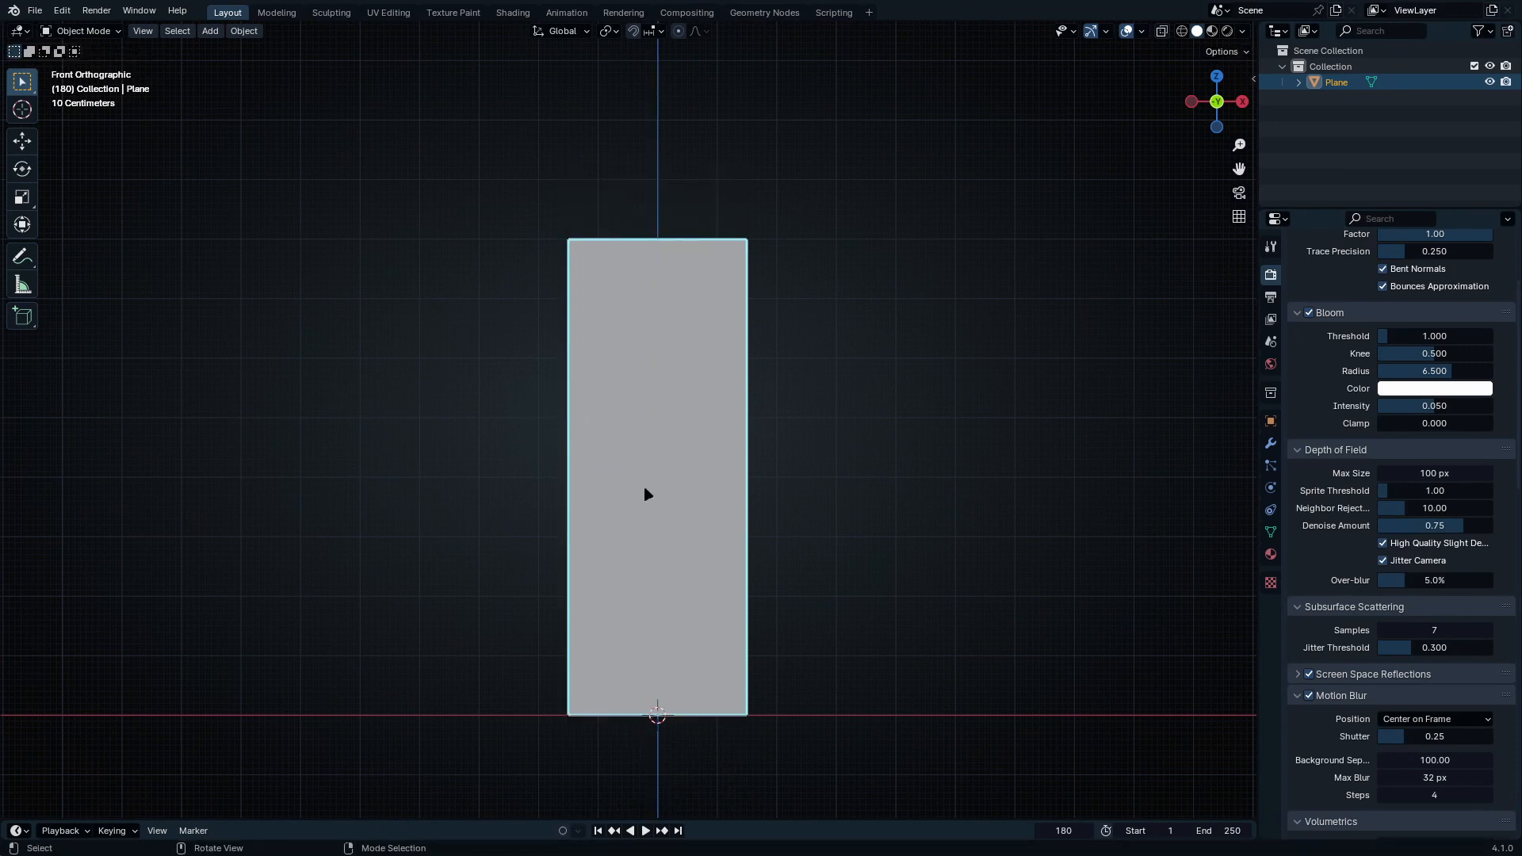
{"action": "middle_click_drag", "start_coordinate": [662, 489], "coordinate": [626, 424], "text": "shift"}
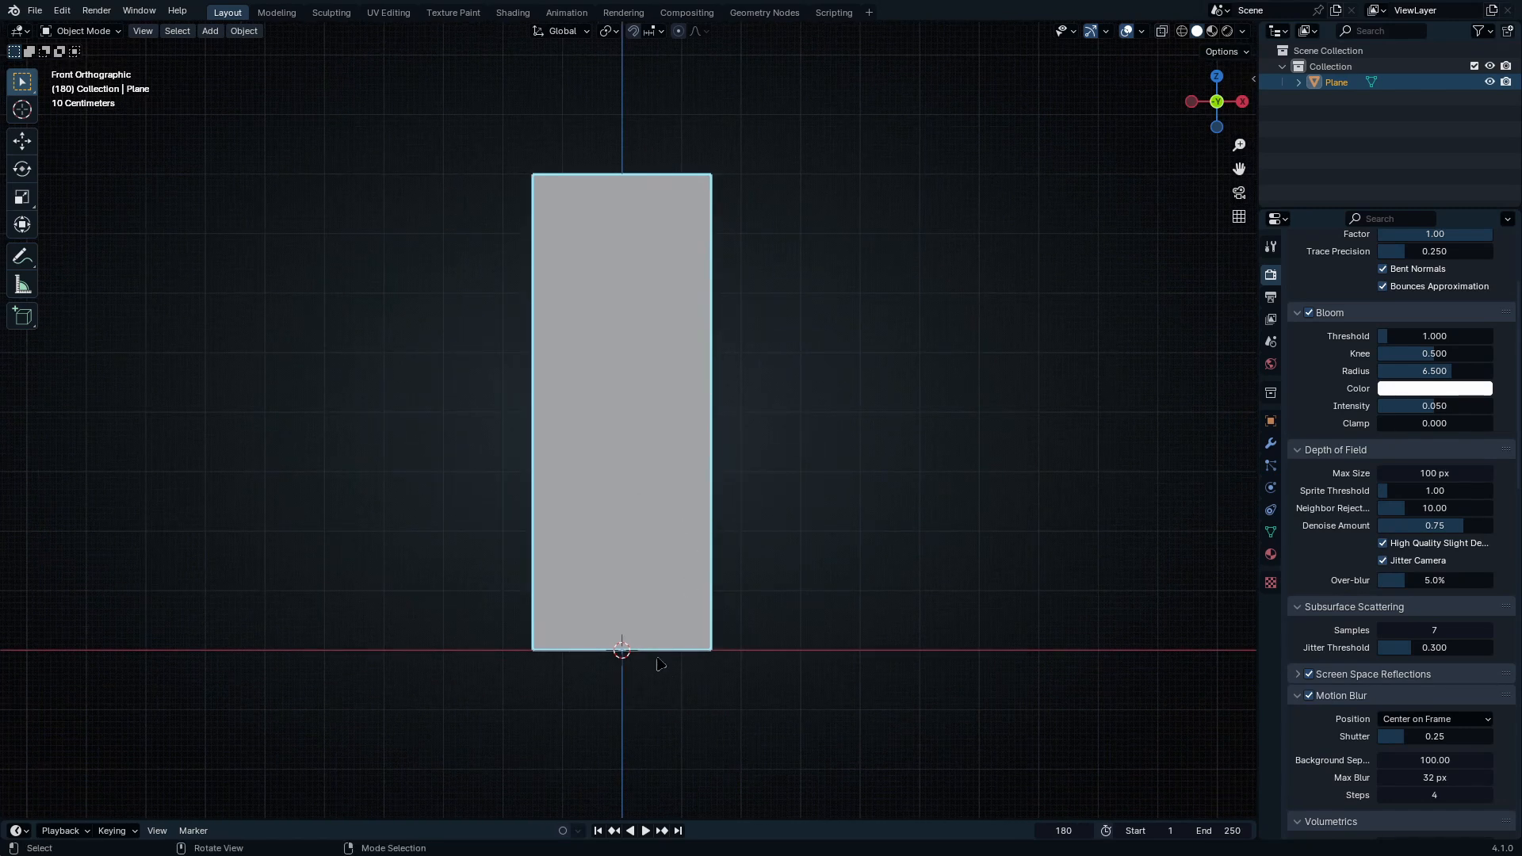
Step: Look up the Set Origin command and its Quick Favorites option, and deselect the plane
{"action": "key", "text": "q"}
{"action": "mouse_move", "coordinate": [661, 663]}
{"action": "left_click", "coordinate": [780, 710]}
{"action": "left_click", "coordinate": [247, 35]}
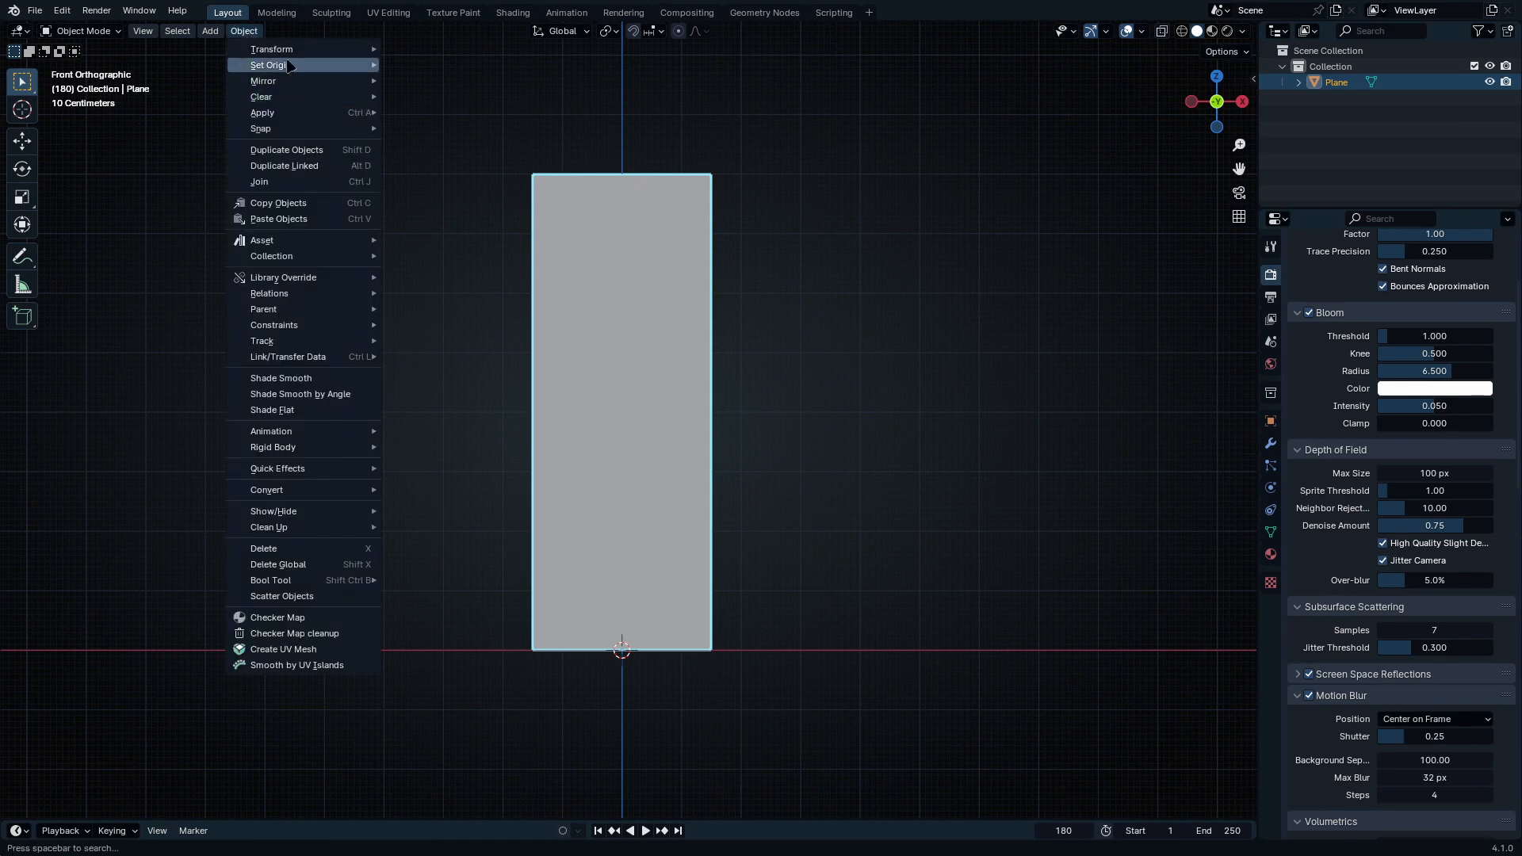
{"action": "right_click", "coordinate": [282, 68]}
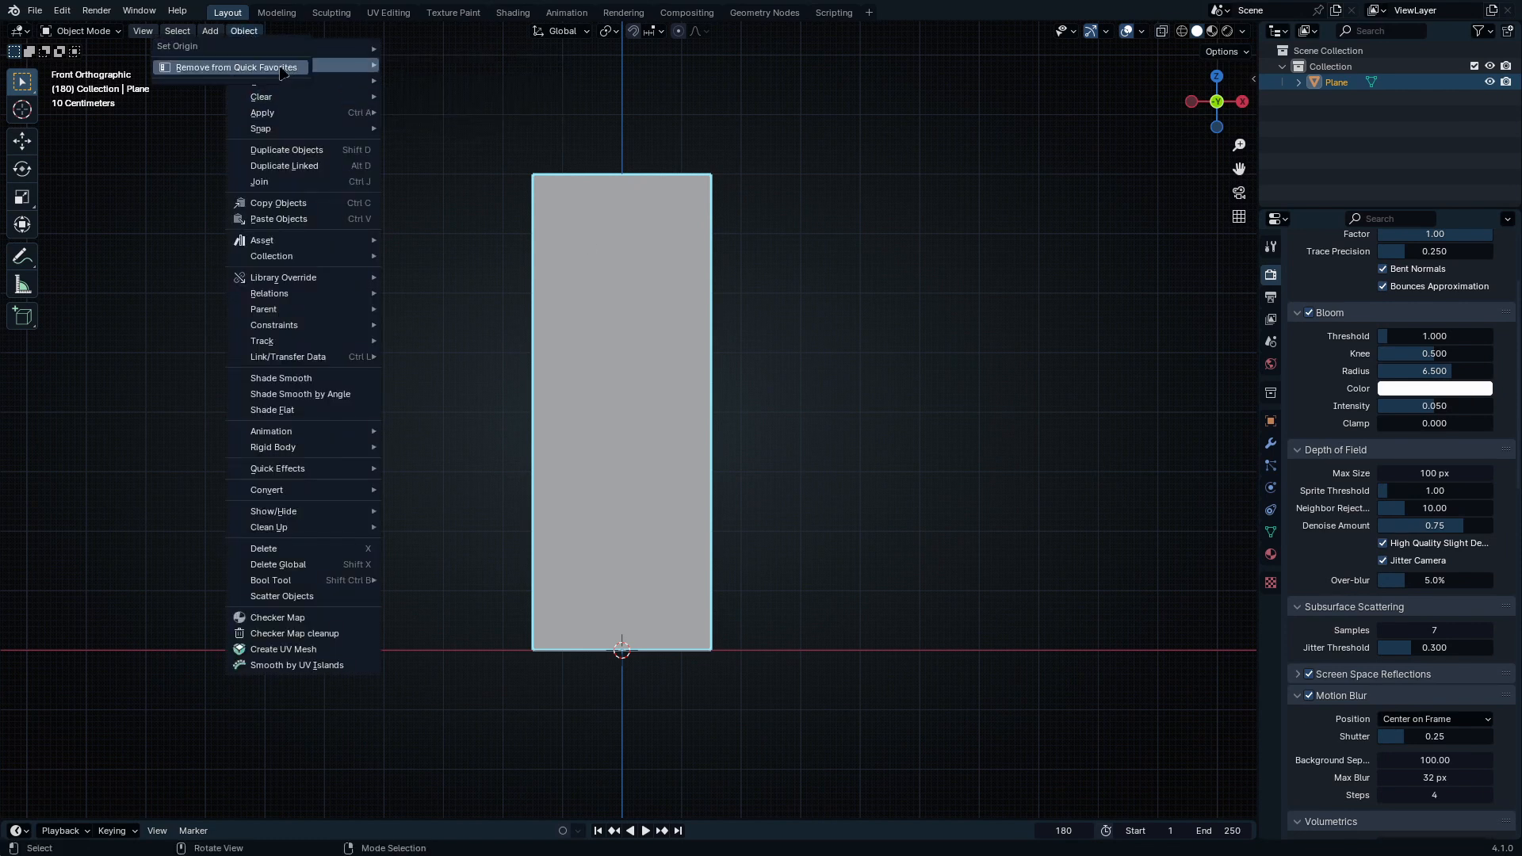
{"action": "left_click", "coordinate": [209, 68]}
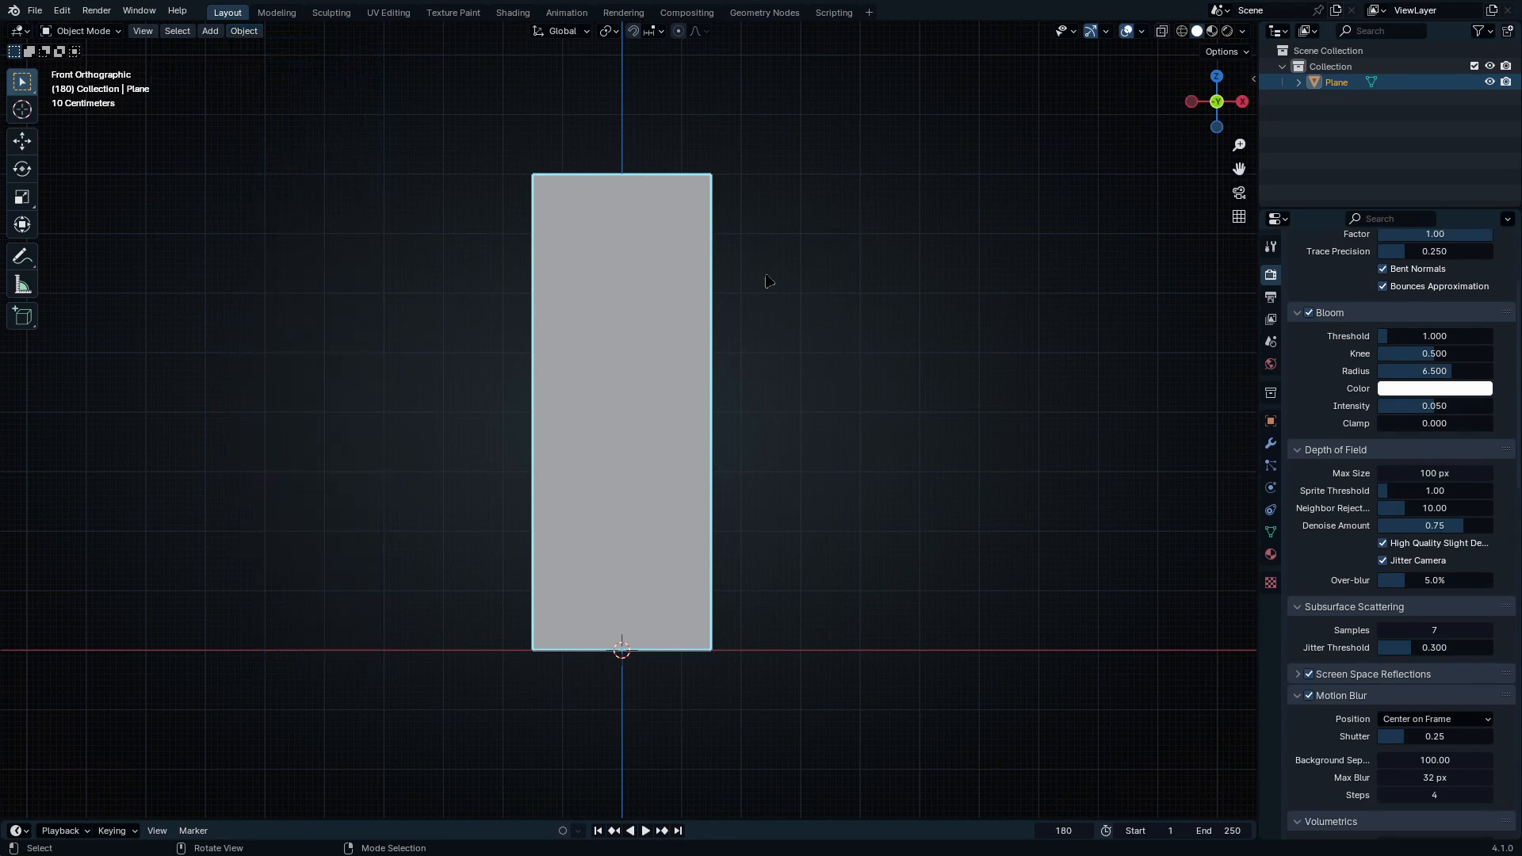
{"action": "key", "text": "alt+a"}
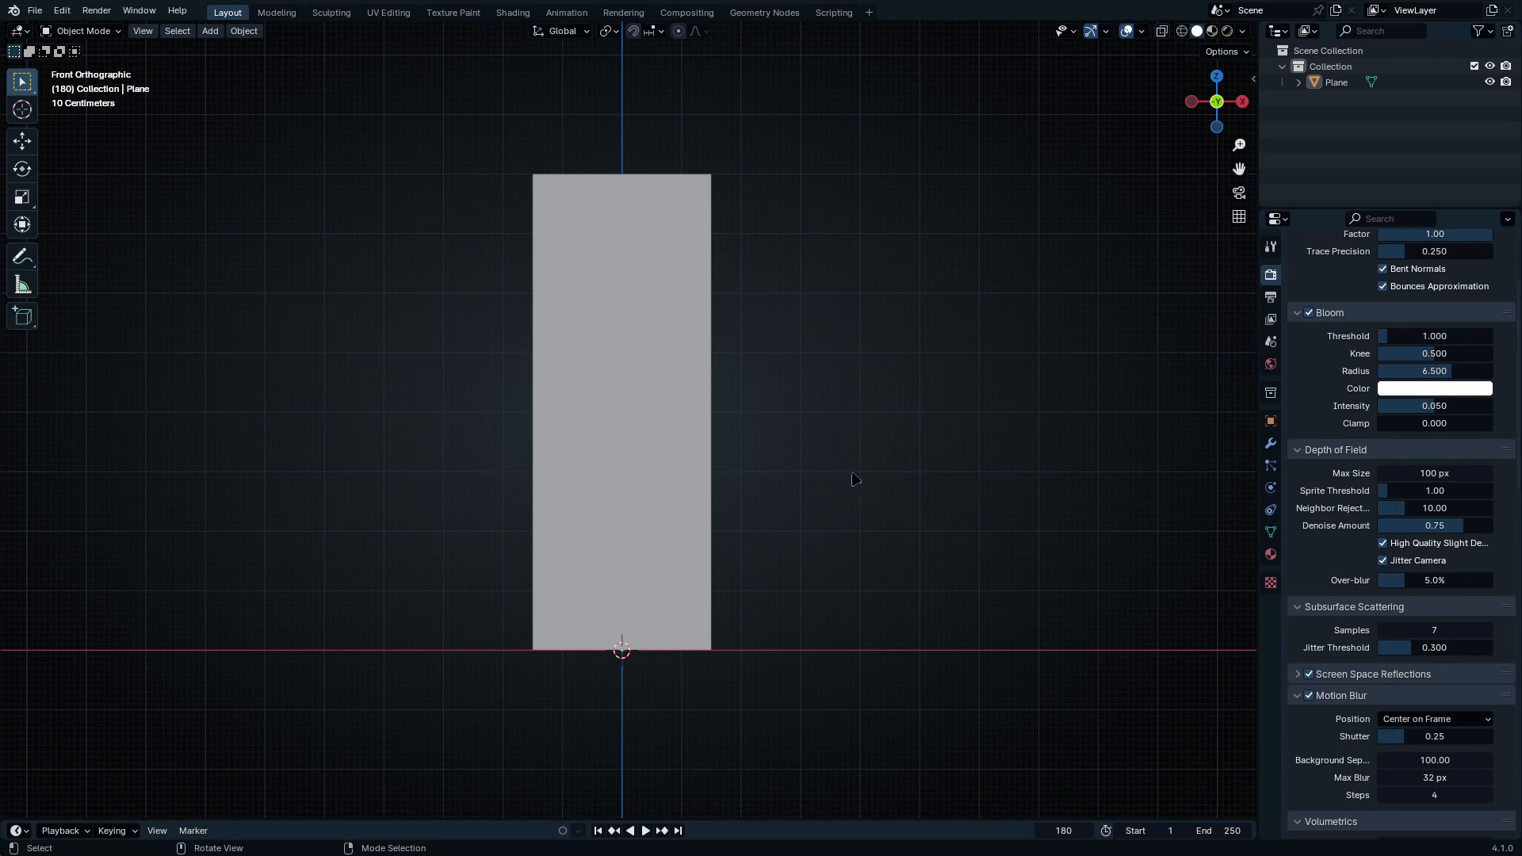
Step: Split the 3D viewport vertically, frame the plane in the narrower area and turn the wider area into a Shader Editor
{"action": "middle_click_drag", "start_coordinate": [878, 412], "coordinate": [646, 435], "text": "shift"}
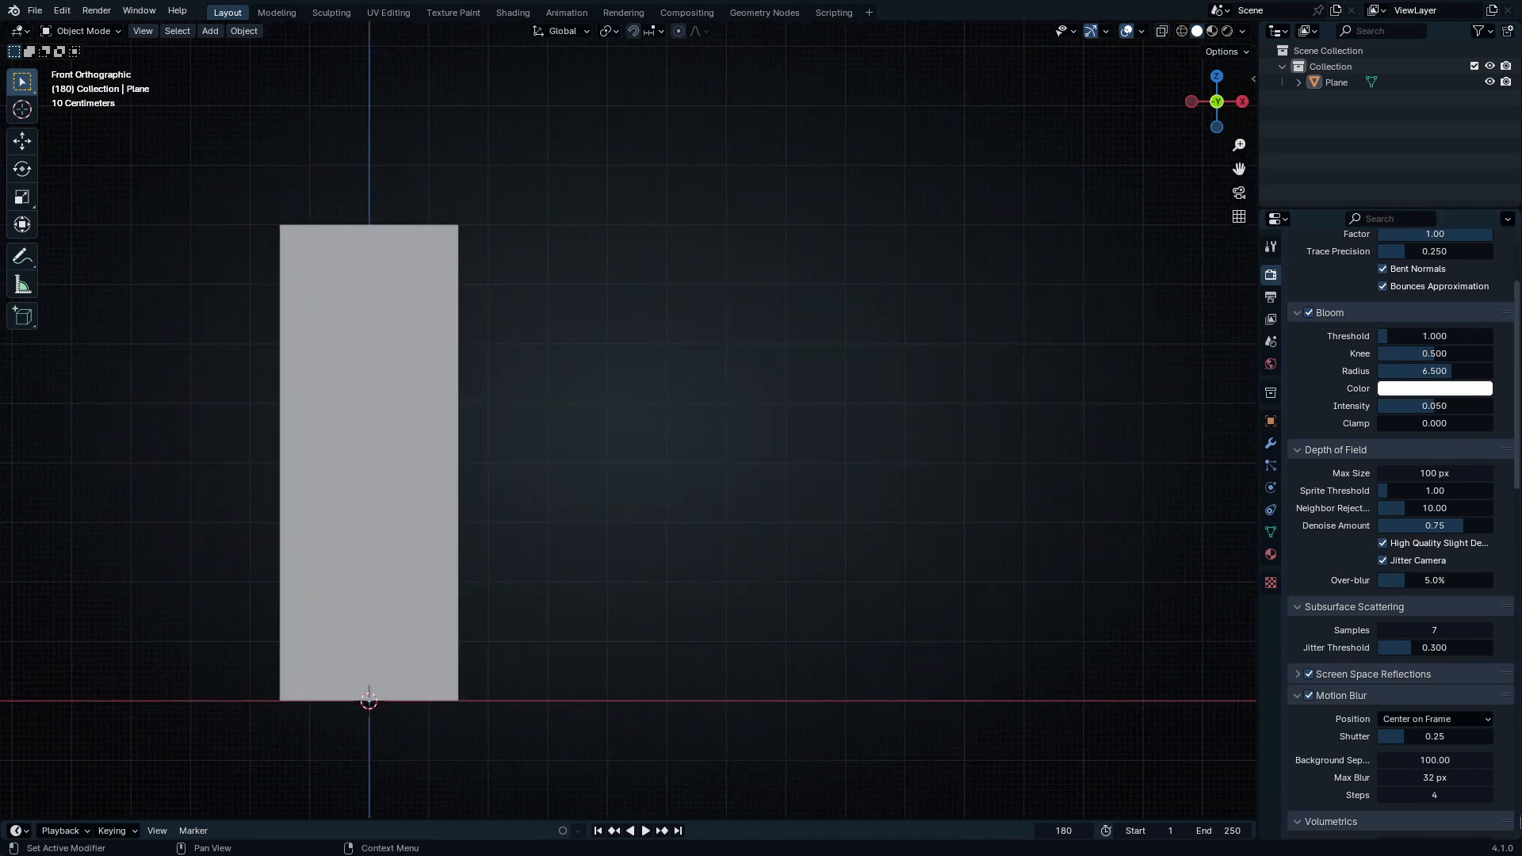
{"action": "left_click_drag", "start_coordinate": [1254, 820], "coordinate": [485, 825]}
{"action": "middle_click_drag", "start_coordinate": [150, 656], "coordinate": [279, 680], "text": "shift"}
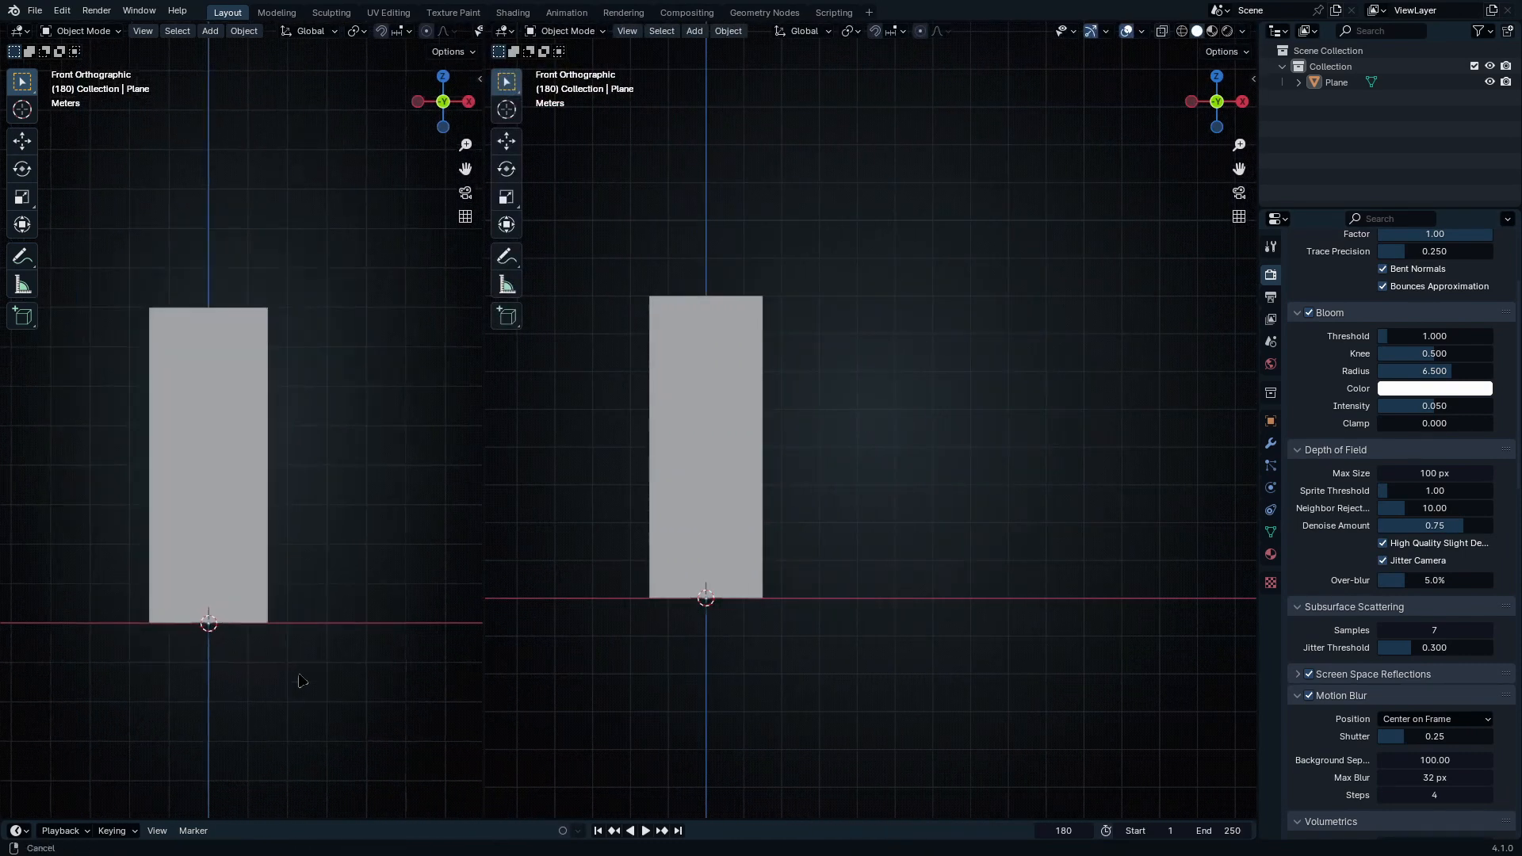
{"action": "scroll", "coordinate": [279, 602], "scroll_direction": "up", "scroll_amount": 3}
{"action": "middle_click_drag", "start_coordinate": [273, 611], "coordinate": [359, 711], "text": "shift"}
{"action": "scroll", "coordinate": [317, 711], "scroll_direction": "up", "scroll_amount": 2}
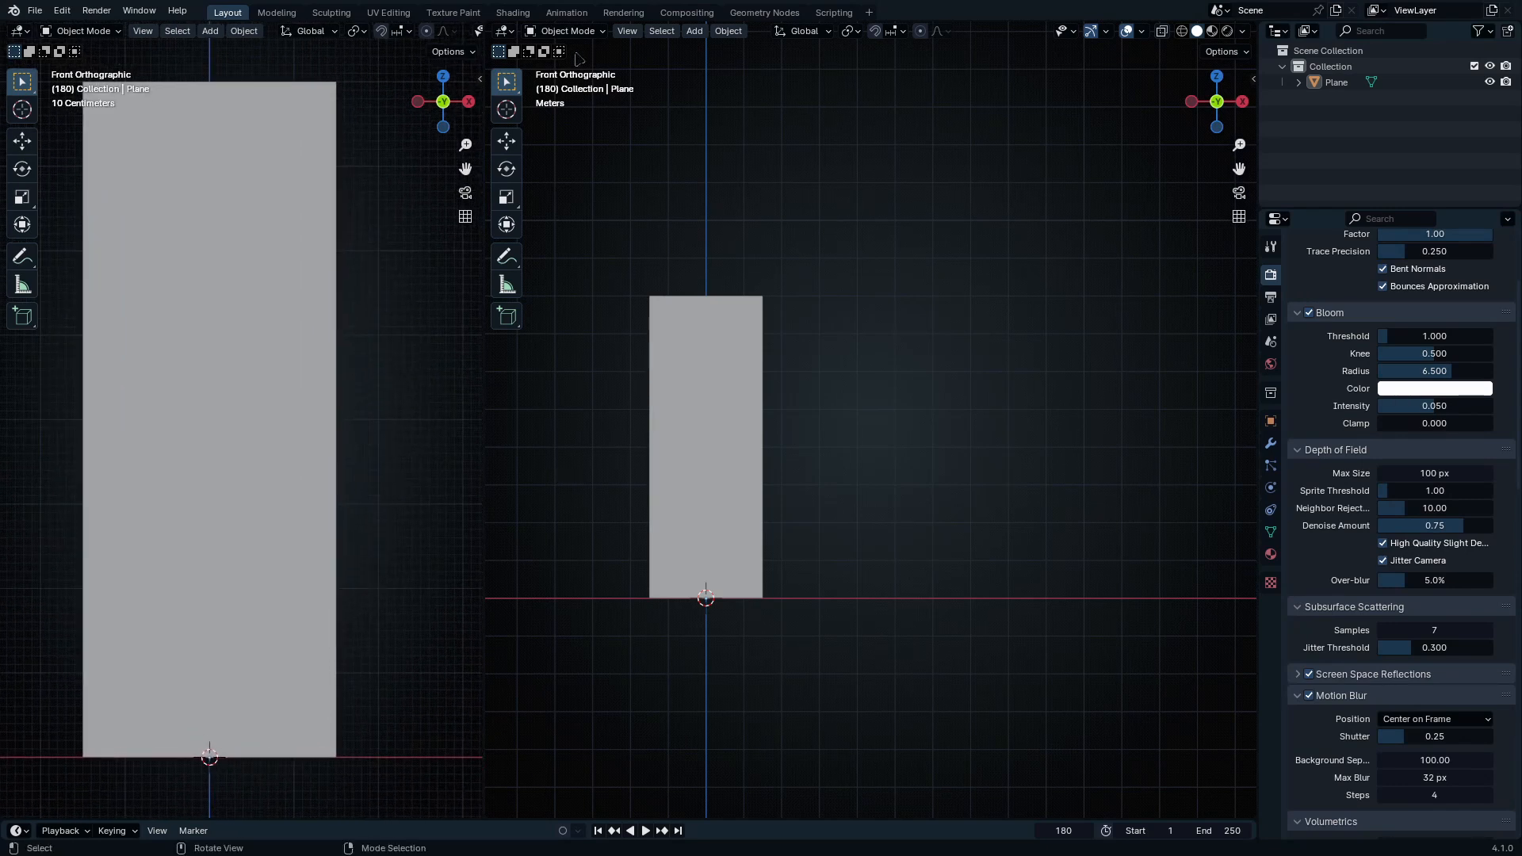
{"action": "left_click", "coordinate": [504, 31]}
{"action": "left_click", "coordinate": [545, 178]}
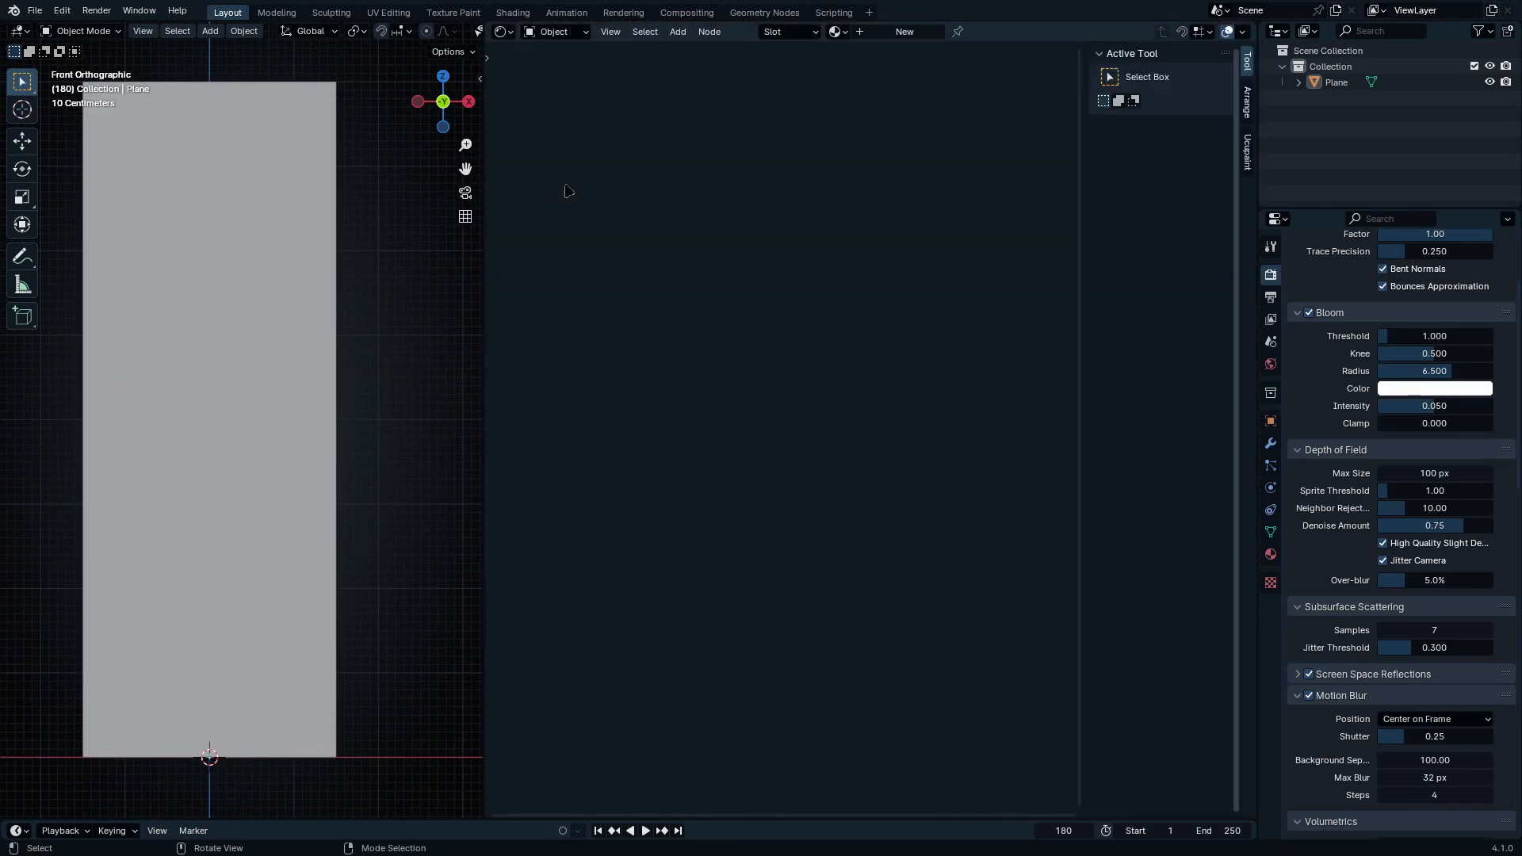
Step: Switch the viewport to Material Preview shading and give the plane a new material named "building"
{"action": "key", "text": "z"}
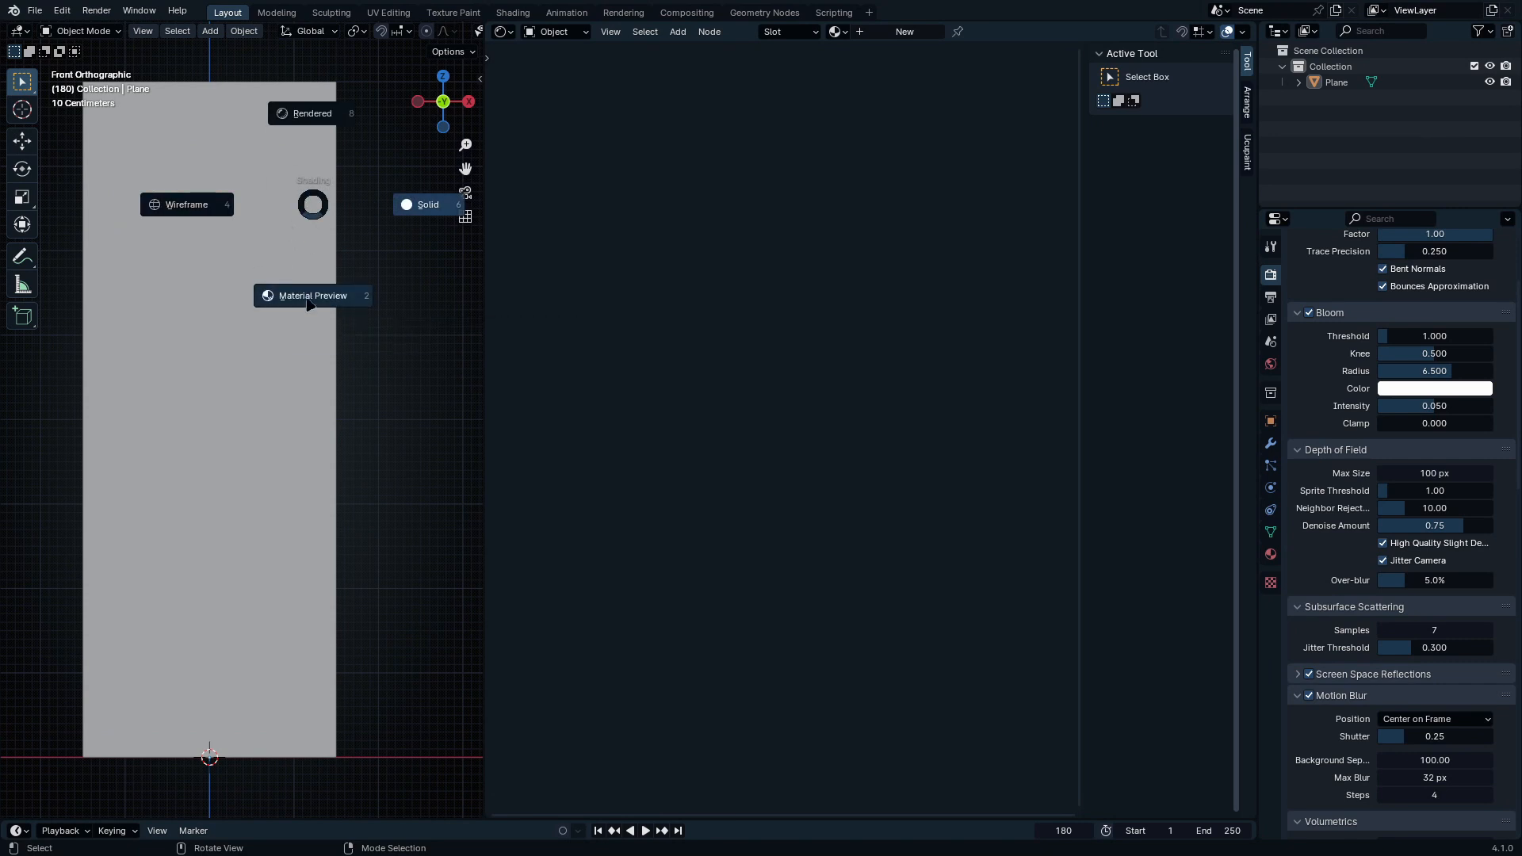
{"action": "left_click", "coordinate": [309, 315]}
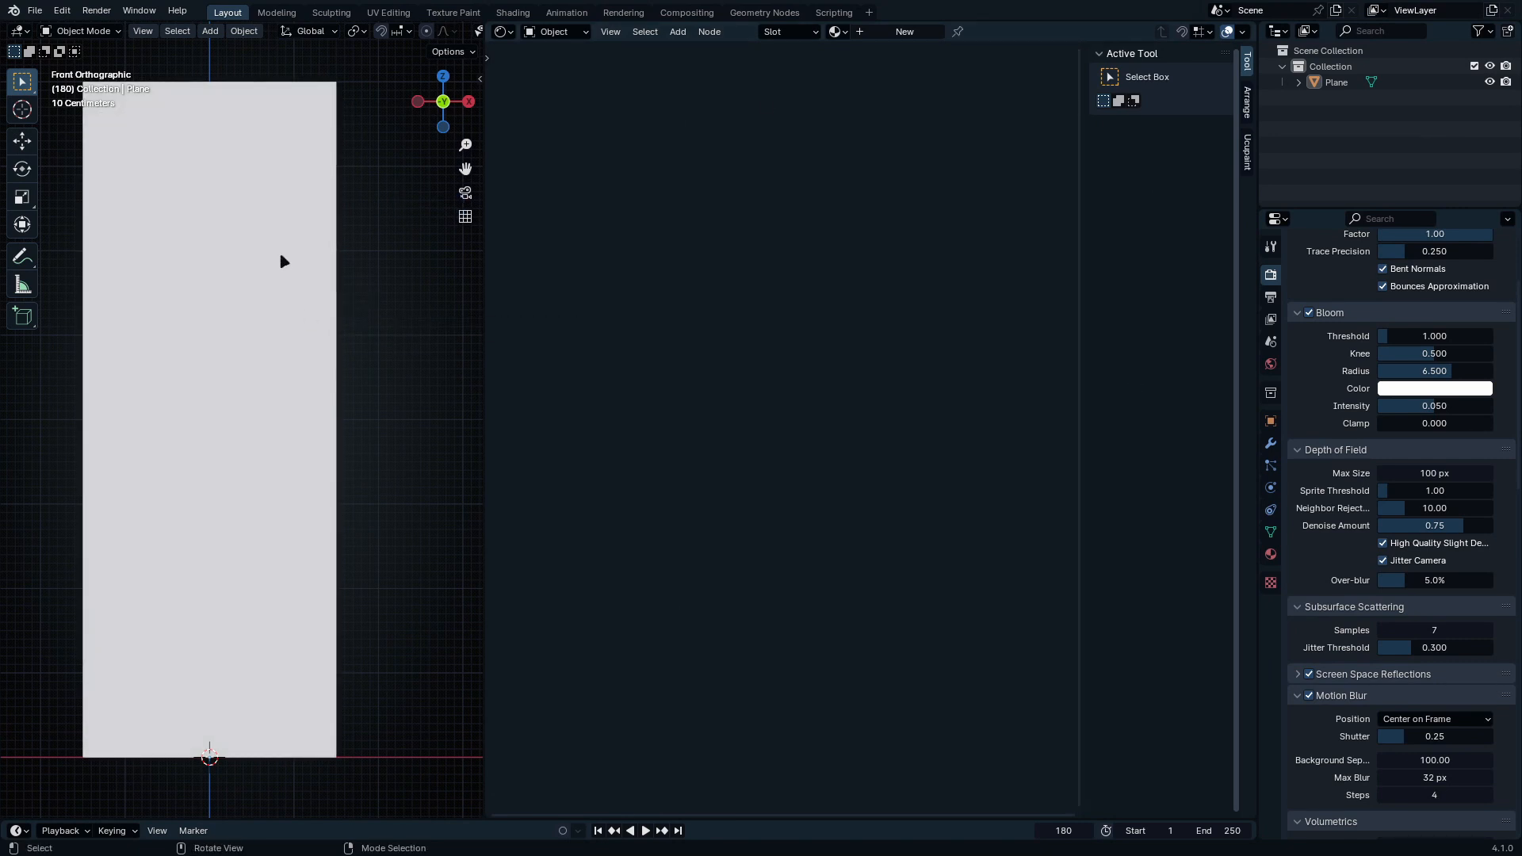
{"action": "left_click", "coordinate": [282, 260]}
{"action": "left_click", "coordinate": [904, 32]}
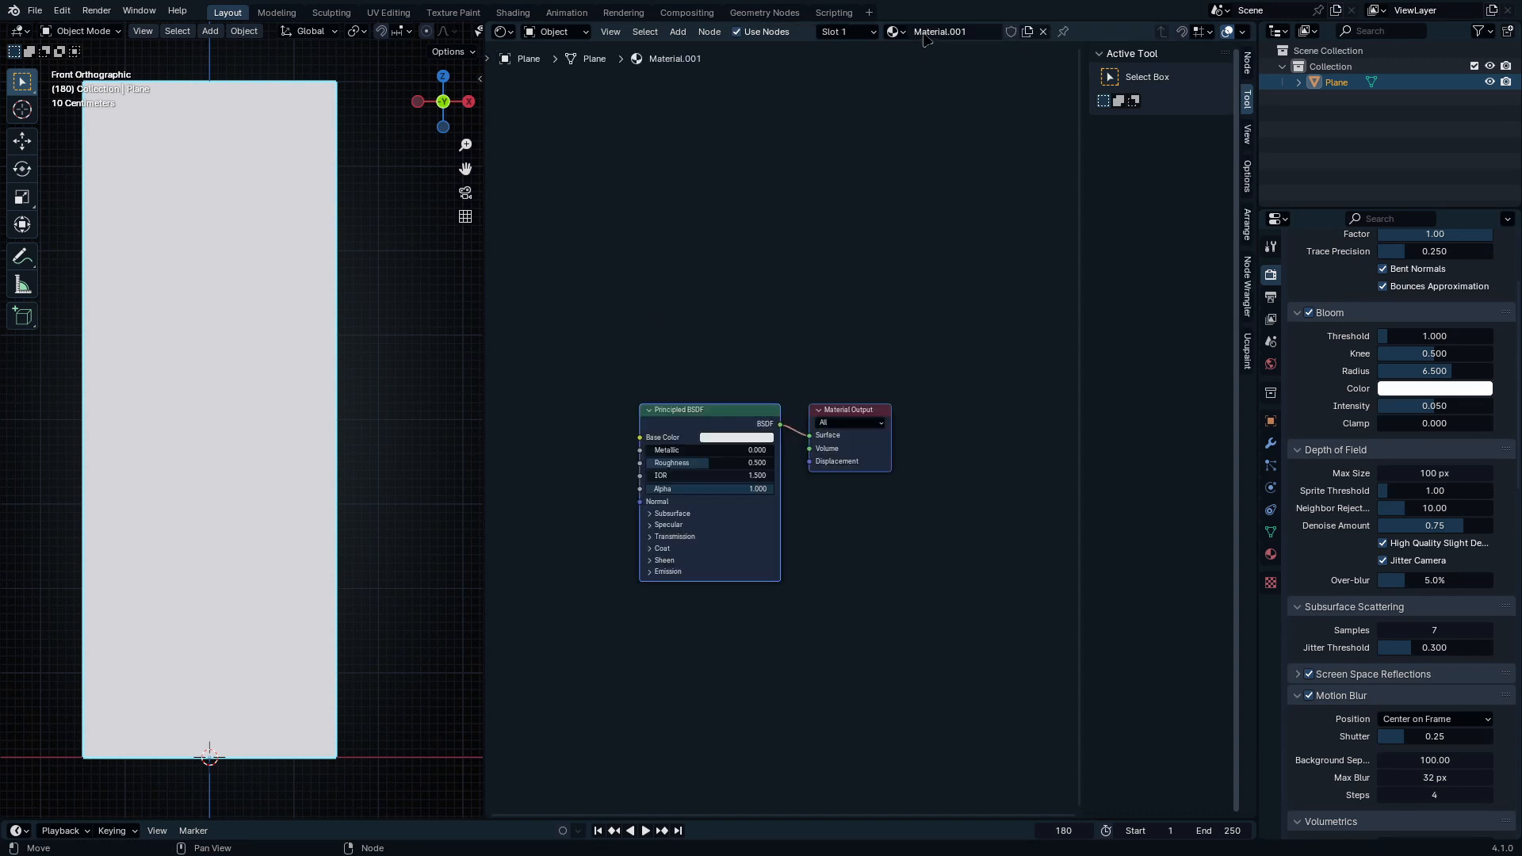
{"action": "key", "text": "ctrl+a"}
{"action": "key", "text": "BackSpace"}
{"action": "type", "text": "building"}
{"action": "key", "text": "Return"}
Step: Move the Principled BSDF node slightly down relative to the Material Output node
{"action": "scroll", "coordinate": [777, 396], "scroll_direction": "up", "scroll_amount": 3}
{"action": "middle_click_drag", "start_coordinate": [678, 409], "coordinate": [694, 494]}
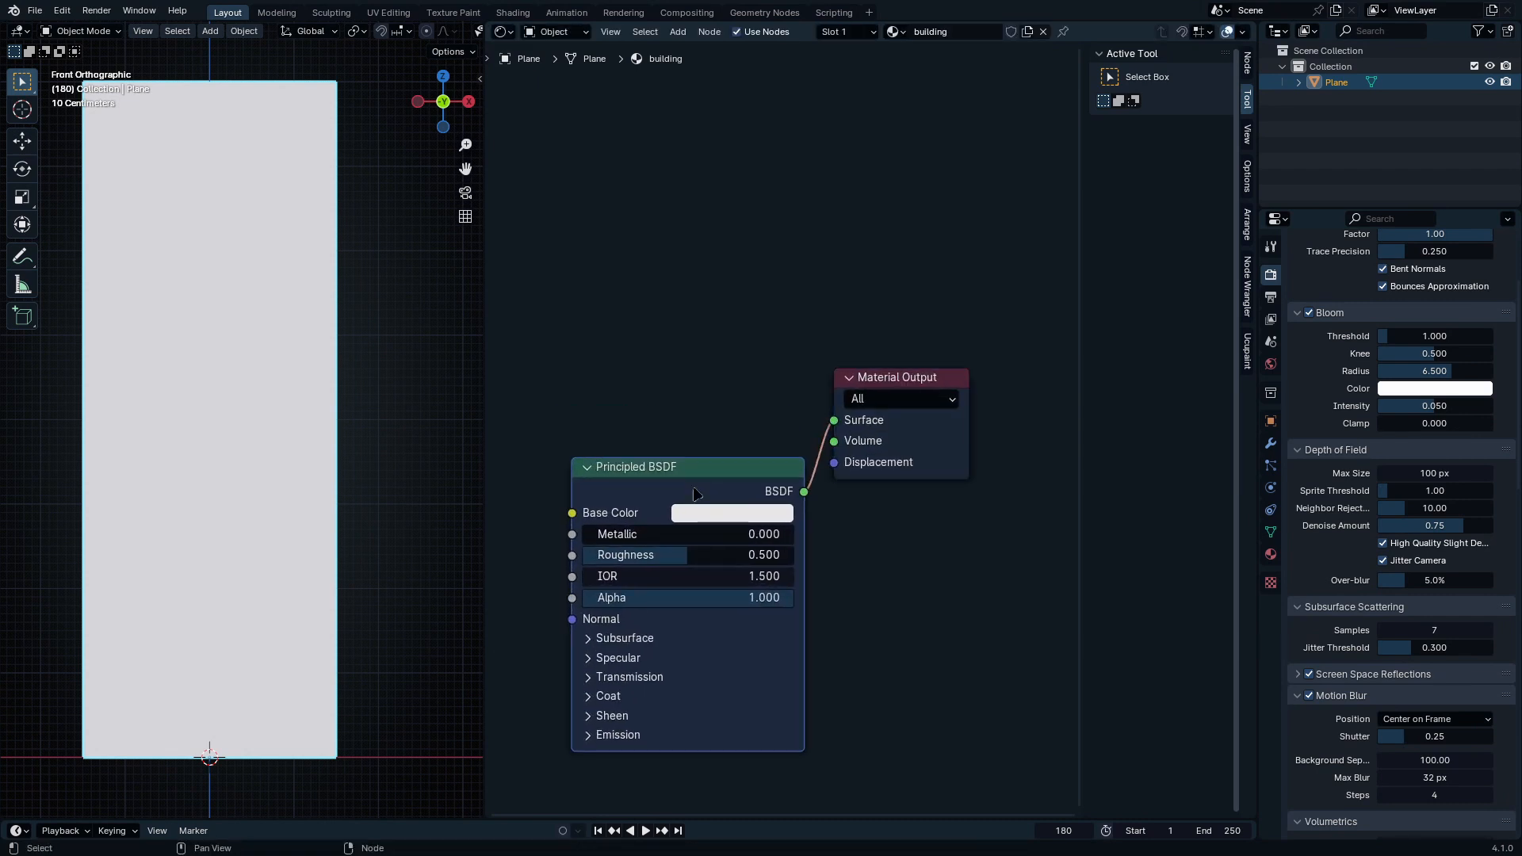
{"action": "key", "text": "g"}
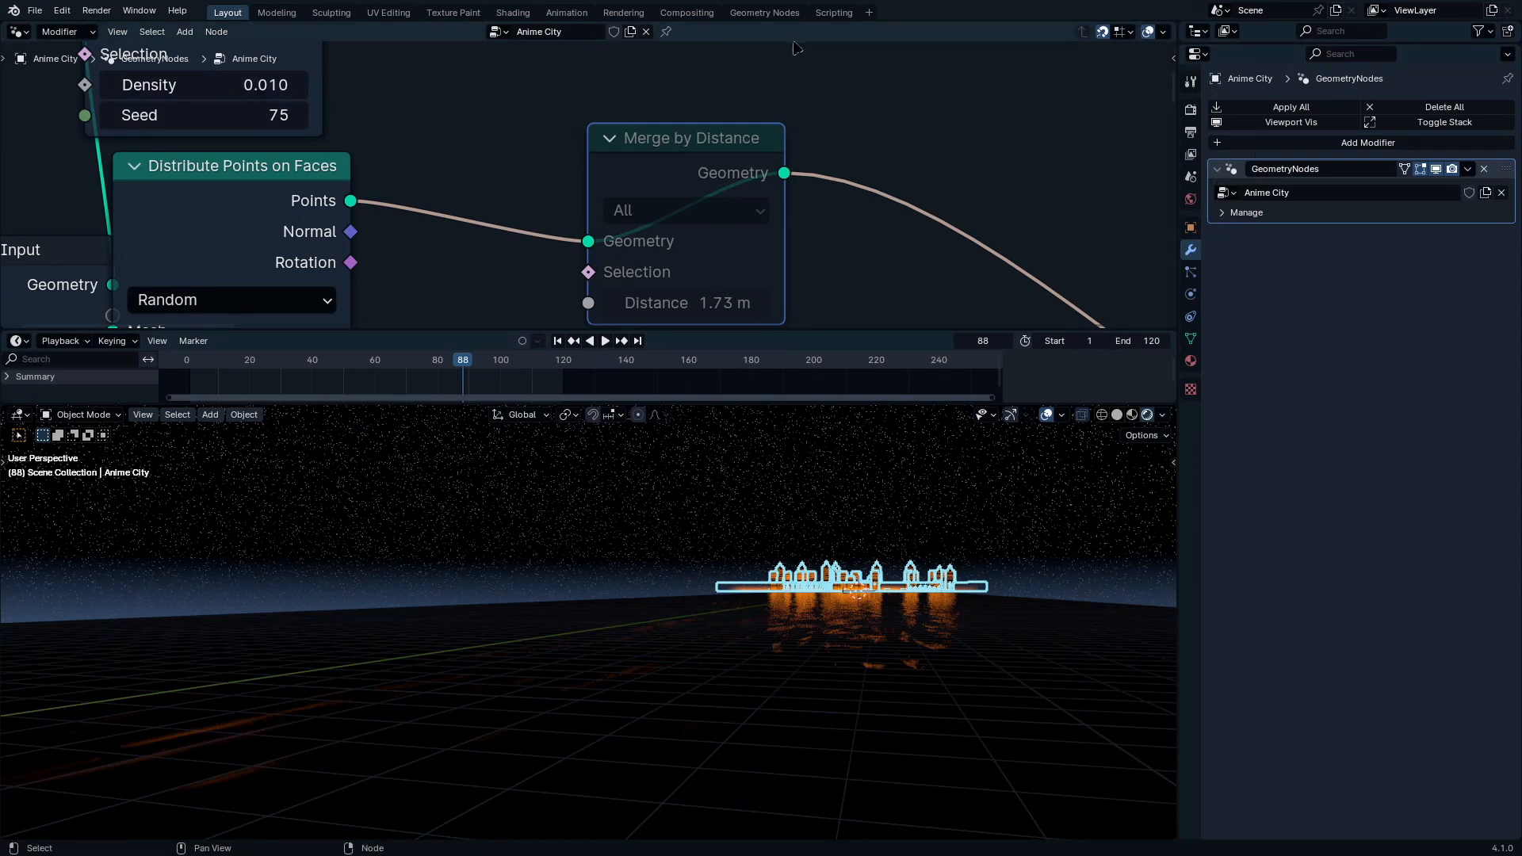
Step: In the finished city scene, unhide the city assets collection and isolate the Anime City.001 building in local view
{"action": "left_click_drag", "start_coordinate": [1236, 42], "coordinate": [1236, 632]}
{"action": "left_click", "coordinate": [1202, 82]}
{"action": "double_click", "coordinate": [1304, 98]}
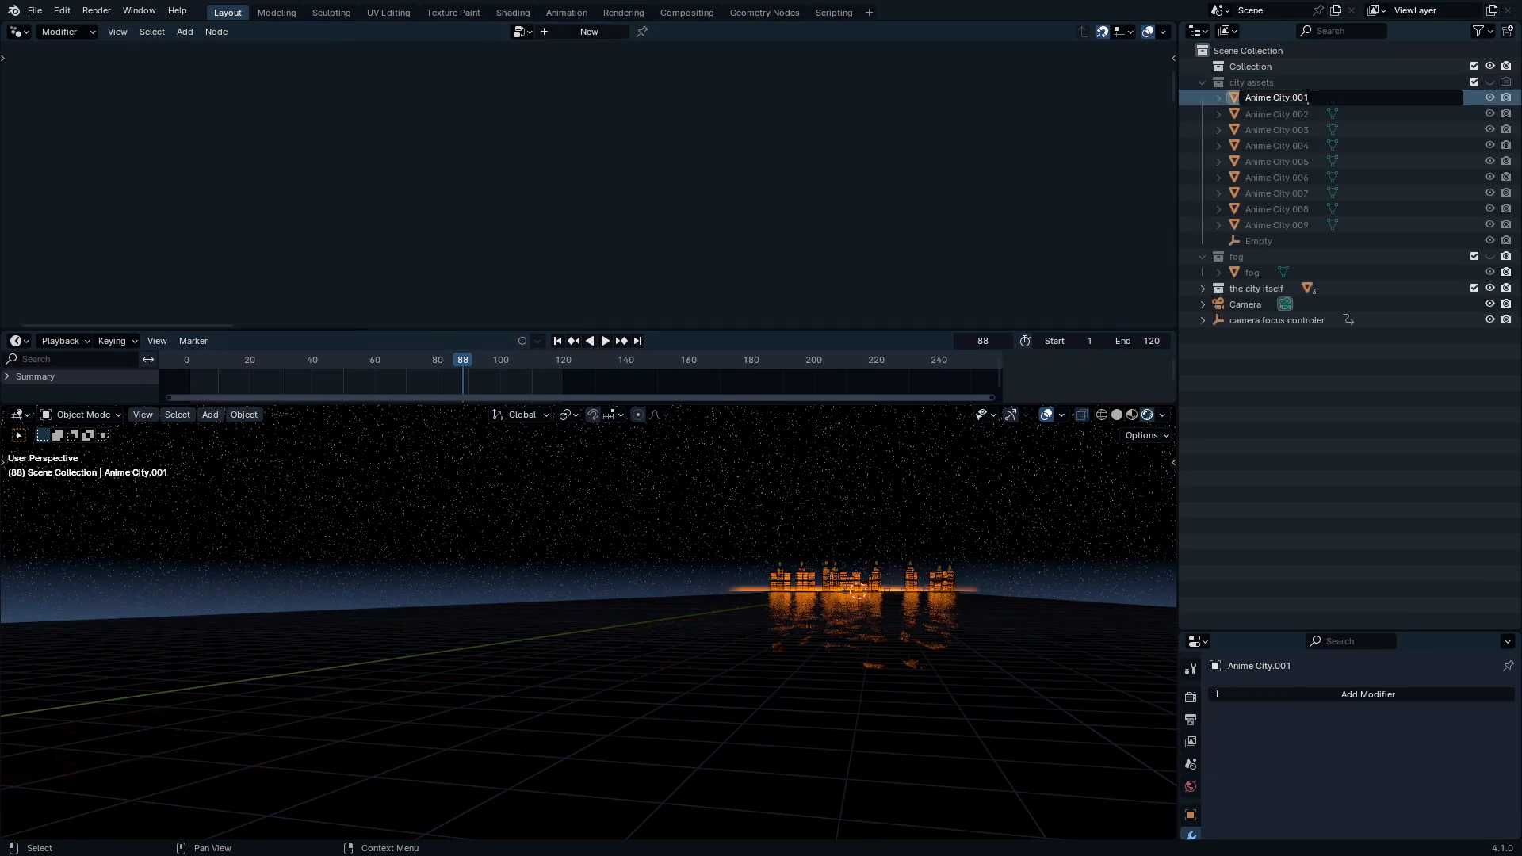
{"action": "left_click", "coordinate": [1489, 82]}
{"action": "left_click", "coordinate": [1489, 82]}
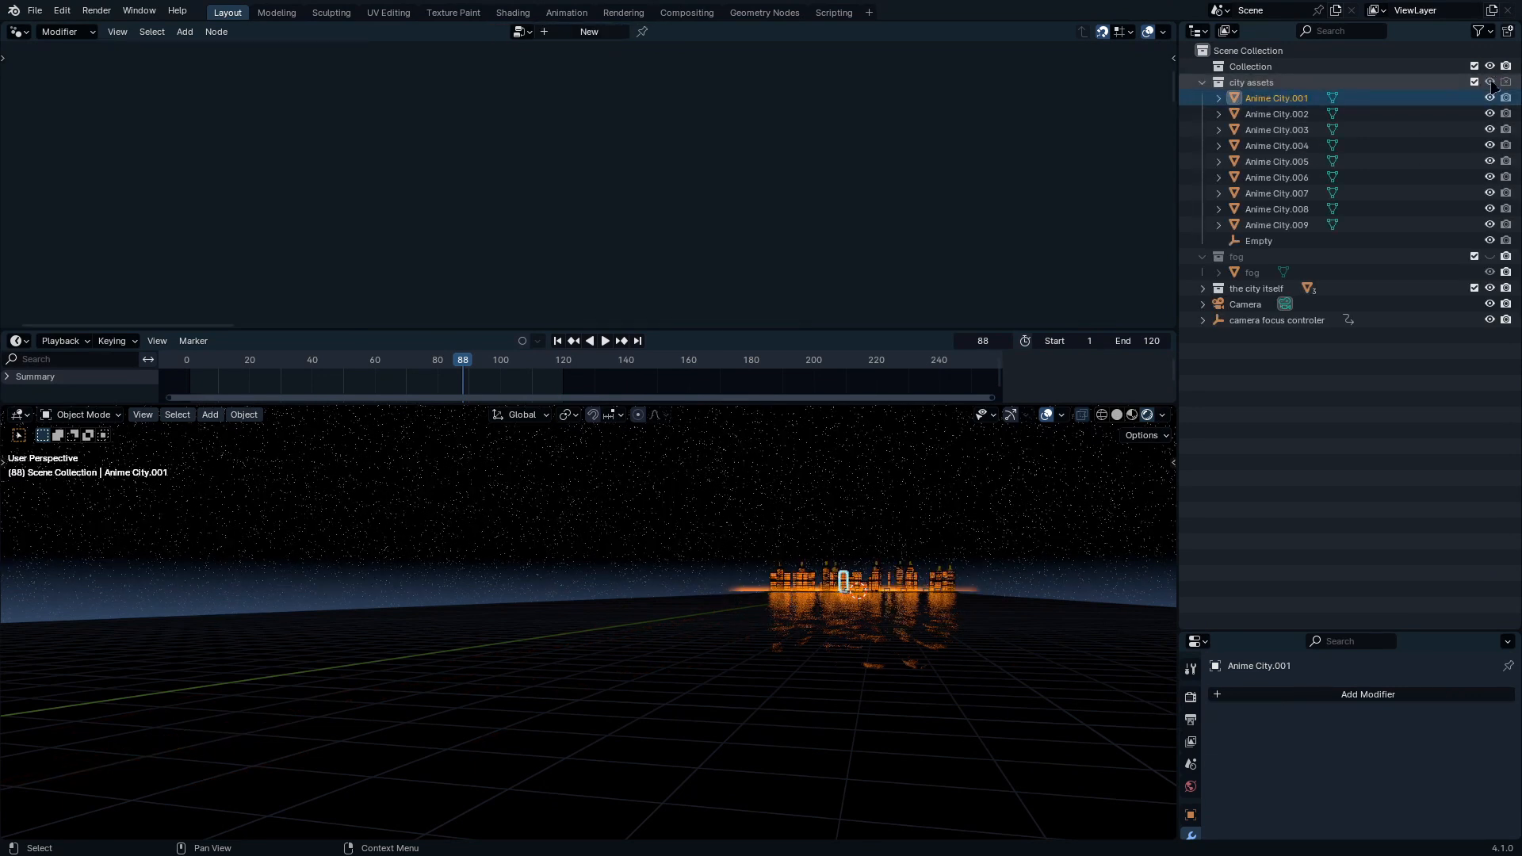
{"action": "key", "text": "KP_Divide"}
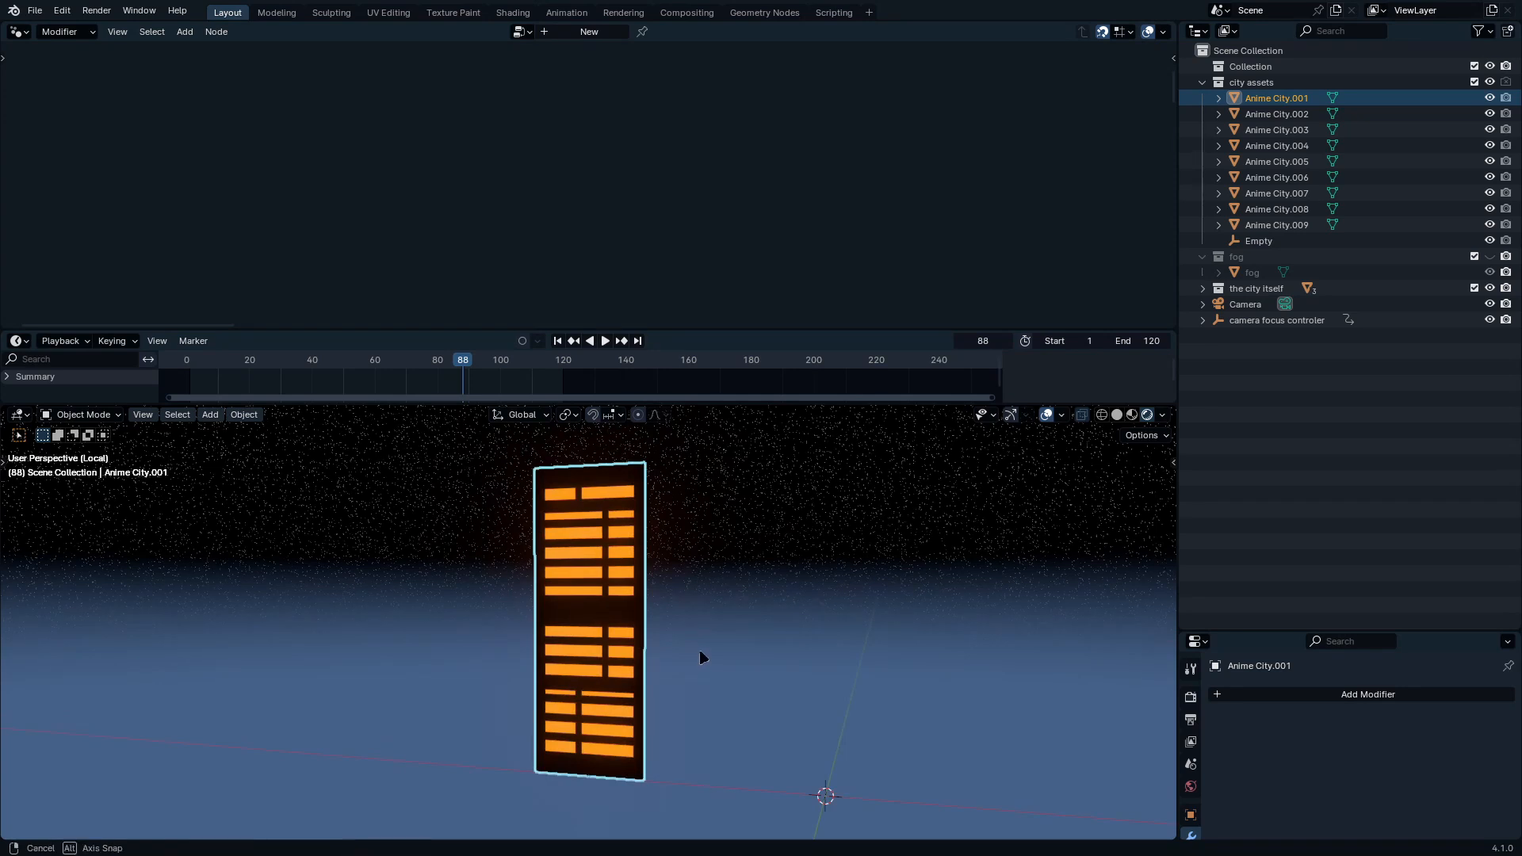
Step: Turn the Geometry Node Editor area into a Shader Editor showing the building material.001 node tree of Anime City.001
{"action": "middle_click_drag", "start_coordinate": [750, 660], "coordinate": [856, 674], "text": "shift"}
{"action": "left_click", "coordinate": [14, 34]}
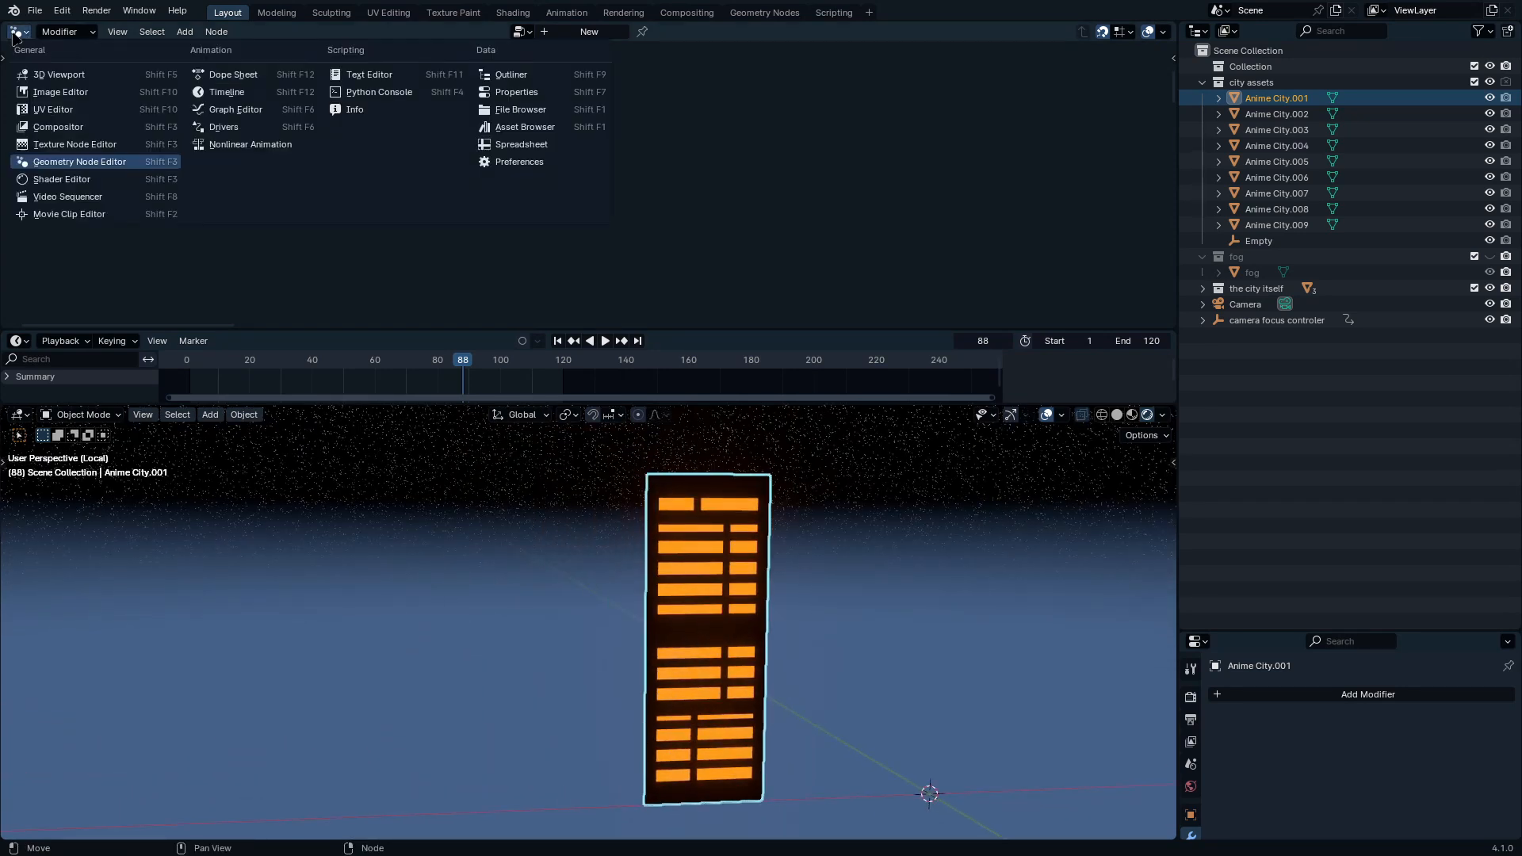
{"action": "left_click", "coordinate": [76, 184]}
{"action": "middle_click_drag", "start_coordinate": [791, 150], "coordinate": [590, 153], "text": "ctrl"}
Step: Temporarily move the Anime City.001 building to examine how its window pattern varies with position, leaving it in place
{"action": "middle_click_drag", "start_coordinate": [850, 548], "coordinate": [769, 632]}
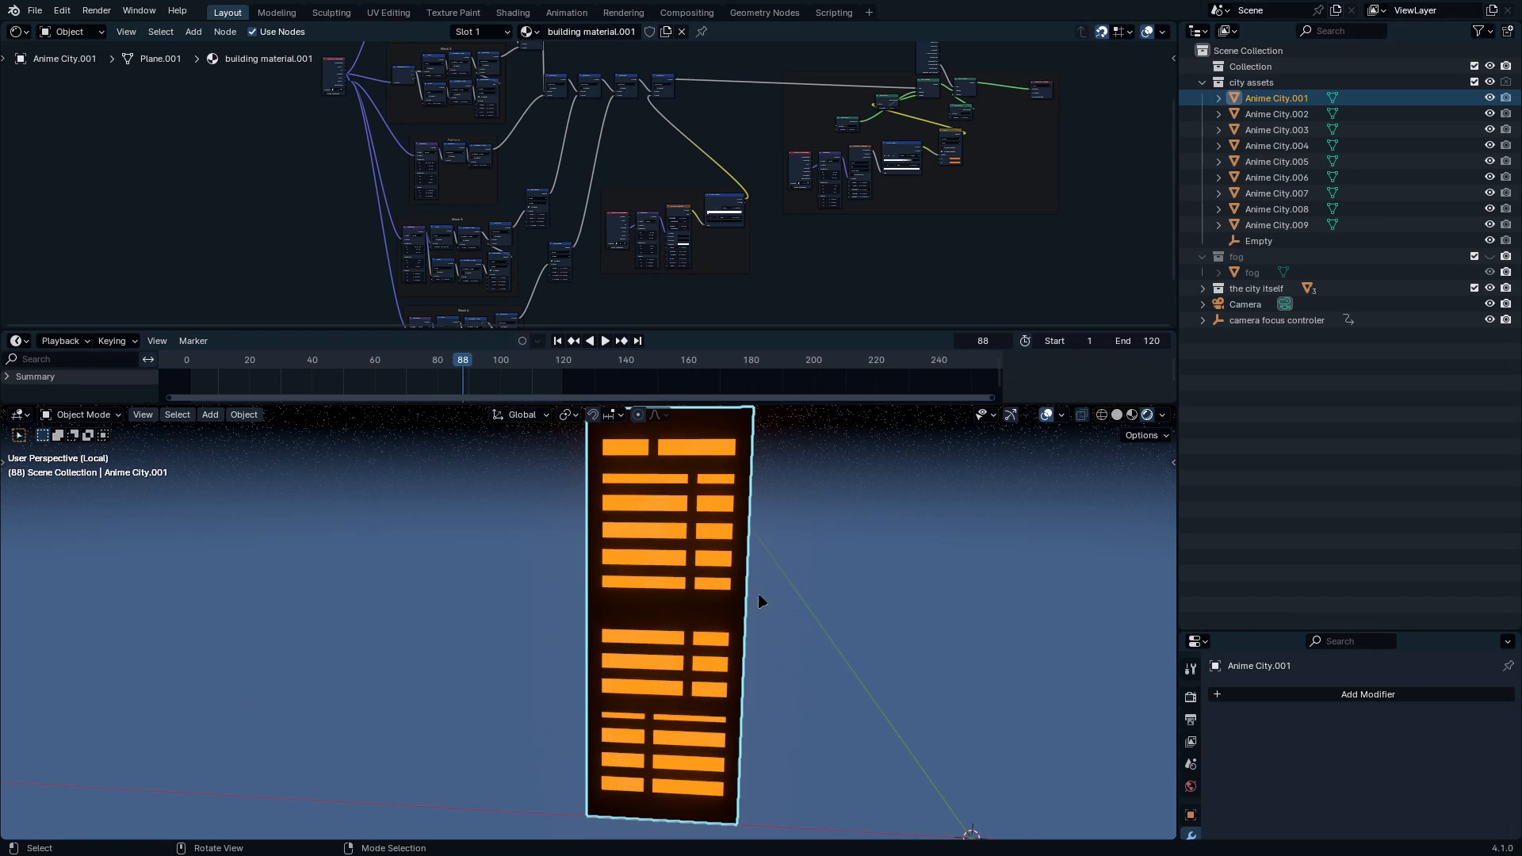
{"action": "key", "text": "g"}
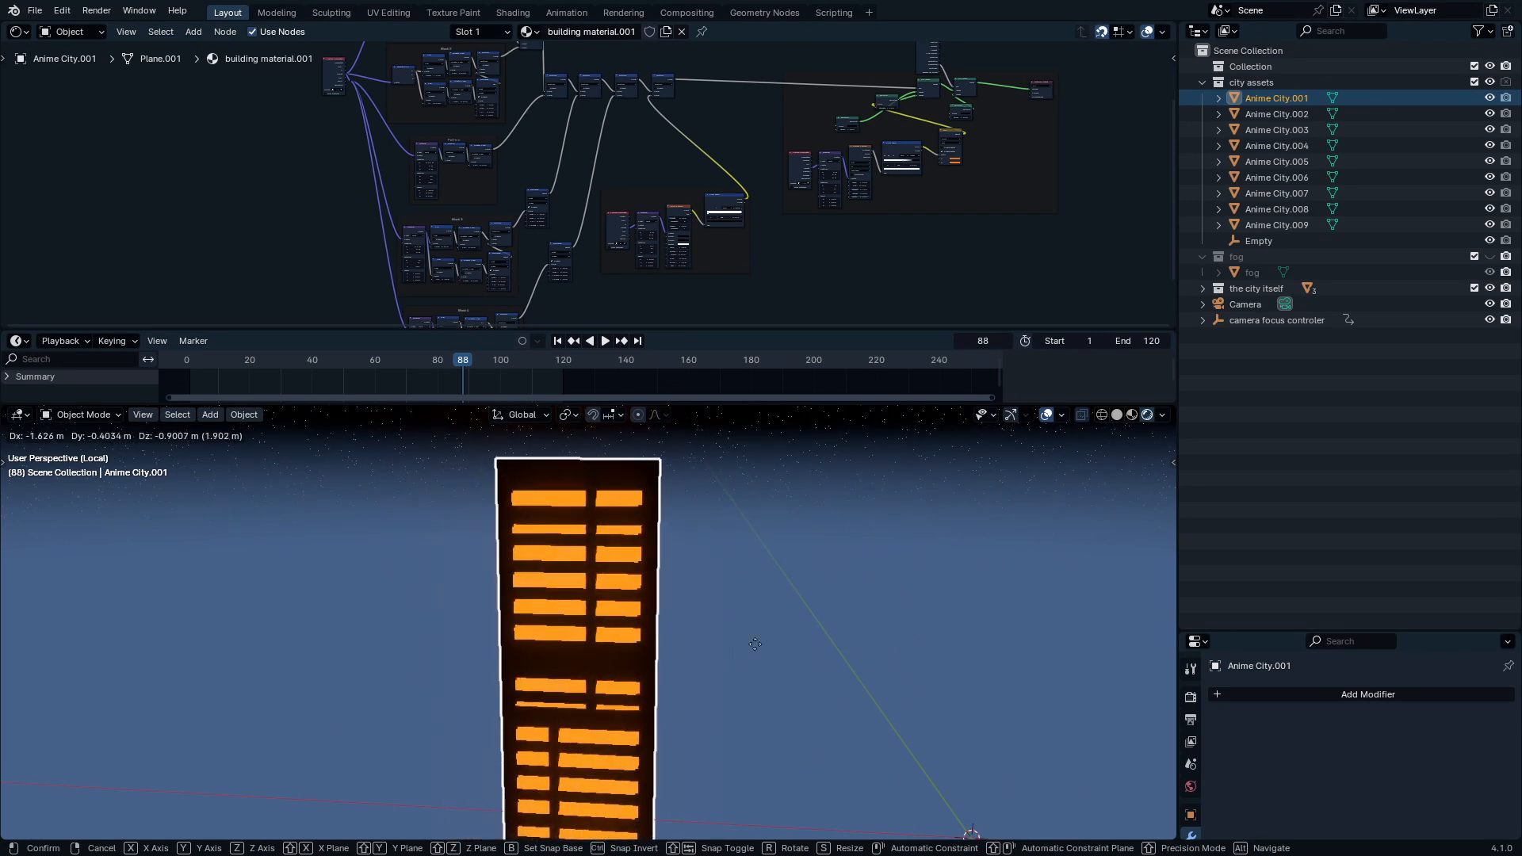
{"action": "right_click", "coordinate": [965, 553]}
Step: Preview the Multiply node combining Mask 1 and Mask 2, then the Pattern frame's Greater Than output on the building
{"action": "middle_click_drag", "start_coordinate": [520, 53], "coordinate": [728, 168], "text": "shift"}
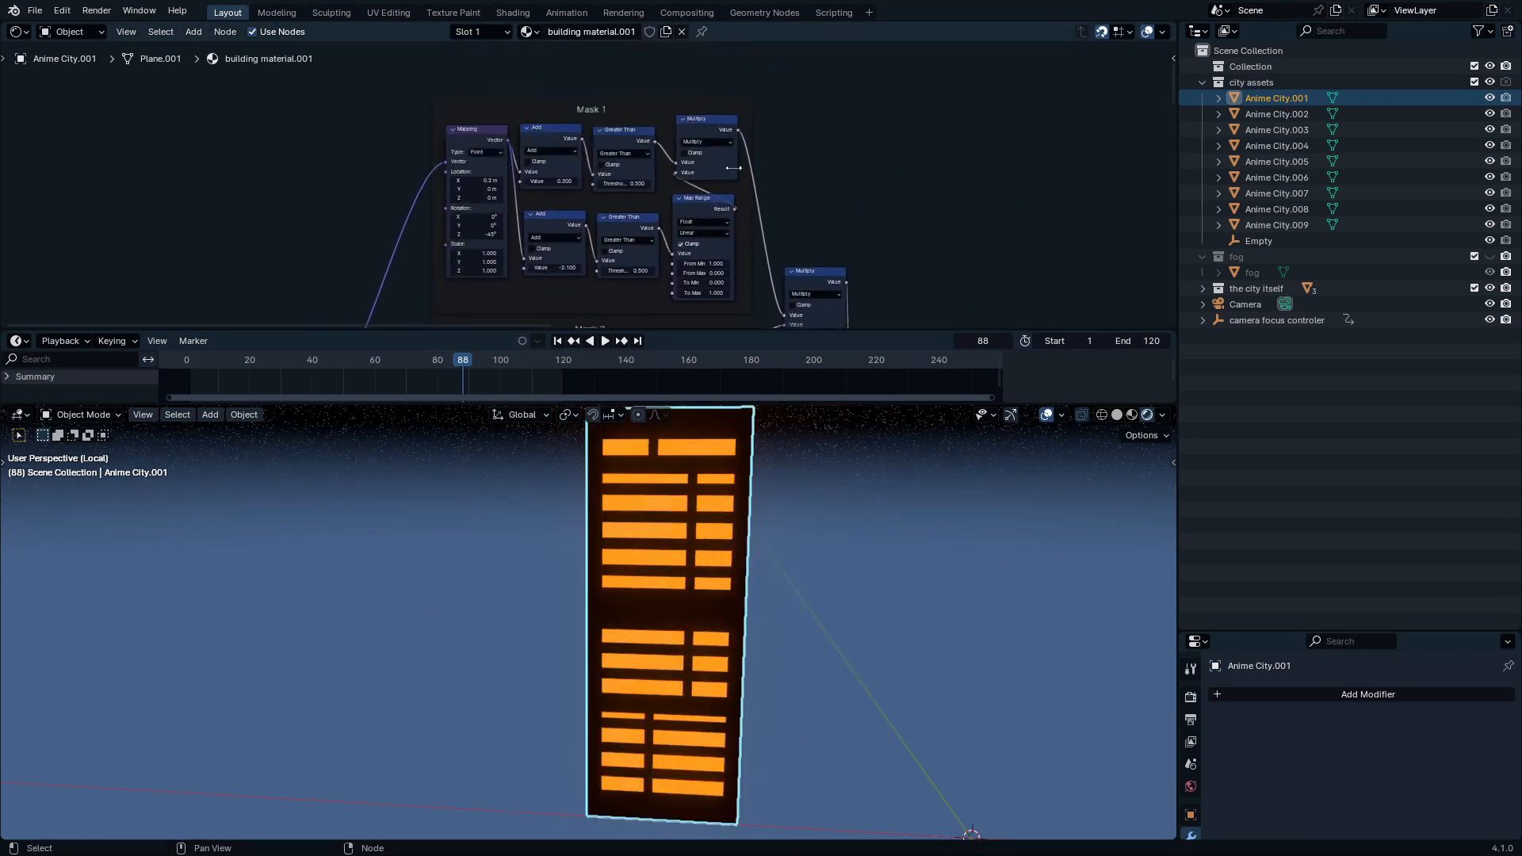
{"action": "middle_click_drag", "start_coordinate": [830, 274], "coordinate": [855, 178]}
{"action": "left_click", "coordinate": [833, 176], "text": "ctrl+shift"}
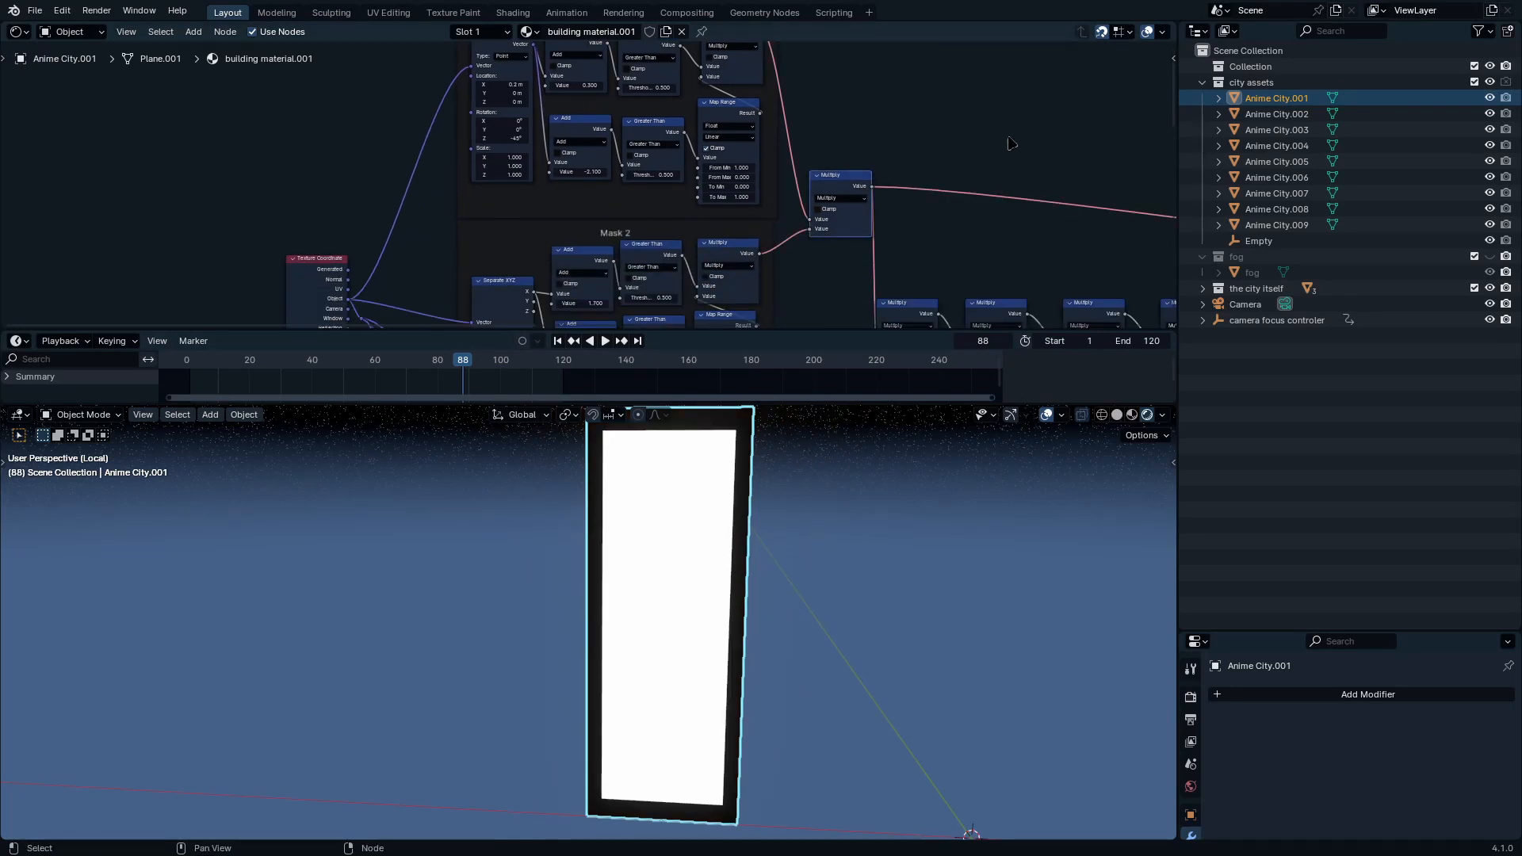
{"action": "middle_click_drag", "start_coordinate": [1011, 142], "coordinate": [594, 325]}
{"action": "middle_click_drag", "start_coordinate": [572, 195], "coordinate": [757, 198]}
{"action": "middle_click_drag", "start_coordinate": [763, 262], "coordinate": [664, 181]}
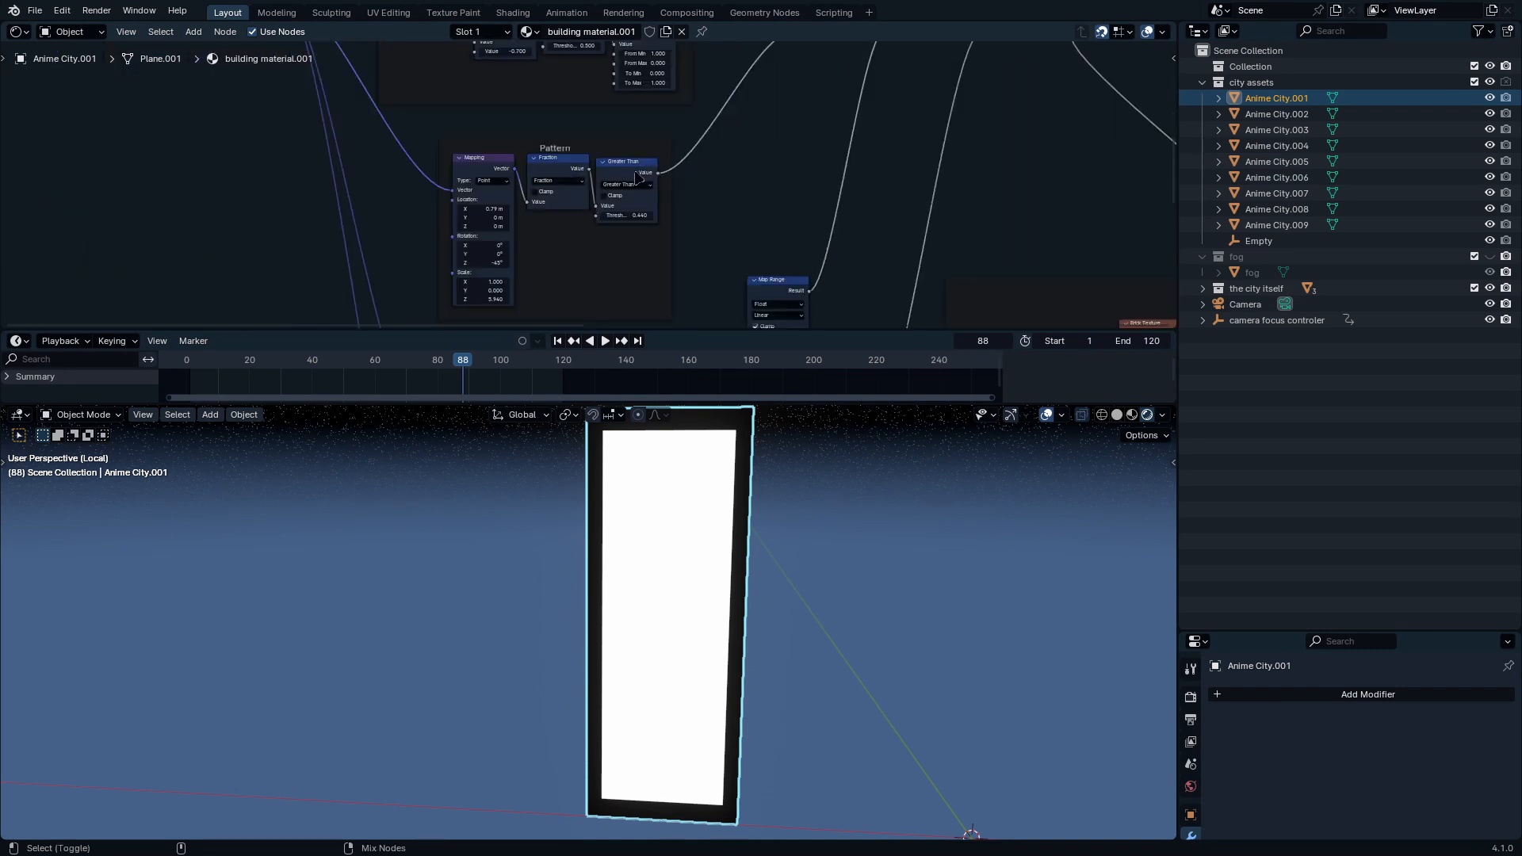
{"action": "left_click", "coordinate": [637, 178], "text": "ctrl+shift"}
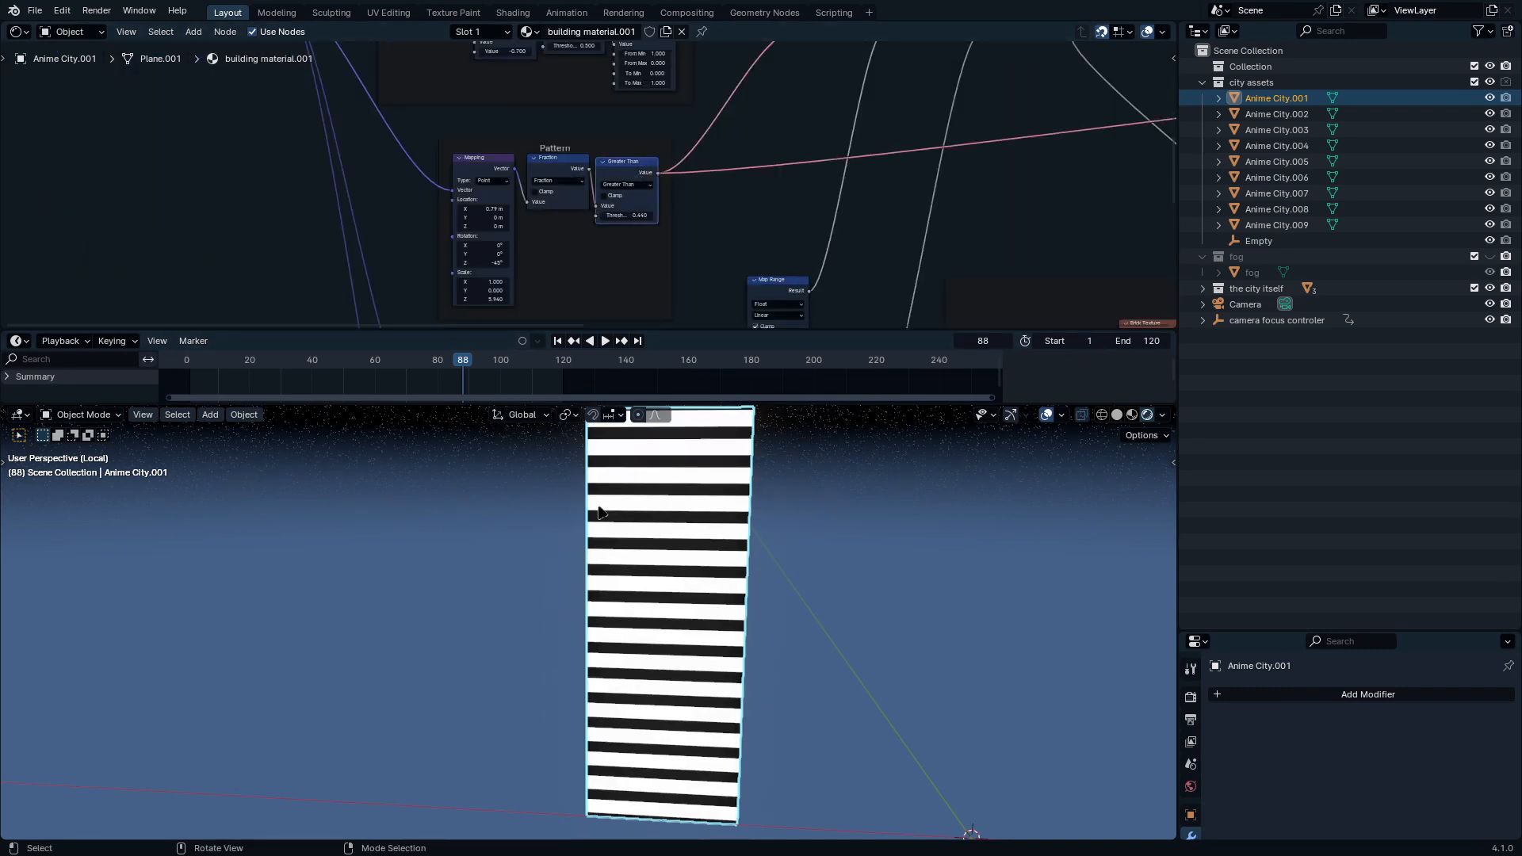
Step: Preview the horizontal band mask and the last Multiply node in the chain on the building
{"action": "middle_click_drag", "start_coordinate": [883, 237], "coordinate": [856, 183]}
{"action": "left_click", "coordinate": [737, 184], "text": "ctrl+shift"}
{"action": "middle_click_drag", "start_coordinate": [927, 317], "coordinate": [1013, 200]}
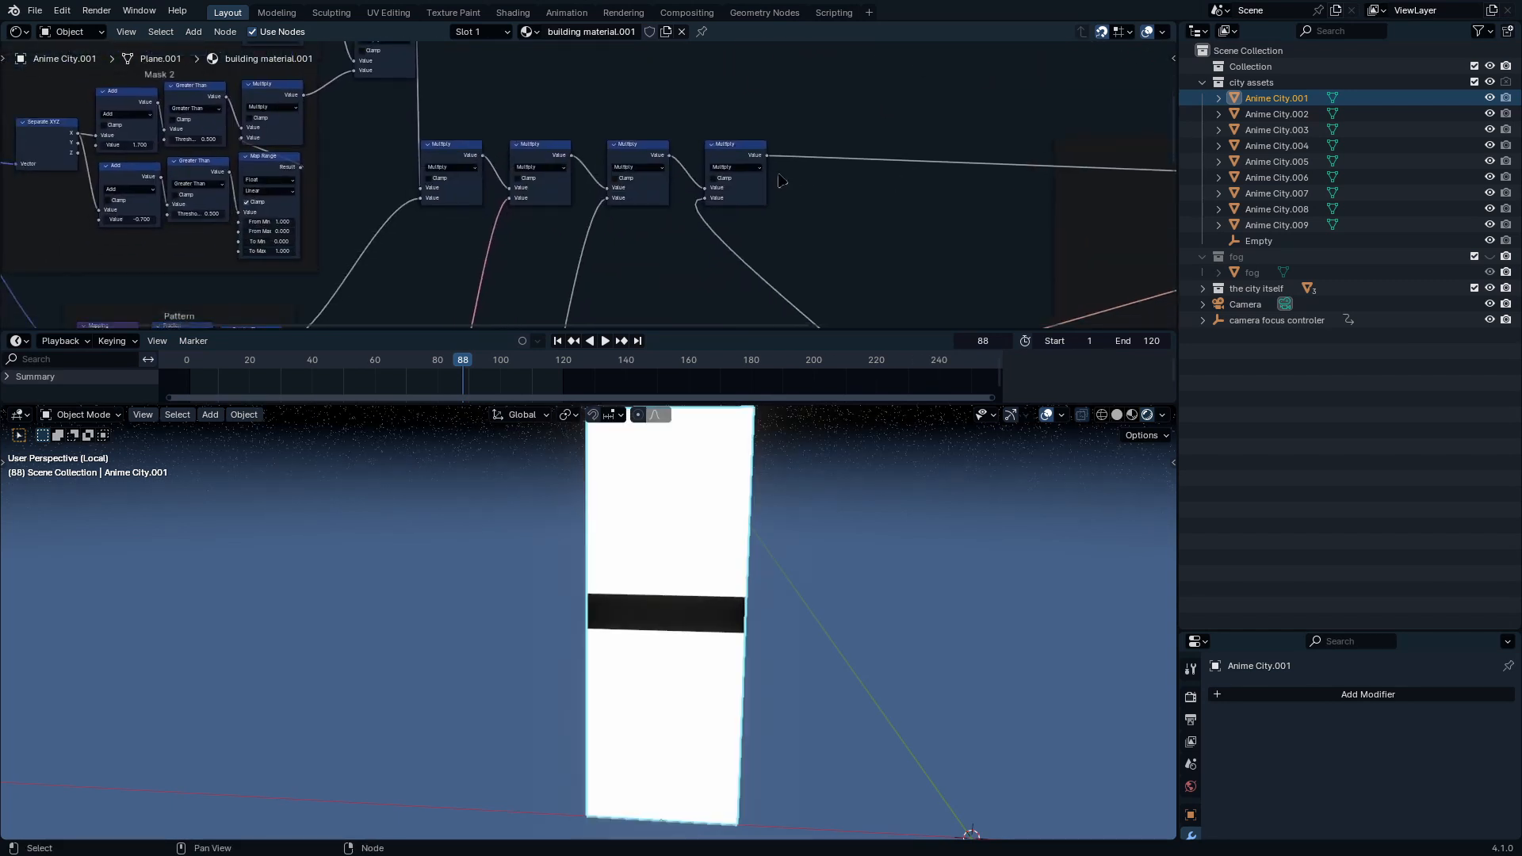
{"action": "left_click", "coordinate": [746, 162], "text": "ctrl+shift"}
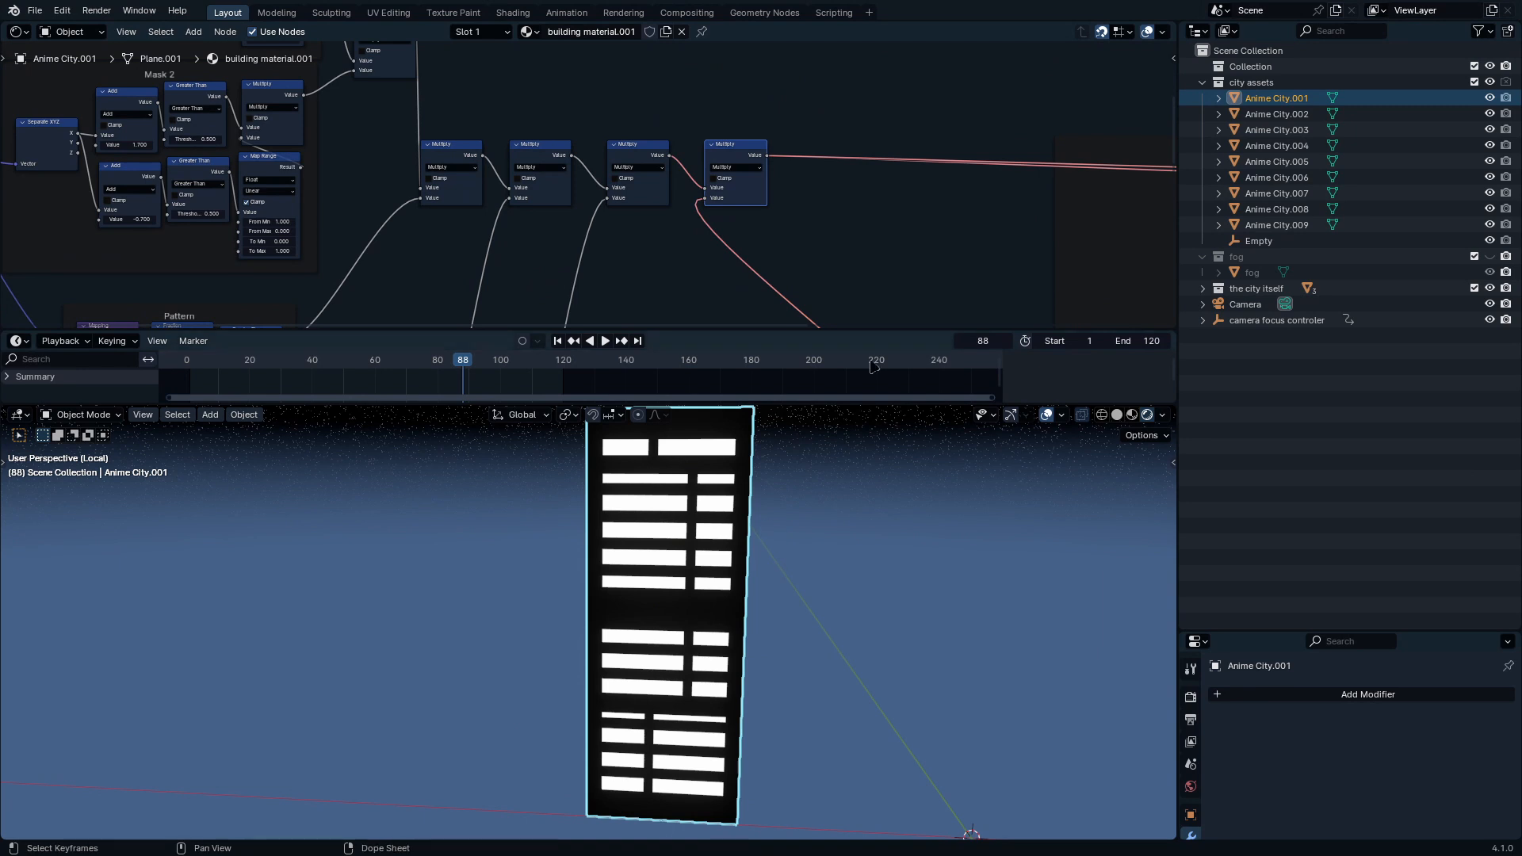
Step: Return the building's preview to the final Mix Shader node beside the Material Output
{"action": "scroll", "coordinate": [669, 228], "scroll_direction": "right", "scroll_amount": 10, "text": "ctrl"}
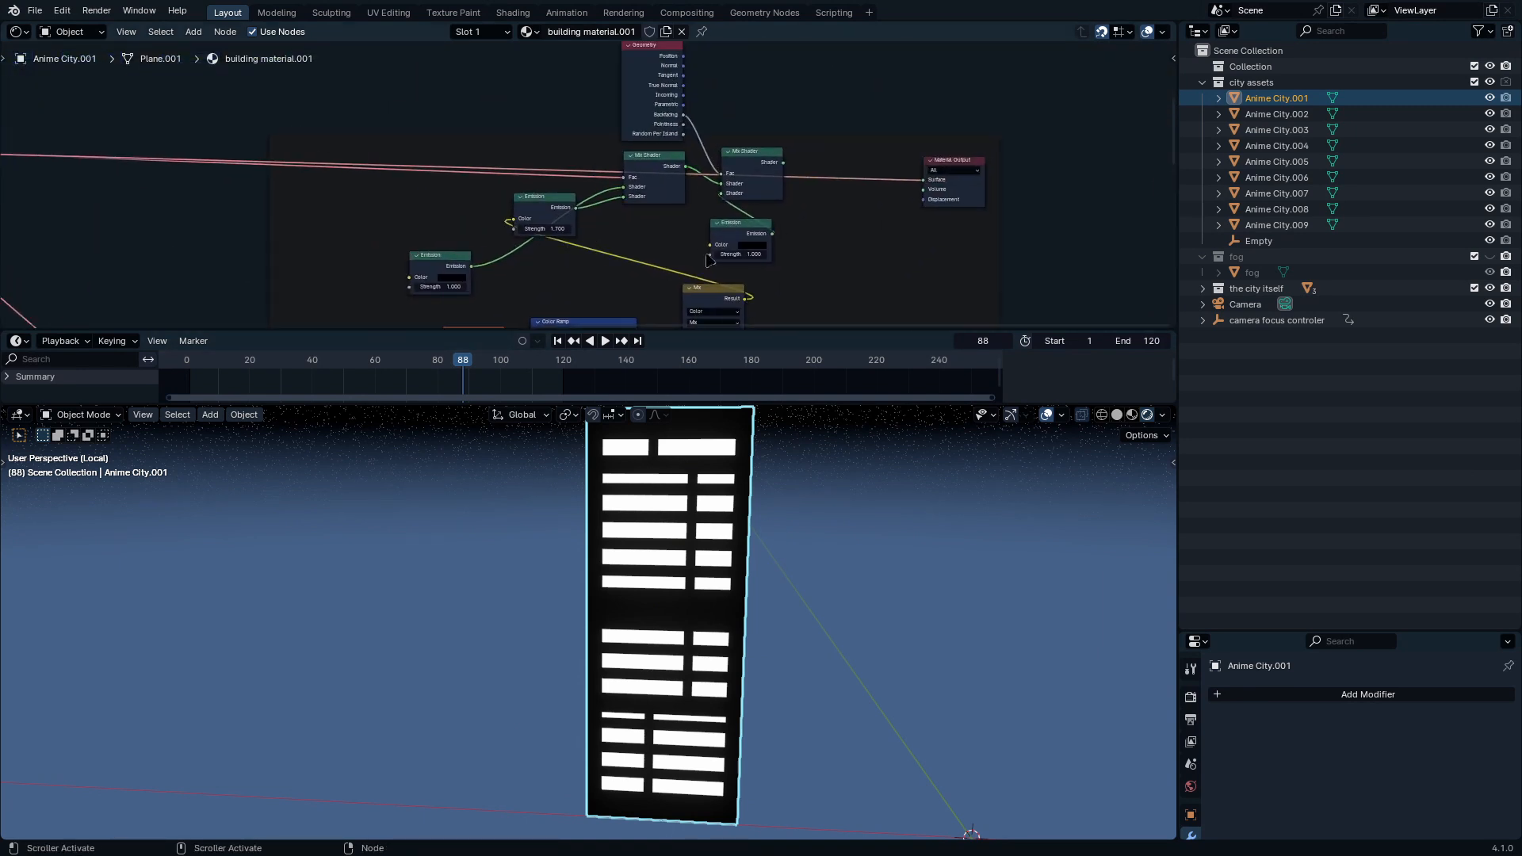
{"action": "mouse_move", "coordinate": [709, 260]}
{"action": "middle_mouse_down"}
{"action": "mouse_move", "coordinate": [876, 72]}
{"action": "mouse_move", "coordinate": [793, 225]}
{"action": "mouse_move", "coordinate": [730, 280]}
{"action": "middle_mouse_up"}
{"action": "left_click", "coordinate": [782, 197], "text": "ctrl+shift"}
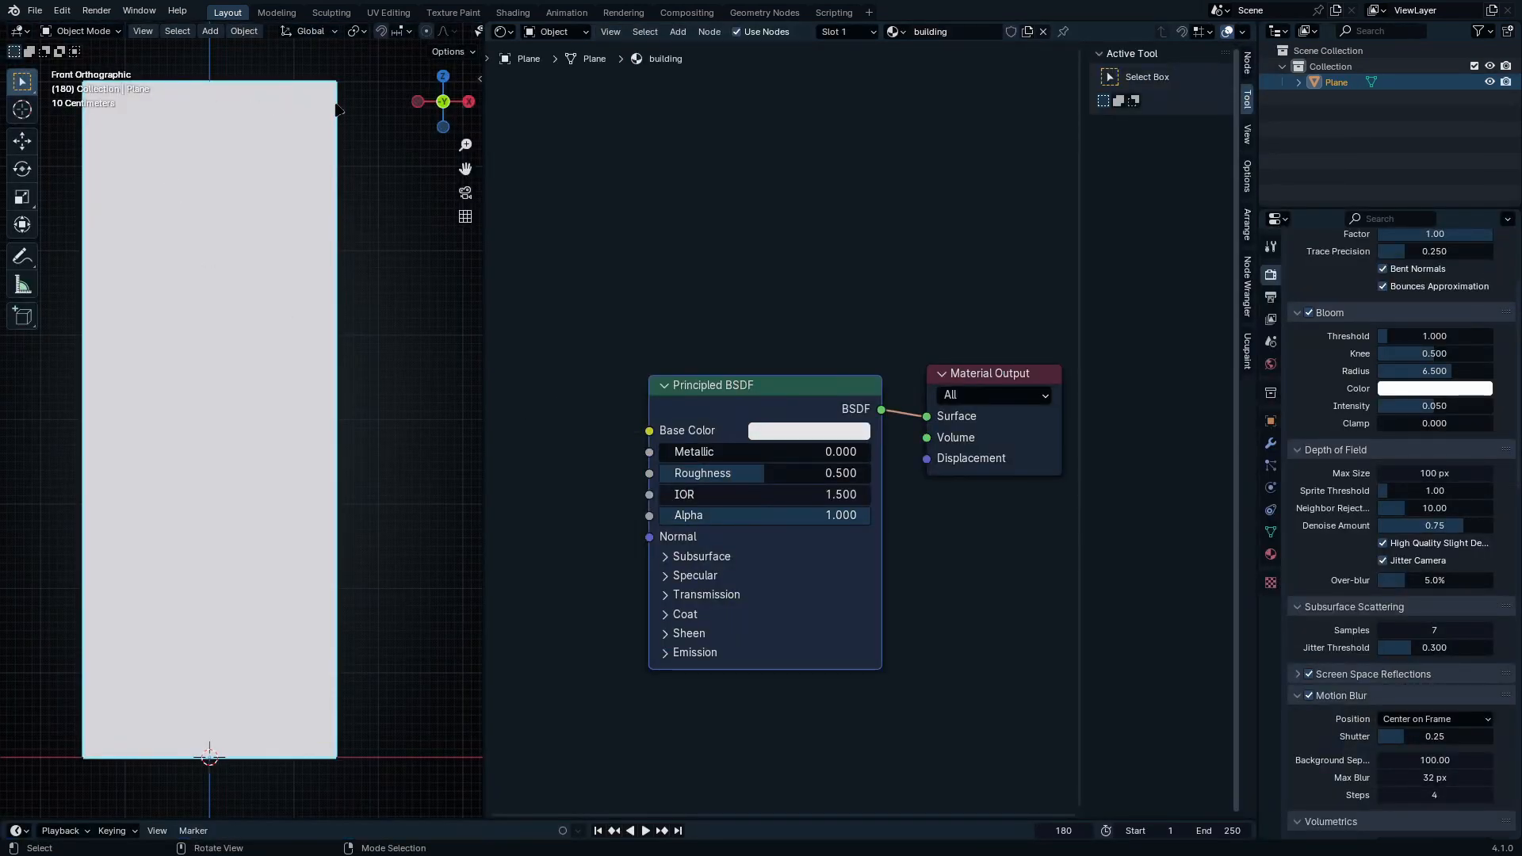
{"action": "middle_click_drag", "start_coordinate": [599, 433], "coordinate": [771, 516]}
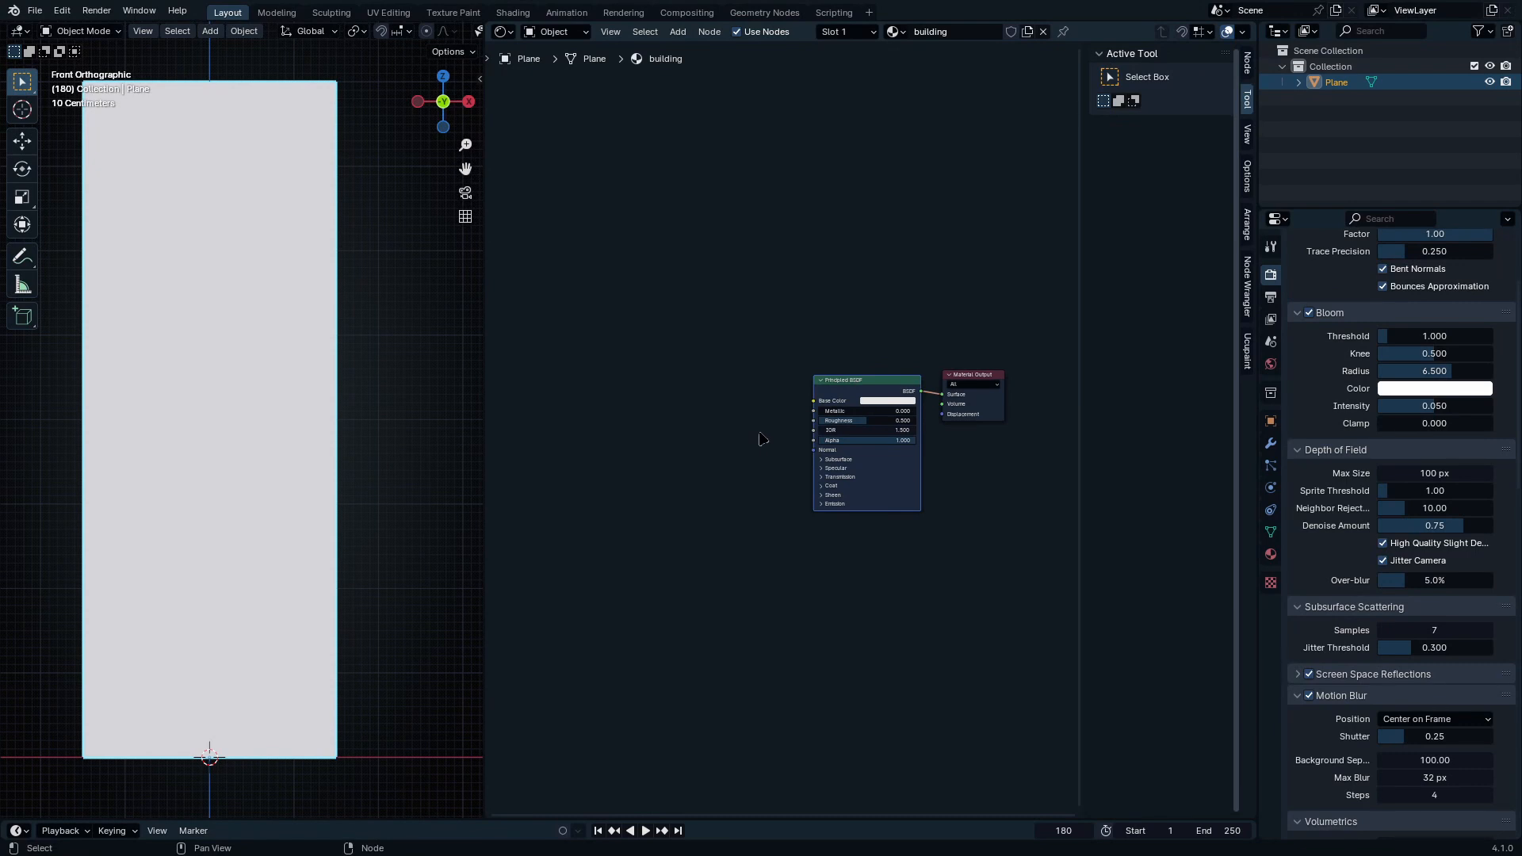
{"action": "key", "text": "shift+a"}
{"action": "key", "text": "Escape"}
{"action": "key", "text": "shift+a"}
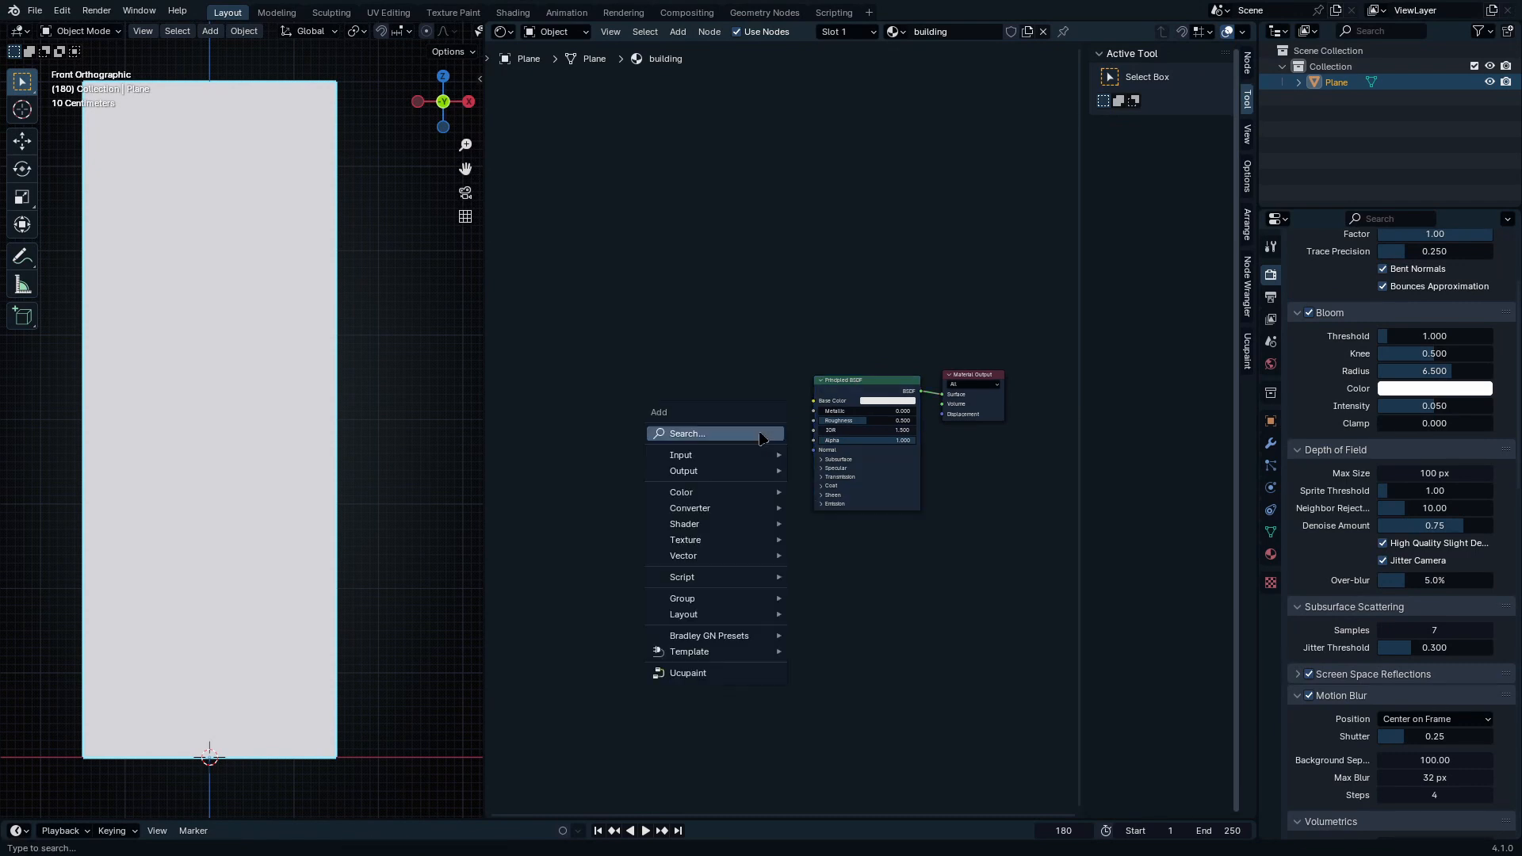
{"action": "type", "text": "gradi"}
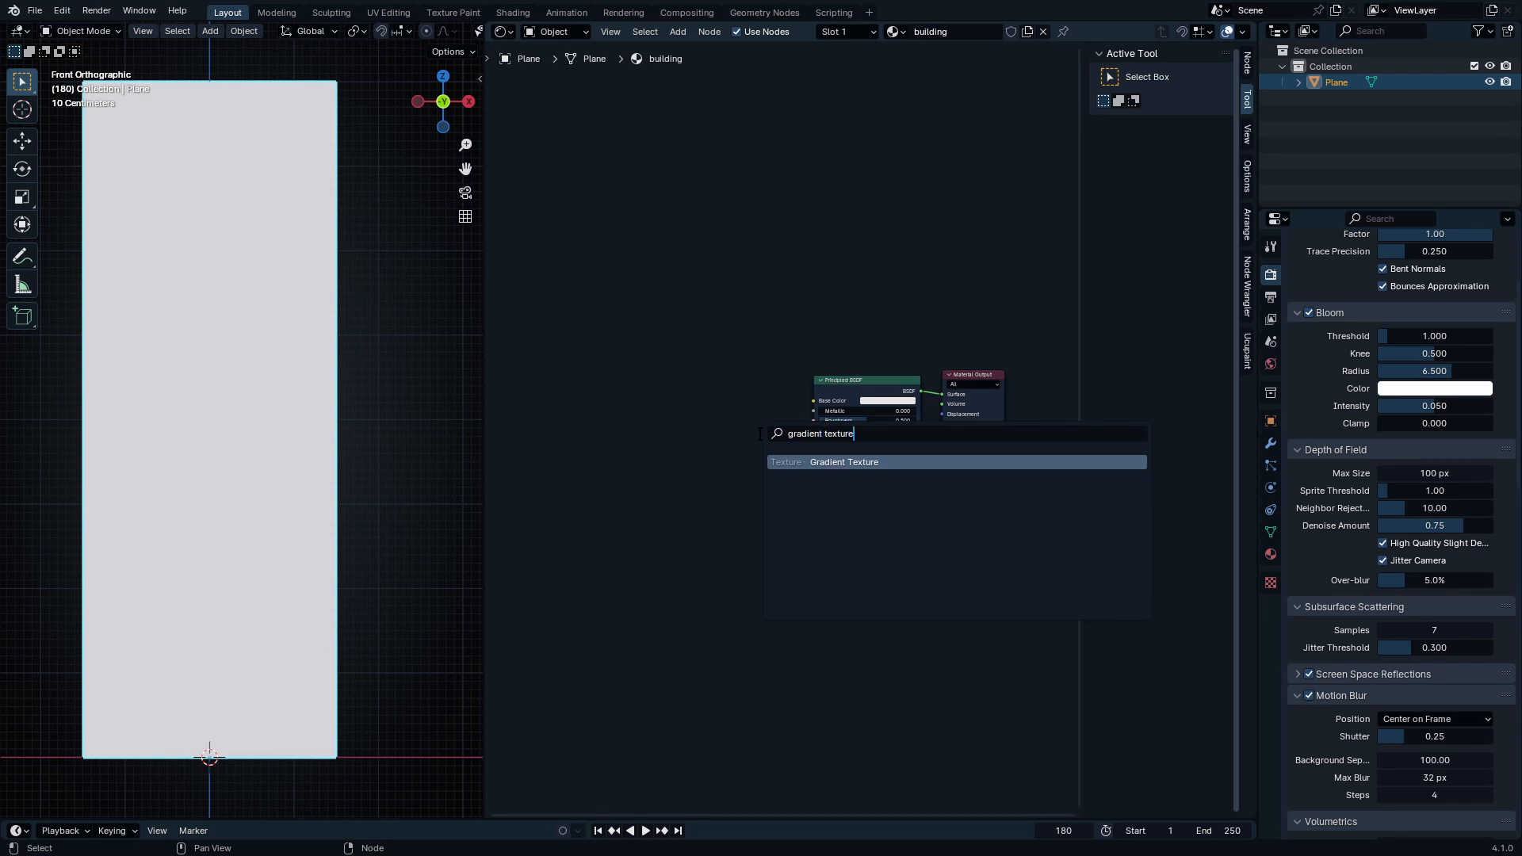
{"action": "type", "text": "ent texture"}
{"action": "key", "text": "Return"}
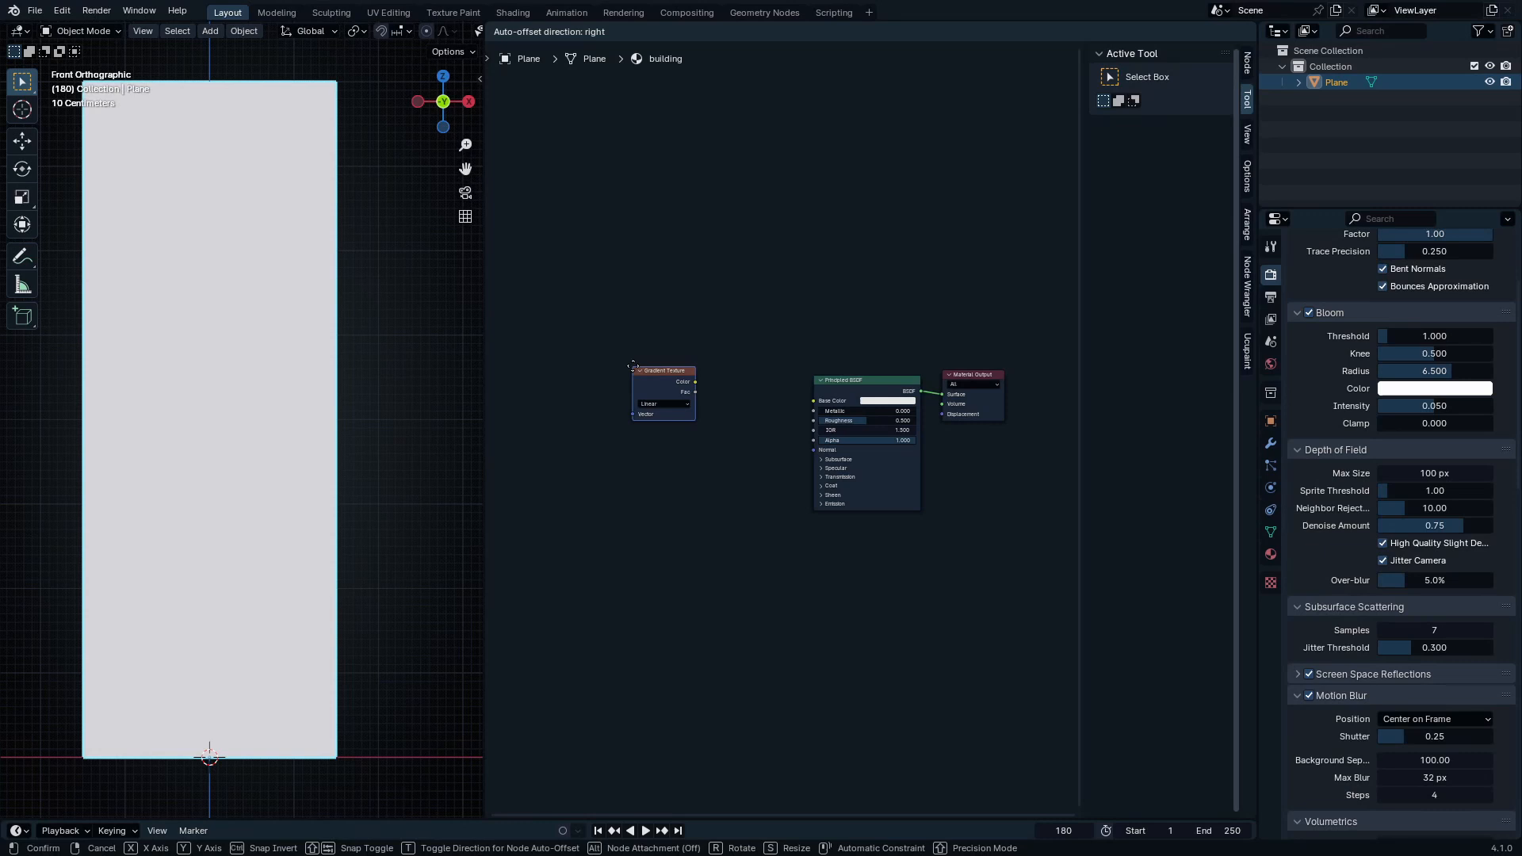
{"action": "right_click", "coordinate": [581, 311]}
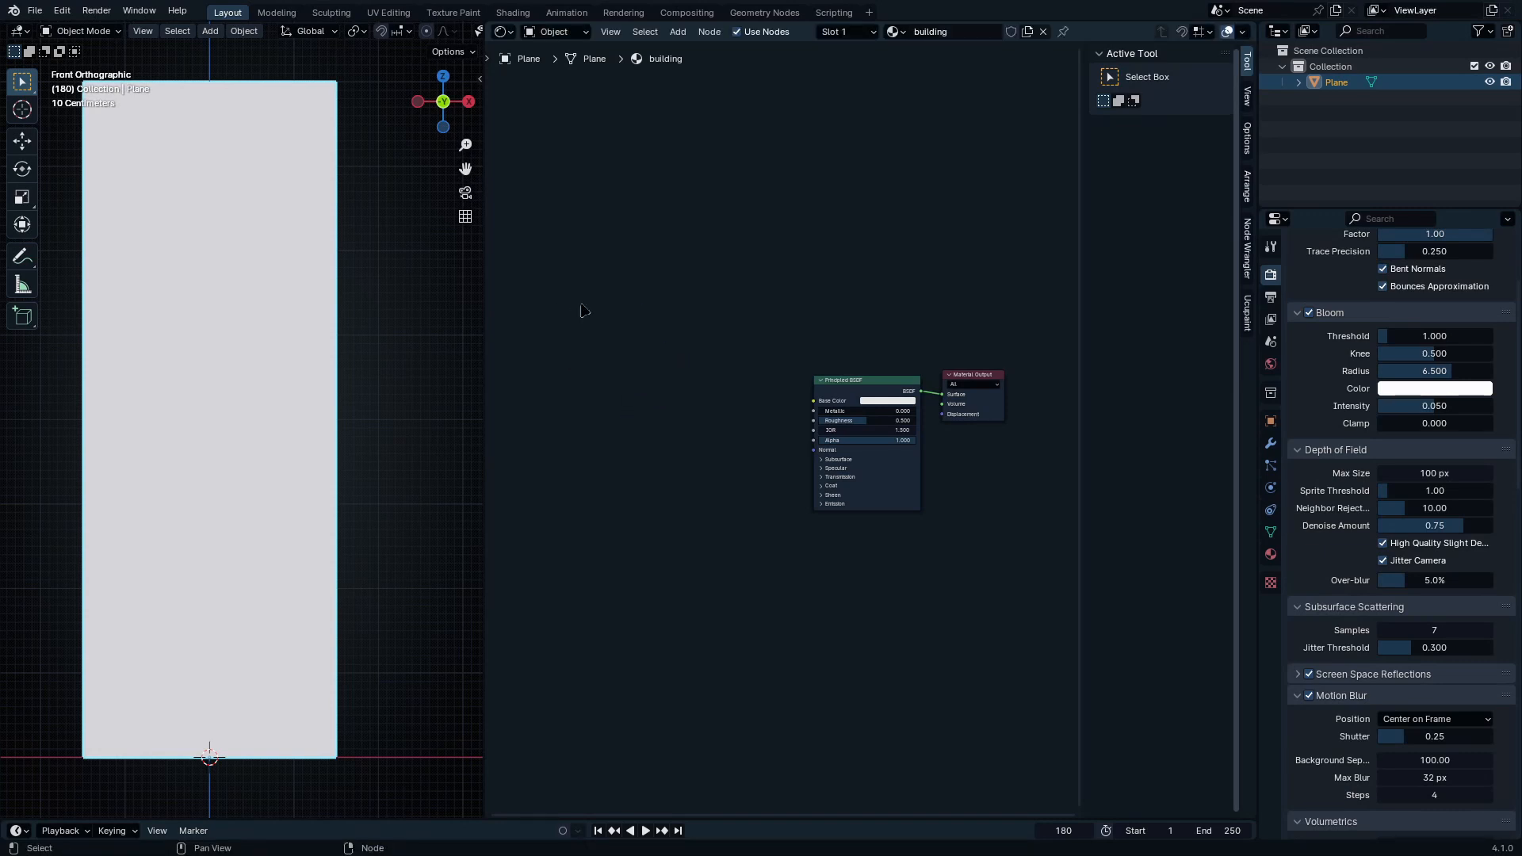
Step: Add a Texture Coordinate node well before the Principled BSDF in the plane's building material
{"action": "middle_click_drag", "start_coordinate": [656, 392], "coordinate": [721, 395]}
{"action": "key", "text": "shift+a"}
{"action": "key", "text": "Escape"}
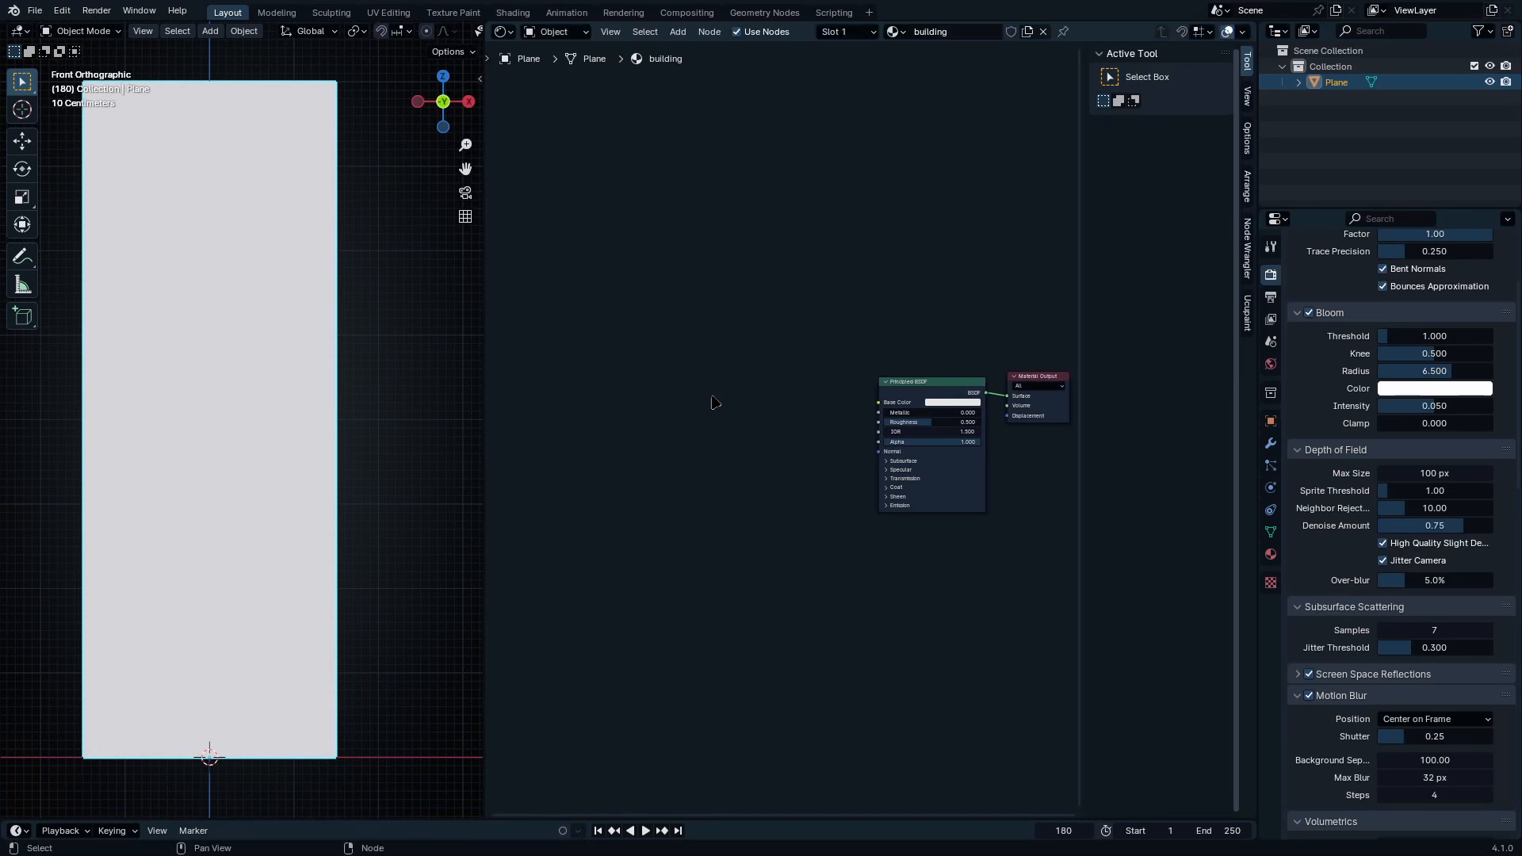
{"action": "key", "text": "shift+a"}
{"action": "left_click", "coordinate": [702, 318]}
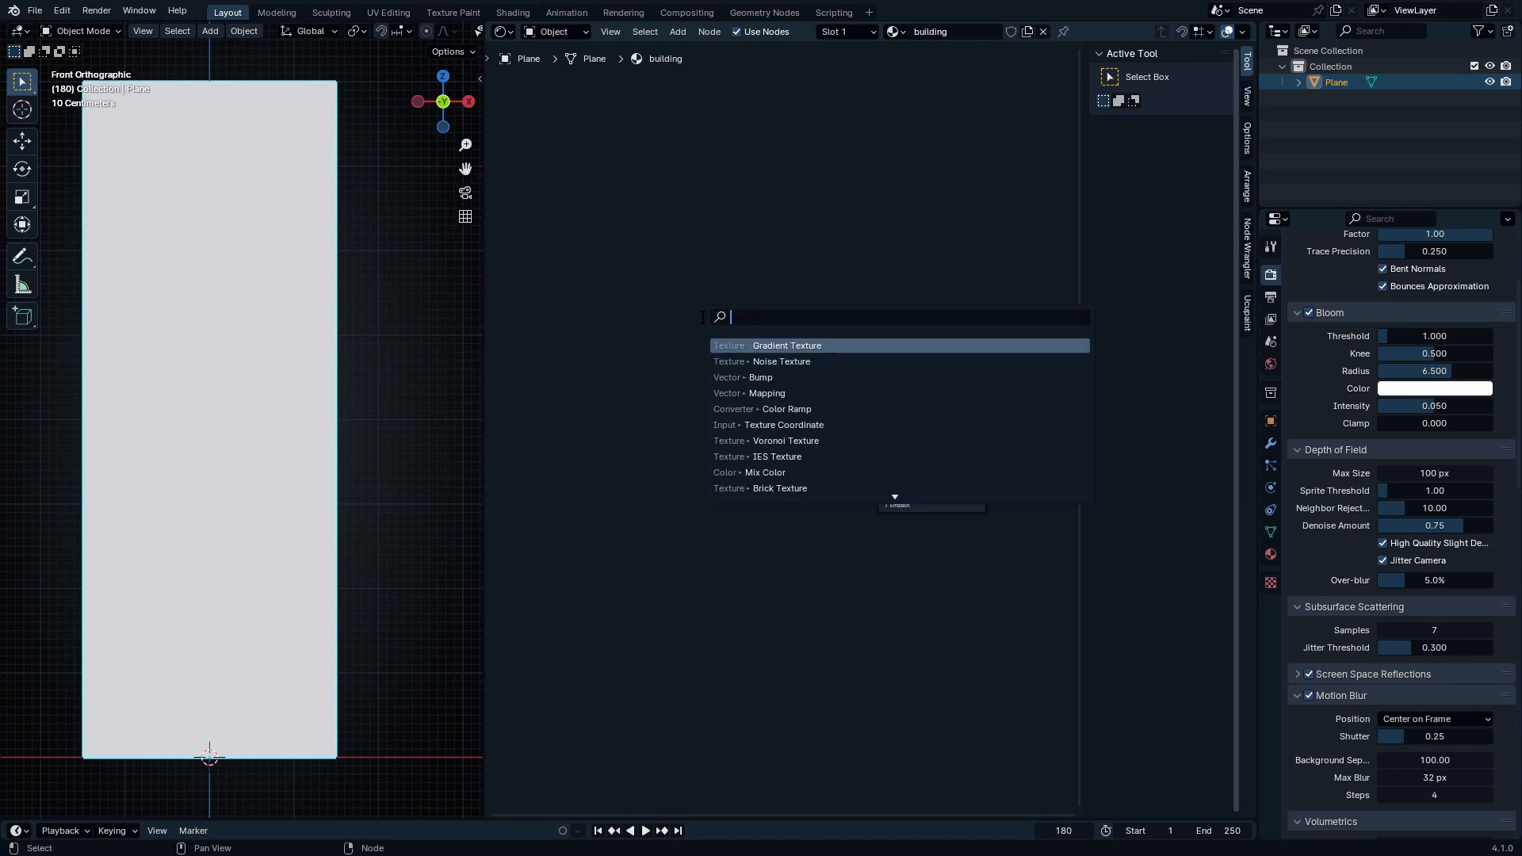
{"action": "type", "text": "tex"}
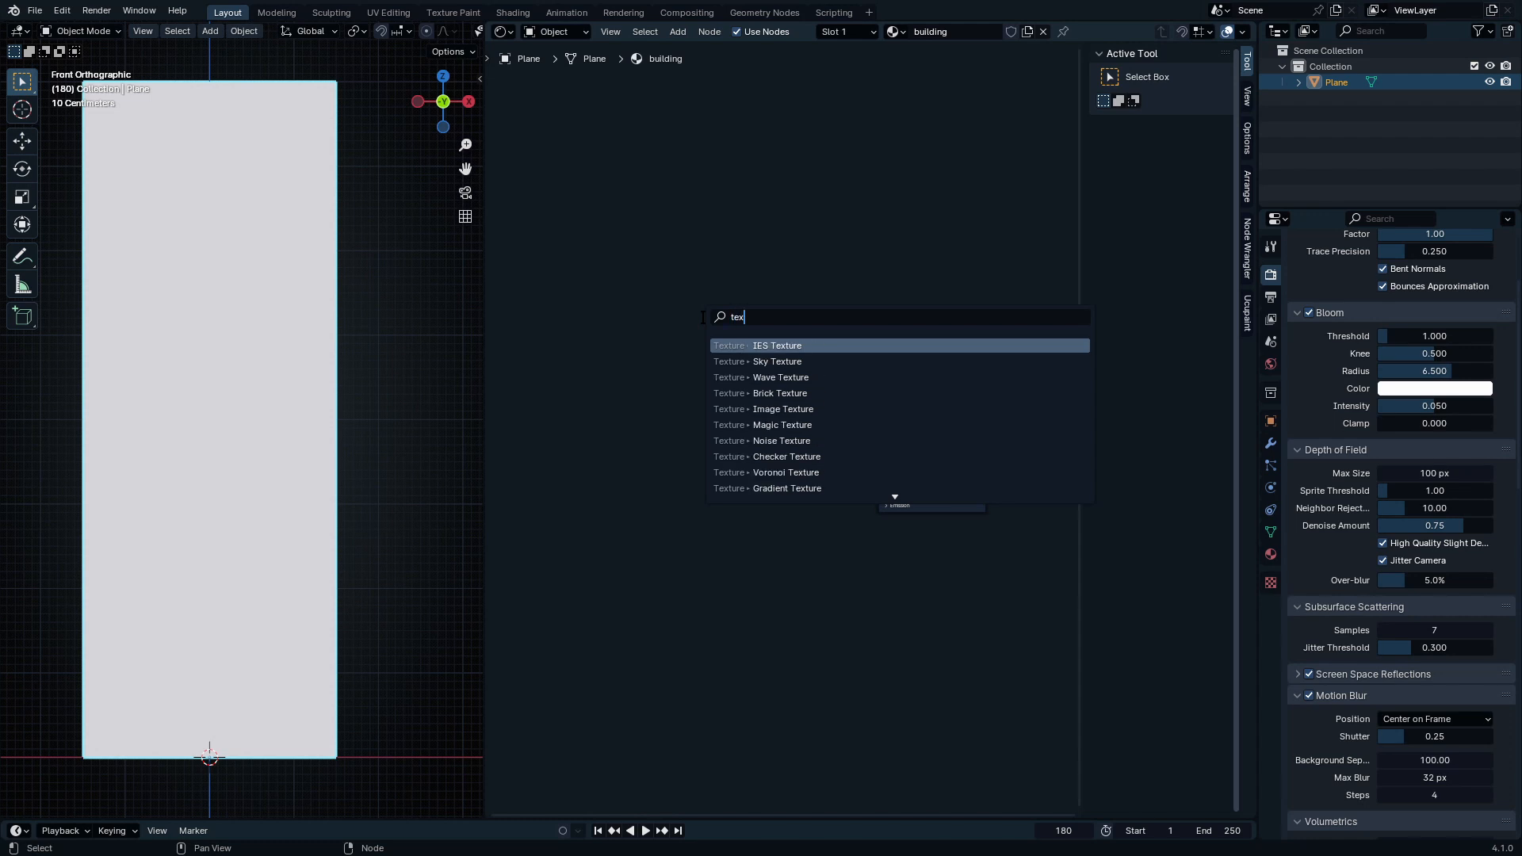
{"action": "type", "text": "ture coordinate"}
{"action": "key", "text": "Return"}
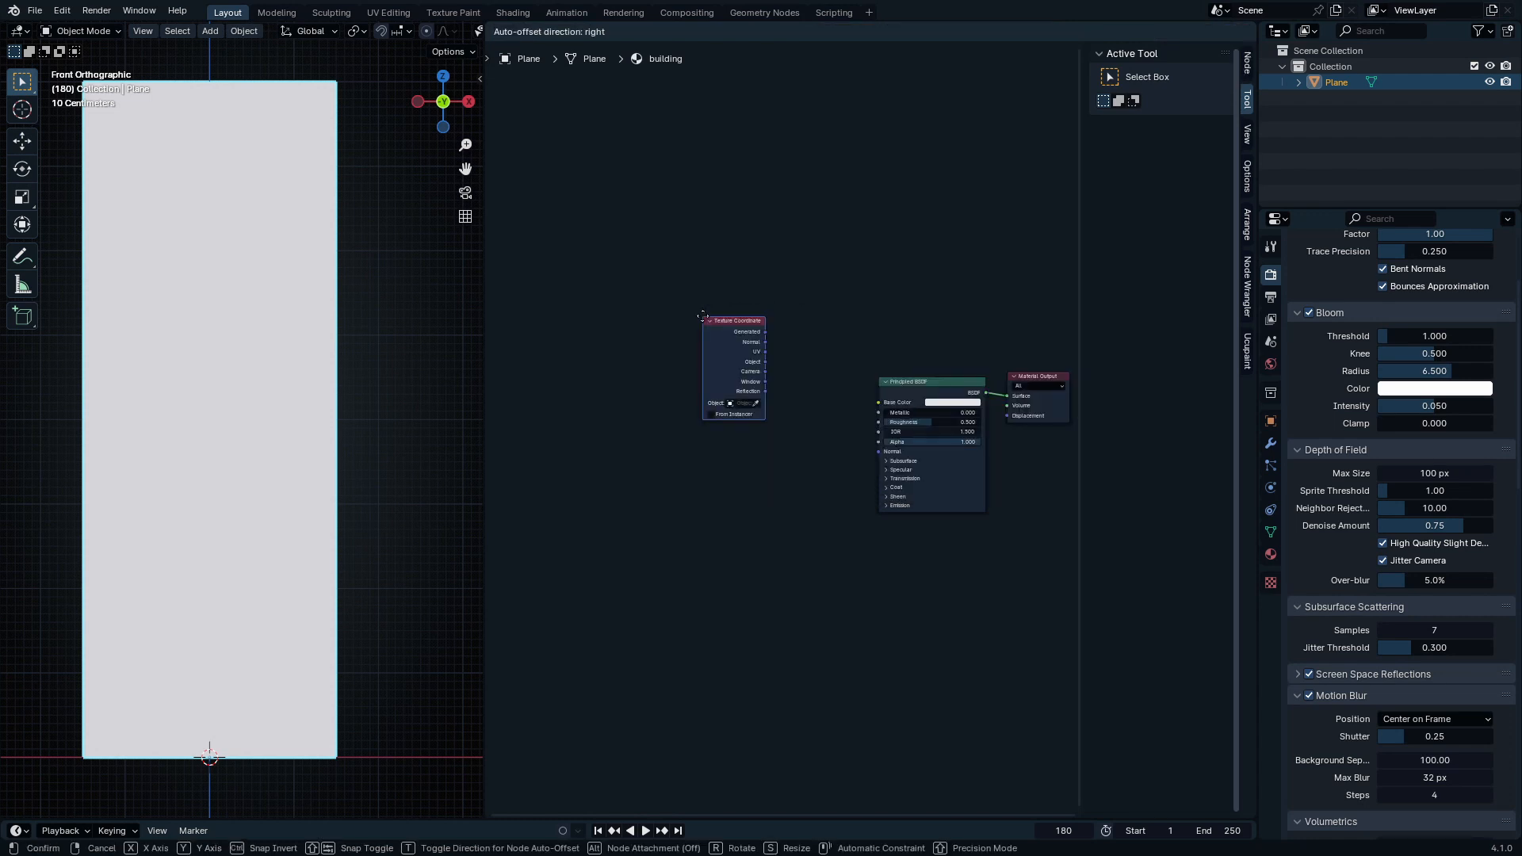
{"action": "left_click", "coordinate": [527, 359]}
Step: Add a Separate XYZ node fed by the Texture Coordinate node's Object output
{"action": "middle_click_drag", "start_coordinate": [607, 406], "coordinate": [718, 487]}
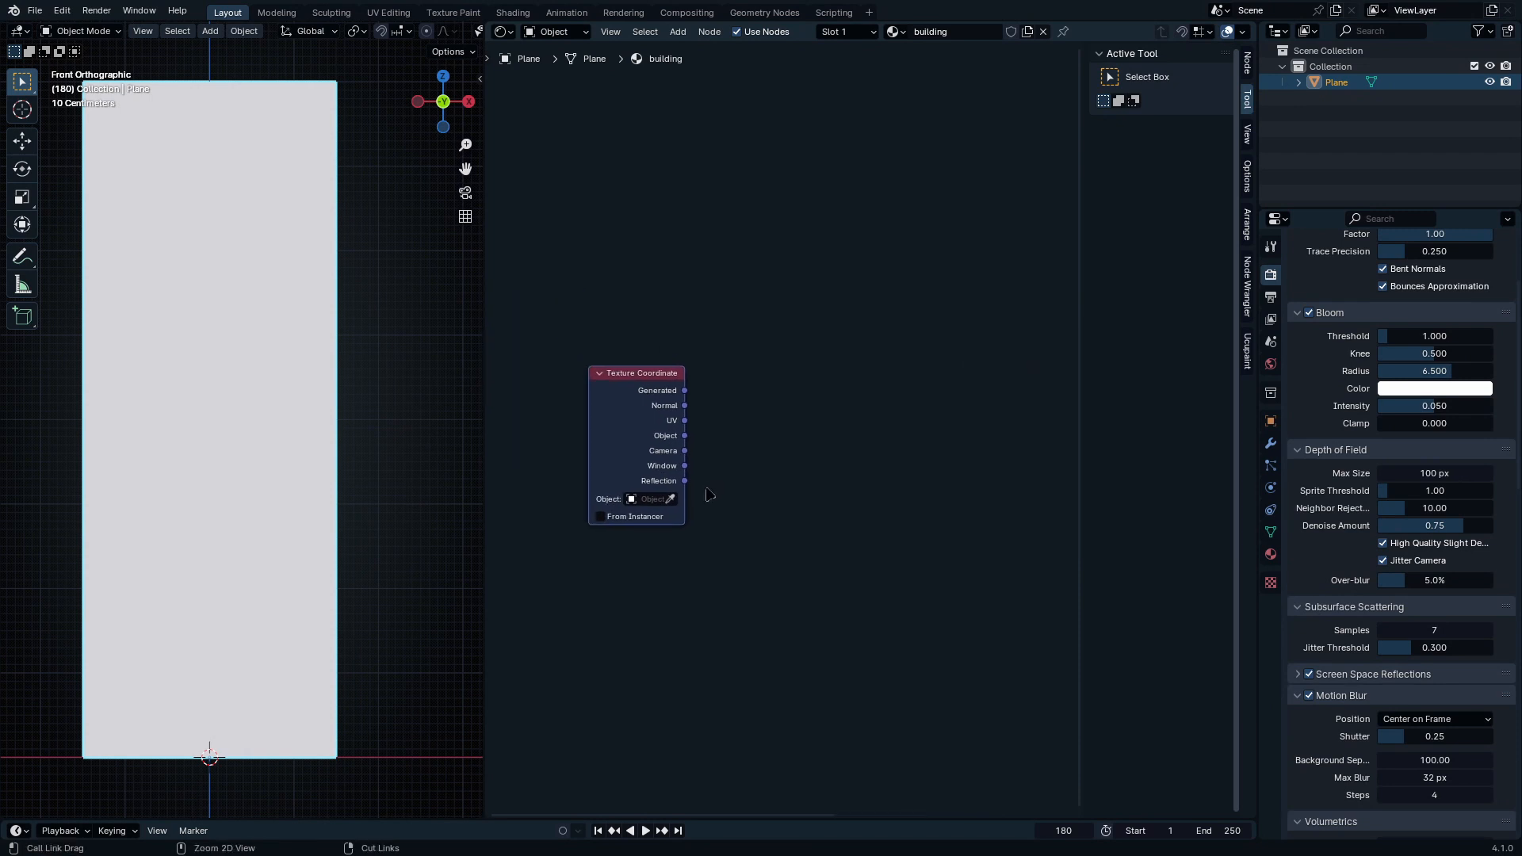
{"action": "scroll", "coordinate": [718, 487], "scroll_direction": "up", "scroll_amount": 2}
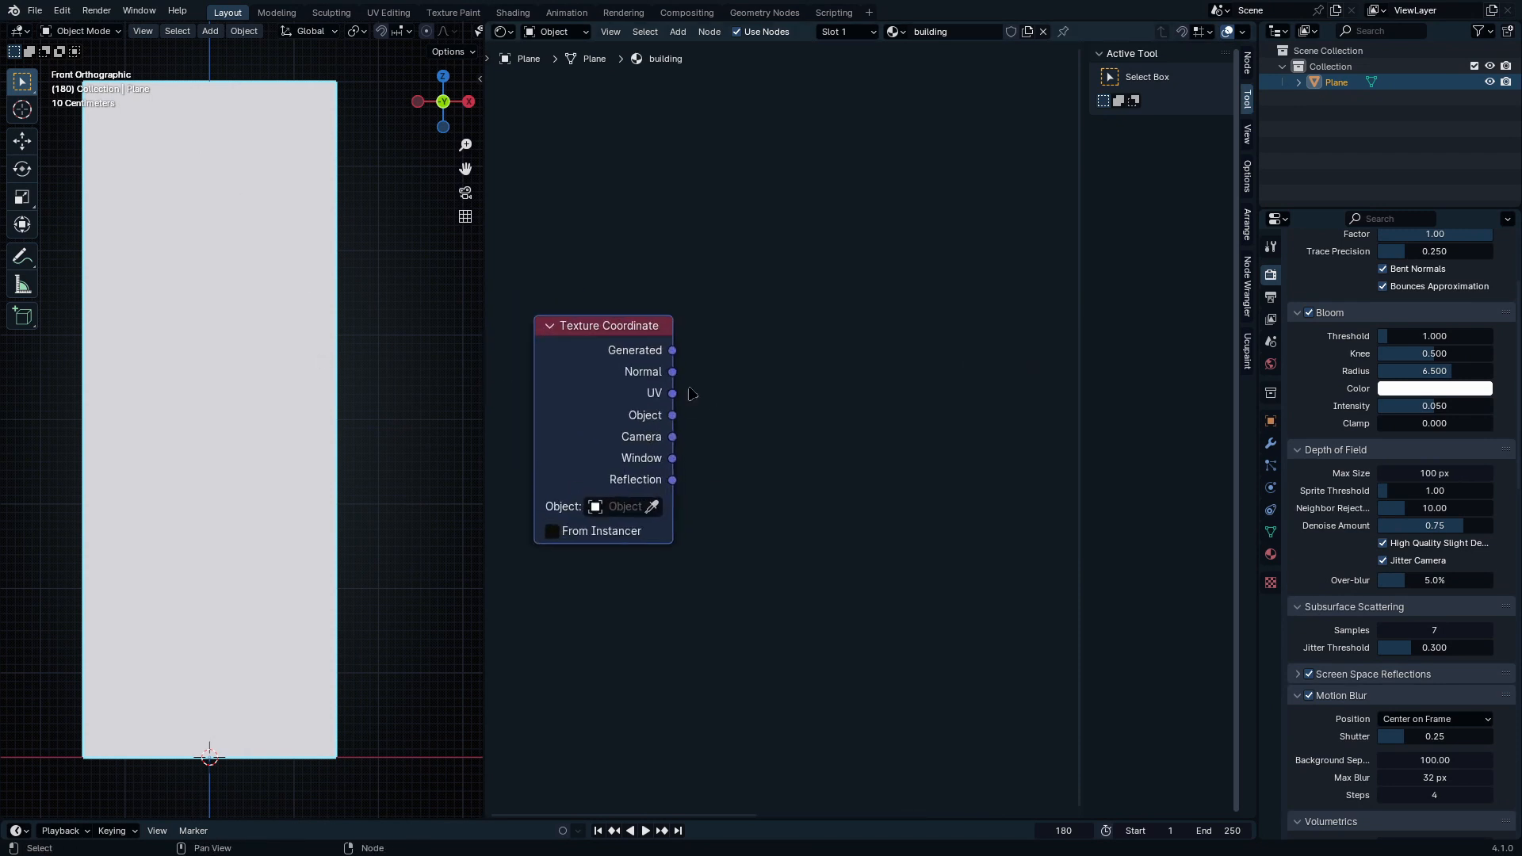
{"action": "left_click_drag", "start_coordinate": [672, 417], "coordinate": [783, 250]}
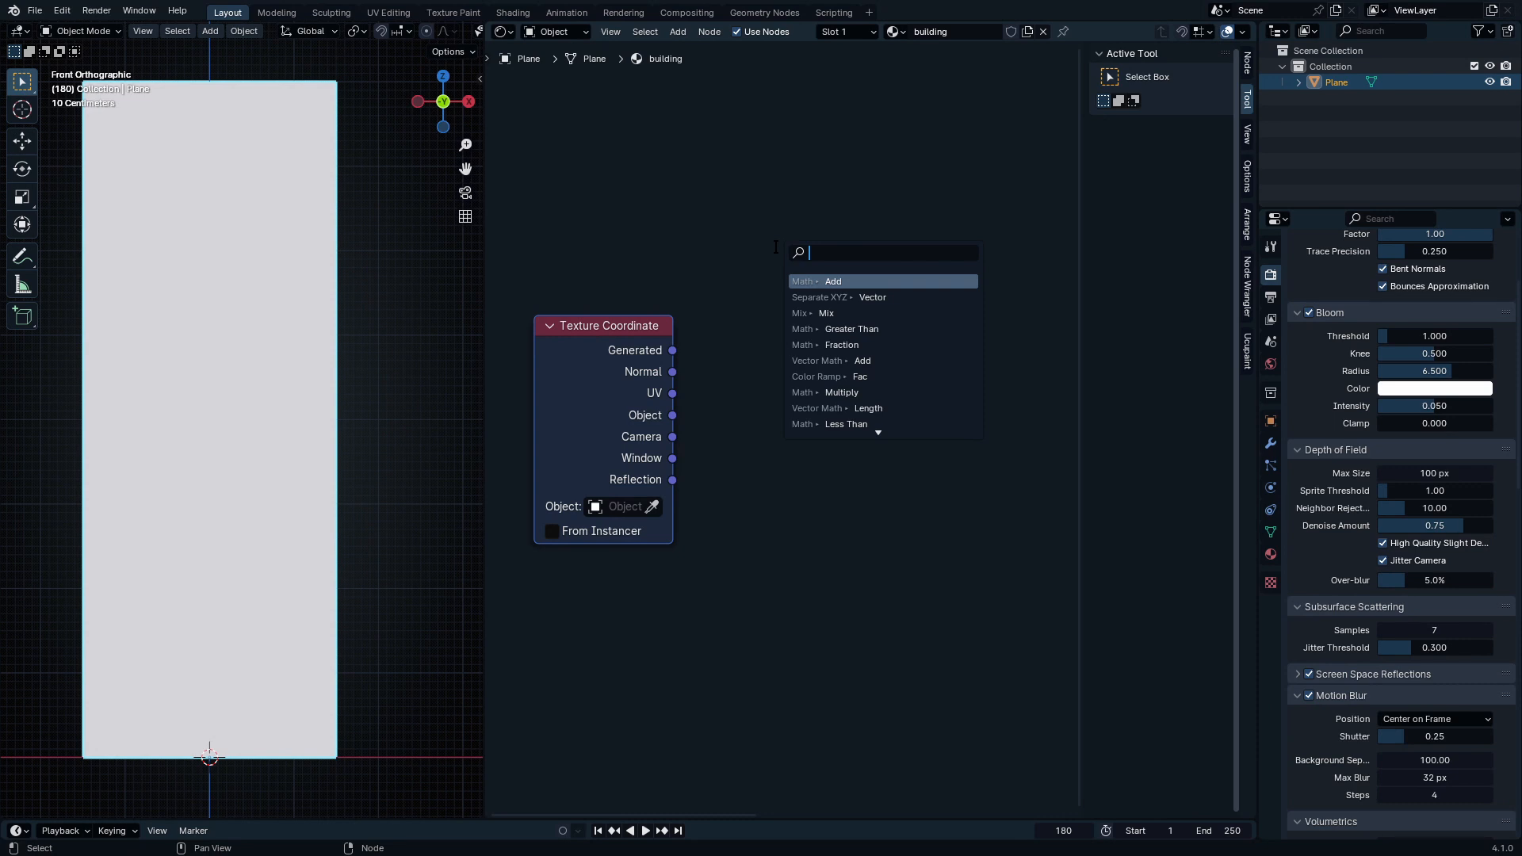
{"action": "type", "text": "s"}
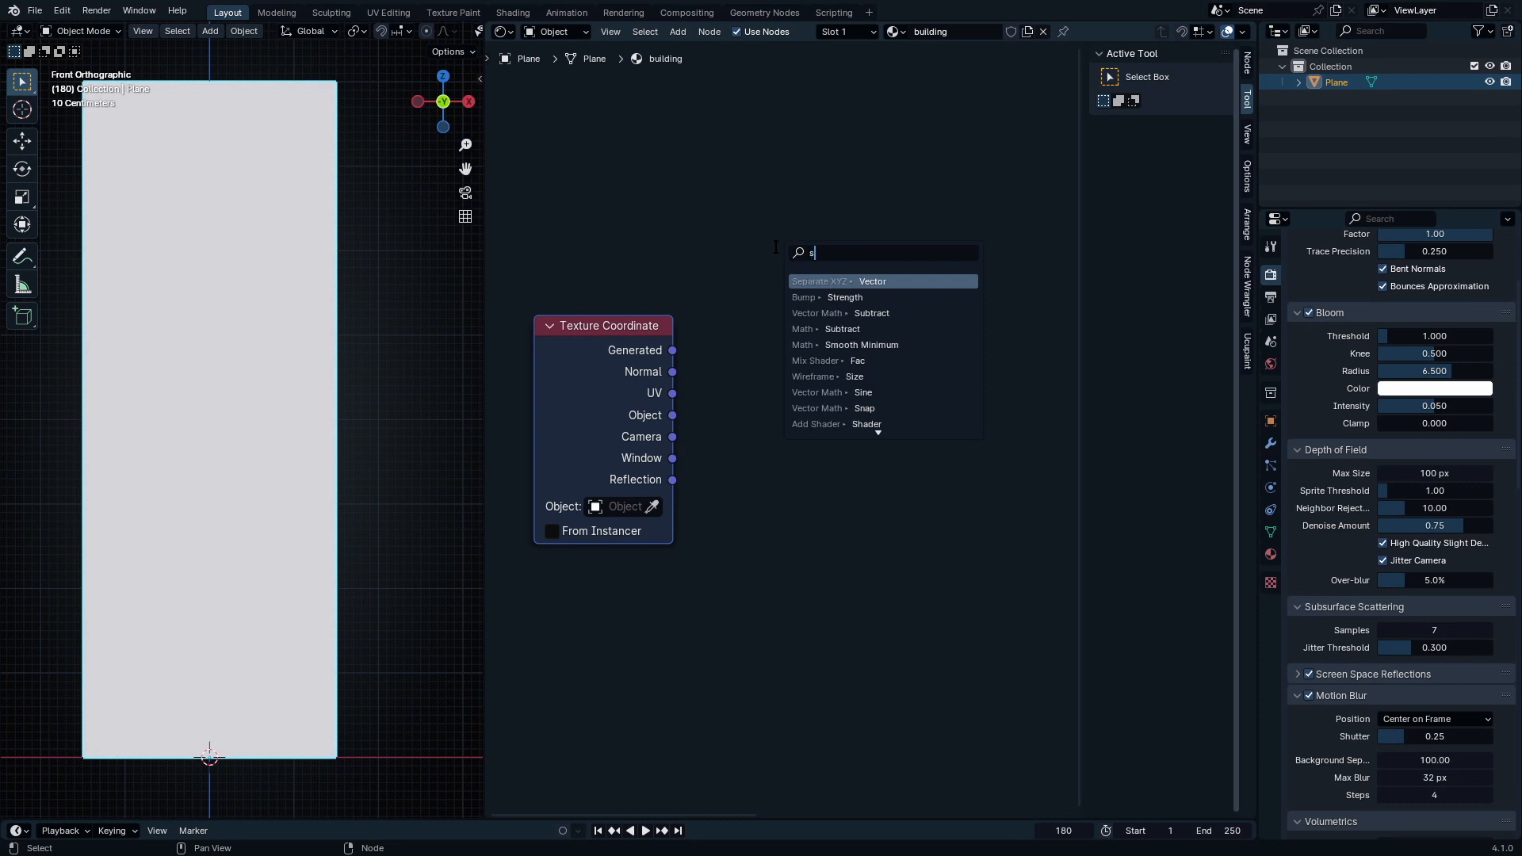
{"action": "type", "text": "eparate"}
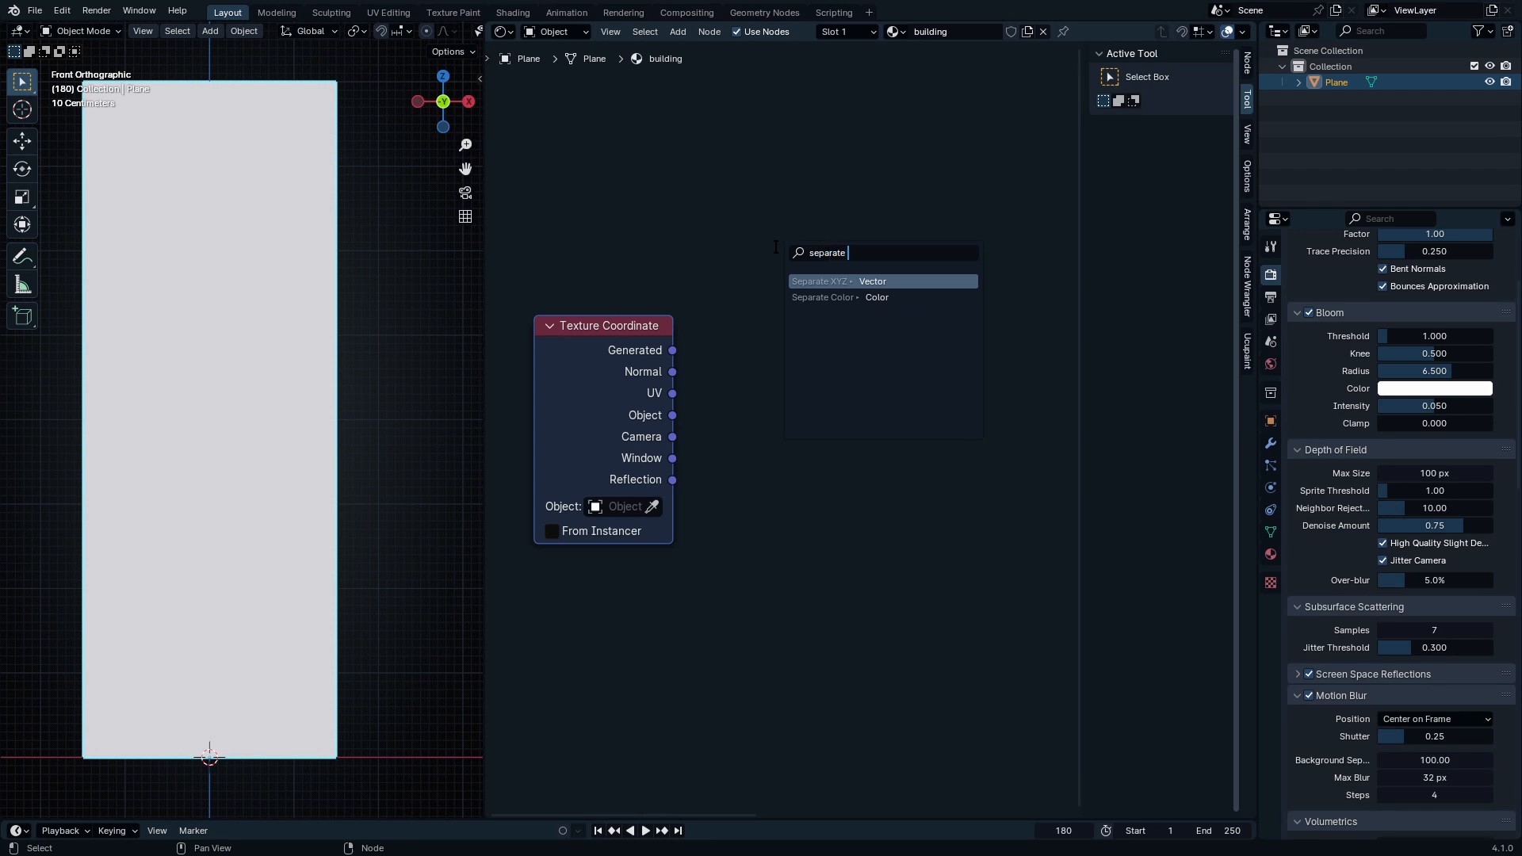
{"action": "key", "text": "Return"}
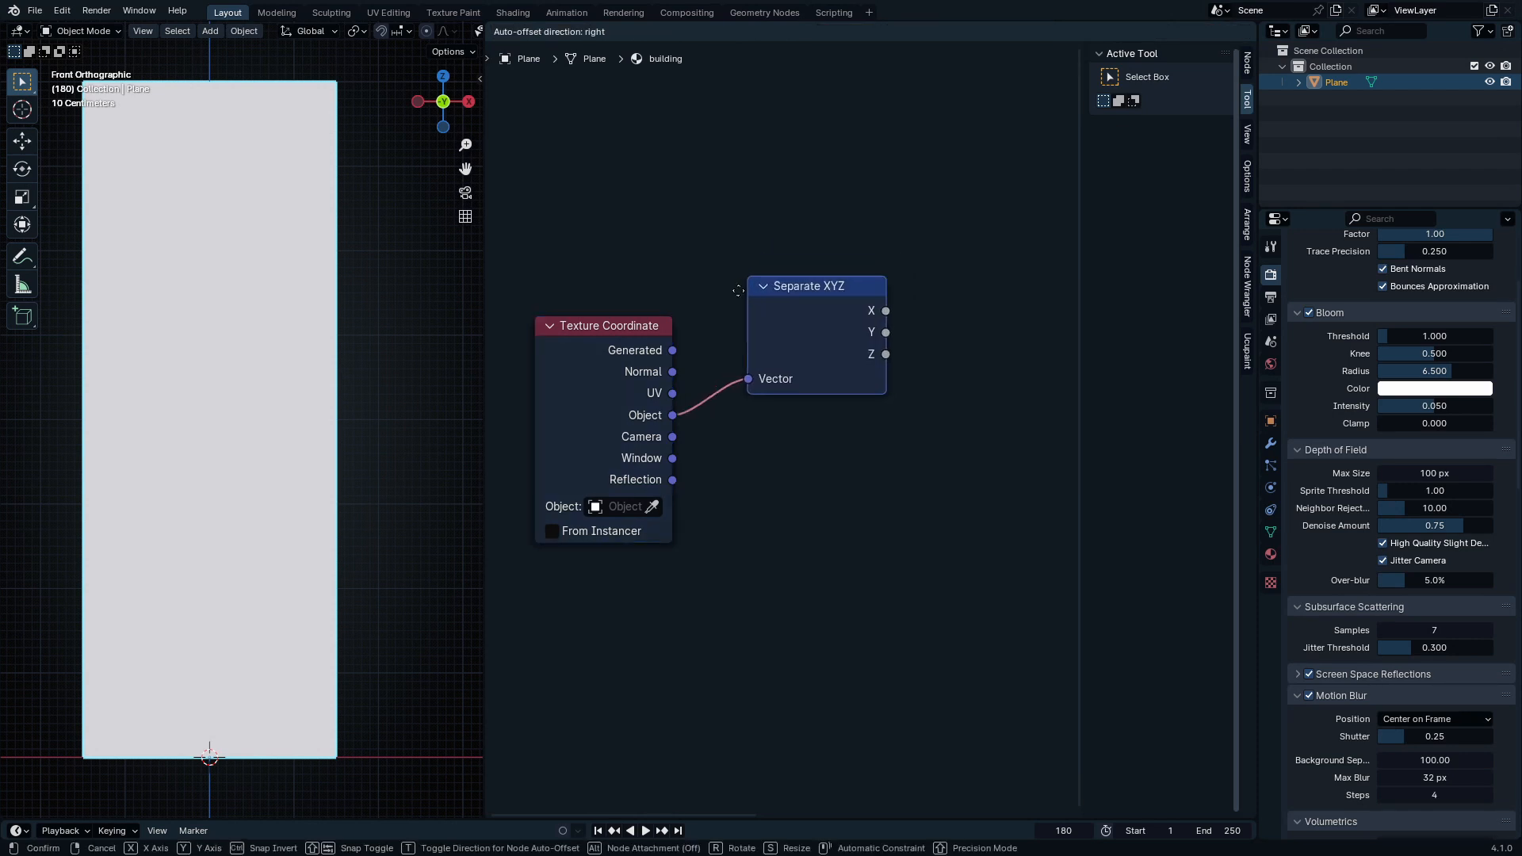
{"action": "left_click", "coordinate": [821, 334]}
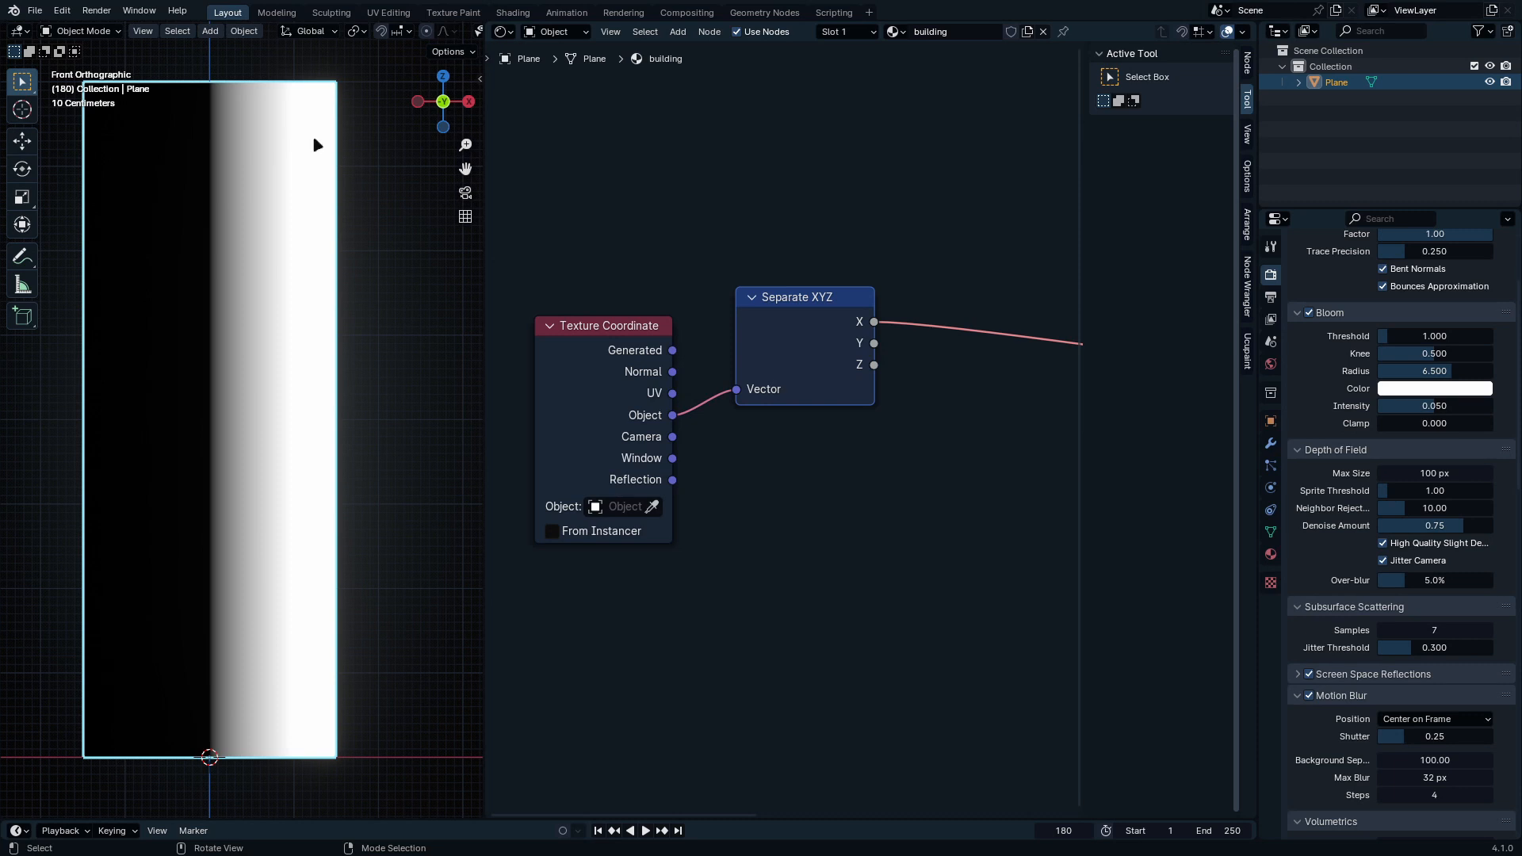
Step: Preview the Separate XYZ outputs on the plane in turn, finishing on the X output
{"action": "left_click", "coordinate": [848, 349], "text": "ctrl+shift"}
{"action": "left_click", "coordinate": [849, 348], "text": "ctrl+shift"}
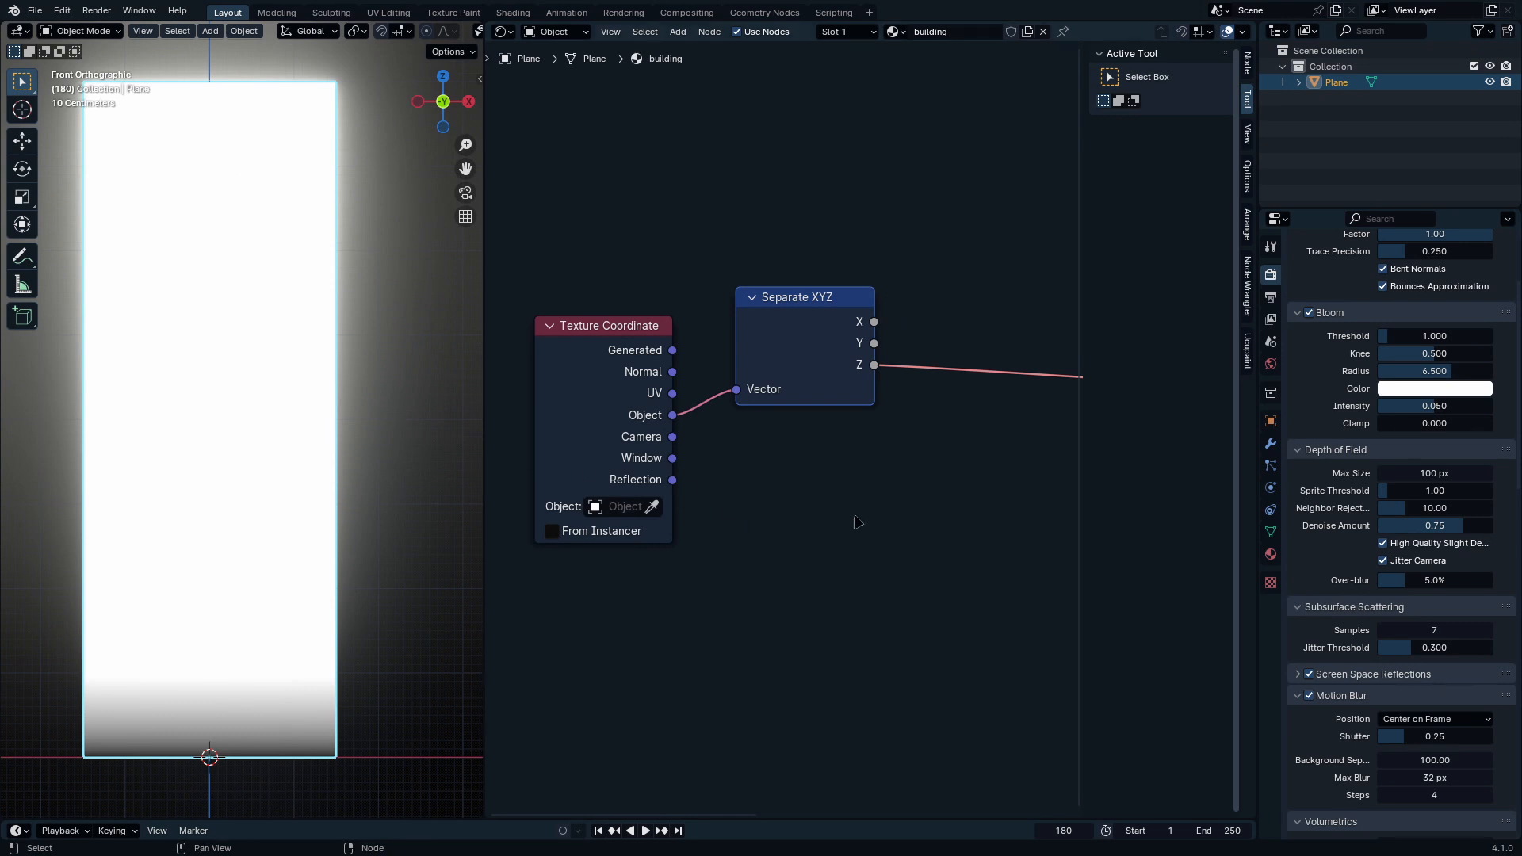
{"action": "middle_click_drag", "start_coordinate": [859, 522], "coordinate": [799, 591]}
{"action": "left_click", "coordinate": [802, 458], "text": "ctrl+shift"}
{"action": "middle_click_drag", "start_coordinate": [842, 455], "coordinate": [791, 476]}
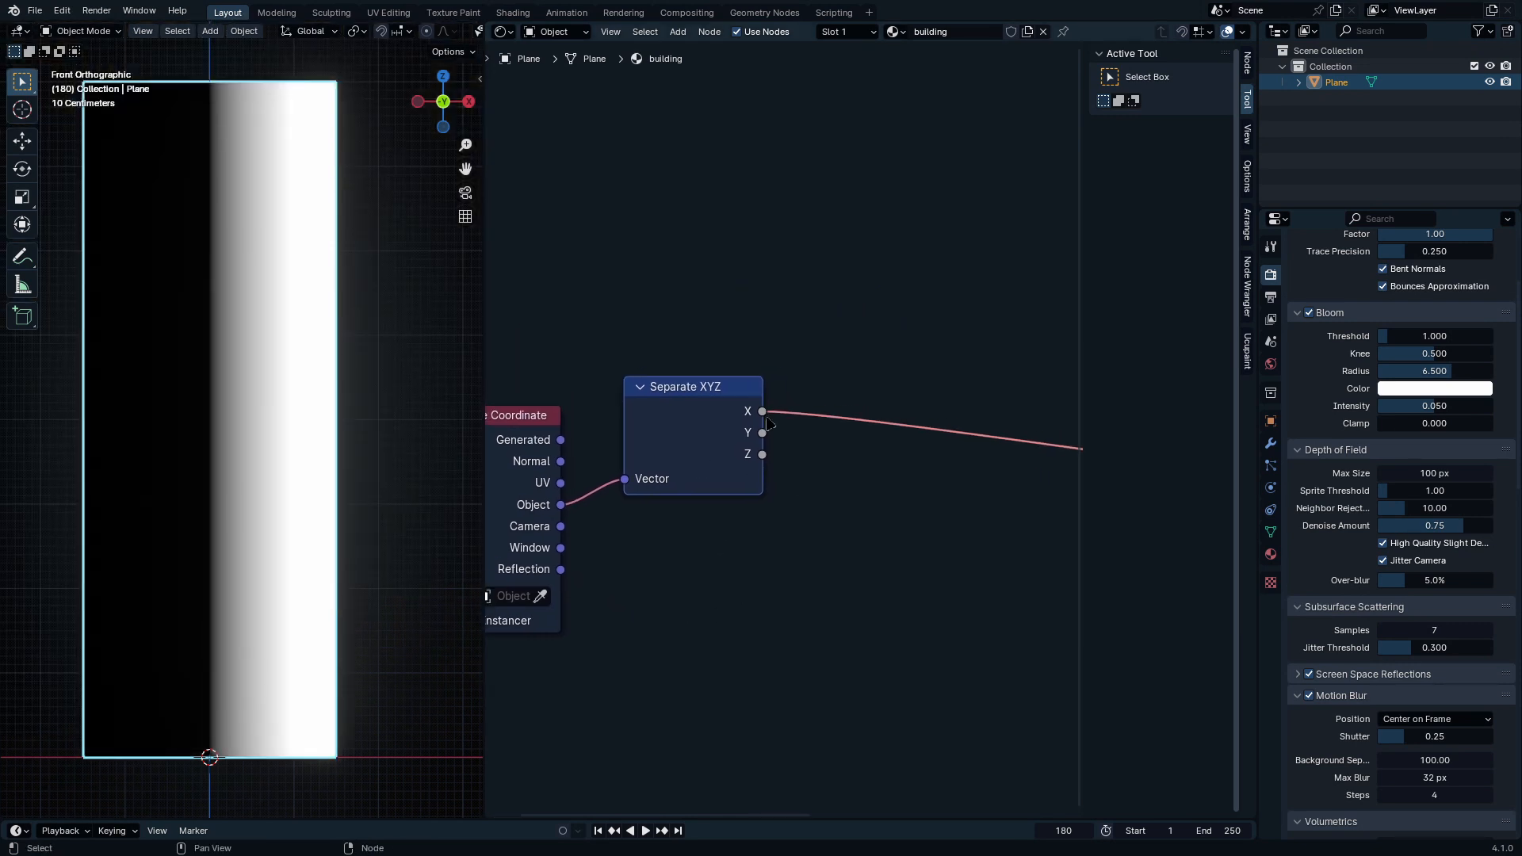
Step: Connect the Separate XYZ node's X output to a new Greater Than math node and preview it on the plane
{"action": "left_click_drag", "start_coordinate": [762, 412], "coordinate": [903, 421]}
{"action": "type", "text": "greater than"}
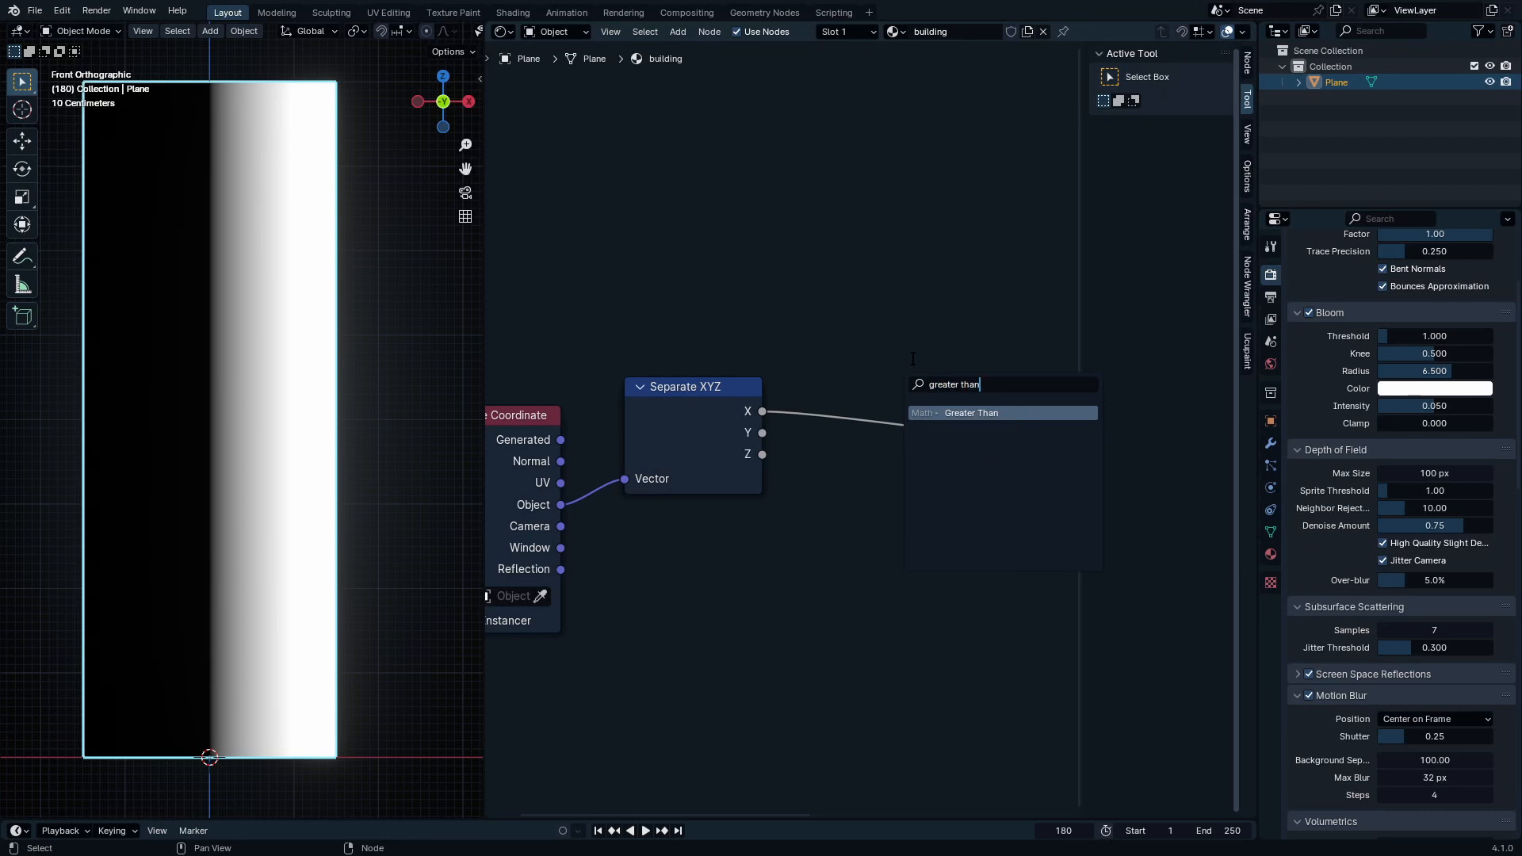
{"action": "key", "text": "Return"}
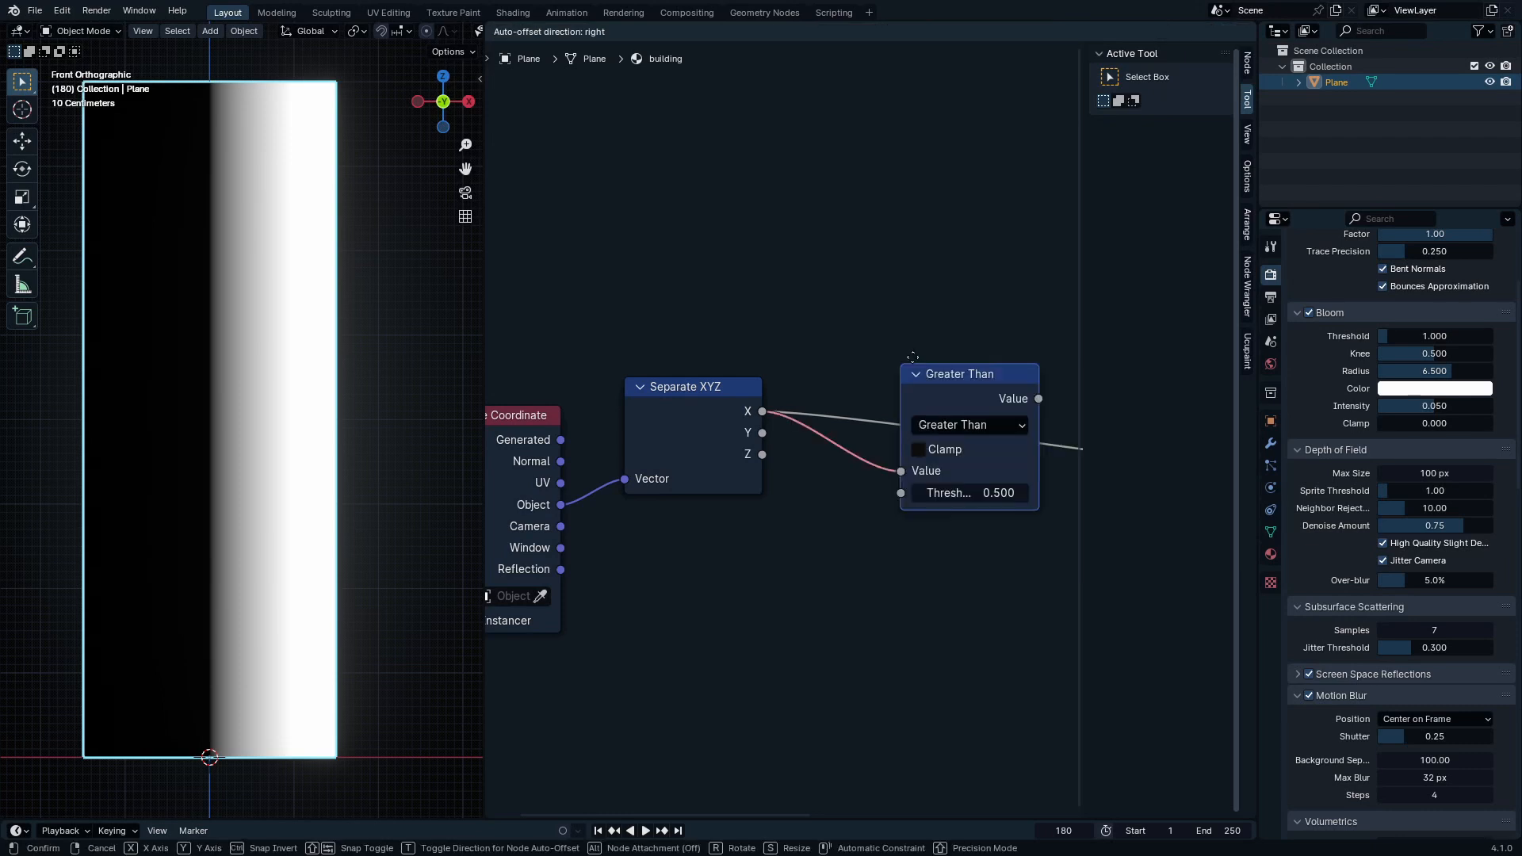
{"action": "left_click", "coordinate": [880, 306]}
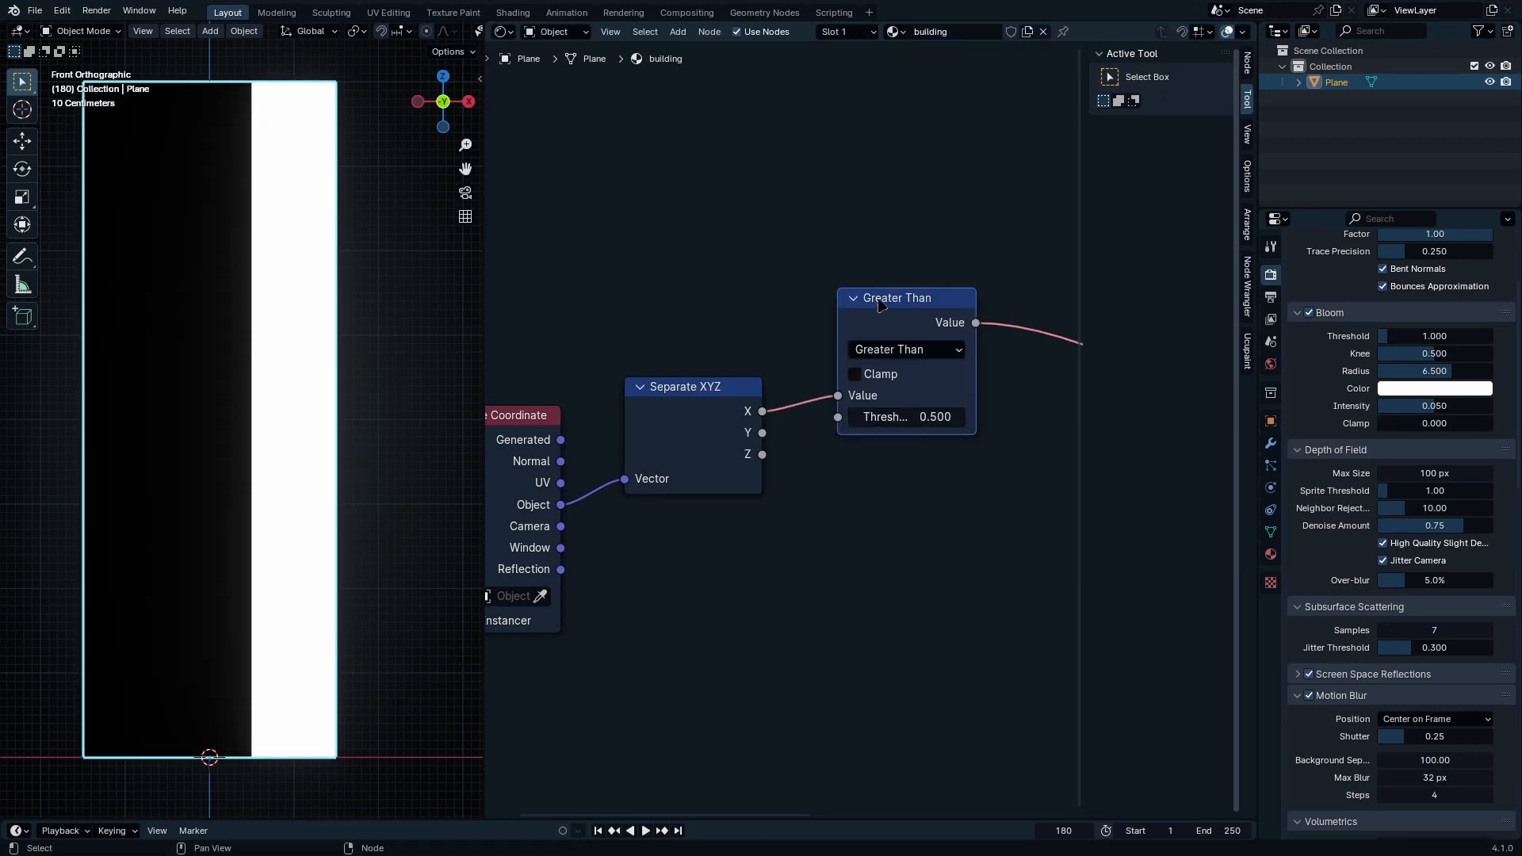
Step: Space the nodes apart and insert a Math node set to Add between the Separate XYZ X output and the Greater Than node
{"action": "left_click_drag", "start_coordinate": [935, 380], "coordinate": [1026, 404]}
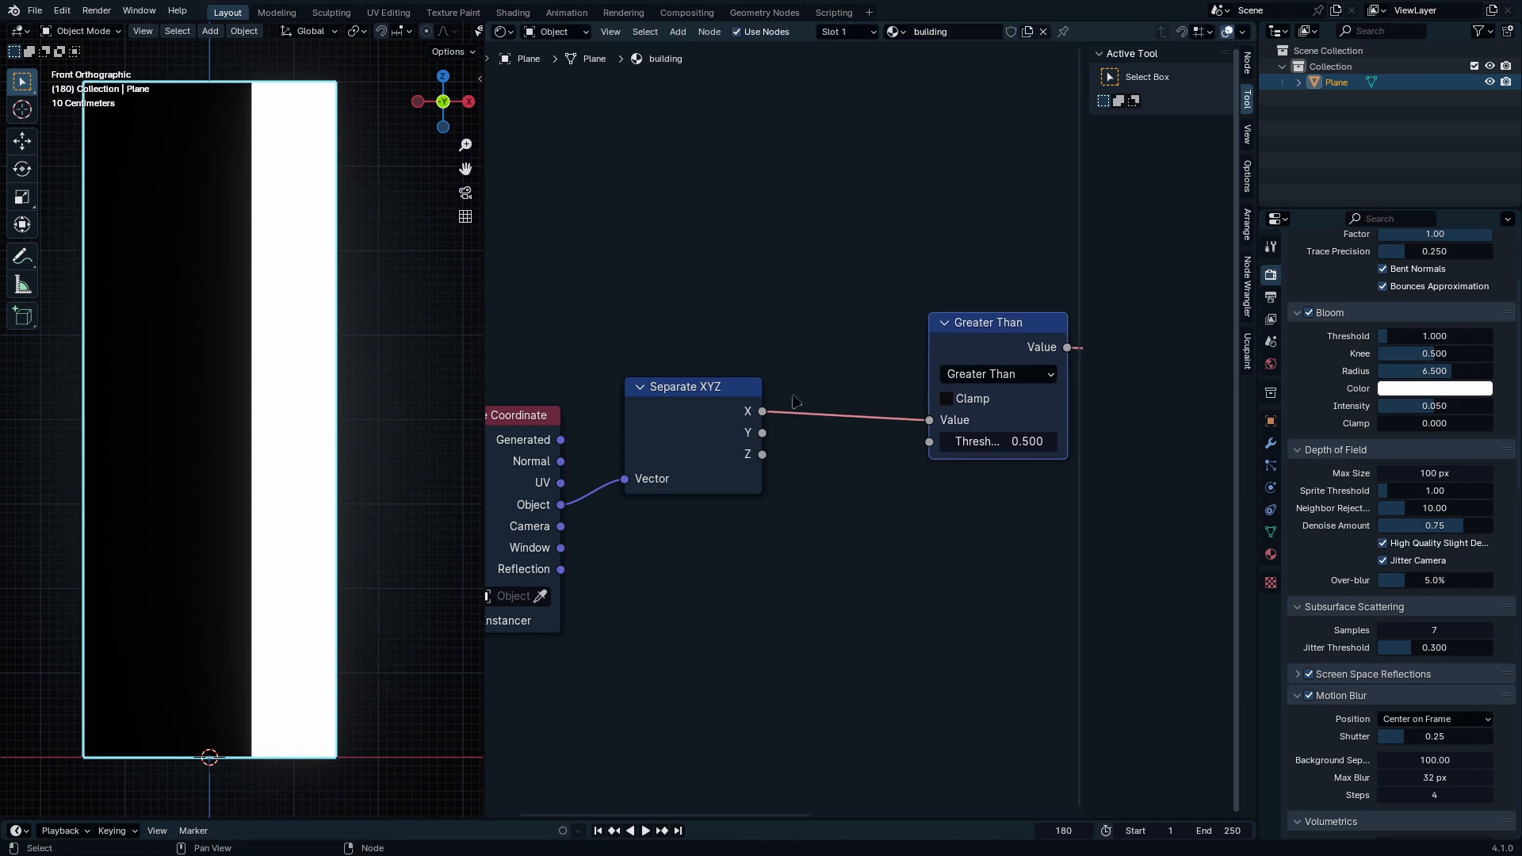
{"action": "left_click_drag", "start_coordinate": [707, 398], "coordinate": [667, 416]}
{"action": "key", "text": "shift+a"}
{"action": "left_click", "coordinate": [736, 359]}
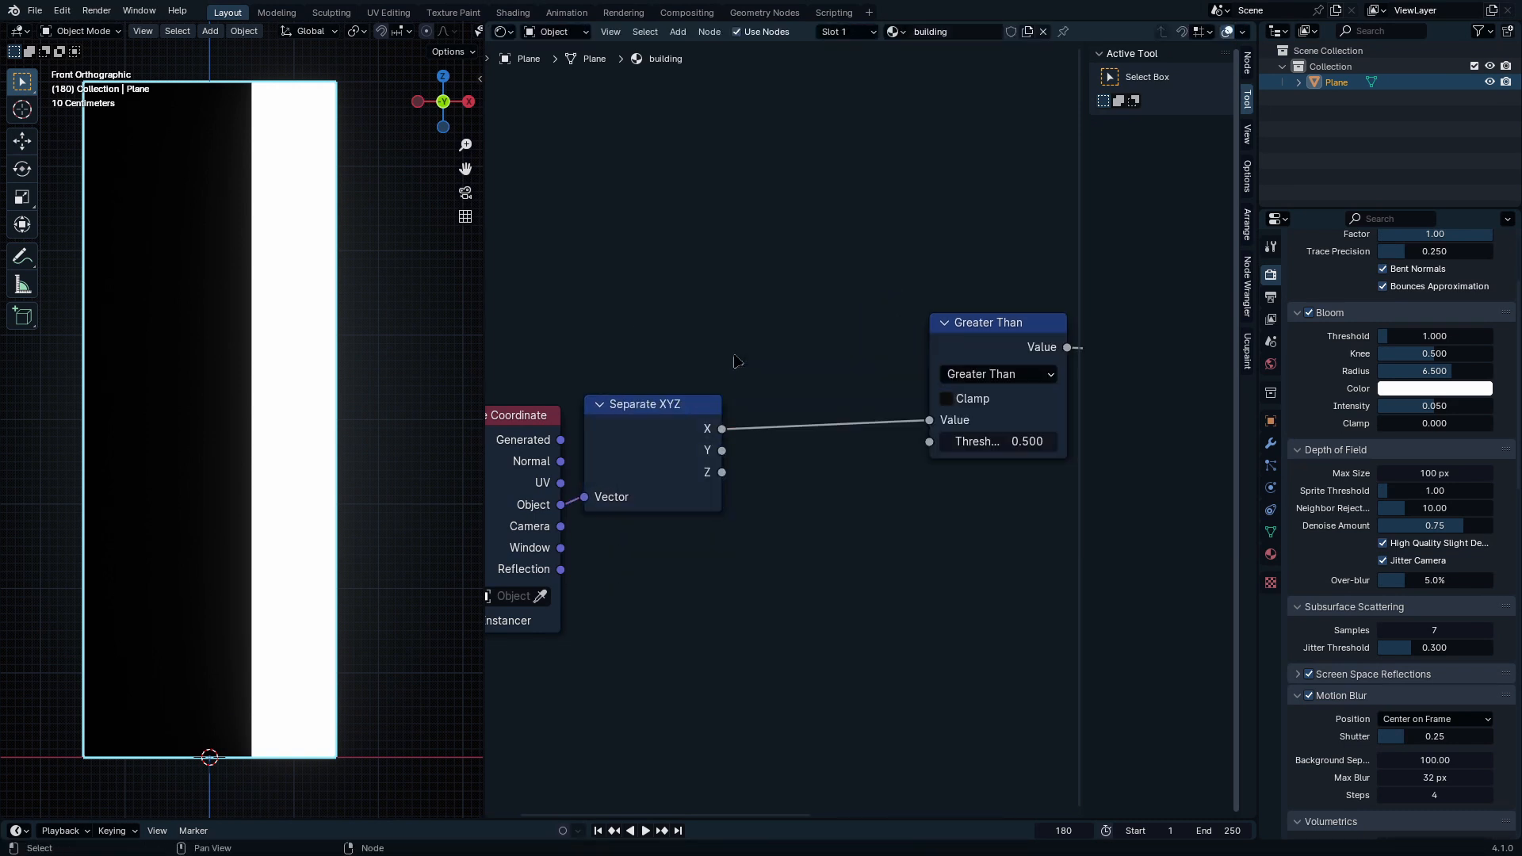
{"action": "key", "text": "shift+a"}
{"action": "left_click", "coordinate": [733, 354]}
{"action": "type", "text": "add"}
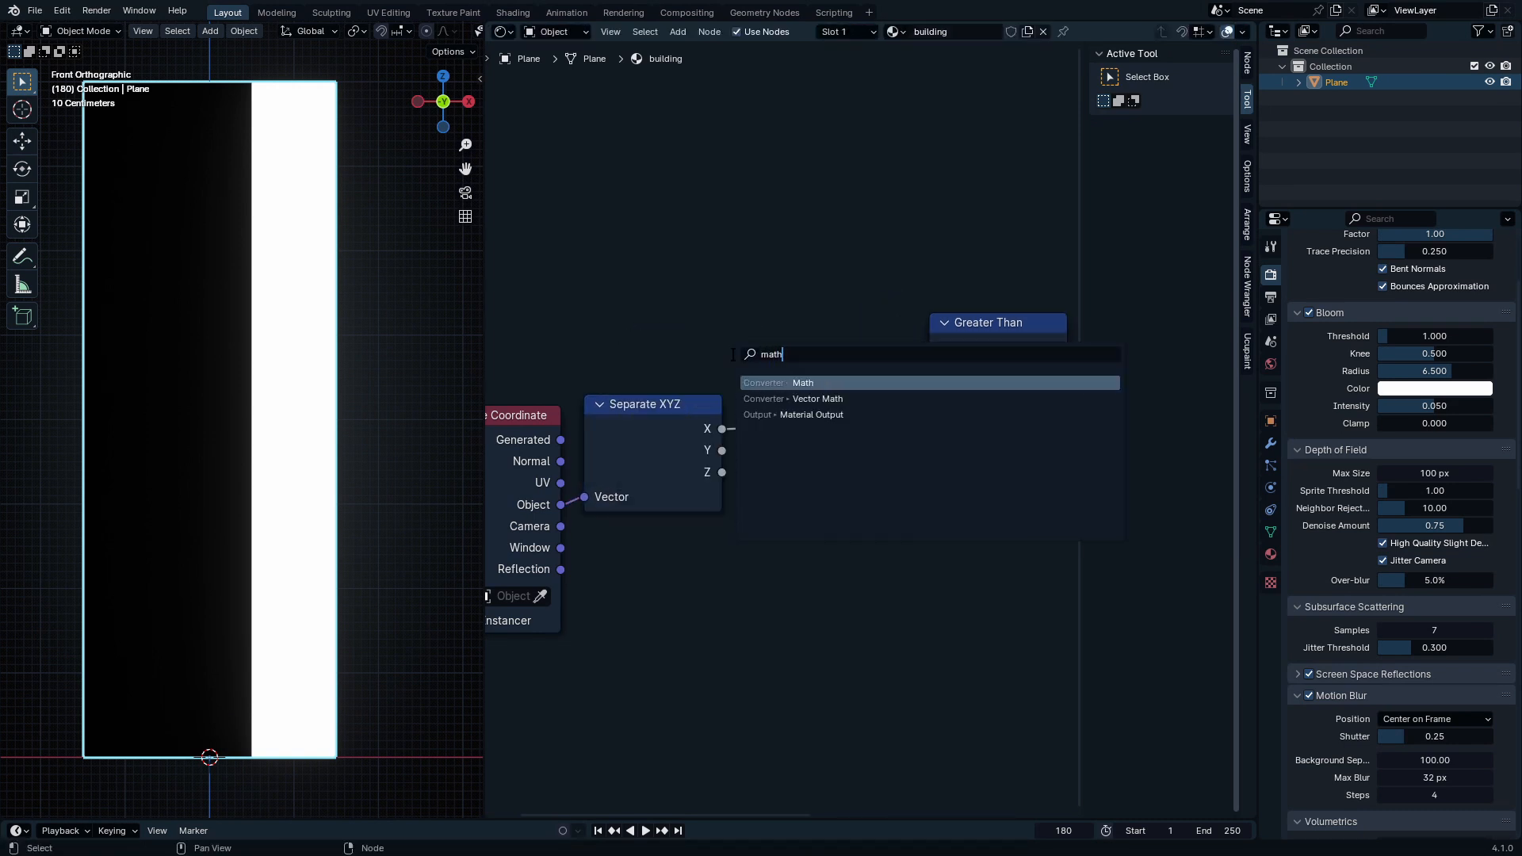
{"action": "key", "text": "Return"}
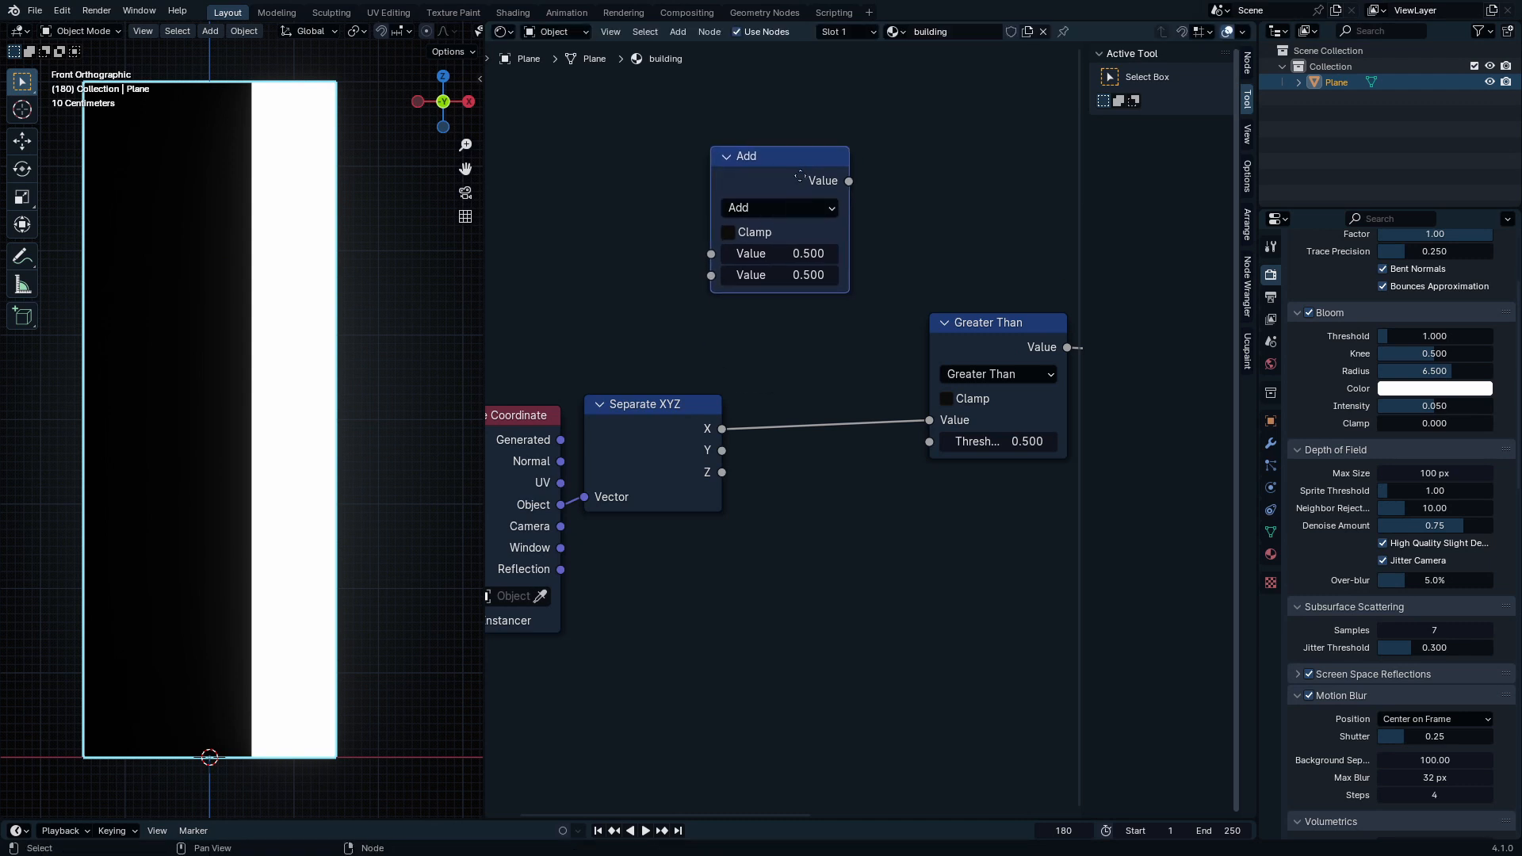
{"action": "left_click", "coordinate": [841, 363]}
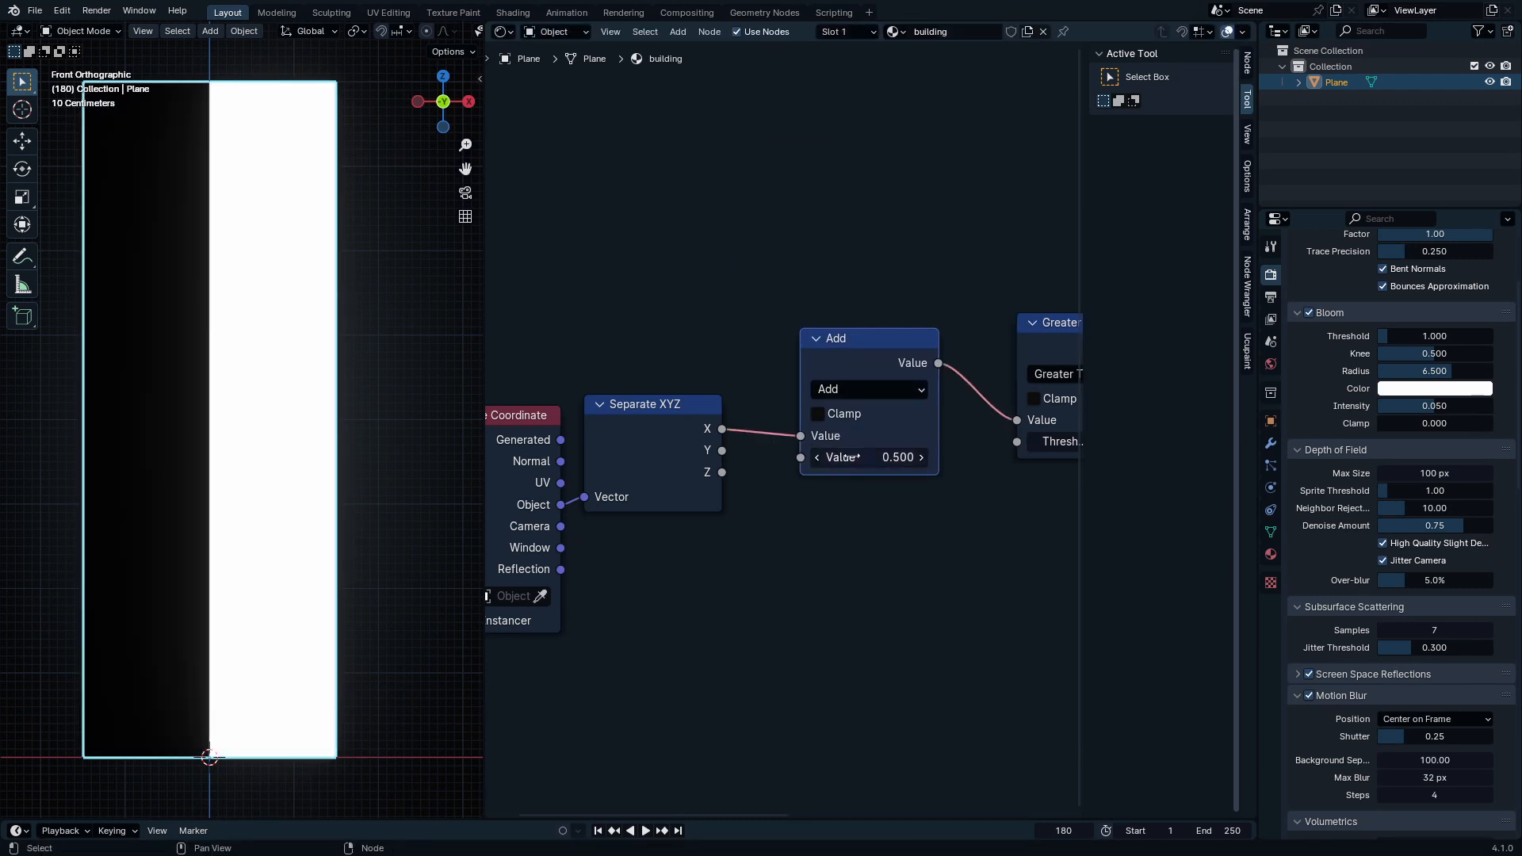
Step: Set the Add node's second value to 1.7
{"action": "left_click", "coordinate": [844, 458]}
{"action": "key", "text": "Return"}
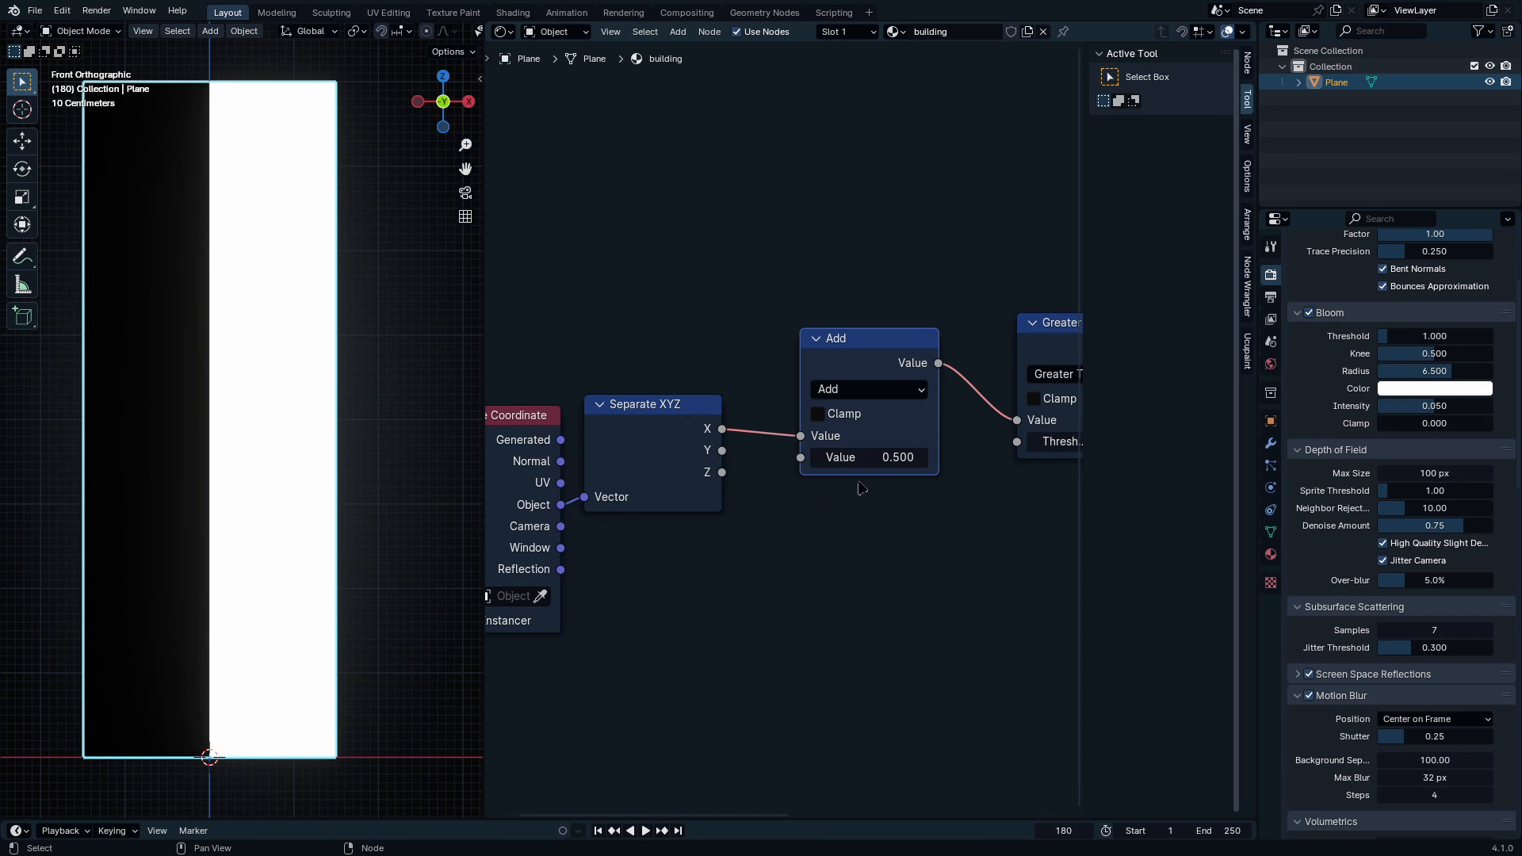
{"action": "left_click", "coordinate": [891, 465]}
{"action": "key", "text": "Return"}
{"action": "mouse_move", "coordinate": [891, 464]}
{"action": "left_mouse_down"}
{"action": "mouse_move", "coordinate": [983, 465]}
{"action": "mouse_move", "coordinate": [745, 464]}
{"action": "mouse_move", "coordinate": [972, 465]}
{"action": "mouse_move", "coordinate": [872, 478]}
{"action": "left_mouse_up"}
{"action": "left_click", "coordinate": [884, 459]}
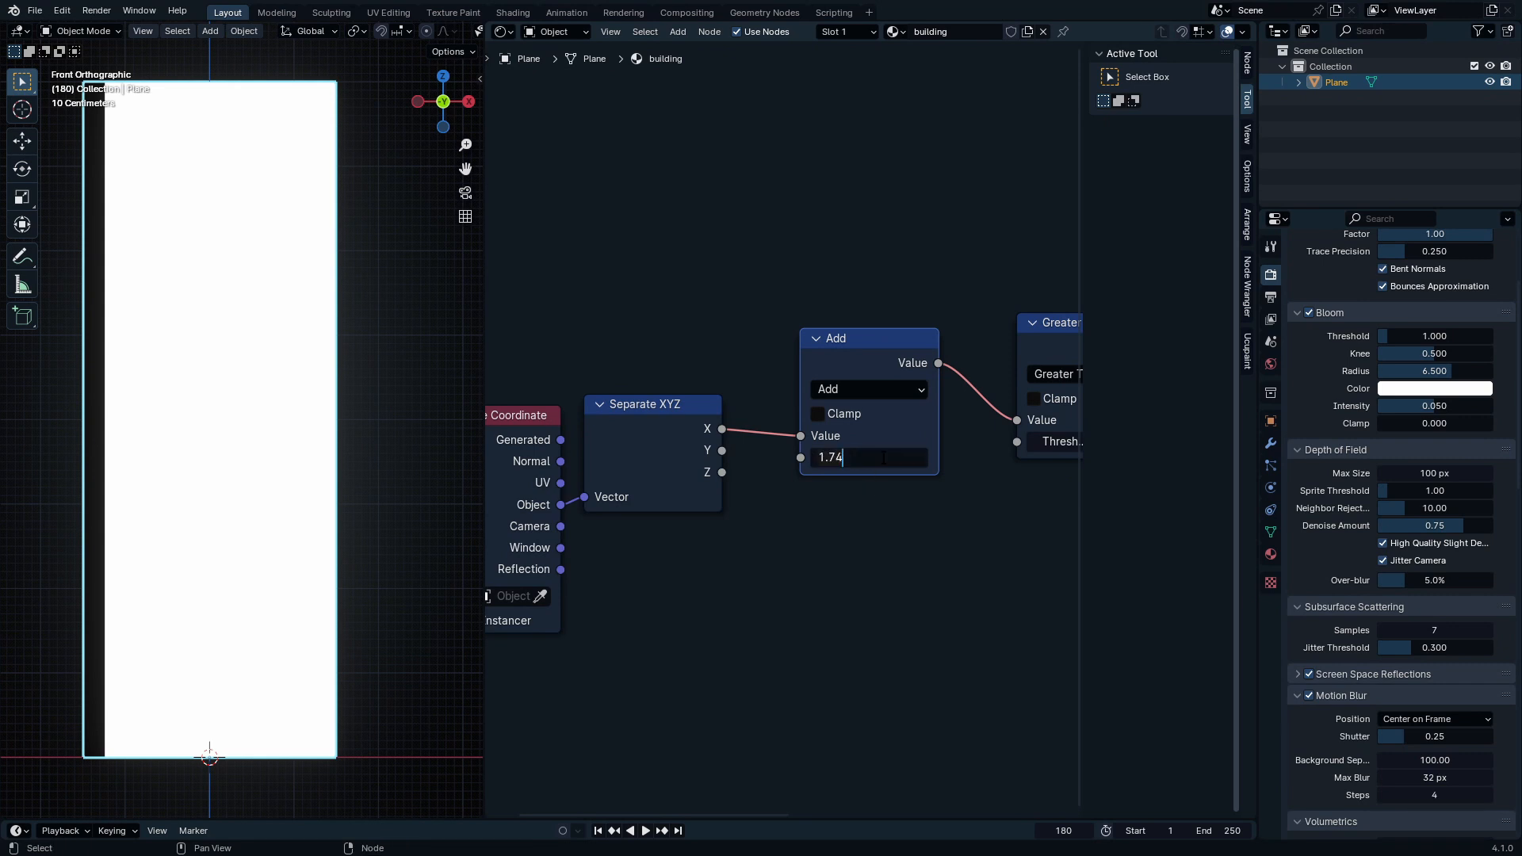
{"action": "key", "text": "BackSpace"}
{"action": "key", "text": "BackSpace"}
{"action": "type", "text": "7"}
{"action": "key", "text": "Return"}
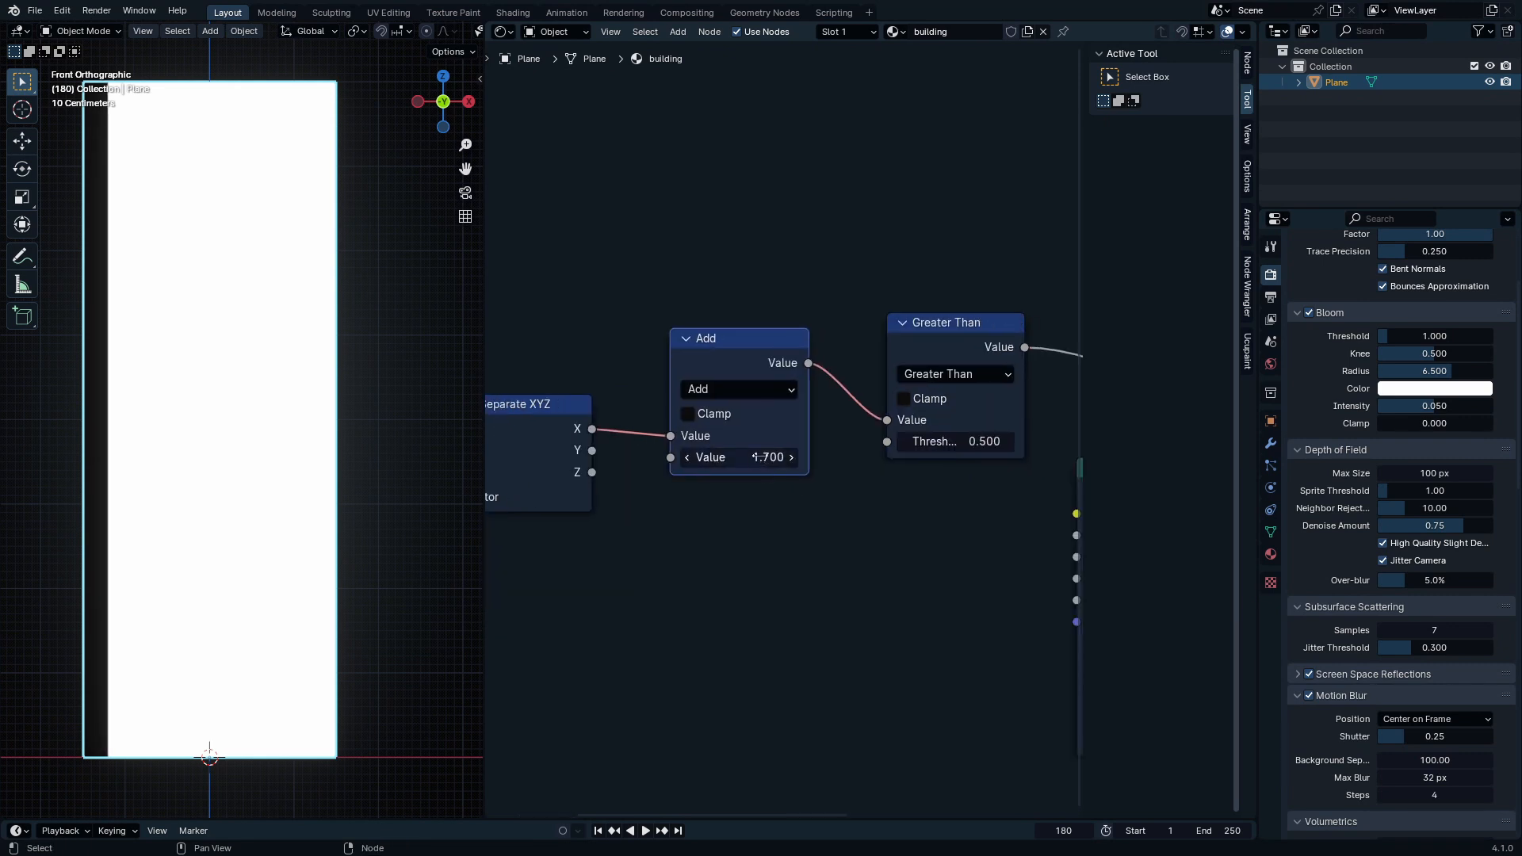
Step: Move the Principled BSDF down below the math nodes and nudge the Greater Than node closer to the Add node
{"action": "scroll", "coordinate": [850, 429], "scroll_direction": "down", "scroll_amount": 4}
{"action": "left_click_drag", "start_coordinate": [962, 428], "coordinate": [992, 610]}
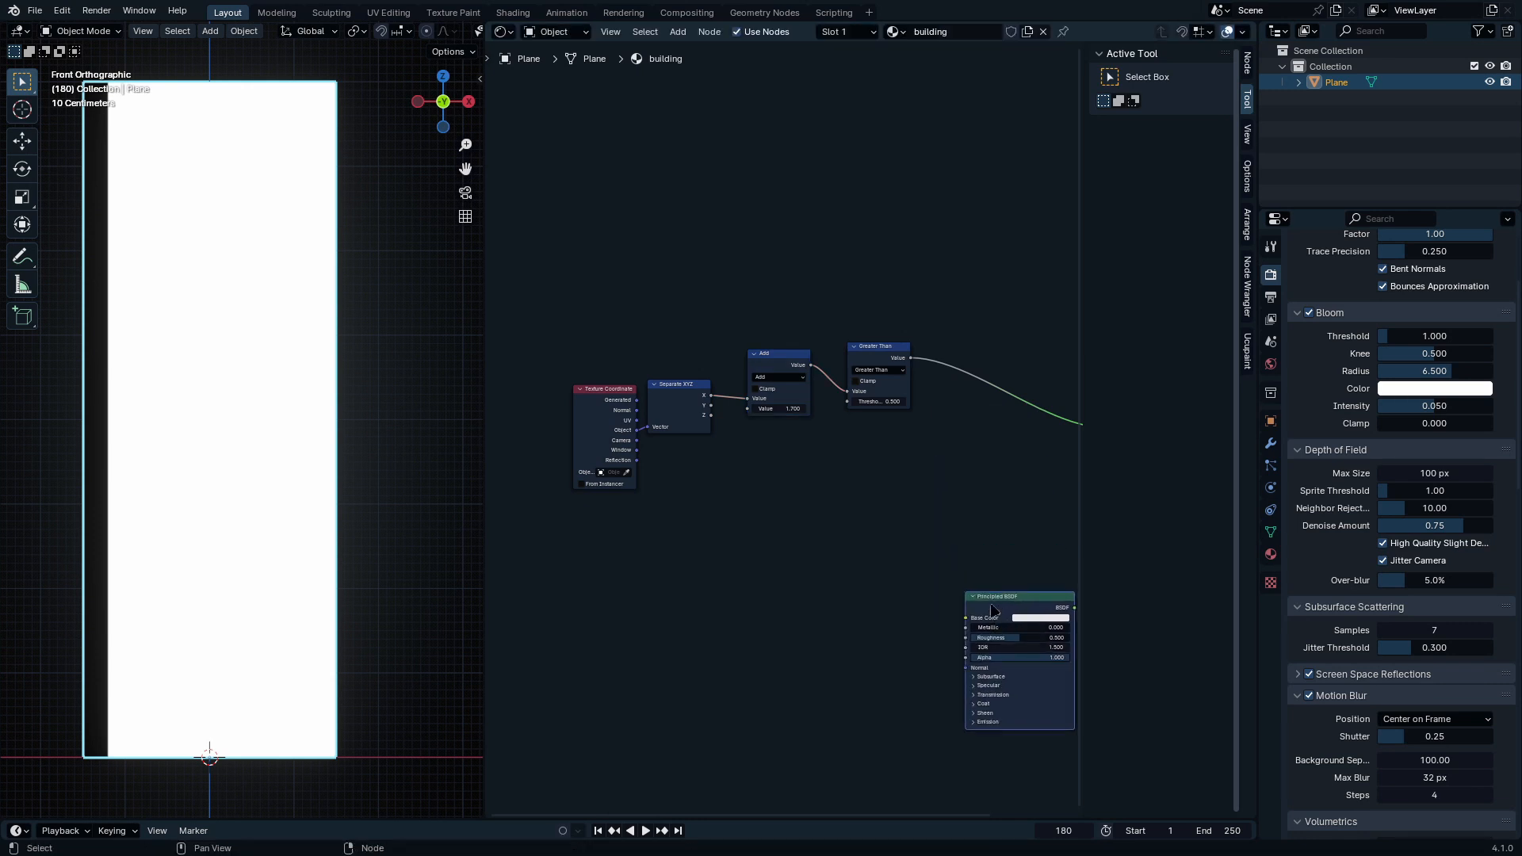
{"action": "left_click_drag", "start_coordinate": [886, 359], "coordinate": [876, 363]}
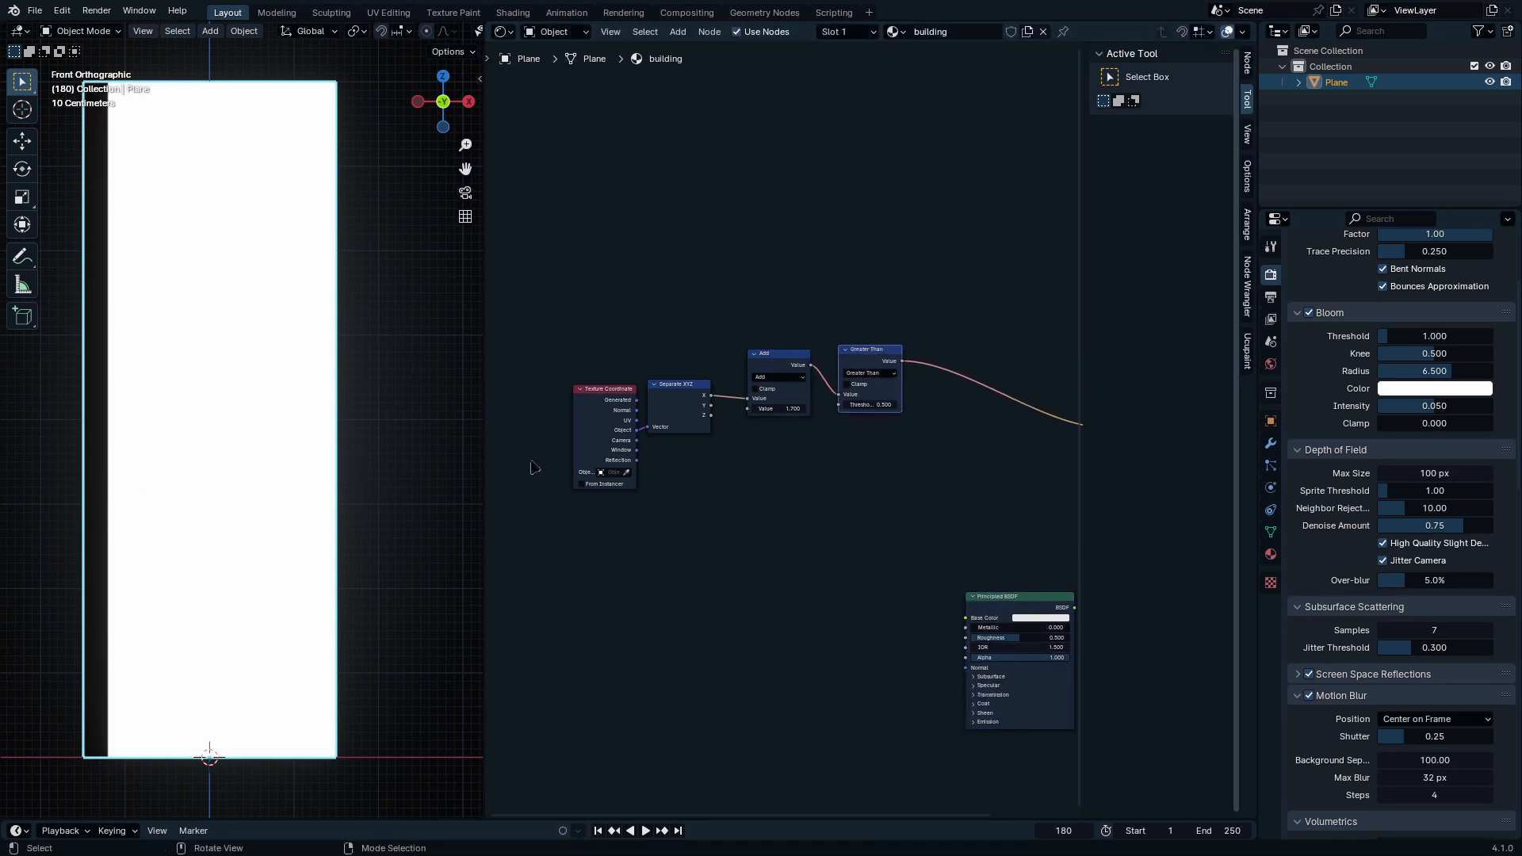
Step: Duplicate the Add and Greater Than pair below the original, still fed by X, and preview the duplicated Greater Than
{"action": "scroll", "coordinate": [879, 454], "scroll_direction": "up", "scroll_amount": 3}
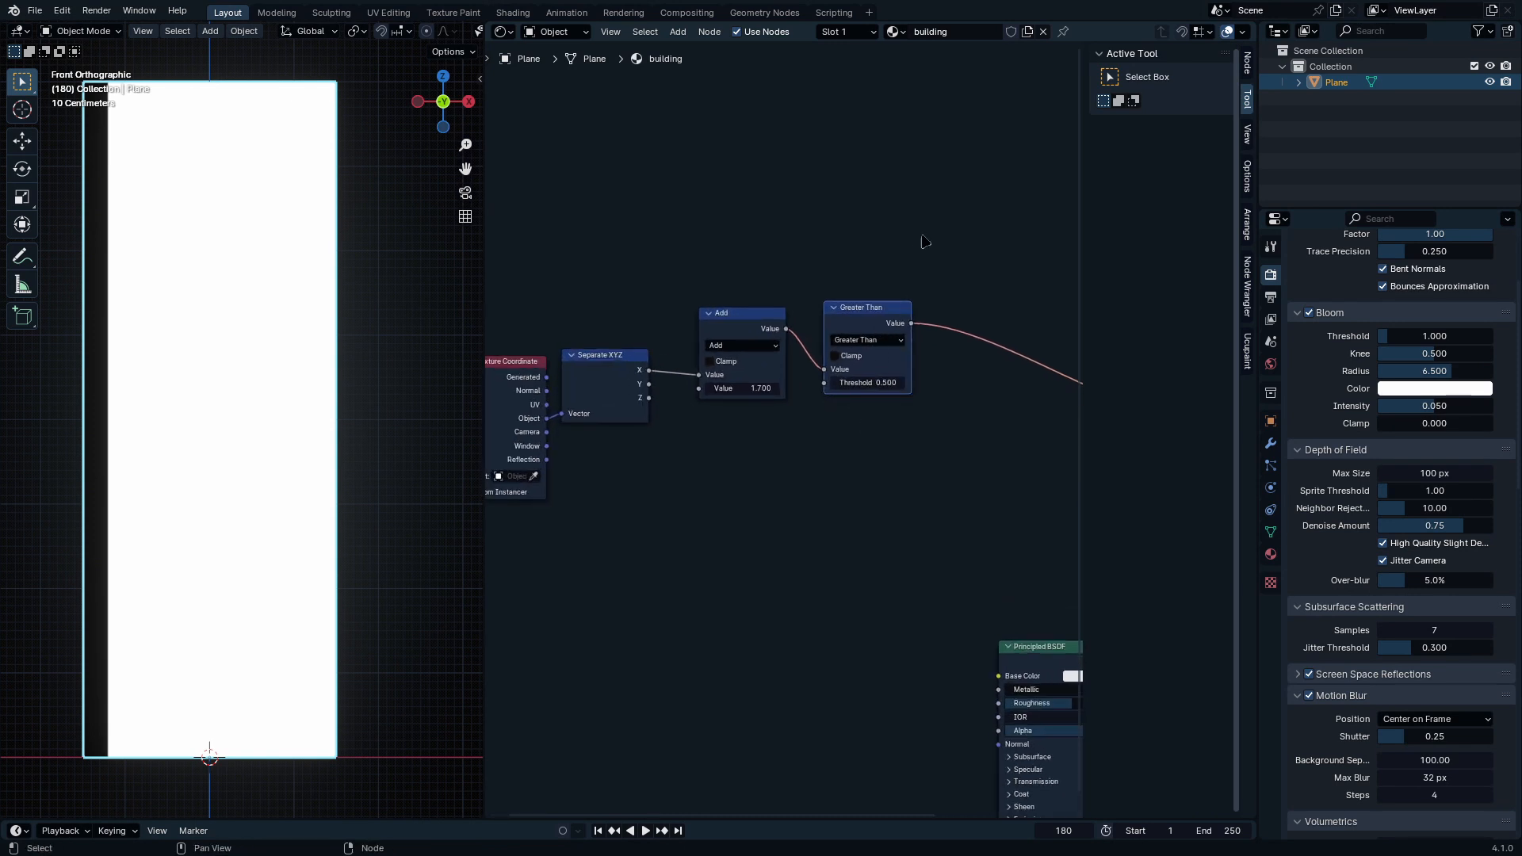
{"action": "left_click_drag", "start_coordinate": [924, 242], "coordinate": [705, 503]}
{"action": "key", "text": "shift+d"}
{"action": "left_click", "coordinate": [815, 408]}
{"action": "left_click", "coordinate": [897, 448], "text": "ctrl+shift"}
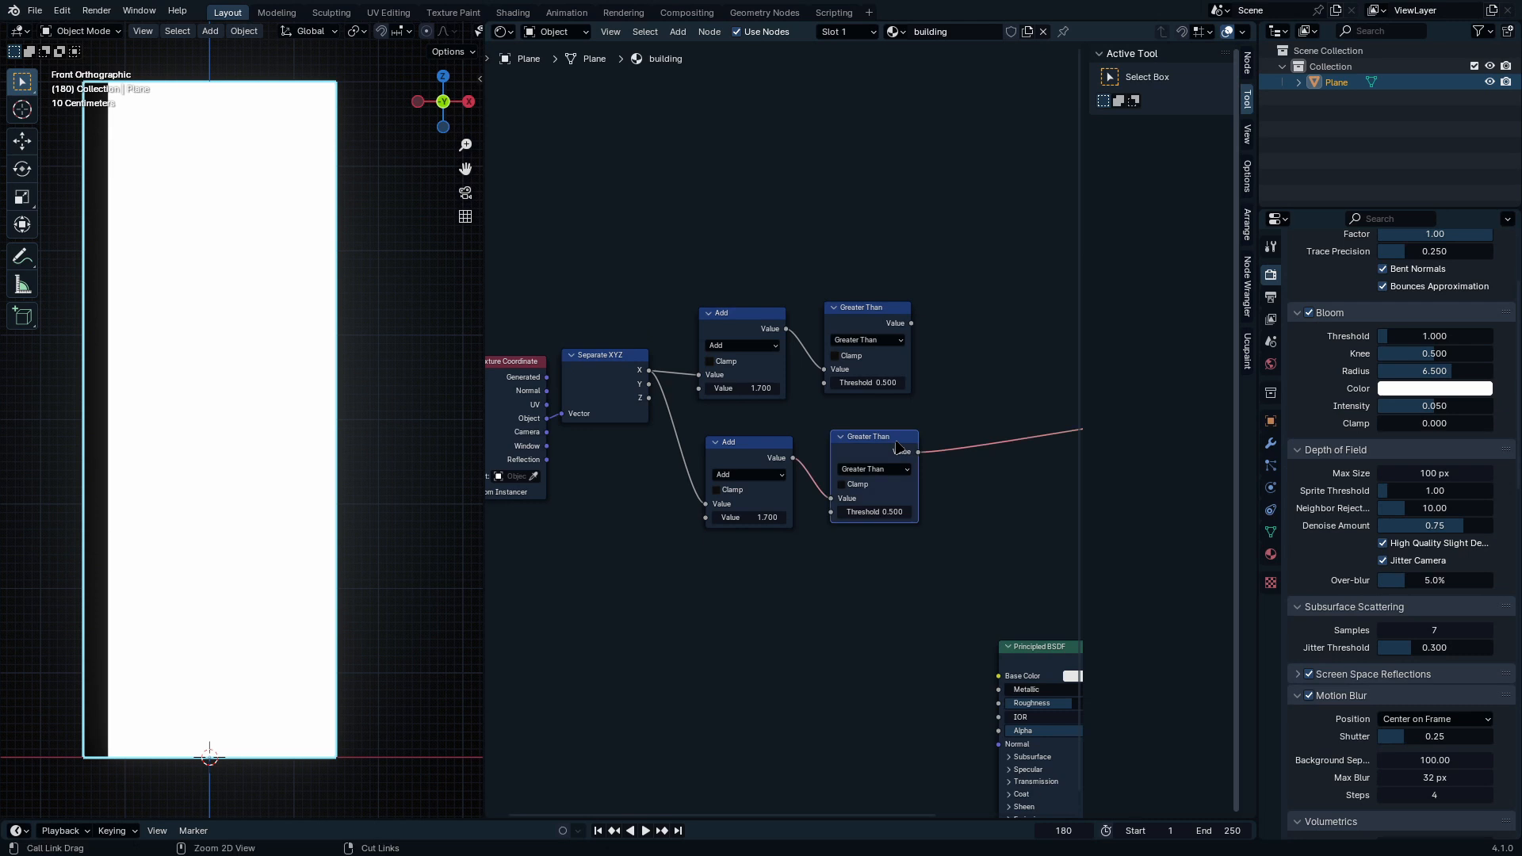
Step: Change the duplicated Greater Than node's operation to Less Than
{"action": "scroll", "coordinate": [898, 448], "scroll_direction": "up", "scroll_amount": 4}
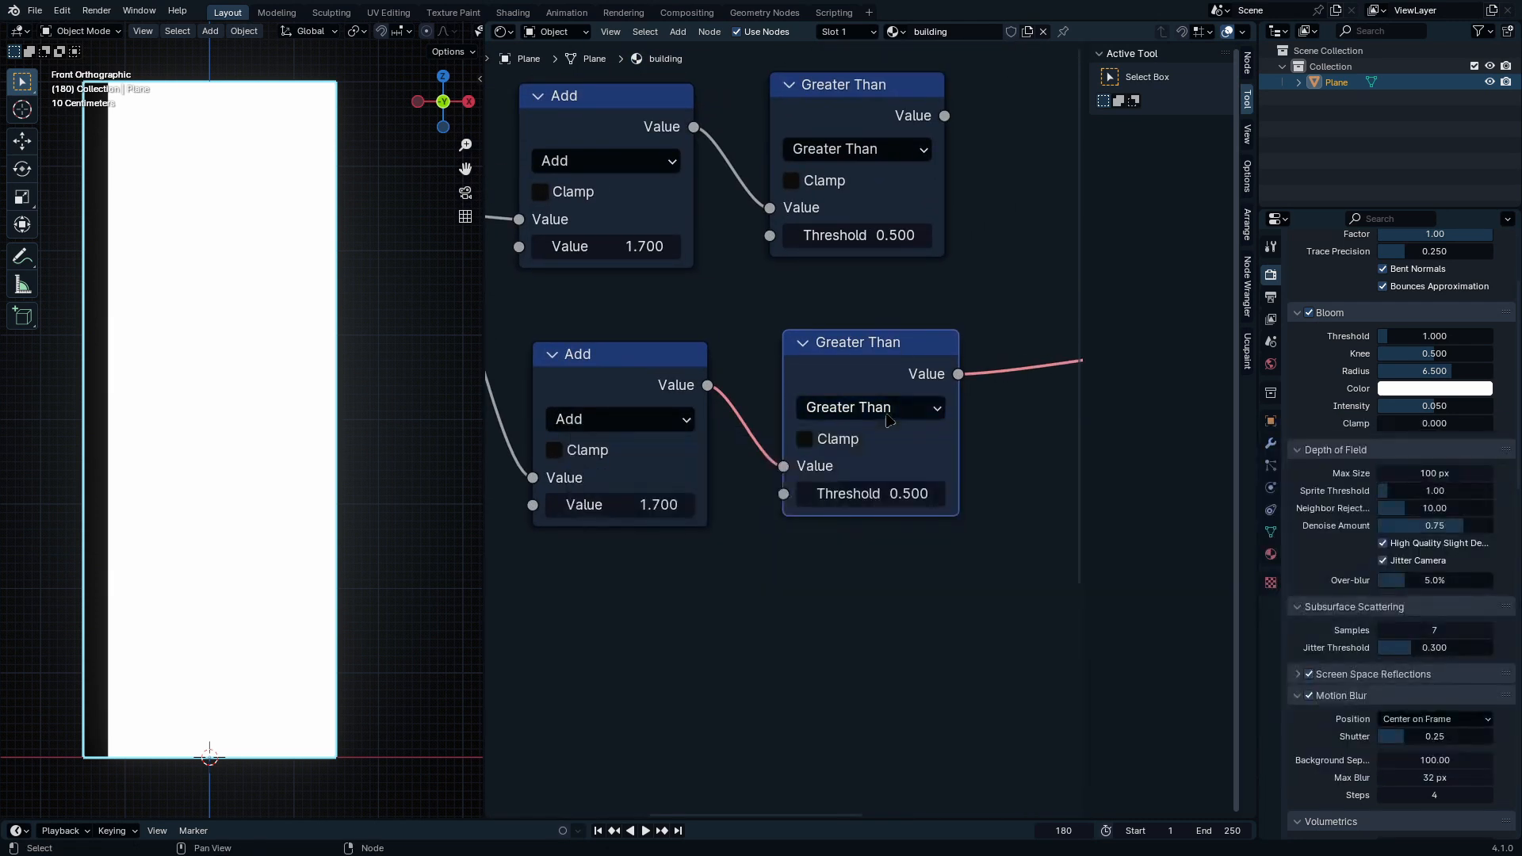
{"action": "left_click", "coordinate": [888, 420]}
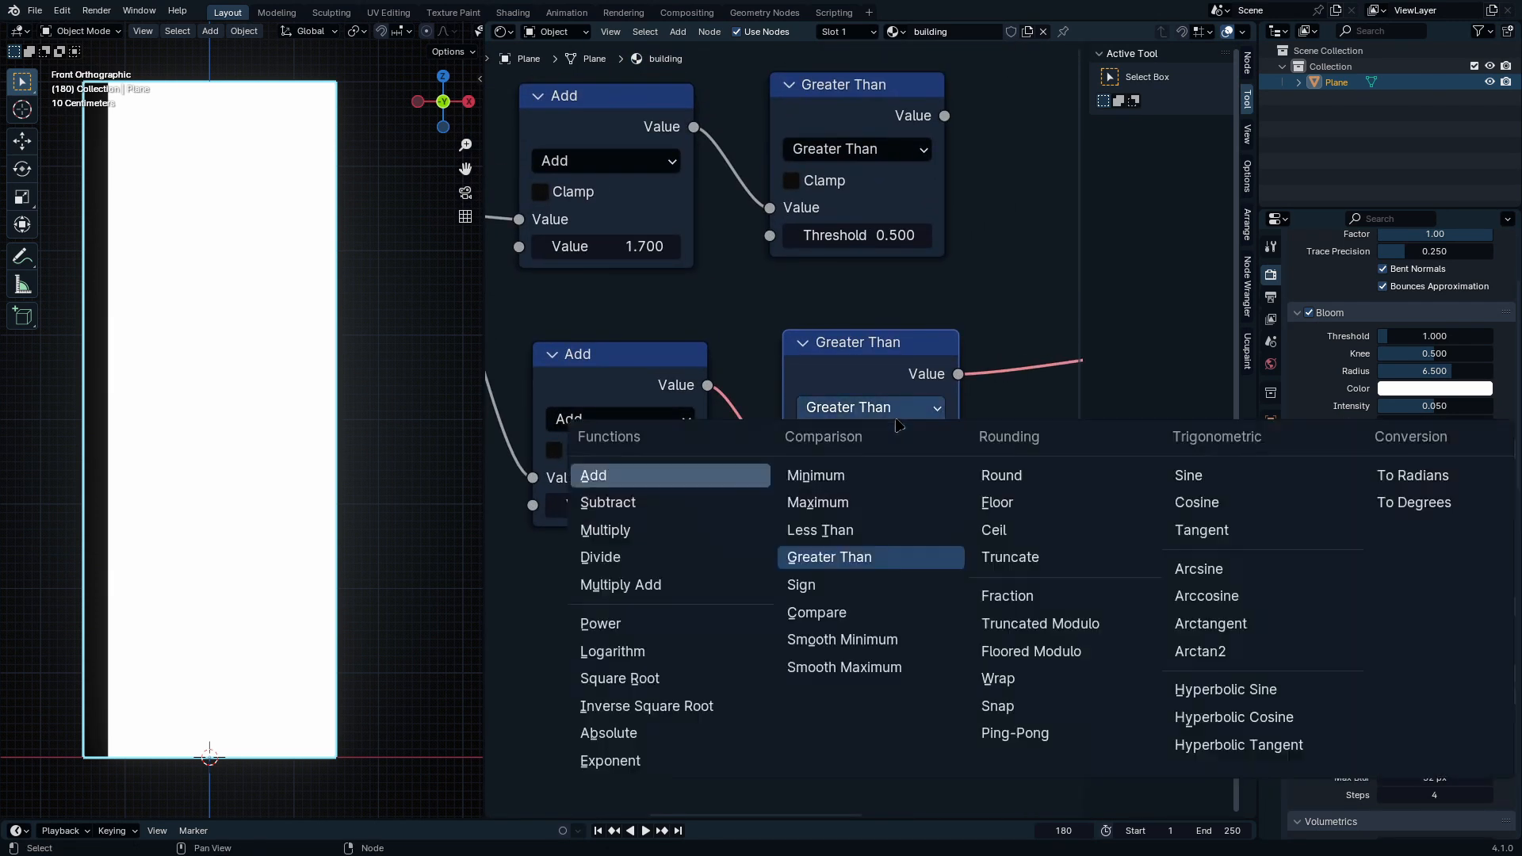
{"action": "key", "text": "a"}
{"action": "left_click", "coordinate": [898, 408]}
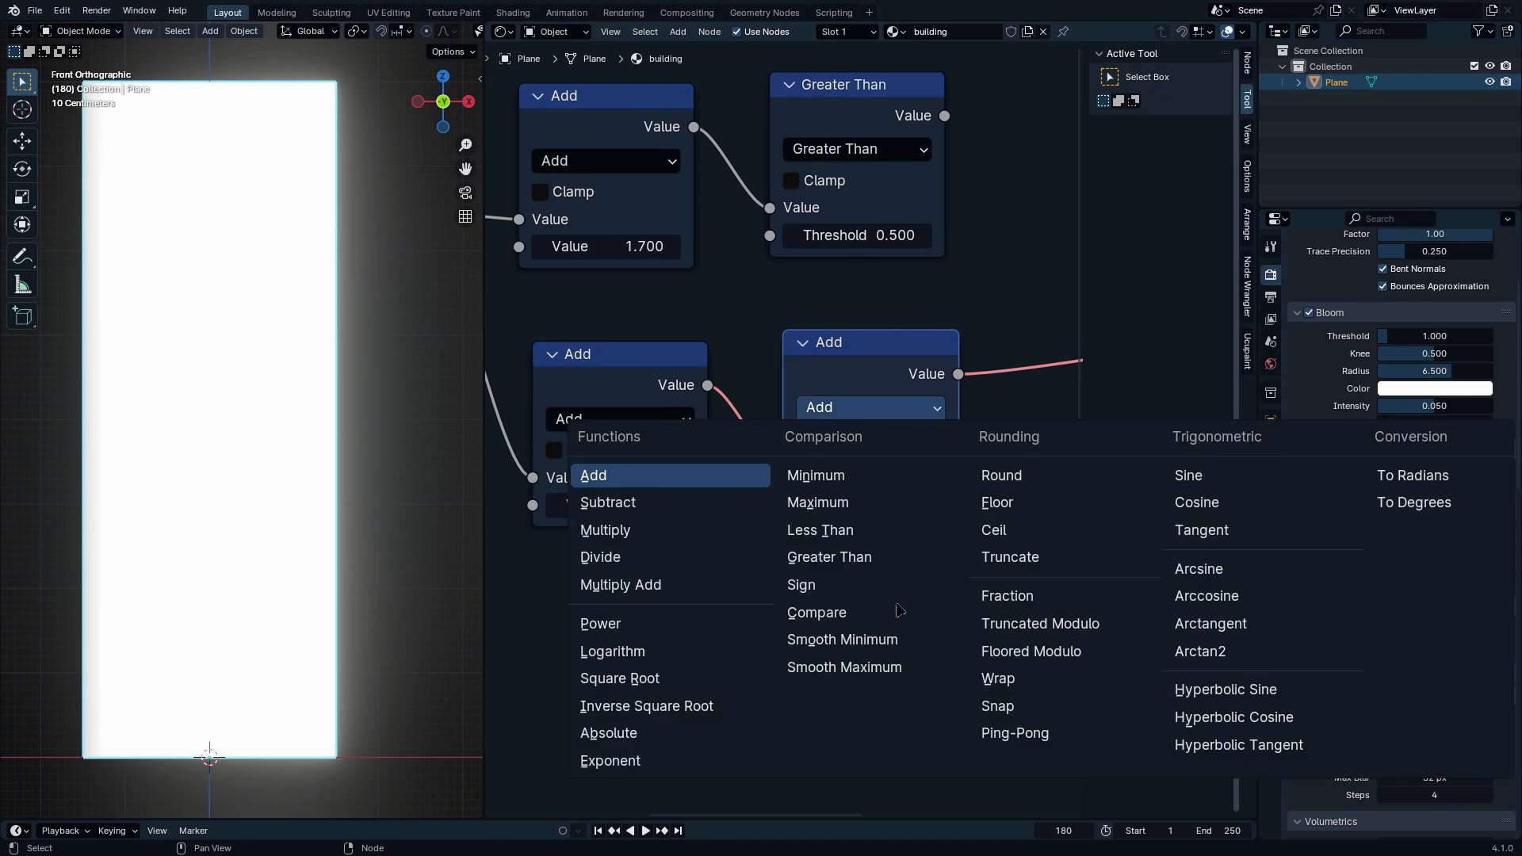
{"action": "left_click", "coordinate": [855, 539]}
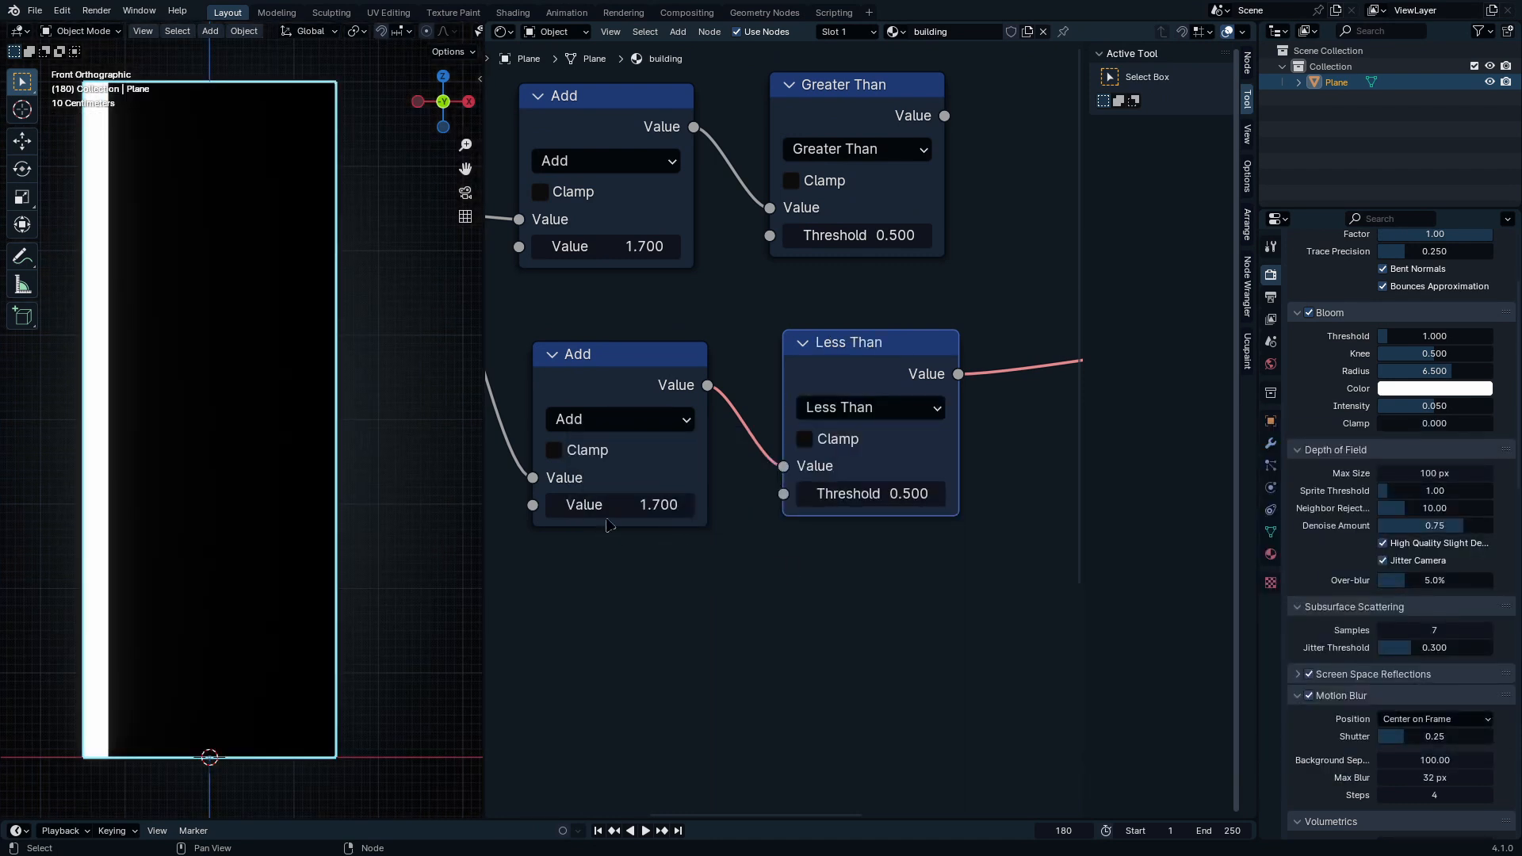
Step: Set the lower Add node's value to -0.7, then preview the Greater Than and Less Than masks in turn
{"action": "left_click_drag", "start_coordinate": [611, 505], "coordinate": [414, 504]}
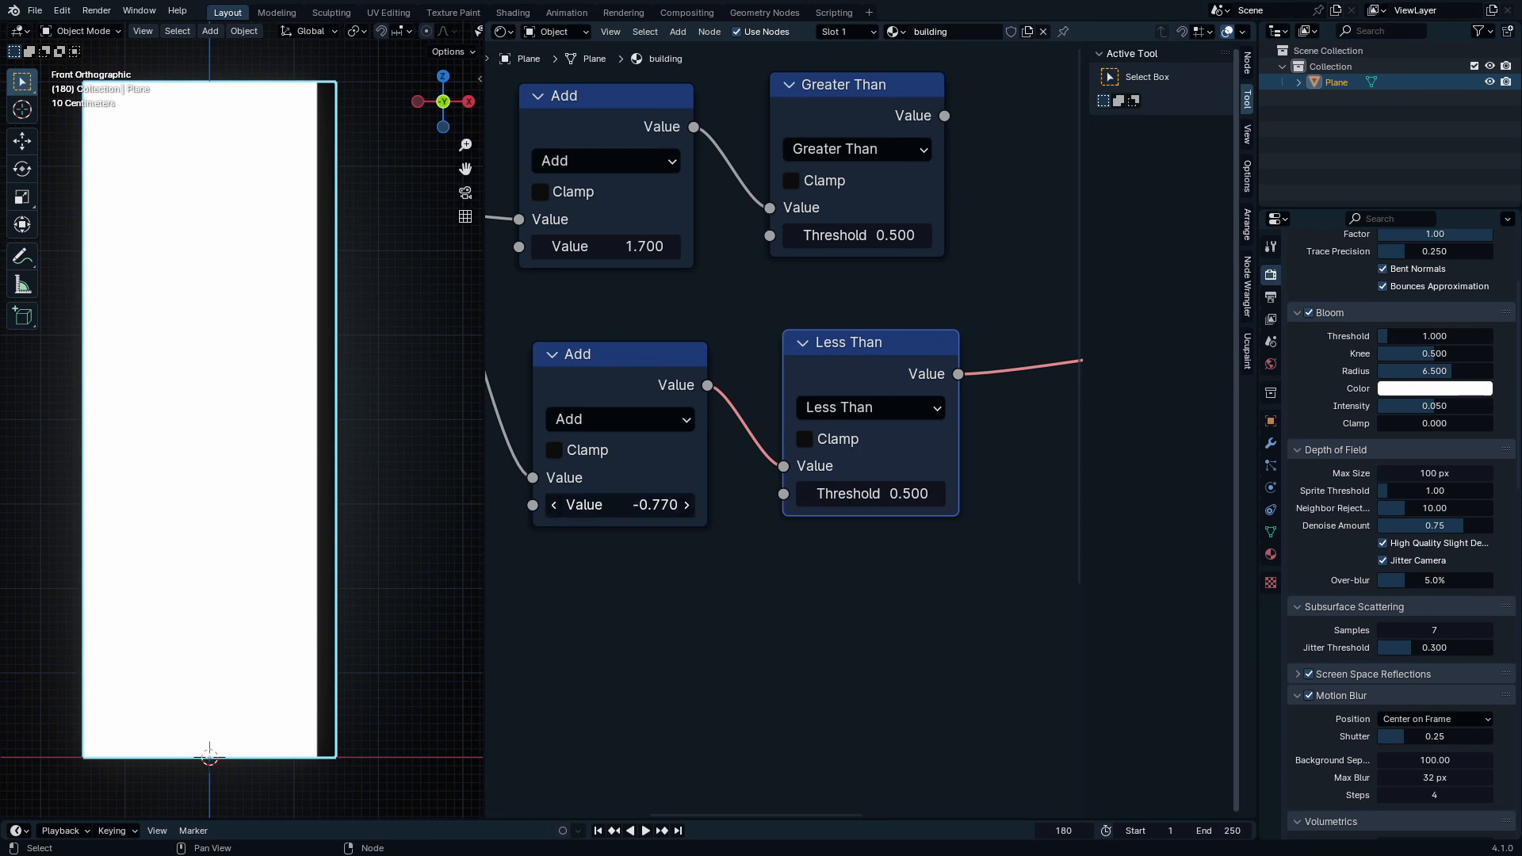
{"action": "left_click", "coordinate": [641, 507]}
{"action": "type", "text": "-.7"}
{"action": "key", "text": "Return"}
{"action": "left_click", "coordinate": [862, 133], "text": "ctrl+shift"}
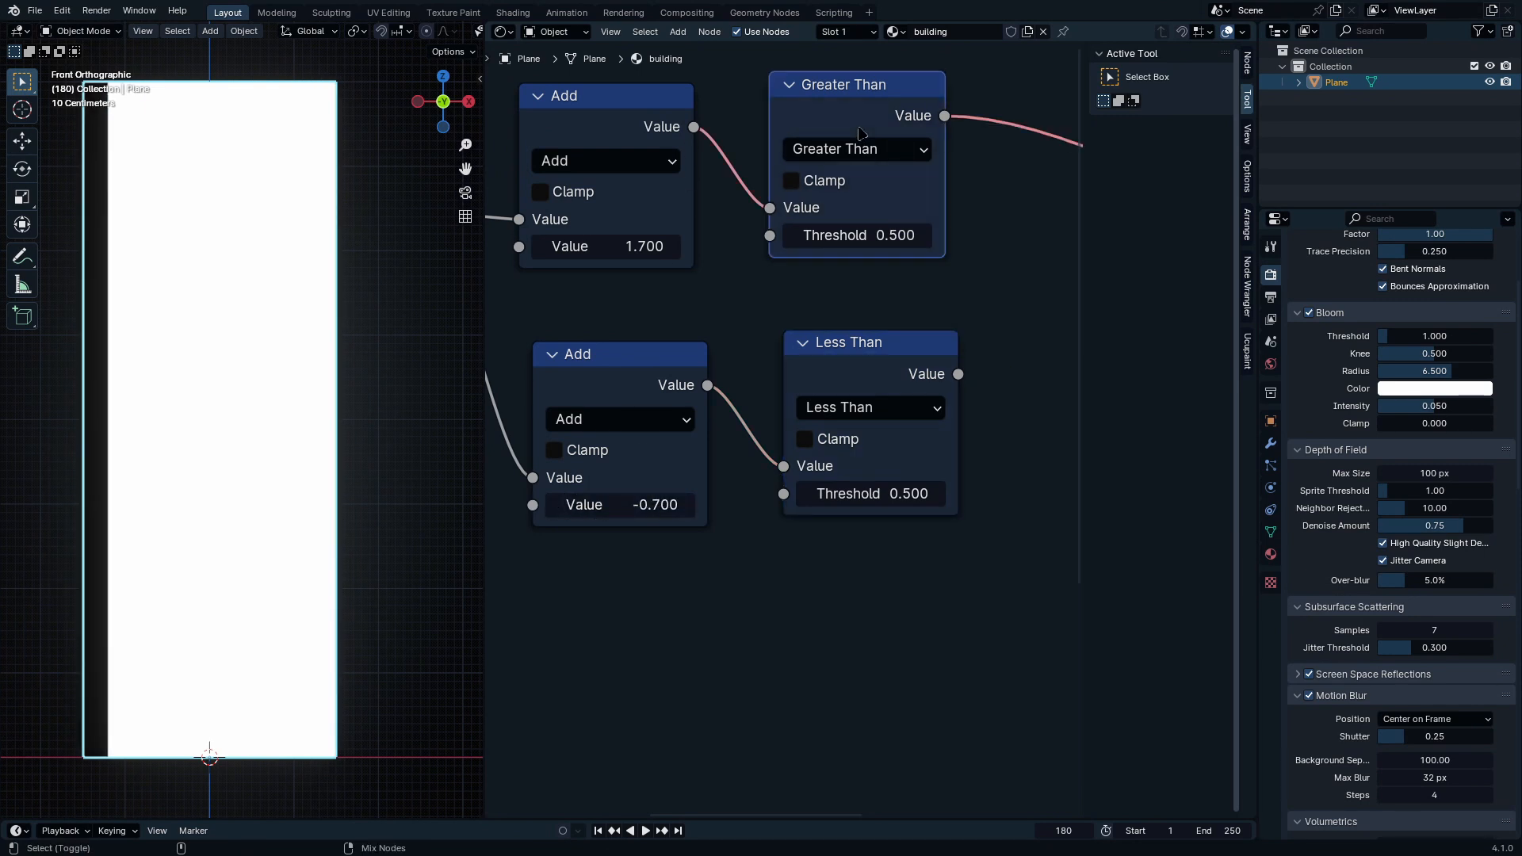
{"action": "left_click", "coordinate": [872, 361], "text": "ctrl+shift"}
Step: Duplicate the upper Add node beyond the comparison nodes and change the copy's operation to Multiply
{"action": "scroll", "coordinate": [872, 361], "scroll_direction": "down", "scroll_amount": 3}
{"action": "middle_click_drag", "start_coordinate": [930, 201], "coordinate": [765, 254]}
{"action": "left_click", "coordinate": [590, 282]}
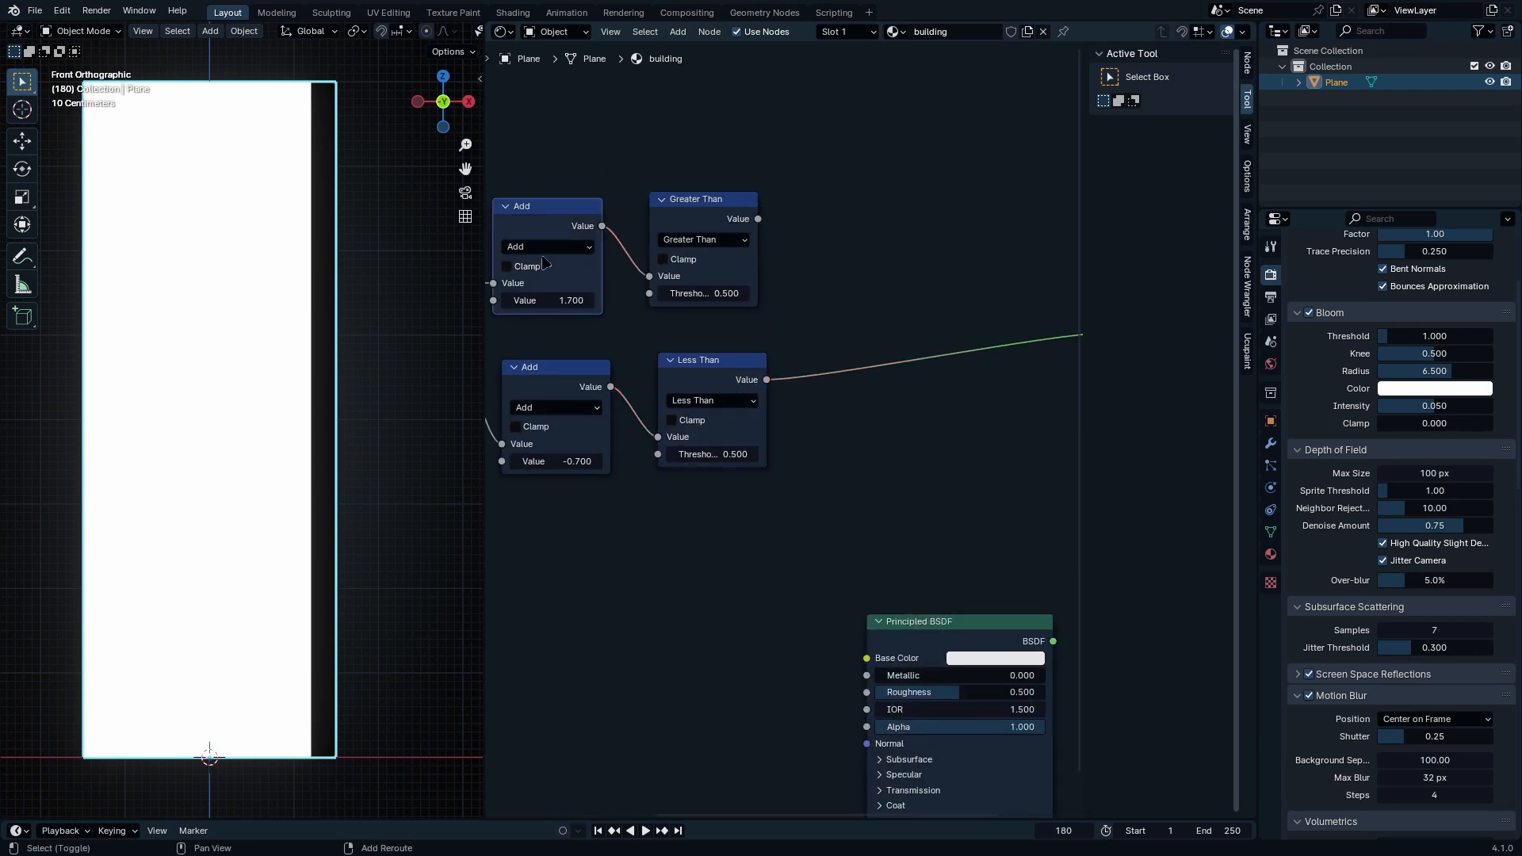
{"action": "key", "text": "shift+d"}
{"action": "left_click", "coordinate": [879, 278]}
{"action": "scroll", "coordinate": [880, 243], "scroll_direction": "up", "scroll_amount": 2}
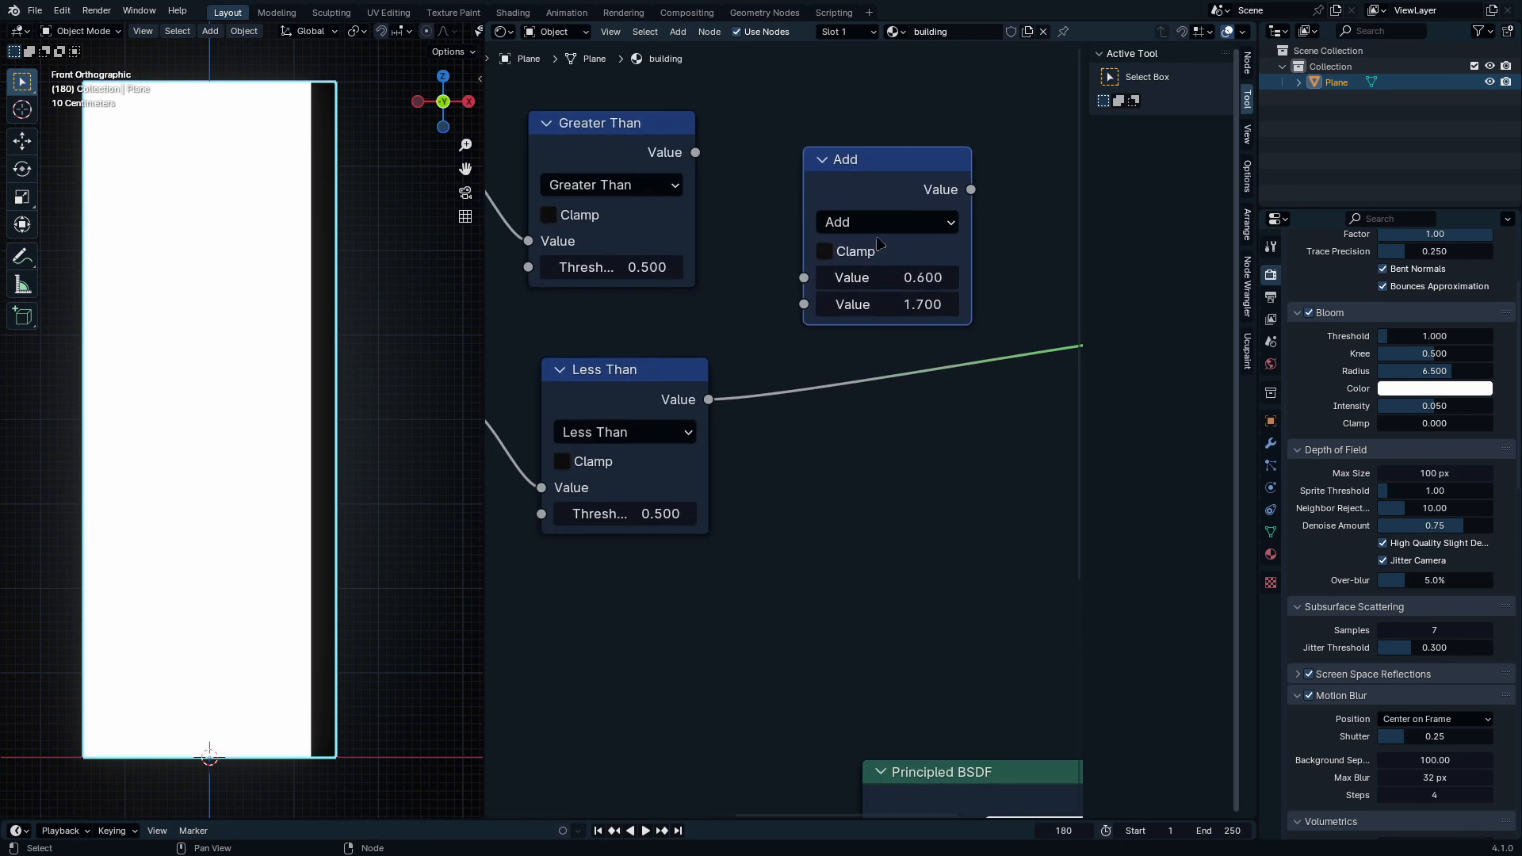
{"action": "left_click", "coordinate": [884, 224]}
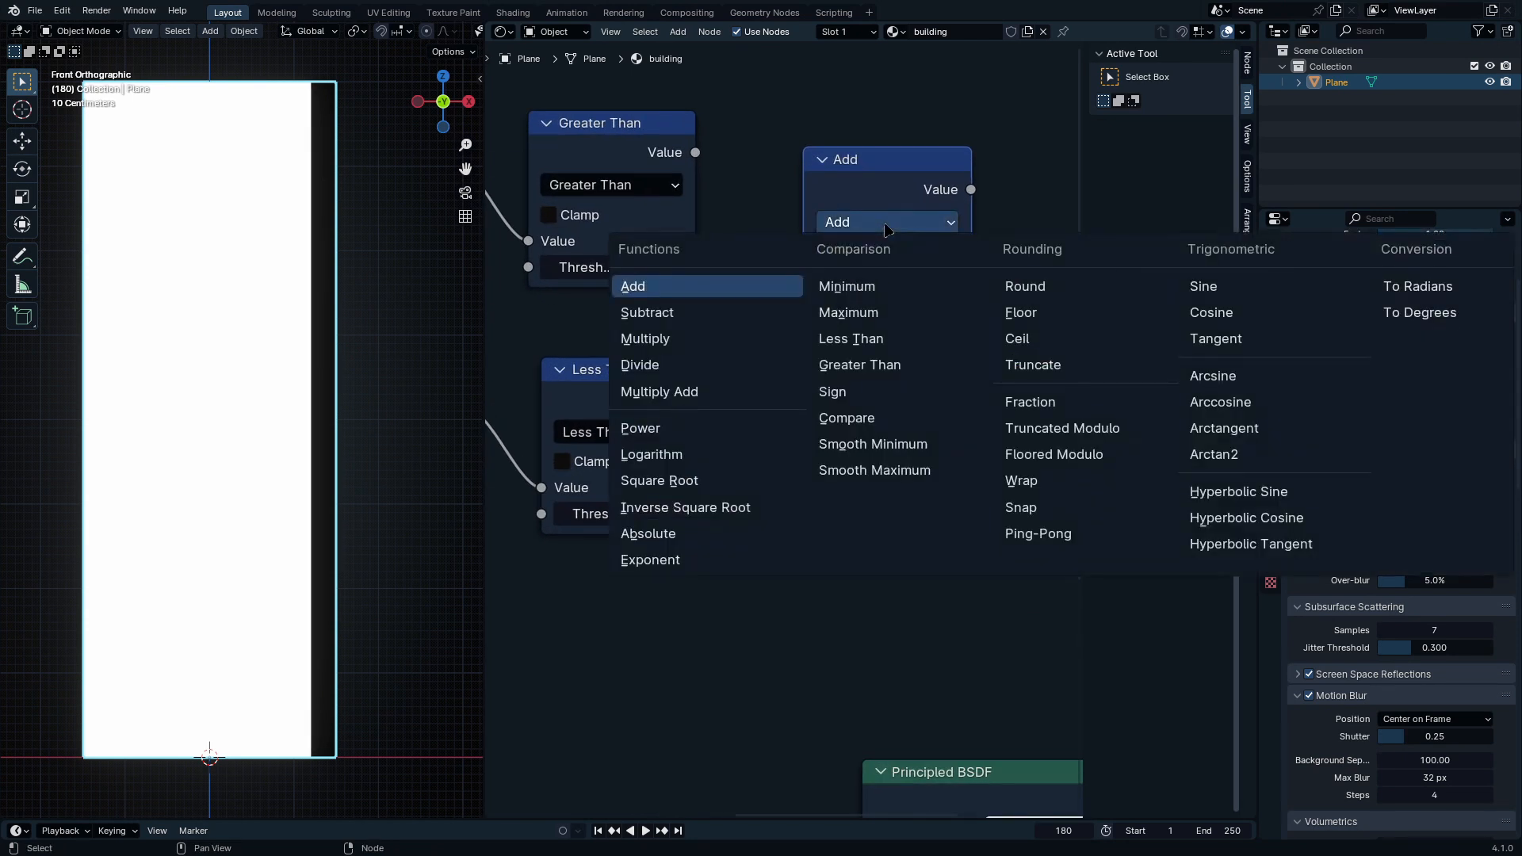
{"action": "left_click", "coordinate": [710, 340]}
Step: Insert the Multiply node after Less Than, feeding Greater Than into its first value and Less Than into its second
{"action": "key", "text": "g"}
{"action": "left_click", "coordinate": [787, 248]}
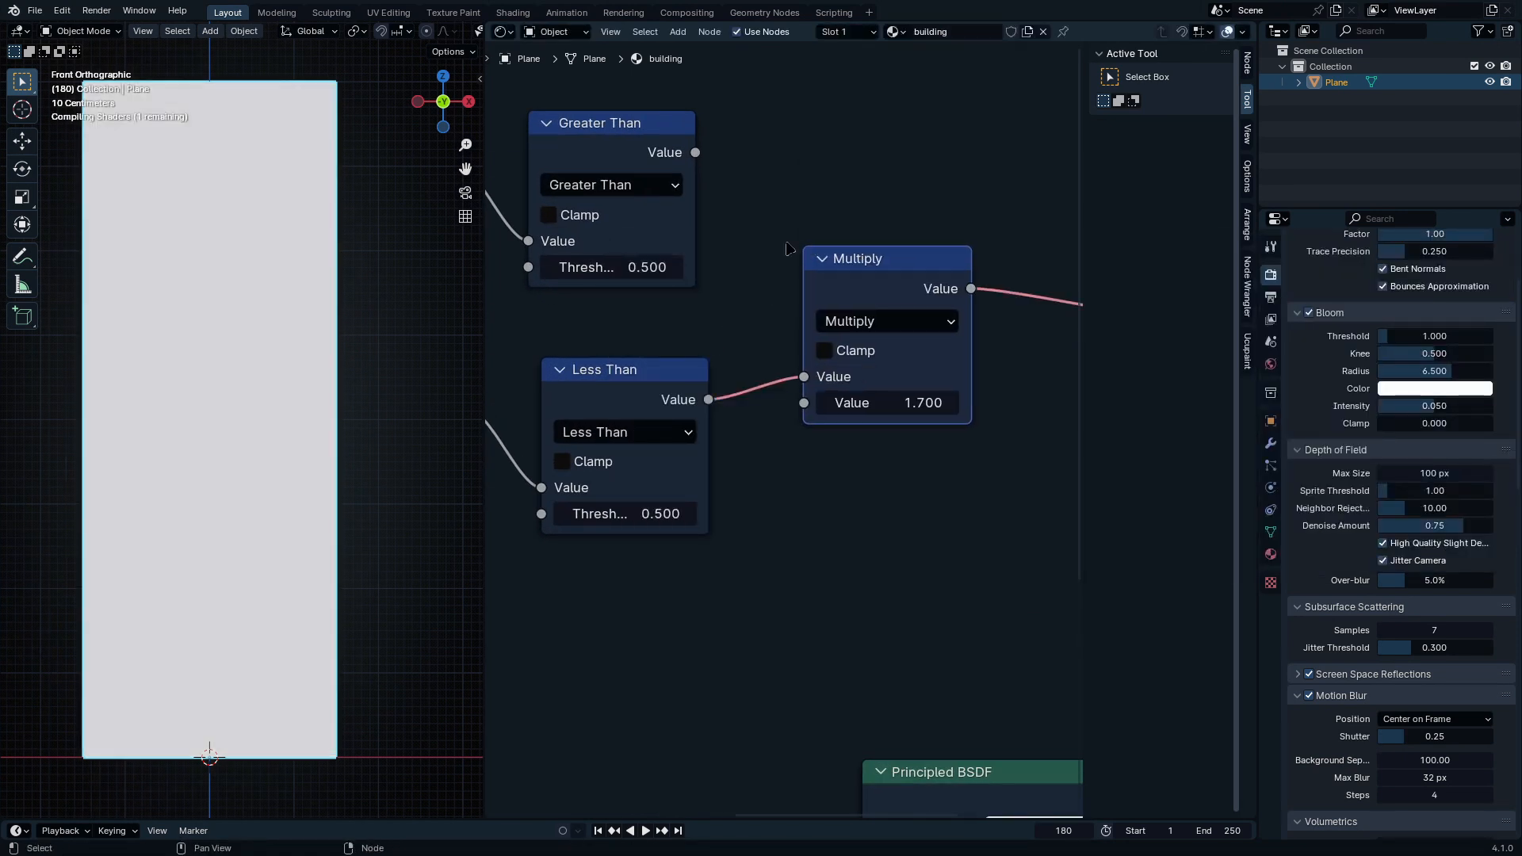
{"action": "left_click_drag", "start_coordinate": [804, 376], "coordinate": [804, 402]}
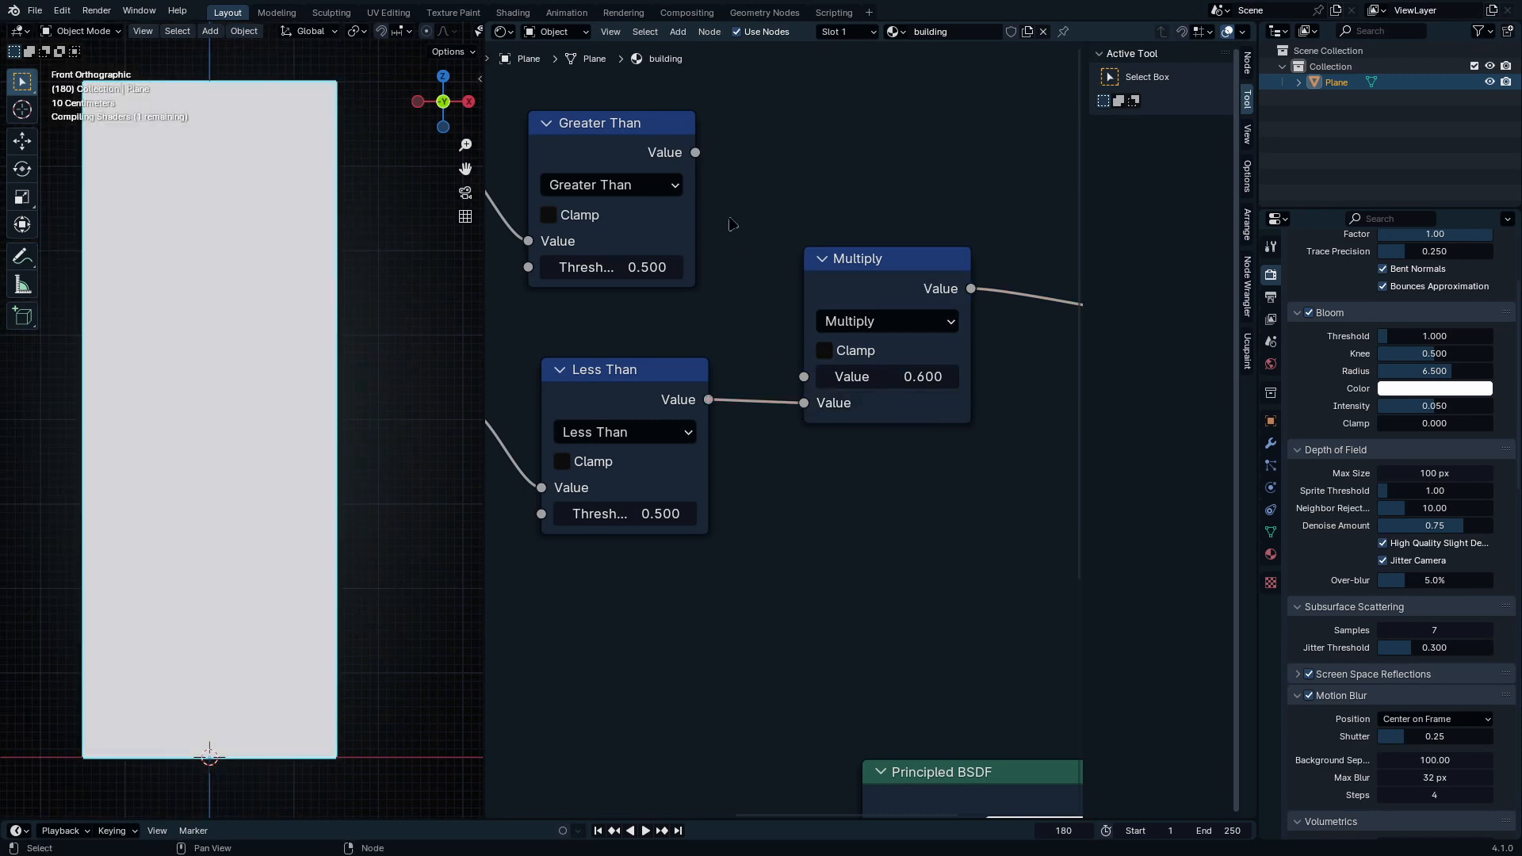
{"action": "left_click_drag", "start_coordinate": [695, 152], "coordinate": [803, 378]}
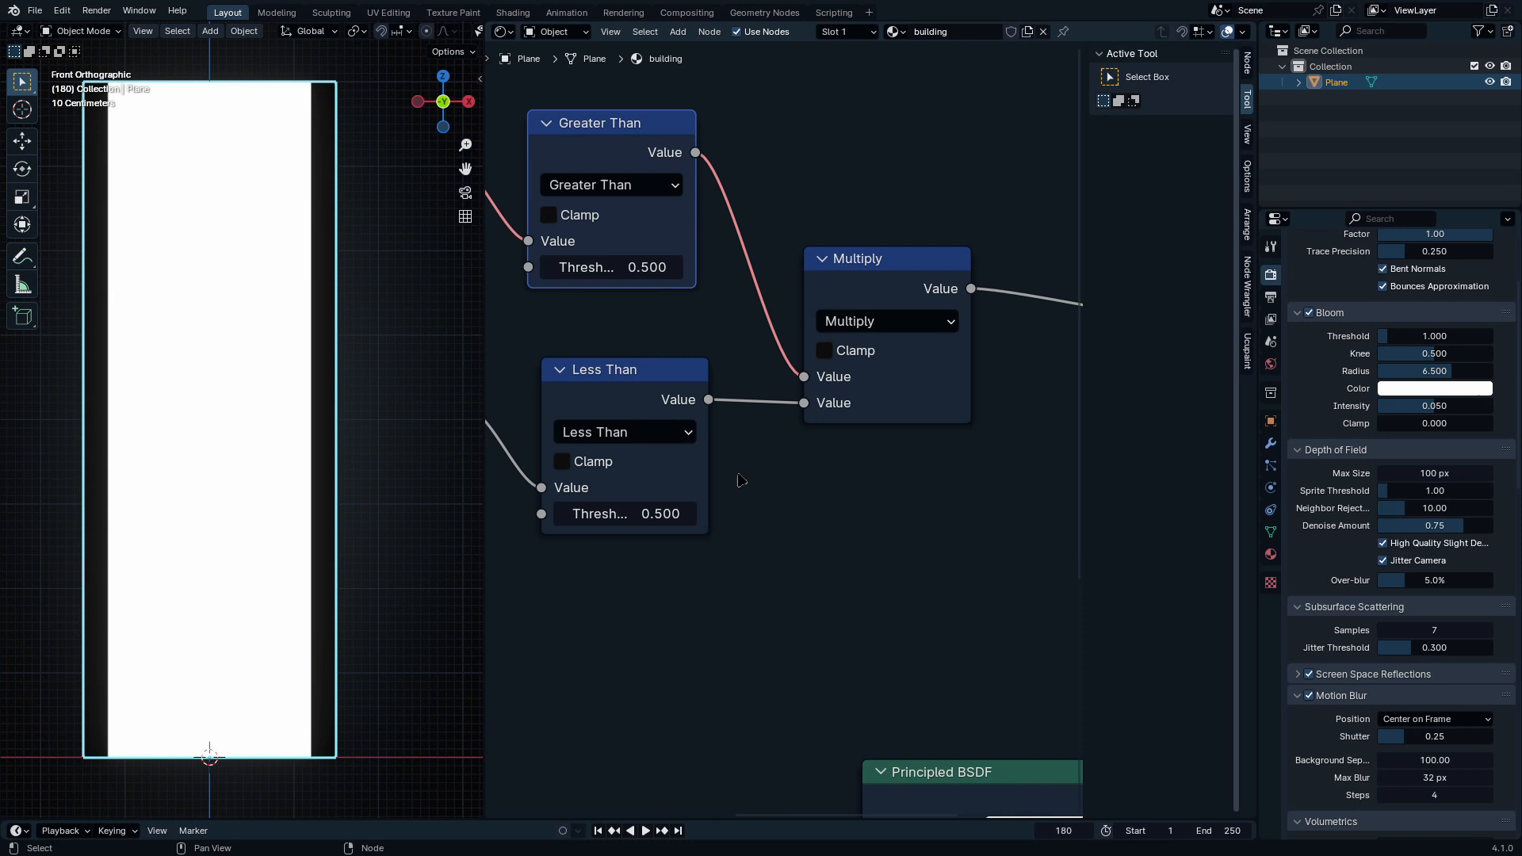
Step: Move the Principled BSDF farther away and duplicate the nodes from Separate XYZ through Multiply above the original chain
{"action": "scroll", "coordinate": [790, 420], "scroll_direction": "down", "scroll_amount": 4}
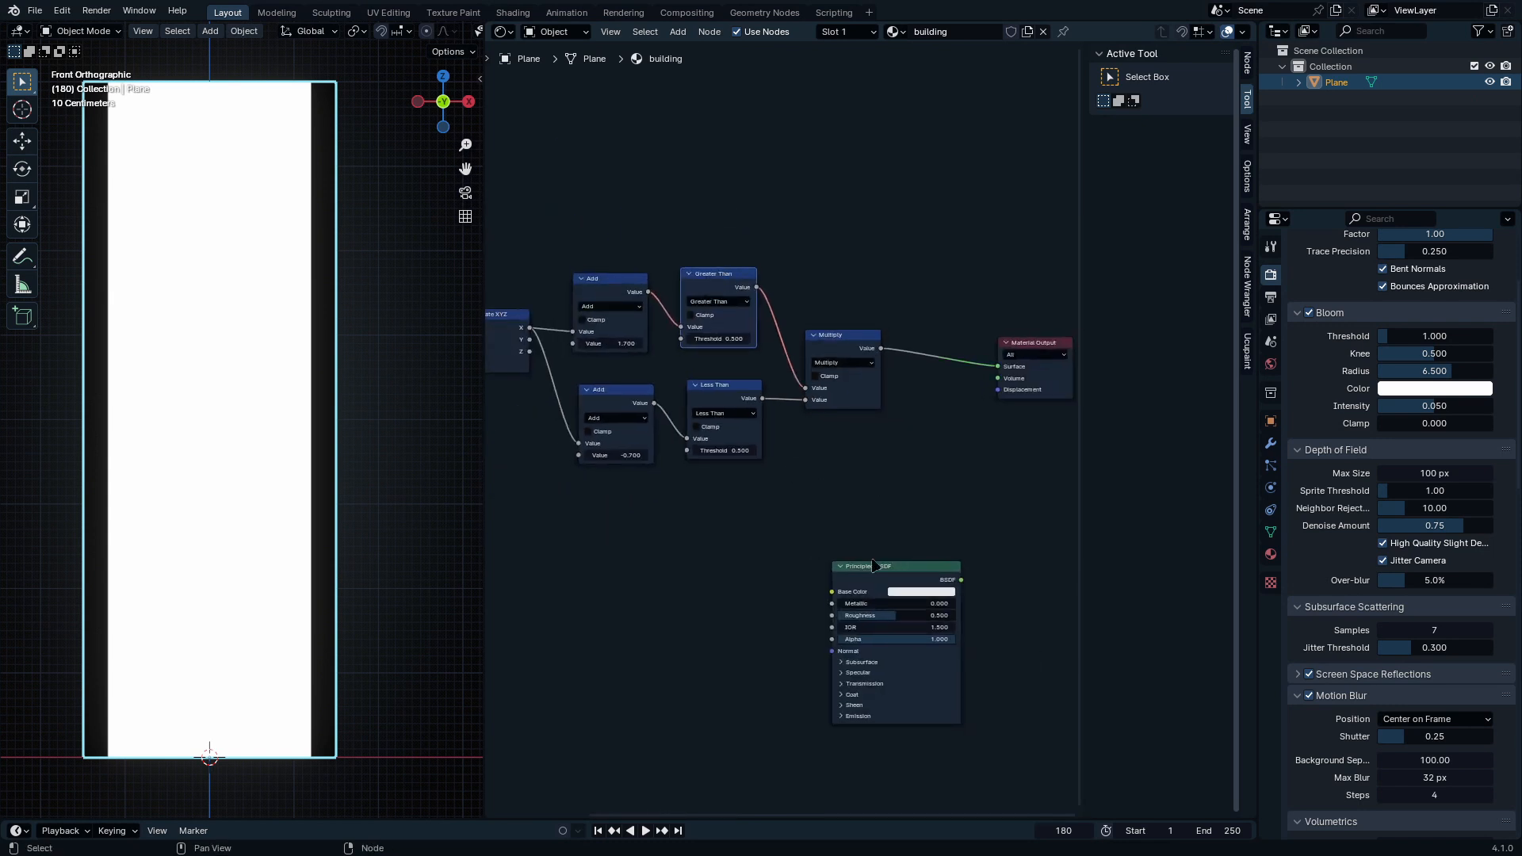
{"action": "left_click_drag", "start_coordinate": [874, 564], "coordinate": [961, 615]}
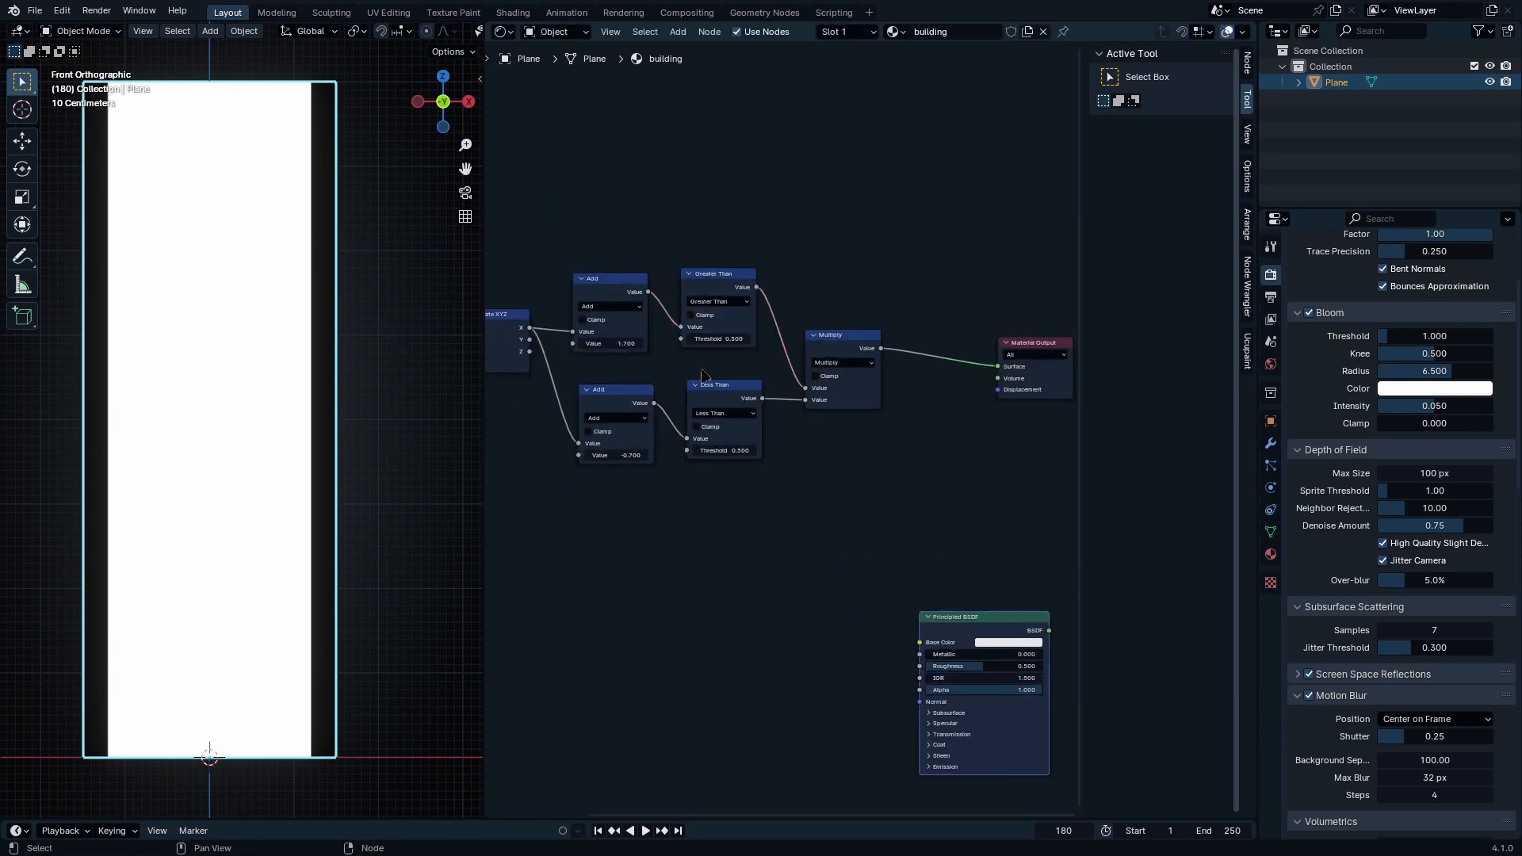
{"action": "middle_click_drag", "start_coordinate": [712, 342], "coordinate": [844, 544]}
{"action": "left_click_drag", "start_coordinate": [1030, 275], "coordinate": [646, 615]}
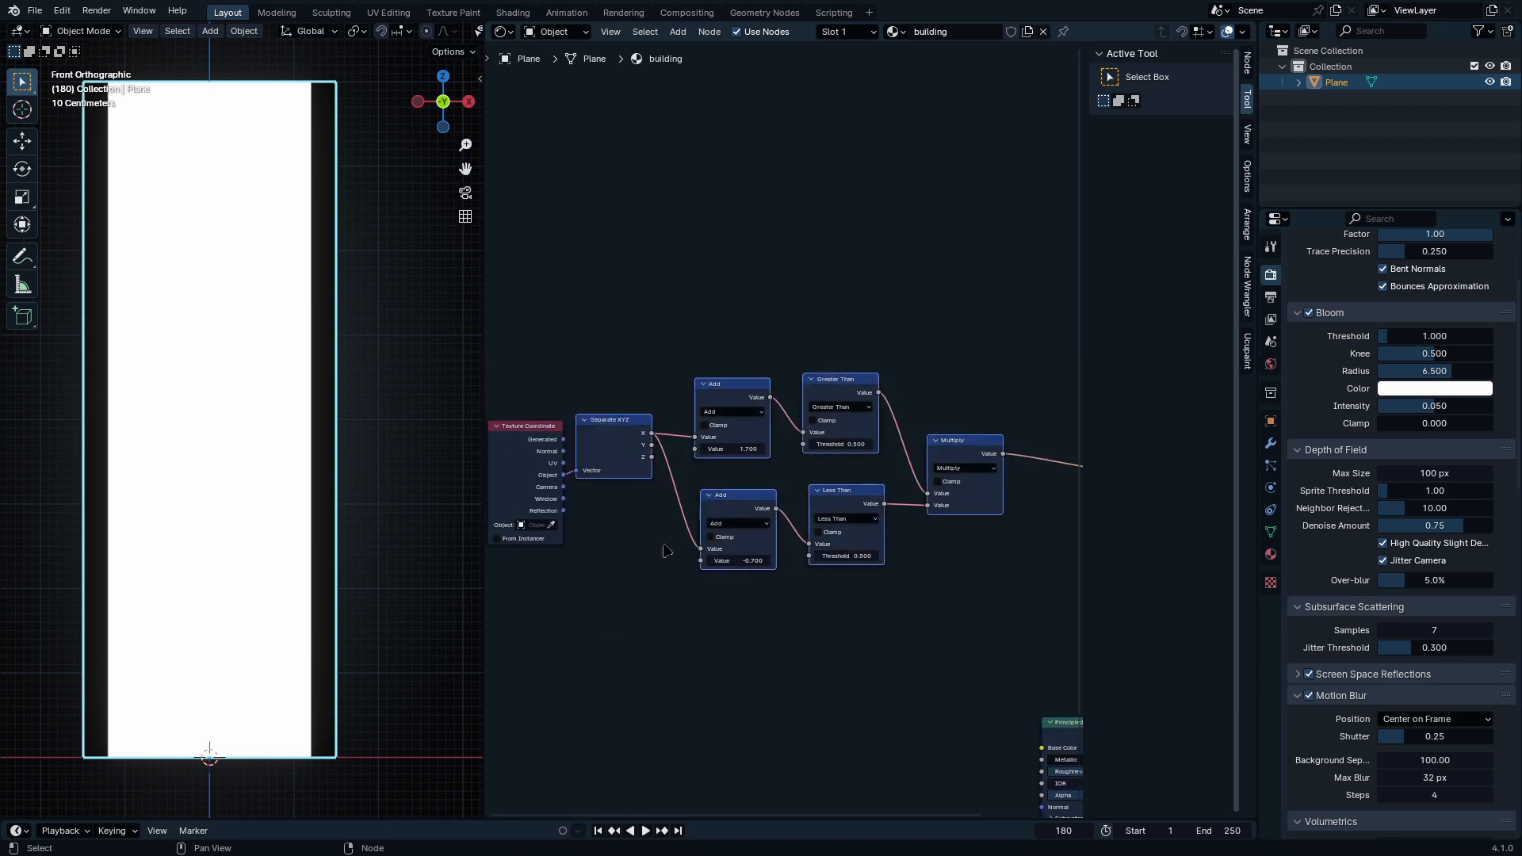
{"action": "key", "text": "shift+d"}
{"action": "left_click", "coordinate": [733, 381]}
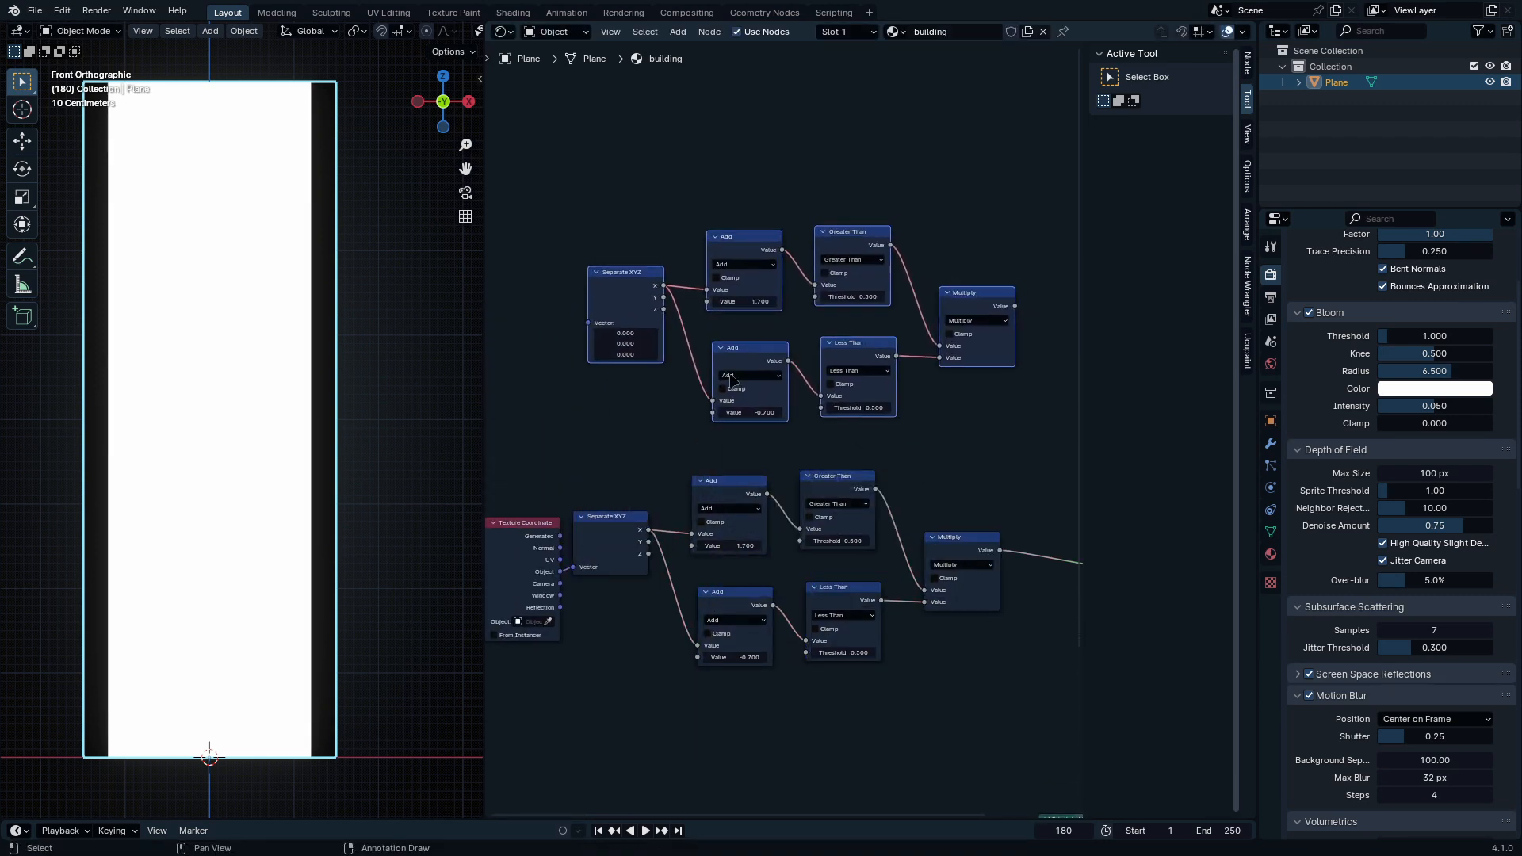
Step: Connect the Texture Coordinate node's Object output to the duplicated Separate XYZ node's Vector input
{"action": "left_click", "coordinate": [531, 537]}
{"action": "scroll", "coordinate": [532, 547], "scroll_direction": "up", "scroll_amount": 3}
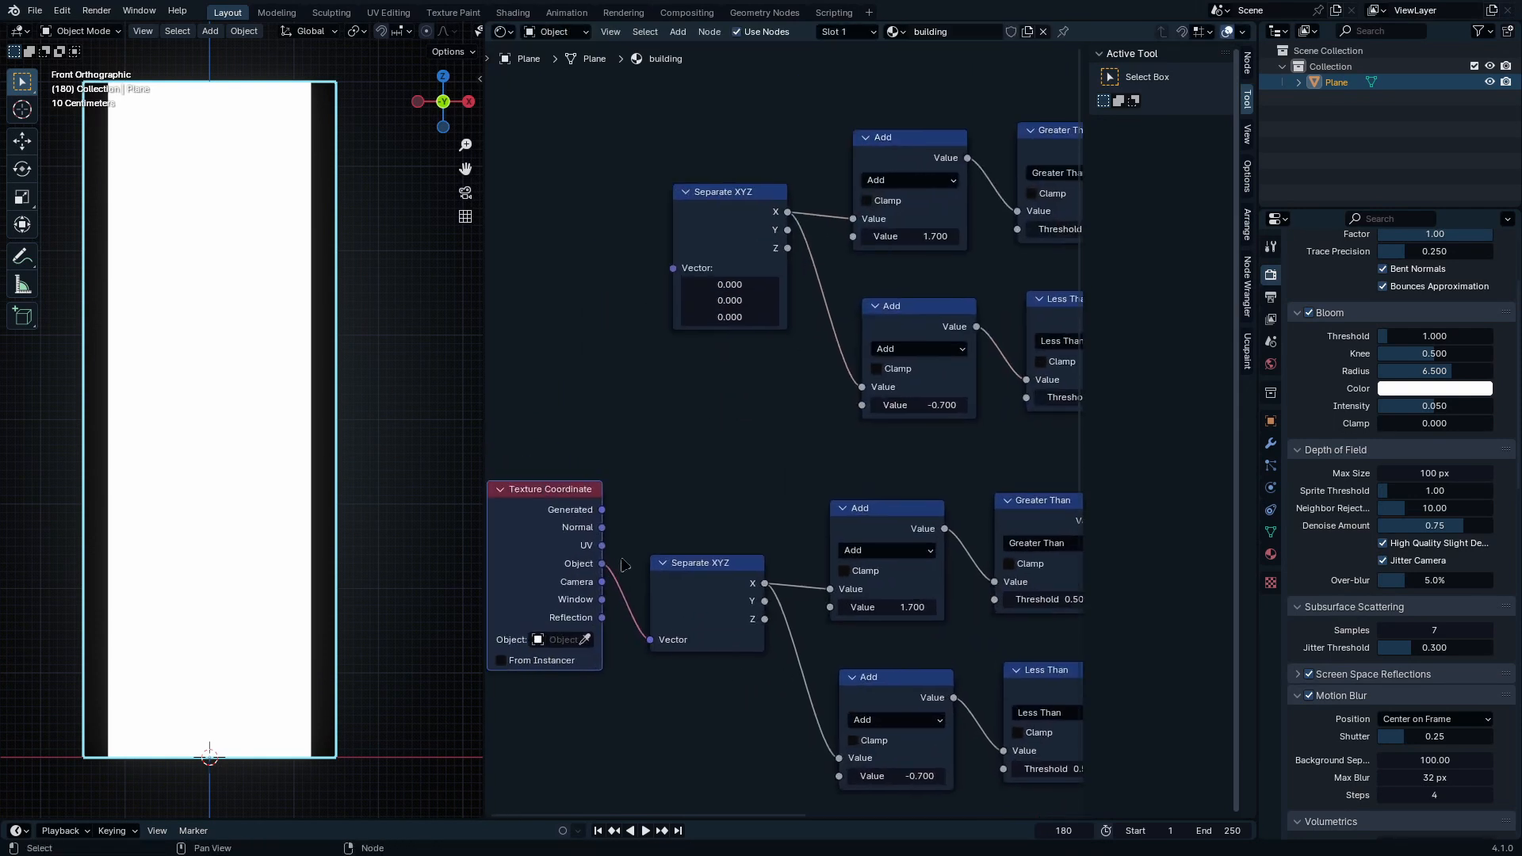
{"action": "left_click_drag", "start_coordinate": [602, 563], "coordinate": [673, 268]}
Step: Join the duplicated Separate XYZ's two outgoing links with a reroute and feed it from the Z output instead of X
{"action": "middle_click_drag", "start_coordinate": [798, 278], "coordinate": [731, 268]}
{"action": "scroll", "coordinate": [731, 389], "scroll_direction": "up", "scroll_amount": 1}
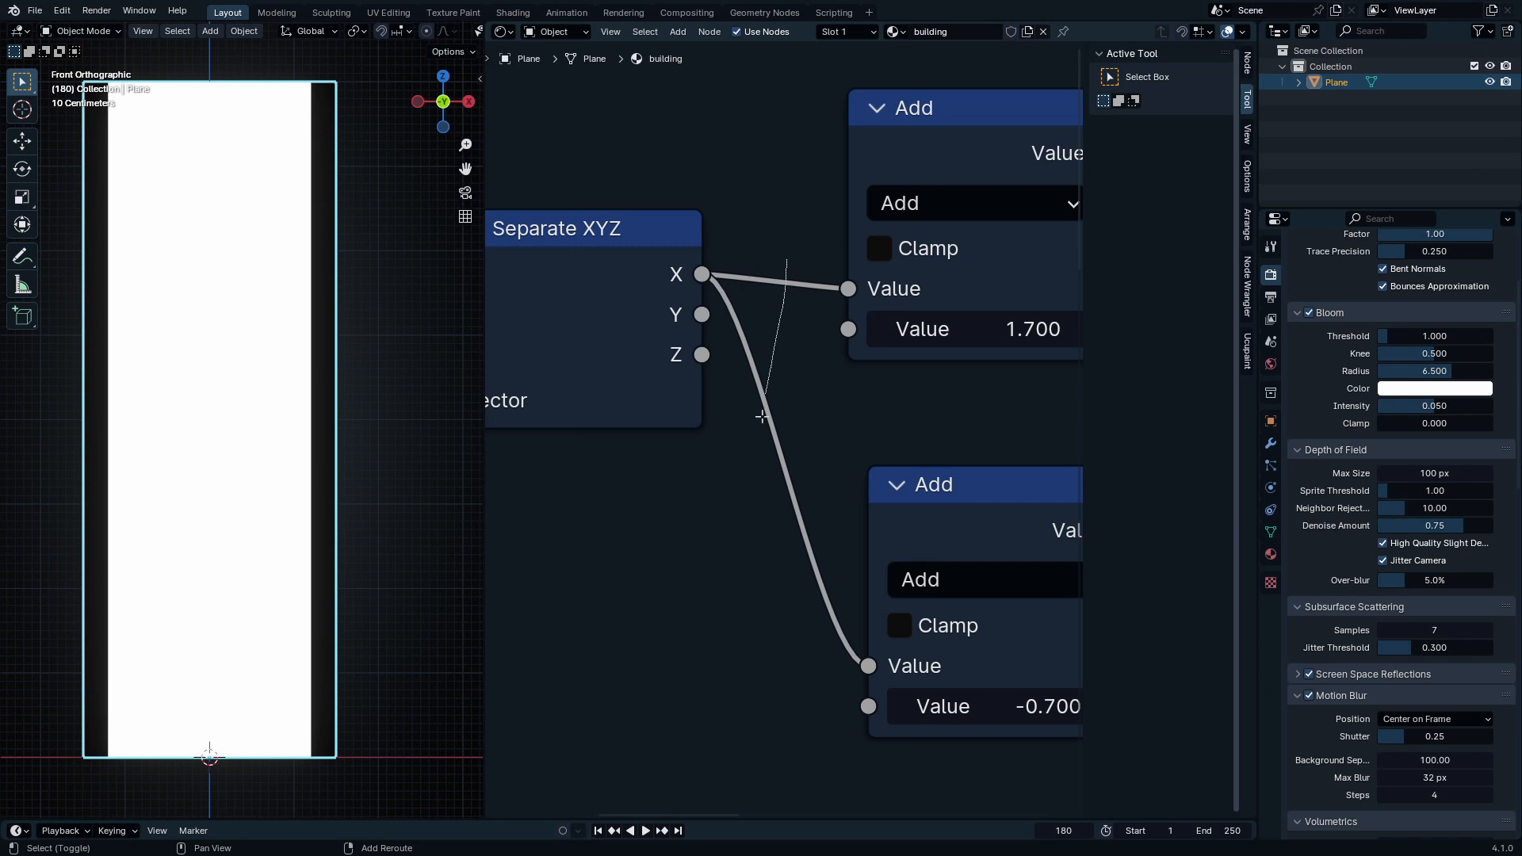
{"action": "right_click_drag", "start_coordinate": [786, 259], "coordinate": [762, 416], "text": "shift"}
{"action": "left_click_drag", "start_coordinate": [710, 356], "coordinate": [773, 345]}
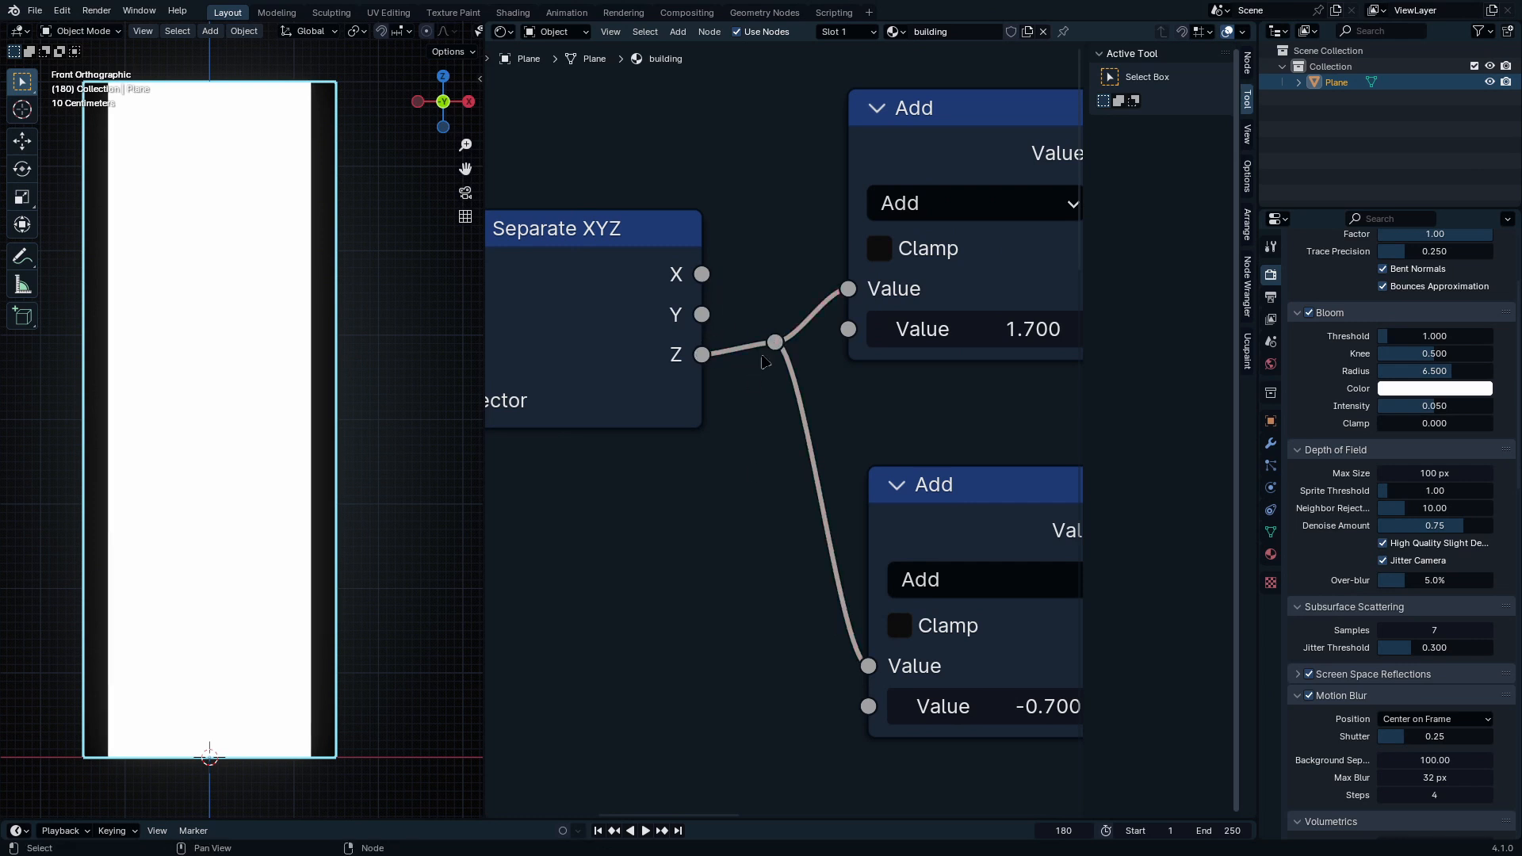
Step: Preview the duplicated chain's Multiply node and then its Greater Than node on the plane
{"action": "middle_click_drag", "start_coordinate": [697, 327], "coordinate": [927, 419], "text": "ctrl"}
{"action": "left_click", "coordinate": [934, 418], "text": "ctrl+shift"}
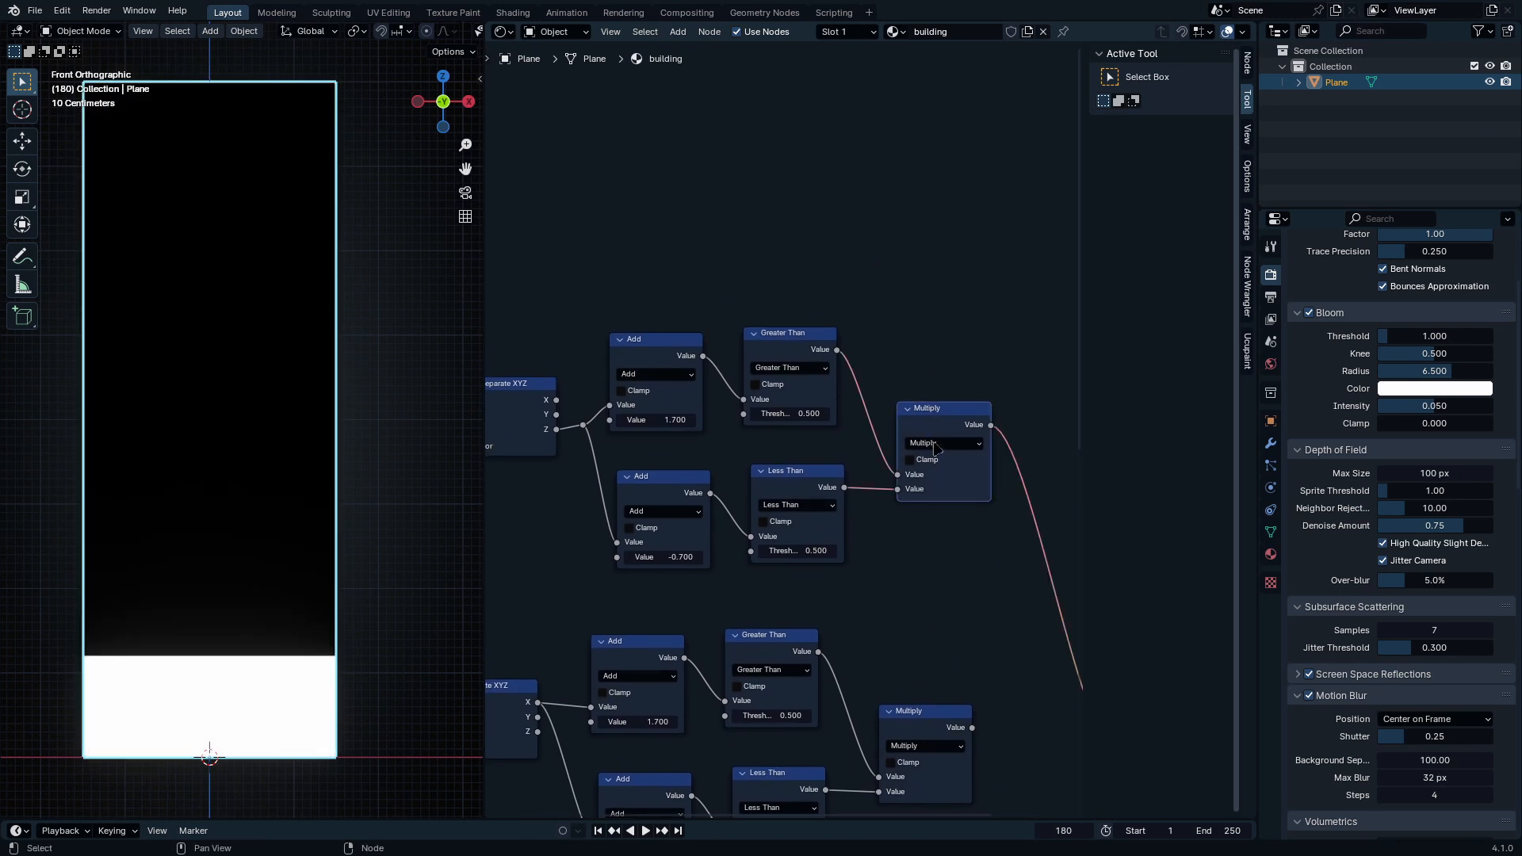
{"action": "scroll", "coordinate": [862, 467], "scroll_direction": "up", "scroll_amount": 3}
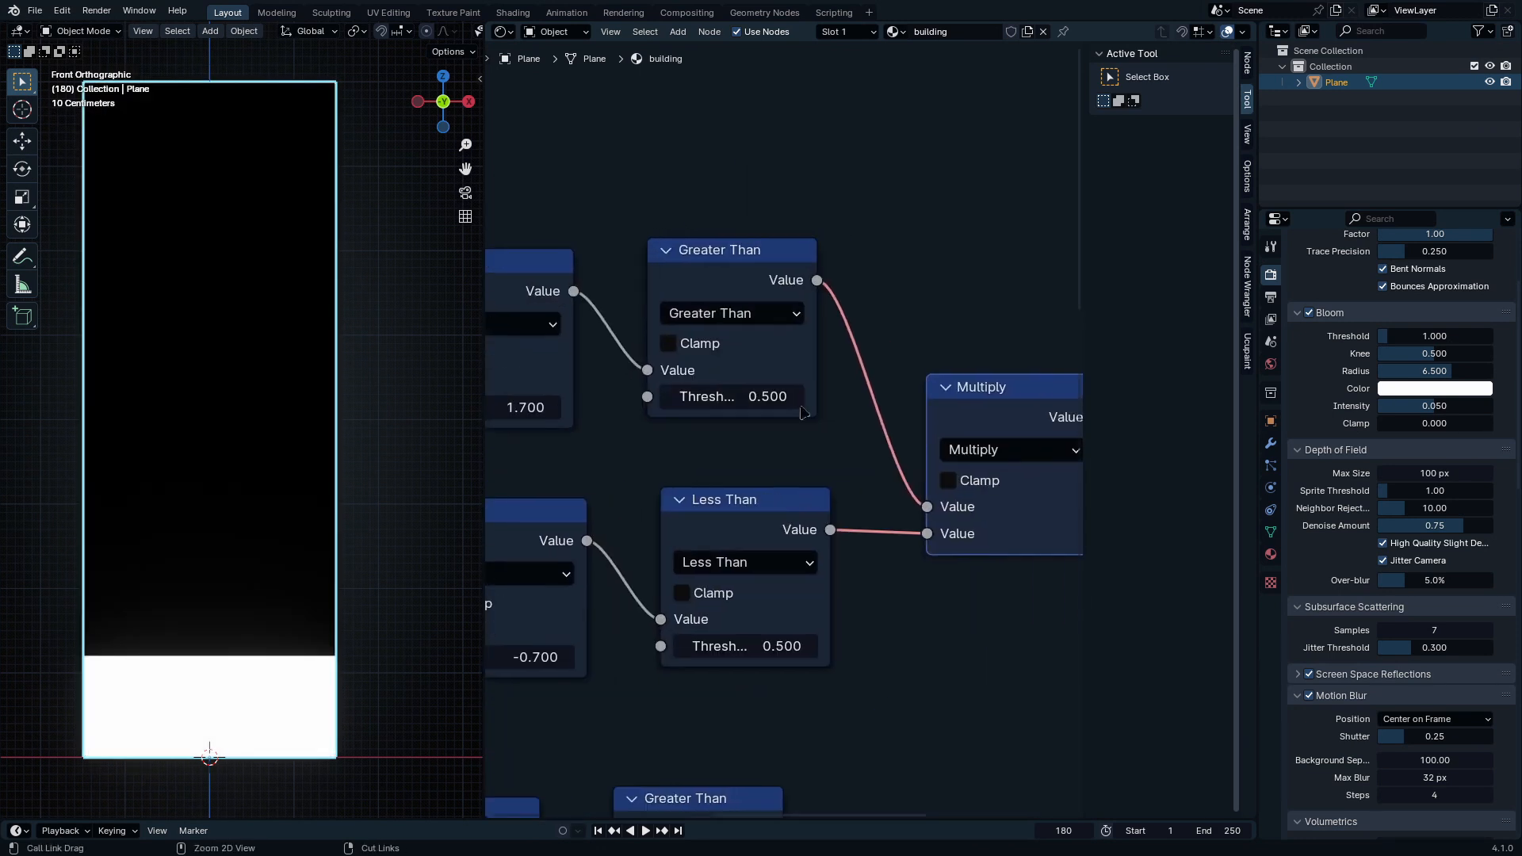
{"action": "middle_click_drag", "start_coordinate": [759, 333], "coordinate": [967, 537]}
{"action": "middle_click_drag", "start_coordinate": [712, 607], "coordinate": [841, 542]}
{"action": "left_click", "coordinate": [914, 465], "text": "ctrl+shift"}
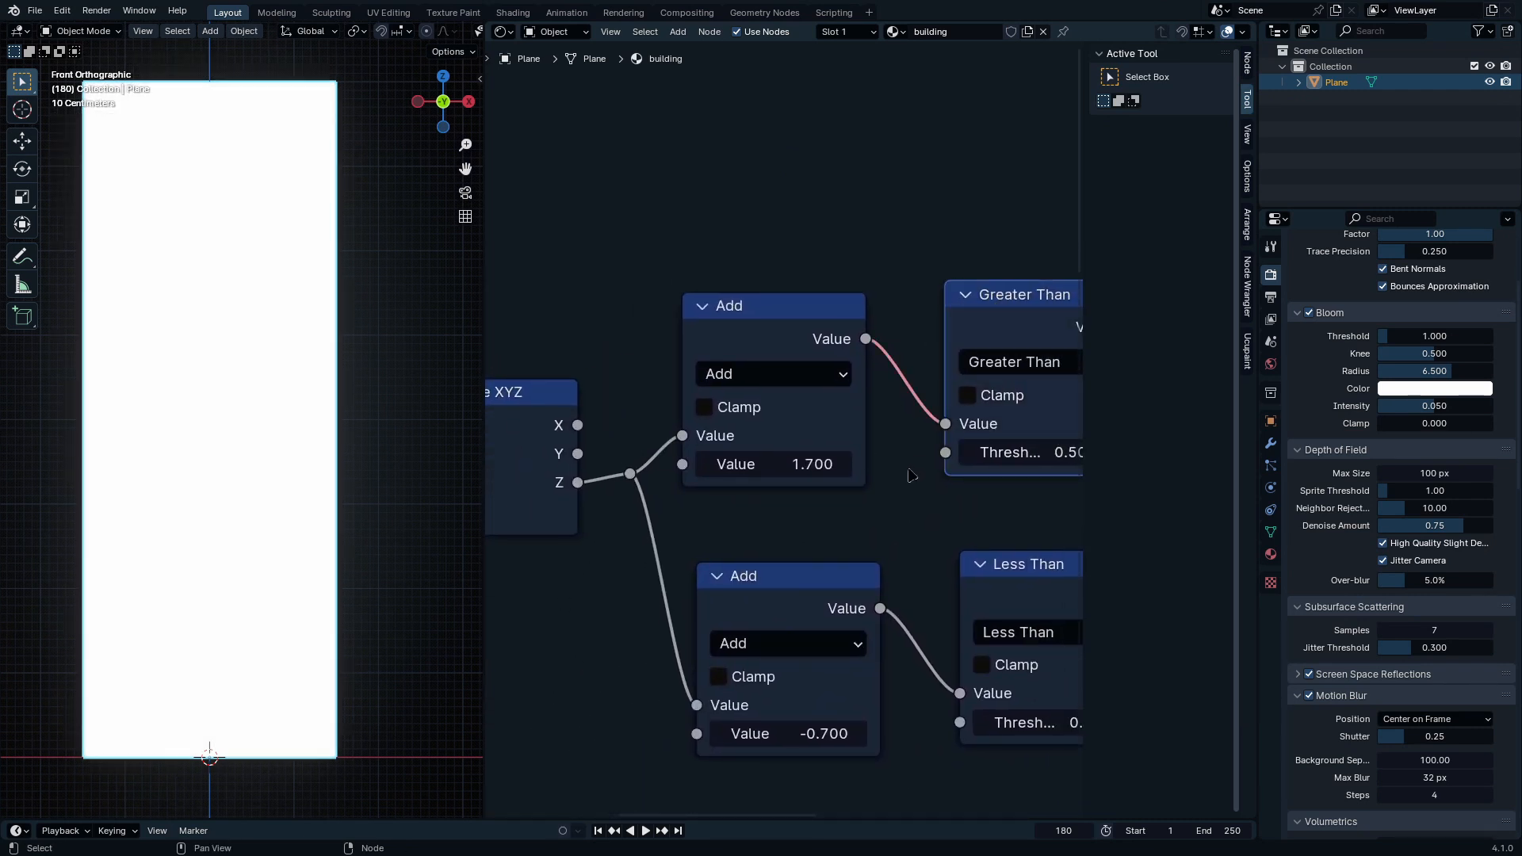
Step: Move the Z chain's upper Add node closer to its Greater Than node and set its value to 0.2
{"action": "middle_click_drag", "start_coordinate": [902, 479], "coordinate": [846, 443]}
{"action": "scroll", "coordinate": [746, 428], "scroll_direction": "down", "scroll_amount": 1}
{"action": "left_click", "coordinate": [745, 429]}
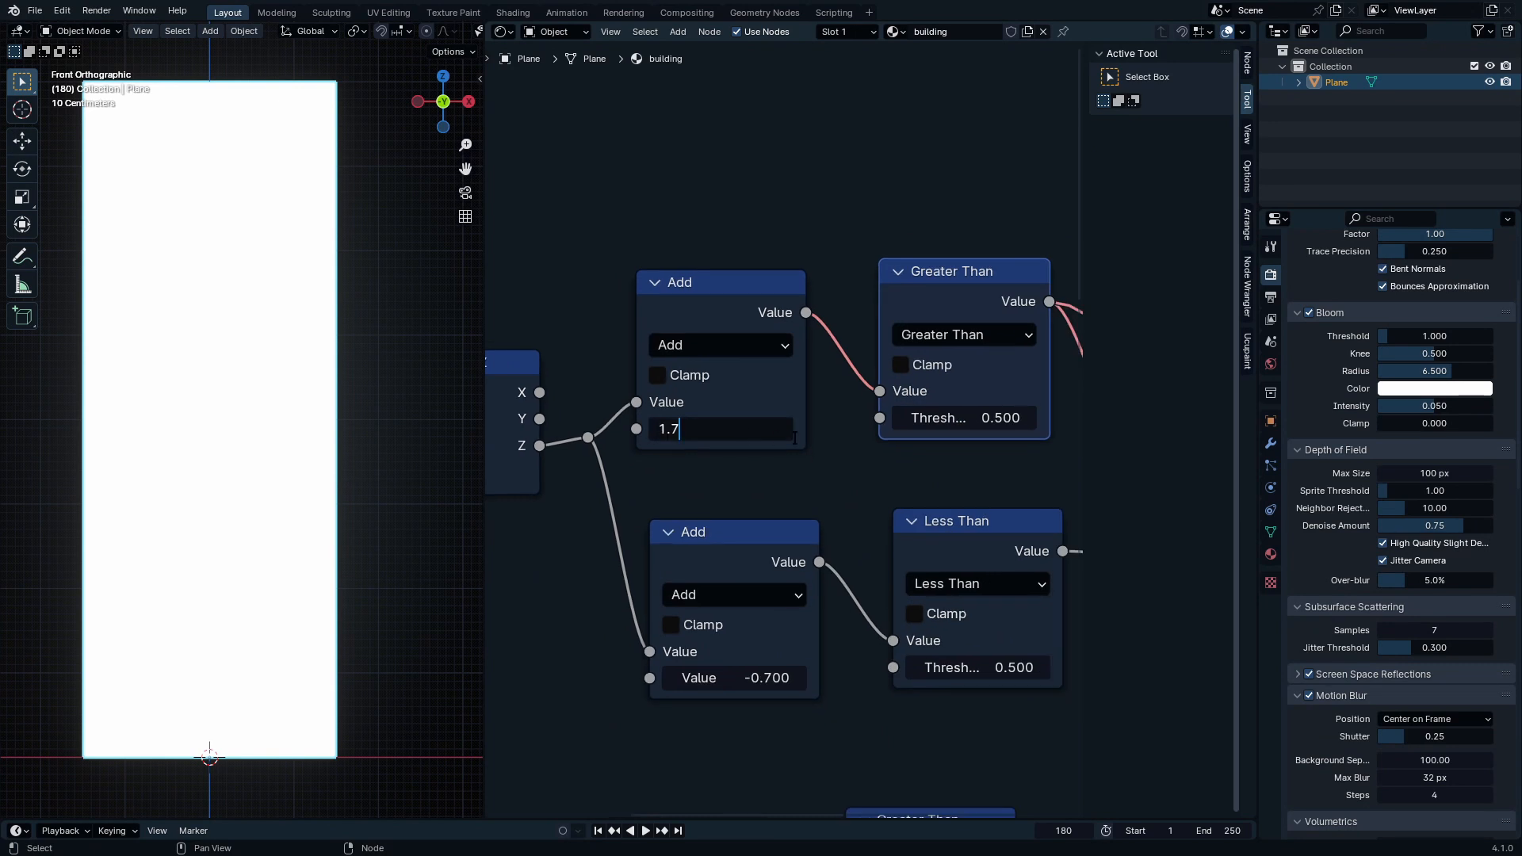
{"action": "left_click", "coordinate": [786, 511]}
{"action": "left_click_drag", "start_coordinate": [725, 445], "coordinate": [758, 417]}
{"action": "left_click", "coordinate": [759, 420]}
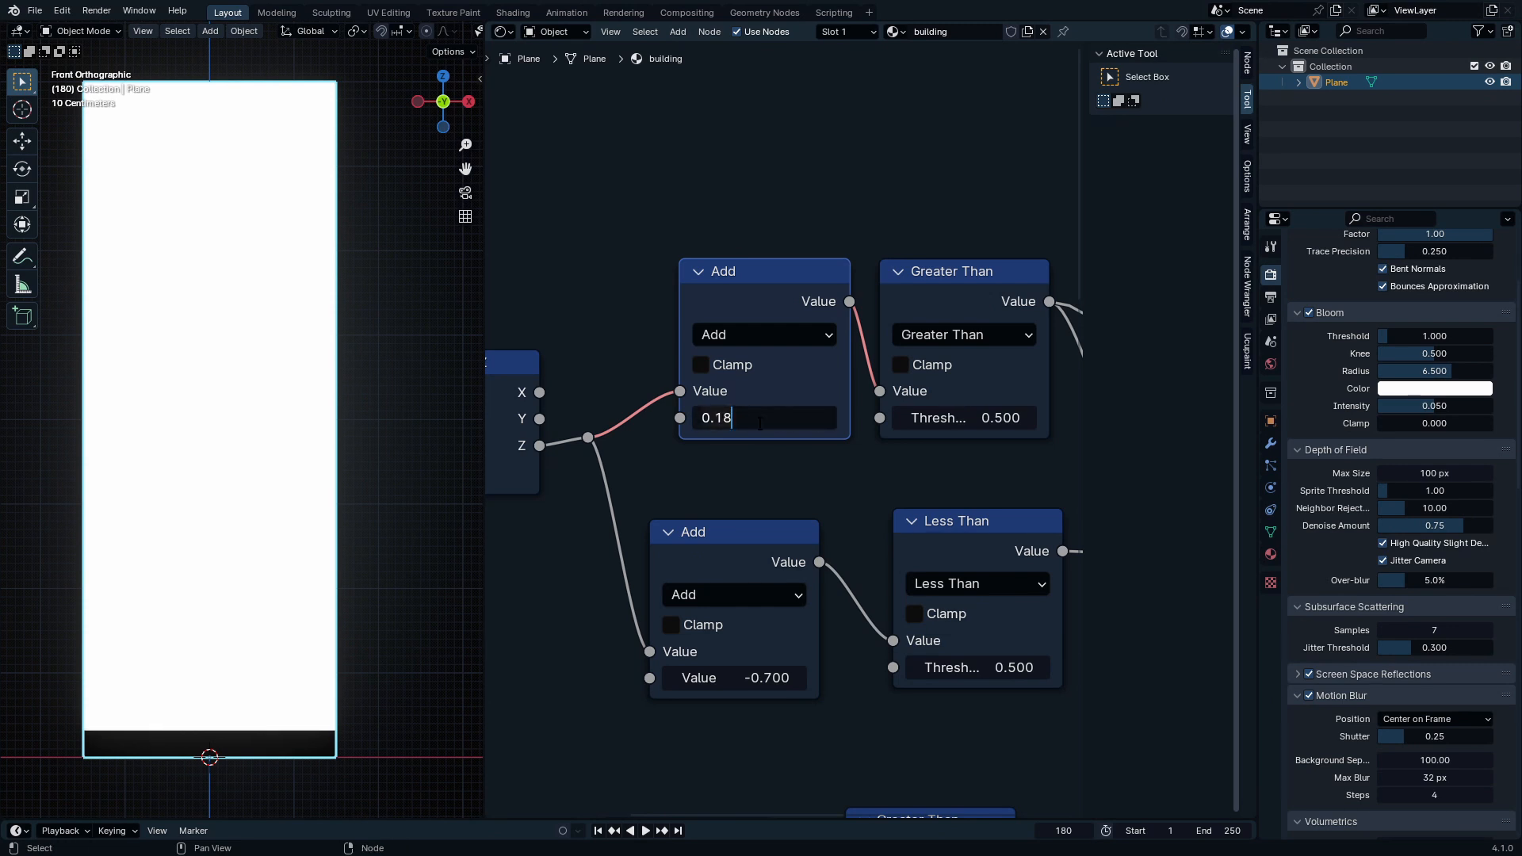
{"action": "type", "text": ".2"}
{"action": "key", "text": "Return"}
Step: Preview the Z chain's Less Than node and try -0.2 and -1.2 as the value of the Add node feeding it
{"action": "middle_click_drag", "start_coordinate": [955, 481], "coordinate": [714, 394]}
{"action": "scroll", "coordinate": [737, 500], "scroll_direction": "up", "scroll_amount": 1}
{"action": "left_click", "coordinate": [763, 396], "text": "ctrl+shift"}
{"action": "middle_click_drag", "start_coordinate": [731, 533], "coordinate": [849, 493]}
{"action": "left_click", "coordinate": [619, 527]}
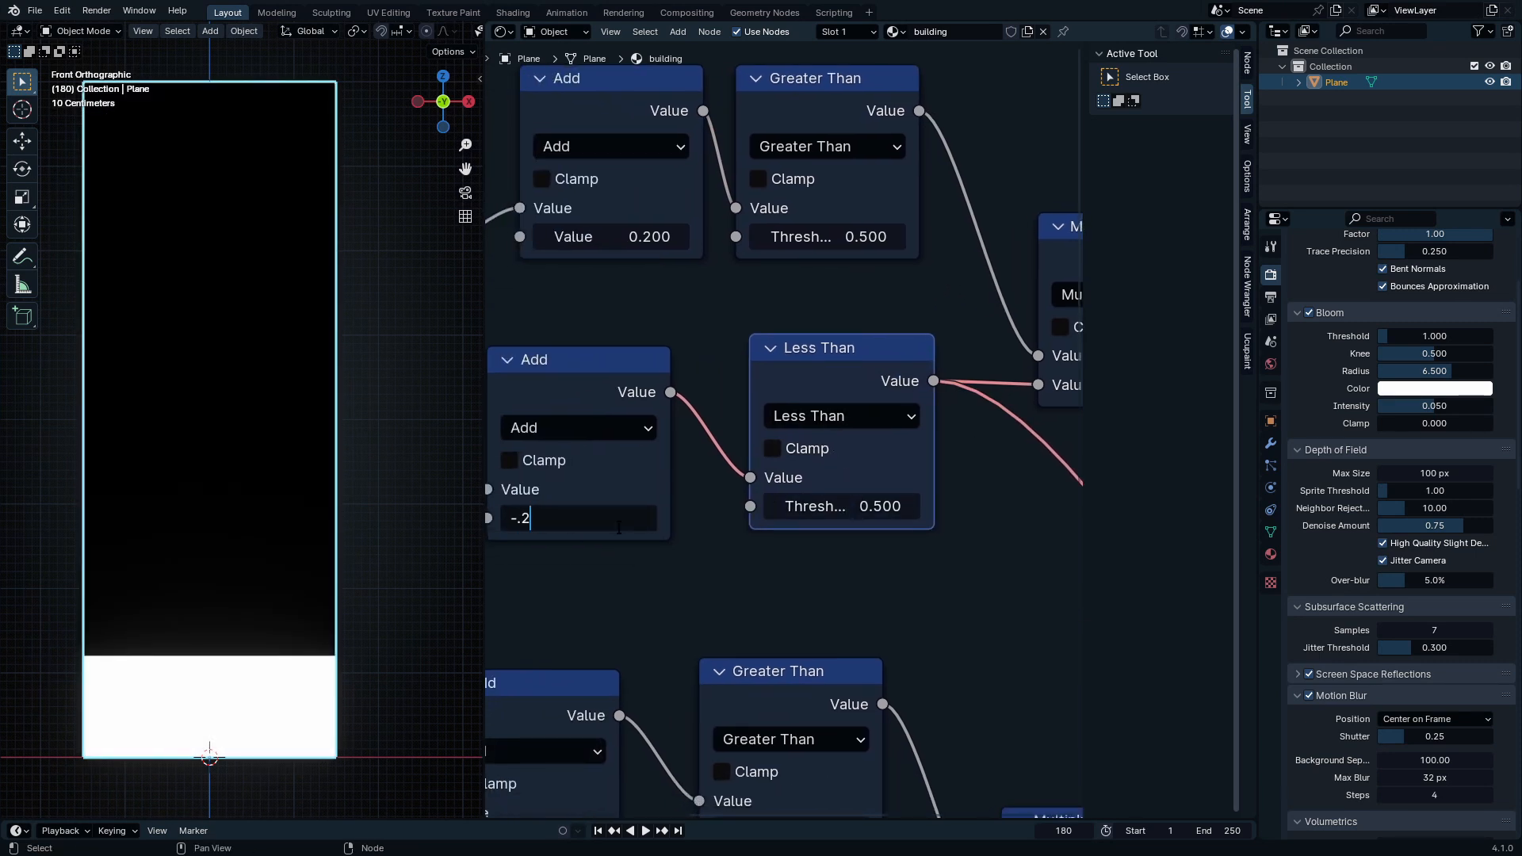
{"action": "type", "text": "-.2"}
{"action": "key", "text": "Return"}
{"action": "left_click", "coordinate": [619, 527]}
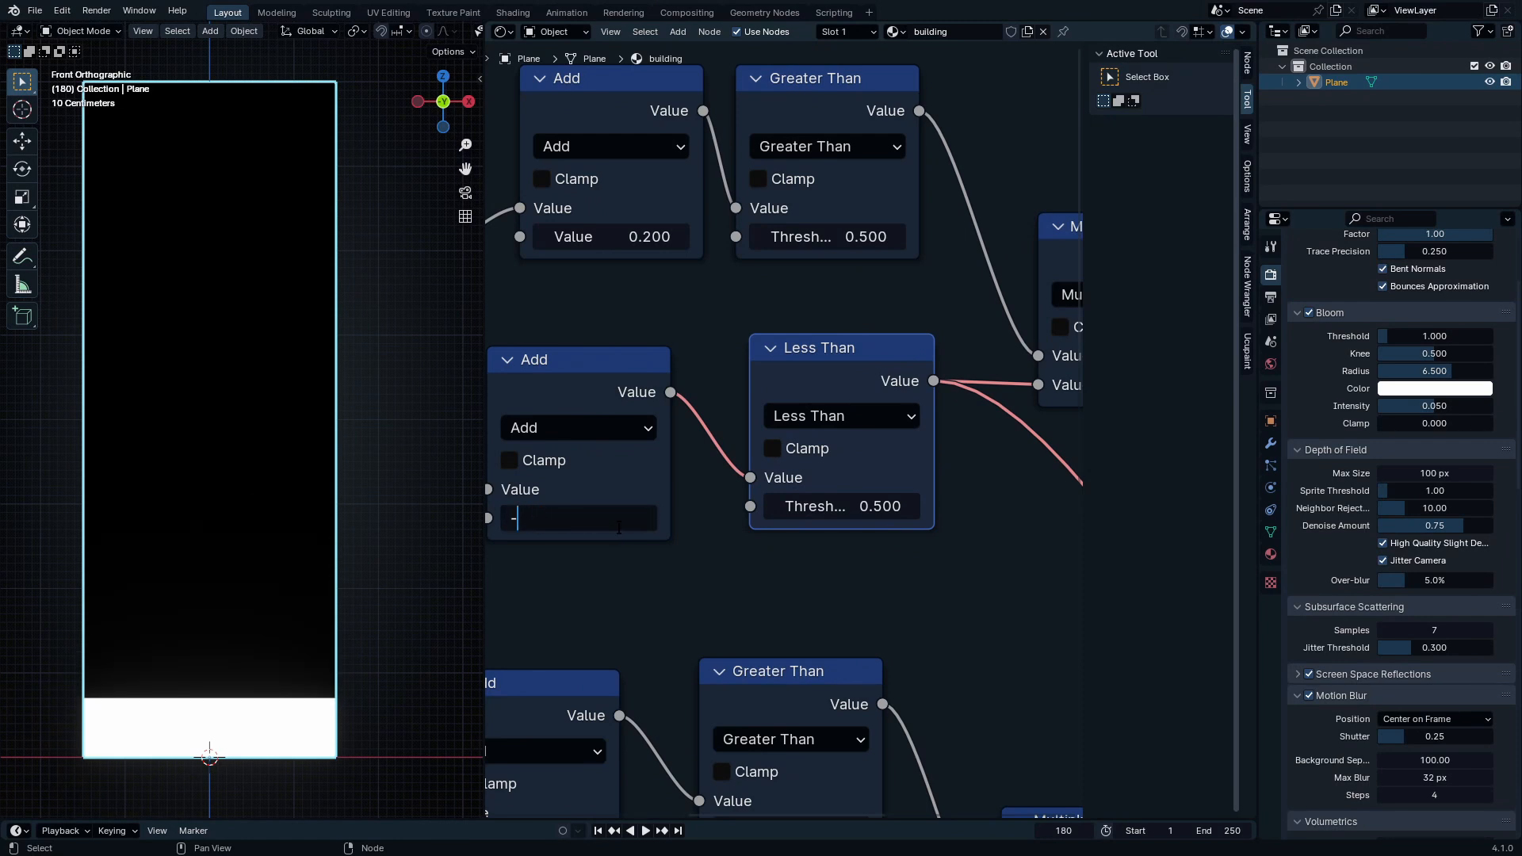
{"action": "key", "text": "Return"}
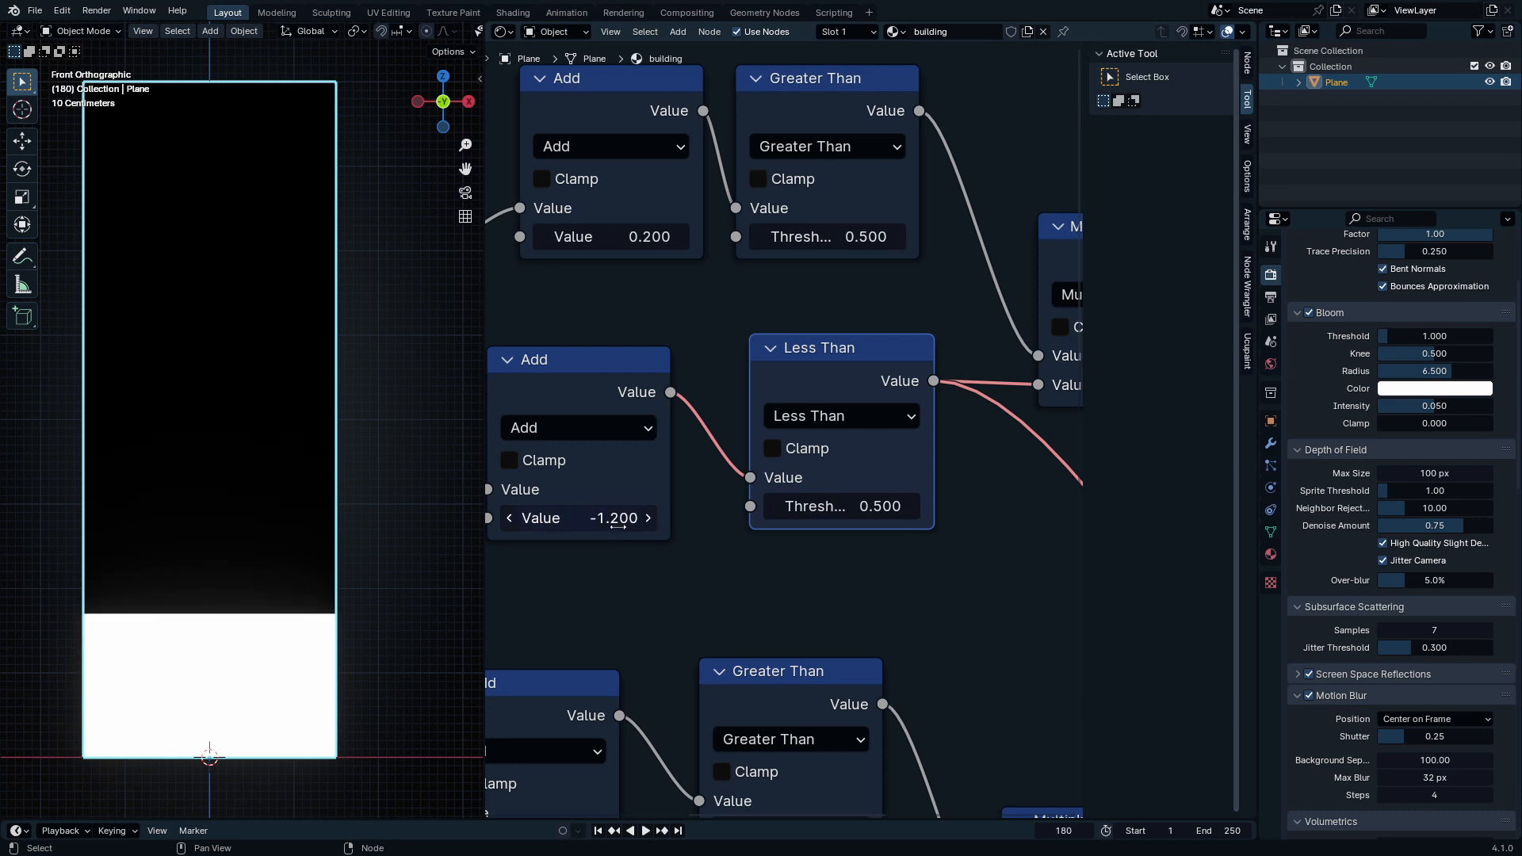
Step: Bring the Z chain's lower Add value through -7 and -7.1 to -7.19, previewing the Less Than node
{"action": "left_click", "coordinate": [655, 549]}
{"action": "left_click_drag", "start_coordinate": [623, 527], "coordinate": [152, 527], "text": "shift"}
{"action": "left_click", "coordinate": [626, 527]}
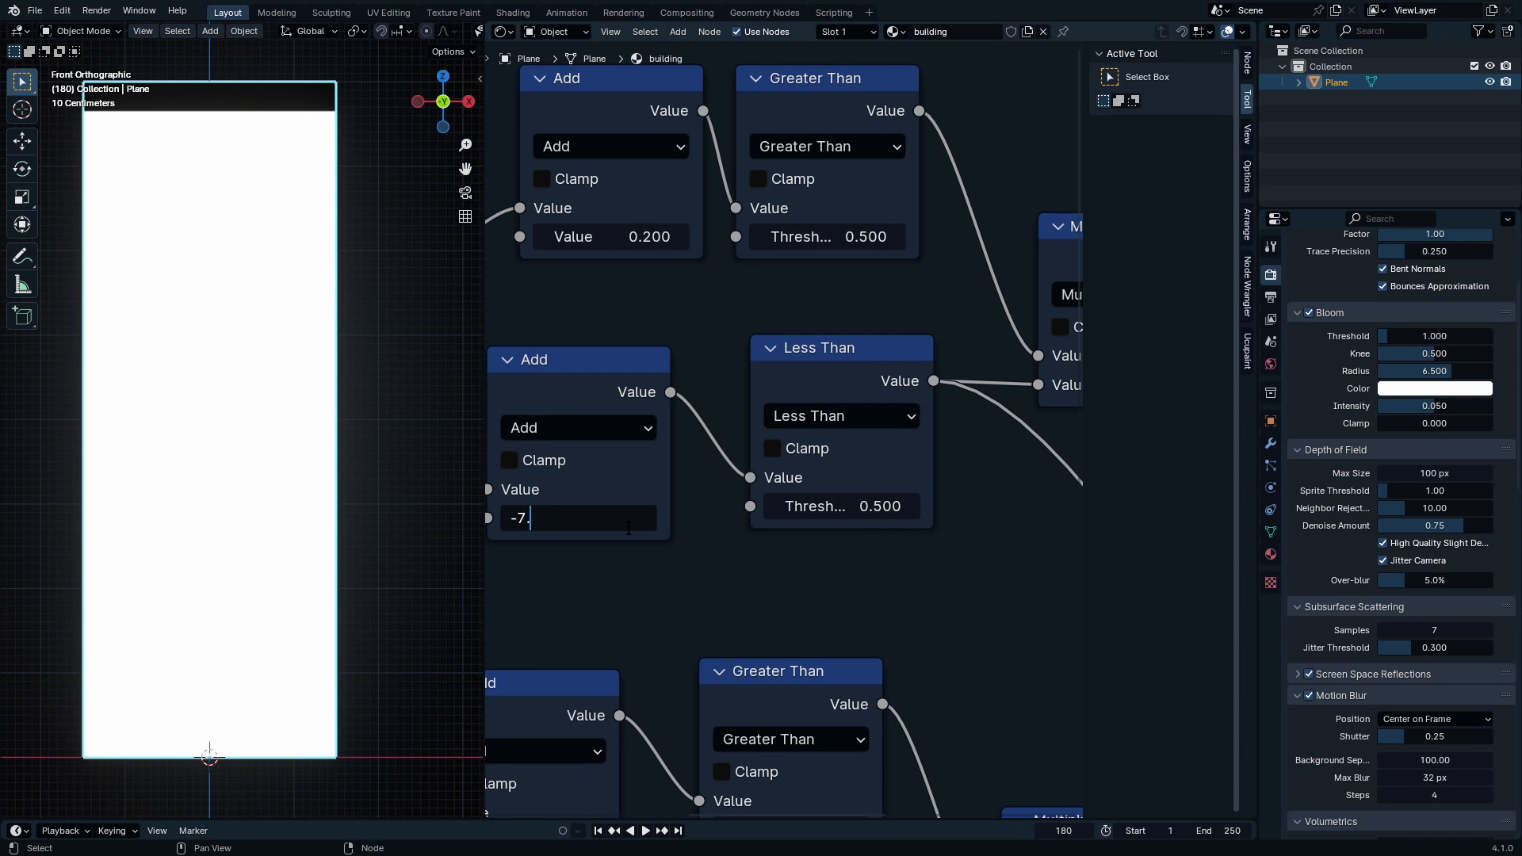
{"action": "key", "text": "Return"}
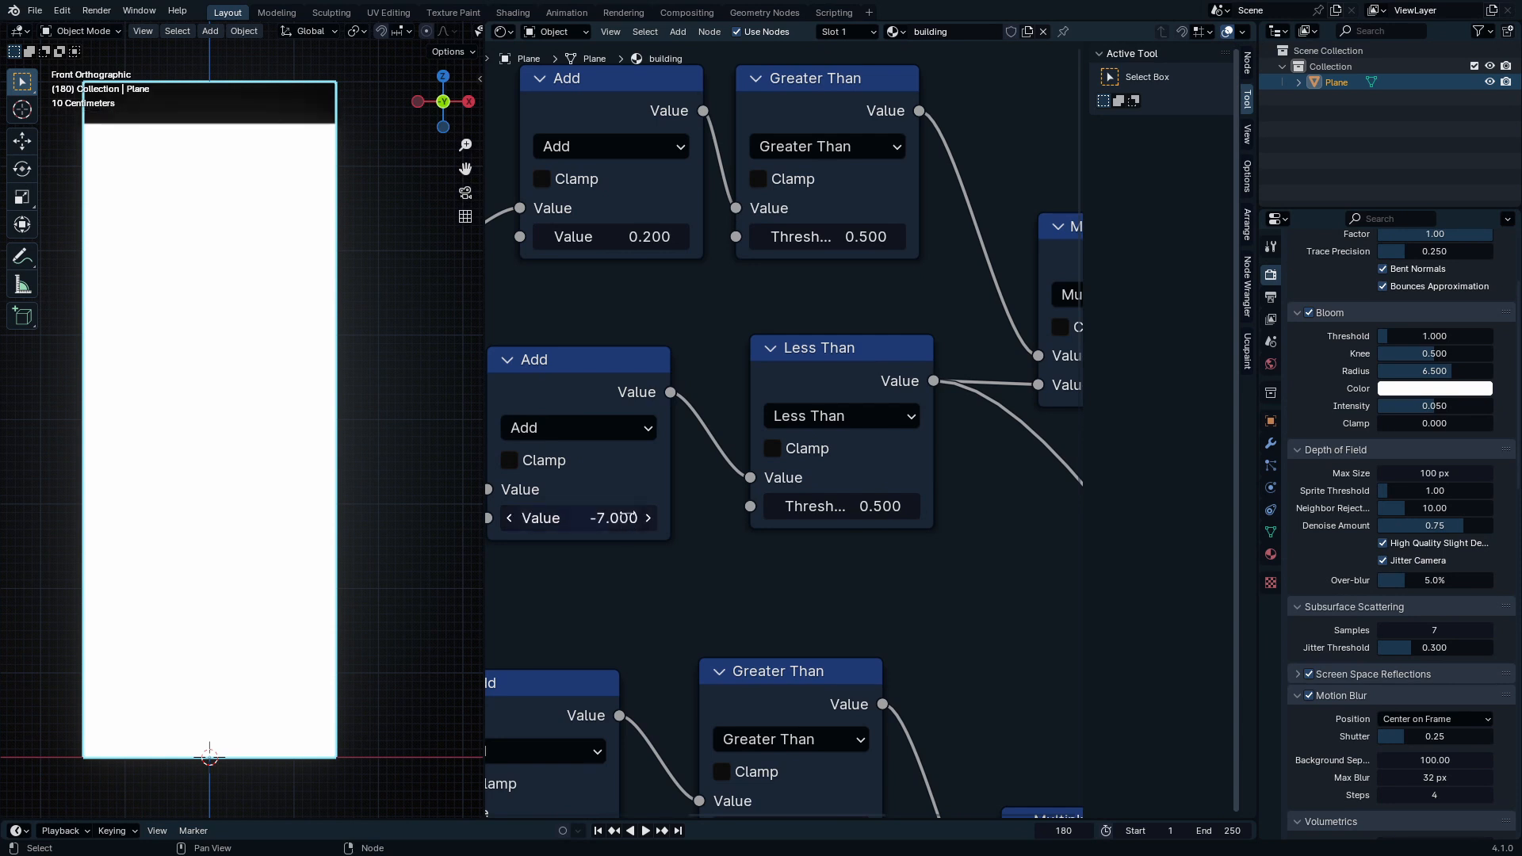
{"action": "left_click", "coordinate": [561, 519]}
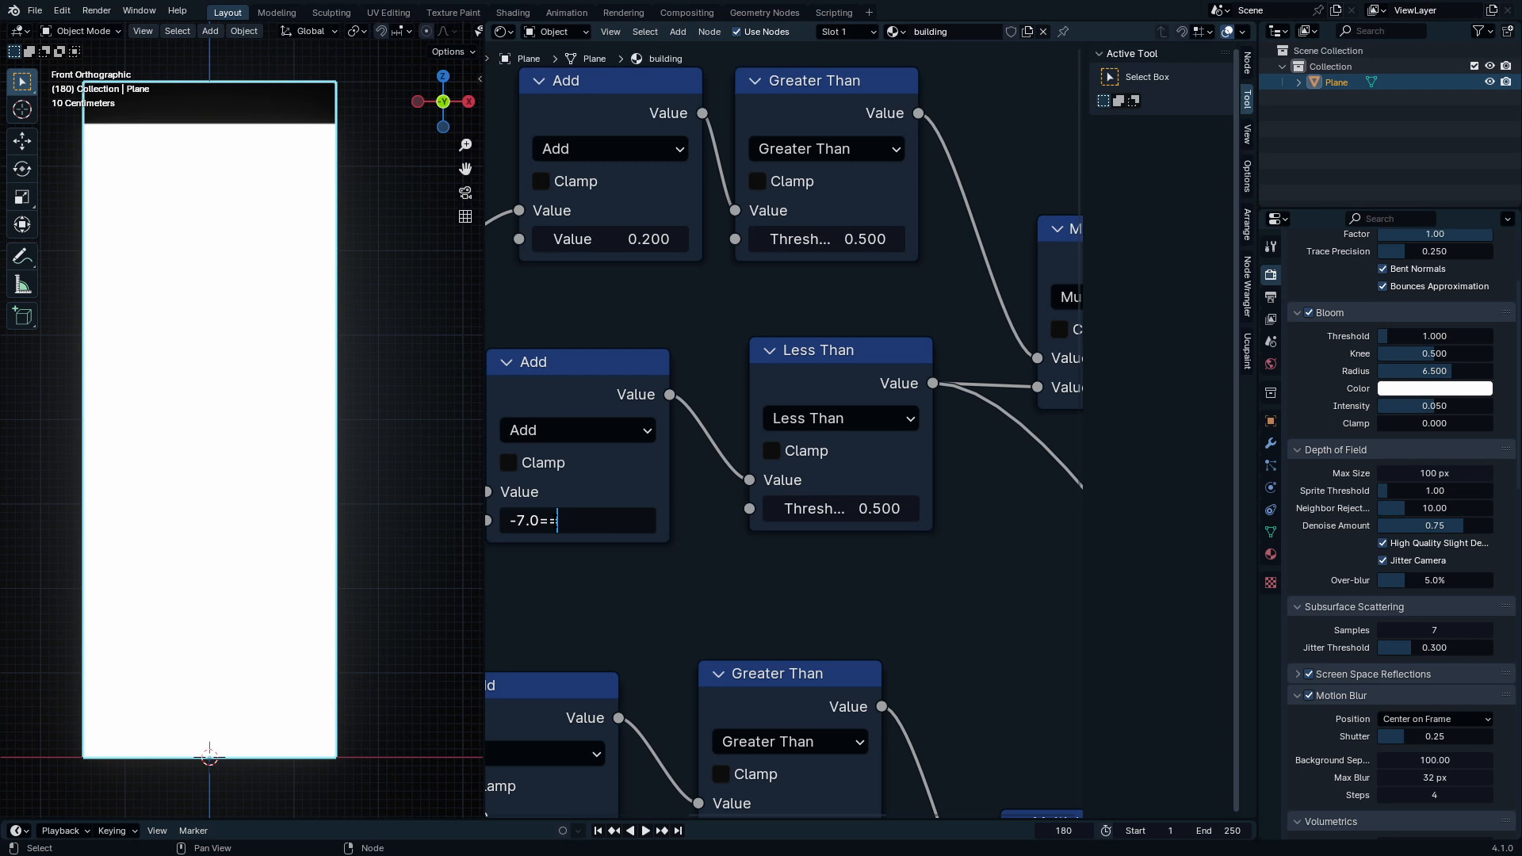
{"action": "type", "text": "-8.0"}
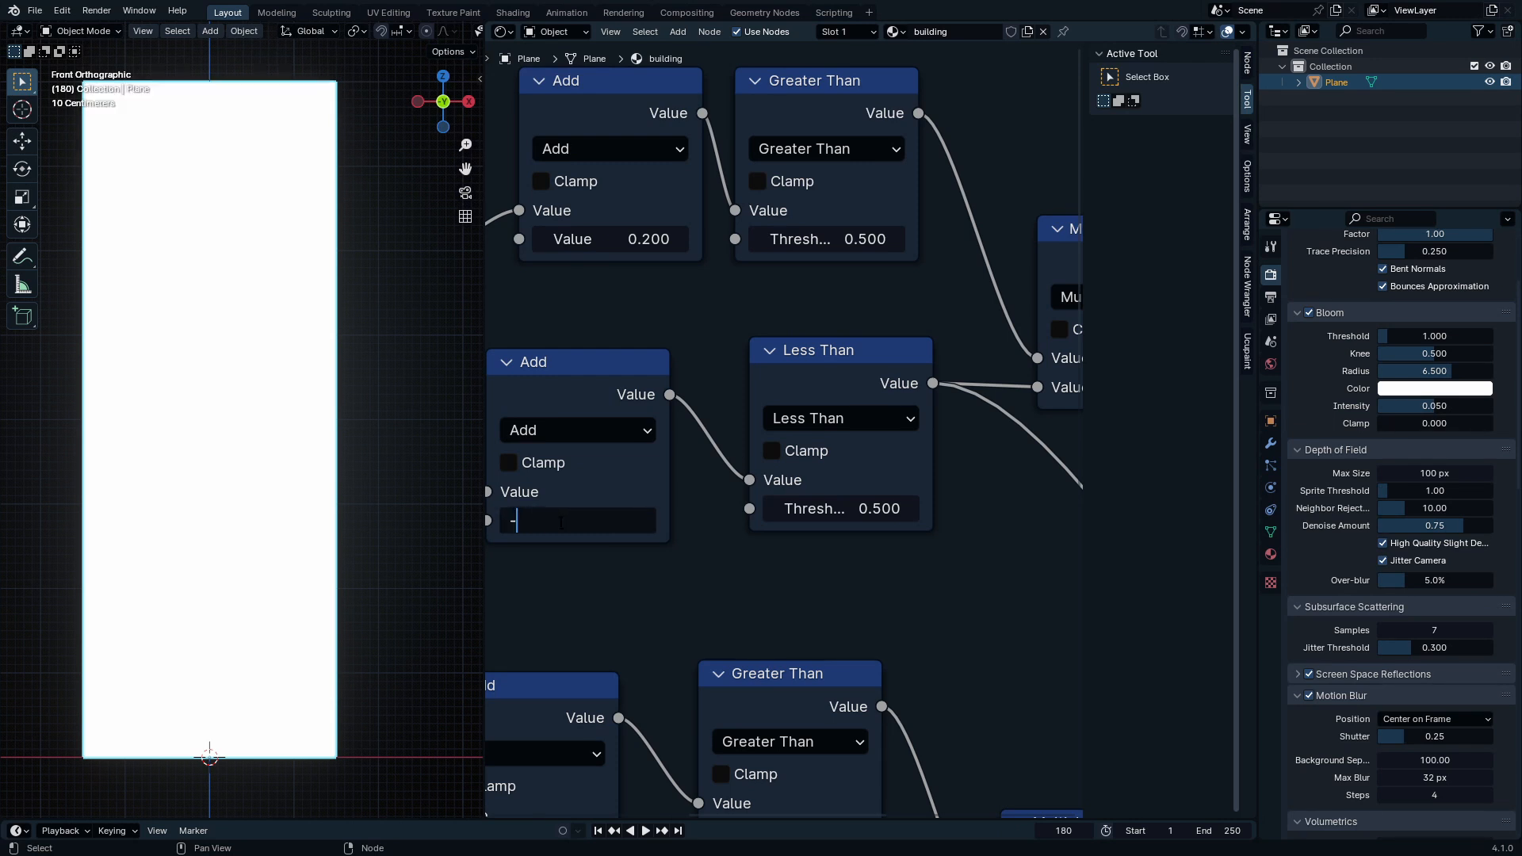
{"action": "key", "text": "BackSpace"}
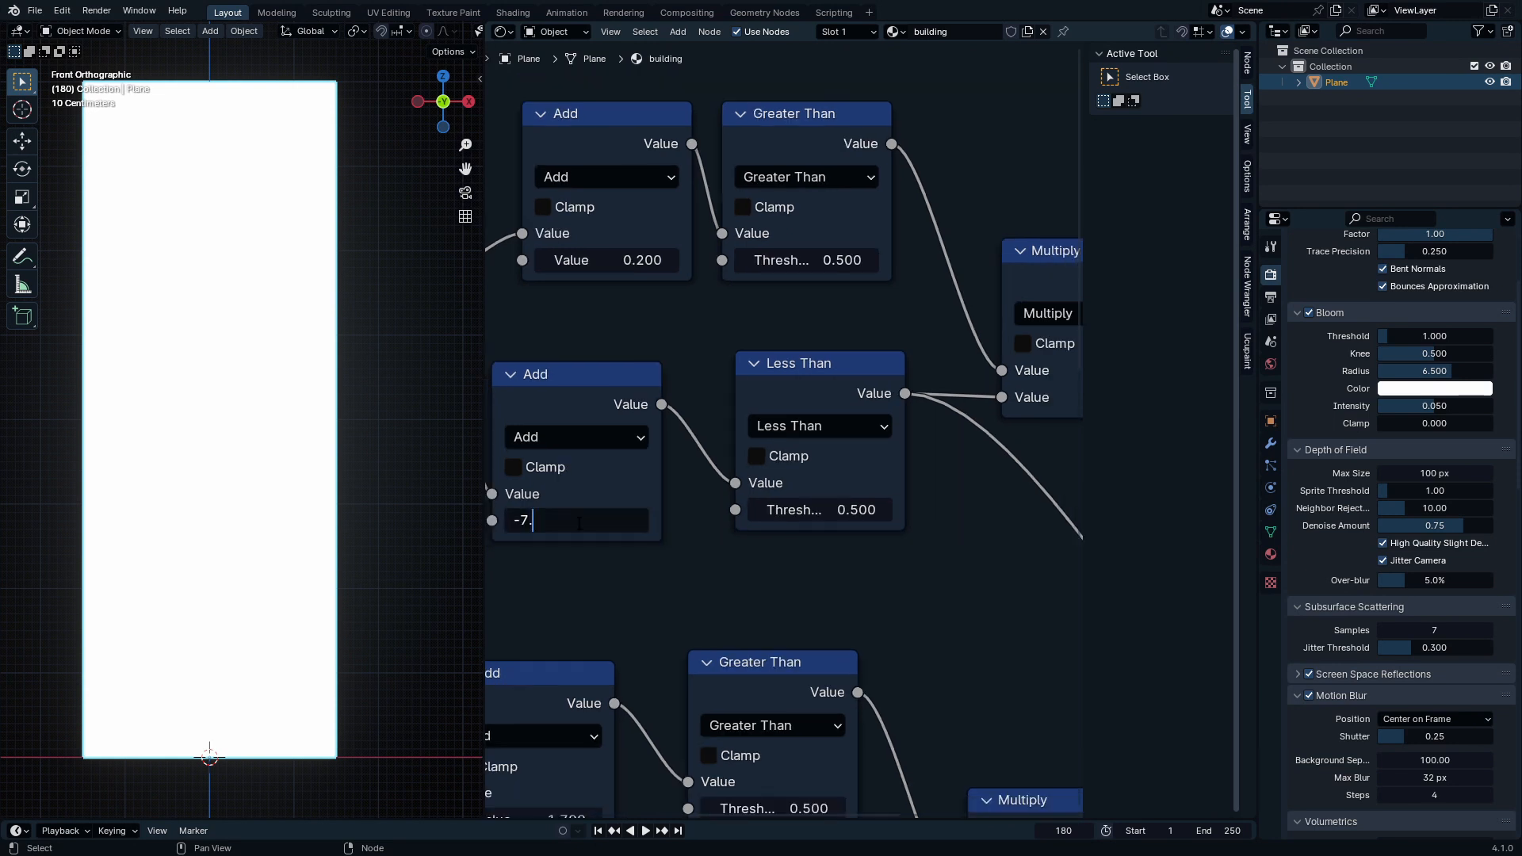
{"action": "type", "text": "1"}
{"action": "key", "text": "Return"}
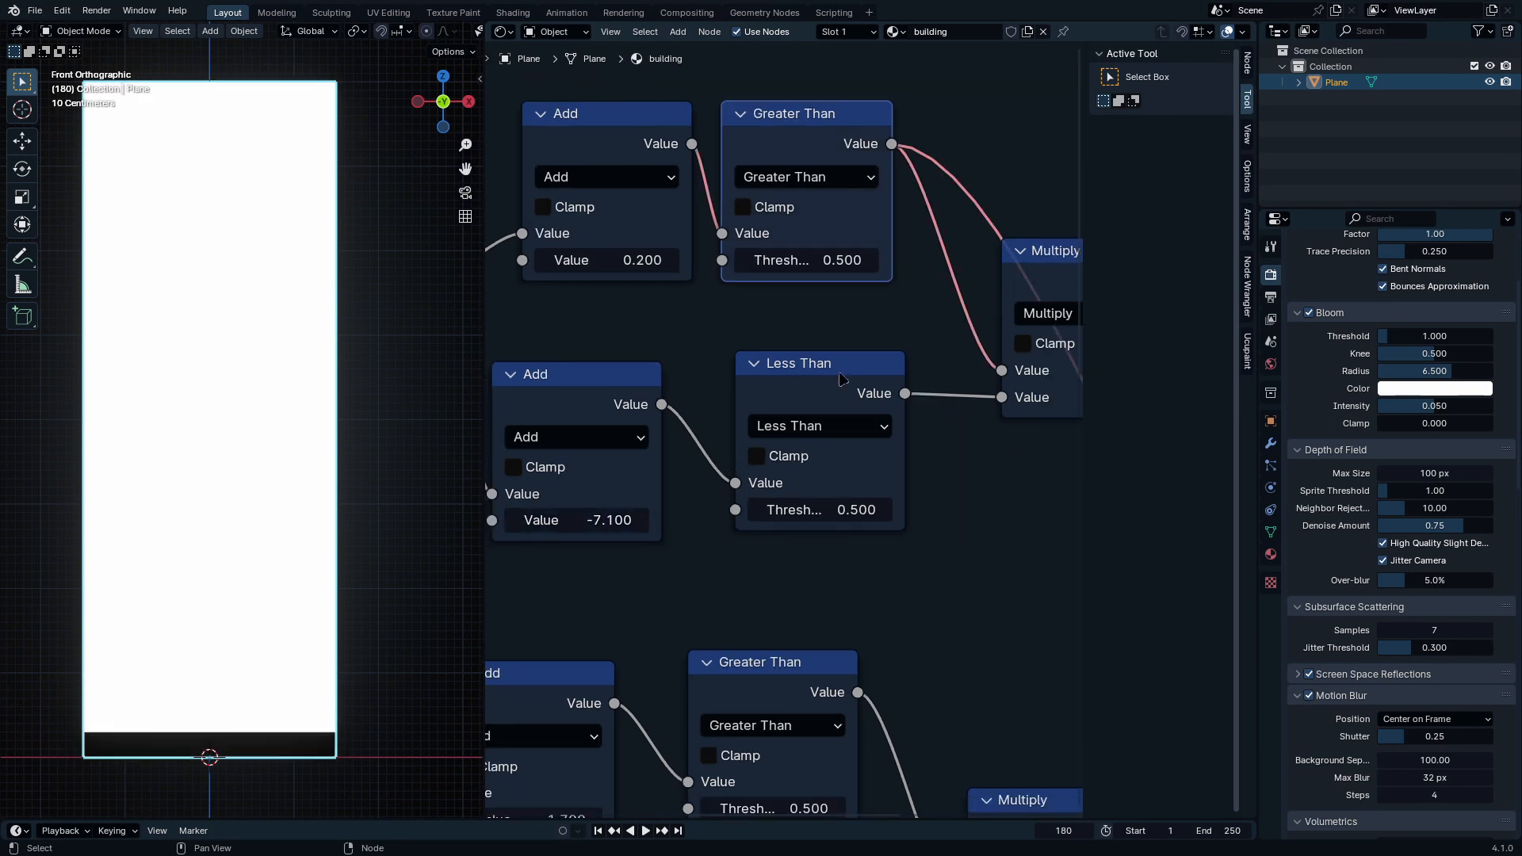
{"action": "left_click", "coordinate": [793, 380], "text": "ctrl+shift"}
{"action": "left_click_drag", "start_coordinate": [582, 521], "coordinate": [584, 520], "text": "shift"}
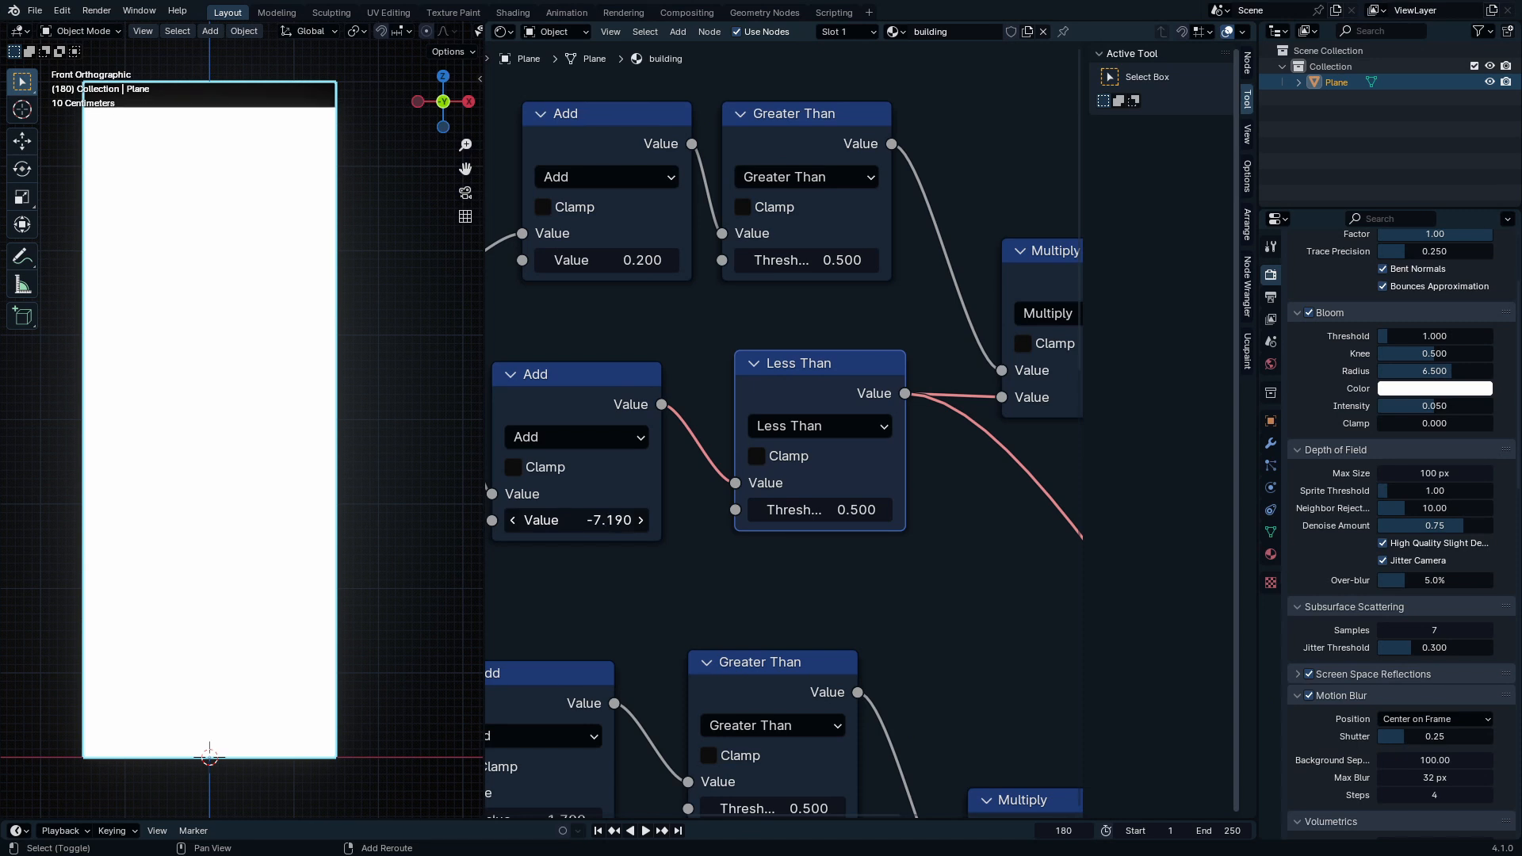
Step: Preview the Z chain's Multiply node on the plane and move the Material Output node farther from the chains
{"action": "middle_click_drag", "start_coordinate": [796, 390], "coordinate": [797, 428], "text": "ctrl"}
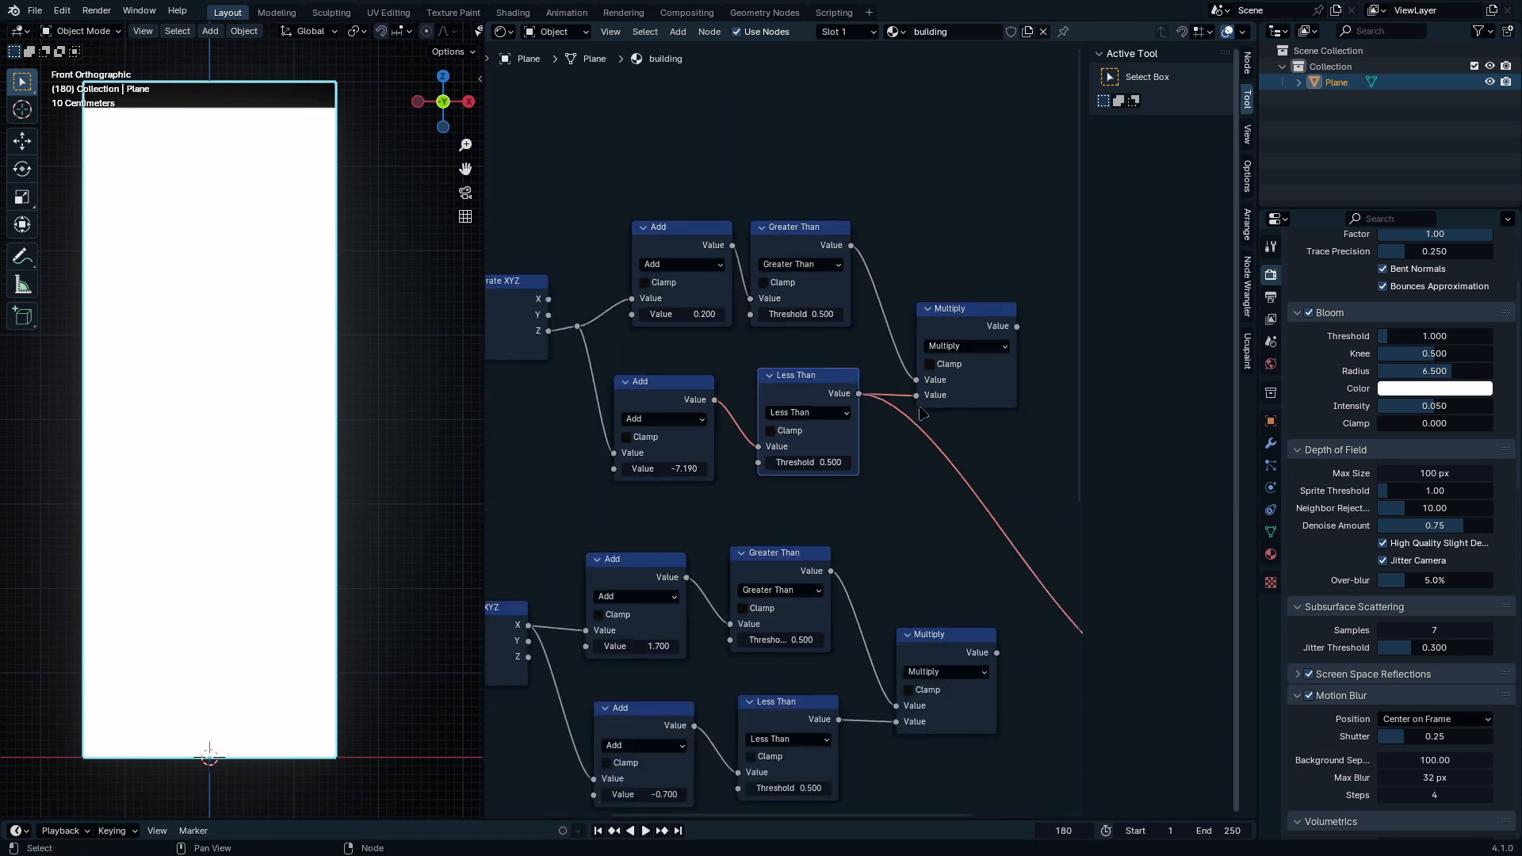
{"action": "left_click", "coordinate": [961, 323], "text": "ctrl+shift"}
{"action": "middle_click_drag", "start_coordinate": [976, 528], "coordinate": [848, 448]}
{"action": "scroll", "coordinate": [891, 448], "scroll_direction": "down", "scroll_amount": 3}
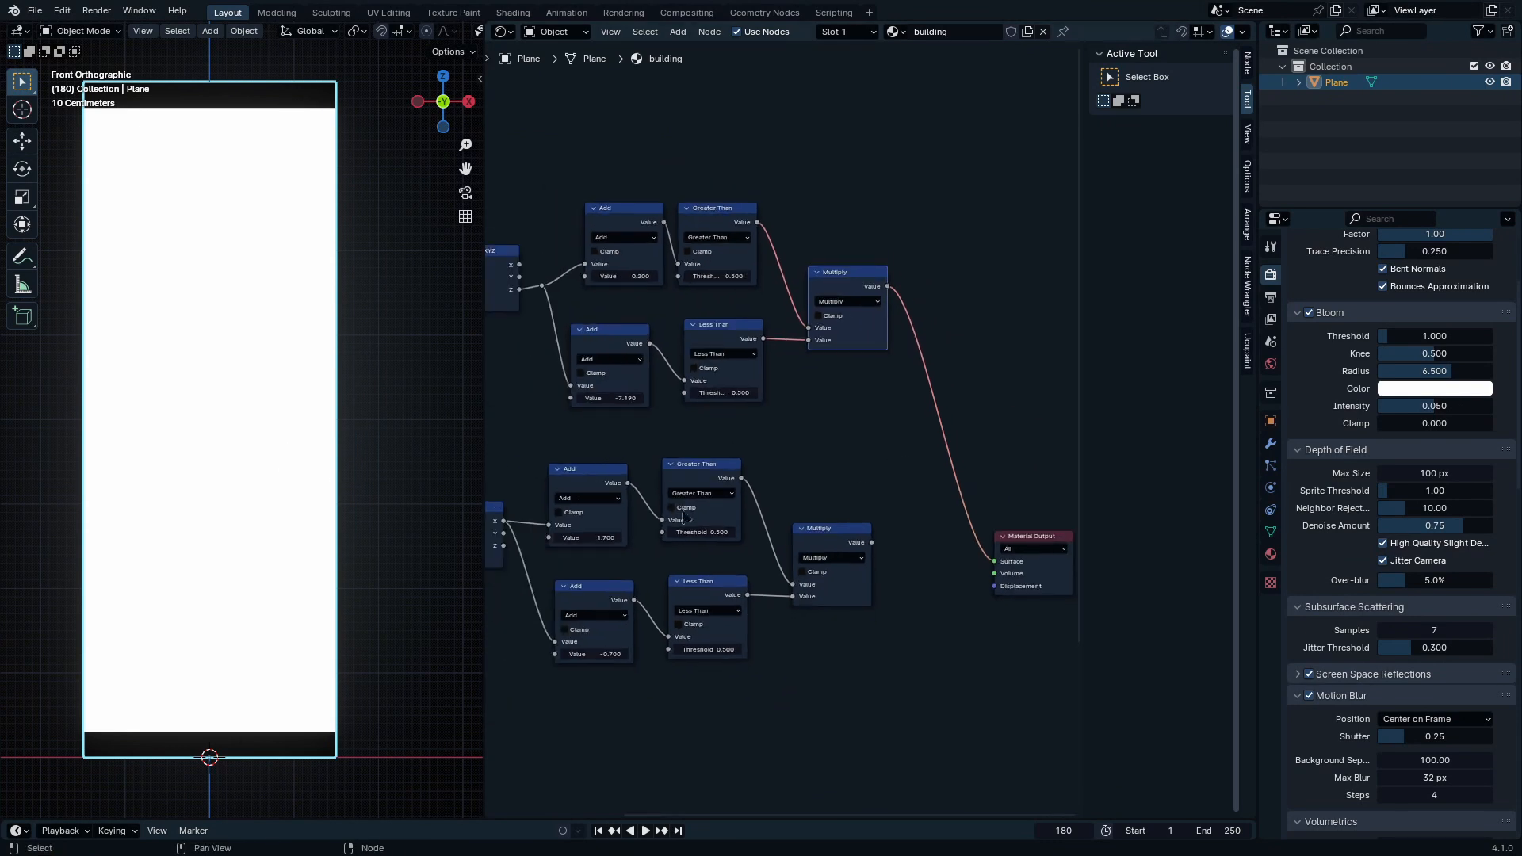
{"action": "scroll", "coordinate": [973, 585], "scroll_direction": "up", "scroll_amount": 1}
{"action": "middle_click_drag", "start_coordinate": [978, 539], "coordinate": [730, 531]}
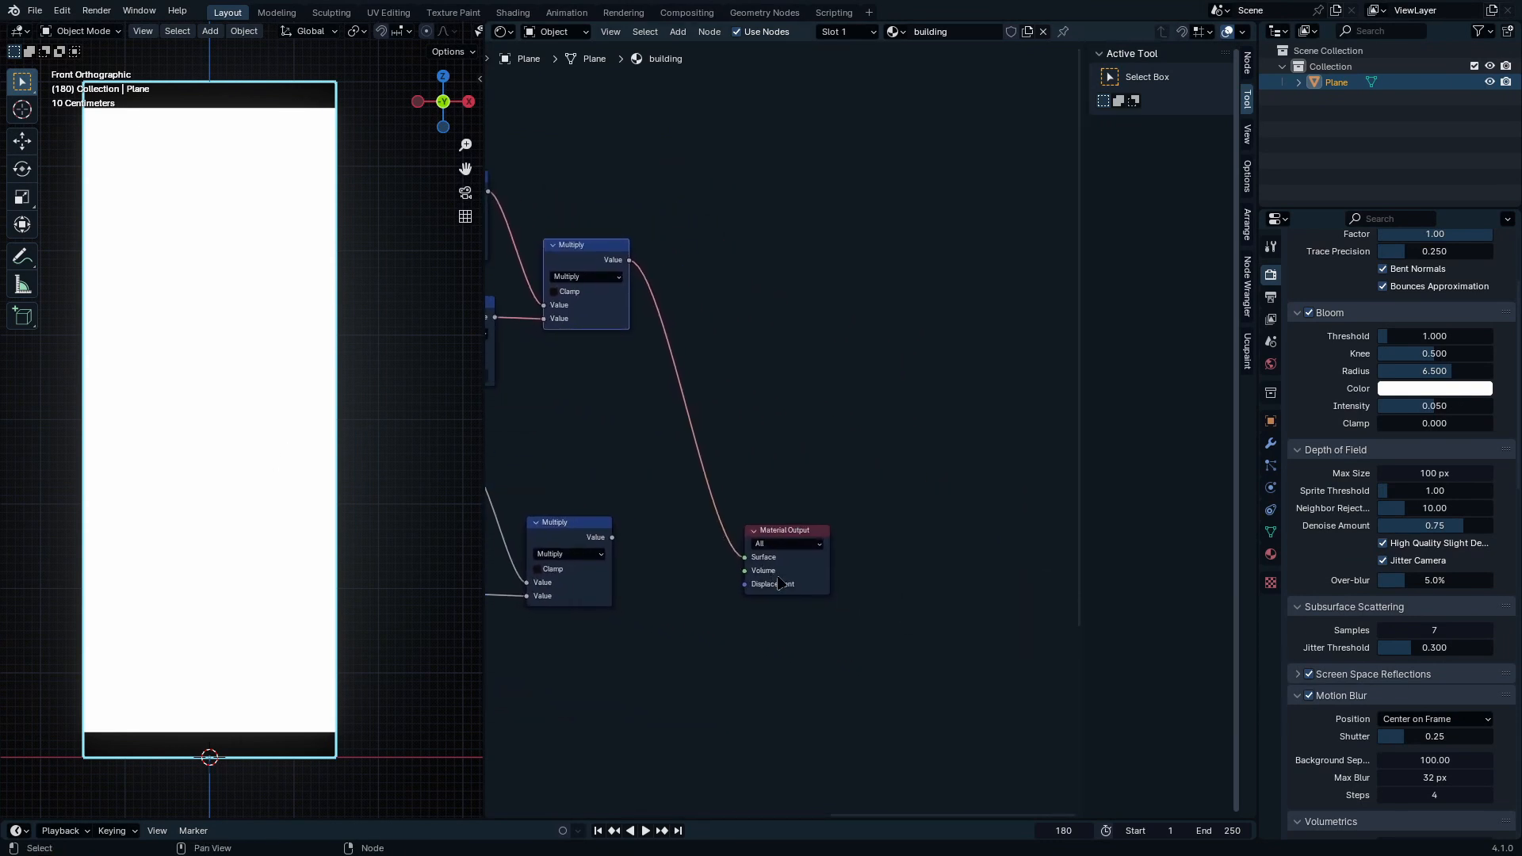
{"action": "left_click_drag", "start_coordinate": [774, 576], "coordinate": [962, 553]}
Step: Hide the node editor's sidebar and widen the node editor
{"action": "middle_click_drag", "start_coordinate": [794, 428], "coordinate": [749, 521], "text": "ctrl"}
{"action": "key", "text": "n"}
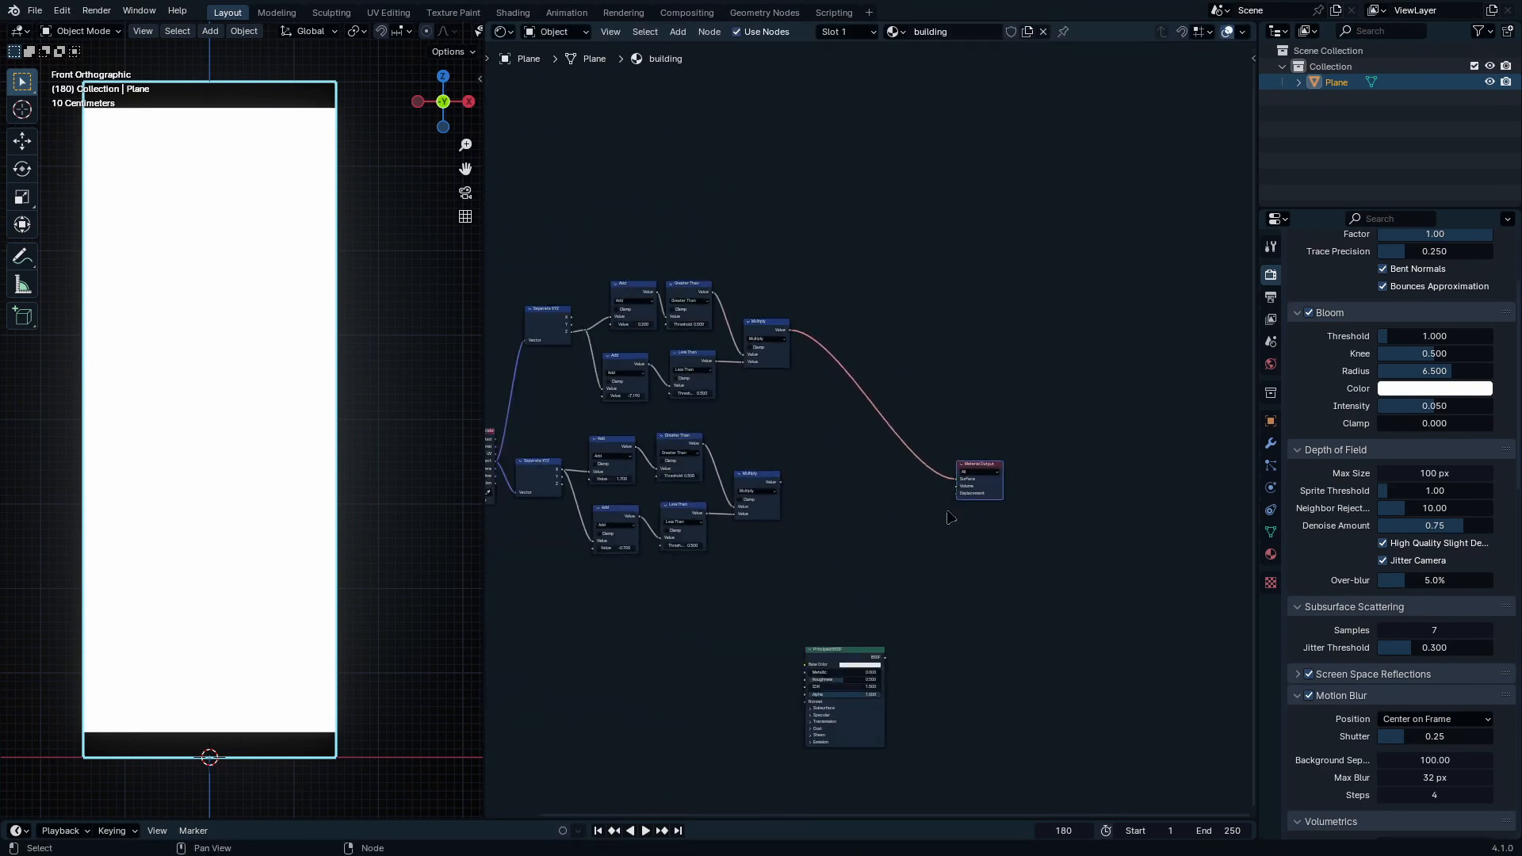
{"action": "left_click_drag", "start_coordinate": [1251, 267], "coordinate": [1495, 267]}
Step: Duplicate the Z chain's Multiply node and place the copy between the two mask chains and the Material Output
{"action": "middle_click_drag", "start_coordinate": [1162, 567], "coordinate": [1164, 384], "text": "ctrl"}
{"action": "middle_click_drag", "start_coordinate": [951, 341], "coordinate": [921, 431]}
{"action": "left_click", "coordinate": [927, 243]}
{"action": "key", "text": "shift+d"}
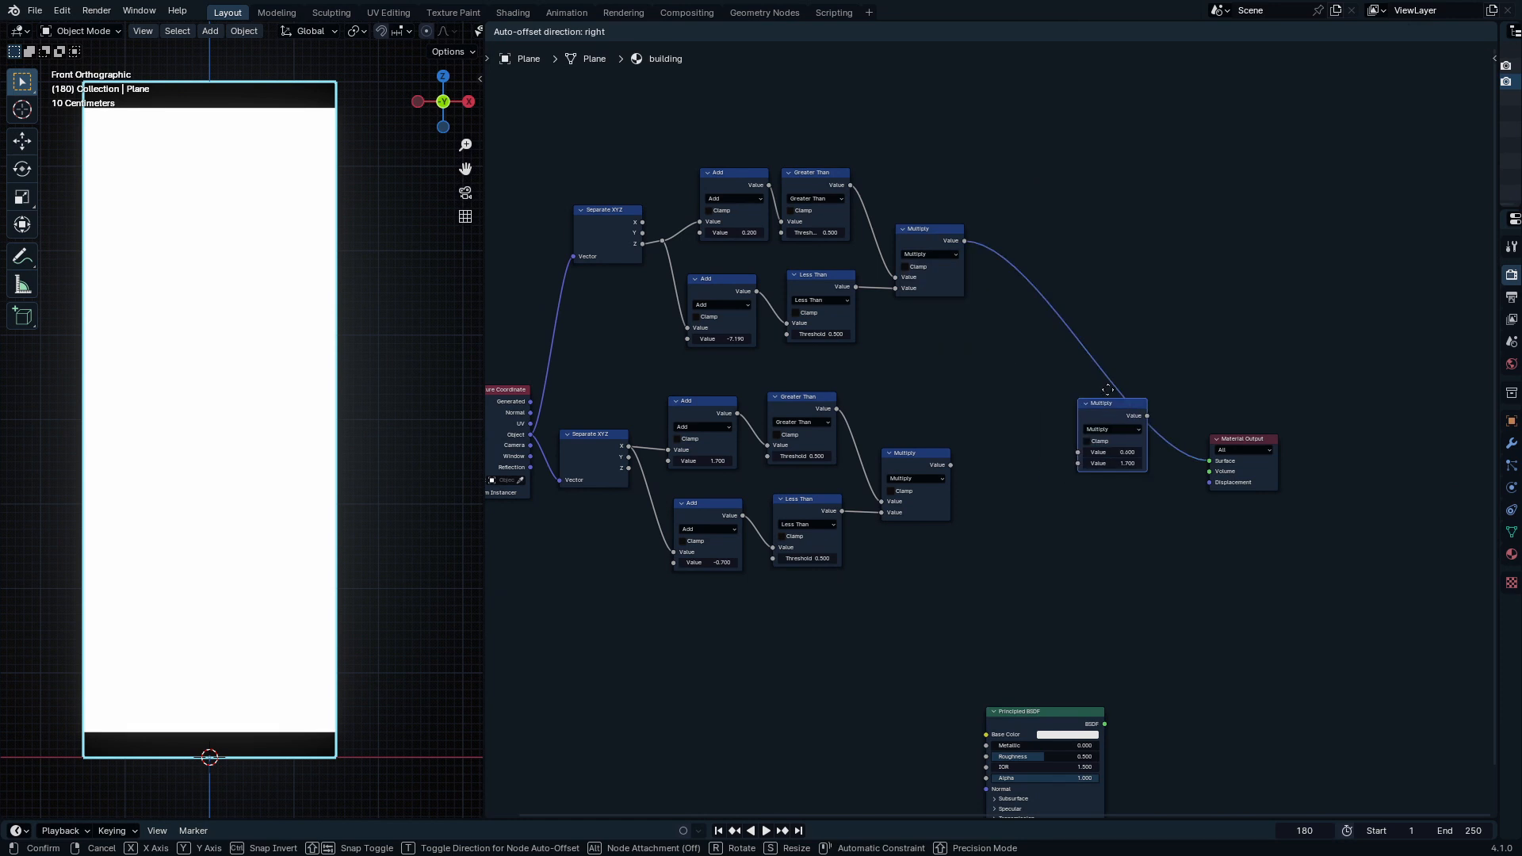
{"action": "left_click", "coordinate": [1005, 355]}
{"action": "mouse_move", "coordinate": [1012, 387]}
{"action": "middle_mouse_down", "text": "ctrl"}
{"action": "mouse_move", "coordinate": [959, 238]}
{"action": "mouse_move", "coordinate": [994, 394]}
{"action": "middle_mouse_up", "text": "ctrl"}
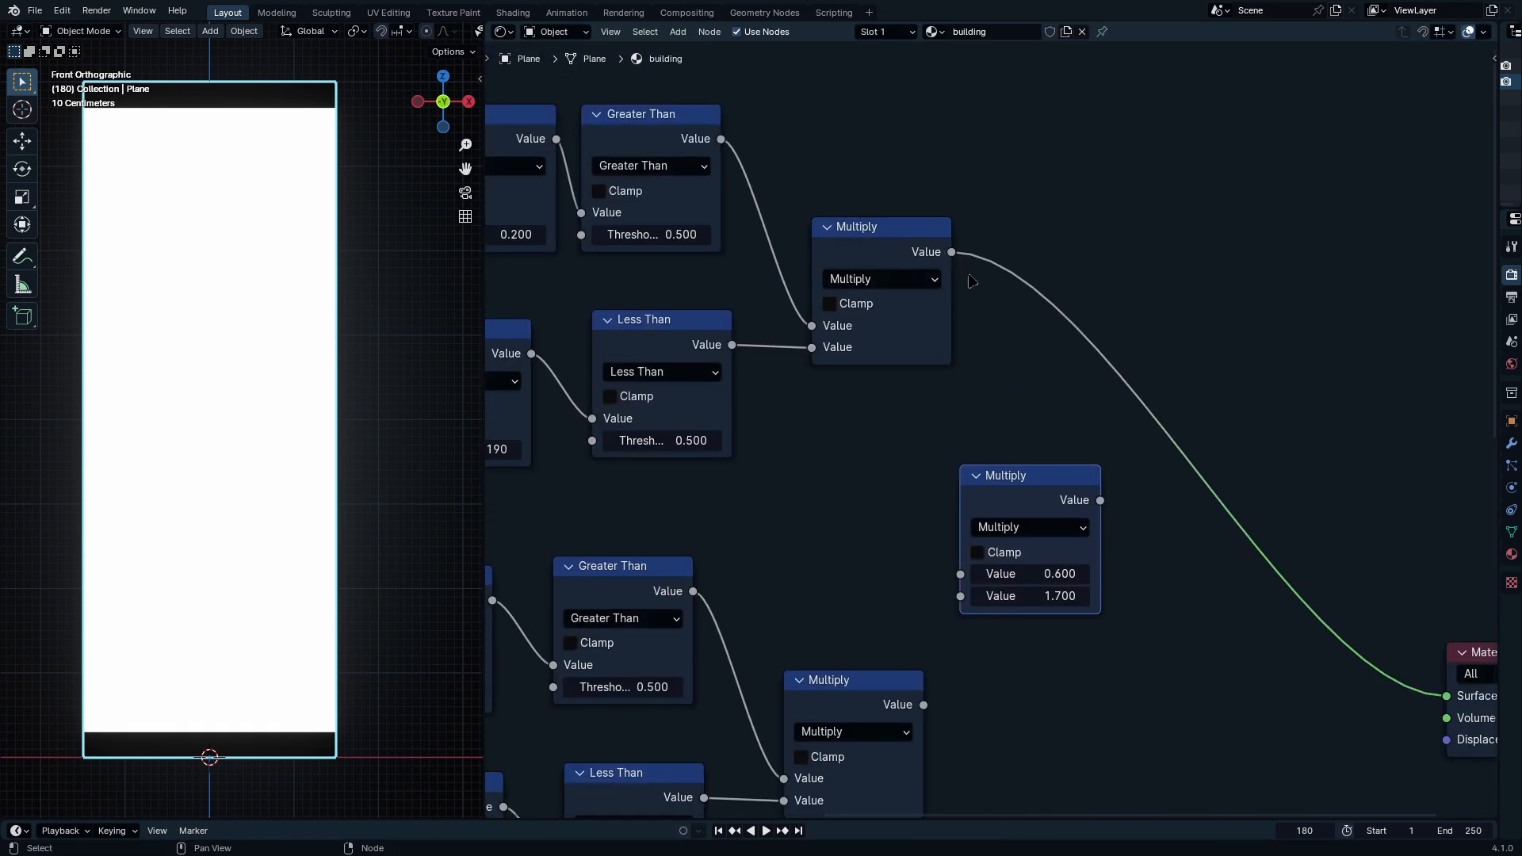
Step: Connect the Z and X chains' Multiply outputs to the new Multiply node's two inputs and preview it on the plane
{"action": "left_click_drag", "start_coordinate": [951, 252], "coordinate": [960, 574]}
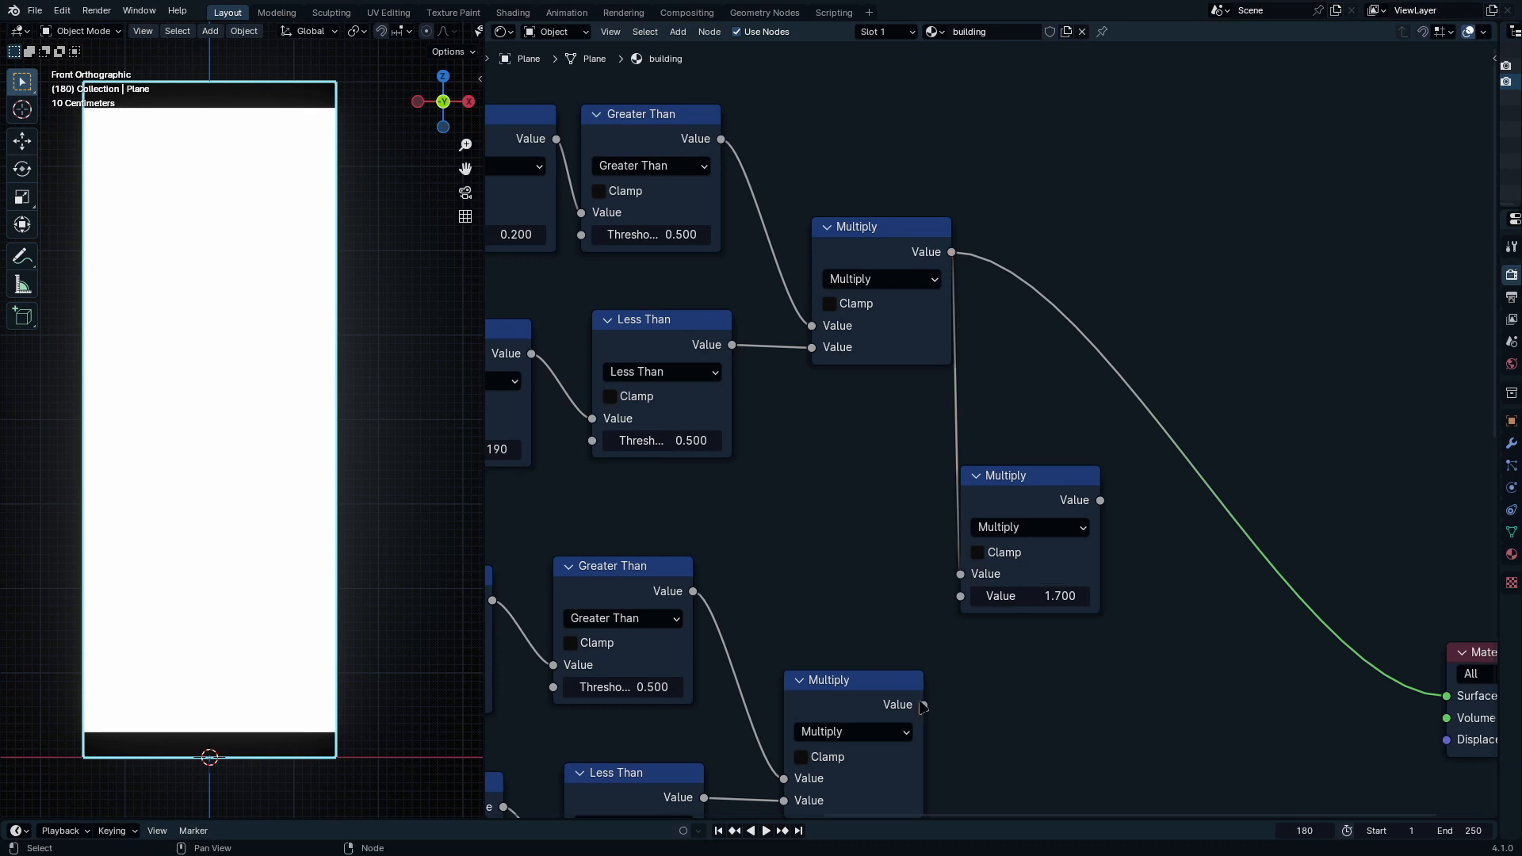
{"action": "left_click_drag", "start_coordinate": [923, 705], "coordinate": [960, 596]}
{"action": "left_click", "coordinate": [1062, 504], "text": "ctrl+shift"}
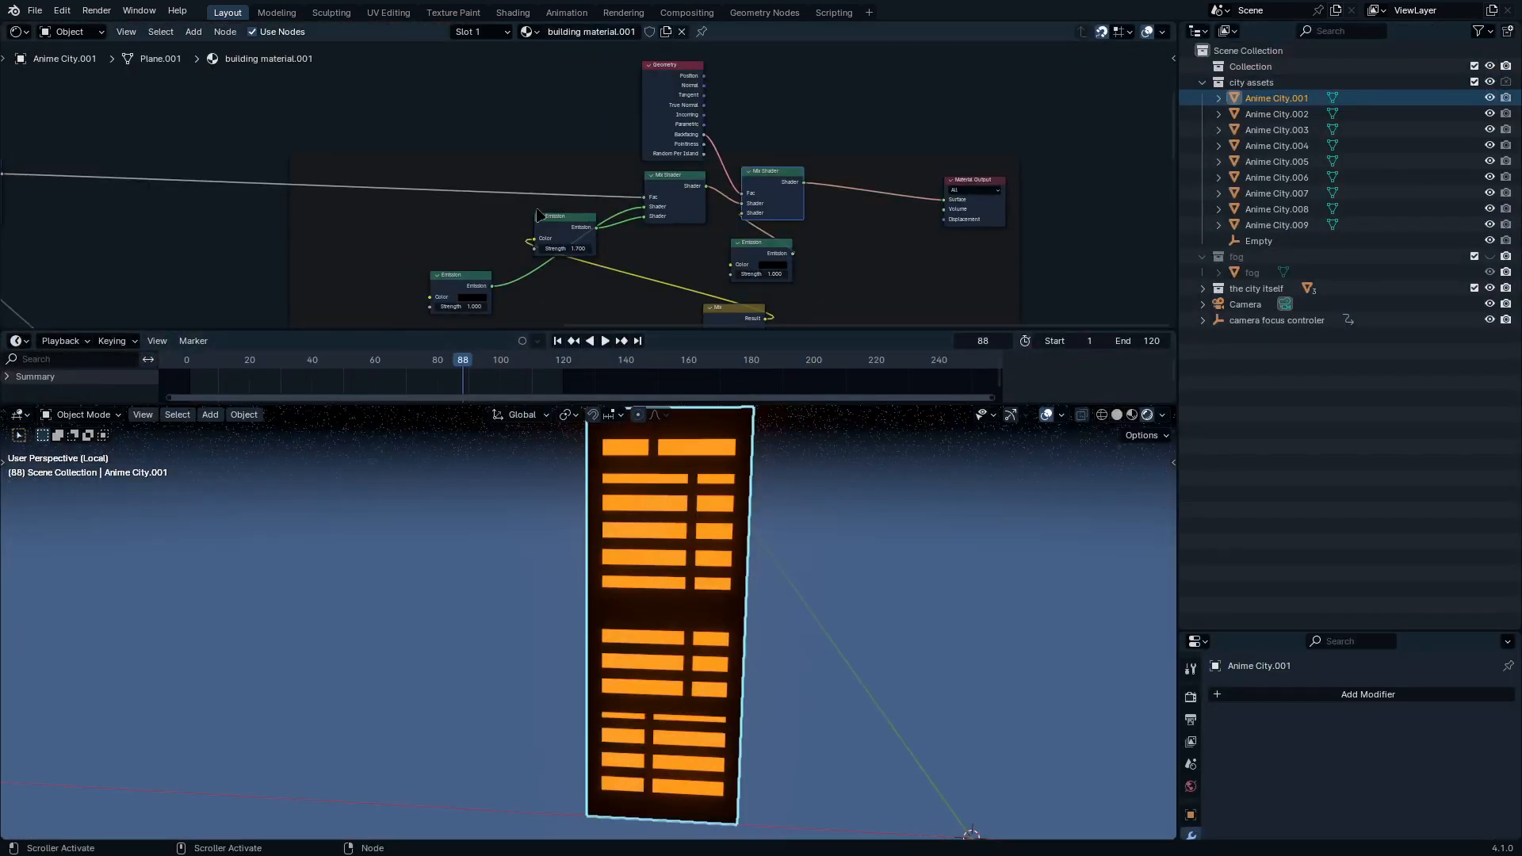
Step: Switch to the finished city file and preview the Multiply node that combines Mask 1 and Mask 2
{"action": "middle_click_drag", "start_coordinate": [428, 179], "coordinate": [803, 208]}
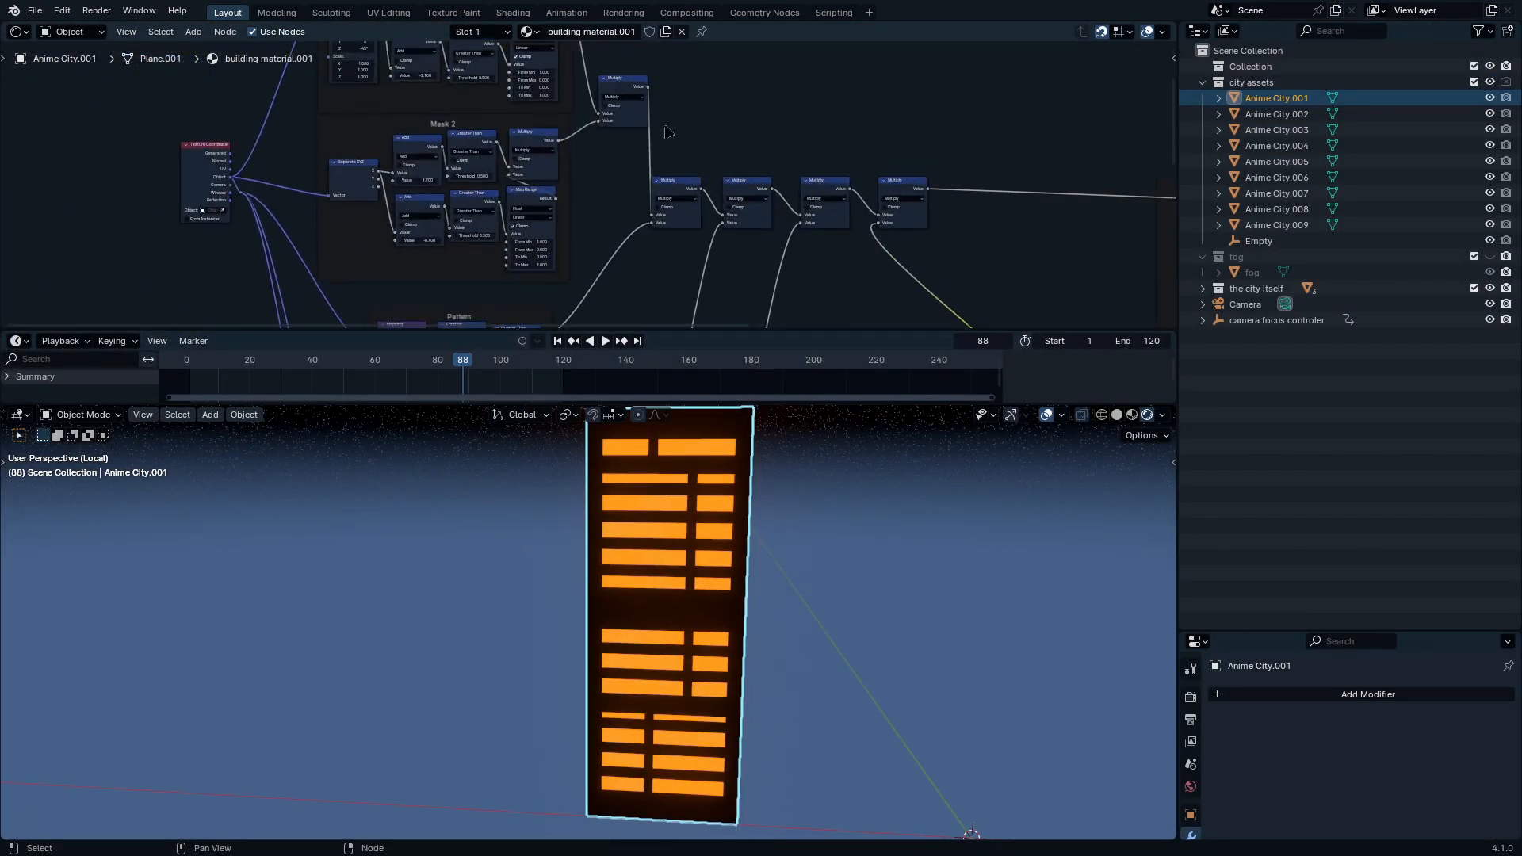
{"action": "left_click", "coordinate": [622, 92], "text": "ctrl+shift"}
{"action": "middle_click_drag", "start_coordinate": [604, 176], "coordinate": [763, 208]}
Step: Examine the Mask 1 and Mask 2 node groups of building material.001 in an enlarged node editor
{"action": "key", "text": "ctrl+space"}
{"action": "scroll", "coordinate": [973, 462], "scroll_direction": "up", "scroll_amount": 2}
{"action": "middle_click_drag", "start_coordinate": [955, 462], "coordinate": [948, 573]}
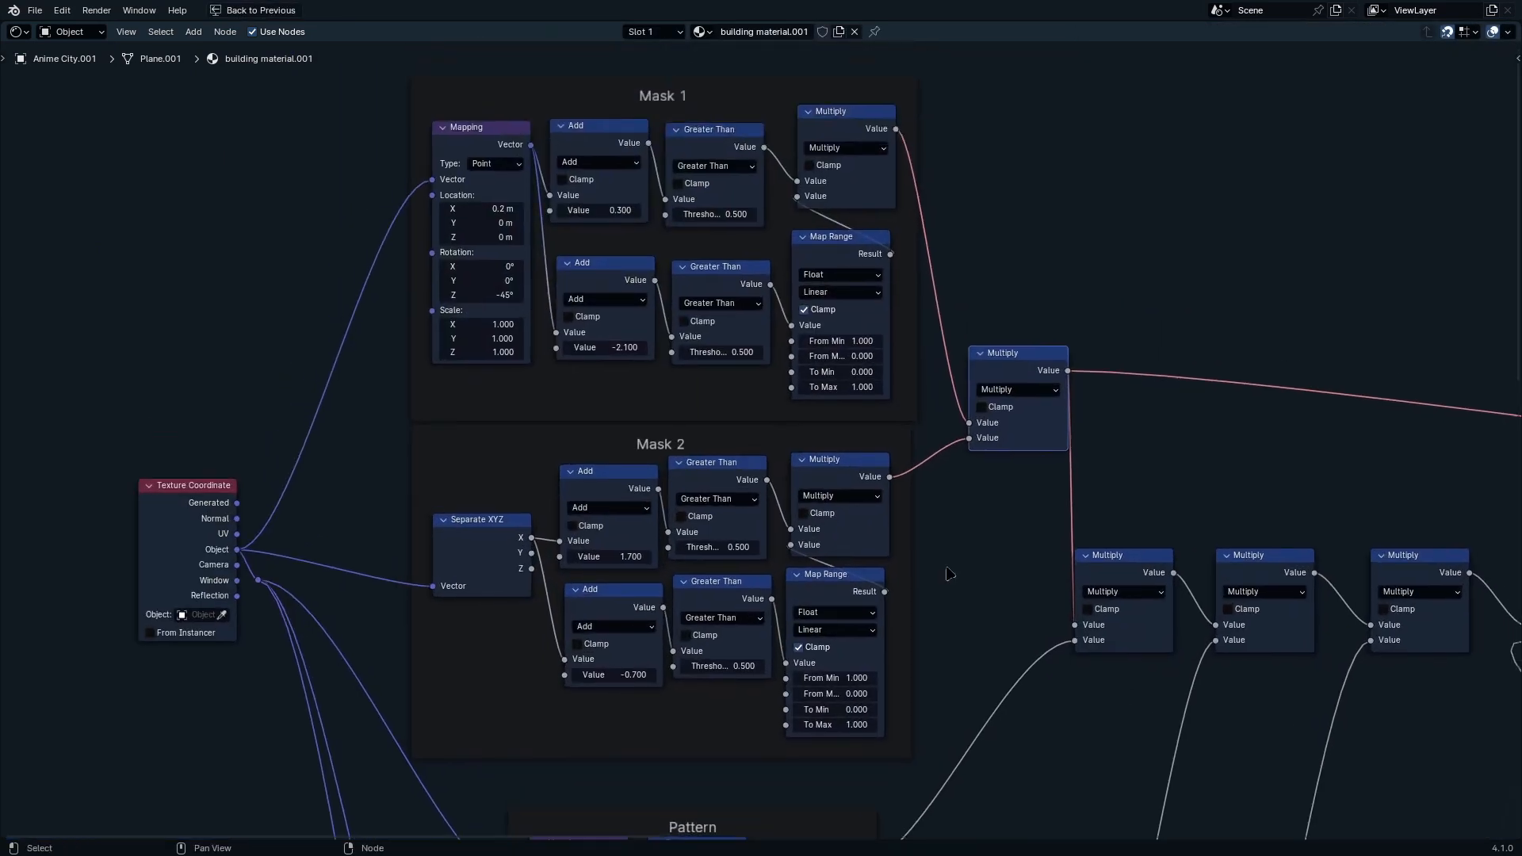
{"action": "scroll", "coordinate": [872, 644], "scroll_direction": "up", "scroll_amount": 3}
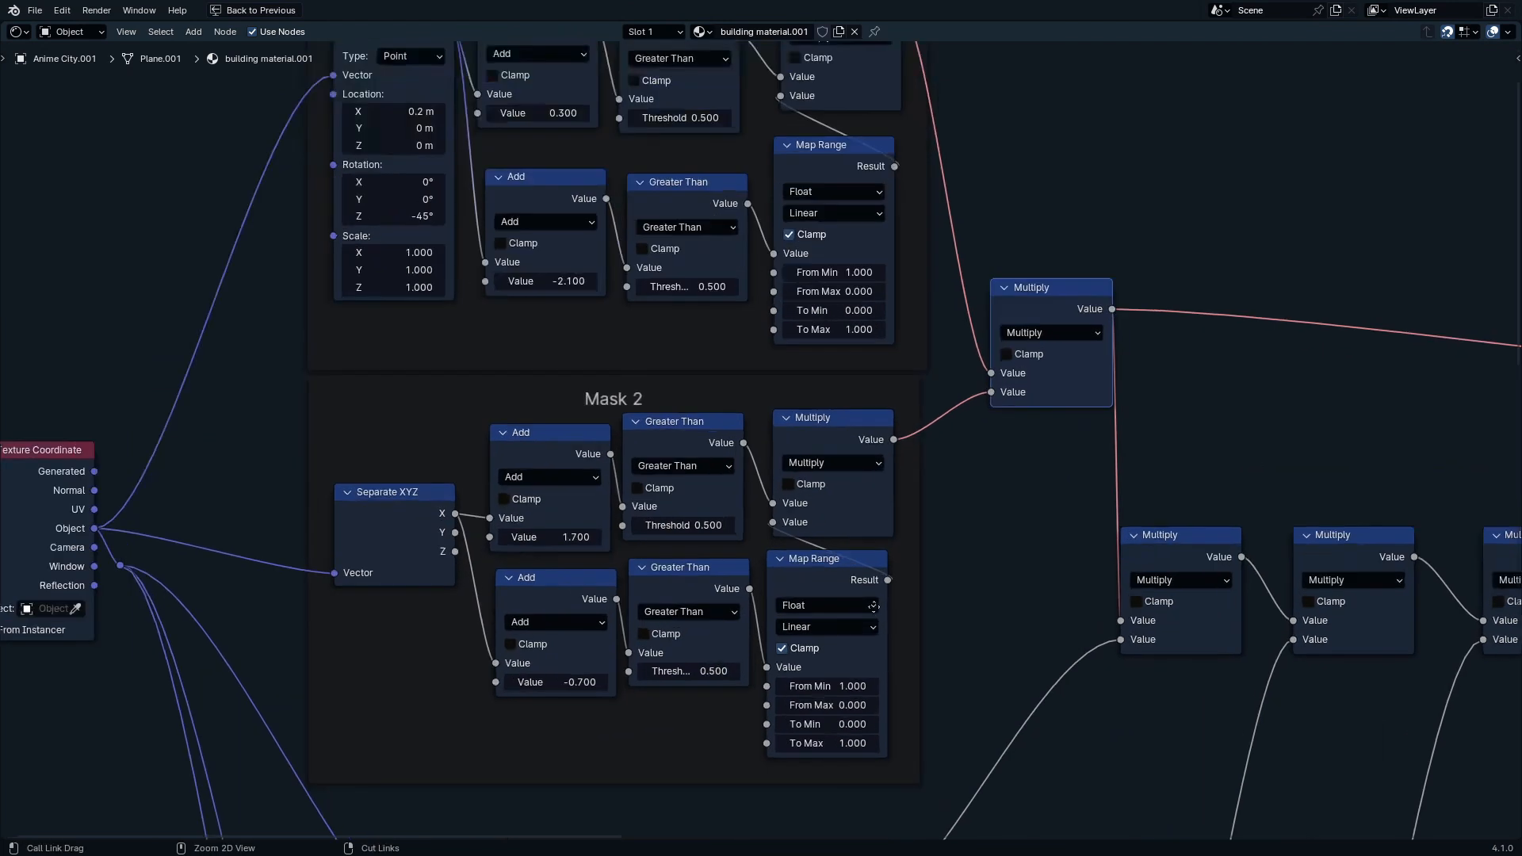
{"action": "middle_click_drag", "start_coordinate": [905, 464], "coordinate": [980, 576]}
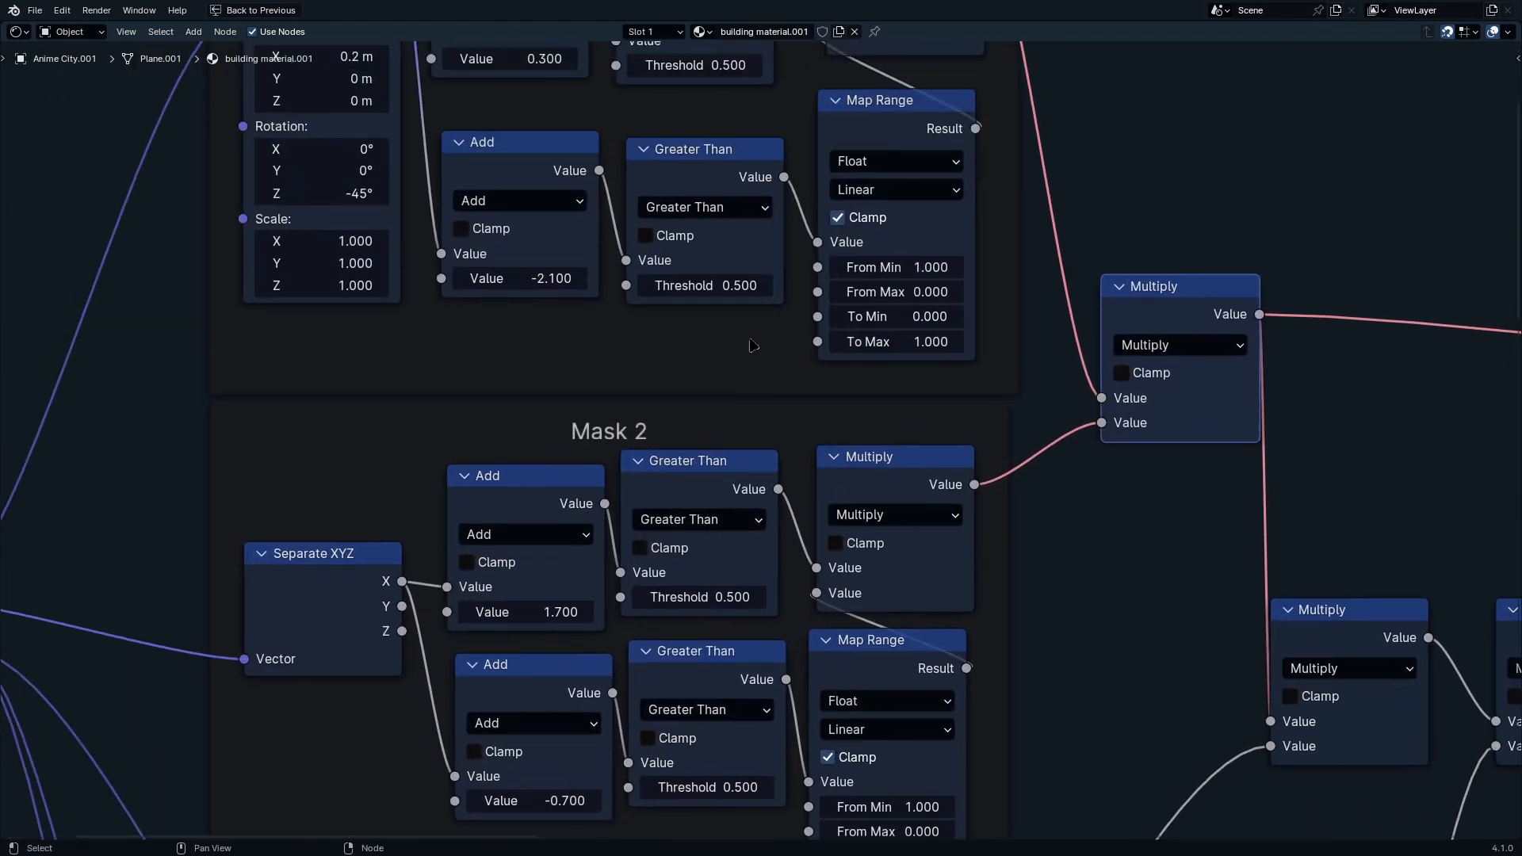
{"action": "middle_click_drag", "start_coordinate": [842, 291], "coordinate": [912, 488]}
{"action": "middle_click_drag", "start_coordinate": [499, 515], "coordinate": [903, 185]}
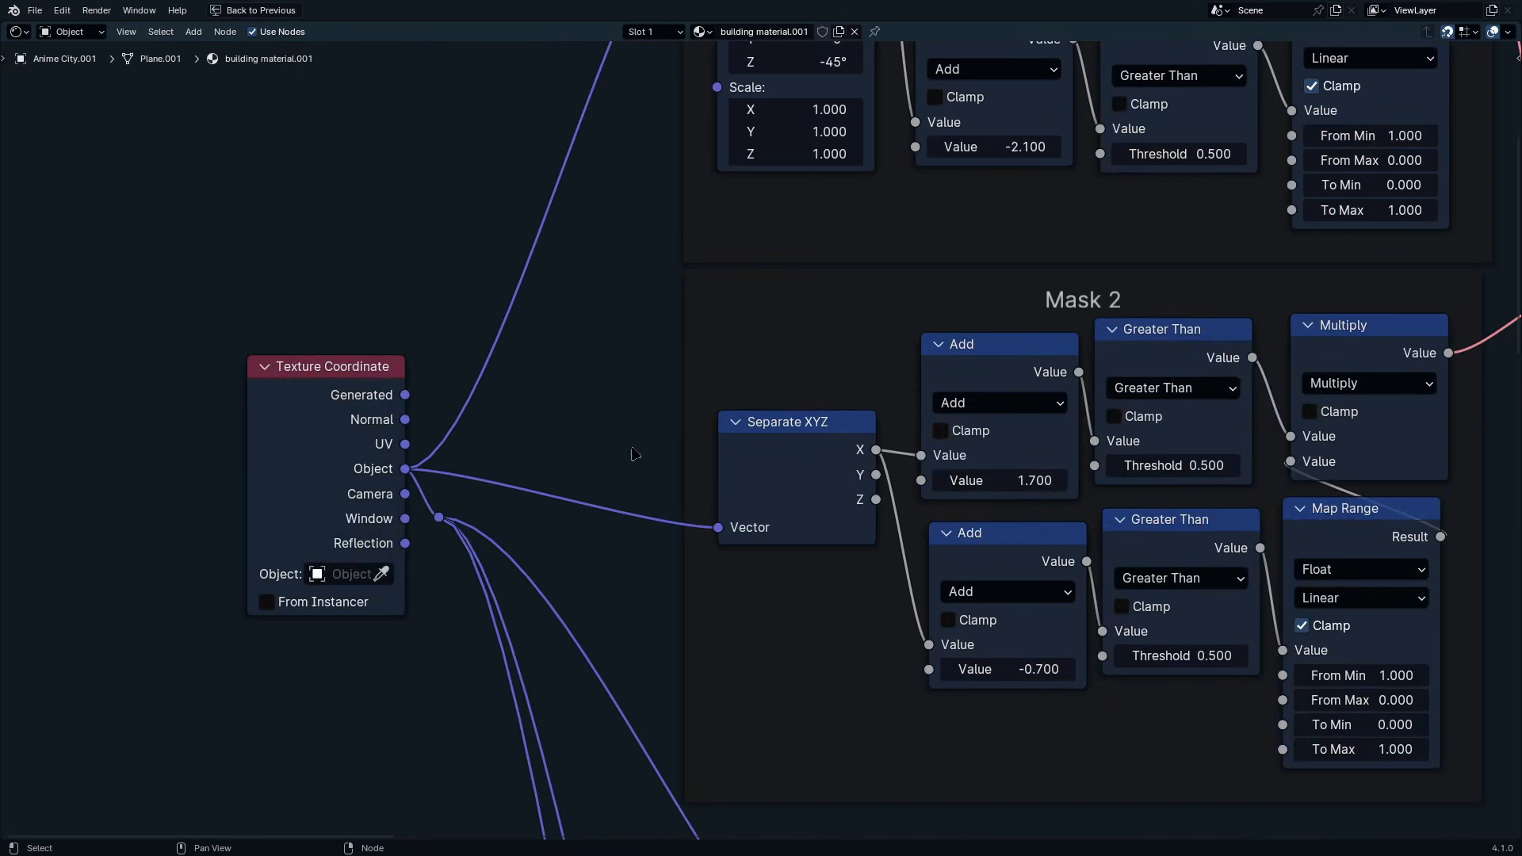
{"action": "middle_click_drag", "start_coordinate": [954, 296], "coordinate": [857, 581]}
{"action": "middle_click_drag", "start_coordinate": [872, 411], "coordinate": [760, 486]}
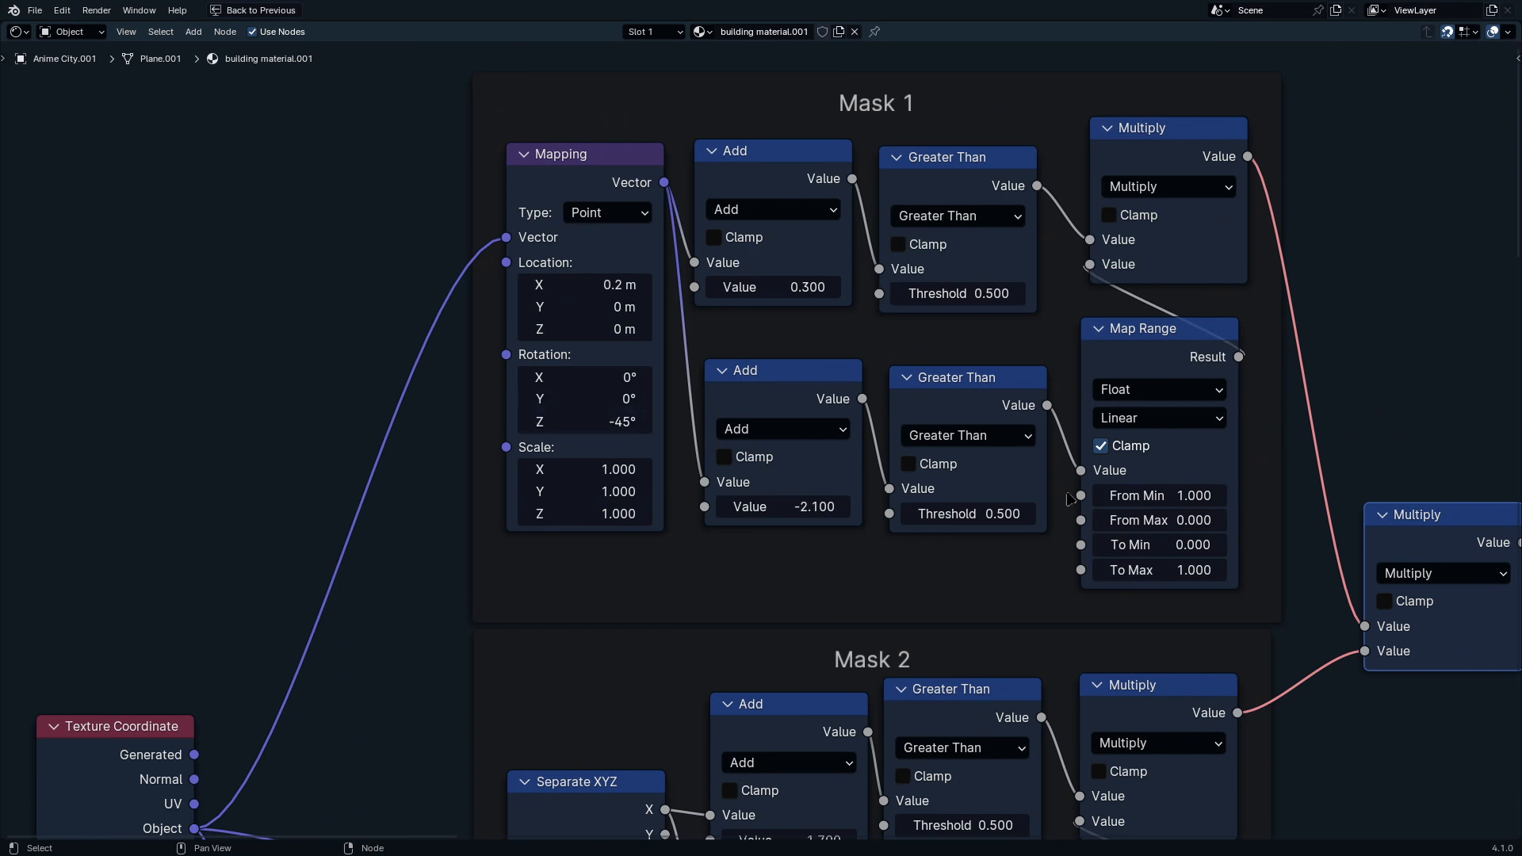
{"action": "middle_click_drag", "start_coordinate": [1069, 499], "coordinate": [786, 450]}
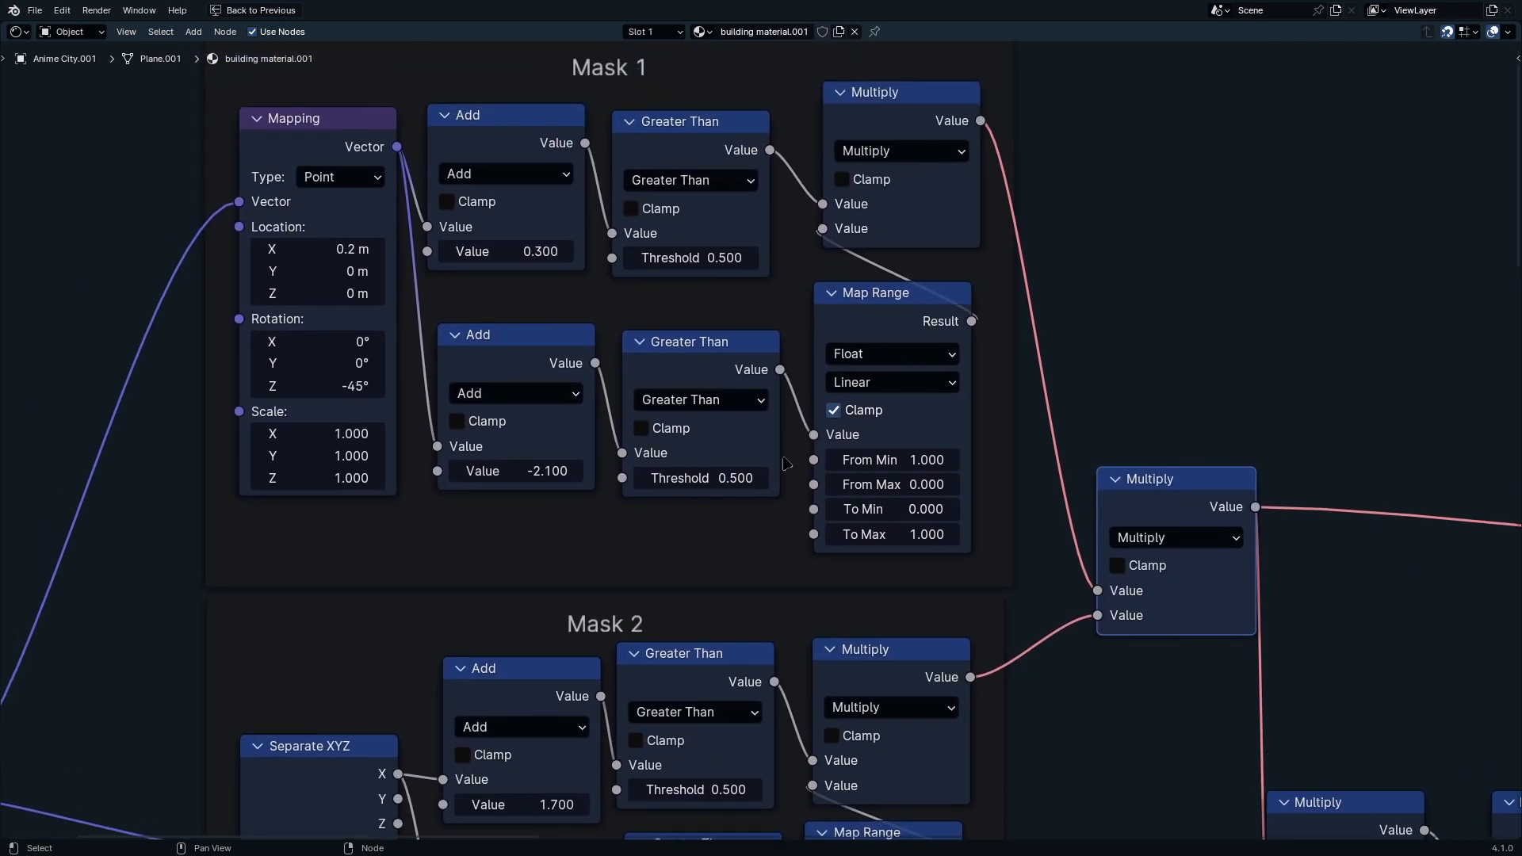
{"action": "key", "text": "ctrl+space"}
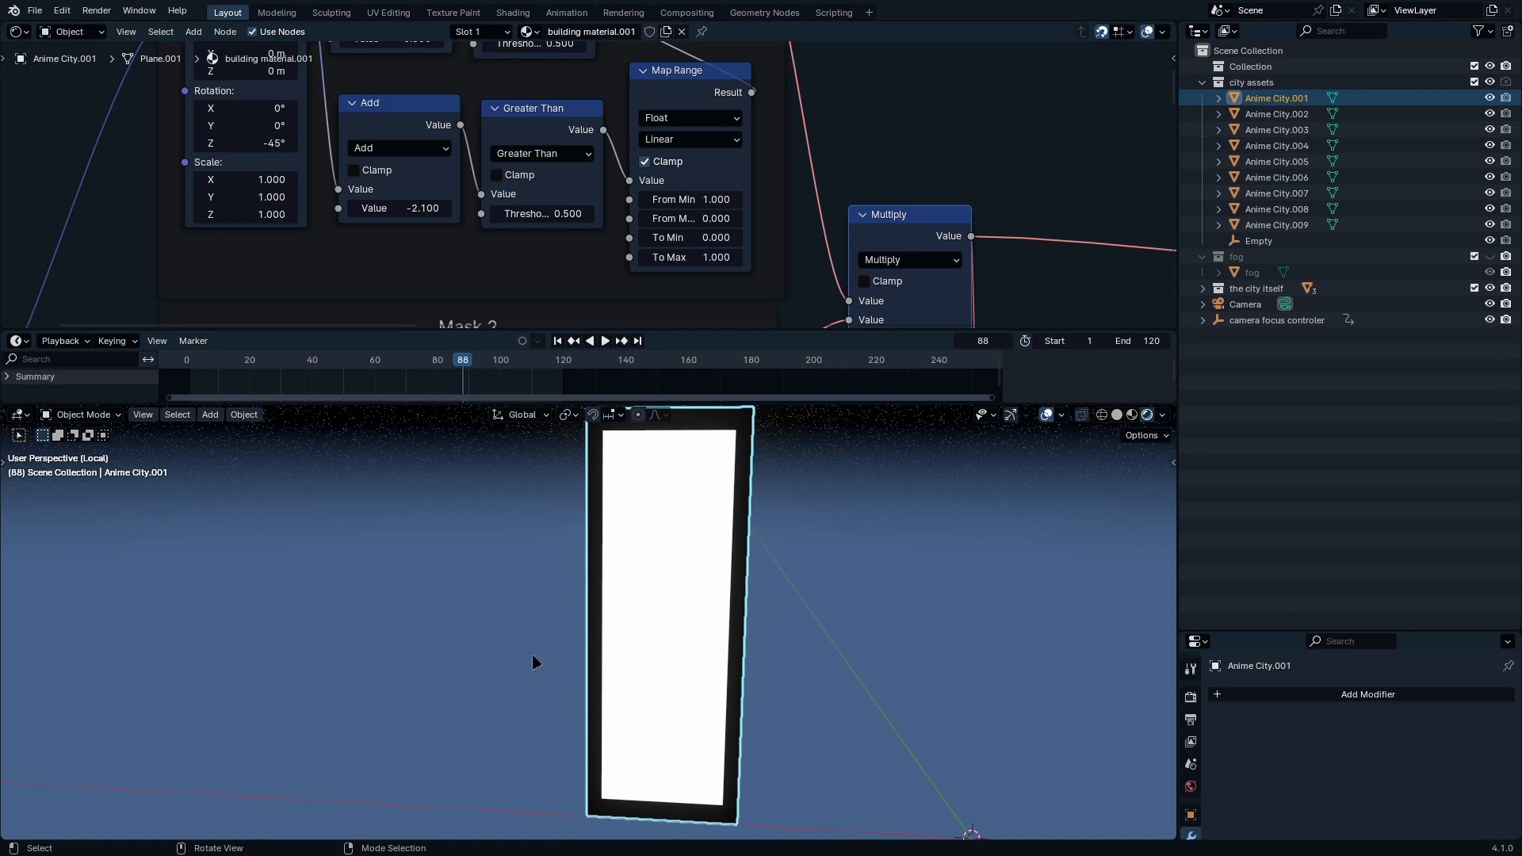
Step: Compare the building's mask preview with the wider node tree, including the Pattern group and the chain of Multiply nodes
{"action": "key", "text": "ctrl+space"}
{"action": "key", "text": "ctrl+space"}
{"action": "key", "text": "ctrl+space"}
{"action": "scroll", "coordinate": [1034, 295], "scroll_direction": "down", "scroll_amount": 5}
{"action": "scroll", "coordinate": [1063, 309], "scroll_direction": "up", "scroll_amount": 2}
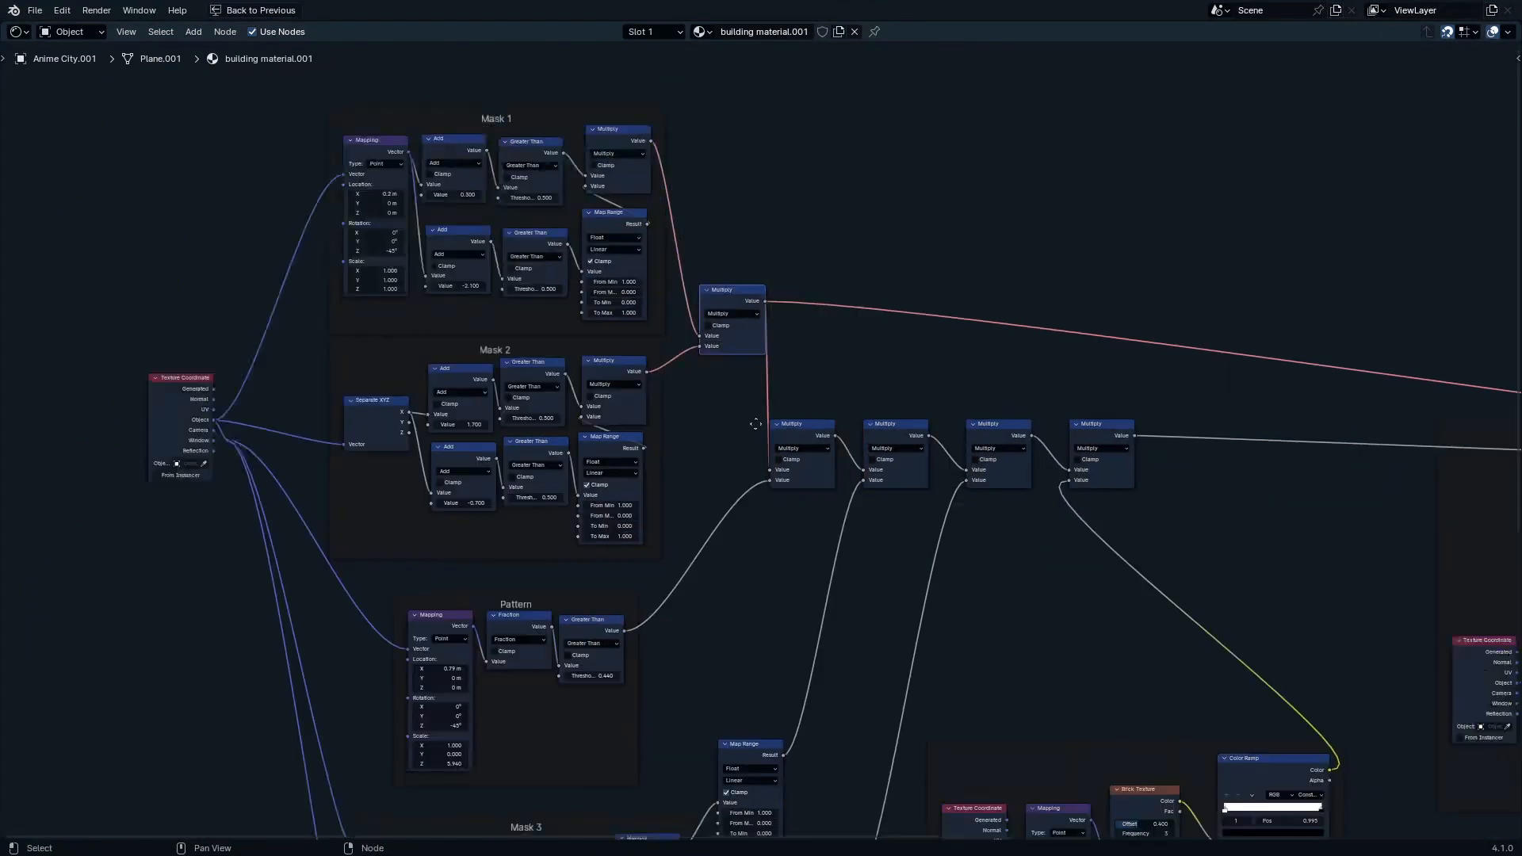
{"action": "key", "text": "ctrl+space"}
{"action": "scroll", "coordinate": [569, 185], "scroll_direction": "left", "scroll_amount": 8}
{"action": "scroll", "coordinate": [586, 198], "scroll_direction": "down", "scroll_amount": 5}
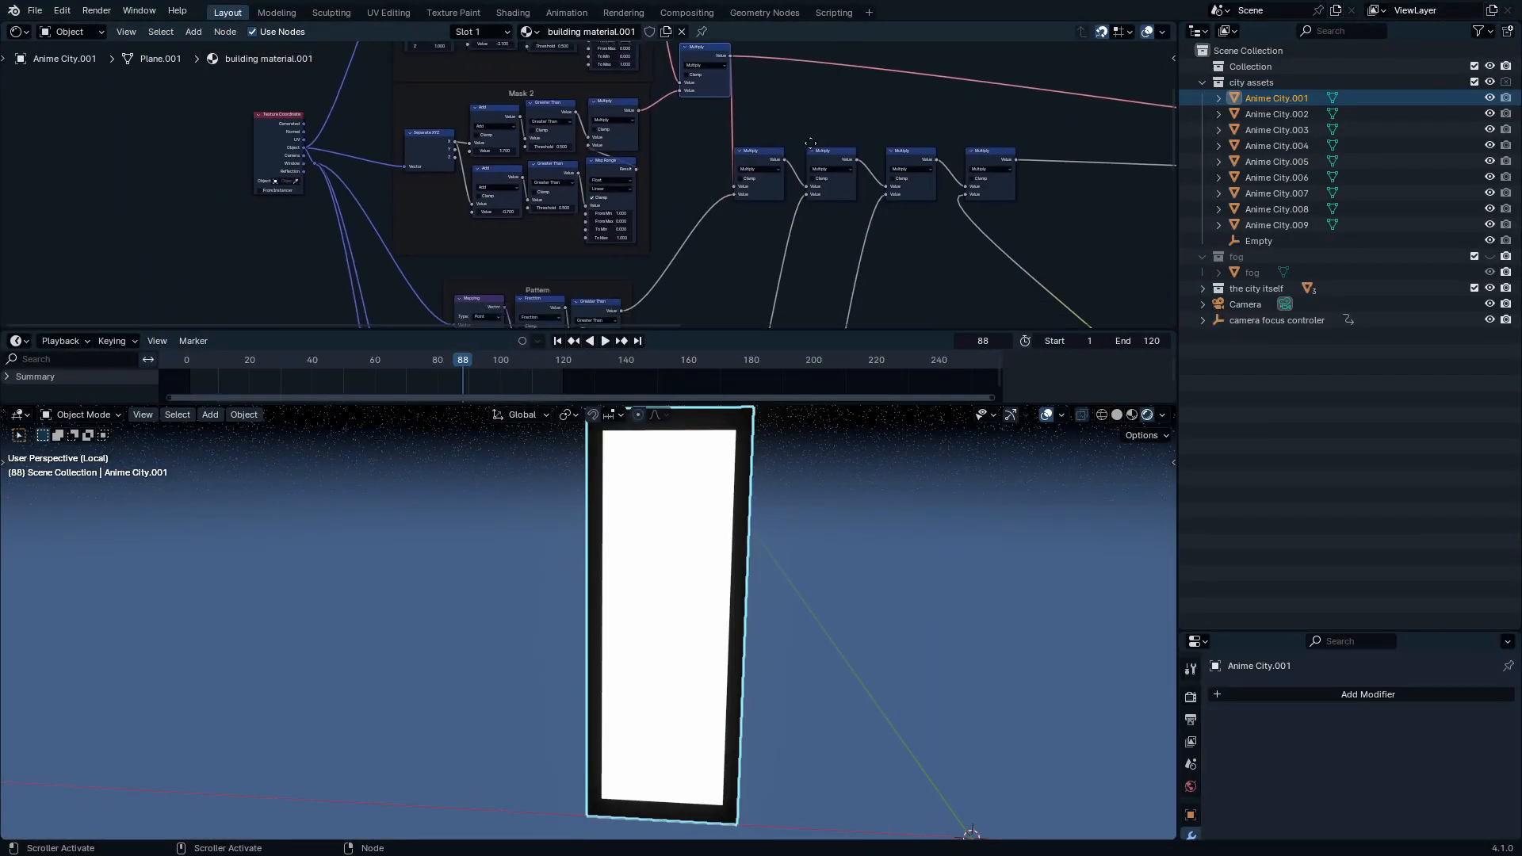
{"action": "left_click", "coordinate": [610, 208], "text": "ctrl+shift"}
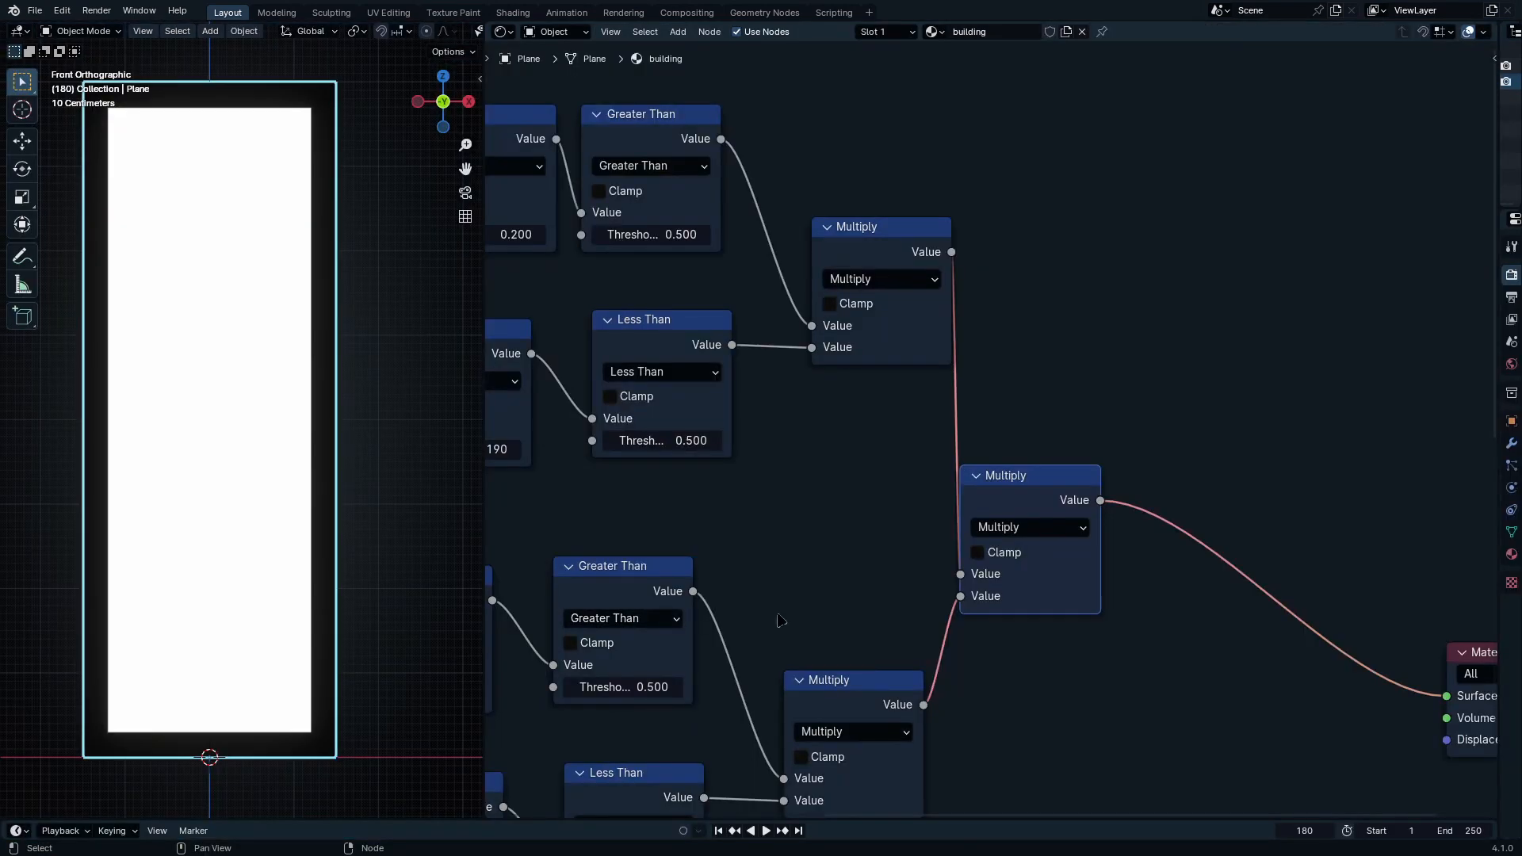
Step: In the plane's building material, move the Principled BSDF farther away and duplicate the Texture Coordinate node below the mask chains
{"action": "scroll", "coordinate": [1079, 349], "scroll_direction": "down", "scroll_amount": 2}
{"action": "scroll", "coordinate": [1079, 349], "scroll_direction": "down", "scroll_amount": 3}
{"action": "left_click_drag", "start_coordinate": [1069, 578], "coordinate": [1260, 578]}
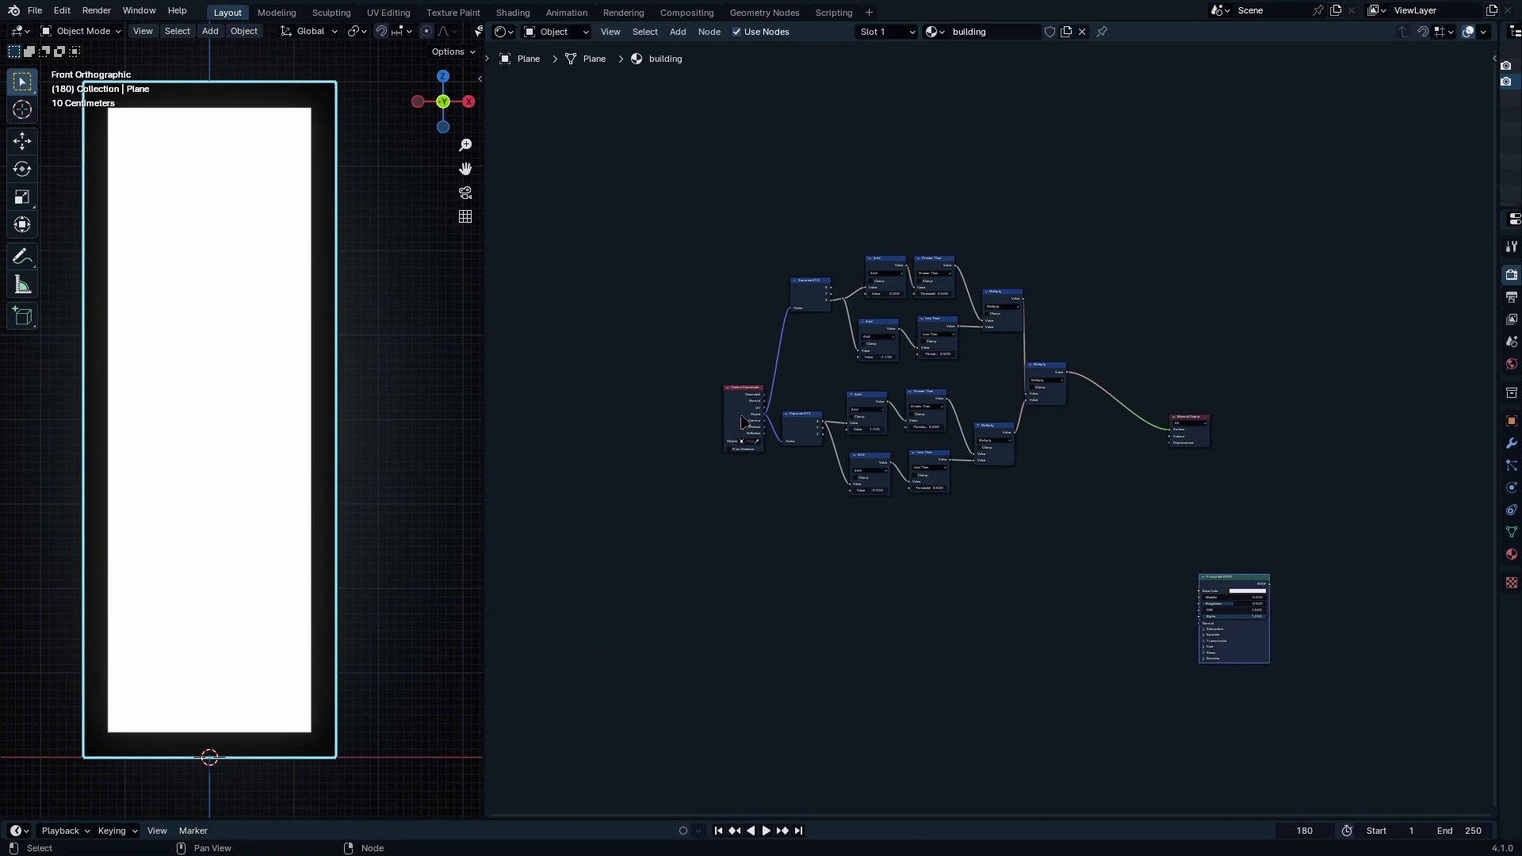
{"action": "scroll", "coordinate": [753, 583], "scroll_direction": "up", "scroll_amount": 2}
{"action": "left_click", "coordinate": [733, 377]}
{"action": "key", "text": "shift+d"}
{"action": "left_click", "coordinate": [731, 599]}
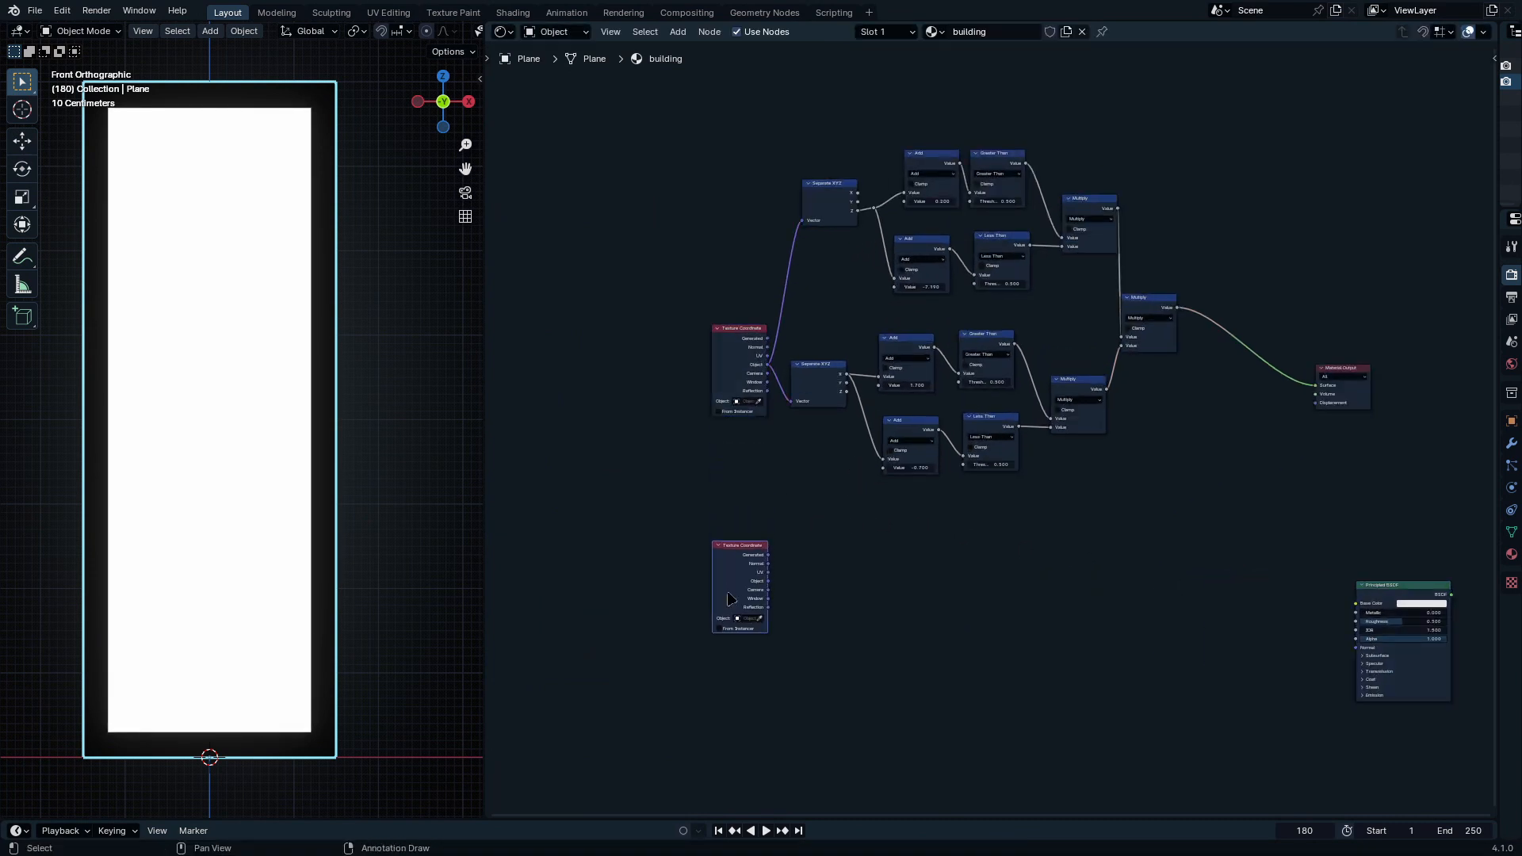
{"action": "scroll", "coordinate": [731, 600], "scroll_direction": "up", "scroll_amount": 6}
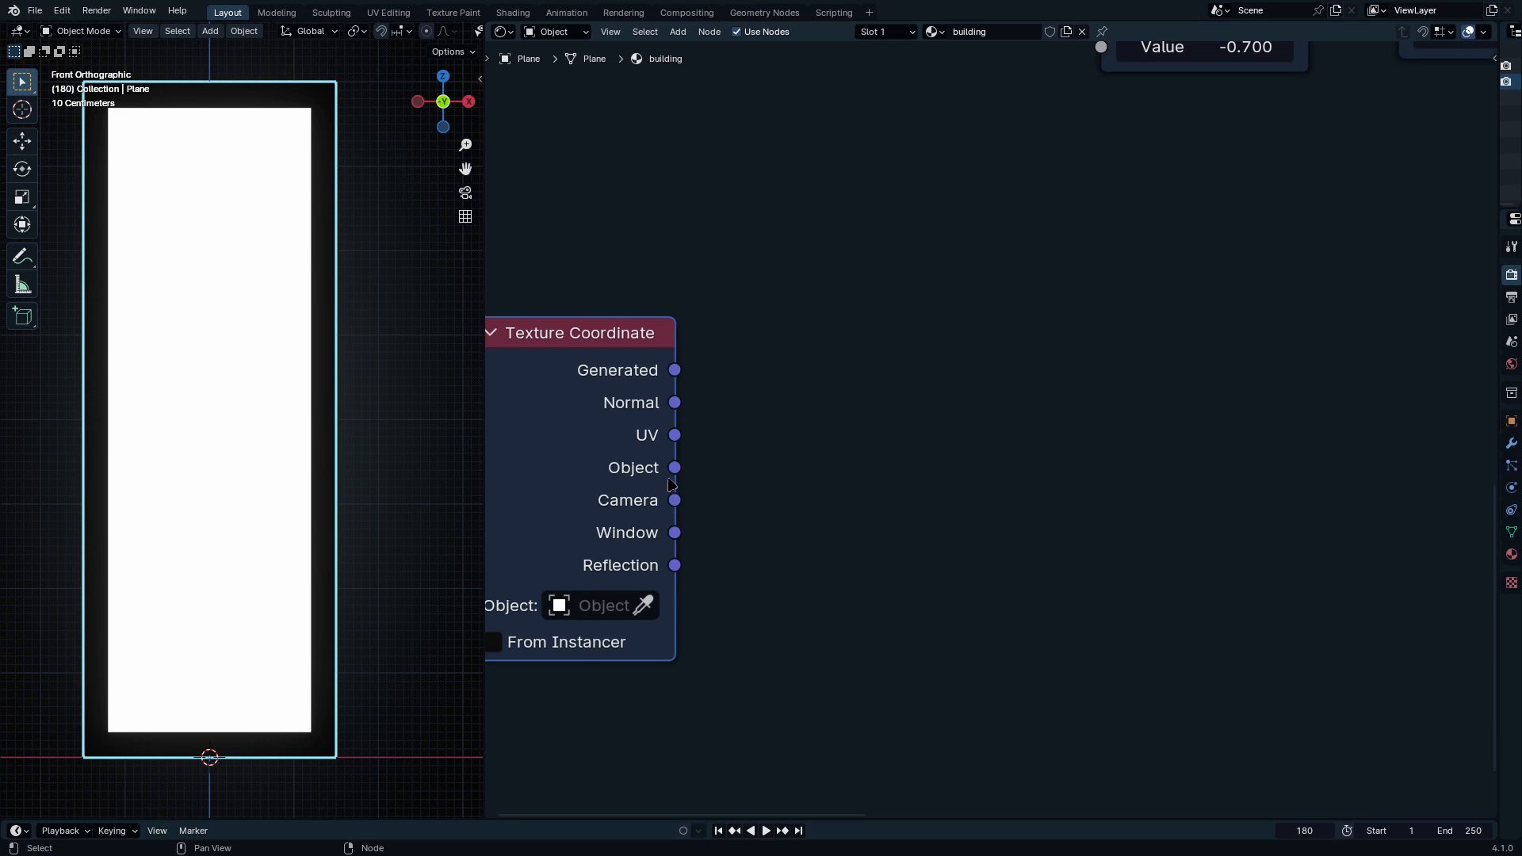
{"action": "left_click_drag", "start_coordinate": [673, 469], "coordinate": [688, 475]}
{"action": "key", "text": "Escape"}
{"action": "left_click", "coordinate": [943, 513]}
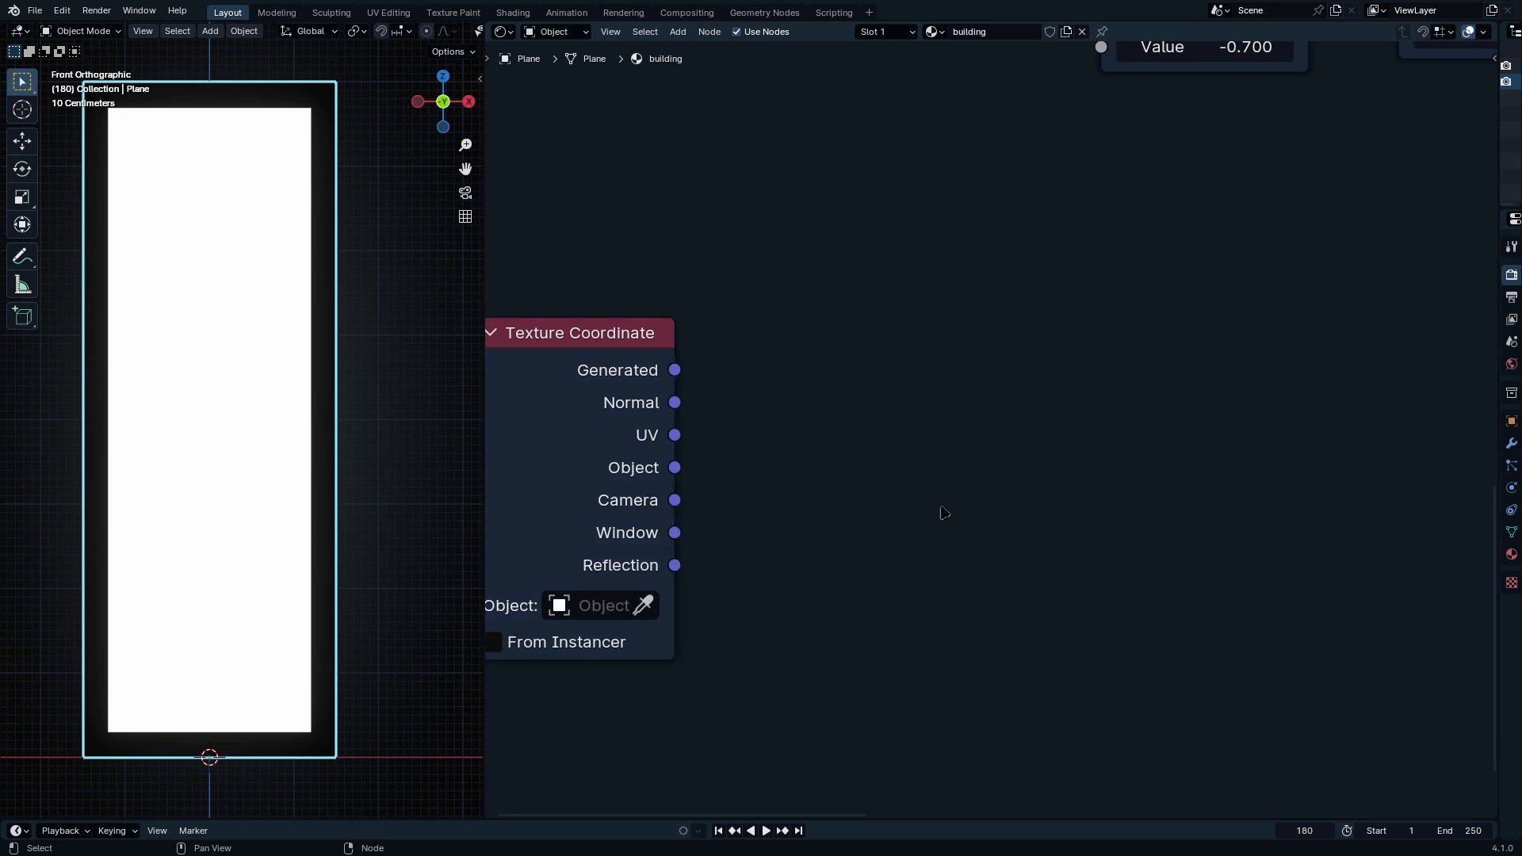
Step: Connect the duplicated Texture Coordinate node's Object output to a new Separate XYZ node placed beside it
{"action": "left_click_drag", "start_coordinate": [685, 485], "coordinate": [935, 480]}
{"action": "type", "text": "separate"}
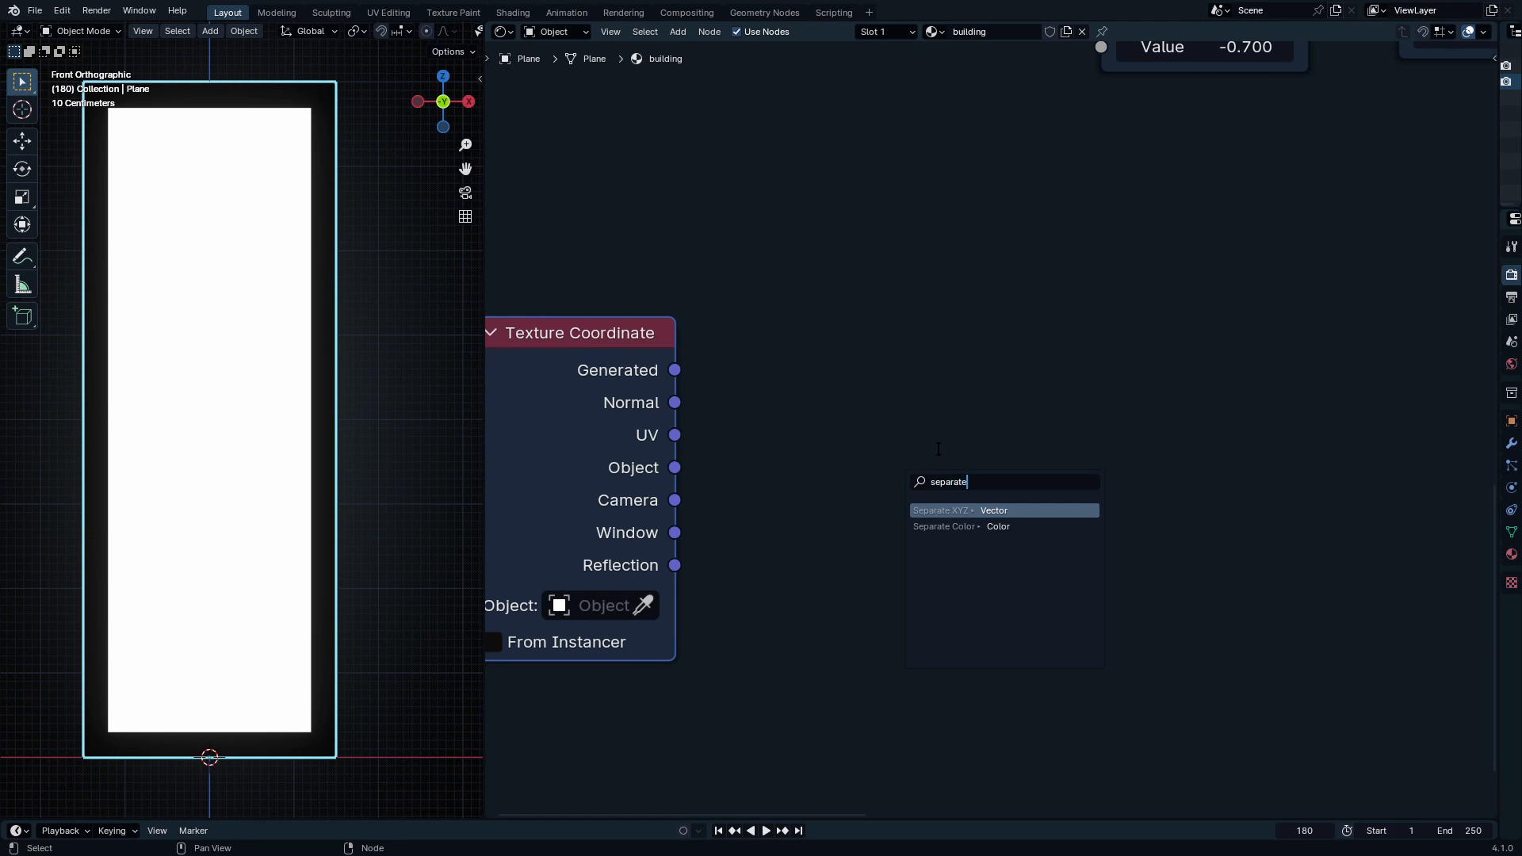
{"action": "key", "text": "Return"}
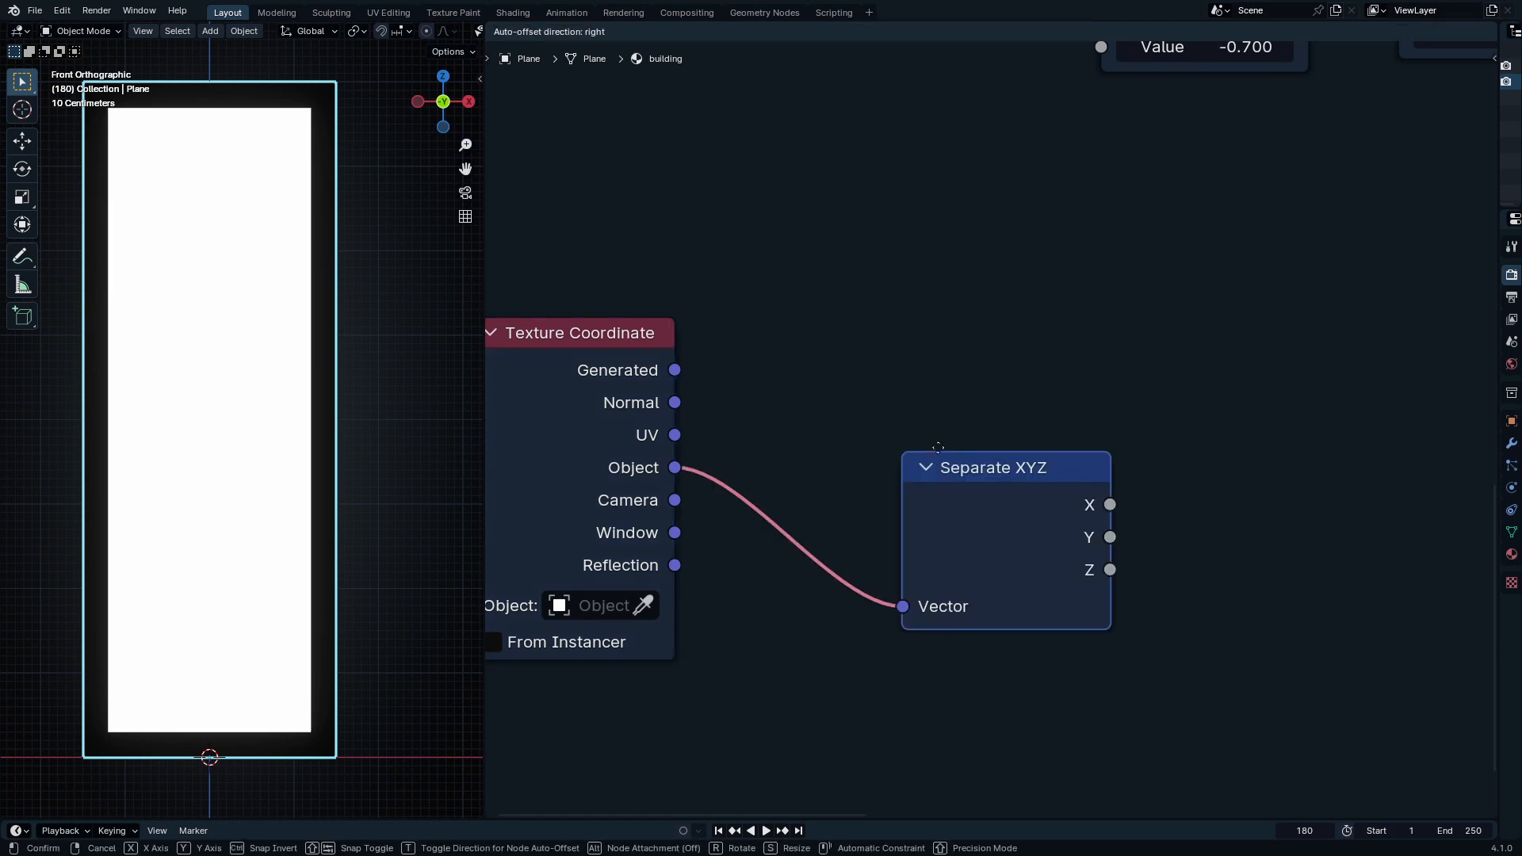
{"action": "left_click", "coordinate": [781, 414]}
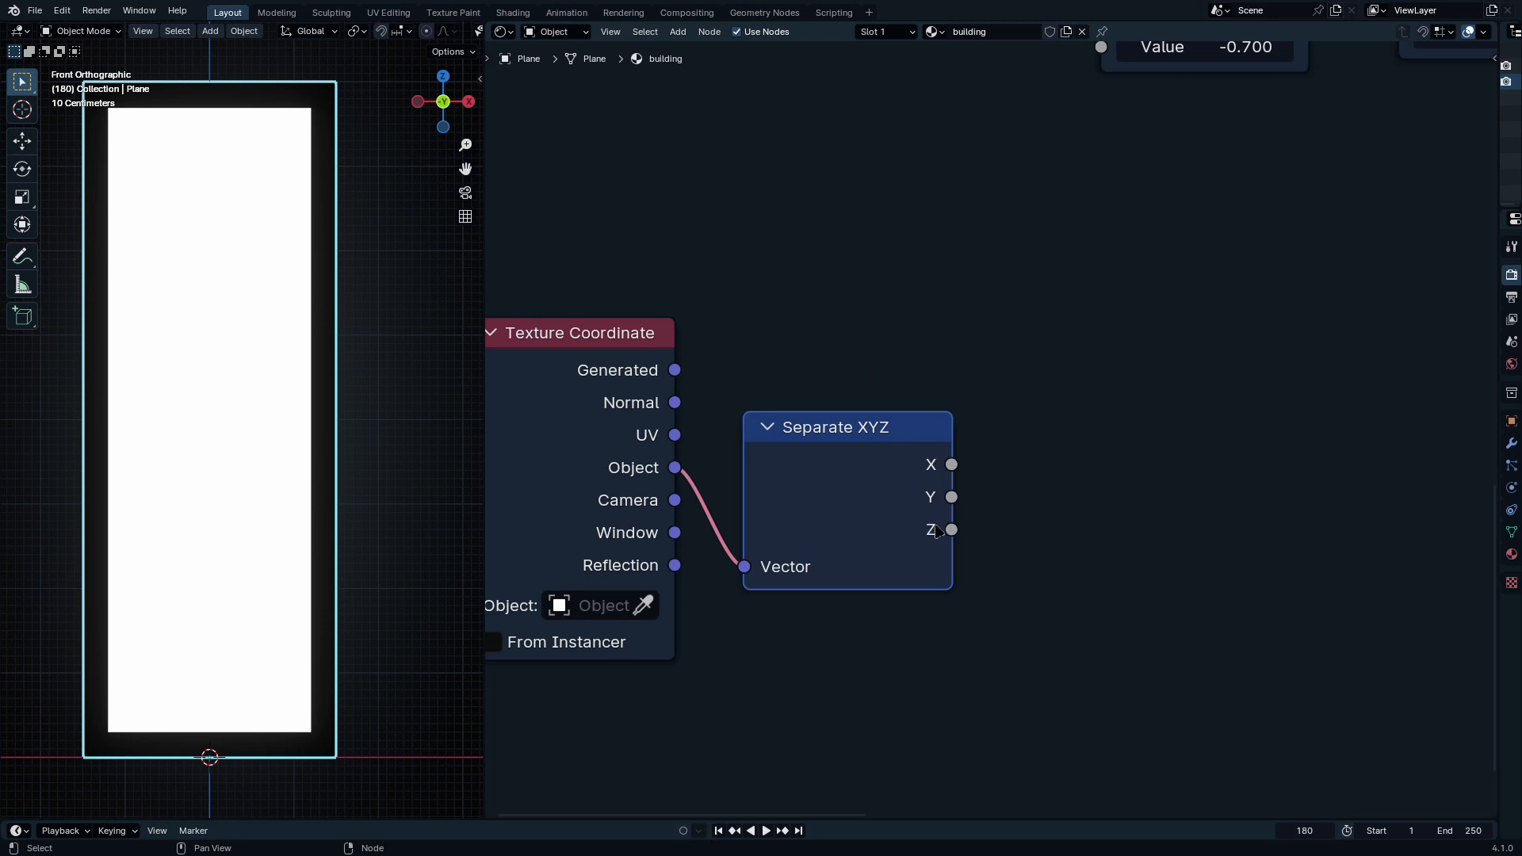
Step: Feed the Separate XYZ node's Z output into a new Greater Than math node and link it toward the material output
{"action": "left_click_drag", "start_coordinate": [952, 530], "coordinate": [1277, 386]}
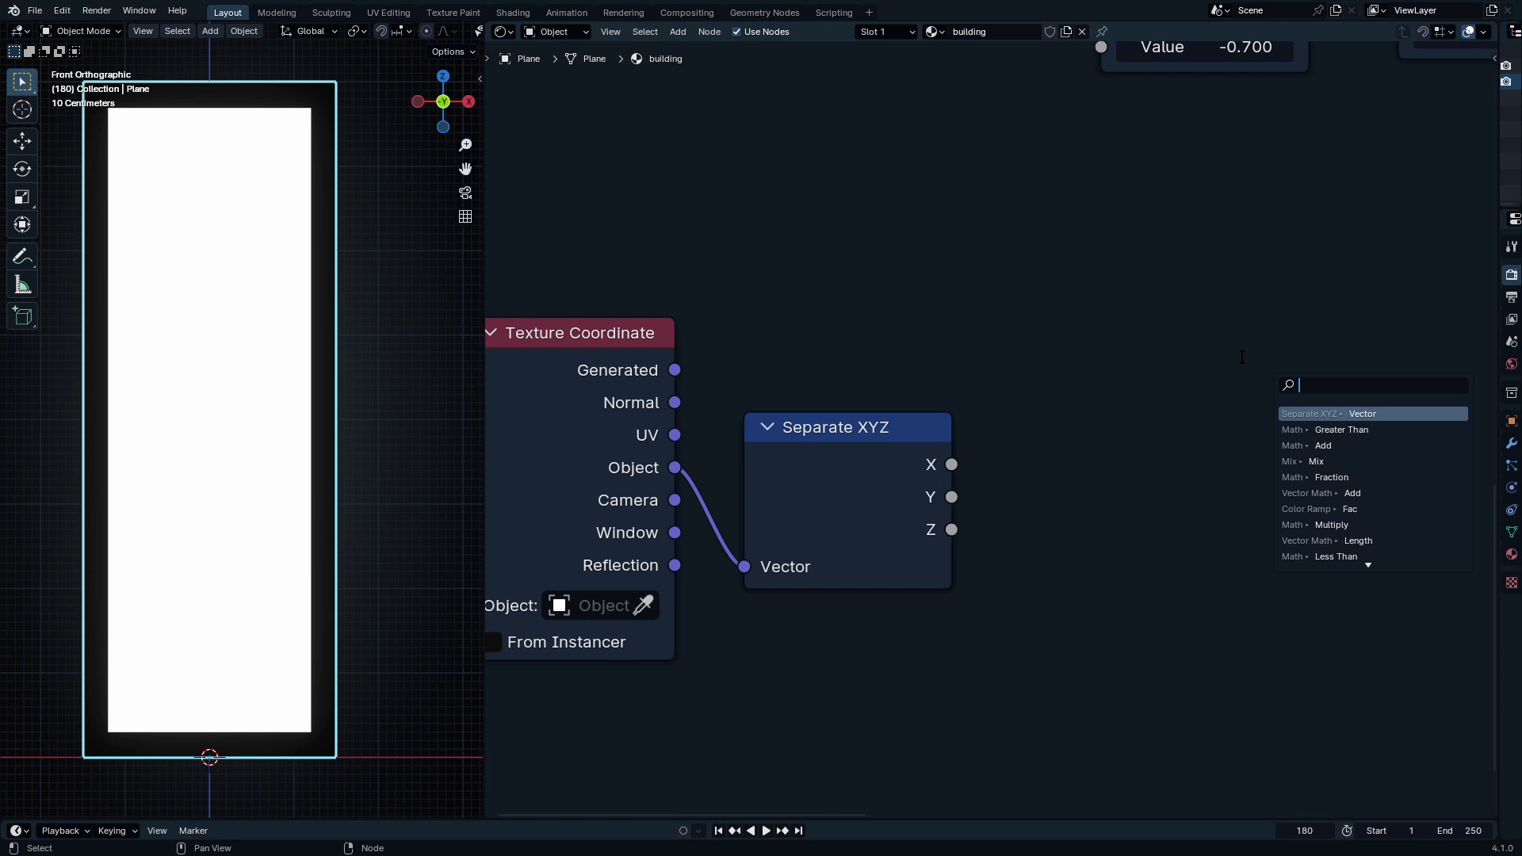
{"action": "type", "text": "great"}
{"action": "key", "text": "Return"}
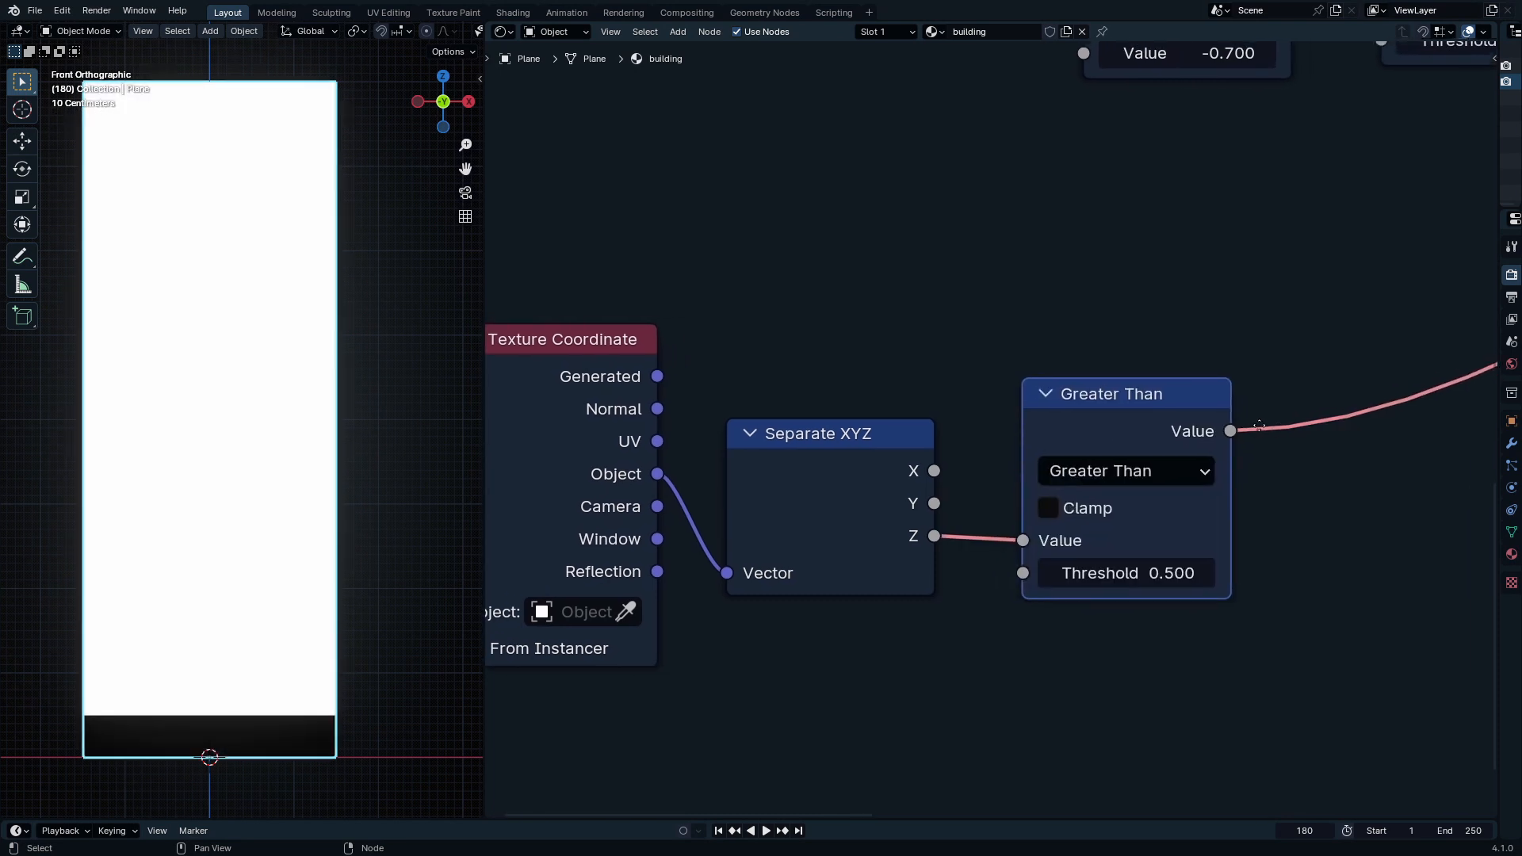
Step: Insert a Fraction math node directly after the Greater Than node in the Z chain
{"action": "middle_click_drag", "start_coordinate": [1258, 425], "coordinate": [1045, 428]}
{"action": "left_click_drag", "start_coordinate": [1009, 432], "coordinate": [1101, 441]}
{"action": "type", "text": "fraction"}
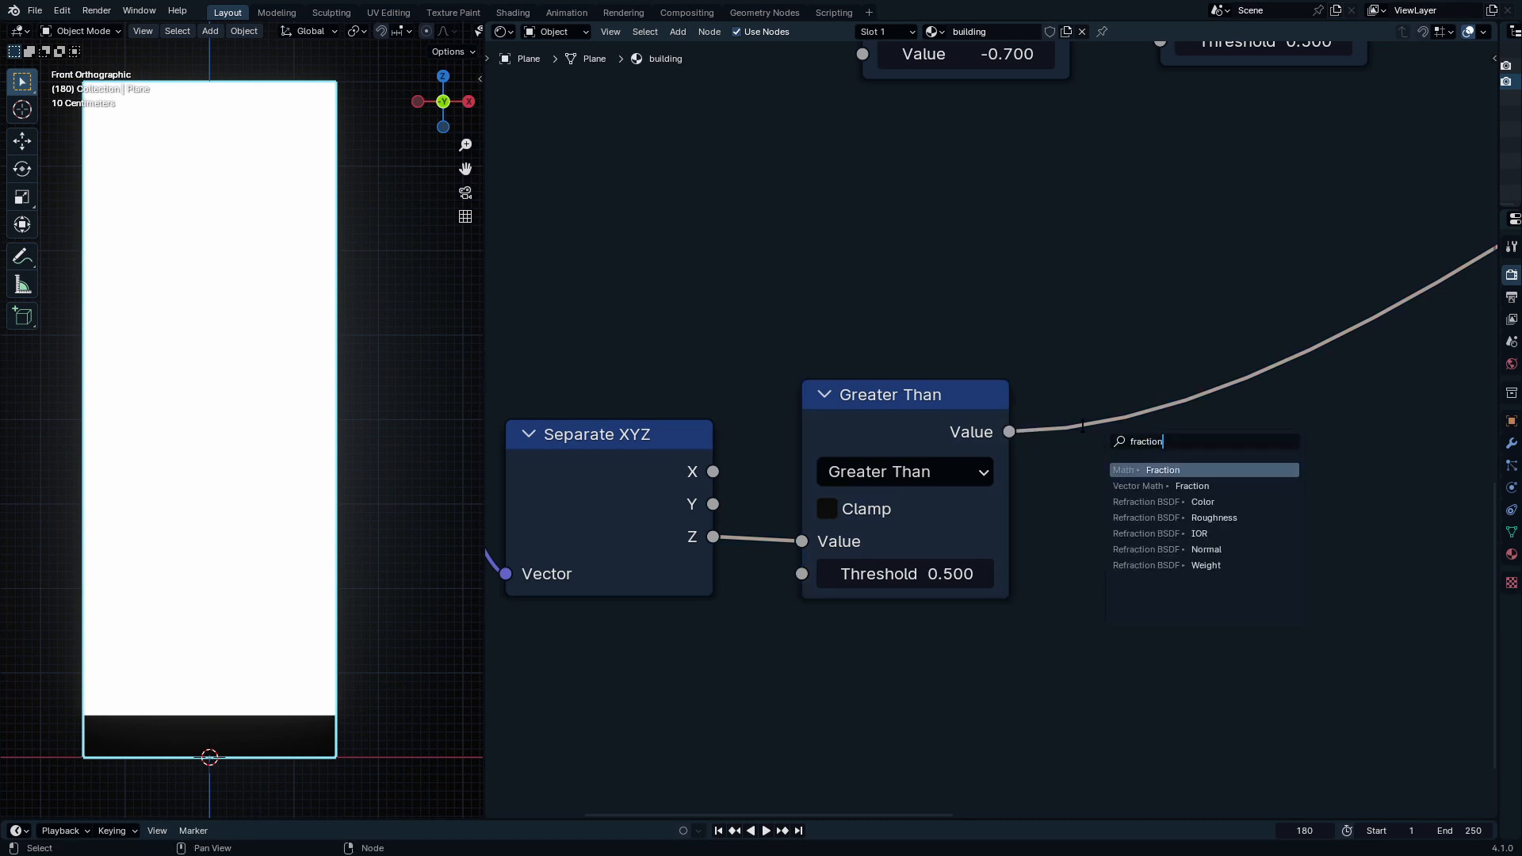
{"action": "key", "text": "Return"}
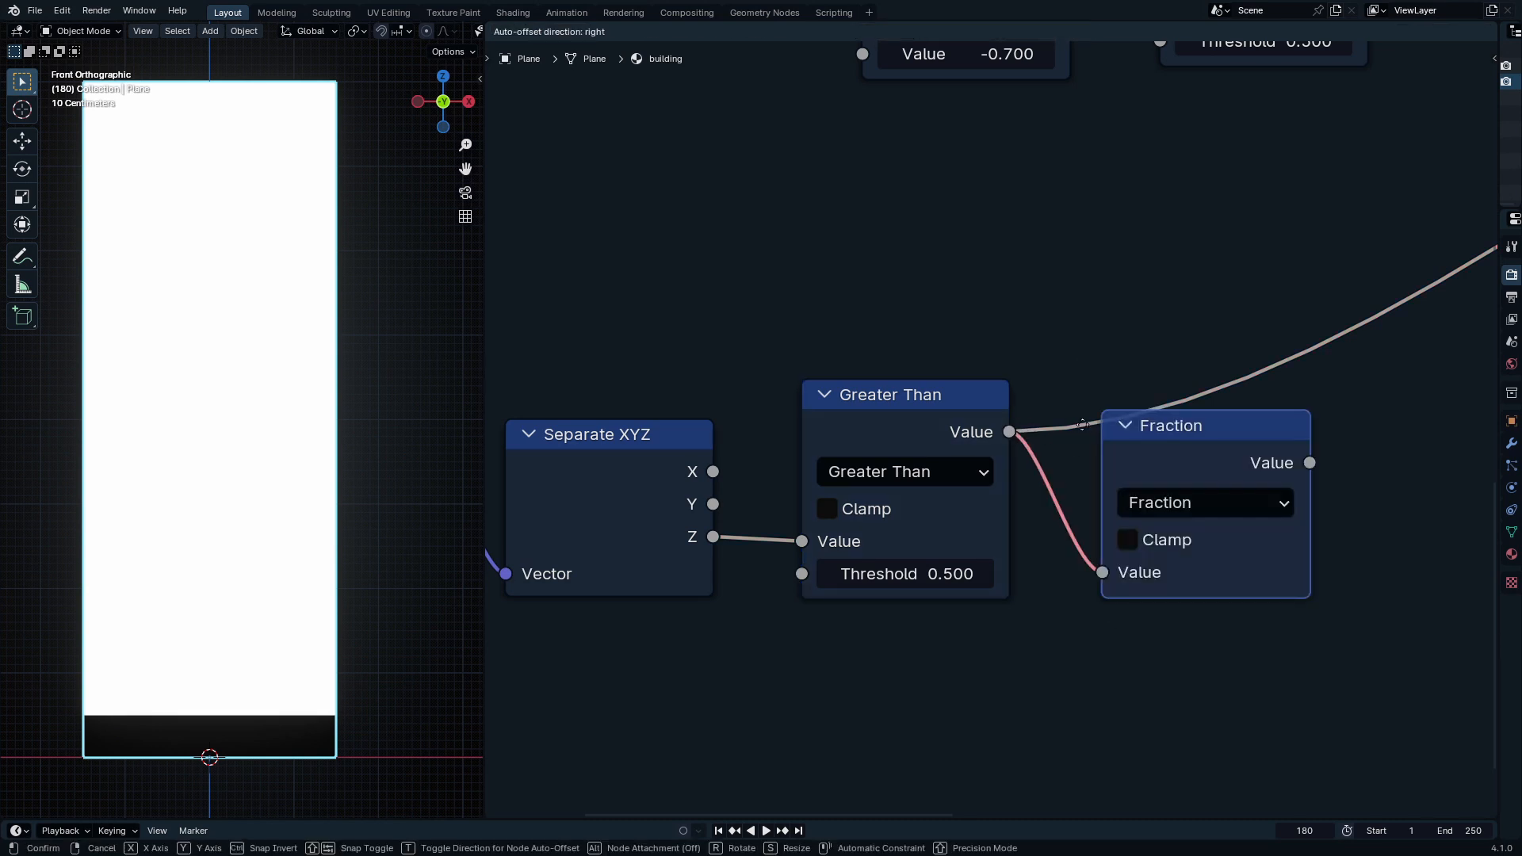
{"action": "left_click", "coordinate": [1158, 438]}
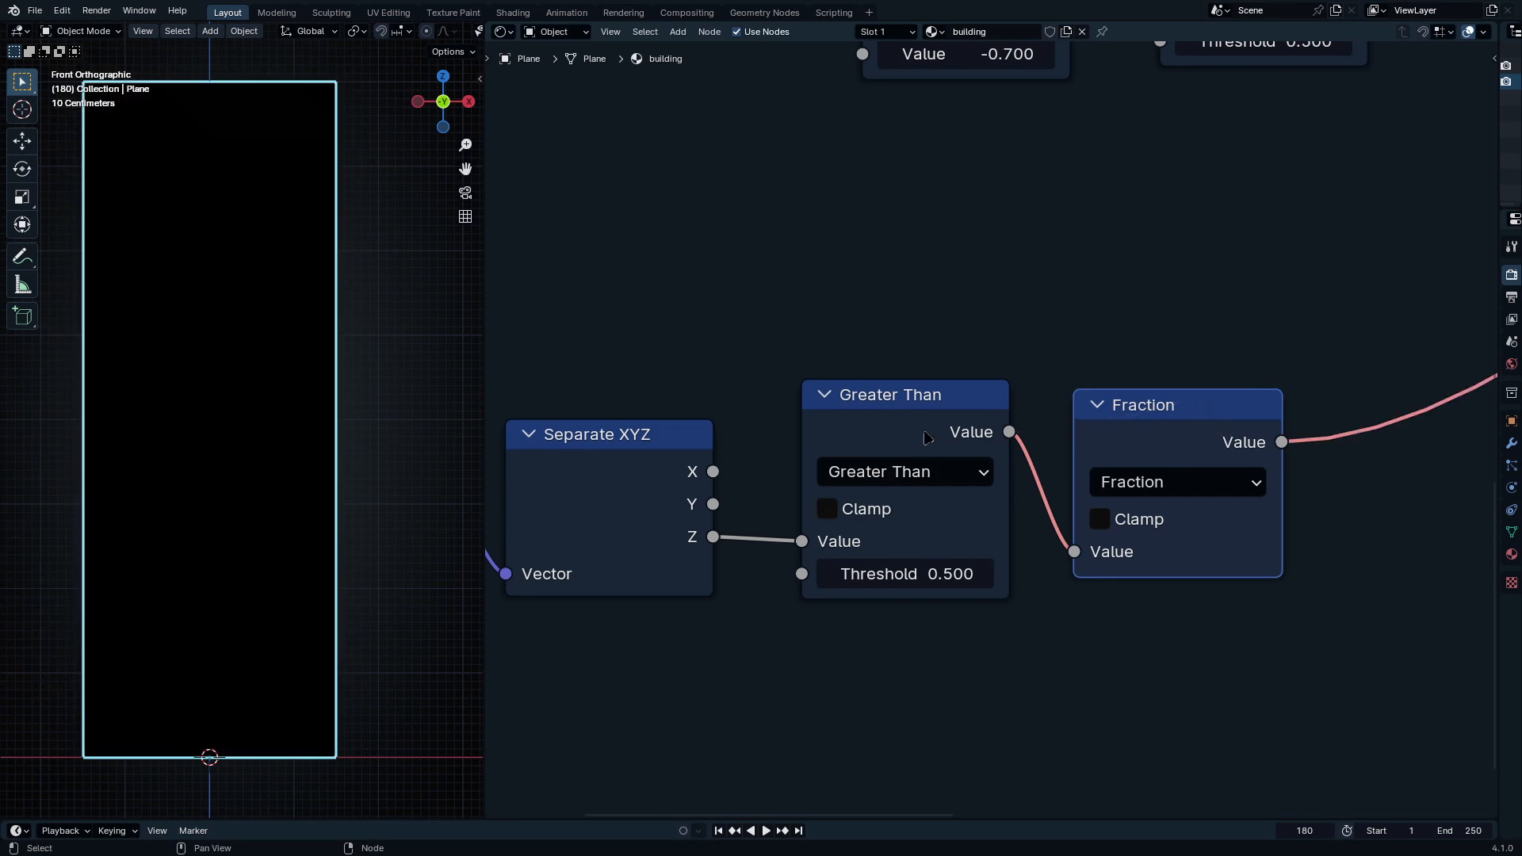
Step: Insert an Add math node with a value of 0.060 between Separate XYZ and Greater Than
{"action": "key", "text": "shift+a"}
{"action": "left_click", "coordinate": [748, 428]}
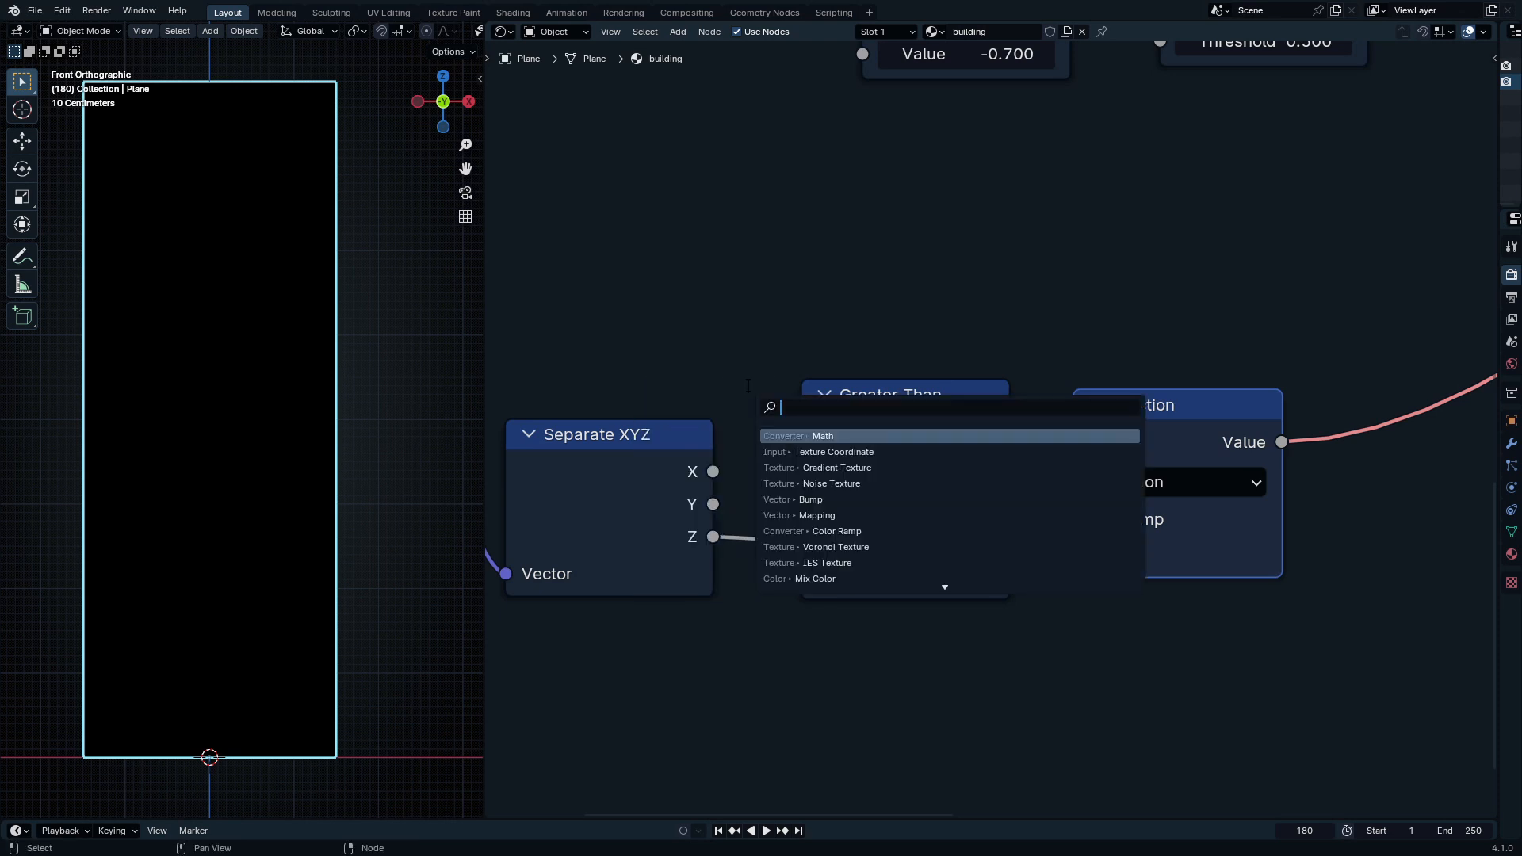
{"action": "type", "text": "add"}
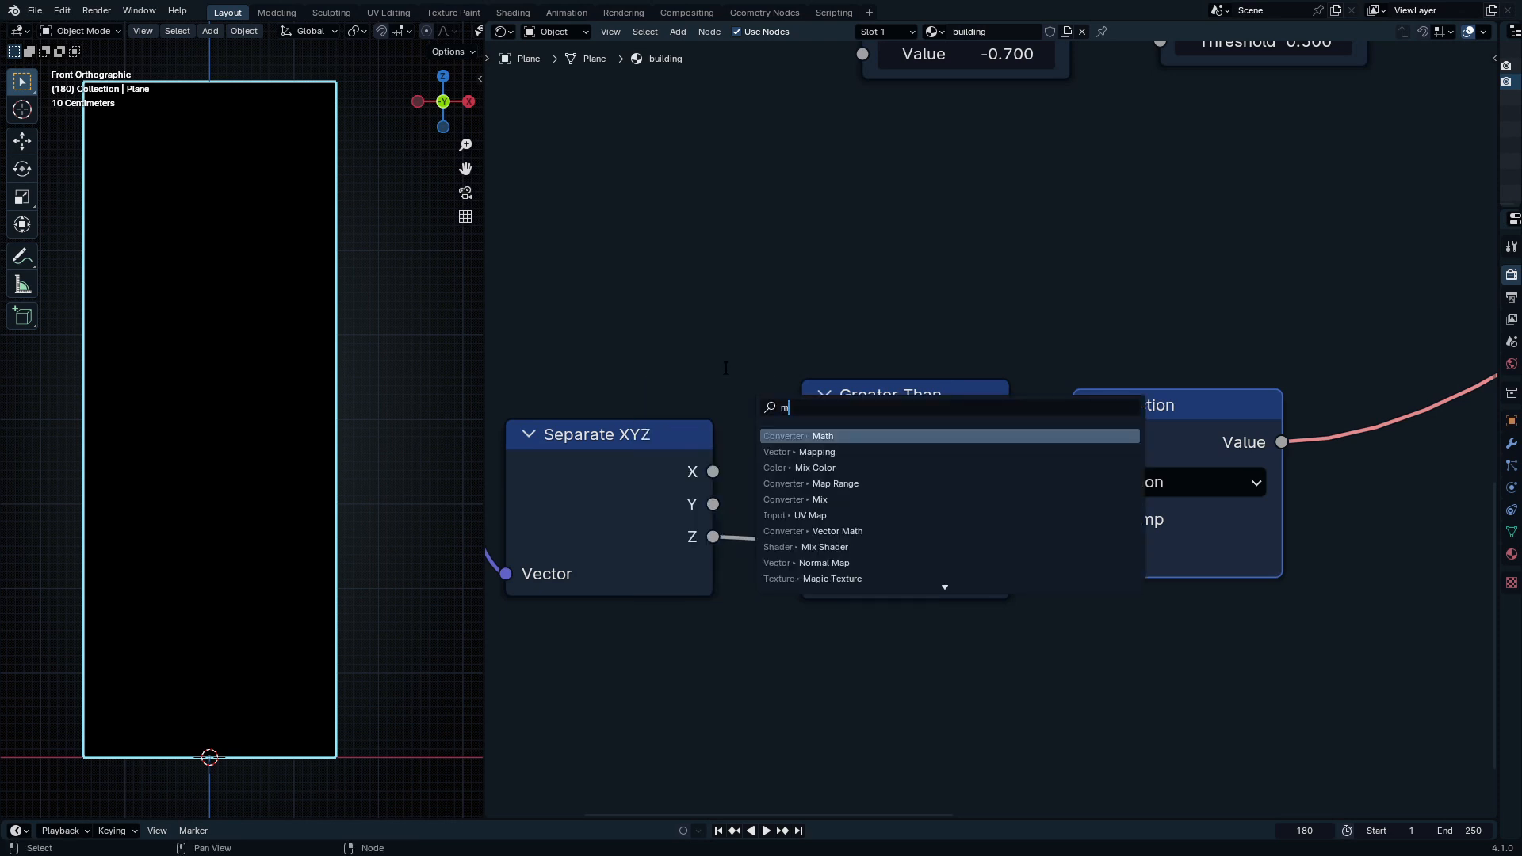
{"action": "key", "text": "Return"}
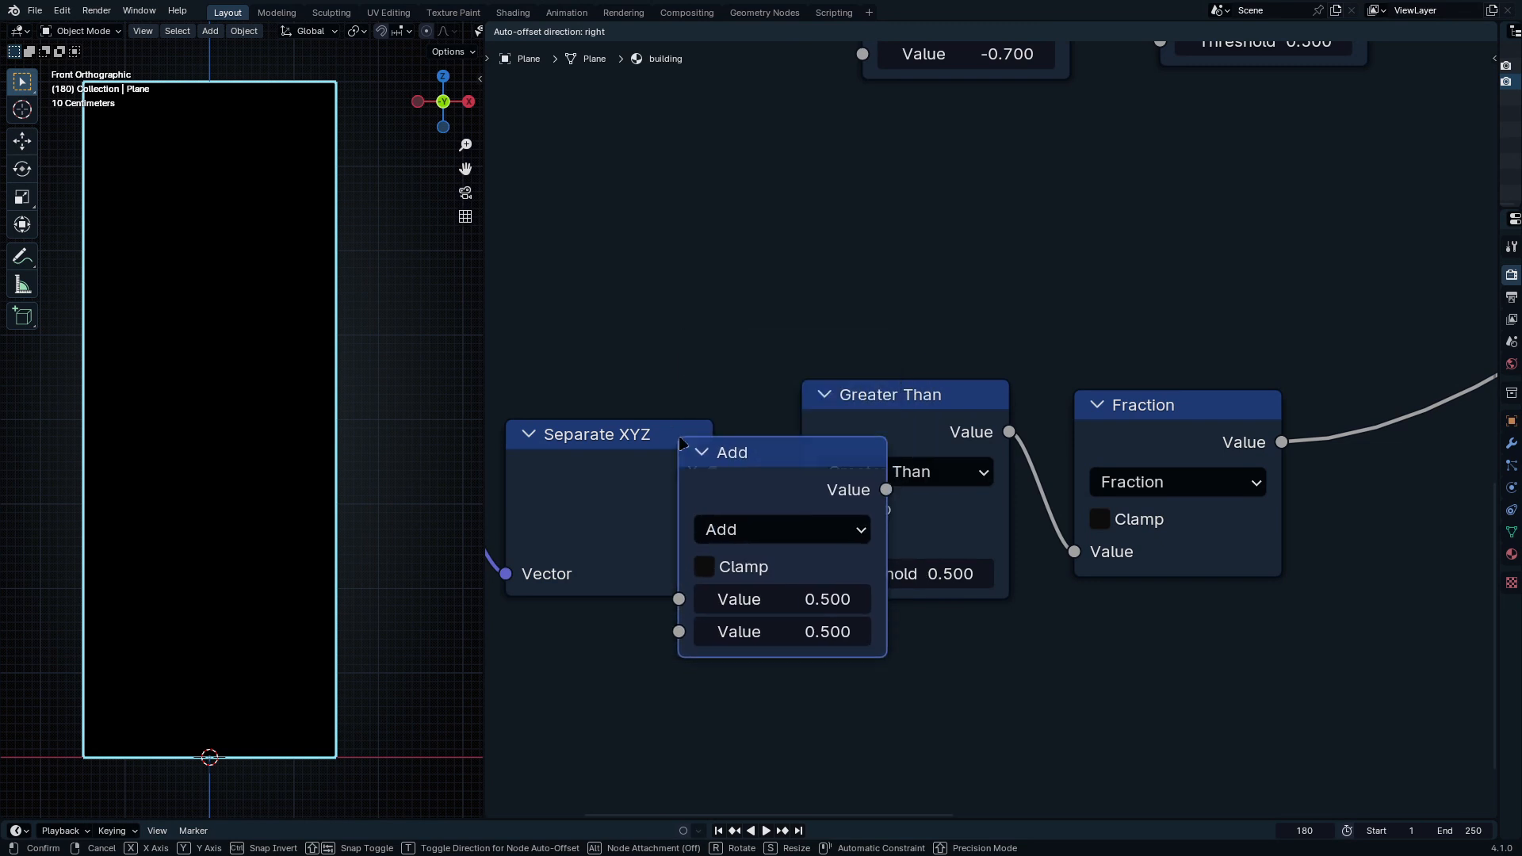
{"action": "left_click", "coordinate": [681, 436]}
{"action": "left_click_drag", "start_coordinate": [912, 631], "coordinate": [875, 630]}
{"action": "middle_click_drag", "start_coordinate": [1018, 594], "coordinate": [640, 578]}
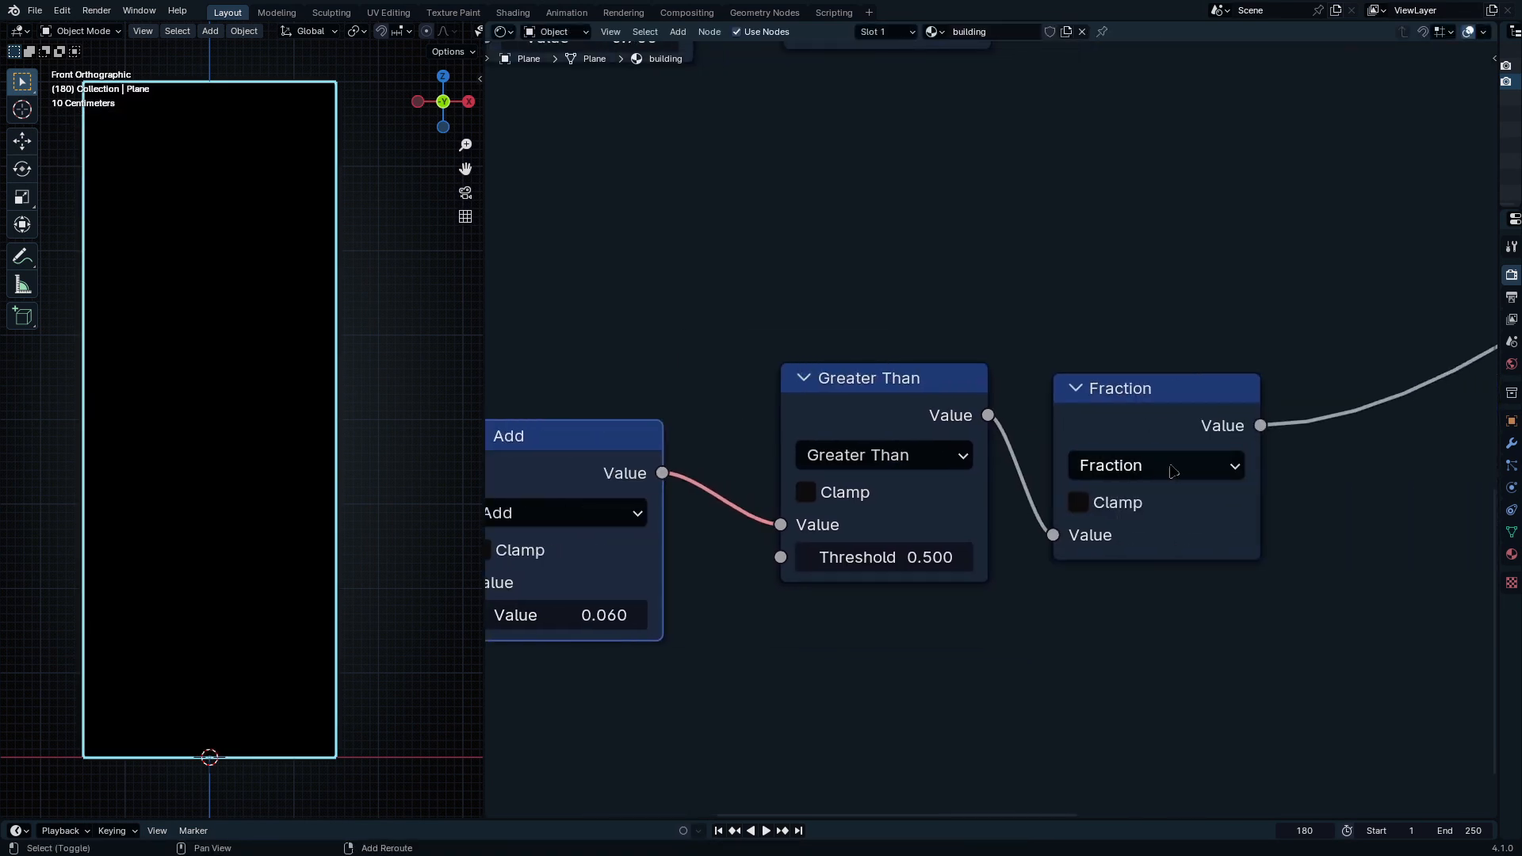
Step: Try removing the Greater Than node while keeping the Add node linked to Fraction
{"action": "left_click", "coordinate": [823, 499]}
{"action": "left_click", "coordinate": [825, 504]}
{"action": "left_click", "coordinate": [882, 401]}
{"action": "key", "text": "ctrl+x"}
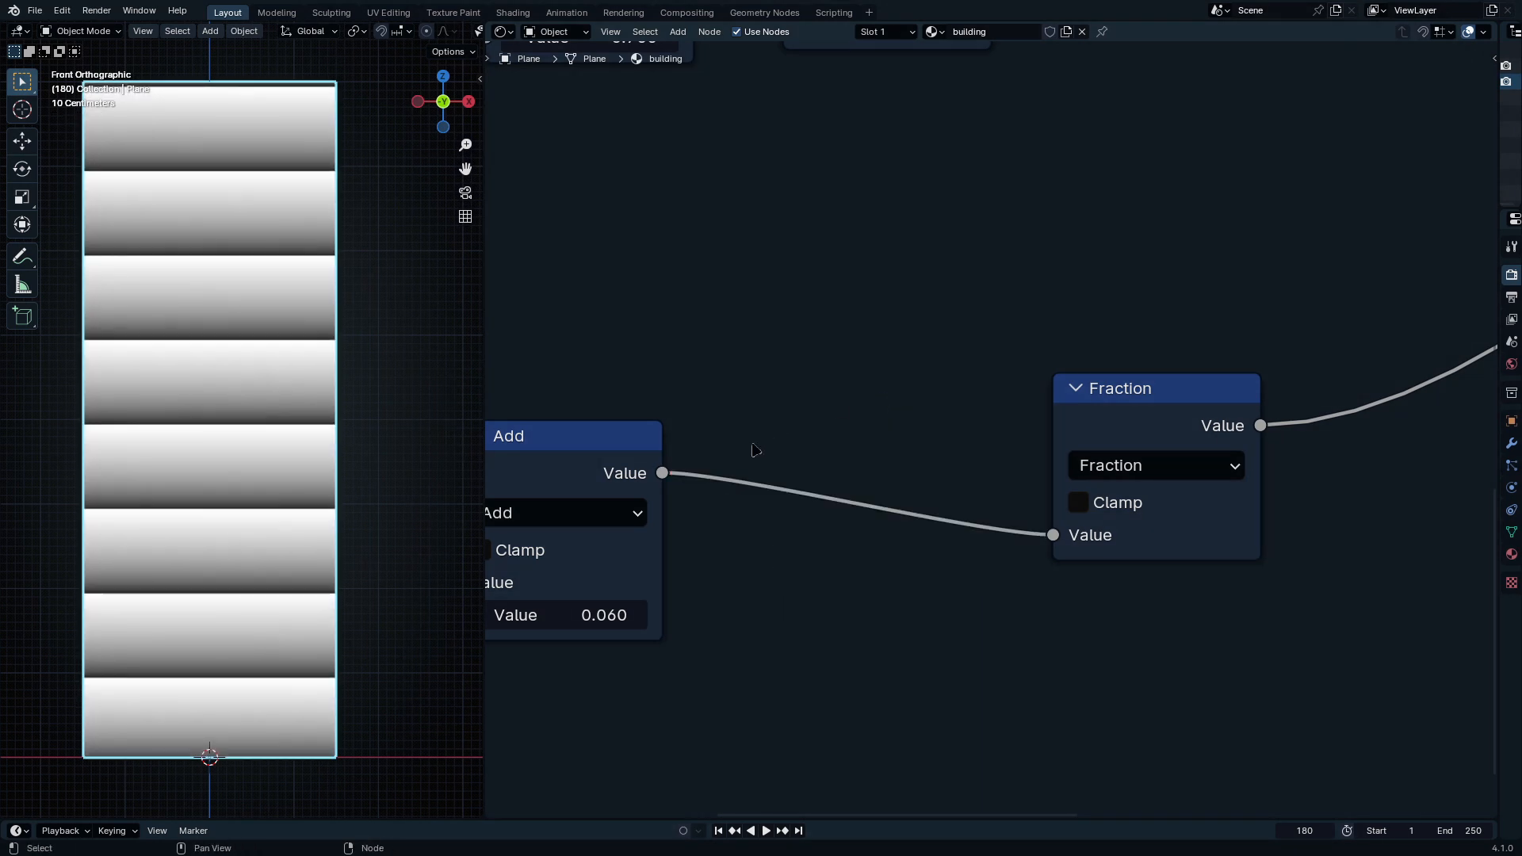
{"action": "middle_click_drag", "start_coordinate": [754, 445], "coordinate": [868, 452]}
{"action": "key", "text": "ctrl+z"}
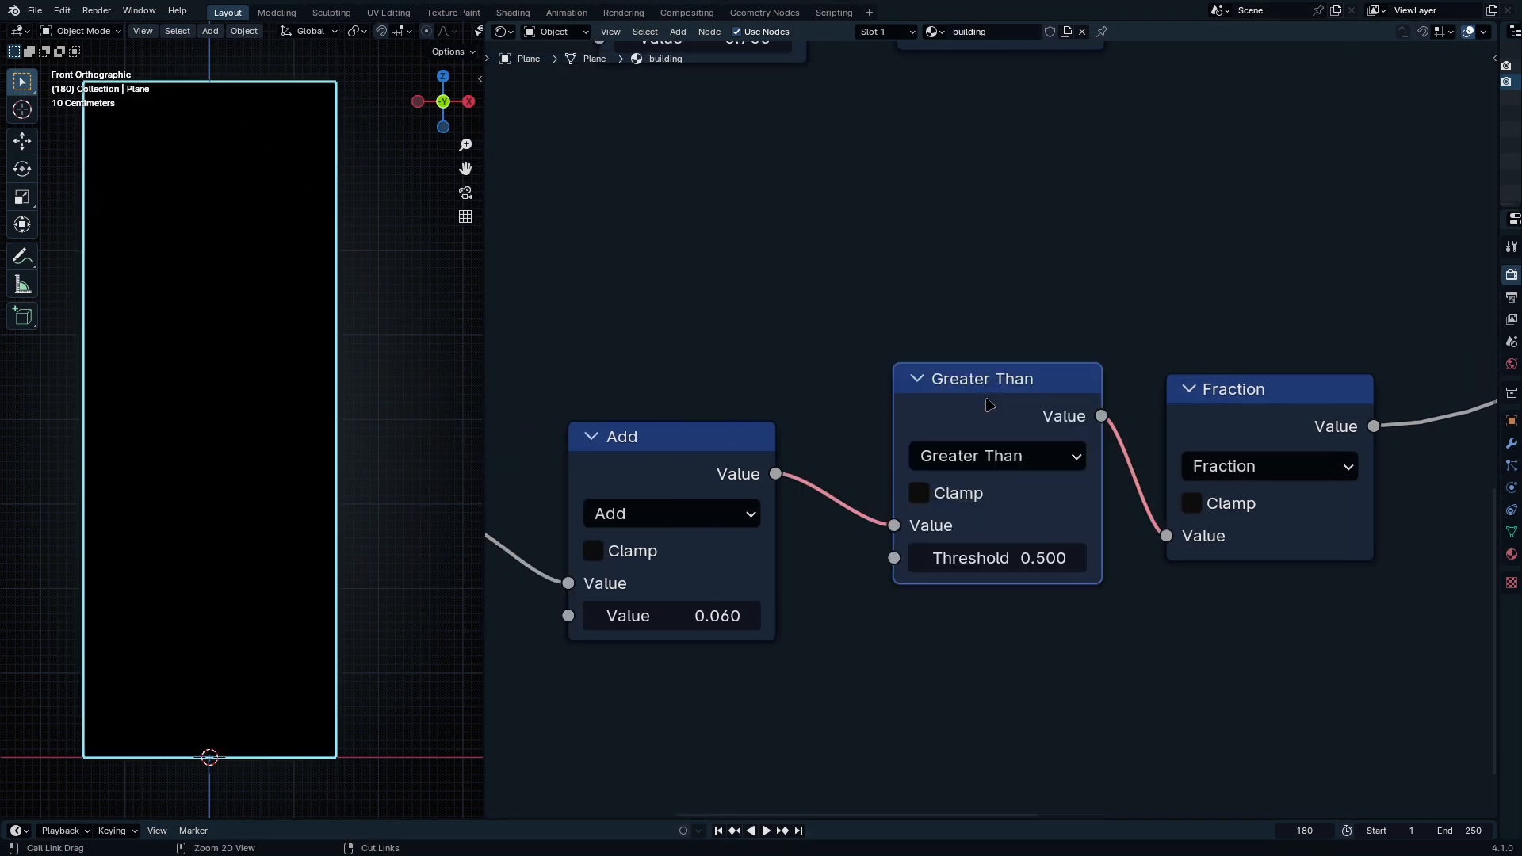
Step: Detach the Greater Than node, reinsert it after Fraction, and arrange the chain's nodes closer together
{"action": "left_click_drag", "start_coordinate": [975, 385], "coordinate": [1022, 192], "text": "alt"}
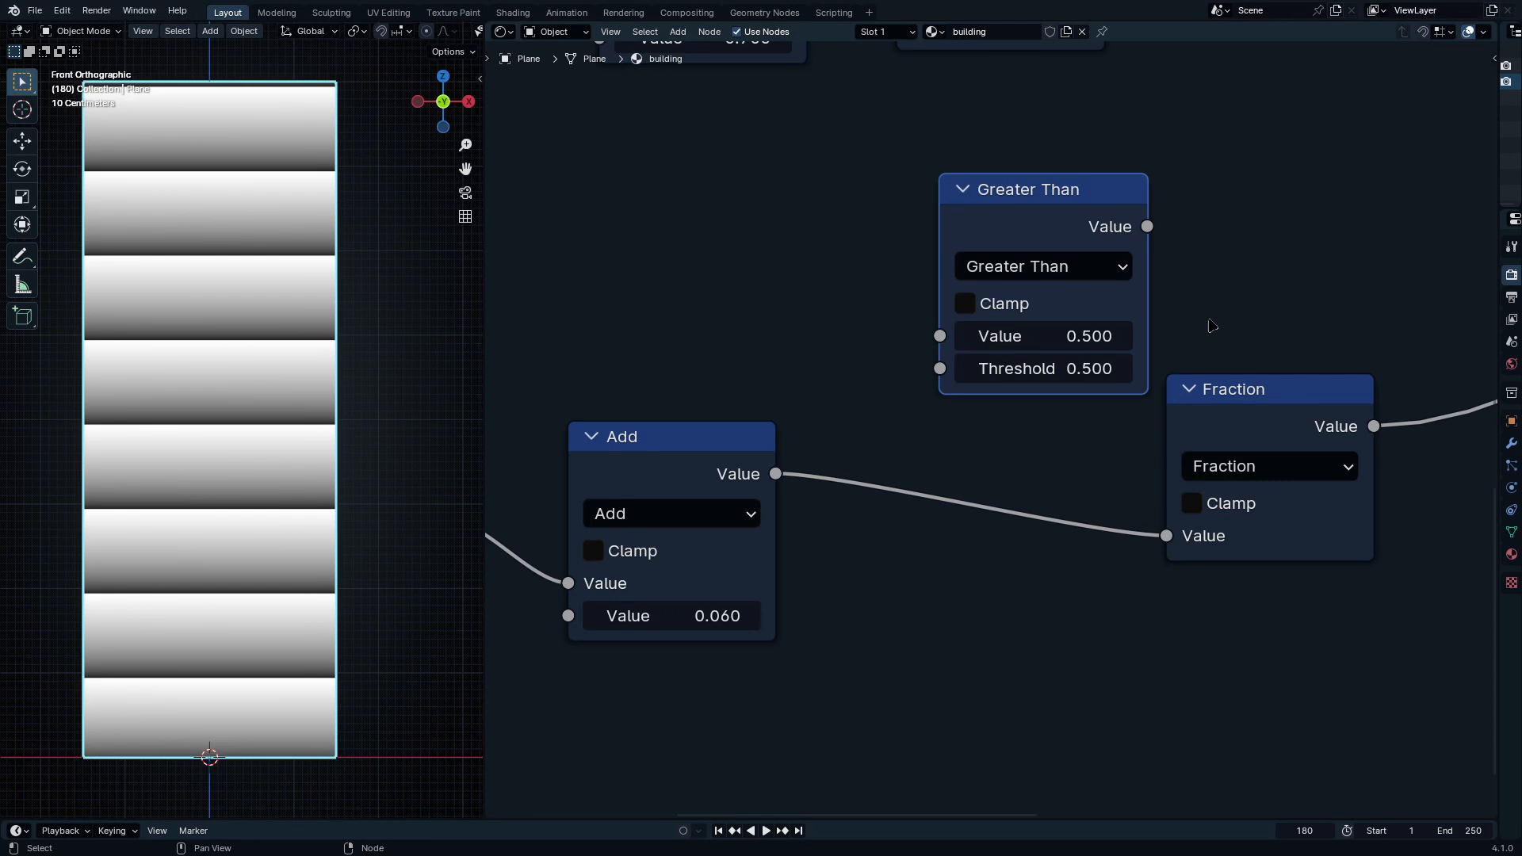
{"action": "middle_click_drag", "start_coordinate": [1023, 192], "coordinate": [741, 298]}
{"action": "left_click_drag", "start_coordinate": [803, 314], "coordinate": [1351, 498]}
{"action": "middle_click_drag", "start_coordinate": [1054, 412], "coordinate": [1346, 264]}
{"action": "left_click_drag", "start_coordinate": [1288, 341], "coordinate": [955, 392]}
{"action": "middle_click_drag", "start_coordinate": [955, 392], "coordinate": [596, 469]}
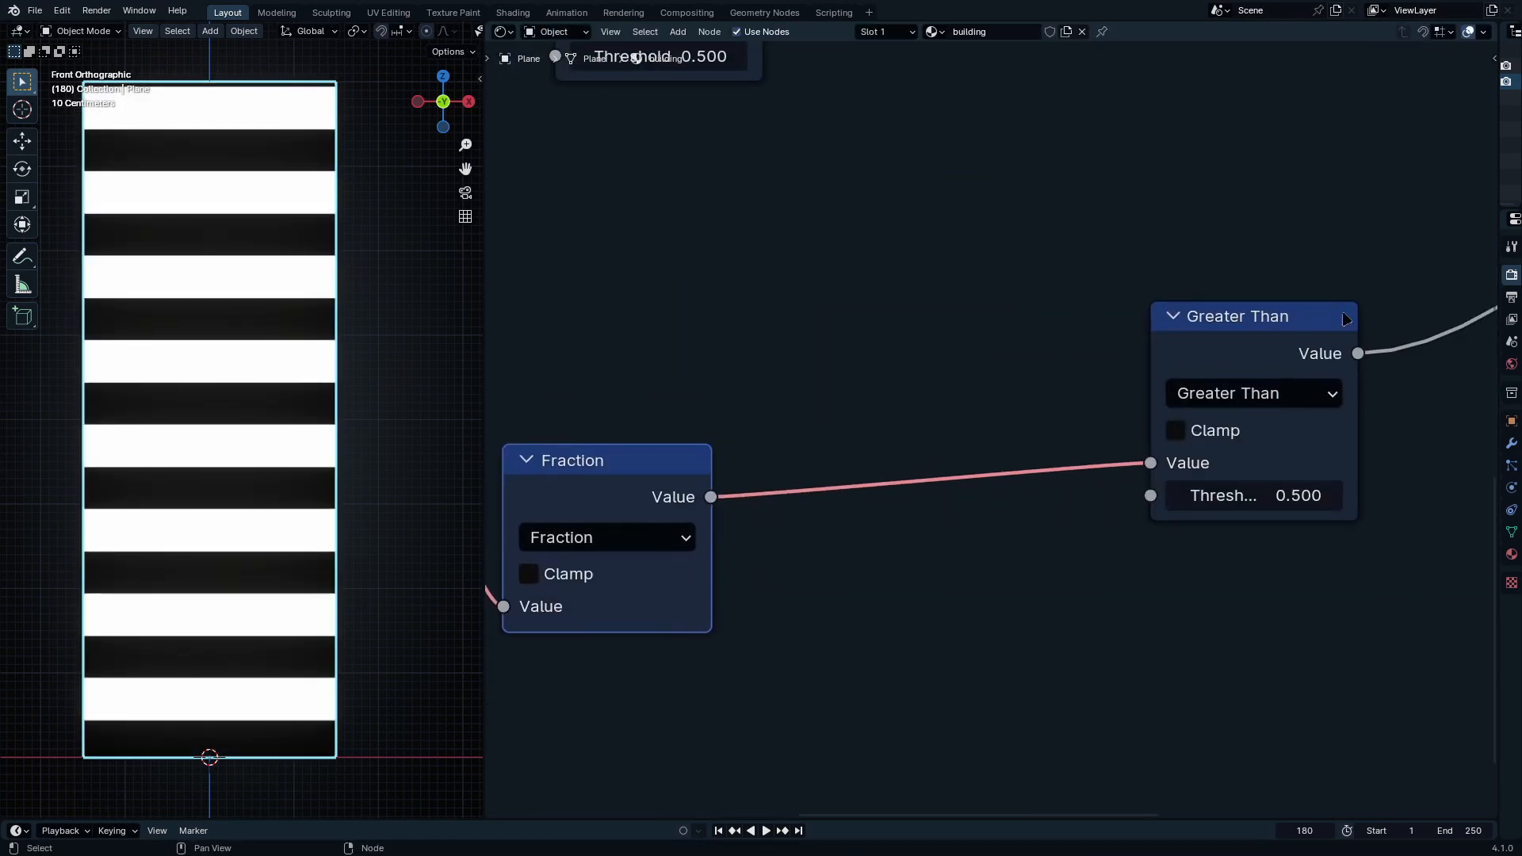
{"action": "left_click_drag", "start_coordinate": [1255, 360], "coordinate": [868, 481]}
{"action": "middle_click_drag", "start_coordinate": [868, 481], "coordinate": [1165, 408]}
{"action": "left_click_drag", "start_coordinate": [938, 410], "coordinate": [914, 408]}
Step: Try shifting the horizontal stripes with a different value in the Add node
{"action": "middle_click_drag", "start_coordinate": [693, 472], "coordinate": [1031, 424]}
{"action": "left_click_drag", "start_coordinate": [1010, 523], "coordinate": [1182, 523]}
{"action": "right_click", "coordinate": [1181, 523]}
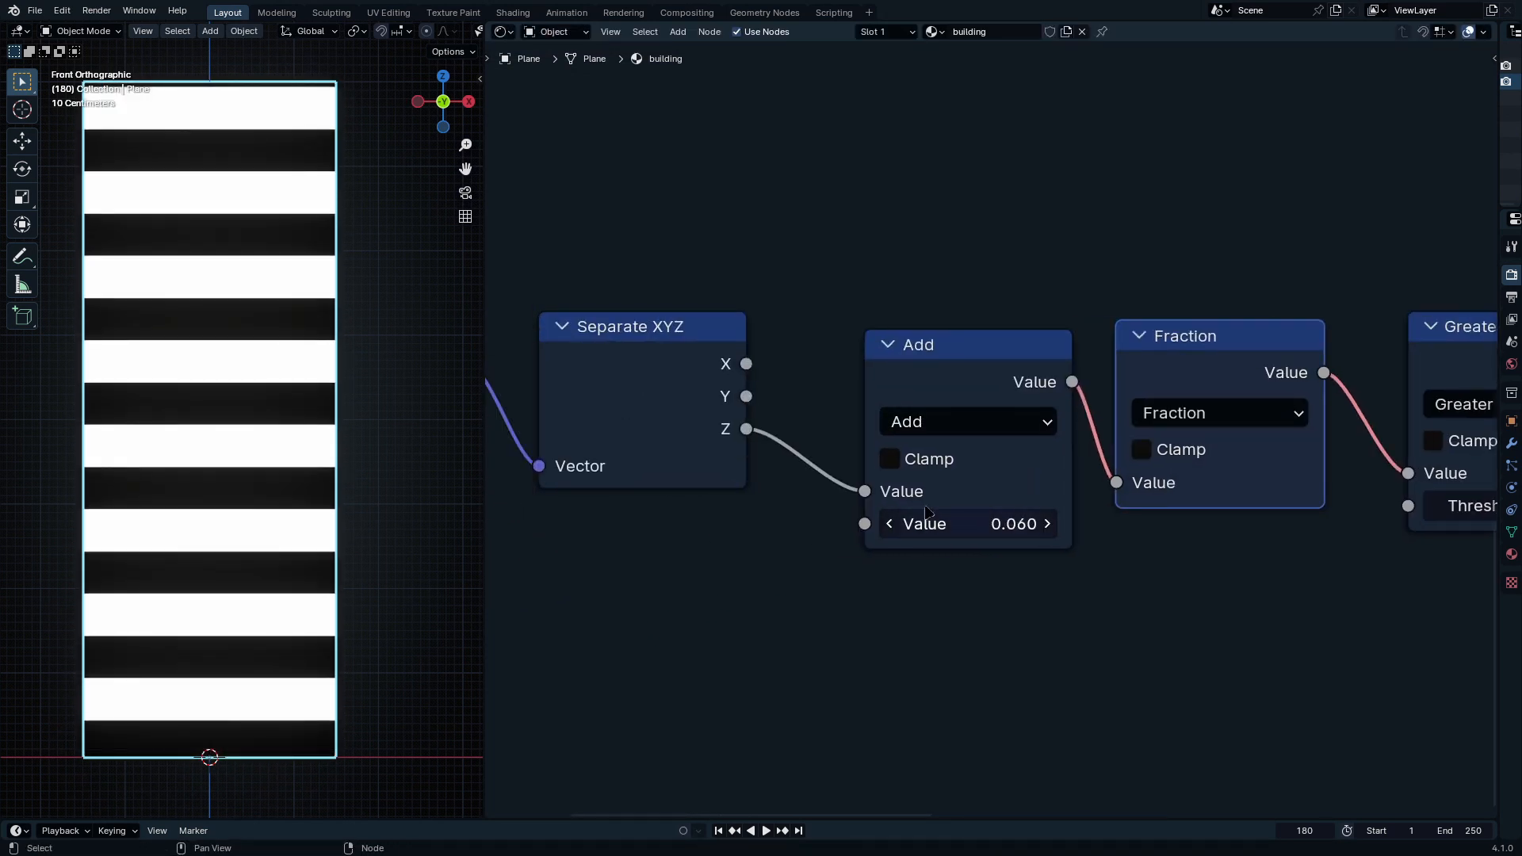
{"action": "left_click", "coordinate": [1268, 582]}
Step: Set the Greater Than node's threshold to 0.260 to widen the white stripes
{"action": "middle_click_drag", "start_coordinate": [1331, 583], "coordinate": [945, 586]}
{"action": "left_click", "coordinate": [1155, 520], "text": "shift"}
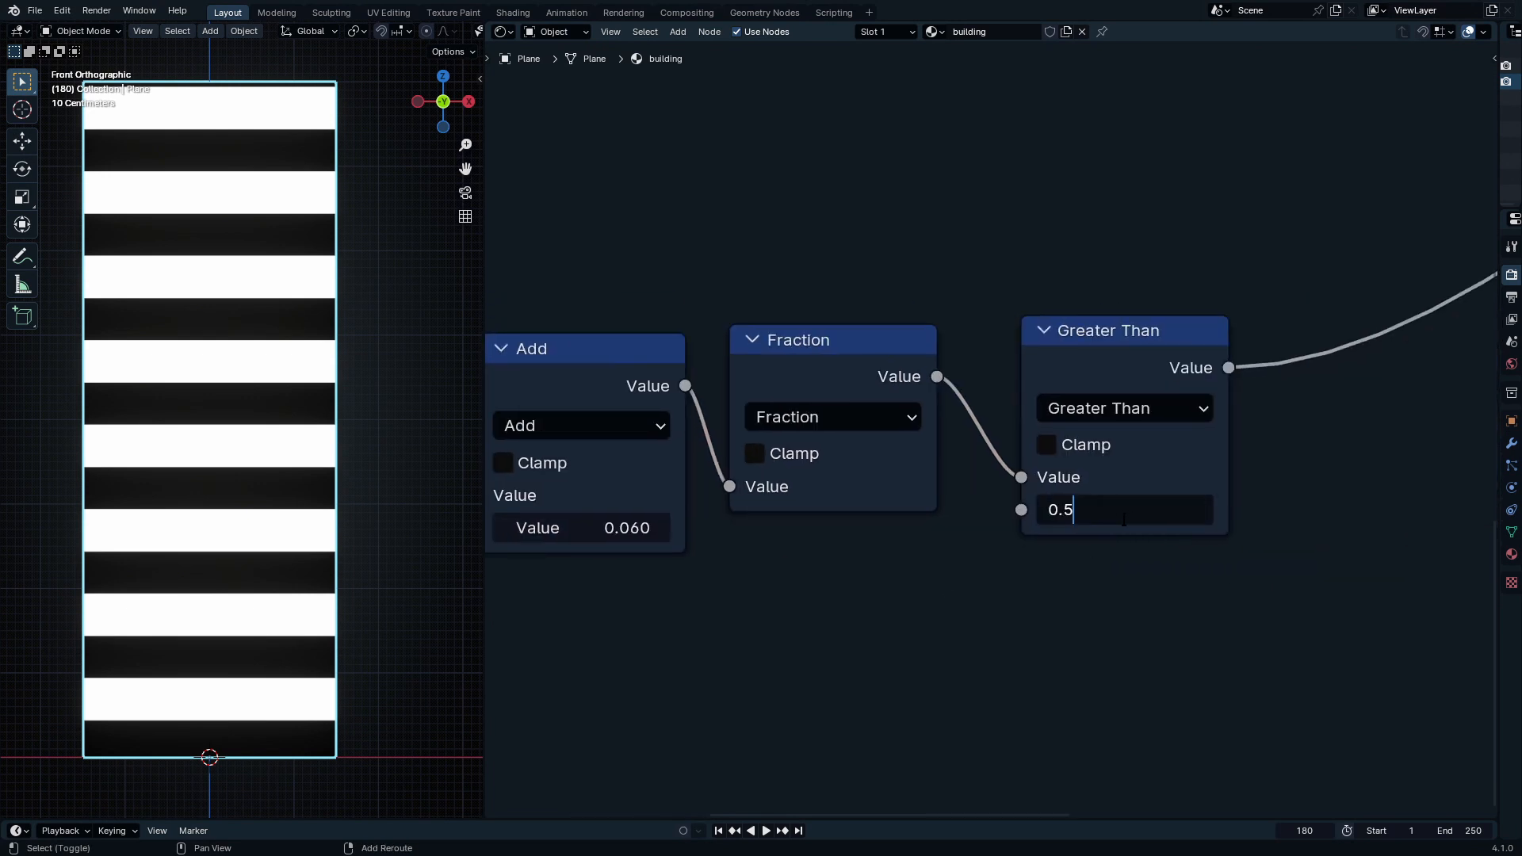
{"action": "left_click", "coordinate": [1287, 632]}
{"action": "mouse_move", "coordinate": [1126, 515]}
{"action": "left_mouse_down"}
{"action": "mouse_move", "coordinate": [1062, 515]}
{"action": "mouse_move", "coordinate": [1103, 515]}
{"action": "left_mouse_up"}
Step: Try offsetting the widened white stripes through the Add node's value
{"action": "middle_click_drag", "start_coordinate": [859, 591], "coordinate": [1219, 642]}
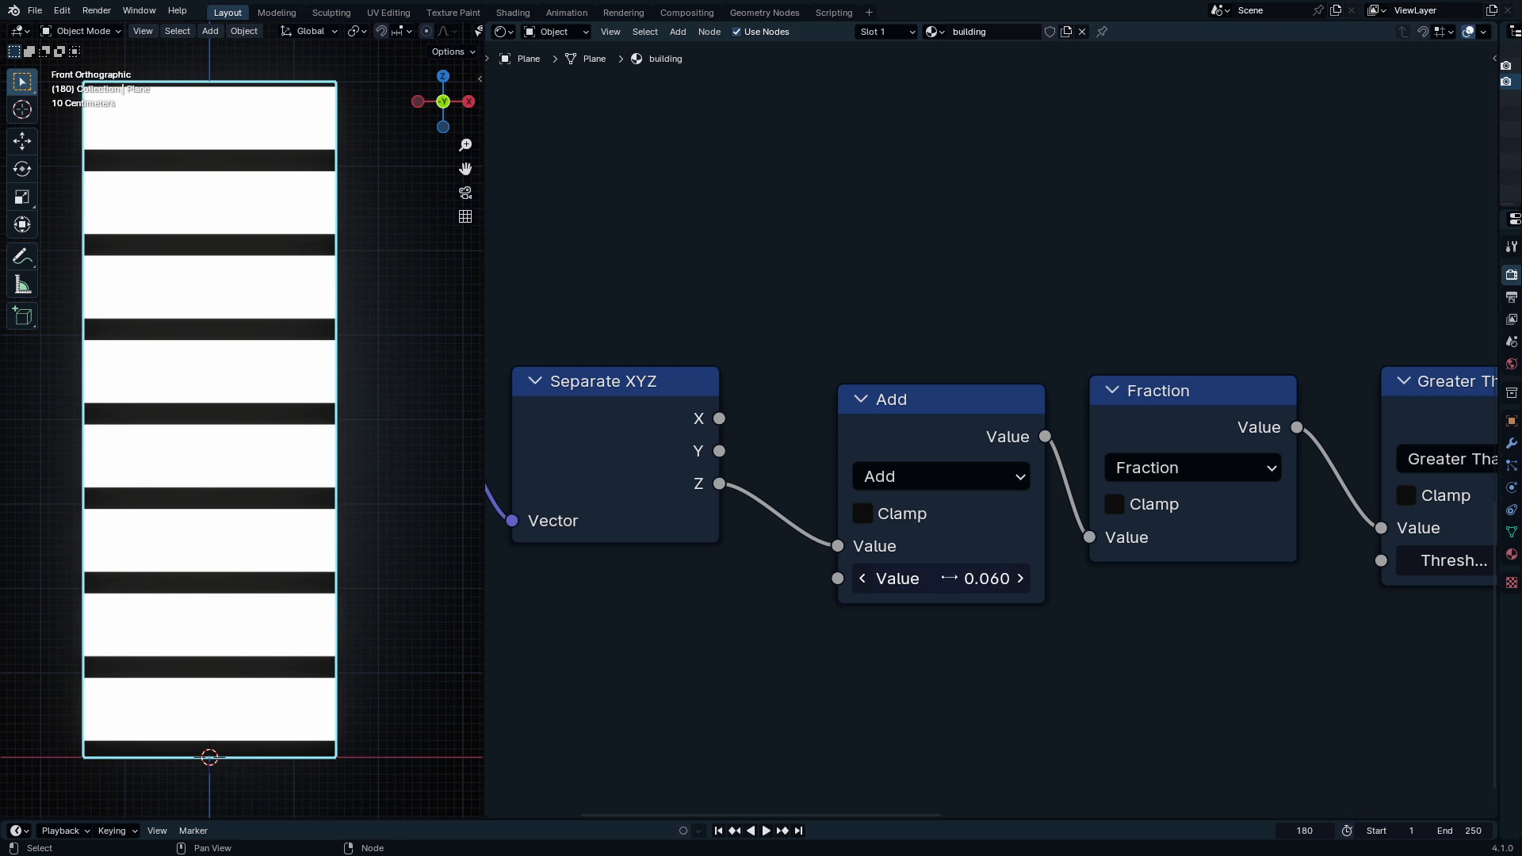
{"action": "mouse_move", "coordinate": [947, 578]}
{"action": "left_mouse_down", "text": "shift"}
{"action": "mouse_move", "coordinate": [1078, 578]}
{"action": "mouse_move", "coordinate": [909, 577]}
{"action": "mouse_move", "coordinate": [943, 578]}
{"action": "left_mouse_up", "text": "shift"}
{"action": "right_click", "coordinate": [943, 578]}
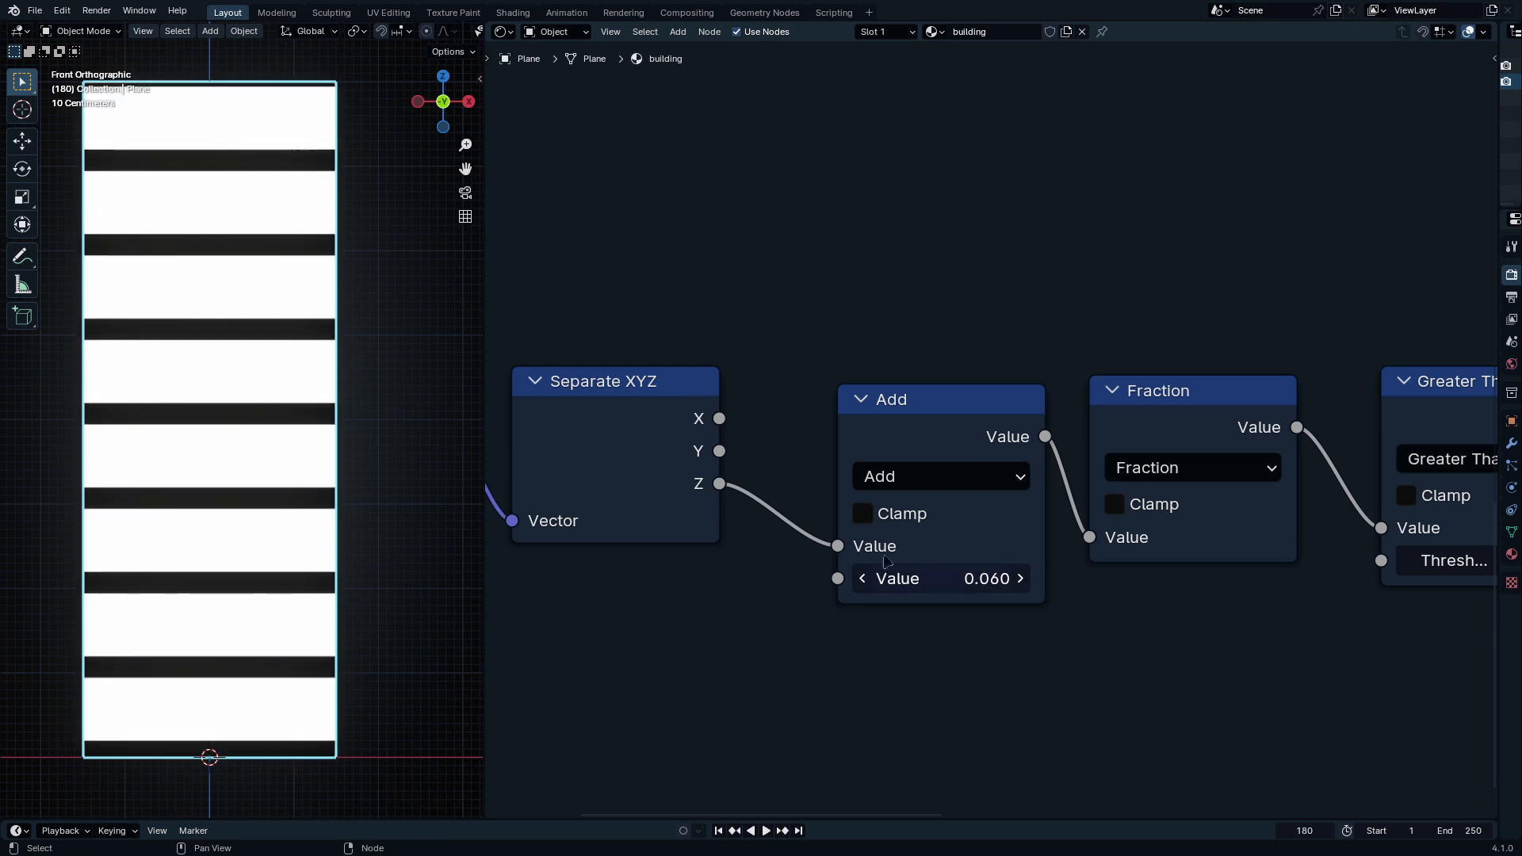
Step: Move the Texture Coordinate and Separate XYZ nodes farther back to make room before the Add node
{"action": "middle_click_drag", "start_coordinate": [805, 518], "coordinate": [1236, 515]}
{"action": "left_click_drag", "start_coordinate": [832, 414], "coordinate": [530, 403]}
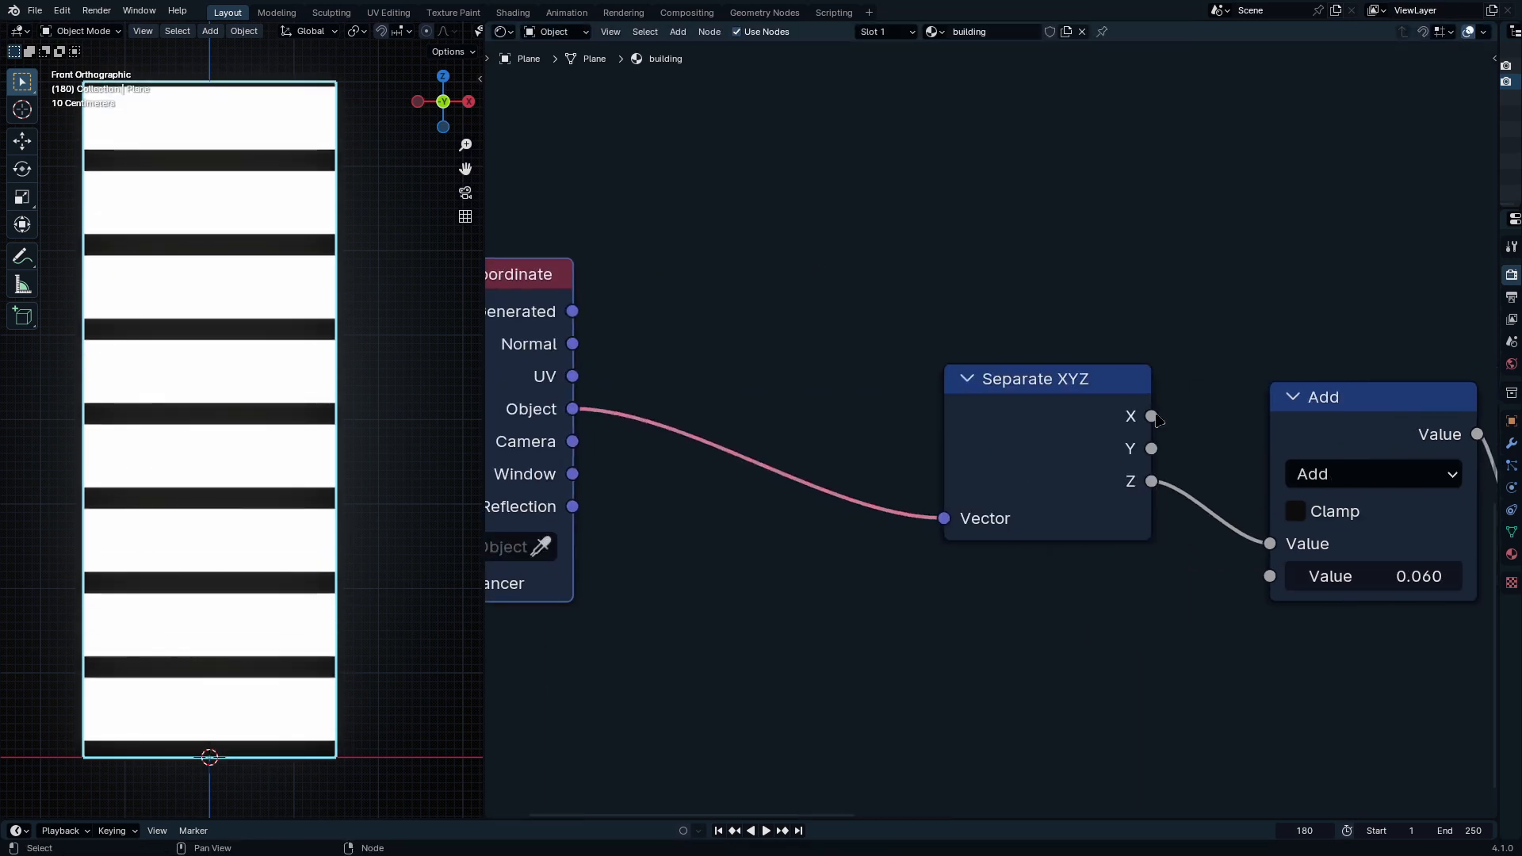
{"action": "left_click_drag", "start_coordinate": [1094, 402], "coordinate": [853, 410]}
{"action": "key", "text": "shift+a"}
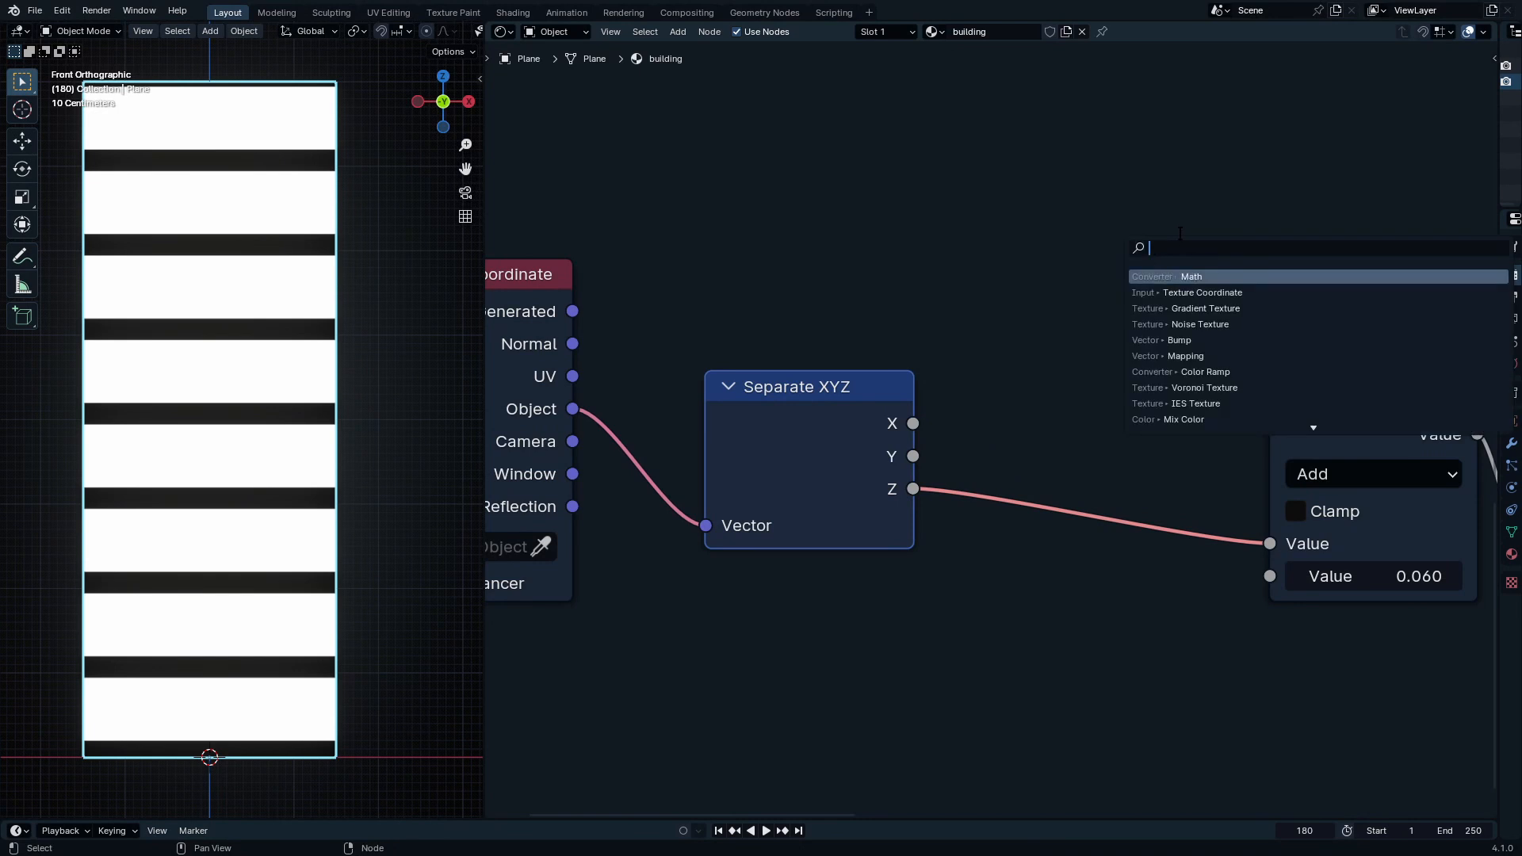
{"action": "type", "text": "mappi"}
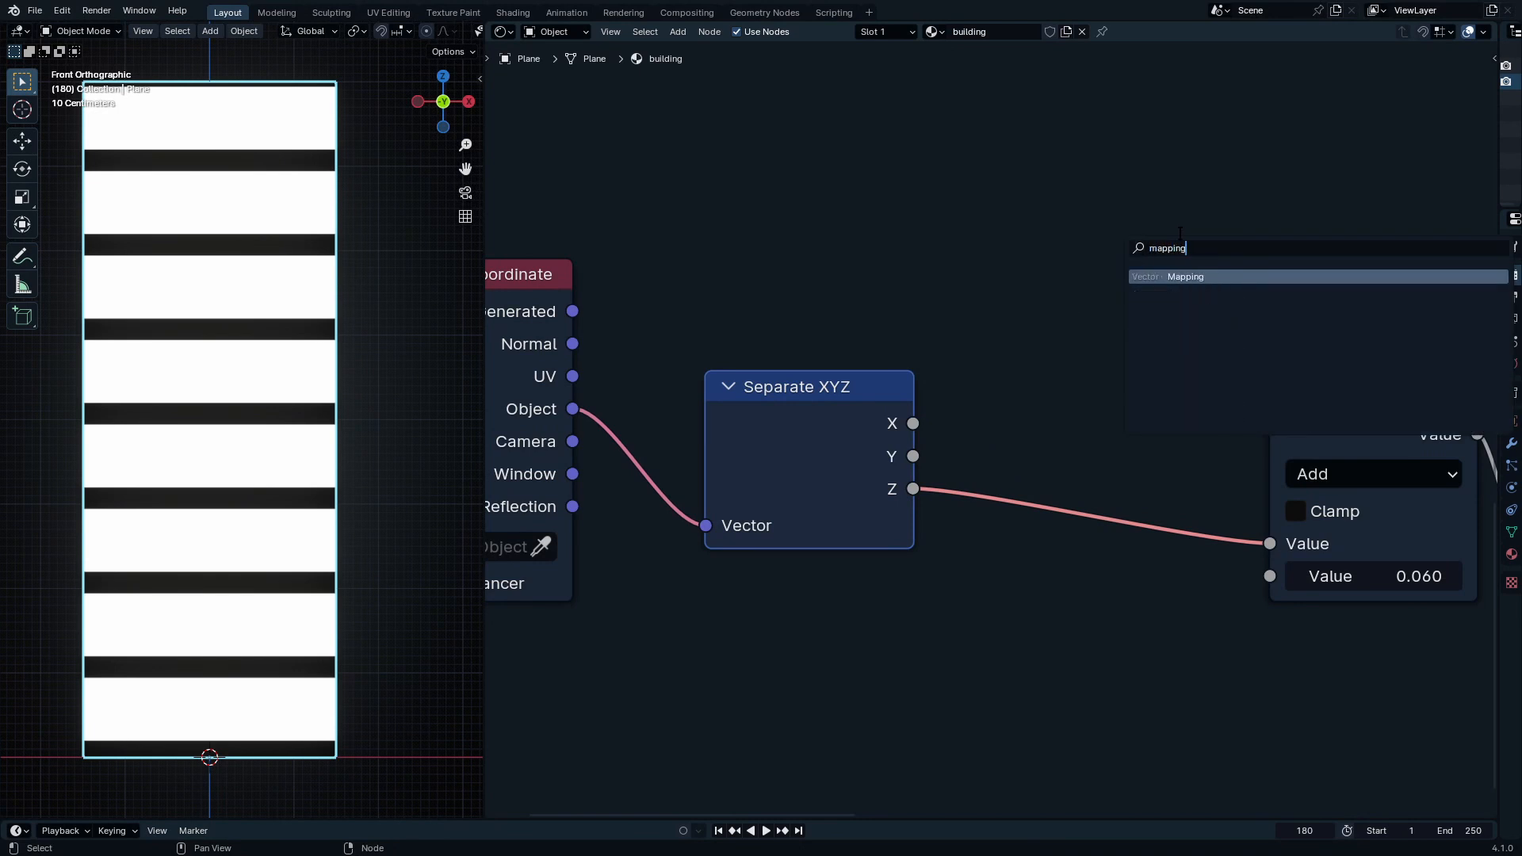
{"action": "type", "text": "ng"}
{"action": "key", "text": "Escape"}
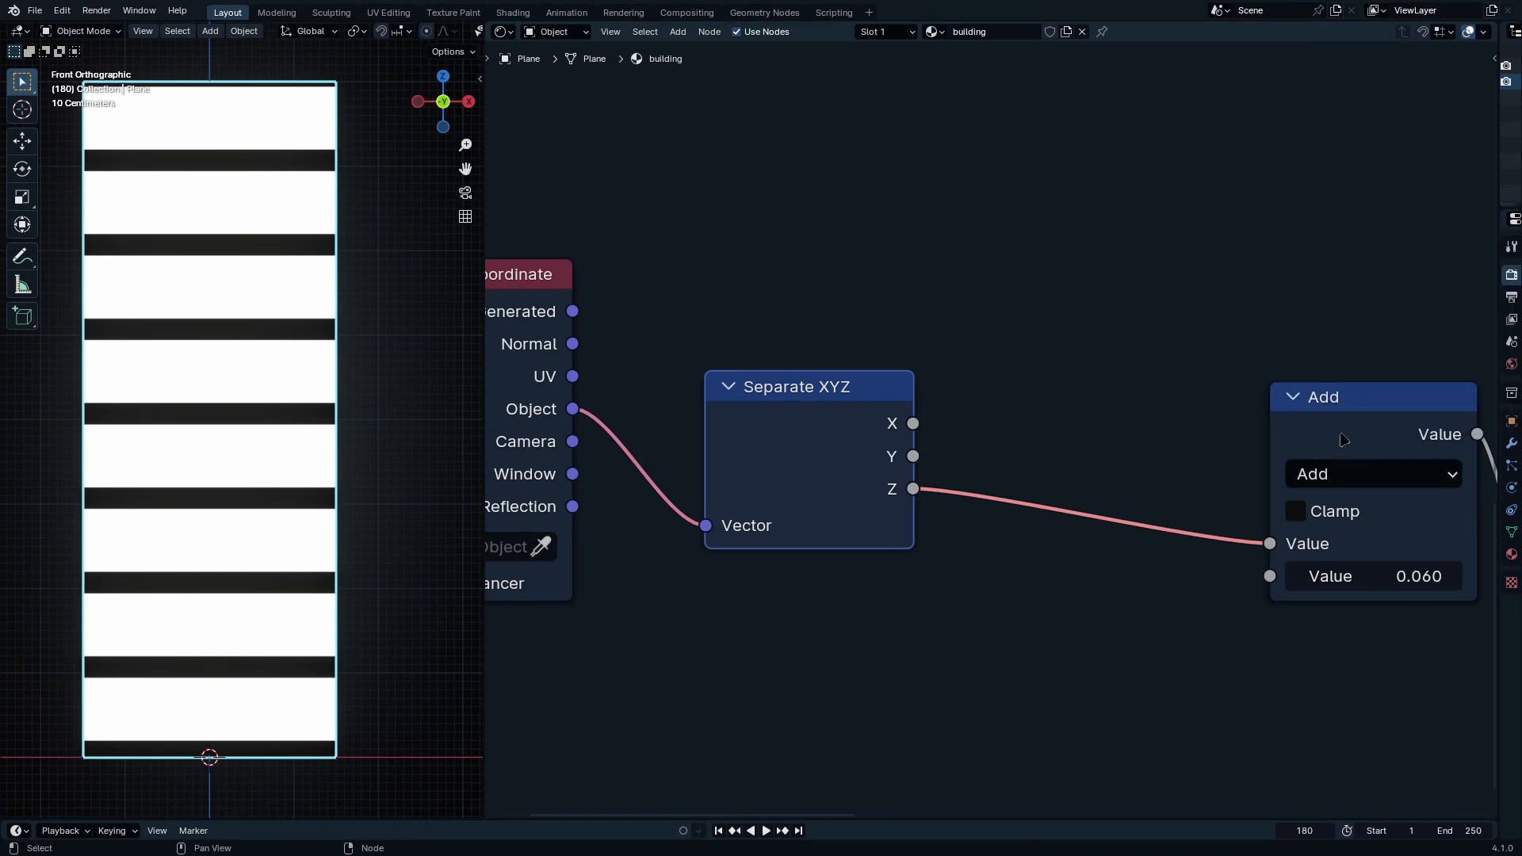
Step: Duplicate the Add node, change the copy to Multiply, and insert it between Separate XYZ and Add
{"action": "key", "text": "shift+d"}
{"action": "left_click", "coordinate": [1061, 253]}
{"action": "left_click", "coordinate": [1096, 268]}
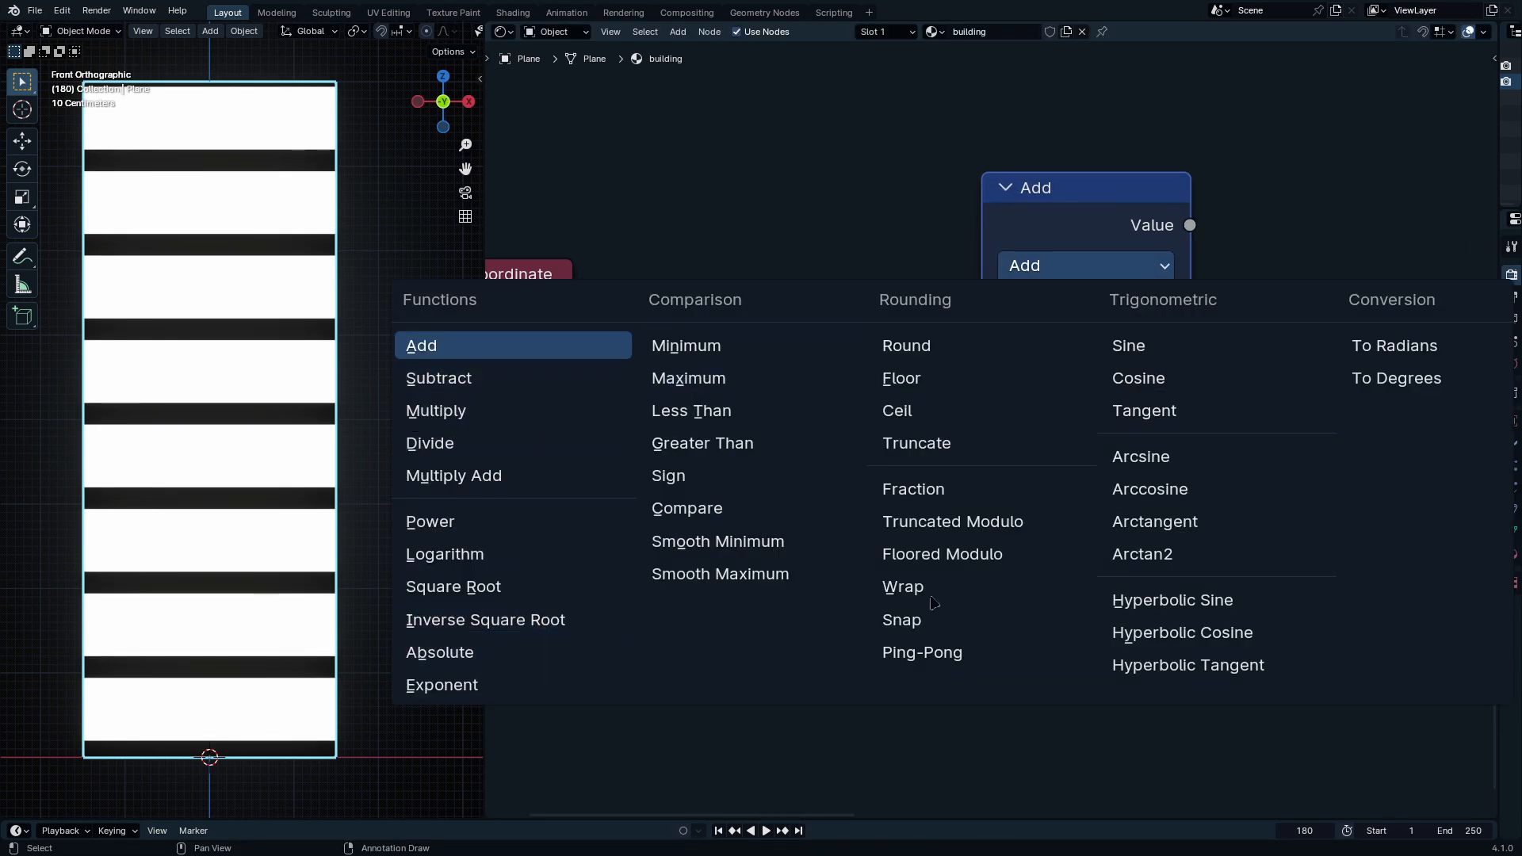
{"action": "left_click", "coordinate": [456, 410]}
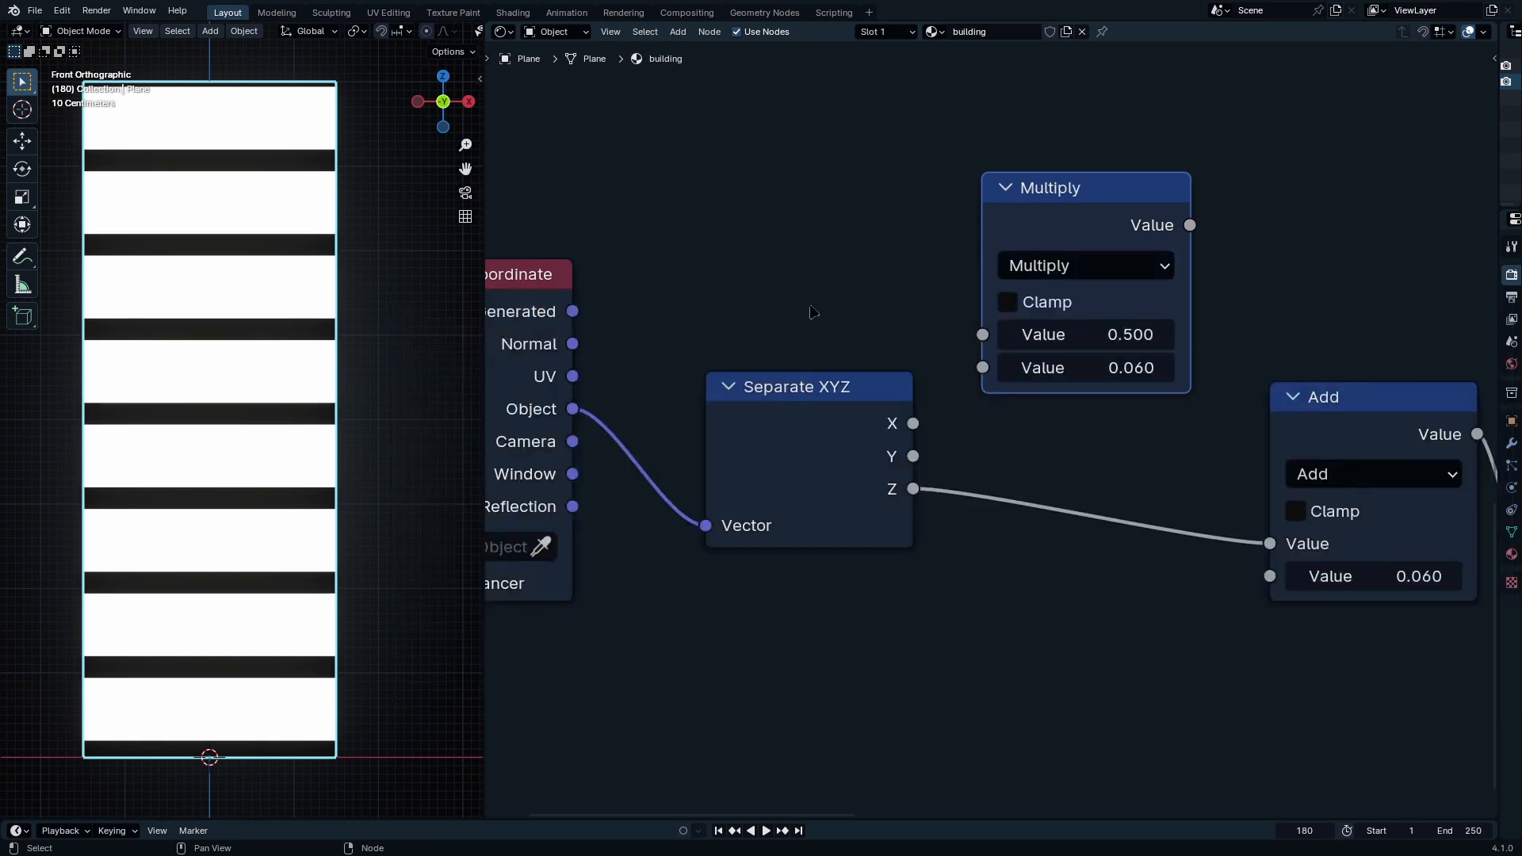
{"action": "key", "text": "g"}
{"action": "left_click", "coordinate": [1193, 620]}
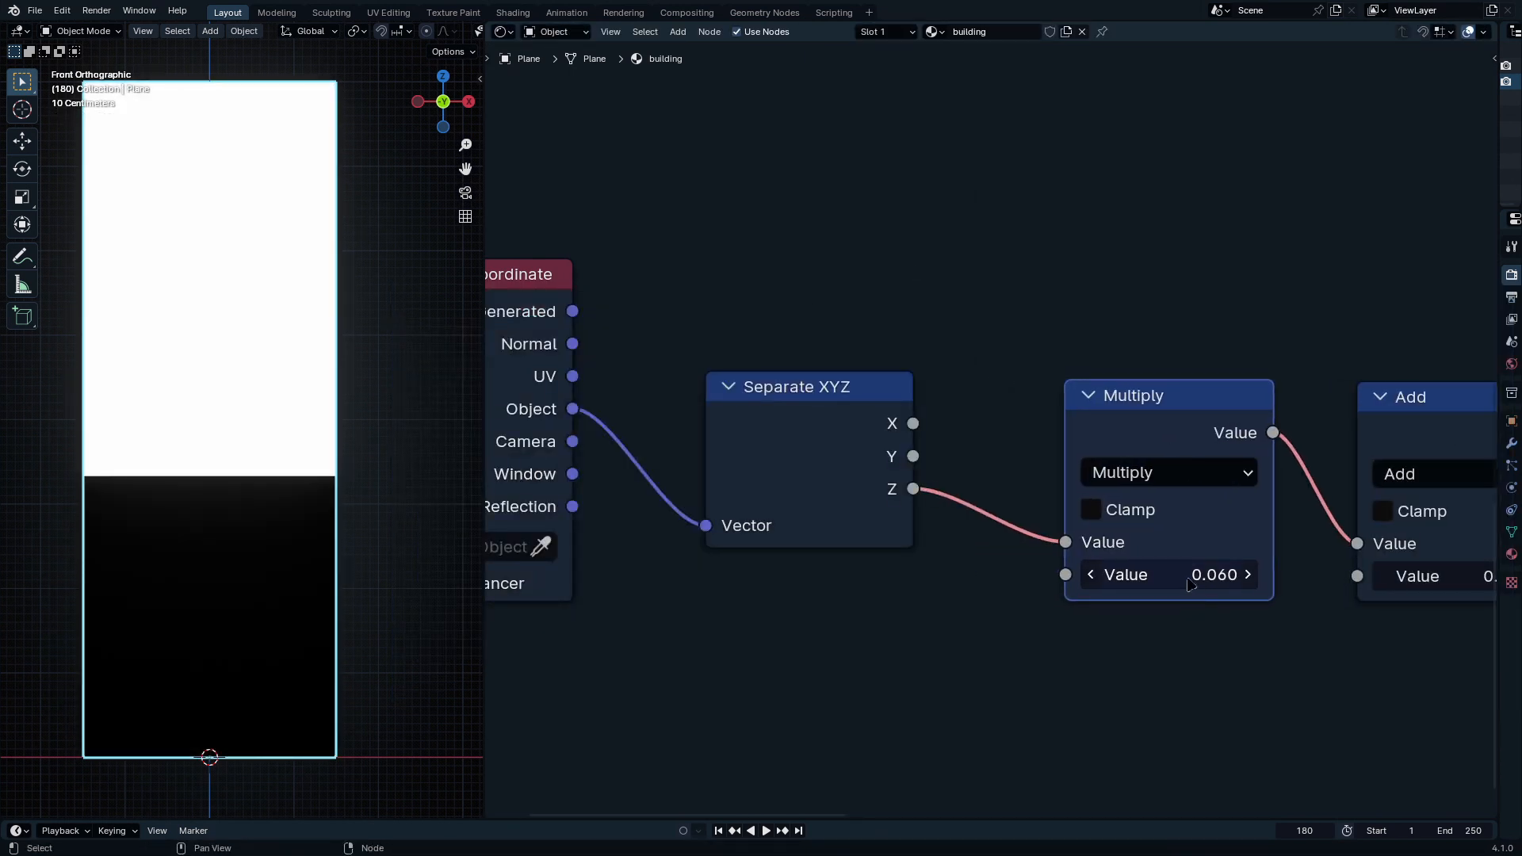
Step: Move the Multiply node beside Separate XYZ and adjust its value until the plane's stripes are more closely spaced
{"action": "mouse_move", "coordinate": [1213, 575]}
{"action": "left_mouse_down"}
{"action": "mouse_move", "coordinate": [1348, 574]}
{"action": "mouse_move", "coordinate": [1200, 575]}
{"action": "left_mouse_up"}
{"action": "key", "text": "g"}
{"action": "left_click", "coordinate": [1033, 429]}
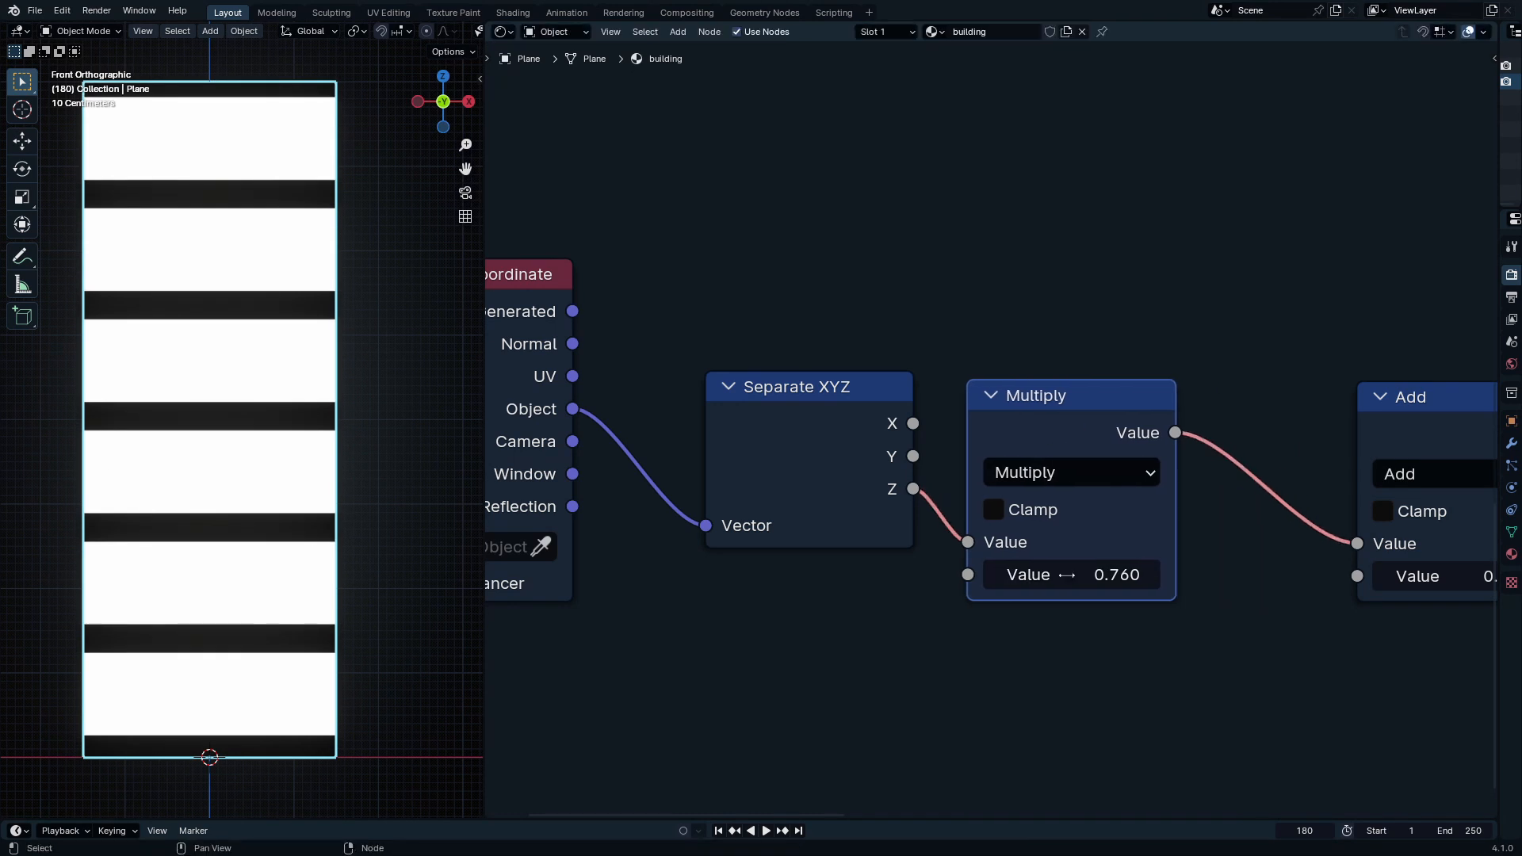
{"action": "mouse_move", "coordinate": [1086, 575]}
{"action": "left_mouse_down"}
{"action": "mouse_move", "coordinate": [1150, 574]}
{"action": "mouse_move", "coordinate": [1086, 586]}
{"action": "left_mouse_up"}
{"action": "scroll", "coordinate": [1019, 622], "scroll_direction": "right", "scroll_amount": 5}
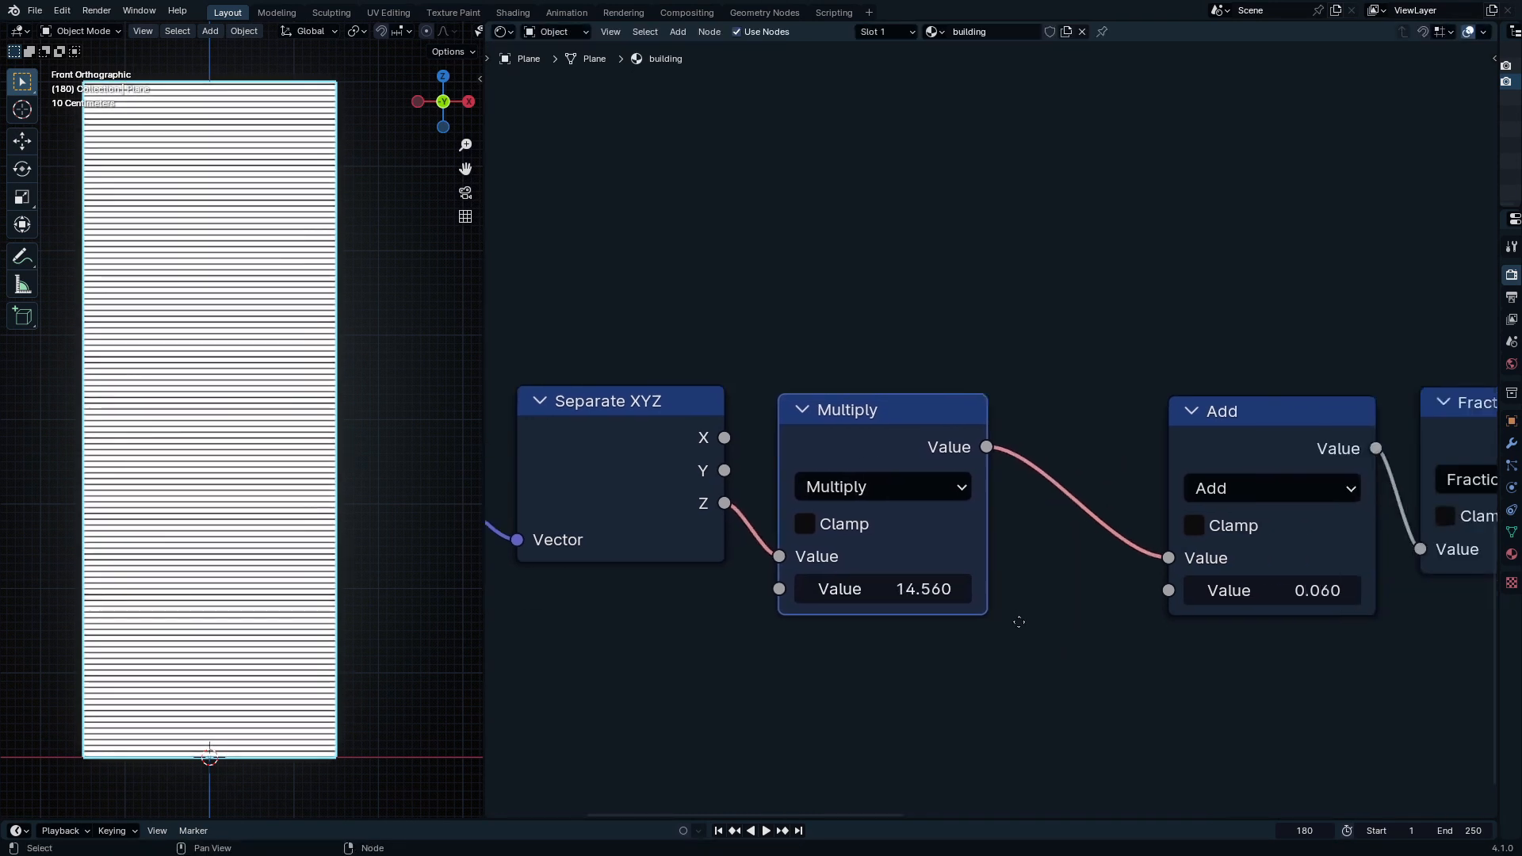
{"action": "left_click_drag", "start_coordinate": [911, 593], "coordinate": [793, 593], "text": "shift"}
Step: Set the Greater Than node's threshold to 0.580 to thicken the dark stripes
{"action": "middle_click_drag", "start_coordinate": [978, 661], "coordinate": [376, 667]}
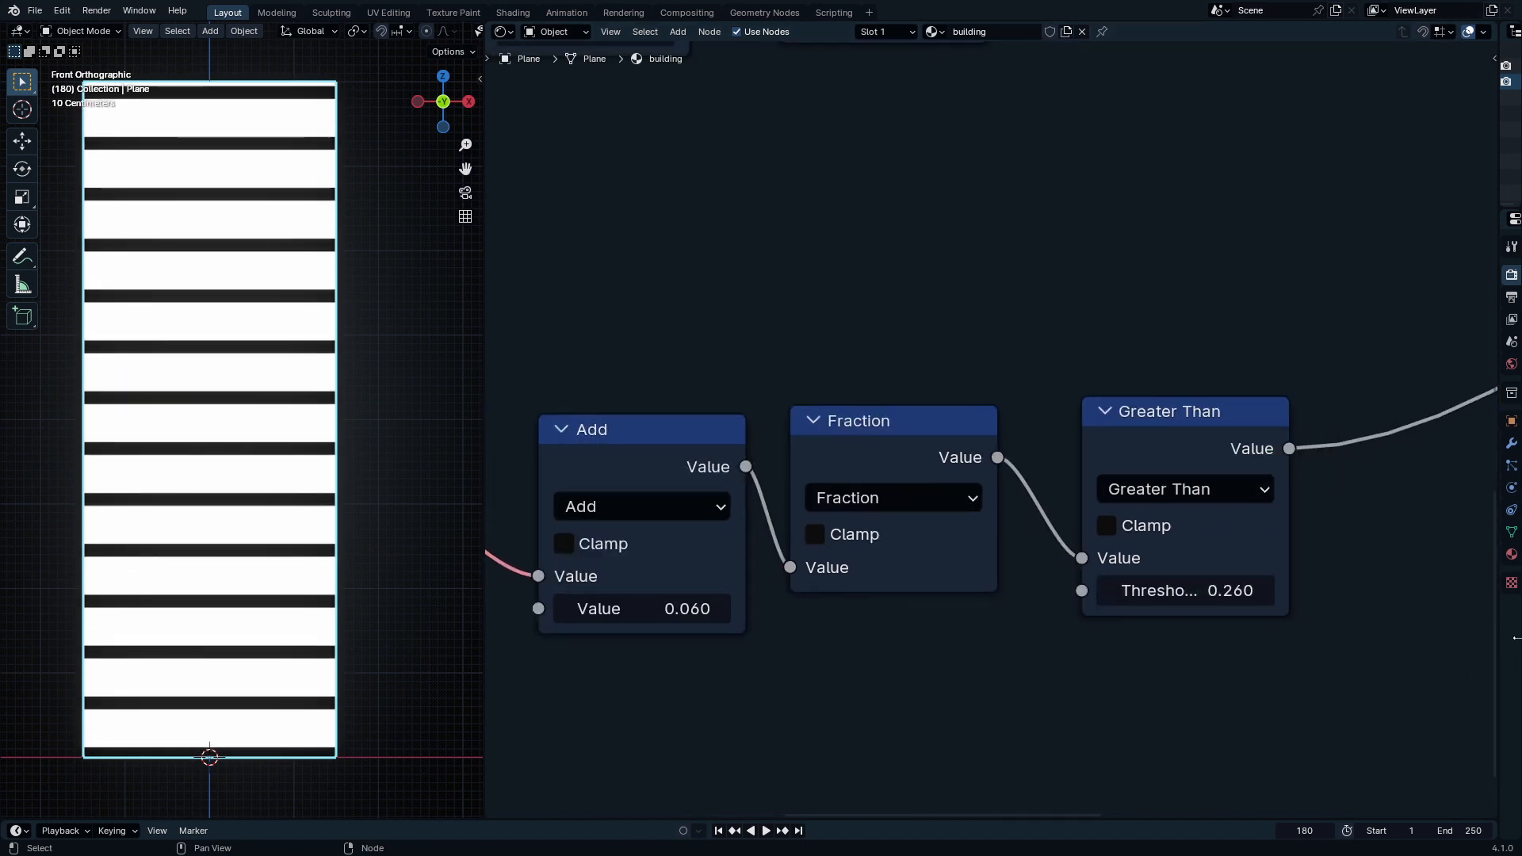
{"action": "left_click_drag", "start_coordinate": [1186, 591], "coordinate": [1222, 591], "text": "shift"}
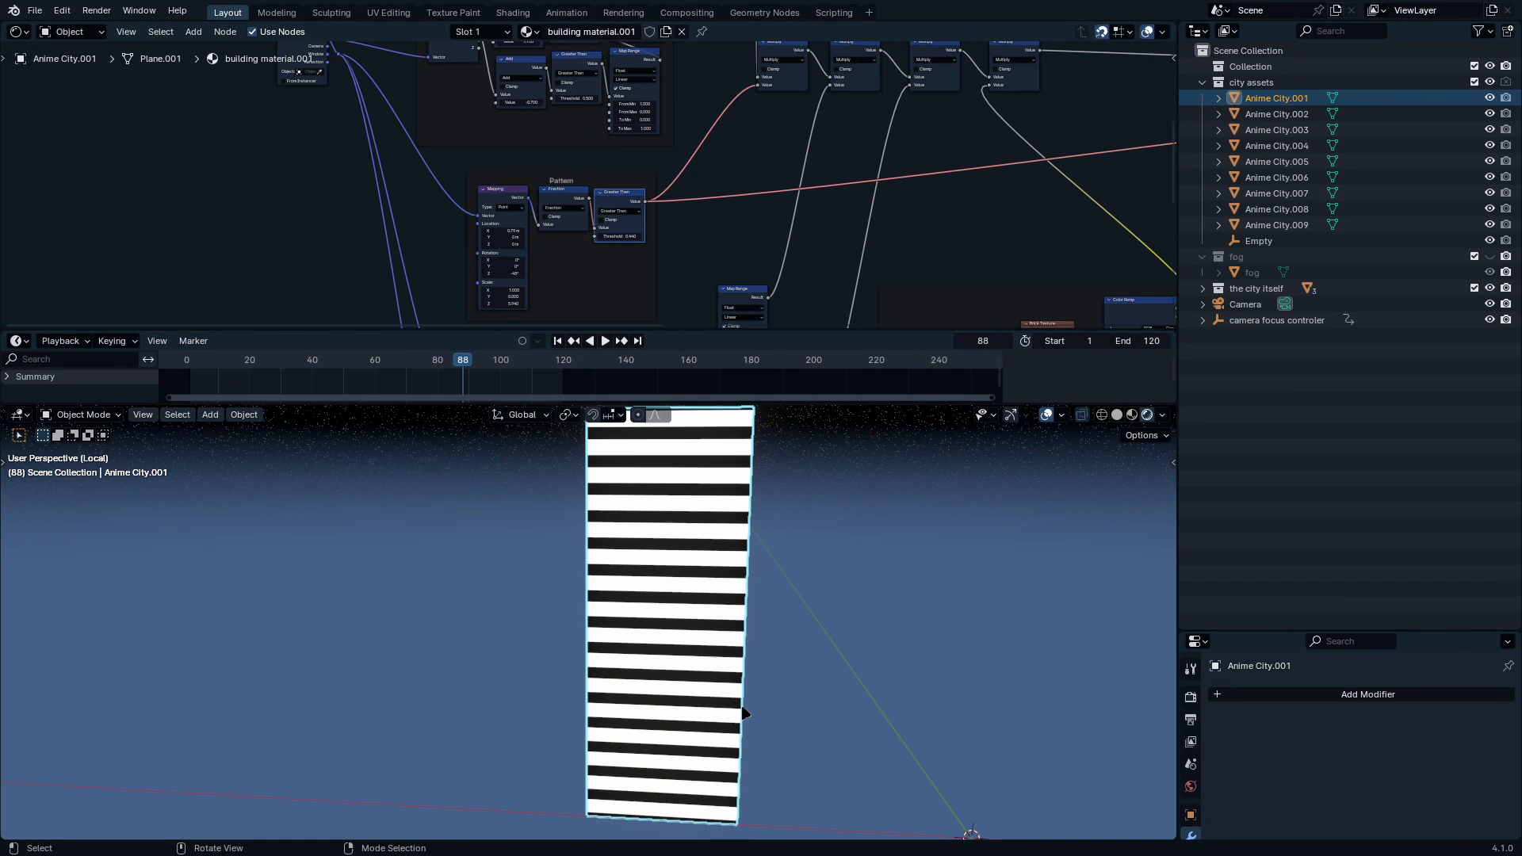
Step: Switch to the finished city file and examine the Pattern group's Mapping, Fraction and Greater Than nodes in an enlarged node editor
{"action": "key", "text": "ctrl+space"}
{"action": "scroll", "coordinate": [887, 645], "scroll_direction": "up", "scroll_amount": 6}
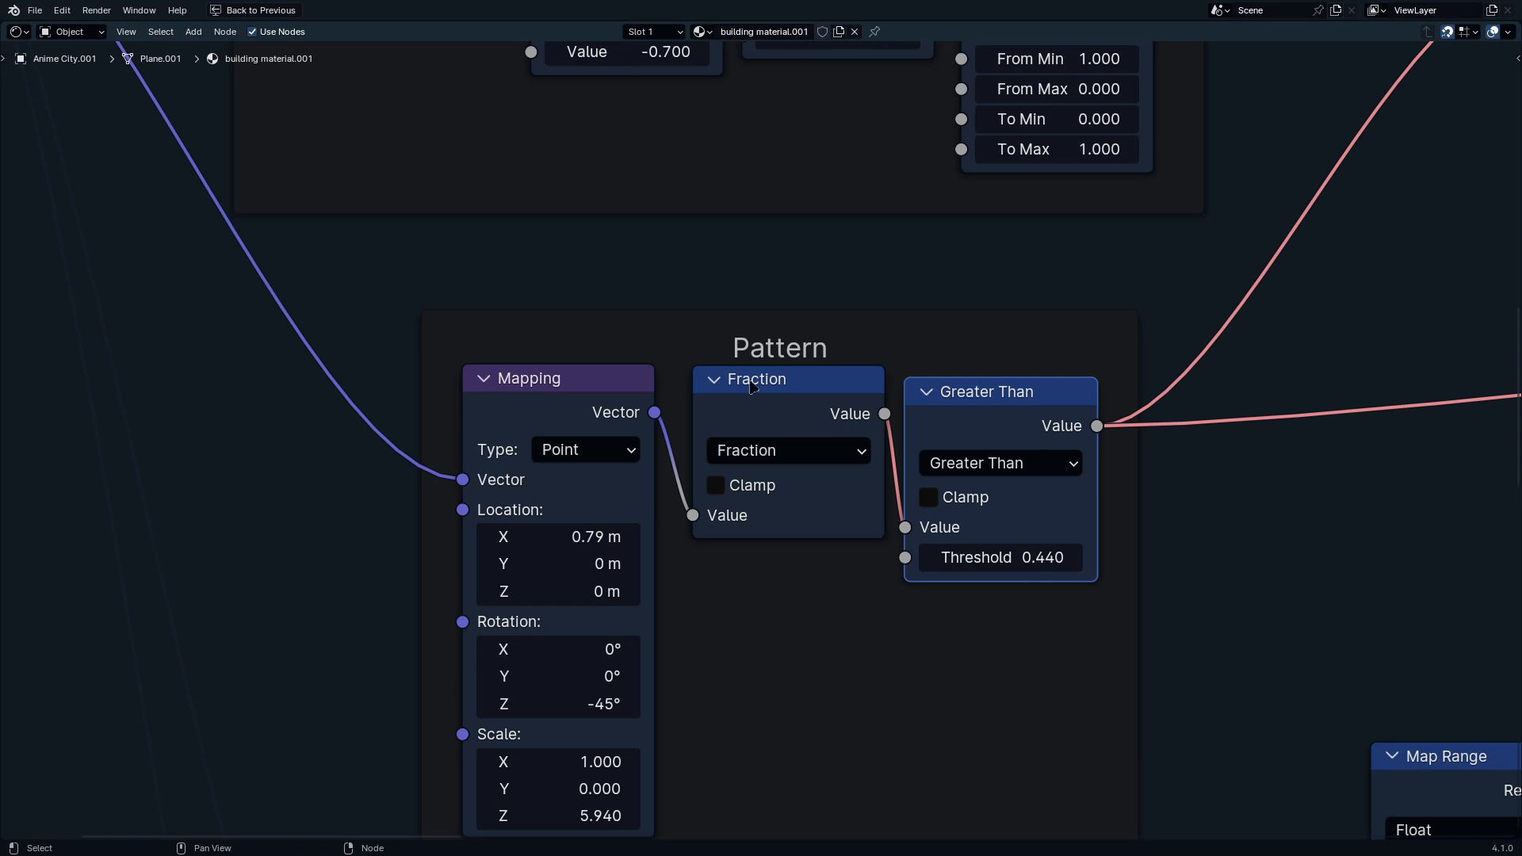
{"action": "left_click_drag", "start_coordinate": [702, 352], "coordinate": [1062, 544]}
{"action": "left_click", "coordinate": [780, 451]}
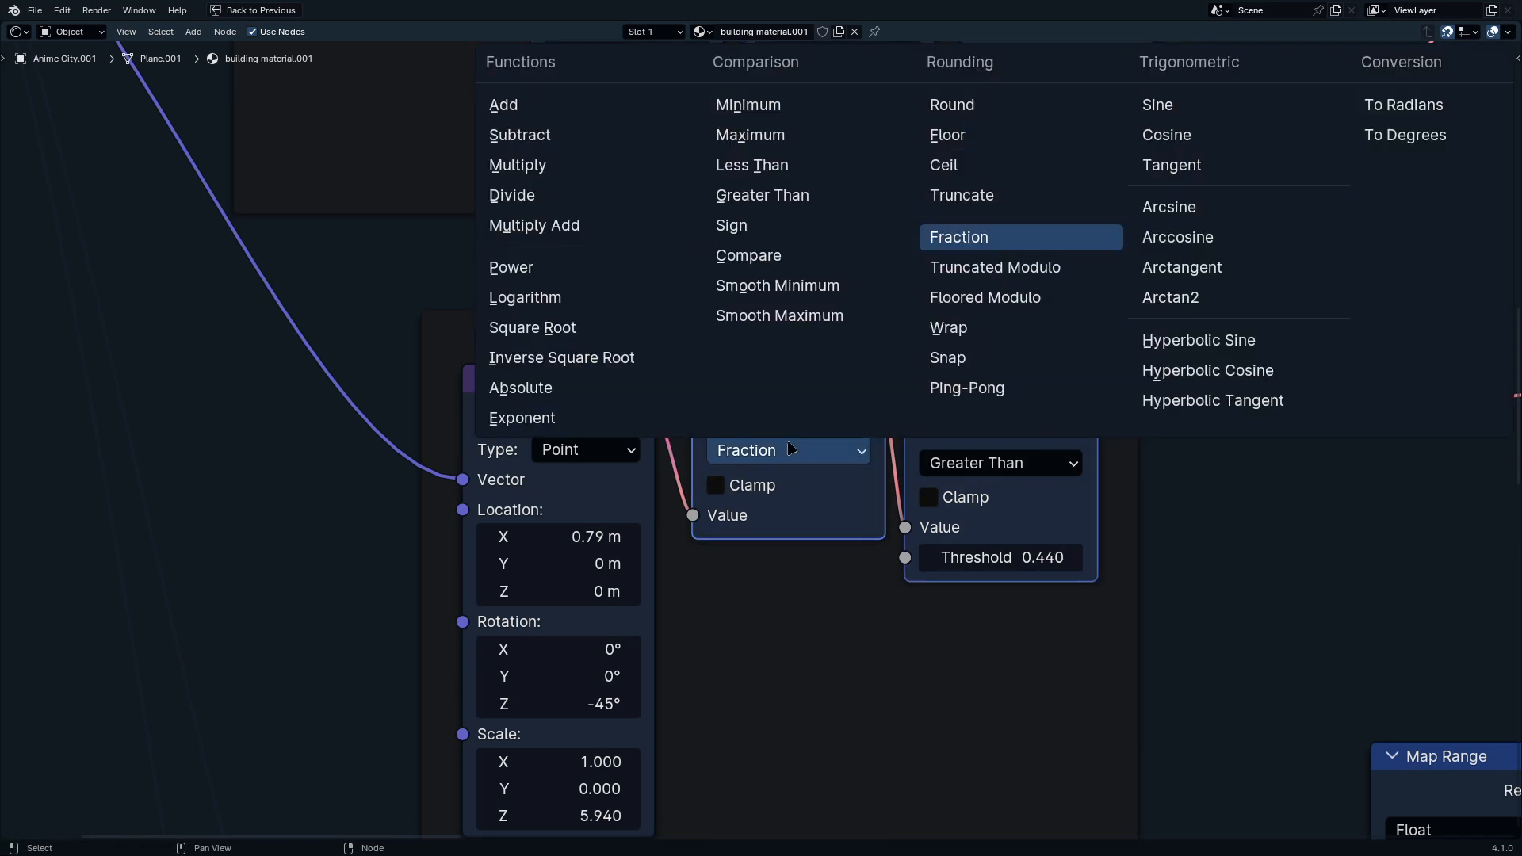
{"action": "left_click", "coordinate": [993, 413]}
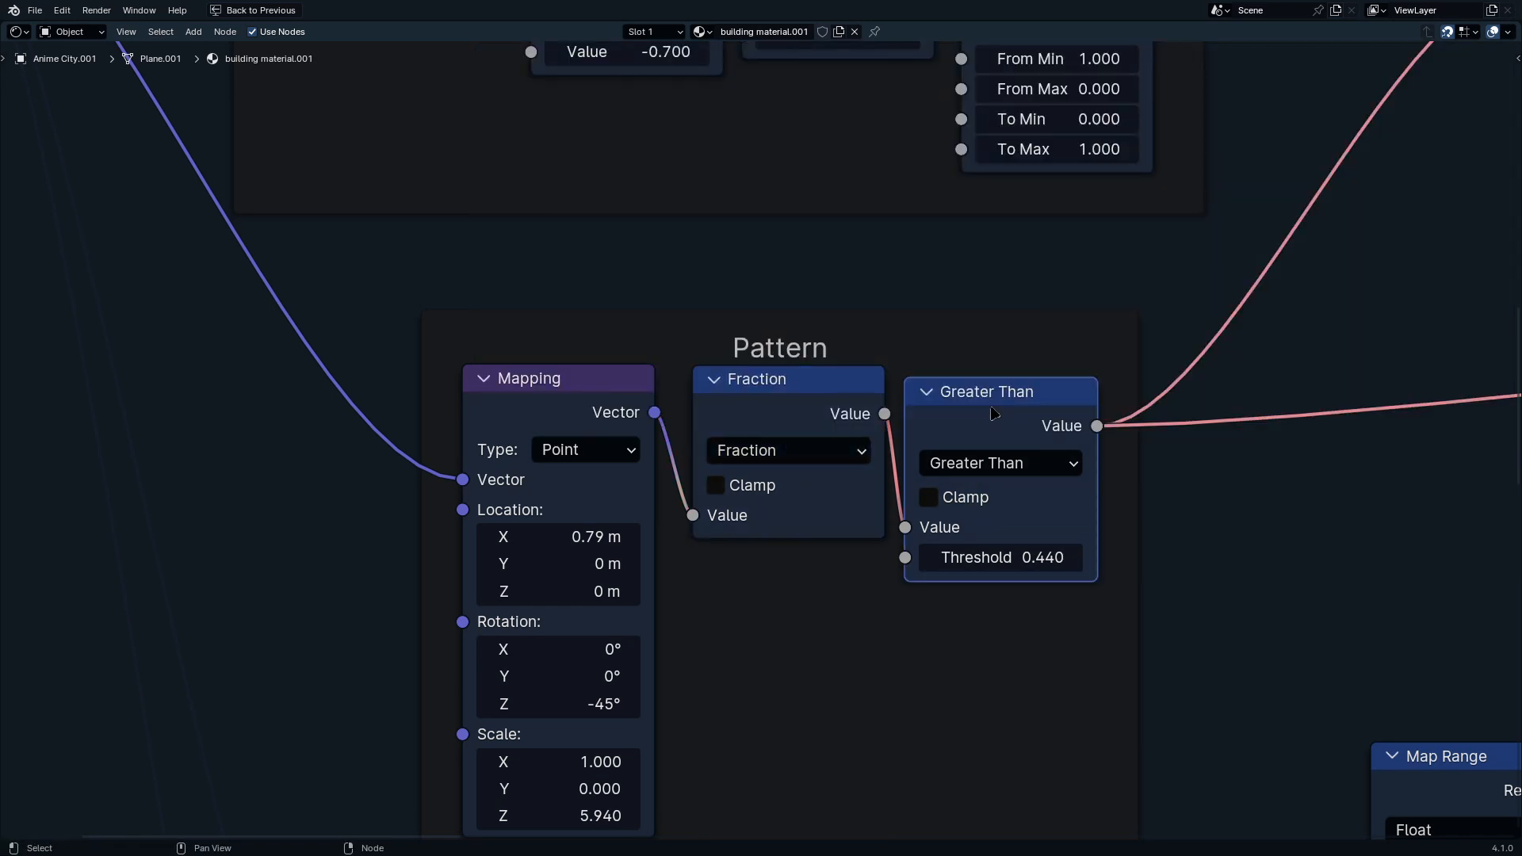
{"action": "middle_click_drag", "start_coordinate": [609, 565], "coordinate": [853, 422]}
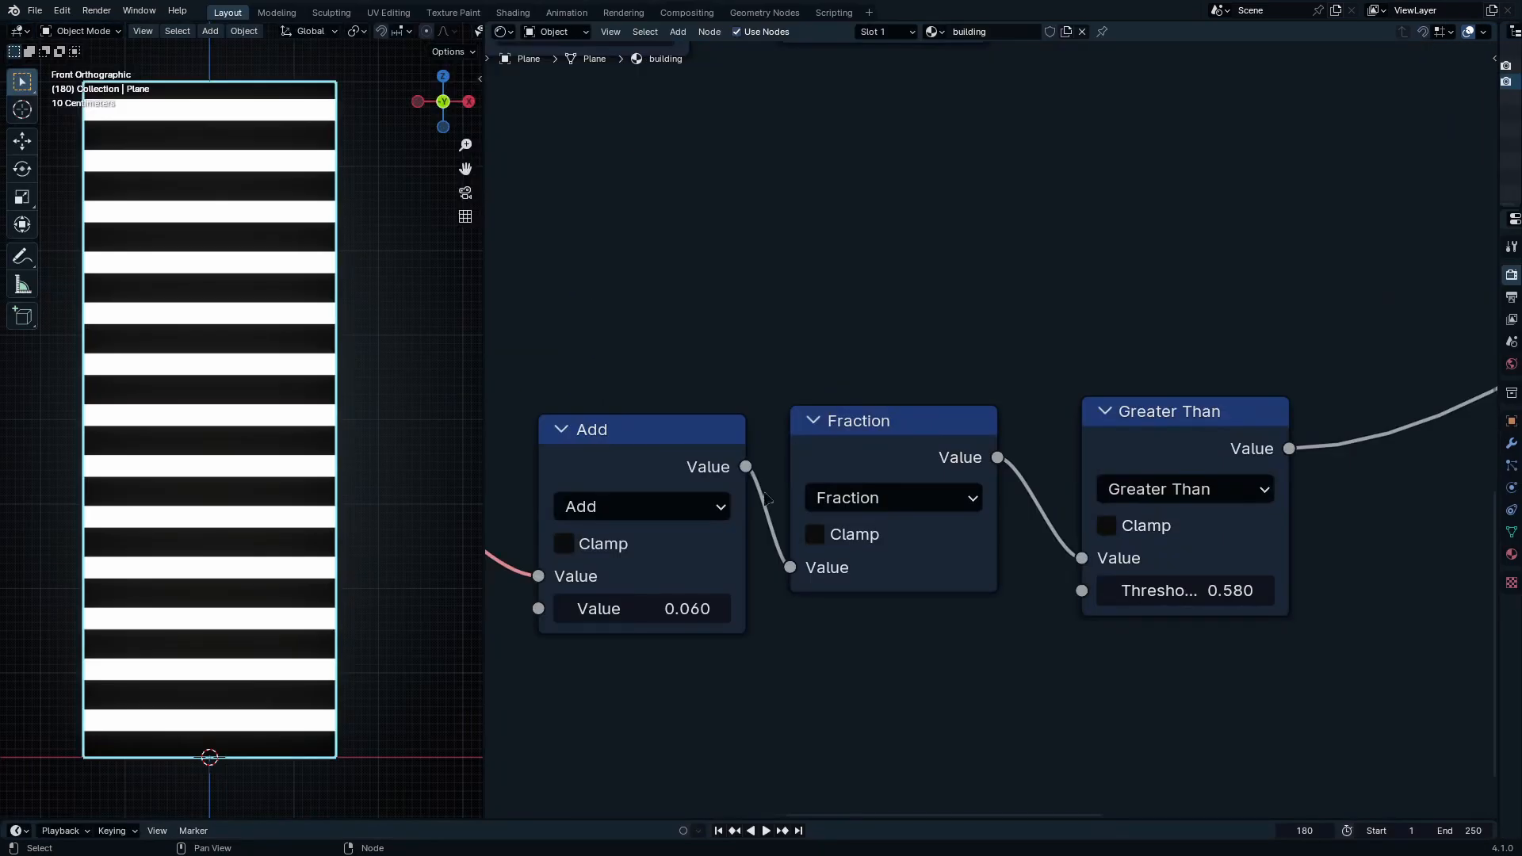
Step: Return to the working file and examine the stripe pattern's math nodes back to the Separate XYZ node
{"action": "scroll", "coordinate": [1175, 481], "scroll_direction": "up", "scroll_amount": 2}
{"action": "middle_click_drag", "start_coordinate": [931, 489], "coordinate": [1040, 500]}
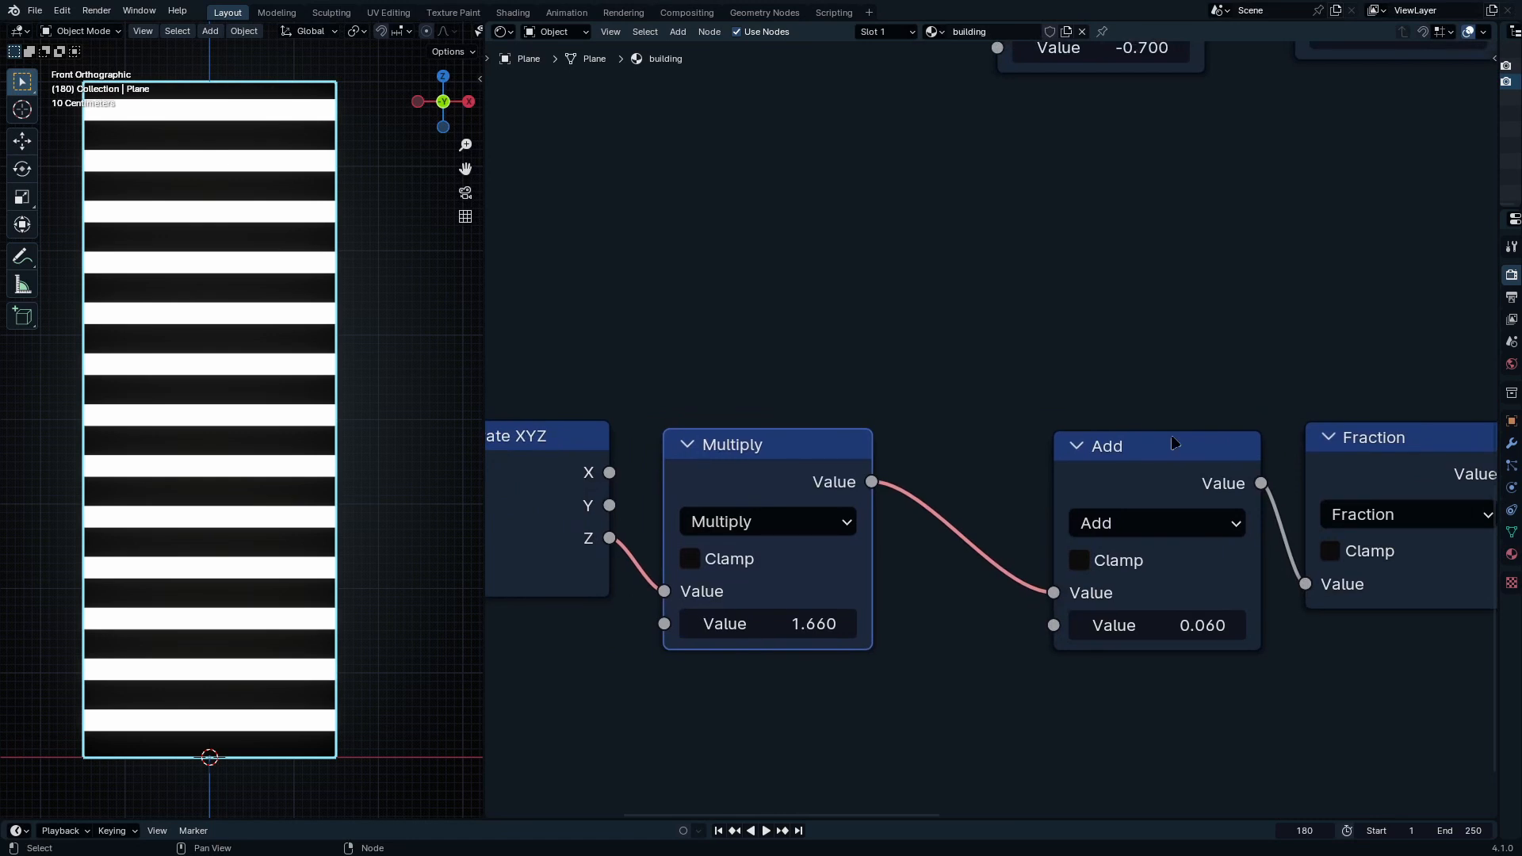
{"action": "left_click", "coordinate": [1137, 466]}
{"action": "left_click", "coordinate": [646, 493]}
{"action": "middle_click_drag", "start_coordinate": [639, 494], "coordinate": [890, 496]}
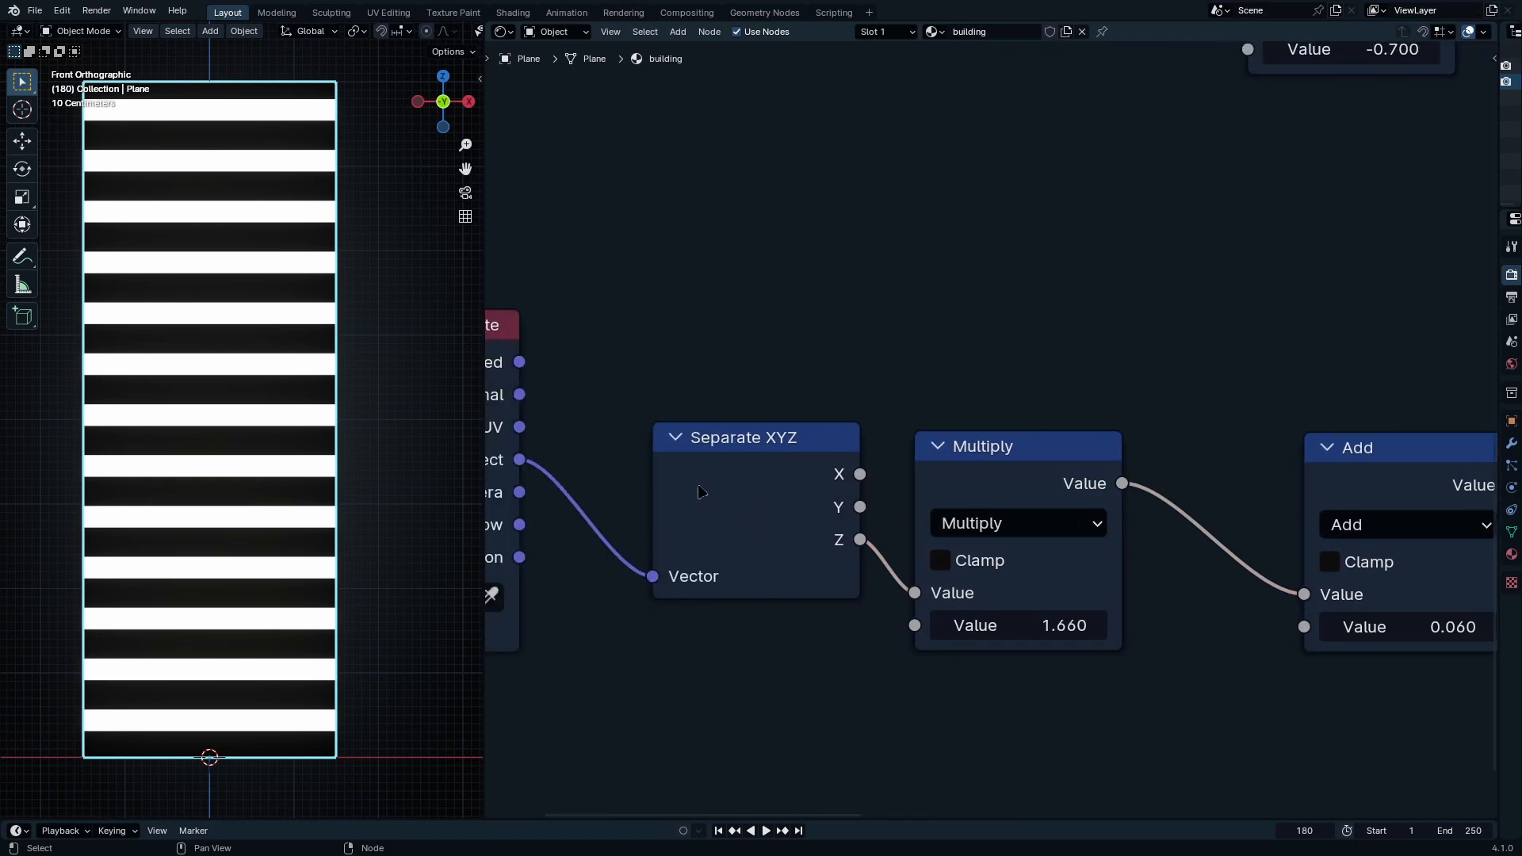
{"action": "left_click", "coordinate": [703, 491]}
{"action": "left_click_drag", "start_coordinate": [744, 388], "coordinate": [1425, 602]}
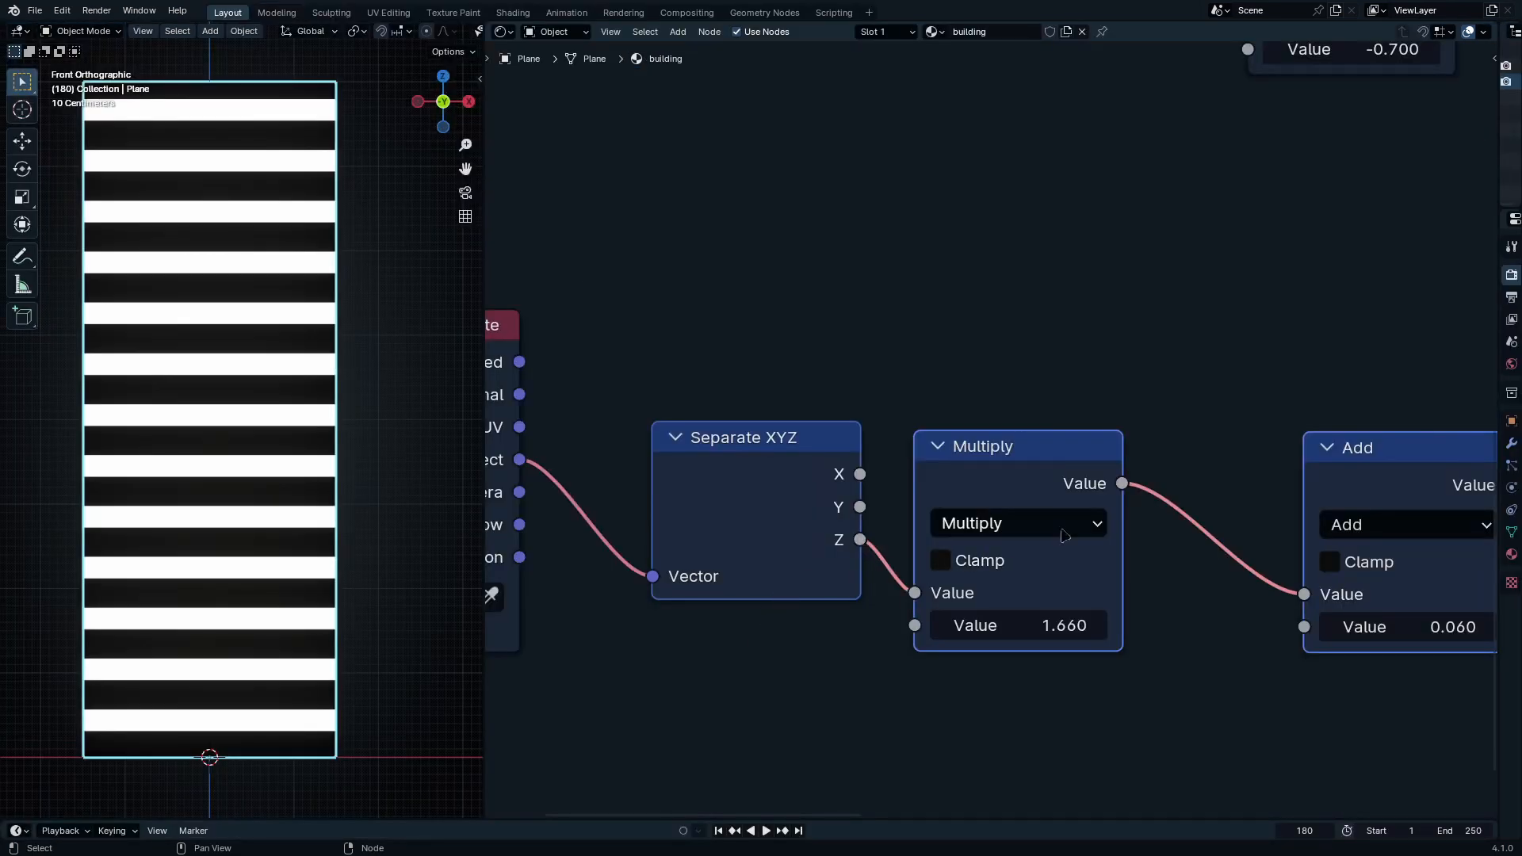
{"action": "middle_click_drag", "start_coordinate": [1061, 529], "coordinate": [1034, 517]}
{"action": "middle_click_drag", "start_coordinate": [1104, 616], "coordinate": [1073, 611]}
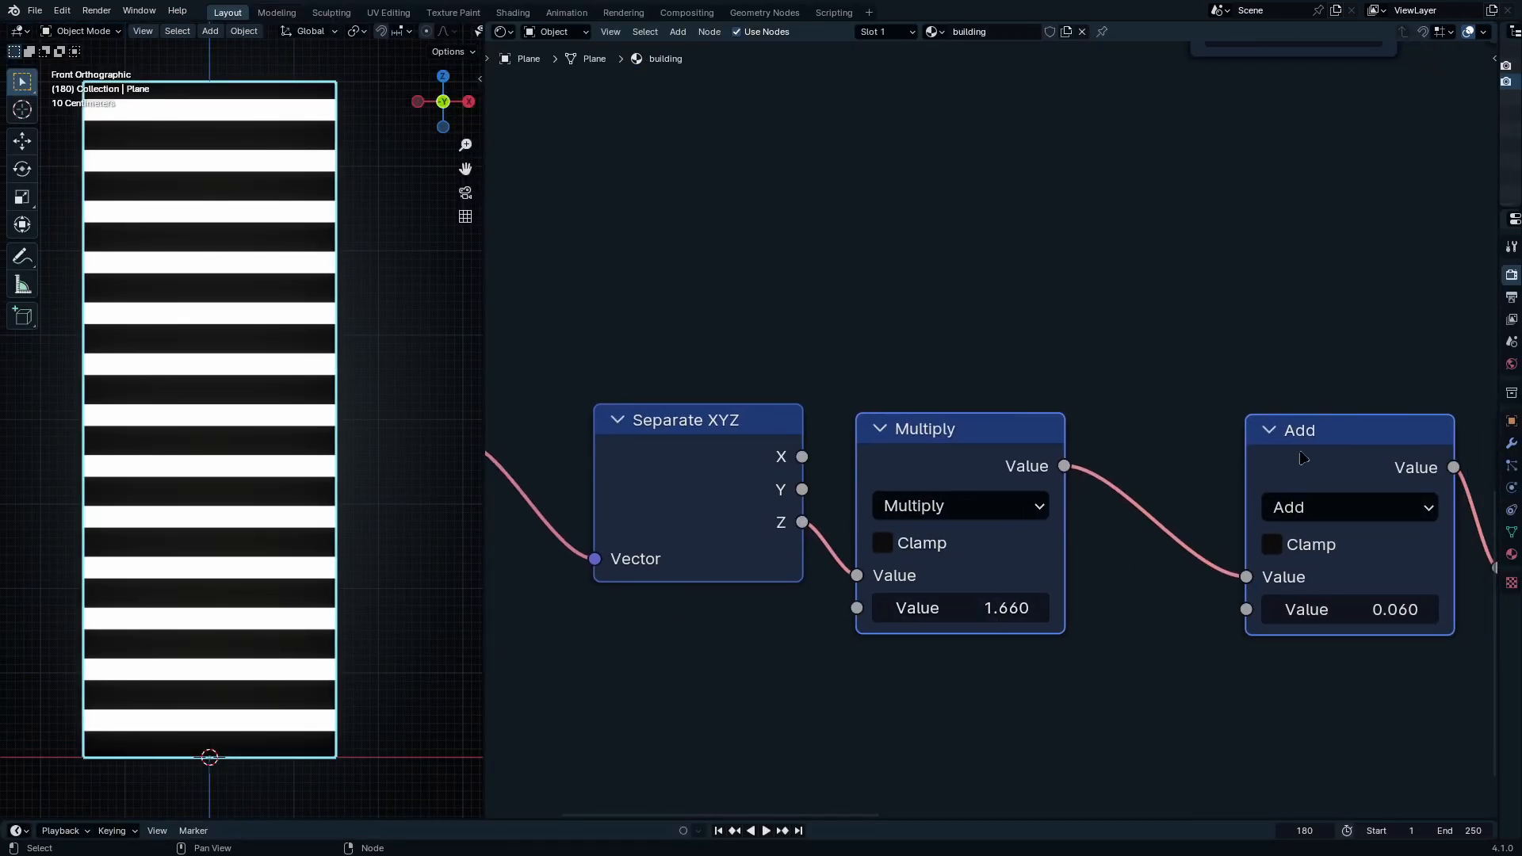
Step: Move the Add, Fraction and Greater Than nodes closer together in a compact row after the Multiply node
{"action": "left_click_drag", "start_coordinate": [1299, 450], "coordinate": [1113, 427]}
{"action": "left_click", "coordinate": [1148, 316]}
{"action": "scroll", "coordinate": [1248, 396], "scroll_direction": "down", "scroll_amount": 7}
{"action": "middle_click_drag", "start_coordinate": [1369, 425], "coordinate": [1228, 450]}
{"action": "left_click_drag", "start_coordinate": [1322, 442], "coordinate": [1237, 450]}
{"action": "middle_click_drag", "start_coordinate": [1316, 435], "coordinate": [1149, 463]}
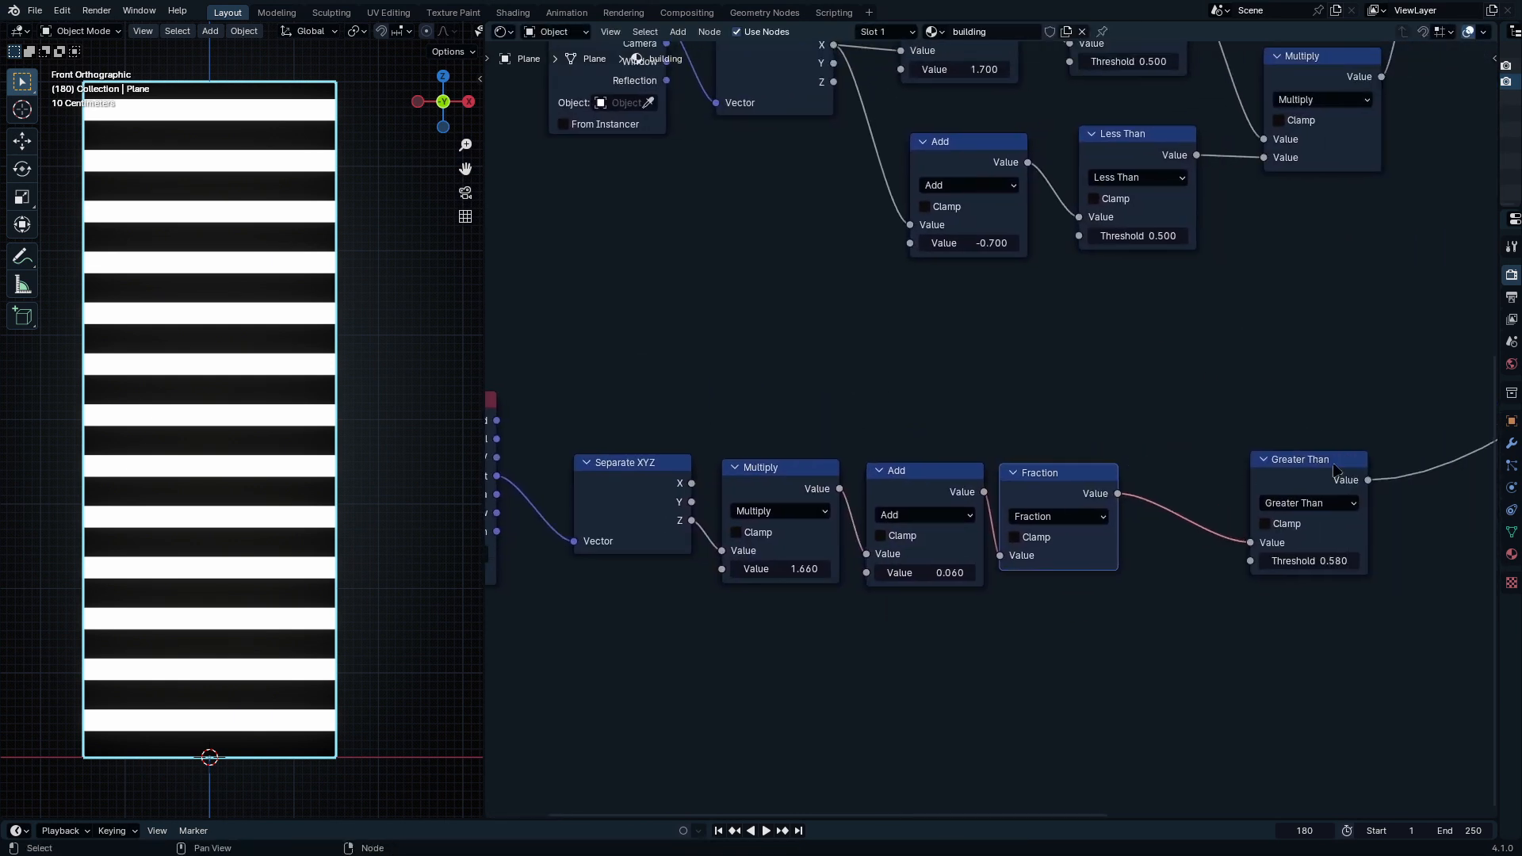
{"action": "left_click_drag", "start_coordinate": [1307, 460], "coordinate": [1197, 468]}
Step: Move the upper Texture Coordinate node aside, then enclose the two upper mask chains in a frame labelled First Mask
{"action": "middle_click_drag", "start_coordinate": [1243, 377], "coordinate": [1233, 581]}
{"action": "scroll", "coordinate": [1234, 581], "scroll_direction": "down", "scroll_amount": 4}
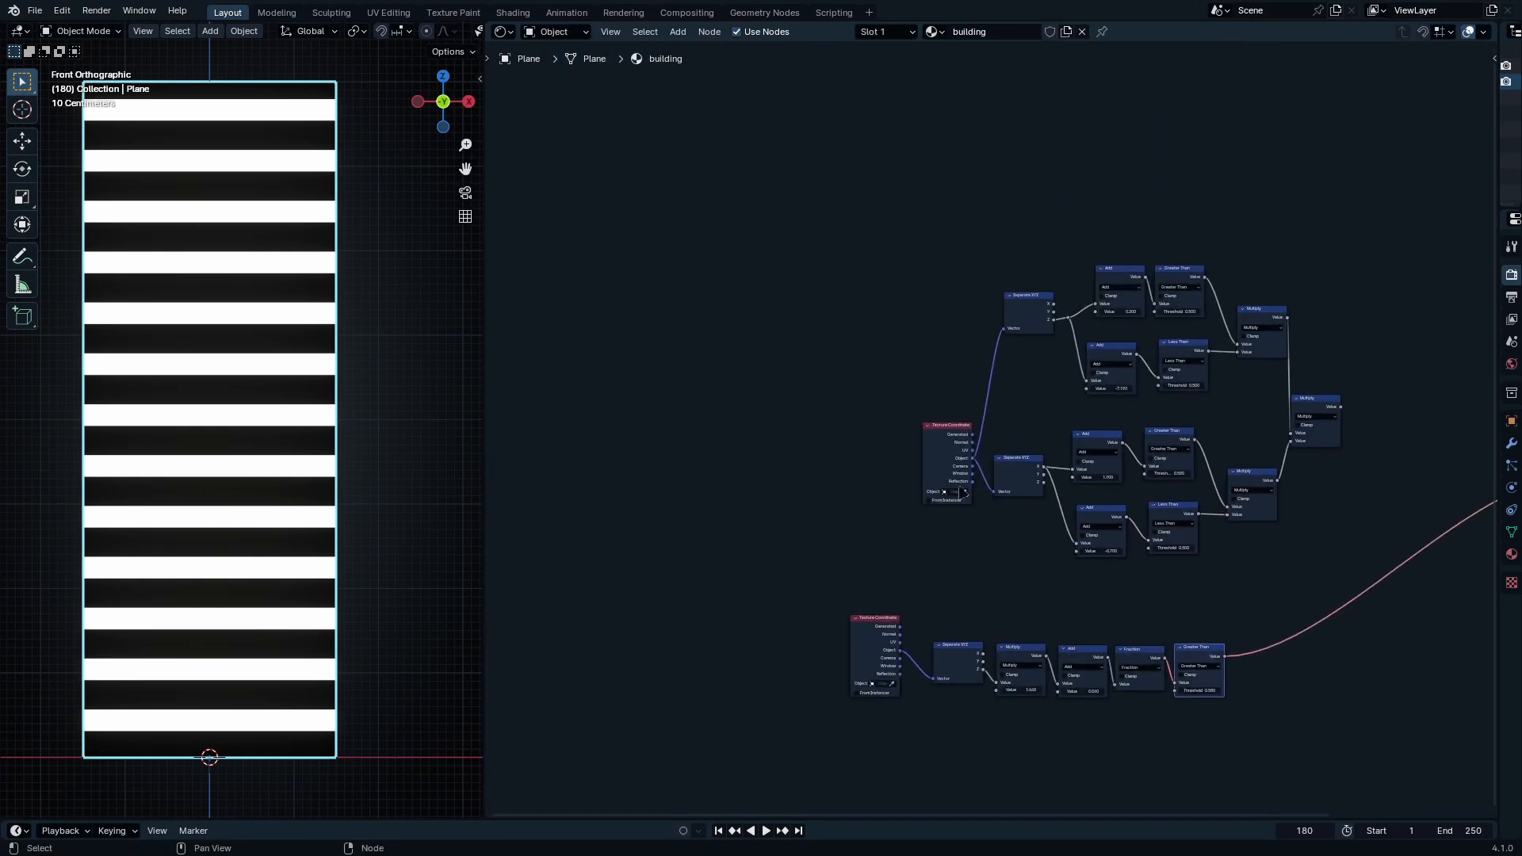
{"action": "left_click_drag", "start_coordinate": [939, 441], "coordinate": [800, 439]}
{"action": "left_click_drag", "start_coordinate": [1374, 221], "coordinate": [974, 555]}
{"action": "key", "text": "ctrl+j"}
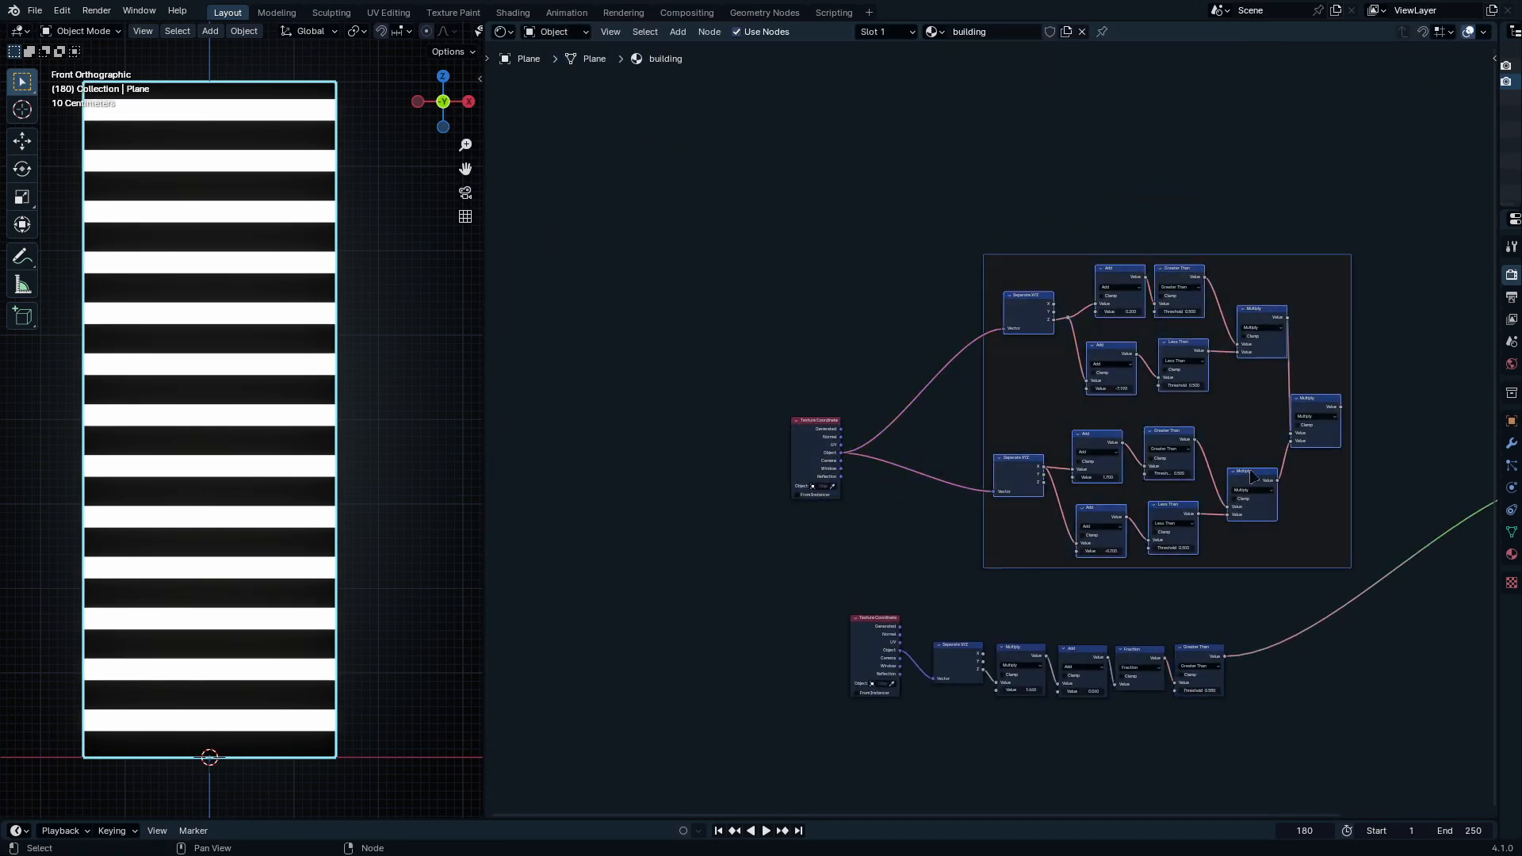
{"action": "left_click", "coordinate": [1264, 273]}
{"action": "key", "text": "F2"}
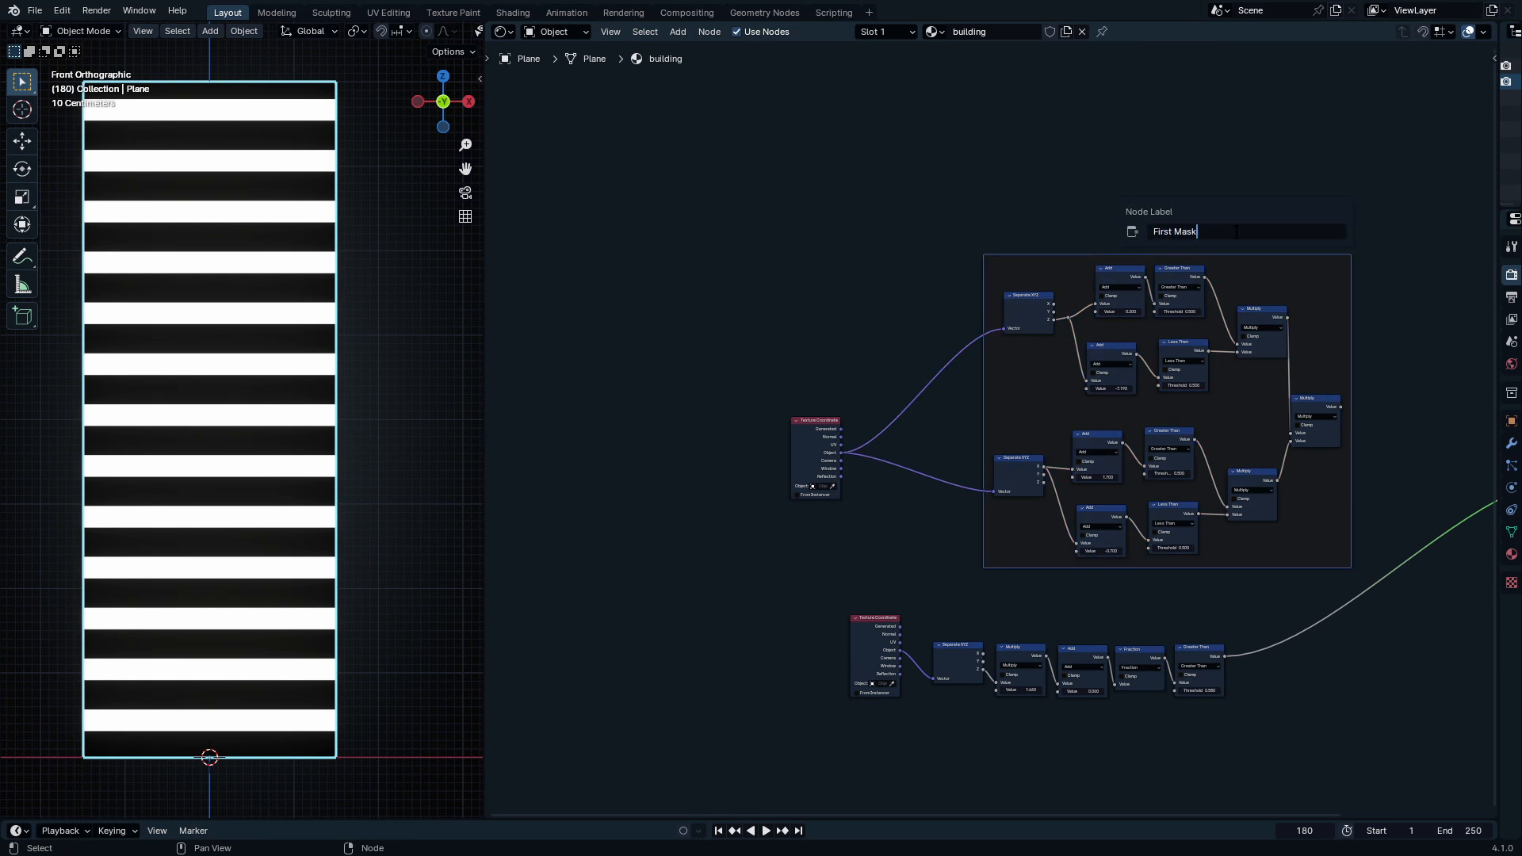
{"action": "key", "text": "Return"}
Step: Enclose the striped pattern's nodes from Separate XYZ to Greater Than in a frame labelled Windows Mask
{"action": "left_click_drag", "start_coordinate": [1259, 784], "coordinate": [936, 636]}
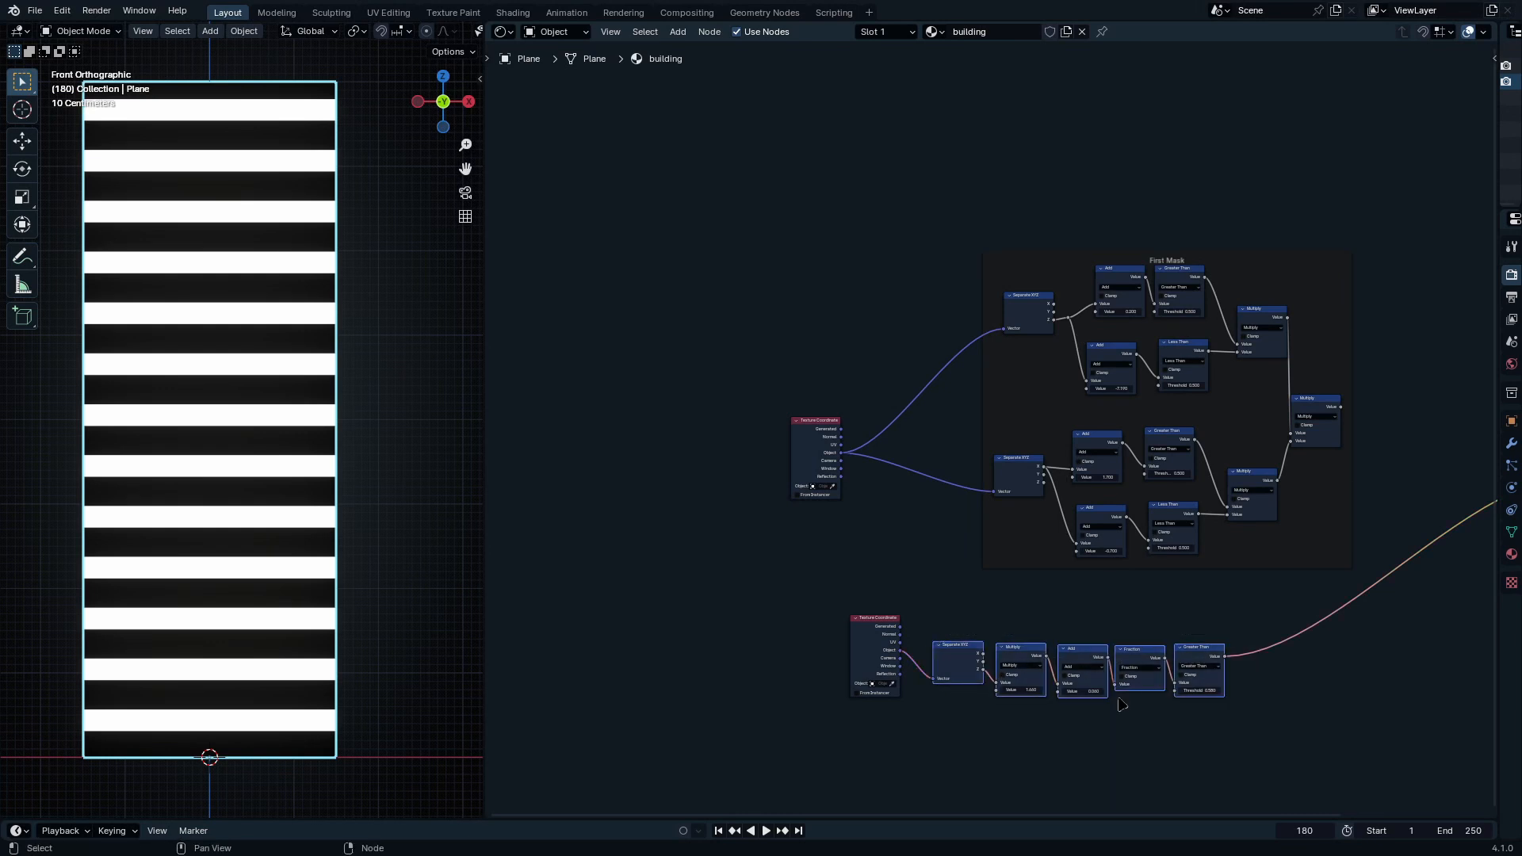
{"action": "key", "text": "ctrl+j"}
{"action": "left_click", "coordinate": [1109, 633]}
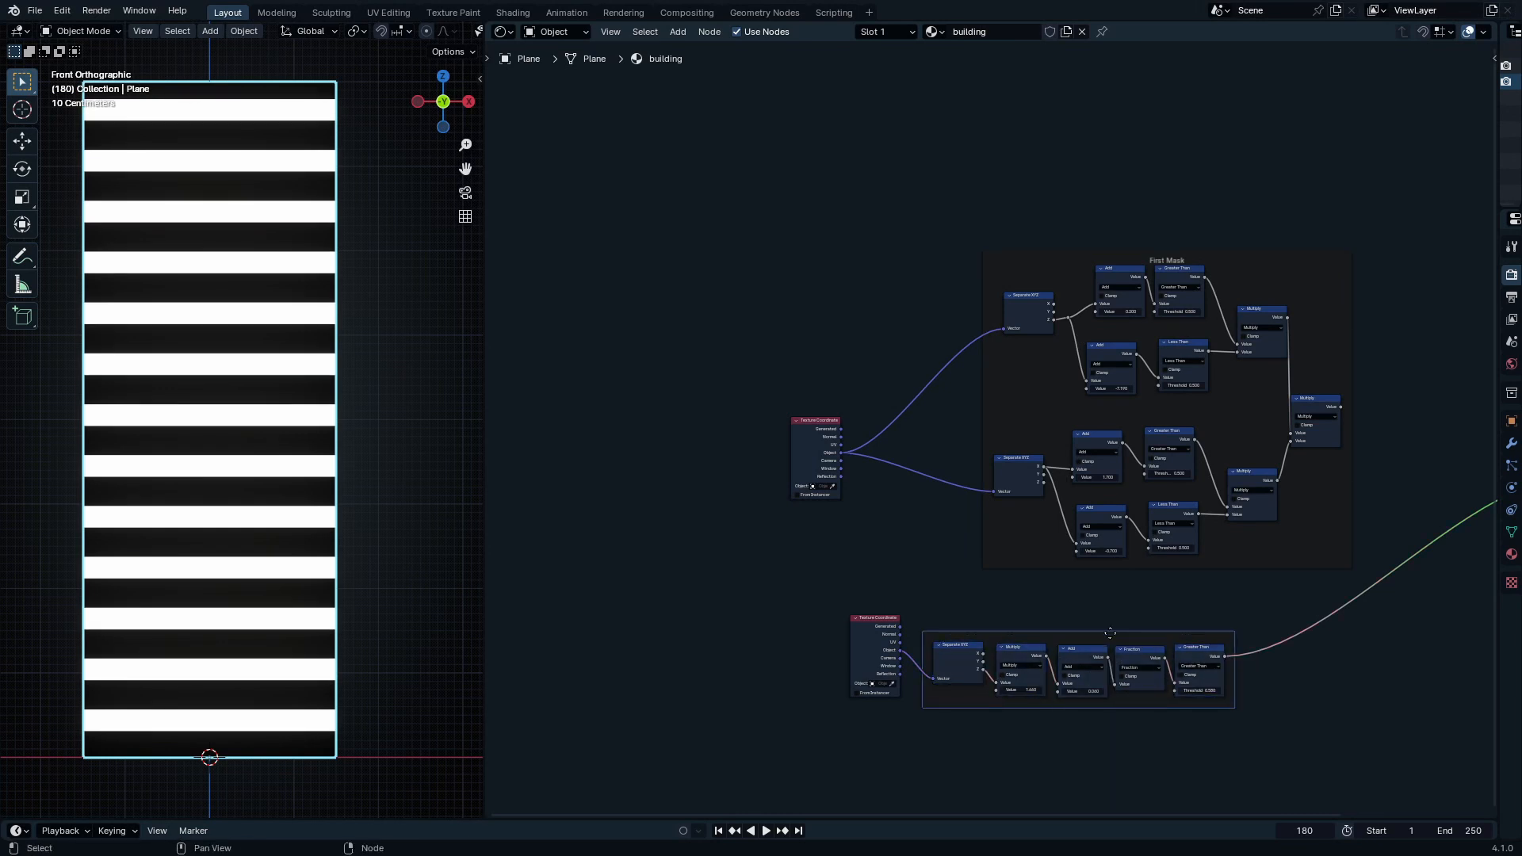
{"action": "key", "text": "F2"}
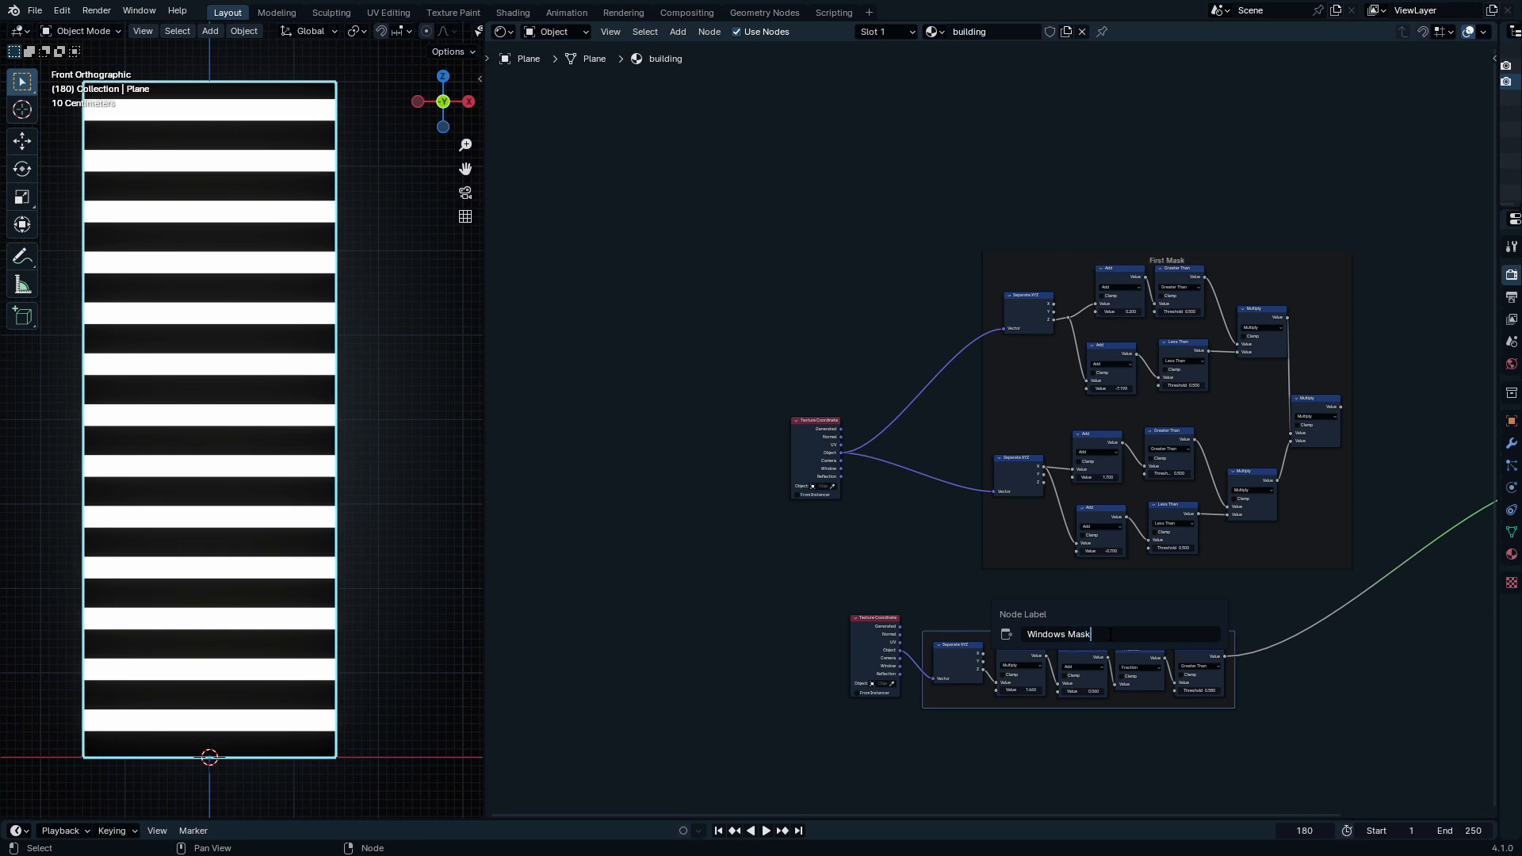
{"action": "key", "text": "Return"}
{"action": "middle_click_drag", "start_coordinate": [1212, 555], "coordinate": [1117, 559]}
{"action": "scroll", "coordinate": [1117, 558], "scroll_direction": "down", "scroll_amount": 2}
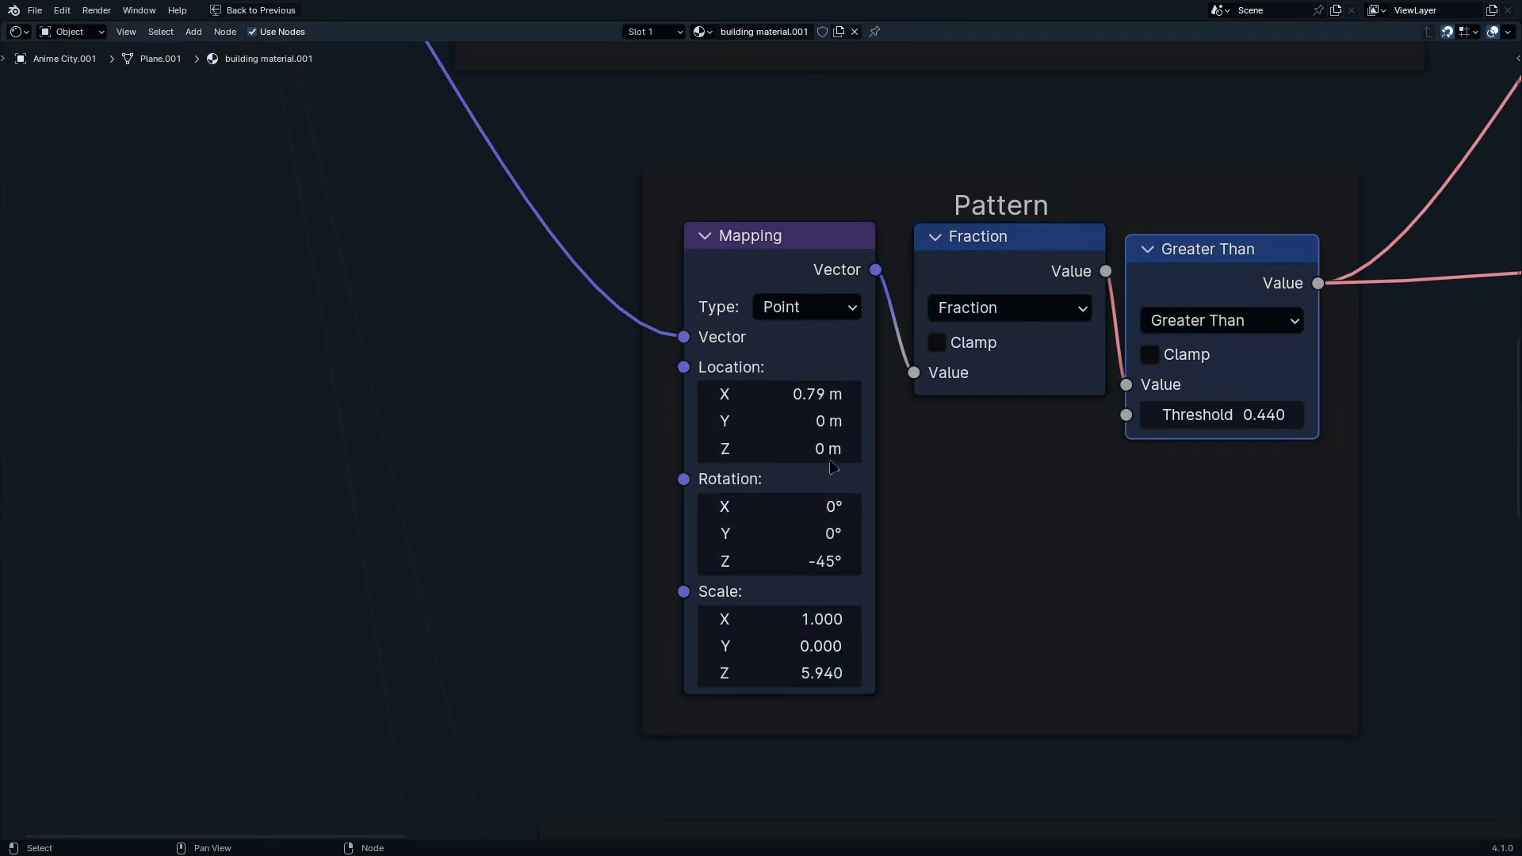
Step: Switch to the finished city file, restore its full layout, and preview the two Map Range nodes beside Mask 3 in turn
{"action": "scroll", "coordinate": [832, 466], "scroll_direction": "down", "scroll_amount": 3}
{"action": "key", "text": "ctrl+space"}
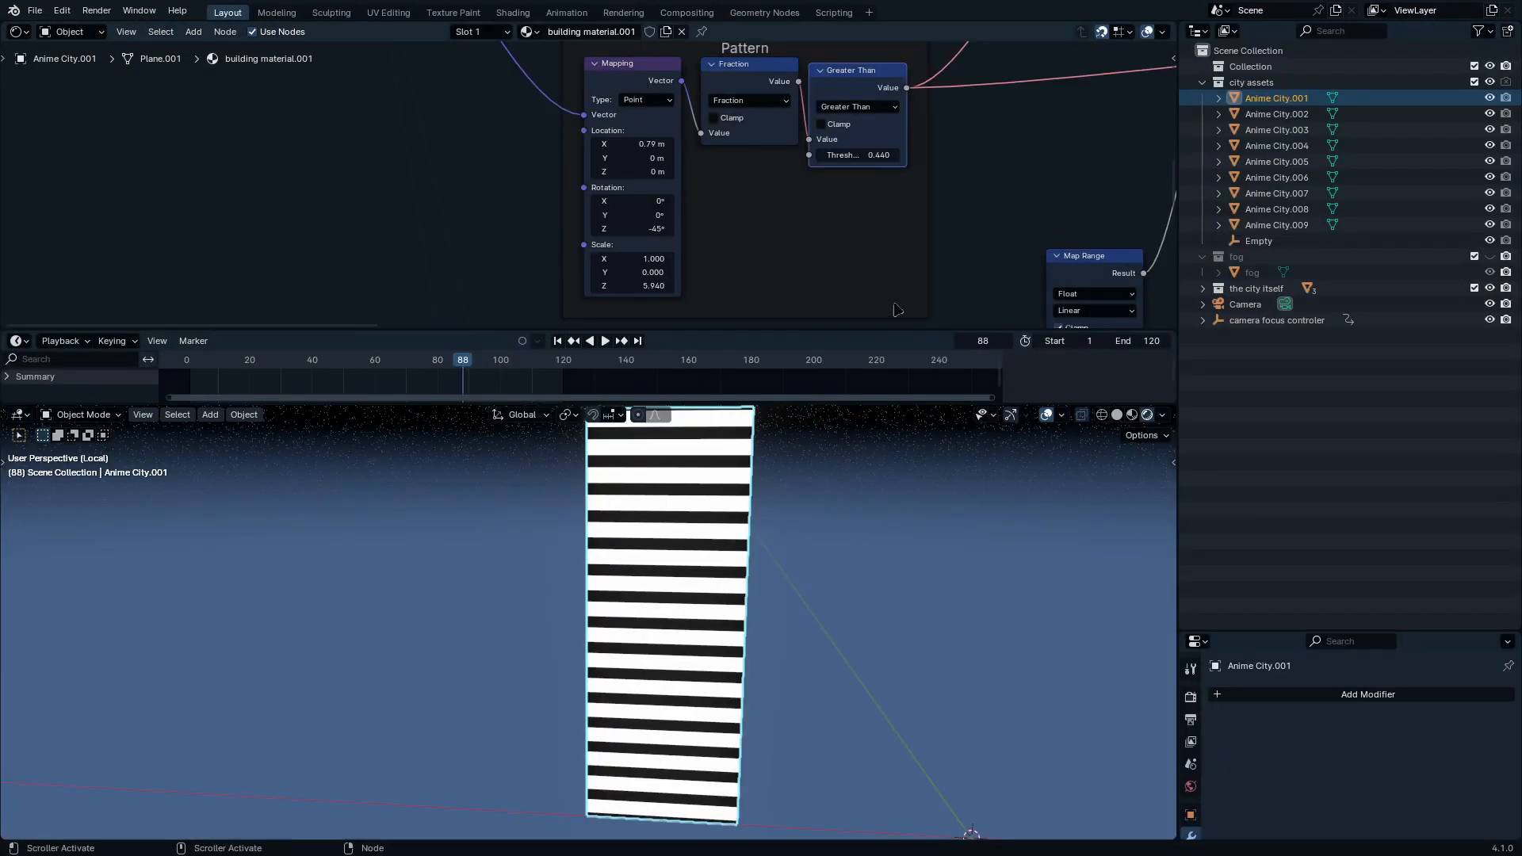
{"action": "scroll", "coordinate": [917, 247], "scroll_direction": "down", "scroll_amount": 5}
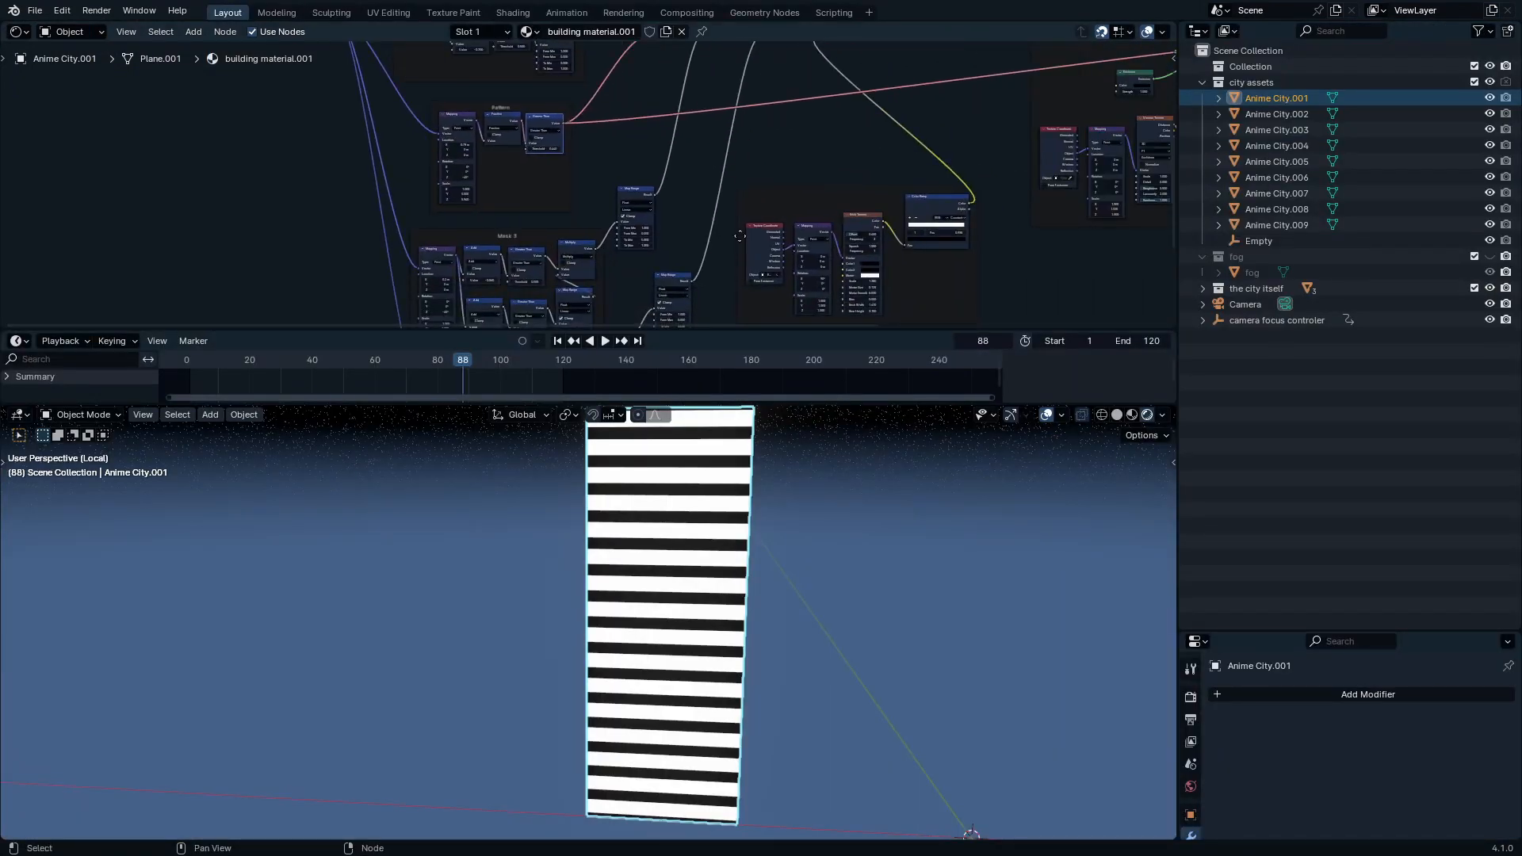
{"action": "scroll", "coordinate": [713, 230], "scroll_direction": "up", "scroll_amount": 5}
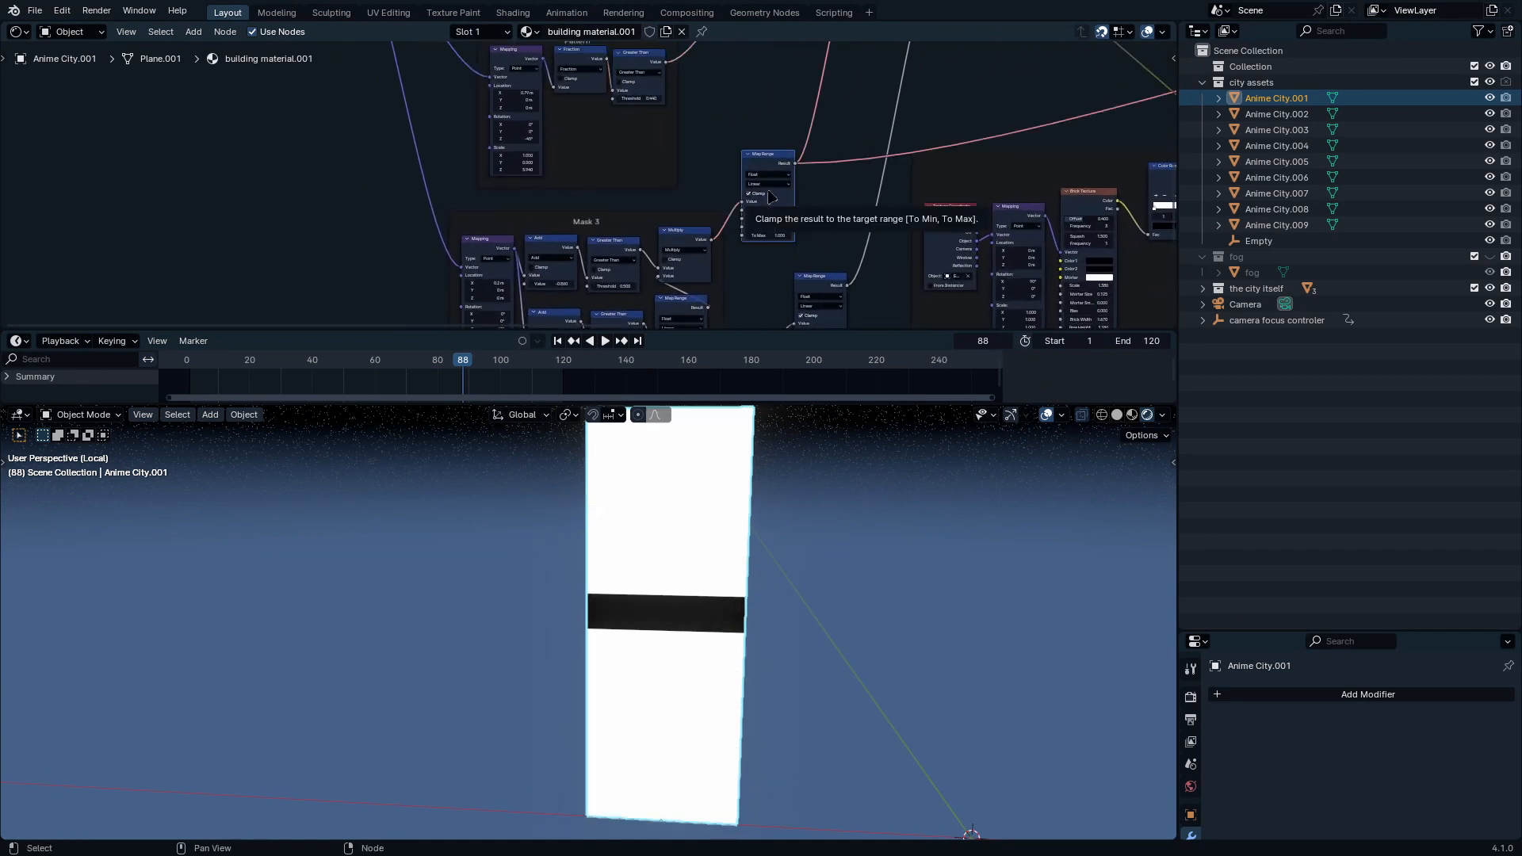
{"action": "middle_click_drag", "start_coordinate": [823, 289], "coordinate": [886, 273]}
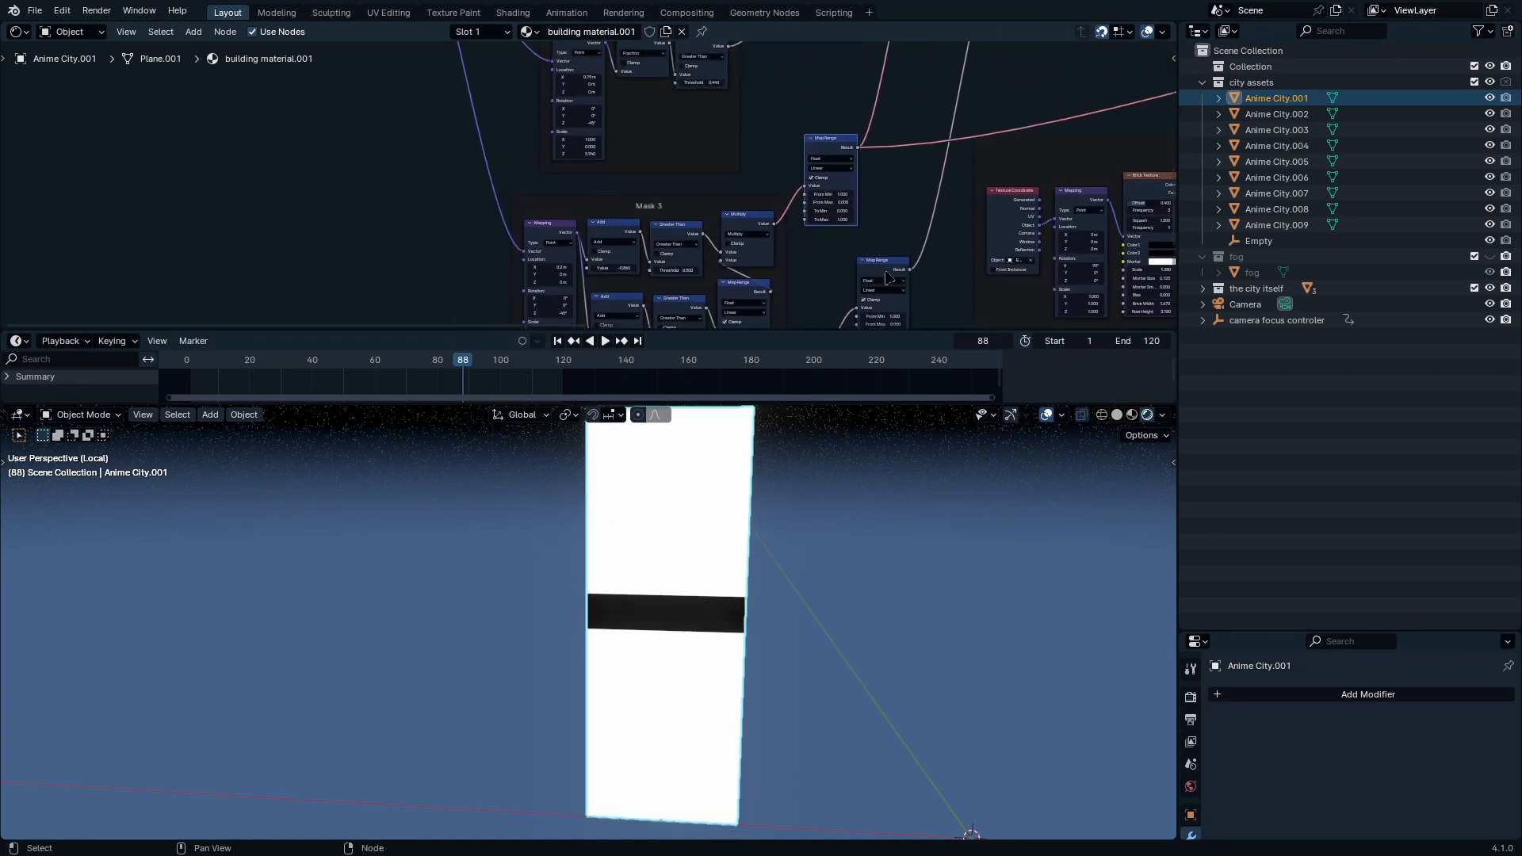
{"action": "mouse_move", "coordinate": [815, 201]}
{"action": "middle_mouse_down"}
{"action": "mouse_move", "coordinate": [829, 141]}
{"action": "mouse_move", "coordinate": [803, 221]}
{"action": "mouse_move", "coordinate": [804, 190]}
{"action": "middle_mouse_up"}
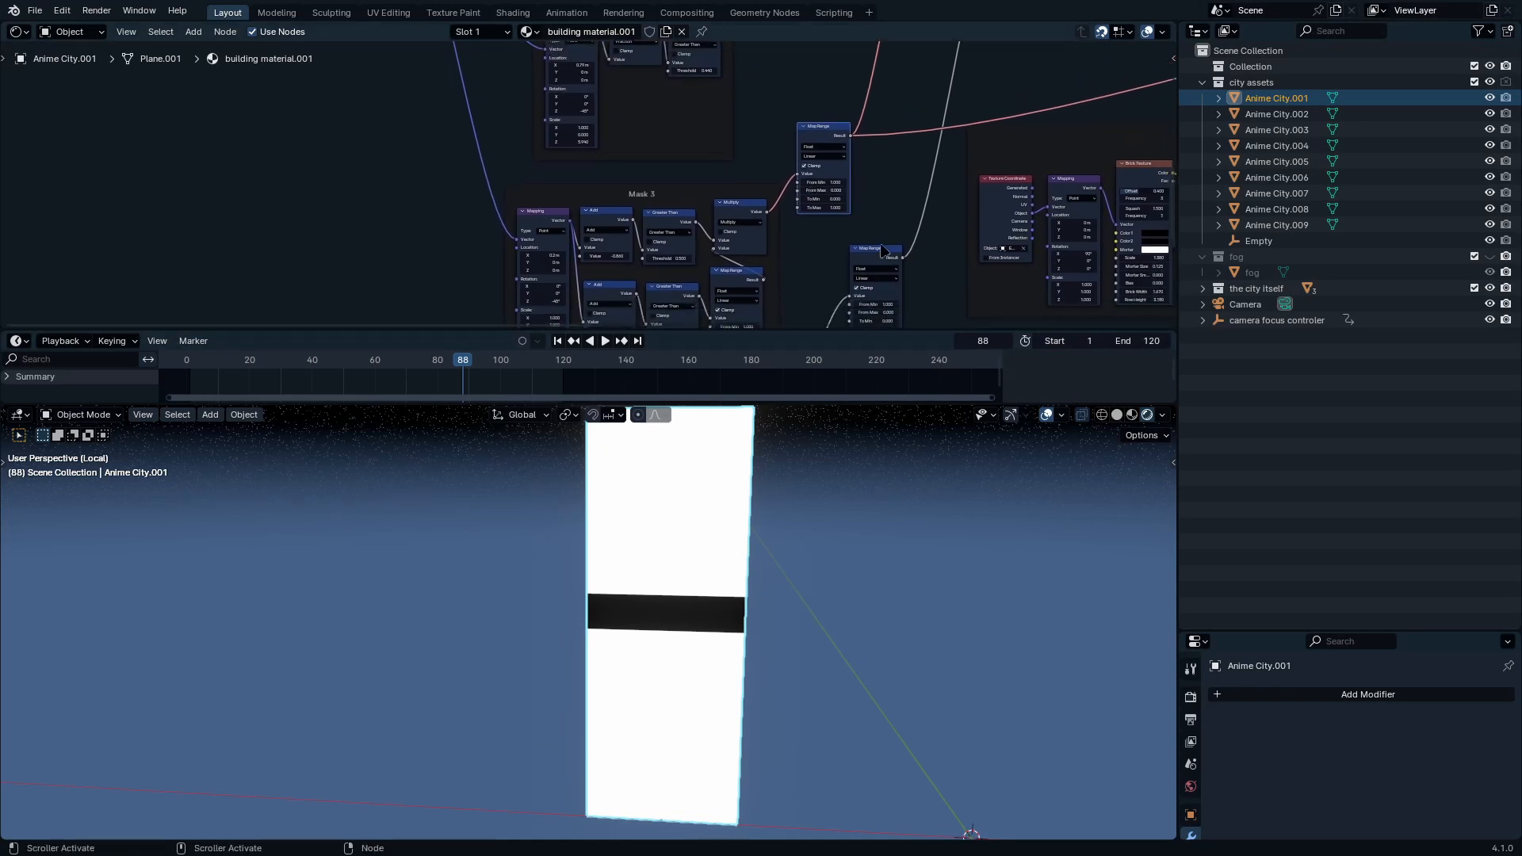
{"action": "middle_click_drag", "start_coordinate": [883, 260], "coordinate": [850, 229]}
{"action": "left_click", "coordinate": [828, 153], "text": "ctrl+shift"}
{"action": "left_click", "coordinate": [794, 106], "text": "ctrl+shift"}
{"action": "left_click", "coordinate": [845, 222], "text": "ctrl+shift"}
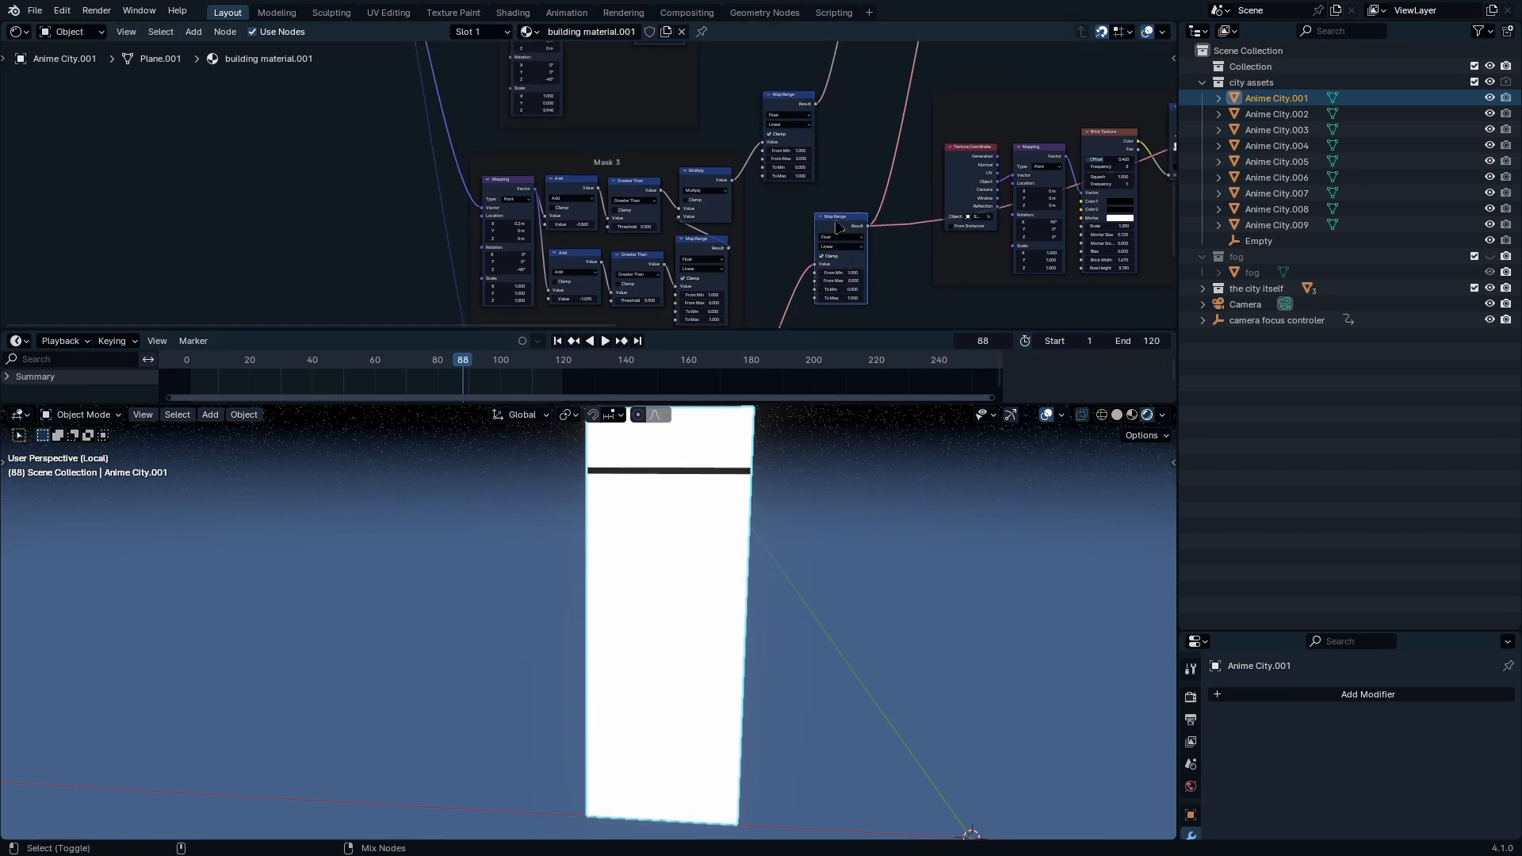
{"action": "left_click", "coordinate": [791, 112], "text": "ctrl+shift"}
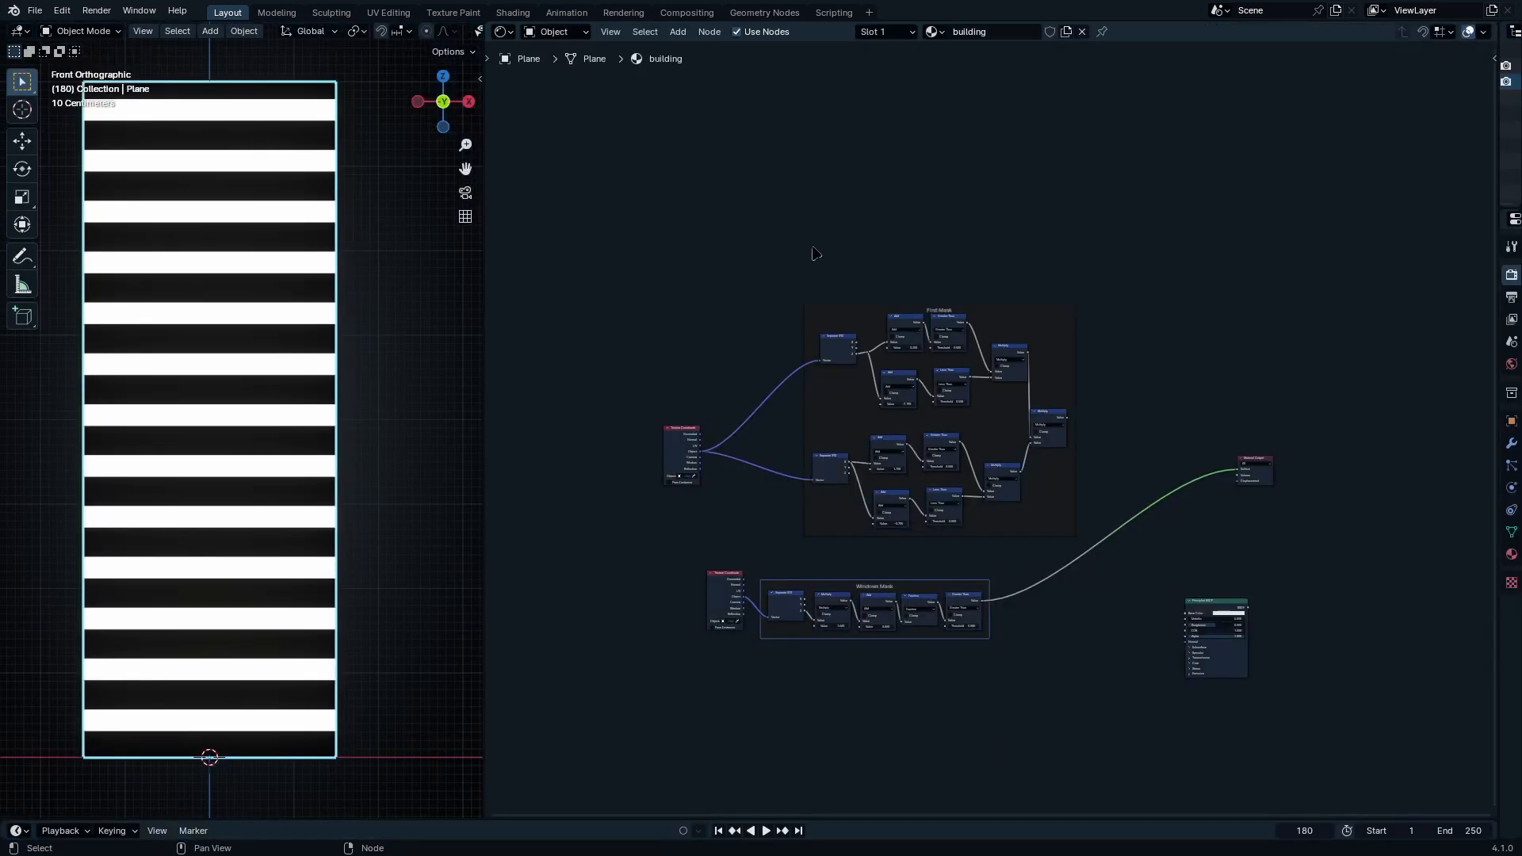
Step: In the working file, duplicate the Windows Mask's Texture Coordinate node and place the copy below the frame
{"action": "scroll", "coordinate": [1088, 687], "scroll_direction": "up", "scroll_amount": 1}
{"action": "scroll", "coordinate": [777, 663], "scroll_direction": "up", "scroll_amount": 3}
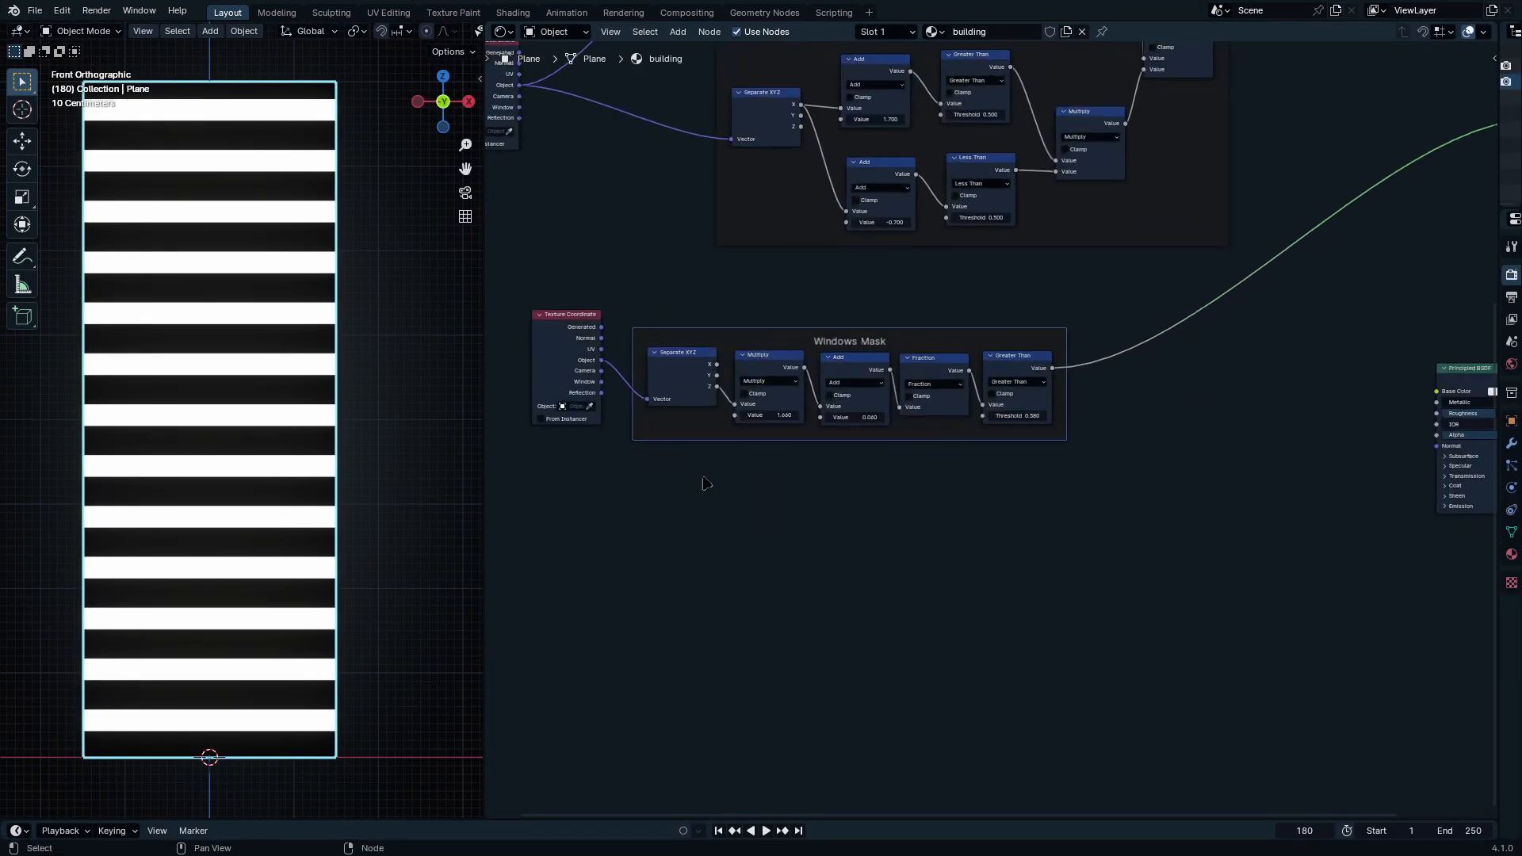
{"action": "left_click", "coordinate": [576, 360]}
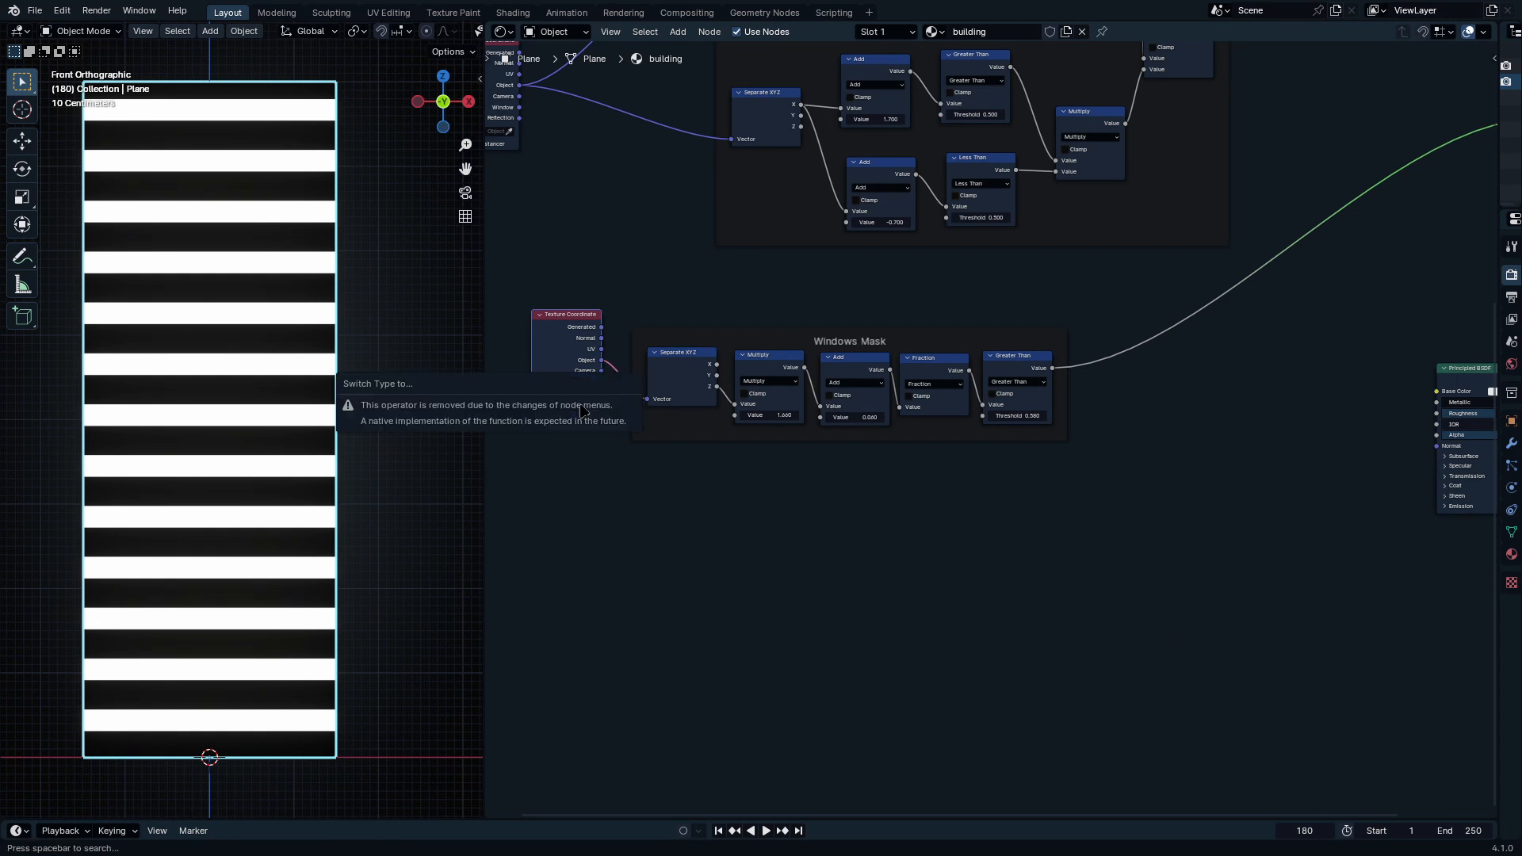
{"action": "key", "text": "shift+d"}
{"action": "left_click", "coordinate": [587, 732]}
{"action": "scroll", "coordinate": [588, 732], "scroll_direction": "up", "scroll_amount": 2}
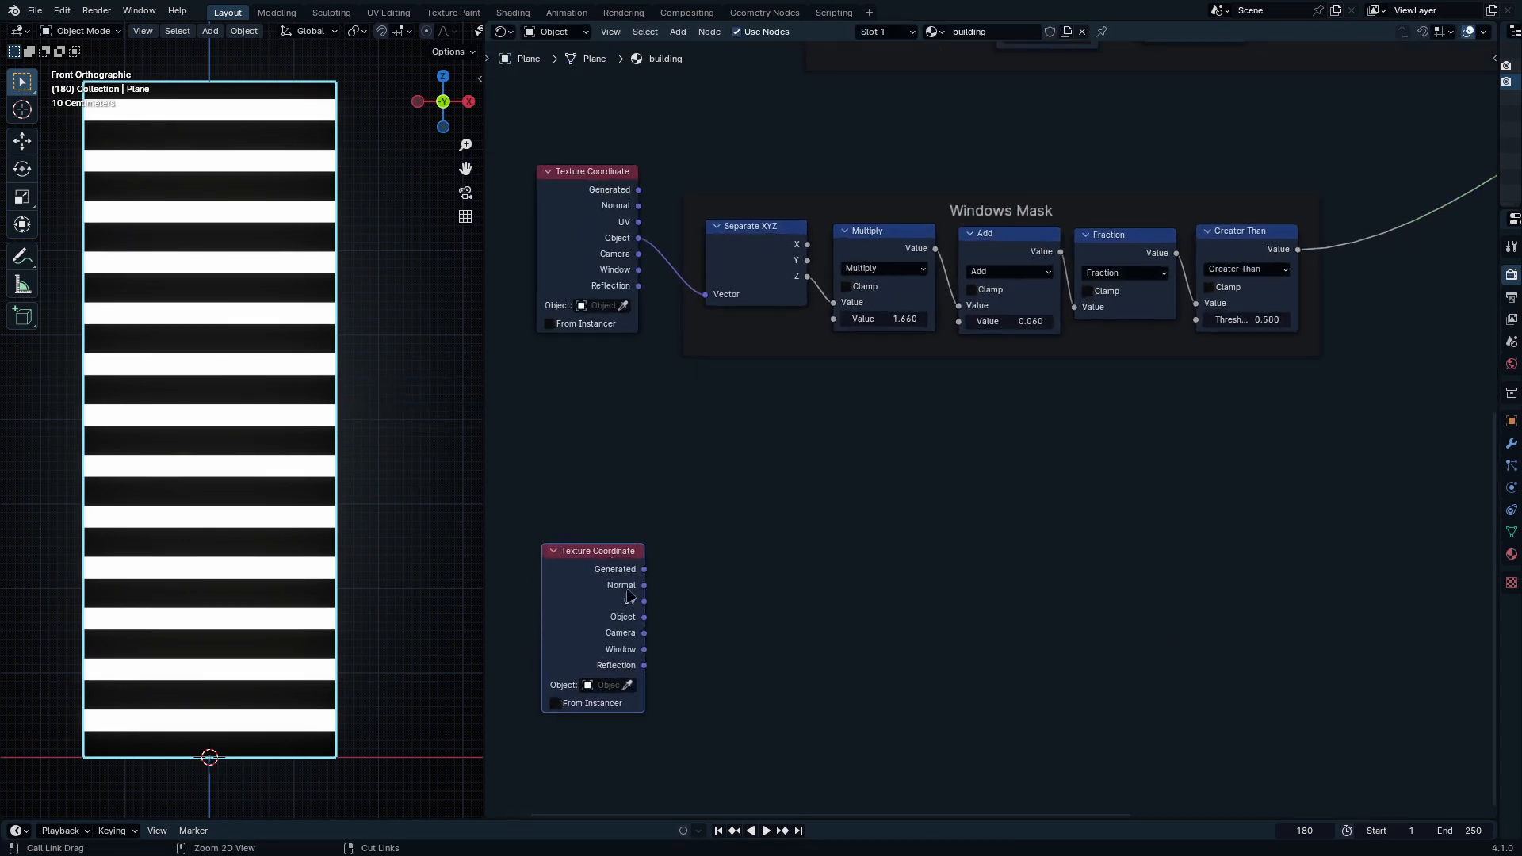
Step: Add a Separate XYZ node fed by the Object output of the duplicated Texture Coordinate node
{"action": "left_click_drag", "start_coordinate": [643, 632], "coordinate": [795, 608]}
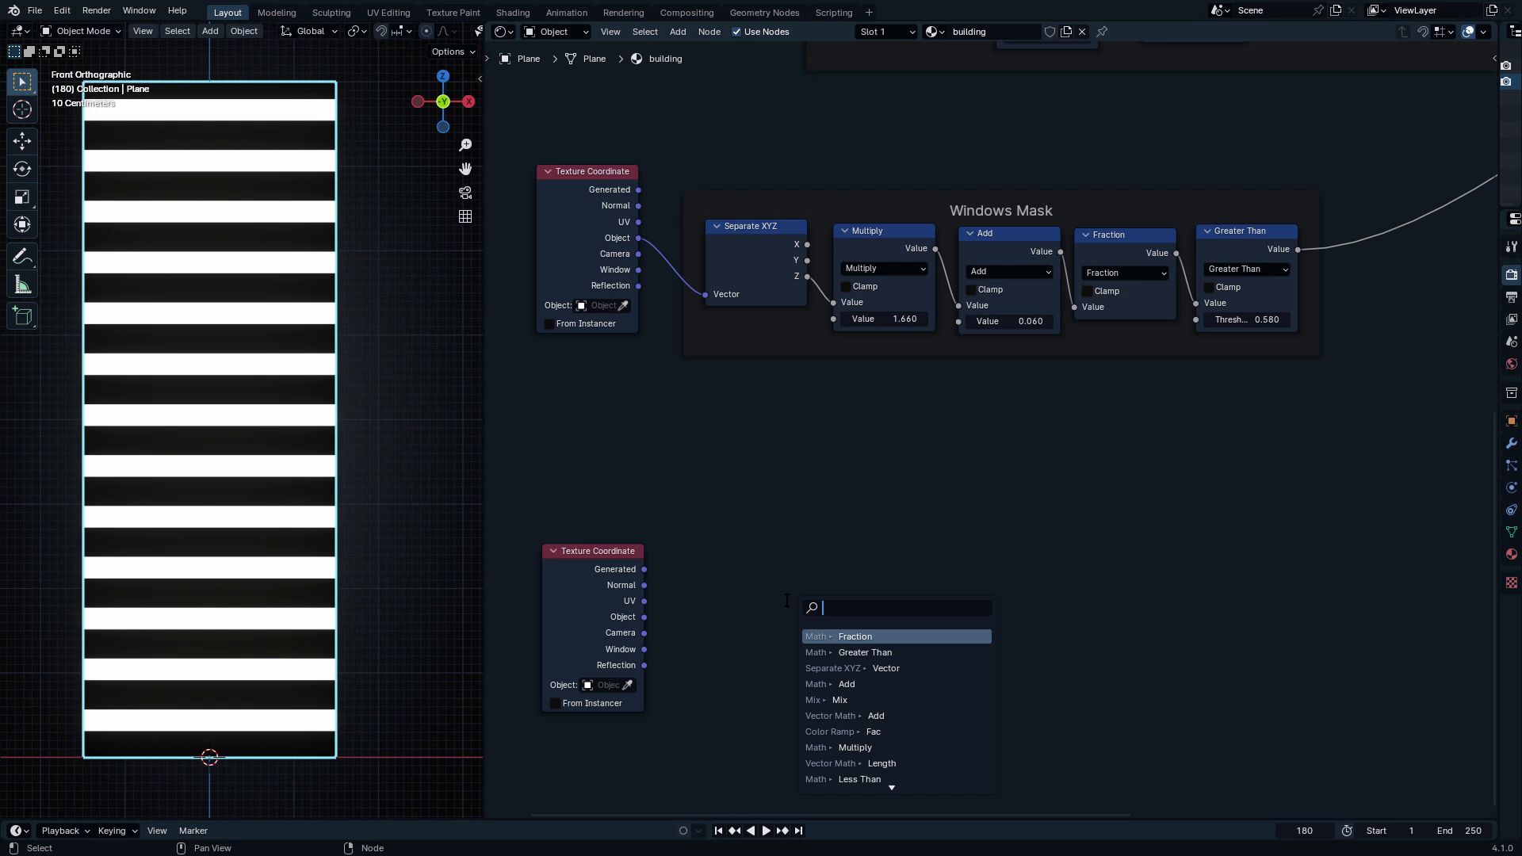
{"action": "type", "text": "separ"}
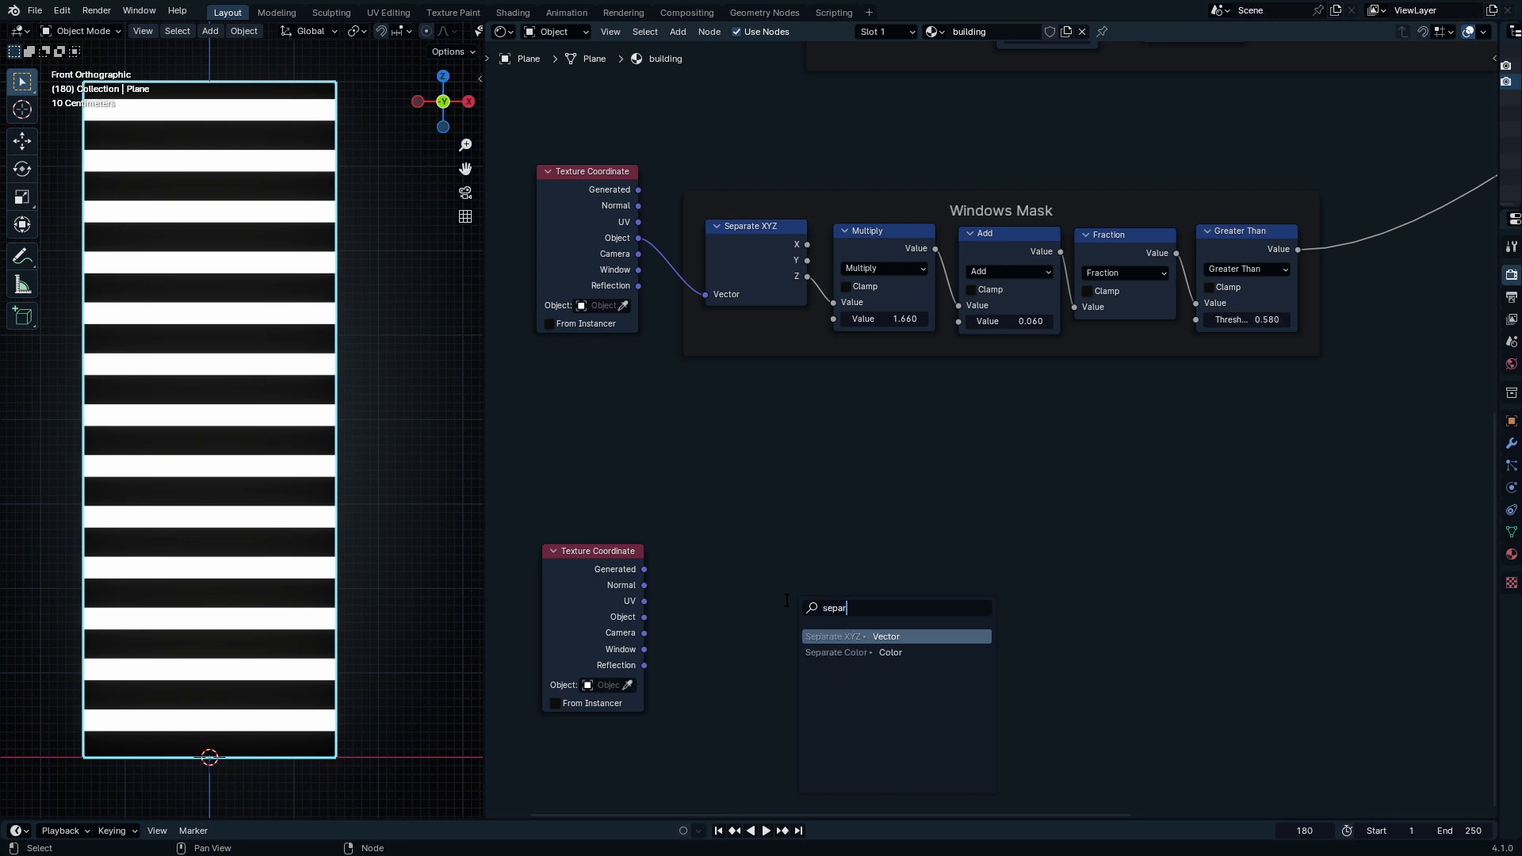
{"action": "key", "text": "Return"}
{"action": "left_click", "coordinate": [687, 575]}
Step: Connect a math Add node to the new Separate XYZ's Z output, followed by a Greater Than node
{"action": "left_click_drag", "start_coordinate": [800, 630], "coordinate": [1060, 591]}
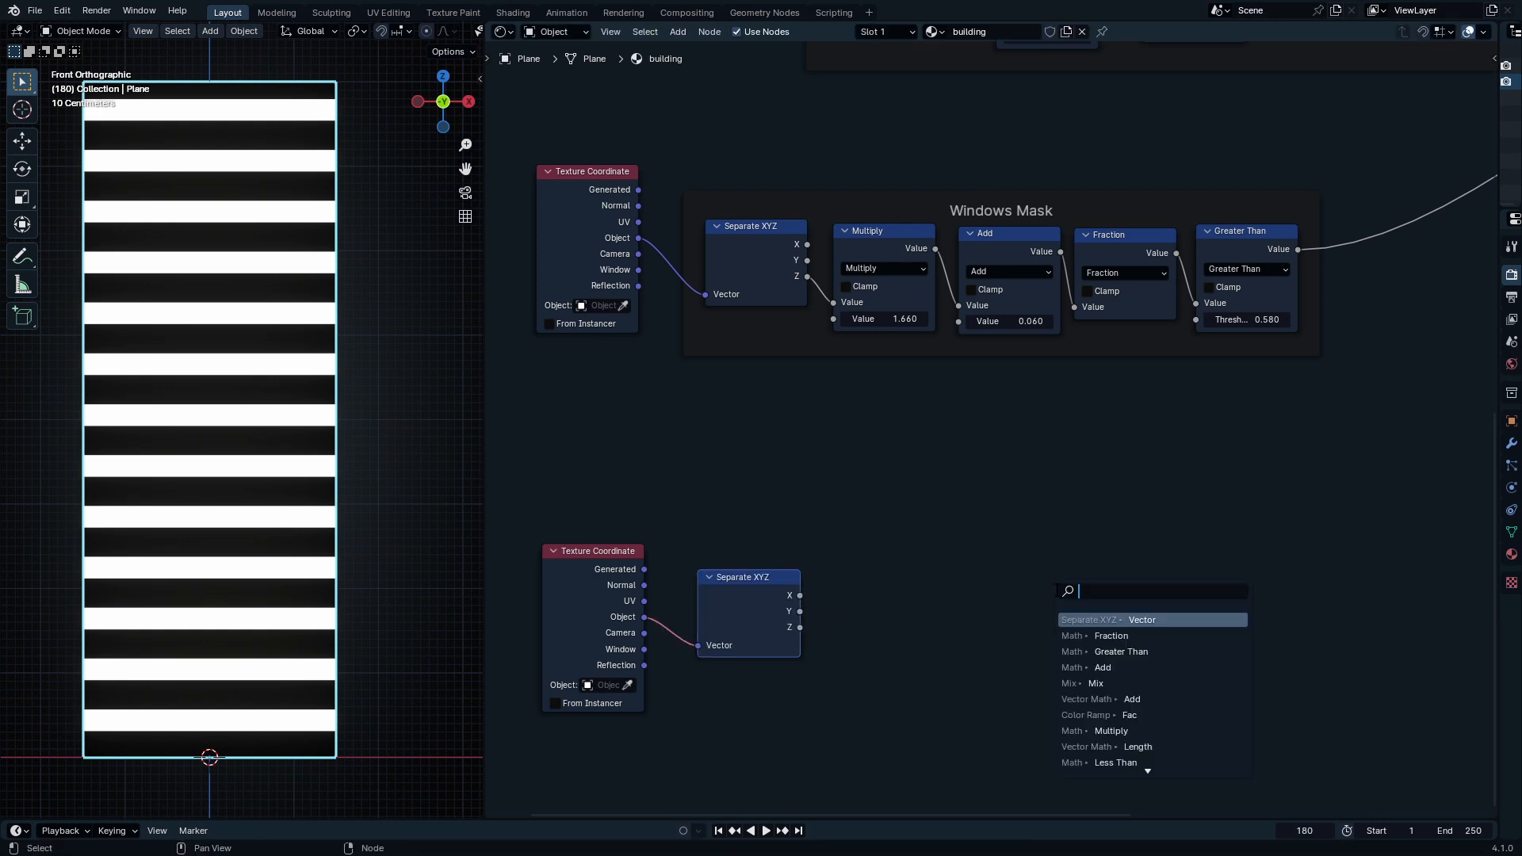
{"action": "type", "text": "greater"}
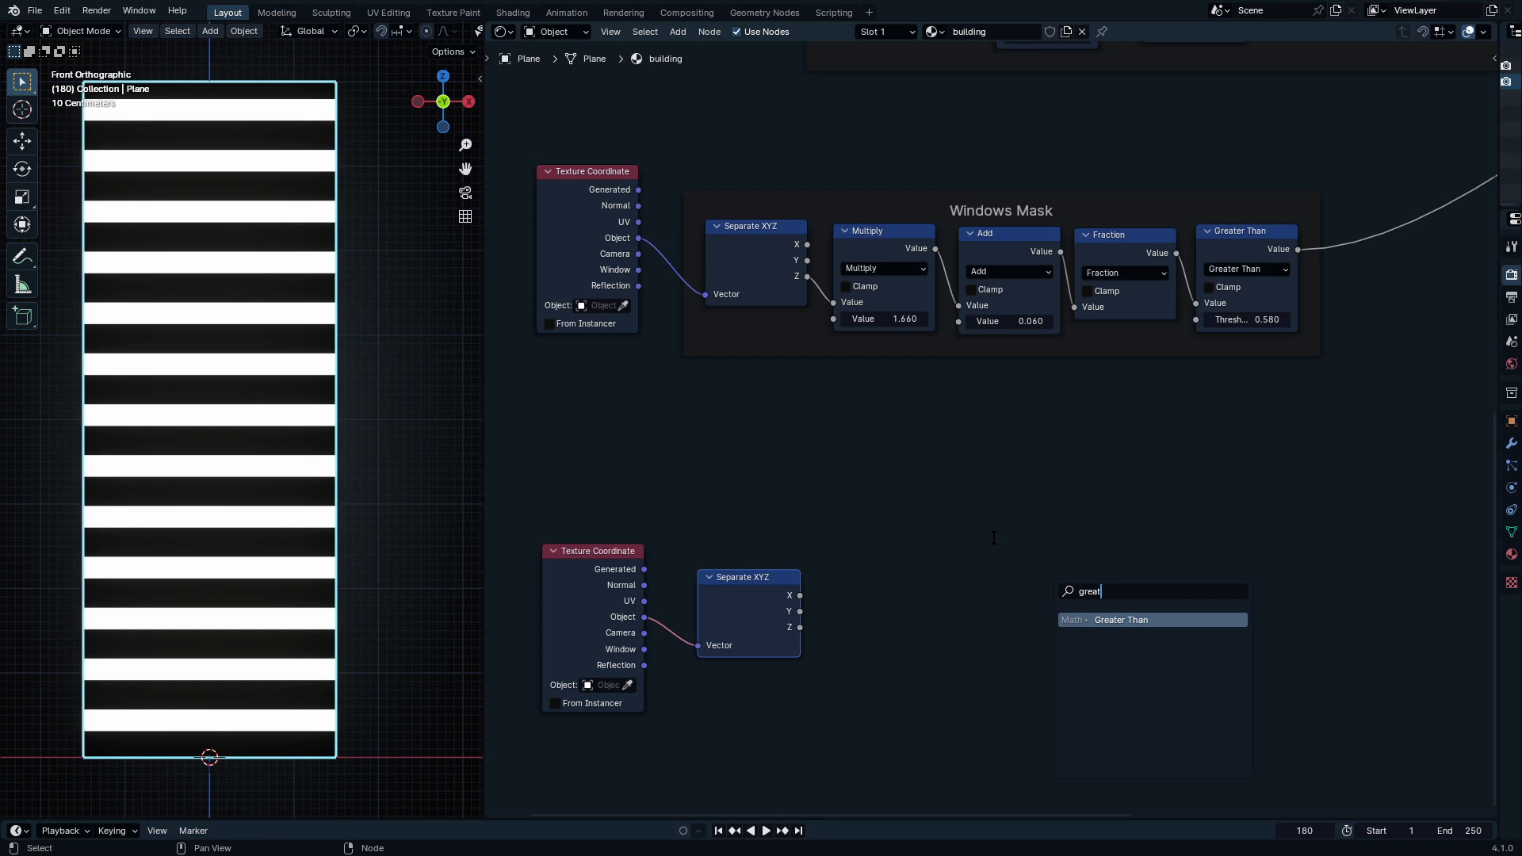
{"action": "key", "text": "BackSpace"}
{"action": "key", "text": "BackSpace"}
{"action": "key", "text": "BackSpace"}
{"action": "key", "text": "BackSpace"}
{"action": "key", "text": "BackSpace"}
{"action": "type", "text": "add"}
{"action": "key", "text": "Return"}
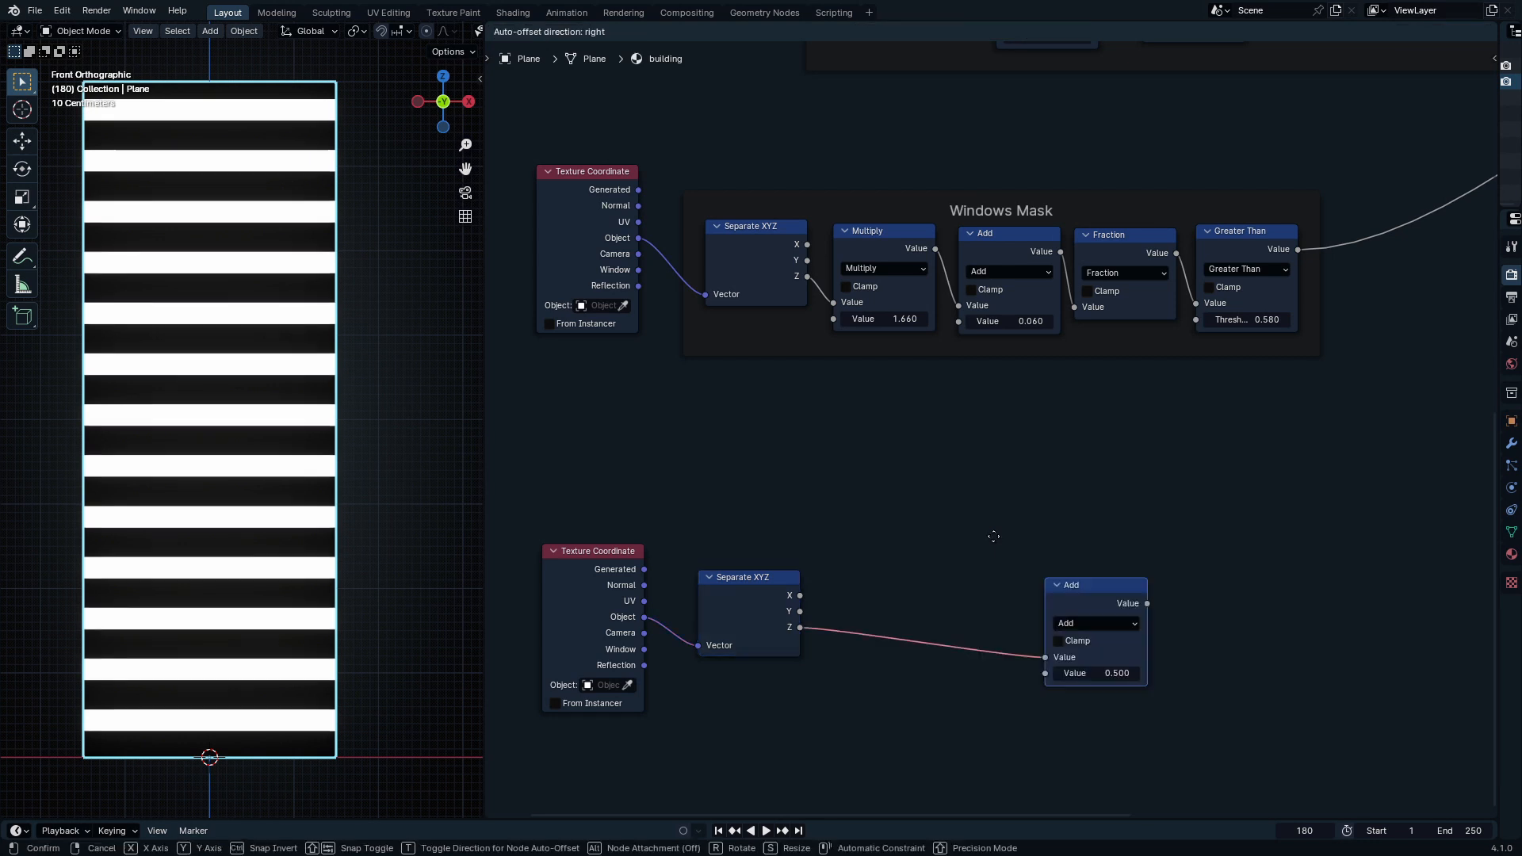
{"action": "left_click", "coordinate": [770, 523]}
{"action": "left_click_drag", "start_coordinate": [923, 588], "coordinate": [1058, 593]}
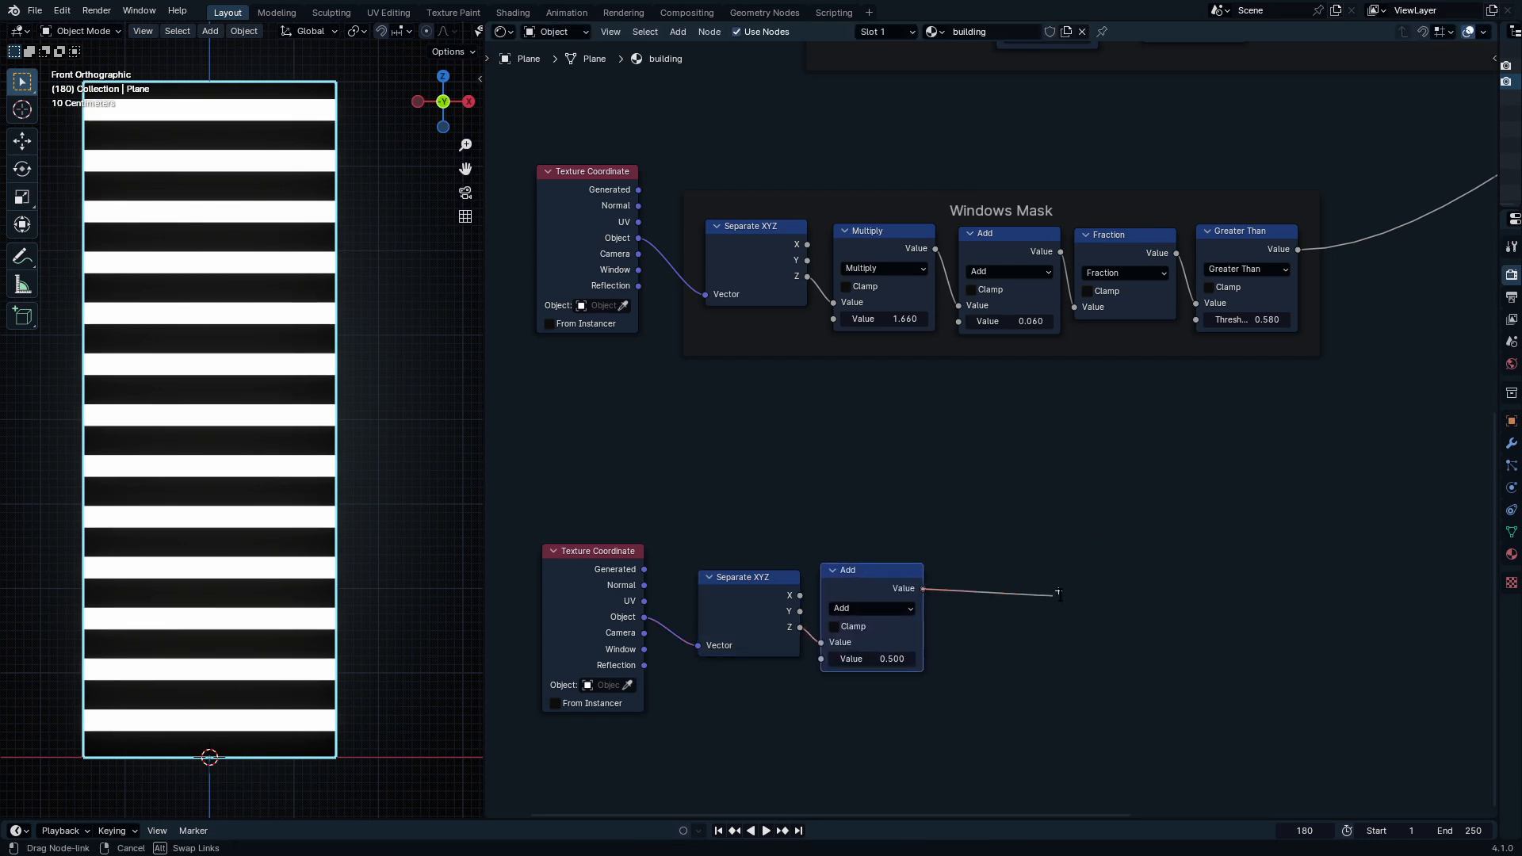
{"action": "type", "text": "great"}
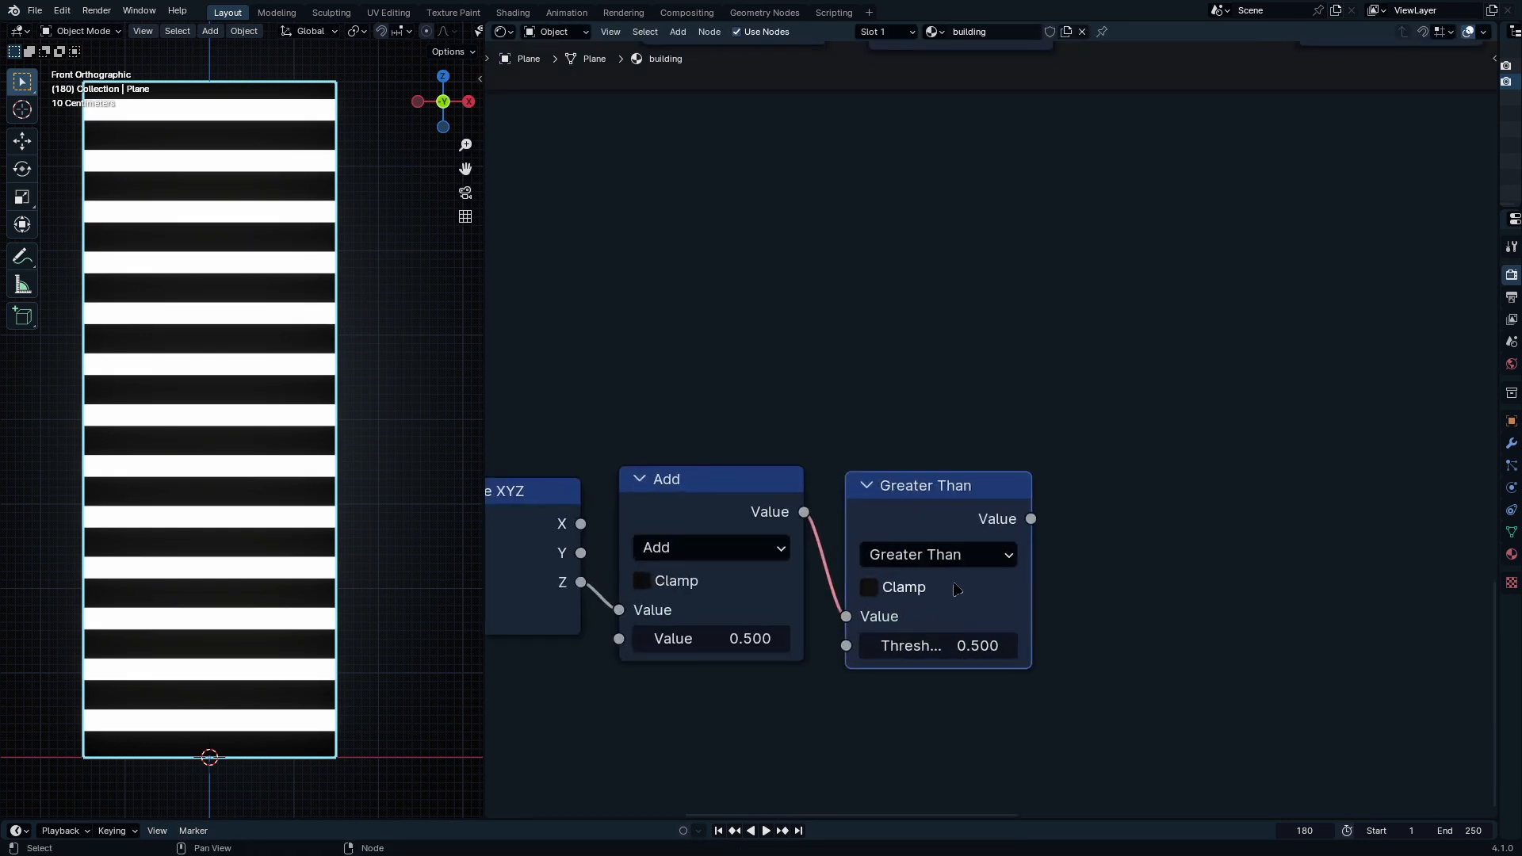
{"action": "key", "text": "shift+d"}
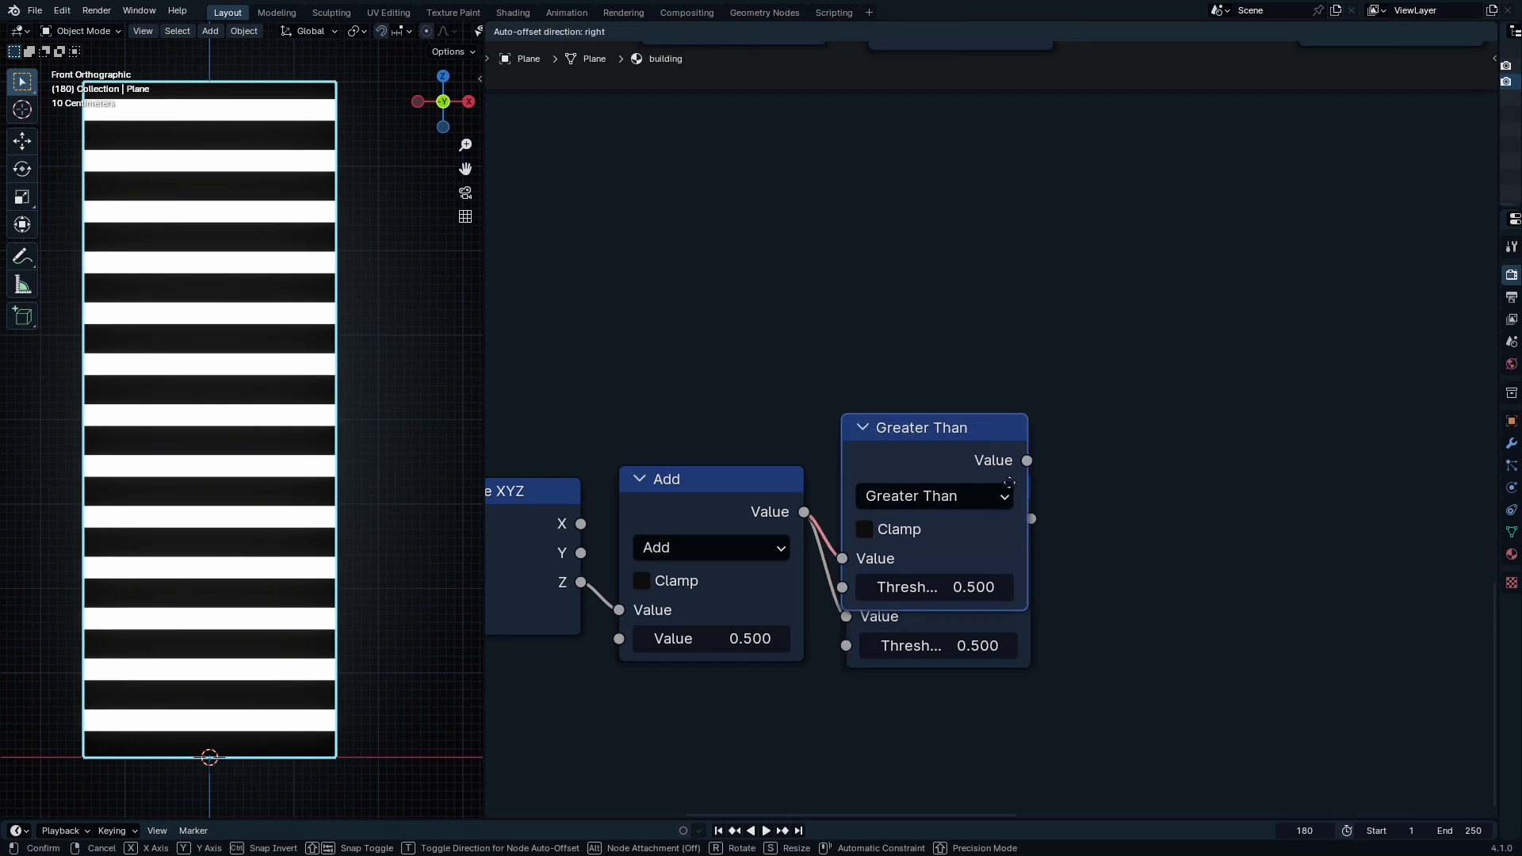
{"action": "left_click", "coordinate": [1019, 320]}
{"action": "key", "text": "x"}
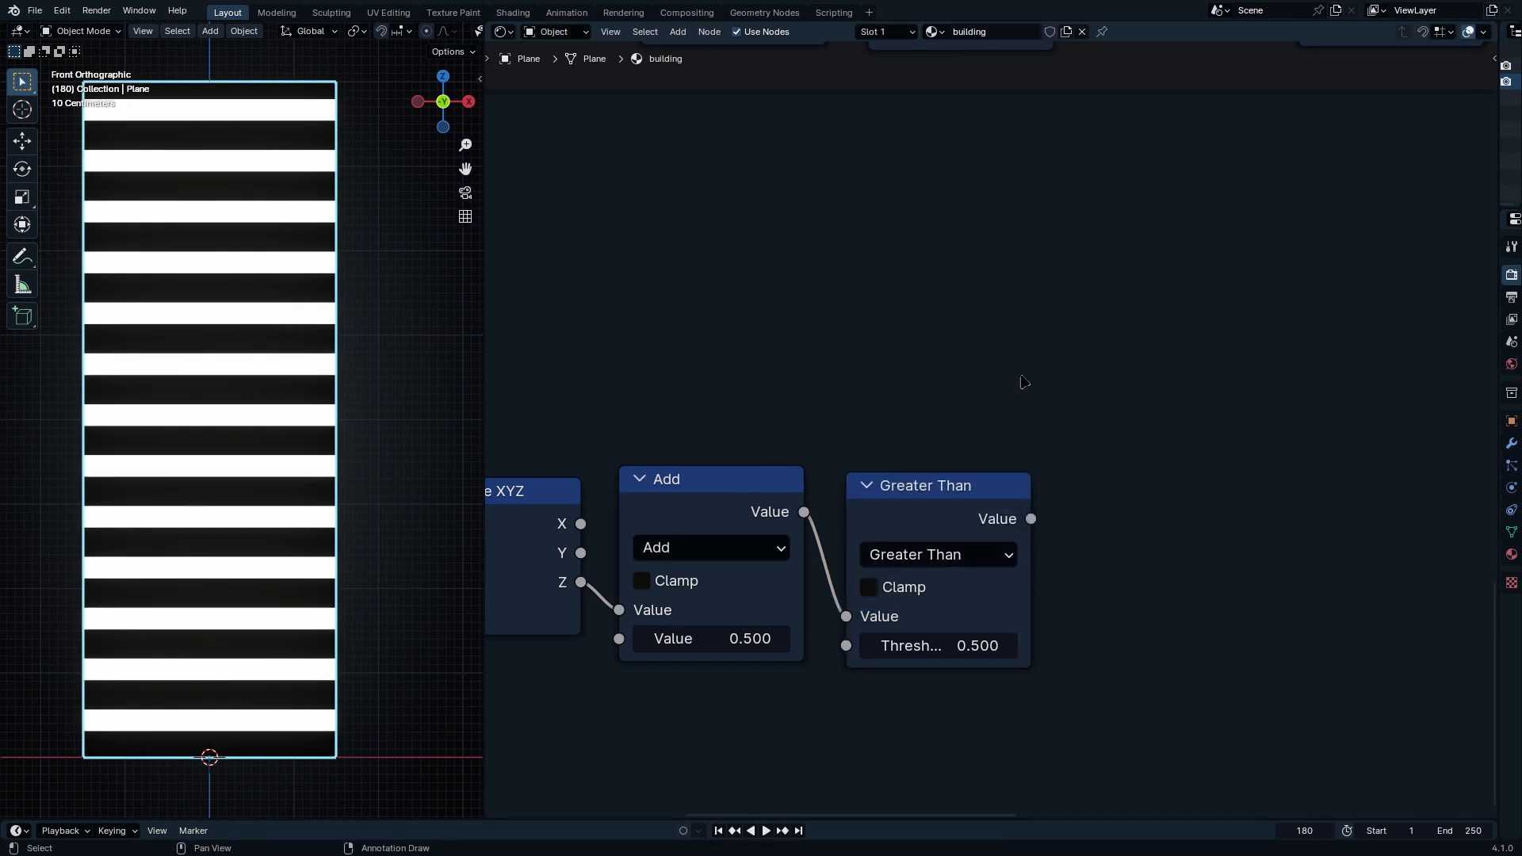
Step: Duplicate the Add and Greater Than pair above with its Z link kept, and change the copied Greater Than to Less Than
{"action": "key", "text": "a"}
{"action": "key", "text": "shift+d"}
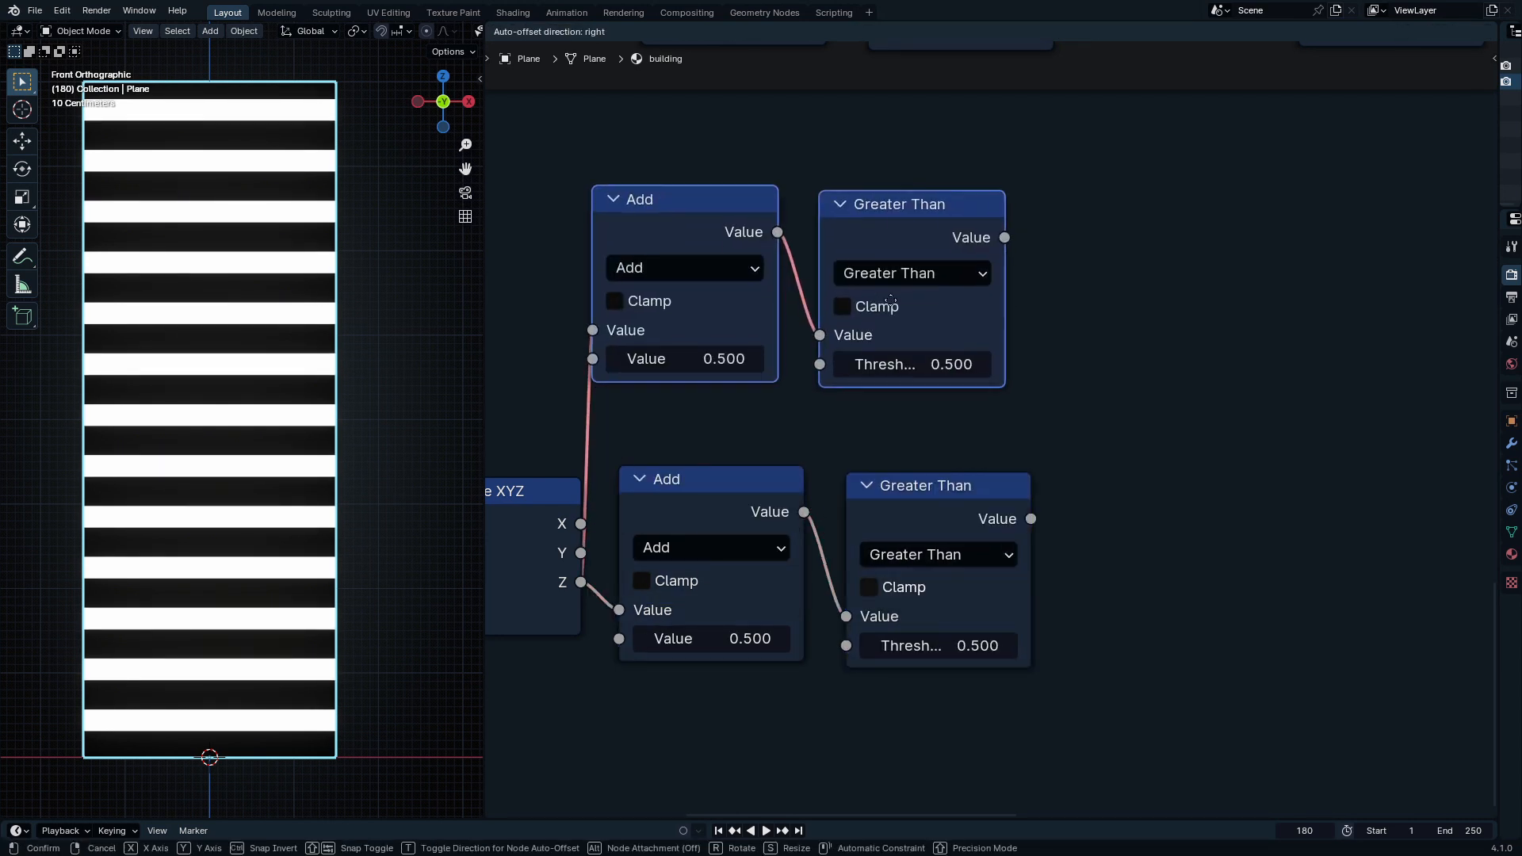
{"action": "left_click", "coordinate": [938, 337]}
{"action": "left_click", "coordinate": [993, 310]}
{"action": "left_click", "coordinate": [840, 332]}
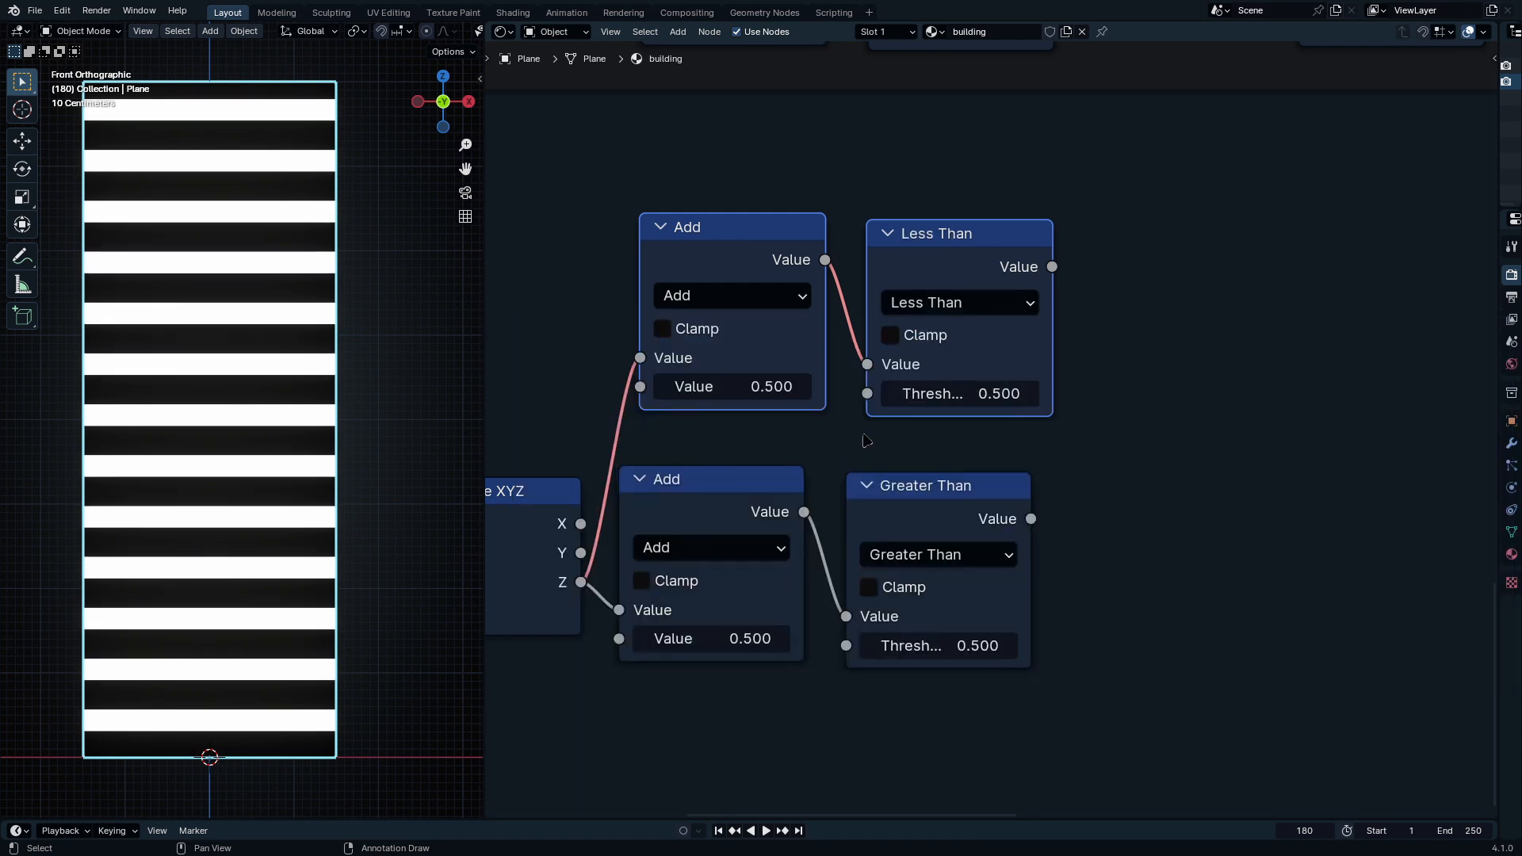
{"action": "right_click_drag", "start_coordinate": [959, 364], "coordinate": [990, 547], "text": "ctrl+shift"}
{"action": "middle_click_drag", "start_coordinate": [1192, 522], "coordinate": [1102, 568]}
{"action": "left_click_drag", "start_coordinate": [1046, 347], "coordinate": [1216, 612]}
{"action": "key", "text": "x"}
Step: Combine the Less Than and Greater Than outputs in a duplicated math node set to Multiply, and preview it on the plane
{"action": "left_click", "coordinate": [729, 332]}
{"action": "key", "text": "shift+d"}
{"action": "left_click", "coordinate": [1299, 497]}
{"action": "left_click", "coordinate": [1209, 508]}
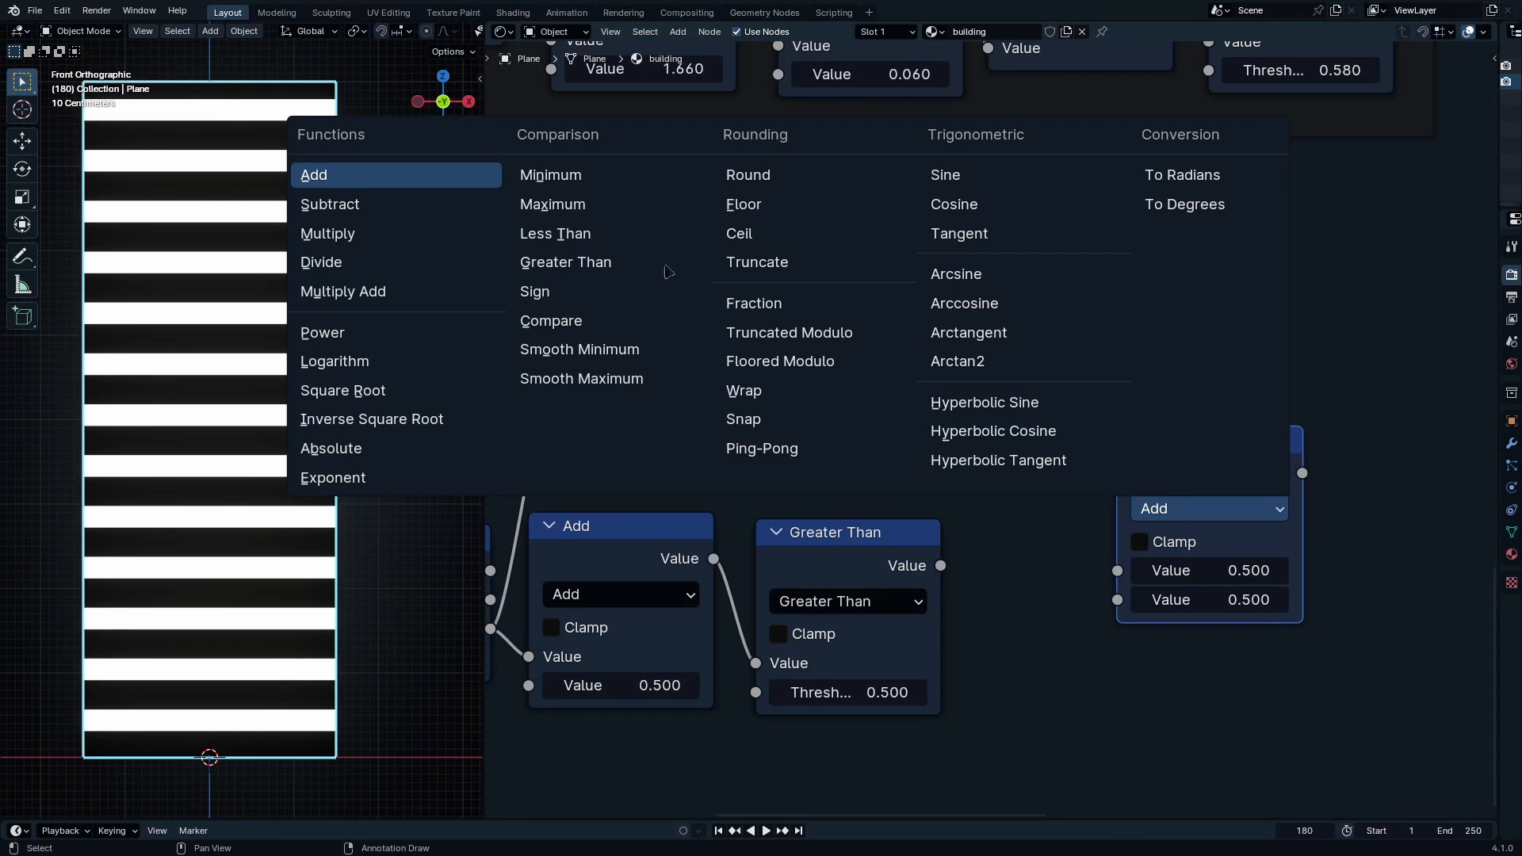
{"action": "left_click", "coordinate": [401, 234]}
{"action": "left_click_drag", "start_coordinate": [968, 323], "coordinate": [1118, 570]}
{"action": "left_click_drag", "start_coordinate": [939, 565], "coordinate": [1118, 599]}
{"action": "left_click", "coordinate": [1234, 519], "text": "ctrl+shift"}
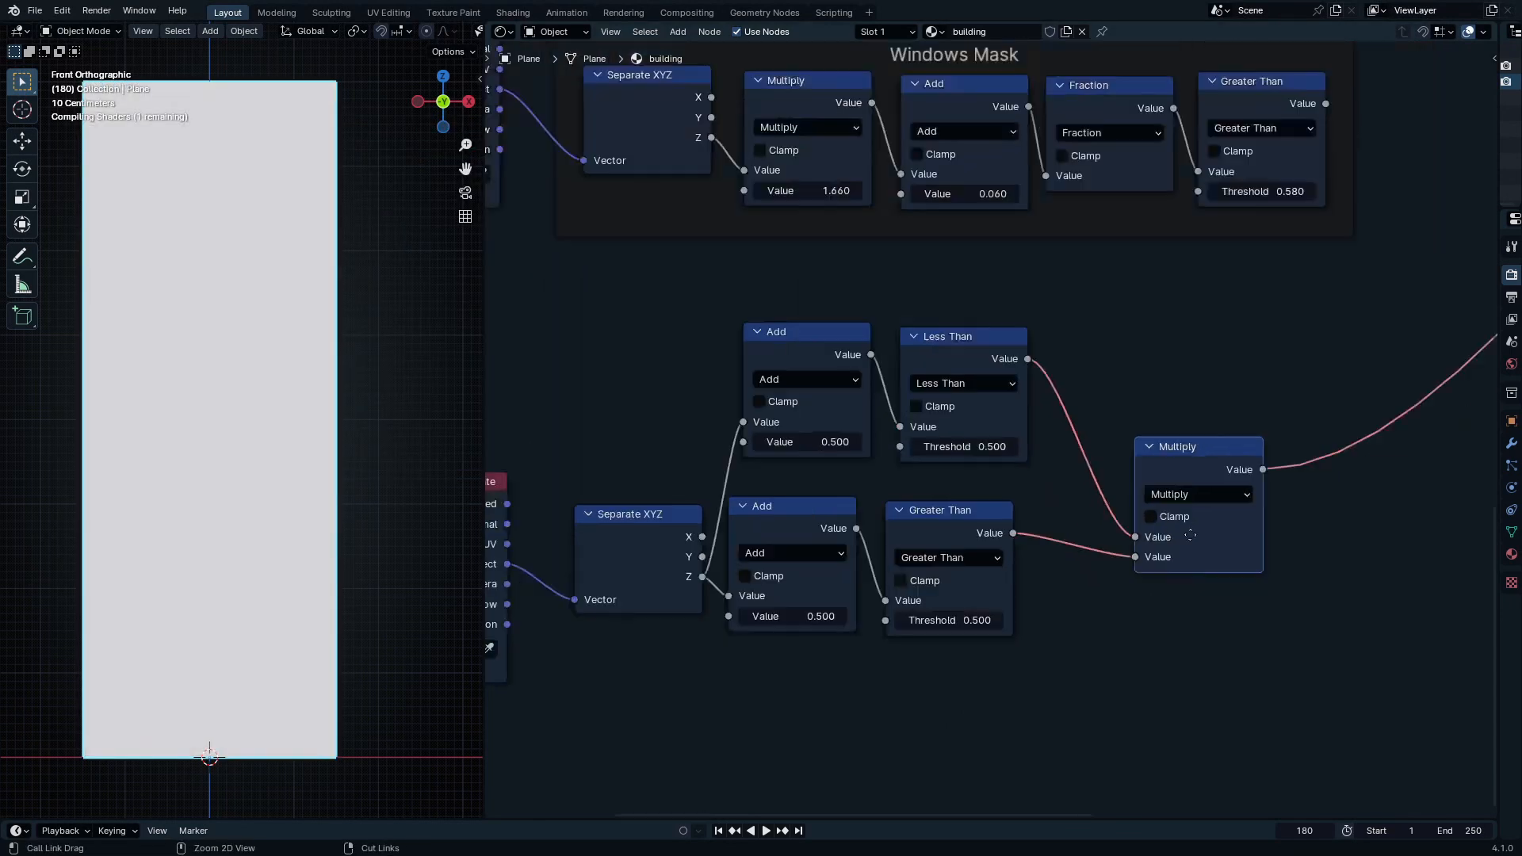
Step: Set the Greater Than branch's Add value to -2.590 and the Less Than branch's to -3.650, previewing each branch and their Multiply output
{"action": "scroll", "coordinate": [1158, 501], "scroll_direction": "down", "scroll_amount": 2}
{"action": "left_click", "coordinate": [967, 527], "text": "ctrl+shift"}
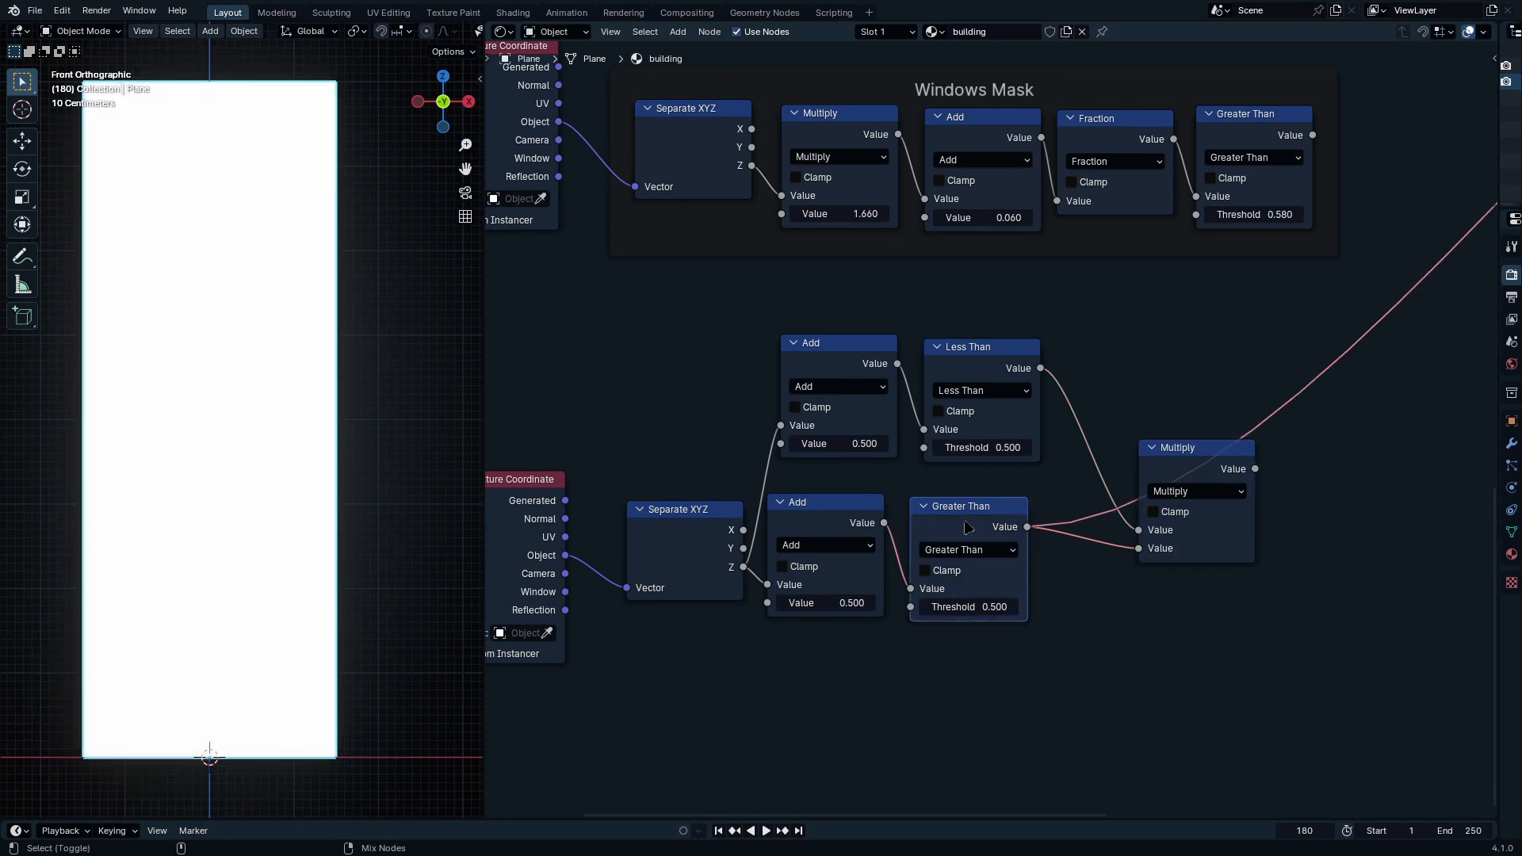
{"action": "middle_click_drag", "start_coordinate": [873, 596], "coordinate": [951, 633]}
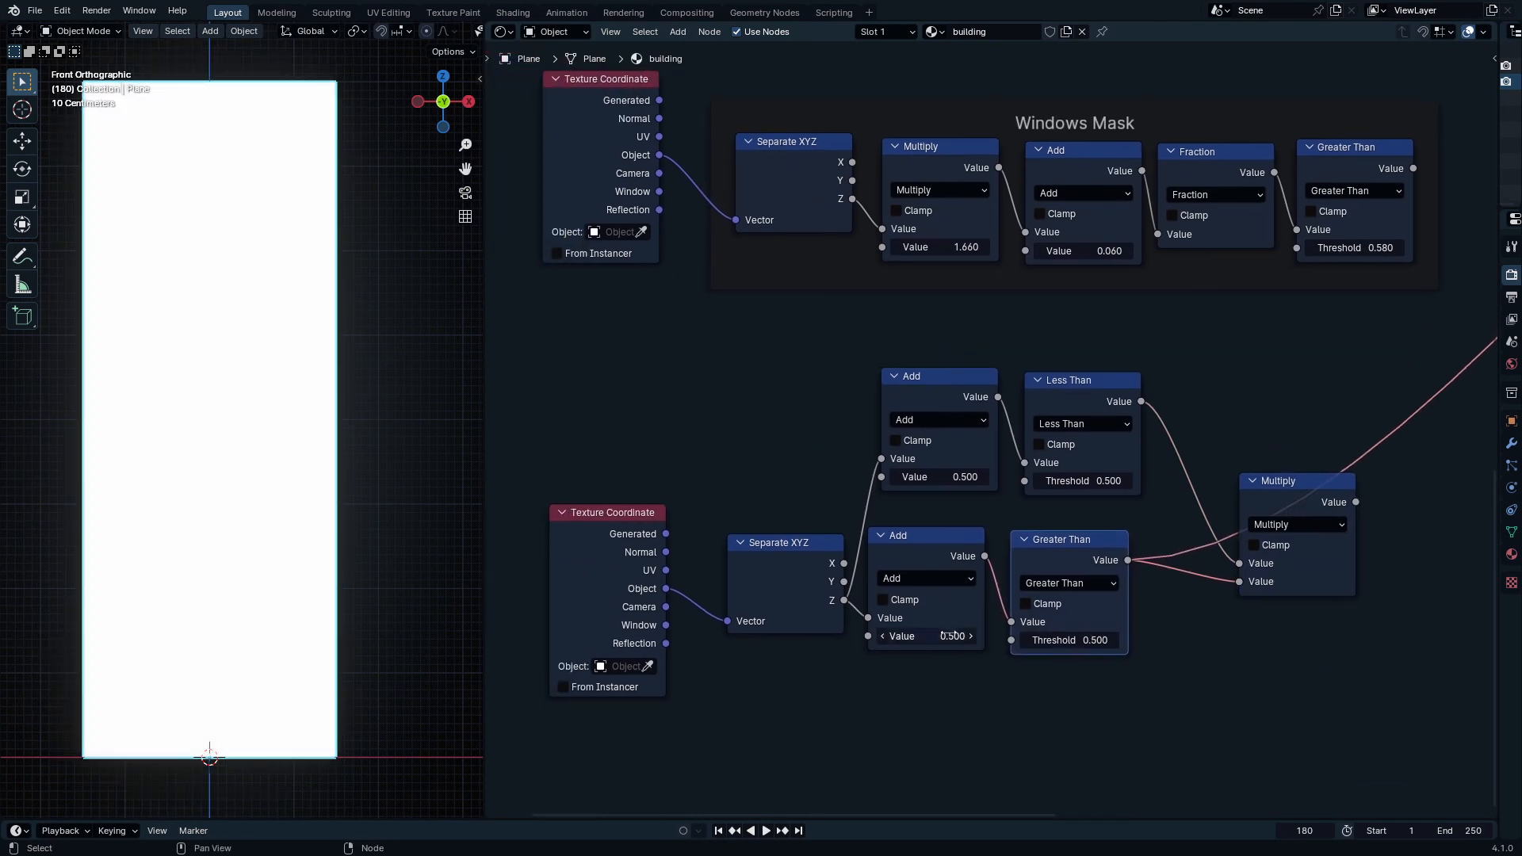
{"action": "left_click_drag", "start_coordinate": [921, 643], "coordinate": [840, 642]}
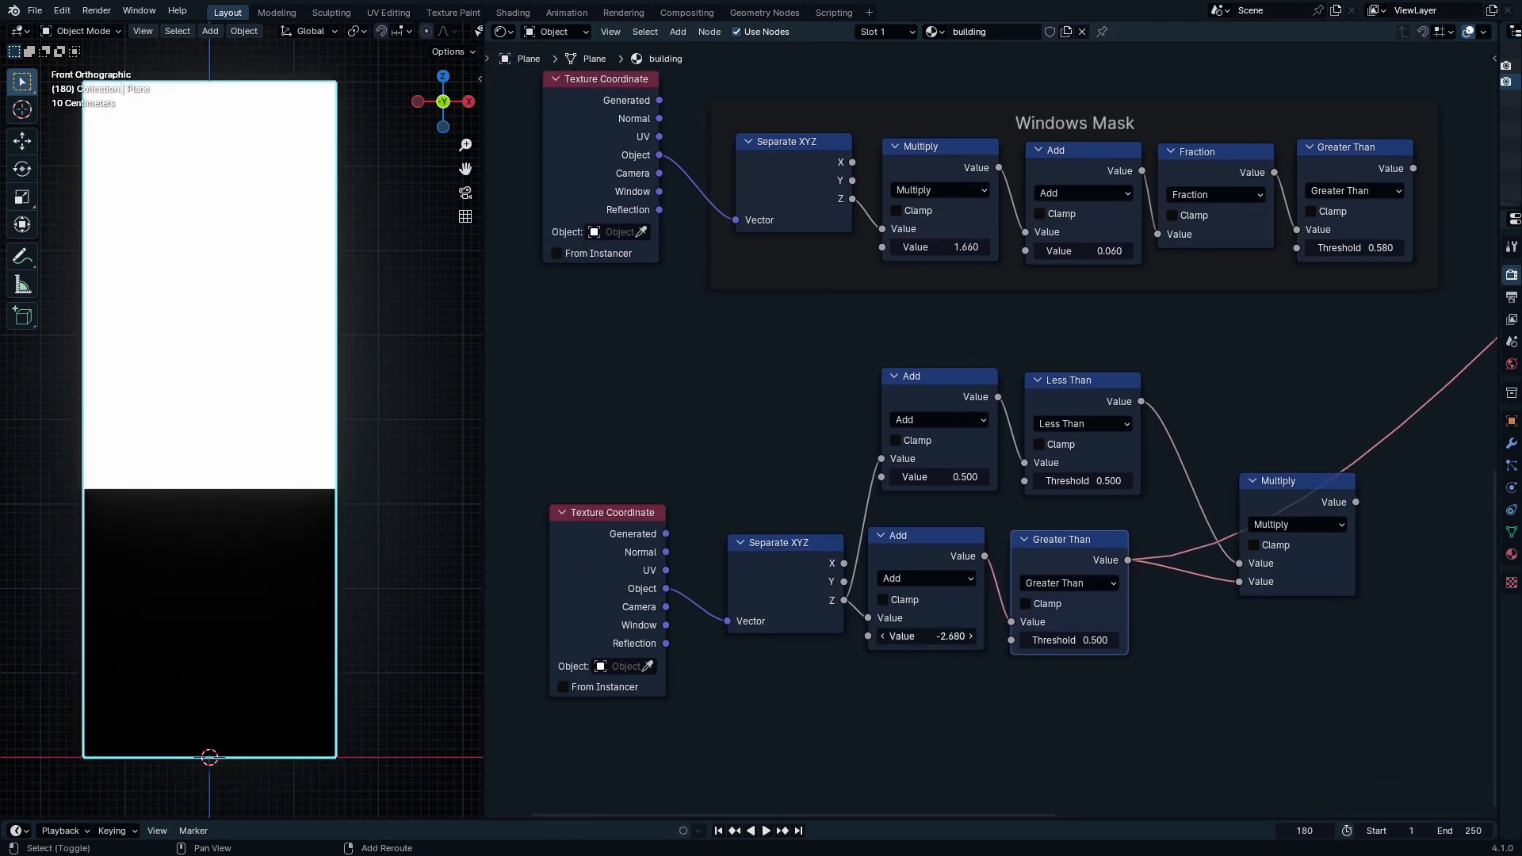
{"action": "left_click", "coordinate": [1086, 413], "text": "ctrl+shift"}
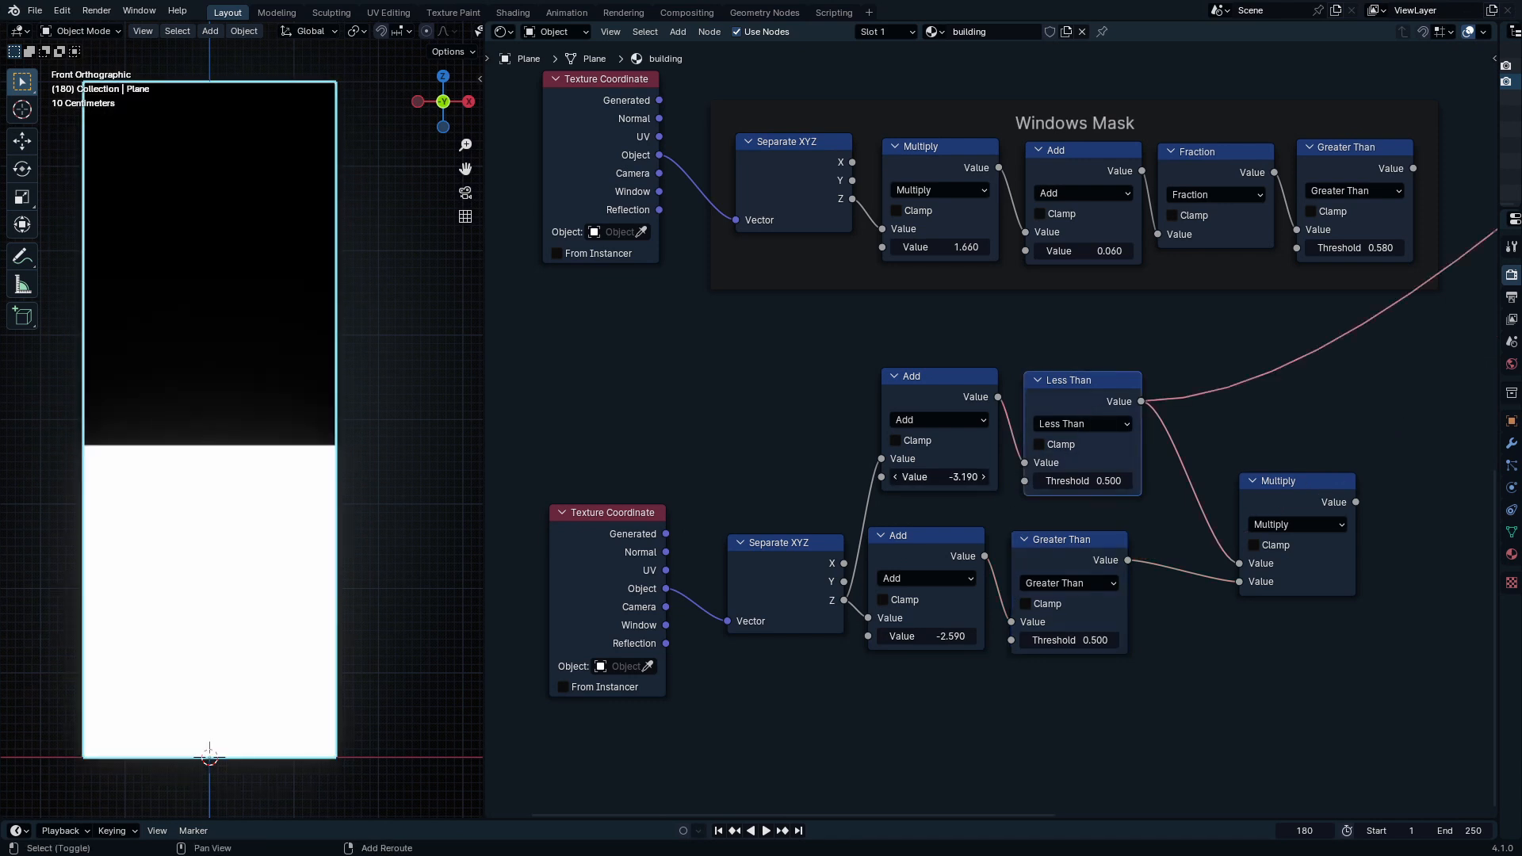
{"action": "left_click_drag", "start_coordinate": [975, 477], "coordinate": [1026, 485]}
{"action": "left_click", "coordinate": [1337, 493], "text": "ctrl+shift"}
{"action": "scroll", "coordinate": [1188, 516], "scroll_direction": "up", "scroll_amount": 3}
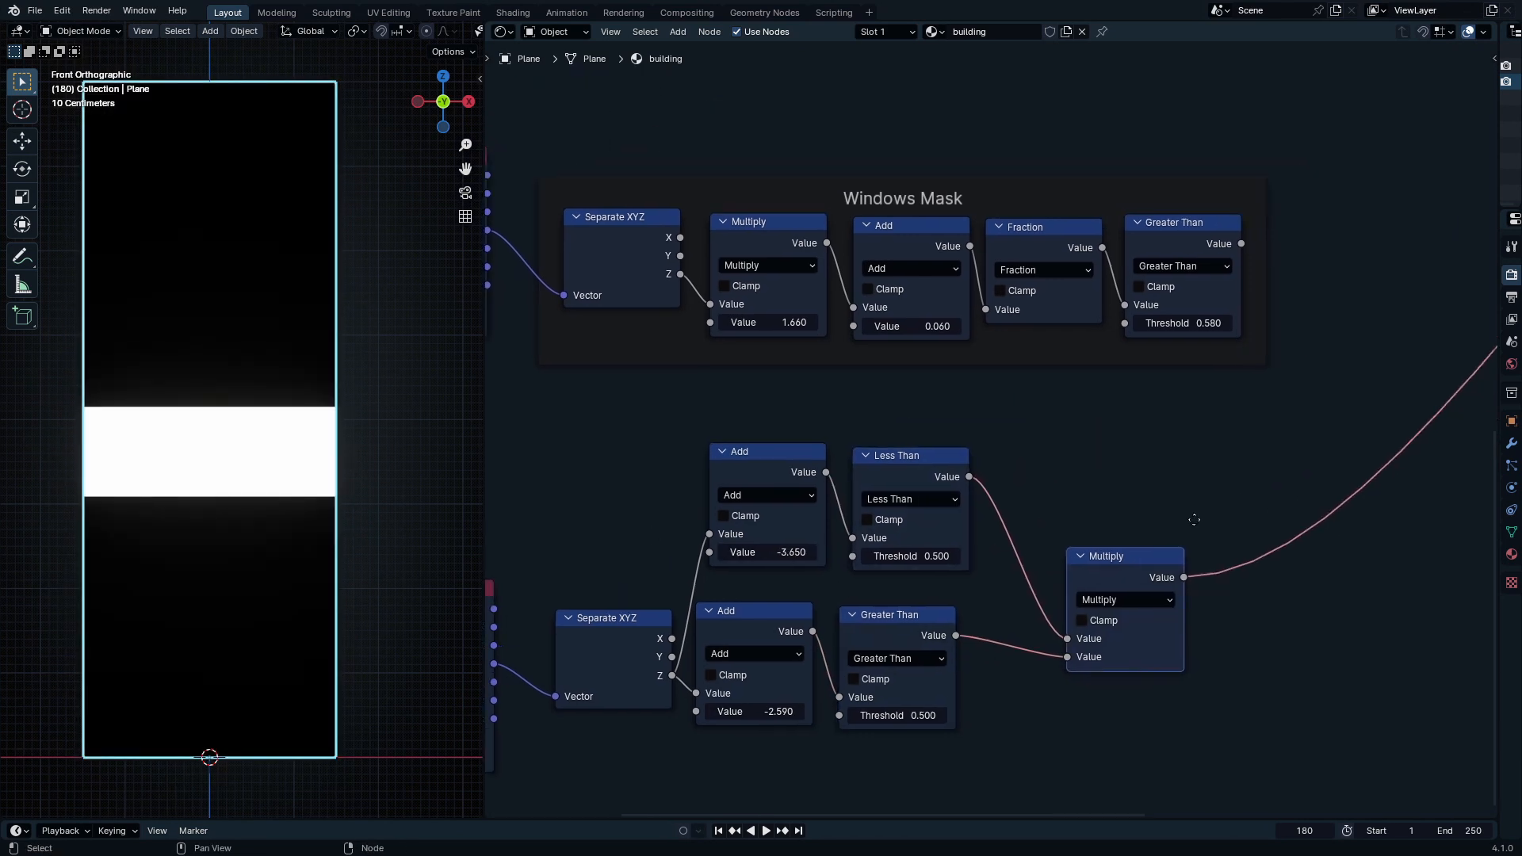
Step: Refine the band by setting the Less Than branch's Add value to -3.850 and the Greater Than branch's to -3.210
{"action": "middle_click_drag", "start_coordinate": [1117, 496], "coordinate": [1250, 505]}
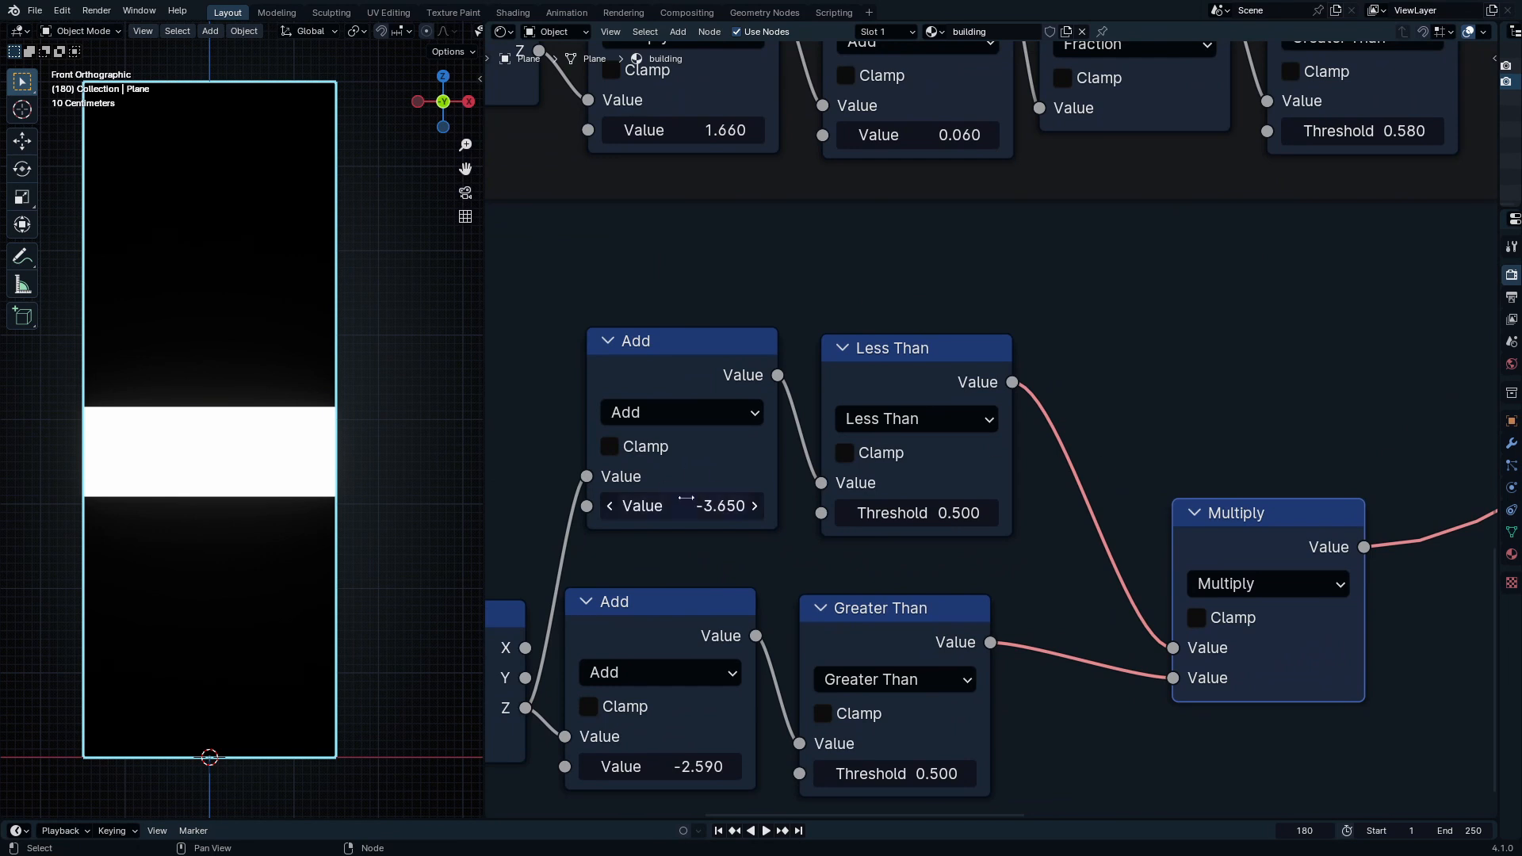
{"action": "left_click_drag", "start_coordinate": [685, 506], "coordinate": [669, 506]}
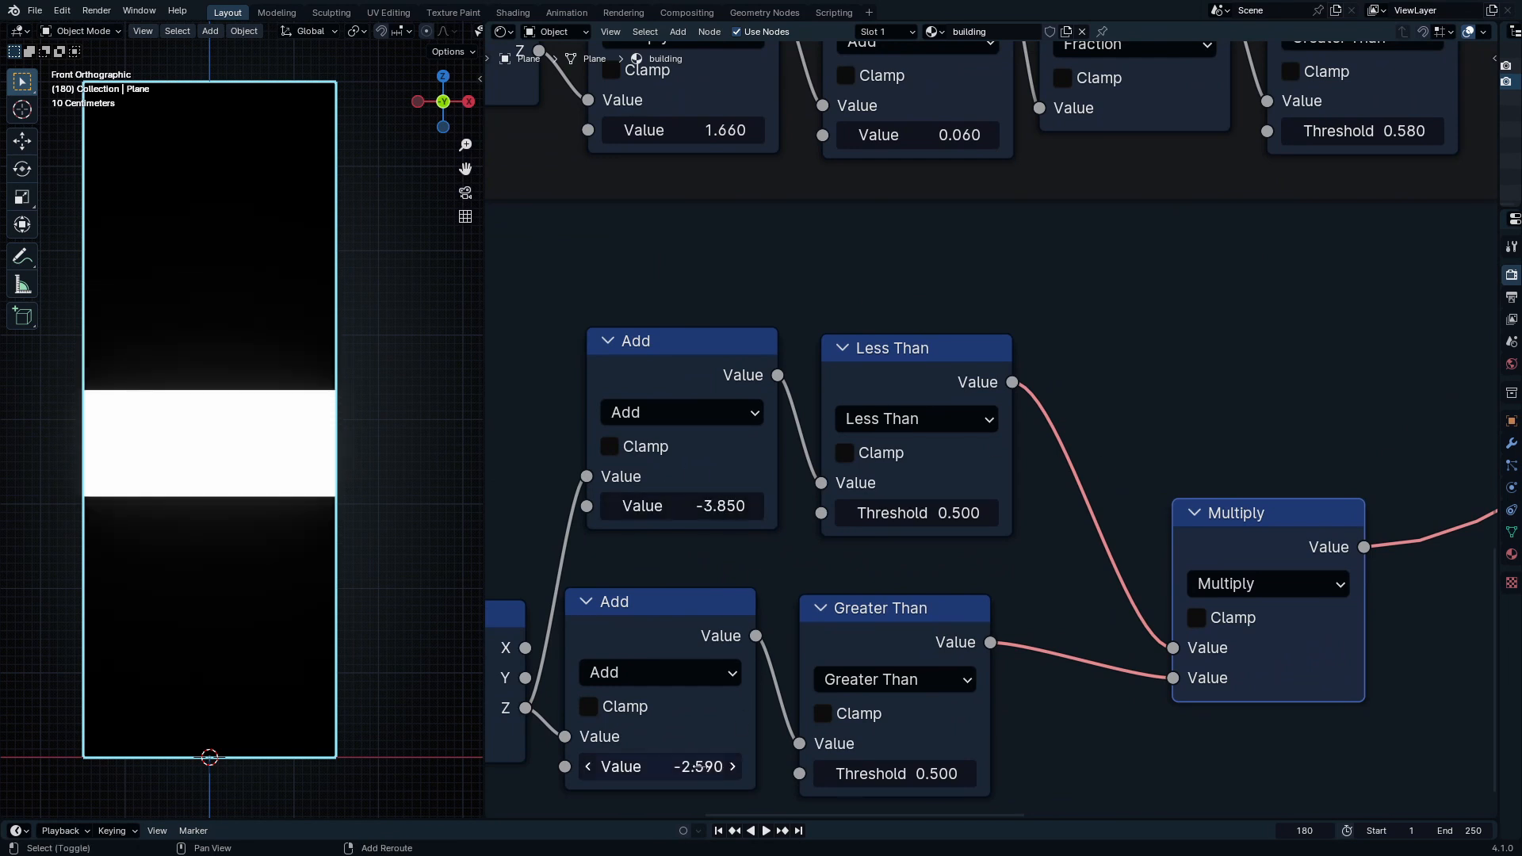
{"action": "mouse_move", "coordinate": [695, 767]}
{"action": "left_mouse_down"}
{"action": "mouse_move", "coordinate": [717, 766]}
{"action": "mouse_move", "coordinate": [683, 767]}
{"action": "left_mouse_up"}
{"action": "scroll", "coordinate": [1038, 424], "scroll_direction": "down", "scroll_amount": 3}
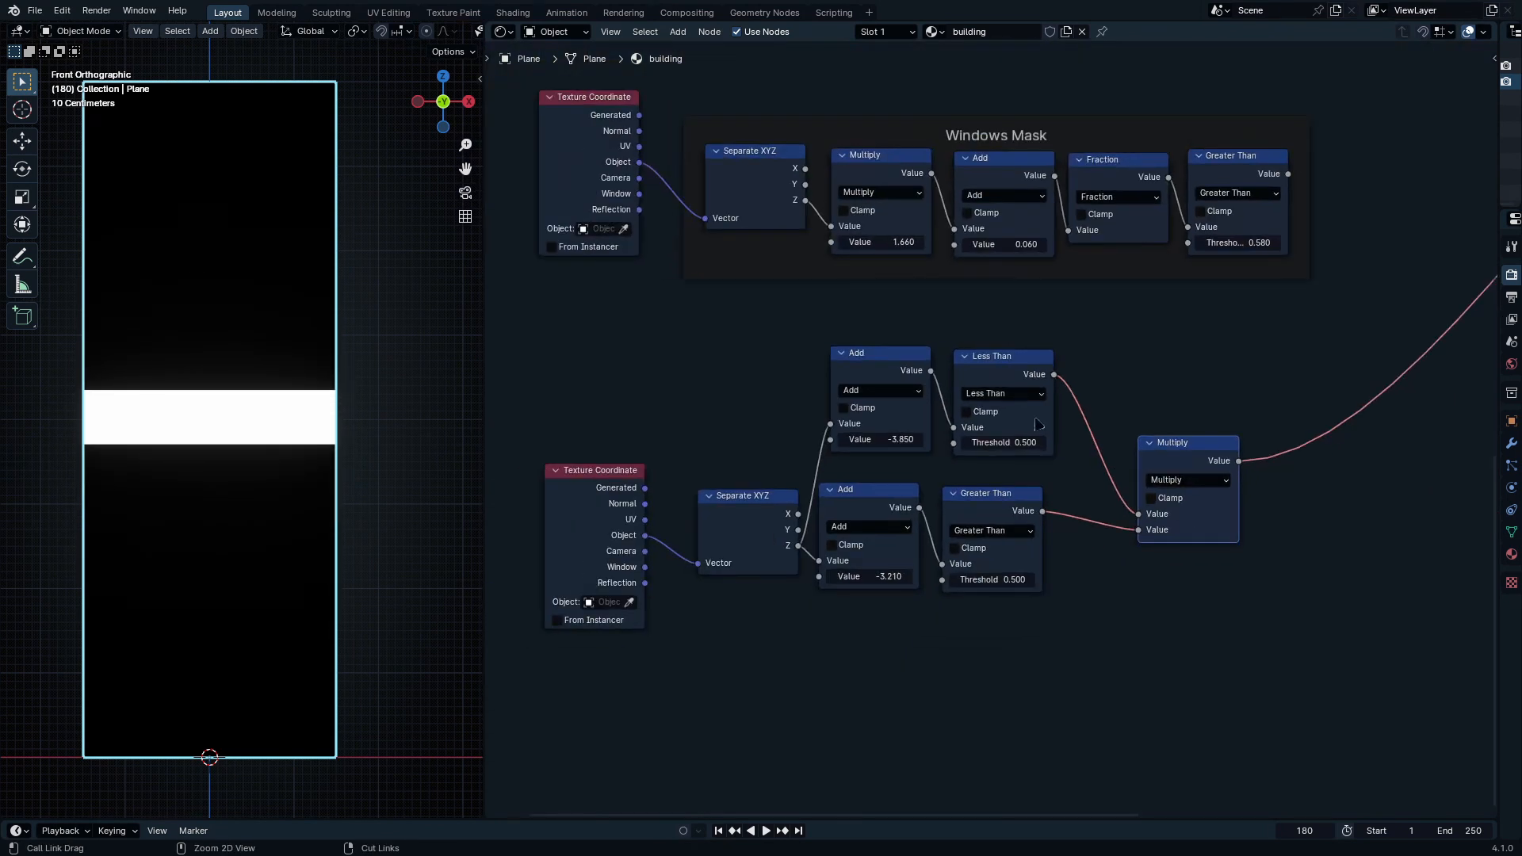
Step: Insert a Map Range node on the link leaving the Multiply node that combines the Less Than and Greater Than branches
{"action": "scroll", "coordinate": [1202, 463], "scroll_direction": "down", "scroll_amount": 1}
{"action": "middle_click_drag", "start_coordinate": [1202, 463], "coordinate": [1048, 536]}
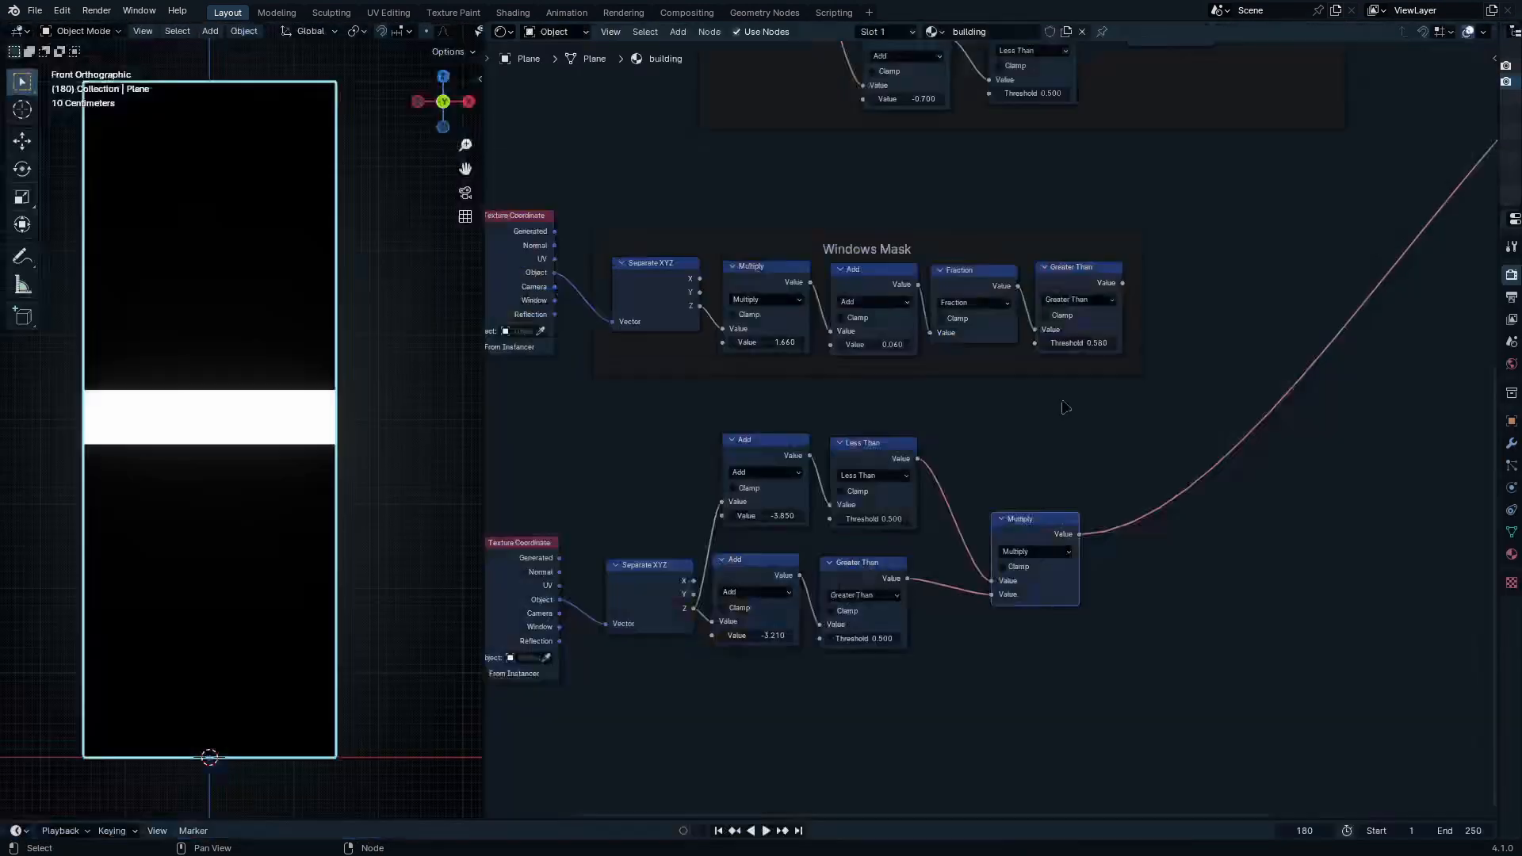
{"action": "scroll", "coordinate": [1240, 482], "scroll_direction": "up", "scroll_amount": 2}
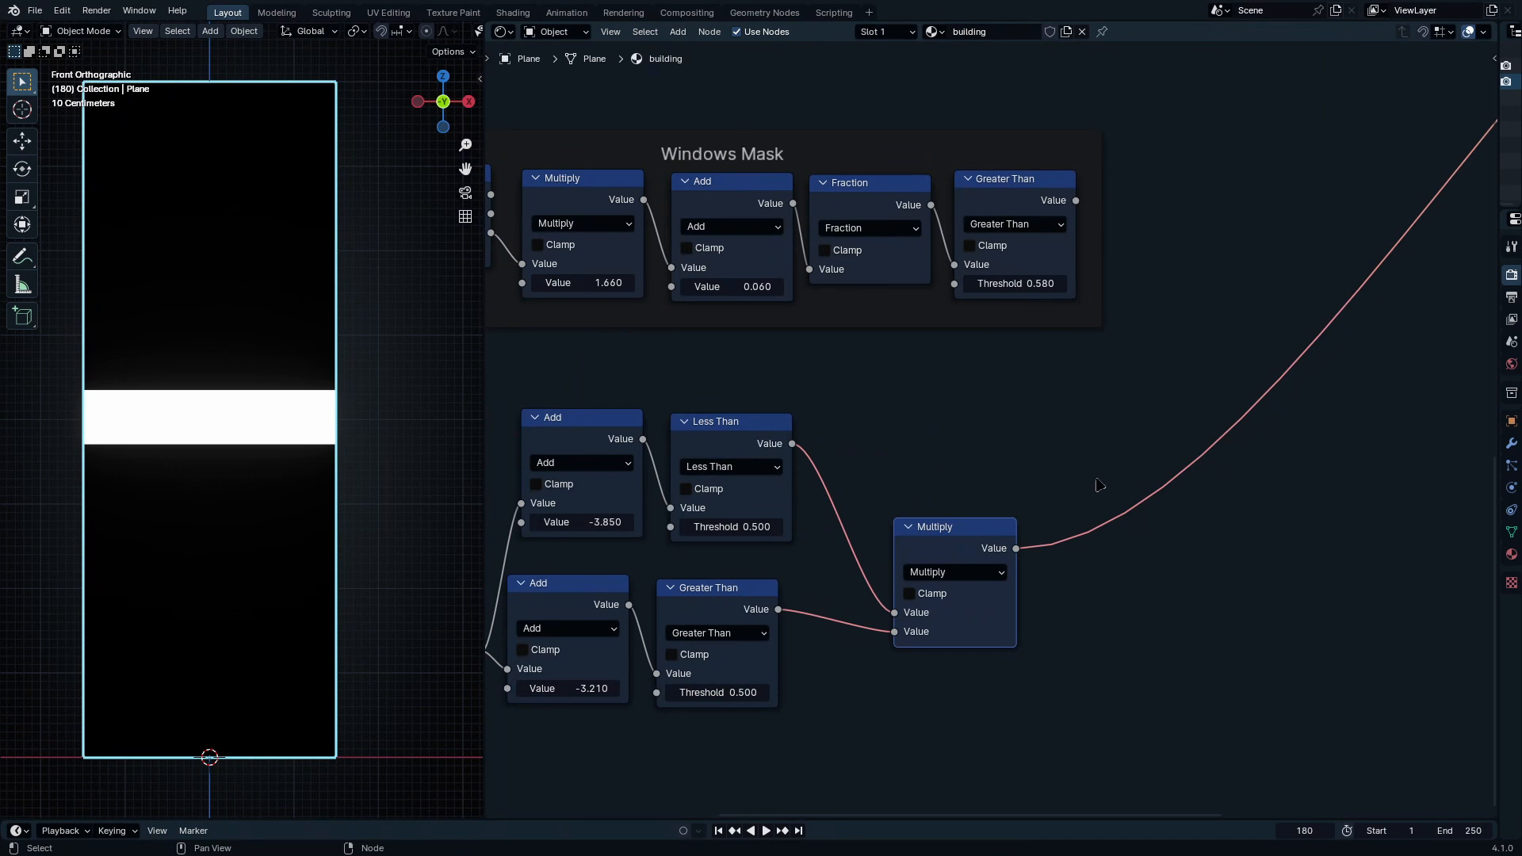
{"action": "key", "text": "shift+a"}
{"action": "type", "text": "map range"}
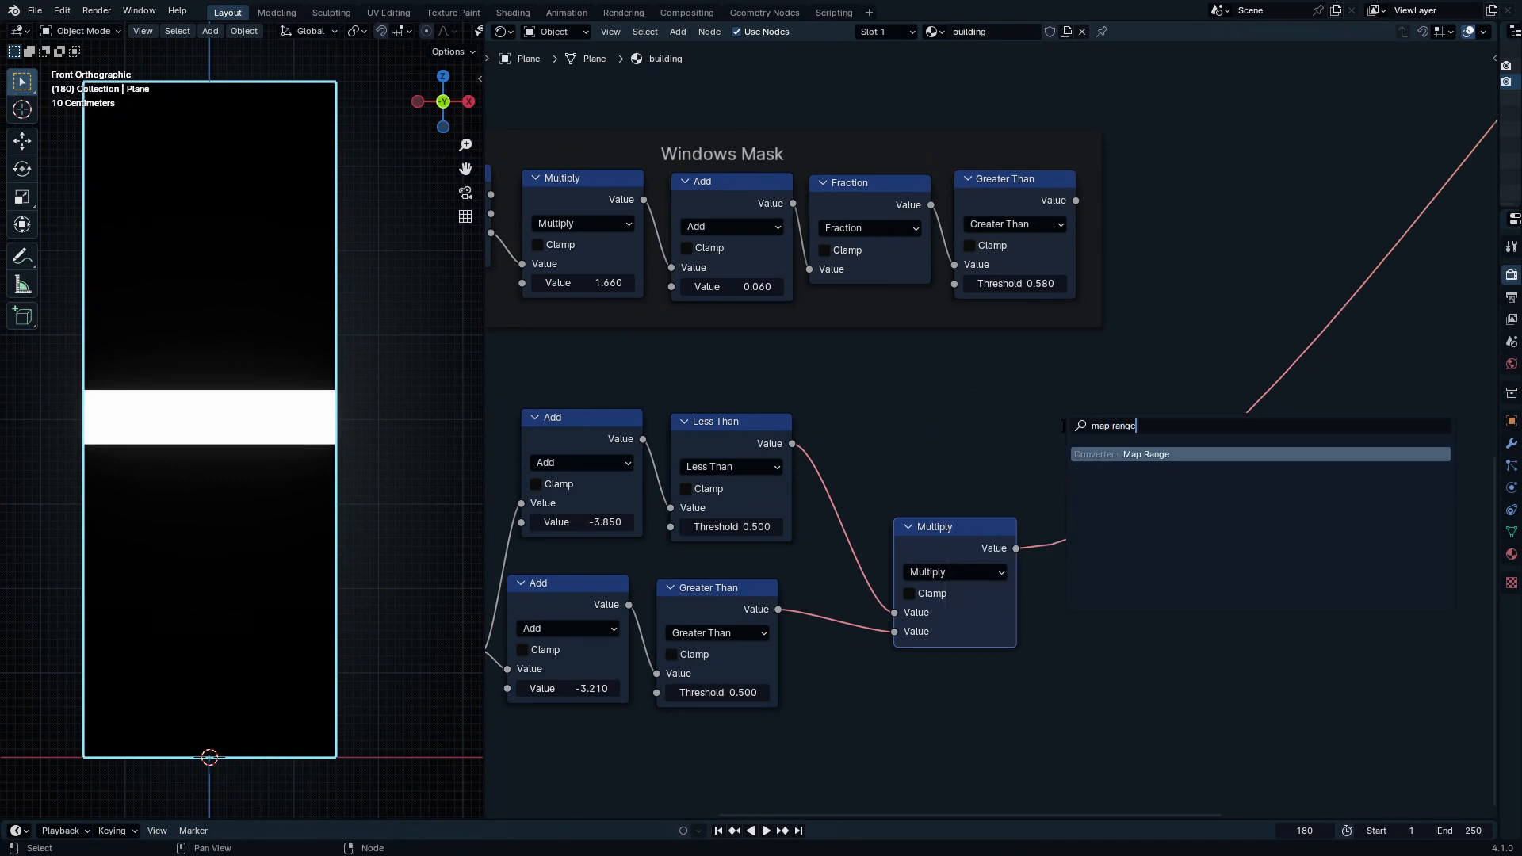
{"action": "key", "text": "Return"}
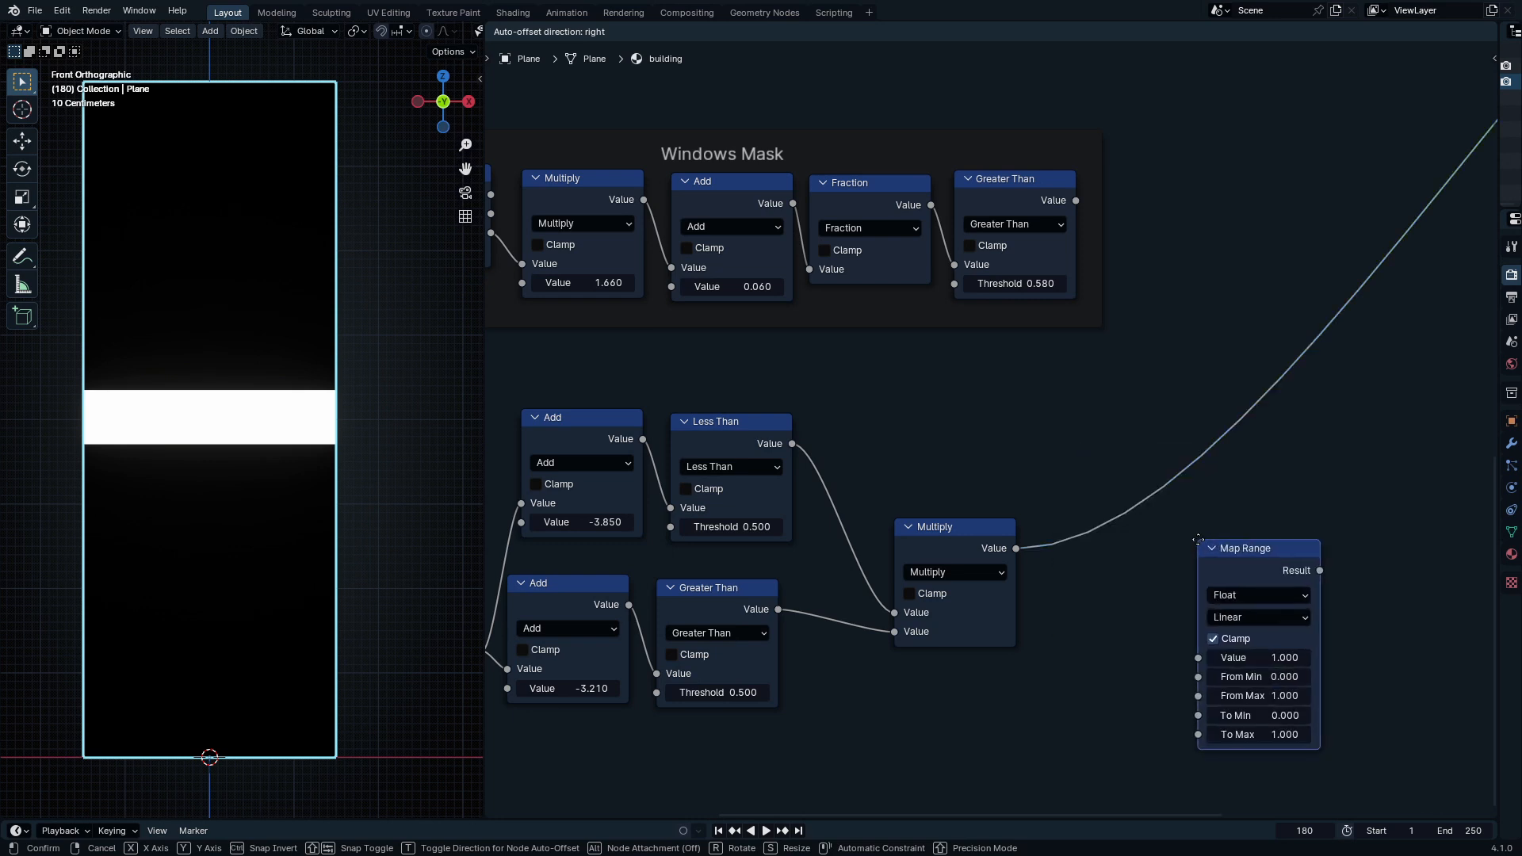
{"action": "left_click", "coordinate": [1027, 440]}
{"action": "scroll", "coordinate": [991, 626], "scroll_direction": "up", "scroll_amount": 2}
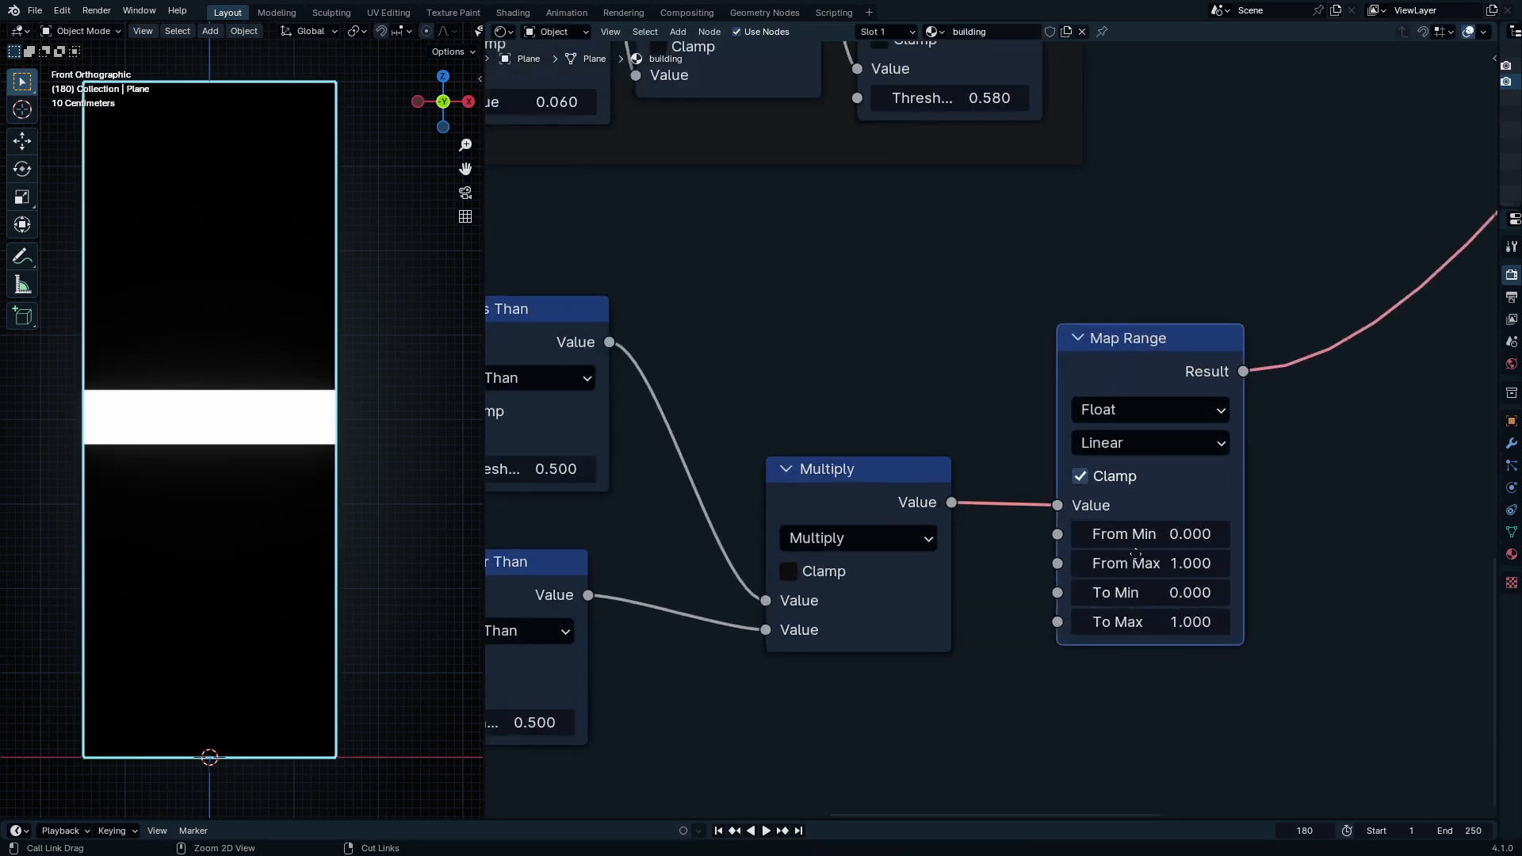
Step: Invert the band mask by setting the Map Range node's From Min to 1 and From Max to 0
{"action": "left_click", "coordinate": [1165, 528]}
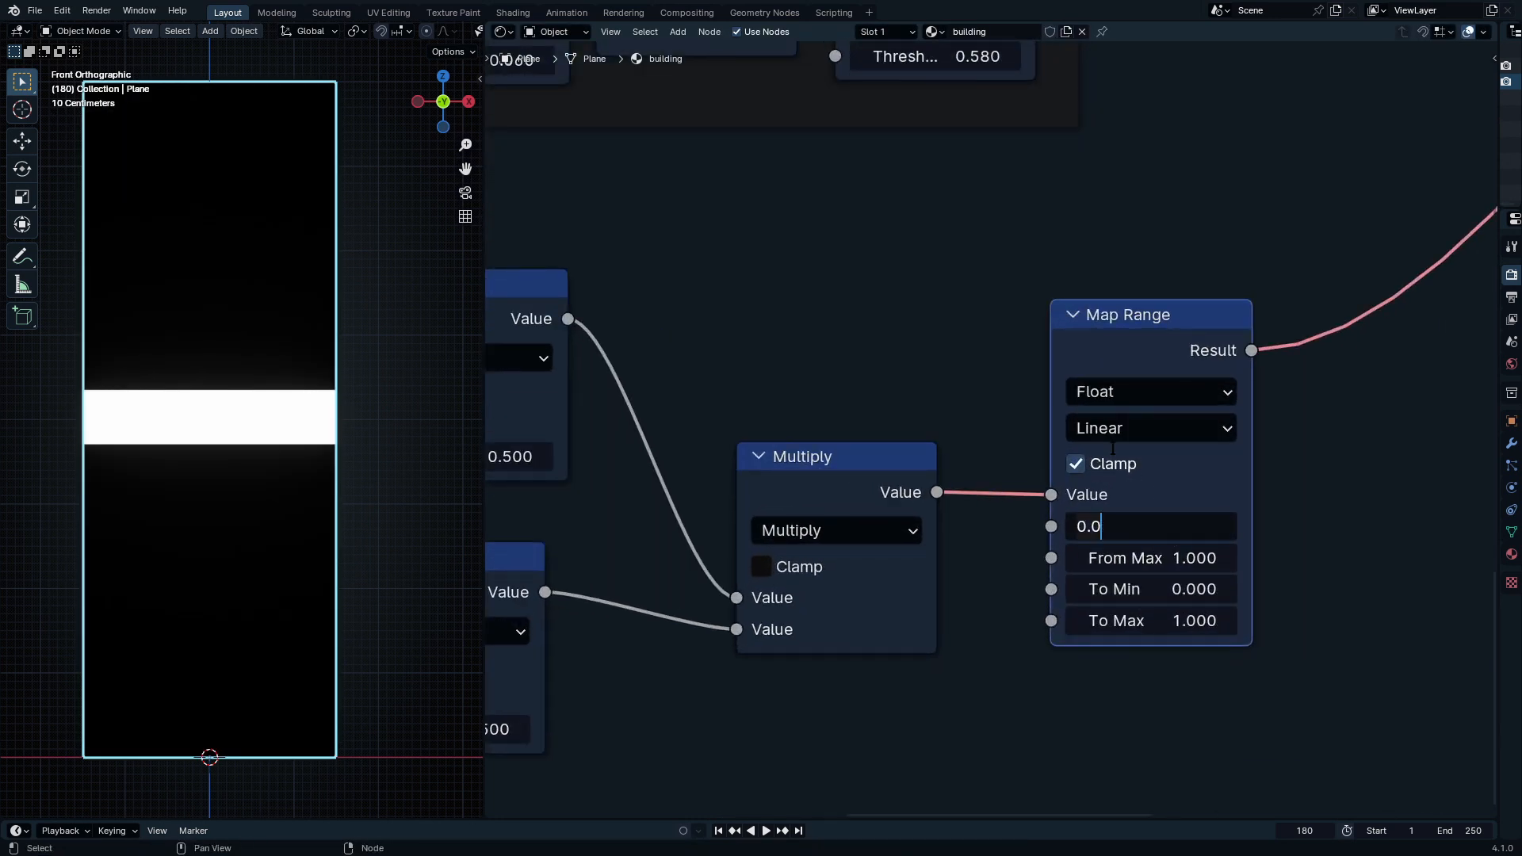
{"action": "type", "text": "1"}
{"action": "key", "text": "Return"}
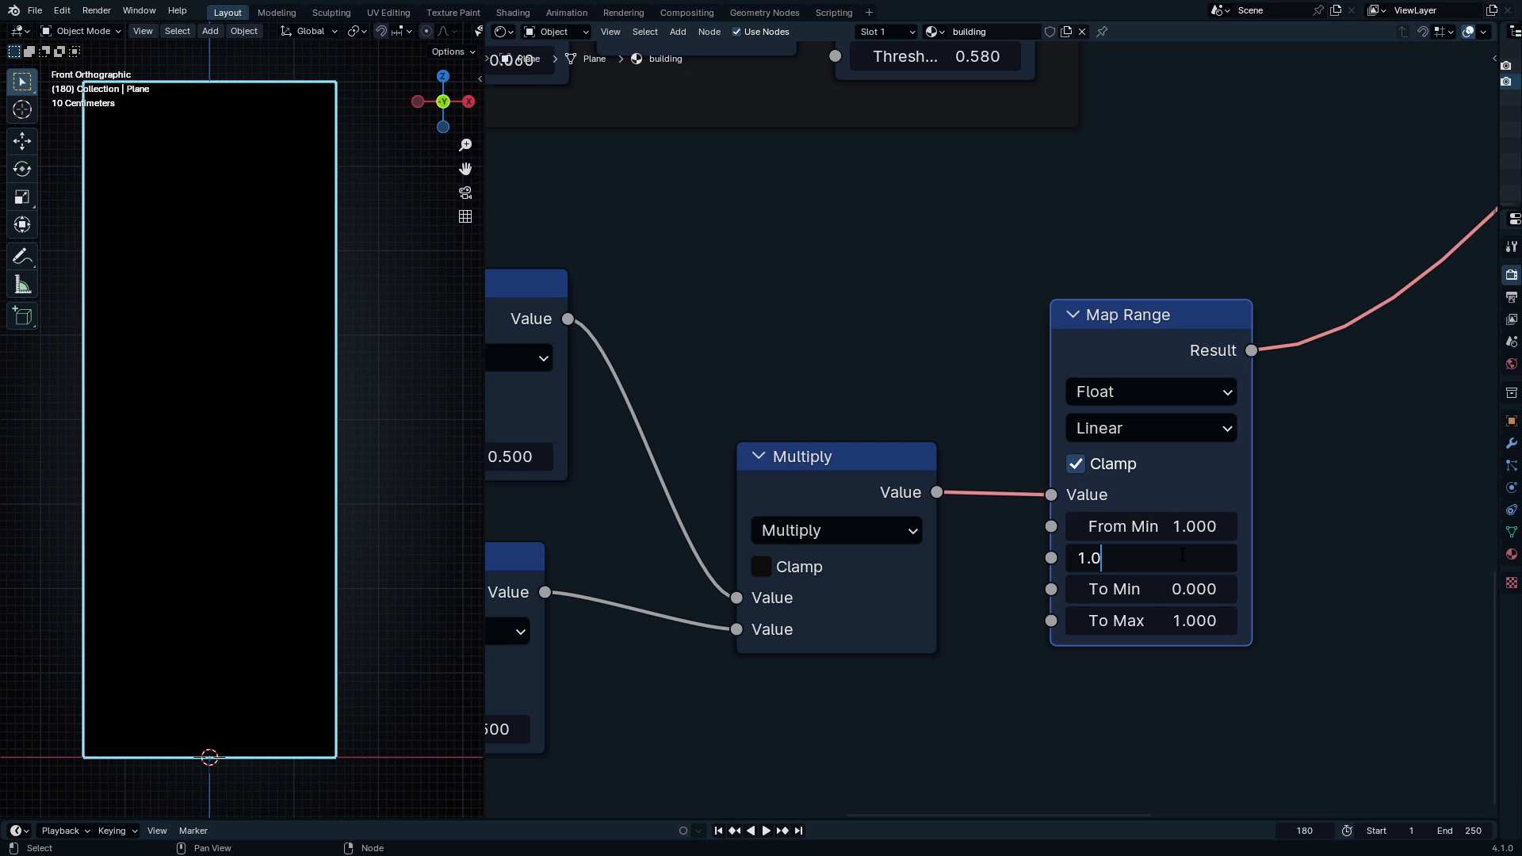
{"action": "key", "text": "BackSpace"}
{"action": "key", "text": "BackSpace"}
{"action": "key", "text": "BackSpace"}
{"action": "key", "text": "BackSpace"}
{"action": "type", "text": "0"}
{"action": "key", "text": "Return"}
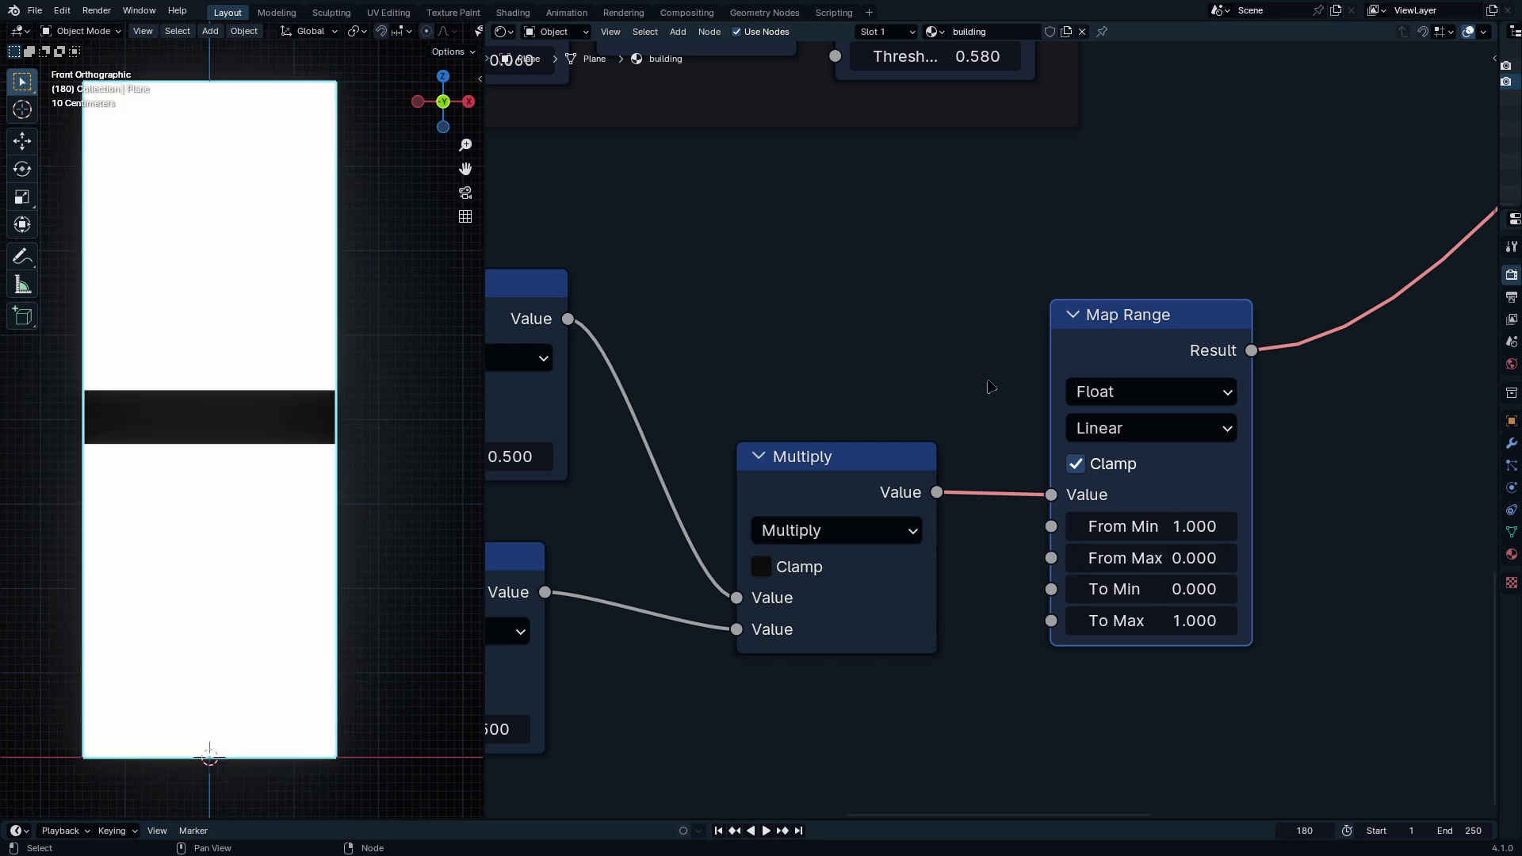
Step: Duplicate the band mask chain from Separate XYZ through Map Range and place the copy below the original
{"action": "scroll", "coordinate": [951, 245], "scroll_direction": "down", "scroll_amount": 4}
{"action": "scroll", "coordinate": [757, 354], "scroll_direction": "down", "scroll_amount": 1}
{"action": "middle_click_drag", "start_coordinate": [547, 396], "coordinate": [976, 444]}
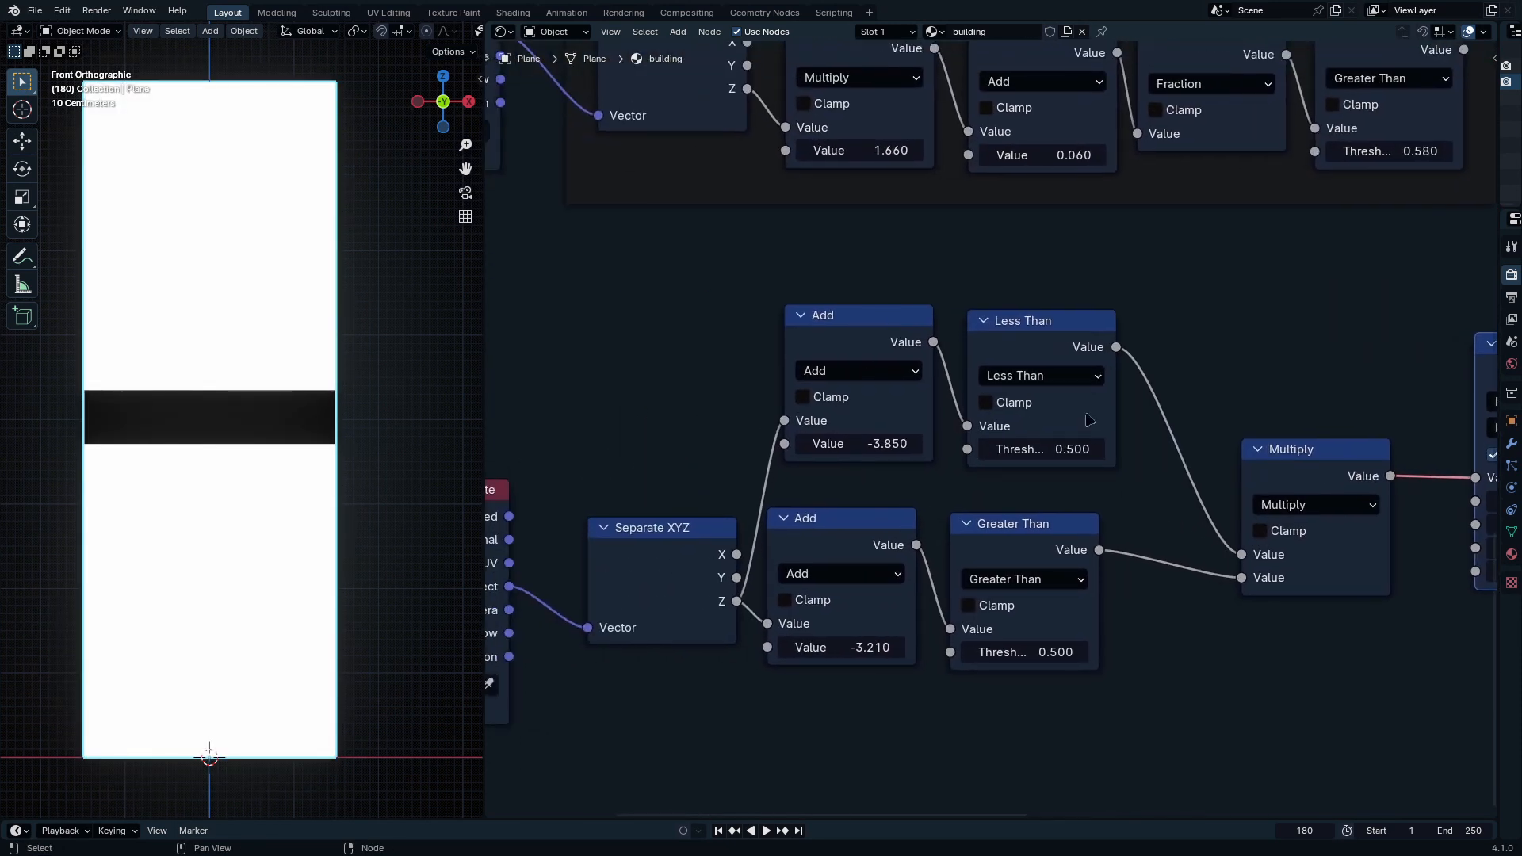
{"action": "middle_click_drag", "start_coordinate": [1276, 348], "coordinate": [1130, 508], "text": "ctrl"}
{"action": "middle_click_drag", "start_coordinate": [1201, 419], "coordinate": [1200, 491], "text": "ctrl"}
{"action": "middle_click_drag", "start_coordinate": [1200, 491], "coordinate": [1160, 538]}
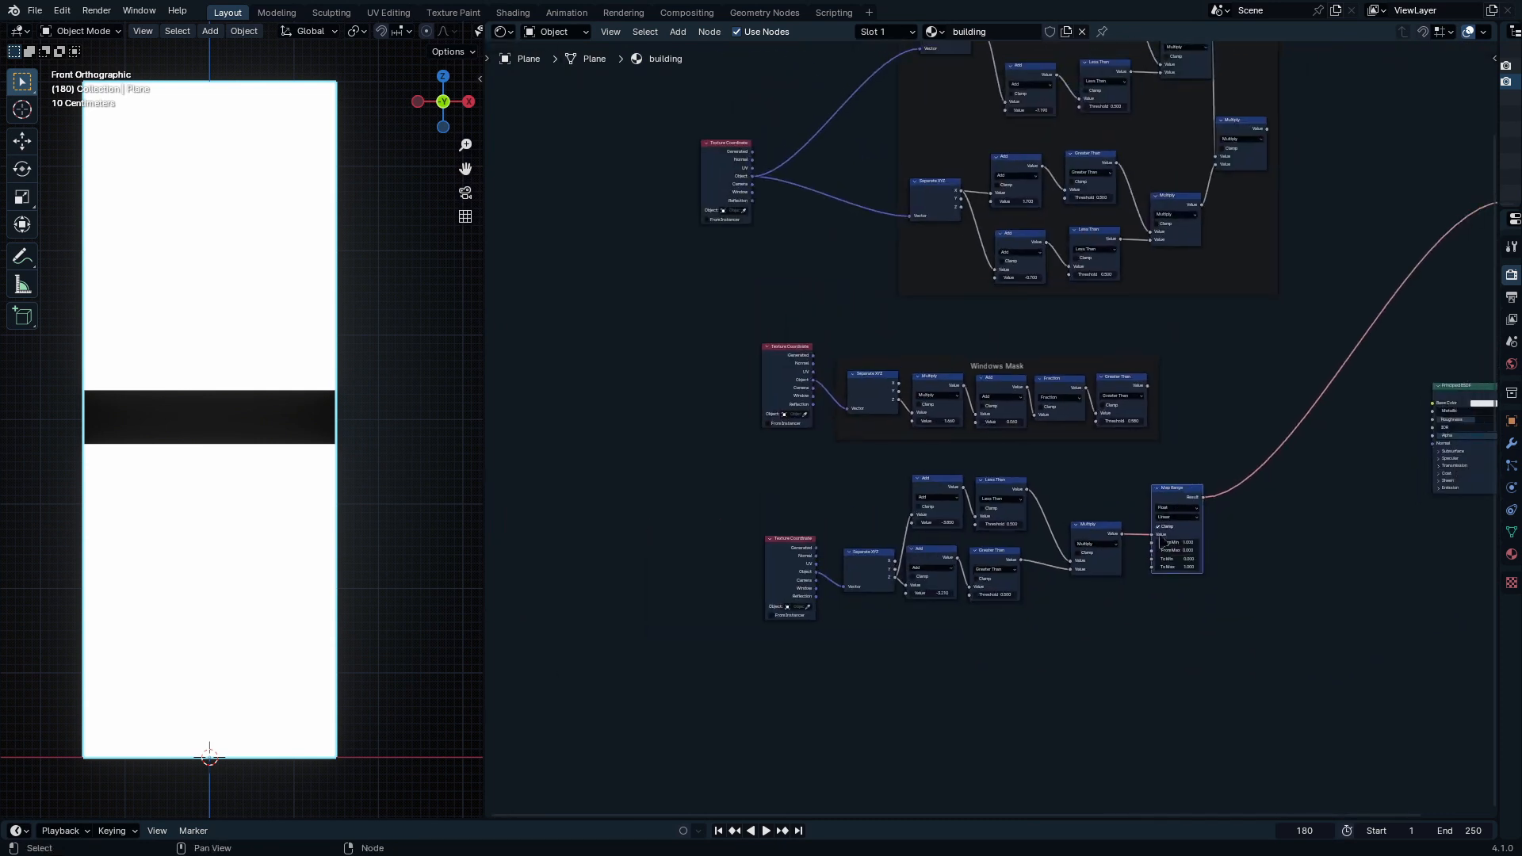
{"action": "left_click", "coordinate": [1216, 662]}
{"action": "left_click_drag", "start_coordinate": [1297, 714], "coordinate": [856, 482]}
{"action": "key", "text": "shift+d"}
{"action": "left_click", "coordinate": [1138, 564]}
Step: Duplicate the Texture Coordinate node beside the copied chain and link its Object output to the copied Separate XYZ's Vector
{"action": "middle_click_drag", "start_coordinate": [889, 679], "coordinate": [871, 587], "text": "ctrl"}
{"action": "middle_click_drag", "start_coordinate": [808, 377], "coordinate": [907, 441]}
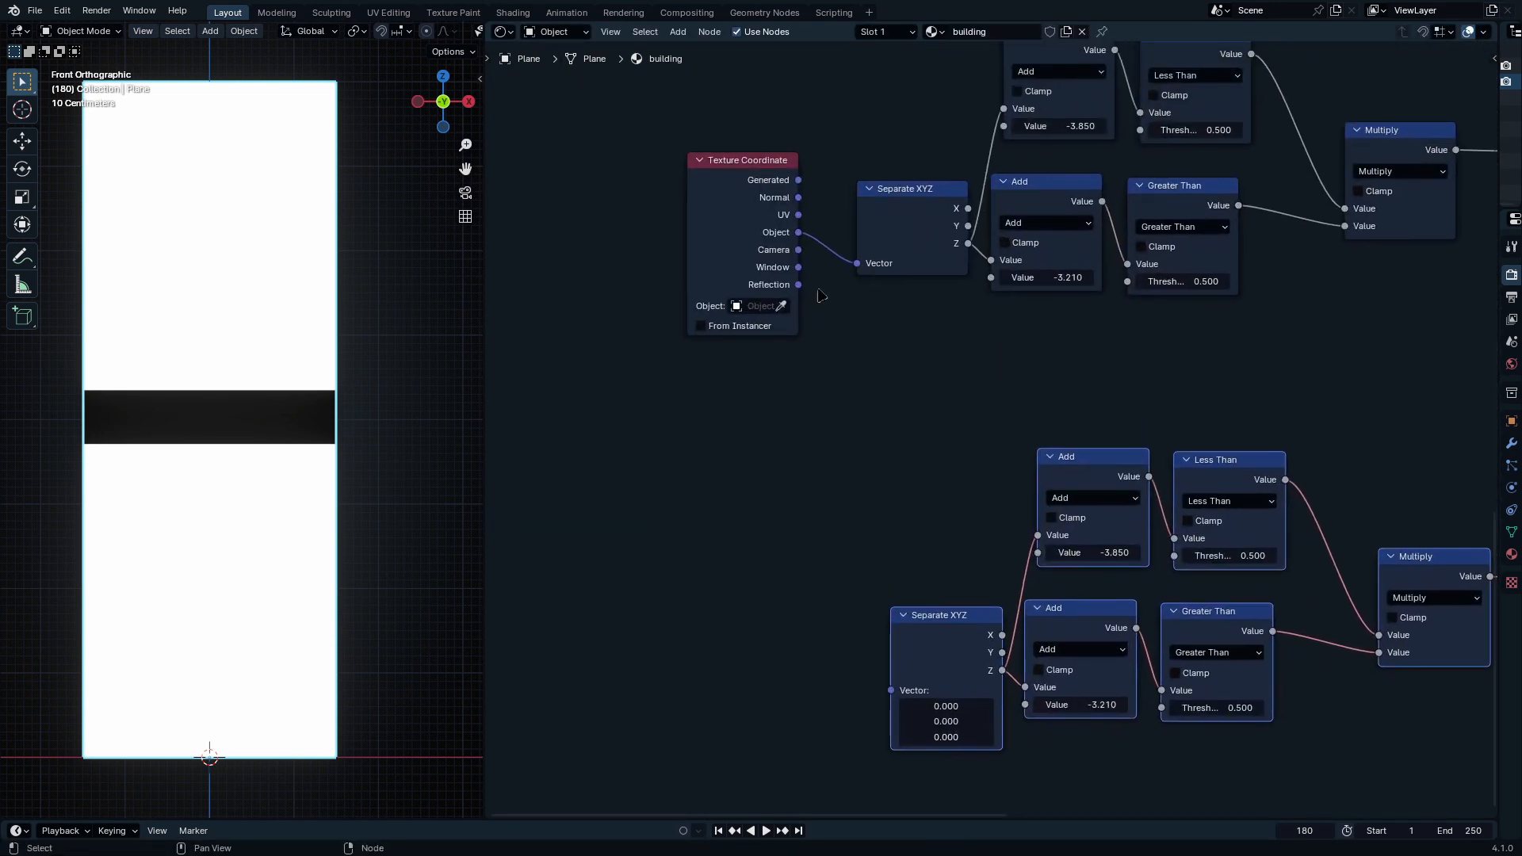
{"action": "left_click", "coordinate": [725, 313]}
{"action": "key", "text": "shift+d"}
{"action": "left_click", "coordinate": [781, 715]}
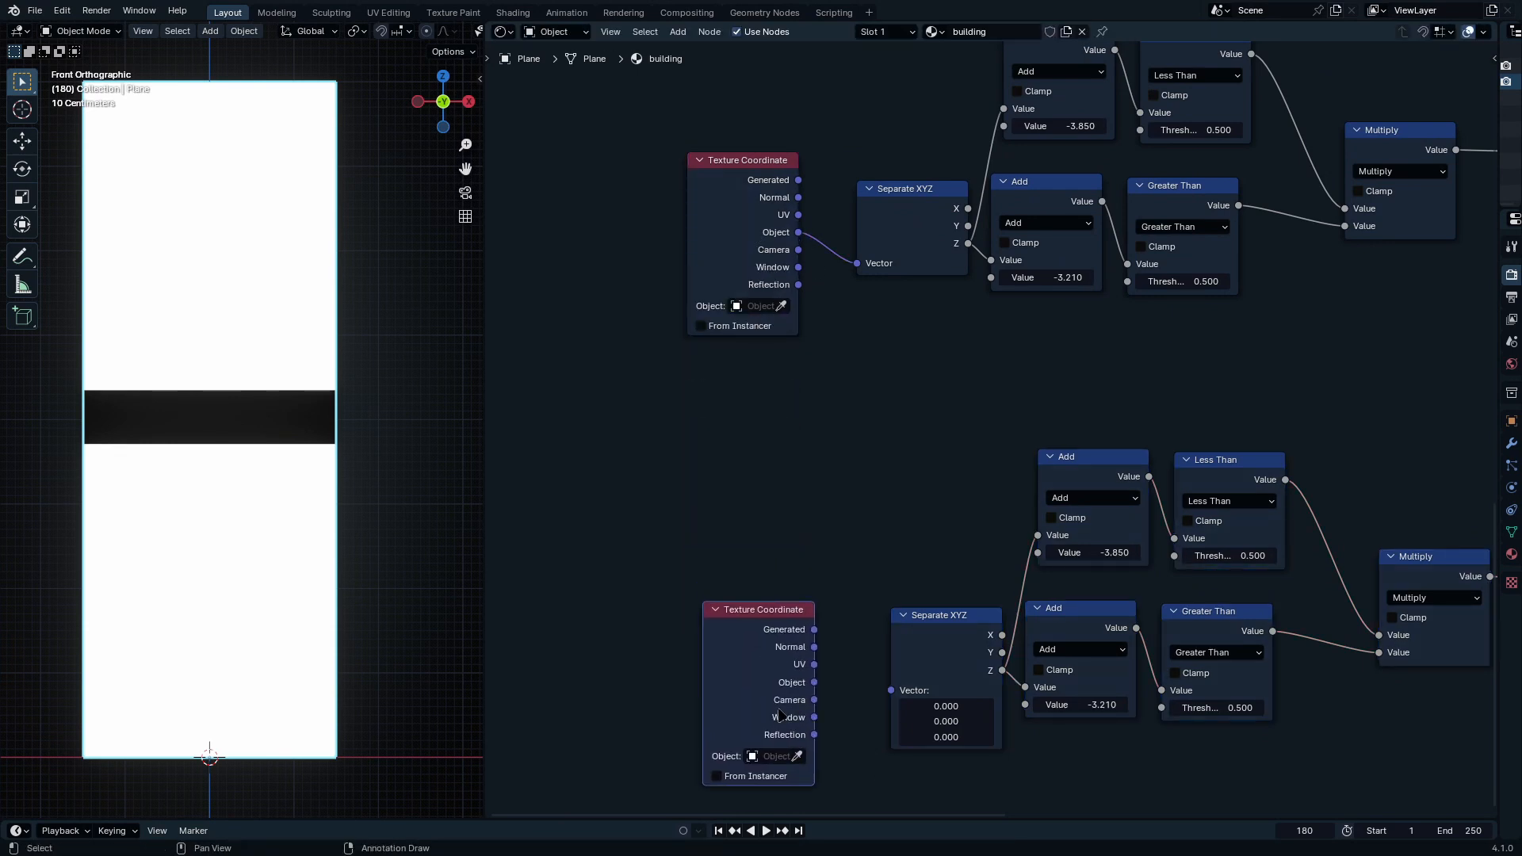
{"action": "left_click_drag", "start_coordinate": [814, 682], "coordinate": [890, 689]}
Step: Preview the copied Map Range and set its chain's Add values to -6.400 for Less Than and -6.280 for Greater Than
{"action": "middle_click_drag", "start_coordinate": [1367, 601], "coordinate": [1011, 572]}
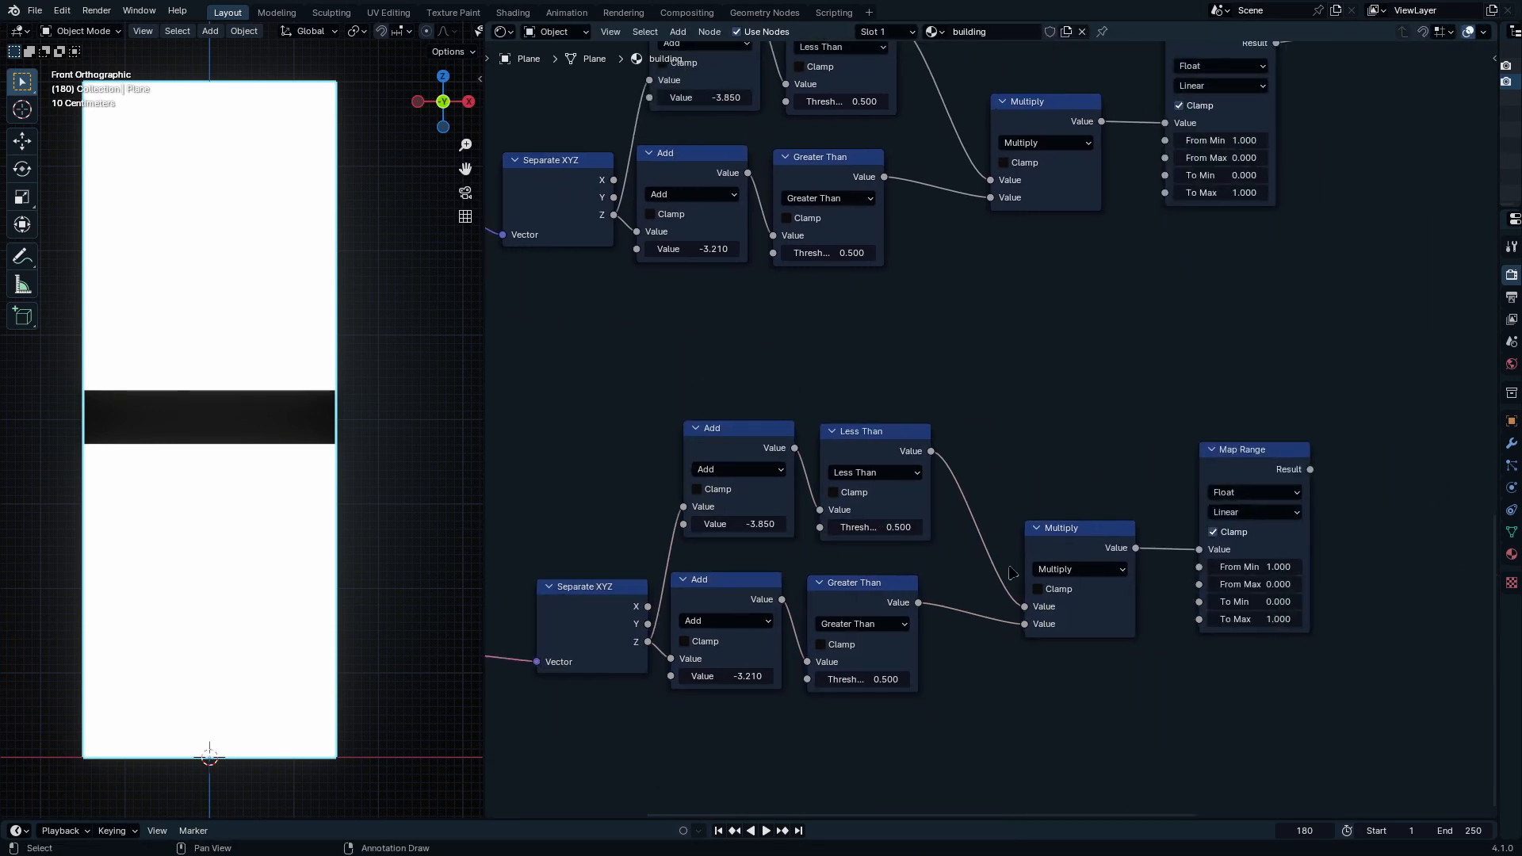
{"action": "left_click", "coordinate": [1287, 491], "text": "ctrl+shift"}
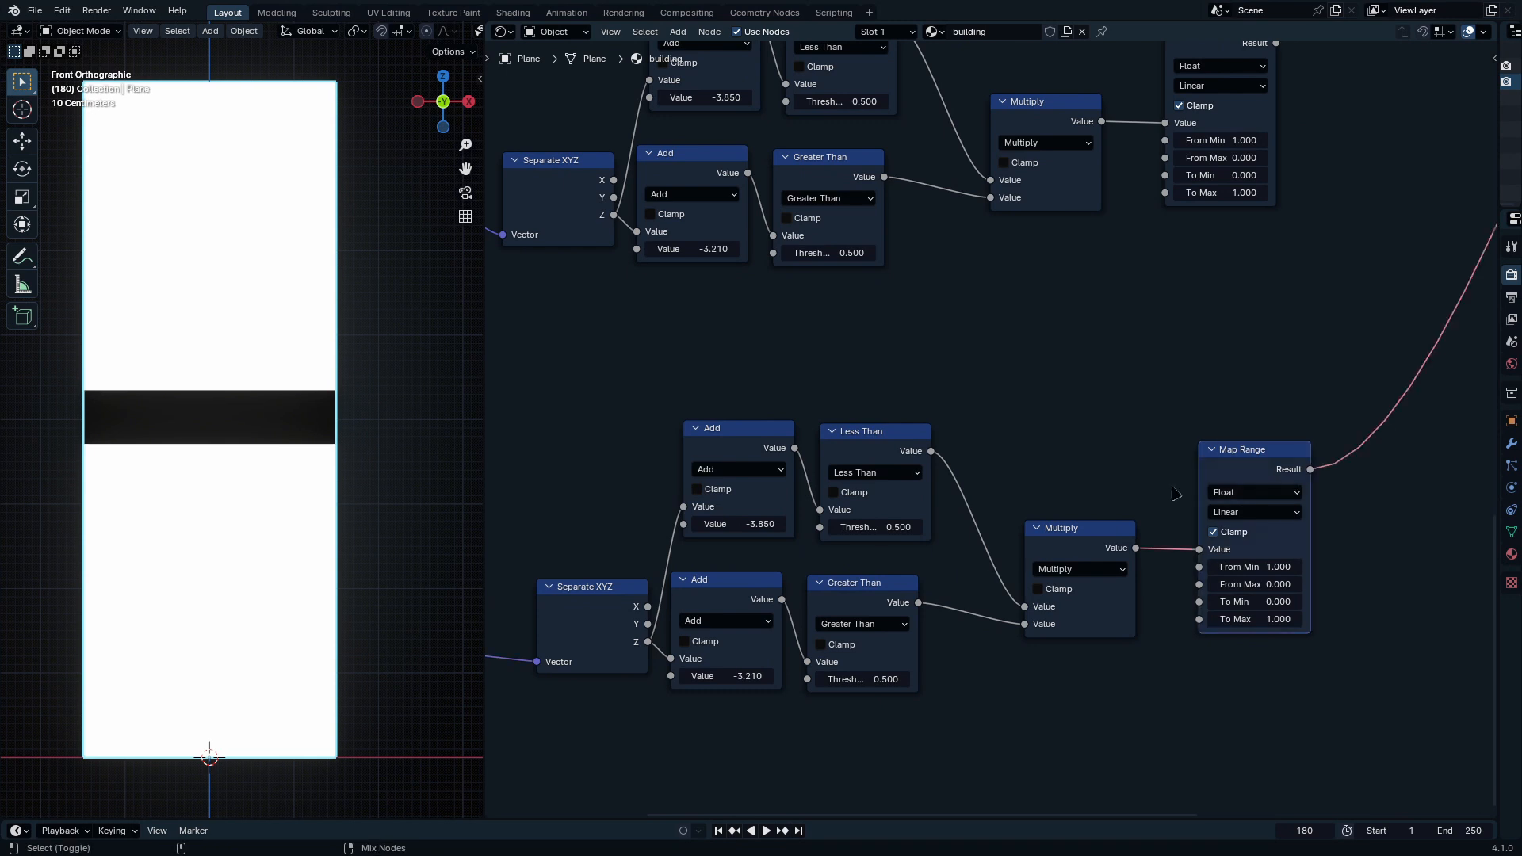
{"action": "mouse_move", "coordinate": [773, 524]}
{"action": "left_mouse_down"}
{"action": "mouse_move", "coordinate": [729, 524]}
{"action": "mouse_move", "coordinate": [779, 524]}
{"action": "left_mouse_up"}
{"action": "left_click_drag", "start_coordinate": [749, 676], "coordinate": [706, 675]}
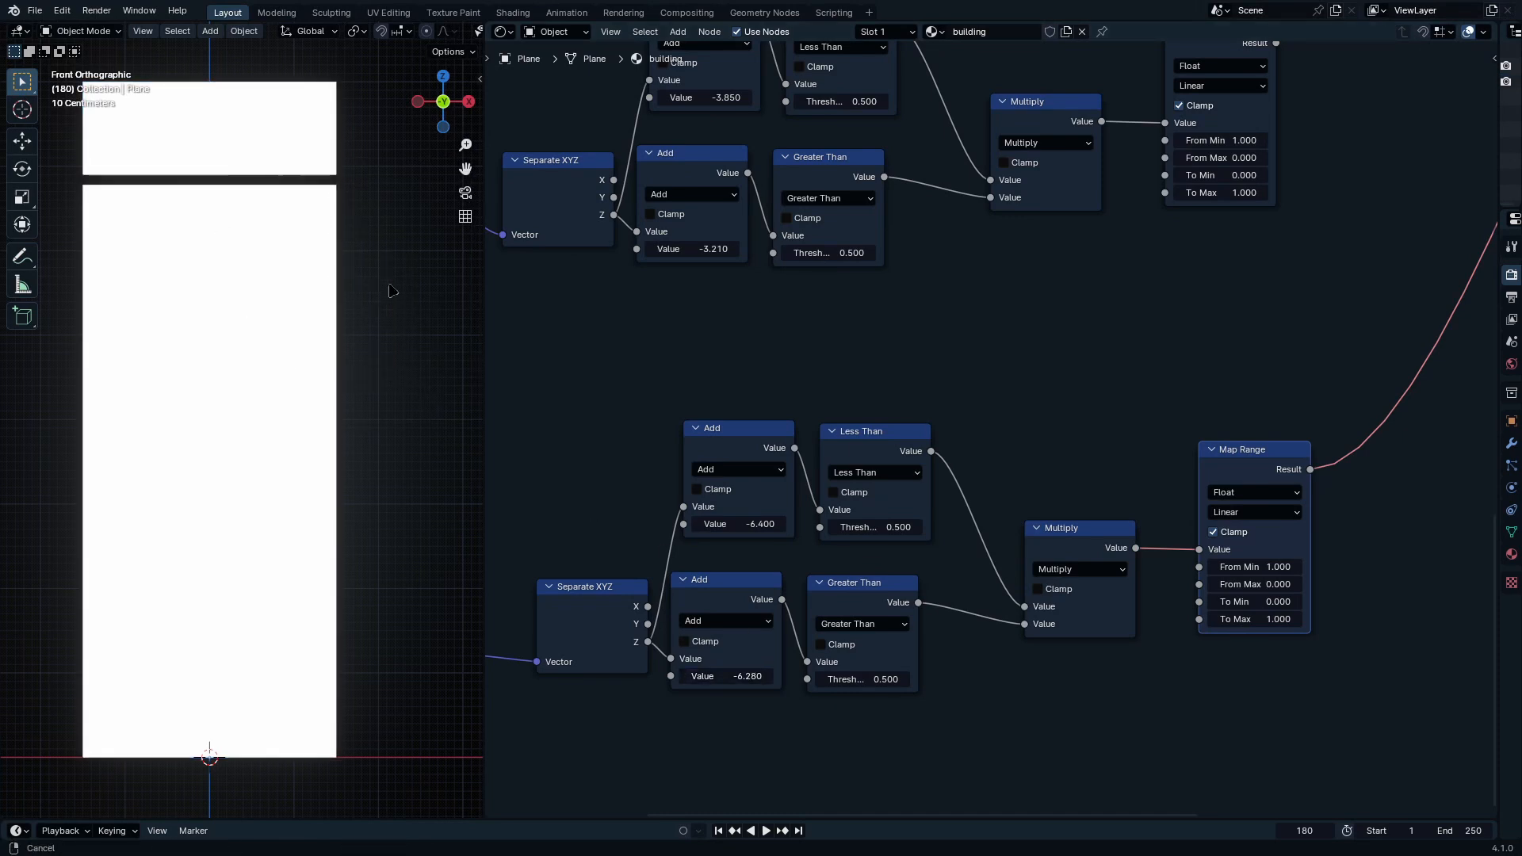
Step: Combine both Map Range results in a duplicated Multiply node and preview the two-band mask on the plane
{"action": "scroll", "coordinate": [383, 282], "scroll_direction": "down", "scroll_amount": 3}
{"action": "key", "text": "Home"}
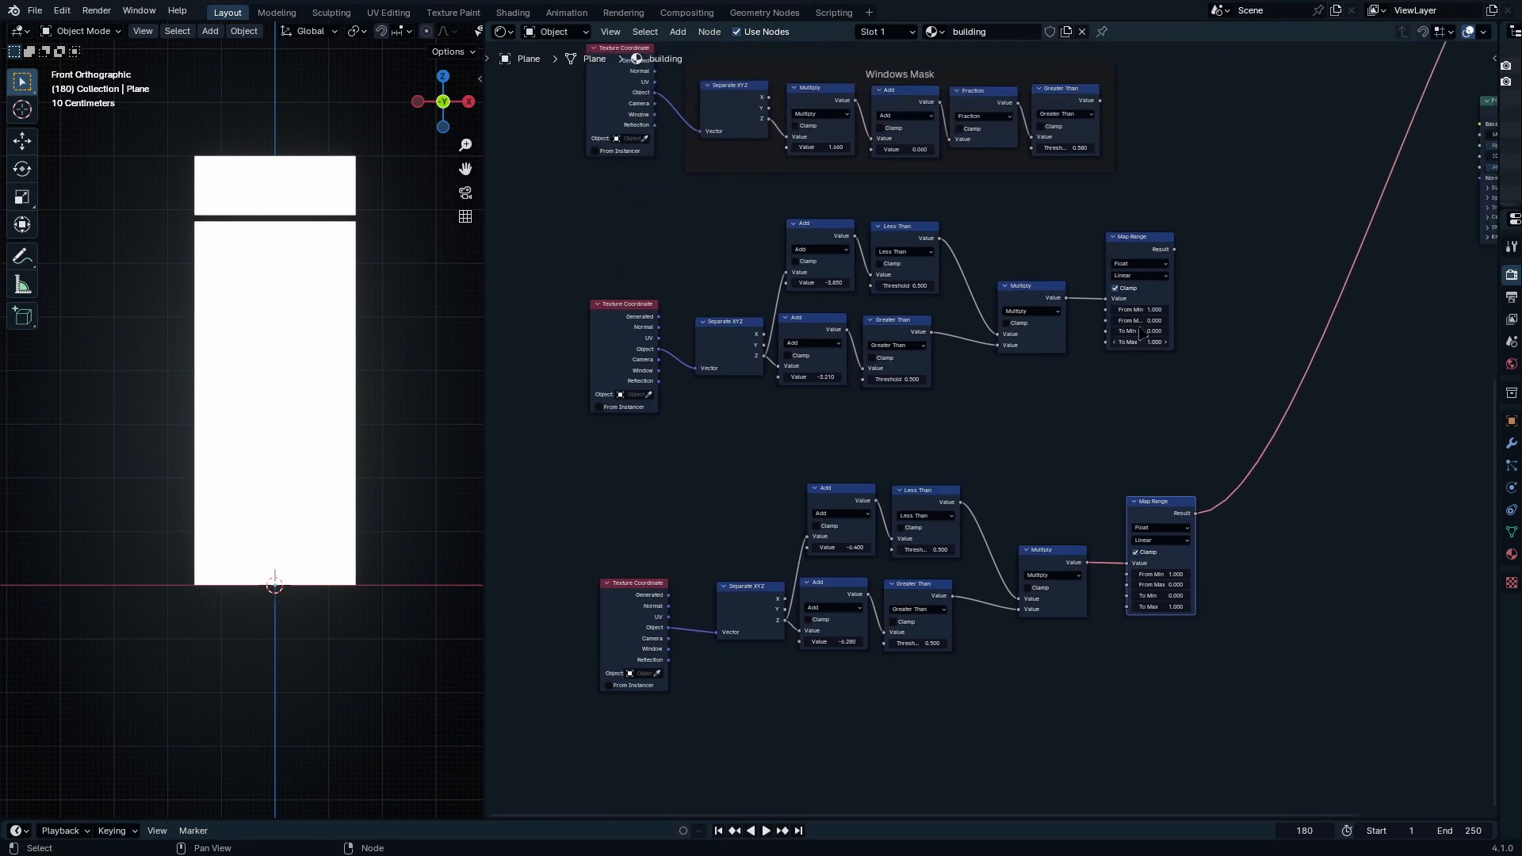
{"action": "middle_click_drag", "start_coordinate": [1173, 417], "coordinate": [991, 600]}
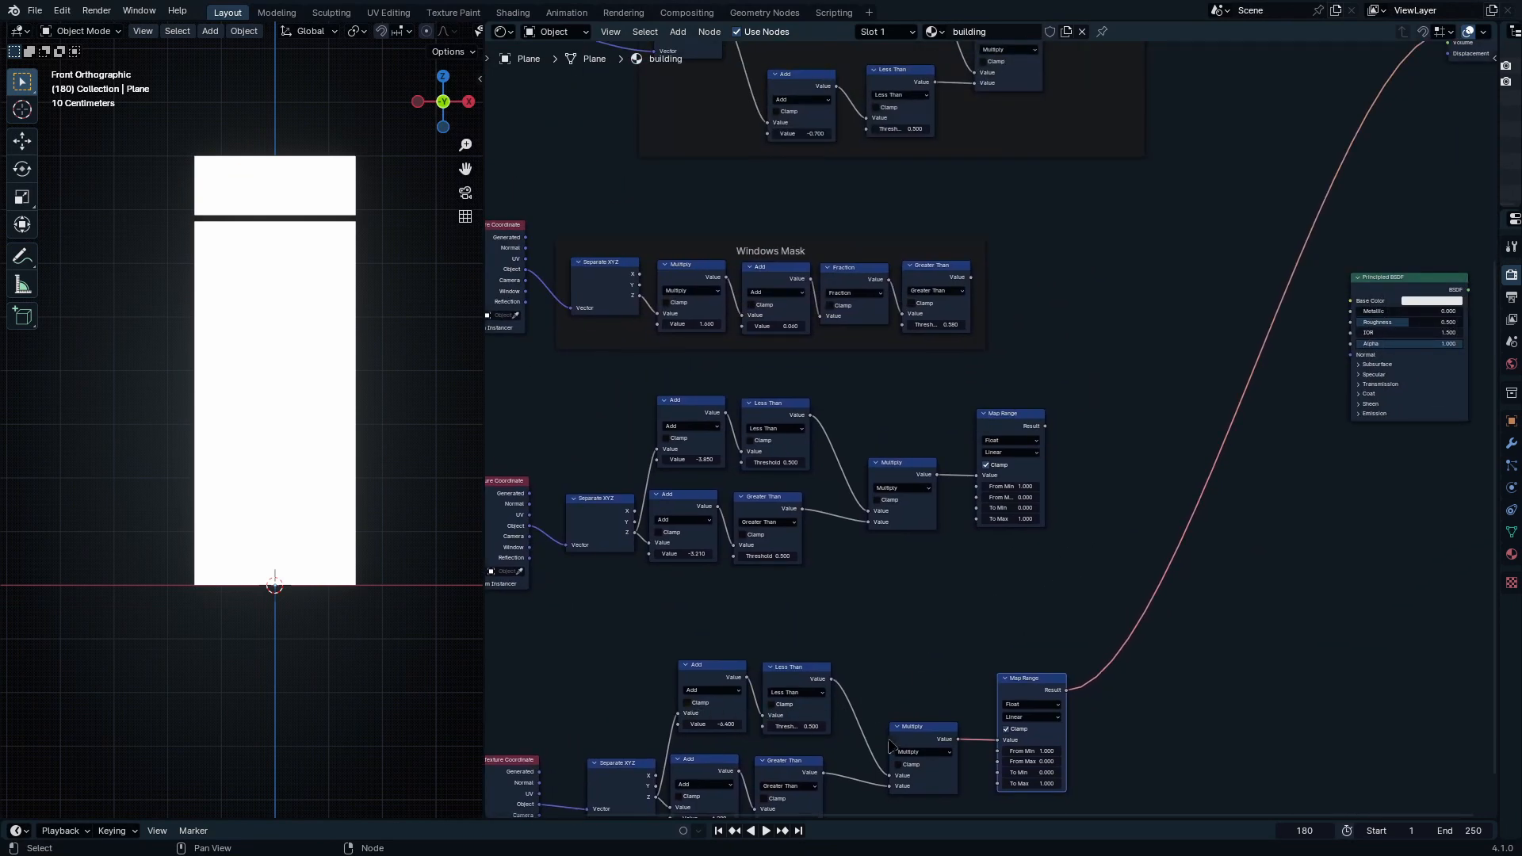
{"action": "middle_click_drag", "start_coordinate": [895, 743], "coordinate": [924, 700], "text": "ctrl"}
{"action": "middle_click_drag", "start_coordinate": [1005, 547], "coordinate": [994, 626], "text": "ctrl"}
{"action": "middle_click_drag", "start_coordinate": [894, 695], "coordinate": [905, 554], "text": "ctrl"}
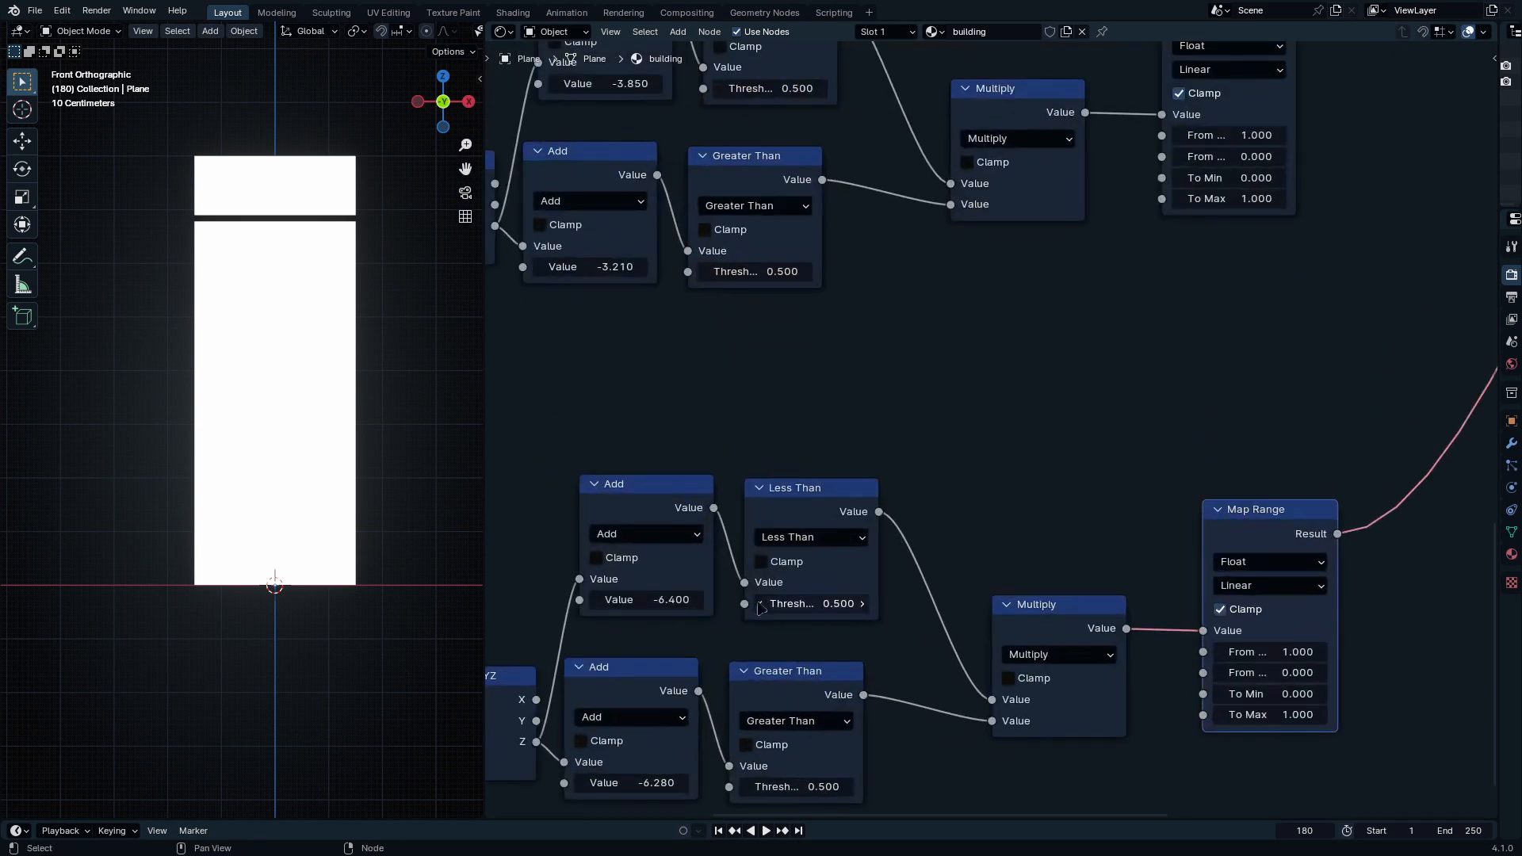
{"action": "key", "text": "shift+d"}
{"action": "left_click", "coordinate": [1418, 206]}
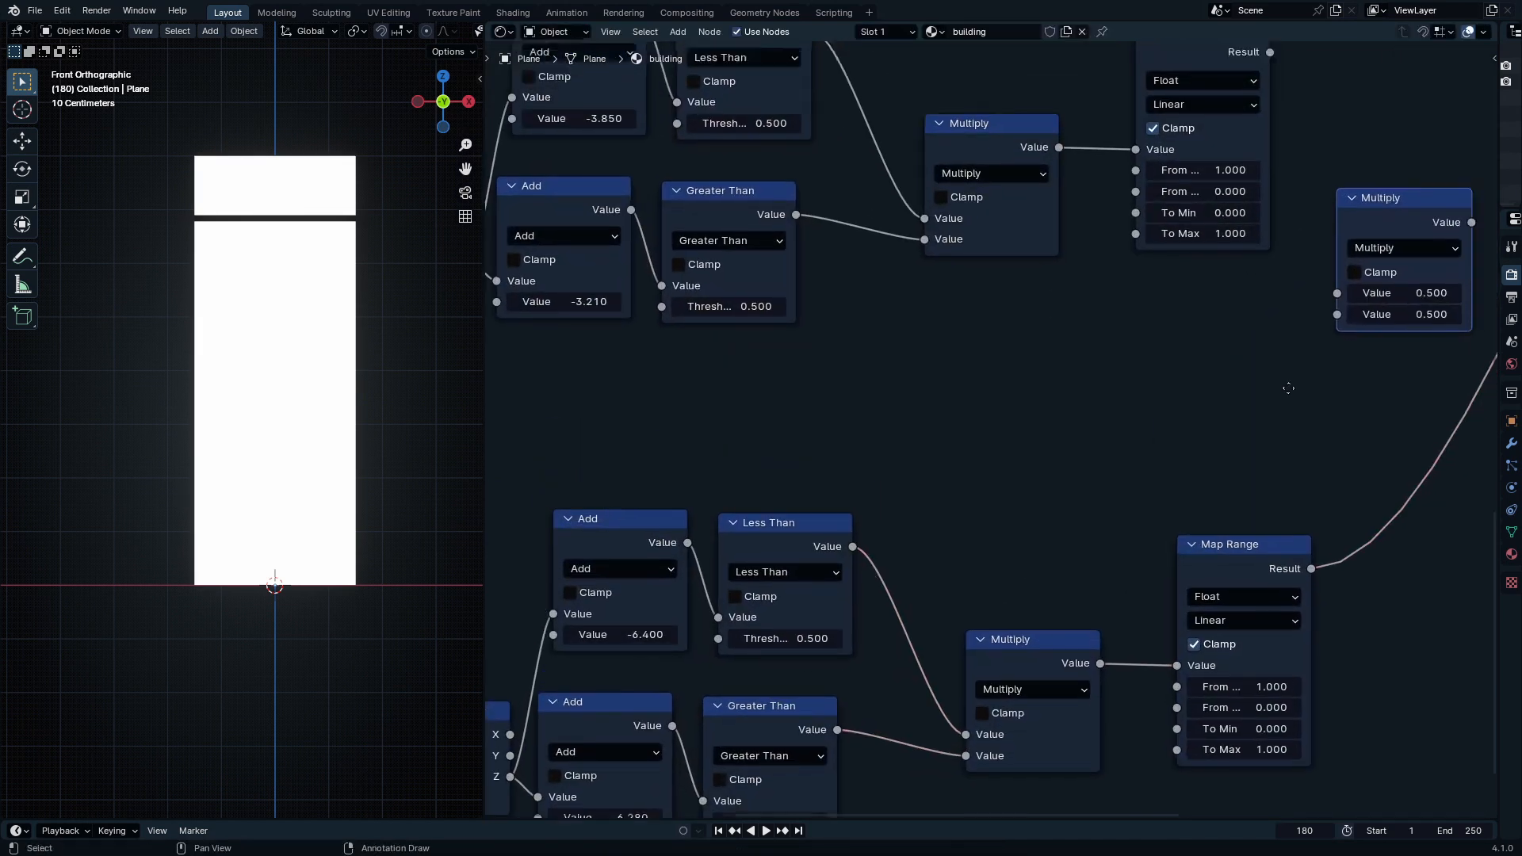
{"action": "left_click_drag", "start_coordinate": [1026, 242], "coordinate": [1093, 482]}
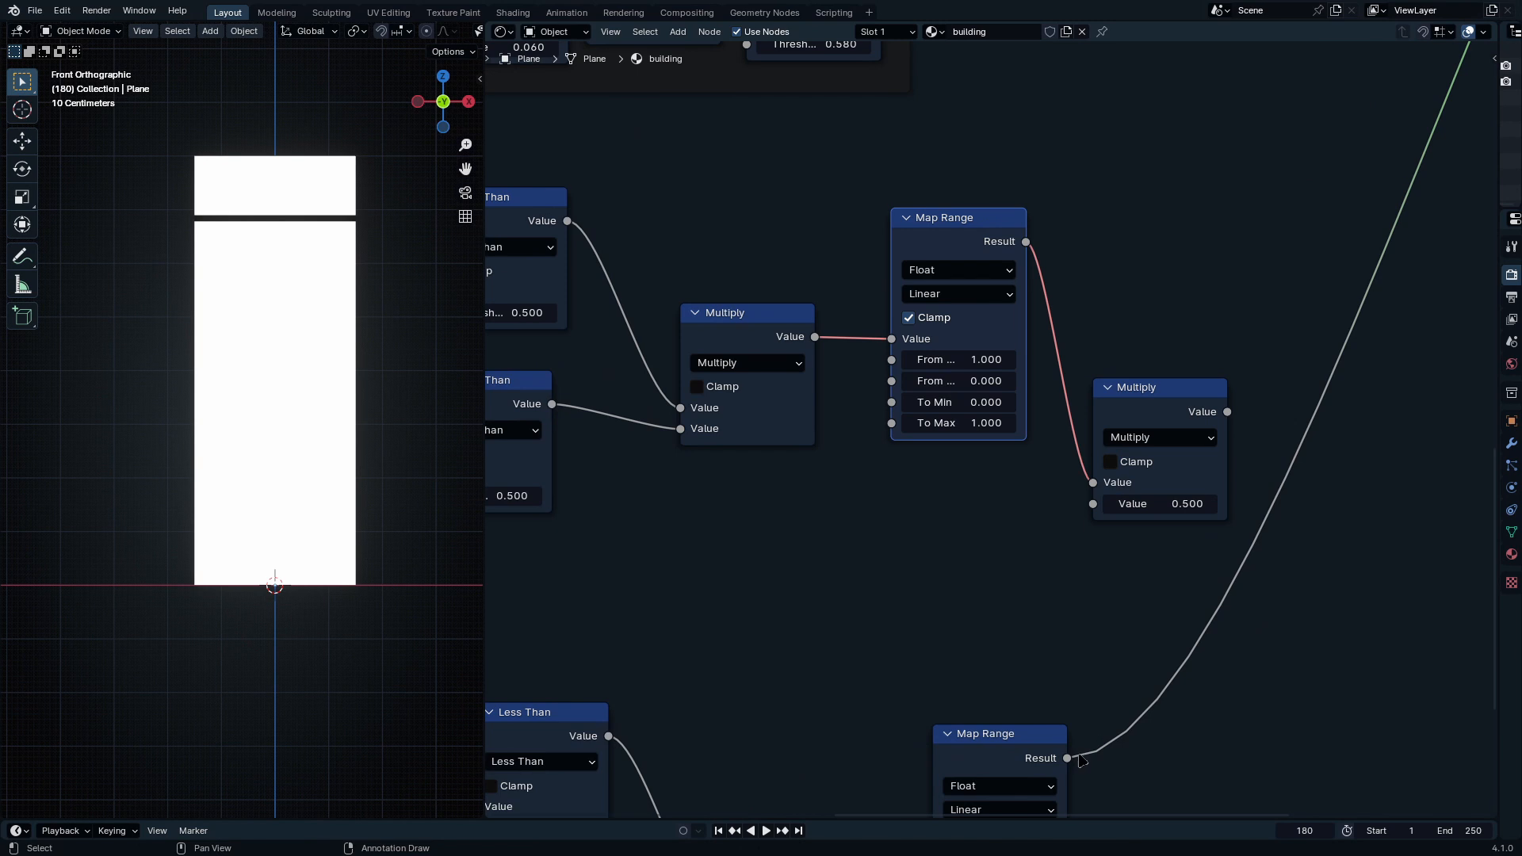
{"action": "left_click_drag", "start_coordinate": [1067, 758], "coordinate": [1092, 504]}
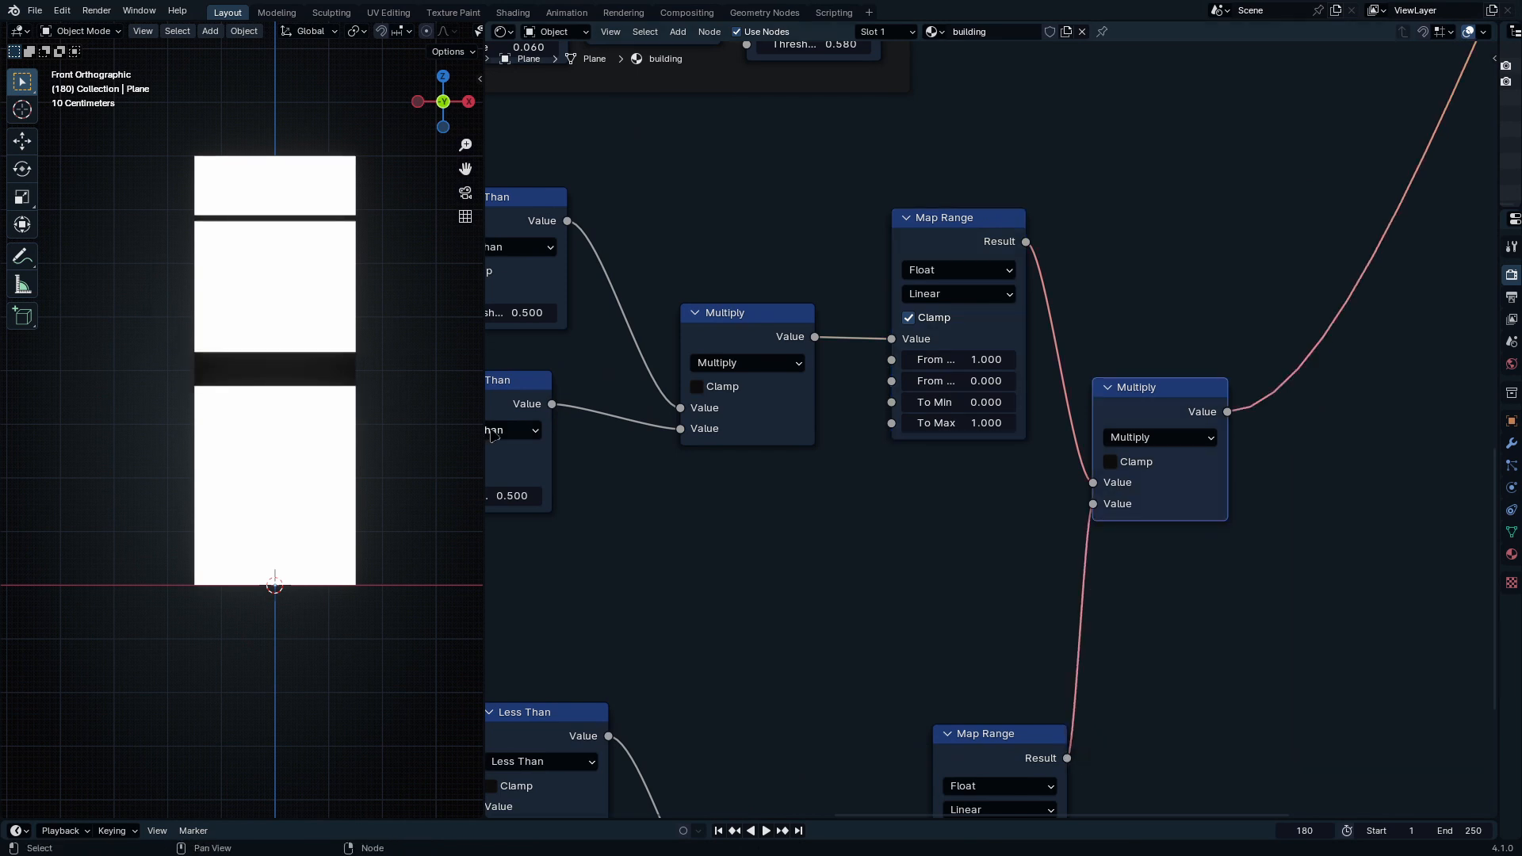
Step: Move the original band mask chain, including its Texture Coordinate and Map Range nodes, closer to the copied chain
{"action": "key", "text": "Home"}
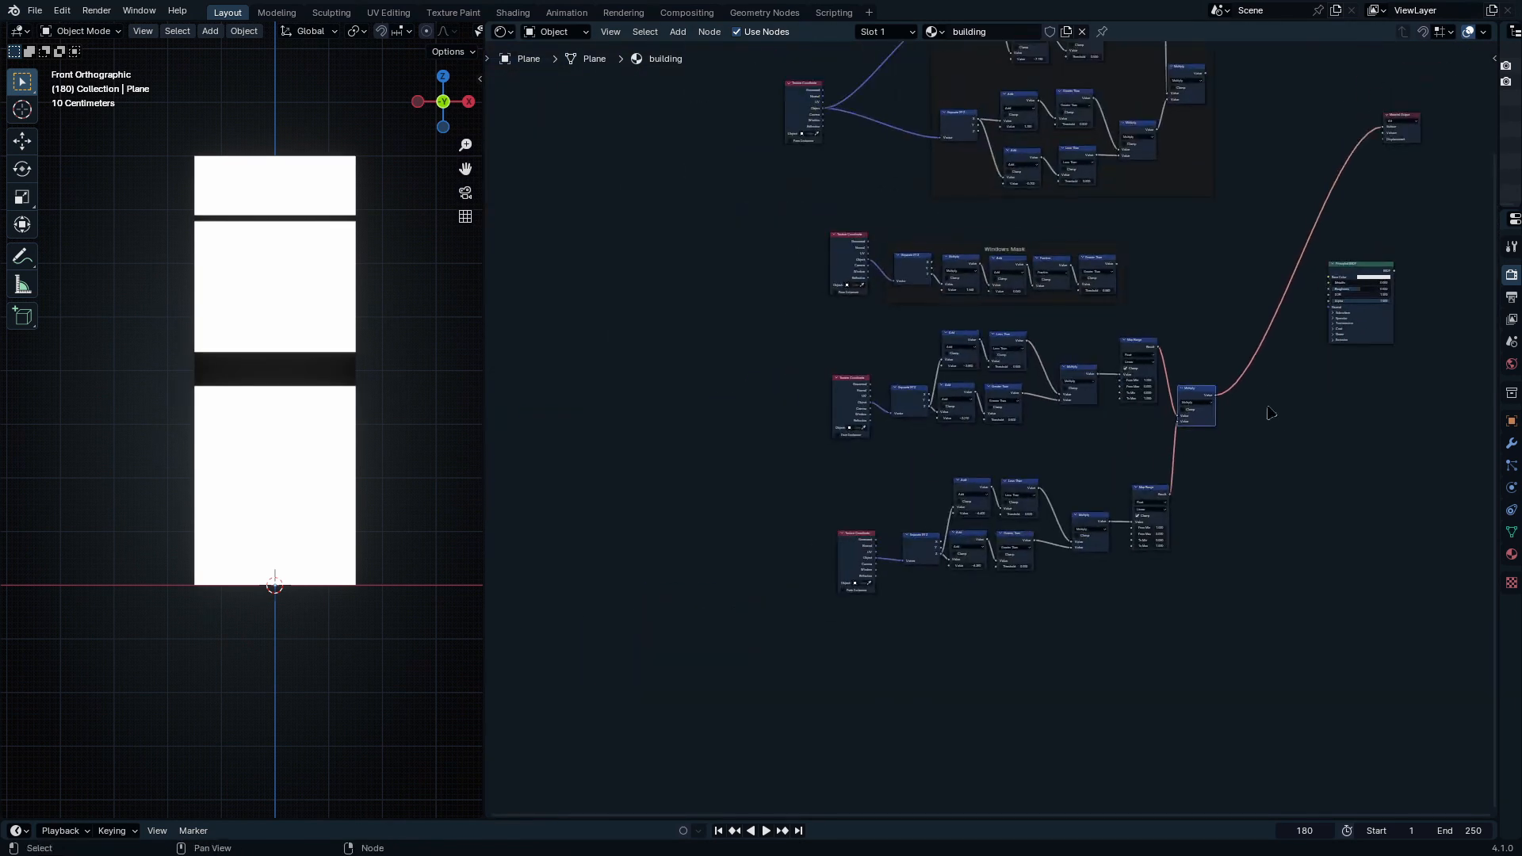
{"action": "middle_click_drag", "start_coordinate": [1067, 409], "coordinate": [1100, 476]}
{"action": "left_click_drag", "start_coordinate": [1193, 393], "coordinate": [899, 496]}
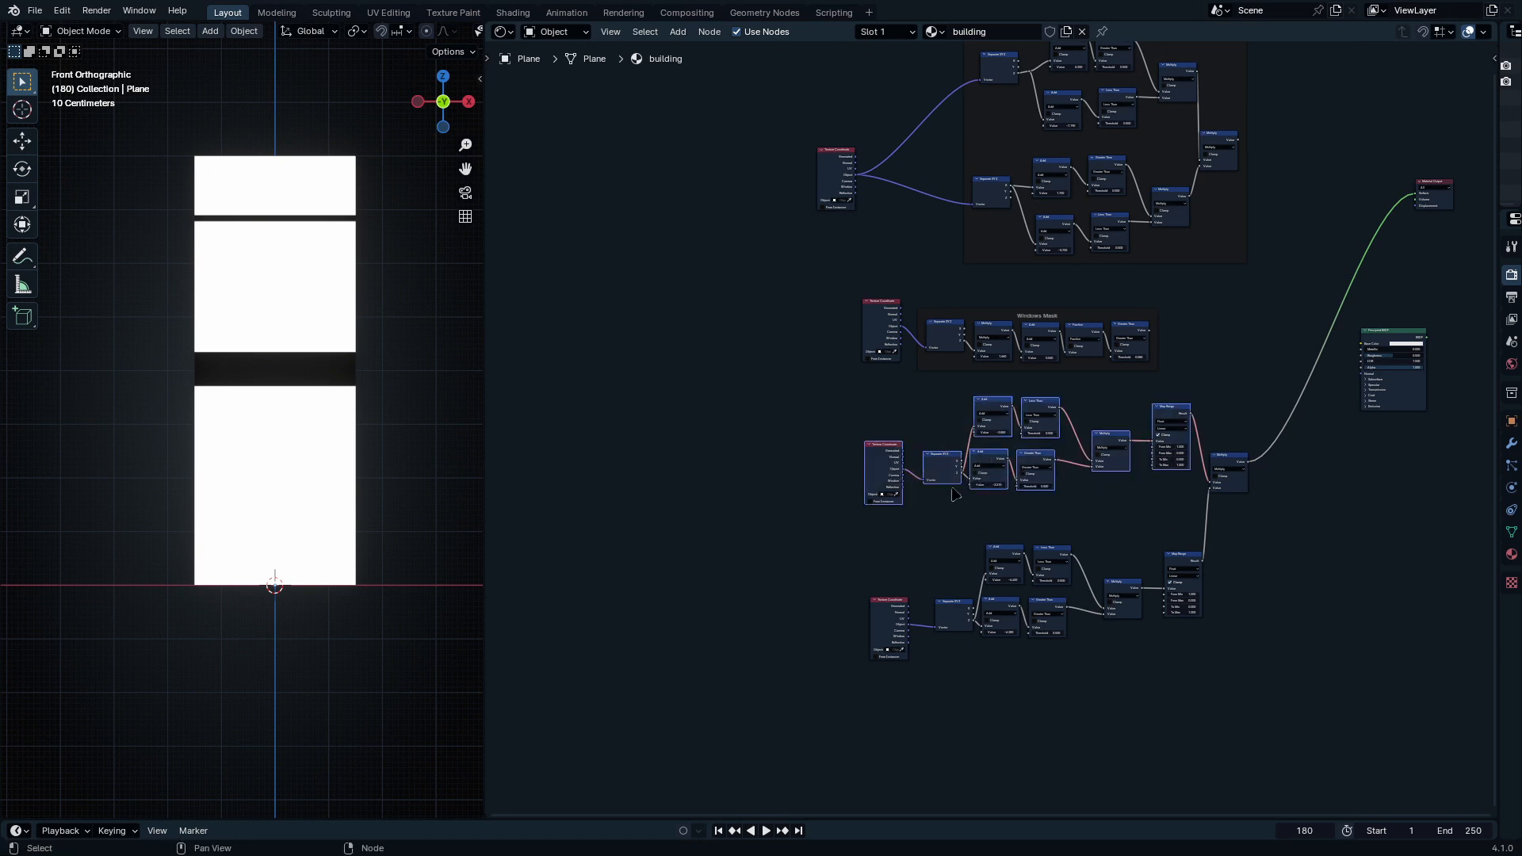
{"action": "left_click", "coordinate": [1158, 413]}
{"action": "key", "text": "l"}
{"action": "key", "text": "g"}
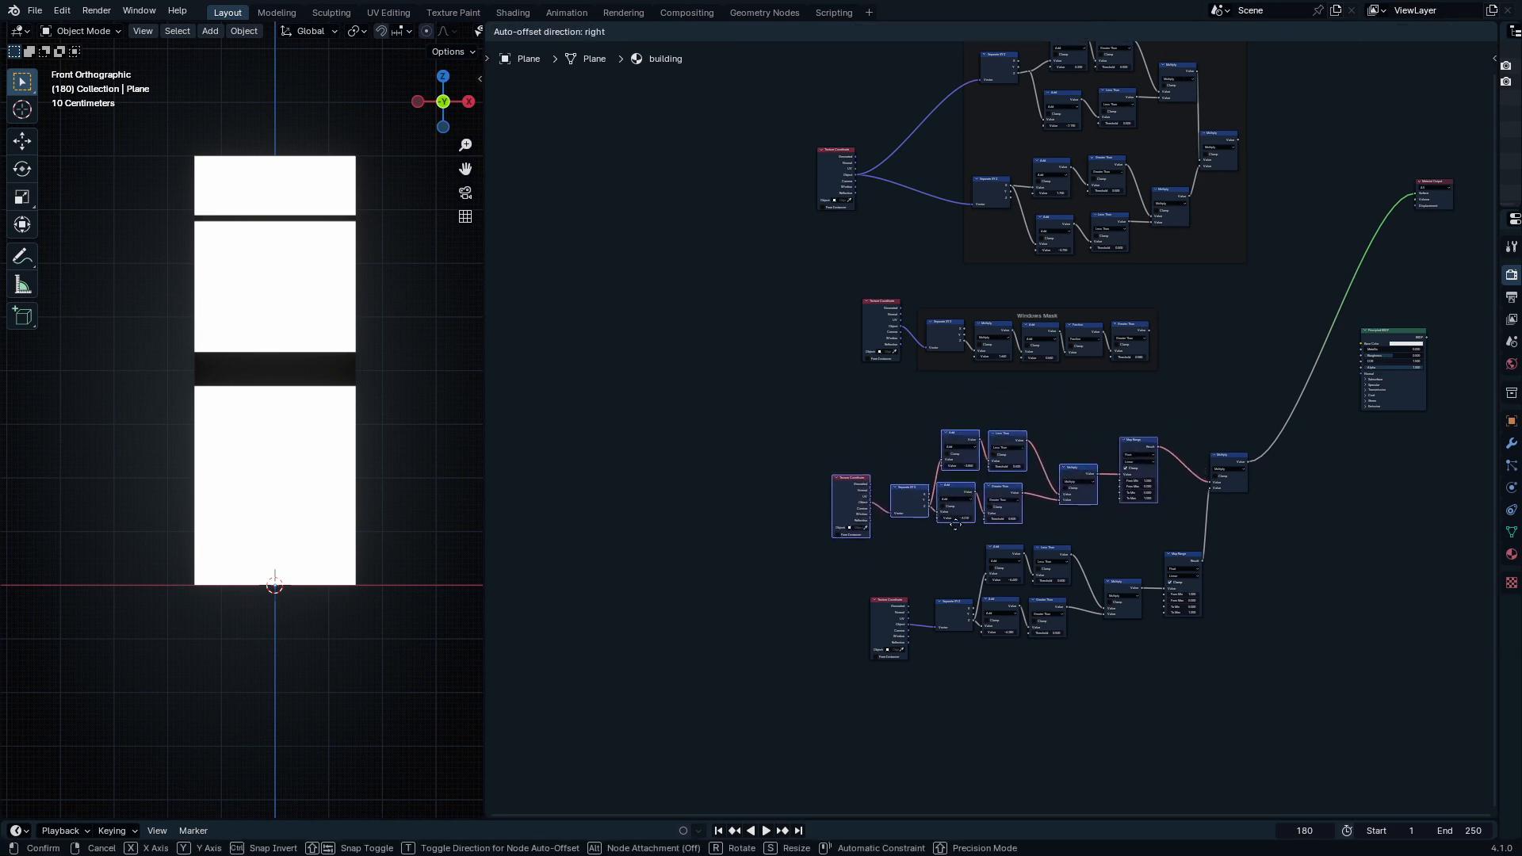
{"action": "left_click", "coordinate": [959, 530]}
Step: Move both band mask chains and their shared Multiply node together as a group, away from the Principled BSDF
{"action": "left_click_drag", "start_coordinate": [1286, 794], "coordinate": [815, 441]}
{"action": "key", "text": "g"}
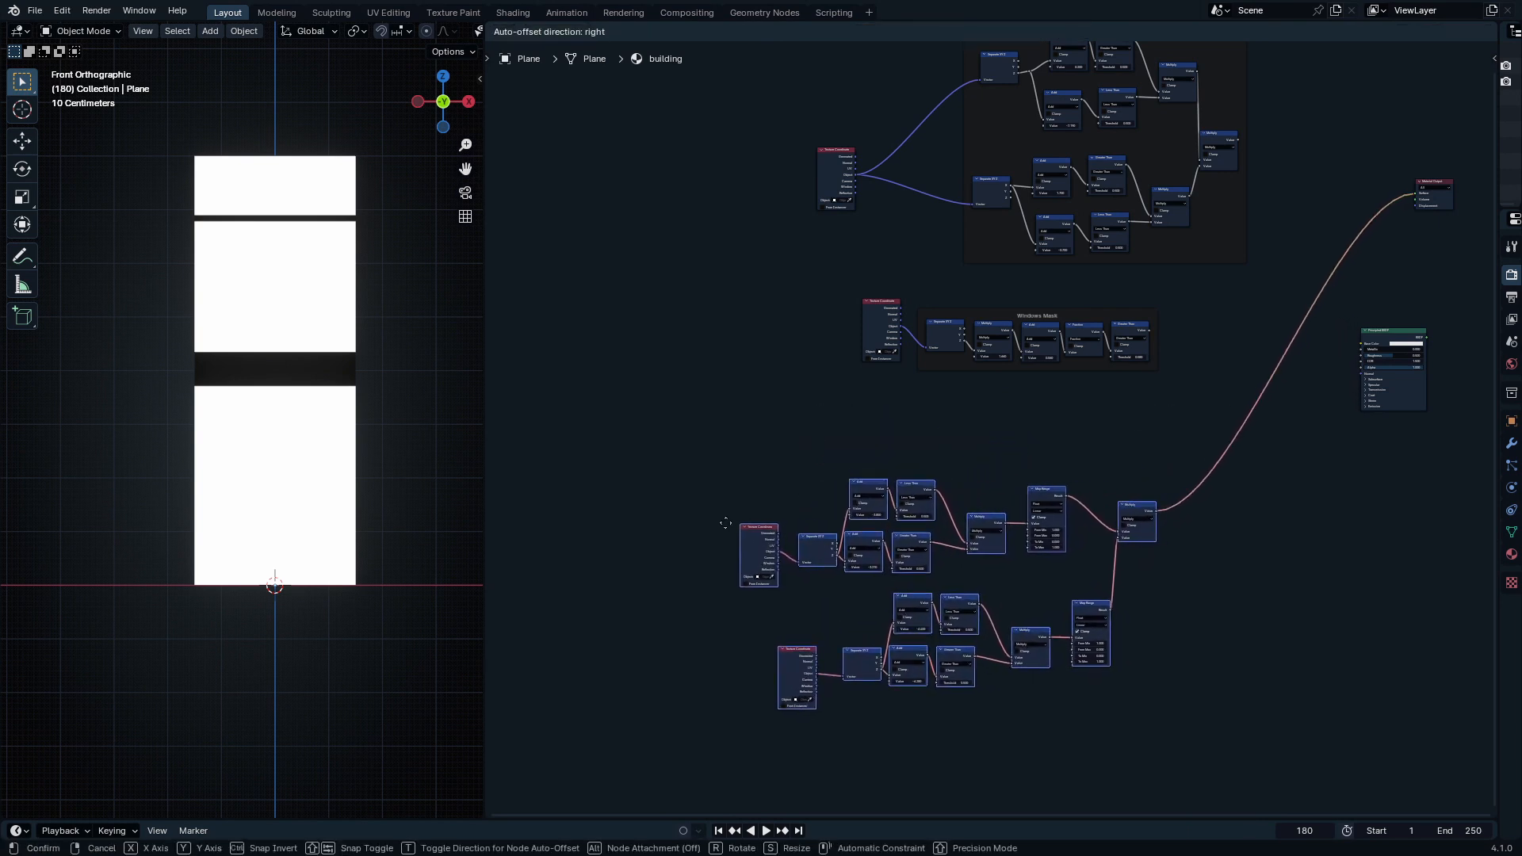
{"action": "left_click", "coordinate": [725, 528]}
Step: Move the First Mask frame and its Texture Coordinate node into line above the Windows Mask group
{"action": "middle_click_drag", "start_coordinate": [952, 394], "coordinate": [974, 605]}
{"action": "left_click_drag", "start_coordinate": [1180, 621], "coordinate": [1032, 557]}
{"action": "left_click_drag", "start_coordinate": [1031, 557], "coordinate": [867, 509]}
{"action": "left_click_drag", "start_coordinate": [1202, 179], "coordinate": [821, 496]}
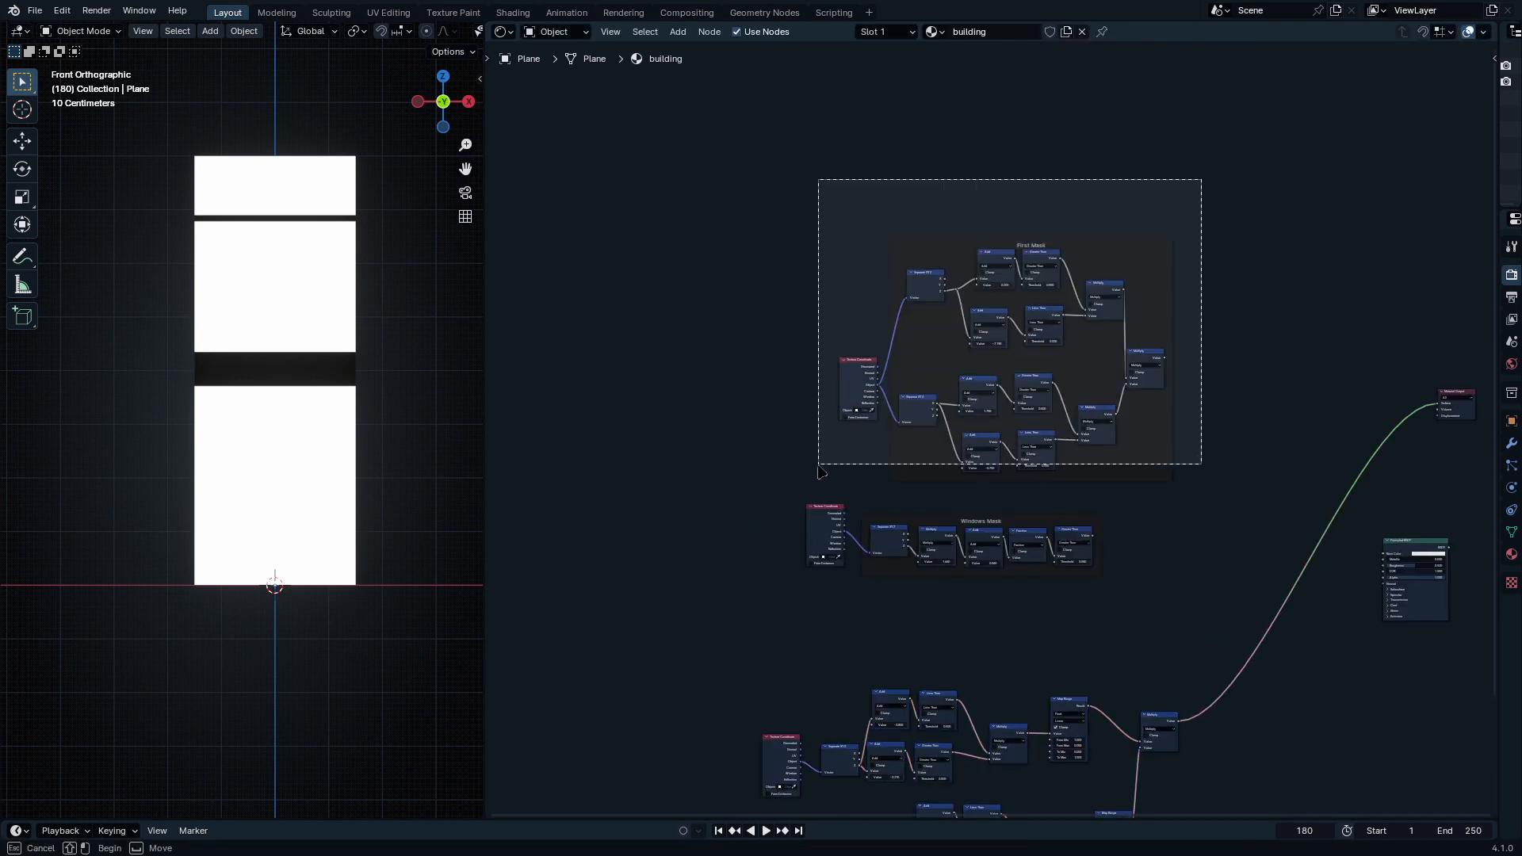
{"action": "key", "text": "g"}
{"action": "left_click", "coordinate": [878, 499]}
{"action": "left_click", "coordinate": [1242, 230]}
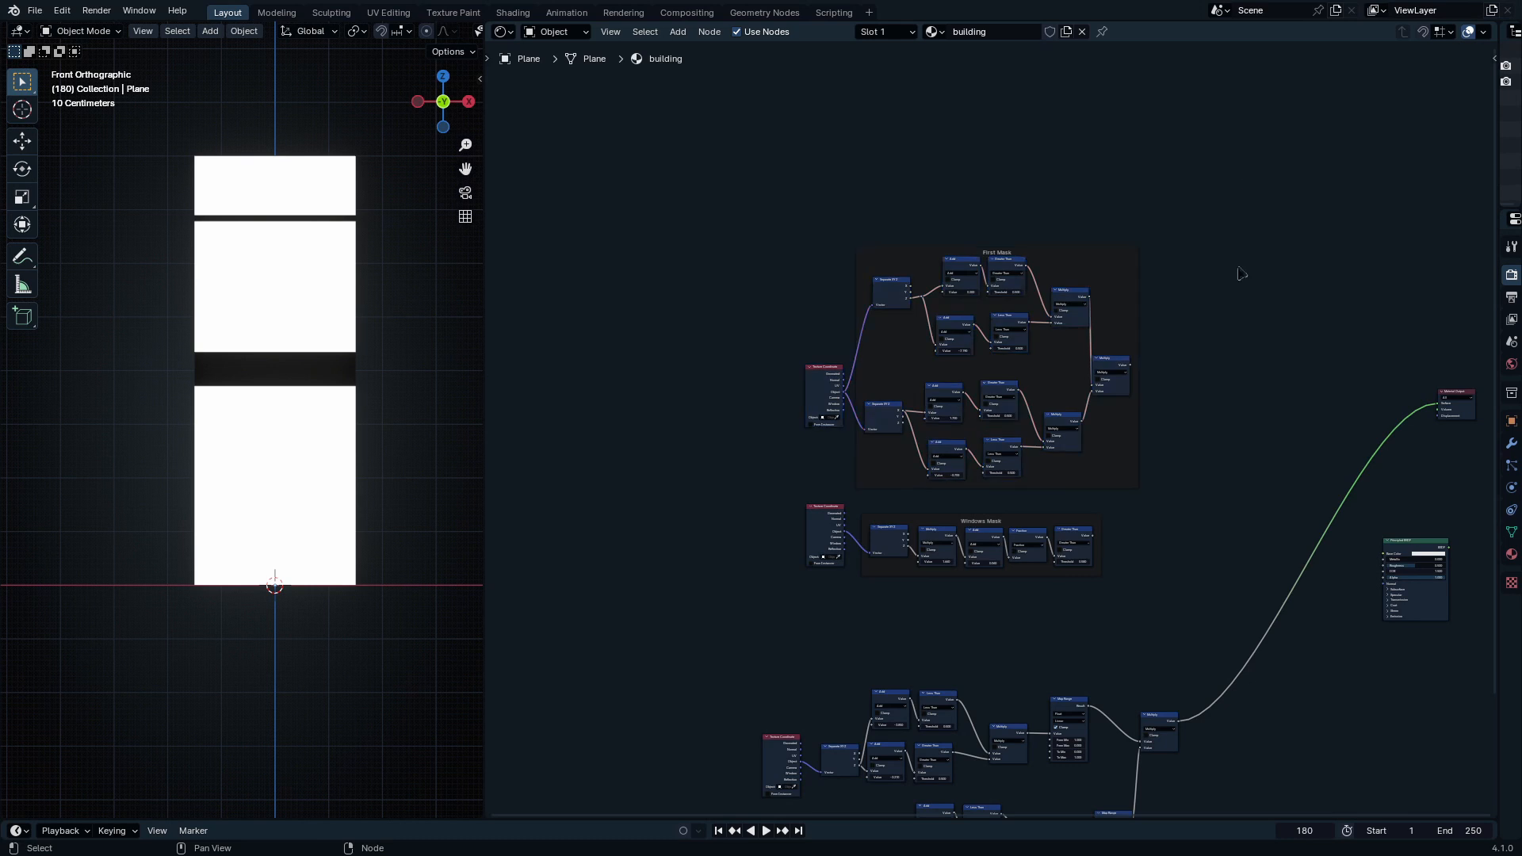
Step: Preview the successive Multiply nodes of the finished reference building's material to examine how its masks are combined
{"action": "middle_click_drag", "start_coordinate": [1225, 434], "coordinate": [1092, 270]}
{"action": "scroll", "coordinate": [1092, 269], "scroll_direction": "down", "scroll_amount": 4}
{"action": "scroll", "coordinate": [1037, 560], "scroll_direction": "up", "scroll_amount": 3}
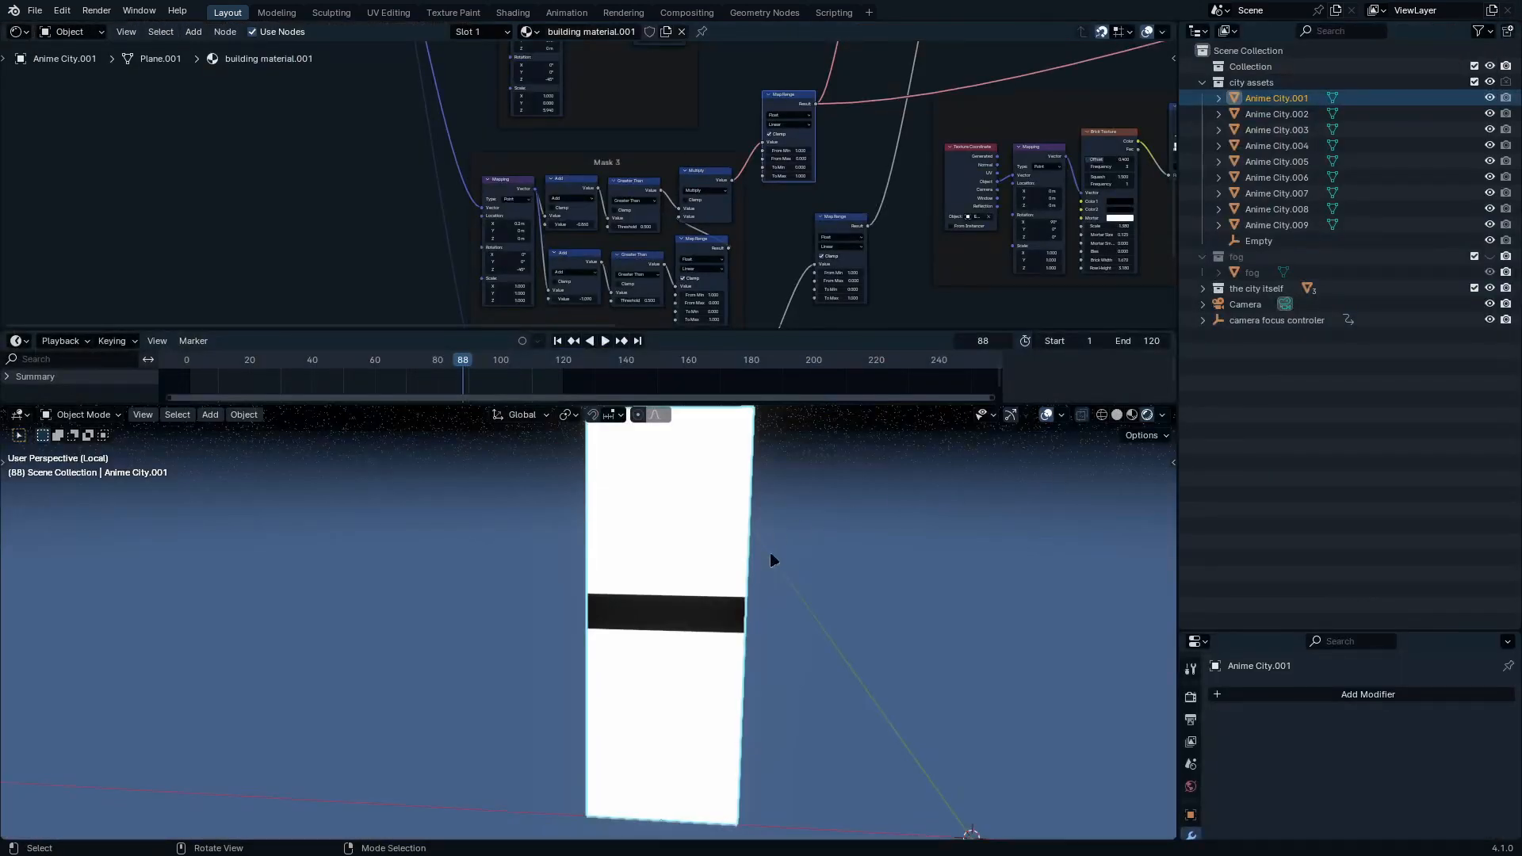
{"action": "scroll", "coordinate": [849, 182], "scroll_direction": "down", "scroll_amount": 6}
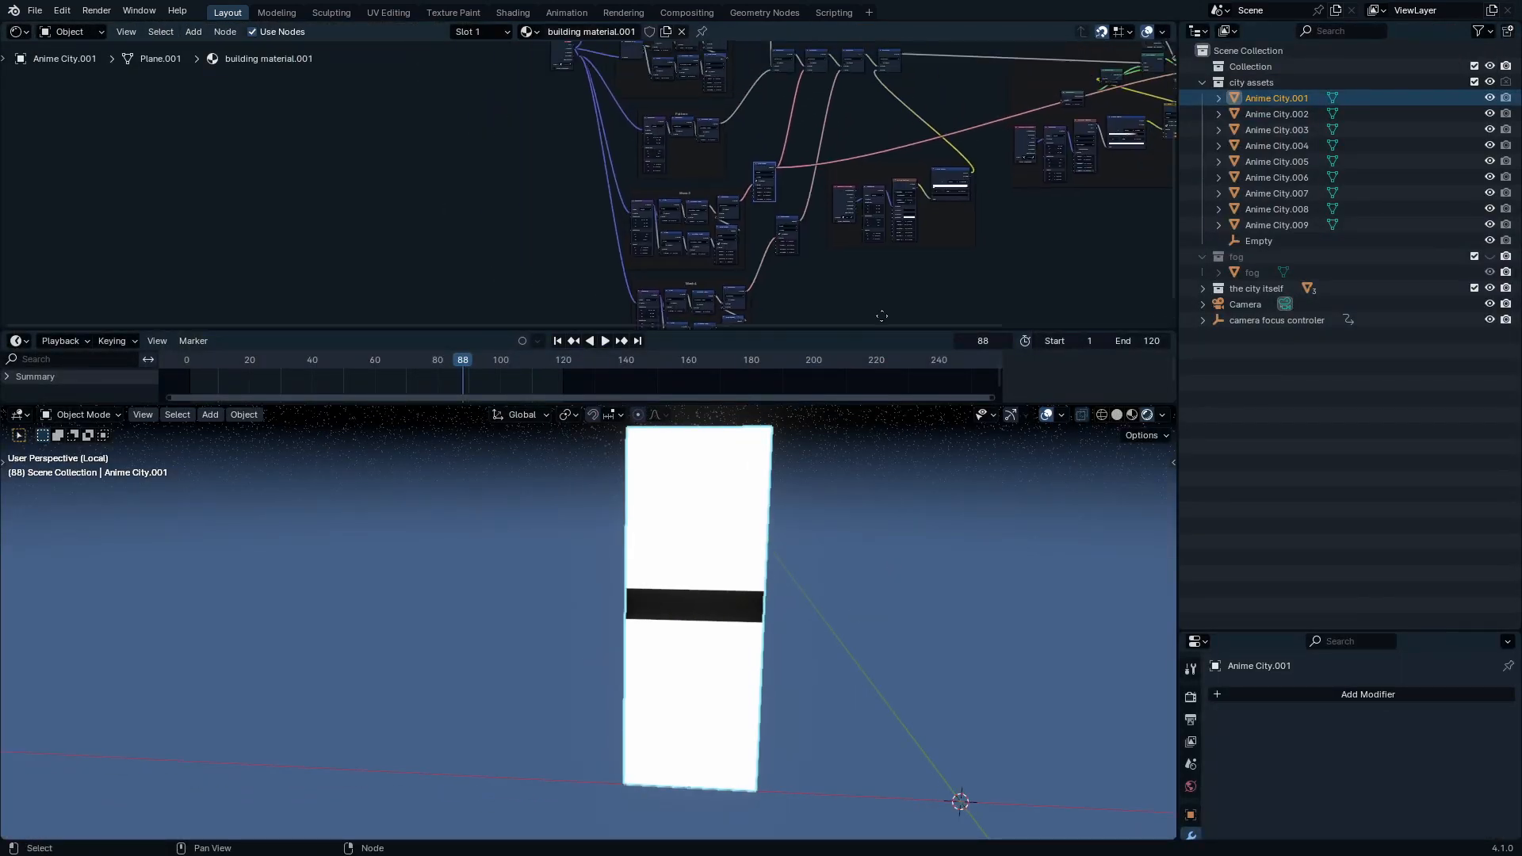
{"action": "middle_click_drag", "start_coordinate": [806, 620], "coordinate": [806, 658], "text": "ctrl"}
{"action": "middle_click_drag", "start_coordinate": [806, 620], "coordinate": [738, 634], "text": "shift"}
{"action": "middle_click_drag", "start_coordinate": [664, 308], "coordinate": [900, 164], "text": "ctrl"}
{"action": "left_click", "coordinate": [787, 110], "text": "ctrl+shift"}
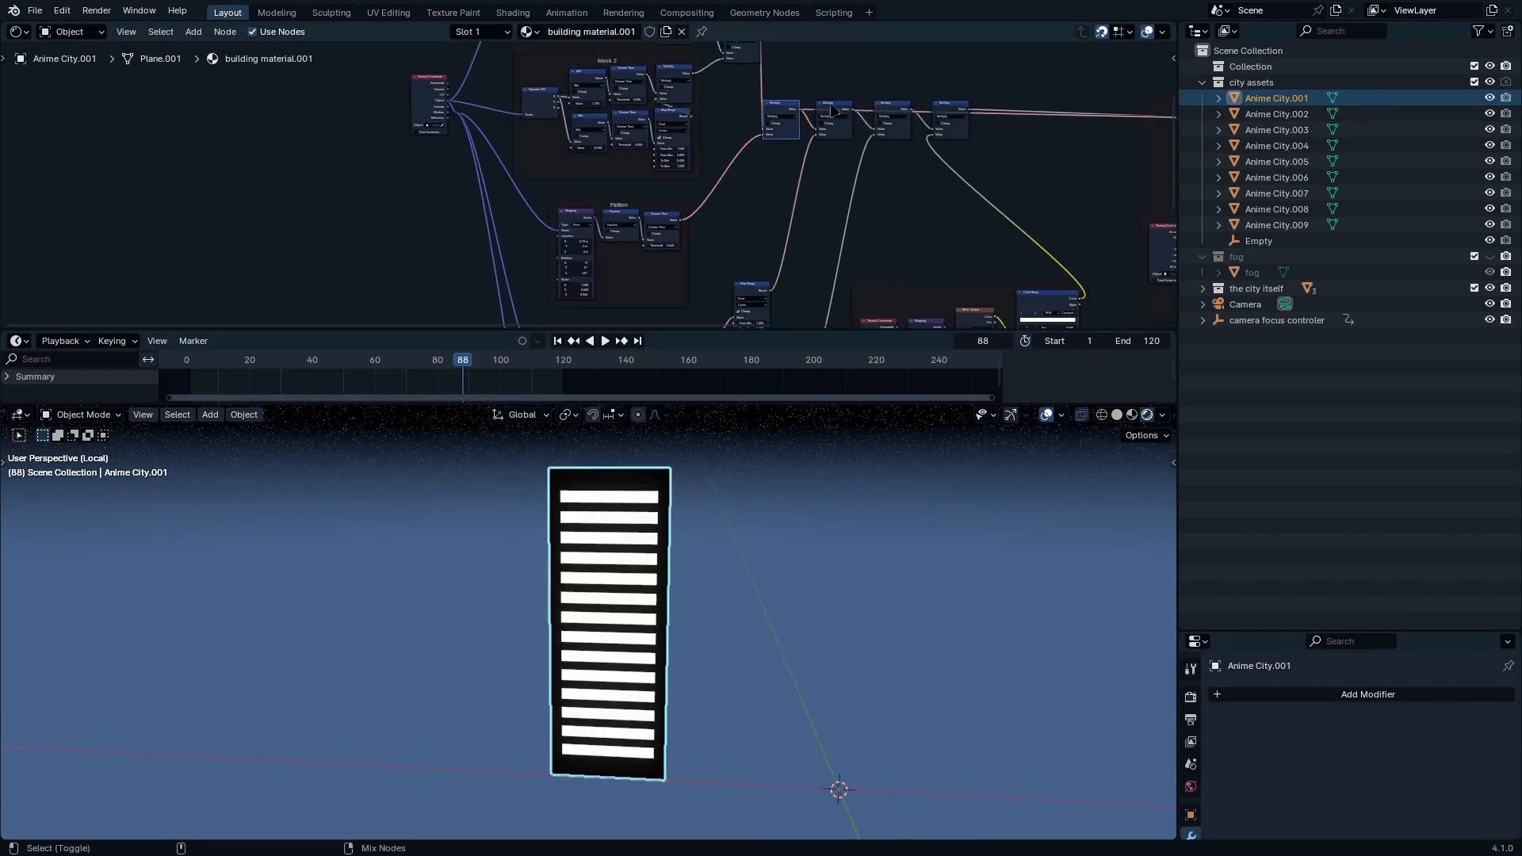
{"action": "scroll", "coordinate": [832, 110], "scroll_direction": "up", "scroll_amount": 4}
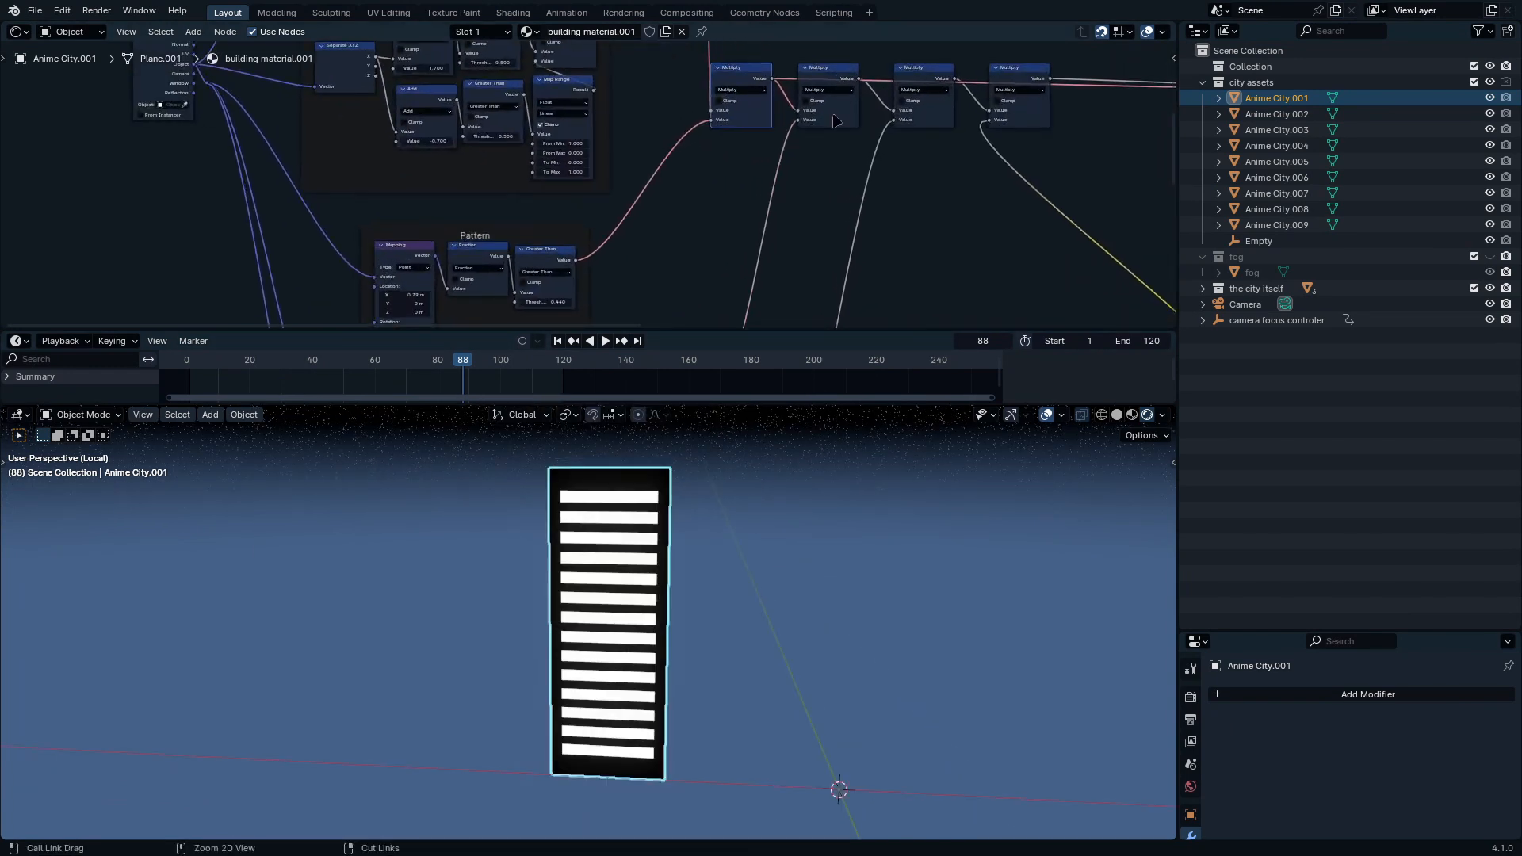
{"action": "left_click", "coordinate": [836, 127], "text": "ctrl+shift"}
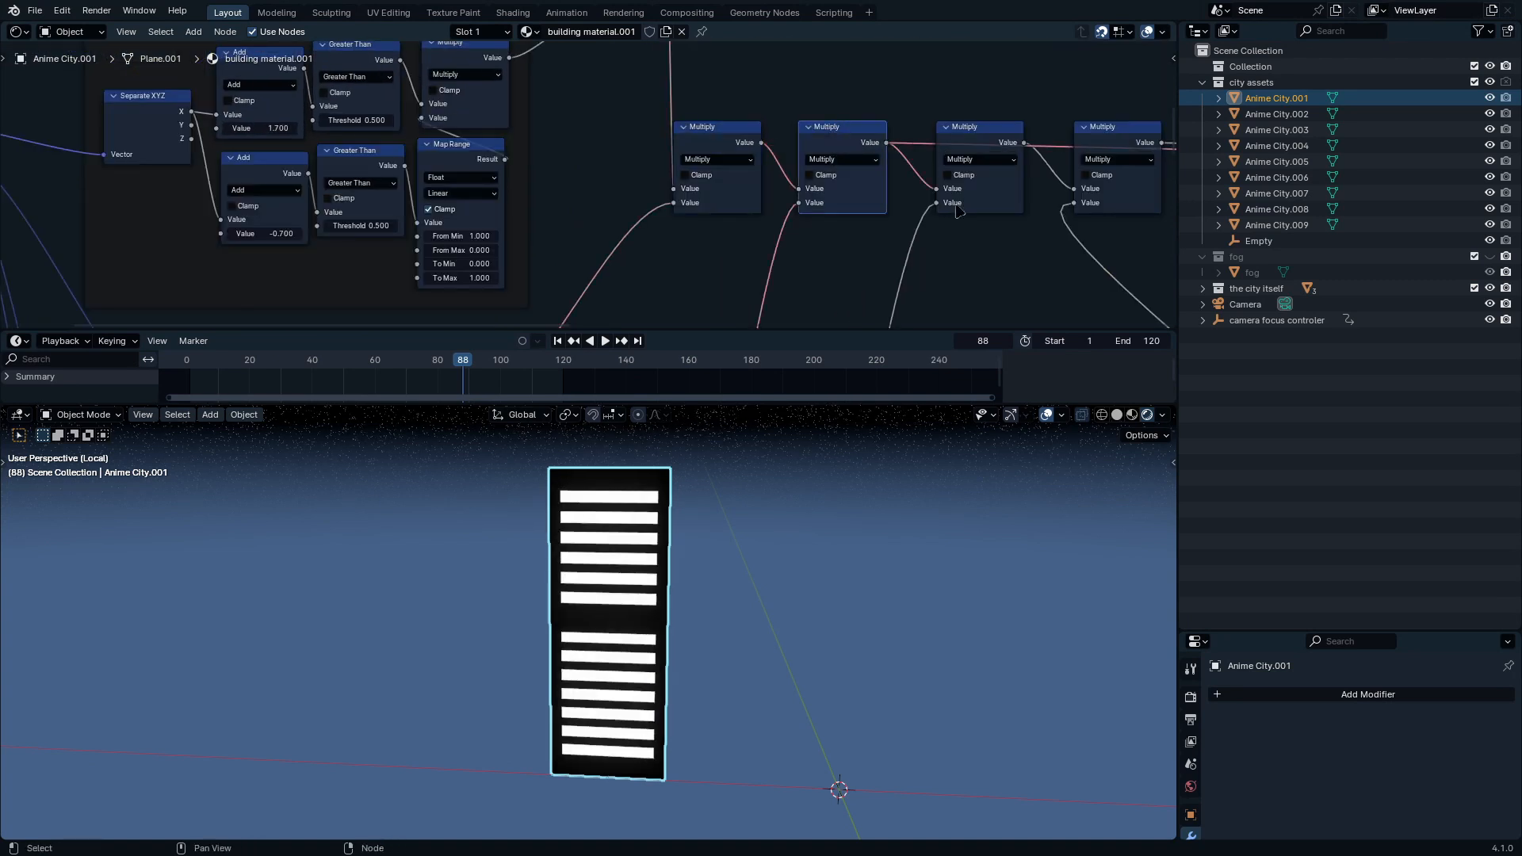
{"action": "middle_click_drag", "start_coordinate": [835, 127], "coordinate": [647, 172]}
{"action": "left_click", "coordinate": [830, 181], "text": "ctrl+shift"}
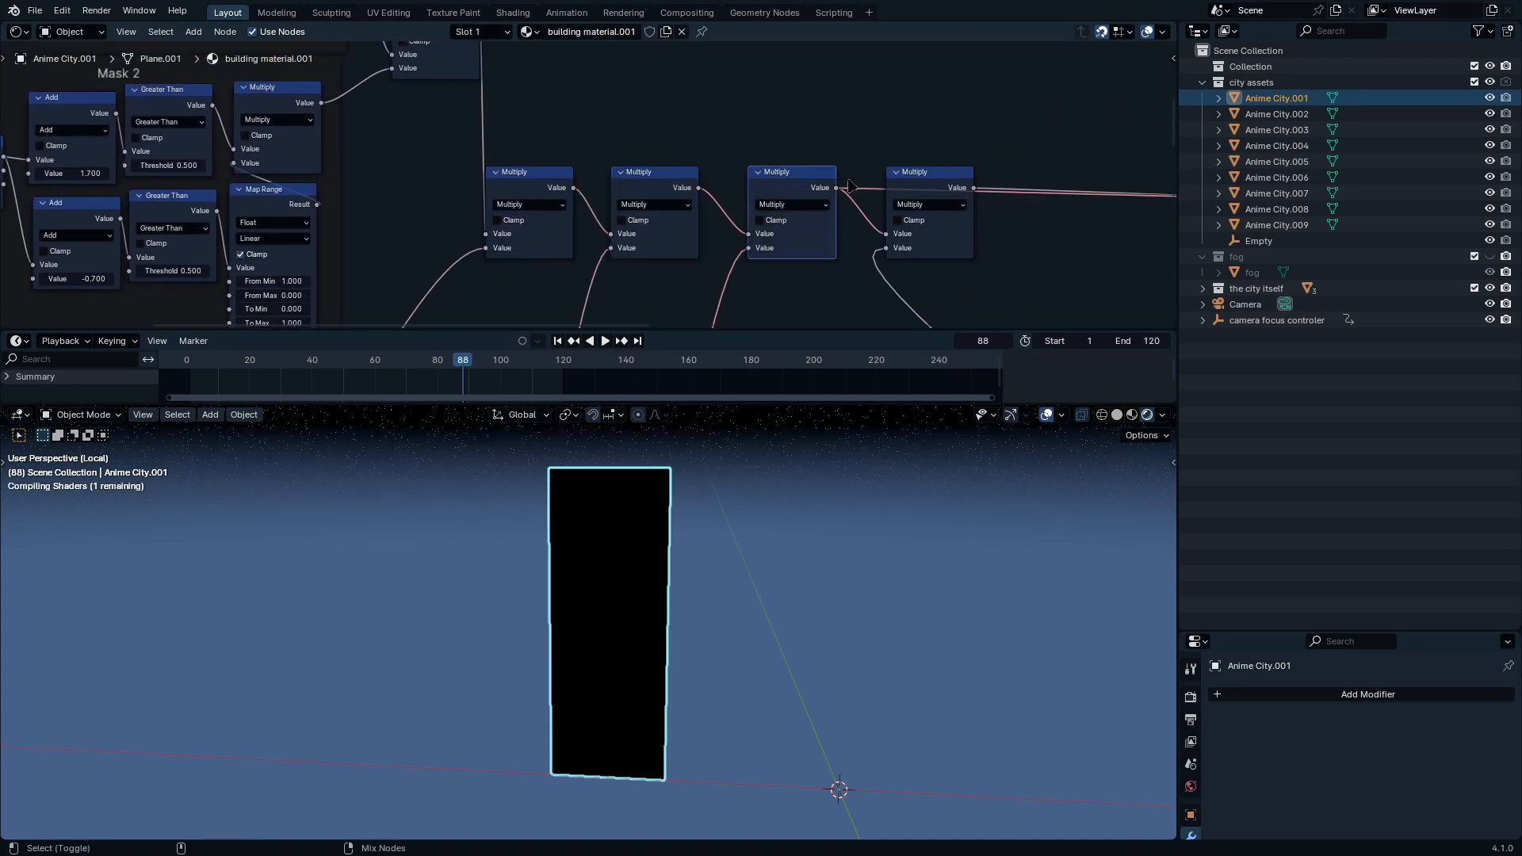
{"action": "left_click", "coordinate": [949, 176], "text": "ctrl+shift"}
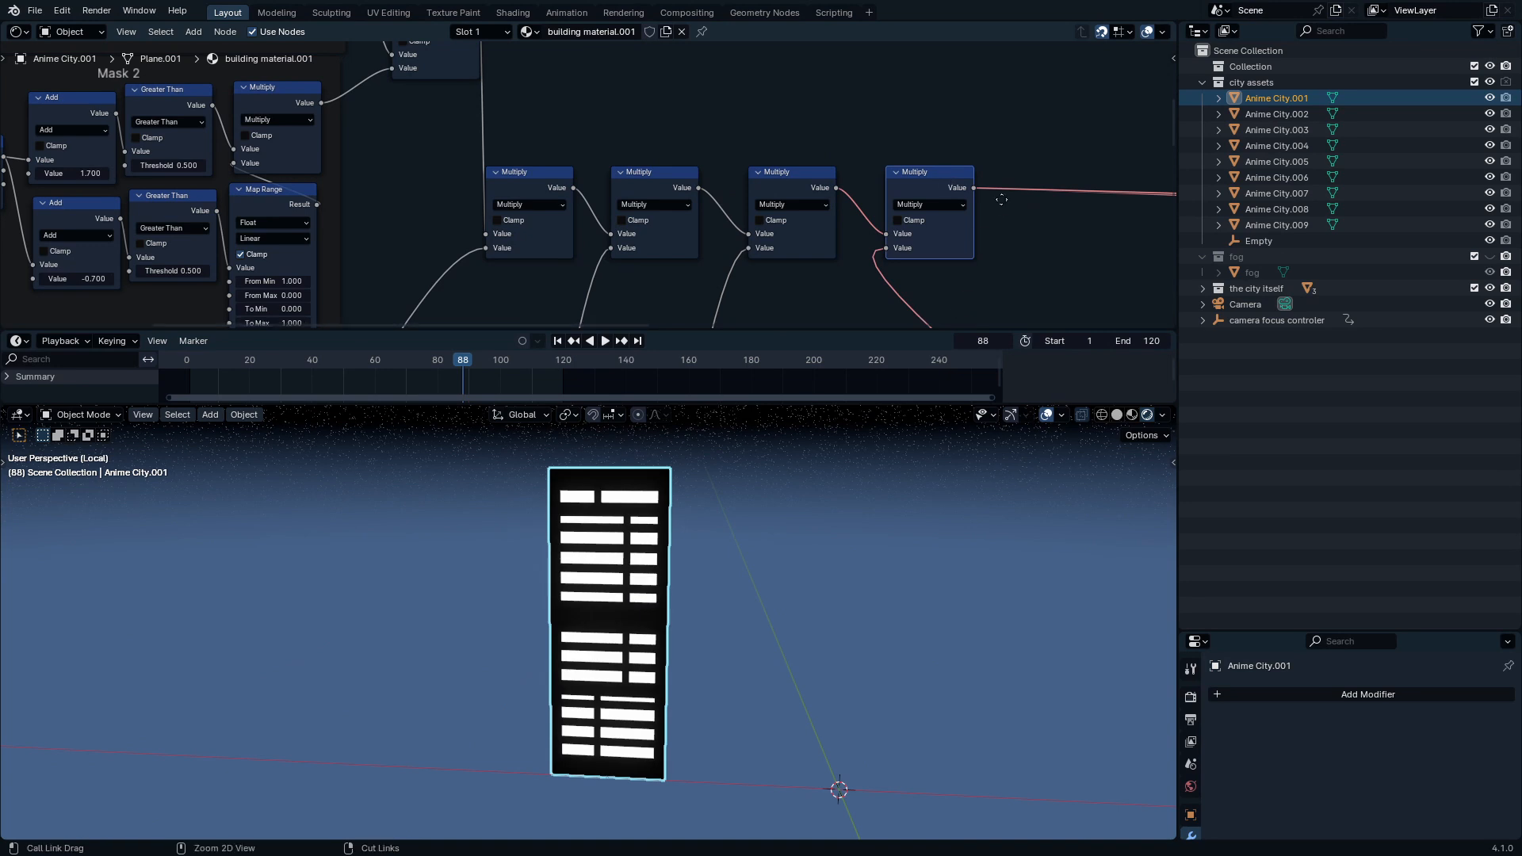
{"action": "middle_click_drag", "start_coordinate": [949, 176], "coordinate": [1020, 226]}
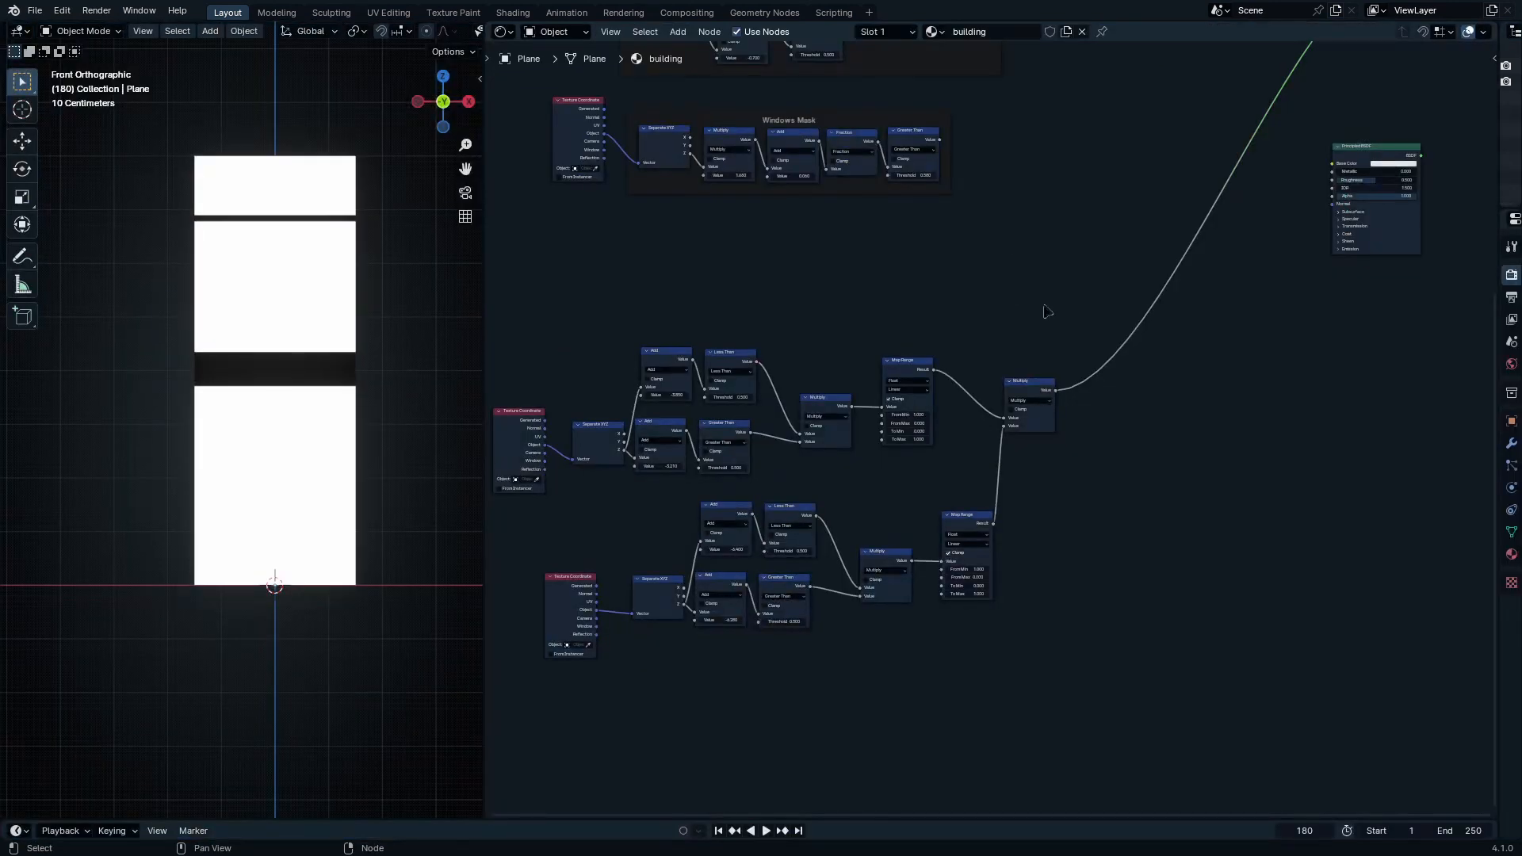
Step: Duplicate a Multiply node beside the First Mask frame and feed it the First Mask and Windows Mask results
{"action": "middle_click_drag", "start_coordinate": [1142, 268], "coordinate": [1152, 340], "text": "ctrl"}
{"action": "middle_click_drag", "start_coordinate": [1158, 234], "coordinate": [1077, 523]}
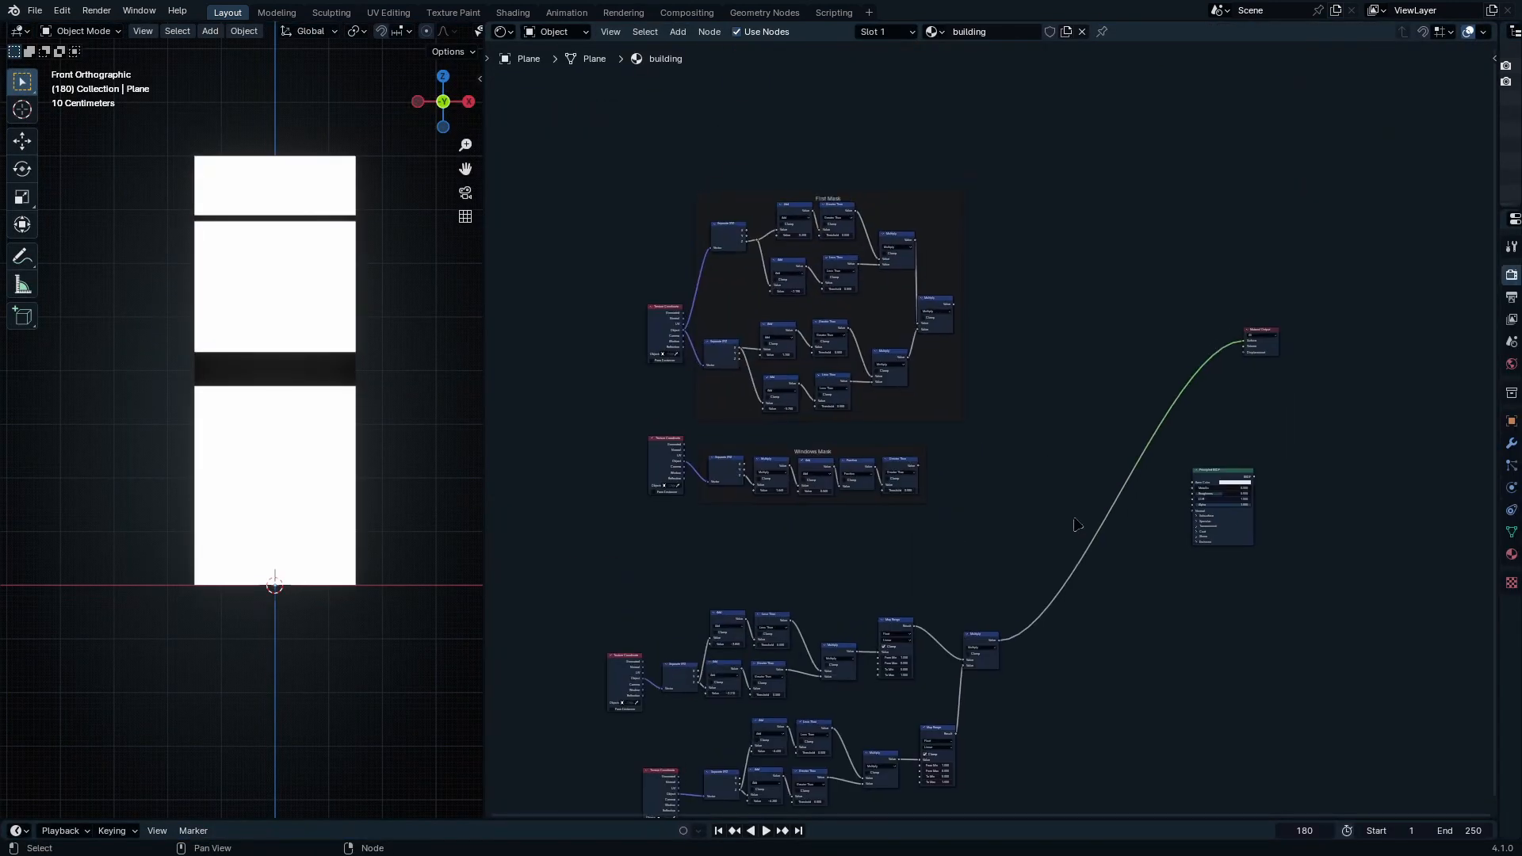
{"action": "middle_click_drag", "start_coordinate": [1058, 449], "coordinate": [1042, 228], "text": "ctrl"}
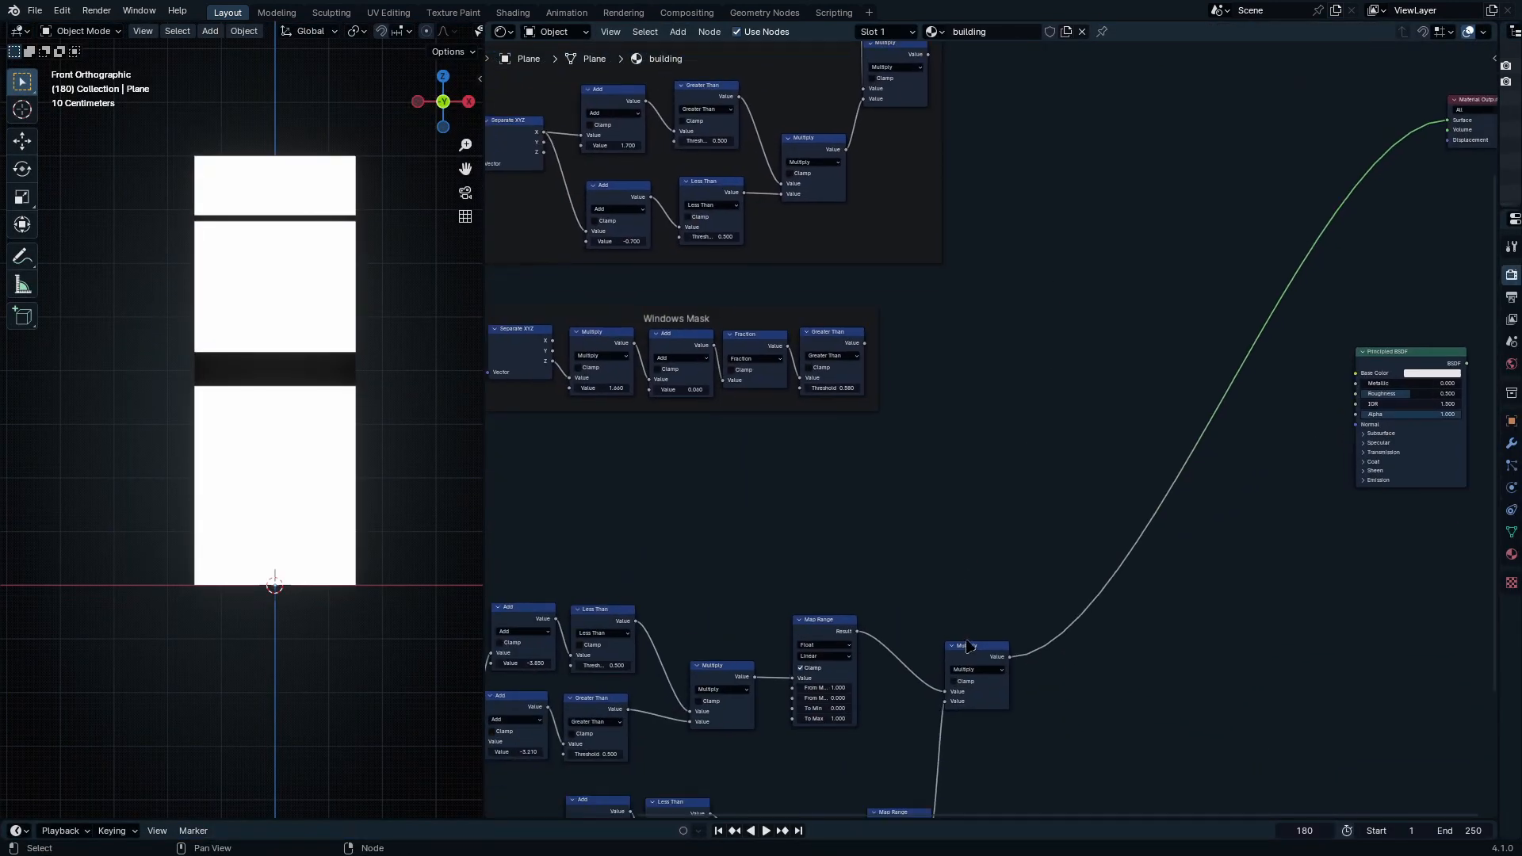
{"action": "key", "text": "shift+d"}
{"action": "left_click", "coordinate": [1050, 154]}
{"action": "middle_click_drag", "start_coordinate": [1095, 179], "coordinate": [1098, 494]}
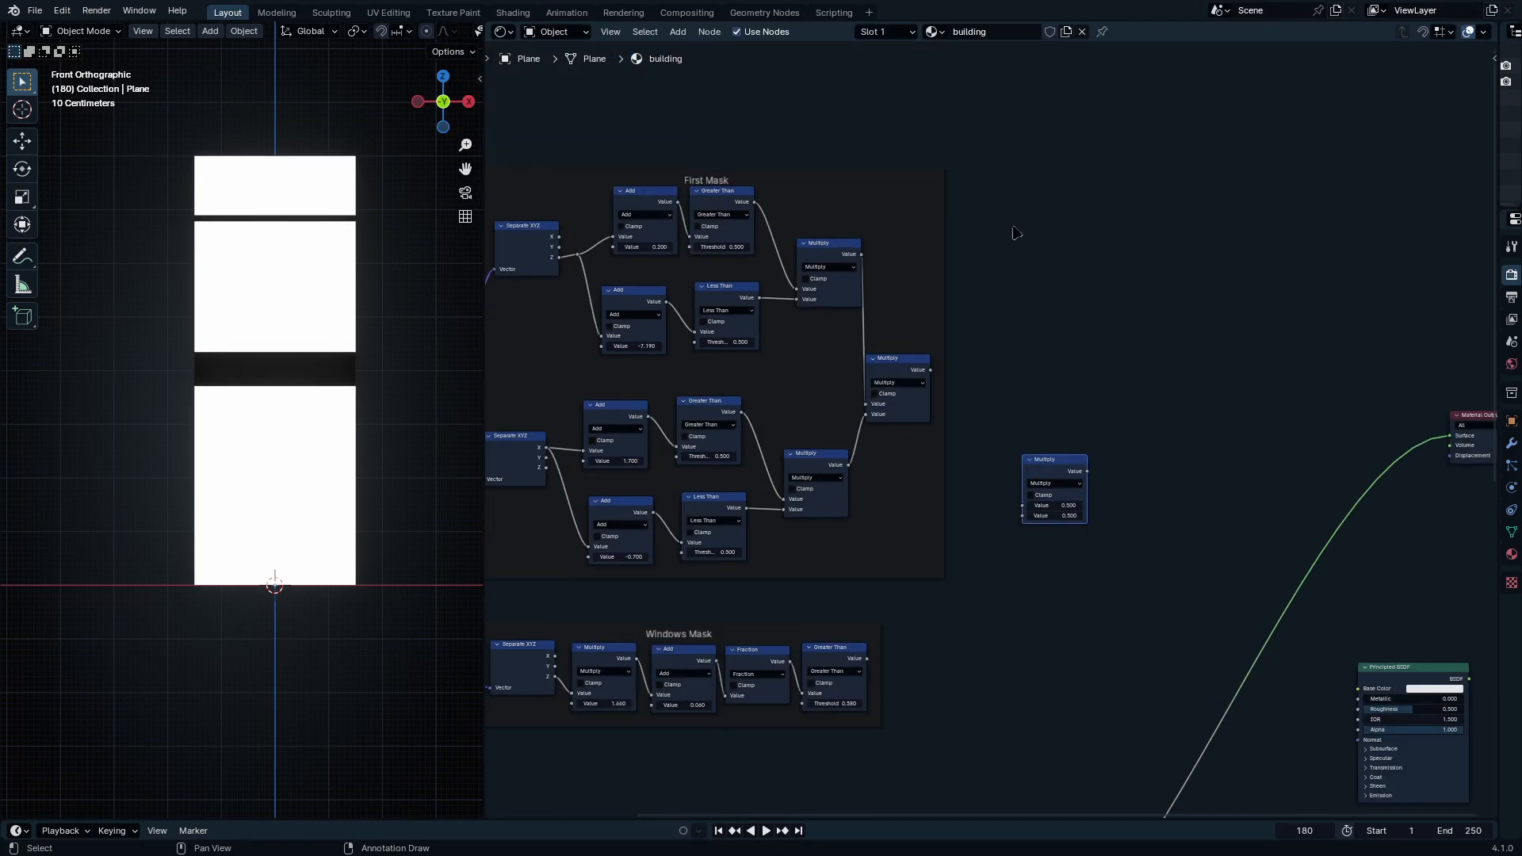
{"action": "left_click", "coordinate": [937, 386]}
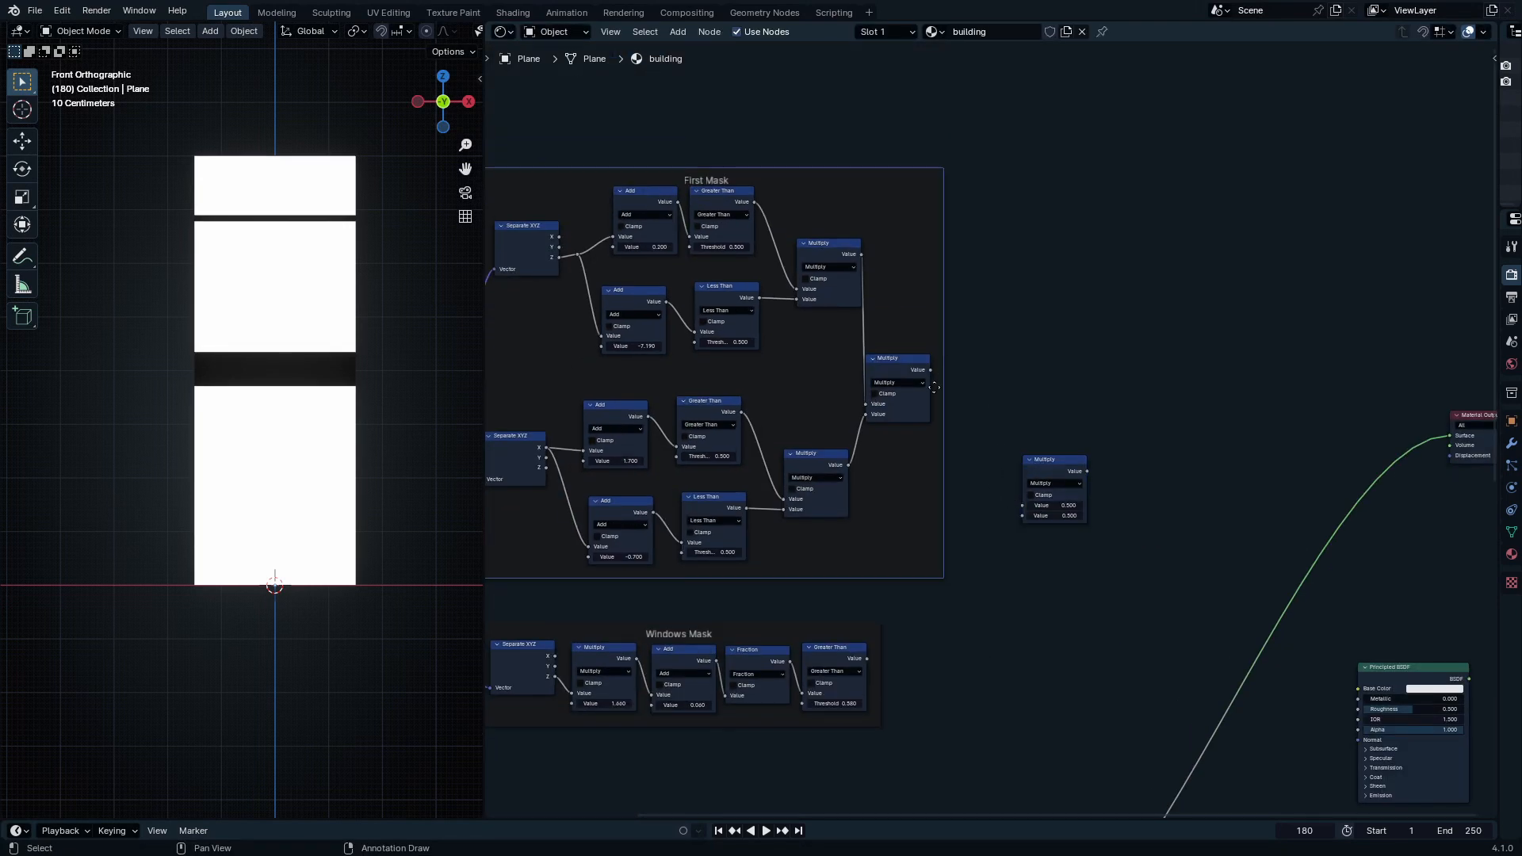
{"action": "left_click_drag", "start_coordinate": [930, 371], "coordinate": [1022, 505]}
{"action": "left_click_drag", "start_coordinate": [867, 664], "coordinate": [985, 593]}
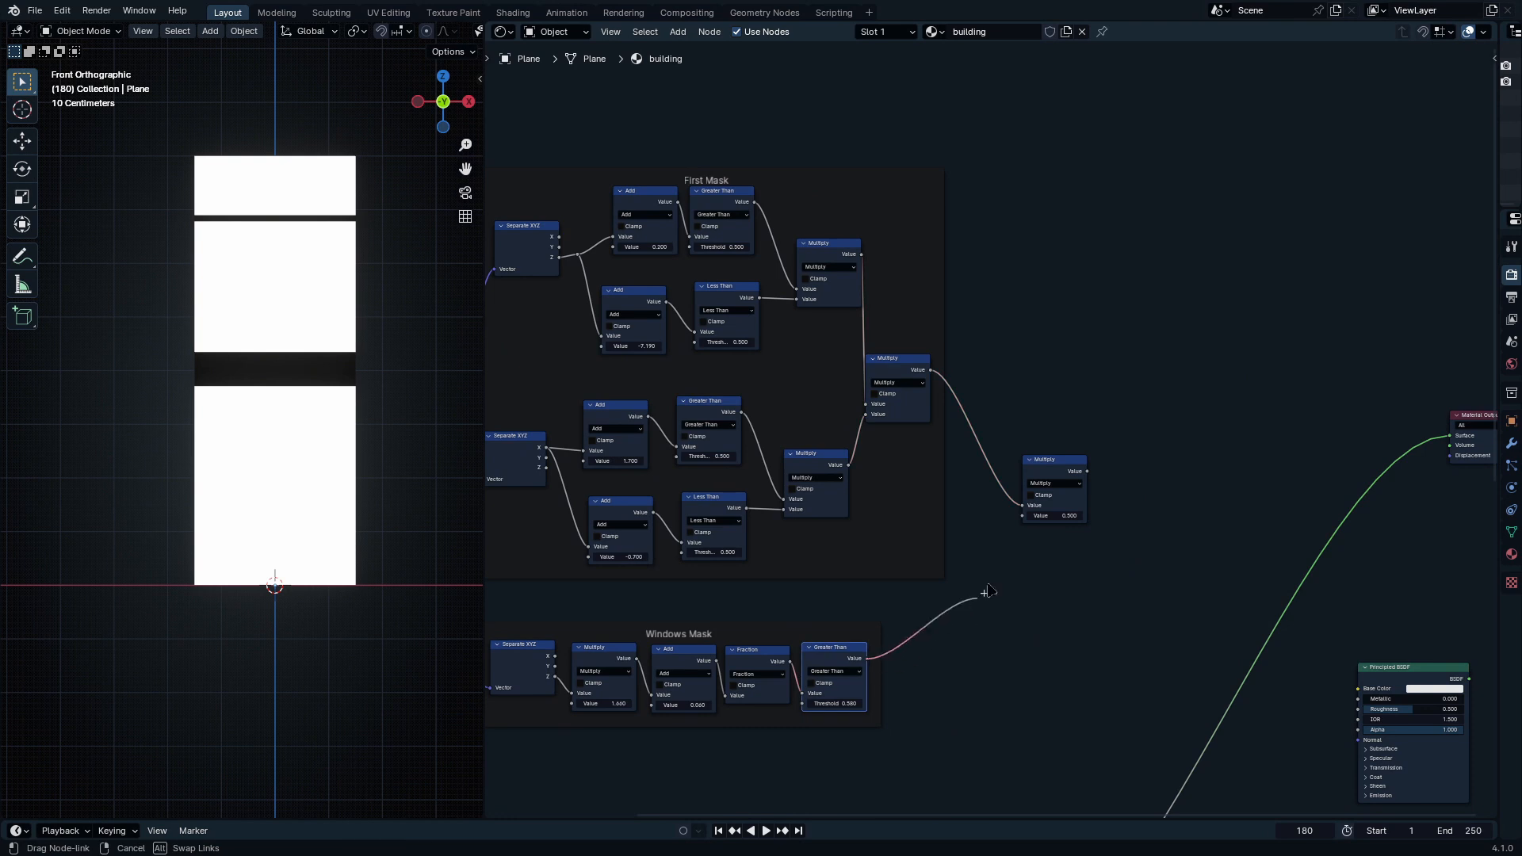
{"action": "left_click_drag", "start_coordinate": [1015, 529], "coordinate": [1022, 518]}
Step: Duplicate another Multiply node, combine the masked window stripes with the two-band mask, and preview the result on the plane
{"action": "middle_click_drag", "start_coordinate": [1048, 541], "coordinate": [928, 405]}
{"action": "left_click", "coordinate": [929, 326]}
{"action": "key", "text": "shift+d"}
{"action": "left_click", "coordinate": [1066, 308]}
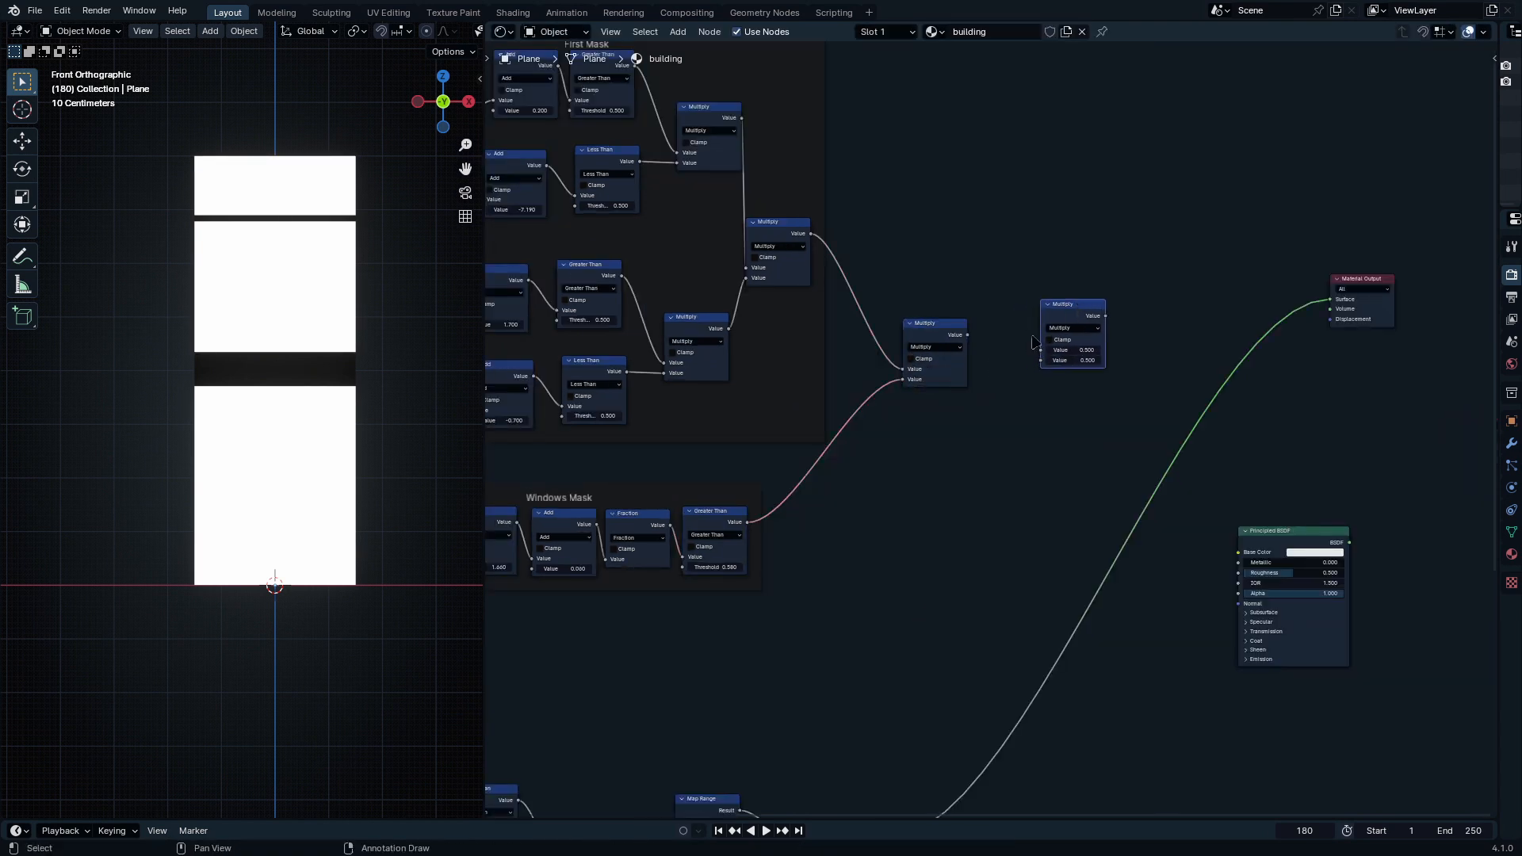
{"action": "middle_click_drag", "start_coordinate": [854, 597], "coordinate": [854, 396]}
{"action": "left_click_drag", "start_coordinate": [893, 635], "coordinate": [1040, 162]}
{"action": "left_click_drag", "start_coordinate": [968, 135], "coordinate": [1041, 149]}
{"action": "left_click", "coordinate": [1072, 116], "text": "ctrl+shift"}
Step: Fine-tune the window stripes and the Add value feeding the middle band's Less Than node so stripes and band line up
{"action": "middle_click_drag", "start_coordinate": [1058, 321], "coordinate": [975, 614]}
{"action": "scroll", "coordinate": [995, 492], "scroll_direction": "up", "scroll_amount": 8}
{"action": "middle_click_drag", "start_coordinate": [992, 382], "coordinate": [1096, 445]}
{"action": "left_click_drag", "start_coordinate": [1085, 422], "coordinate": [979, 456]}
{"action": "scroll", "coordinate": [978, 455], "scroll_direction": "down", "scroll_amount": 3}
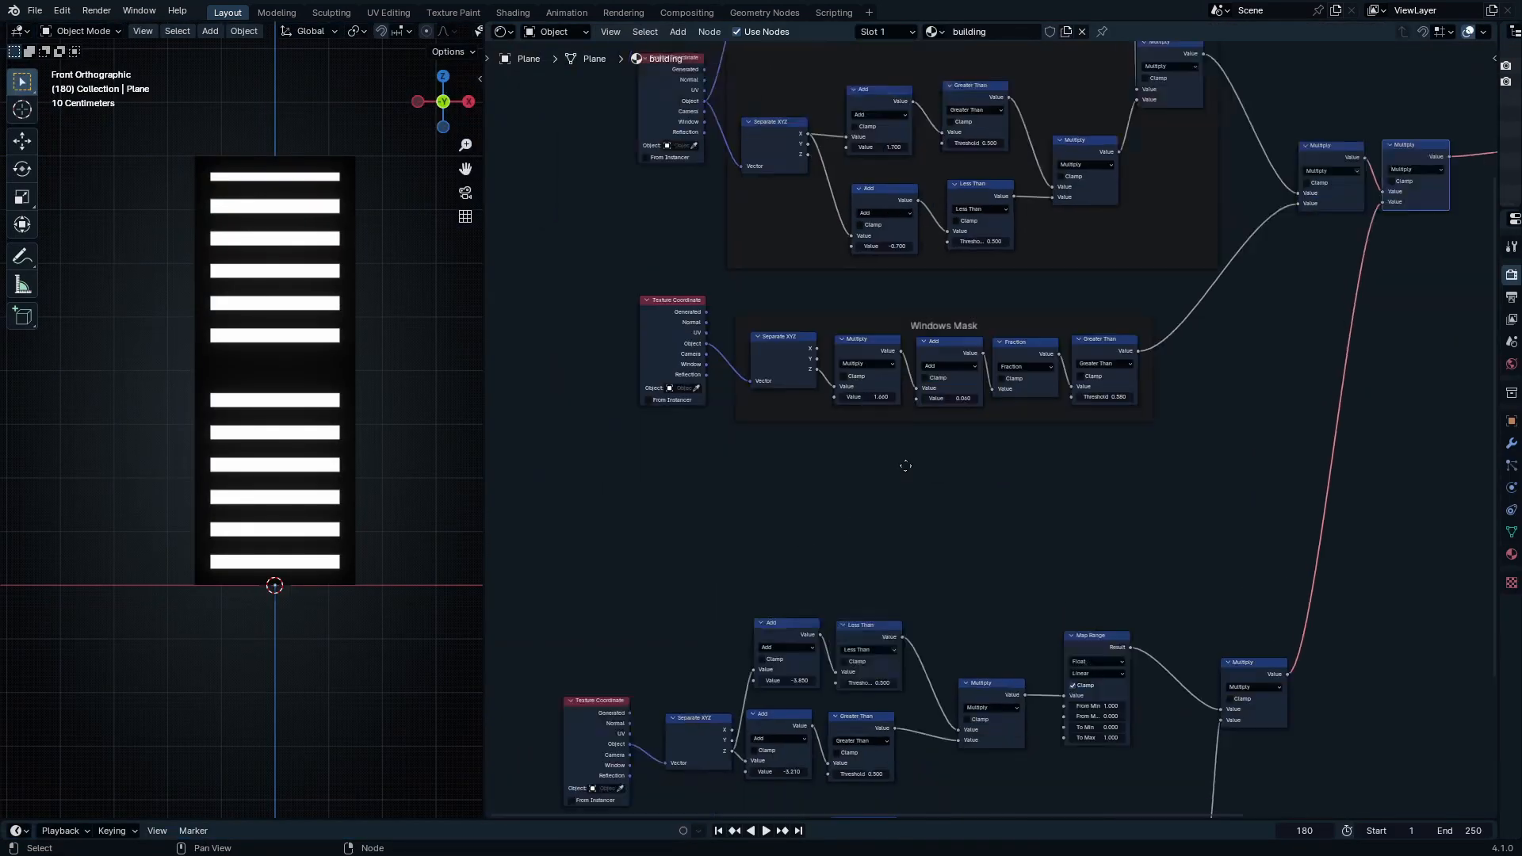
{"action": "middle_click_drag", "start_coordinate": [900, 459], "coordinate": [900, 325]}
{"action": "scroll", "coordinate": [774, 415], "scroll_direction": "up", "scroll_amount": 3}
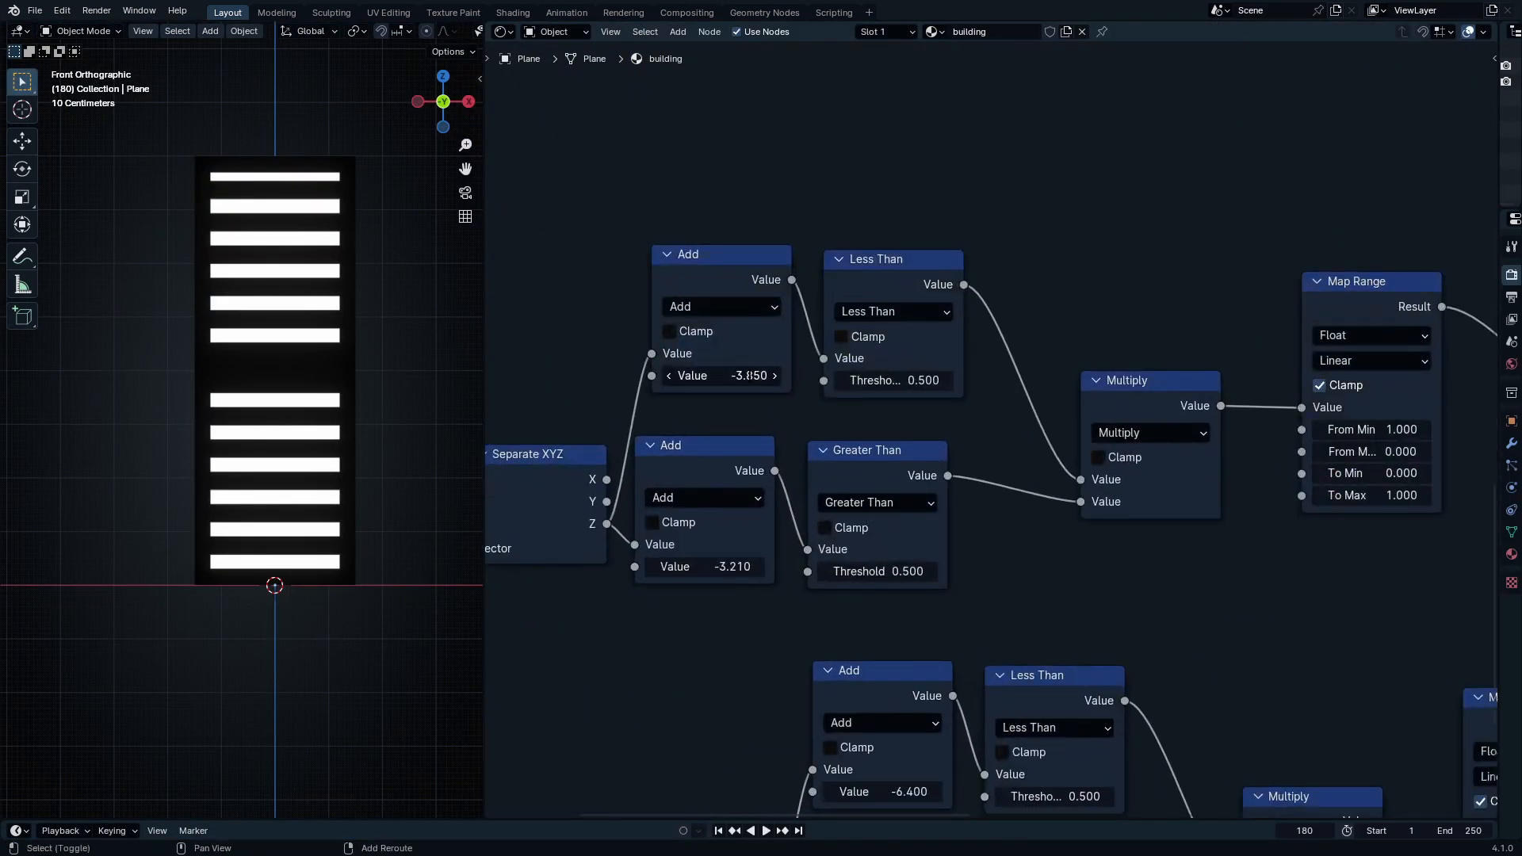
{"action": "left_click", "coordinate": [747, 374], "text": "shift"}
{"action": "key", "text": "Return"}
{"action": "left_click", "coordinate": [748, 372], "text": "shift"}
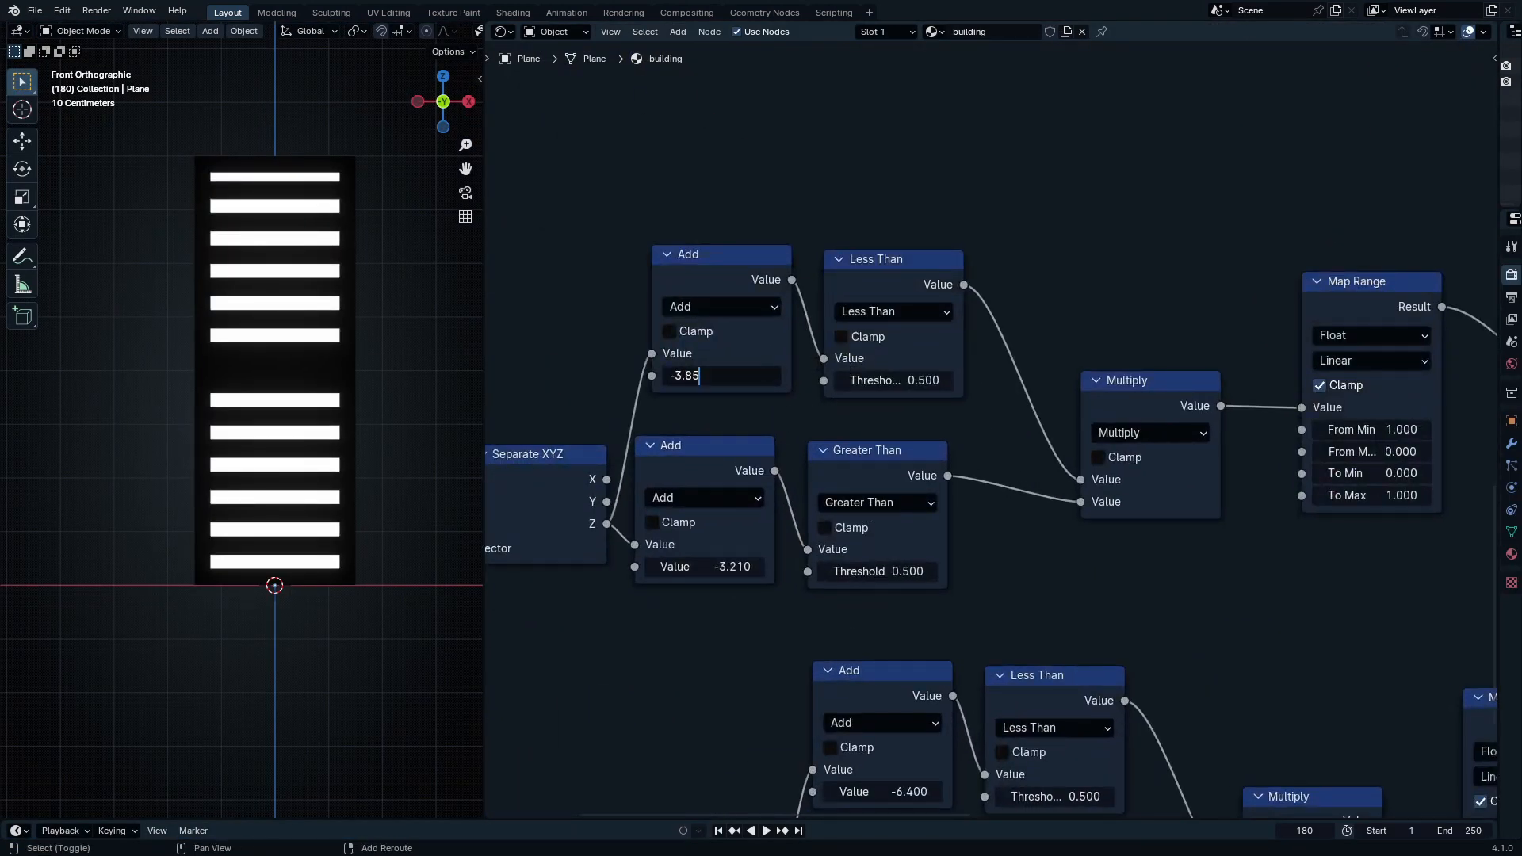
{"action": "key", "text": "Return"}
{"action": "mouse_move", "coordinate": [748, 374]}
{"action": "left_mouse_down", "text": "shift"}
{"action": "mouse_move", "coordinate": [785, 374]}
{"action": "mouse_move", "coordinate": [741, 374]}
{"action": "left_mouse_up", "text": "shift"}
Step: Move the Principled BSDF and Material Output nodes farther from the mask network to make room for more nodes
{"action": "middle_click_drag", "start_coordinate": [859, 509], "coordinate": [727, 307]}
{"action": "middle_click_drag", "start_coordinate": [1224, 292], "coordinate": [1223, 360]}
{"action": "middle_click_drag", "start_coordinate": [1347, 246], "coordinate": [821, 517]}
{"action": "middle_click_drag", "start_coordinate": [961, 393], "coordinate": [958, 292], "text": "ctrl"}
{"action": "left_click_drag", "start_coordinate": [1112, 278], "coordinate": [1274, 420]}
{"action": "middle_click_drag", "start_coordinate": [1283, 447], "coordinate": [940, 577]}
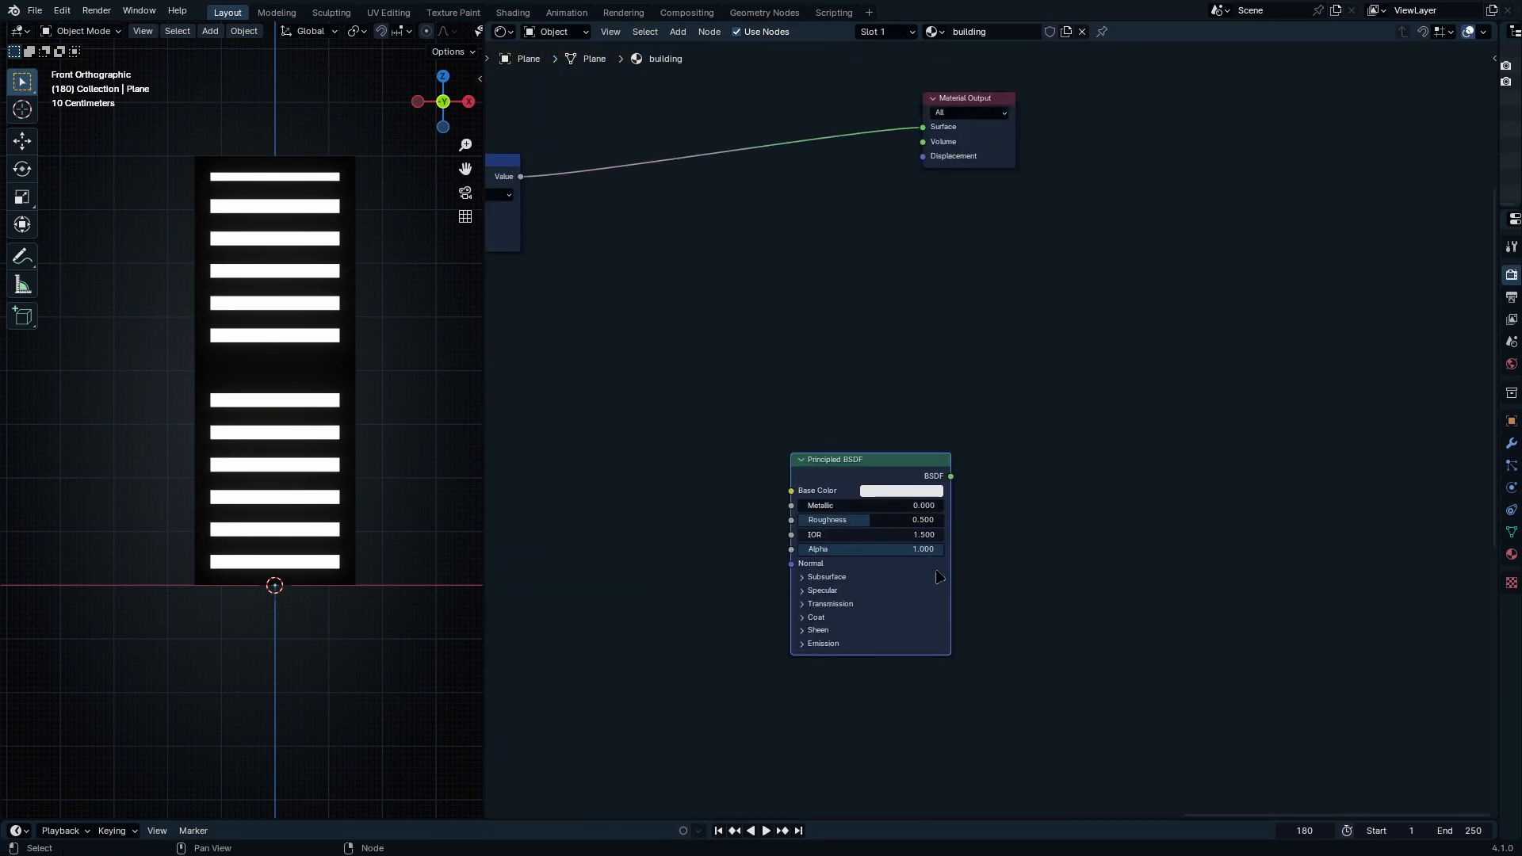
{"action": "left_click_drag", "start_coordinate": [876, 470], "coordinate": [1357, 434]}
{"action": "middle_click_drag", "start_coordinate": [1000, 168], "coordinate": [953, 341]}
{"action": "left_click_drag", "start_coordinate": [943, 325], "coordinate": [1126, 354]}
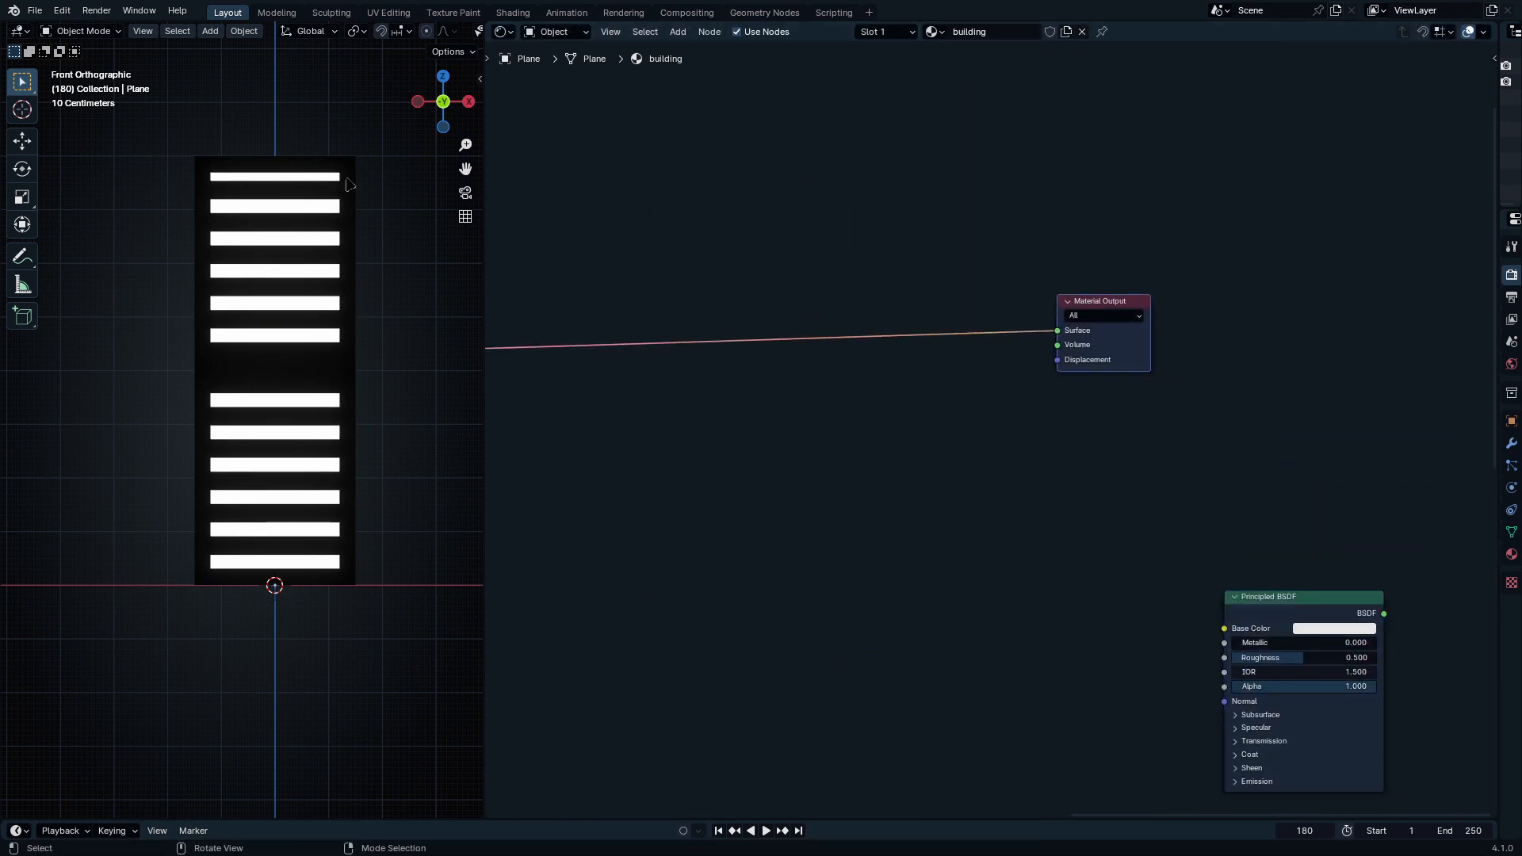
Step: Add a Brick Texture node in the free space between the masks and the Principled BSDF and preview its Color output
{"action": "middle_click_drag", "start_coordinate": [873, 362], "coordinate": [979, 282]}
{"action": "key", "text": "shift+a"}
{"action": "left_click", "coordinate": [994, 262]}
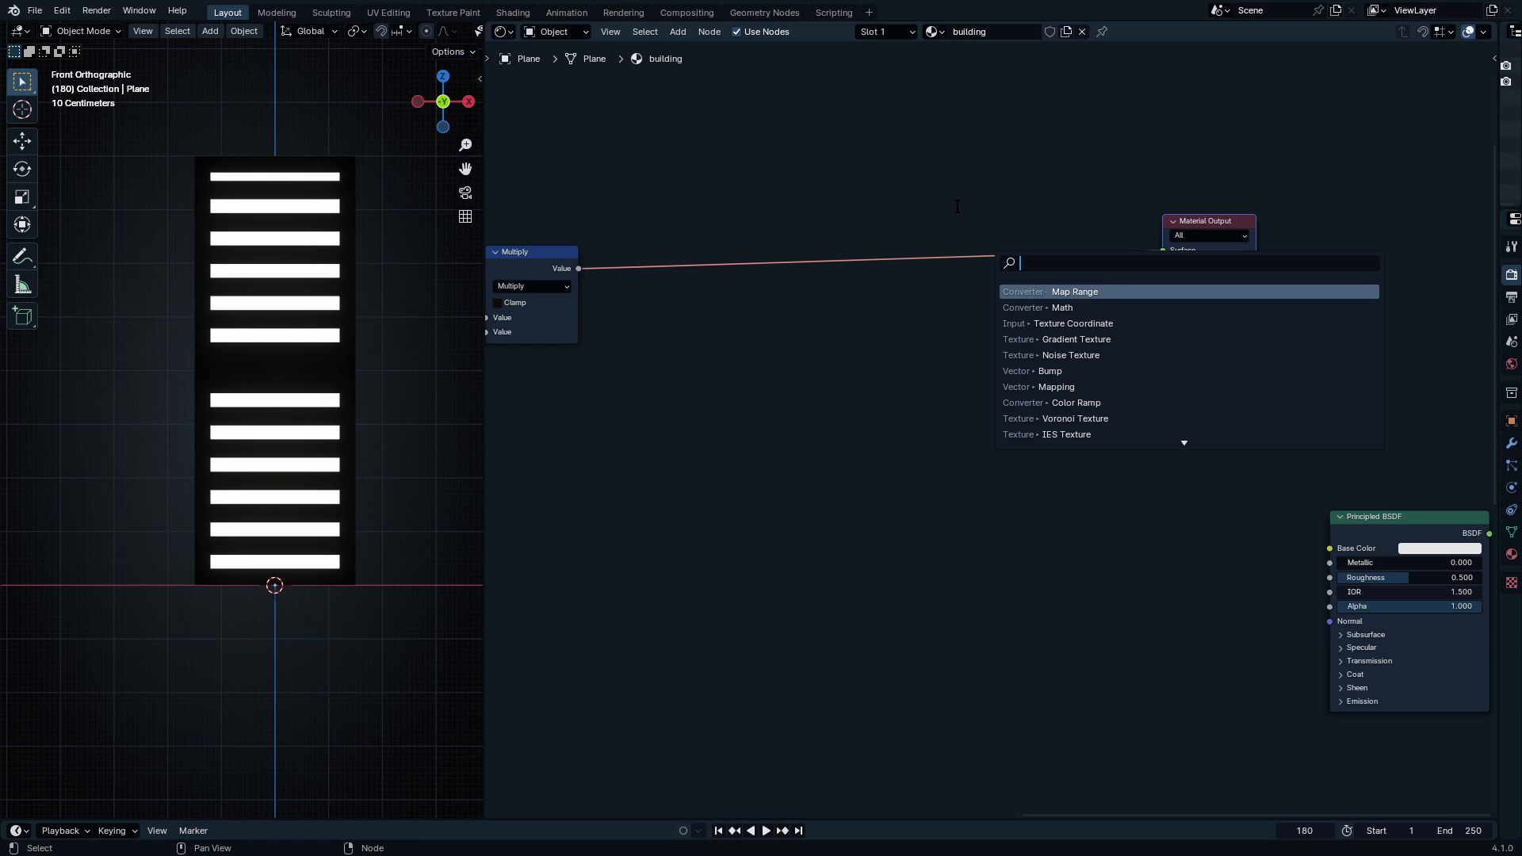
{"action": "type", "text": "brick text"}
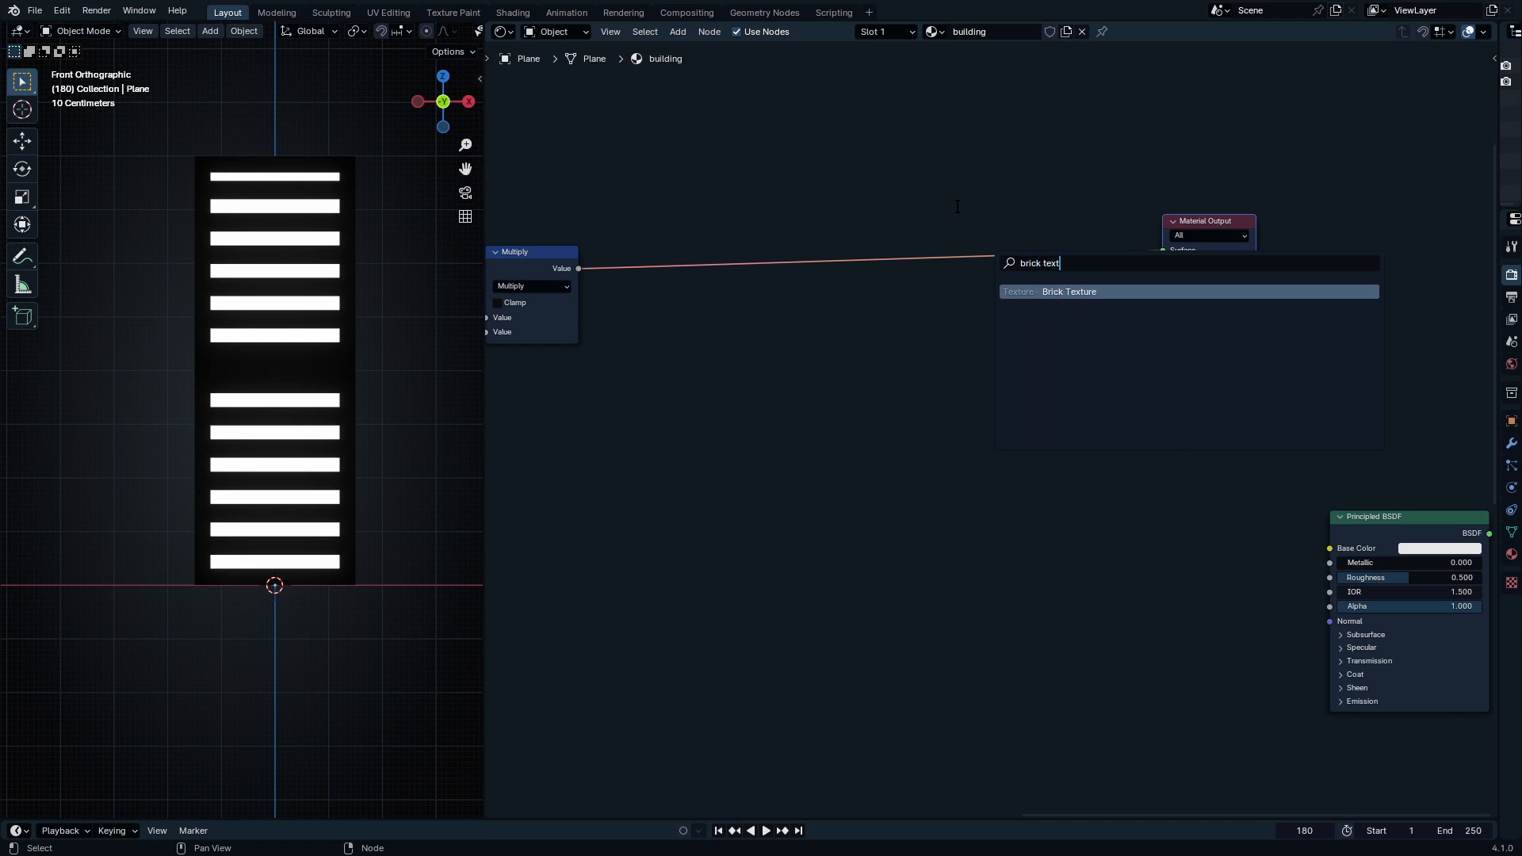
{"action": "key", "text": "Return"}
{"action": "left_click", "coordinate": [726, 475]}
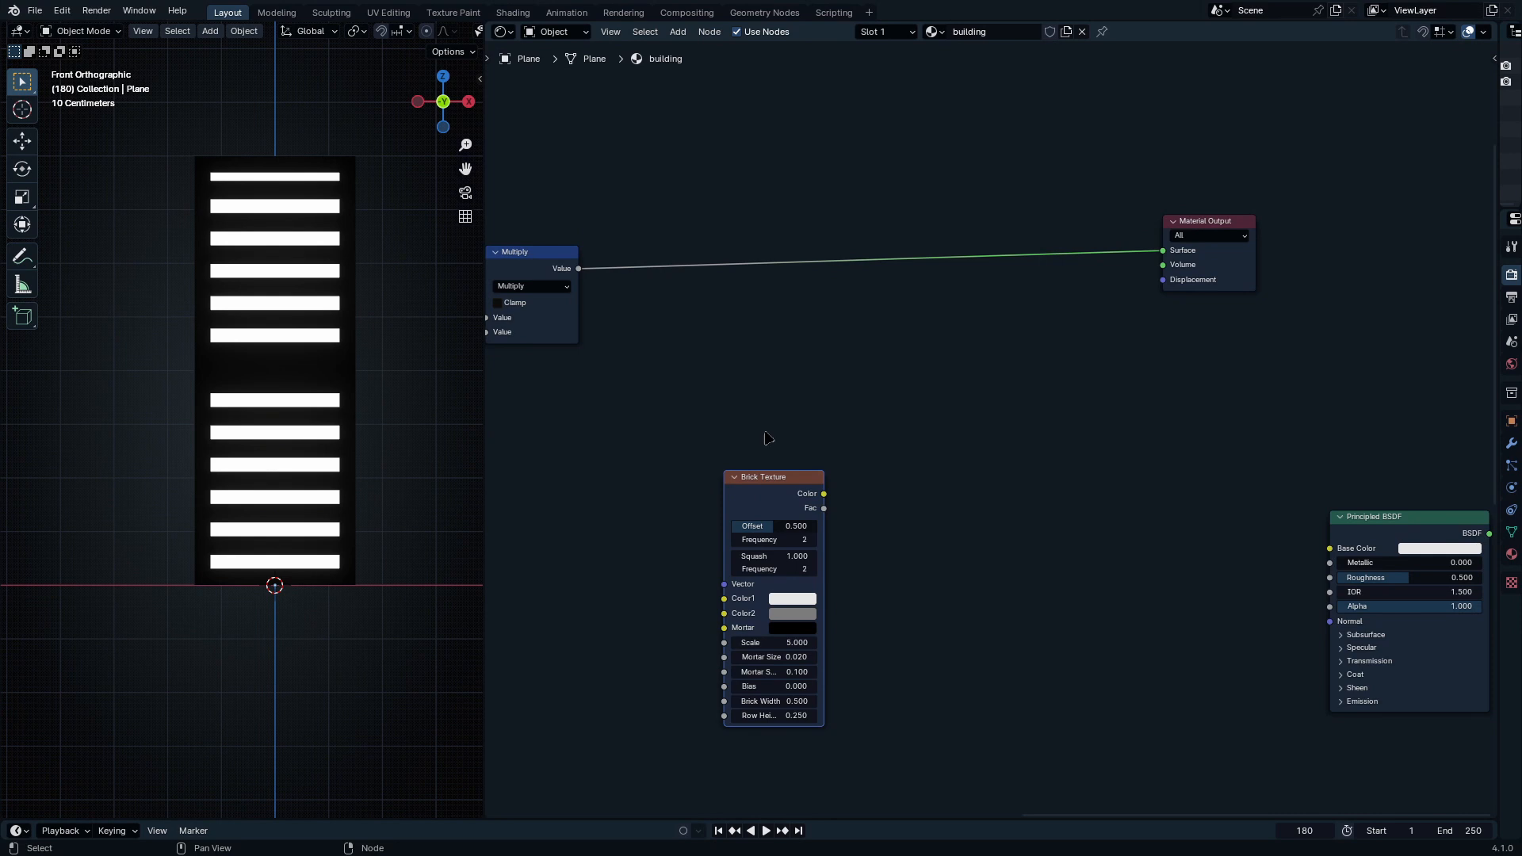
{"action": "scroll", "coordinate": [811, 555], "scroll_direction": "up", "scroll_amount": 3}
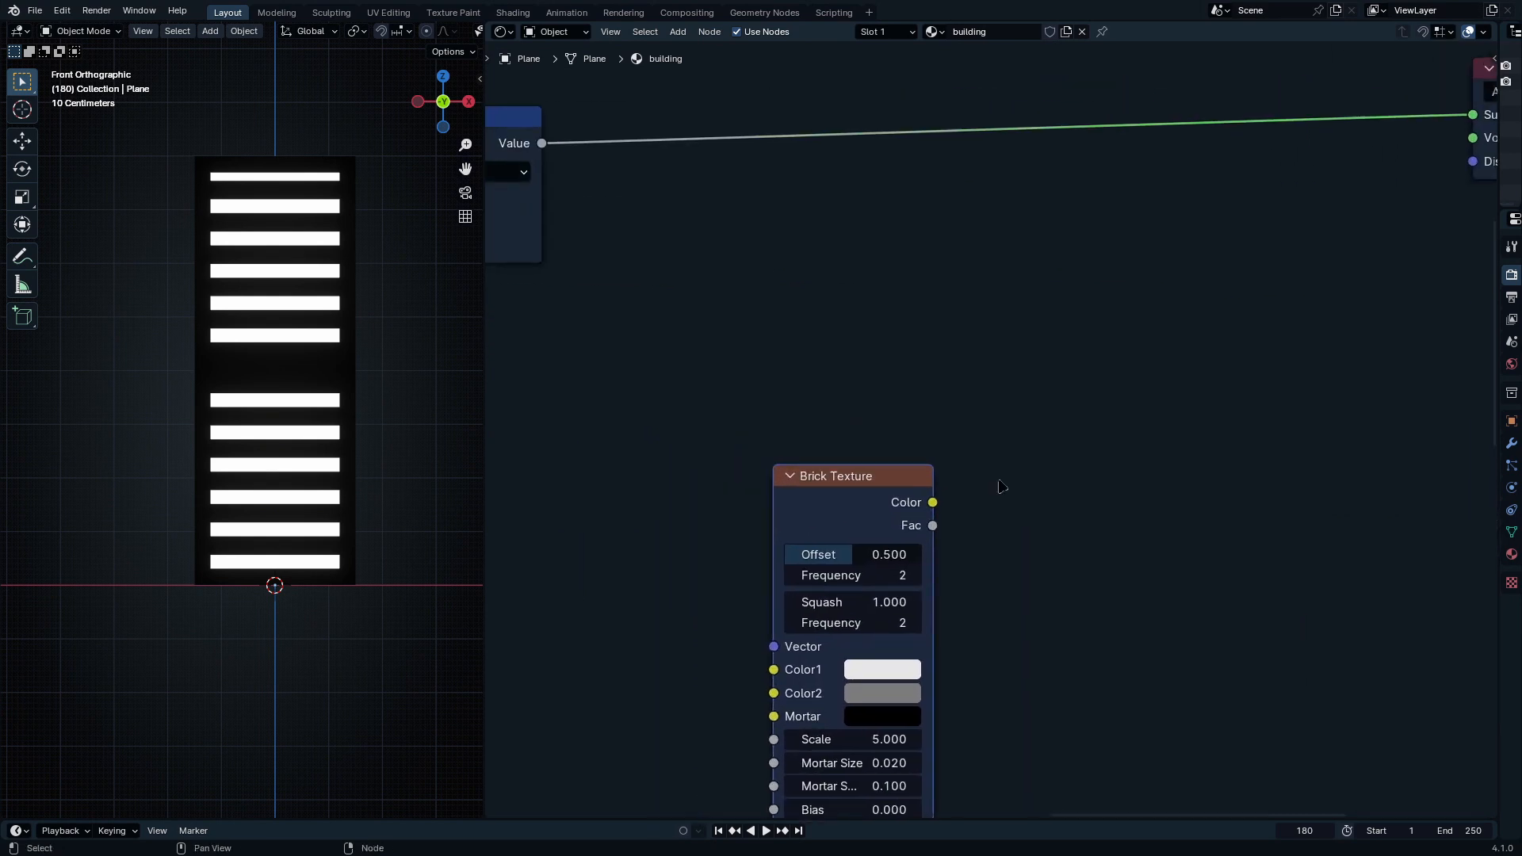
{"action": "middle_click_drag", "start_coordinate": [982, 461], "coordinate": [1029, 348]}
{"action": "double_click", "coordinate": [953, 398], "text": "ctrl+shift"}
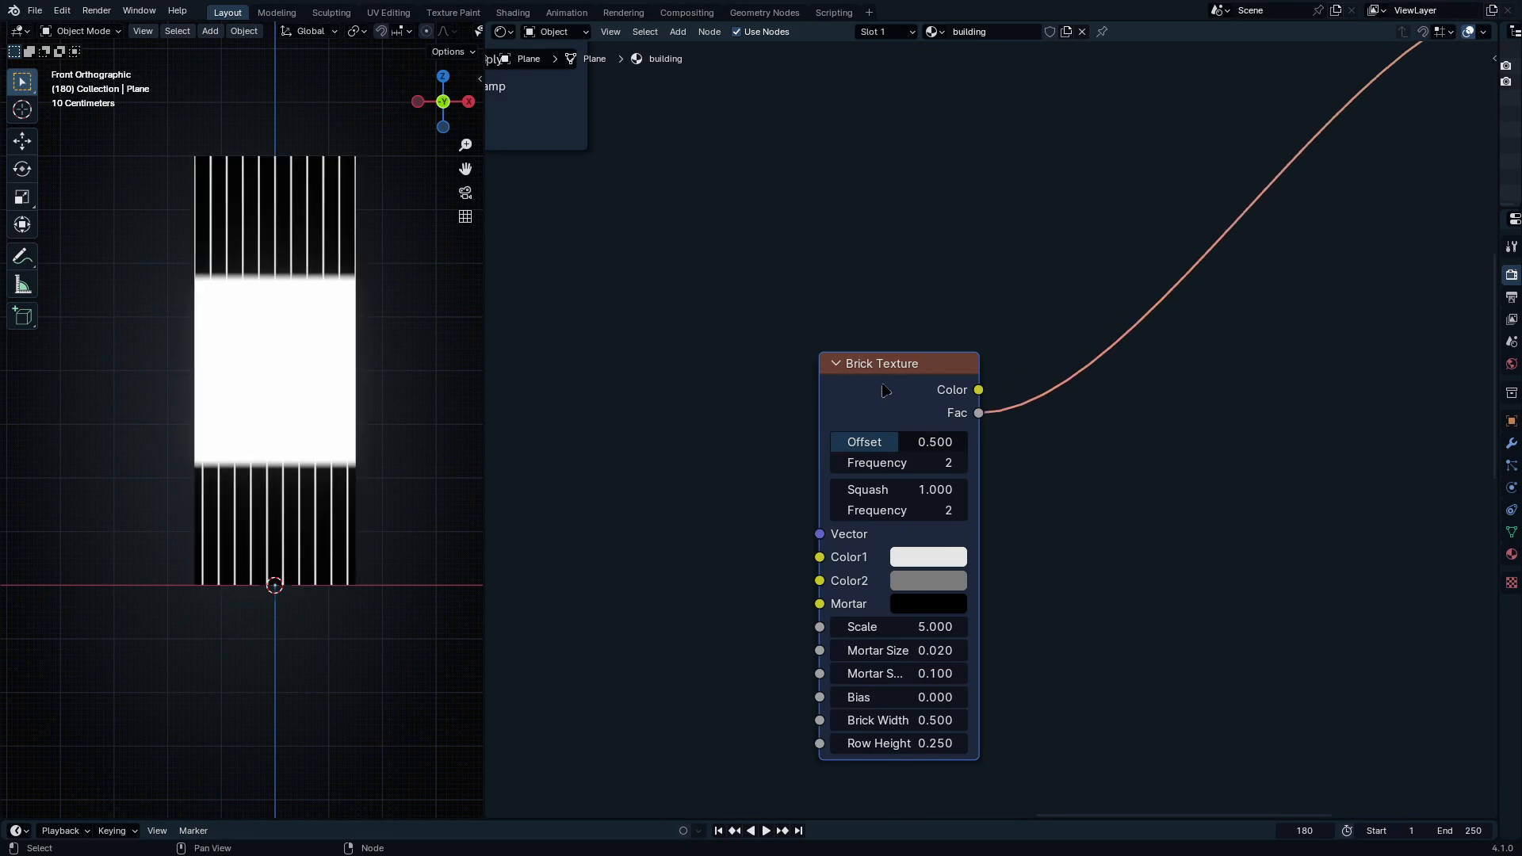
{"action": "left_click", "coordinate": [931, 396], "text": "ctrl+shift"}
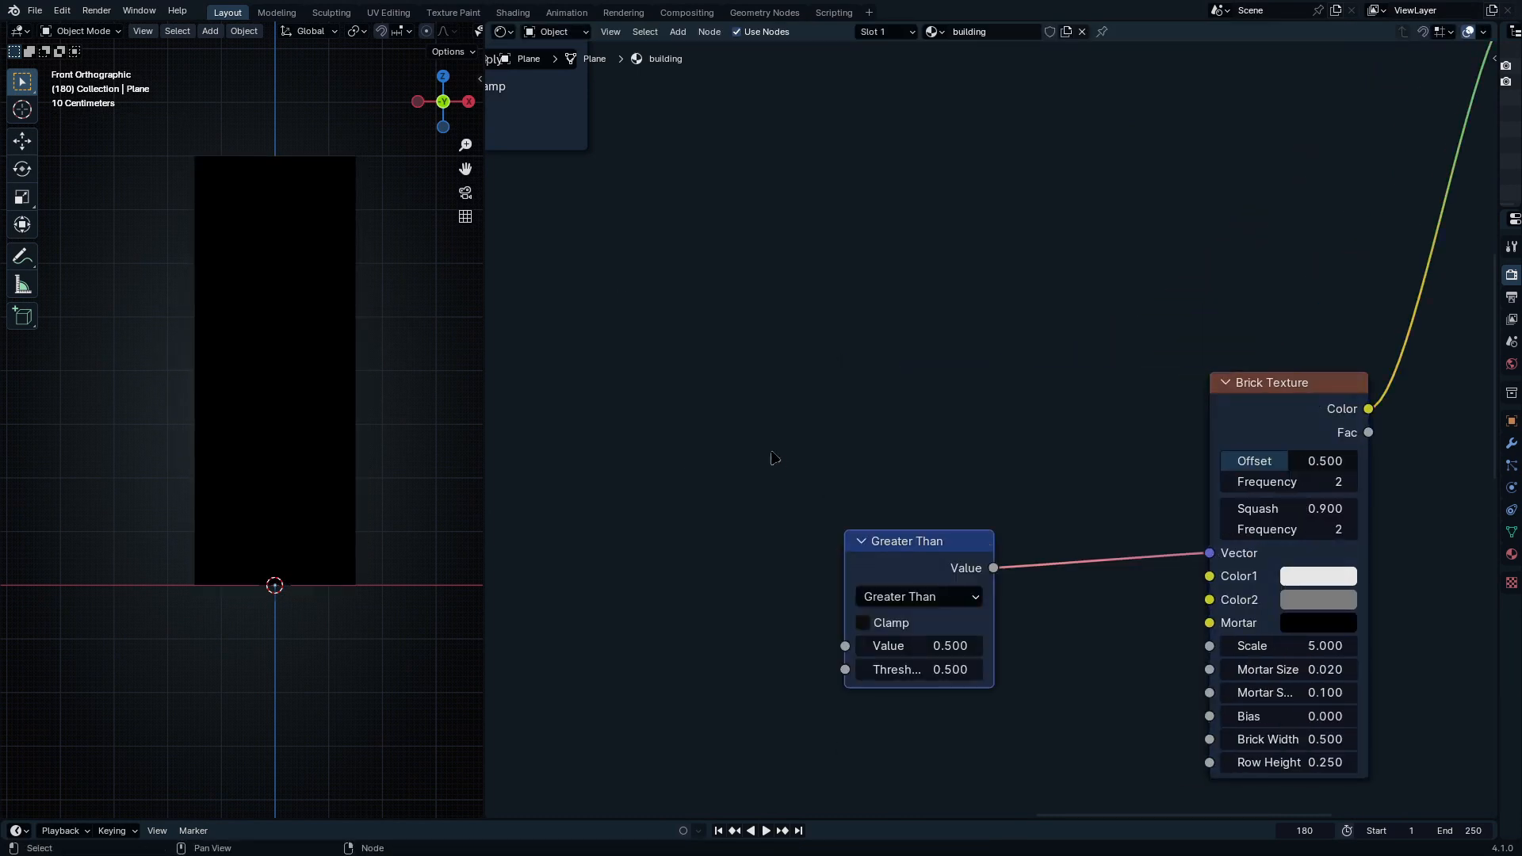
Step: Replace the Greater Than node feeding the Brick Texture with a duplicated Texture Coordinate node, linking its Object output to Vector
{"action": "key", "text": "x"}
{"action": "scroll", "coordinate": [1011, 402], "scroll_direction": "down", "scroll_amount": 6}
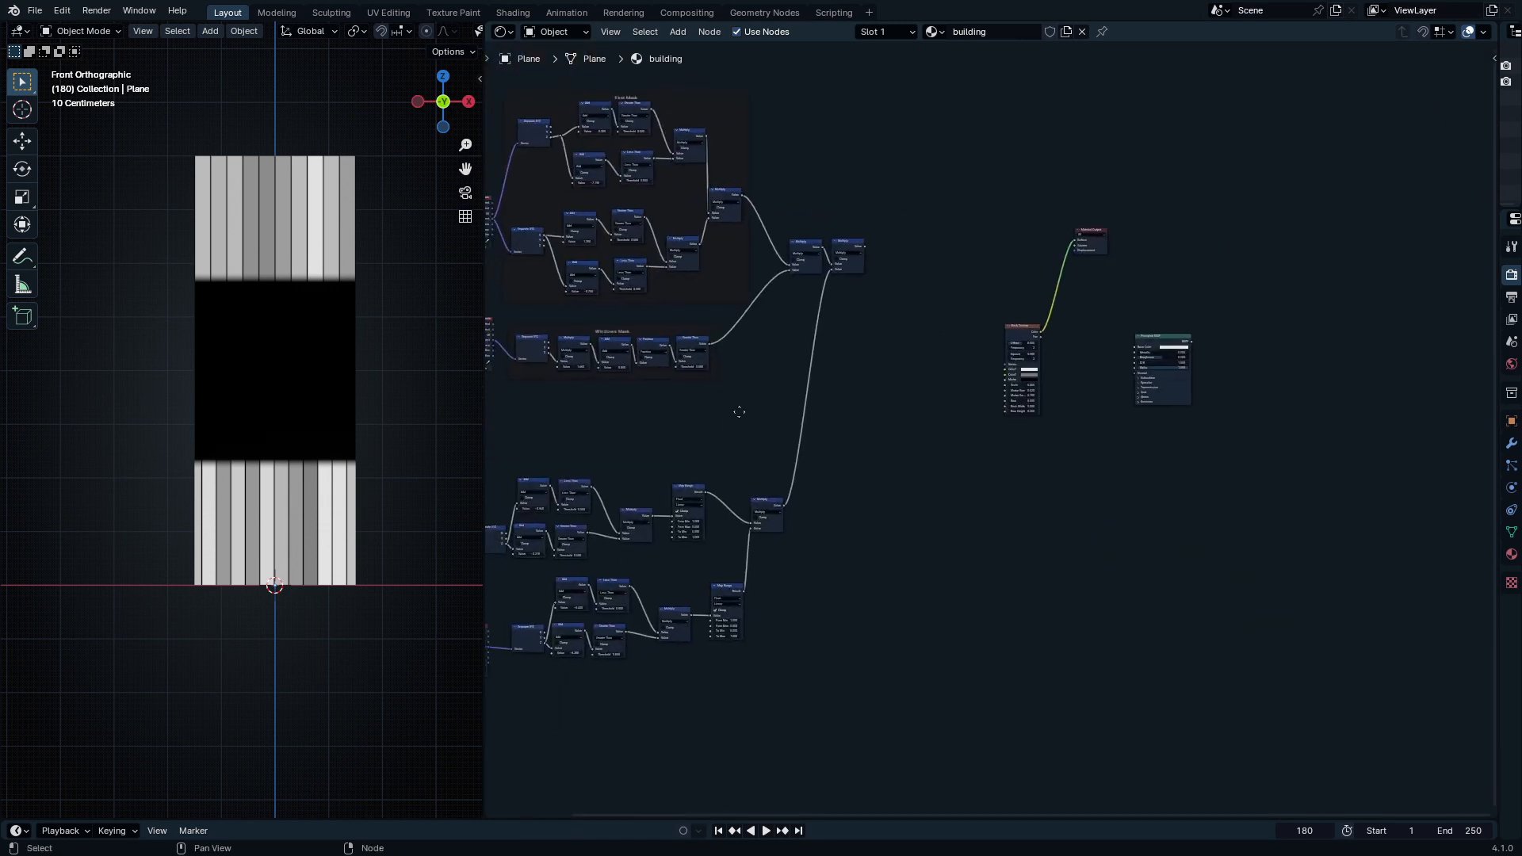
{"action": "key", "text": "shift+d"}
{"action": "left_click", "coordinate": [1185, 412]}
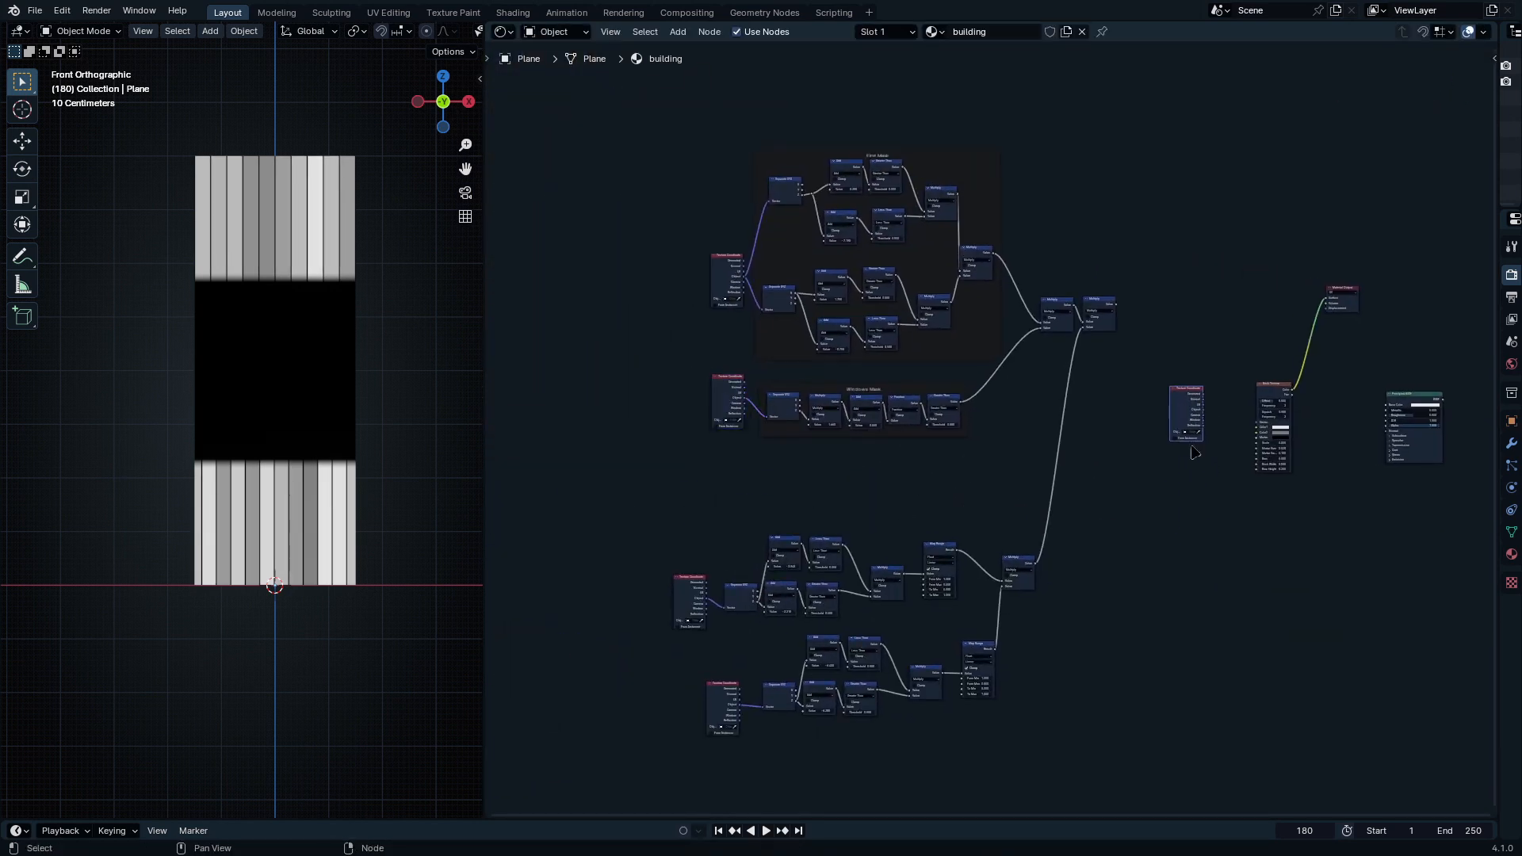
{"action": "scroll", "coordinate": [1121, 543], "scroll_direction": "up", "scroll_amount": 4}
{"action": "scroll", "coordinate": [1122, 543], "scroll_direction": "up", "scroll_amount": 6}
{"action": "left_click_drag", "start_coordinate": [889, 453], "coordinate": [1297, 546]}
{"action": "left_click_drag", "start_coordinate": [762, 362], "coordinate": [798, 639]}
{"action": "middle_click_drag", "start_coordinate": [1016, 576], "coordinate": [924, 363]}
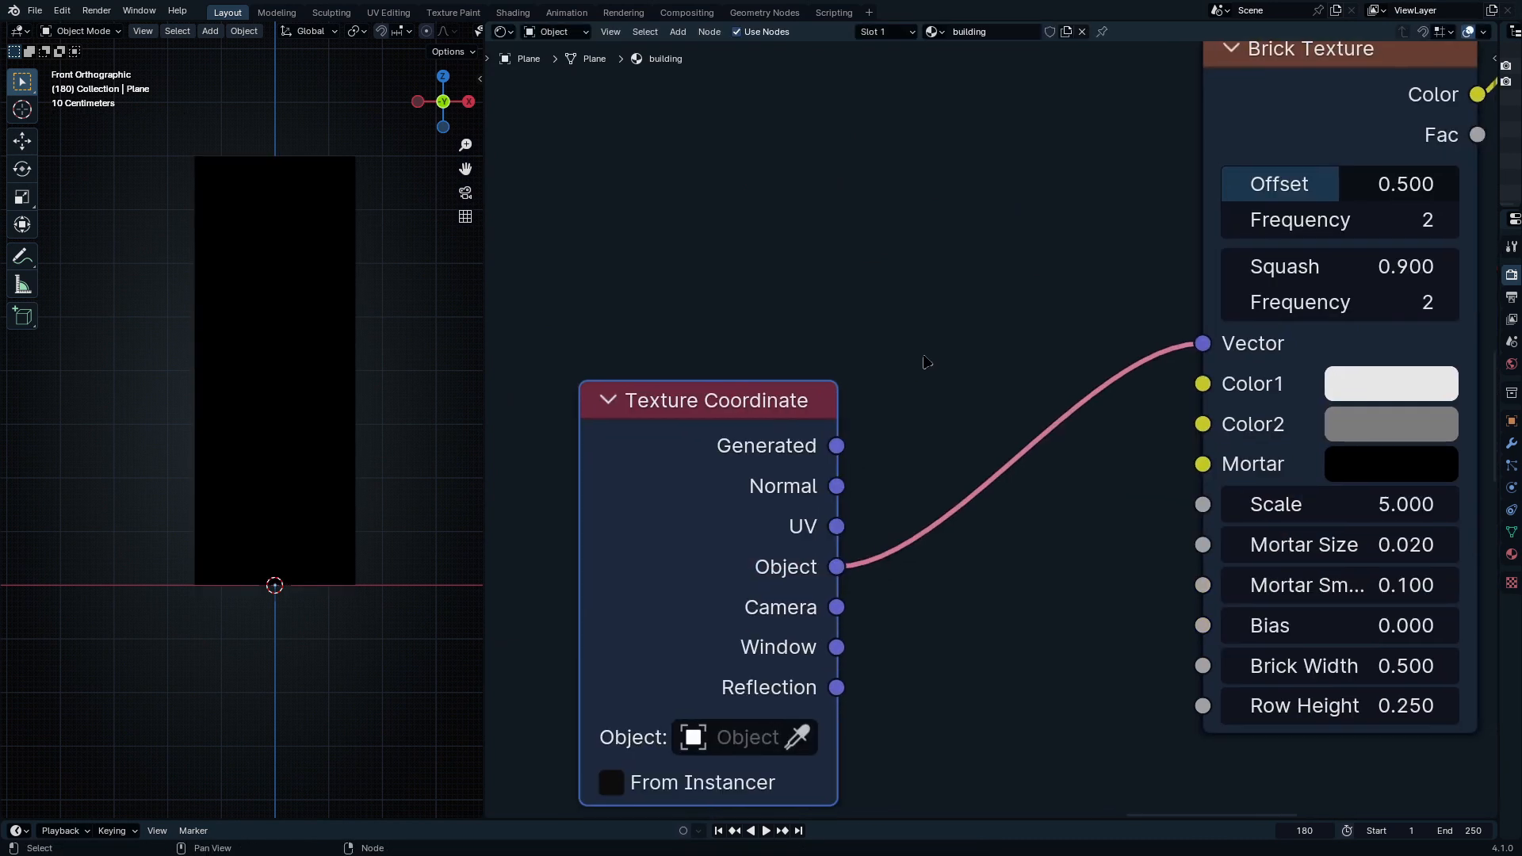
Step: Insert a Mapping node between the Texture Coordinate's Object output and the Brick Texture's Vector input
{"action": "middle_click_drag", "start_coordinate": [1080, 440], "coordinate": [1213, 143]}
{"action": "key", "text": "shift+a"}
{"action": "left_click", "coordinate": [1139, 182]}
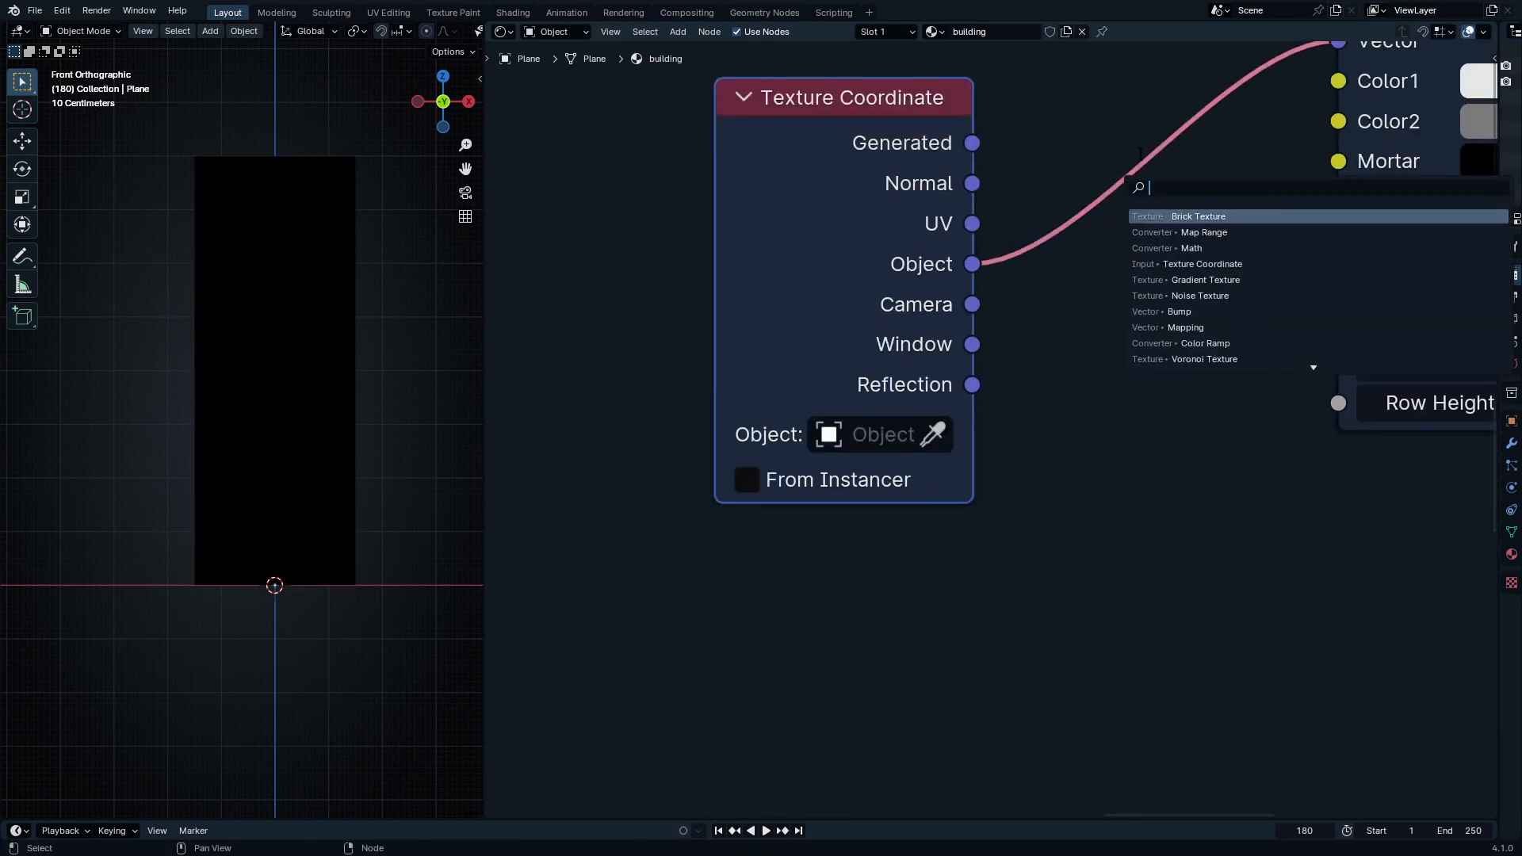
{"action": "left_click", "coordinate": [1186, 327]}
{"action": "left_click", "coordinate": [1236, 159]}
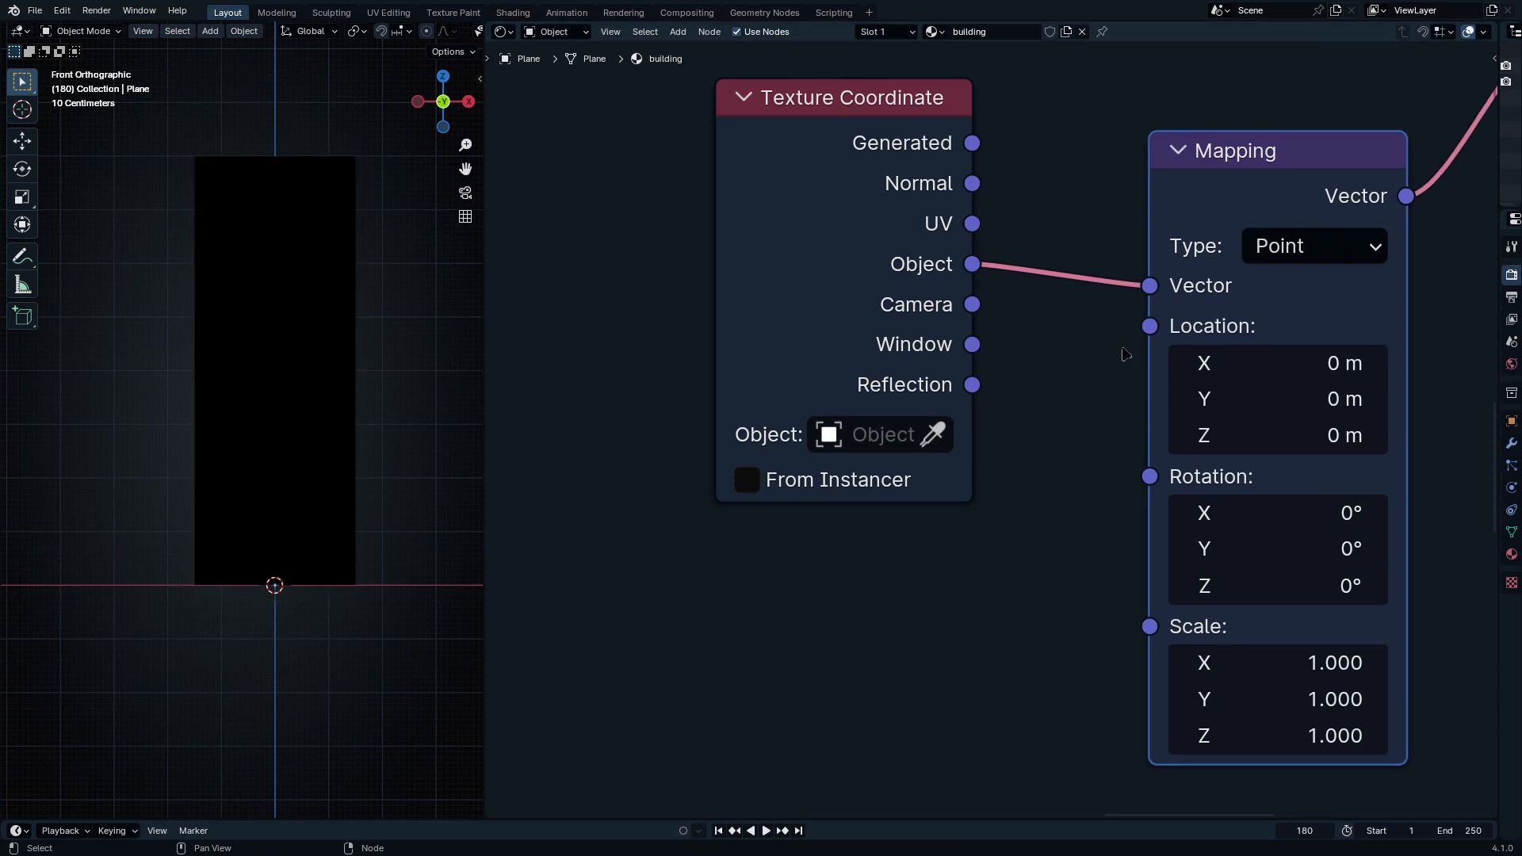
Step: Set the Mapping node's X rotation to 90° so the bricks face the front of the plane
{"action": "scroll", "coordinate": [1087, 430], "scroll_direction": "down", "scroll_amount": 2}
{"action": "scroll", "coordinate": [1086, 430], "scroll_direction": "up", "scroll_amount": 2}
{"action": "mouse_move", "coordinate": [883, 449]}
{"action": "left_mouse_down"}
{"action": "mouse_move", "coordinate": [951, 449]}
{"action": "mouse_move", "coordinate": [890, 445]}
{"action": "left_mouse_up"}
{"action": "mouse_move", "coordinate": [904, 553]}
{"action": "left_mouse_down"}
{"action": "mouse_move", "coordinate": [943, 553]}
{"action": "mouse_move", "coordinate": [903, 553]}
{"action": "left_mouse_up"}
{"action": "left_click", "coordinate": [903, 555]}
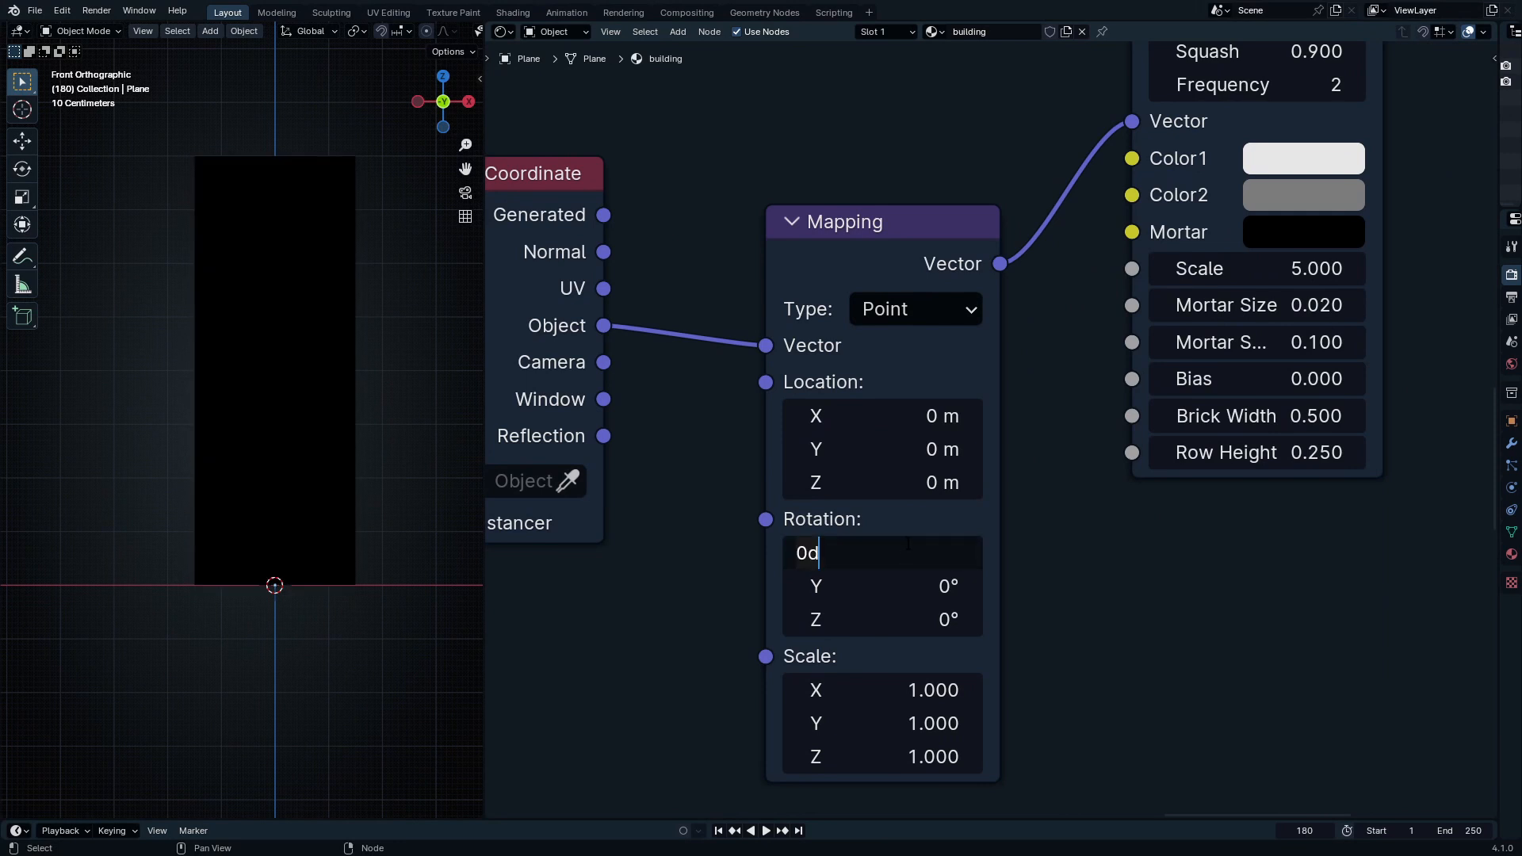
{"action": "type", "text": "90"}
{"action": "key", "text": "Return"}
Step: Examine the brick pattern on the plane in a maximized 3D viewport
{"action": "scroll", "coordinate": [306, 289], "scroll_direction": "up", "scroll_amount": 7}
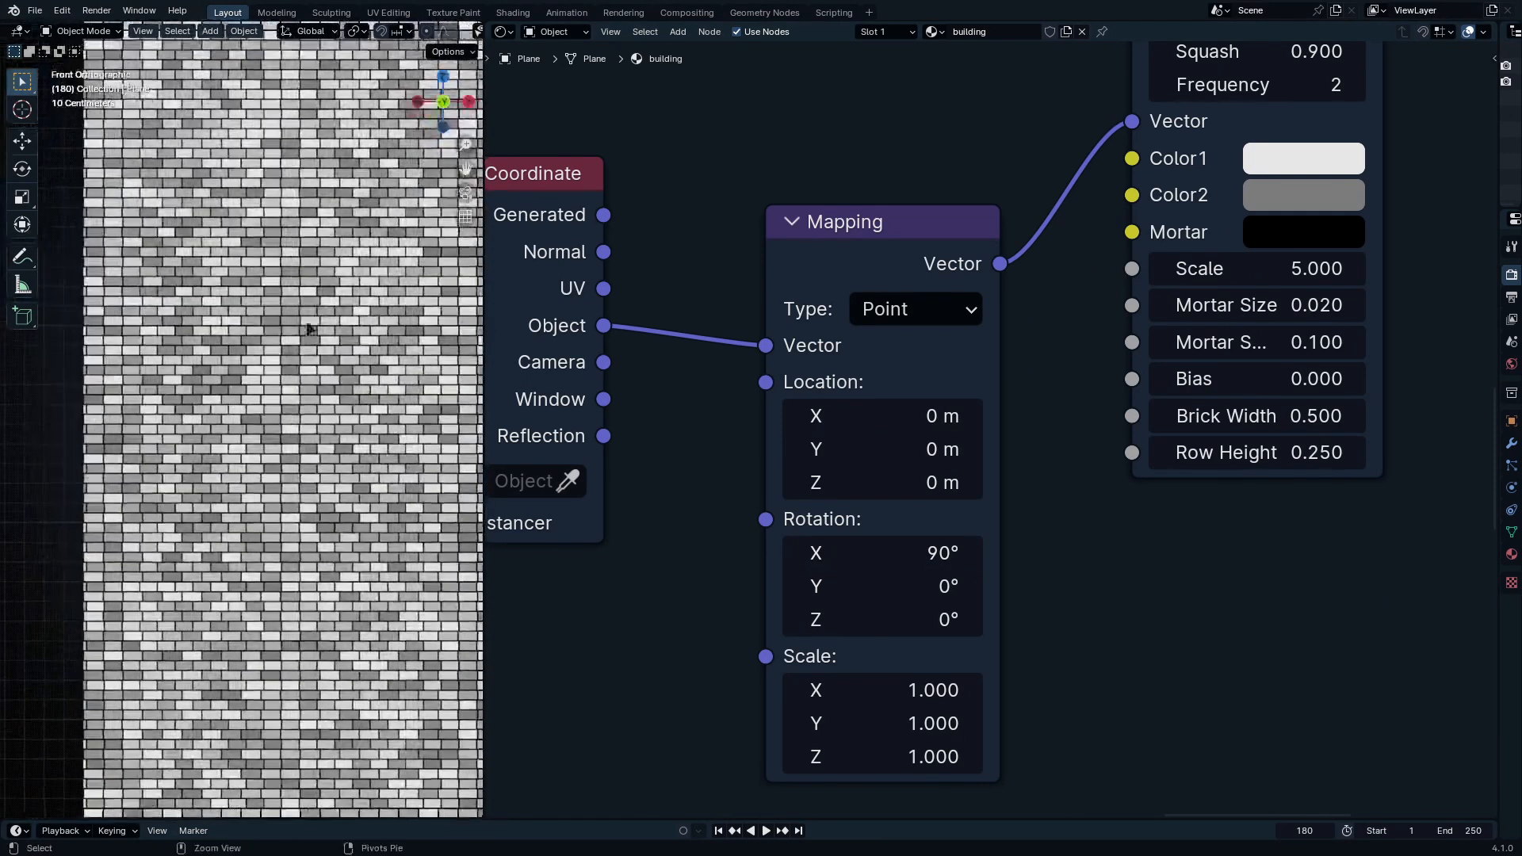
{"action": "scroll", "coordinate": [333, 451], "scroll_direction": "up", "scroll_amount": 6}
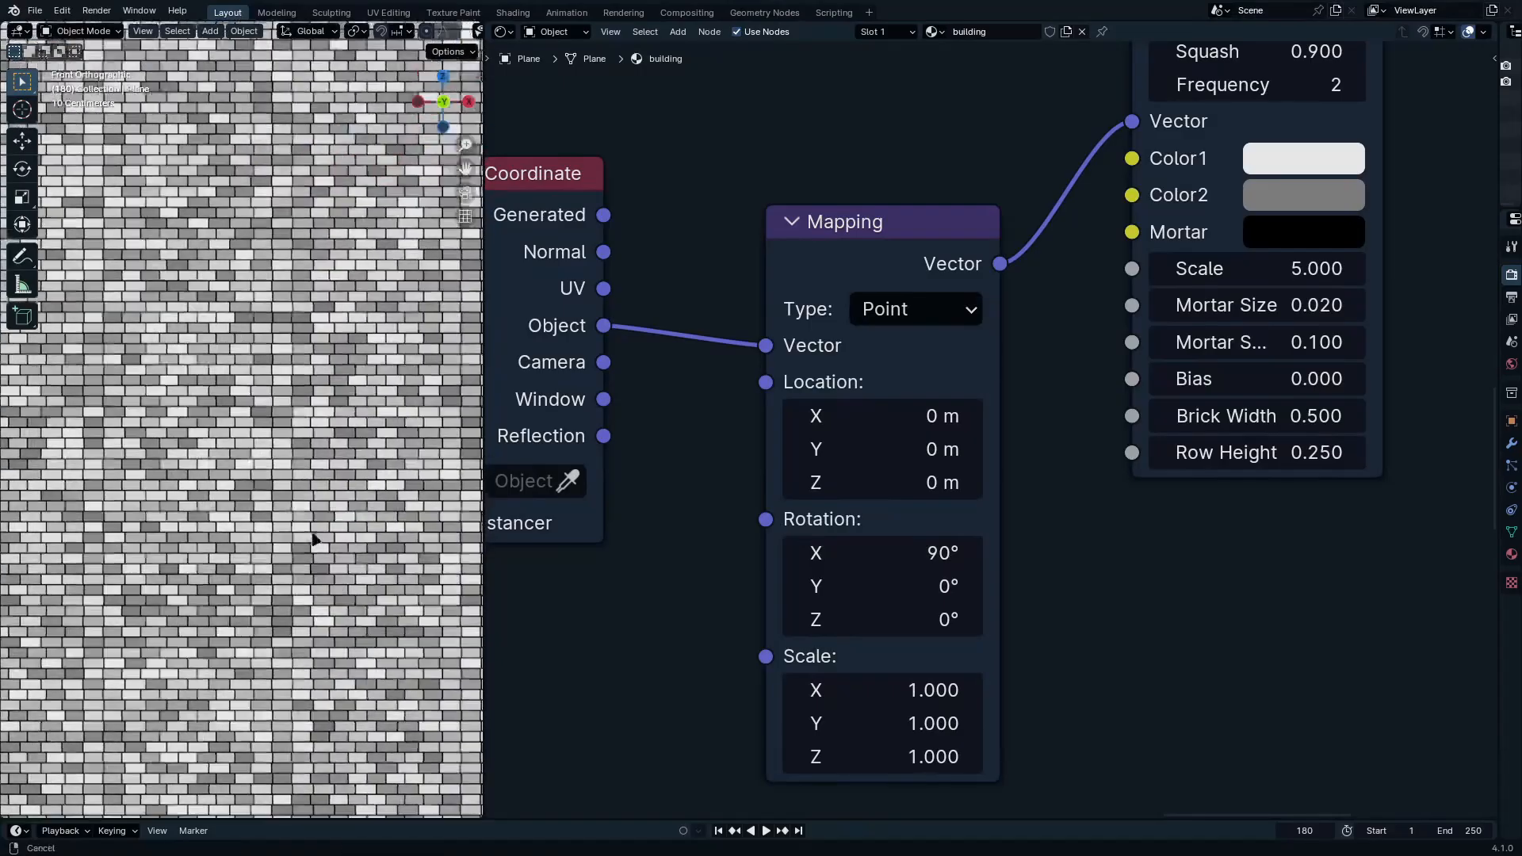
{"action": "key", "text": "ctrl+space"}
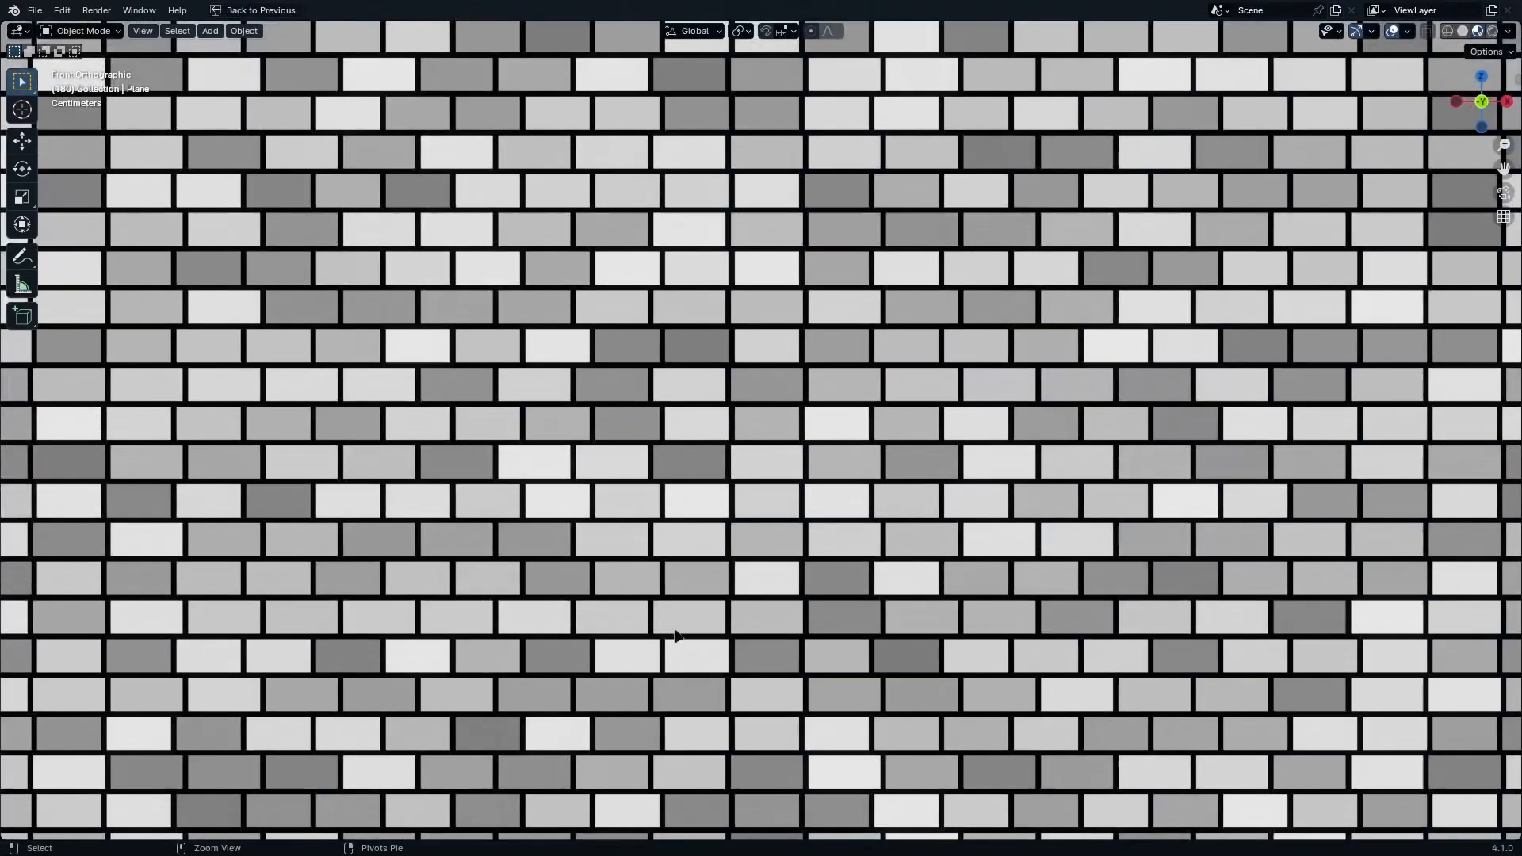
{"action": "scroll", "coordinate": [1103, 511], "scroll_direction": "down", "scroll_amount": 5}
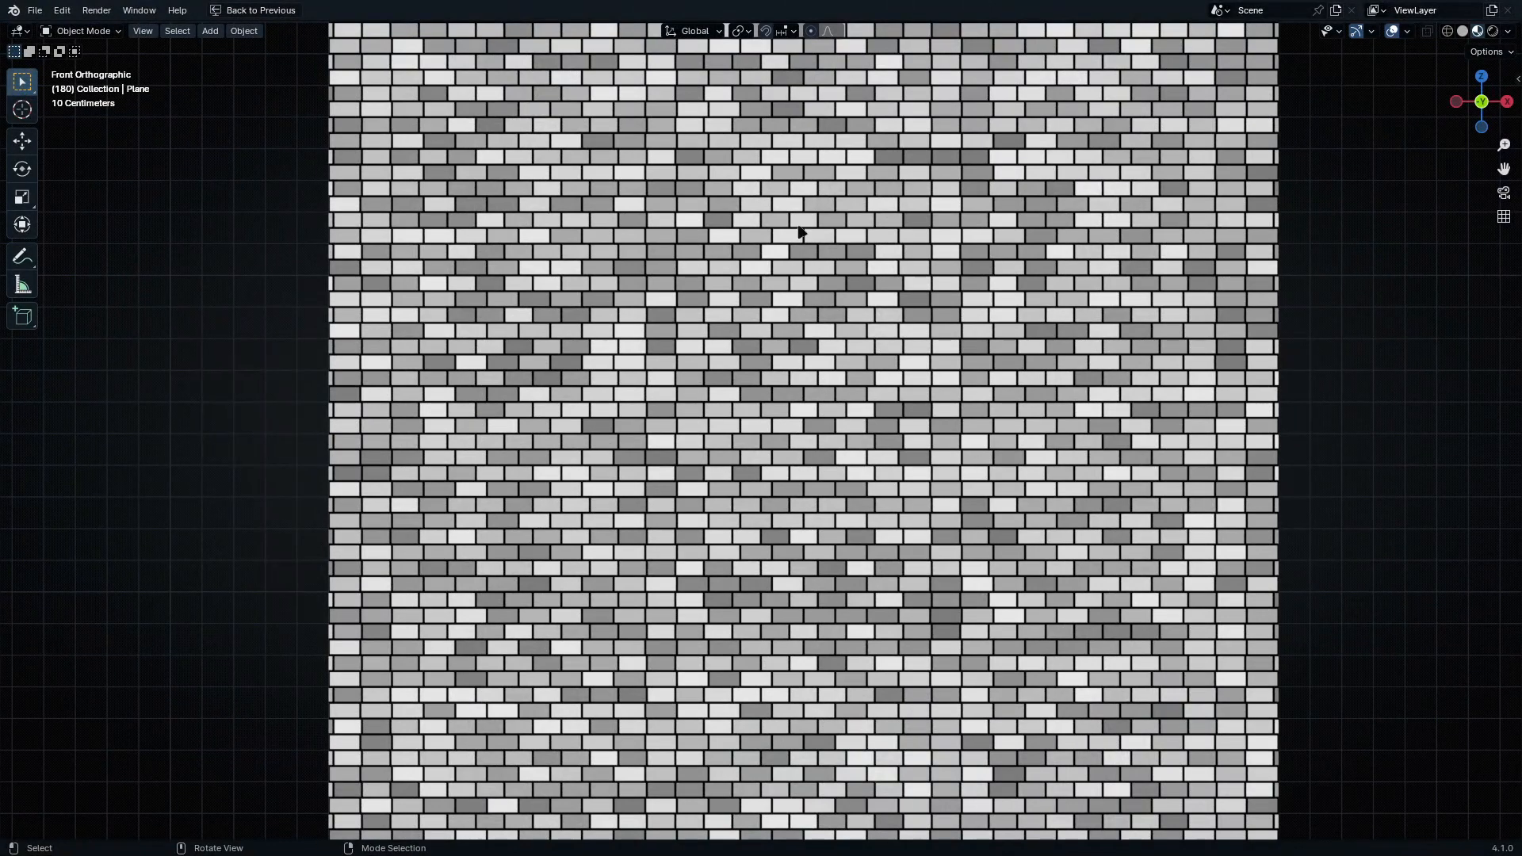
Step: Restore the split editor layout and reset the Mapping node's X rotation to 0°
{"action": "scroll", "coordinate": [907, 269], "scroll_direction": "up", "scroll_amount": 3}
{"action": "scroll", "coordinate": [908, 286], "scroll_direction": "down", "scroll_amount": 3}
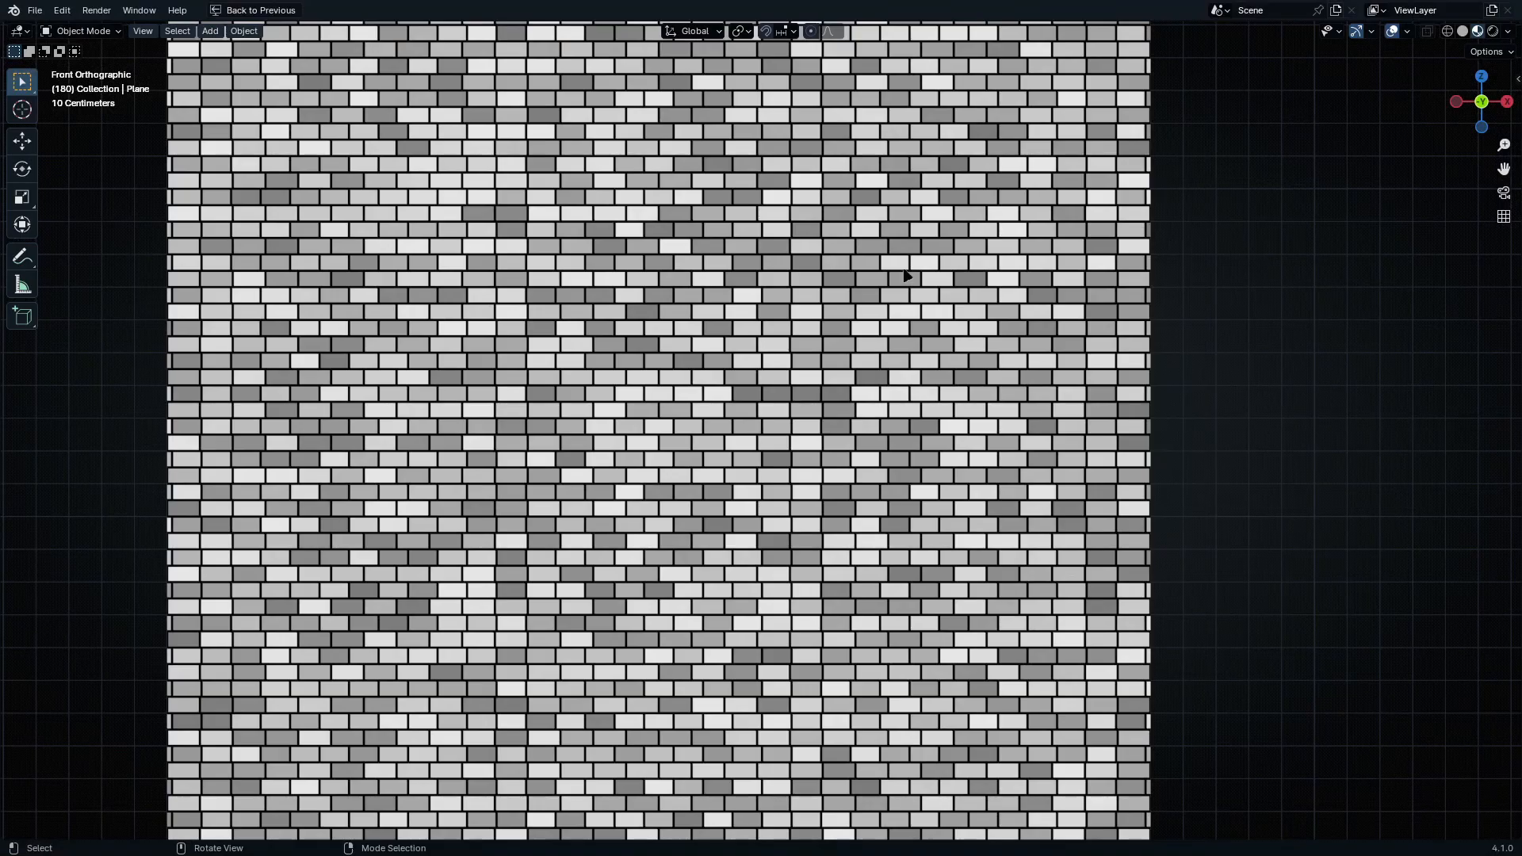
{"action": "key", "text": "ctrl+space"}
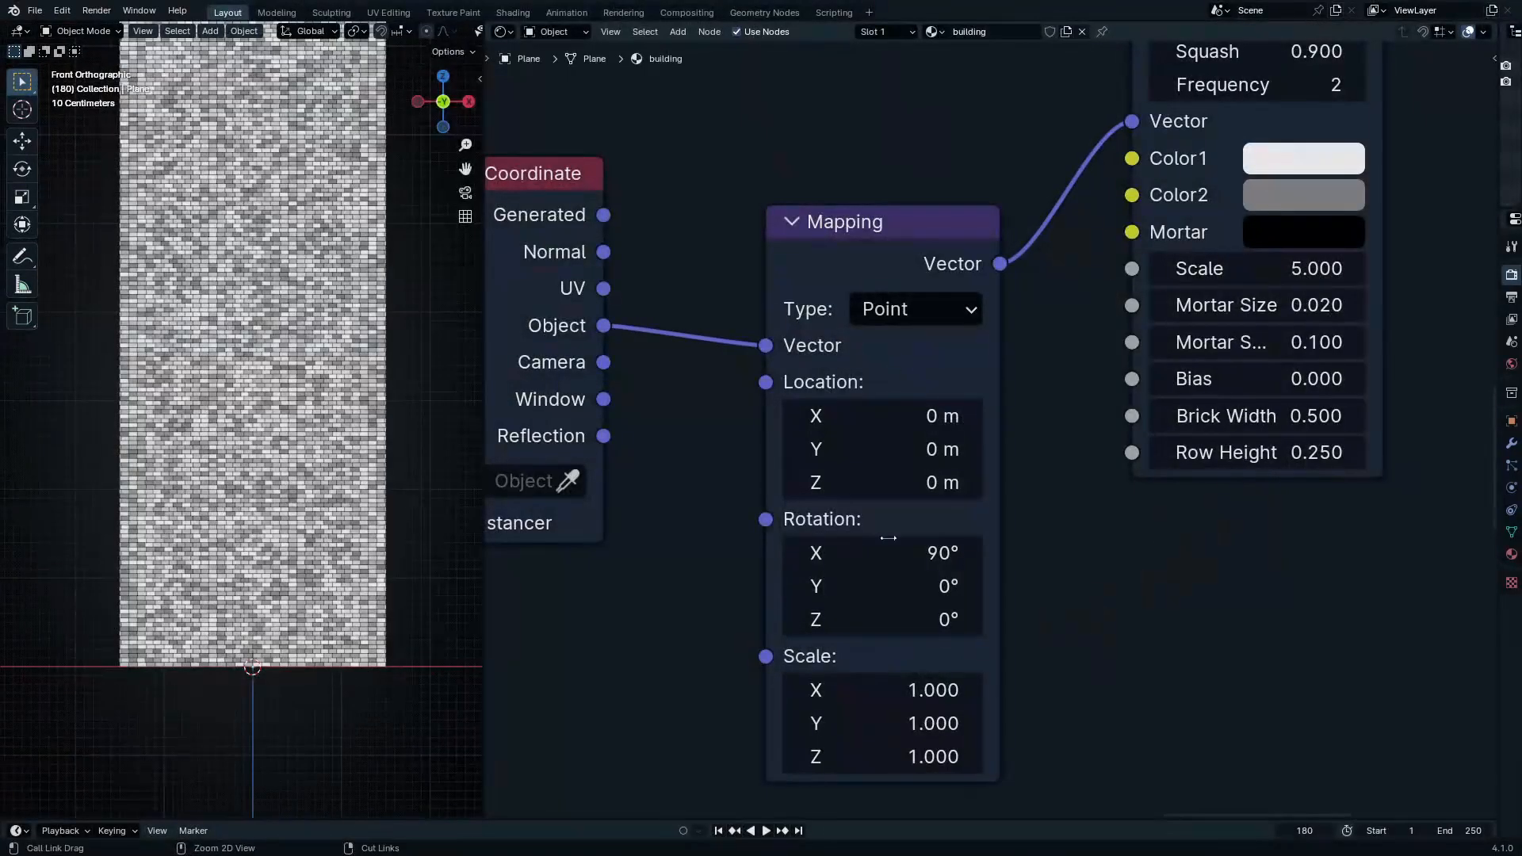
{"action": "scroll", "coordinate": [888, 538], "scroll_direction": "up", "scroll_amount": 1}
{"action": "left_click", "coordinate": [934, 514]}
{"action": "key", "text": "Escape"}
{"action": "key", "text": "BackSpace"}
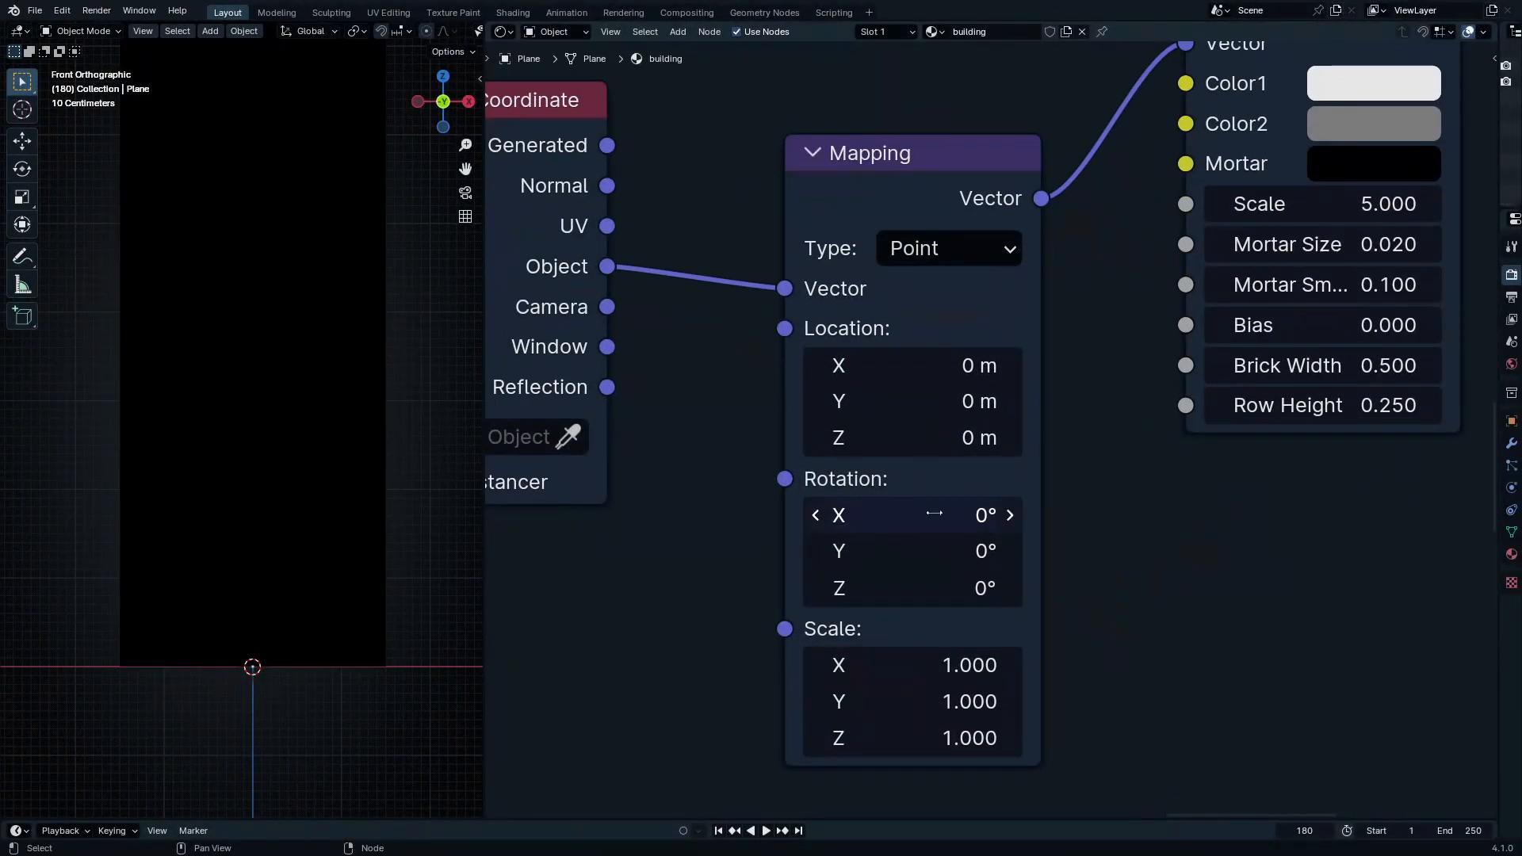
Step: Try rotating the Mapping node about Y, try 90° on Z, and reset both axes to 0°
{"action": "left_click", "coordinate": [935, 514]}
{"action": "key", "text": "Escape"}
{"action": "left_click", "coordinate": [931, 549]}
{"action": "key", "text": "Return"}
{"action": "left_click", "coordinate": [931, 550]}
{"action": "key", "text": "BackSpace"}
{"action": "left_click", "coordinate": [960, 605]}
{"action": "type", "text": "90"}
{"action": "key", "text": "Return"}
{"action": "left_click", "coordinate": [933, 579]}
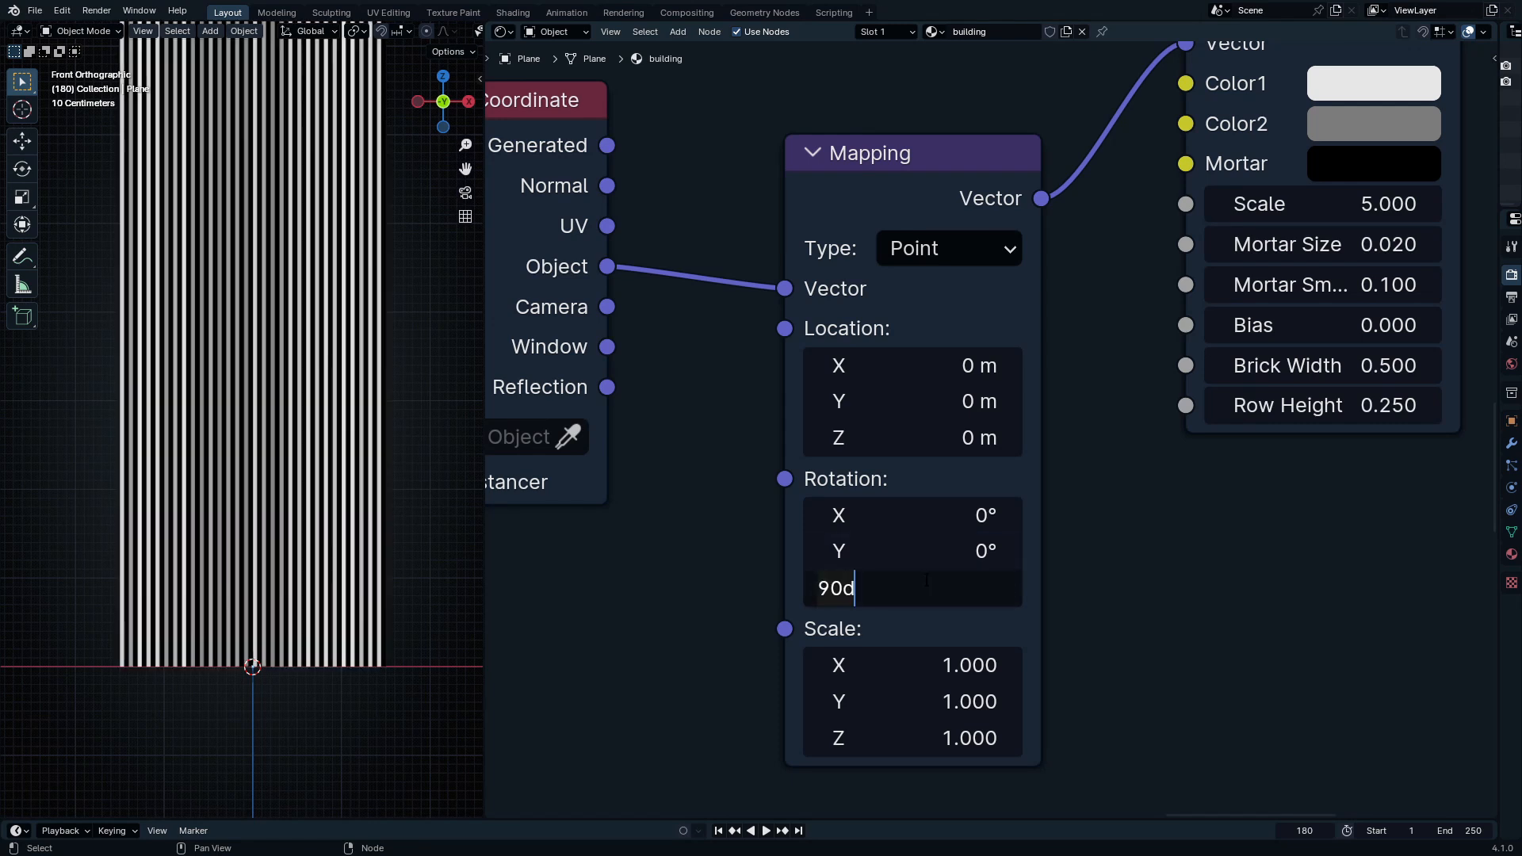
{"action": "key", "text": "BackSpace"}
{"action": "key", "text": "Return"}
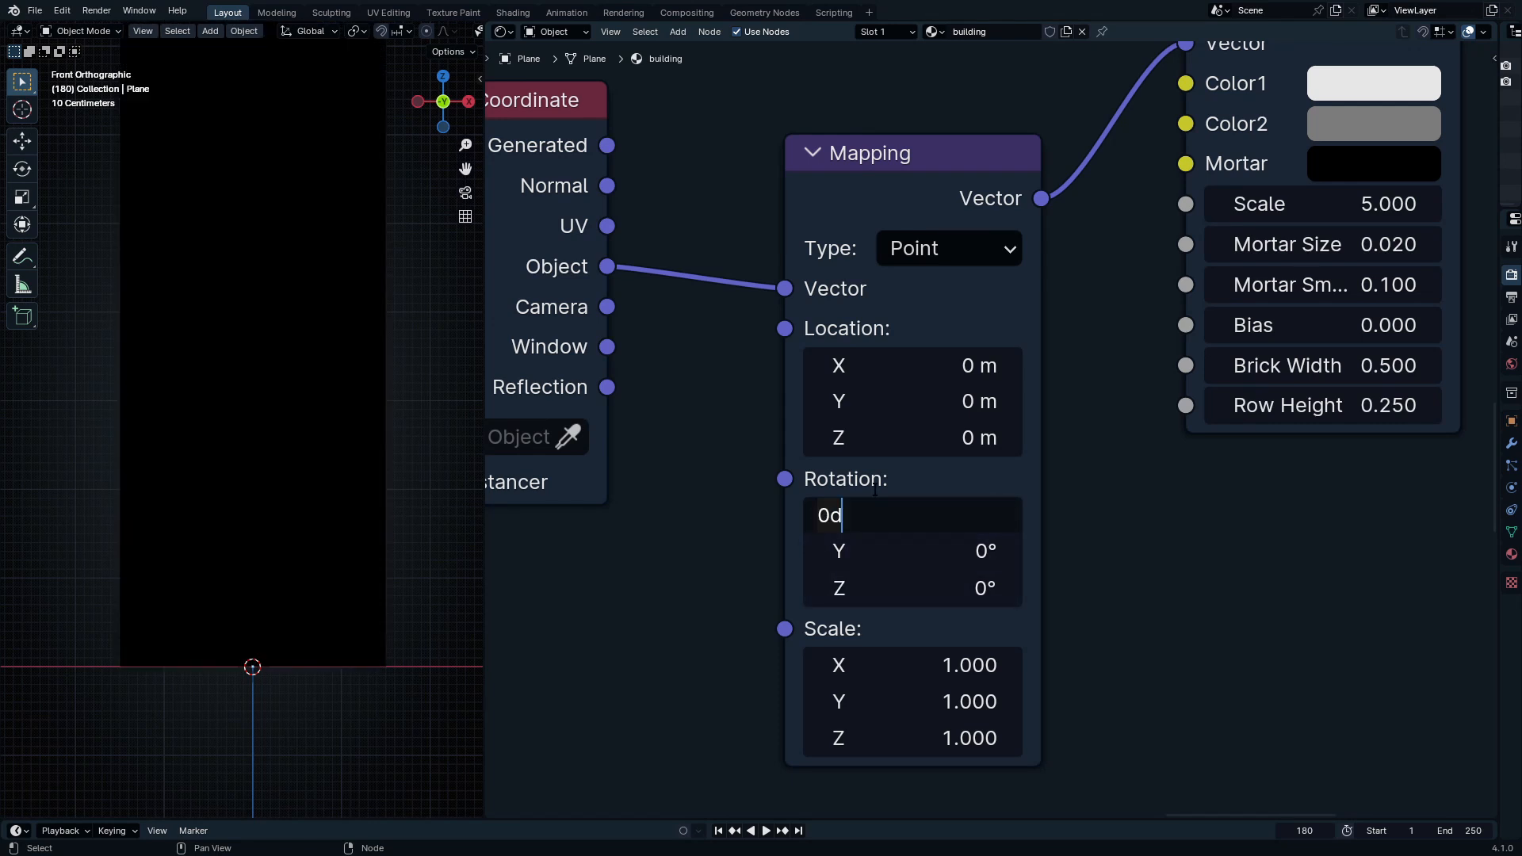
Step: Try the Mapping node's X rotation at 920°, reset it, and set it to 1°
{"action": "key", "text": "Return"}
{"action": "left_click", "coordinate": [915, 509]}
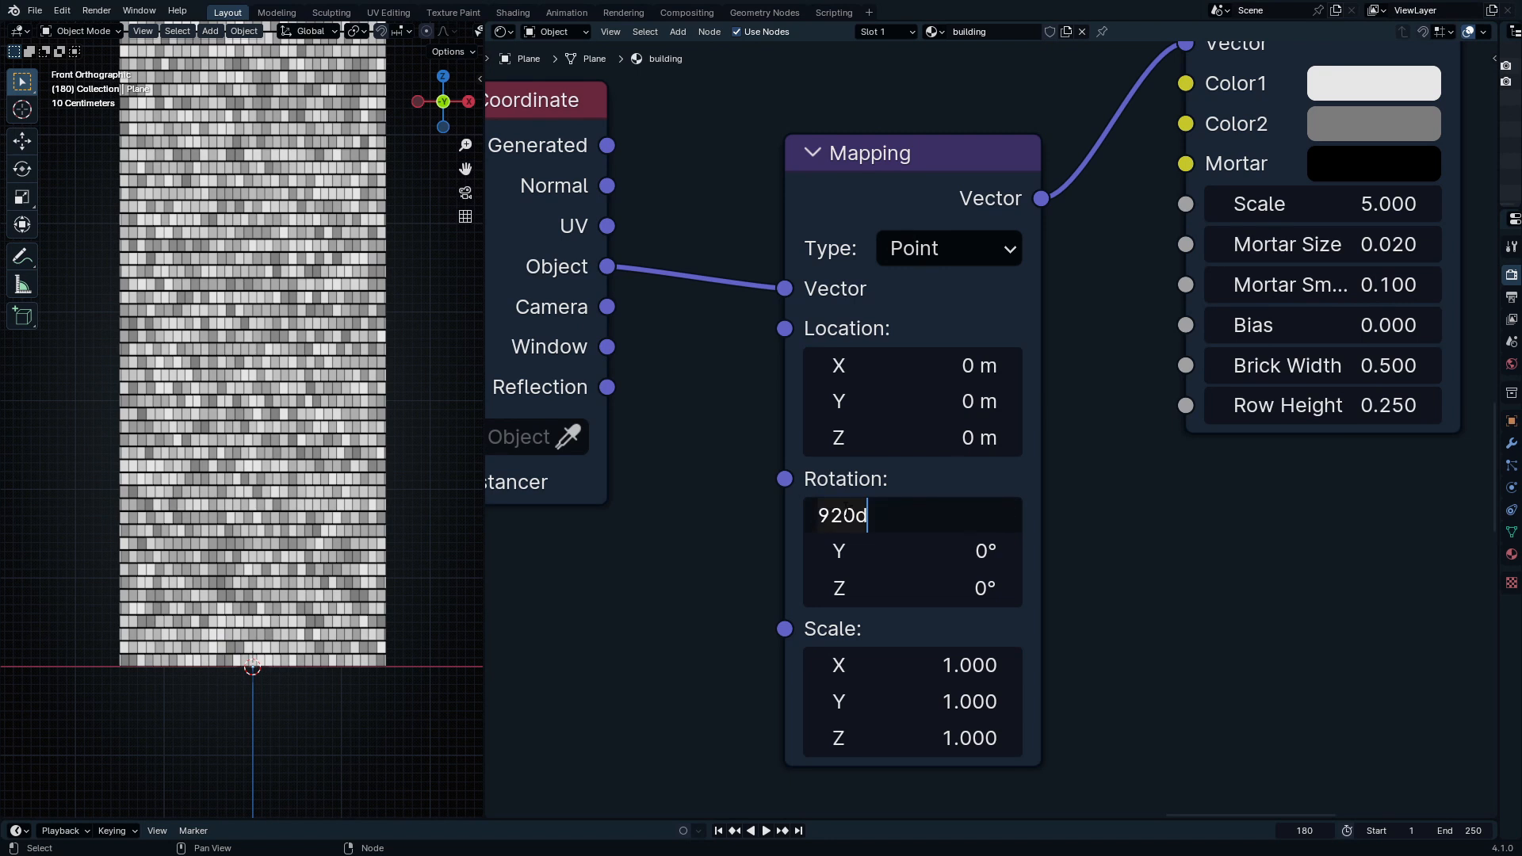
{"action": "key", "text": "BackSpace"}
{"action": "key", "text": "Return"}
{"action": "left_click", "coordinate": [866, 514]}
{"action": "type", "text": "1"}
{"action": "key", "text": "Return"}
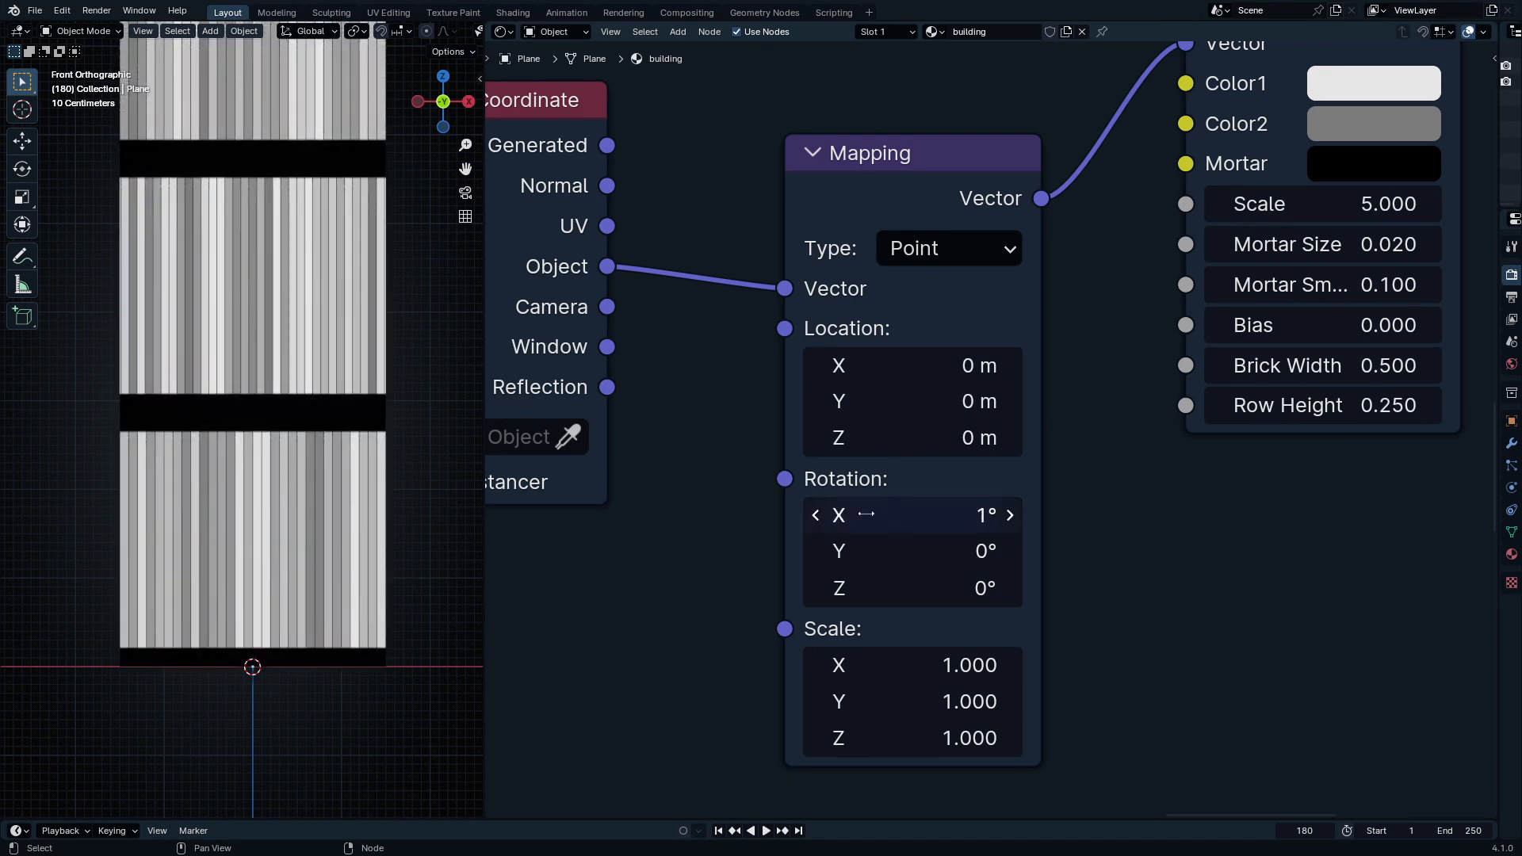
Step: Vary the Mapping node's X rotation freely and set it to 45°
{"action": "left_click_drag", "start_coordinate": [866, 513], "coordinate": [919, 513]}
{"action": "left_click", "coordinate": [866, 514]}
{"action": "key", "text": "BackSpace"}
{"action": "key", "text": "BackSpace"}
{"action": "key", "text": "BackSpace"}
{"action": "key", "text": "BackSpace"}
{"action": "key", "text": "BackSpace"}
{"action": "type", "text": "45"}
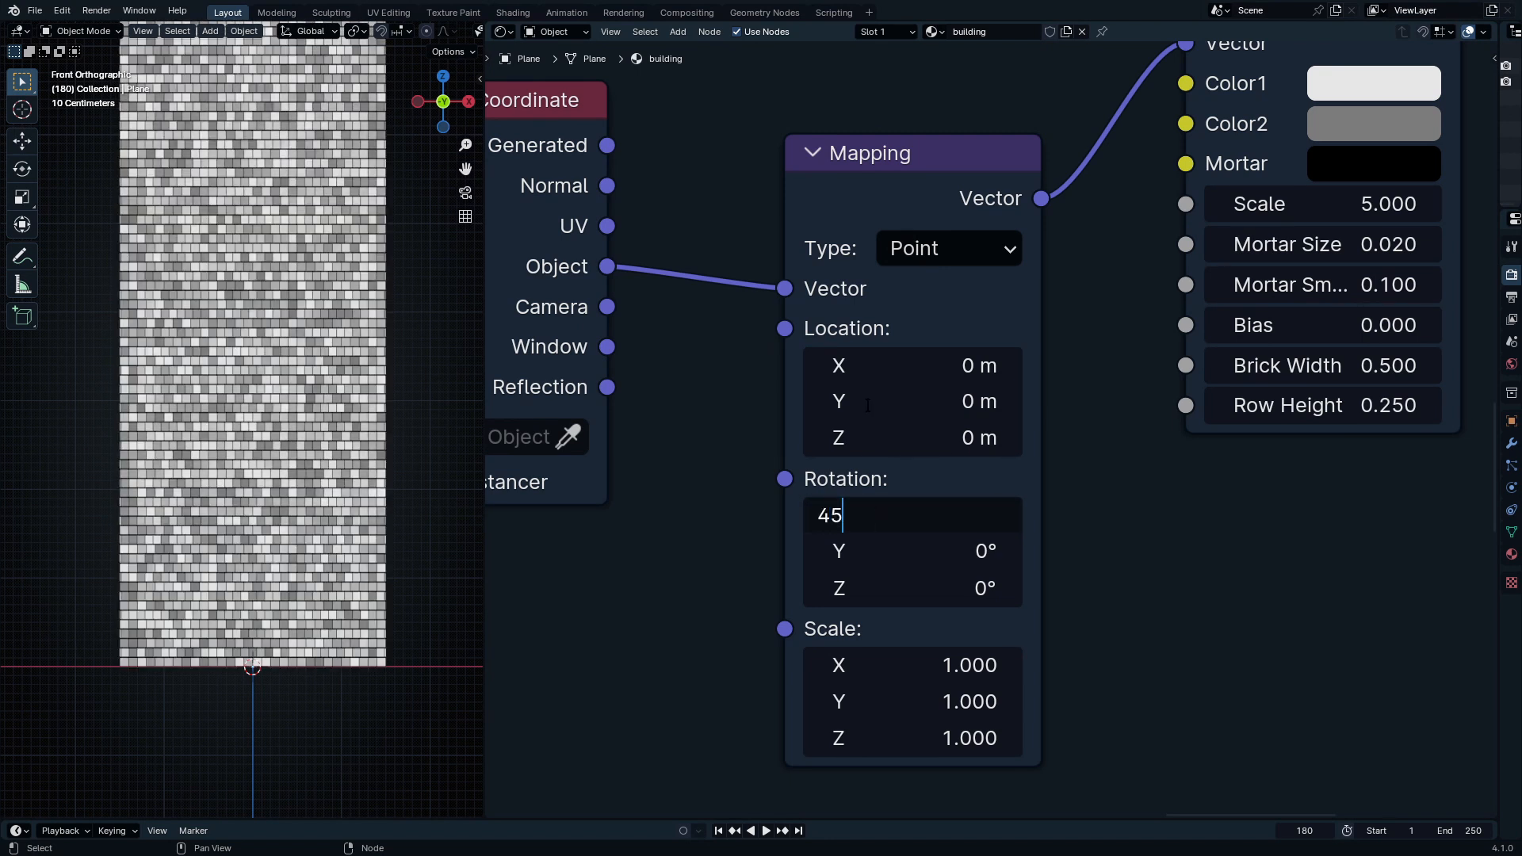
{"action": "key", "text": "Return"}
Step: Restore the Mapping node's X rotation to 90°
{"action": "left_click", "coordinate": [867, 514]}
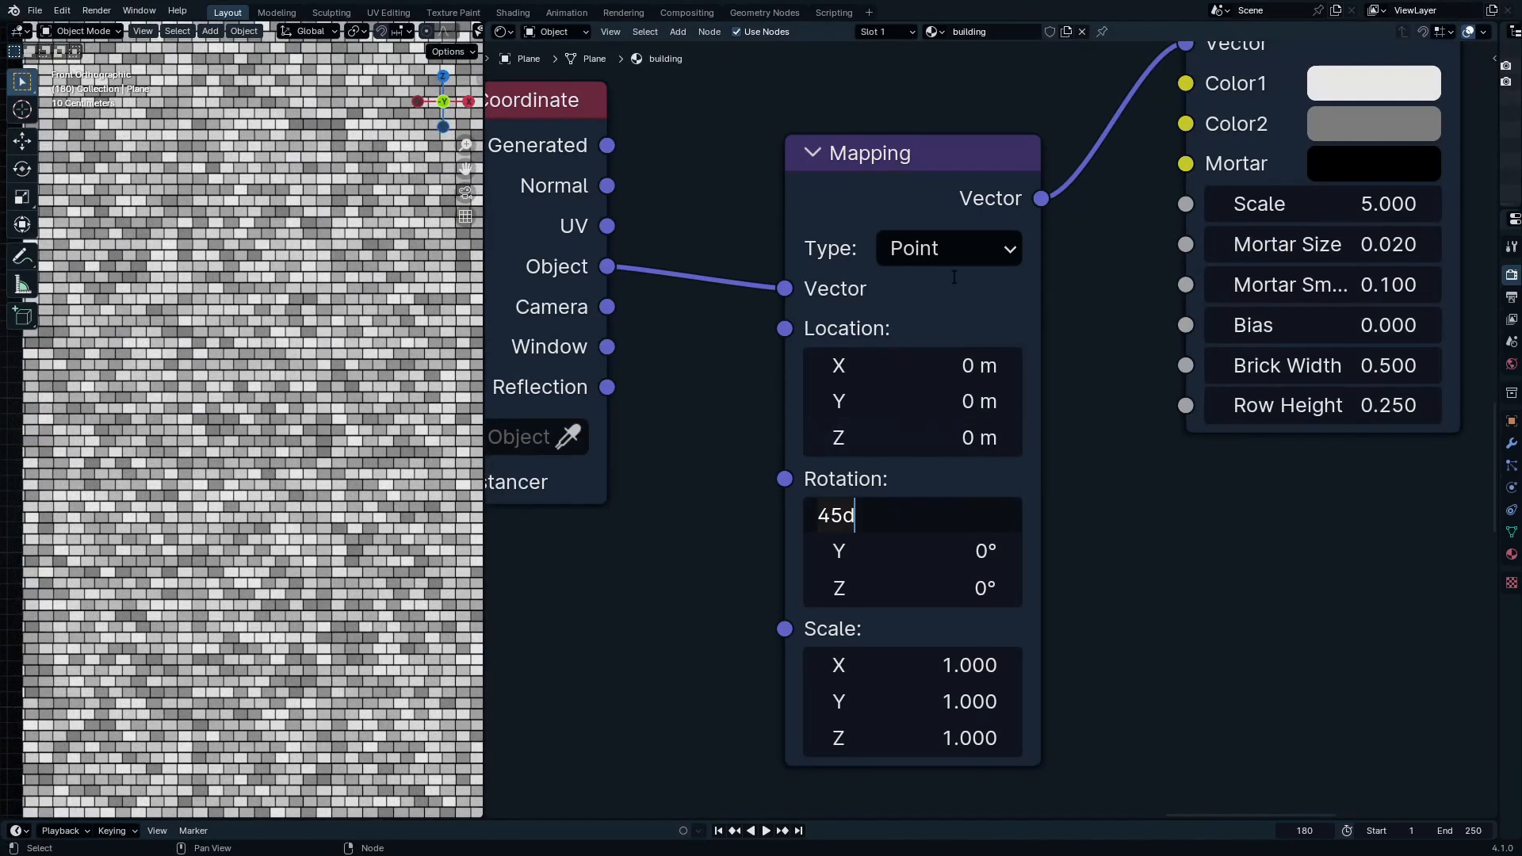
{"action": "key", "text": "BackSpace"}
{"action": "key", "text": "BackSpace"}
{"action": "key", "text": "BackSpace"}
{"action": "type", "text": "90"}
{"action": "key", "text": "Return"}
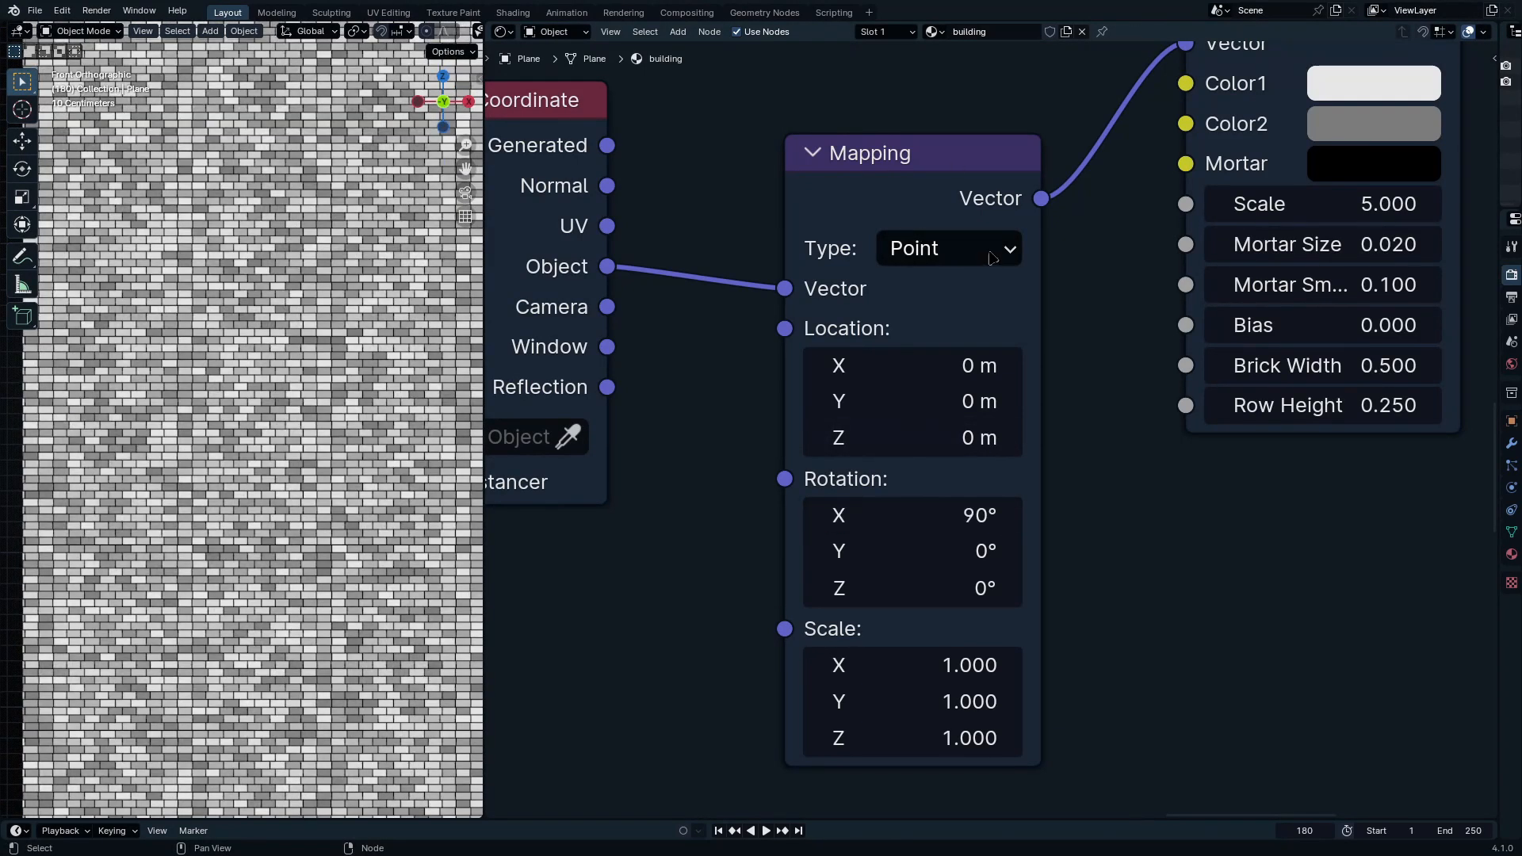
Step: Enlarge the bricks by lowering the Brick Texture's Scale to 0.890
{"action": "scroll", "coordinate": [990, 258], "scroll_direction": "down", "scroll_amount": 4}
{"action": "scroll", "coordinate": [254, 295], "scroll_direction": "down", "scroll_amount": 4}
{"action": "middle_click_drag", "start_coordinate": [1249, 205], "coordinate": [1155, 435]}
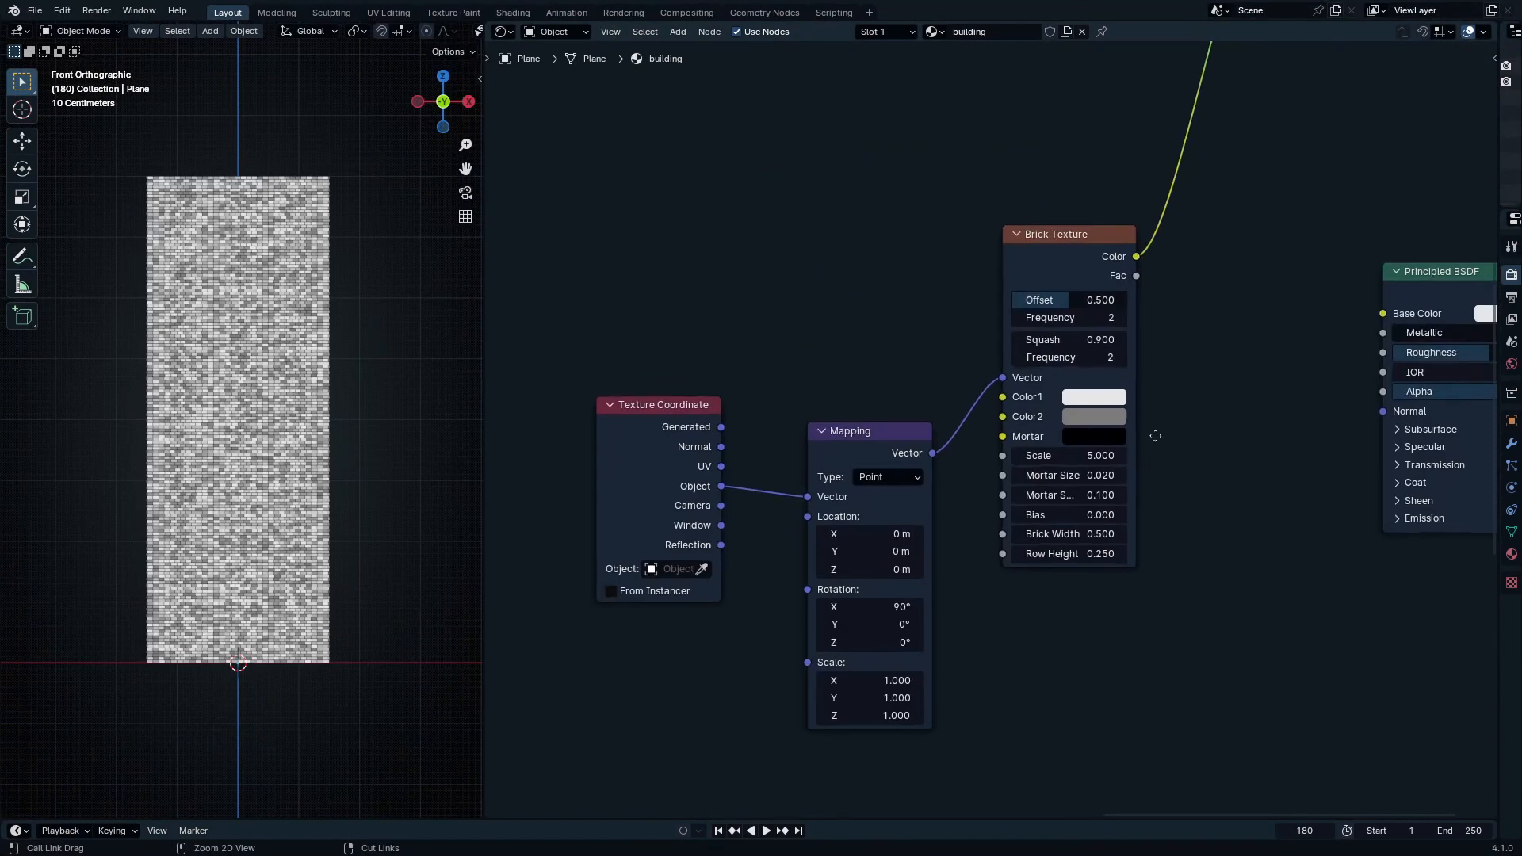
{"action": "scroll", "coordinate": [1154, 435], "scroll_direction": "up", "scroll_amount": 3}
{"action": "left_click_drag", "start_coordinate": [998, 462], "coordinate": [489, 505]}
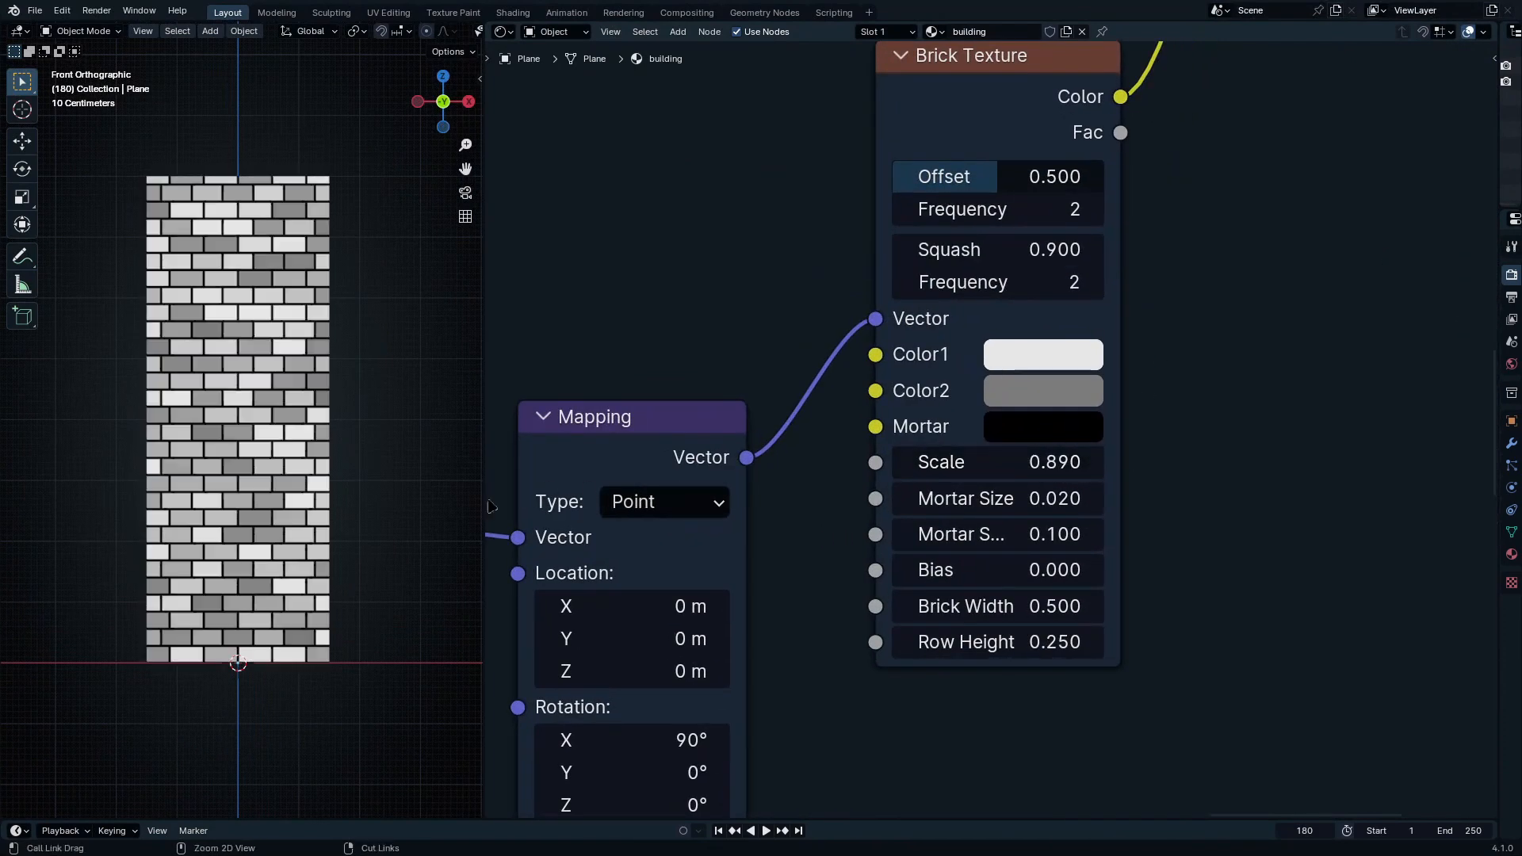
{"action": "middle_click_drag", "start_coordinate": [378, 551], "coordinate": [367, 504], "text": "ctrl"}
Step: Set the Brick Texture's Offset to 0.623 with its Frequency at 1, and set Squash to 0.600
{"action": "middle_click_drag", "start_coordinate": [983, 246], "coordinate": [1020, 334]}
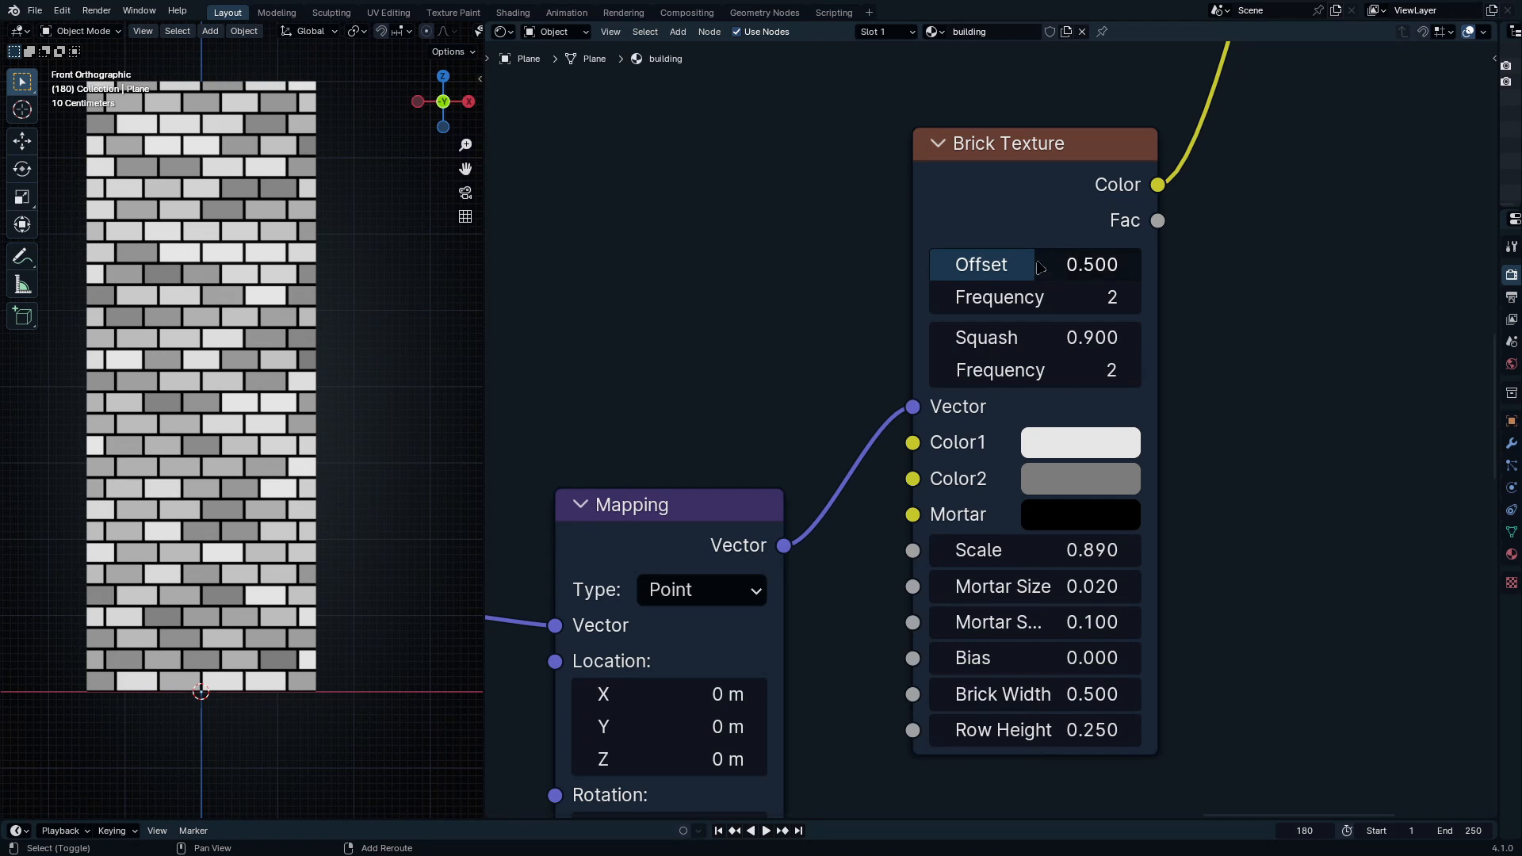
{"action": "mouse_move", "coordinate": [1040, 267]}
{"action": "left_mouse_down"}
{"action": "mouse_move", "coordinate": [1053, 267]}
{"action": "mouse_move", "coordinate": [932, 267]}
{"action": "mouse_move", "coordinate": [1061, 267]}
{"action": "left_mouse_up"}
{"action": "left_click", "coordinate": [988, 300]}
{"action": "type", "text": "99"}
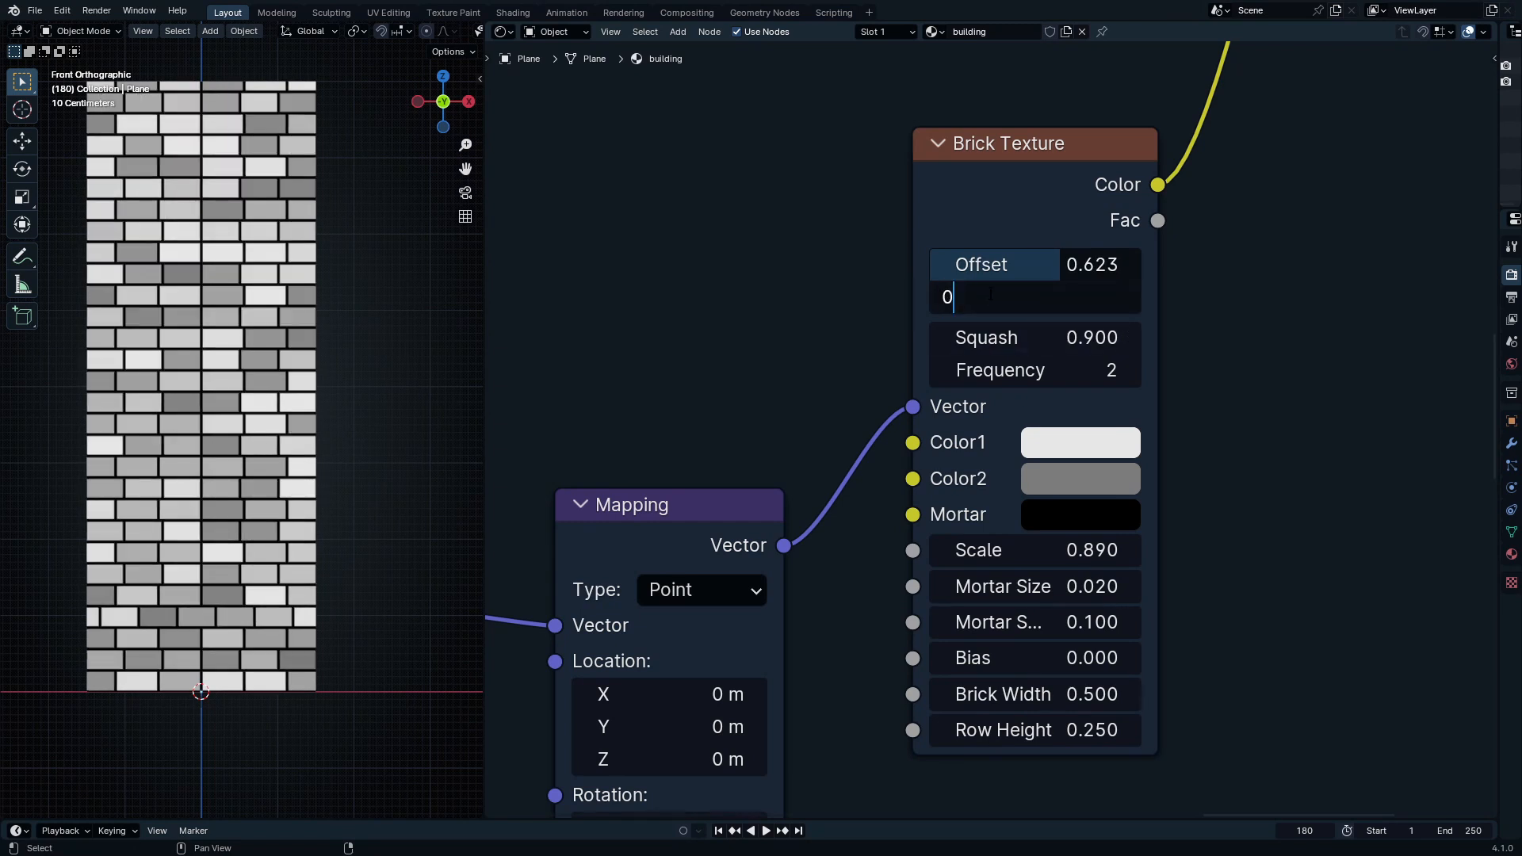
{"action": "key", "text": "Return"}
{"action": "left_click_drag", "start_coordinate": [1031, 339], "coordinate": [1054, 348]}
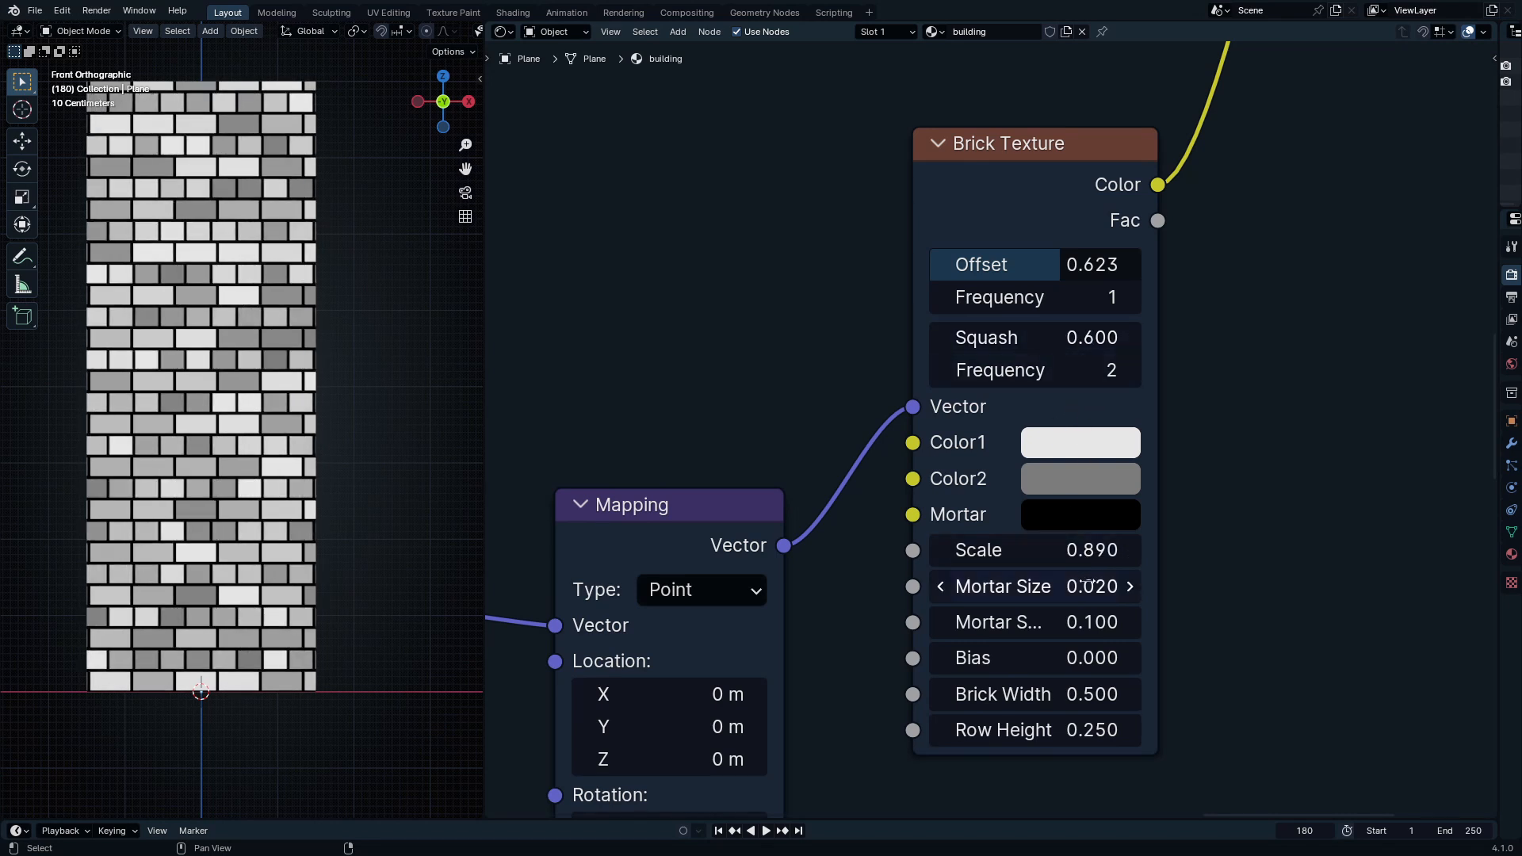
Step: Set the Brick Texture's Scale to 1.400, Brick Width to 1.100, Row Height to 0.550 and Mortar Size to 0.110
{"action": "left_click_drag", "start_coordinate": [1092, 695], "coordinate": [1101, 730]}
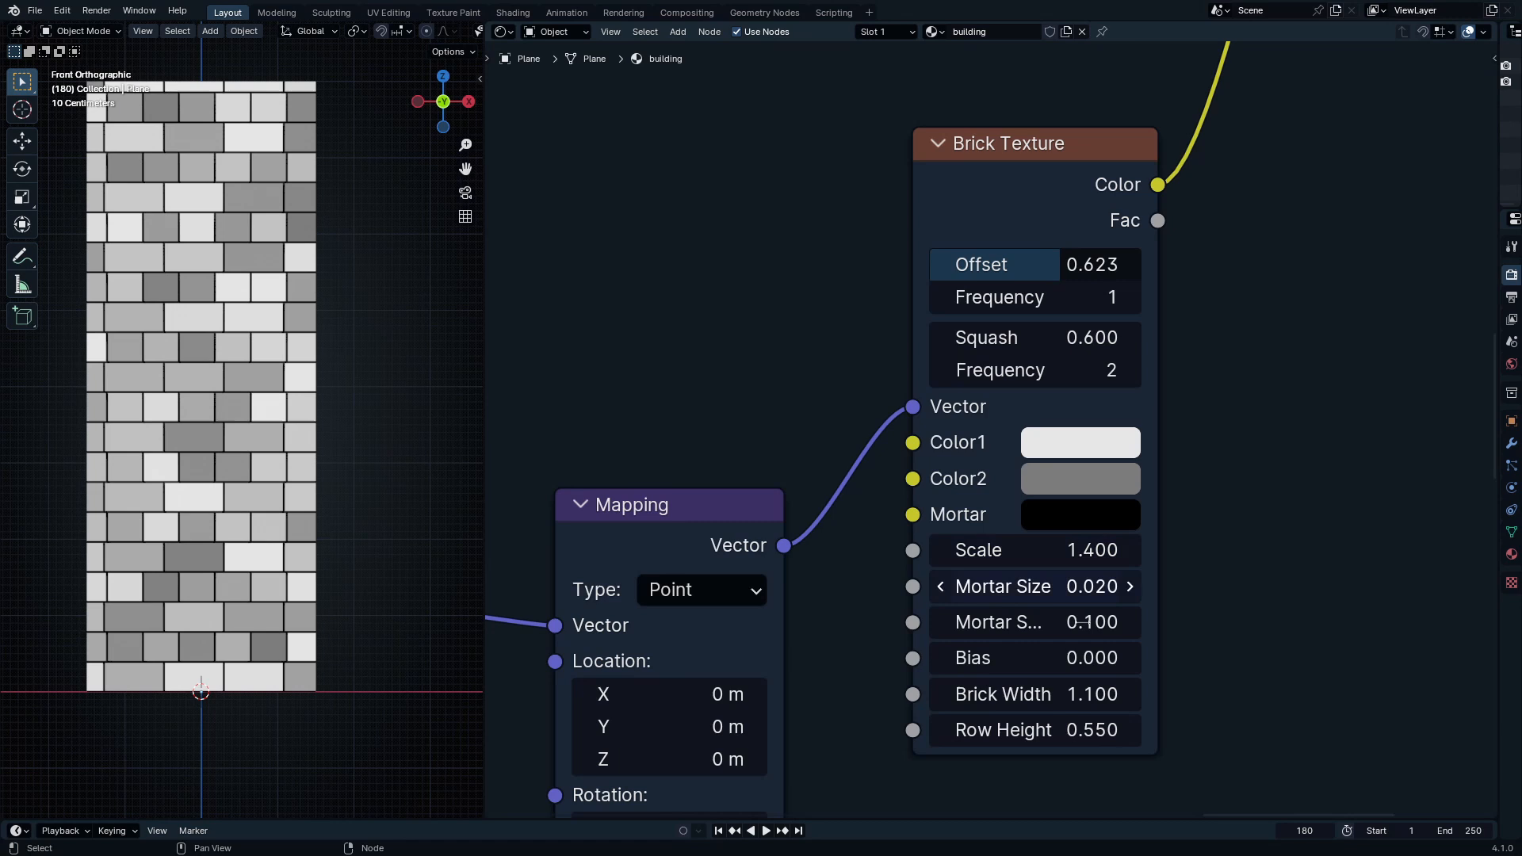
{"action": "left_click_drag", "start_coordinate": [1082, 588], "coordinate": [1120, 588], "text": "shift"}
Step: Set the Brick Texture's Color2 and Color1 to pure white
{"action": "left_click", "coordinate": [1094, 515]}
{"action": "left_click_drag", "start_coordinate": [1351, 171], "coordinate": [1352, 28]}
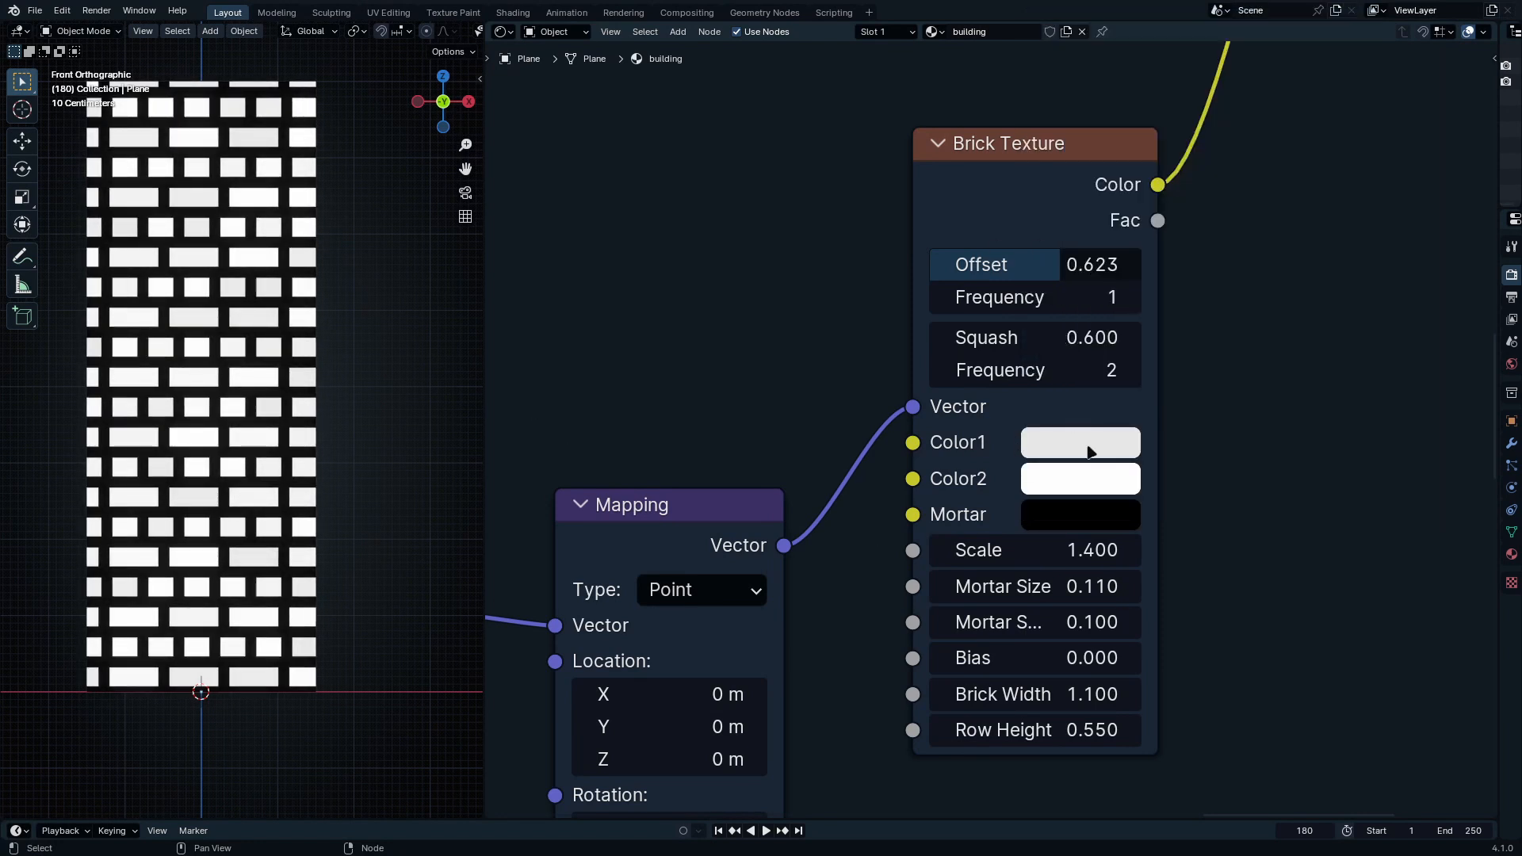
{"action": "left_click", "coordinate": [1091, 451]}
{"action": "left_click_drag", "start_coordinate": [1348, 69], "coordinate": [1351, 28]}
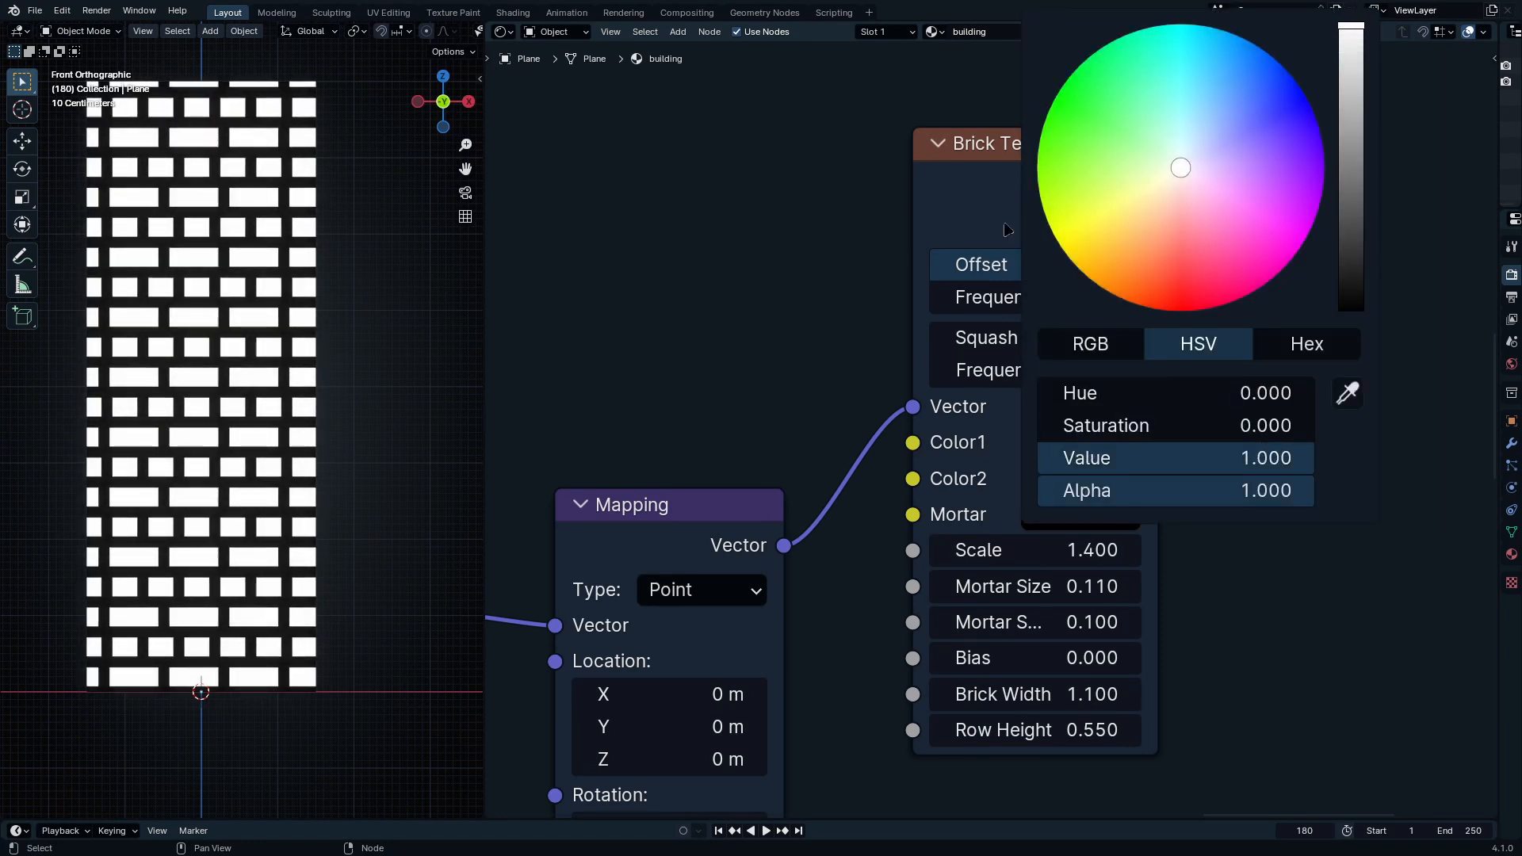
Step: Duplicate the last Multiply node, place it before the Material Output, and feed the original's Value into its first input
{"action": "scroll", "coordinate": [1111, 550], "scroll_direction": "down", "scroll_amount": 7}
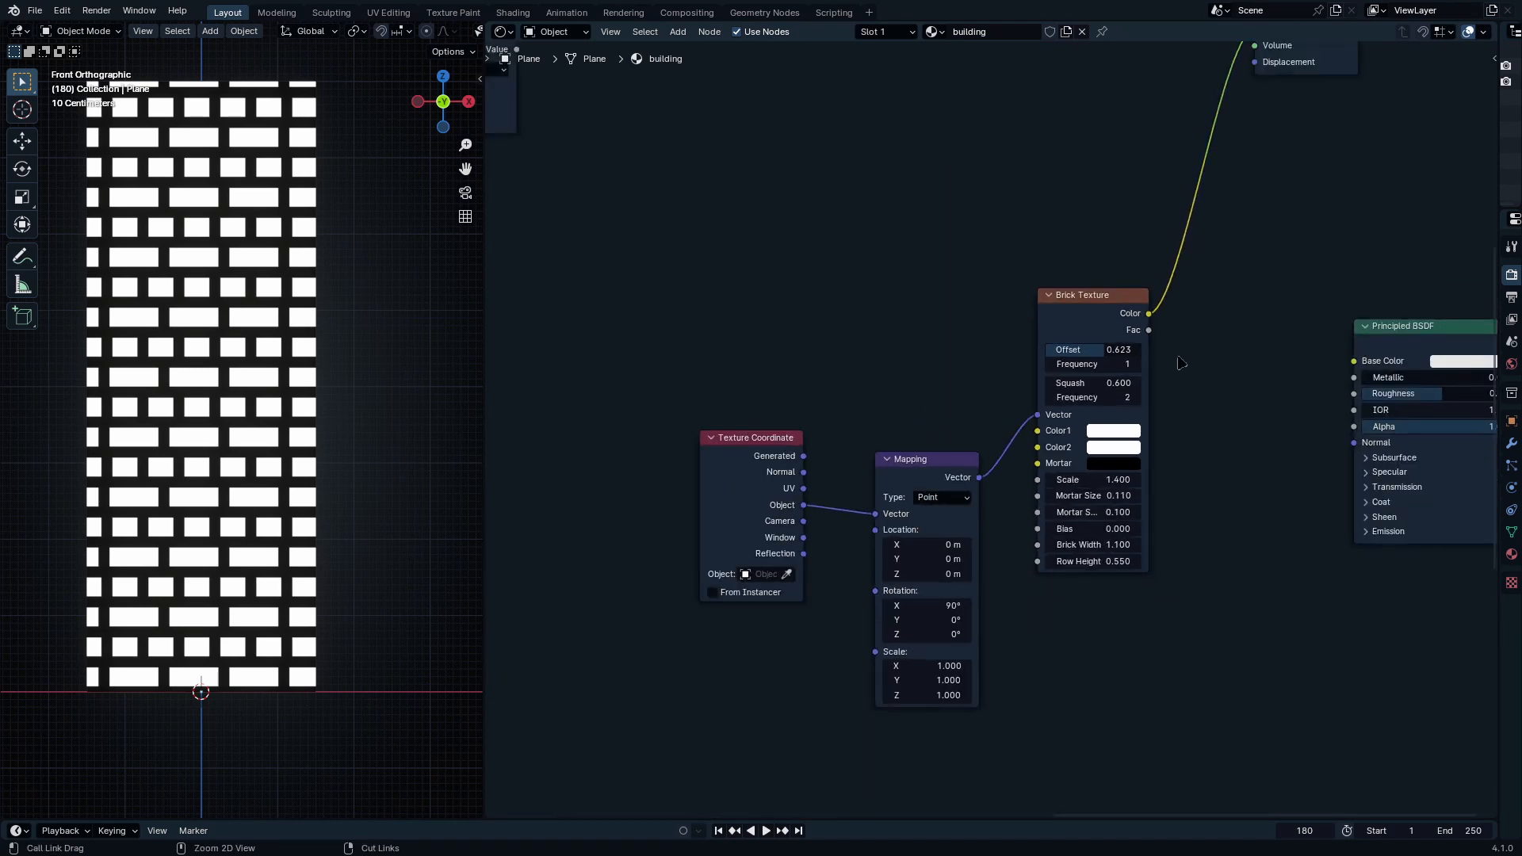
{"action": "left_click", "coordinate": [720, 406]}
{"action": "key", "text": "shift+d"}
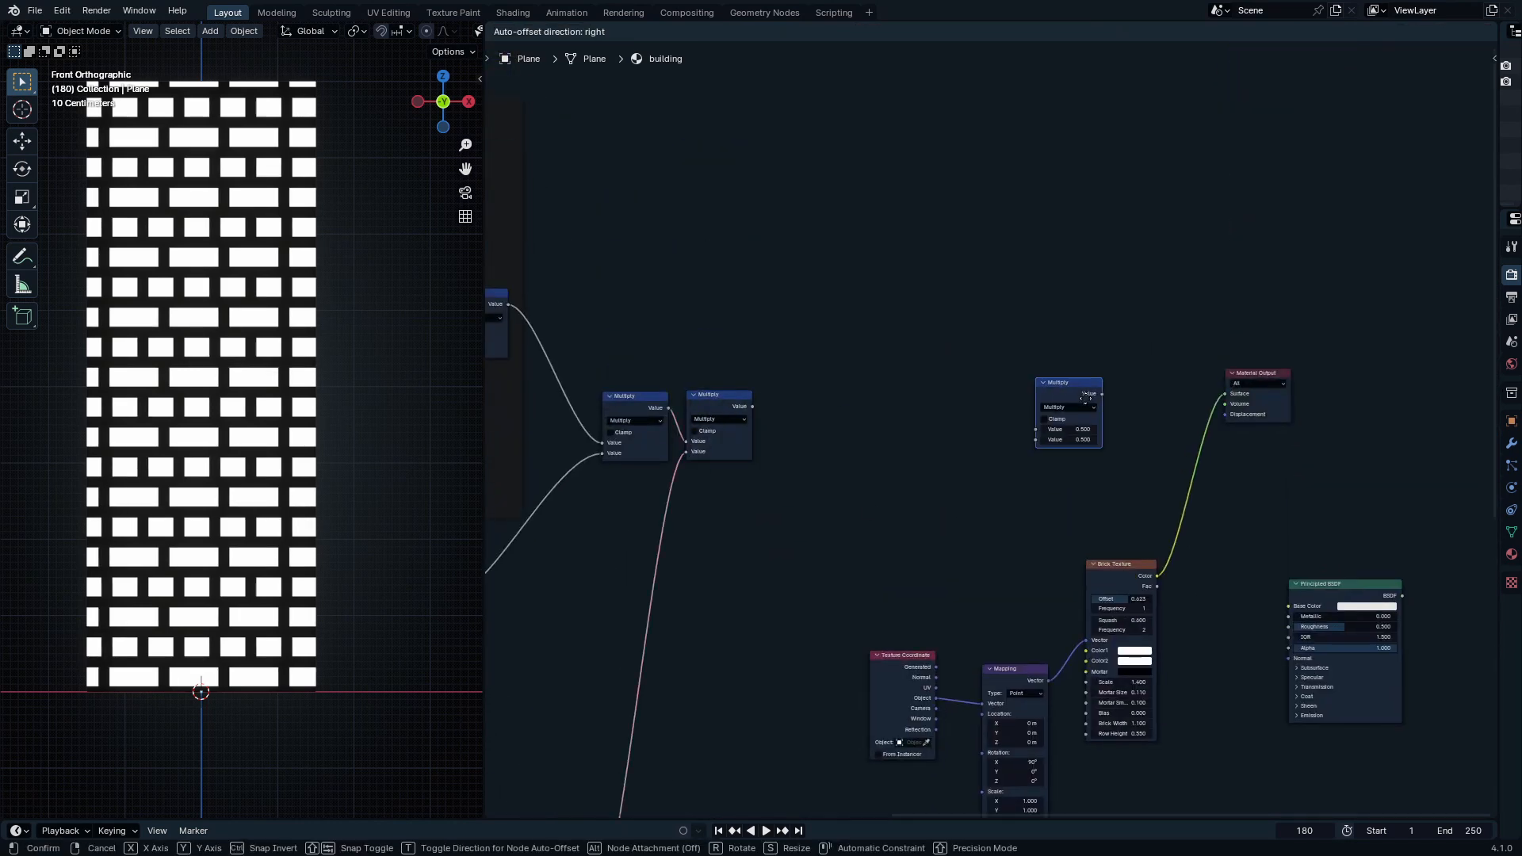
{"action": "left_click", "coordinate": [1068, 393]}
{"action": "left_click_drag", "start_coordinate": [773, 408], "coordinate": [1035, 429]}
Step: Link the Brick Texture's Color to the new Multiply node's second input and connect the Multiply to the Material Output's Surface
{"action": "left_click_drag", "start_coordinate": [1157, 577], "coordinate": [1185, 553]}
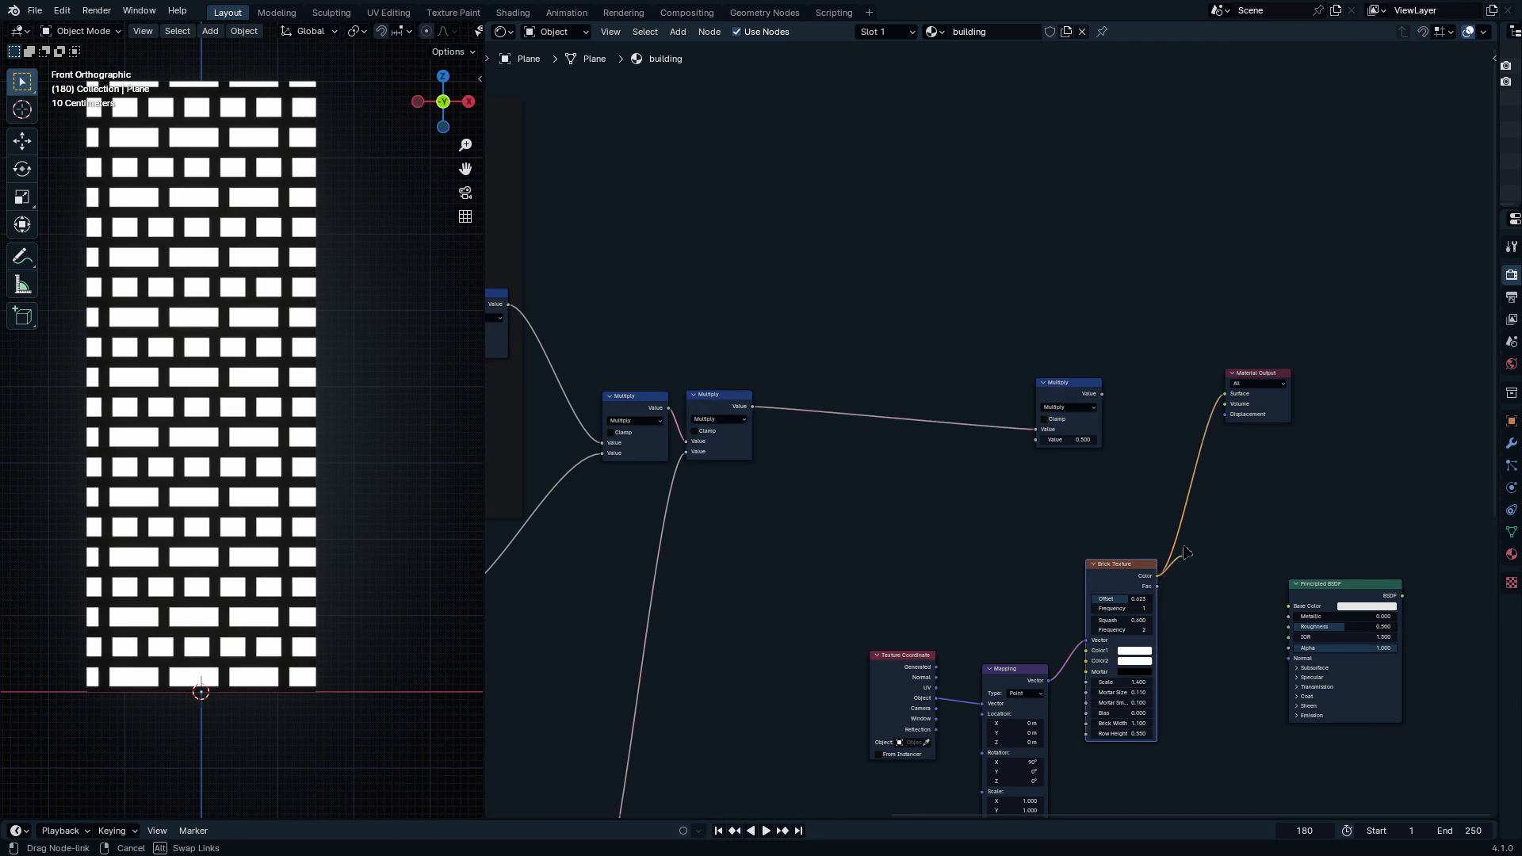
{"action": "left_click_drag", "start_coordinate": [1050, 460], "coordinate": [1035, 439]}
{"action": "left_click", "coordinate": [1068, 412], "text": "ctrl+shift"}
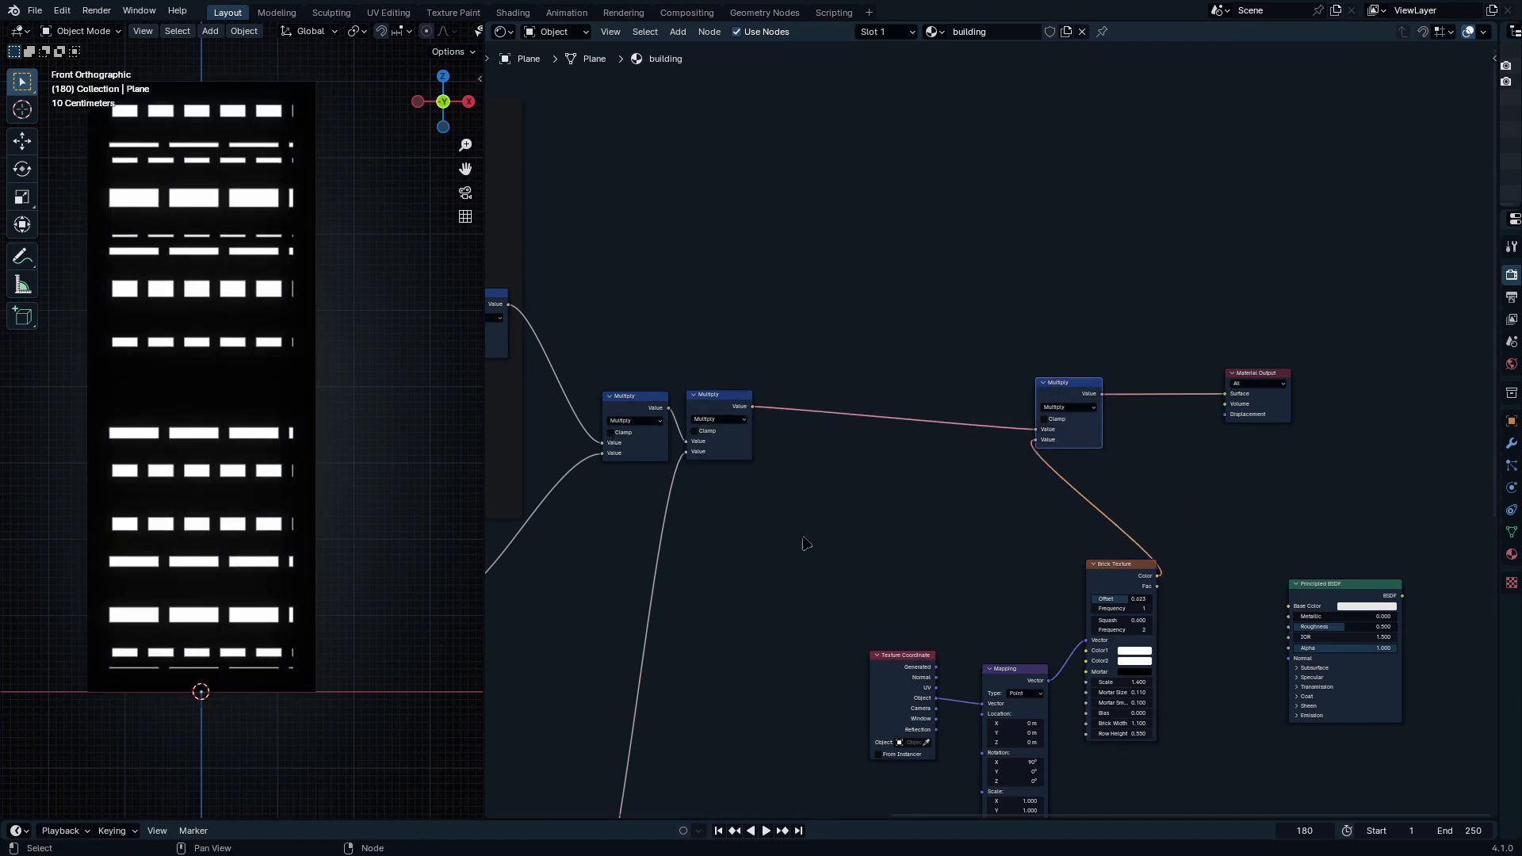
Step: Set the Brick Texture's Brick Width to 1.110 and Row Height to 0.950, and check the windows in perspective
{"action": "scroll", "coordinate": [867, 551], "scroll_direction": "up", "scroll_amount": 6}
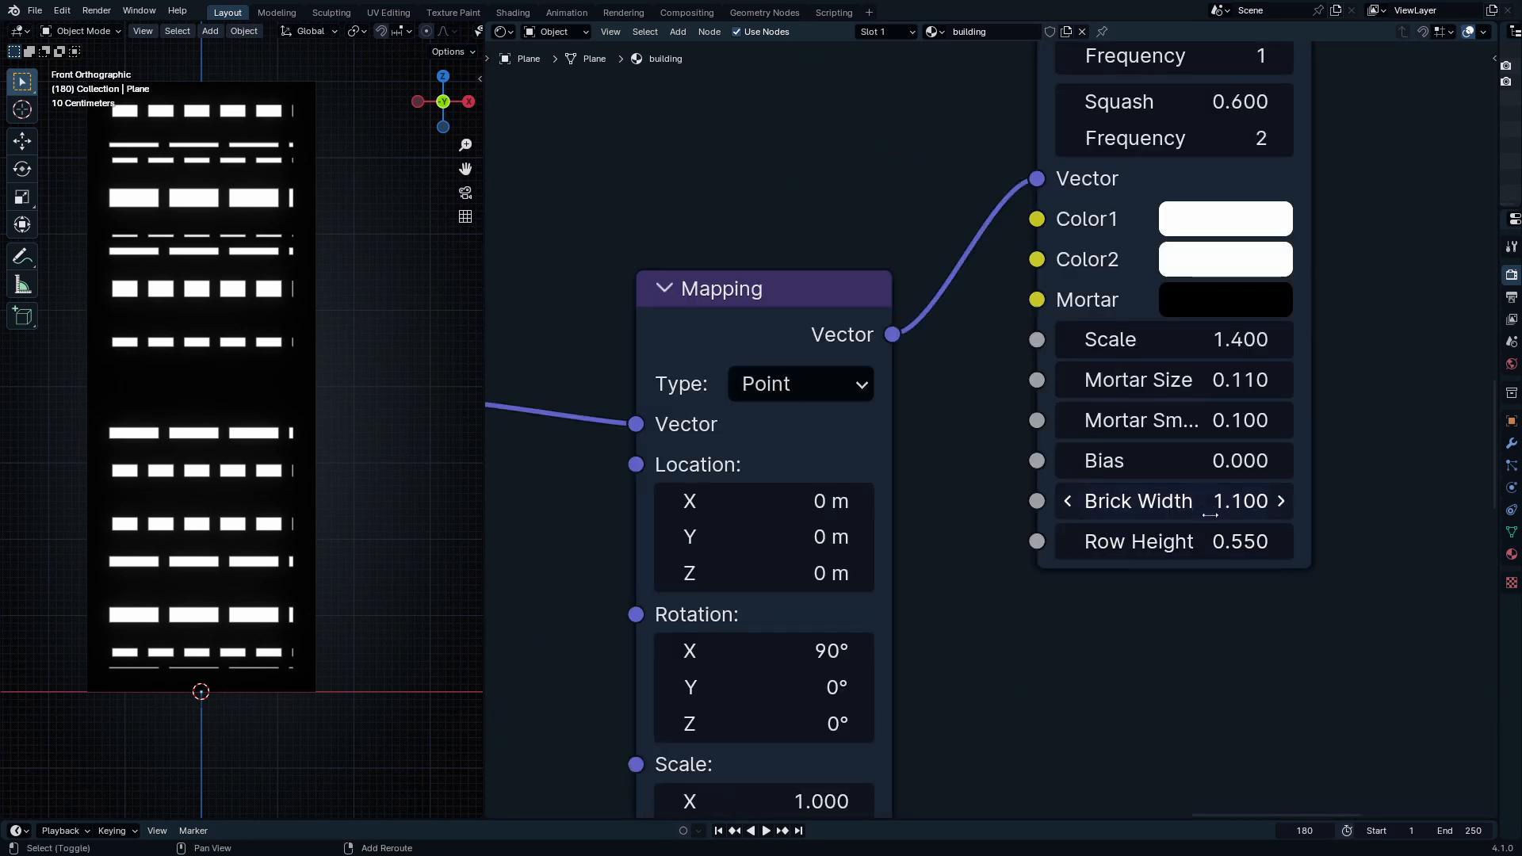
{"action": "left_click_drag", "start_coordinate": [1173, 501], "coordinate": [1329, 537], "text": "shift"}
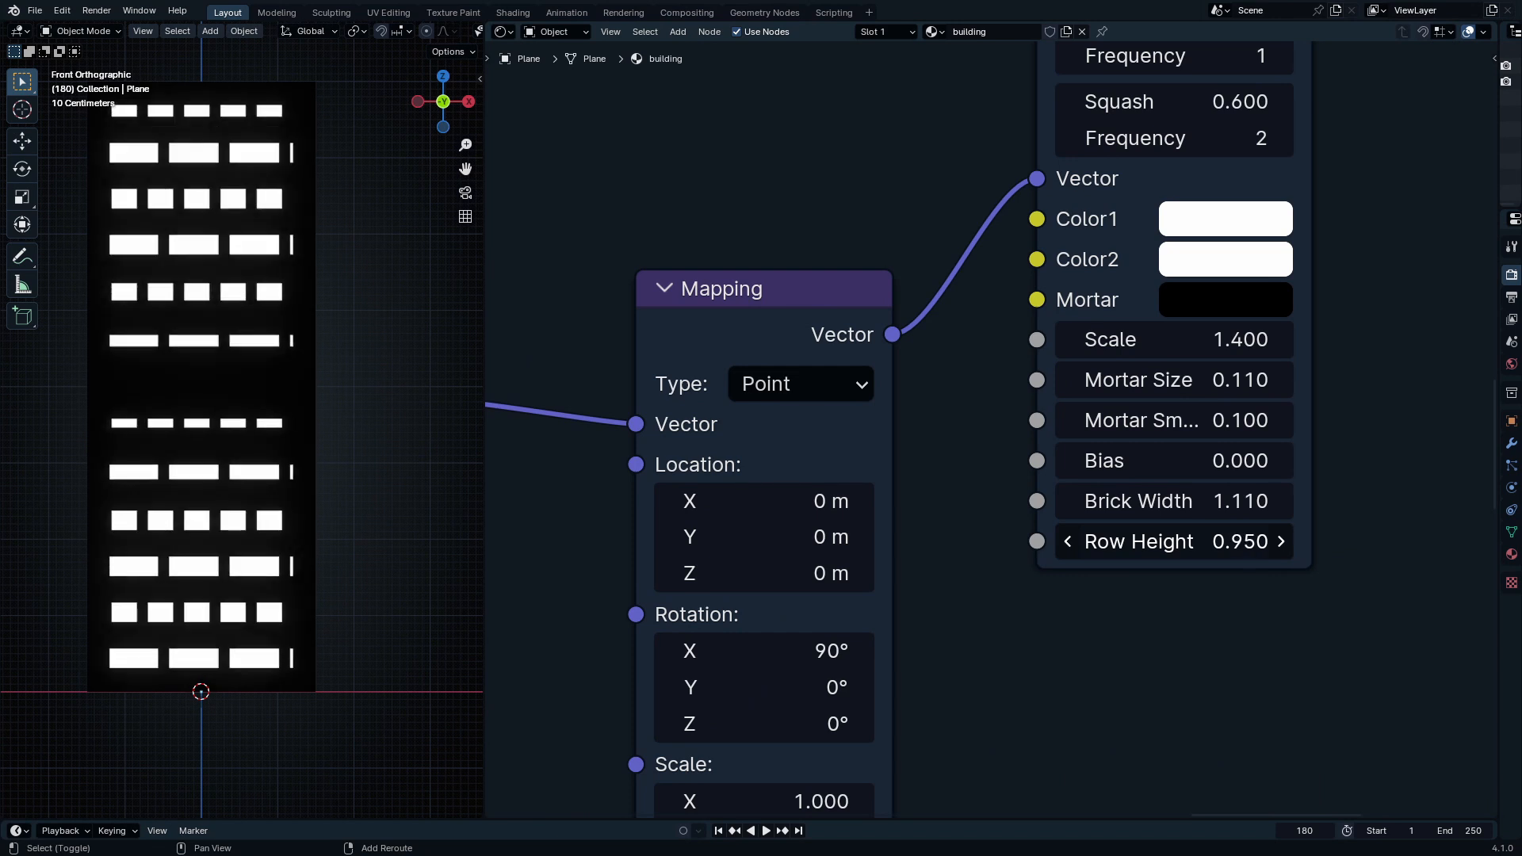
{"action": "scroll", "coordinate": [397, 441], "scroll_direction": "down", "scroll_amount": 3}
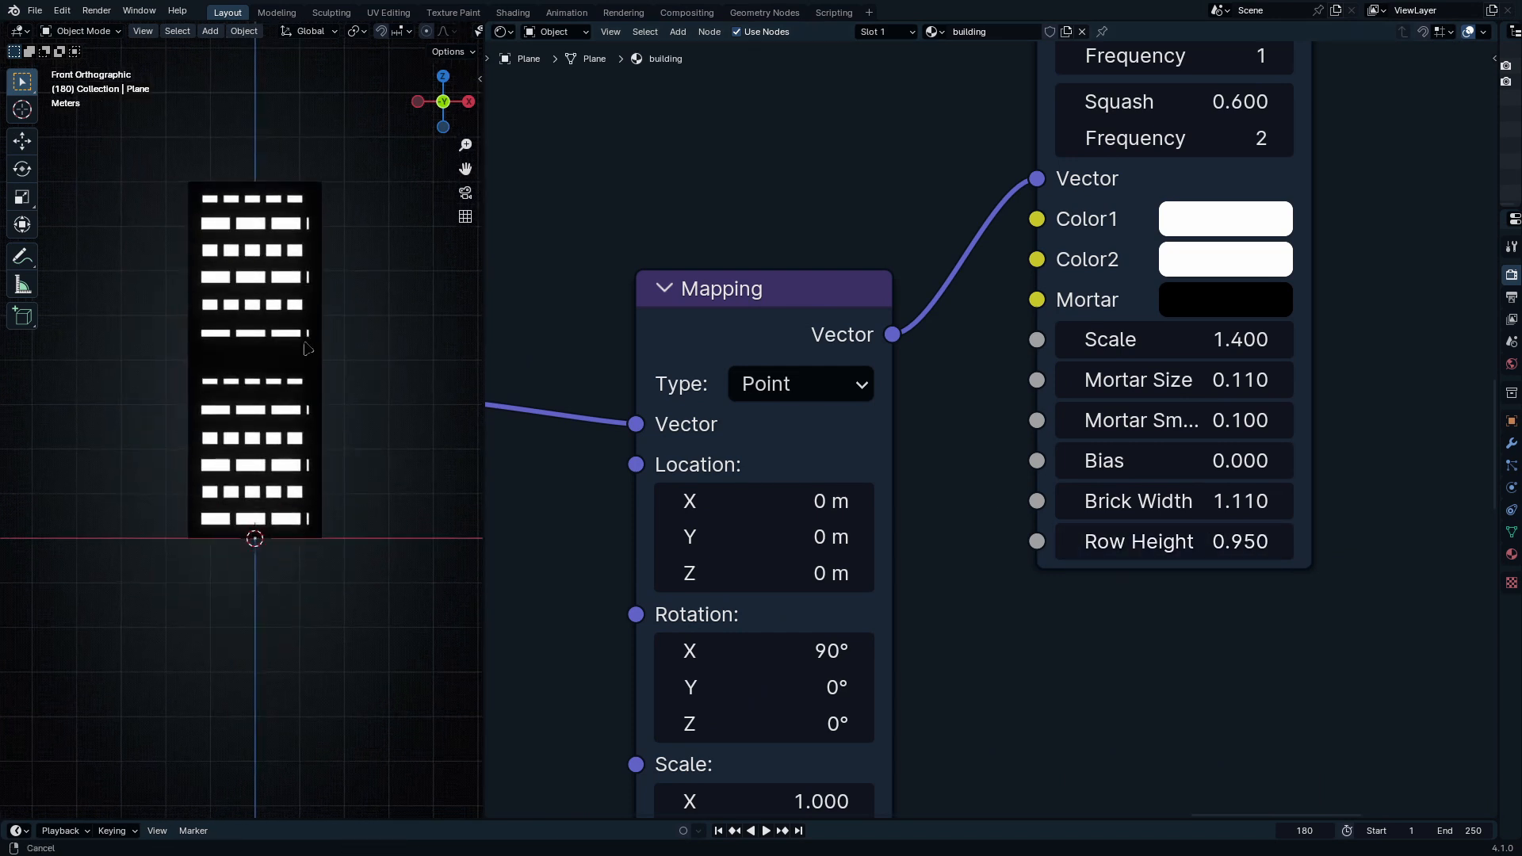
{"action": "middle_click_drag", "start_coordinate": [396, 442], "coordinate": [345, 492]}
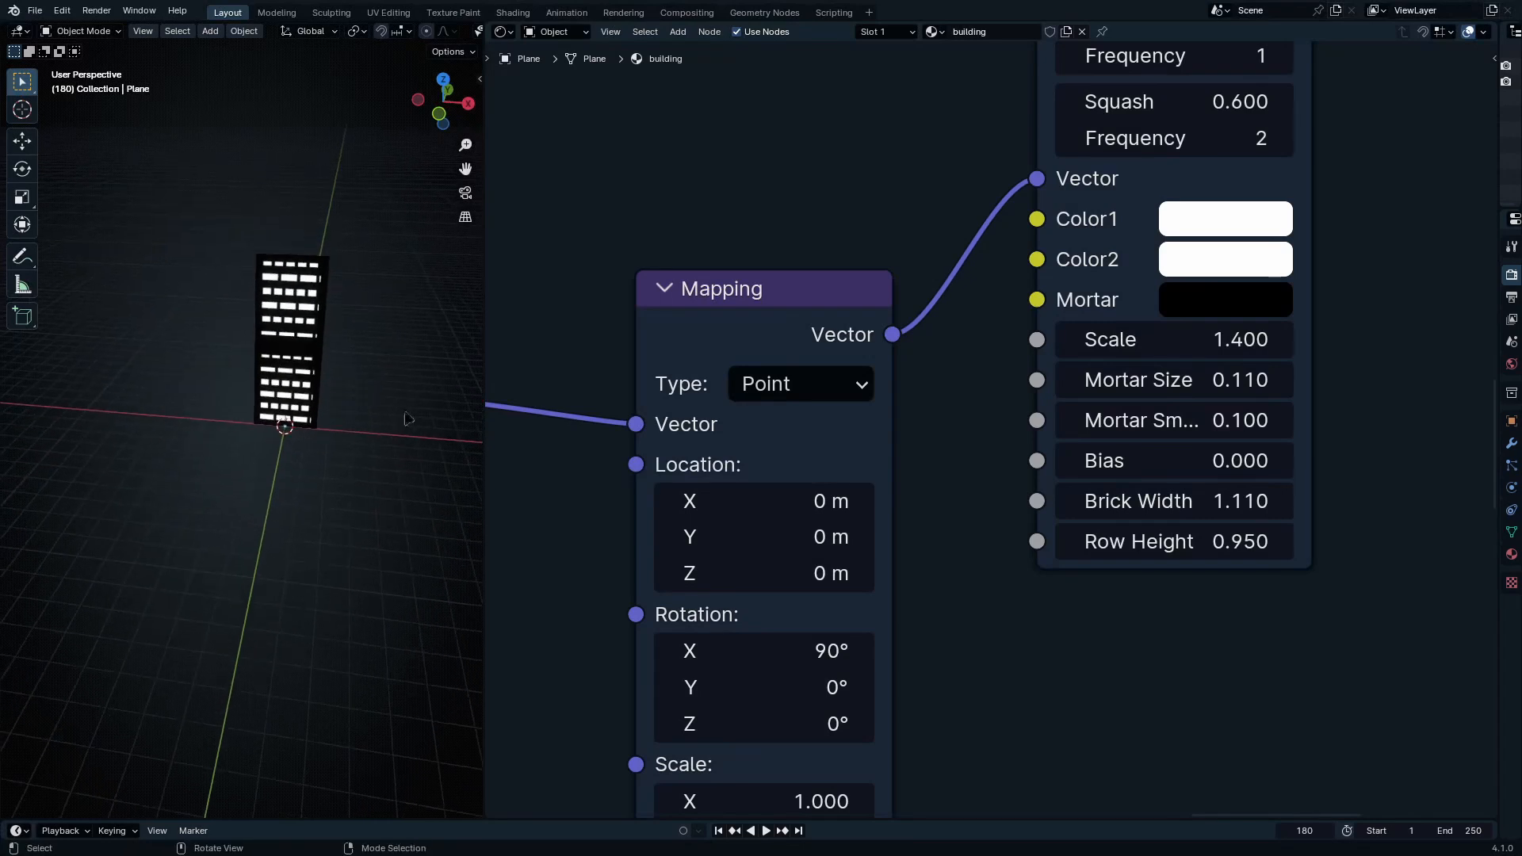
Step: Delete the unused Principled BSDF node and move the Material Output farther away from the Multiply node
{"action": "scroll", "coordinate": [1051, 429], "scroll_direction": "down", "scroll_amount": 6}
{"action": "middle_click_drag", "start_coordinate": [1050, 429], "coordinate": [856, 652]}
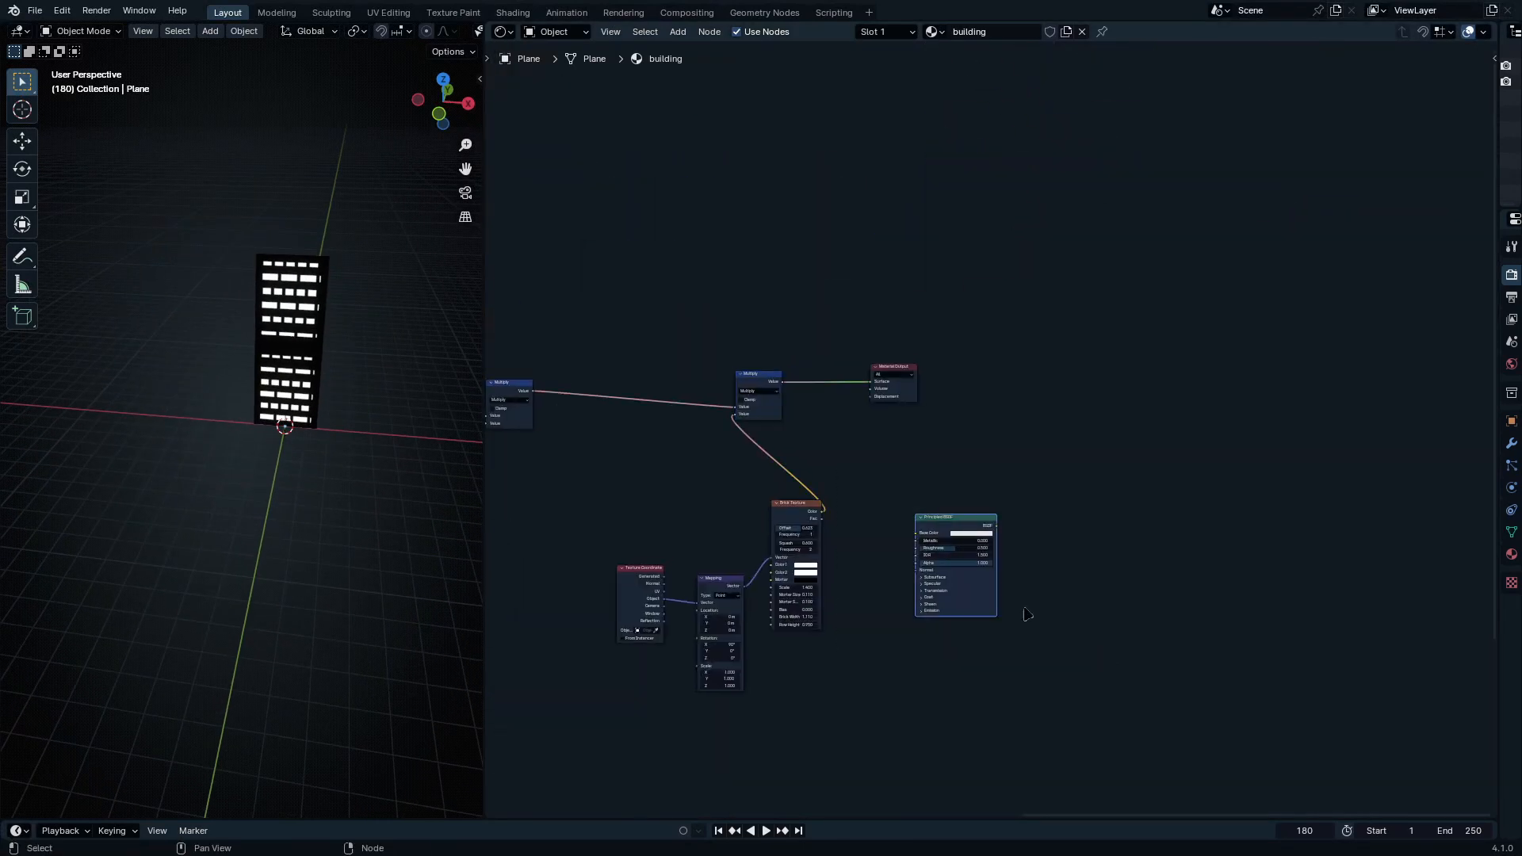
{"action": "left_click_drag", "start_coordinate": [927, 607], "coordinate": [1313, 326]}
{"action": "scroll", "coordinate": [944, 530], "scroll_direction": "up", "scroll_amount": 2}
{"action": "scroll", "coordinate": [767, 499], "scroll_direction": "down", "scroll_amount": 3}
{"action": "middle_click_drag", "start_coordinate": [765, 574], "coordinate": [1057, 594]}
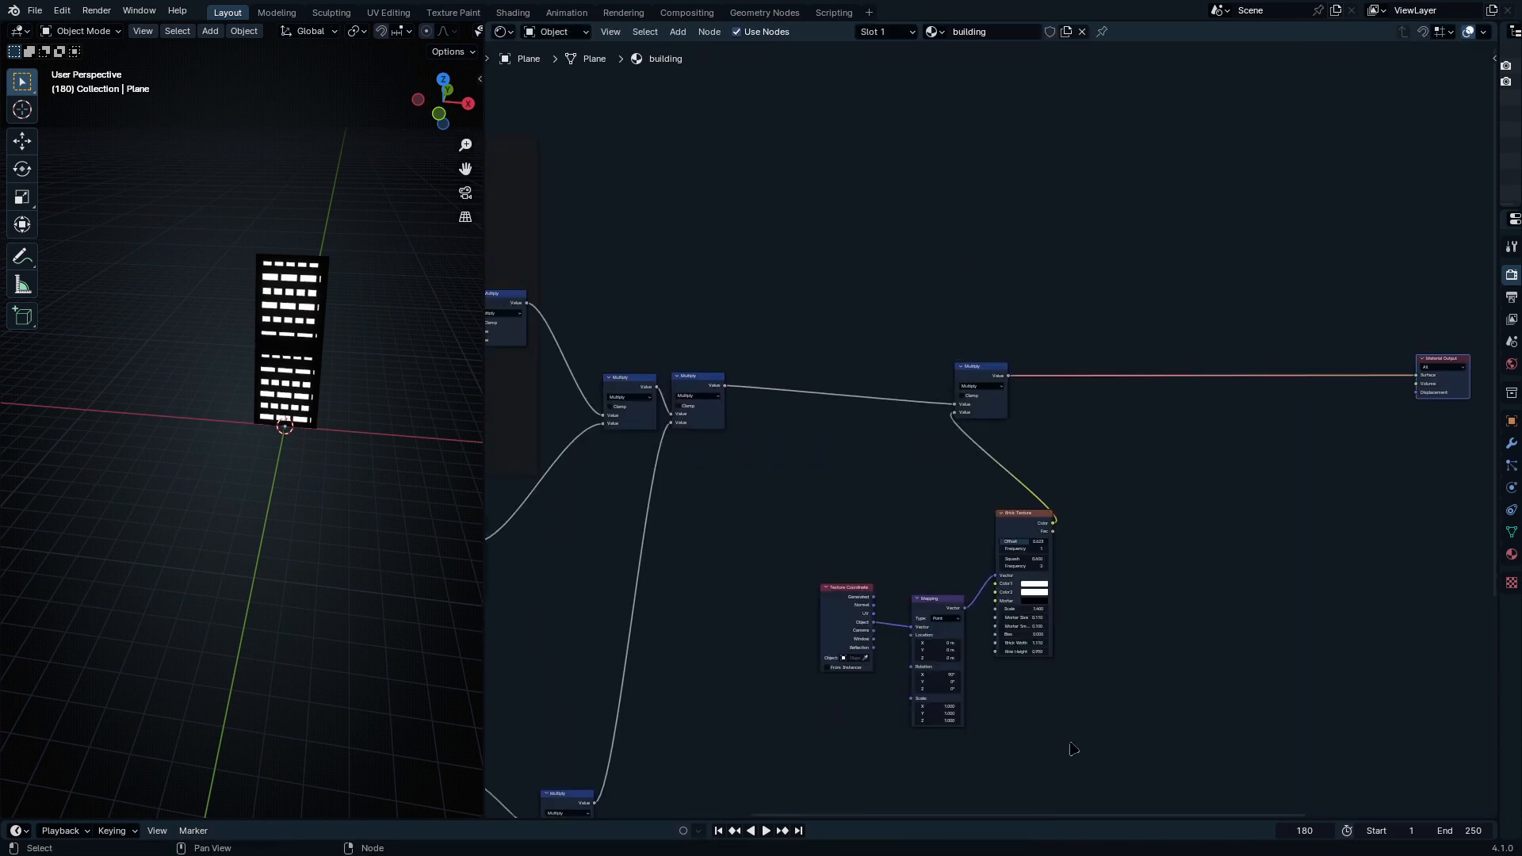
Step: Move the Texture Coordinate, Mapping and Brick Texture nodes below the Multiply node and enclose them in a frame labelled "finall mask"
{"action": "left_click_drag", "start_coordinate": [1066, 744], "coordinate": [810, 543]}
{"action": "left_click_drag", "start_coordinate": [1011, 535], "coordinate": [954, 477]}
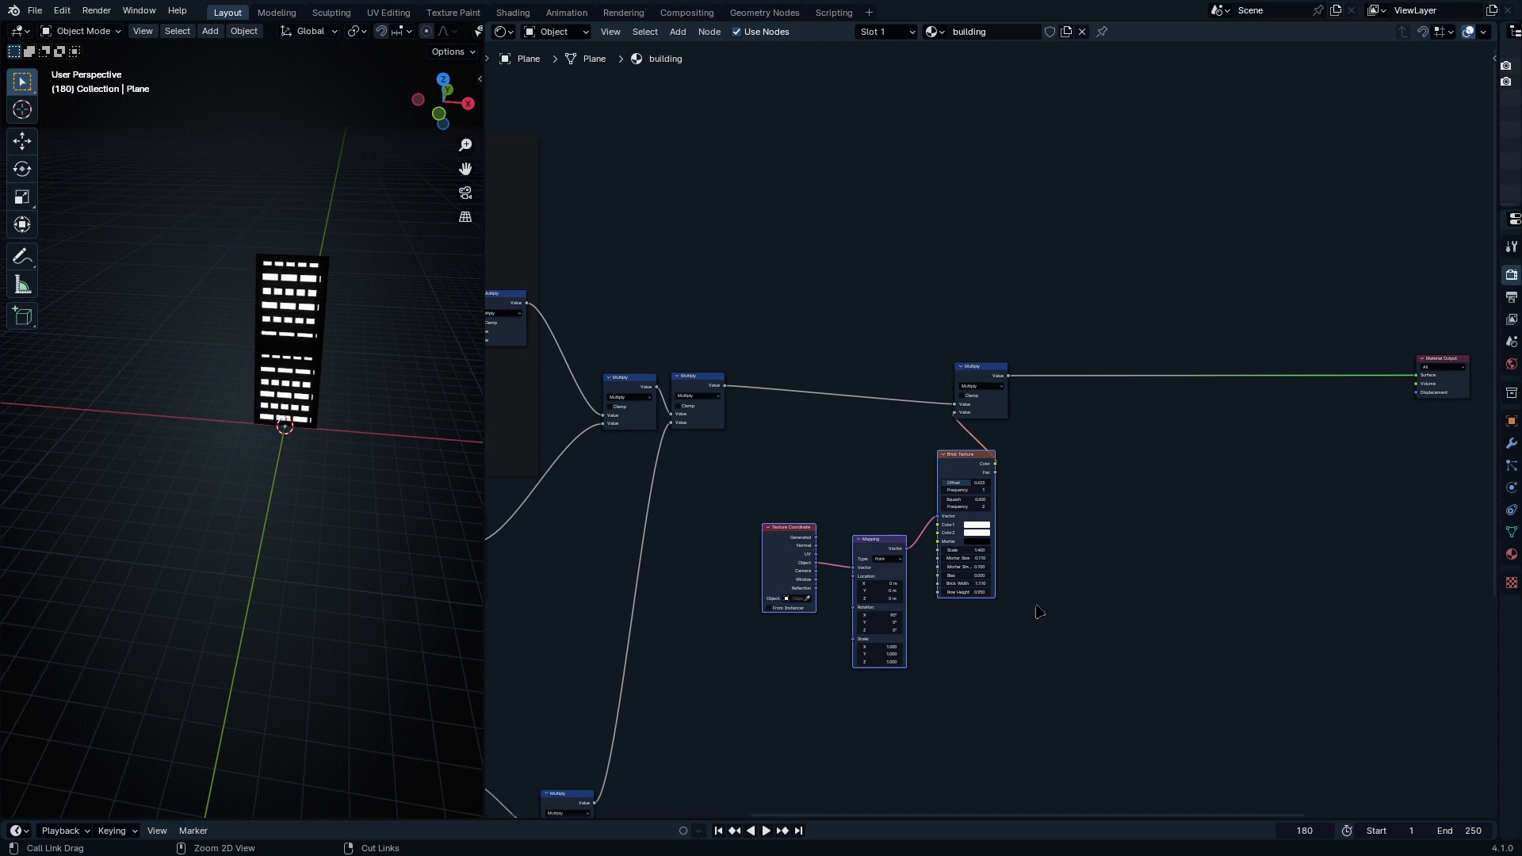
{"action": "key", "text": "ctrl+j"}
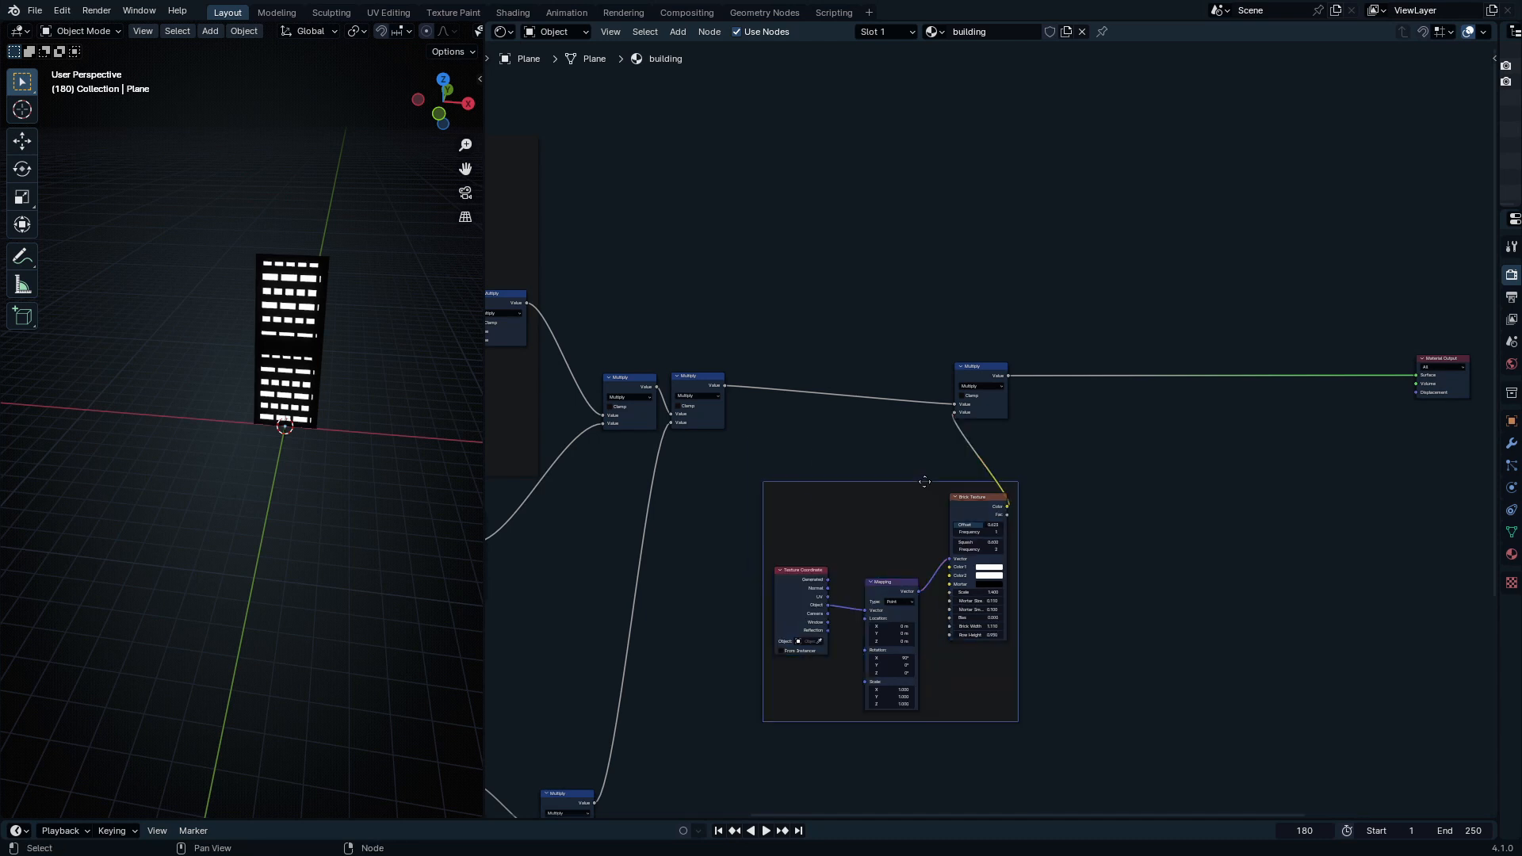
{"action": "key", "text": "F2"}
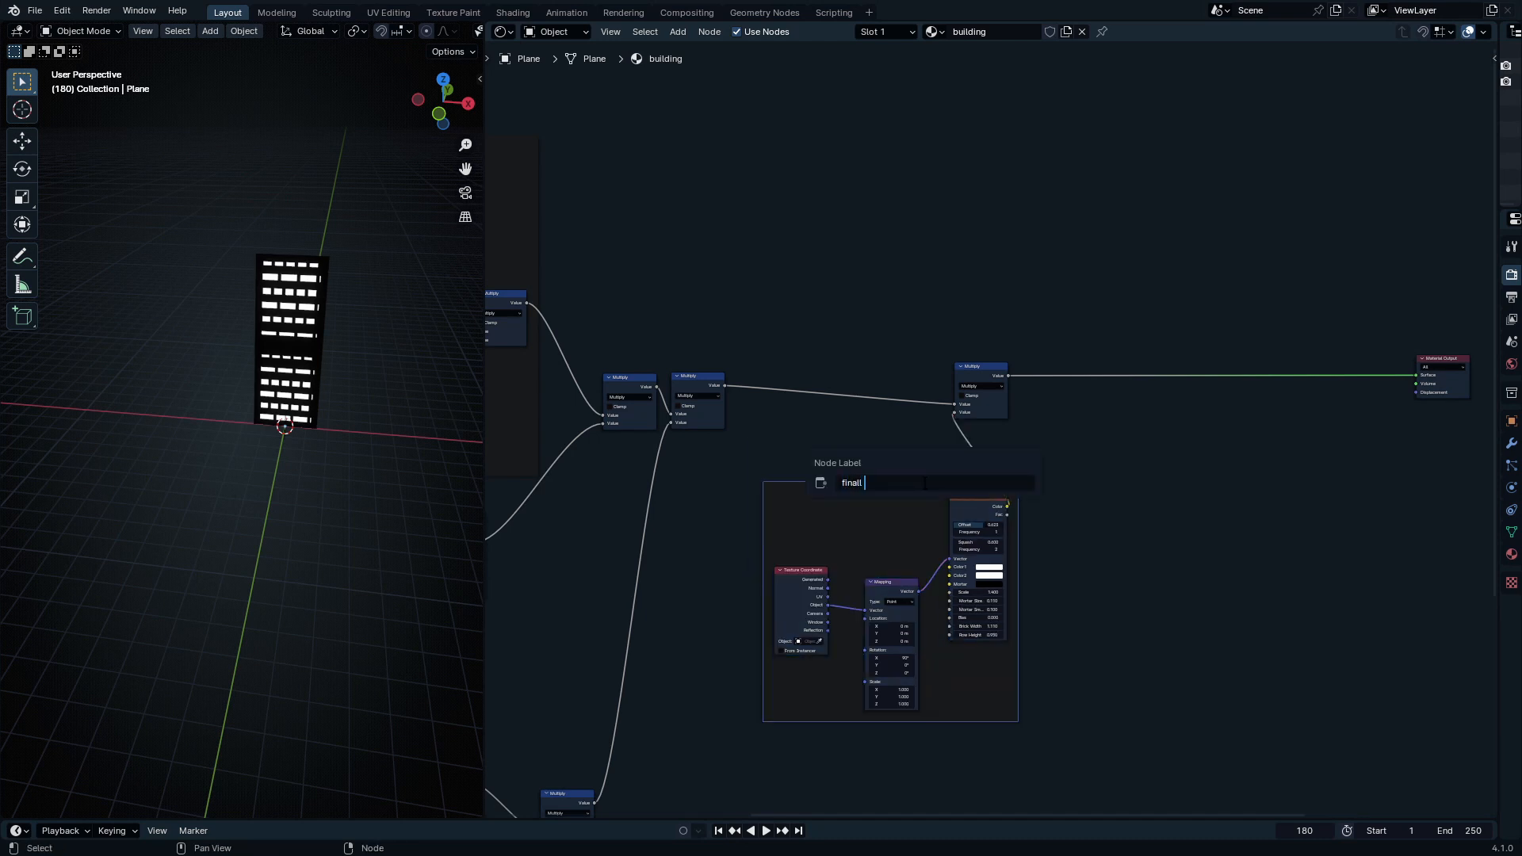
{"action": "key", "text": "Return"}
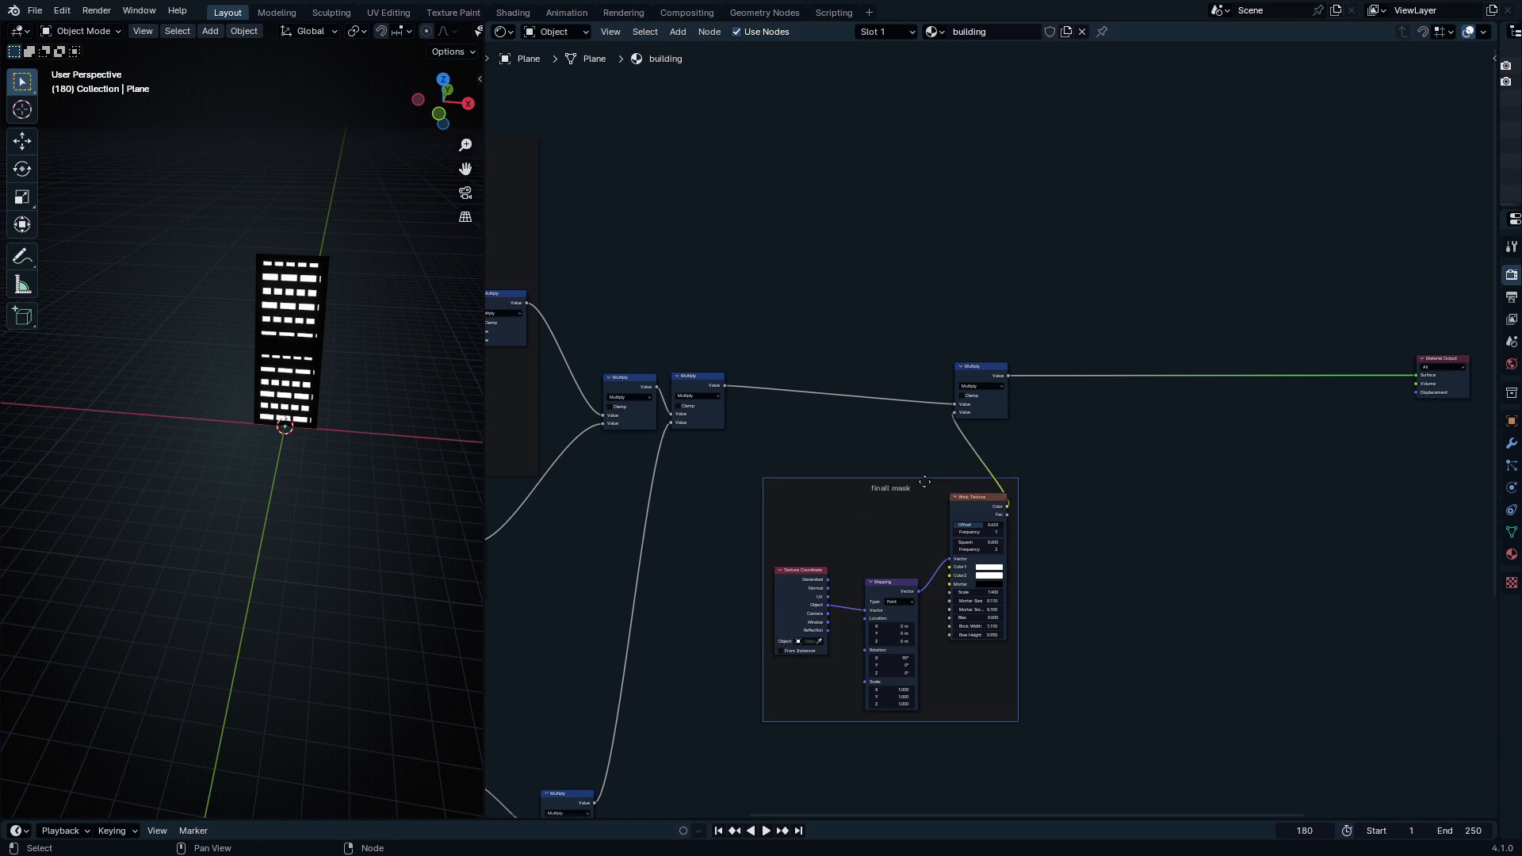
{"action": "left_click", "coordinate": [897, 436]}
Step: Add an Emission shader node between the final Multiply node and the Material Output
{"action": "scroll", "coordinate": [1114, 468], "scroll_direction": "up", "scroll_amount": 2}
{"action": "middle_click_drag", "start_coordinate": [1114, 468], "coordinate": [935, 665]}
{"action": "key", "text": "shift+a"}
{"action": "left_click", "coordinate": [1018, 427]}
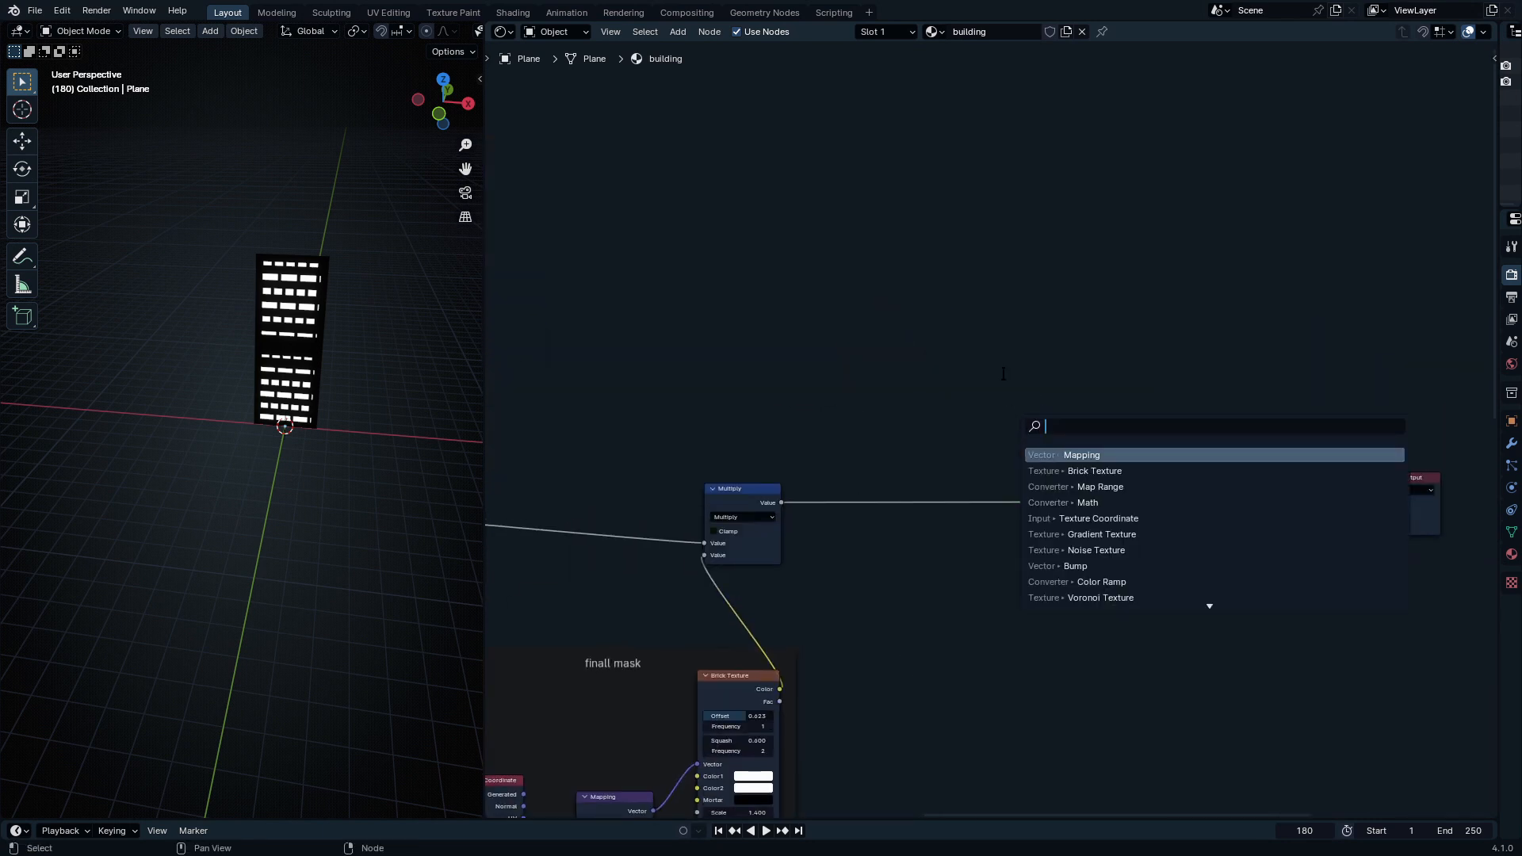
{"action": "key", "text": "Escape"}
{"action": "key", "text": "q"}
{"action": "key", "text": "e"}
{"action": "left_click", "coordinate": [964, 576]}
Step: Duplicate the Emission node below the original and combine both Emission nodes with a Mix Shader
{"action": "key", "text": "shift+d"}
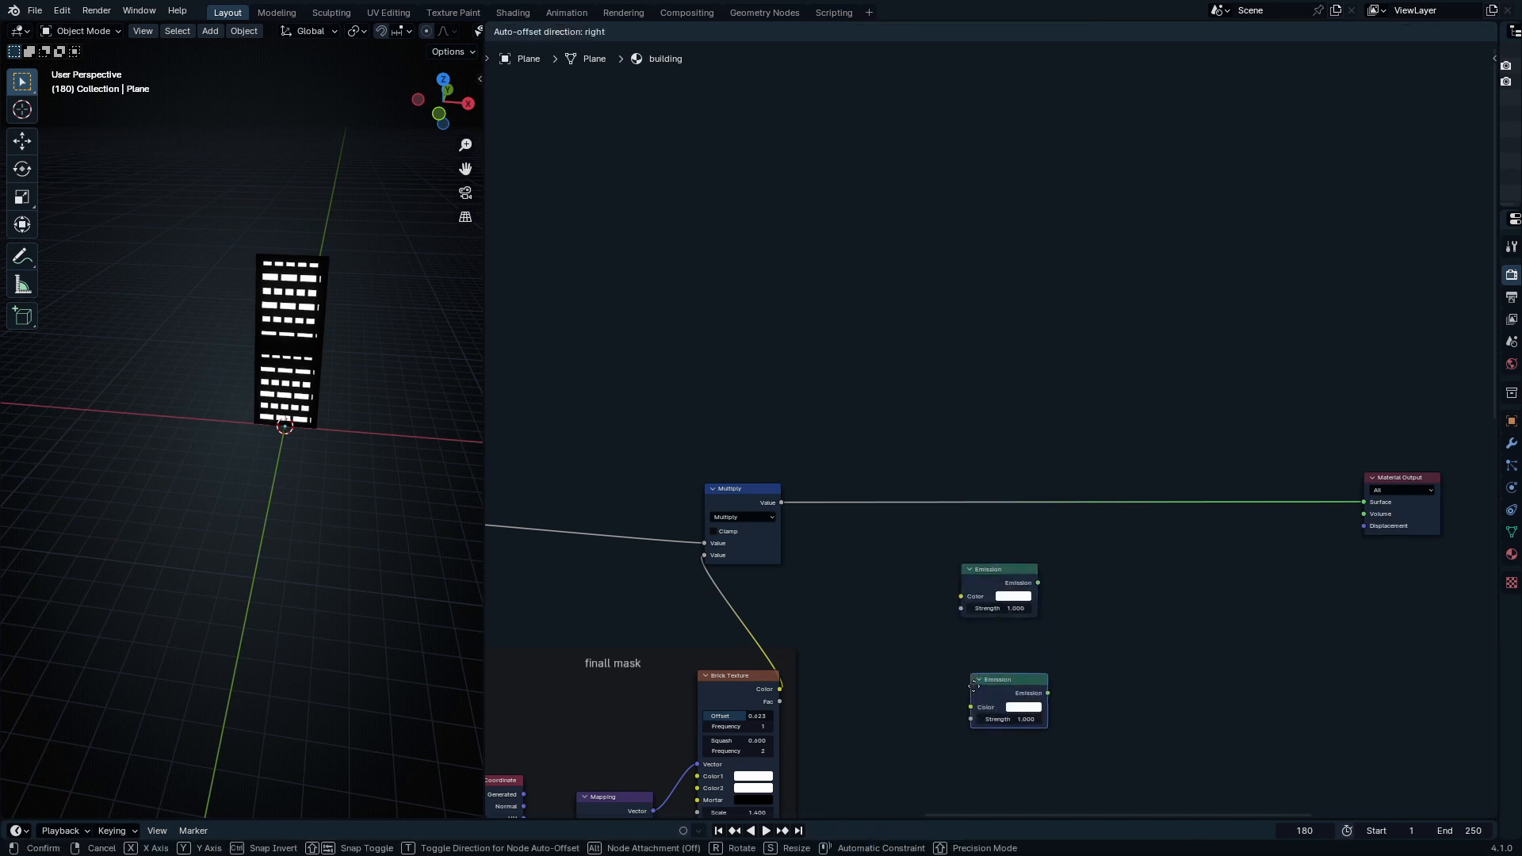
{"action": "left_click", "coordinate": [963, 646]}
{"action": "right_click_drag", "start_coordinate": [1010, 574], "coordinate": [1002, 652], "text": "ctrl+shift"}
{"action": "scroll", "coordinate": [1125, 656], "scroll_direction": "up", "scroll_amount": 6}
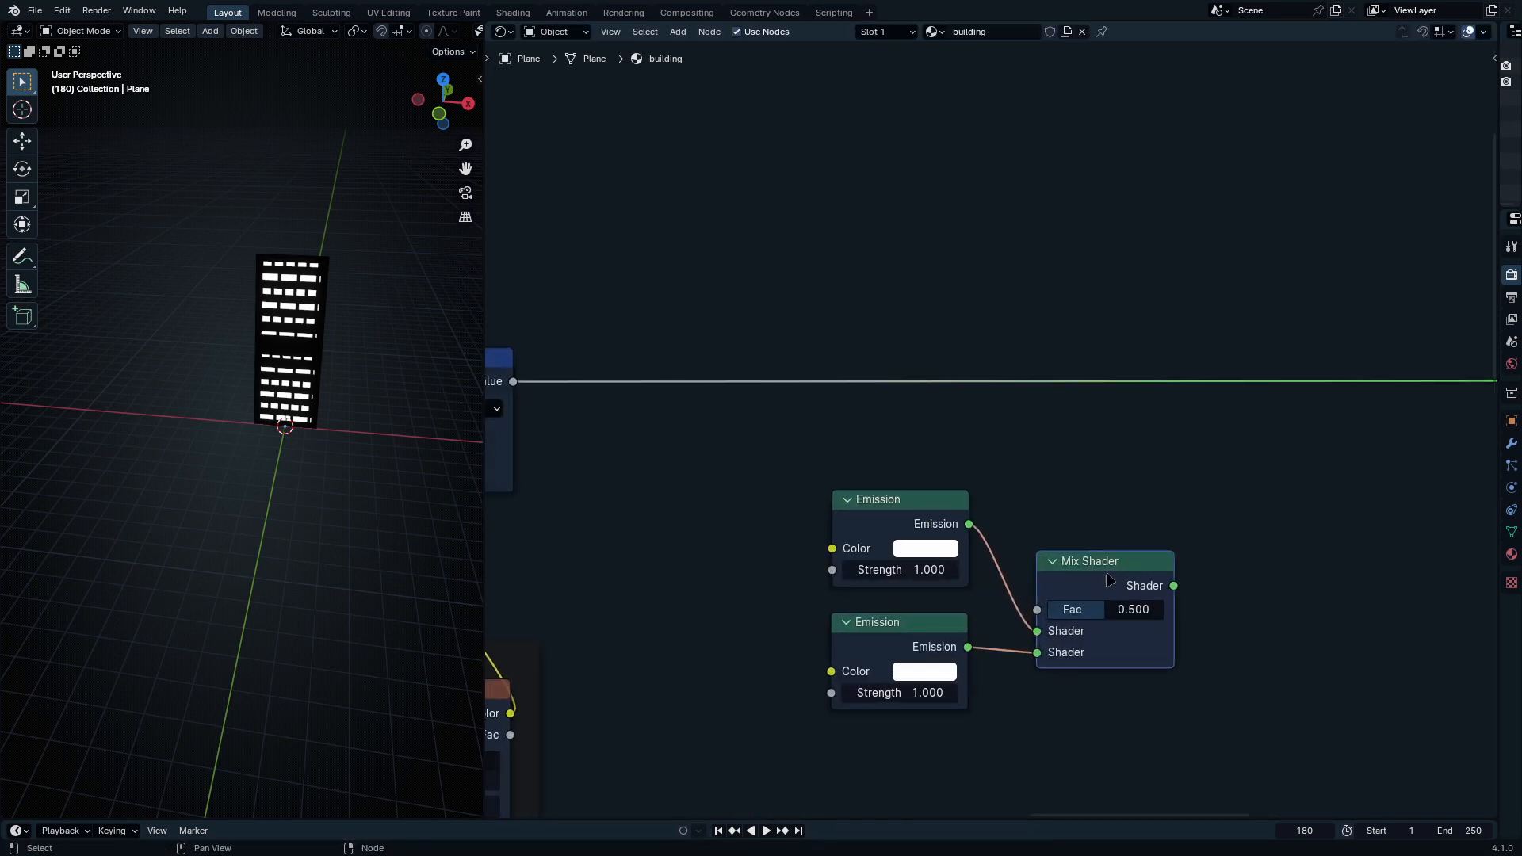
Step: Connect the Mix Shader to the Material Output's Surface and feed the final Multiply mask into its Fac input
{"action": "left_click_drag", "start_coordinate": [1108, 581], "coordinate": [1175, 462]}
{"action": "middle_click_drag", "start_coordinate": [1175, 462], "coordinate": [942, 576]}
{"action": "left_click_drag", "start_coordinate": [1314, 494], "coordinate": [874, 598]}
{"action": "left_click_drag", "start_coordinate": [1009, 574], "coordinate": [1314, 494]}
{"action": "middle_click_drag", "start_coordinate": [788, 706], "coordinate": [1000, 608]}
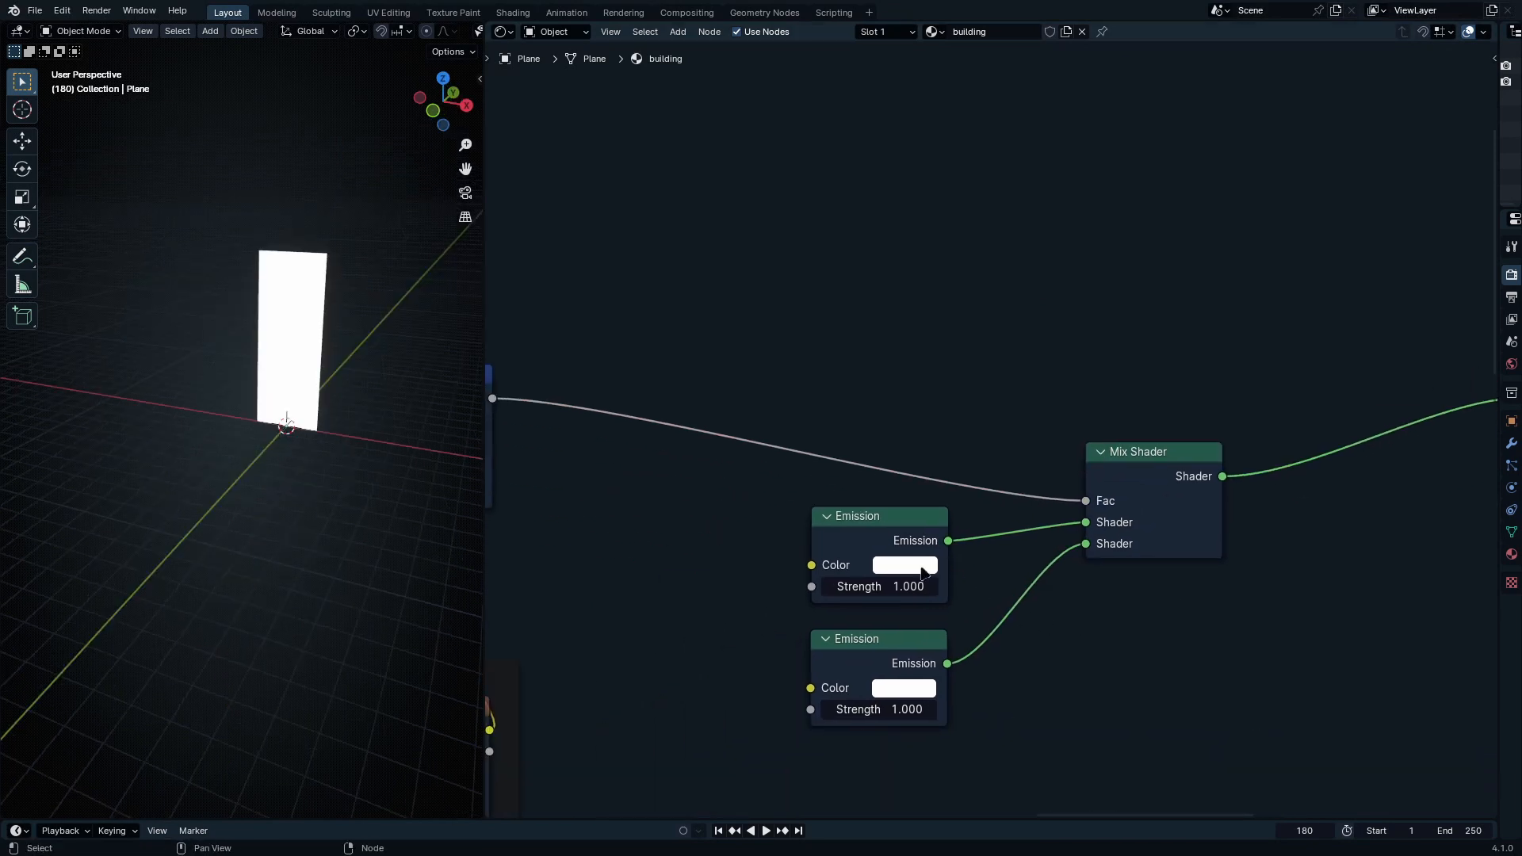
Step: Check the finished building material in the reference file and paste its orange as the upper Emission node's color
{"action": "left_click", "coordinate": [924, 572]}
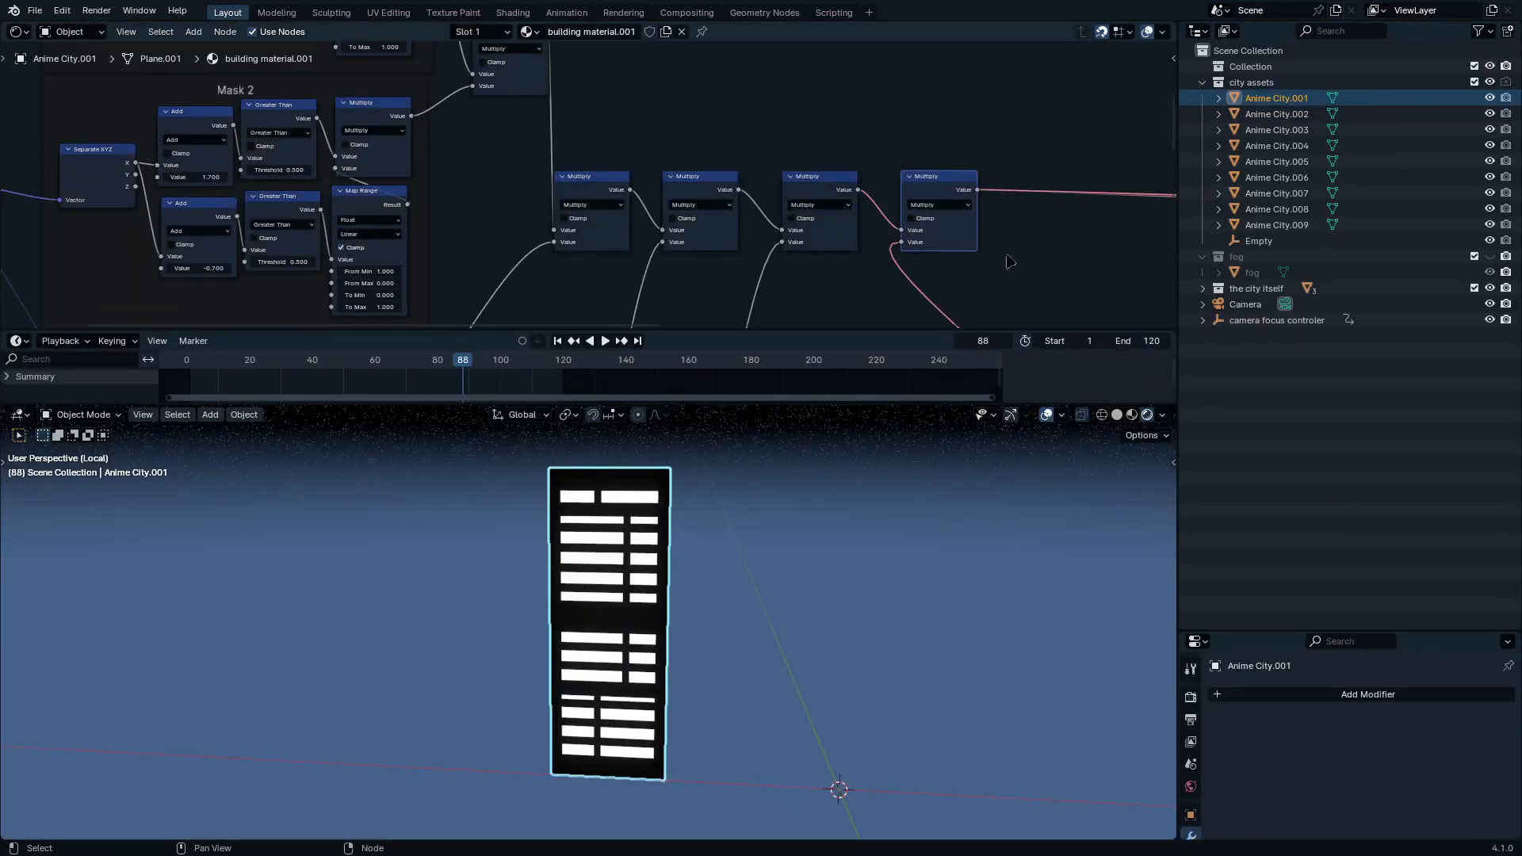
{"action": "middle_click_drag", "start_coordinate": [1010, 261], "coordinate": [741, 221]}
{"action": "middle_click_drag", "start_coordinate": [938, 250], "coordinate": [448, 268]}
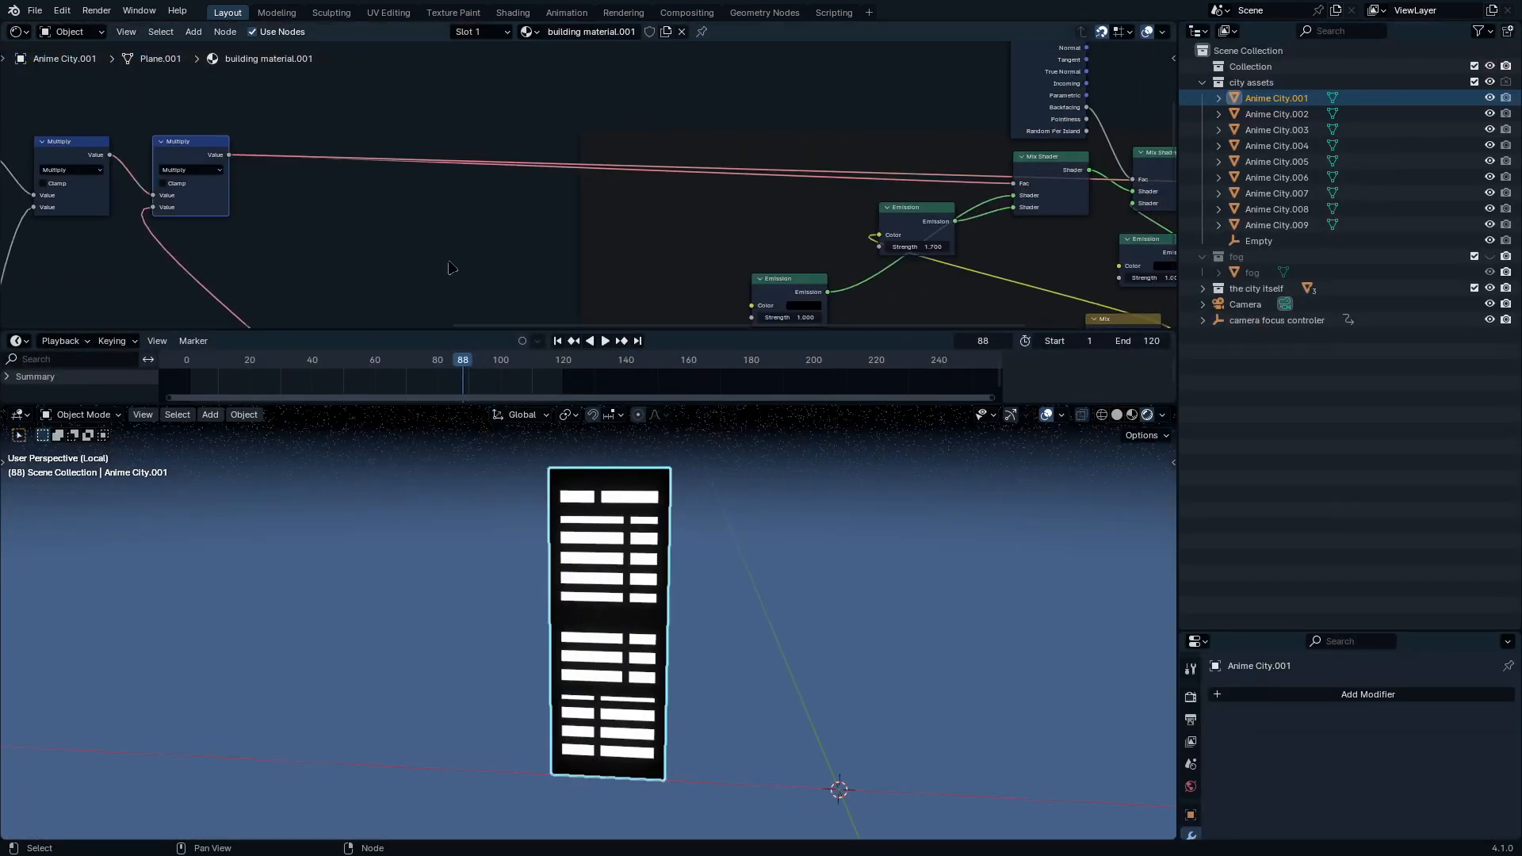
{"action": "middle_click_drag", "start_coordinate": [1137, 301], "coordinate": [604, 252]}
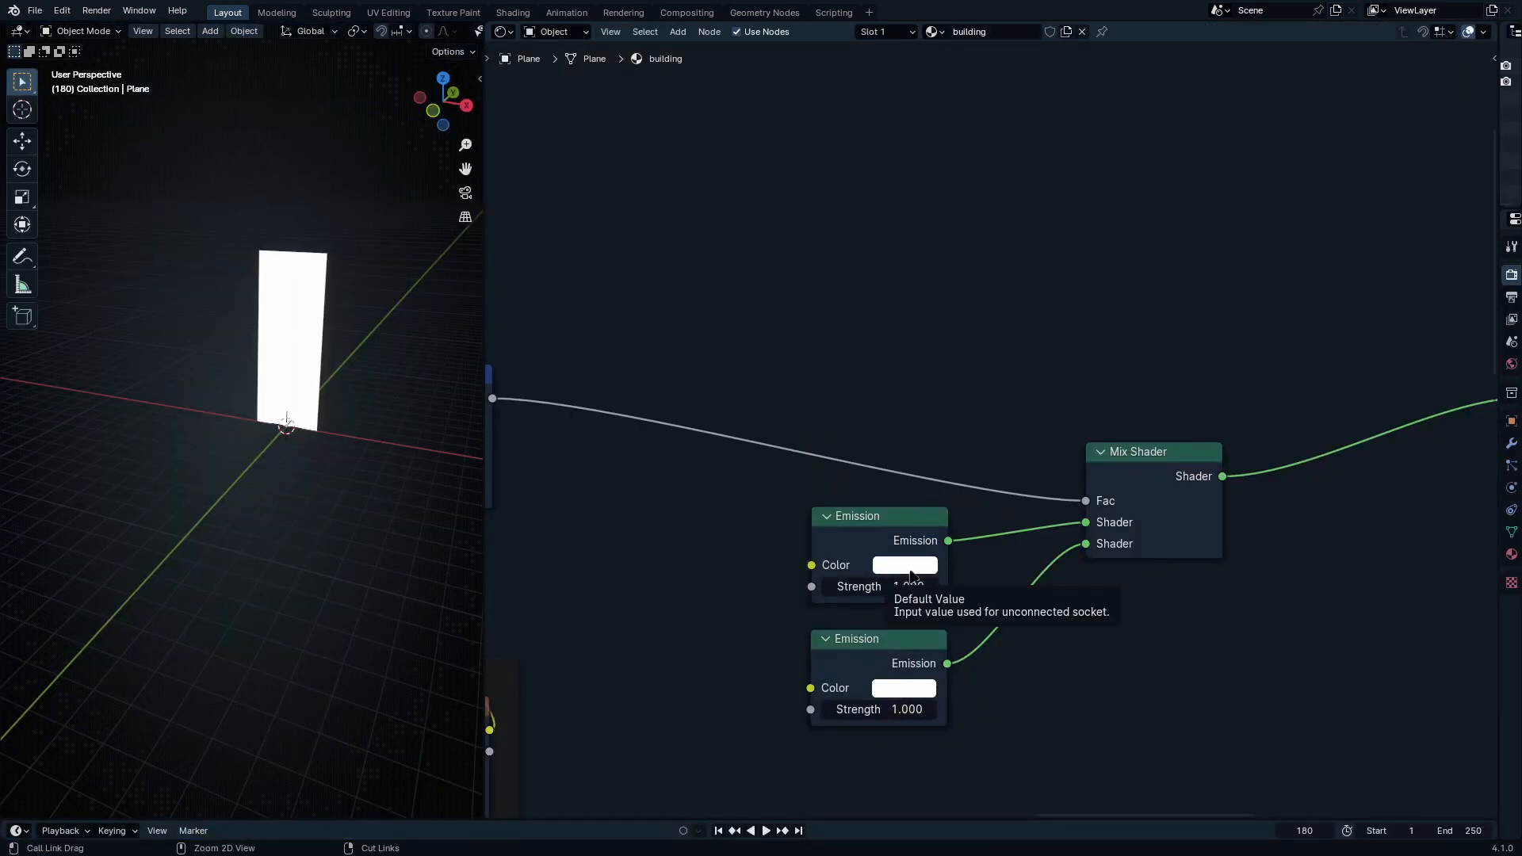
{"action": "key", "text": "ctrl+v"}
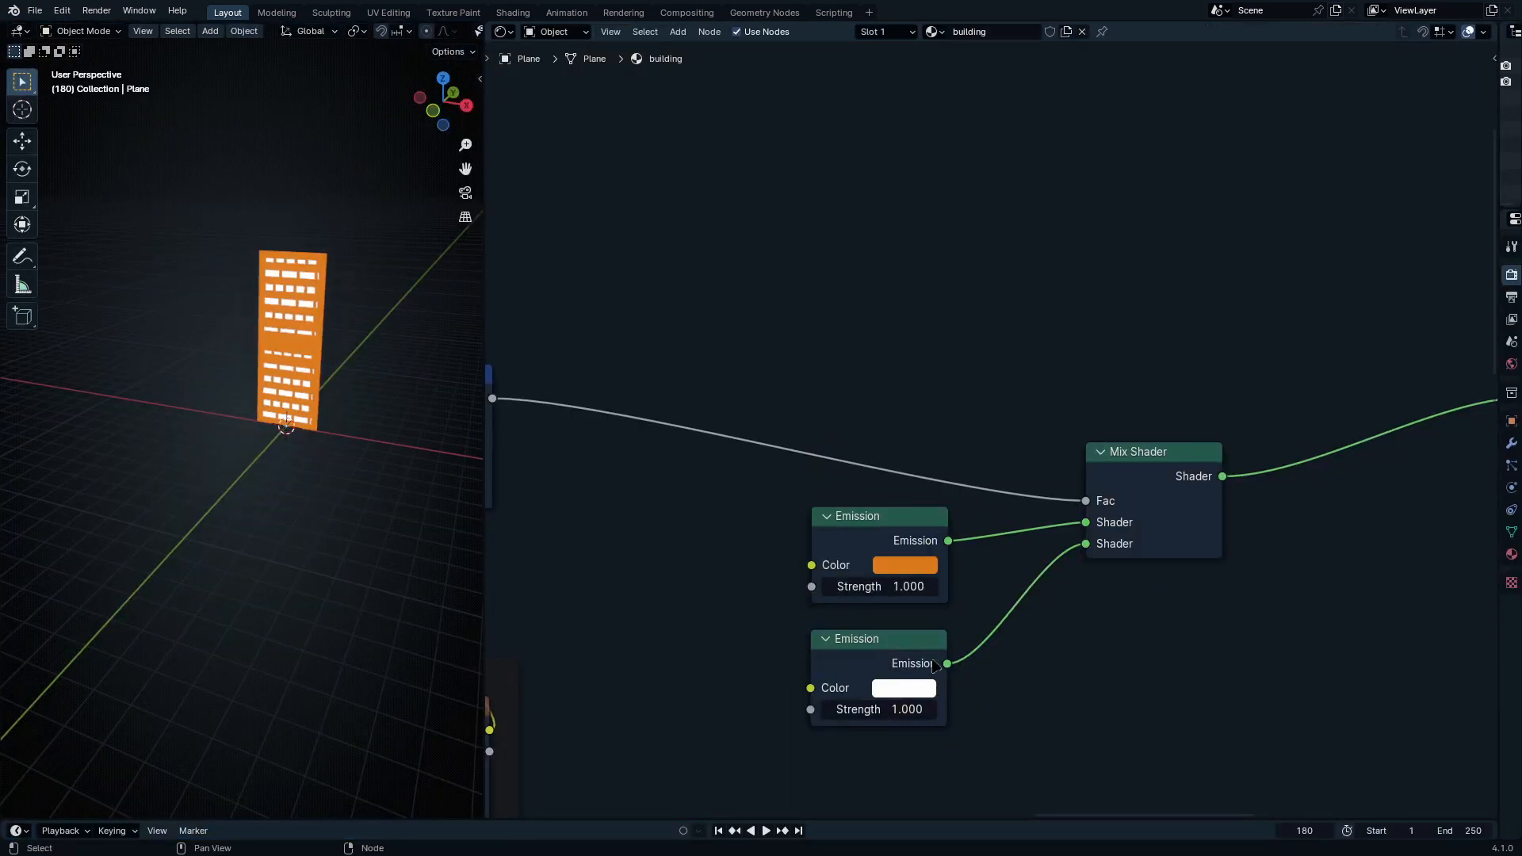
Step: Set the lower Emission node's color to black with a value of 0
{"action": "scroll", "coordinate": [928, 675], "scroll_direction": "up", "scroll_amount": 3}
{"action": "left_click", "coordinate": [910, 687]}
{"action": "left_click_drag", "start_coordinate": [1177, 319], "coordinate": [1173, 468]}
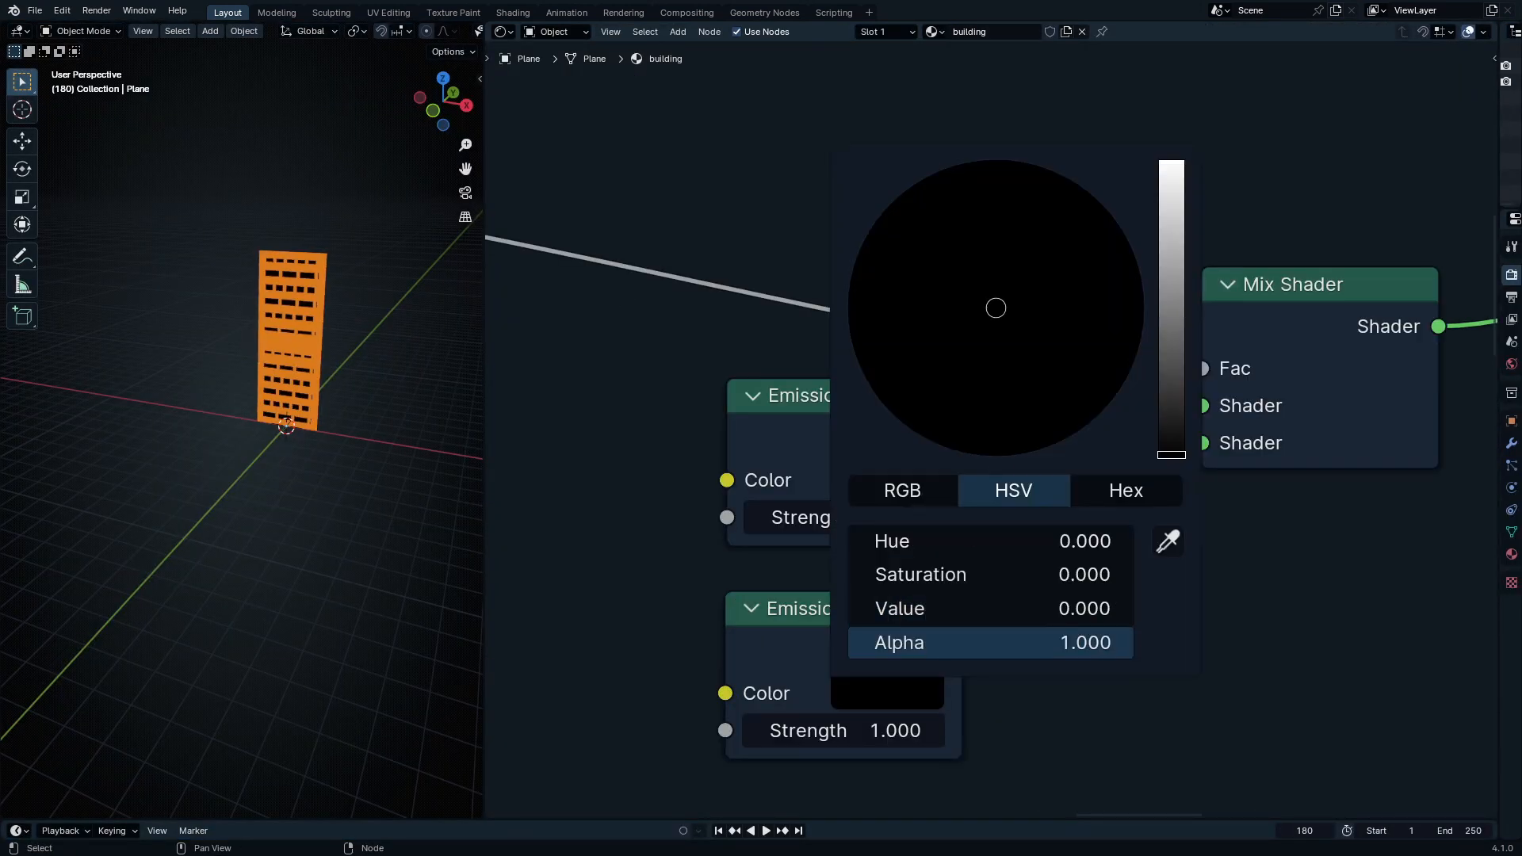
{"action": "left_click", "coordinate": [1221, 432]}
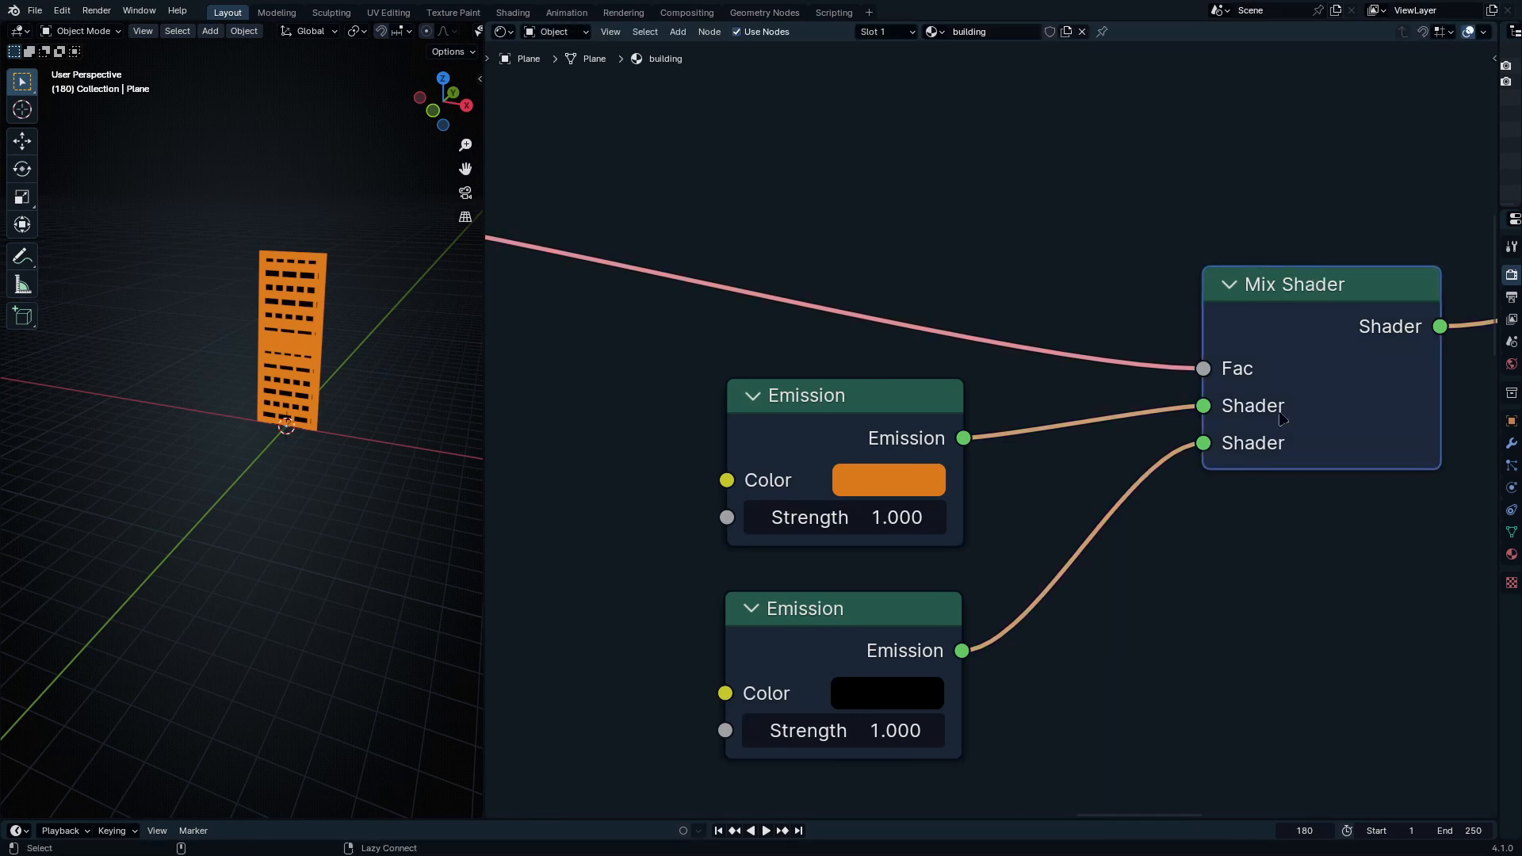
Step: Swap the Mix Shader's two shader inputs and rearrange the Emission nodes so the black one sits above the orange one
{"action": "key", "text": "alt+s"}
{"action": "left_click_drag", "start_coordinate": [848, 402], "coordinate": [931, 783]}
{"action": "left_click_drag", "start_coordinate": [843, 622], "coordinate": [914, 470]}
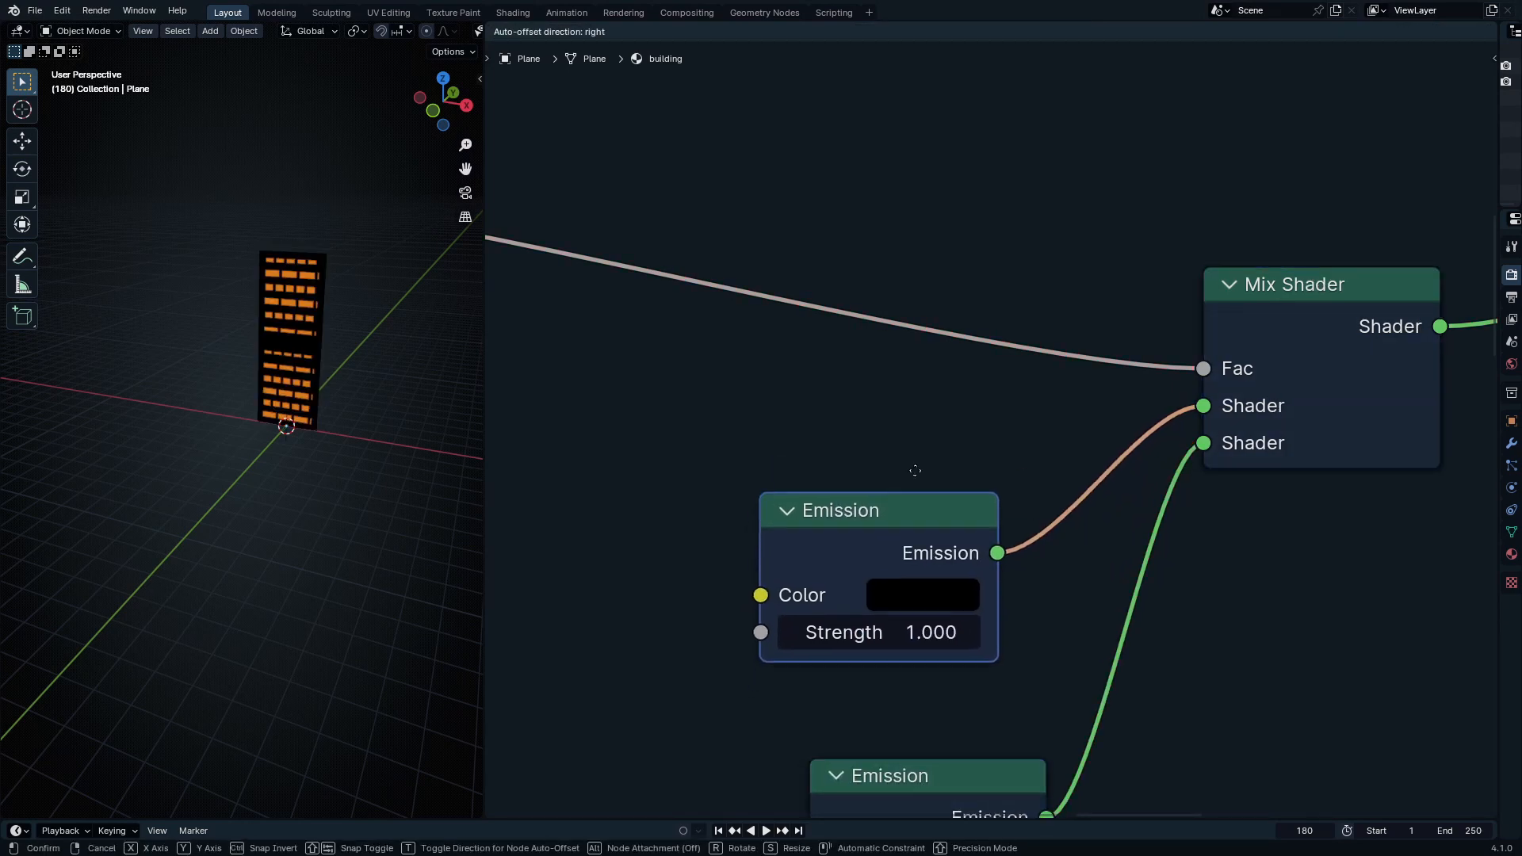
{"action": "scroll", "coordinate": [340, 509], "scroll_direction": "up", "scroll_amount": 5}
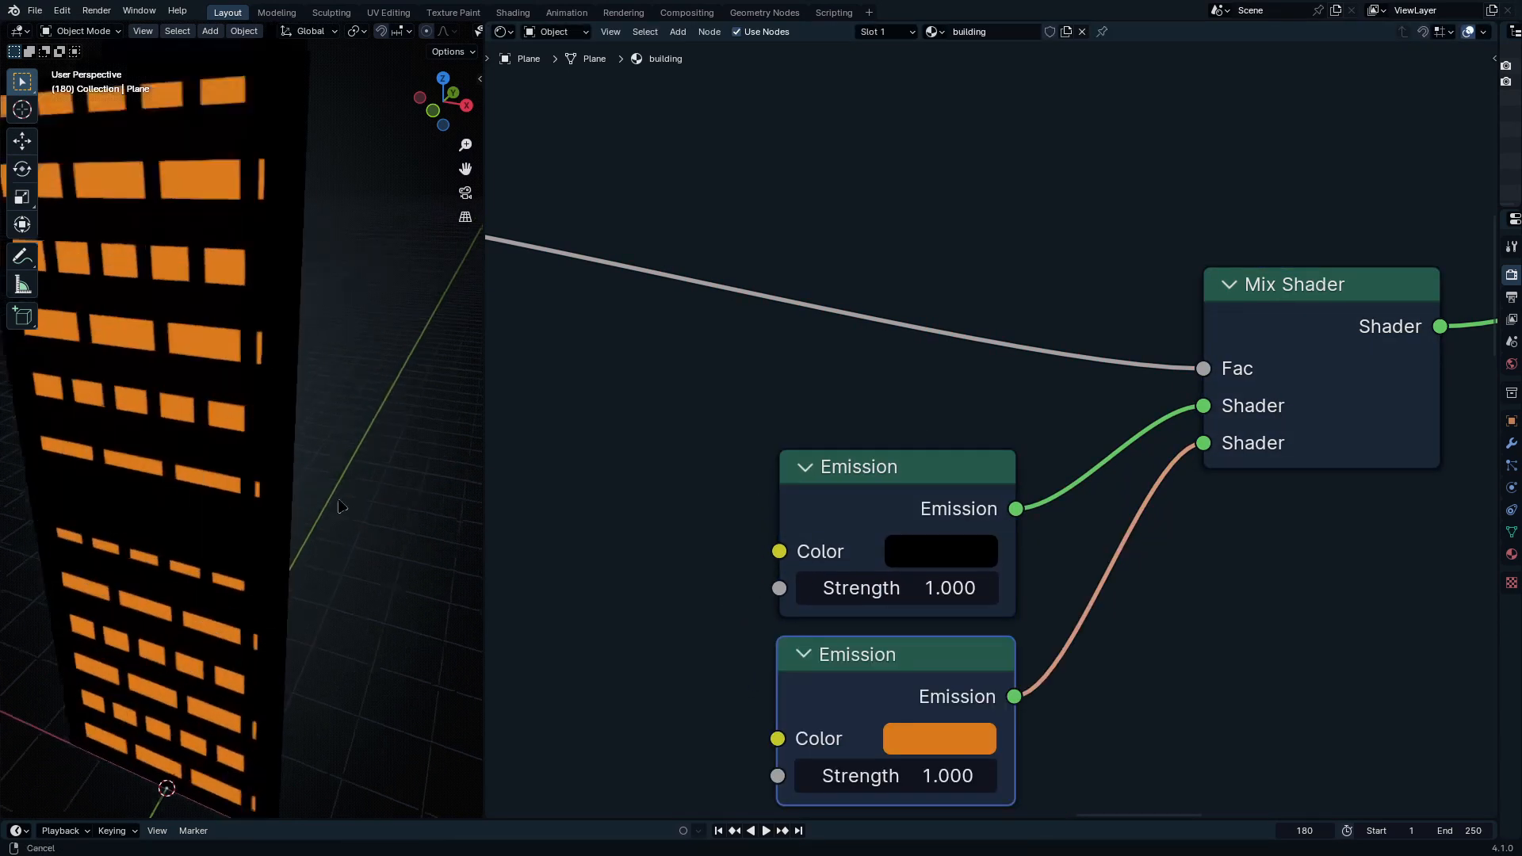
{"action": "middle_click_drag", "start_coordinate": [340, 509], "coordinate": [290, 444]}
{"action": "scroll", "coordinate": [951, 389], "scroll_direction": "down", "scroll_amount": 4}
Step: Add a Voronoi Texture node below the Emission nodes and preview its Color output on the building
{"action": "middle_click_drag", "start_coordinate": [1060, 685], "coordinate": [1087, 486]}
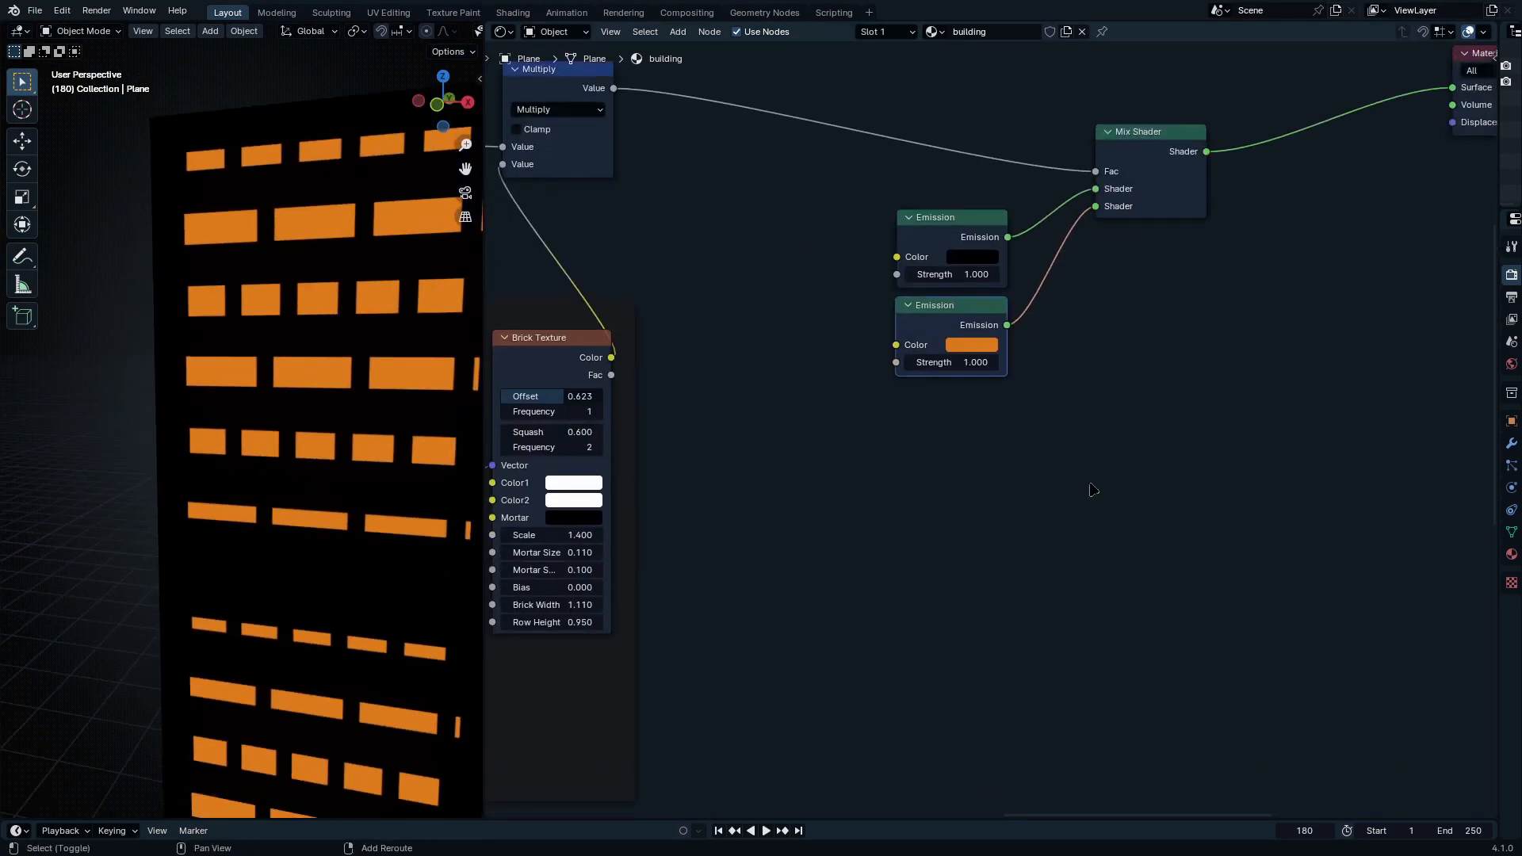
{"action": "key", "text": "shift+a"}
{"action": "left_click", "coordinate": [1089, 488]}
{"action": "type", "text": "vor"}
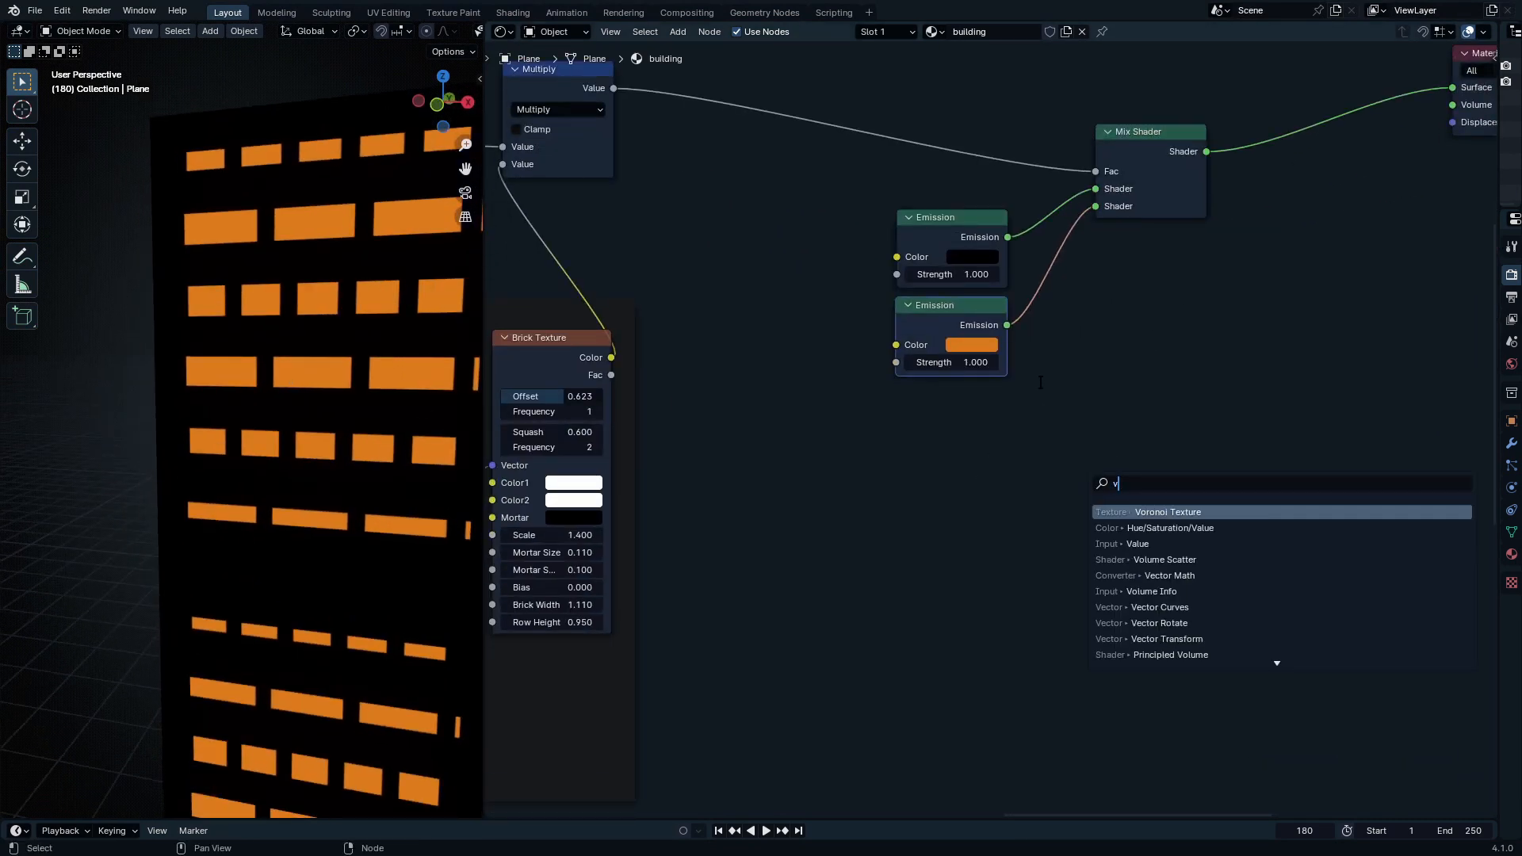
{"action": "key", "text": "Return"}
{"action": "left_click", "coordinate": [1082, 531]}
{"action": "left_click", "coordinate": [1083, 531], "text": "ctrl+shift"}
{"action": "left_click", "coordinate": [1083, 531], "text": "ctrl+shift"}
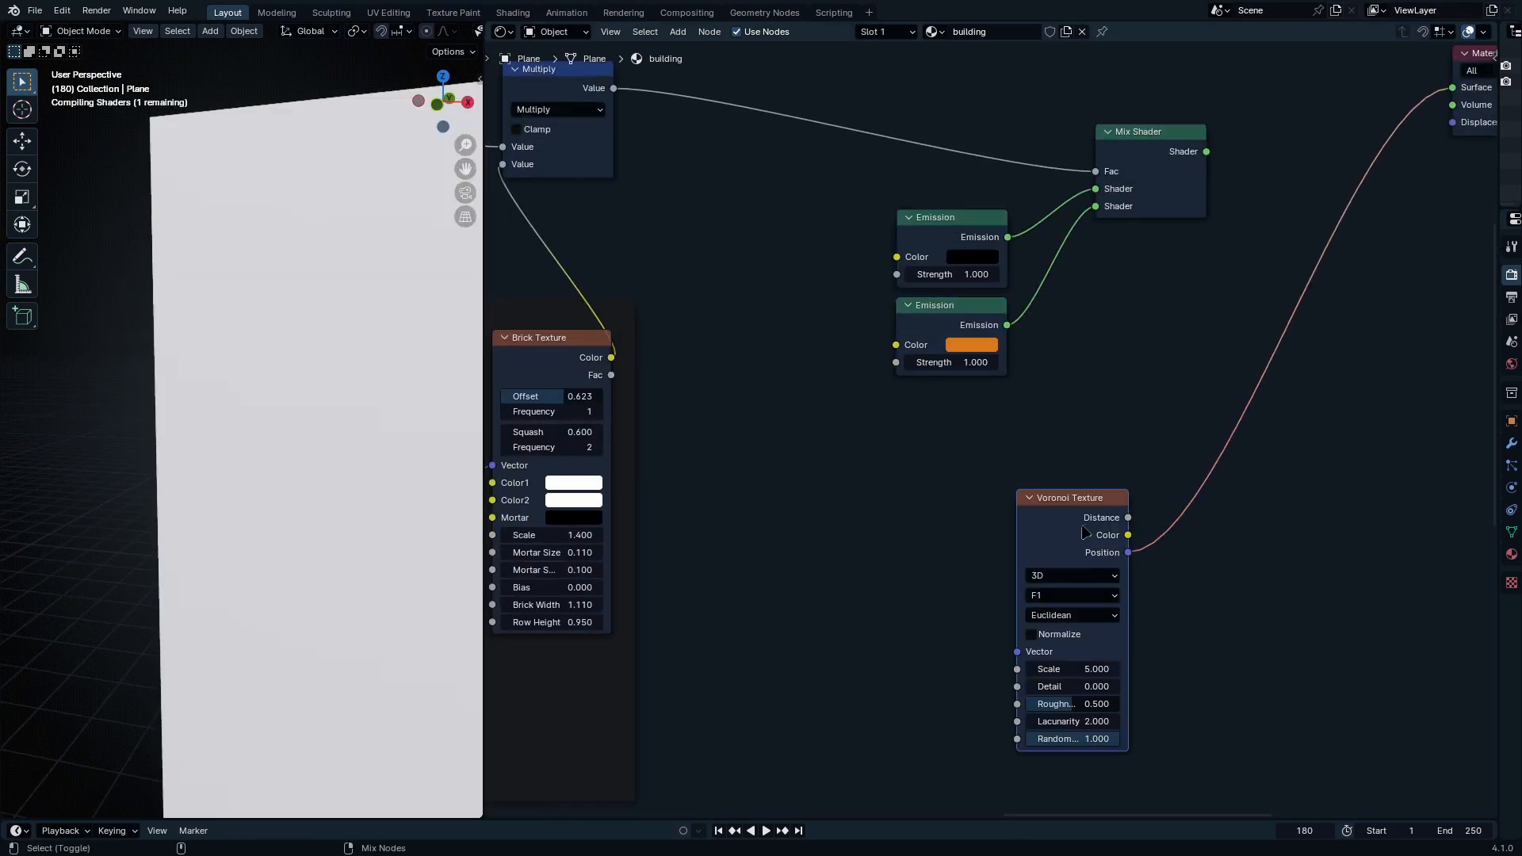
{"action": "left_click", "coordinate": [1083, 531], "text": "ctrl+shift"}
{"action": "left_click", "coordinate": [1085, 533], "text": "ctrl+shift"}
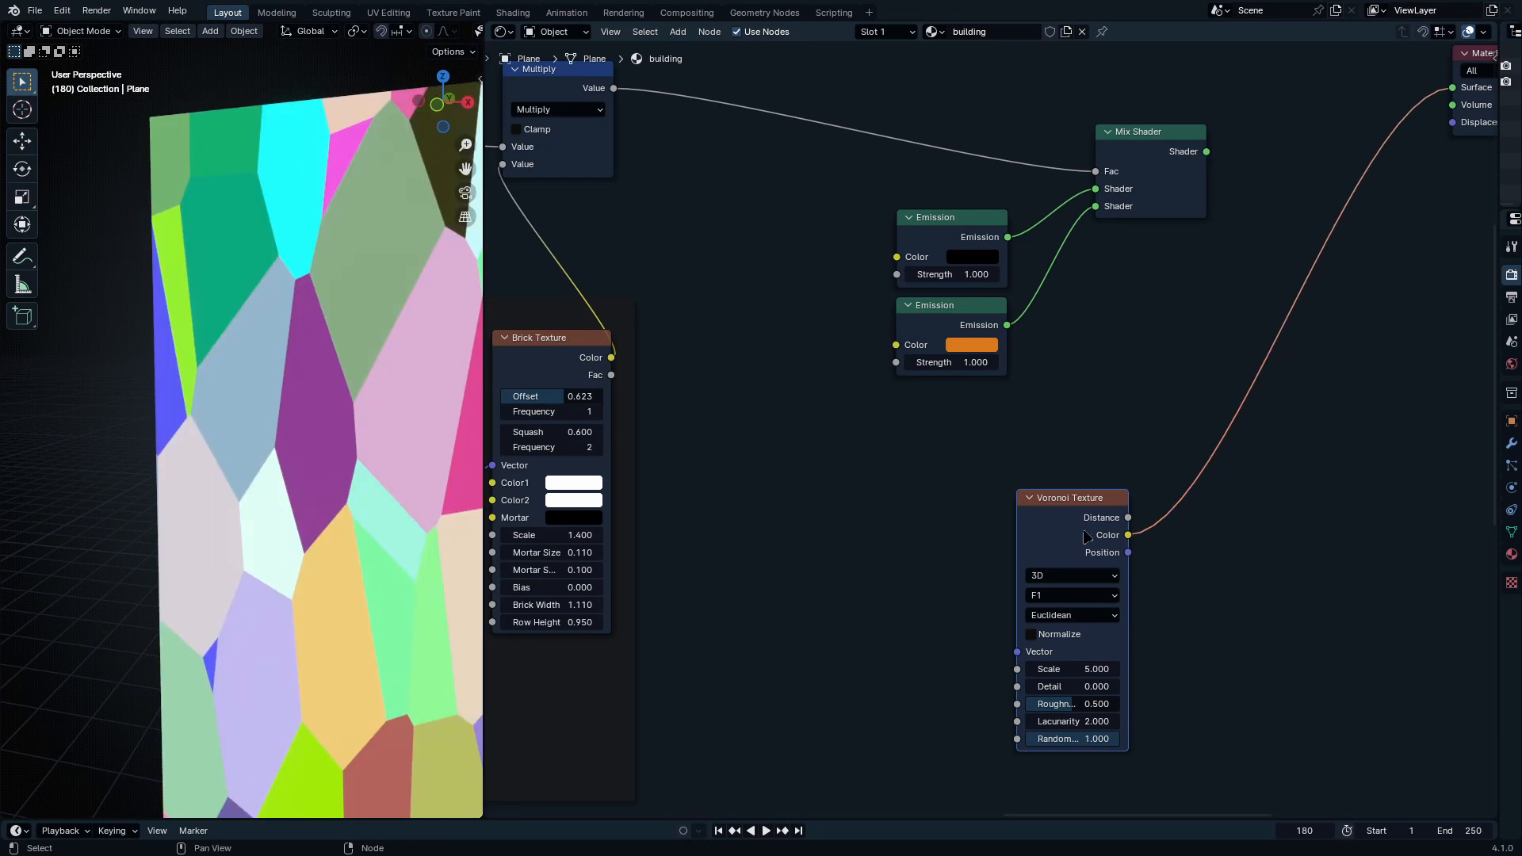
Step: Insert a Color Ramp node between the Voronoi Texture's Color output and the Material Output
{"action": "key", "text": "q"}
{"action": "left_click", "coordinate": [1228, 503]}
{"action": "left_click", "coordinate": [1196, 417]}
{"action": "middle_click_drag", "start_coordinate": [1291, 614], "coordinate": [1157, 709]}
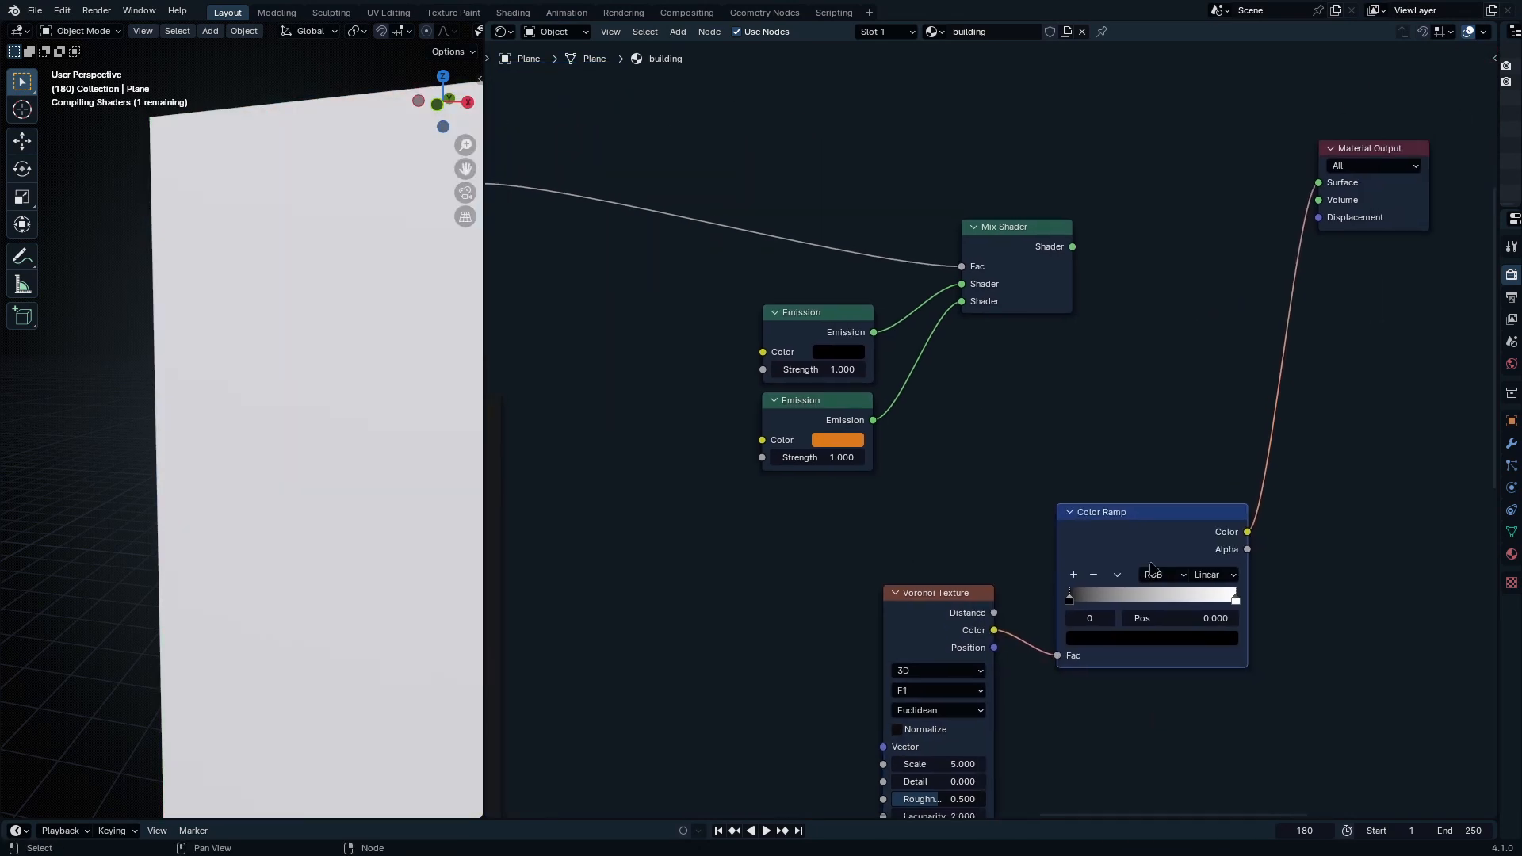
Step: Set the Color Ramp's white stop to 0.695, and the Voronoi Texture's Detail to 0.600 and Roughness to 0.642
{"action": "left_click_drag", "start_coordinate": [1148, 567], "coordinate": [1125, 661]}
{"action": "left_click_drag", "start_coordinate": [840, 690], "coordinate": [875, 690]}
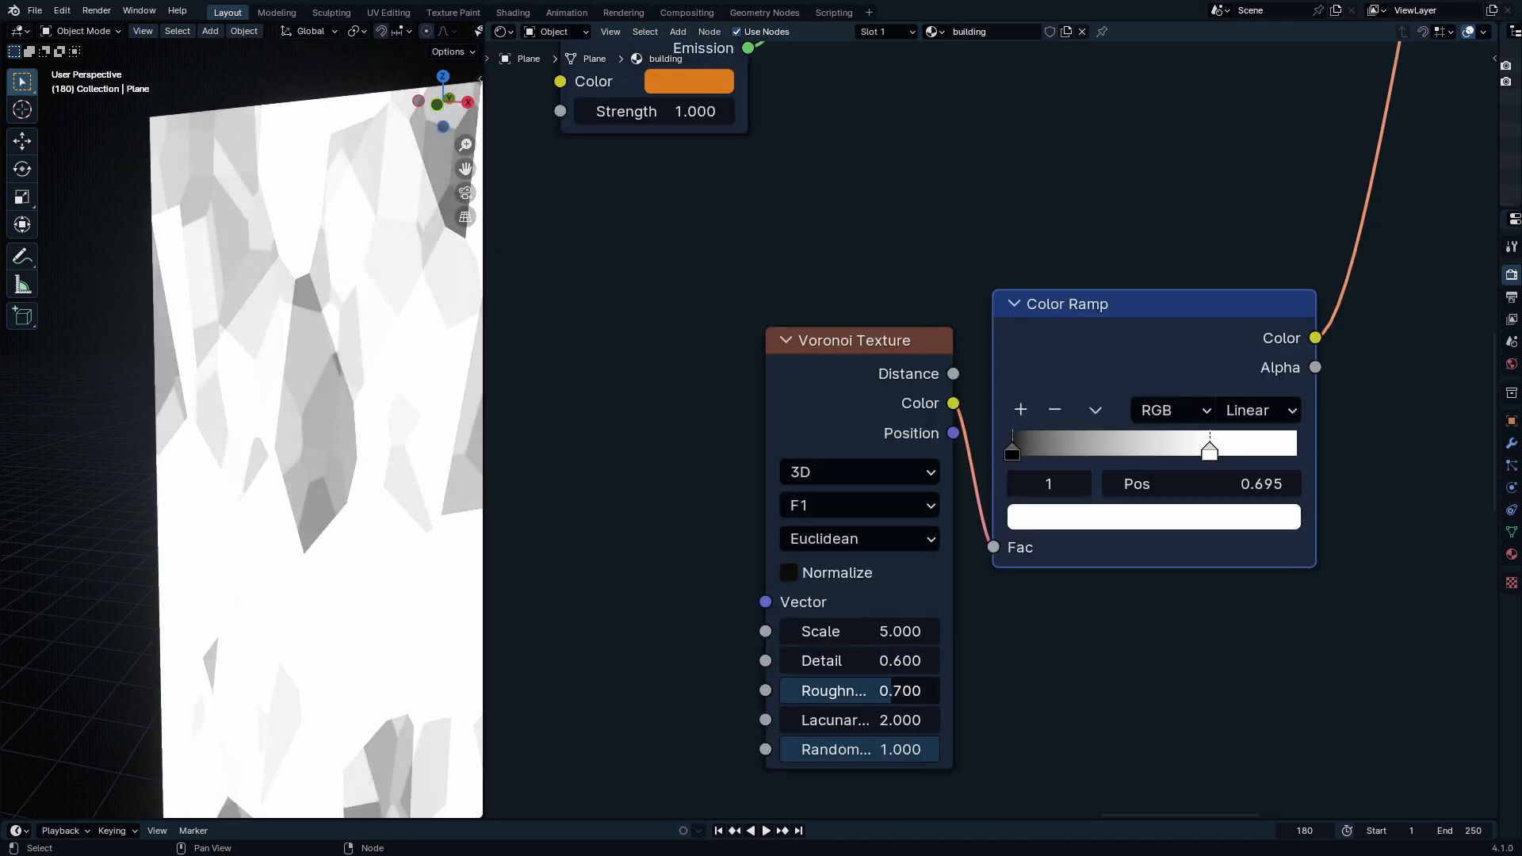
{"action": "scroll", "coordinate": [1041, 481], "scroll_direction": "down", "scroll_amount": 5}
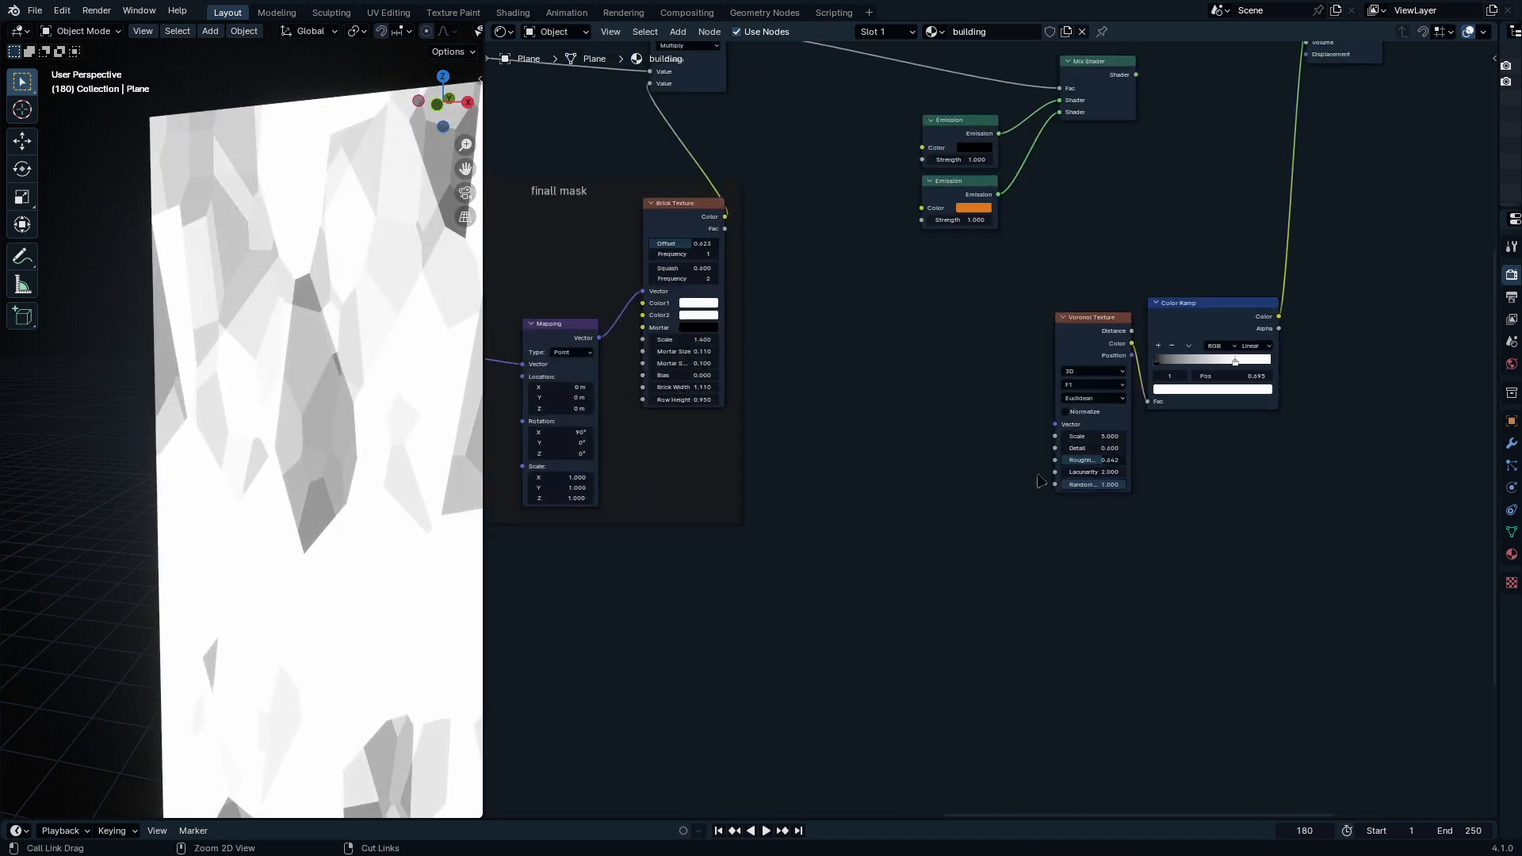
Step: Add a Texture Coordinate node, feed its Object output into the Voronoi Texture's Vector, and set the Voronoi scale to 1.250
{"action": "middle_click_drag", "start_coordinate": [940, 383], "coordinate": [981, 556]}
{"action": "middle_click_drag", "start_coordinate": [1134, 646], "coordinate": [1131, 547], "text": "ctrl"}
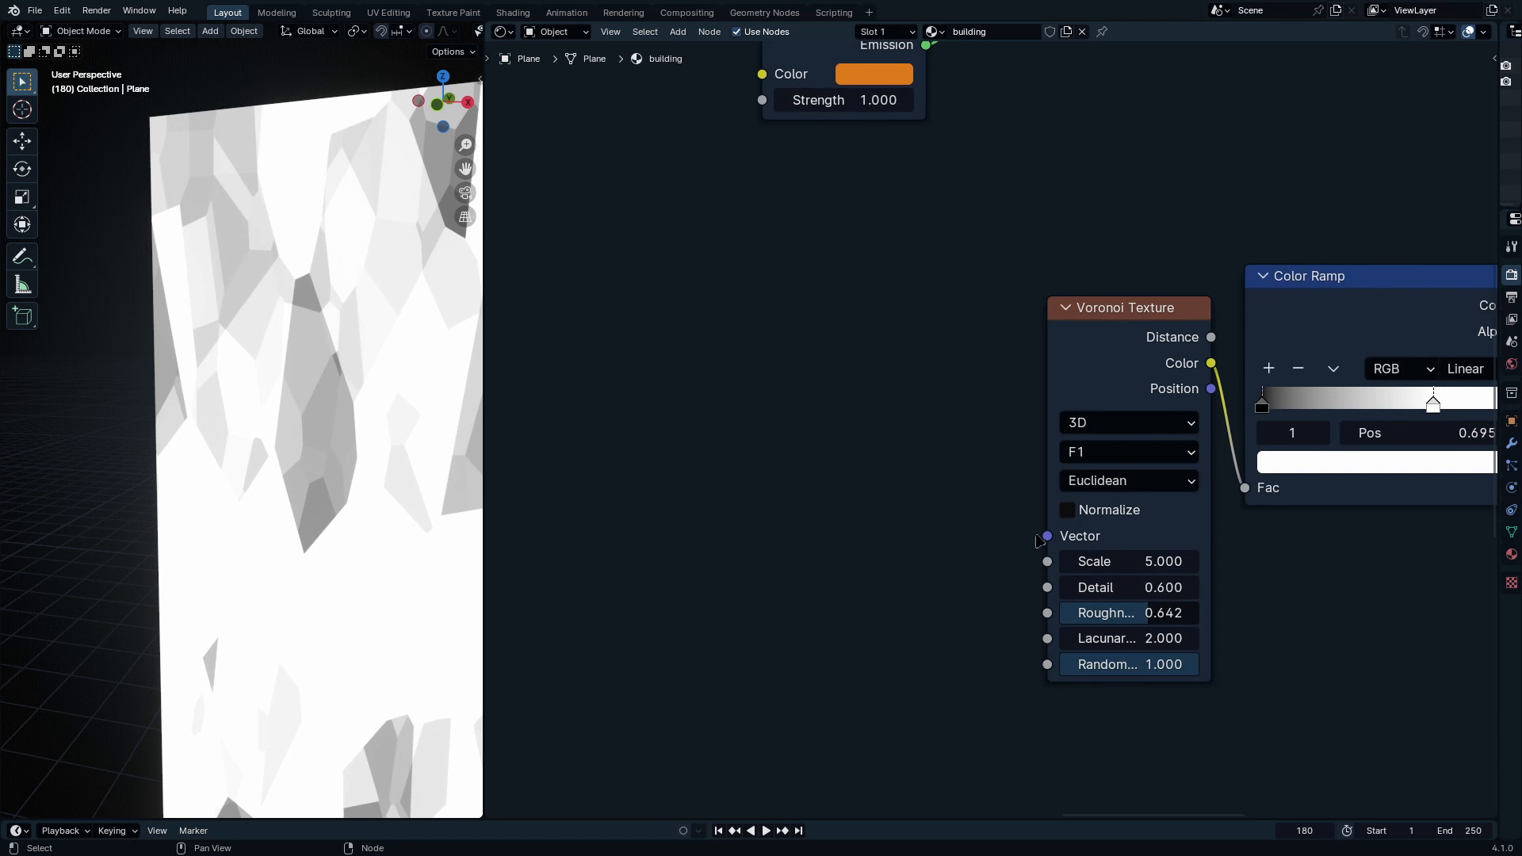
{"action": "left_click_drag", "start_coordinate": [1038, 538], "coordinate": [812, 530]}
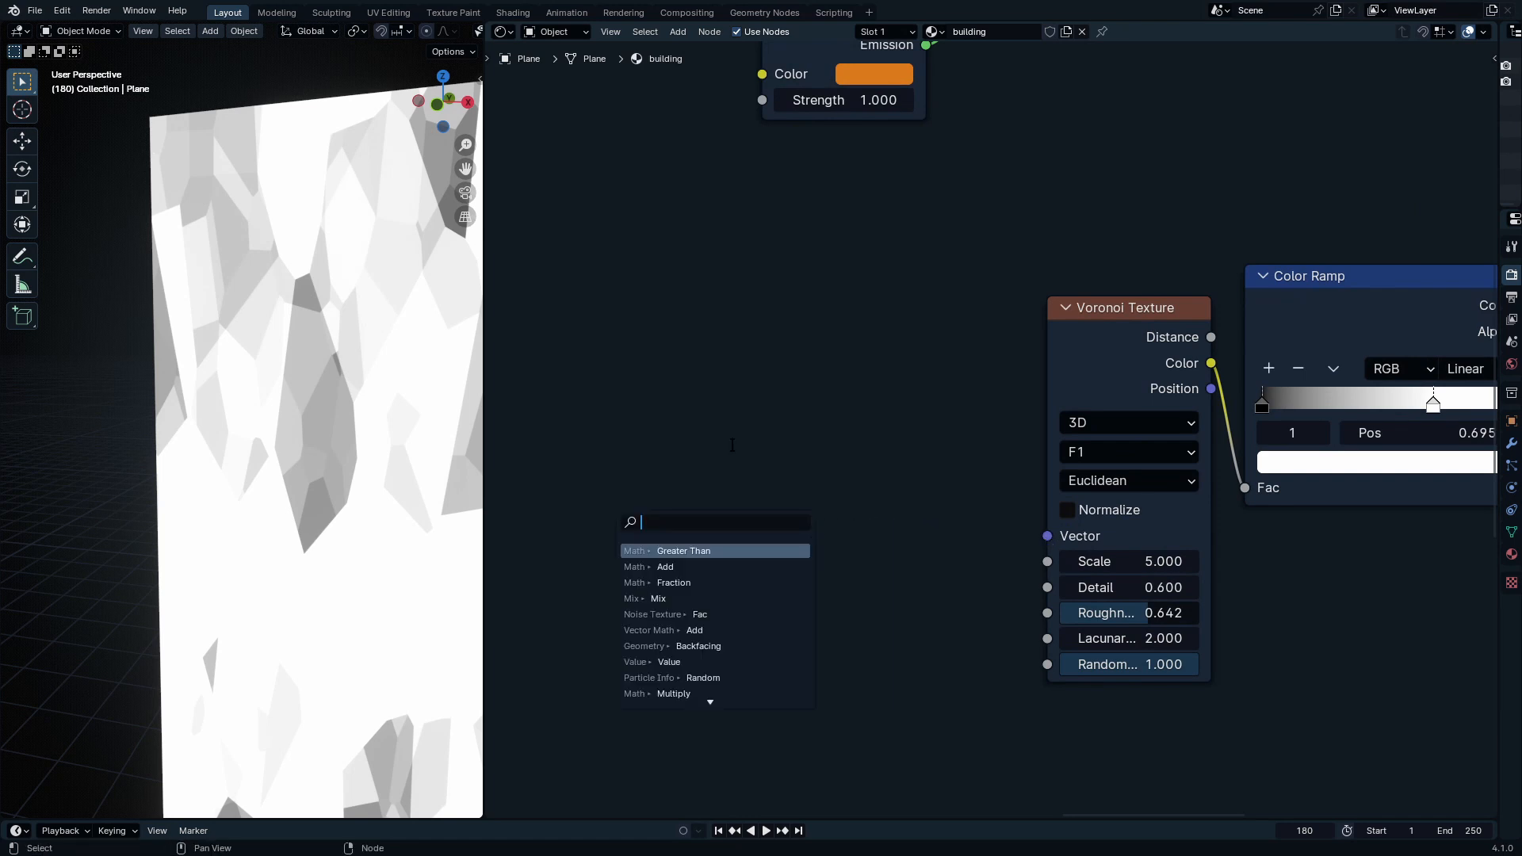
{"action": "type", "text": "textur"}
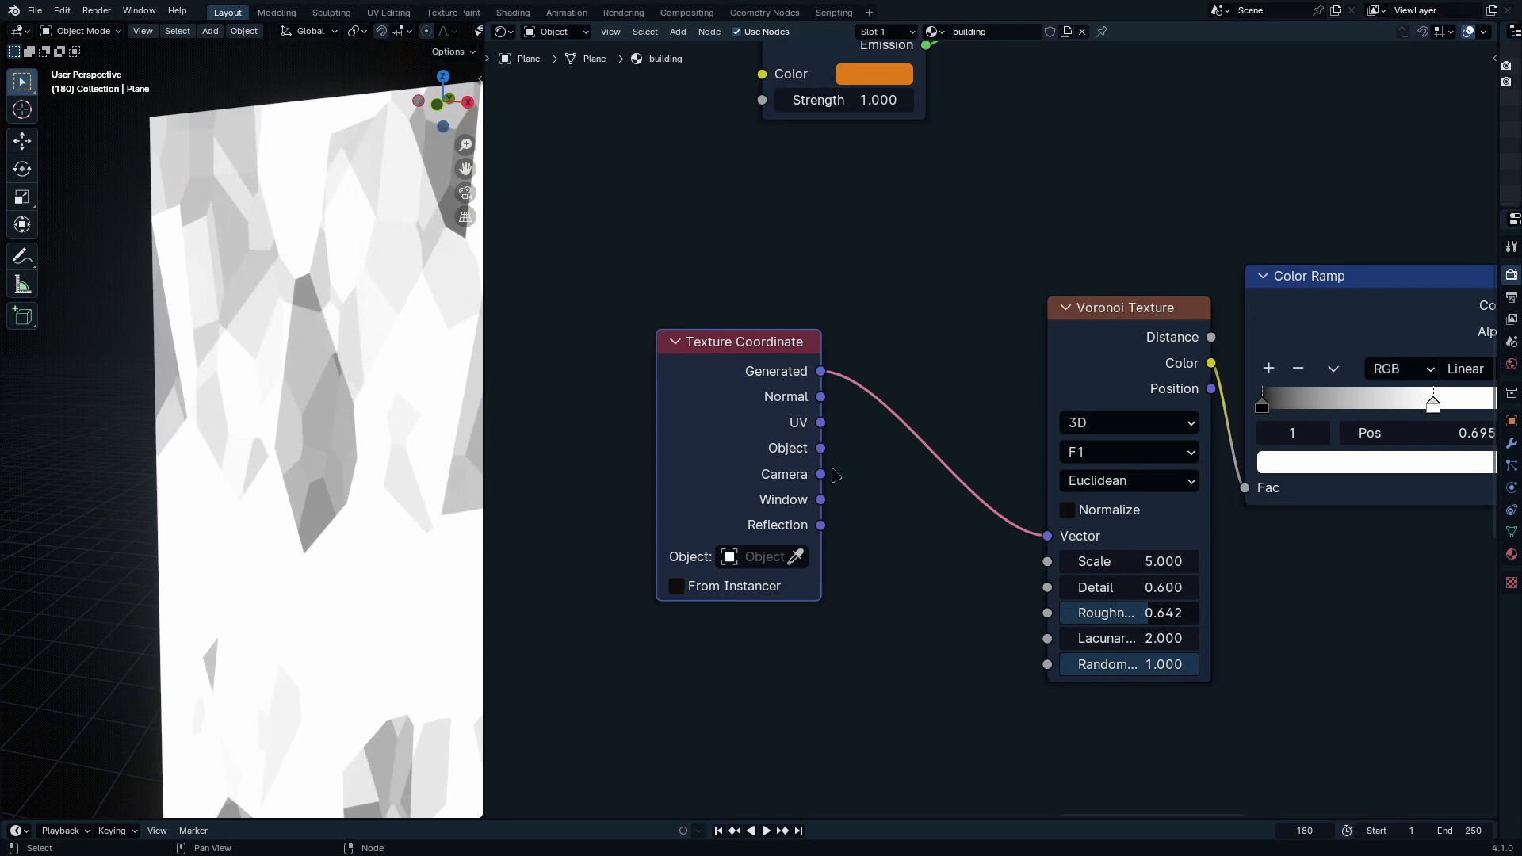
{"action": "left_click_drag", "start_coordinate": [820, 448], "coordinate": [1047, 535]}
{"action": "left_click_drag", "start_coordinate": [1178, 563], "coordinate": [881, 563]}
Step: Insert a Mix Color node between the Color Ramp and the Material Output, with the ramp's Color feeding its Factor
{"action": "scroll", "coordinate": [1168, 549], "scroll_direction": "down", "scroll_amount": 3}
{"action": "scroll", "coordinate": [1222, 483], "scroll_direction": "up", "scroll_amount": 5}
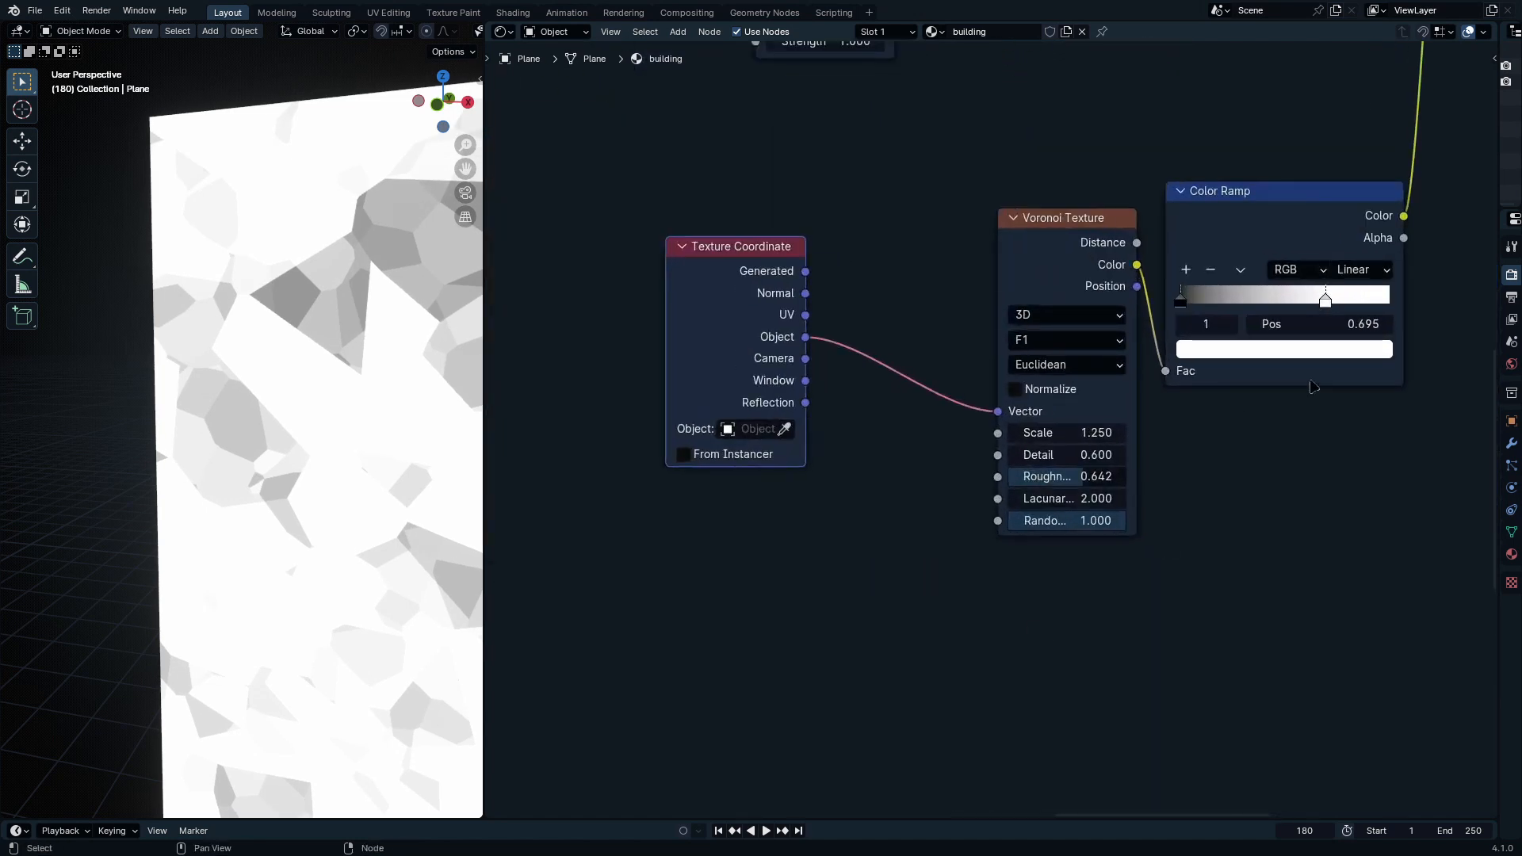
{"action": "middle_click_drag", "start_coordinate": [1151, 170], "coordinate": [954, 510]}
{"action": "middle_click_drag", "start_coordinate": [1166, 382], "coordinate": [1148, 406]}
{"action": "key", "text": "shift+a"}
{"action": "left_click", "coordinate": [1149, 404]}
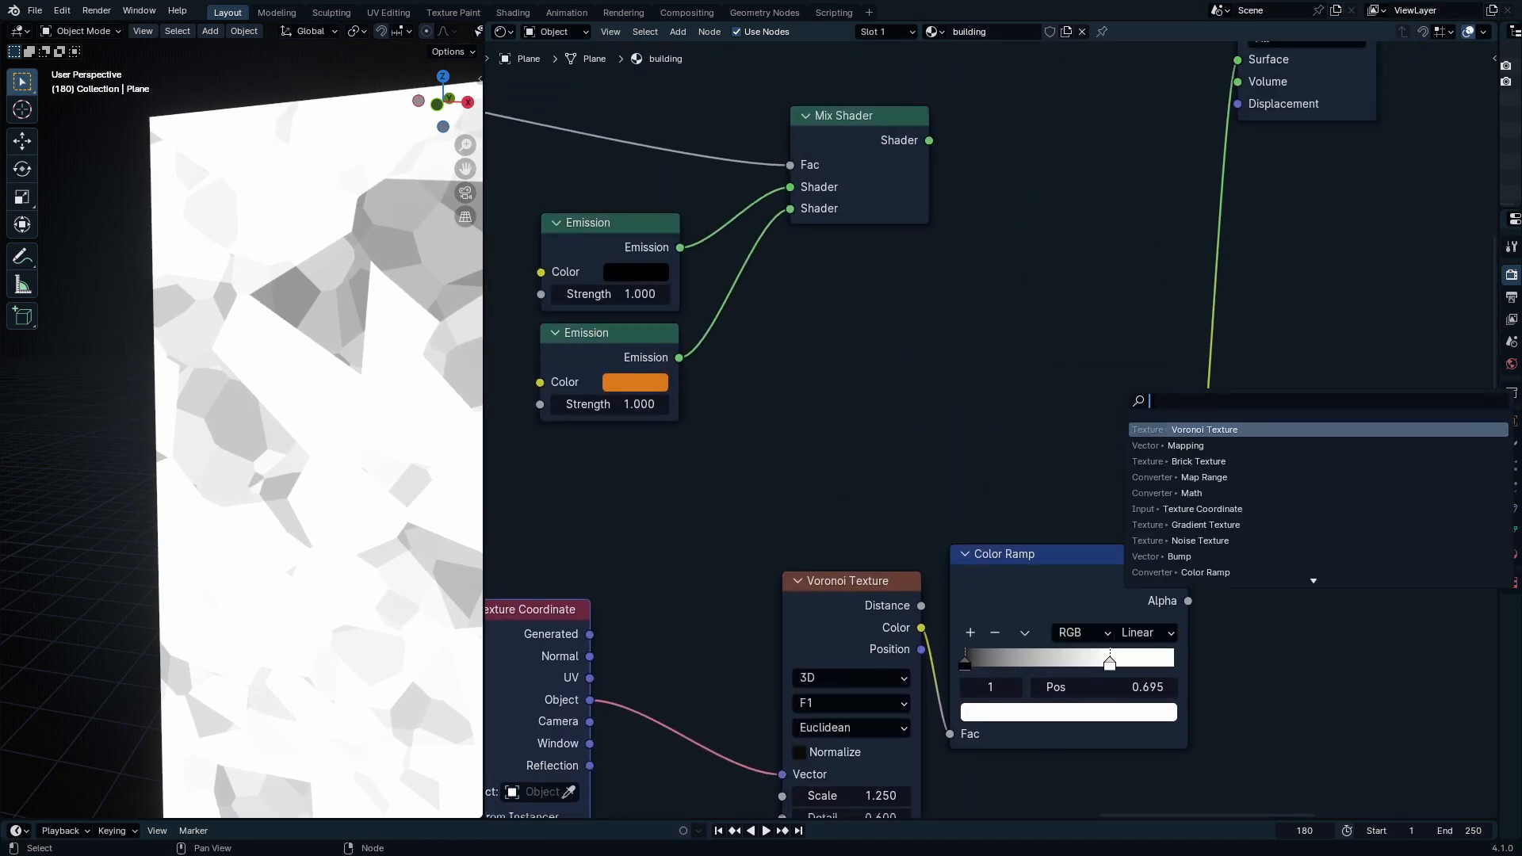
{"action": "type", "text": "mix color"}
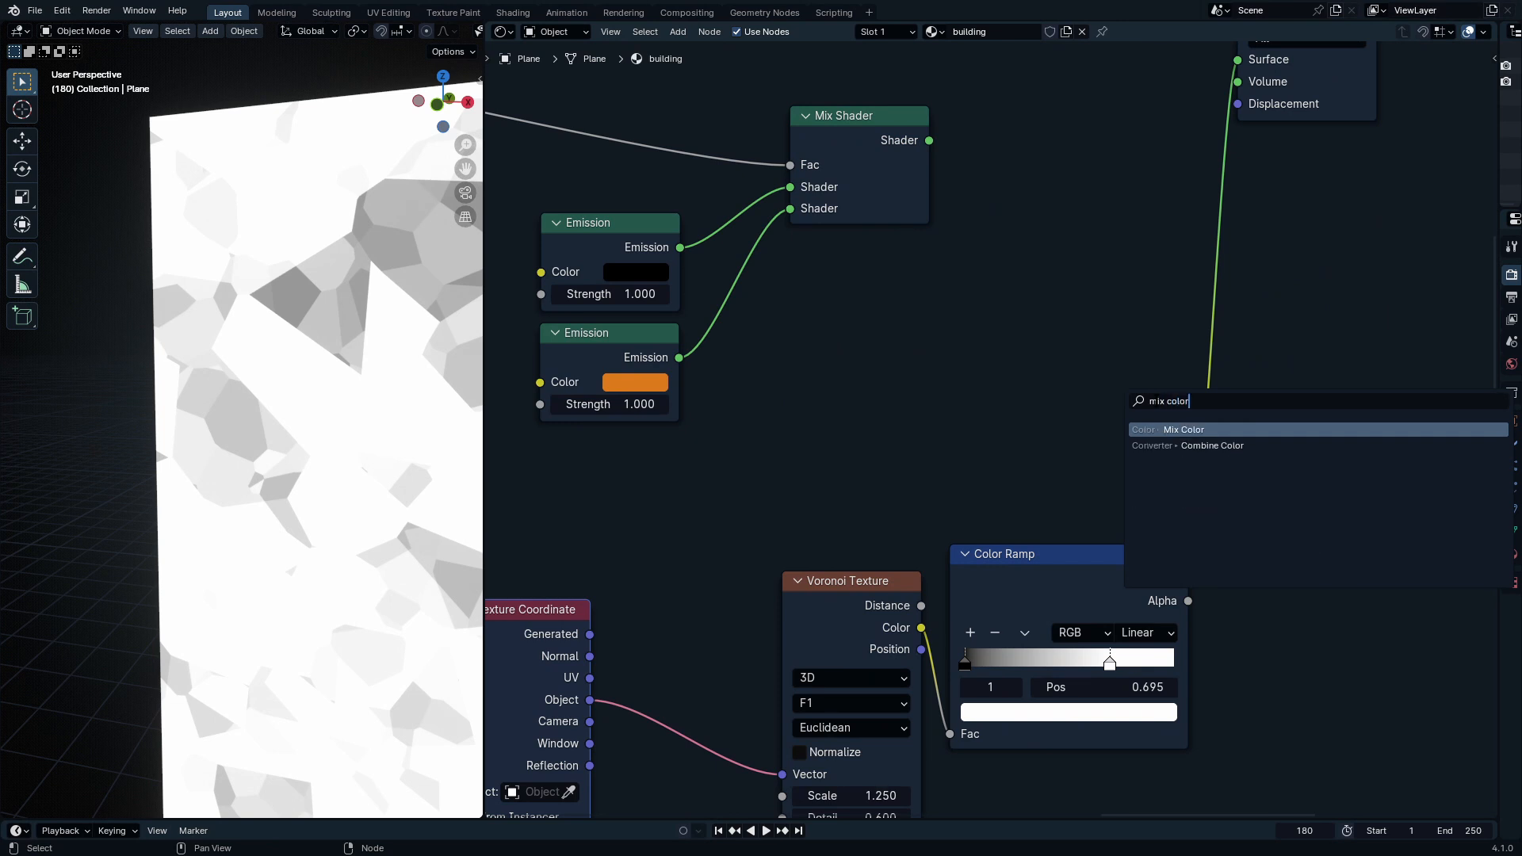
{"action": "key", "text": "Return"}
{"action": "left_click", "coordinate": [1181, 341]}
{"action": "key", "text": "h"}
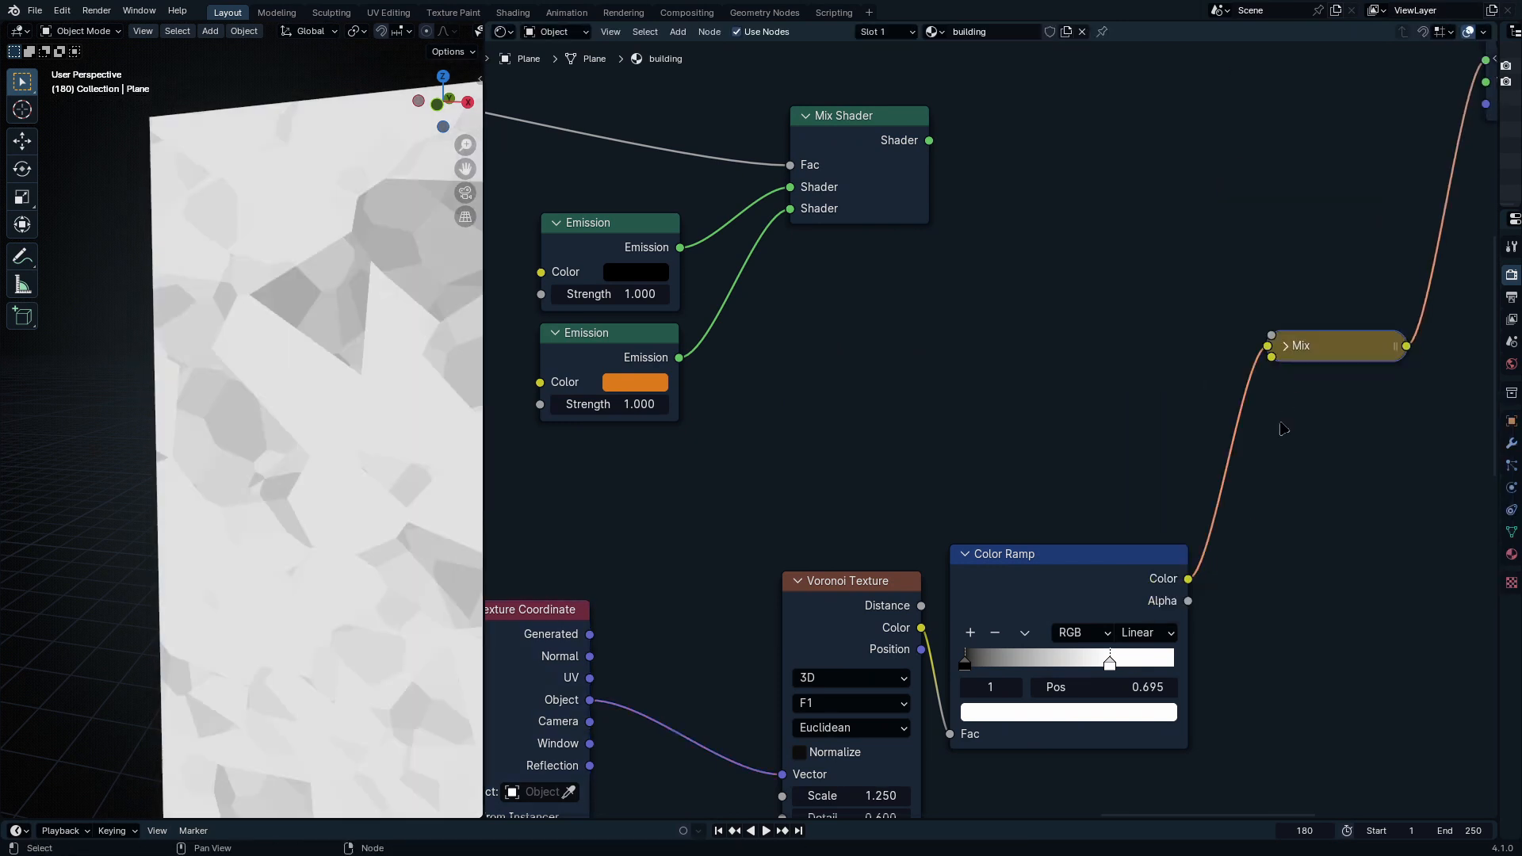
{"action": "left_click", "coordinate": [1285, 347]}
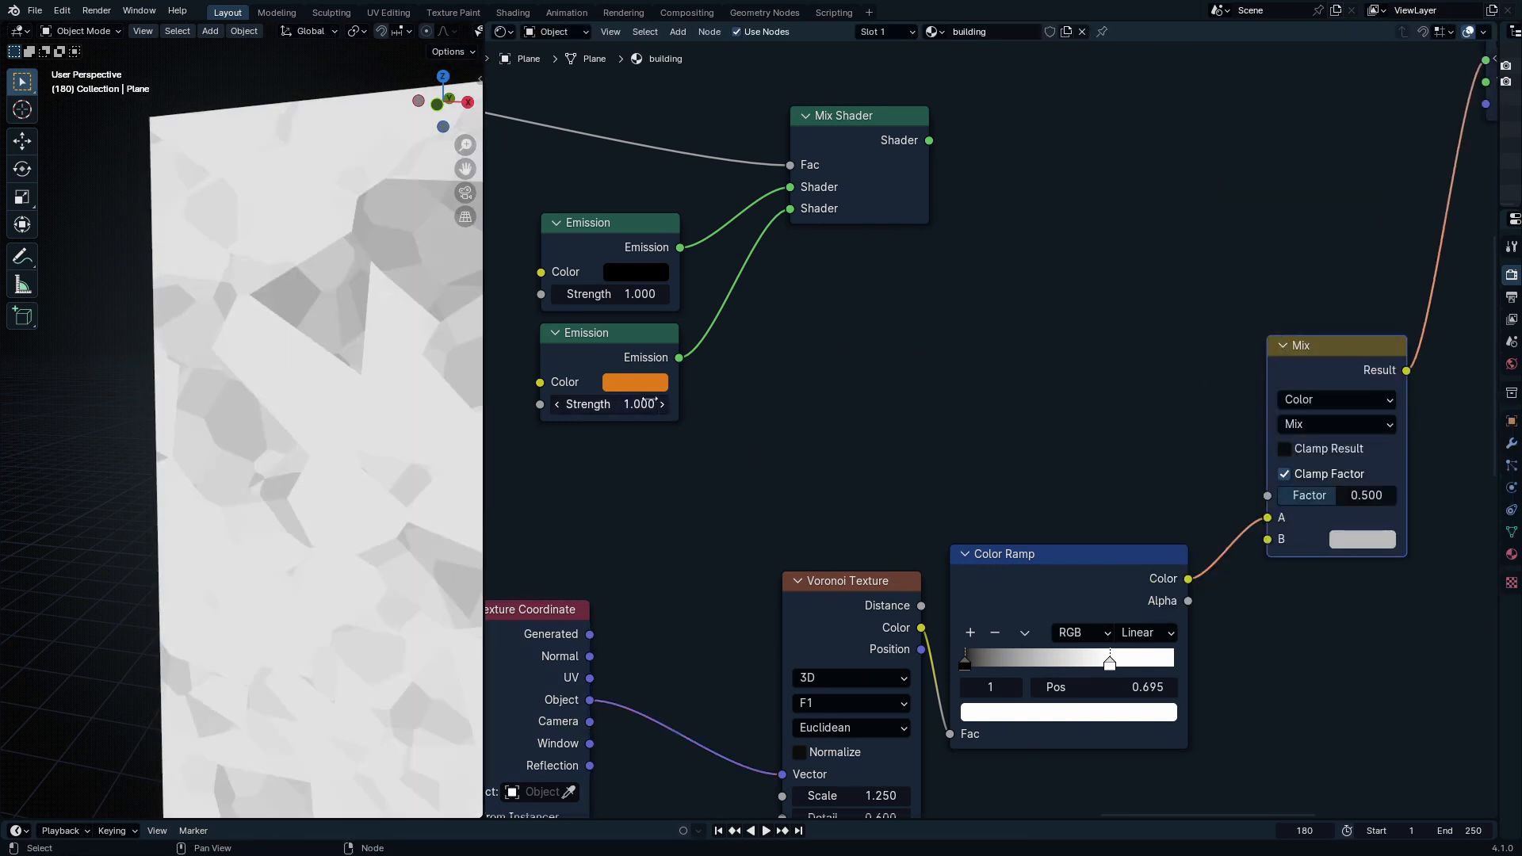
{"action": "left_click_drag", "start_coordinate": [1268, 518], "coordinate": [1268, 496]}
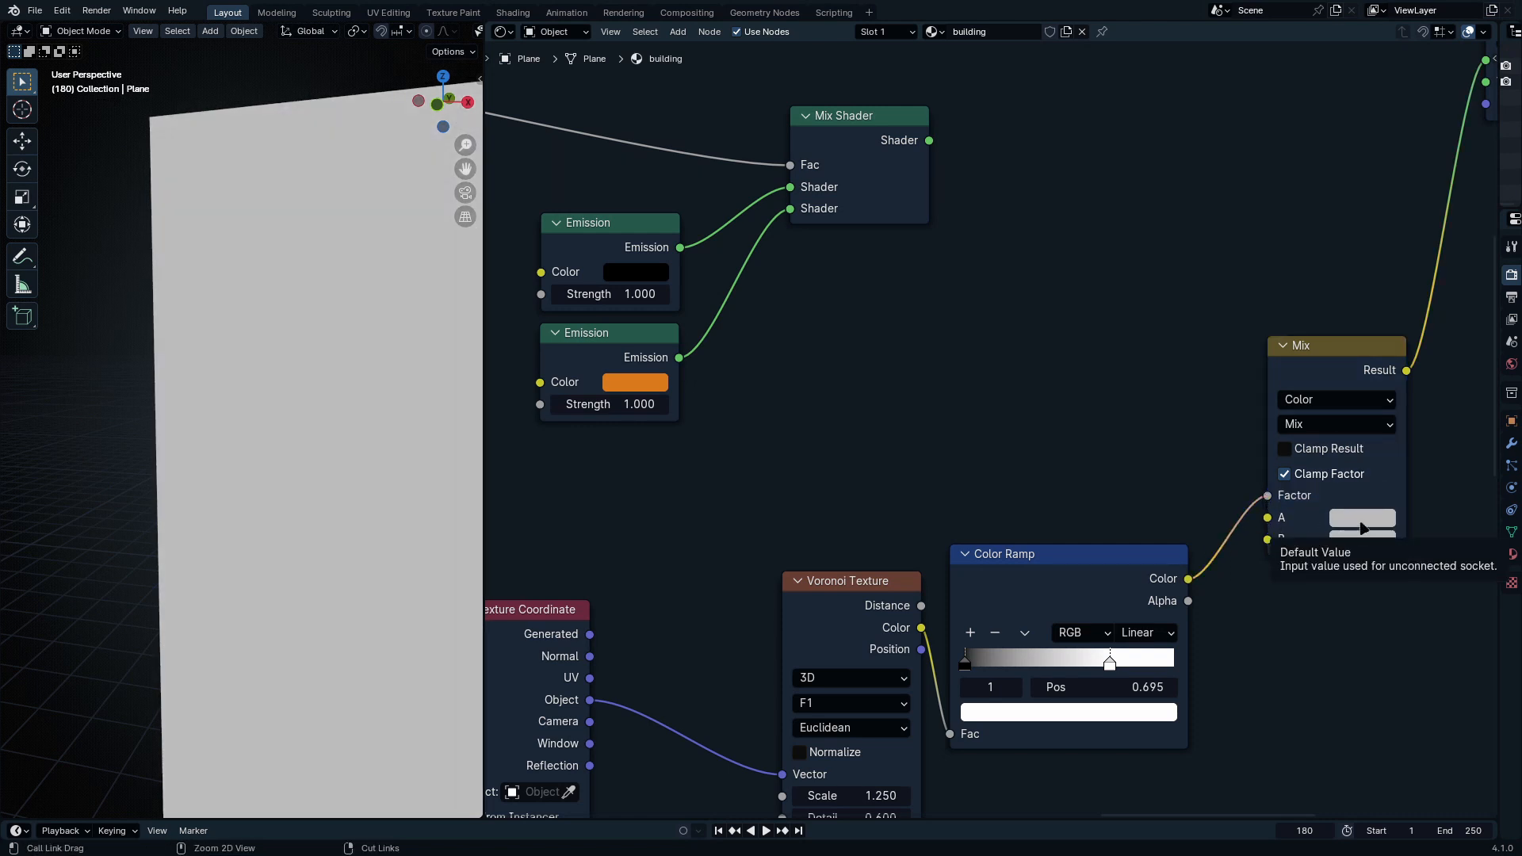
Step: Paste the Emission node's orange into the Mix node's A and B colors, and change B to yellow
{"action": "key", "text": "ctrl+v"}
{"action": "key", "text": "ctrl+v"}
{"action": "left_click", "coordinate": [1369, 542]}
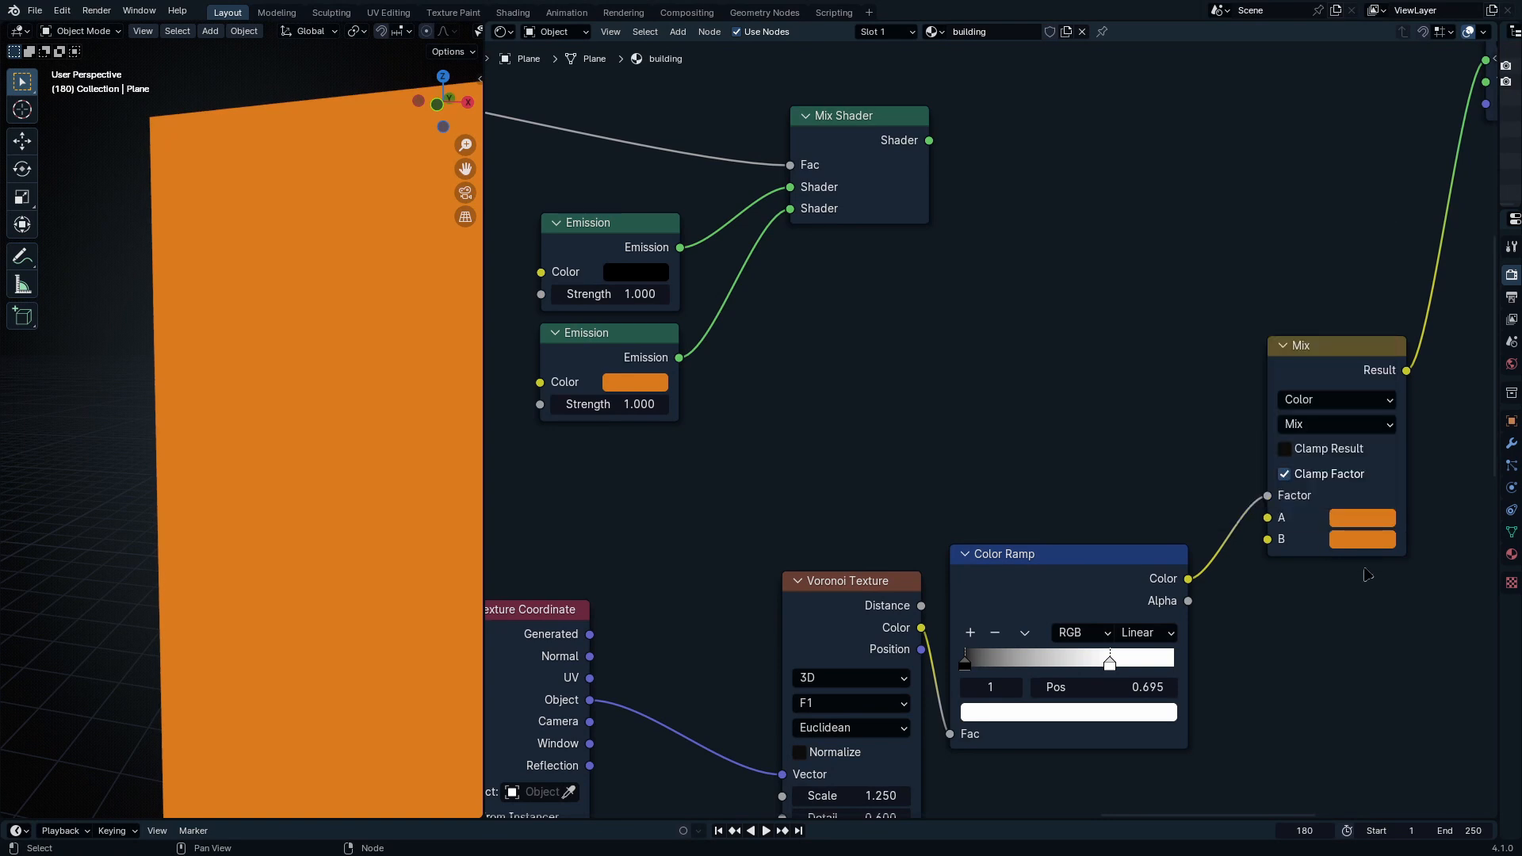
{"action": "left_click", "coordinate": [1363, 544]}
{"action": "left_click_drag", "start_coordinate": [1241, 380], "coordinate": [1211, 362]}
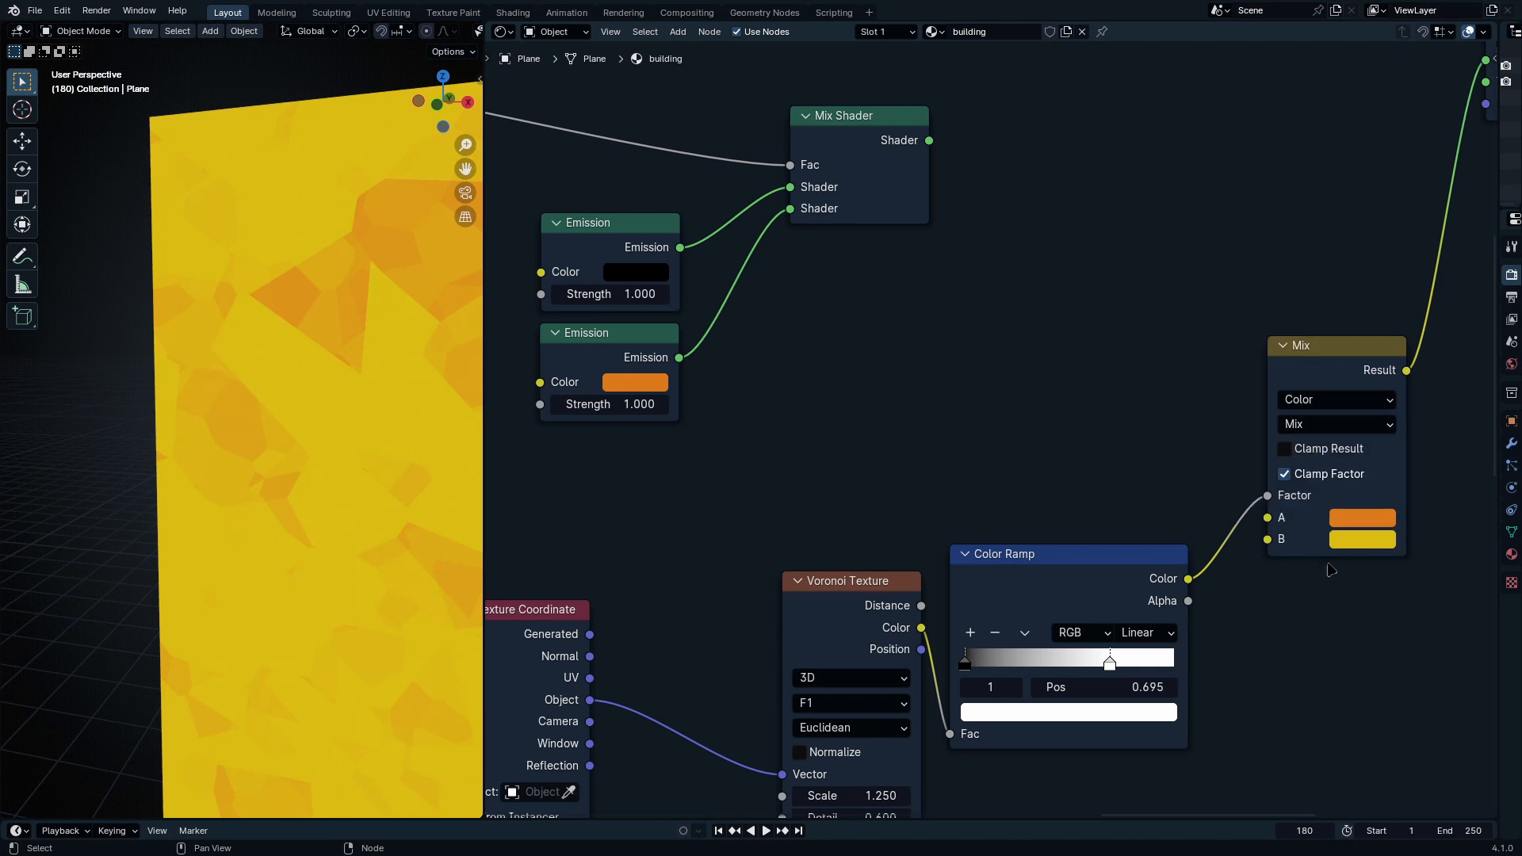
Step: Copy the Mix node's yellow from B into A, and change B to orange
{"action": "scroll", "coordinate": [1334, 585], "scroll_direction": "down", "scroll_amount": 2}
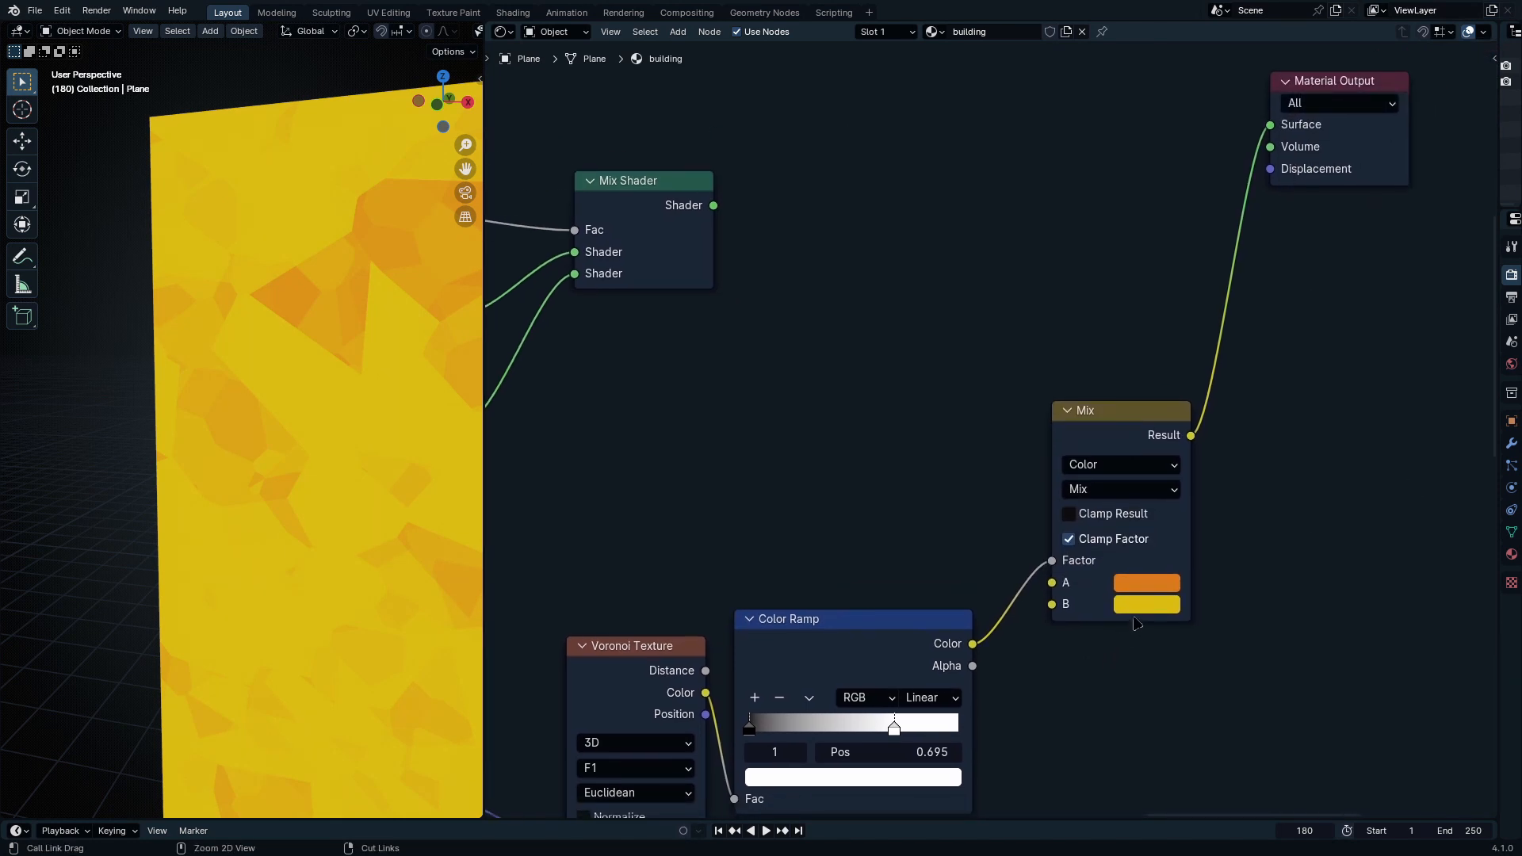
{"action": "scroll", "coordinate": [1149, 585], "scroll_direction": "up", "scroll_amount": 5}
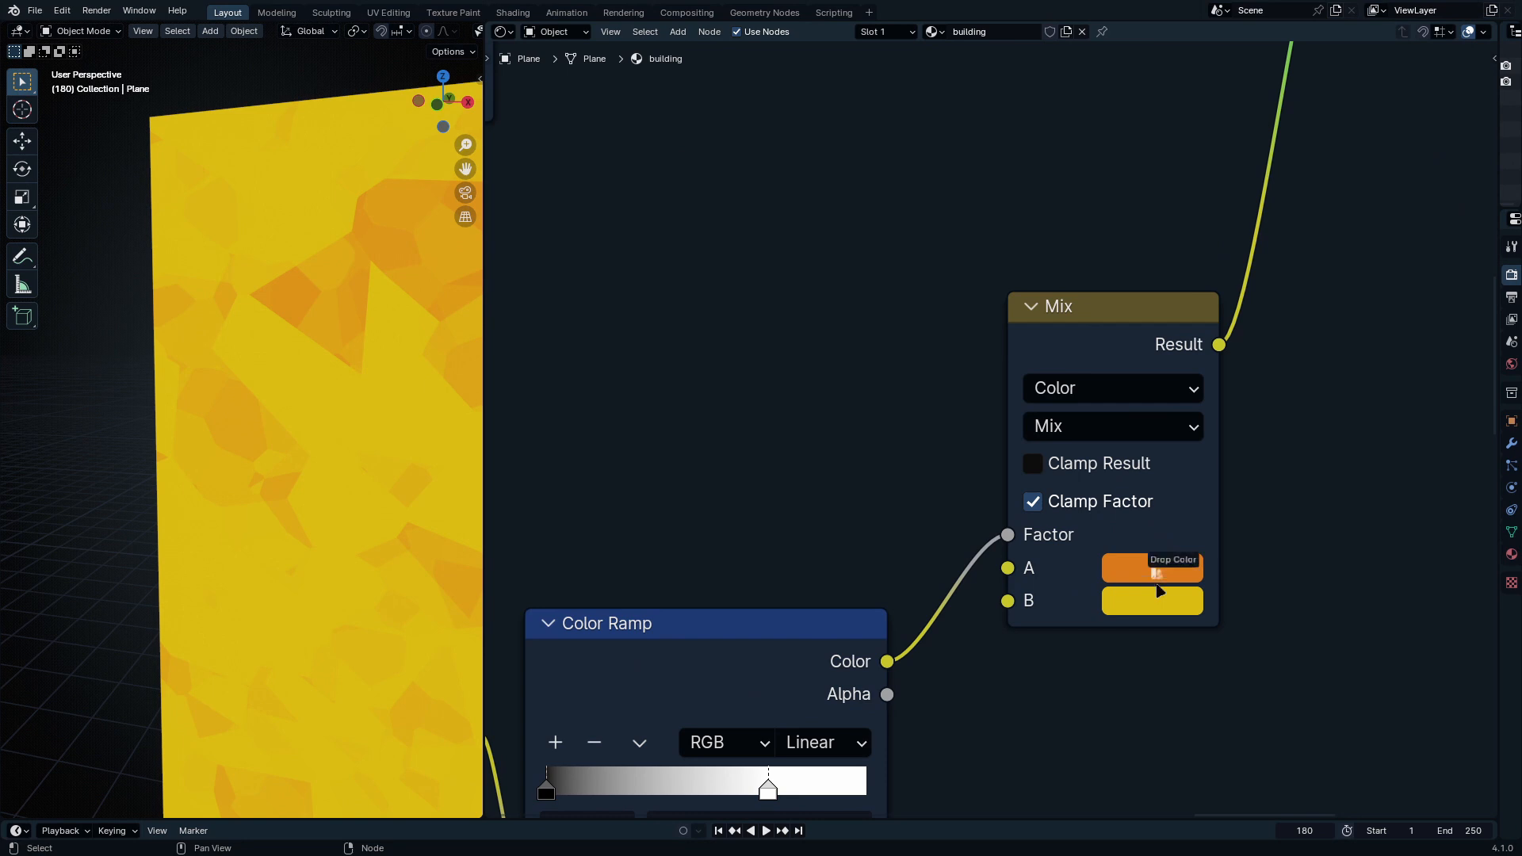
{"action": "left_click_drag", "start_coordinate": [1159, 590], "coordinate": [1157, 600]}
{"action": "left_click", "coordinate": [1157, 600]}
{"action": "left_click_drag", "start_coordinate": [938, 313], "coordinate": [913, 310]}
Step: Connect the Mix node's Result to the Color input of the orange Emission node
{"action": "scroll", "coordinate": [923, 612], "scroll_direction": "down", "scroll_amount": 5}
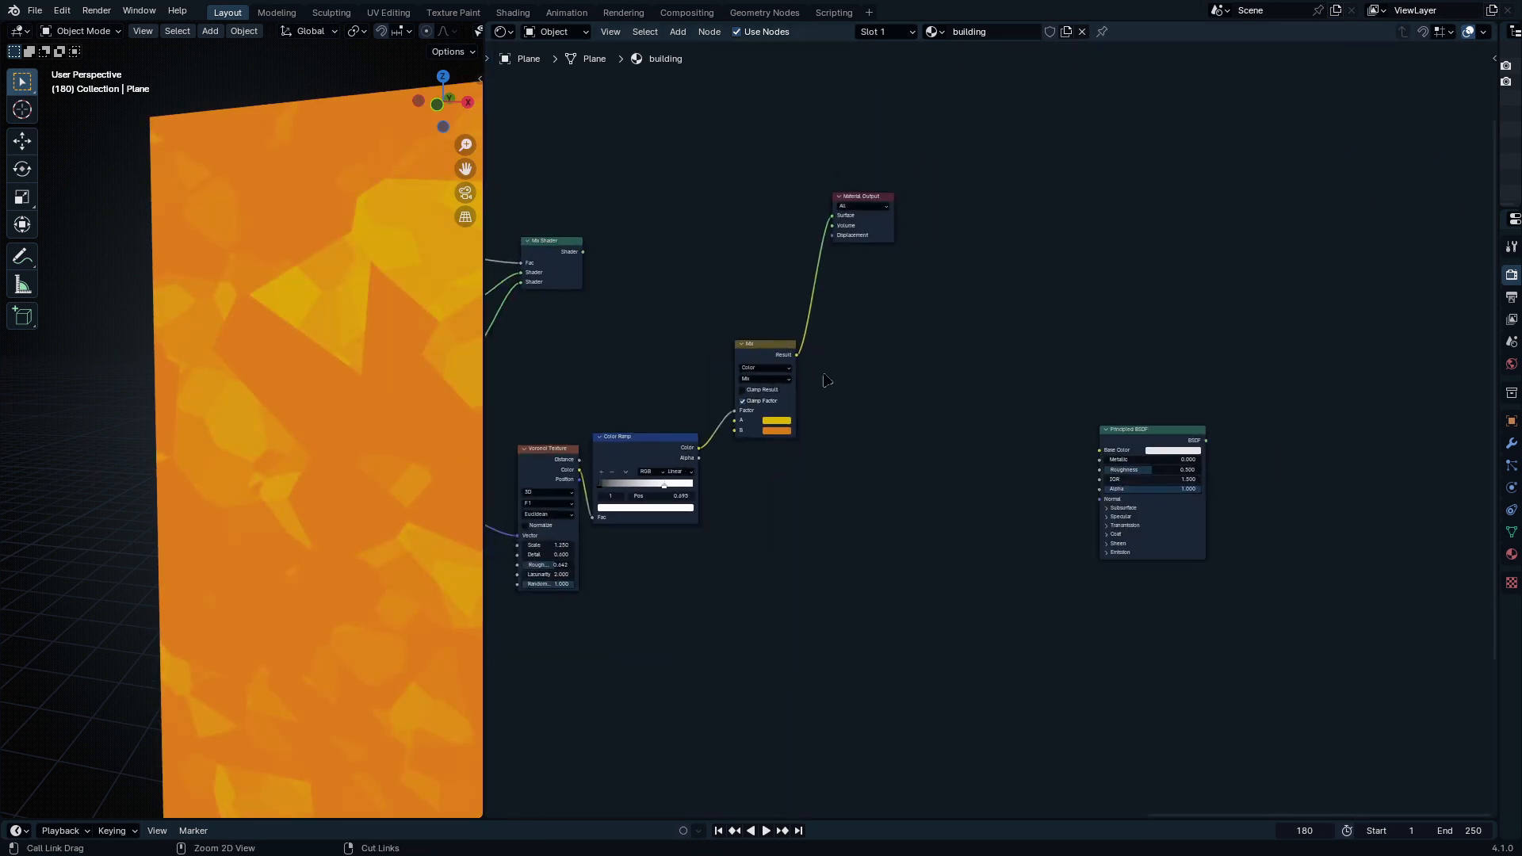
{"action": "scroll", "coordinate": [923, 612], "scroll_direction": "up", "scroll_amount": 5}
{"action": "left_click_drag", "start_coordinate": [1155, 571], "coordinate": [522, 595]}
{"action": "left_click_drag", "start_coordinate": [517, 576], "coordinate": [517, 577]}
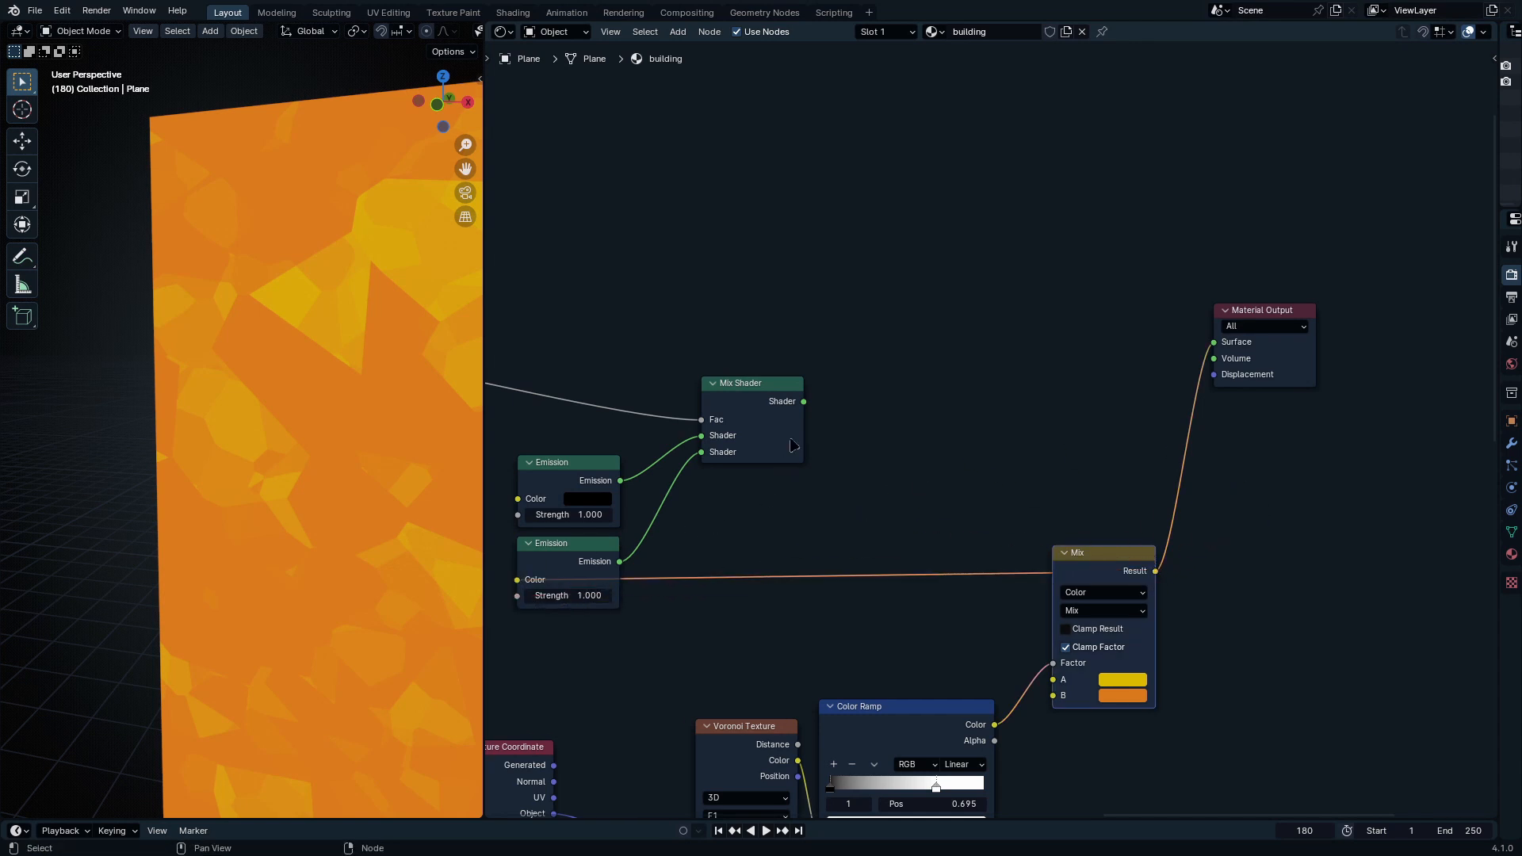
Step: Line up the Voronoi Texture, Color Ramp and Mix nodes in a compact row beside their Texture Coordinate node
{"action": "middle_click_drag", "start_coordinate": [1158, 791], "coordinate": [1332, 628]}
{"action": "middle_click_drag", "start_coordinate": [875, 552], "coordinate": [939, 523]}
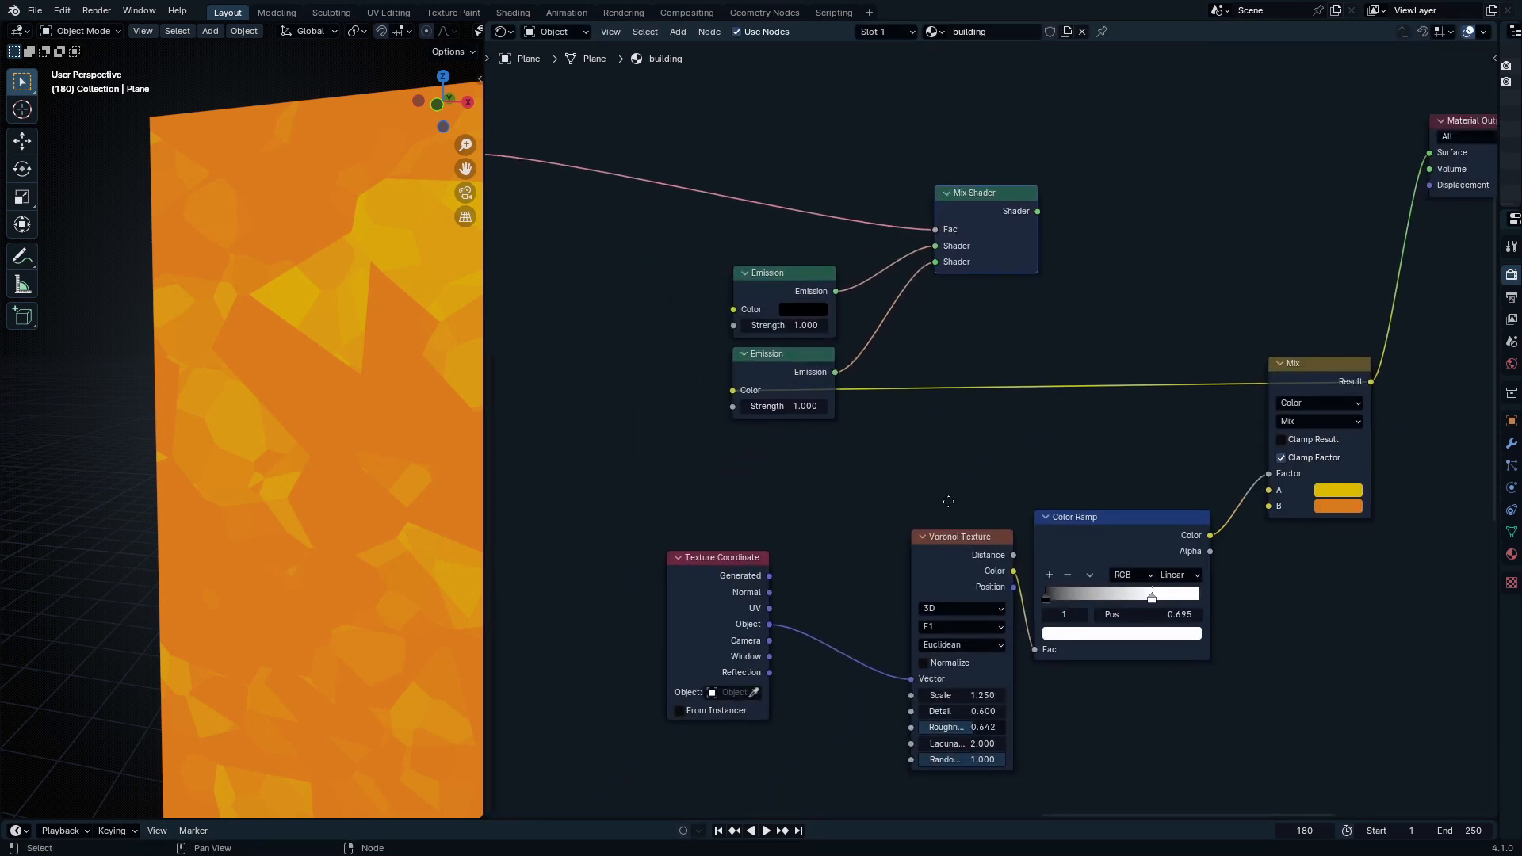
{"action": "left_click_drag", "start_coordinate": [956, 575], "coordinate": [831, 590]}
{"action": "left_click_drag", "start_coordinate": [1060, 545], "coordinate": [931, 580]}
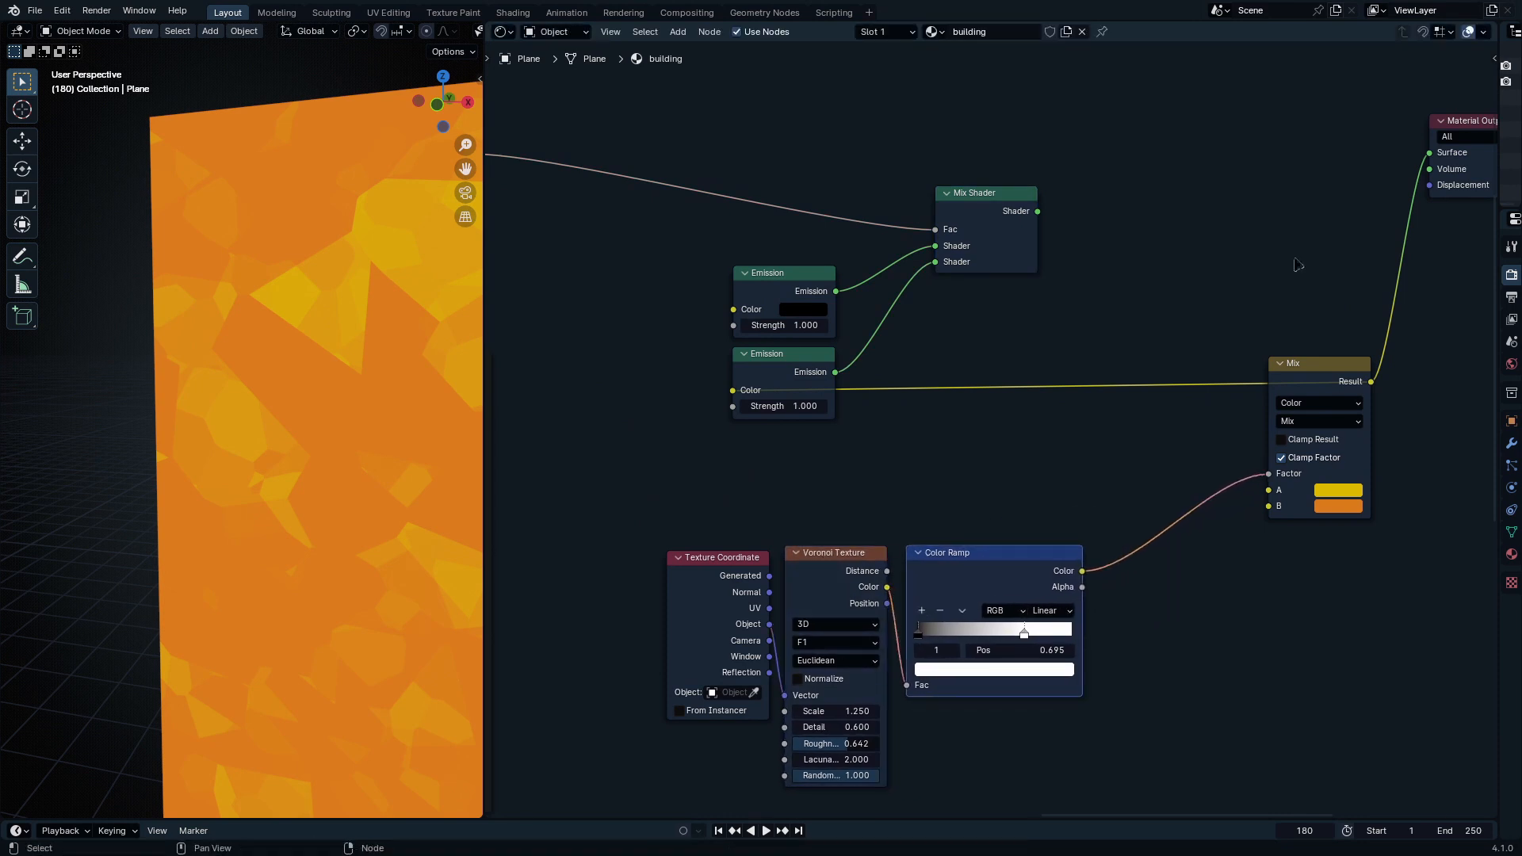
{"action": "left_click_drag", "start_coordinate": [1331, 402], "coordinate": [1161, 582]}
Step: Move the two Emission nodes and the Mix Shader together next to the Material Output
{"action": "scroll", "coordinate": [891, 420], "scroll_direction": "down", "scroll_amount": 3}
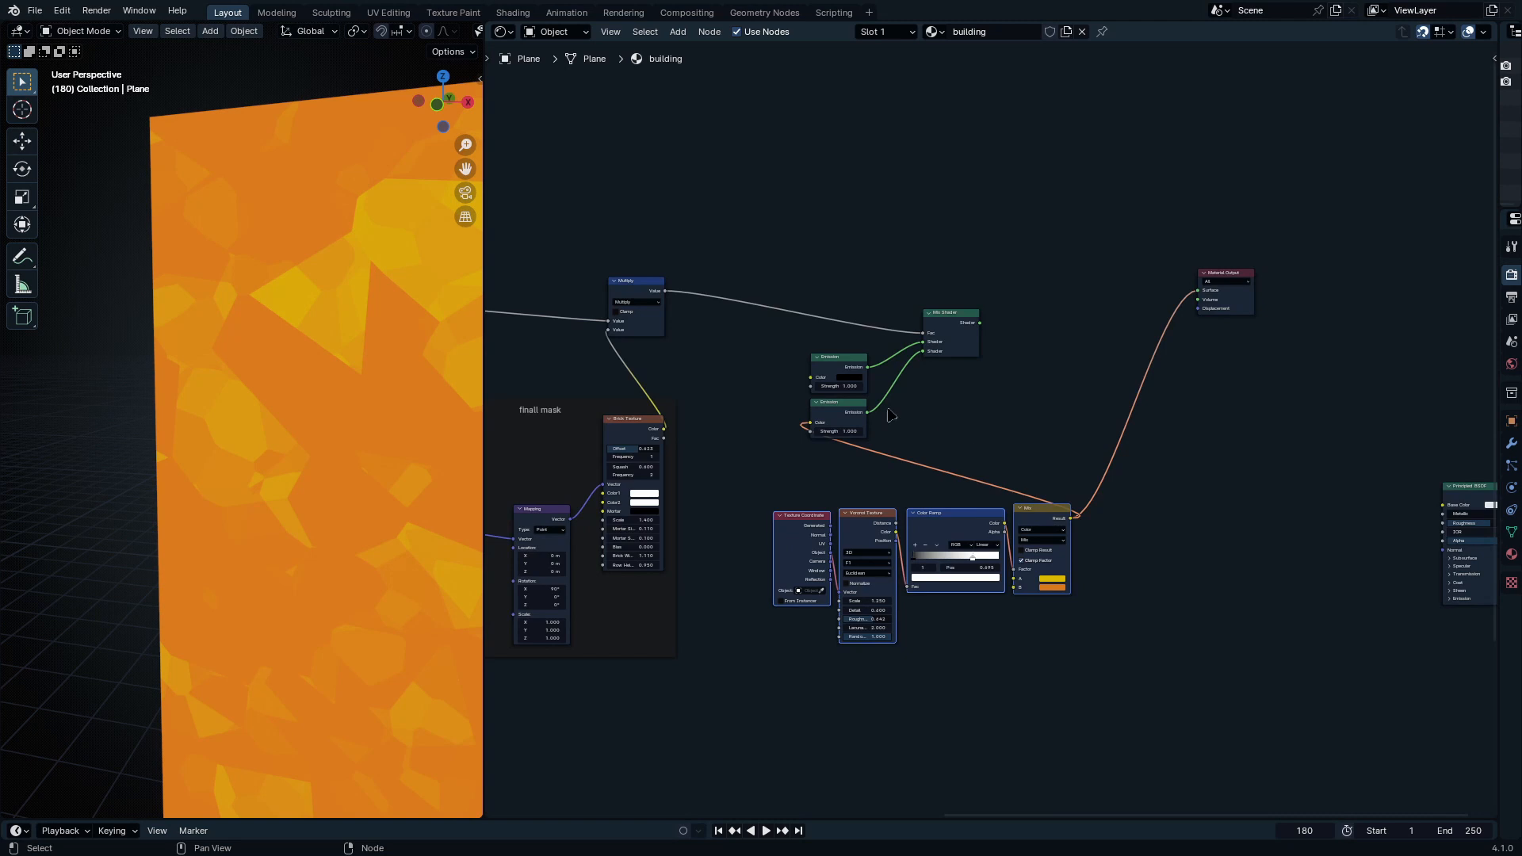
{"action": "left_click_drag", "start_coordinate": [804, 261], "coordinate": [971, 472]}
{"action": "key", "text": "g"}
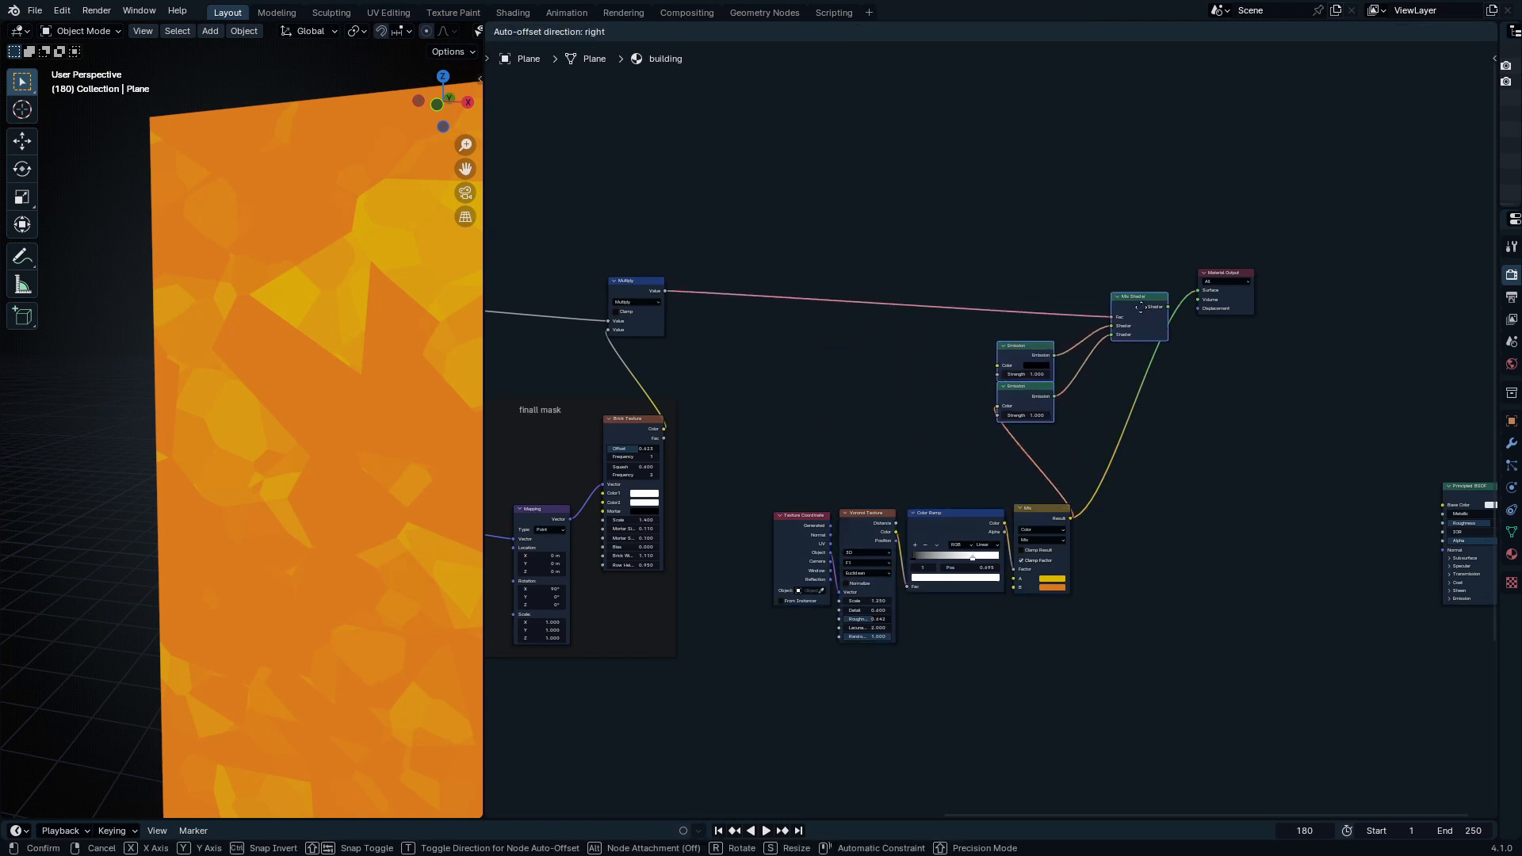
{"action": "left_click", "coordinate": [1141, 484]}
Step: Join the Mix Shader, both Emission nodes and the color-mixing nodes in a frame labelled "Coloring"
{"action": "left_click_drag", "start_coordinate": [1165, 218], "coordinate": [753, 738]}
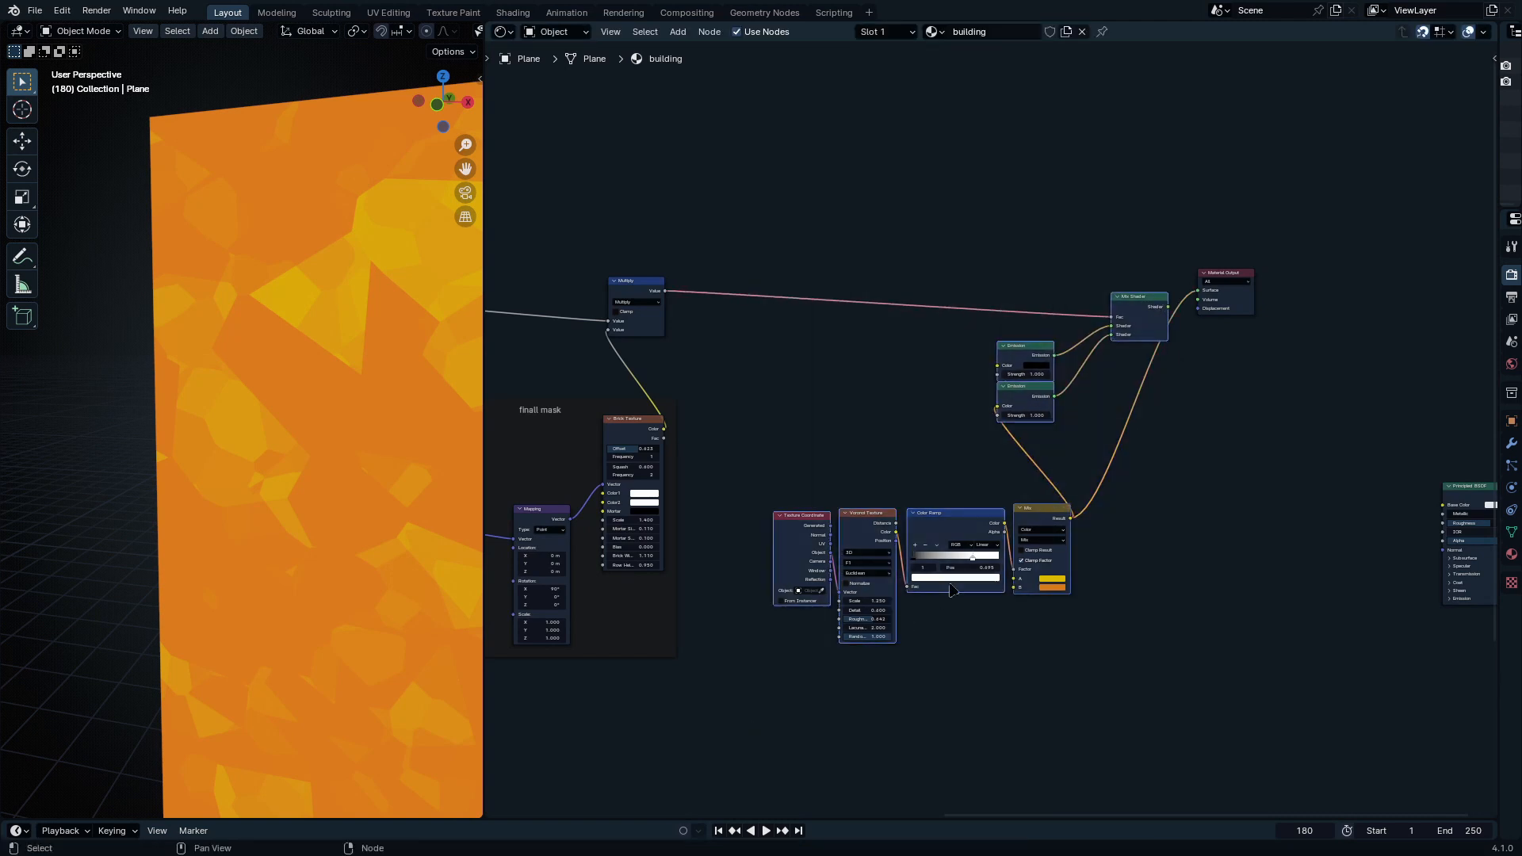
{"action": "key", "text": "ctrl+j"}
{"action": "left_click", "coordinate": [1075, 281]}
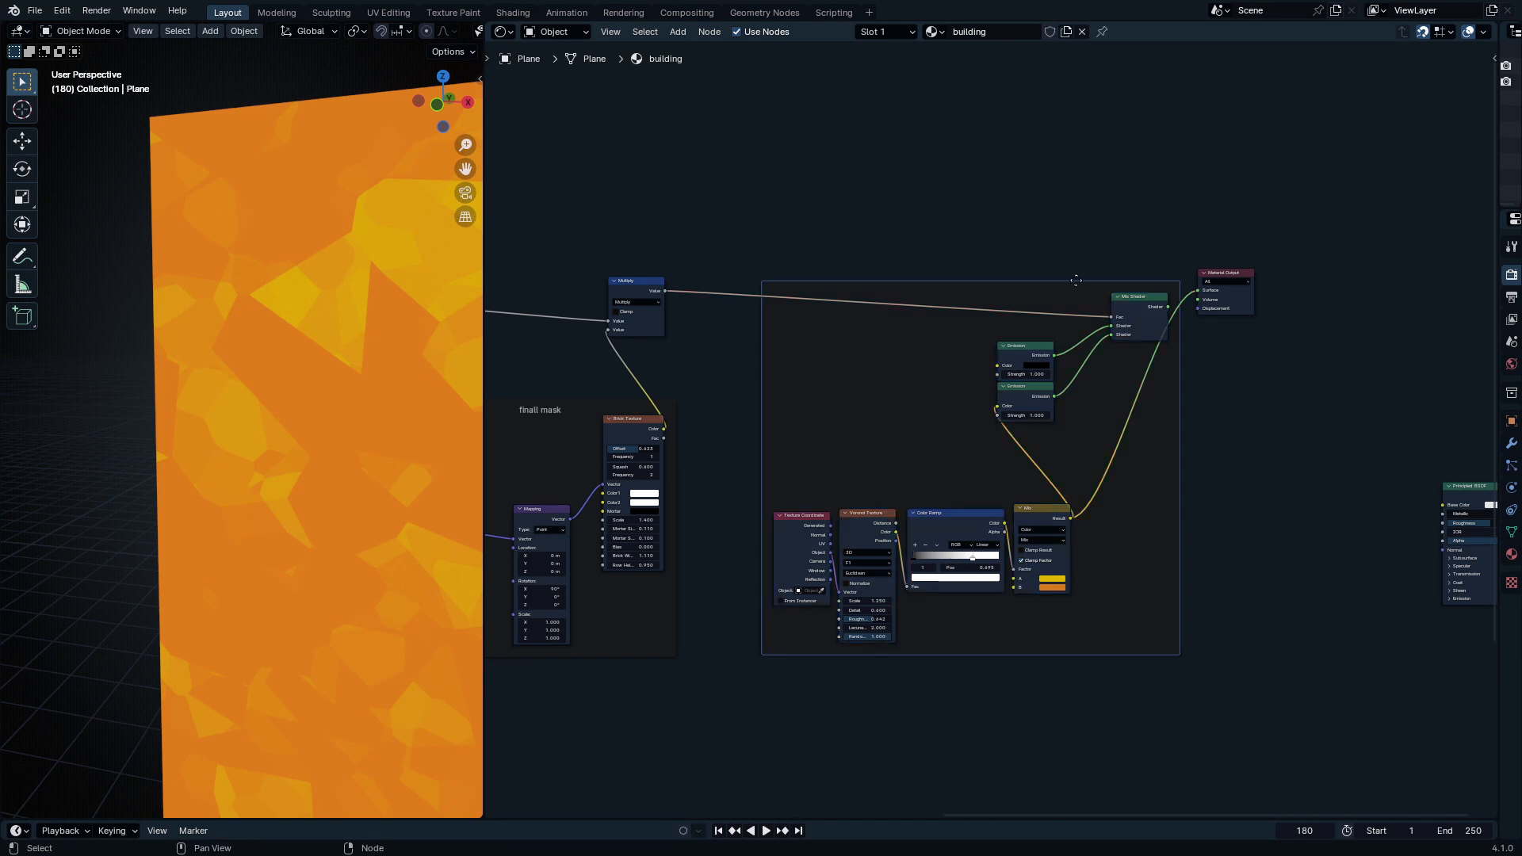
{"action": "key", "text": "F2"}
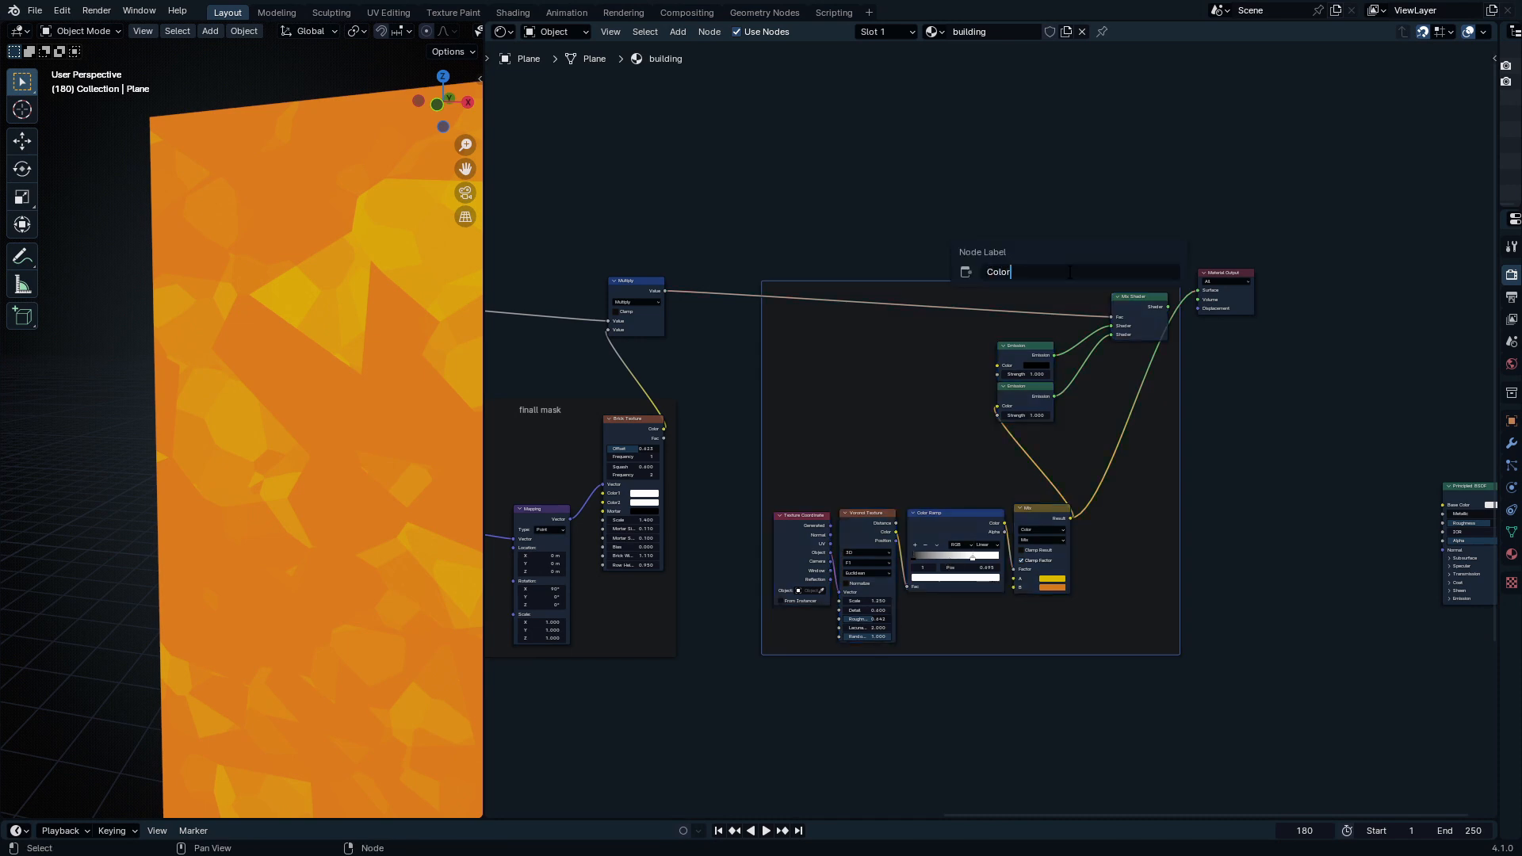
{"action": "type", "text": "Coloring"}
{"action": "key", "text": "Return"}
Step: Connect the Mix Shader to the Material Output's Surface and set the colored Emission node's strength to 2.000
{"action": "scroll", "coordinate": [1026, 600], "scroll_direction": "up", "scroll_amount": 5}
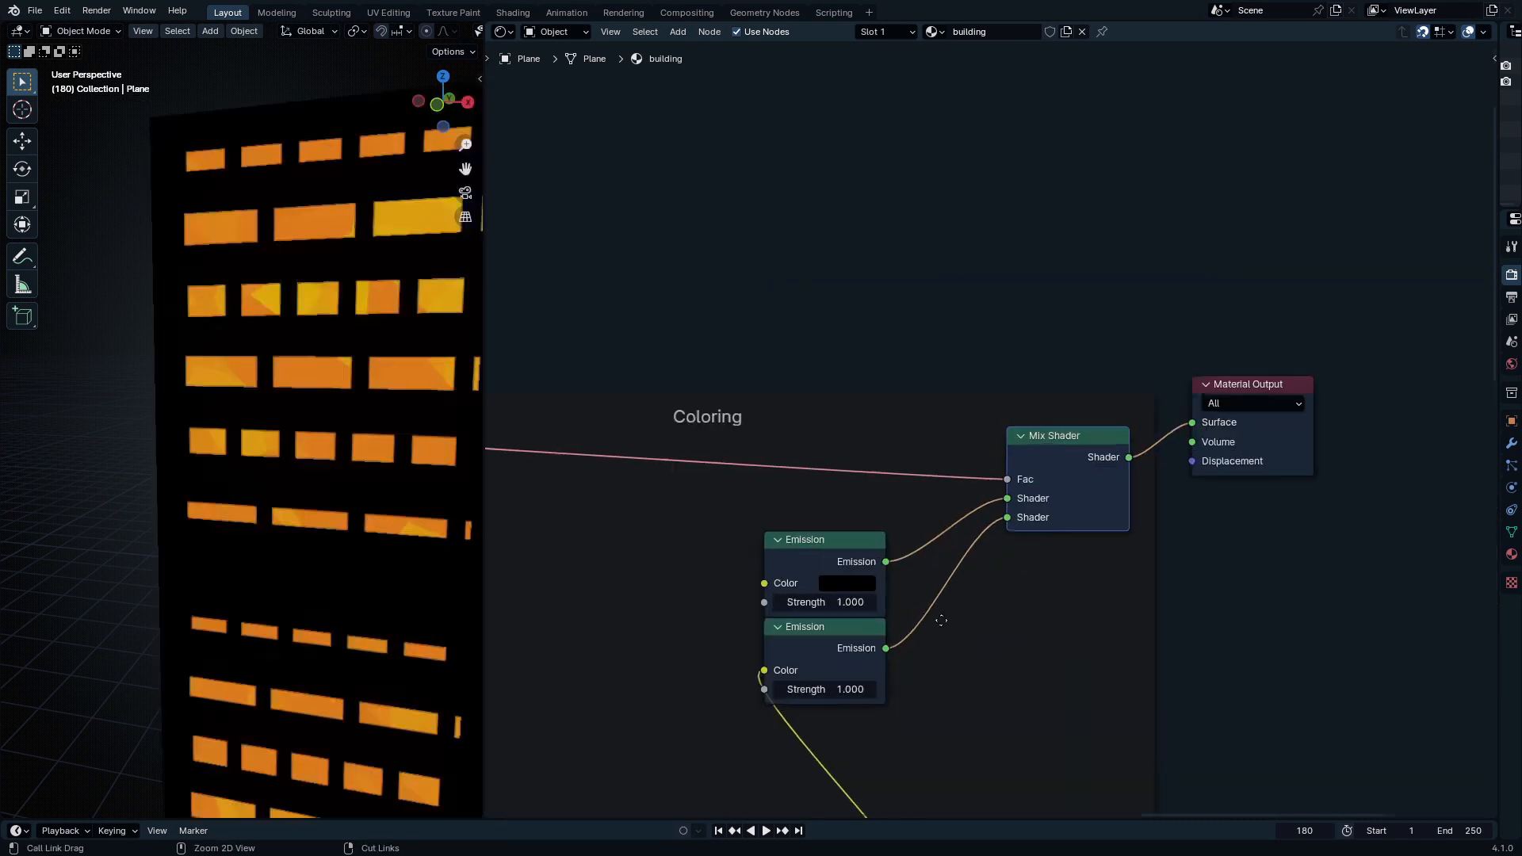
{"action": "left_click_drag", "start_coordinate": [986, 625], "coordinate": [994, 625]}
{"action": "middle_click_drag", "start_coordinate": [444, 444], "coordinate": [440, 634], "text": "ctrl"}
{"action": "middle_click_drag", "start_coordinate": [469, 546], "coordinate": [357, 523], "text": "shift"}
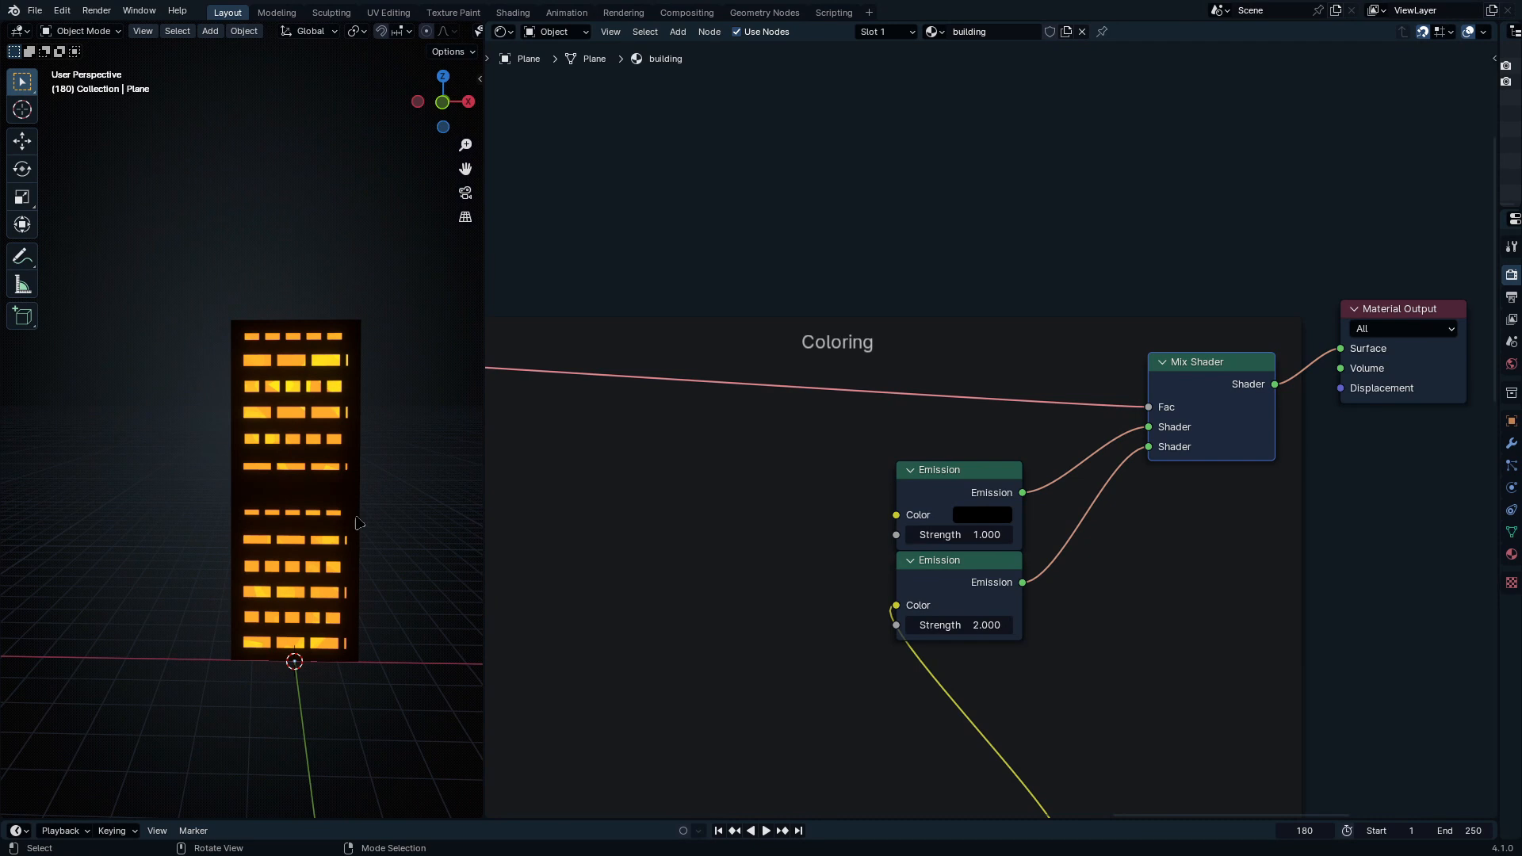
Step: Delete the unused Principled BSDF node
{"action": "scroll", "coordinate": [1308, 543], "scroll_direction": "down", "scroll_amount": 10}
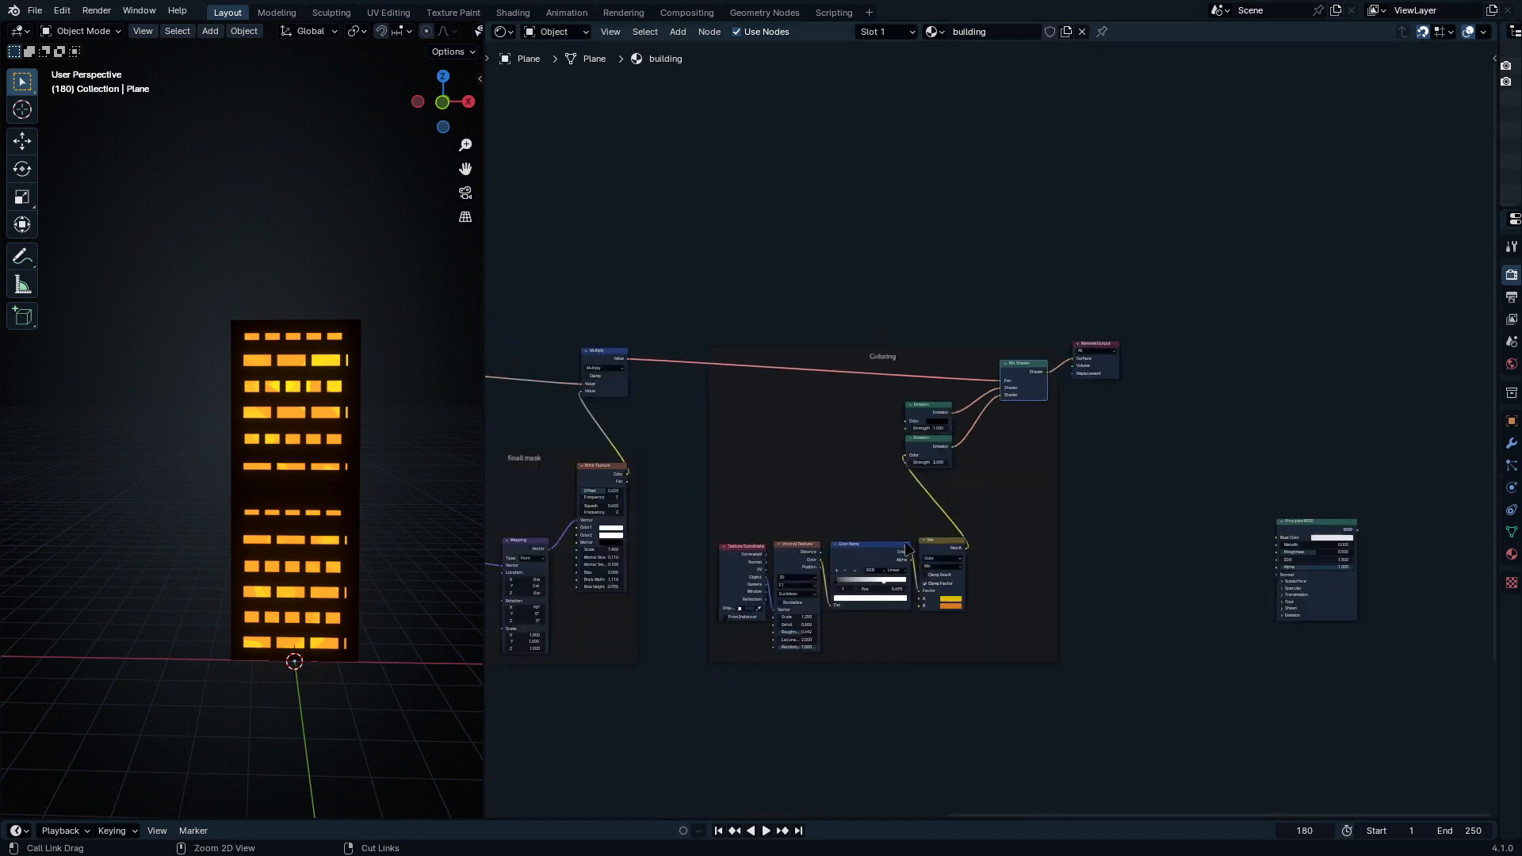
{"action": "middle_click_drag", "start_coordinate": [1418, 573], "coordinate": [1224, 460]}
{"action": "left_click", "coordinate": [1208, 466]}
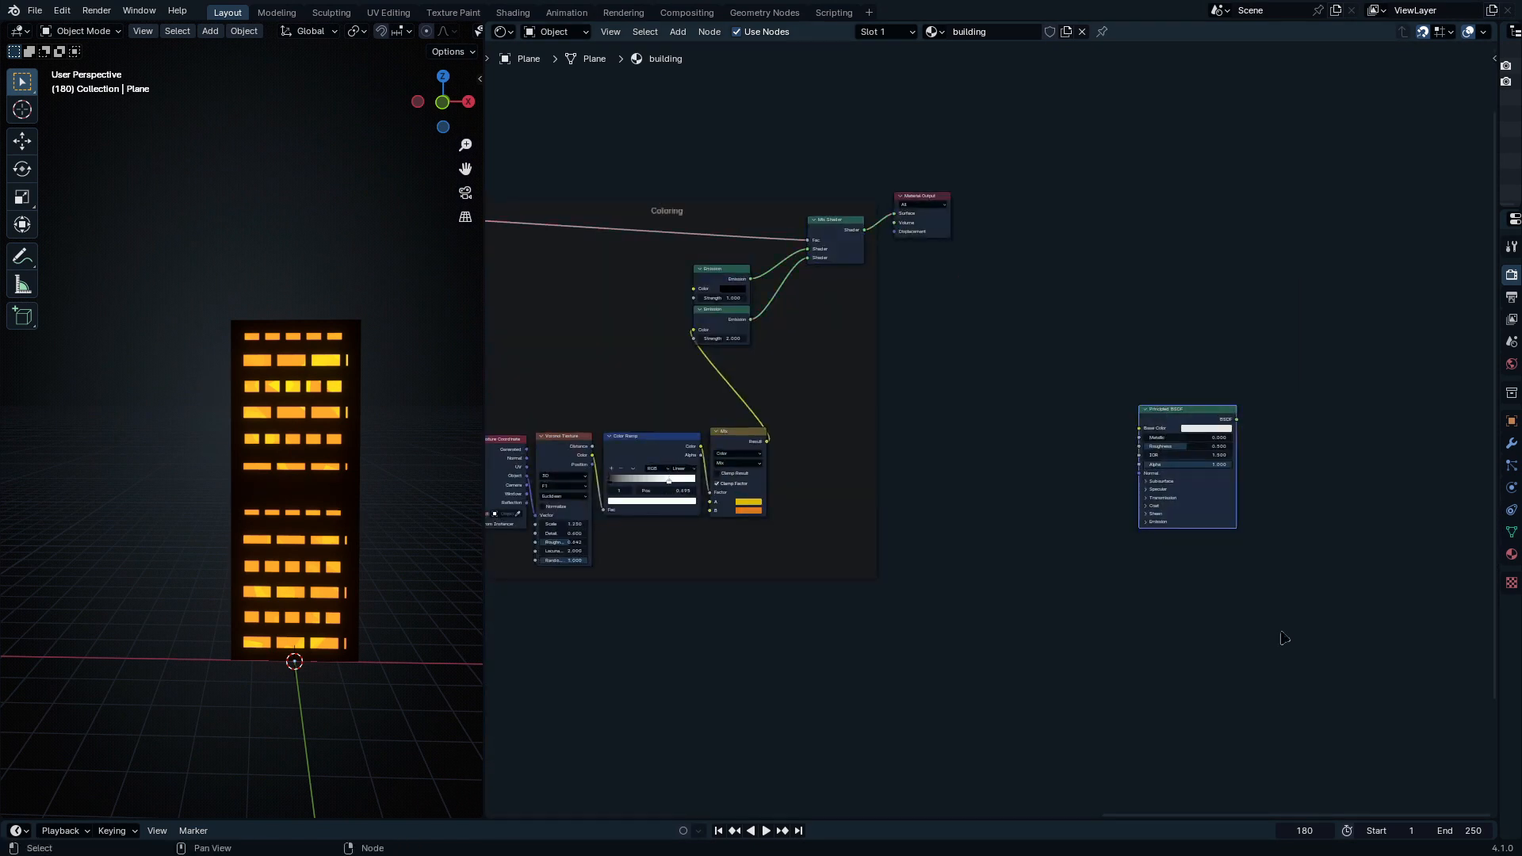
{"action": "middle_click_drag", "start_coordinate": [1256, 570], "coordinate": [1264, 465], "text": "ctrl"}
{"action": "key", "text": "x"}
Step: Maximize the node editor and combine all nodes except the Material Output into one node group
{"action": "key", "text": "Home"}
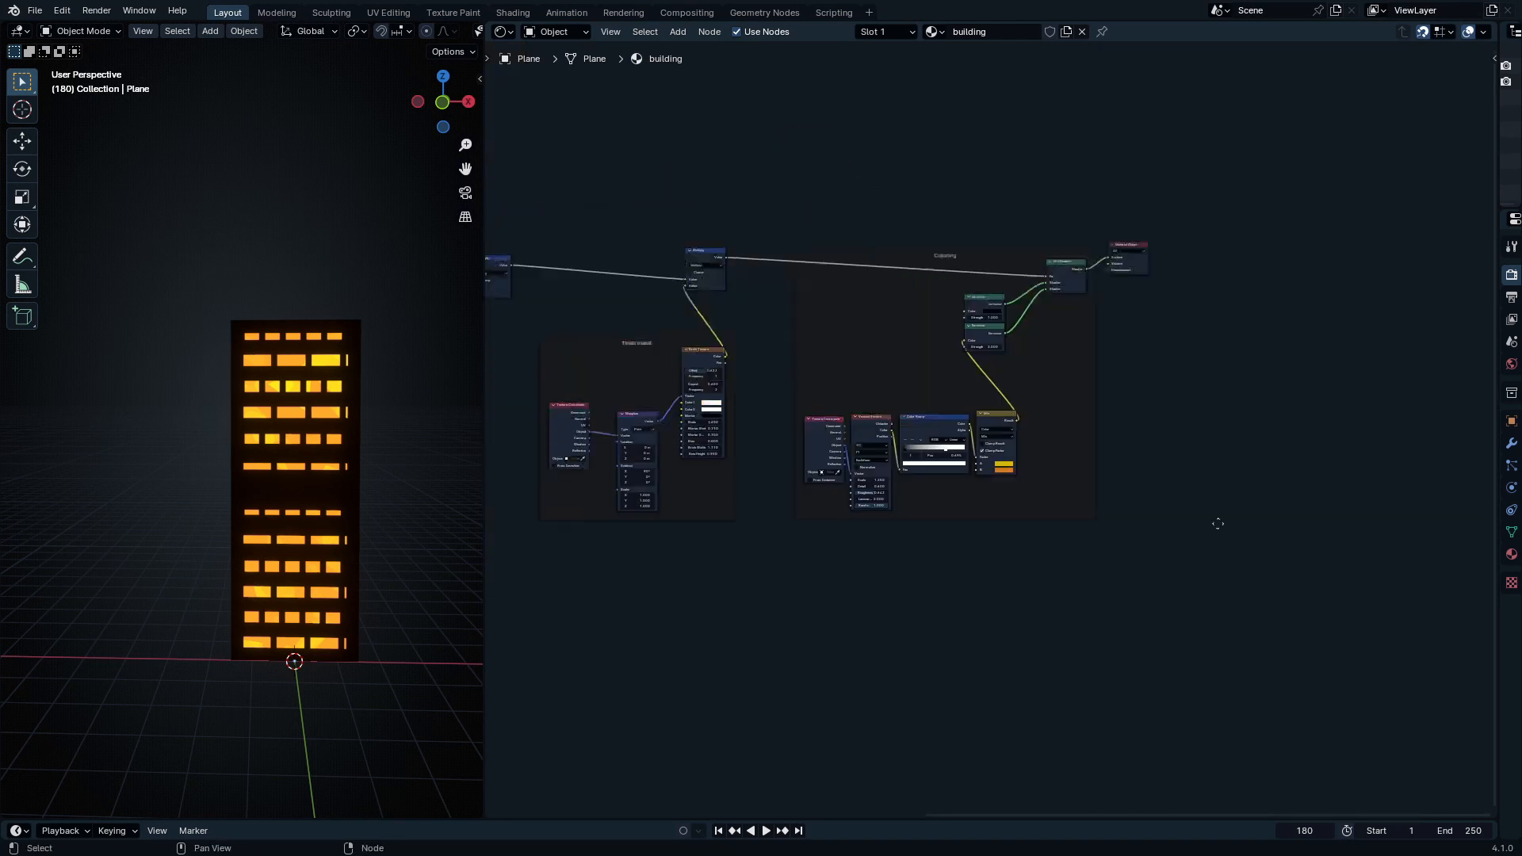
{"action": "key", "text": "ctrl+space"}
{"action": "middle_click_drag", "start_coordinate": [1119, 416], "coordinate": [1118, 496], "text": "ctrl"}
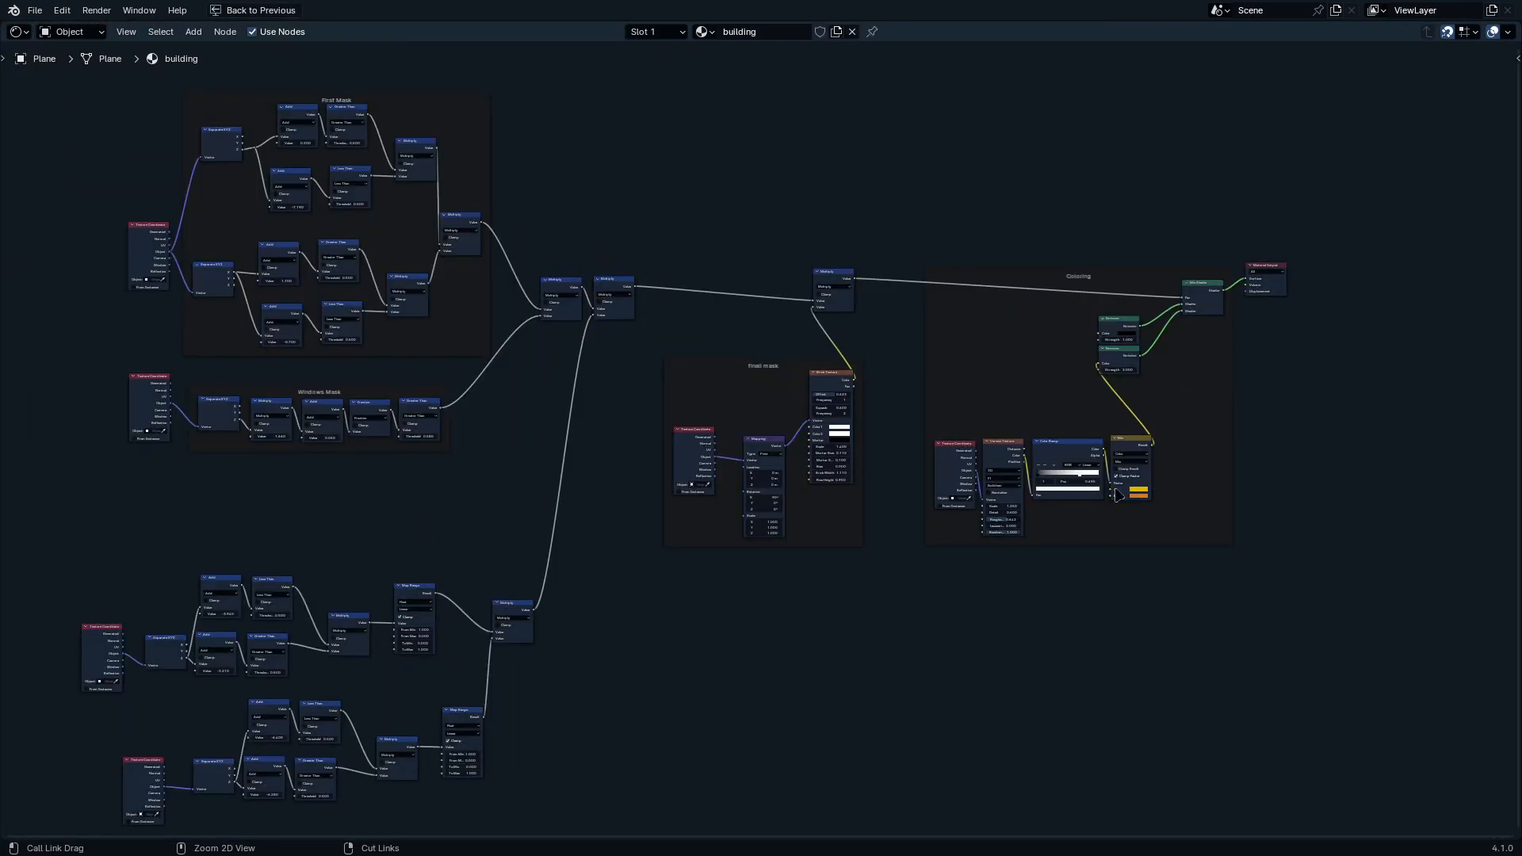
{"action": "middle_click_drag", "start_coordinate": [1209, 381], "coordinate": [1328, 420]}
{"action": "middle_click_drag", "start_coordinate": [1304, 150], "coordinate": [1299, 258], "text": "ctrl"}
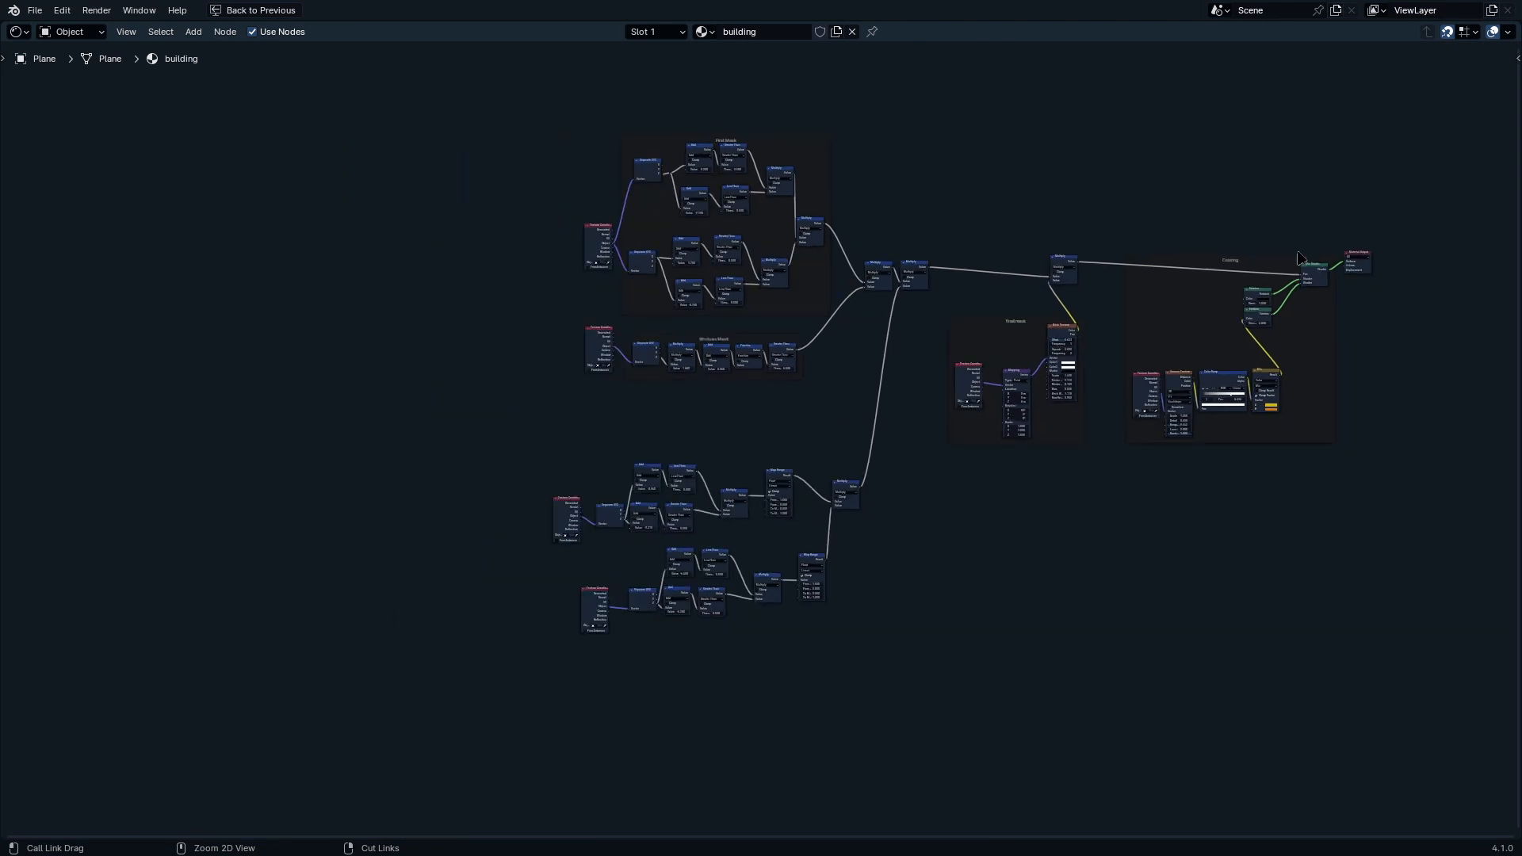
{"action": "left_click_drag", "start_coordinate": [1324, 123], "coordinate": [527, 748]}
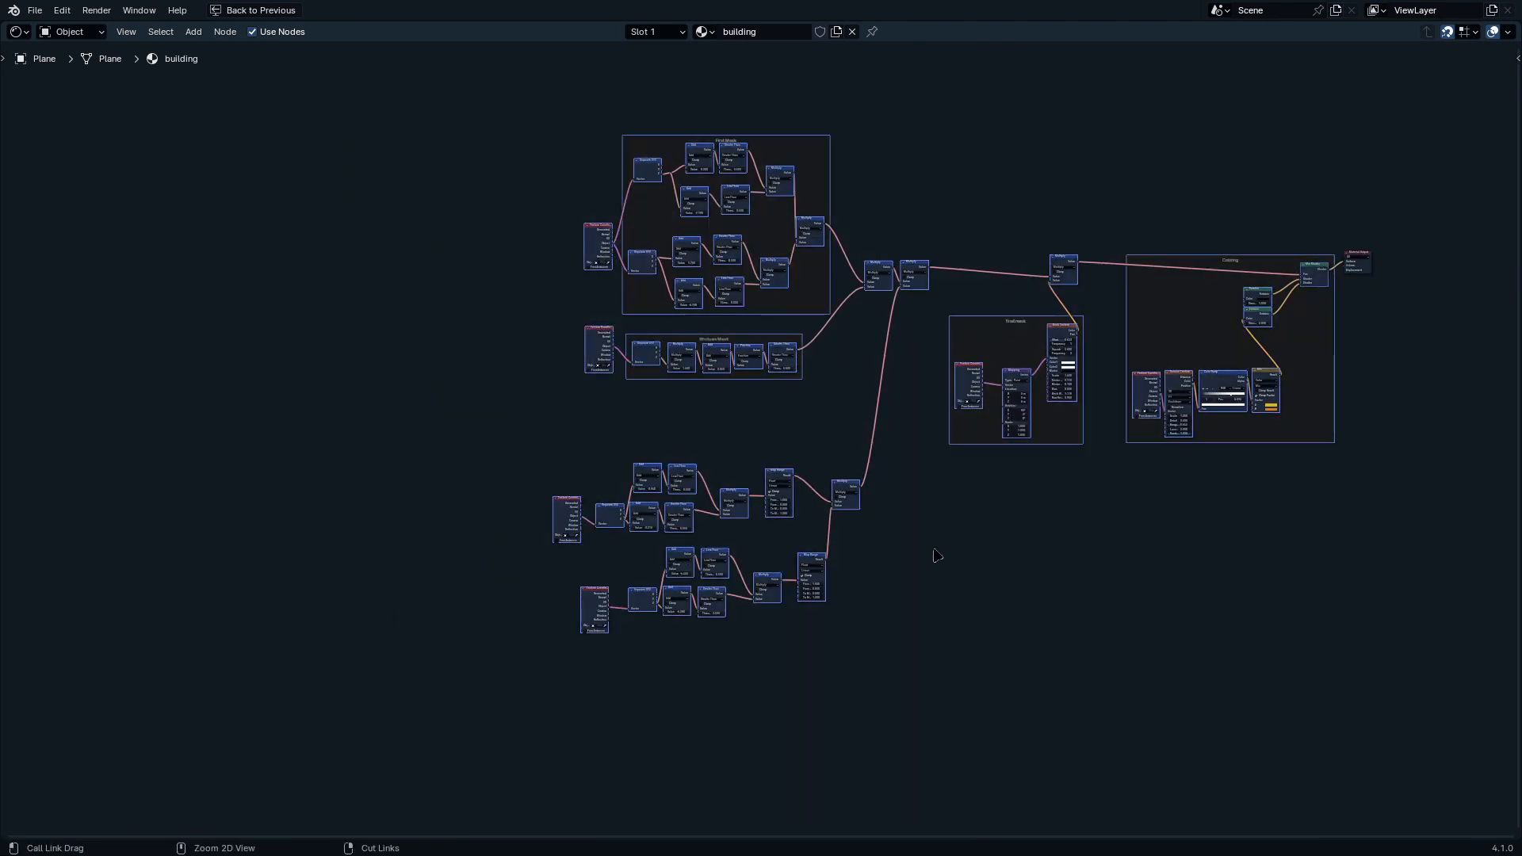
{"action": "key", "text": "ctrl+g"}
Step: Move the Group Input node beside the Texture Coordinate node that feeds the First Mask frame
{"action": "middle_click_drag", "start_coordinate": [655, 521], "coordinate": [634, 376], "text": "ctrl"}
{"action": "middle_click_drag", "start_coordinate": [543, 432], "coordinate": [1050, 669]}
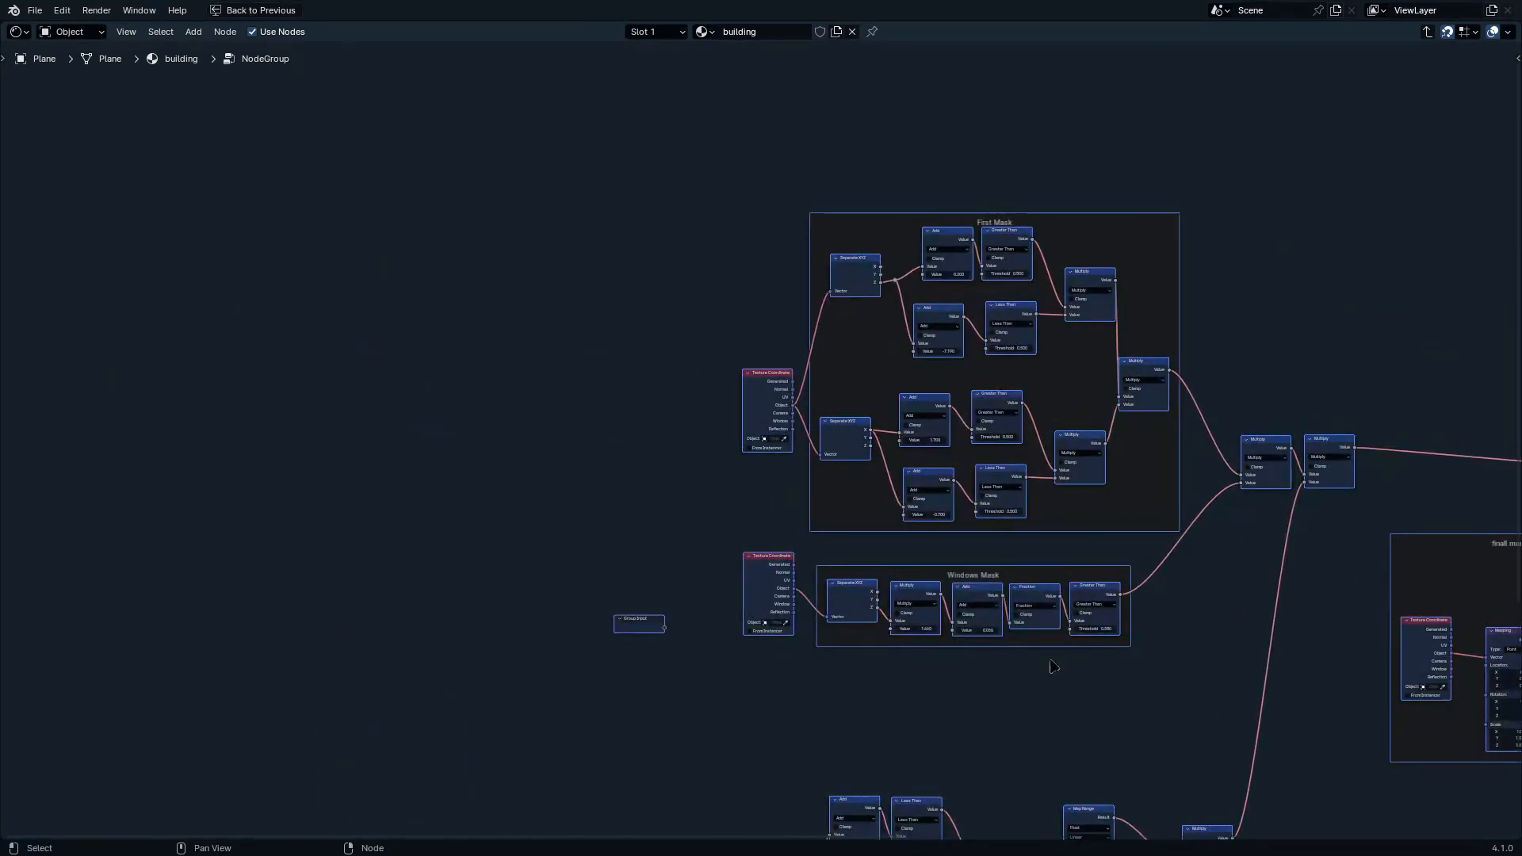
{"action": "middle_click_drag", "start_coordinate": [1039, 571], "coordinate": [999, 380], "text": "ctrl"}
{"action": "middle_click_drag", "start_coordinate": [597, 372], "coordinate": [1076, 321]}
{"action": "left_click", "coordinate": [711, 649]}
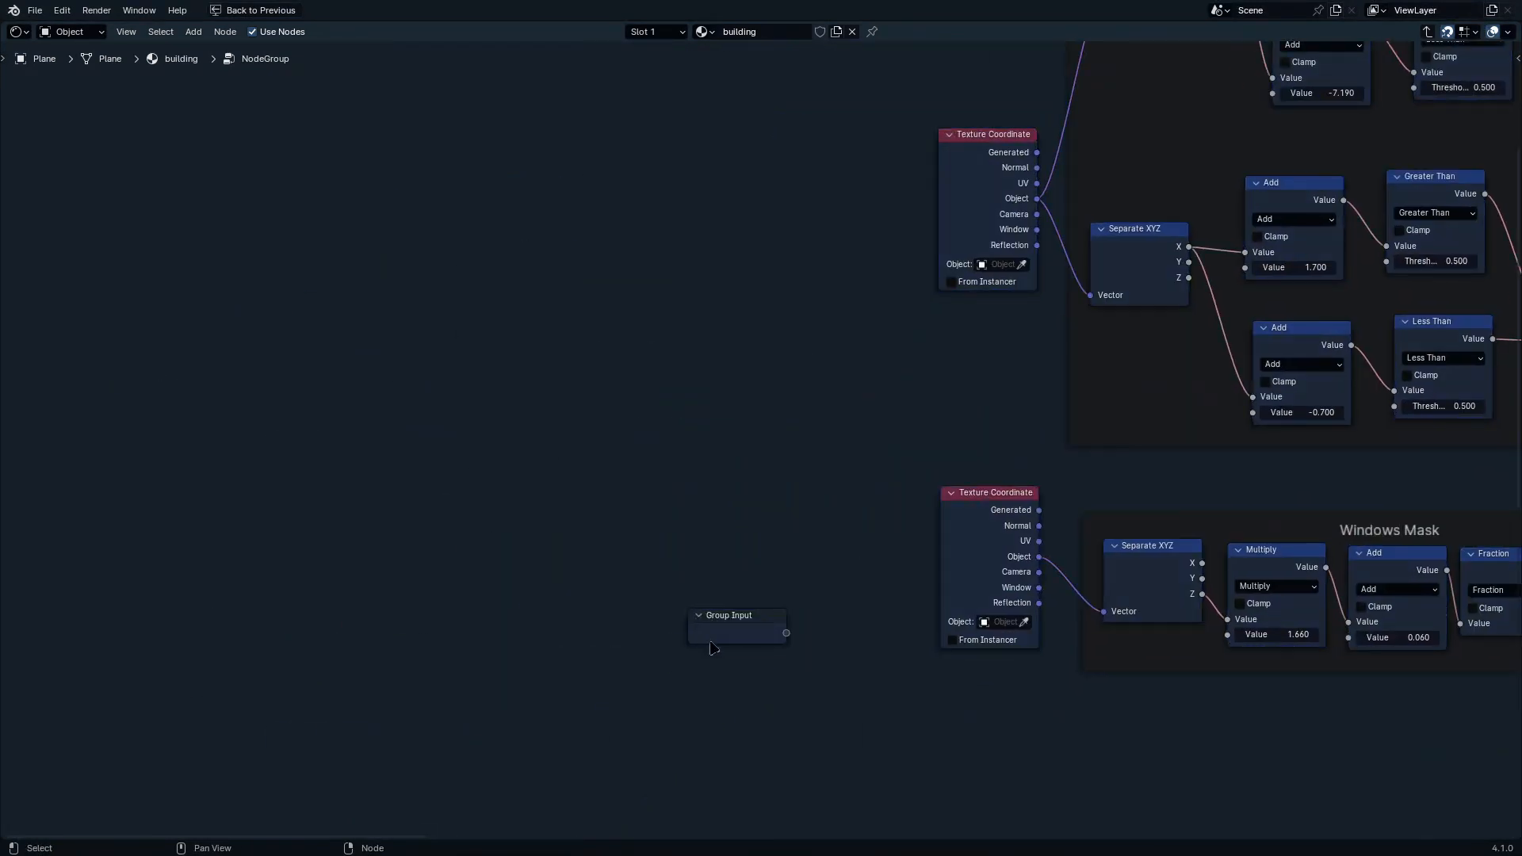
{"action": "left_click_drag", "start_coordinate": [726, 626], "coordinate": [757, 200]}
{"action": "middle_click_drag", "start_coordinate": [899, 306], "coordinate": [955, 831]}
{"action": "left_click_drag", "start_coordinate": [838, 725], "coordinate": [937, 542]}
{"action": "middle_click_drag", "start_coordinate": [1008, 623], "coordinate": [734, 625], "text": "ctrl"}
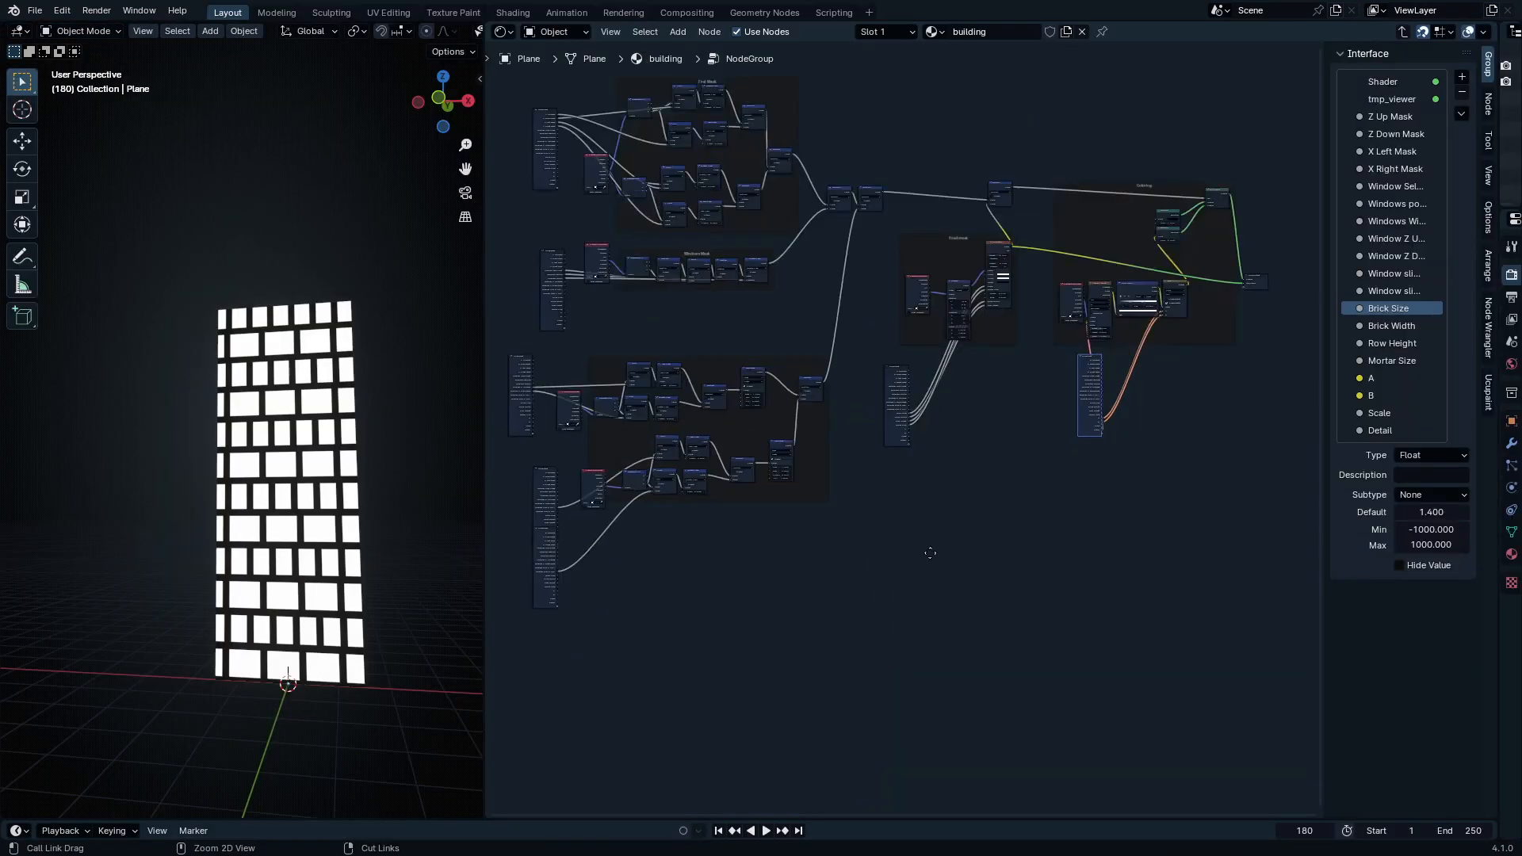
Step: Move the Group Output node beyond the Coloring frame, roughly level with the Mix Shader, and maximize the node editor
{"action": "middle_click_drag", "start_coordinate": [939, 560], "coordinate": [1122, 393], "text": "ctrl"}
{"action": "middle_click_drag", "start_coordinate": [1123, 393], "coordinate": [1107, 593]}
{"action": "left_click_drag", "start_coordinate": [1091, 496], "coordinate": [1186, 317]}
{"action": "middle_click_drag", "start_coordinate": [999, 542], "coordinate": [761, 618], "text": "ctrl"}
{"action": "key", "text": "ctrl+space"}
{"action": "middle_click_drag", "start_coordinate": [474, 550], "coordinate": [787, 474]}
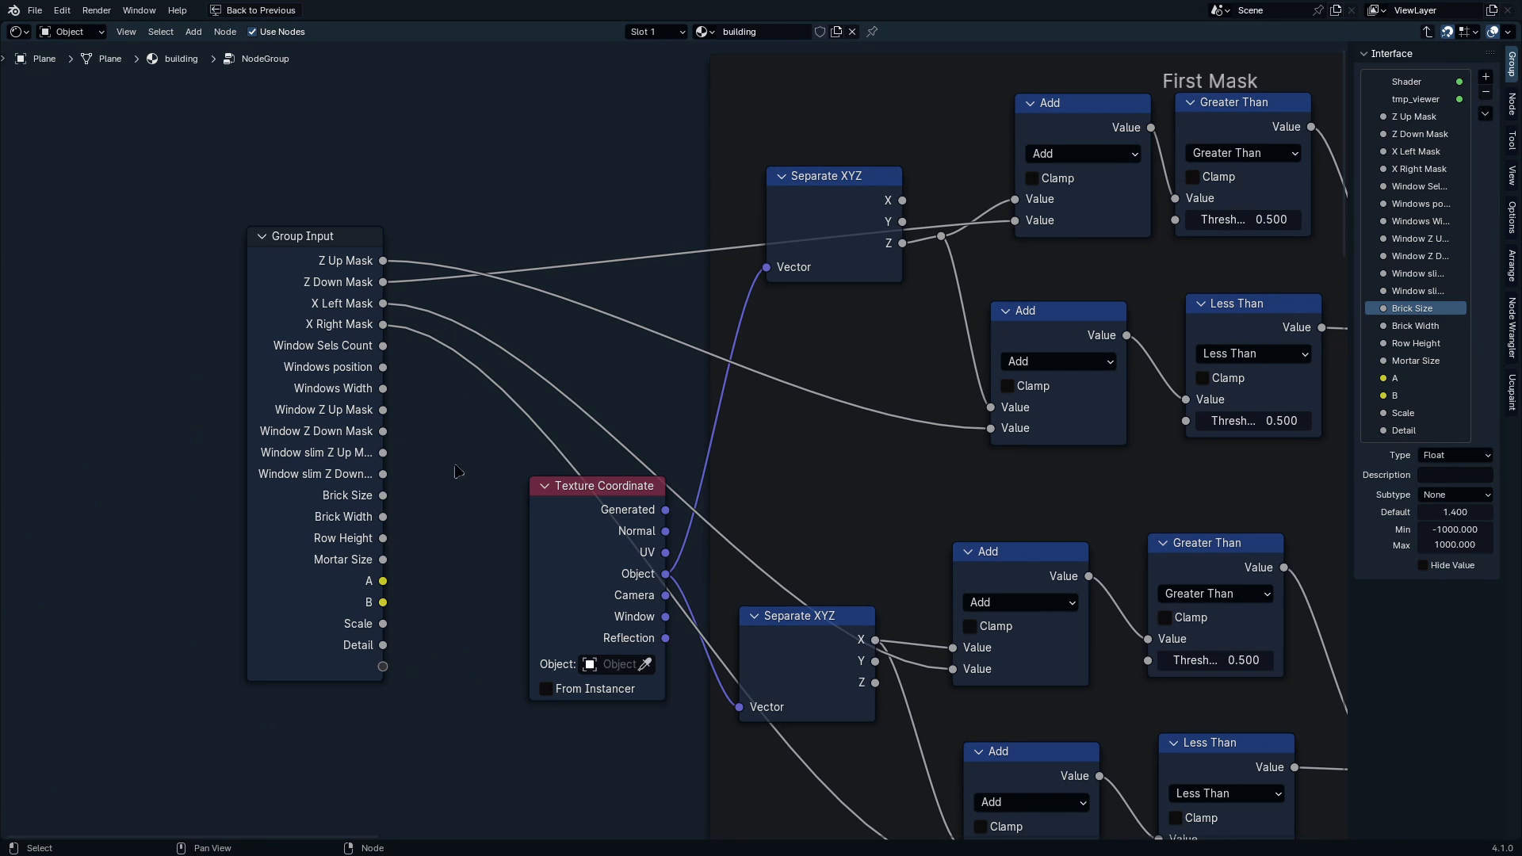
{"action": "middle_click_drag", "start_coordinate": [456, 472], "coordinate": [473, 382]}
{"action": "middle_click_drag", "start_coordinate": [555, 626], "coordinate": [518, 467]}
{"action": "scroll", "coordinate": [519, 473], "scroll_direction": "down", "scroll_amount": 8}
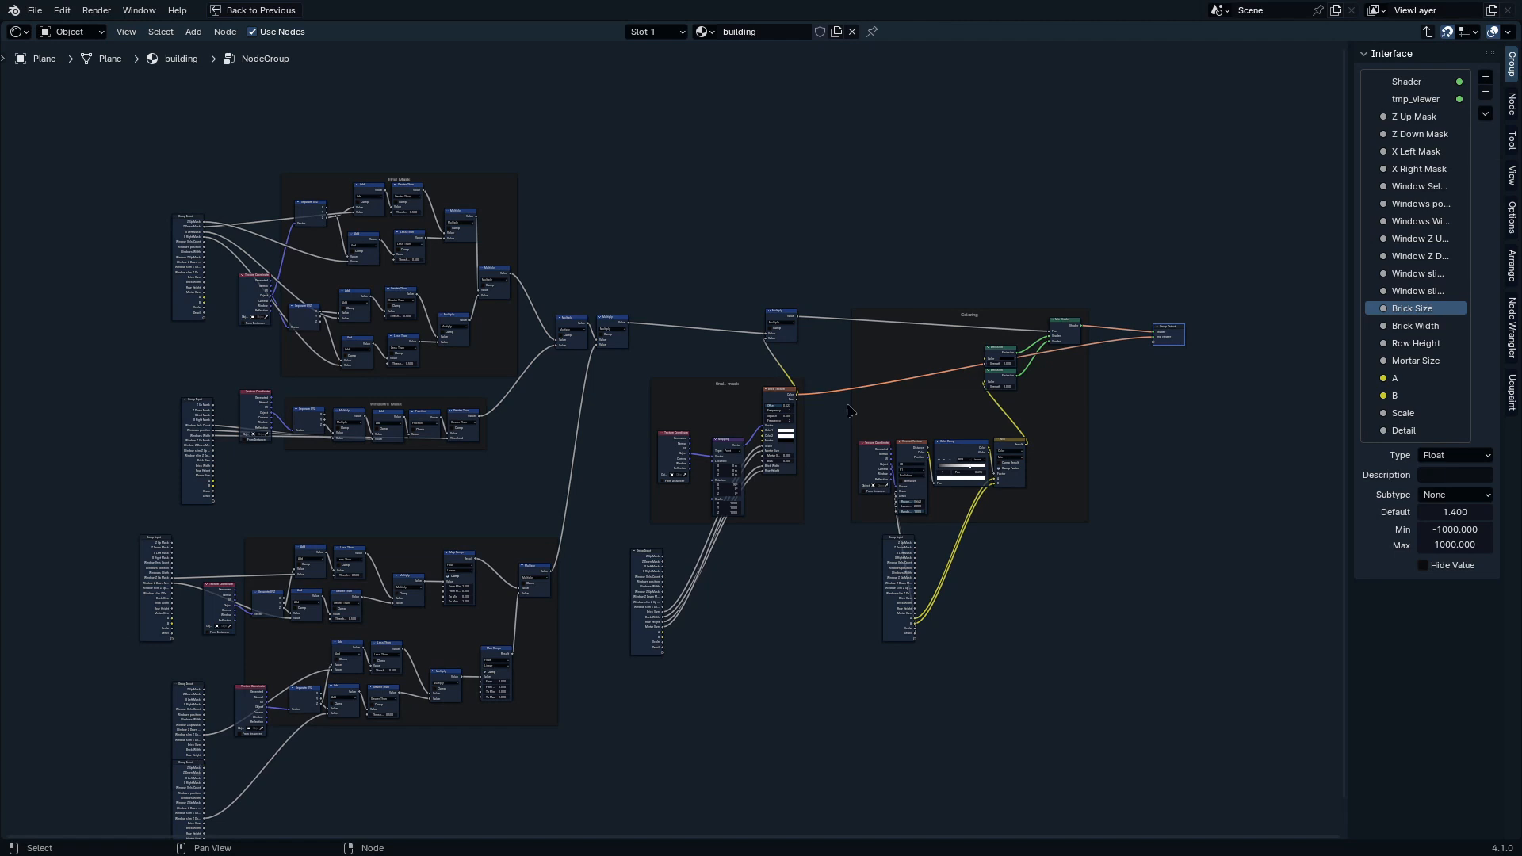
Step: Leave the node group, place it beside the Material Output and connect its Shader output to Surface
{"action": "key", "text": "Tab"}
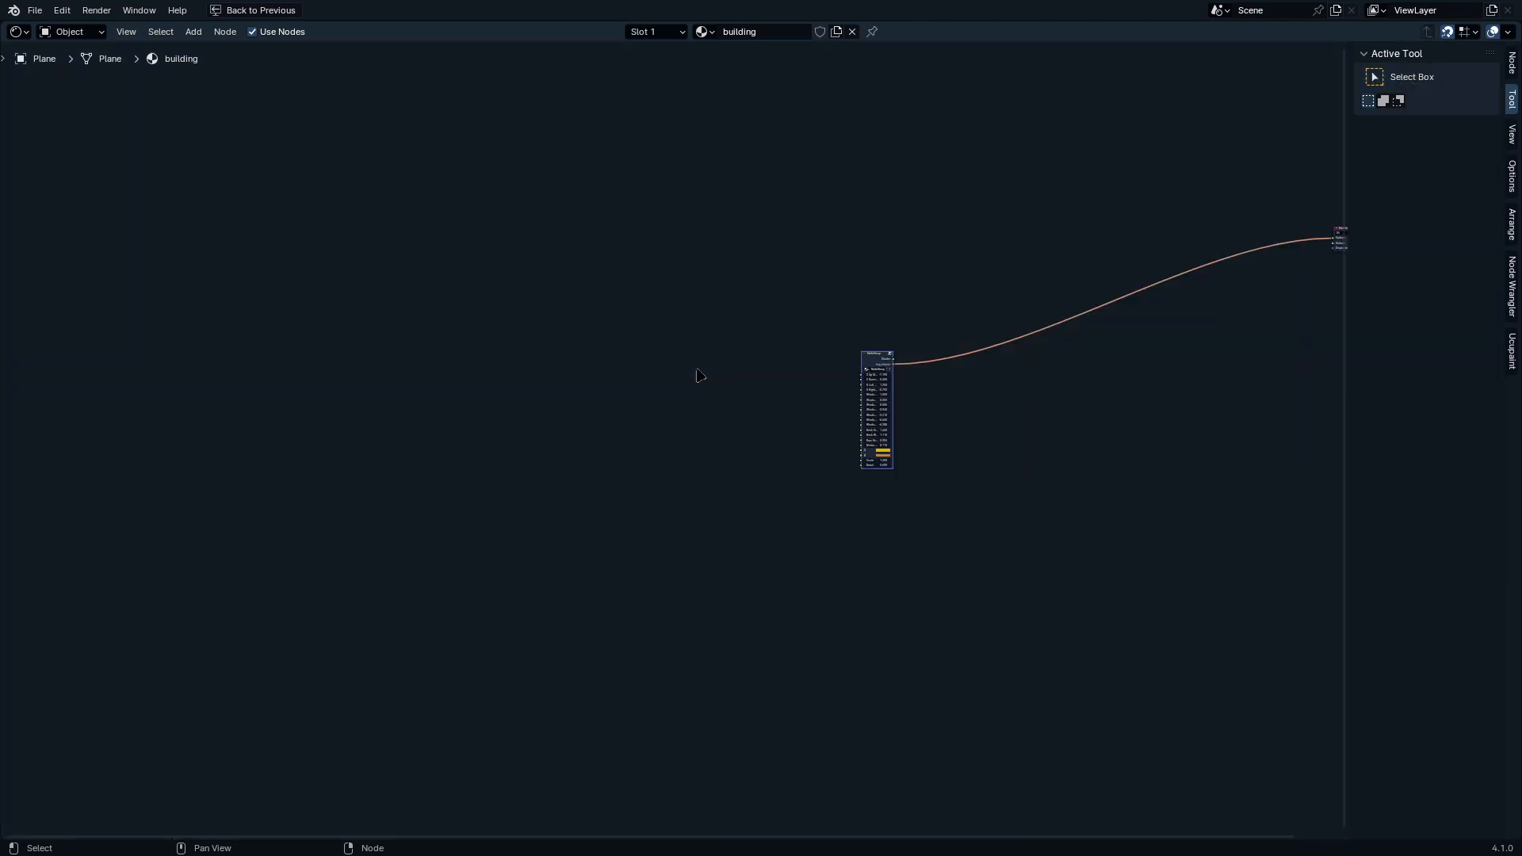
{"action": "middle_click_drag", "start_coordinate": [819, 386], "coordinate": [657, 491]}
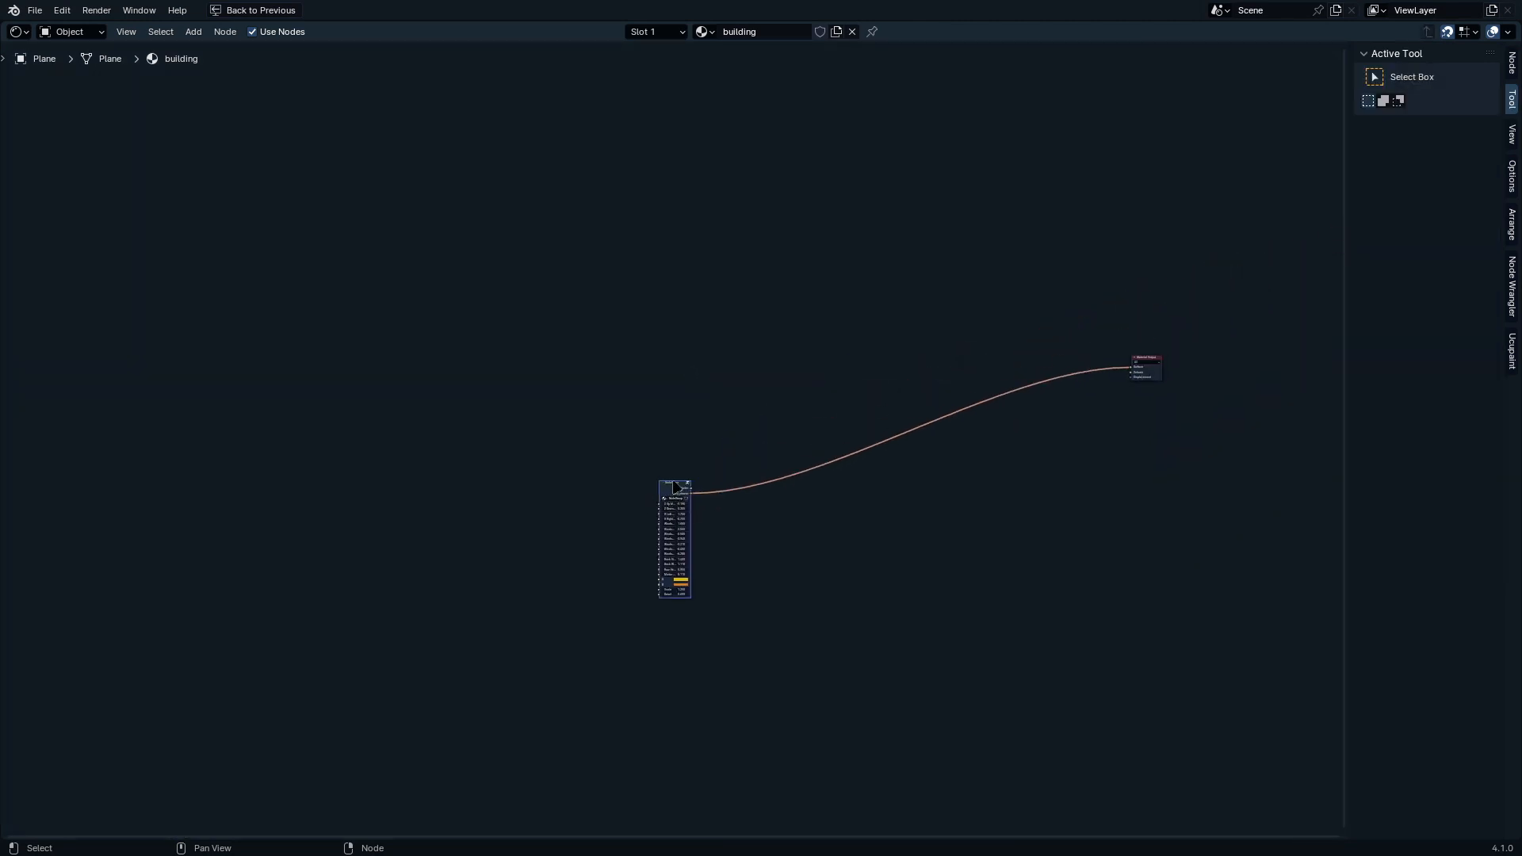
{"action": "left_click_drag", "start_coordinate": [674, 487], "coordinate": [1076, 354]}
{"action": "scroll", "coordinate": [1076, 353], "scroll_direction": "up", "scroll_amount": 7}
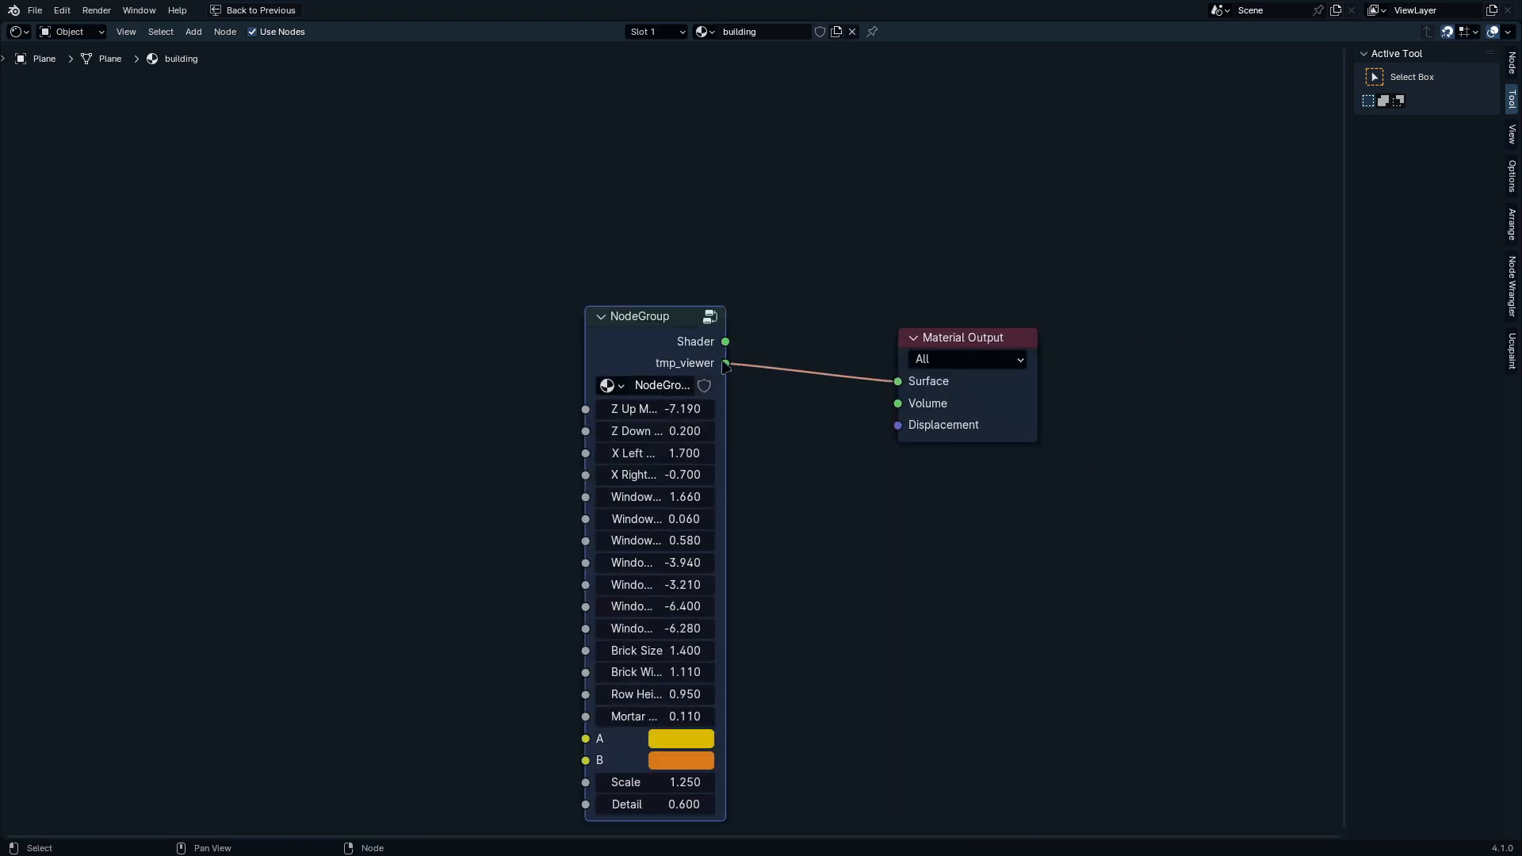
{"action": "left_click_drag", "start_coordinate": [723, 400], "coordinate": [874, 382]}
Step: Remove the tmp_viewer output from the node group's interface
{"action": "key", "text": "Tab"}
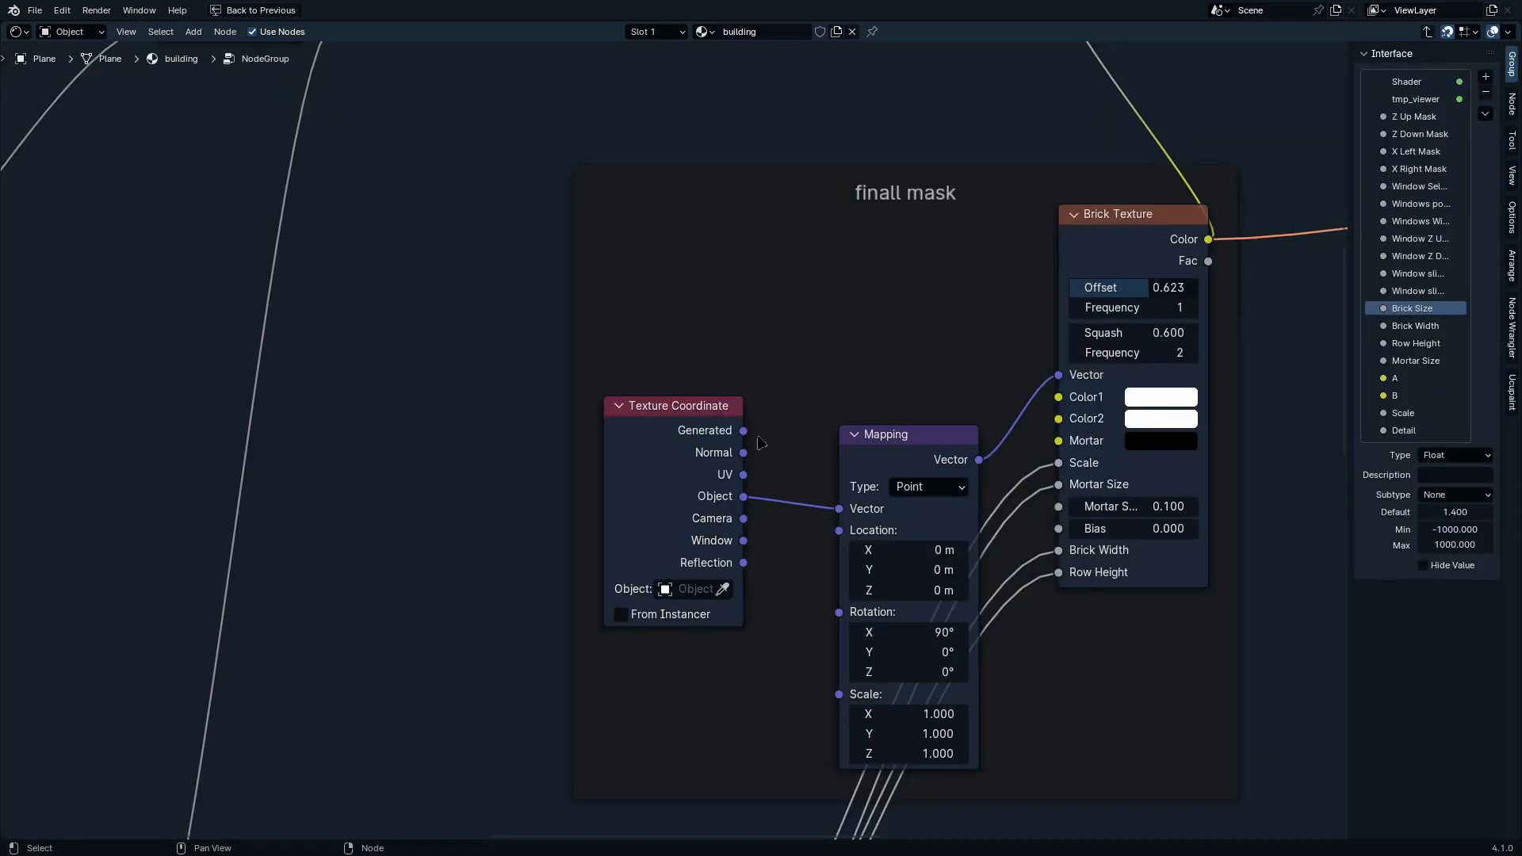
{"action": "middle_click_drag", "start_coordinate": [1138, 358], "coordinate": [710, 470]}
{"action": "scroll", "coordinate": [711, 471], "scroll_direction": "down", "scroll_amount": 7}
{"action": "scroll", "coordinate": [958, 295], "scroll_direction": "up", "scroll_amount": 8}
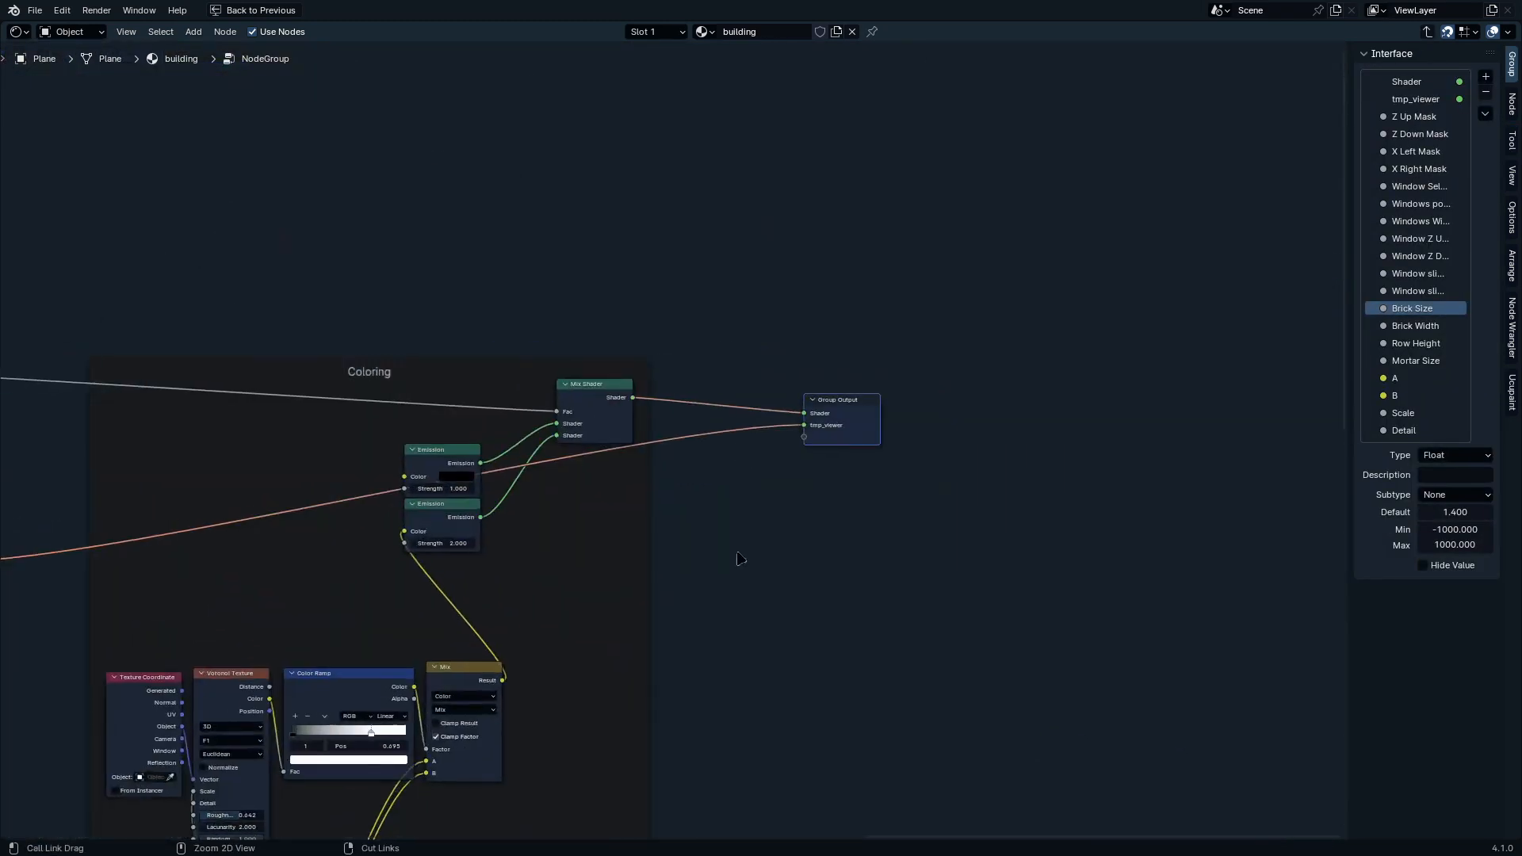
{"action": "left_click", "coordinate": [1426, 100]}
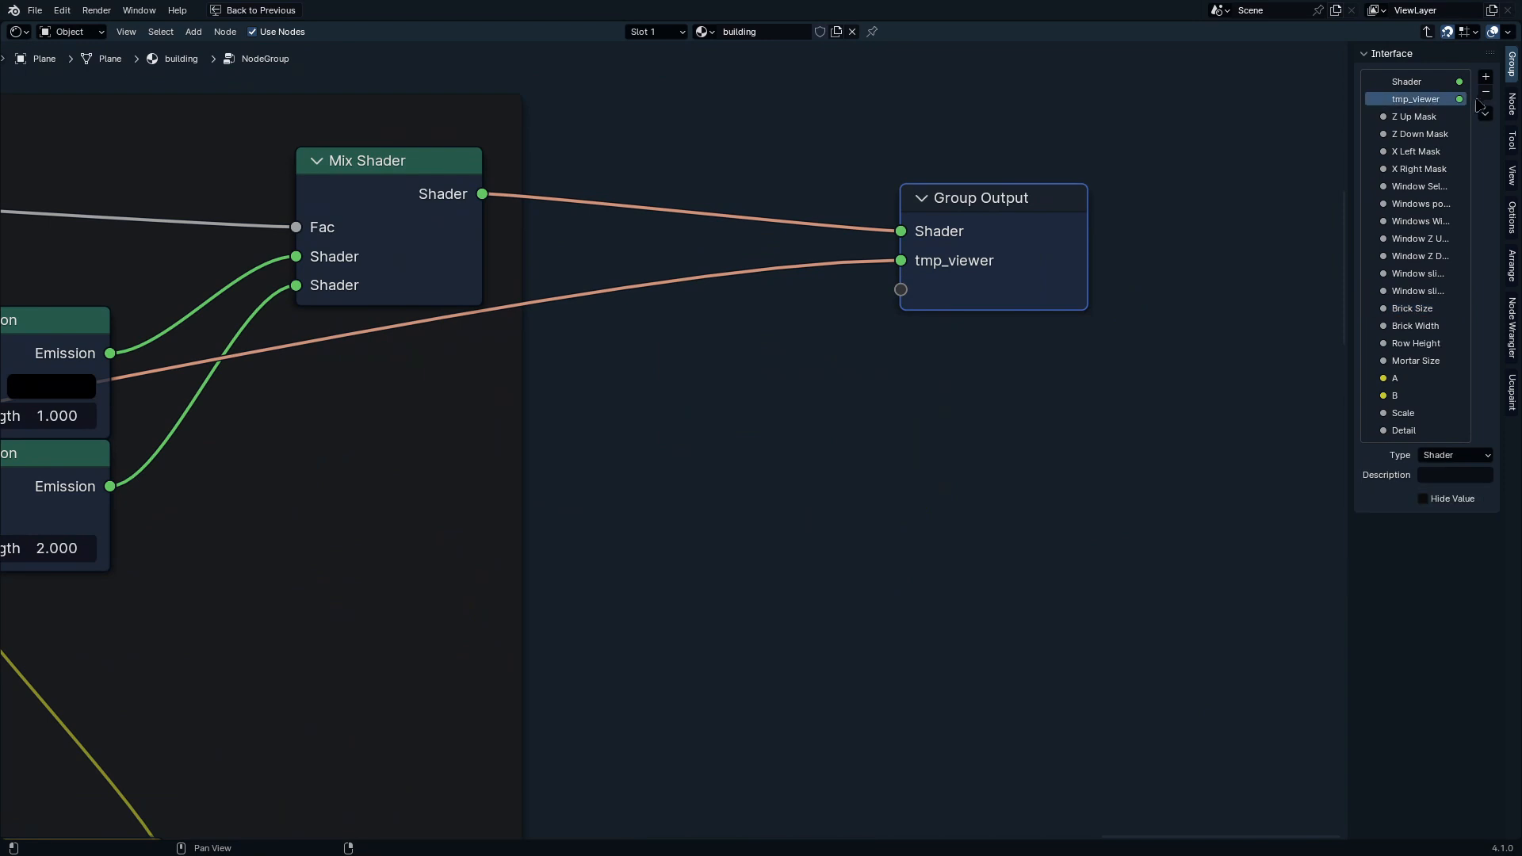
{"action": "left_click", "coordinate": [1485, 98]}
{"action": "middle_click_drag", "start_coordinate": [801, 307], "coordinate": [860, 431]}
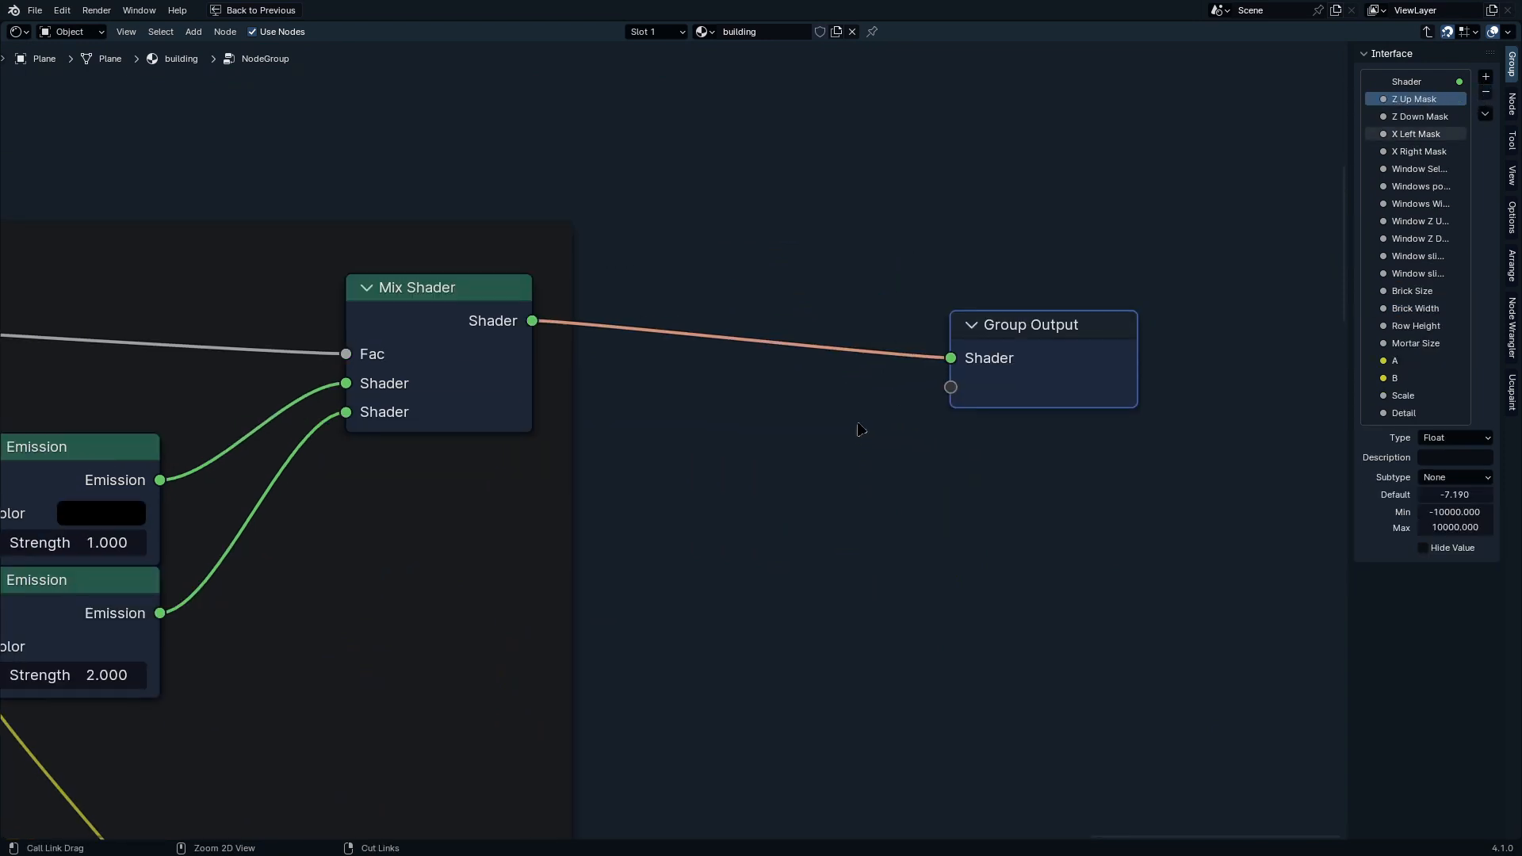
Step: Restore the split layout and leave the node group to view the material on the building
{"action": "key", "text": "ctrl+space"}
{"action": "key", "text": "Tab"}
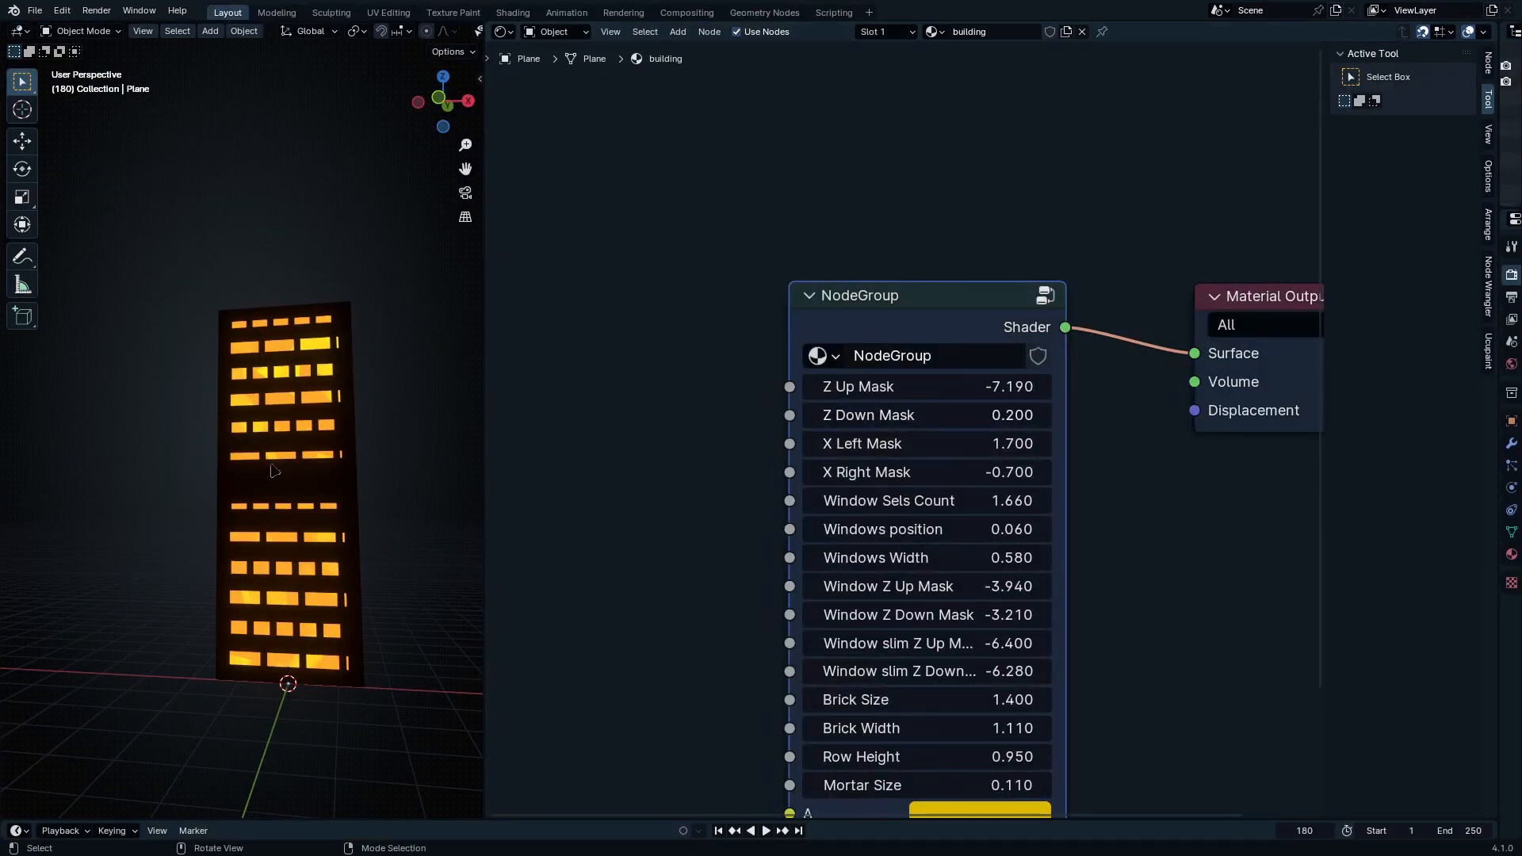
{"action": "middle_click_drag", "start_coordinate": [289, 514], "coordinate": [277, 548]}
{"action": "scroll", "coordinate": [762, 481], "scroll_direction": "down", "scroll_amount": 3}
{"action": "left_click_drag", "start_coordinate": [842, 347], "coordinate": [903, 321]}
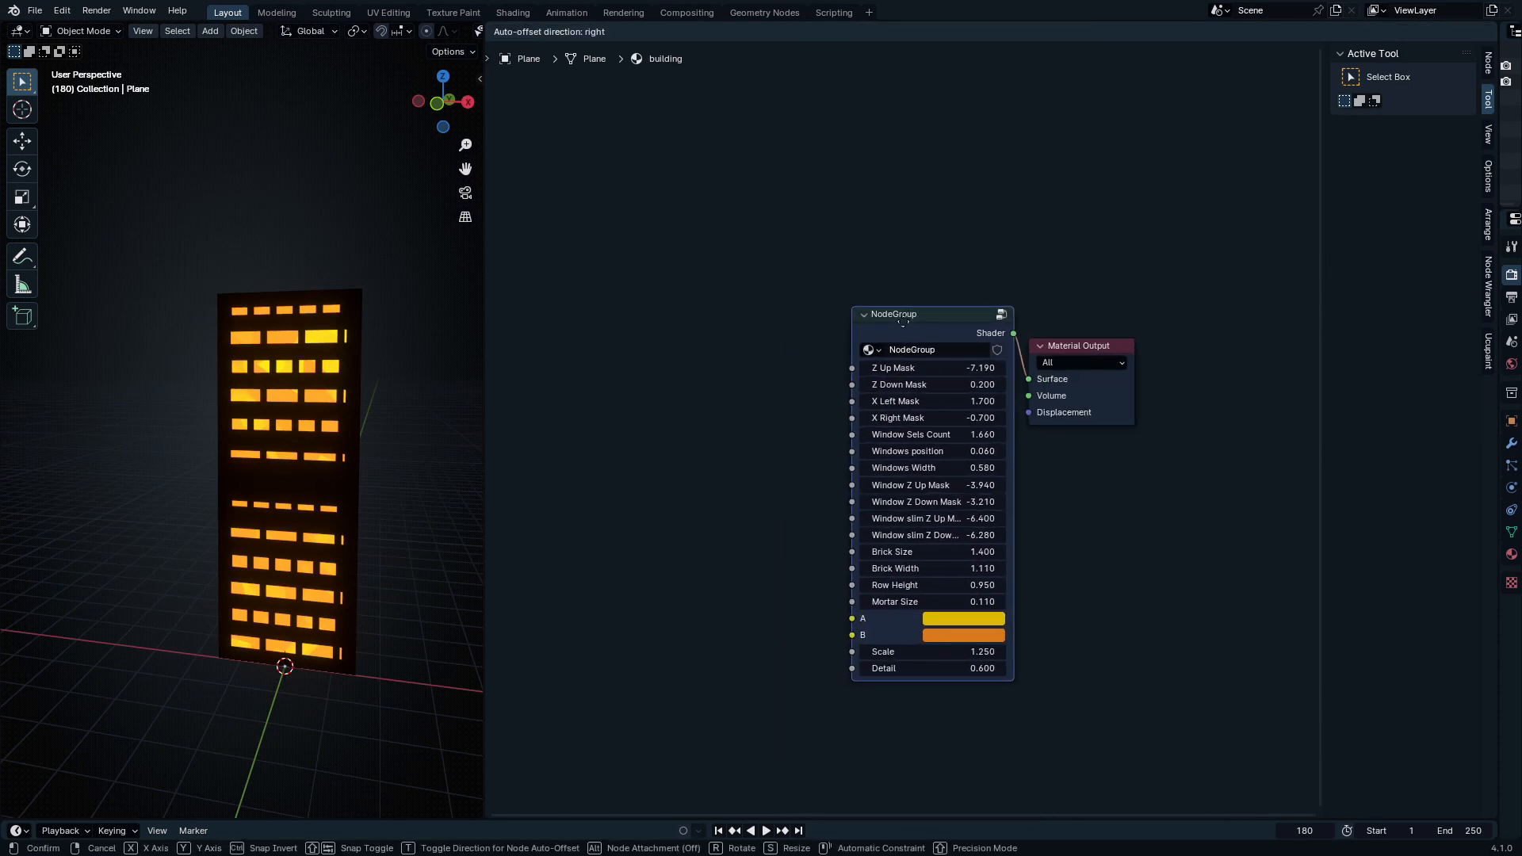
{"action": "right_click", "coordinate": [902, 321]}
{"action": "middle_click_drag", "start_coordinate": [269, 493], "coordinate": [228, 563], "text": "shift"}
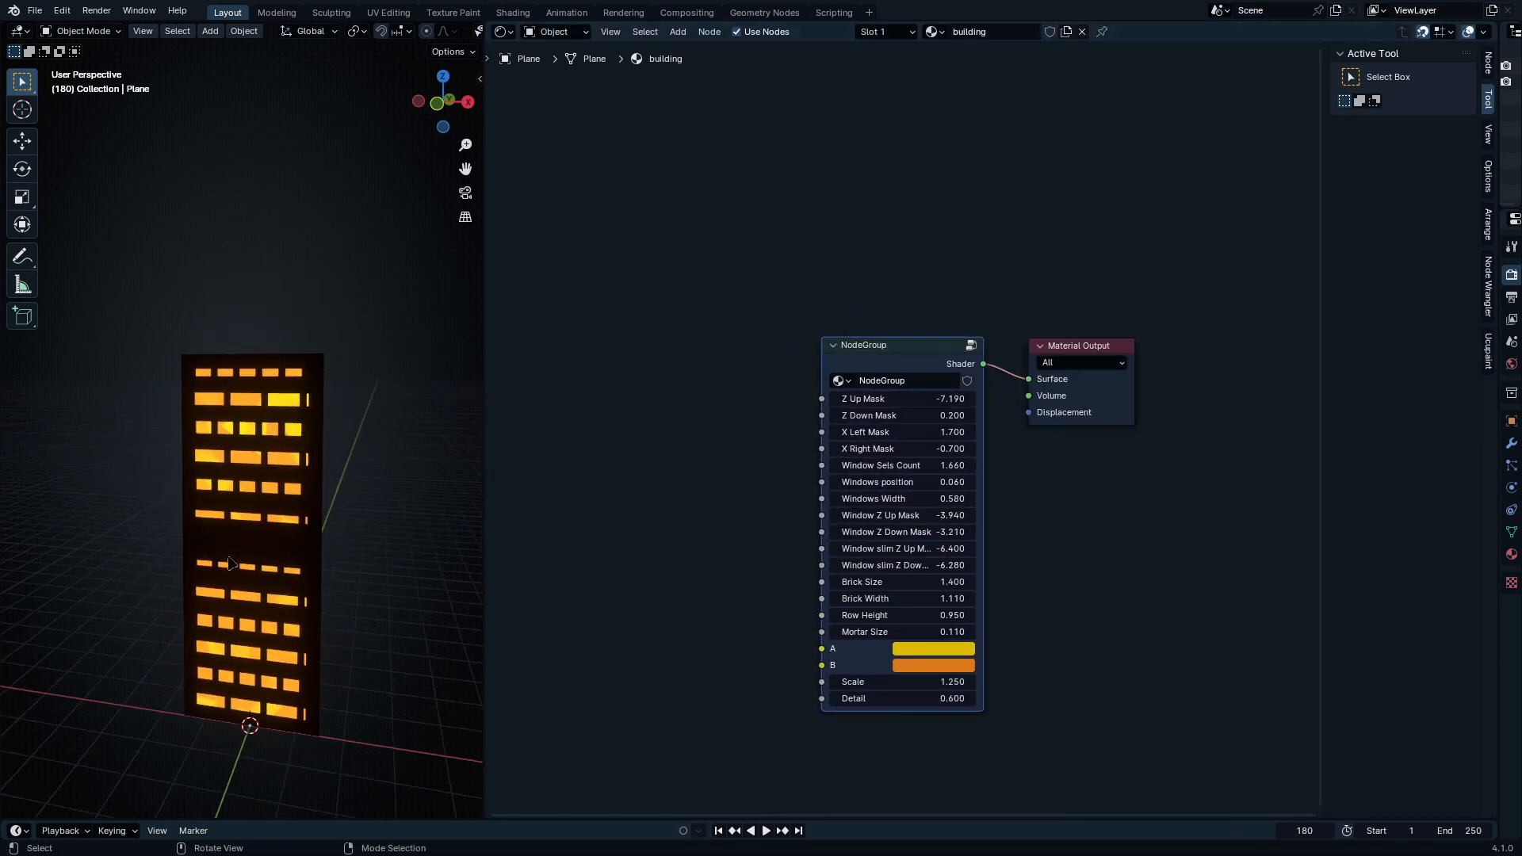
Step: Select the building plane and try moving it freely to test how the window pattern behaves, then cancel the move
{"action": "left_click", "coordinate": [242, 478]}
{"action": "middle_click_drag", "start_coordinate": [242, 477], "coordinate": [346, 568]}
{"action": "key", "text": "g"}
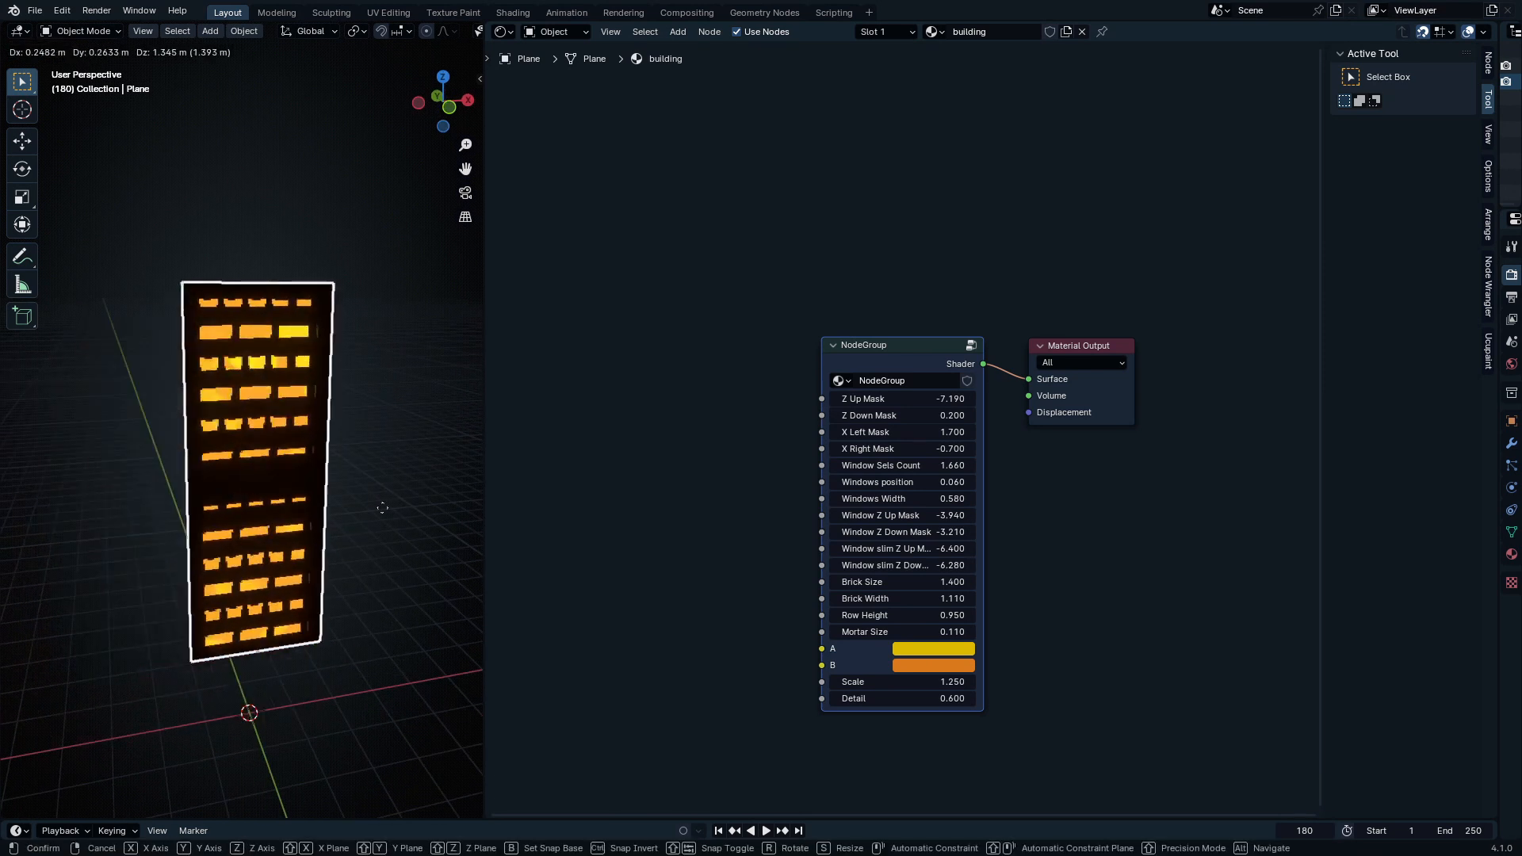
{"action": "right_click", "coordinate": [331, 577]}
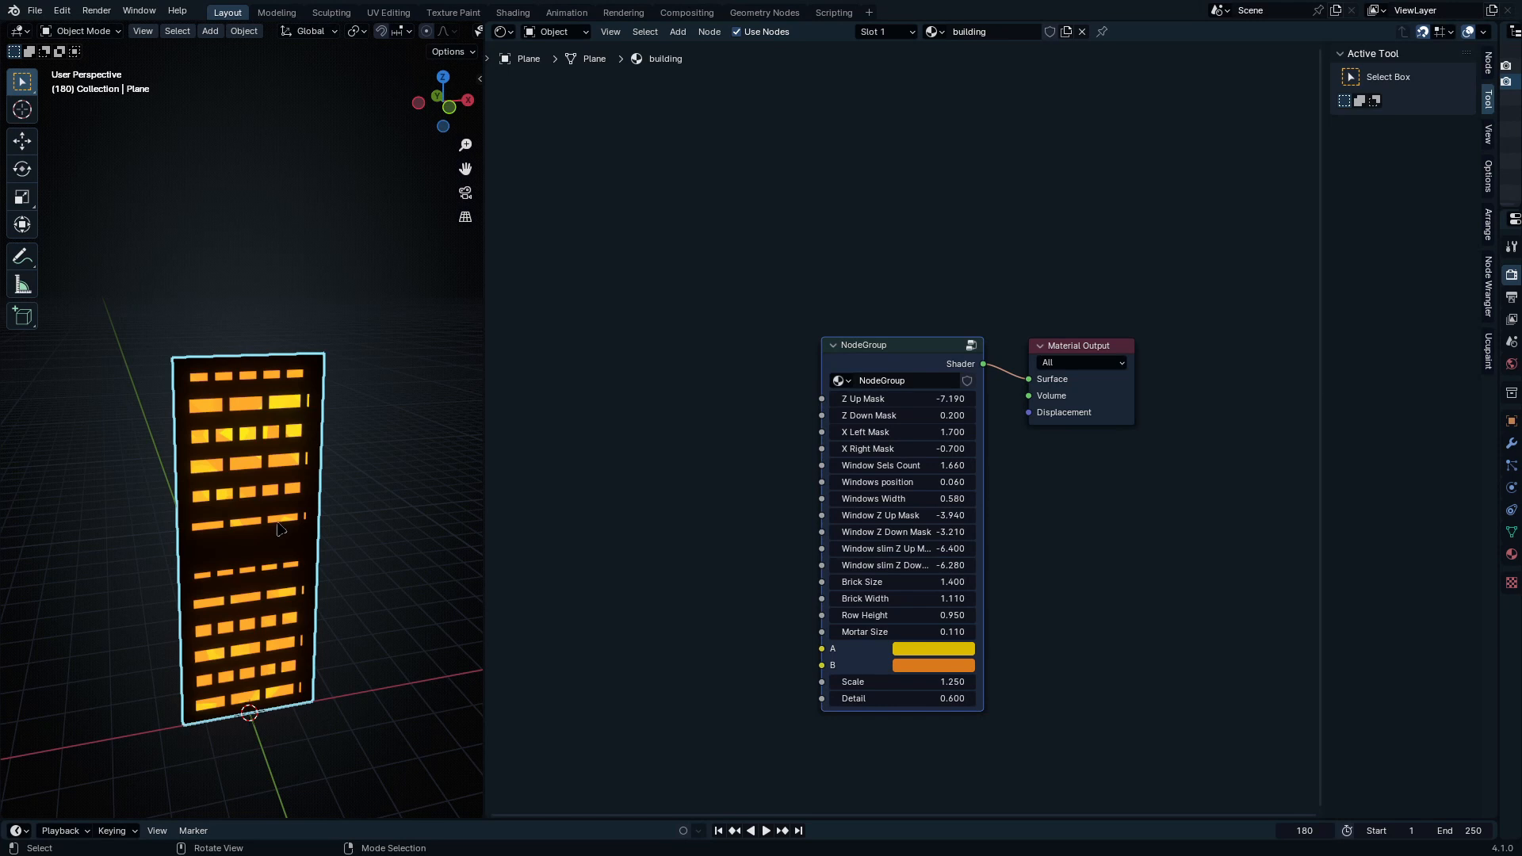
{"action": "scroll", "coordinate": [824, 515], "scroll_direction": "up", "scroll_amount": 3}
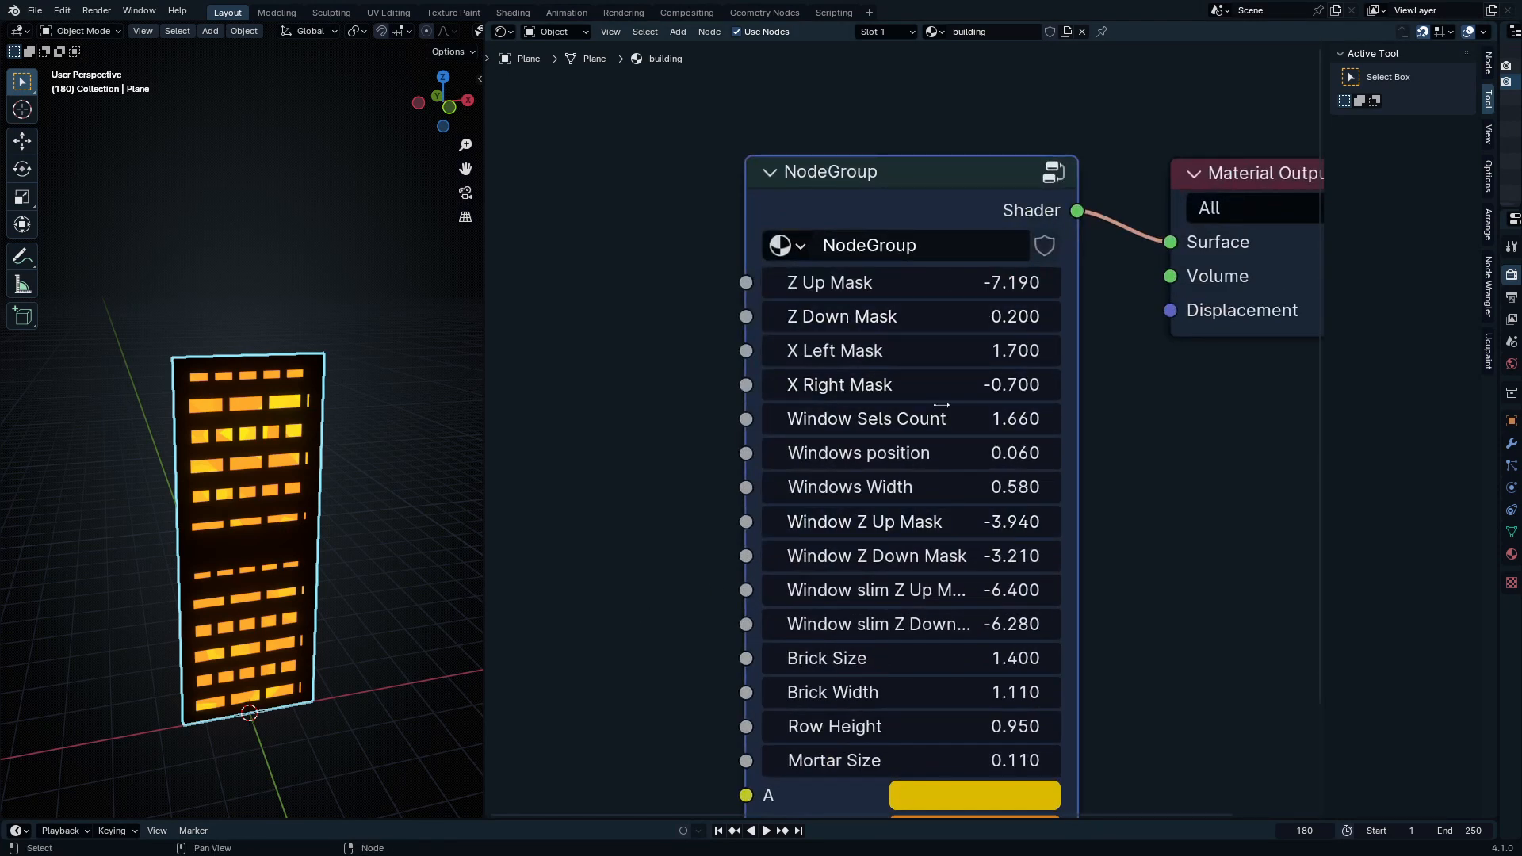
{"action": "middle_click_drag", "start_coordinate": [983, 654], "coordinate": [982, 491]}
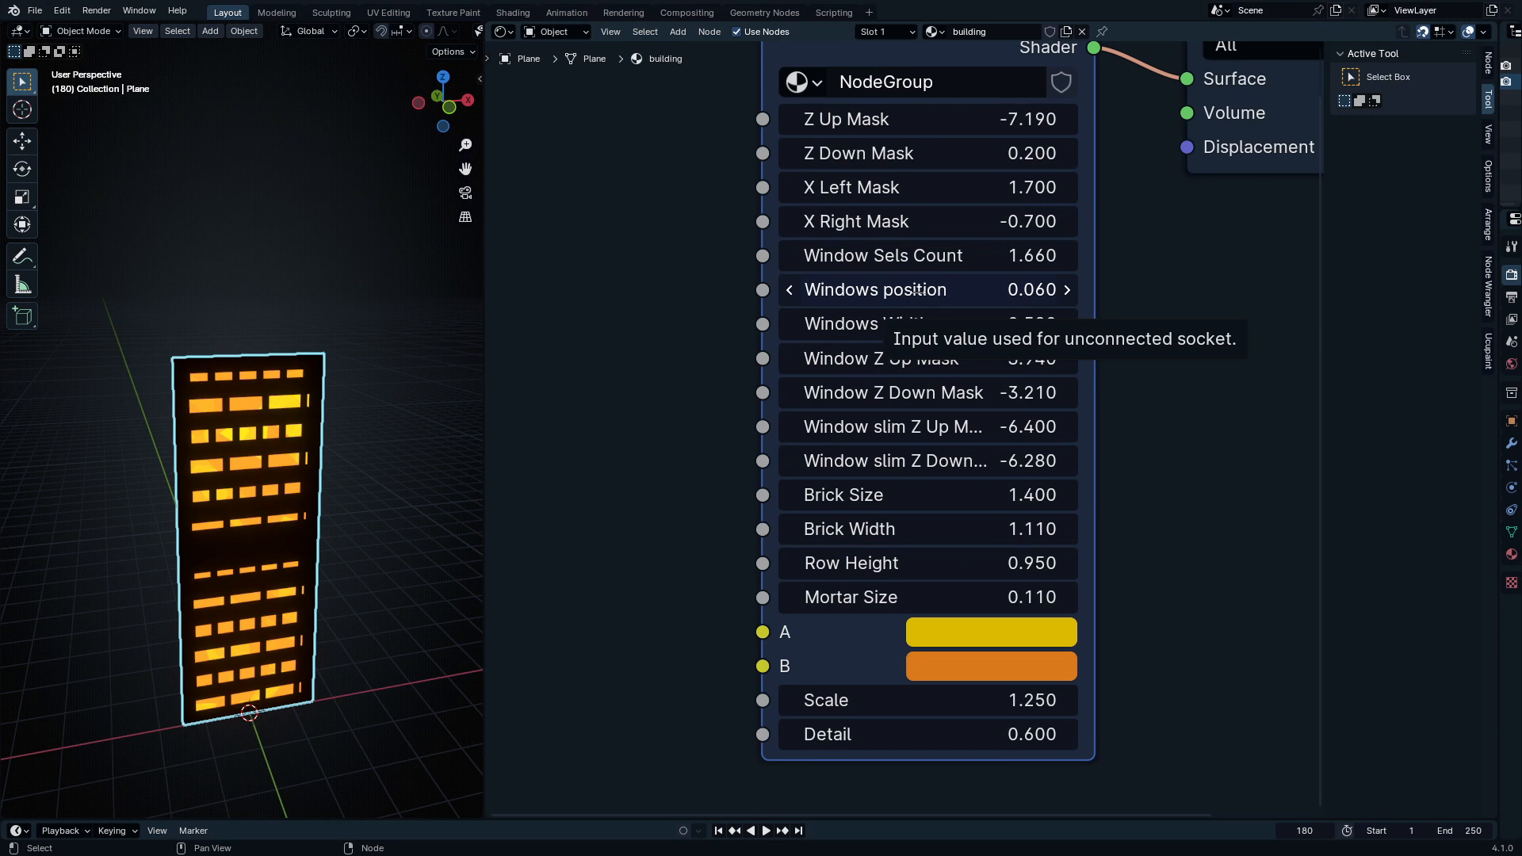
{"action": "scroll", "coordinate": [1014, 250], "scroll_direction": "down", "scroll_amount": 3}
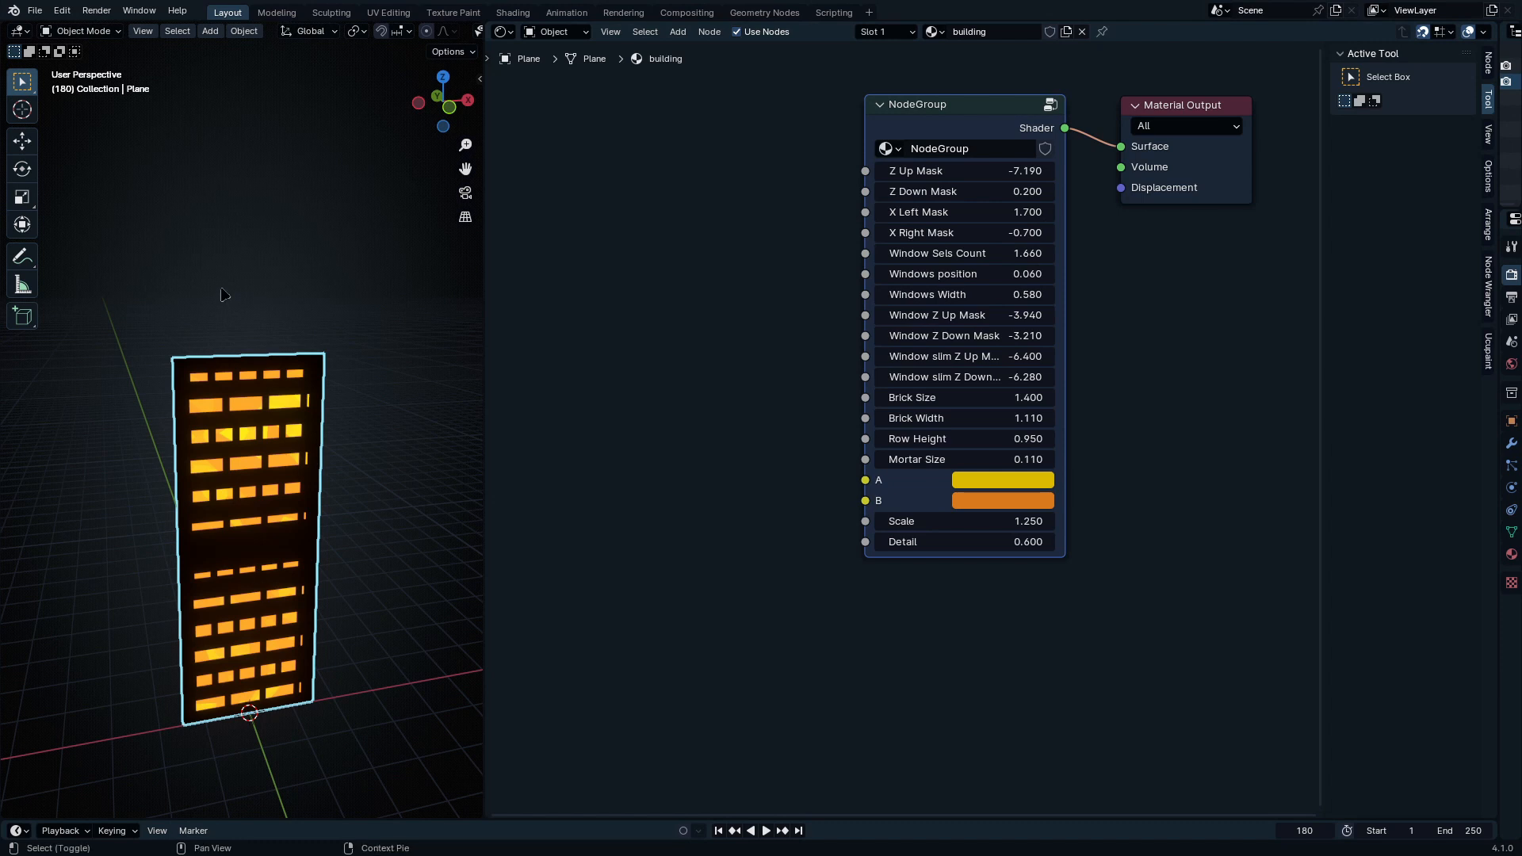
Step: Add an Arrows empty at the 3D cursor
{"action": "key", "text": "shift+a"}
{"action": "key", "text": "Escape"}
{"action": "key", "text": "shift+a"}
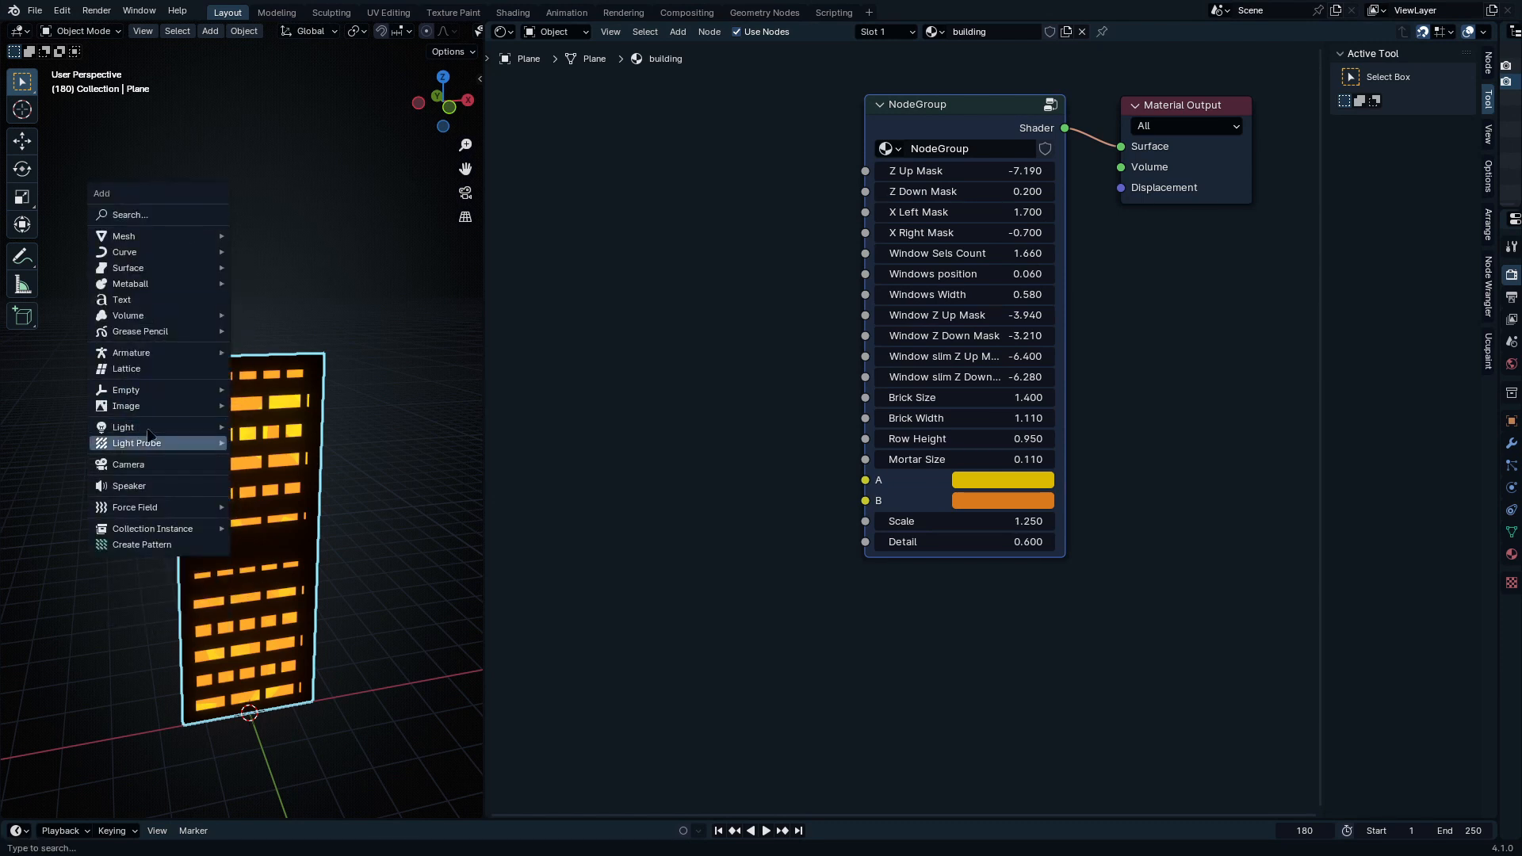
{"action": "mouse_move", "coordinate": [158, 389]}
{"action": "left_click", "coordinate": [277, 405]}
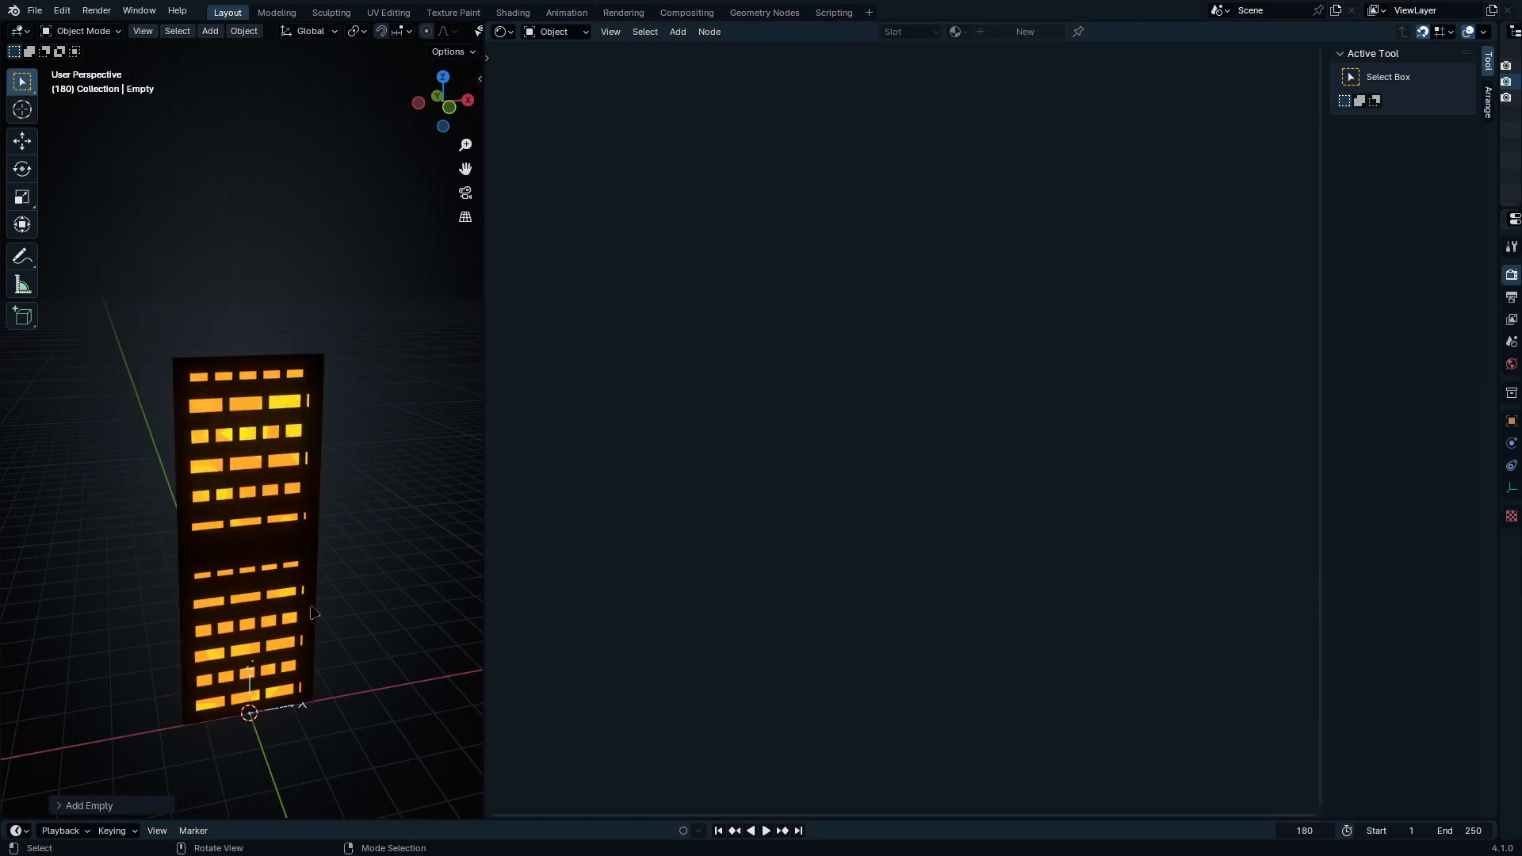
Step: Inside the building's node group, set the empty as the Object of the finall mask frame's Texture Coordinate node
{"action": "left_click", "coordinate": [275, 508]}
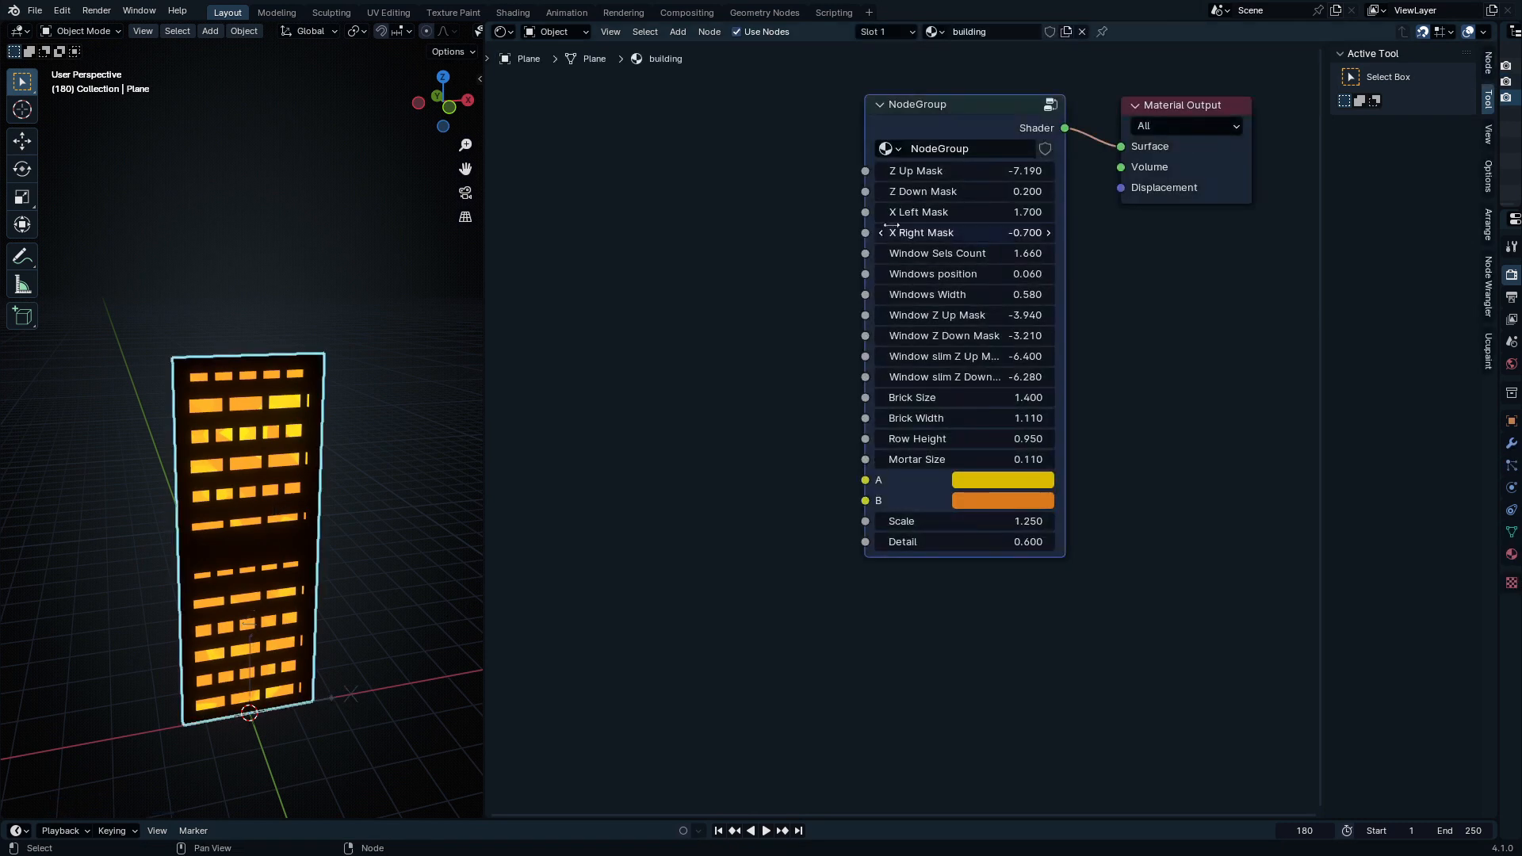
{"action": "key", "text": "Tab"}
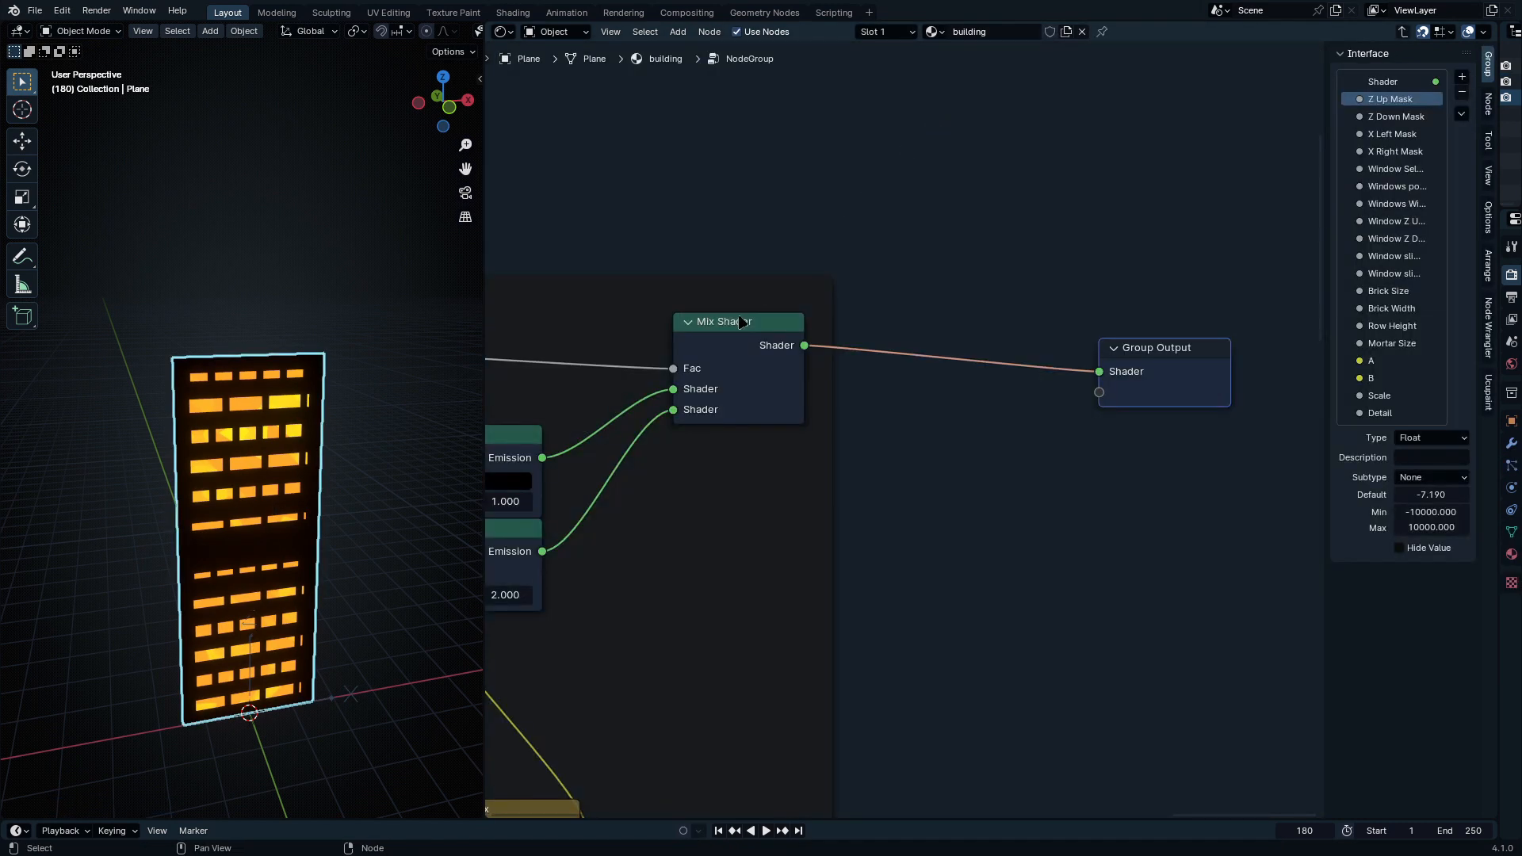
{"action": "middle_click_drag", "start_coordinate": [739, 322], "coordinate": [820, 293]}
{"action": "middle_click_drag", "start_coordinate": [820, 292], "coordinate": [595, 507], "text": "ctrl"}
{"action": "middle_click_drag", "start_coordinate": [594, 507], "coordinate": [819, 590]}
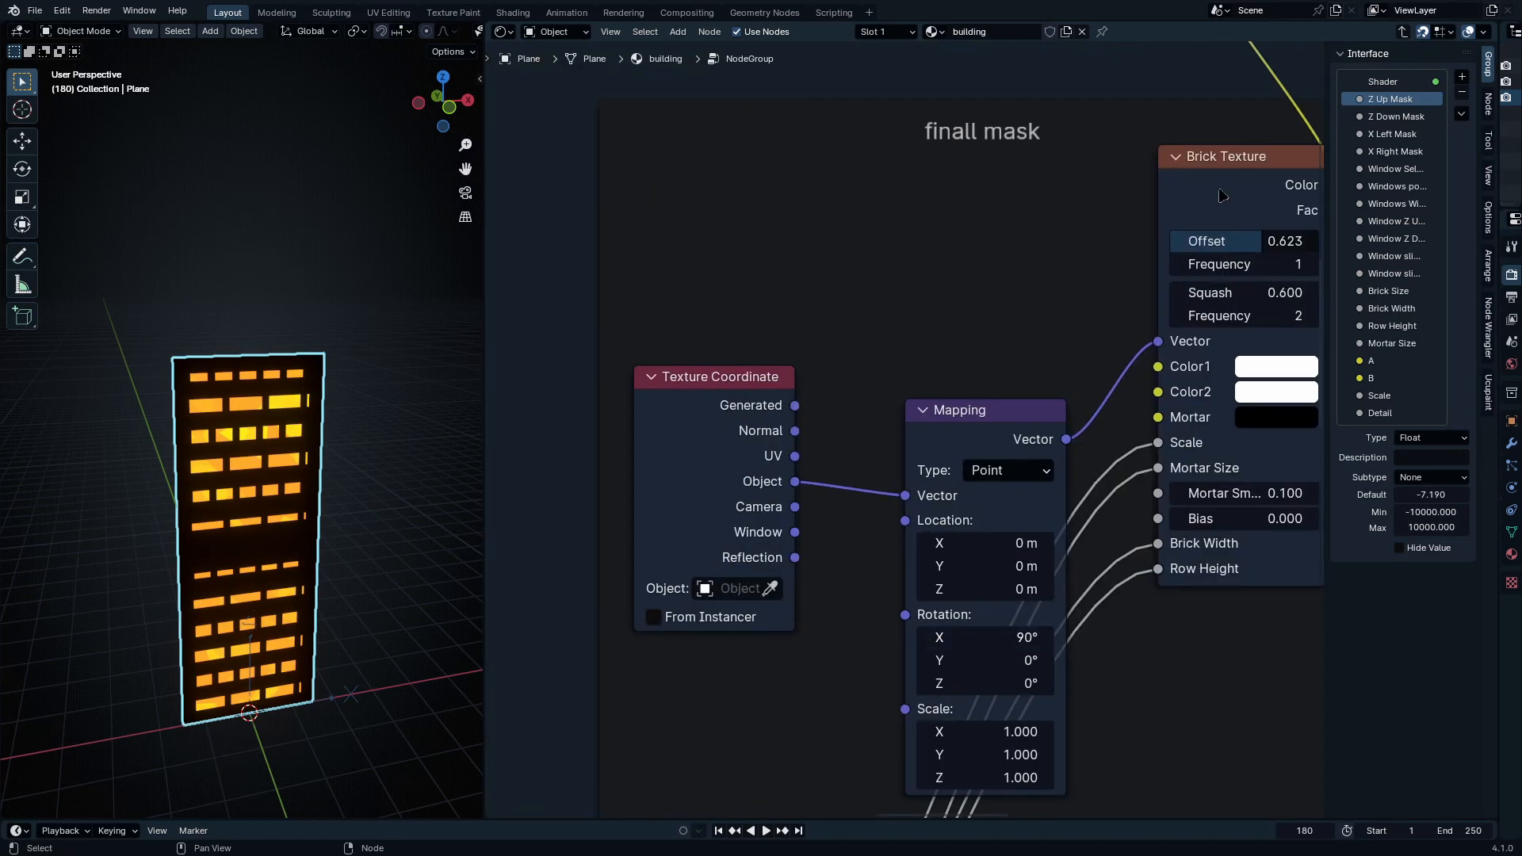
{"action": "middle_click_drag", "start_coordinate": [1116, 245], "coordinate": [1240, 213]}
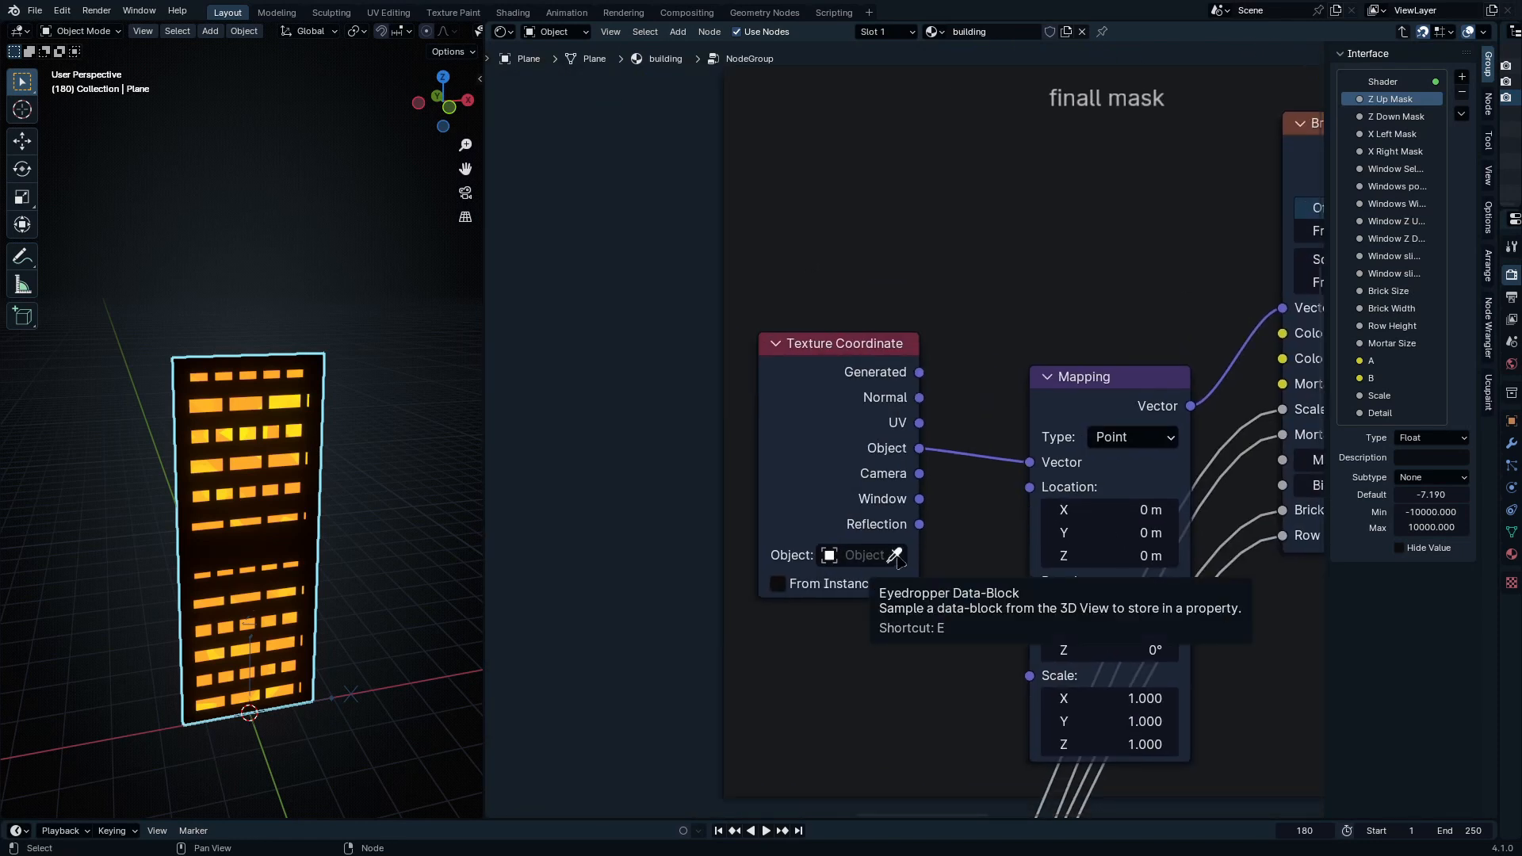
{"action": "left_click", "coordinate": [895, 555]}
{"action": "left_click", "coordinate": [344, 697]}
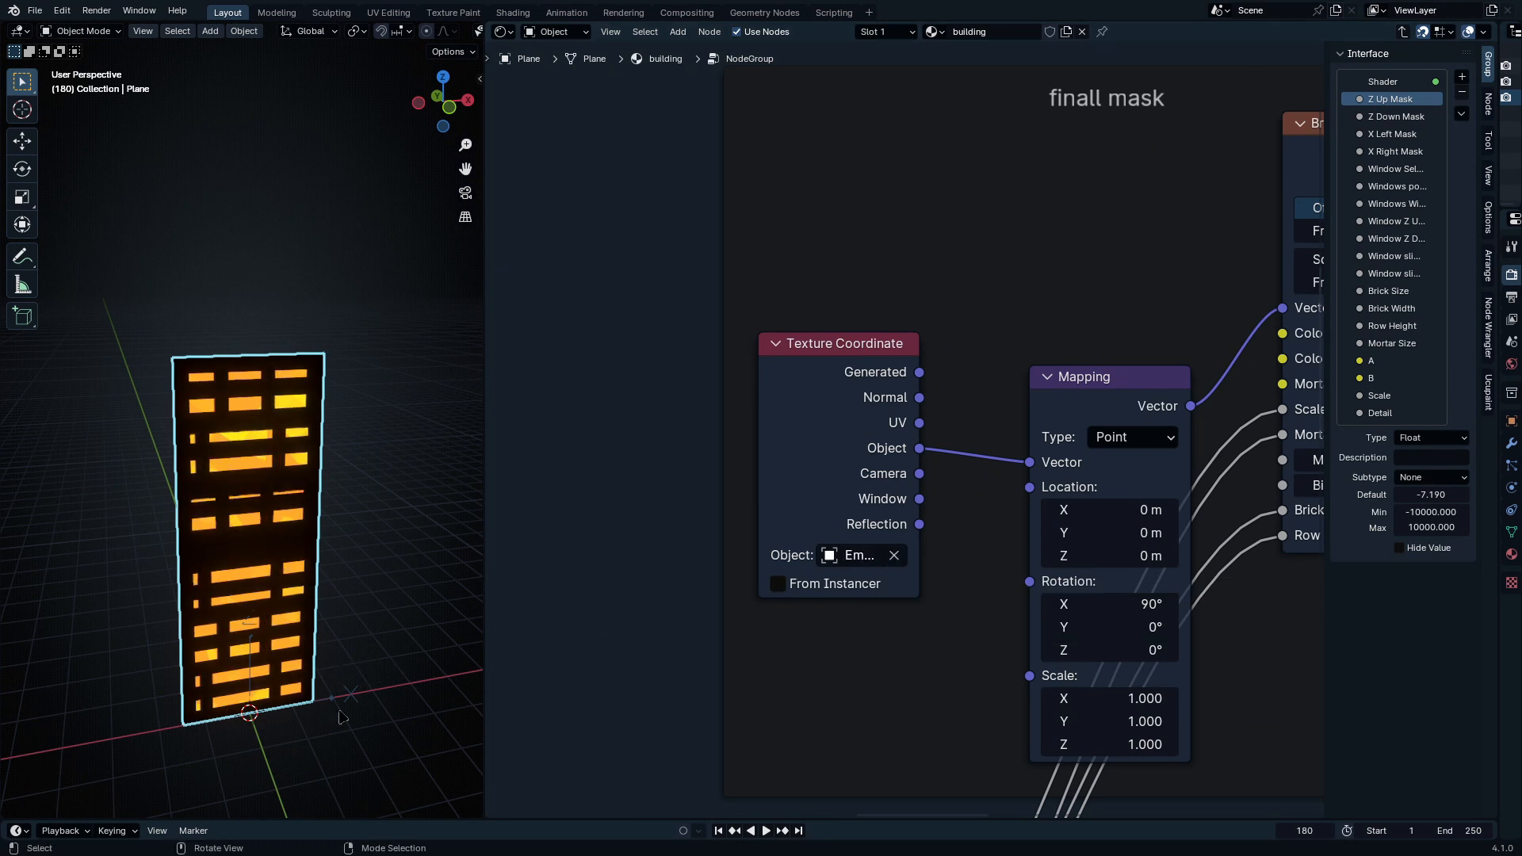
Step: Try moving the building plane to test its brick pattern against the empty's coordinates, then cancel the move
{"action": "scroll", "coordinate": [648, 432], "scroll_direction": "down", "scroll_amount": 5}
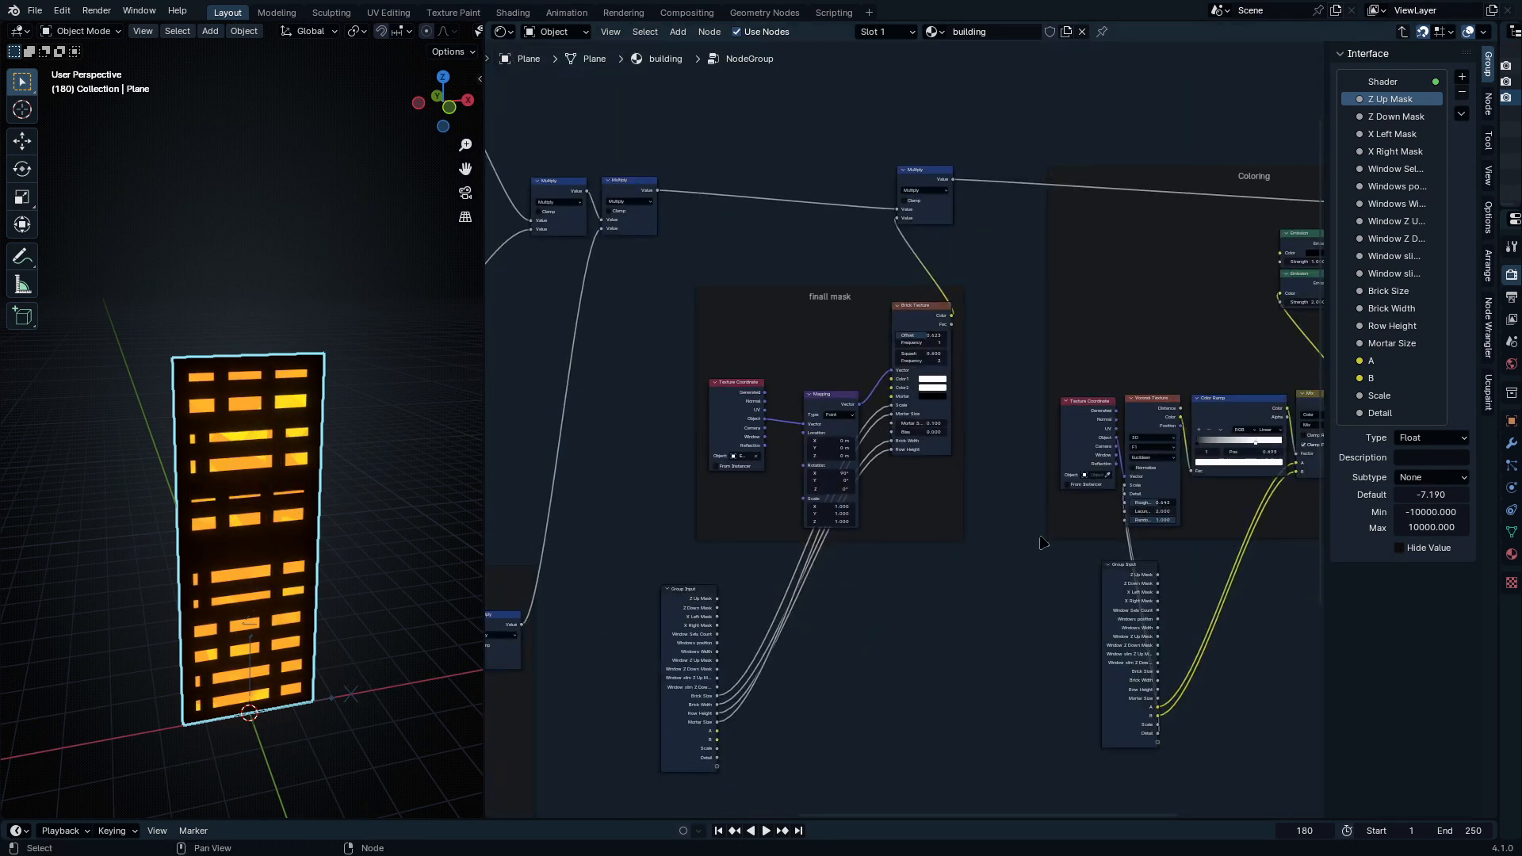
{"action": "middle_click_drag", "start_coordinate": [665, 450], "coordinate": [1131, 616]}
{"action": "middle_click_drag", "start_coordinate": [606, 505], "coordinate": [869, 236]}
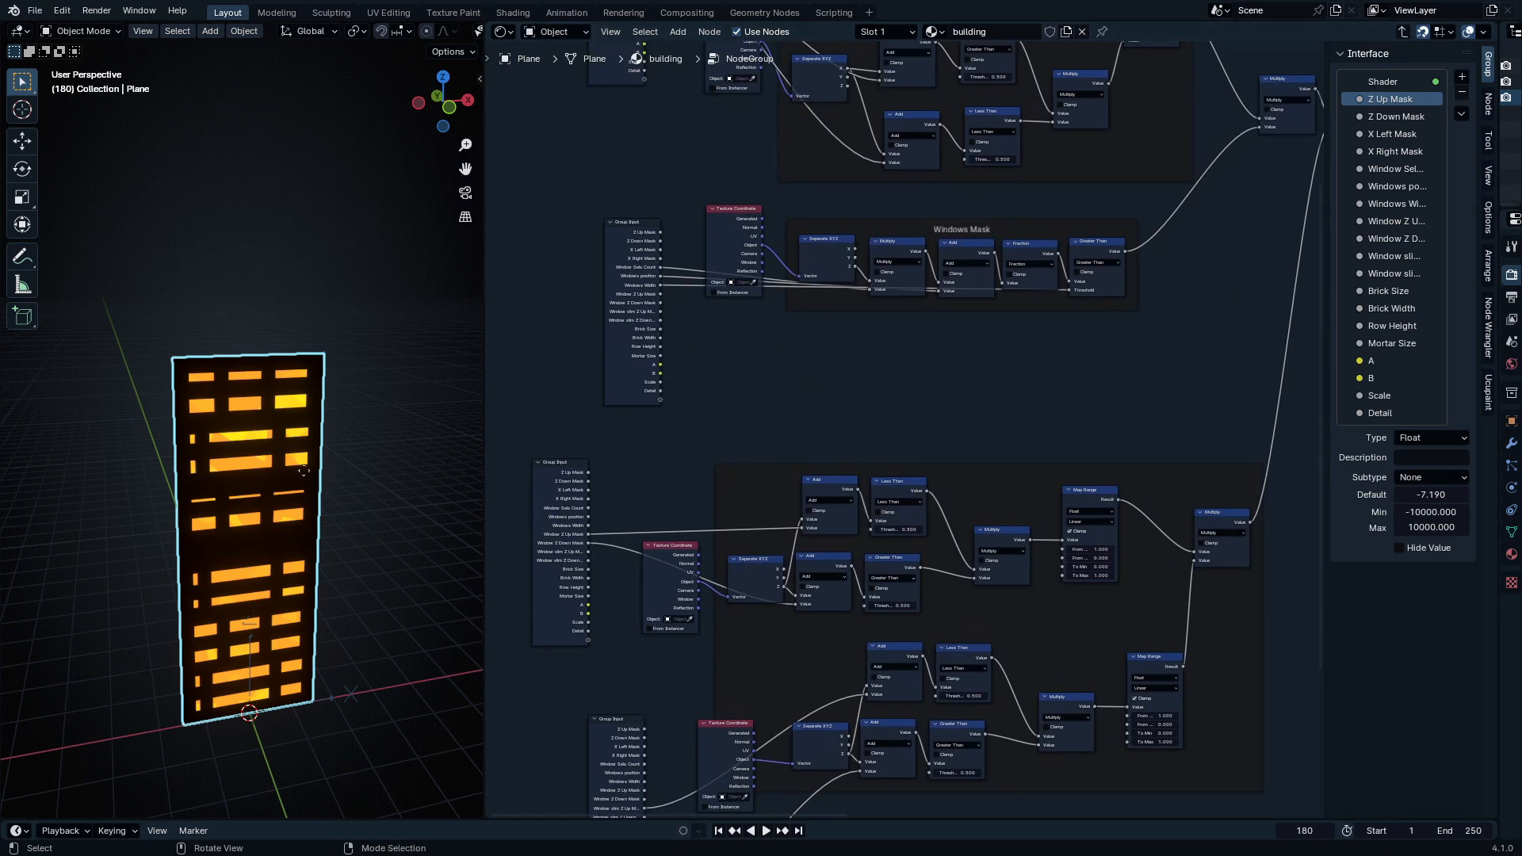
{"action": "key", "text": "g"}
{"action": "right_click", "coordinate": [327, 430]}
Step: Set the empty as the Object of the Coloring frame's Texture Coordinate node
{"action": "middle_click_drag", "start_coordinate": [1173, 410], "coordinate": [1210, 490]}
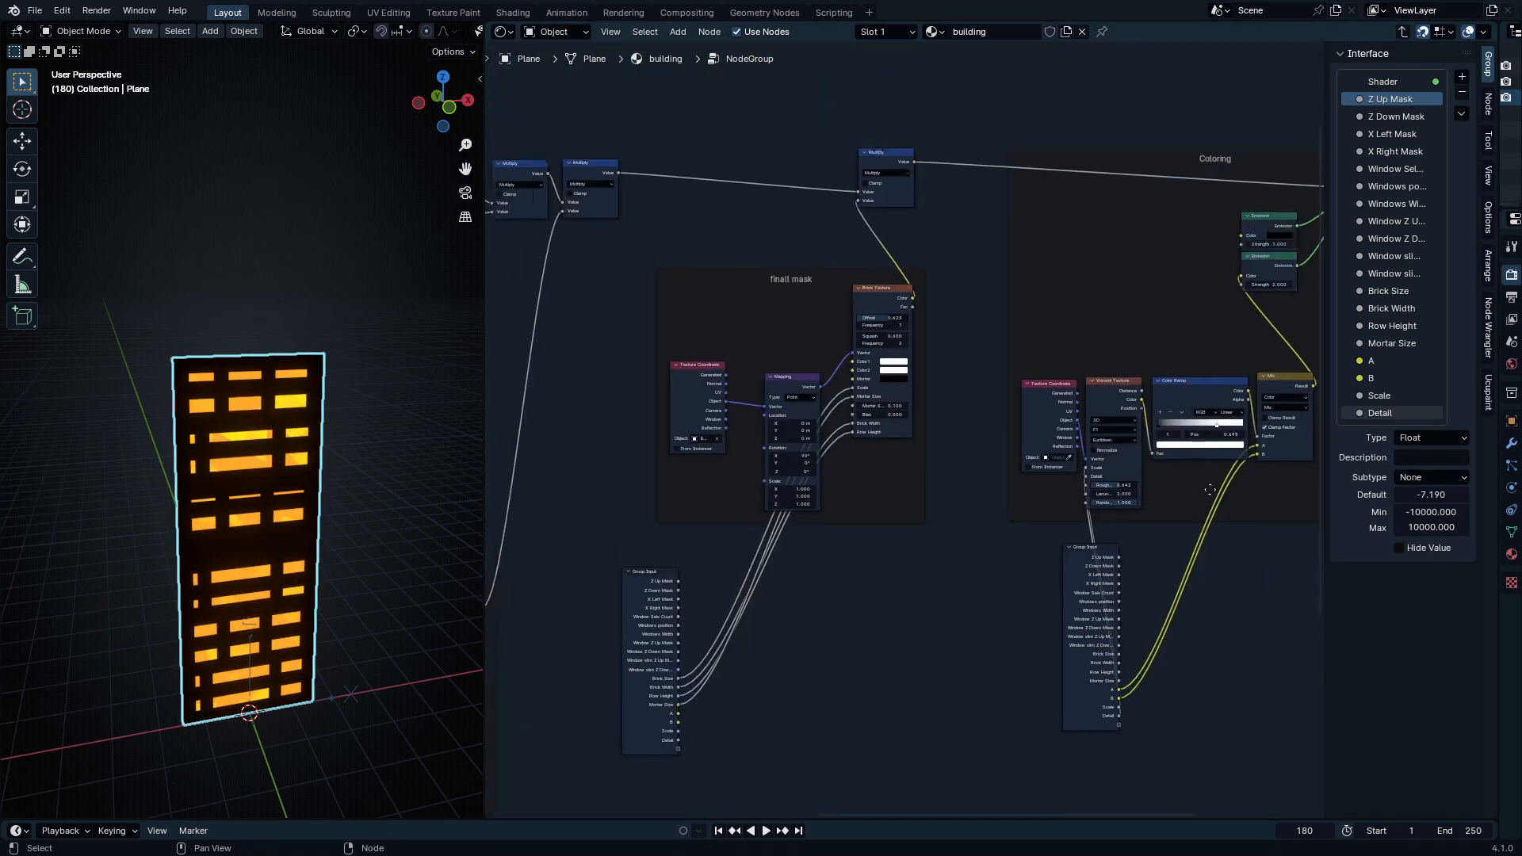
{"action": "scroll", "coordinate": [829, 477], "scroll_direction": "up", "scroll_amount": 8}
{"action": "middle_click_drag", "start_coordinate": [1313, 487], "coordinate": [1022, 551]}
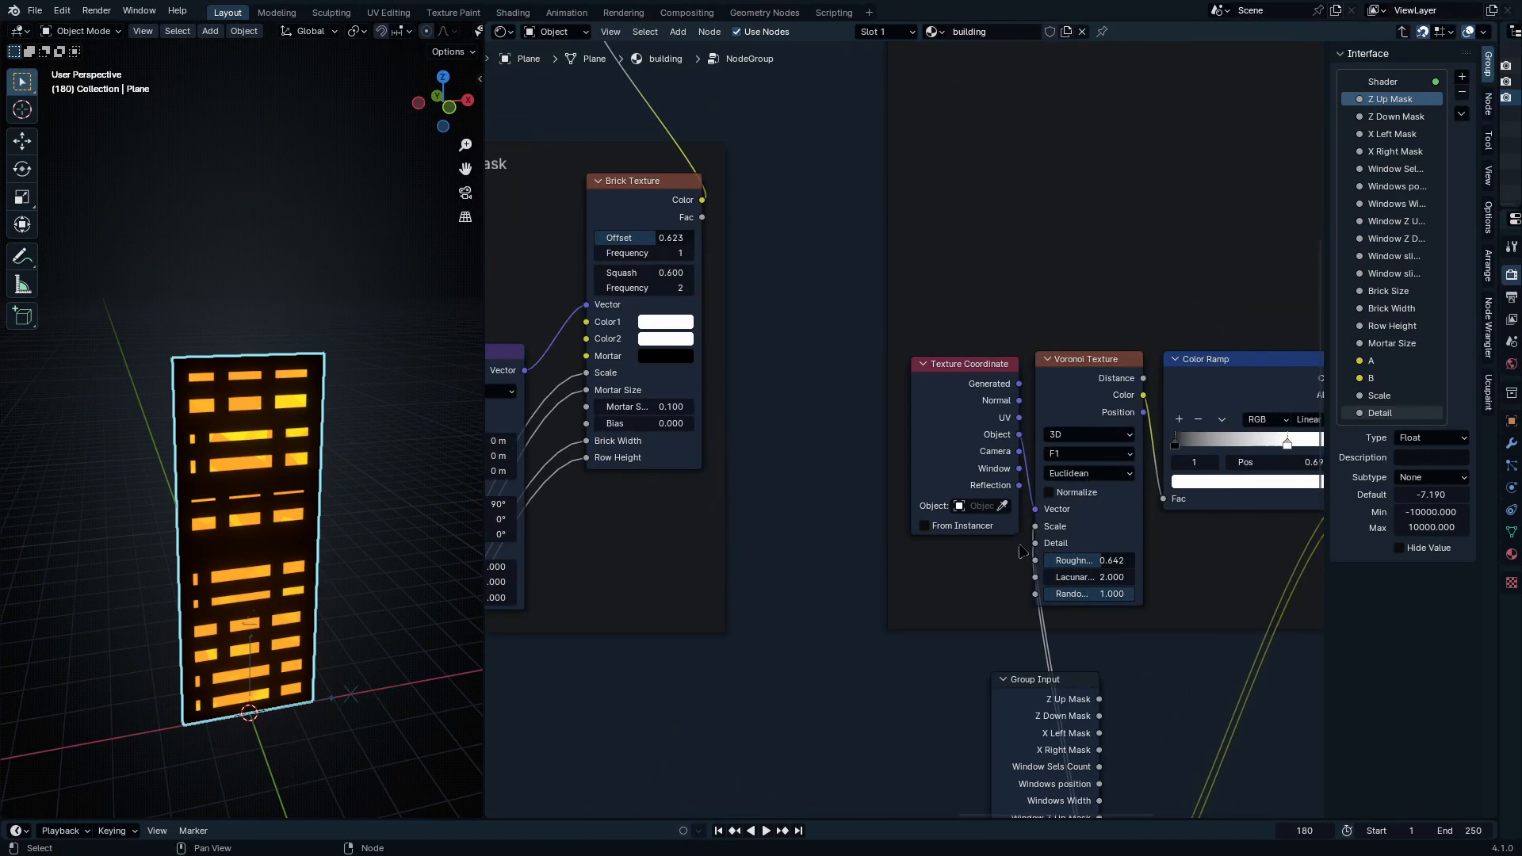
{"action": "left_click", "coordinate": [1002, 507]}
{"action": "left_click", "coordinate": [359, 690]}
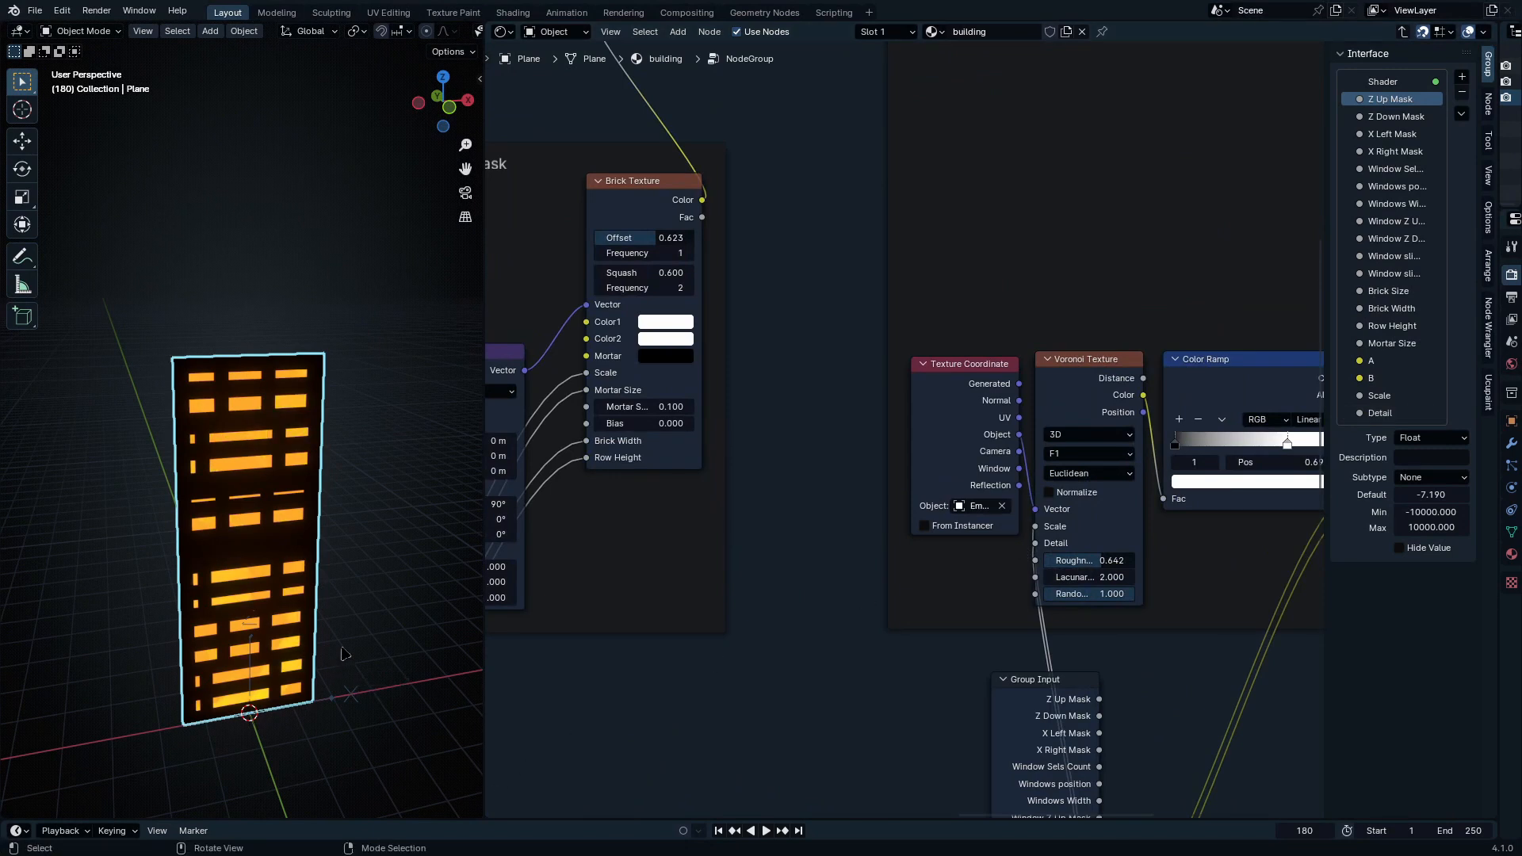
Step: Try moving the building again to test how its windows and colors vary with position, then cancel the move
{"action": "scroll", "coordinate": [978, 445], "scroll_direction": "down", "scroll_amount": 5}
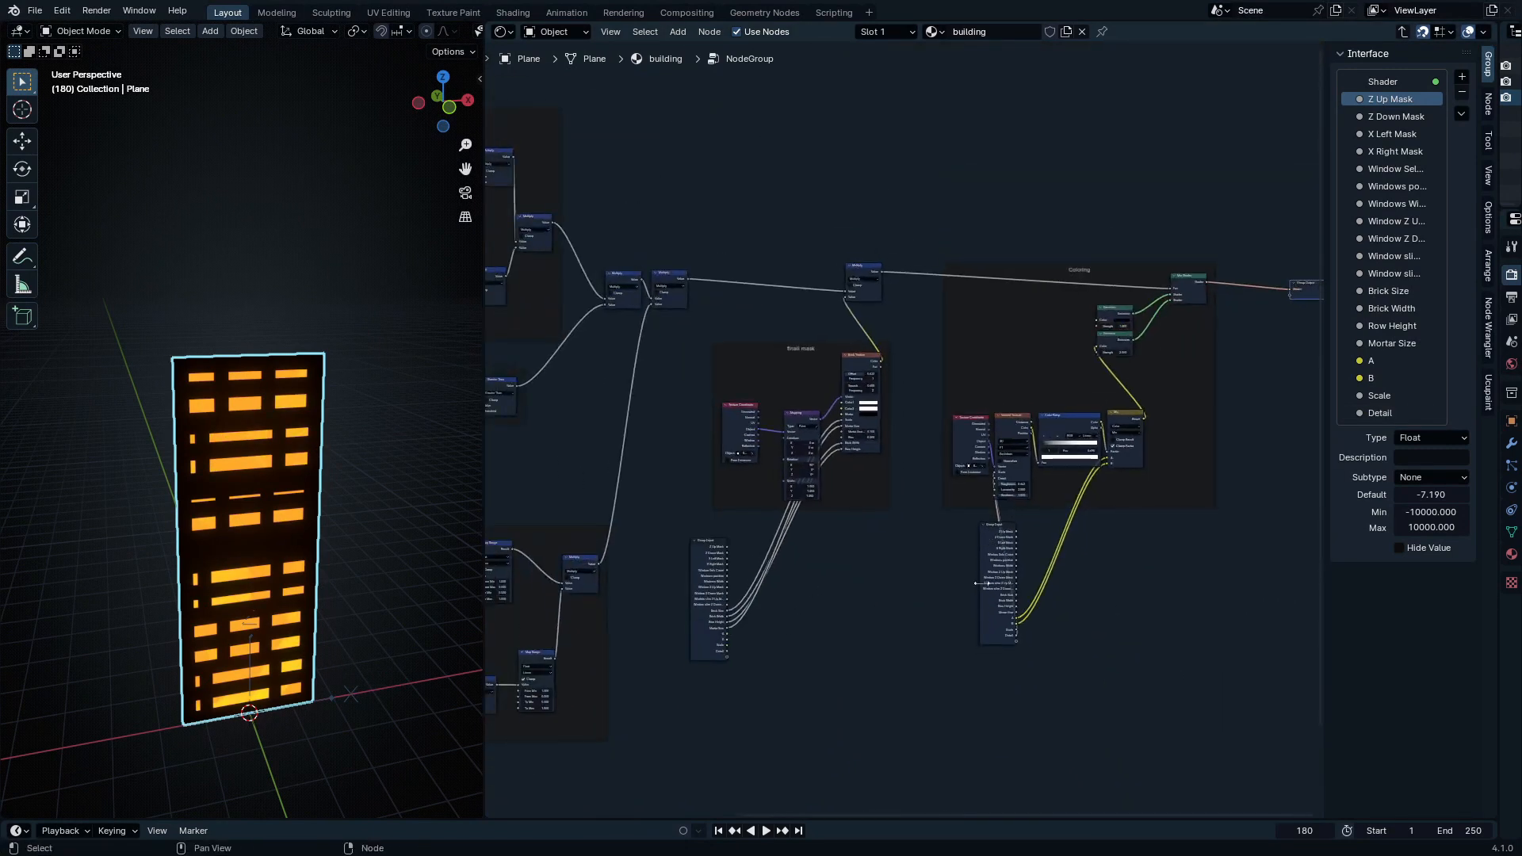
{"action": "middle_click_drag", "start_coordinate": [879, 574], "coordinate": [1033, 411]}
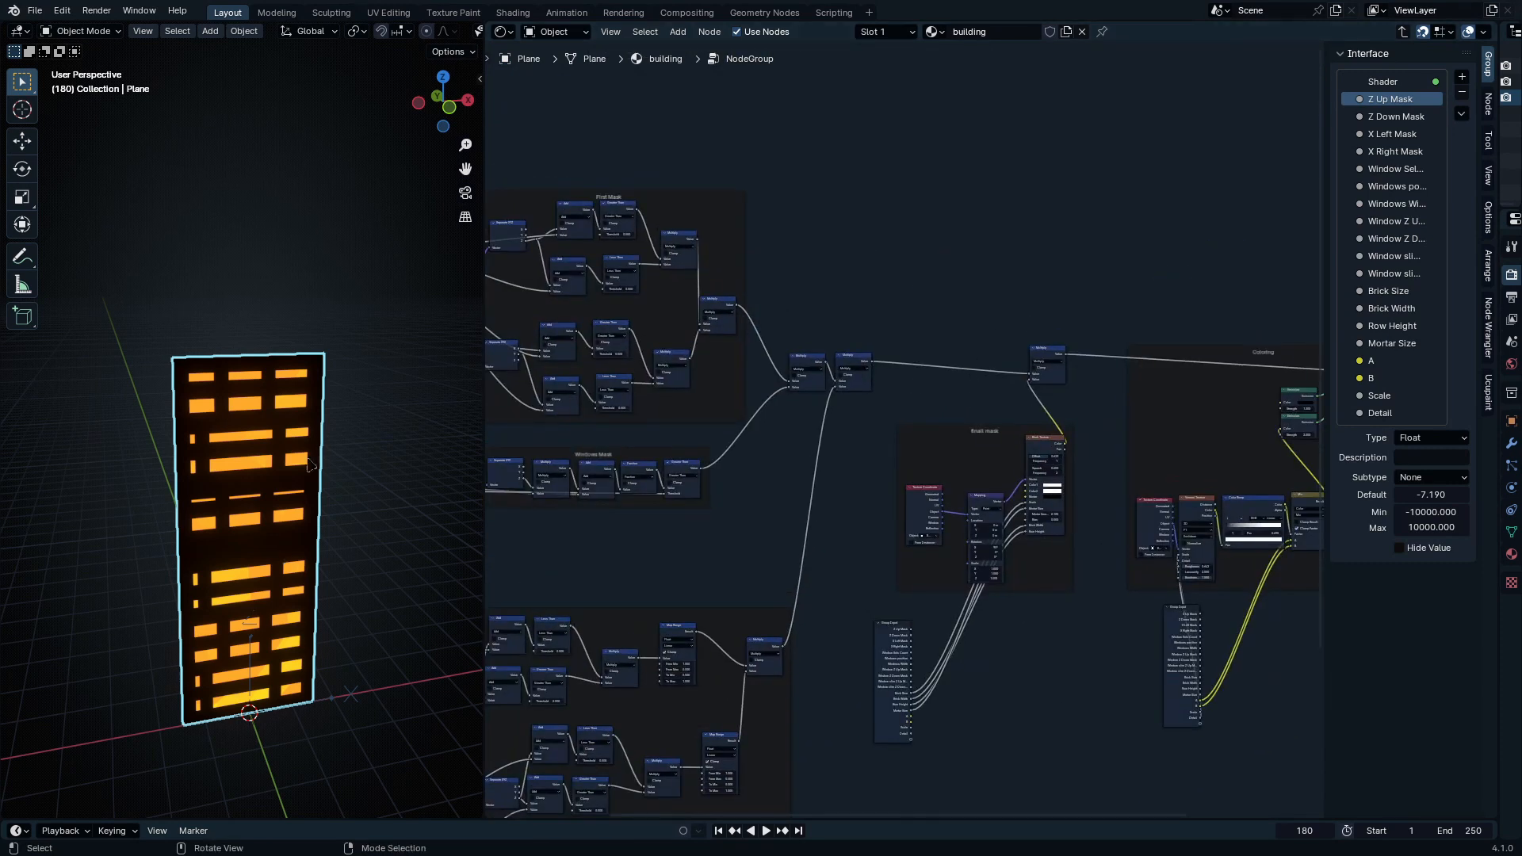
{"action": "key", "text": "g"}
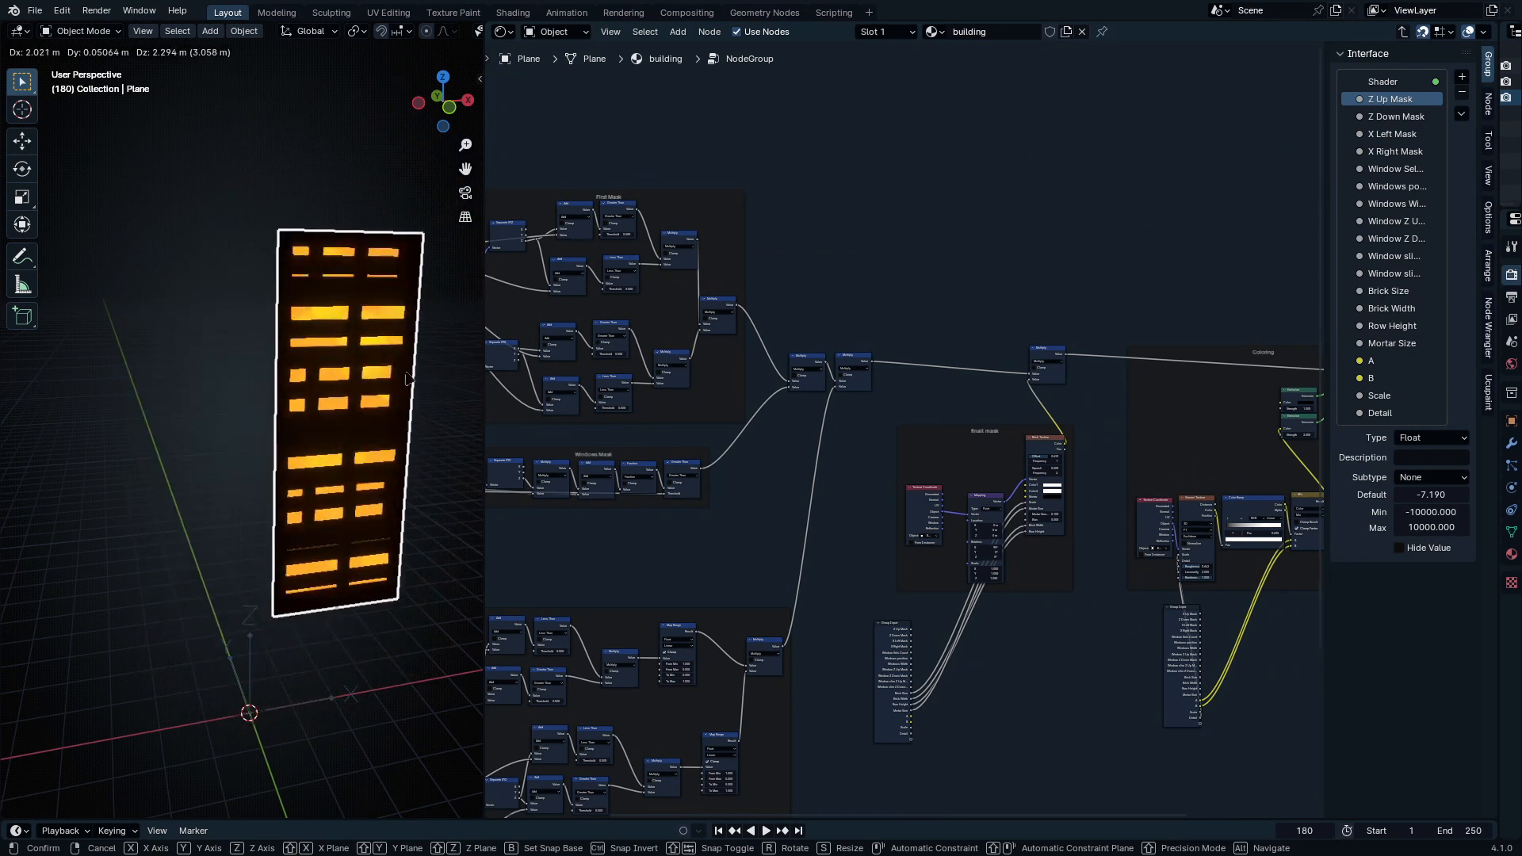
{"action": "right_click", "coordinate": [384, 438]}
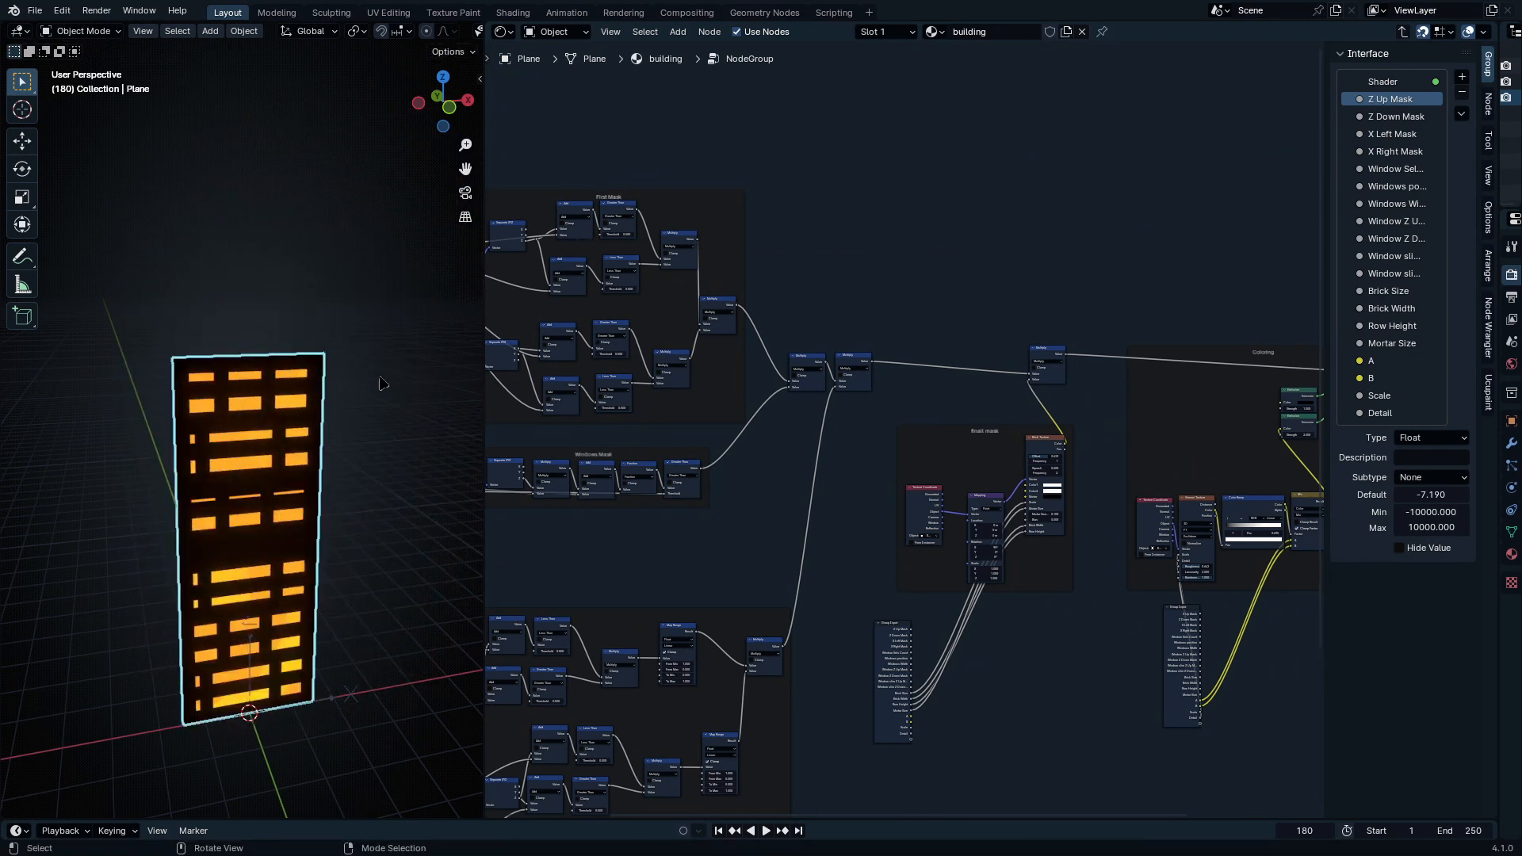
Step: In front view, duplicate the building plane along the X axis and place the copy on the original's negative X side
{"action": "key", "text": "KP_1"}
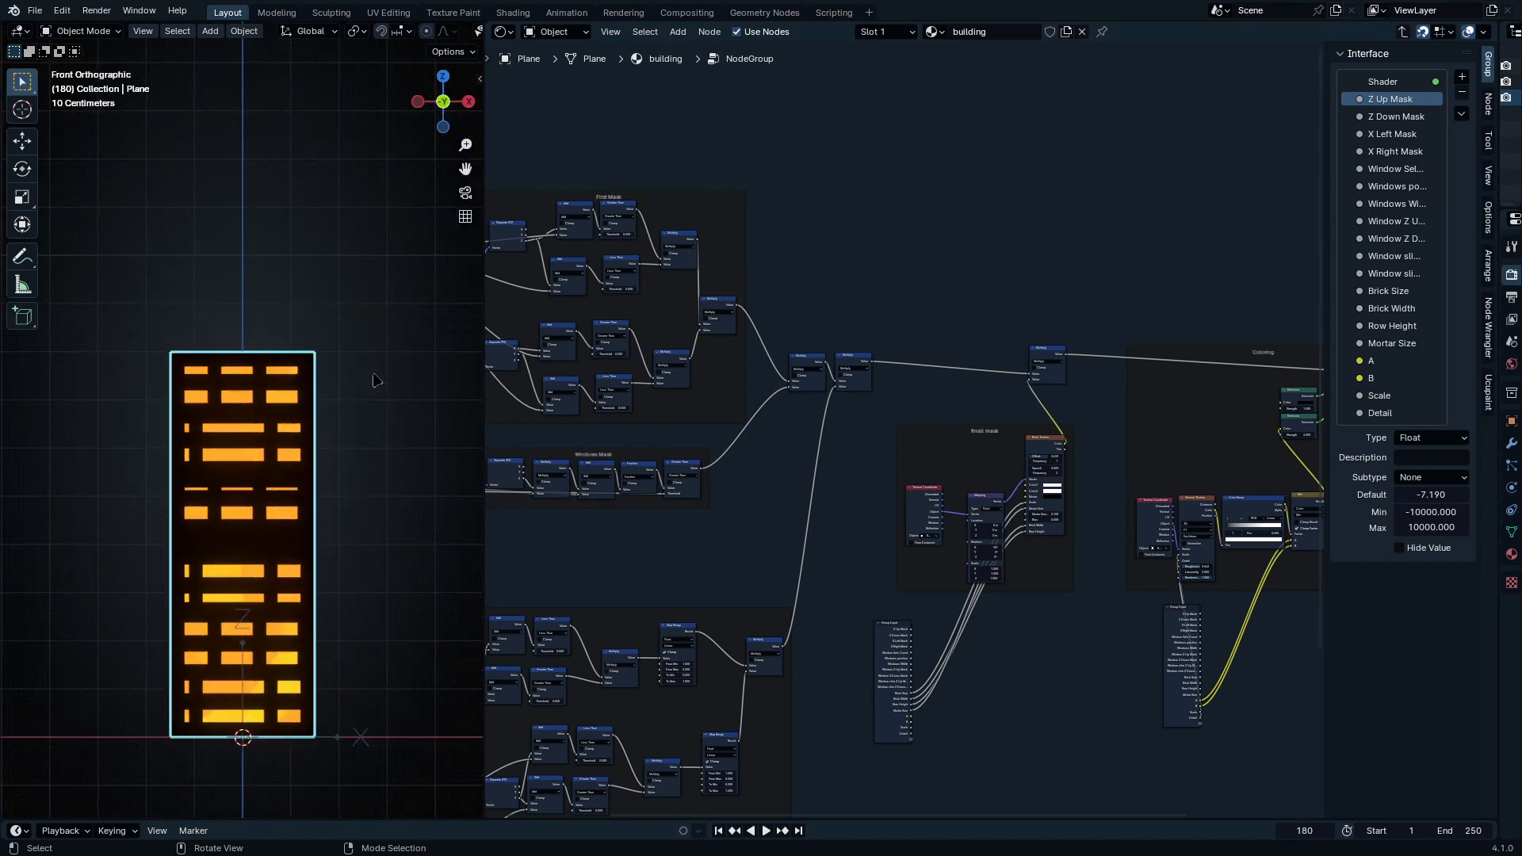
{"action": "scroll", "coordinate": [363, 384], "scroll_direction": "down", "scroll_amount": 2}
{"action": "key", "text": "shift+d"}
{"action": "key", "text": "x"}
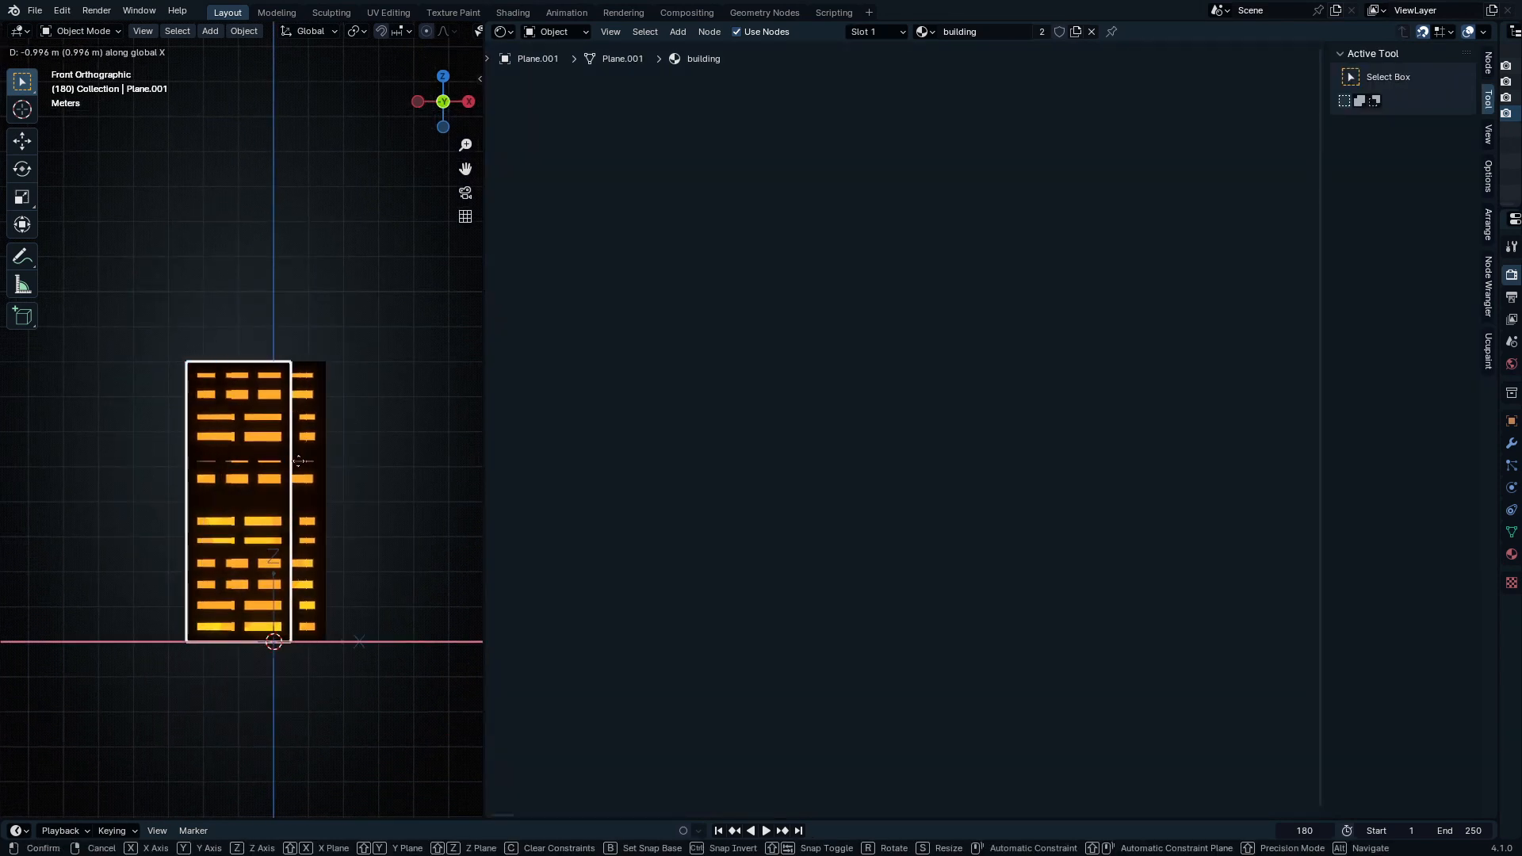
{"action": "left_click", "coordinate": [28, 420]}
{"action": "middle_click_drag", "start_coordinate": [24, 418], "coordinate": [280, 457], "text": "shift"}
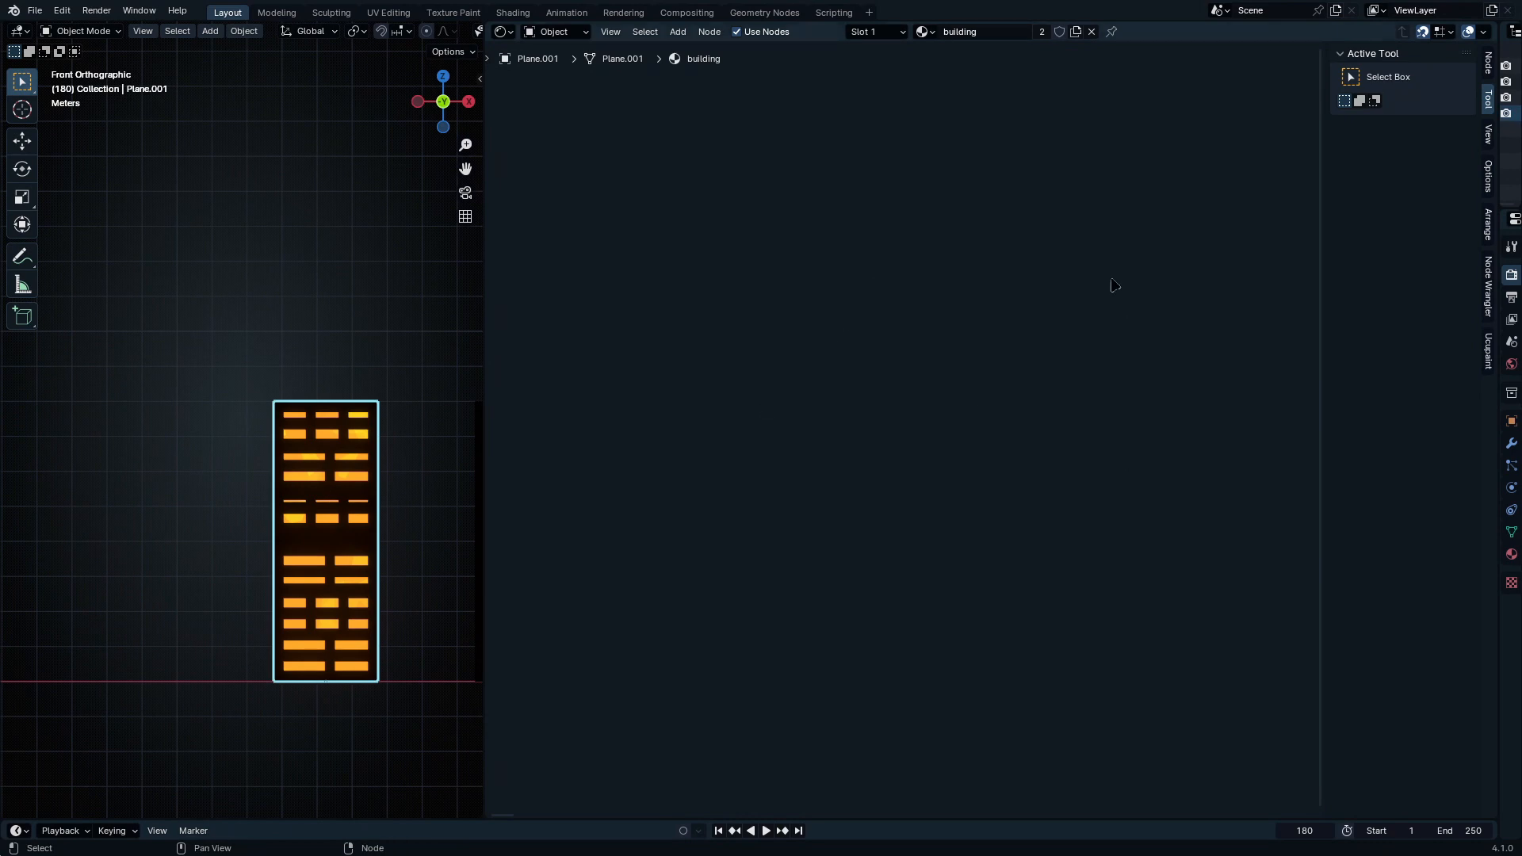
Step: Give the duplicated building its own single-user copy of the material and rename it Building 2
{"action": "key", "text": "grave"}
{"action": "left_click", "coordinate": [984, 378]}
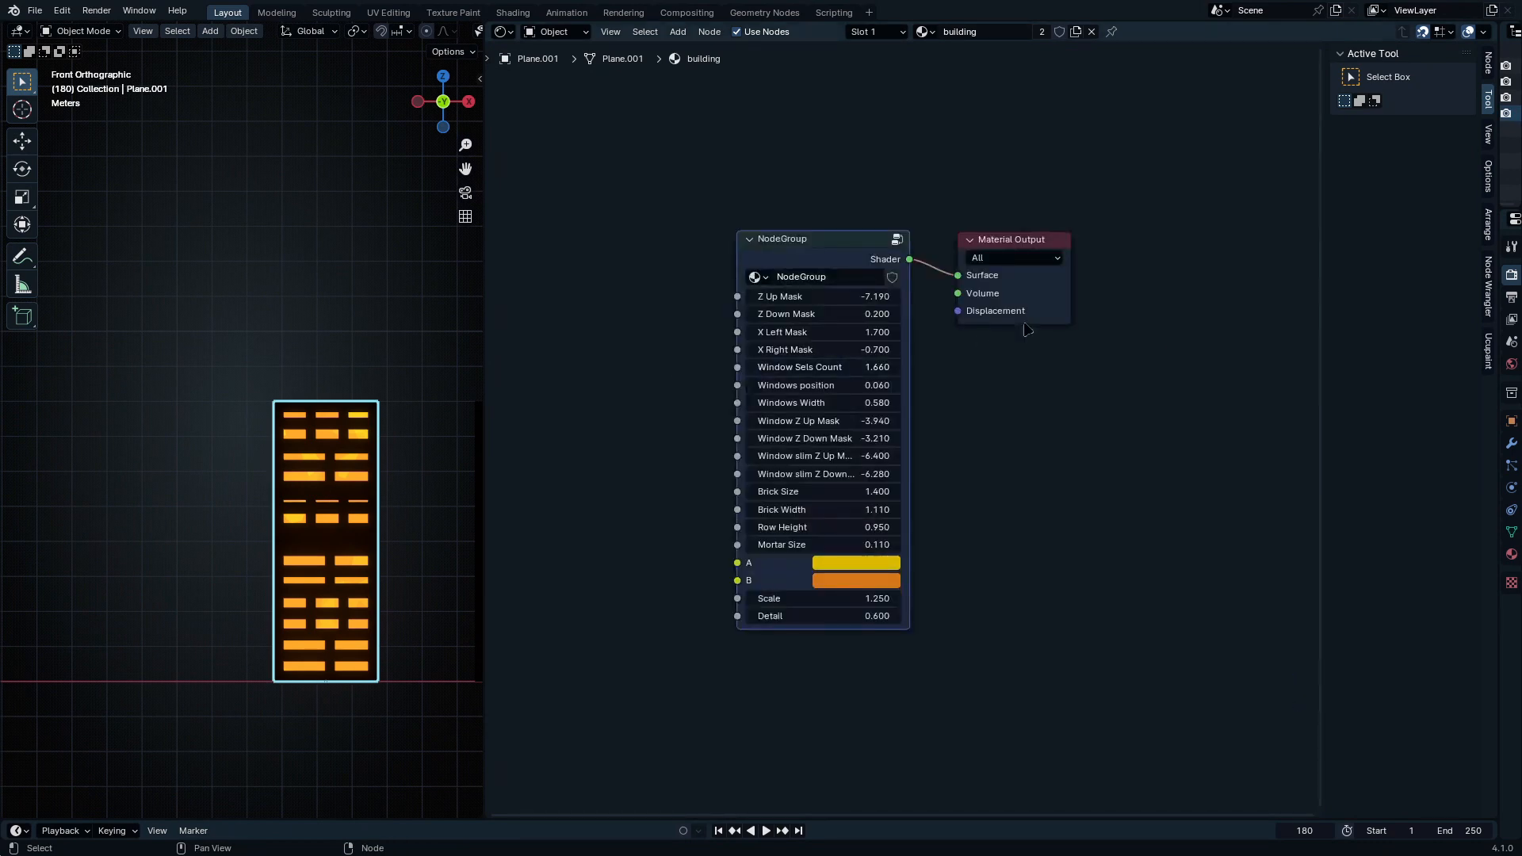
{"action": "middle_click_drag", "start_coordinate": [1026, 323], "coordinate": [1058, 452]}
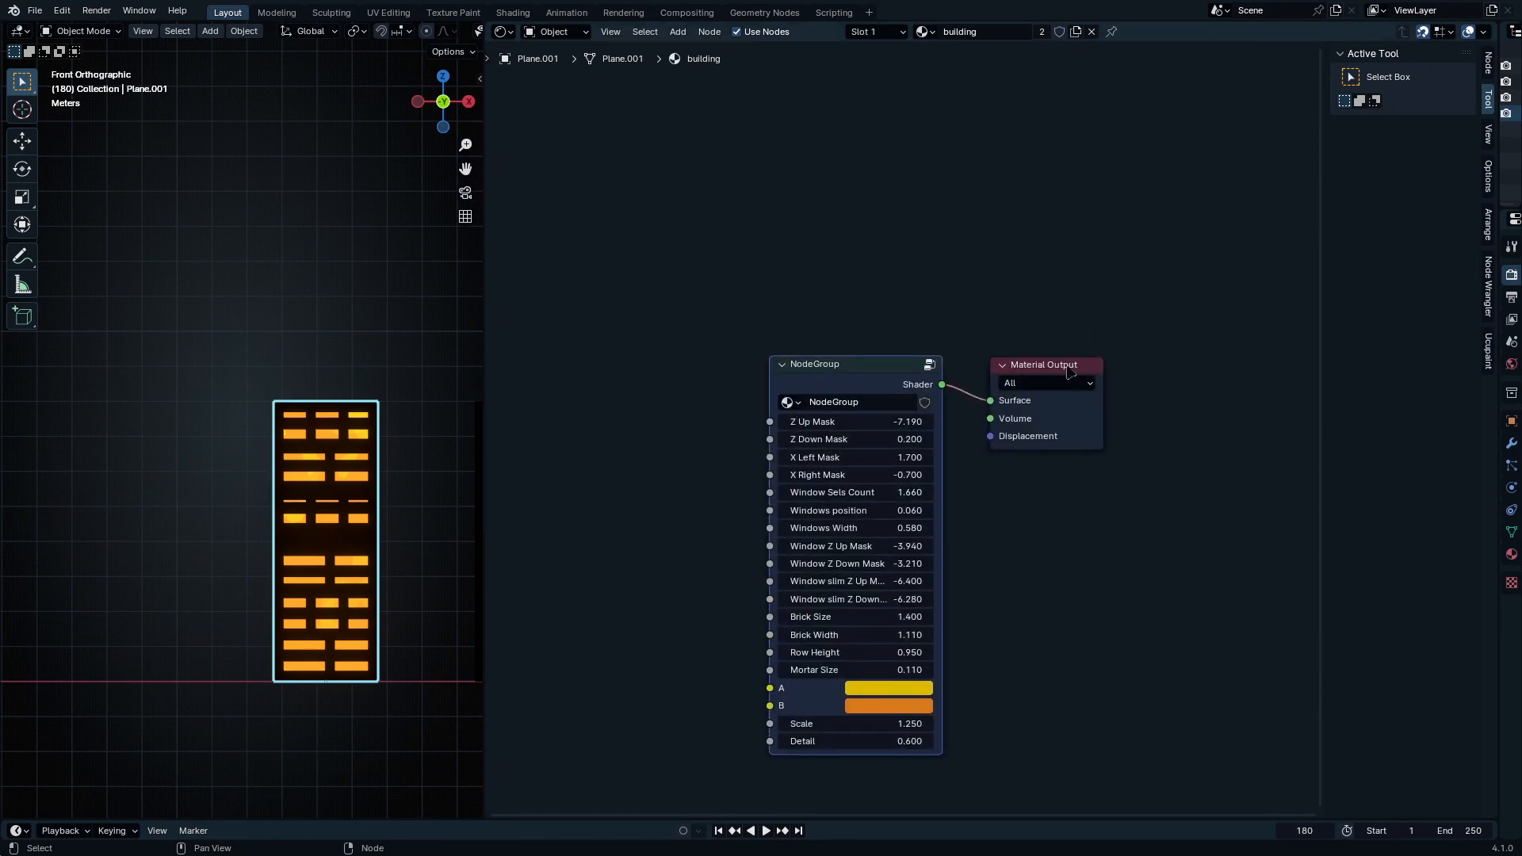
{"action": "left_click", "coordinate": [1042, 32]}
{"action": "scroll", "coordinate": [916, 444], "scroll_direction": "up", "scroll_amount": 2}
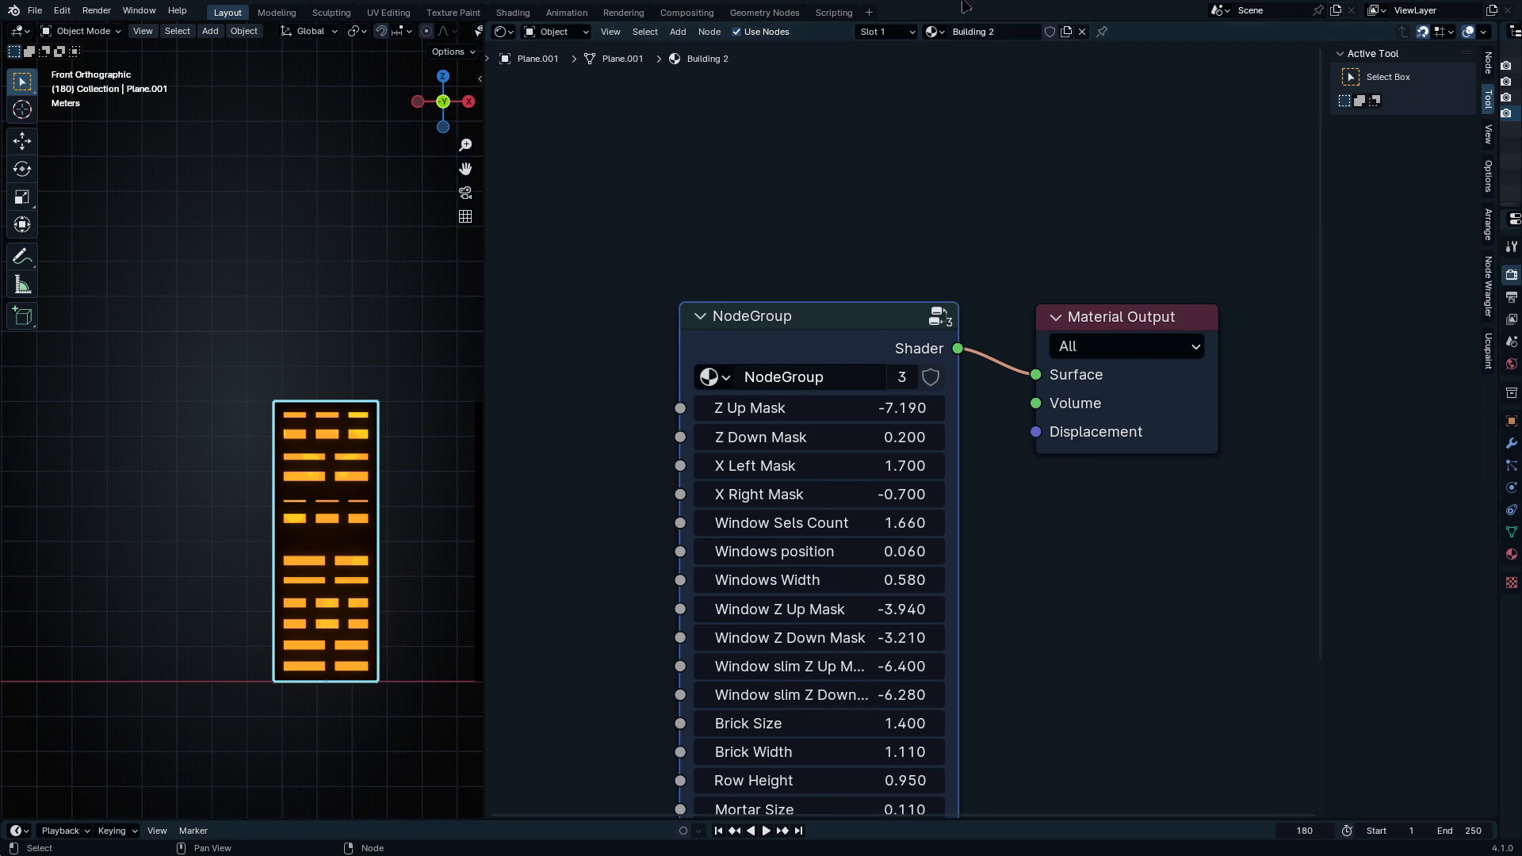
Step: Set Building 2's Window Z Up and Down Masks to -4.330 and -3.990, and the Window slim Z Up and Down Masks to -6.660 and -6.480
{"action": "scroll", "coordinate": [430, 586], "scroll_direction": "up", "scroll_amount": 2}
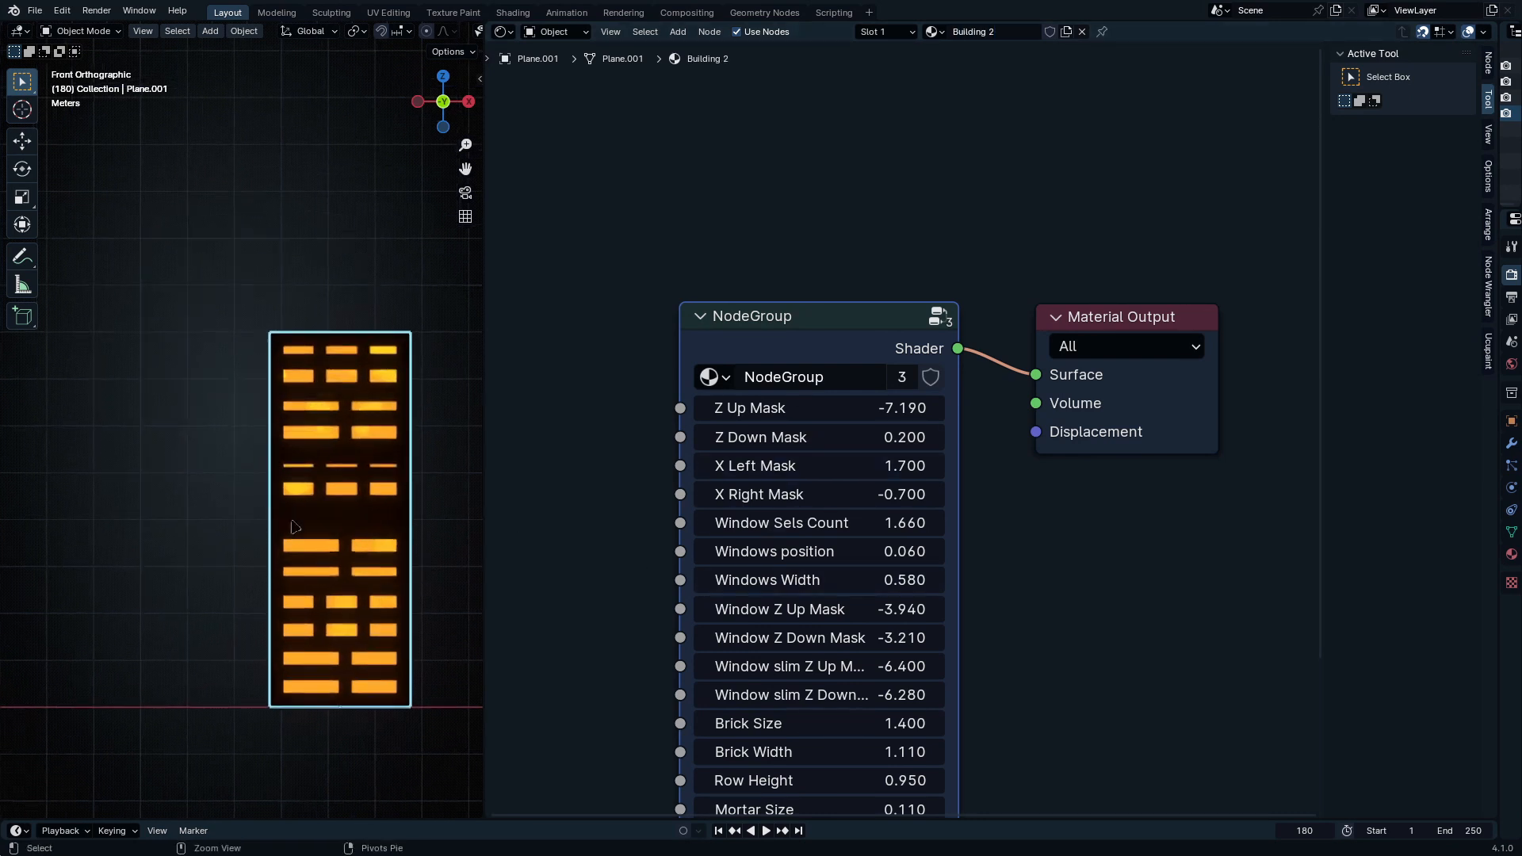
{"action": "middle_click_drag", "start_coordinate": [749, 637], "coordinate": [856, 464]}
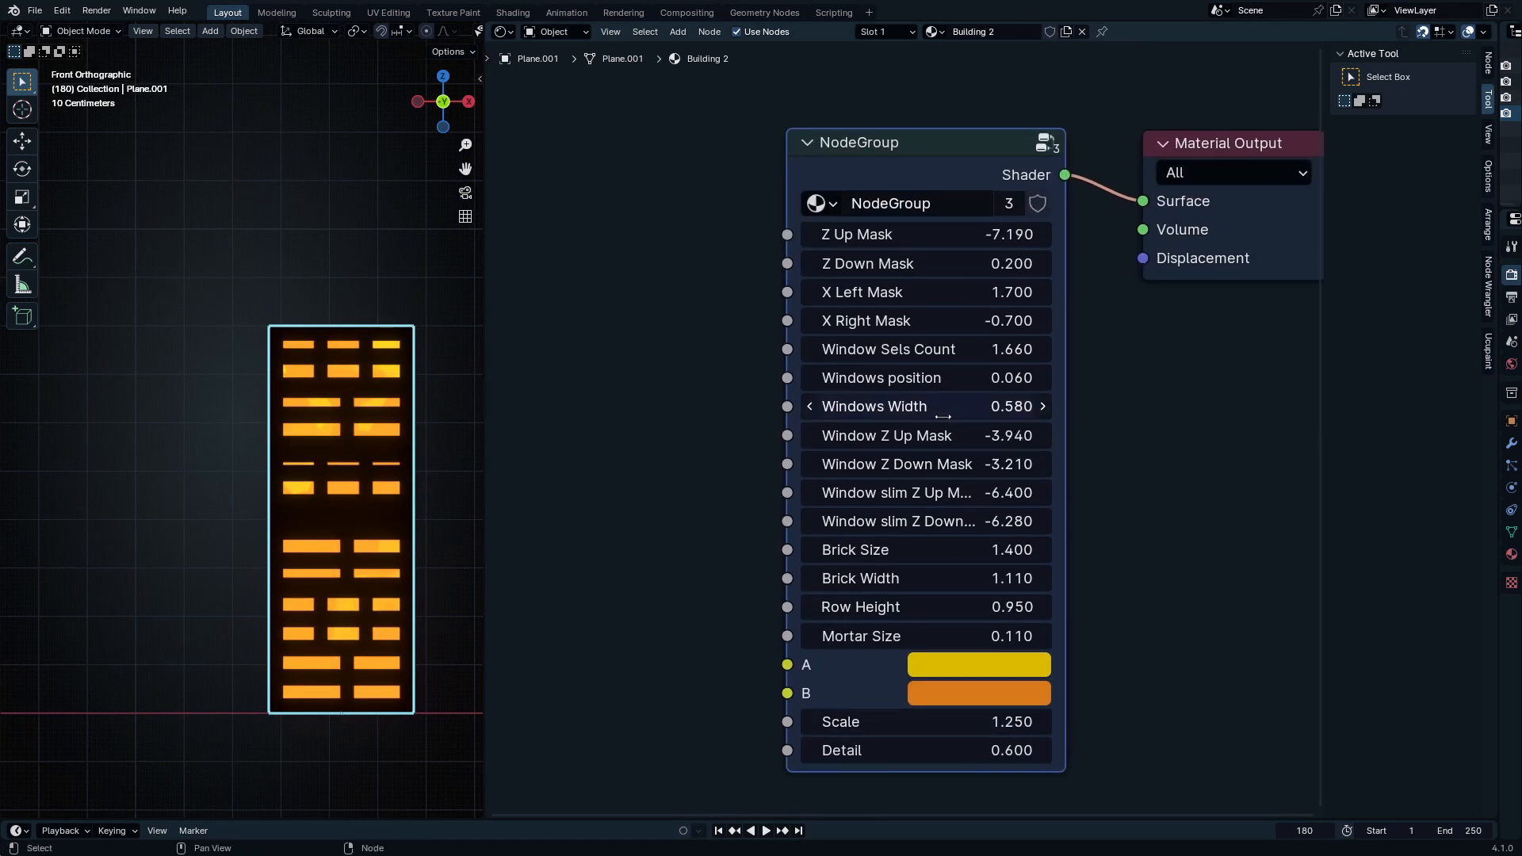
{"action": "scroll", "coordinate": [1007, 551], "scroll_direction": "up", "scroll_amount": 2}
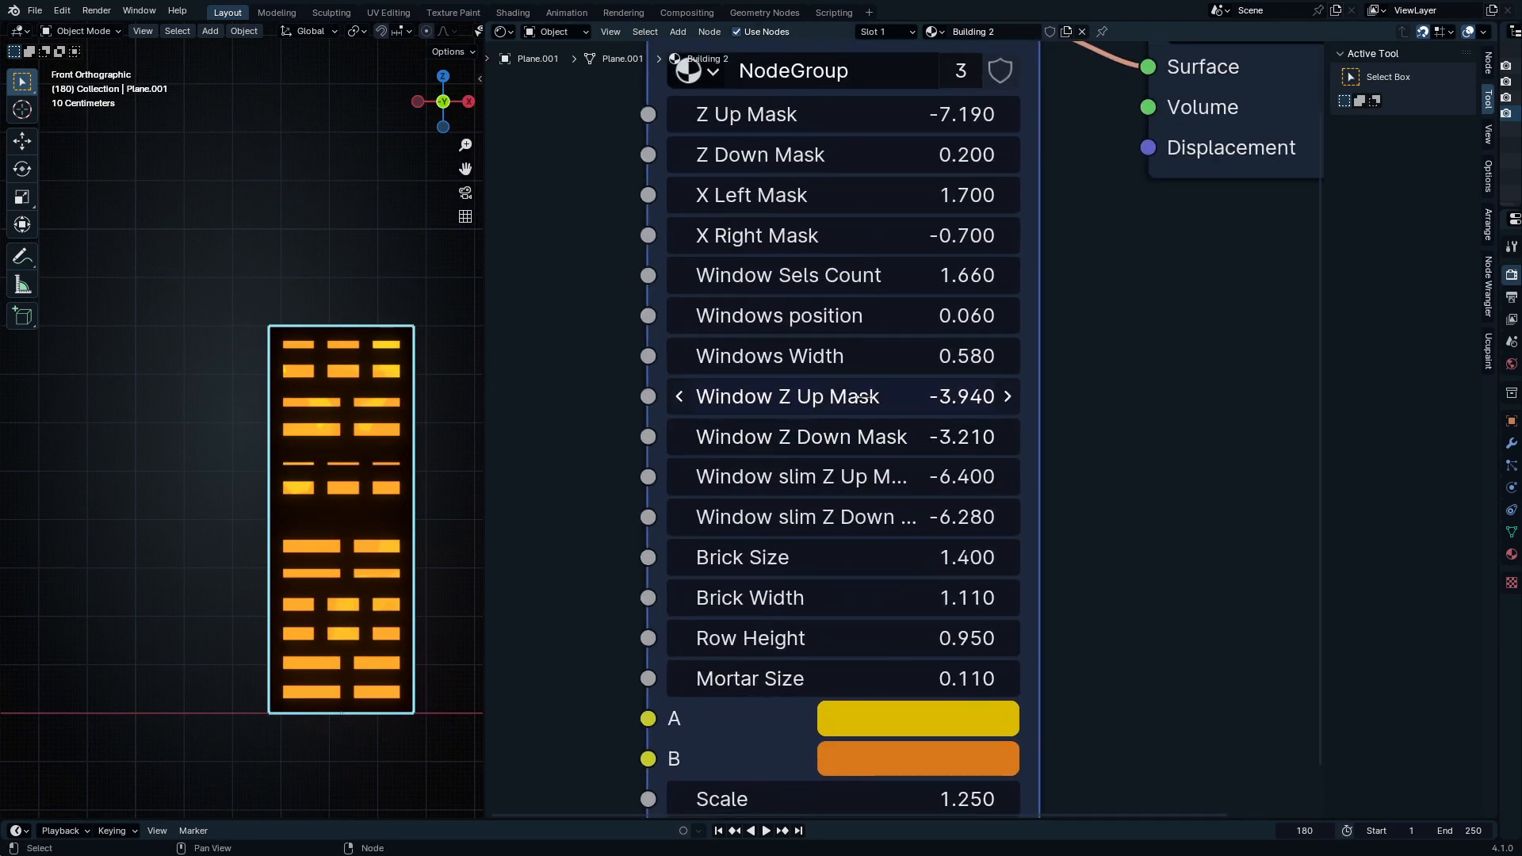
{"action": "left_click_drag", "start_coordinate": [895, 396], "coordinate": [829, 394], "text": "shift"}
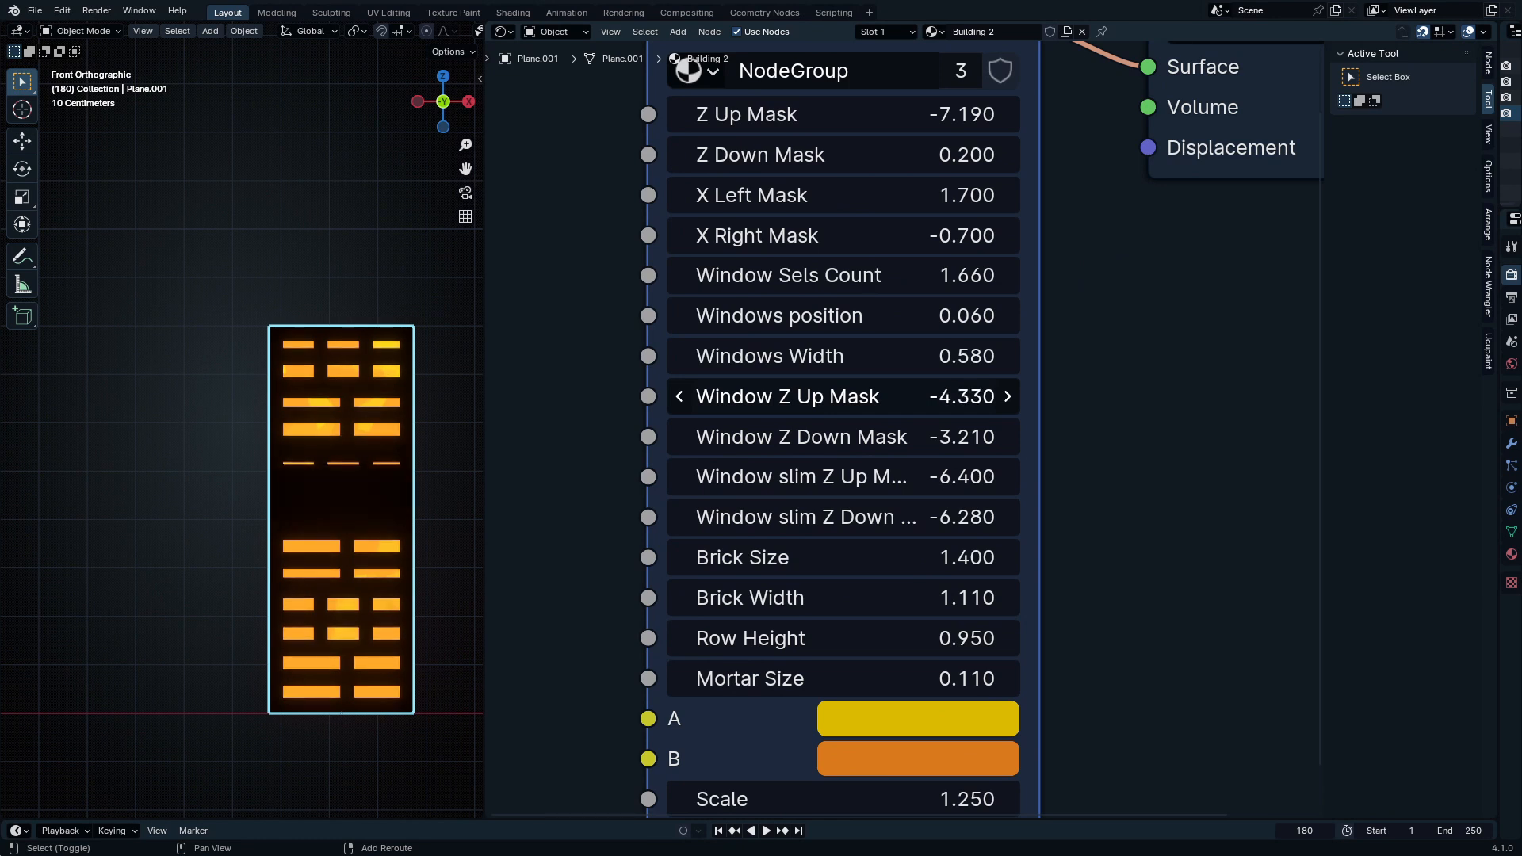
{"action": "left_click_drag", "start_coordinate": [880, 439], "coordinate": [806, 439], "text": "shift"}
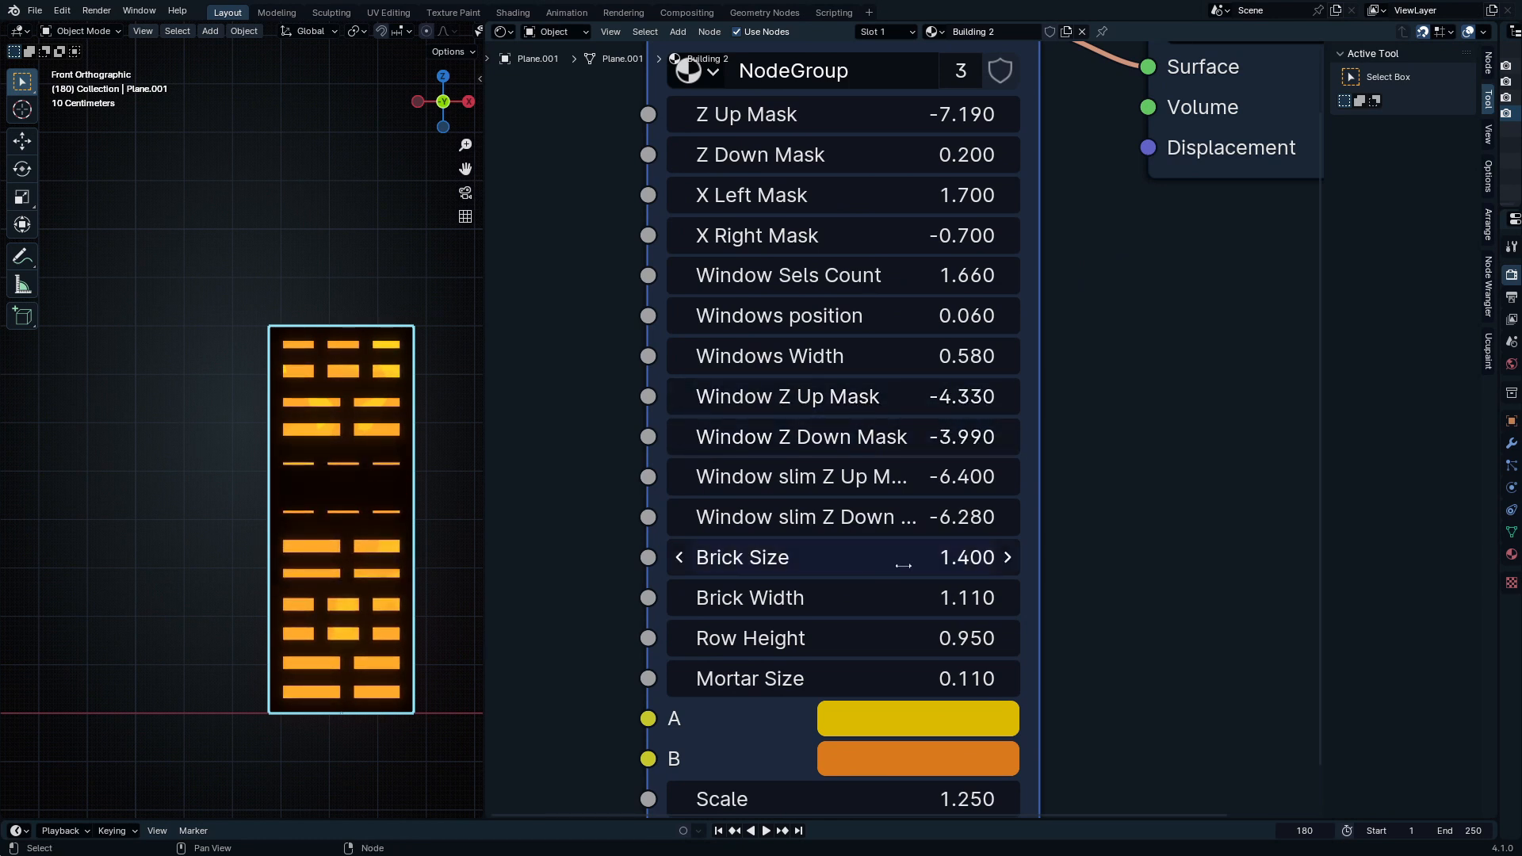
{"action": "mouse_move", "coordinate": [899, 477]}
{"action": "left_mouse_down", "text": "shift"}
{"action": "mouse_move", "coordinate": [1010, 477]}
{"action": "mouse_move", "coordinate": [838, 477]}
{"action": "mouse_move", "coordinate": [900, 478]}
{"action": "mouse_move", "coordinate": [878, 477]}
{"action": "left_mouse_up", "text": "shift"}
{"action": "left_click_drag", "start_coordinate": [895, 518], "coordinate": [880, 518], "text": "shift"}
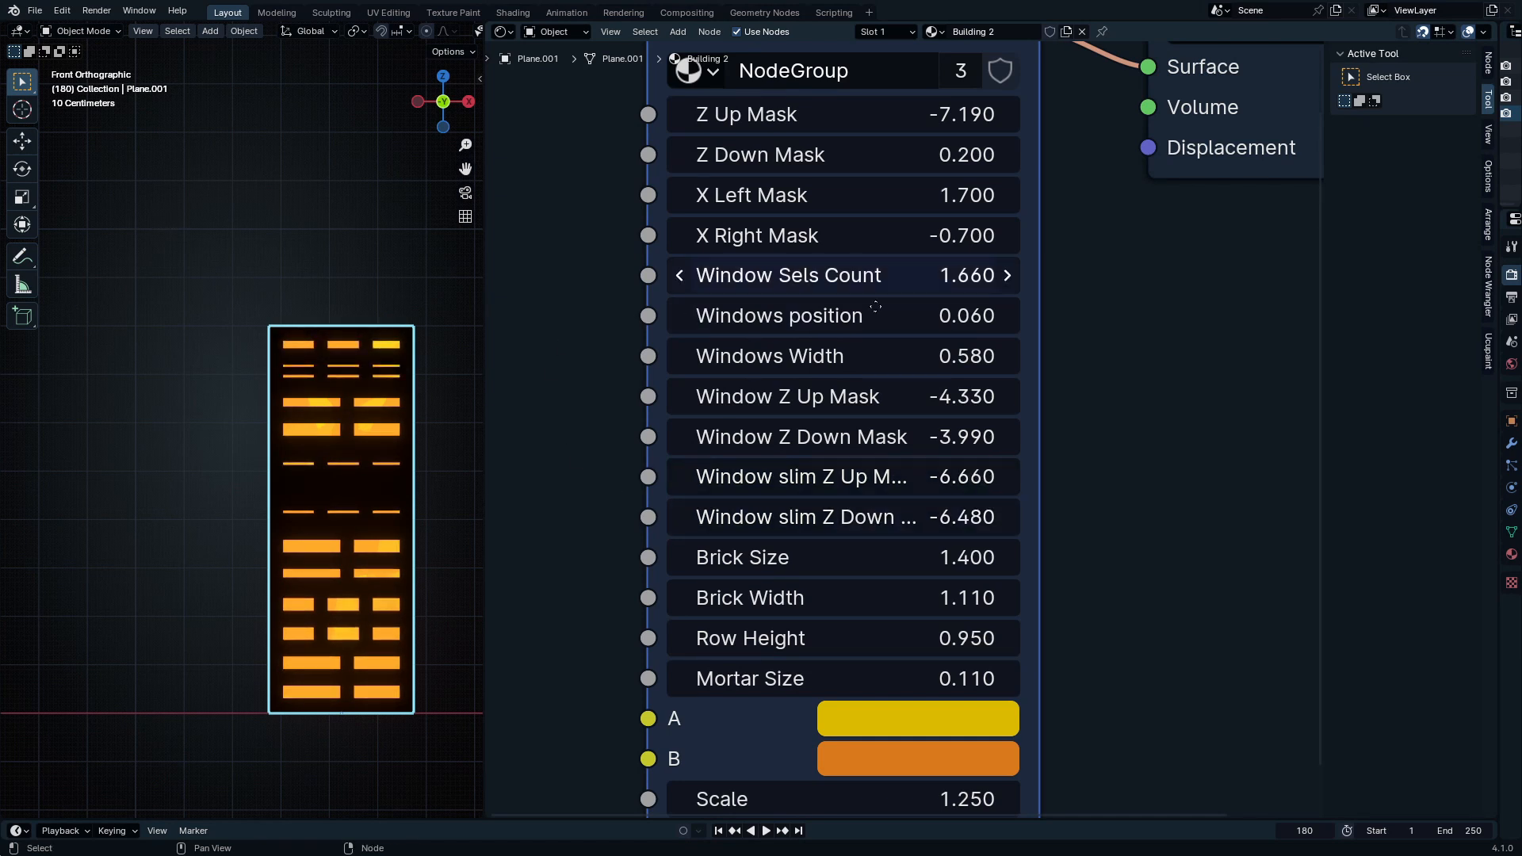
Step: Set the Brick Width of the Building 2 material's node group to 0.870
{"action": "scroll", "coordinate": [792, 333], "scroll_direction": "down", "scroll_amount": 2}
{"action": "scroll", "coordinate": [806, 509], "scroll_direction": "up", "scroll_amount": 2}
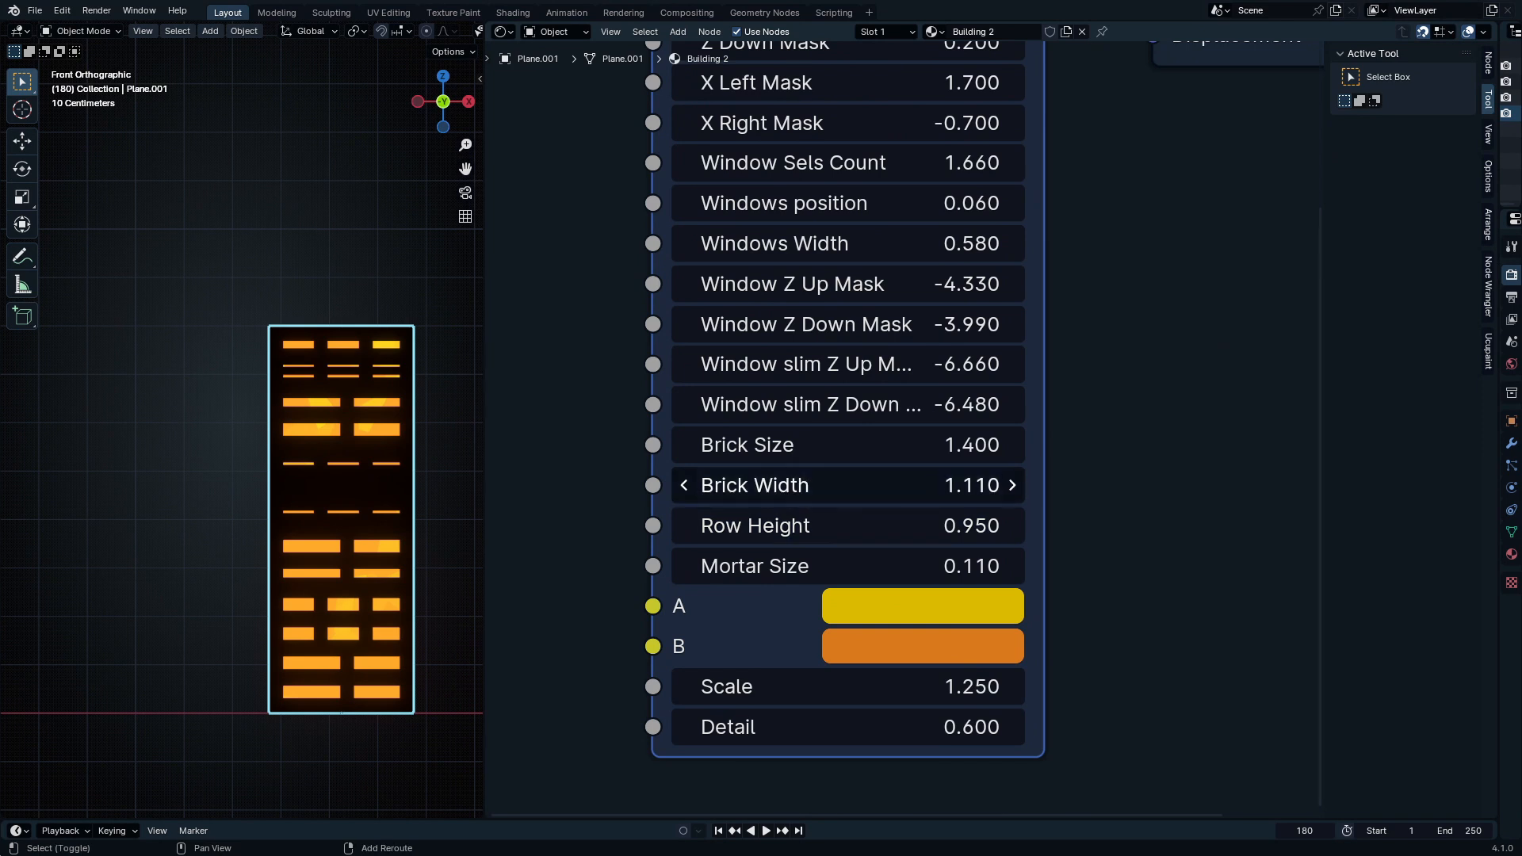
{"action": "left_click_drag", "start_coordinate": [806, 485], "coordinate": [864, 485], "text": "shift"}
{"action": "scroll", "coordinate": [923, 287], "scroll_direction": "up", "scroll_amount": 5, "text": "shift"}
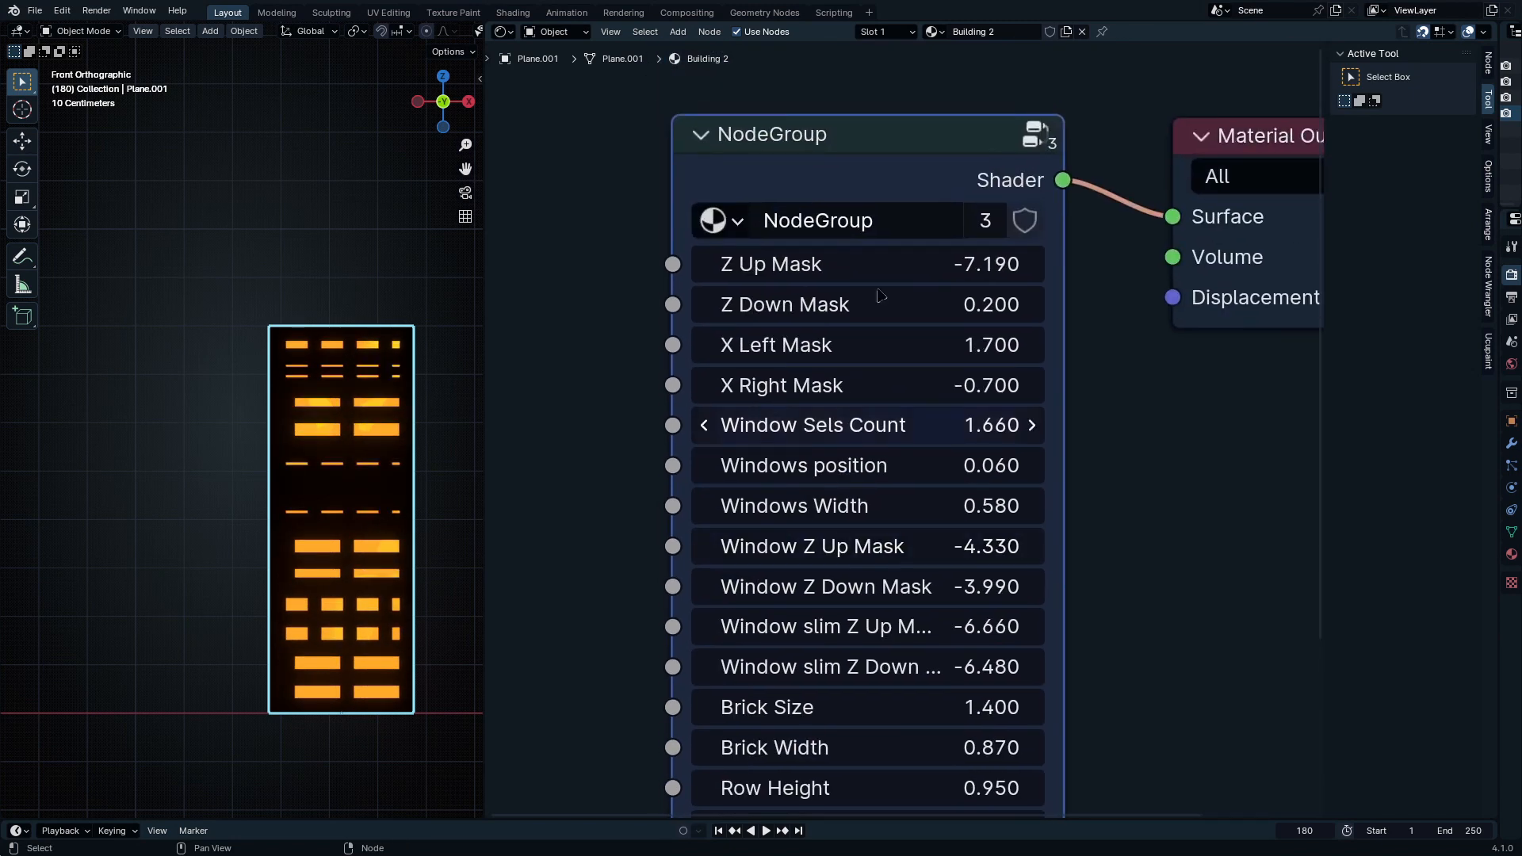
{"action": "scroll", "coordinate": [793, 347], "scroll_direction": "down", "scroll_amount": 8, "text": "shift"}
{"action": "middle_click_drag", "start_coordinate": [801, 475], "coordinate": [946, 561]}
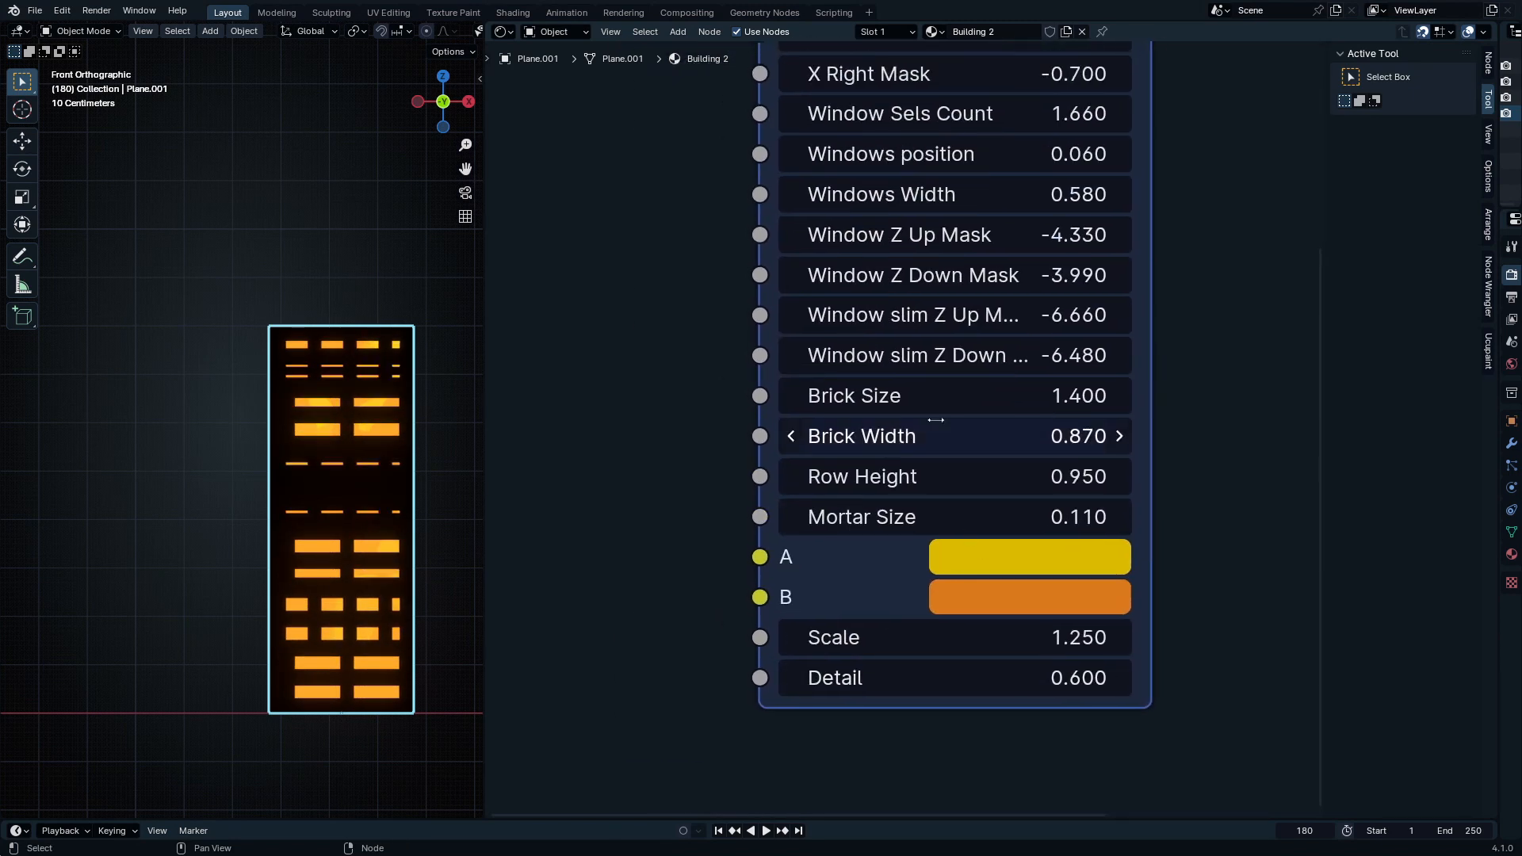
{"action": "scroll", "coordinate": [1129, 380], "scroll_direction": "up", "scroll_amount": 1, "text": "shift"}
{"action": "scroll", "coordinate": [1129, 381], "scroll_direction": "down", "scroll_amount": 5}
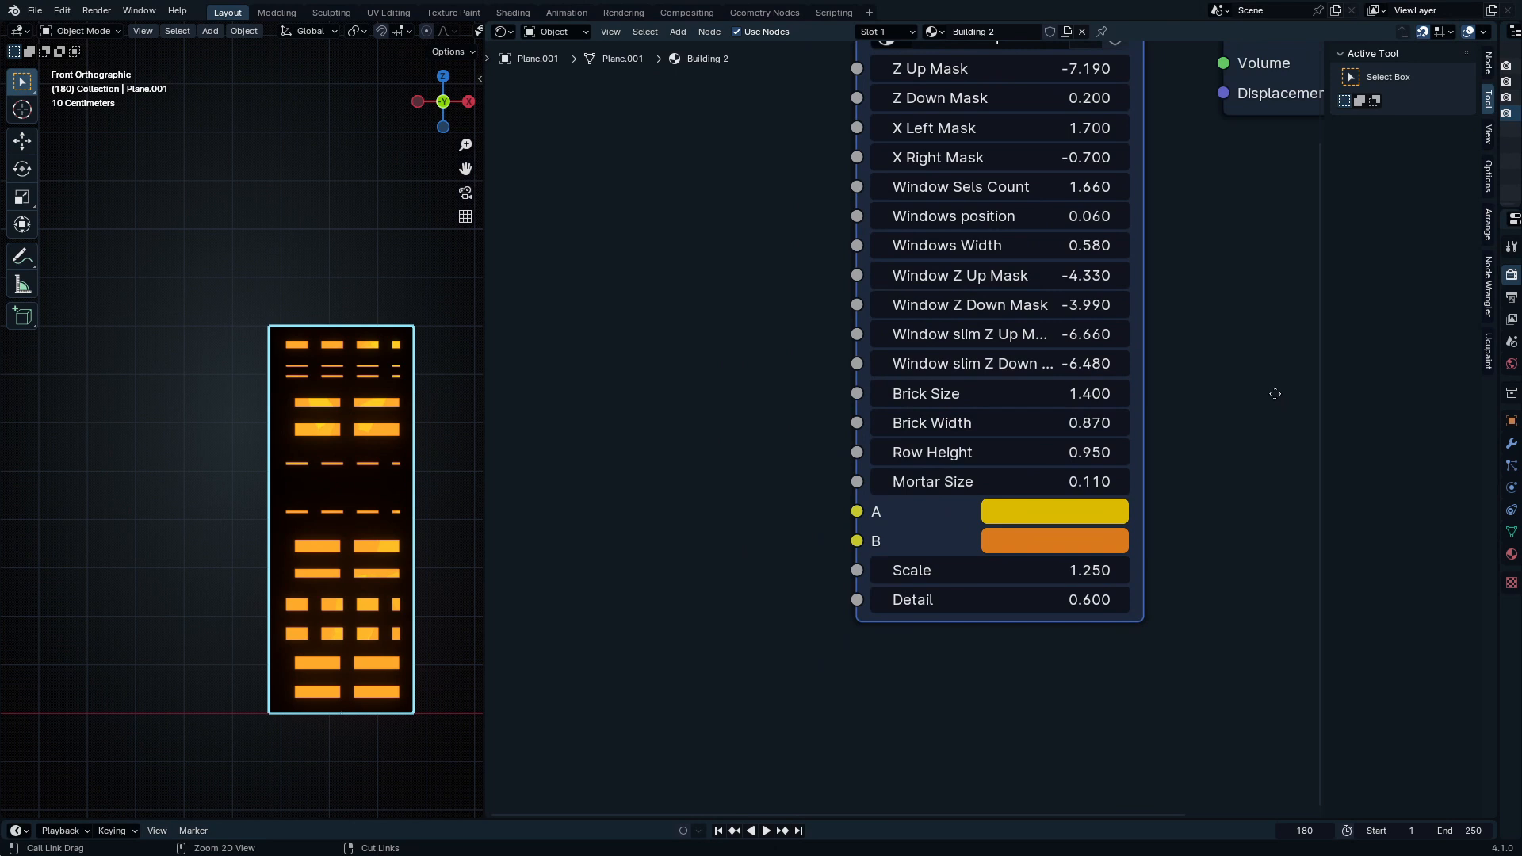
Step: Move the second building closer to the original along X and place a duplicate of it on its far side
{"action": "middle_click_drag", "start_coordinate": [475, 449], "coordinate": [230, 435], "text": "shift"}
{"action": "scroll", "coordinate": [231, 435], "scroll_direction": "down", "scroll_amount": 2}
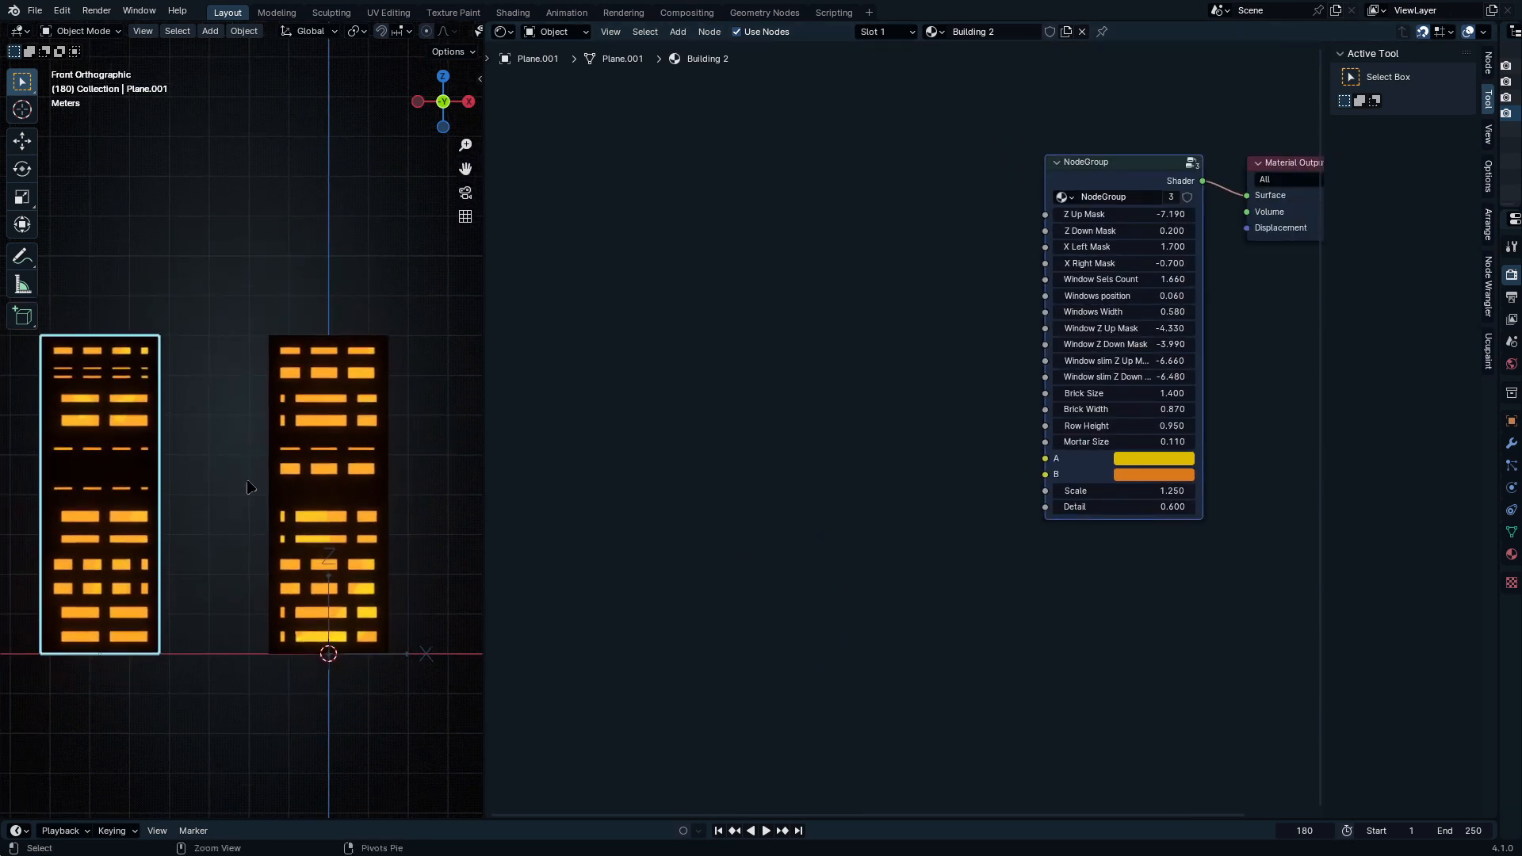
{"action": "key", "text": "shift+d"}
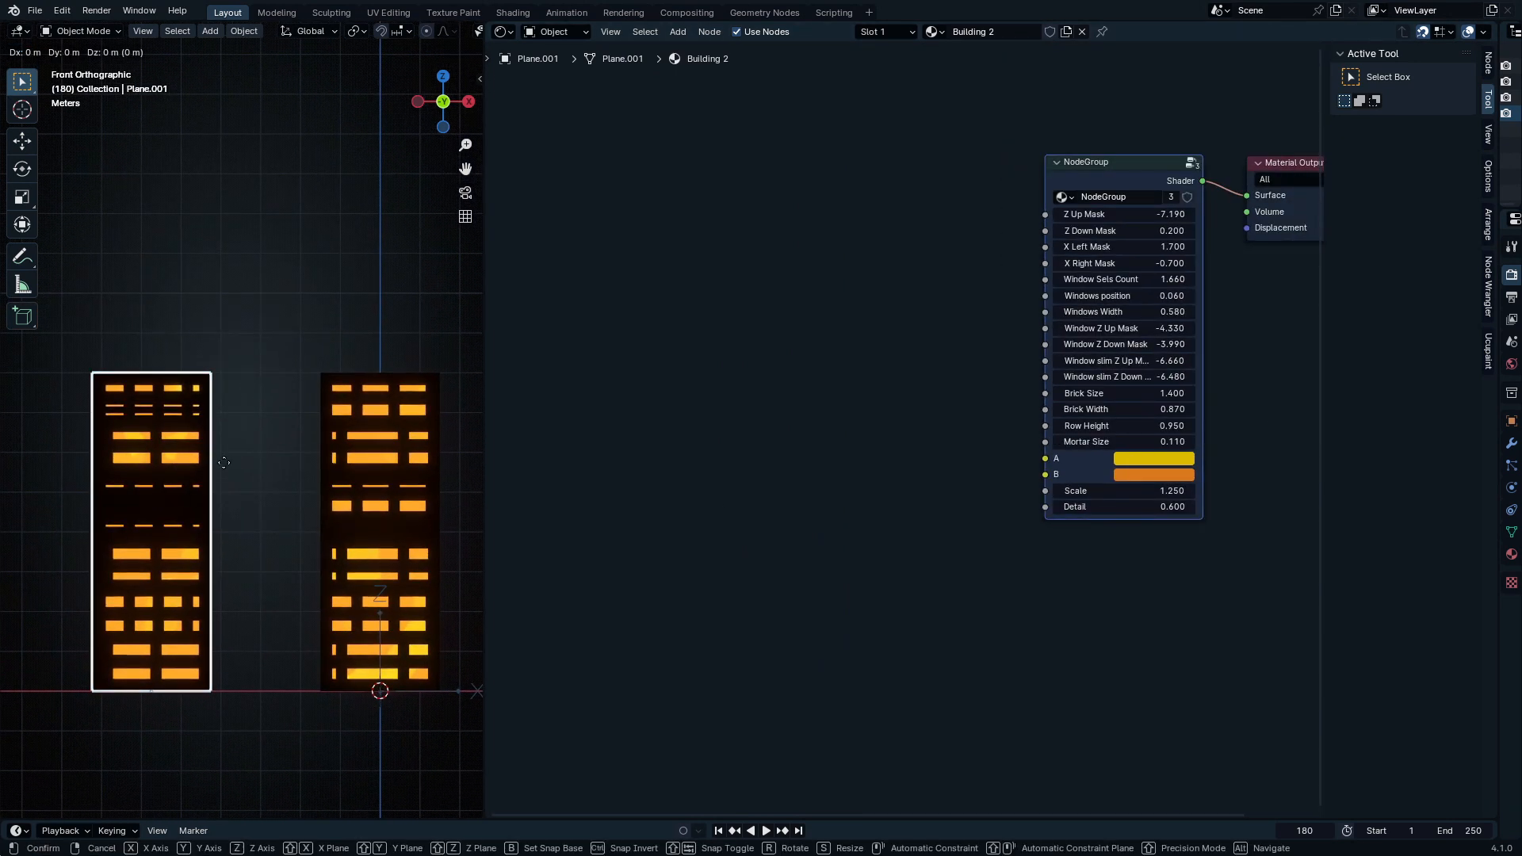
{"action": "left_click", "coordinate": [283, 474]}
{"action": "key", "text": "g"}
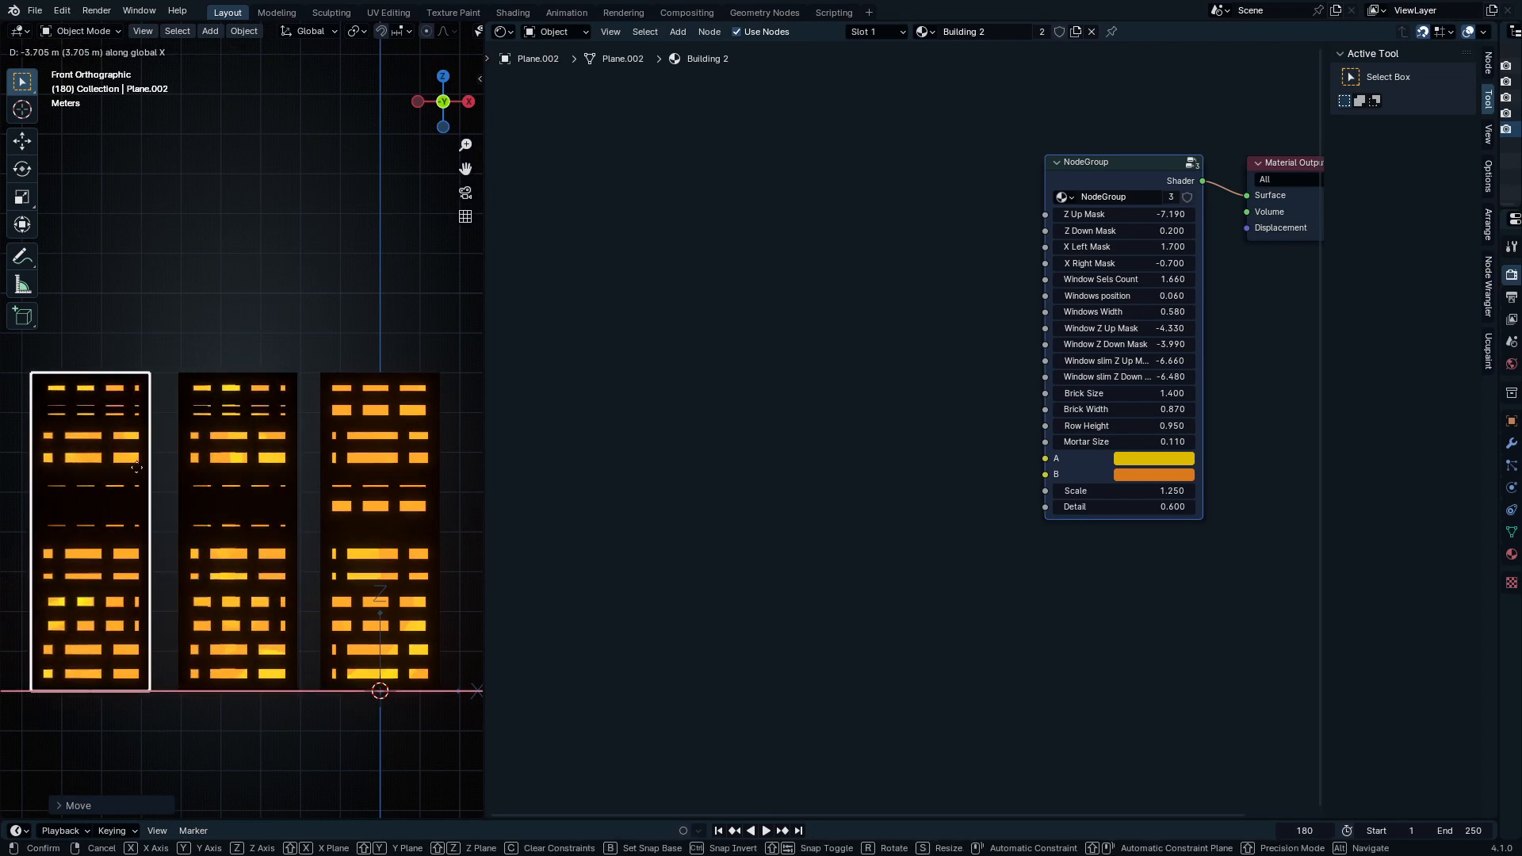
{"action": "left_click", "coordinate": [114, 473]}
Step: Delete the extra duplicate of the second building
{"action": "middle_click_drag", "start_coordinate": [135, 458], "coordinate": [234, 475], "text": "shift"}
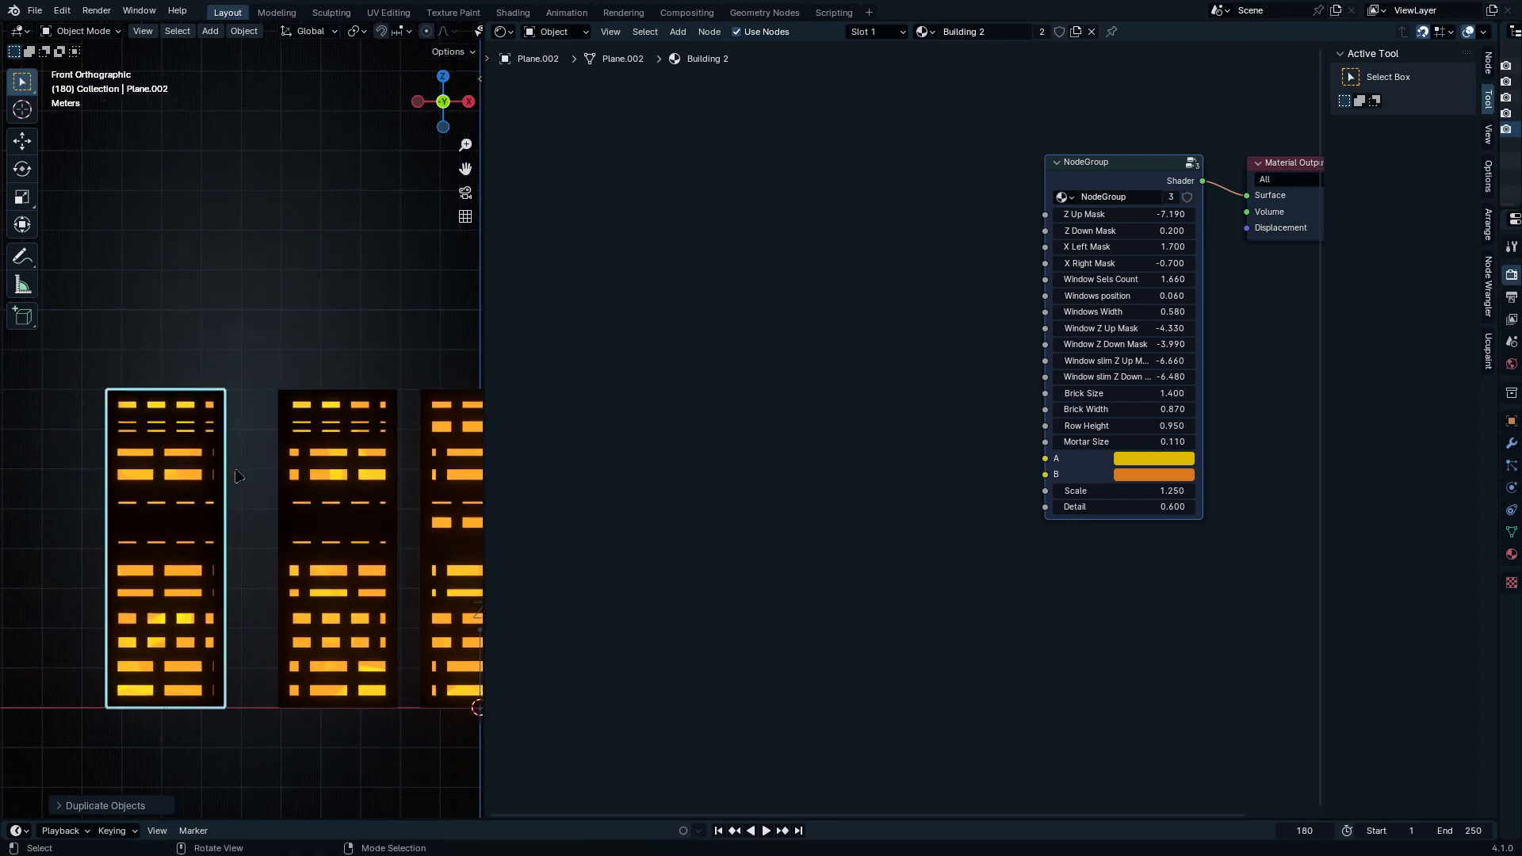
{"action": "key", "text": "x"}
{"action": "left_click", "coordinate": [232, 479]}
{"action": "middle_click_drag", "start_coordinate": [169, 488], "coordinate": [211, 510], "text": "shift"}
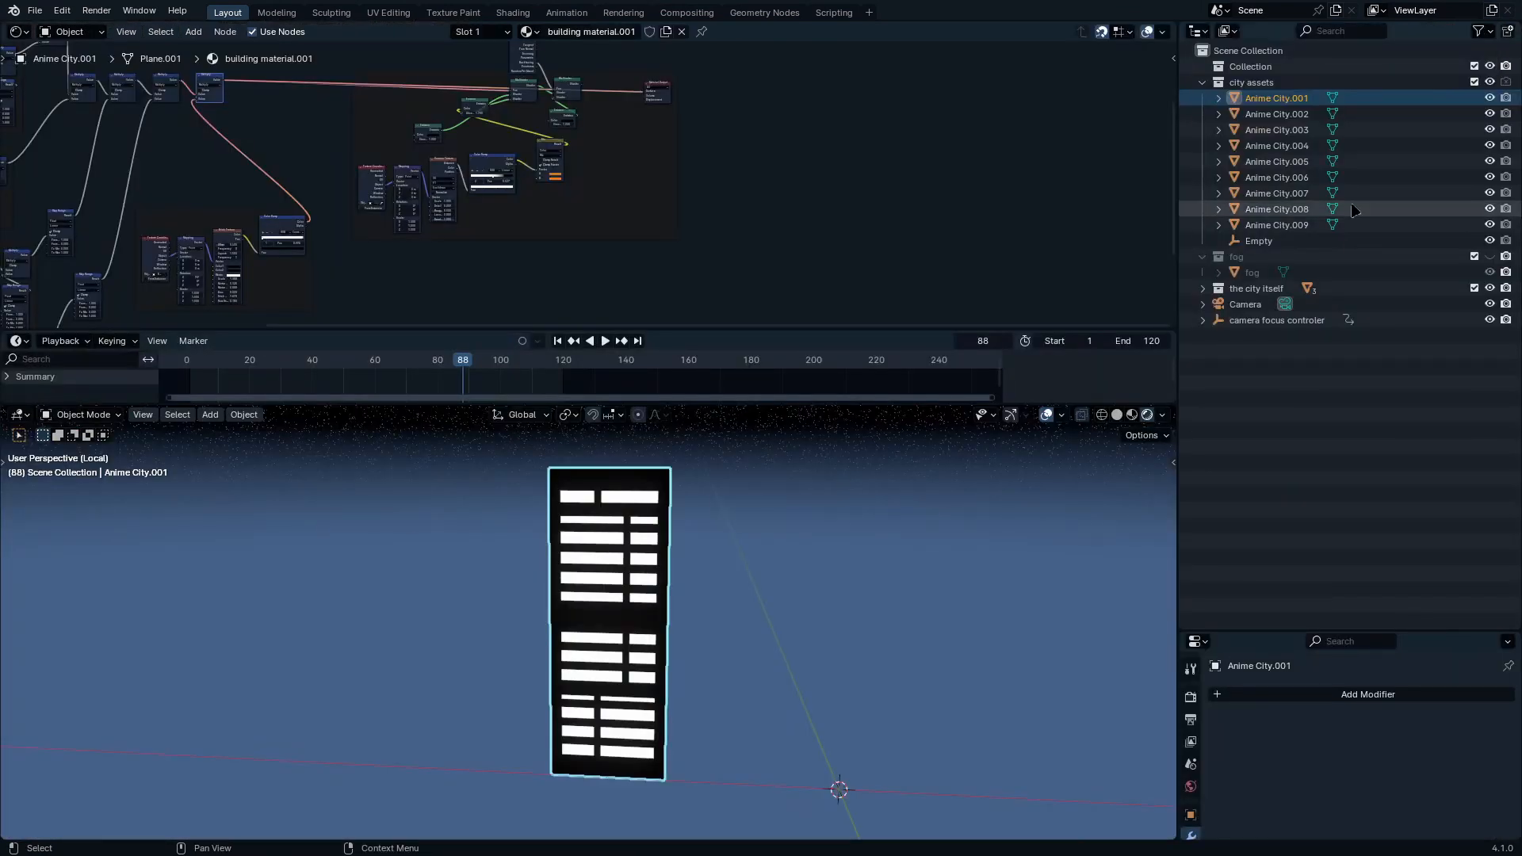
Step: In the finished city scene, isolate all objects of the city assets collection and examine the building with the stepped antenna top
{"action": "right_click", "coordinate": [1365, 86]}
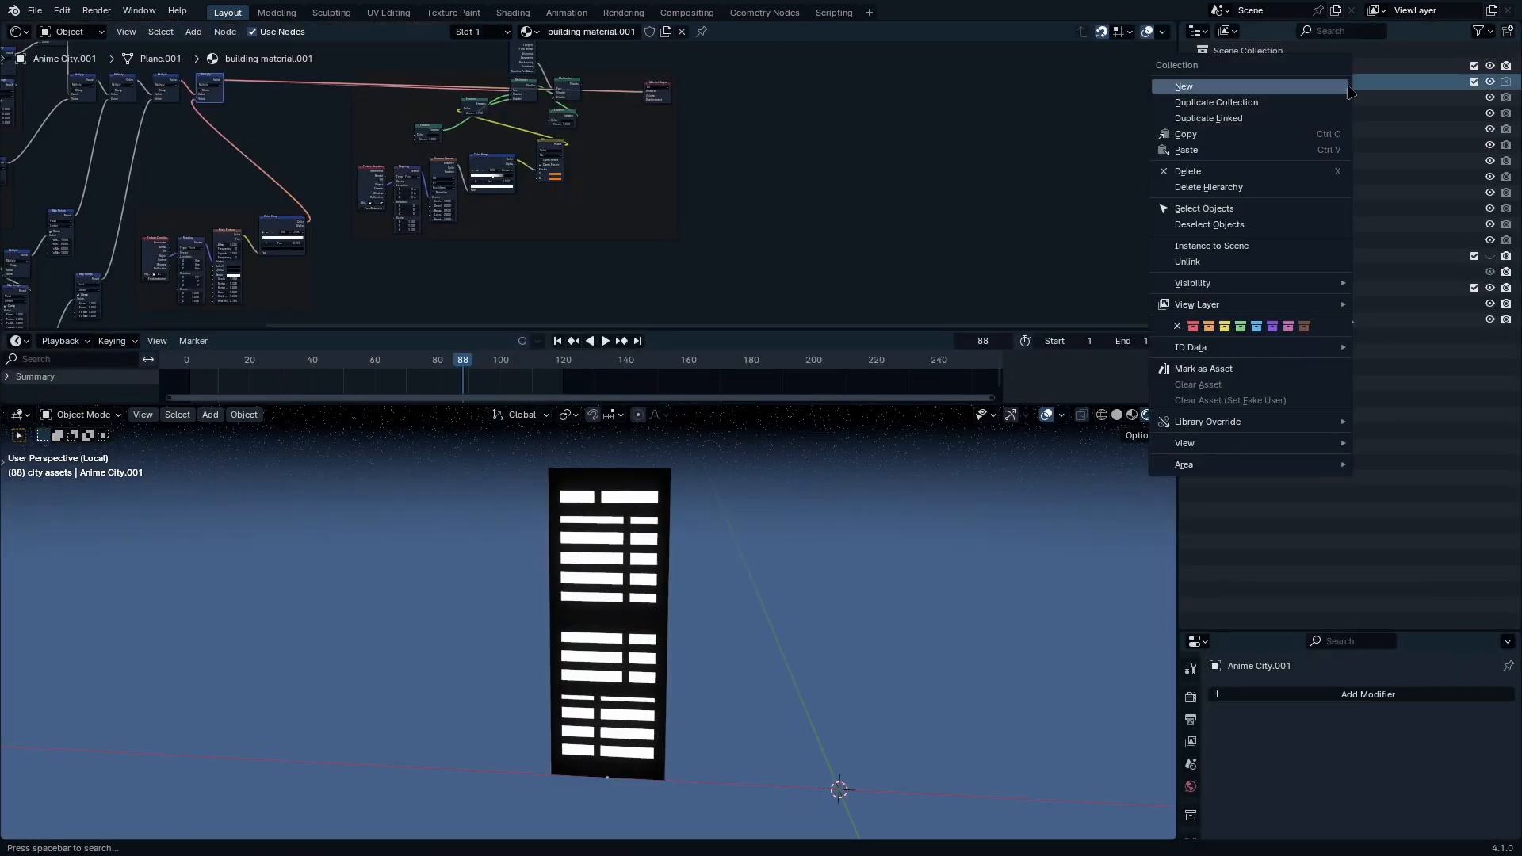
{"action": "key", "text": "KP_Divide"}
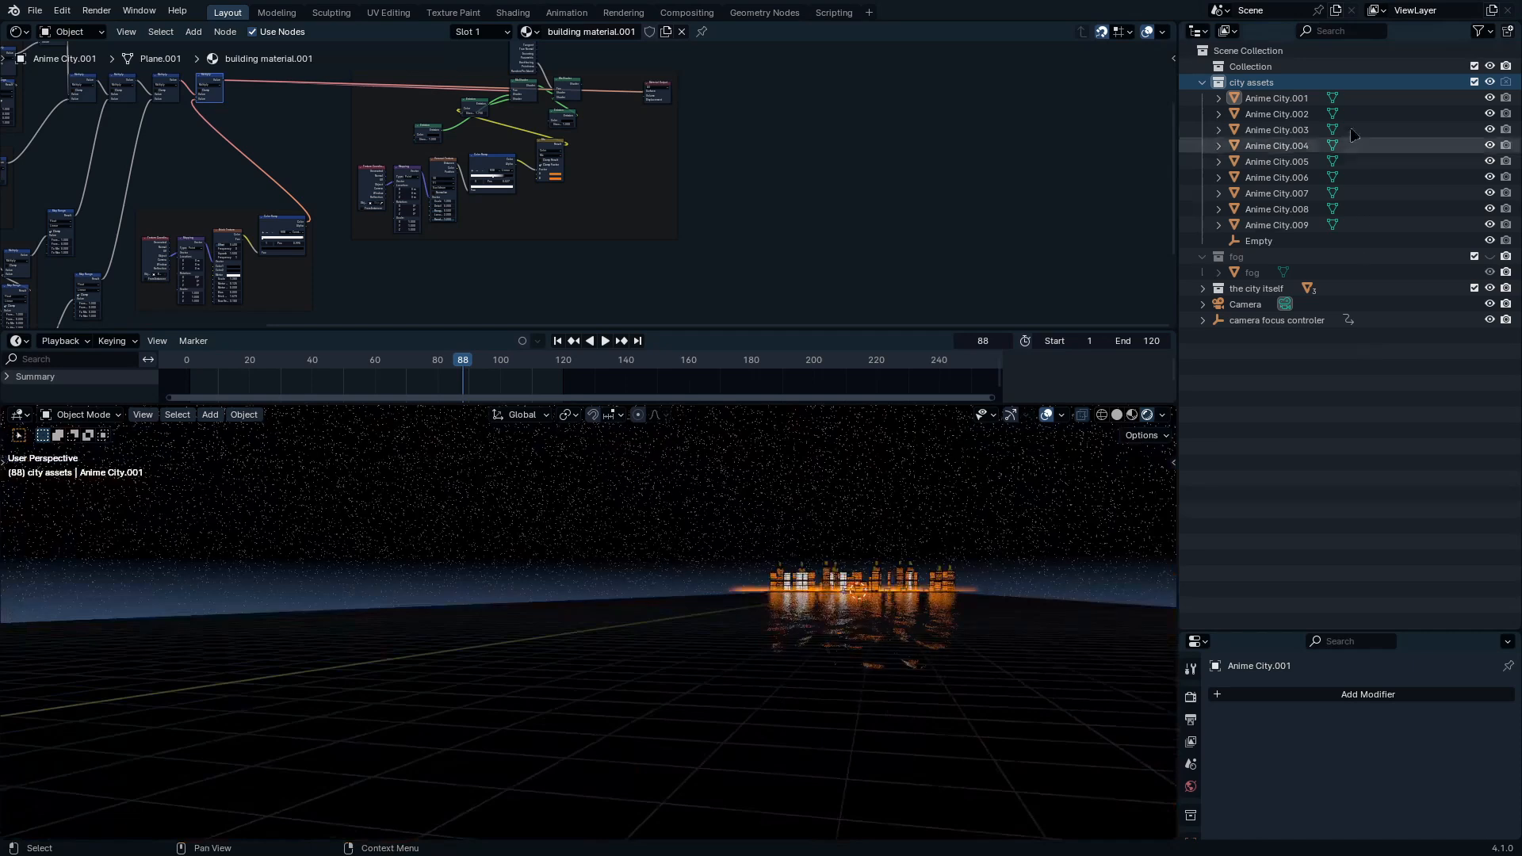
{"action": "right_click", "coordinate": [1317, 87]}
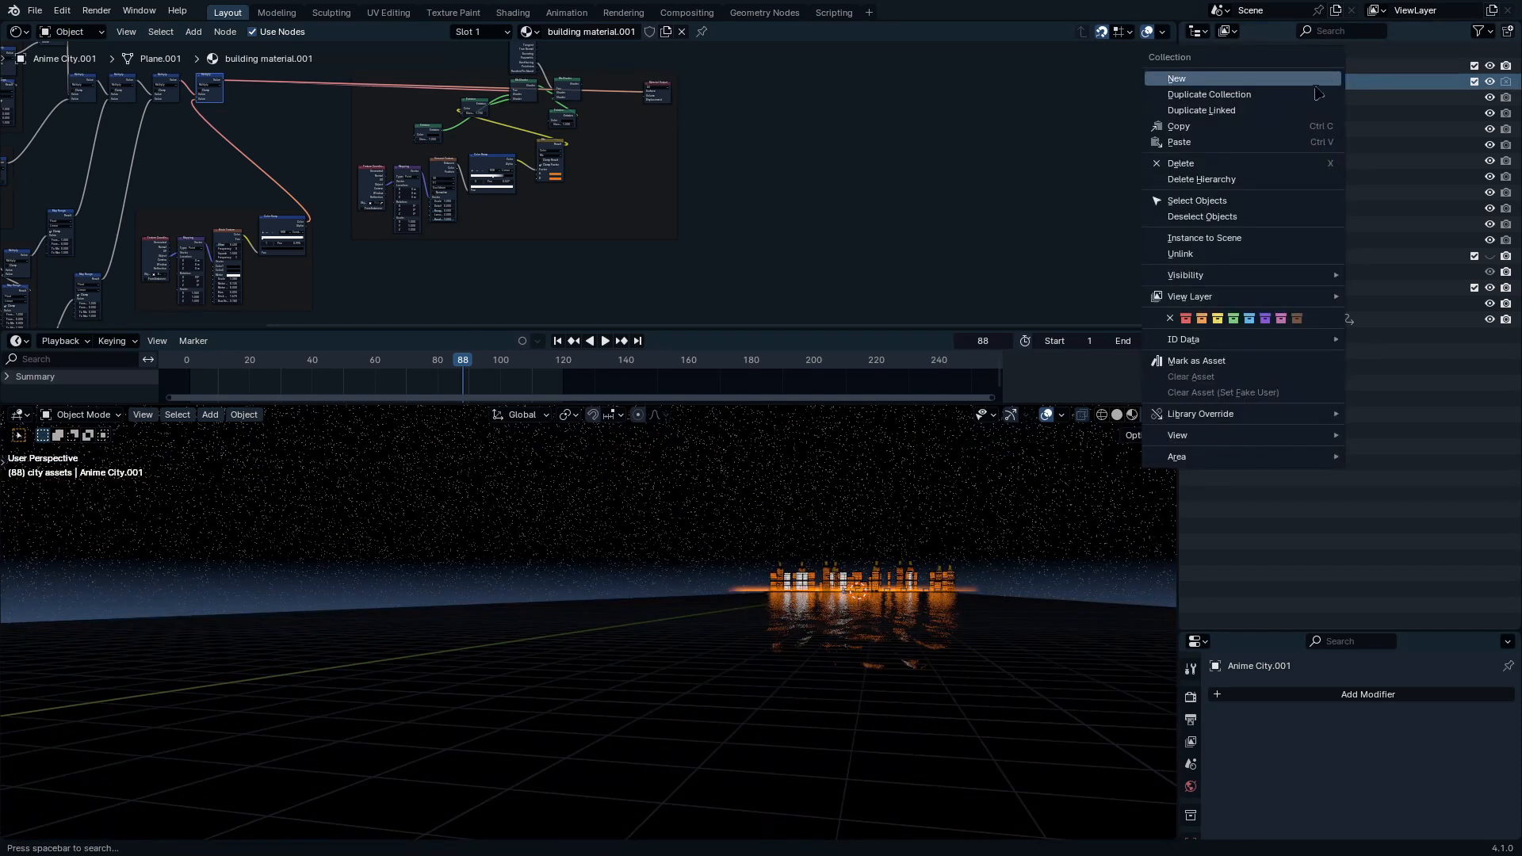
{"action": "left_click", "coordinate": [1224, 201]}
{"action": "key", "text": "KP_Divide"}
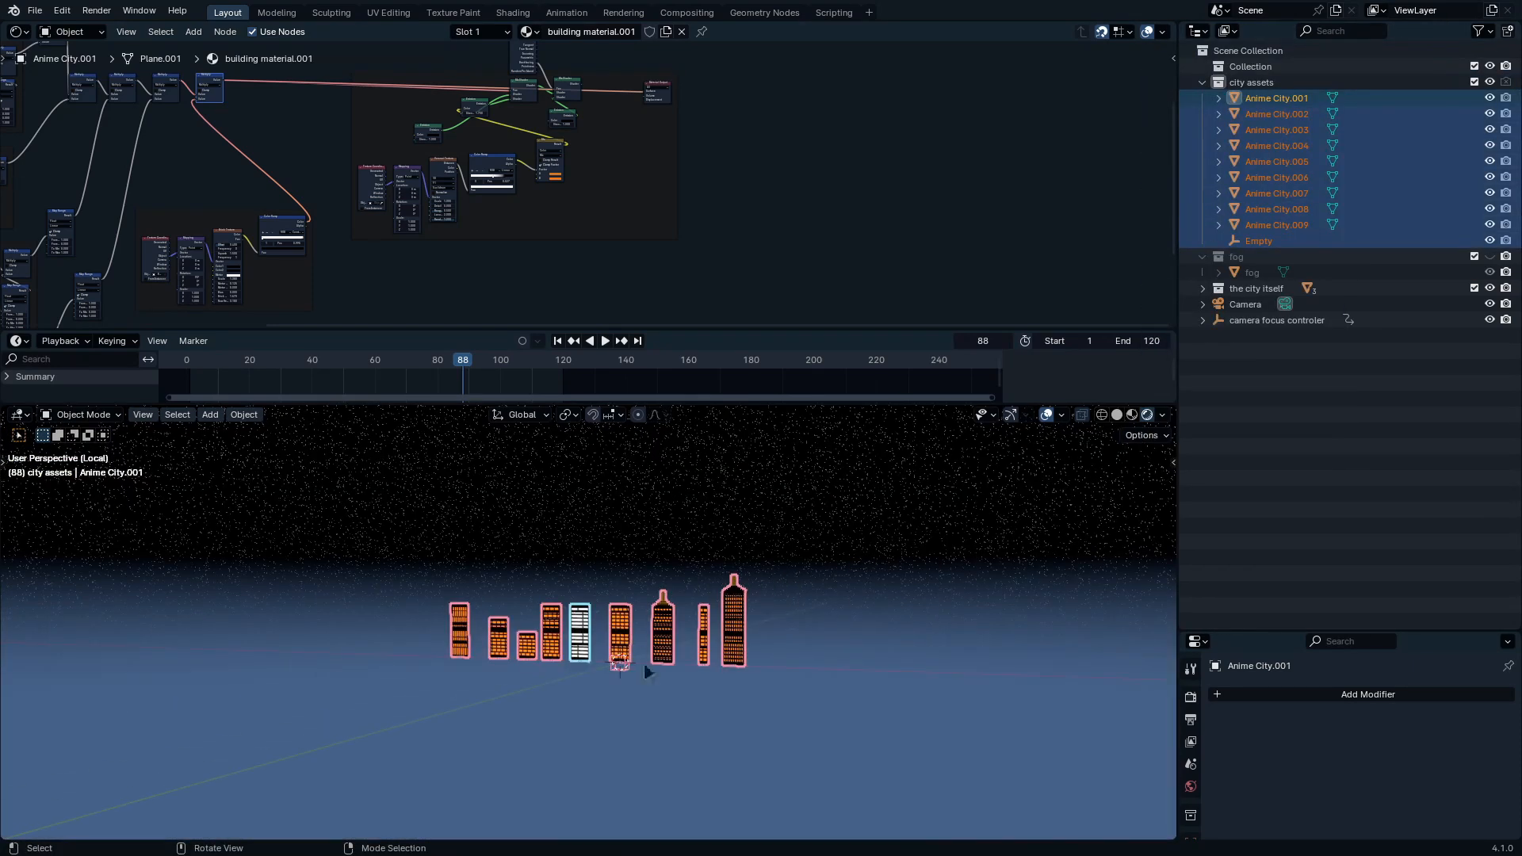
{"action": "middle_click_drag", "start_coordinate": [797, 710], "coordinate": [983, 555]}
{"action": "left_click", "coordinate": [539, 634]}
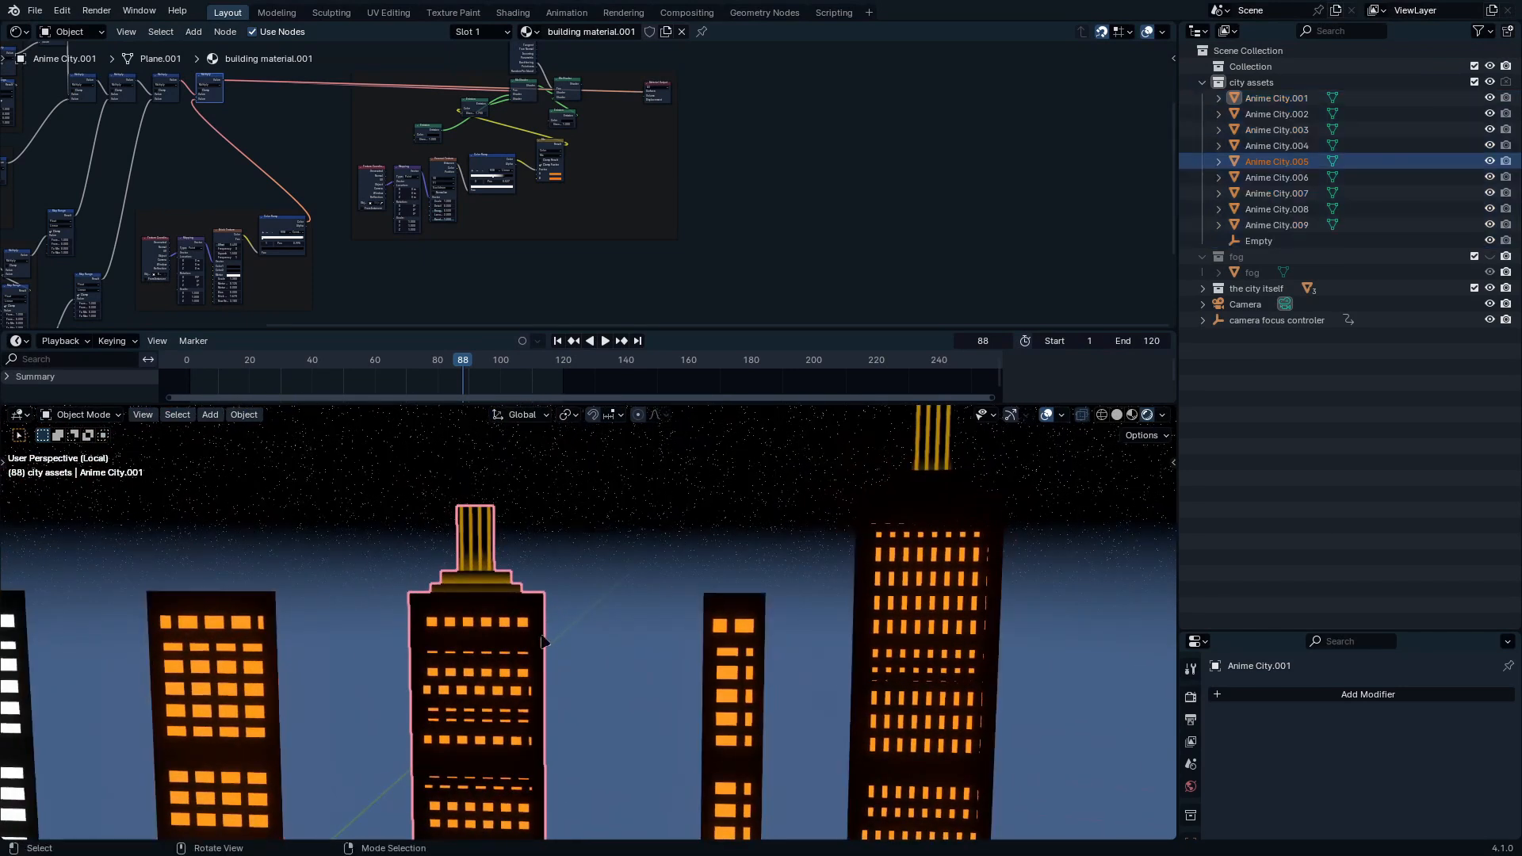
{"action": "middle_click_drag", "start_coordinate": [544, 635], "coordinate": [626, 574], "text": "shift"}
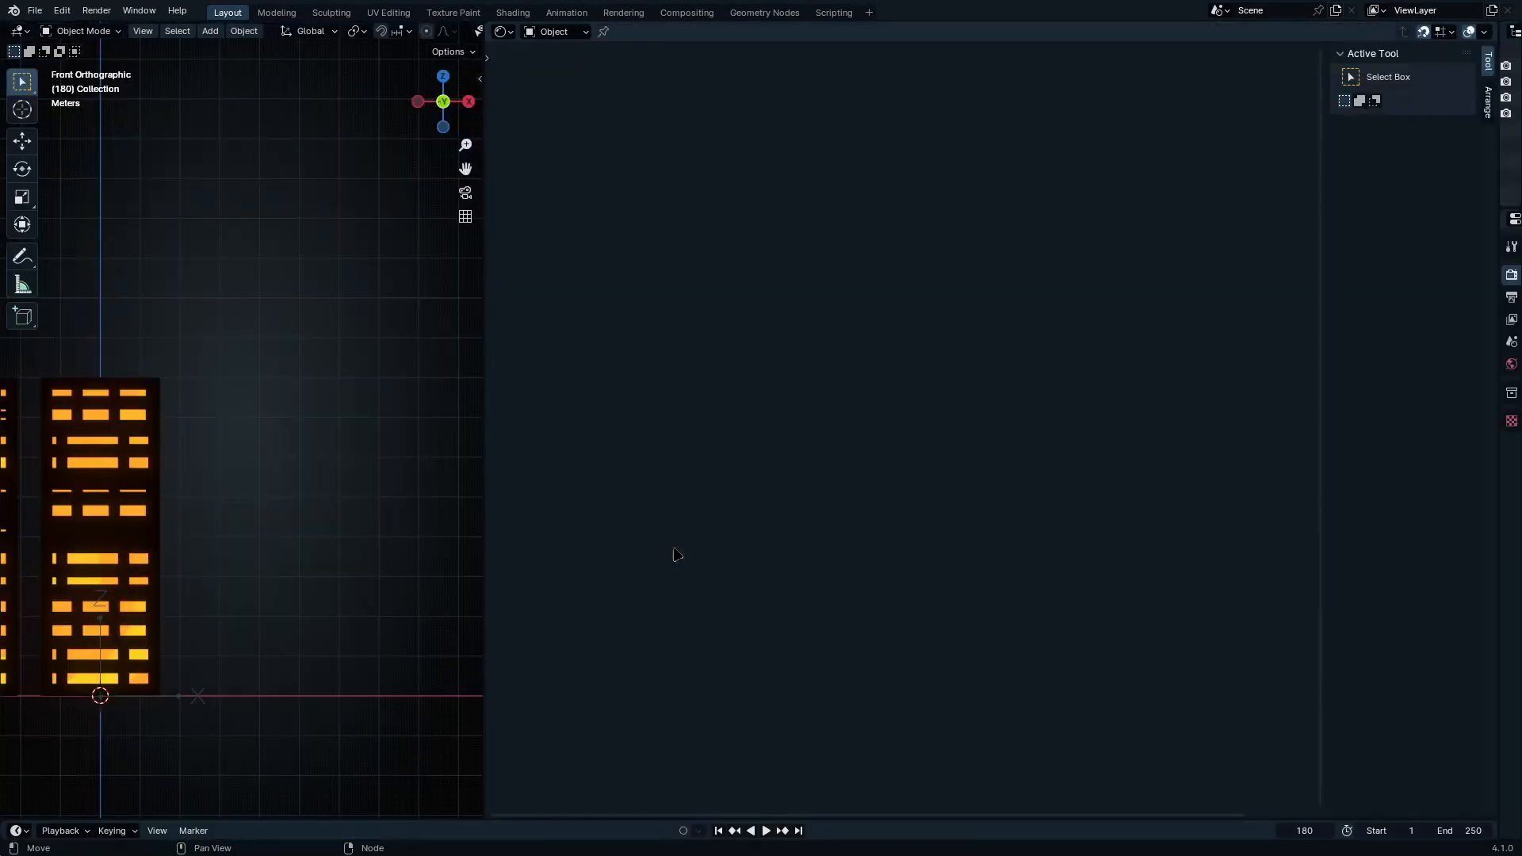
Step: Back in the building scene, duplicate the original building along X and place the copy on its positive X side
{"action": "left_click", "coordinate": [136, 453]}
{"action": "key", "text": "shift+d"}
{"action": "key", "text": "x"}
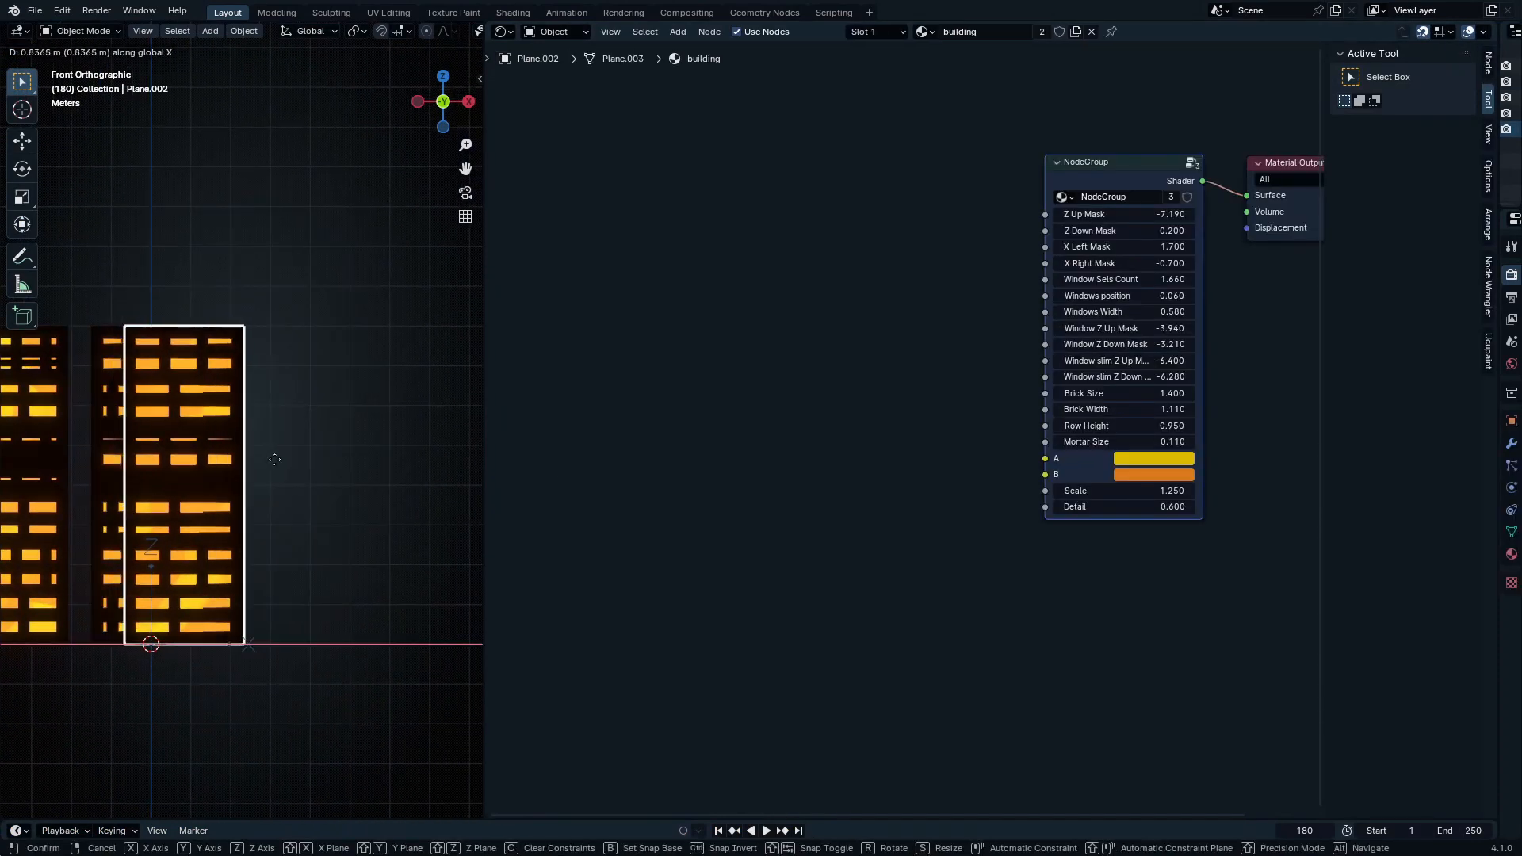
{"action": "left_click", "coordinate": [409, 485]}
Step: In the new copy's mesh, add a vertical loop cut through the centre and bevel it into a wide middle strip
{"action": "scroll", "coordinate": [406, 486], "scroll_direction": "up", "scroll_amount": 3, "text": "shift"}
{"action": "scroll", "coordinate": [400, 489], "scroll_direction": "up", "scroll_amount": 2}
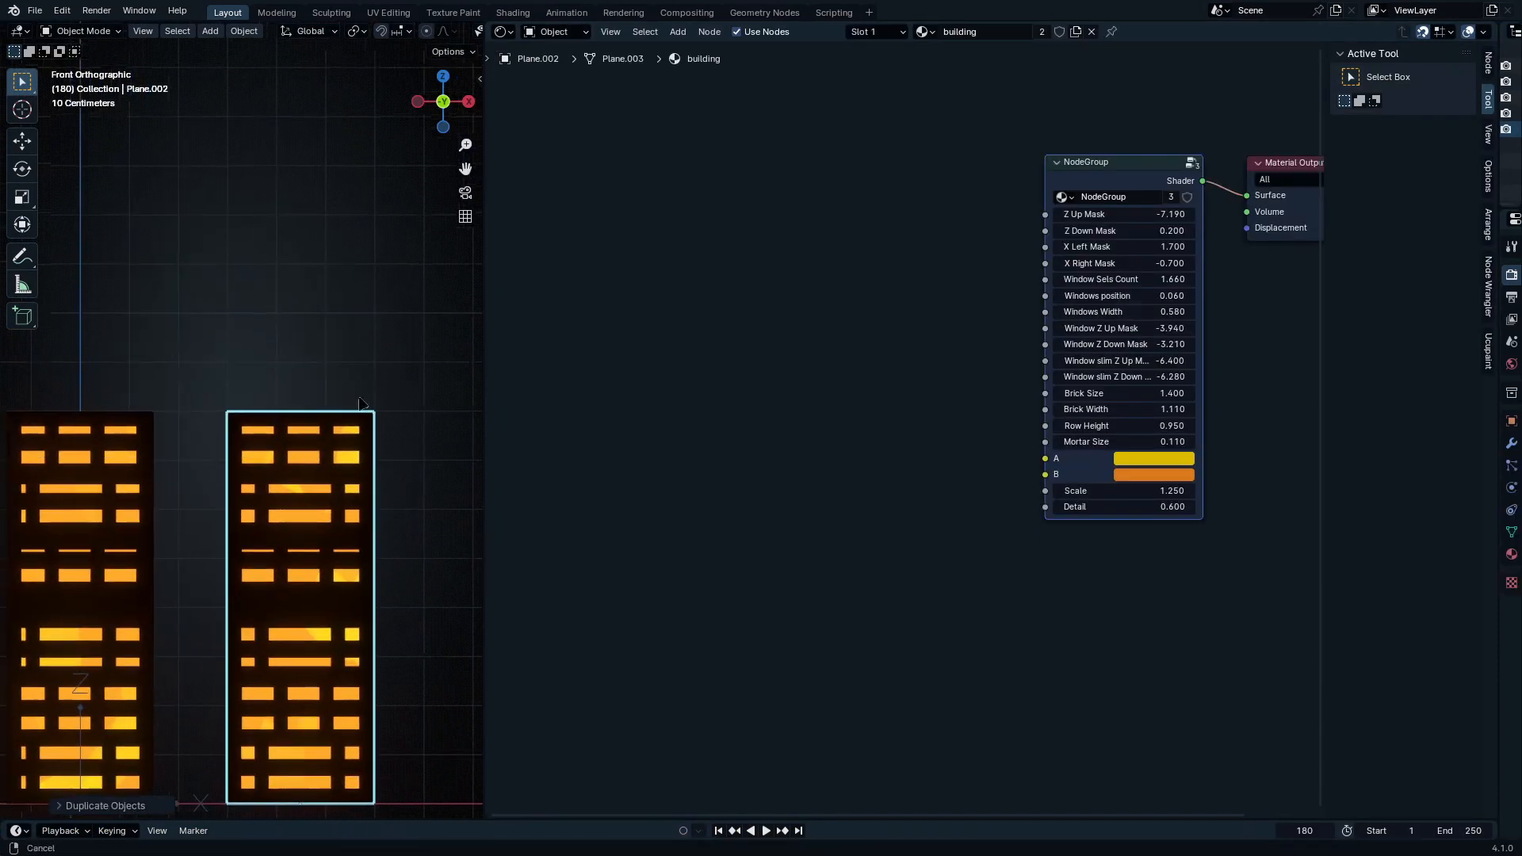
{"action": "scroll", "coordinate": [394, 491], "scroll_direction": "up", "scroll_amount": 2, "text": "shift"}
{"action": "key", "text": "Tab"}
{"action": "left_click_drag", "start_coordinate": [444, 439], "coordinate": [273, 527]}
{"action": "middle_click_drag", "start_coordinate": [358, 412], "coordinate": [347, 221], "text": "shift"}
{"action": "left_click", "coordinate": [347, 221]}
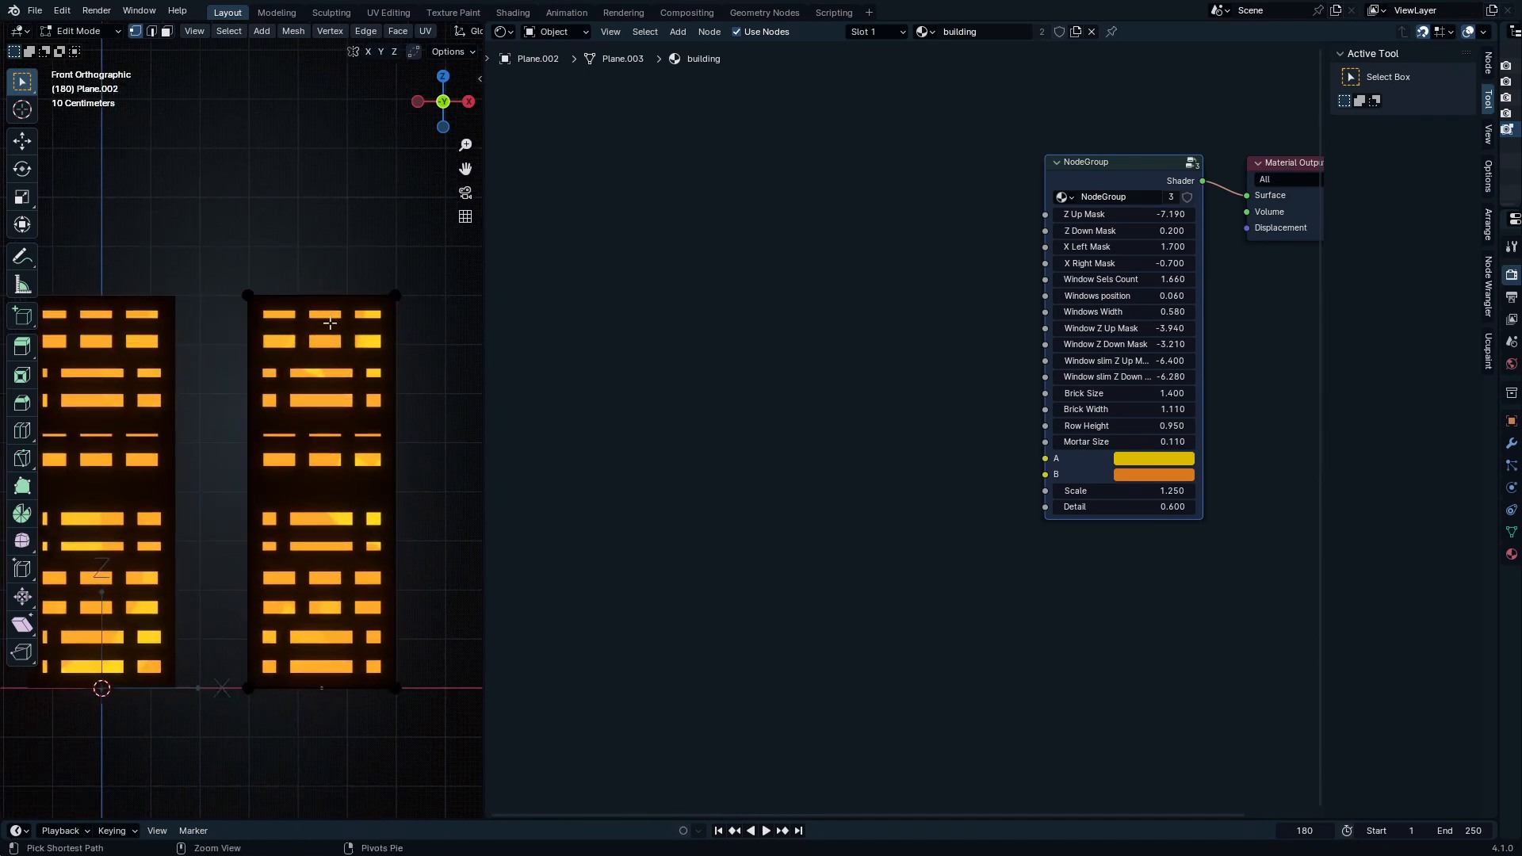
{"action": "key", "text": "ctrl+r"}
{"action": "left_click", "coordinate": [341, 317]}
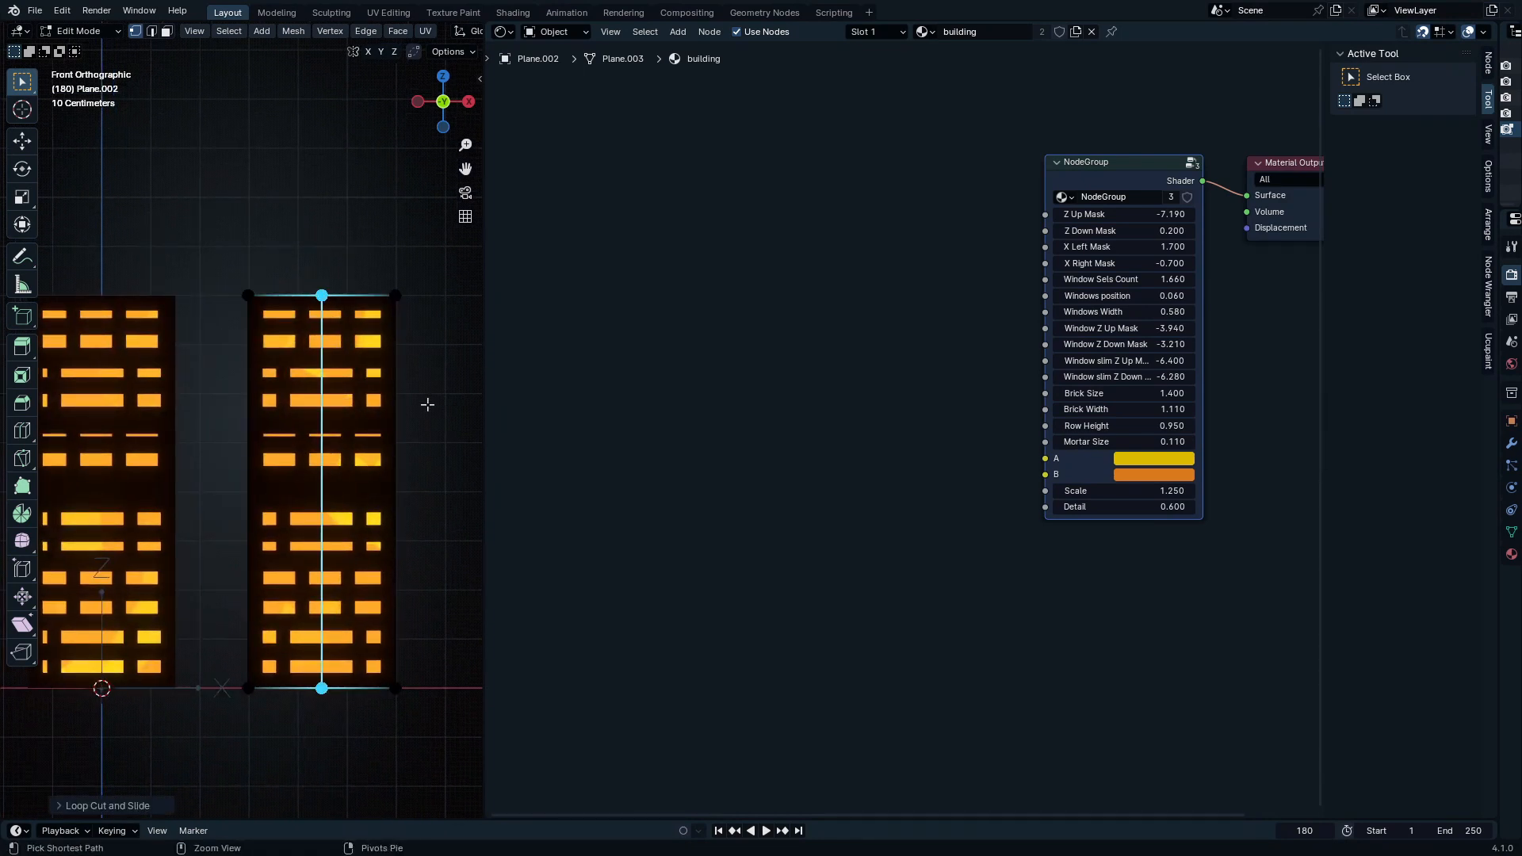
{"action": "key", "text": "ctrl+b"}
{"action": "left_click", "coordinate": [22, 433]}
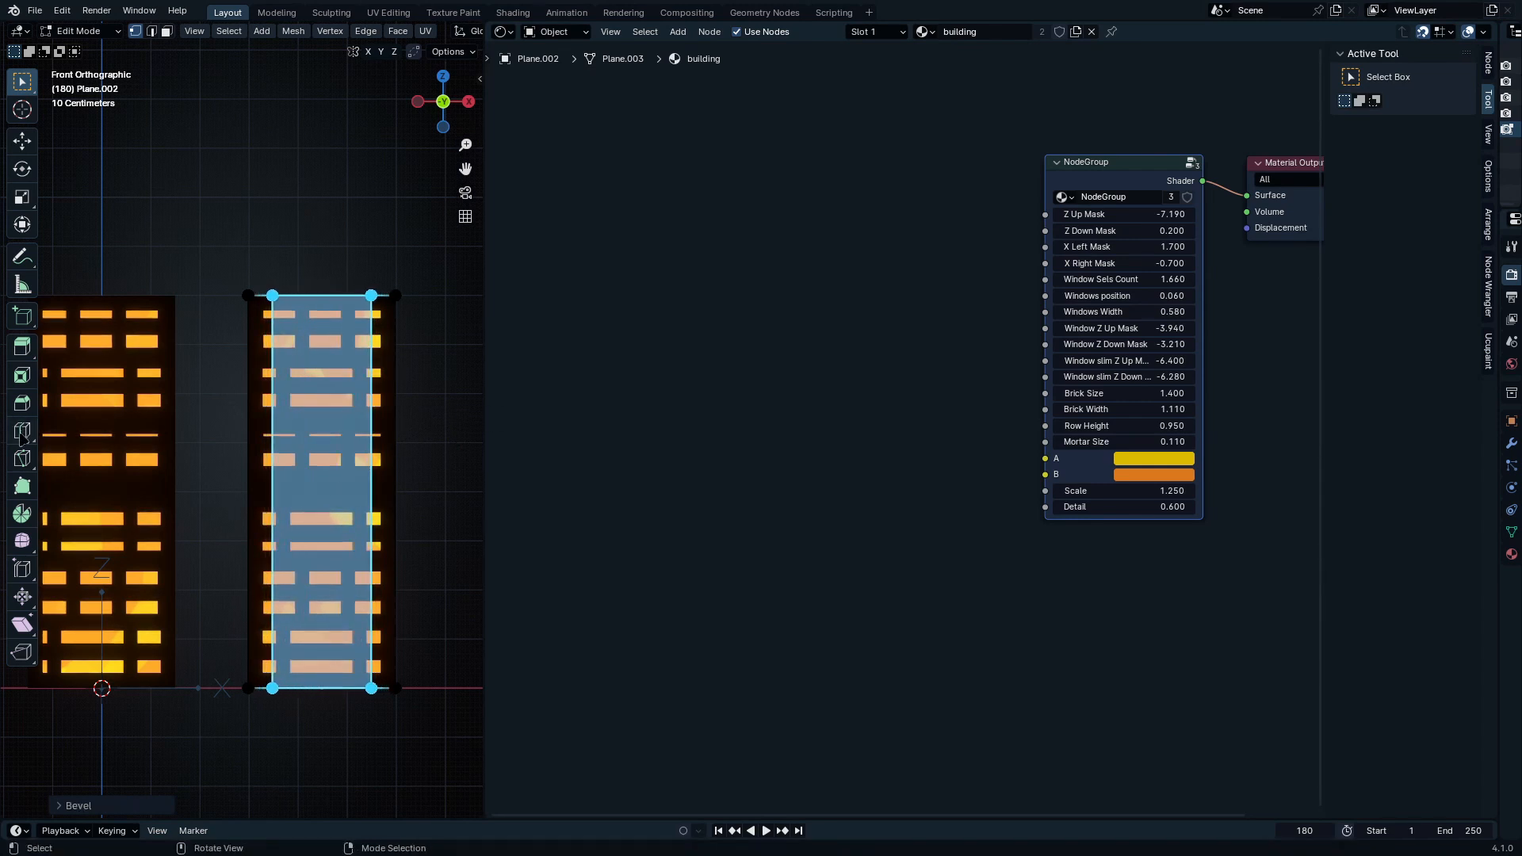
Step: Extrude the top edge of the middle strip upward along Z to form the building's first roof tier
{"action": "key", "text": "ctrl+space"}
{"action": "scroll", "coordinate": [975, 545], "scroll_direction": "up", "scroll_amount": 5}
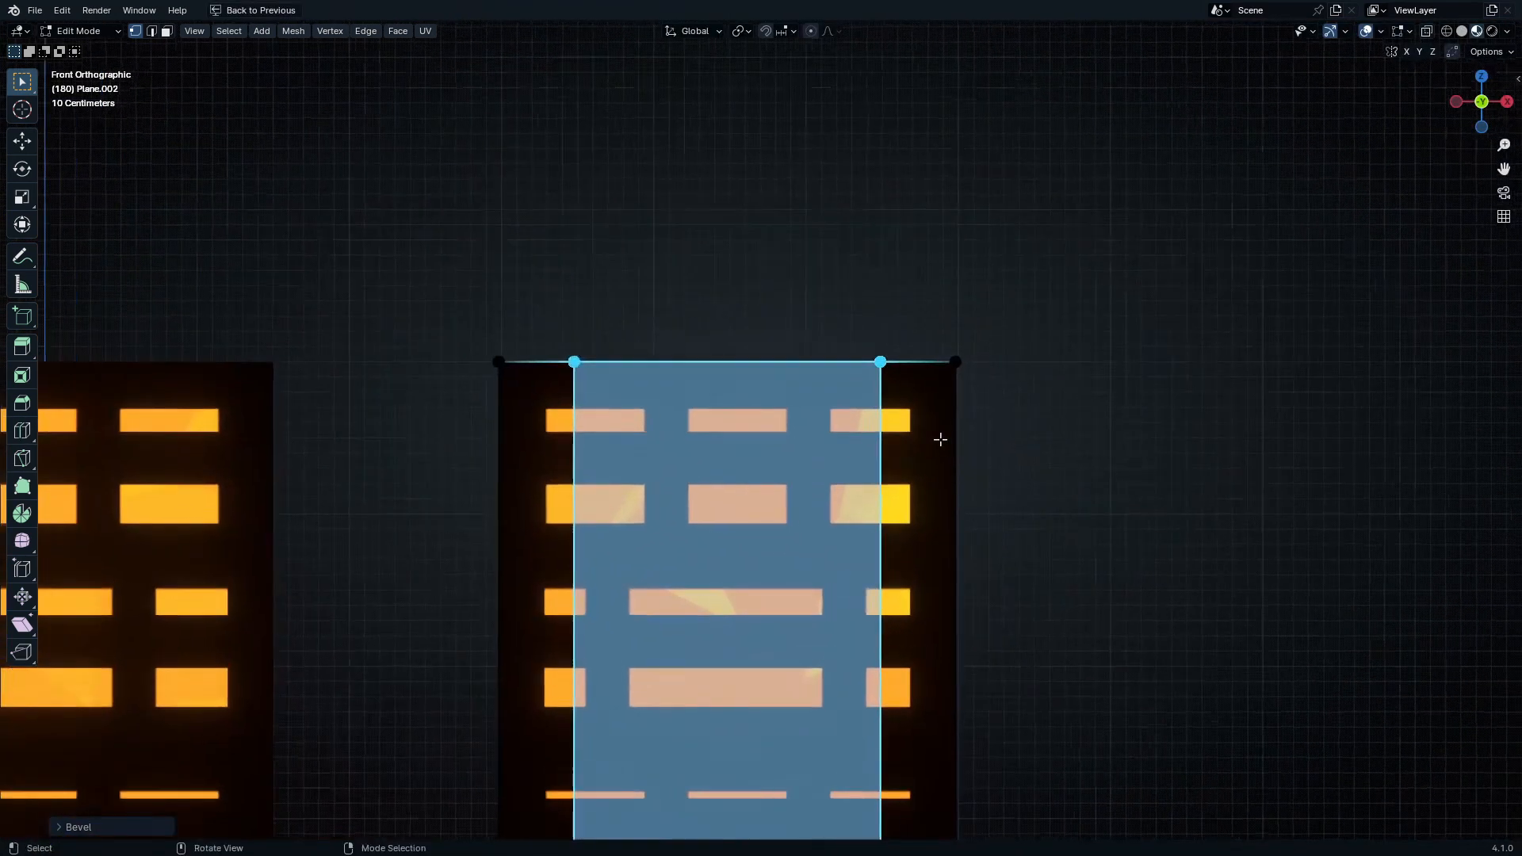
{"action": "key", "text": "2"}
{"action": "left_click", "coordinate": [817, 525]}
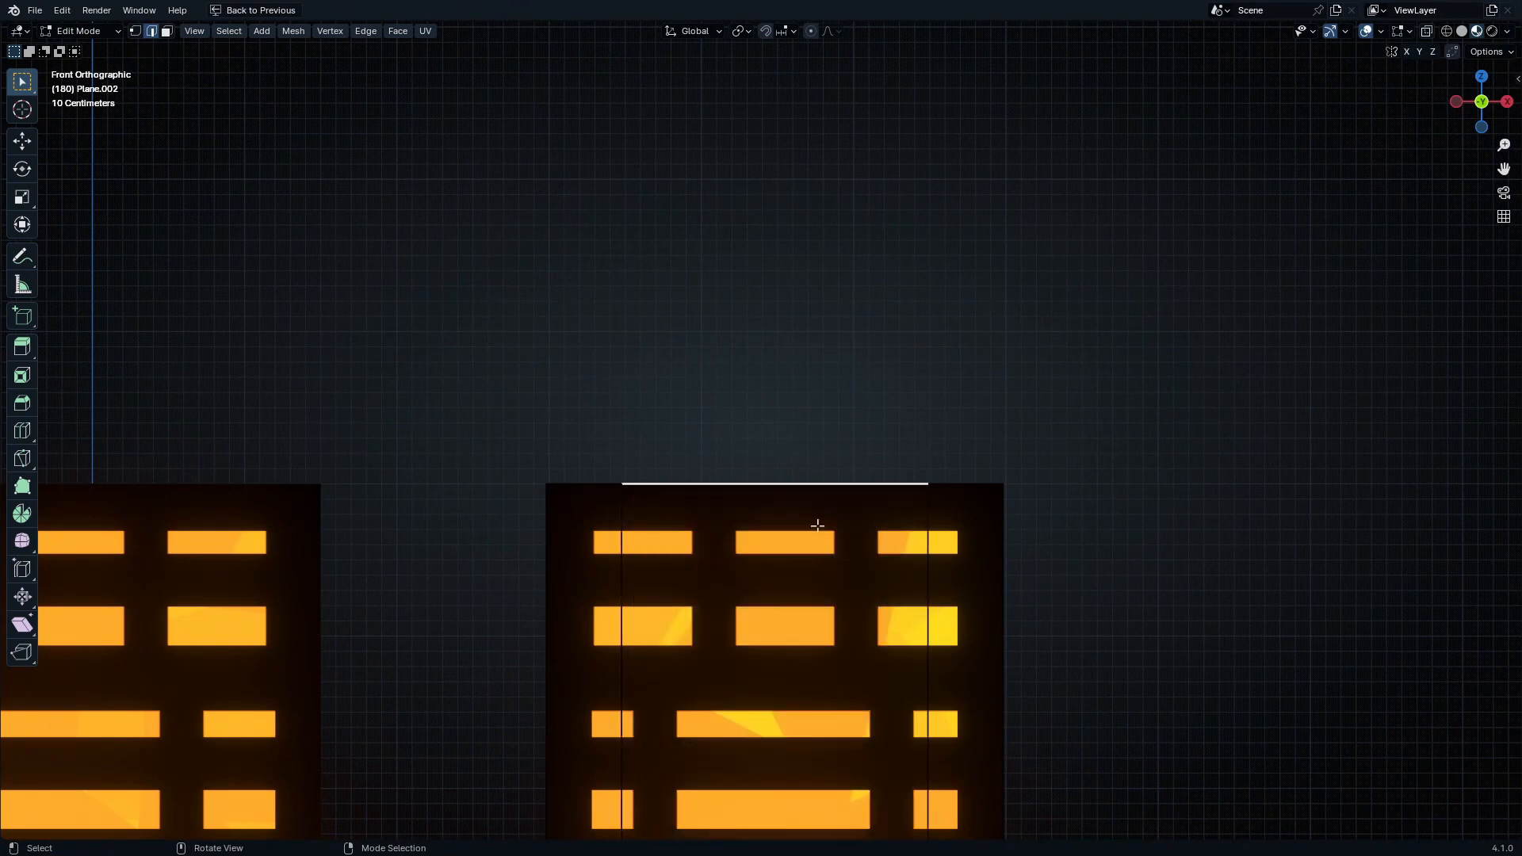
{"action": "key", "text": "e"}
{"action": "key", "text": "z"}
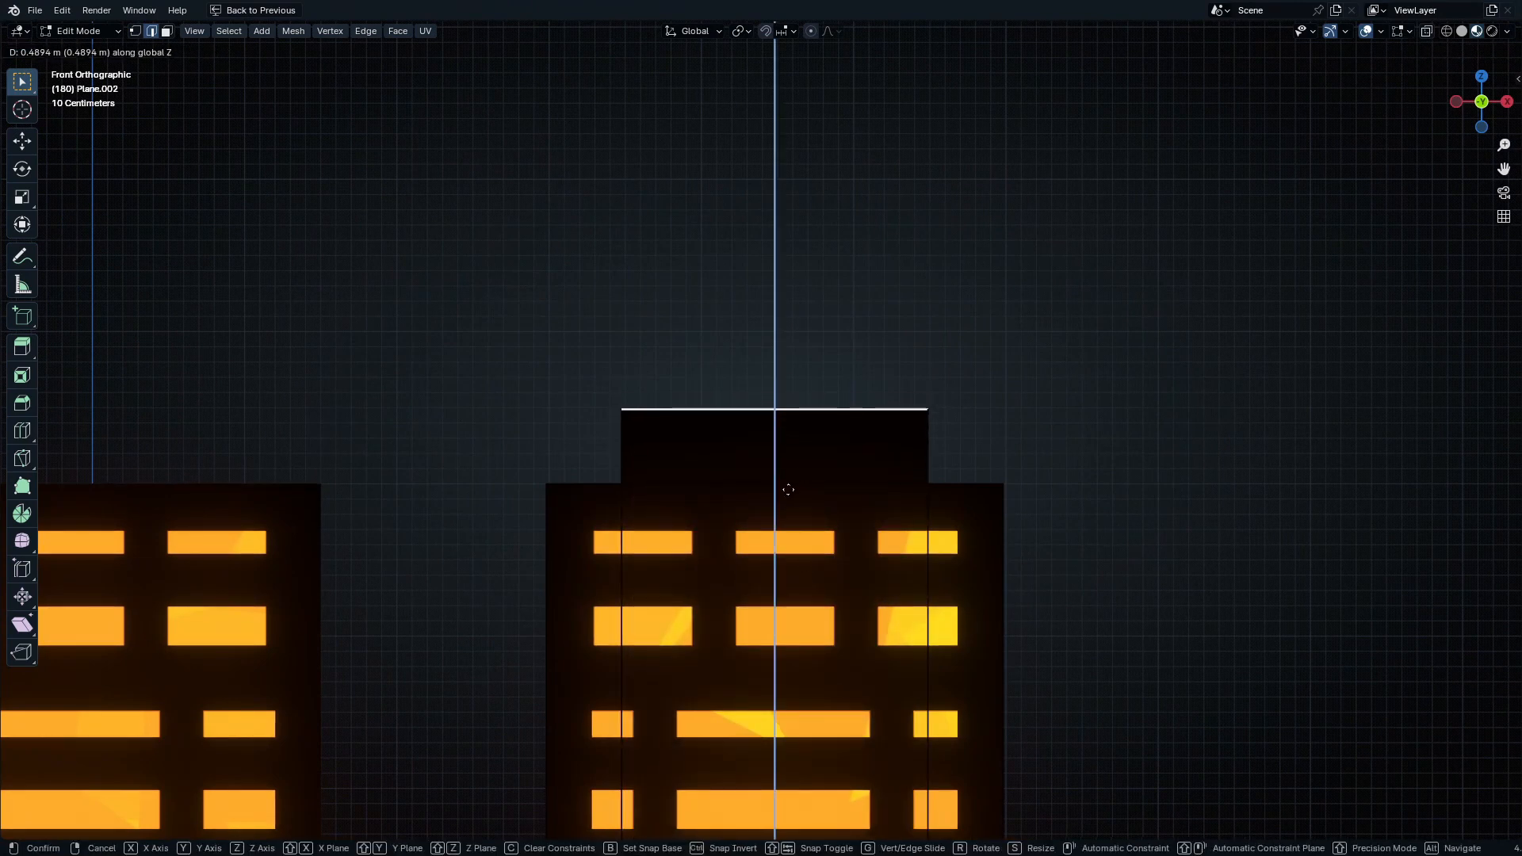
{"action": "left_click", "coordinate": [788, 507]}
Step: Loop-cut the roof tier through its centre, bevel the cut into a narrower strip and extrude its top edge up along Z as a second tier
{"action": "key", "text": "ctrl+r"}
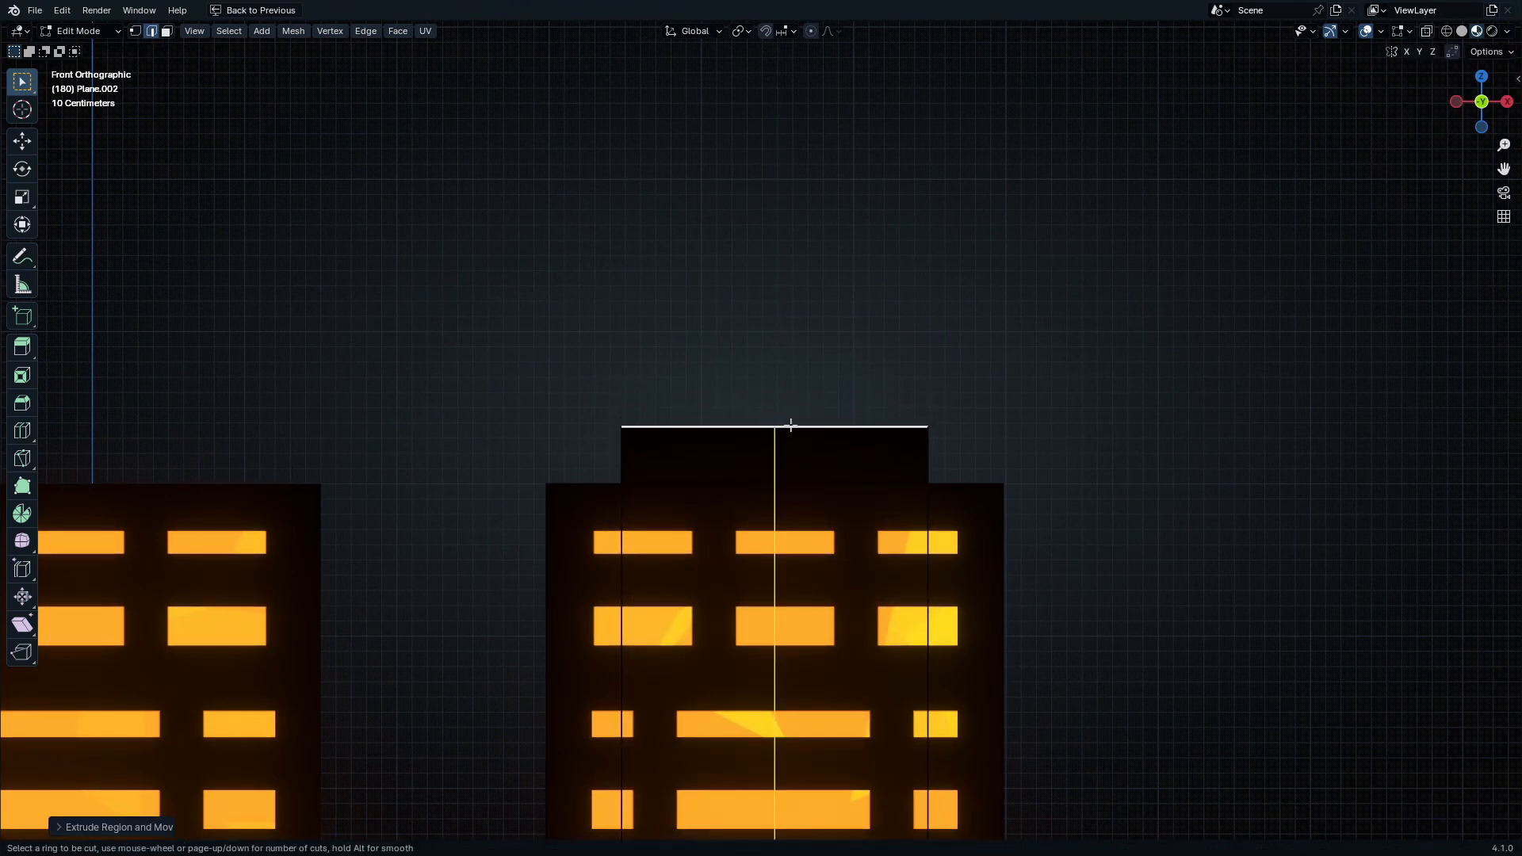
{"action": "left_click", "coordinate": [788, 428]}
{"action": "right_click", "coordinate": [788, 425]}
{"action": "key", "text": "ctrl+b"}
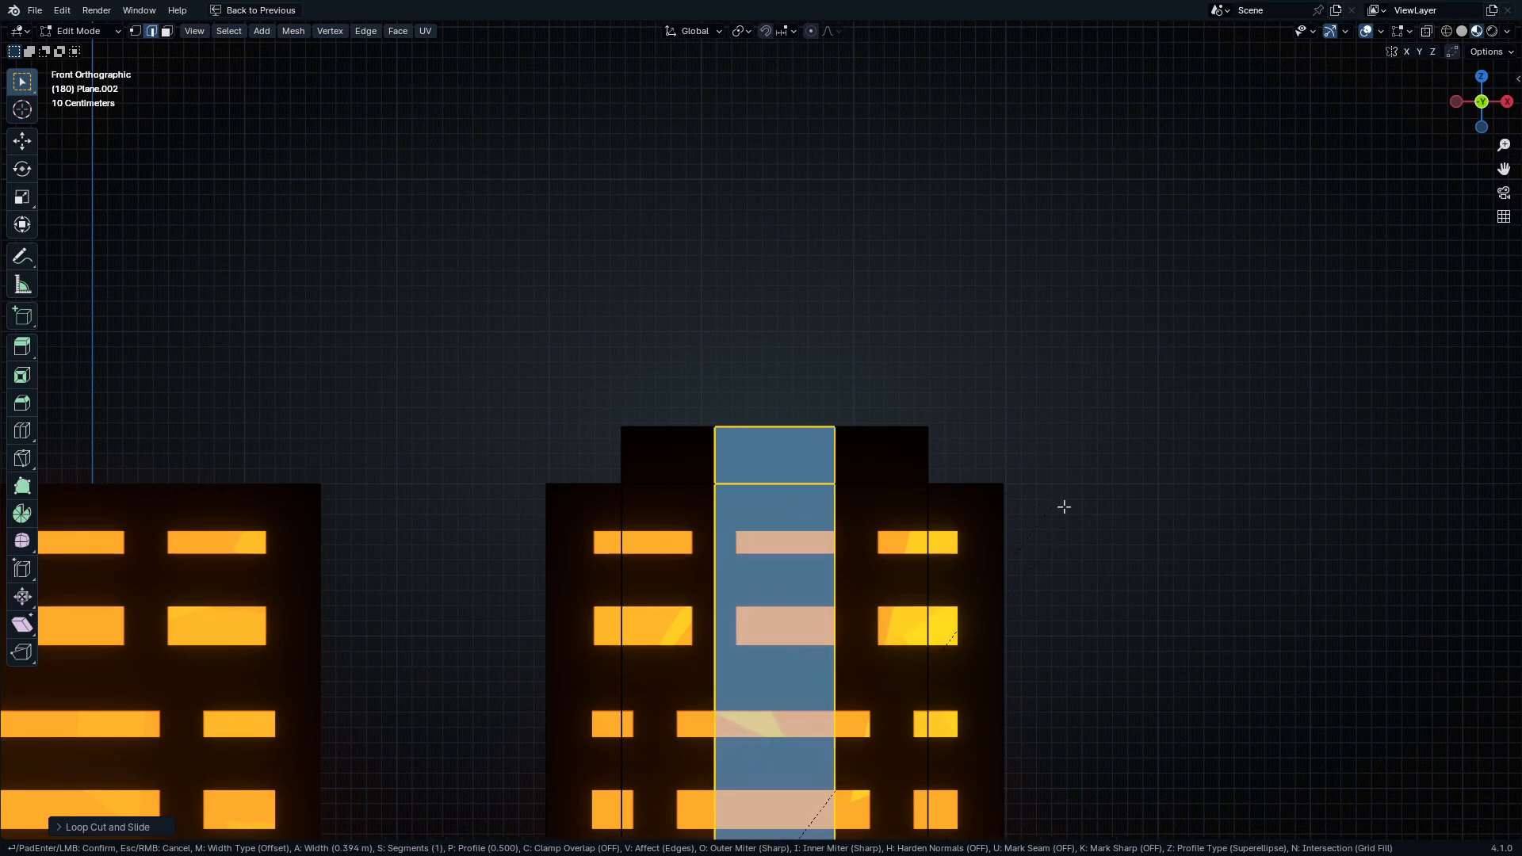
{"action": "left_click", "coordinate": [768, 415]}
{"action": "key", "text": "e"}
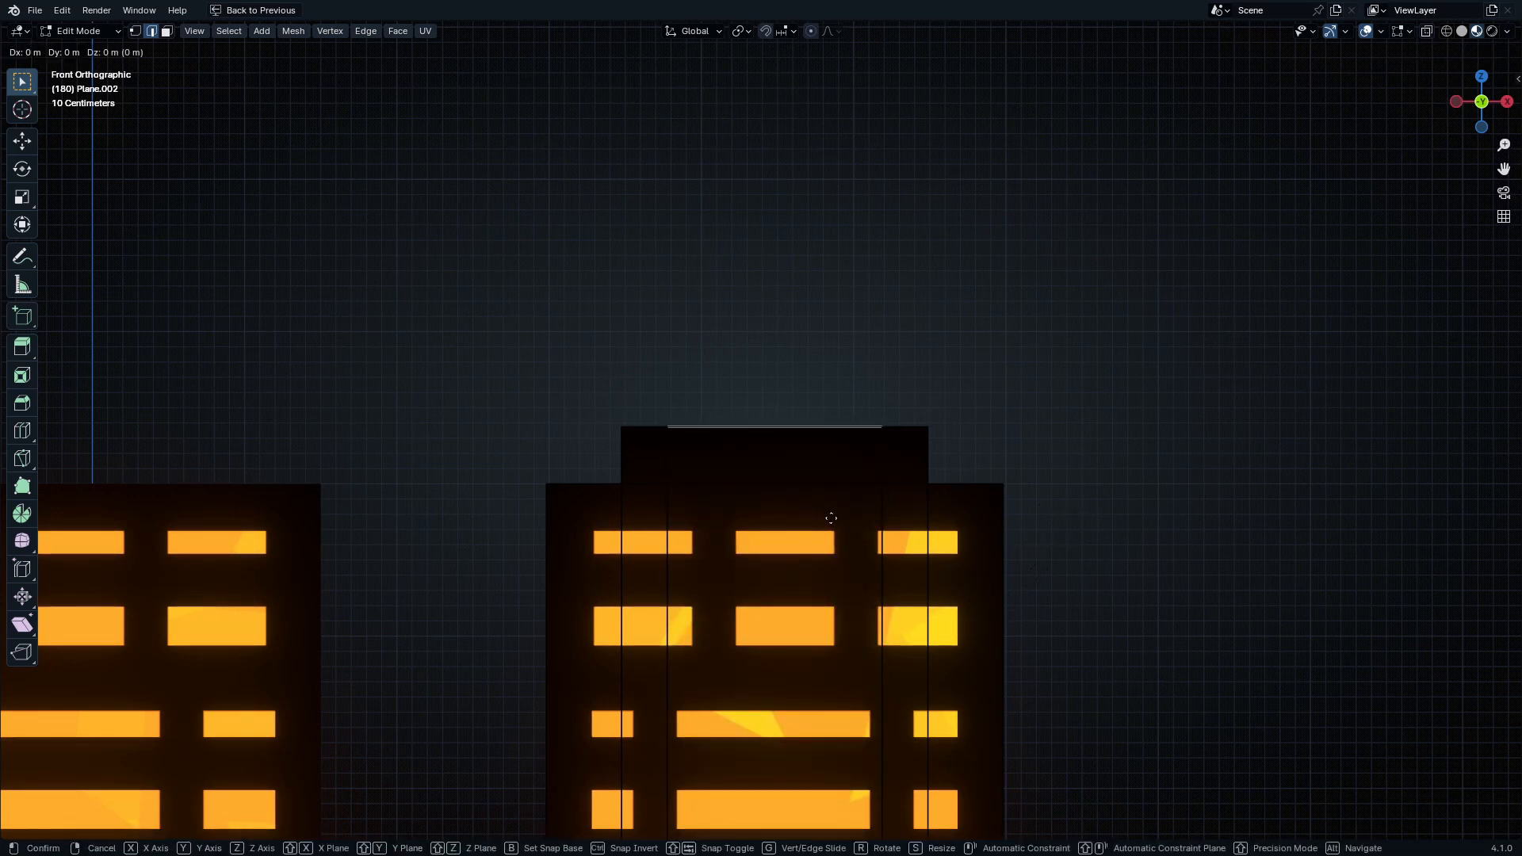
{"action": "key", "text": "z"}
{"action": "left_click", "coordinate": [828, 478]}
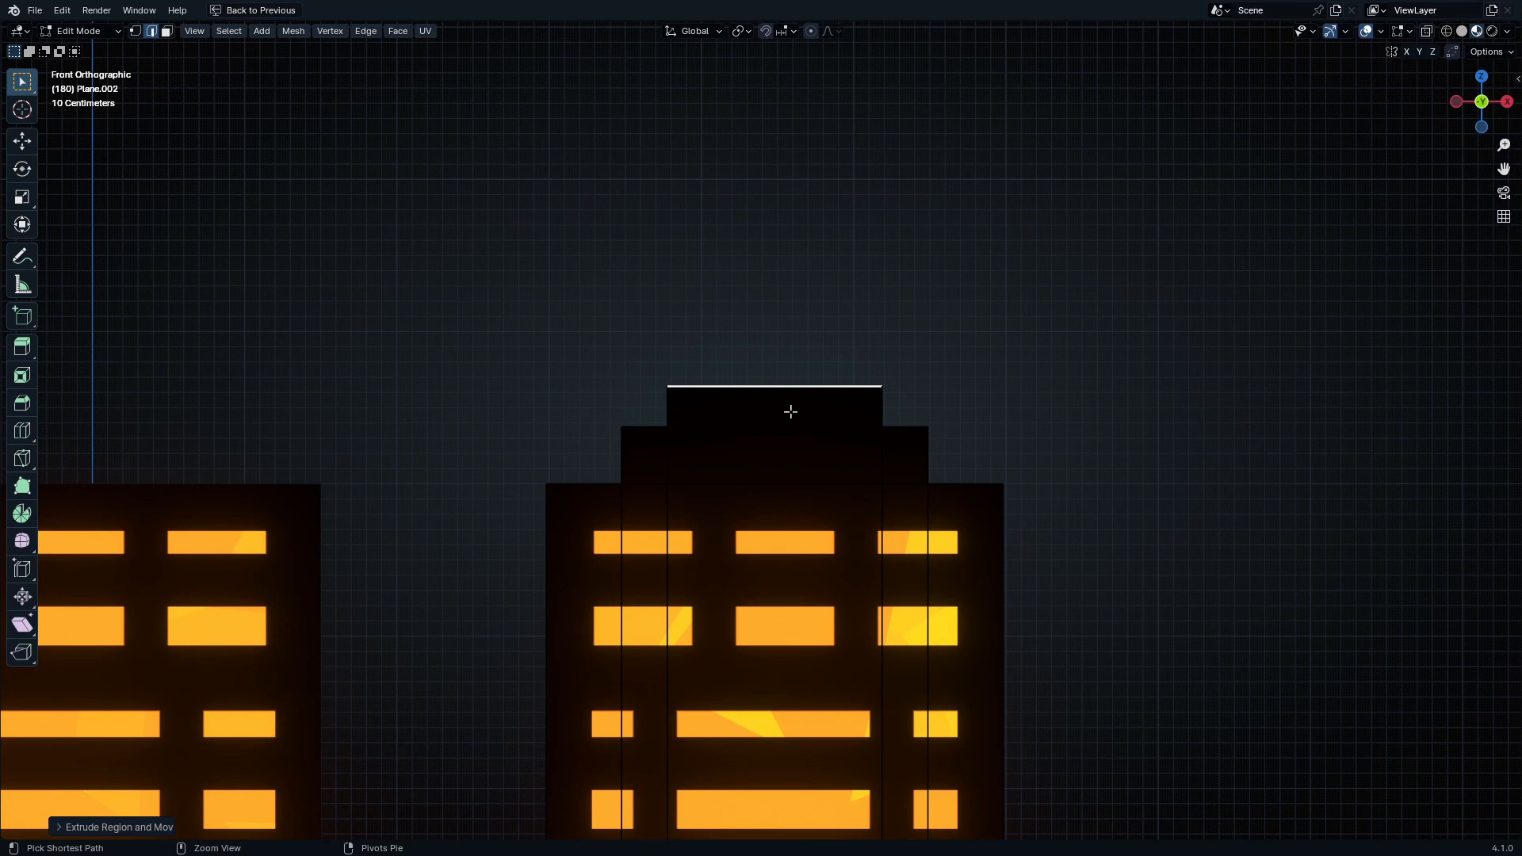
Step: Loop-cut and bevel the second tier into a narrow centre strip, and extrude its top edge along Z into a tall third tier
{"action": "key", "text": "ctrl+r"}
{"action": "left_click", "coordinate": [774, 388]}
{"action": "right_click", "coordinate": [774, 388]}
{"action": "key", "text": "ctrl+b"}
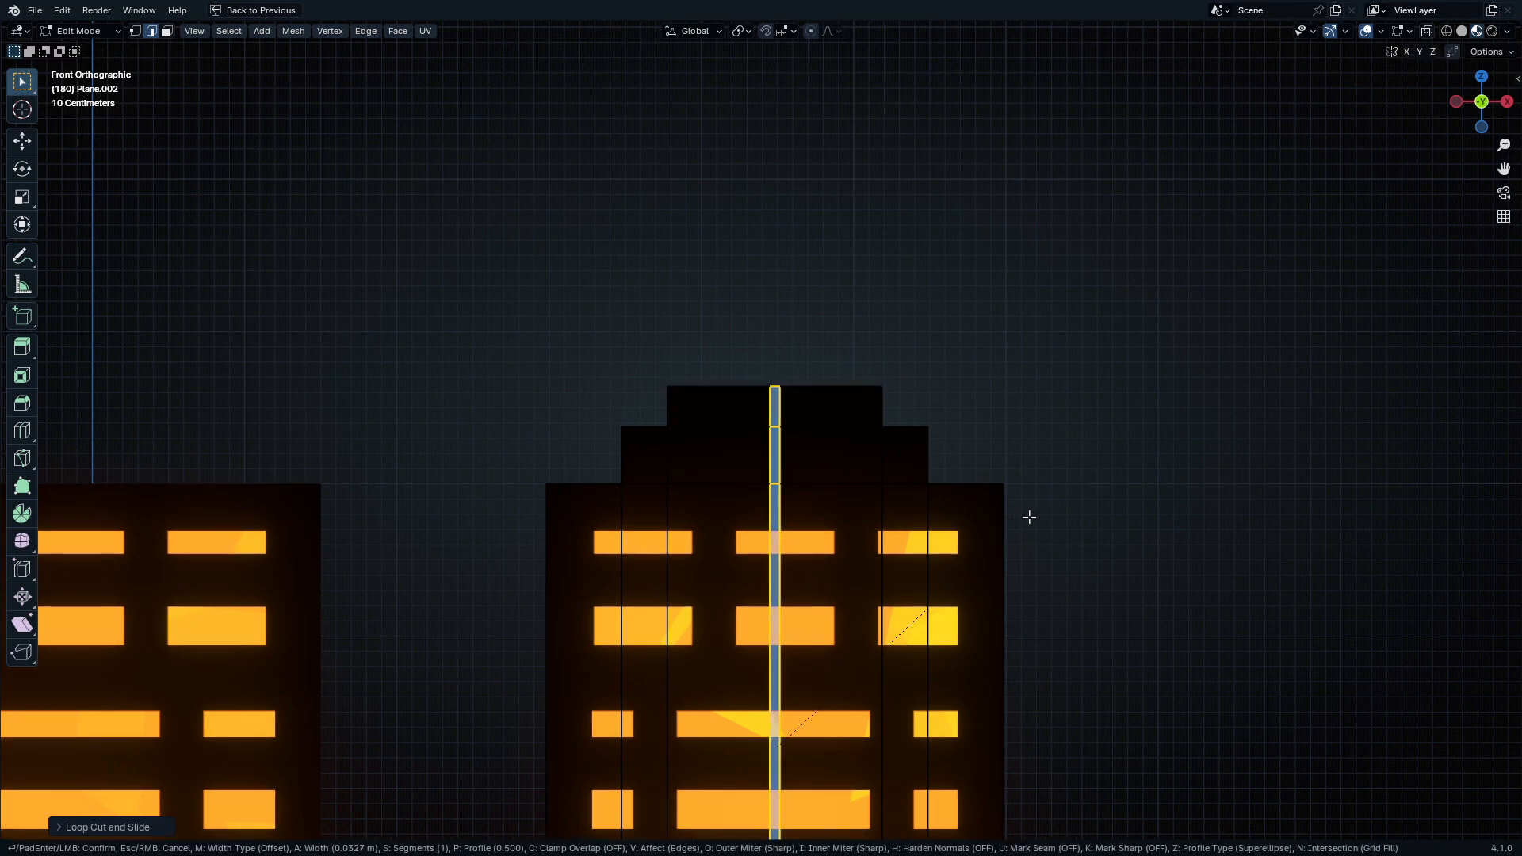
{"action": "left_click", "coordinate": [853, 412]}
{"action": "left_click", "coordinate": [797, 410]}
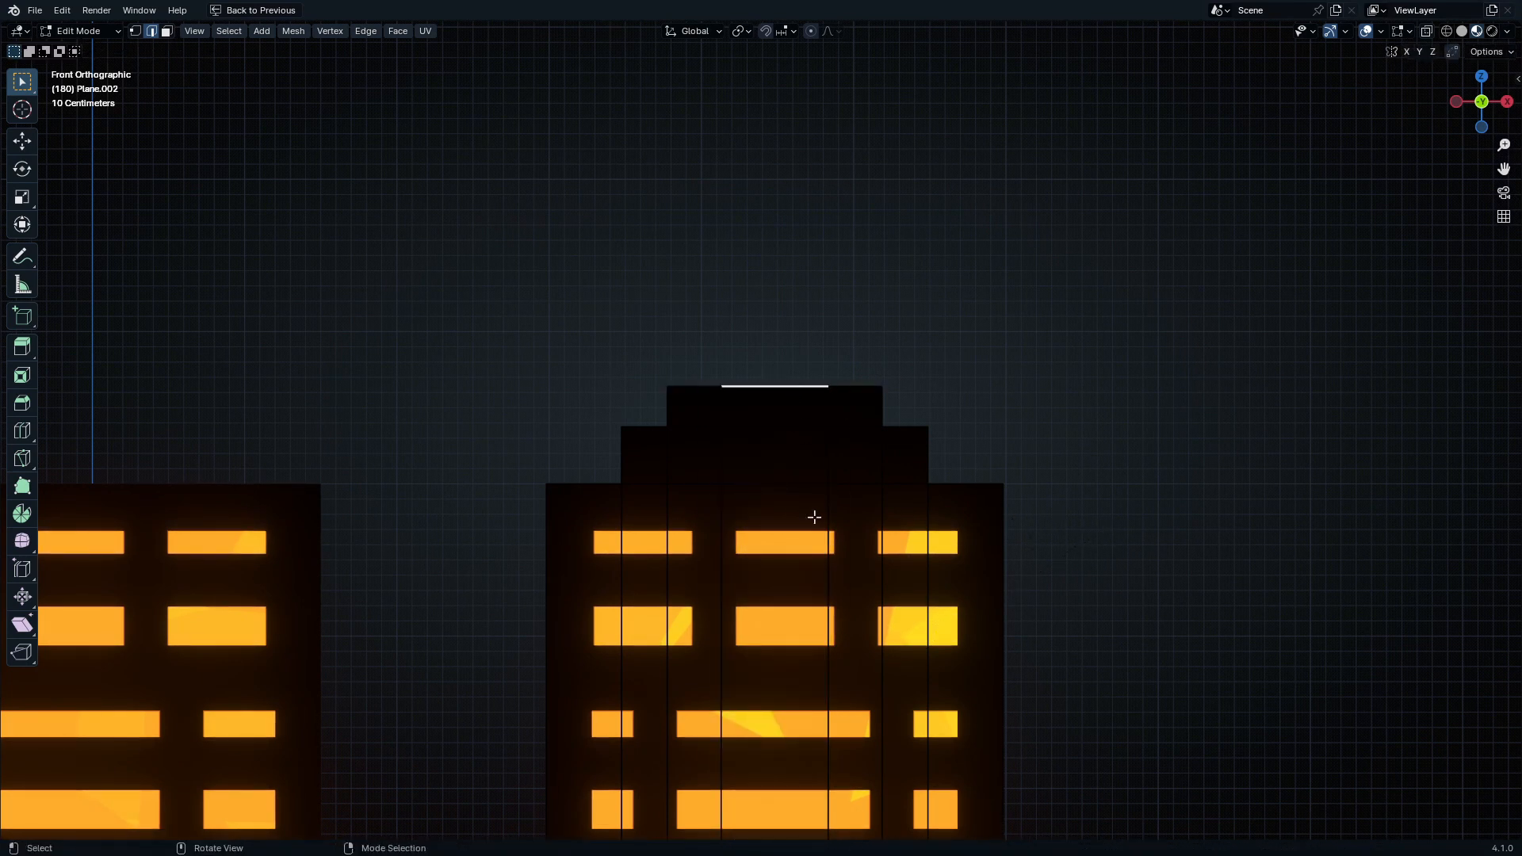
{"action": "key", "text": "e"}
{"action": "key", "text": "z"}
{"action": "left_click", "coordinate": [817, 399]}
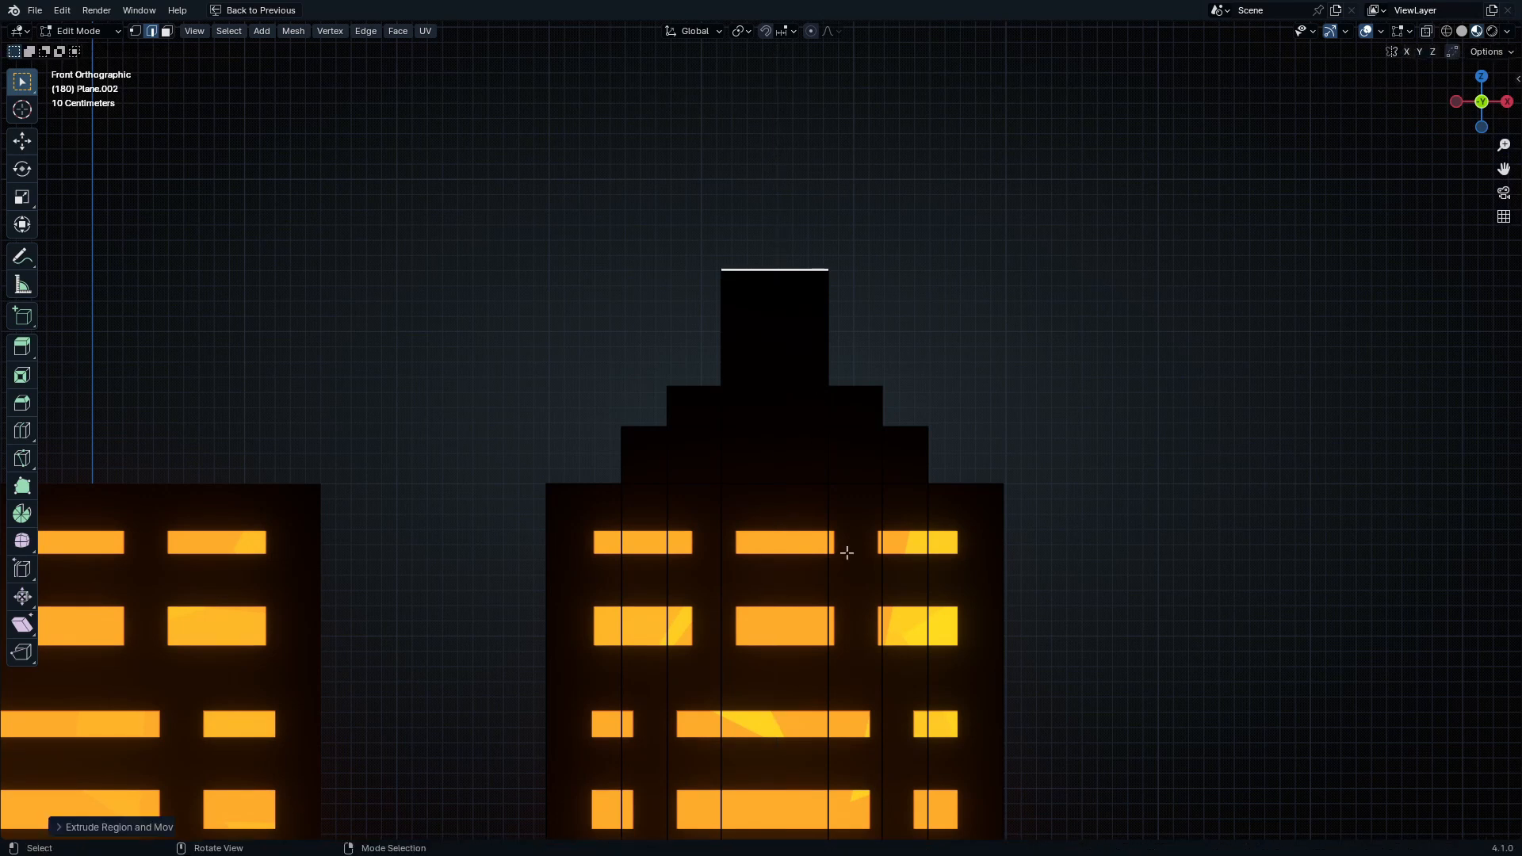
Step: Switch to face selection and select all faces of the three stepped roof tiers
{"action": "left_click_drag", "start_coordinate": [509, 214], "coordinate": [1037, 478]}
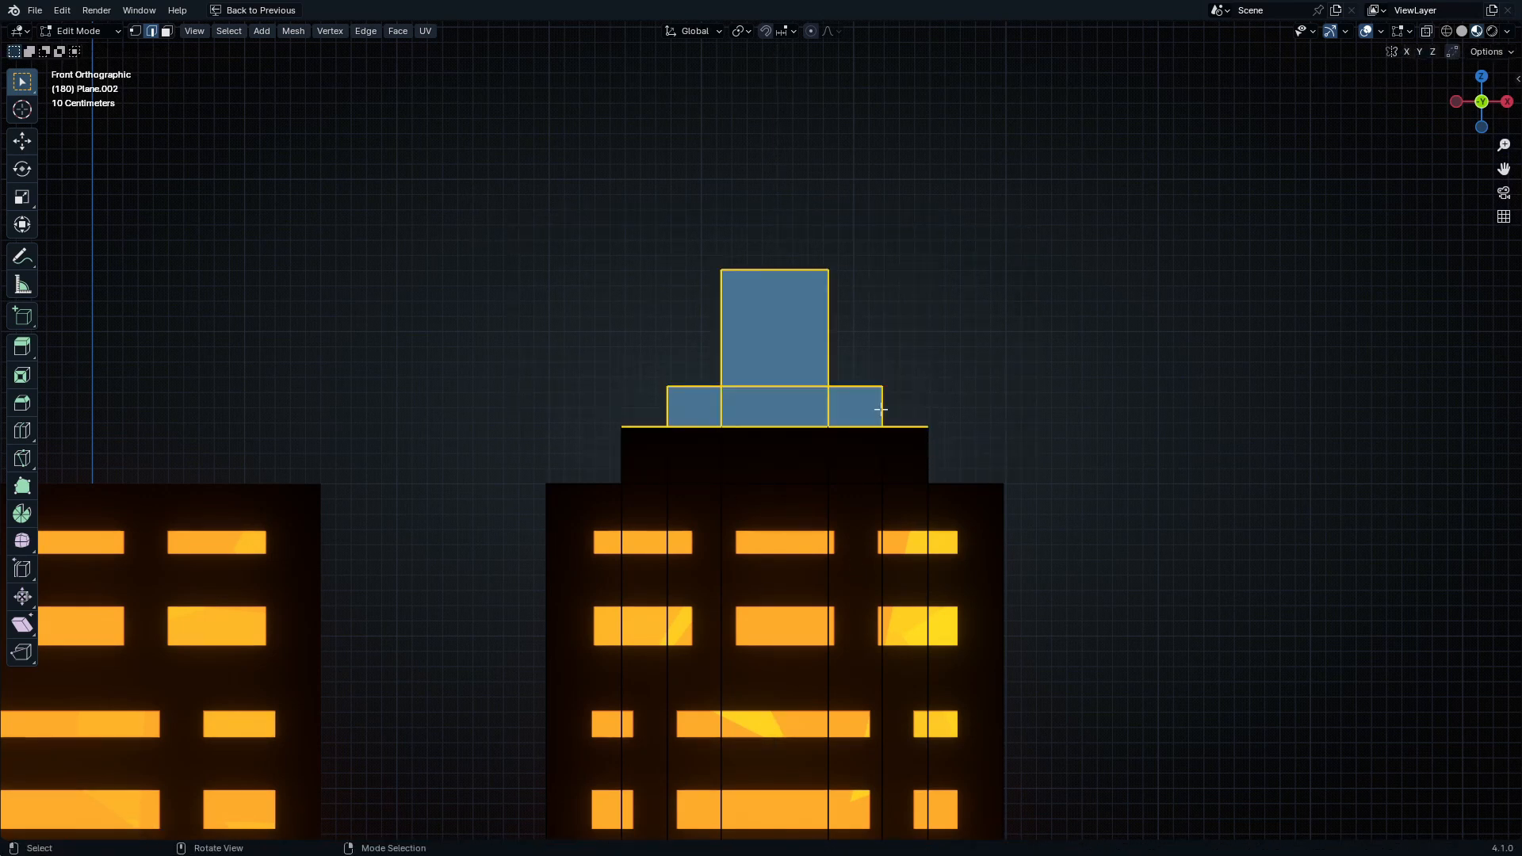
{"action": "key", "text": "3"}
{"action": "left_click_drag", "start_coordinate": [492, 248], "coordinate": [989, 477]}
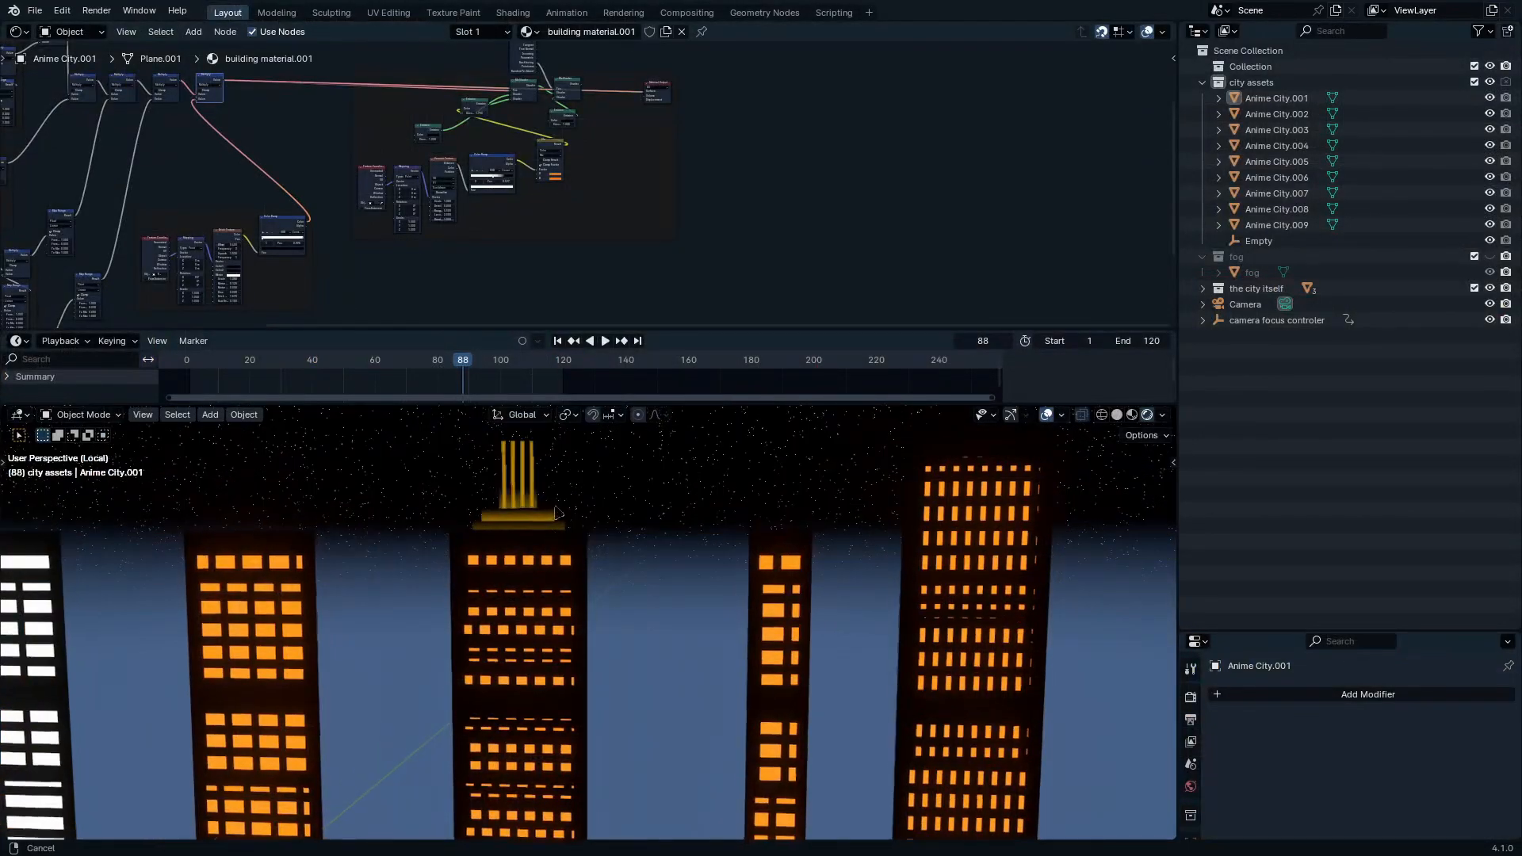
Step: In the finished city scene, examine the stepped golden roof and antenna bars of the middle building
{"action": "key", "text": "KP_Divide"}
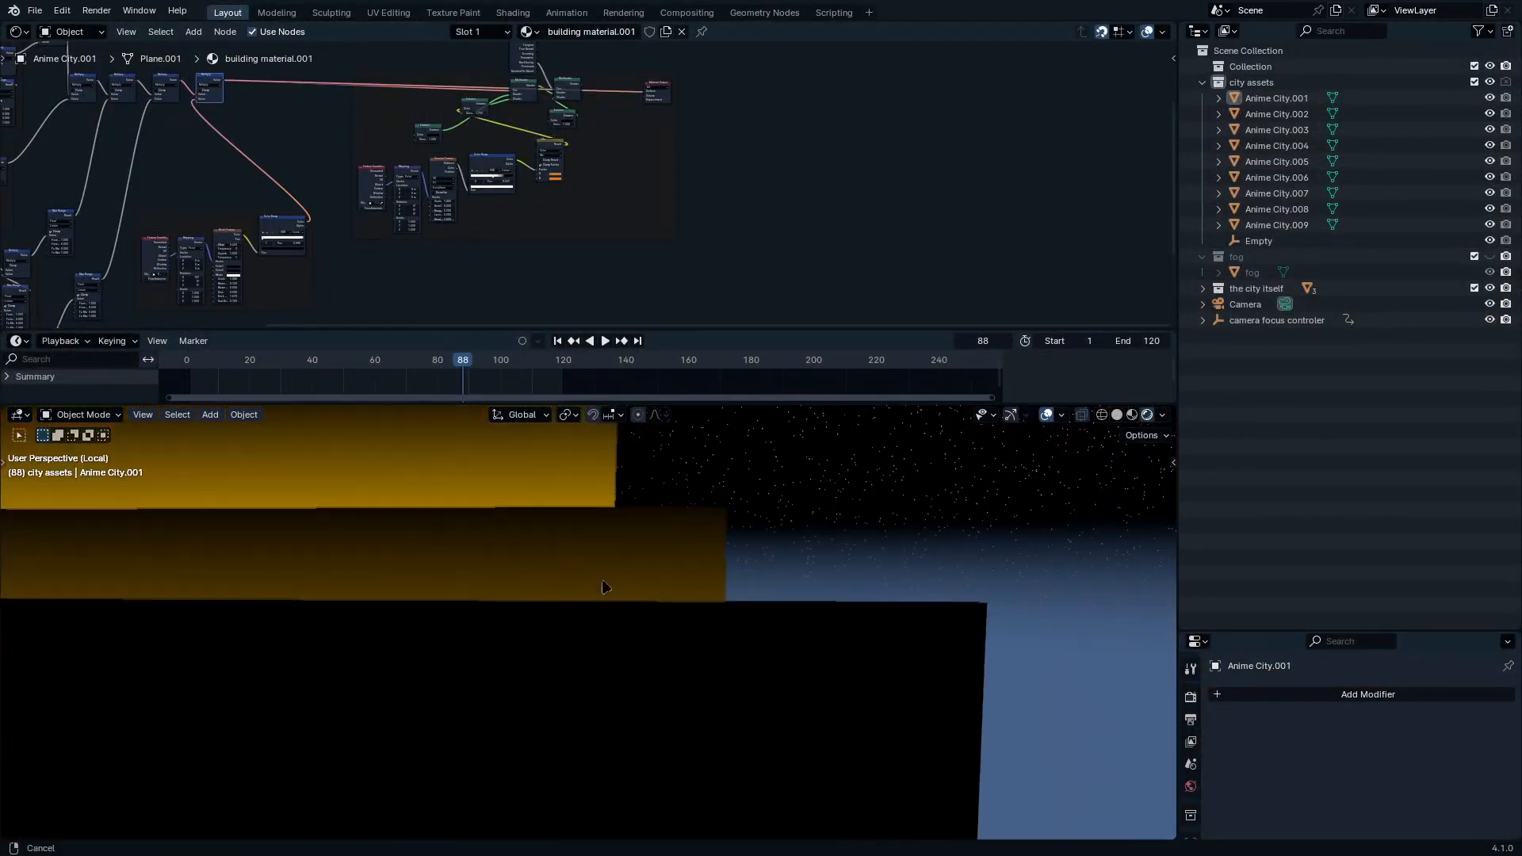
{"action": "scroll", "coordinate": [666, 577], "scroll_direction": "down", "scroll_amount": 4}
{"action": "middle_click_drag", "start_coordinate": [610, 574], "coordinate": [717, 575], "text": "shift"}
{"action": "scroll", "coordinate": [743, 626], "scroll_direction": "down", "scroll_amount": 4}
{"action": "scroll", "coordinate": [743, 674], "scroll_direction": "down", "scroll_amount": 5}
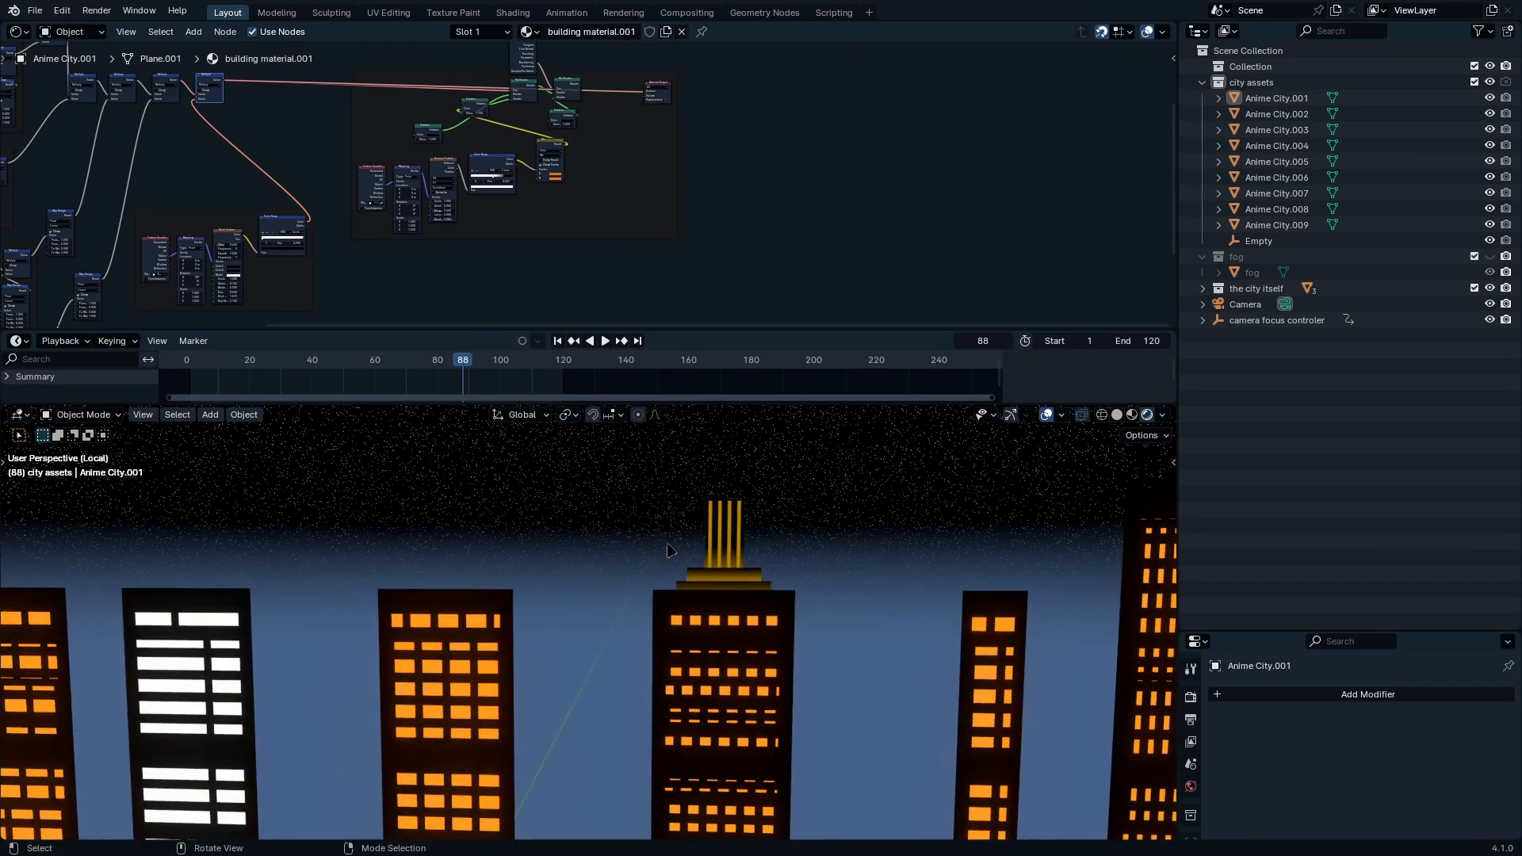
Step: Back in the building scene, add a second material slot to the new building and create a material named Beams in it
{"action": "key", "text": "alt+Tab"}
{"action": "key", "text": "ctrl+space"}
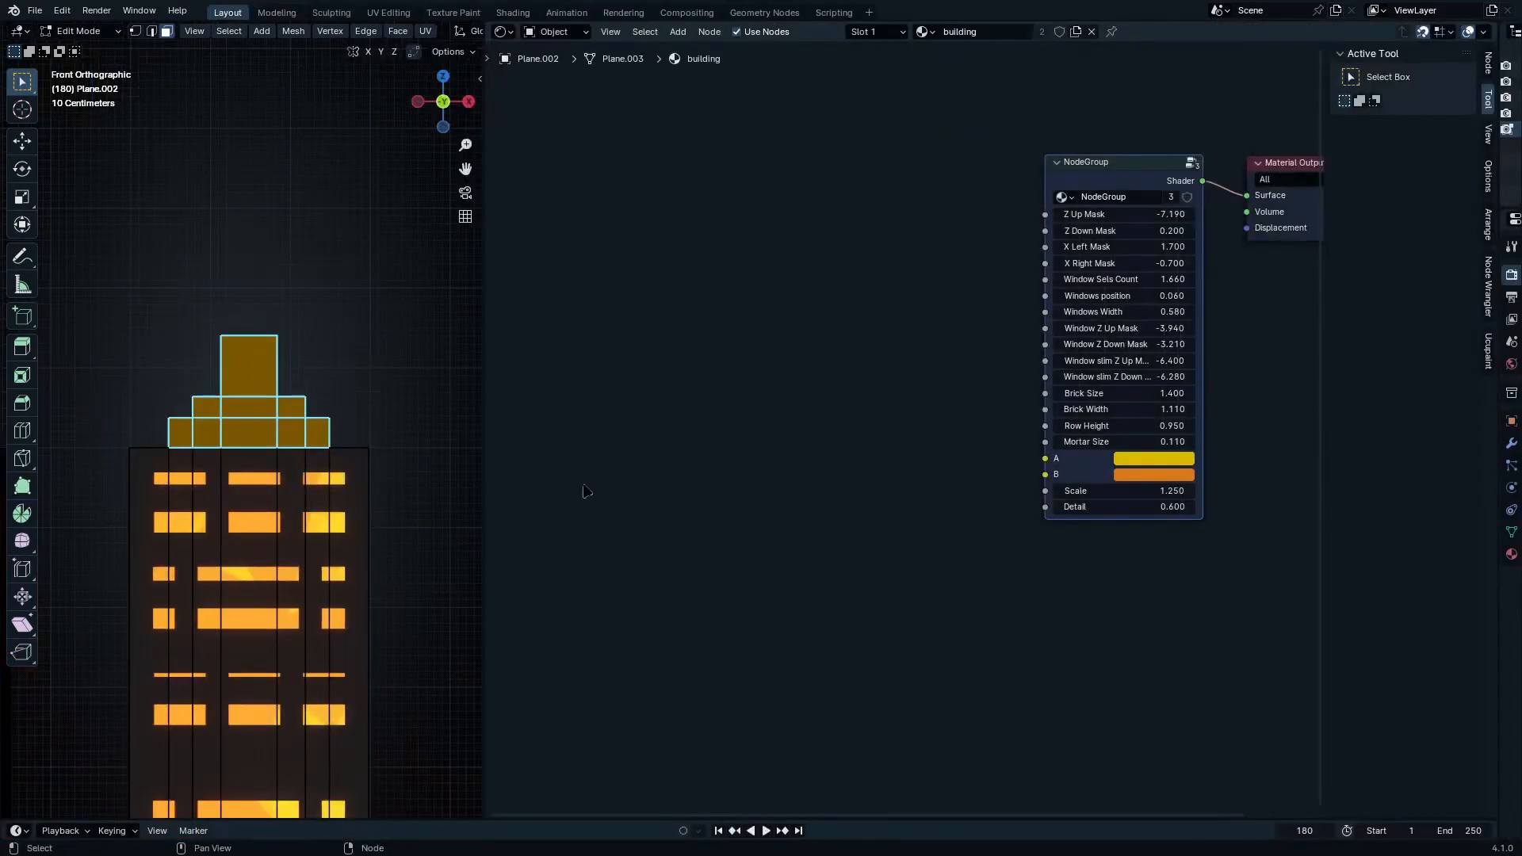
{"action": "left_click", "coordinate": [870, 31]}
{"action": "left_click", "coordinate": [963, 64]}
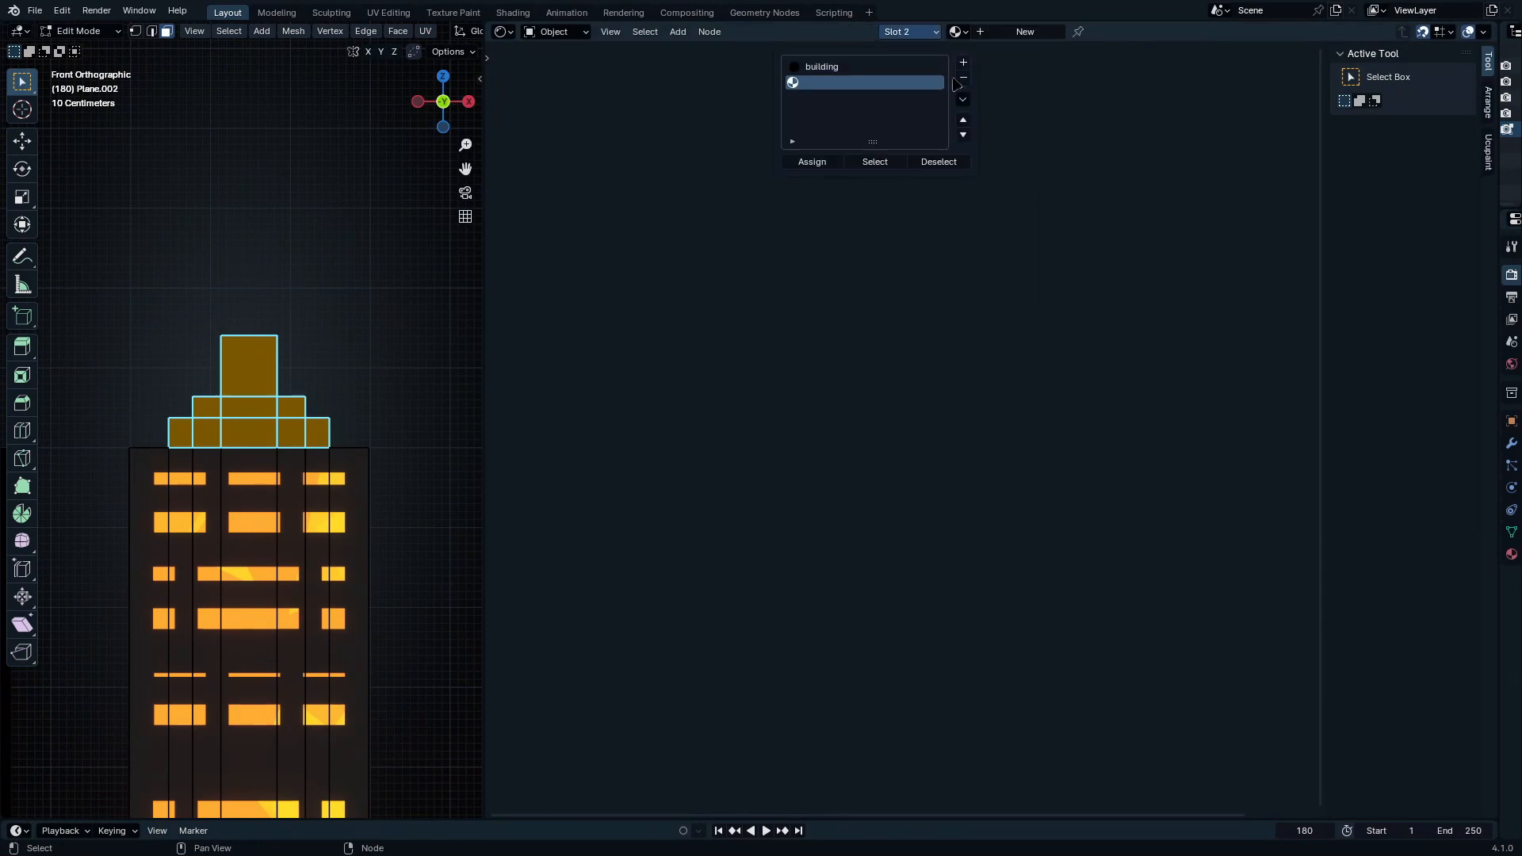
{"action": "left_click", "coordinate": [1018, 33]}
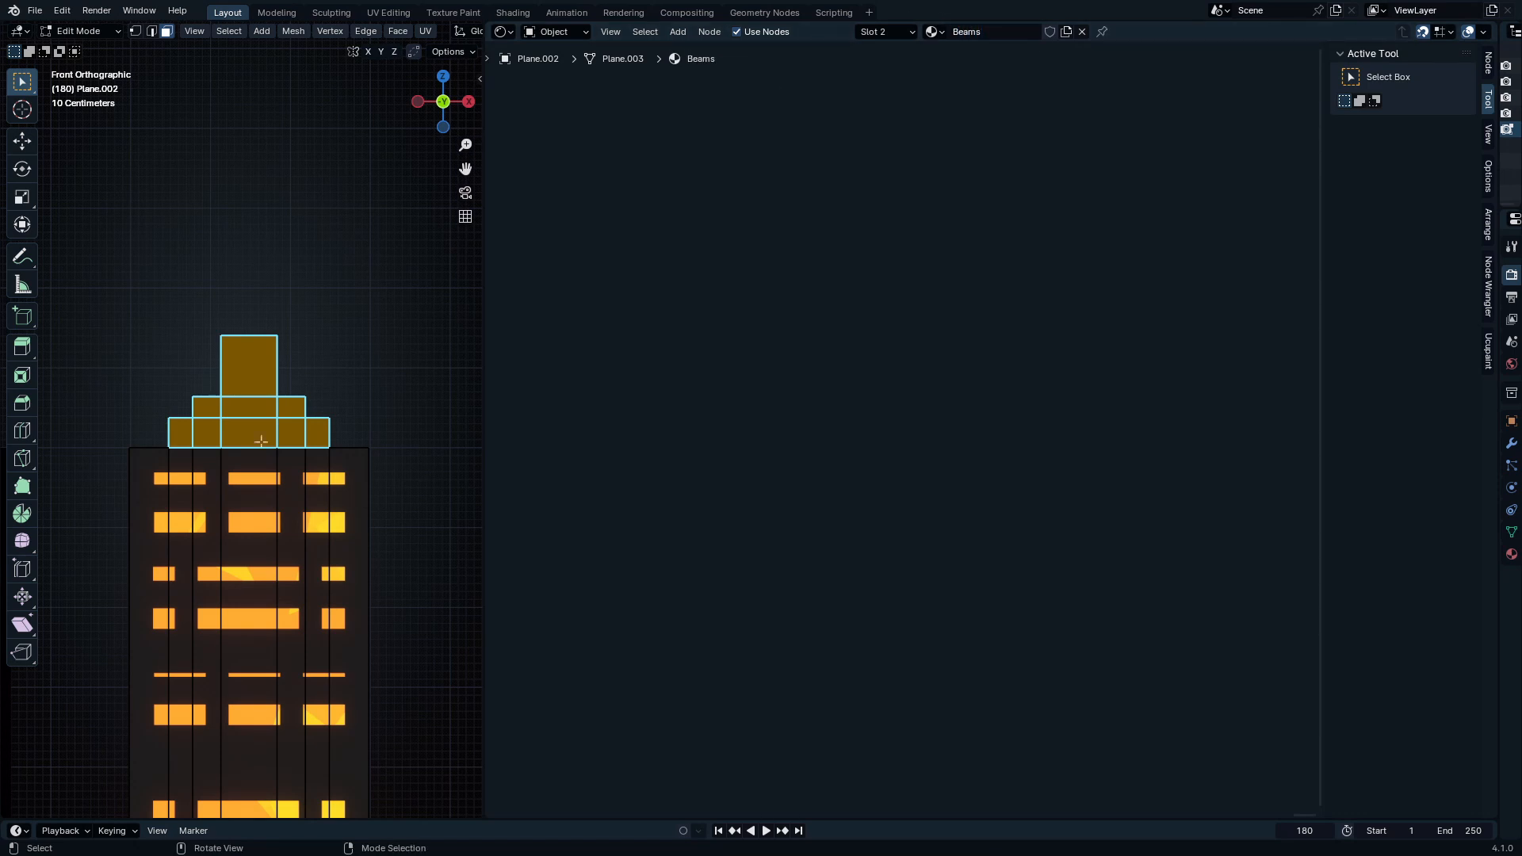
Step: Select the five faces of the lowest roof tier and assign the Beams material to them
{"action": "left_click", "coordinate": [254, 438]}
{"action": "left_click", "coordinate": [291, 433], "text": "shift"}
{"action": "left_click", "coordinate": [317, 433], "text": "shift"}
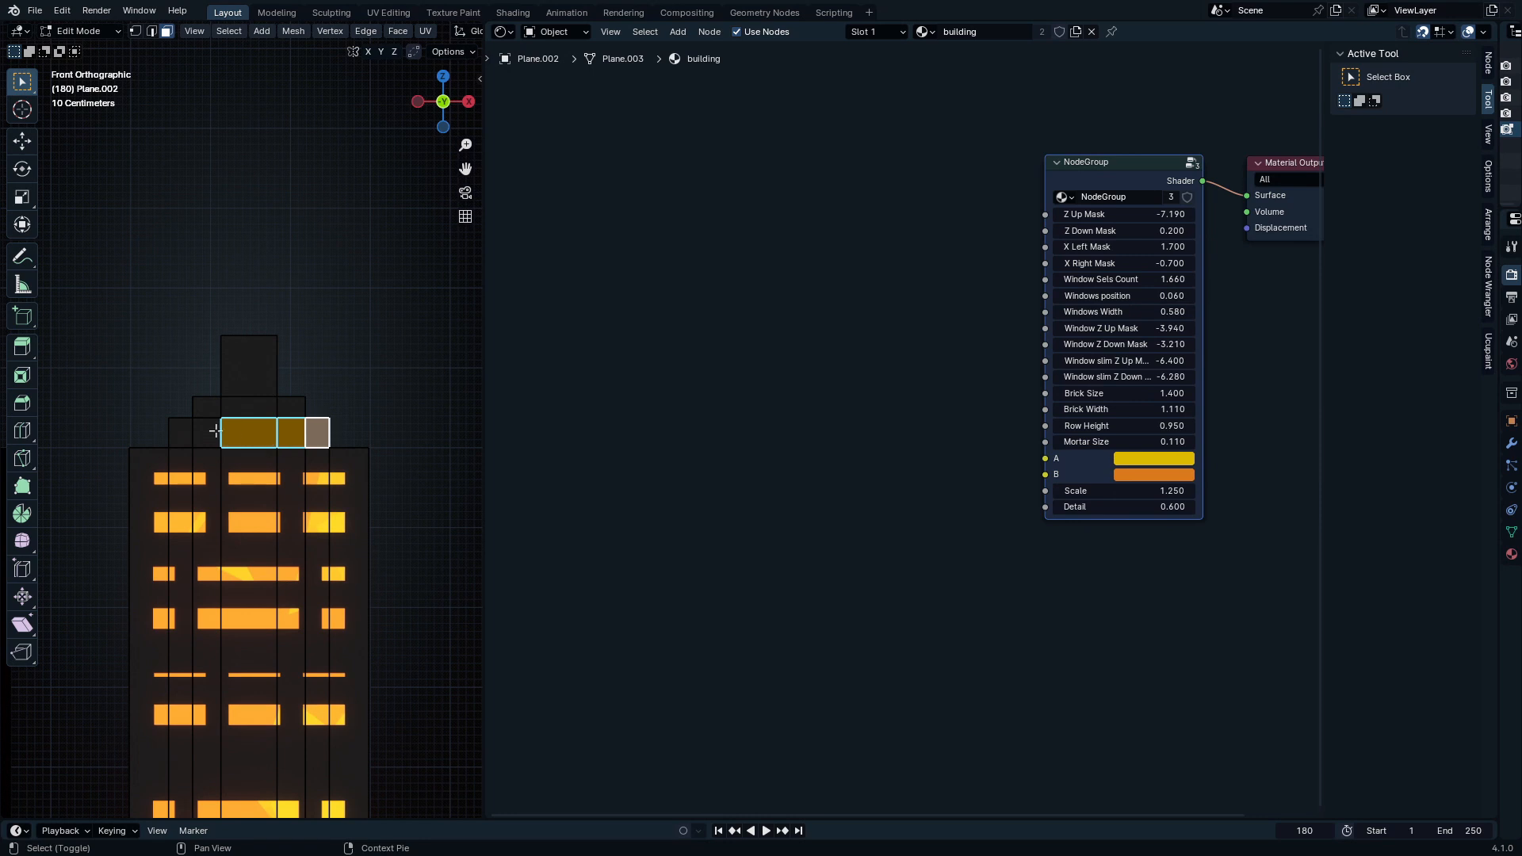
{"action": "left_click", "coordinate": [210, 432], "text": "shift"}
{"action": "left_click", "coordinate": [181, 432], "text": "shift"}
{"action": "left_click", "coordinate": [878, 32]}
{"action": "left_click", "coordinate": [857, 83]}
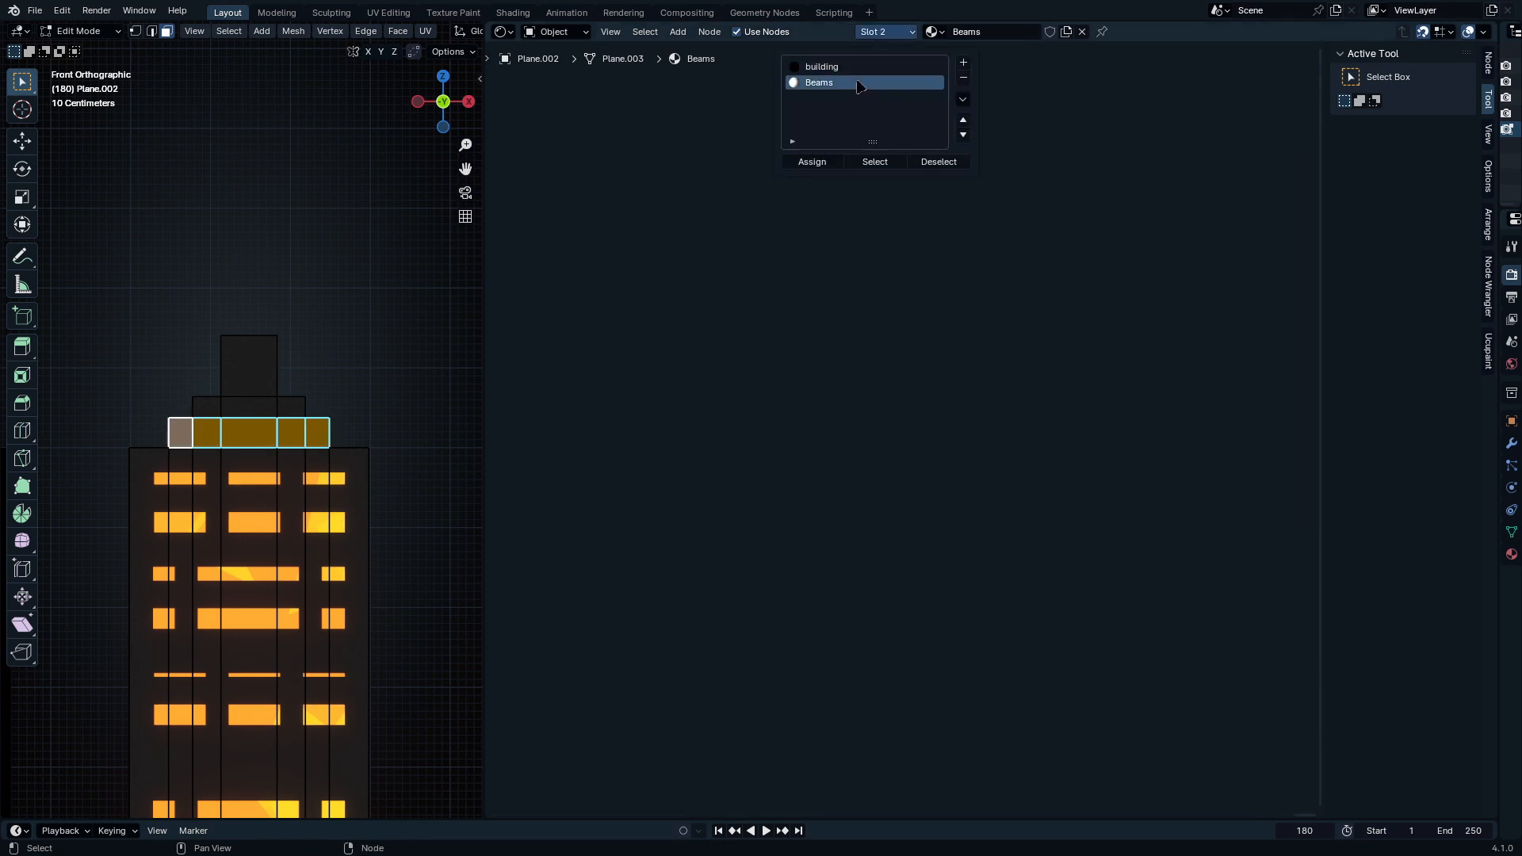
{"action": "left_click", "coordinate": [812, 162]}
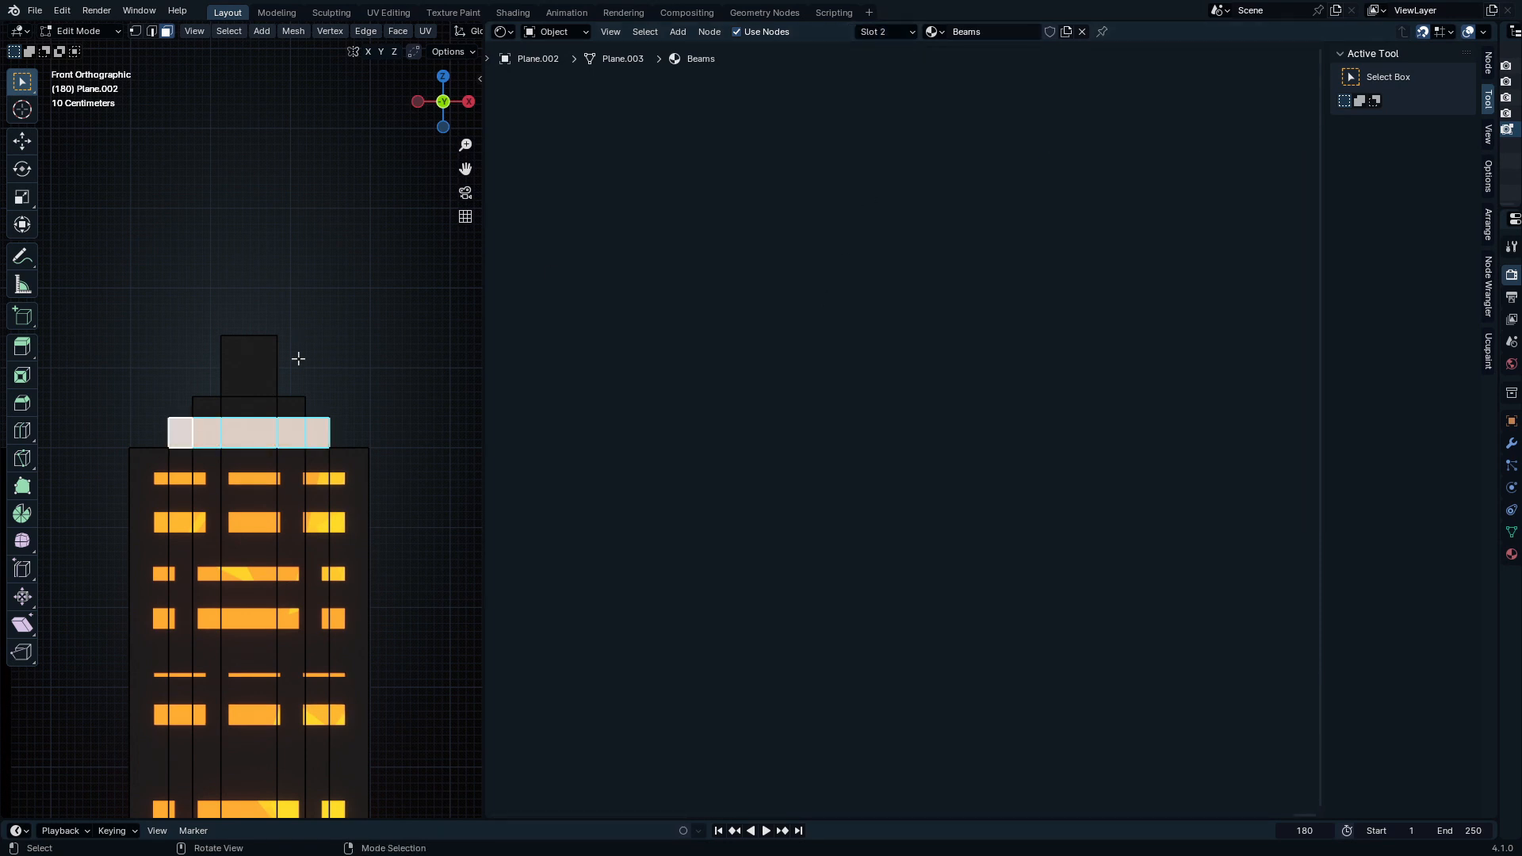
Step: In Object Mode, replace the Beams material's Principled BSDF with two Emission nodes, one placed below the other
{"action": "key", "text": "Tab"}
{"action": "key", "text": "Home"}
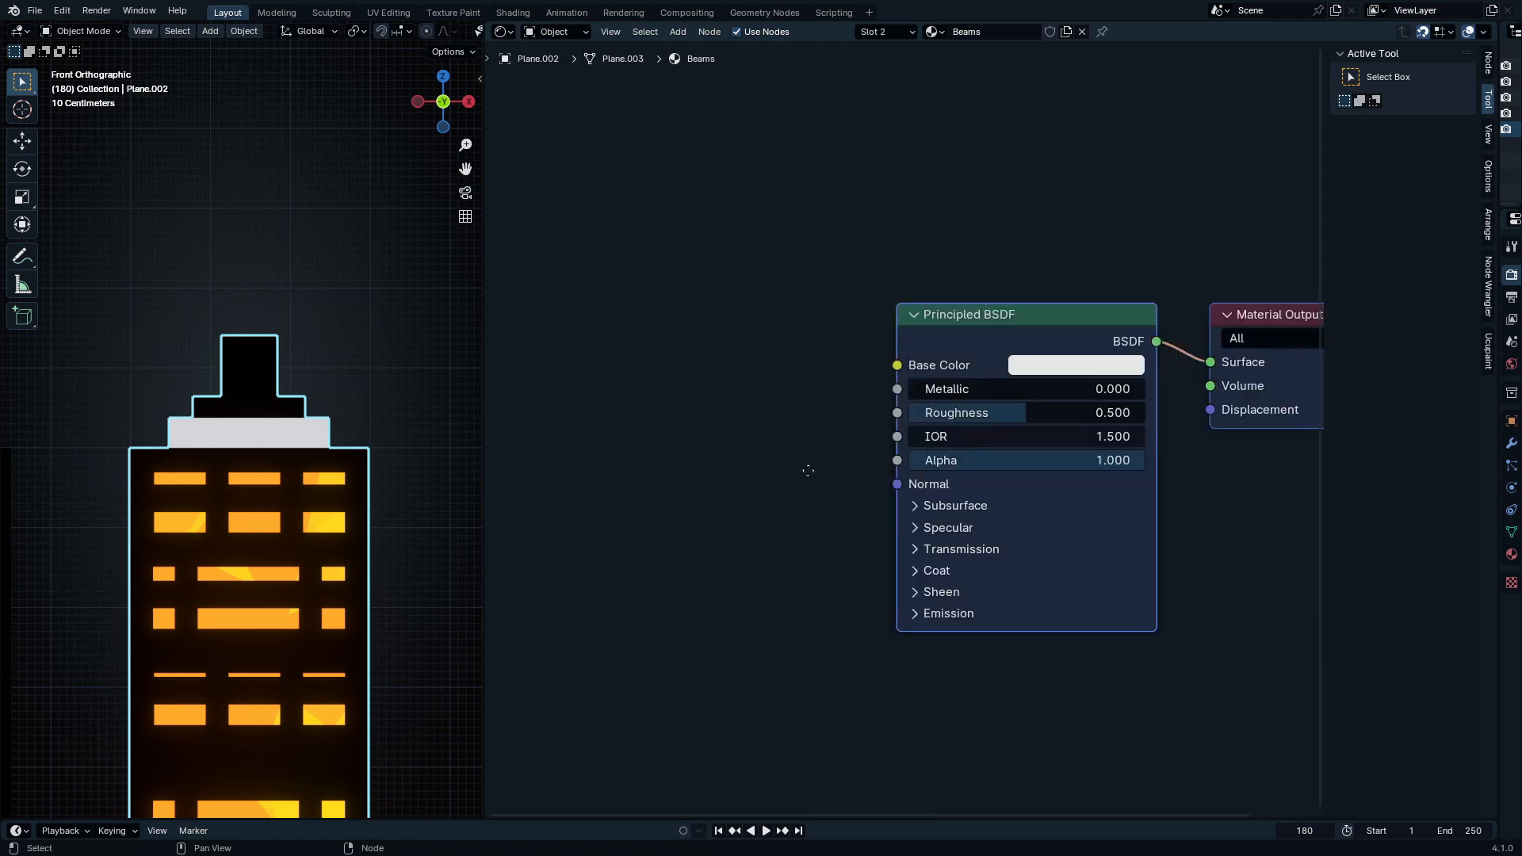
{"action": "key", "text": "x"}
{"action": "key", "text": "shift+a"}
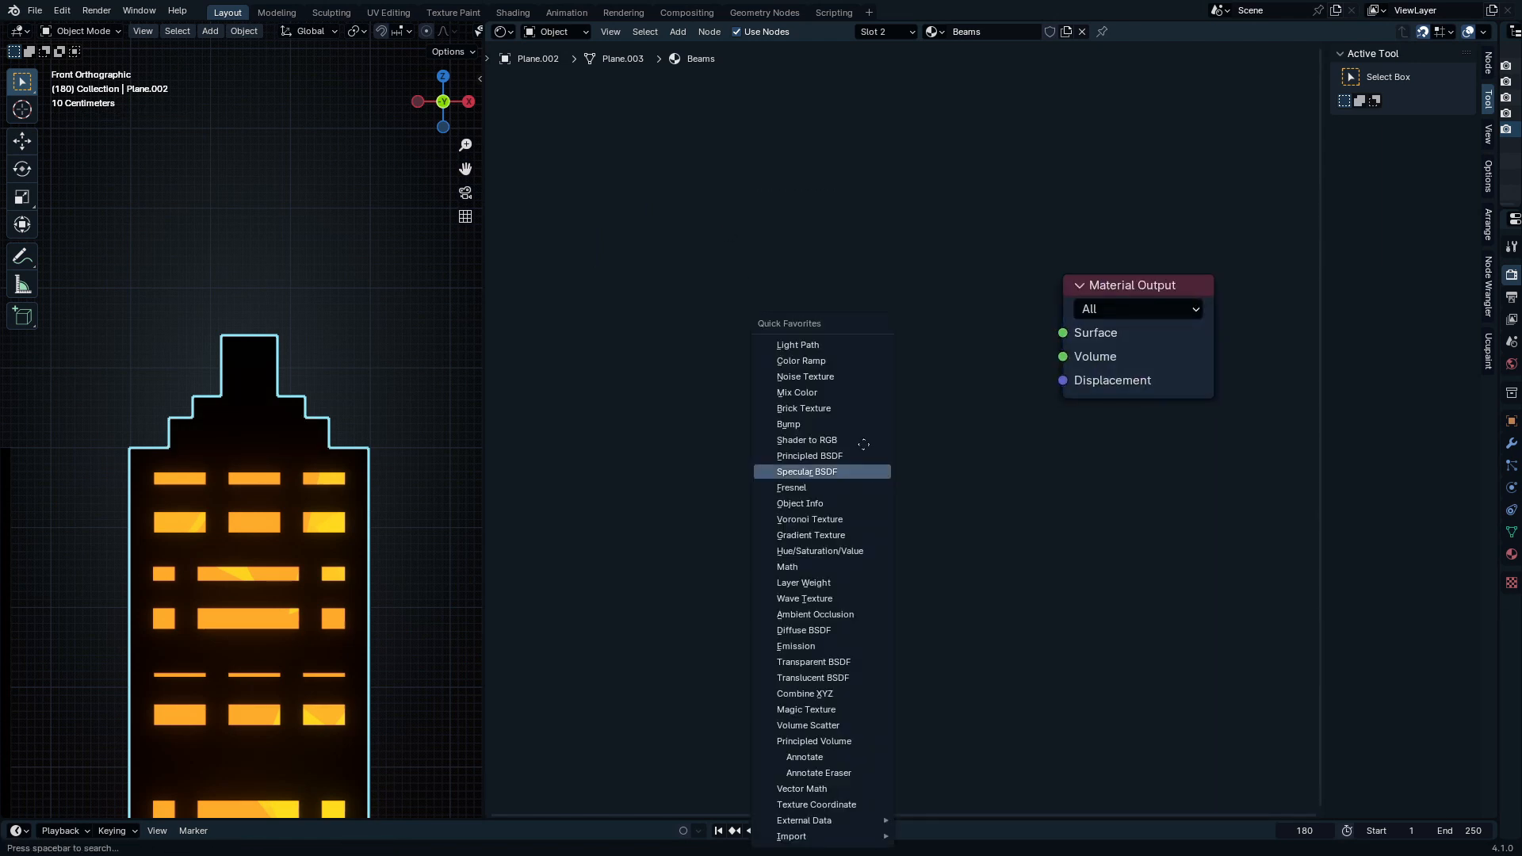
{"action": "left_click", "coordinate": [856, 469]}
{"action": "left_click", "coordinate": [832, 278]}
{"action": "key", "text": "shift+d"}
{"action": "left_click", "coordinate": [807, 410]}
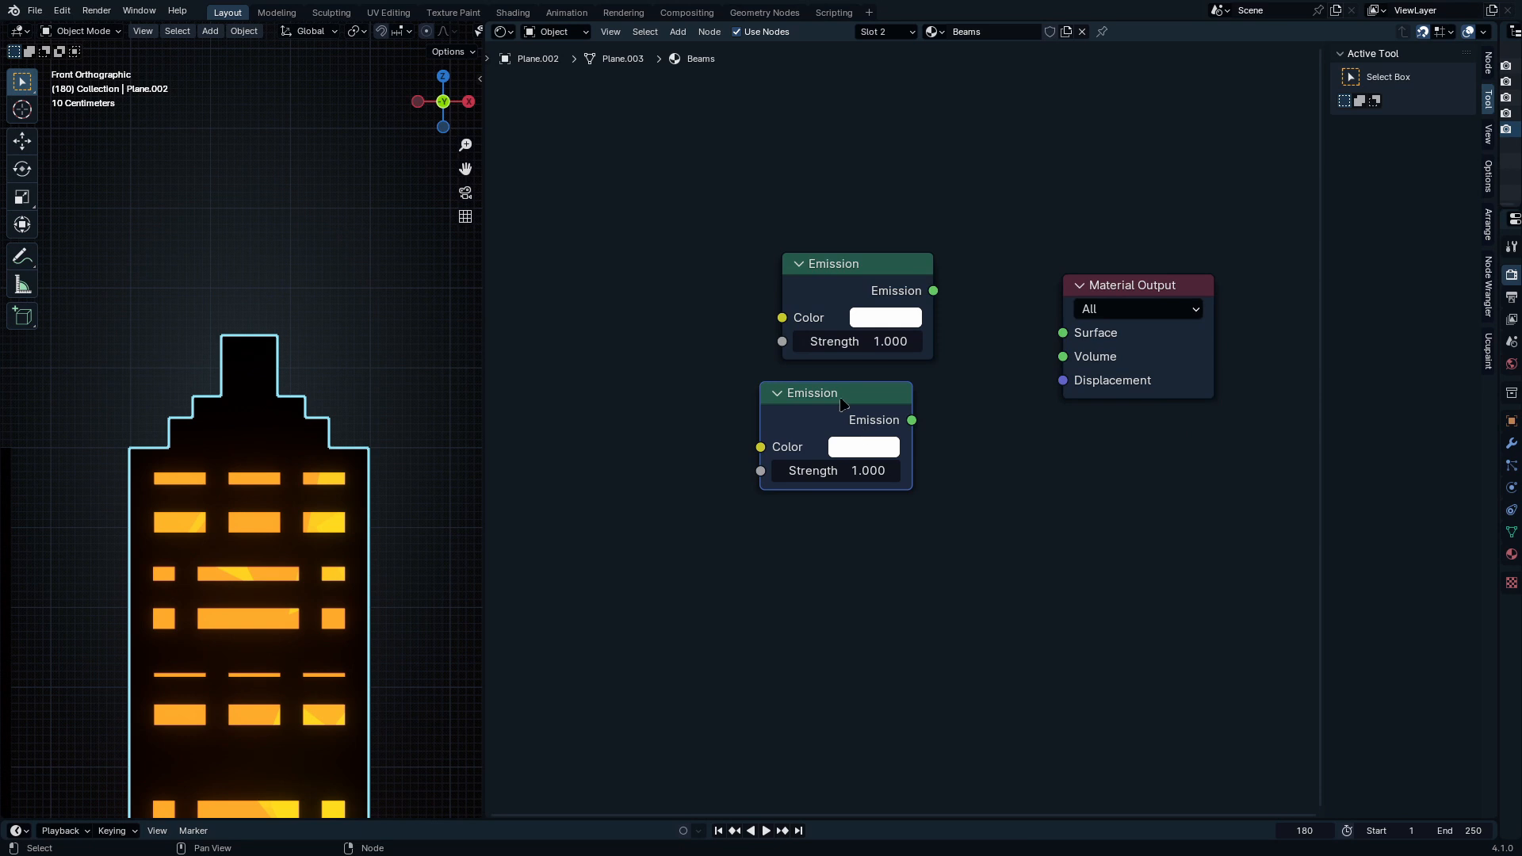
Step: Copy the orange B colour from the building material's NodeGroup to the lower Emission node, and set the upper Emission node's colour to black
{"action": "key", "text": "ctrl+v"}
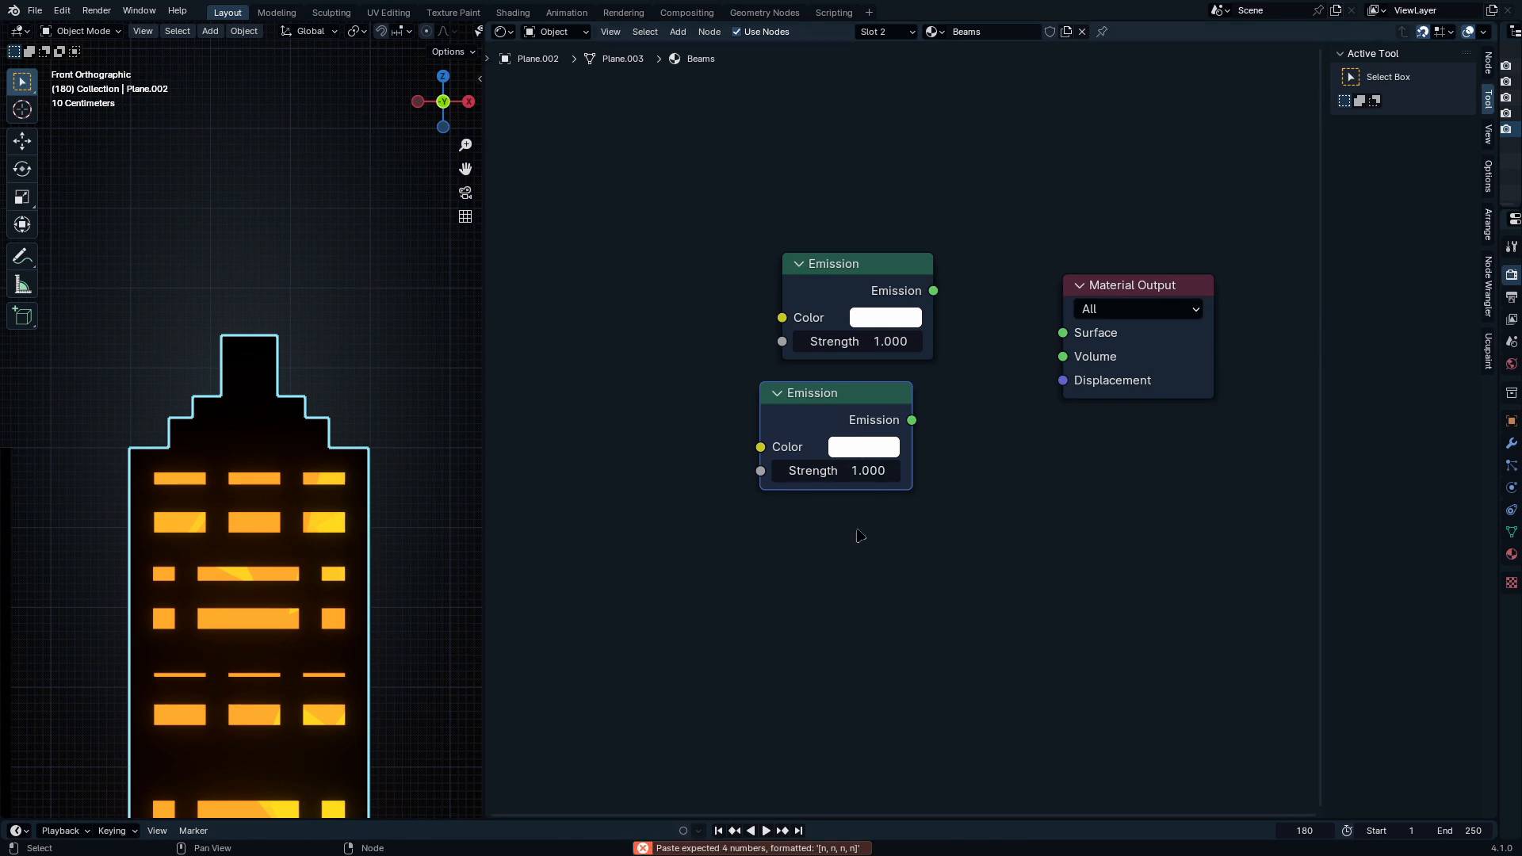
{"action": "left_click", "coordinate": [875, 33]}
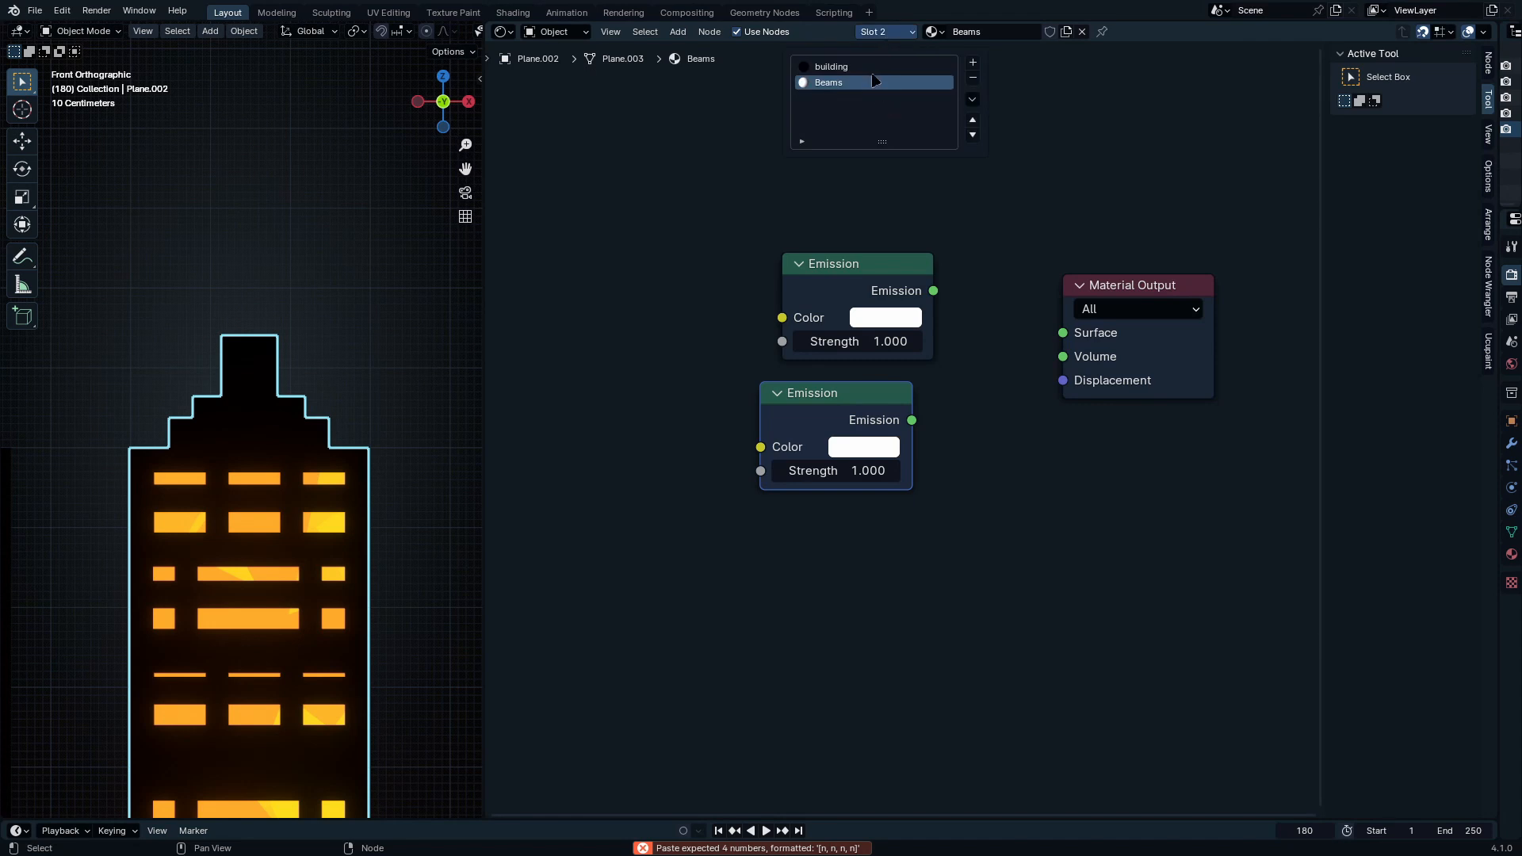
{"action": "left_click", "coordinate": [840, 67]}
{"action": "key", "text": "Home"}
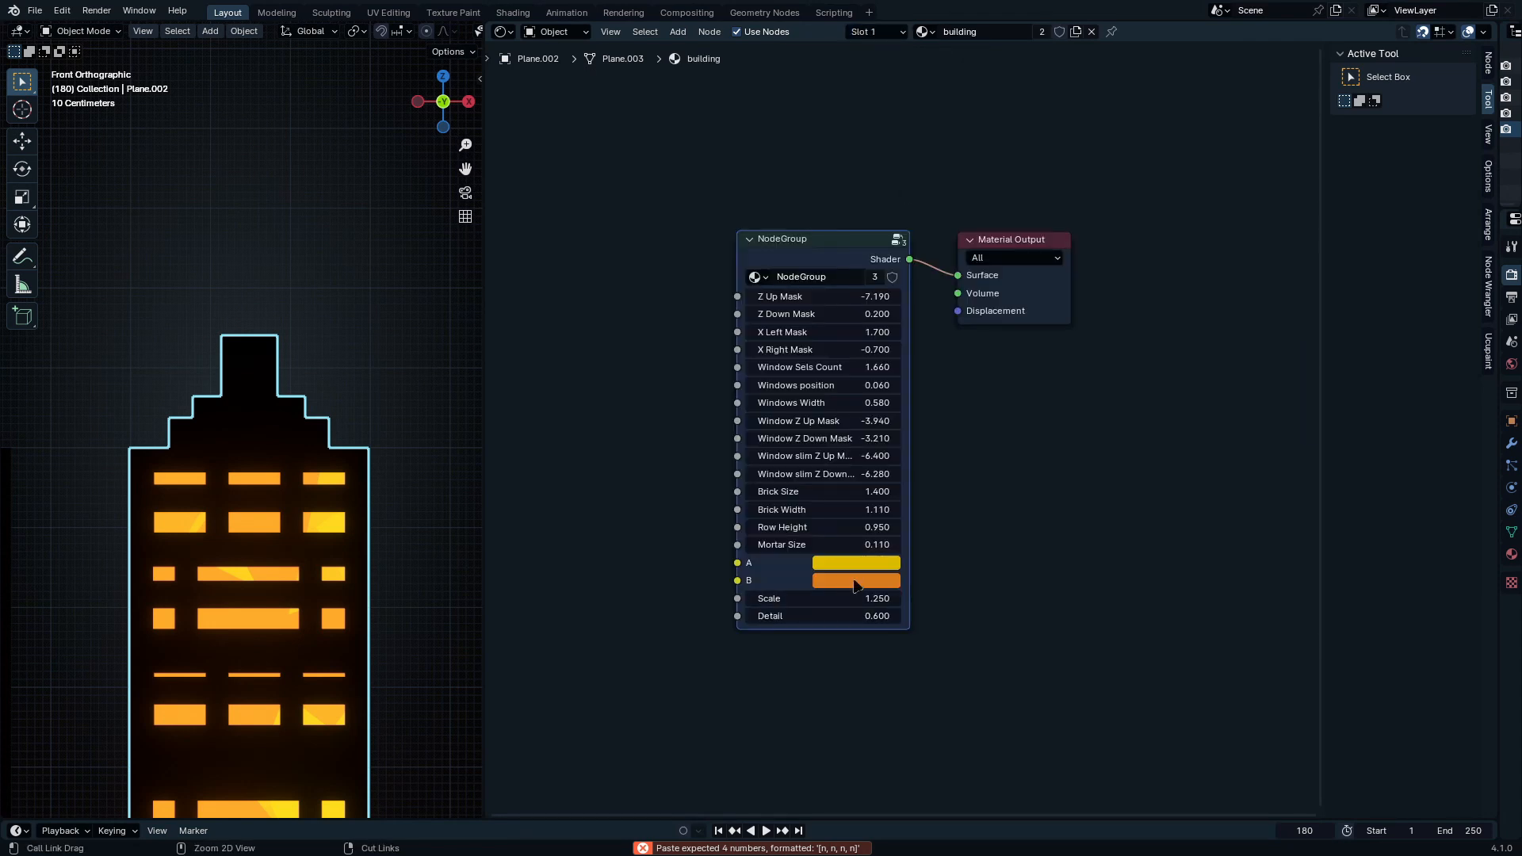
{"action": "left_click", "coordinate": [876, 34]}
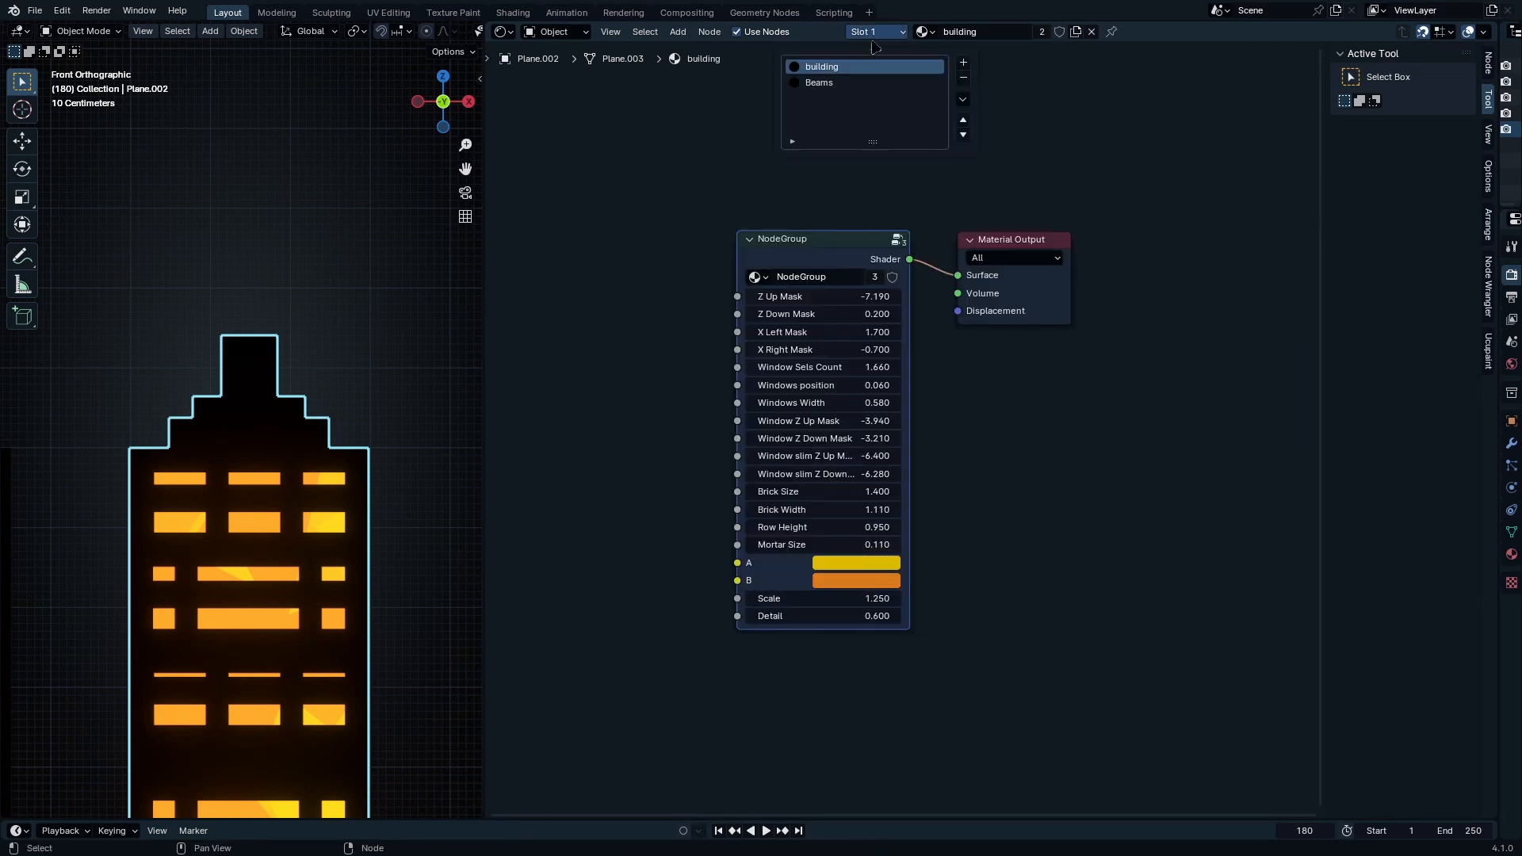
{"action": "left_click", "coordinate": [872, 84]}
{"action": "scroll", "coordinate": [759, 433], "scroll_direction": "up", "scroll_amount": 2}
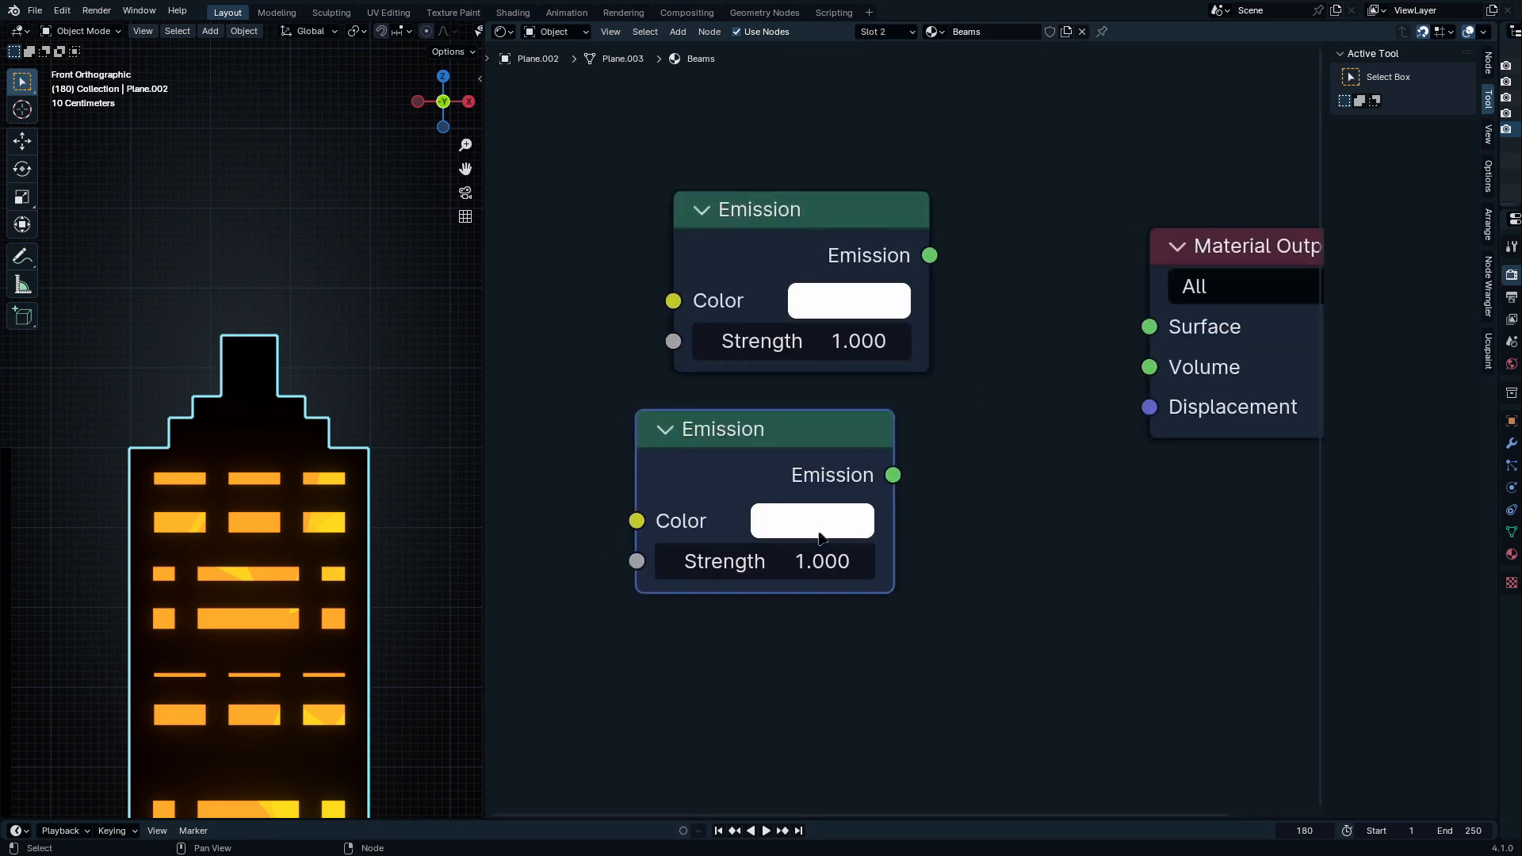
{"action": "key", "text": "ctrl+v"}
{"action": "left_click", "coordinate": [894, 308]}
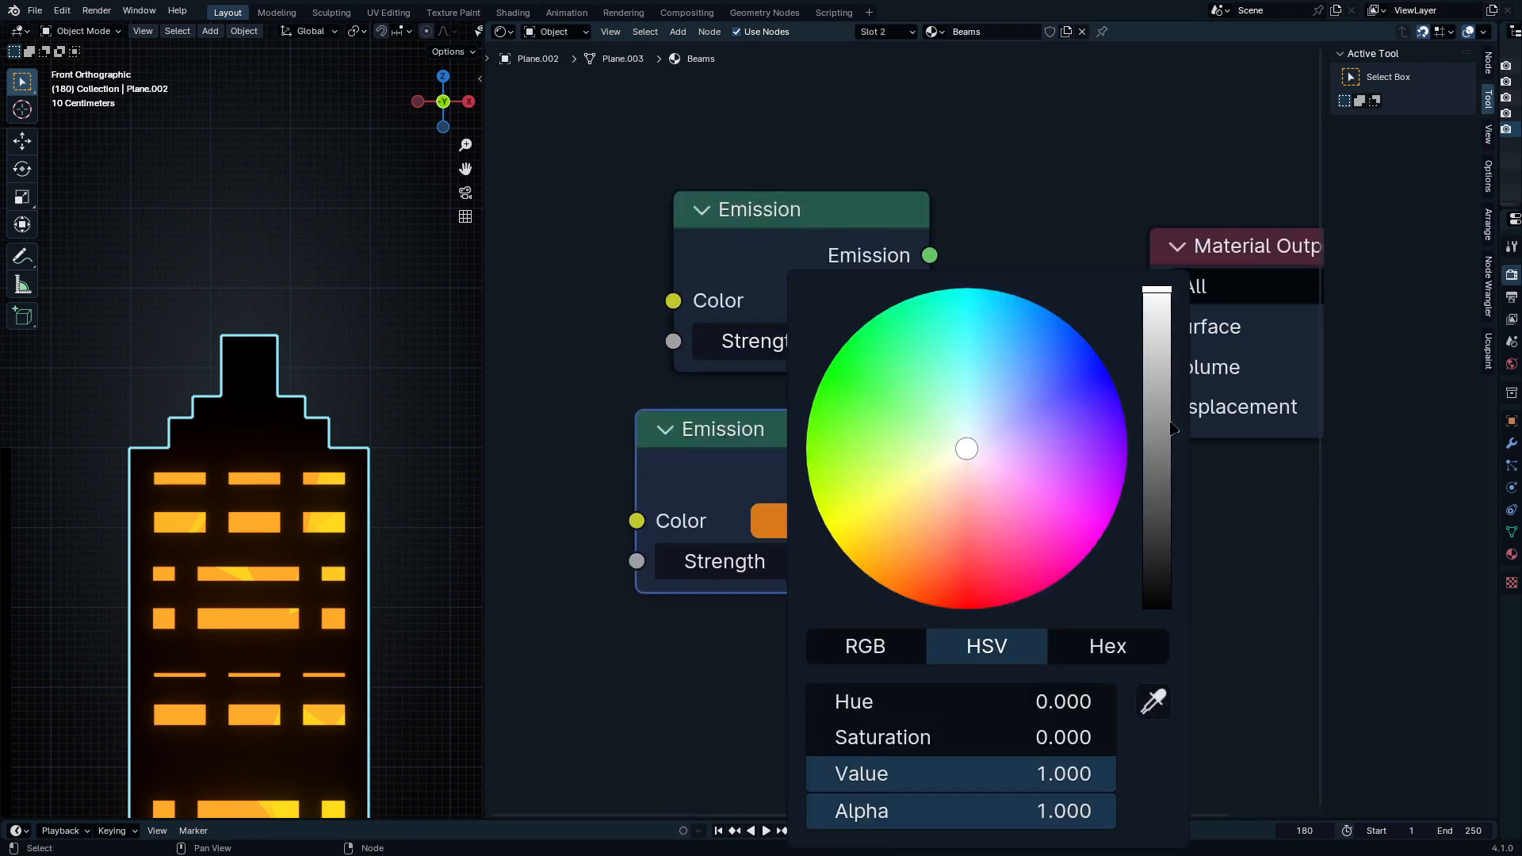
{"action": "left_click_drag", "start_coordinate": [1161, 432], "coordinate": [1149, 619]}
{"action": "left_click_drag", "start_coordinate": [836, 217], "coordinate": [800, 254]}
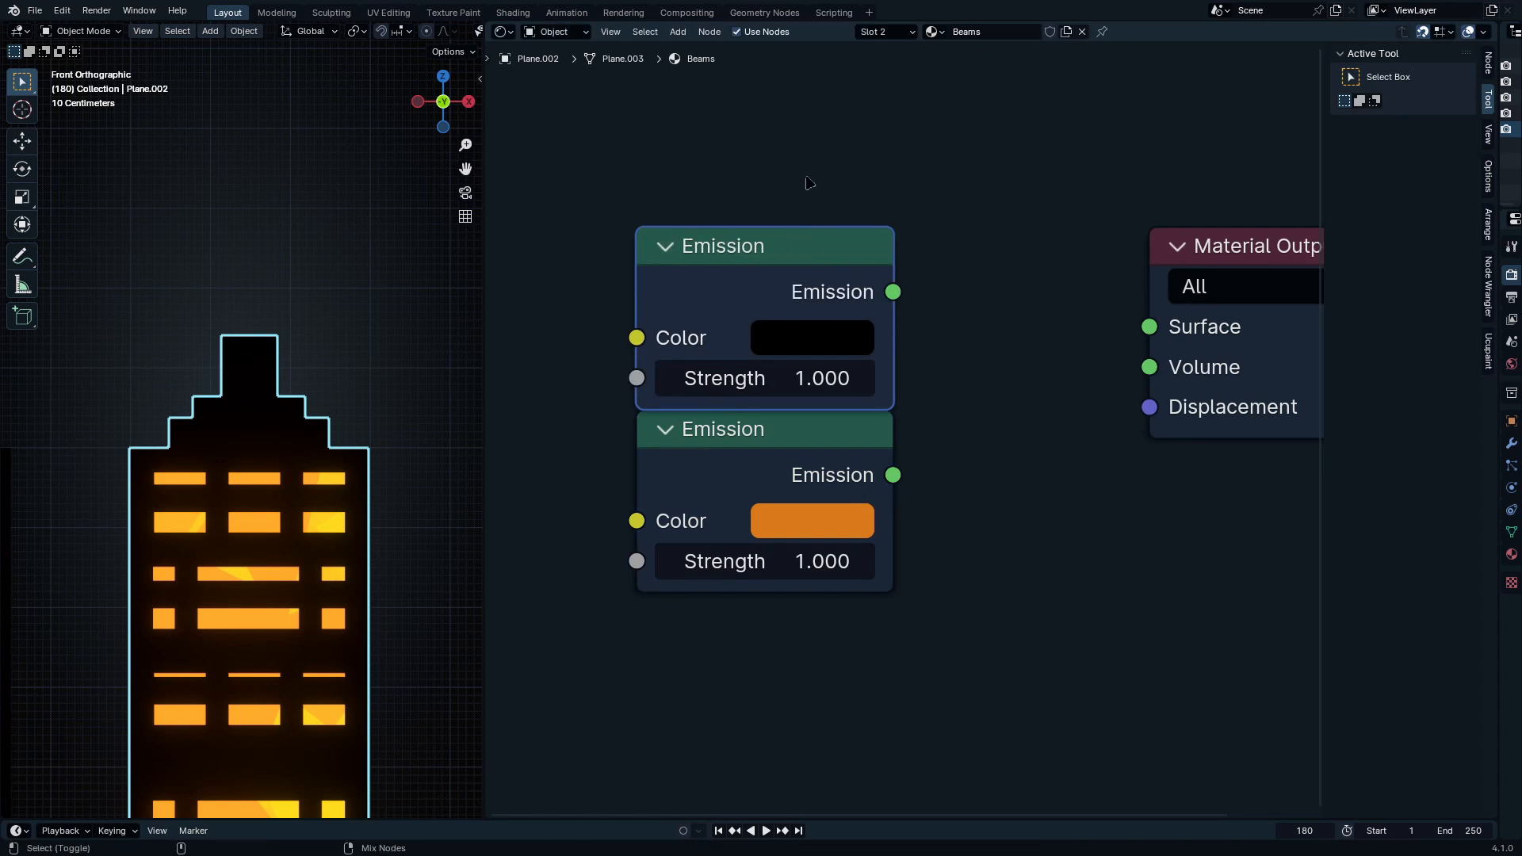
Step: Combine the black and orange Emission nodes in a Mix Shader and connect it to the Material Output's Surface
{"action": "right_click_drag", "start_coordinate": [792, 262], "coordinate": [754, 590], "text": "ctrl+shift"}
{"action": "middle_click_drag", "start_coordinate": [924, 370], "coordinate": [587, 385]}
{"action": "left_click_drag", "start_coordinate": [1026, 410], "coordinate": [1282, 409]}
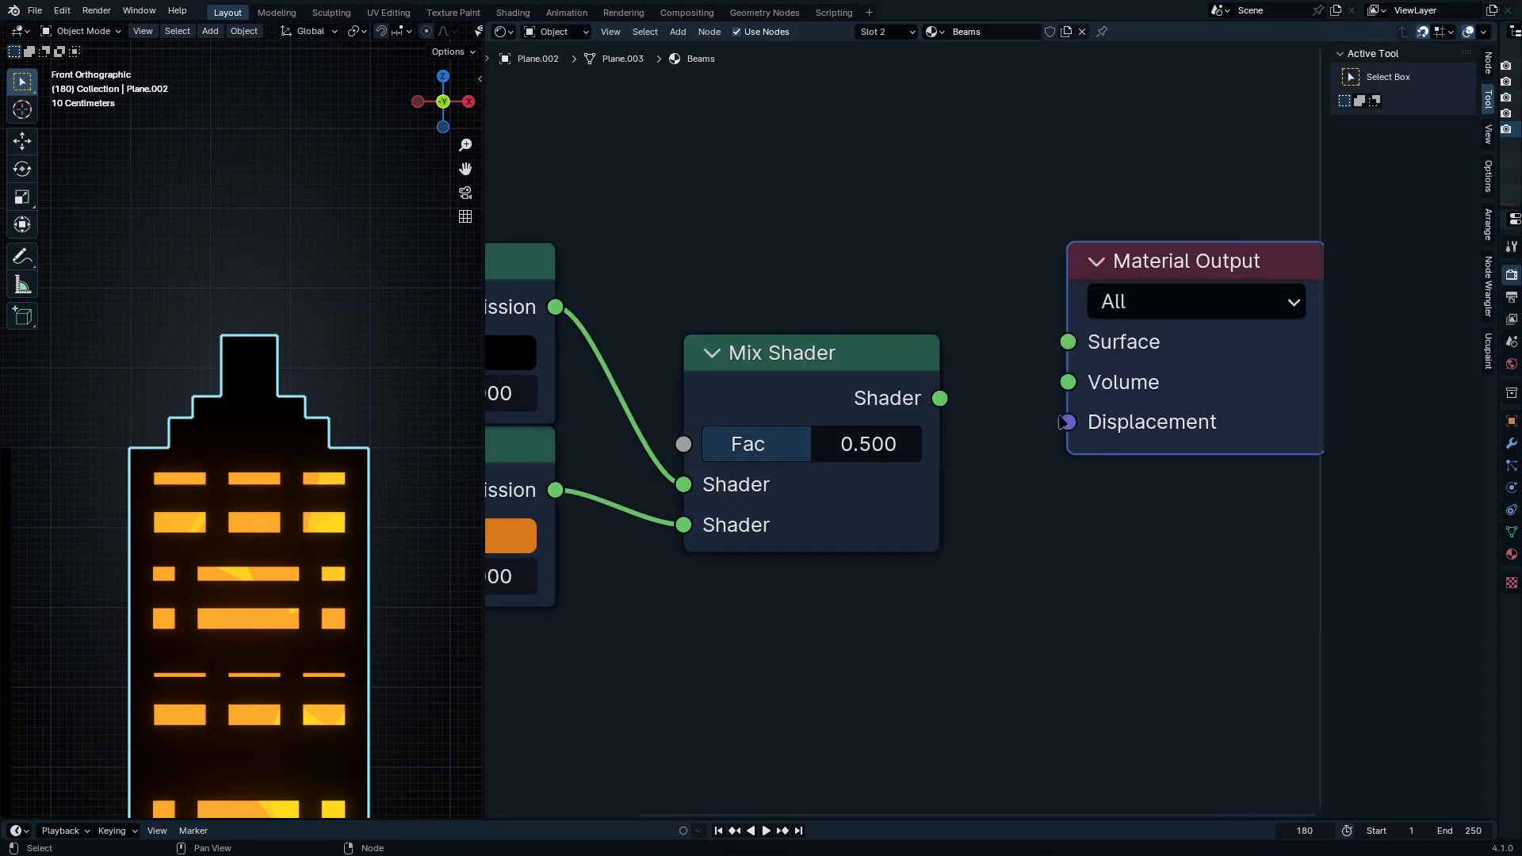
{"action": "left_click_drag", "start_coordinate": [942, 399], "coordinate": [1086, 332]}
{"action": "left_click_drag", "start_coordinate": [941, 397], "coordinate": [1040, 356]}
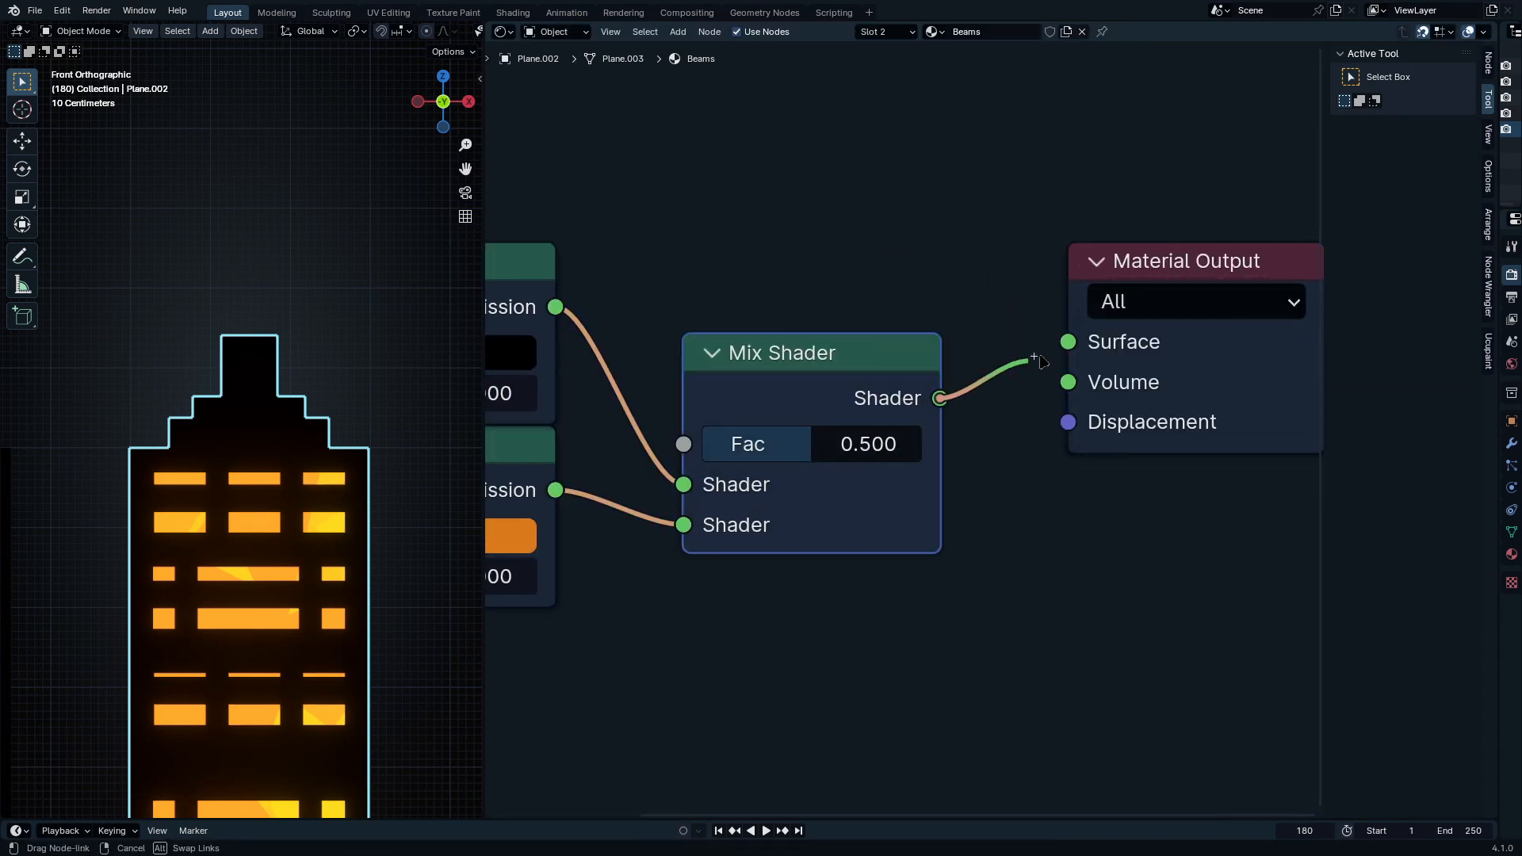
Step: Move the two Emission nodes down below the Mix Shader and add a Texture Coordinate node feeding the Mix Shader's Fac
{"action": "scroll", "coordinate": [834, 248], "scroll_direction": "down", "scroll_amount": 8}
{"action": "middle_click_drag", "start_coordinate": [523, 158], "coordinate": [832, 401]}
{"action": "left_click_drag", "start_coordinate": [851, 397], "coordinate": [963, 730]}
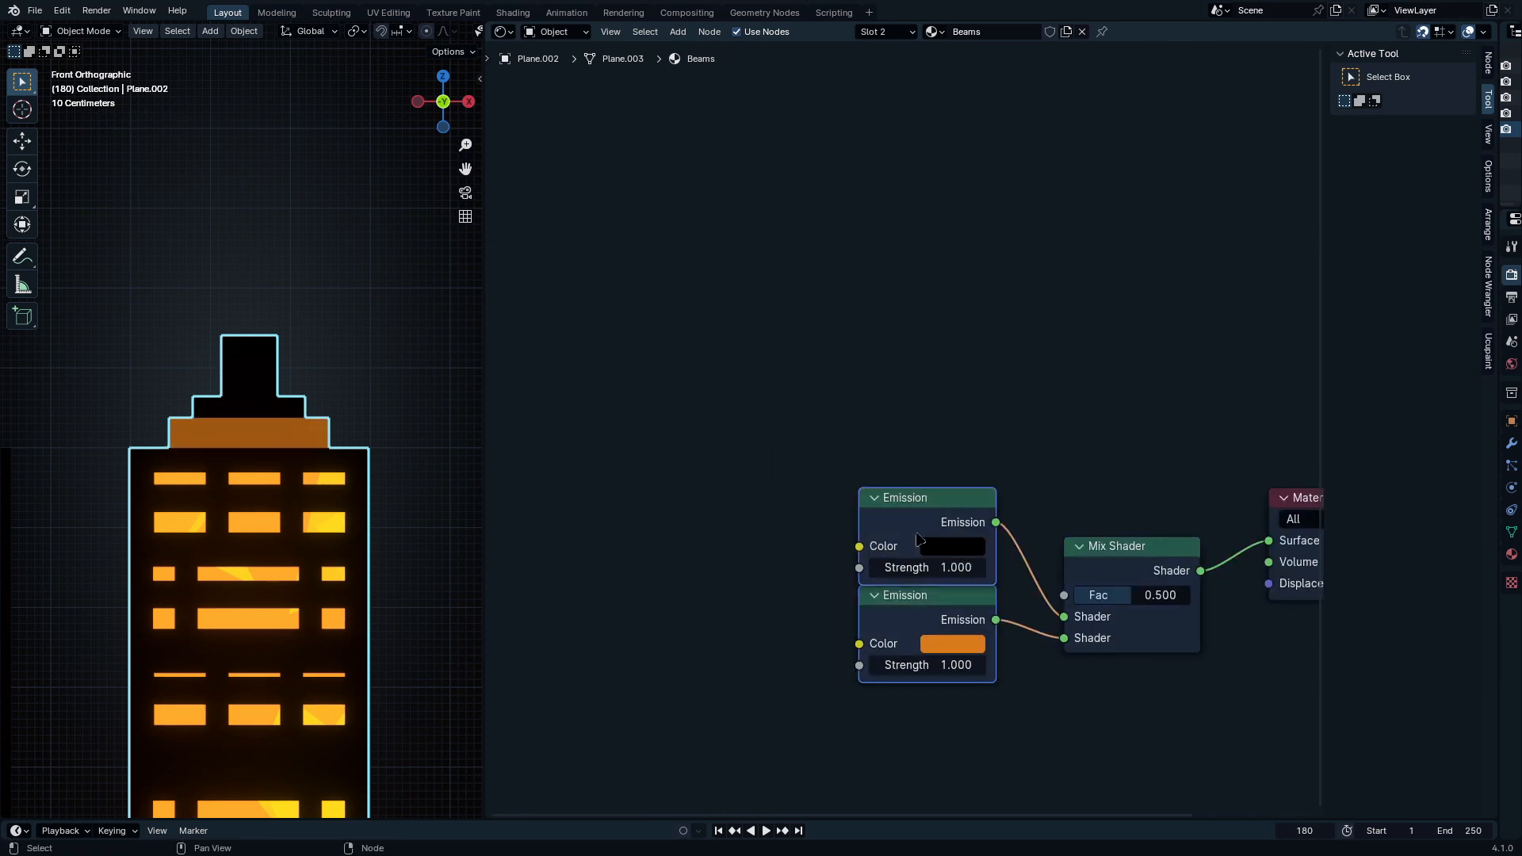
{"action": "left_click_drag", "start_coordinate": [933, 528], "coordinate": [954, 762]}
{"action": "scroll", "coordinate": [953, 762], "scroll_direction": "up", "scroll_amount": 2}
{"action": "left_click_drag", "start_coordinate": [1078, 543], "coordinate": [650, 495]}
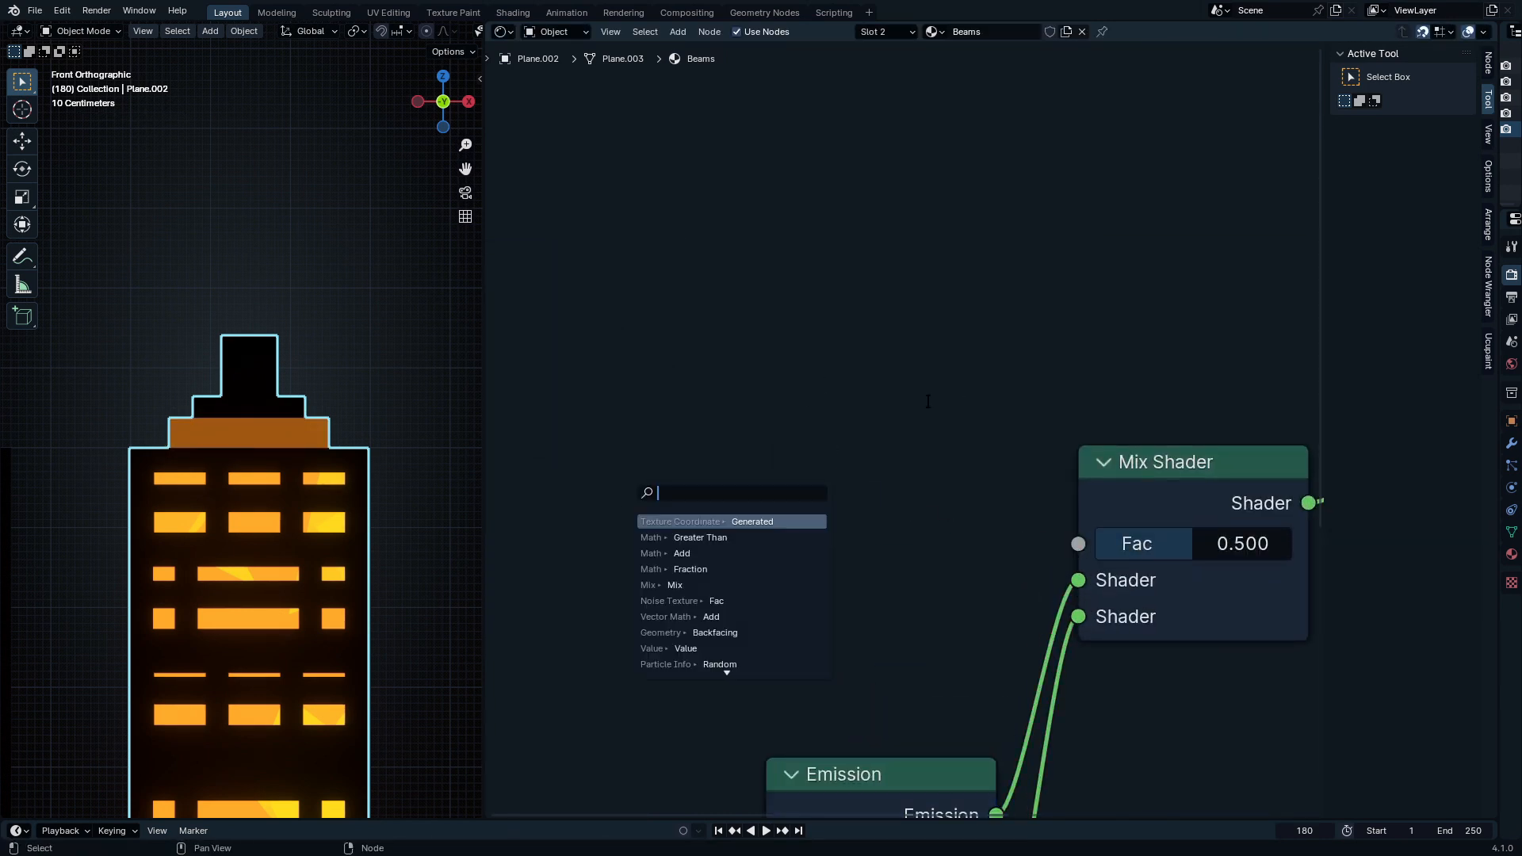
{"action": "type", "text": "textu"}
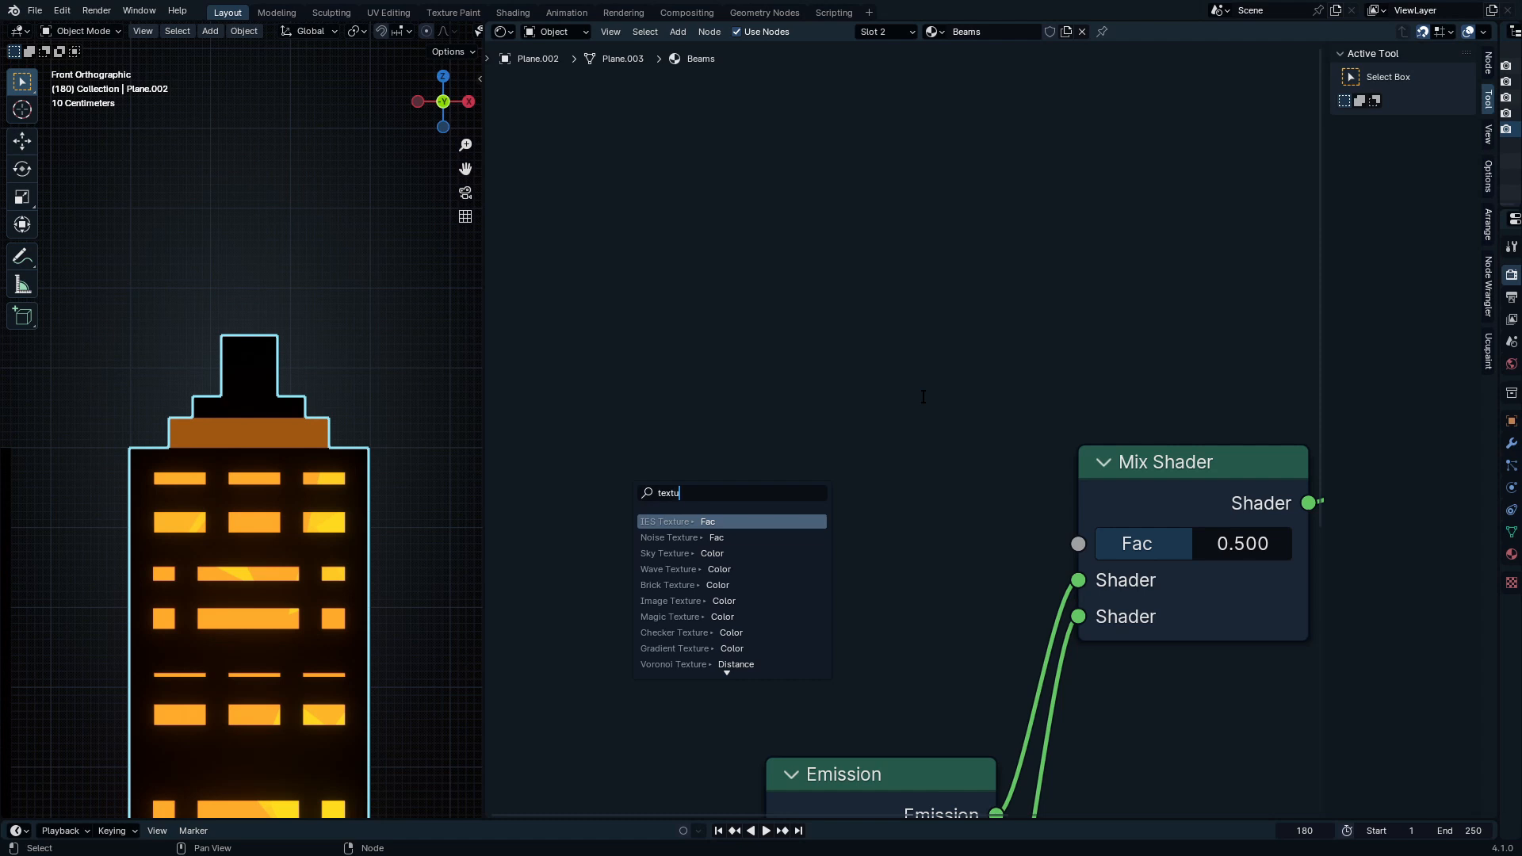
{"action": "type", "text": "re coo"}
{"action": "key", "text": "Return"}
{"action": "left_click", "coordinate": [743, 252]}
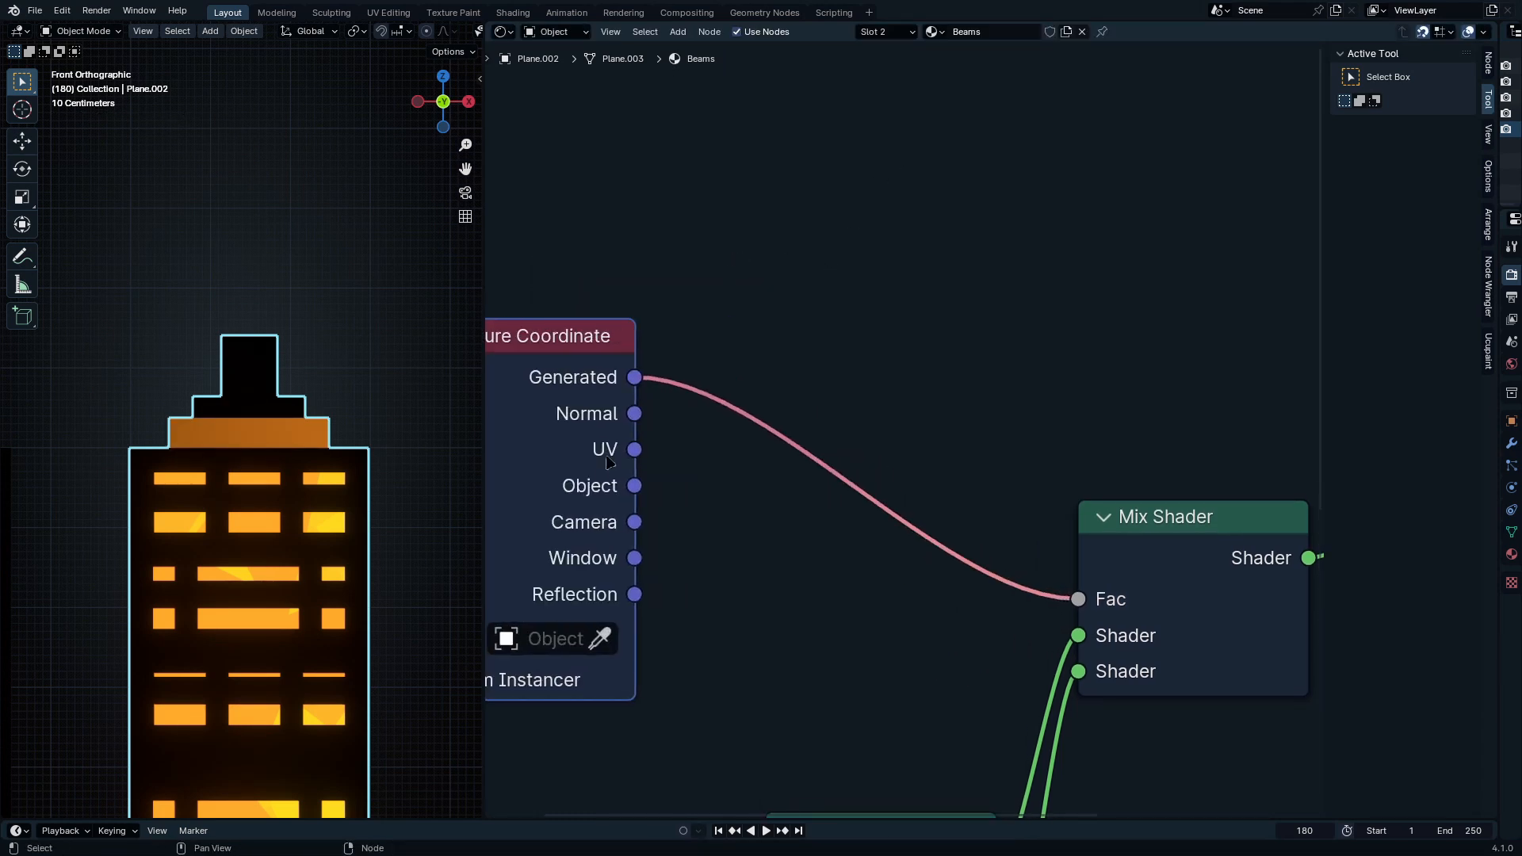
Step: Add a Separate XYZ node fed by the Texture Coordinate's Object output, placed clear of the Generated link
{"action": "left_click_drag", "start_coordinate": [630, 485], "coordinate": [844, 396]}
{"action": "type", "text": "separate"}
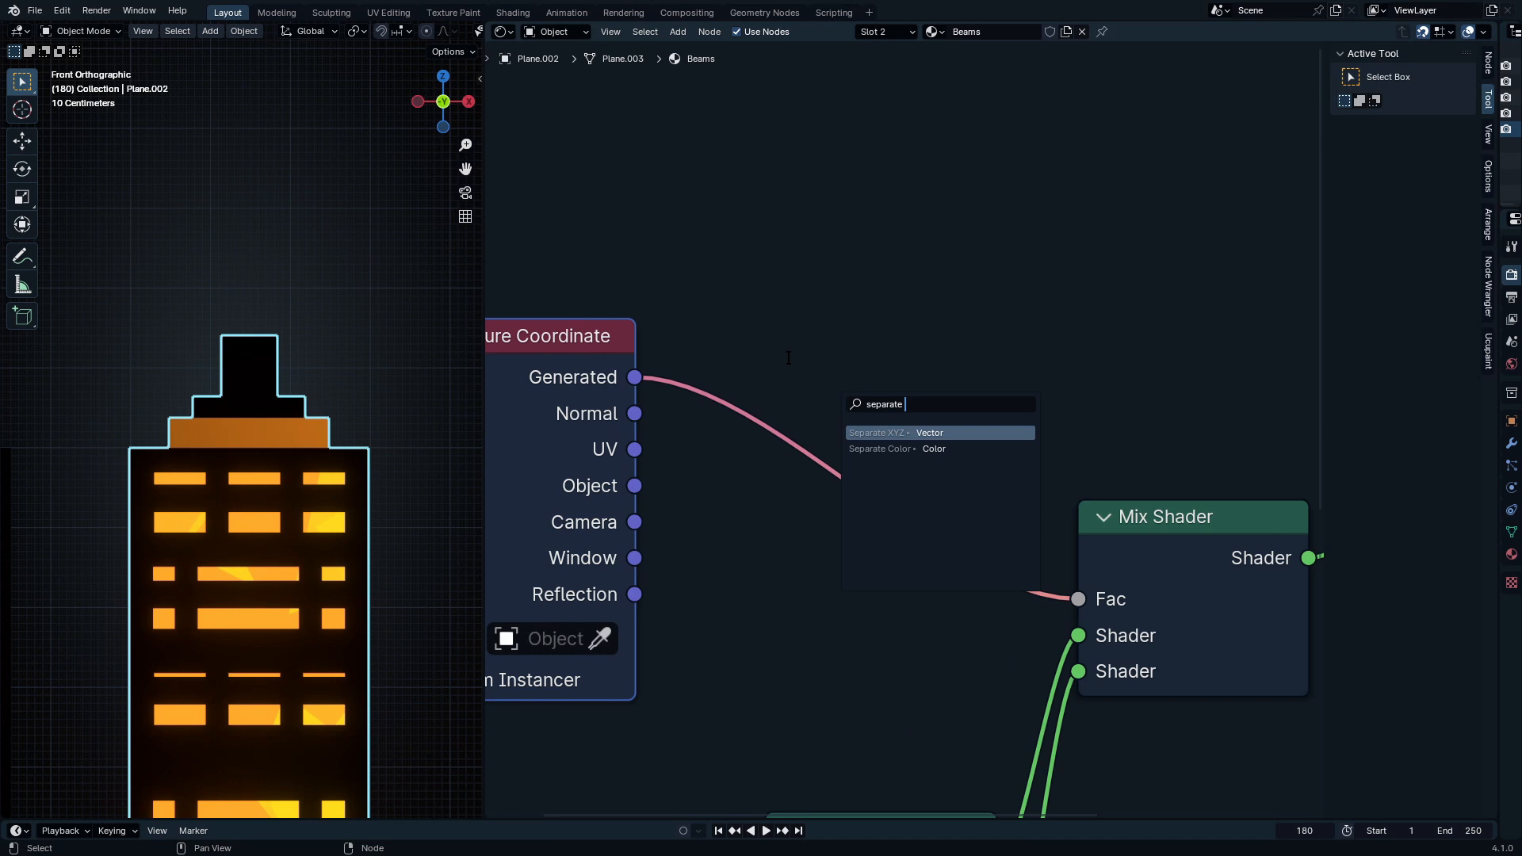
{"action": "key", "text": "Return"}
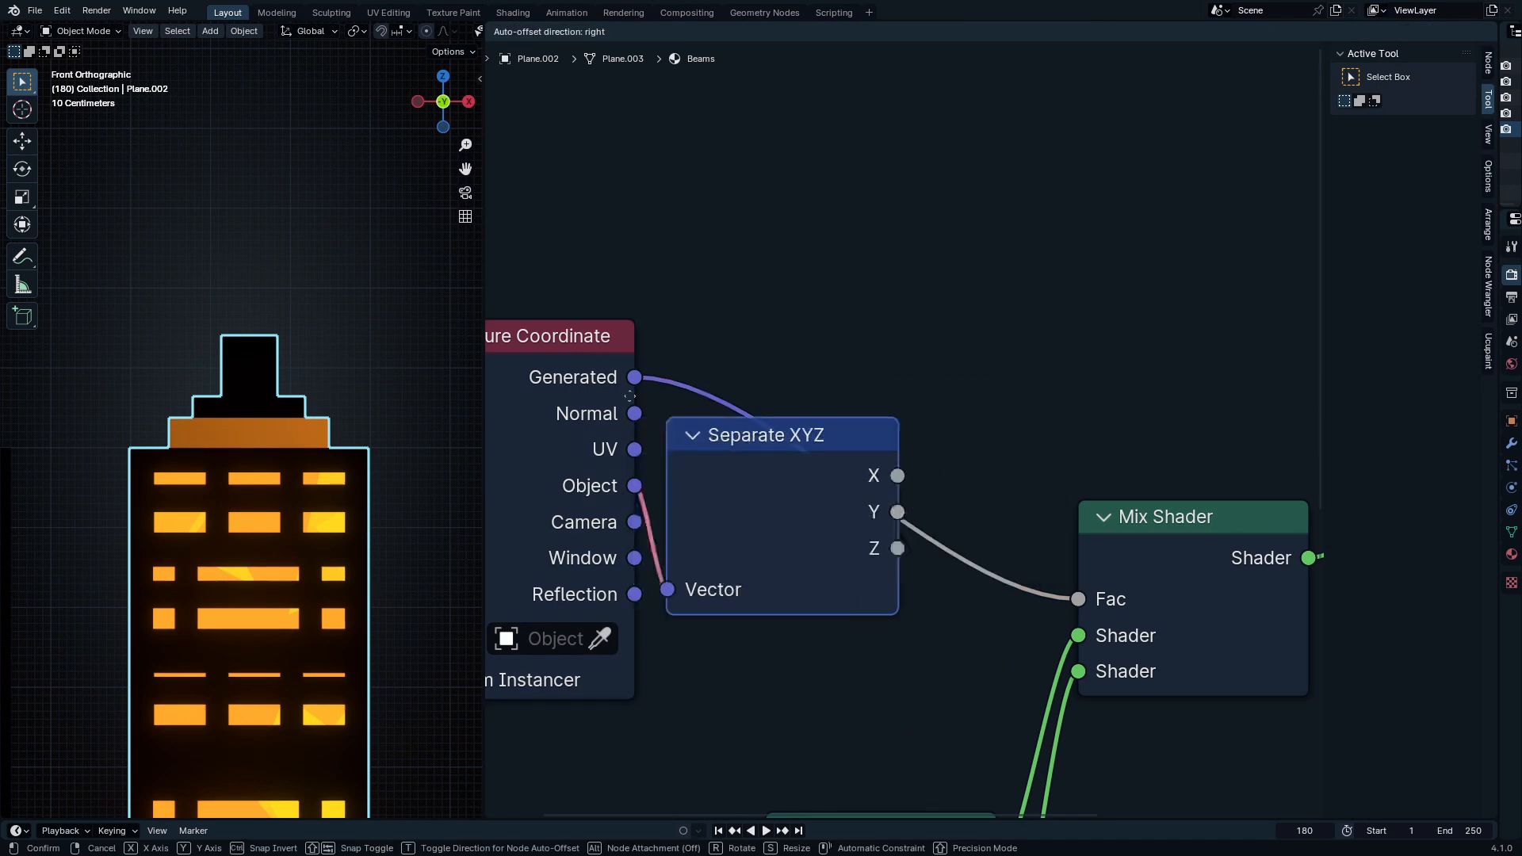
{"action": "scroll", "coordinate": [717, 333], "scroll_direction": "down", "scroll_amount": 5}
{"action": "left_click", "coordinate": [624, 387]}
{"action": "scroll", "coordinate": [754, 356], "scroll_direction": "up", "scroll_amount": 9}
{"action": "middle_click_drag", "start_coordinate": [754, 321], "coordinate": [905, 321]}
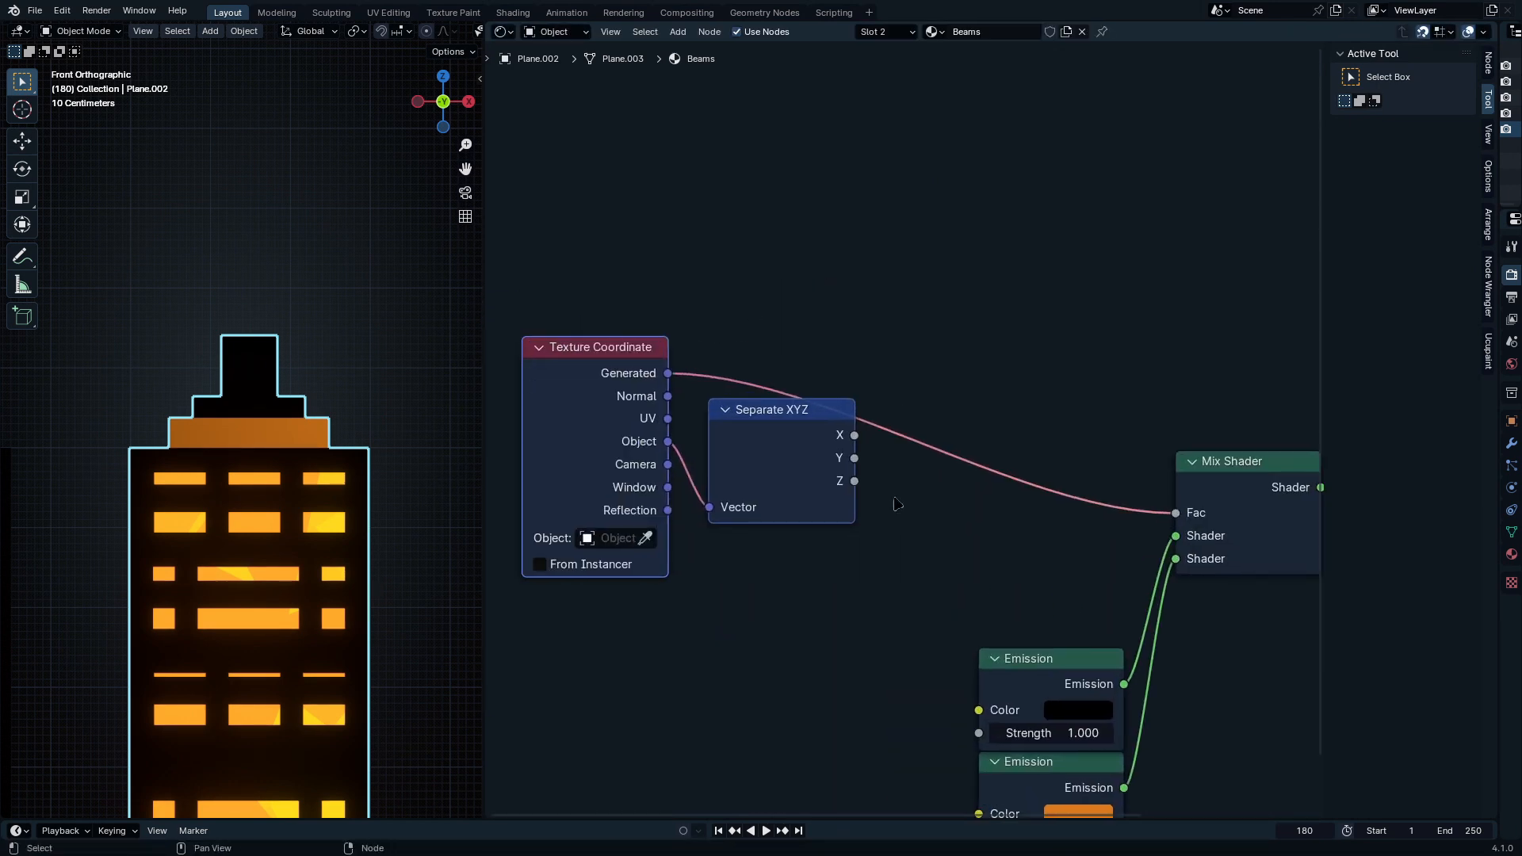
Step: Add a Math Add node fed by the Separate XYZ's Z output and connect its Value to the Mix Shader's Fac
{"action": "left_click_drag", "start_coordinate": [852, 484], "coordinate": [949, 400]}
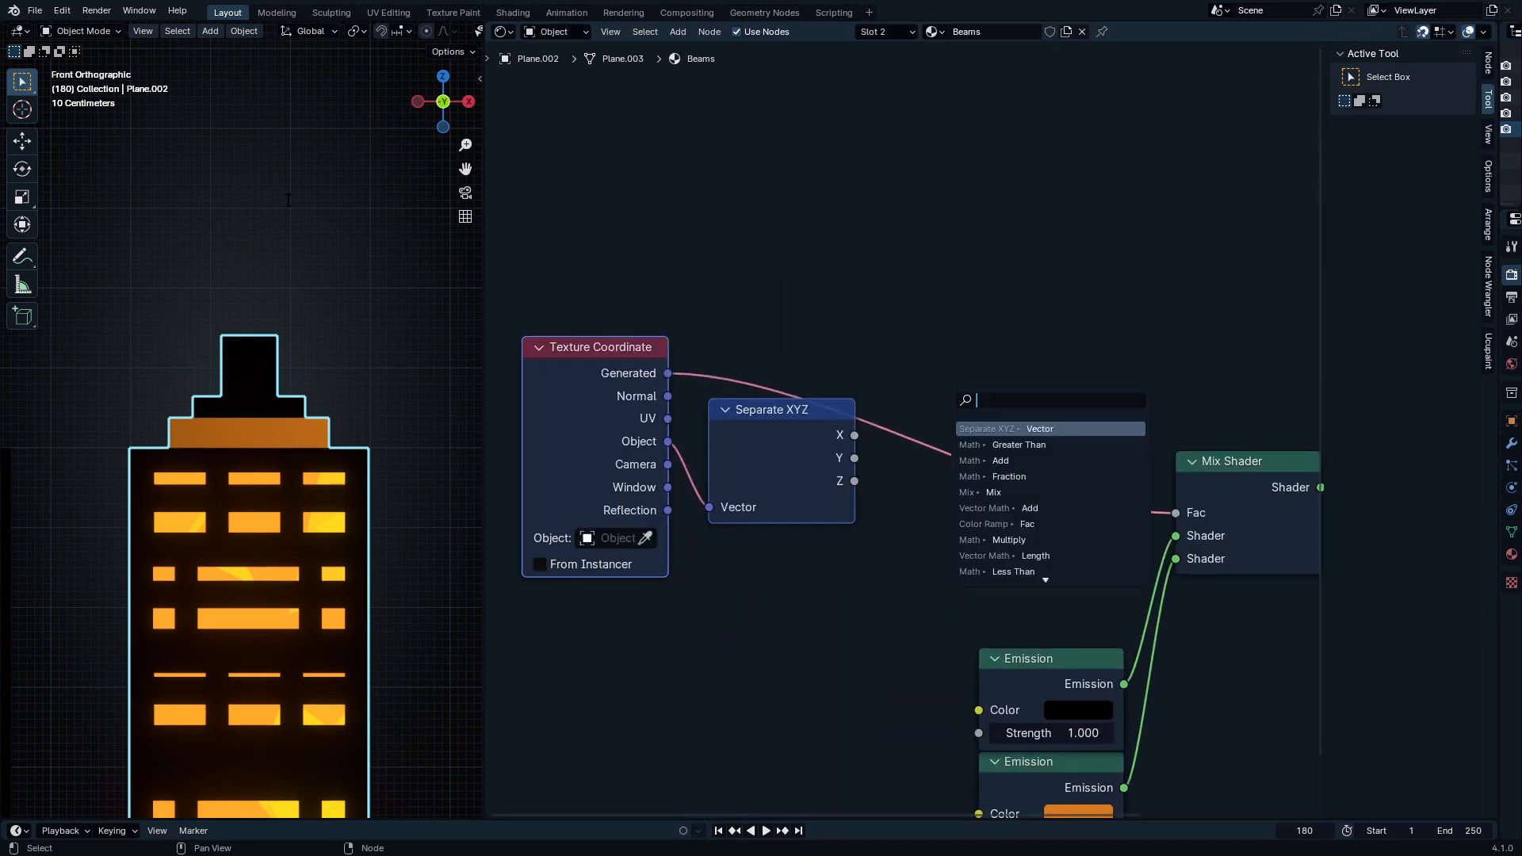
{"action": "type", "text": "add"}
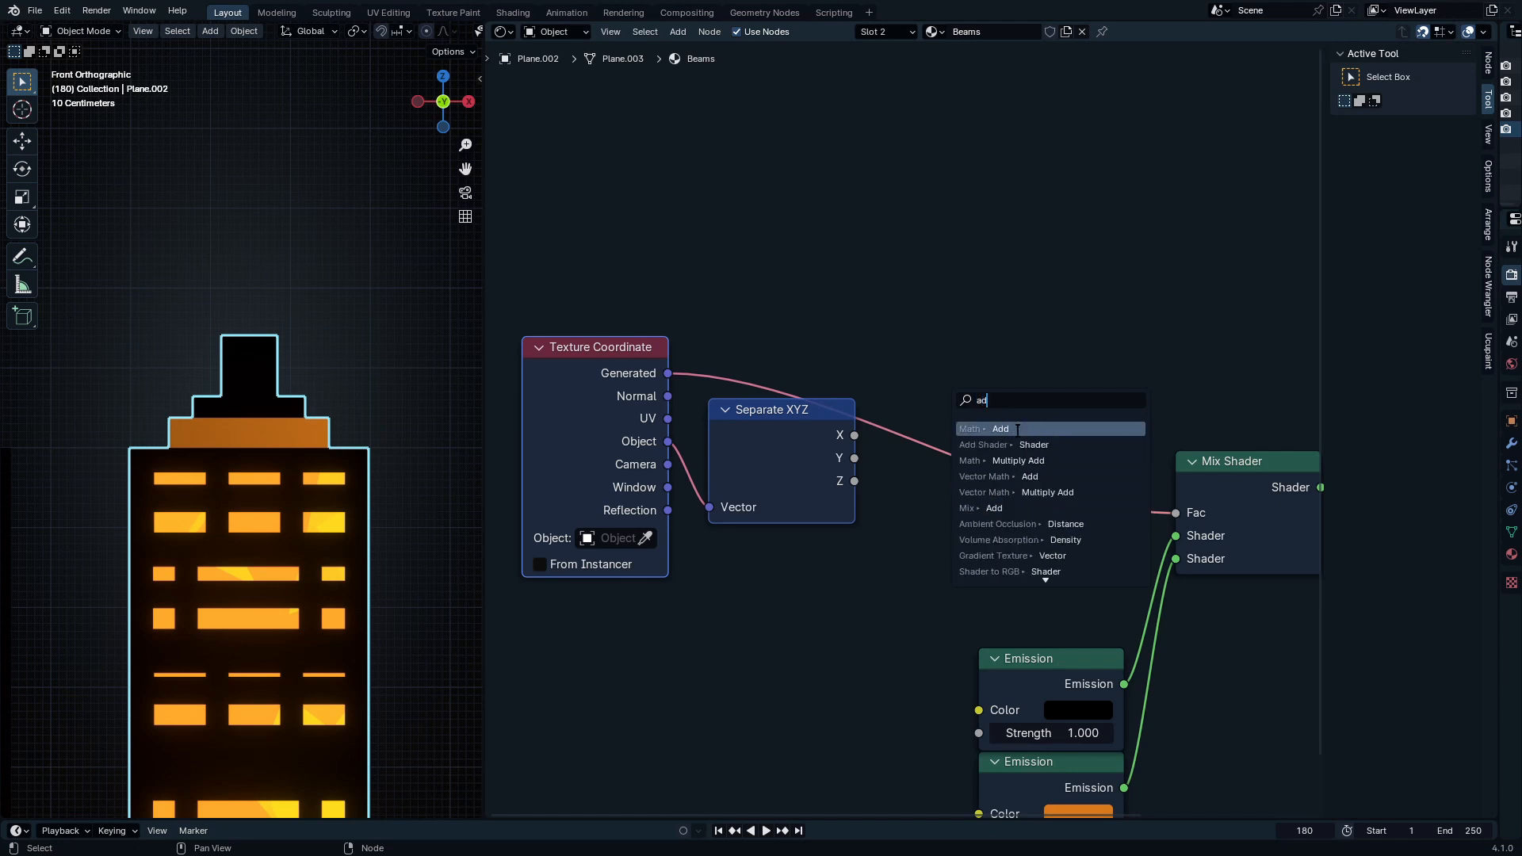
{"action": "key", "text": "Return"}
{"action": "left_click", "coordinate": [856, 428]}
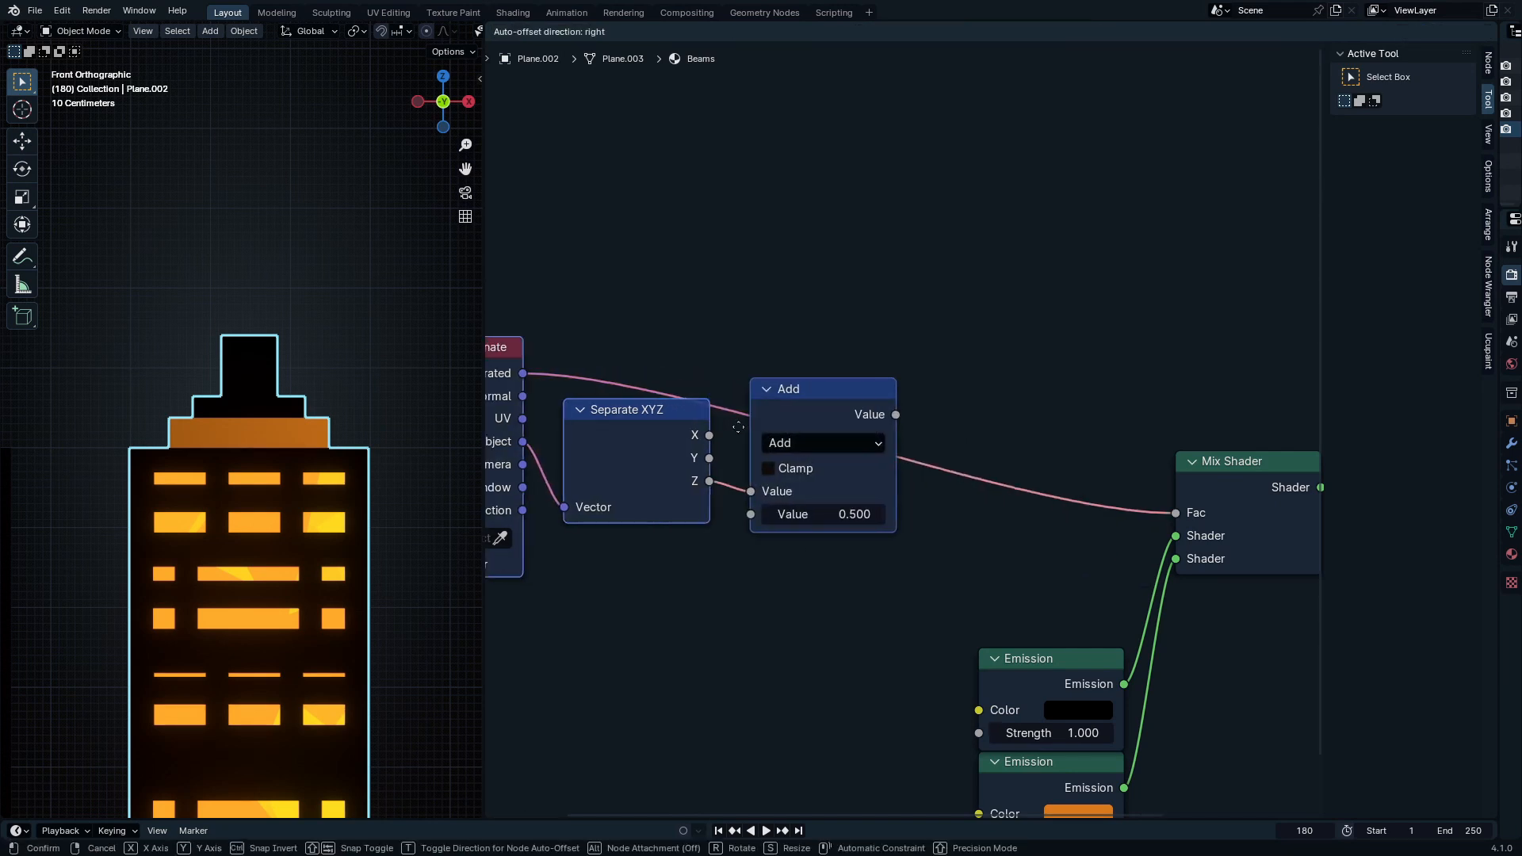
{"action": "left_click_drag", "start_coordinate": [853, 413], "coordinate": [1175, 513]}
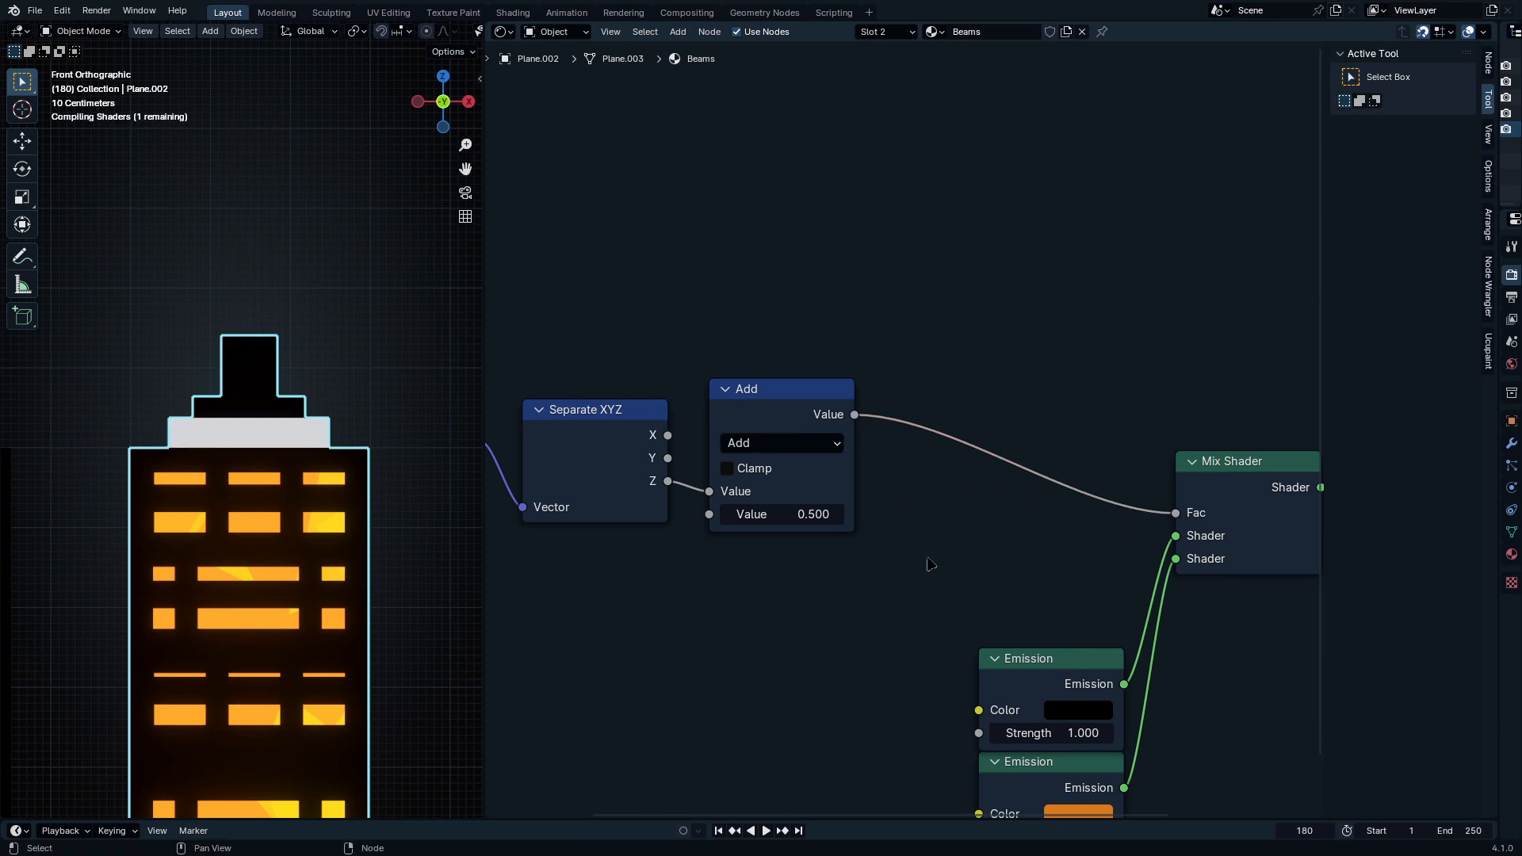
Step: Insert a Color Ramp between the Add node and the Mix Shader, move its stops closer together, and set the Add value to -7.950
{"action": "scroll", "coordinate": [299, 471], "scroll_direction": "up", "scroll_amount": 3}
{"action": "key", "text": "q"}
{"action": "left_click", "coordinate": [963, 437]}
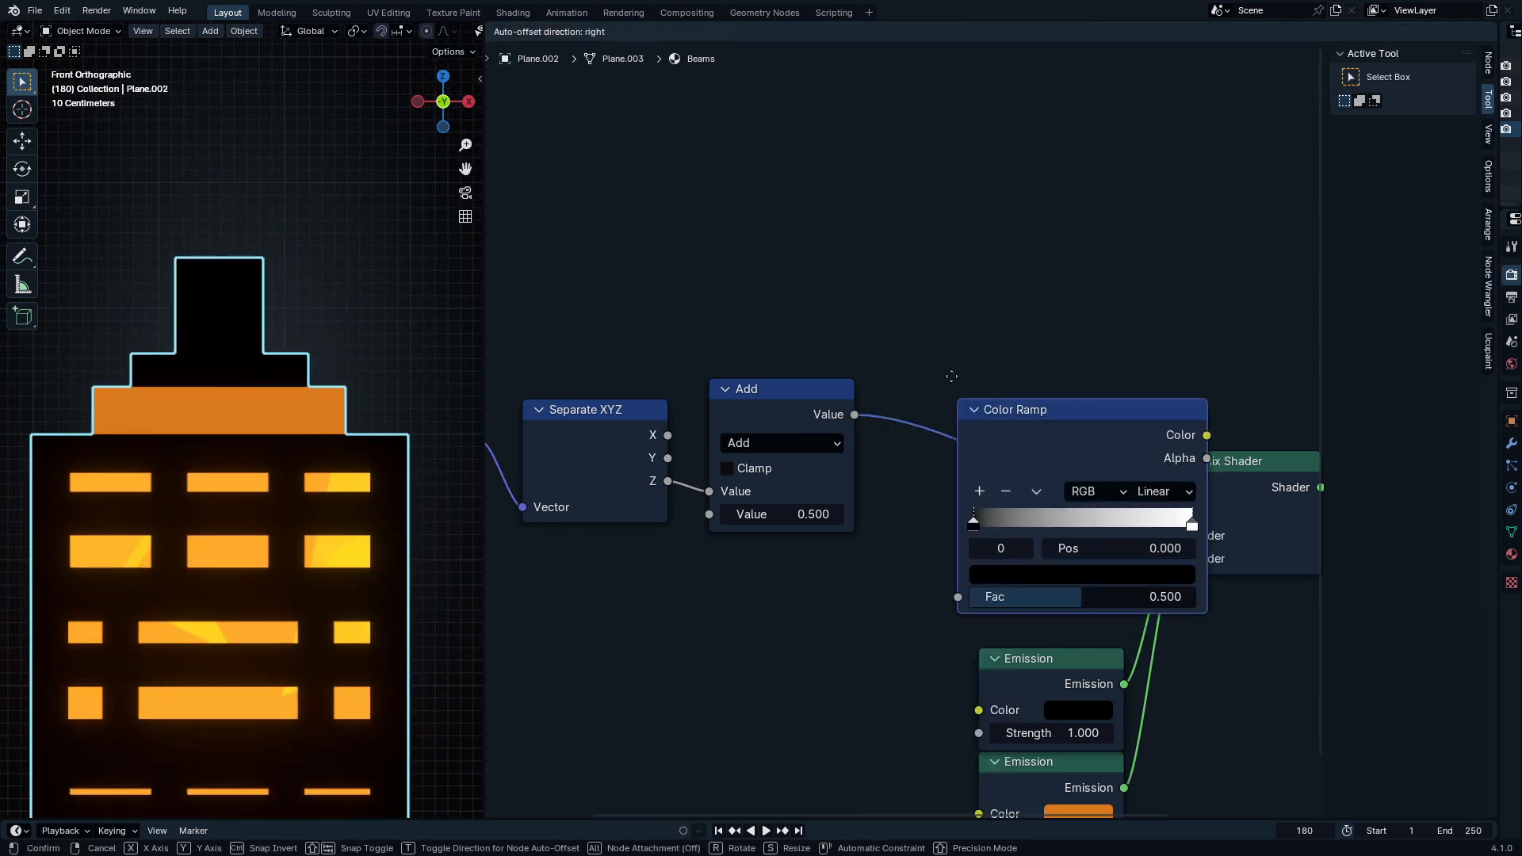
{"action": "left_click", "coordinate": [944, 331]}
{"action": "left_click_drag", "start_coordinate": [1168, 441], "coordinate": [1070, 441]}
{"action": "left_click_drag", "start_coordinate": [952, 440], "coordinate": [972, 441]}
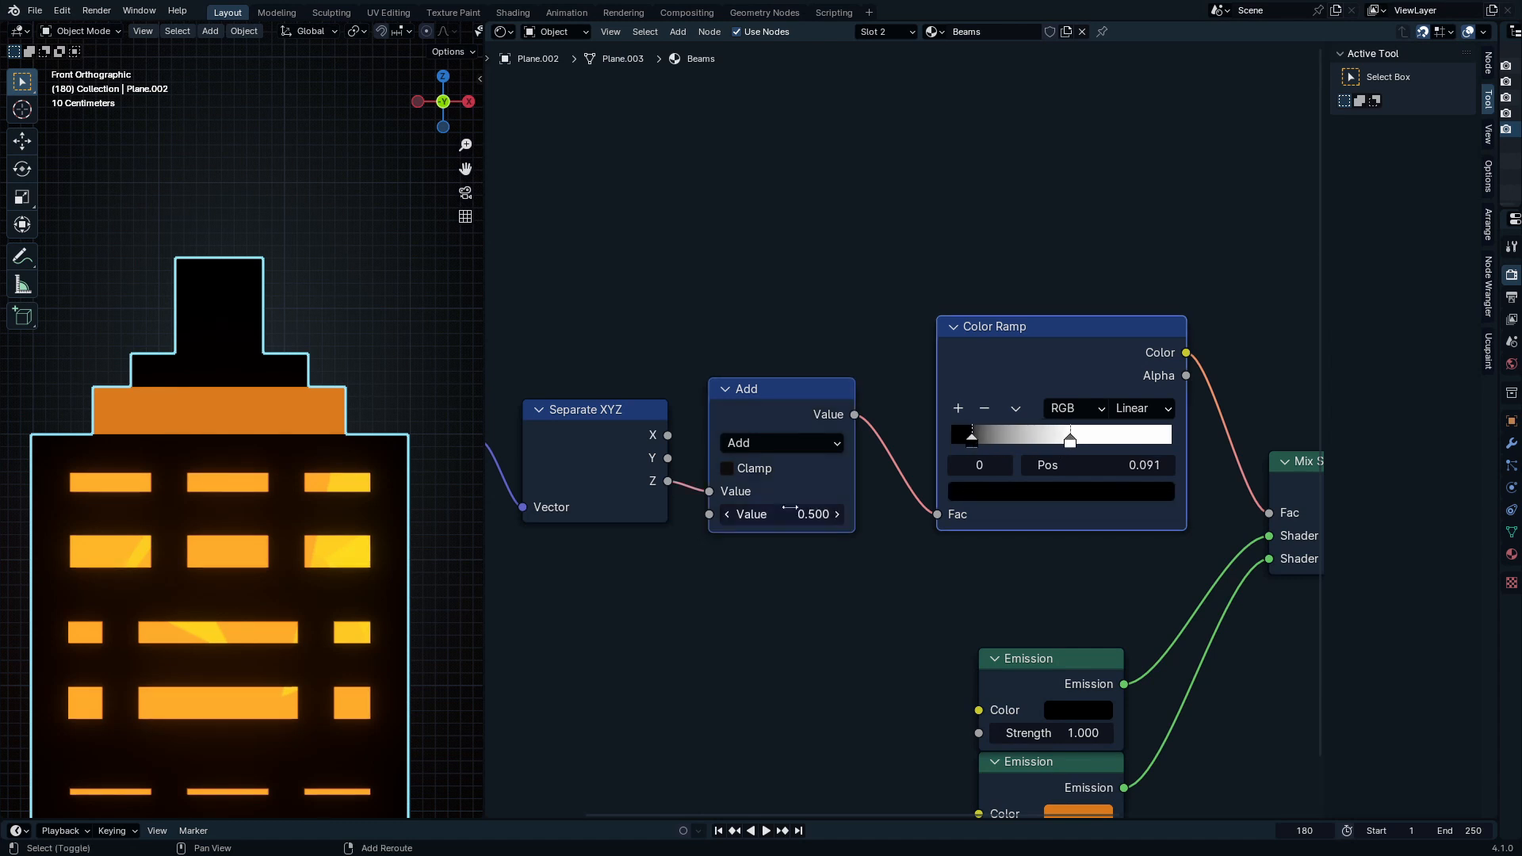
{"action": "mouse_move", "coordinate": [785, 513]}
{"action": "left_mouse_down"}
{"action": "mouse_move", "coordinate": [760, 513]}
{"action": "mouse_move", "coordinate": [833, 514]}
{"action": "mouse_move", "coordinate": [777, 514]}
{"action": "left_mouse_up"}
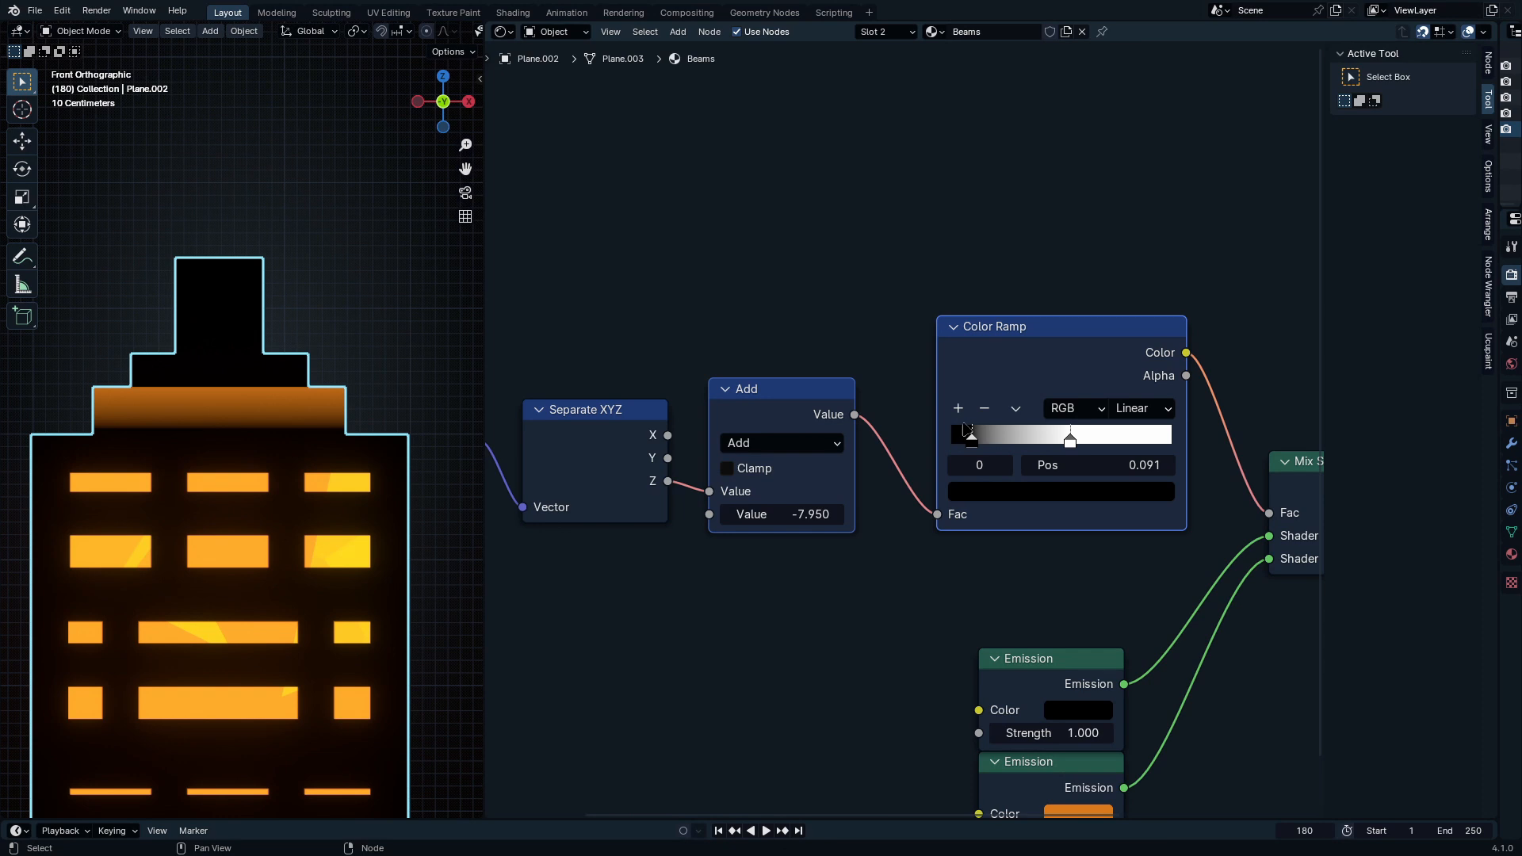
Step: Reverse the Color Ramp with white at the start and black at position 0.282, using Ease interpolation
{"action": "left_click_drag", "start_coordinate": [983, 440], "coordinate": [1184, 439]}
{"action": "left_click_drag", "start_coordinate": [1069, 441], "coordinate": [951, 440]}
{"action": "left_click_drag", "start_coordinate": [1147, 441], "coordinate": [1022, 439]}
{"action": "left_click", "coordinate": [1141, 409]}
{"action": "left_click", "coordinate": [1129, 455]}
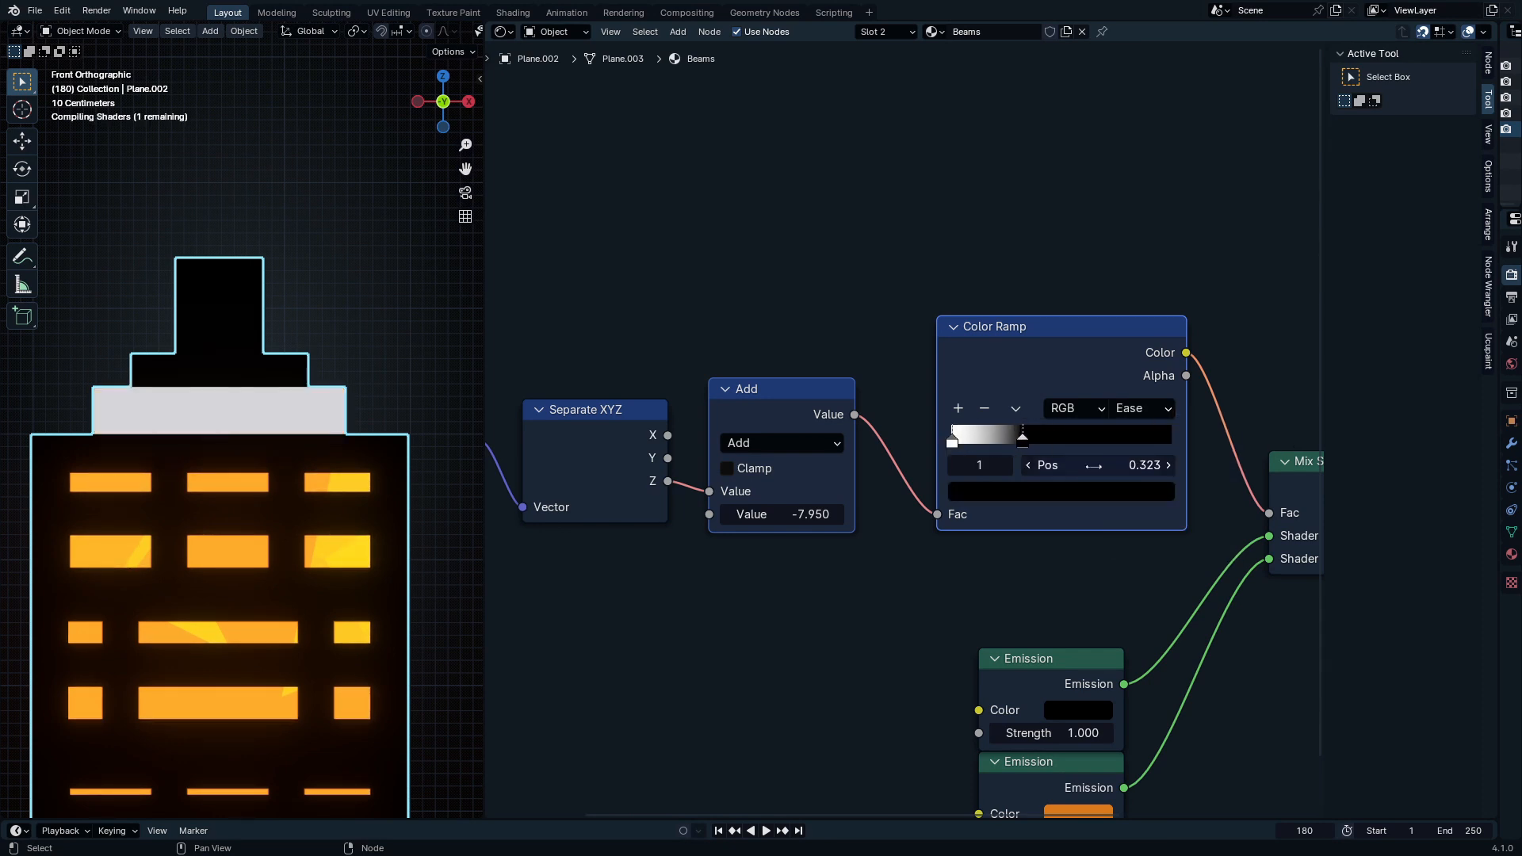
{"action": "mouse_move", "coordinate": [1016, 442]}
{"action": "left_mouse_down"}
{"action": "mouse_move", "coordinate": [970, 441]}
{"action": "mouse_move", "coordinate": [1043, 442]}
{"action": "mouse_move", "coordinate": [1005, 450]}
{"action": "left_mouse_up"}
{"action": "scroll", "coordinate": [1019, 507], "scroll_direction": "up", "scroll_amount": 2}
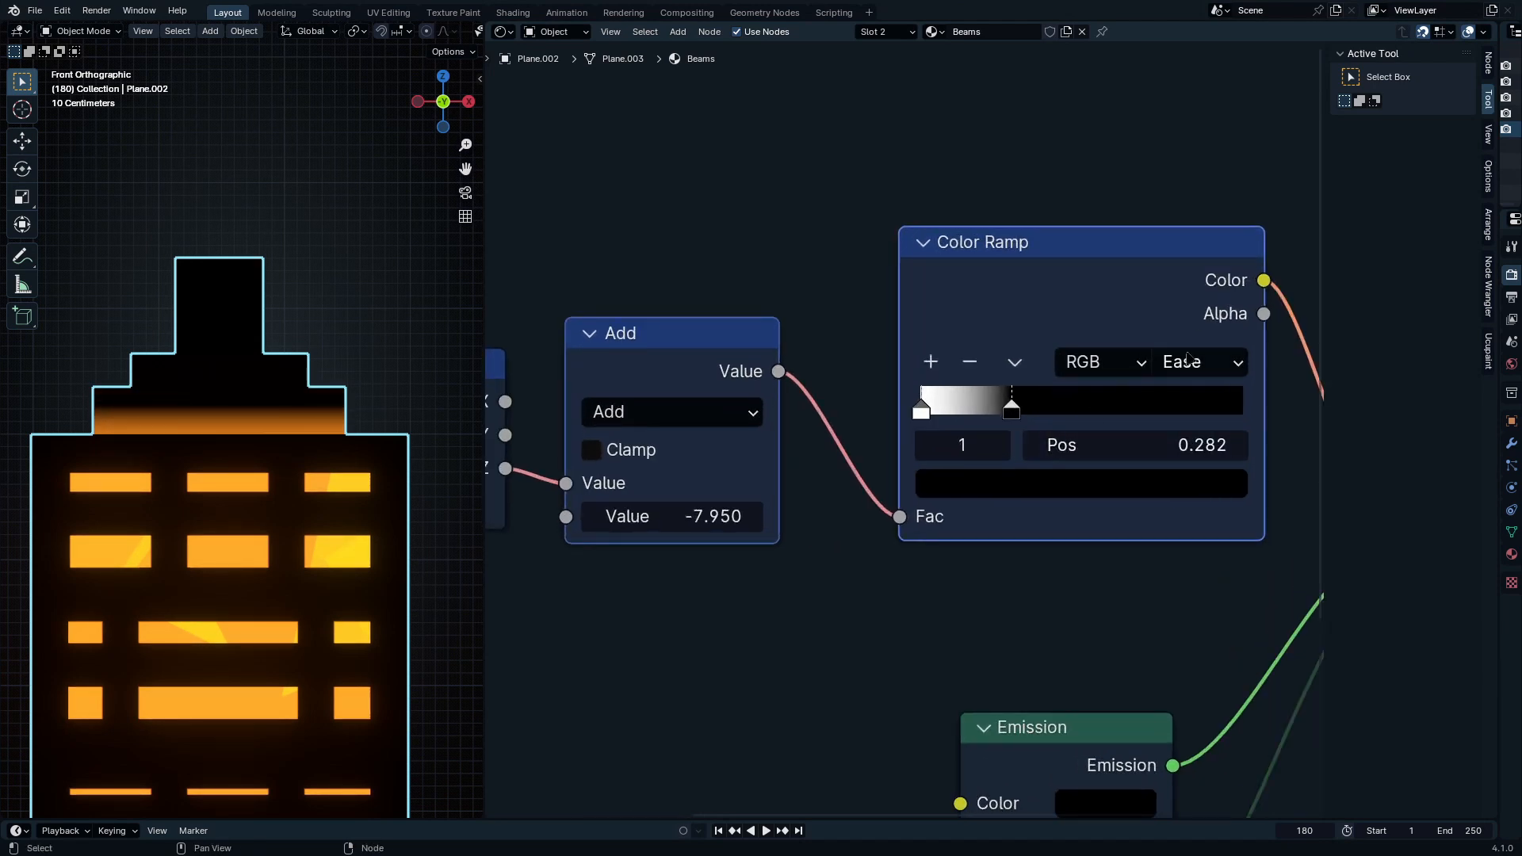
Step: Switch the Color Ramp to B-Spline with the black stop at position 0.177, and set the Add value to -7.650
{"action": "left_click", "coordinate": [1201, 361]}
{"action": "left_click", "coordinate": [1225, 546]}
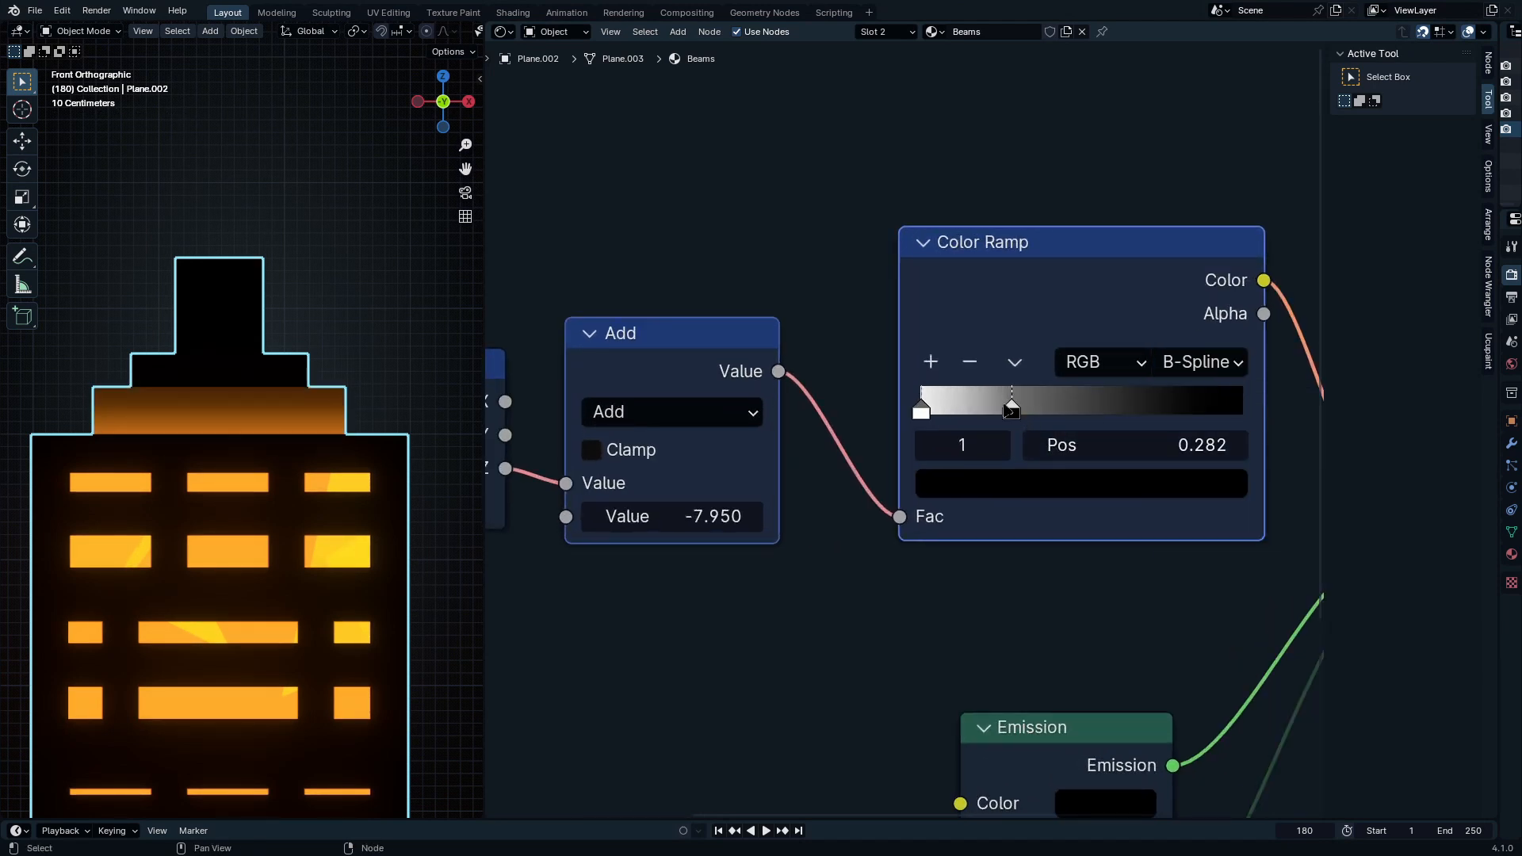
{"action": "mouse_move", "coordinate": [908, 406]}
{"action": "left_mouse_down"}
{"action": "mouse_move", "coordinate": [1054, 406]}
{"action": "mouse_move", "coordinate": [907, 421]}
{"action": "left_mouse_up"}
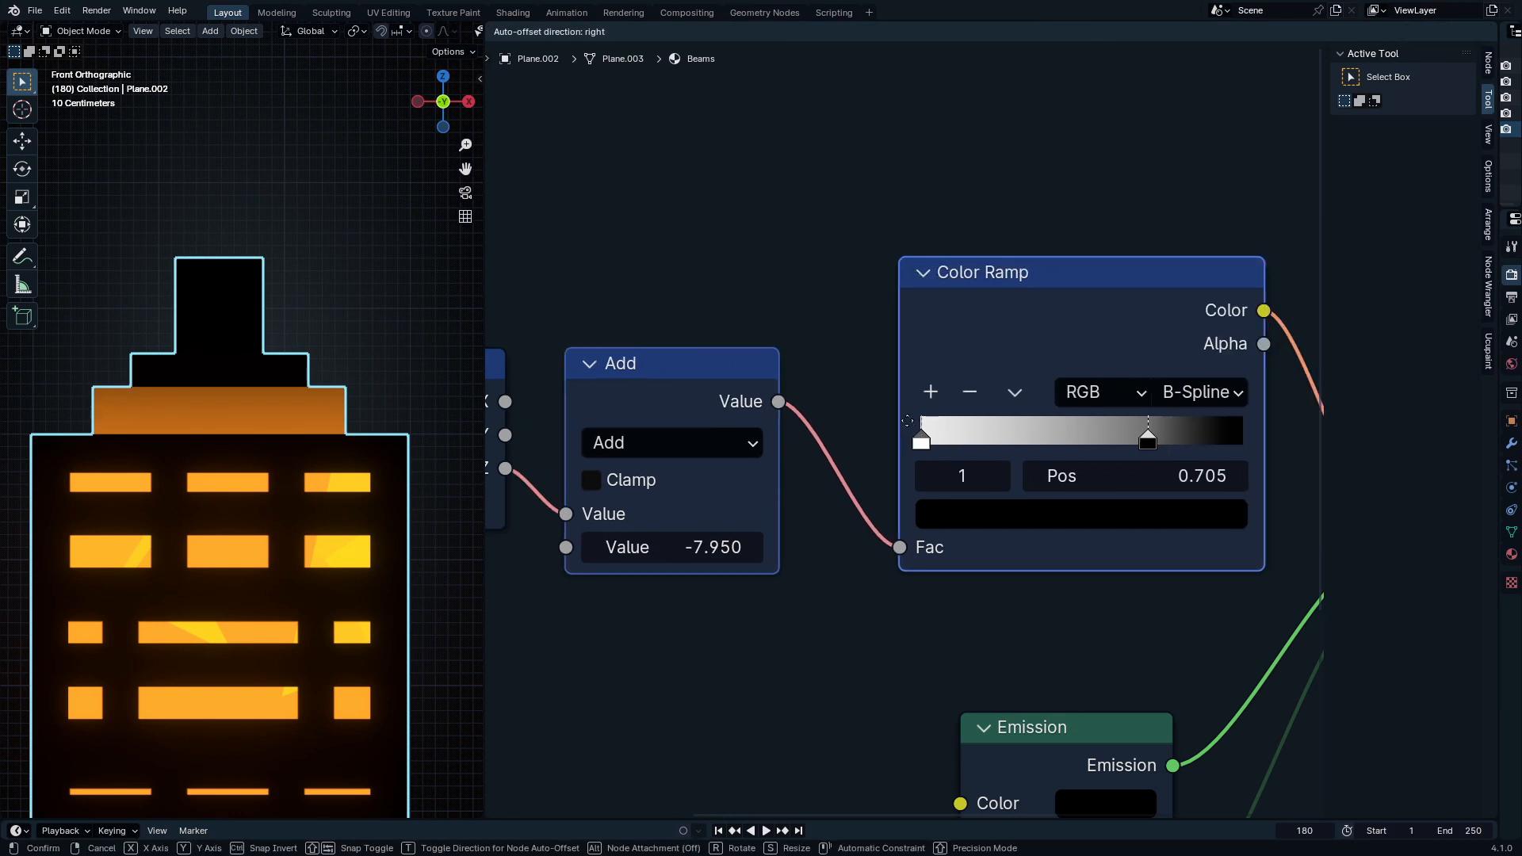
{"action": "left_click", "coordinate": [1003, 298]}
{"action": "left_click_drag", "start_coordinate": [1026, 316], "coordinate": [965, 319]}
{"action": "left_click_drag", "start_coordinate": [880, 444], "coordinate": [971, 444]}
{"action": "left_click_drag", "start_coordinate": [1087, 444], "coordinate": [940, 444]}
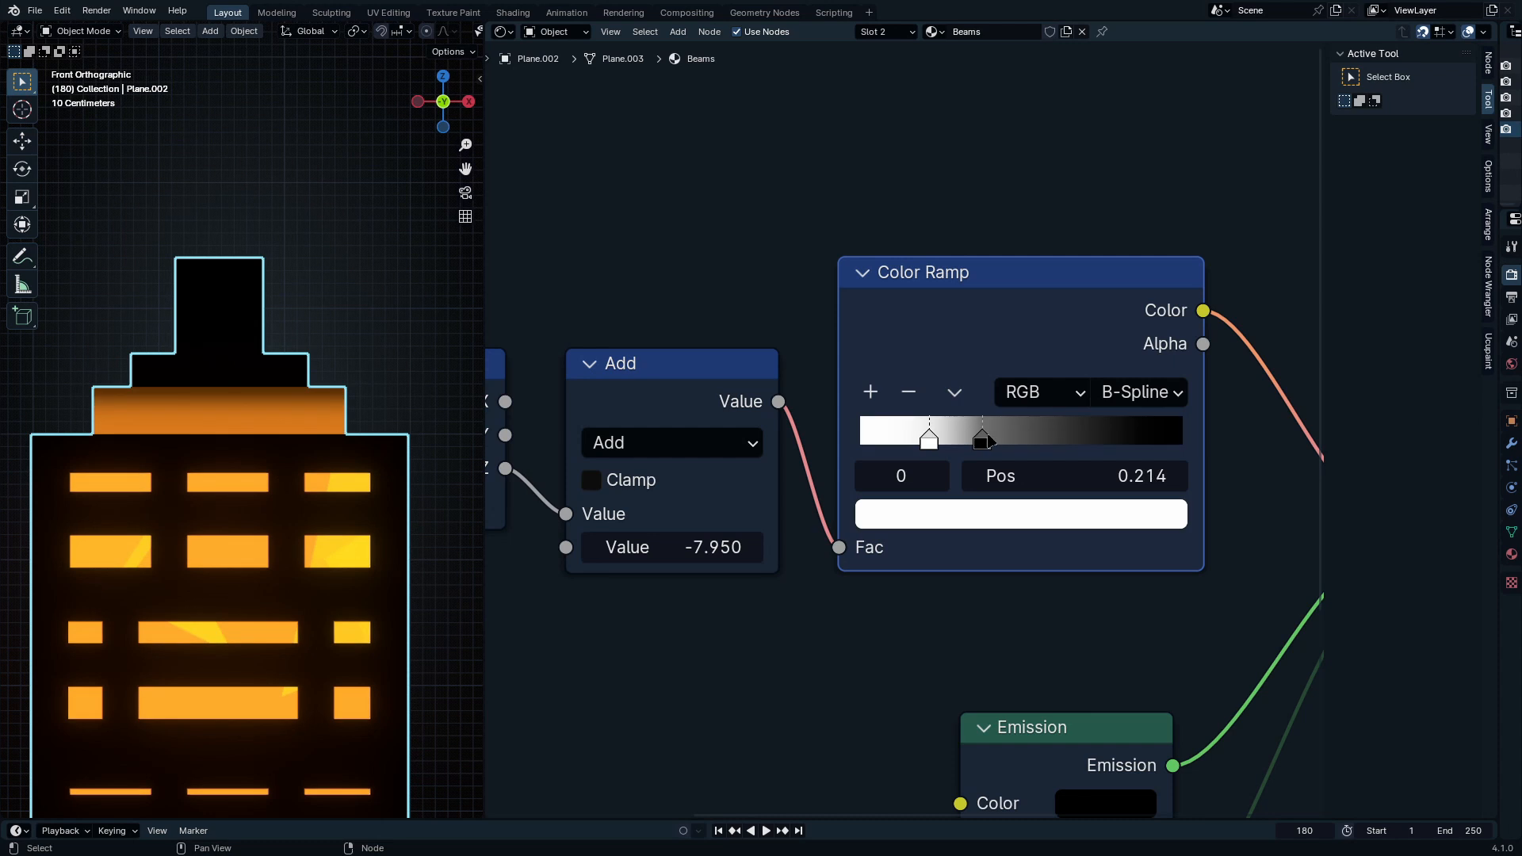
{"action": "left_click_drag", "start_coordinate": [986, 440], "coordinate": [918, 439]}
{"action": "mouse_move", "coordinate": [697, 547]}
{"action": "left_mouse_down"}
{"action": "mouse_move", "coordinate": [674, 547]}
{"action": "mouse_move", "coordinate": [753, 546]}
{"action": "mouse_move", "coordinate": [700, 547]}
{"action": "left_mouse_up"}
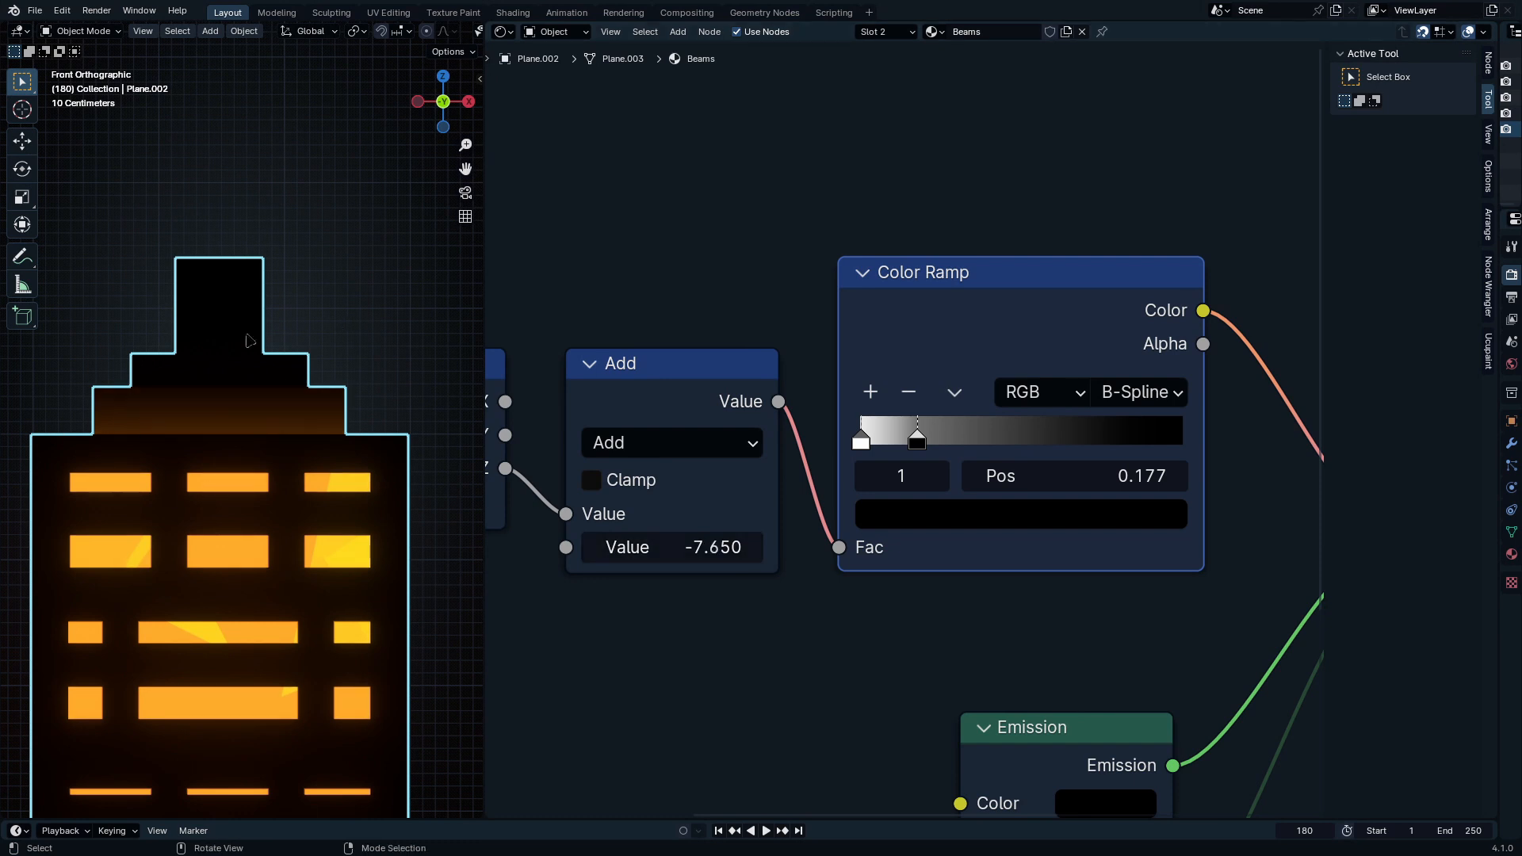
Step: Select the second roof tier's faces in Edit Mode and assign them a single-user copy of the Beams material in a new slot
{"action": "scroll", "coordinate": [937, 372], "scroll_direction": "down", "scroll_amount": 5}
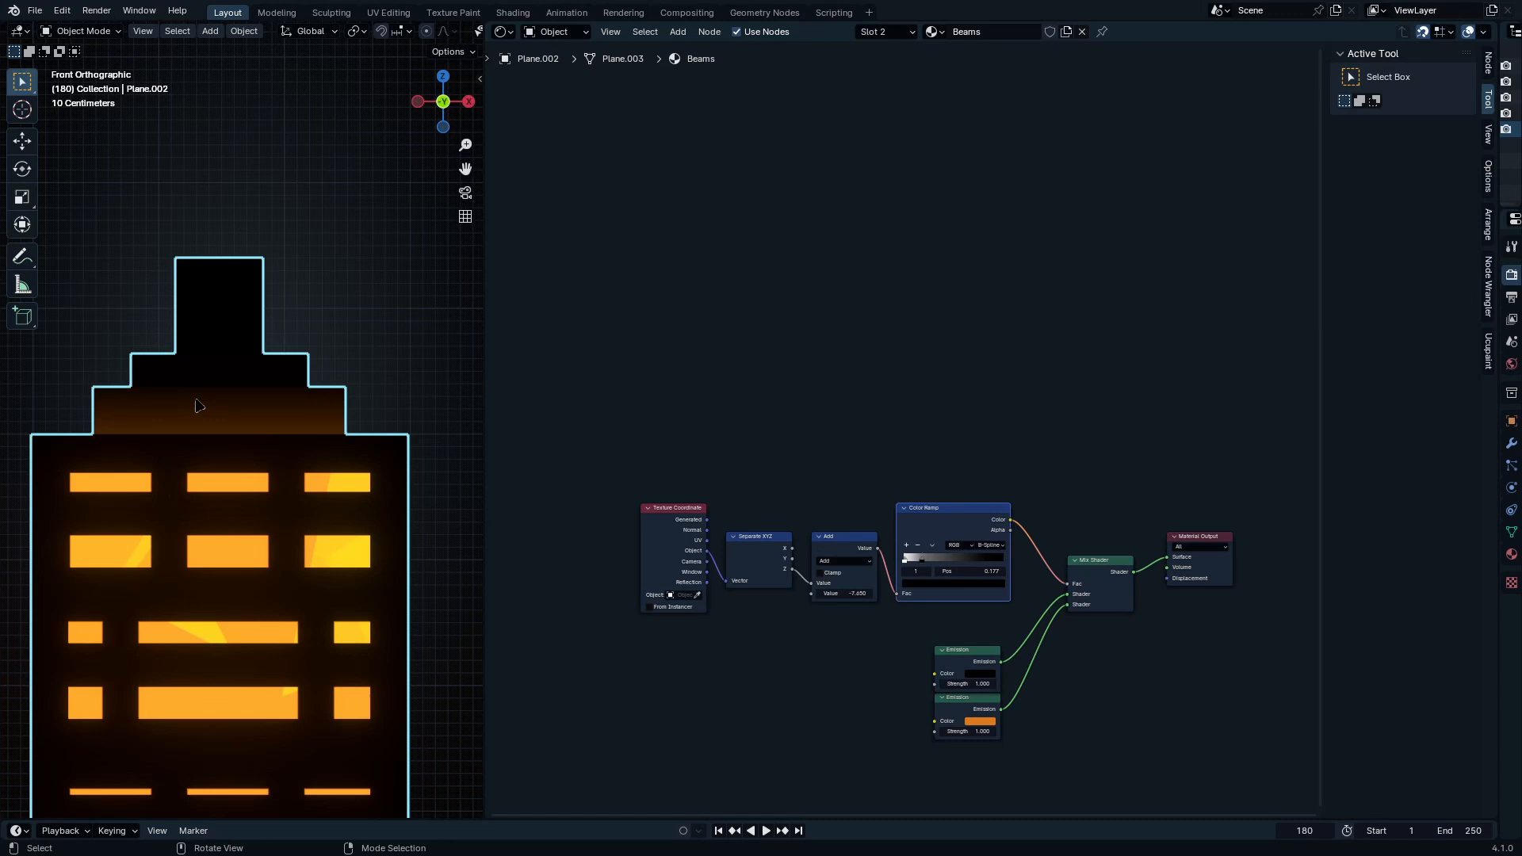
{"action": "key", "text": "Tab"}
{"action": "left_click_drag", "start_coordinate": [119, 357], "coordinate": [298, 387]}
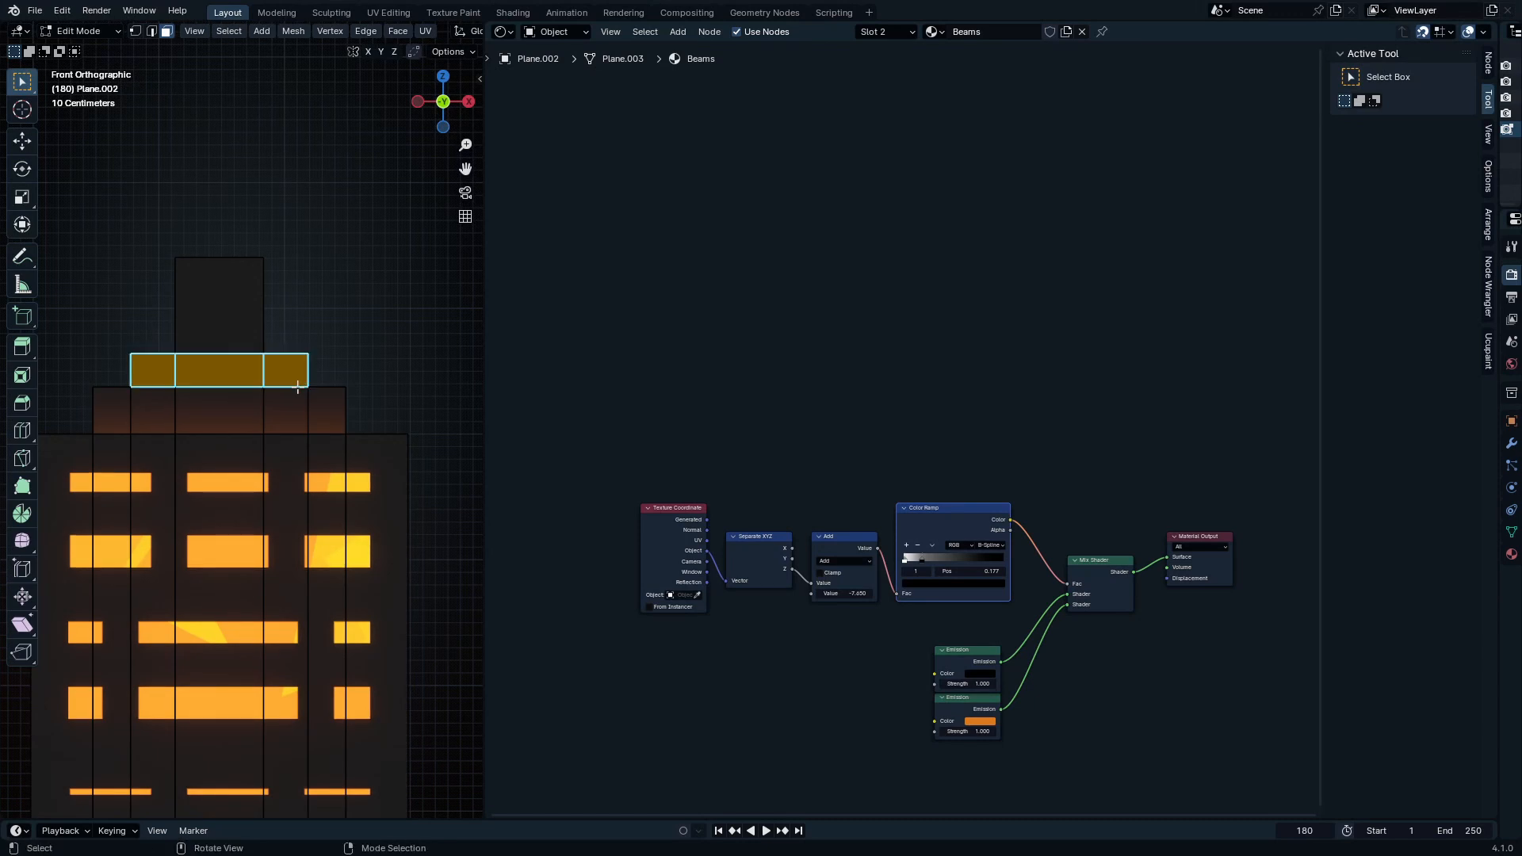
{"action": "left_click", "coordinate": [873, 34]}
{"action": "left_click", "coordinate": [974, 64]}
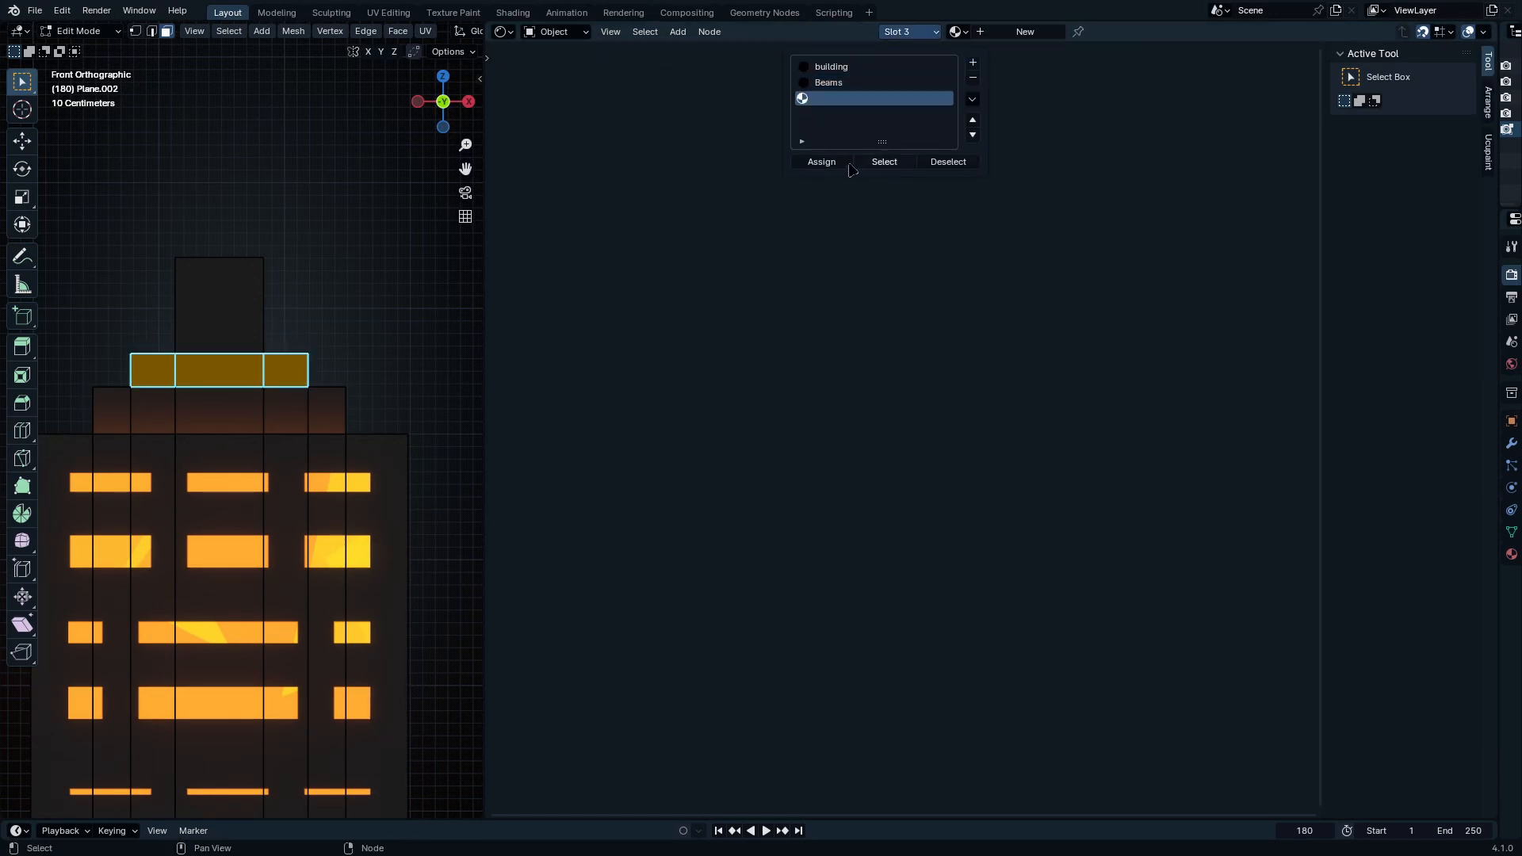
{"action": "left_click", "coordinate": [955, 32]}
{"action": "left_click", "coordinate": [1022, 84]}
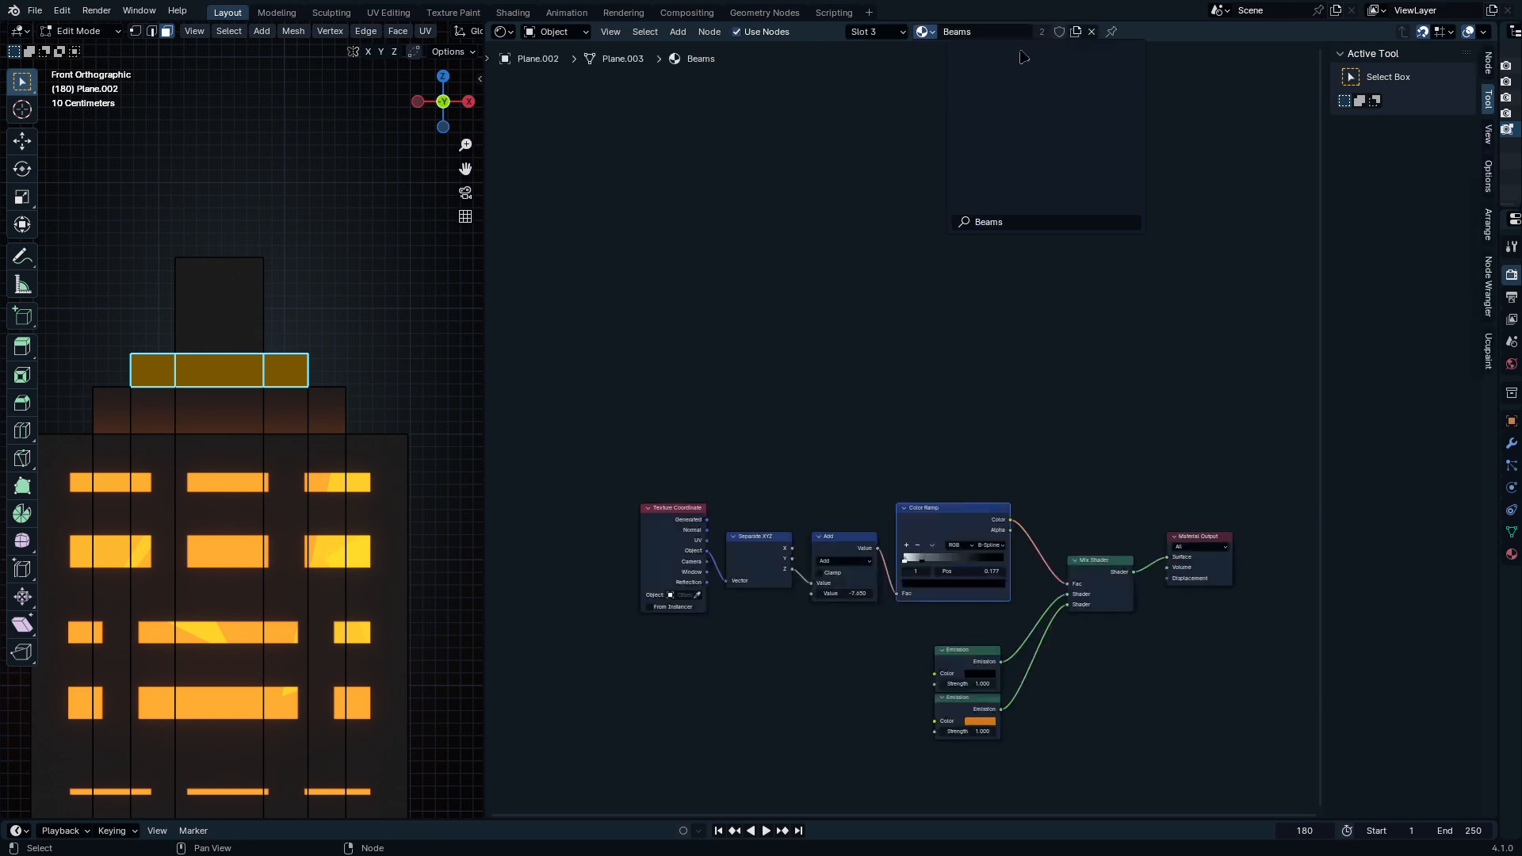
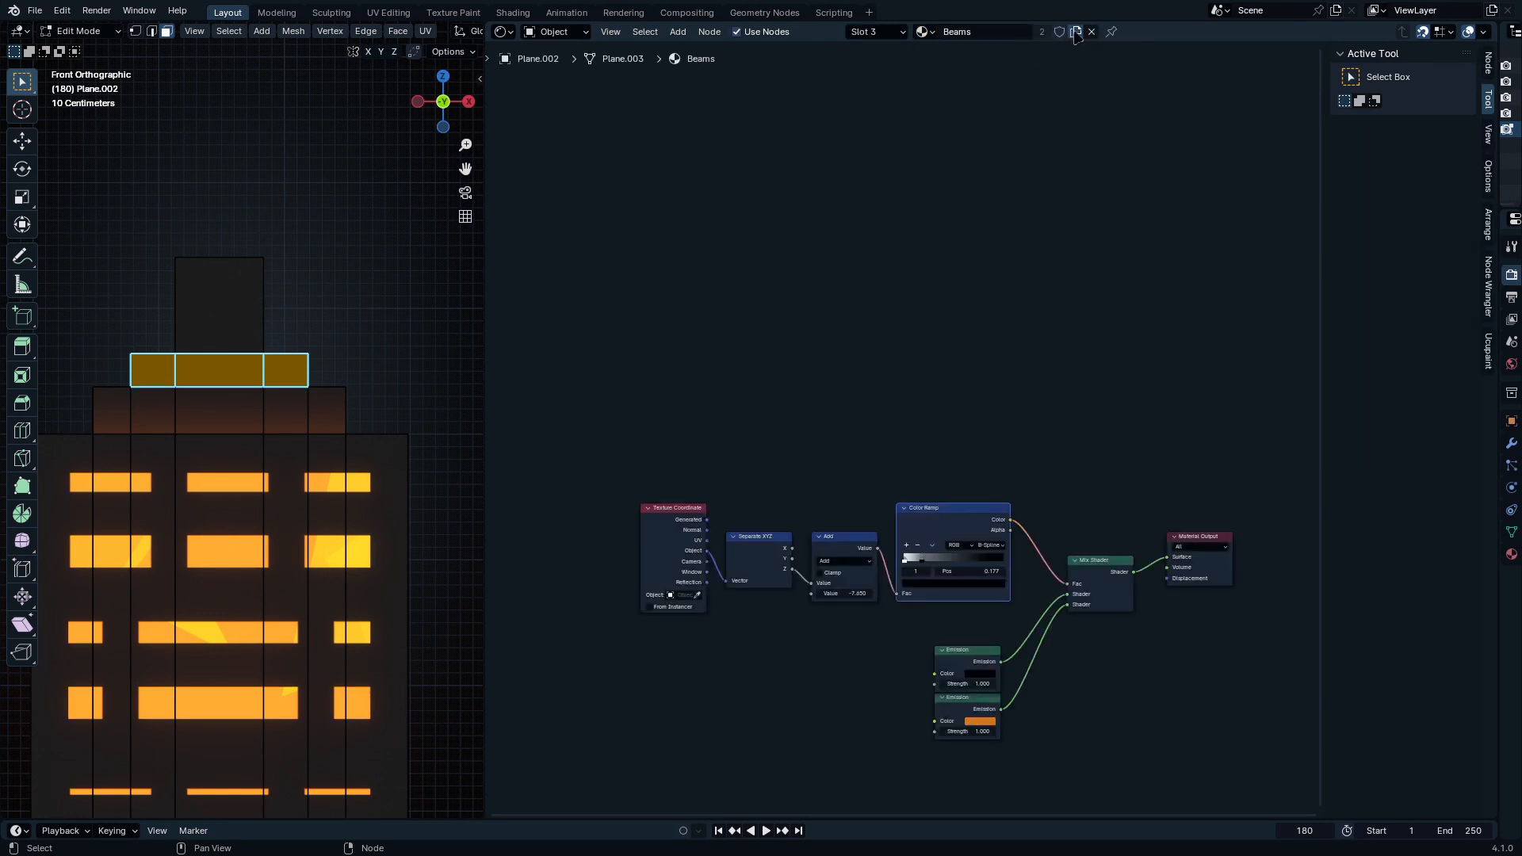
{"action": "left_click", "coordinate": [881, 33]}
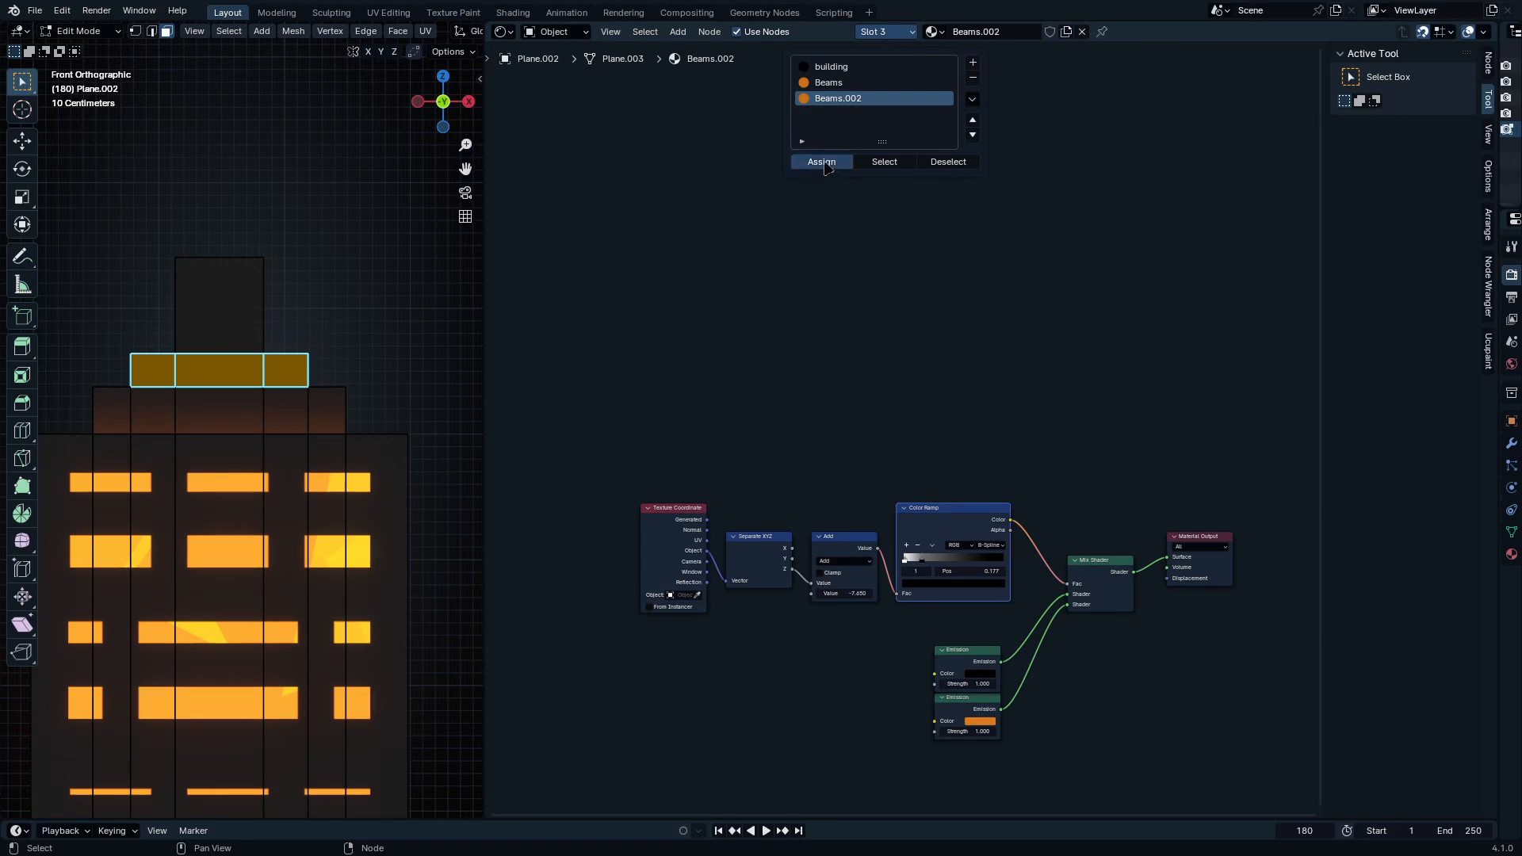
{"action": "left_click", "coordinate": [822, 161]}
Step: Return to Object Mode and set the Add value in the second tier's material to -7.970
{"action": "key", "text": "Tab"}
{"action": "middle_click_drag", "start_coordinate": [836, 662], "coordinate": [882, 515], "text": "ctrl"}
{"action": "left_click_drag", "start_coordinate": [880, 455], "coordinate": [829, 455], "text": "shift"}
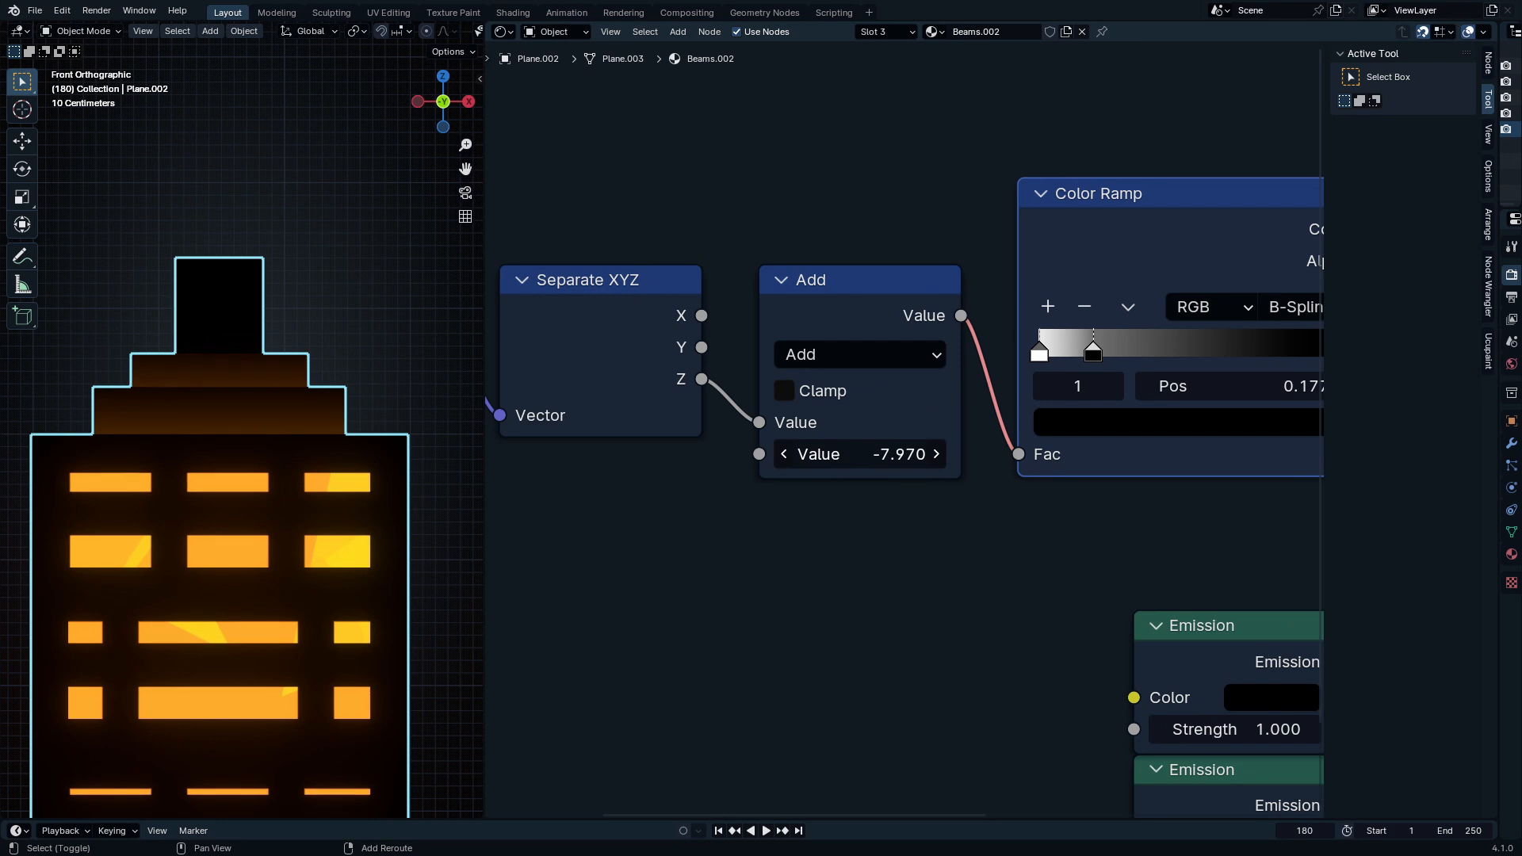
{"action": "scroll", "coordinate": [913, 323], "scroll_direction": "down", "scroll_amount": 4}
{"action": "middle_click_drag", "start_coordinate": [879, 145], "coordinate": [878, 369]}
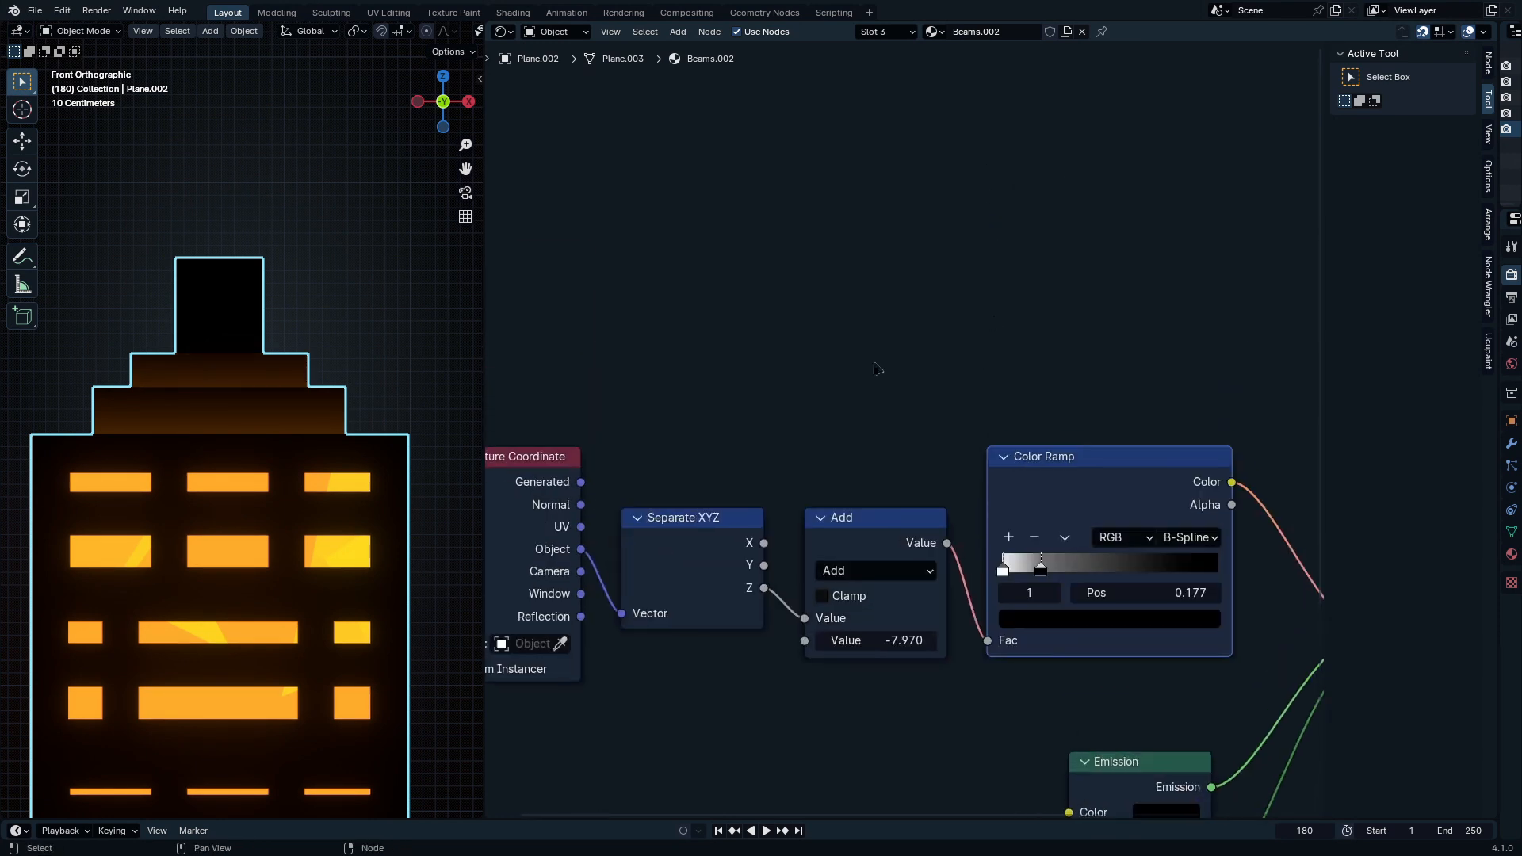
Step: Add a fourth material slot, give it a single-user copy of Beams.001, and assign it to the roof's top block face
{"action": "left_click", "coordinate": [872, 32]}
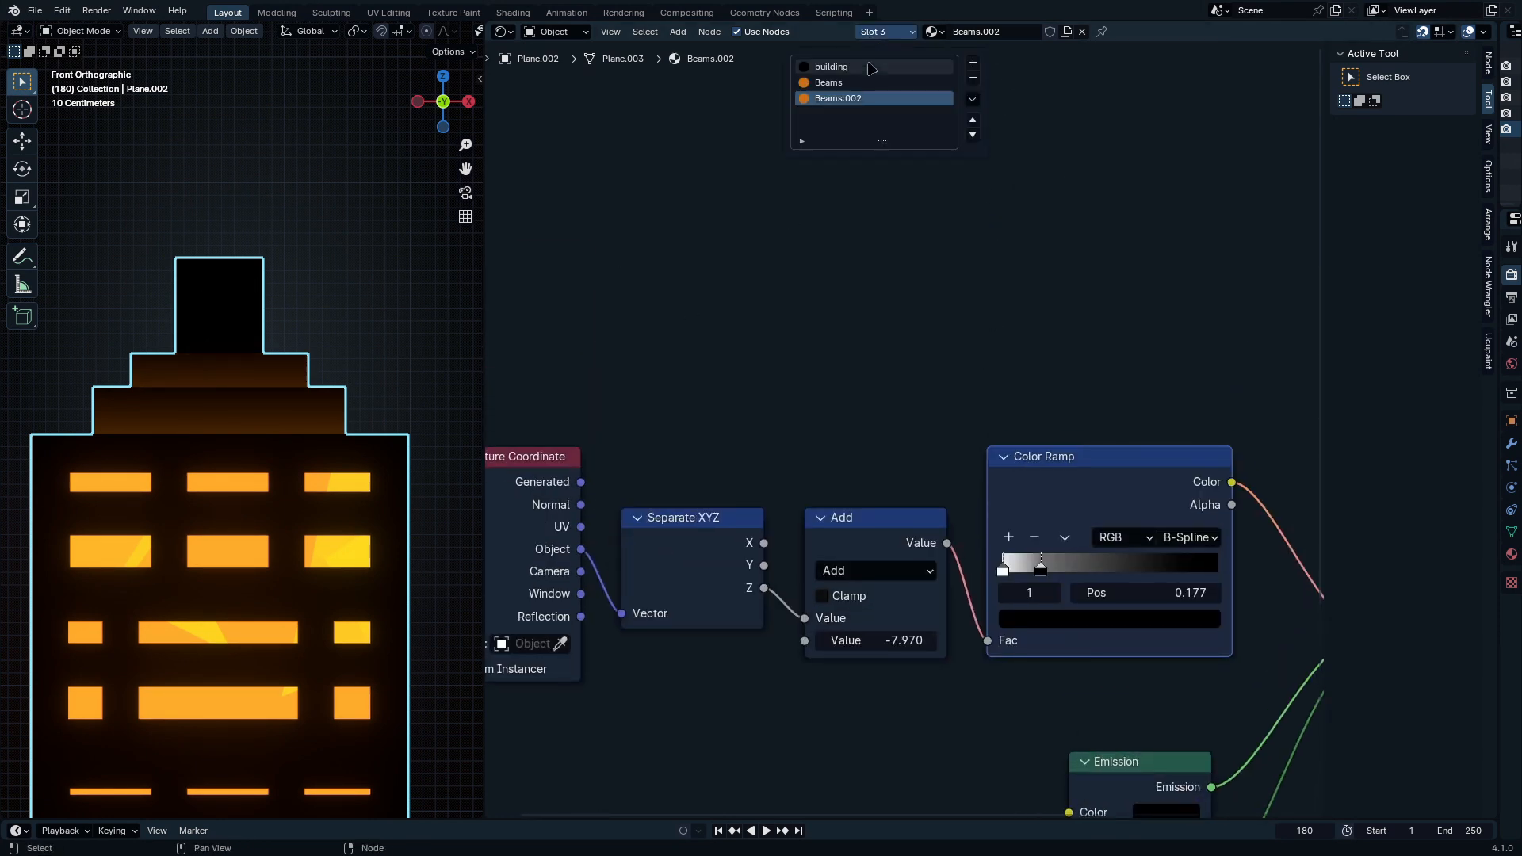
{"action": "left_click", "coordinate": [970, 65]}
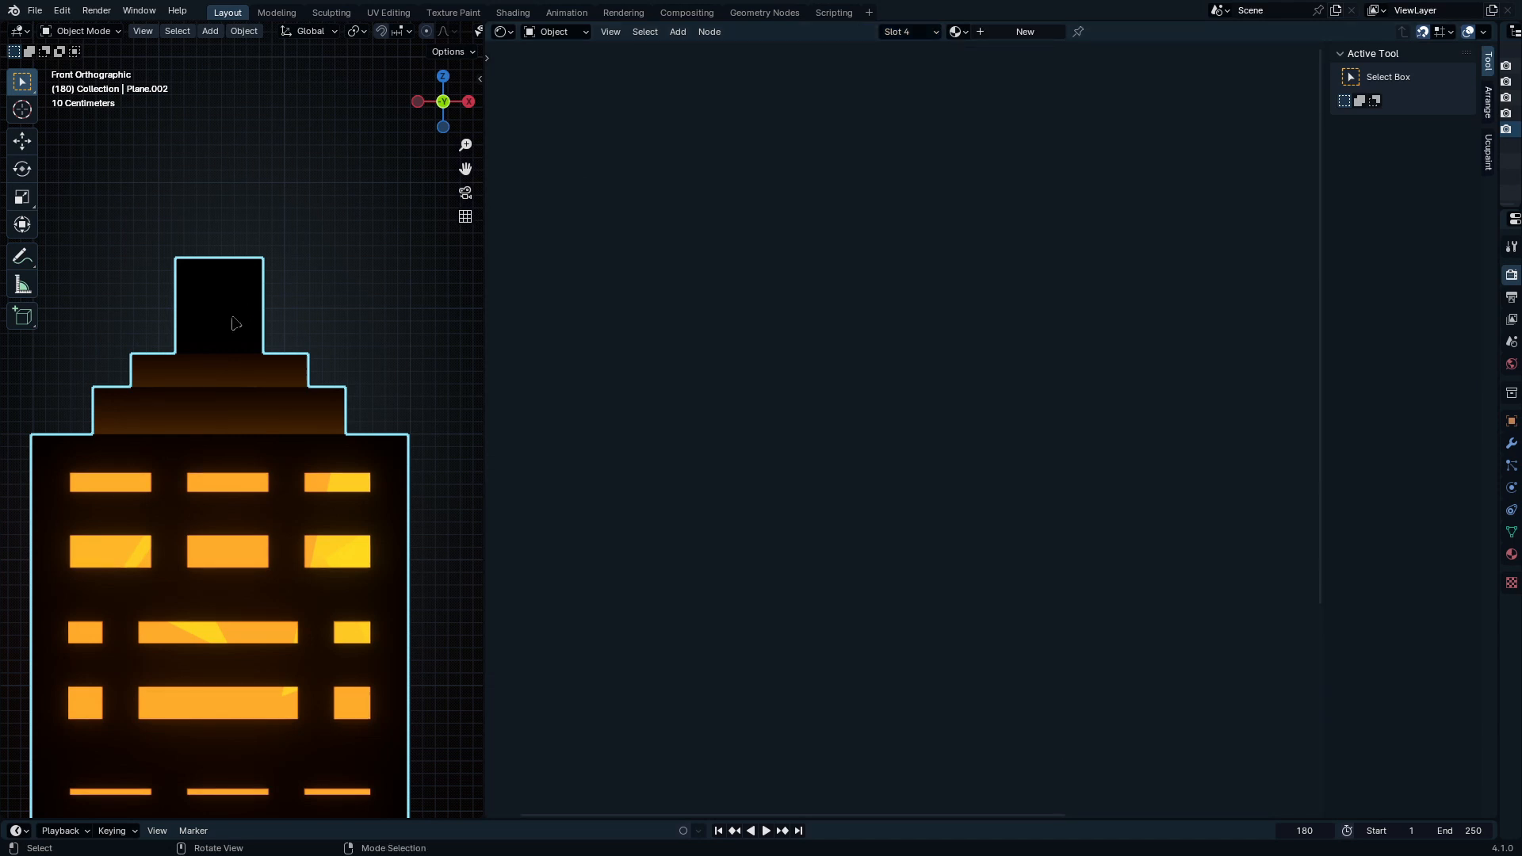
{"action": "key", "text": "Tab"}
{"action": "left_click", "coordinate": [208, 300]}
{"action": "left_click", "coordinate": [911, 31]}
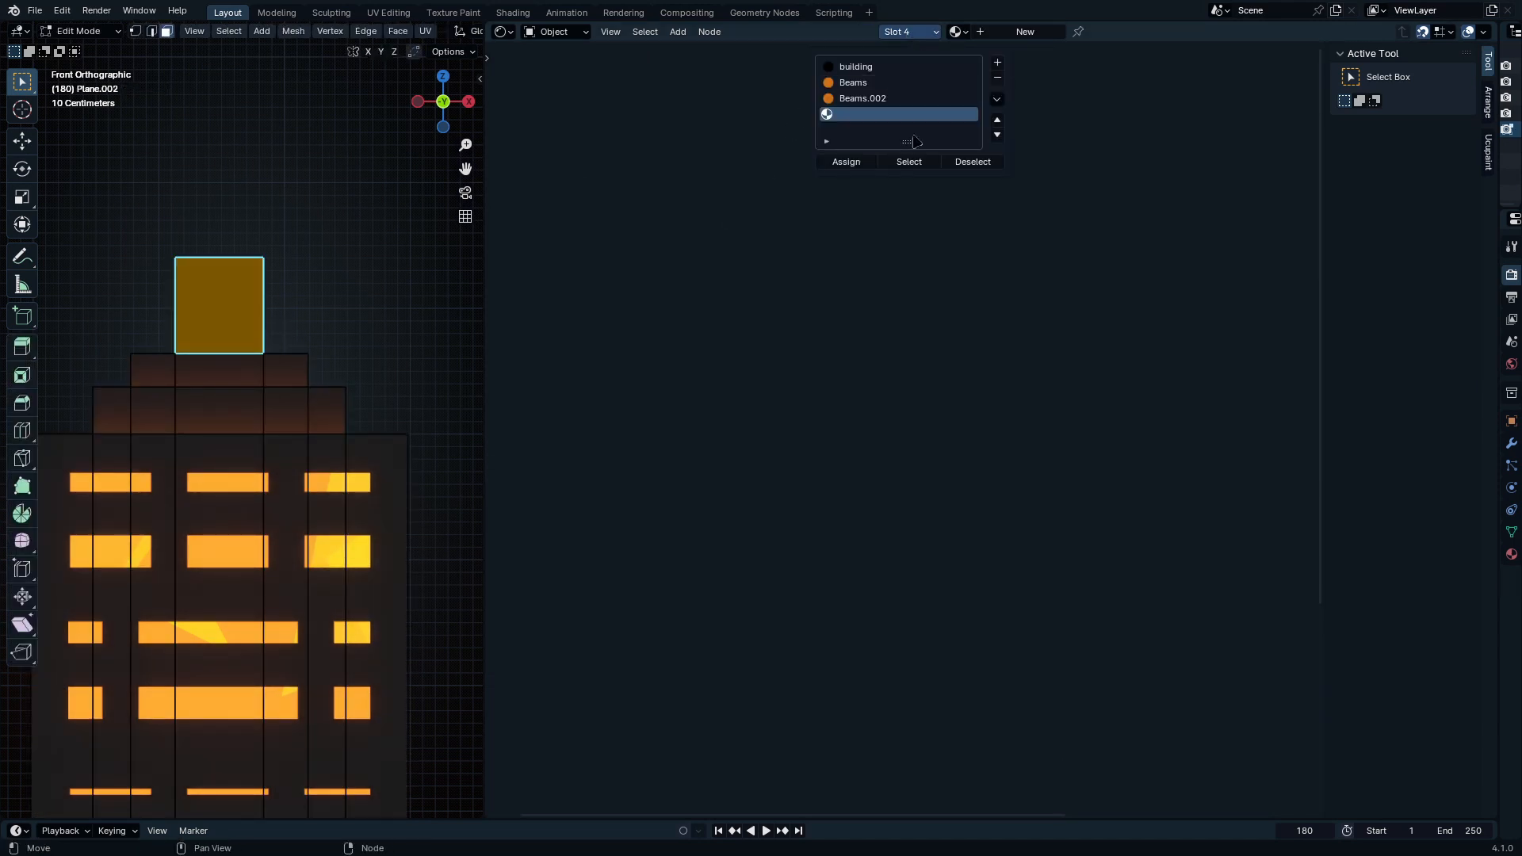
{"action": "left_click", "coordinate": [956, 31]}
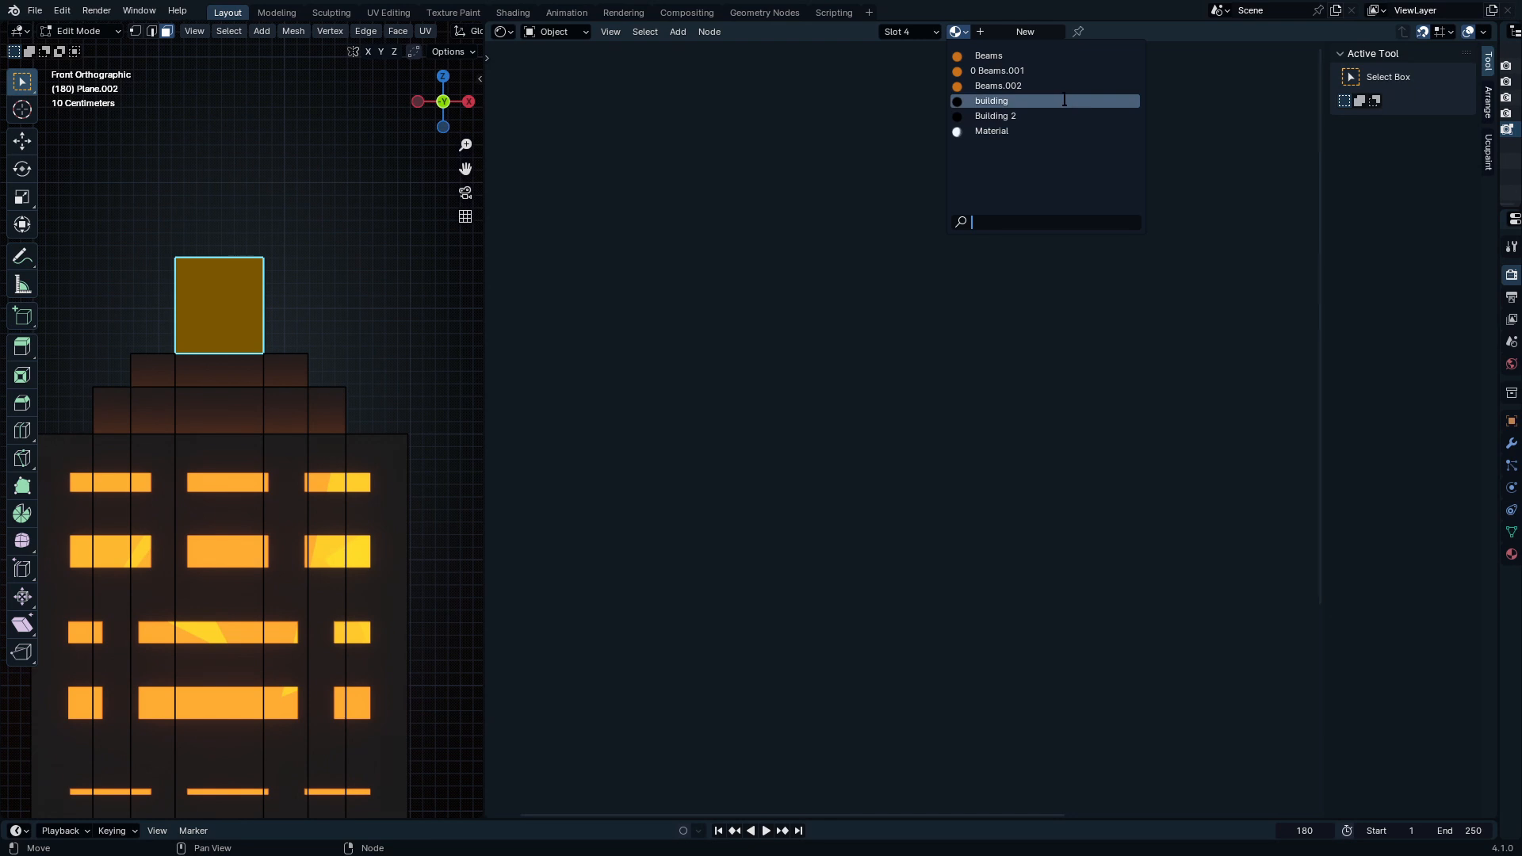
{"action": "left_click", "coordinate": [1031, 71]}
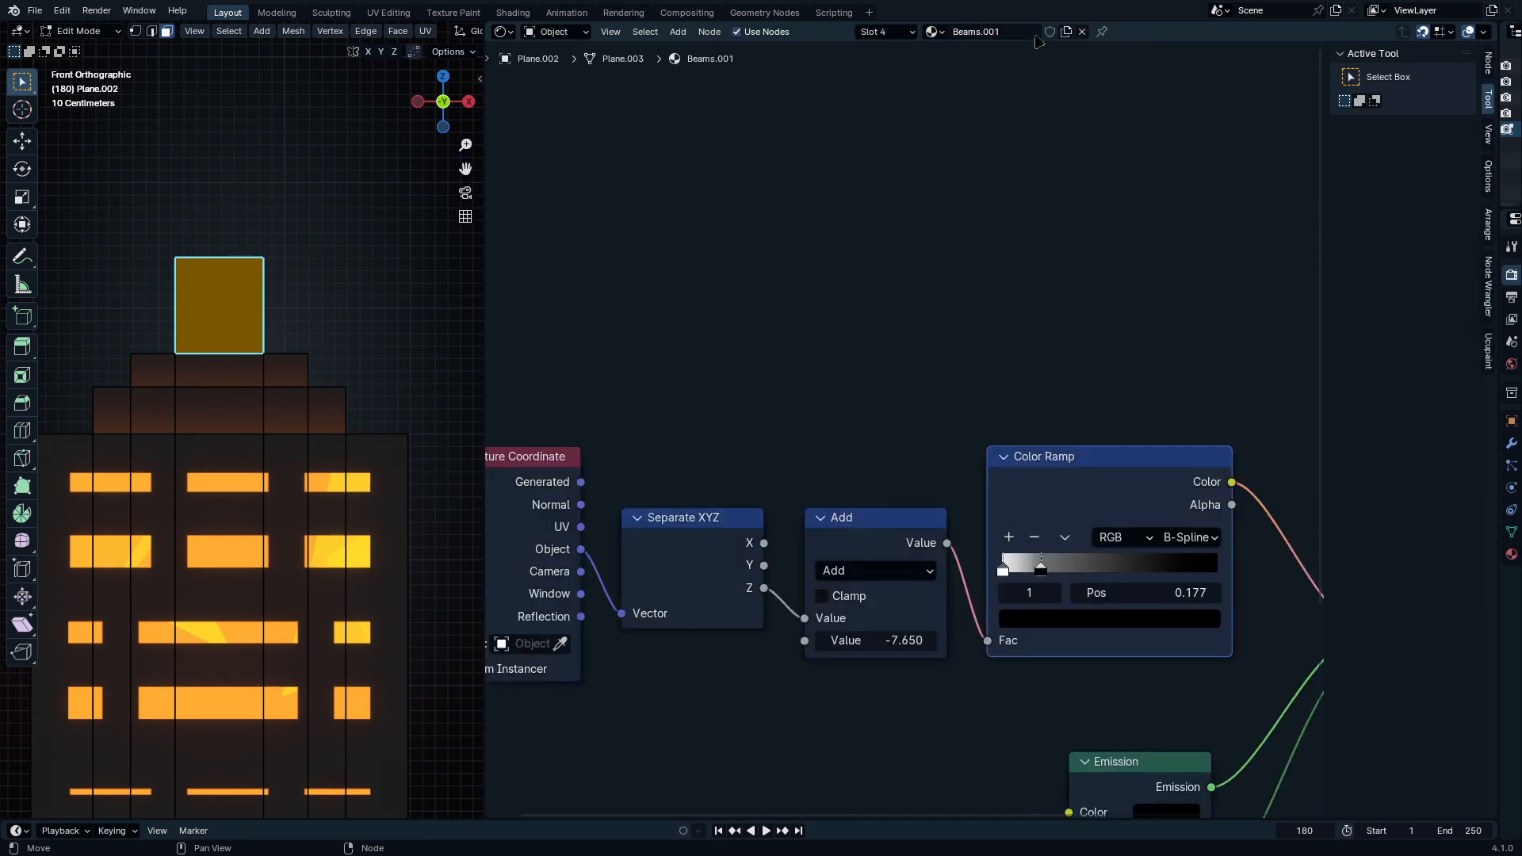
{"action": "scroll", "coordinate": [951, 311], "scroll_direction": "down", "scroll_amount": 5, "text": "shift"}
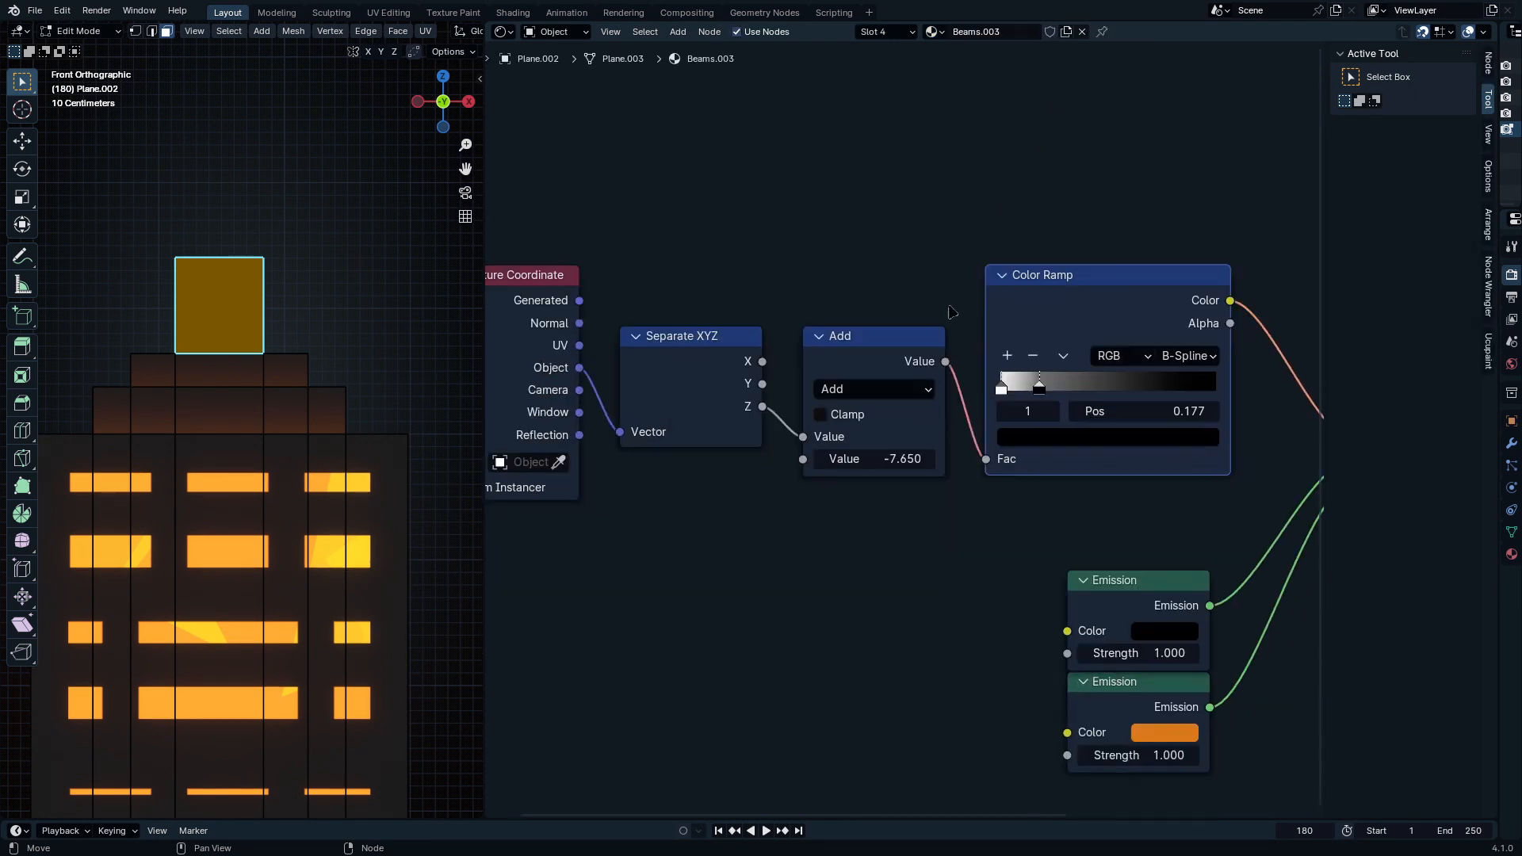
{"action": "left_click", "coordinate": [888, 43]}
{"action": "left_click", "coordinate": [886, 36]}
{"action": "left_click", "coordinate": [821, 164]}
{"action": "key", "text": "Tab"}
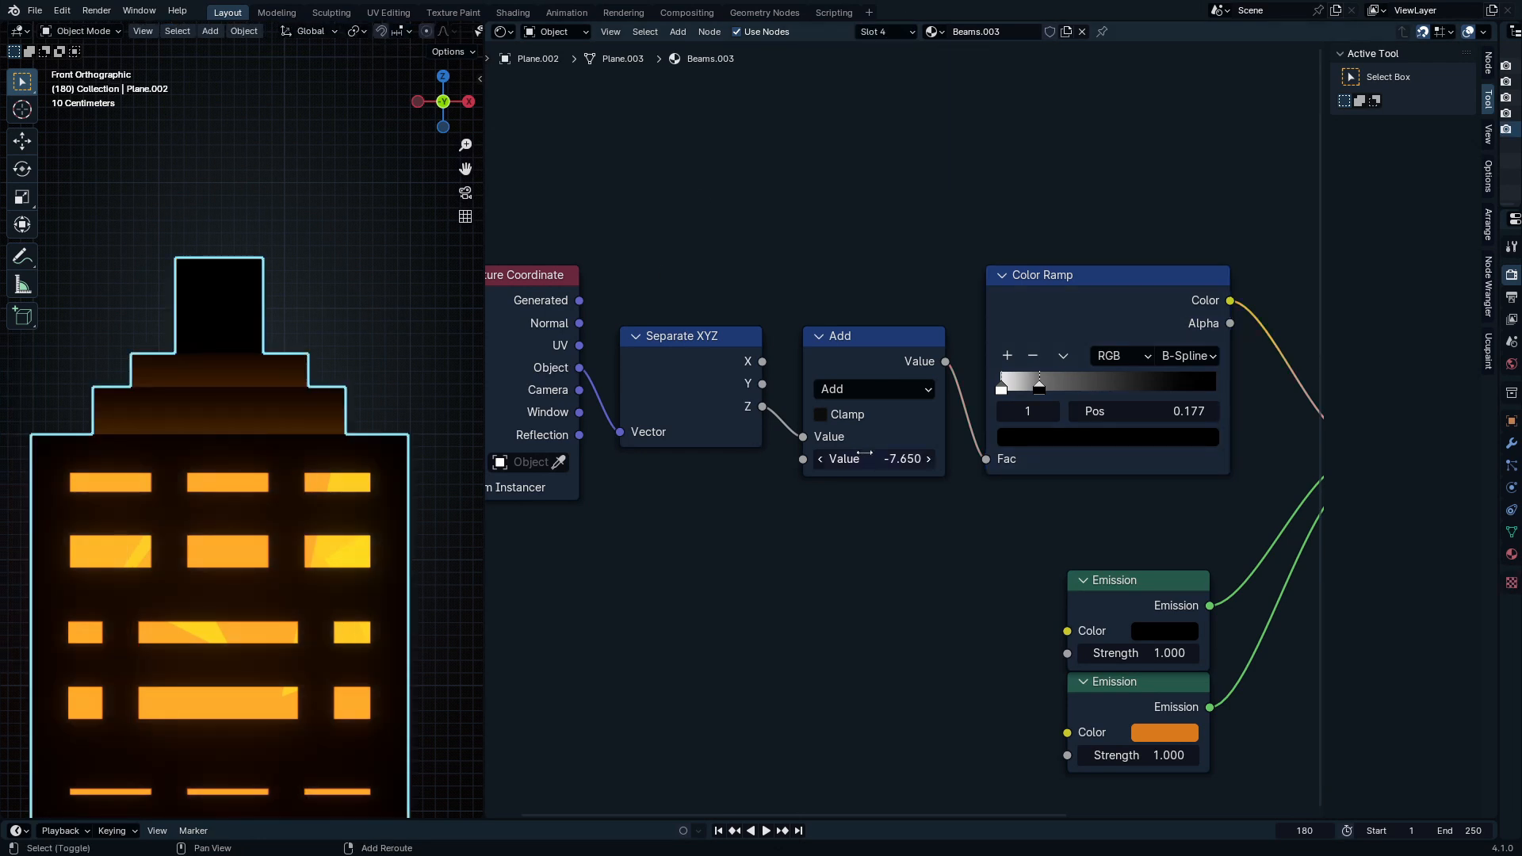
Step: Set the Add value to -8.360, and place a copy of the Texture Coordinate, Separate XYZ and Add nodes above the existing chain
{"action": "left_click_drag", "start_coordinate": [864, 453], "coordinate": [808, 453]}
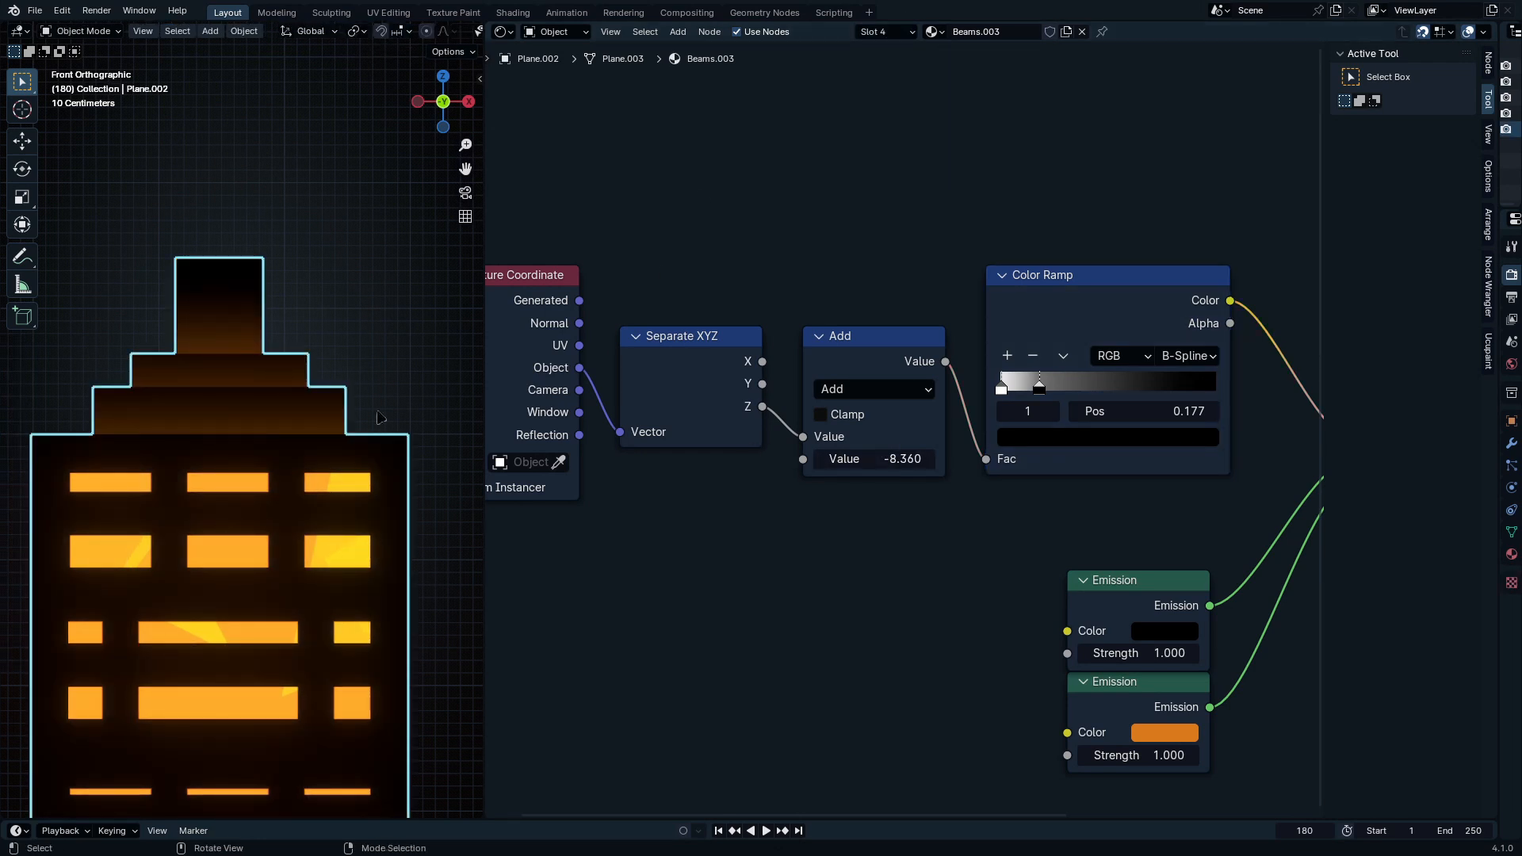
{"action": "scroll", "coordinate": [813, 435], "scroll_direction": "down", "scroll_amount": 3}
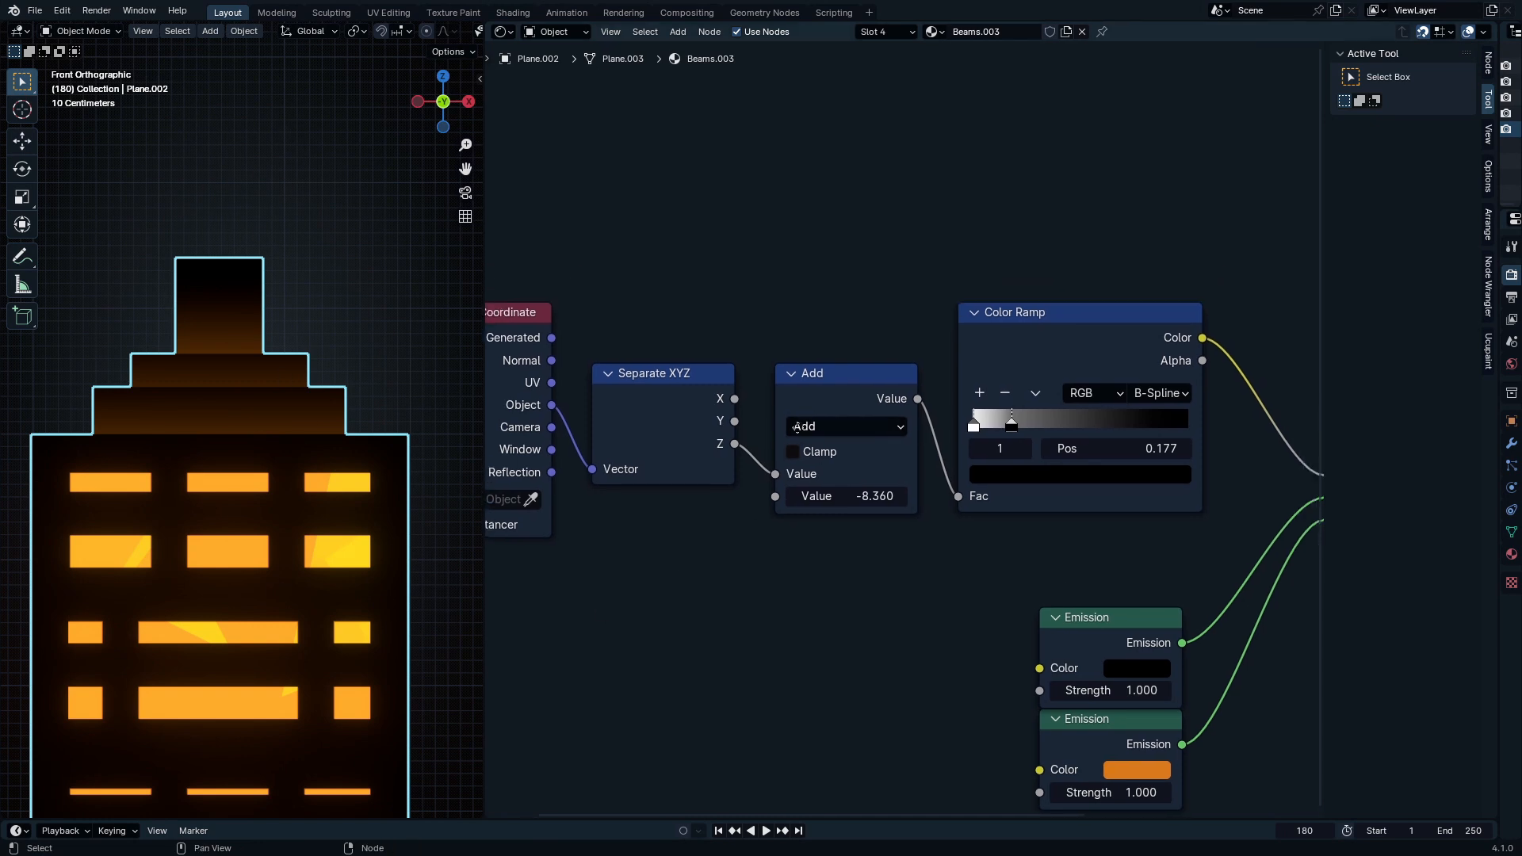
{"action": "middle_click_drag", "start_coordinate": [809, 312], "coordinate": [805, 534]}
{"action": "left_click_drag", "start_coordinate": [792, 514], "coordinate": [615, 693]}
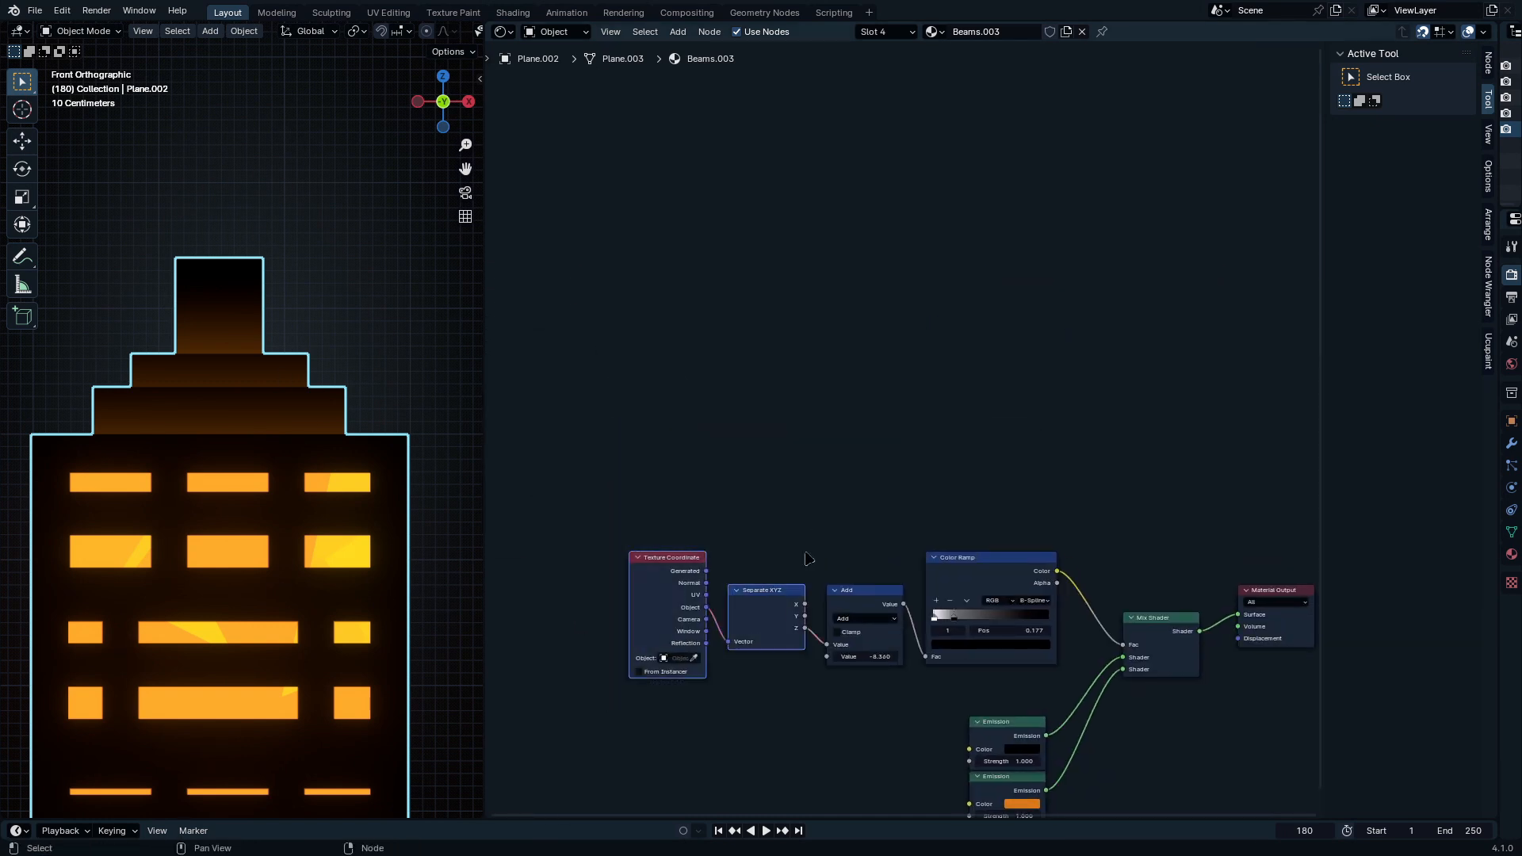
{"action": "key", "text": "shift+bracketright"}
{"action": "key", "text": "shift+d"}
{"action": "left_click", "coordinate": [835, 321]}
{"action": "scroll", "coordinate": [892, 357], "scroll_direction": "up", "scroll_amount": 2}
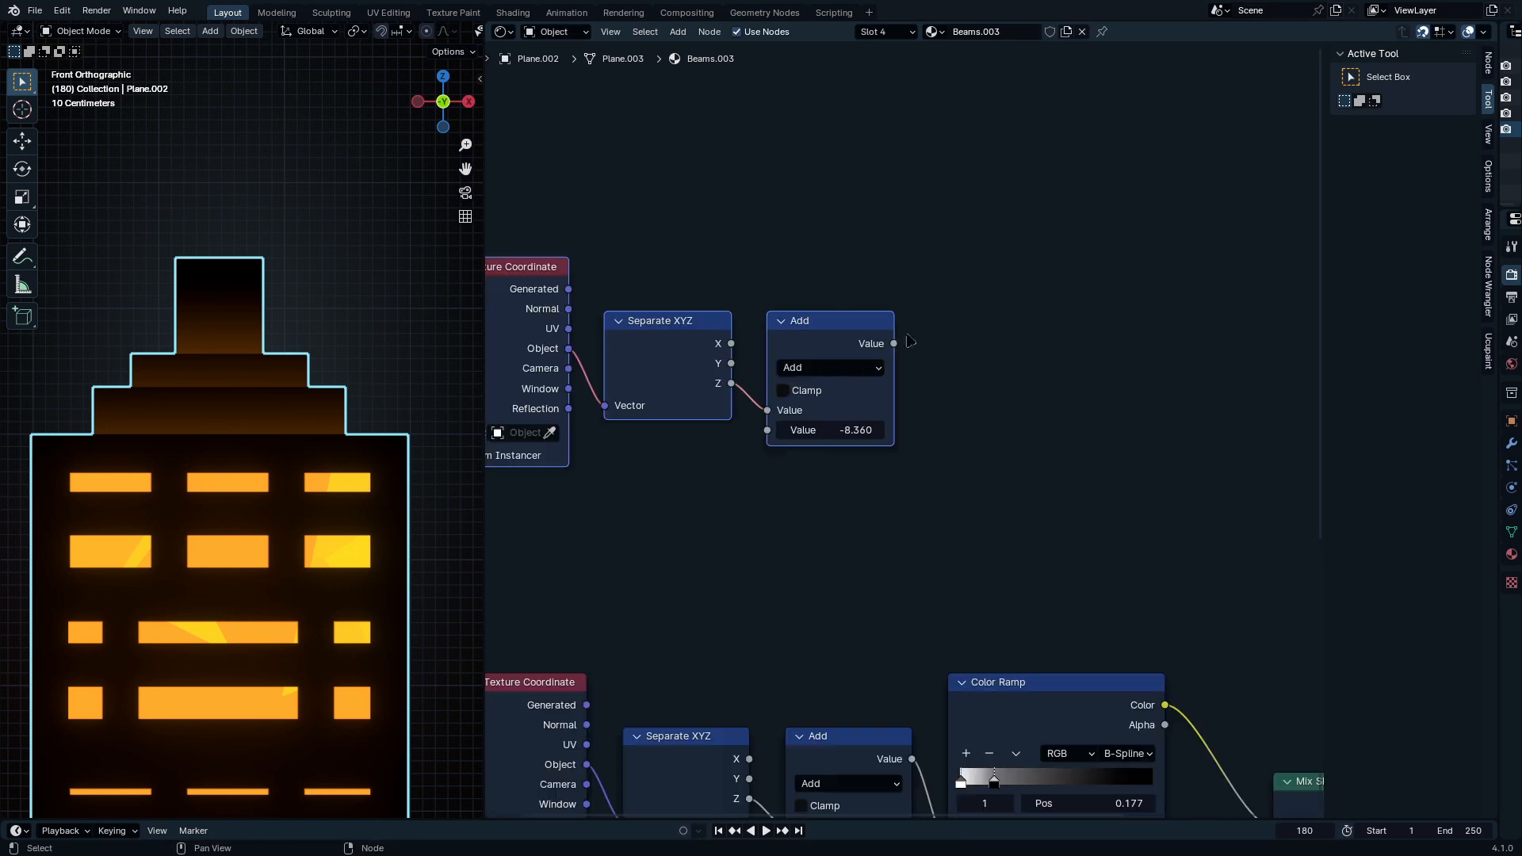
Step: Connect the duplicated Add node to a new Greater Than node, and feed Separate XYZ's X output into the Add node
{"action": "left_click_drag", "start_coordinate": [893, 343], "coordinate": [1030, 333]}
{"action": "type", "text": "gr"}
{"action": "key", "text": "Return"}
{"action": "left_click", "coordinate": [712, 295]}
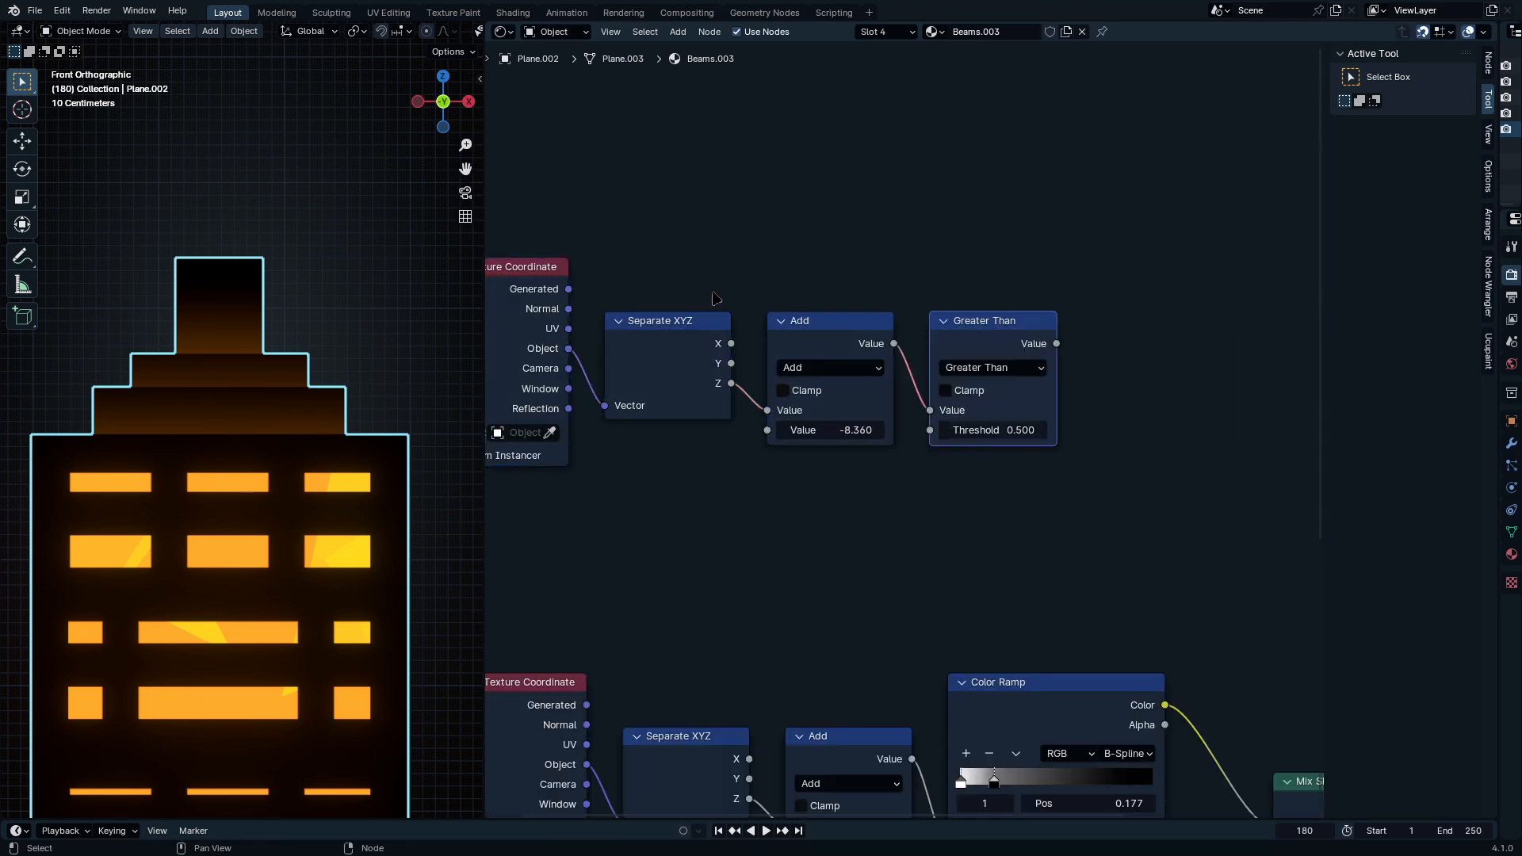
{"action": "left_click_drag", "start_coordinate": [731, 344], "coordinate": [770, 411]}
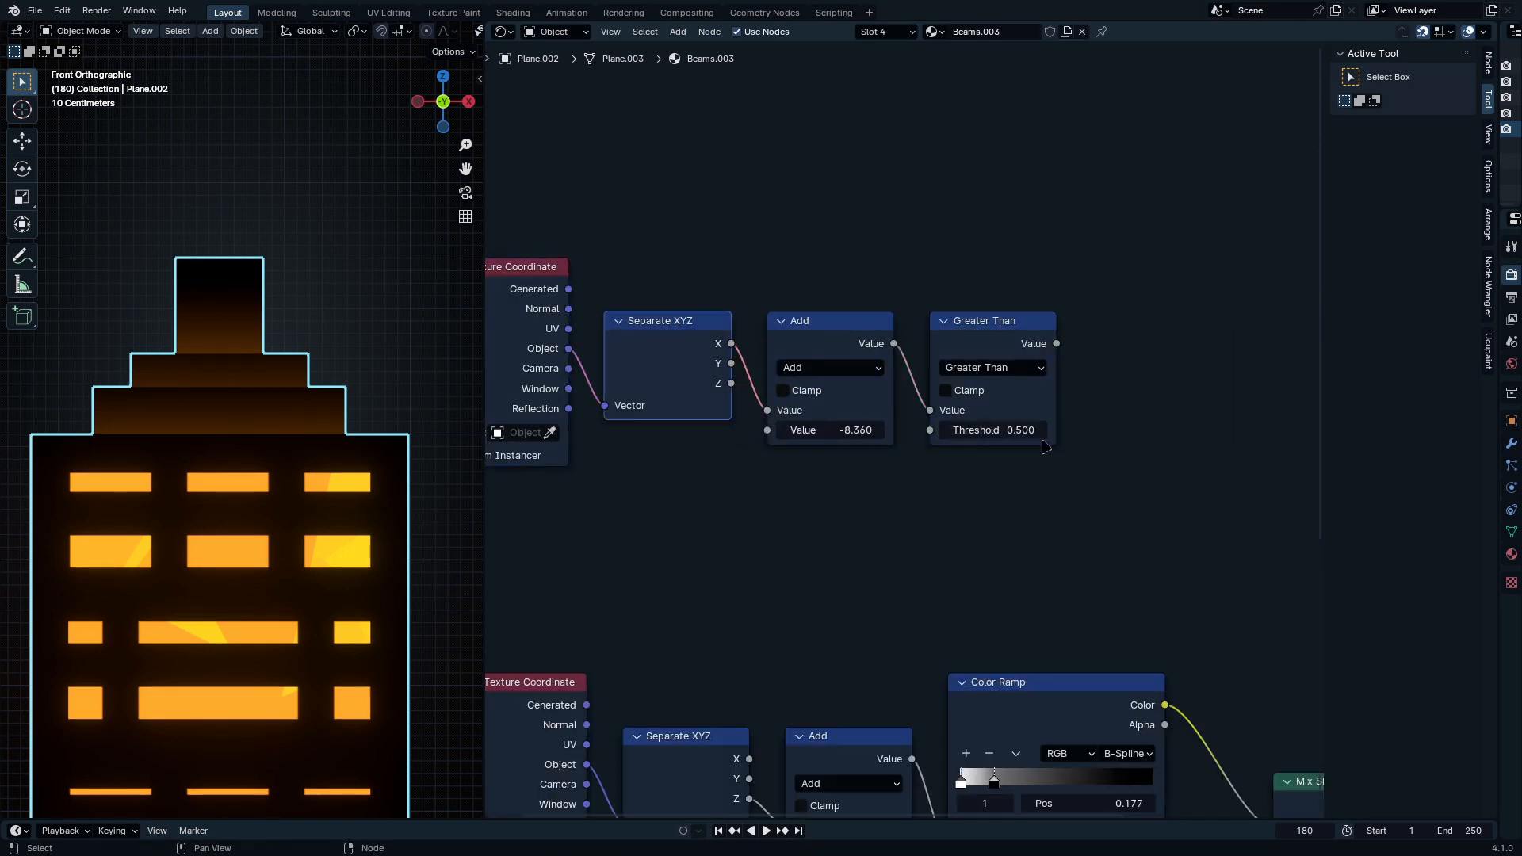
Step: Insert a Fraction node between the Add and Greater Than nodes, and preview the Greater Than output on the roof's top block
{"action": "middle_click_drag", "start_coordinate": [997, 361], "coordinate": [929, 457]}
{"action": "left_click_drag", "start_coordinate": [926, 446], "coordinate": [1124, 464]}
{"action": "key", "text": "shift+a"}
{"action": "left_click", "coordinate": [951, 362]}
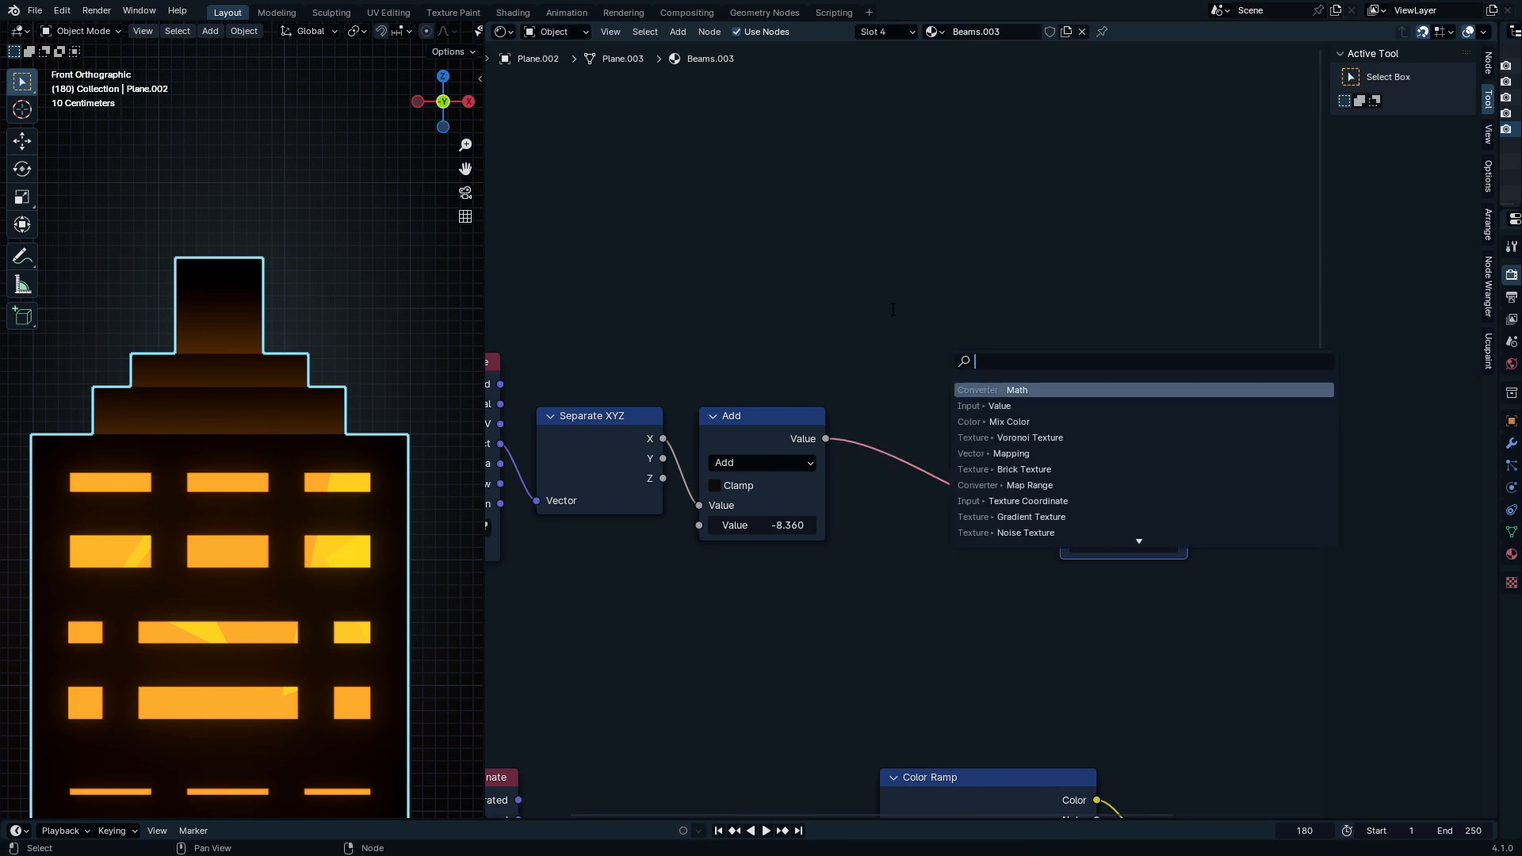
{"action": "key", "text": "Escape"}
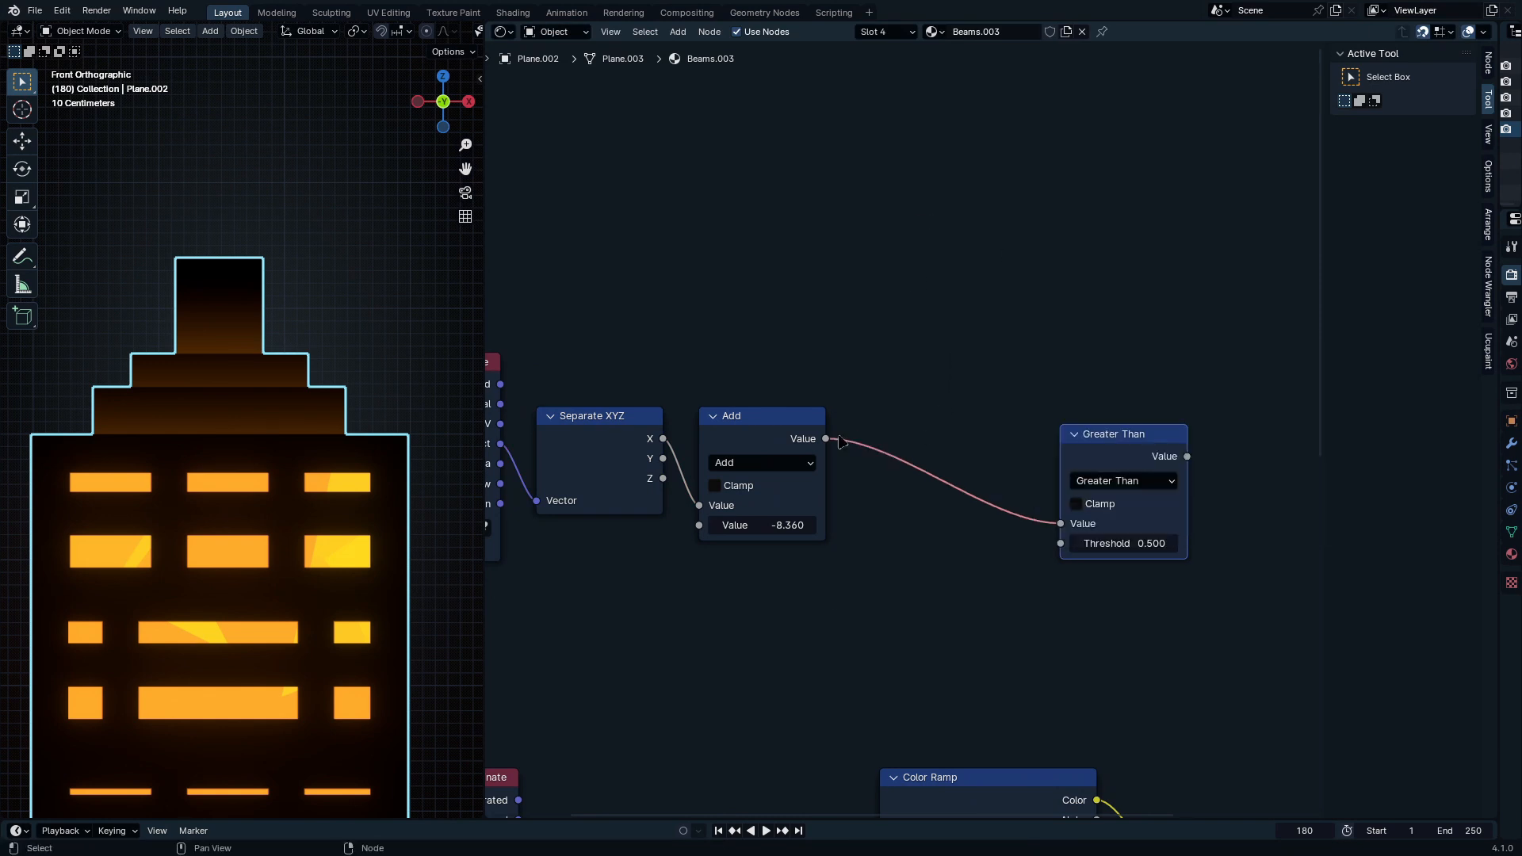
{"action": "left_click_drag", "start_coordinate": [840, 441], "coordinate": [944, 424]}
{"action": "type", "text": "fraction"}
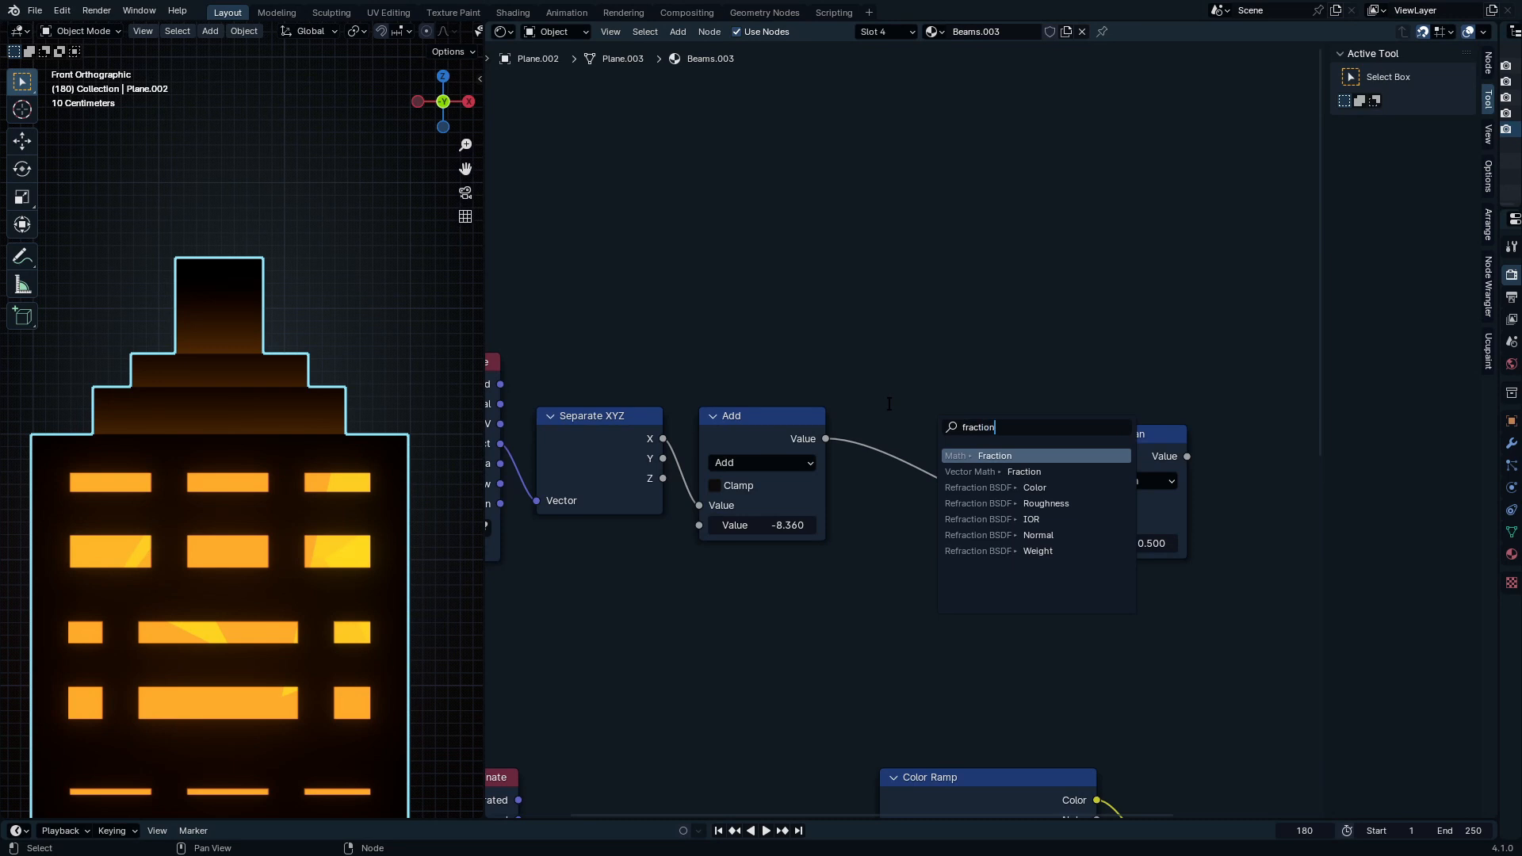
{"action": "key", "text": "Return"}
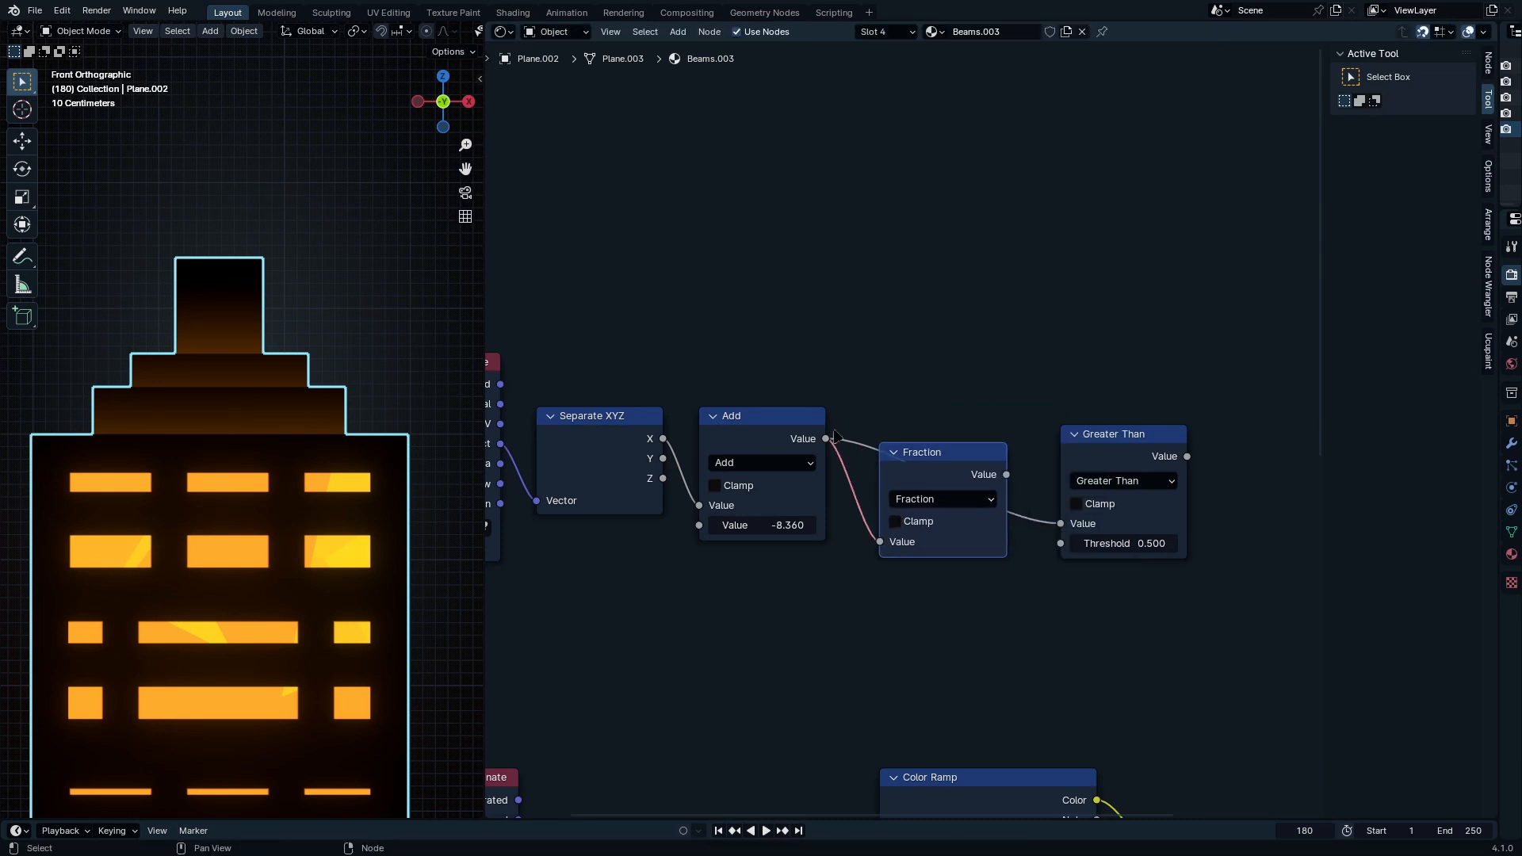
{"action": "left_click", "coordinate": [1021, 493]}
{"action": "left_click", "coordinate": [1113, 436], "text": "ctrl+shift"}
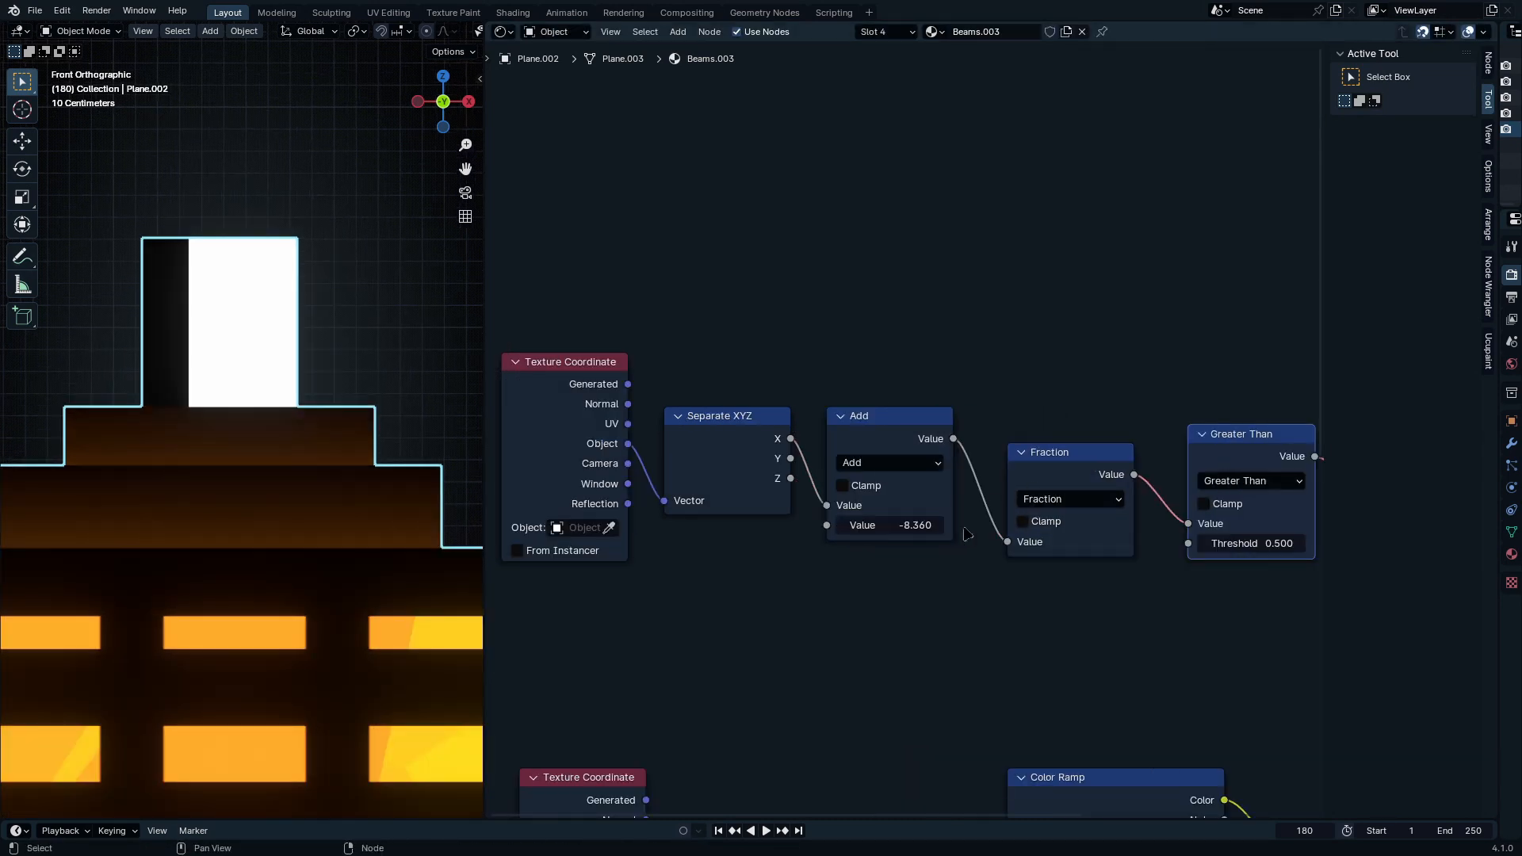
Step: Insert a copy of the Add node before Fraction, switch it to Multiply at -4.420, and set the Add value to -7.870
{"action": "mouse_move", "coordinate": [888, 525]}
{"action": "left_mouse_down"}
{"action": "mouse_move", "coordinate": [904, 524]}
{"action": "mouse_move", "coordinate": [872, 525]}
{"action": "mouse_move", "coordinate": [891, 525]}
{"action": "left_mouse_up"}
{"action": "key", "text": "shift+d"}
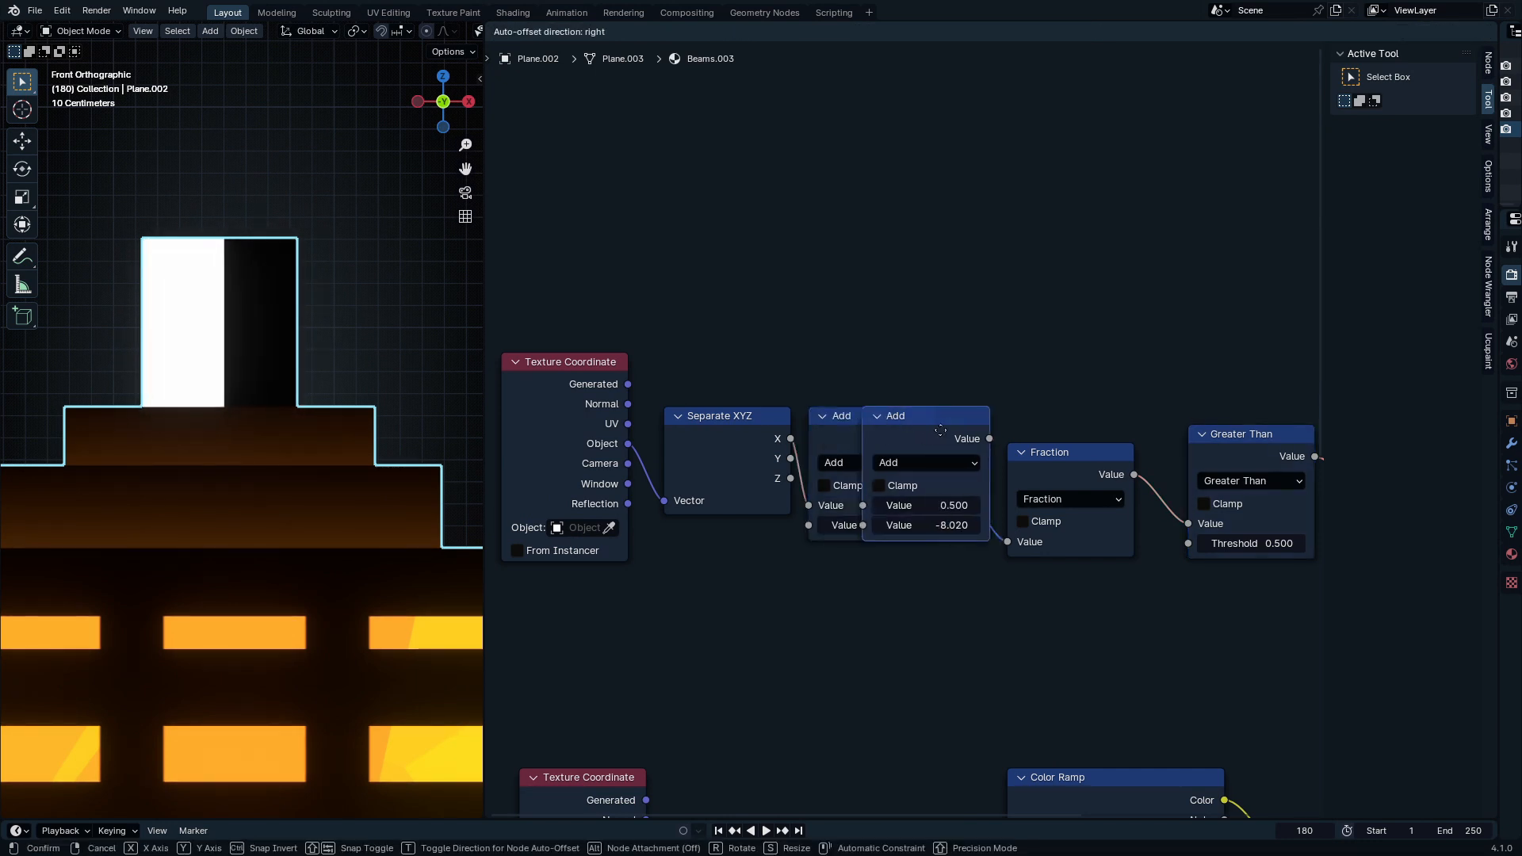
{"action": "left_click", "coordinate": [1000, 491]}
{"action": "left_click", "coordinate": [1070, 462]}
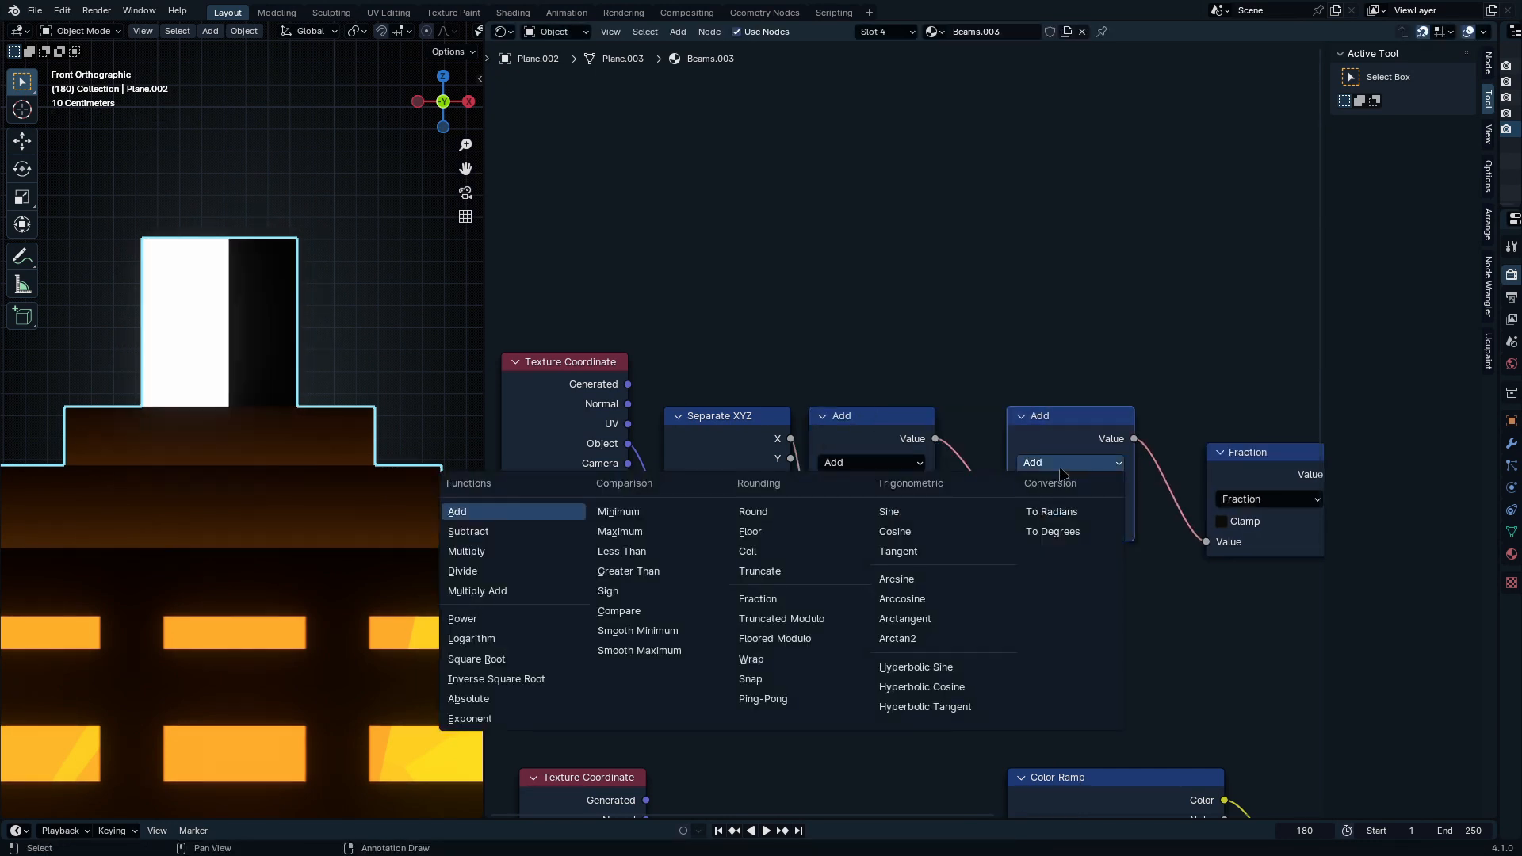
{"action": "left_click", "coordinate": [507, 557]}
{"action": "mouse_move", "coordinate": [1082, 524]}
{"action": "left_mouse_down", "text": "shift"}
{"action": "mouse_move", "coordinate": [1129, 525]}
{"action": "mouse_move", "coordinate": [1111, 525]}
{"action": "left_mouse_up", "text": "shift"}
{"action": "left_click_drag", "start_coordinate": [910, 526], "coordinate": [921, 525], "text": "shift"}
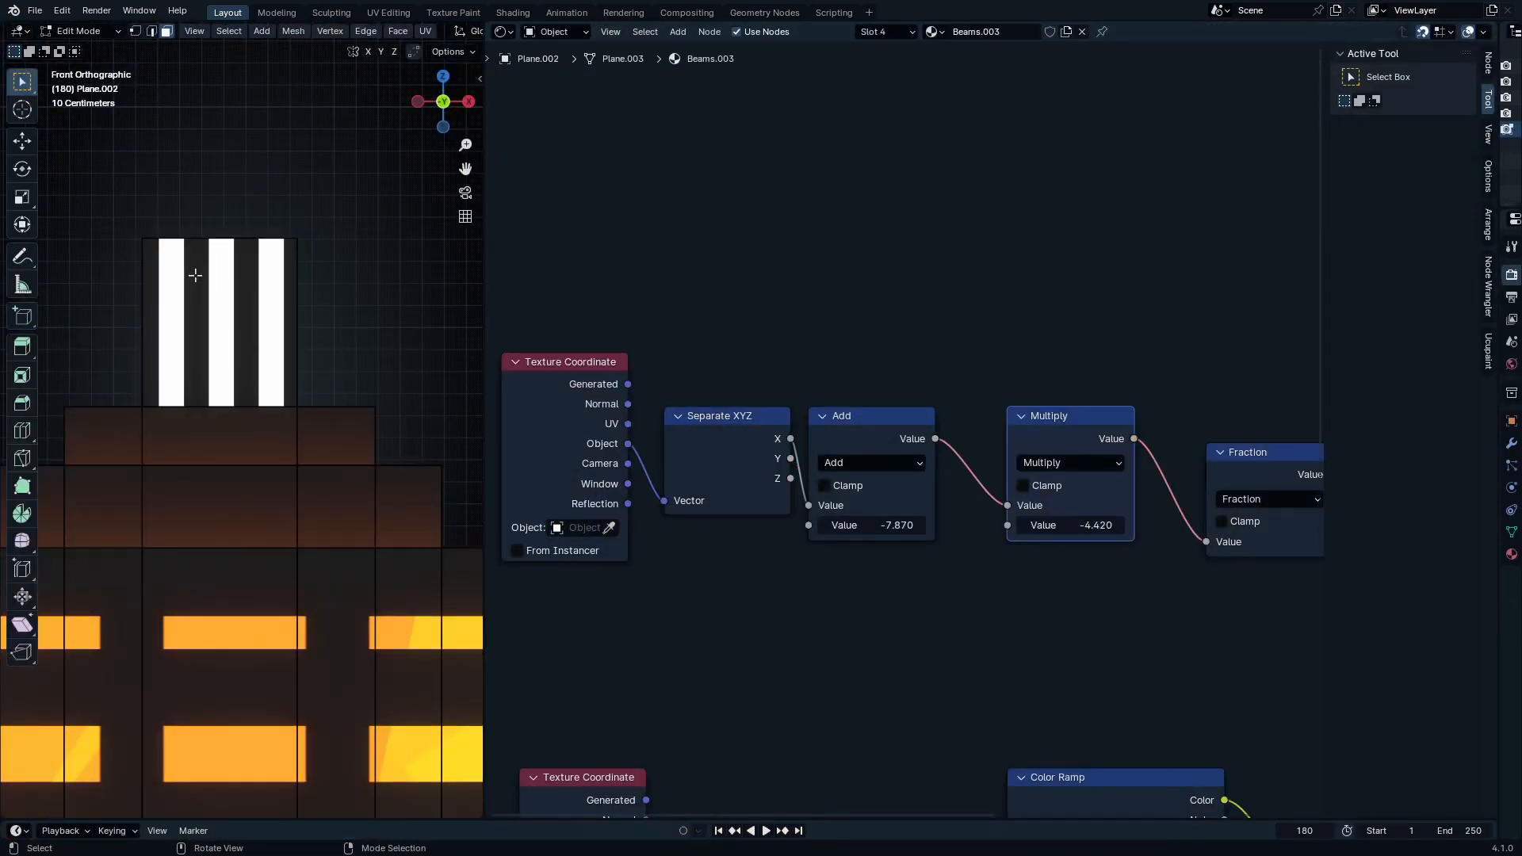
Step: Raise the top edge of the roof's top block along Z in Edit Mode, and return to Object Mode
{"action": "key", "text": "2"}
{"action": "left_click", "coordinate": [194, 240]}
{"action": "key", "text": "g"}
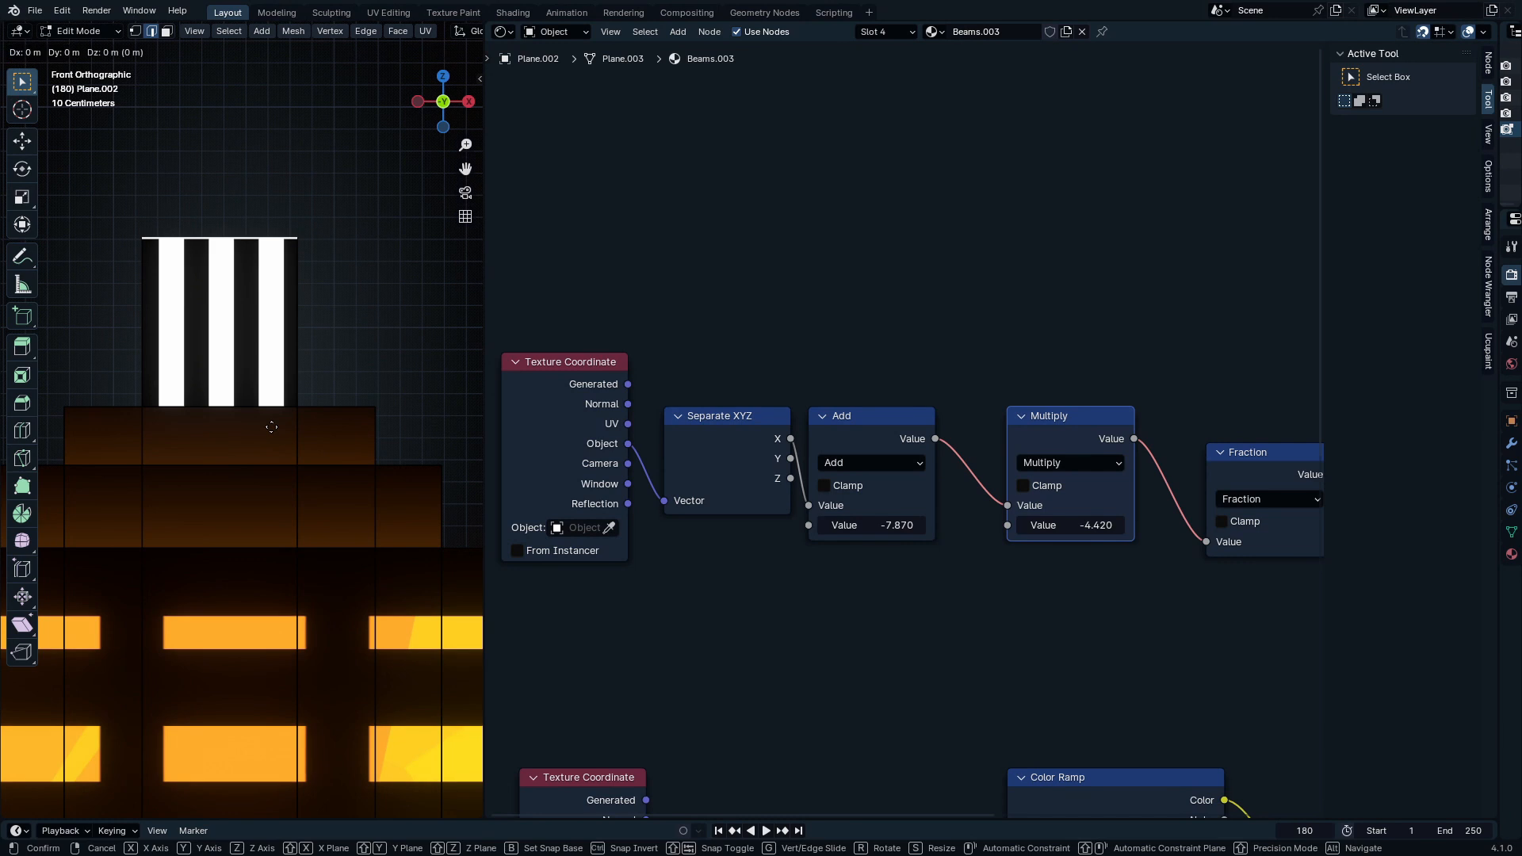
{"action": "key", "text": "z"}
{"action": "key", "text": "Escape"}
{"action": "key", "text": "Tab"}
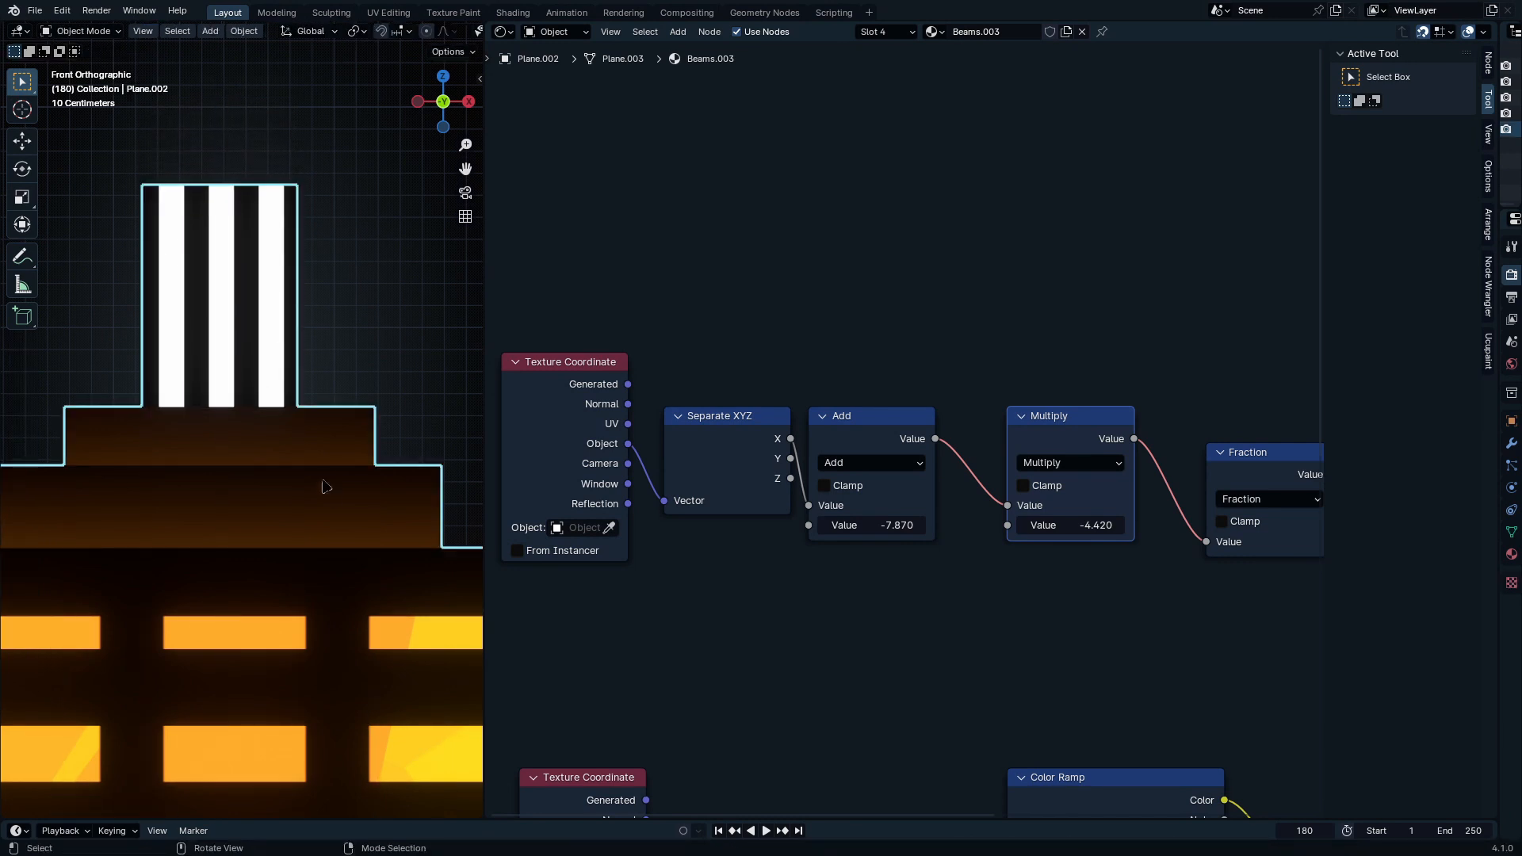
{"action": "scroll", "coordinate": [951, 533], "scroll_direction": "up", "scroll_amount": 1}
{"action": "middle_click_drag", "start_coordinate": [1268, 705], "coordinate": [1204, 593]}
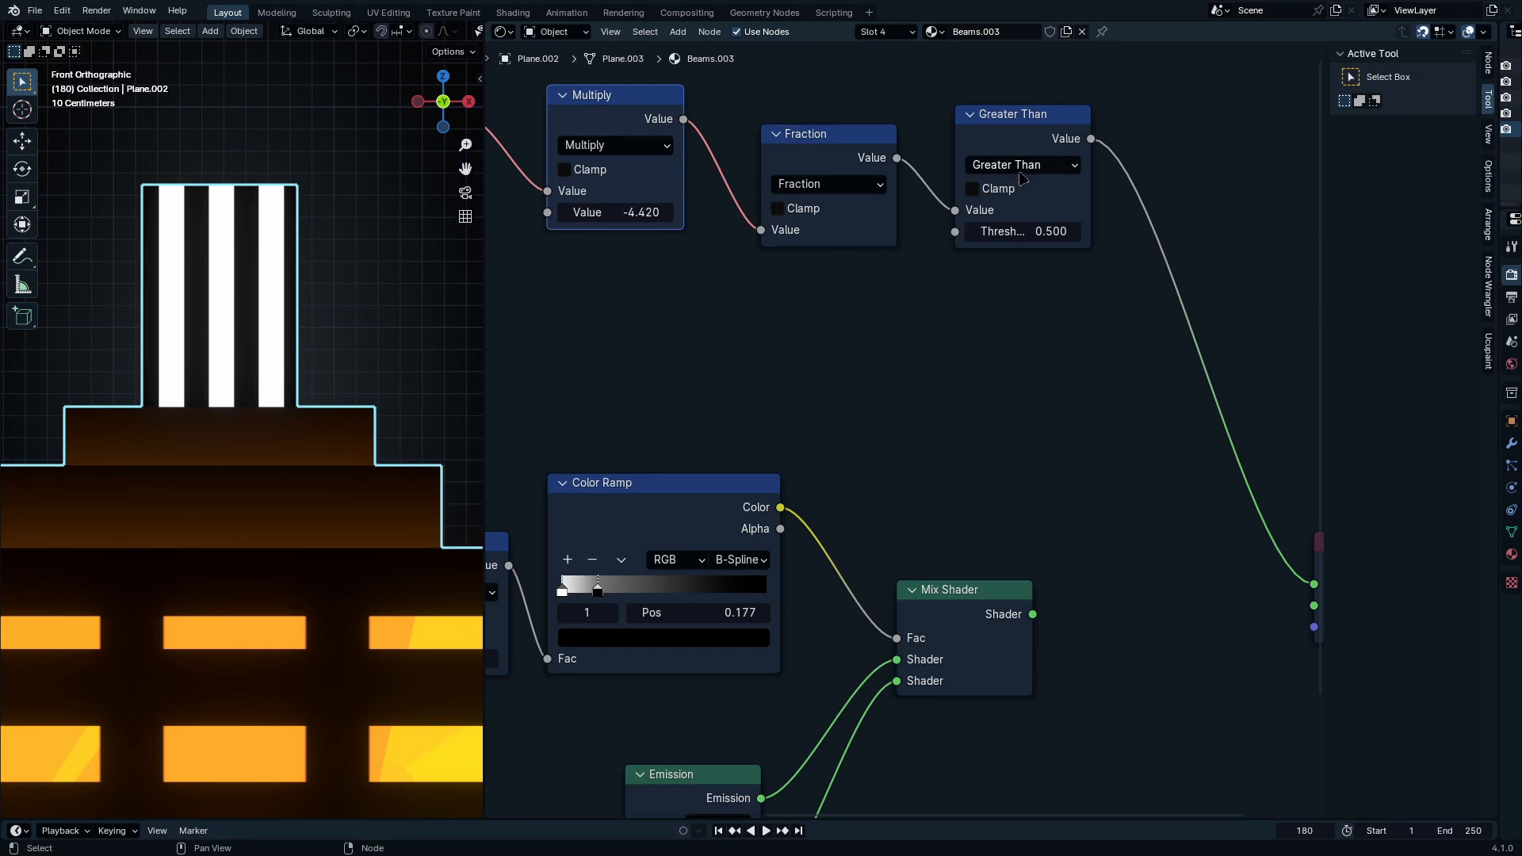
{"action": "middle_click_drag", "start_coordinate": [1034, 399], "coordinate": [780, 301]}
{"action": "left_click", "coordinate": [666, 529], "text": "shift"}
{"action": "key", "text": "shift+d"}
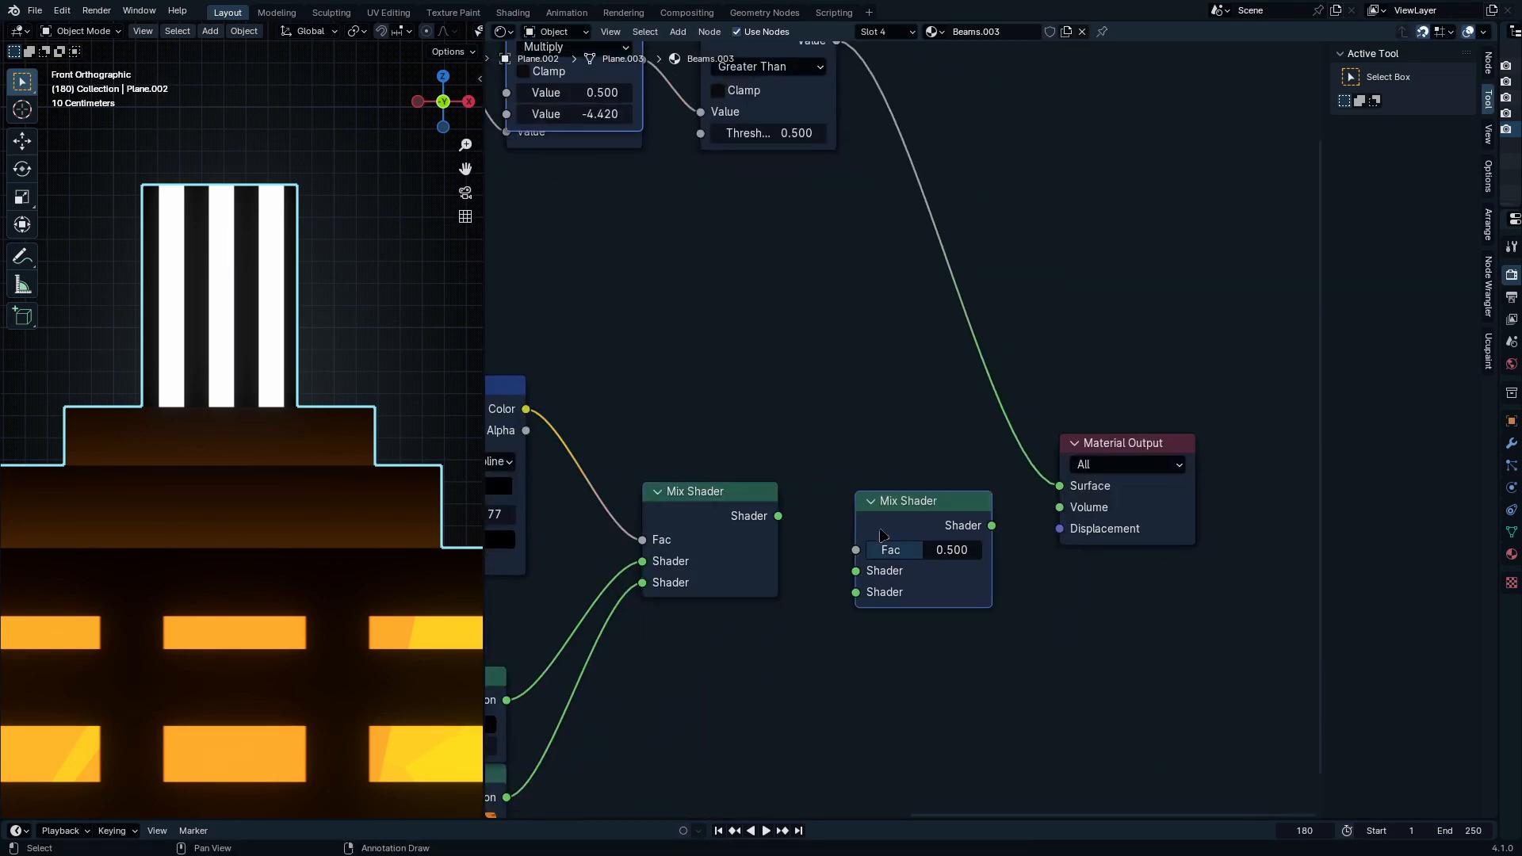
{"action": "scroll", "coordinate": [792, 428], "scroll_direction": "down", "scroll_amount": 3}
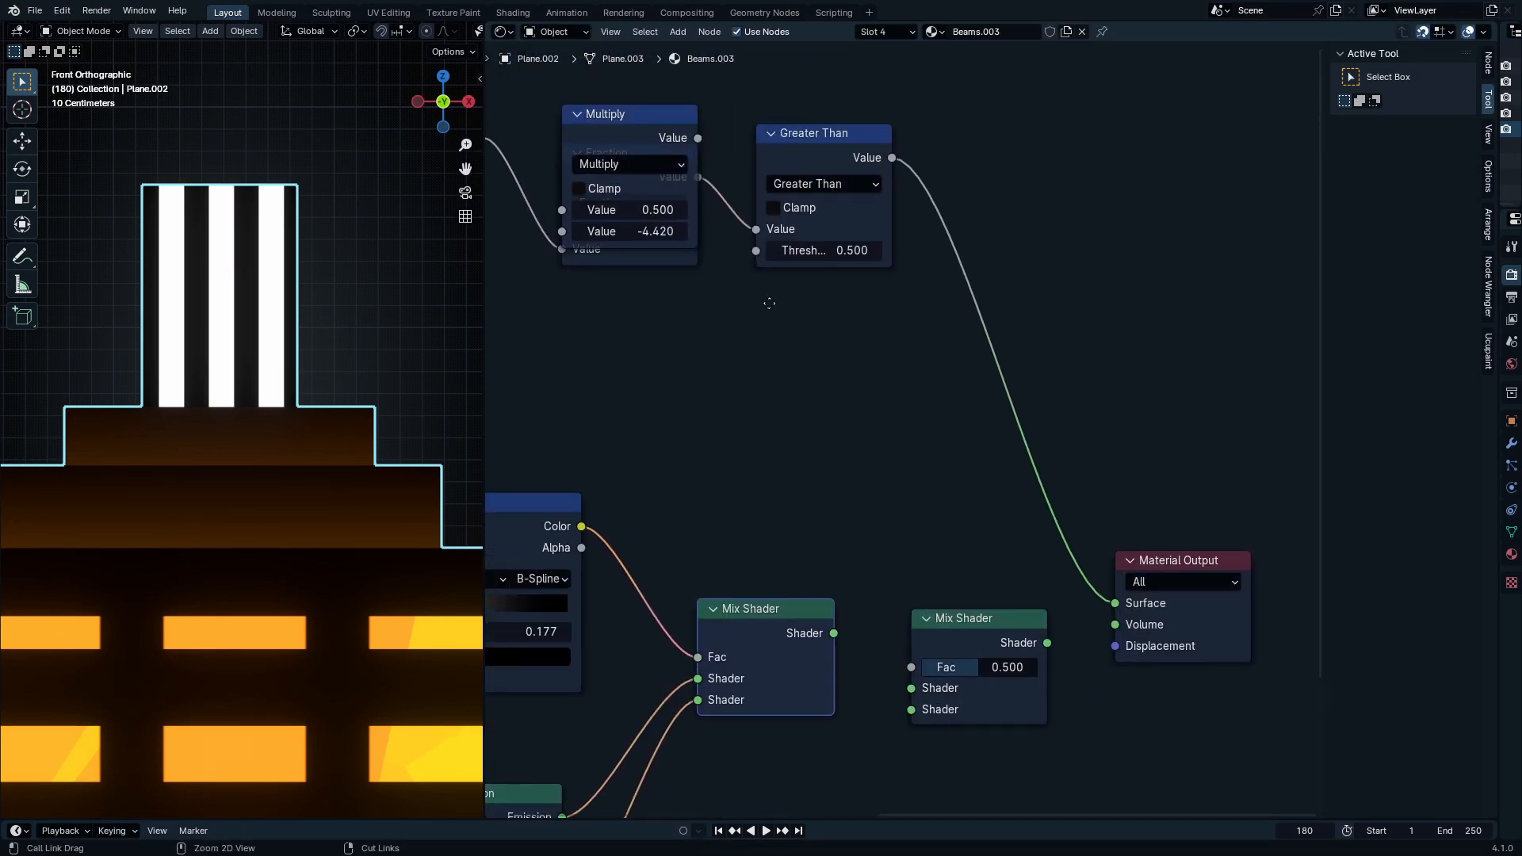
{"action": "key", "text": "ctrl+z"}
{"action": "key", "text": "ctrl+z"}
{"action": "middle_click_drag", "start_coordinate": [766, 359], "coordinate": [901, 366]}
Step: Duplicate the Mix Shader and connect the original's output to the copy's first Shader input
{"action": "left_click", "coordinate": [1027, 544]}
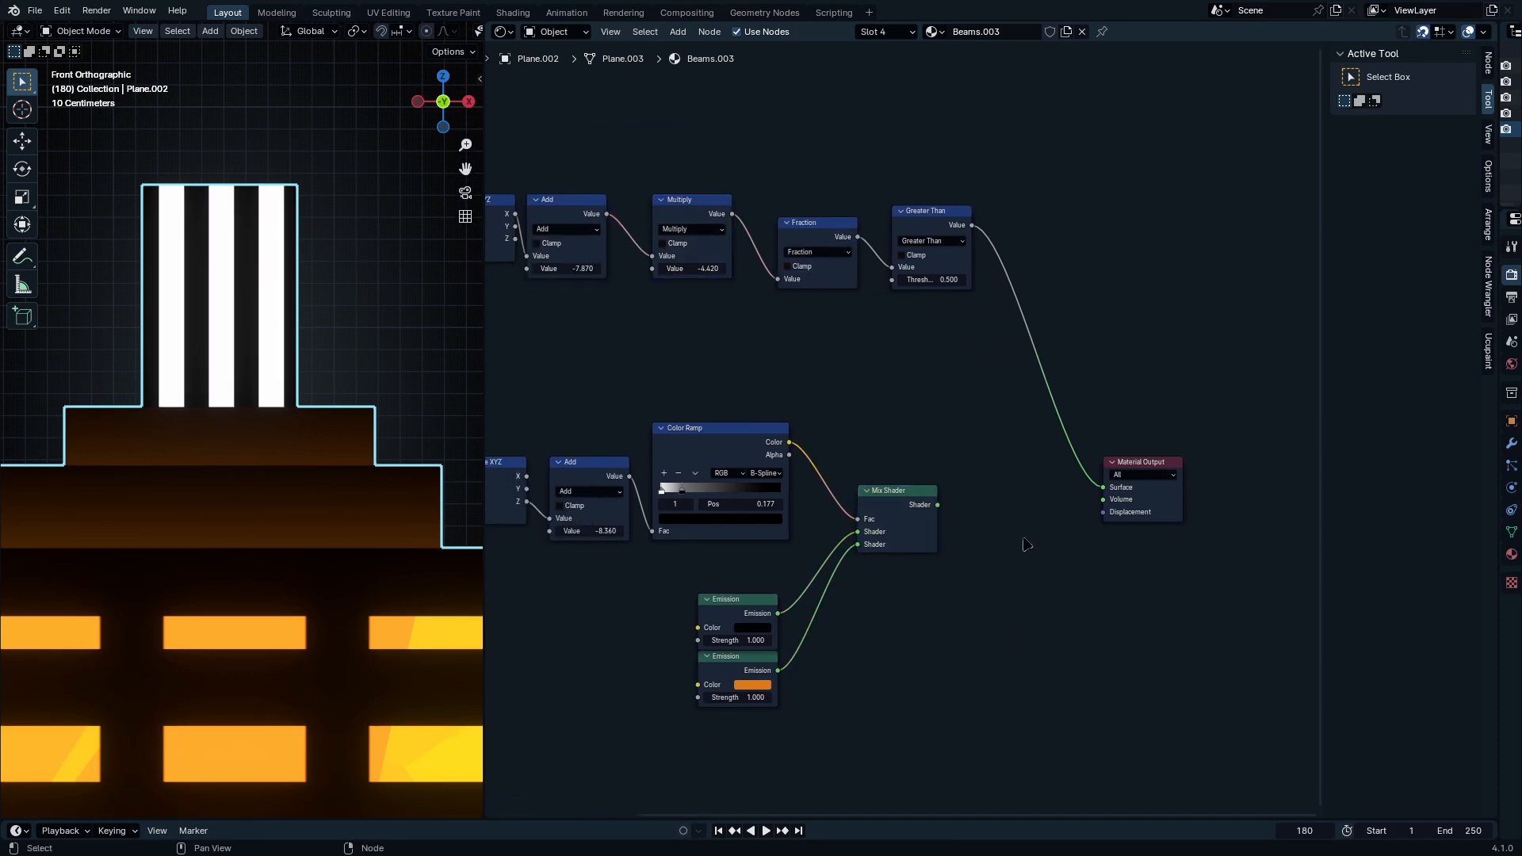
{"action": "scroll", "coordinate": [1033, 543], "scroll_direction": "up", "scroll_amount": 6}
{"action": "left_click", "coordinate": [864, 479]}
{"action": "key", "text": "shift+d"}
{"action": "left_click", "coordinate": [975, 501]}
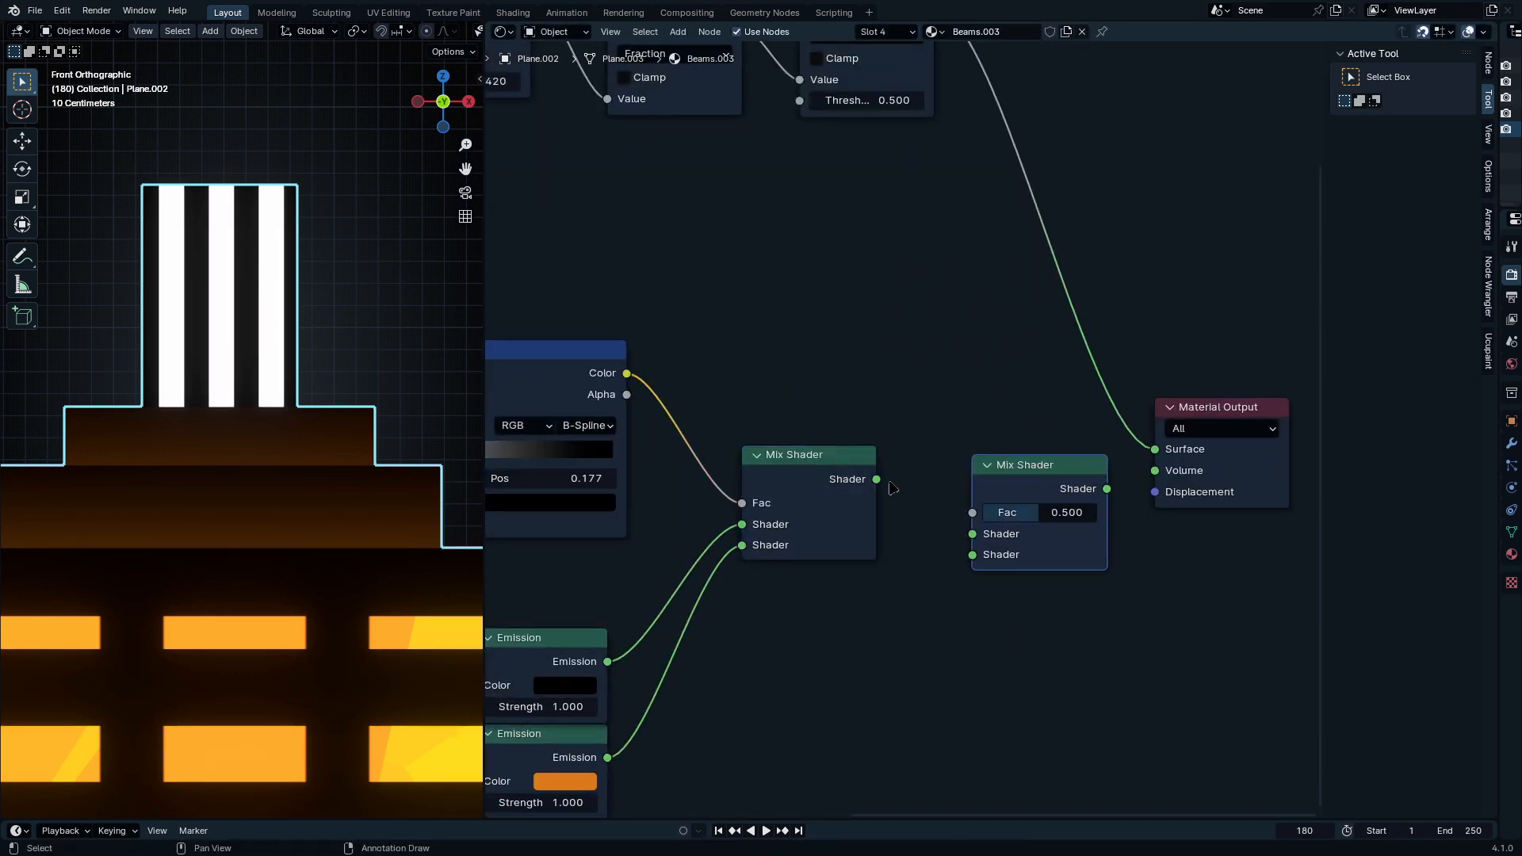
{"action": "left_click_drag", "start_coordinate": [875, 479], "coordinate": [971, 533]}
Step: Duplicate the orange Emission node and connect the copy to the new Mix Shader's second Shader input
{"action": "middle_click_drag", "start_coordinate": [969, 609], "coordinate": [1007, 489]}
{"action": "left_click", "coordinate": [626, 638]}
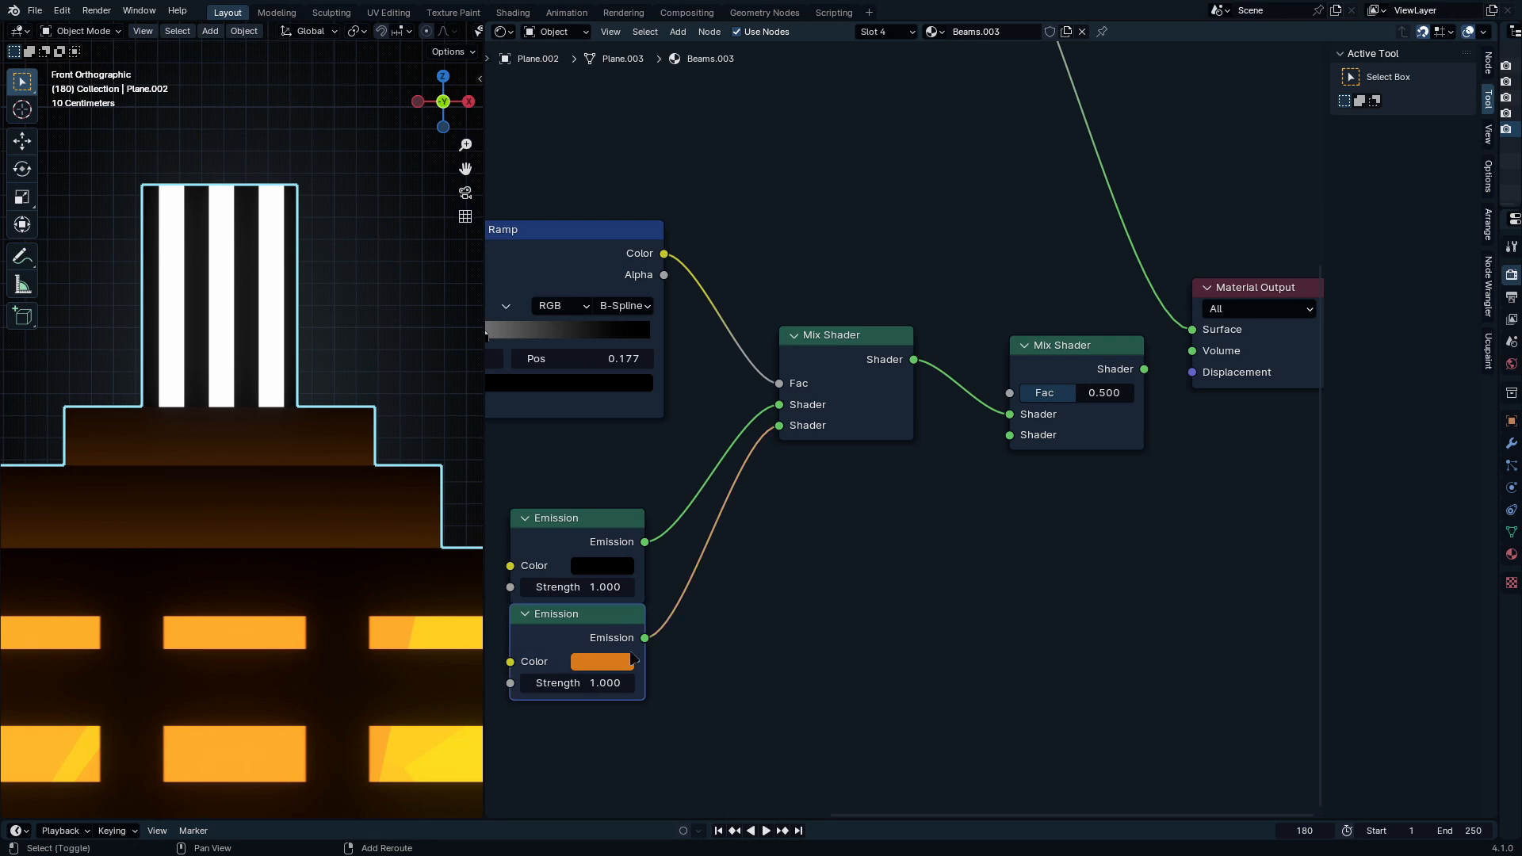
{"action": "key", "text": "shift+d"}
{"action": "left_click", "coordinate": [955, 523]}
{"action": "left_click_drag", "start_coordinate": [971, 522], "coordinate": [1009, 435]}
Step: Drive the new Mix Shader's Fac with the Greater Than output, and connect that Mix Shader to the Material Output surface
{"action": "middle_click_drag", "start_coordinate": [1011, 443], "coordinate": [1002, 605]}
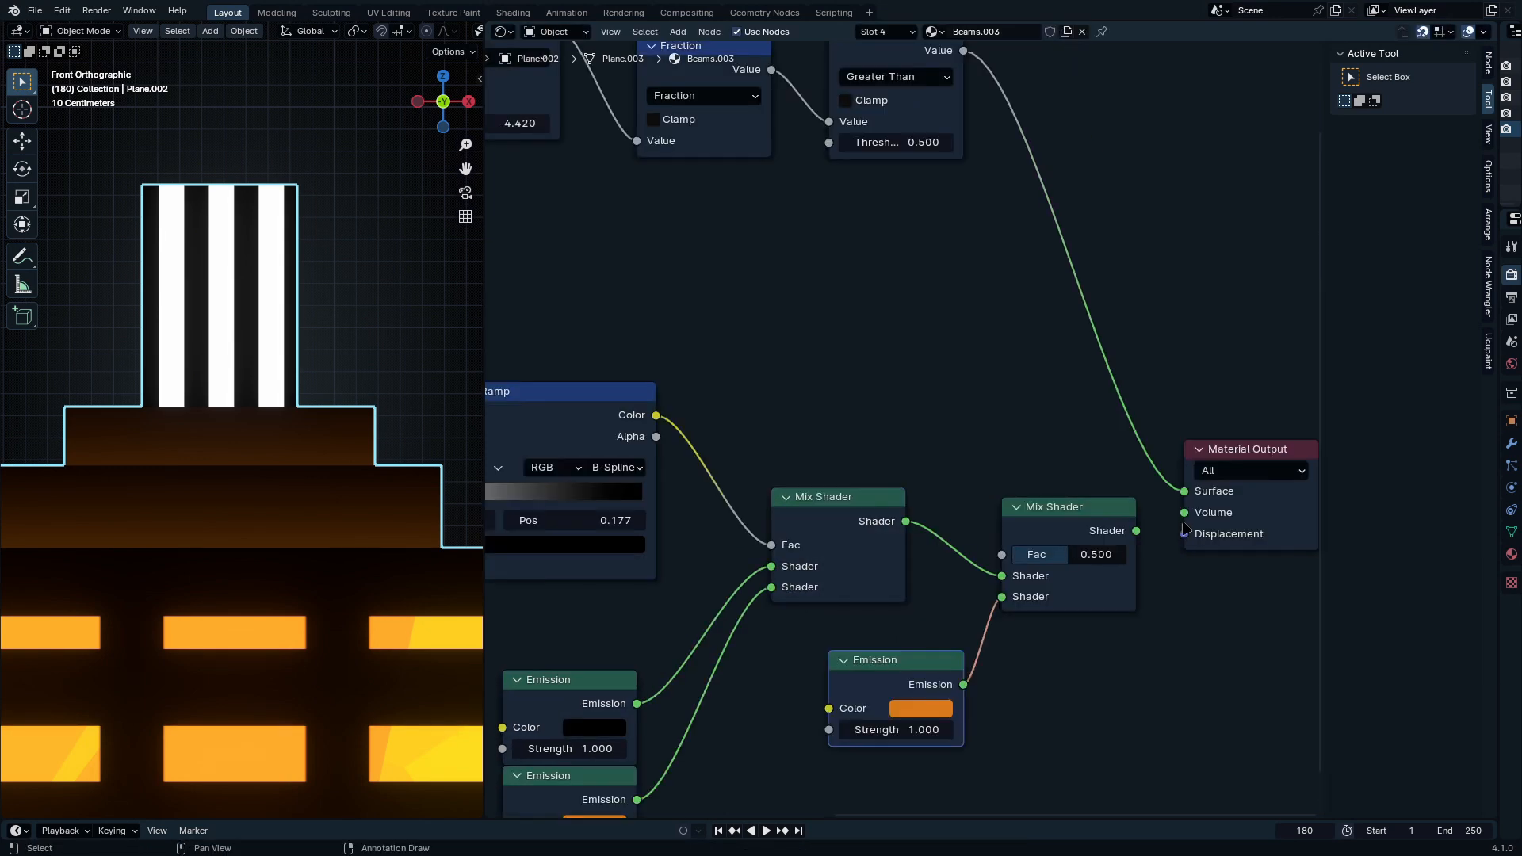
{"action": "left_click_drag", "start_coordinate": [963, 50], "coordinate": [1002, 554]}
{"action": "left_click", "coordinate": [1131, 540], "text": "ctrl+shift"}
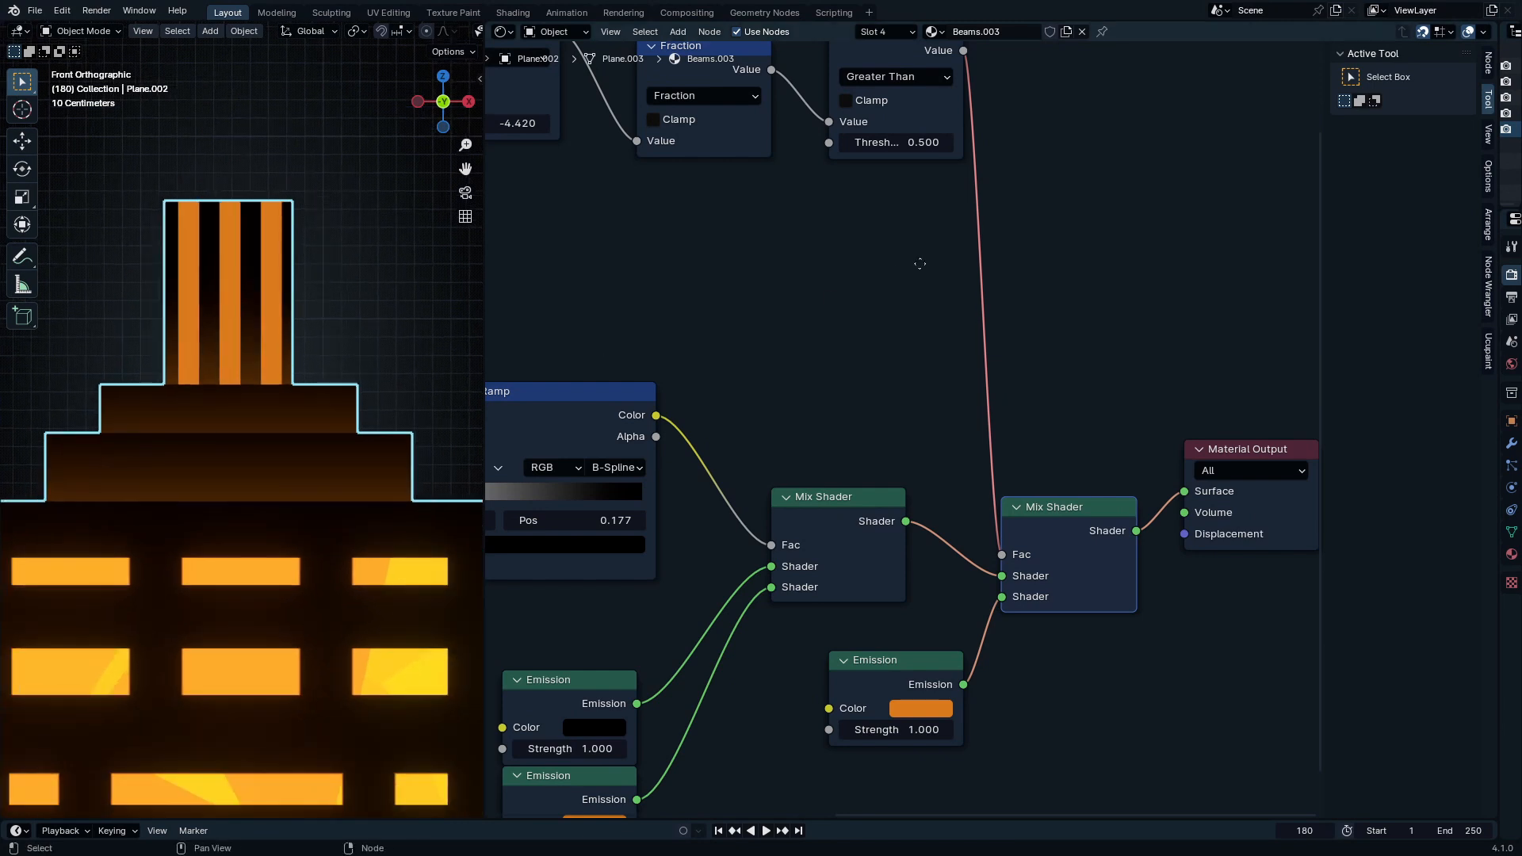
Step: Set the stripe Emission strength to 2.100 and the gradient's orange Emission strength to 6.400
{"action": "middle_click_drag", "start_coordinate": [951, 301], "coordinate": [1013, 379]}
{"action": "left_click_drag", "start_coordinate": [919, 649], "coordinate": [952, 649]}
{"action": "middle_click_drag", "start_coordinate": [626, 737], "coordinate": [828, 652]}
{"action": "left_click_drag", "start_coordinate": [800, 679], "coordinate": [879, 679]}
Step: Rename the fourth slot's material to Beam 3 and the third slot's material to Beam 2
{"action": "left_click", "coordinate": [905, 32]}
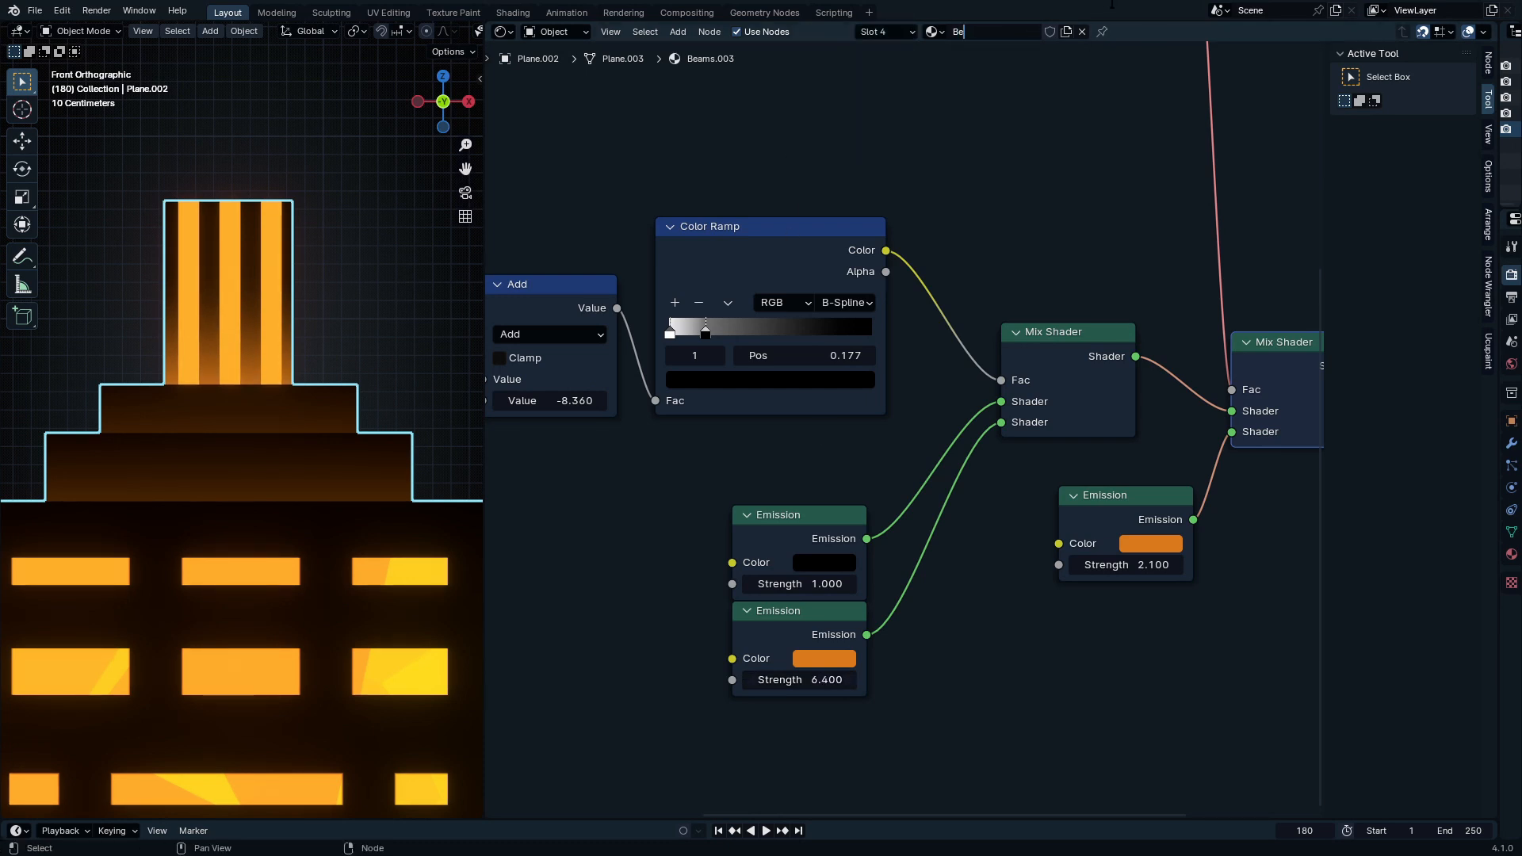
{"action": "left_click", "coordinate": [892, 34]}
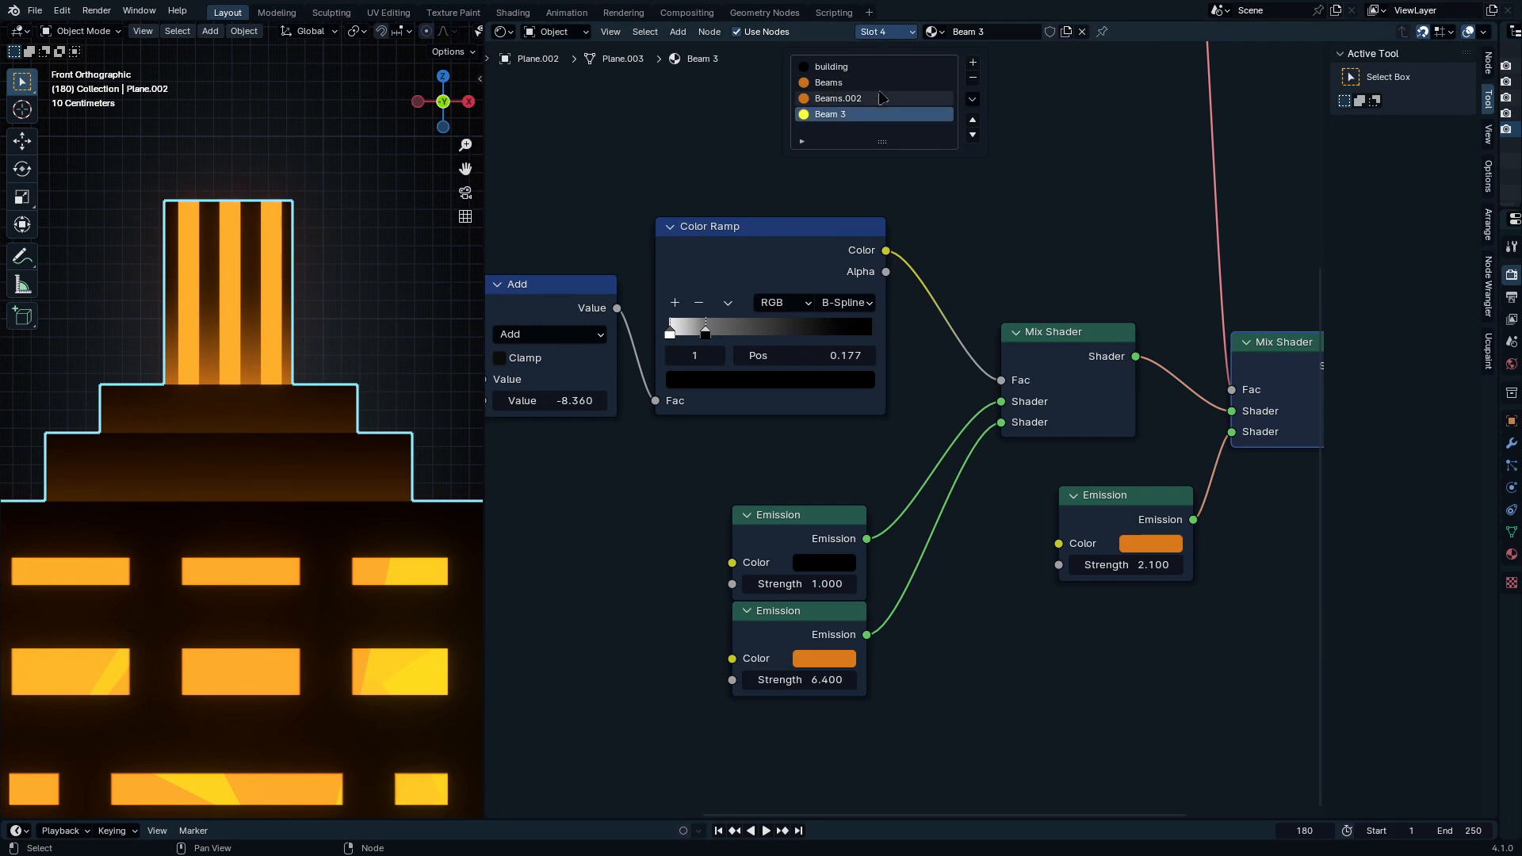
{"action": "left_click", "coordinate": [838, 98]}
{"action": "left_click", "coordinate": [1016, 32]}
{"action": "type", "text": "B"}
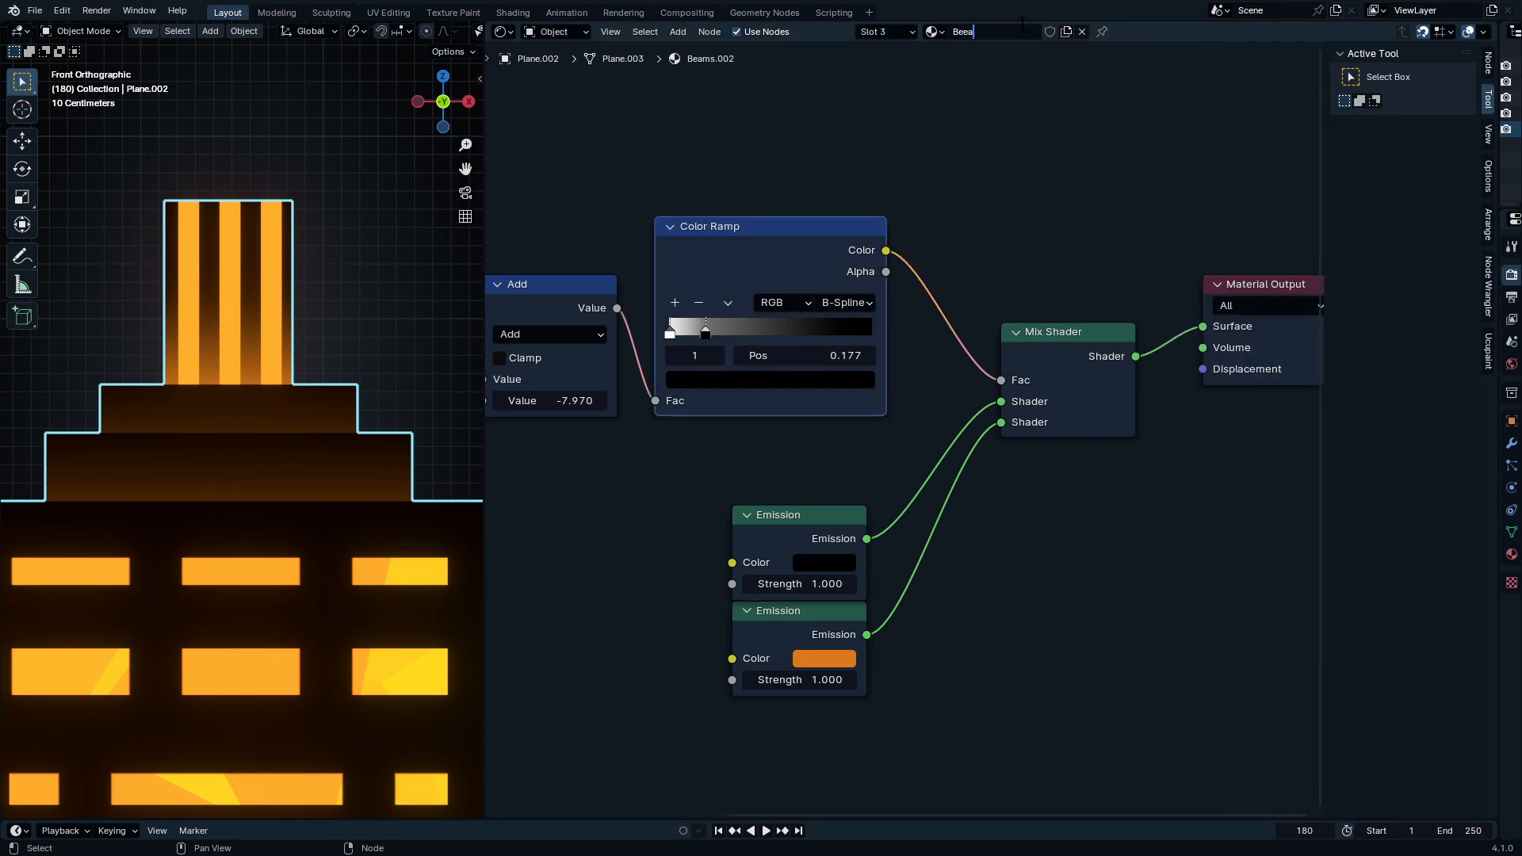
{"action": "type", "text": "eam 2"}
{"action": "key", "text": "Return"}
Step: Increase the orange Emission strength in Beam 2, and set it to 7.400 in the second slot's Beams material
{"action": "left_click_drag", "start_coordinate": [819, 680], "coordinate": [832, 674]}
{"action": "left_click", "coordinate": [880, 32]}
{"action": "left_click", "coordinate": [837, 82]}
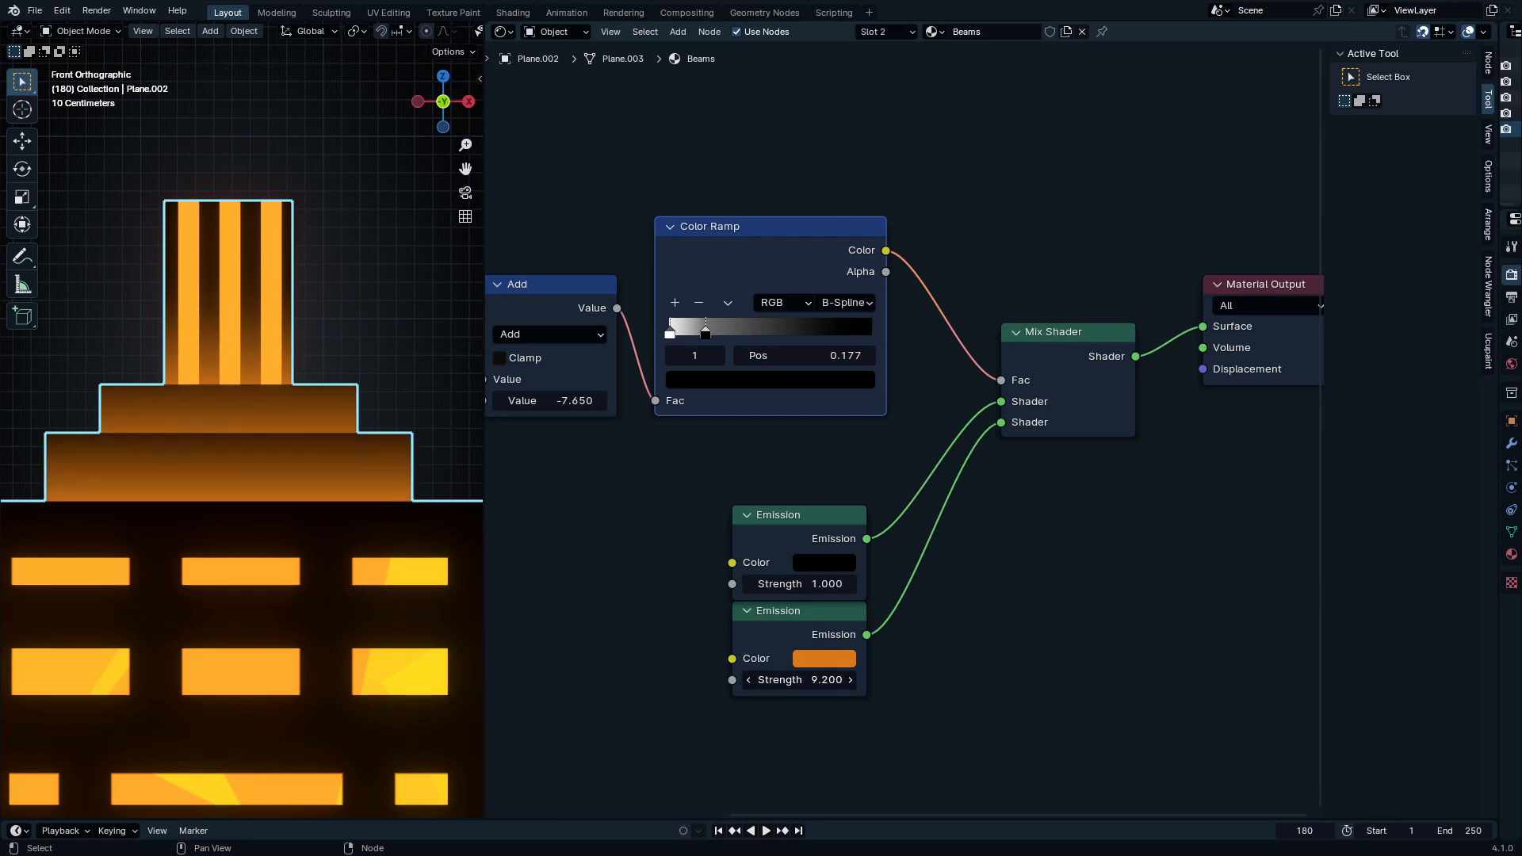
Step: Duplicate the stepped-roof building and place the copy about 4.8 m along the X axis
{"action": "scroll", "coordinate": [261, 555], "scroll_direction": "down", "scroll_amount": 4}
{"action": "scroll", "coordinate": [265, 569], "scroll_direction": "down", "scroll_amount": 5}
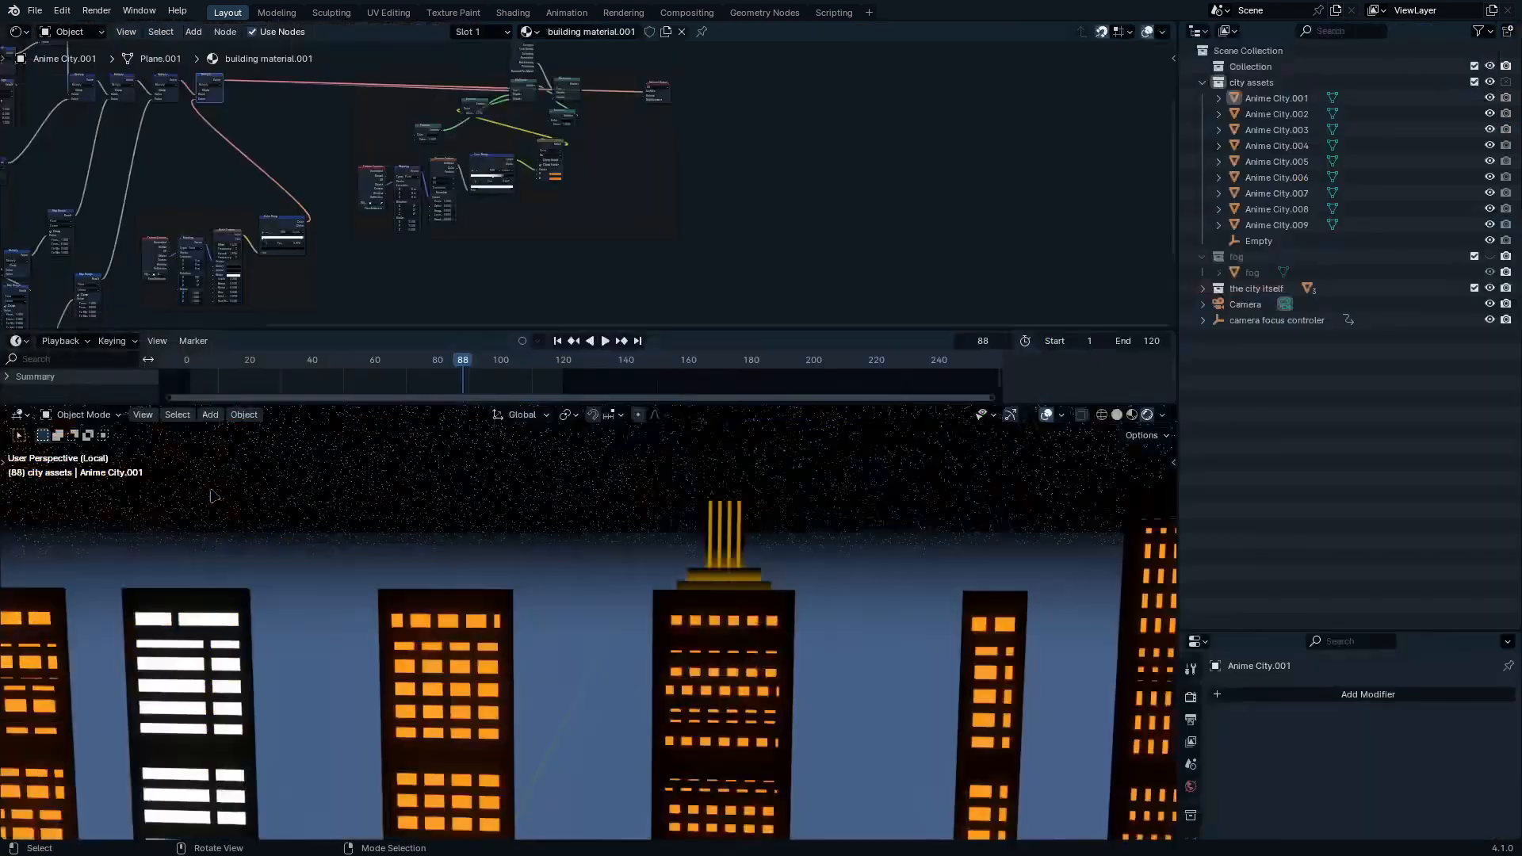
{"action": "middle_click_drag", "start_coordinate": [829, 596], "coordinate": [470, 682], "text": "shift"}
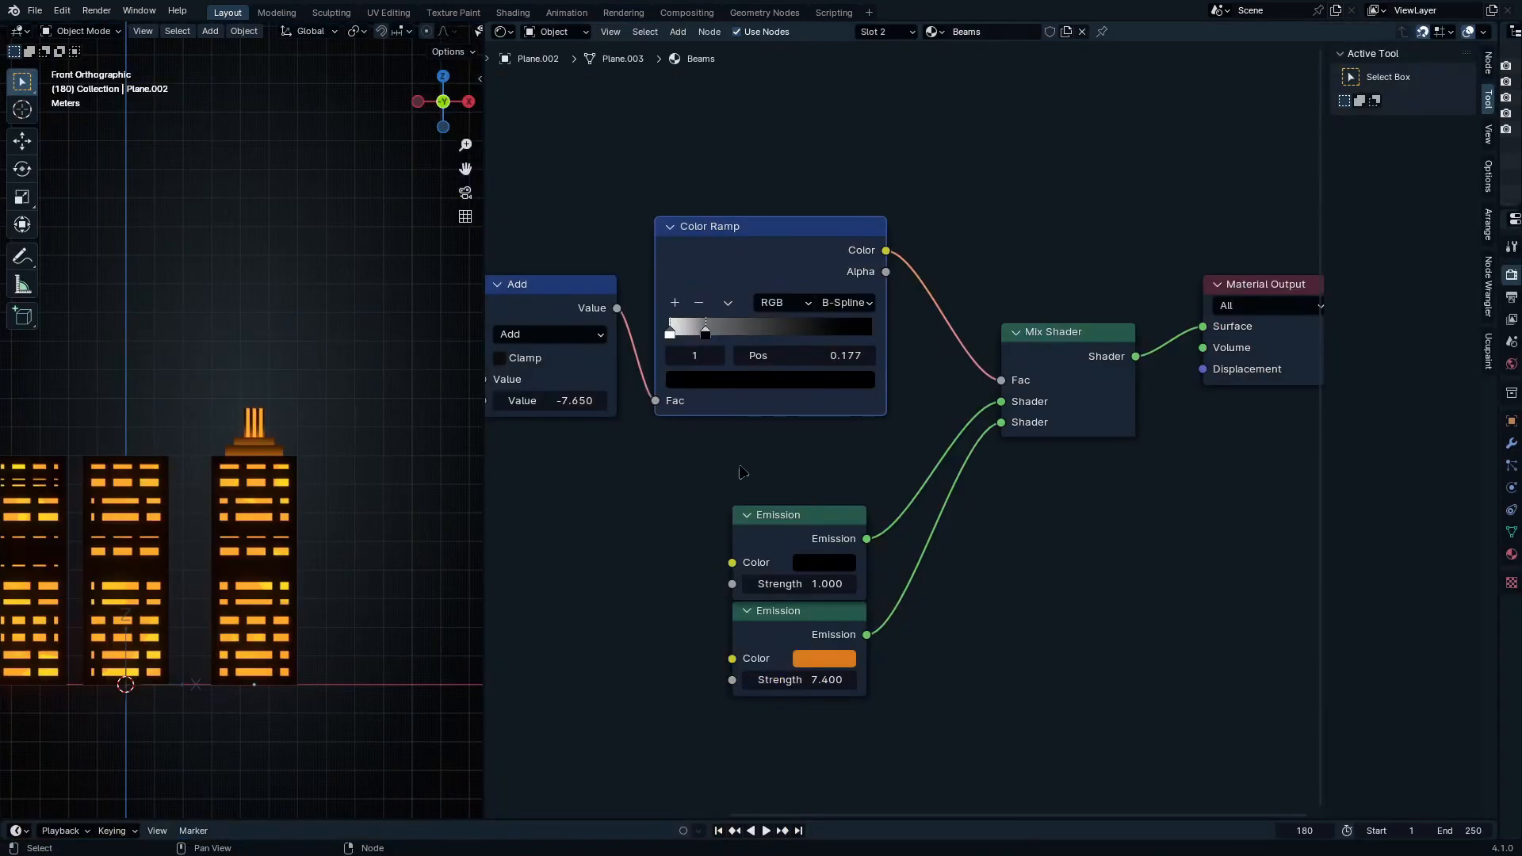
{"action": "scroll", "coordinate": [634, 475], "scroll_direction": "up", "scroll_amount": 3, "text": "shift"}
{"action": "key", "text": "shift+d"}
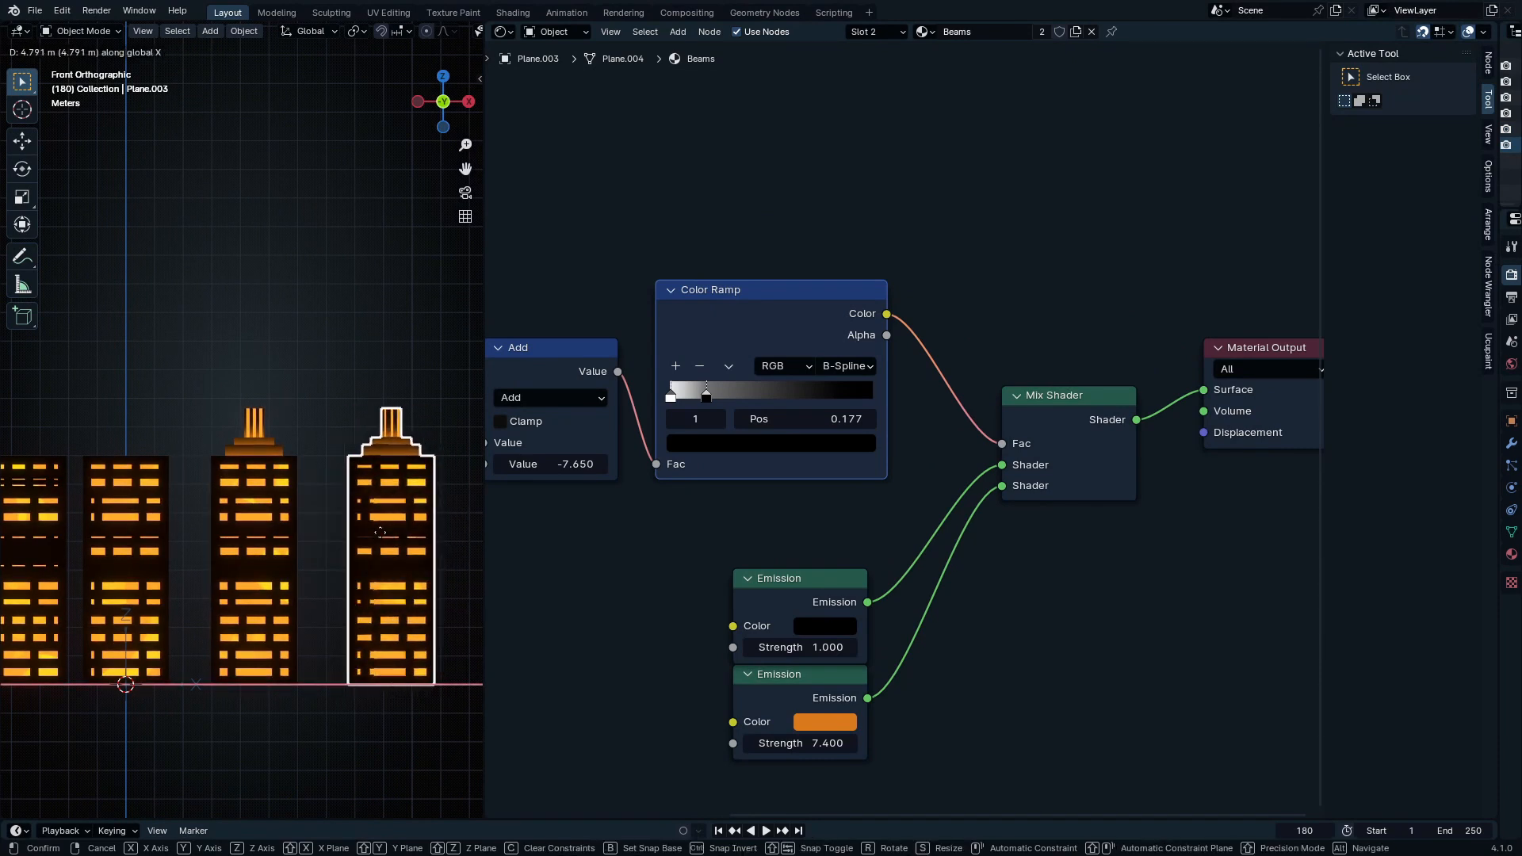
{"action": "left_click", "coordinate": [393, 529]}
Step: Make the duplicated building's Beams material a single-user copy and rename it Beams D
{"action": "middle_click_drag", "start_coordinate": [408, 564], "coordinate": [270, 604], "text": "shift"}
{"action": "scroll", "coordinate": [269, 604], "scroll_direction": "up", "scroll_amount": 8}
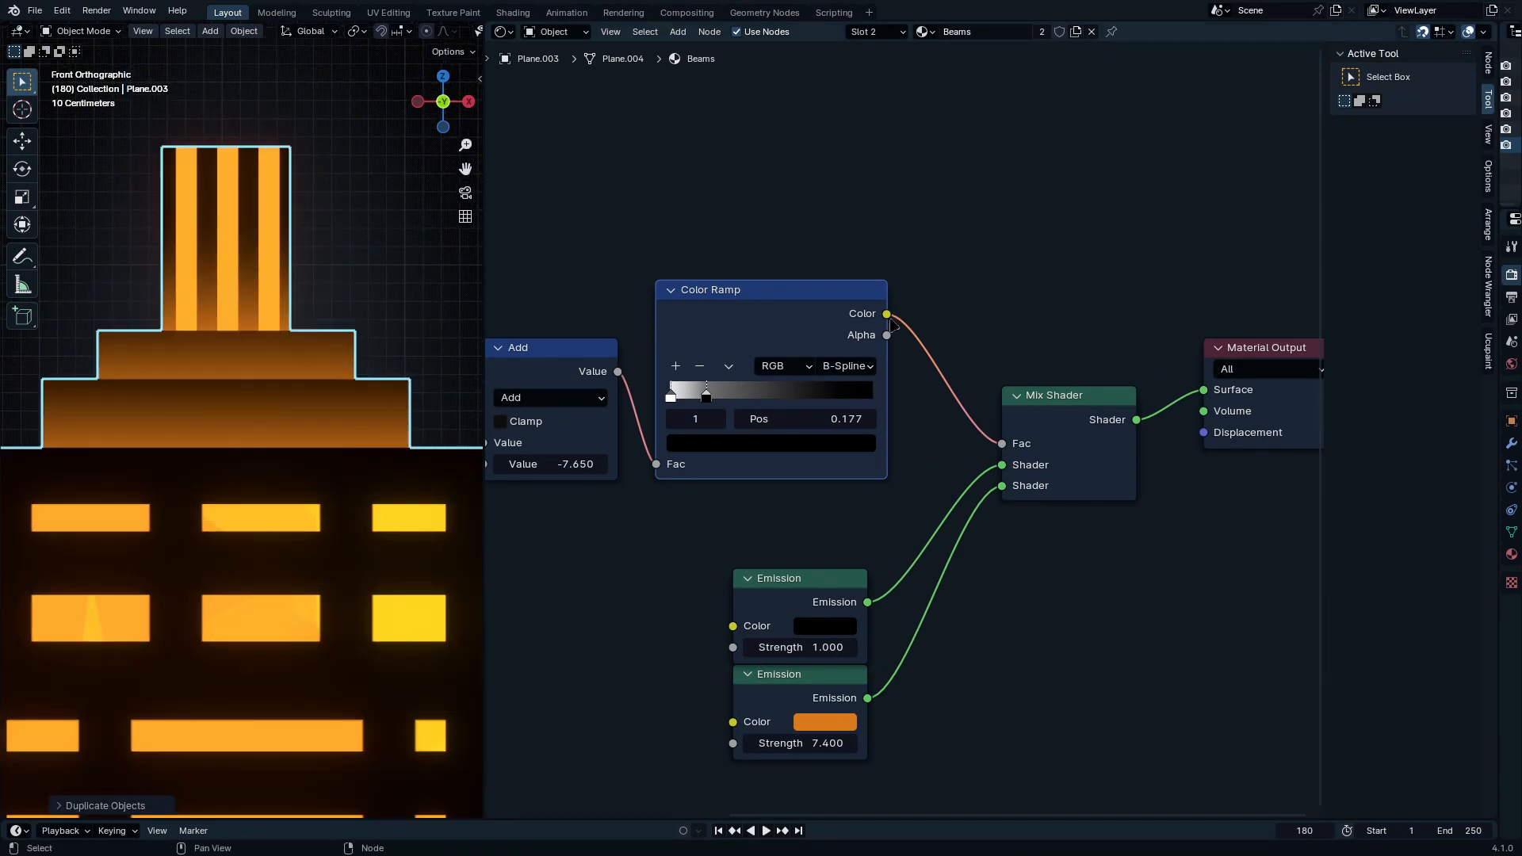
{"action": "scroll", "coordinate": [887, 214], "scroll_direction": "down", "scroll_amount": 5}
{"action": "scroll", "coordinate": [871, 148], "scroll_direction": "up", "scroll_amount": 3}
{"action": "scroll", "coordinate": [872, 148], "scroll_direction": "up", "scroll_amount": 4}
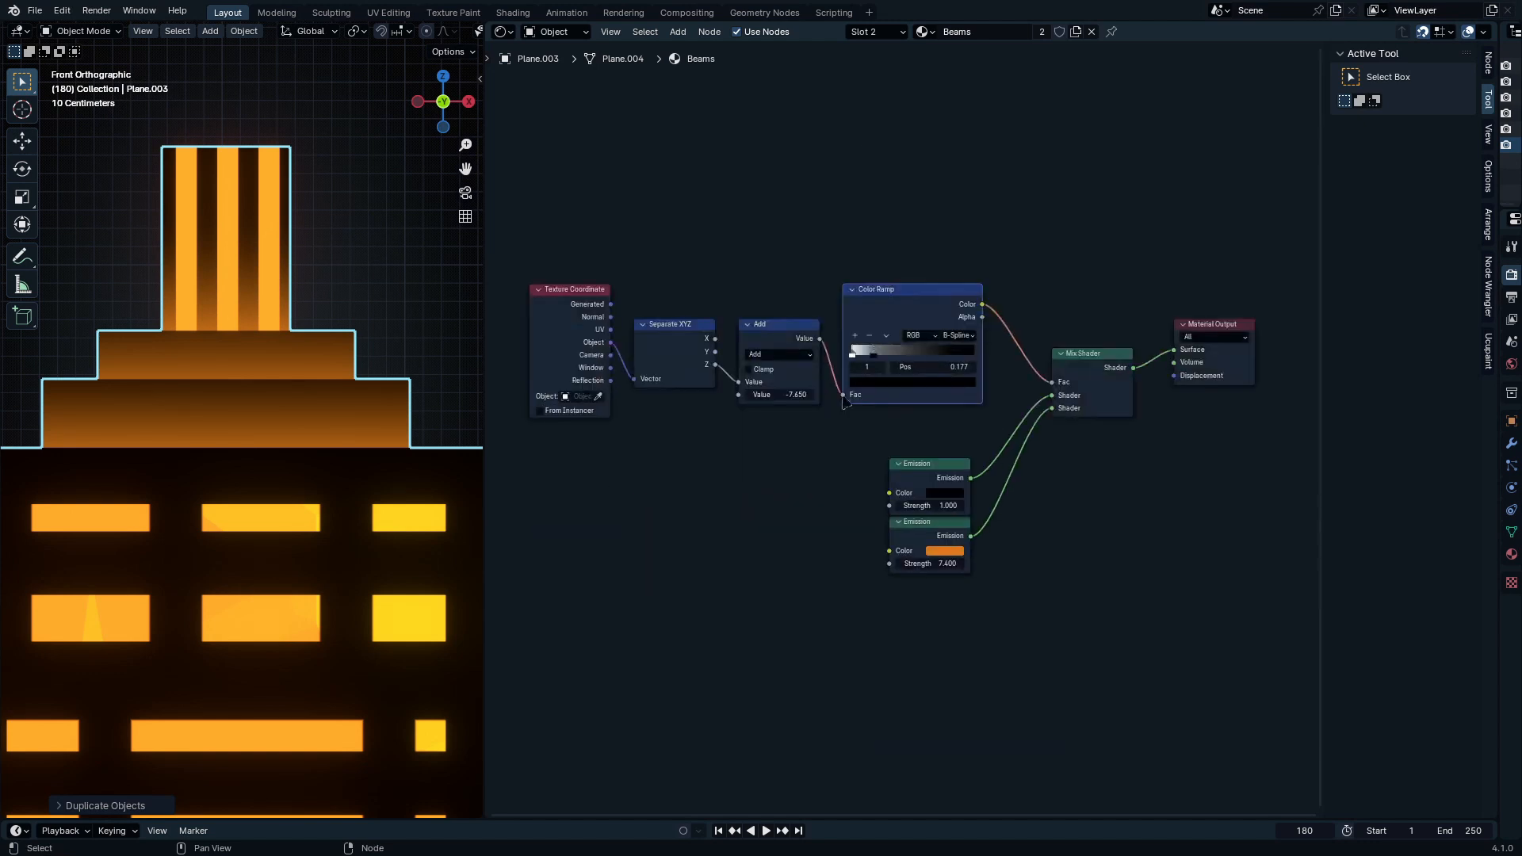
{"action": "left_click", "coordinate": [1075, 31]}
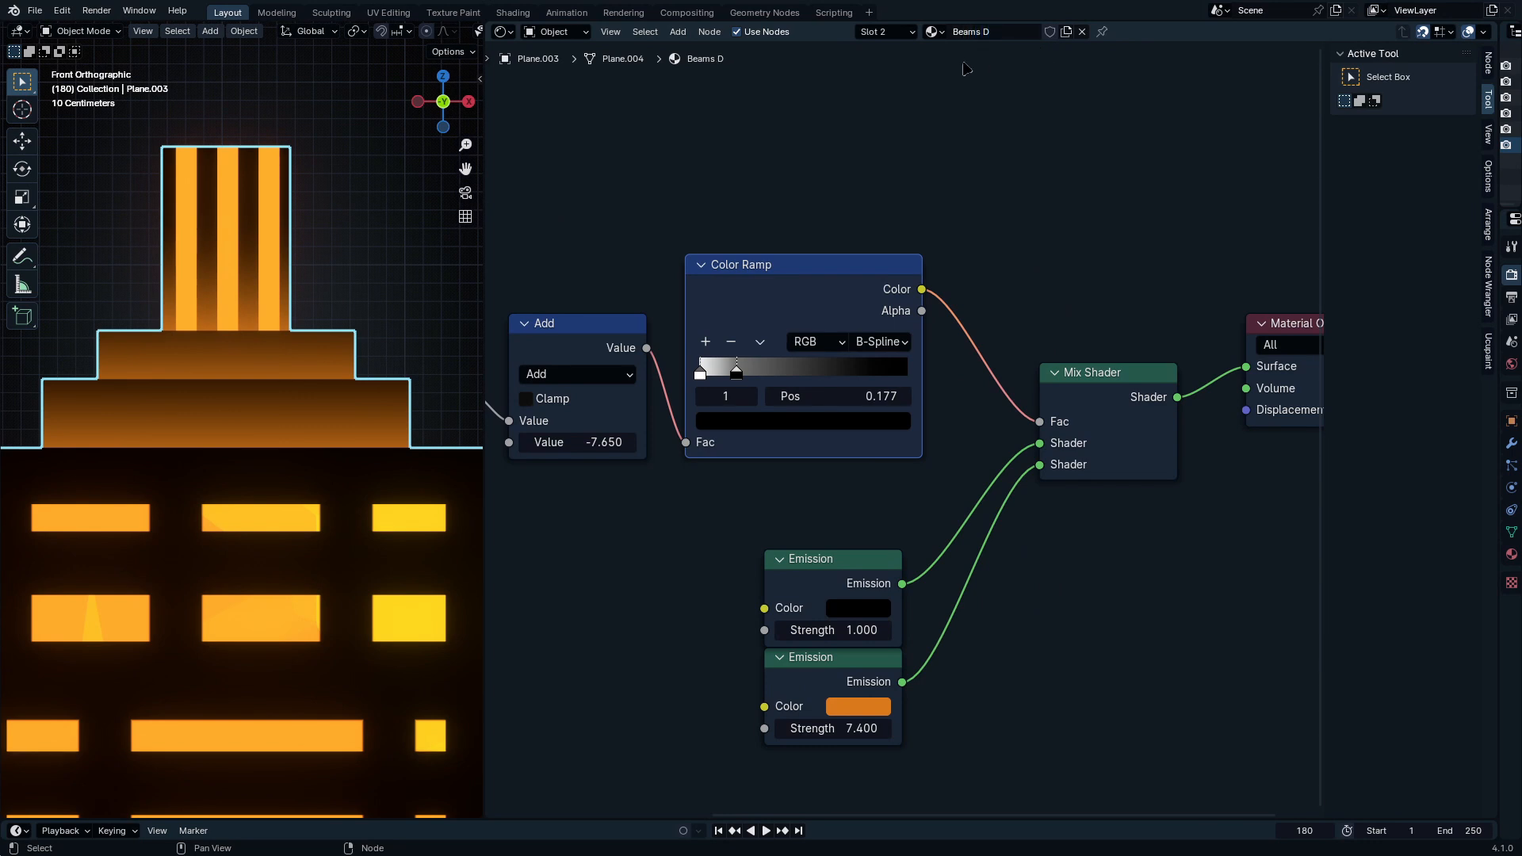
{"action": "middle_click_drag", "start_coordinate": [791, 566], "coordinate": [960, 512]}
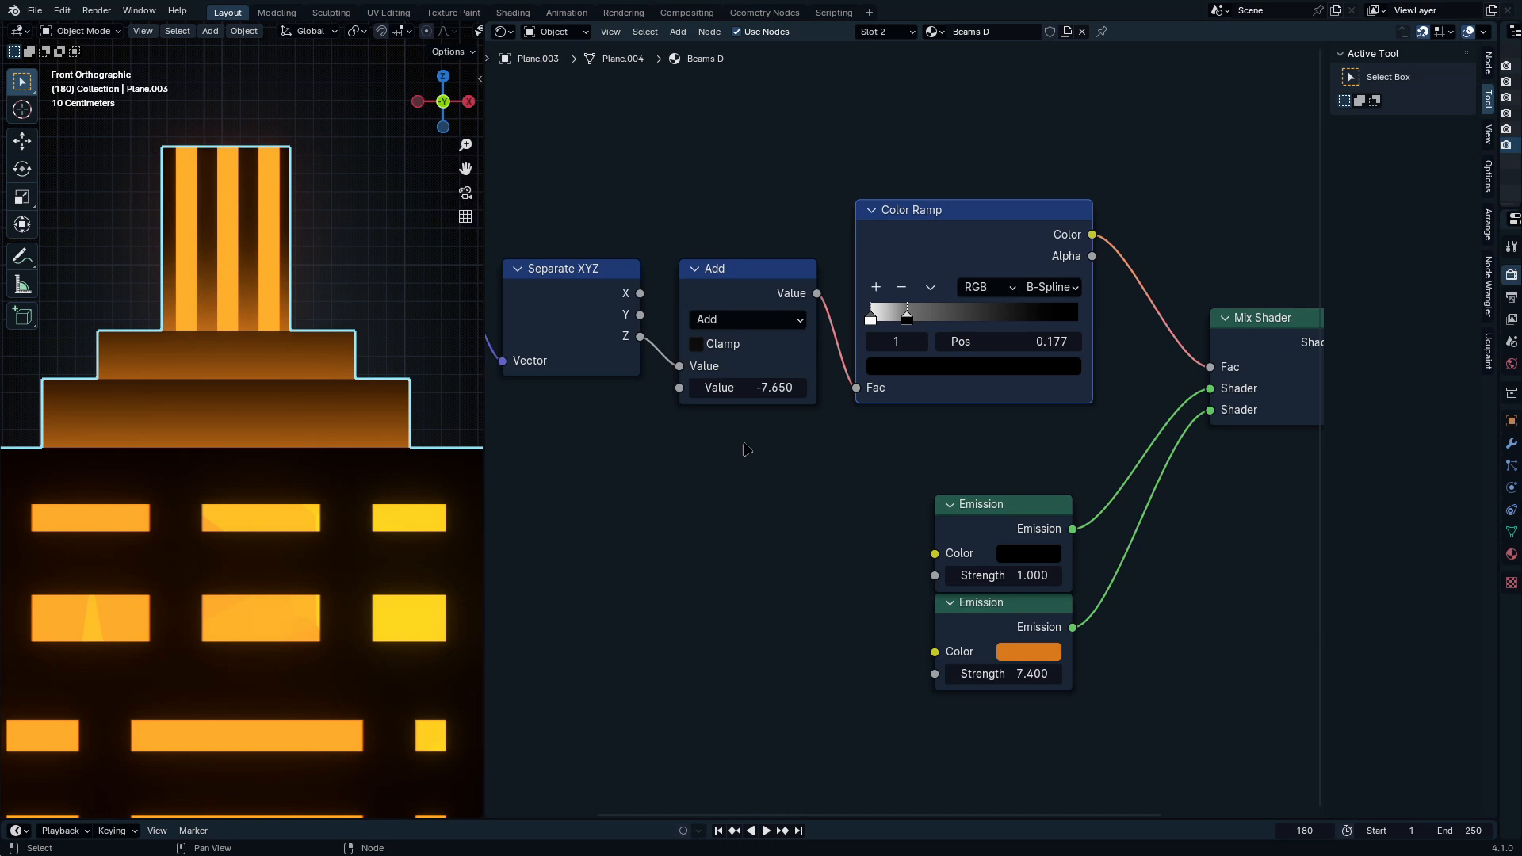
{"action": "mouse_move", "coordinate": [753, 389]}
{"action": "left_mouse_down"}
{"action": "mouse_move", "coordinate": [723, 389]}
{"action": "mouse_move", "coordinate": [777, 389]}
{"action": "left_mouse_up"}
{"action": "middle_click_drag", "start_coordinate": [837, 440], "coordinate": [876, 535]}
{"action": "scroll", "coordinate": [876, 535], "scroll_direction": "down", "scroll_amount": 3}
{"action": "key", "text": "ctrl+z"}
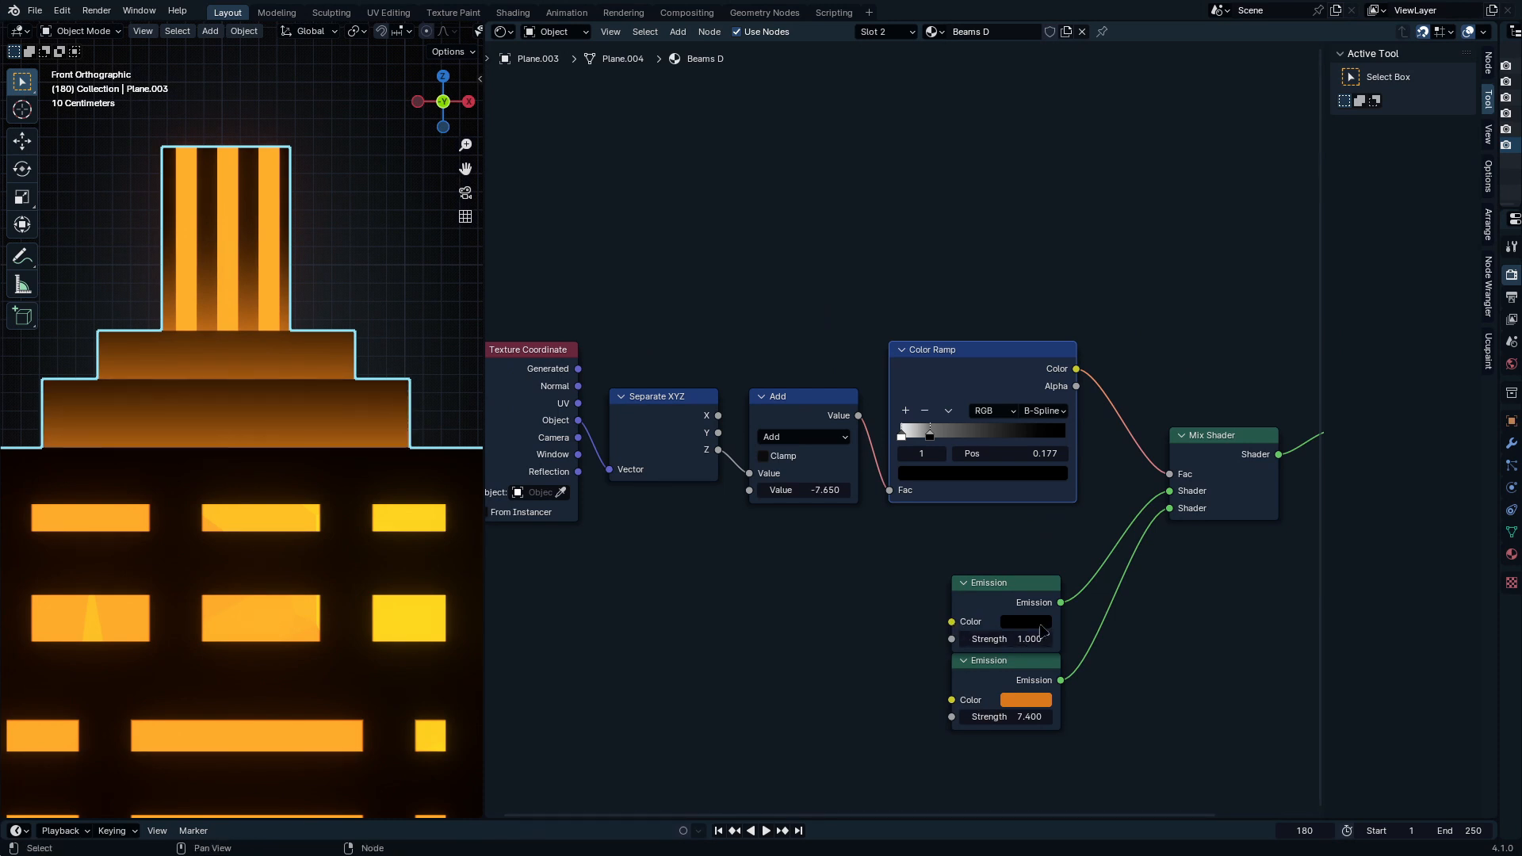
Step: Set the orange Emission's color to black in the Beams D material
{"action": "left_click_drag", "start_coordinate": [1049, 678], "coordinate": [1037, 700]}
{"action": "middle_click_drag", "start_coordinate": [986, 540], "coordinate": [993, 698]}
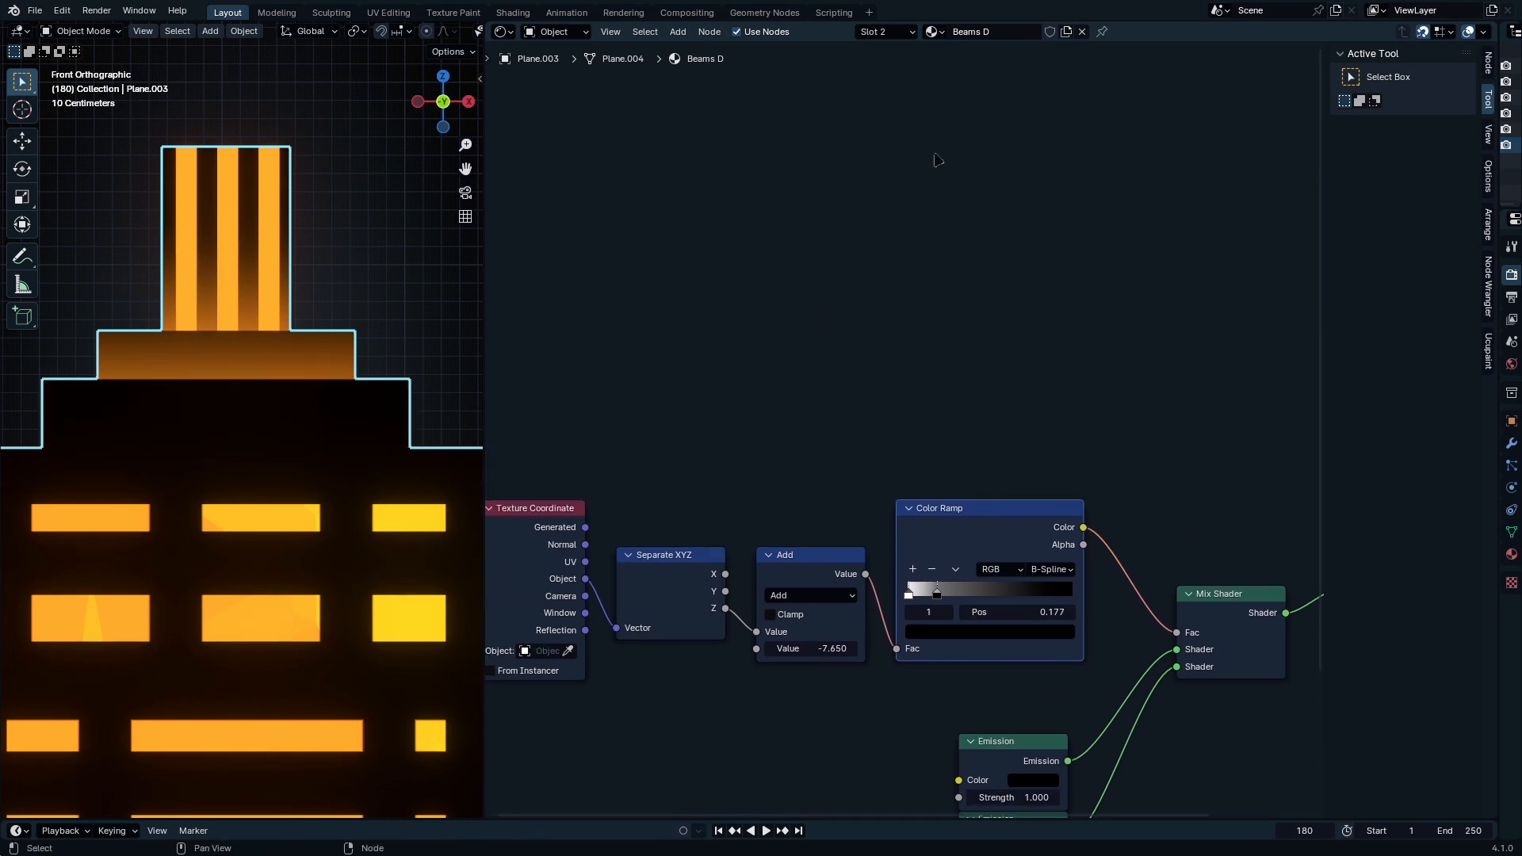
Step: Make the third slot's material a single-user copy named Beeam 2 D and set its orange Emission color to black
{"action": "left_click", "coordinate": [884, 32]}
{"action": "left_click", "coordinate": [872, 115]}
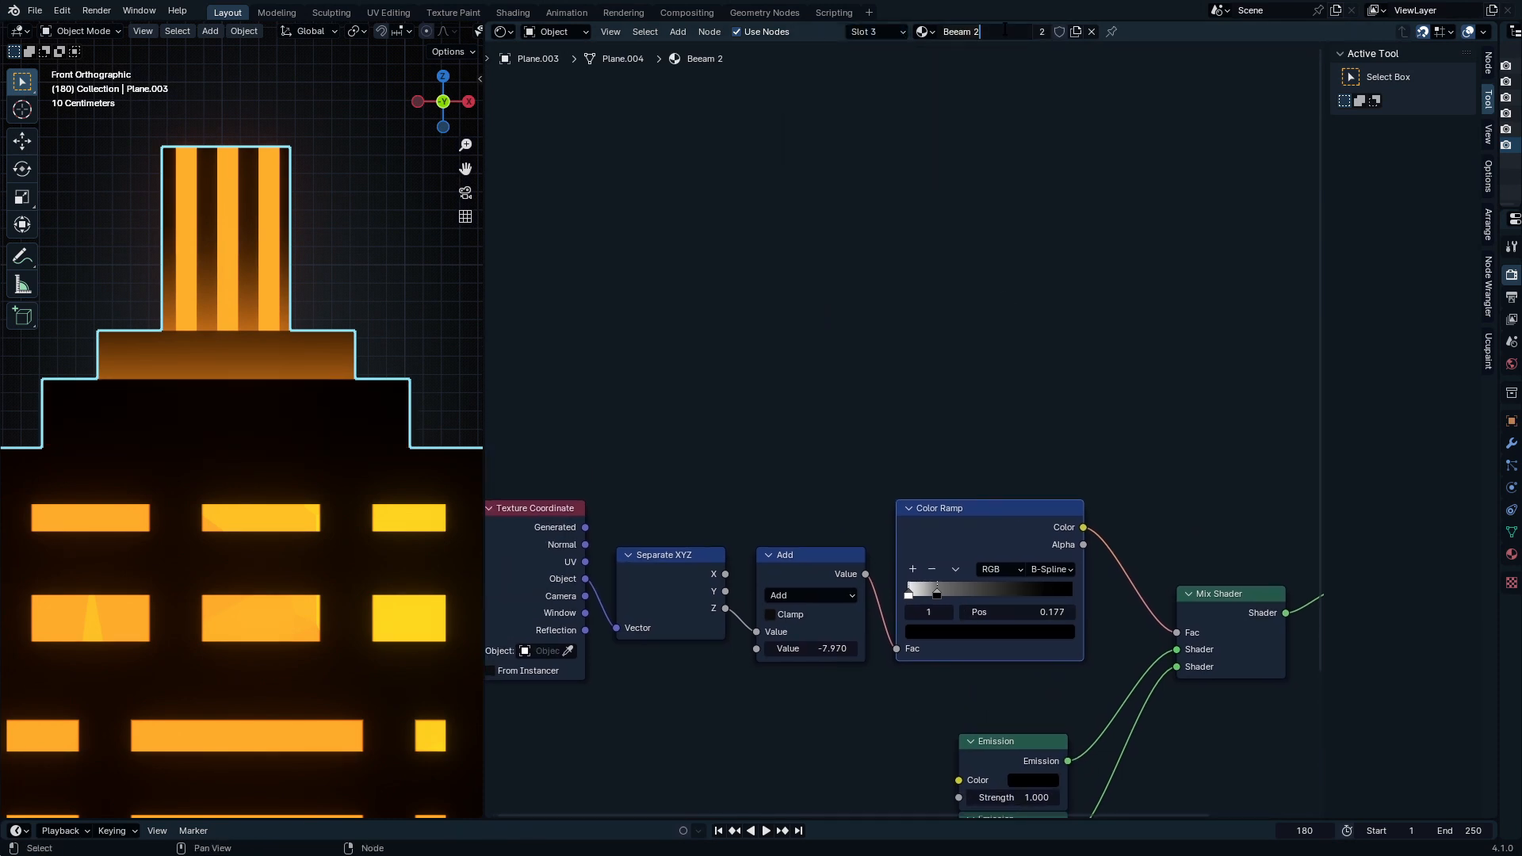
{"action": "left_click", "coordinate": [1042, 31]}
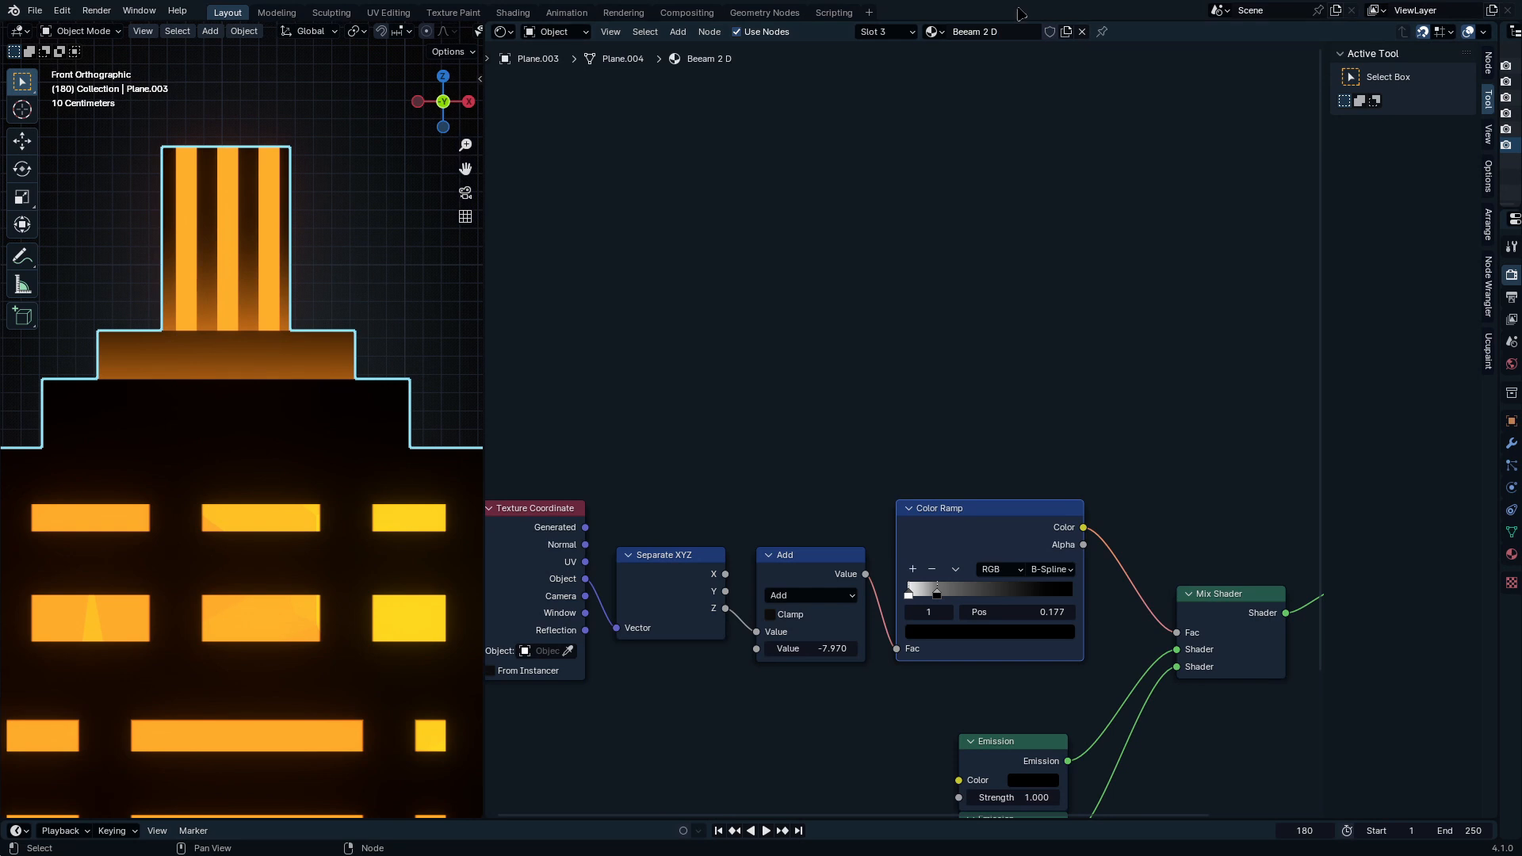
{"action": "middle_click_drag", "start_coordinate": [975, 752], "coordinate": [946, 606]}
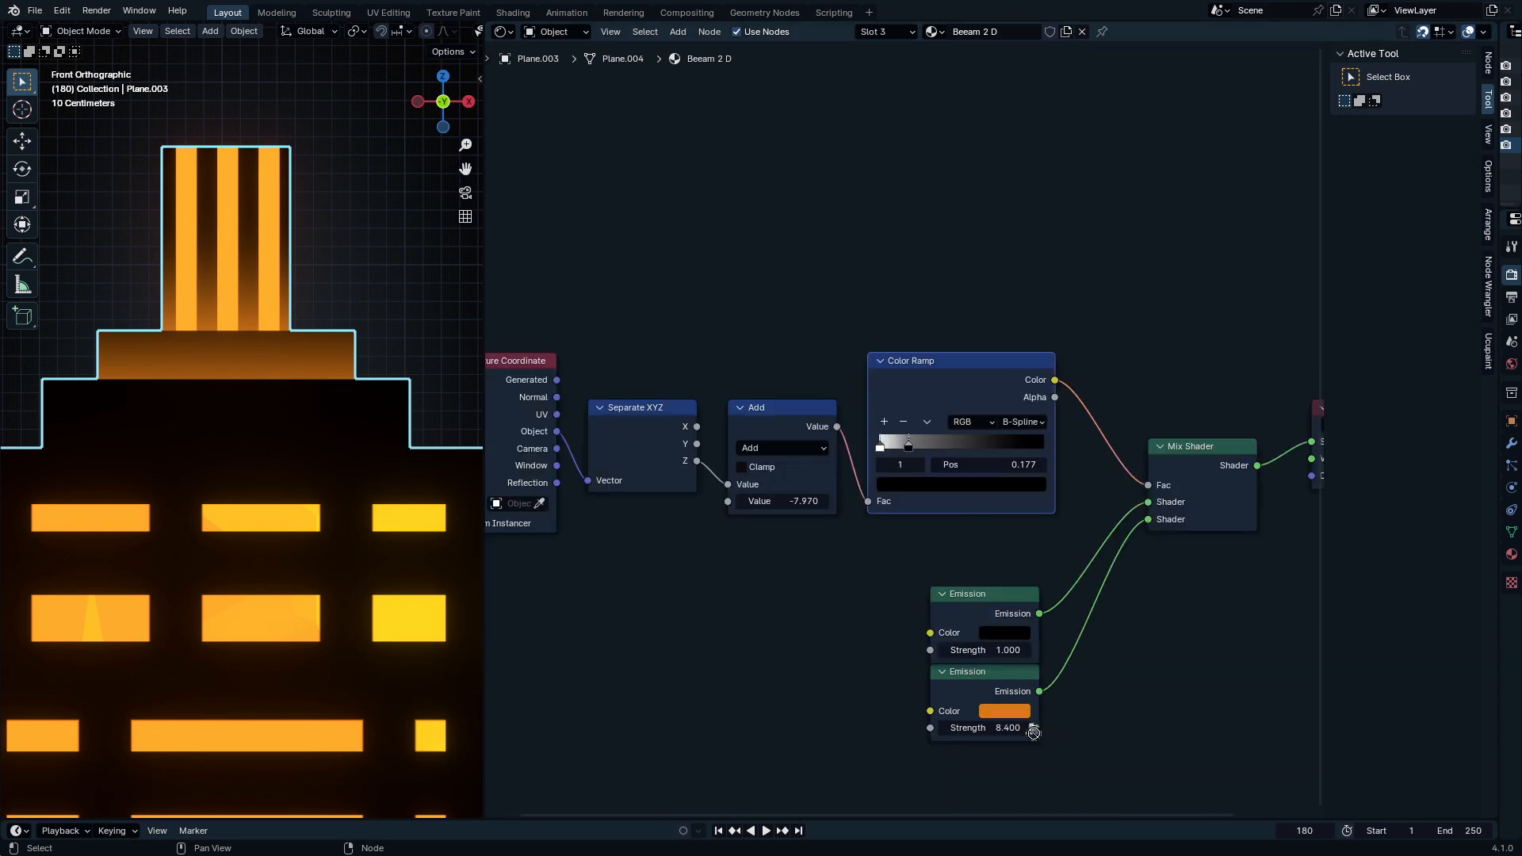
Step: Make the fourth slot's material a single-user copy and rename it Beam 3 D
{"action": "left_click", "coordinate": [880, 32]}
{"action": "left_click", "coordinate": [872, 115]}
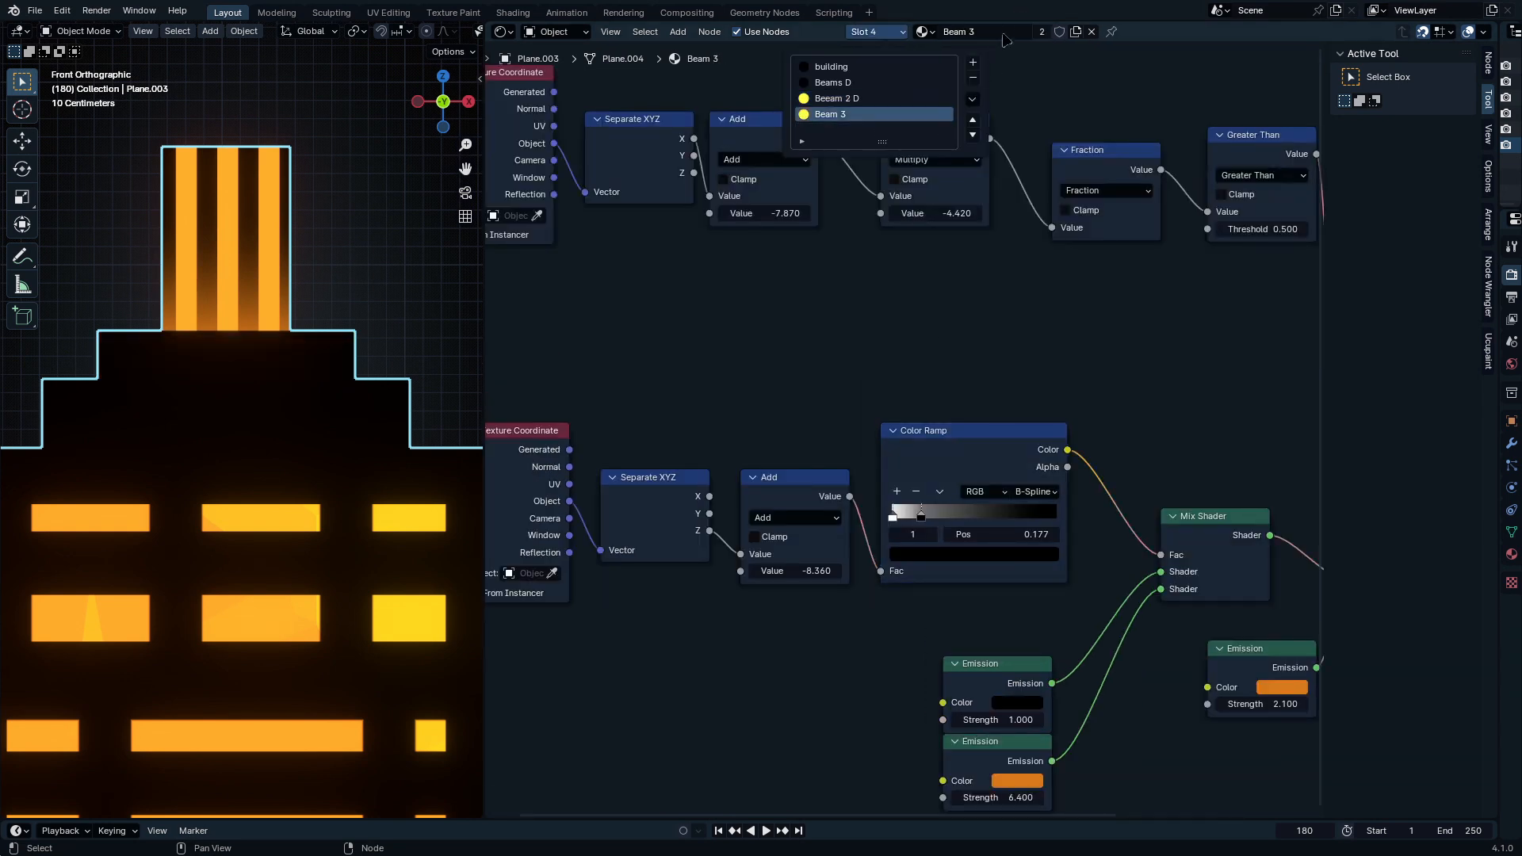
{"action": "left_click", "coordinate": [1077, 32]}
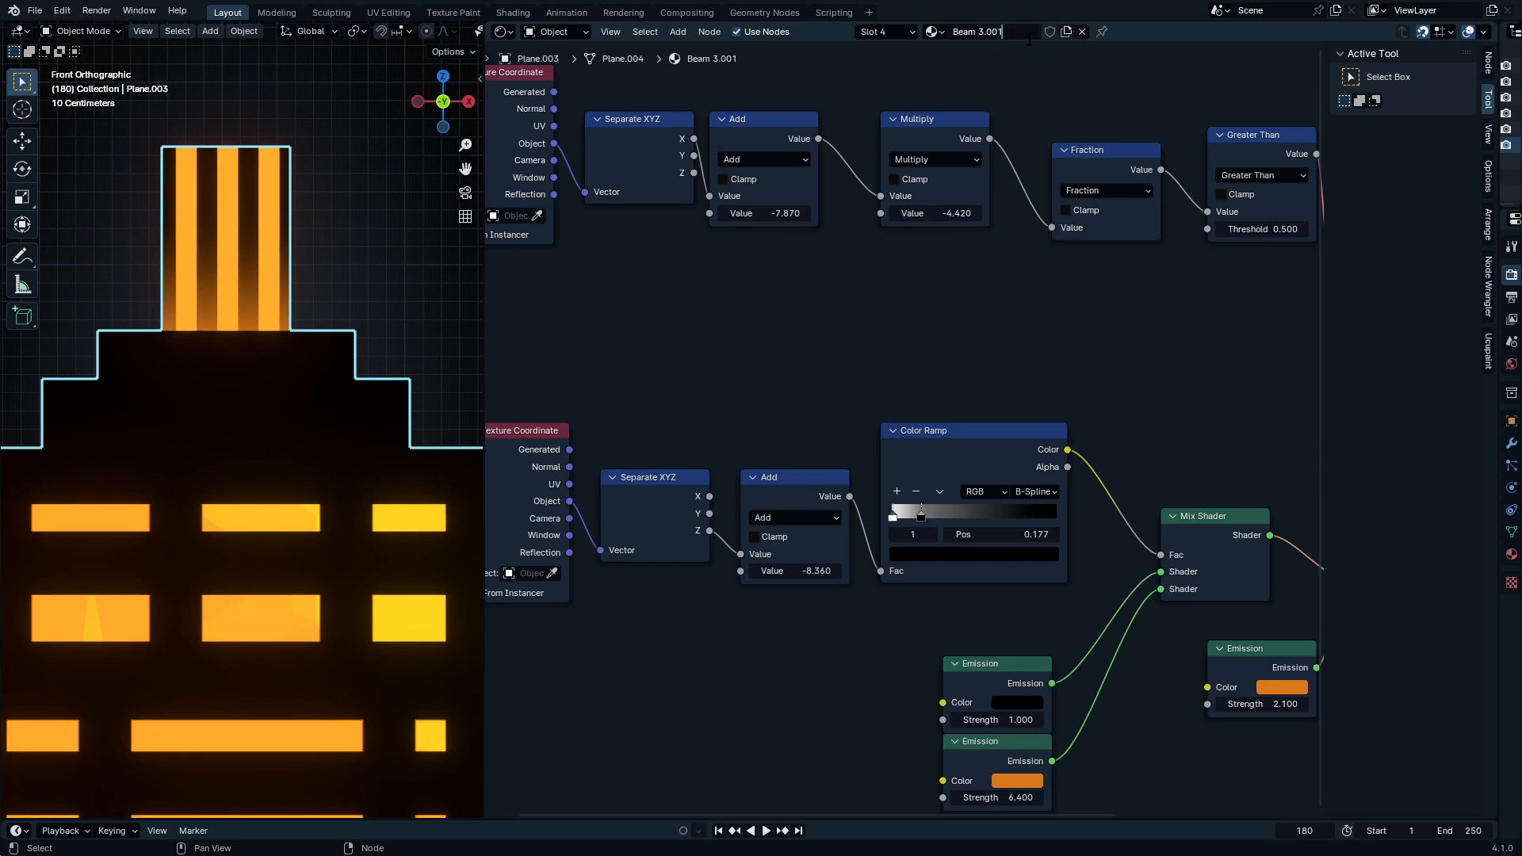
{"action": "key", "text": "BackSpace"}
{"action": "key", "text": "BackSpace"}
{"action": "key", "text": "BackSpace"}
{"action": "key", "text": "BackSpace"}
{"action": "type", "text": "D"}
{"action": "key", "text": "Return"}
Step: Set the 6.400-strength orange Emission's color to black in Beam 3 D
{"action": "middle_click_drag", "start_coordinate": [1070, 690], "coordinate": [926, 495]}
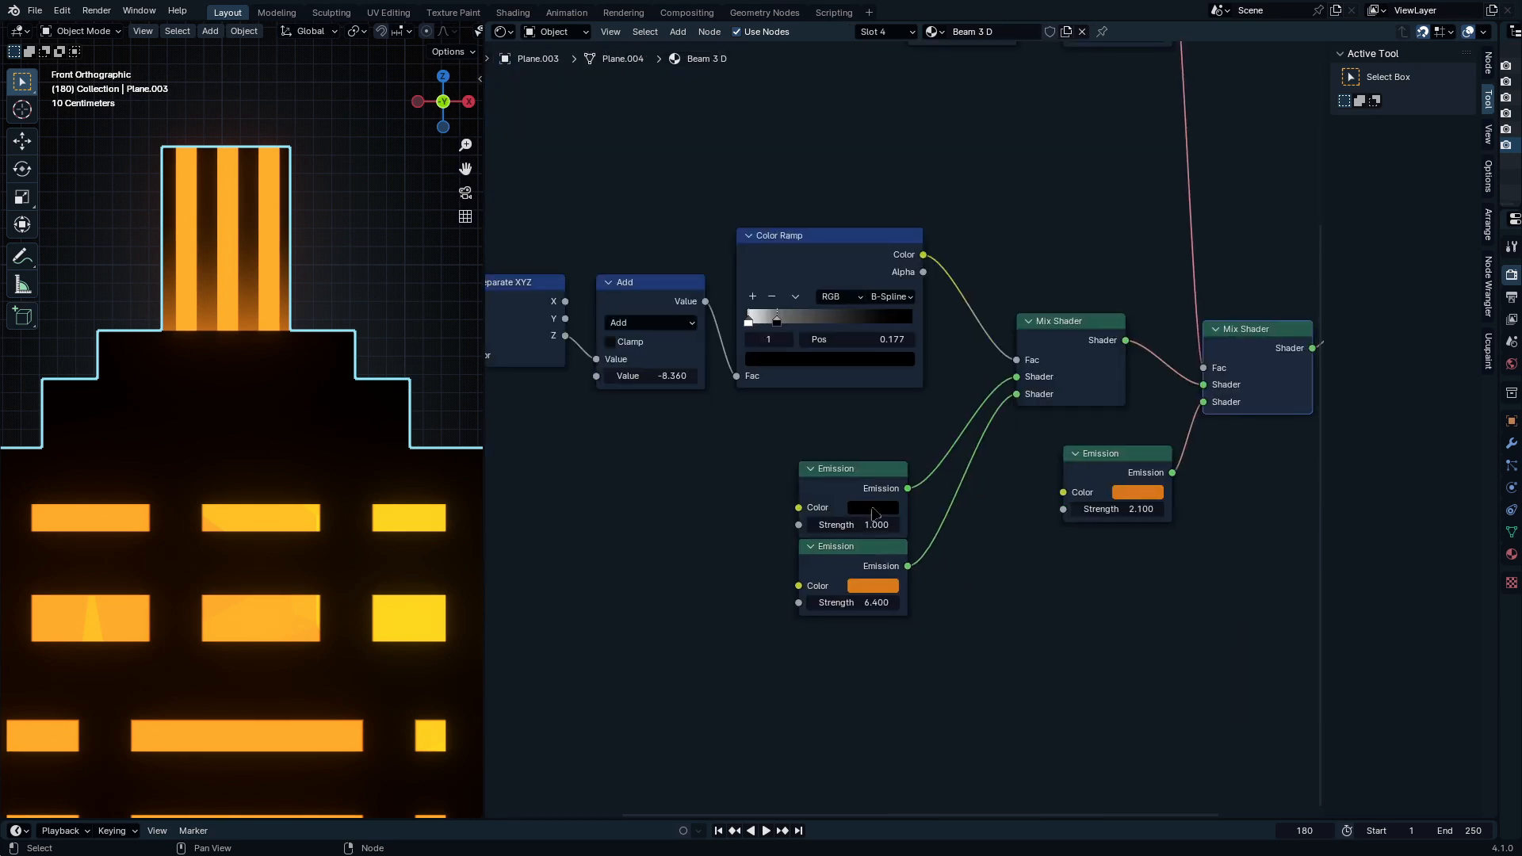
{"action": "left_click_drag", "start_coordinate": [886, 590], "coordinate": [886, 591]}
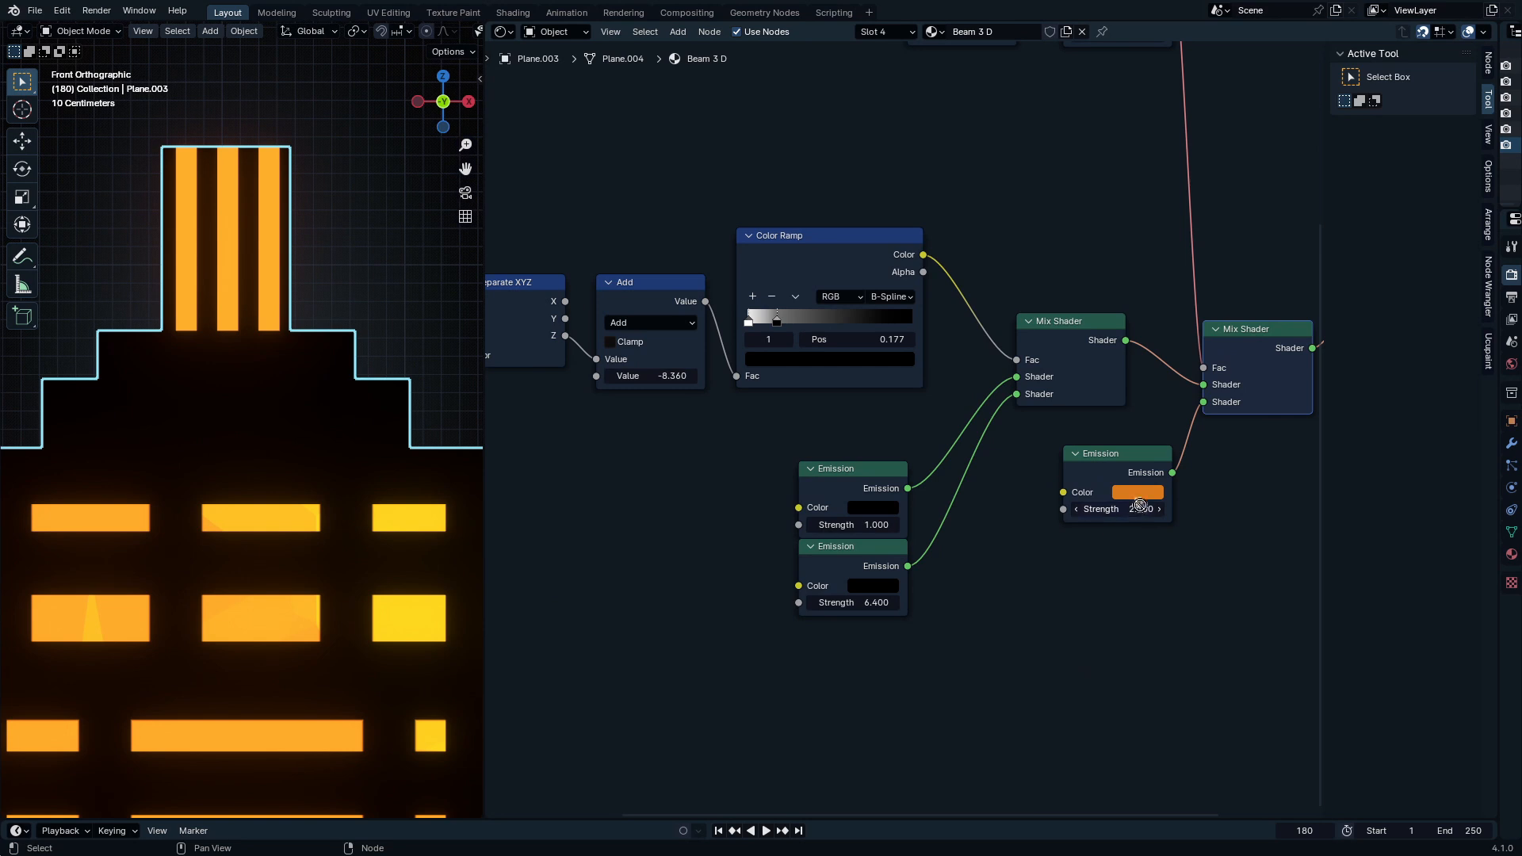
{"action": "left_click_drag", "start_coordinate": [1140, 505], "coordinate": [1139, 490]}
{"action": "key", "text": "ctrl+z"}
Step: Compare the duplicated building's darkened stepped roof with the original building's glowing roof
{"action": "scroll", "coordinate": [891, 349], "scroll_direction": "down", "scroll_amount": 4}
{"action": "key", "text": "shift+a"}
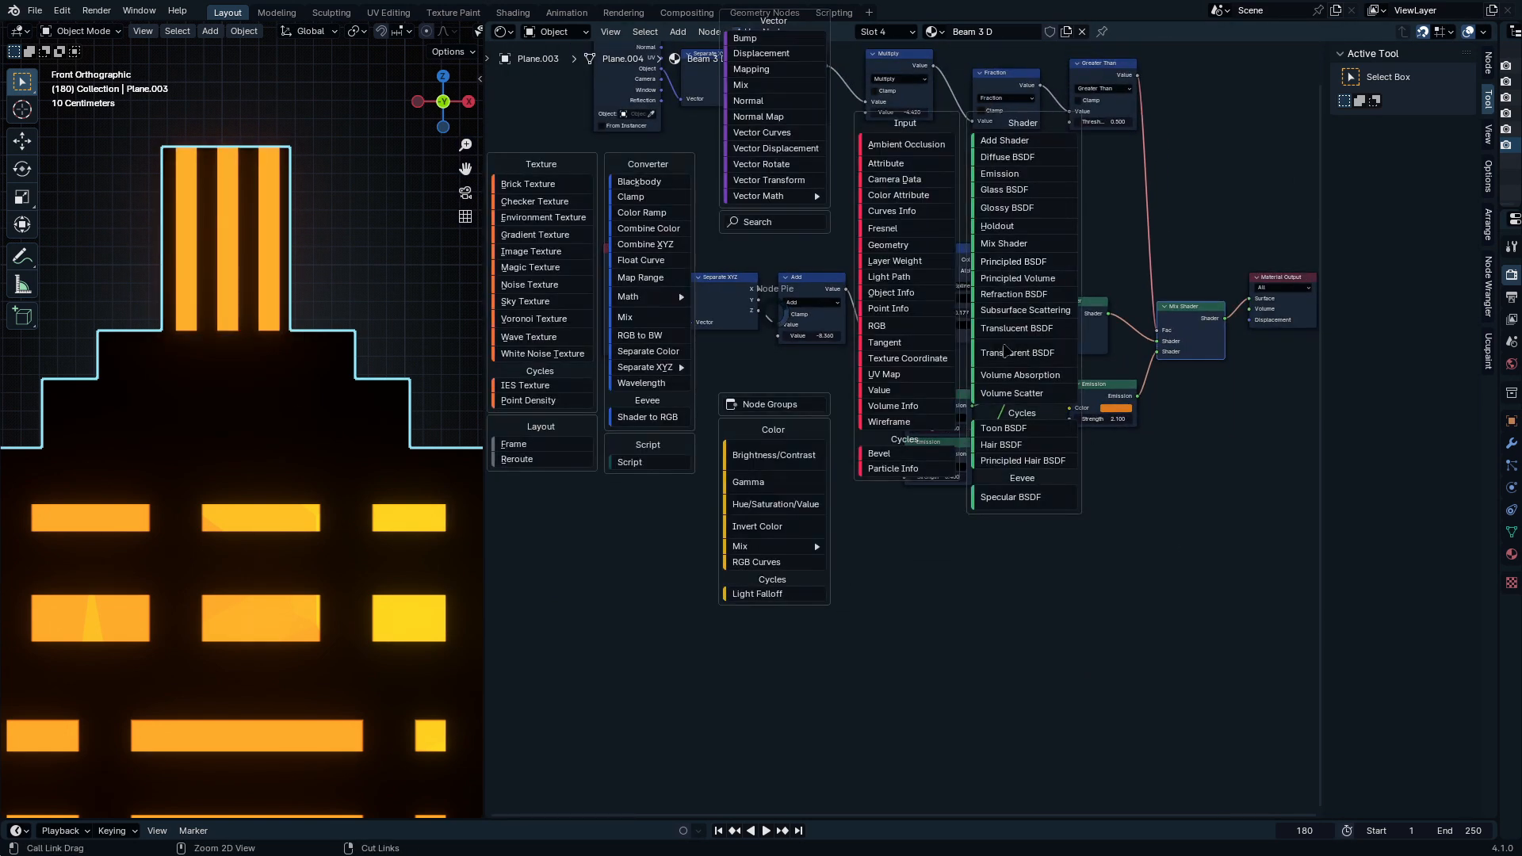
{"action": "left_click", "coordinate": [1161, 234]}
{"action": "scroll", "coordinate": [1147, 194], "scroll_direction": "down", "scroll_amount": 4}
{"action": "middle_click_drag", "start_coordinate": [1148, 194], "coordinate": [1104, 424]}
{"action": "scroll", "coordinate": [419, 281], "scroll_direction": "down", "scroll_amount": 4}
{"action": "left_click_drag", "start_coordinate": [211, 183], "coordinate": [396, 503]}
{"action": "key", "text": "ctrl+space"}
{"action": "scroll", "coordinate": [958, 394], "scroll_direction": "down", "scroll_amount": 3}
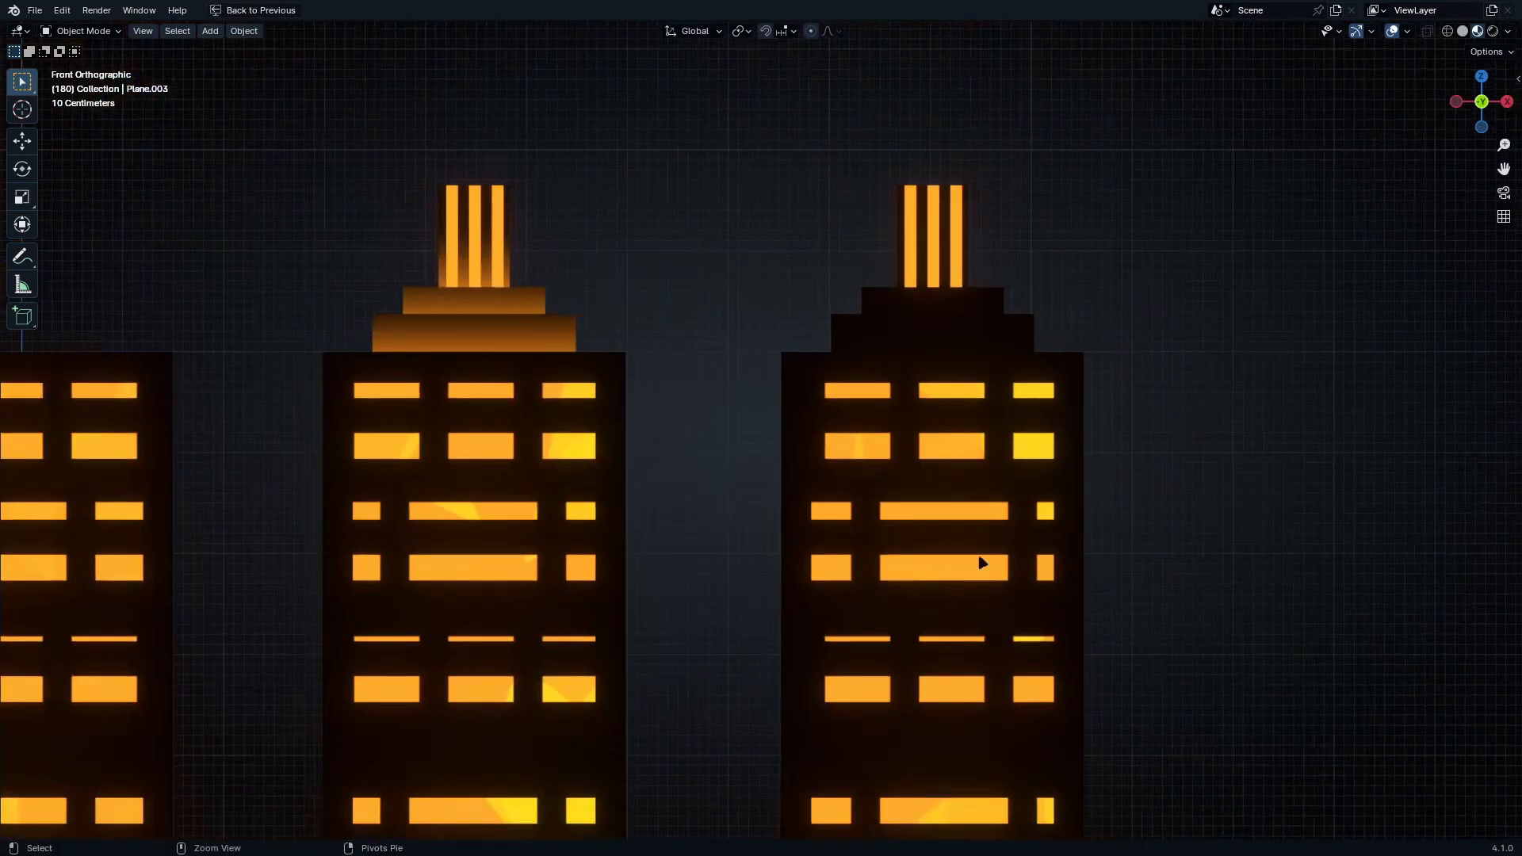
Step: Make the duplicated stepped-roof building's first-slot material a single-user copy and rename it building D
{"action": "left_click", "coordinate": [947, 405]}
{"action": "key", "text": "ctrl+space"}
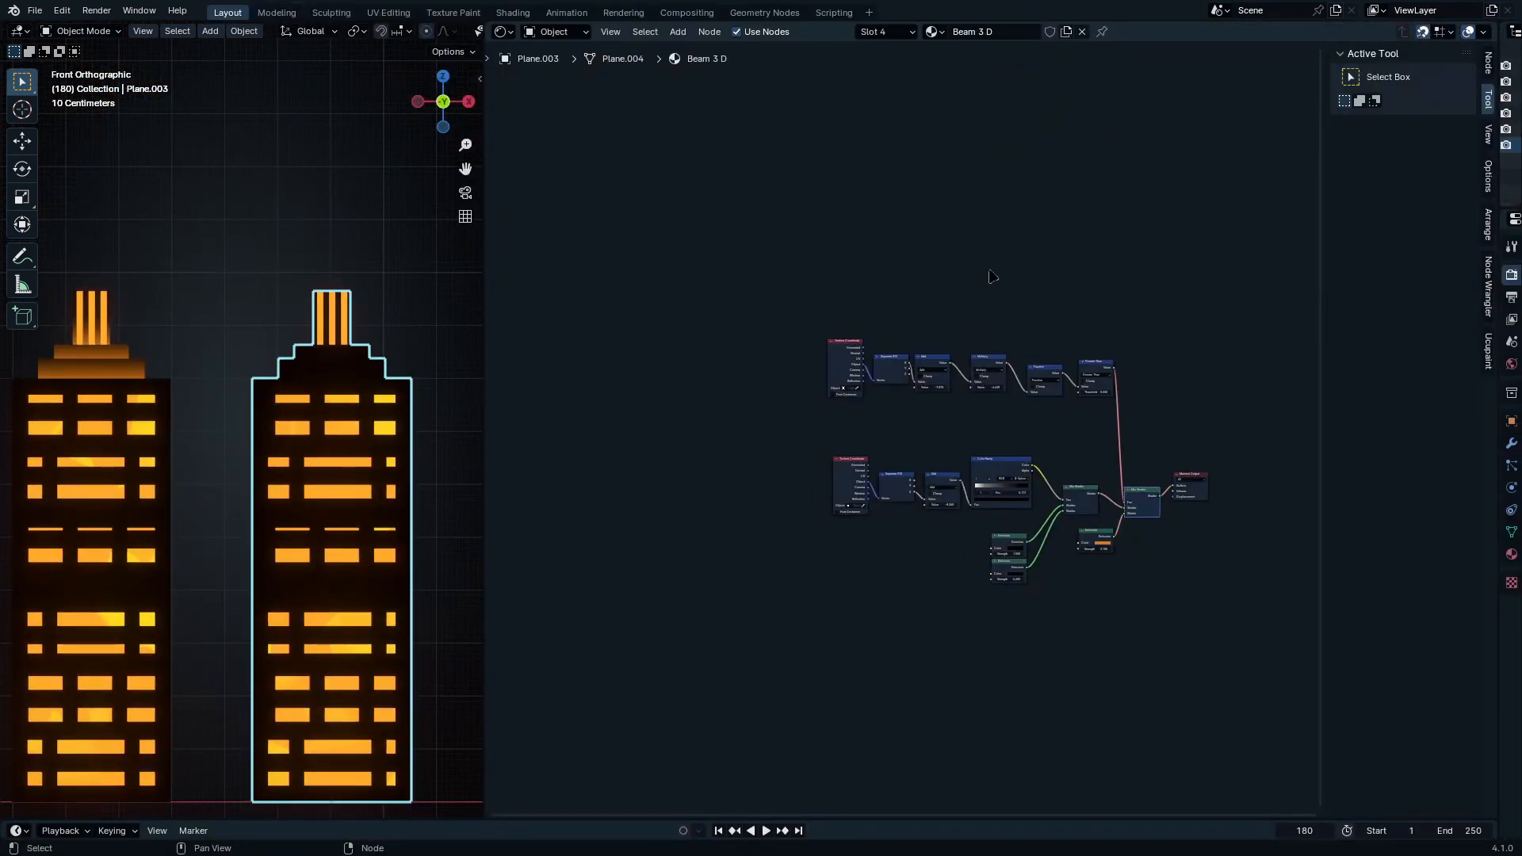
{"action": "left_click", "coordinate": [902, 31]}
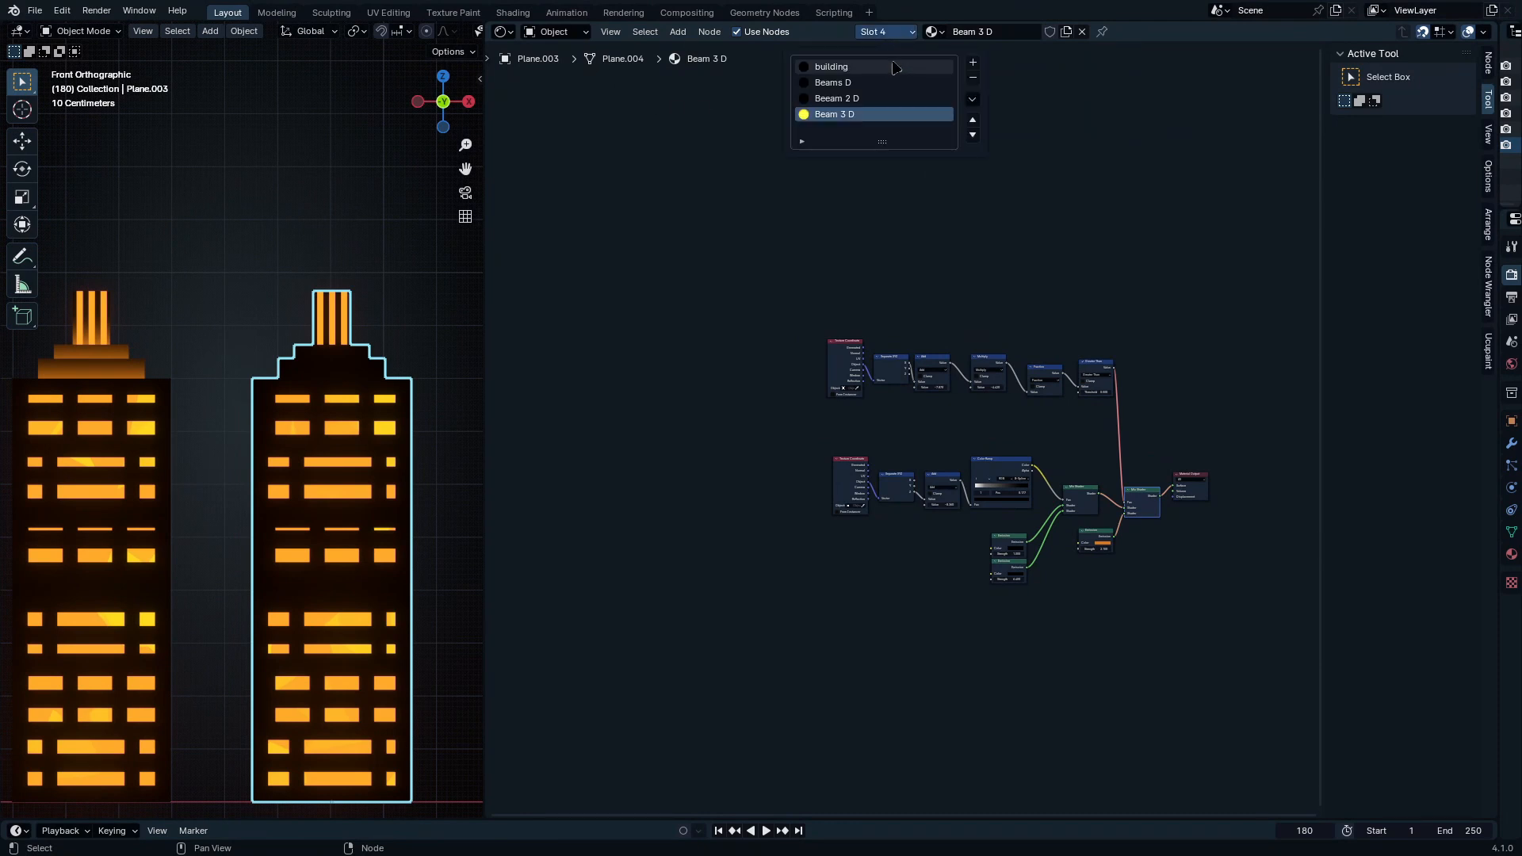
{"action": "left_click", "coordinate": [896, 68]}
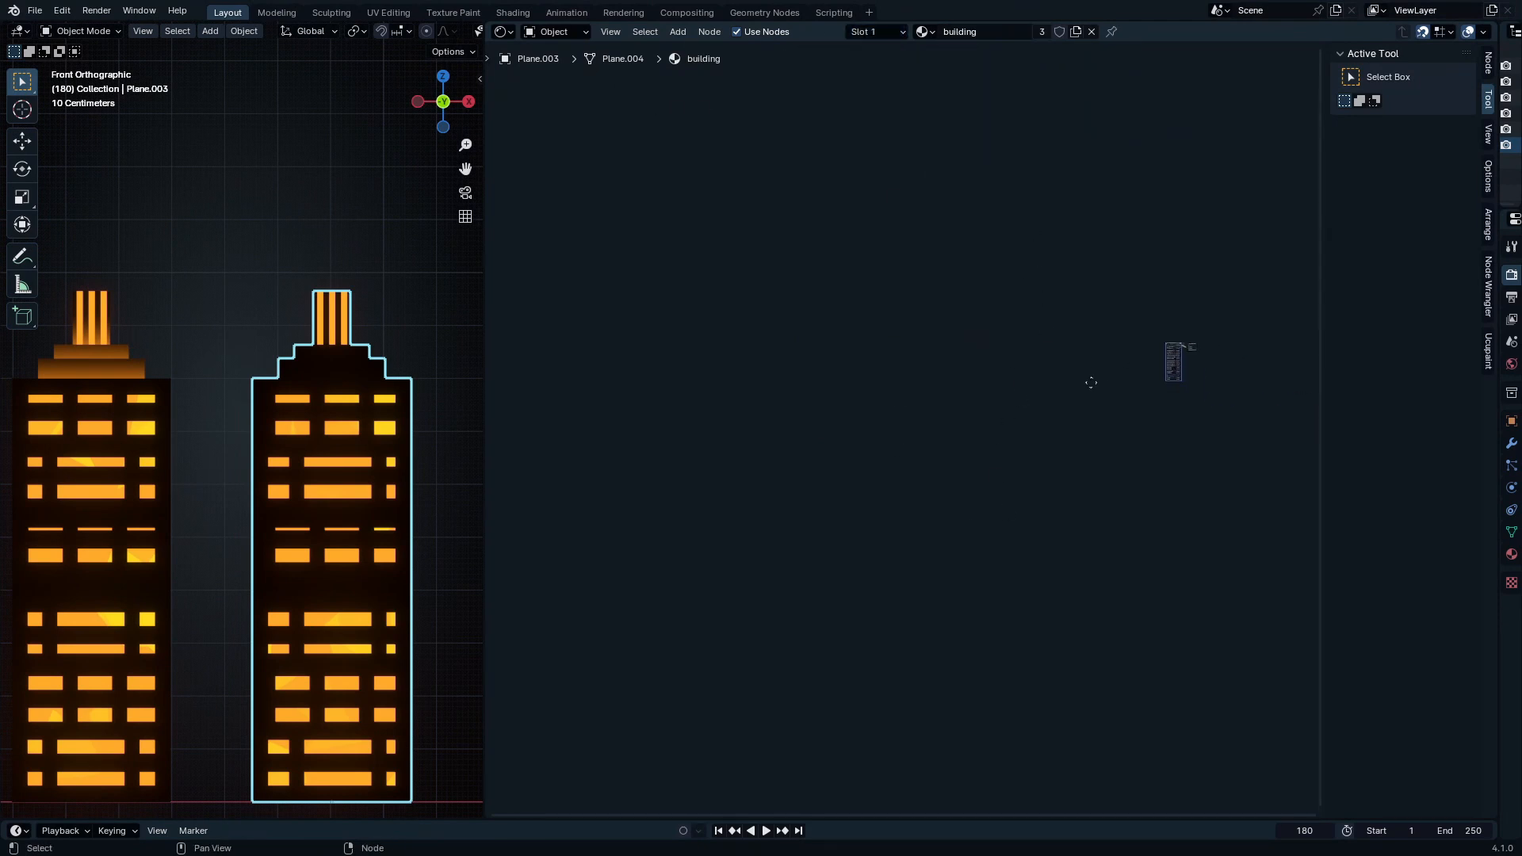
{"action": "key", "text": "Home"}
{"action": "scroll", "coordinate": [959, 284], "scroll_direction": "up", "scroll_amount": 3}
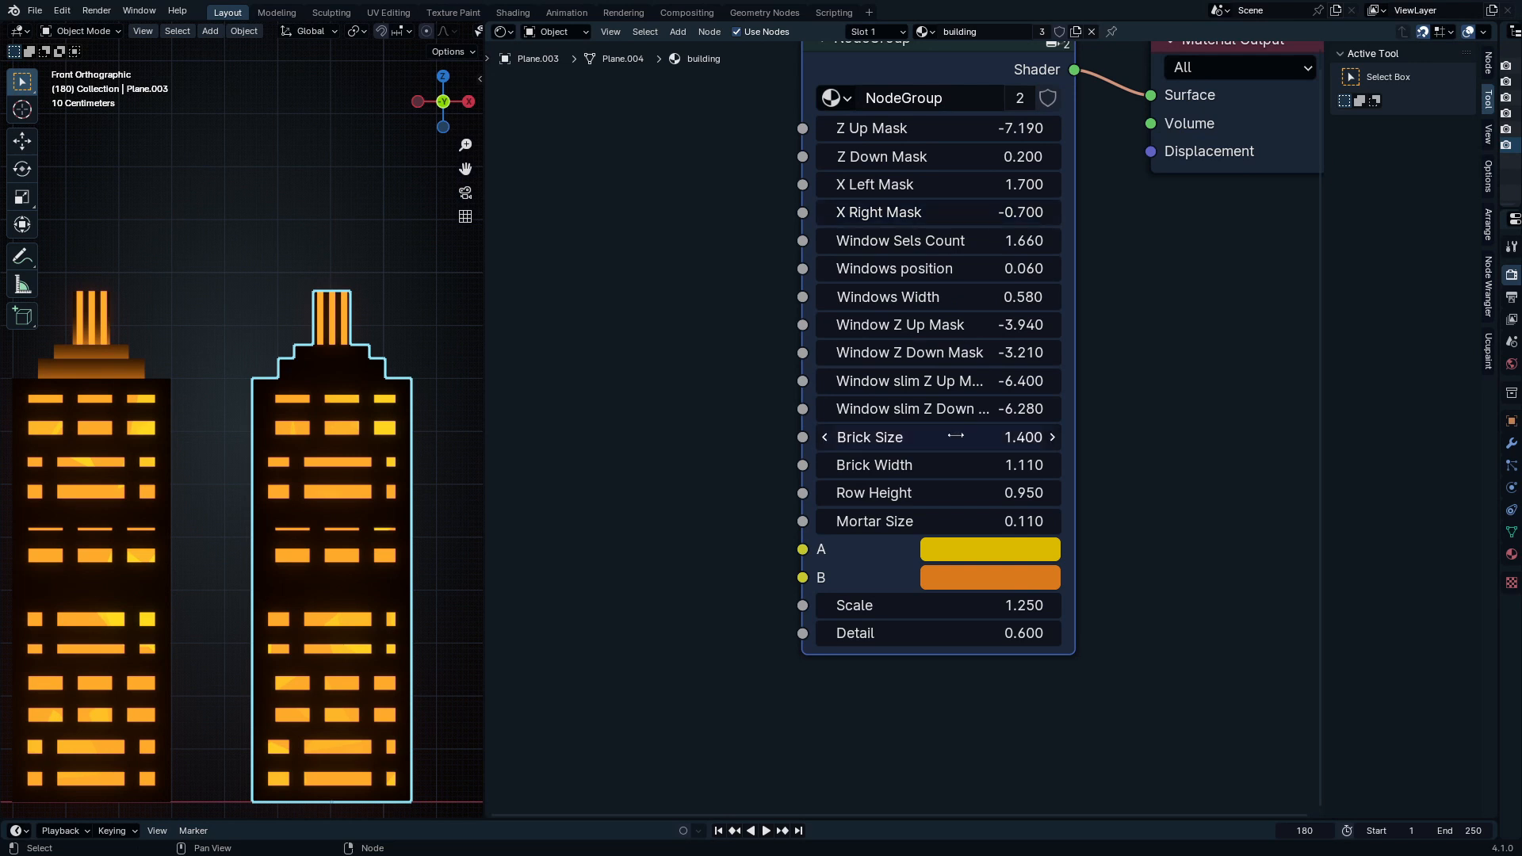
{"action": "mouse_move", "coordinate": [951, 465]}
{"action": "left_mouse_down"}
{"action": "mouse_move", "coordinate": [1085, 465]}
{"action": "mouse_move", "coordinate": [962, 466]}
{"action": "left_mouse_up"}
{"action": "middle_click_drag", "start_coordinate": [962, 198], "coordinate": [960, 335]}
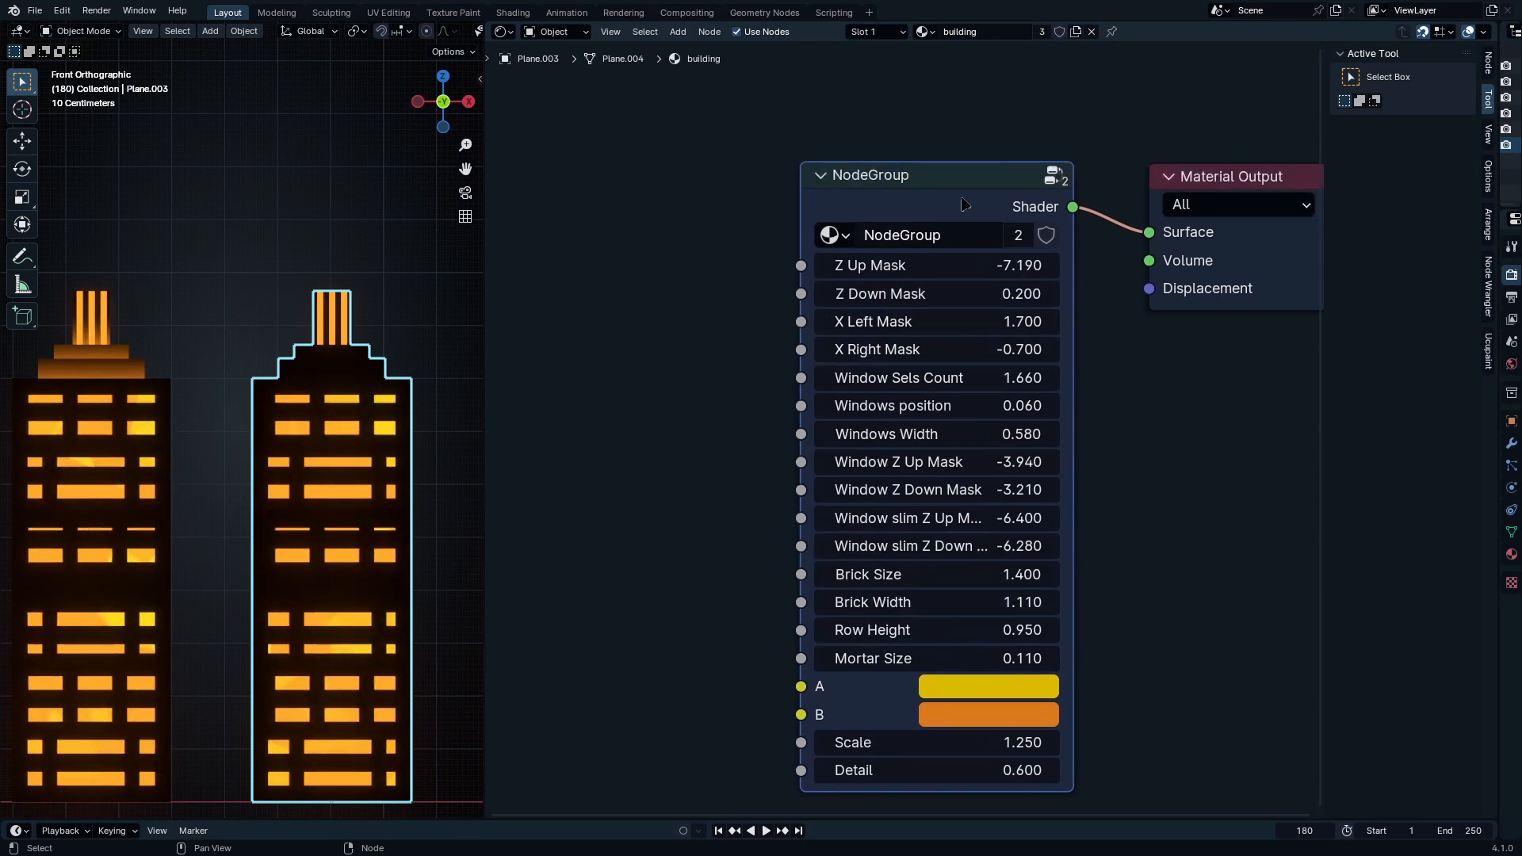
{"action": "left_click", "coordinate": [1075, 31]}
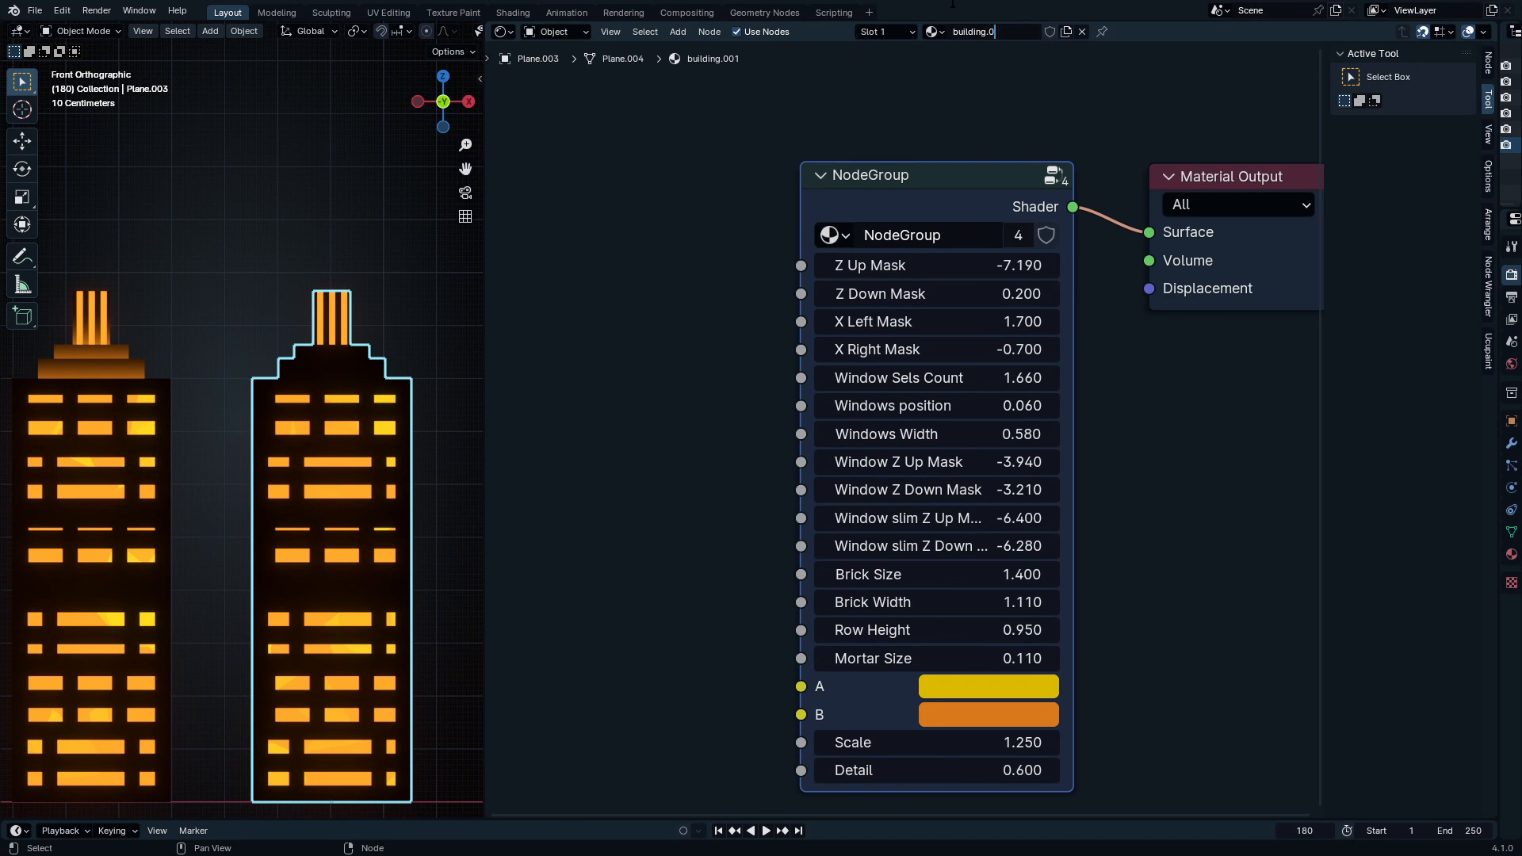
Step: Set the Brick Size in building D's node group to 2.180
{"action": "middle_click_drag", "start_coordinate": [1063, 525], "coordinate": [1043, 373]}
{"action": "left_click_drag", "start_coordinate": [935, 421], "coordinate": [992, 421]}
{"action": "scroll", "coordinate": [219, 565], "scroll_direction": "down", "scroll_amount": 5}
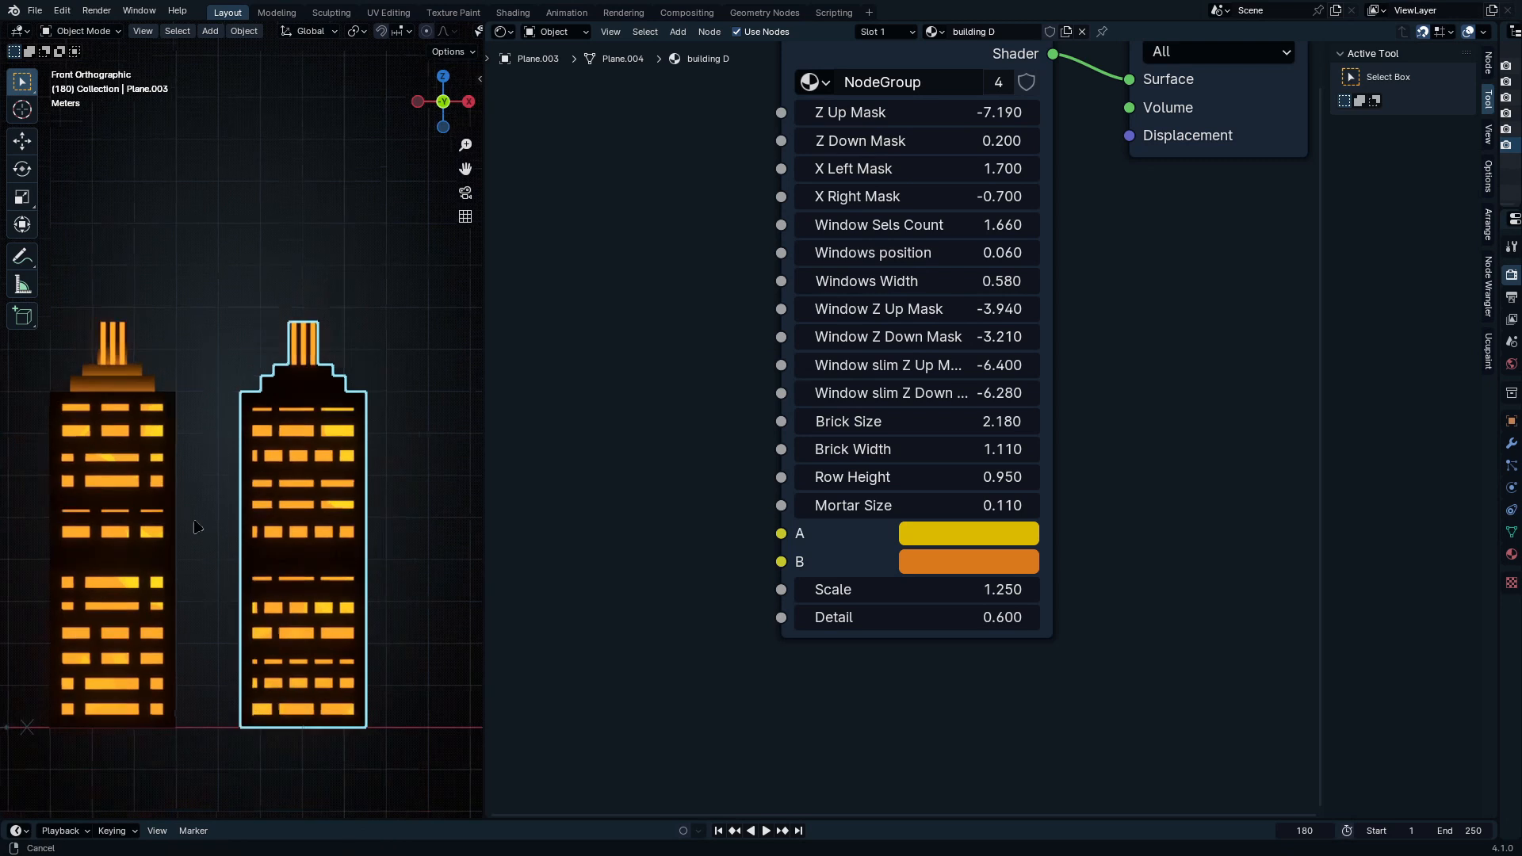
{"action": "key", "text": "ctrl+space"}
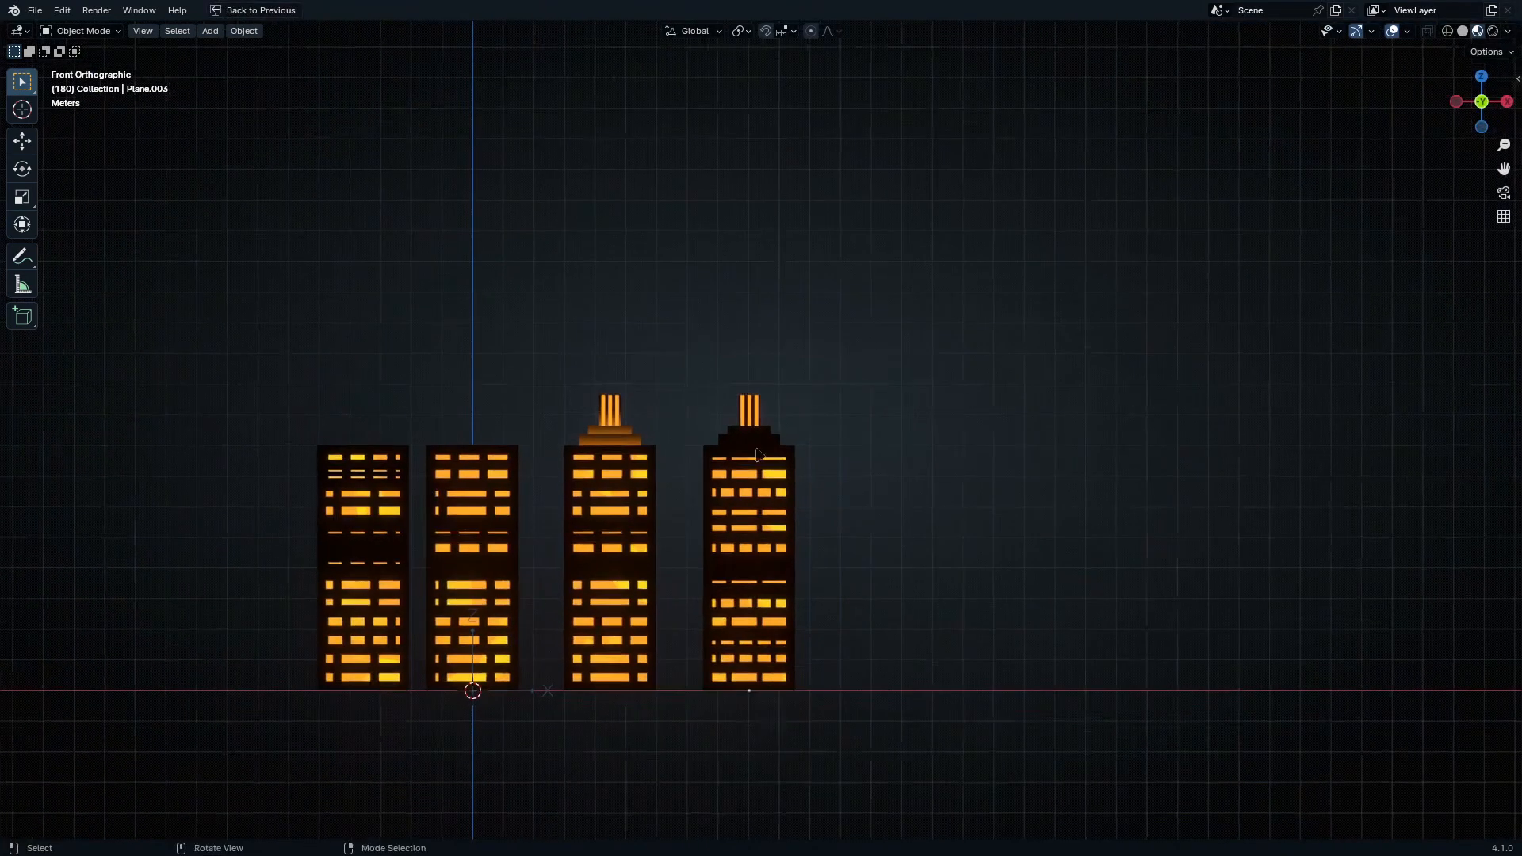
Step: Duplicate the leftmost flat-roofed building and place the copy farther along the negative X axis
{"action": "left_click_drag", "start_coordinate": [924, 317], "coordinate": [519, 627], "text": "shift"}
{"action": "middle_click_drag", "start_coordinate": [432, 610], "coordinate": [648, 582], "text": "shift"}
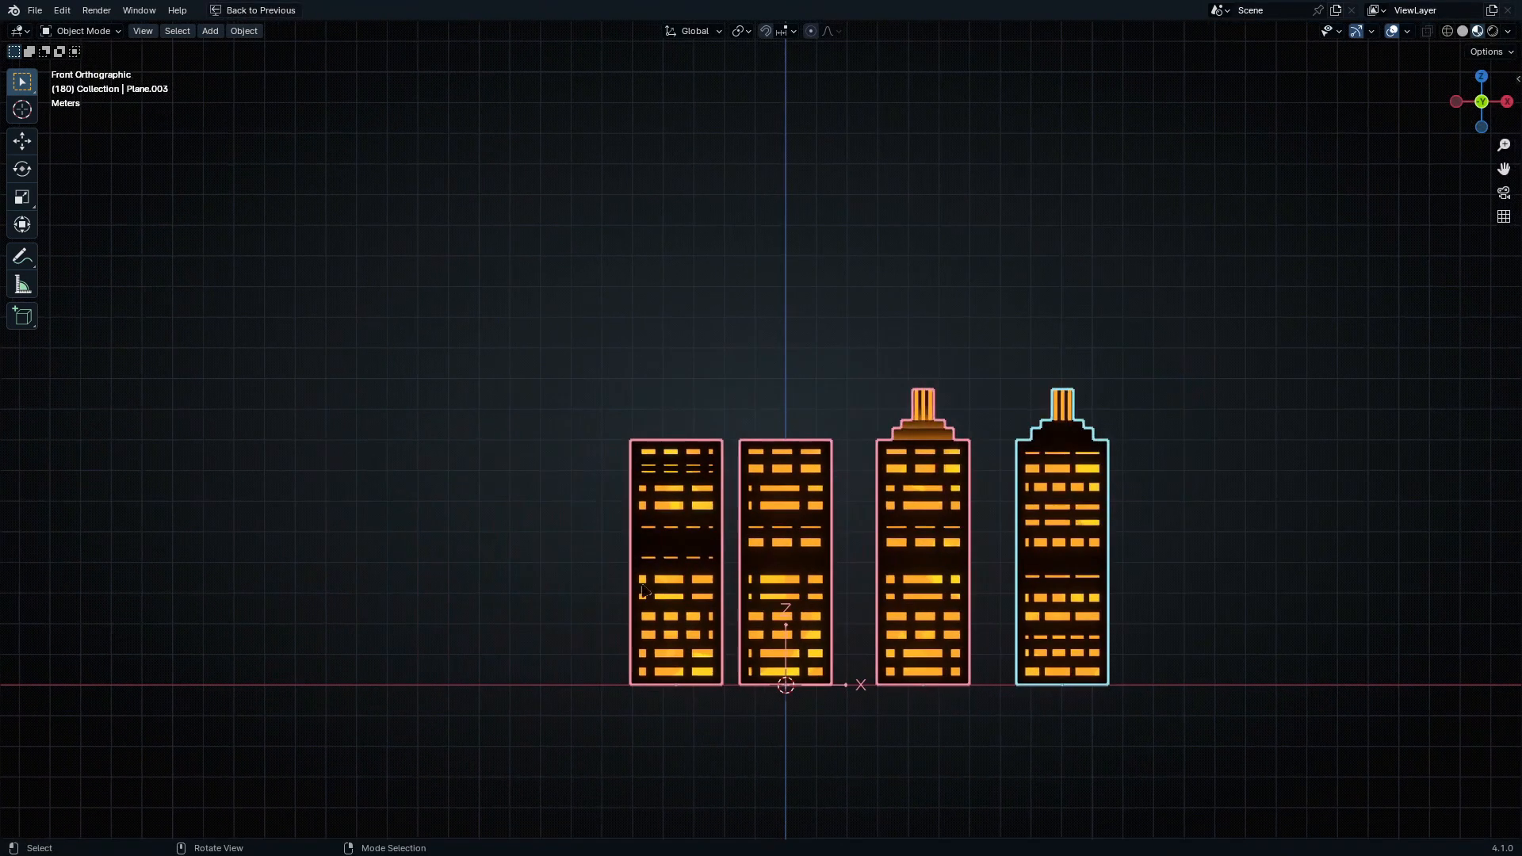
{"action": "left_click", "coordinate": [648, 580]}
{"action": "key", "text": "shift+d"}
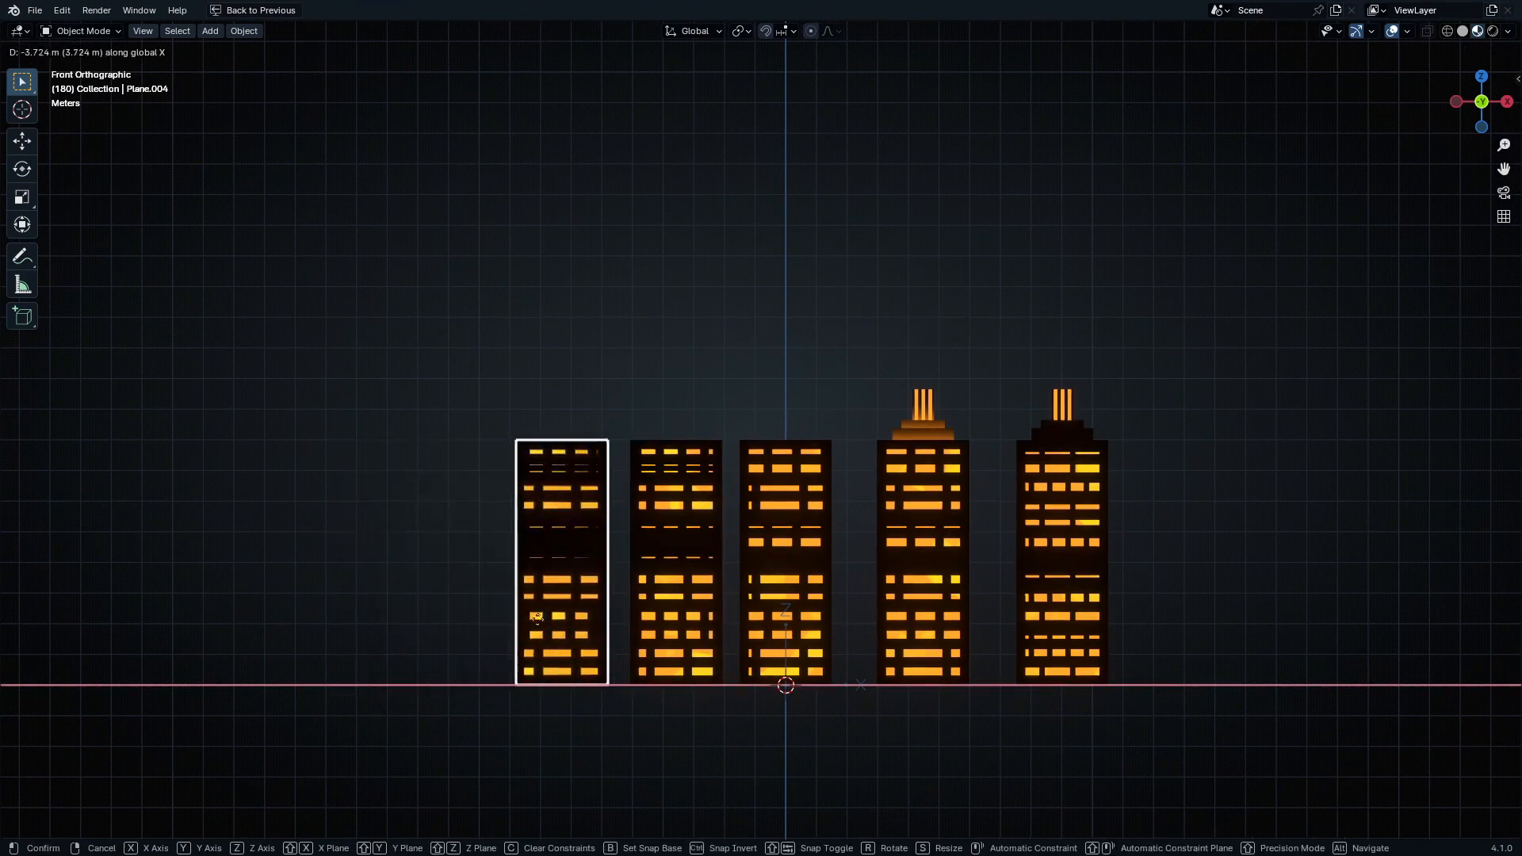
{"action": "left_click", "coordinate": [506, 580]}
Step: Lower the new copy's top edge along Z to just above its lower slim row of windows
{"action": "scroll", "coordinate": [600, 546], "scroll_direction": "up", "scroll_amount": 1}
{"action": "key", "text": "Tab"}
{"action": "scroll", "coordinate": [600, 538], "scroll_direction": "up", "scroll_amount": 1}
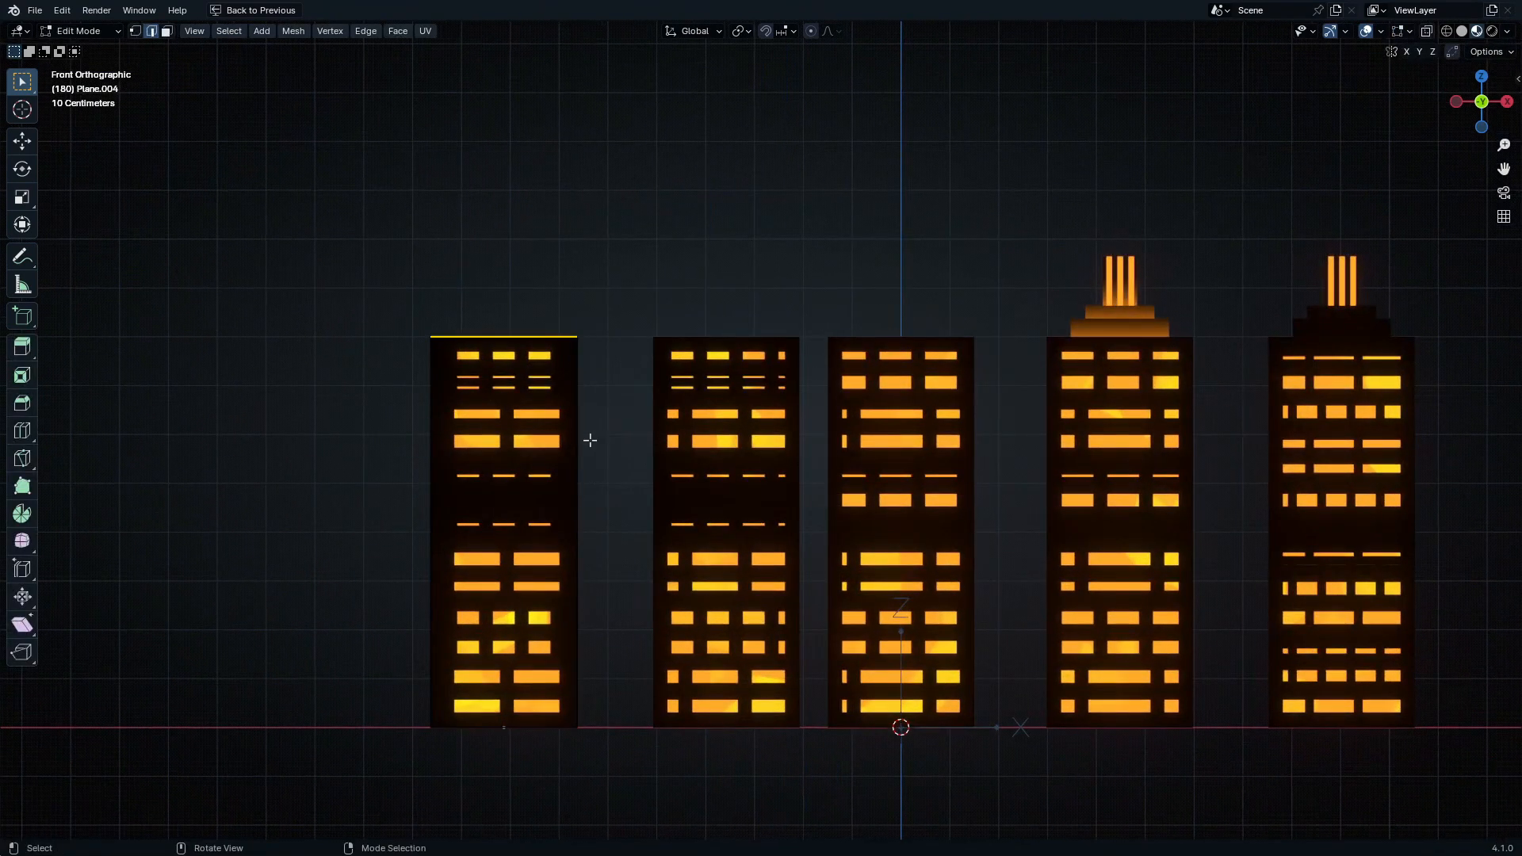
{"action": "key", "text": "g"}
{"action": "key", "text": "z"}
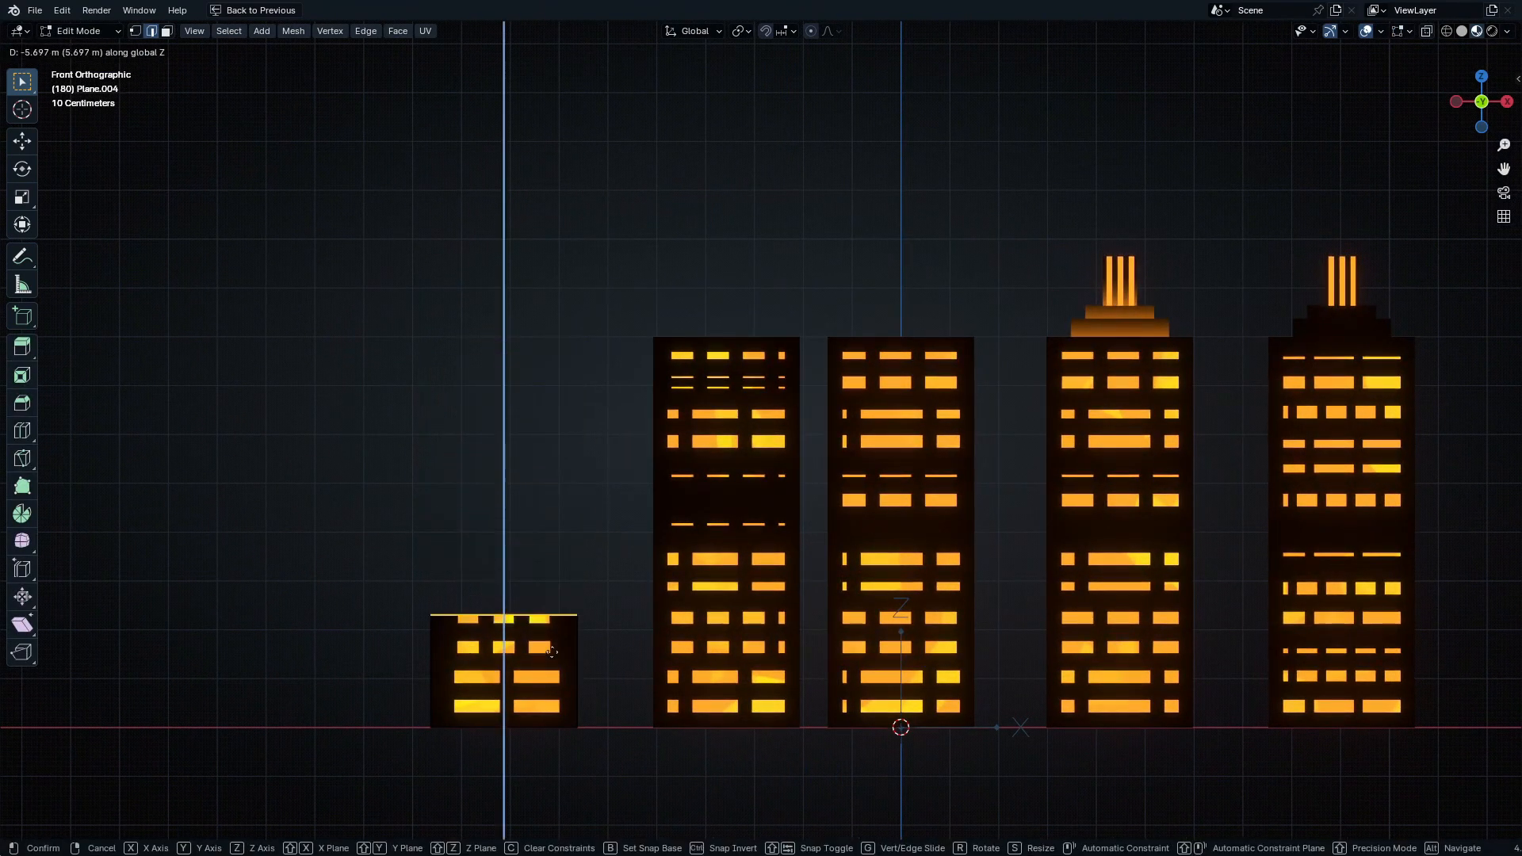
{"action": "left_click", "coordinate": [558, 523]}
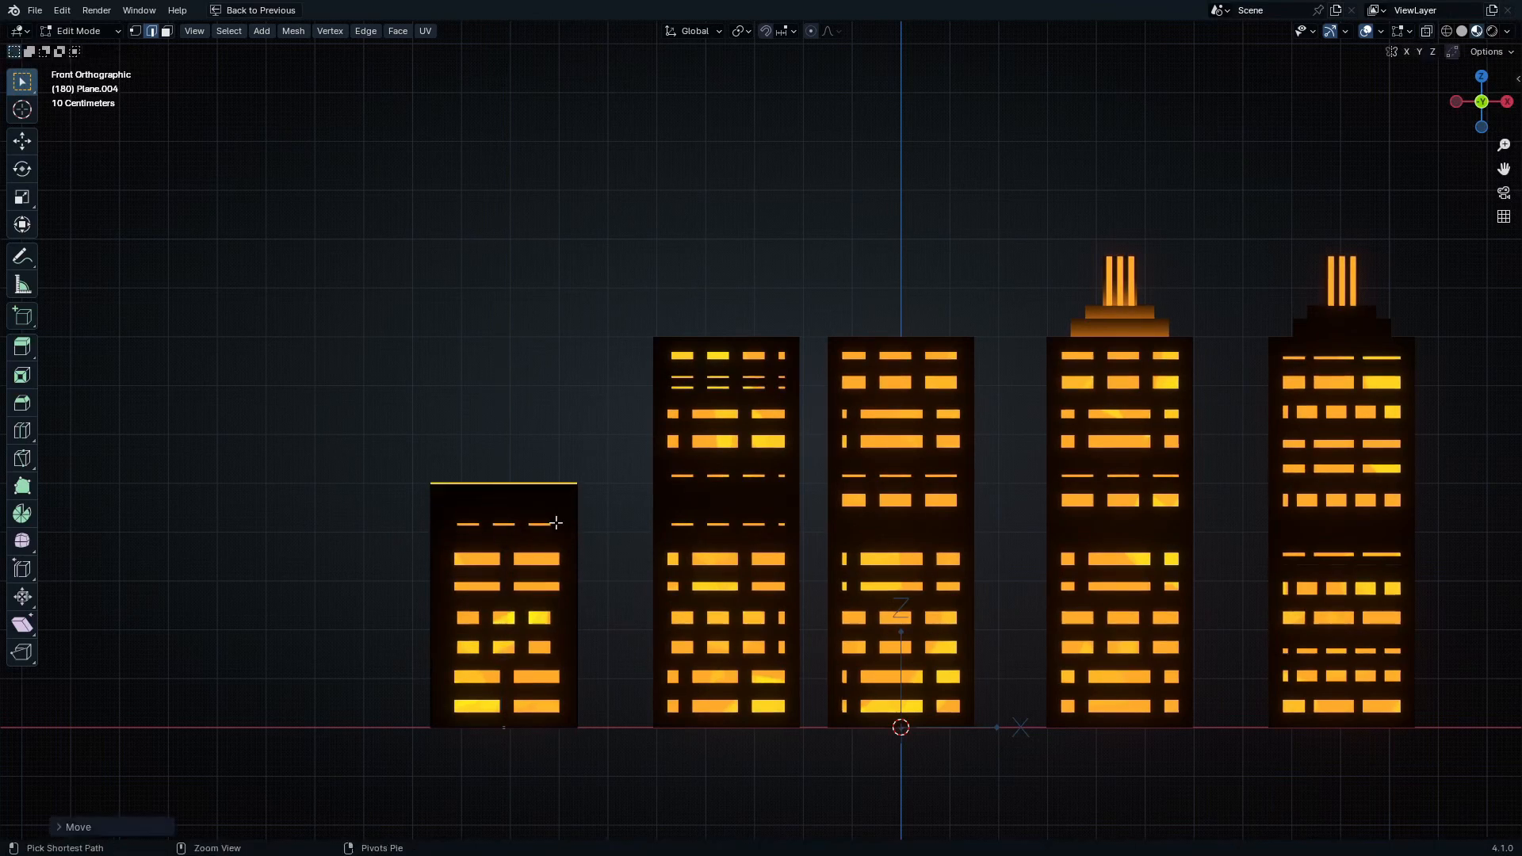
{"action": "key", "text": "Tab"}
Step: Make the shortened building's material a single-user copy and rename it Building Small
{"action": "scroll", "coordinate": [566, 608], "scroll_direction": "up", "scroll_amount": 2}
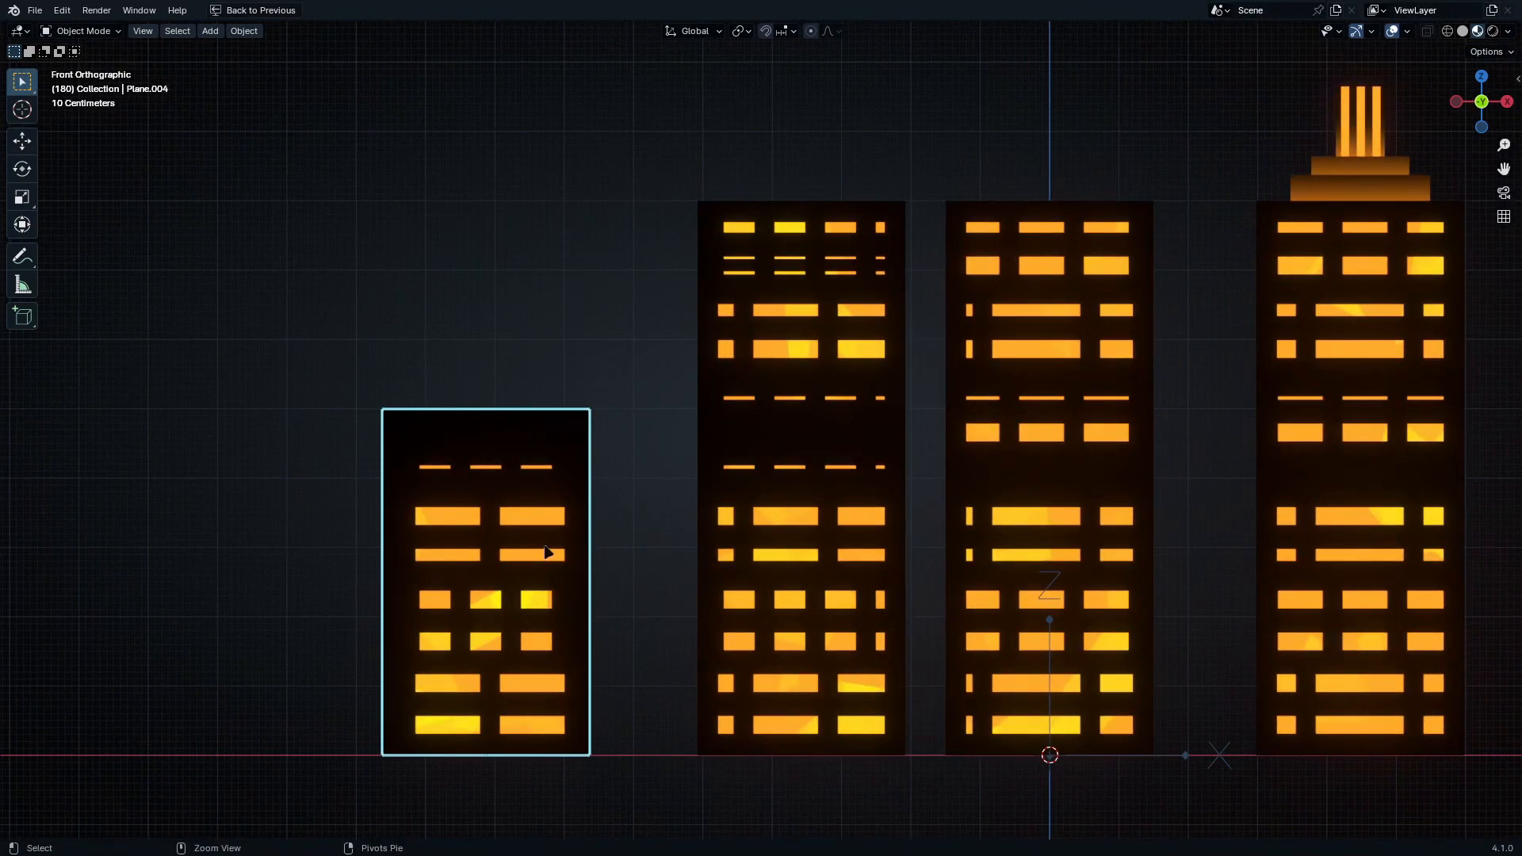
{"action": "key", "text": "ctrl+space"}
{"action": "scroll", "coordinate": [905, 432], "scroll_direction": "up", "scroll_amount": 2}
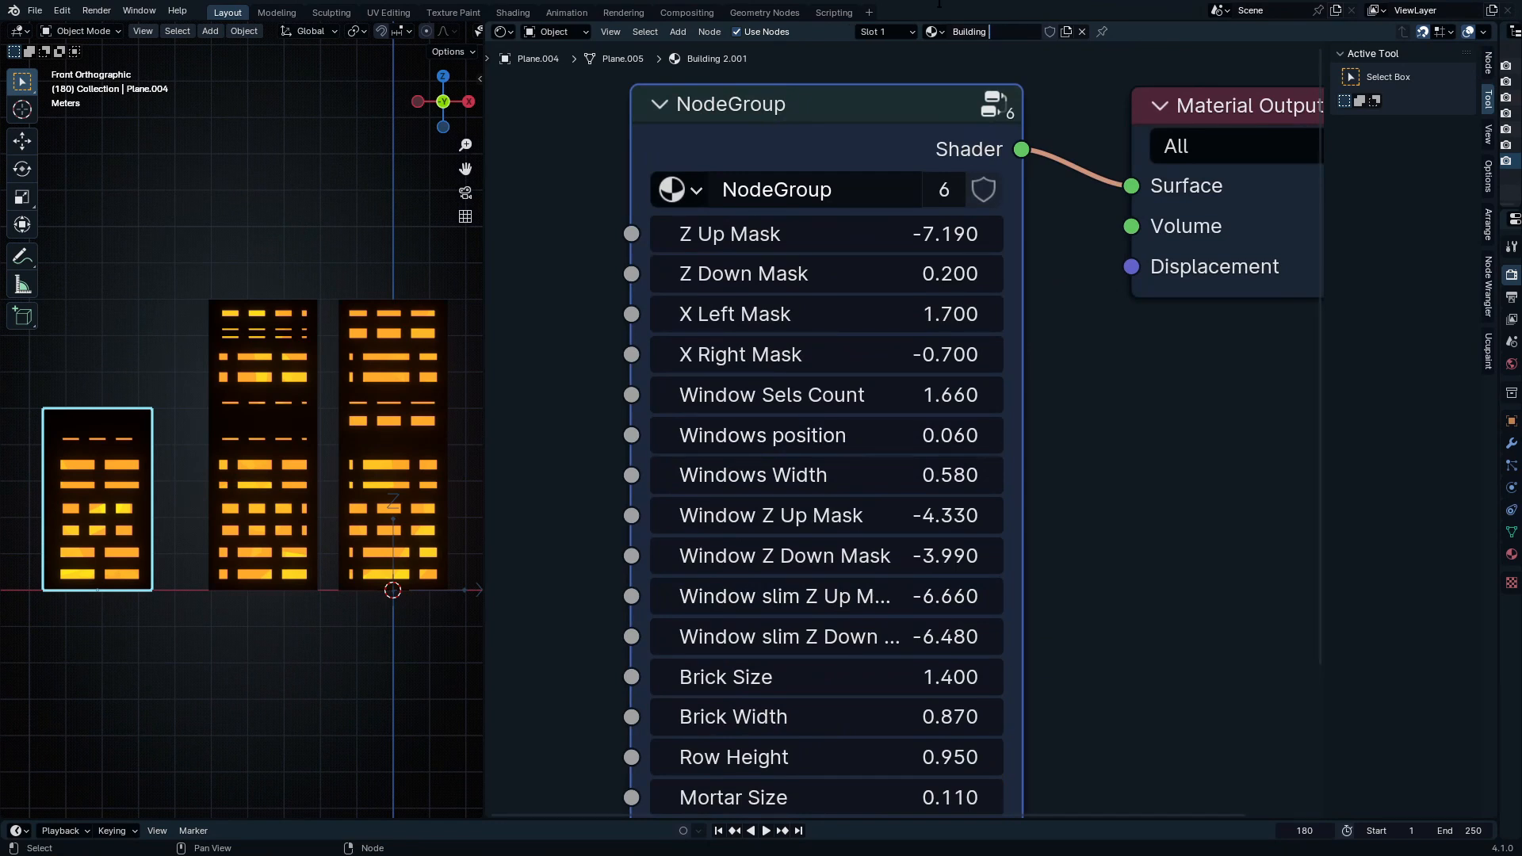
{"action": "type", "text": "Building Small"}
{"action": "key", "text": "Return"}
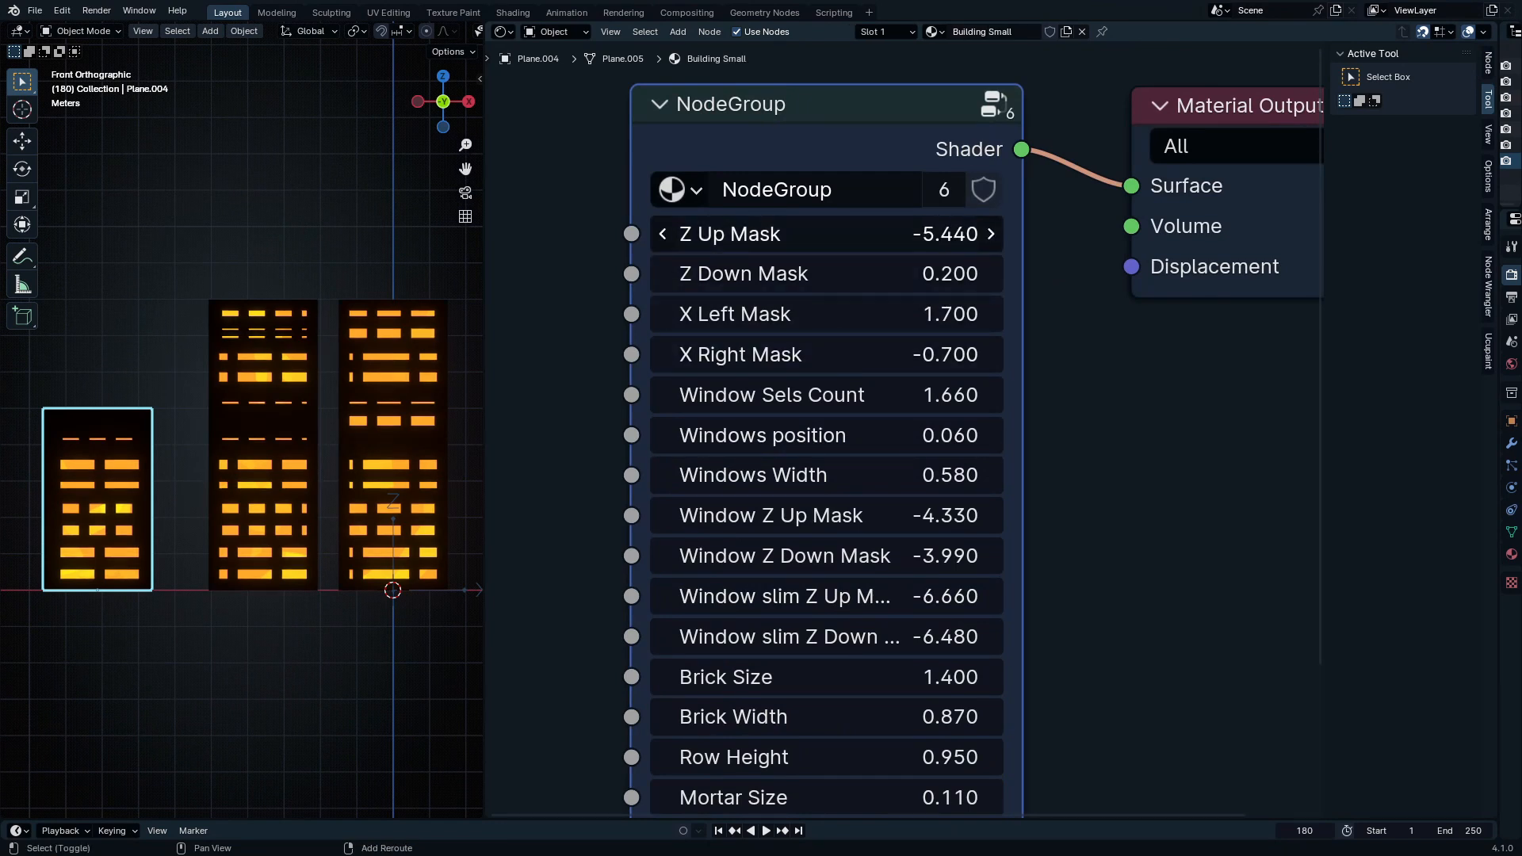
{"action": "mouse_move", "coordinate": [827, 234]}
{"action": "left_mouse_down"}
{"action": "mouse_move", "coordinate": [763, 233]}
{"action": "mouse_move", "coordinate": [803, 234]}
{"action": "left_mouse_up"}
{"action": "middle_click_drag", "start_coordinate": [889, 757], "coordinate": [900, 473]}
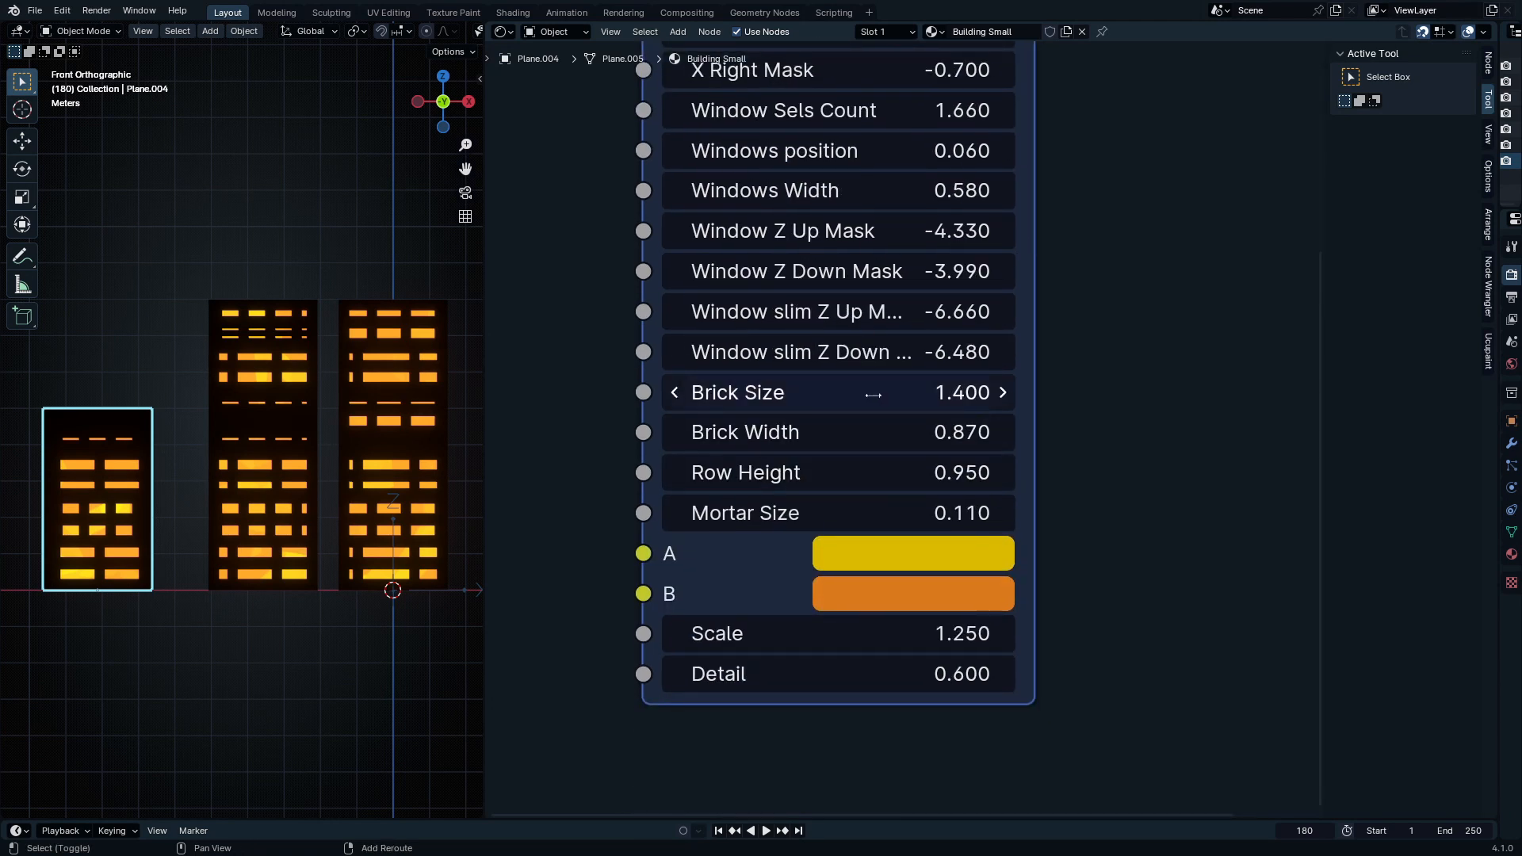
{"action": "left_click_drag", "start_coordinate": [872, 394], "coordinate": [888, 432]}
{"action": "key", "text": "Escape"}
{"action": "key", "text": "Escape"}
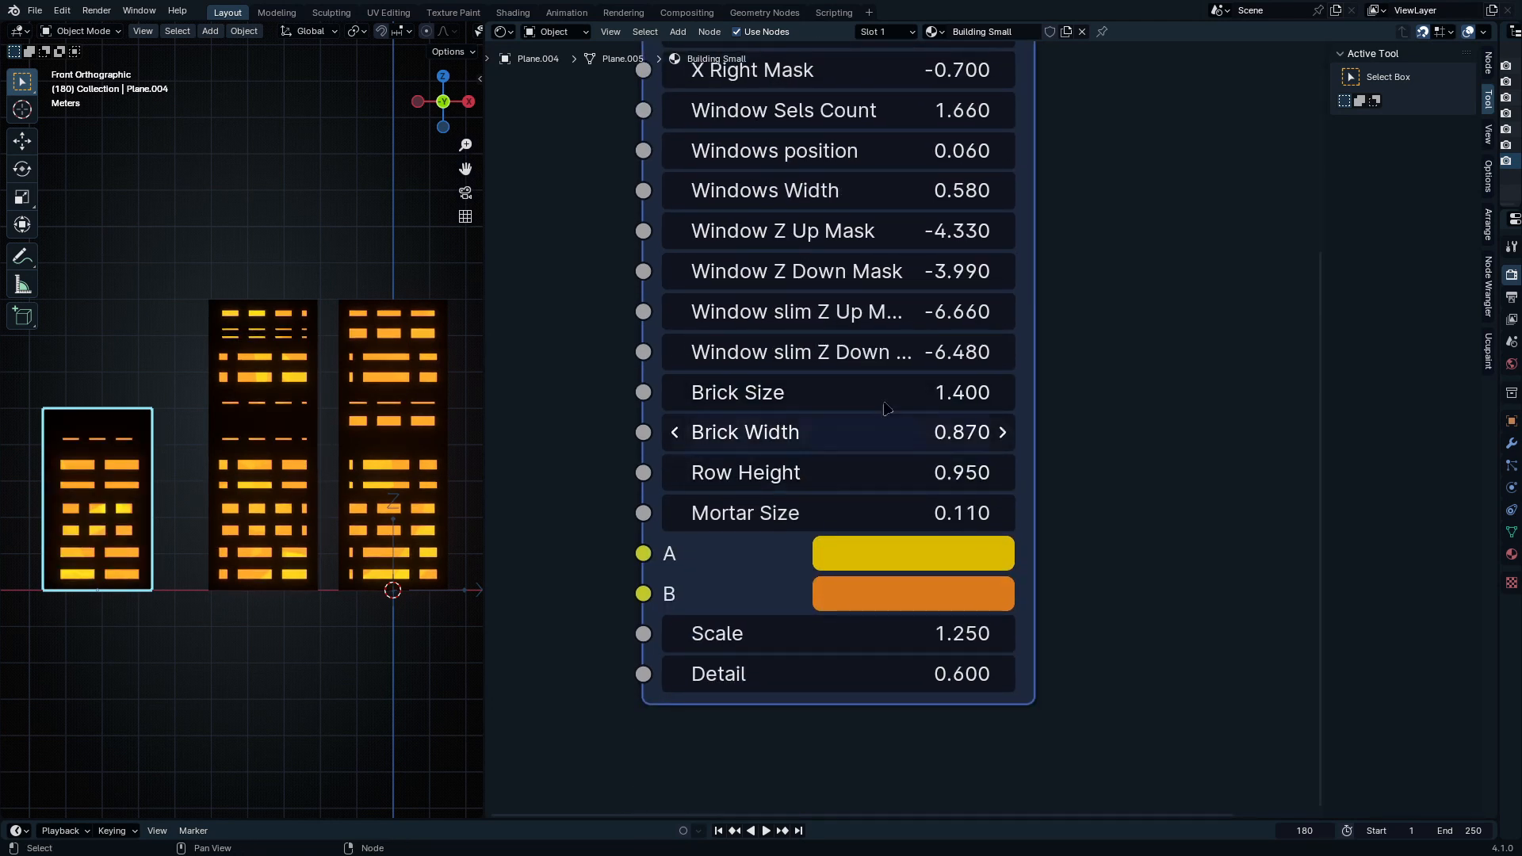
{"action": "middle_click_drag", "start_coordinate": [886, 408], "coordinate": [952, 539]}
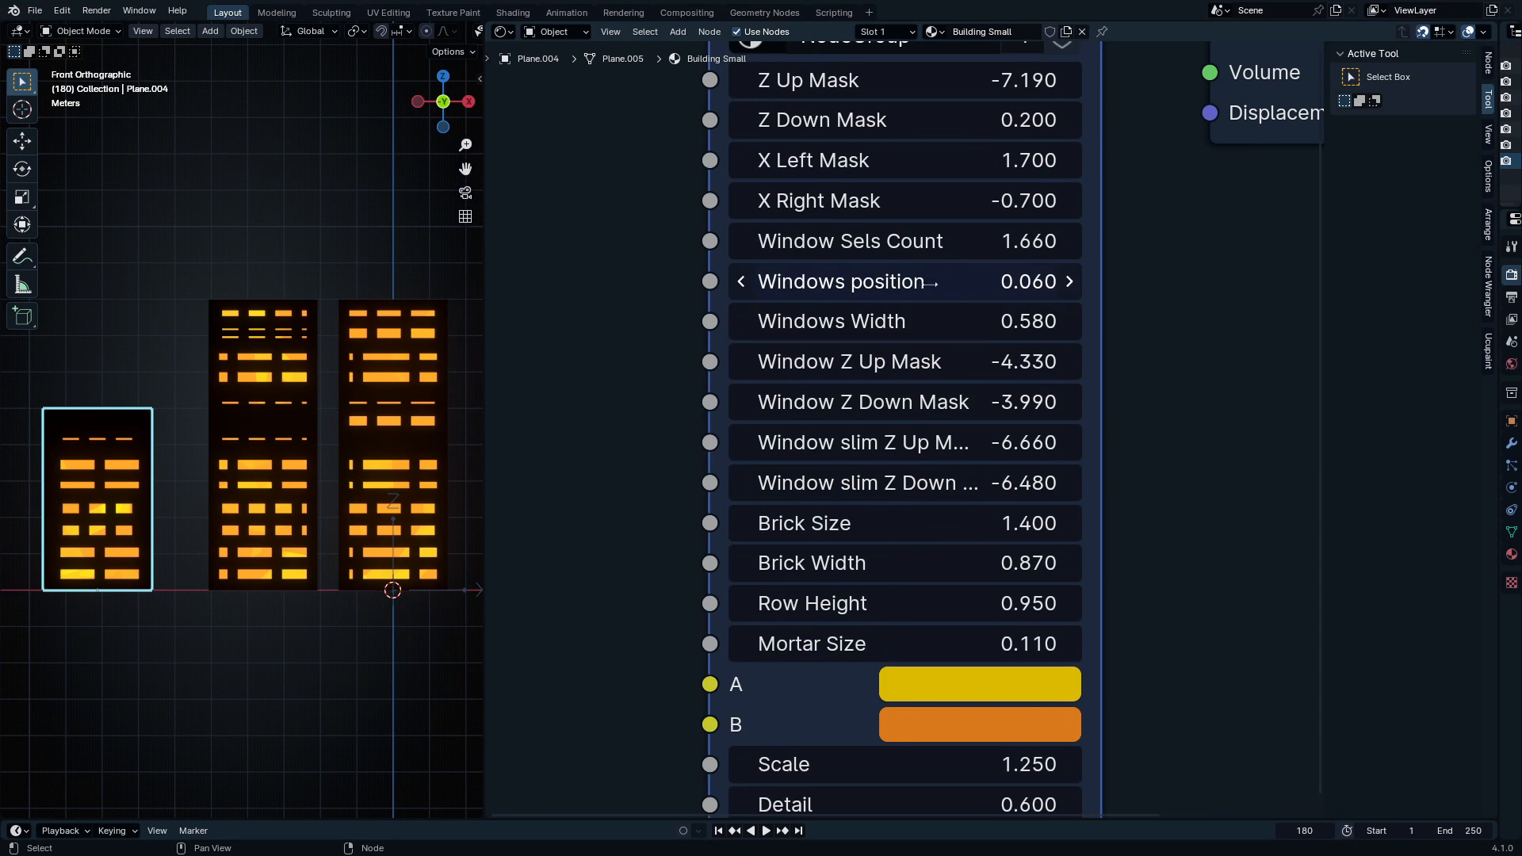
{"action": "left_click_drag", "start_coordinate": [933, 283], "coordinate": [983, 283]}
{"action": "key", "text": "Escape"}
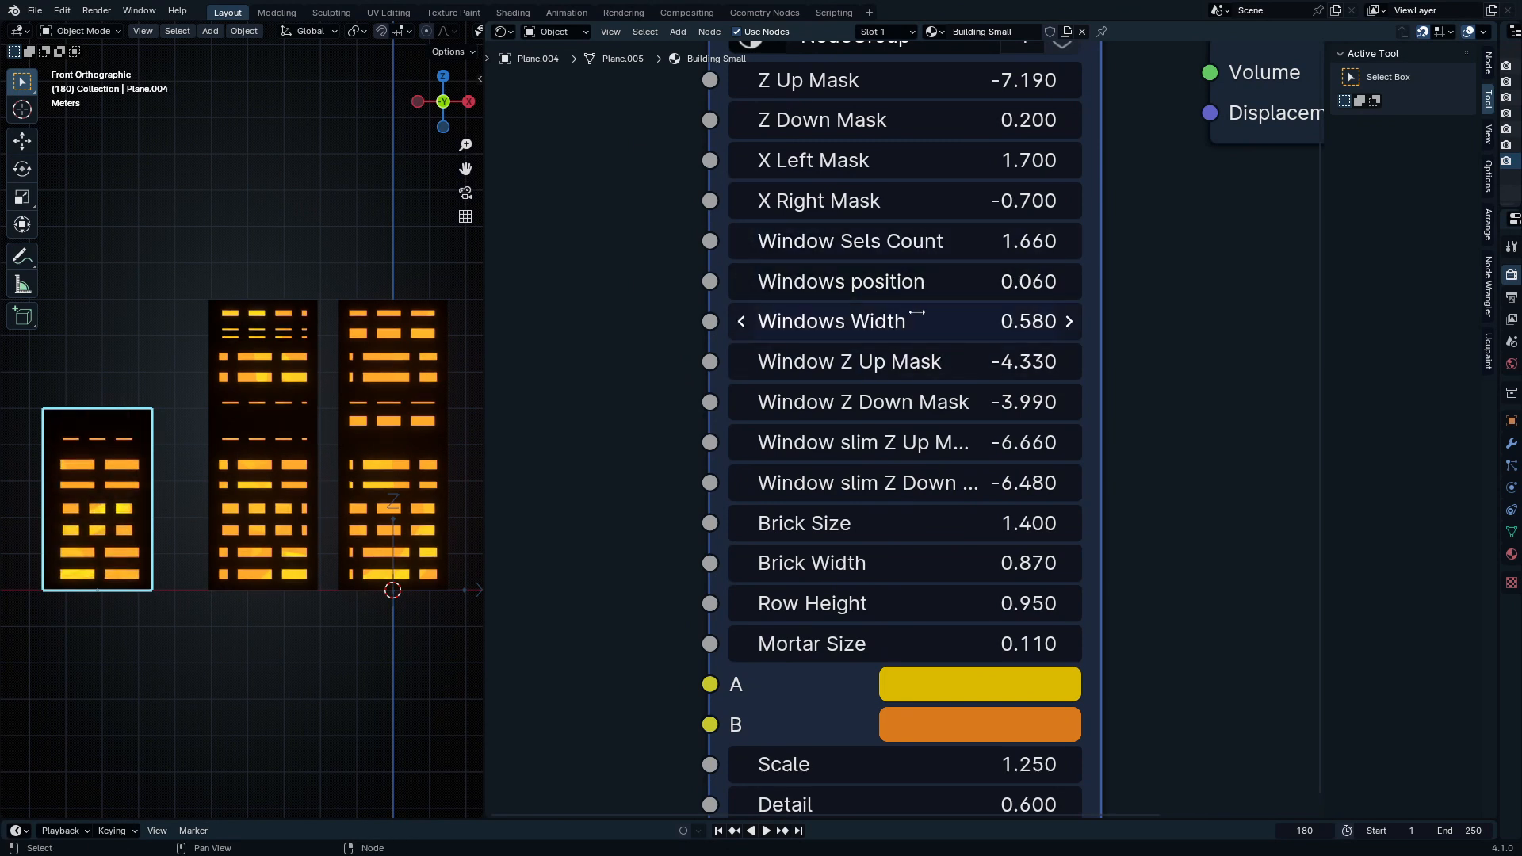
Step: Set Building Small's Window Z Up Mask to -4.040 and Z Up Mask to -4.110, then deselect the building
{"action": "mouse_move", "coordinate": [916, 362]}
{"action": "left_mouse_down"}
{"action": "mouse_move", "coordinate": [965, 361]}
{"action": "mouse_move", "coordinate": [924, 361]}
{"action": "left_mouse_up"}
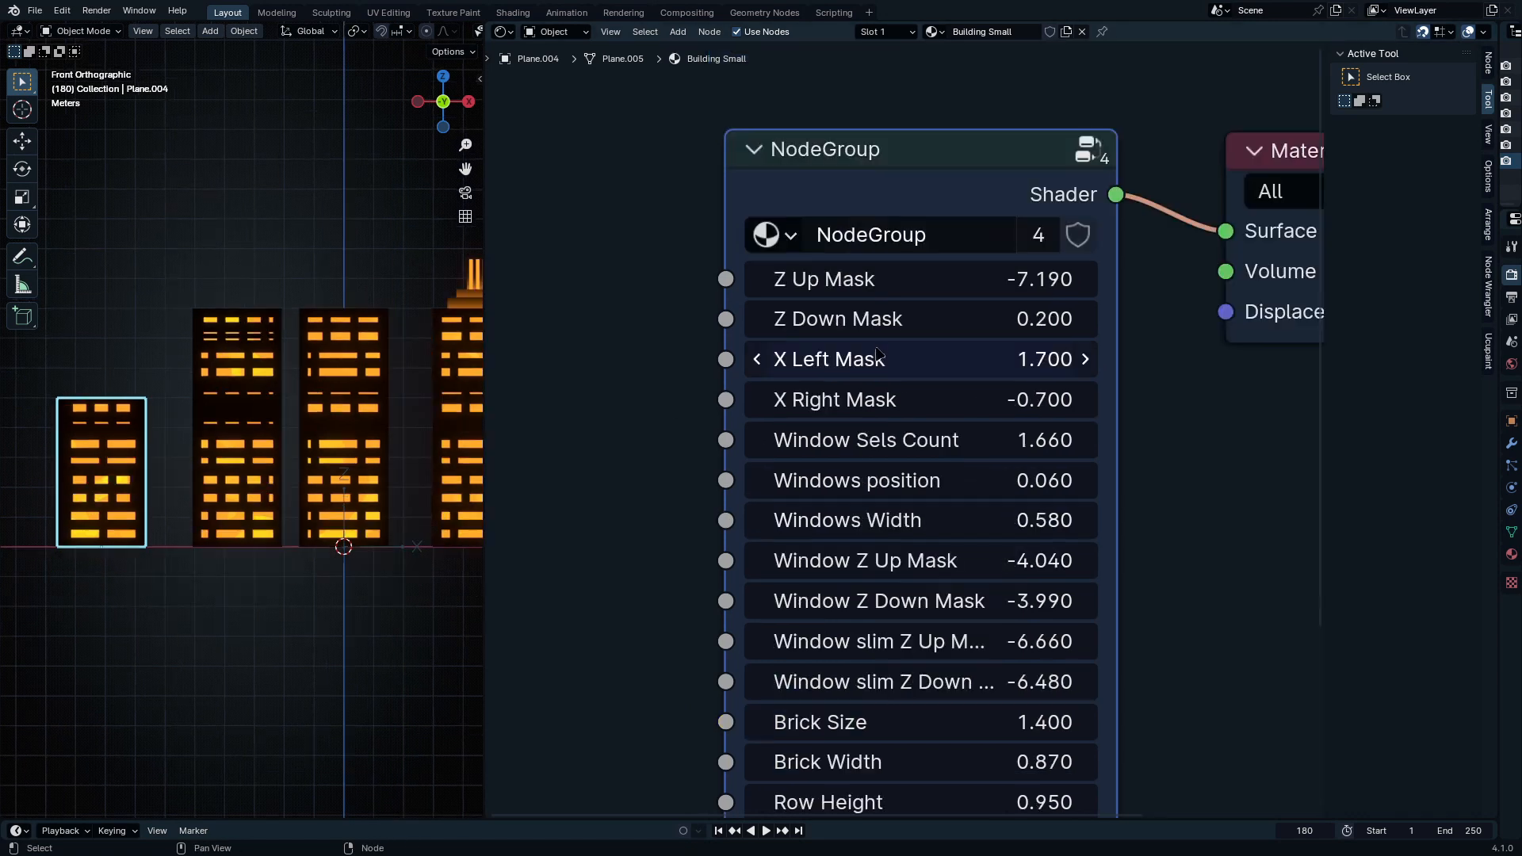
{"action": "left_click_drag", "start_coordinate": [884, 317], "coordinate": [984, 278]}
{"action": "key", "text": "Escape"}
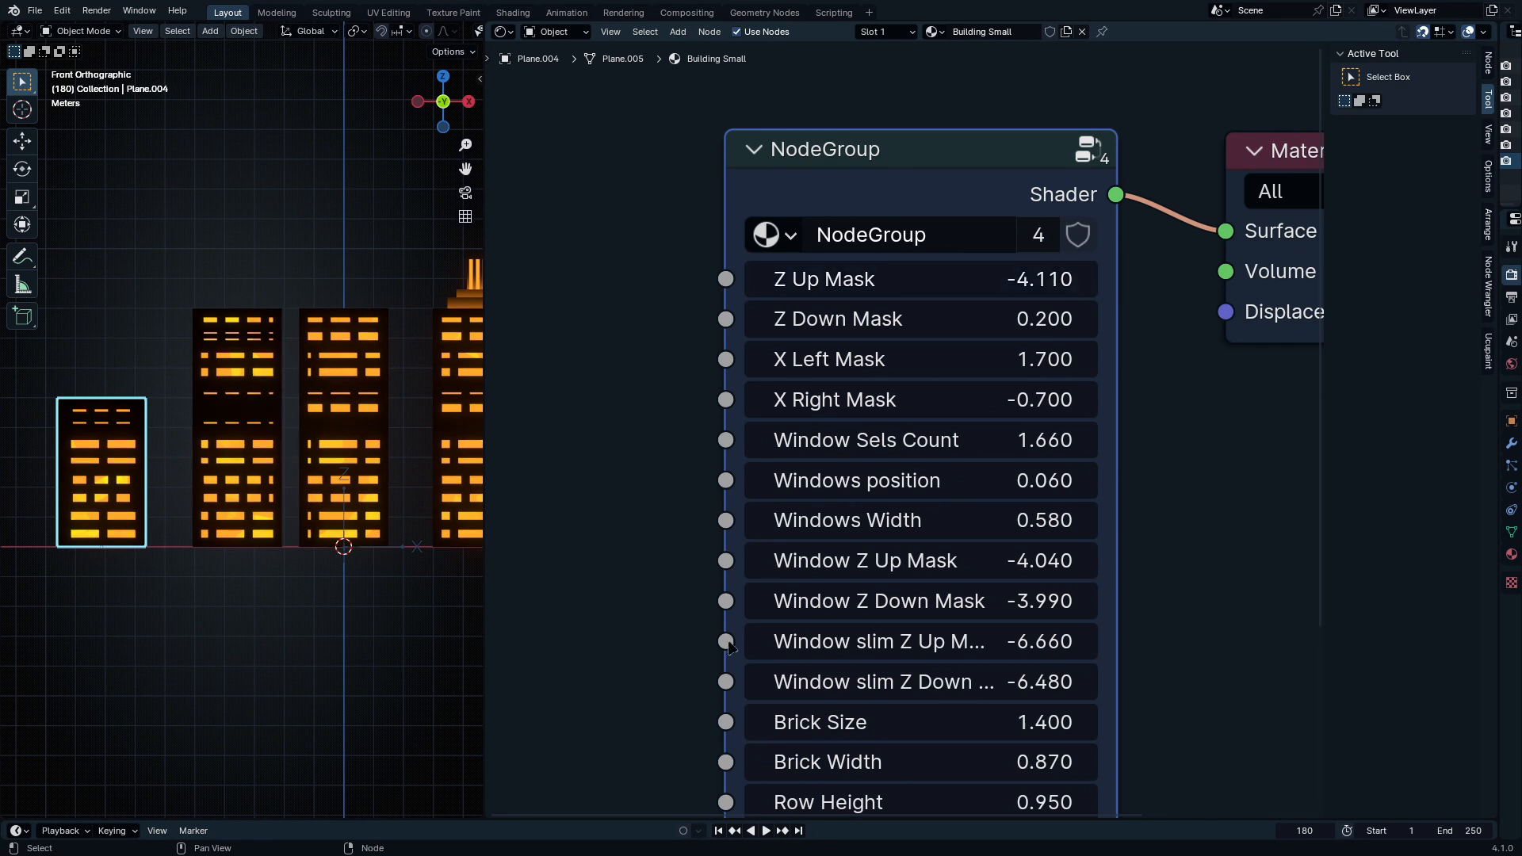
{"action": "left_click", "coordinate": [261, 683]}
Step: Set Building Small's Window Z Down Mask to -8.410
{"action": "left_click_drag", "start_coordinate": [816, 601], "coordinate": [777, 601]}
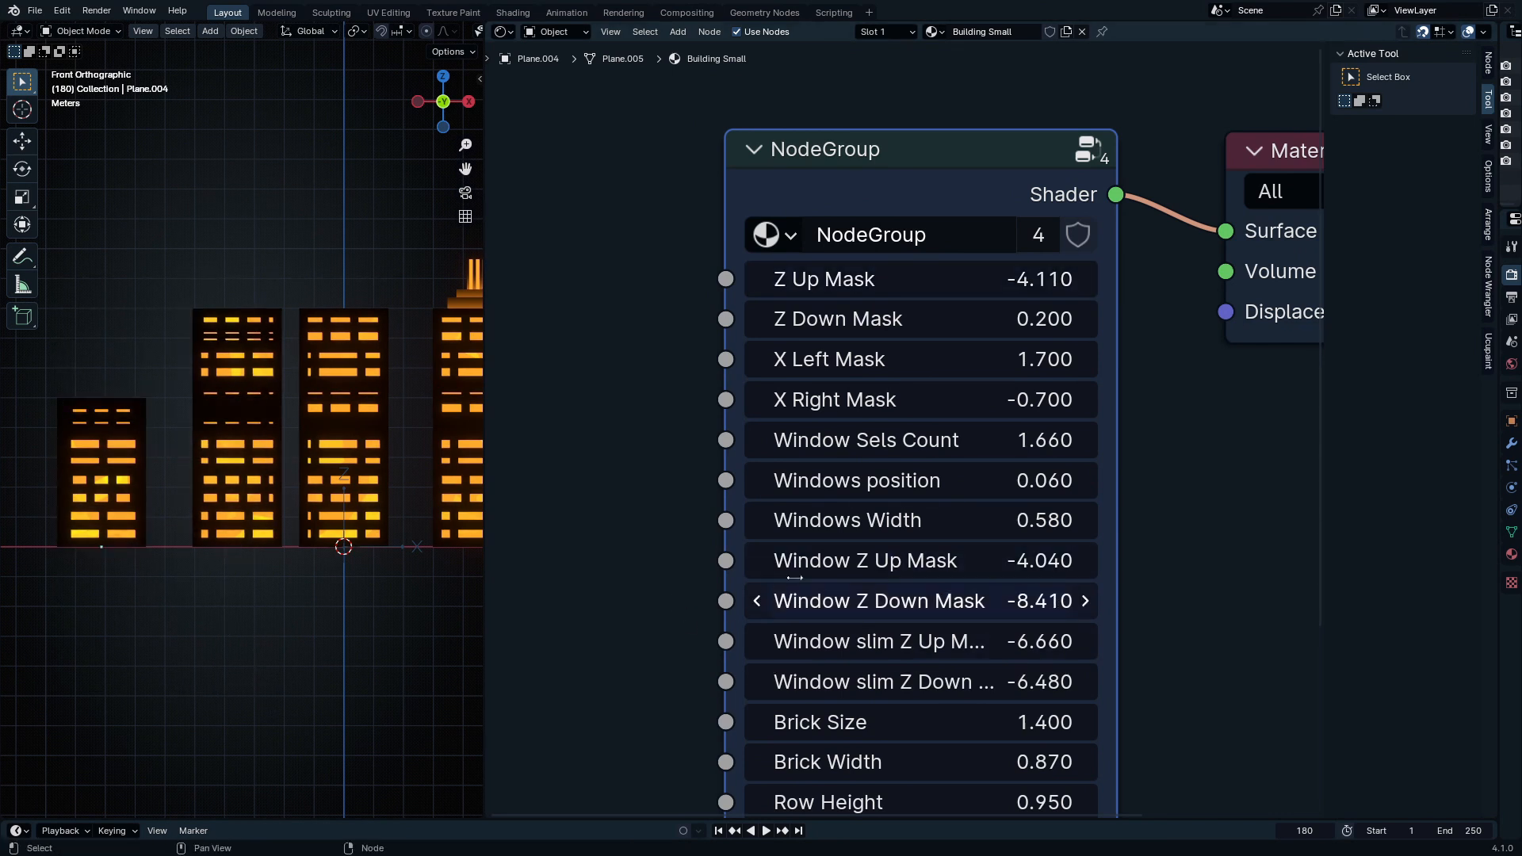
{"action": "scroll", "coordinate": [505, 462], "scroll_direction": "down", "scroll_amount": 3}
{"action": "scroll", "coordinate": [337, 394], "scroll_direction": "down", "scroll_amount": 2}
{"action": "key", "text": "ctrl+space"}
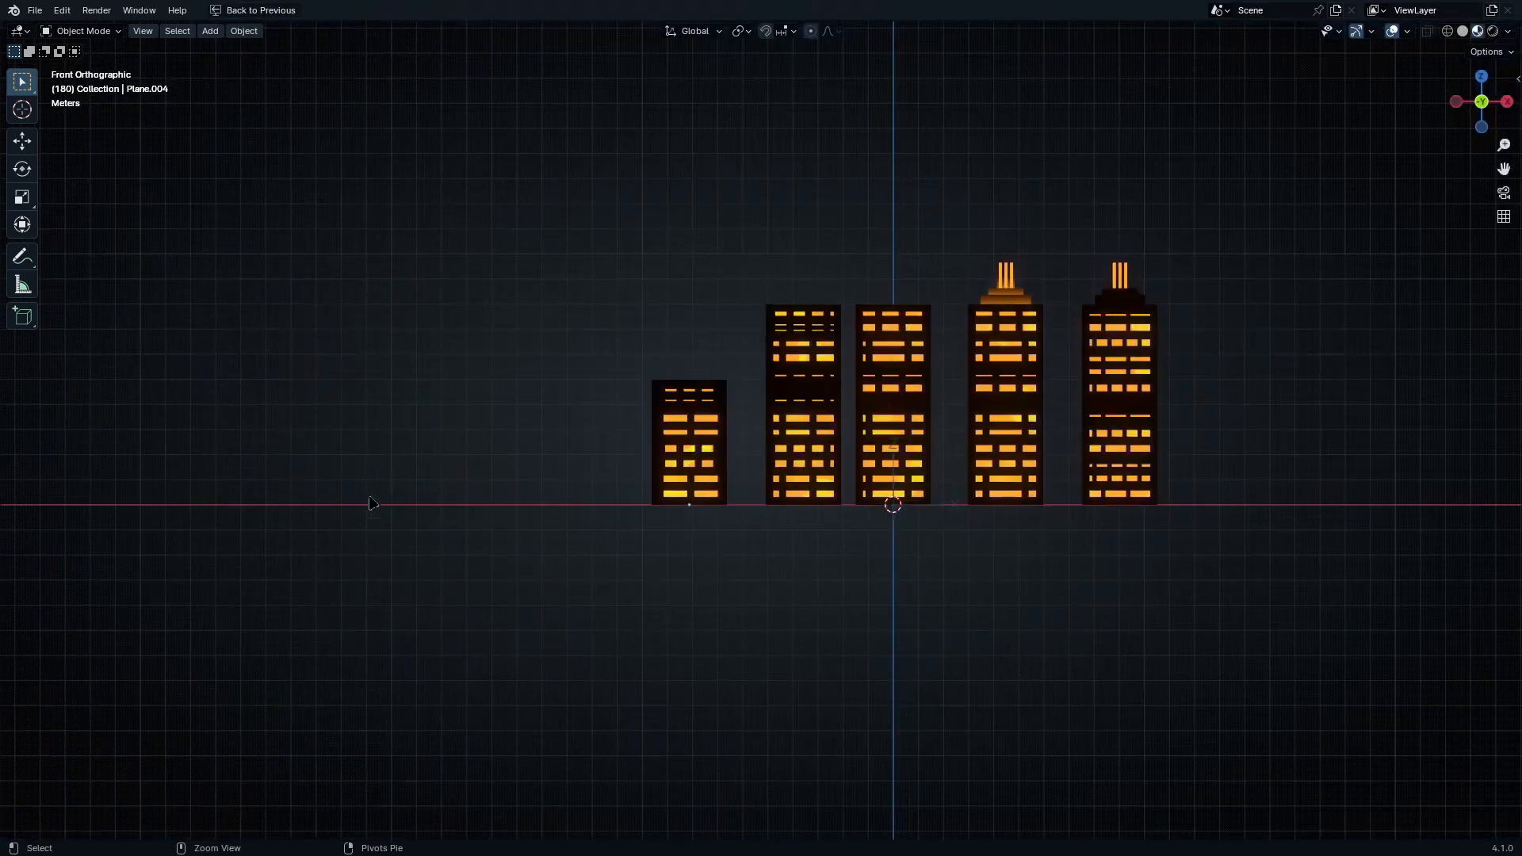
Step: Move all five buildings into a new collection named buildings, restore the full editor layout and clear the selection
{"action": "scroll", "coordinate": [370, 503], "scroll_direction": "up", "scroll_amount": 5}
{"action": "key", "text": "ctrl+b"}
{"action": "left_click_drag", "start_coordinate": [444, 318], "coordinate": [1311, 615]}
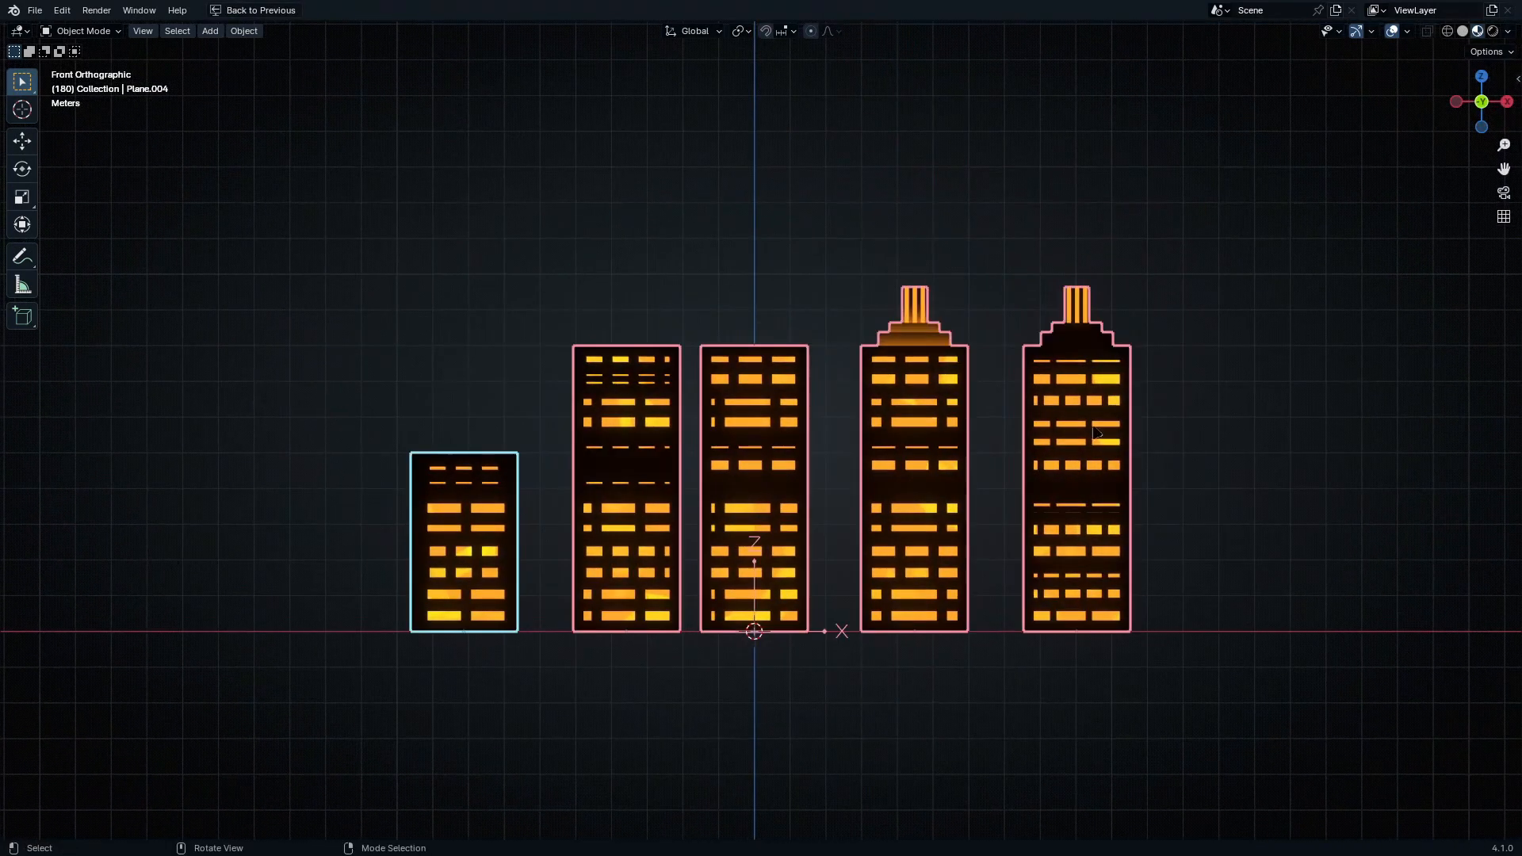
{"action": "key", "text": "m"}
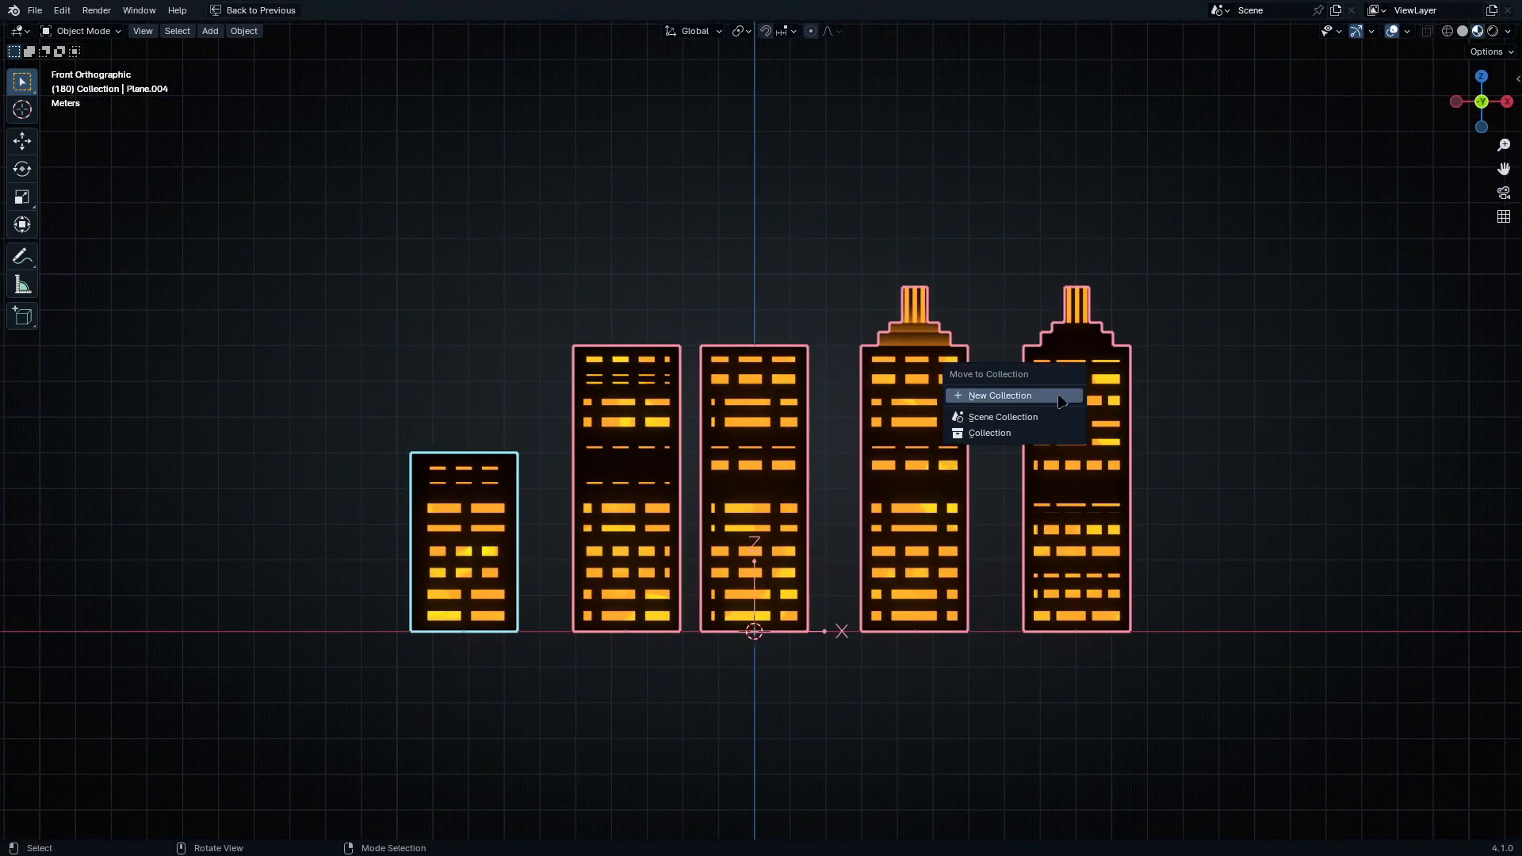
{"action": "left_click", "coordinate": [1062, 397]}
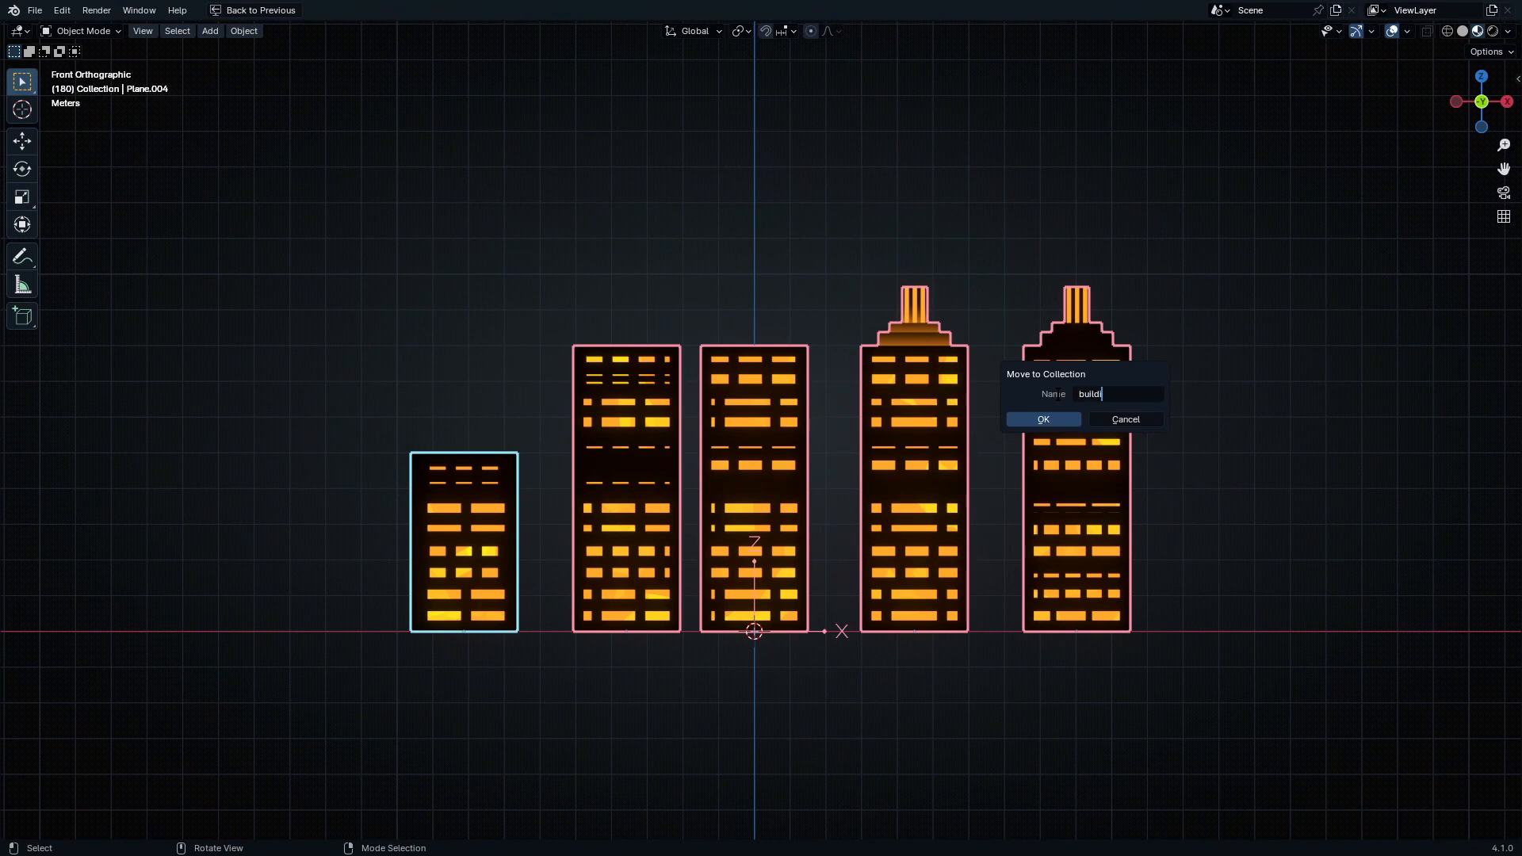
{"action": "type", "text": "buildings"}
{"action": "key", "text": "Return"}
{"action": "key", "text": "ctrl+alt+space"}
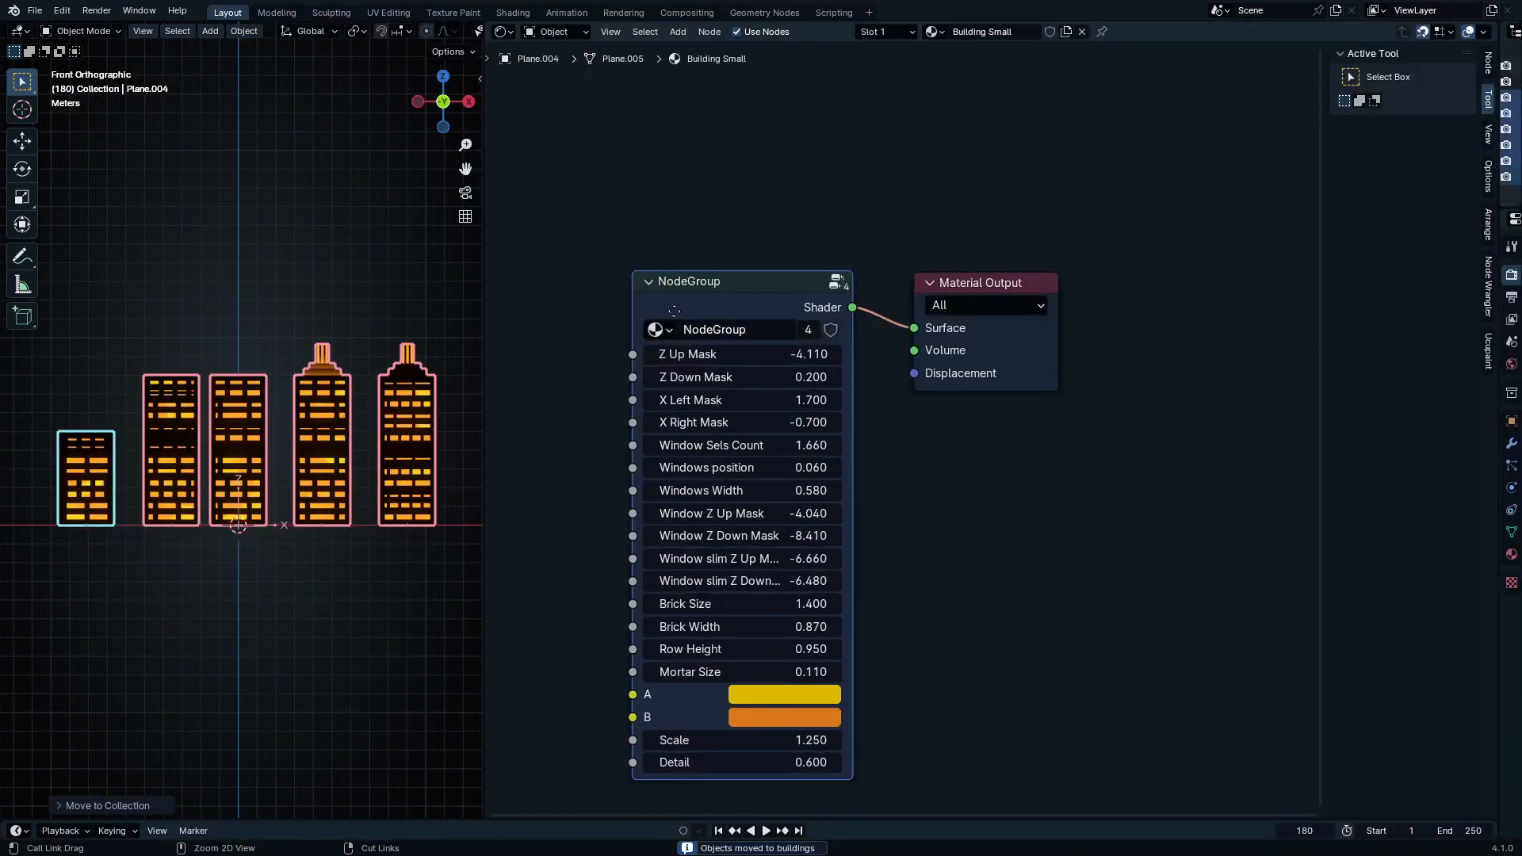
{"action": "key", "text": "alt+a"}
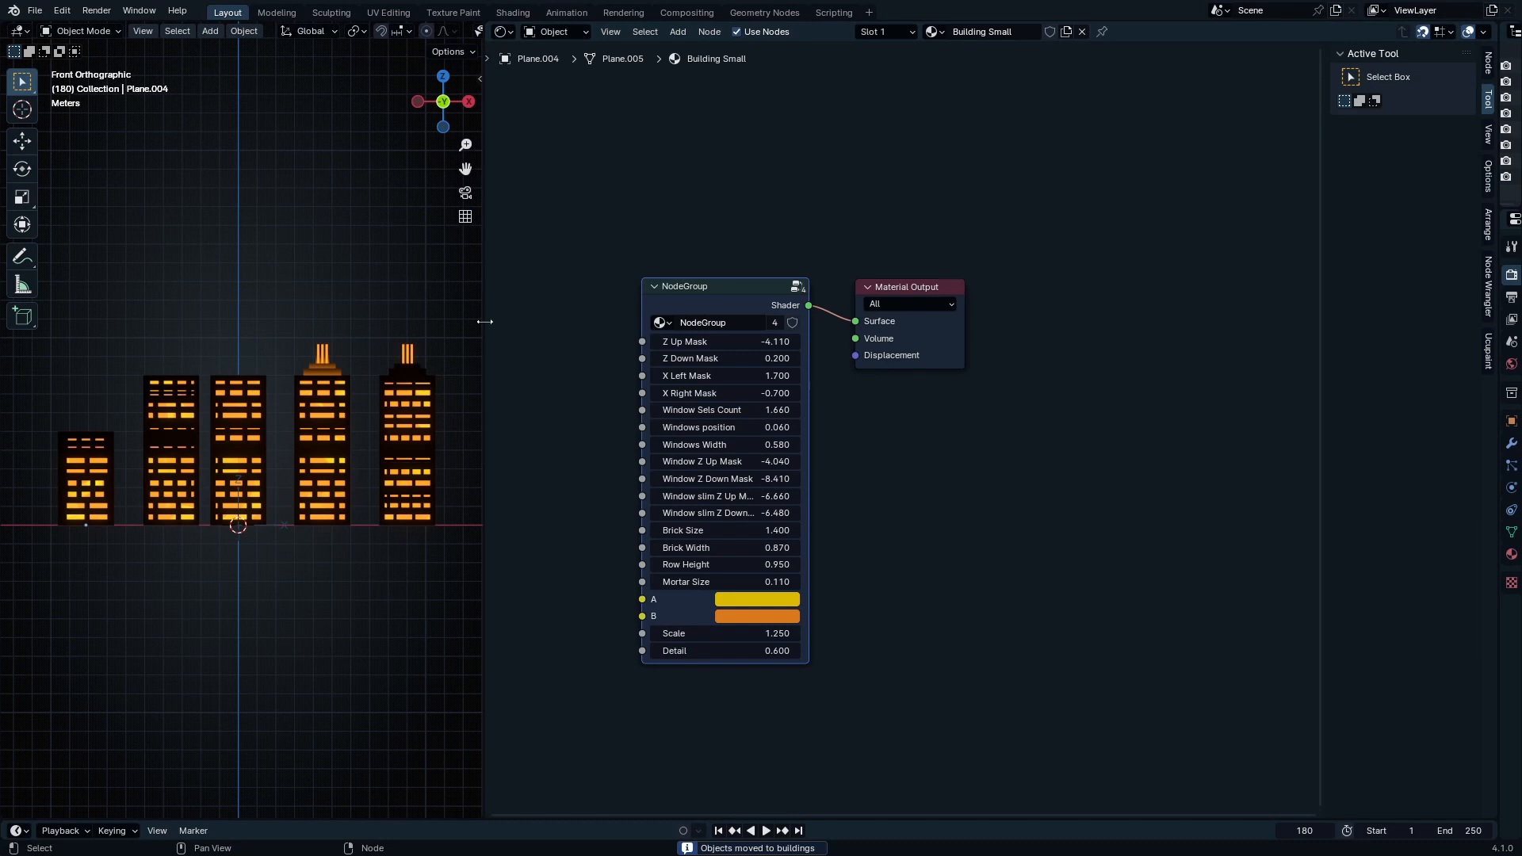
Step: Widen the 3D view and expand the outliner and properties area so the collections are readable
{"action": "left_click_drag", "start_coordinate": [485, 321], "coordinate": [1120, 321]}
{"action": "middle_click_drag", "start_coordinate": [672, 325], "coordinate": [888, 391]}
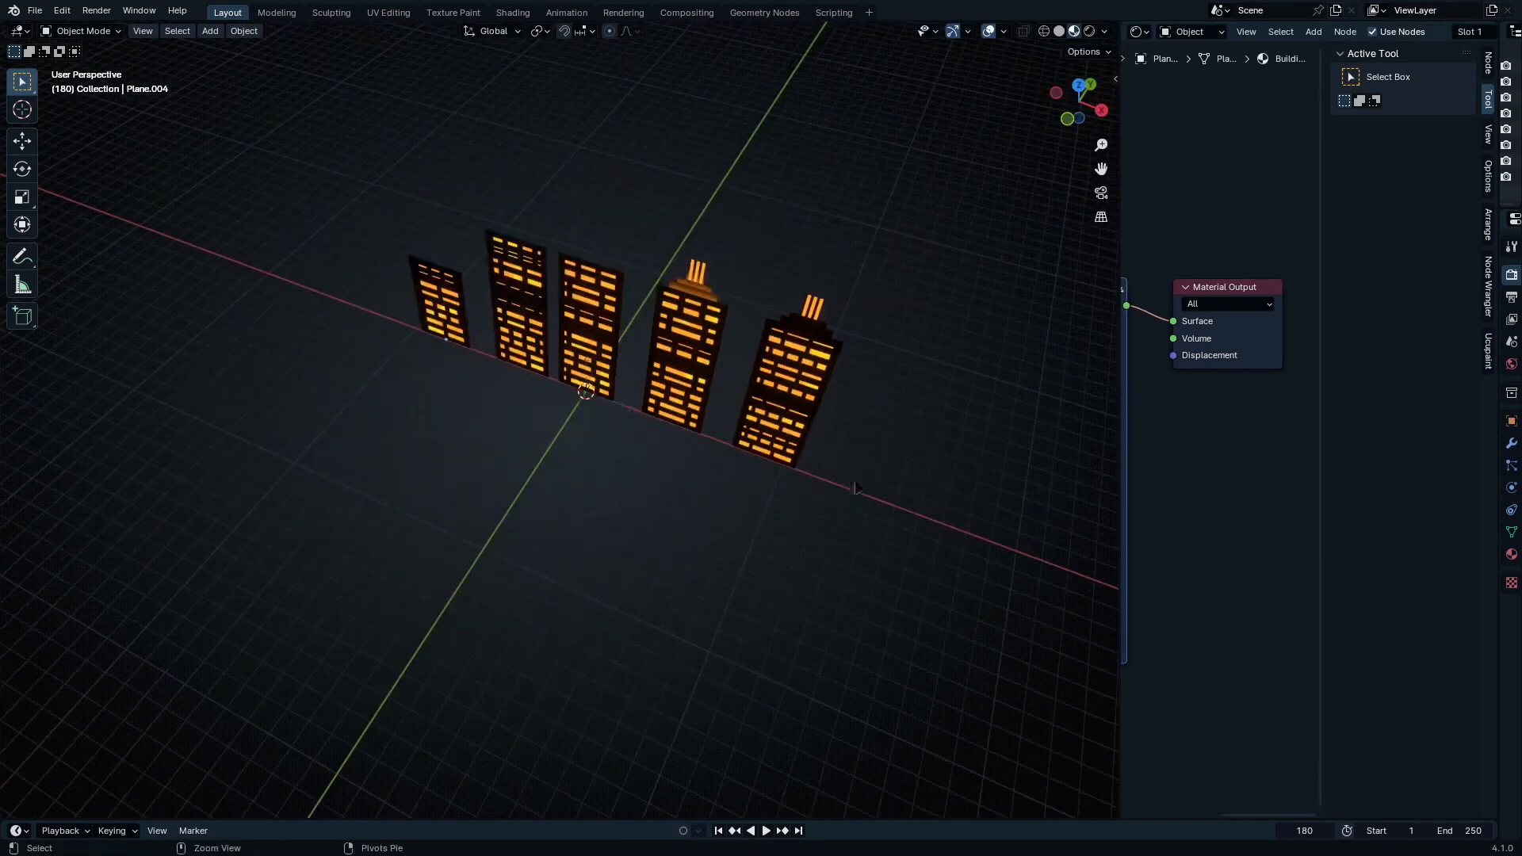
{"action": "left_click_drag", "start_coordinate": [336, 212], "coordinate": [875, 555]}
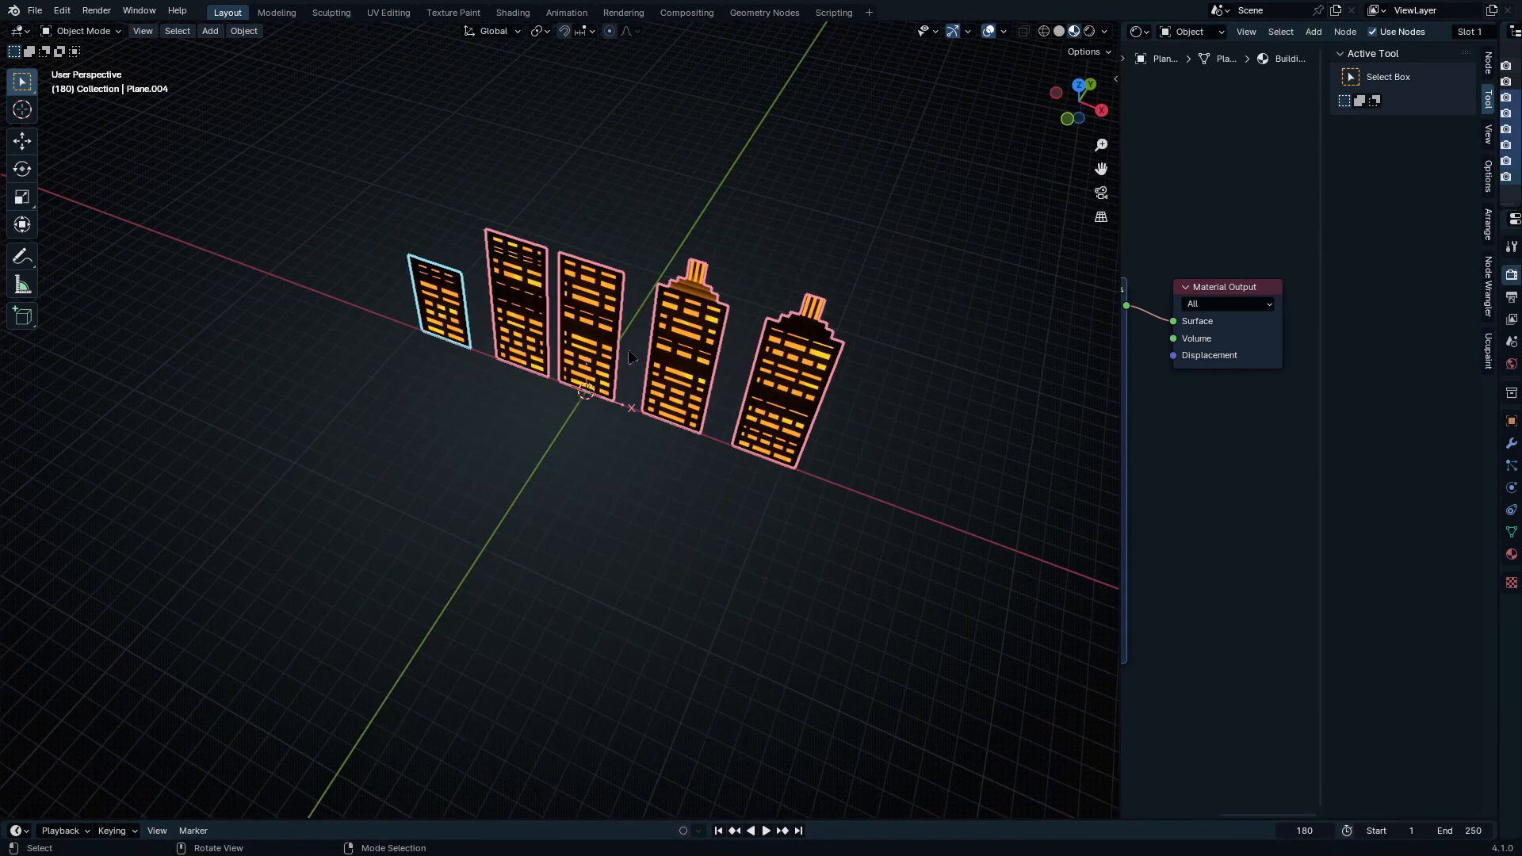
{"action": "key", "text": "alt+a"}
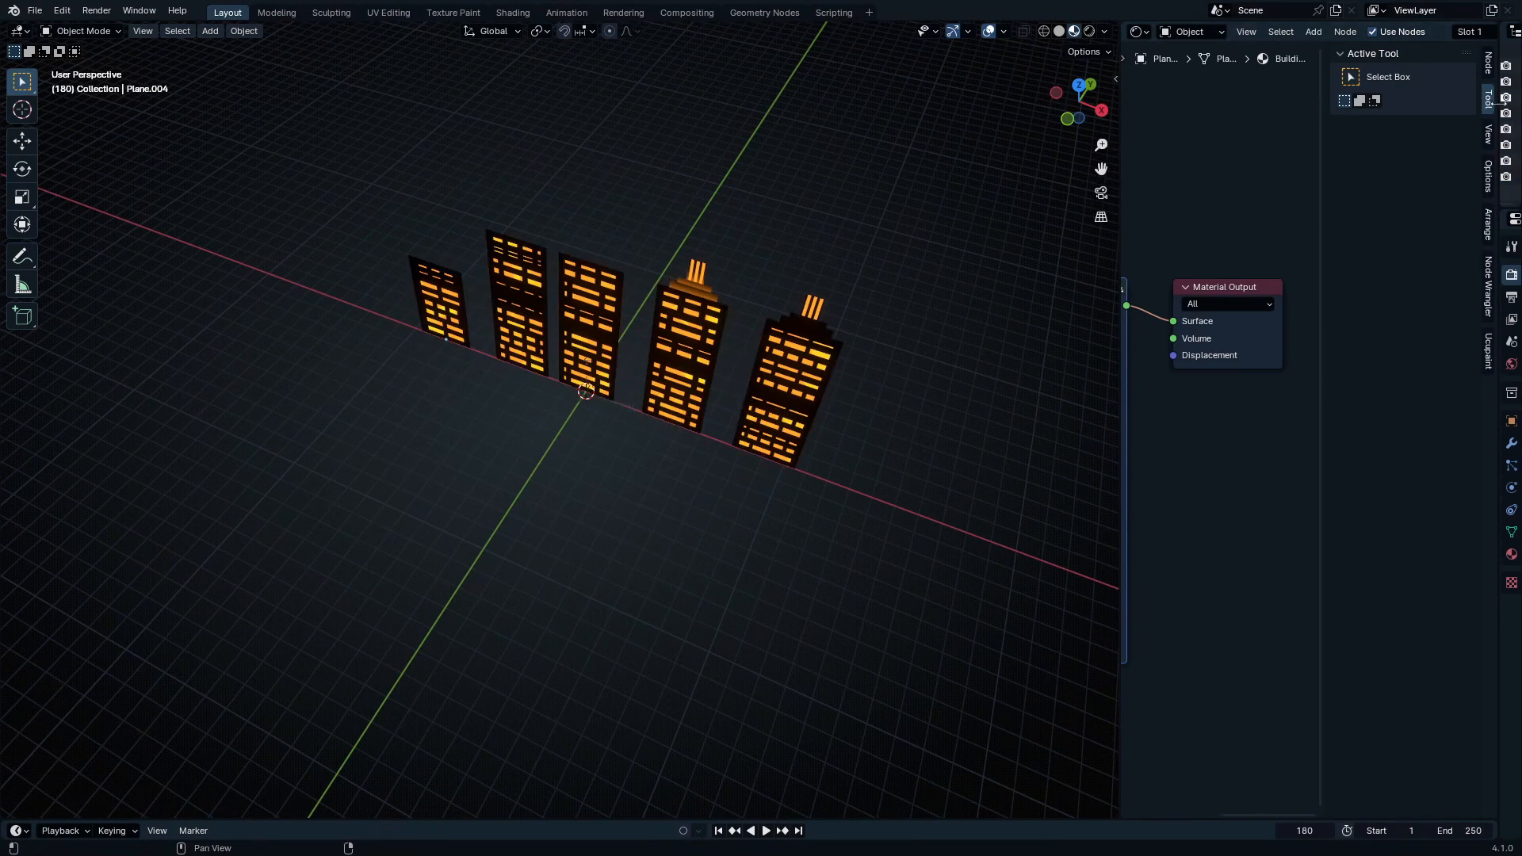
{"action": "left_click_drag", "start_coordinate": [1498, 317], "coordinate": [1234, 317]}
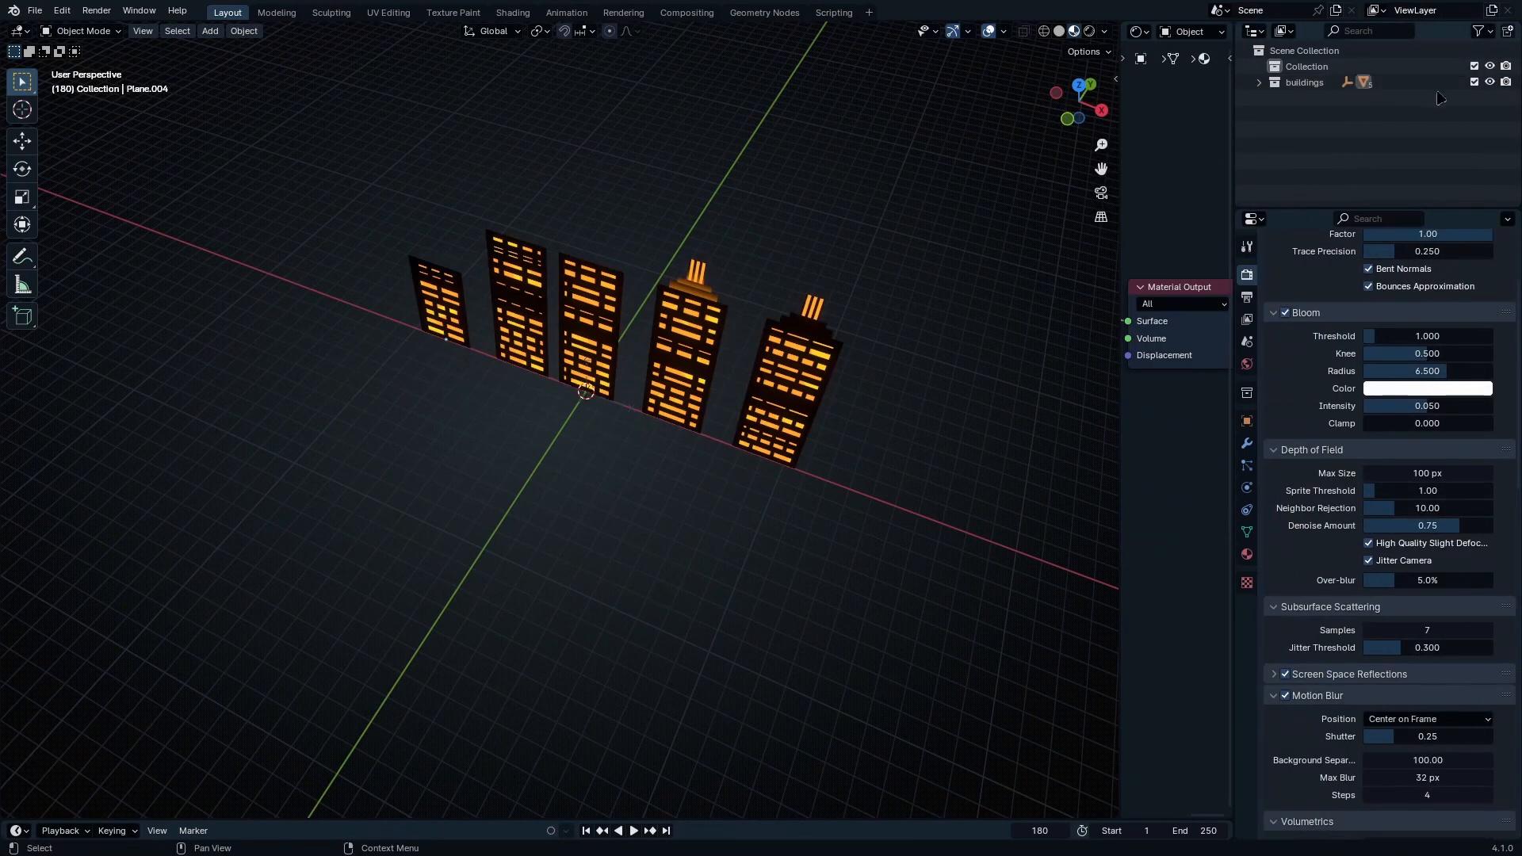
Step: Select the dark stepped-roof tower and switch the viewport to solid shading
{"action": "key", "text": "h"}
{"action": "left_click", "coordinate": [1489, 82]}
{"action": "left_click", "coordinate": [785, 444]}
{"action": "scroll", "coordinate": [677, 466], "scroll_direction": "up", "scroll_amount": 6}
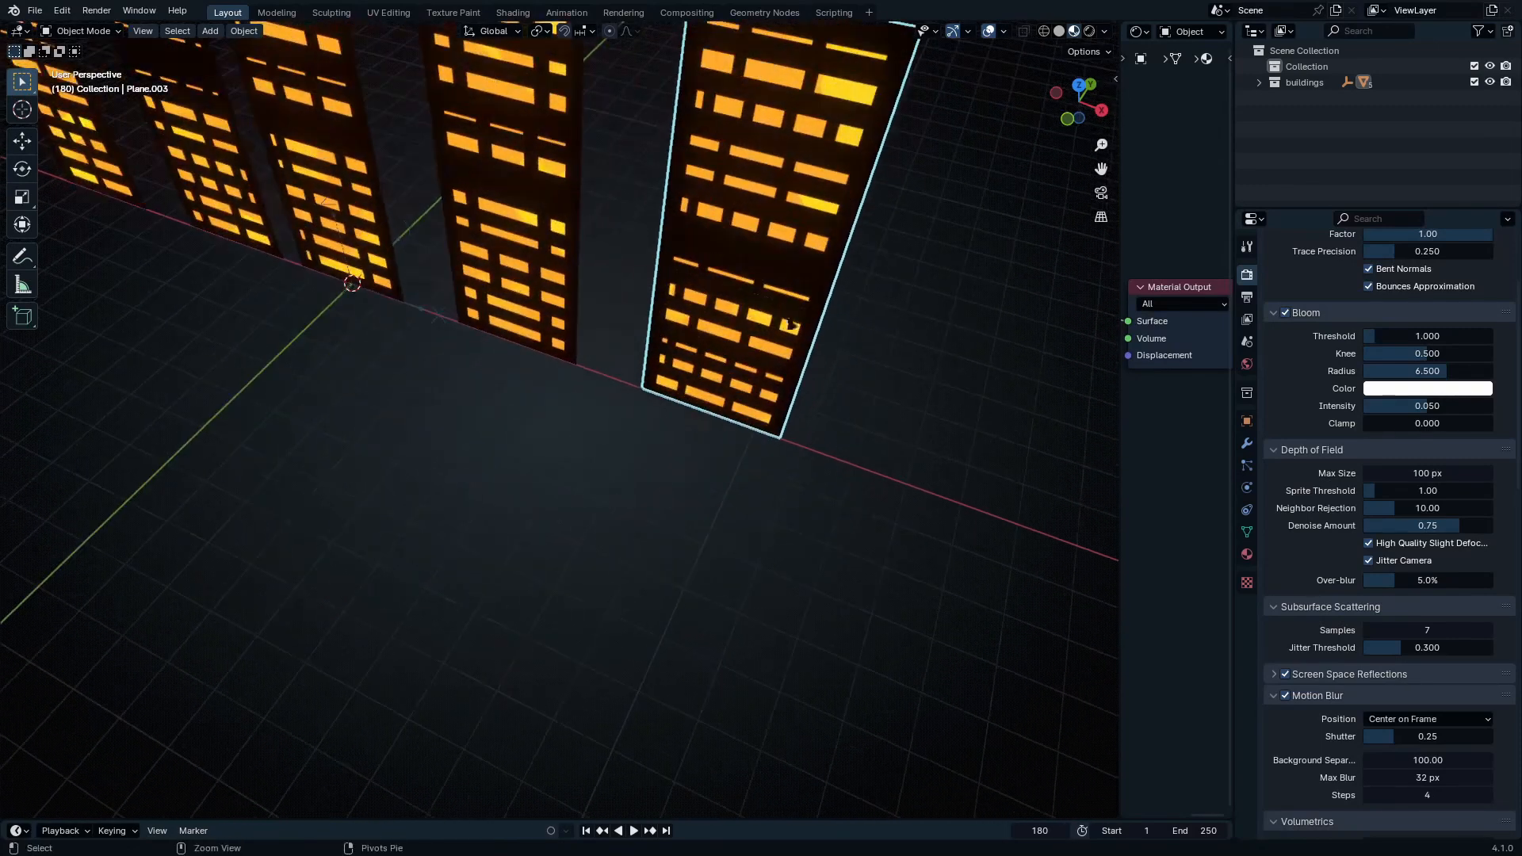
{"action": "left_click", "coordinate": [539, 353]}
{"action": "key", "text": "z"}
{"action": "left_click", "coordinate": [764, 486]}
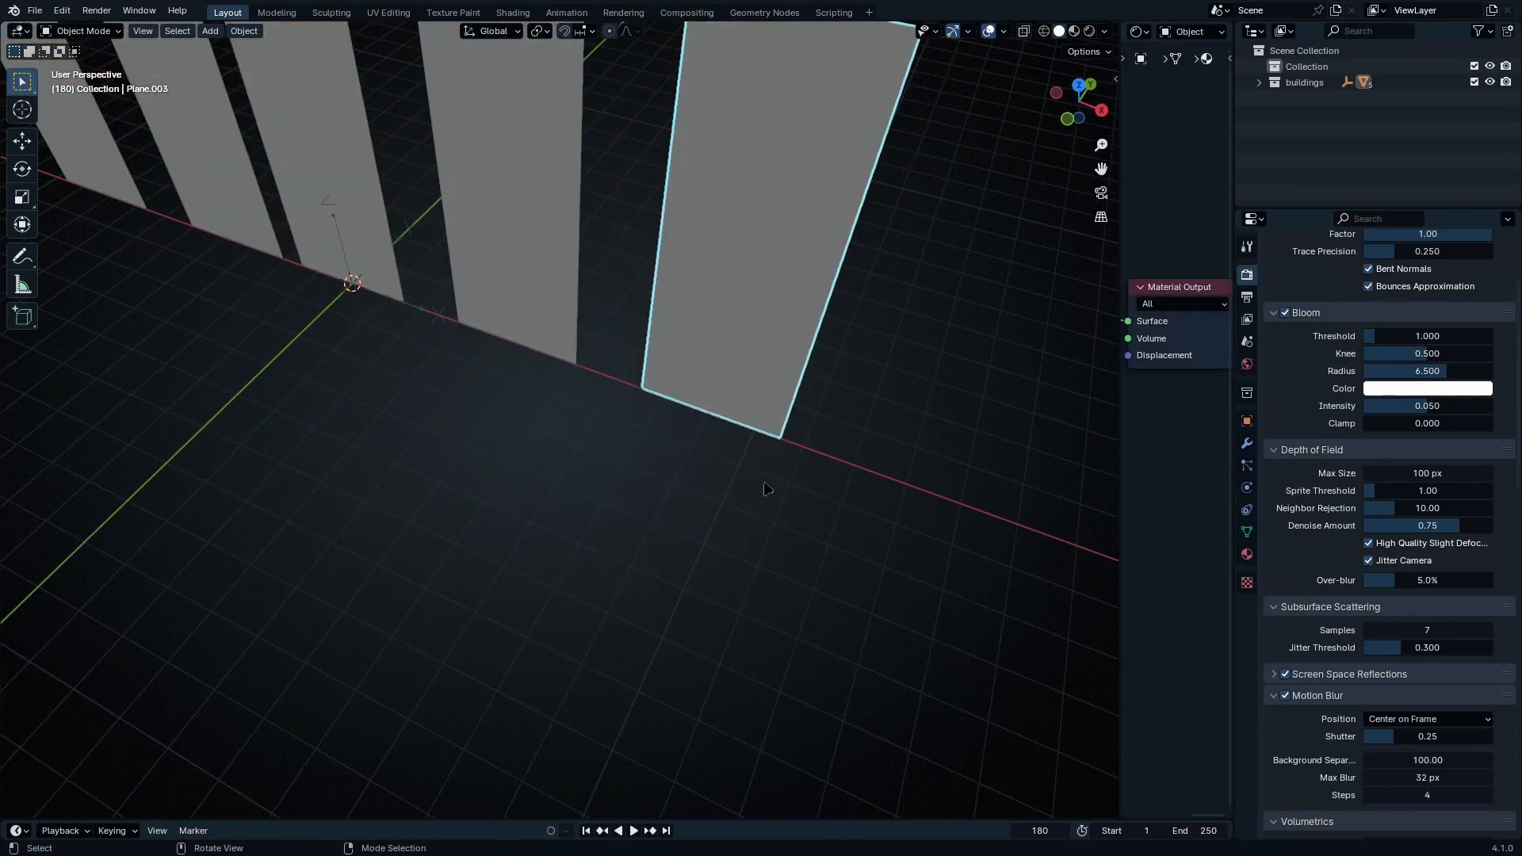
Step: Examine the row of flat building planes in solid shading from several perspective angles
{"action": "scroll", "coordinate": [730, 407], "scroll_direction": "up", "scroll_amount": 3}
{"action": "left_click", "coordinate": [512, 320]}
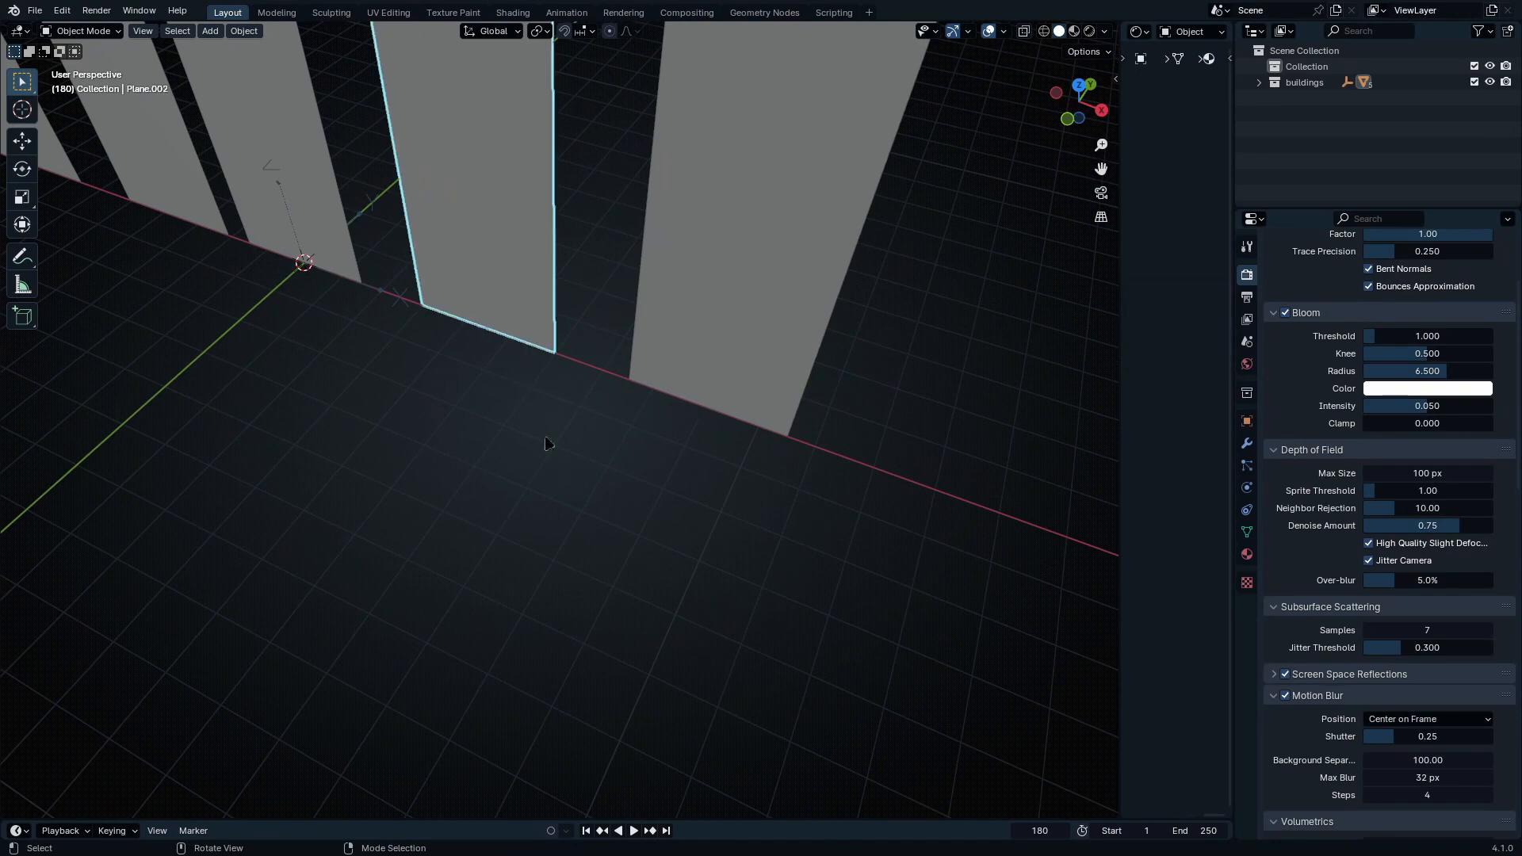
{"action": "left_click", "coordinate": [543, 444]}
{"action": "middle_click_drag", "start_coordinate": [551, 432], "coordinate": [506, 425], "text": "ctrl"}
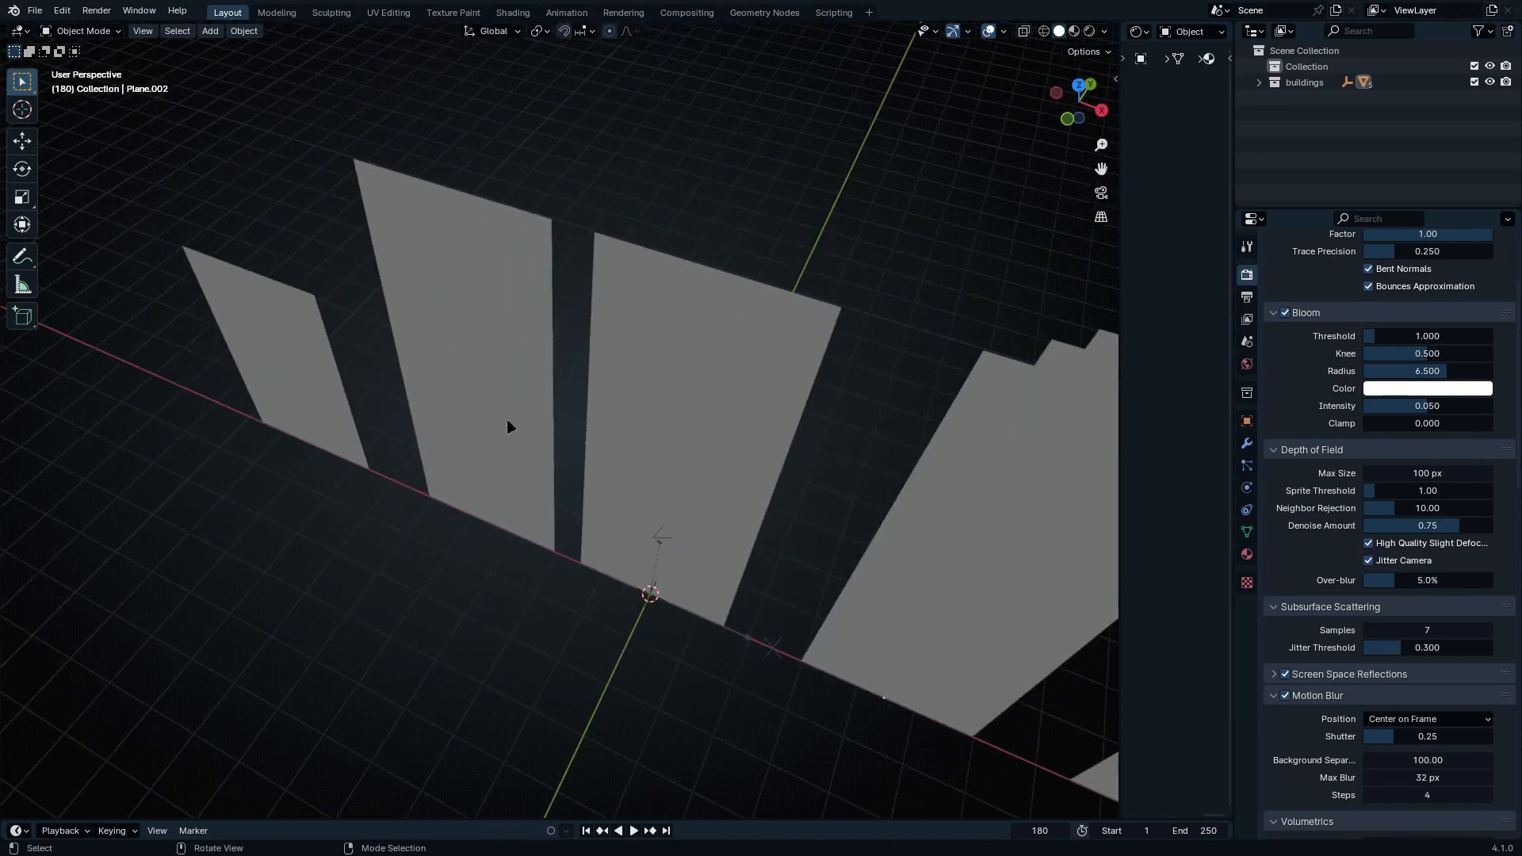
{"action": "left_click", "coordinate": [523, 546]}
{"action": "left_click", "coordinate": [529, 650]}
{"action": "middle_click_drag", "start_coordinate": [717, 771], "coordinate": [734, 557]}
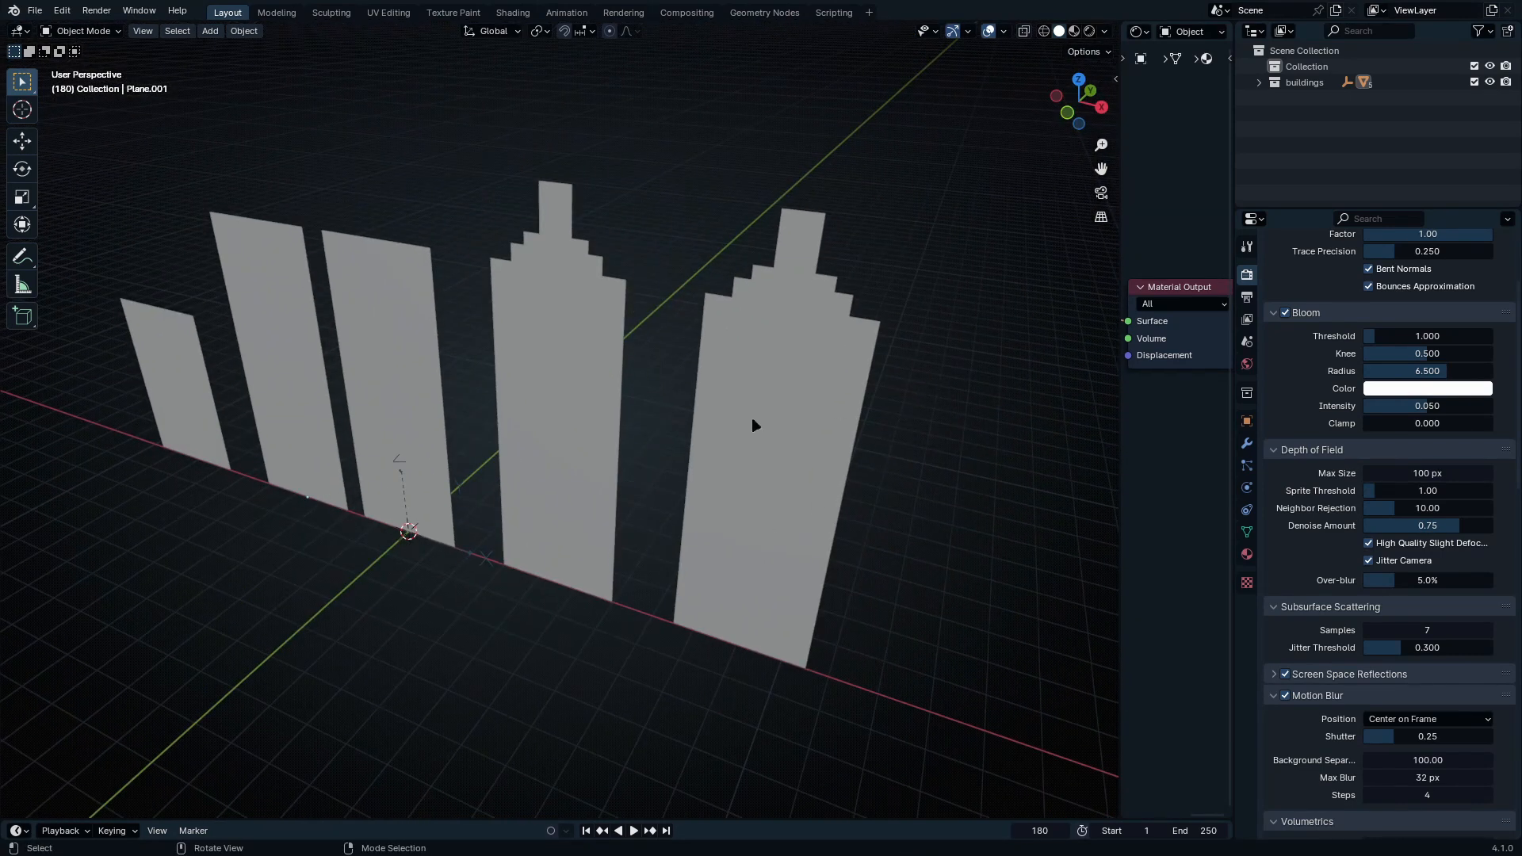
Step: Make Collection active, hide the buildings collection in the viewport and add a plane mesh
{"action": "left_click", "coordinate": [1308, 66]}
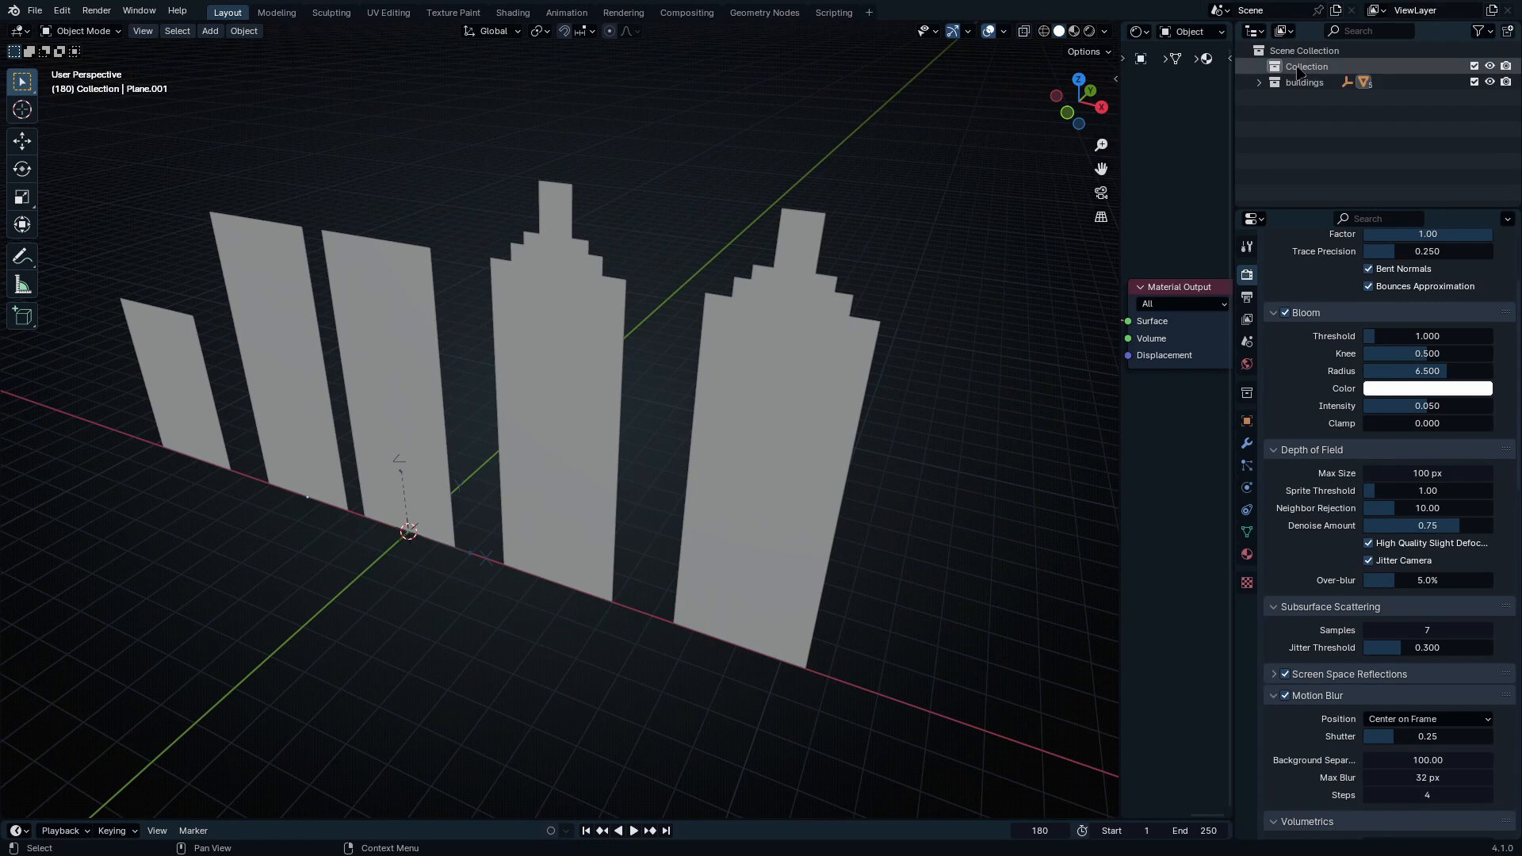
{"action": "left_click", "coordinate": [1489, 82]}
{"action": "key", "text": "shift+a"}
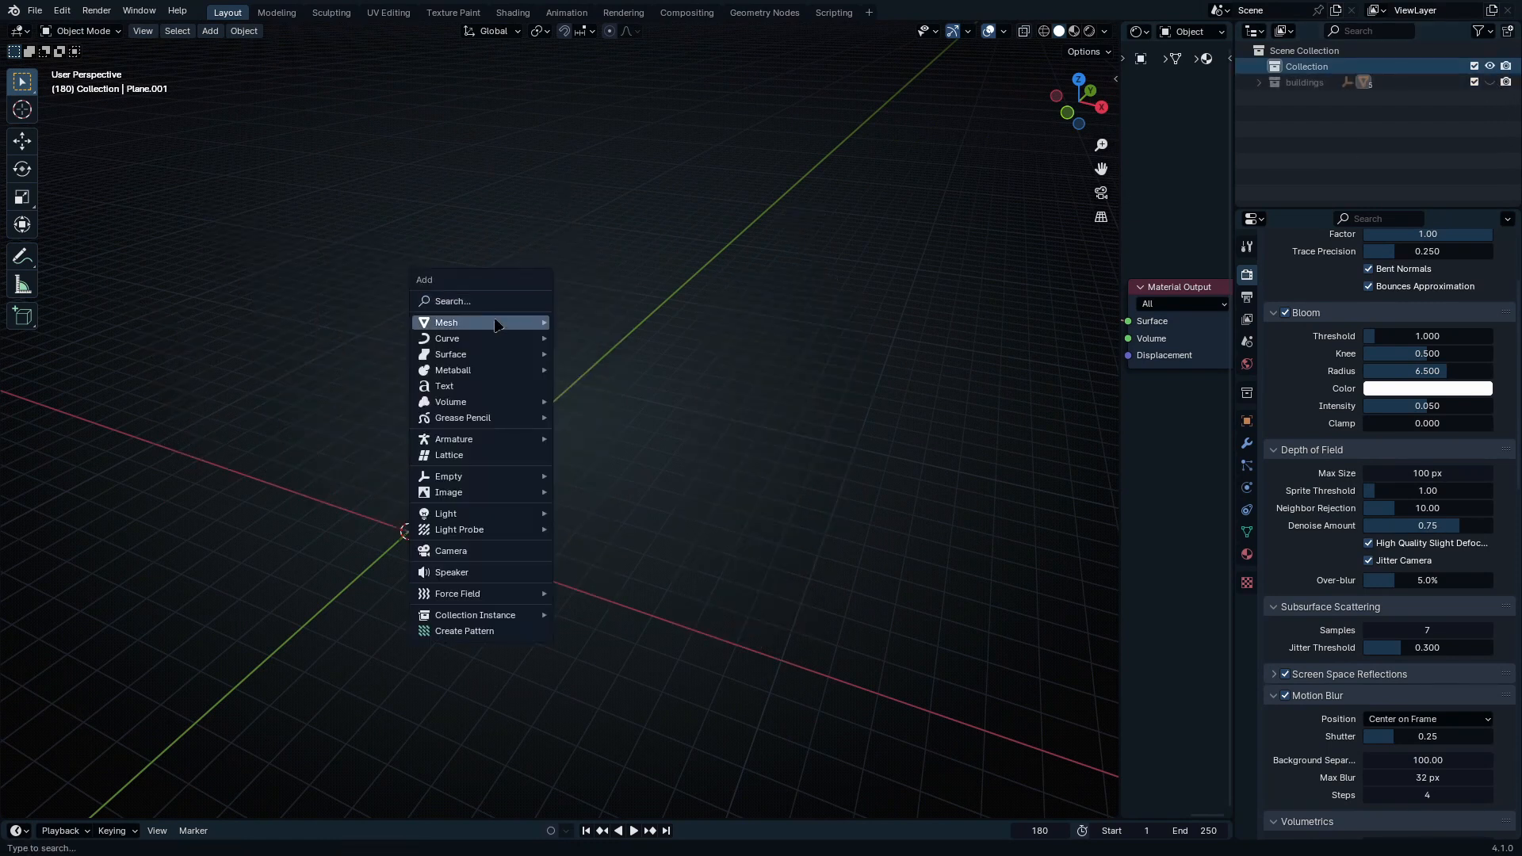
{"action": "mouse_move", "coordinate": [507, 323]}
{"action": "left_click", "coordinate": [630, 322]}
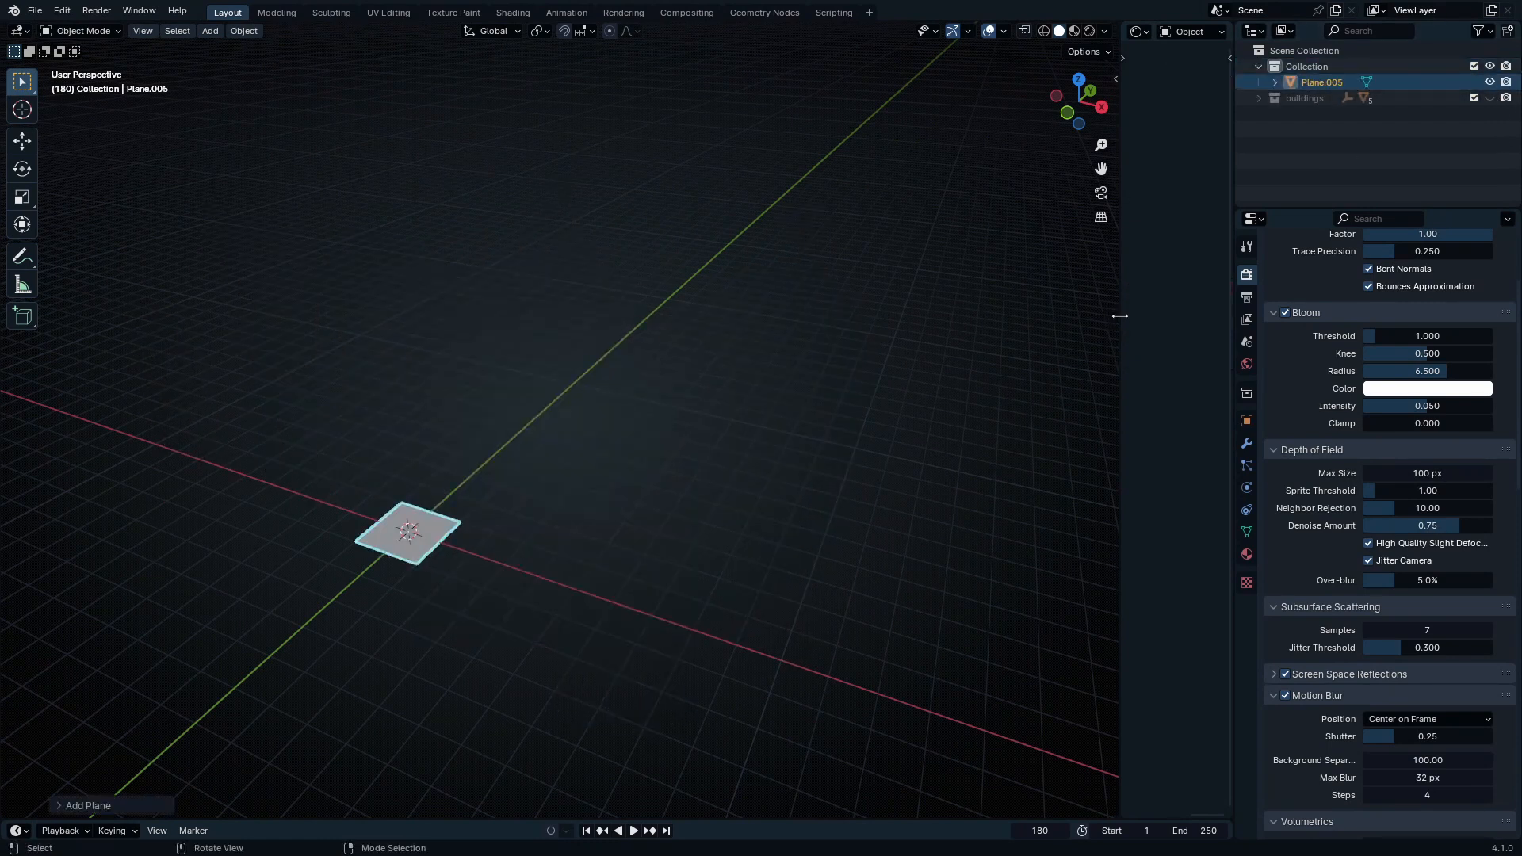
Step: Replace the shader editor with an enlarged Geometry Node Editor and create a new node tree on the plane
{"action": "left_click_drag", "start_coordinate": [1118, 315], "coordinate": [702, 367]}
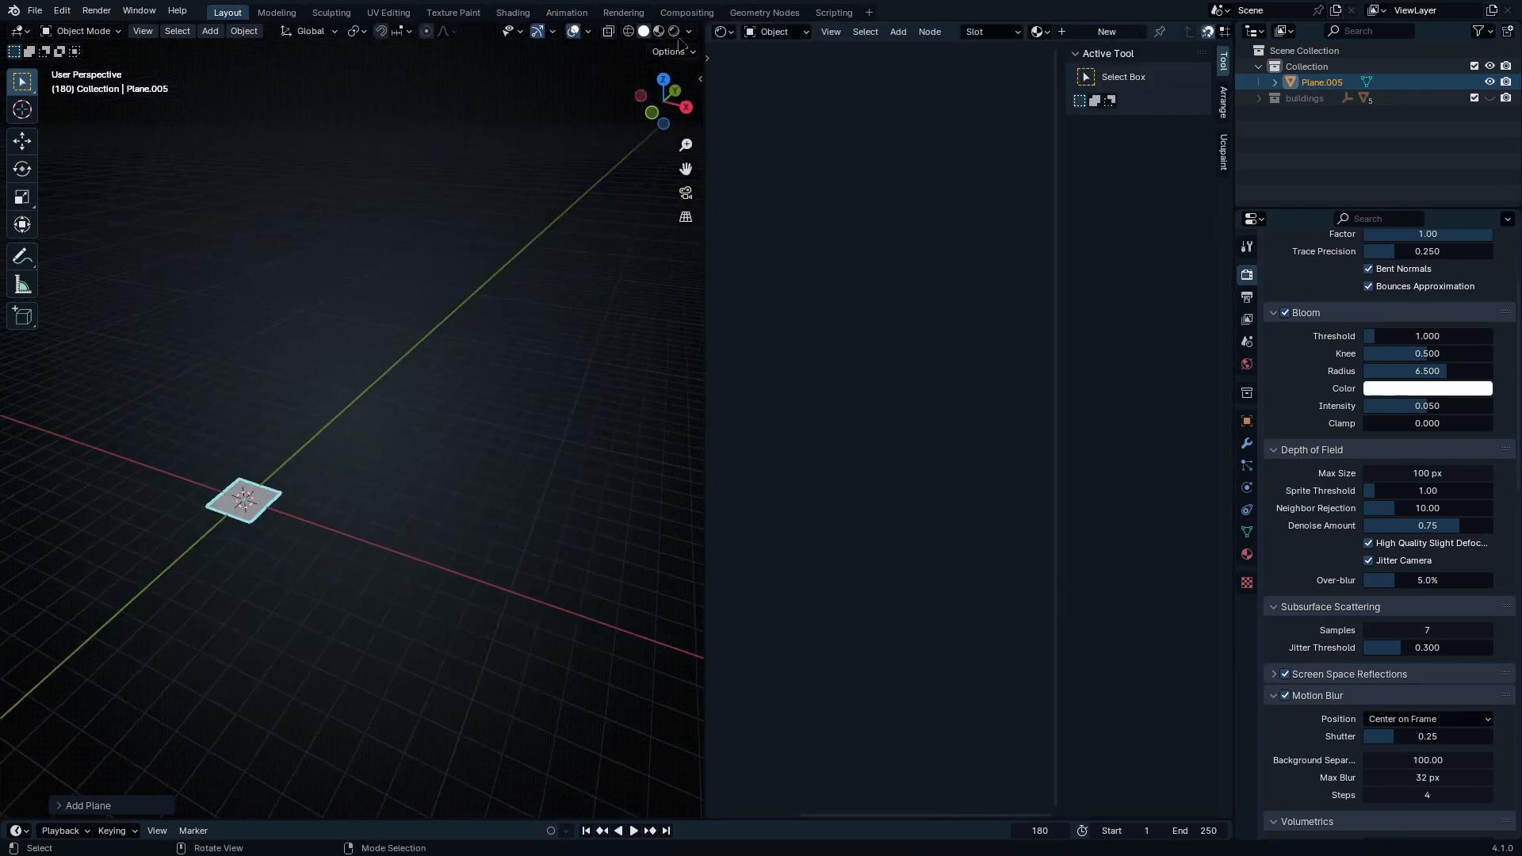
{"action": "left_click", "coordinate": [722, 33]}
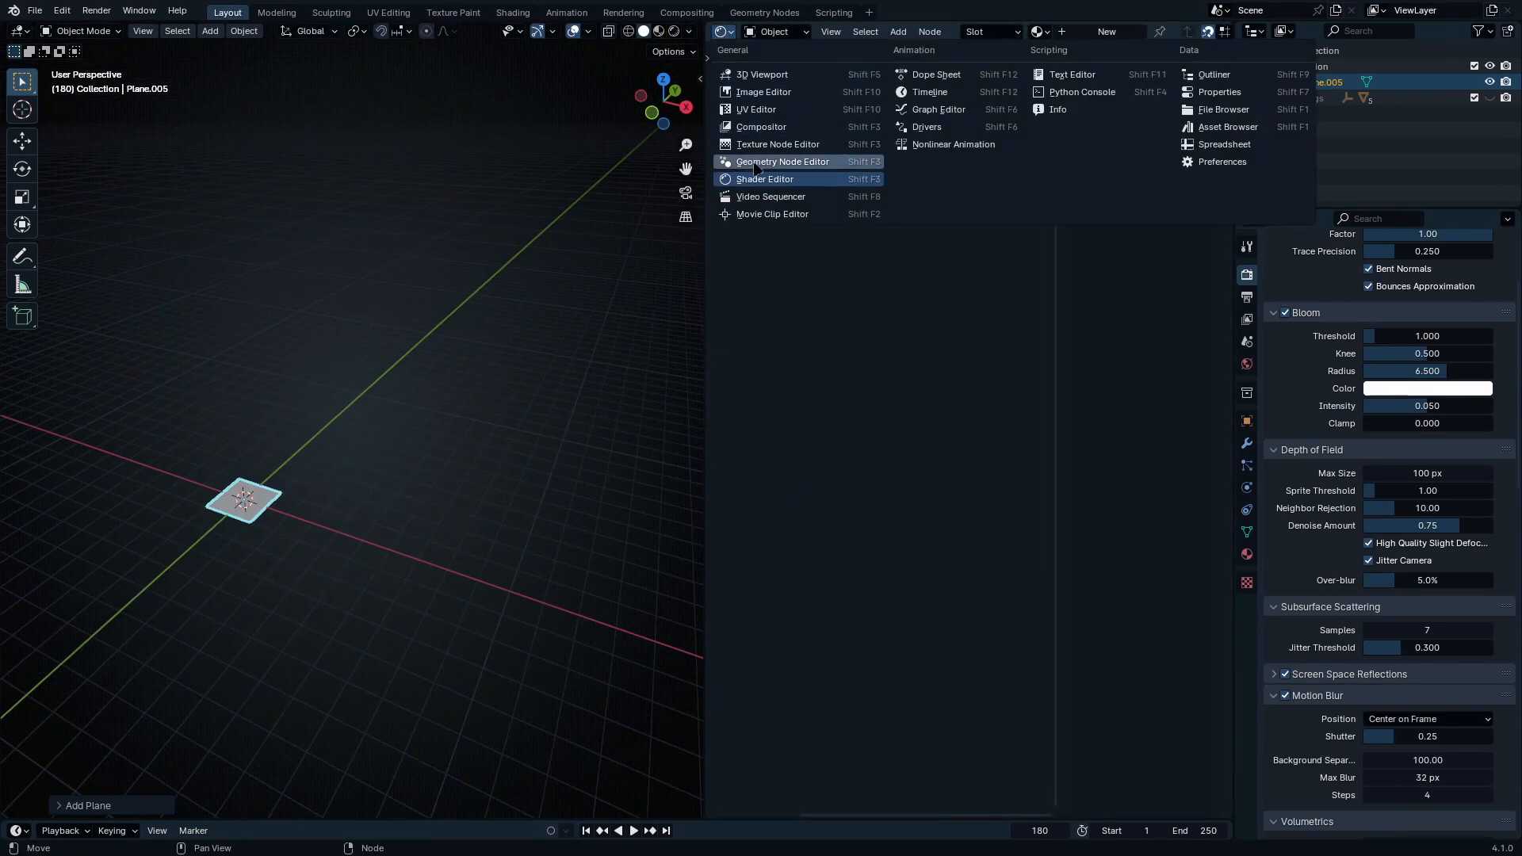
{"action": "left_click", "coordinate": [761, 165]}
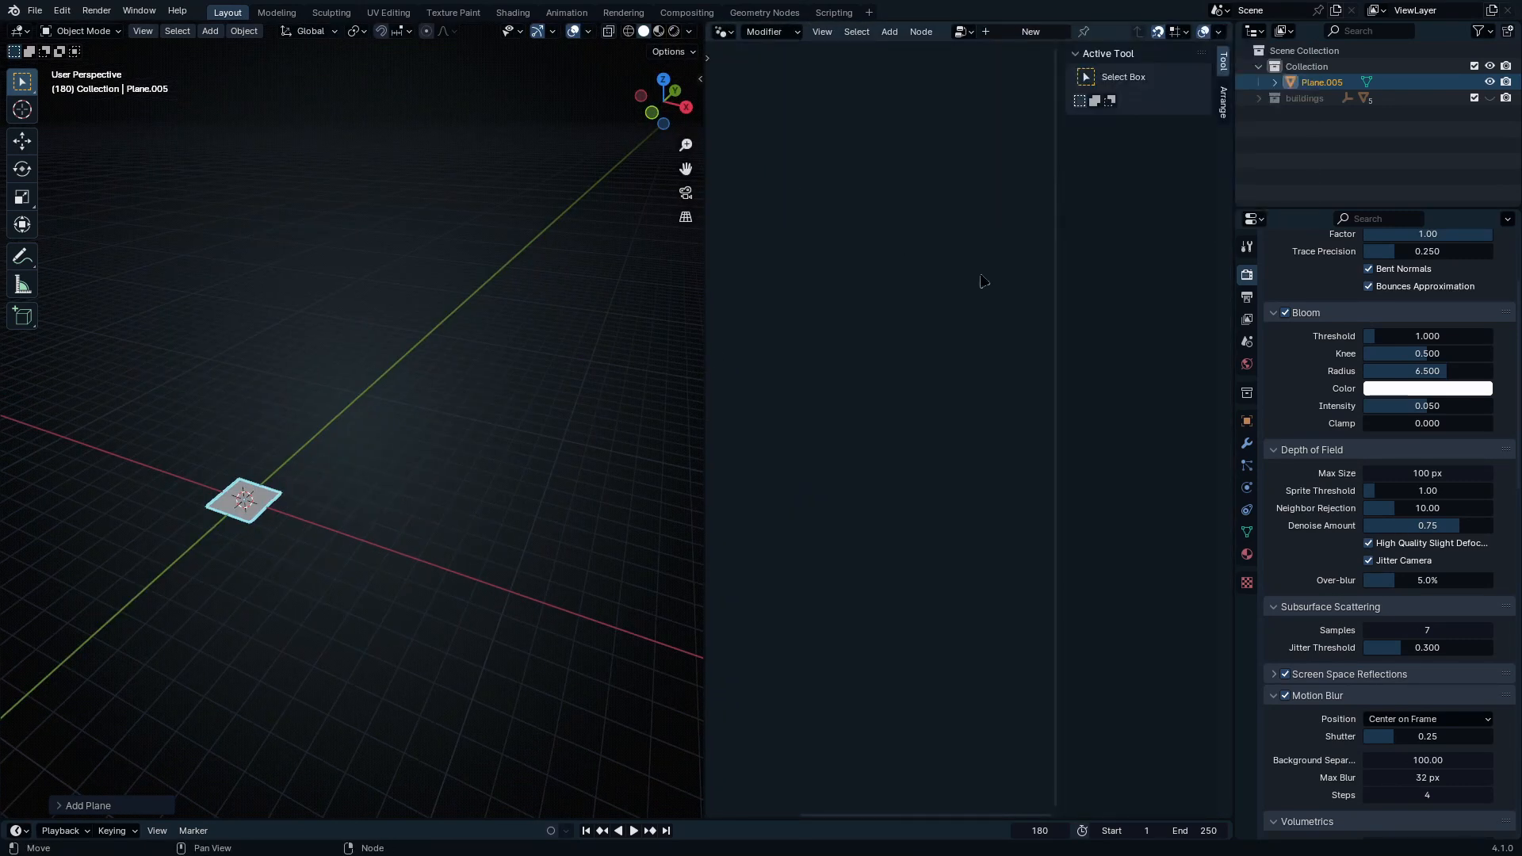
{"action": "key", "text": "n"}
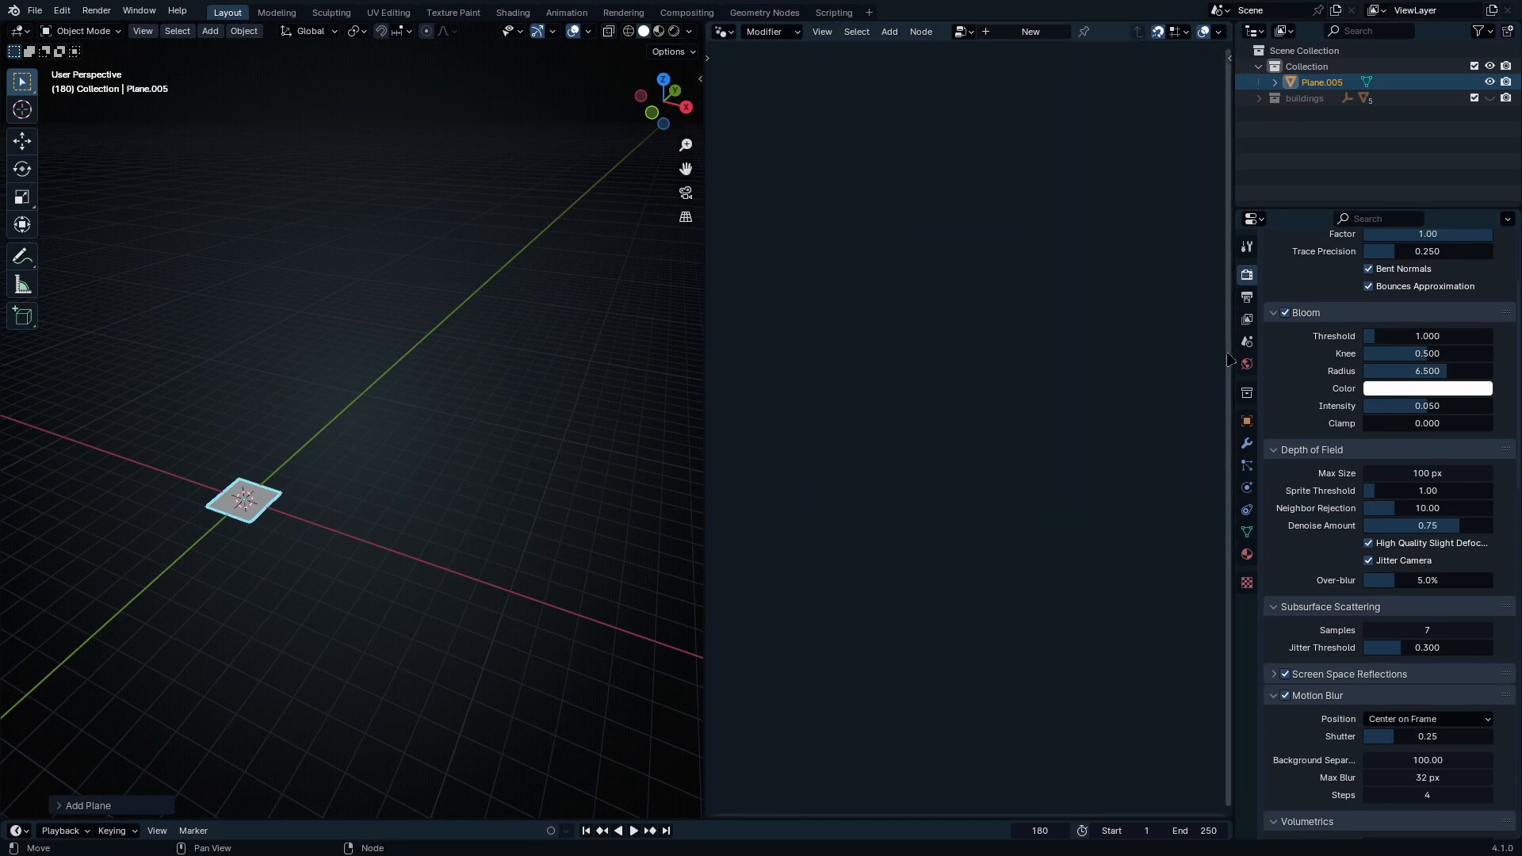
{"action": "left_click_drag", "start_coordinate": [1232, 354], "coordinate": [1465, 354]}
{"action": "left_click", "coordinate": [1091, 36]}
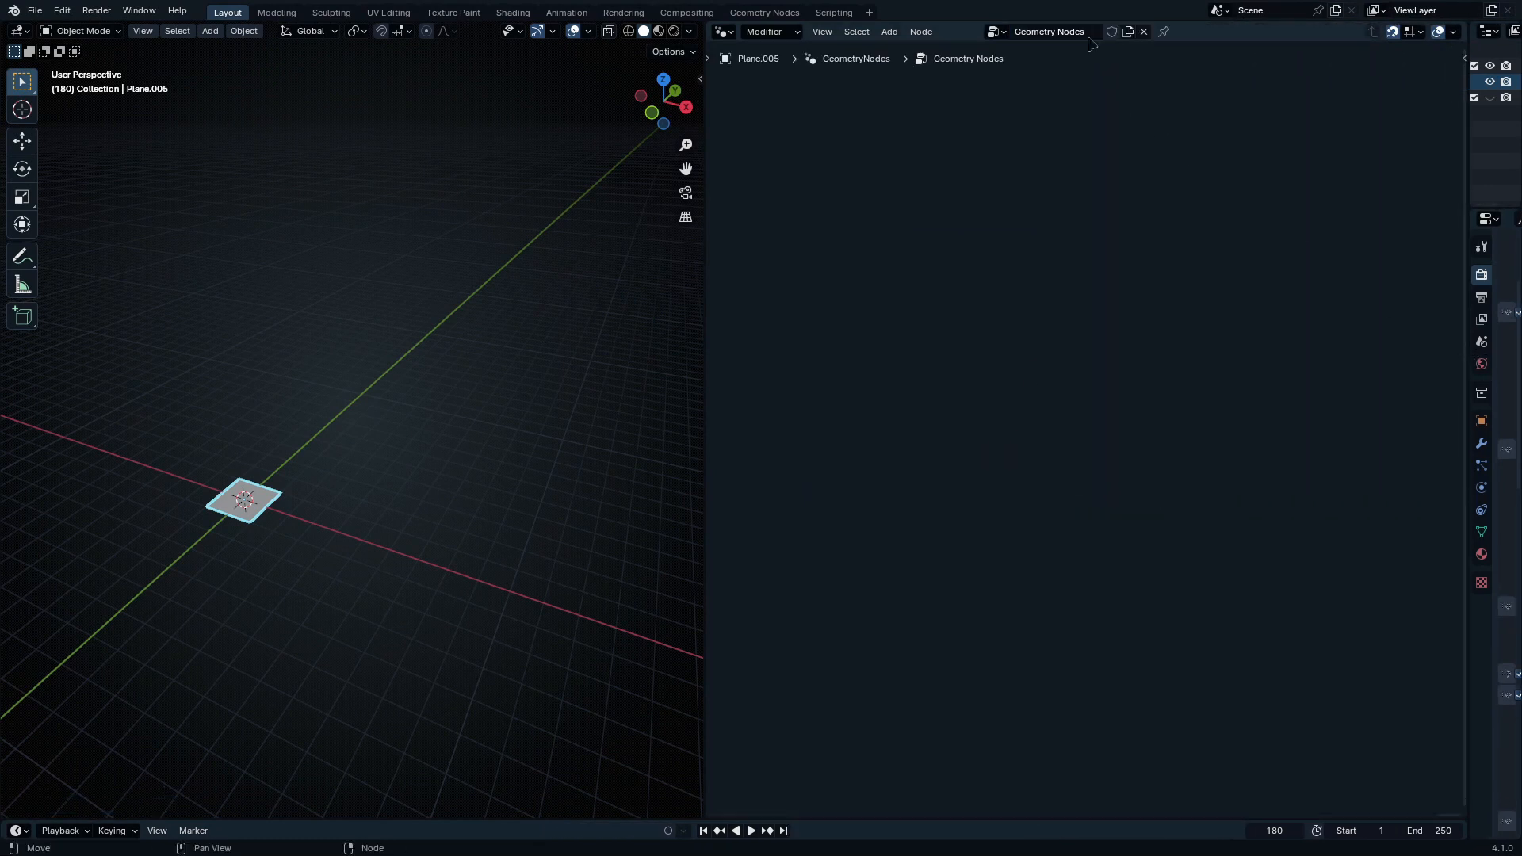
Step: Frame the new node tree and delete its Group Input node
{"action": "middle_click_drag", "start_coordinate": [448, 454], "coordinate": [476, 491]}
{"action": "key", "text": "grave"}
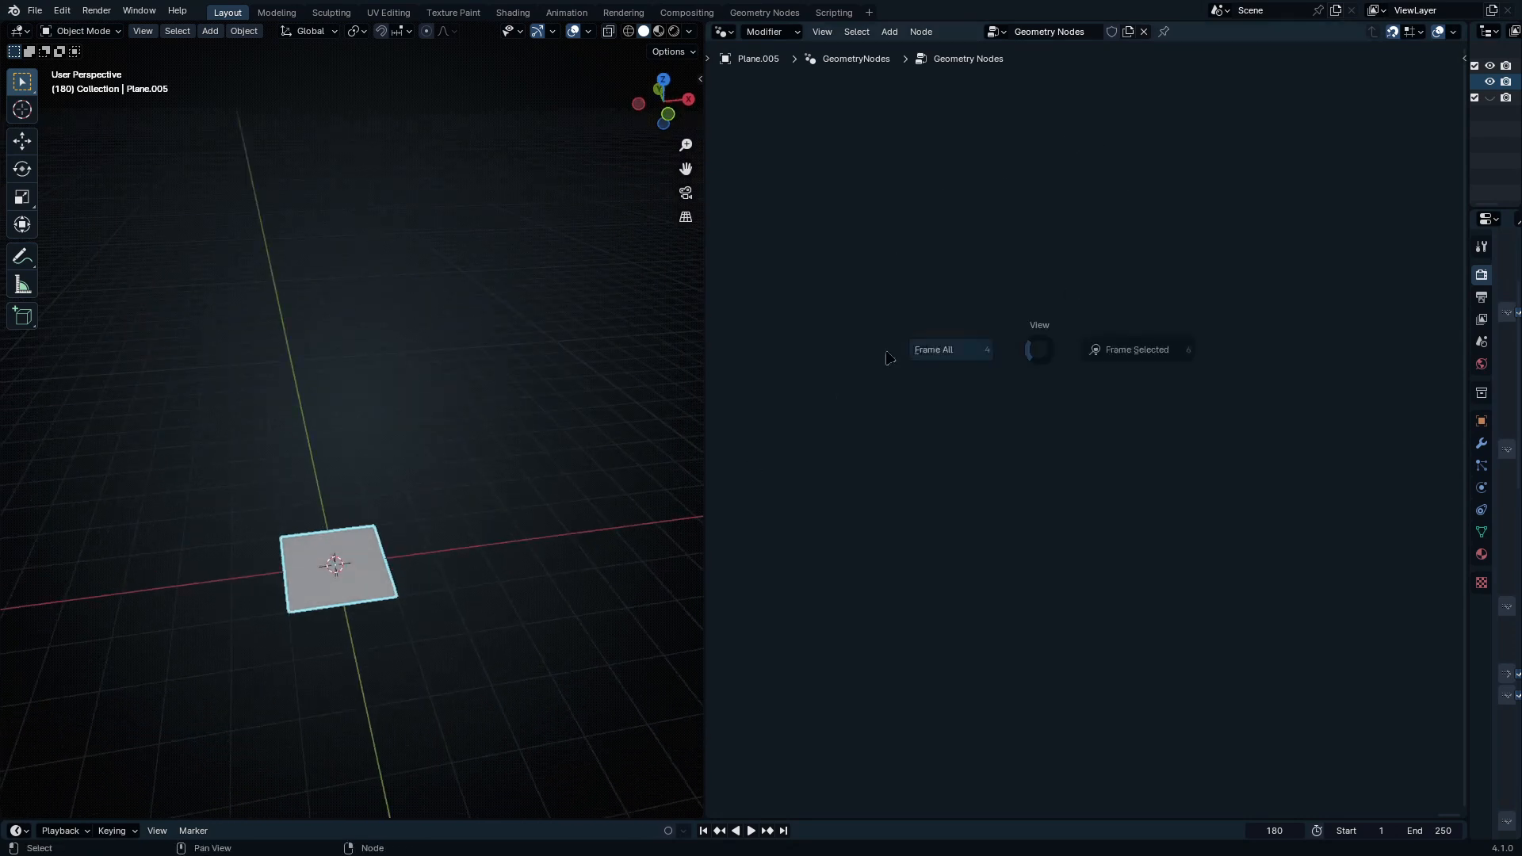
{"action": "left_click", "coordinate": [890, 358]}
{"action": "middle_click_drag", "start_coordinate": [989, 432], "coordinate": [1053, 422]}
{"action": "left_click_drag", "start_coordinate": [865, 315], "coordinate": [989, 592]}
{"action": "key", "text": "x"}
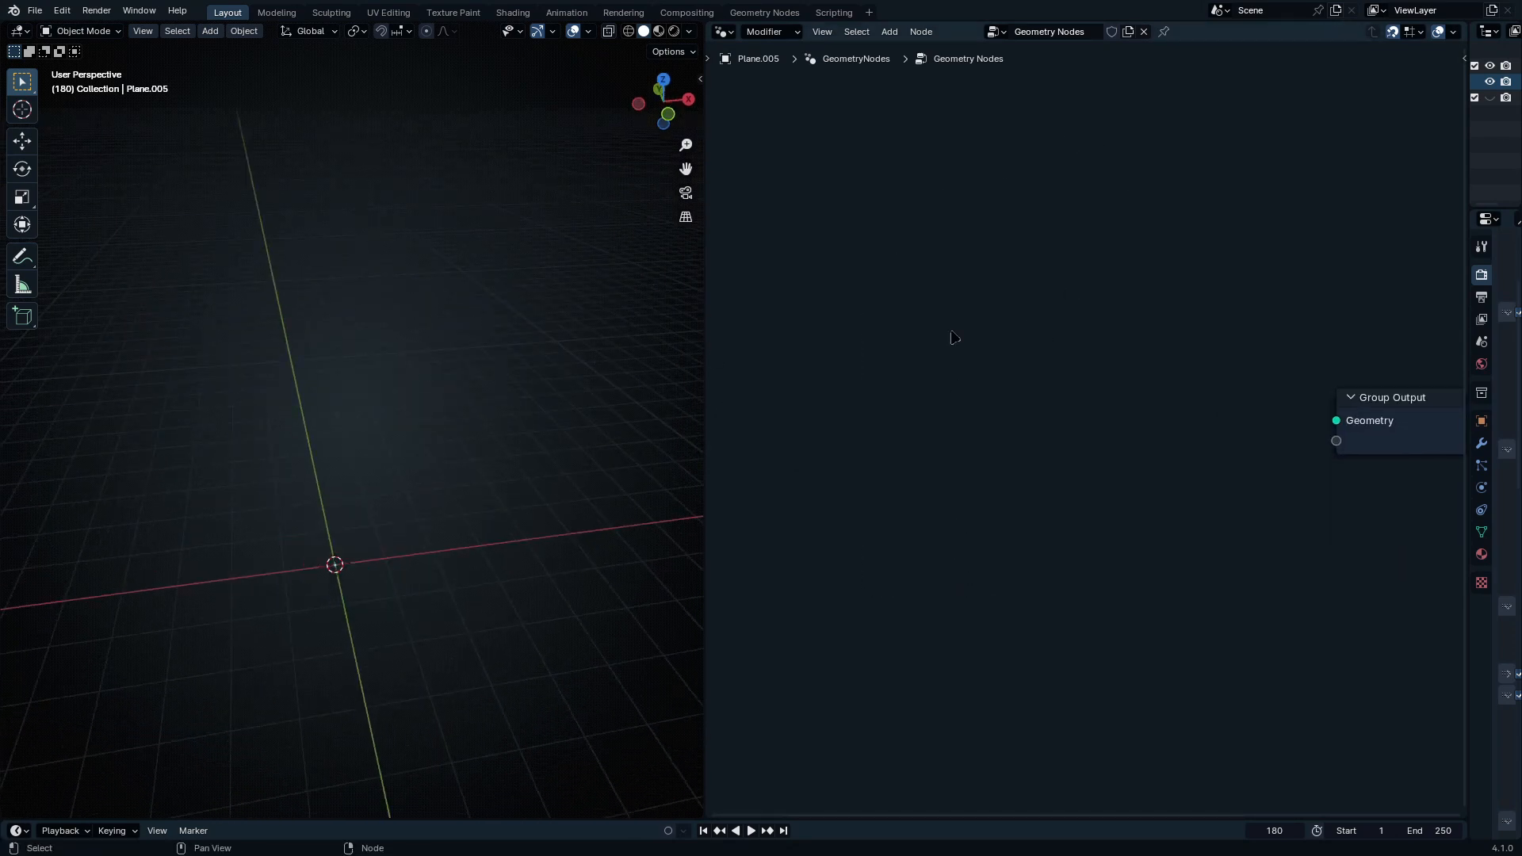
Step: Add a Grid mesh primitive node and connect its Mesh output to the Group Output's Geometry
{"action": "key", "text": "shift+a"}
{"action": "left_click", "coordinate": [915, 196]}
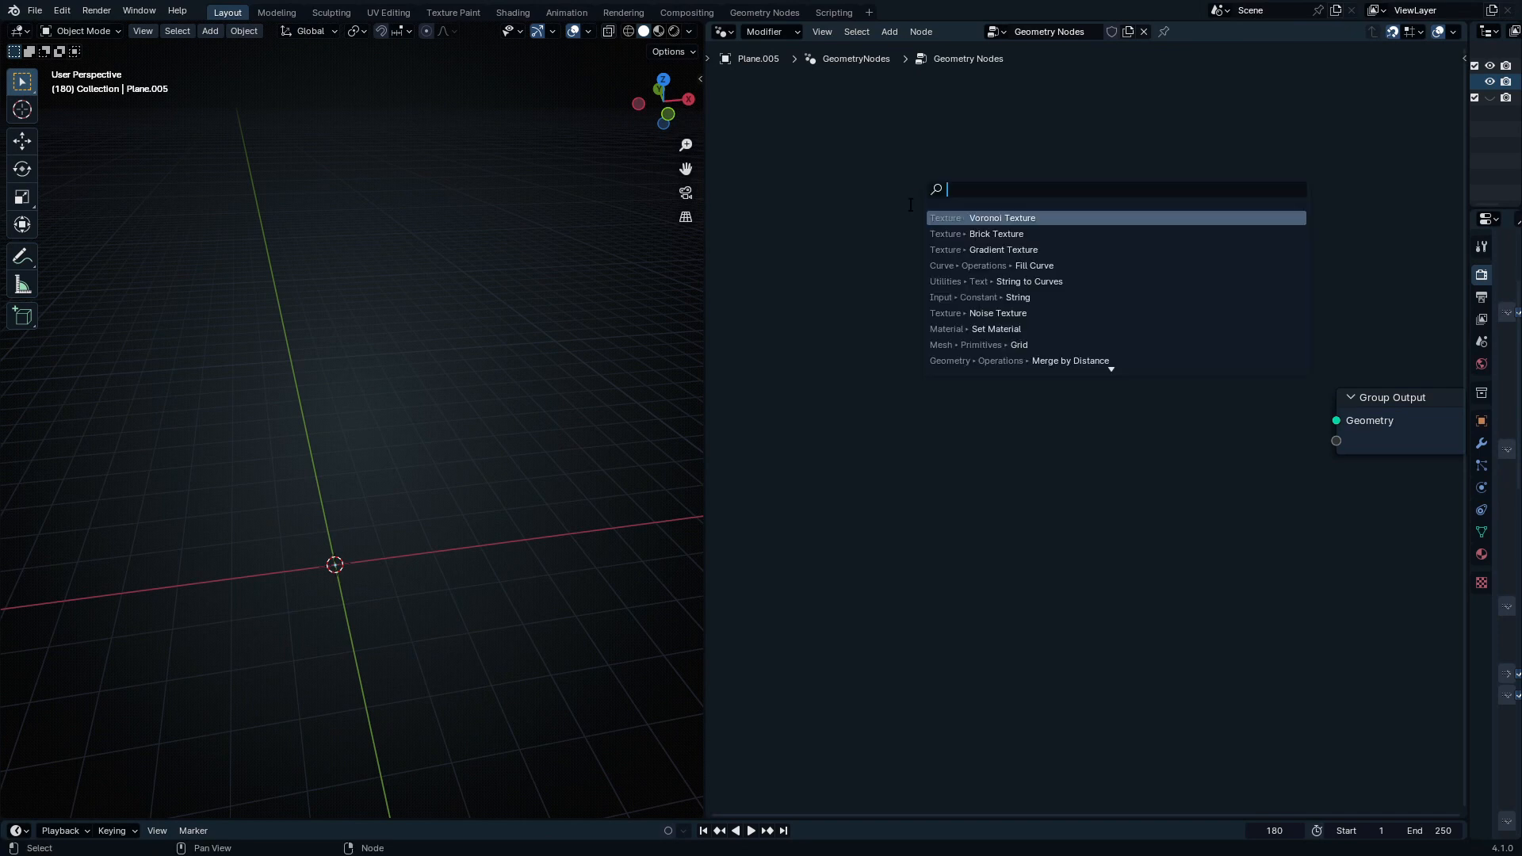
{"action": "type", "text": "gris"}
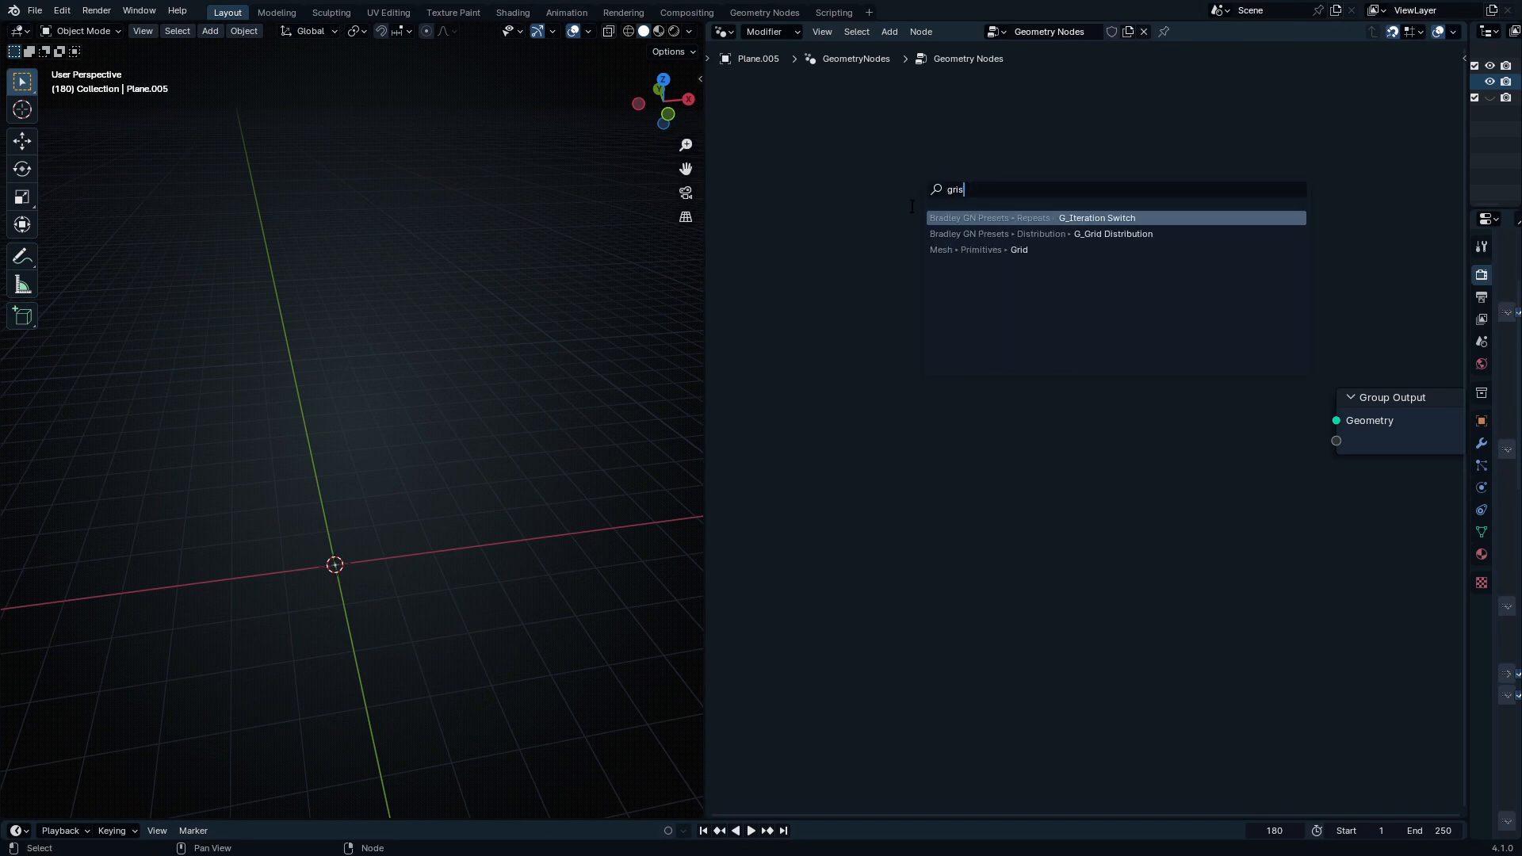
{"action": "key", "text": "BackSpace"}
{"action": "type", "text": "d"}
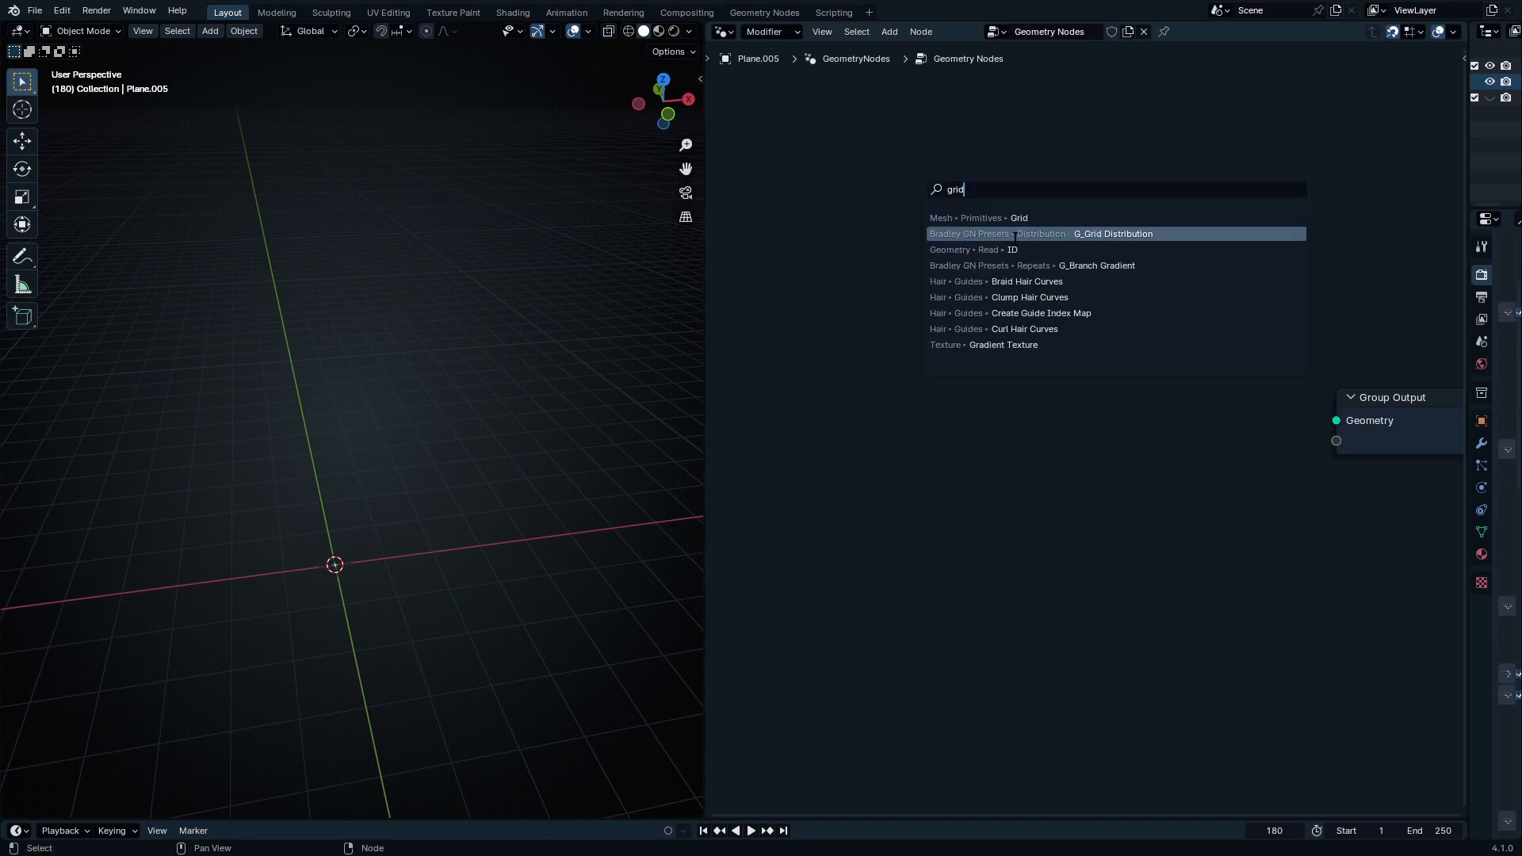
{"action": "key", "text": "Return"}
{"action": "left_click_drag", "start_coordinate": [934, 428], "coordinate": [1339, 421]}
Step: Set the Grid node's Size X to 10 m
{"action": "key", "text": "KP_Decimal"}
{"action": "mouse_move", "coordinate": [1086, 407]}
{"action": "left_mouse_down"}
{"action": "mouse_move", "coordinate": [1191, 406]}
{"action": "mouse_move", "coordinate": [1086, 406]}
{"action": "mouse_move", "coordinate": [1233, 386]}
{"action": "mouse_move", "coordinate": [1080, 386]}
{"action": "left_mouse_up"}
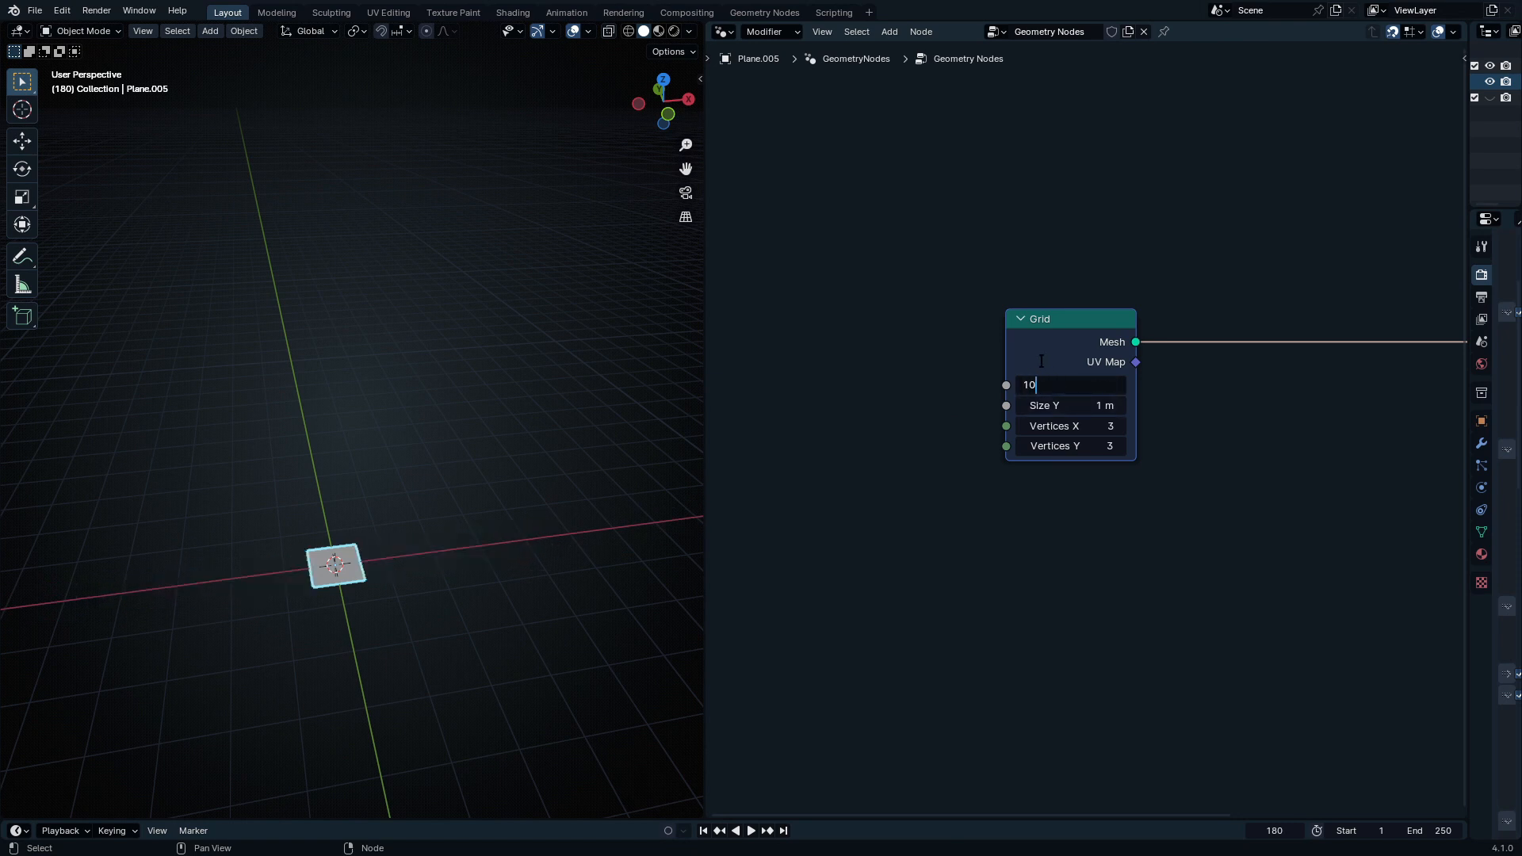
{"action": "key", "text": "Return"}
{"action": "middle_click_drag", "start_coordinate": [418, 525], "coordinate": [547, 556]}
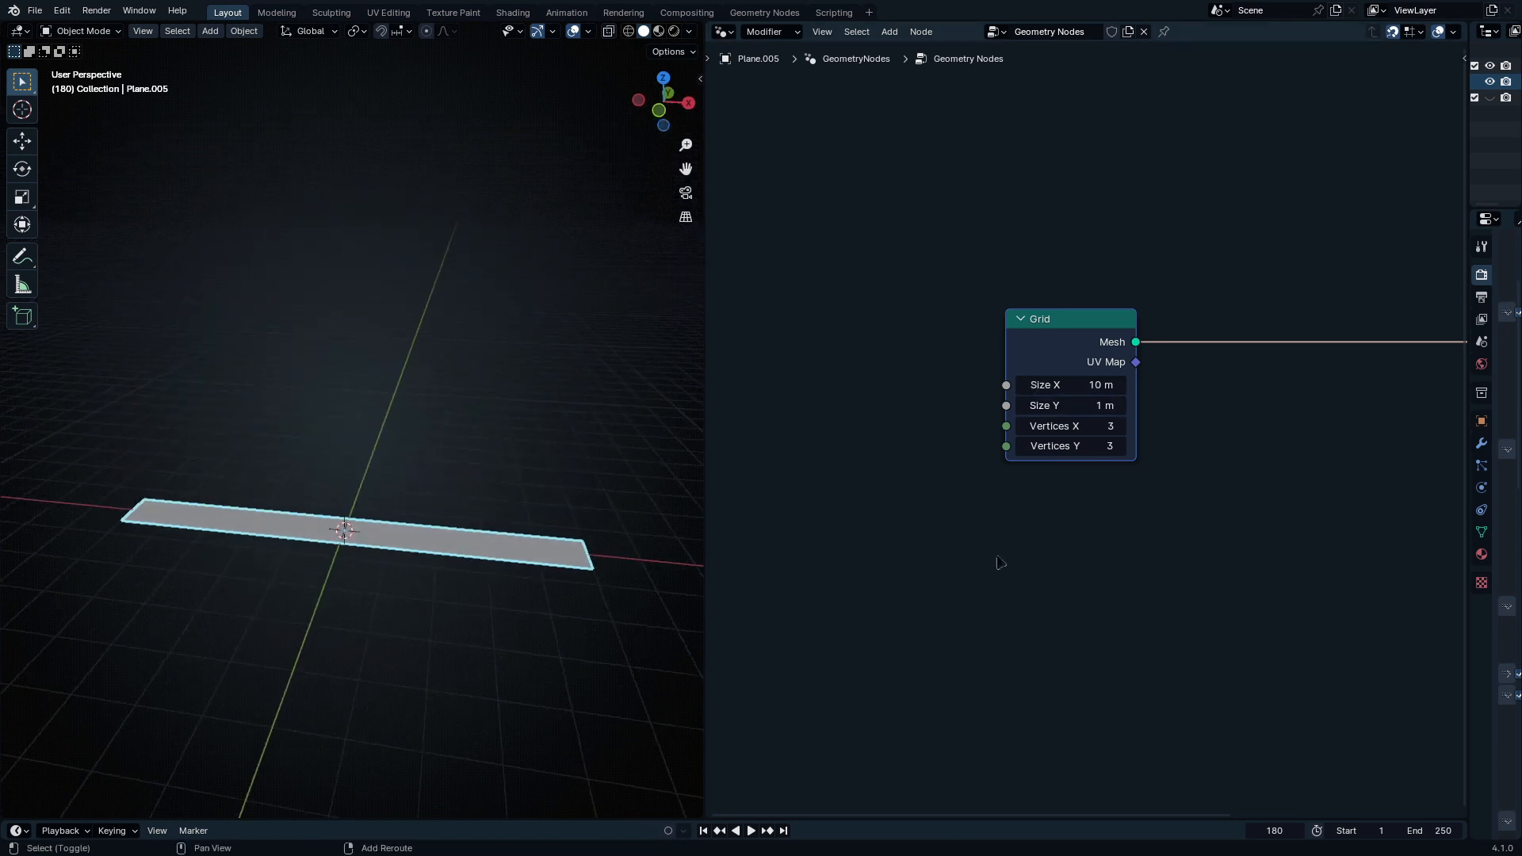
Step: Insert a Distribute Points on Faces node between the Grid and Group Output nodes
{"action": "key", "text": "Home"}
{"action": "key", "text": "shift+a"}
{"action": "type", "text": "dist"}
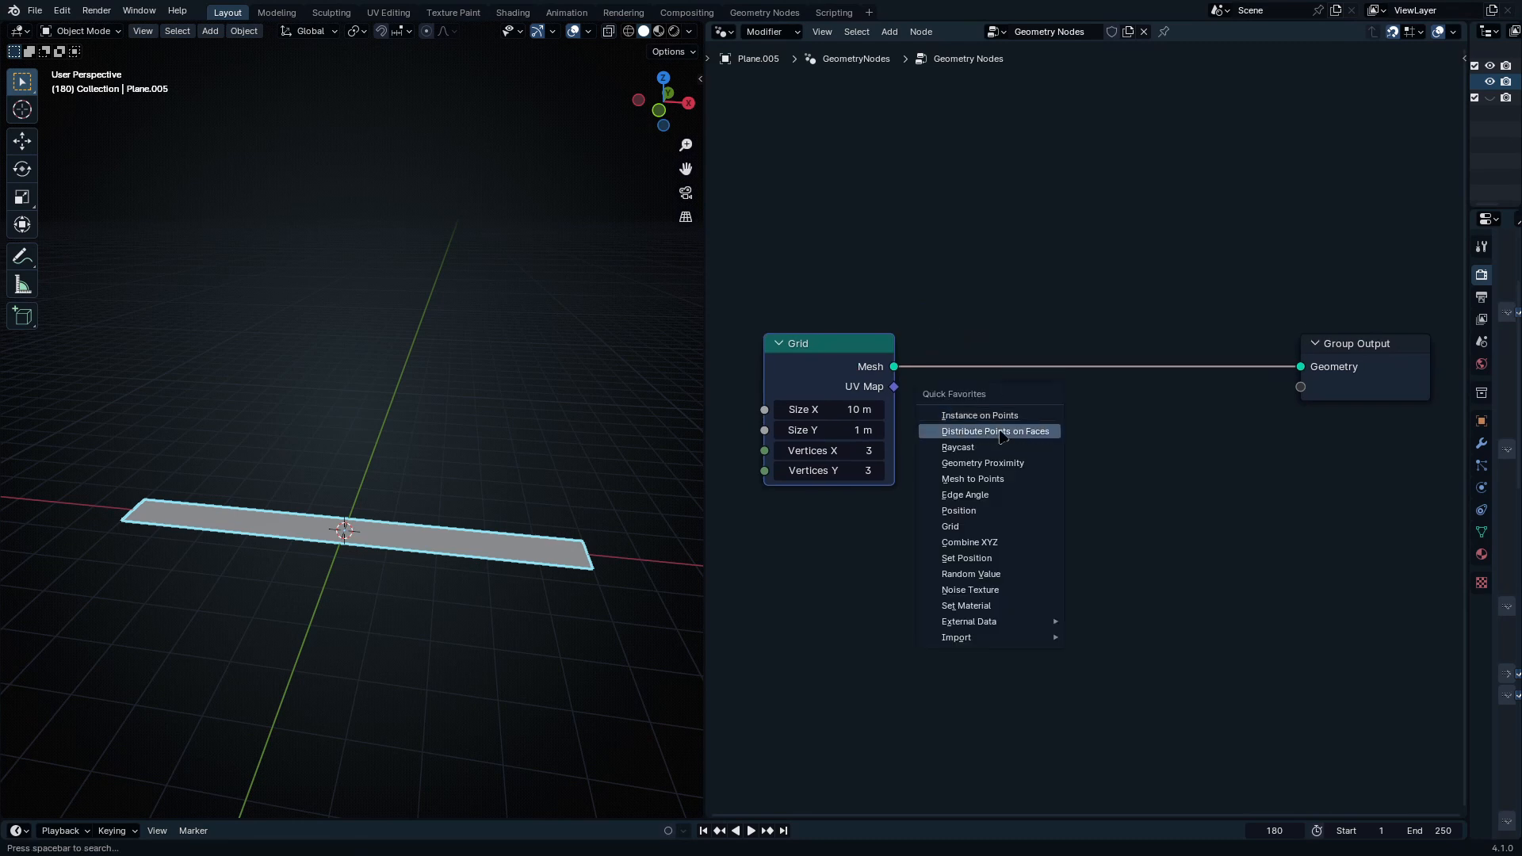
{"action": "left_click", "coordinate": [1000, 432]}
{"action": "left_click", "coordinate": [972, 300]}
{"action": "middle_click_drag", "start_coordinate": [343, 579], "coordinate": [510, 484]}
Step: Compare the Random and Poisson Disk distribution methods and set the point distribution to Poisson Disk
{"action": "left_click", "coordinate": [1077, 392]}
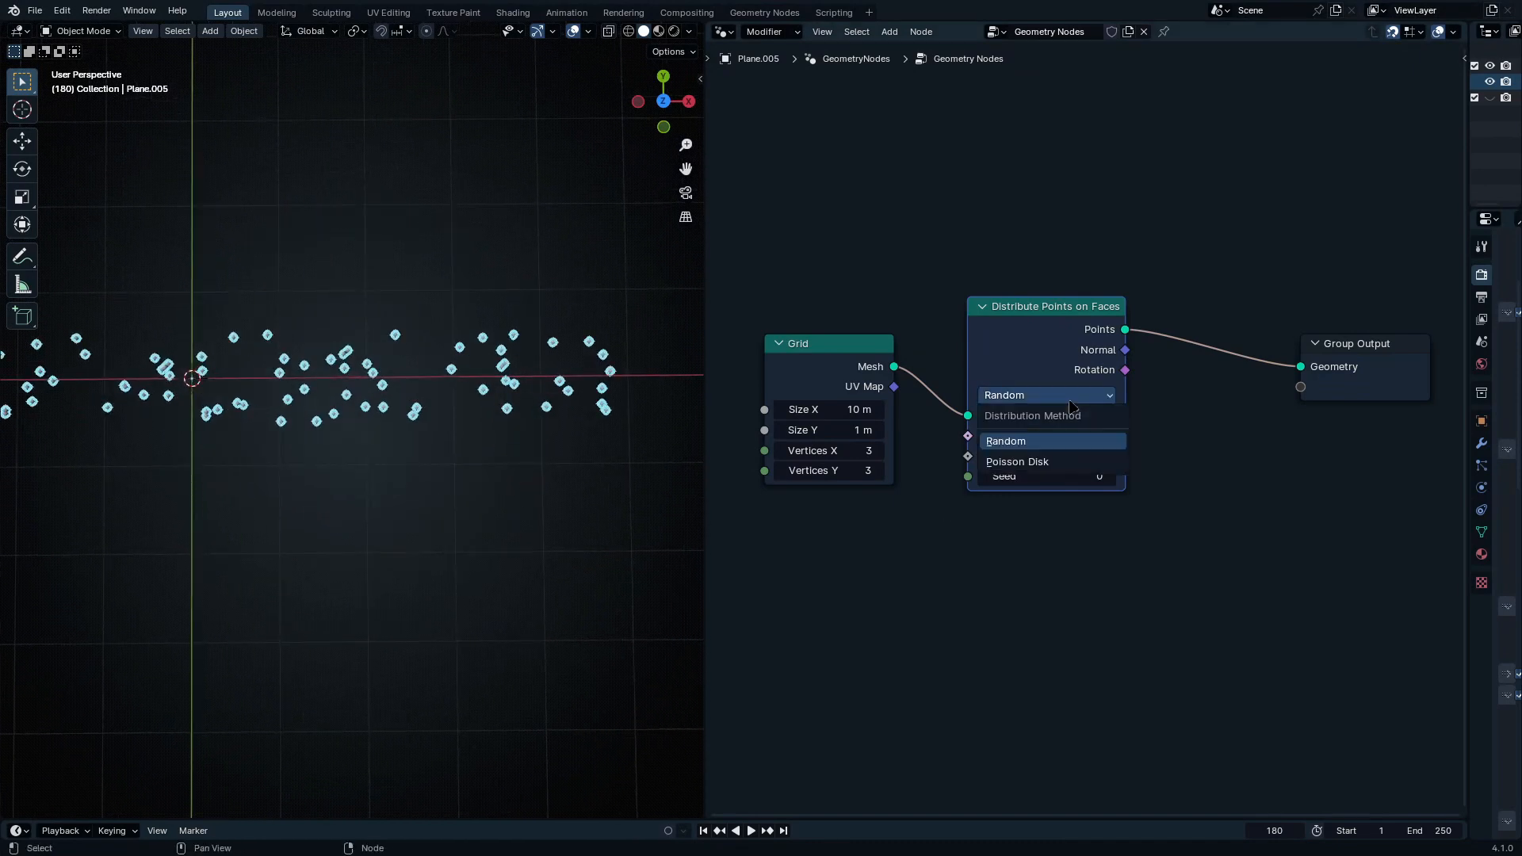
{"action": "left_click", "coordinate": [1048, 461]}
{"action": "left_click", "coordinate": [1064, 393]}
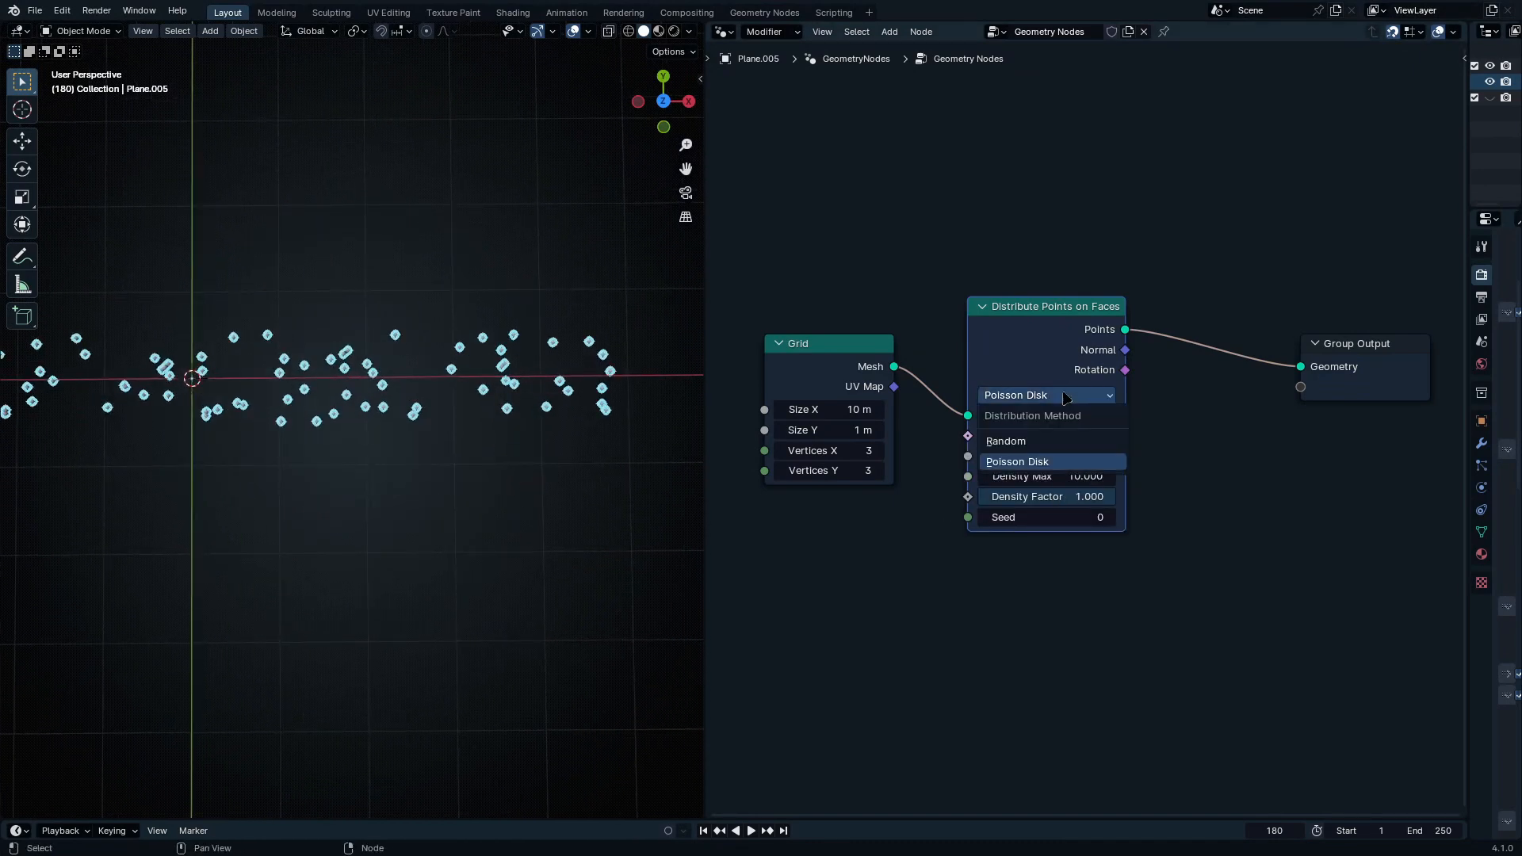
{"action": "left_click", "coordinate": [1063, 424]}
{"action": "left_click", "coordinate": [1066, 395]}
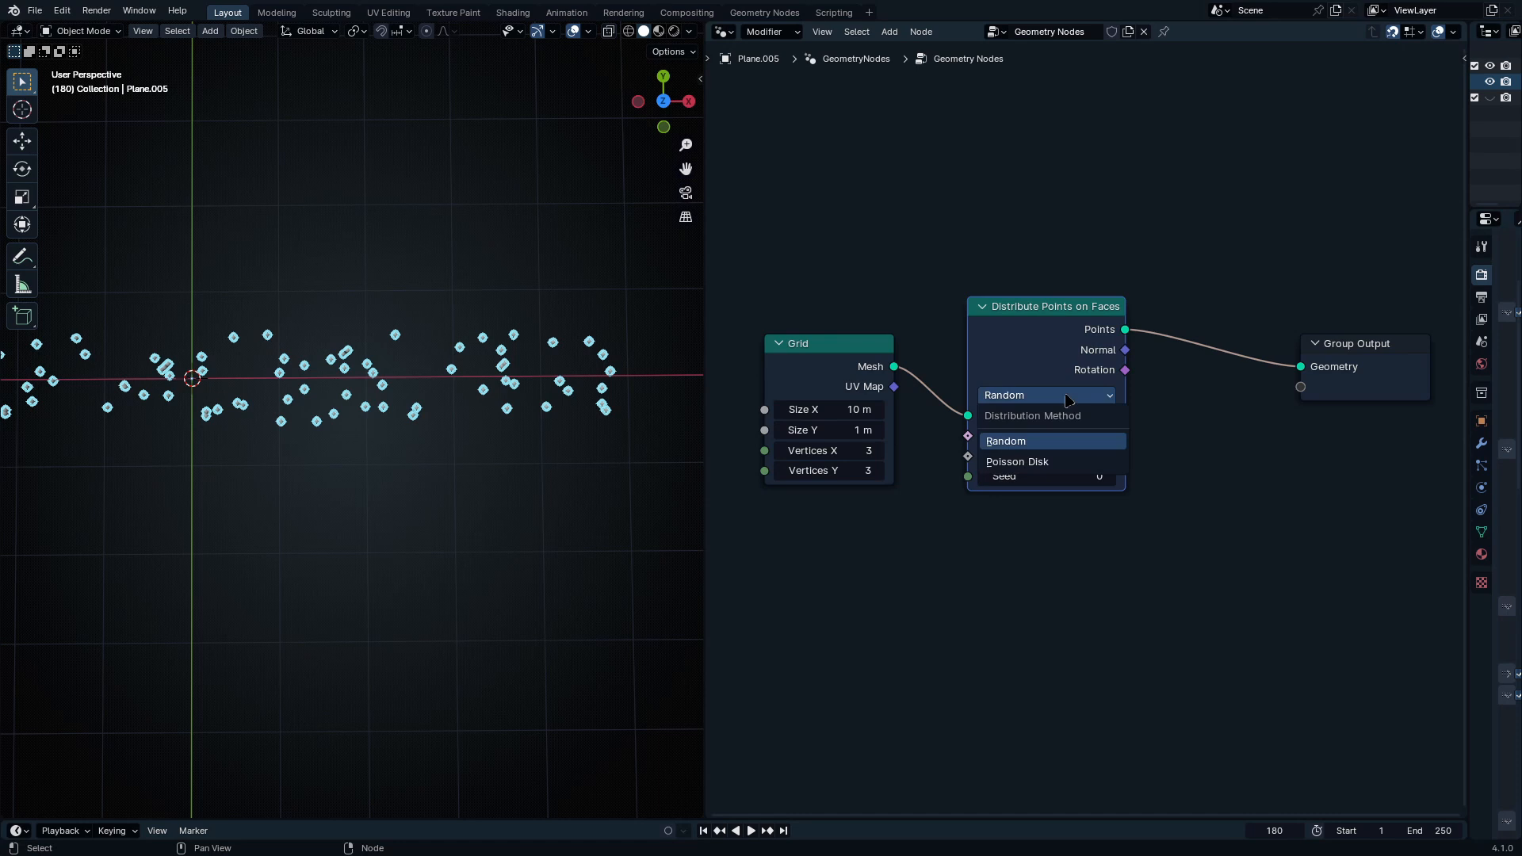
{"action": "left_click", "coordinate": [1056, 462]}
Step: Detach the Distribute Points on Faces node and insert a Mesh to Points node between the Grid and Group Output nodes
{"action": "left_click_drag", "start_coordinate": [1050, 331], "coordinate": [1068, 534], "text": "alt"}
{"action": "left_click_drag", "start_coordinate": [894, 366], "coordinate": [1112, 320]}
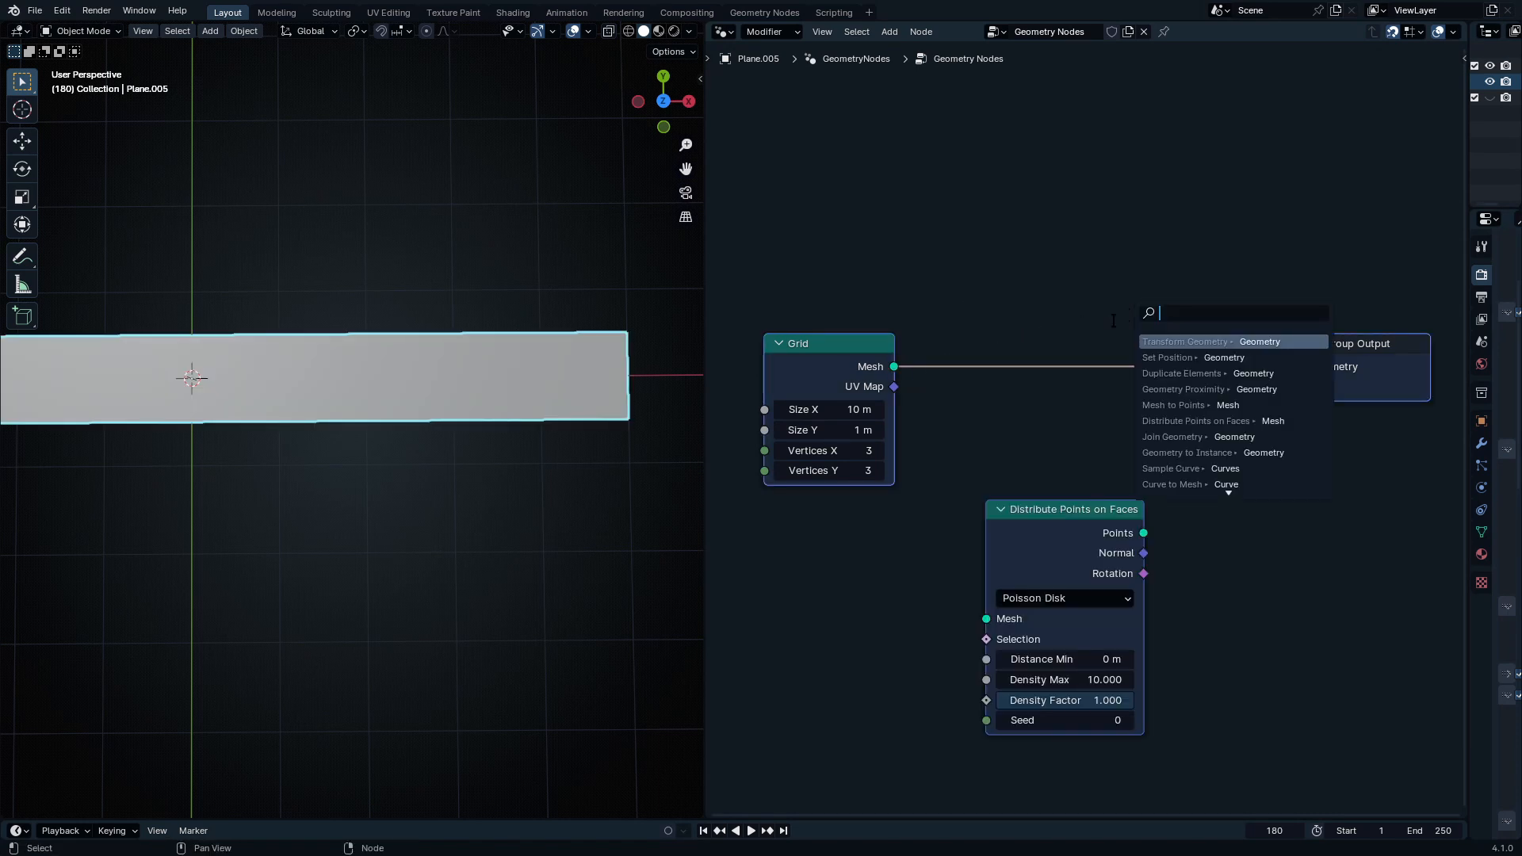
{"action": "type", "text": "face to"}
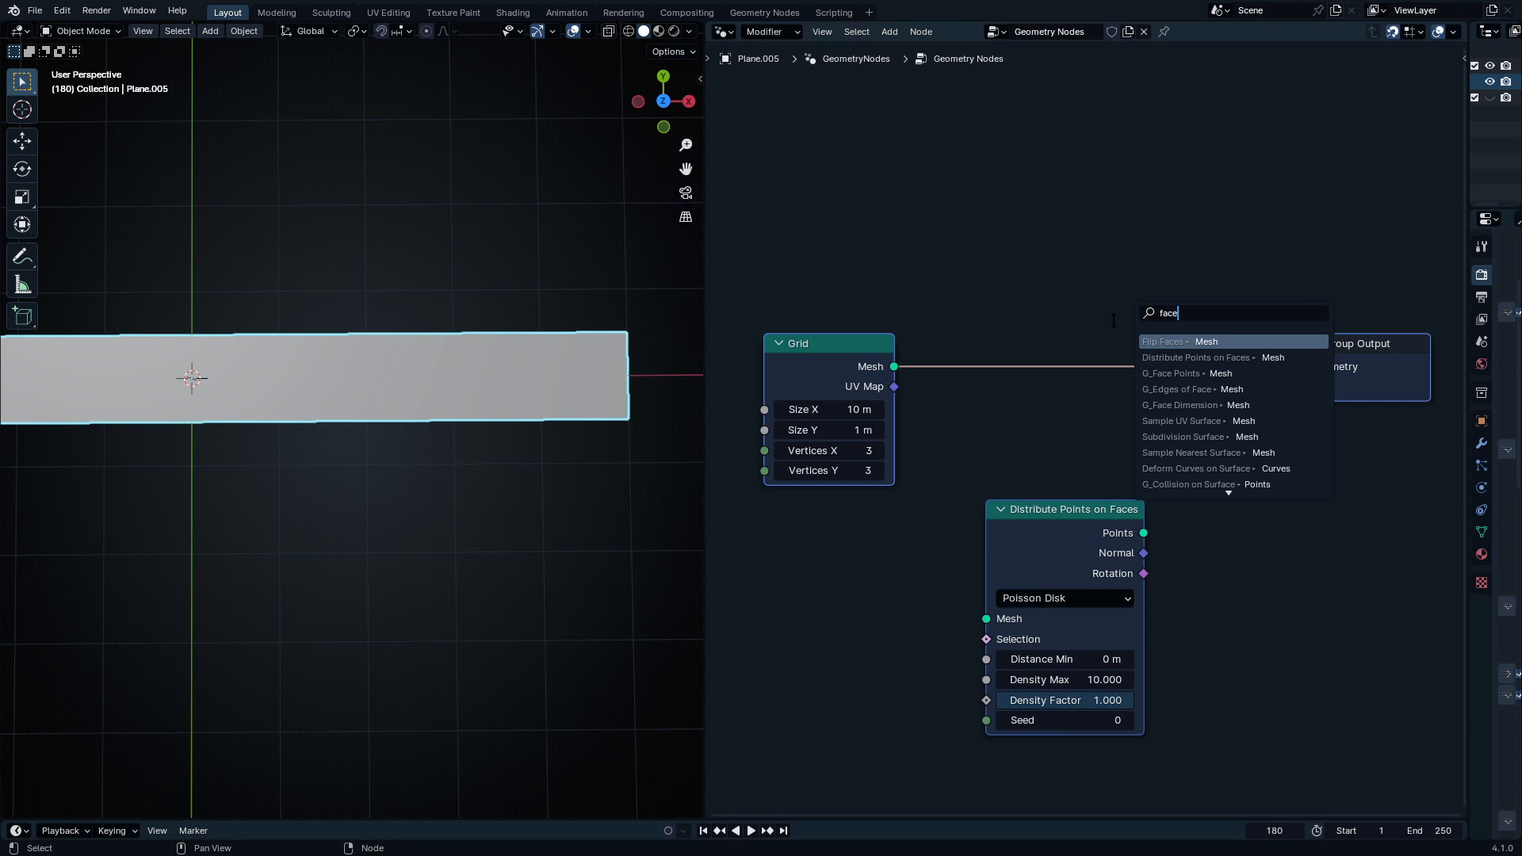
{"action": "key", "text": "BackSpace"}
{"action": "key", "text": "BackSpace"}
{"action": "key", "text": "BackSpace"}
{"action": "key", "text": "BackSpace"}
{"action": "key", "text": "BackSpace"}
{"action": "key", "text": "BackSpace"}
{"action": "key", "text": "BackSpace"}
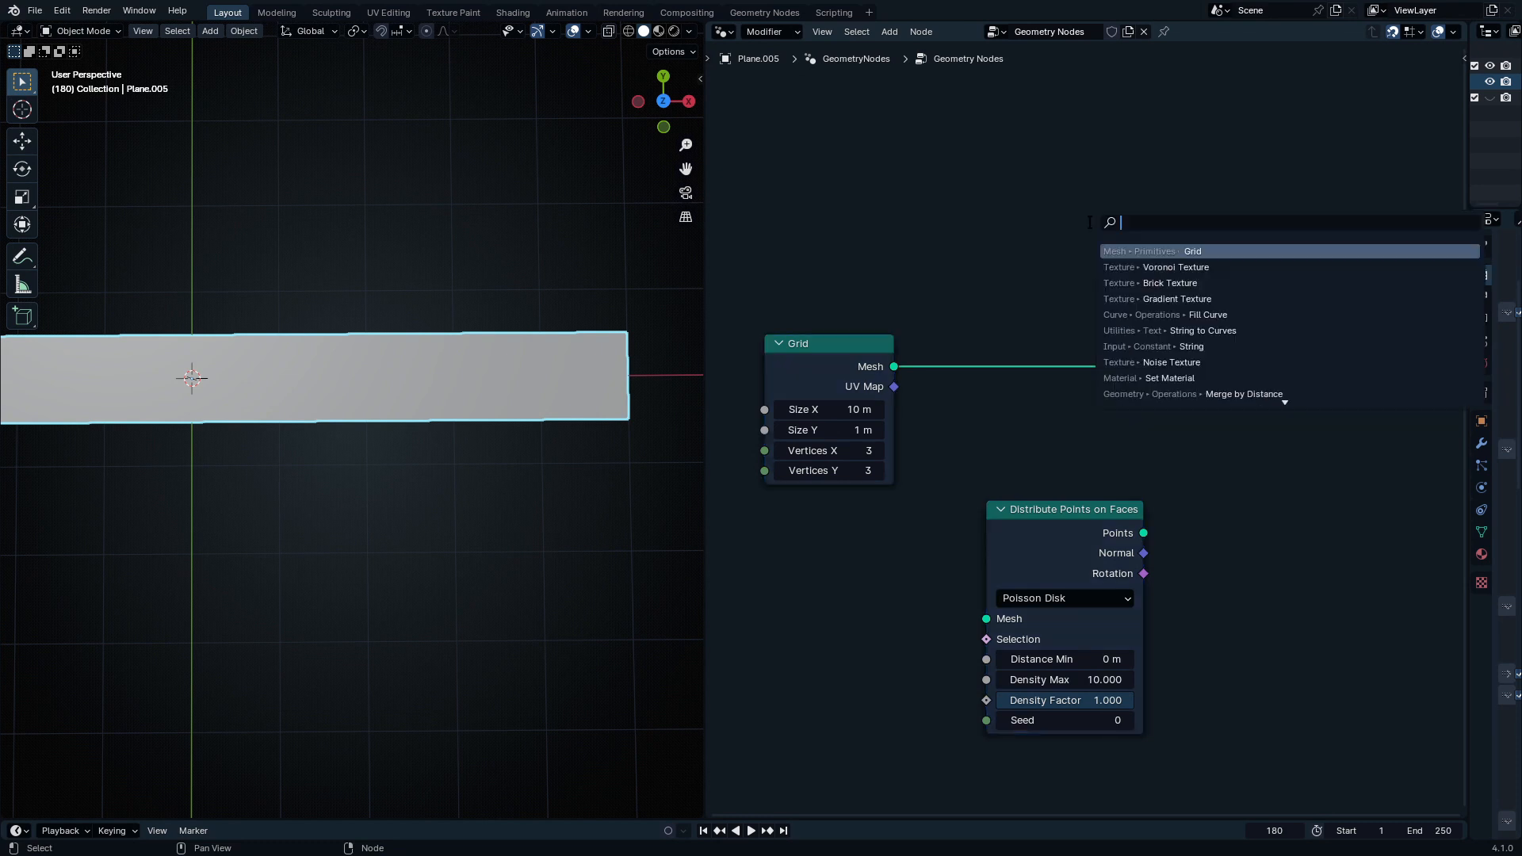
{"action": "type", "text": "to point"}
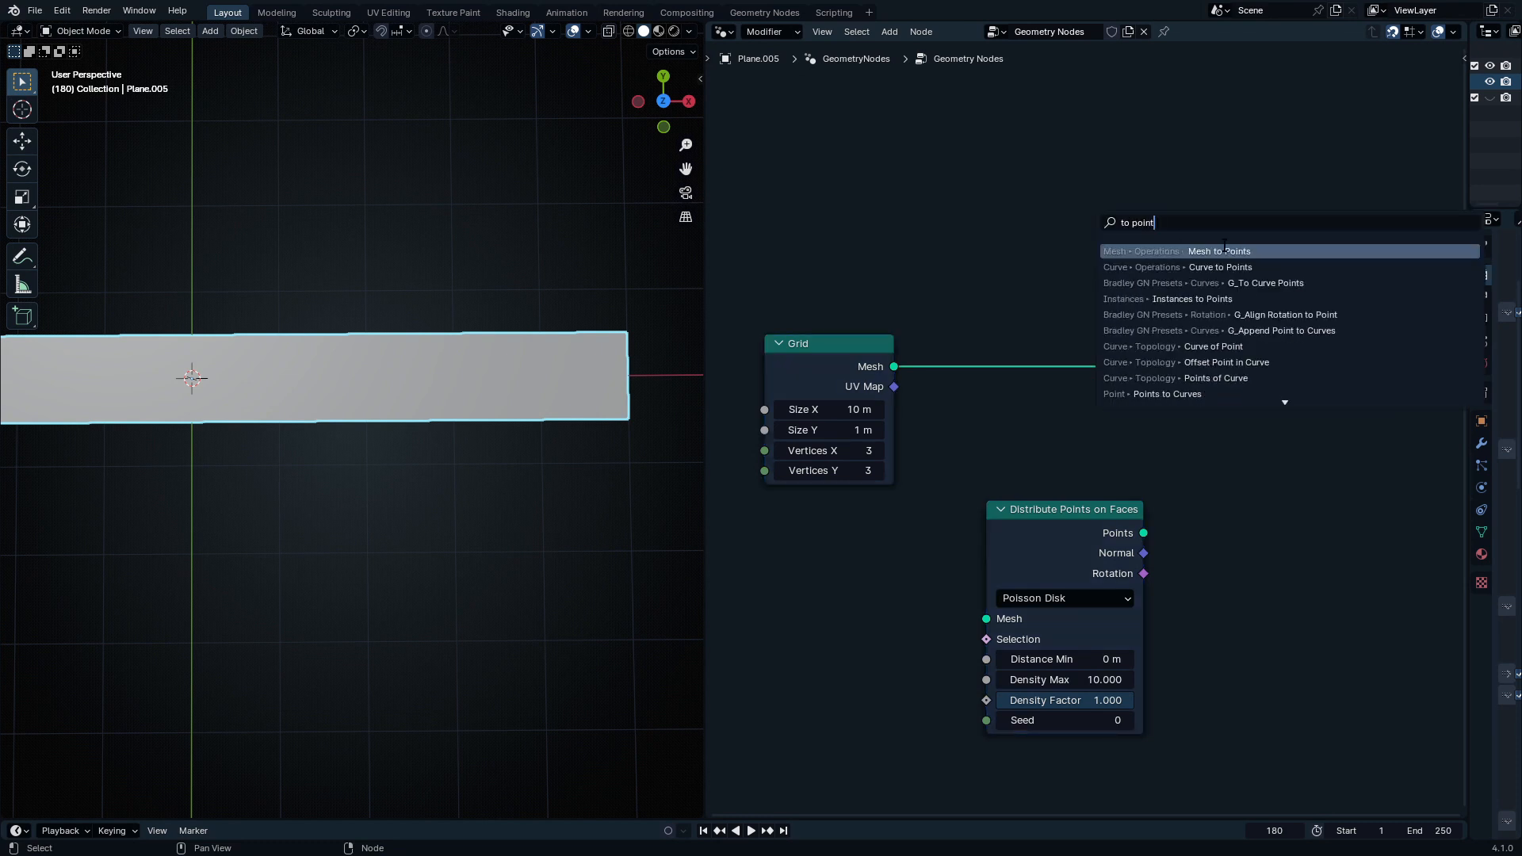
{"action": "left_click", "coordinate": [1223, 250]}
{"action": "left_click", "coordinate": [953, 439]}
{"action": "scroll", "coordinate": [399, 428], "scroll_direction": "down", "scroll_amount": 2}
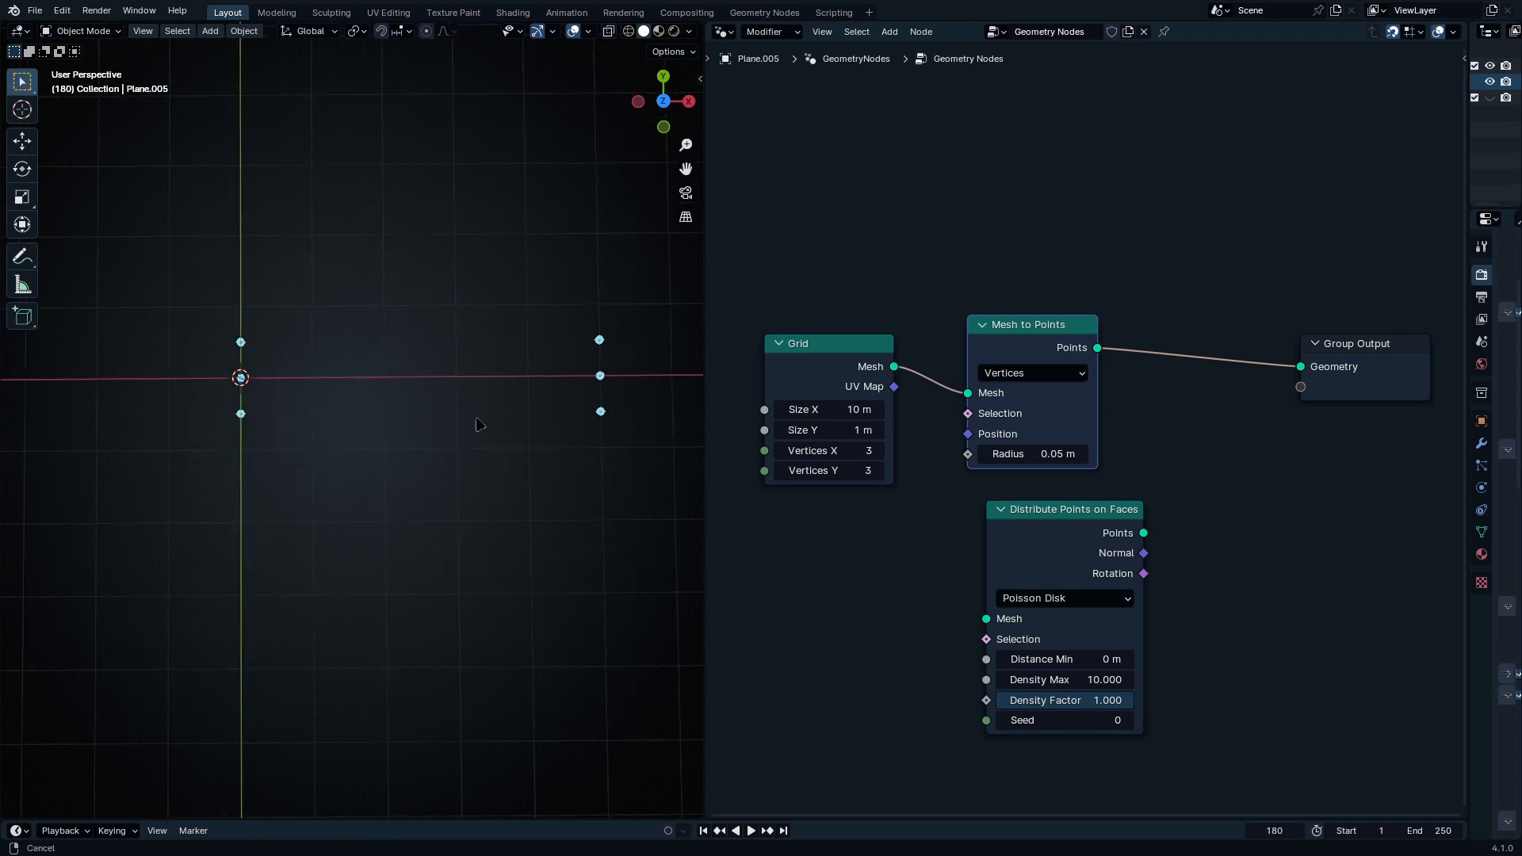
{"action": "mouse_move", "coordinate": [1012, 454]}
{"action": "left_mouse_down"}
{"action": "mouse_move", "coordinate": [1062, 454]}
{"action": "mouse_move", "coordinate": [1038, 457]}
{"action": "left_mouse_up"}
{"action": "scroll", "coordinate": [608, 415], "scroll_direction": "down", "scroll_amount": 3}
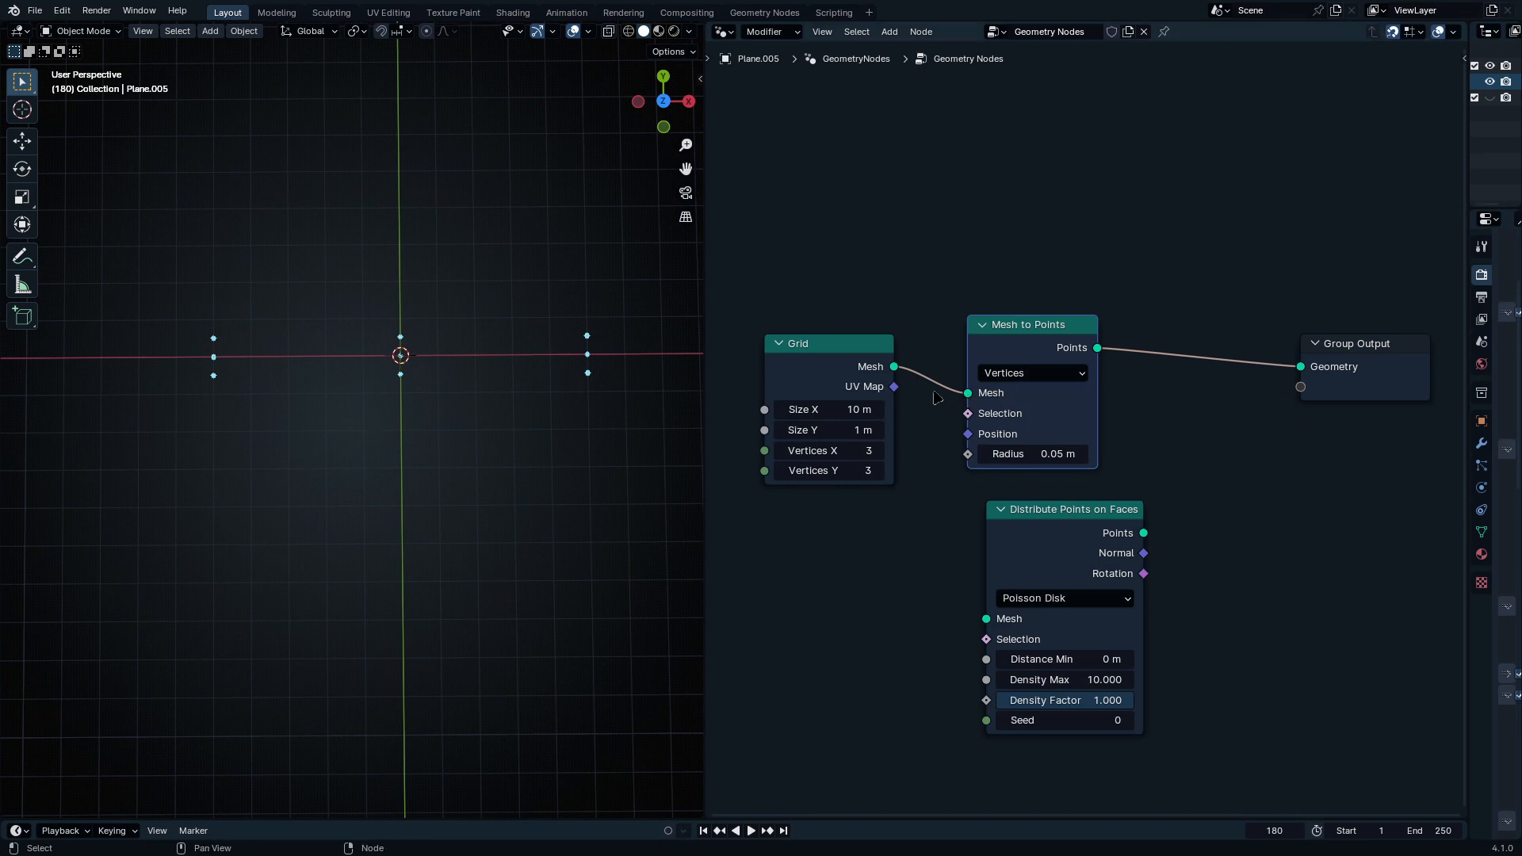
Step: Try the Edges, Faces and Corners modes of the Mesh to Points node
{"action": "left_click", "coordinate": [1036, 372]}
{"action": "left_click", "coordinate": [1052, 438]}
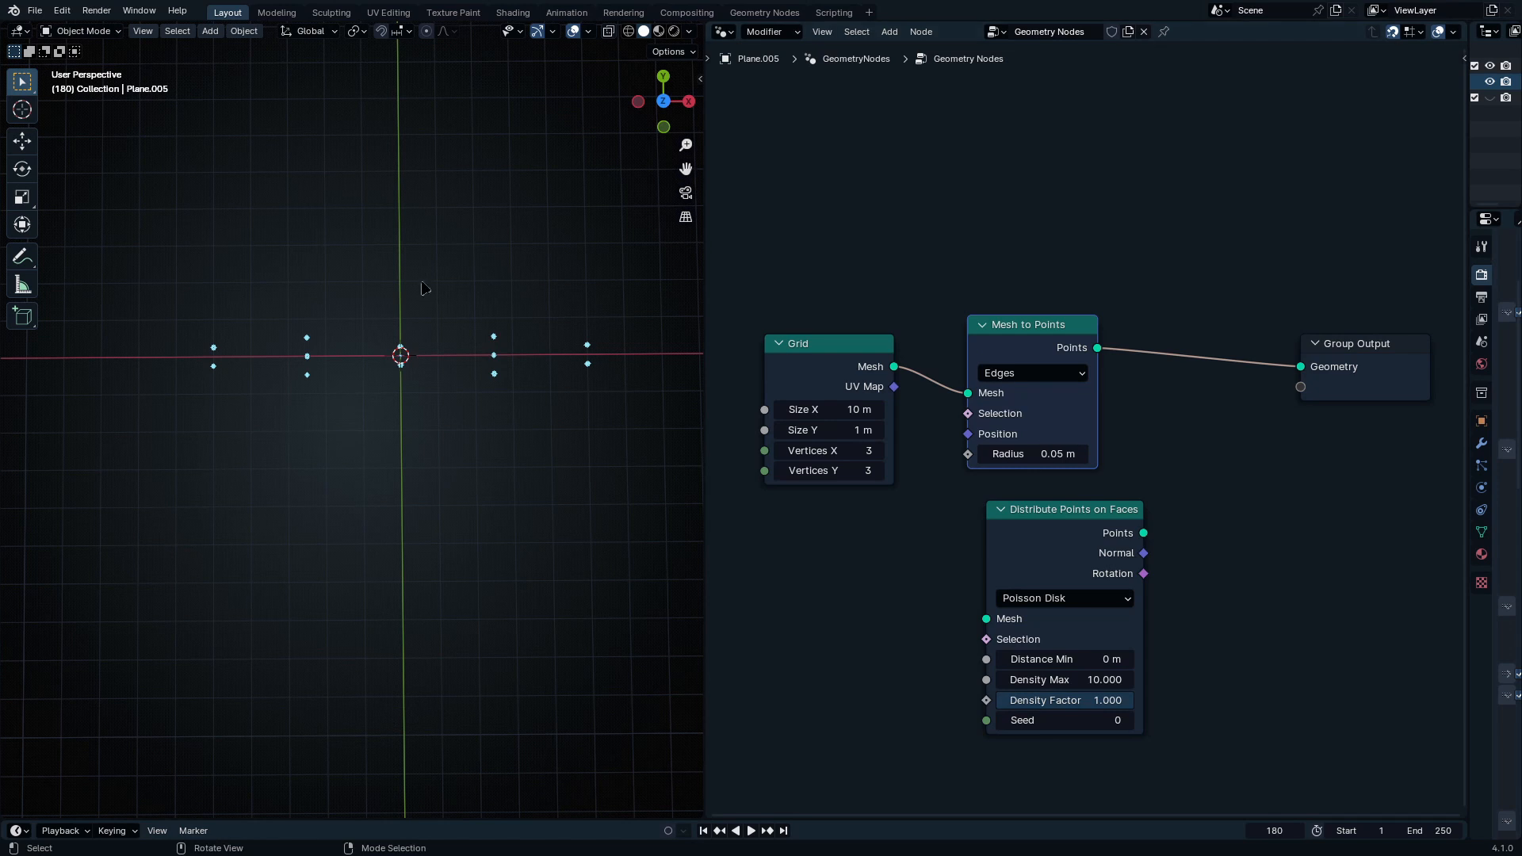
{"action": "left_click", "coordinate": [1036, 372]}
{"action": "left_click", "coordinate": [1030, 467]}
{"action": "left_click", "coordinate": [1028, 371]}
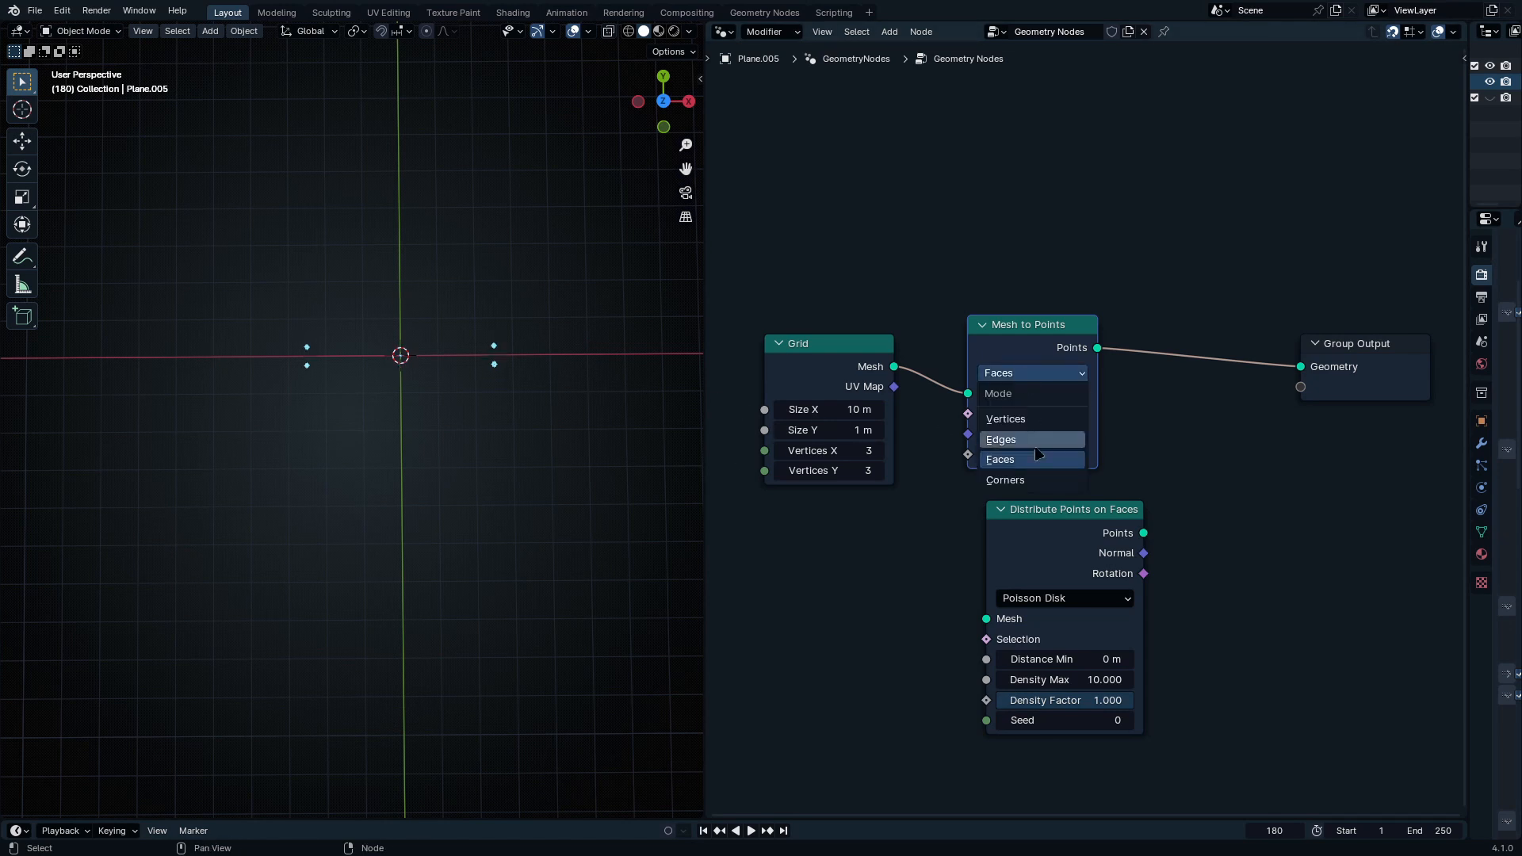
{"action": "left_click", "coordinate": [1046, 483]}
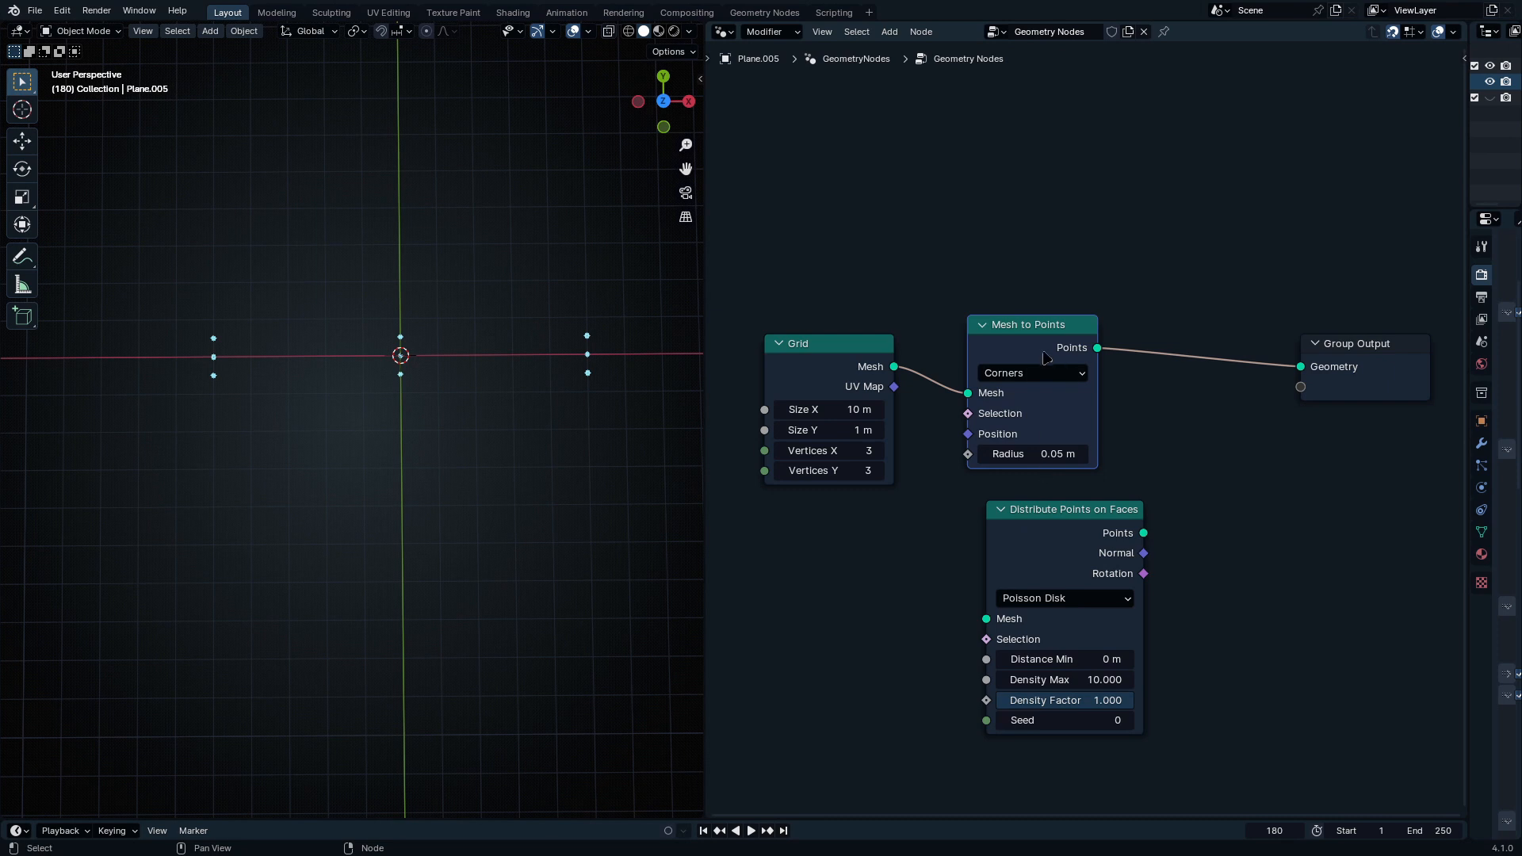
Step: Delete the Mesh to Points node and reinsert Distribute Points on Faces between the Grid and Group Output nodes
{"action": "left_click_drag", "start_coordinate": [1043, 353], "coordinate": [860, 119], "text": "alt"}
{"action": "key", "text": "x"}
{"action": "left_click_drag", "start_coordinate": [1066, 513], "coordinate": [1047, 311]}
{"action": "middle_click_drag", "start_coordinate": [522, 443], "coordinate": [520, 313], "text": "ctrl"}
{"action": "middle_click_drag", "start_coordinate": [437, 196], "coordinate": [537, 320], "text": "shift"}
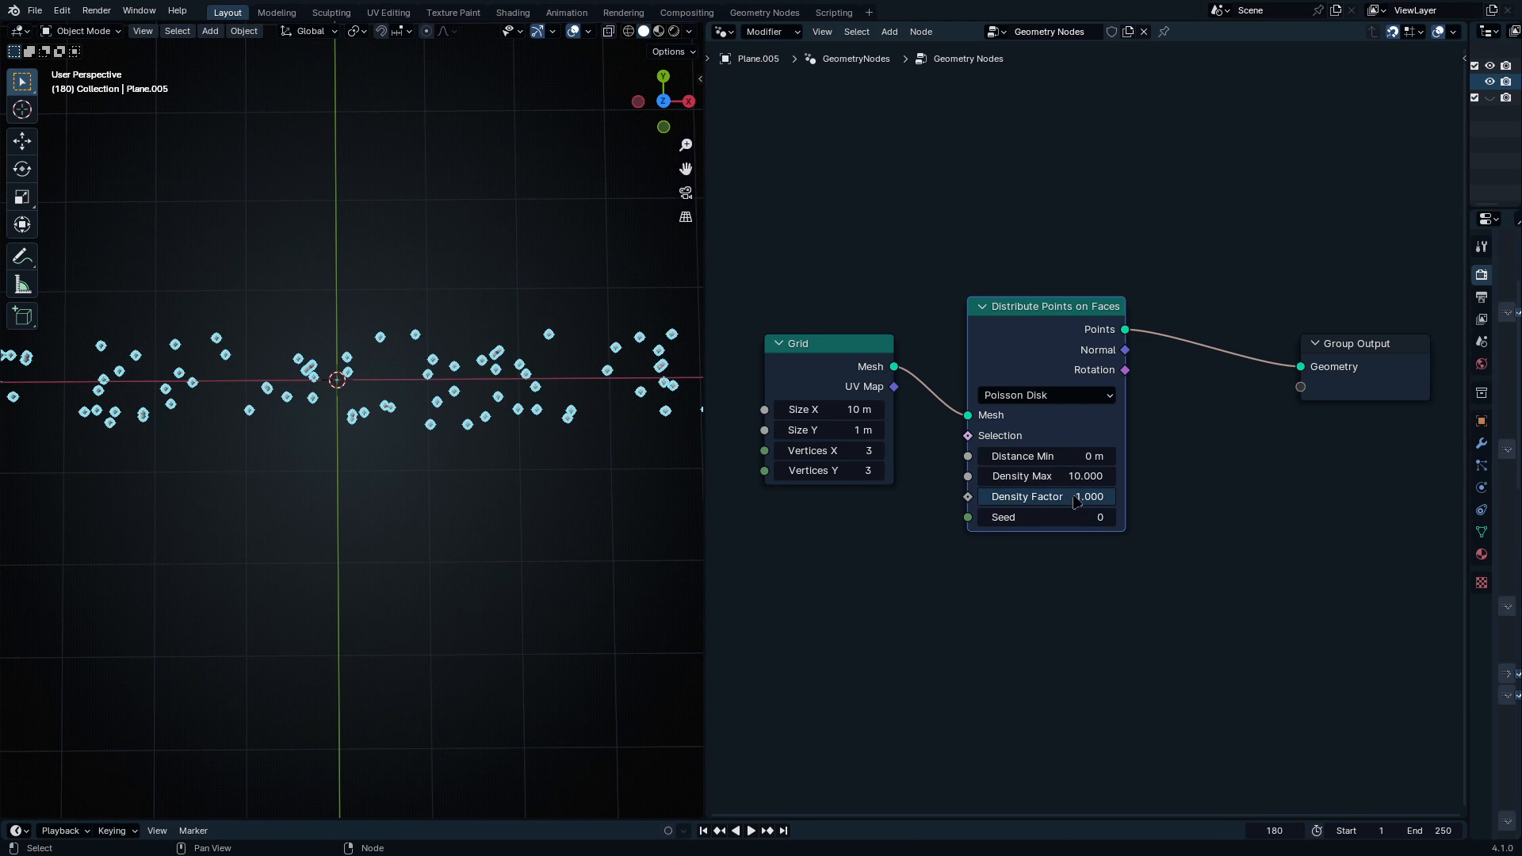
Step: Set the Distance Min of the Distribute Points on Faces node to 0.4 m
{"action": "mouse_move", "coordinate": [1090, 456]}
{"action": "left_mouse_down"}
{"action": "mouse_move", "coordinate": [1173, 456]}
{"action": "mouse_move", "coordinate": [1095, 456]}
{"action": "left_mouse_up"}
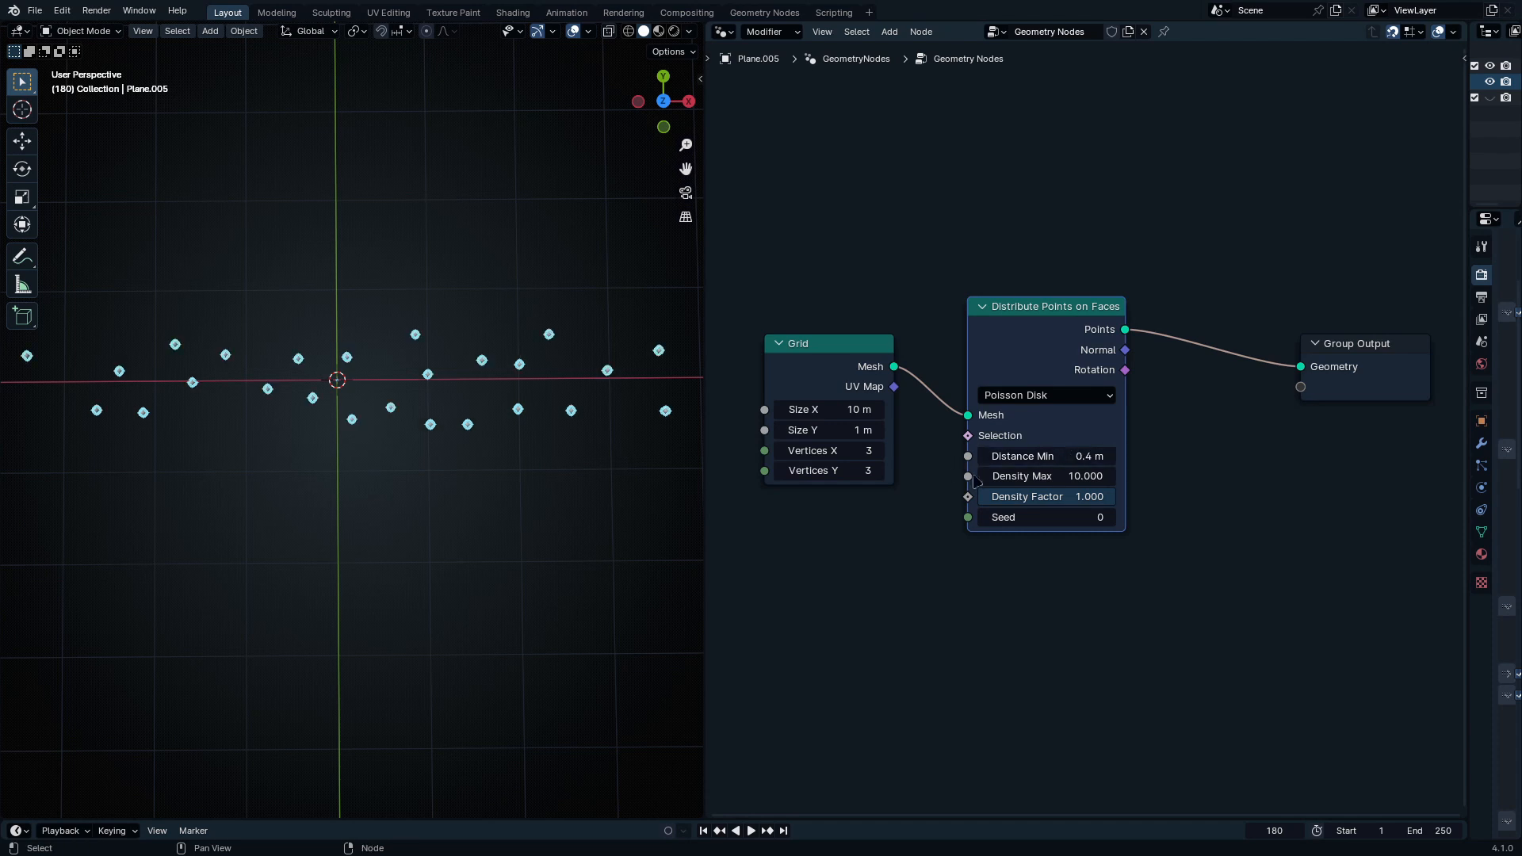
{"action": "left_click", "coordinate": [1084, 455]}
{"action": "scroll", "coordinate": [555, 464], "scroll_direction": "down", "scroll_amount": 3}
{"action": "middle_click_drag", "start_coordinate": [539, 508], "coordinate": [525, 353], "text": "shift"}
Step: Make room before the Group Output and insert an Instance on Points node after Distribute Points on Faces
{"action": "middle_click_drag", "start_coordinate": [1346, 527], "coordinate": [1089, 555]}
{"action": "left_click_drag", "start_coordinate": [1155, 424], "coordinate": [1413, 405]}
{"action": "key", "text": "q"}
{"action": "left_click", "coordinate": [1042, 330]}
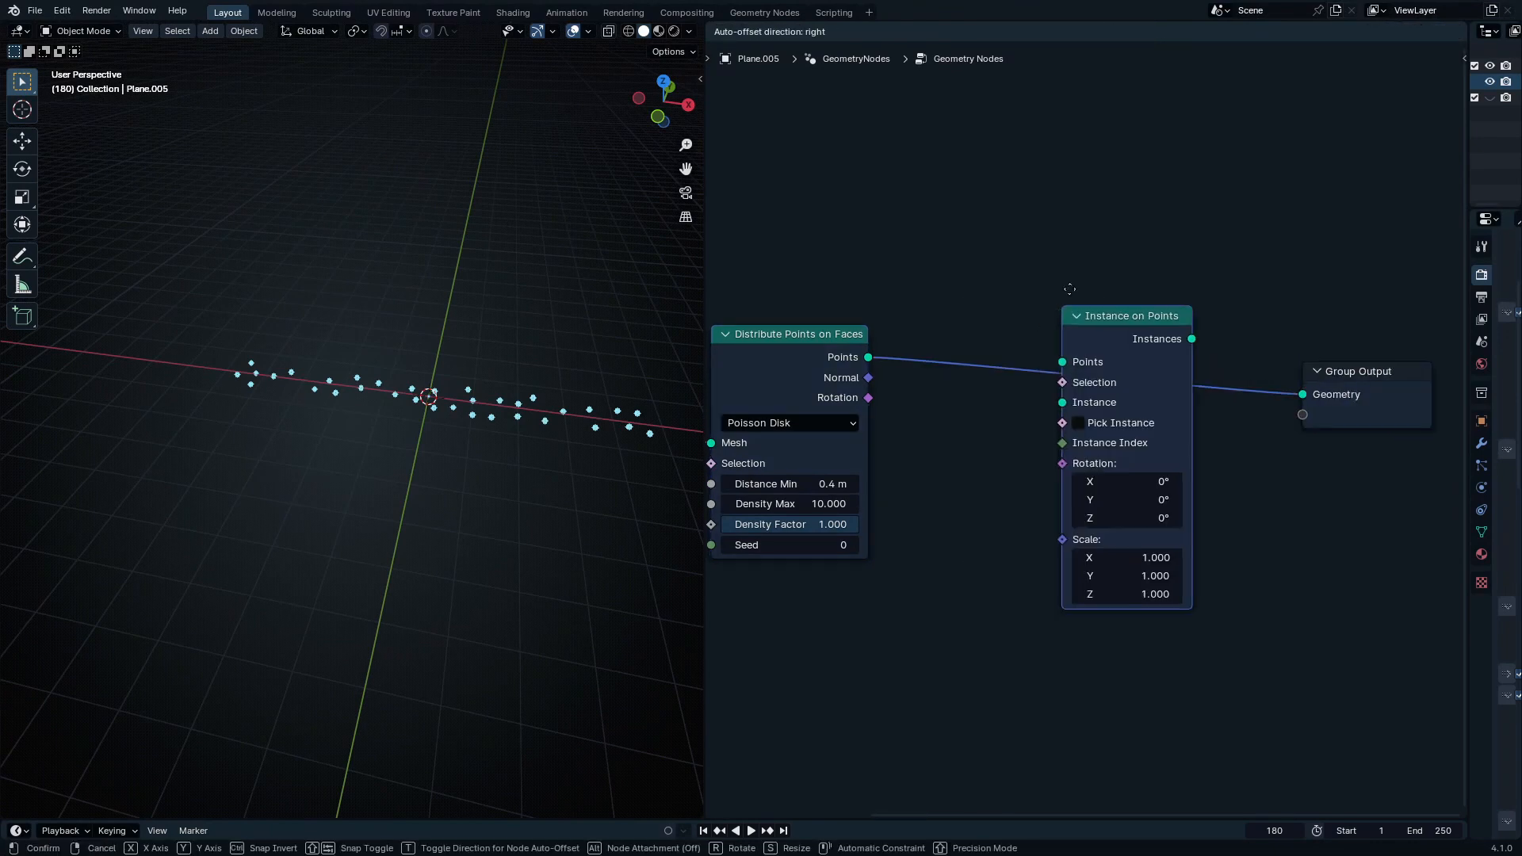
{"action": "left_click", "coordinate": [948, 299]}
Step: Move the Grid and Distribute Points on Faces nodes together to clear space for an instance source
{"action": "middle_click_drag", "start_coordinate": [955, 449], "coordinate": [1349, 447]}
{"action": "left_click_drag", "start_coordinate": [1258, 249], "coordinate": [1122, 375]}
{"action": "left_click_drag", "start_coordinate": [974, 394], "coordinate": [956, 394]}
{"action": "left_click", "coordinate": [1091, 383], "text": "shift"}
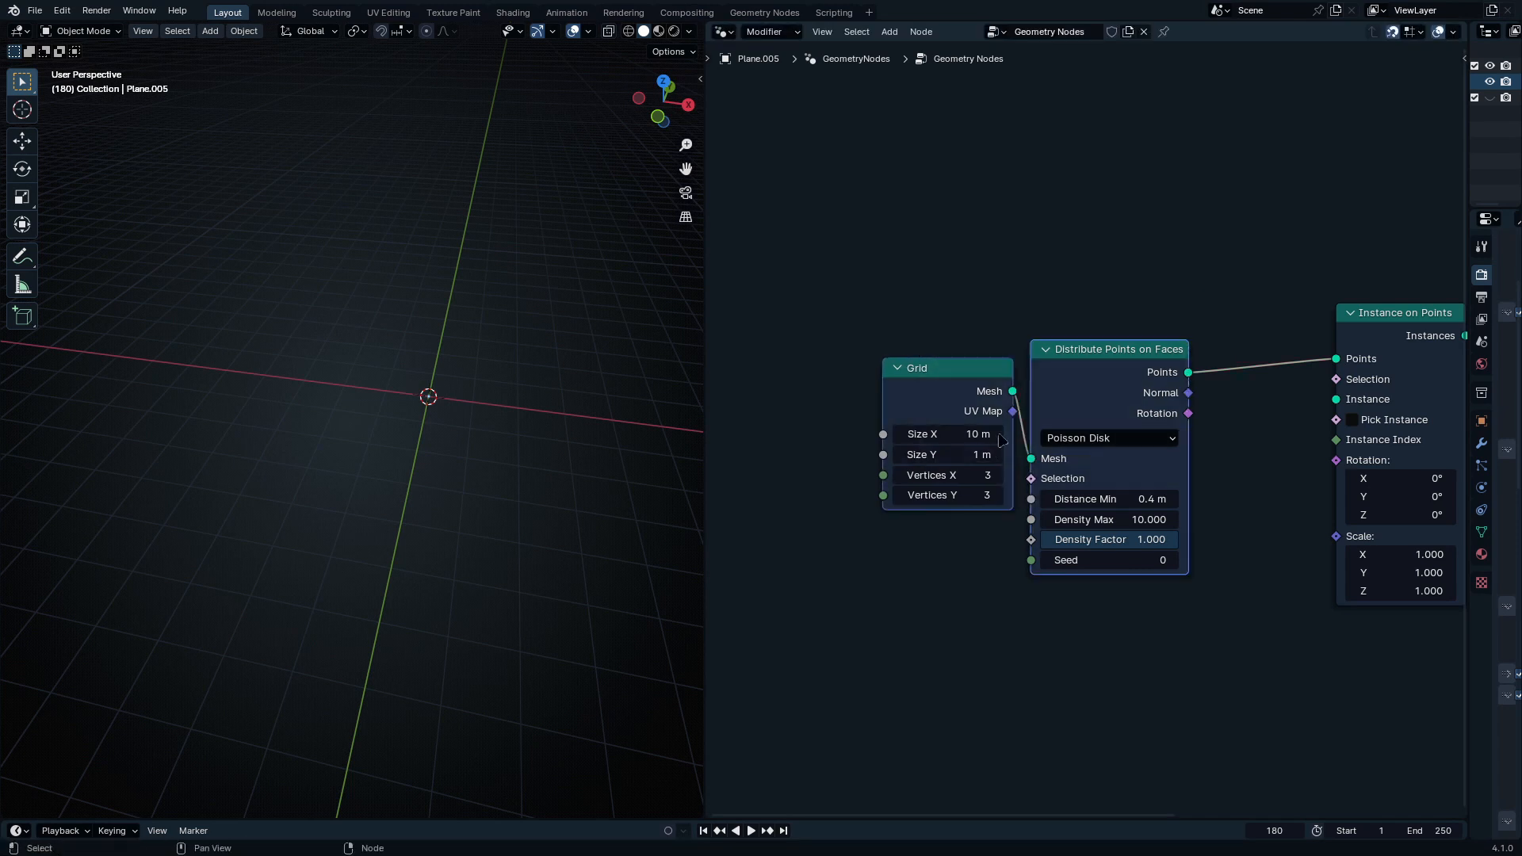
{"action": "left_click_drag", "start_coordinate": [1091, 382], "coordinate": [1128, 198]}
Step: Add a Collection Info node feeding the Instance input of Instance on Points and set its collection to buildings
{"action": "left_click_drag", "start_coordinate": [1336, 399], "coordinate": [1119, 496]}
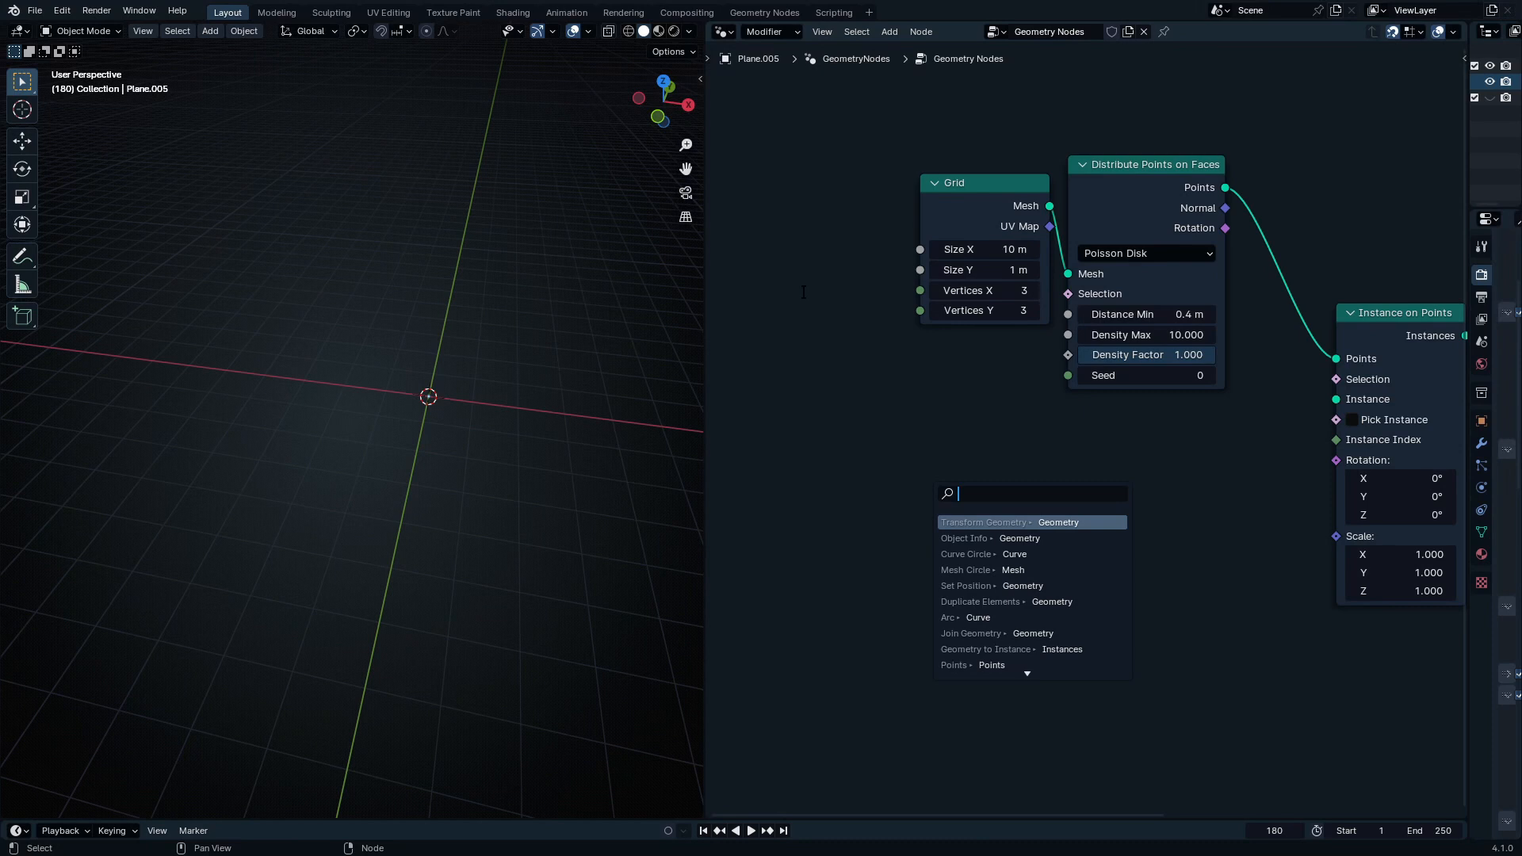
{"action": "type", "text": "colle"}
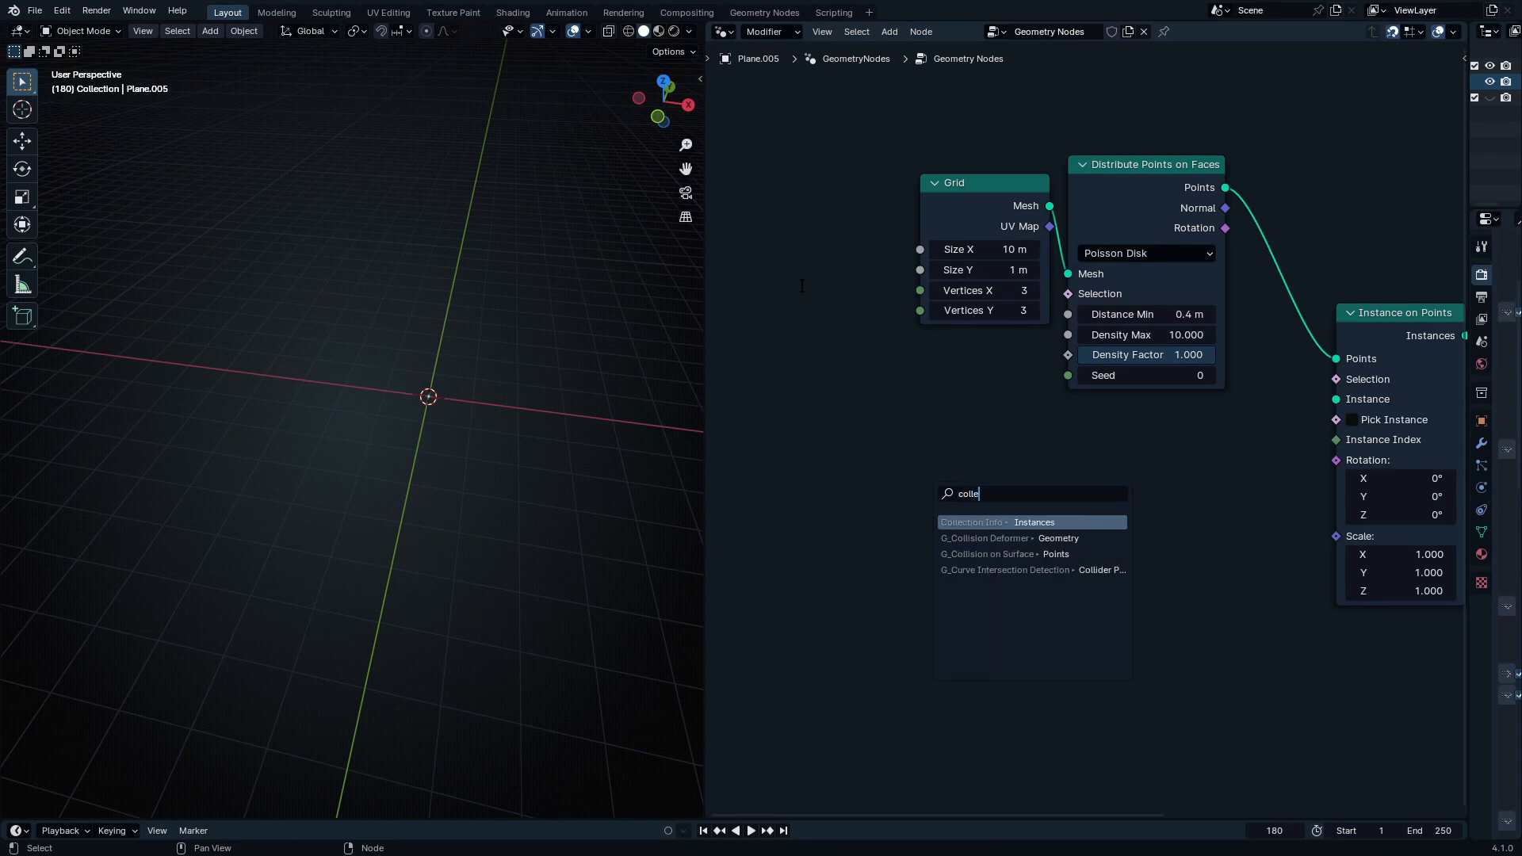
{"action": "key", "text": "Return"}
{"action": "left_click", "coordinate": [707, 371]}
{"action": "left_click", "coordinate": [964, 565]}
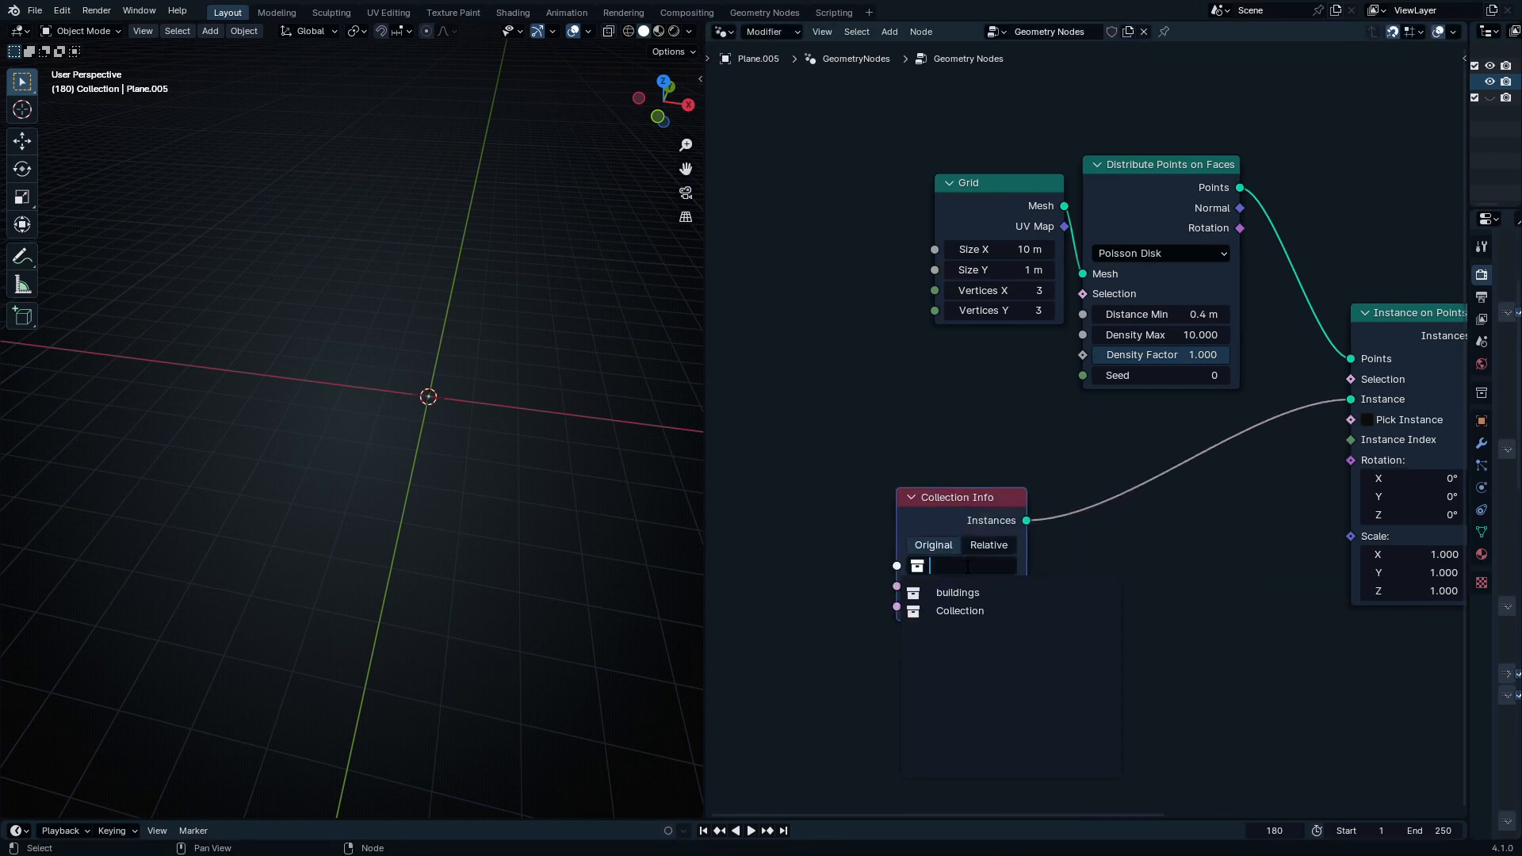
{"action": "left_click", "coordinate": [986, 595]}
{"action": "middle_click_drag", "start_coordinate": [1120, 579], "coordinate": [1039, 638]}
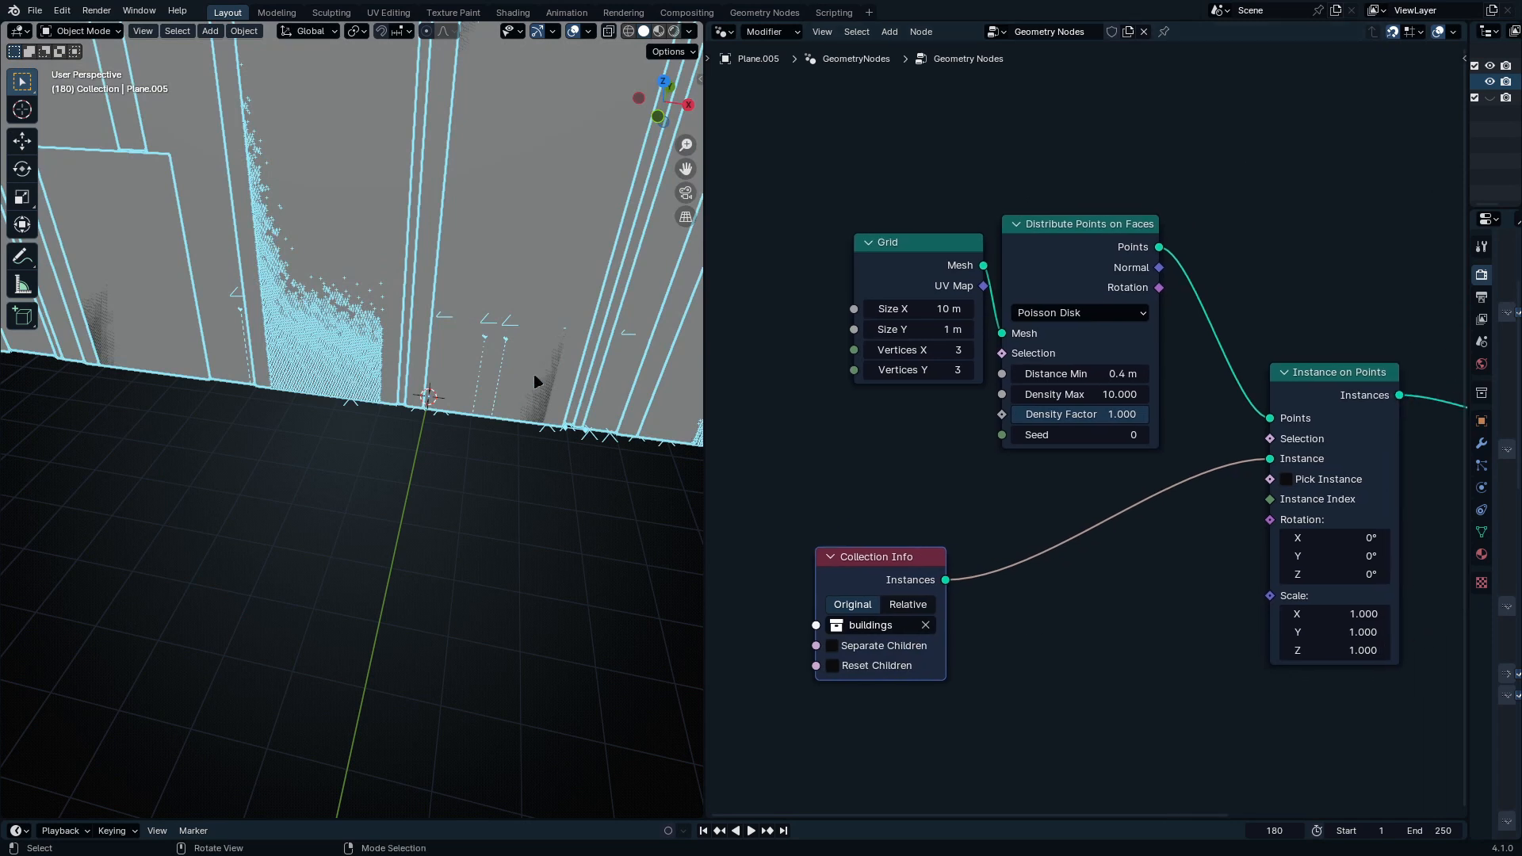
Step: Enable Separate Children on the Collection Info node and Pick Instance on the Instance on Points node
{"action": "middle_click_drag", "start_coordinate": [581, 336], "coordinate": [582, 428], "text": "ctrl"}
{"action": "middle_click_drag", "start_coordinate": [681, 369], "coordinate": [650, 500], "text": "shift"}
{"action": "scroll", "coordinate": [864, 652], "scroll_direction": "up", "scroll_amount": 3}
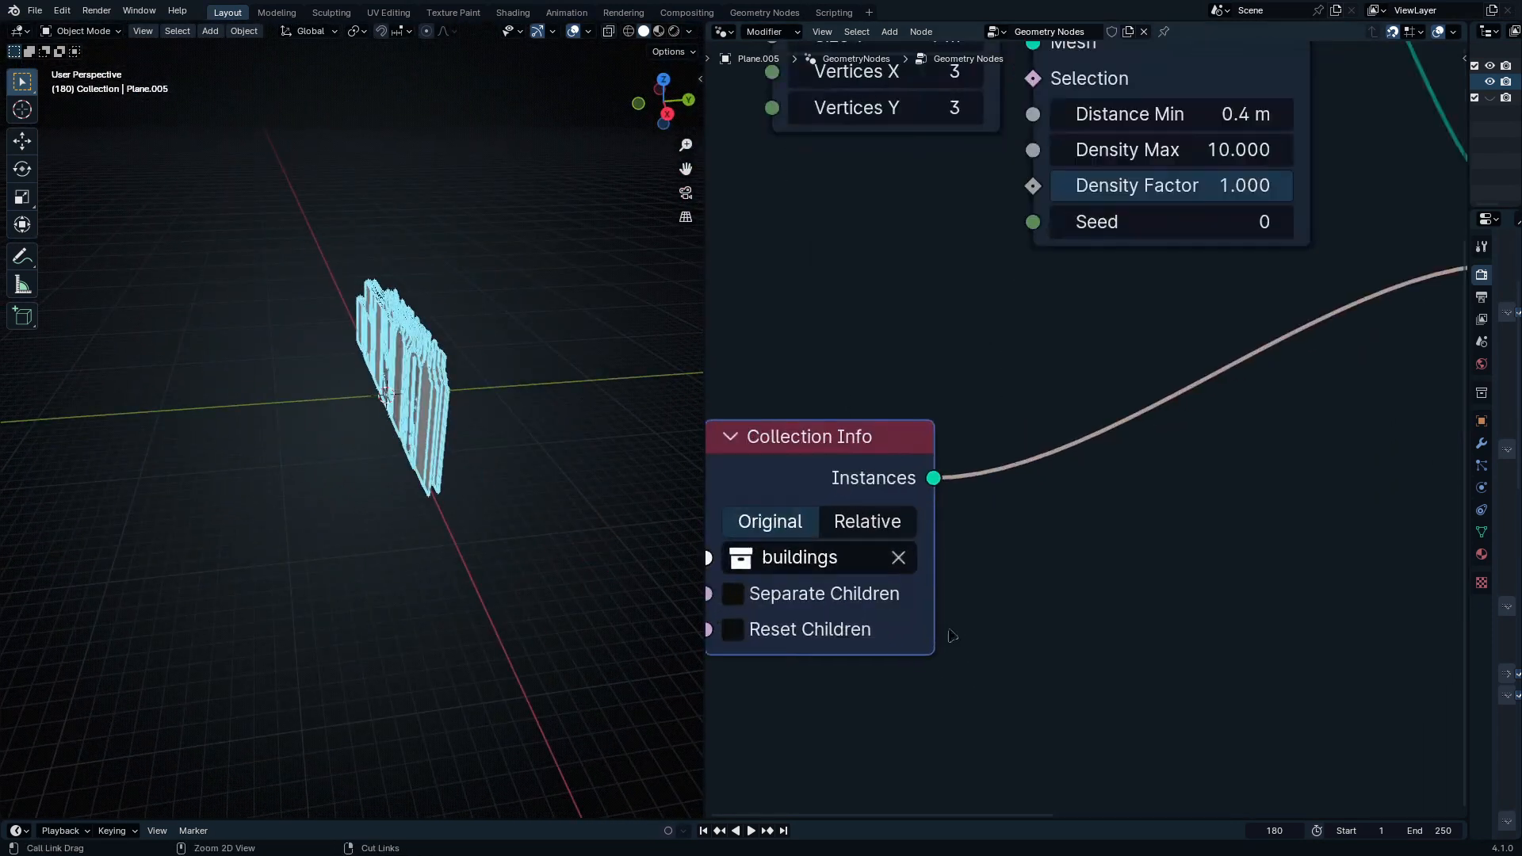
{"action": "middle_click_drag", "start_coordinate": [462, 523], "coordinate": [527, 546]}
{"action": "middle_click_drag", "start_coordinate": [1047, 399], "coordinate": [1380, 422]}
{"action": "left_click", "coordinate": [1177, 323]}
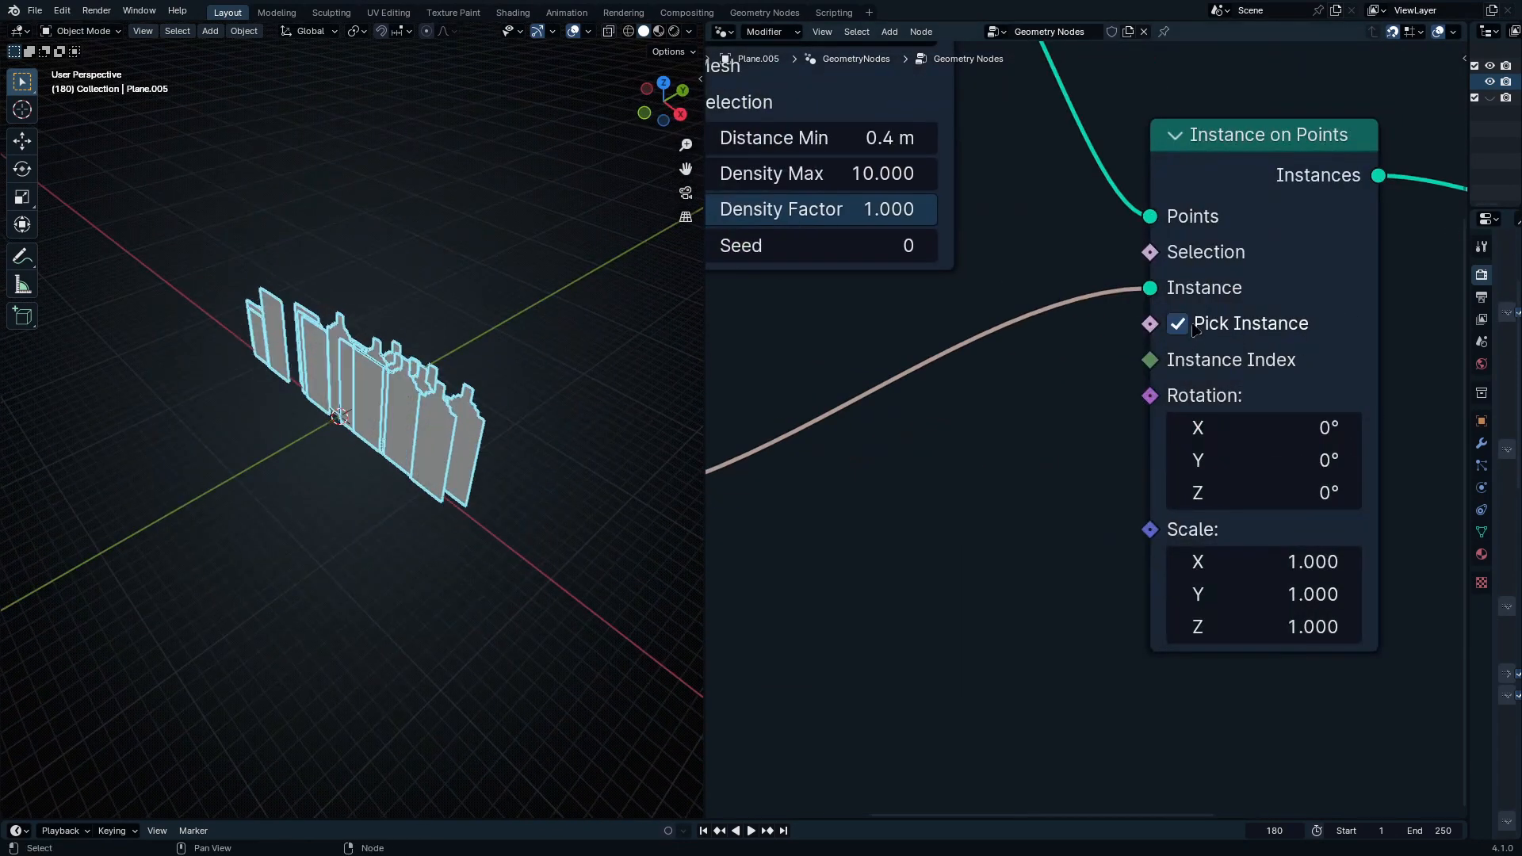
{"action": "middle_click_drag", "start_coordinate": [530, 388], "coordinate": [371, 467]}
Step: Set the Grid node's Size Y to 12.3 m
{"action": "middle_click_drag", "start_coordinate": [882, 315], "coordinate": [1378, 597]}
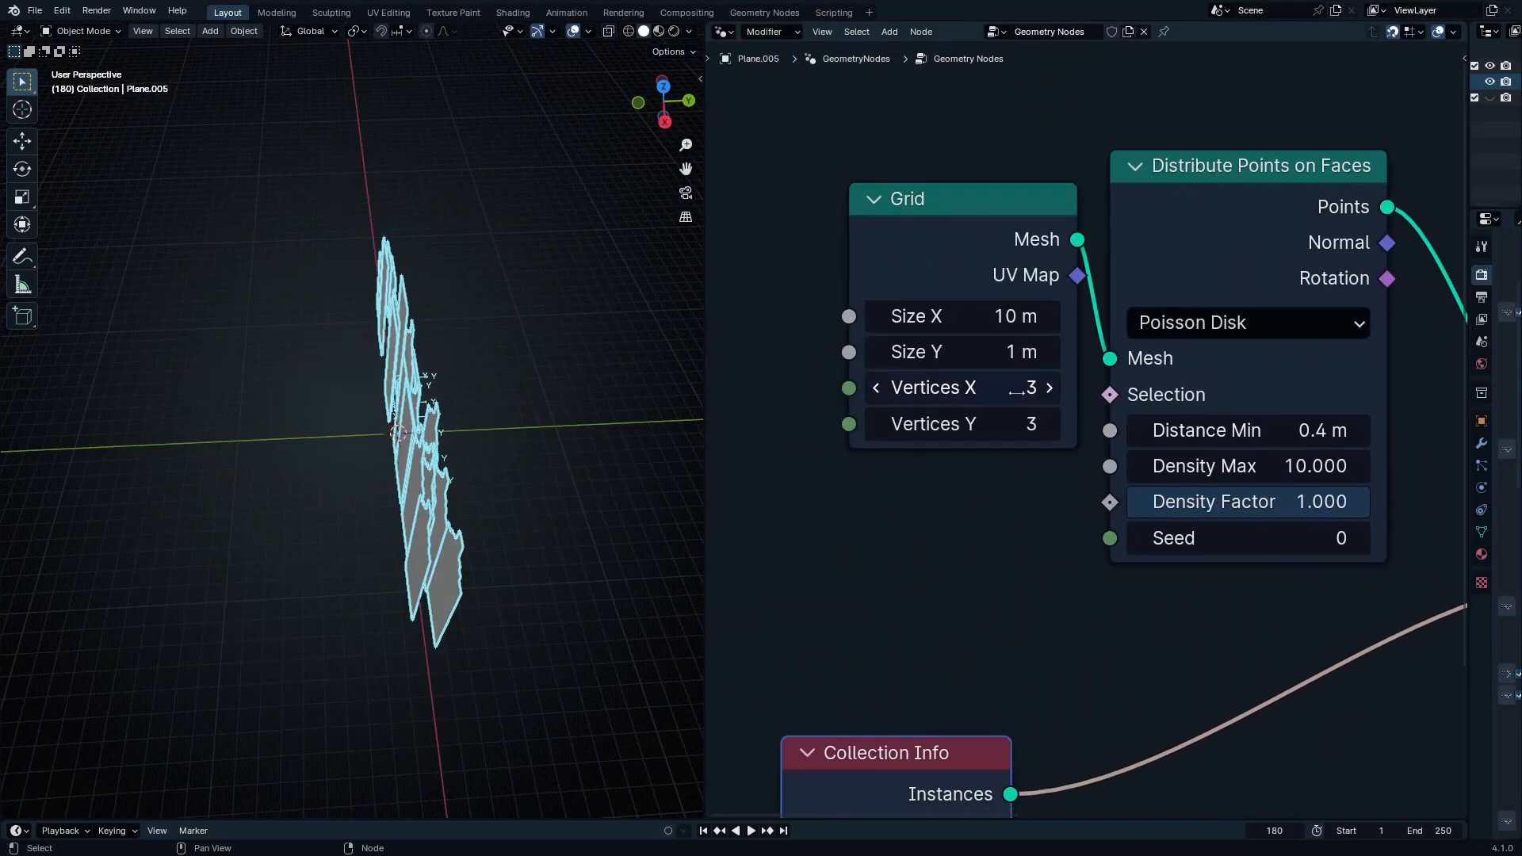
{"action": "left_click_drag", "start_coordinate": [963, 352], "coordinate": [1027, 352]}
{"action": "middle_click_drag", "start_coordinate": [450, 376], "coordinate": [559, 390]}
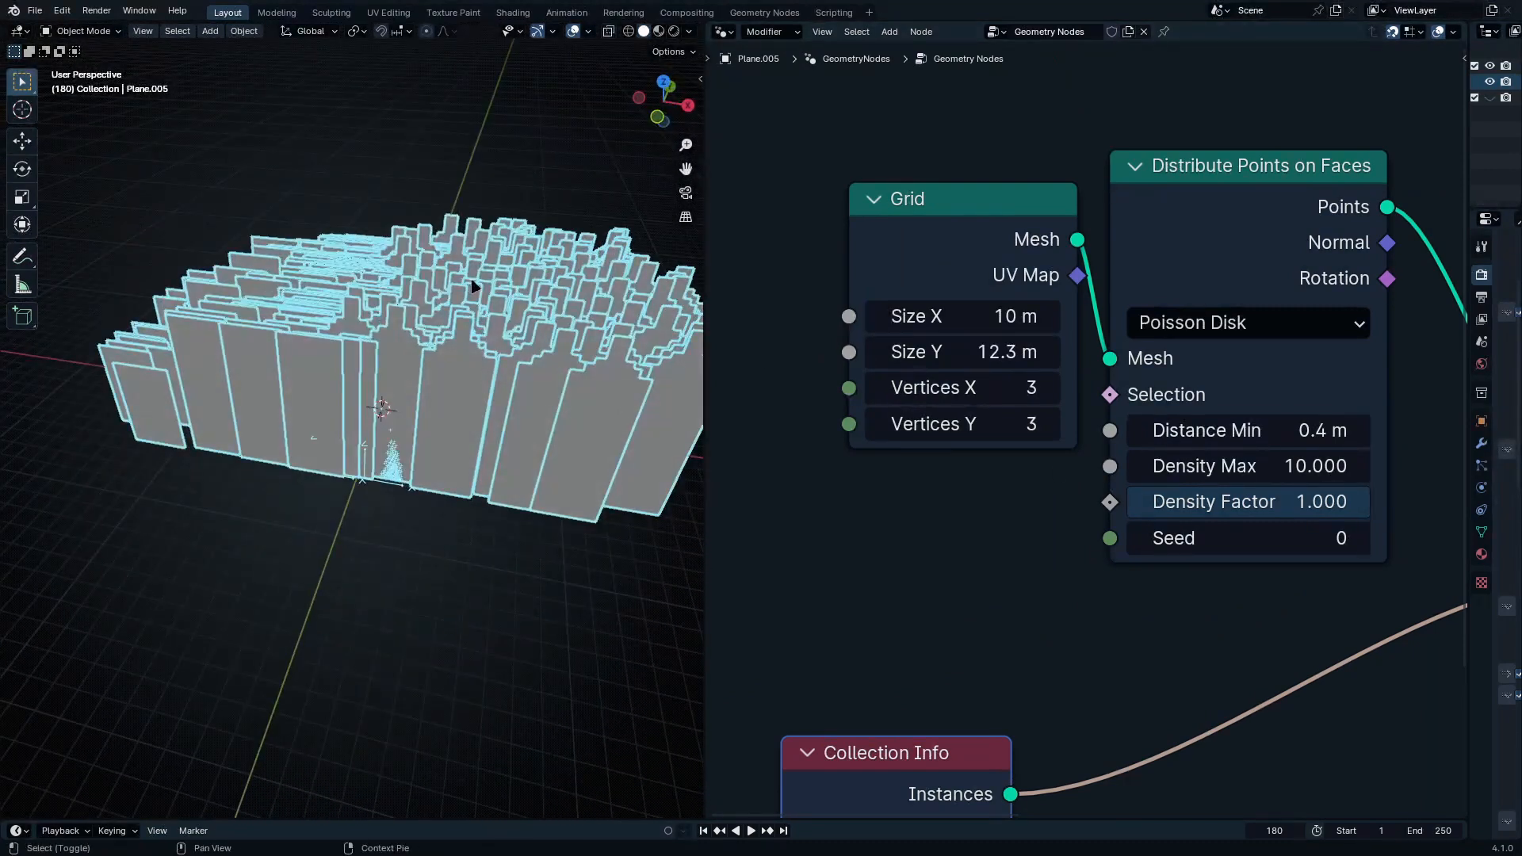
{"action": "middle_click_drag", "start_coordinate": [473, 294], "coordinate": [427, 422], "text": "shift"}
Step: Set the Density Max of the Distribute Points on Faces node to 0.410
{"action": "mouse_move", "coordinate": [1292, 467]}
{"action": "left_mouse_down", "text": "shift"}
{"action": "mouse_move", "coordinate": [1237, 468]}
{"action": "mouse_move", "coordinate": [1292, 470]}
{"action": "left_mouse_up", "text": "shift"}
{"action": "middle_click_drag", "start_coordinate": [321, 503], "coordinate": [376, 582]}
{"action": "middle_click_drag", "start_coordinate": [523, 497], "coordinate": [519, 526]}
Step: Set the Grid node's Size X to 44.3 m and both Vertices X and Vertices Y to 2
{"action": "mouse_move", "coordinate": [987, 319]}
{"action": "left_mouse_down"}
{"action": "mouse_move", "coordinate": [986, 341]}
{"action": "mouse_move", "coordinate": [987, 316]}
{"action": "left_mouse_up"}
{"action": "key", "text": "Escape"}
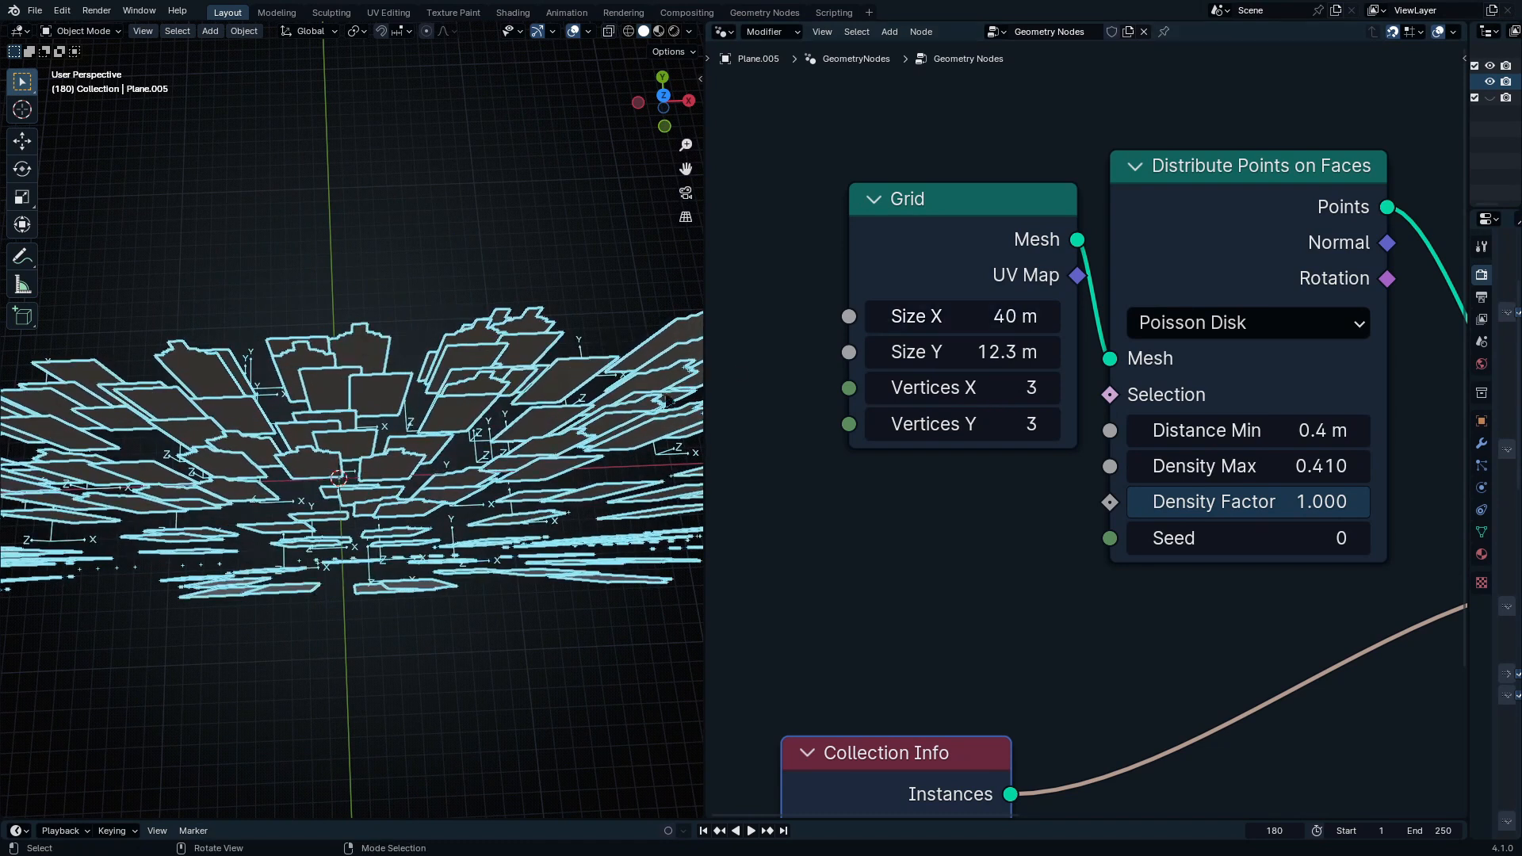
{"action": "middle_click_drag", "start_coordinate": [333, 444], "coordinate": [340, 469]}
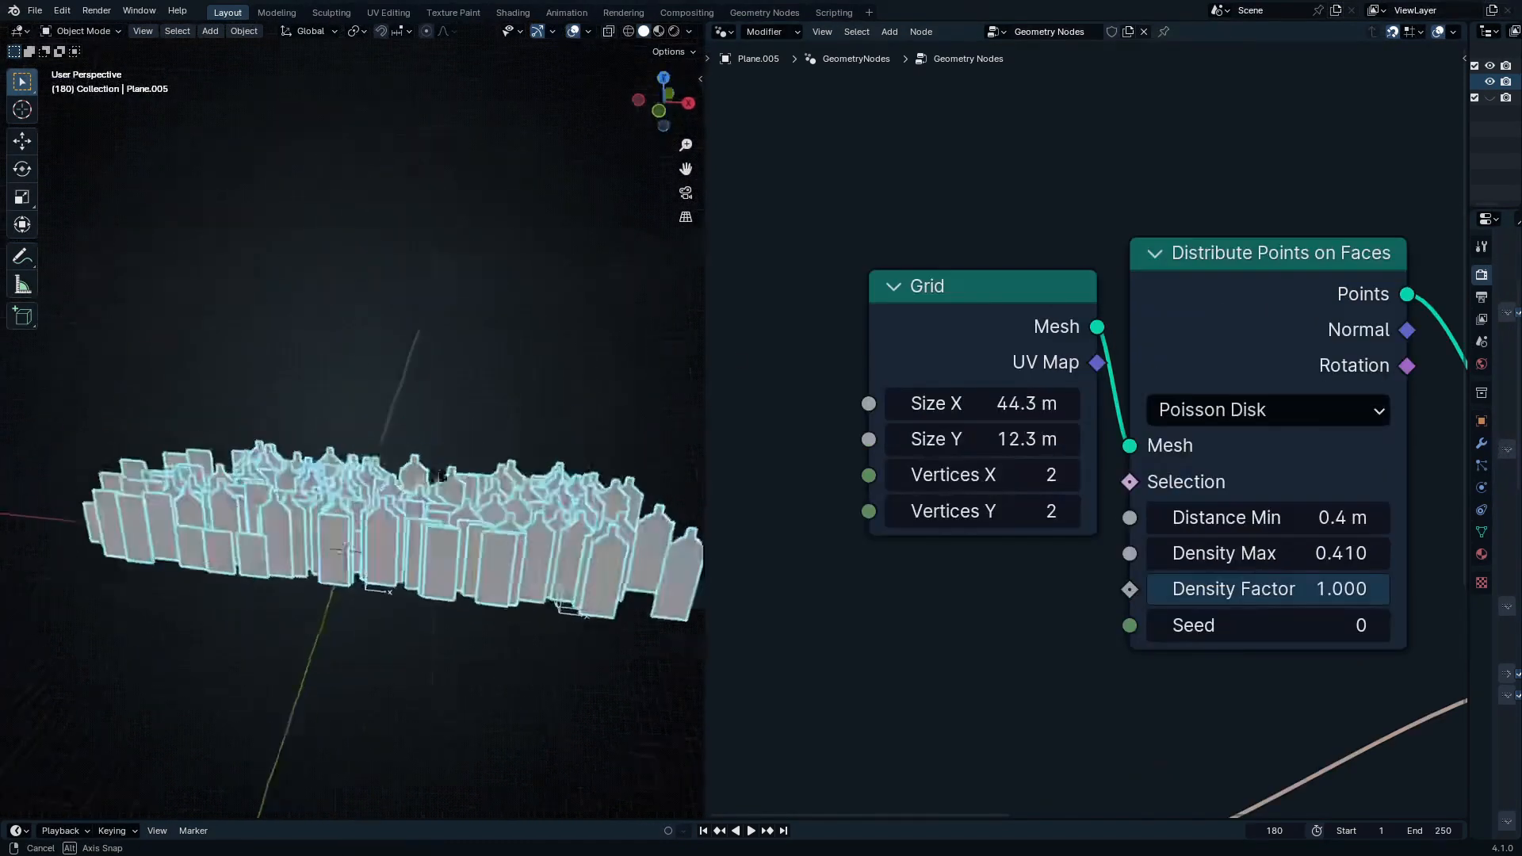
Step: Space the buildings farther apart by setting the point distribution's Distance Min to about 3.3 m
{"action": "middle_click_drag", "start_coordinate": [442, 475], "coordinate": [456, 490]}
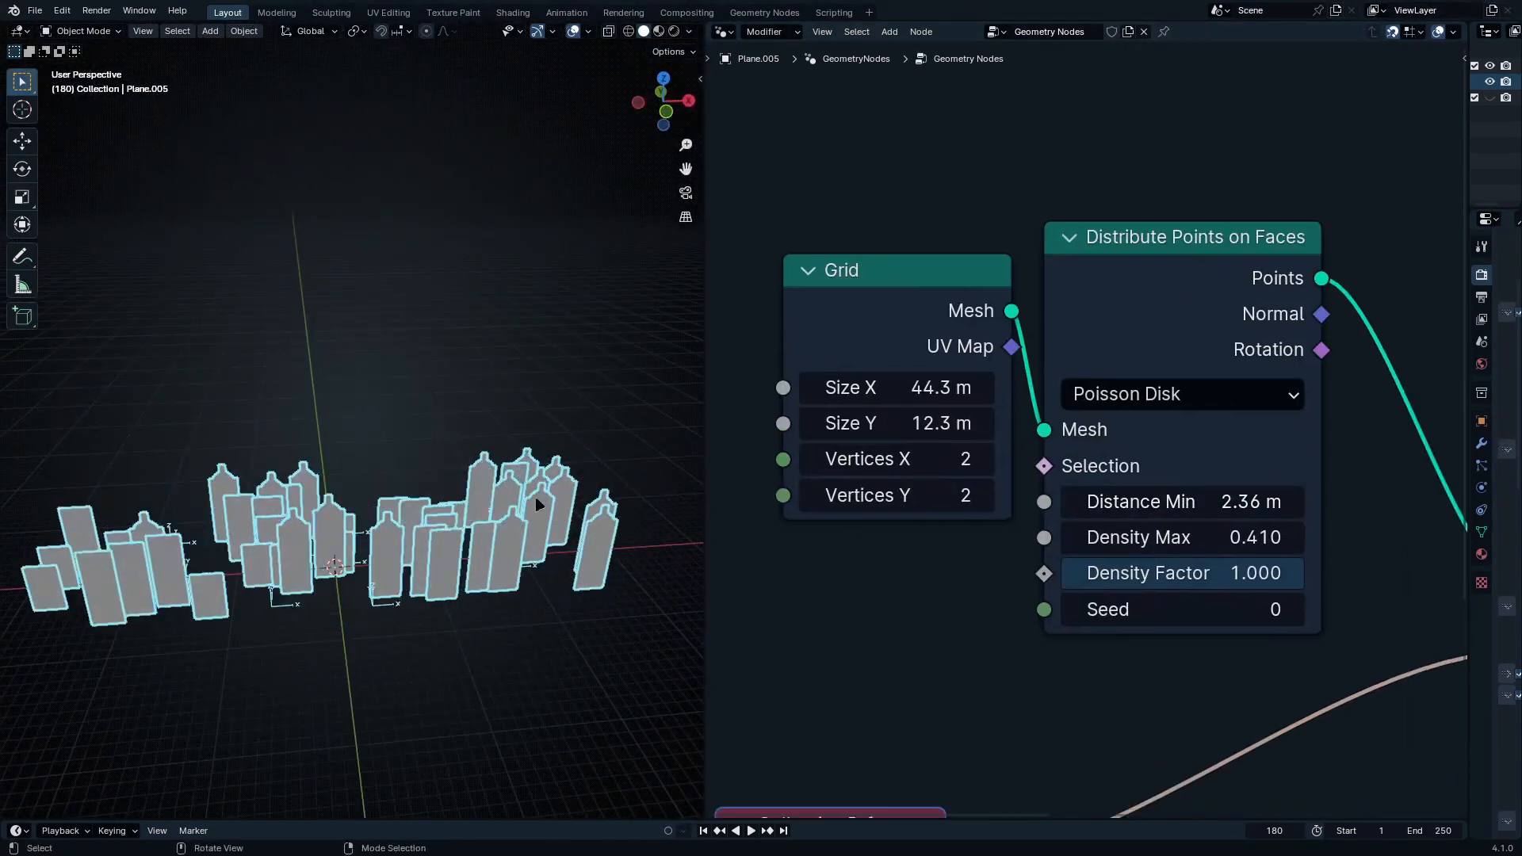
{"action": "middle_click_drag", "start_coordinate": [535, 496], "coordinate": [634, 554]}
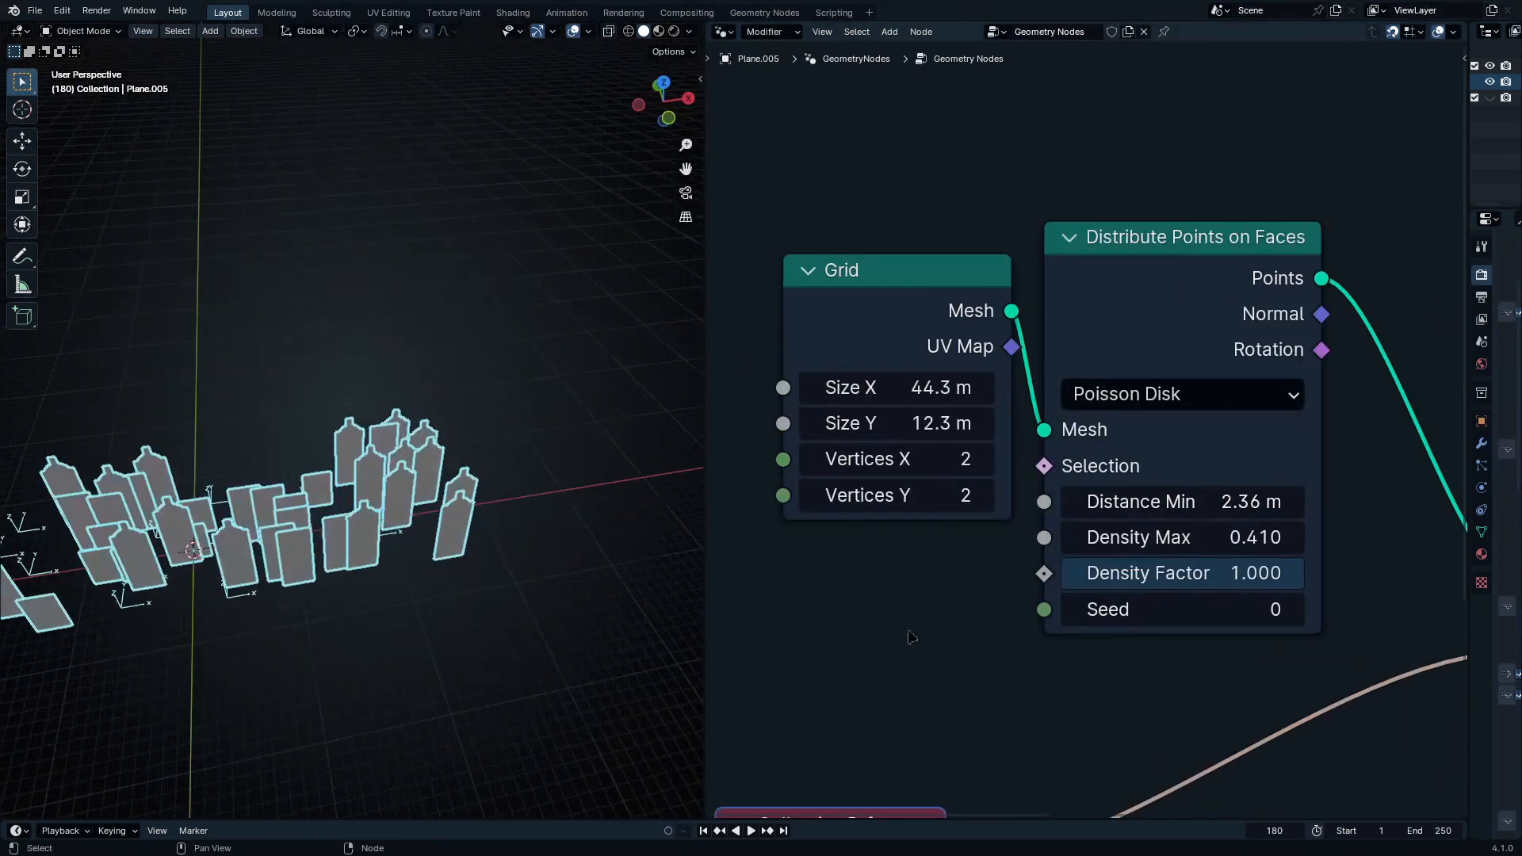
{"action": "left_click_drag", "start_coordinate": [1189, 502], "coordinate": [1271, 501]}
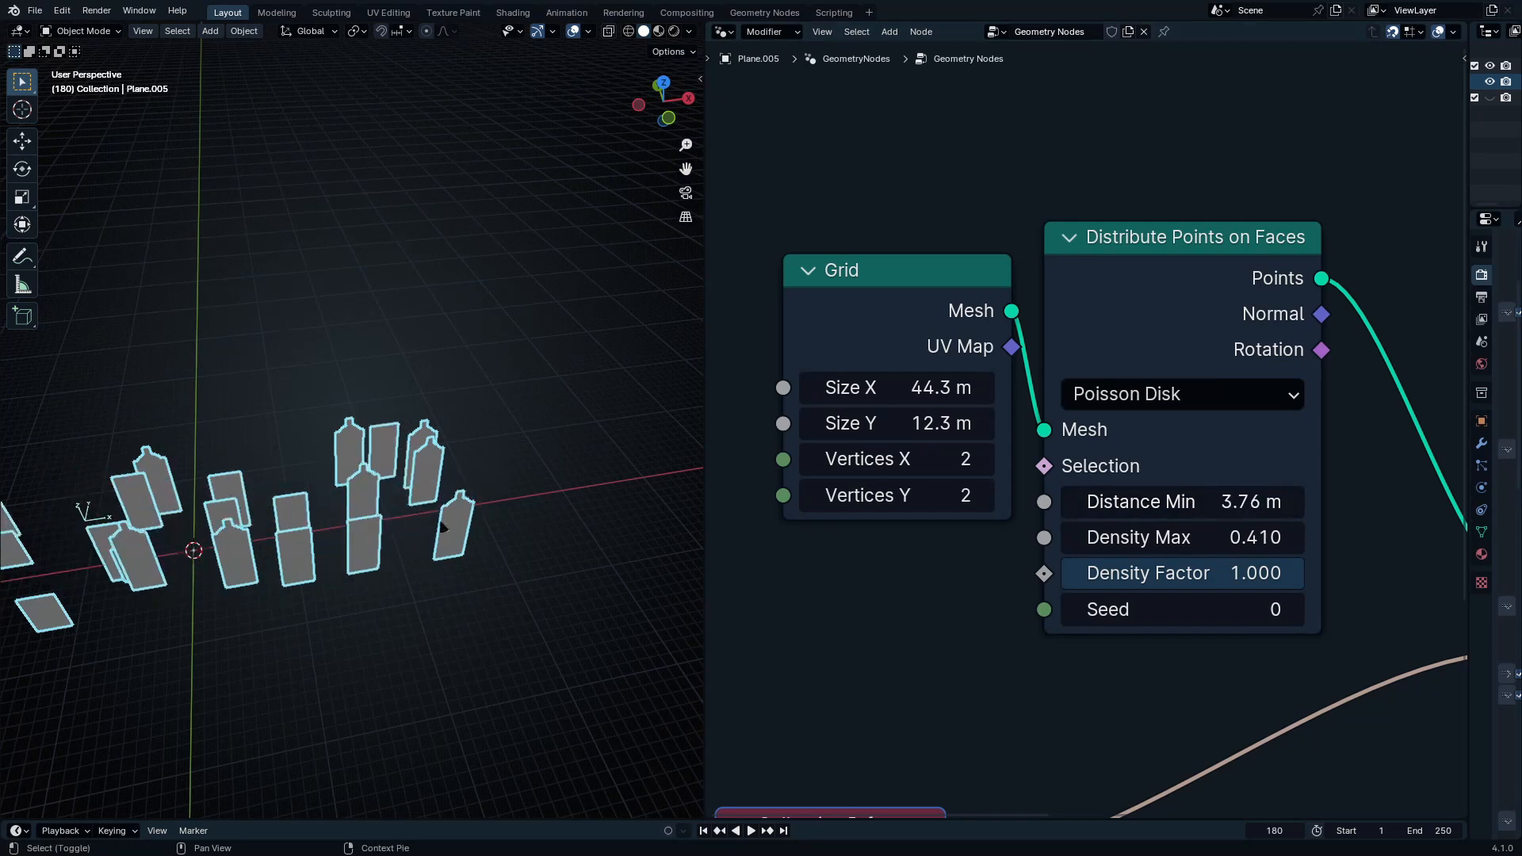
{"action": "middle_click_drag", "start_coordinate": [357, 475], "coordinate": [389, 491]}
{"action": "left_click_drag", "start_coordinate": [1189, 501], "coordinate": [1173, 502]}
{"action": "middle_click_drag", "start_coordinate": [444, 476], "coordinate": [546, 515]}
Step: Rearrange the Grid, Distribute Points on Faces and Collection Info nodes into a more compact layout
{"action": "scroll", "coordinate": [923, 547], "scroll_direction": "down", "scroll_amount": 6}
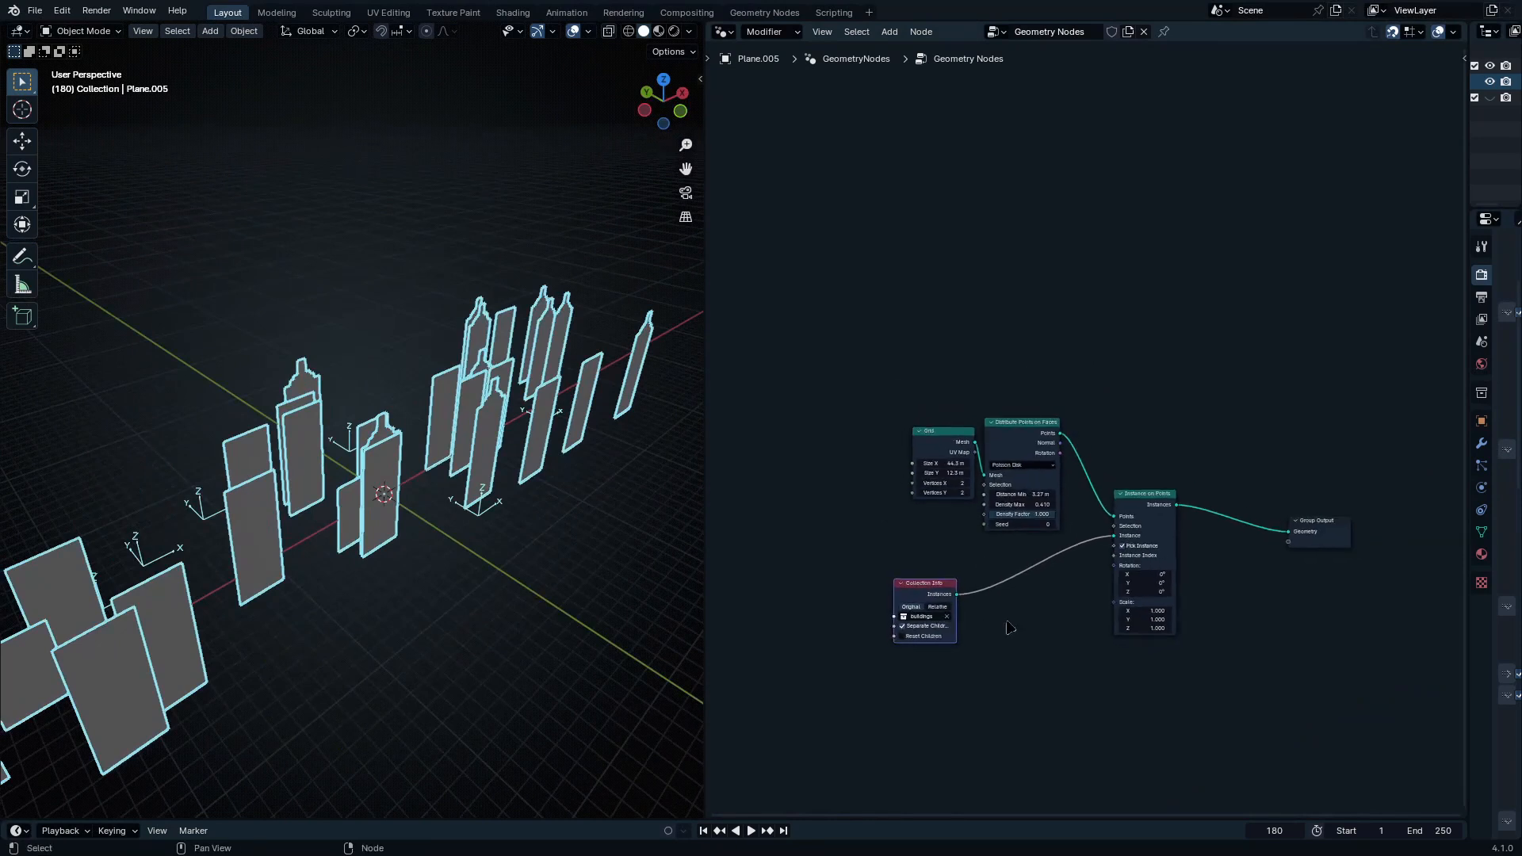
{"action": "middle_click_drag", "start_coordinate": [924, 547], "coordinate": [896, 581]}
{"action": "left_click_drag", "start_coordinate": [1039, 396], "coordinate": [864, 497]}
{"action": "middle_click_drag", "start_coordinate": [947, 626], "coordinate": [918, 542]}
Step: Inspect the scattered buildings with their lit windows in Rendered viewport shading
{"action": "middle_click_drag", "start_coordinate": [333, 602], "coordinate": [302, 611]}
{"action": "key", "text": "z"}
{"action": "left_click", "coordinate": [360, 503]}
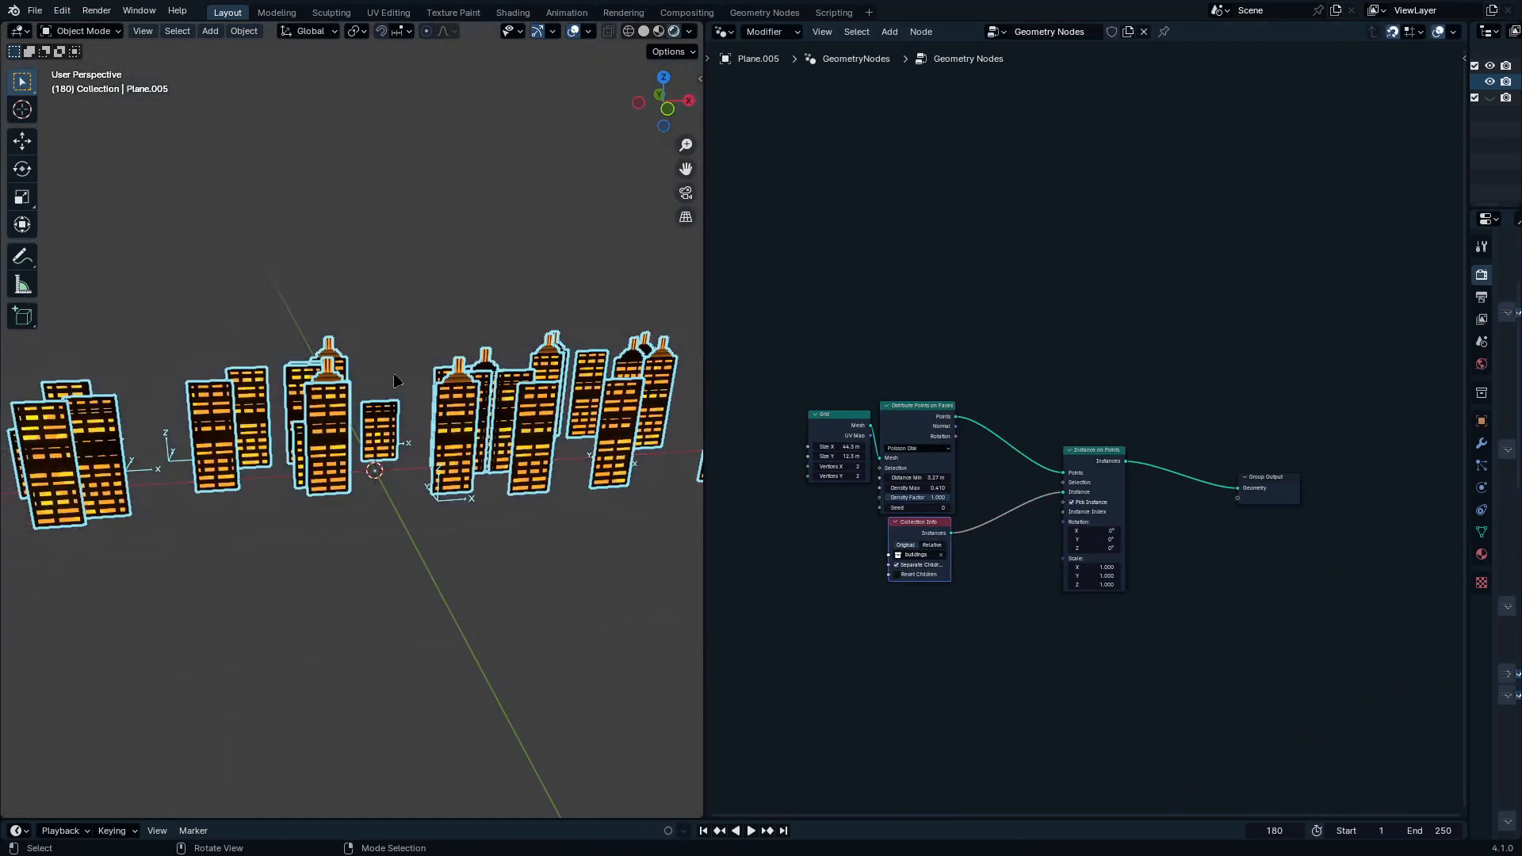
{"action": "mouse_move", "coordinate": [401, 380]}
{"action": "middle_mouse_down"}
{"action": "mouse_move", "coordinate": [442, 515]}
{"action": "mouse_move", "coordinate": [542, 504]}
{"action": "mouse_move", "coordinate": [529, 526]}
{"action": "middle_mouse_up"}
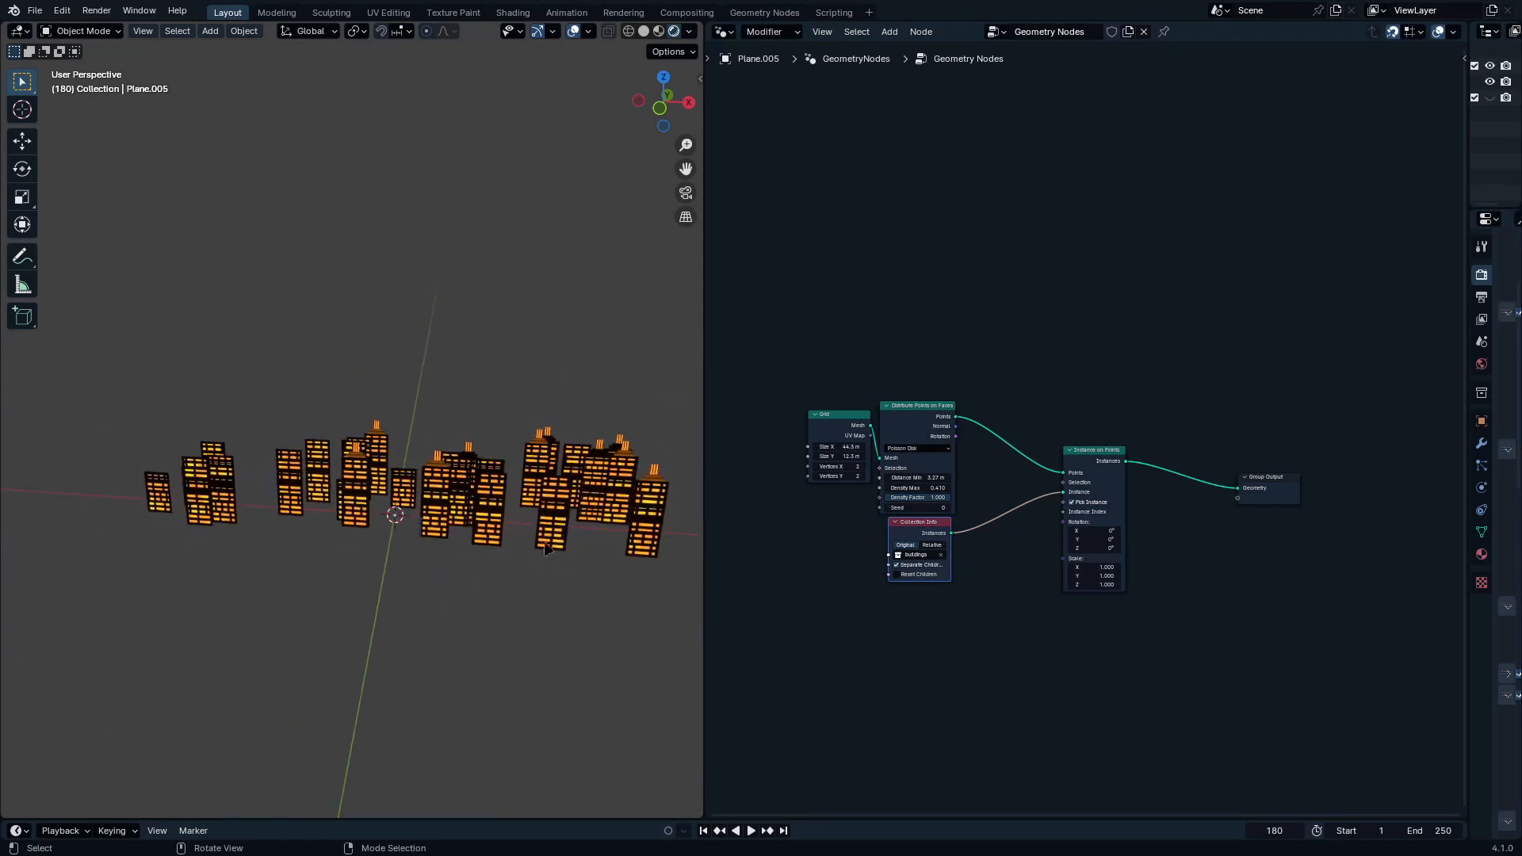
Step: Add a plane mesh at the centre of the city and scale it up as a ground surface
{"action": "key", "text": "shift+a"}
{"action": "mouse_move", "coordinate": [317, 337]}
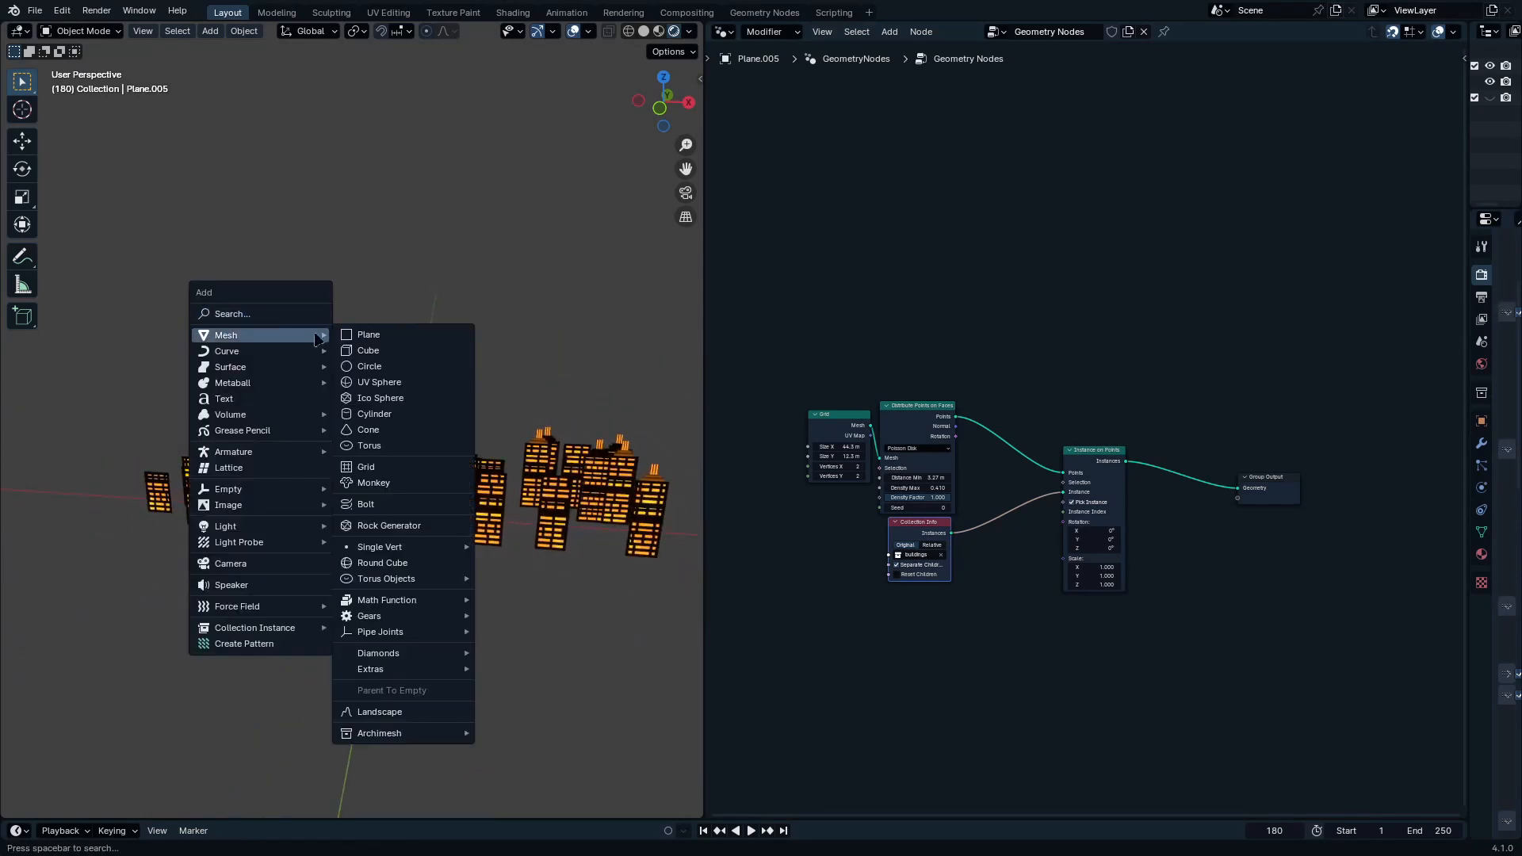
{"action": "left_click", "coordinate": [387, 336]}
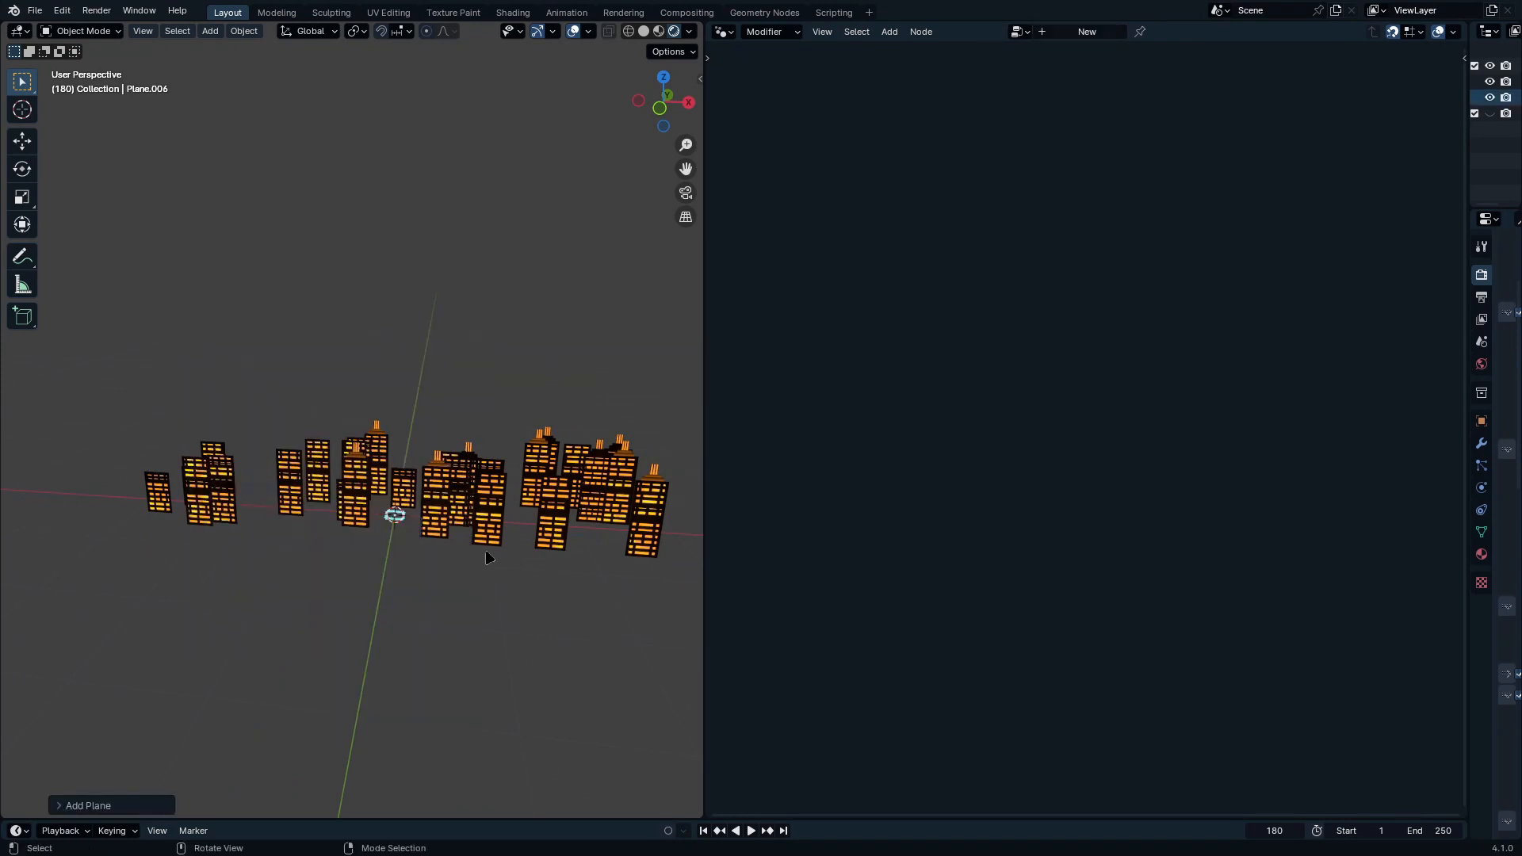
{"action": "key", "text": "s"}
{"action": "left_click", "coordinate": [109, 616]}
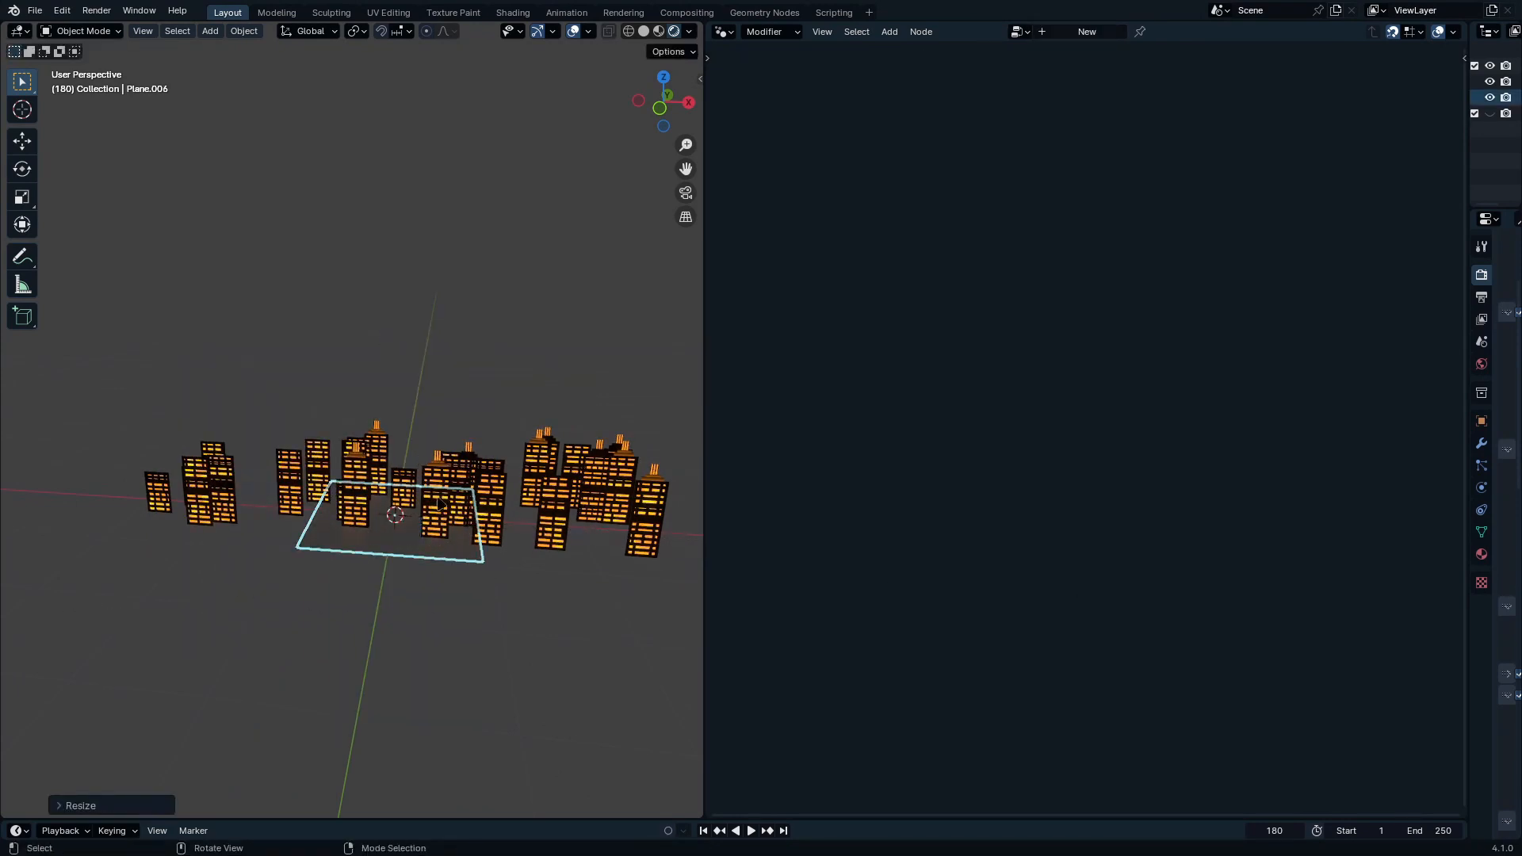
Step: Stretch the ground plane along the X axis in top view so it spans the full row of buildings
{"action": "key", "text": "KP_7"}
{"action": "key", "text": "s"}
{"action": "key", "text": "x"}
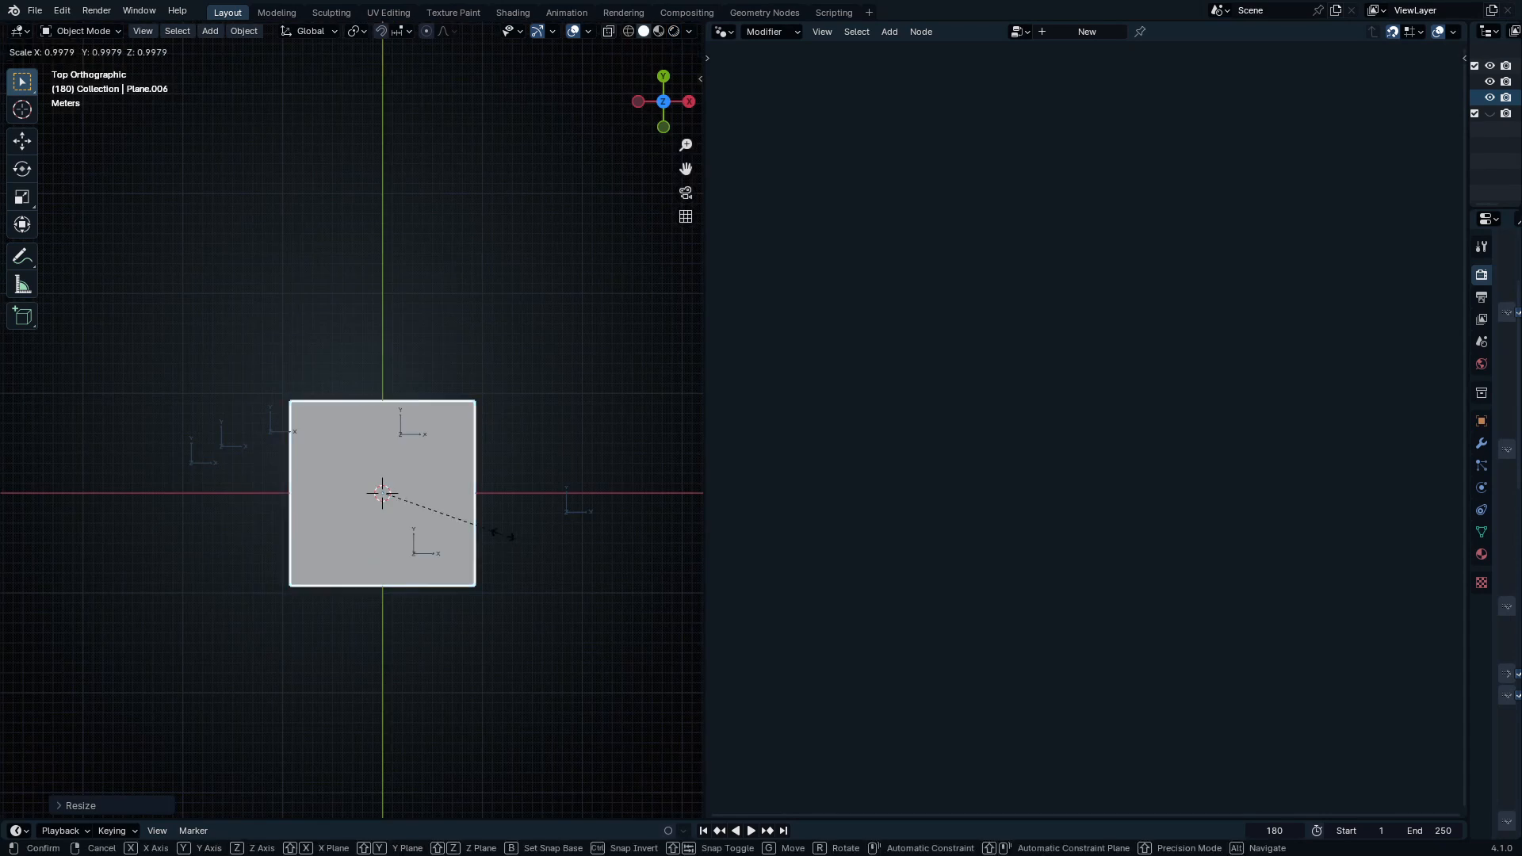
{"action": "left_click", "coordinate": [94, 530]}
{"action": "middle_click_drag", "start_coordinate": [93, 531], "coordinate": [394, 660]}
Step: Extrude the ground plane slightly downward into a thin slab beneath the buildings
{"action": "key", "text": "Tab"}
{"action": "key", "text": "ctrl+space"}
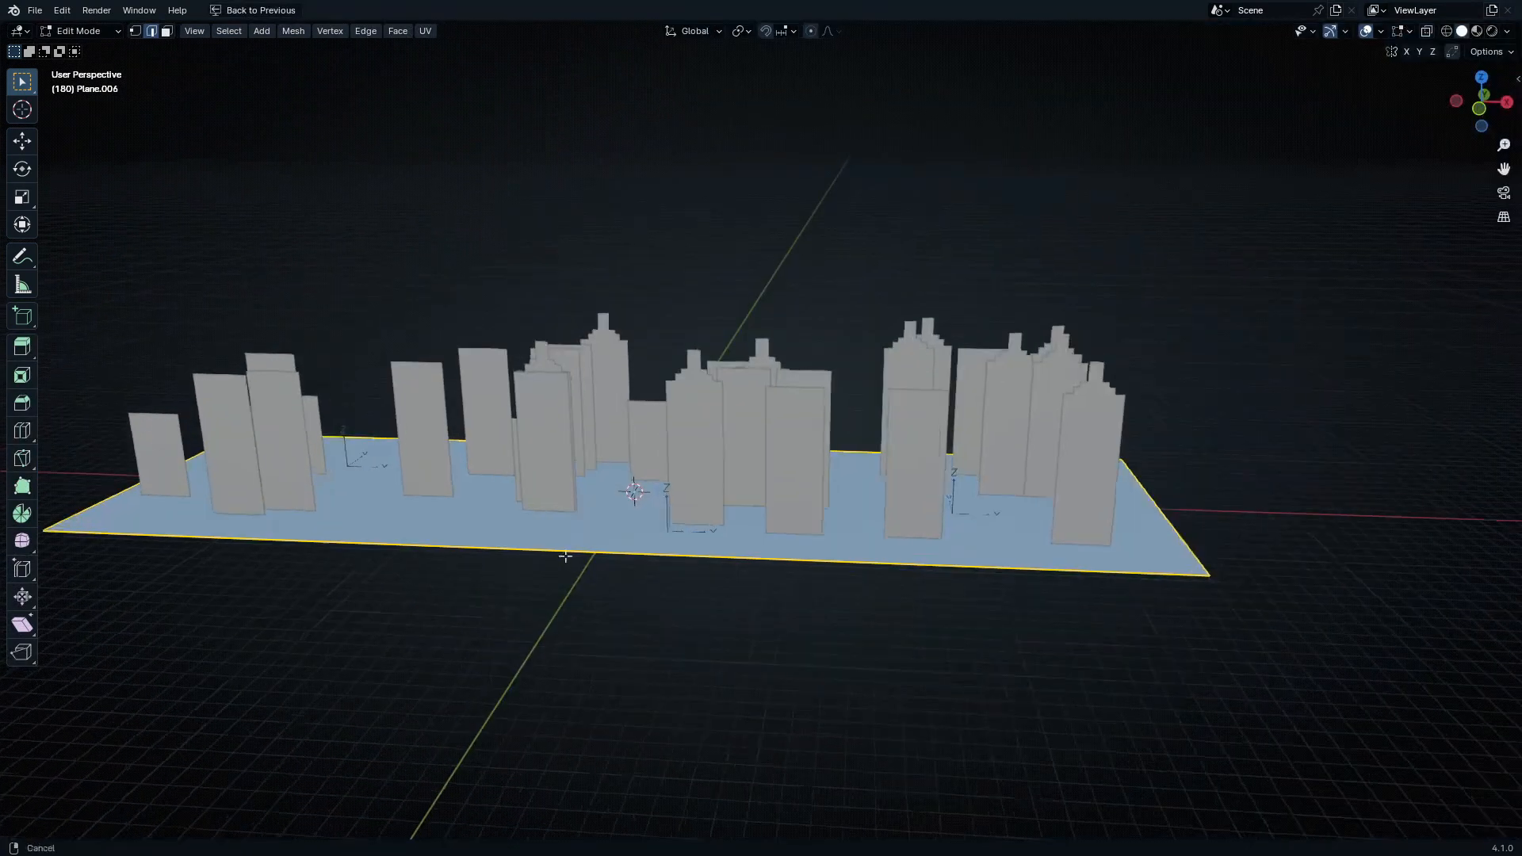
{"action": "scroll", "coordinate": [639, 601], "scroll_direction": "up", "scroll_amount": 2}
{"action": "key", "text": "z"}
{"action": "key", "text": "Escape"}
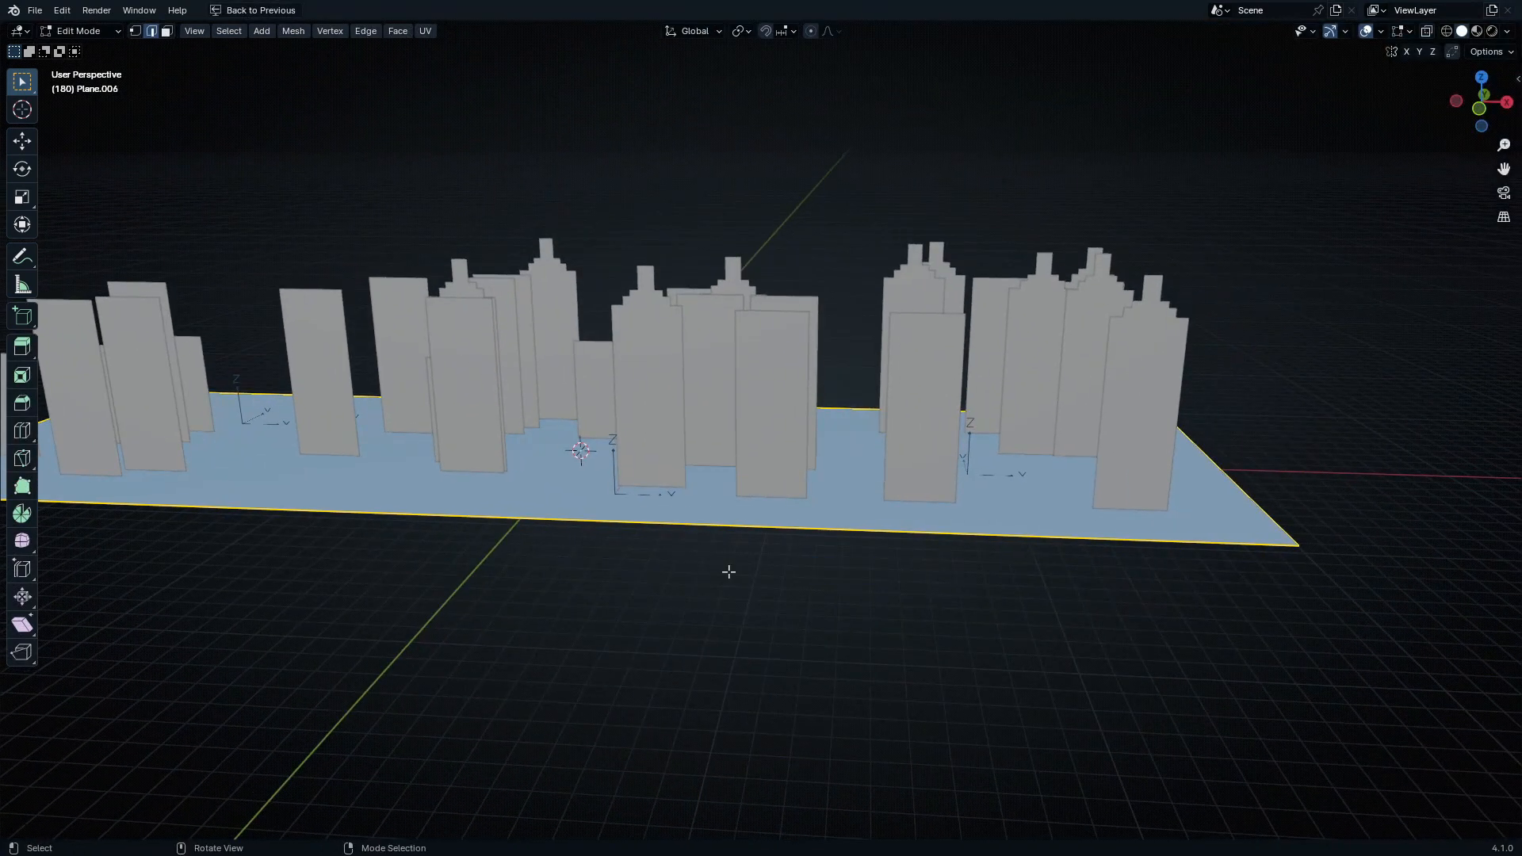
{"action": "key", "text": "e"}
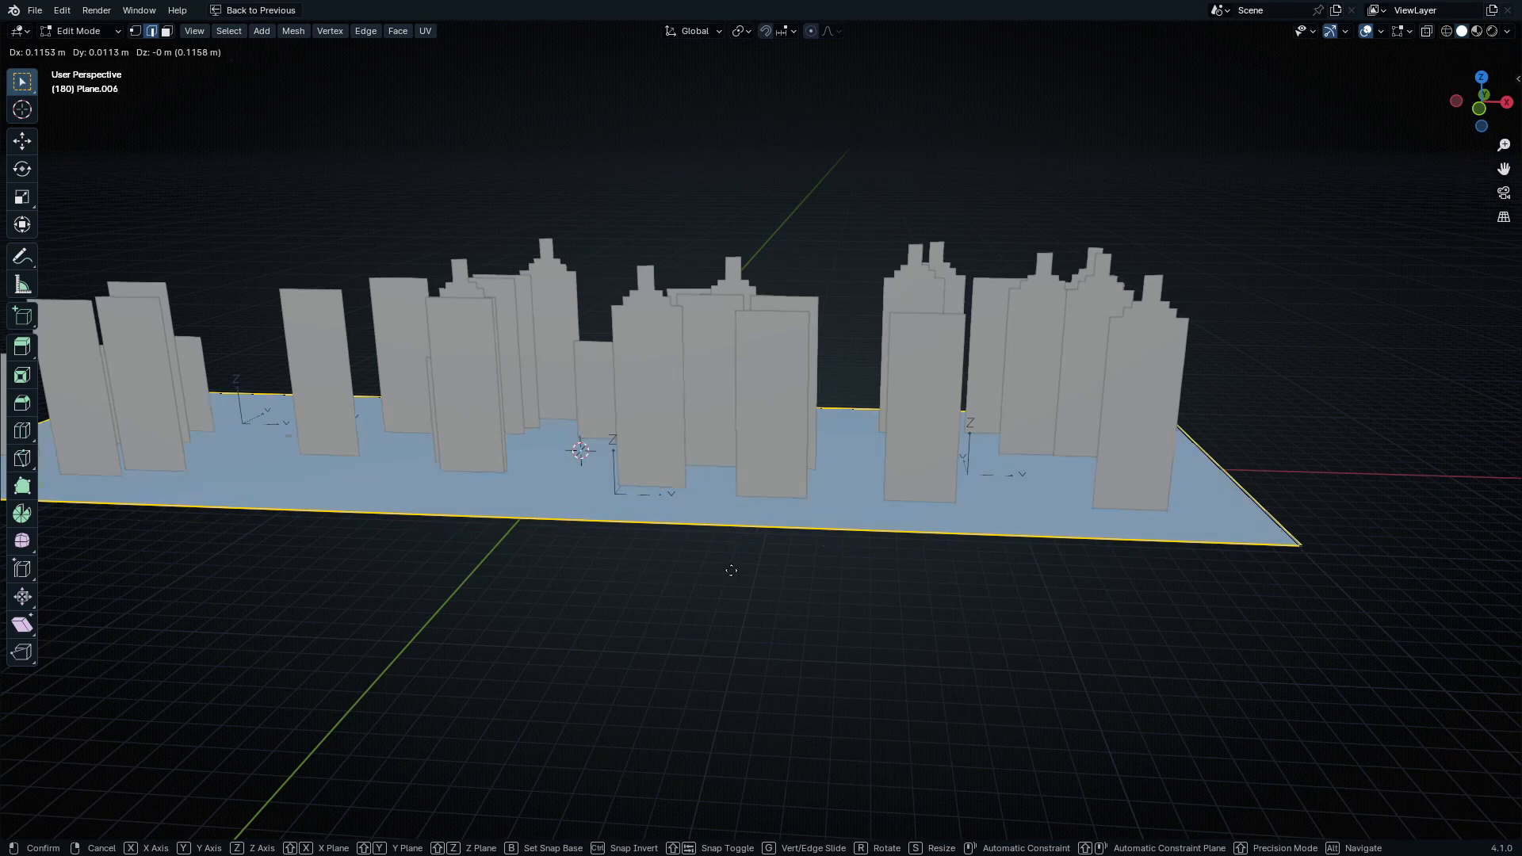
{"action": "left_click", "coordinate": [726, 579]}
{"action": "middle_click_drag", "start_coordinate": [723, 578], "coordinate": [714, 341]}
{"action": "key", "text": "Tab"}
Step: Add a new plane mesh and move it along the Y axis out in front of the ground slab
{"action": "key", "text": "shift+a"}
{"action": "left_click", "coordinate": [867, 347]}
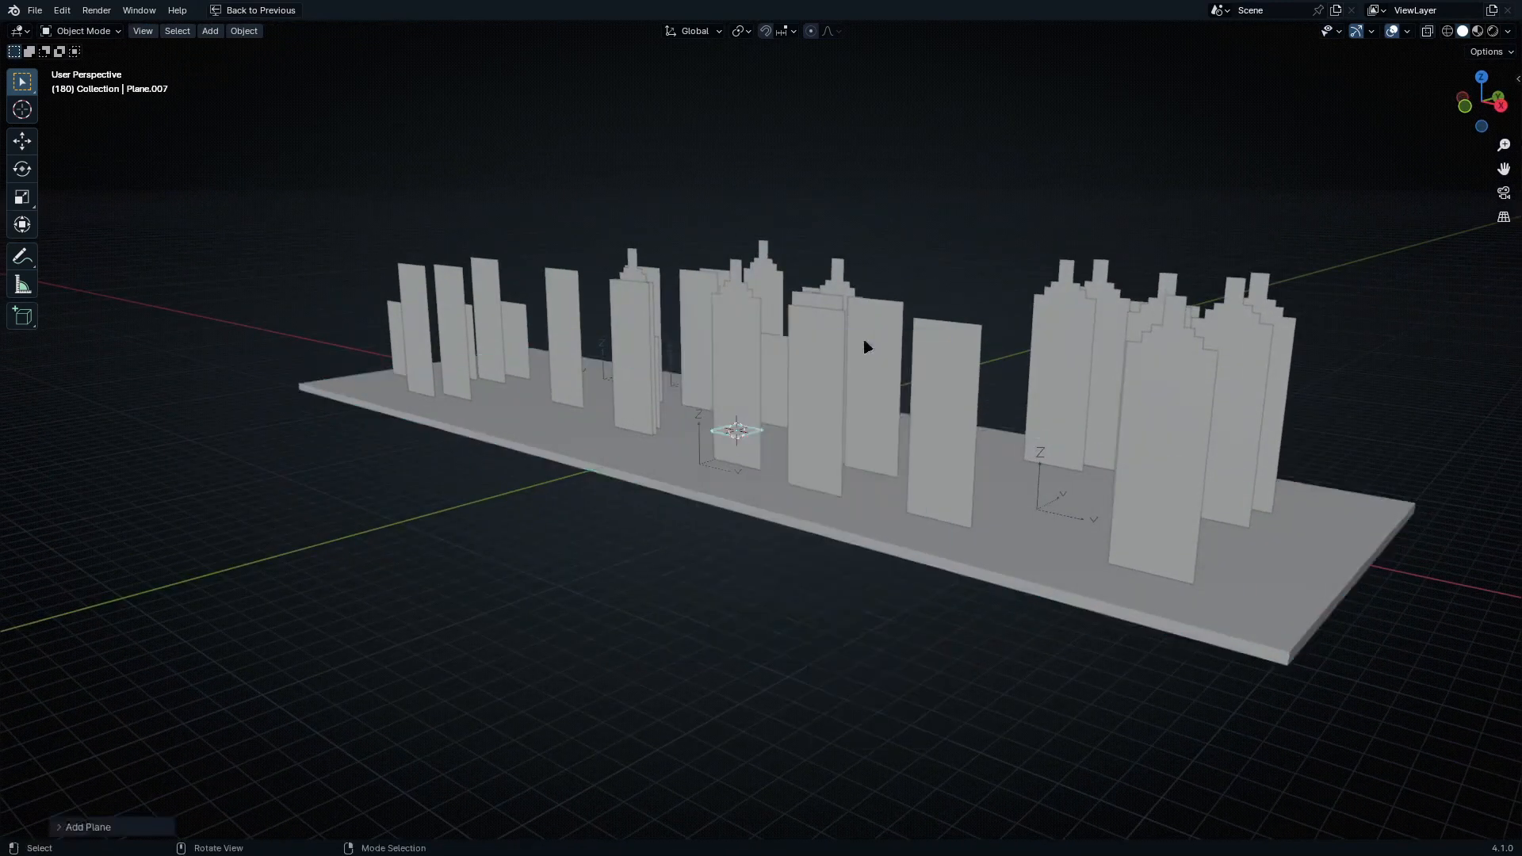
{"action": "key", "text": "g"}
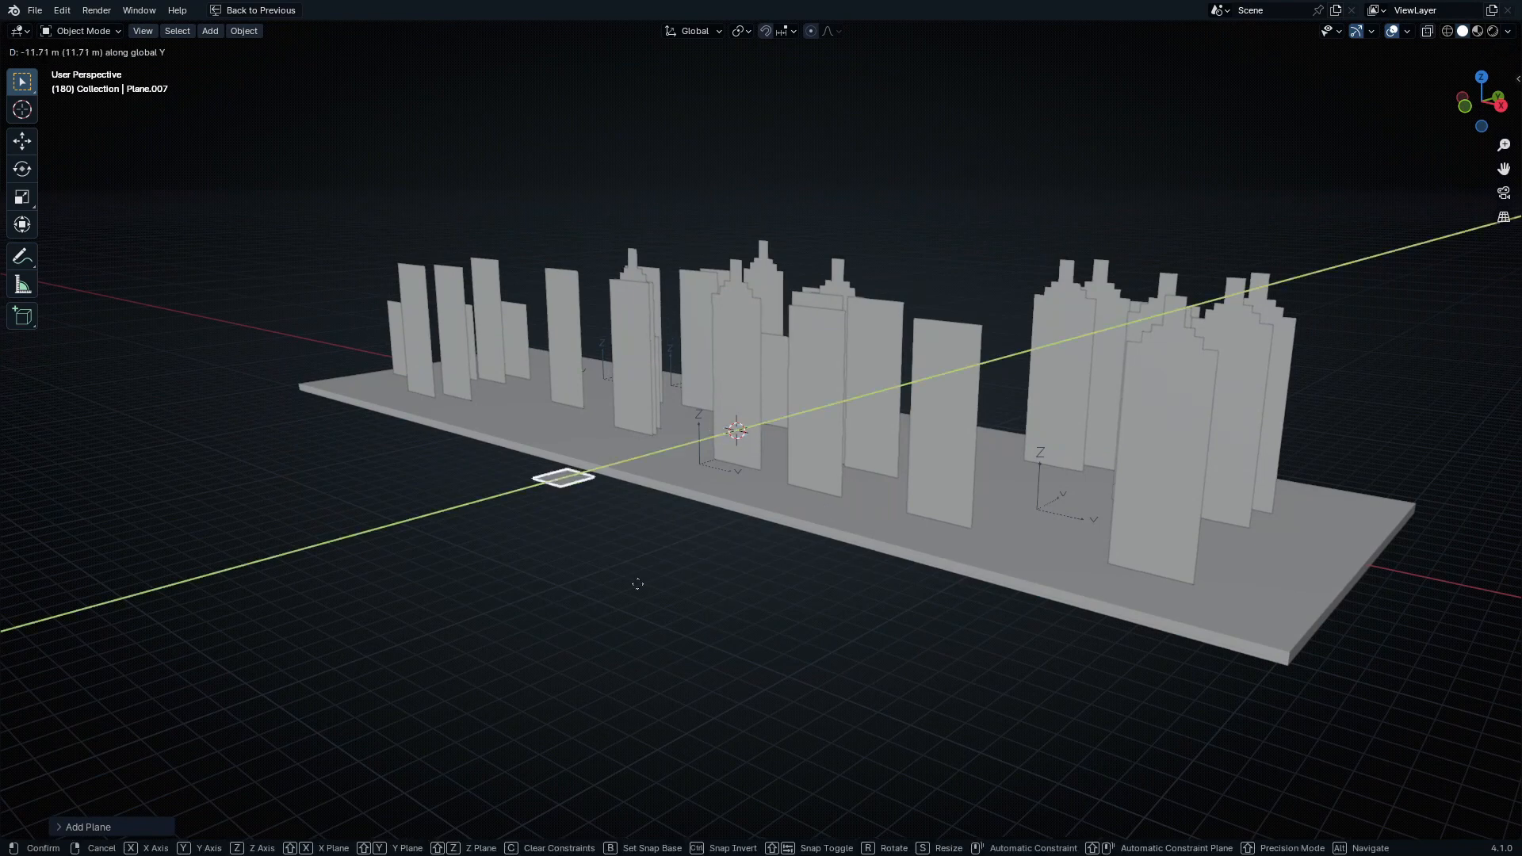
{"action": "left_click", "coordinate": [609, 603]}
Step: Scale the new plane along X to span the slab's length and along Y until it overlaps the slab's front edge
{"action": "middle_click_drag", "start_coordinate": [645, 539], "coordinate": [714, 626]}
{"action": "key", "text": "s"}
{"action": "key", "text": "x"}
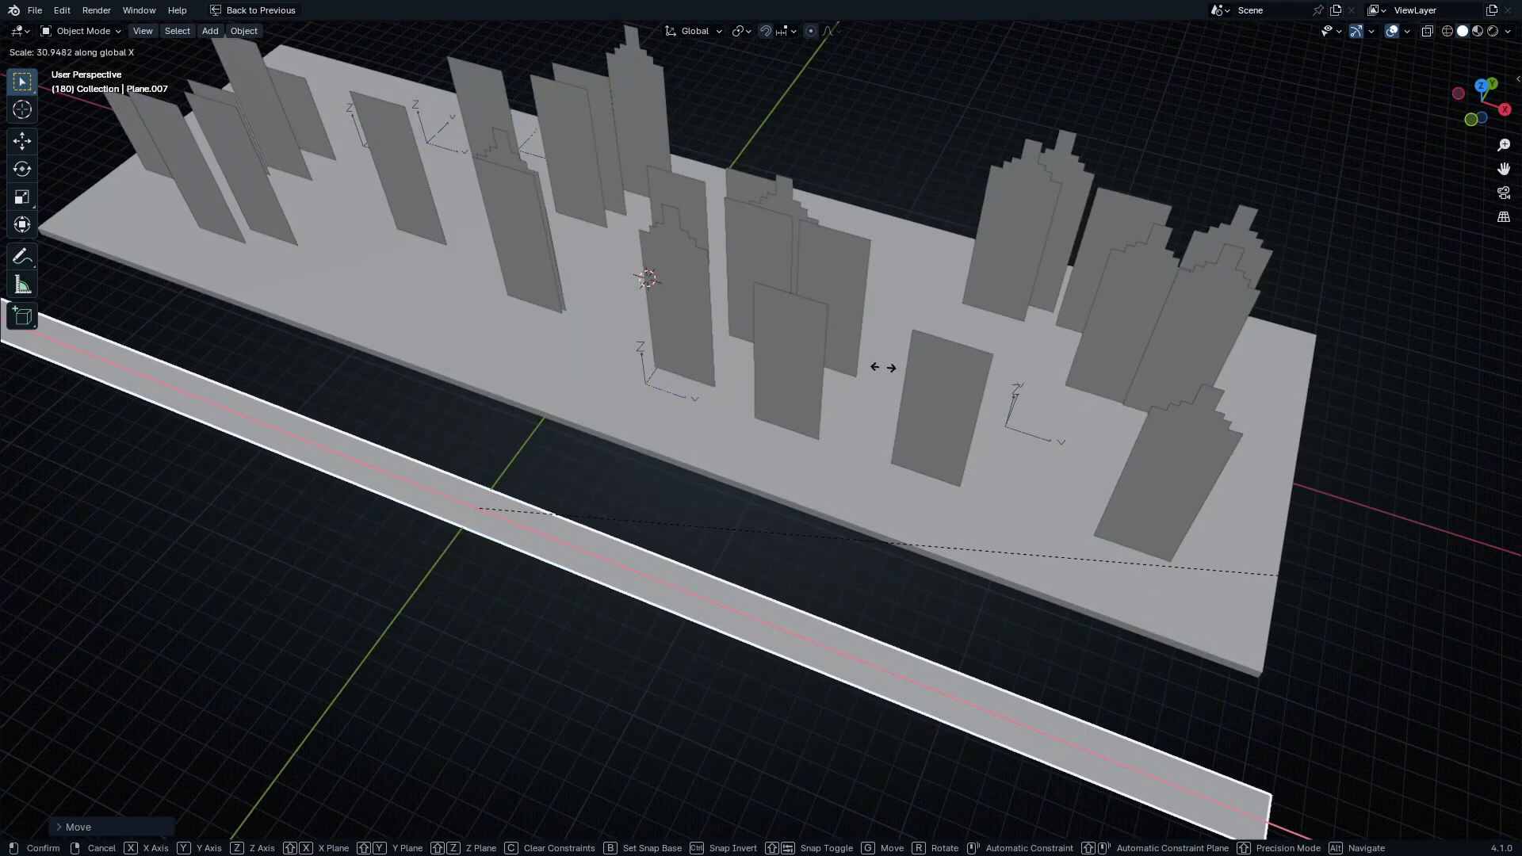
{"action": "left_click", "coordinate": [679, 322]}
{"action": "middle_click_drag", "start_coordinate": [679, 323], "coordinate": [665, 476]}
{"action": "key", "text": "s"}
{"action": "key", "text": "y"}
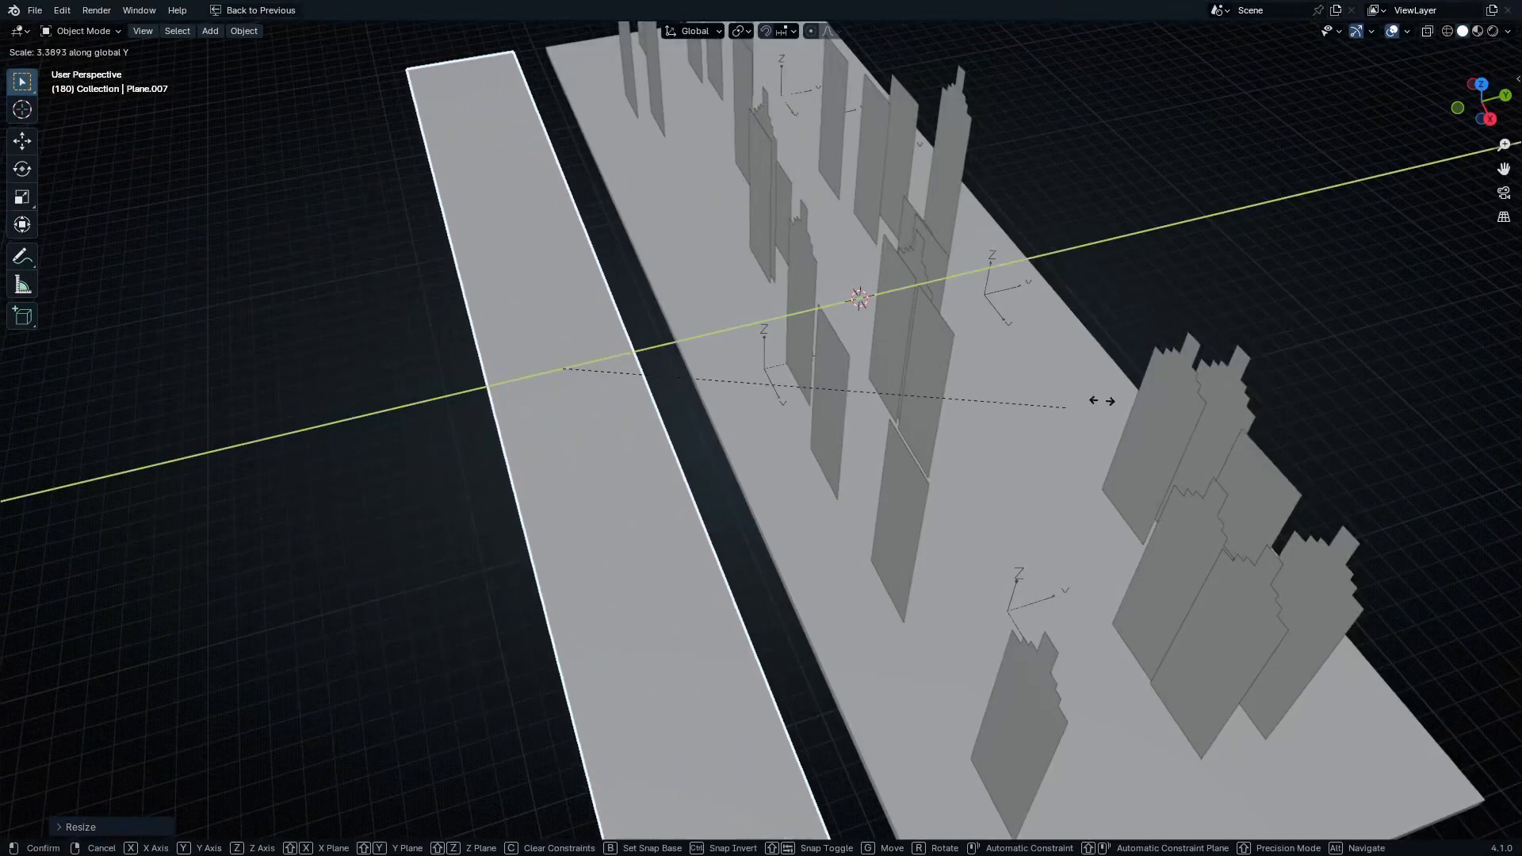
{"action": "left_click", "coordinate": [1352, 330]}
Step: Lower the front plane about 0.6 m along Z so it sits near the base of the ground slab
{"action": "middle_click_drag", "start_coordinate": [1352, 329], "coordinate": [1133, 477]}
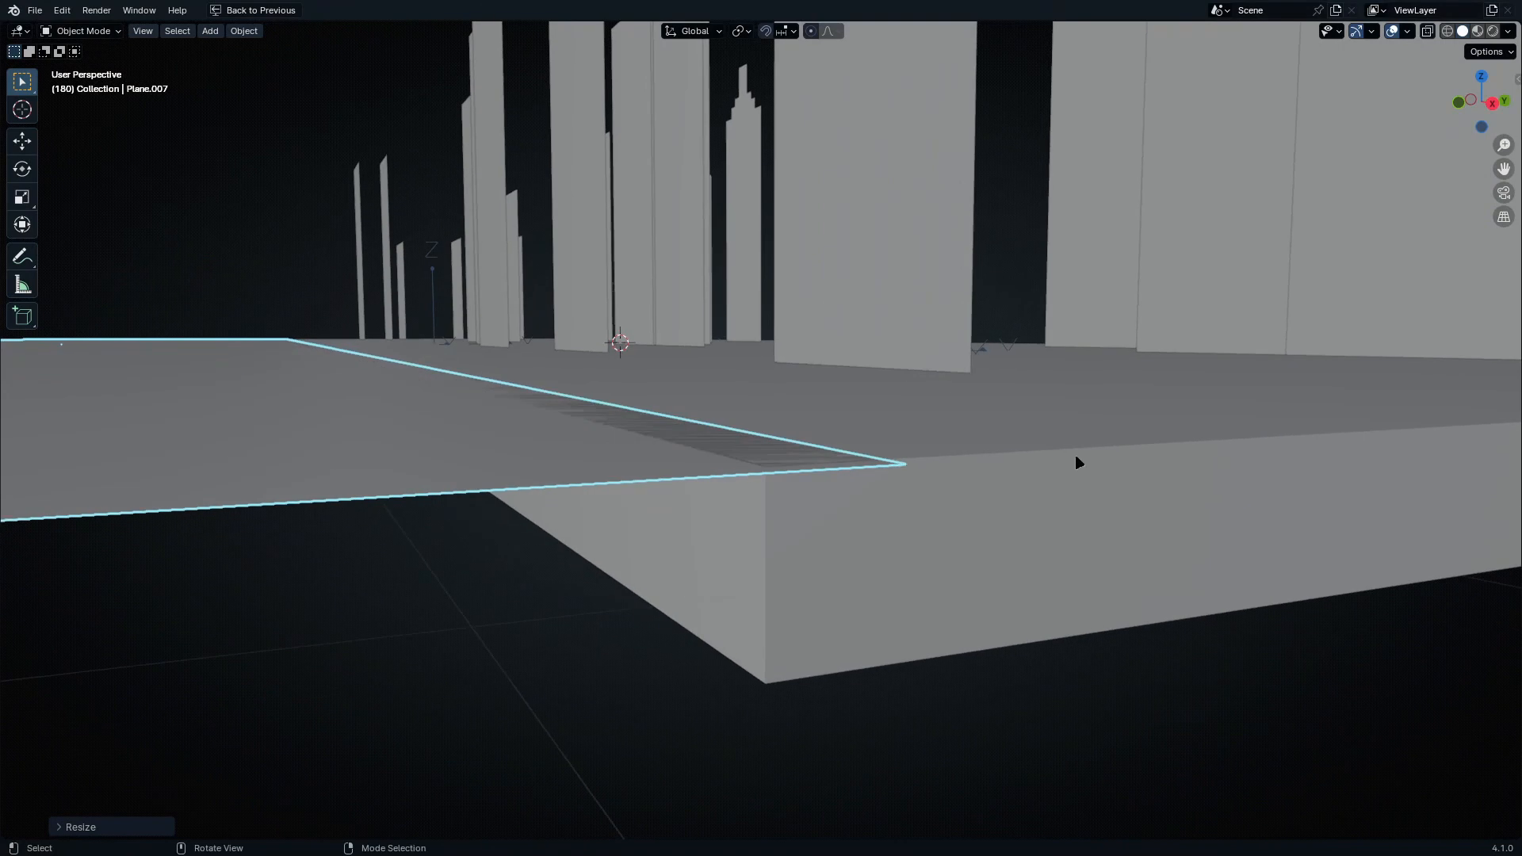
{"action": "key", "text": "g"}
{"action": "key", "text": "z"}
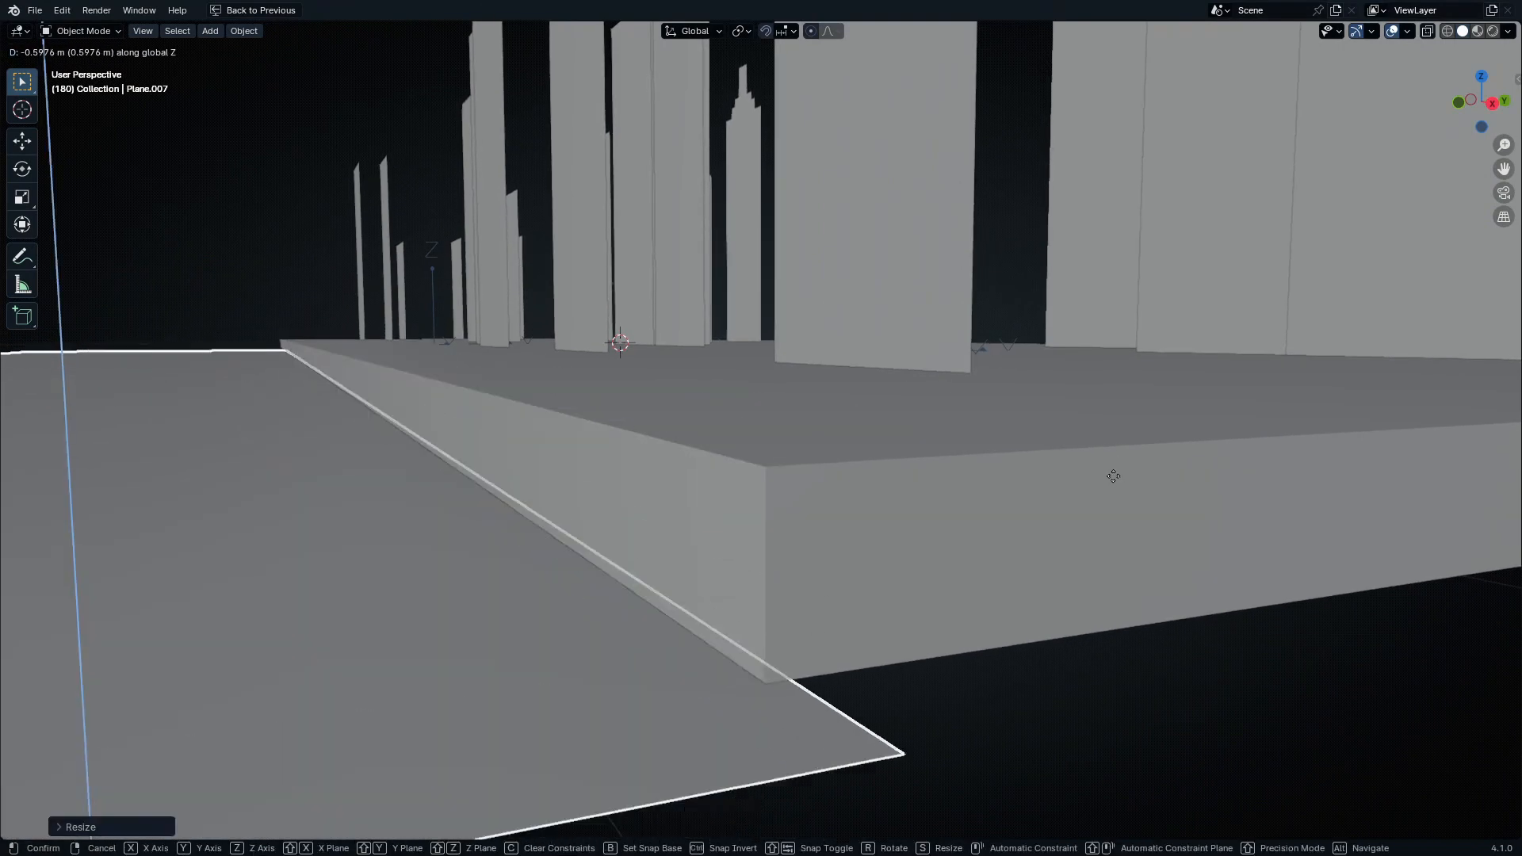
{"action": "left_click", "coordinate": [1113, 475]}
Step: Extend the front plane far away from the city by moving its outer edge along the Y axis
{"action": "middle_click_drag", "start_coordinate": [1113, 475], "coordinate": [723, 361]}
{"action": "scroll", "coordinate": [808, 499], "scroll_direction": "down", "scroll_amount": 8}
{"action": "scroll", "coordinate": [730, 409], "scroll_direction": "down", "scroll_amount": 3}
{"action": "key", "text": "Tab"}
{"action": "left_click", "coordinate": [672, 429]}
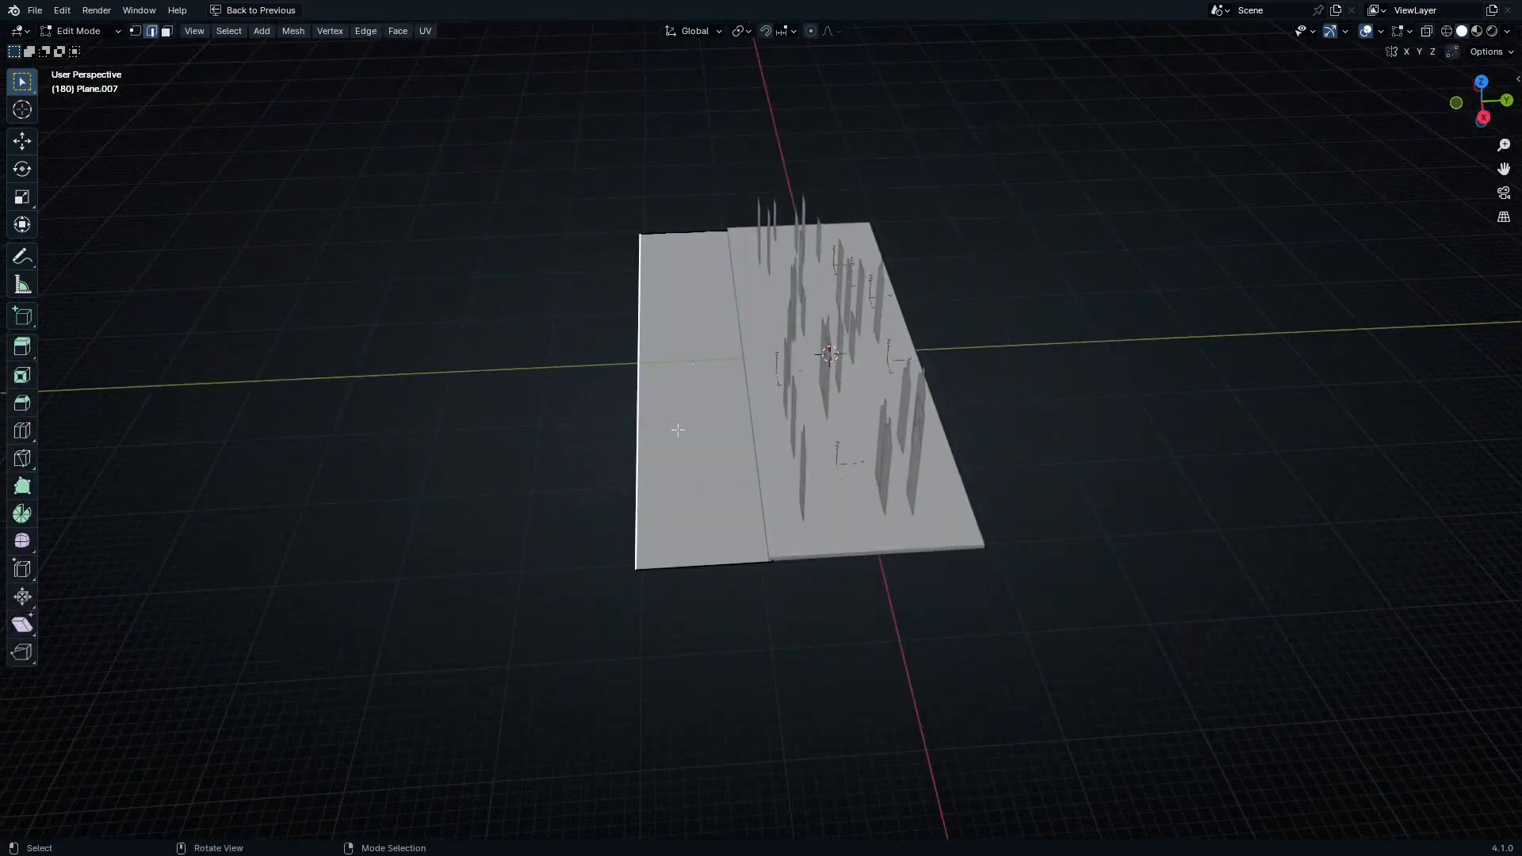
{"action": "middle_click_drag", "start_coordinate": [677, 429], "coordinate": [909, 409], "text": "shift"}
{"action": "key", "text": "g"}
{"action": "key", "text": "y"}
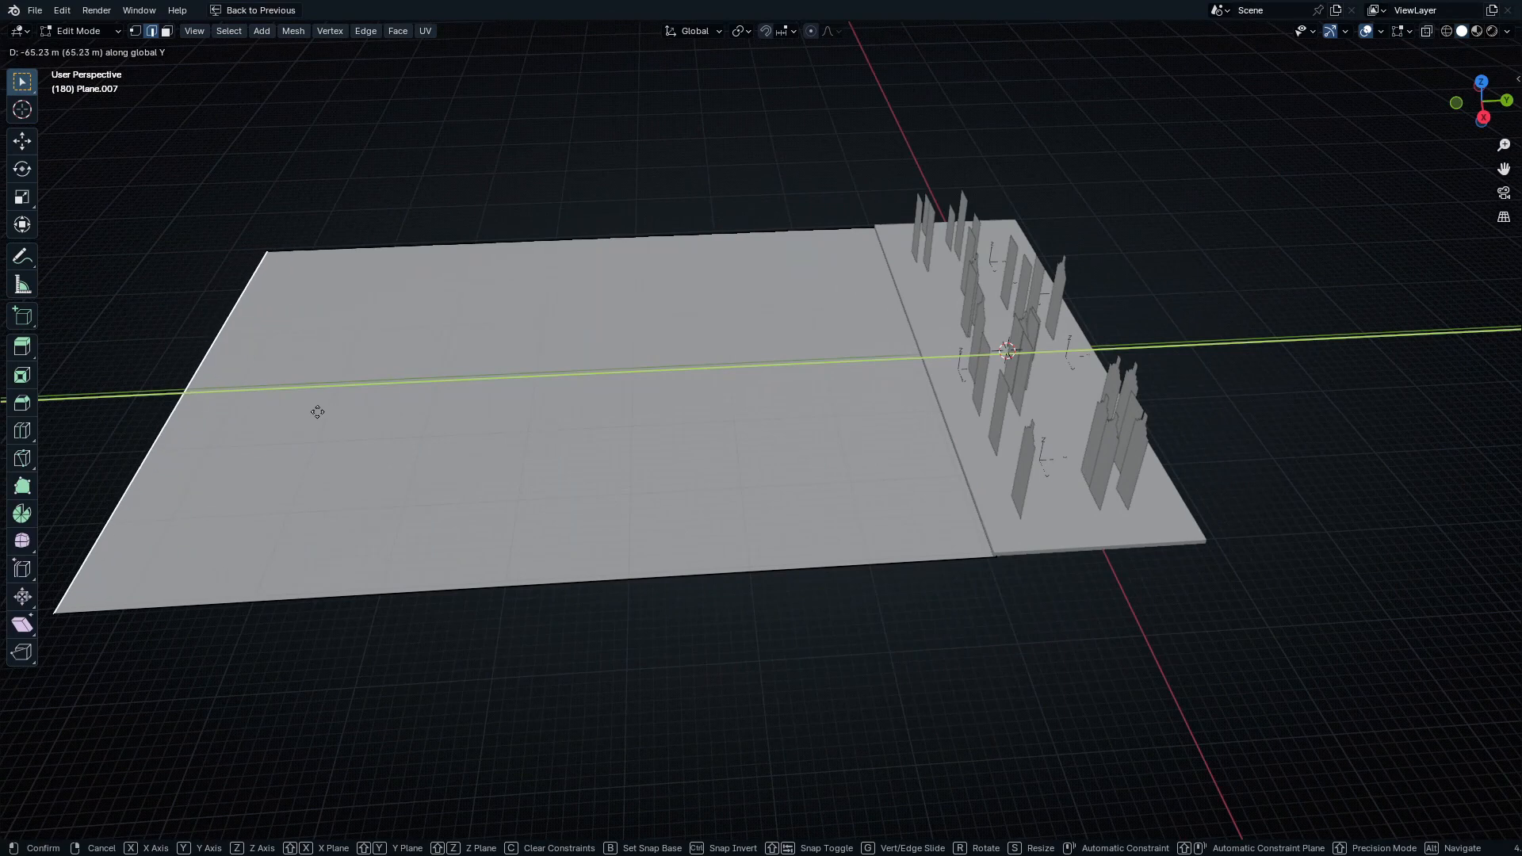
{"action": "left_click", "coordinate": [224, 411]}
{"action": "middle_click_drag", "start_coordinate": [573, 425], "coordinate": [697, 430], "text": "shift"}
{"action": "key", "text": "Tab"}
Step: Inspect the city skyline across the extended front plane in rendered and solid shading
{"action": "middle_click_drag", "start_coordinate": [722, 428], "coordinate": [919, 386]}
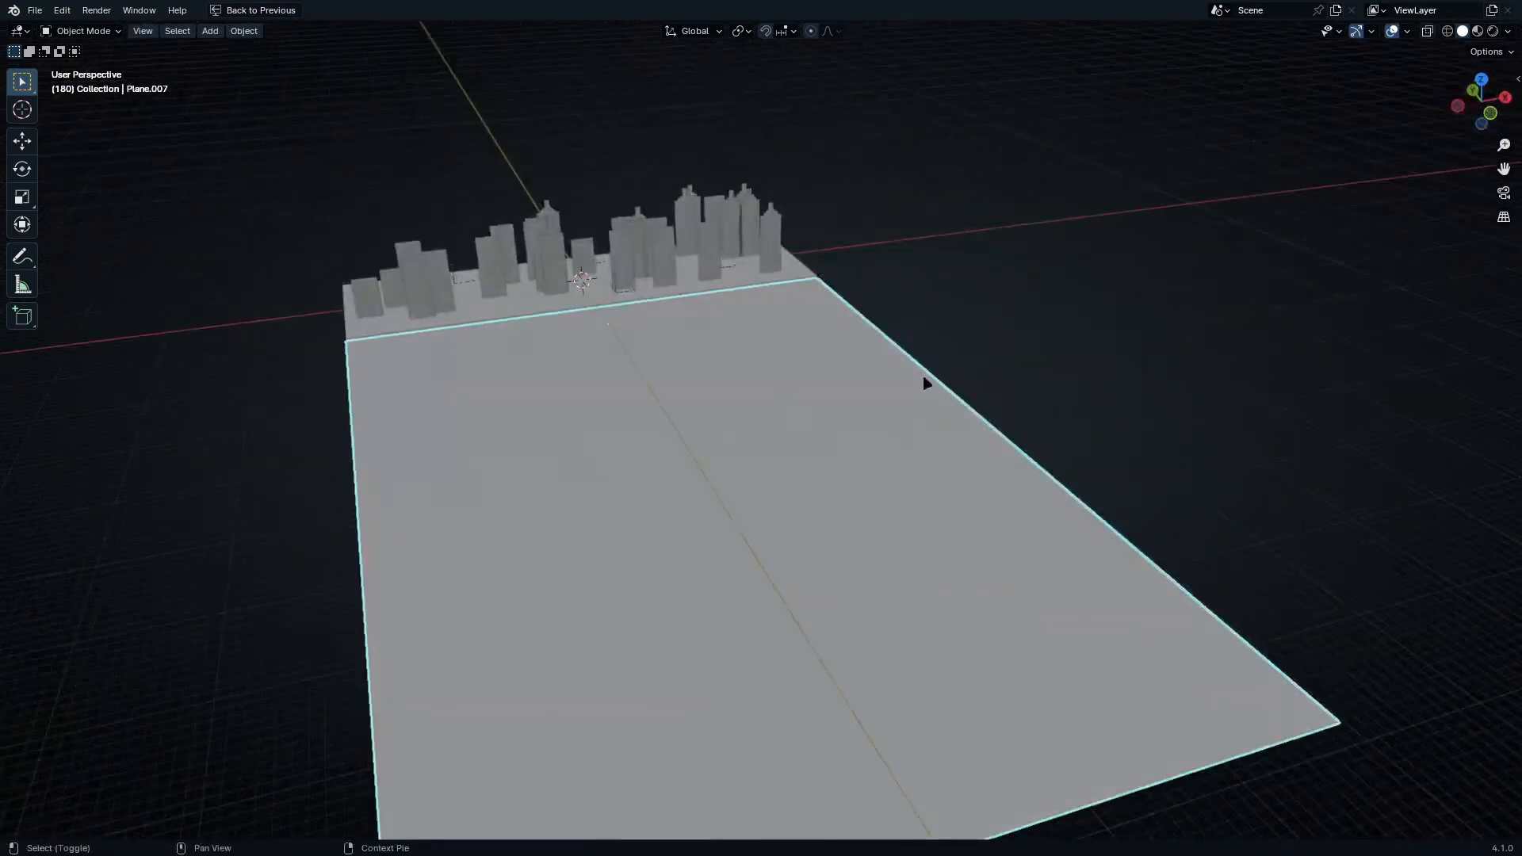
{"action": "middle_click_drag", "start_coordinate": [758, 368], "coordinate": [805, 506], "text": "shift"}
{"action": "scroll", "coordinate": [804, 507], "scroll_direction": "up", "scroll_amount": 5}
{"action": "mouse_move", "coordinate": [783, 353]}
{"action": "middle_mouse_down"}
{"action": "mouse_move", "coordinate": [1029, 564]}
{"action": "mouse_move", "coordinate": [1086, 572]}
{"action": "middle_mouse_up"}
{"action": "mouse_move", "coordinate": [1086, 572]}
{"action": "middle_mouse_down"}
{"action": "mouse_move", "coordinate": [877, 377]}
{"action": "mouse_move", "coordinate": [852, 259]}
{"action": "middle_mouse_up"}
{"action": "key", "text": "z"}
{"action": "middle_click_drag", "start_coordinate": [856, 428], "coordinate": [934, 529], "text": "shift"}
{"action": "key", "text": "z"}
{"action": "middle_click_drag", "start_coordinate": [924, 446], "coordinate": [828, 308], "text": "shift"}
{"action": "left_click_drag", "start_coordinate": [442, 177], "coordinate": [1039, 519]}
{"action": "key", "text": "alt+a"}
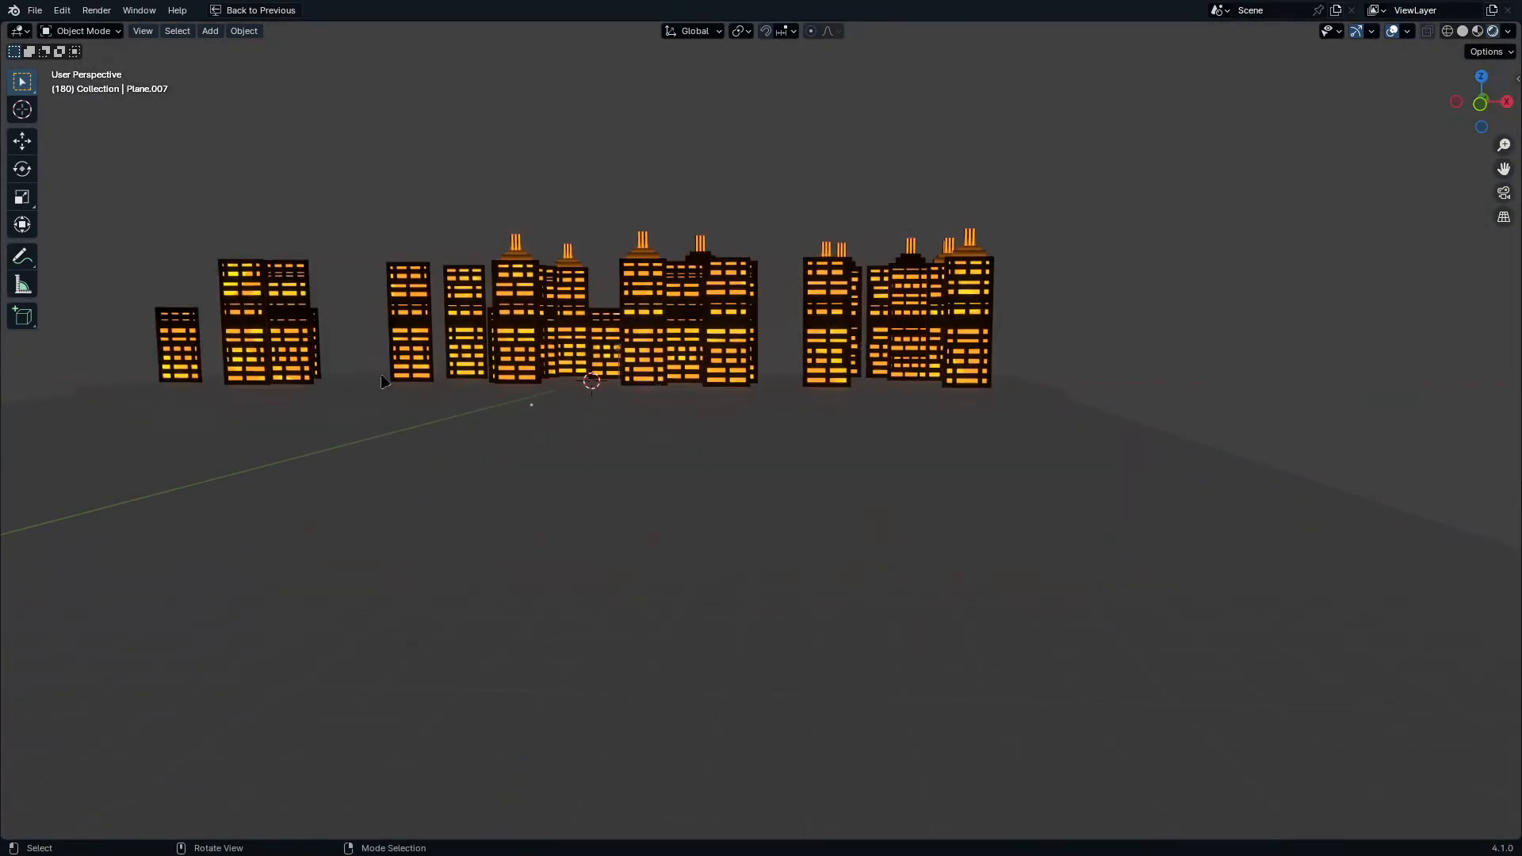
{"action": "middle_click_drag", "start_coordinate": [382, 382], "coordinate": [862, 406]}
{"action": "key", "text": "z"}
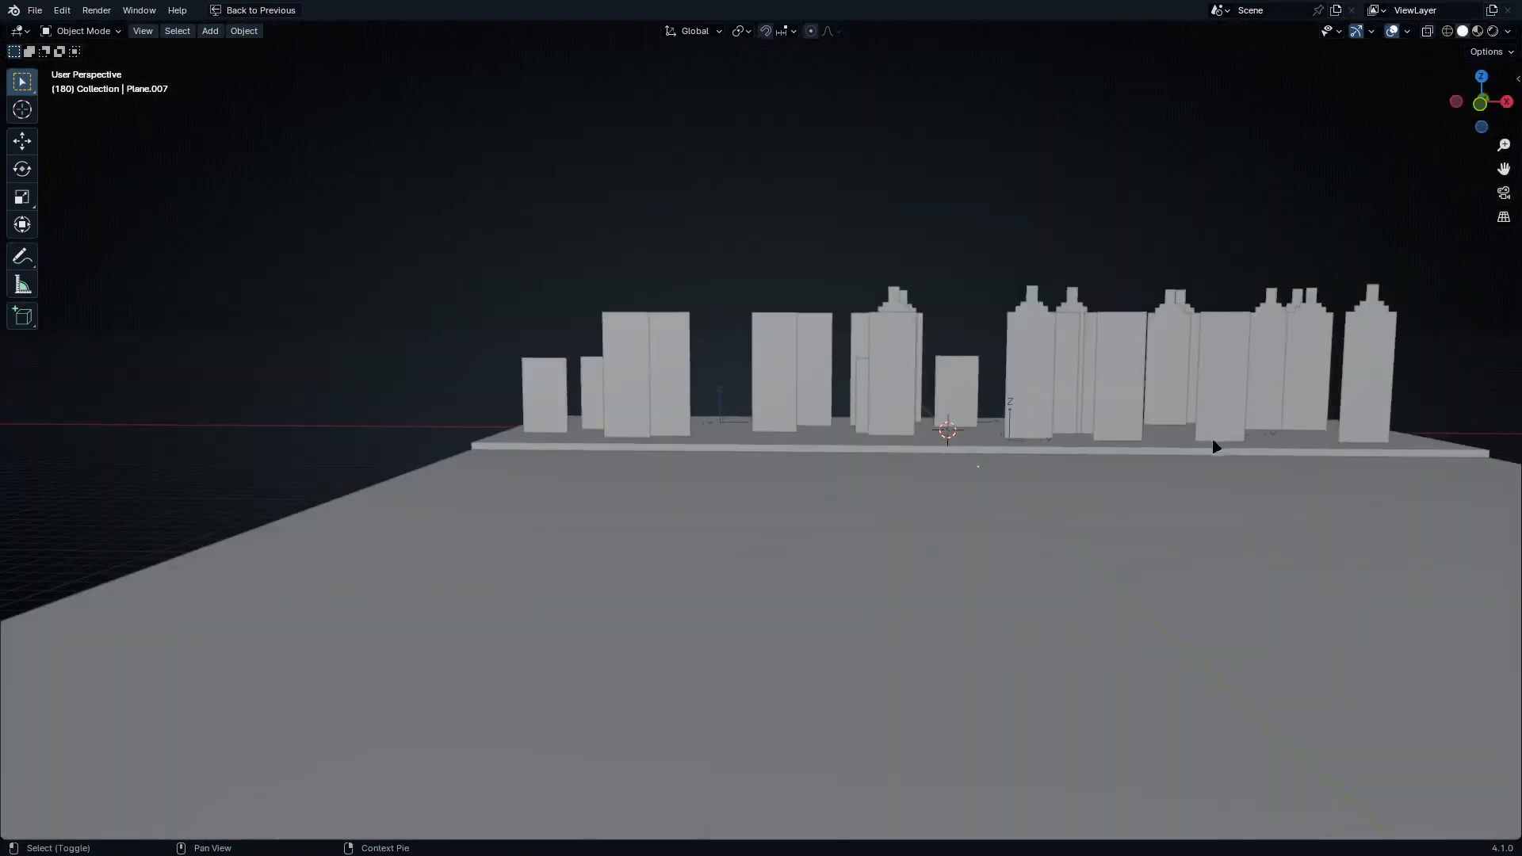
{"action": "middle_click_drag", "start_coordinate": [1212, 441], "coordinate": [676, 313]}
{"action": "key", "text": "shift+a"}
{"action": "mouse_move", "coordinate": [661, 311]}
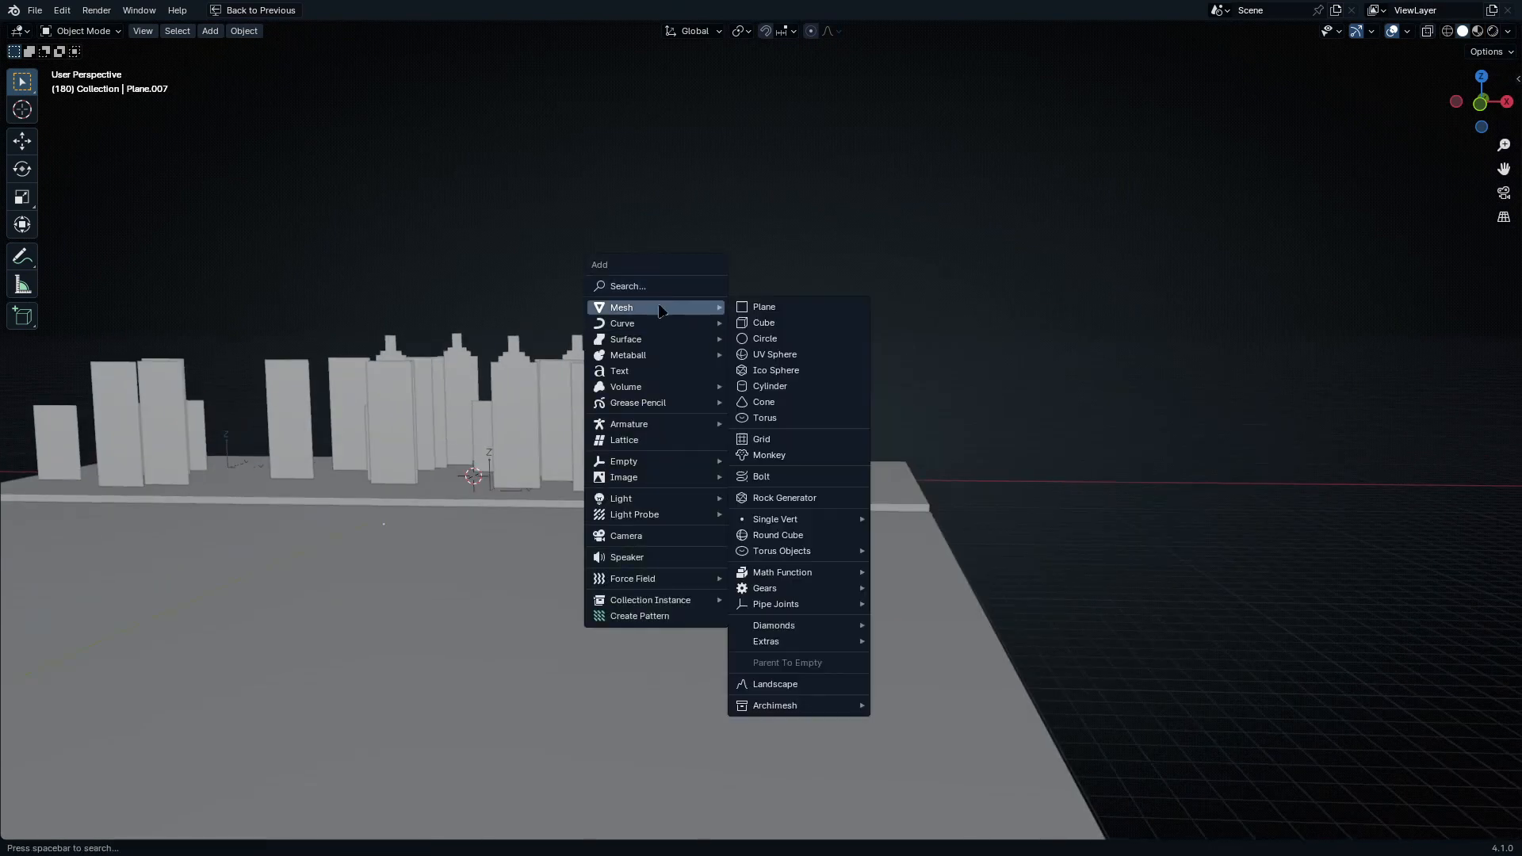
{"action": "left_click", "coordinate": [806, 321]}
{"action": "key", "text": "x"}
{"action": "left_click", "coordinate": [697, 435]}
Step: Add a plane mesh at the city centre and rotate it 90 degrees around X to stand upright
{"action": "key", "text": "shift+a"}
{"action": "left_click", "coordinate": [792, 289]}
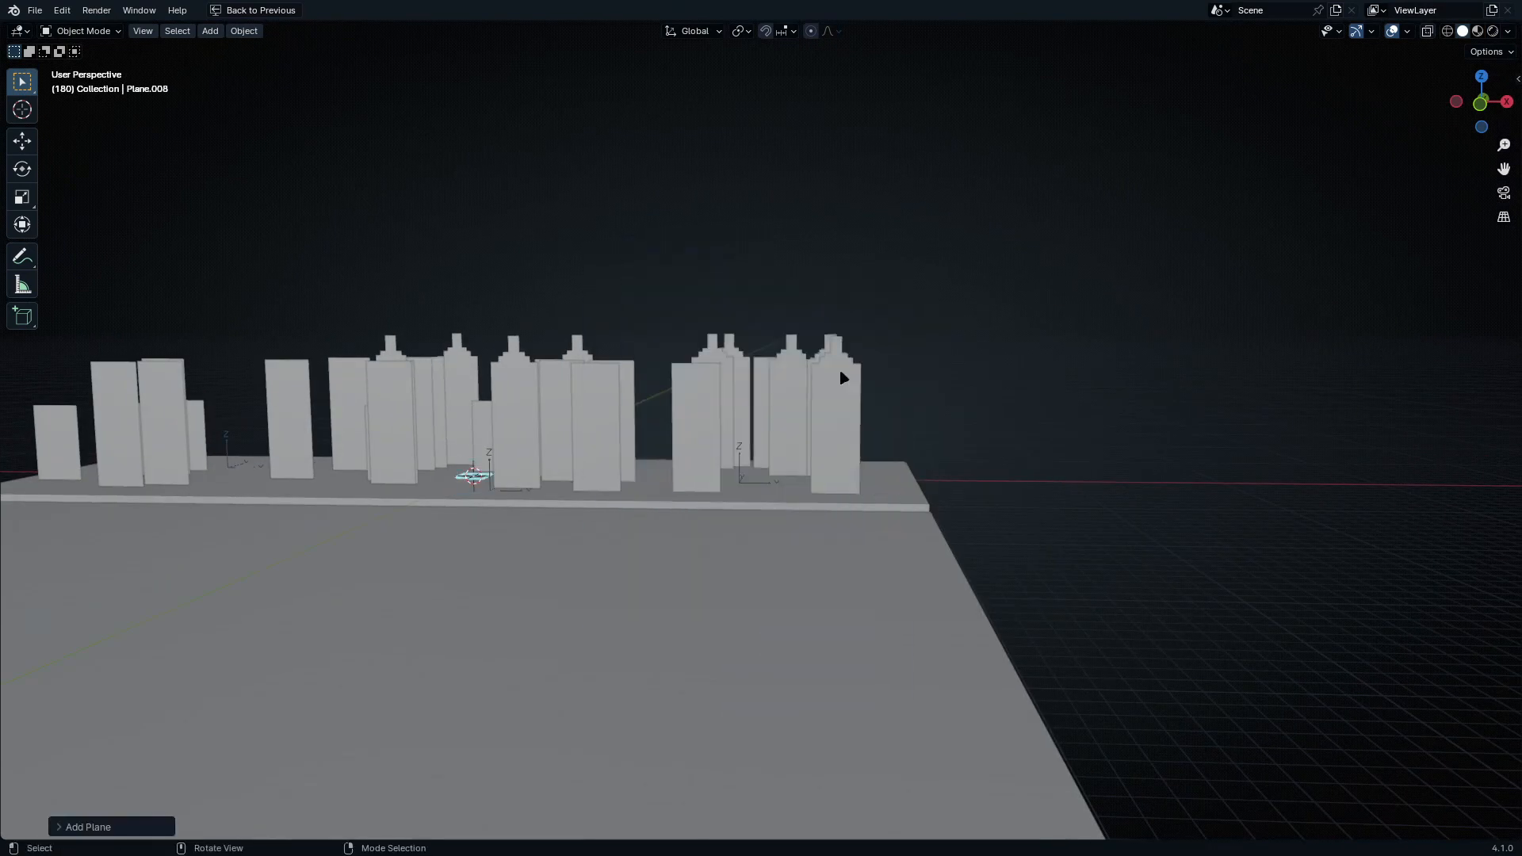
{"action": "key", "text": "r"}
{"action": "type", "text": "x"}
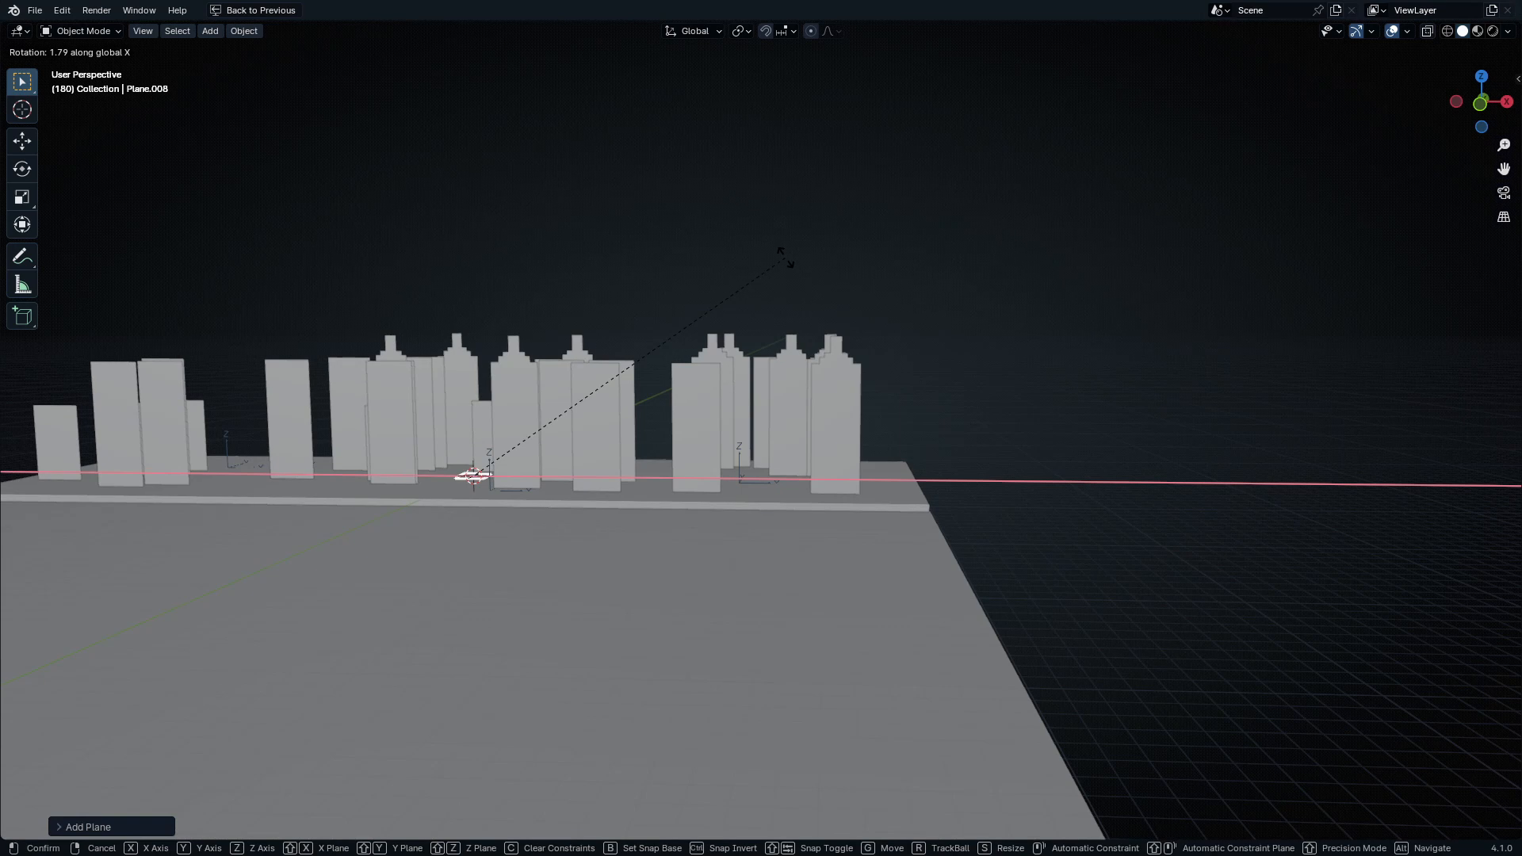
{"action": "type", "text": "90"}
{"action": "key", "text": "Return"}
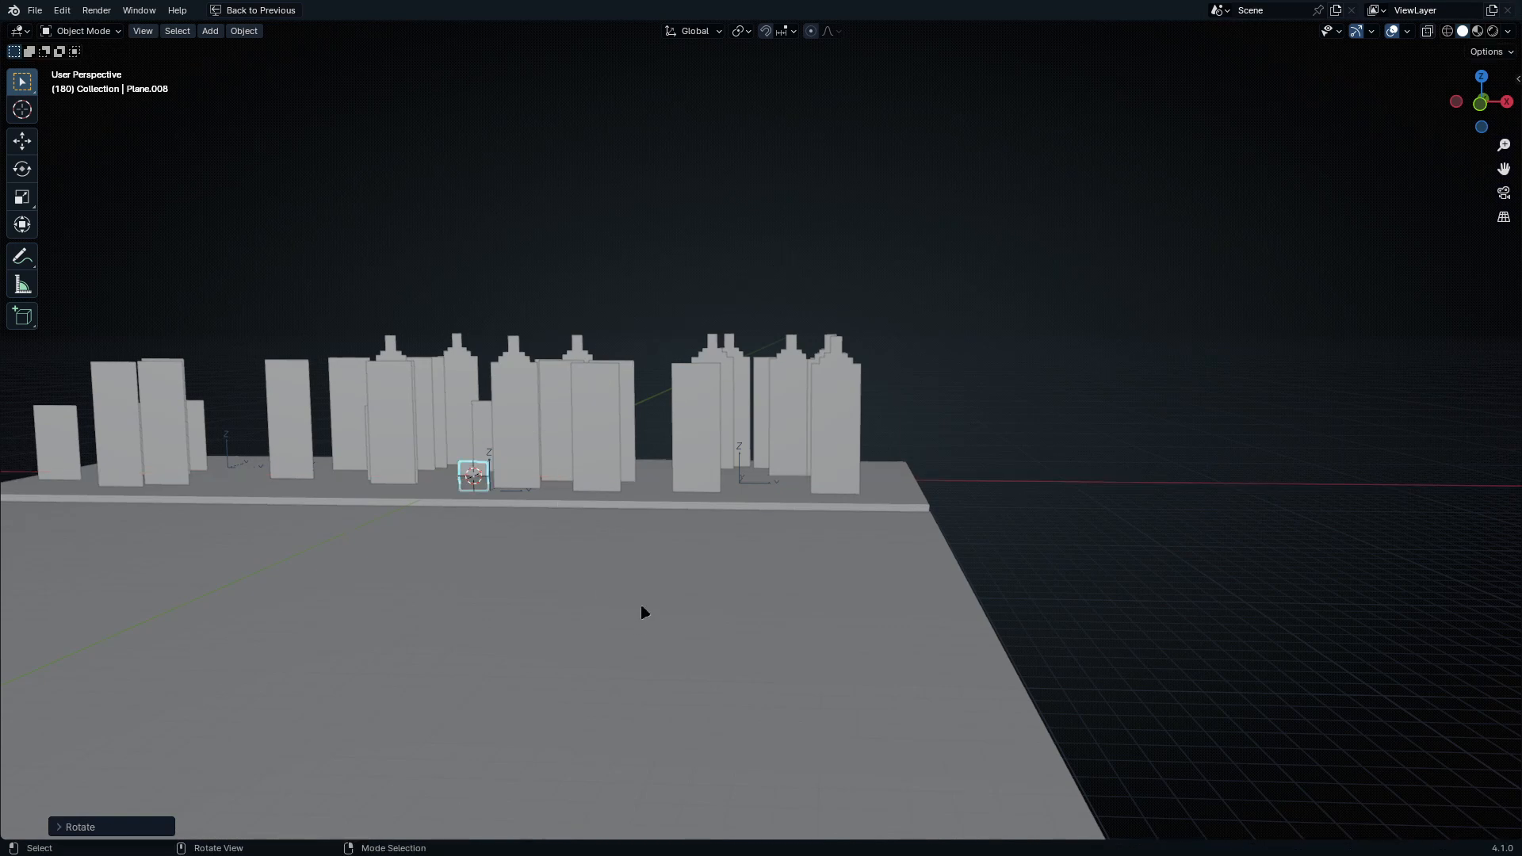
Step: Isolate the upright plane and move its geometry up 1 m along Z so the origin lies on its bottom edge
{"action": "key", "text": "KP_Divide"}
{"action": "key", "text": "Tab"}
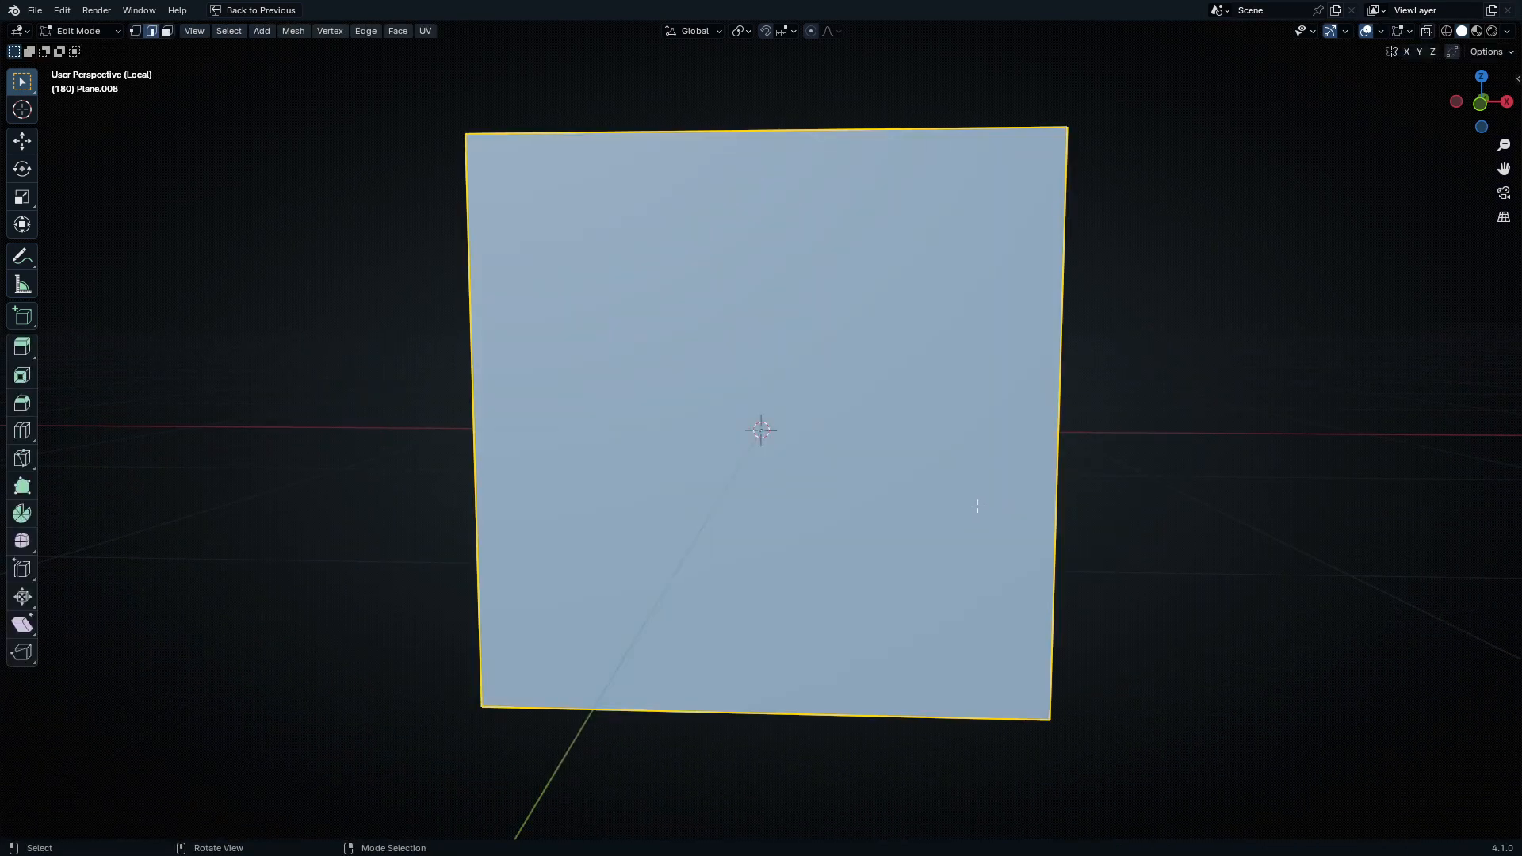
{"action": "scroll", "coordinate": [1022, 567], "scroll_direction": "down", "scroll_amount": 2}
{"action": "type", "text": "gz1"}
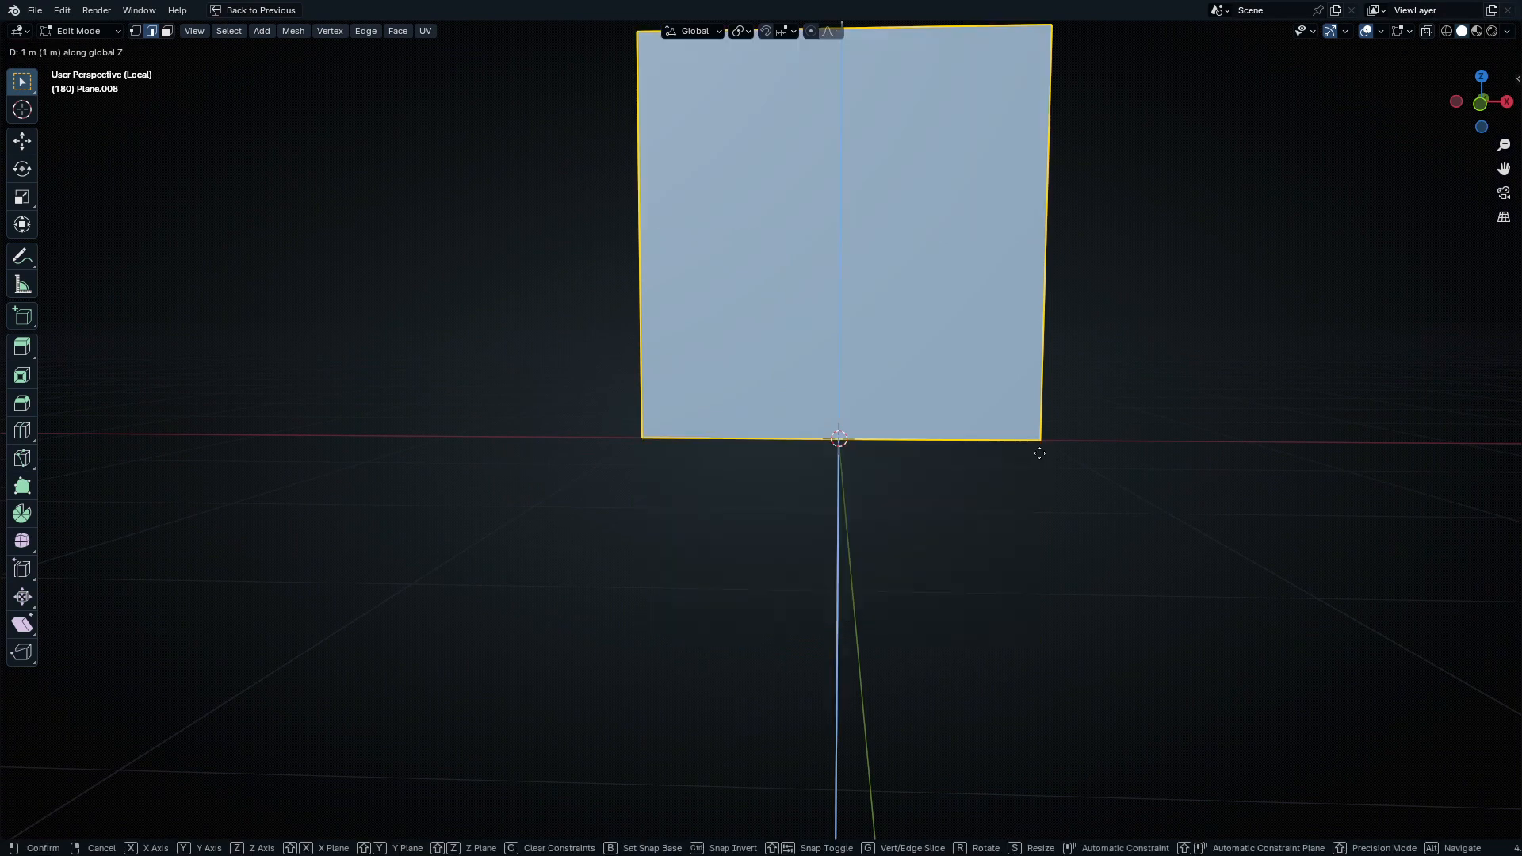
{"action": "key", "text": "Return"}
Step: Widen the upright plane along the X axis into a long horizontal rectangle and return to Object Mode
{"action": "middle_click_drag", "start_coordinate": [1057, 425], "coordinate": [927, 478], "text": "shift"}
{"action": "key", "text": "KP_Decimal"}
{"action": "key", "text": "s"}
{"action": "key", "text": "x"}
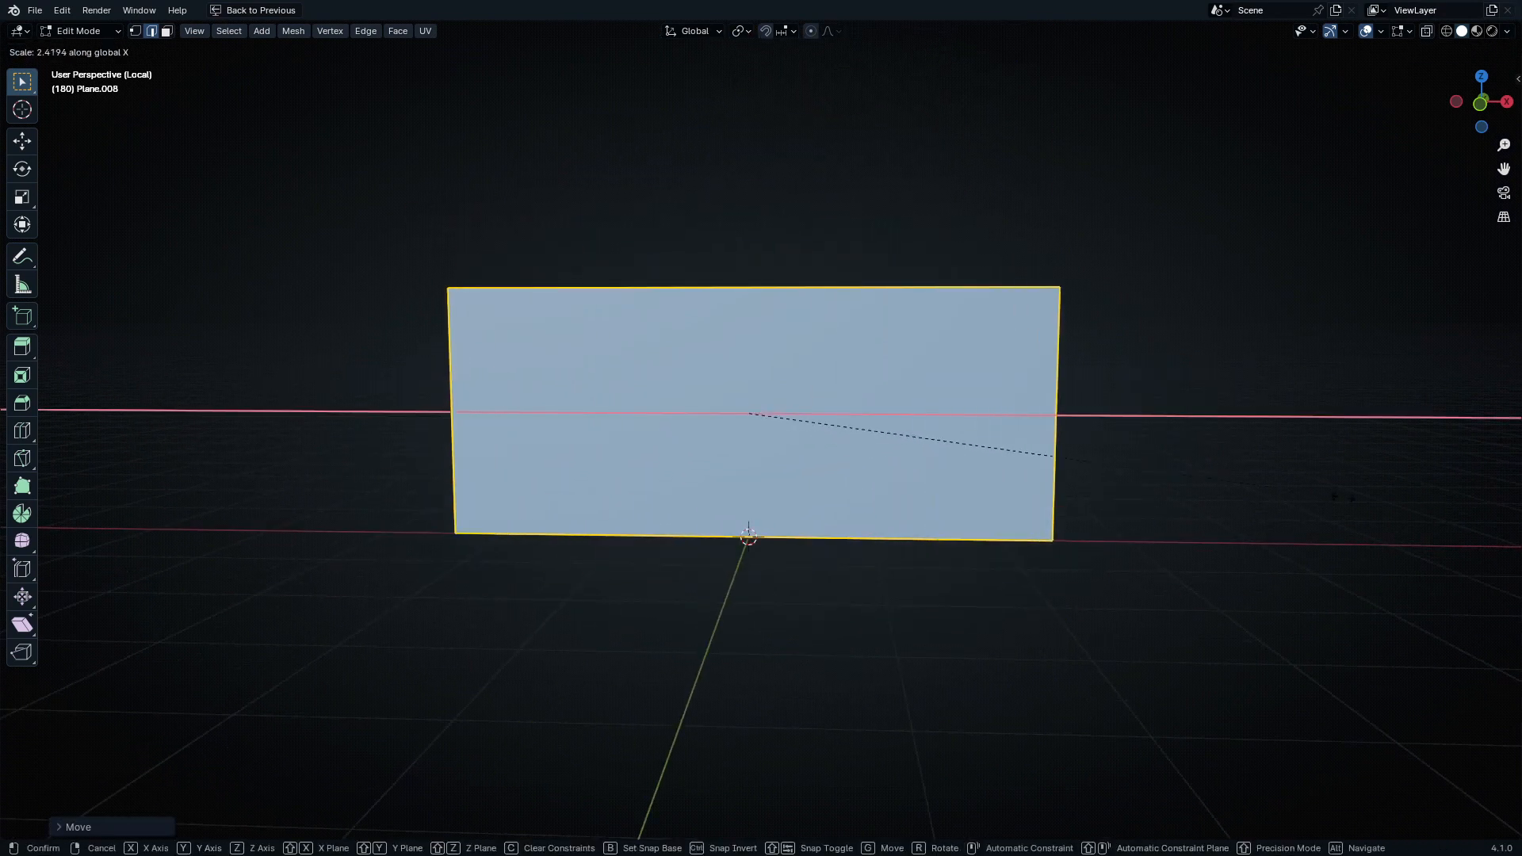
{"action": "key", "text": "Return"}
{"action": "scroll", "coordinate": [1387, 484], "scroll_direction": "down", "scroll_amount": 2}
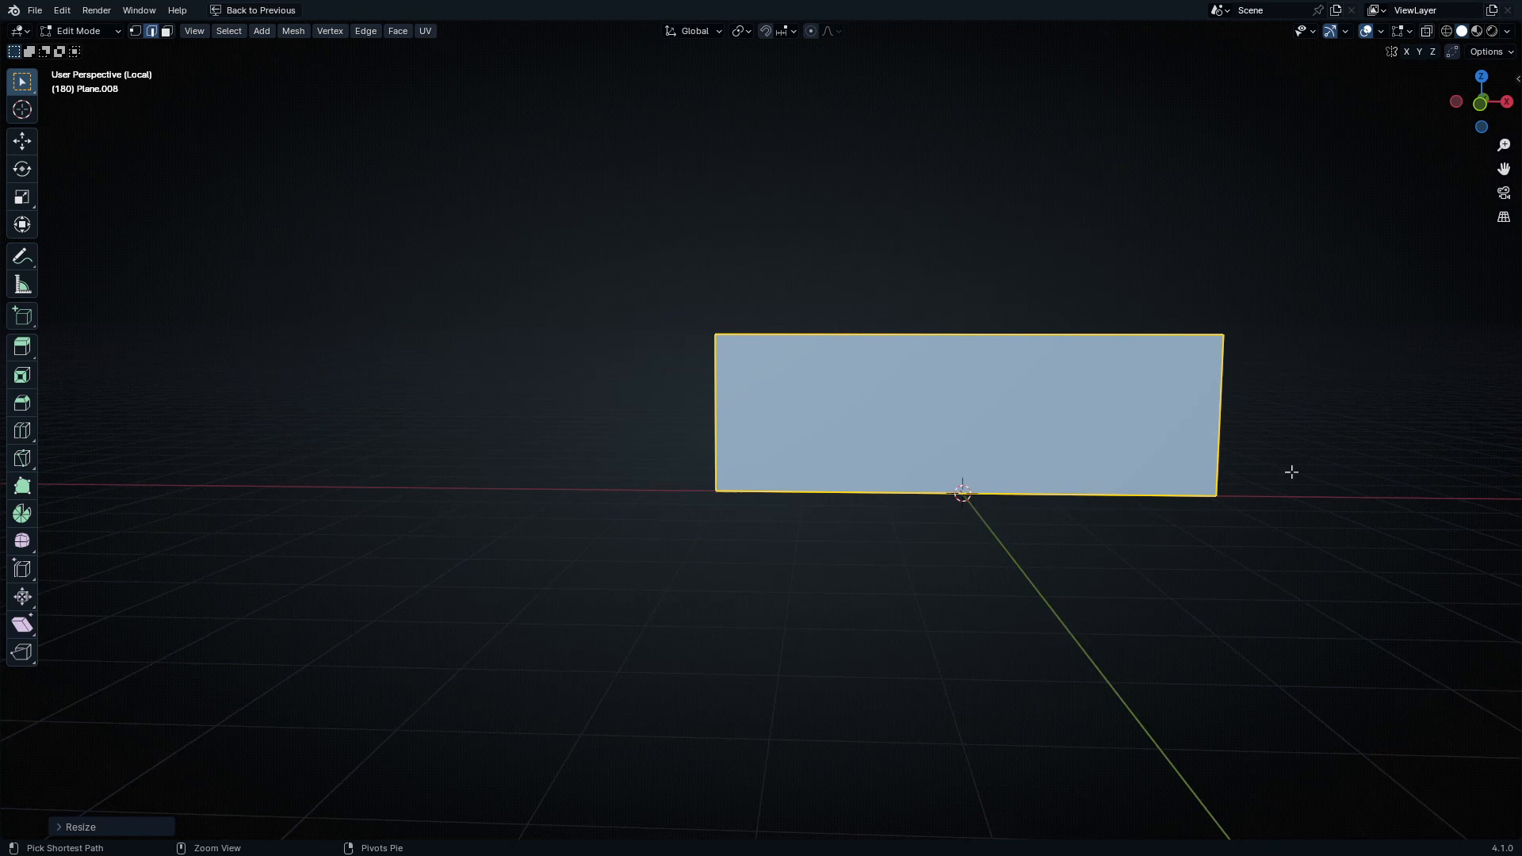
{"action": "middle_click_drag", "start_coordinate": [1291, 469], "coordinate": [975, 496], "text": "shift"}
{"action": "key", "text": "Tab"}
{"action": "middle_click_drag", "start_coordinate": [698, 404], "coordinate": [634, 330], "text": "shift"}
{"action": "left_click_drag", "start_coordinate": [744, 290], "coordinate": [1120, 672]}
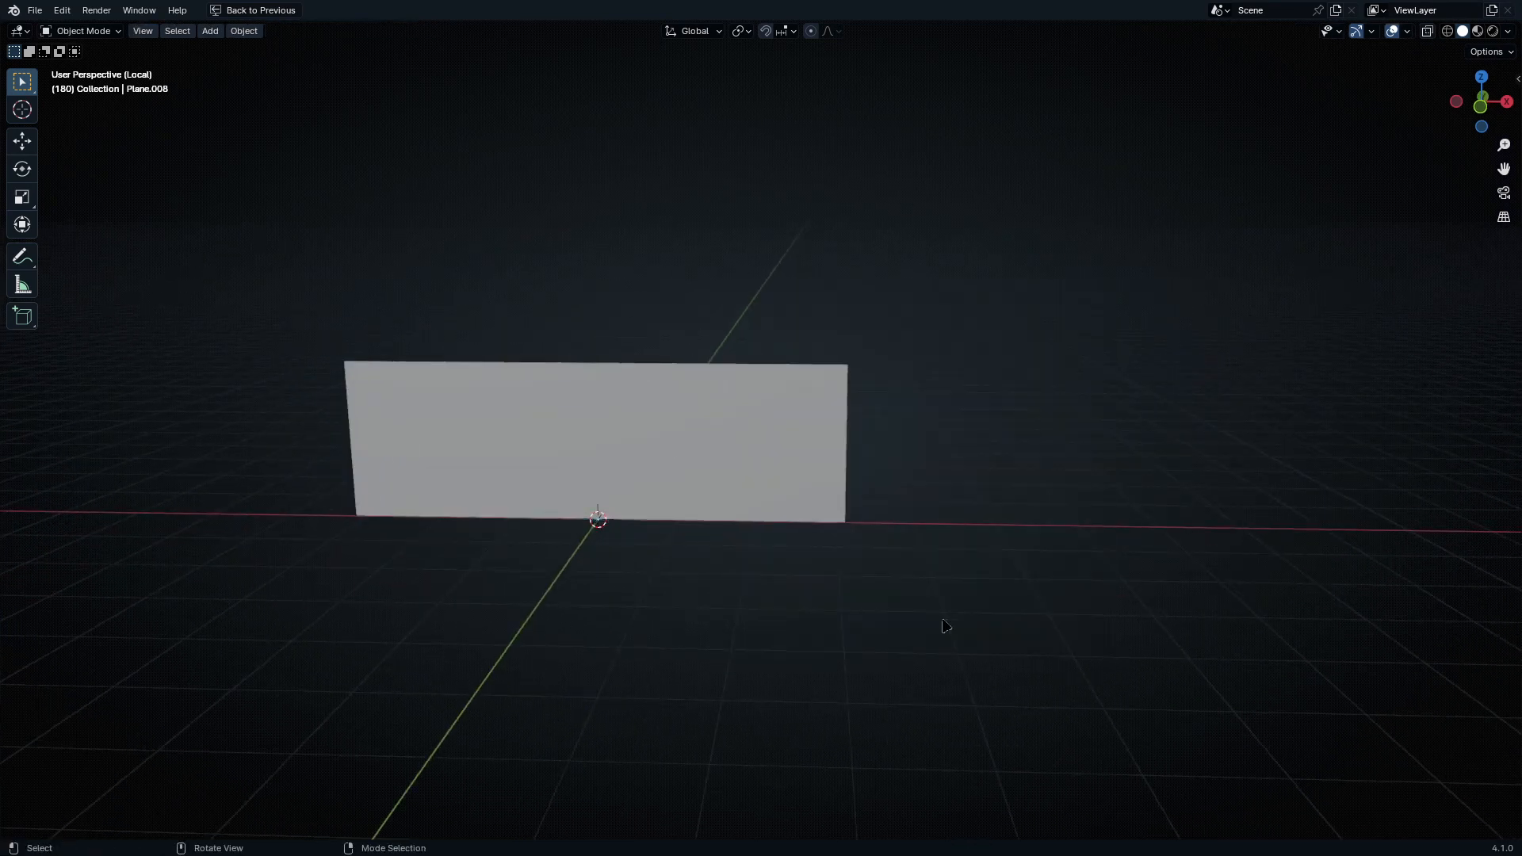
{"action": "middle_click_drag", "start_coordinate": [1171, 655], "coordinate": [1017, 567], "text": "shift"}
Step: Open the Shader Editor with material preview shading and give the upright plane a new material named fog
{"action": "key", "text": "ctrl+space"}
{"action": "left_click", "coordinate": [723, 32]}
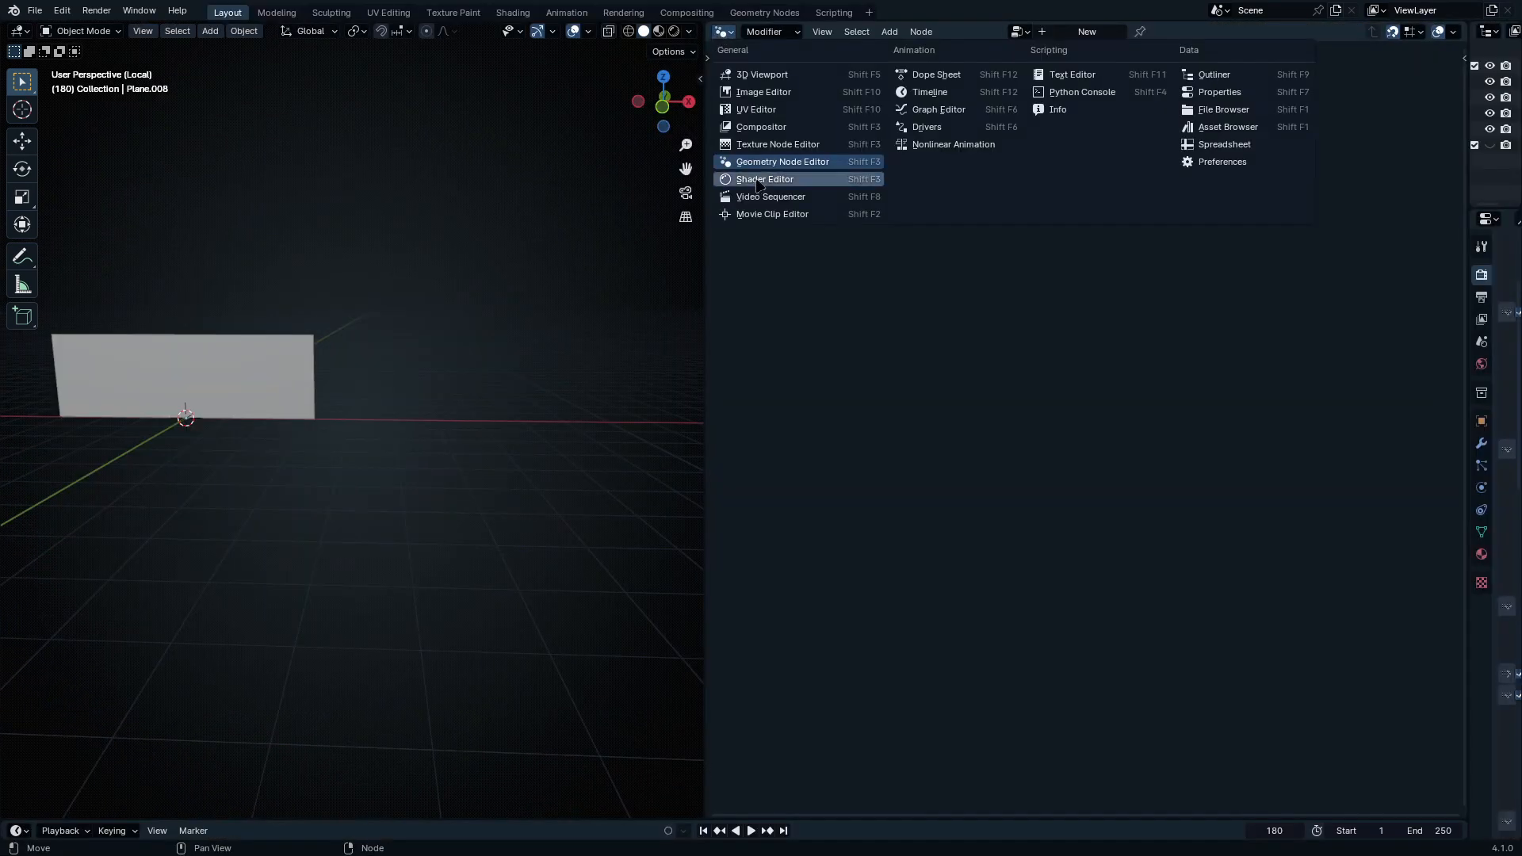
{"action": "left_click", "coordinate": [754, 181]}
{"action": "key", "text": "z"}
{"action": "middle_click_drag", "start_coordinate": [287, 387], "coordinate": [363, 433], "text": "shift"}
{"action": "scroll", "coordinate": [367, 439], "scroll_direction": "up", "scroll_amount": 2}
{"action": "left_click", "coordinate": [1120, 31]}
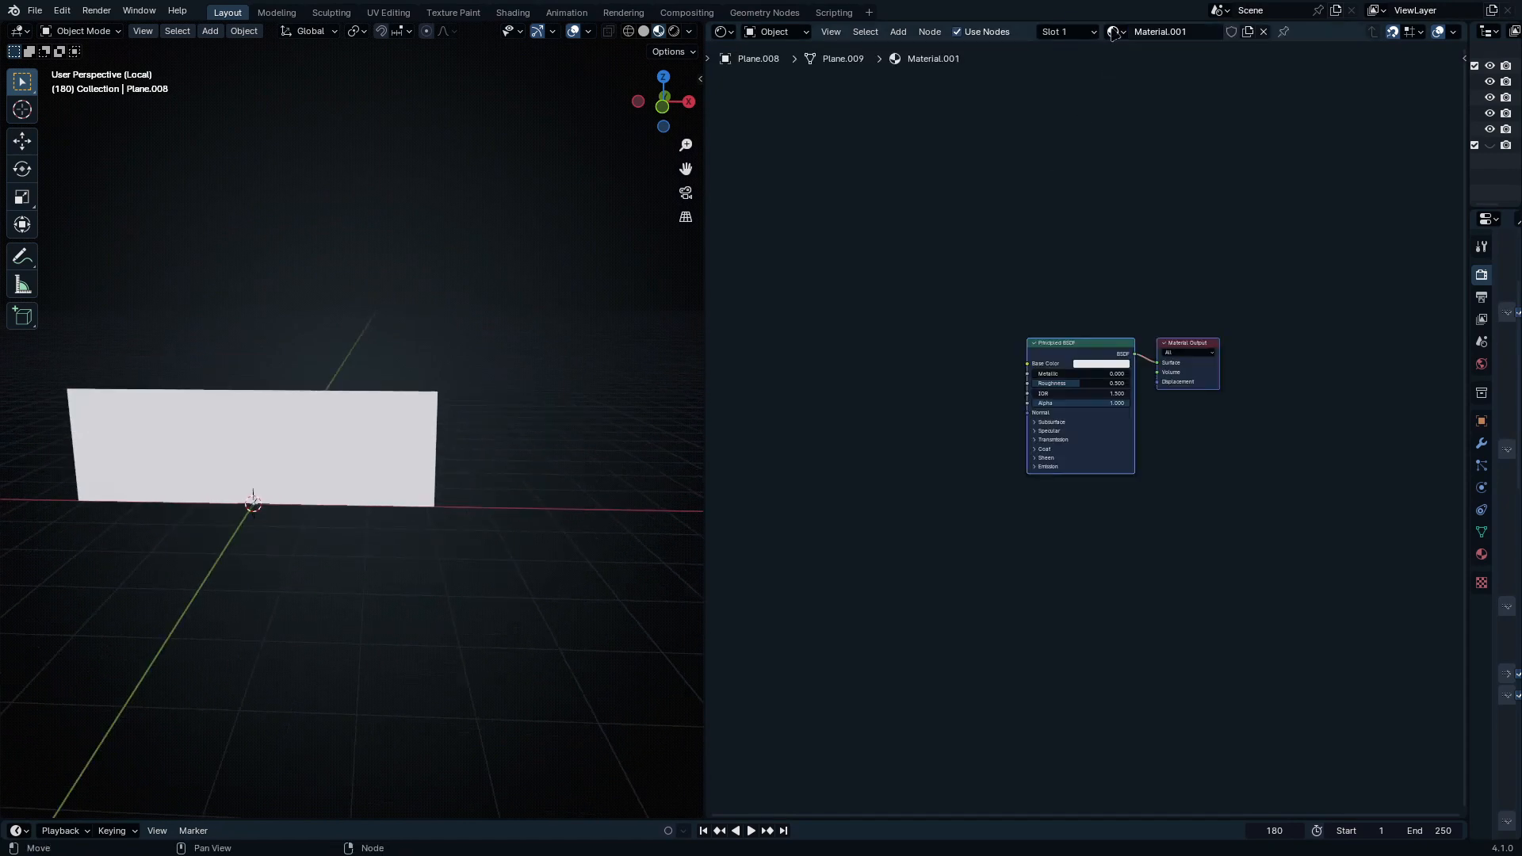
{"action": "left_click", "coordinate": [1115, 31]}
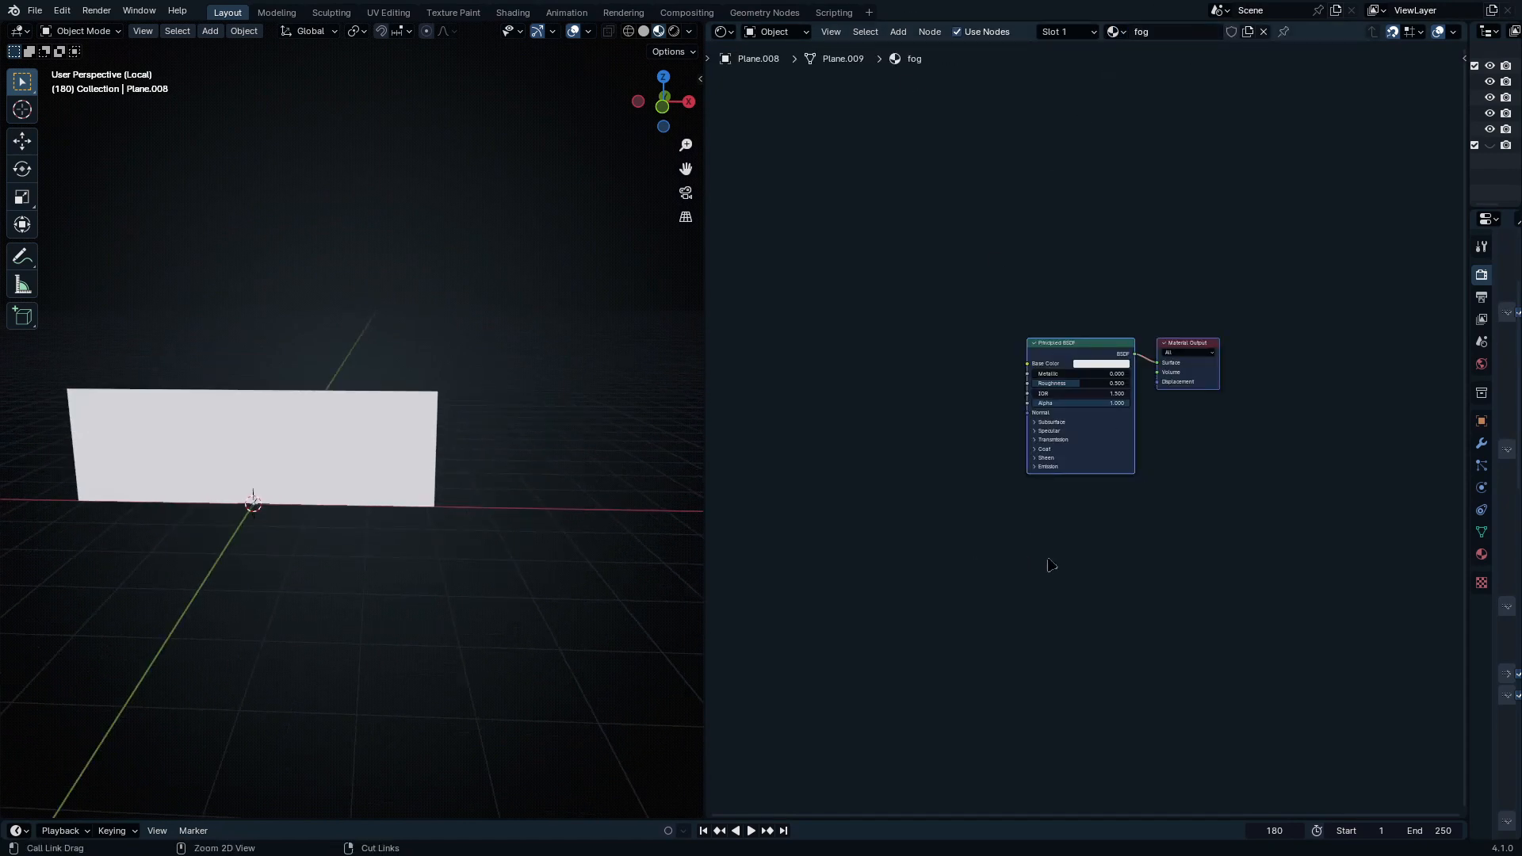
Step: Delete the fog material's Principled BSDF and add an Emission node with a Transparent BSDF node below it
{"action": "middle_click_drag", "start_coordinate": [1048, 566], "coordinate": [1047, 523], "text": "ctrl"}
{"action": "left_click_drag", "start_coordinate": [1005, 122], "coordinate": [1119, 369]}
{"action": "key", "text": "x"}
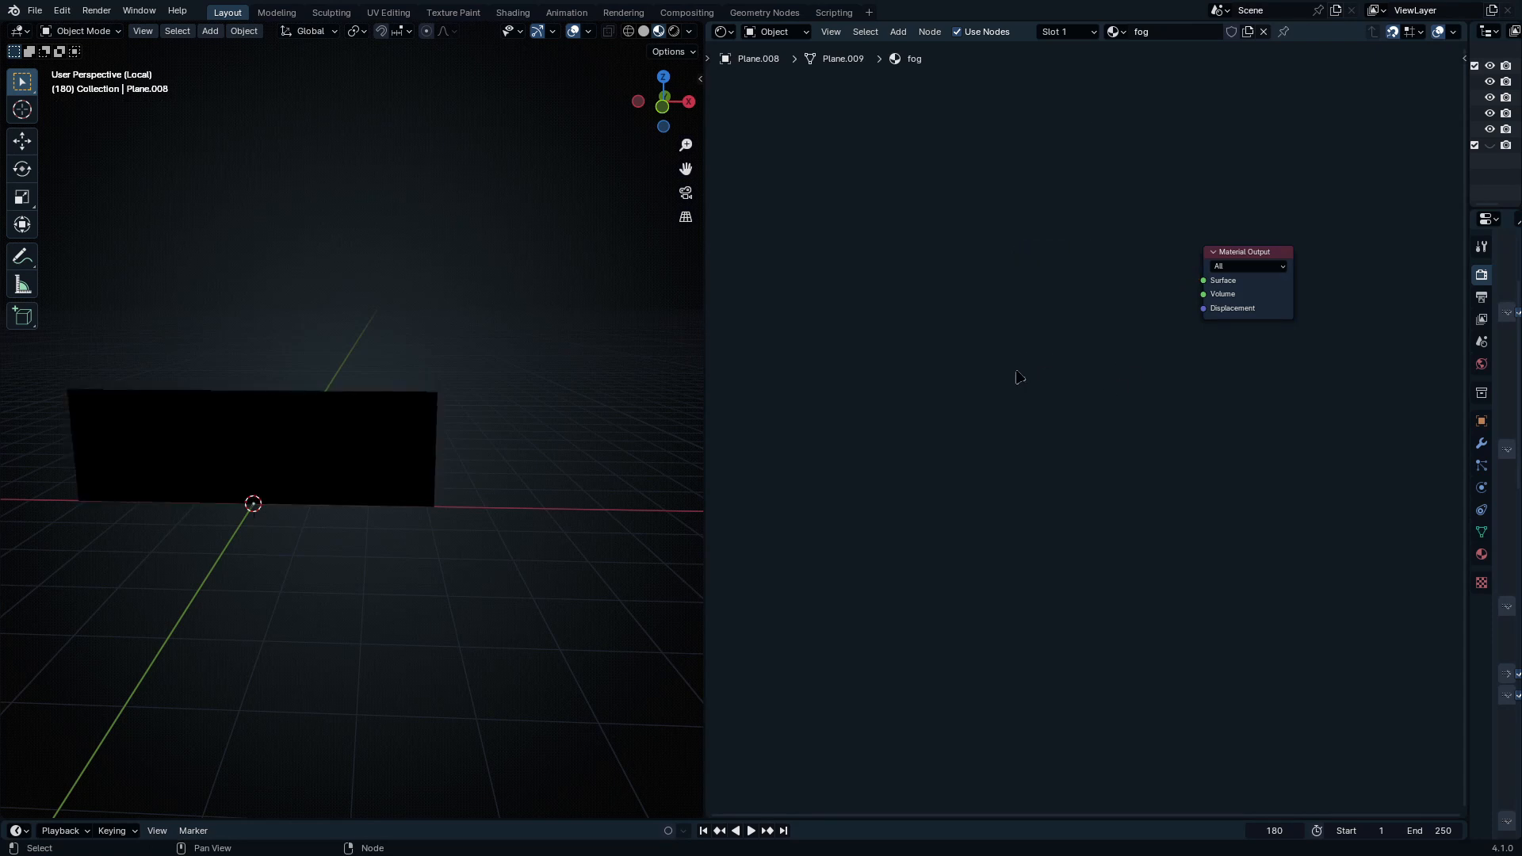
{"action": "key", "text": "q"}
{"action": "key", "text": "e"}
{"action": "left_click", "coordinate": [914, 231]}
{"action": "key", "text": "q"}
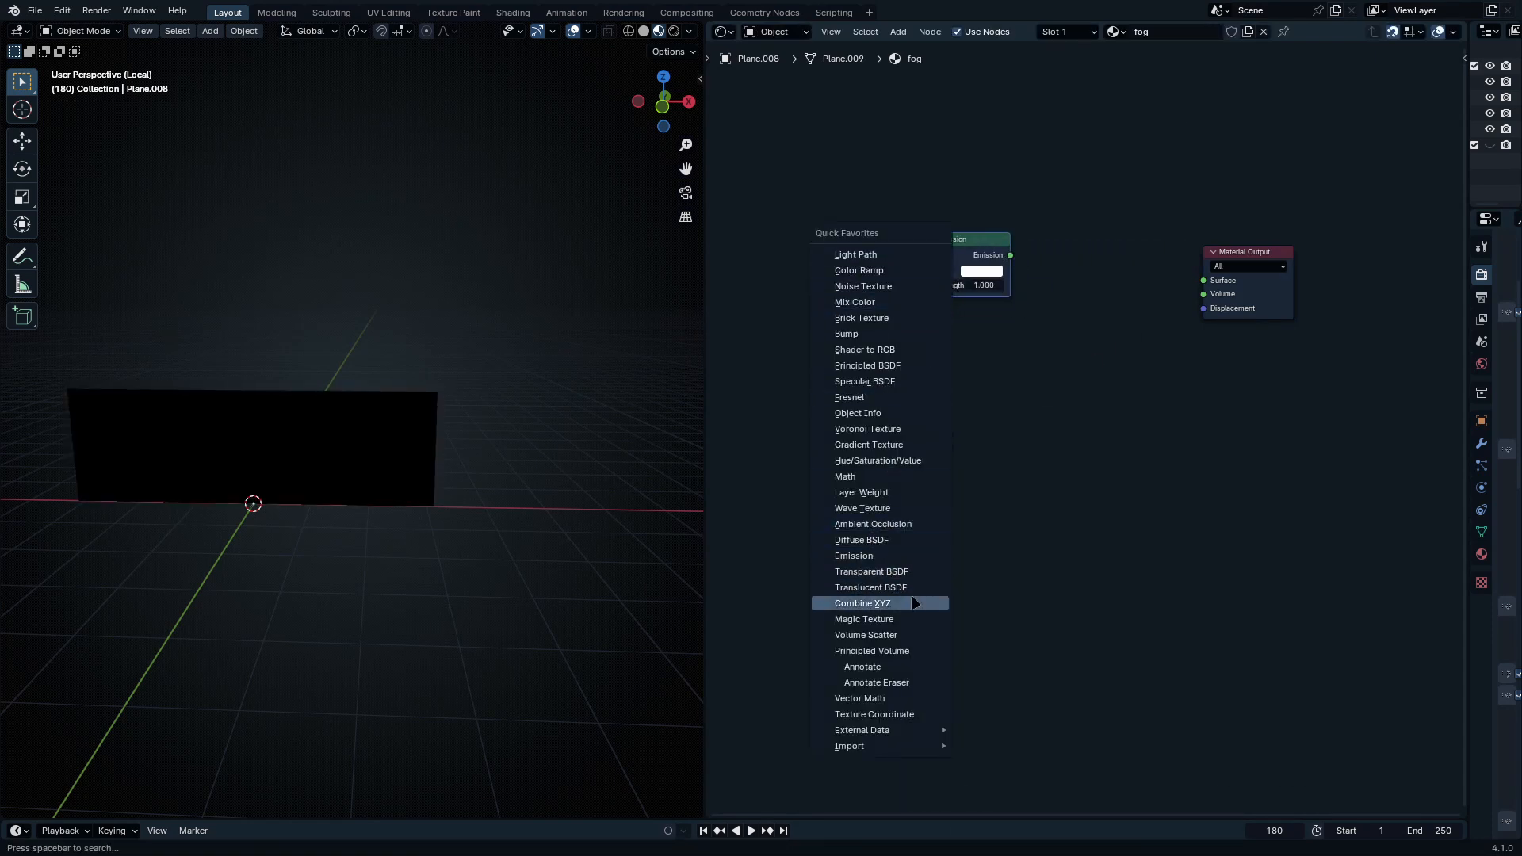
{"action": "left_click", "coordinate": [911, 572]}
{"action": "left_click", "coordinate": [1008, 394]}
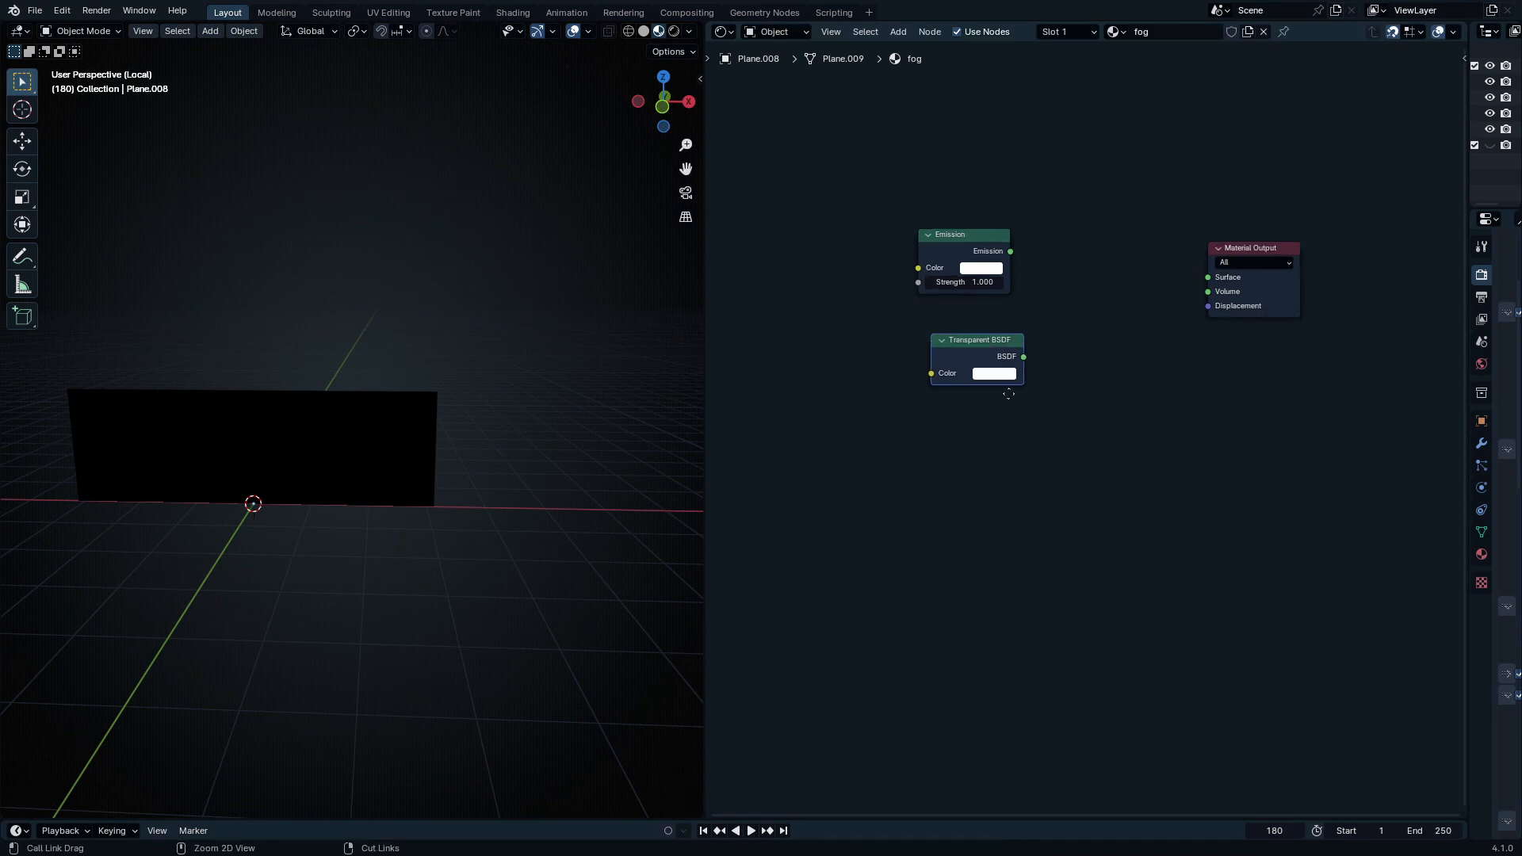
Step: Combine the Emission and Transparent BSDF nodes through a Mix Shader
{"action": "middle_click_drag", "start_coordinate": [1008, 393], "coordinate": [1083, 358], "text": "ctrl"}
{"action": "middle_click_drag", "start_coordinate": [1083, 358], "coordinate": [1104, 431]}
{"action": "right_click_drag", "start_coordinate": [996, 263], "coordinate": [1057, 471], "text": "ctrl+shift"}
{"action": "middle_click_drag", "start_coordinate": [1273, 411], "coordinate": [1129, 499]}
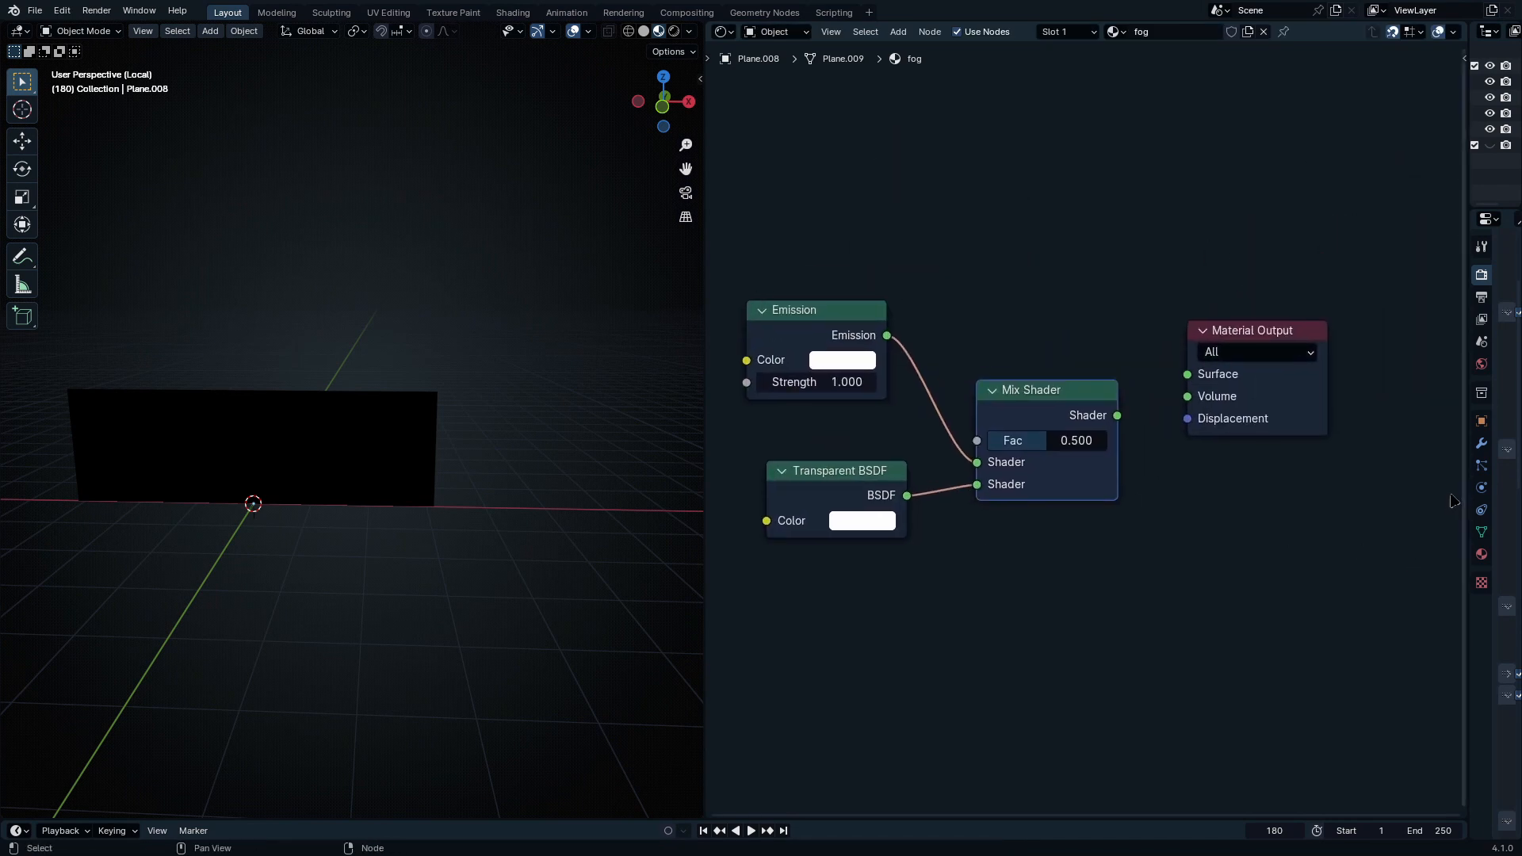
Step: Set the fog material's Blend Mode to Alpha Blend in the material settings
{"action": "left_click_drag", "start_coordinate": [1464, 501], "coordinate": [1097, 555]}
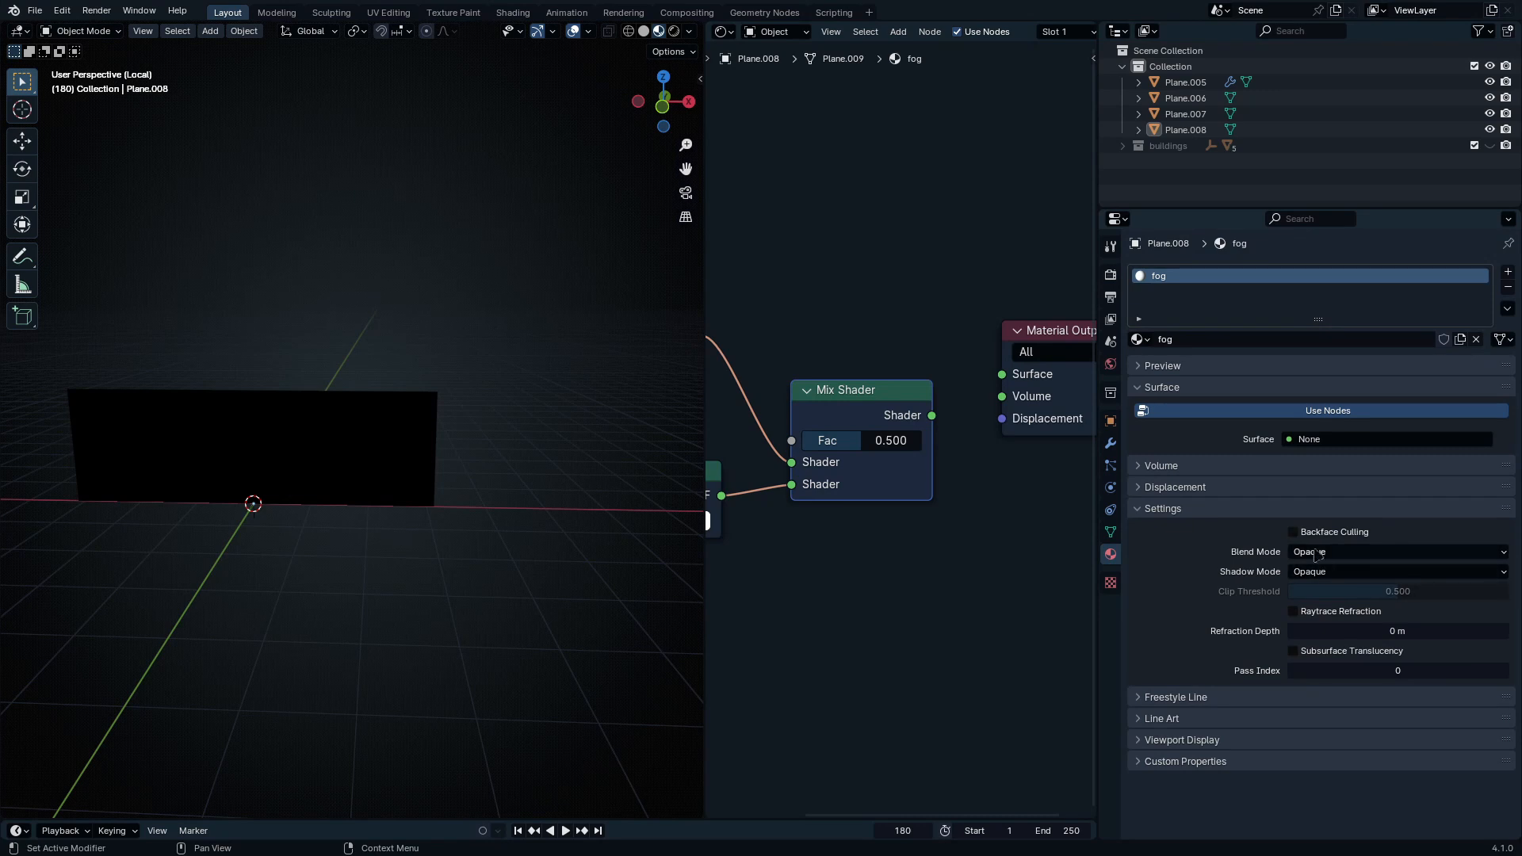
{"action": "left_click", "coordinate": [1339, 552]}
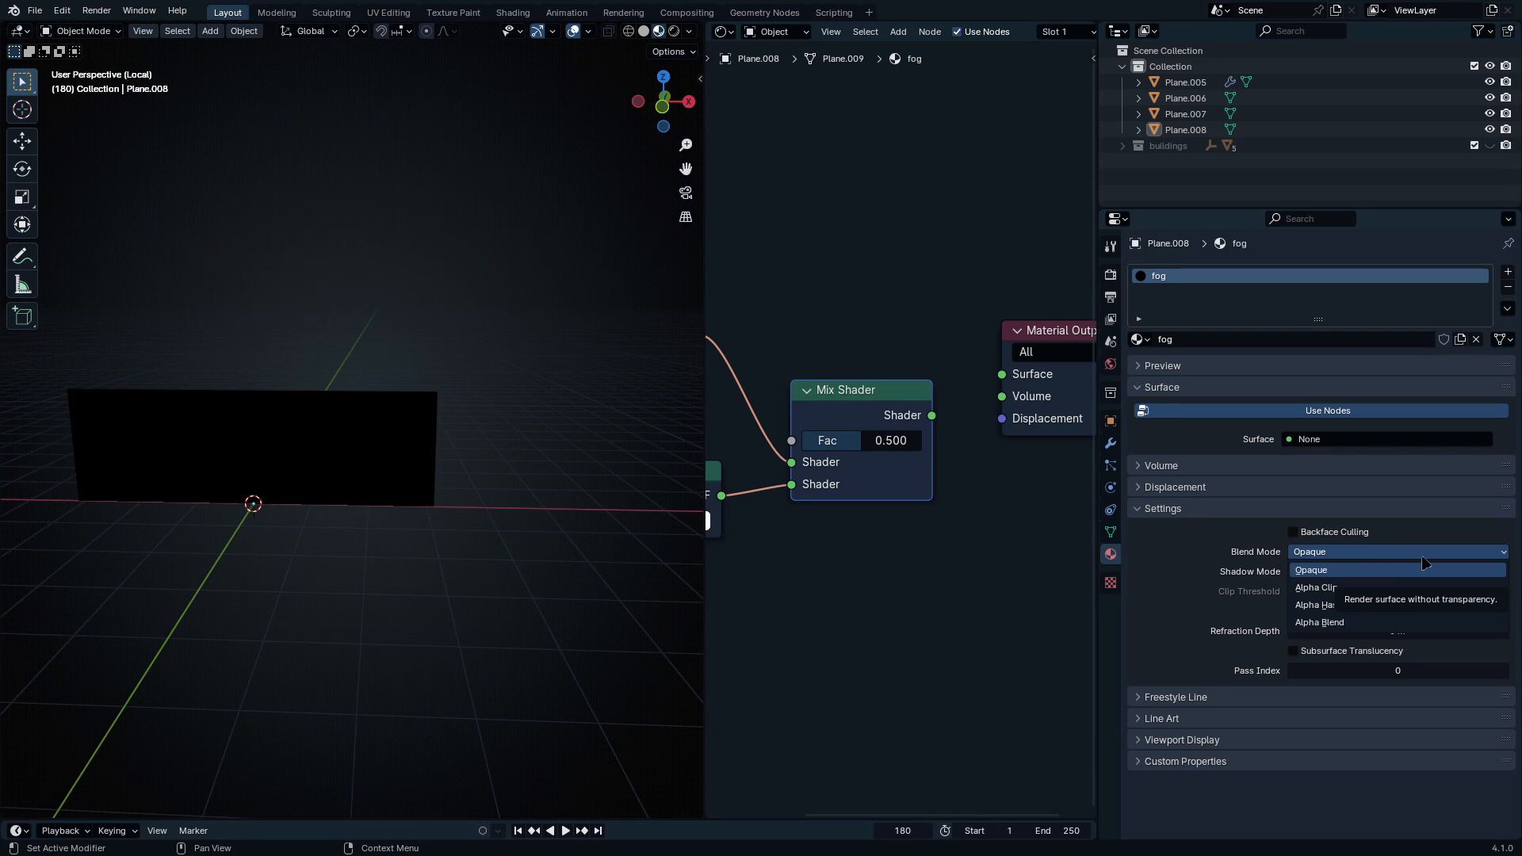
{"action": "left_click", "coordinate": [1399, 623]}
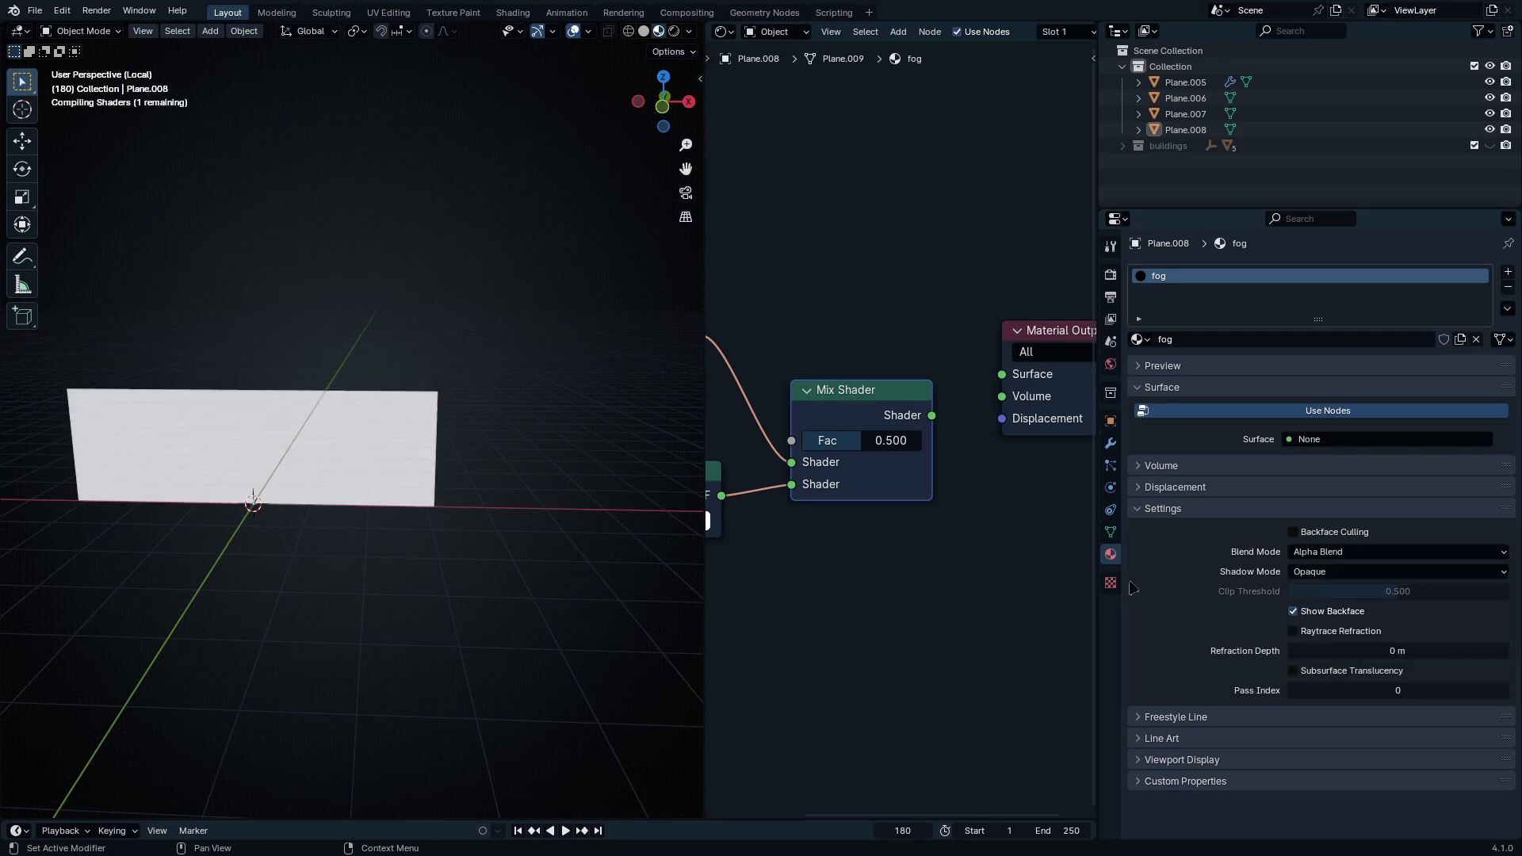
{"action": "left_click_drag", "start_coordinate": [1095, 509], "coordinate": [1484, 509]}
Step: Connect the Mix Shader to the Material Output's Surface and reposition the output and Emission nodes
{"action": "middle_click_drag", "start_coordinate": [1155, 428], "coordinate": [1097, 669]}
{"action": "left_click_drag", "start_coordinate": [1072, 659], "coordinate": [1150, 619]}
{"action": "left_click_drag", "start_coordinate": [1232, 660], "coordinate": [1412, 699]}
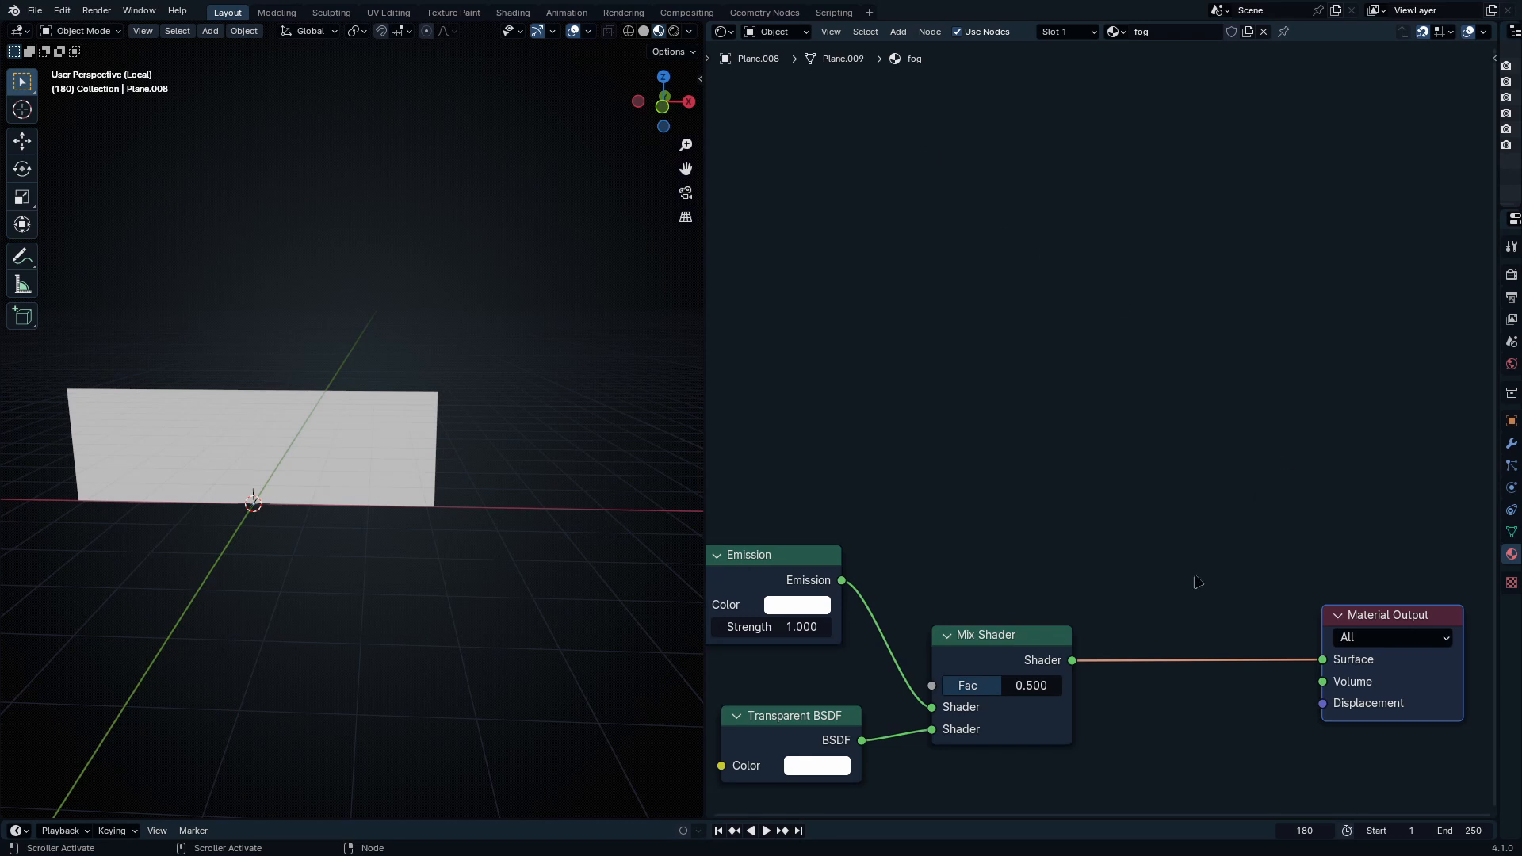
{"action": "middle_click_drag", "start_coordinate": [1195, 680], "coordinate": [1176, 549]}
{"action": "mouse_move", "coordinate": [1405, 550]}
{"action": "left_mouse_down"}
{"action": "mouse_move", "coordinate": [1364, 567]}
{"action": "mouse_move", "coordinate": [1382, 547]}
{"action": "left_mouse_up"}
{"action": "middle_click_drag", "start_coordinate": [1070, 504], "coordinate": [1277, 531]}
{"action": "left_click_drag", "start_coordinate": [928, 474], "coordinate": [931, 500]}
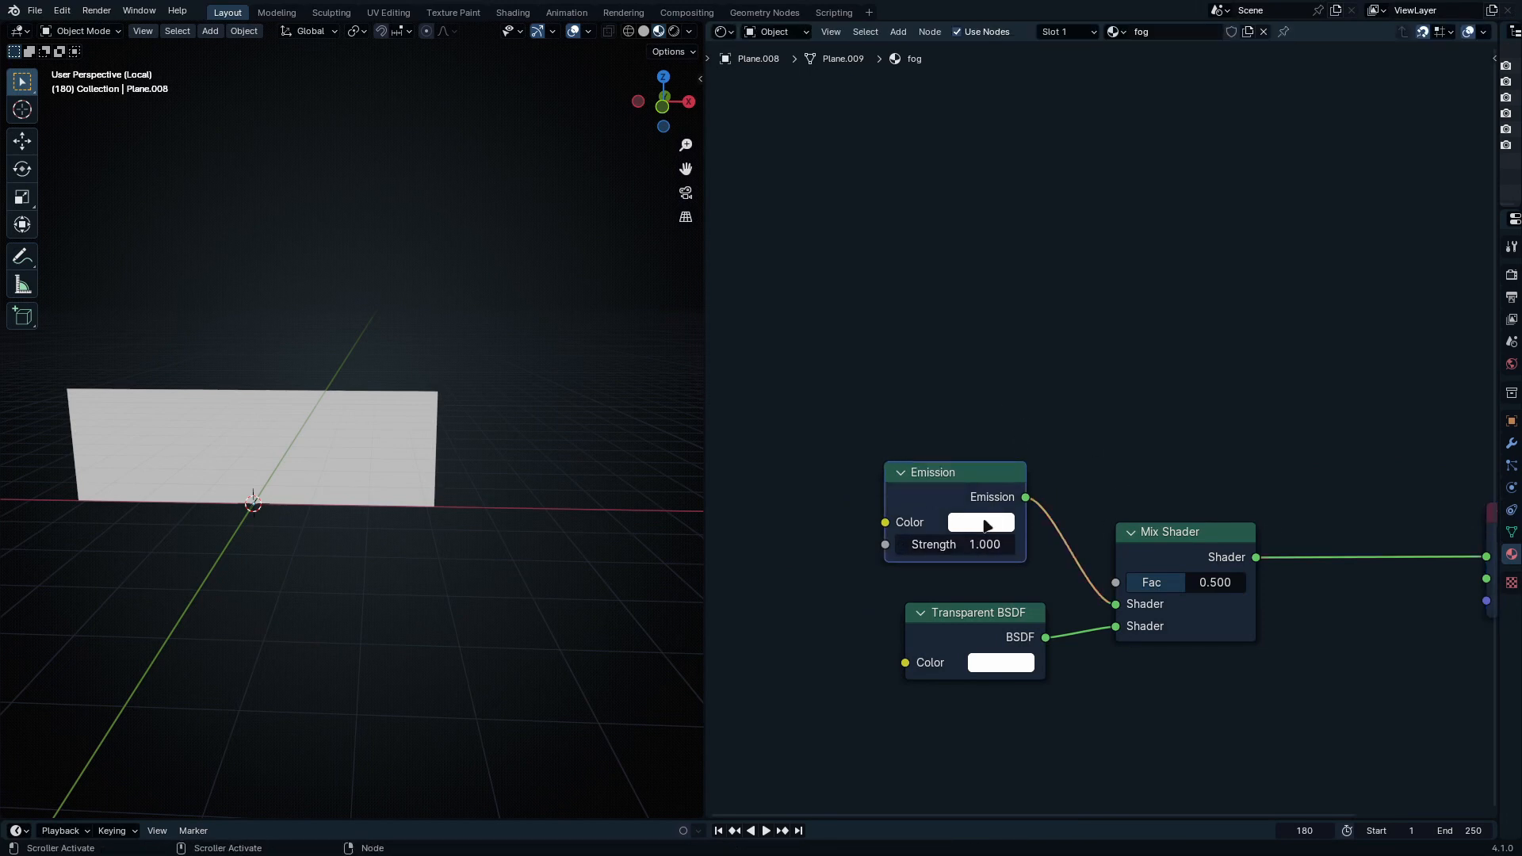
Step: Paste the copied orange into the fog material's Emission color and raise the emission strength to 6.4
{"action": "key", "text": "ctrl+v"}
{"action": "middle_click_drag", "start_coordinate": [964, 526], "coordinate": [1013, 528]}
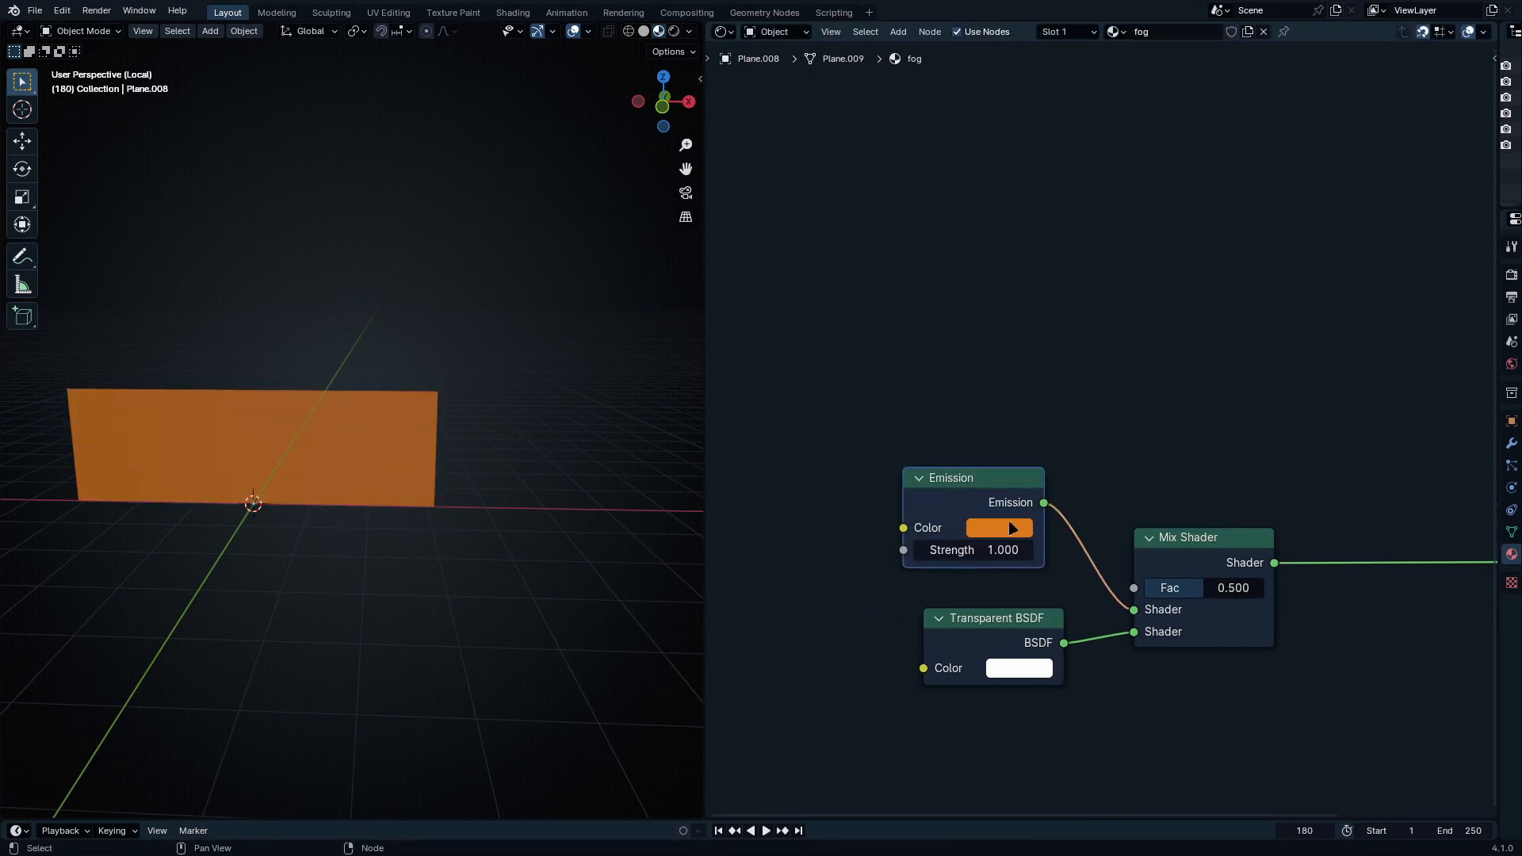
{"action": "left_click_drag", "start_coordinate": [989, 550], "coordinate": [1030, 550]}
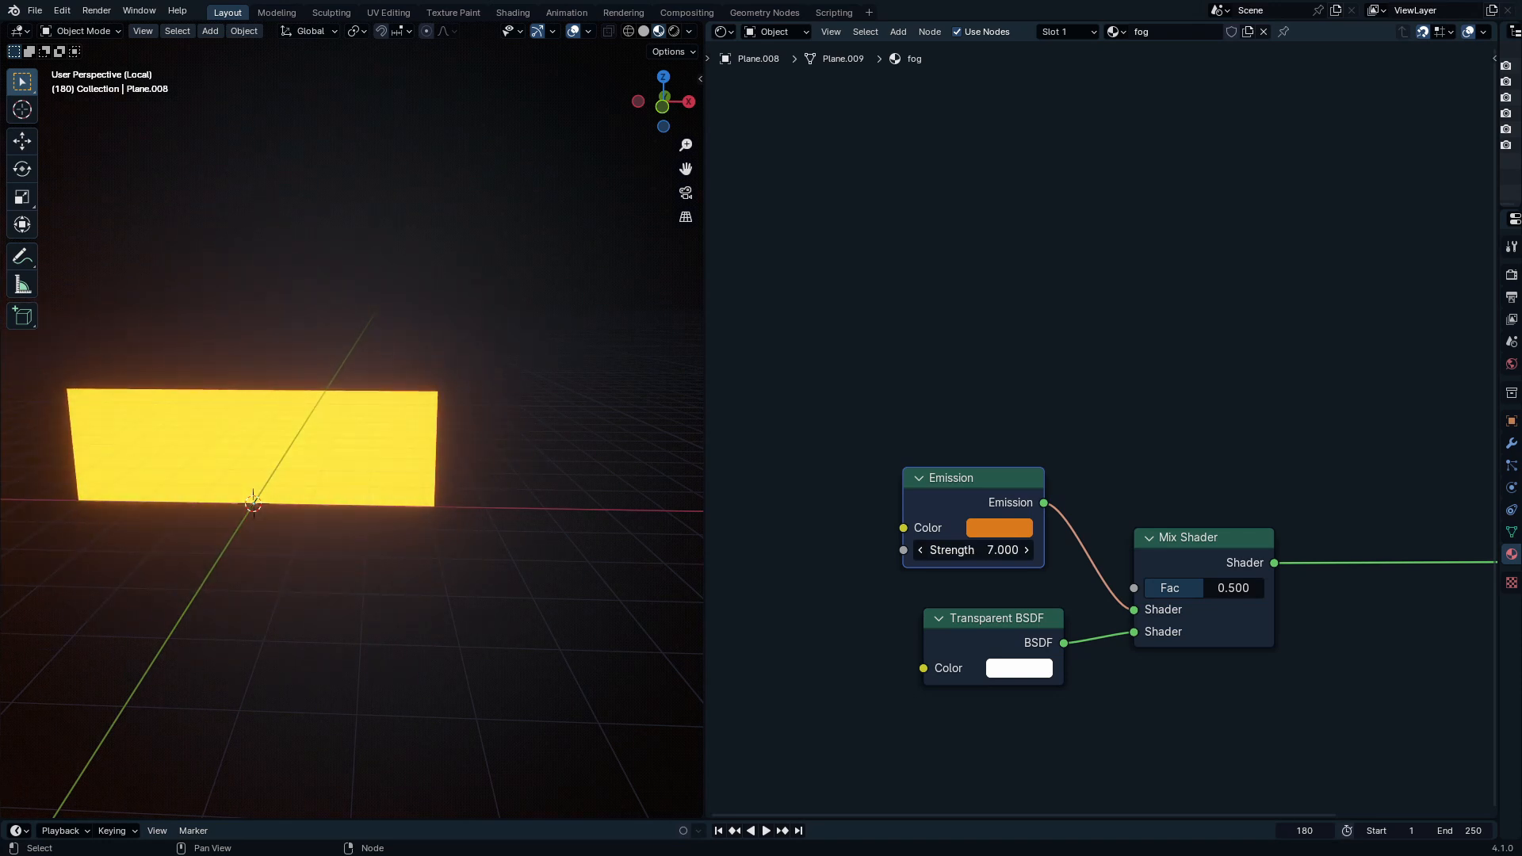
Step: Shift the Emission and Transparent BSDF nodes downward and add a Texture Coordinate node above them
{"action": "middle_click_drag", "start_coordinate": [1081, 497], "coordinate": [1220, 600]}
{"action": "left_click_drag", "start_coordinate": [931, 412], "coordinate": [1100, 733]}
{"action": "left_click_drag", "start_coordinate": [1055, 593], "coordinate": [1056, 713]}
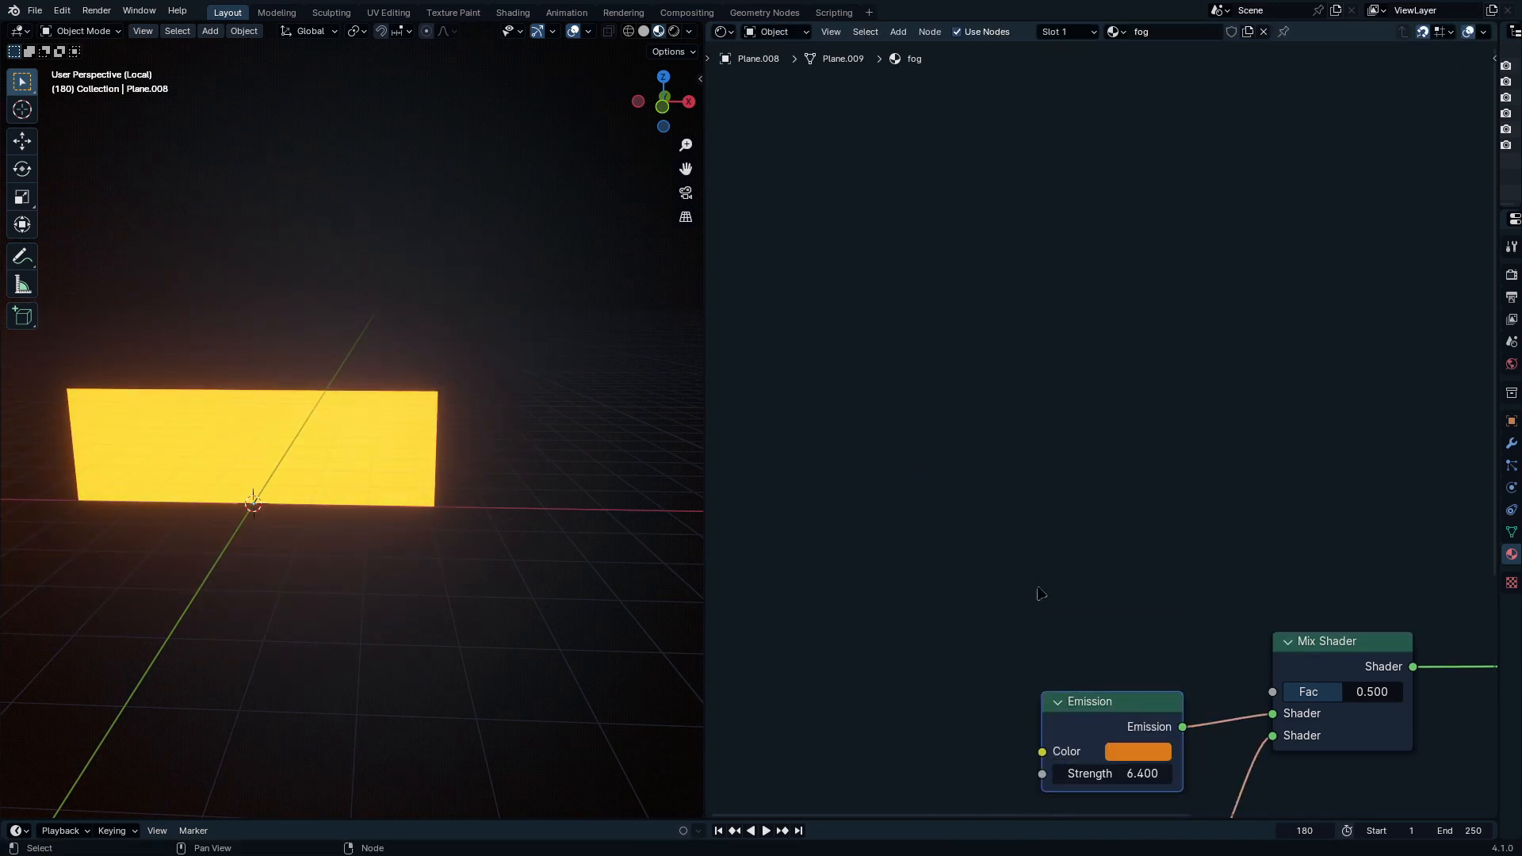
{"action": "left_click", "coordinate": [1039, 594]}
{"action": "key", "text": "shift+a"}
{"action": "left_click", "coordinate": [1009, 411]}
{"action": "type", "text": "text"}
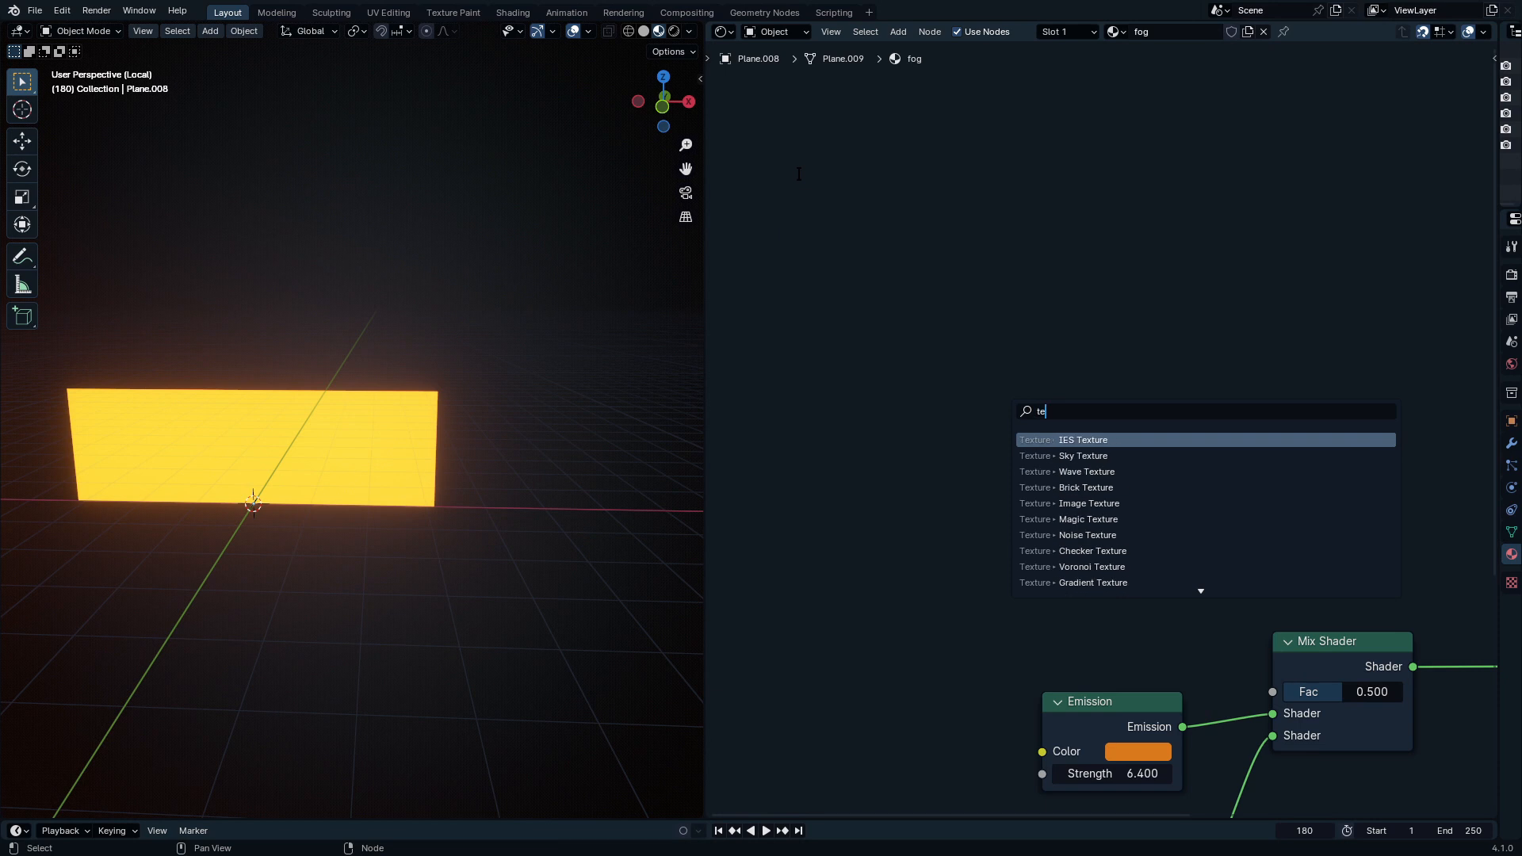
{"action": "key", "text": "Return"}
{"action": "left_click", "coordinate": [848, 375]}
Step: Select the fog plane and apply its object transforms
{"action": "left_click", "coordinate": [266, 410]}
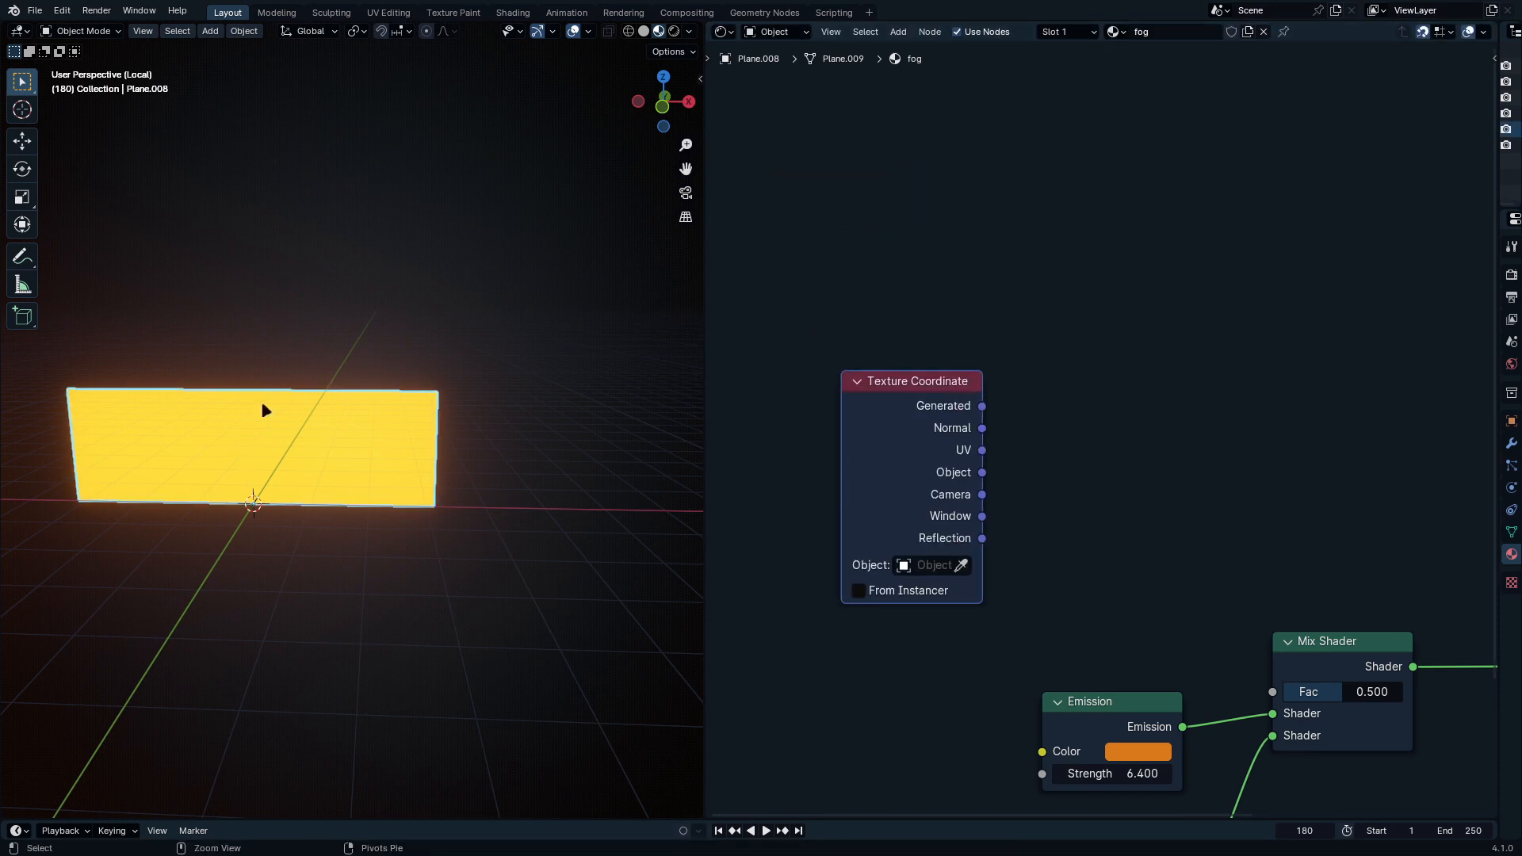
{"action": "key", "text": "ctrl+a"}
{"action": "left_click", "coordinate": [304, 275]}
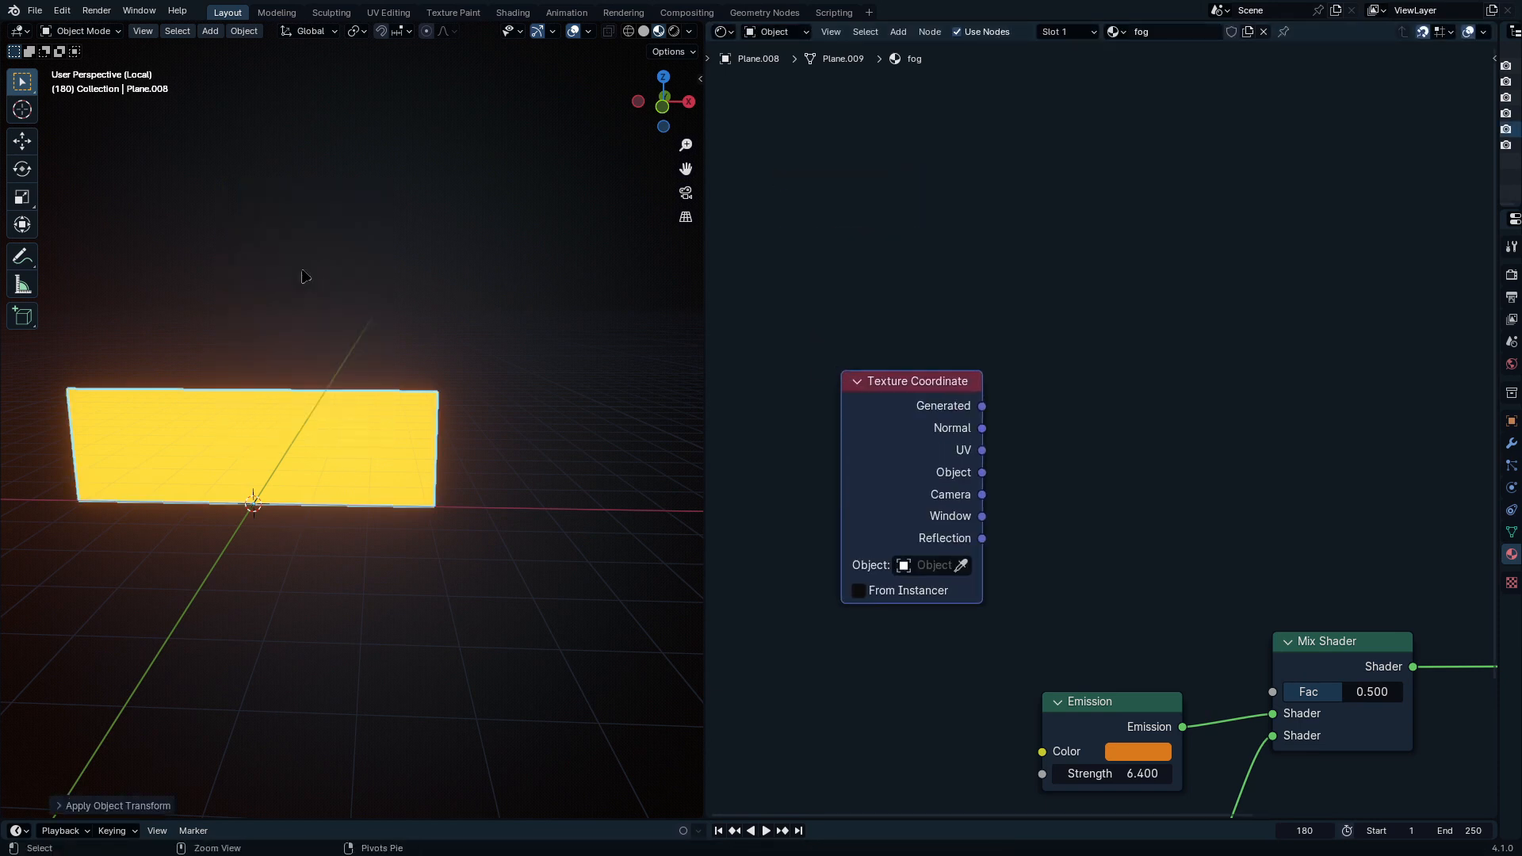
{"action": "key", "text": "ctrl+a"}
{"action": "left_click", "coordinate": [299, 255]}
Step: Add a Separate XYZ node fed by the Texture Coordinate's Object output and place it beside that node
{"action": "middle_click_drag", "start_coordinate": [1032, 685], "coordinate": [1008, 558]}
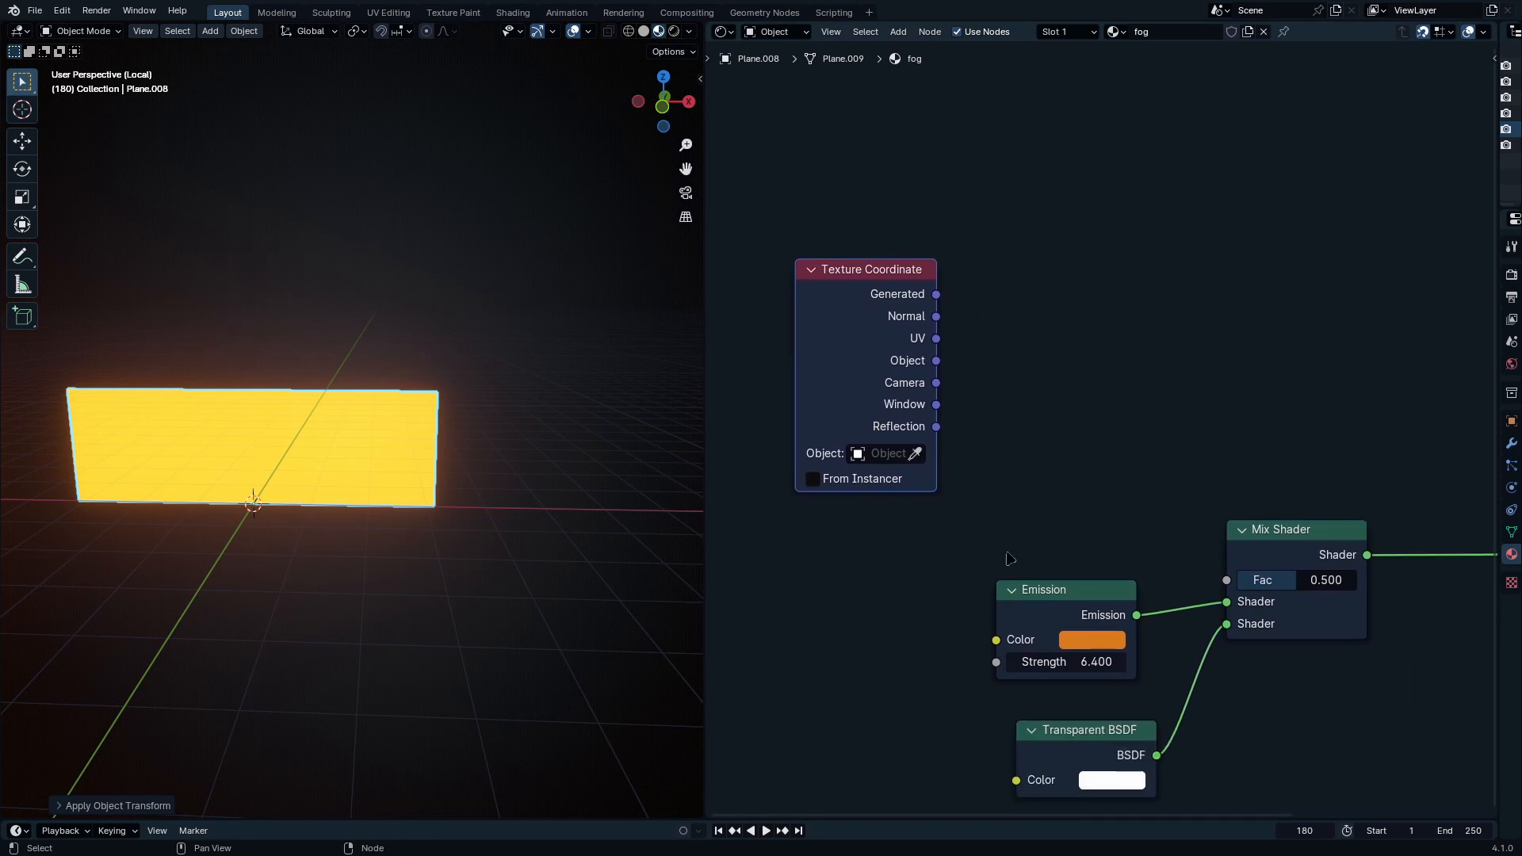
{"action": "left_click_drag", "start_coordinate": [936, 361], "coordinate": [1106, 363]}
{"action": "type", "text": "separate"}
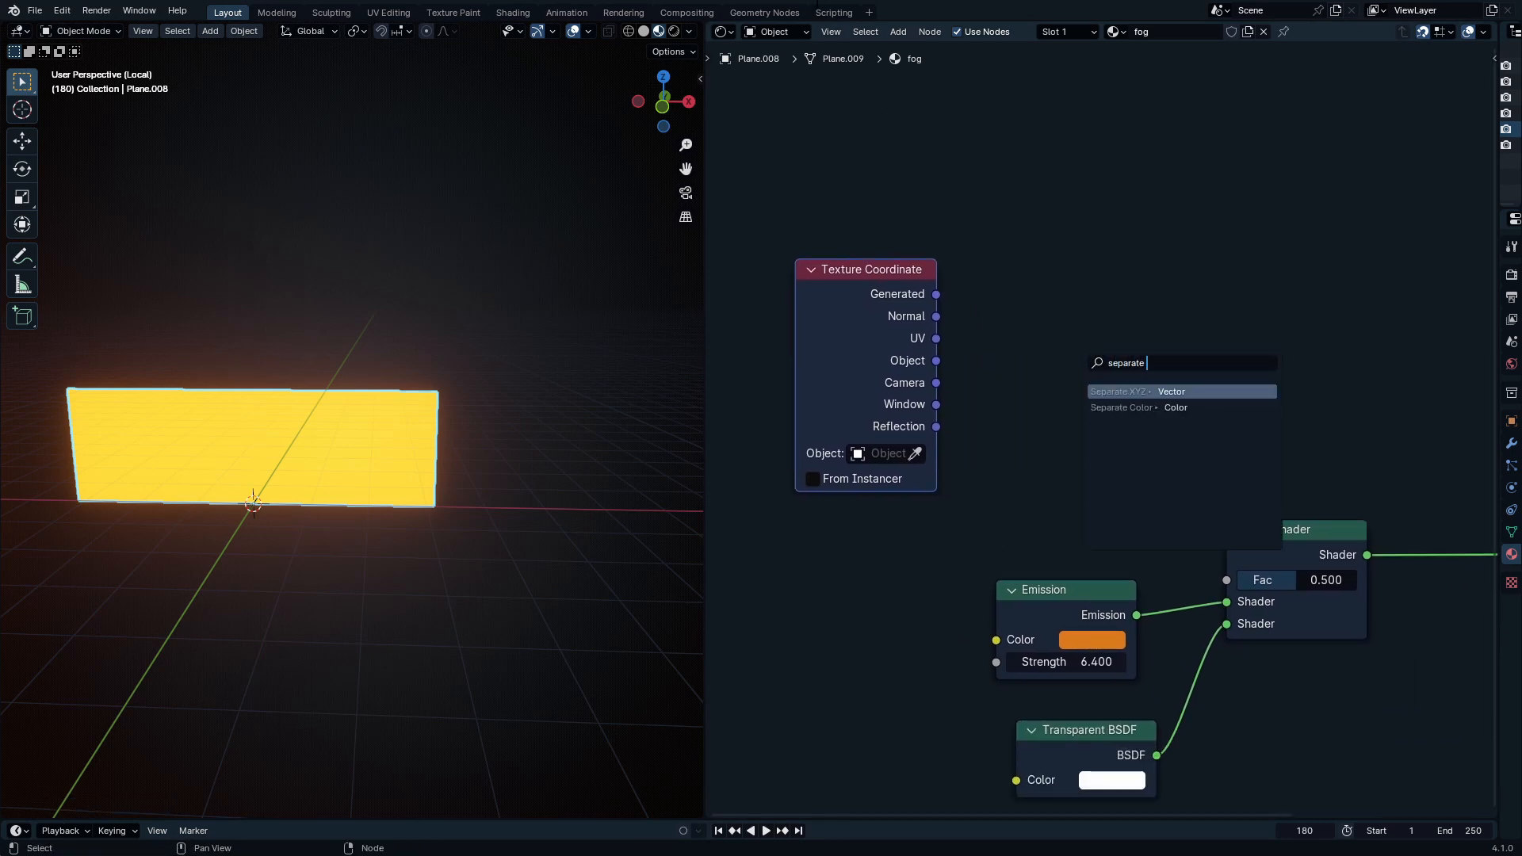
{"action": "key", "text": "Return"}
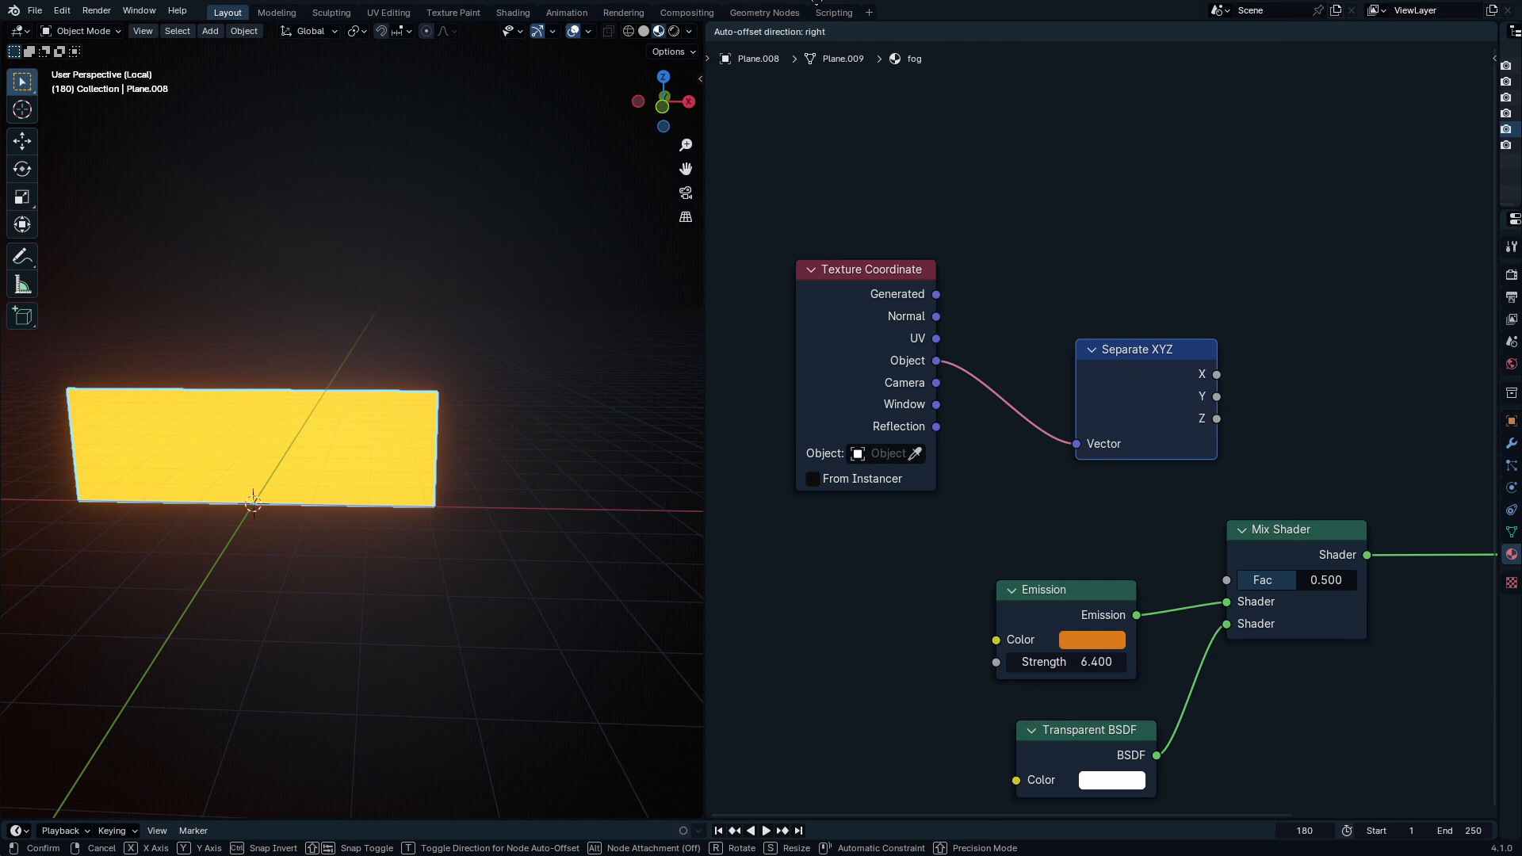
{"action": "left_click", "coordinate": [961, 429]}
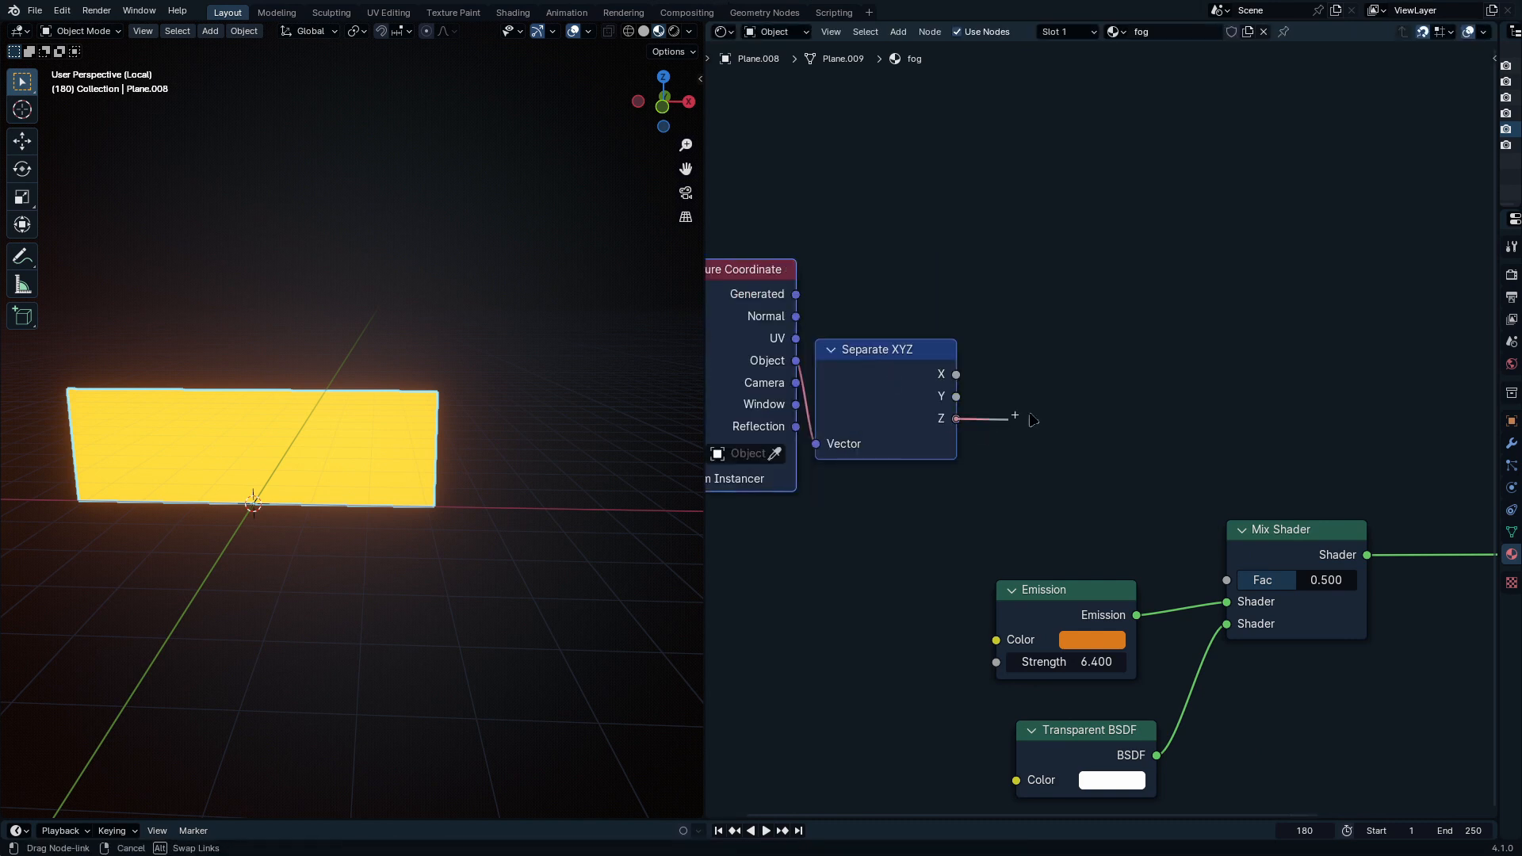
Step: Route the Separate XYZ Z output through an Add math node with value -0.21 into the Mix Shader's Fac
{"action": "left_click_drag", "start_coordinate": [1032, 420], "coordinate": [1034, 419]}
{"action": "type", "text": "add"}
{"action": "key", "text": "Return"}
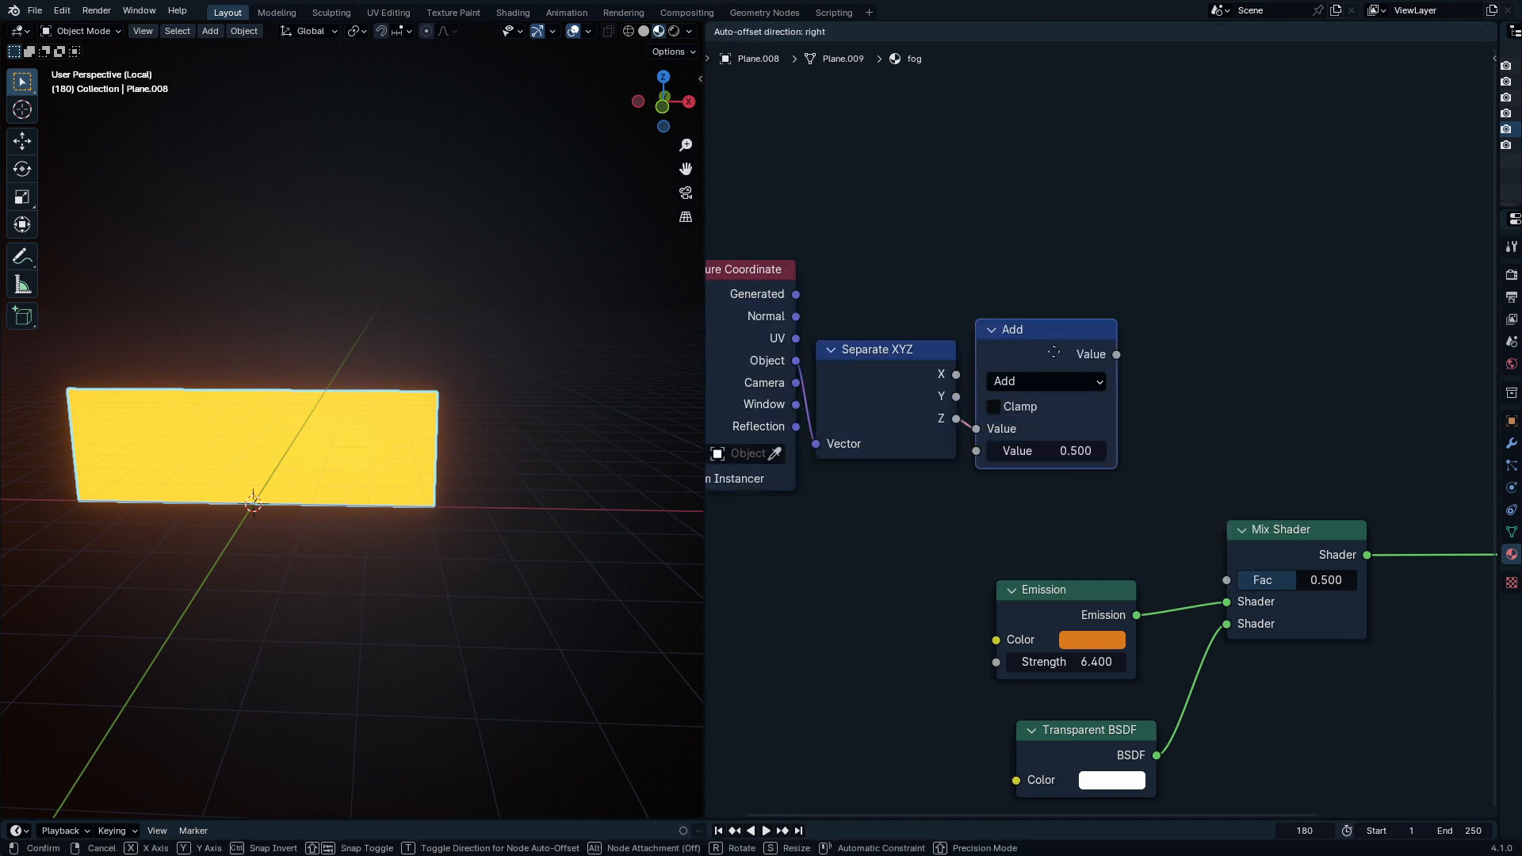
{"action": "left_click", "coordinate": [1053, 351]}
{"action": "left_click_drag", "start_coordinate": [1116, 354], "coordinate": [1226, 579]}
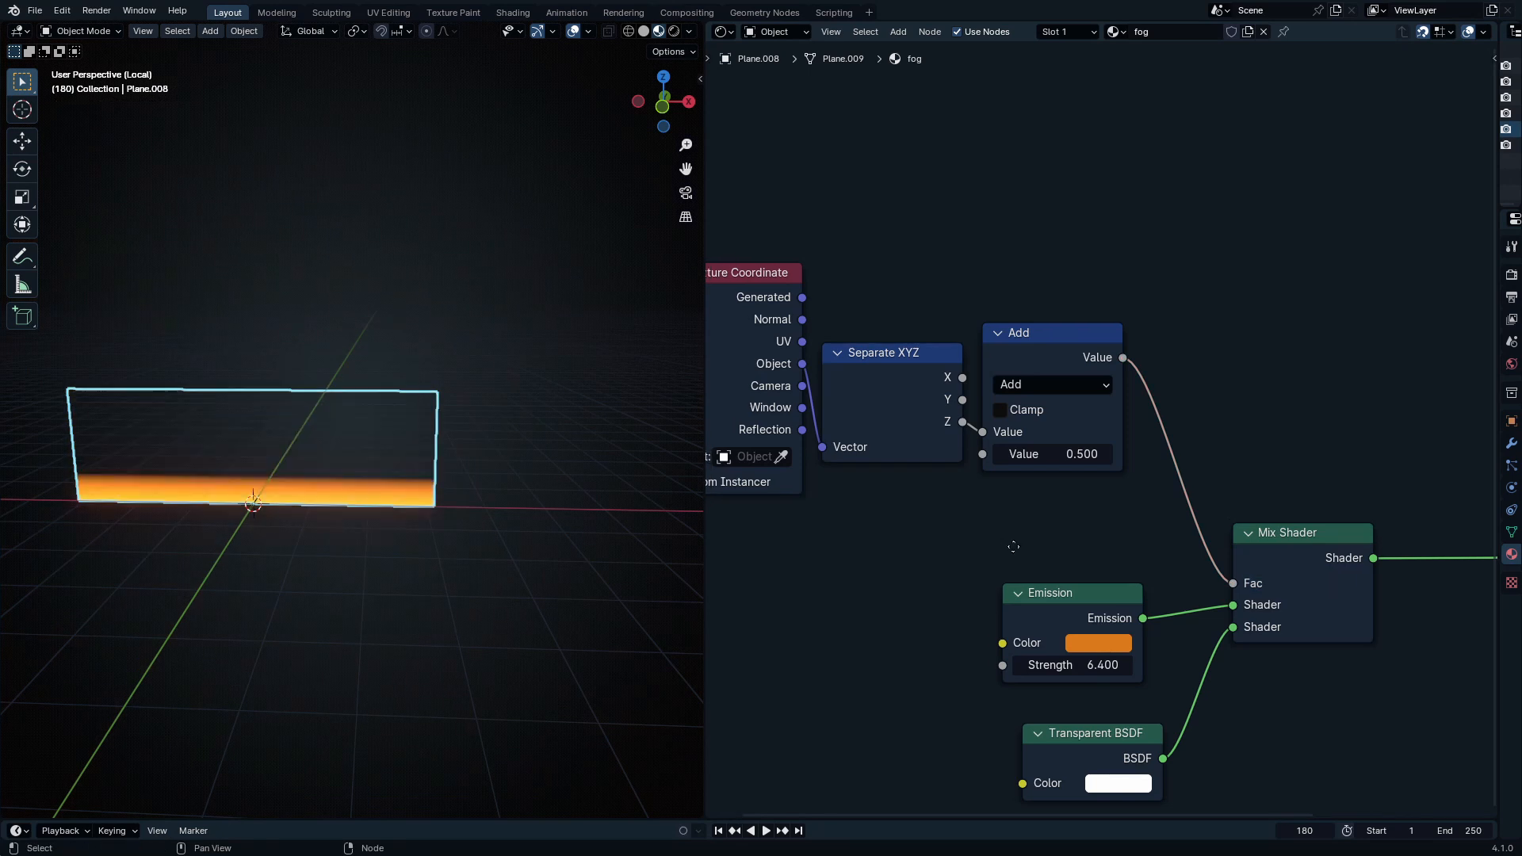
{"action": "middle_click_drag", "start_coordinate": [1013, 547], "coordinate": [1027, 584]}
{"action": "left_click_drag", "start_coordinate": [1066, 492], "coordinate": [1009, 493], "text": "shift"}
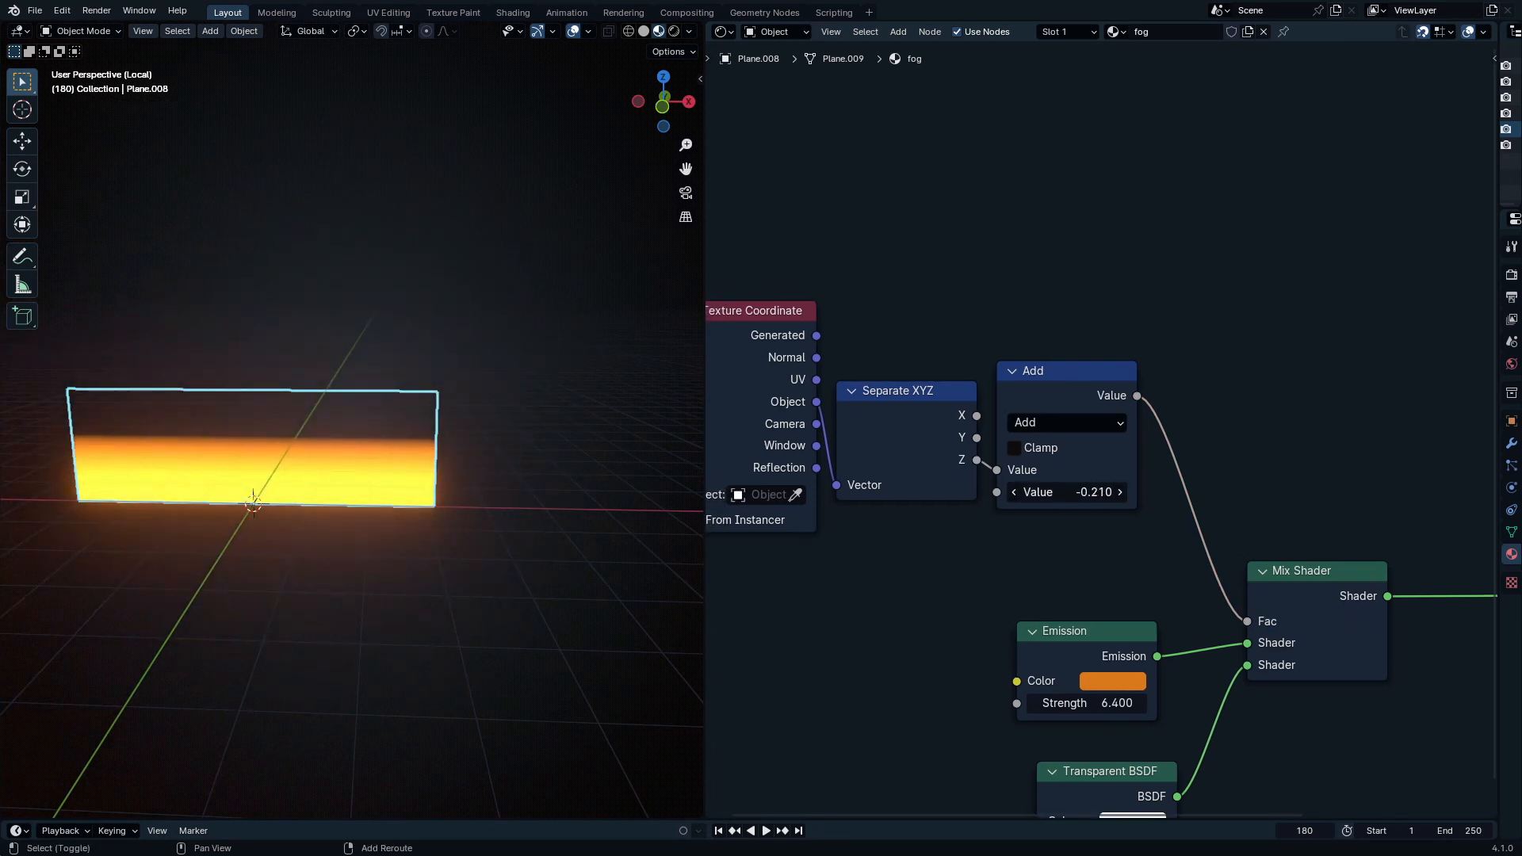
Step: Insert a Color Ramp between the Add node and the Mix Shader's Fac input
{"action": "middle_click_drag", "start_coordinate": [1220, 513], "coordinate": [1203, 399]}
{"action": "key", "text": "shift+a"}
{"action": "type", "text": "color"}
{"action": "key", "text": "Return"}
{"action": "left_click", "coordinate": [1115, 258]}
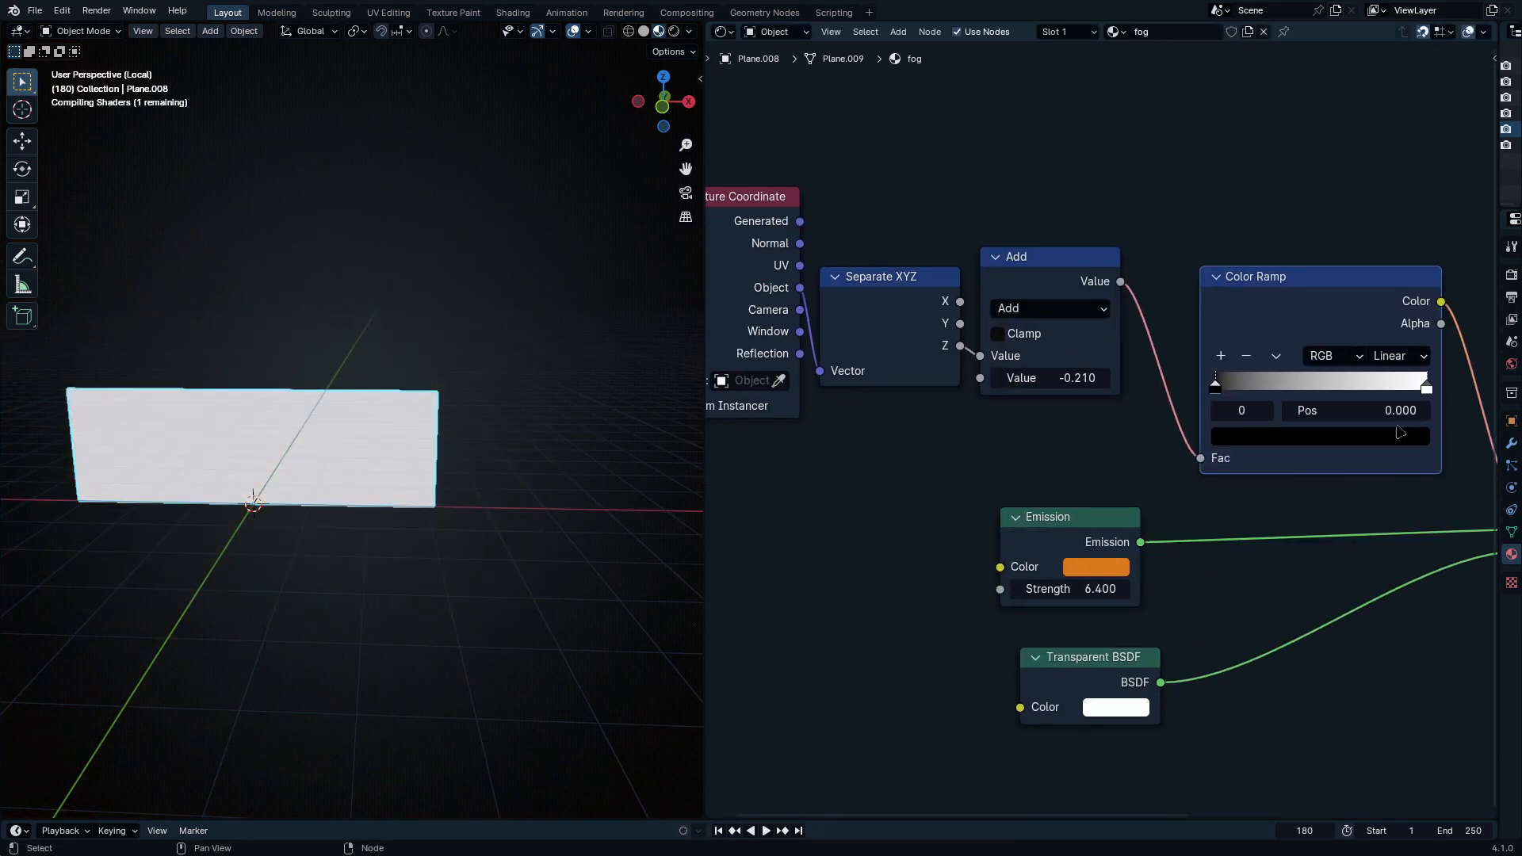
Step: Set the Color Ramp's interpolation to B-Spline and move its white stop closer to the black stop
{"action": "left_click", "coordinate": [1397, 356]}
{"action": "left_click", "coordinate": [1395, 473]}
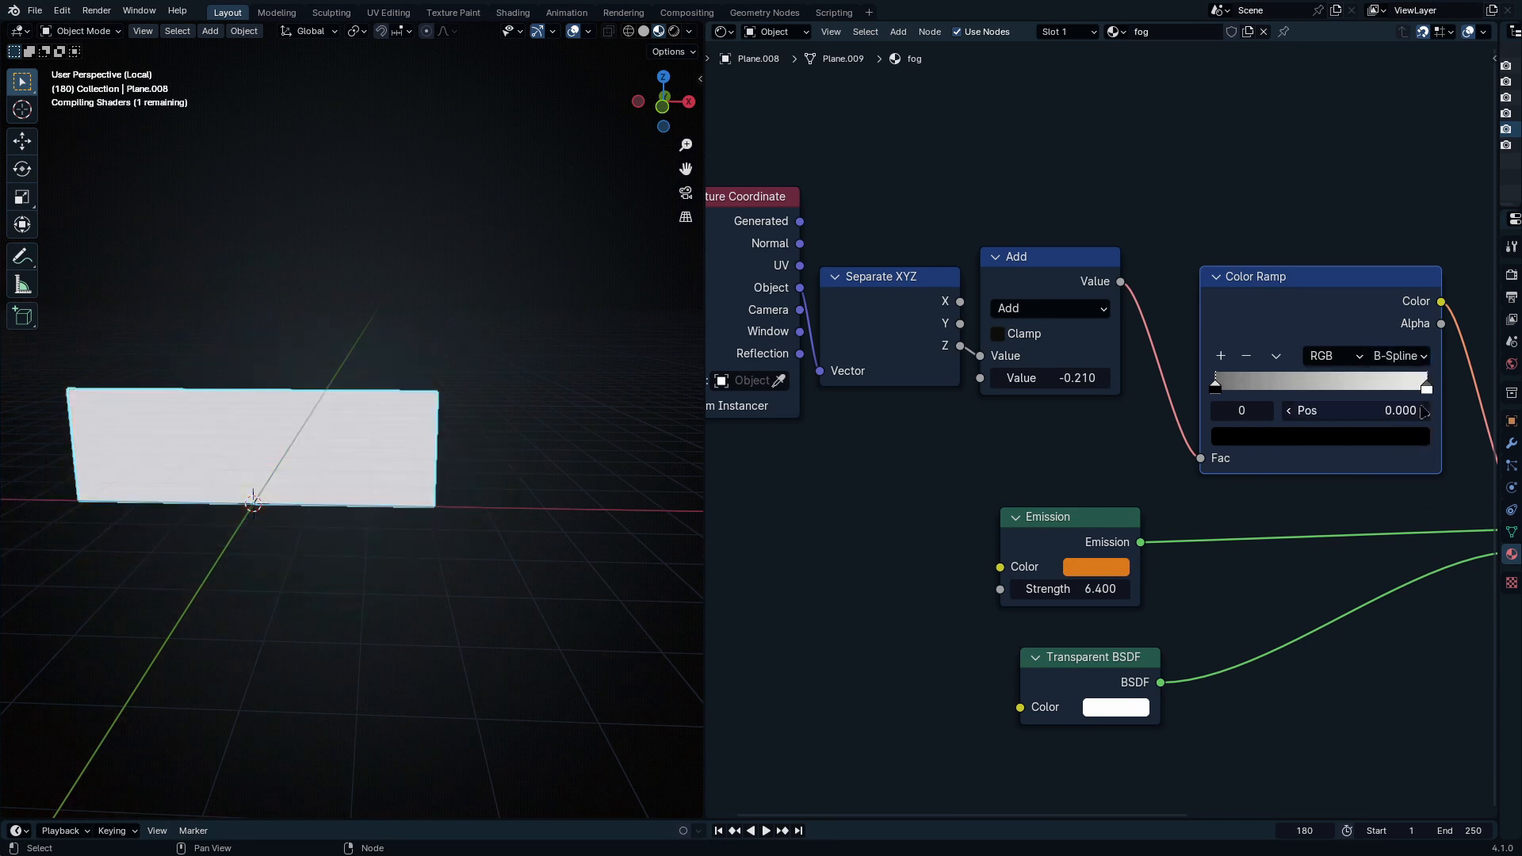
{"action": "left_click_drag", "start_coordinate": [1426, 387], "coordinate": [1286, 387]}
Step: Spread the coordinate nodes and the Add node apart to open a gap after the Separate XYZ node
{"action": "middle_click_drag", "start_coordinate": [1081, 316], "coordinate": [1263, 355]}
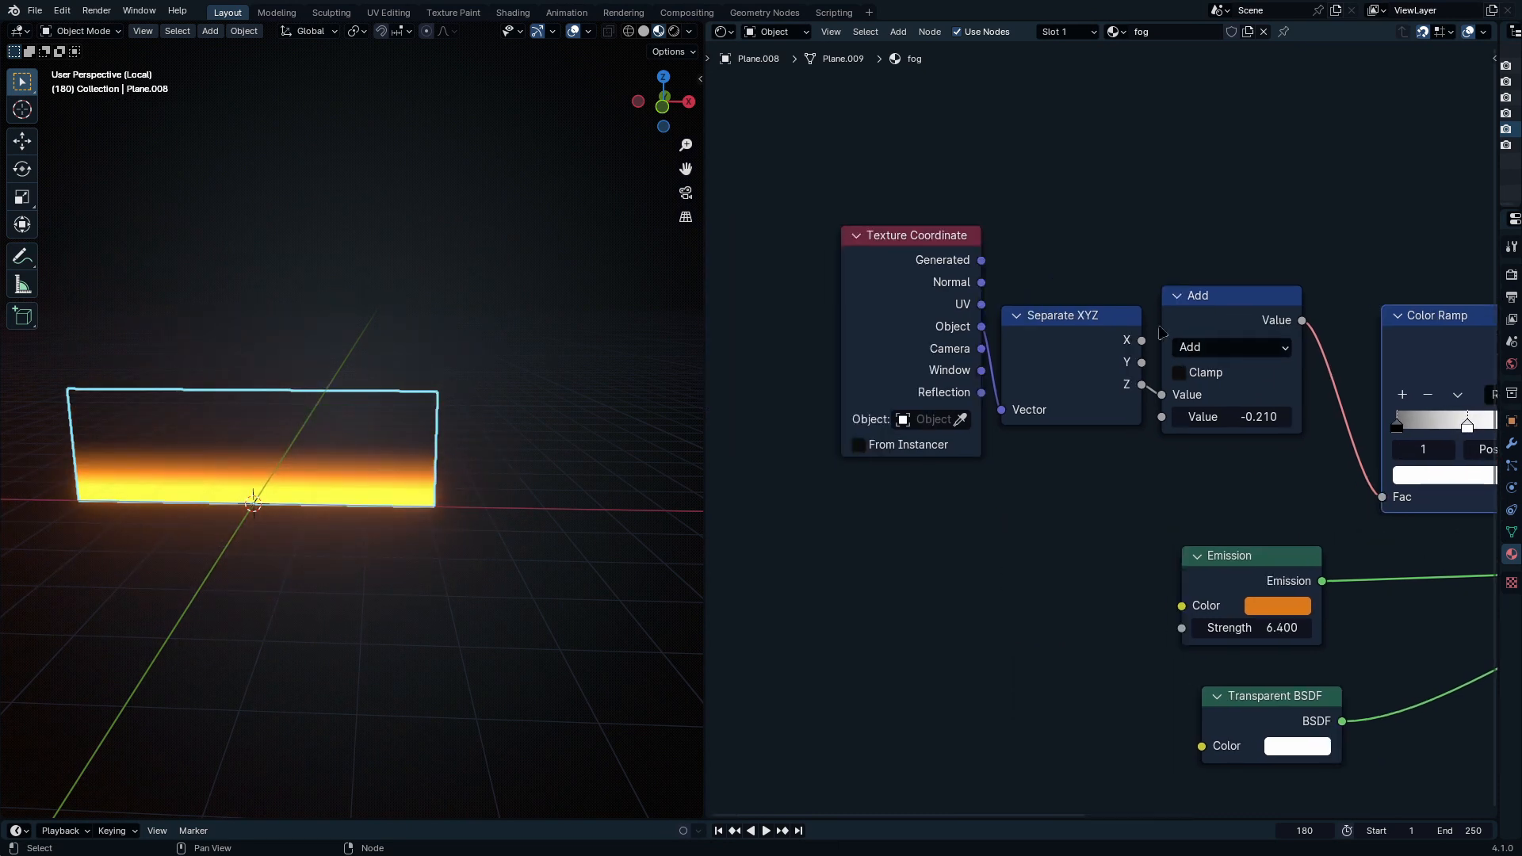
{"action": "left_click", "coordinate": [1138, 272]}
{"action": "mouse_move", "coordinate": [1221, 318]}
{"action": "left_mouse_down"}
{"action": "mouse_move", "coordinate": [1000, 318]}
{"action": "mouse_move", "coordinate": [1214, 295]}
{"action": "left_mouse_up"}
{"action": "key", "text": "shift+a"}
{"action": "right_click", "coordinate": [1094, 73]}
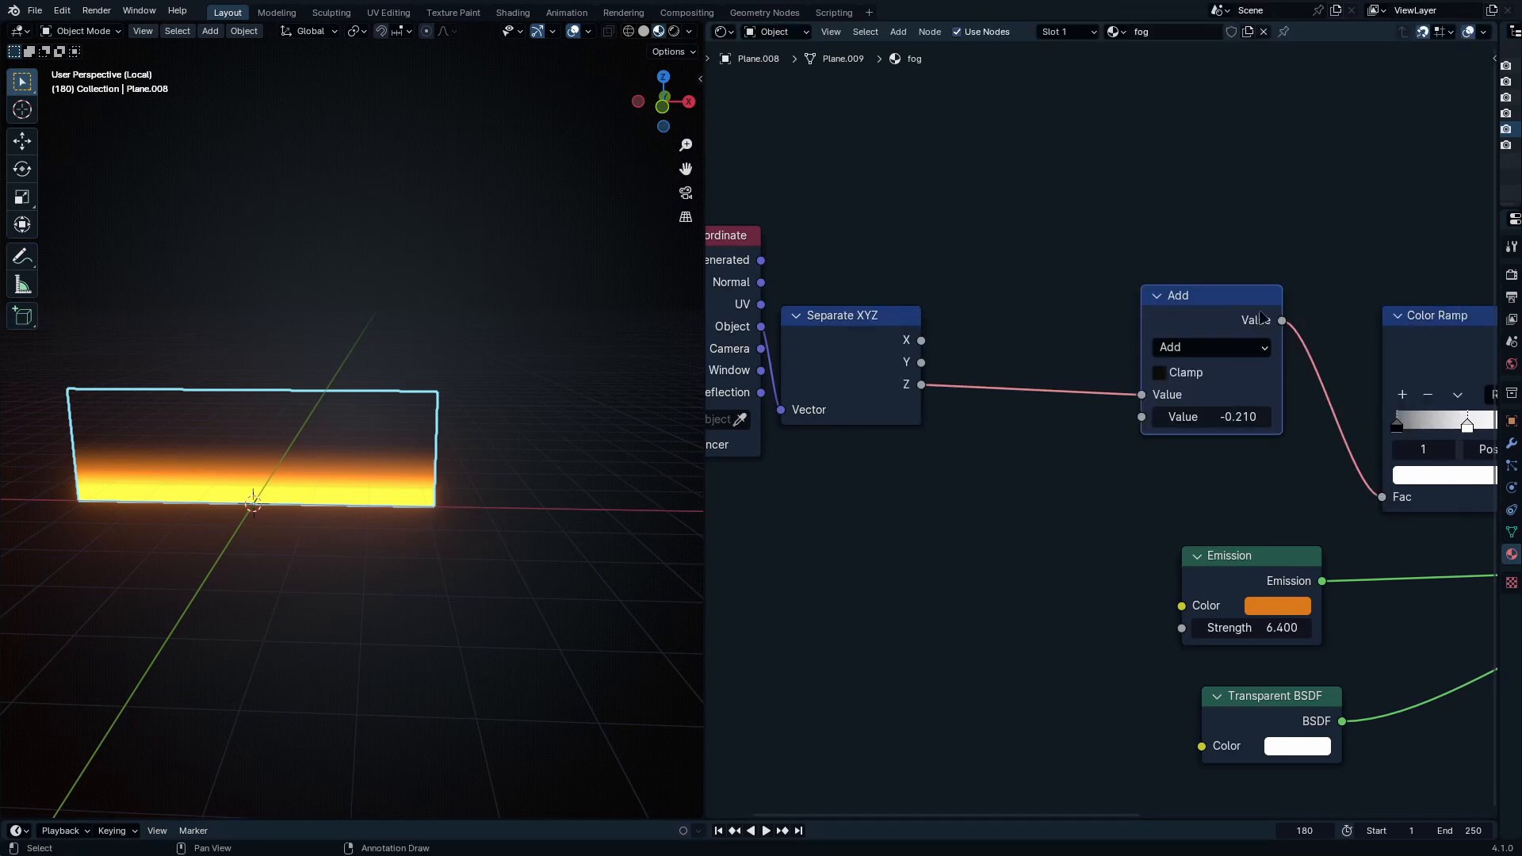
Step: Duplicate the Add node as a Multiply node, insert it between Separate XYZ and Add, and adjust its value
{"action": "key", "text": "shift+d"}
{"action": "left_click", "coordinate": [1039, 191]}
{"action": "left_click", "coordinate": [1050, 206]}
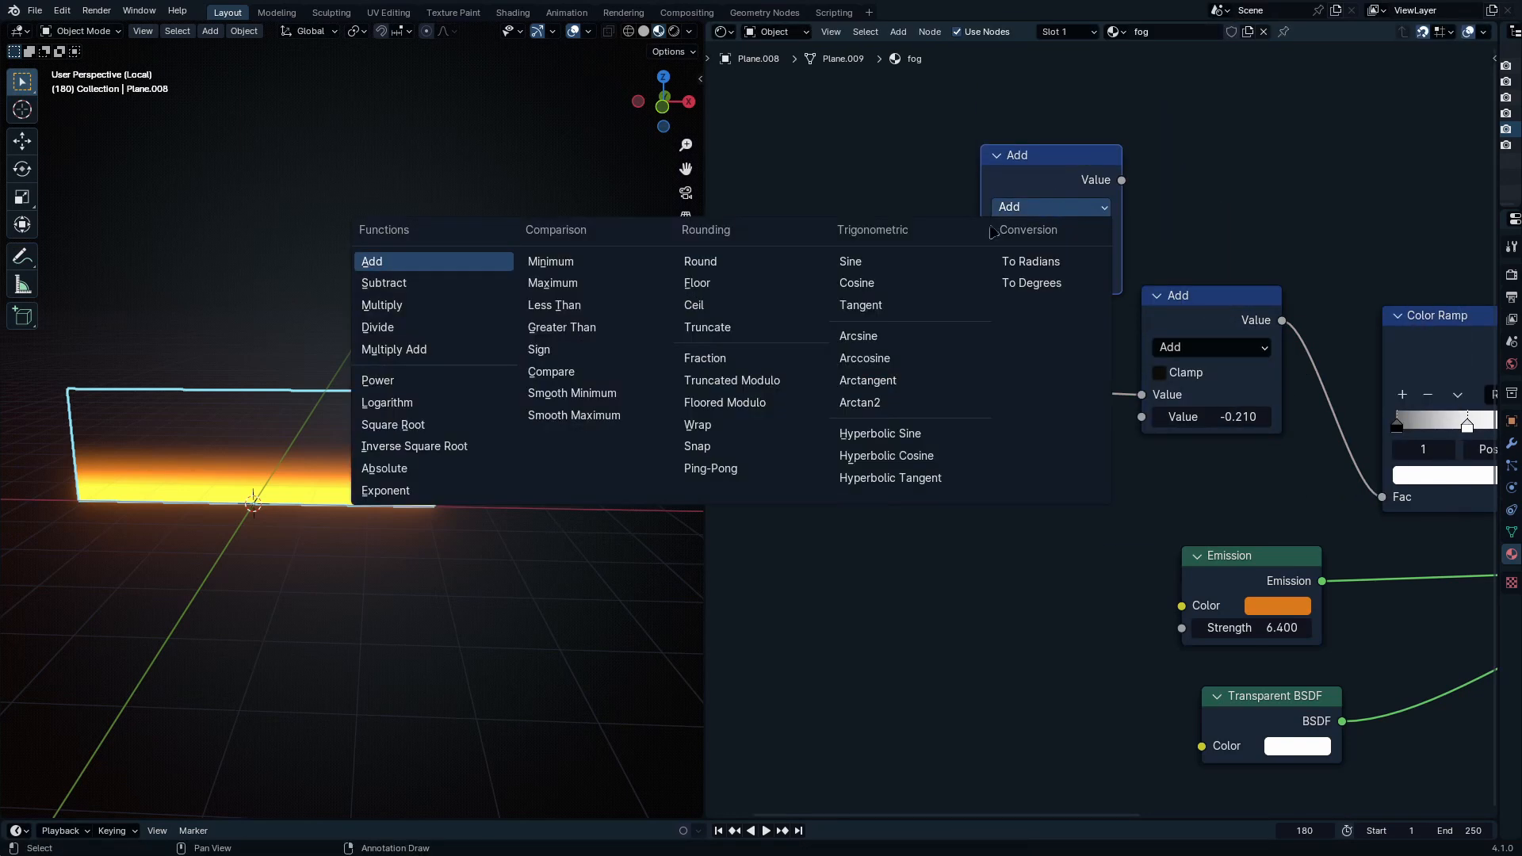
{"action": "left_click", "coordinate": [428, 303]}
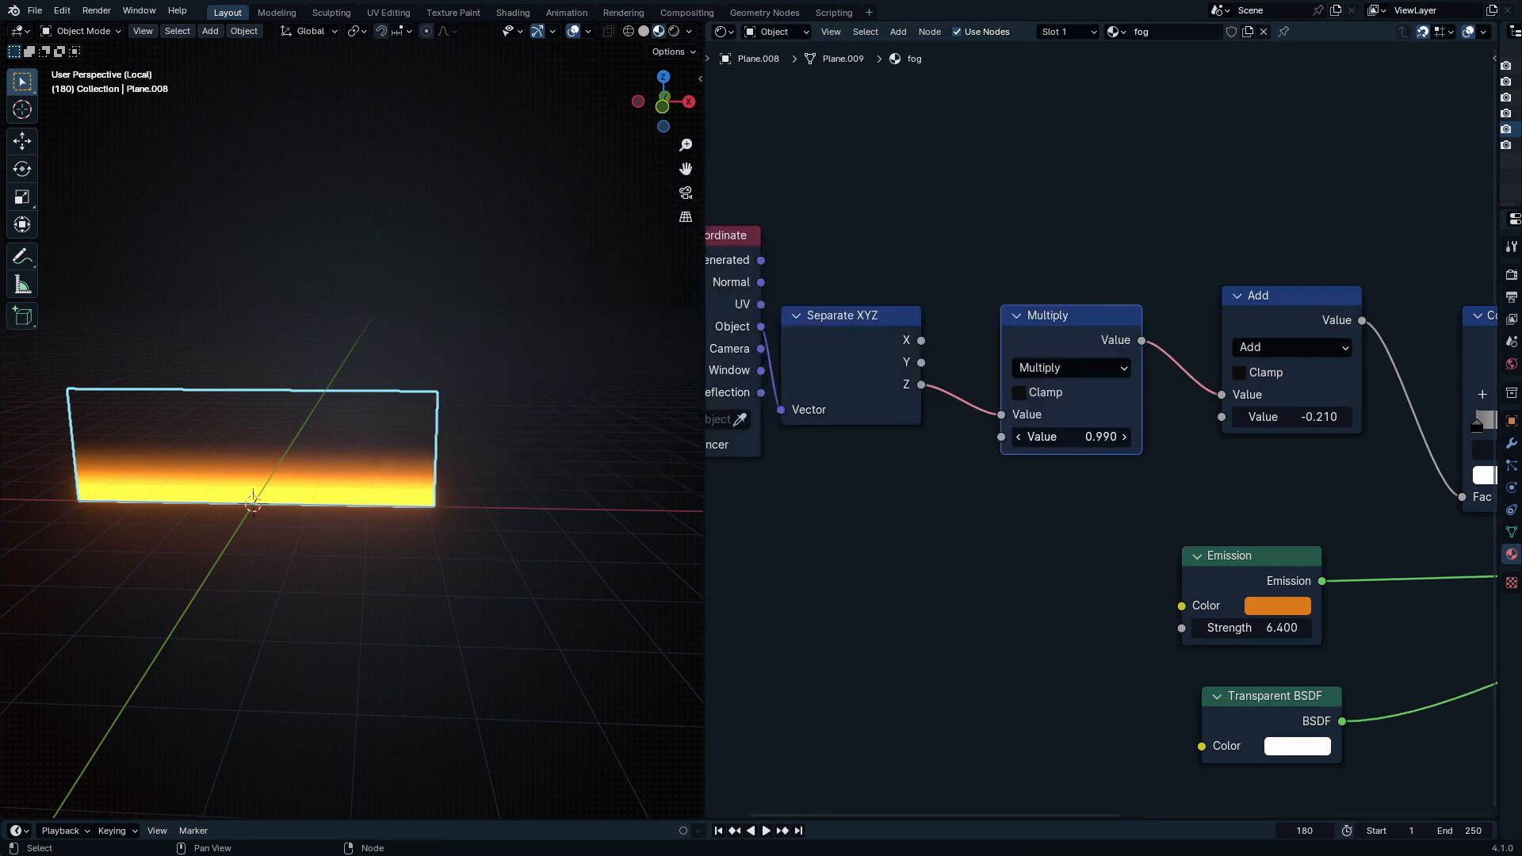
{"action": "left_click_drag", "start_coordinate": [1073, 437], "coordinate": [1071, 437]}
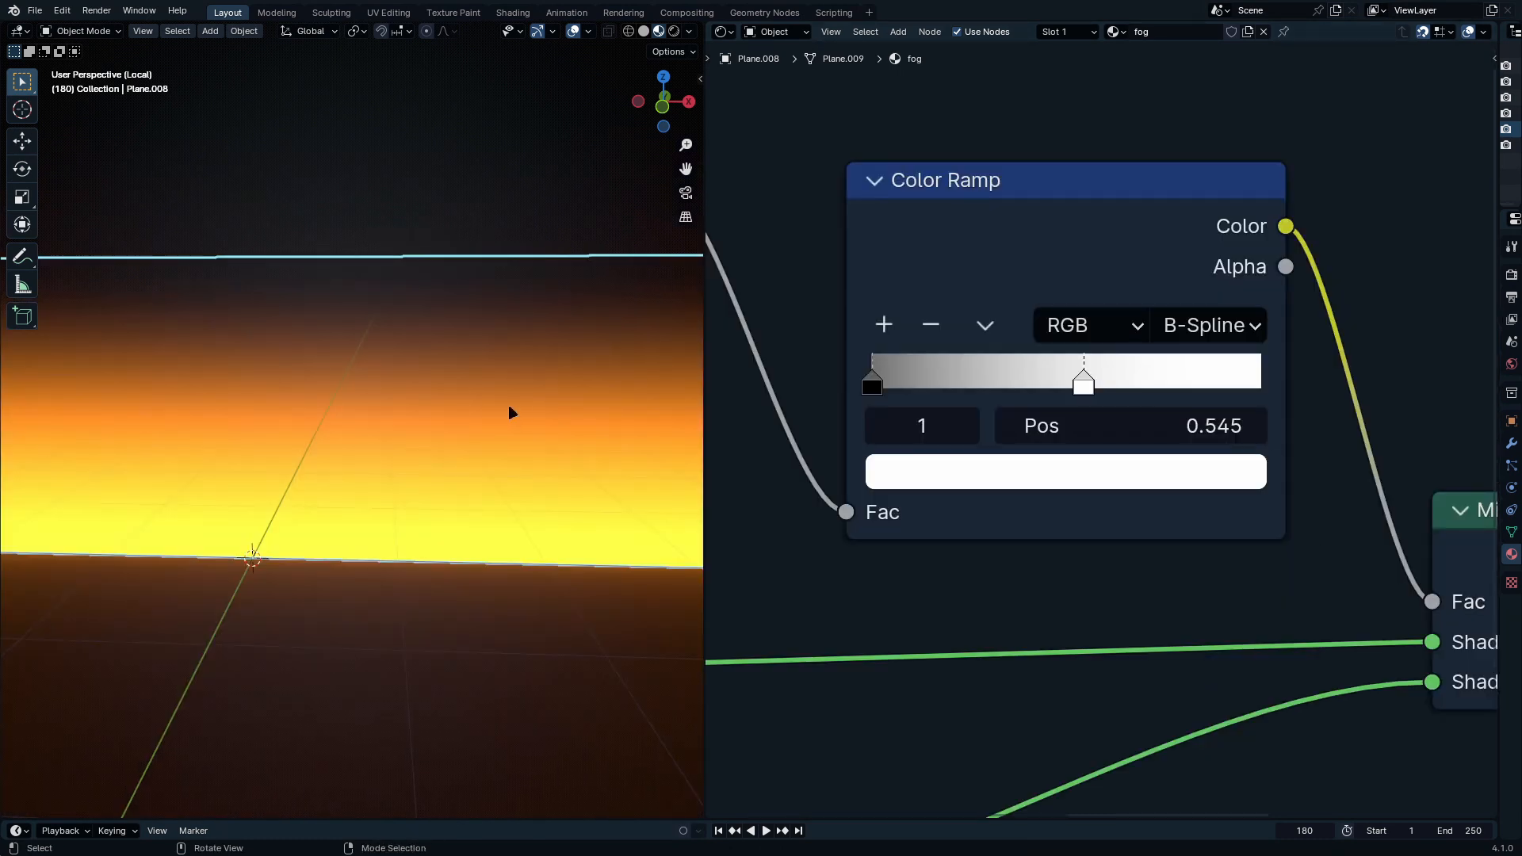
Step: Set the Color Ramp's white stop to position 0.432 and deselect the fog plane to check the fade
{"action": "scroll", "coordinate": [510, 412], "scroll_direction": "down", "scroll_amount": 6}
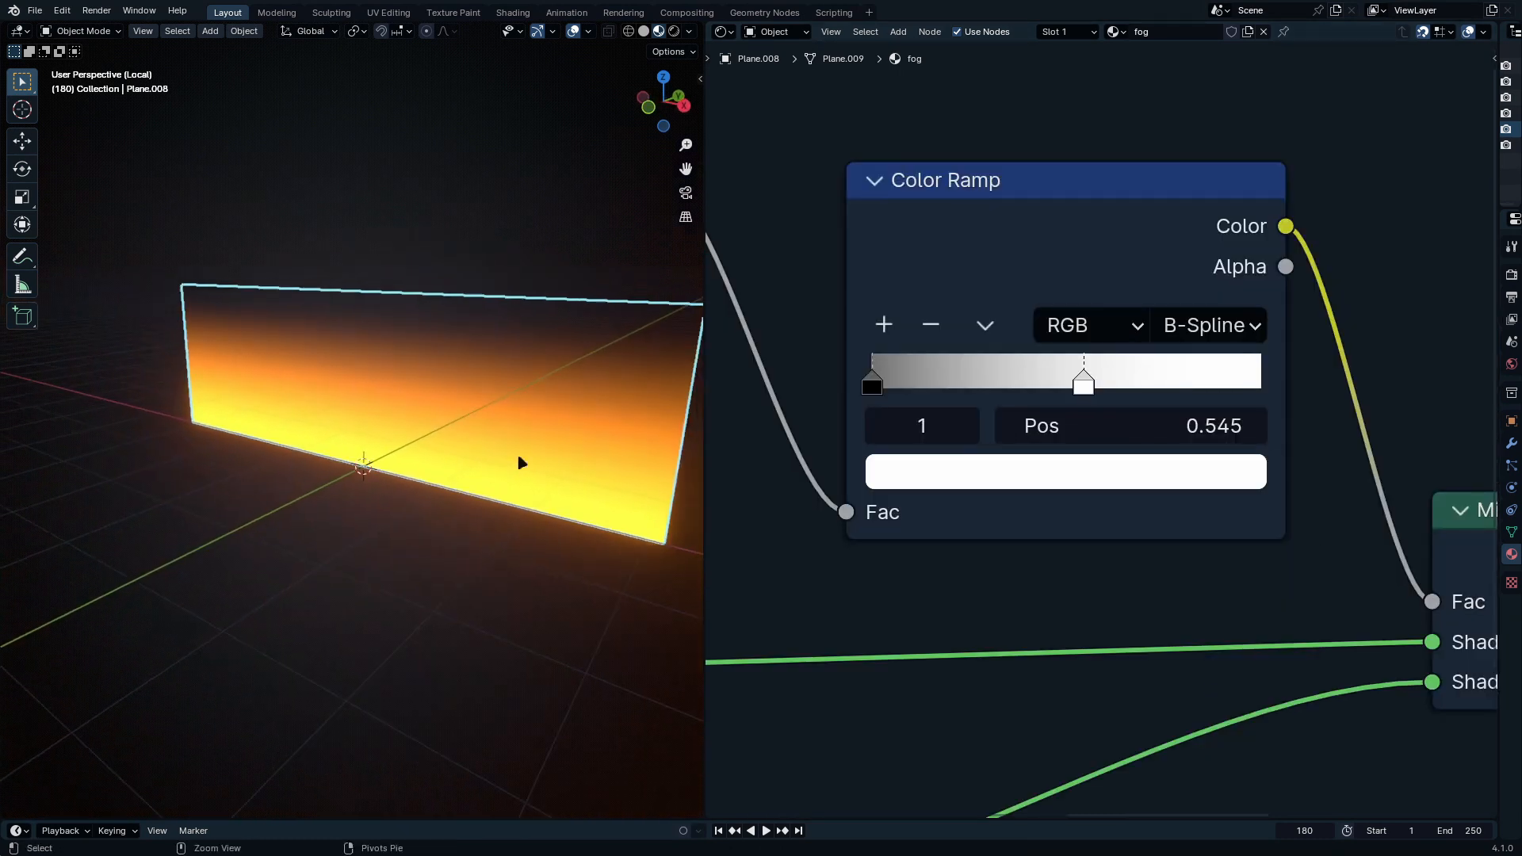
{"action": "middle_click_drag", "start_coordinate": [530, 404], "coordinate": [507, 441], "text": "ctrl"}
{"action": "middle_click_drag", "start_coordinate": [507, 440], "coordinate": [578, 432]}
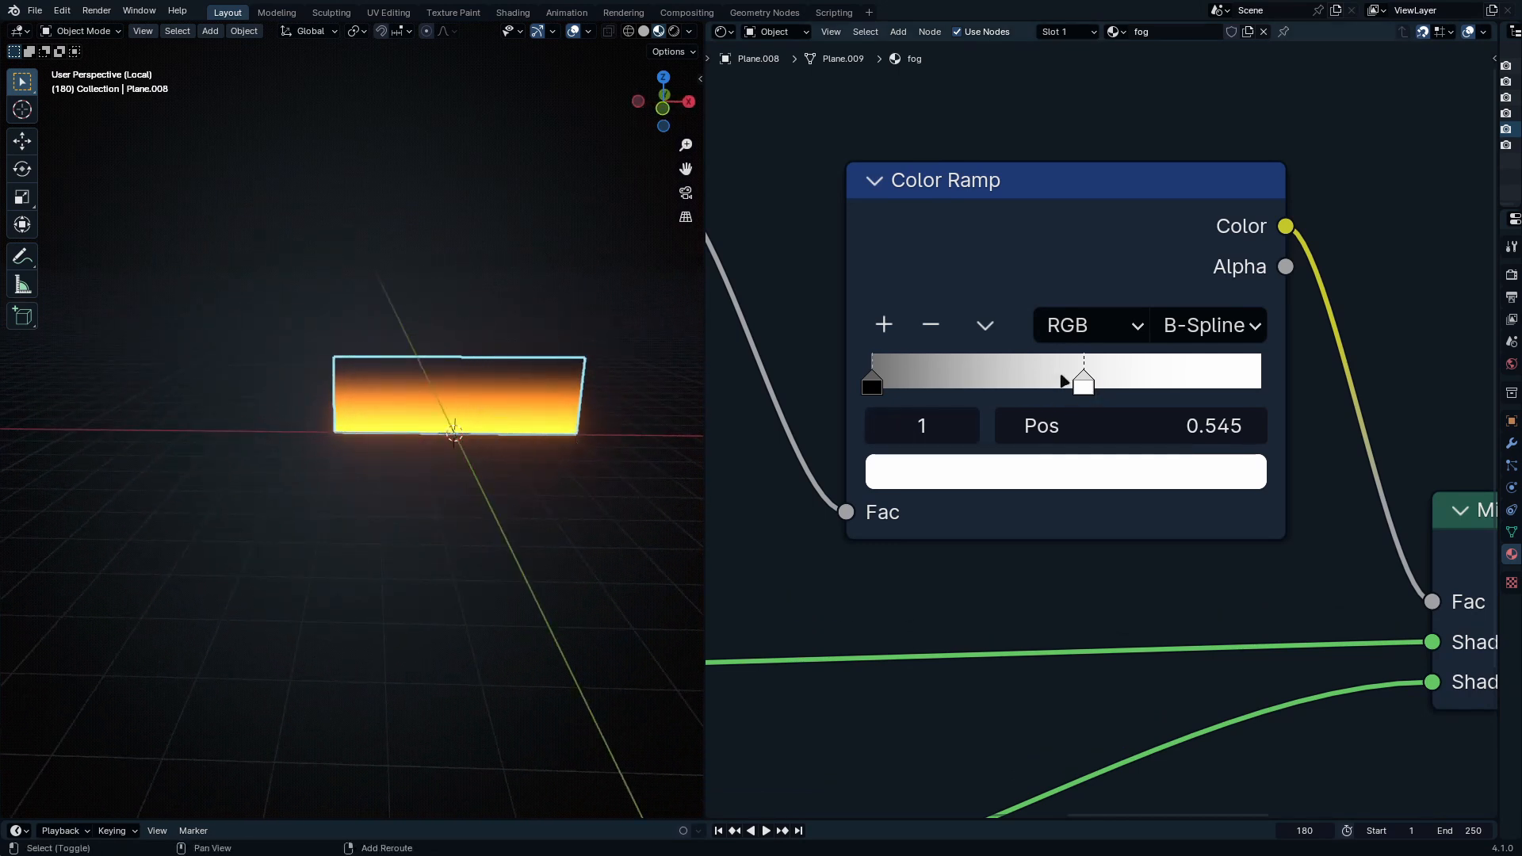
{"action": "left_click_drag", "start_coordinate": [1064, 381], "coordinate": [1020, 381]}
{"action": "left_click", "coordinate": [406, 440]}
{"action": "middle_click_drag", "start_coordinate": [539, 481], "coordinate": [548, 373], "text": "ctrl"}
{"action": "middle_click_drag", "start_coordinate": [366, 394], "coordinate": [444, 473], "text": "shift"}
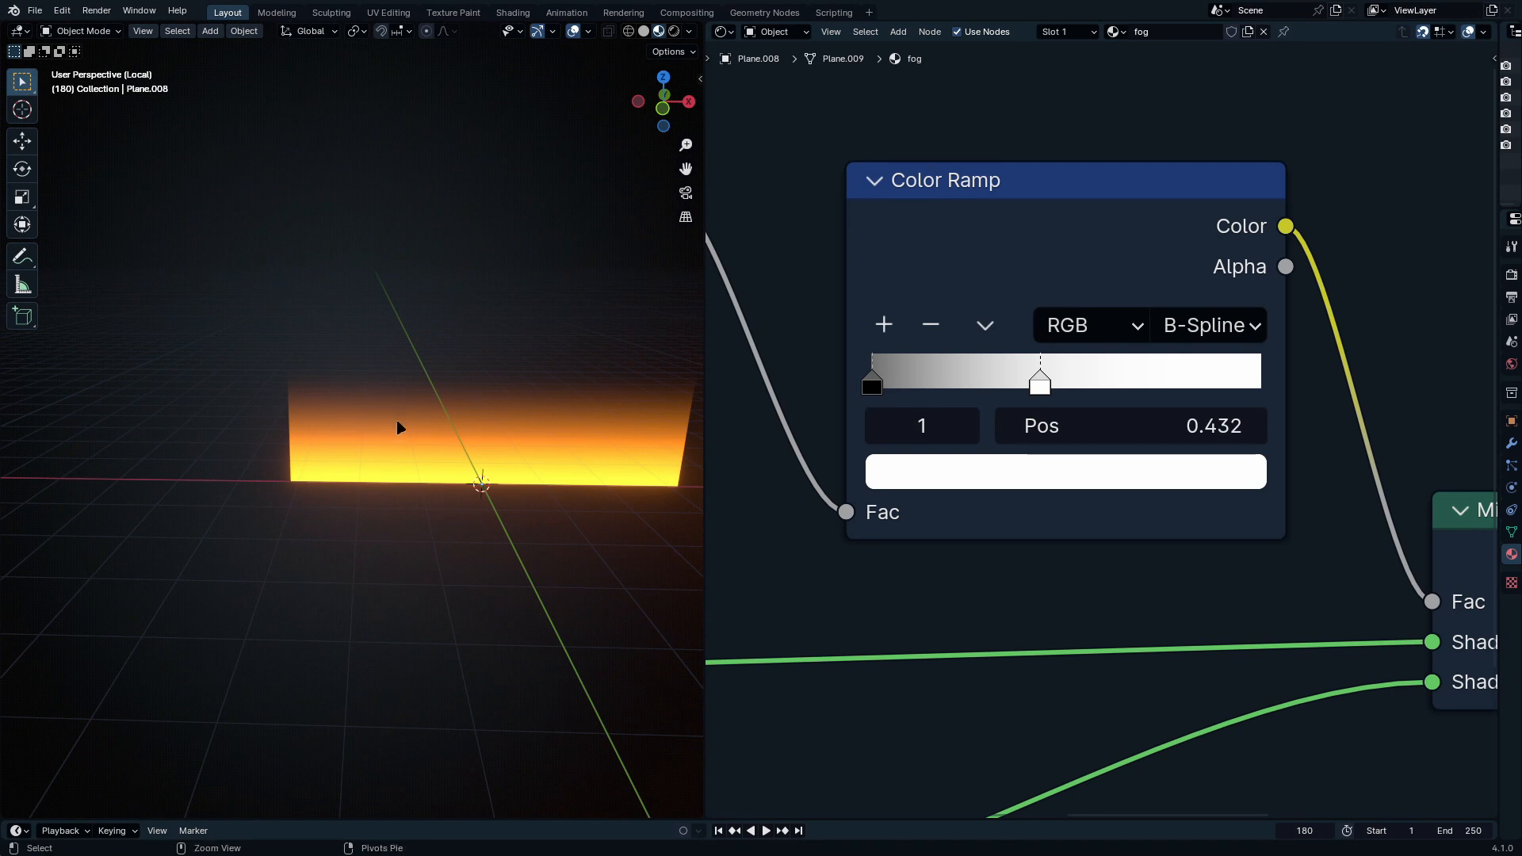
Step: Duplicate the gradient node chain from Texture Coordinate to Color Ramp and place the copy above the original
{"action": "middle_click_drag", "start_coordinate": [400, 428], "coordinate": [452, 507], "text": "ctrl"}
{"action": "middle_click_drag", "start_coordinate": [1219, 525], "coordinate": [1165, 622], "text": "ctrl"}
{"action": "middle_click_drag", "start_coordinate": [1090, 412], "coordinate": [1238, 773], "text": "ctrl"}
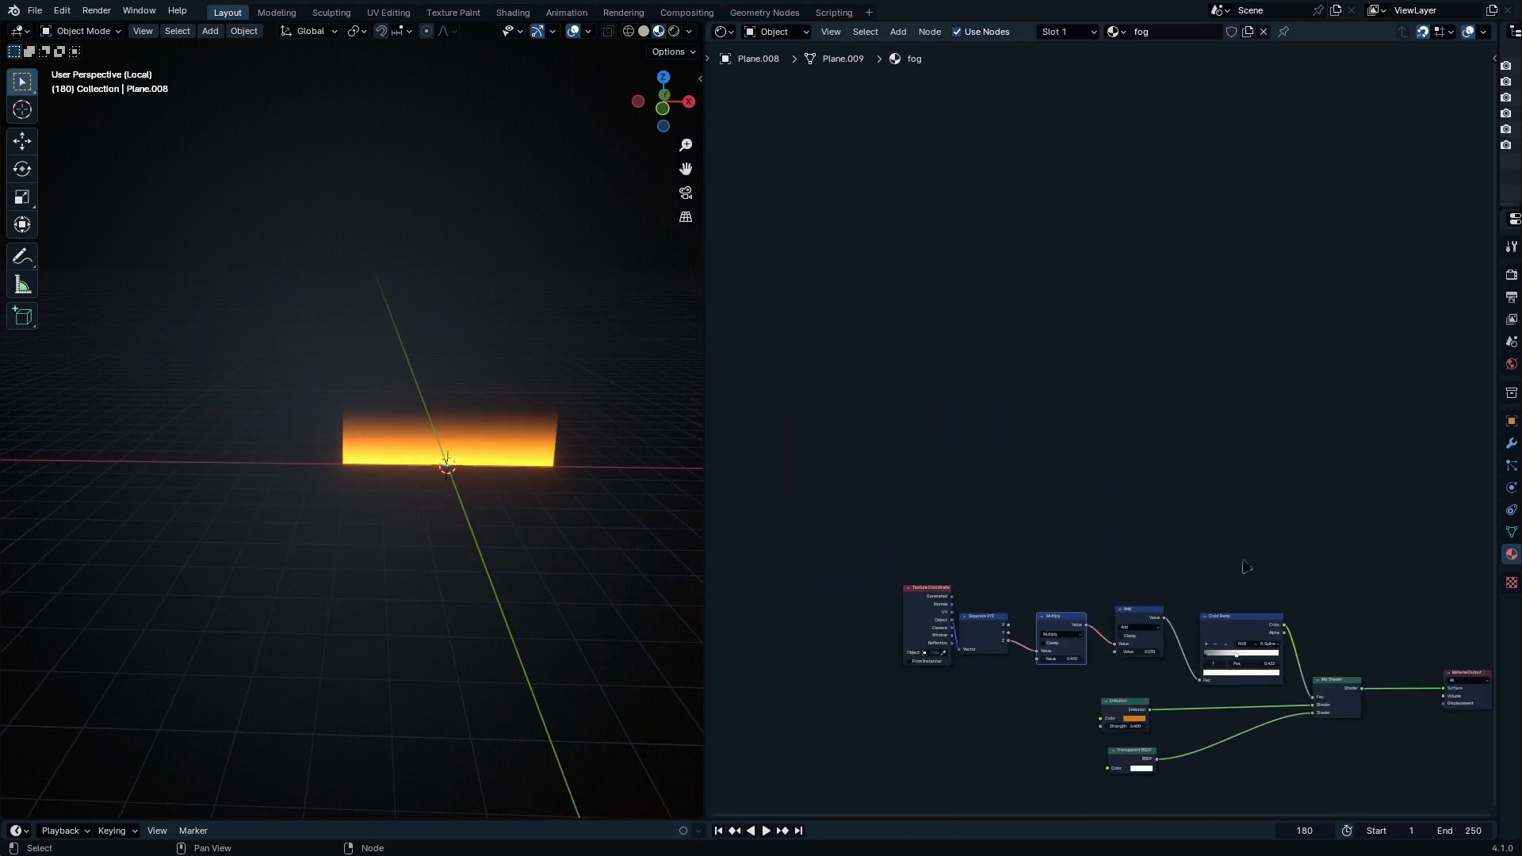
{"action": "left_click_drag", "start_coordinate": [1240, 512], "coordinate": [908, 682]}
{"action": "key", "text": "shift+d"}
{"action": "left_click", "coordinate": [877, 456]}
Step: Connect the copied Separate XYZ's X output to its Multiply node in place of Z, and preview the copied Color Ramp
{"action": "middle_click_drag", "start_coordinate": [1003, 507], "coordinate": [1015, 404], "text": "ctrl"}
{"action": "middle_click_drag", "start_coordinate": [1015, 405], "coordinate": [901, 428]}
{"action": "left_click_drag", "start_coordinate": [912, 460], "coordinate": [980, 519]}
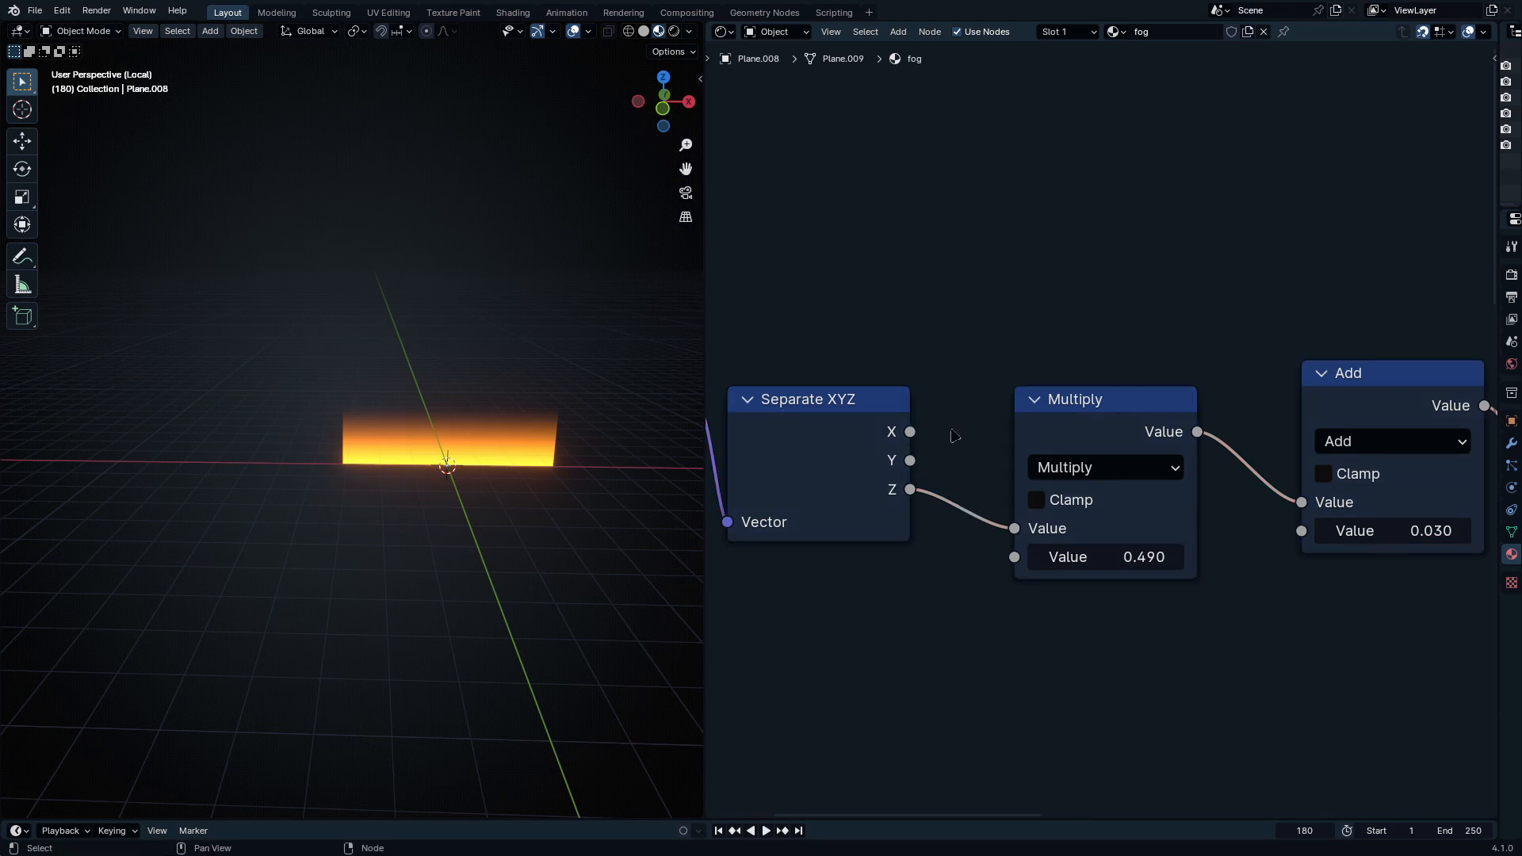
{"action": "left_click_drag", "start_coordinate": [943, 461], "coordinate": [1039, 525]}
{"action": "left_click_drag", "start_coordinate": [910, 432], "coordinate": [1013, 529]}
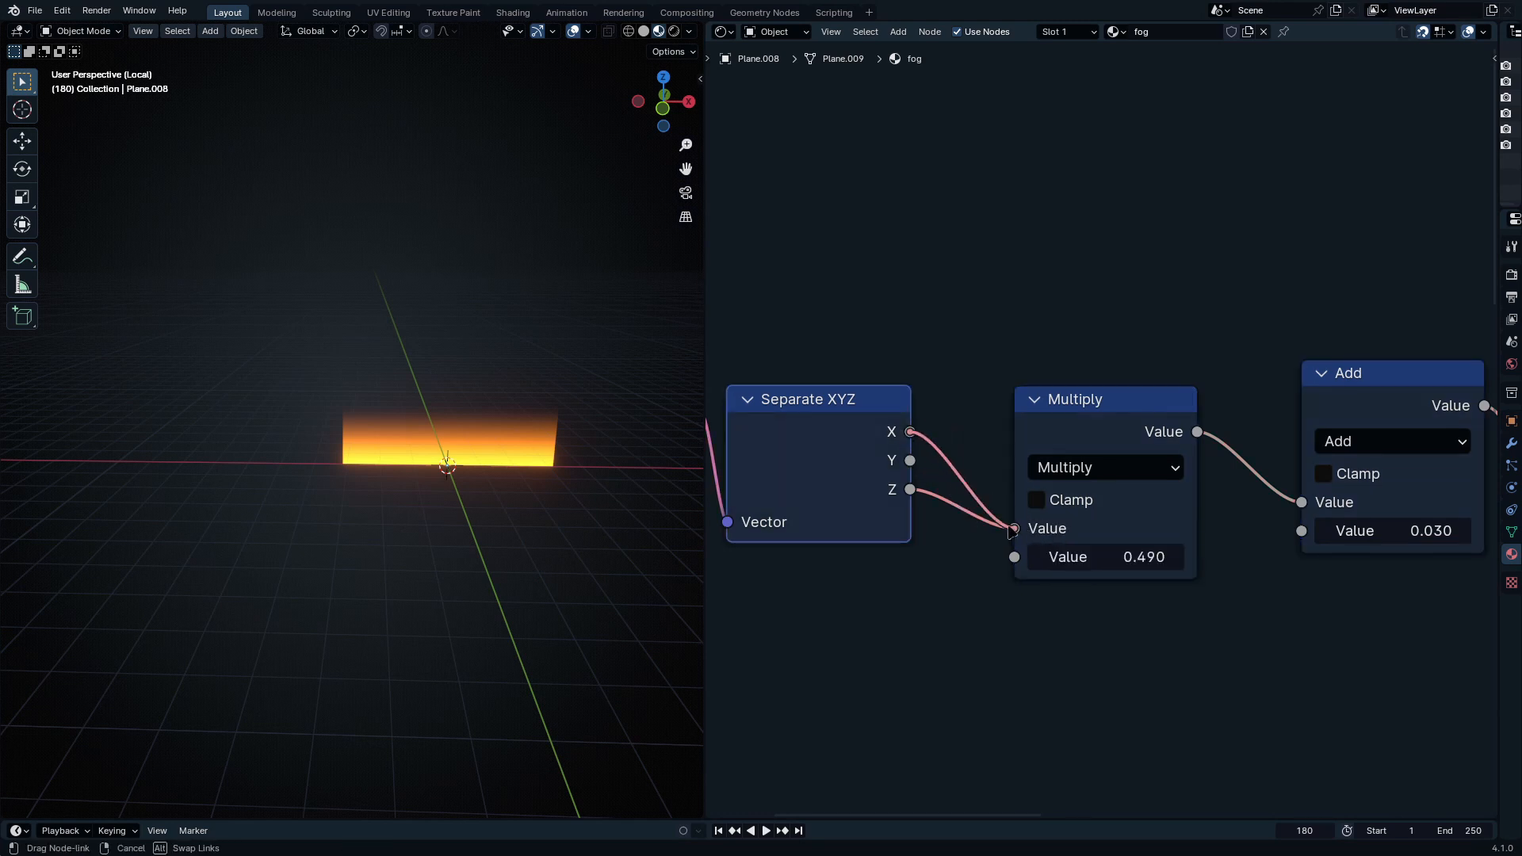
{"action": "scroll", "coordinate": [1259, 606], "scroll_direction": "down", "scroll_amount": 3, "text": "ctrl"}
{"action": "scroll", "coordinate": [1284, 586], "scroll_direction": "down", "scroll_amount": 4}
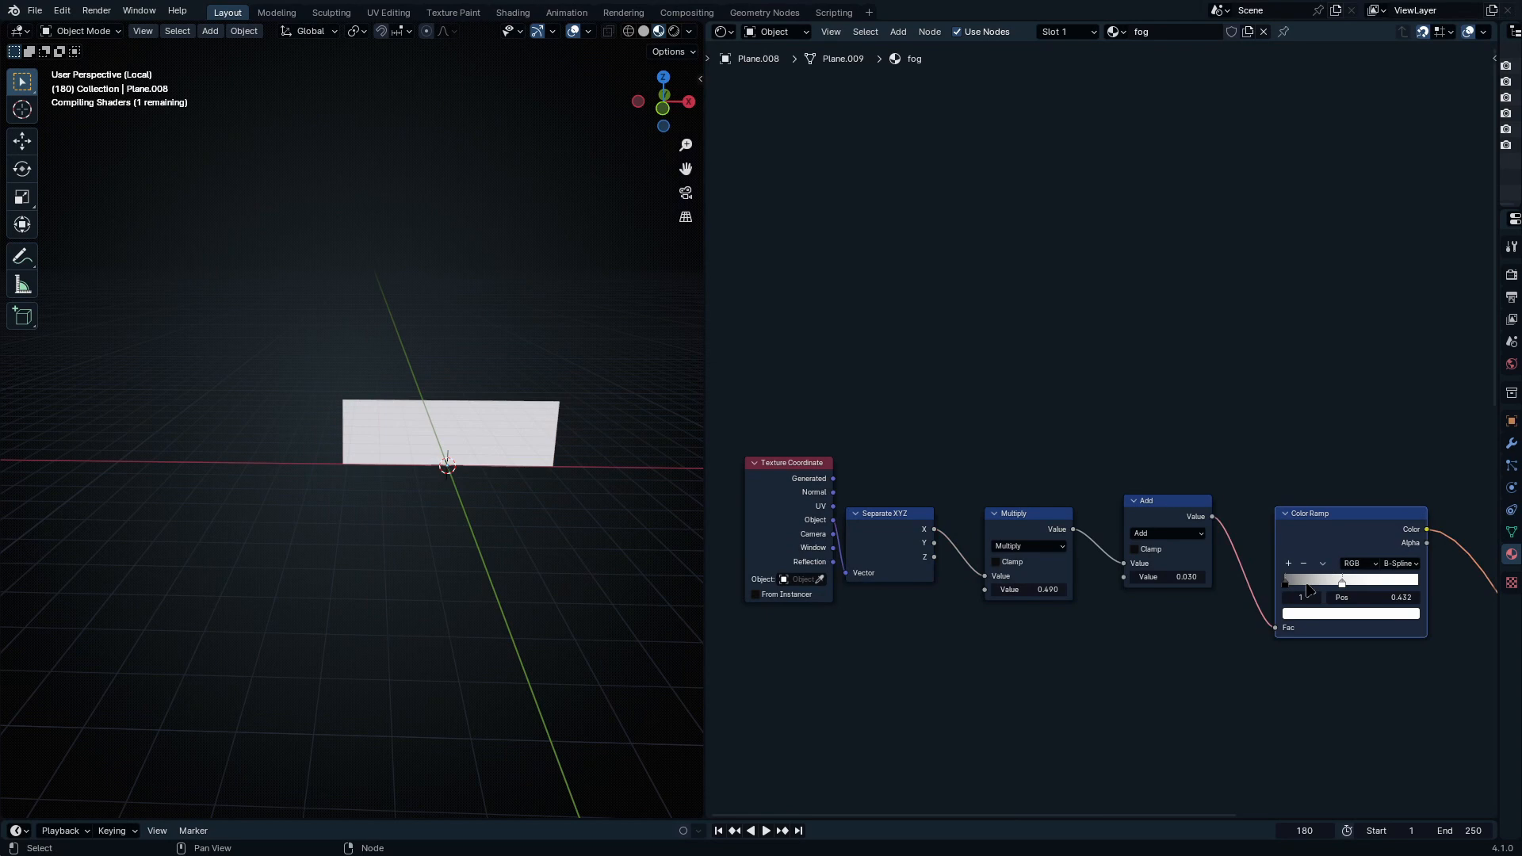
{"action": "scroll", "coordinate": [1312, 587], "scroll_direction": "up", "scroll_amount": 2}
{"action": "scroll", "coordinate": [1312, 587], "scroll_direction": "down", "scroll_amount": 4, "text": "ctrl"}
{"action": "scroll", "coordinate": [1315, 555], "scroll_direction": "up", "scroll_amount": 4, "text": "ctrl"}
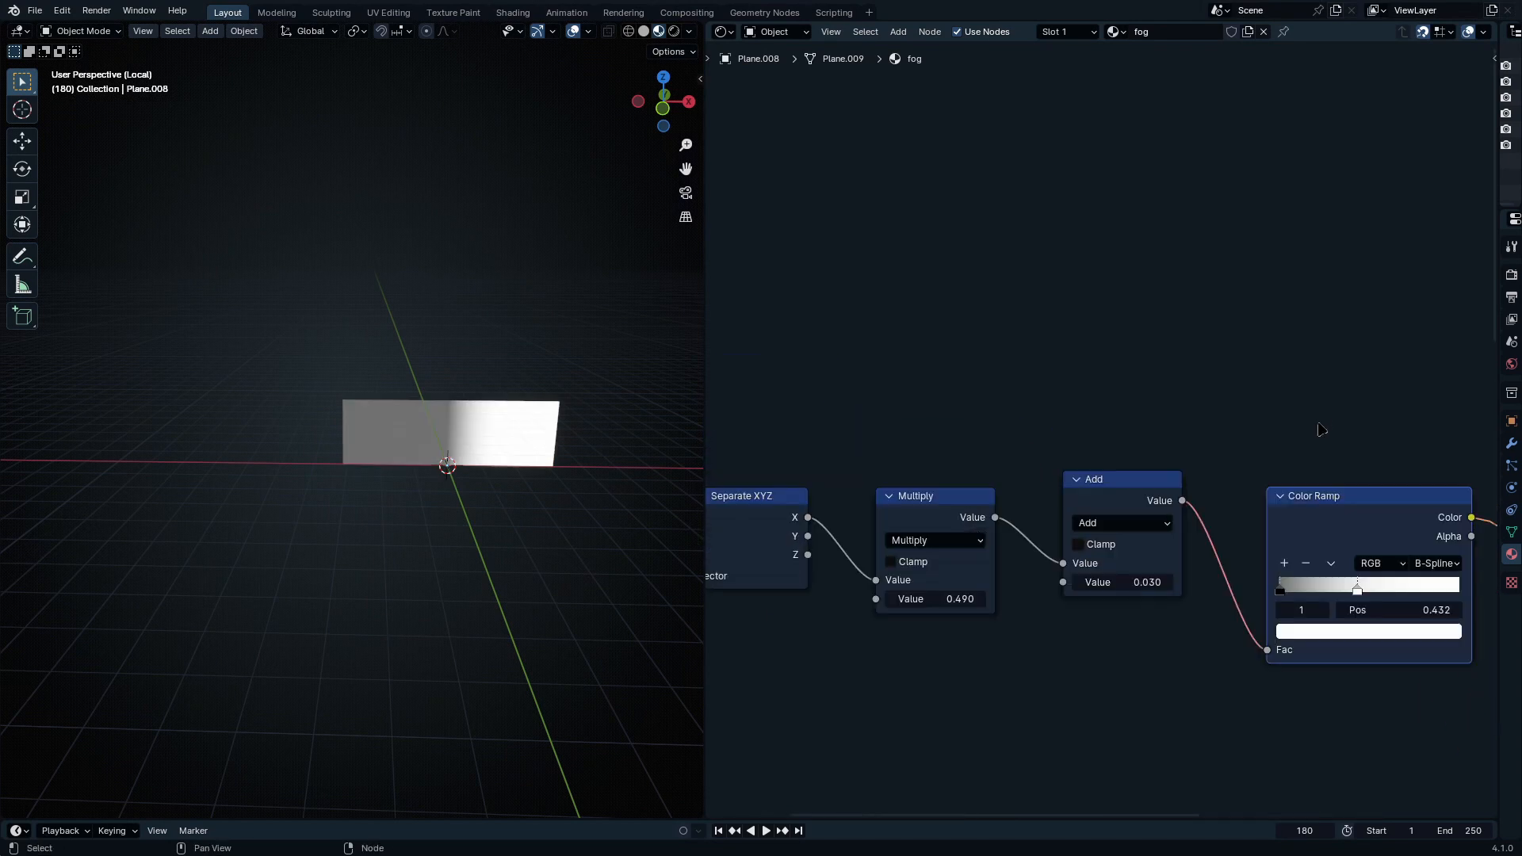
Step: Duplicate the X-gradient chain above itself and flip the new copy's color ramp
{"action": "scroll", "coordinate": [1283, 475], "scroll_direction": "up", "scroll_amount": 2, "text": "shift"}
{"action": "scroll", "coordinate": [1236, 515], "scroll_direction": "up", "scroll_amount": 2, "text": "ctrl"}
{"action": "scroll", "coordinate": [1189, 555], "scroll_direction": "down", "scroll_amount": 3}
{"action": "scroll", "coordinate": [1132, 606], "scroll_direction": "down", "scroll_amount": 3, "text": "shift"}
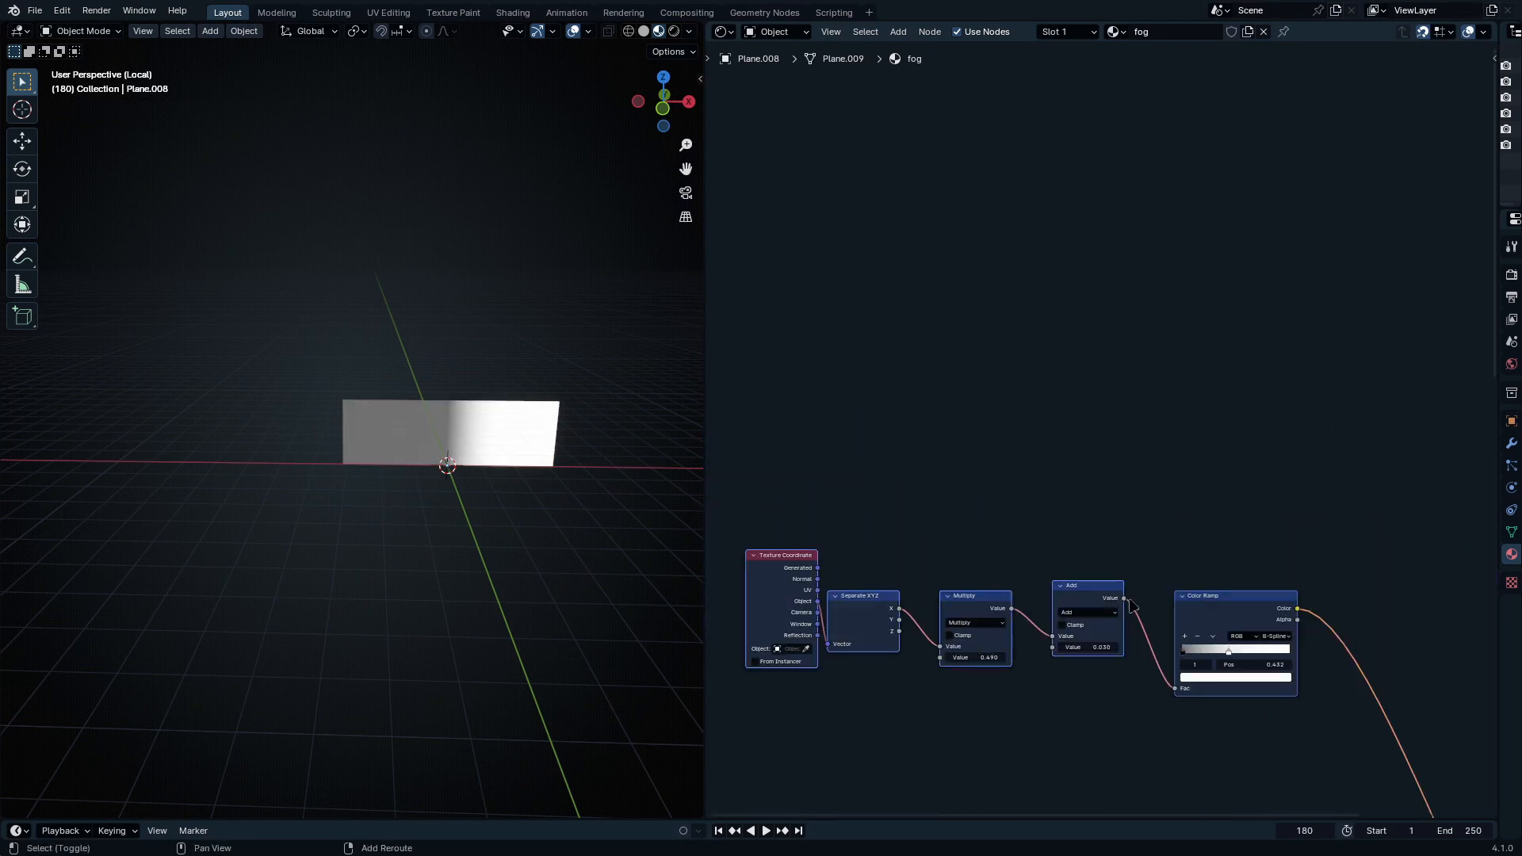
{"action": "key", "text": "shift+d"}
{"action": "left_click", "coordinate": [1131, 367]}
{"action": "left_click", "coordinate": [1214, 405]}
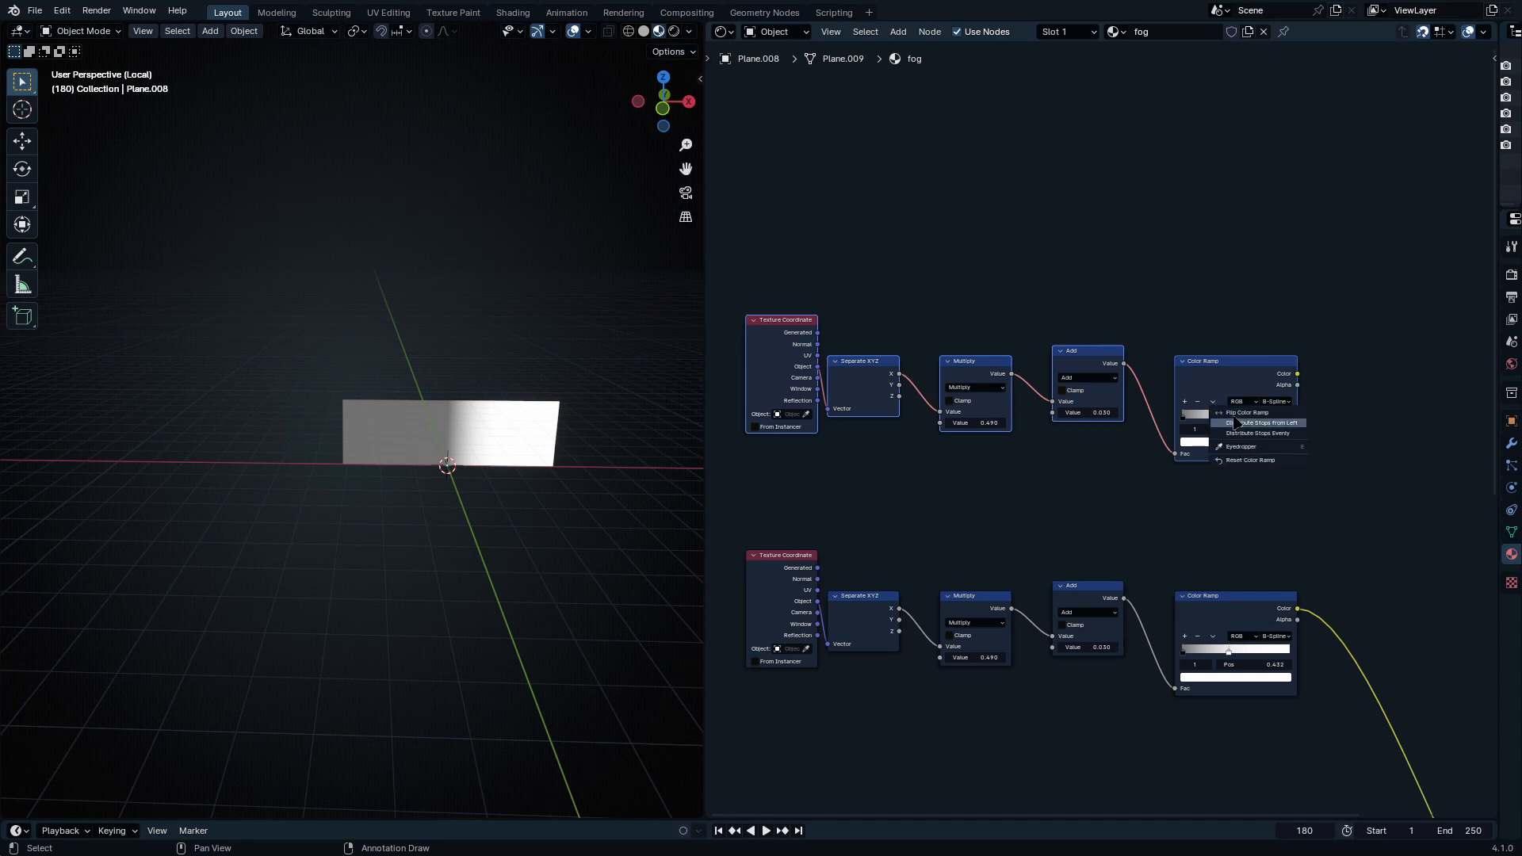
{"action": "left_click", "coordinate": [1238, 413]}
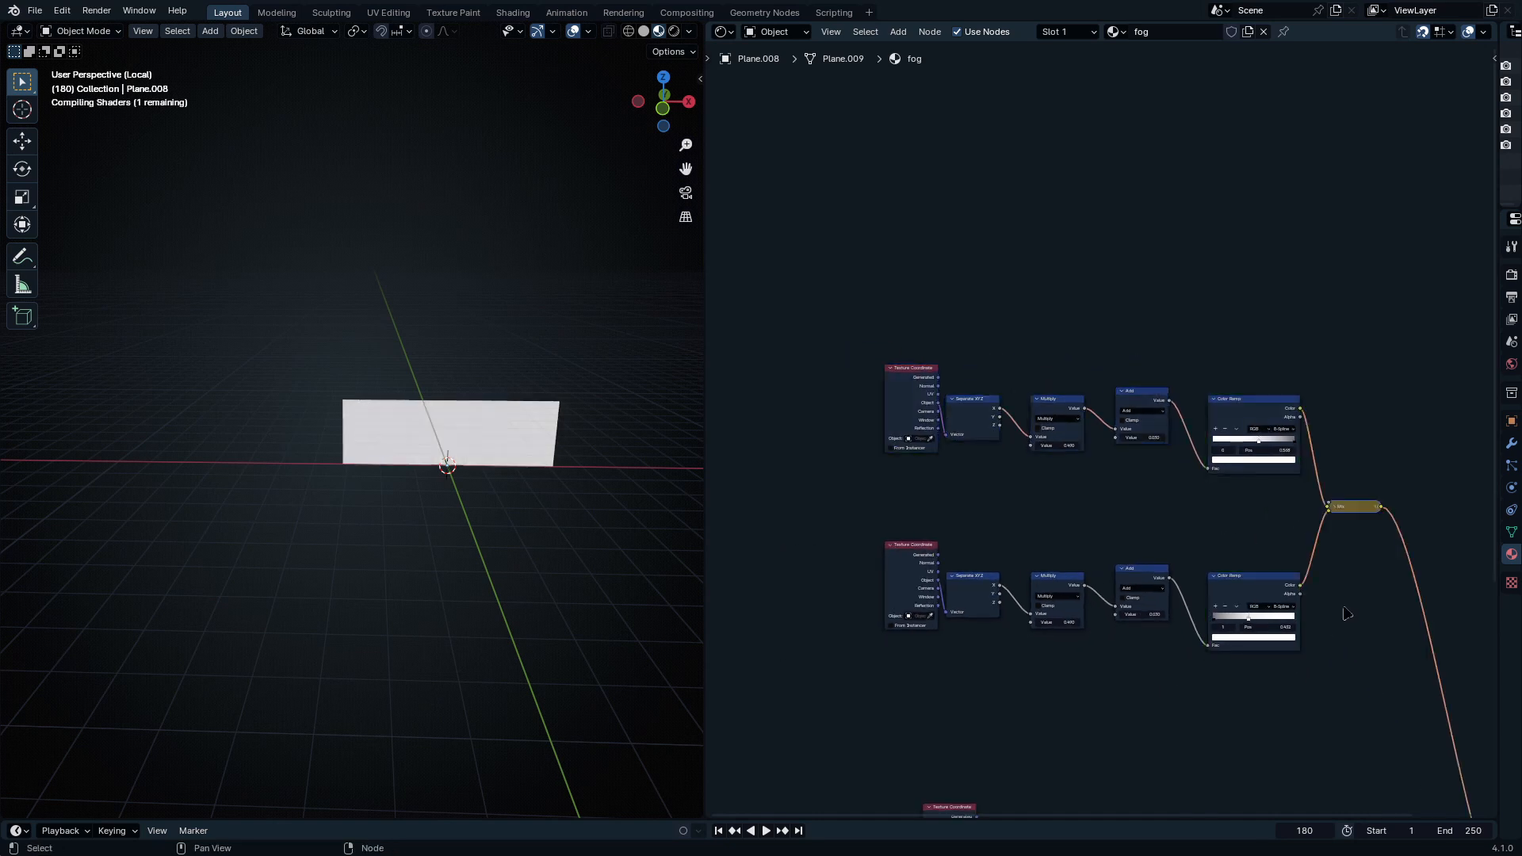
Step: Combine the two X-gradient color ramps with a Mix Color node set to Multiply blending
{"action": "scroll", "coordinate": [1345, 613], "scroll_direction": "up", "scroll_amount": 5}
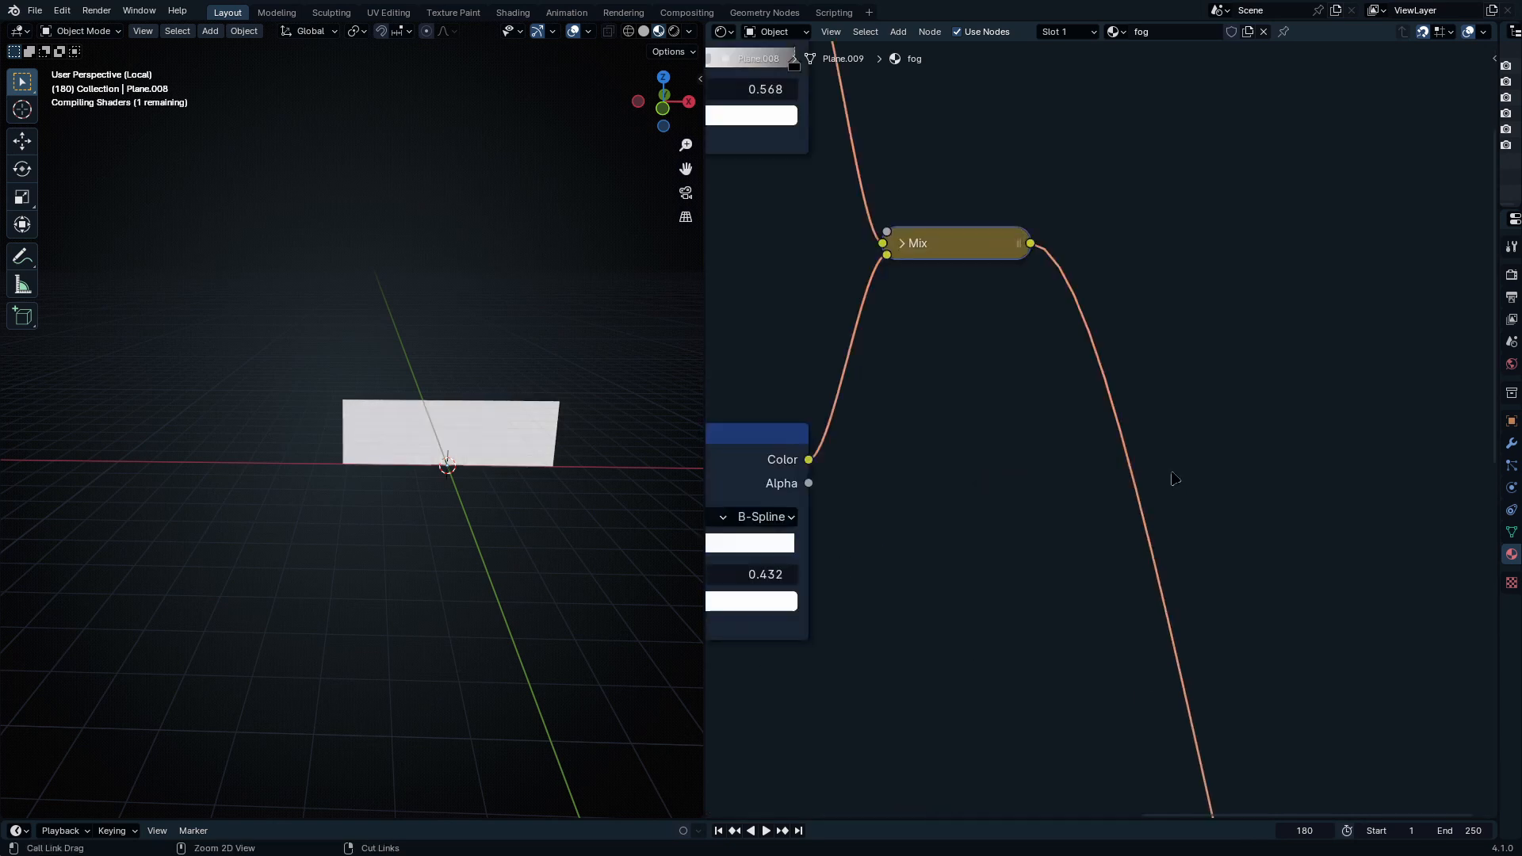
{"action": "left_click", "coordinate": [956, 326]}
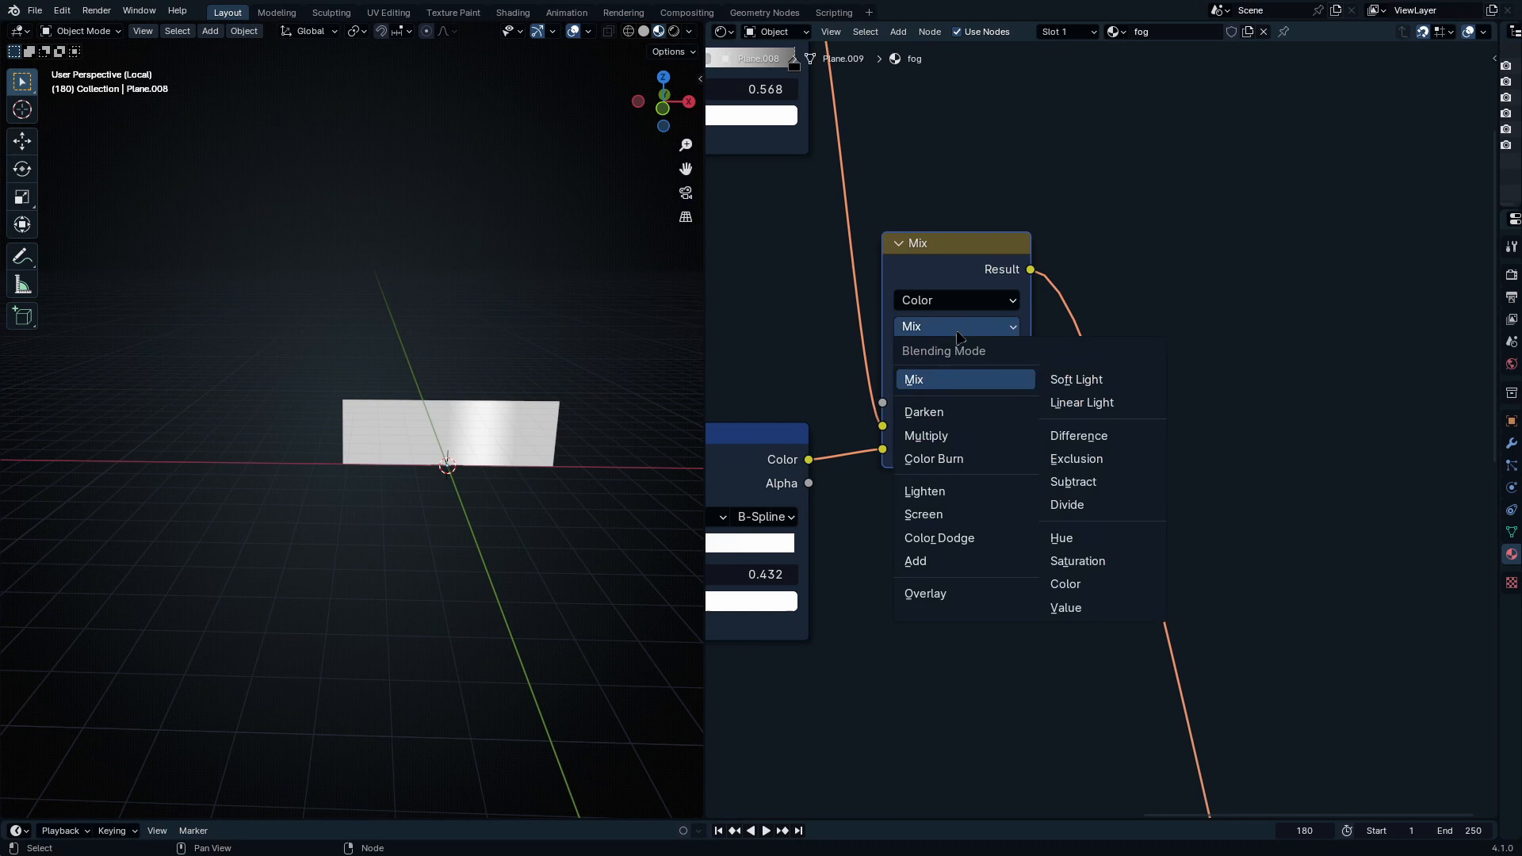
{"action": "left_click", "coordinate": [942, 435]}
{"action": "scroll", "coordinate": [1125, 365], "scroll_direction": "down", "scroll_amount": 4}
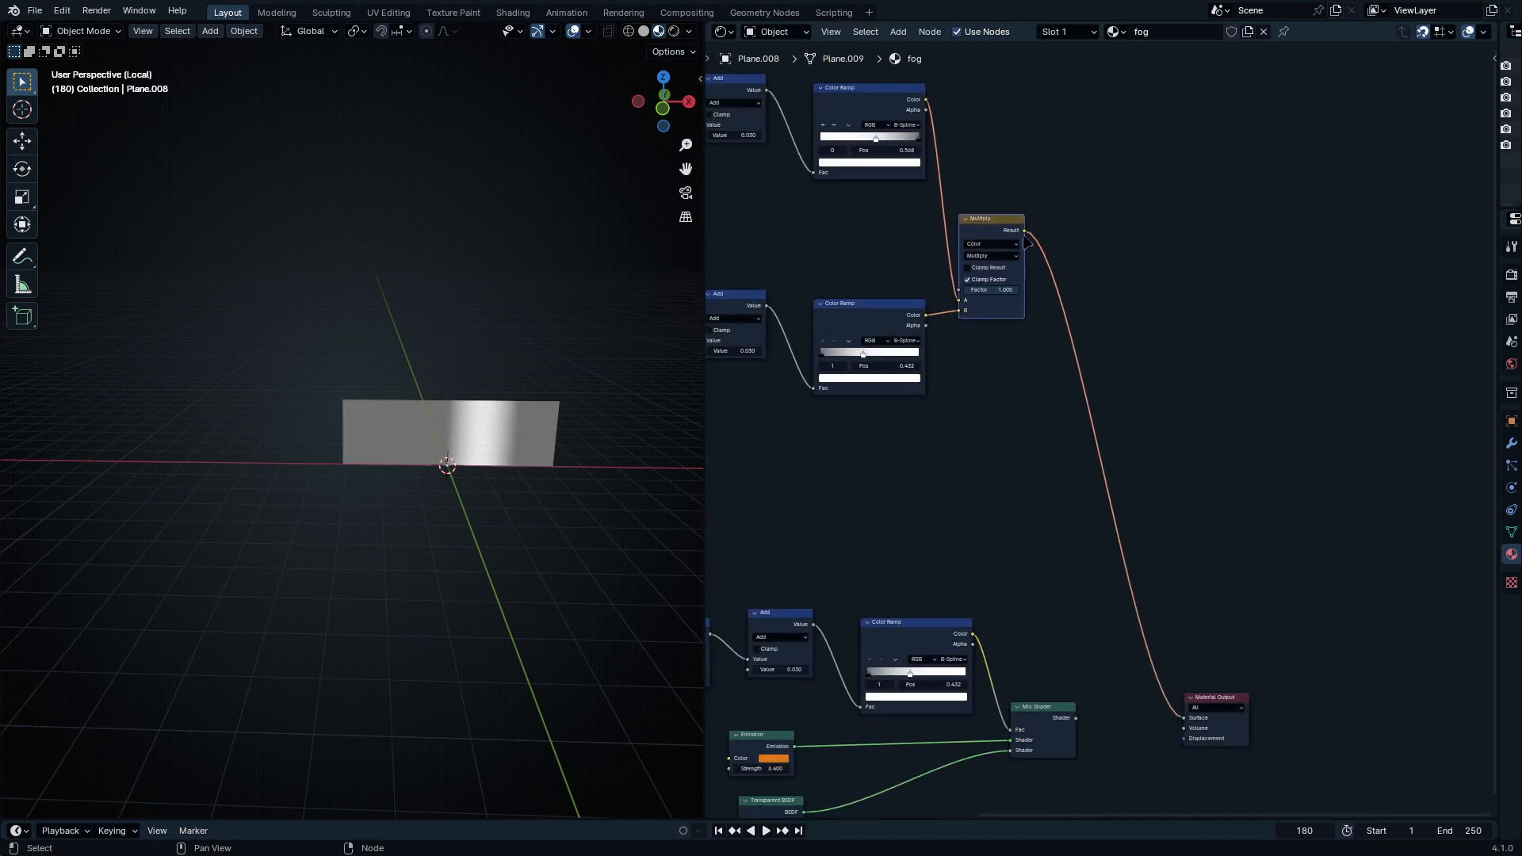
Step: Duplicate the Mix Shader in front of the Material Output and feed the original Mix Shader into the copy's first Shader input
{"action": "middle_click_drag", "start_coordinate": [1042, 477], "coordinate": [1024, 339]}
{"action": "key", "text": "shift+d"}
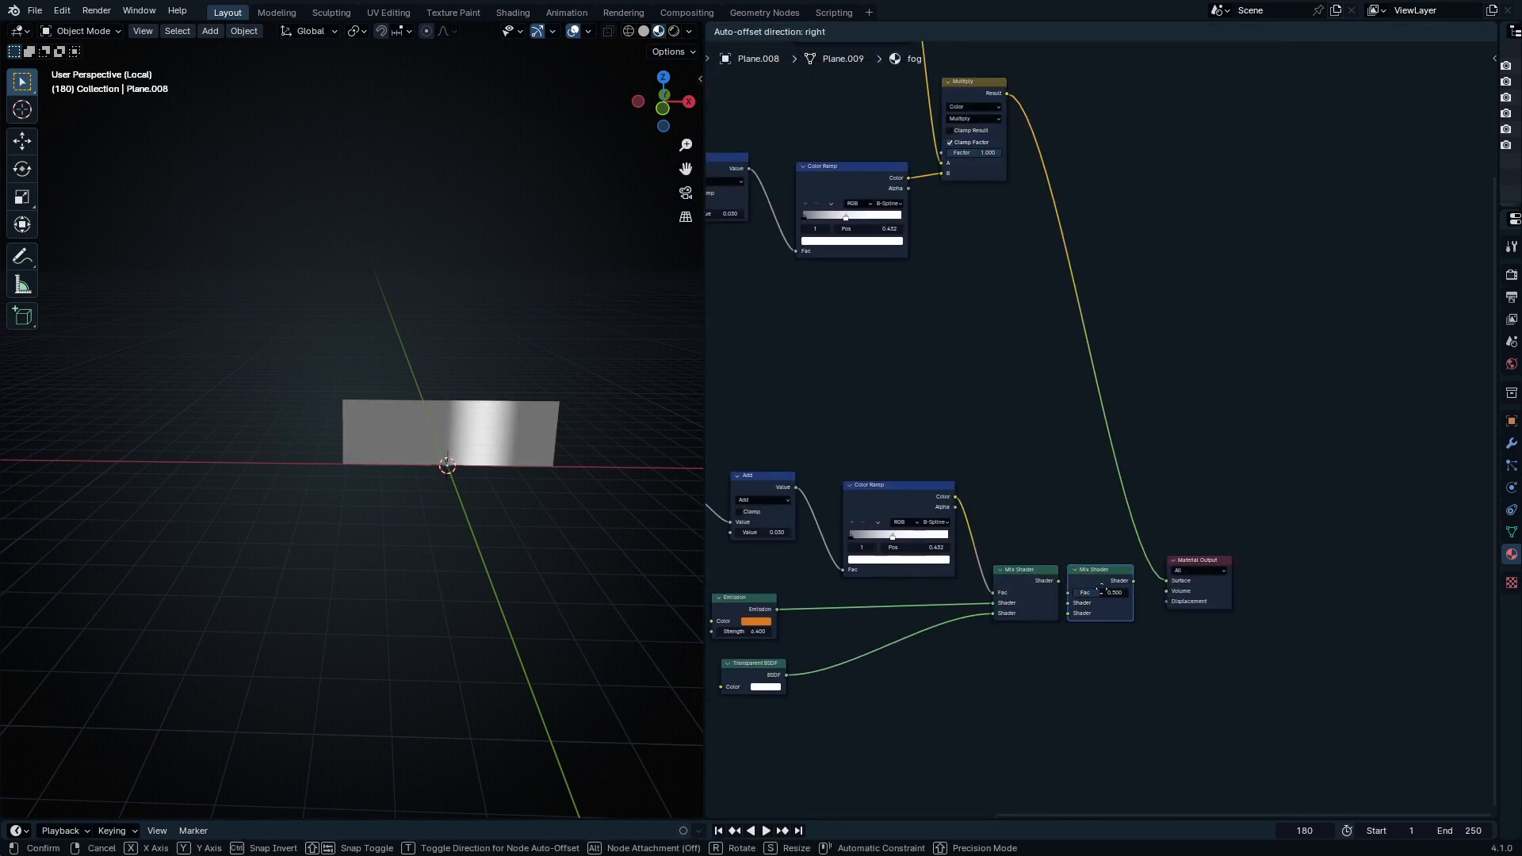
{"action": "left_click", "coordinate": [1104, 593]}
{"action": "scroll", "coordinate": [1109, 592], "scroll_direction": "up", "scroll_amount": 4}
{"action": "left_click_drag", "start_coordinate": [982, 566], "coordinate": [993, 625]}
Step: Duplicate the Transparent BSDF and connect the copy to the second Shader input of the new Mix Shader
{"action": "middle_click_drag", "start_coordinate": [816, 658], "coordinate": [1192, 517]}
{"action": "middle_click_drag", "start_coordinate": [845, 637], "coordinate": [890, 603]}
{"action": "key", "text": "shift+d"}
{"action": "left_click", "coordinate": [1315, 561]}
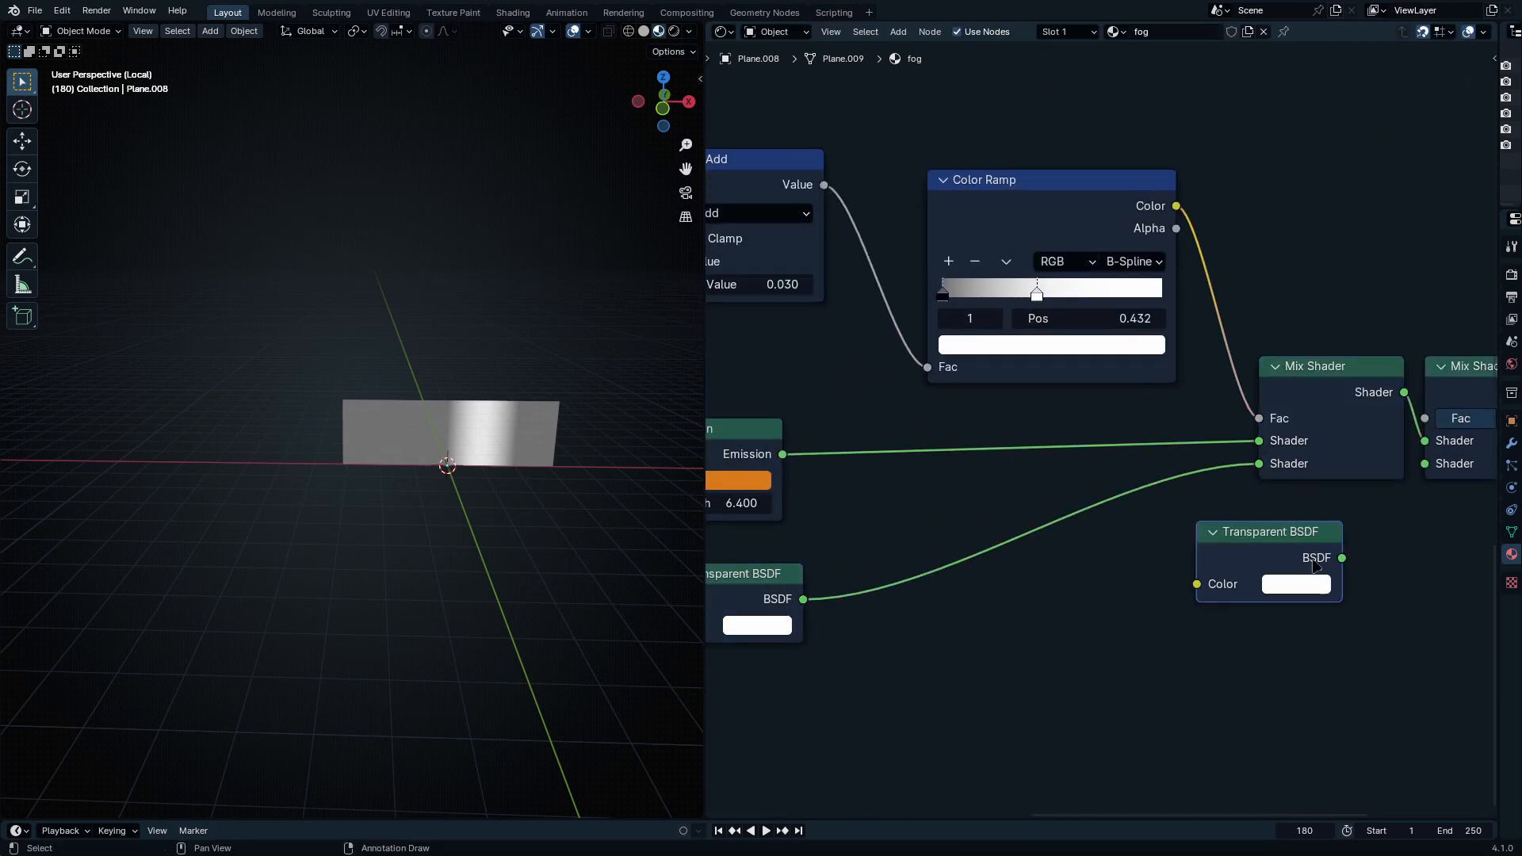
{"action": "middle_click_drag", "start_coordinate": [1360, 542], "coordinate": [1018, 594]}
{"action": "left_click_drag", "start_coordinate": [1000, 609], "coordinate": [1083, 514]}
Step: Connect the Multiply result to the new Mix Shader's Fac and that shader to the Material Output's Surface
{"action": "left_click_drag", "start_coordinate": [1303, 448], "coordinate": [1083, 469]}
{"action": "left_click_drag", "start_coordinate": [1228, 442], "coordinate": [1300, 443]}
{"action": "middle_click_drag", "start_coordinate": [1300, 442], "coordinate": [1451, 668]}
{"action": "scroll", "coordinate": [535, 404], "scroll_direction": "up", "scroll_amount": 3}
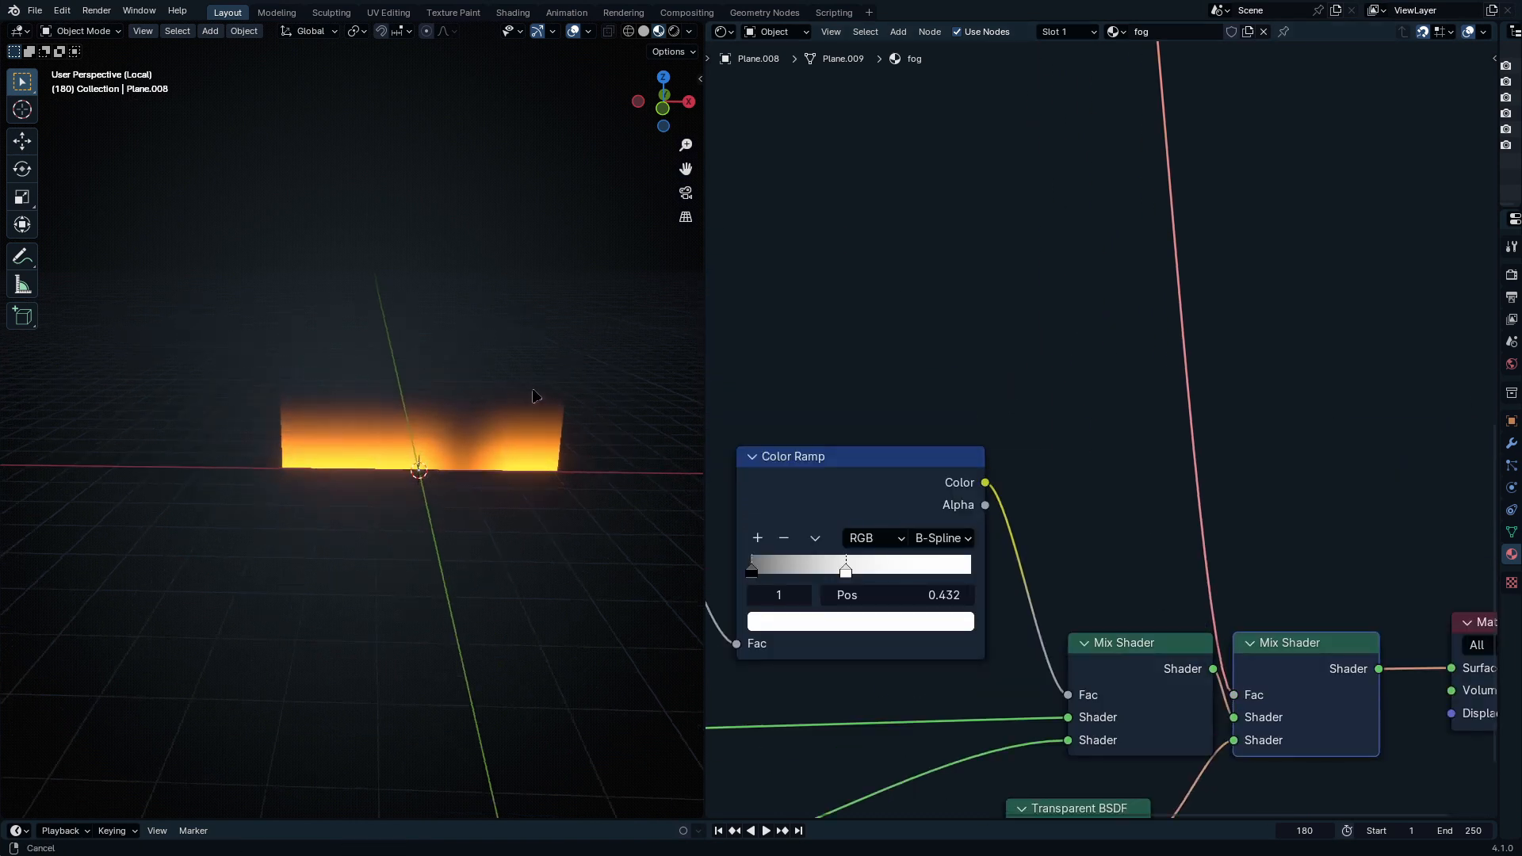
Step: Duplicate an X-gradient Color Ramp below the Multiply color node and set its interpolation to Ease
{"action": "middle_click_drag", "start_coordinate": [893, 383], "coordinate": [1048, 337]}
{"action": "scroll", "coordinate": [1049, 337], "scroll_direction": "down", "scroll_amount": 3}
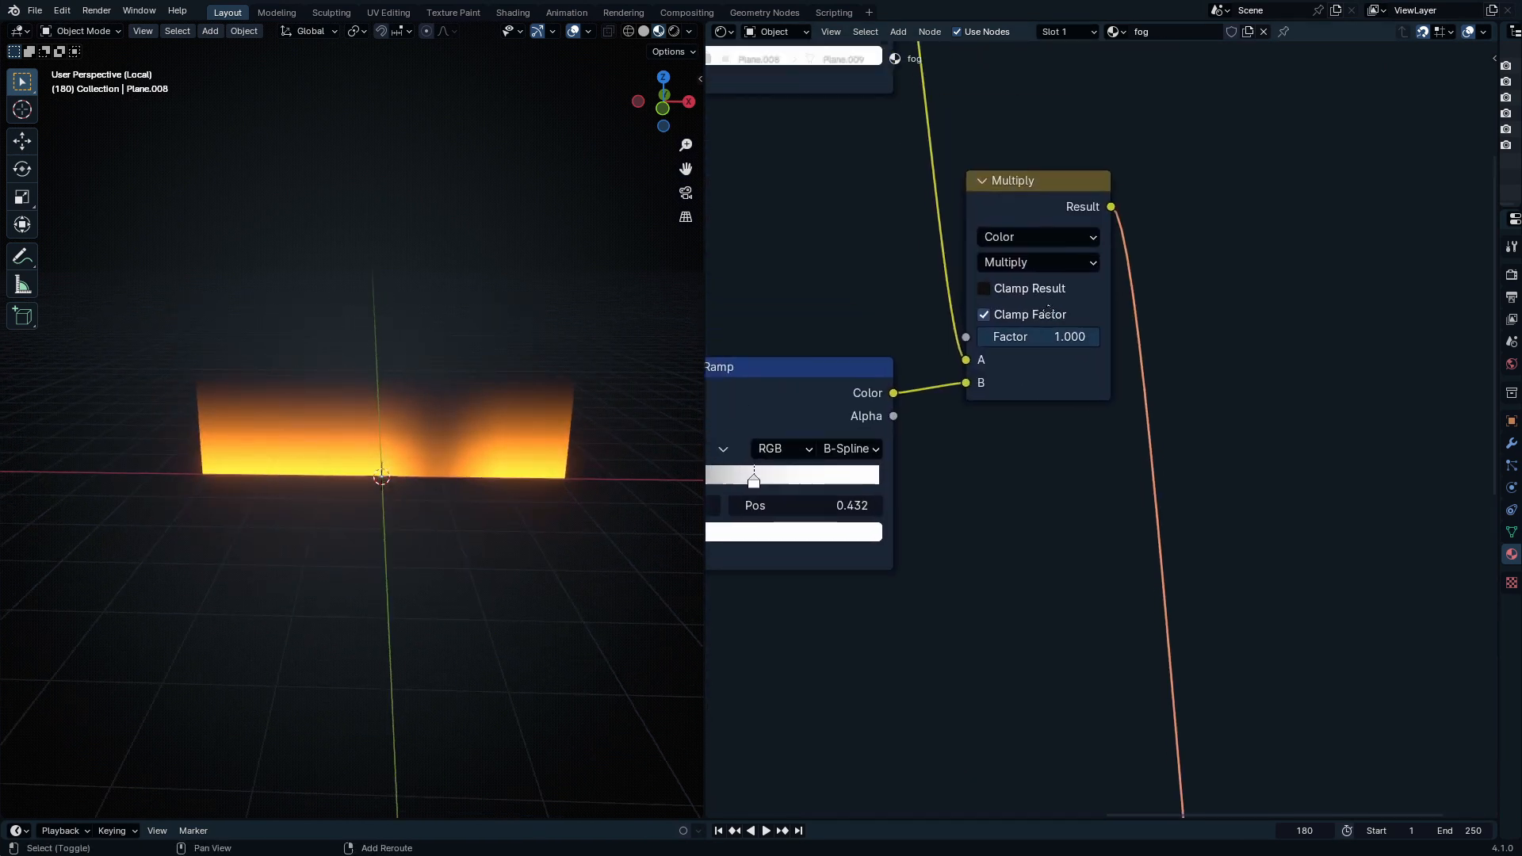
{"action": "left_click", "coordinate": [904, 386]}
{"action": "key", "text": "shift+d"}
{"action": "left_click", "coordinate": [1137, 484]}
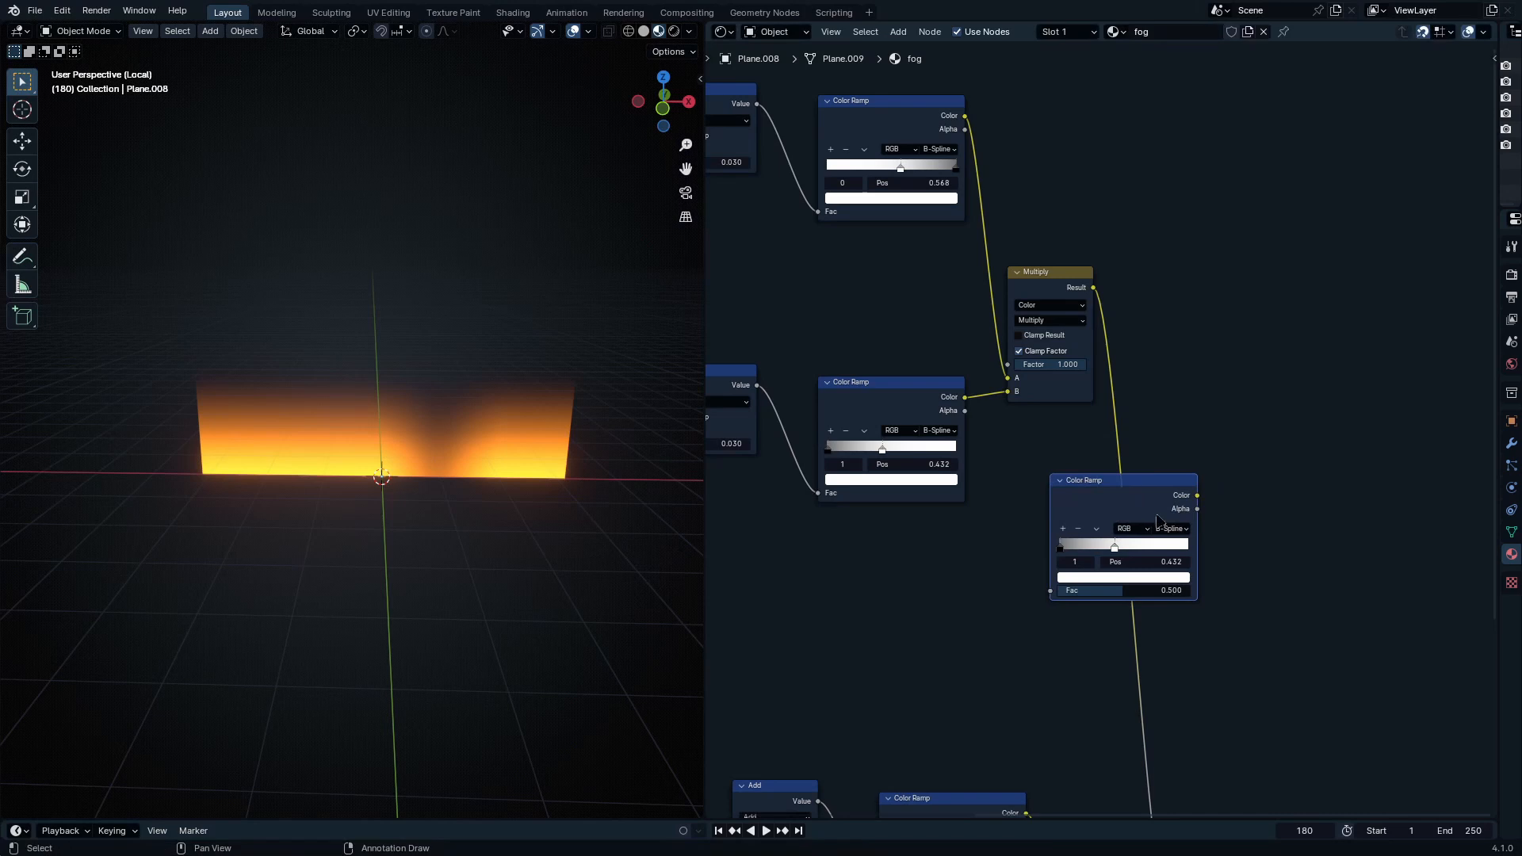
{"action": "left_click", "coordinate": [1172, 527]}
{"action": "left_click", "coordinate": [1163, 558]}
{"action": "mouse_move", "coordinate": [1105, 568]}
{"action": "left_mouse_down"}
{"action": "mouse_move", "coordinate": [1130, 597]}
{"action": "mouse_move", "coordinate": [1083, 564]}
{"action": "mouse_move", "coordinate": [1118, 579]}
{"action": "left_mouse_up"}
Step: Insert the Ease color ramp into the link between the Multiply color node and the final Mix Shader
{"action": "scroll", "coordinate": [1118, 580], "scroll_direction": "up", "scroll_amount": 2}
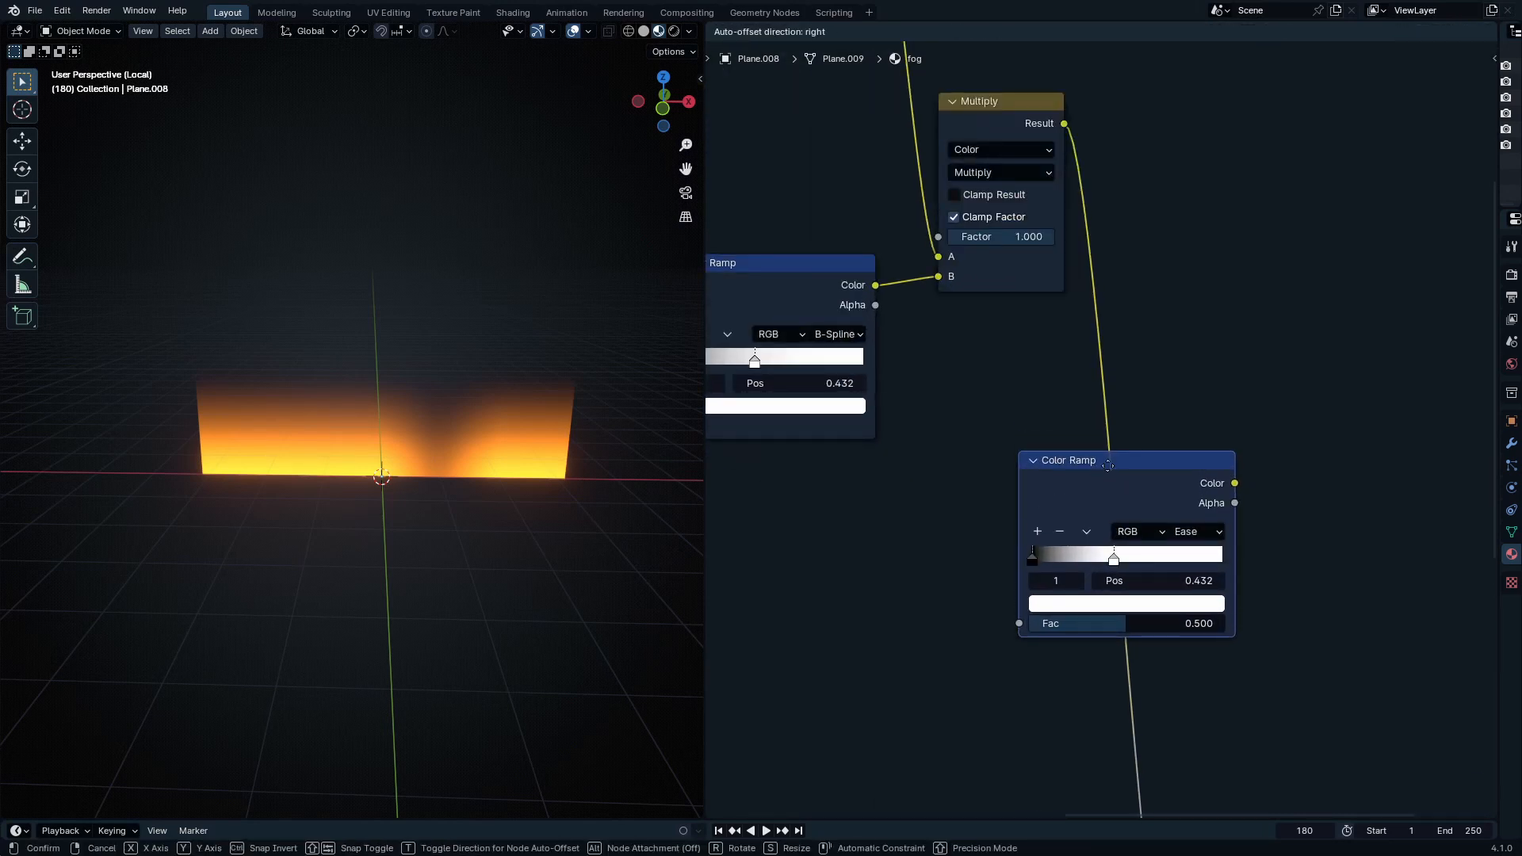
{"action": "left_click_drag", "start_coordinate": [1229, 475], "coordinate": [1105, 695]}
{"action": "middle_click_drag", "start_coordinate": [1063, 212], "coordinate": [1087, 584]}
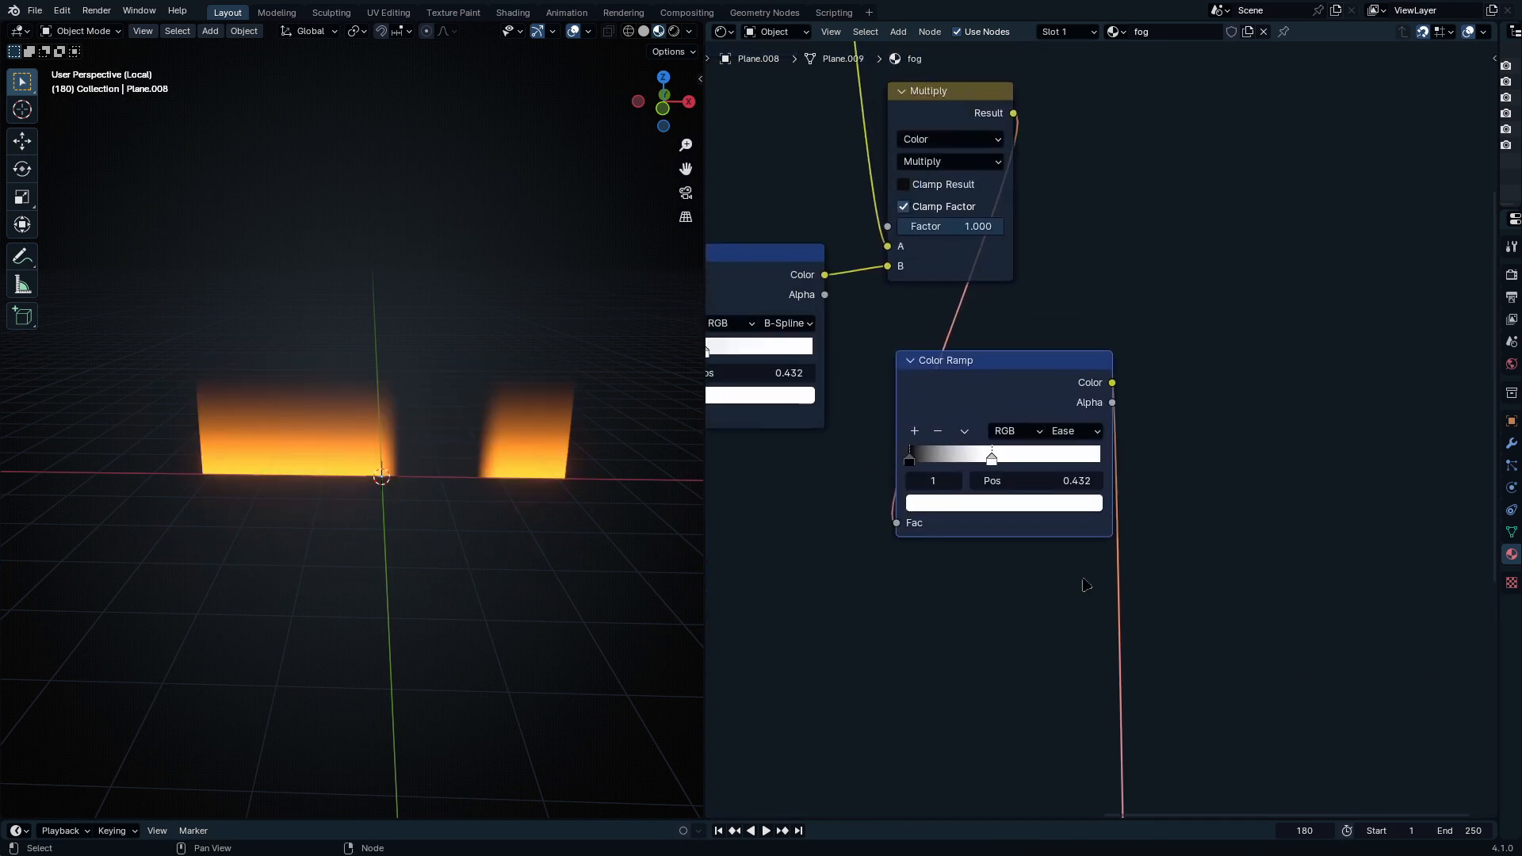
Step: Flip the inserted Ease color ramp and move its white stop to position 0.141
{"action": "scroll", "coordinate": [911, 443], "scroll_direction": "up", "scroll_amount": 8}
{"action": "left_click_drag", "start_coordinate": [911, 528], "coordinate": [1508, 554]}
{"action": "left_click_drag", "start_coordinate": [1080, 524], "coordinate": [905, 409]}
{"action": "left_click_drag", "start_coordinate": [929, 549], "coordinate": [1012, 527]}
Step: Set the Add value to -0.520 in the upper X-gradient chain and 1.490 in the lower X-gradient chain
{"action": "scroll", "coordinate": [1268, 476], "scroll_direction": "down", "scroll_amount": 6}
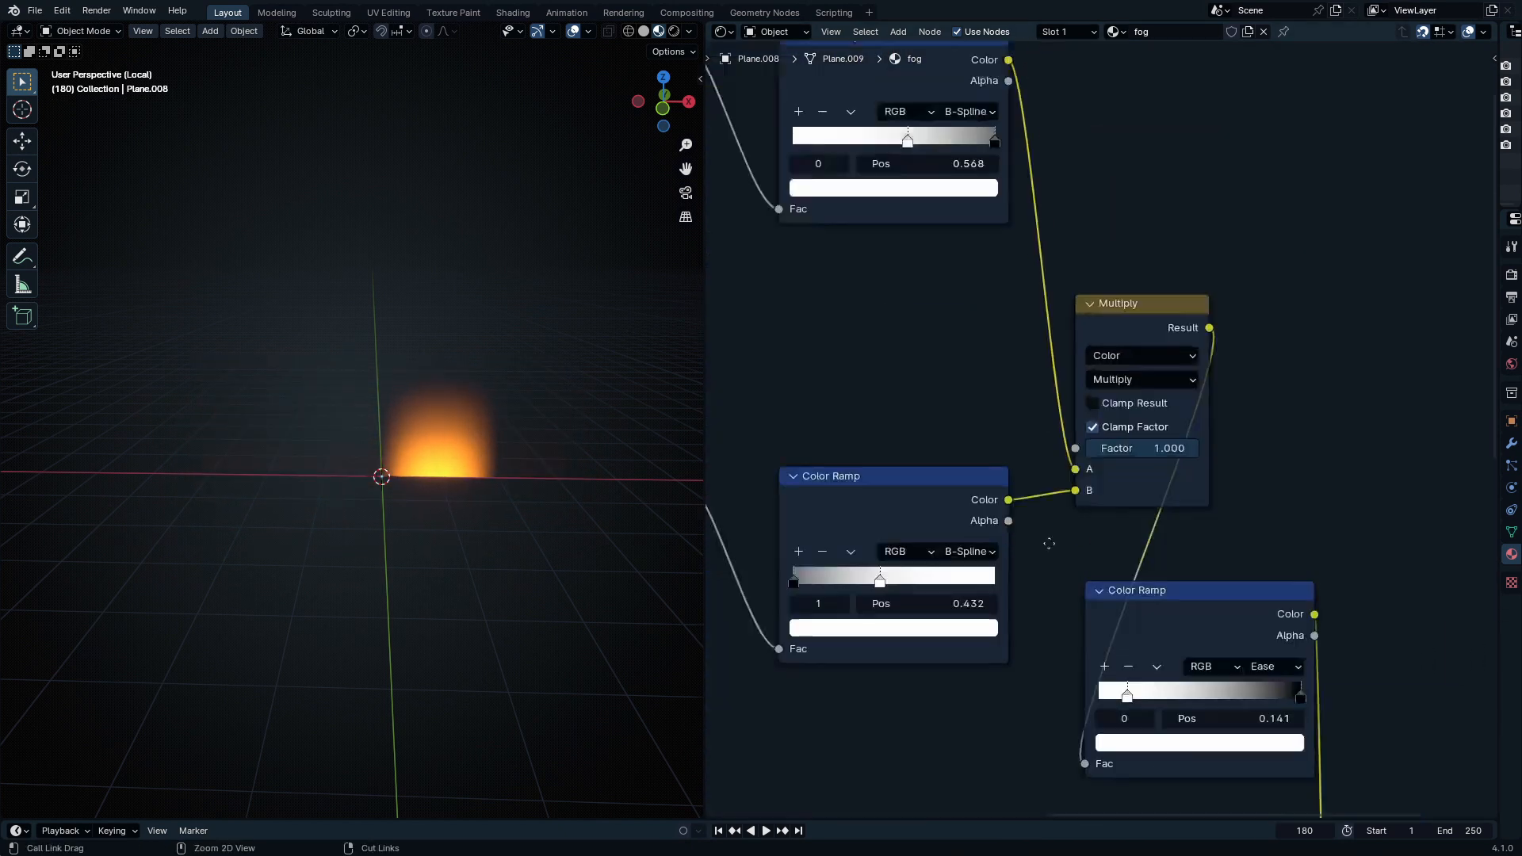
{"action": "scroll", "coordinate": [1205, 476], "scroll_direction": "up", "scroll_amount": 4}
{"action": "left_click_drag", "start_coordinate": [1205, 479], "coordinate": [1165, 486]}
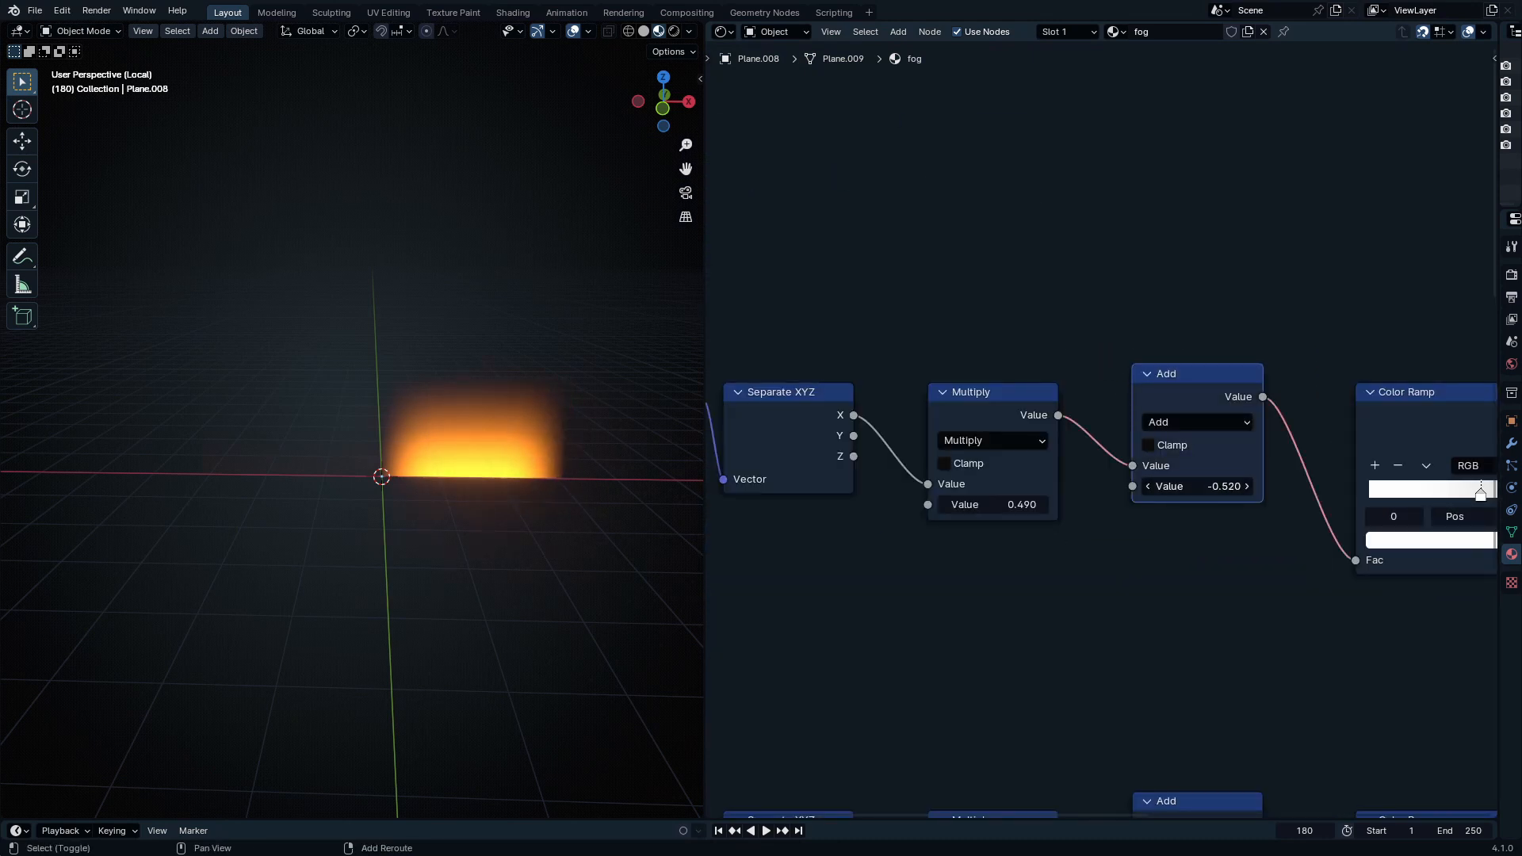
{"action": "middle_click_drag", "start_coordinate": [1201, 507], "coordinate": [1322, 210]}
{"action": "left_click_drag", "start_coordinate": [1334, 618], "coordinate": [1427, 619]}
Step: Select the glowing fog plane and move it to a new collection named fog
{"action": "middle_click_drag", "start_coordinate": [418, 452], "coordinate": [458, 449]}
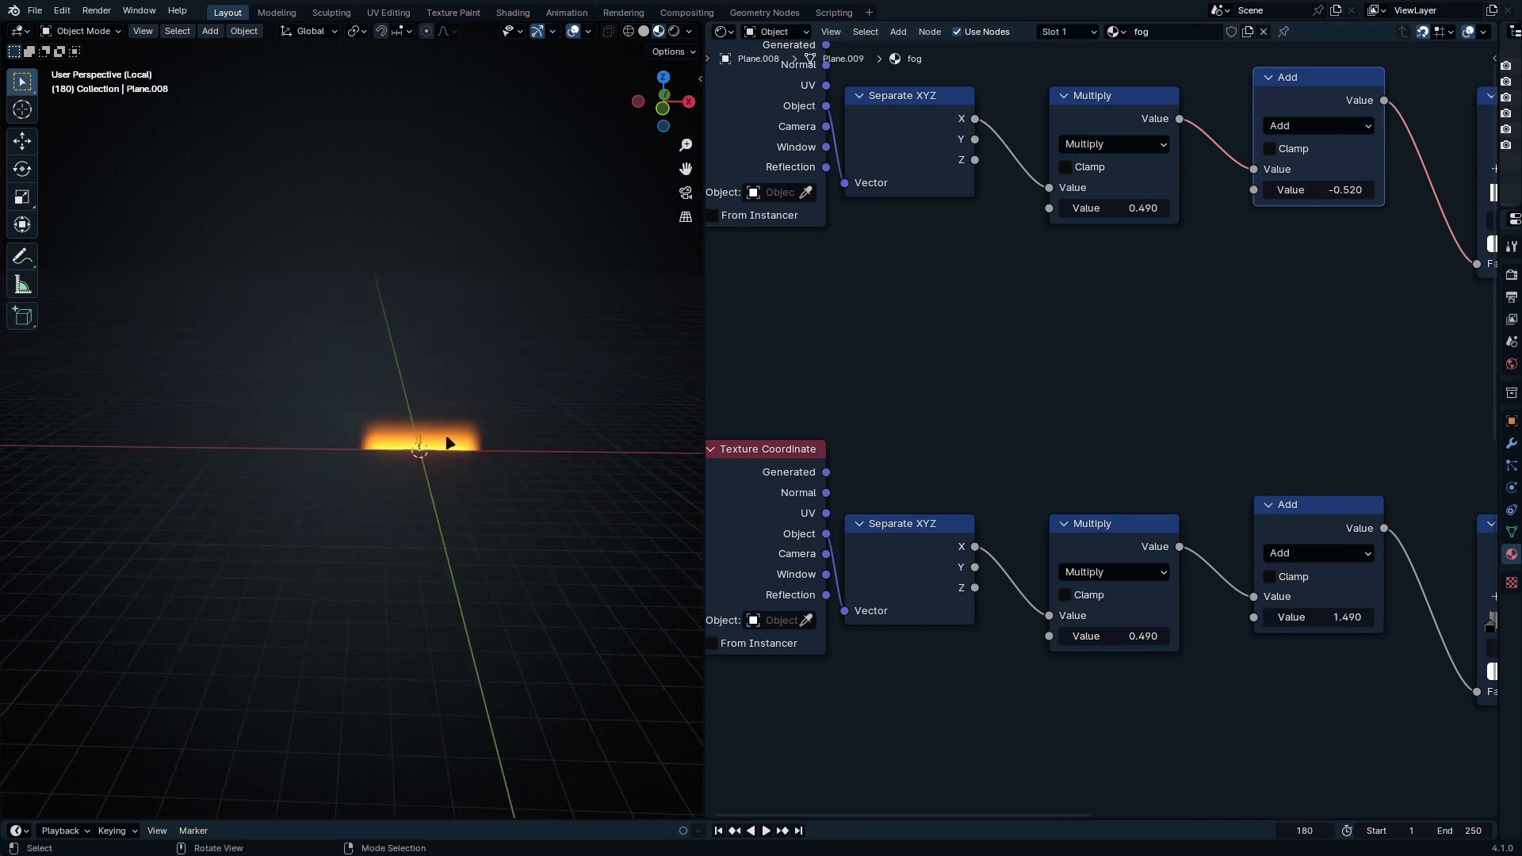
{"action": "left_click", "coordinate": [461, 441]}
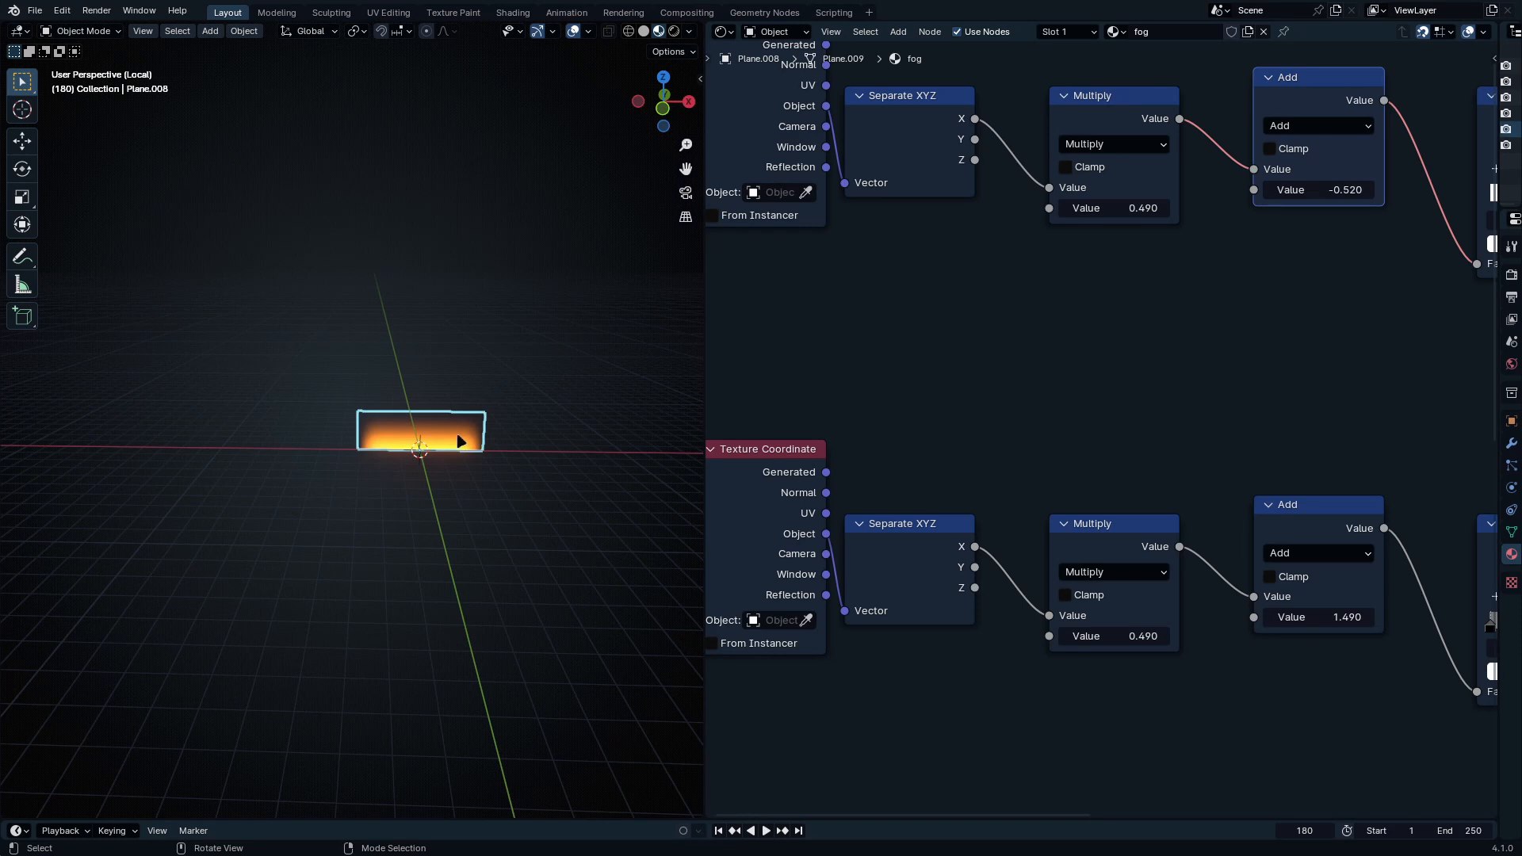
{"action": "key", "text": "m"}
{"action": "left_click", "coordinate": [371, 327]}
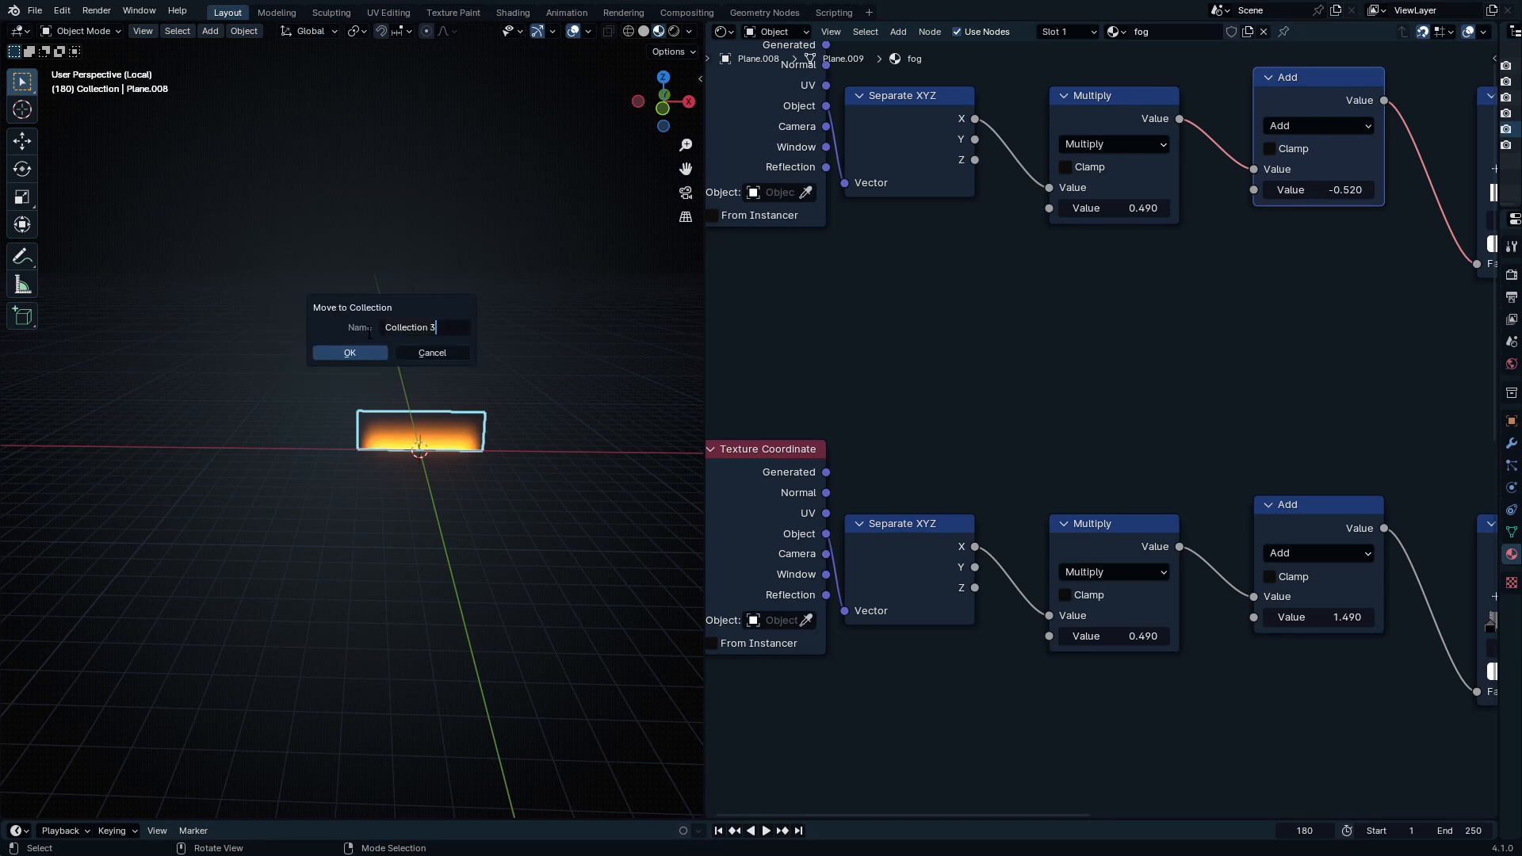
{"action": "type", "text": "fog"}
{"action": "key", "text": "Return"}
{"action": "key", "text": "Return"}
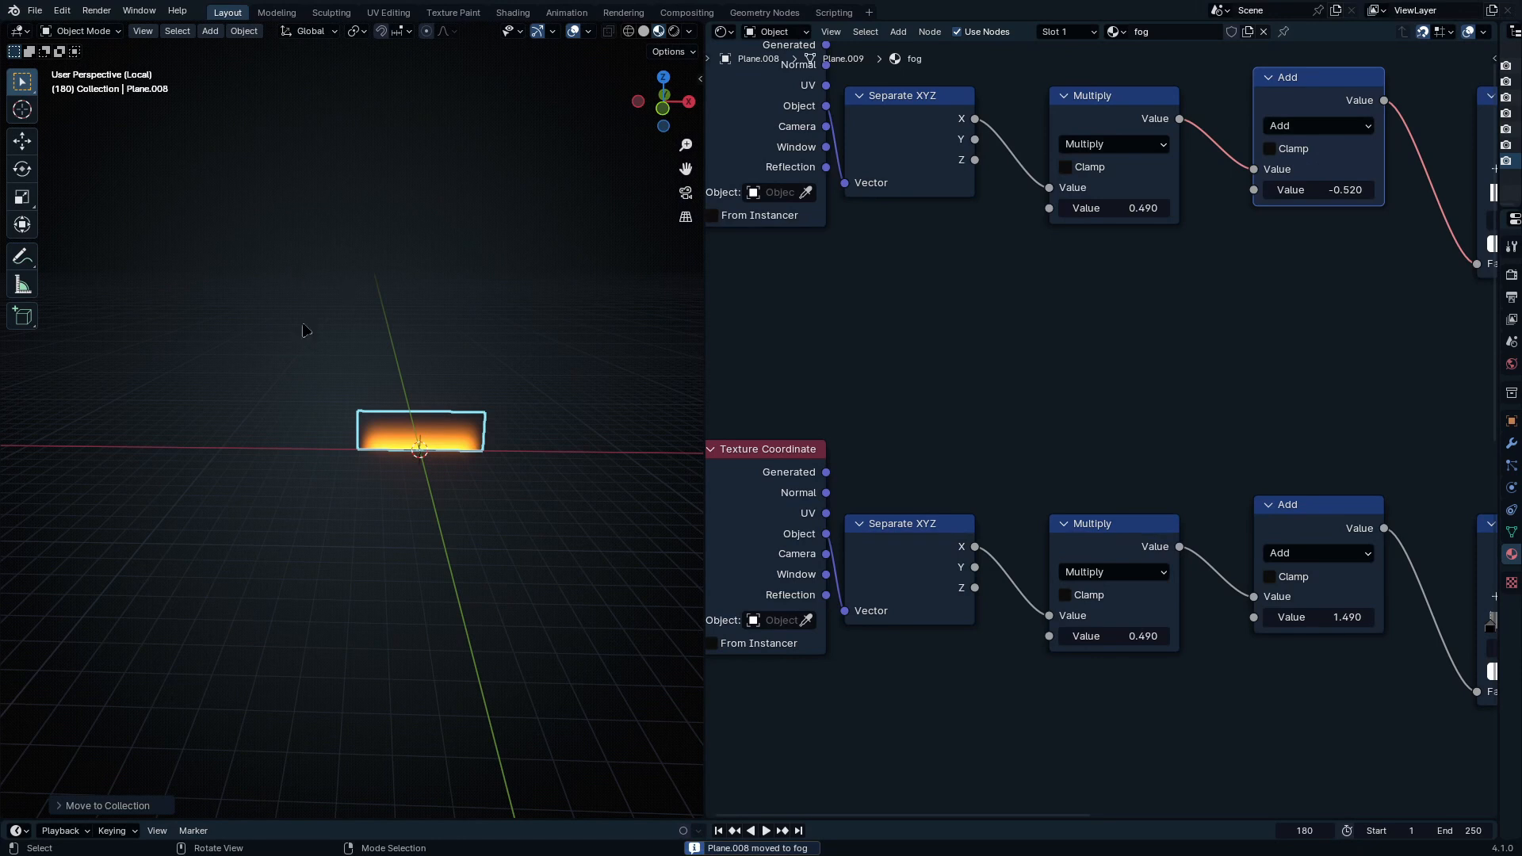
Step: Exit local view and hide the fog collection in the viewport
{"action": "key", "text": "slash"}
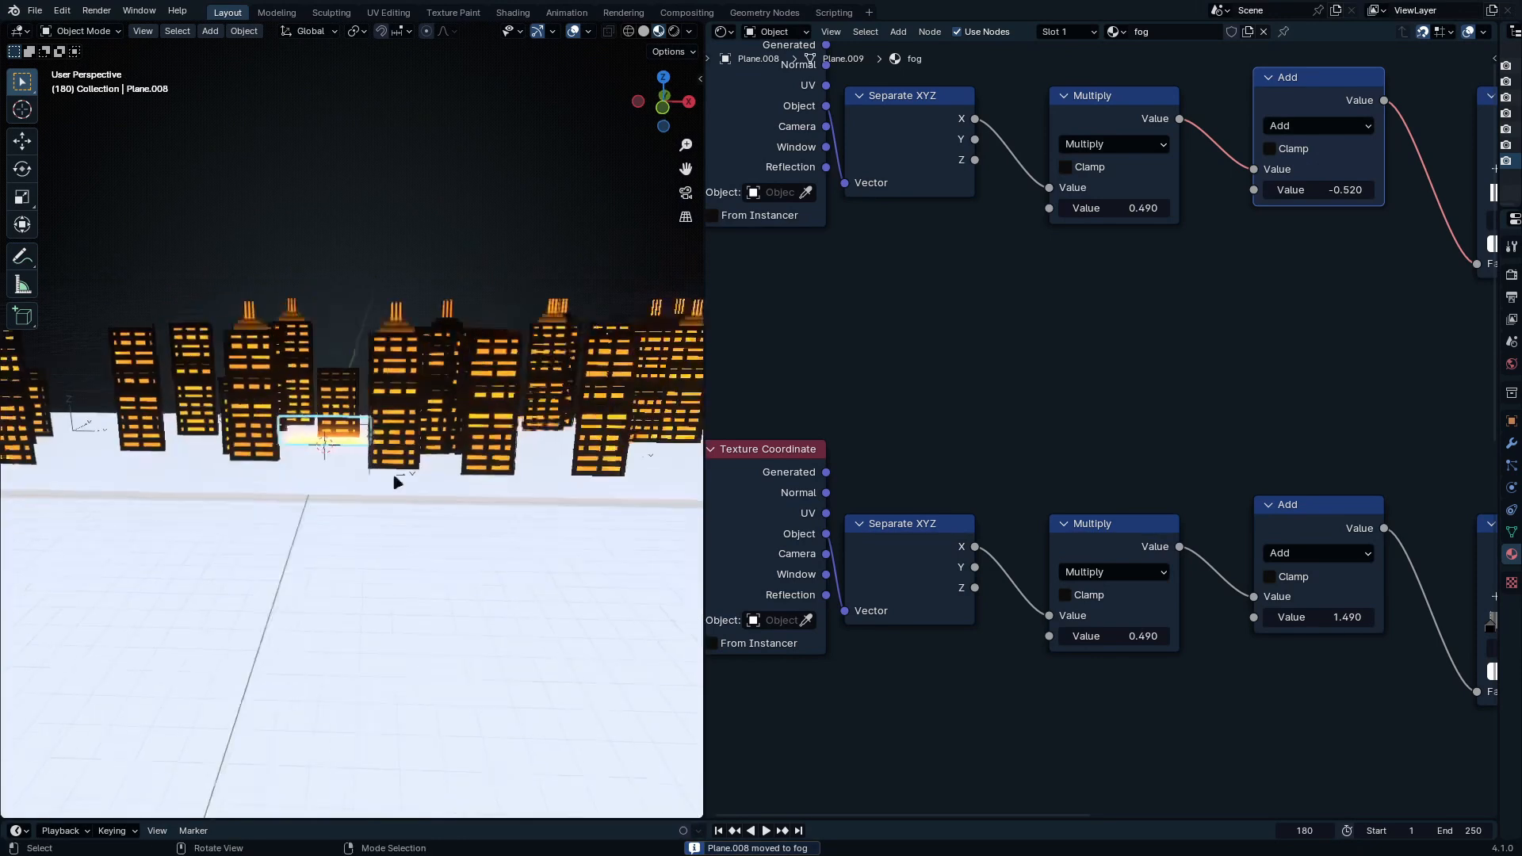
{"action": "middle_click_drag", "start_coordinate": [238, 485], "coordinate": [369, 429], "text": "ctrl"}
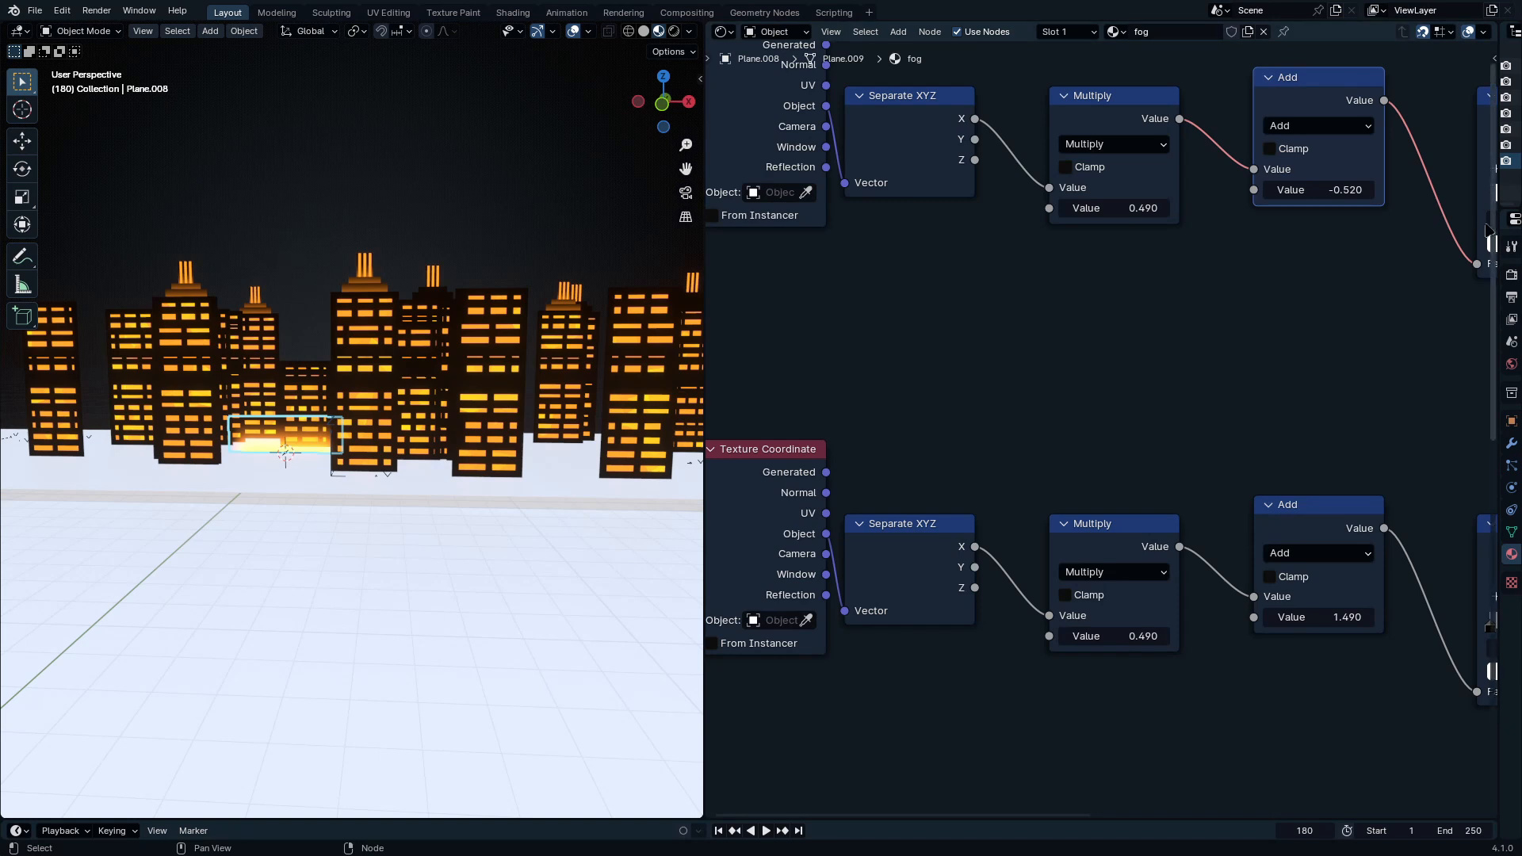
{"action": "left_click_drag", "start_coordinate": [1498, 230], "coordinate": [1104, 214]}
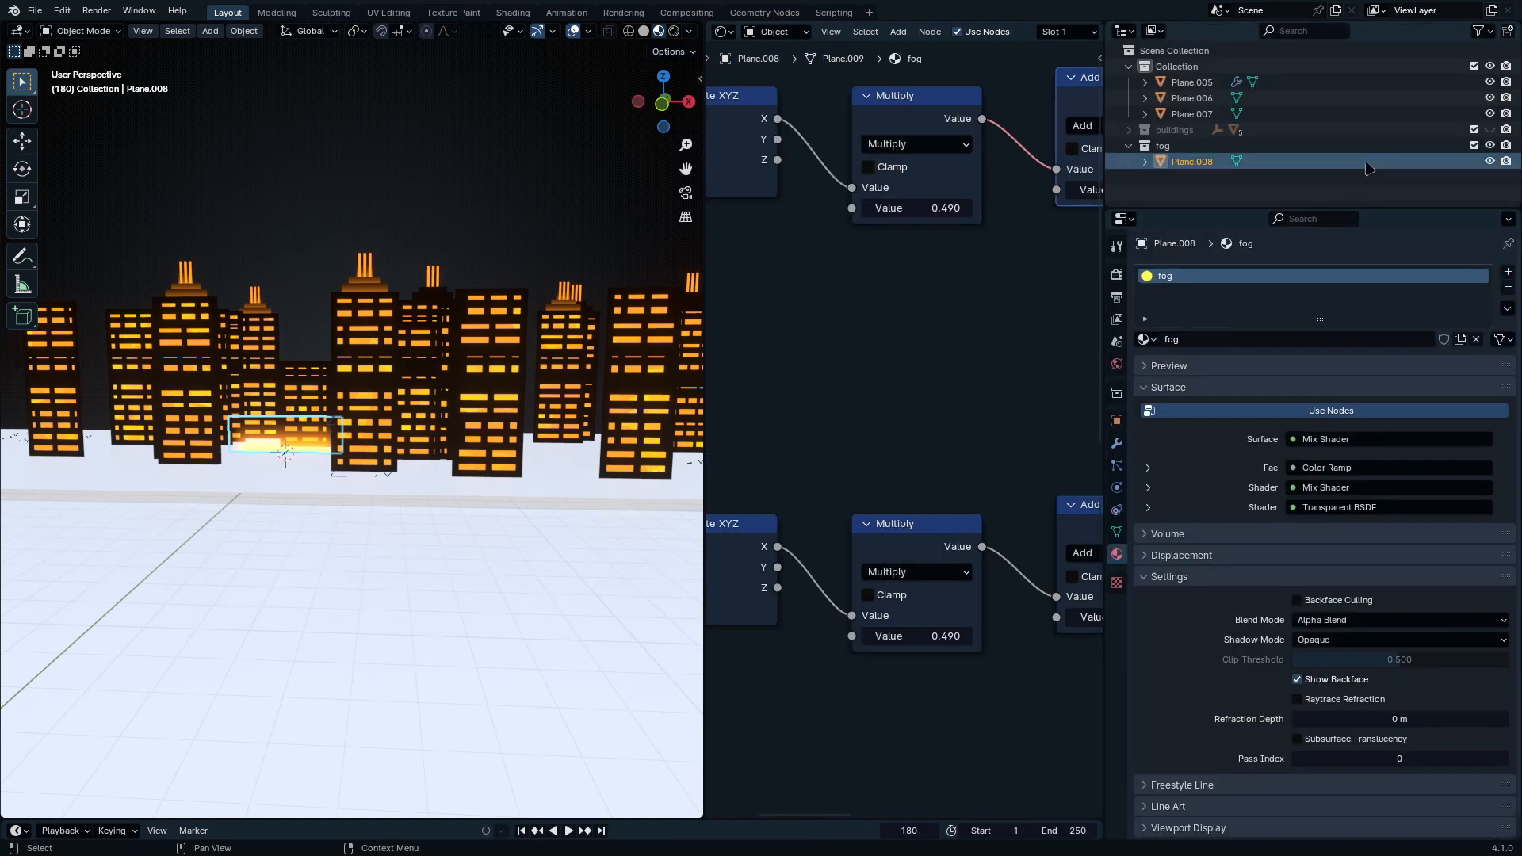
{"action": "left_click", "coordinate": [1489, 145]}
{"action": "left_click", "coordinate": [1128, 146]}
Step: Select the ground plane beneath the buildings and give it a new material named base
{"action": "key", "text": "ctrl+space"}
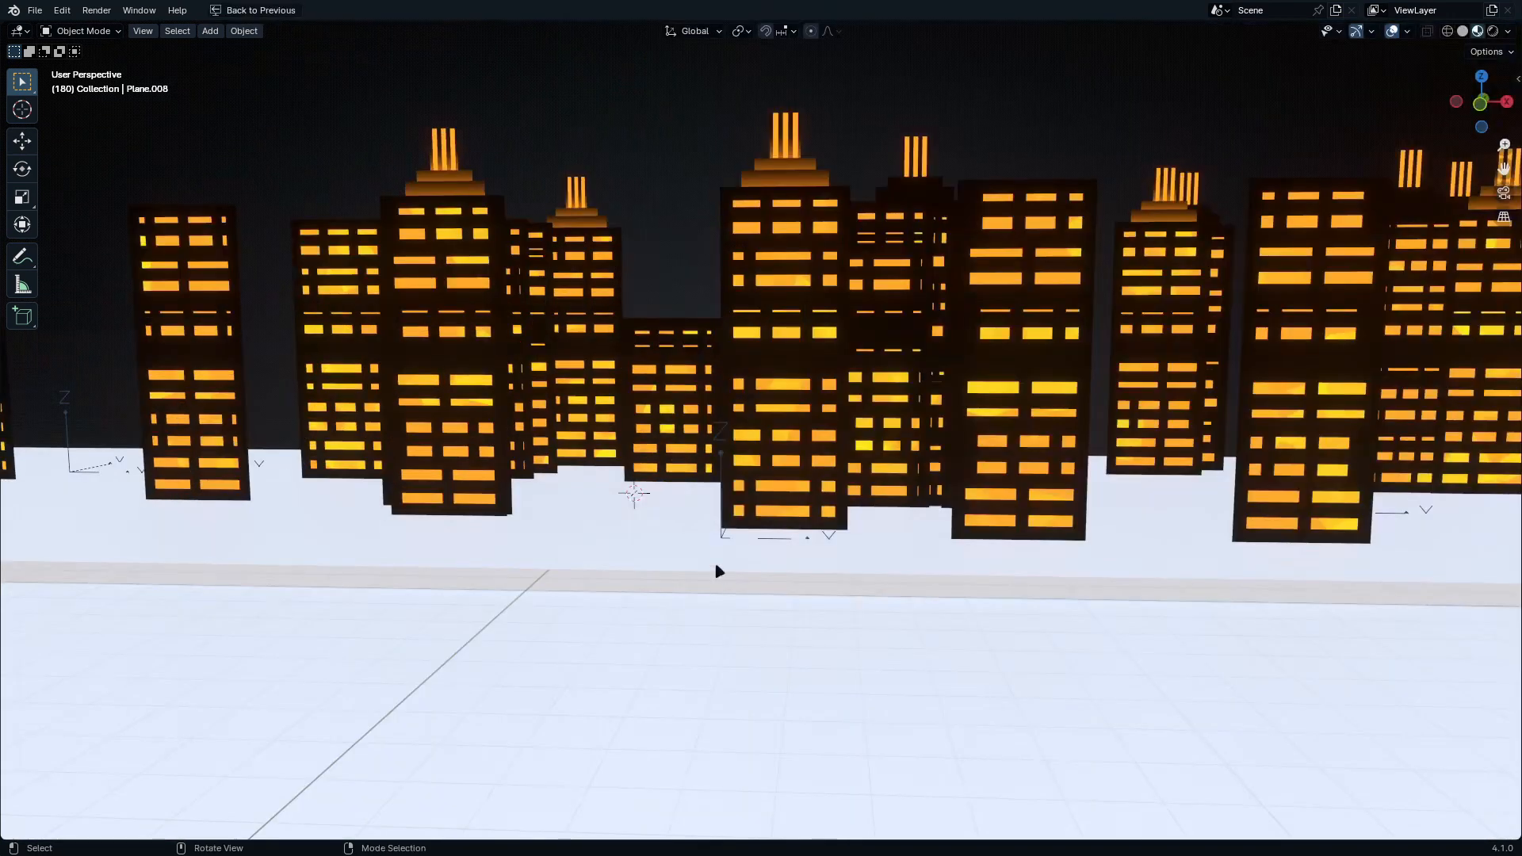
{"action": "left_click", "coordinate": [716, 566]}
{"action": "key", "text": "ctrl+space"}
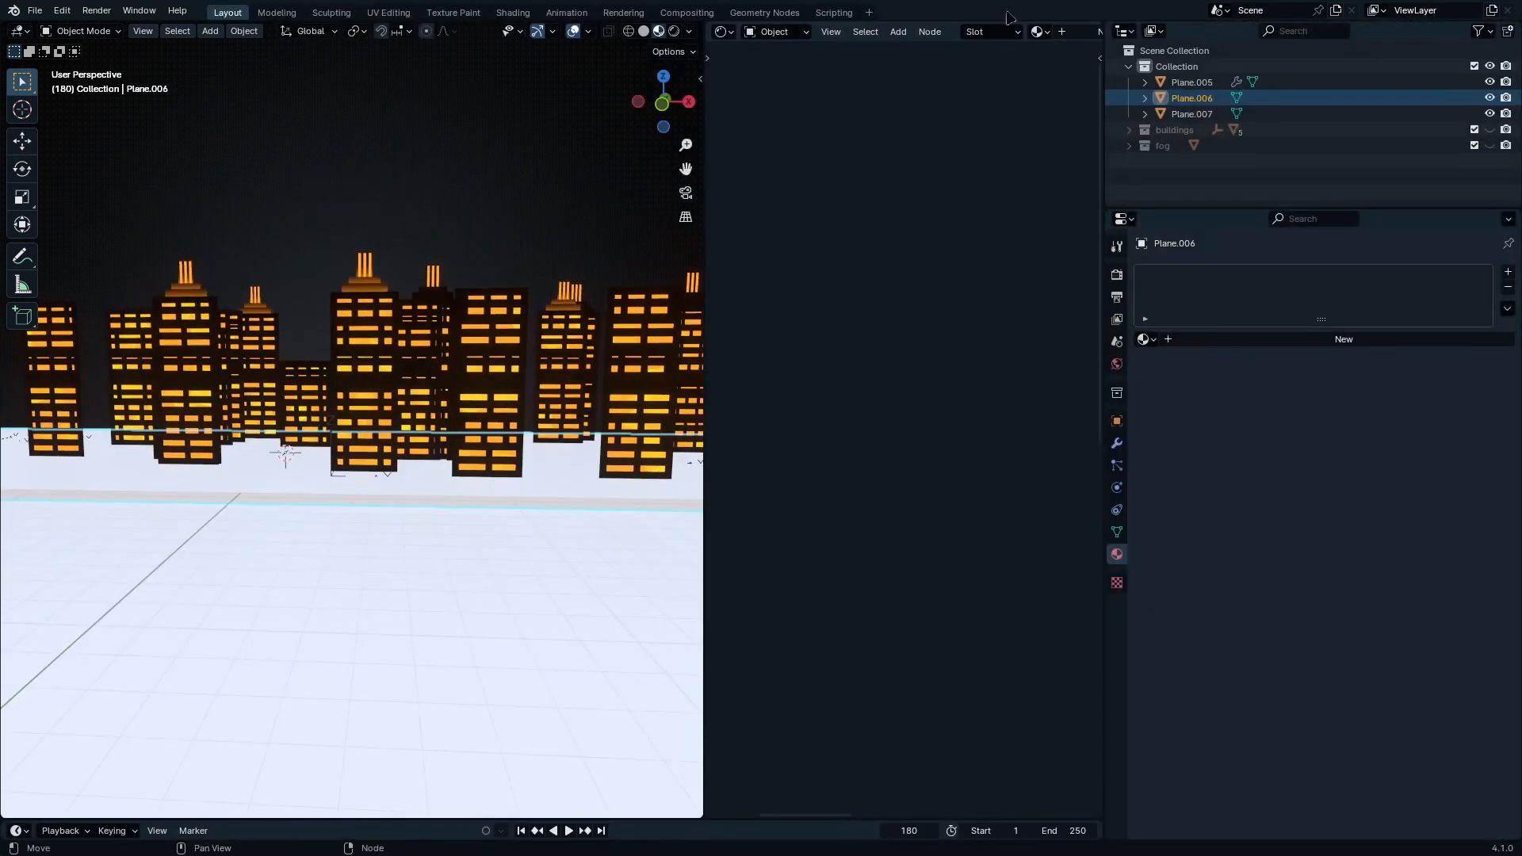
{"action": "left_click", "coordinate": [1076, 34]}
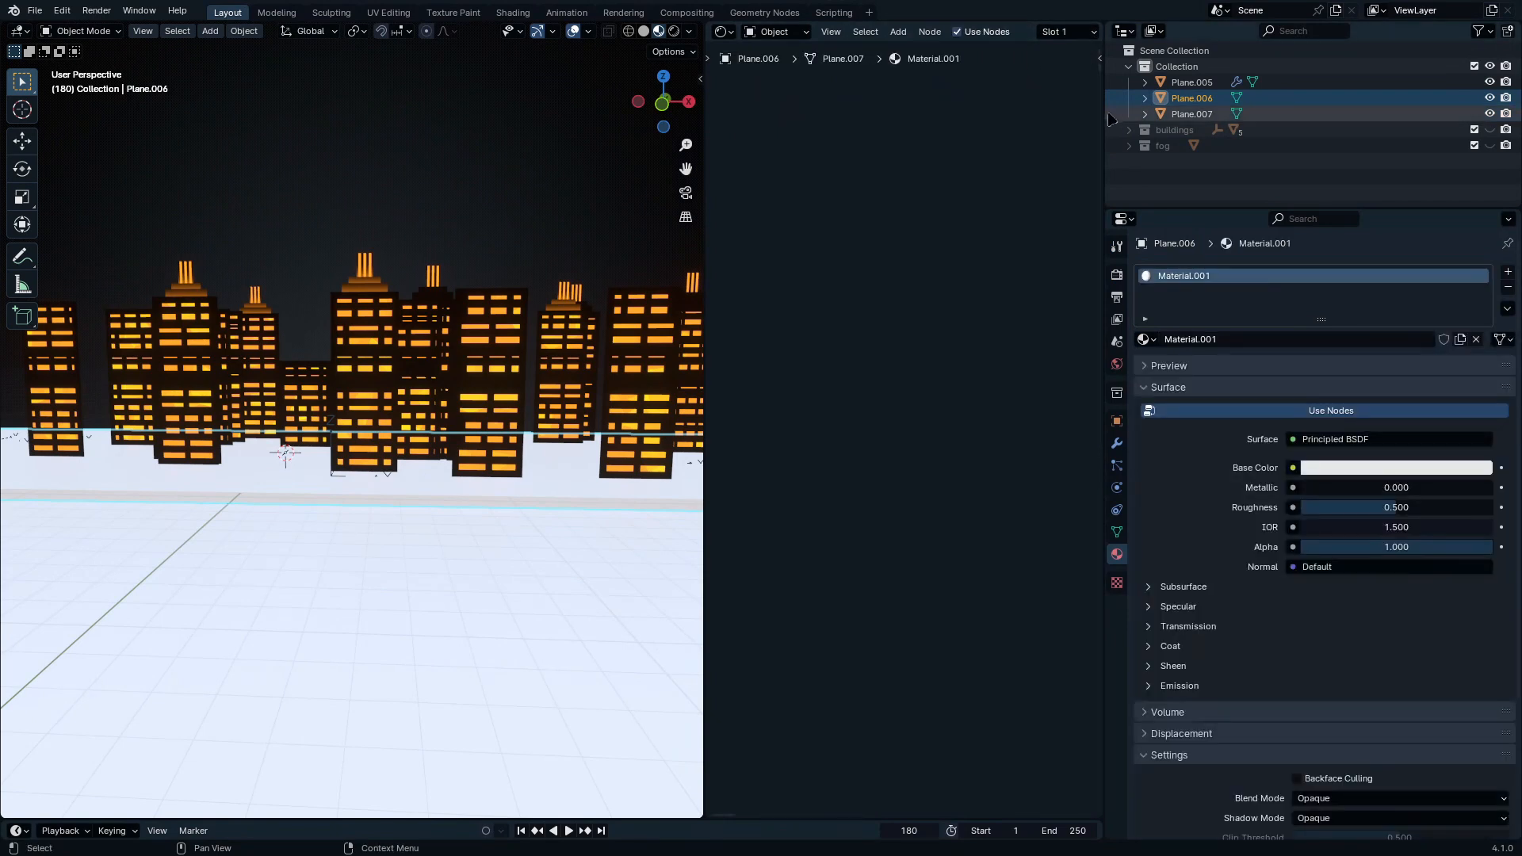
{"action": "left_click_drag", "start_coordinate": [1103, 119], "coordinate": [1404, 103]}
{"action": "left_click", "coordinate": [1163, 31]}
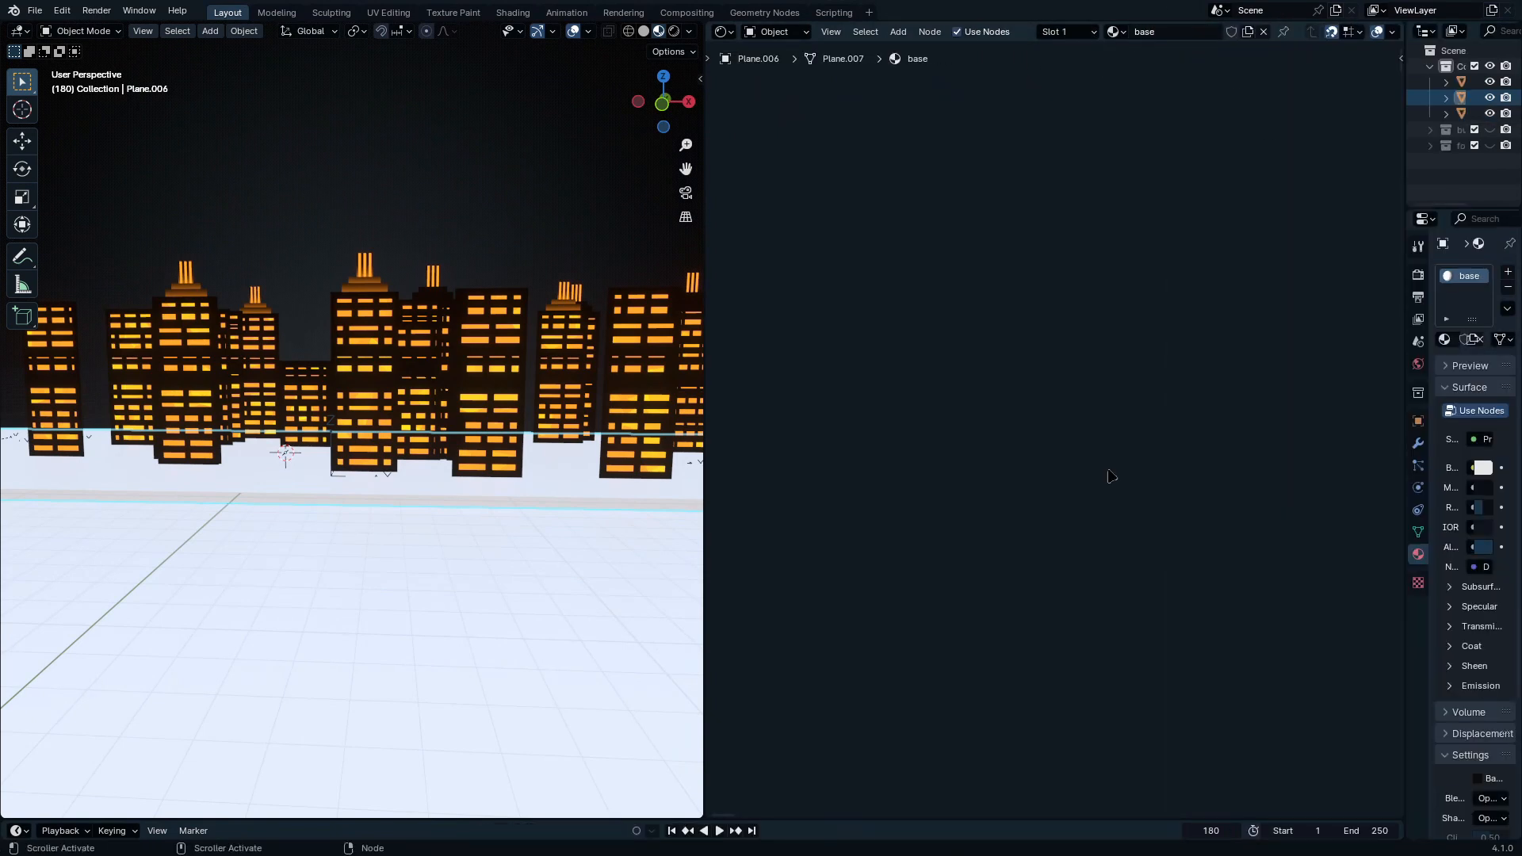
Step: Set the base material's Base Color to black and its Roughness to 1.000
{"action": "key", "text": "Home"}
{"action": "left_click", "coordinate": [1041, 346]}
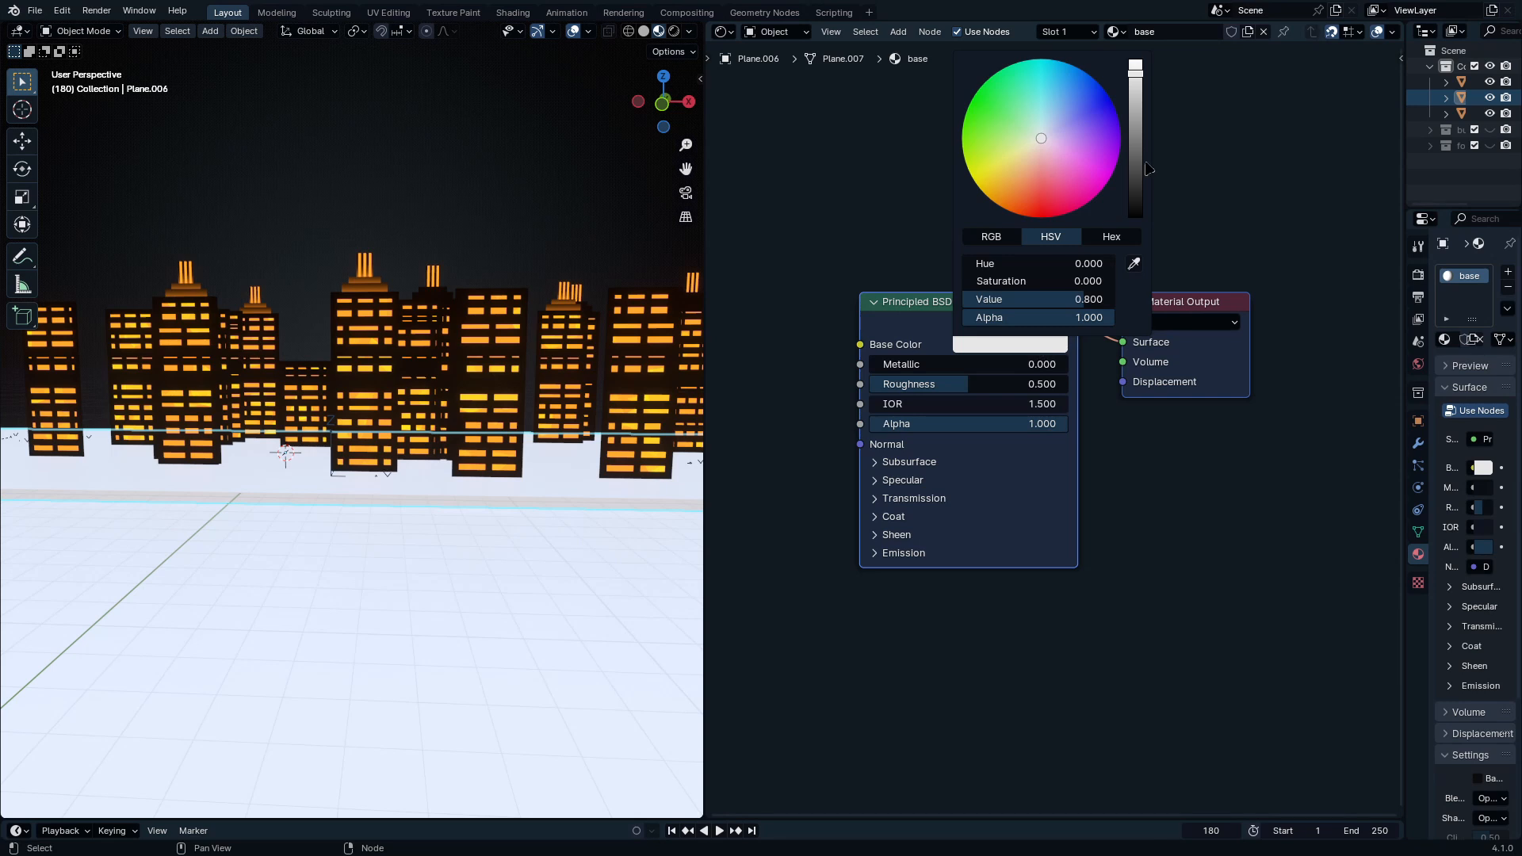
{"action": "left_click_drag", "start_coordinate": [1136, 144], "coordinate": [1135, 221]}
{"action": "left_click_drag", "start_coordinate": [969, 385], "coordinate": [1070, 384]}
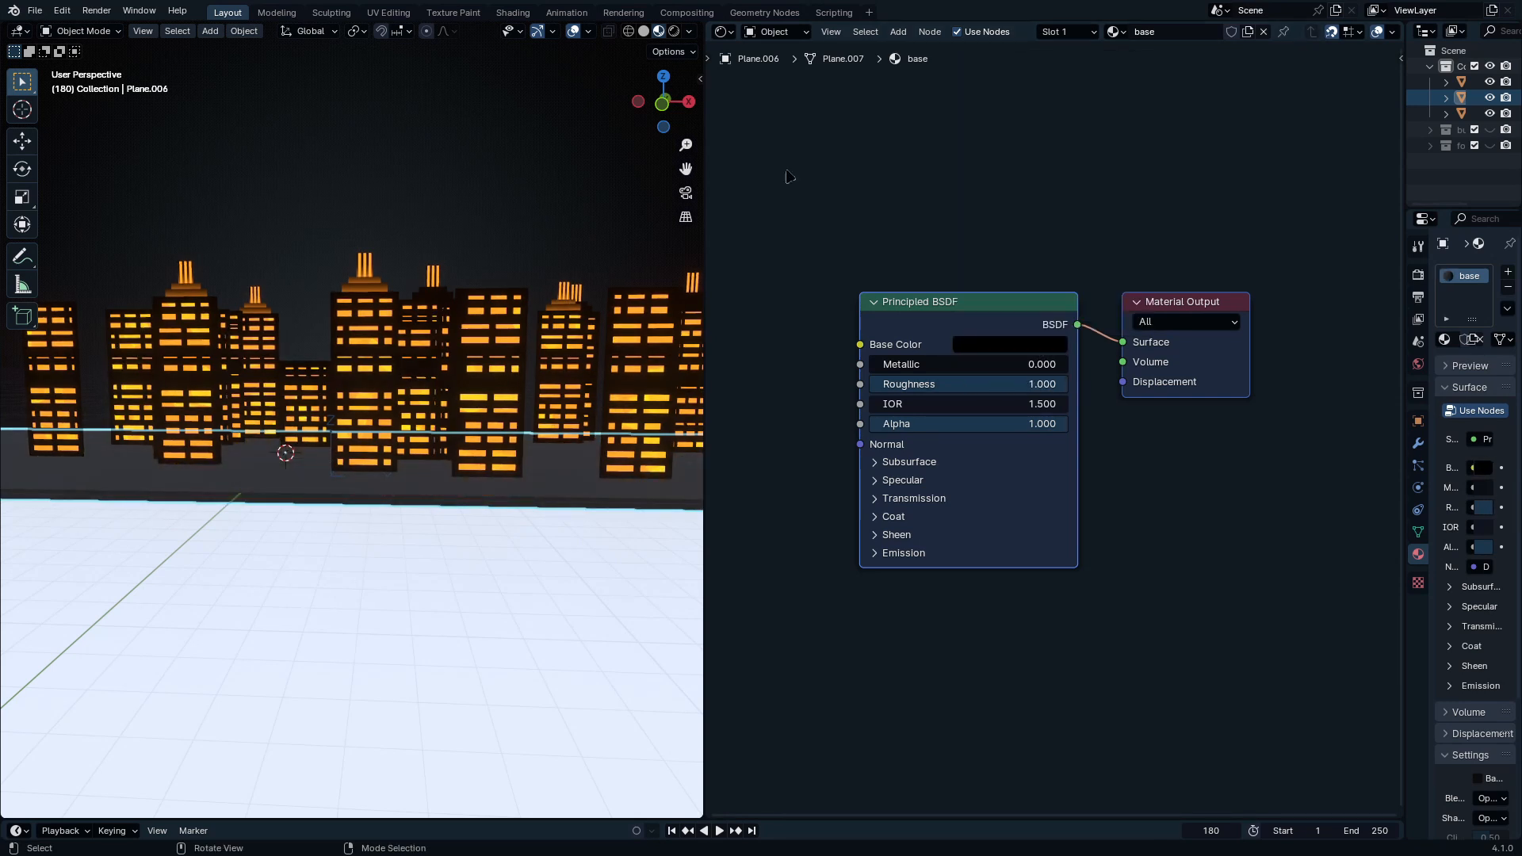
Step: Expand the Principled BSDF's Specular settings and lower the IOR Level to 0.005
{"action": "middle_click_drag", "start_coordinate": [1262, 416], "coordinate": [1325, 312]}
{"action": "left_click", "coordinate": [938, 359]}
{"action": "left_click", "coordinate": [938, 360]}
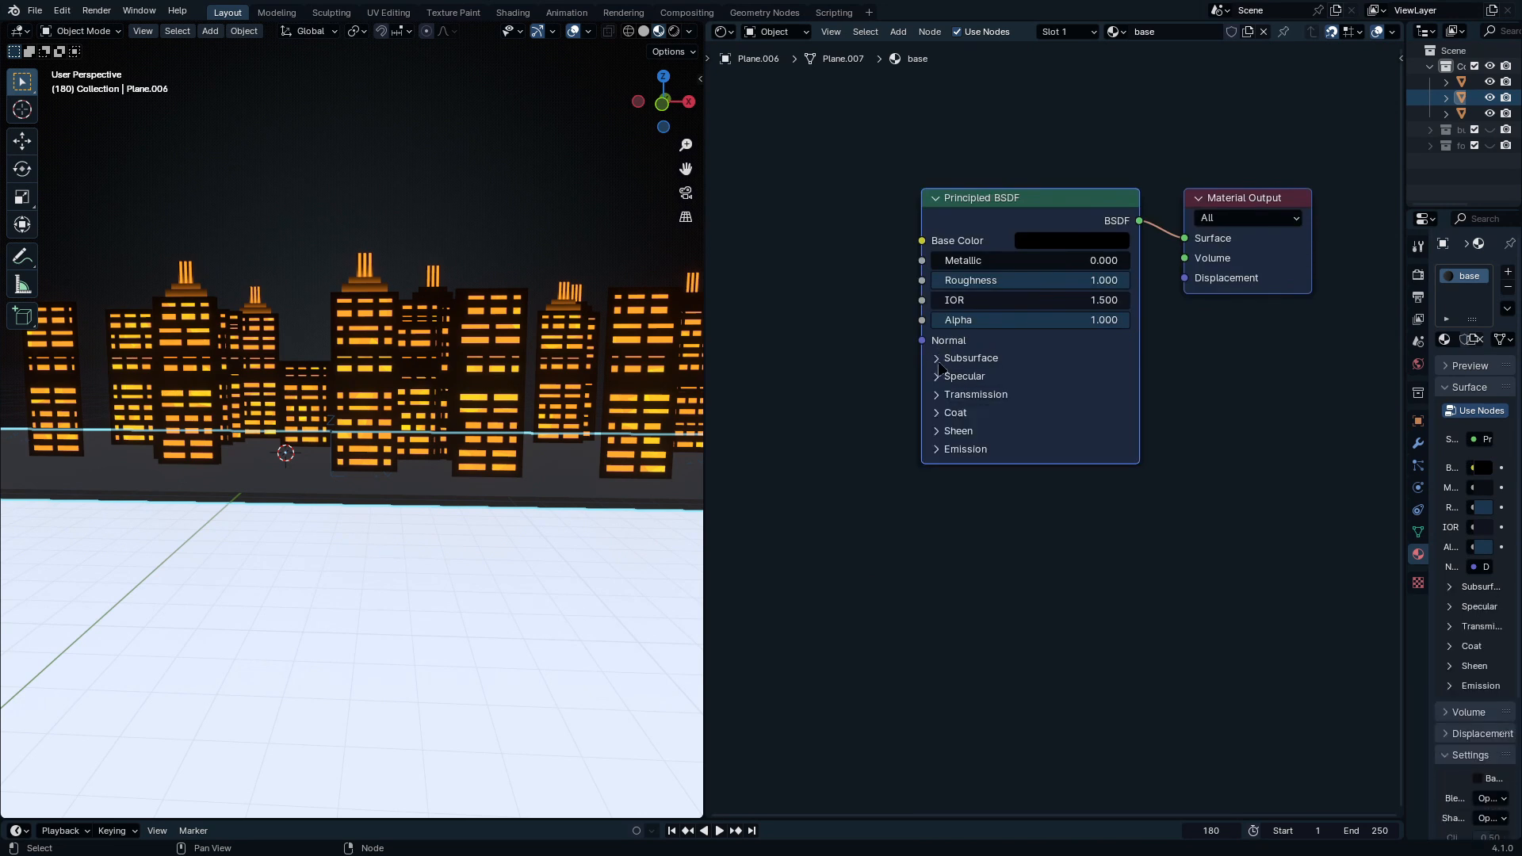
{"action": "left_click", "coordinate": [937, 377]}
{"action": "left_click_drag", "start_coordinate": [1015, 420], "coordinate": [854, 443]}
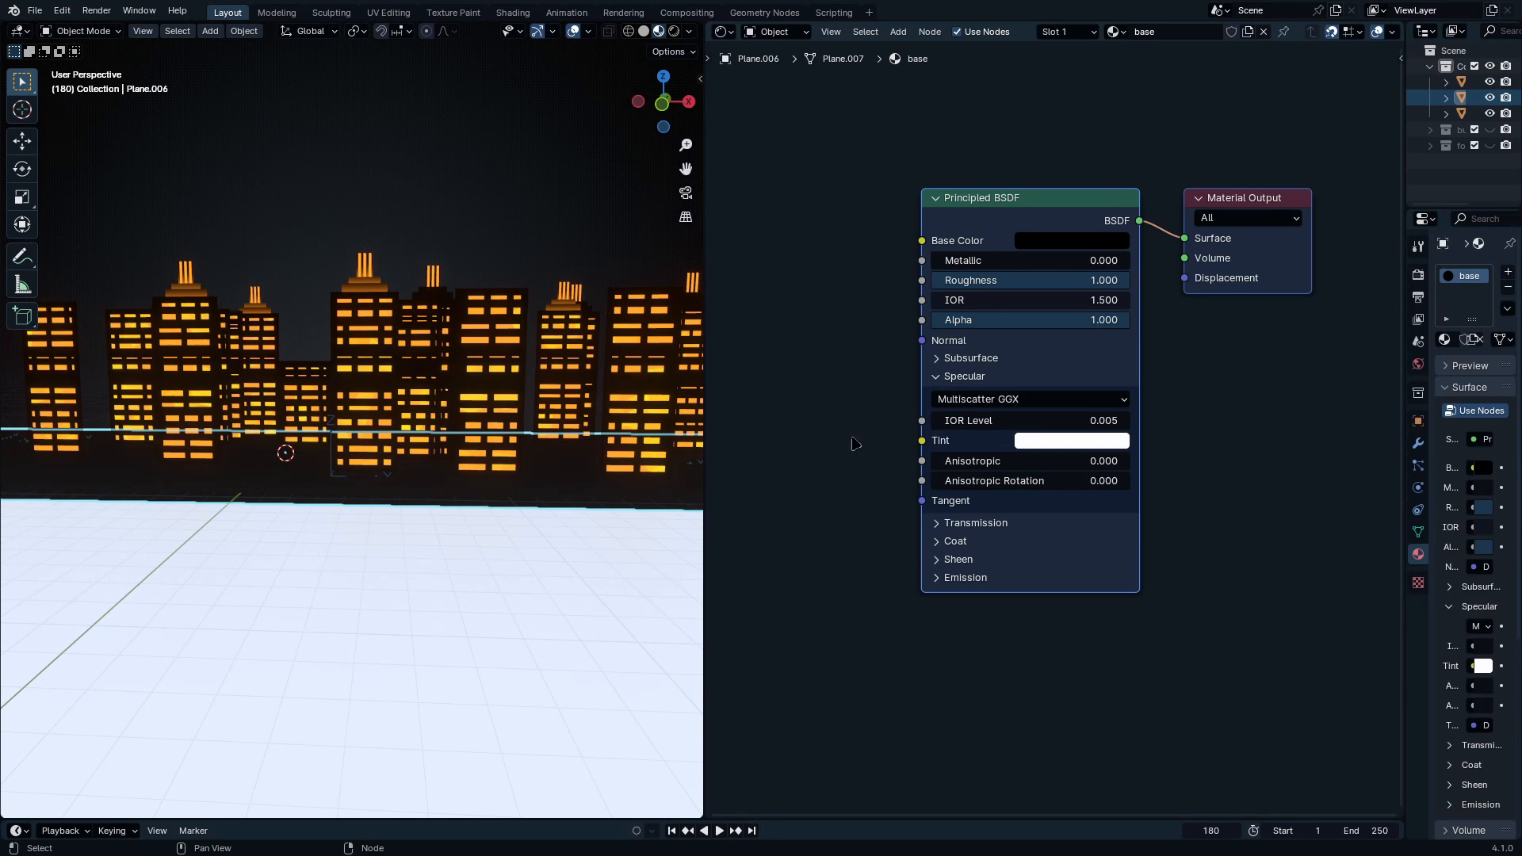
Step: Select the large foreground plane and give it a new material named Water Surface
{"action": "left_click", "coordinate": [442, 552]}
{"action": "middle_click_drag", "start_coordinate": [509, 545], "coordinate": [521, 508]}
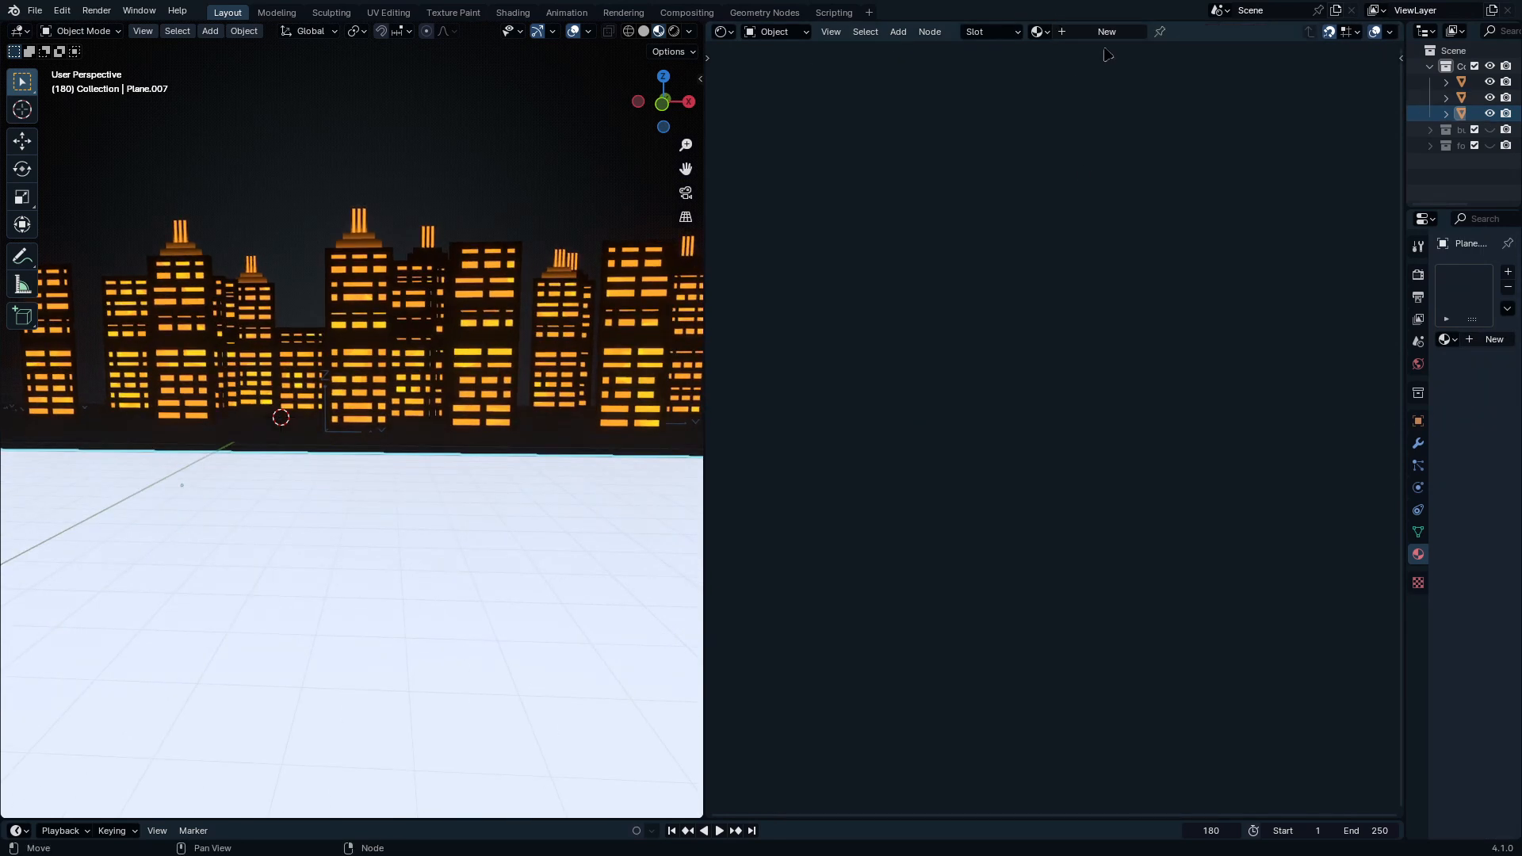
{"action": "left_click", "coordinate": [1110, 38]}
{"action": "left_click", "coordinate": [1116, 33]}
{"action": "key", "text": "Escape"}
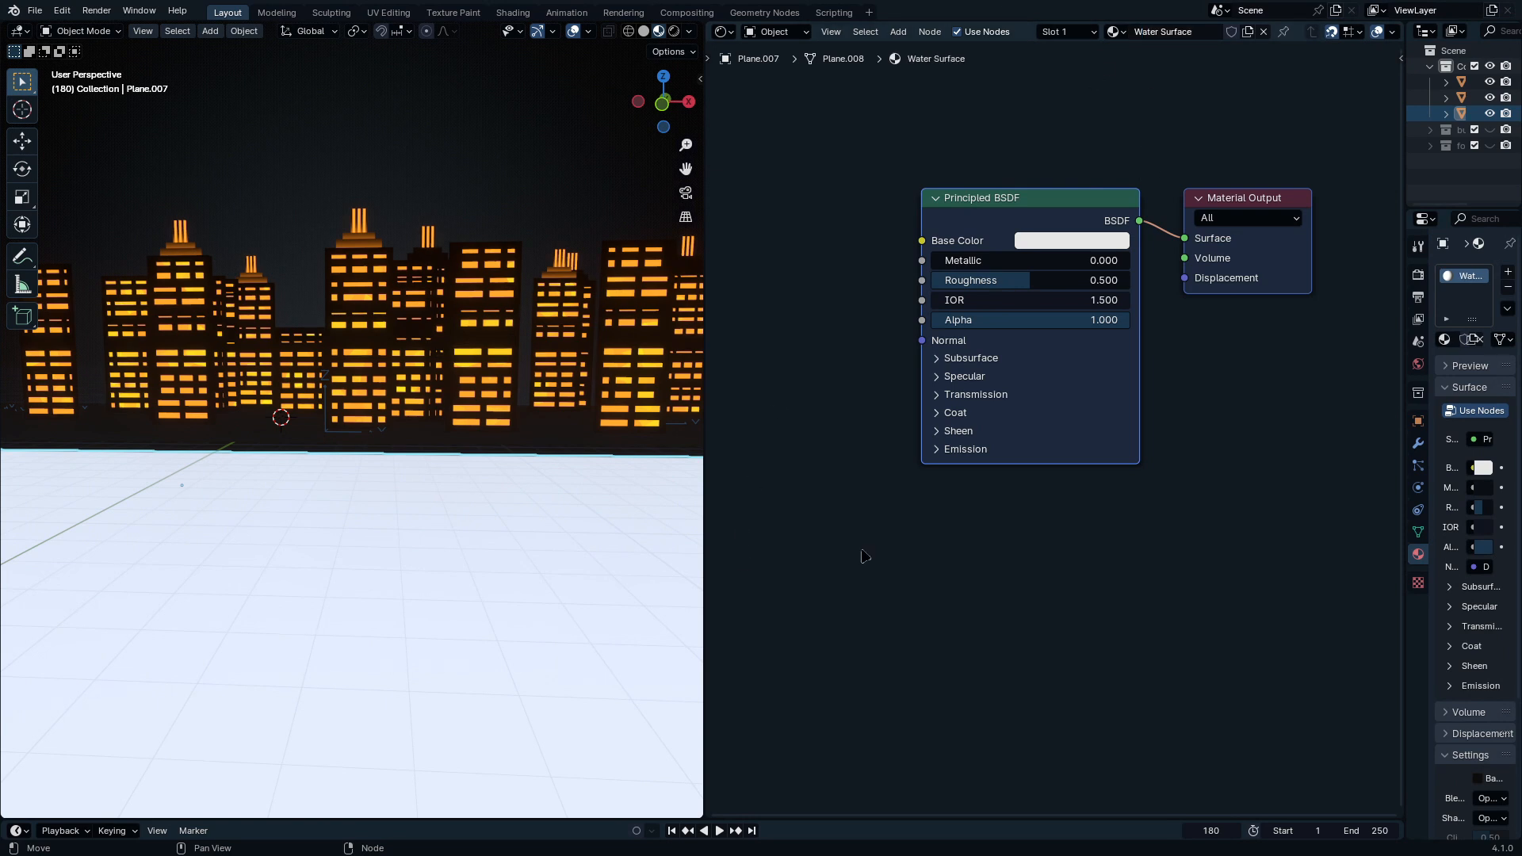
Step: Set the Water Surface material's Base Color to black and its Roughness to 0.032
{"action": "middle_click_drag", "start_coordinate": [864, 556], "coordinate": [920, 619]}
{"action": "left_click", "coordinate": [1138, 304]}
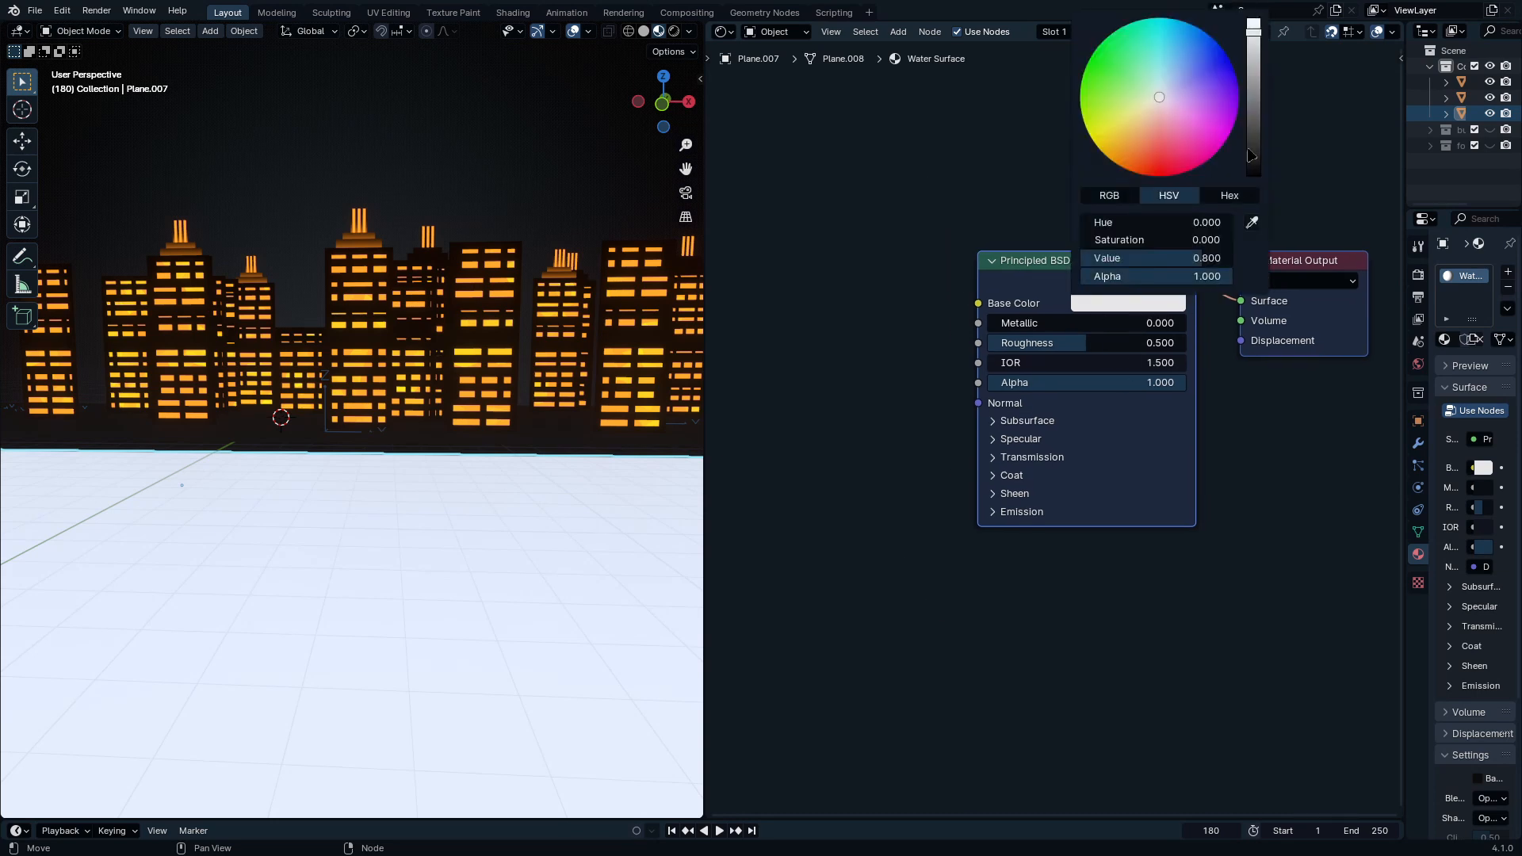
{"action": "left_click_drag", "start_coordinate": [1258, 131], "coordinate": [1260, 176]}
{"action": "middle_click_drag", "start_coordinate": [980, 465], "coordinate": [994, 406]}
{"action": "scroll", "coordinate": [980, 268], "scroll_direction": "up", "scroll_amount": 8}
{"action": "left_click_drag", "start_coordinate": [1125, 301], "coordinate": [944, 301]}
Step: Add a Noise Texture node and place it before the Principled BSDF with room for another node between them
{"action": "middle_click_drag", "start_coordinate": [958, 285], "coordinate": [1090, 72]}
{"action": "key", "text": "shift+a"}
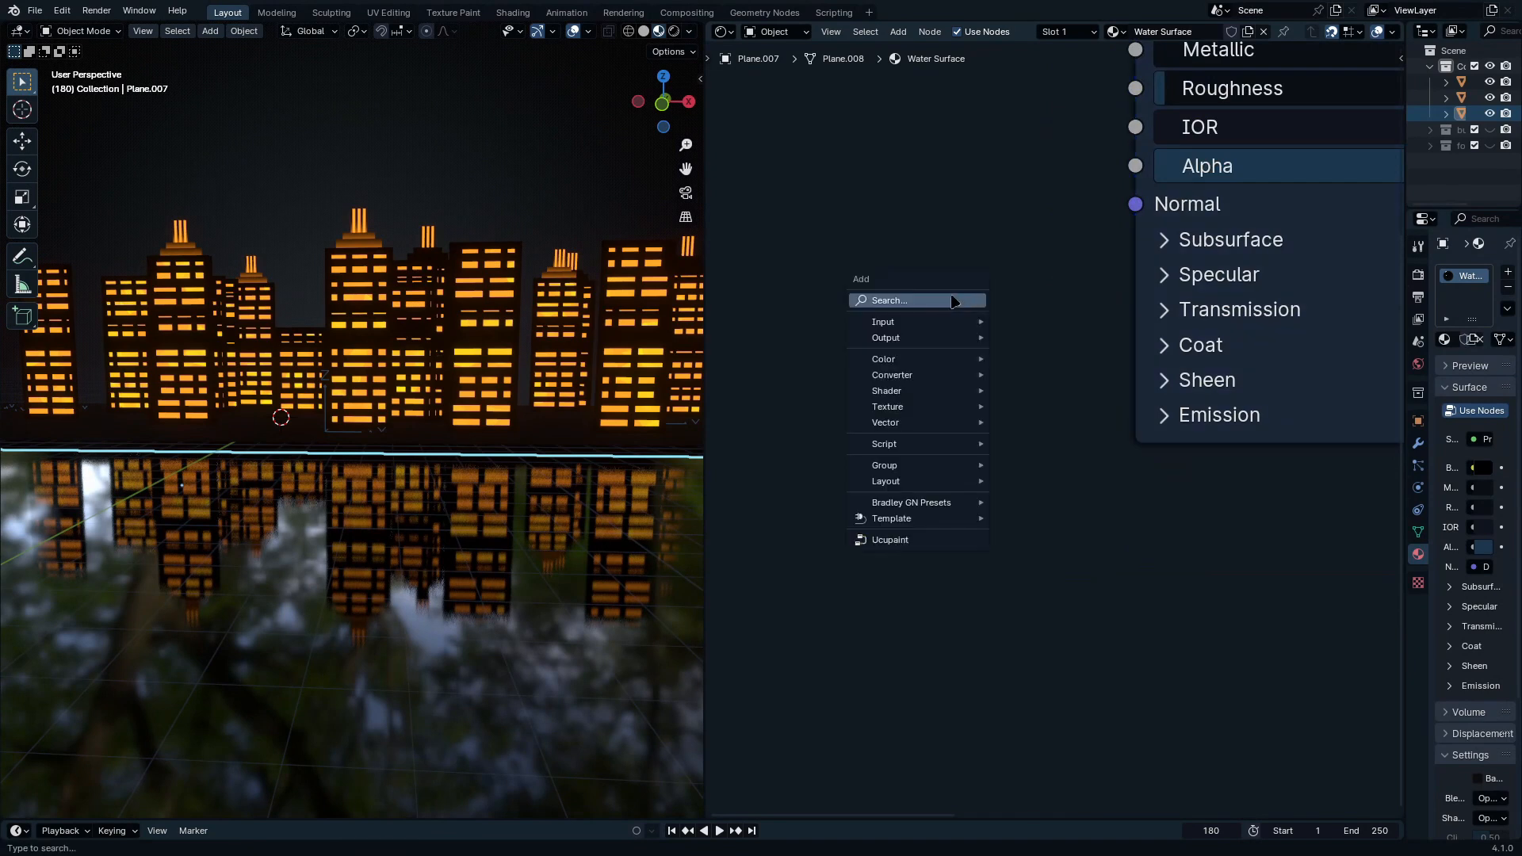
{"action": "left_click", "coordinate": [951, 303]}
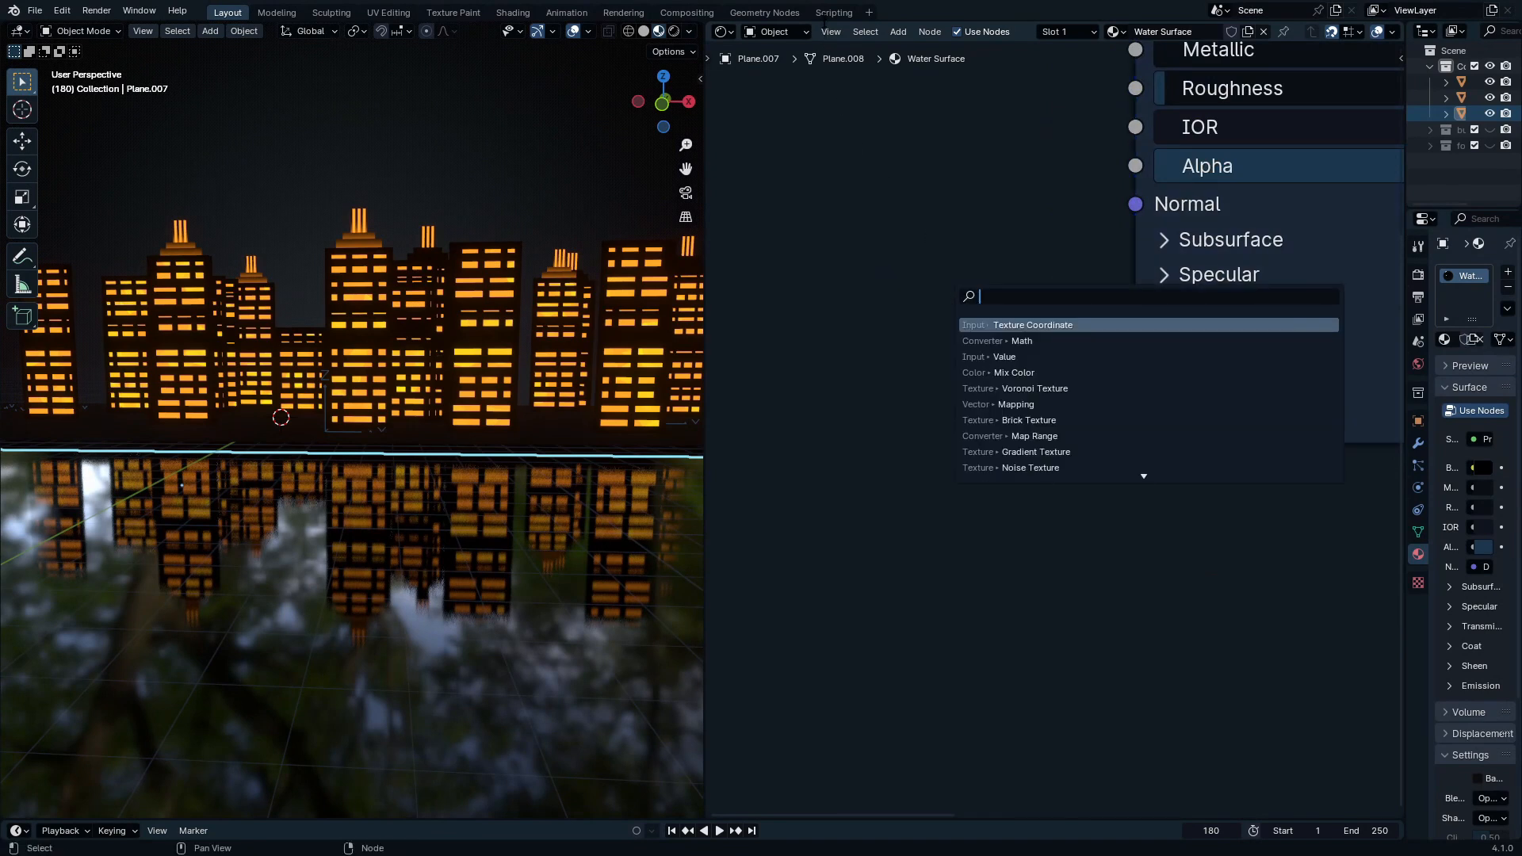
{"action": "type", "text": "noise"}
{"action": "key", "text": "Return"}
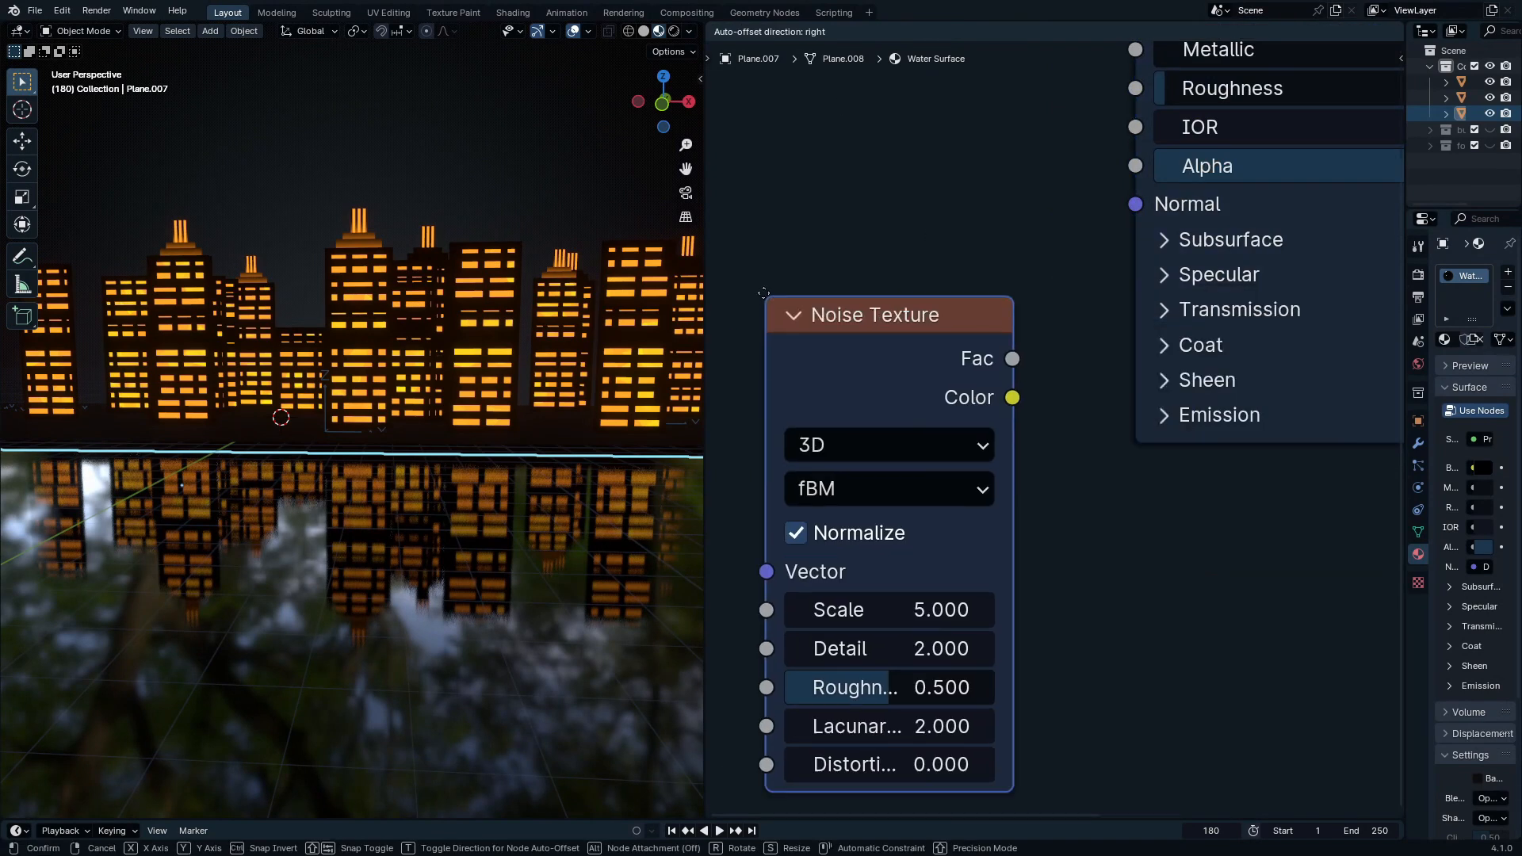
{"action": "left_click", "coordinate": [999, 345]}
{"action": "scroll", "coordinate": [998, 344], "scroll_direction": "down", "scroll_amount": 3}
{"action": "middle_click_drag", "start_coordinate": [998, 345], "coordinate": [1192, 559]}
{"action": "key", "text": "g"}
{"action": "left_click", "coordinate": [1119, 515]}
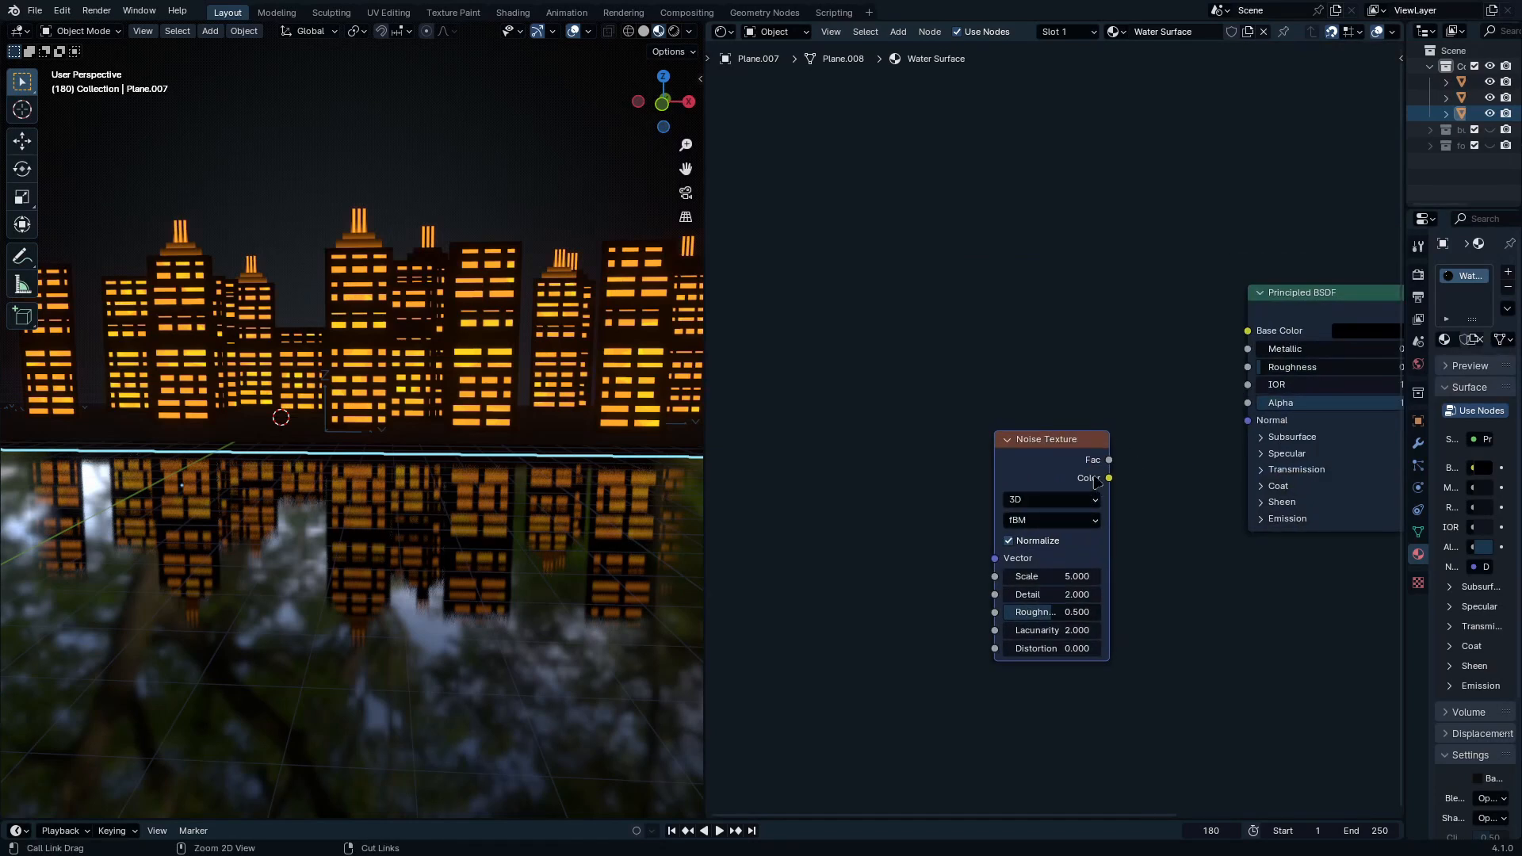
Step: Add Texture Coordinate and Mapping nodes to the Noise Texture and feed the mapping from the Object coordinates
{"action": "key", "text": "ctrl+t"}
{"action": "scroll", "coordinate": [956, 448], "scroll_direction": "up", "scroll_amount": 2}
{"action": "mouse_move", "coordinate": [845, 460]}
{"action": "left_mouse_down"}
{"action": "mouse_move", "coordinate": [892, 468]}
{"action": "mouse_move", "coordinate": [859, 483]}
{"action": "mouse_move", "coordinate": [857, 456]}
{"action": "left_mouse_up"}
Step: Route the noise Fac into the Height of a new Bump node and connect its Normal to the Principled BSDF
{"action": "middle_click_drag", "start_coordinate": [1044, 487], "coordinate": [739, 633]}
{"action": "left_click_drag", "start_coordinate": [928, 499], "coordinate": [1001, 511]}
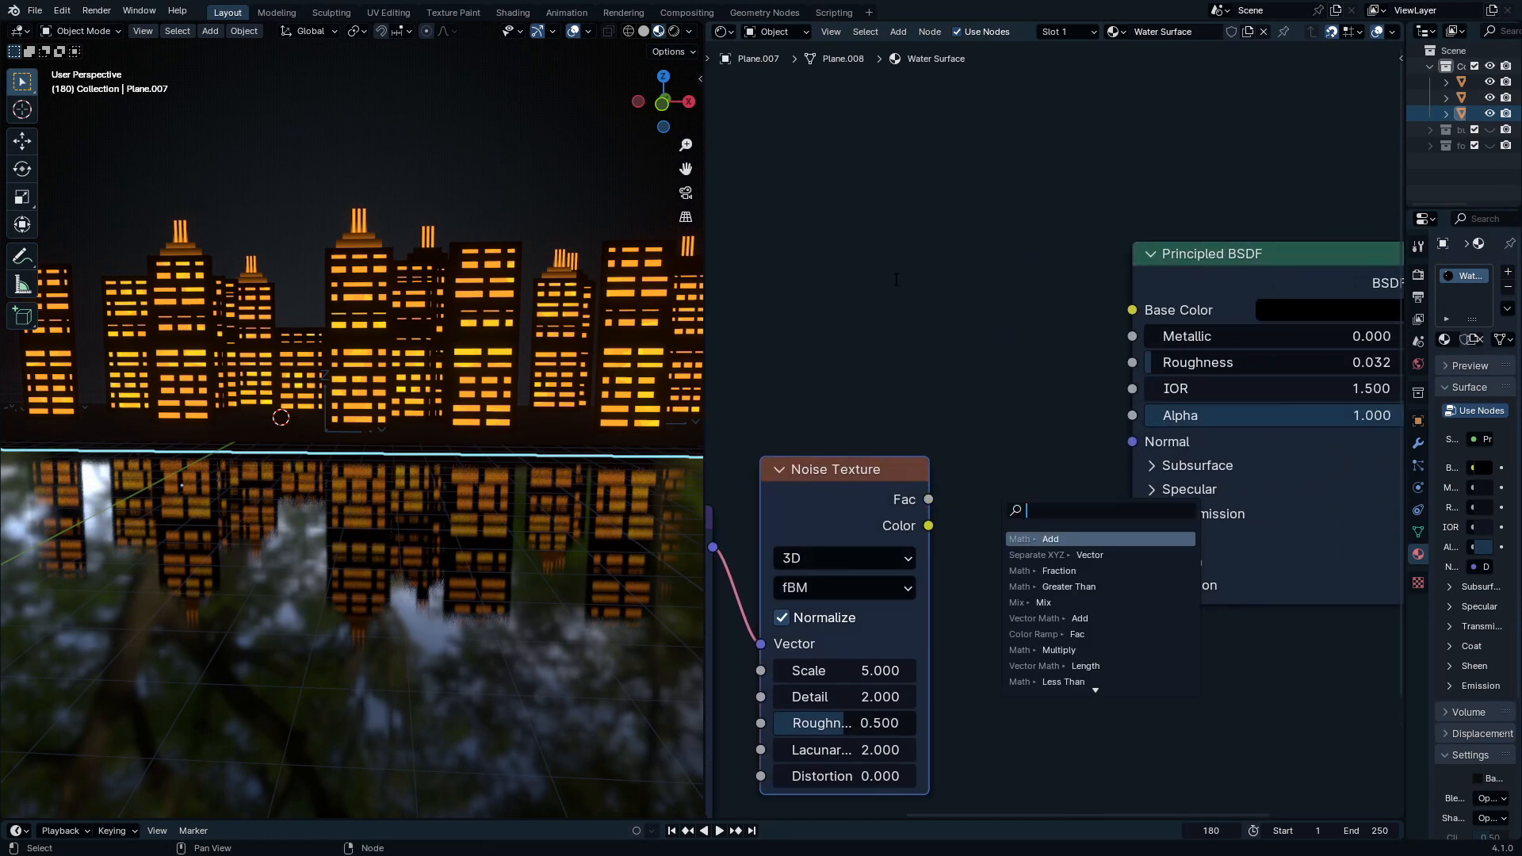
{"action": "type", "text": "height"}
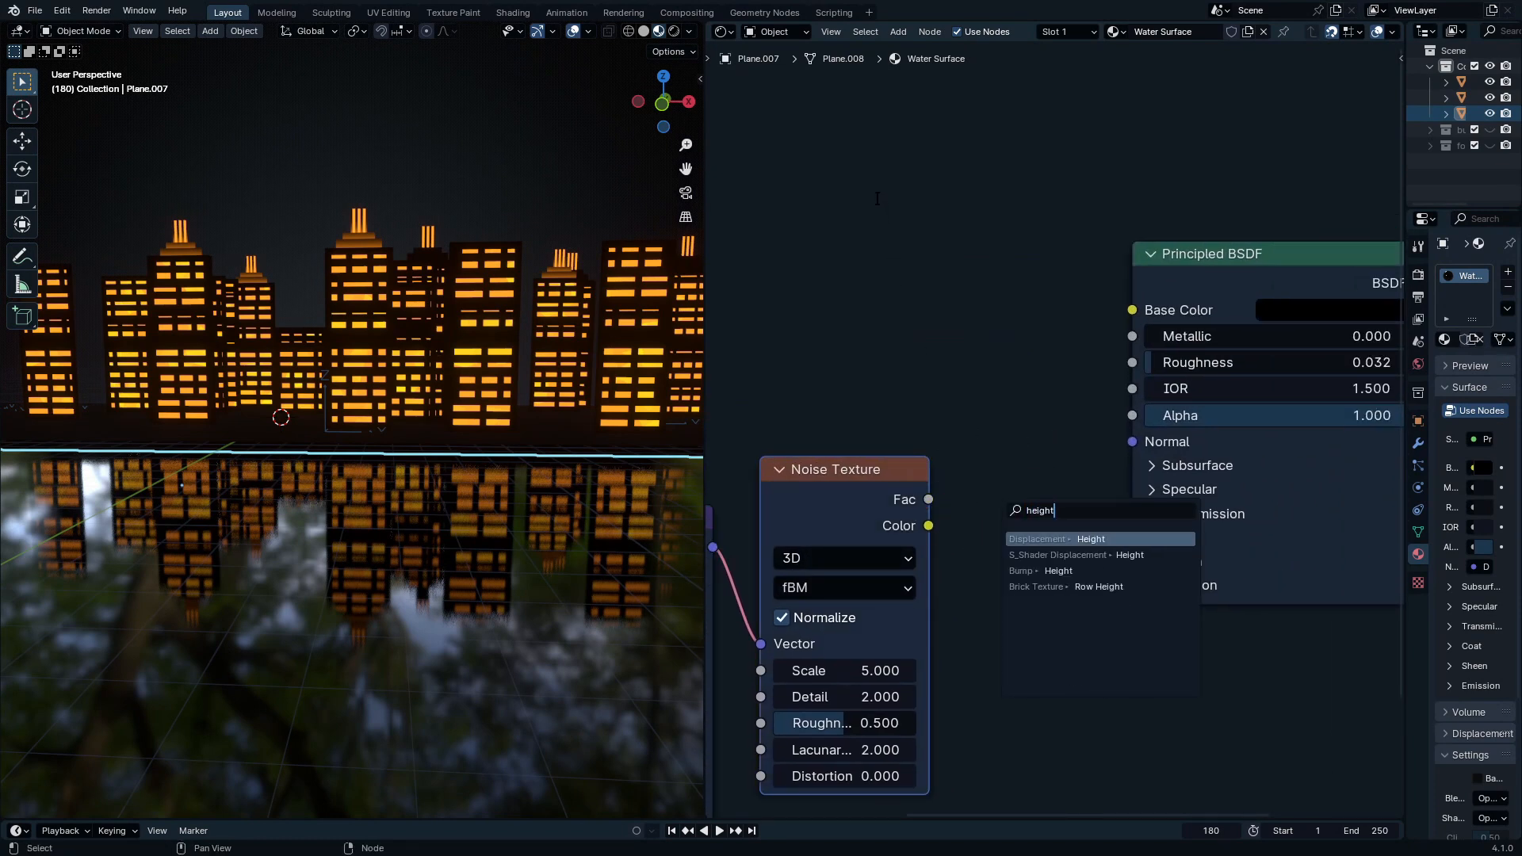
{"action": "left_click", "coordinate": [1058, 571]}
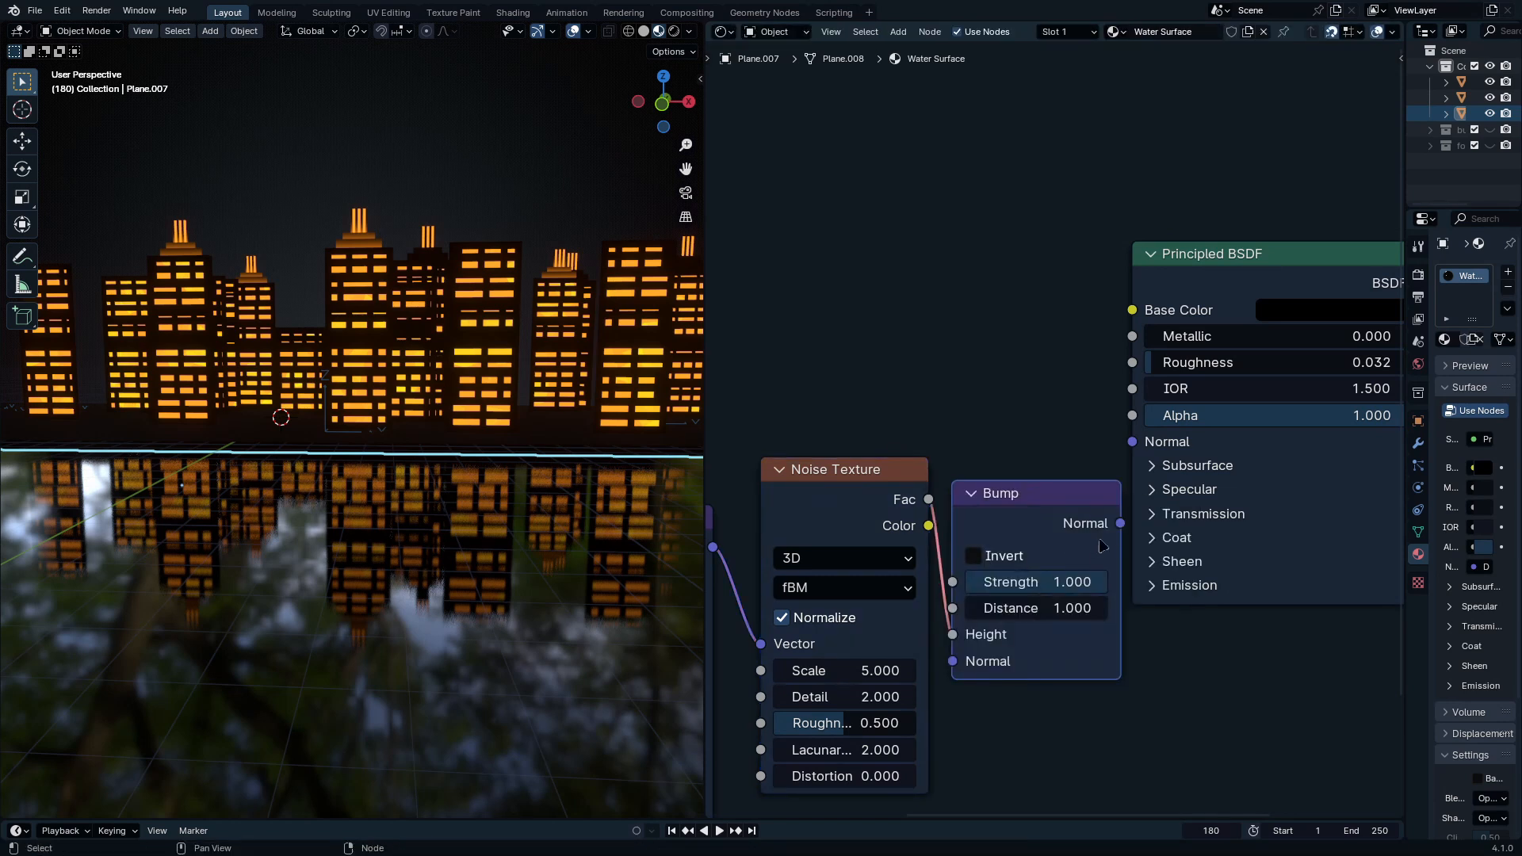
{"action": "left_click_drag", "start_coordinate": [1121, 523], "coordinate": [1135, 444]}
Step: Lower the Bump node's Distance to 0.050 to soften the water ripples
{"action": "scroll", "coordinate": [996, 452], "scroll_direction": "down", "scroll_amount": 2}
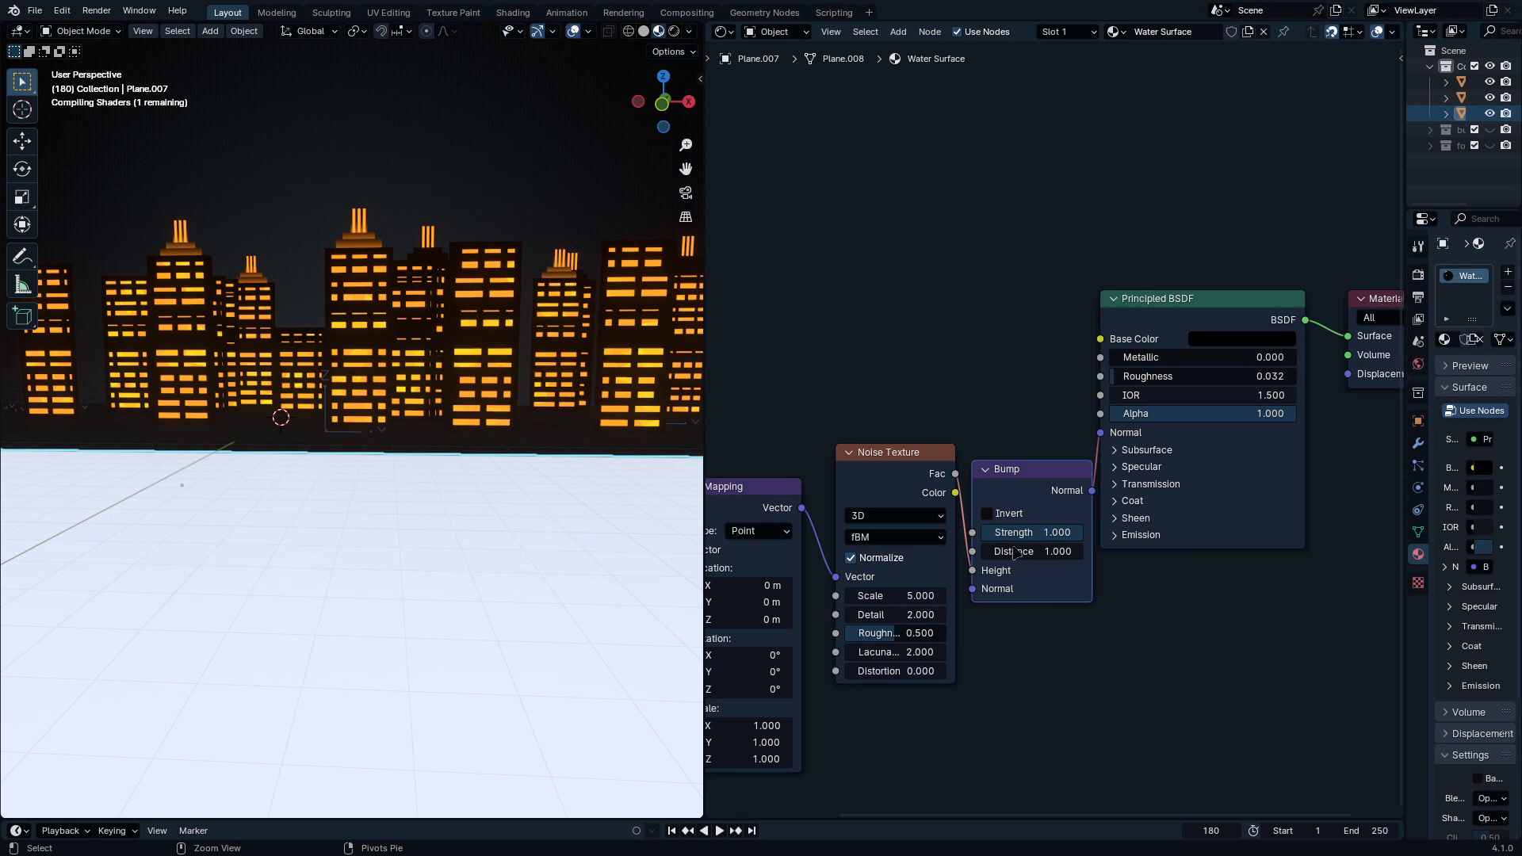
{"action": "scroll", "coordinate": [454, 477], "scroll_direction": "down", "scroll_amount": 1}
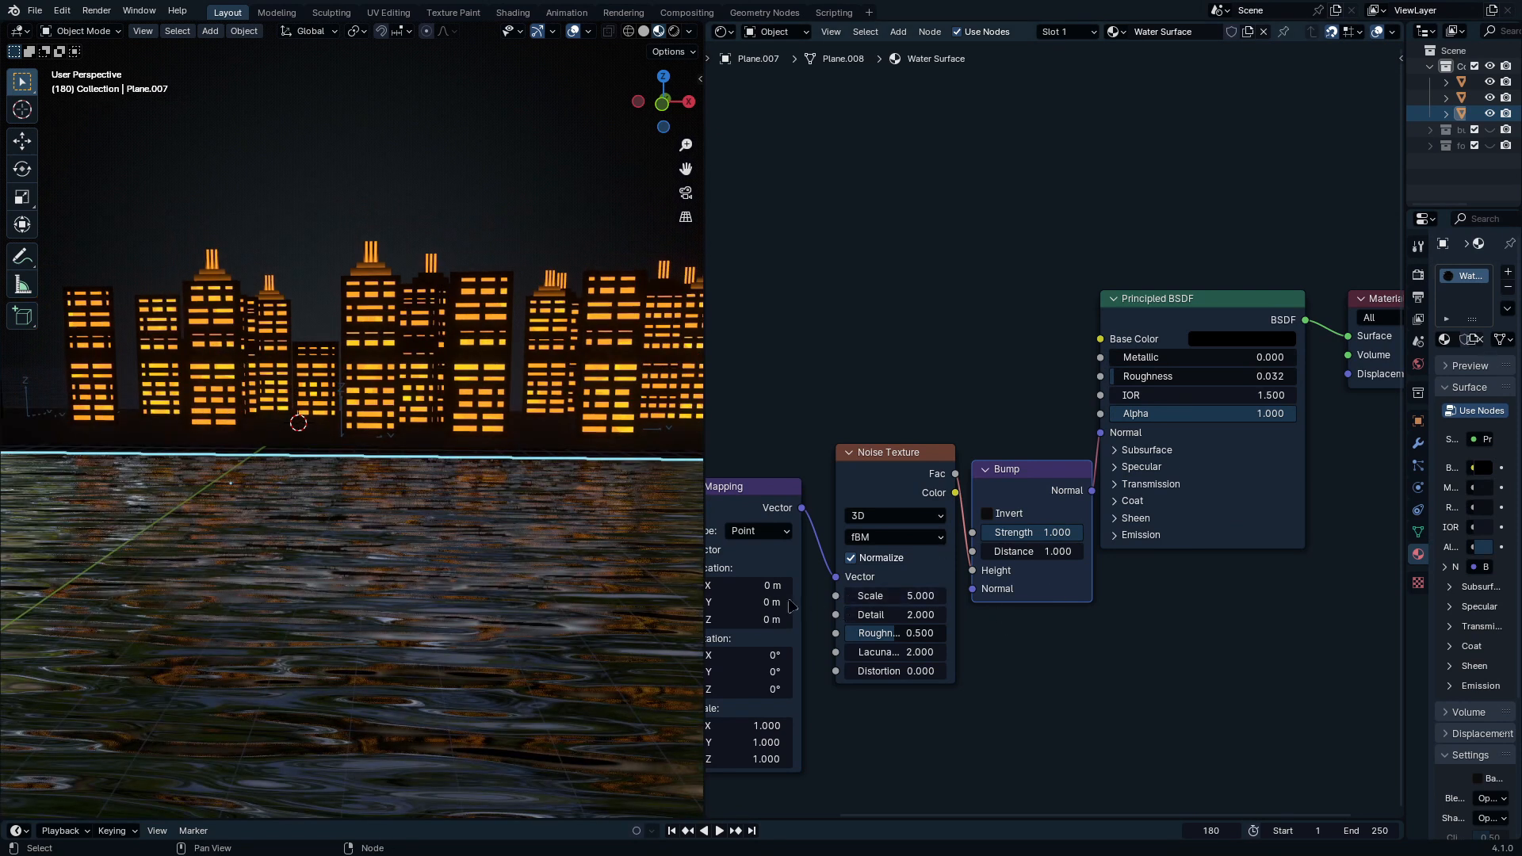
{"action": "middle_click_drag", "start_coordinate": [797, 624], "coordinate": [1022, 634]}
{"action": "middle_click_drag", "start_coordinate": [1245, 623], "coordinate": [1108, 574]}
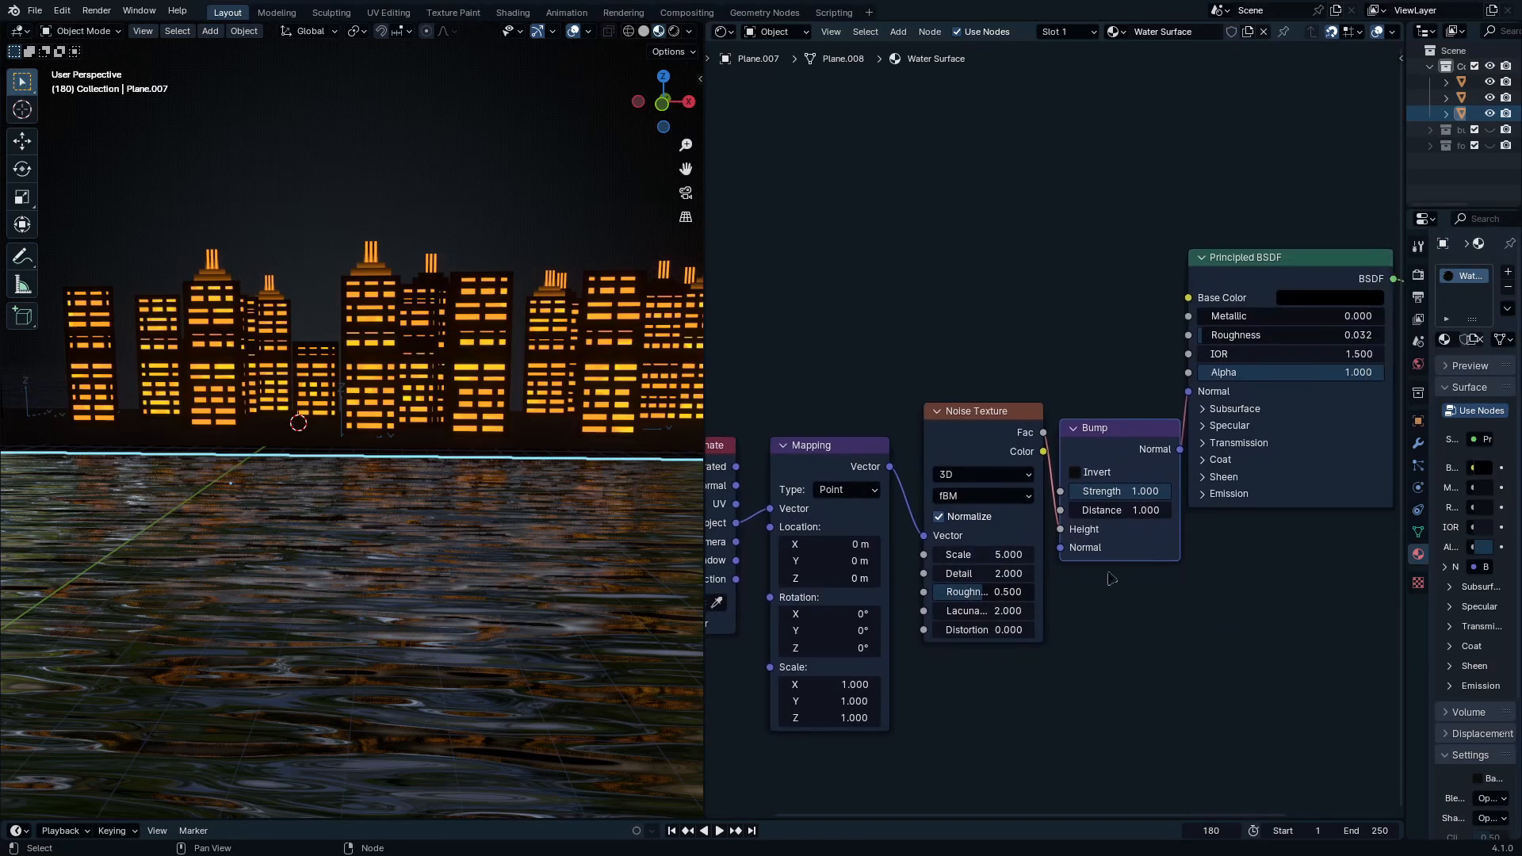
{"action": "scroll", "coordinate": [1205, 507], "scroll_direction": "up", "scroll_amount": 3}
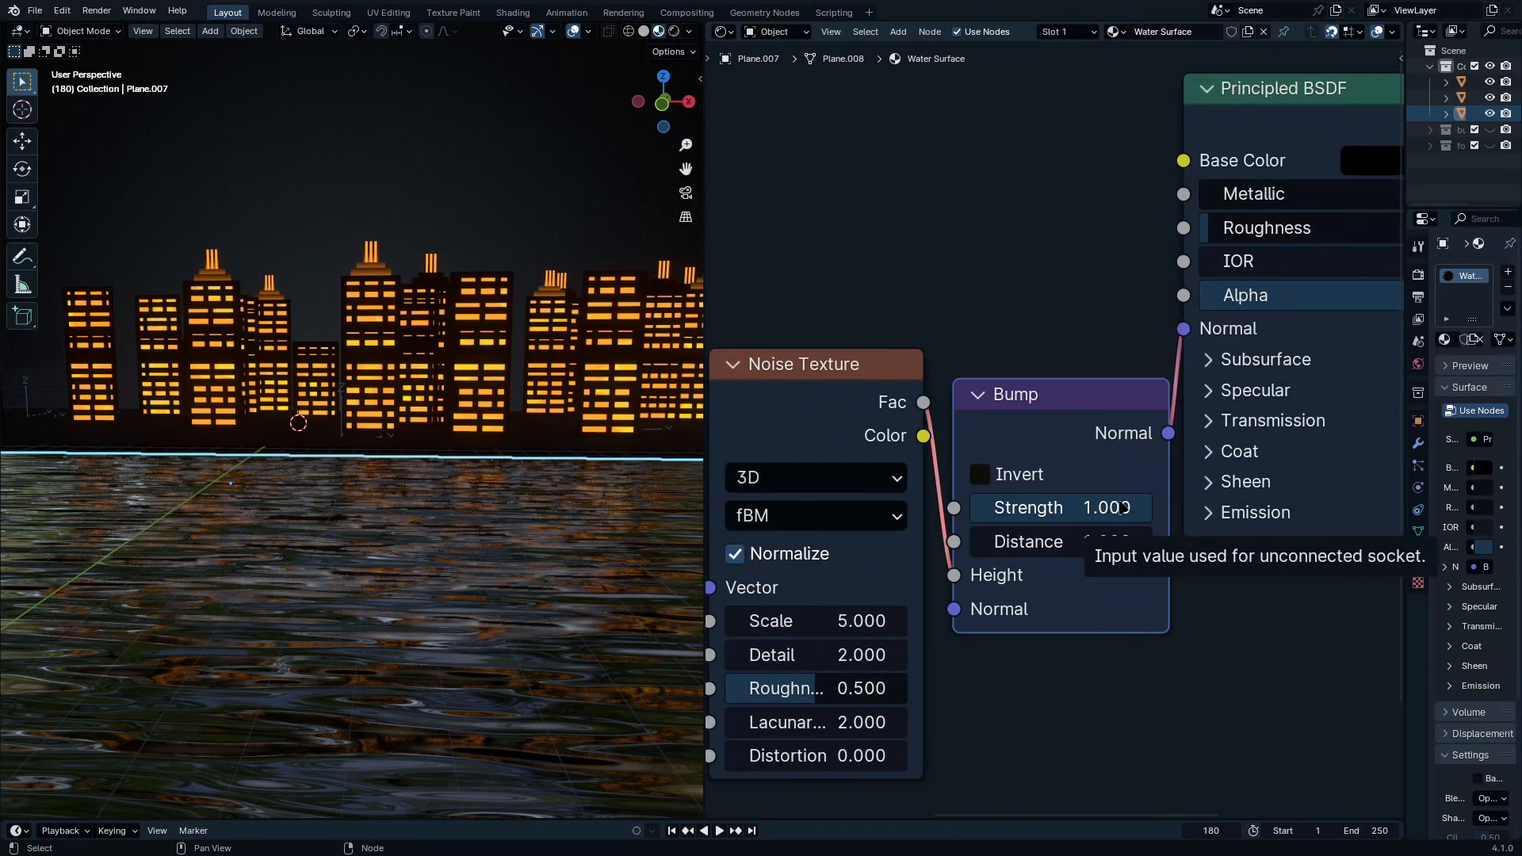
{"action": "mouse_move", "coordinate": [1121, 508]}
{"action": "left_mouse_down"}
{"action": "mouse_move", "coordinate": [939, 508]}
{"action": "mouse_move", "coordinate": [1126, 508]}
{"action": "left_mouse_up"}
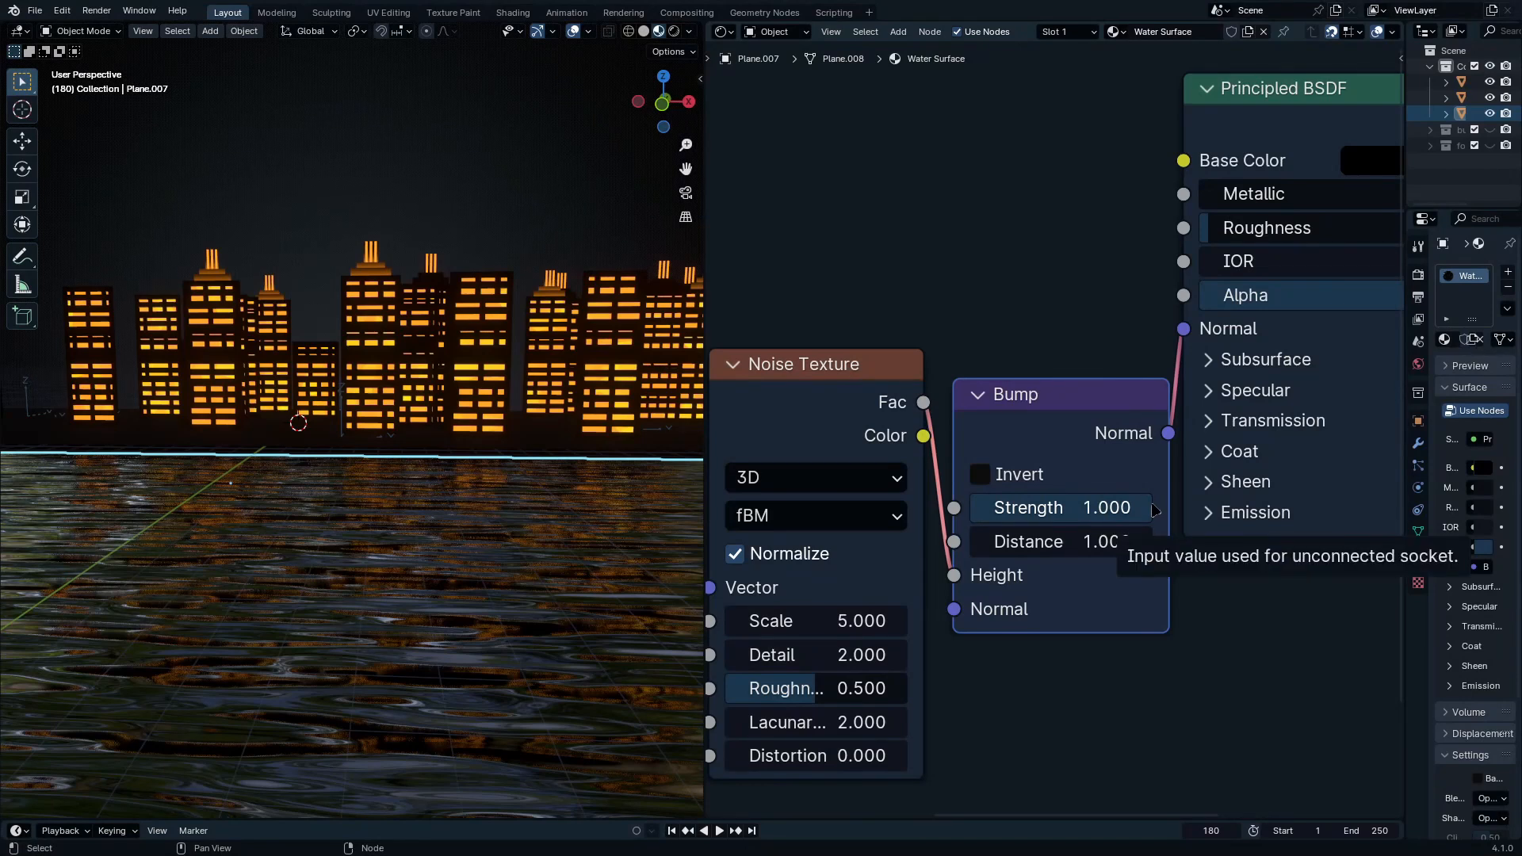
{"action": "left_click_drag", "start_coordinate": [1111, 542], "coordinate": [924, 508]}
{"action": "scroll", "coordinate": [537, 593], "scroll_direction": "down", "scroll_amount": 2}
{"action": "right_click", "coordinate": [994, 508]}
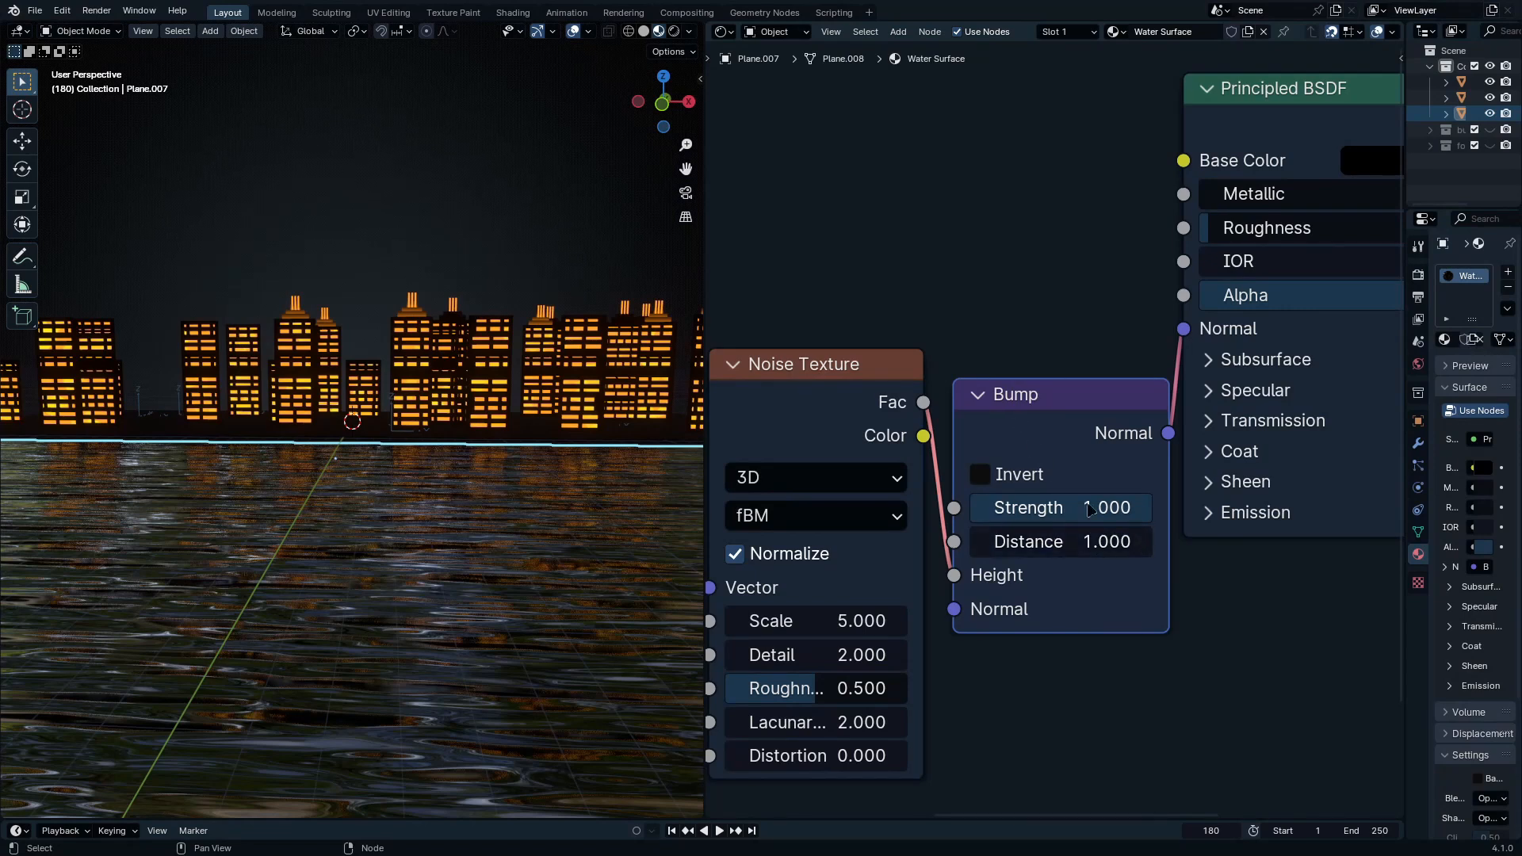
{"action": "left_click_drag", "start_coordinate": [1101, 542], "coordinate": [922, 542]}
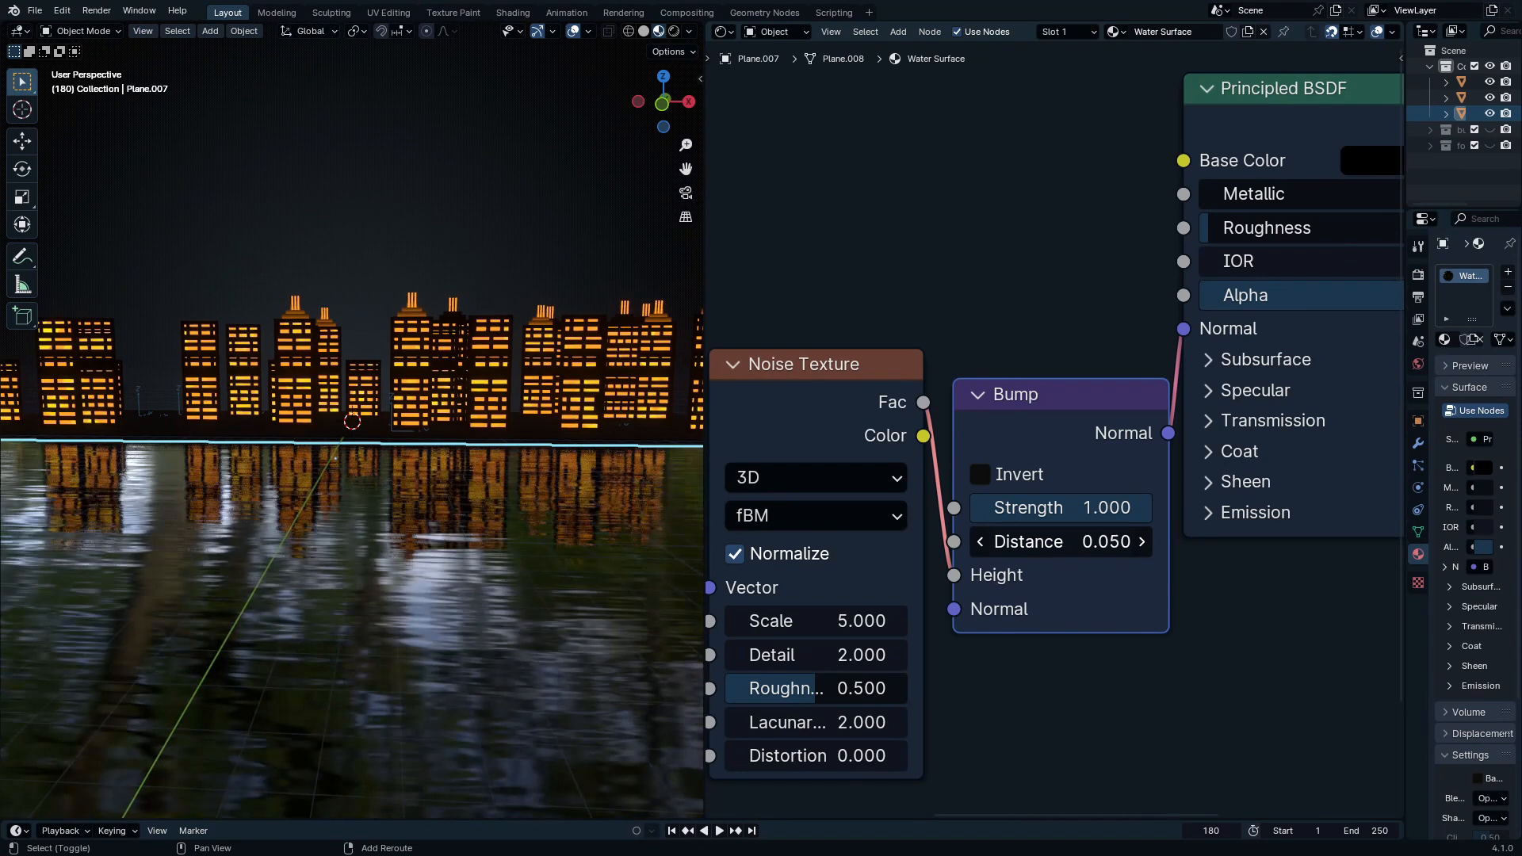
Step: Apply all transforms to the water plane
{"action": "middle_click_drag", "start_coordinate": [411, 570], "coordinate": [265, 654]}
{"action": "middle_click_drag", "start_coordinate": [816, 442], "coordinate": [1181, 333]}
{"action": "scroll", "coordinate": [1181, 334], "scroll_direction": "down", "scroll_amount": 8}
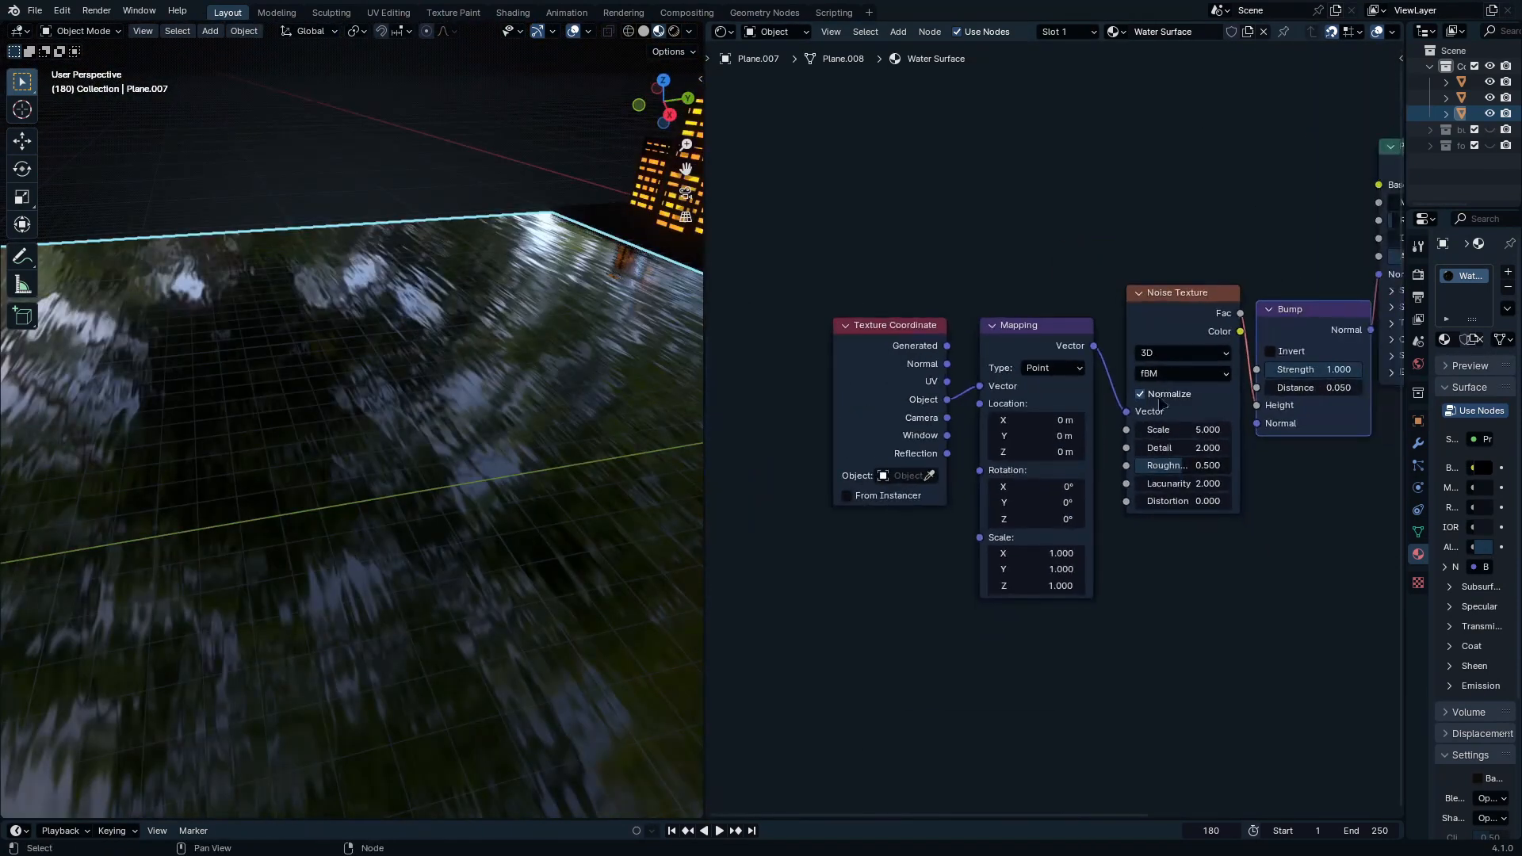
{"action": "key", "text": "ctrl+a"}
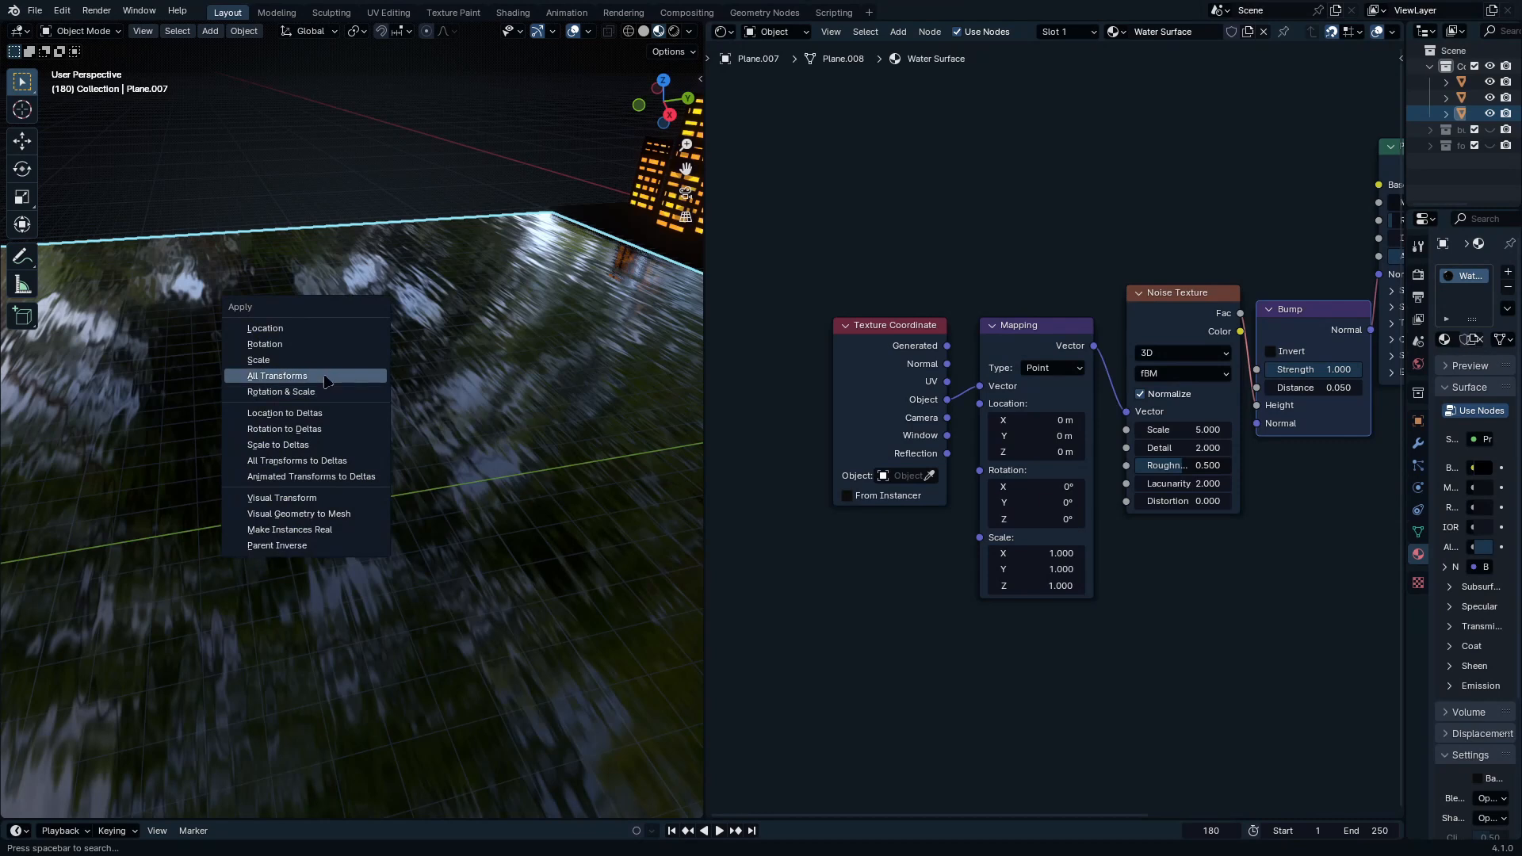
{"action": "left_click", "coordinate": [325, 376]}
Step: Set the Noise Texture's Scale to 2.270
{"action": "middle_click_drag", "start_coordinate": [392, 476], "coordinate": [530, 542]}
{"action": "scroll", "coordinate": [1264, 599], "scroll_direction": "up", "scroll_amount": 10}
{"action": "middle_click_drag", "start_coordinate": [1264, 599], "coordinate": [1279, 662]}
{"action": "left_click_drag", "start_coordinate": [1165, 279], "coordinate": [949, 279], "text": "shift"}
Step: Add a camera in a maximized viewport, align it to the front view and look through it
{"action": "middle_click_drag", "start_coordinate": [523, 475], "coordinate": [623, 556]}
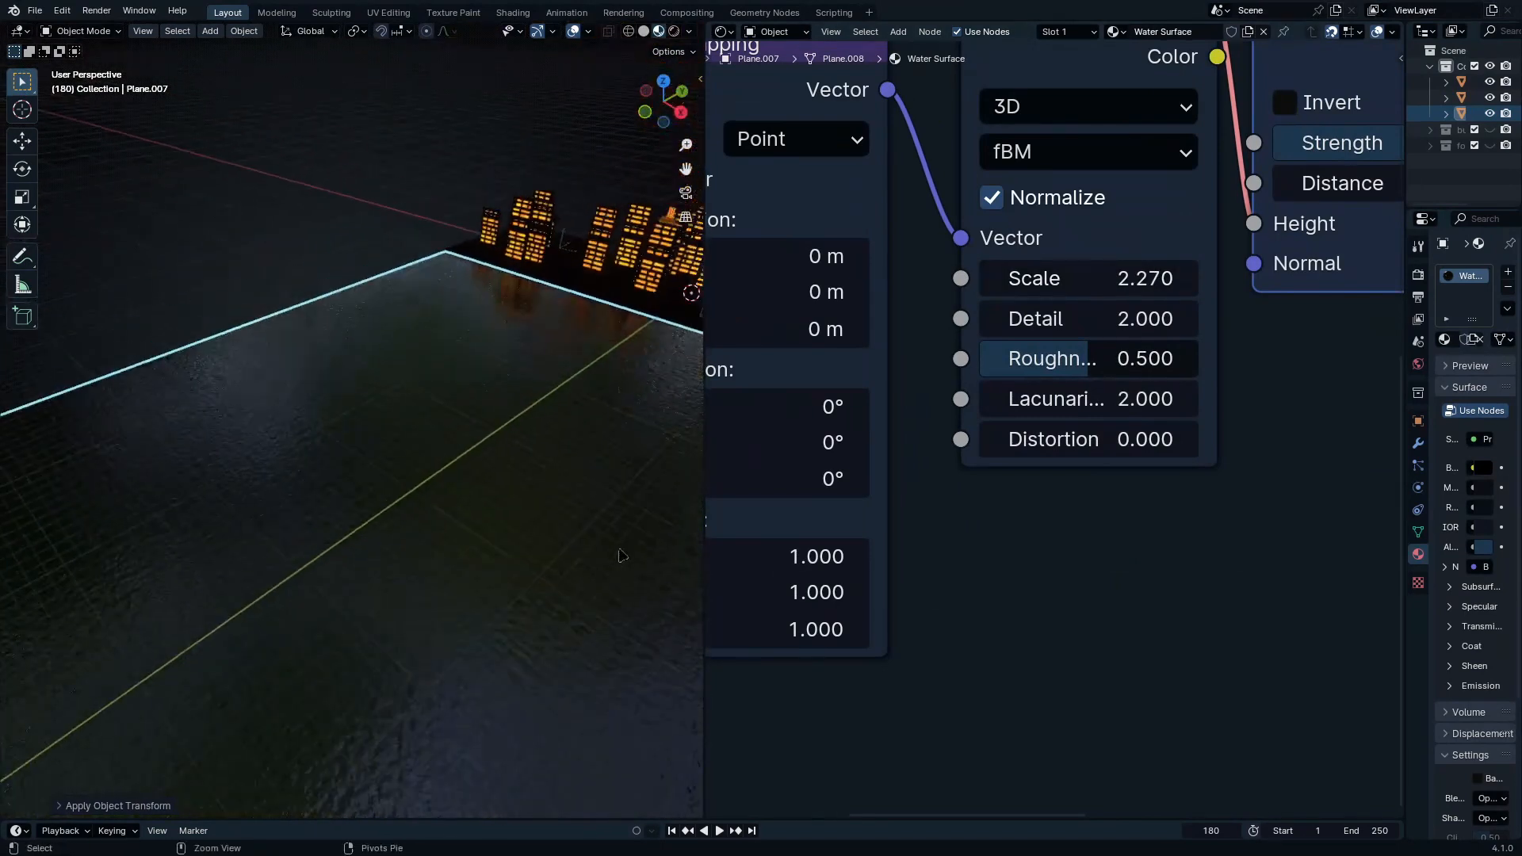
{"action": "scroll", "coordinate": [623, 556], "scroll_direction": "down", "scroll_amount": 8}
{"action": "left_click_drag", "start_coordinate": [284, 260], "coordinate": [323, 280]}
{"action": "middle_click_drag", "start_coordinate": [483, 468], "coordinate": [943, 539]}
{"action": "key", "text": "ctrl+space"}
{"action": "key", "text": "shift+a"}
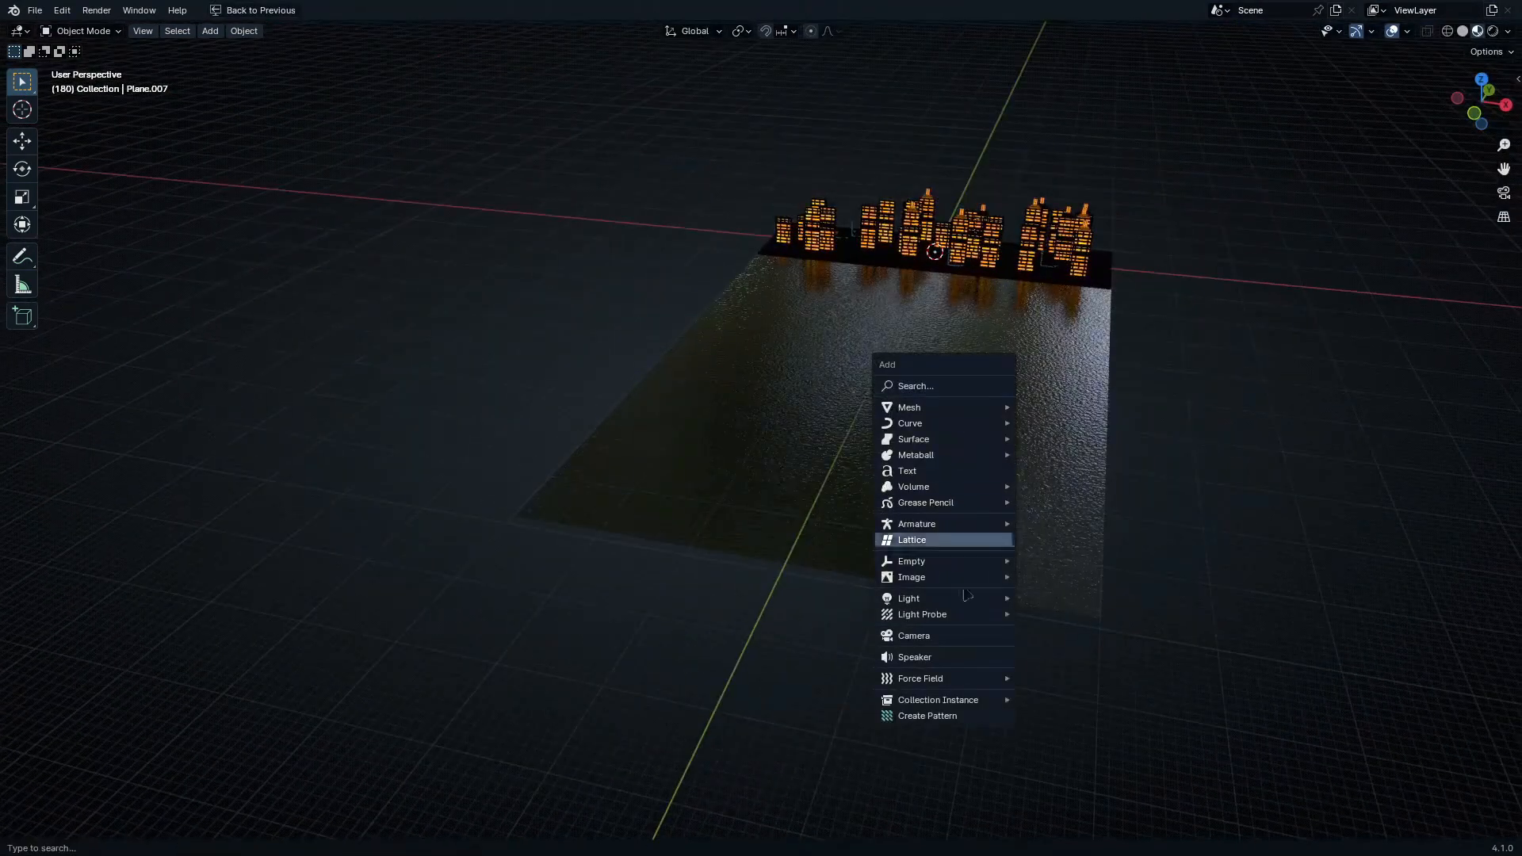
{"action": "left_click", "coordinate": [950, 636]}
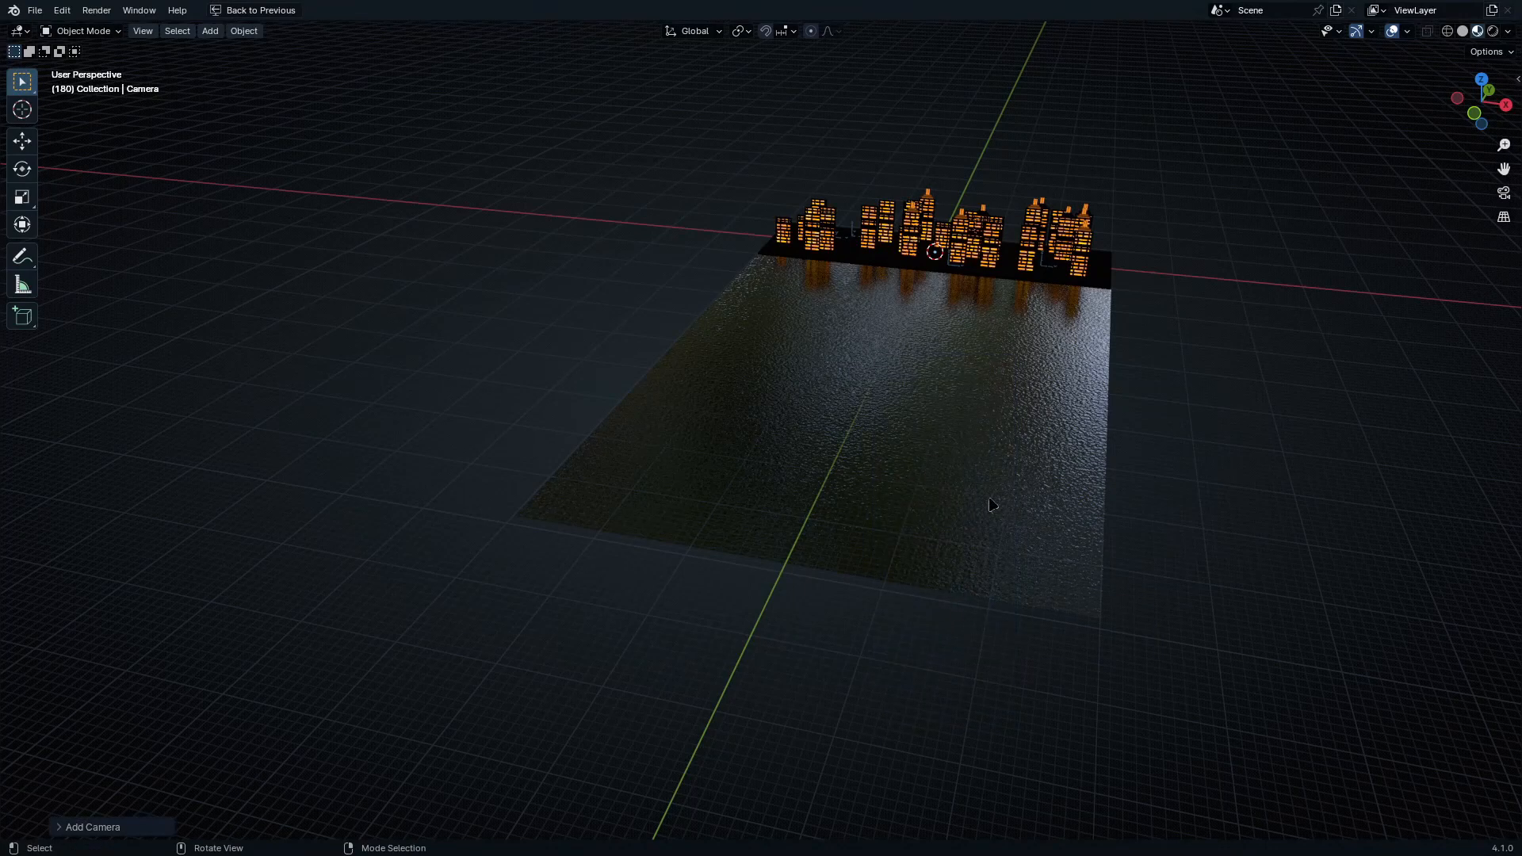
{"action": "key", "text": "KP_1"}
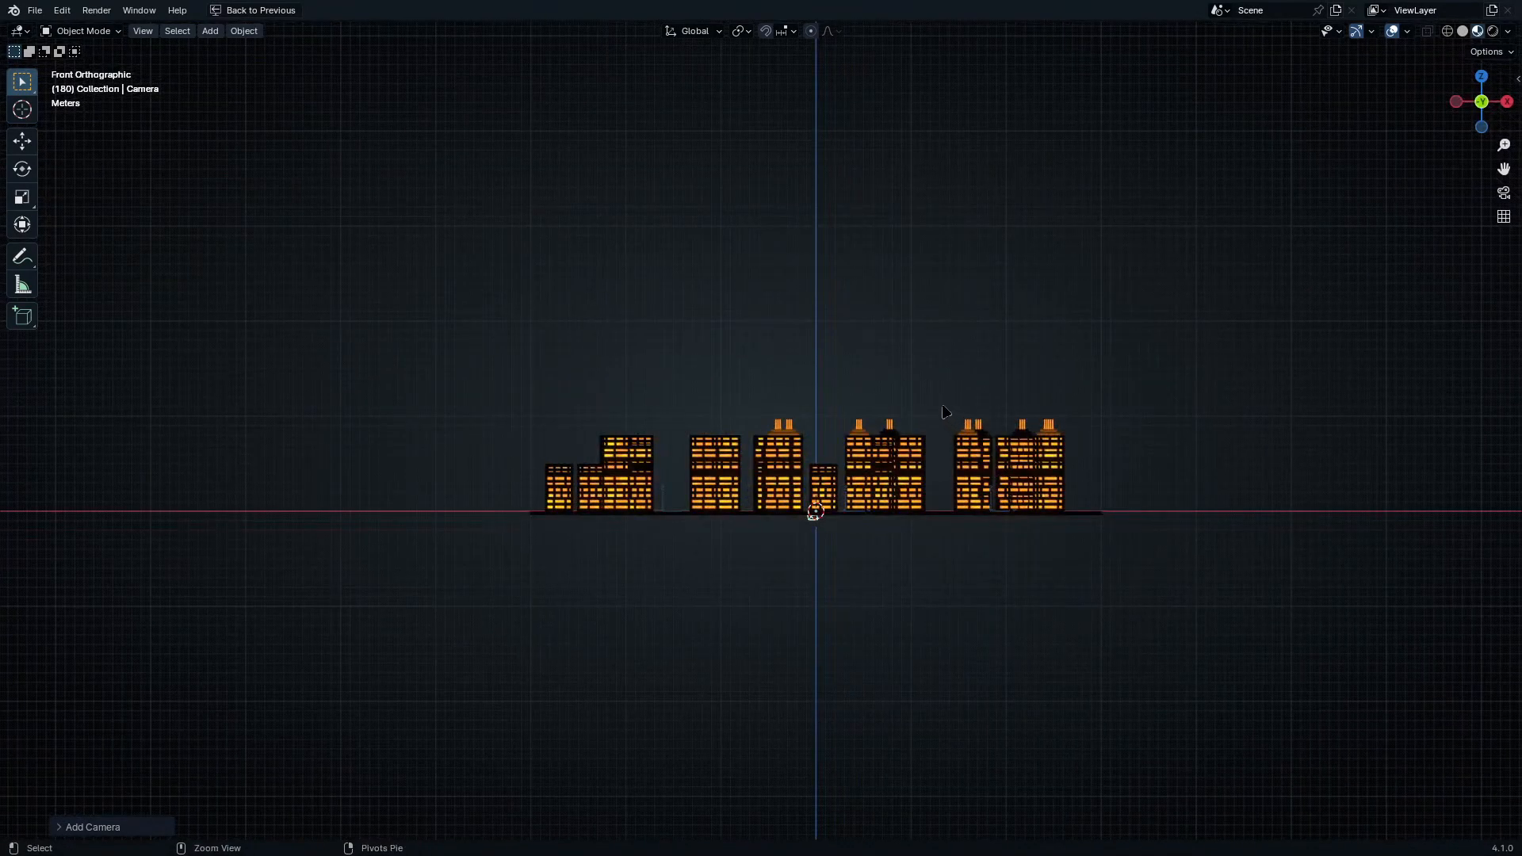
{"action": "key", "text": "KP_0"}
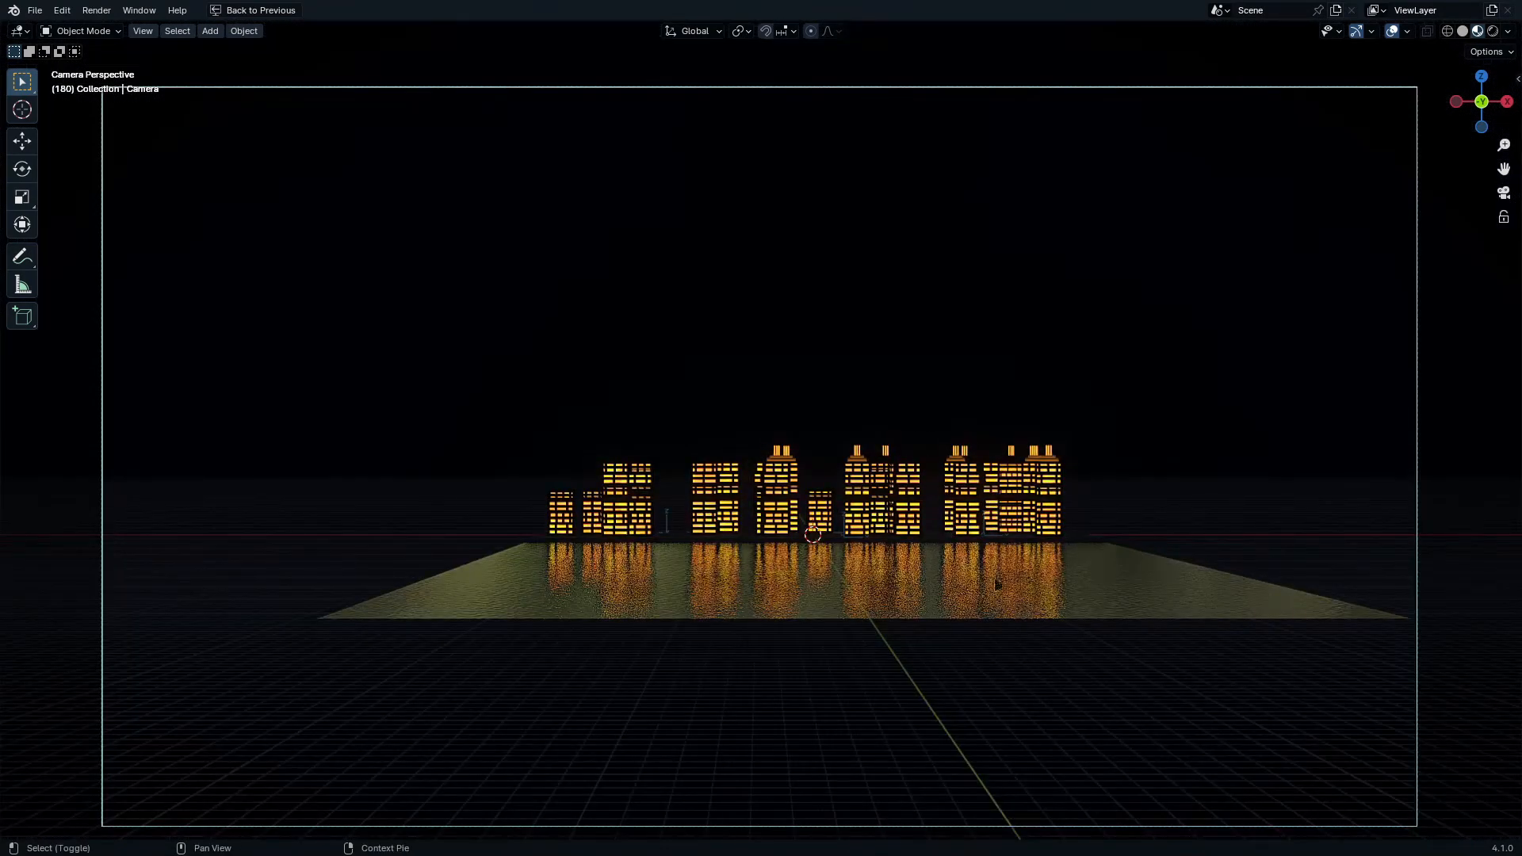
Step: Restore the editor layout, widen the properties area and set the camera's Focal Length to 180 mm
{"action": "key", "text": "ctrl+space"}
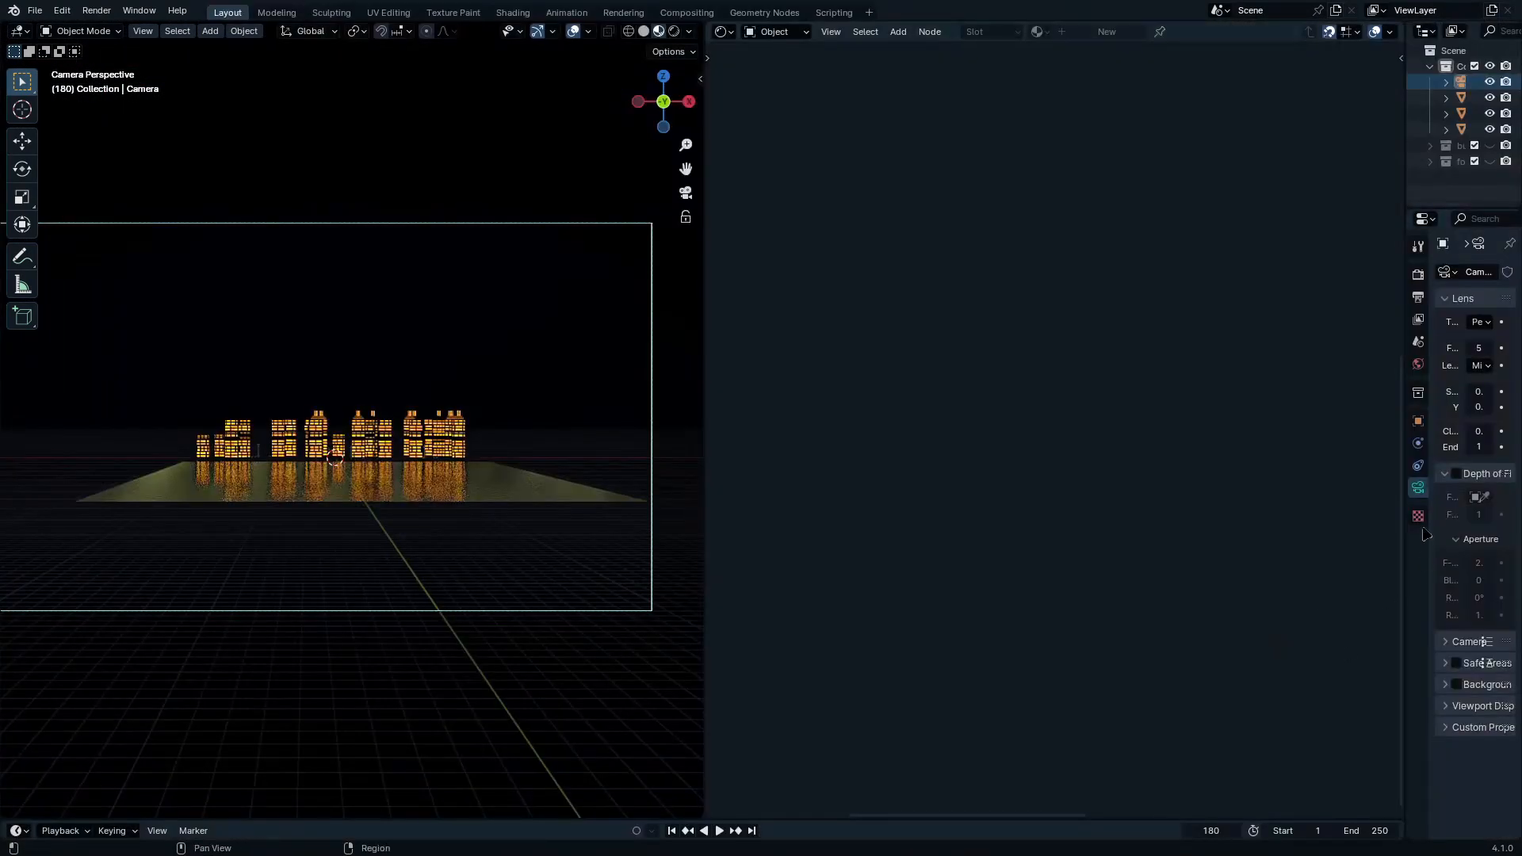
{"action": "left_click_drag", "start_coordinate": [1404, 458], "coordinate": [1096, 458]}
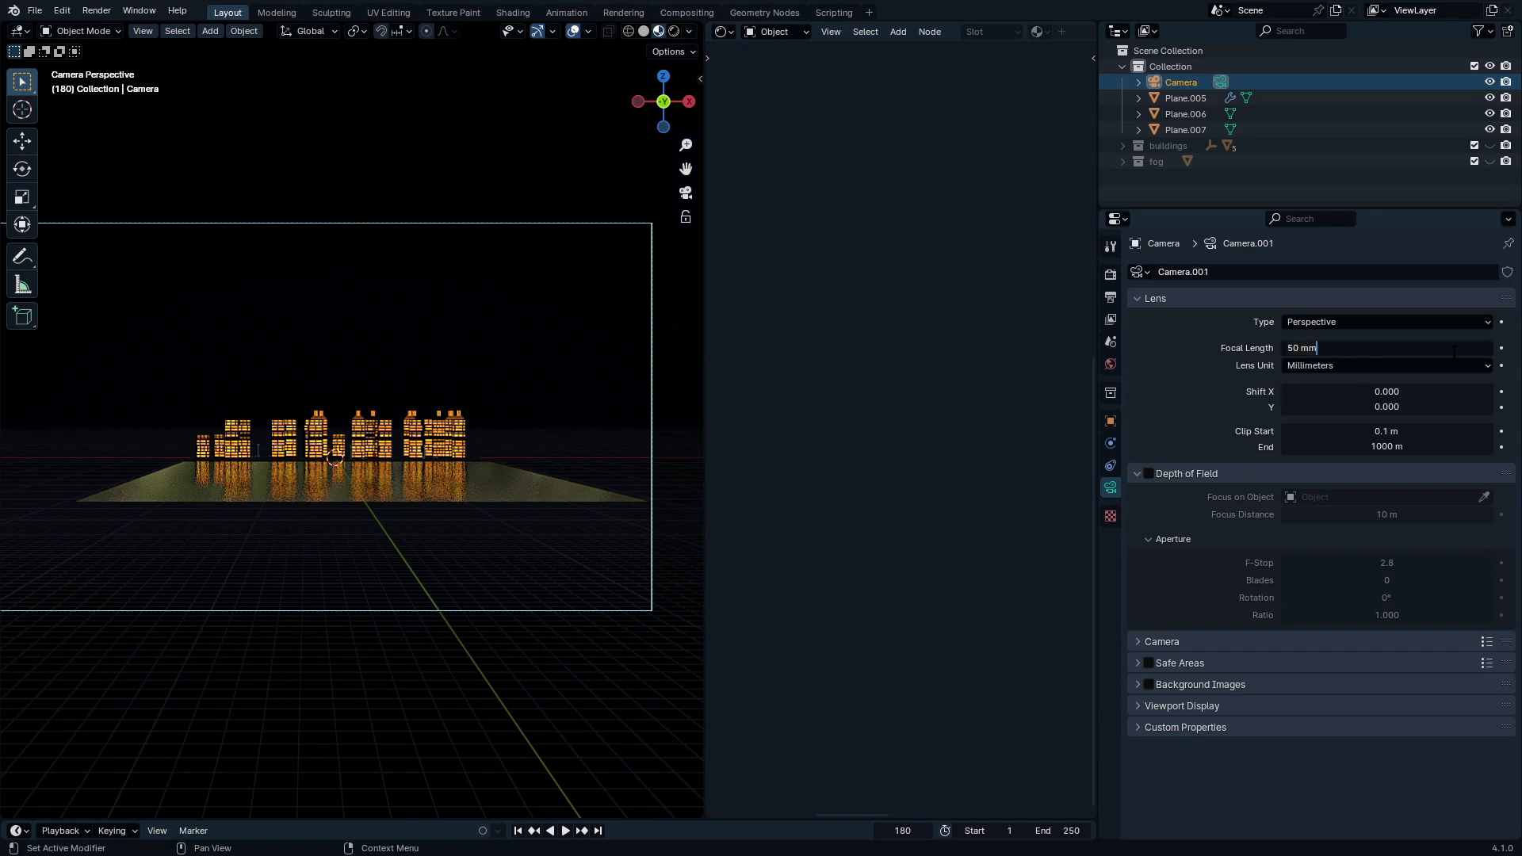
{"action": "key", "text": "Return"}
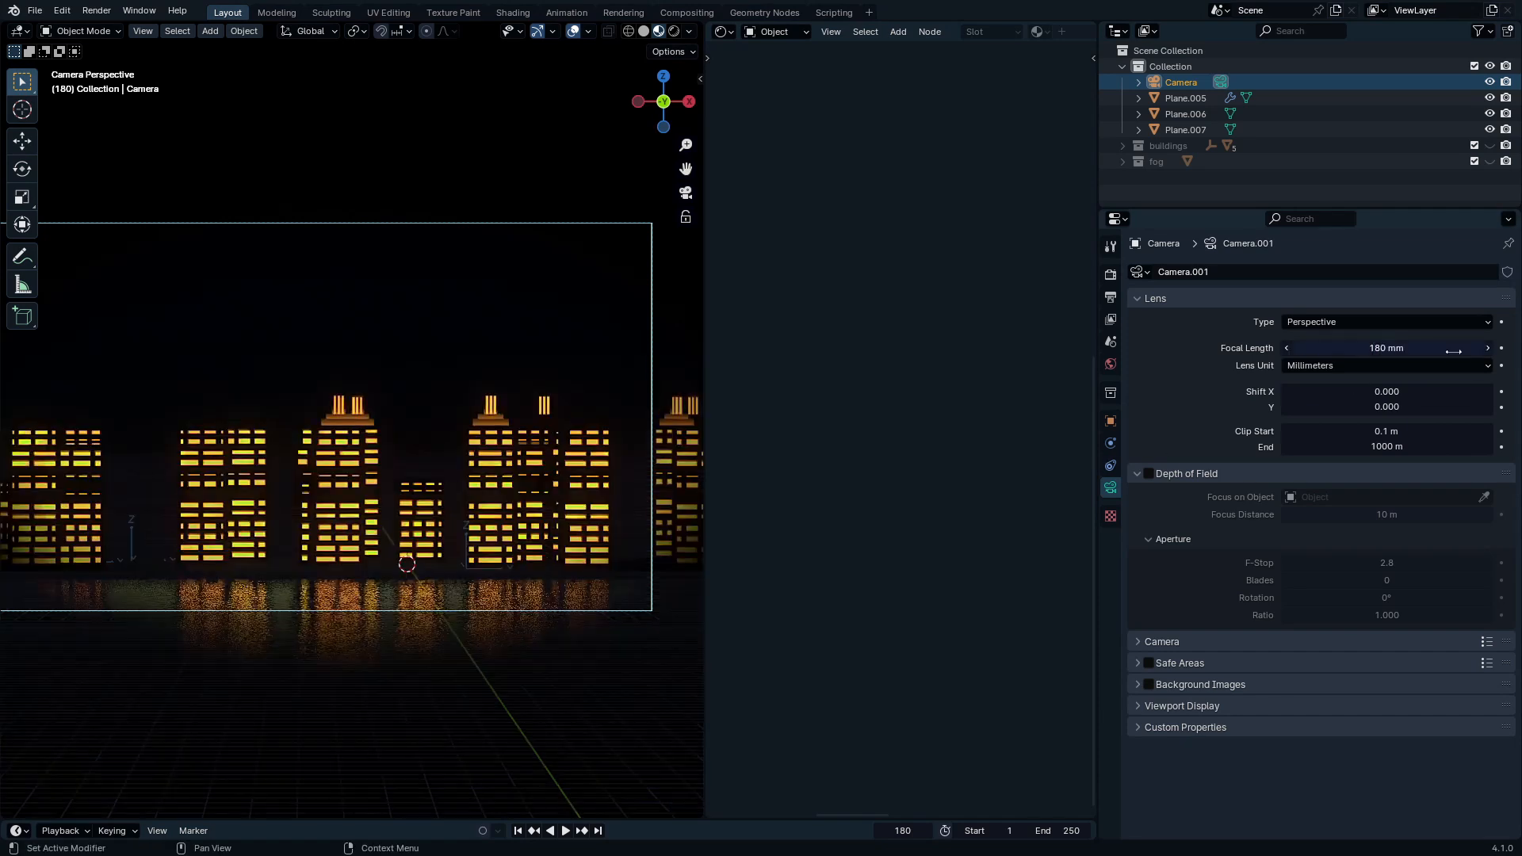
Step: Maximize the camera view and shift the camera about 6 m along the global X axis to center the skyline
{"action": "key", "text": "ctrl+space"}
{"action": "scroll", "coordinate": [1131, 607], "scroll_direction": "down", "scroll_amount": 4}
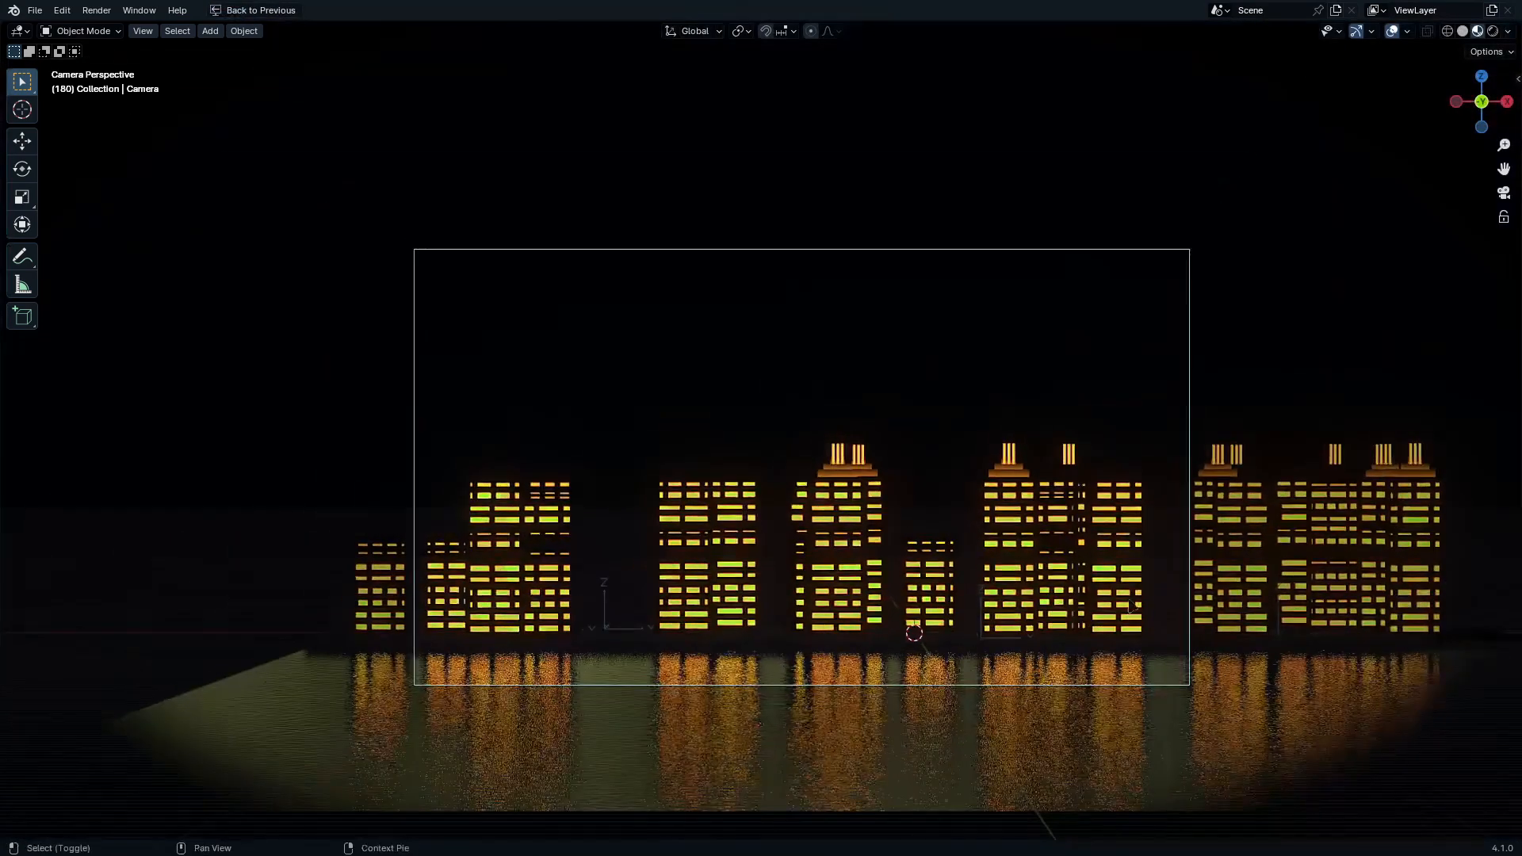
{"action": "middle_click_drag", "start_coordinate": [1131, 607], "coordinate": [991, 432], "text": "shift"}
{"action": "key", "text": "g"}
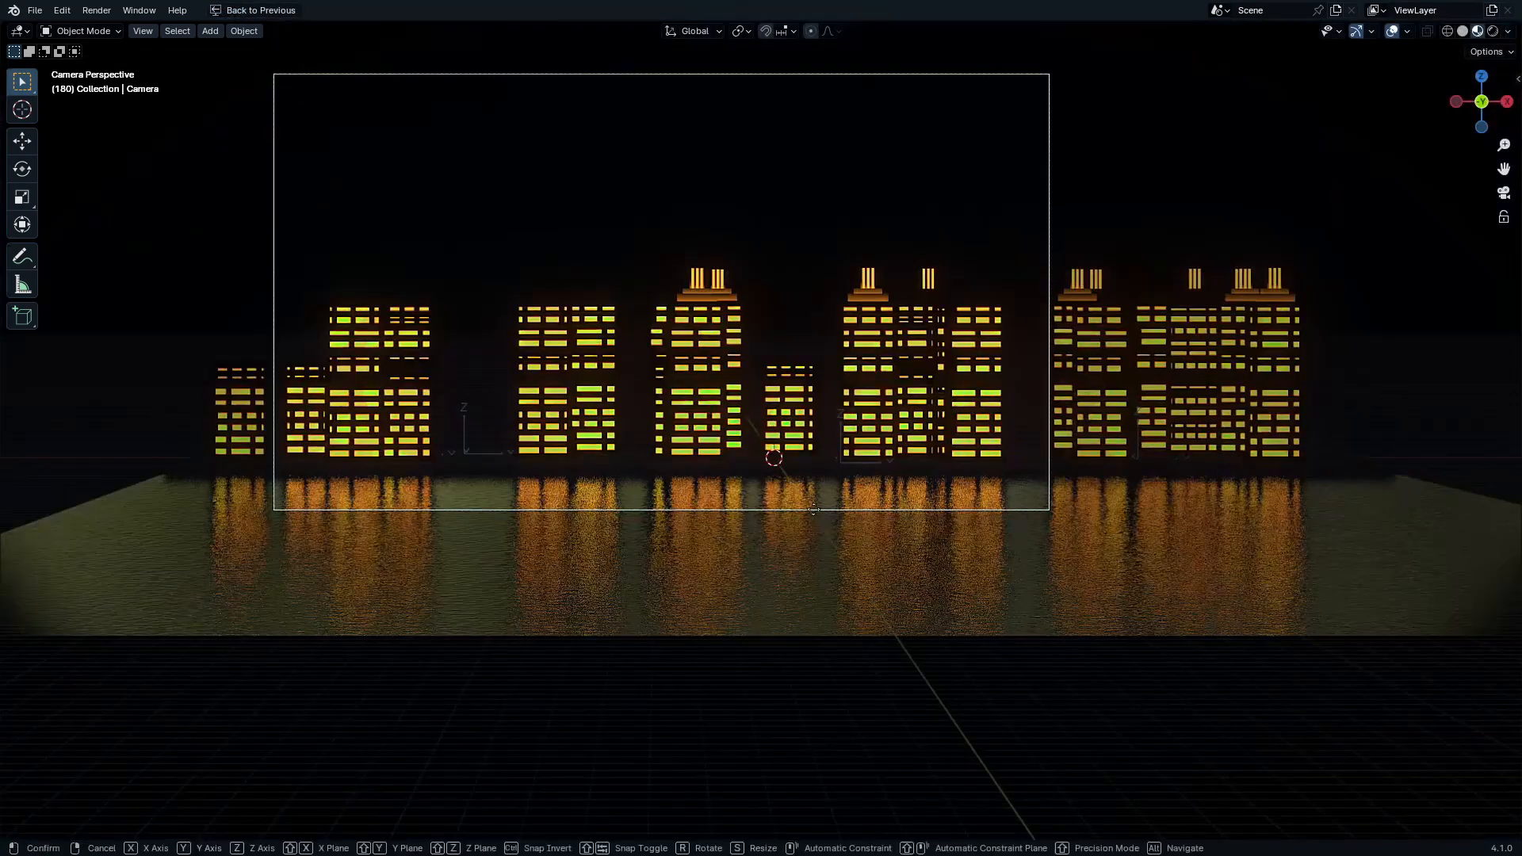
{"action": "key", "text": "x"}
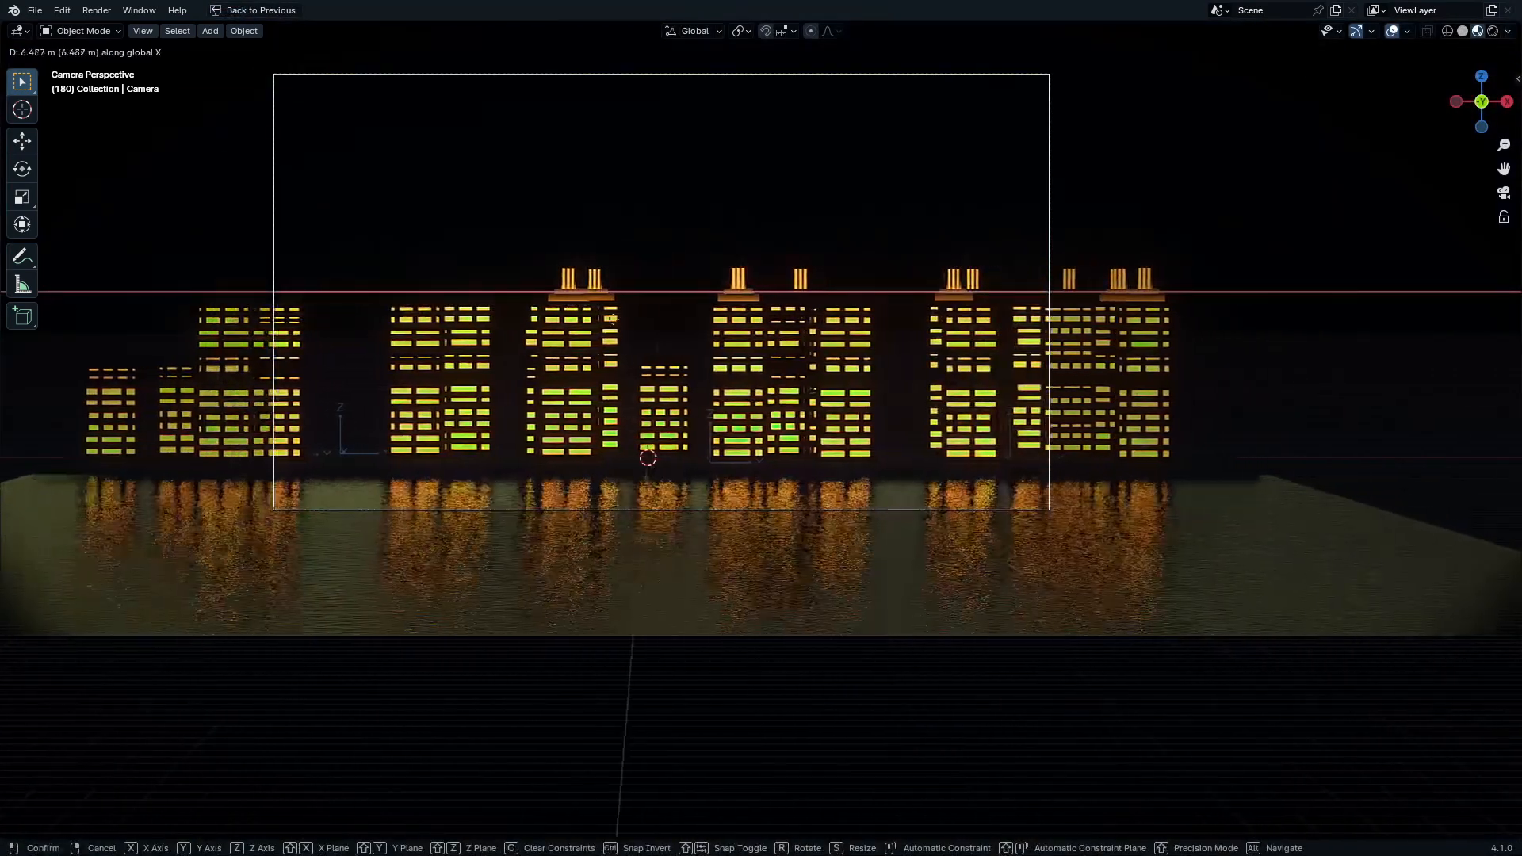
{"action": "left_click", "coordinate": [195, 334]}
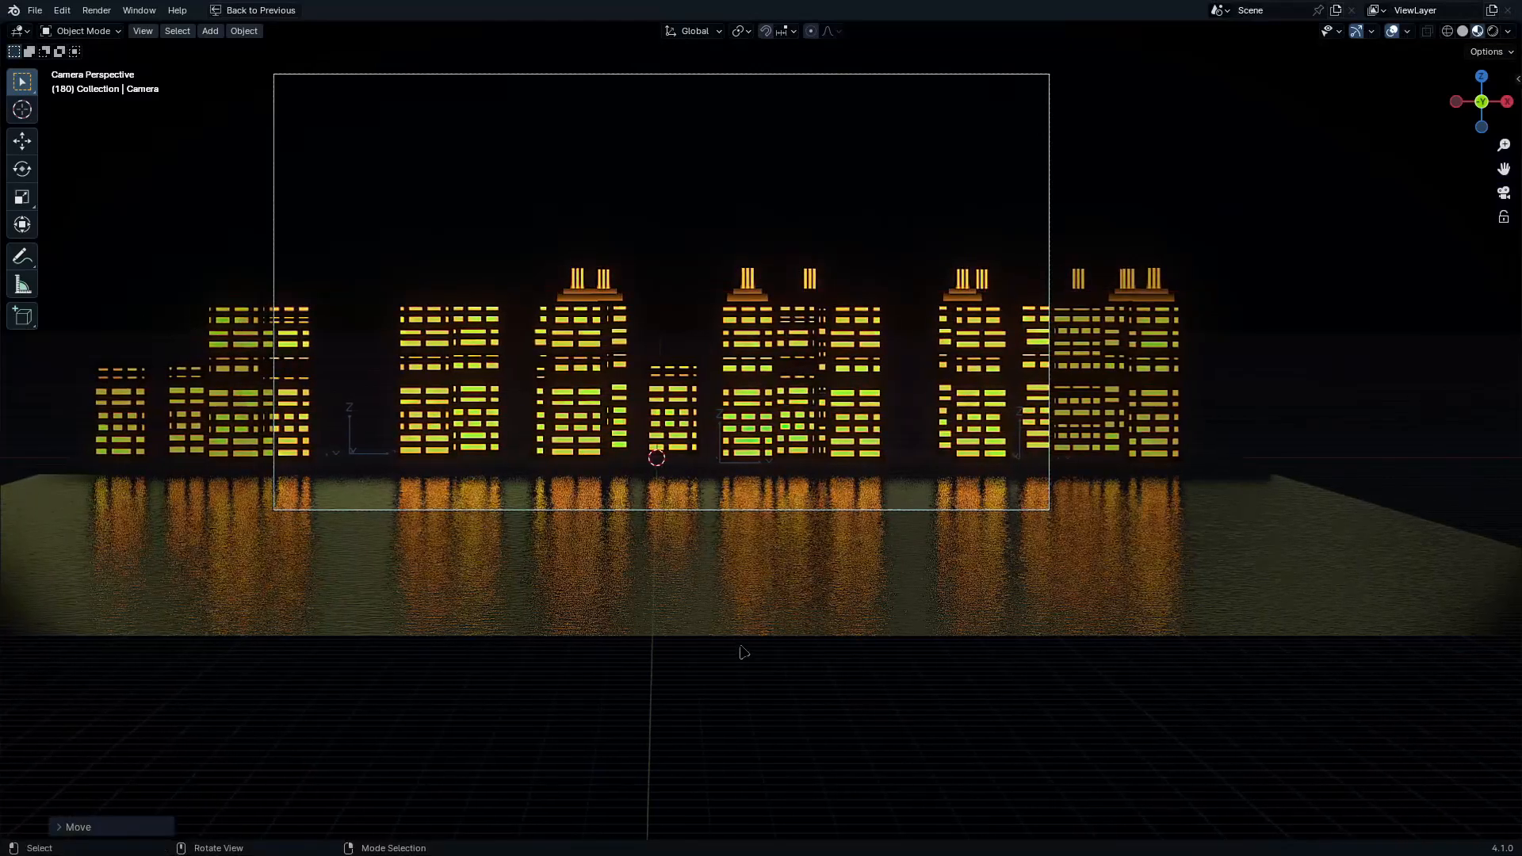
Step: Pull the camera back along its local Z axis until the whole skyline fits inside the frame
{"action": "key", "text": "g"}
{"action": "key", "text": "z"}
{"action": "key", "text": "z"}
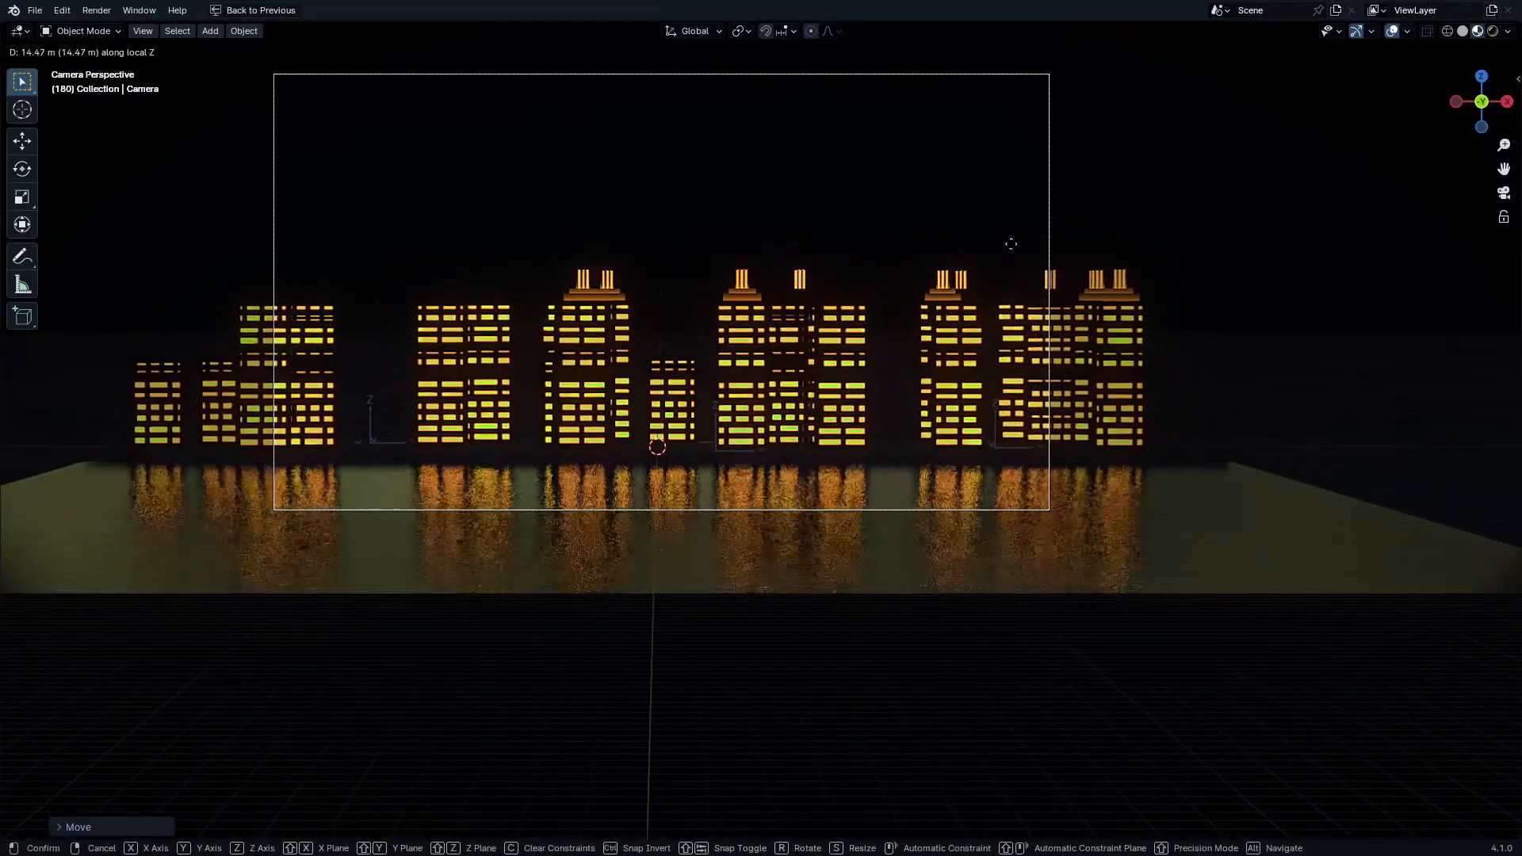
{"action": "left_click", "coordinate": [623, 544]}
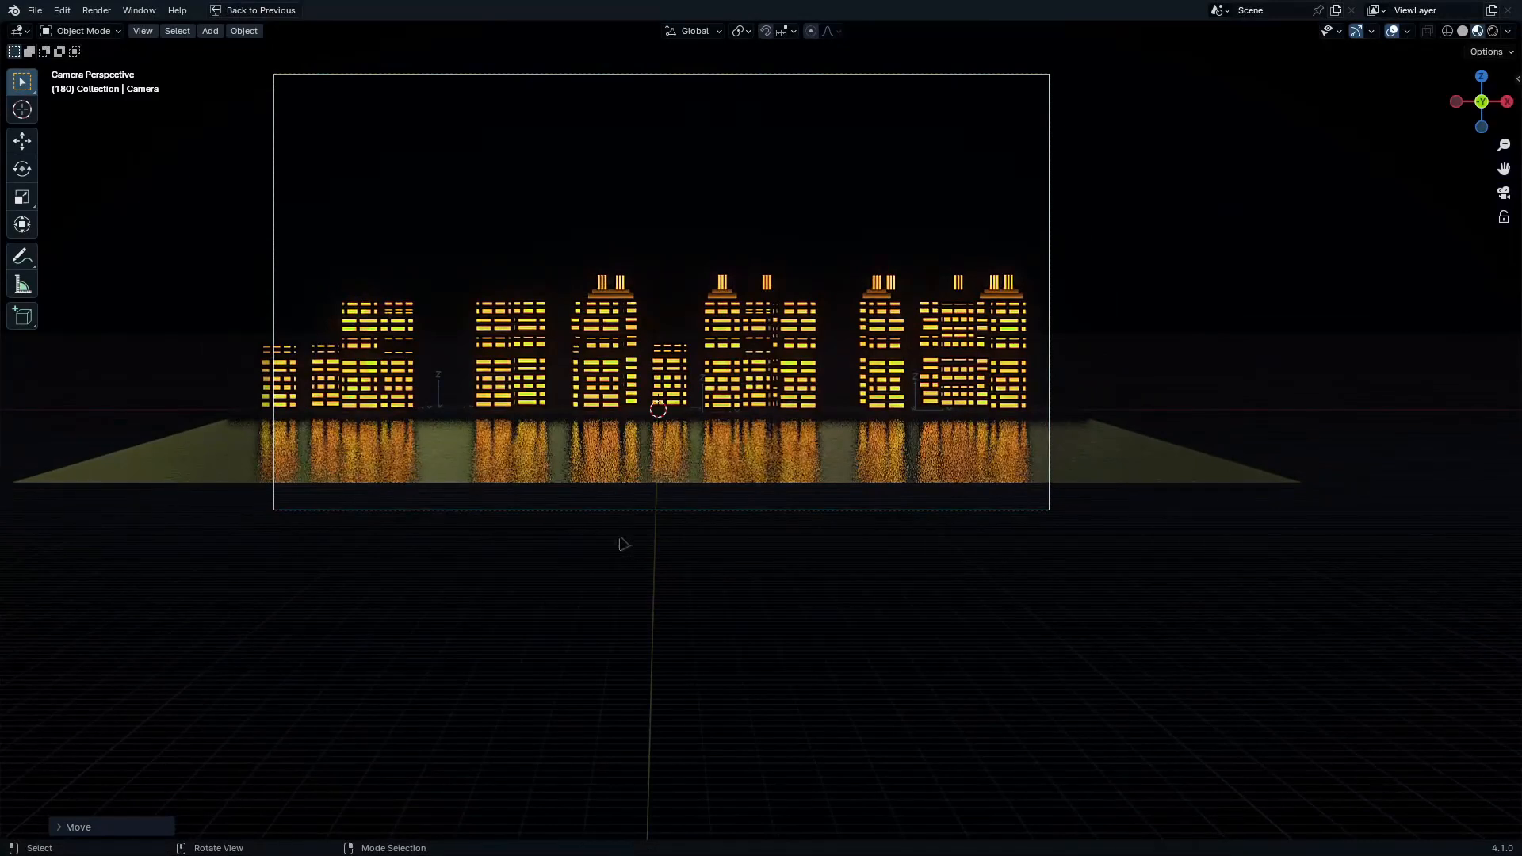
Step: Edit the water plane and move its near edge toward the camera until the water fills the frame's lower part
{"action": "left_click", "coordinate": [744, 483]}
{"action": "key", "text": "Tab"}
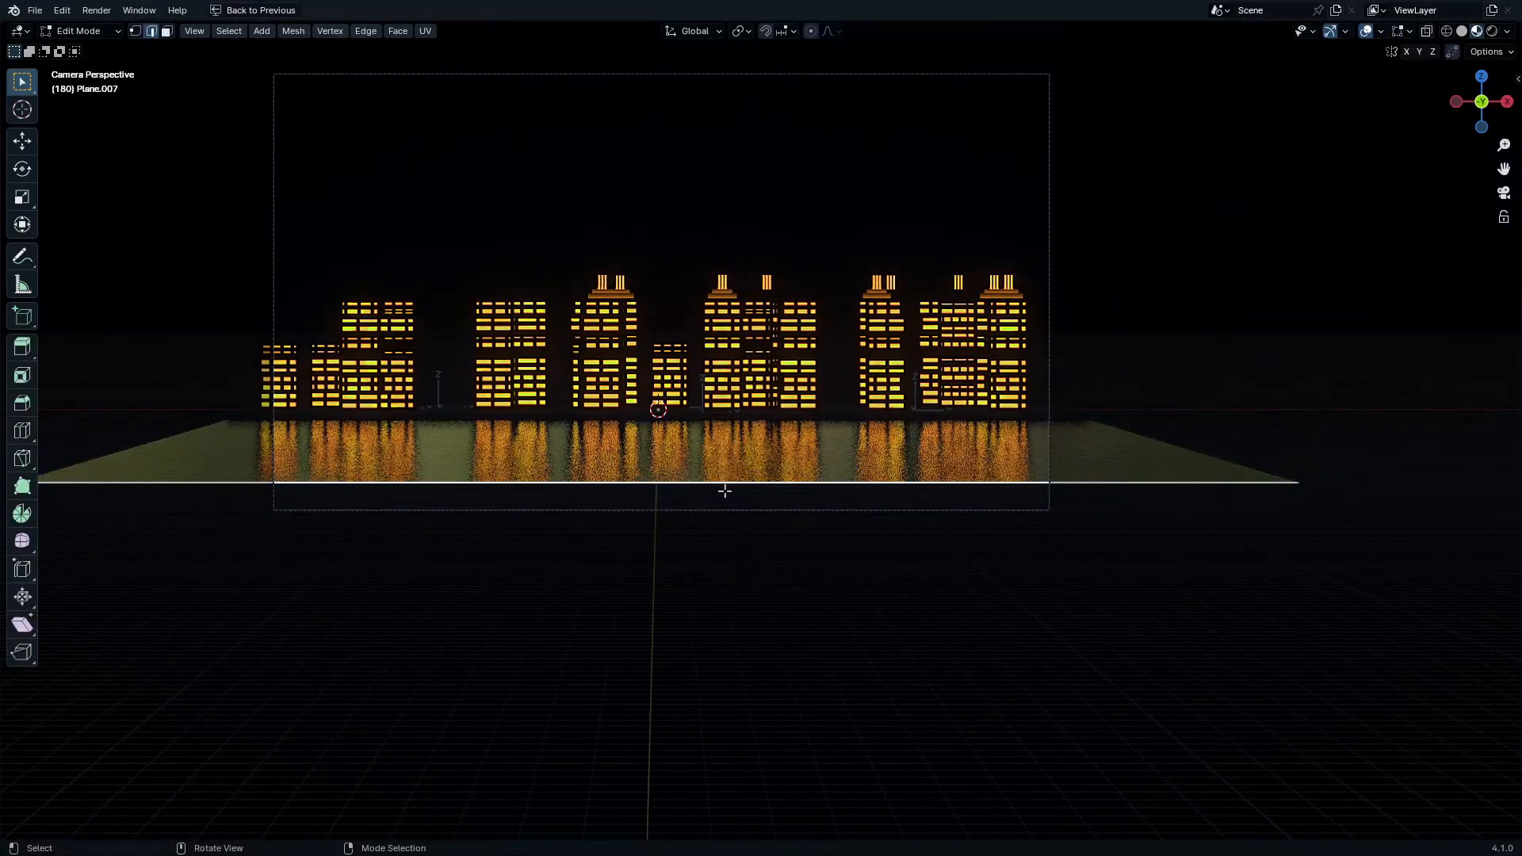
{"action": "key", "text": "g"}
{"action": "left_click", "coordinate": [733, 431]}
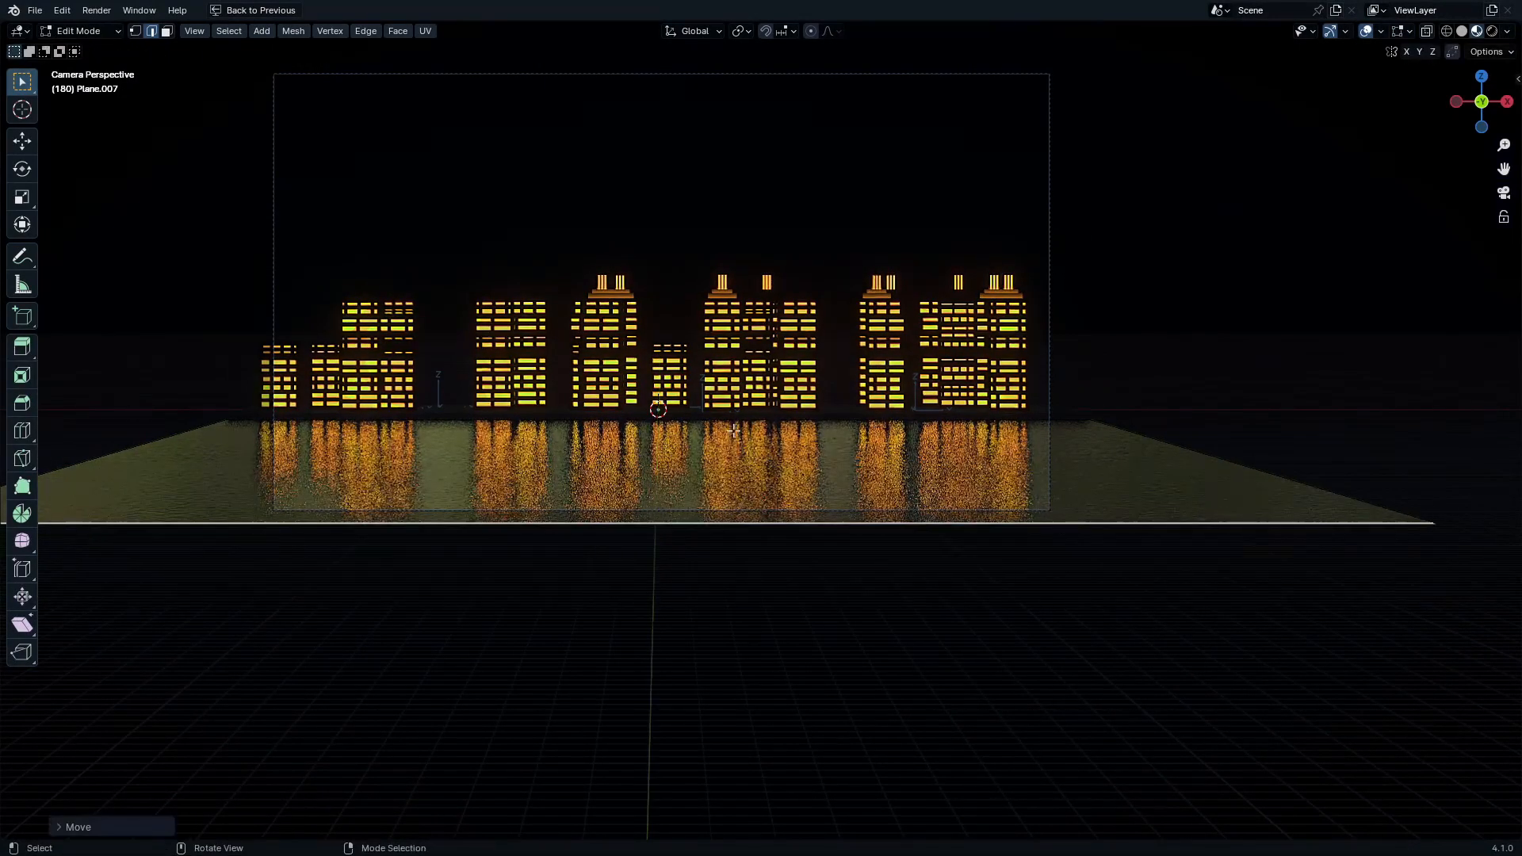
Step: Leave Edit Mode on the water plane and preview the skyline through the camera in Rendered shading
{"action": "key", "text": "Tab"}
{"action": "scroll", "coordinate": [829, 421], "scroll_direction": "up", "scroll_amount": 6}
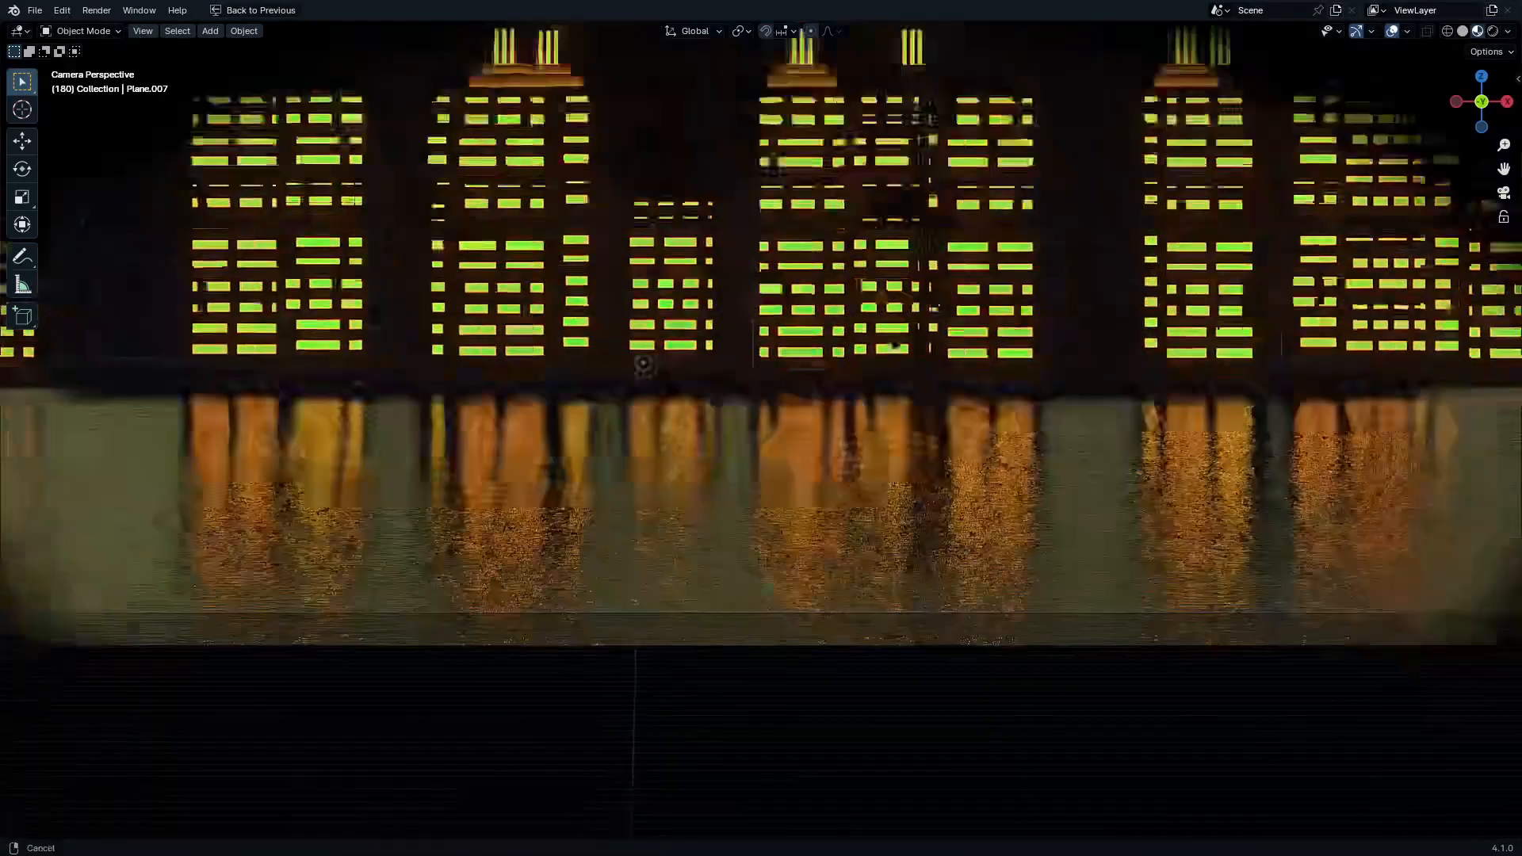
{"action": "scroll", "coordinate": [968, 373], "scroll_direction": "down", "scroll_amount": 6}
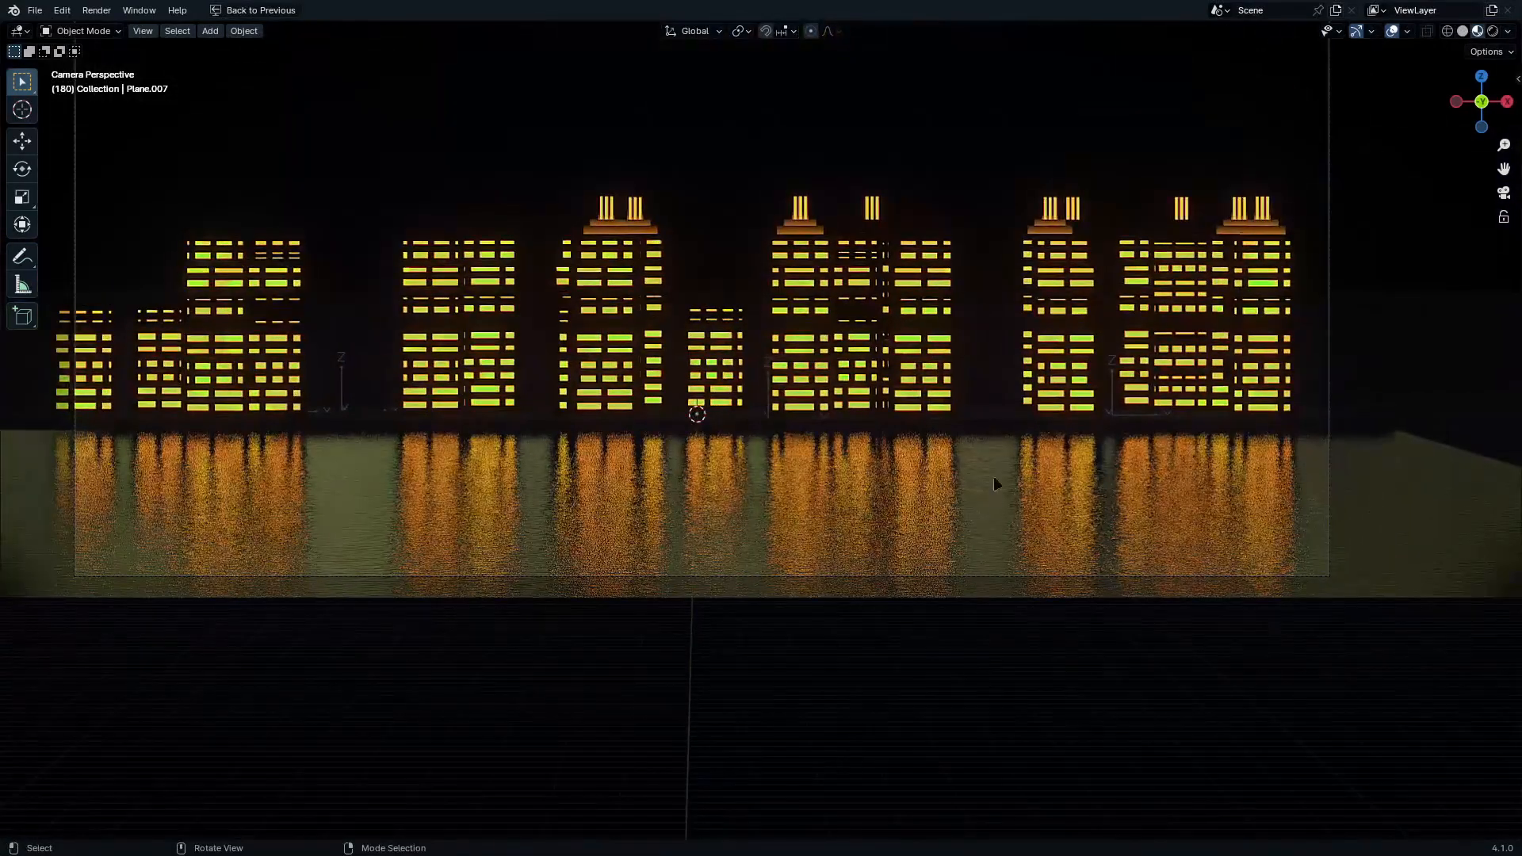
{"action": "key", "text": "ctrl+alt+space"}
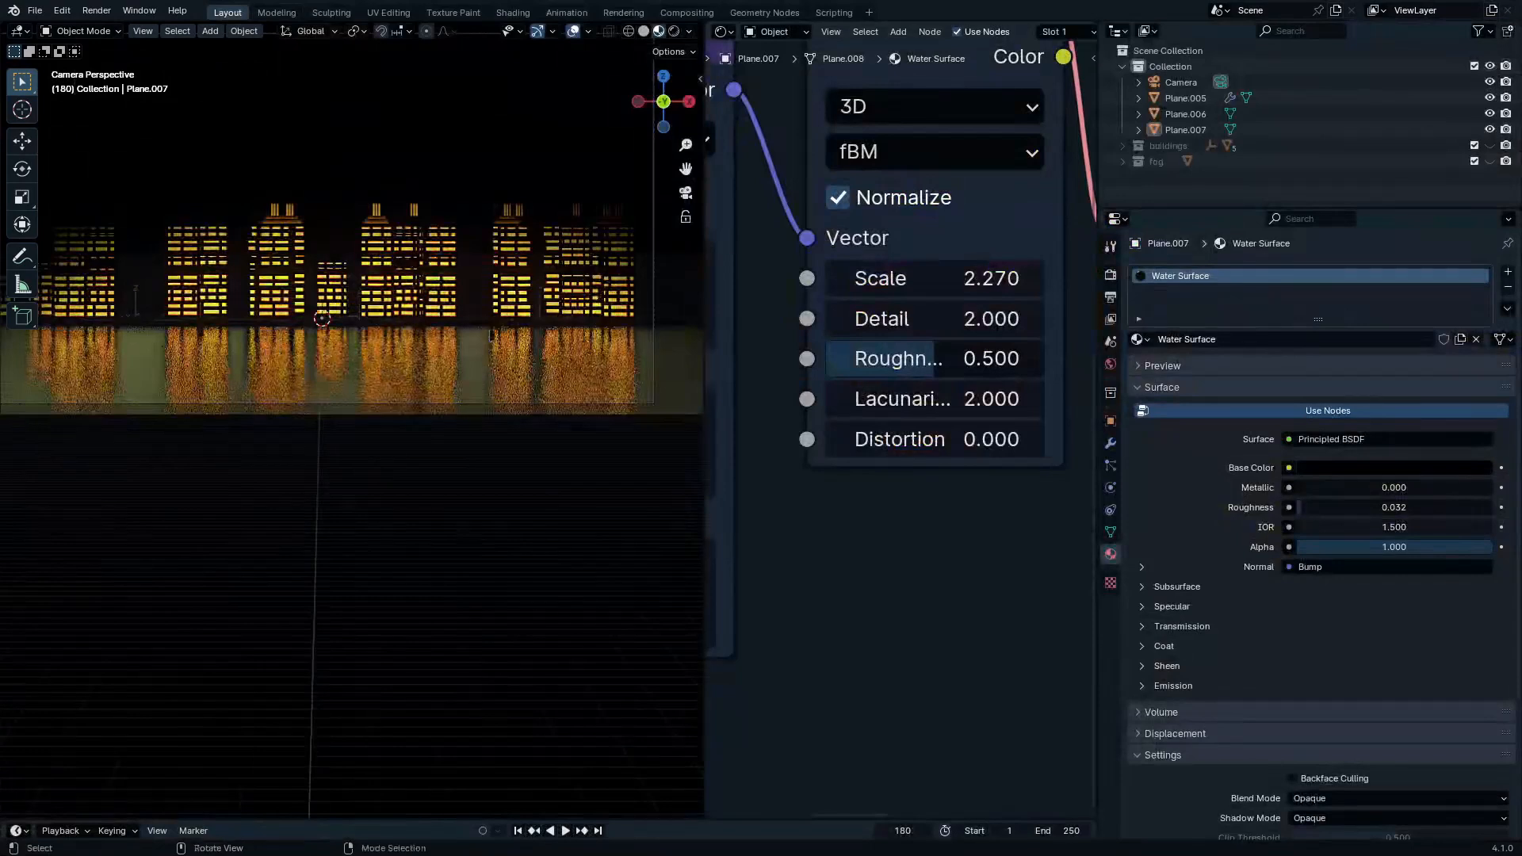
{"action": "middle_click_drag", "start_coordinate": [491, 333], "coordinate": [492, 436]}
{"action": "key", "text": "KP_0"}
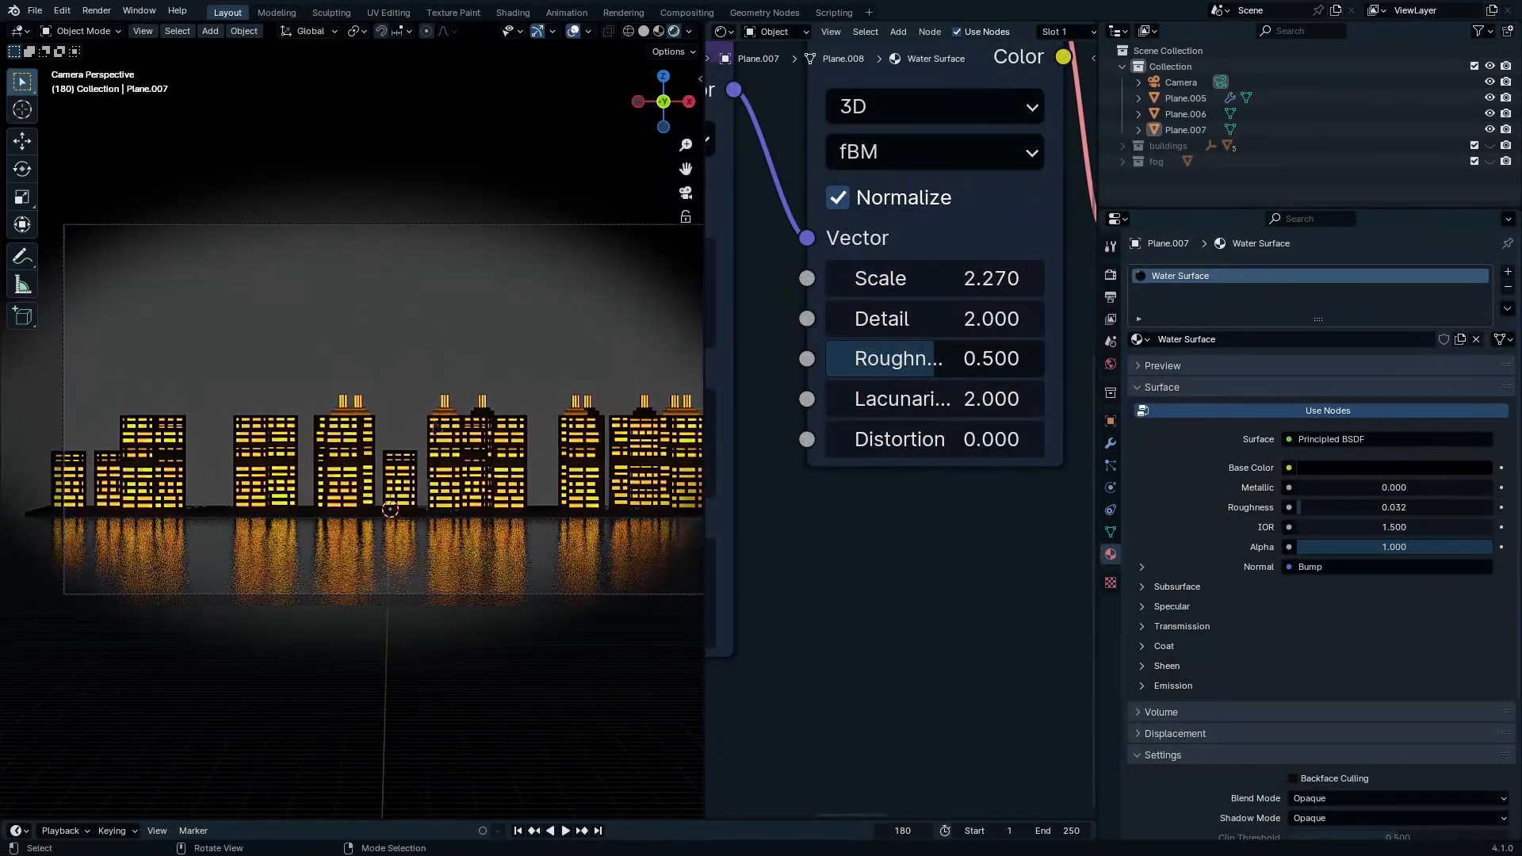
{"action": "key", "text": "ctrl+space"}
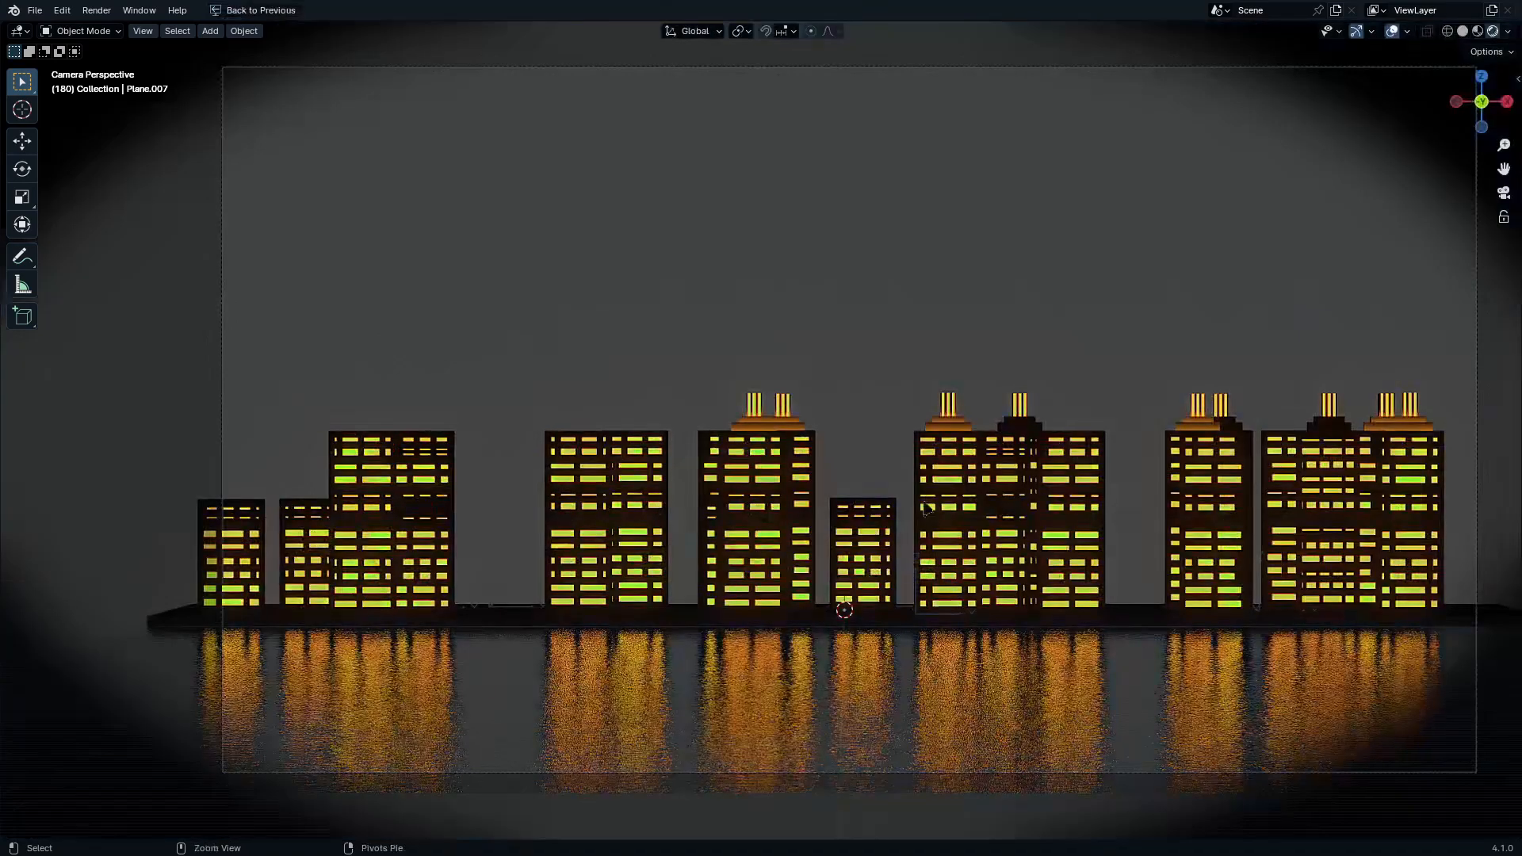
Step: Set the viewport's Compositor display to Disabled for the camera preview
{"action": "key", "text": "ctrl+space"}
{"action": "left_click", "coordinate": [689, 32]}
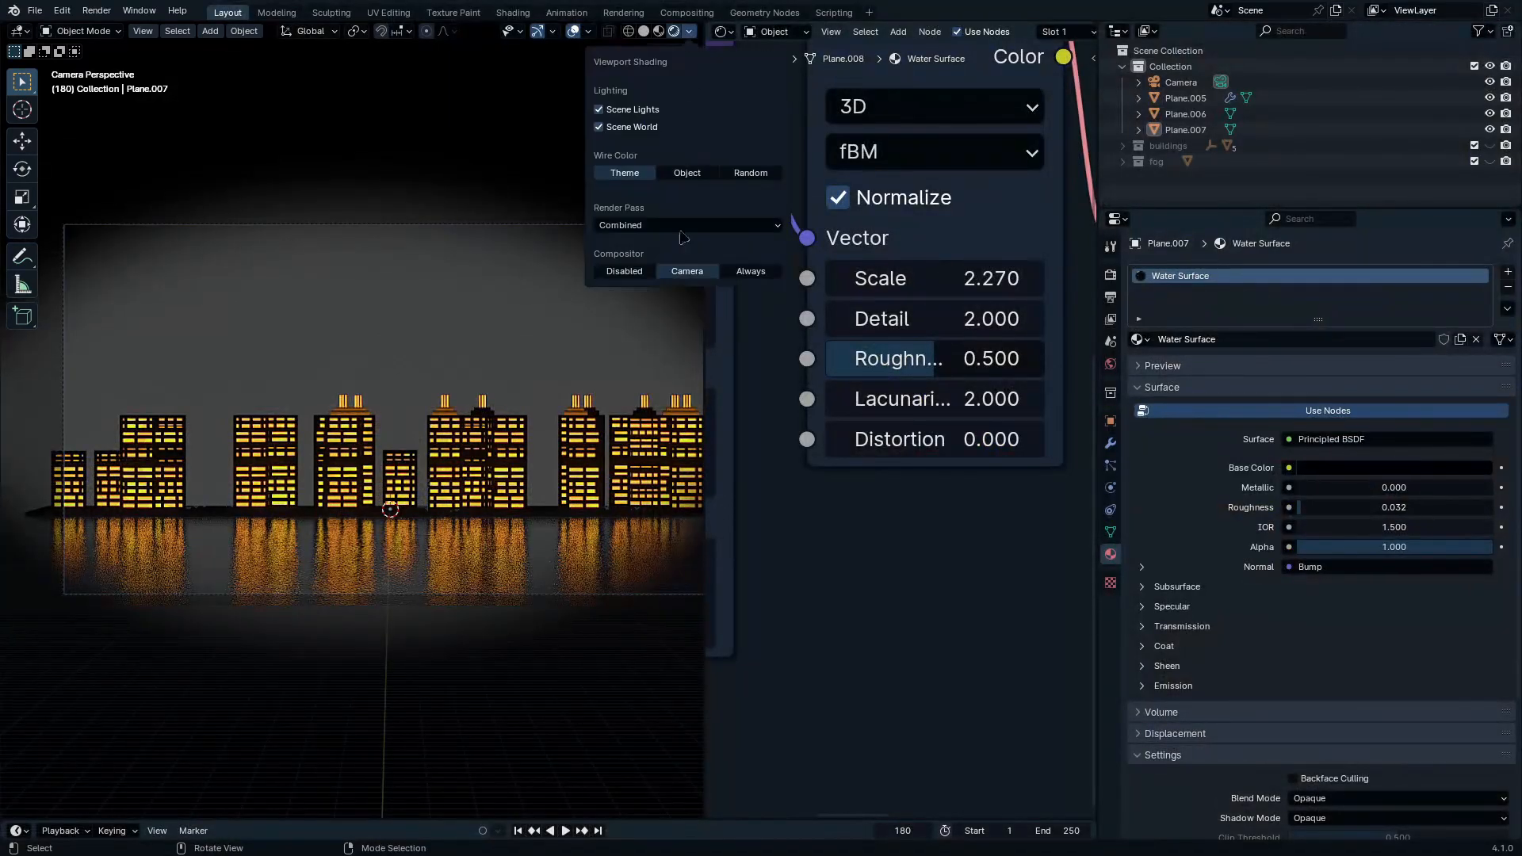
{"action": "left_click", "coordinate": [618, 272]}
{"action": "key", "text": "ctrl+space"}
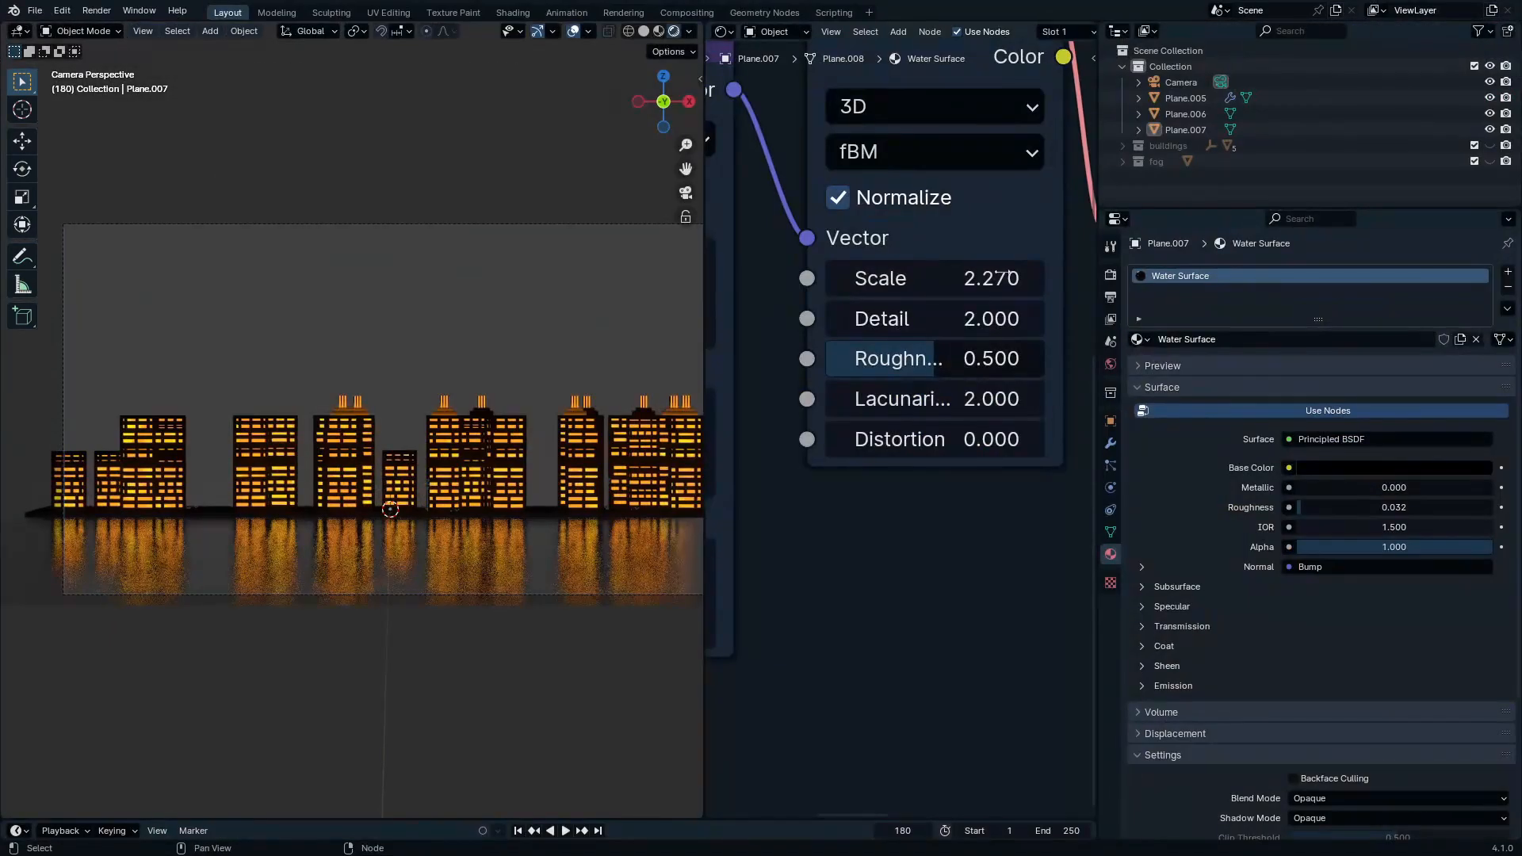
Step: Switch the shader editor to the World nodes and widen the node area to fit the whole sky setup
{"action": "scroll", "coordinate": [785, 128], "scroll_direction": "down", "scroll_amount": 3}
{"action": "left_click", "coordinate": [786, 35]}
{"action": "left_click", "coordinate": [780, 89]}
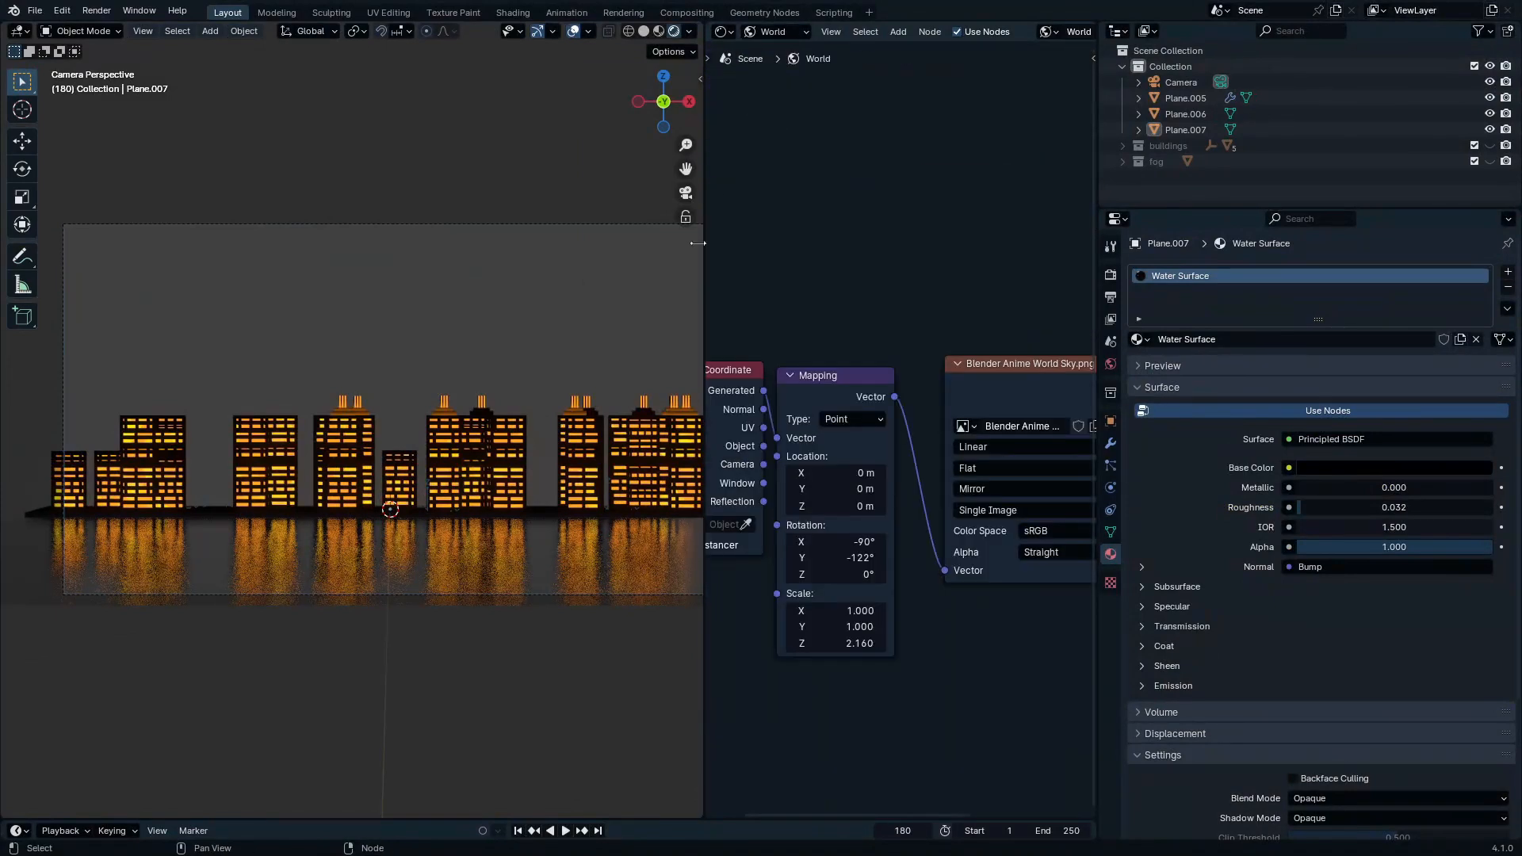
{"action": "middle_click_drag", "start_coordinate": [813, 381], "coordinate": [874, 364]}
{"action": "scroll", "coordinate": [896, 317], "scroll_direction": "down", "scroll_amount": 8}
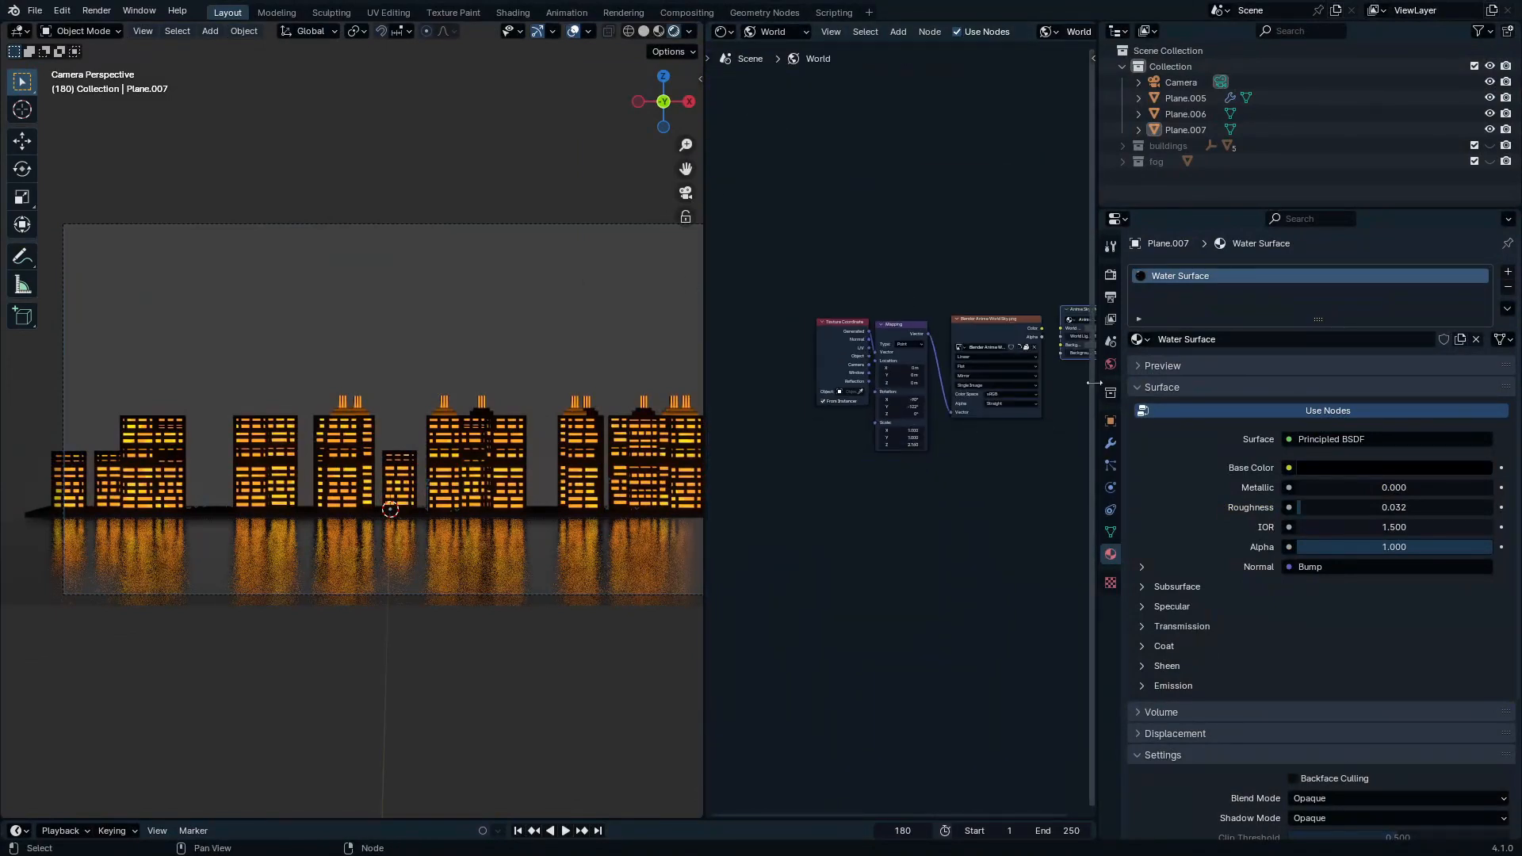
{"action": "left_click_drag", "start_coordinate": [1093, 384], "coordinate": [1494, 384]}
{"action": "scroll", "coordinate": [881, 561], "scroll_direction": "up", "scroll_amount": 4}
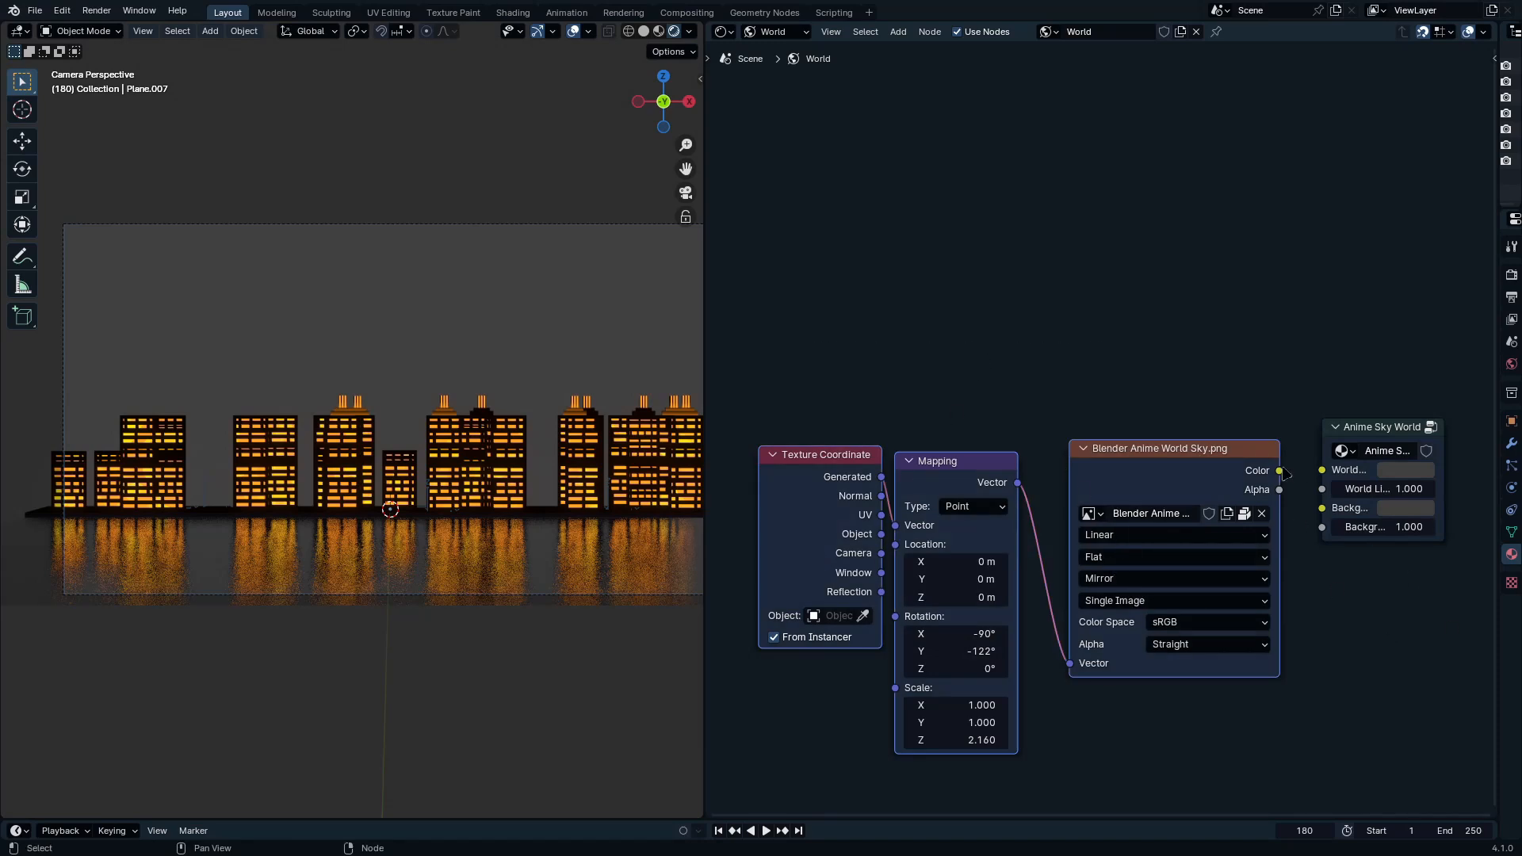
Step: Try the sky image as the Background Image Texture, cut the link and delete the Texture Coordinate, Mapping and image nodes
{"action": "left_click_drag", "start_coordinate": [1279, 471], "coordinate": [1321, 507]}
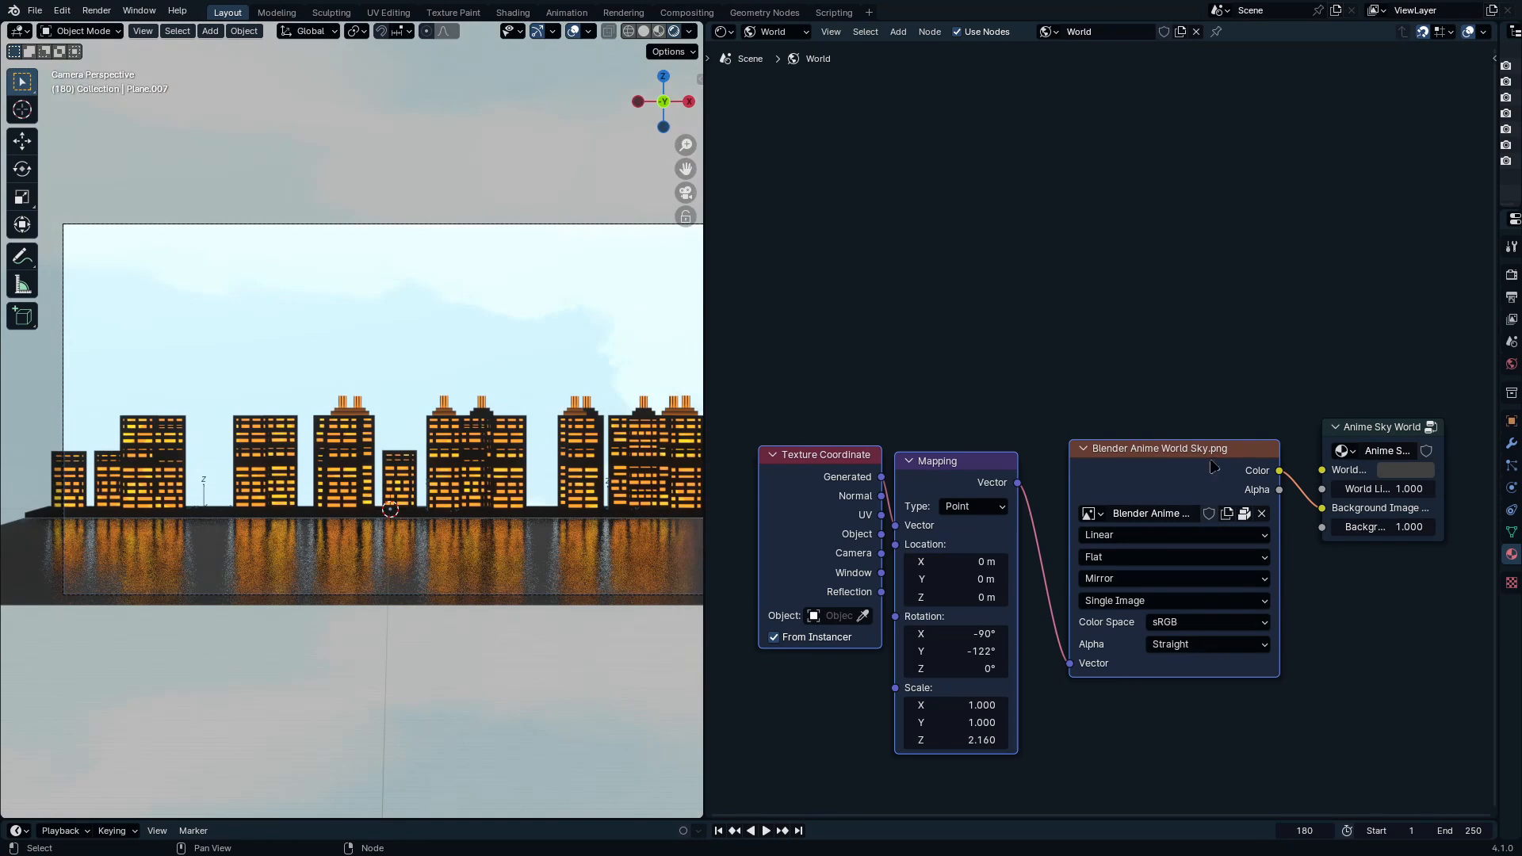
{"action": "right_click_drag", "start_coordinate": [1314, 360], "coordinate": [1312, 622], "text": "ctrl"}
{"action": "left_click_drag", "start_coordinate": [1282, 278], "coordinate": [757, 755]}
{"action": "key", "text": "x"}
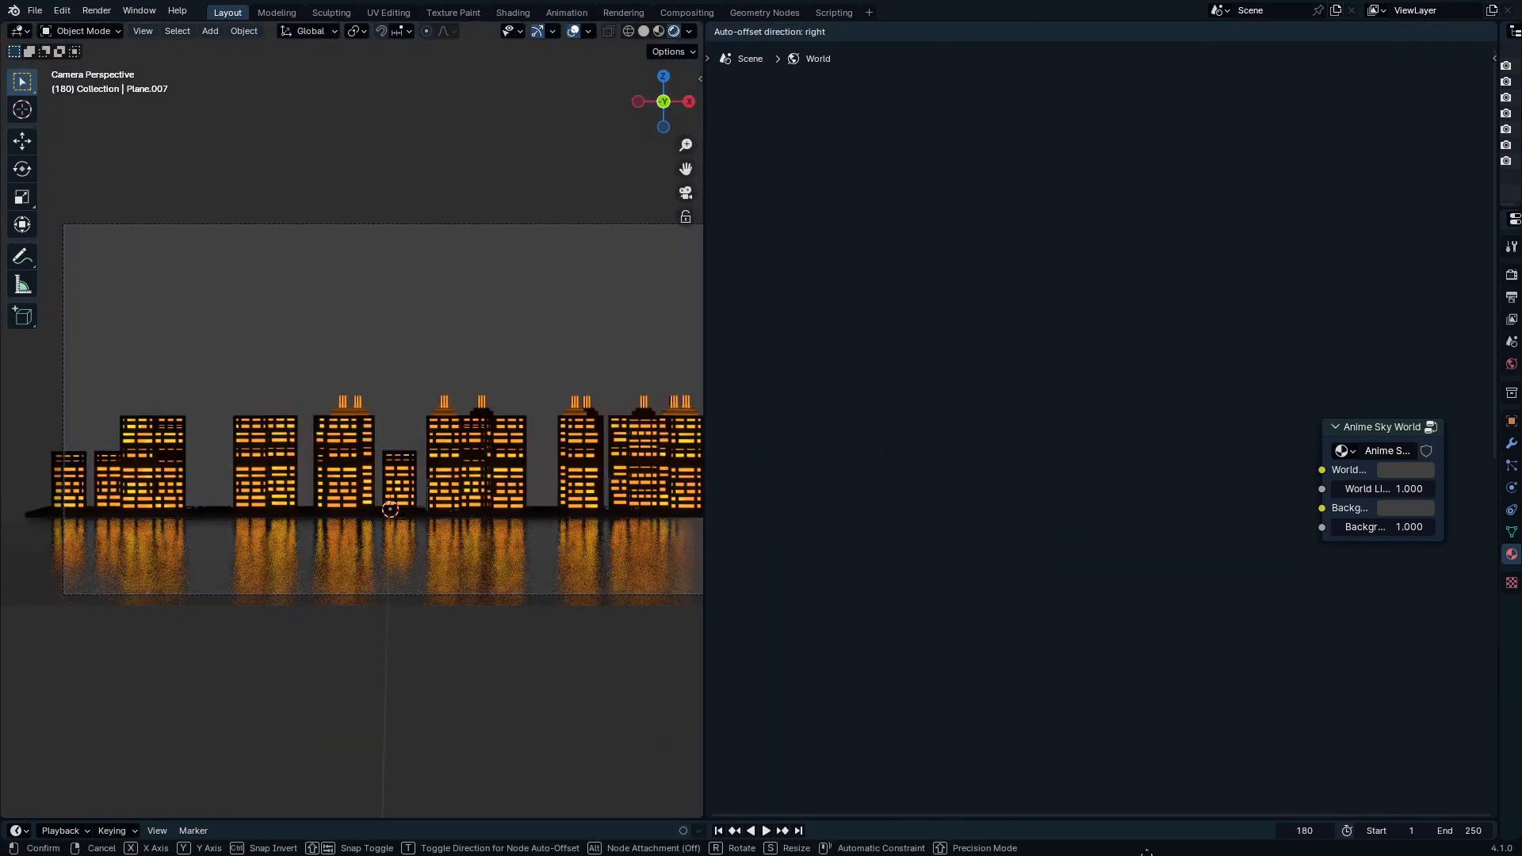
Step: Add a Texture Coordinate node to the World shader, well before the Anime Sky World group
{"action": "key", "text": "shift+a"}
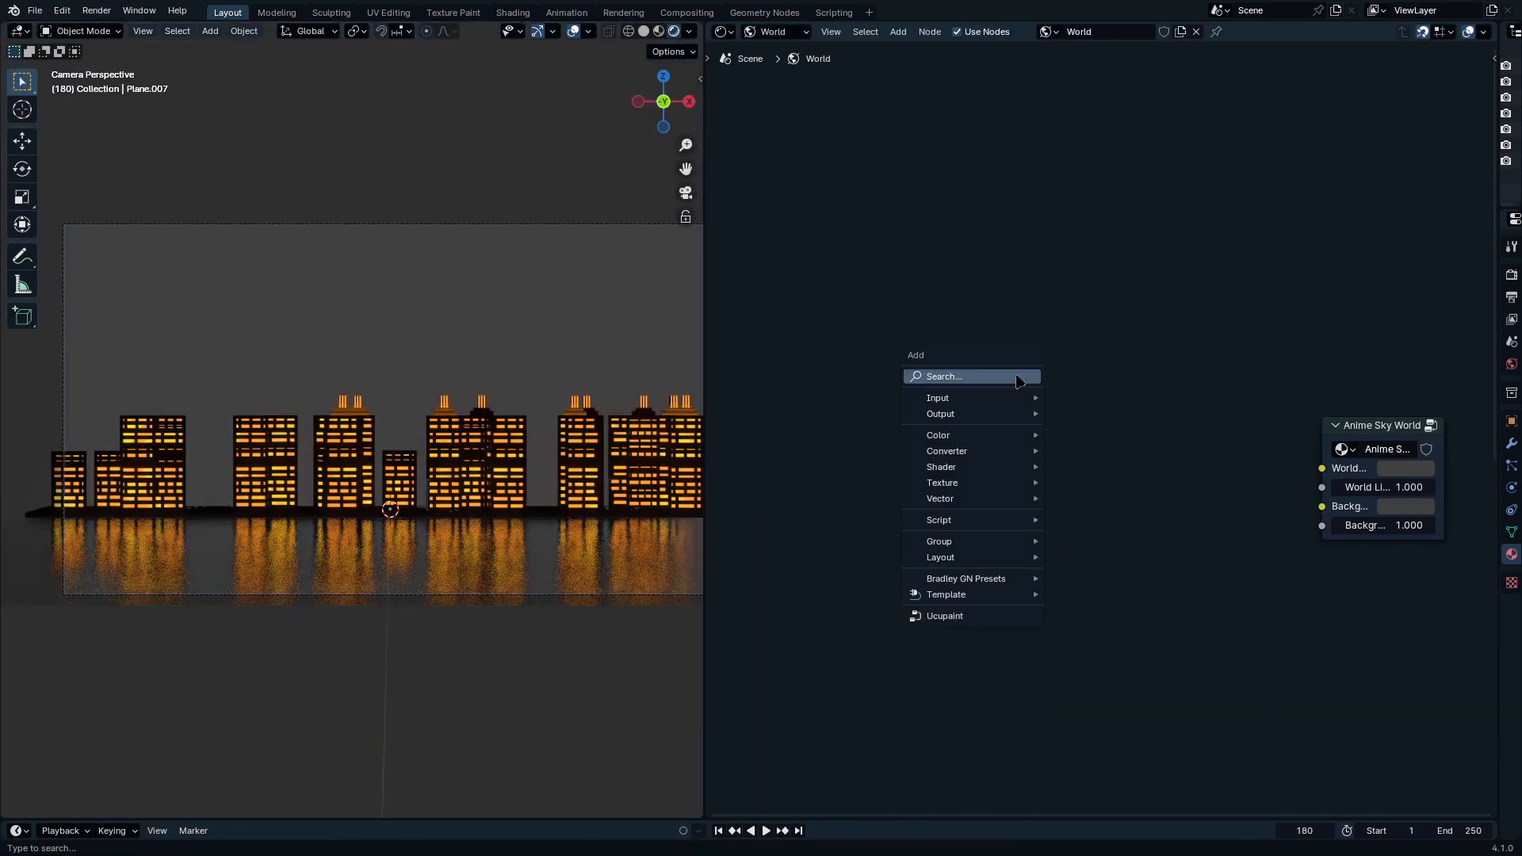
{"action": "left_click", "coordinate": [983, 374]}
{"action": "type", "text": "text"}
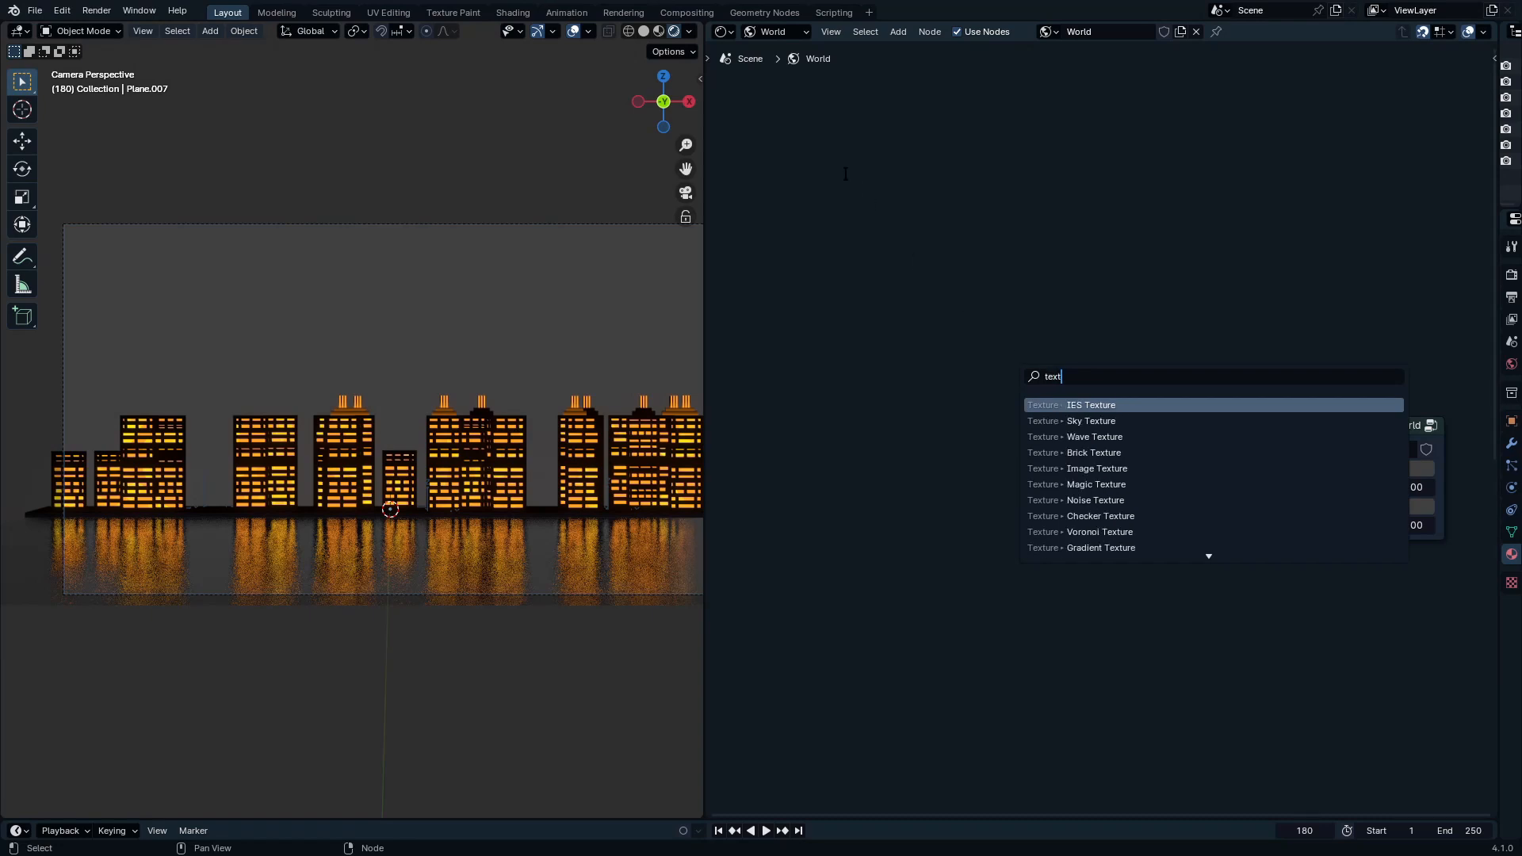
{"action": "type", "text": "ure coord"}
{"action": "key", "text": "Return"}
{"action": "left_click", "coordinate": [793, 479]}
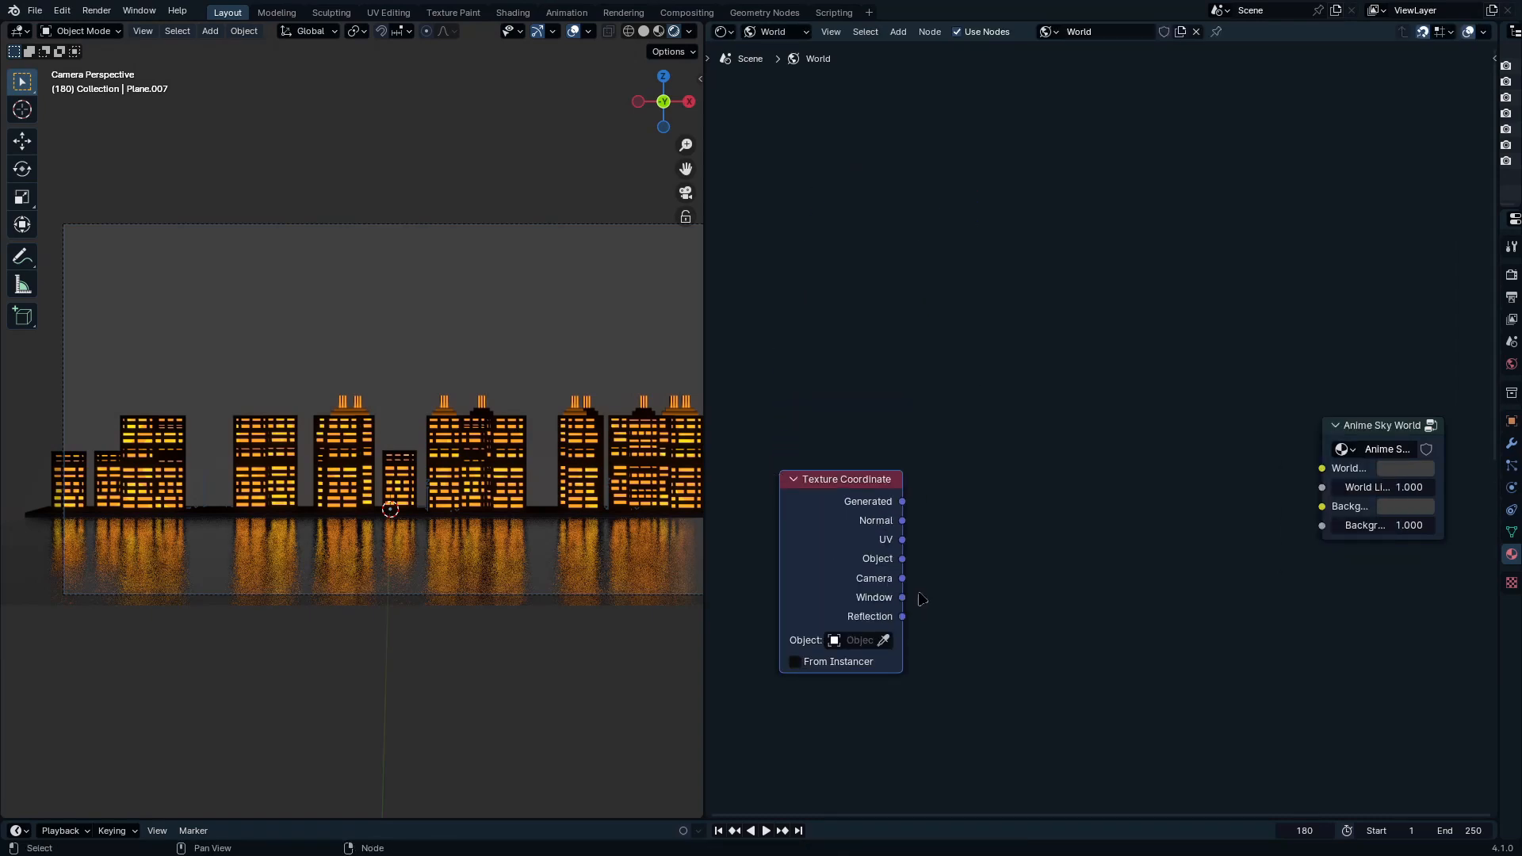
Step: Add a Separate XYZ node fed by the Texture Coordinate's Object output
{"action": "left_click_drag", "start_coordinate": [902, 578], "coordinate": [1027, 554]}
{"action": "type", "text": "se"}
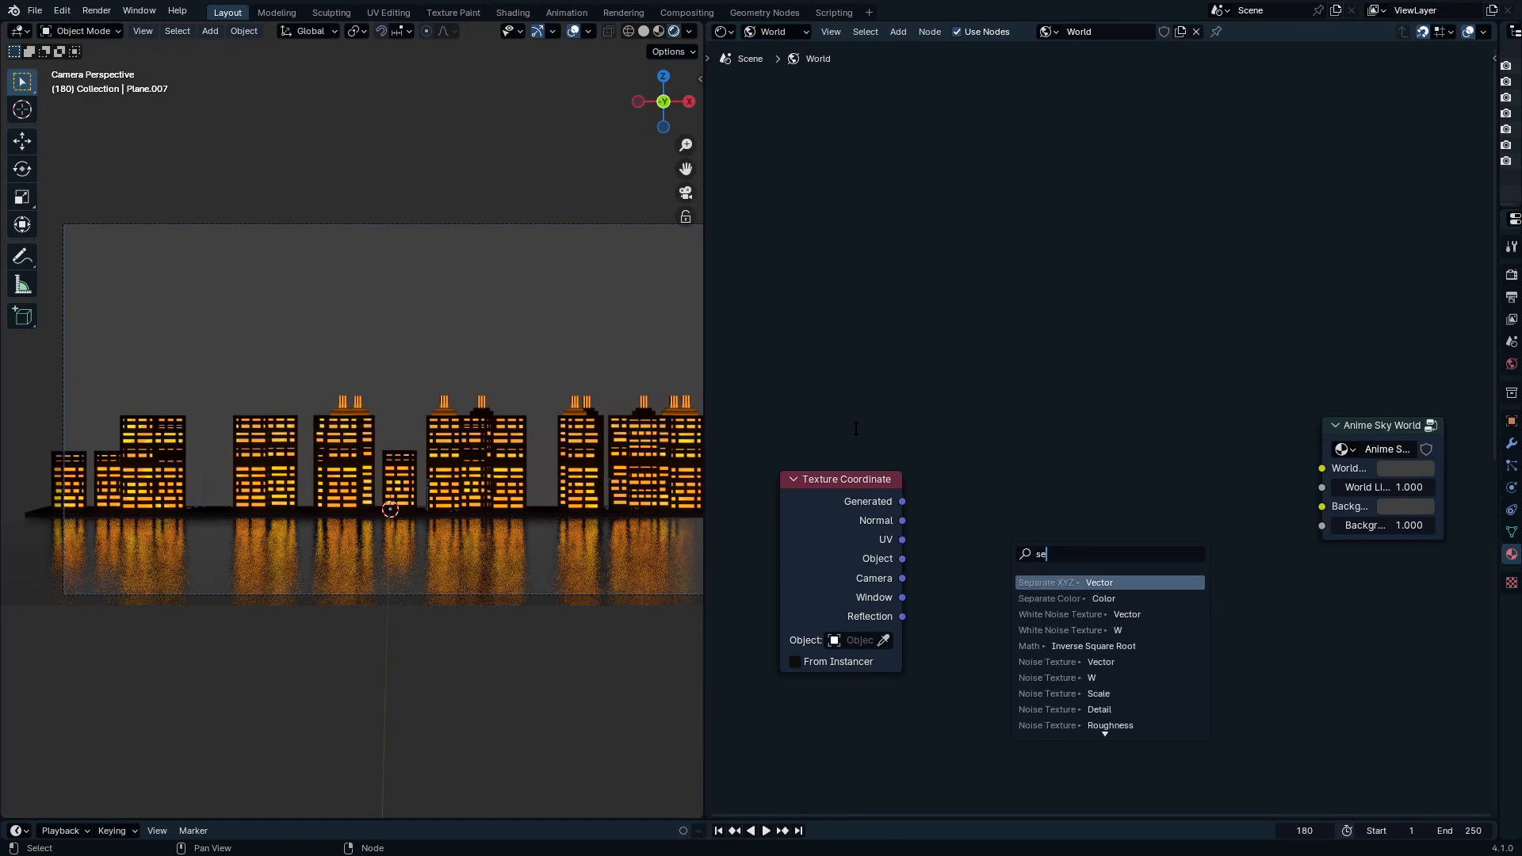
{"action": "type", "text": "parate"}
{"action": "key", "text": "Return"}
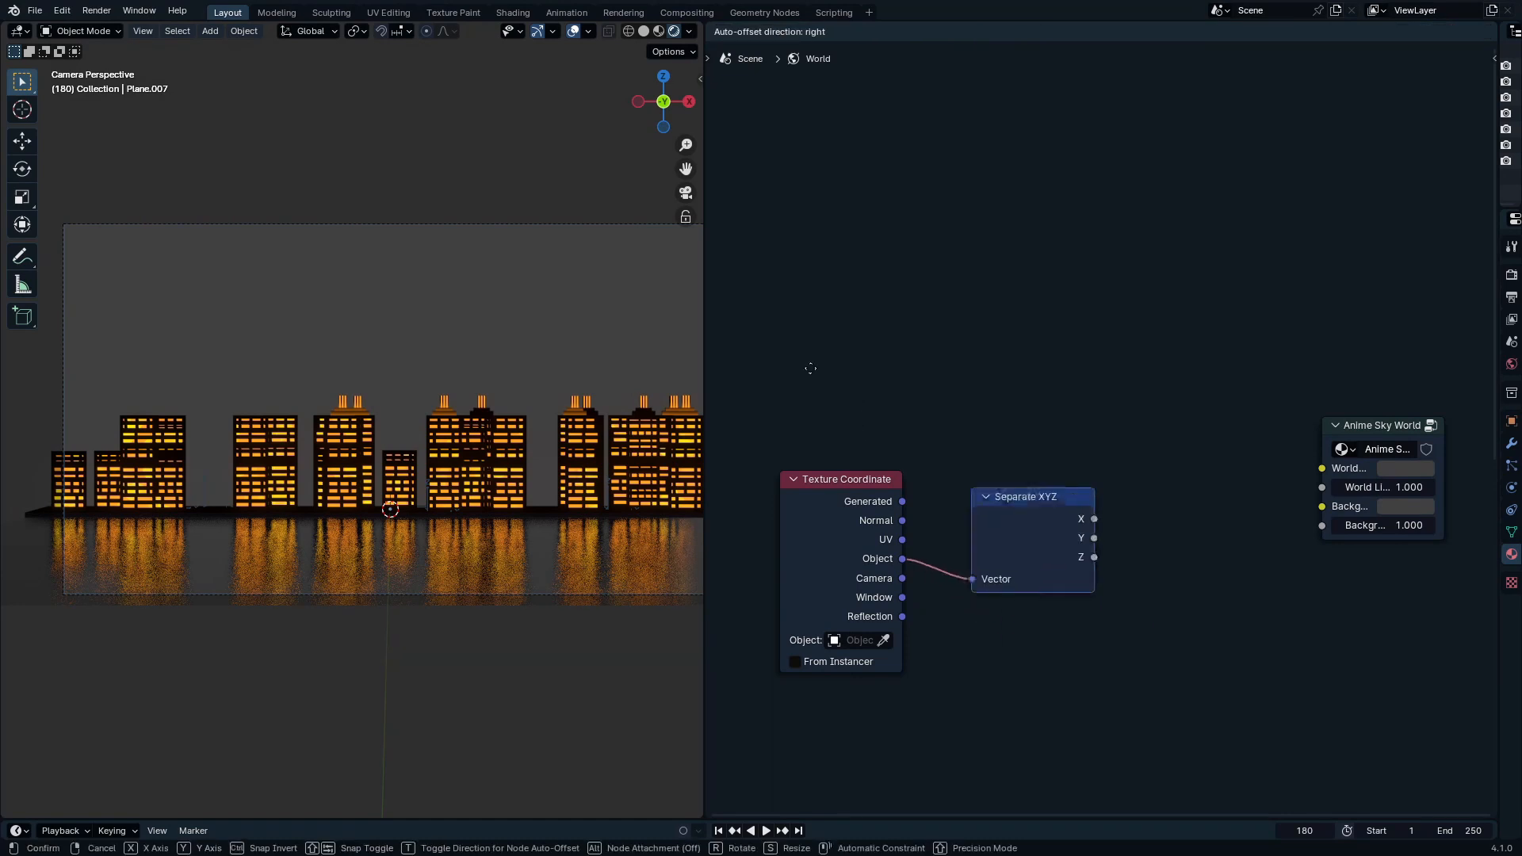
{"action": "left_click", "coordinate": [783, 404]}
Step: Extend the chain with Add and Multiply math nodes and a Color Ramp driven by the Multiply value
{"action": "left_click_drag", "start_coordinate": [1058, 575], "coordinate": [1276, 598]}
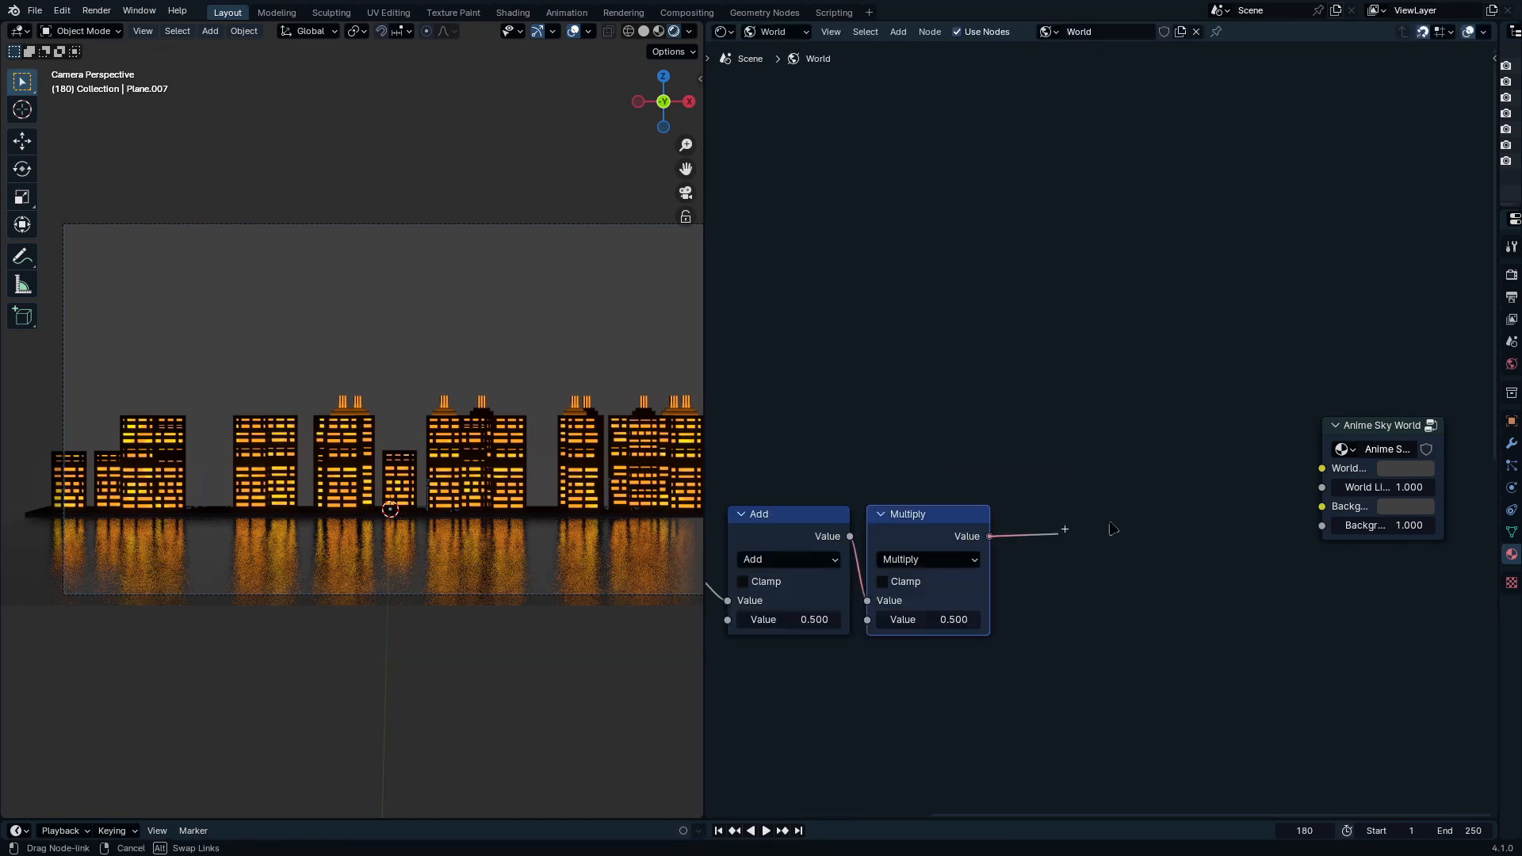
{"action": "left_click_drag", "start_coordinate": [1062, 526], "coordinate": [1110, 526]}
{"action": "type", "text": "color"}
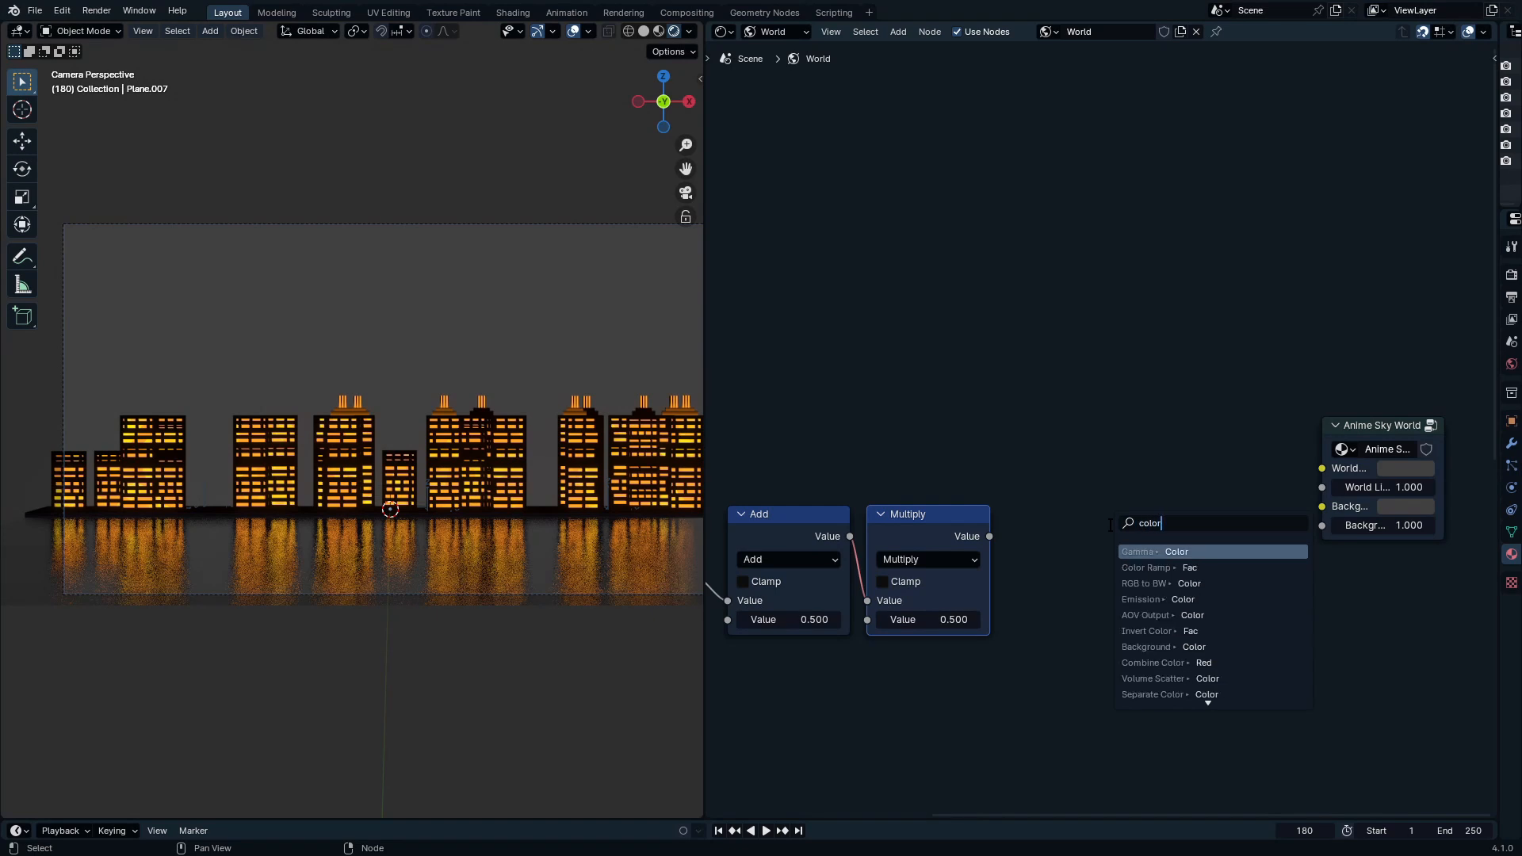
{"action": "left_click", "coordinate": [1165, 568]}
Step: Link the Color Ramp's Color to Background Image Texture, then reposition and widen the Anime Sky World node
{"action": "left_click_drag", "start_coordinate": [1234, 484], "coordinate": [1321, 507]}
{"action": "left_click_drag", "start_coordinate": [1420, 474], "coordinate": [1331, 475]}
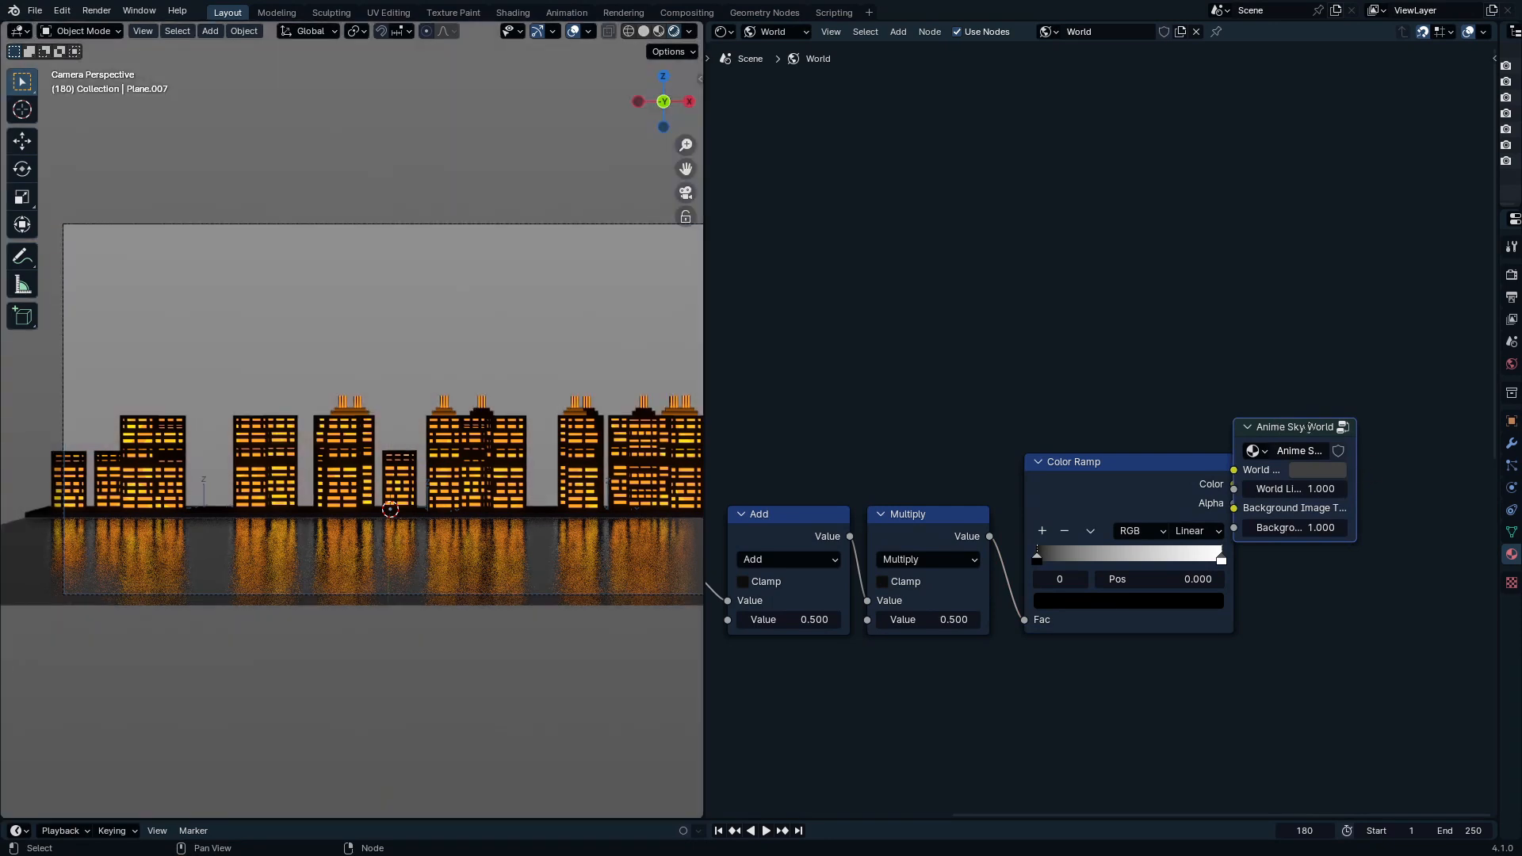
{"action": "left_click_drag", "start_coordinate": [1310, 427], "coordinate": [1344, 428]}
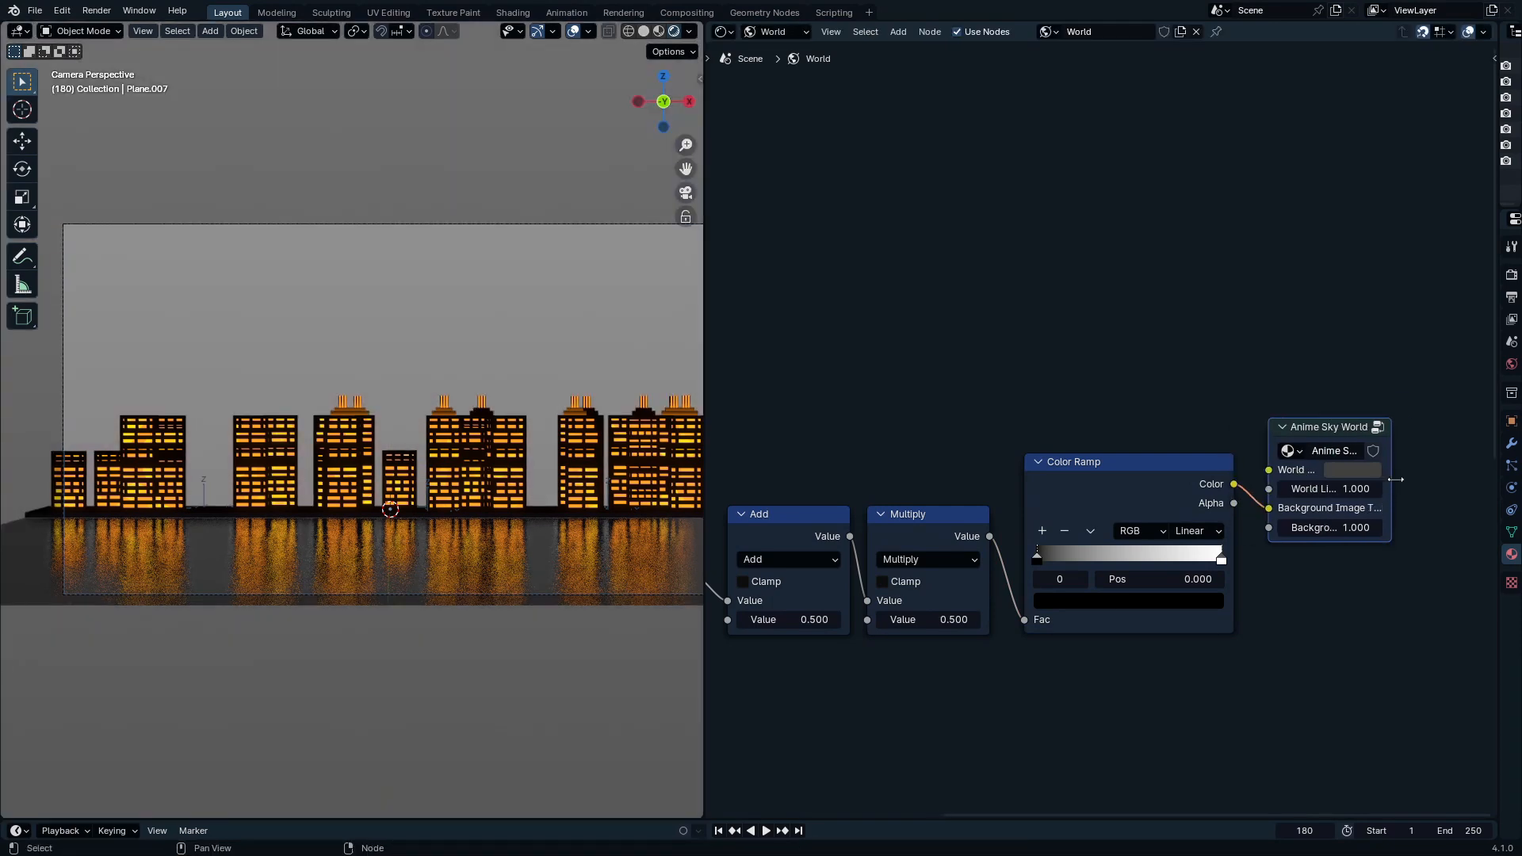
{"action": "mouse_move", "coordinate": [1395, 479]}
{"action": "left_mouse_down"}
{"action": "mouse_move", "coordinate": [1462, 473]}
{"action": "mouse_move", "coordinate": [1411, 490]}
{"action": "left_mouse_up"}
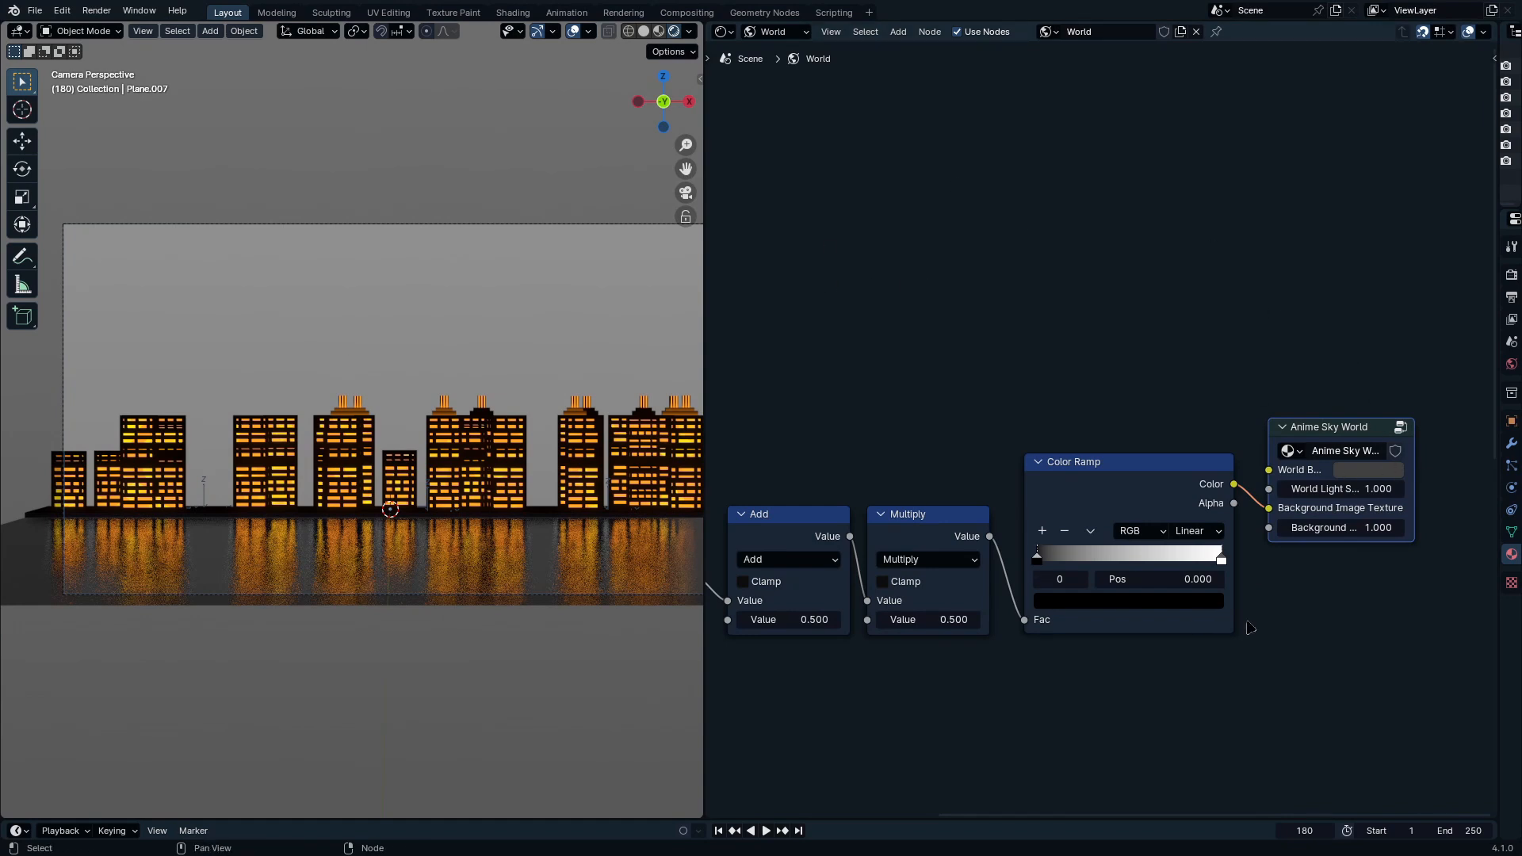
Step: Darken the world color of the Anime Sky World node to black
{"action": "scroll", "coordinate": [1250, 628], "scroll_direction": "up", "scroll_amount": 3}
{"action": "left_click", "coordinate": [1367, 526]}
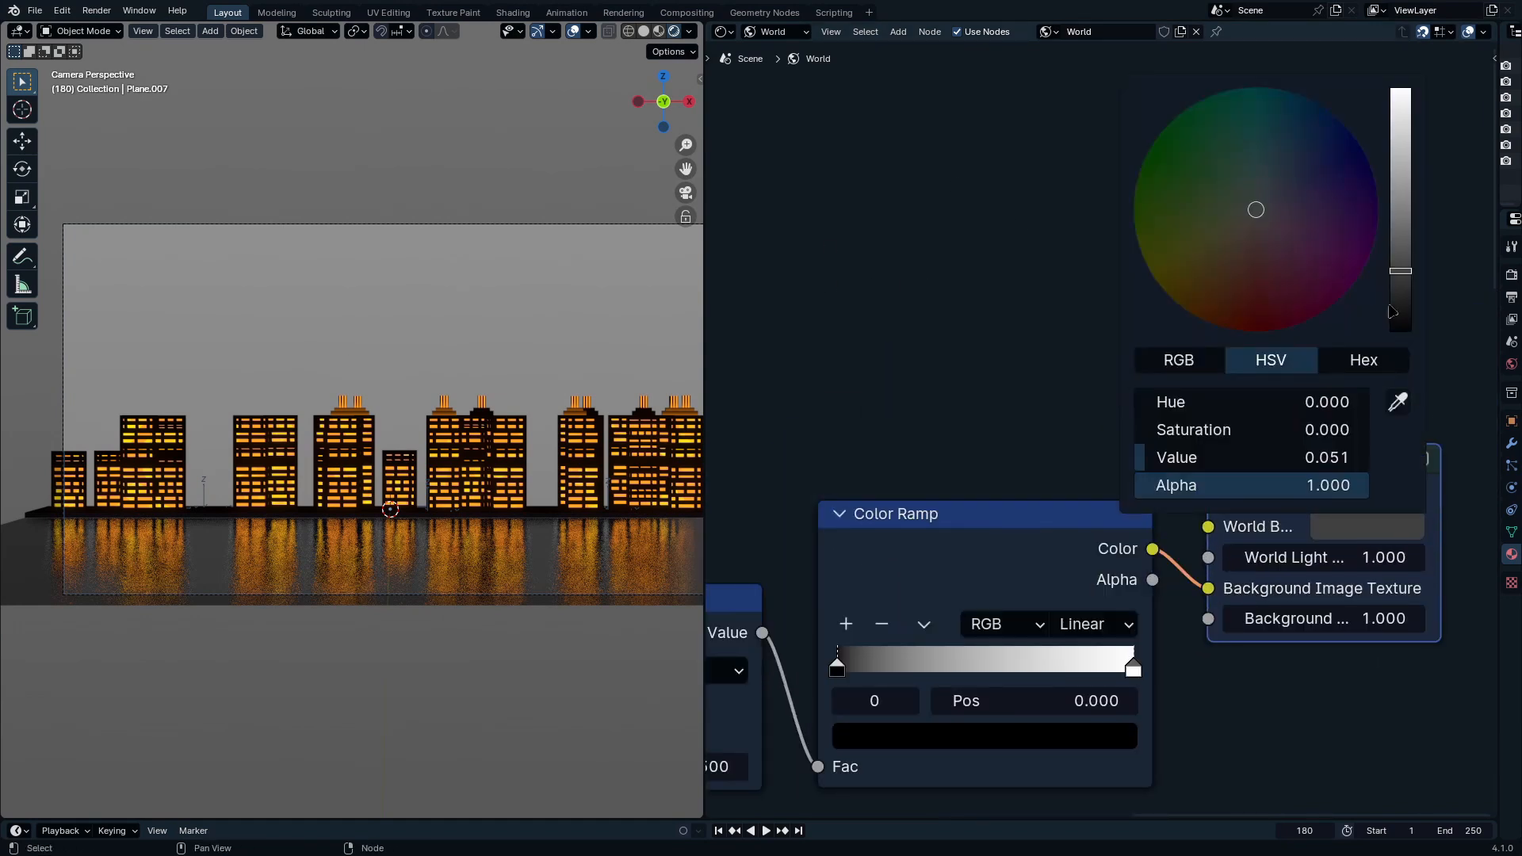
{"action": "left_click_drag", "start_coordinate": [1392, 311], "coordinate": [1392, 329]}
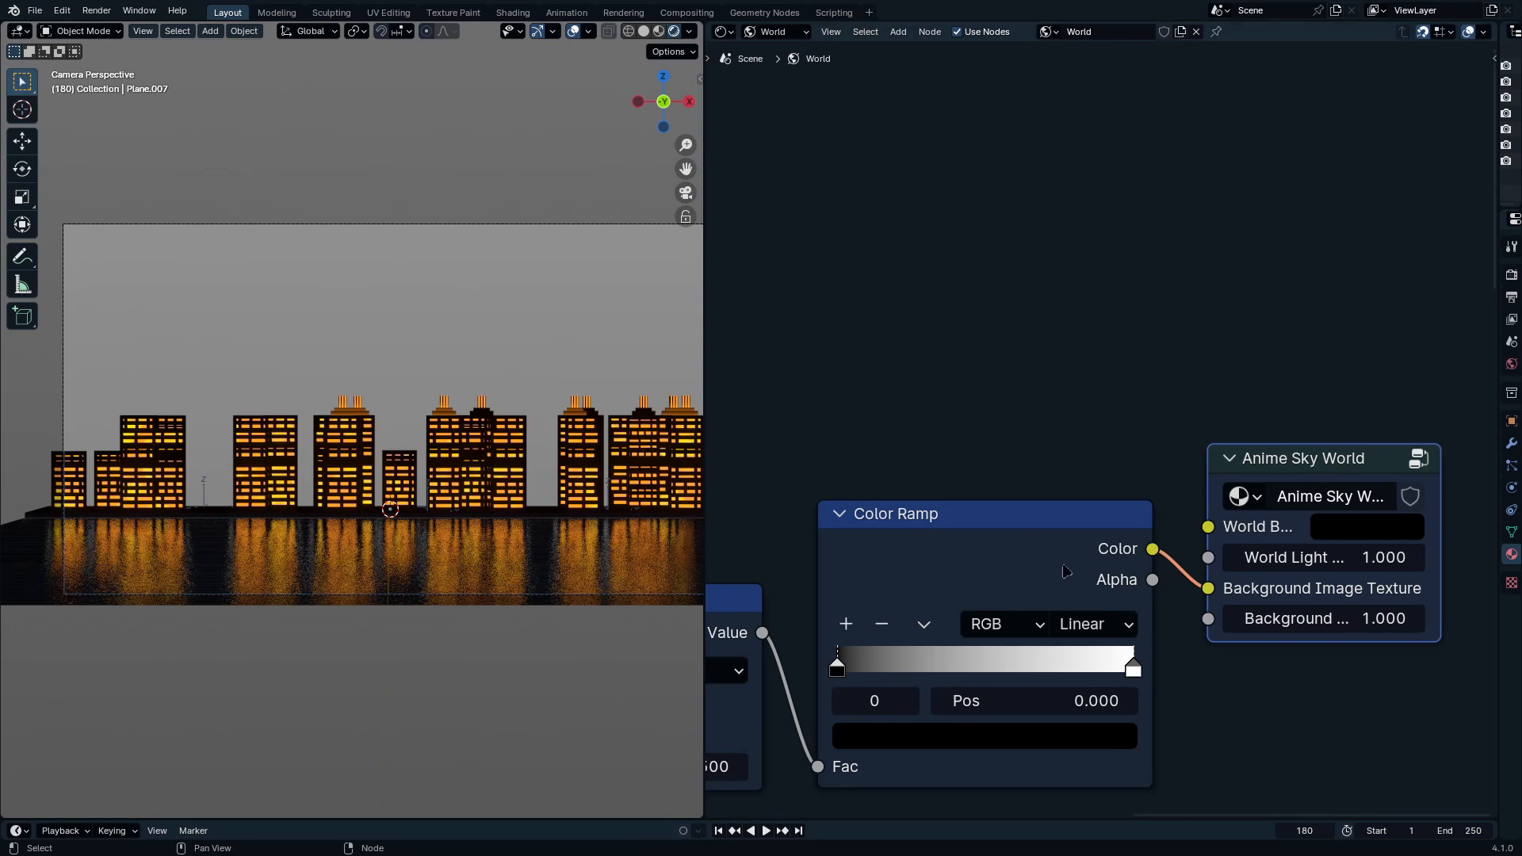
Step: Orbit out to see the horizon and tune the sky gradient, setting the Add value to -0.020 and Multiply to 0.510
{"action": "middle_click_drag", "start_coordinate": [1035, 600], "coordinate": [1118, 373]}
{"action": "middle_click_drag", "start_coordinate": [1169, 507], "coordinate": [1086, 566]}
{"action": "middle_click_drag", "start_coordinate": [1119, 462], "coordinate": [1114, 507], "text": "ctrl"}
{"action": "mouse_move", "coordinate": [582, 471]}
{"action": "middle_mouse_down"}
{"action": "mouse_move", "coordinate": [572, 495]}
{"action": "mouse_move", "coordinate": [560, 478]}
{"action": "middle_mouse_up"}
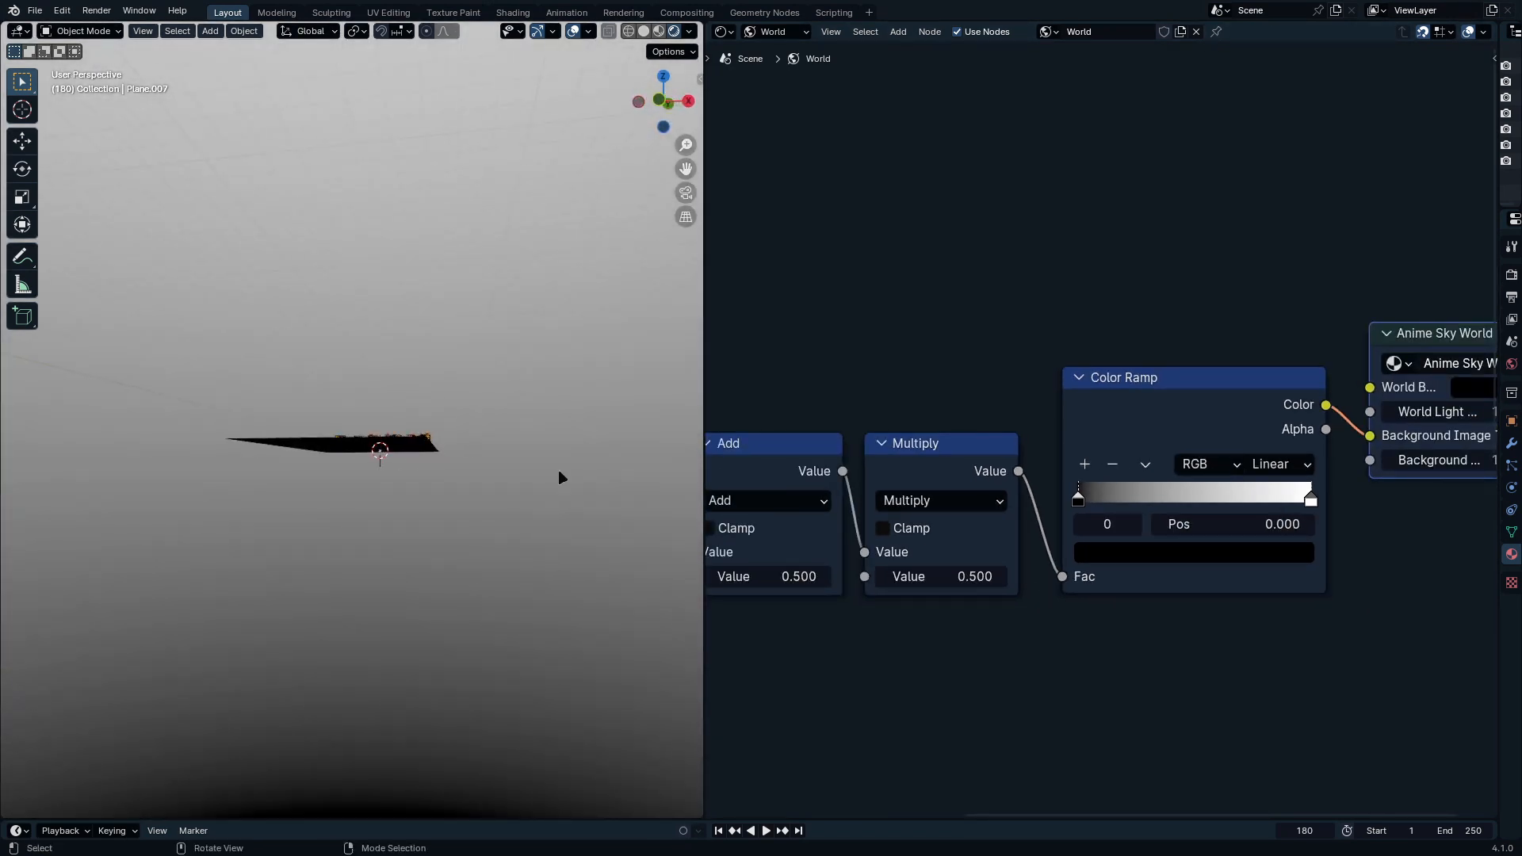
{"action": "middle_click_drag", "start_coordinate": [971, 547], "coordinate": [1081, 530]}
{"action": "mouse_move", "coordinate": [876, 559]}
{"action": "left_mouse_down"}
{"action": "mouse_move", "coordinate": [920, 559]}
{"action": "mouse_move", "coordinate": [872, 559]}
{"action": "left_mouse_up"}
{"action": "left_click", "coordinate": [1387, 446]}
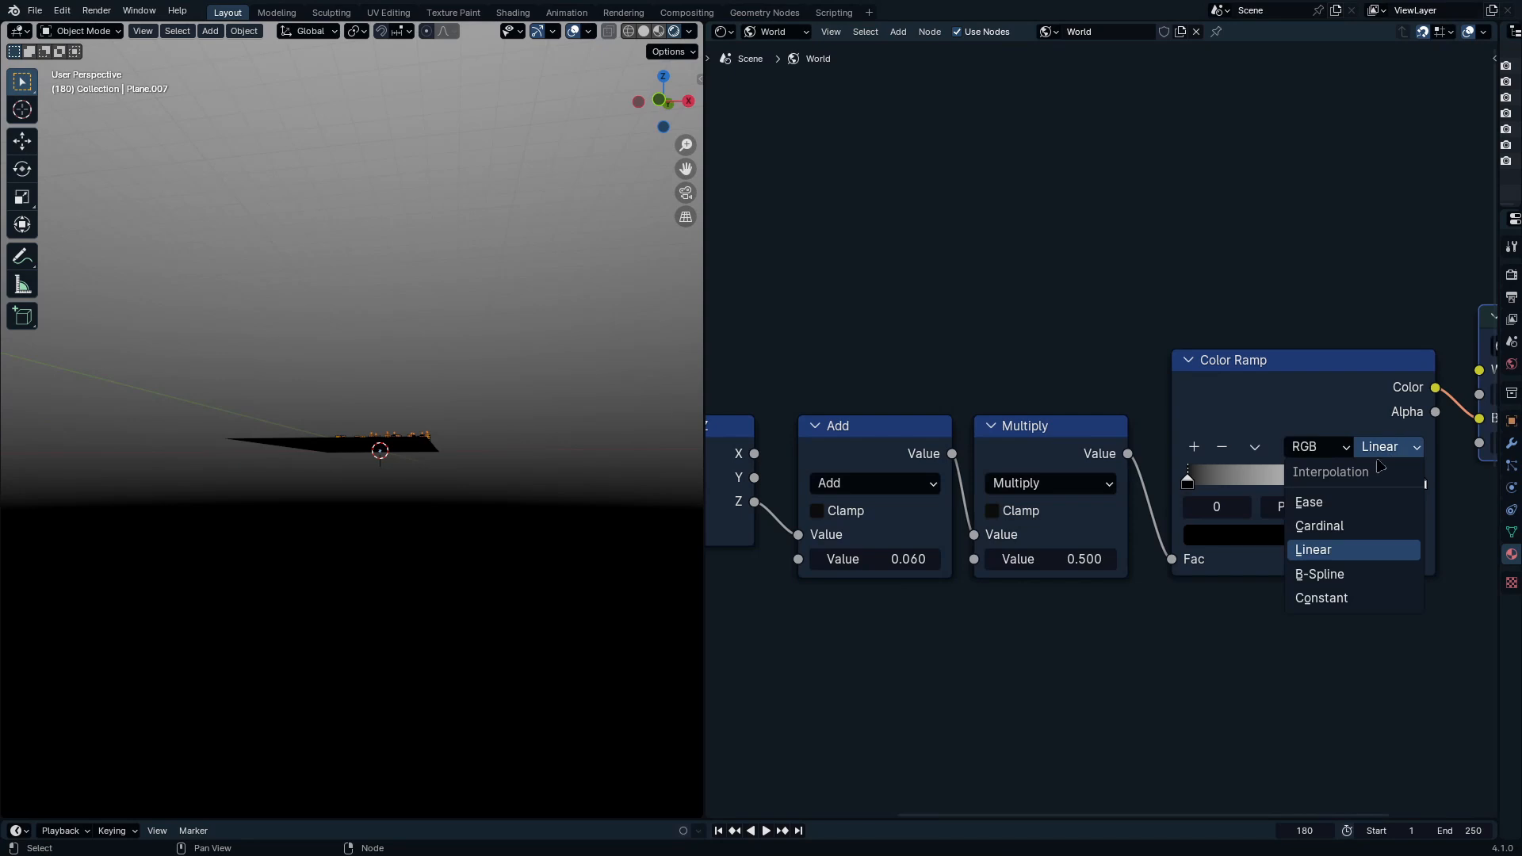
{"action": "mouse_move", "coordinate": [1030, 559]}
{"action": "left_mouse_down"}
{"action": "mouse_move", "coordinate": [1071, 559]}
{"action": "mouse_move", "coordinate": [967, 558]}
{"action": "mouse_move", "coordinate": [1035, 558]}
{"action": "mouse_move", "coordinate": [996, 559]}
{"action": "left_mouse_up"}
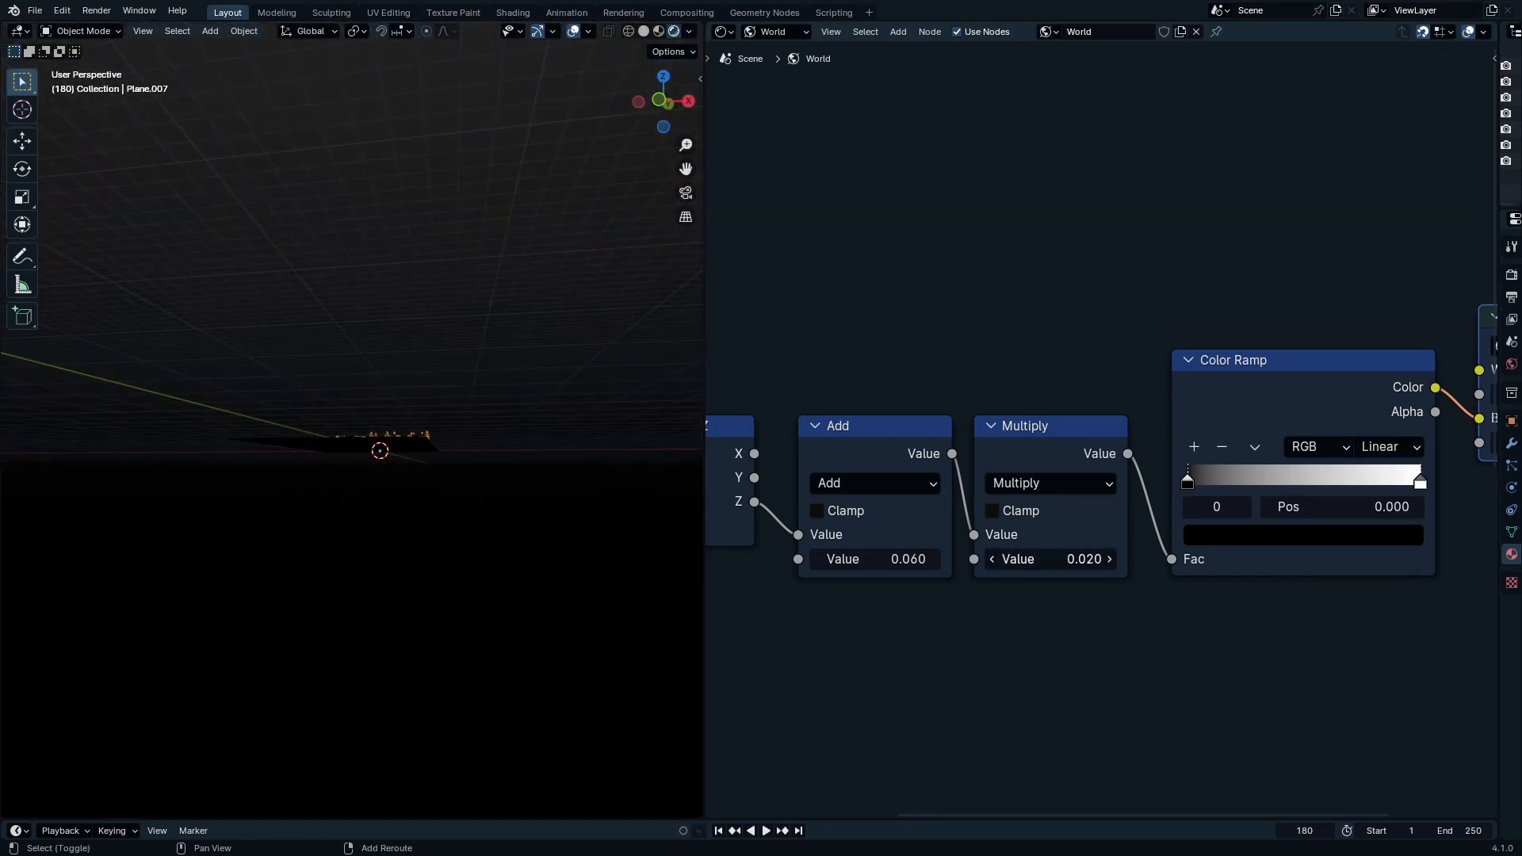
{"action": "mouse_move", "coordinate": [871, 559]}
{"action": "left_mouse_down"}
{"action": "mouse_move", "coordinate": [1051, 559]}
{"action": "mouse_move", "coordinate": [889, 559]}
{"action": "left_mouse_up"}
{"action": "mouse_move", "coordinate": [1050, 559]}
{"action": "left_mouse_down"}
{"action": "mouse_move", "coordinate": [1013, 559]}
{"action": "mouse_move", "coordinate": [1080, 558]}
{"action": "left_mouse_up"}
{"action": "left_click_drag", "start_coordinate": [904, 561], "coordinate": [713, 561], "text": "shift"}
Step: Switch to the finished reference city file in the other Blender window and display its World shader nodes
{"action": "middle_click_drag", "start_coordinate": [1090, 564], "coordinate": [943, 593]}
{"action": "left_click", "coordinate": [1152, 565]}
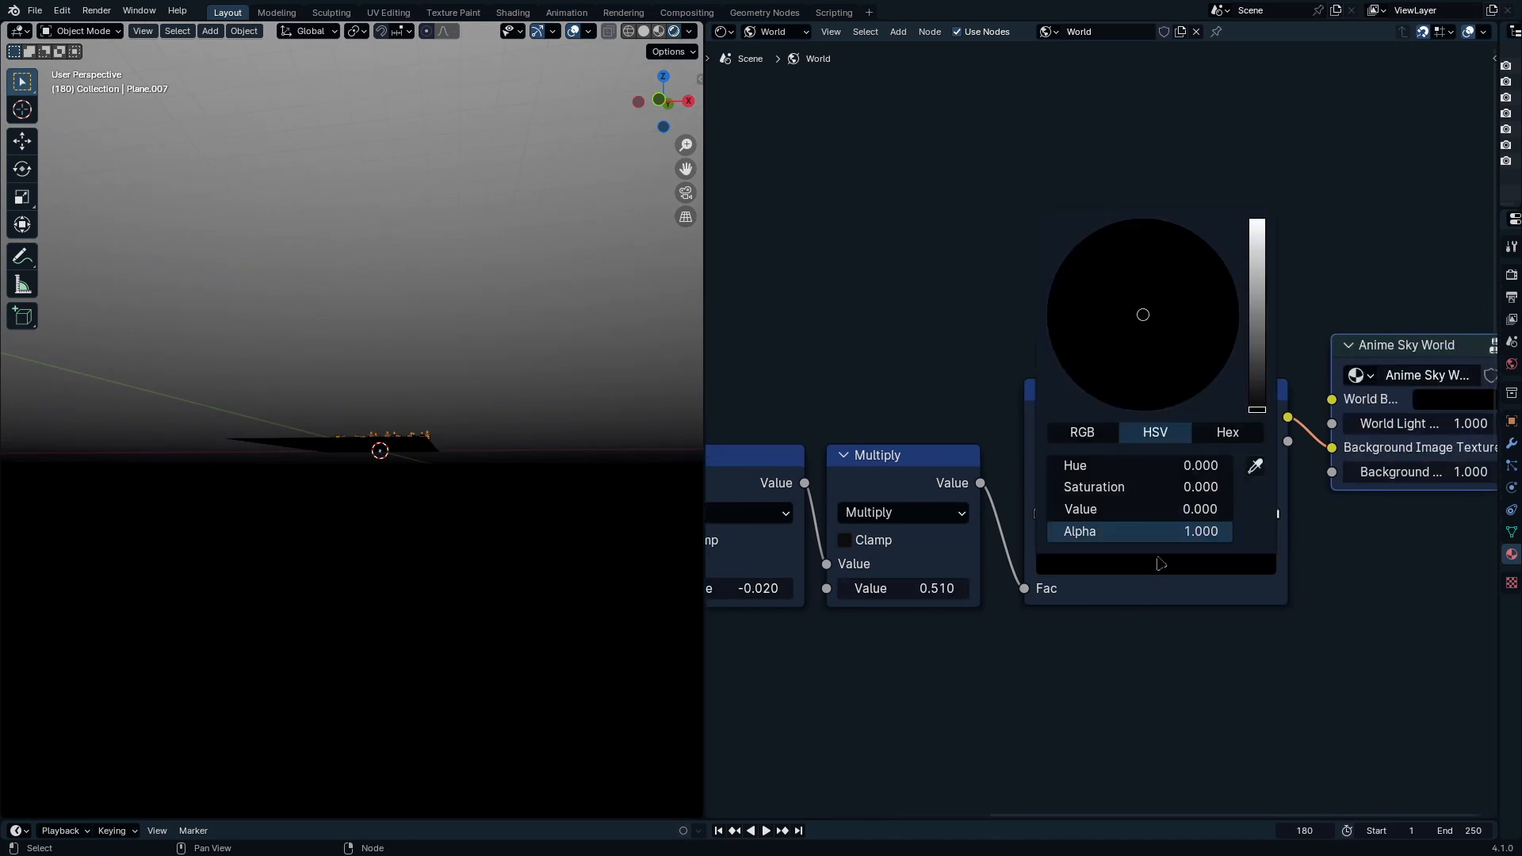
{"action": "key", "text": "alt+Tab"}
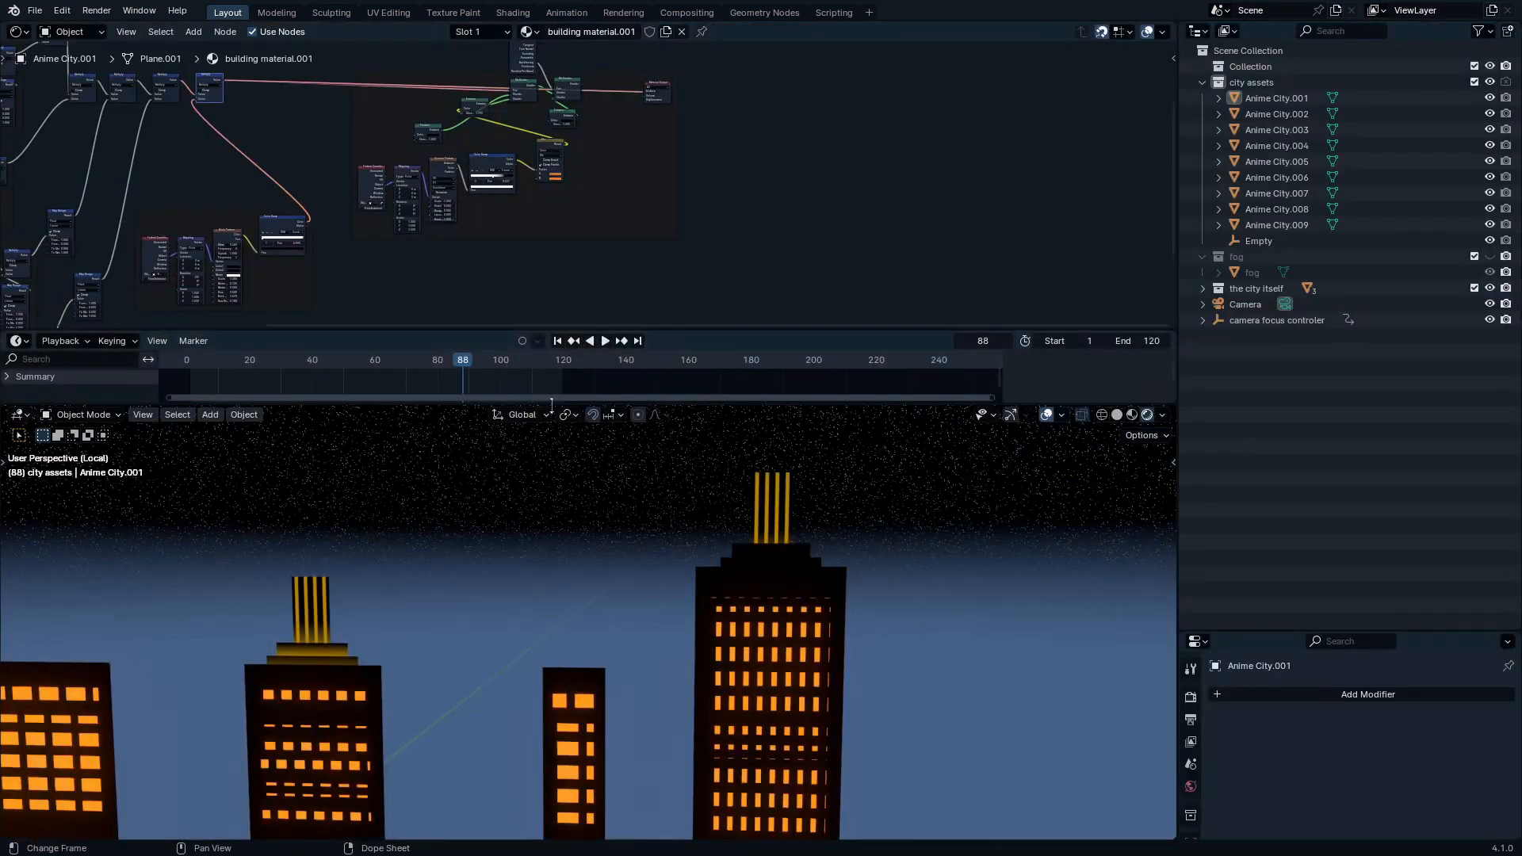
{"action": "left_click", "coordinate": [72, 32]}
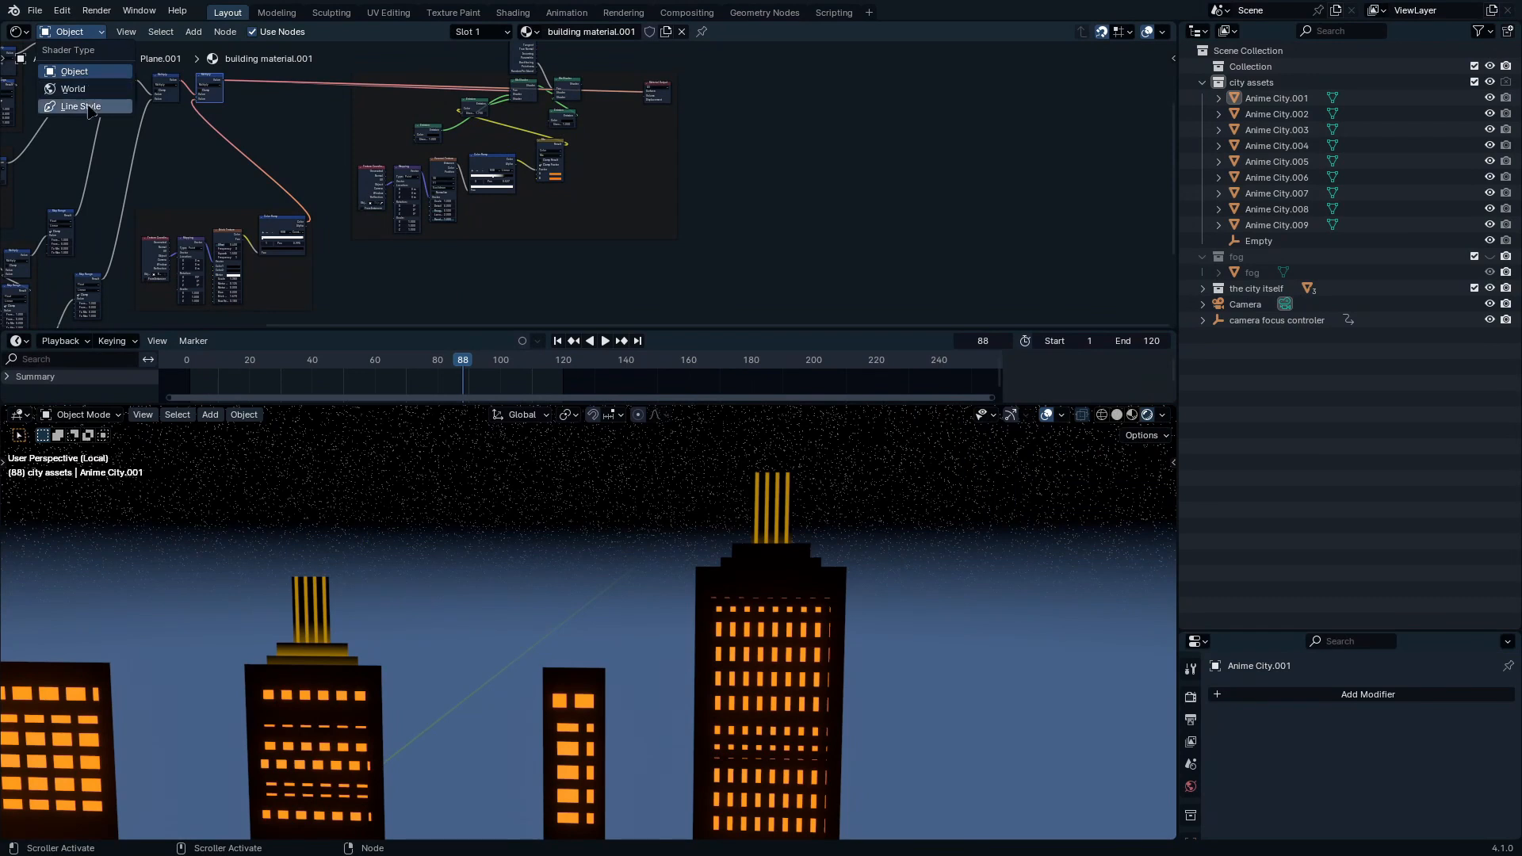
{"action": "left_click", "coordinate": [103, 111]}
{"action": "scroll", "coordinate": [264, 174], "scroll_direction": "up", "scroll_amount": 8}
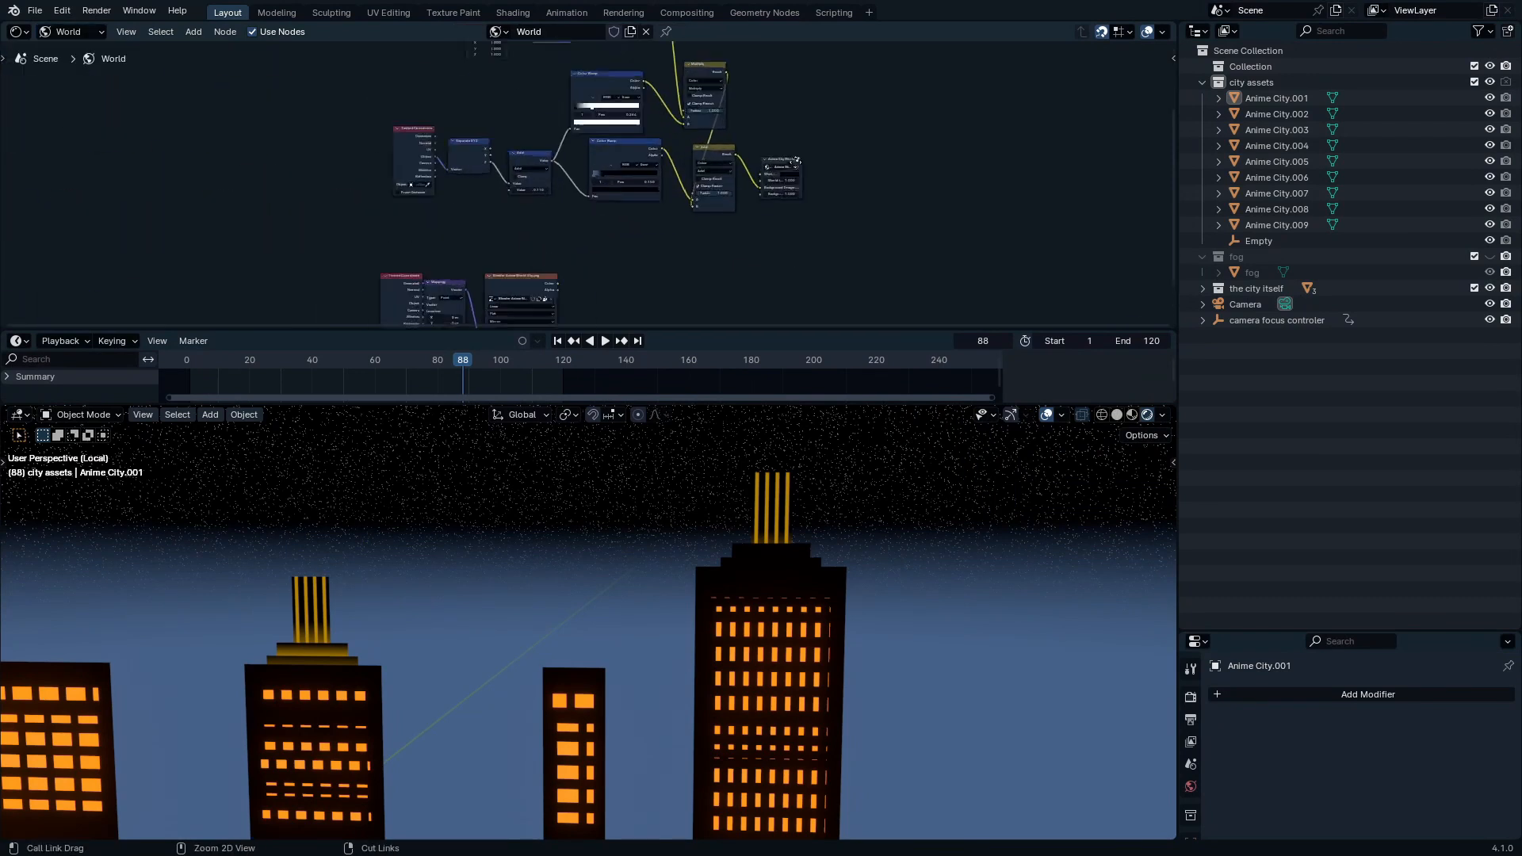
Step: Copy the blue first-stop color from the reference's Ease Color Ramp and paste it onto stop 0 of the new sky Color Ramp
{"action": "key", "text": "ctrl+space"}
{"action": "scroll", "coordinate": [792, 545], "scroll_direction": "up", "scroll_amount": 7}
{"action": "middle_click_drag", "start_coordinate": [515, 400], "coordinate": [688, 490]}
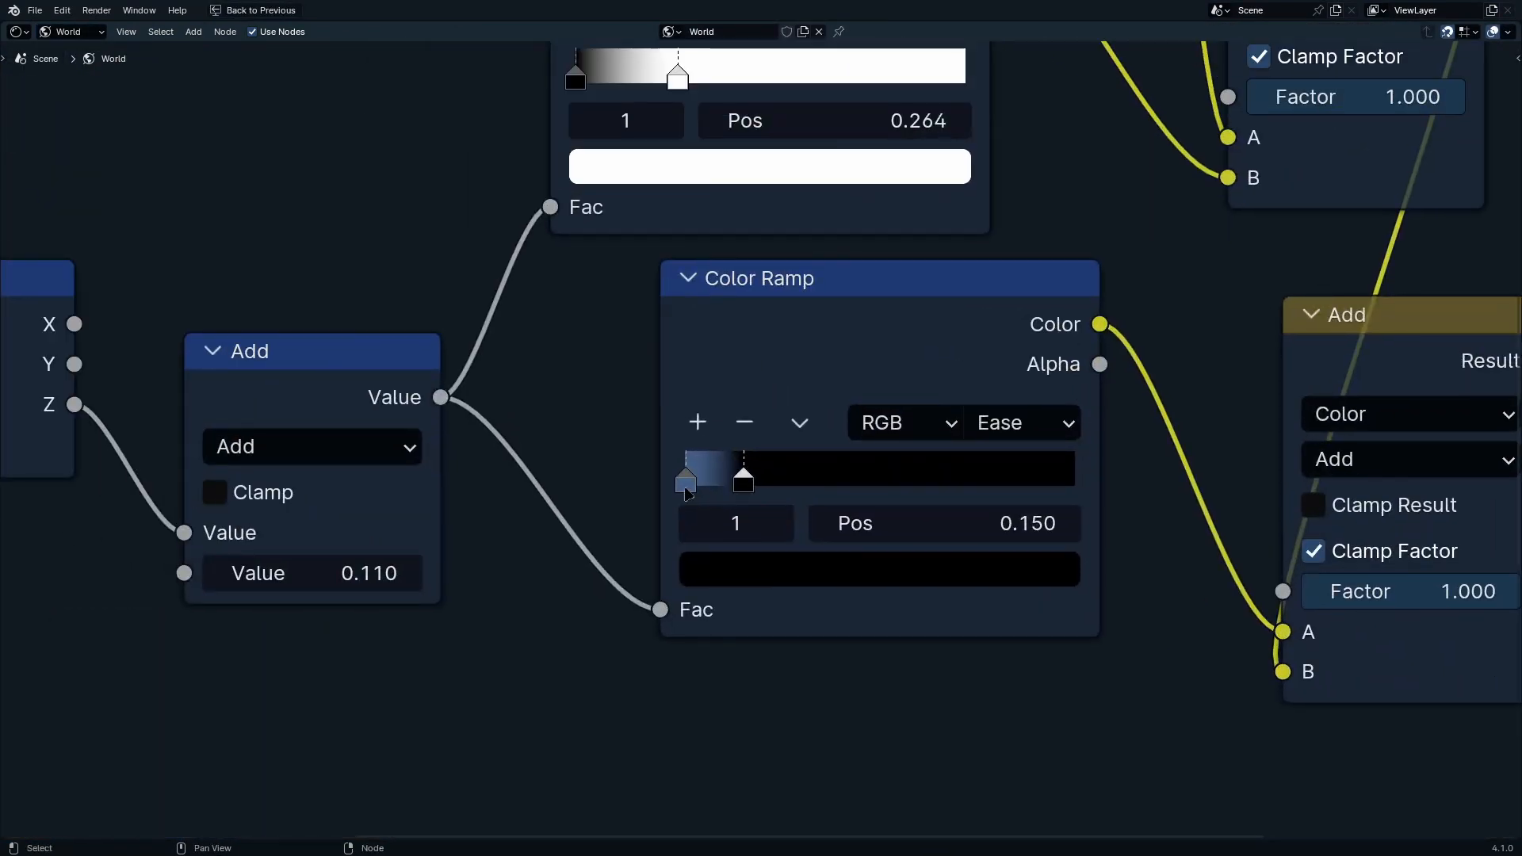
{"action": "left_click", "coordinate": [688, 489]}
{"action": "left_click", "coordinate": [689, 471]}
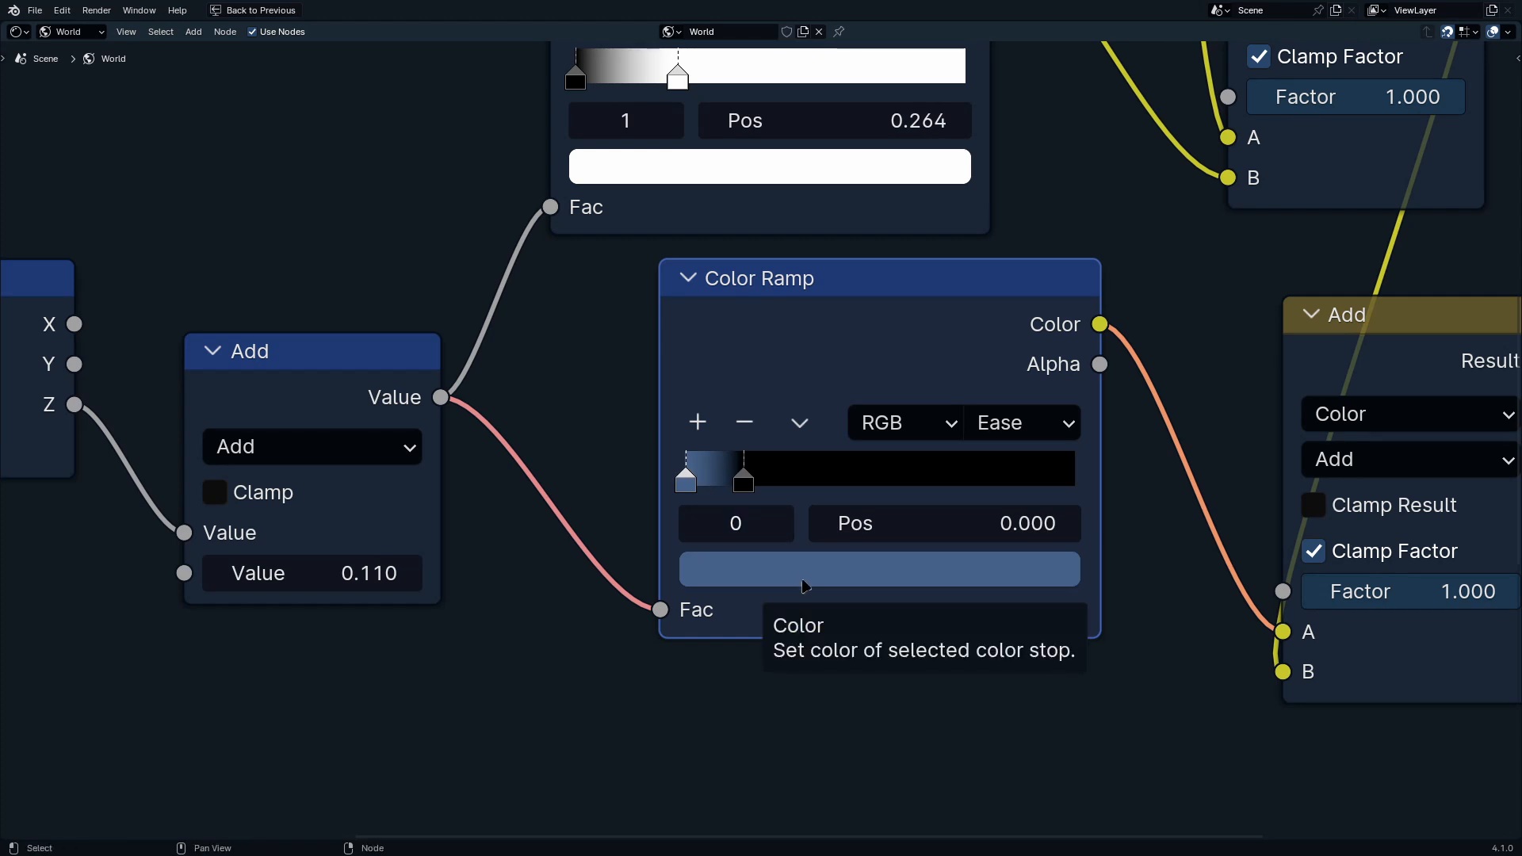
{"action": "key", "text": "ctrl+space"}
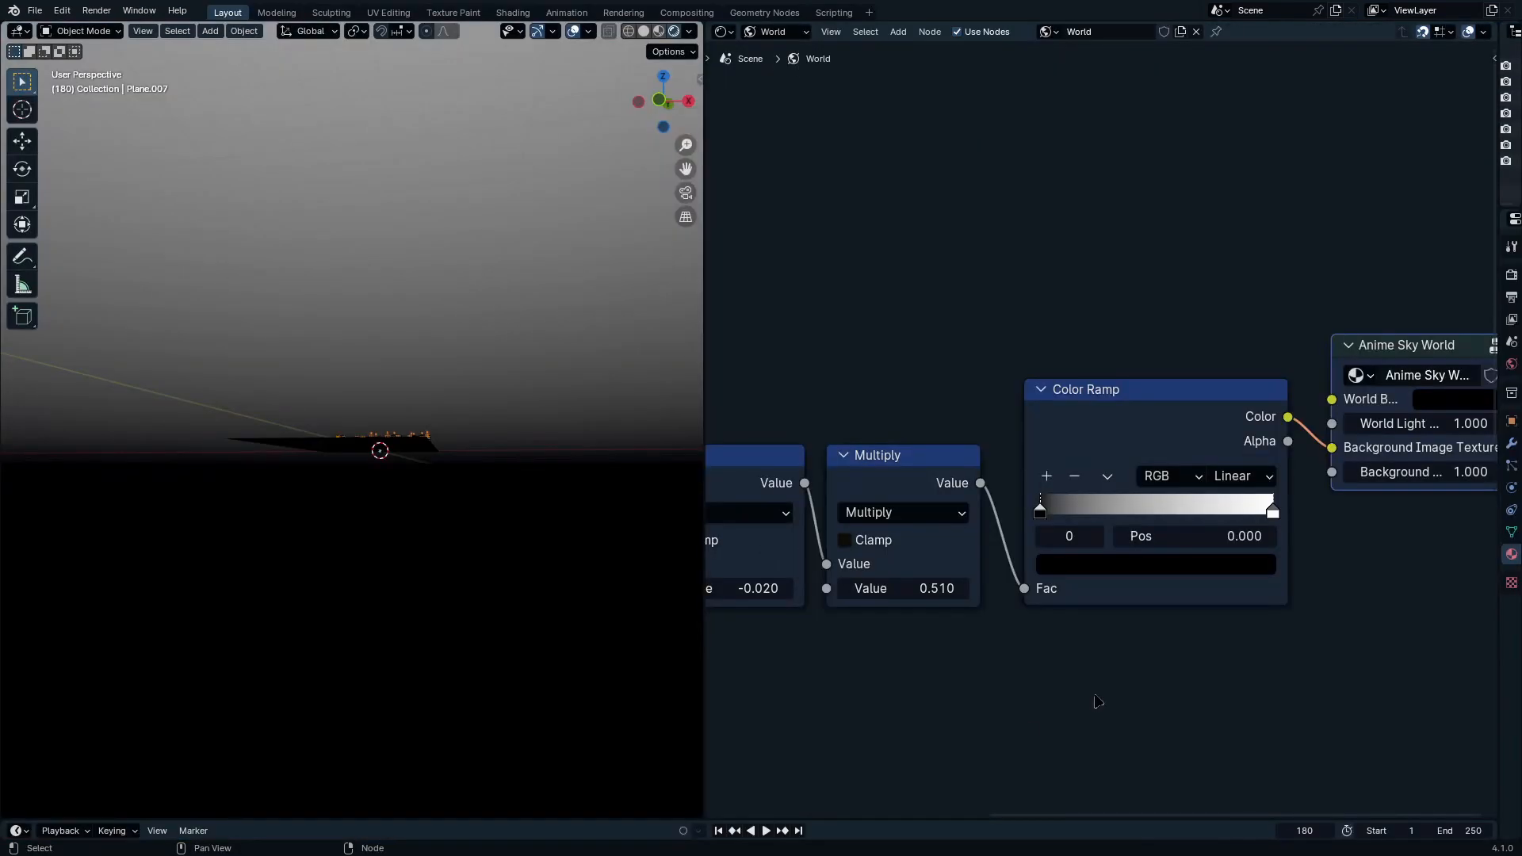
{"action": "key", "text": "ctrl+v"}
{"action": "left_click", "coordinate": [1269, 557]}
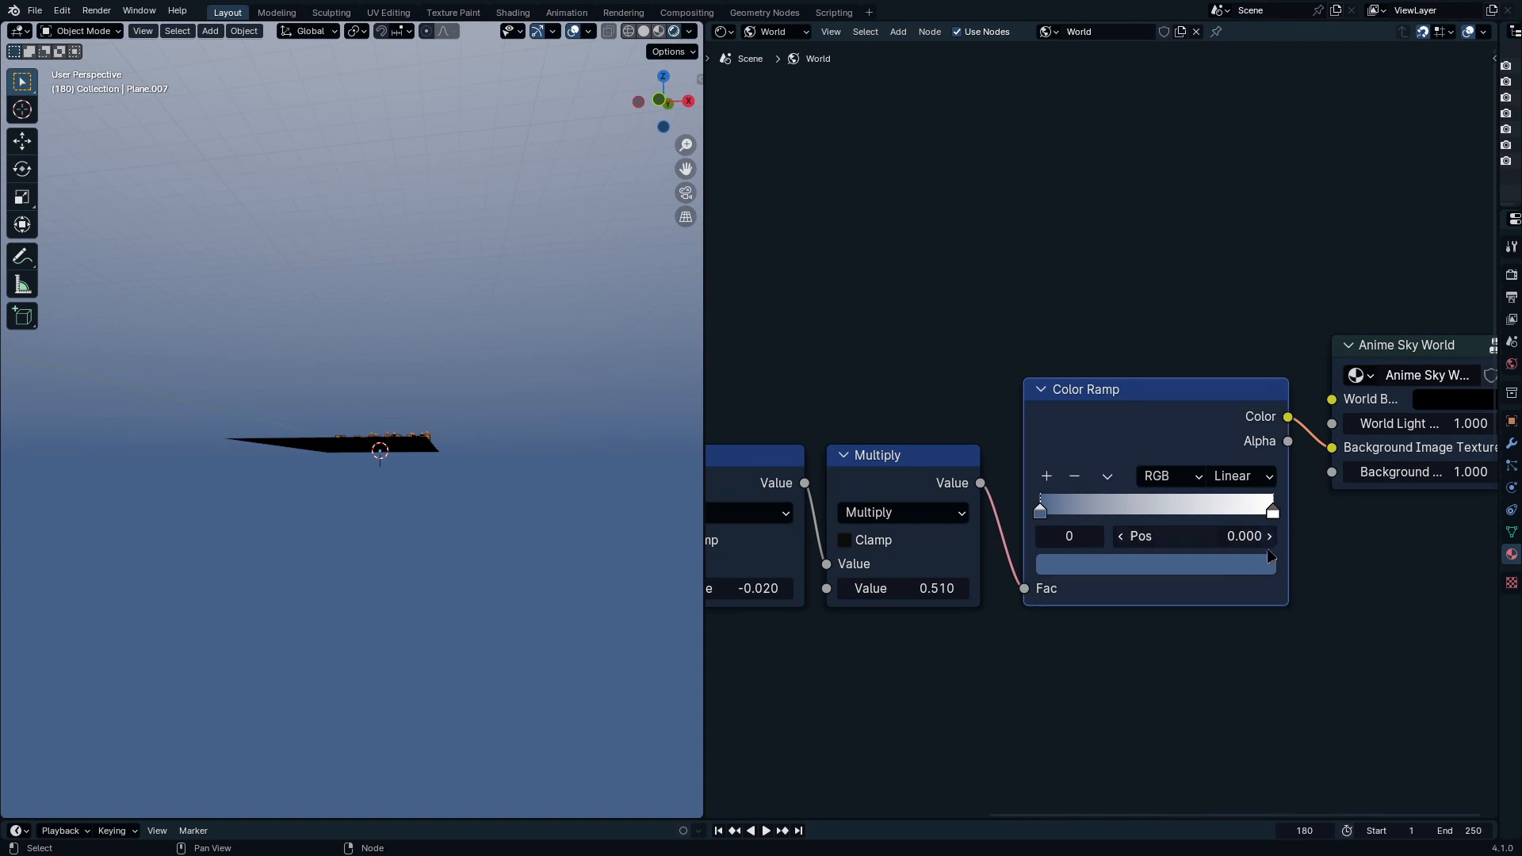
Step: Recolor the white end stop of the new sky Color Ramp to a near-black blue with hue 0.663 and saturation 0.708
{"action": "left_click", "coordinate": [1271, 515]}
{"action": "left_click", "coordinate": [1256, 564]}
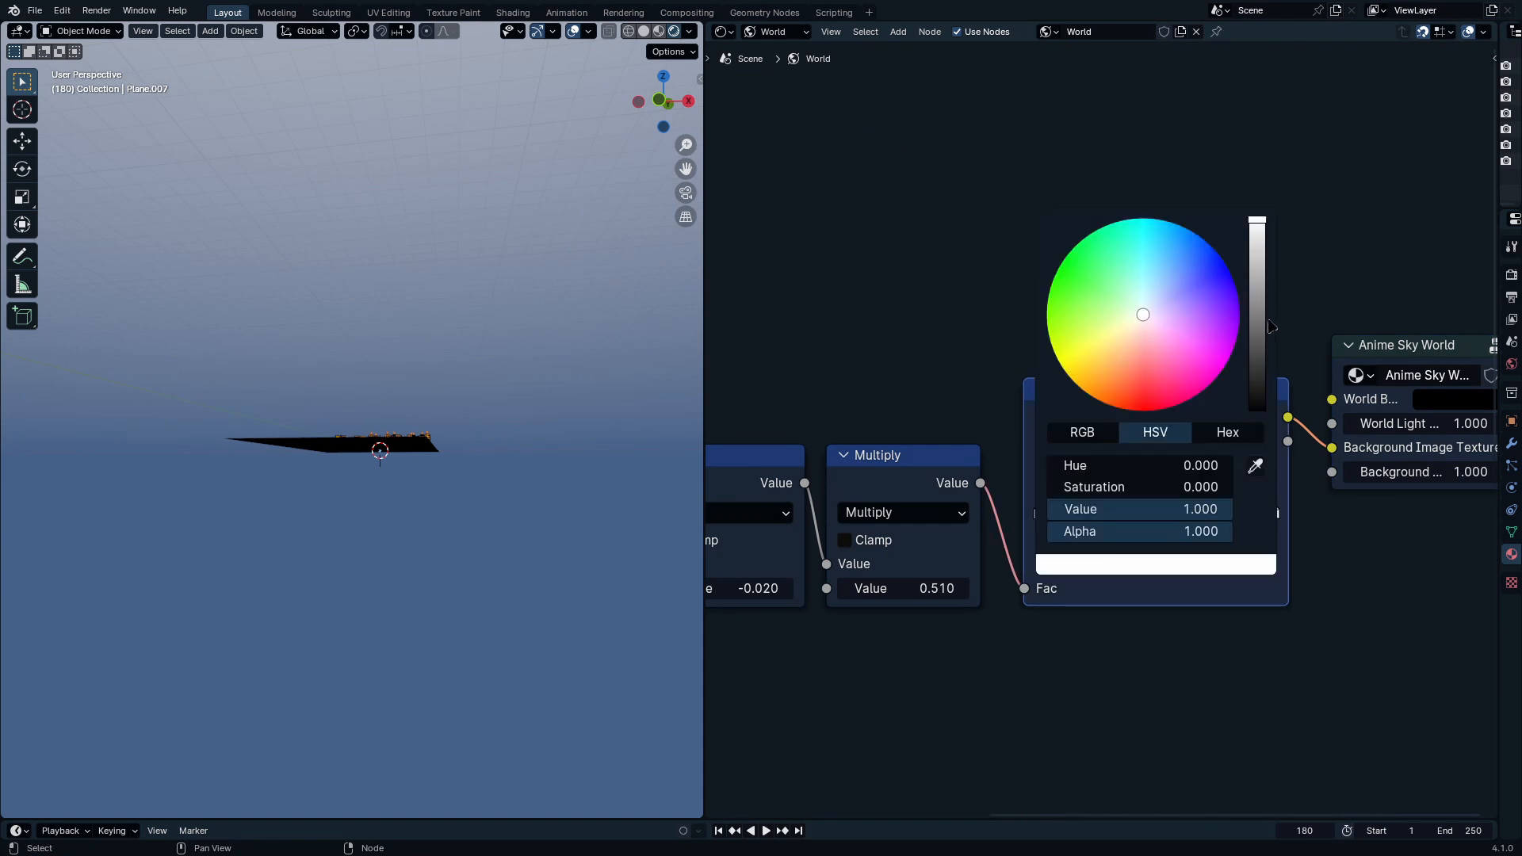
{"action": "left_click", "coordinate": [1245, 565]}
{"action": "left_click_drag", "start_coordinate": [1259, 344], "coordinate": [1257, 385]}
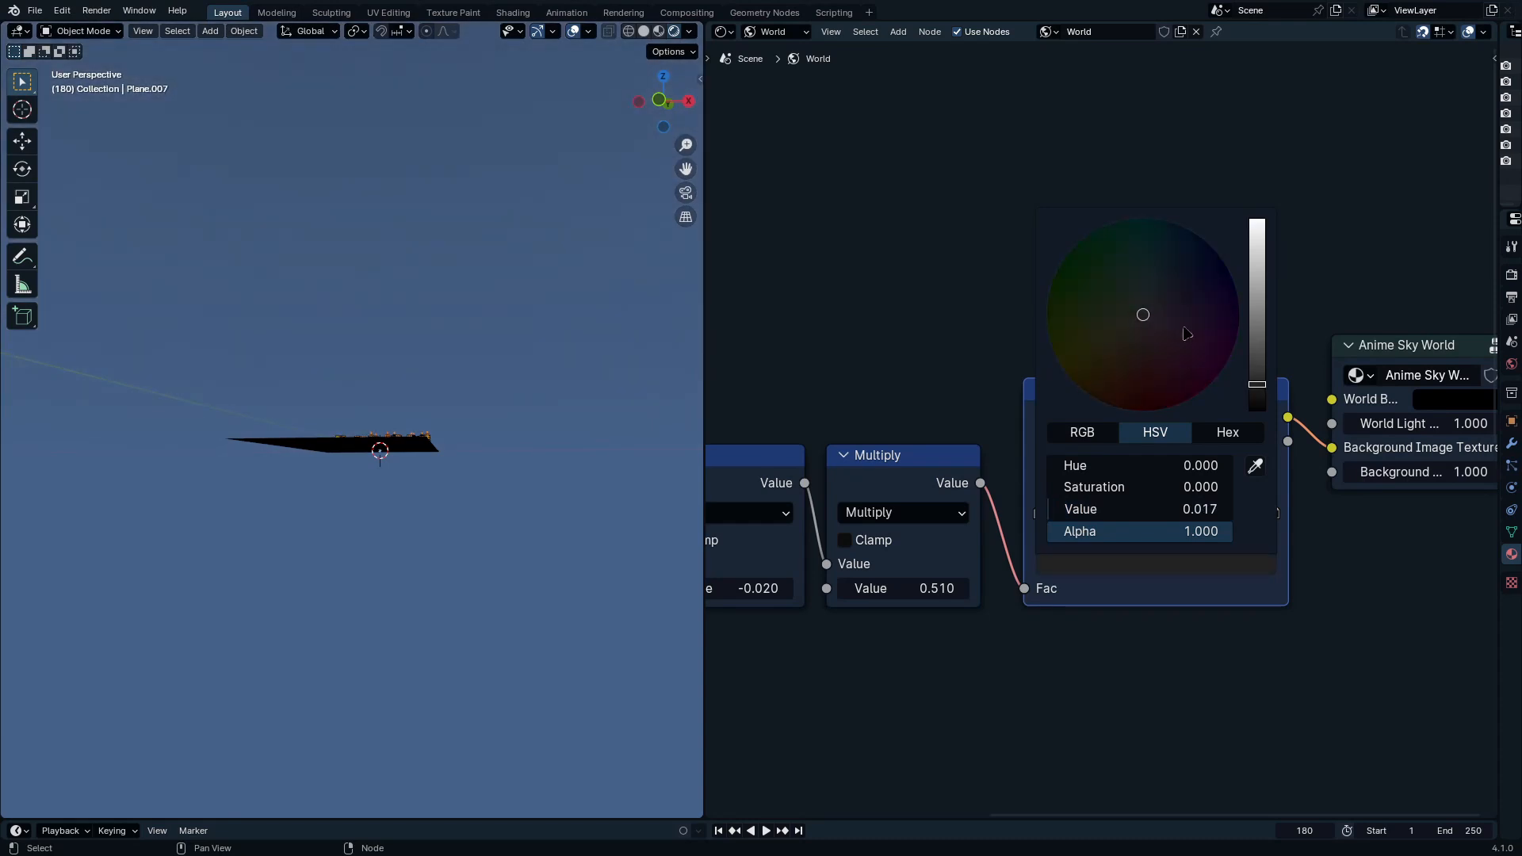
{"action": "left_click", "coordinate": [1184, 290]}
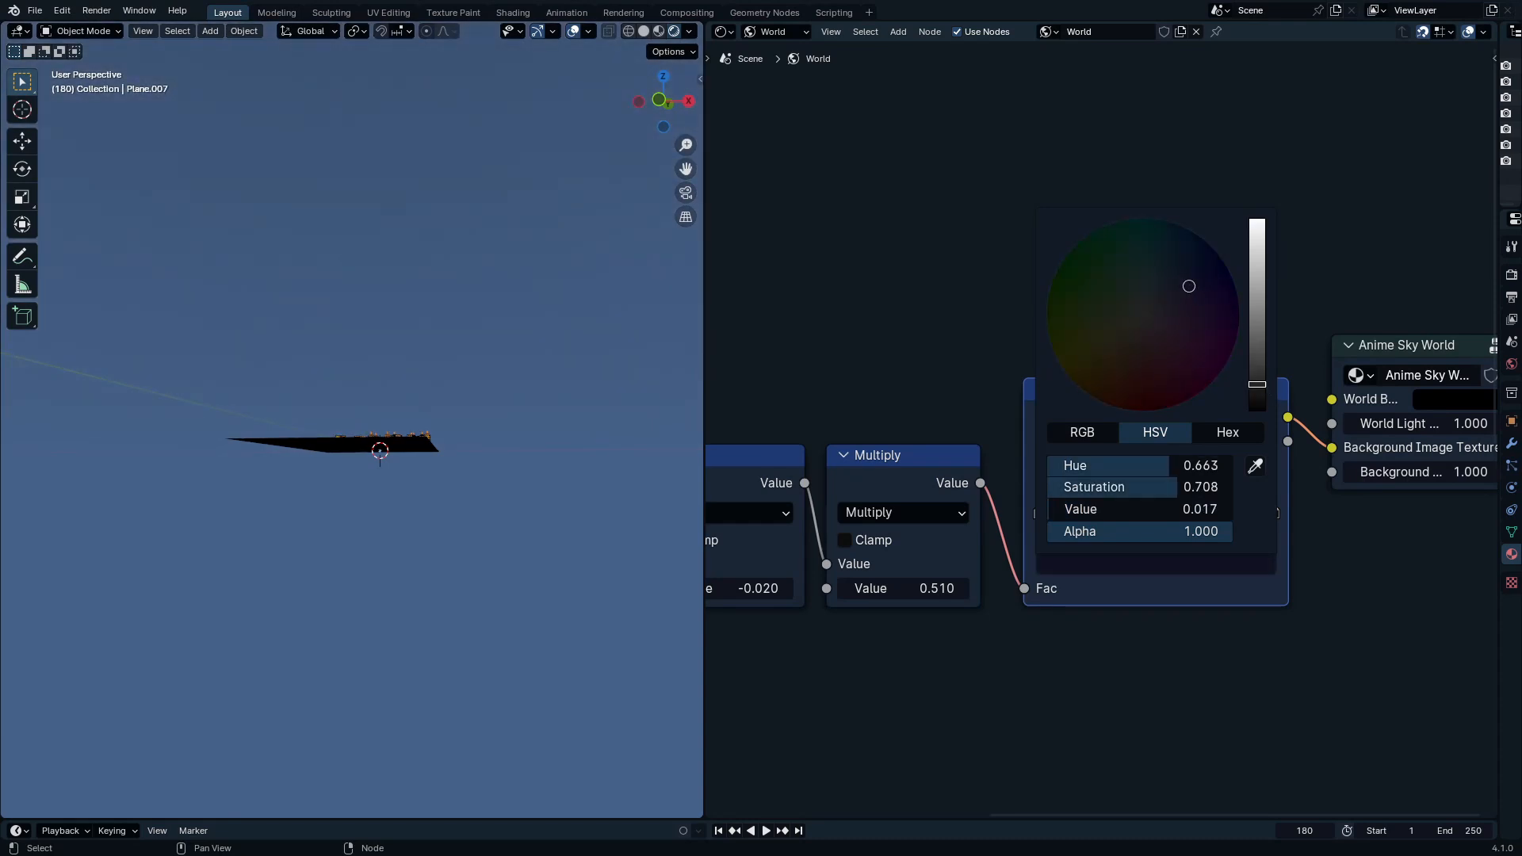
{"action": "left_click_drag", "start_coordinate": [1257, 385], "coordinate": [1257, 398]}
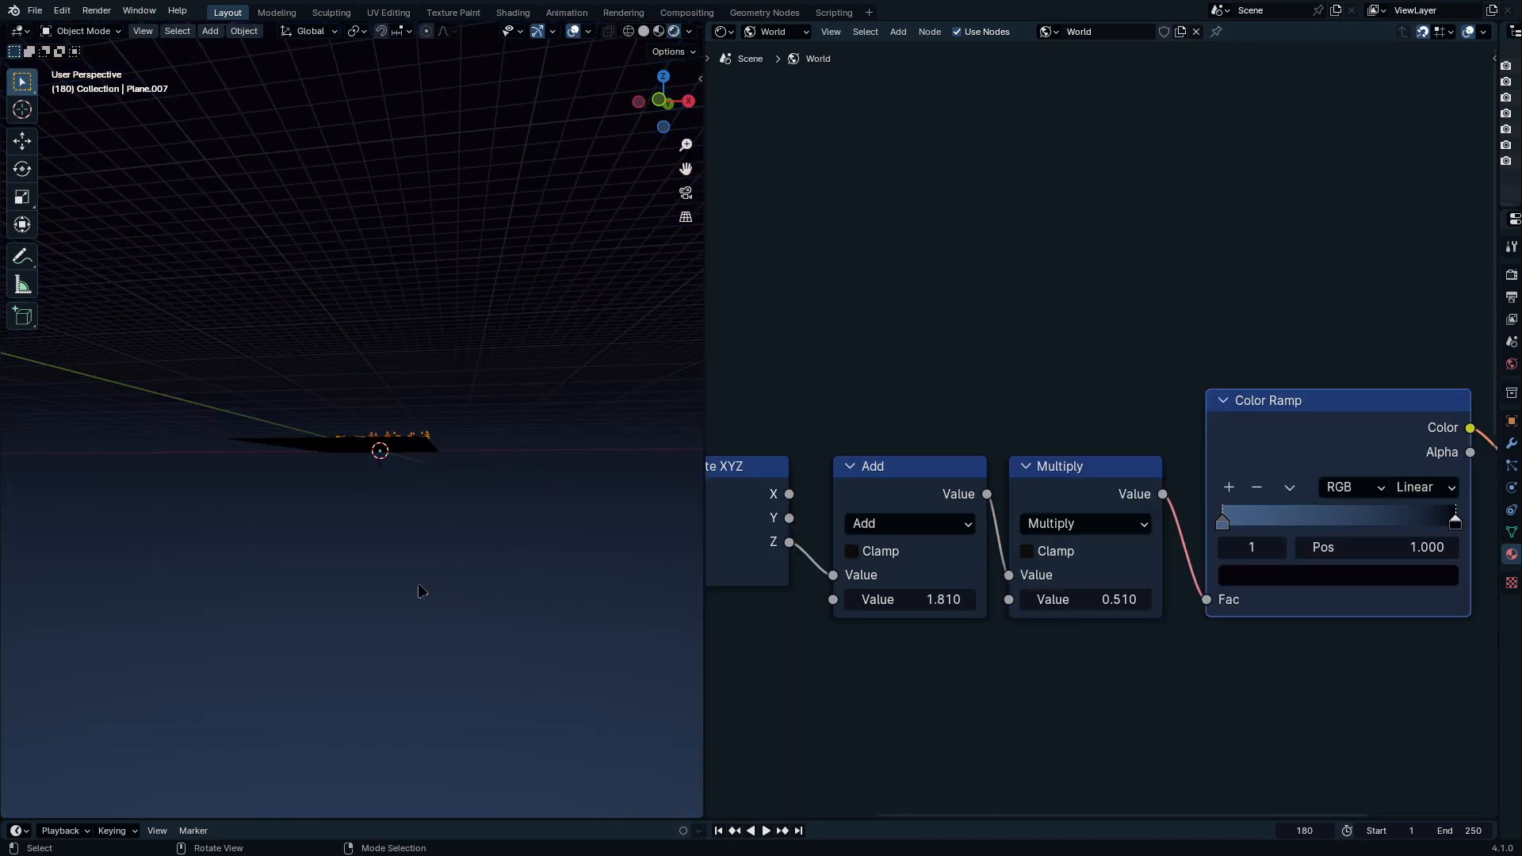
Step: Tune the sky gradient in camera view with Add 1.200, Multiply 0.810 and the blue ramp stop at position 0.727
{"action": "key", "text": "KP_0"}
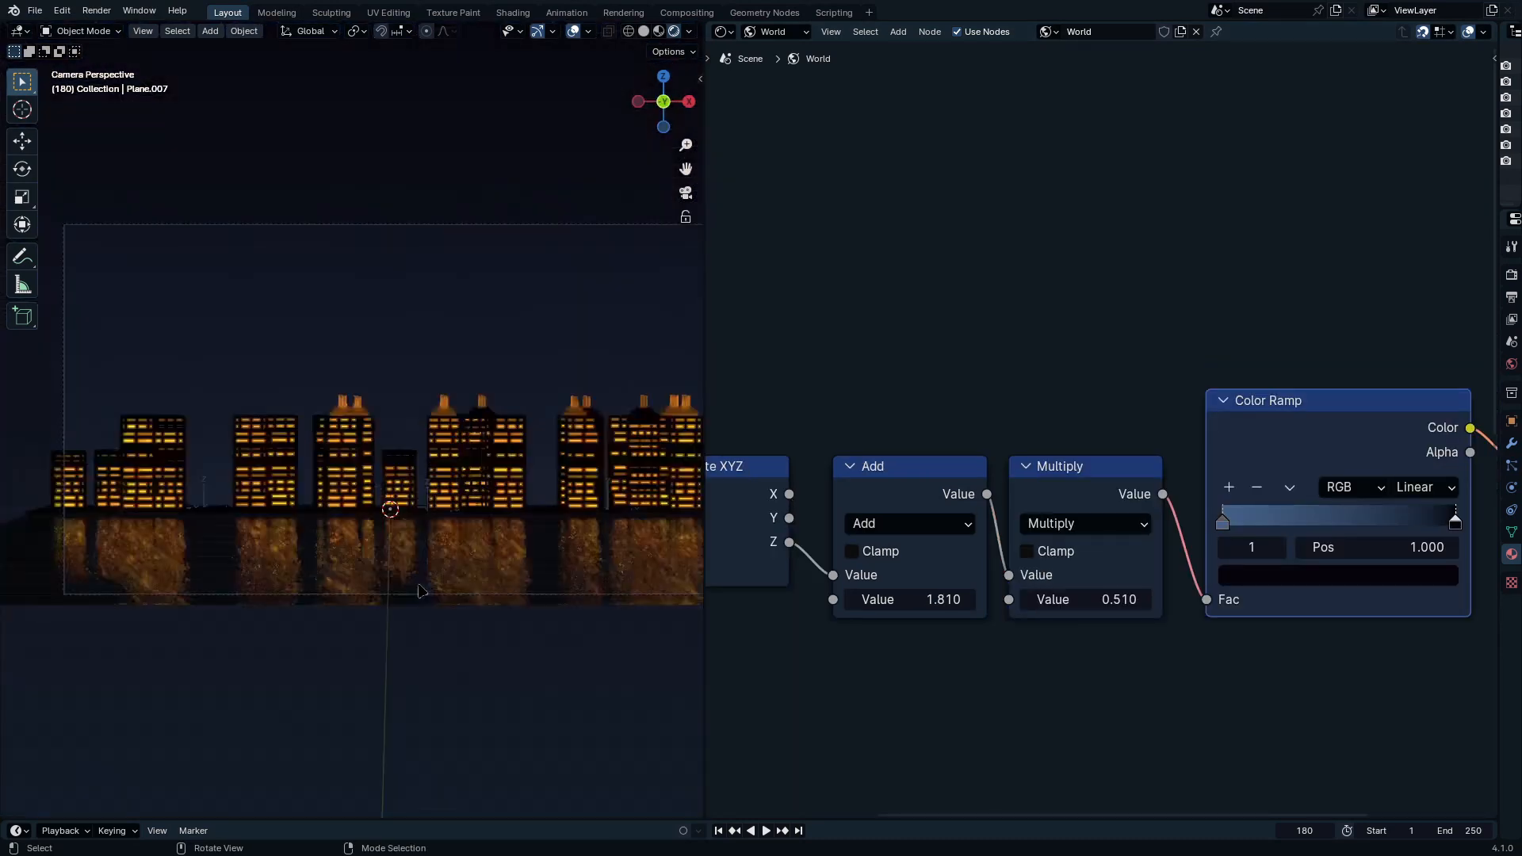
{"action": "middle_click_drag", "start_coordinate": [1070, 599], "coordinate": [939, 682], "text": "shift"}
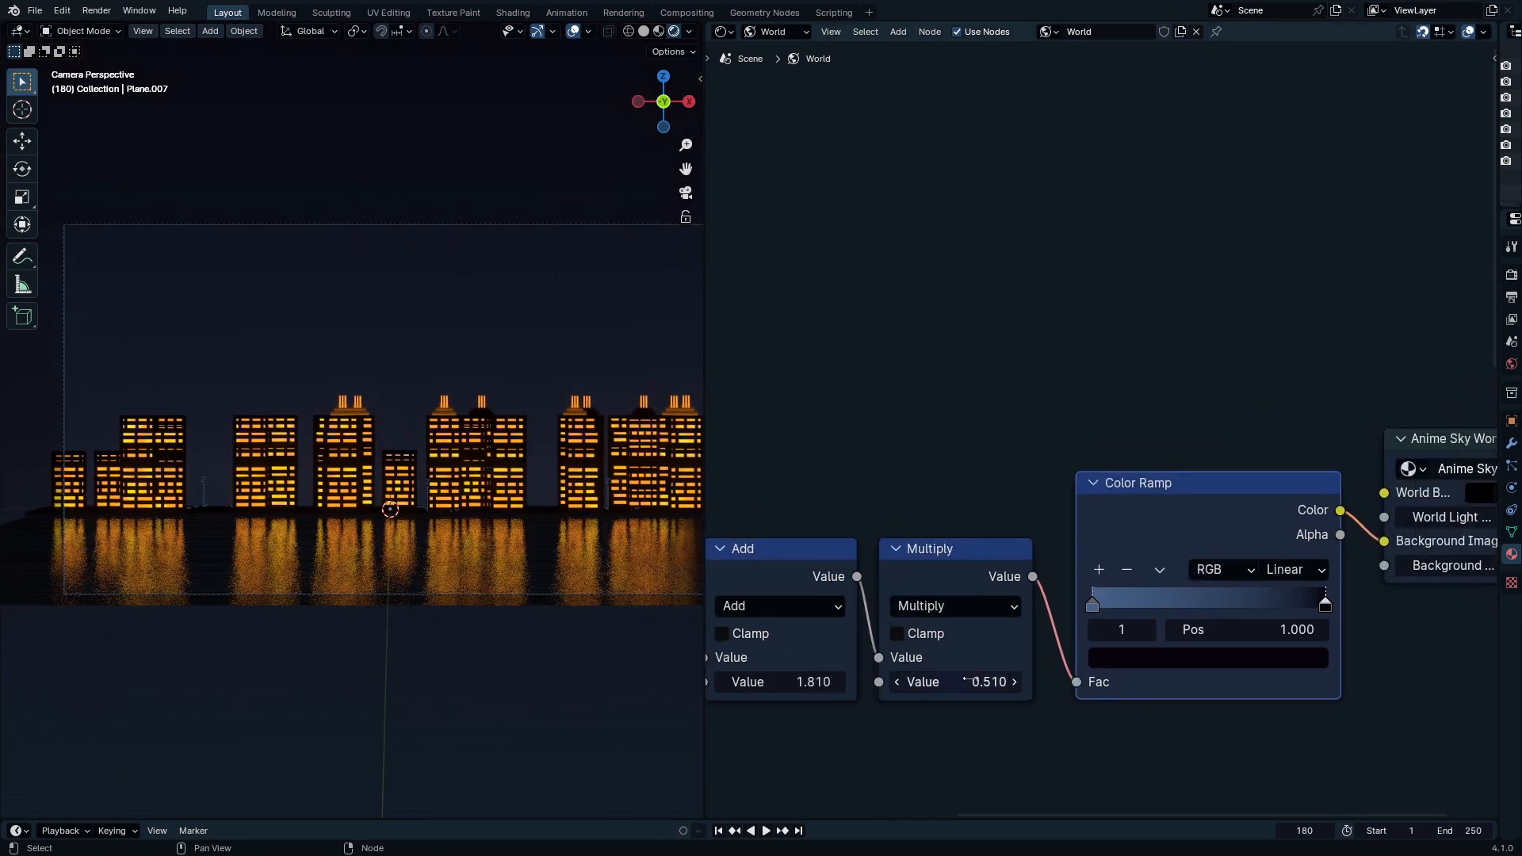
{"action": "mouse_move", "coordinate": [951, 682]}
{"action": "left_mouse_down"}
{"action": "mouse_move", "coordinate": [924, 682]}
{"action": "mouse_move", "coordinate": [951, 681]}
{"action": "left_mouse_up"}
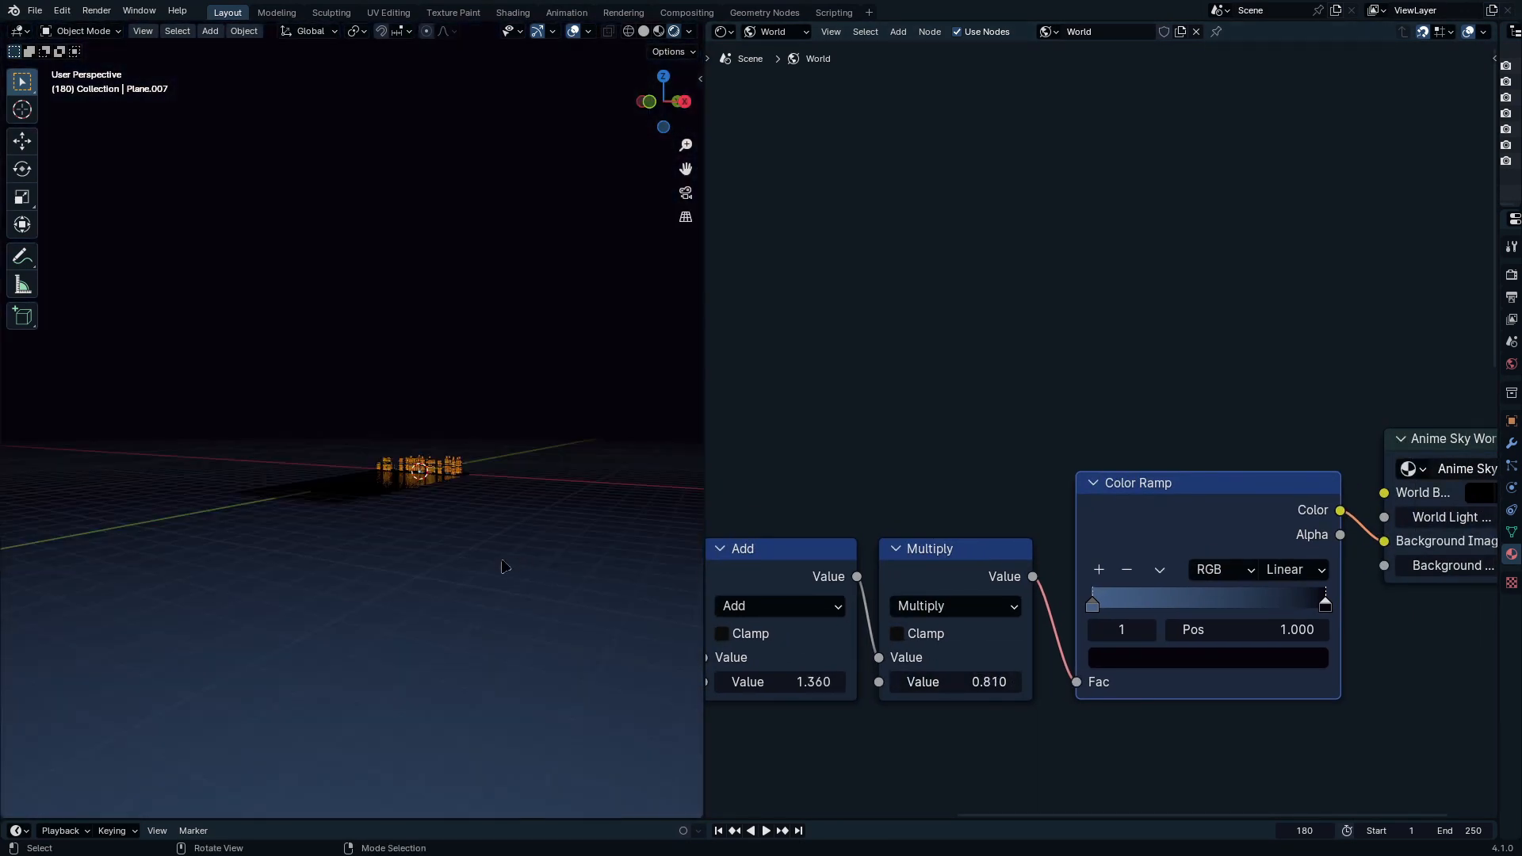
{"action": "key", "text": "KP_0"}
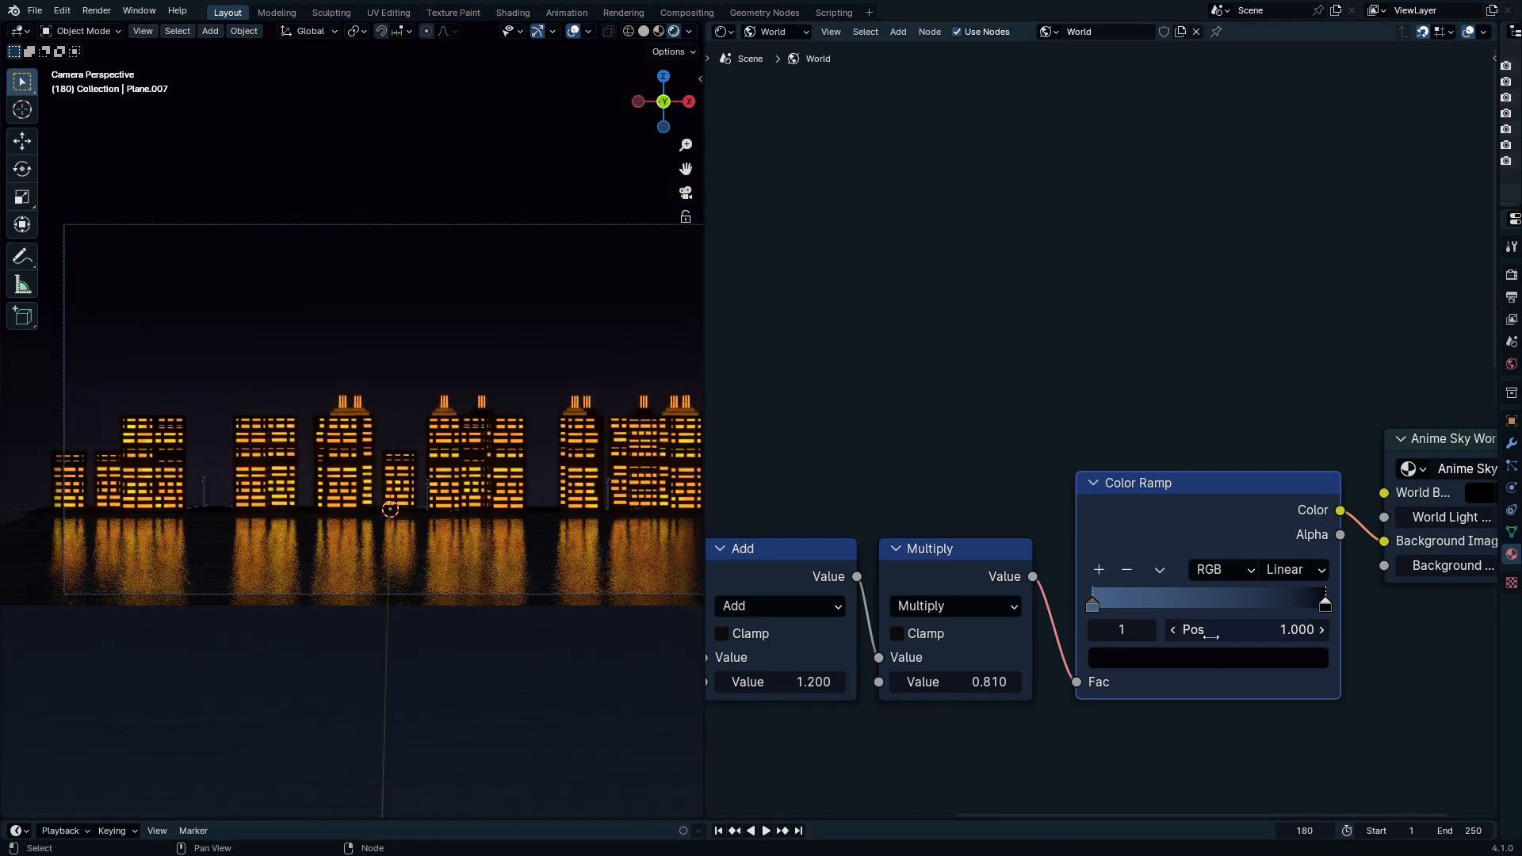
{"action": "left_click_drag", "start_coordinate": [1092, 604], "coordinate": [1284, 604]}
Step: Move the Anime Sky World node farther away and add Texture Coordinate and Voronoi Texture nodes above the sky gradient nodes
{"action": "middle_click_drag", "start_coordinate": [1427, 535], "coordinate": [1107, 431]}
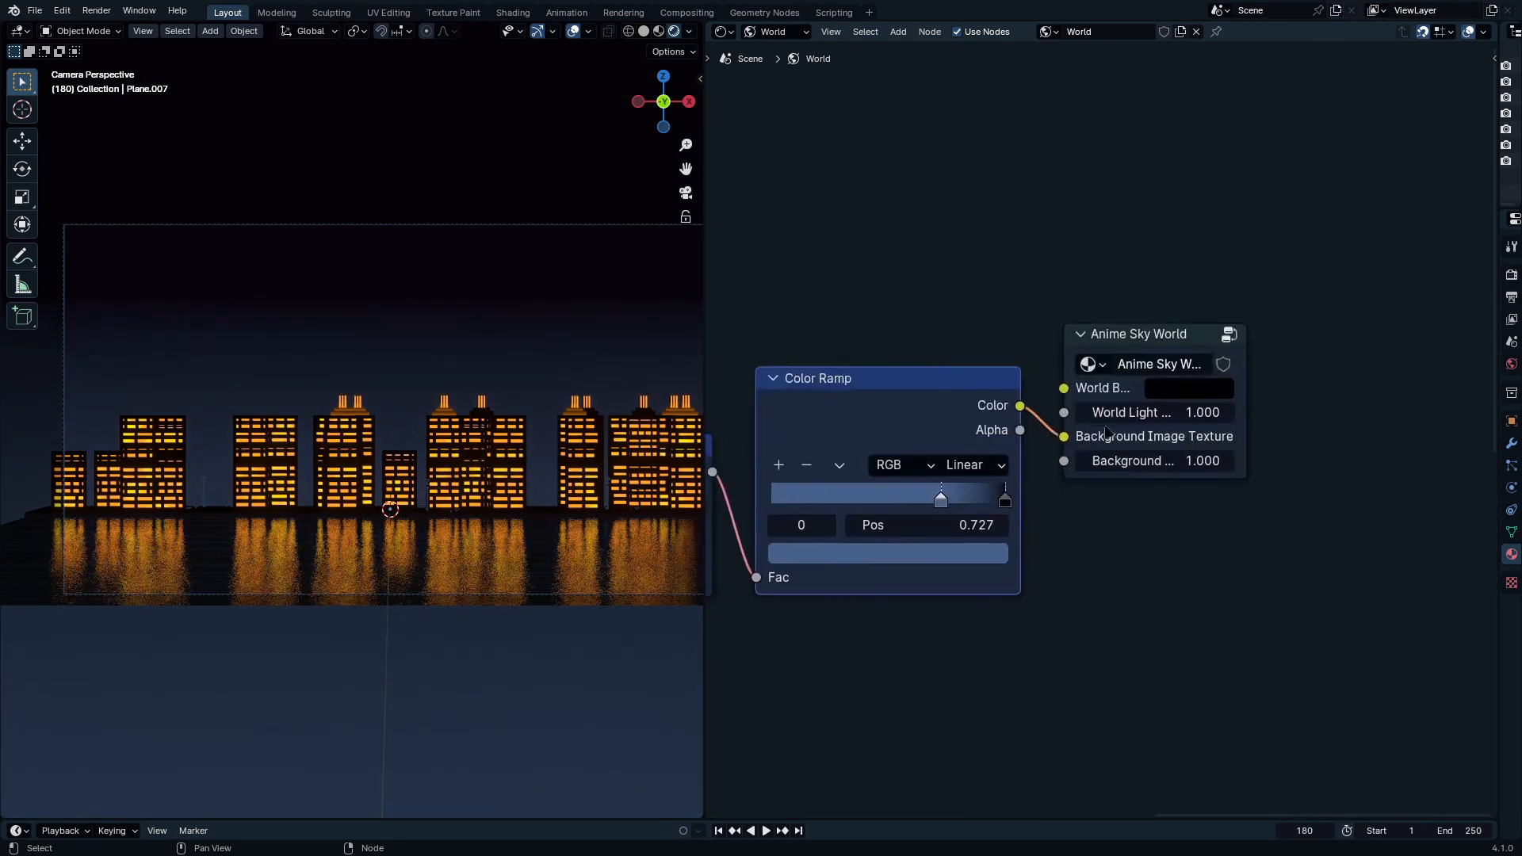
{"action": "scroll", "coordinate": [1107, 432], "scroll_direction": "down", "scroll_amount": 3}
{"action": "left_click_drag", "start_coordinate": [1134, 370], "coordinate": [1338, 382]}
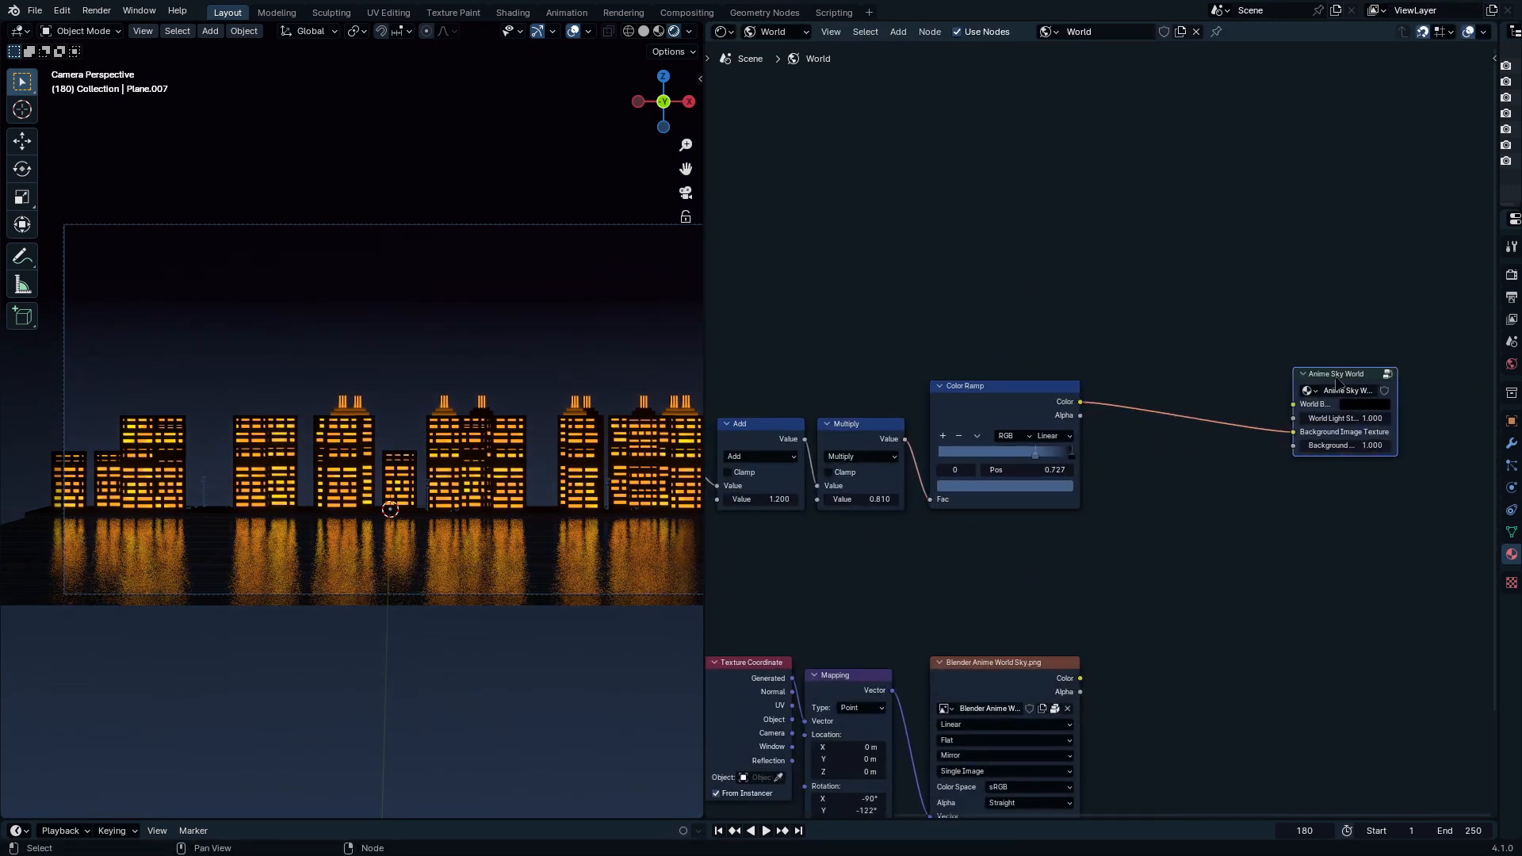
{"action": "left_click", "coordinate": [994, 279]}
{"action": "middle_click_drag", "start_coordinate": [1012, 374], "coordinate": [1289, 481]}
{"action": "key", "text": "shift+a"}
{"action": "left_click", "coordinate": [1120, 283]}
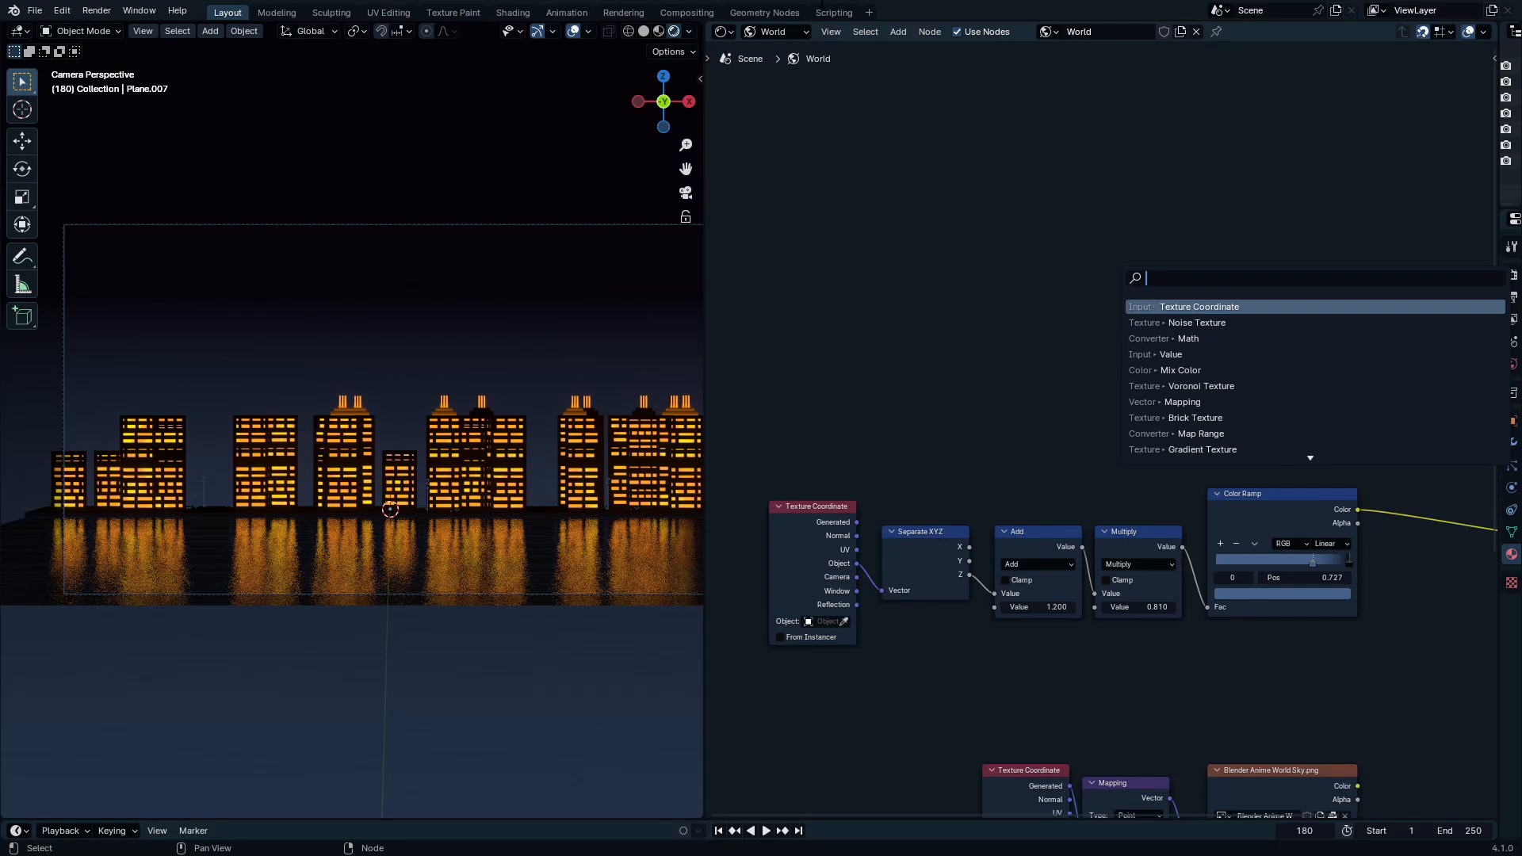
{"action": "type", "text": "voronoi"}
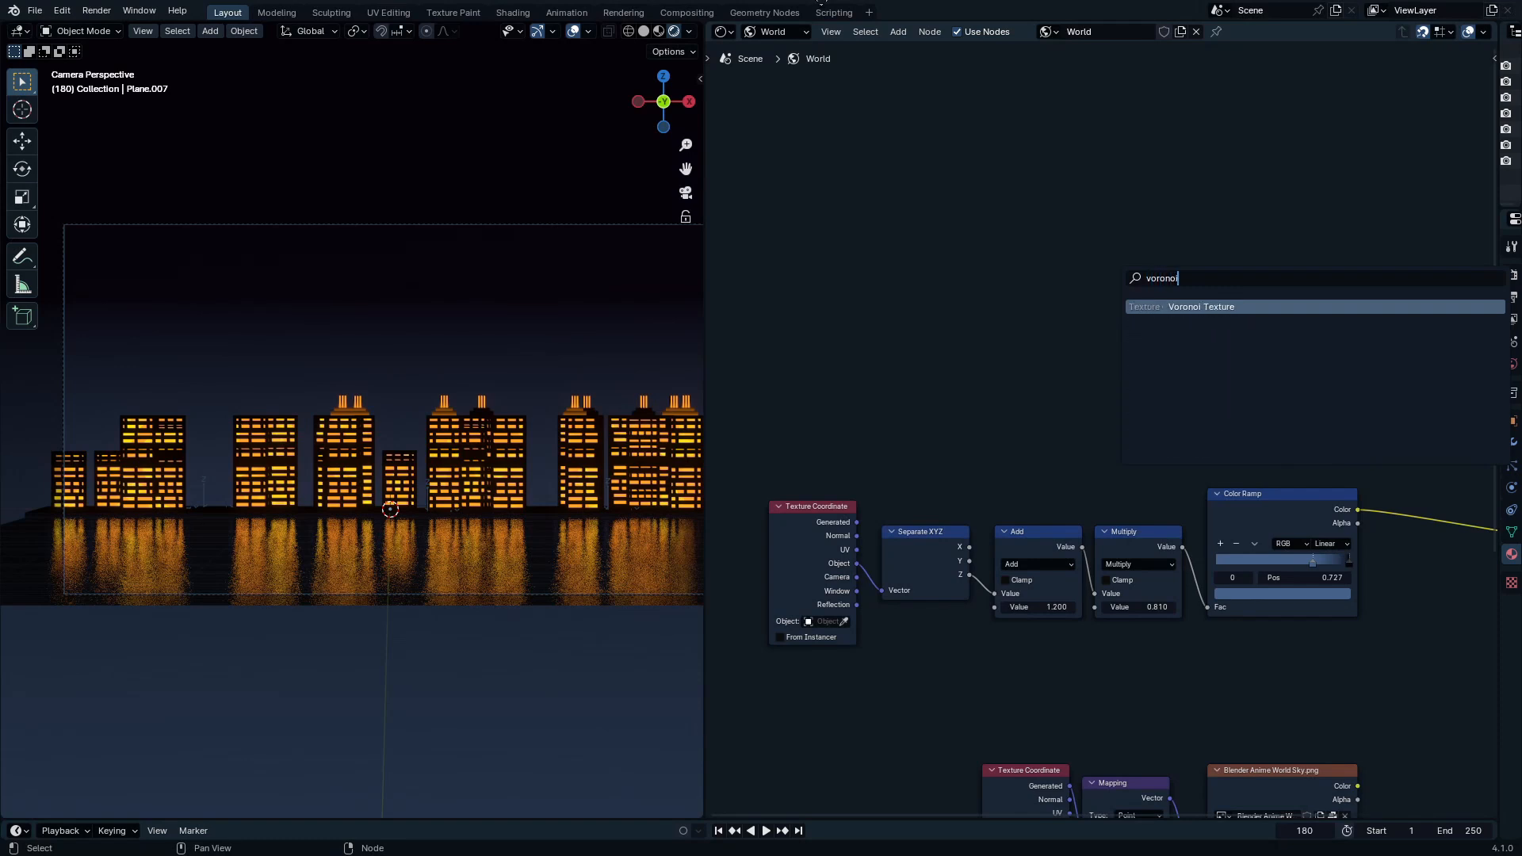
{"action": "key", "text": "Return"}
{"action": "left_click", "coordinate": [975, 279]}
{"action": "scroll", "coordinate": [976, 279], "scroll_direction": "up", "scroll_amount": 1}
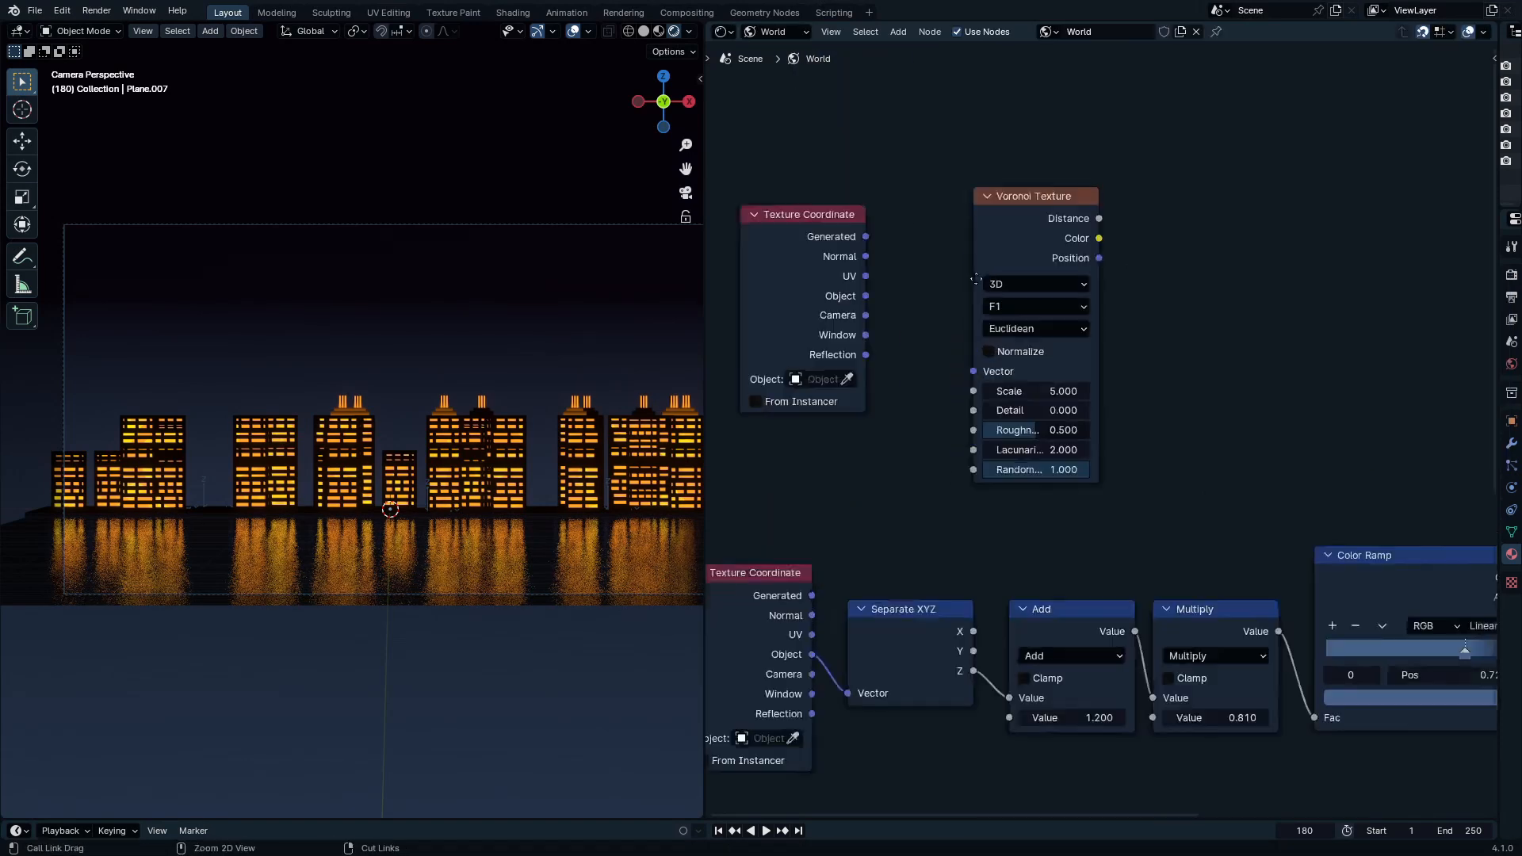
Step: Connect the new Texture Coordinate's Object output to the Voronoi Texture's Vector input and preview the Voronoi Distance as the world
{"action": "middle_click_drag", "start_coordinate": [975, 279], "coordinate": [947, 287], "text": "ctrl"}
{"action": "middle_click_drag", "start_coordinate": [943, 293], "coordinate": [1060, 418]}
{"action": "left_click_drag", "start_coordinate": [975, 414], "coordinate": [1097, 500]}
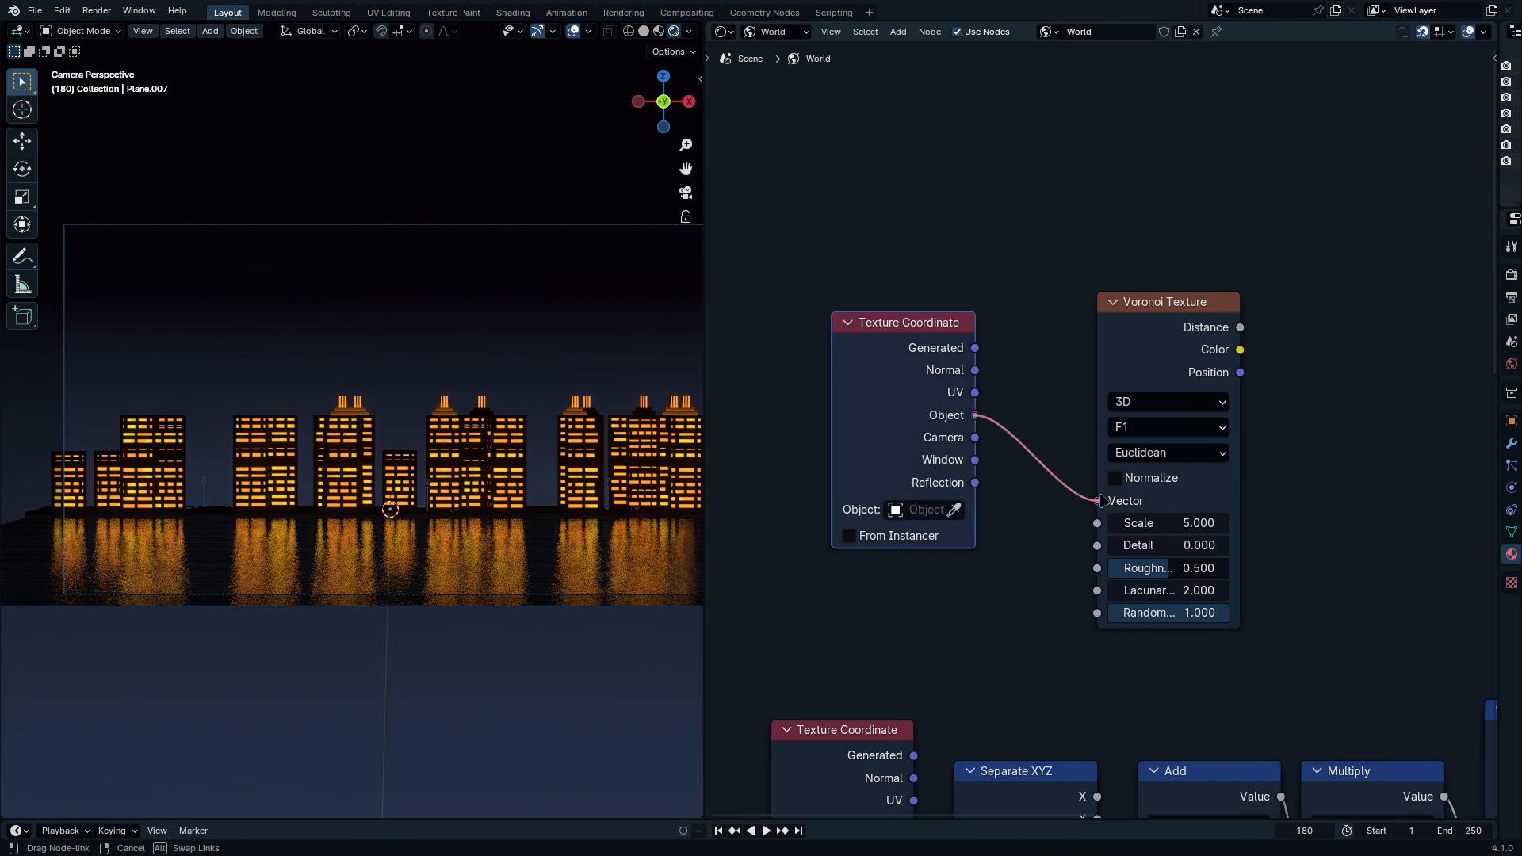
{"action": "middle_click_drag", "start_coordinate": [1214, 436], "coordinate": [1153, 468]}
{"action": "left_click", "coordinate": [1176, 600], "text": "ctrl+shift"}
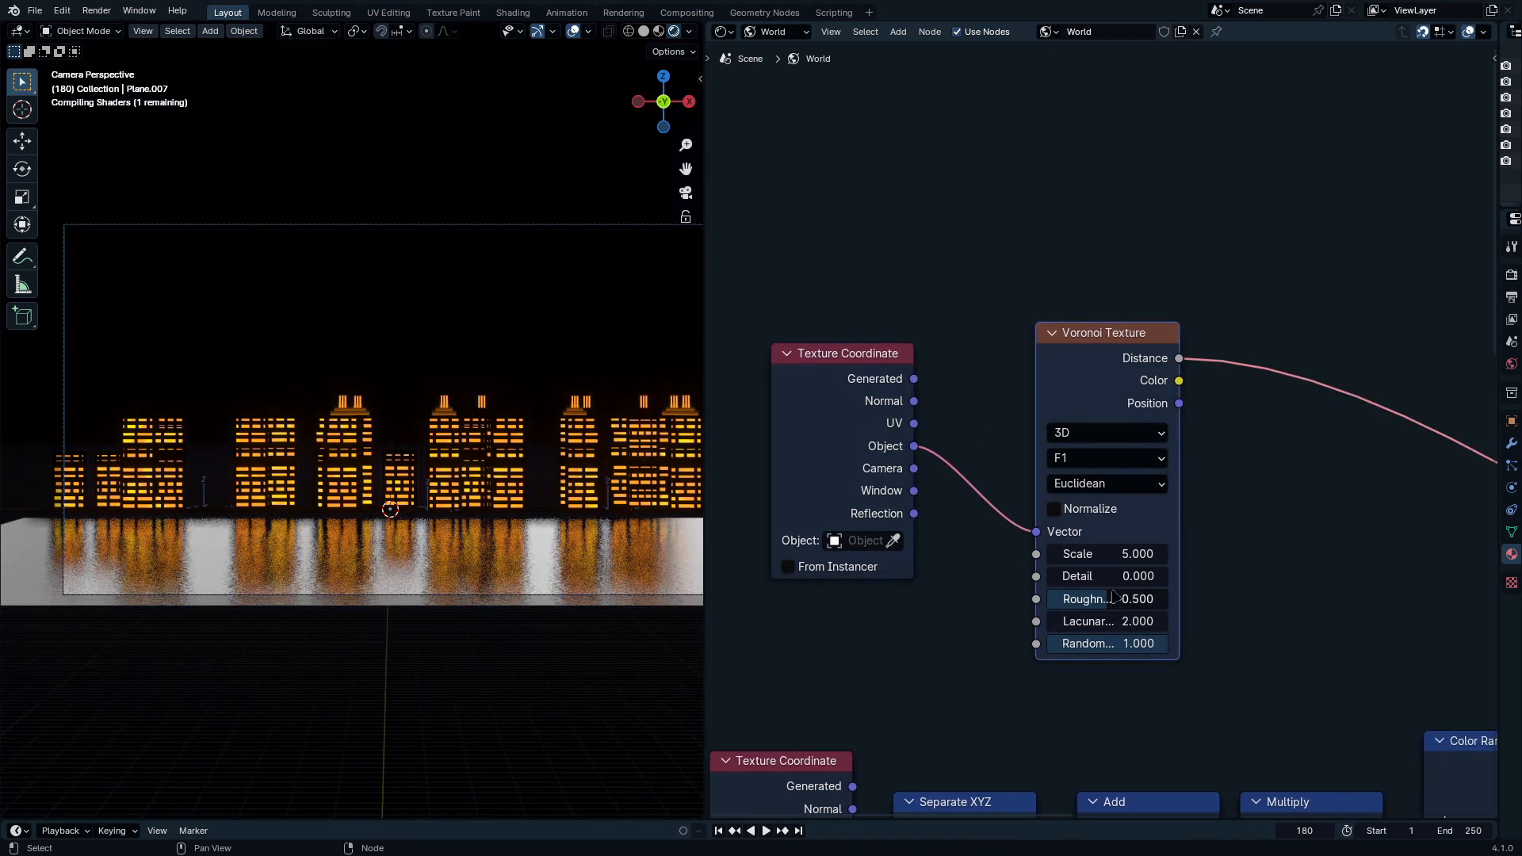
{"action": "middle_click_drag", "start_coordinate": [1356, 453], "coordinate": [1126, 392]}
{"action": "key", "text": "q"}
{"action": "left_click", "coordinate": [1124, 387]}
{"action": "left_click", "coordinate": [1125, 301]}
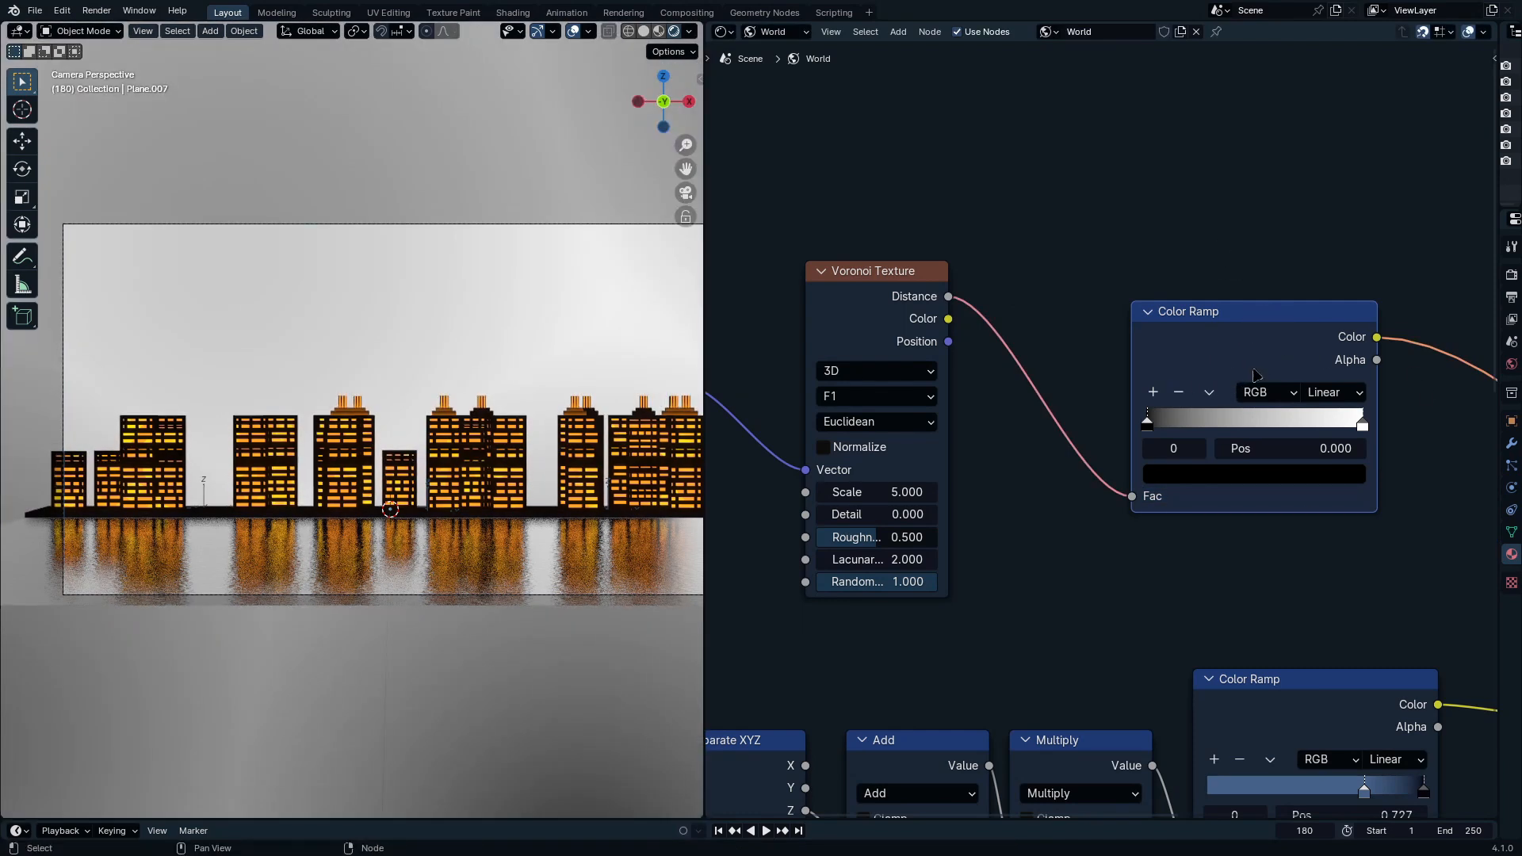
{"action": "key", "text": "x"}
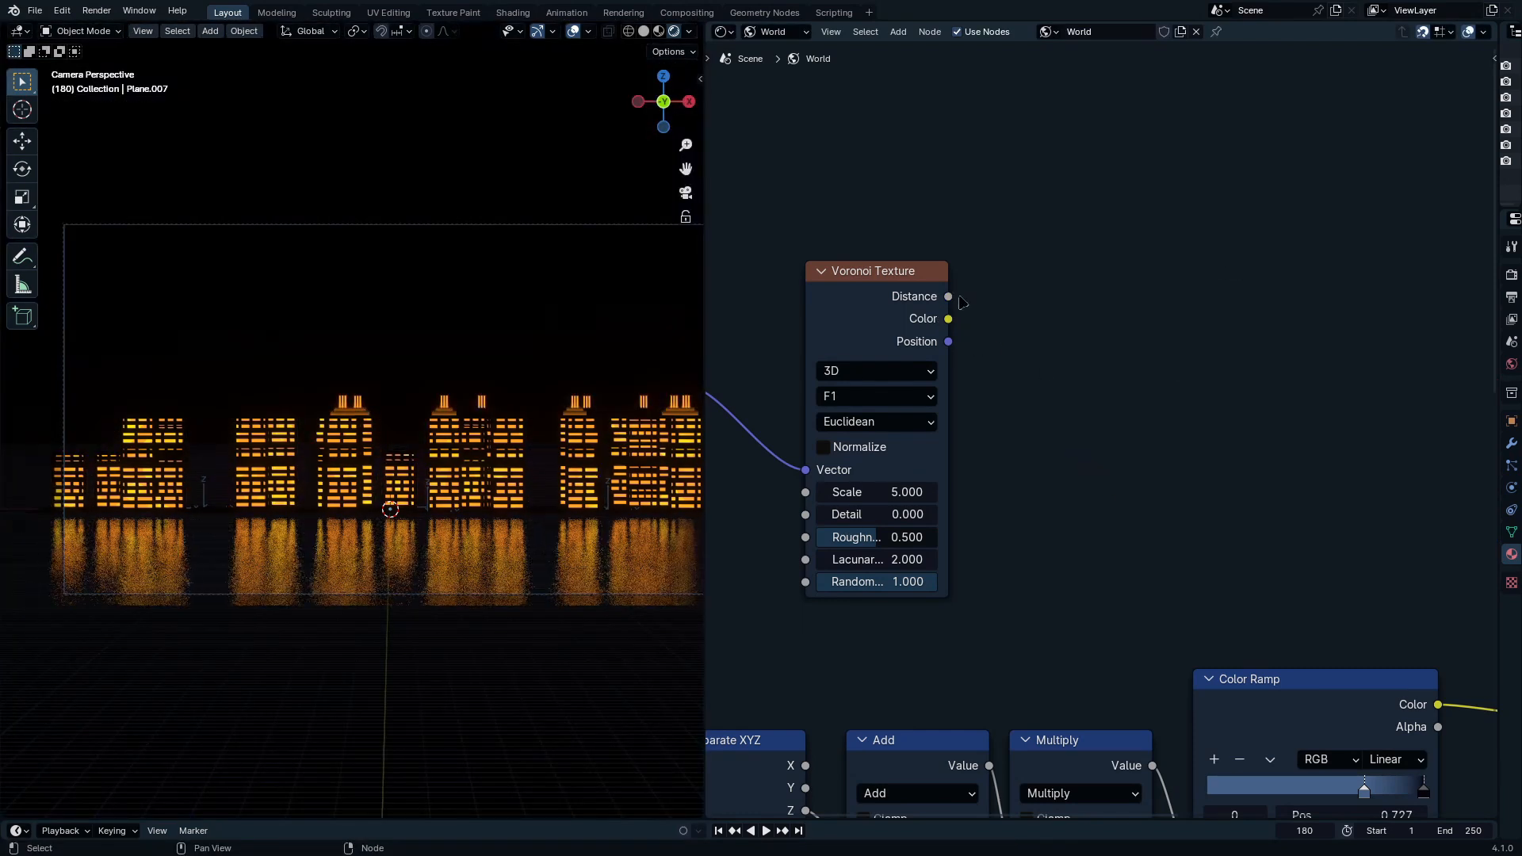
Step: Feed the Voronoi Distance through a previewed Greater Than node with threshold 0.200, and set the Voronoi scale to 128.800
{"action": "left_click_drag", "start_coordinate": [949, 297], "coordinate": [1181, 378]}
{"action": "type", "text": "greater"}
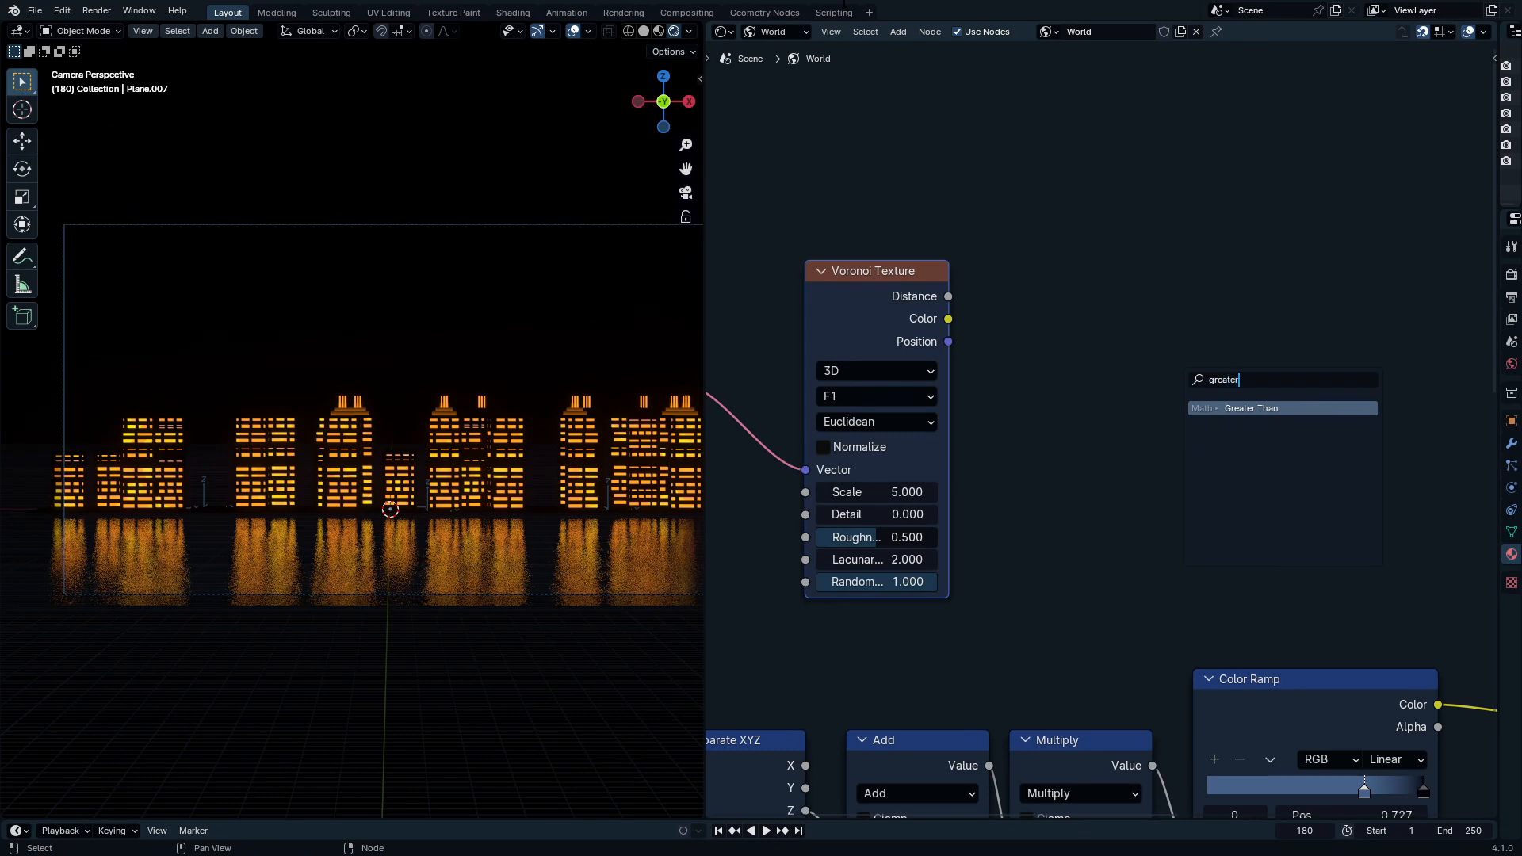
{"action": "key", "text": "Return"}
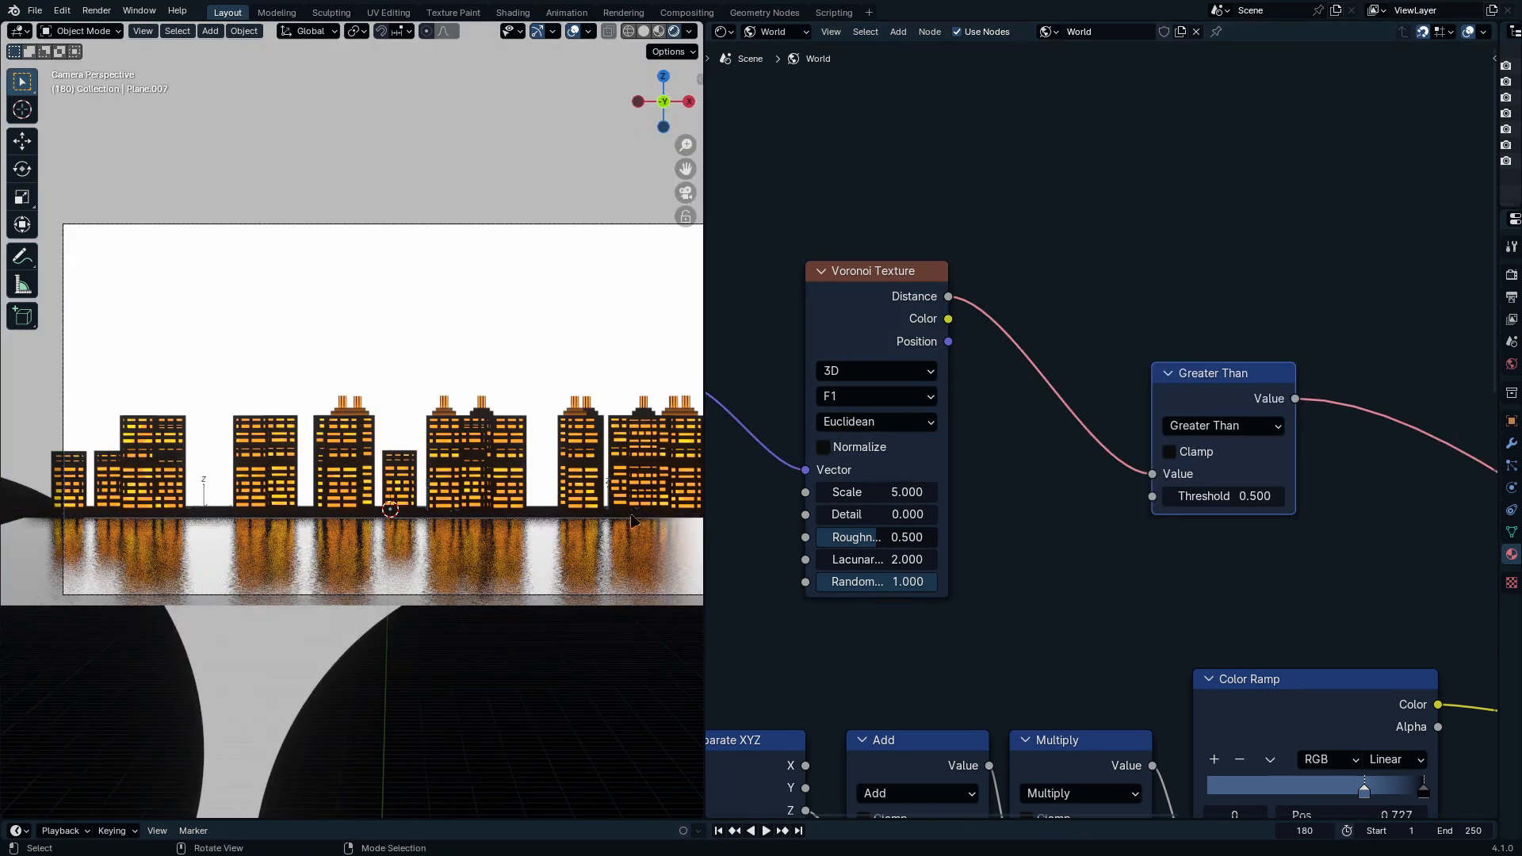
{"action": "left_click_drag", "start_coordinate": [871, 491], "coordinate": [1241, 498]}
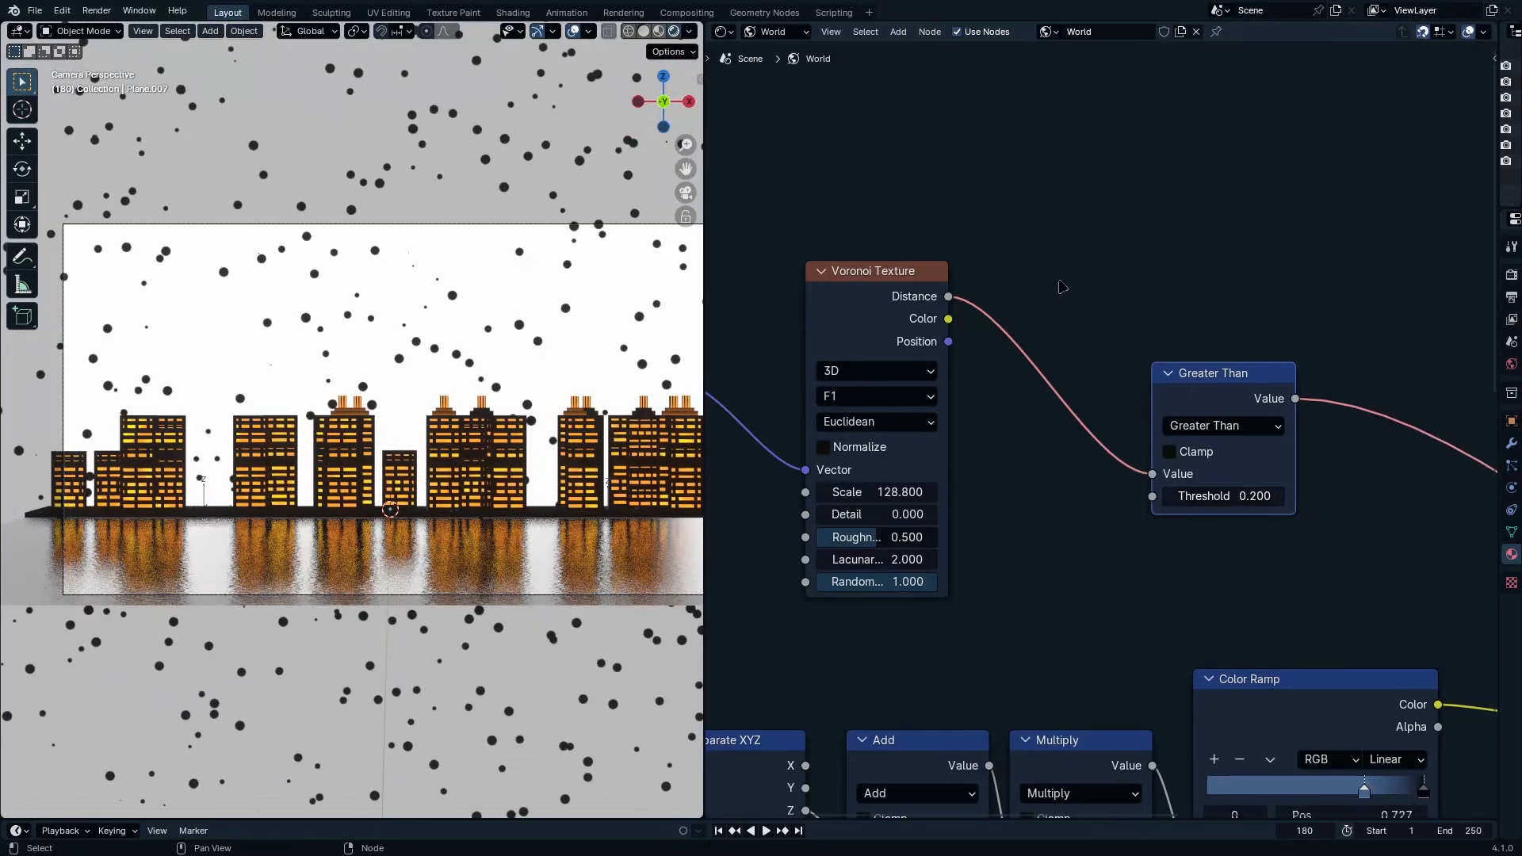
Step: Insert a copy of the gradient's Multiply node between the Voronoi Texture and Greater Than nodes and set its value to -1.000
{"action": "left_click_drag", "start_coordinate": [1058, 756], "coordinate": [1064, 752]}
{"action": "key", "text": "shift+d"}
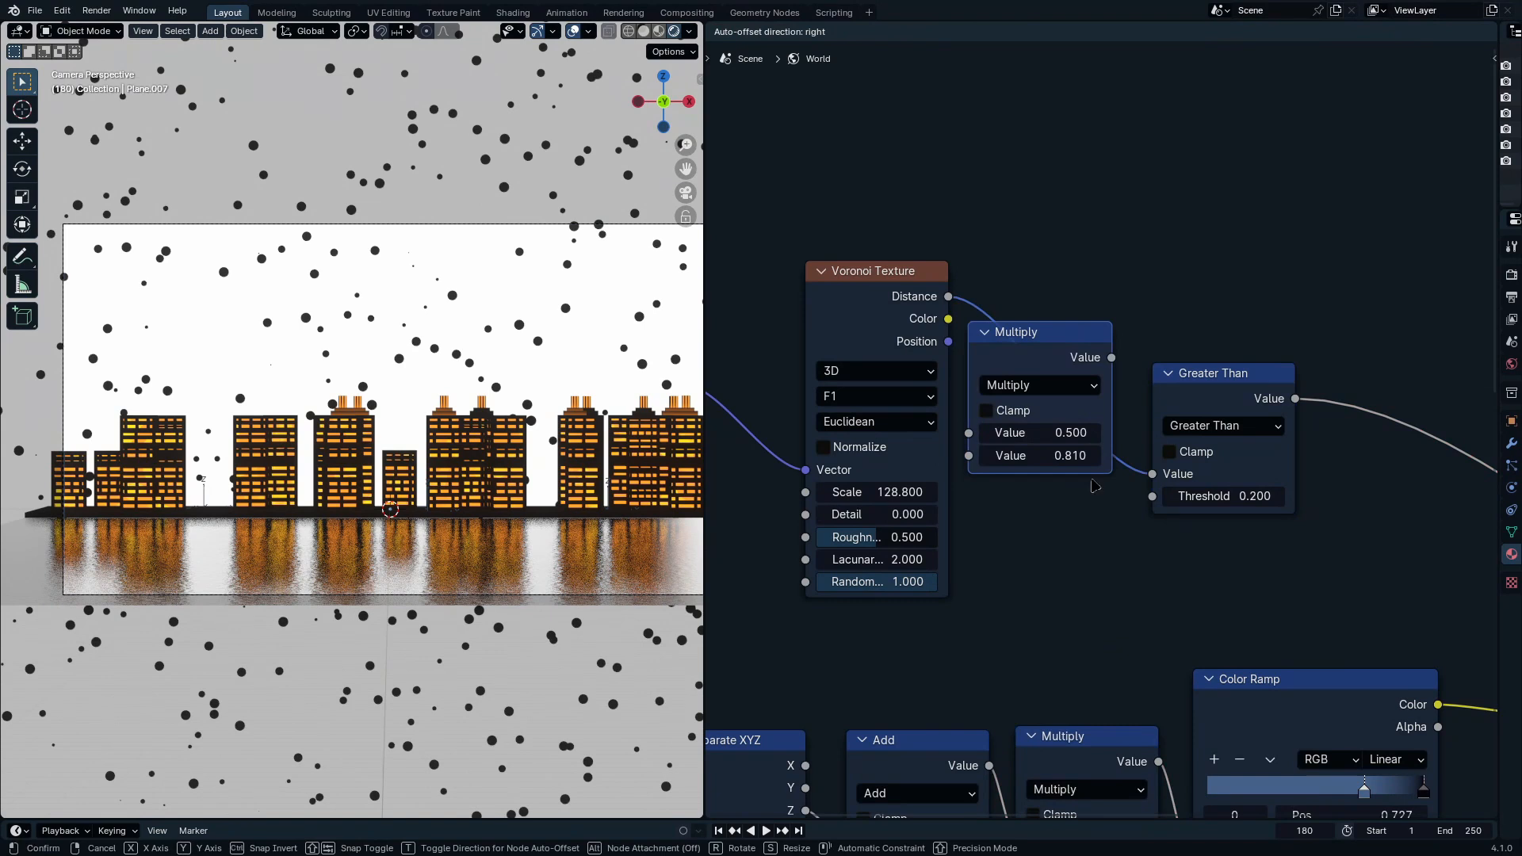
{"action": "left_click", "coordinate": [1018, 351]}
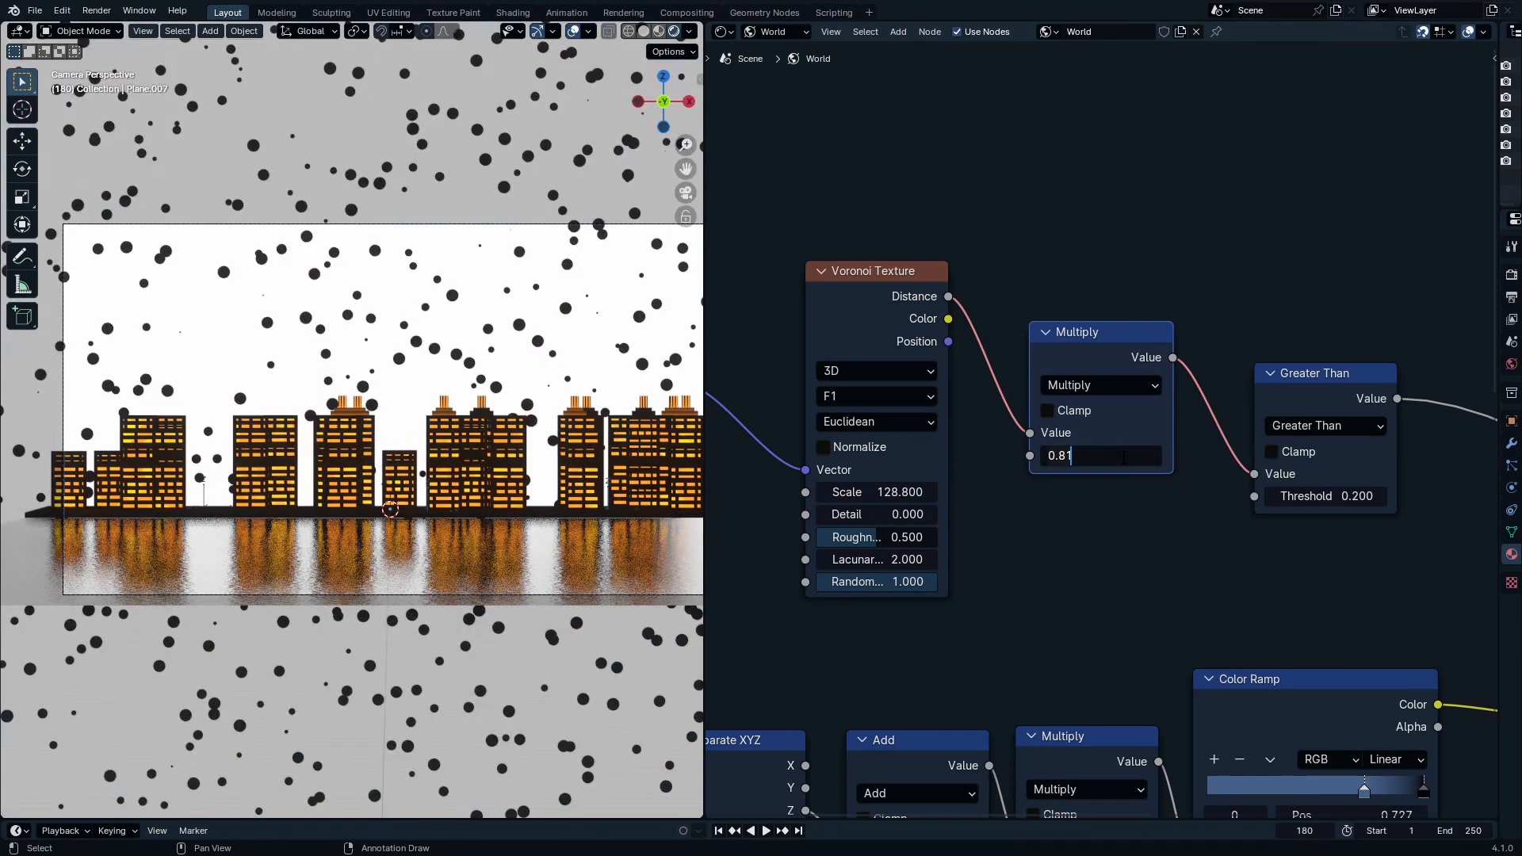
{"action": "key", "text": "Return"}
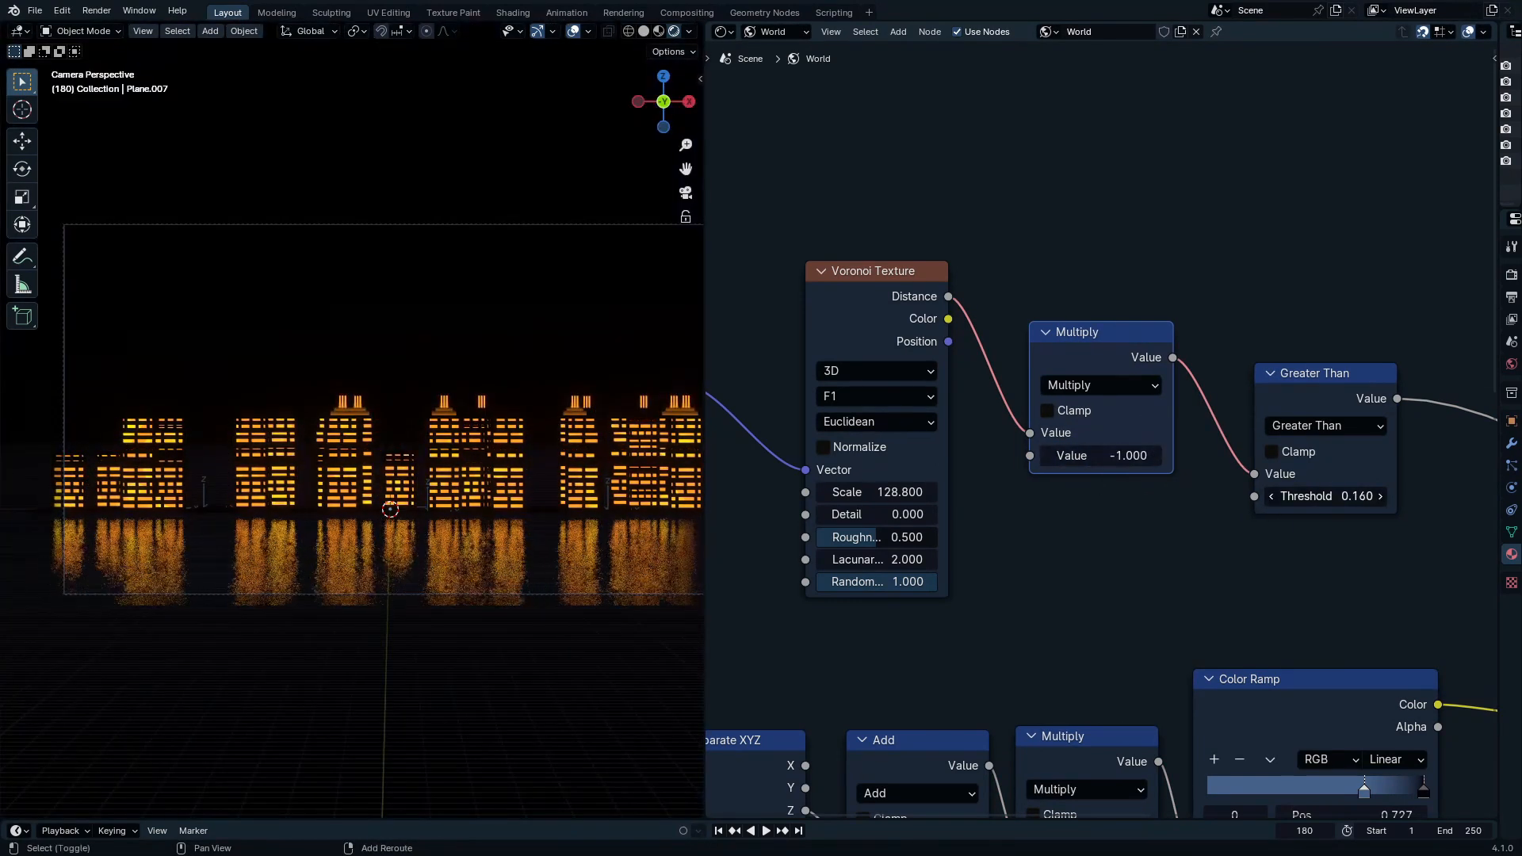
Step: Set the Greater Than threshold to -0.150 and raise the Voronoi scale to about 357 for small, dense stars
{"action": "left_click_drag", "start_coordinate": [1347, 496], "coordinate": [1312, 496], "text": "shift"}
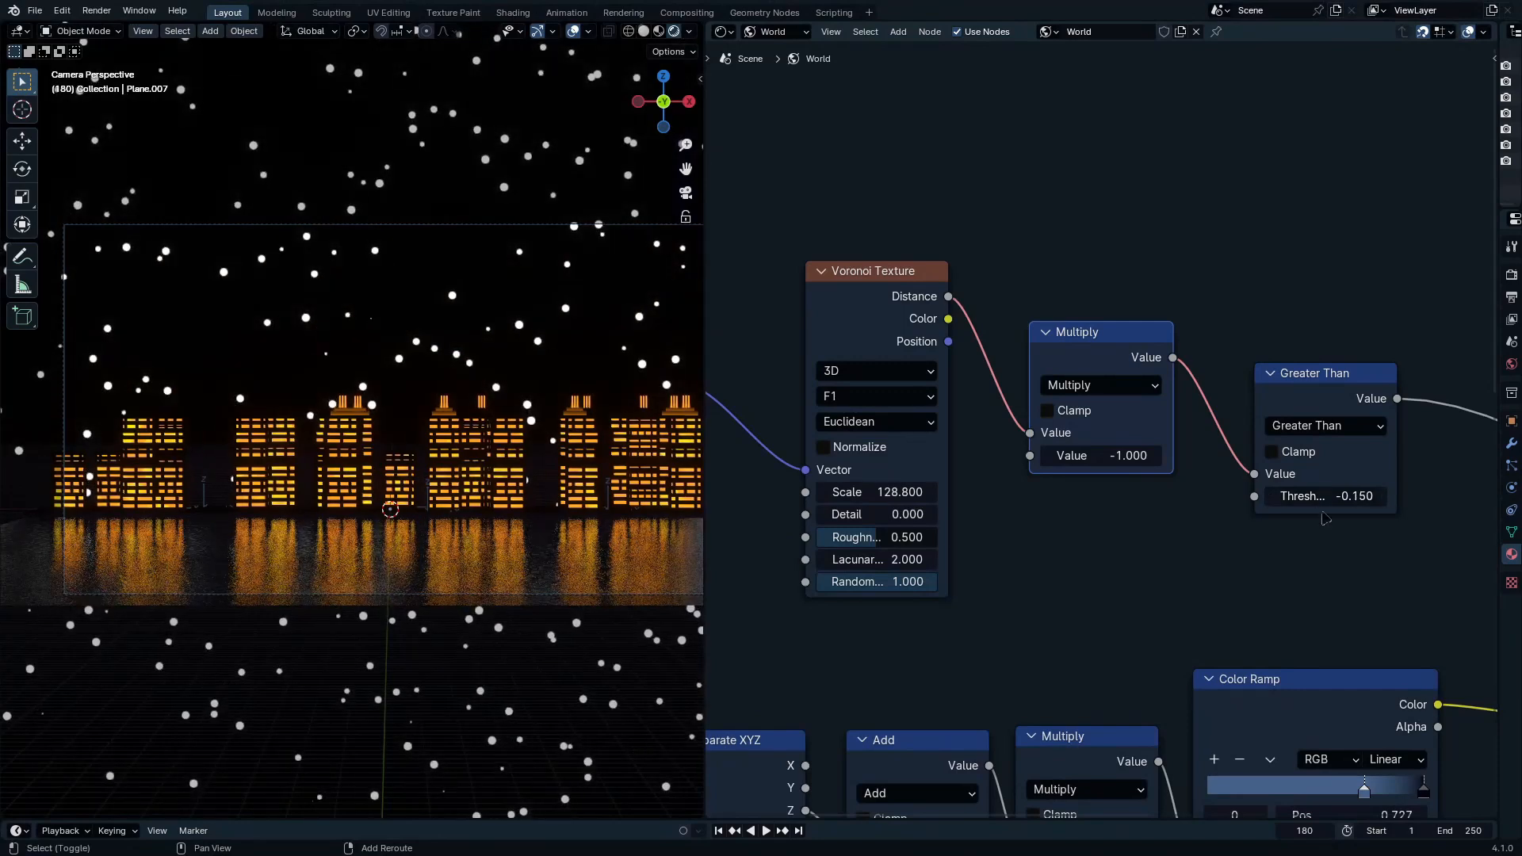
{"action": "mouse_move", "coordinate": [894, 492]}
{"action": "left_mouse_down"}
{"action": "mouse_move", "coordinate": [927, 492]}
{"action": "mouse_move", "coordinate": [909, 492]}
{"action": "left_mouse_up"}
Step: Duplicate the whole sky gradient node chain above the star nodes and reset the copied Color Ramp to its default colors
{"action": "scroll", "coordinate": [909, 492], "scroll_direction": "down", "scroll_amount": 5}
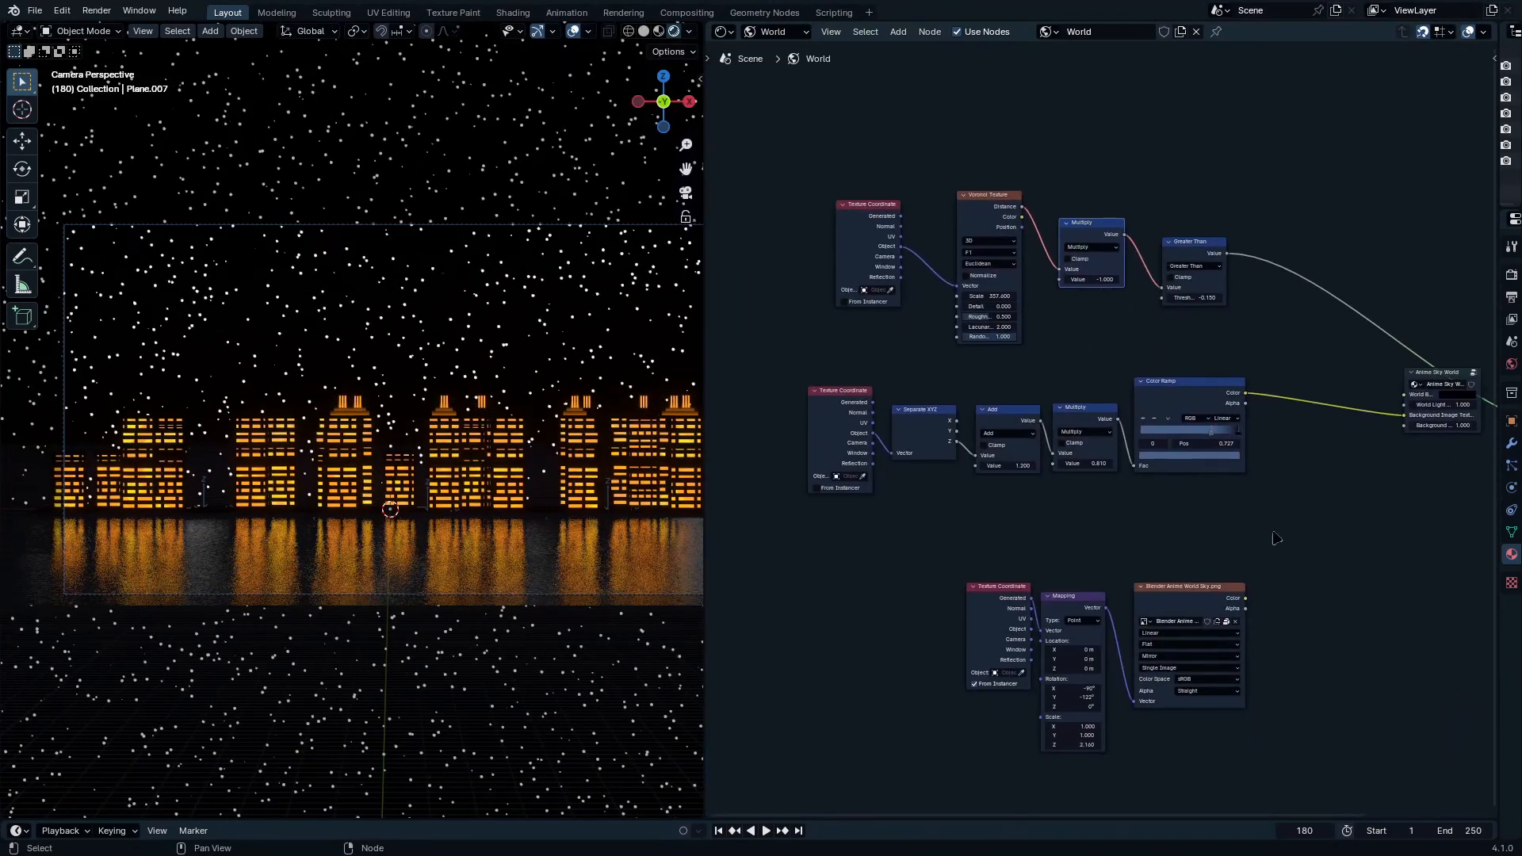
{"action": "left_click_drag", "start_coordinate": [1226, 515], "coordinate": [845, 424]}
{"action": "middle_click_drag", "start_coordinate": [1031, 396], "coordinate": [1026, 585]}
{"action": "key", "text": "shift+d"}
{"action": "left_click", "coordinate": [1042, 219]}
{"action": "scroll", "coordinate": [1181, 218], "scroll_direction": "up", "scroll_amount": 12}
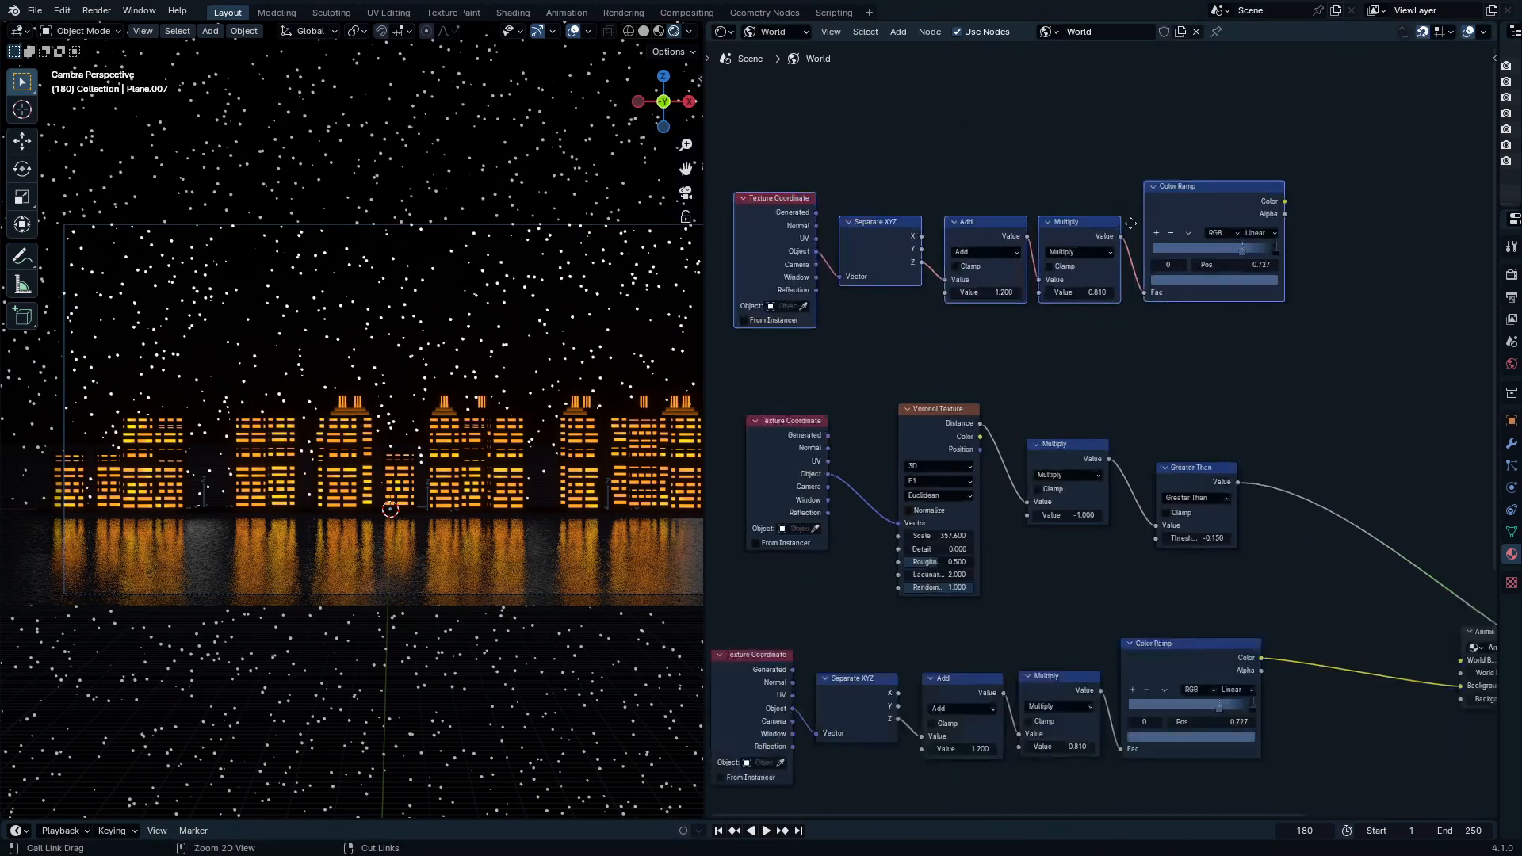
{"action": "middle_click_drag", "start_coordinate": [1219, 210], "coordinate": [1099, 224]}
{"action": "key", "text": "BackSpace"}
{"action": "middle_click_drag", "start_coordinate": [1092, 444], "coordinate": [1125, 297]}
{"action": "scroll", "coordinate": [1090, 350], "scroll_direction": "down", "scroll_amount": 7}
{"action": "key", "text": "shift+d"}
{"action": "left_click", "coordinate": [1239, 454]}
{"action": "key", "text": "x"}
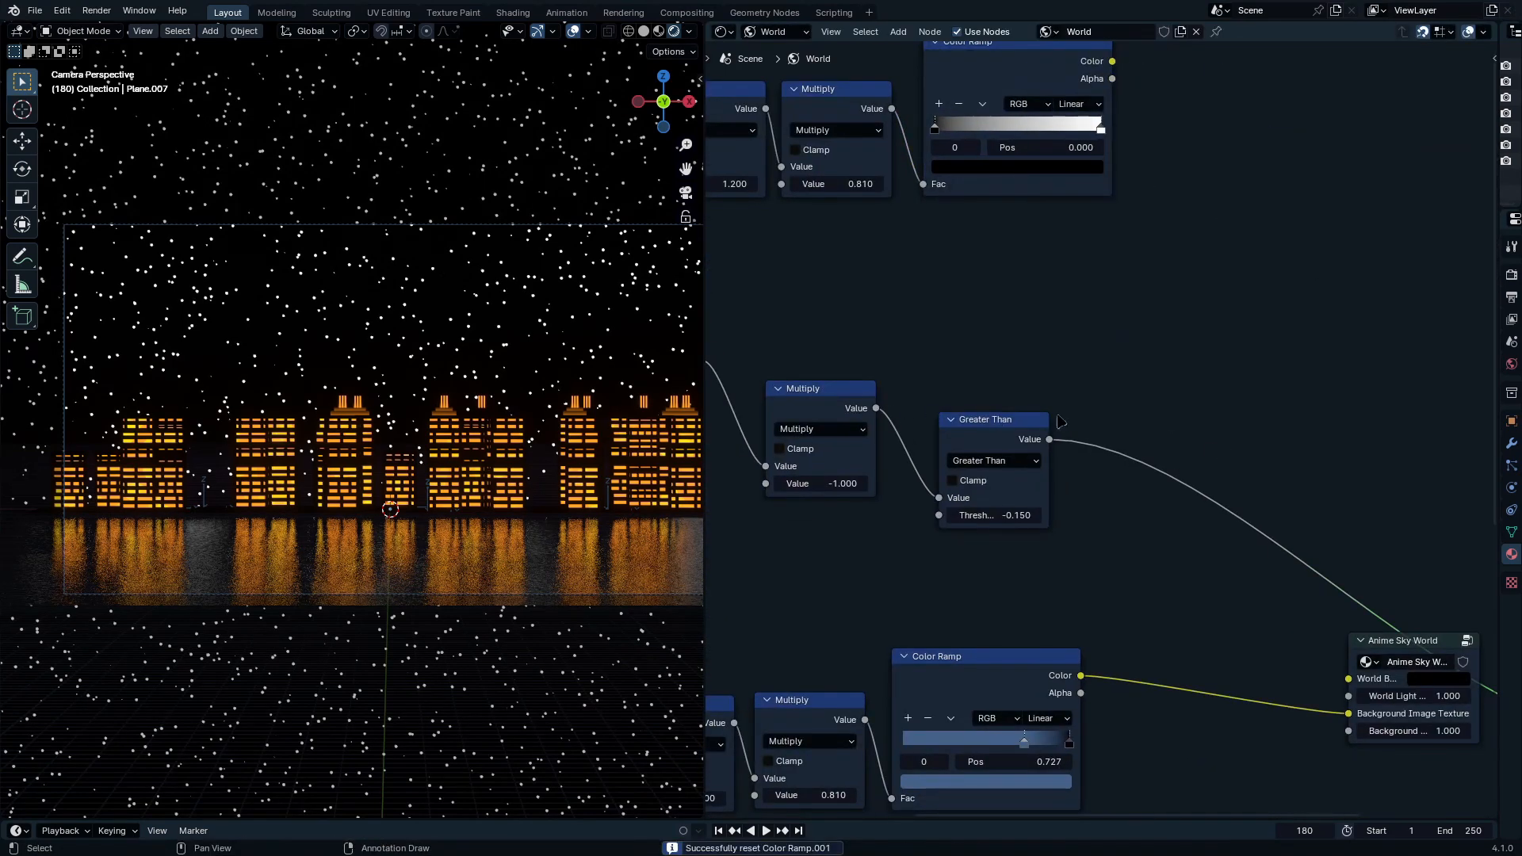
Step: Combine the copied Color Ramp's Color and the Greater Than value in another Multiply node, and preview that node as the world
{"action": "left_click", "coordinate": [806, 415]}
{"action": "left_click_drag", "start_coordinate": [1096, 134], "coordinate": [1159, 493]}
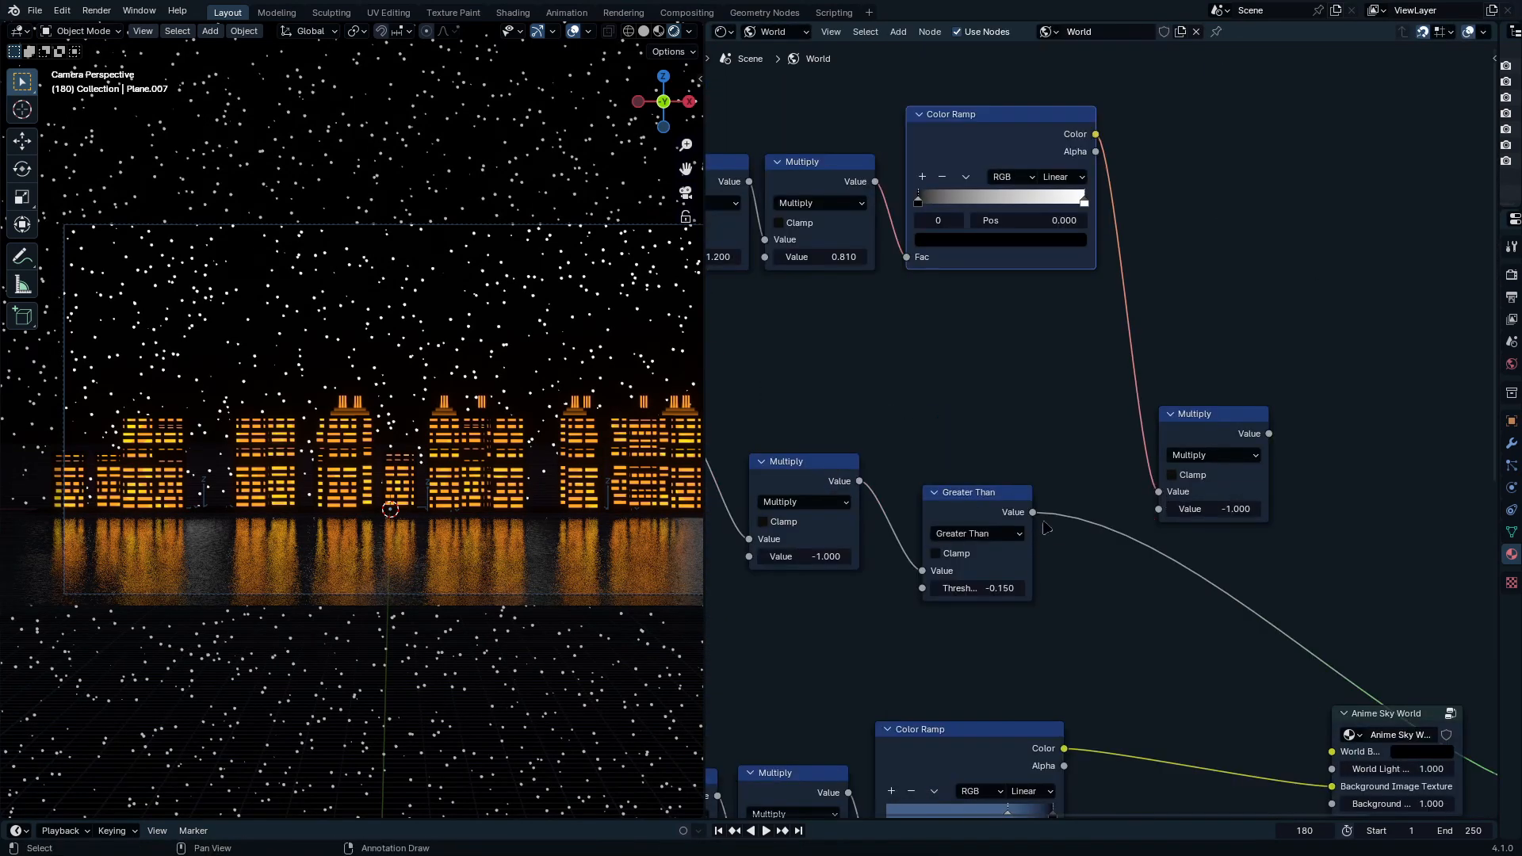
{"action": "left_click_drag", "start_coordinate": [1032, 512], "coordinate": [1158, 509]}
{"action": "left_click", "coordinate": [1204, 500], "text": "ctrl+shift"}
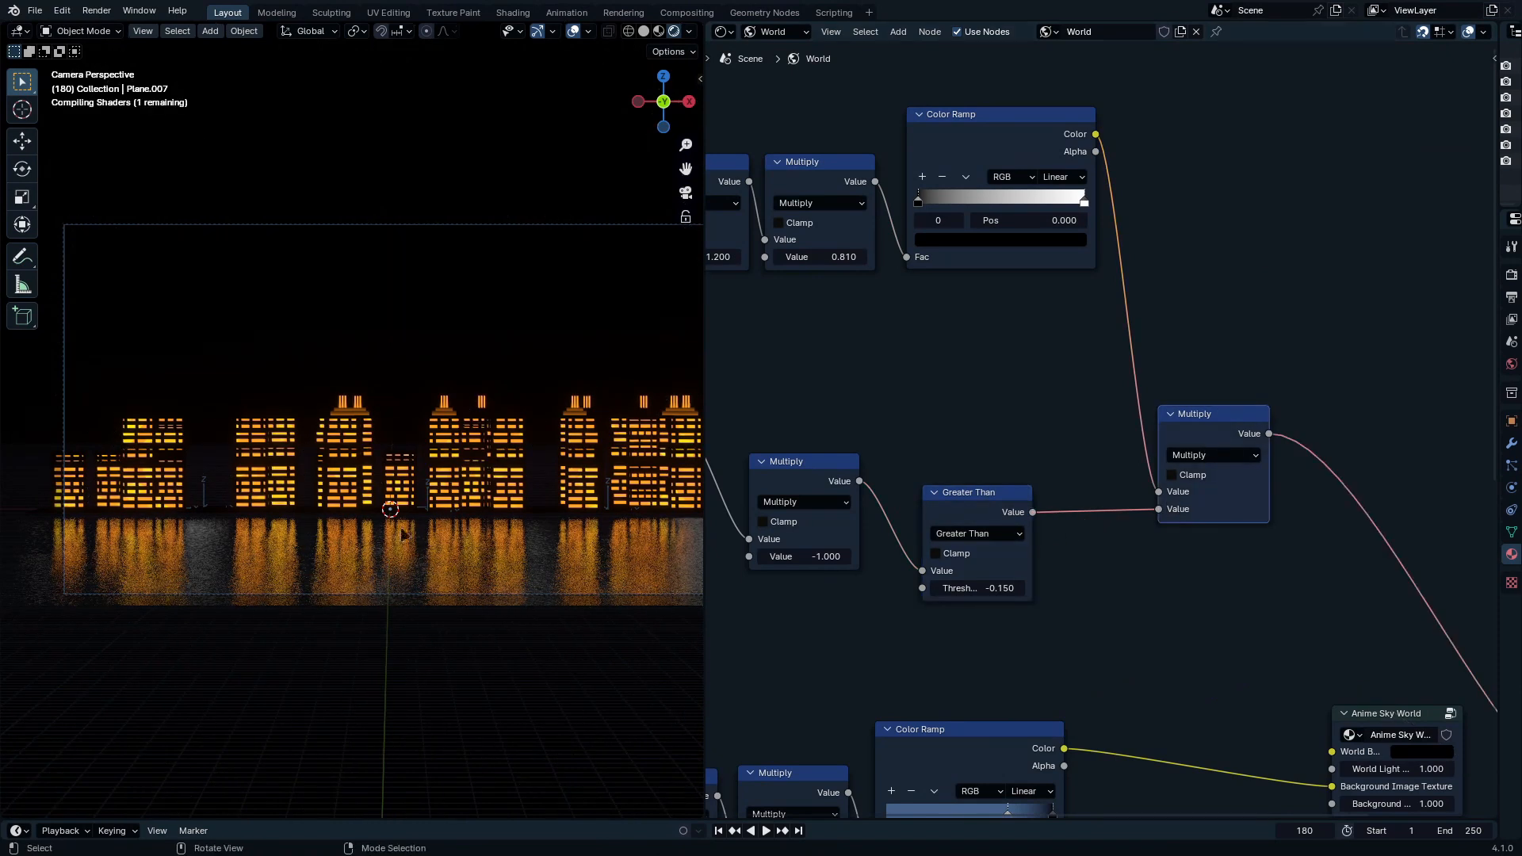
Step: Enable Clamp on the star mask chain's Multiply node and move its Color Ramp's black stop to position 0.527
{"action": "middle_click_drag", "start_coordinate": [824, 411], "coordinate": [935, 547]}
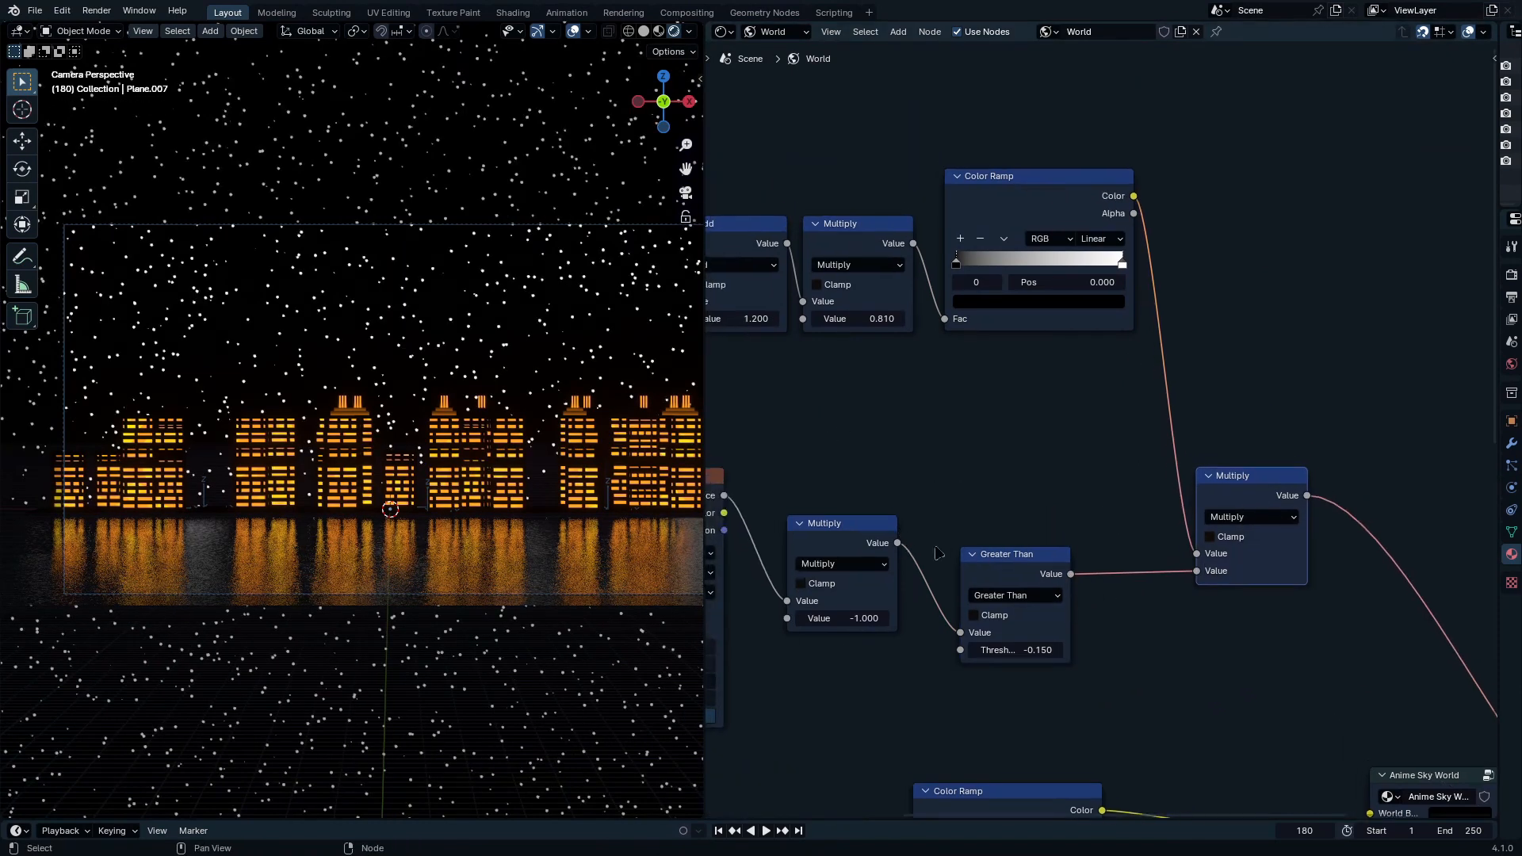
{"action": "scroll", "coordinate": [1118, 428], "scroll_direction": "up", "scroll_amount": 7}
{"action": "middle_click_drag", "start_coordinate": [1121, 429], "coordinate": [1274, 672]}
{"action": "left_click", "coordinate": [1262, 546]}
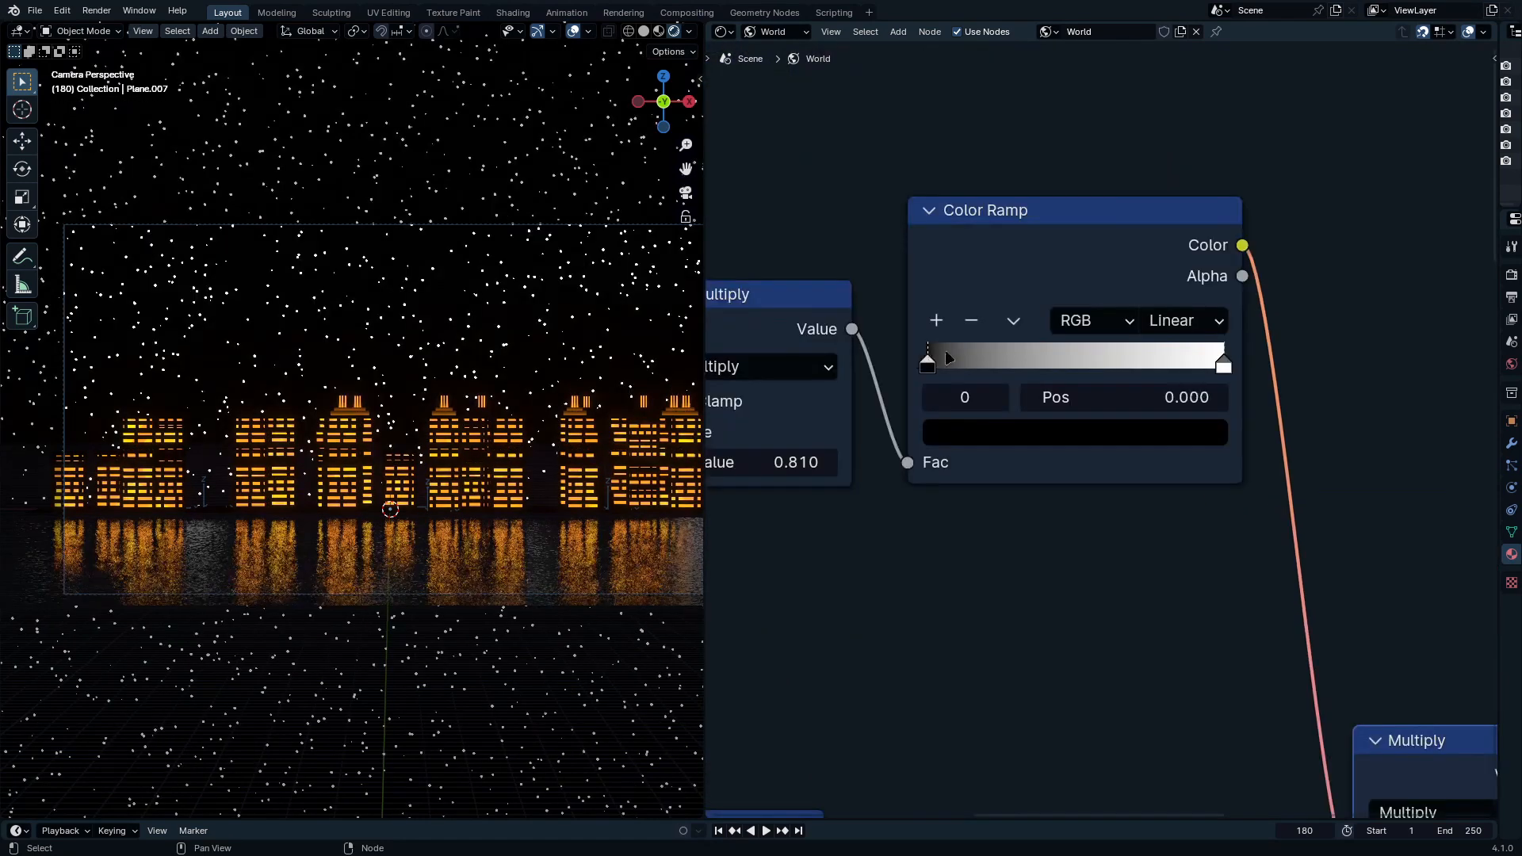
{"action": "middle_click_drag", "start_coordinate": [933, 578], "coordinate": [1322, 544]}
{"action": "left_click", "coordinate": [1069, 368]}
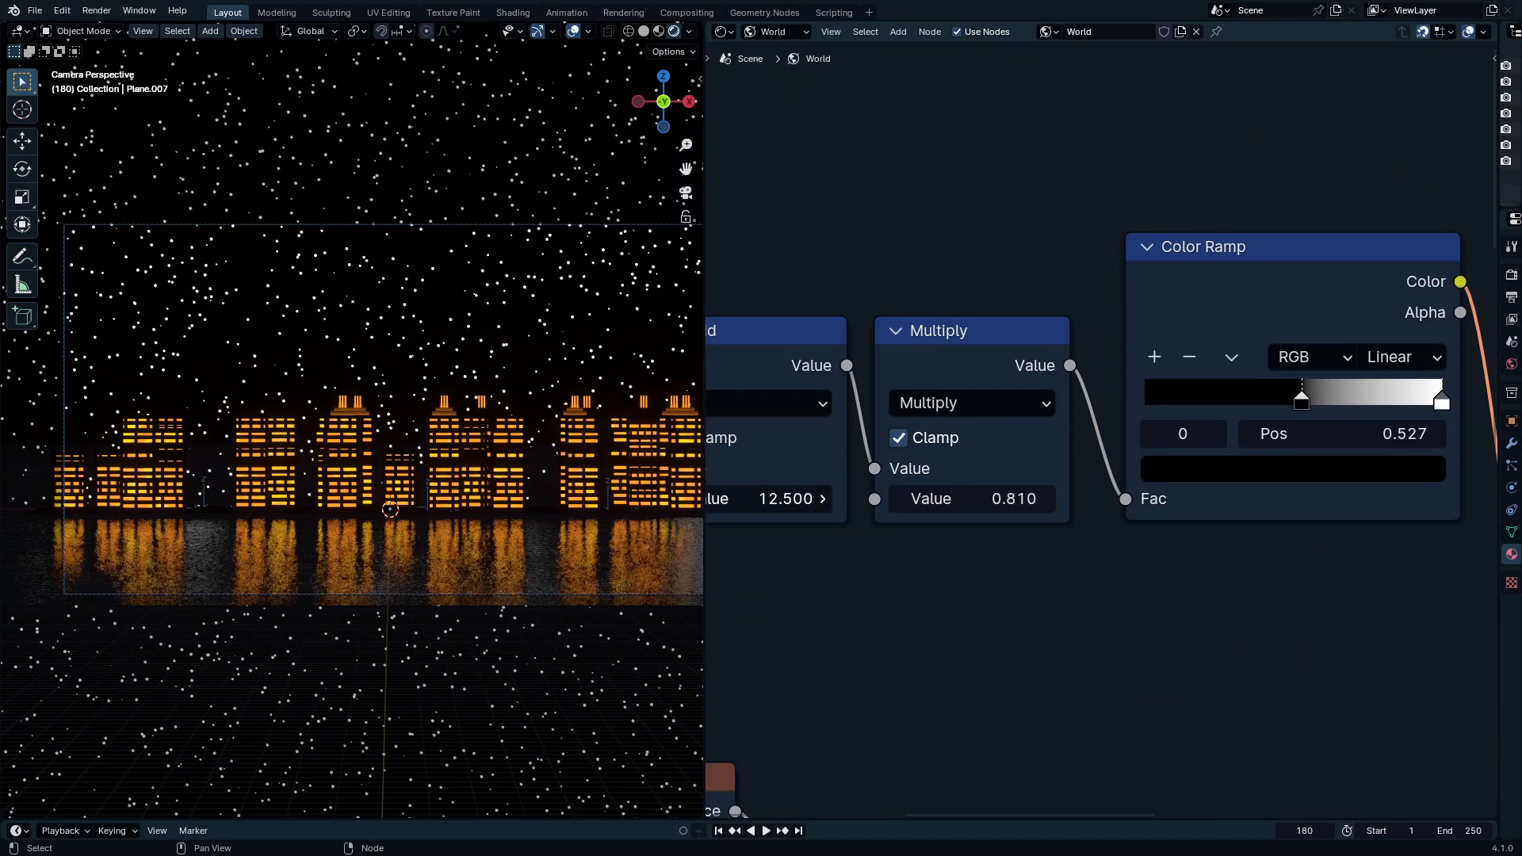
Step: Refine the star fade by setting the mask's Add value to 0.520 and moving the ramp's white stop to position 0.736
{"action": "left_click_drag", "start_coordinate": [792, 499], "coordinate": [713, 498]}
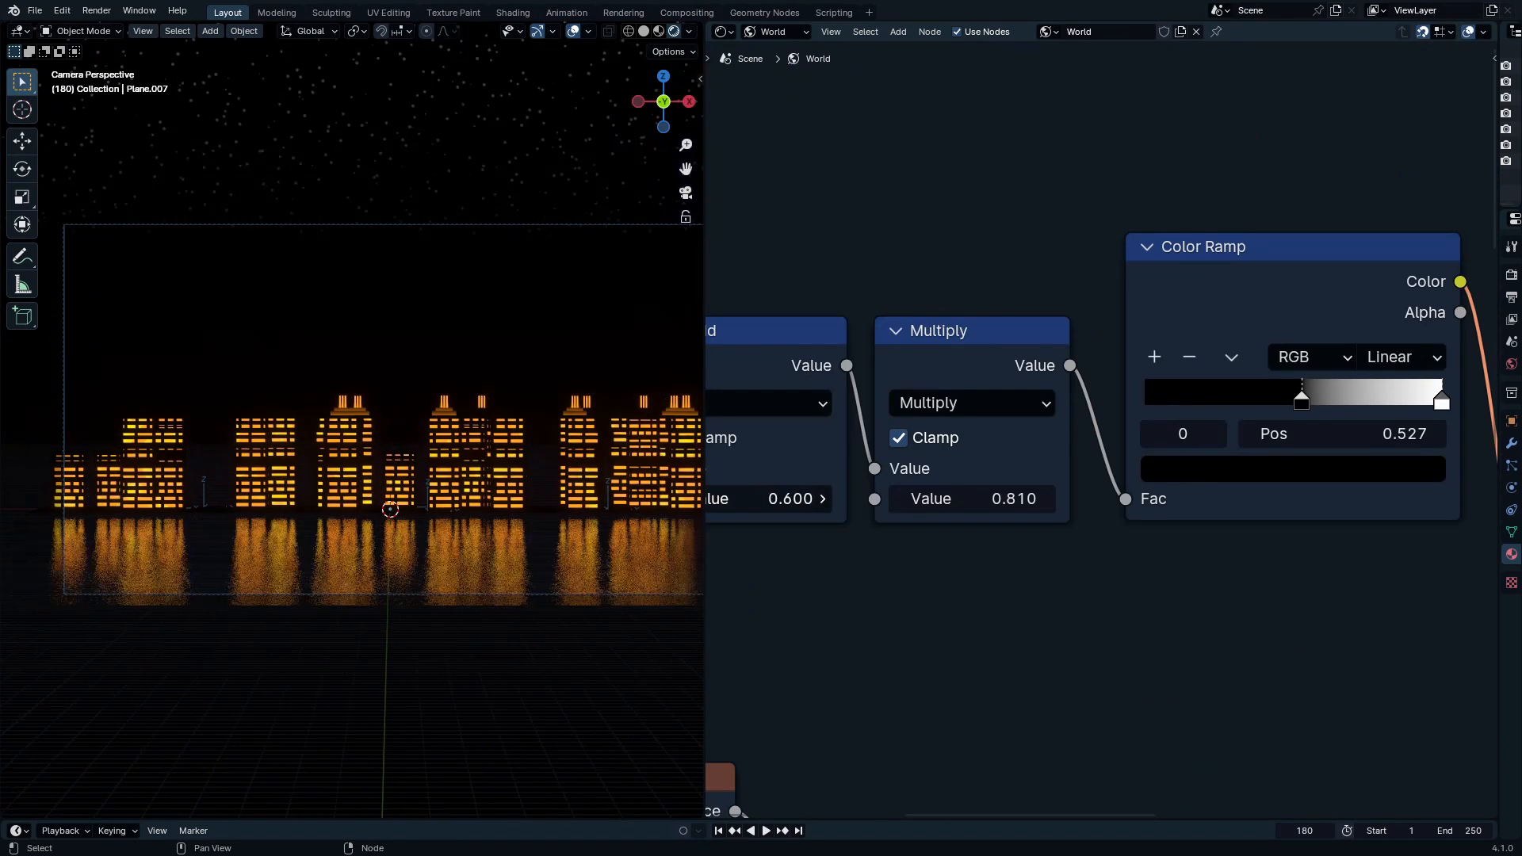
{"action": "left_click_drag", "start_coordinate": [1313, 401], "coordinate": [1408, 401]}
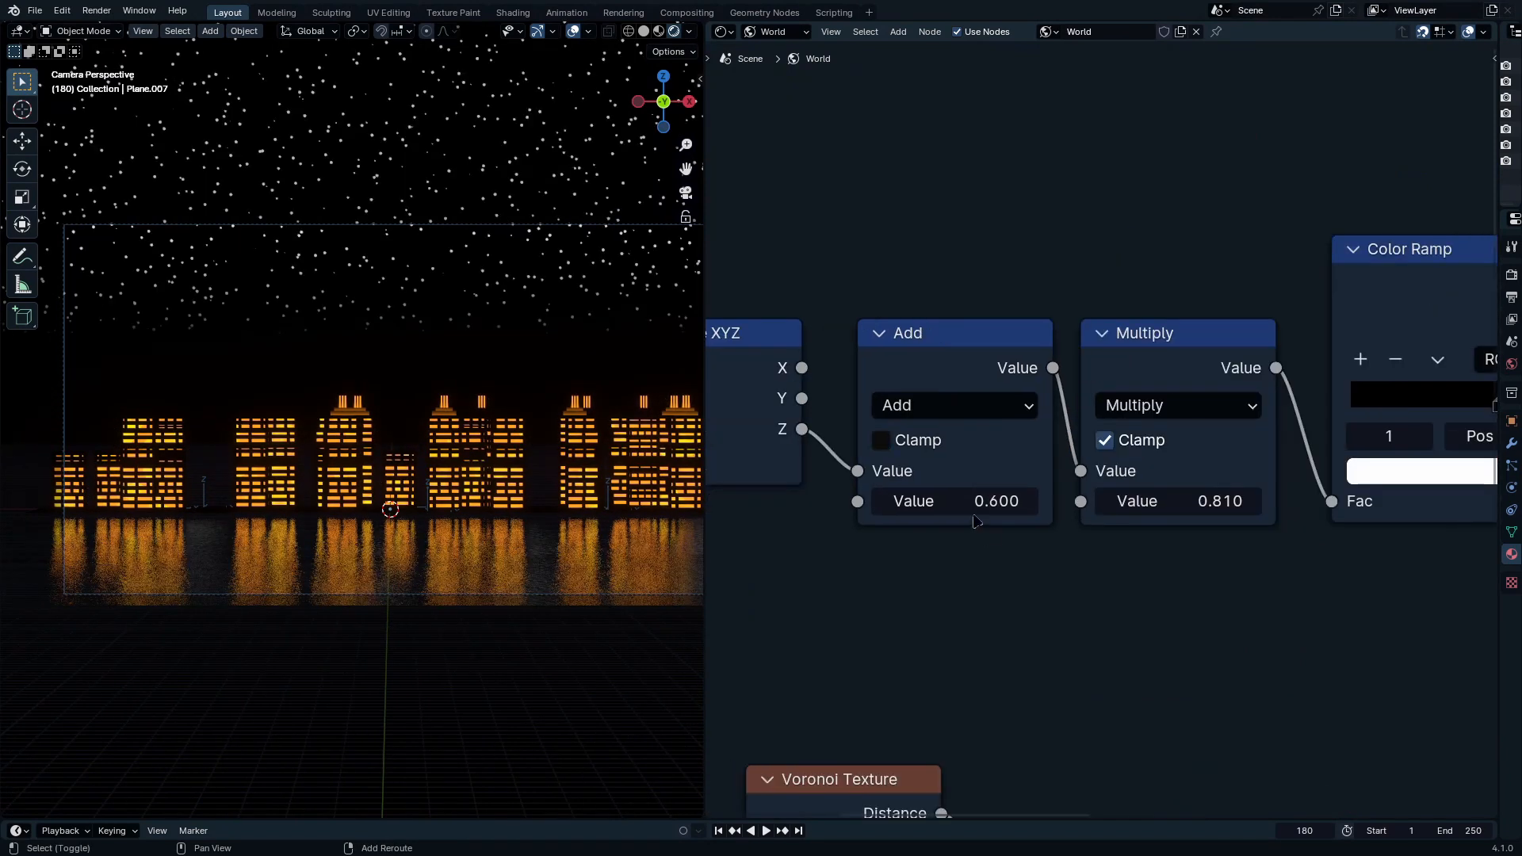
{"action": "mouse_move", "coordinate": [951, 501]}
{"action": "left_mouse_down"}
{"action": "mouse_move", "coordinate": [935, 501]}
{"action": "mouse_move", "coordinate": [991, 501]}
{"action": "mouse_move", "coordinate": [971, 501]}
{"action": "left_mouse_up"}
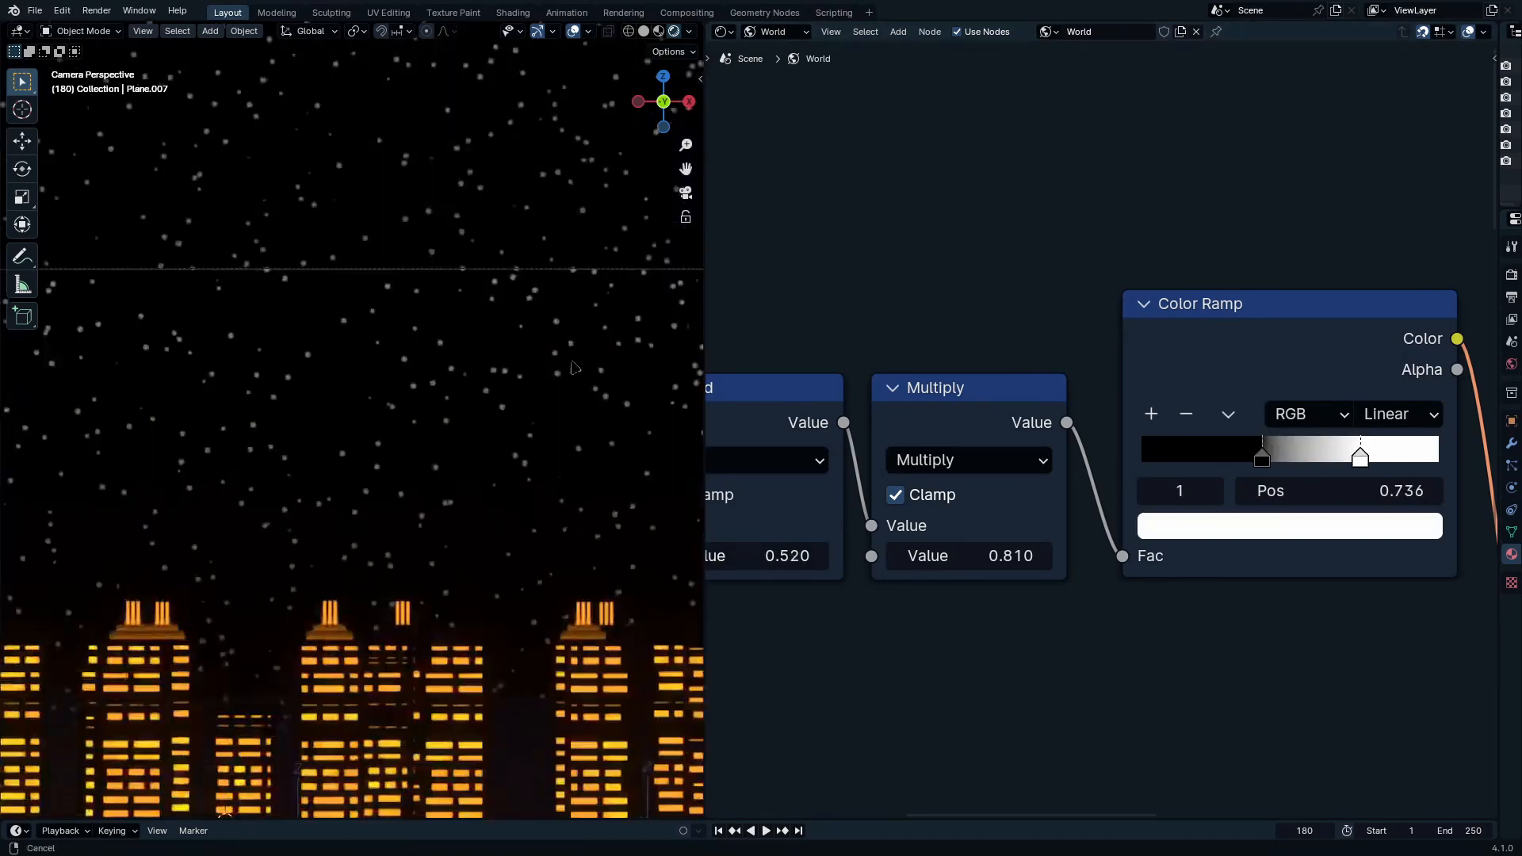
{"action": "middle_click_drag", "start_coordinate": [1245, 604], "coordinate": [836, 382], "text": "ctrl"}
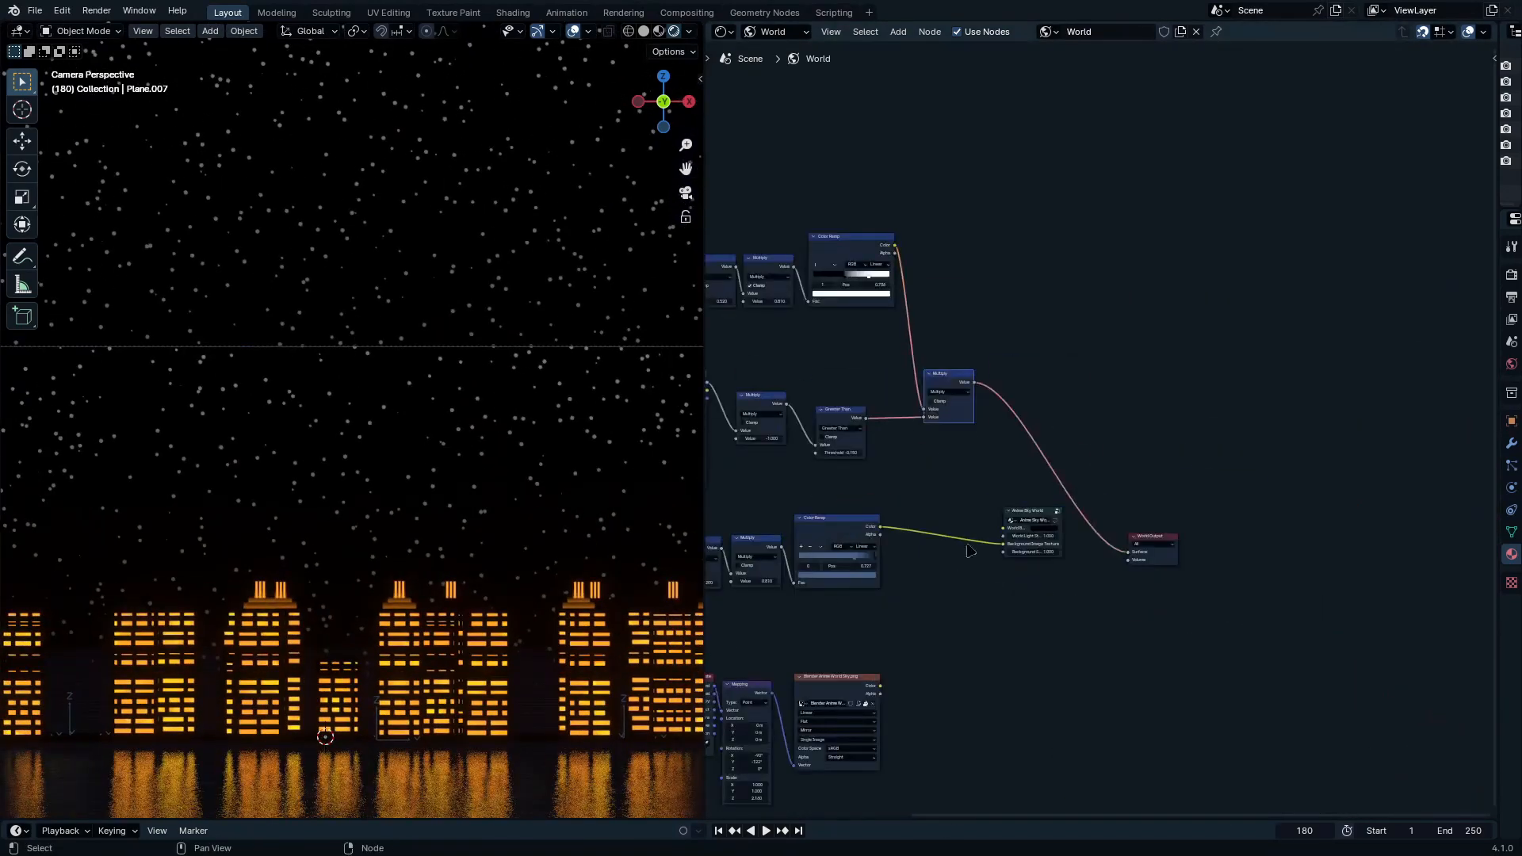
{"action": "middle_click_drag", "start_coordinate": [718, 467], "coordinate": [717, 442], "text": "ctrl"}
{"action": "middle_click_drag", "start_coordinate": [872, 736], "coordinate": [705, 679]}
{"action": "middle_click_drag", "start_coordinate": [1074, 496], "coordinate": [1276, 607]}
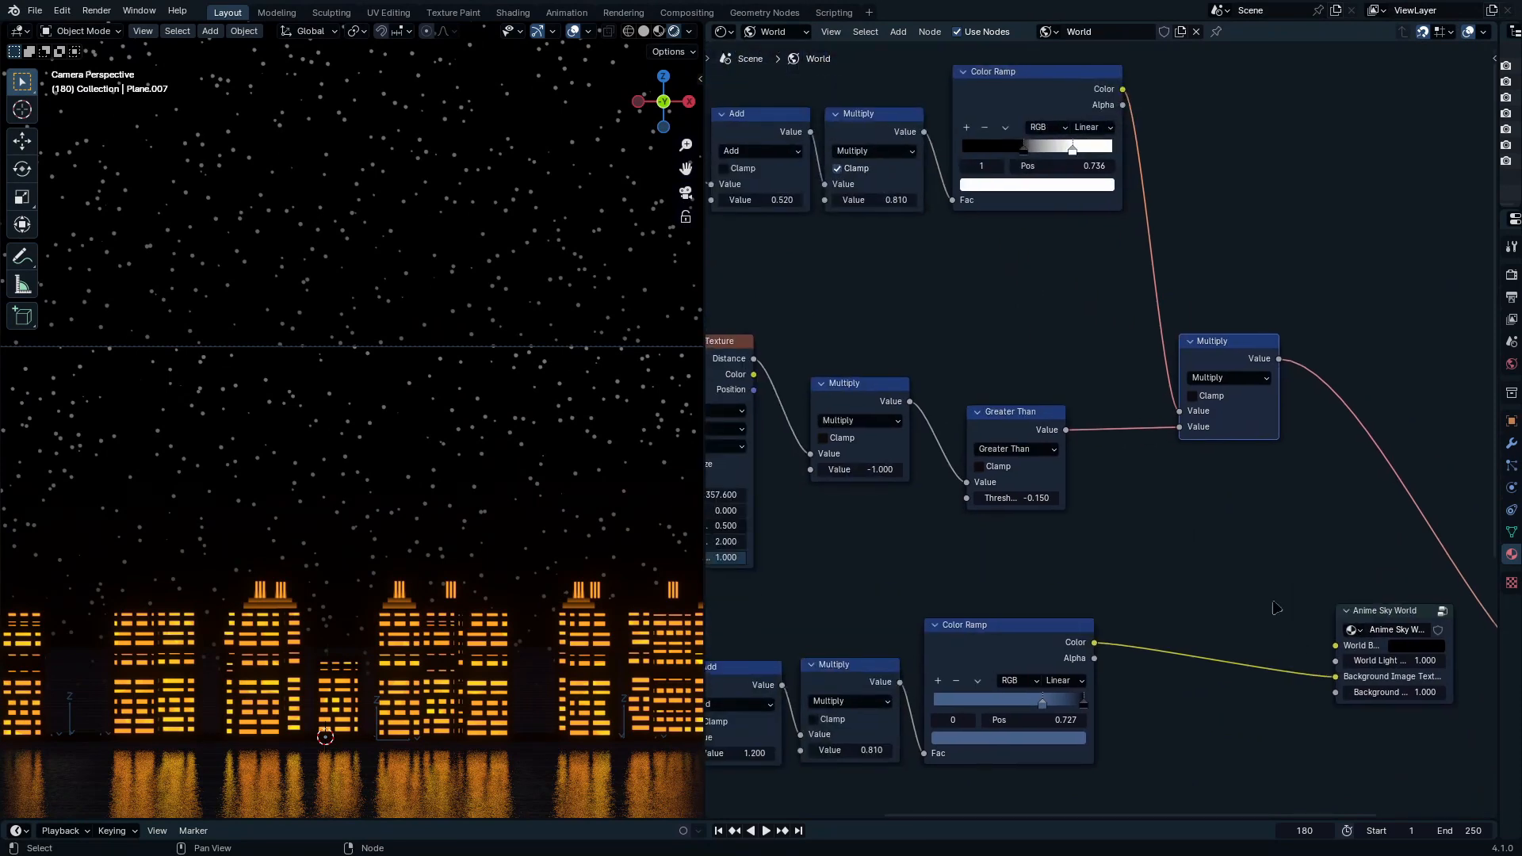
{"action": "key", "text": "shift+d"}
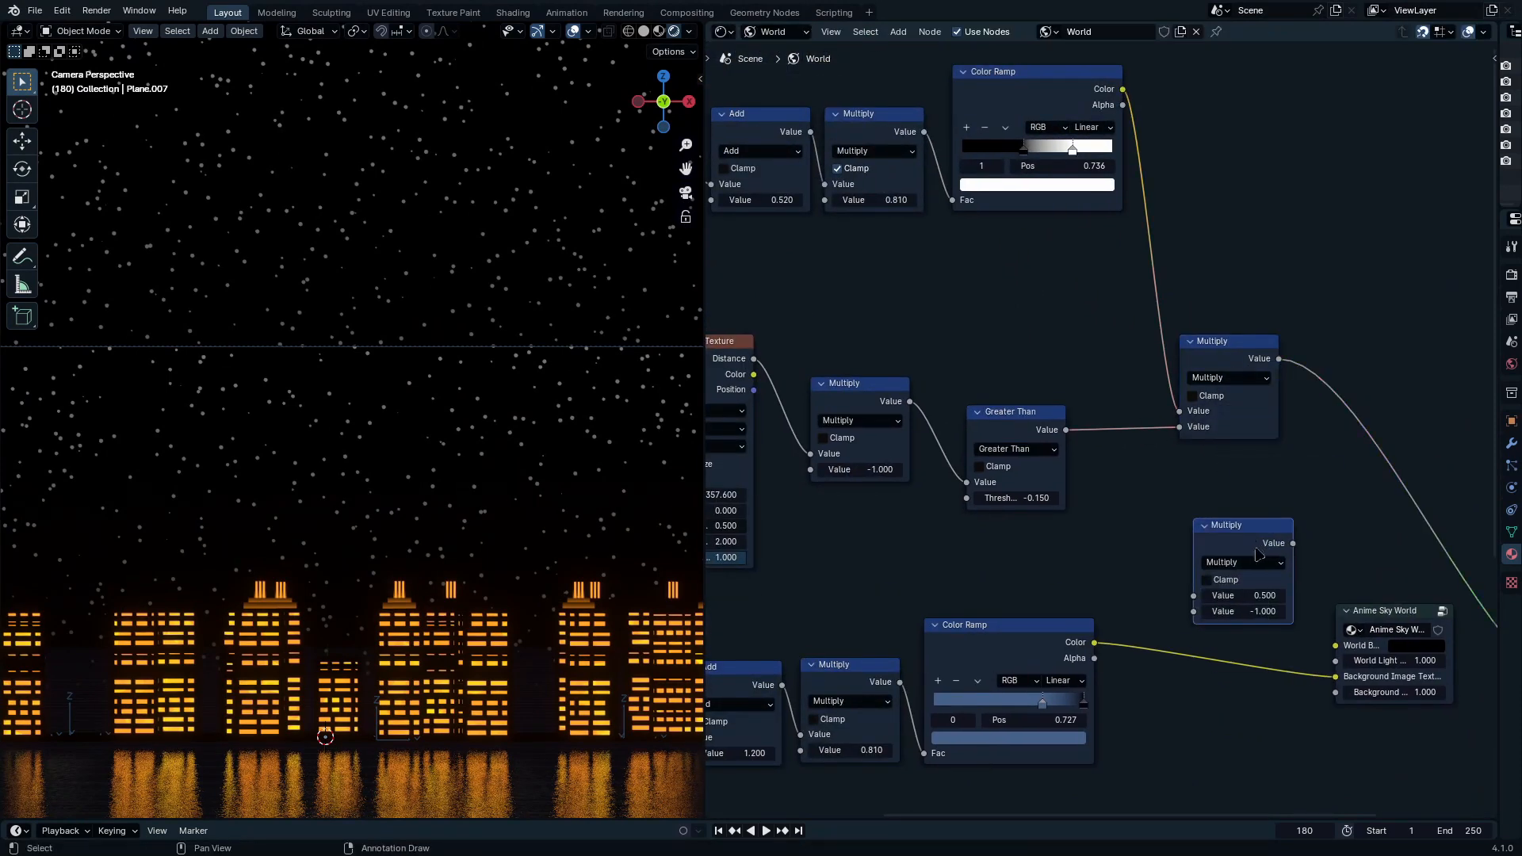
{"action": "scroll", "coordinate": [1187, 374], "scroll_direction": "up", "scroll_amount": 5}
{"action": "key", "text": "Escape"}
{"action": "scroll", "coordinate": [1187, 374], "scroll_direction": "down", "scroll_amount": 6}
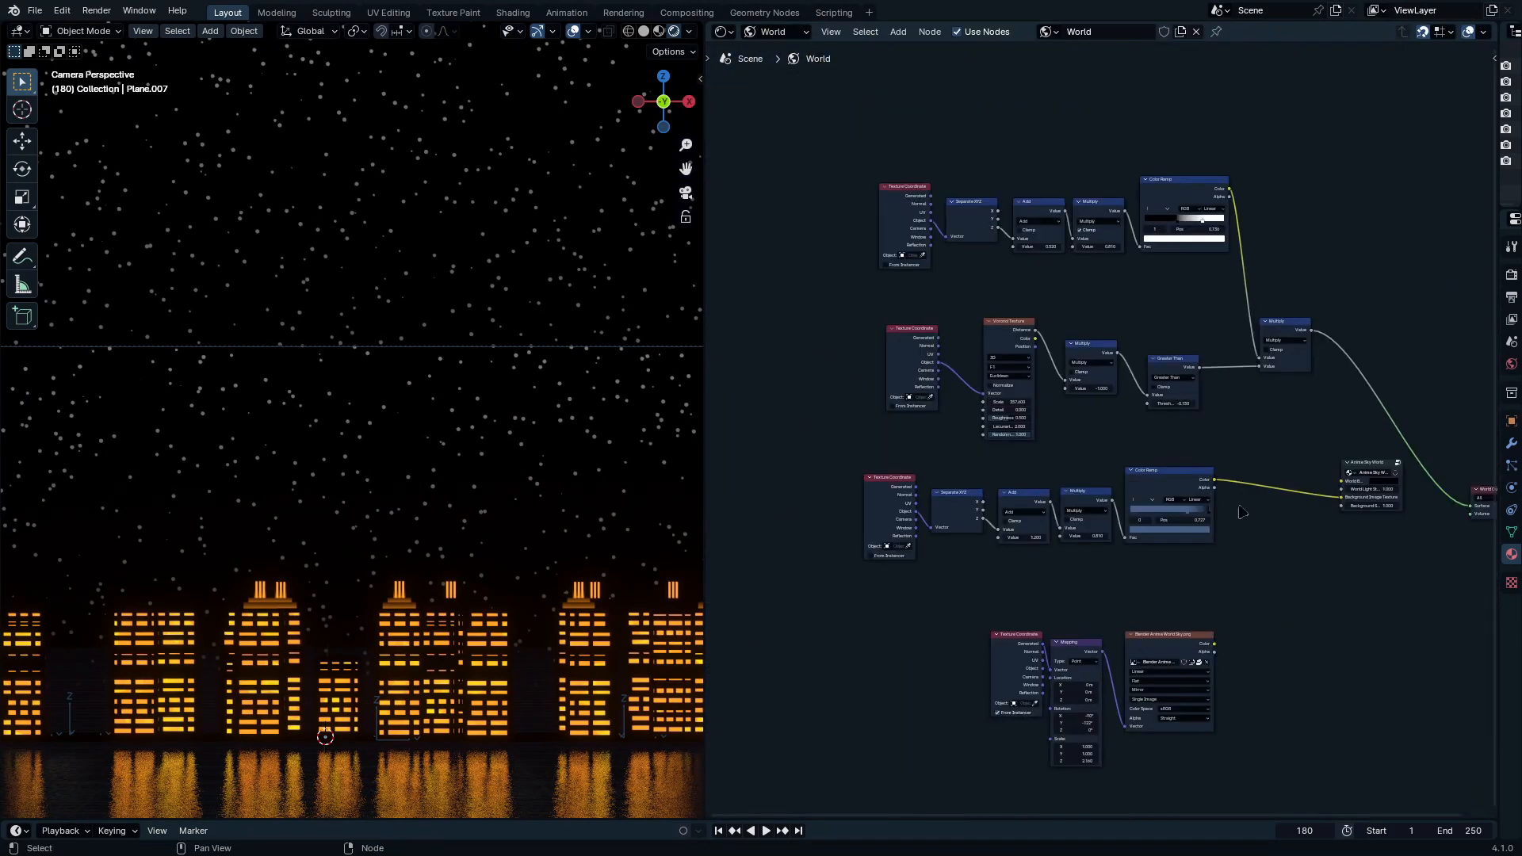
Step: Insert a Mix Color node between the blue sky Color Ramp and the Anime Sky World node, and set its blending mode to Add
{"action": "scroll", "coordinate": [1189, 377], "scroll_direction": "up", "scroll_amount": 7}
{"action": "middle_click_drag", "start_coordinate": [1272, 420], "coordinate": [1211, 400]}
{"action": "key", "text": "shift+a"}
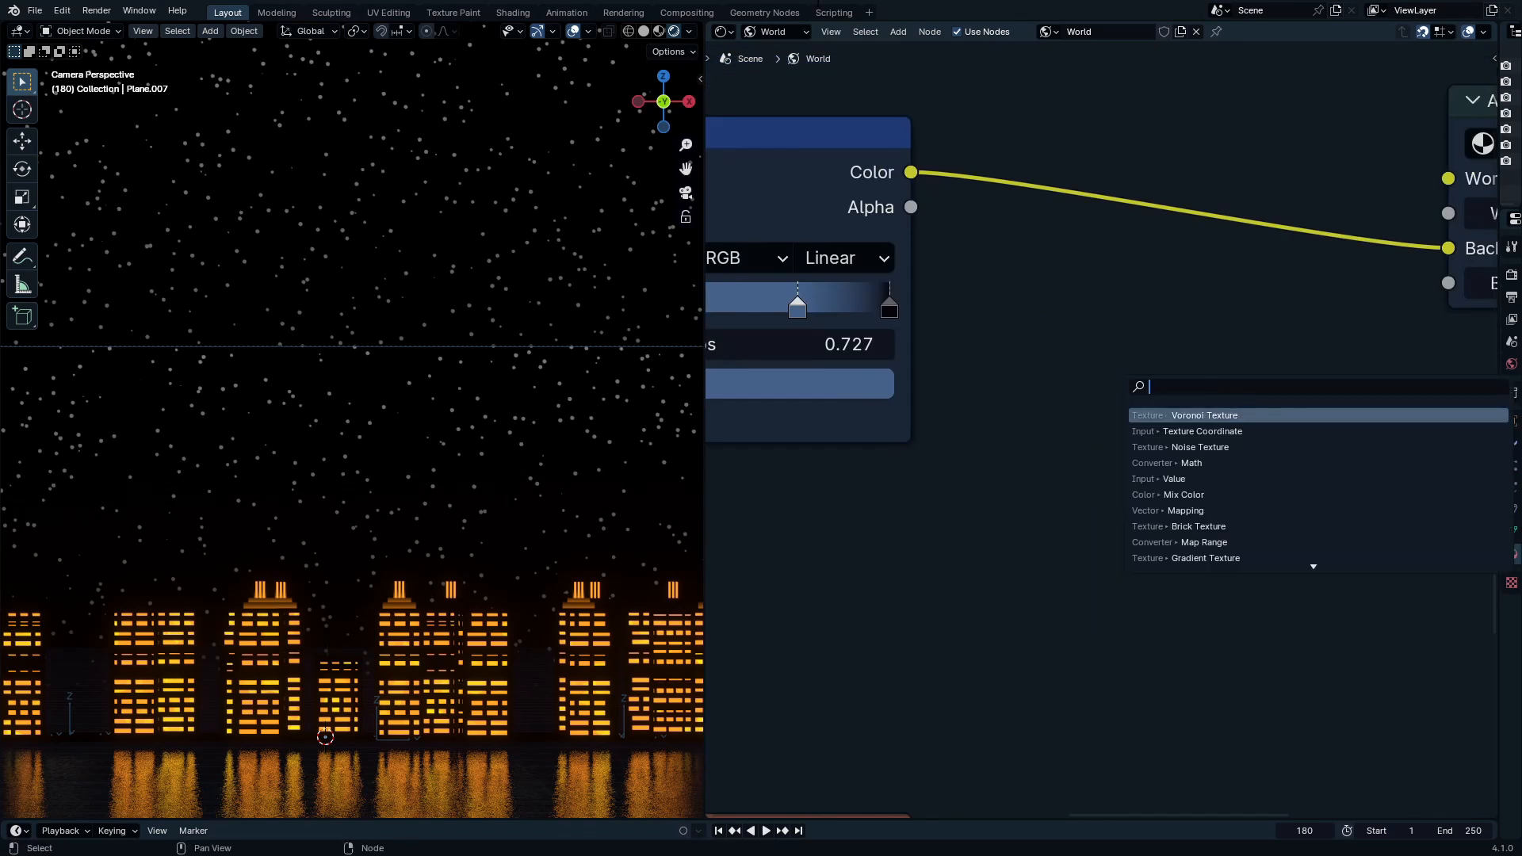
{"action": "key", "text": "Escape"}
{"action": "scroll", "coordinate": [1232, 629], "scroll_direction": "down", "scroll_amount": 3}
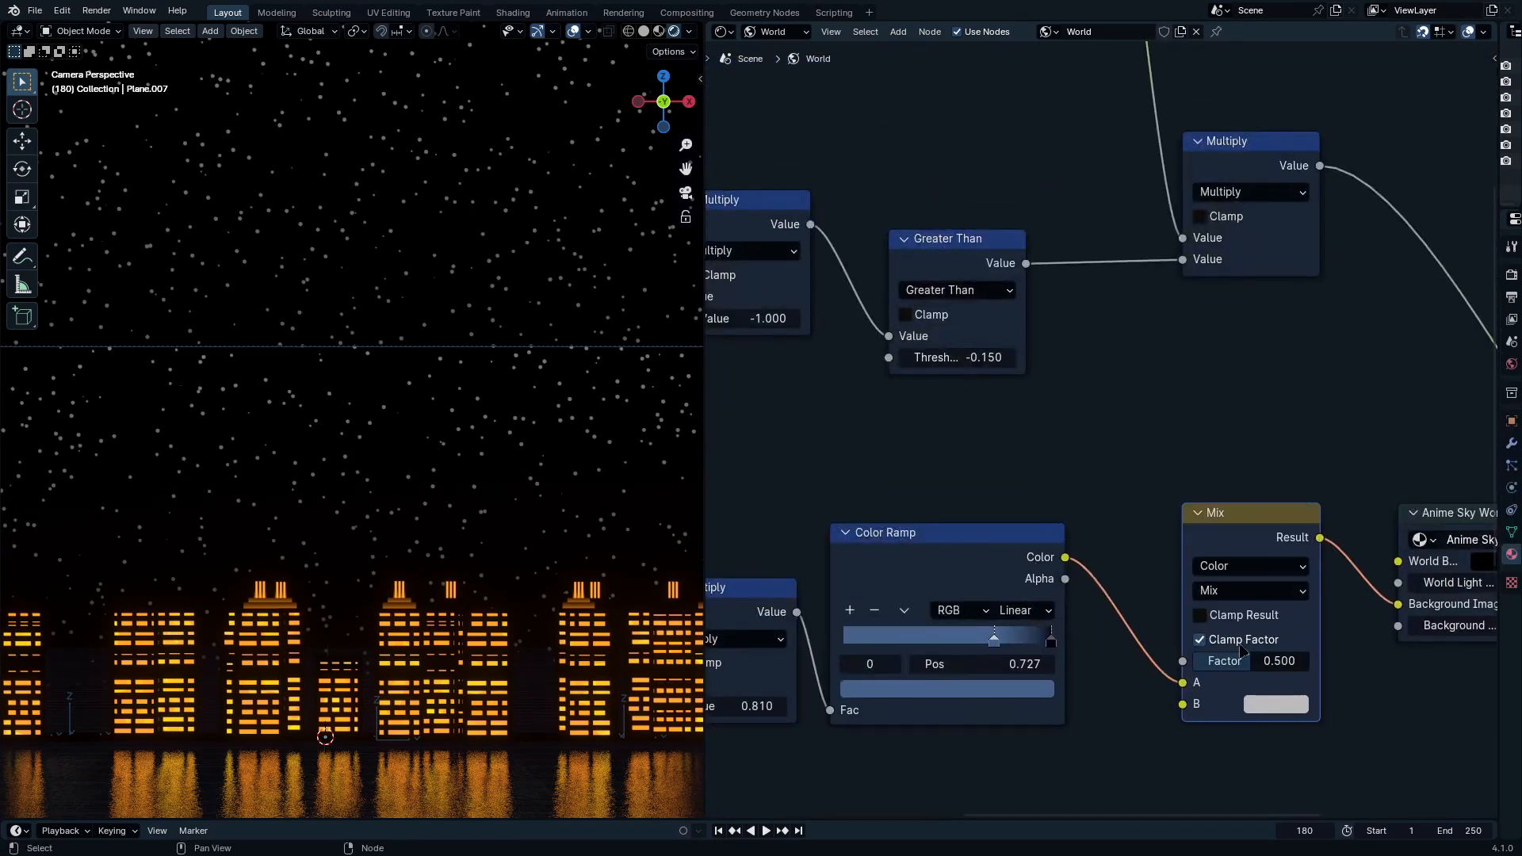
{"action": "left_click", "coordinate": [1206, 588]}
{"action": "left_click", "coordinate": [1094, 525]}
Step: Link the star Multiply node's Value to the Add node's B input and set the Add factor to 1.000
{"action": "middle_click_drag", "start_coordinate": [1226, 516], "coordinate": [1171, 614]}
{"action": "left_click_drag", "start_coordinate": [1264, 264], "coordinate": [1134, 735]}
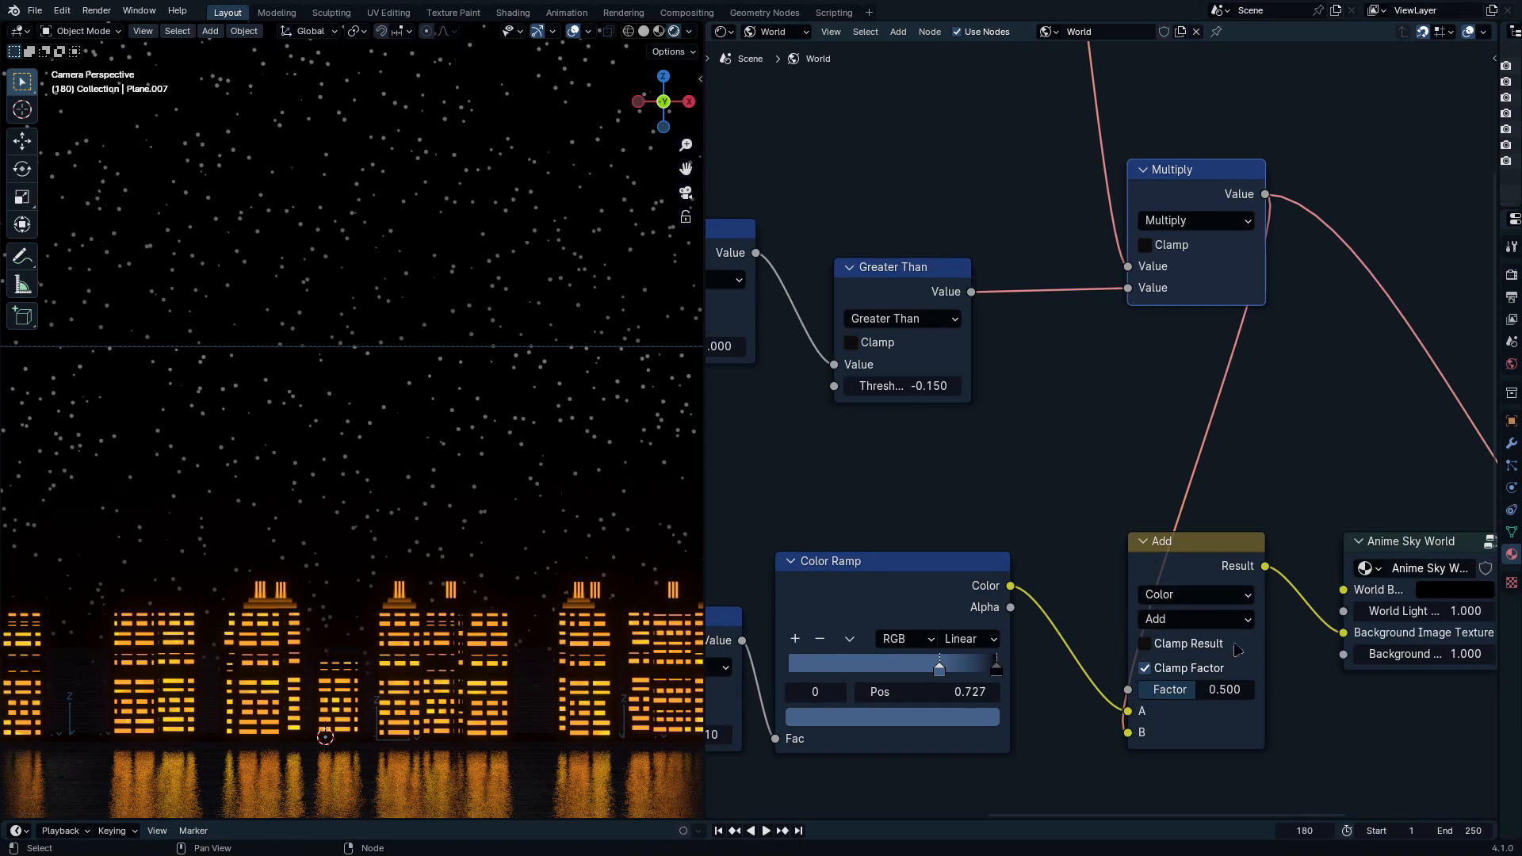
{"action": "left_click_drag", "start_coordinate": [1204, 697], "coordinate": [1258, 697]}
Step: Delete the preview World Output node and move the Add and Anime Sky World nodes to make room beside the star Multiply node
{"action": "middle_click_drag", "start_coordinate": [1414, 553], "coordinate": [1085, 554]}
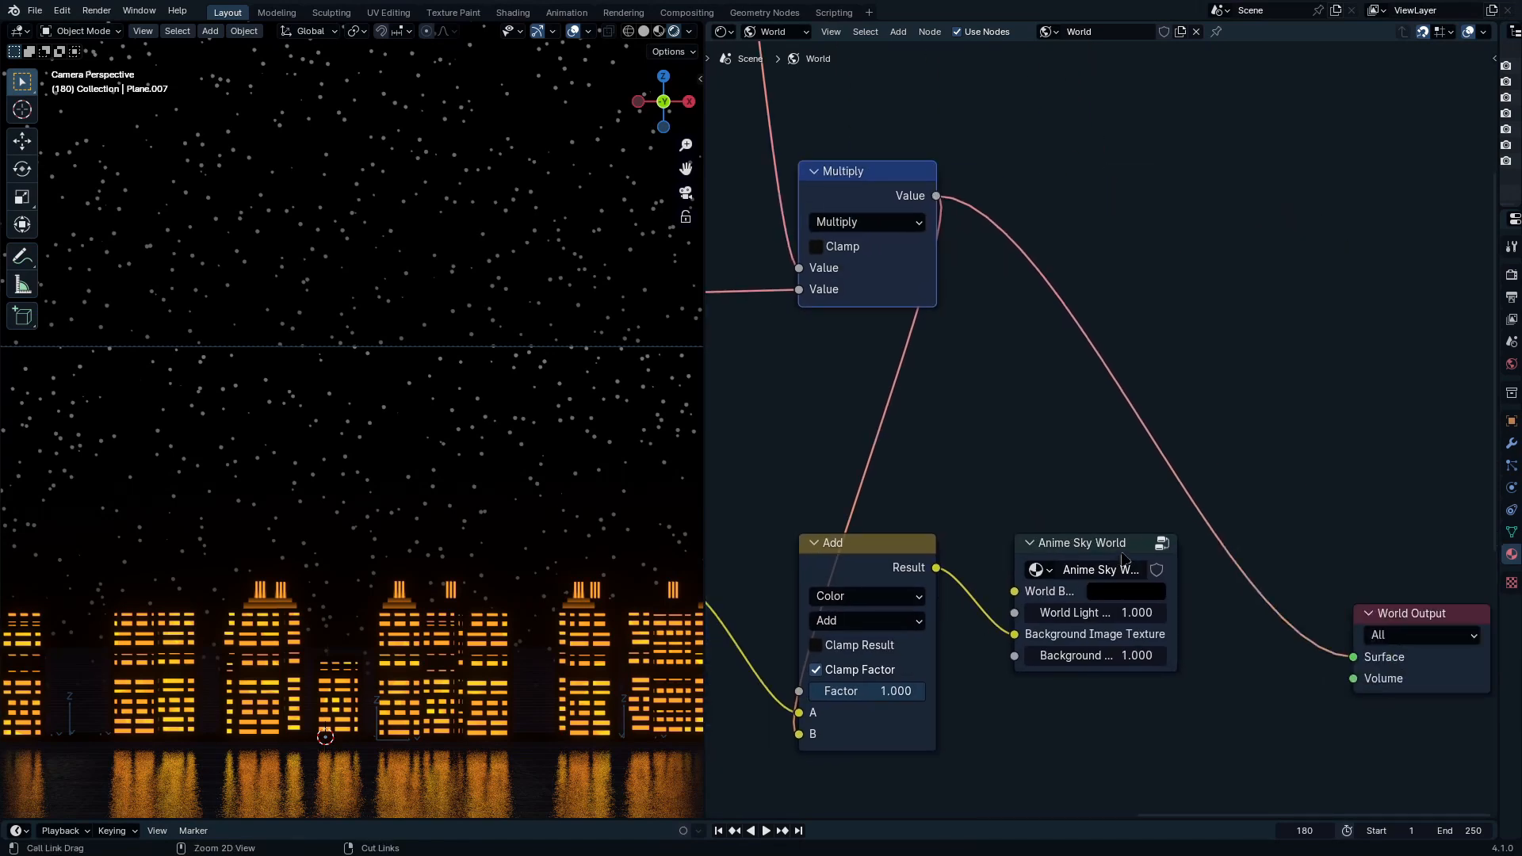
{"action": "left_click_drag", "start_coordinate": [1318, 522], "coordinate": [1444, 707]}
{"action": "key", "text": "x"}
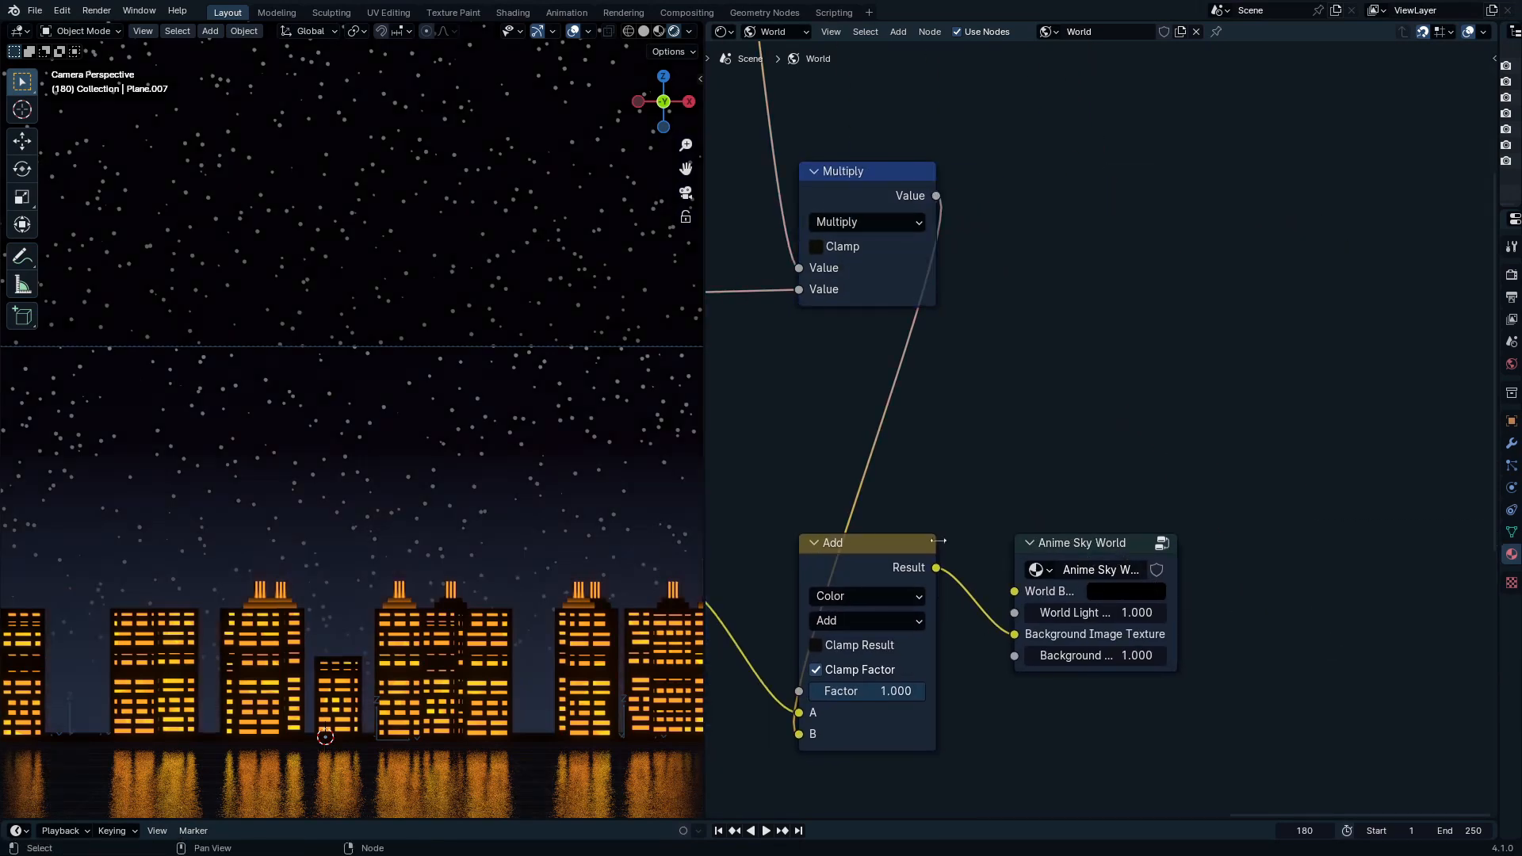
{"action": "left_click_drag", "start_coordinate": [1188, 455], "coordinate": [1125, 574]}
{"action": "left_click_drag", "start_coordinate": [888, 569], "coordinate": [1084, 510]}
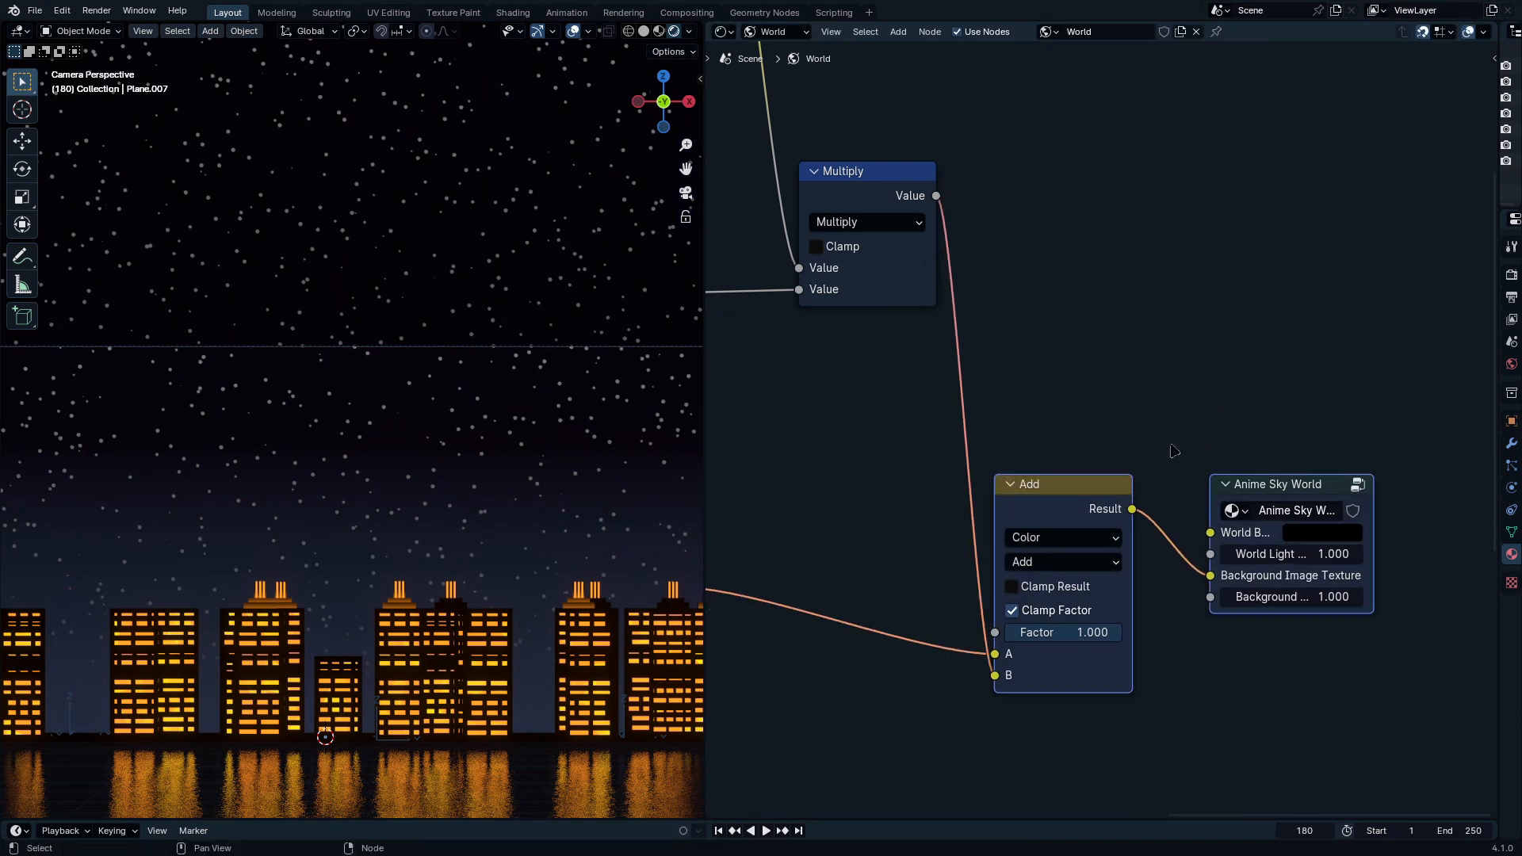
{"action": "mouse_move", "coordinate": [1290, 600]}
{"action": "left_mouse_down"}
{"action": "mouse_move", "coordinate": [1339, 600]}
{"action": "mouse_move", "coordinate": [1290, 600]}
{"action": "left_mouse_up"}
Step: Route the star Multiply output through an Emission node at strength 13.700 and a Shader to RGB node into the Add node's B input
{"action": "middle_click_drag", "start_coordinate": [1265, 501], "coordinate": [1414, 709]}
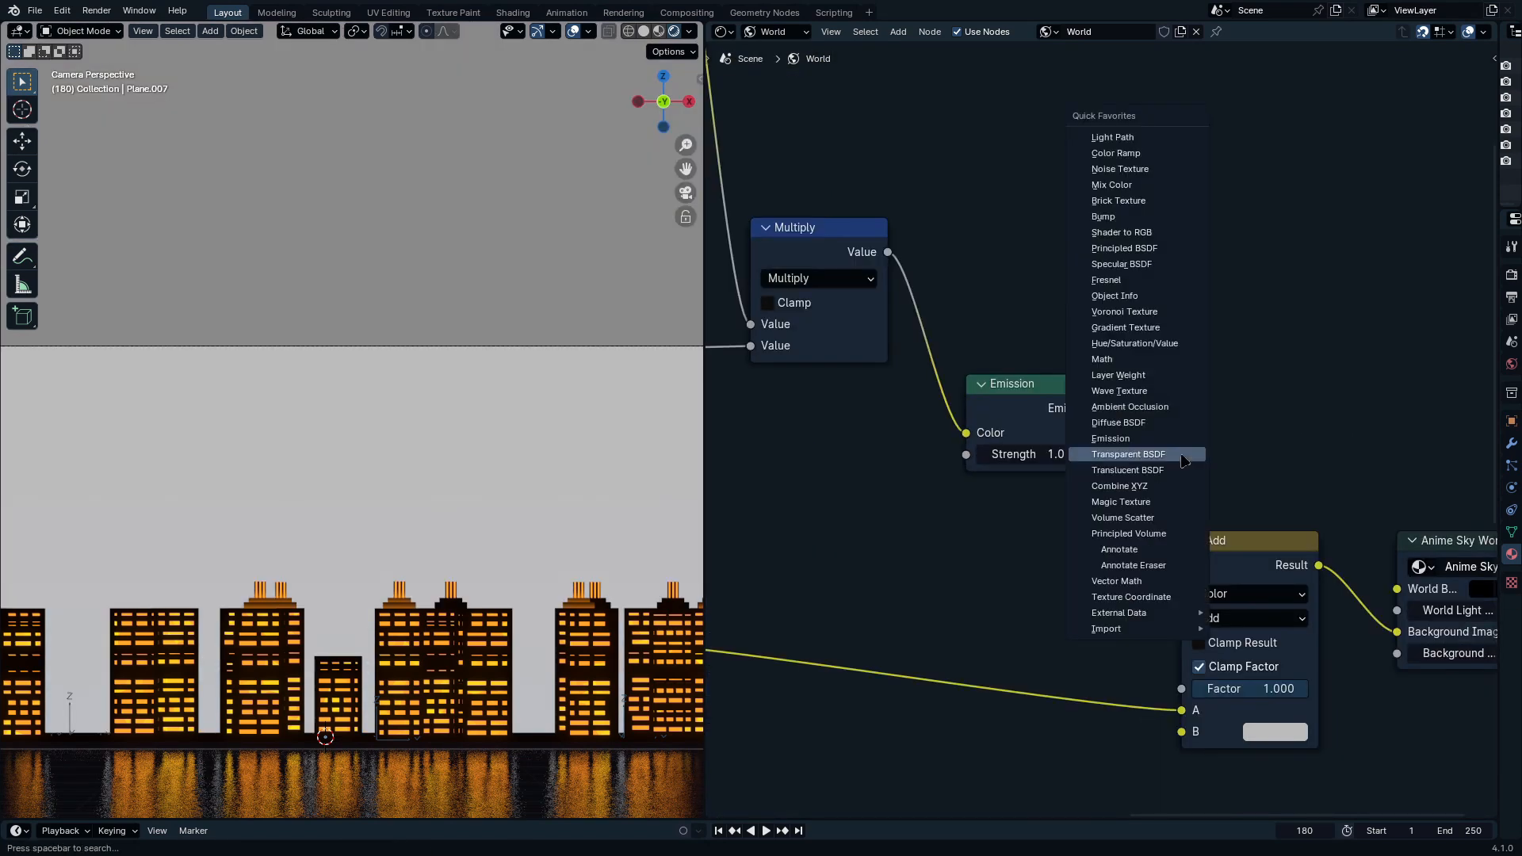
{"action": "left_click", "coordinate": [1142, 452]}
{"action": "left_click", "coordinate": [1289, 402]}
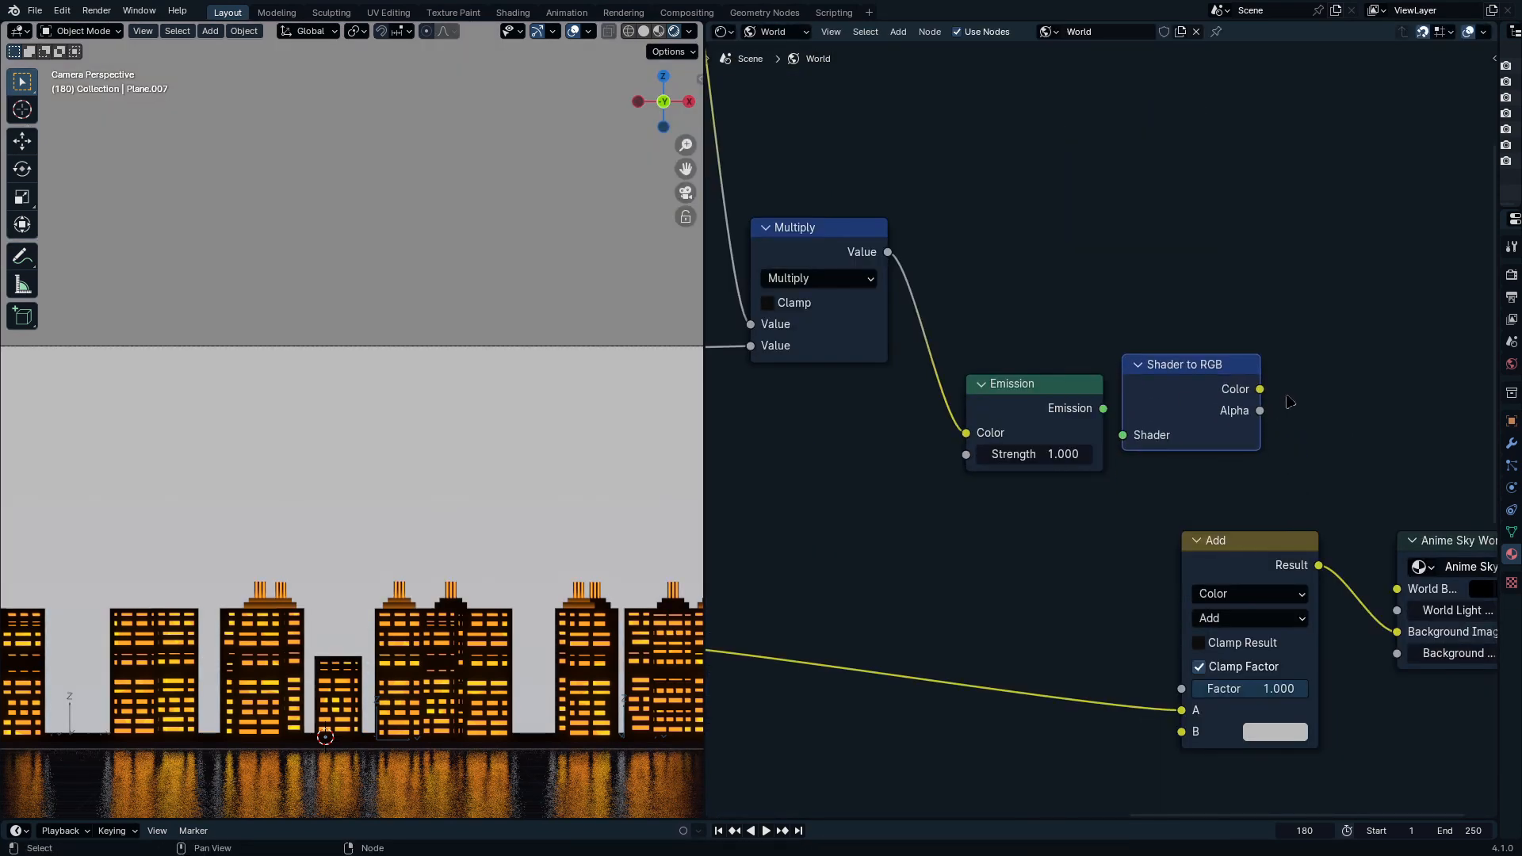
{"action": "left_click_drag", "start_coordinate": [1103, 408], "coordinate": [1122, 434]}
{"action": "left_click_drag", "start_coordinate": [1259, 388], "coordinate": [1178, 752]}
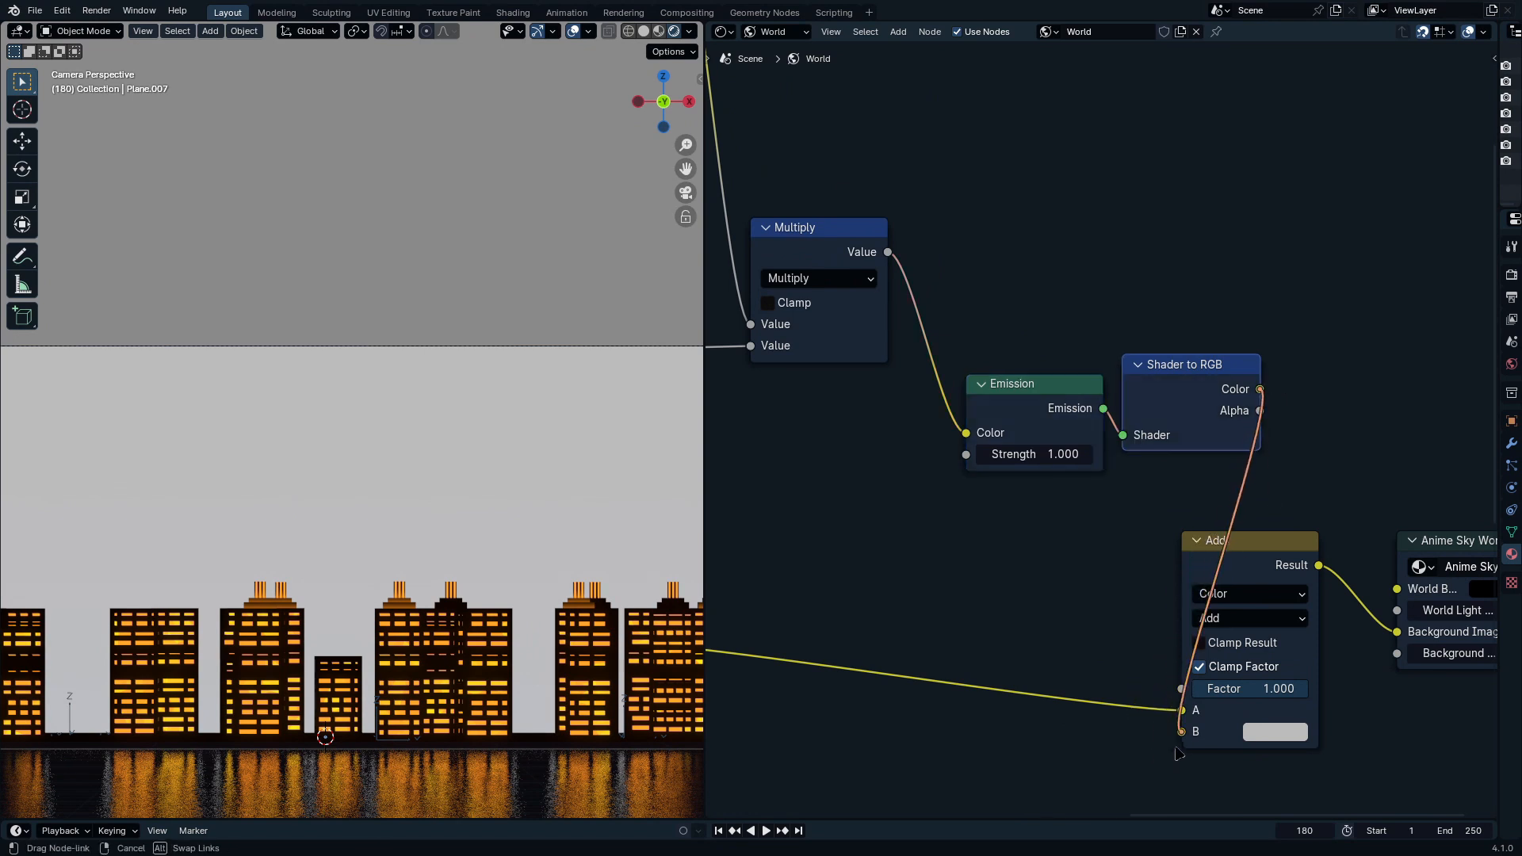
{"action": "left_click_drag", "start_coordinate": [1306, 581], "coordinate": [1268, 572]}
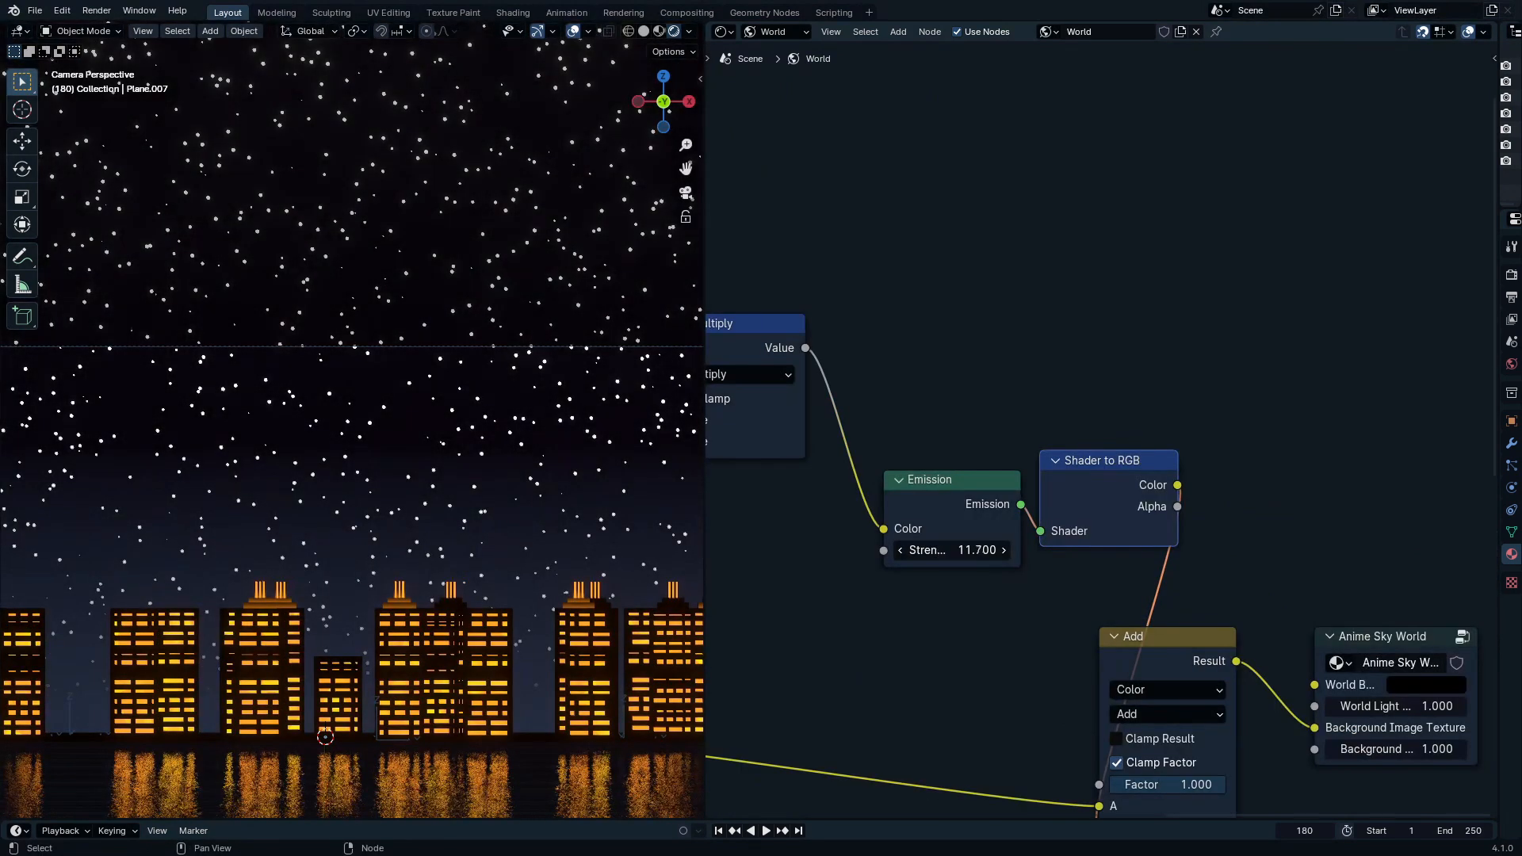
{"action": "left_click_drag", "start_coordinate": [976, 550], "coordinate": [991, 550]}
Step: Select the camera and set its Passepartout opacity to 1.000 in the viewport display settings
{"action": "scroll", "coordinate": [444, 304], "scroll_direction": "down", "scroll_amount": 5}
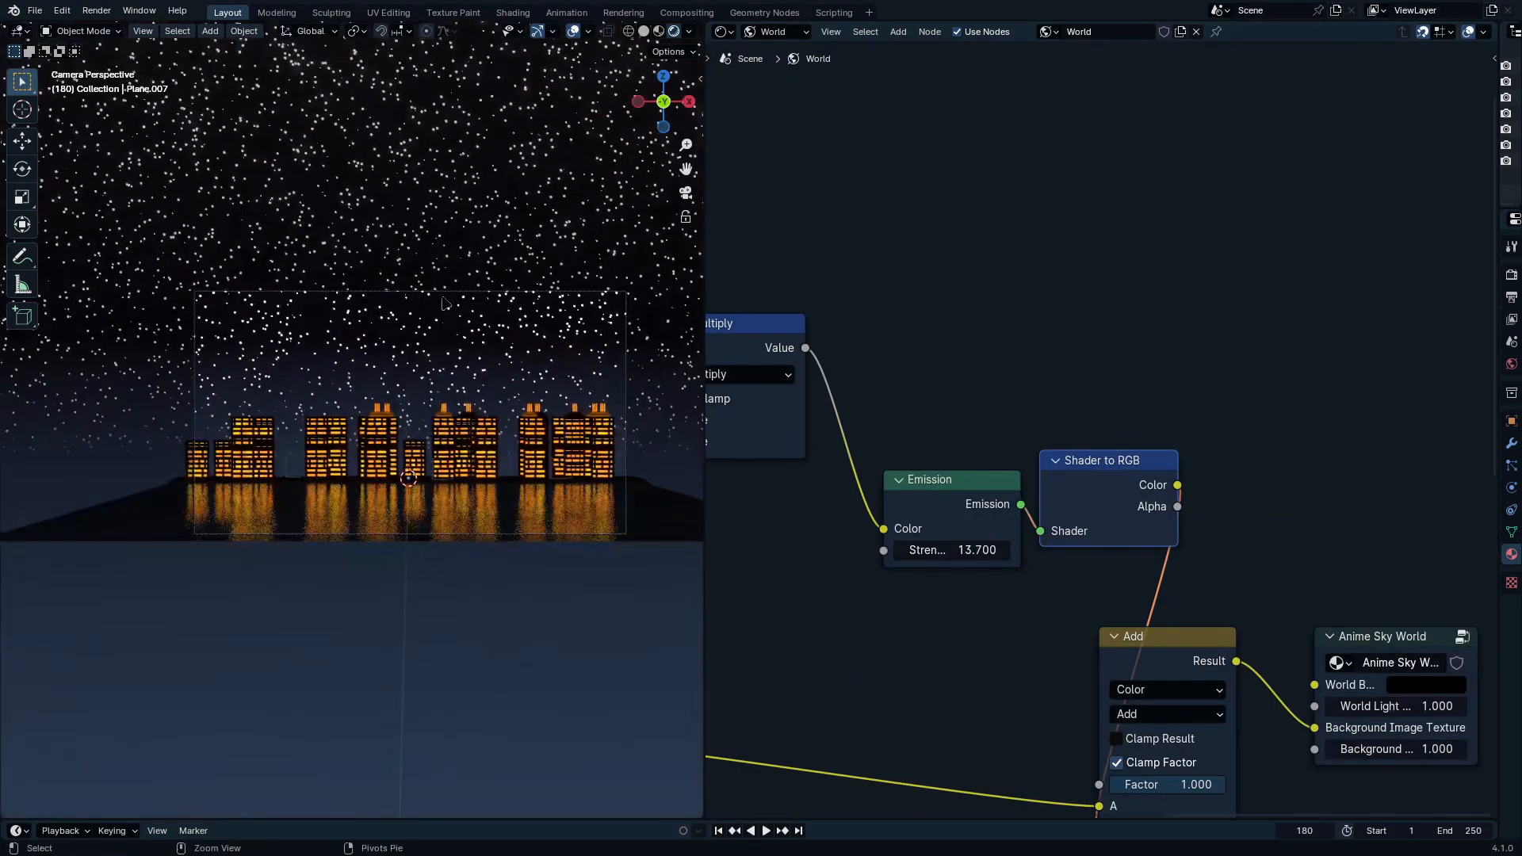
{"action": "left_click", "coordinate": [449, 291]}
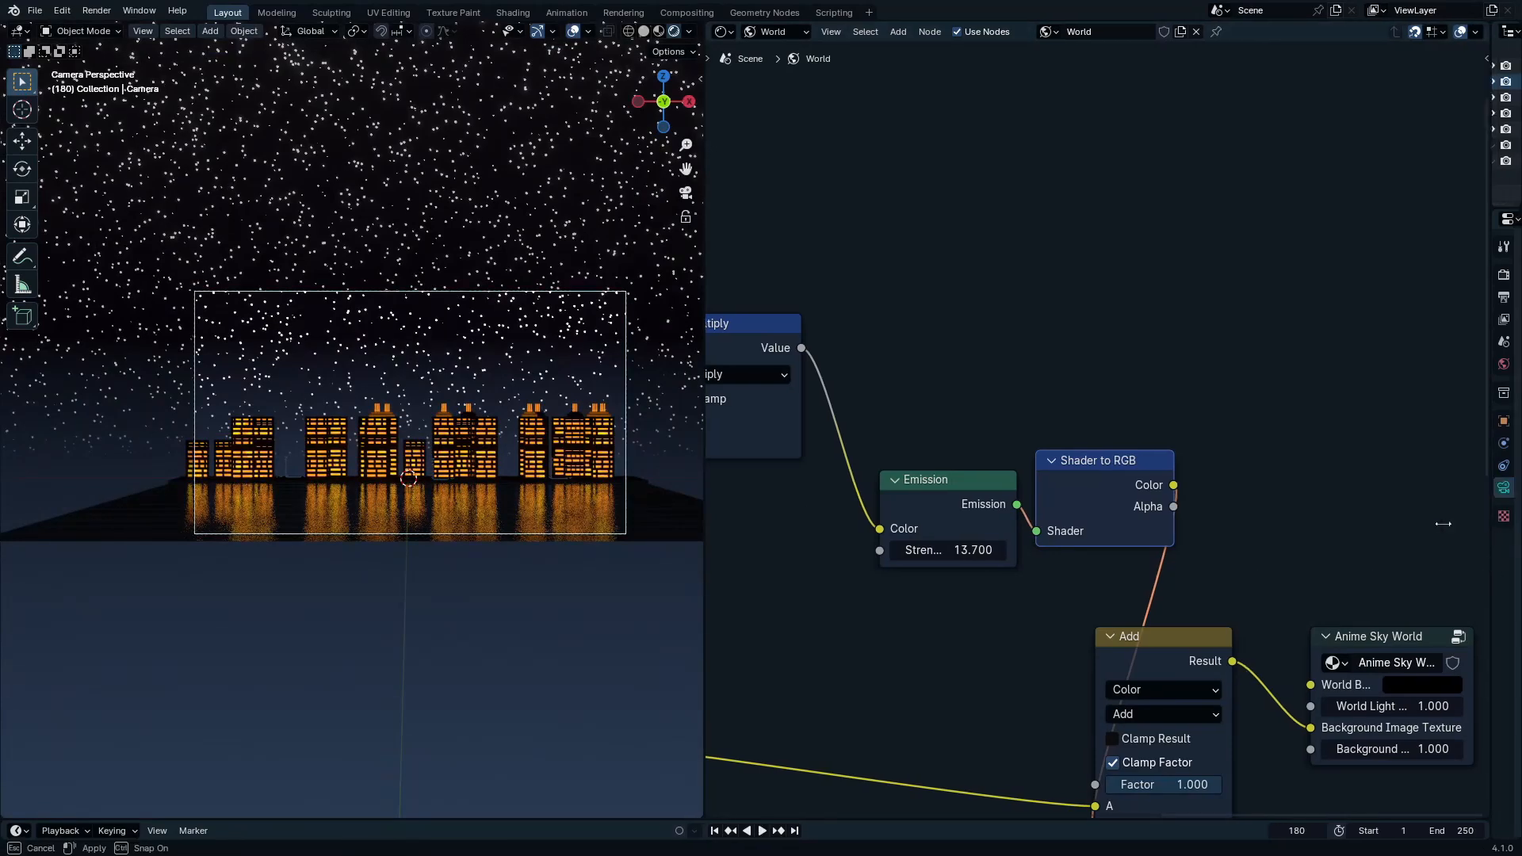
{"action": "left_click_drag", "start_coordinate": [1494, 541], "coordinate": [985, 516]}
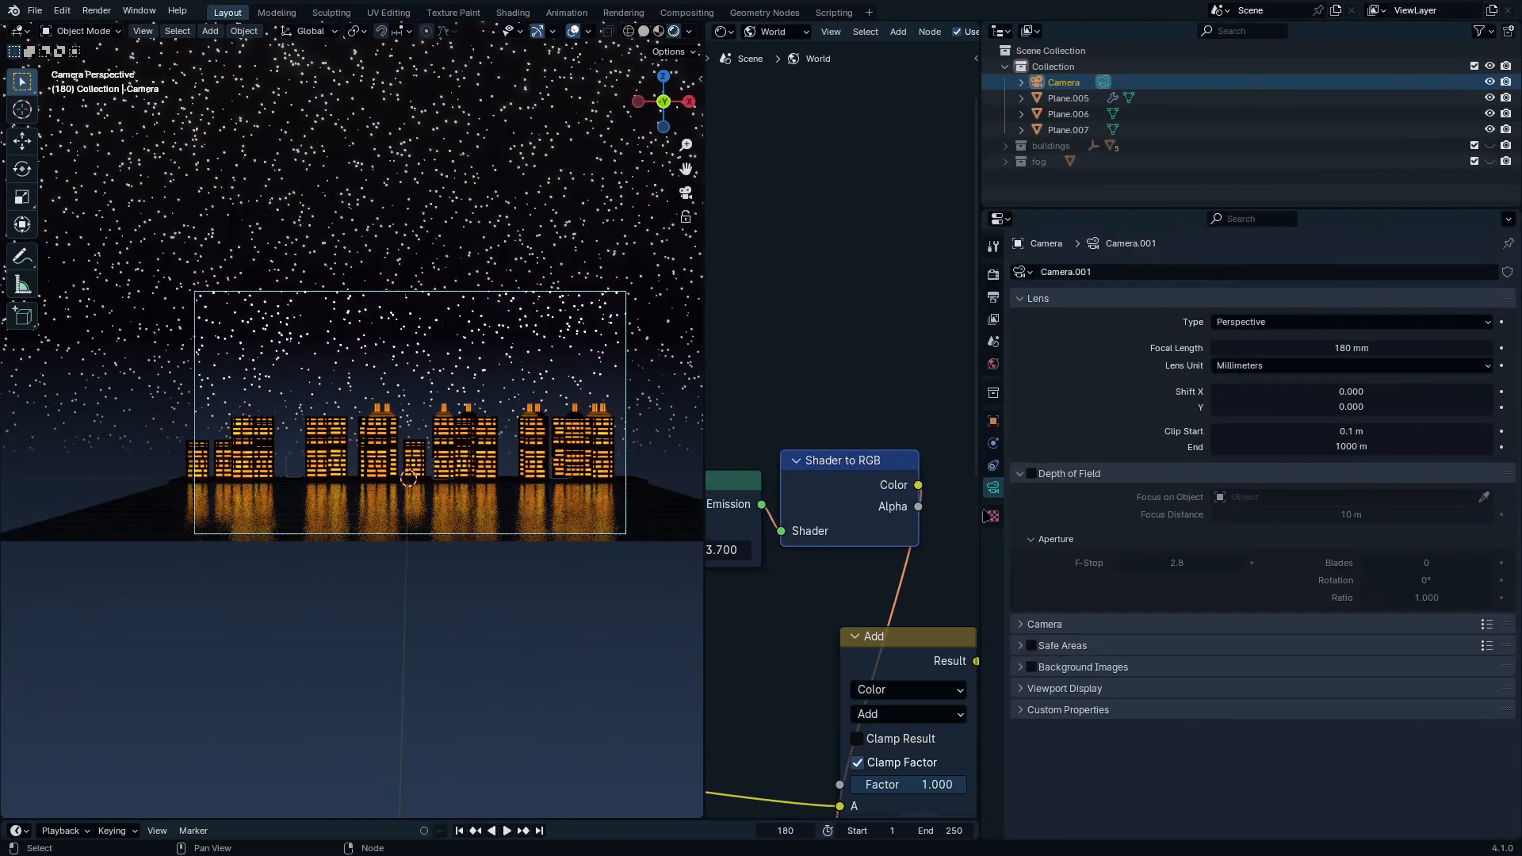
{"action": "left_click", "coordinate": [1033, 689]}
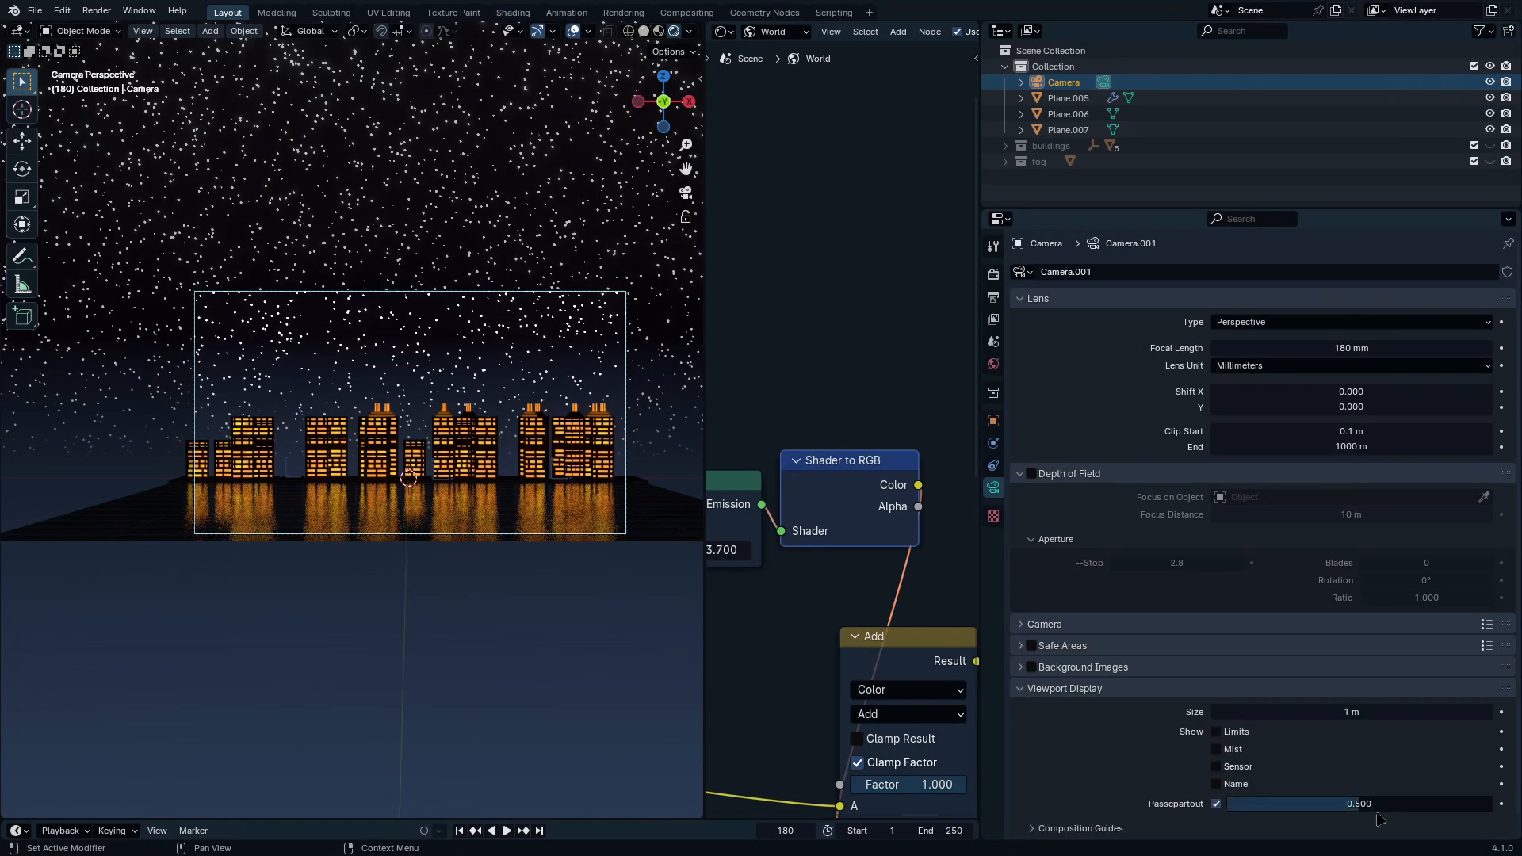
{"action": "left_click_drag", "start_coordinate": [1359, 803], "coordinate": [1492, 803]}
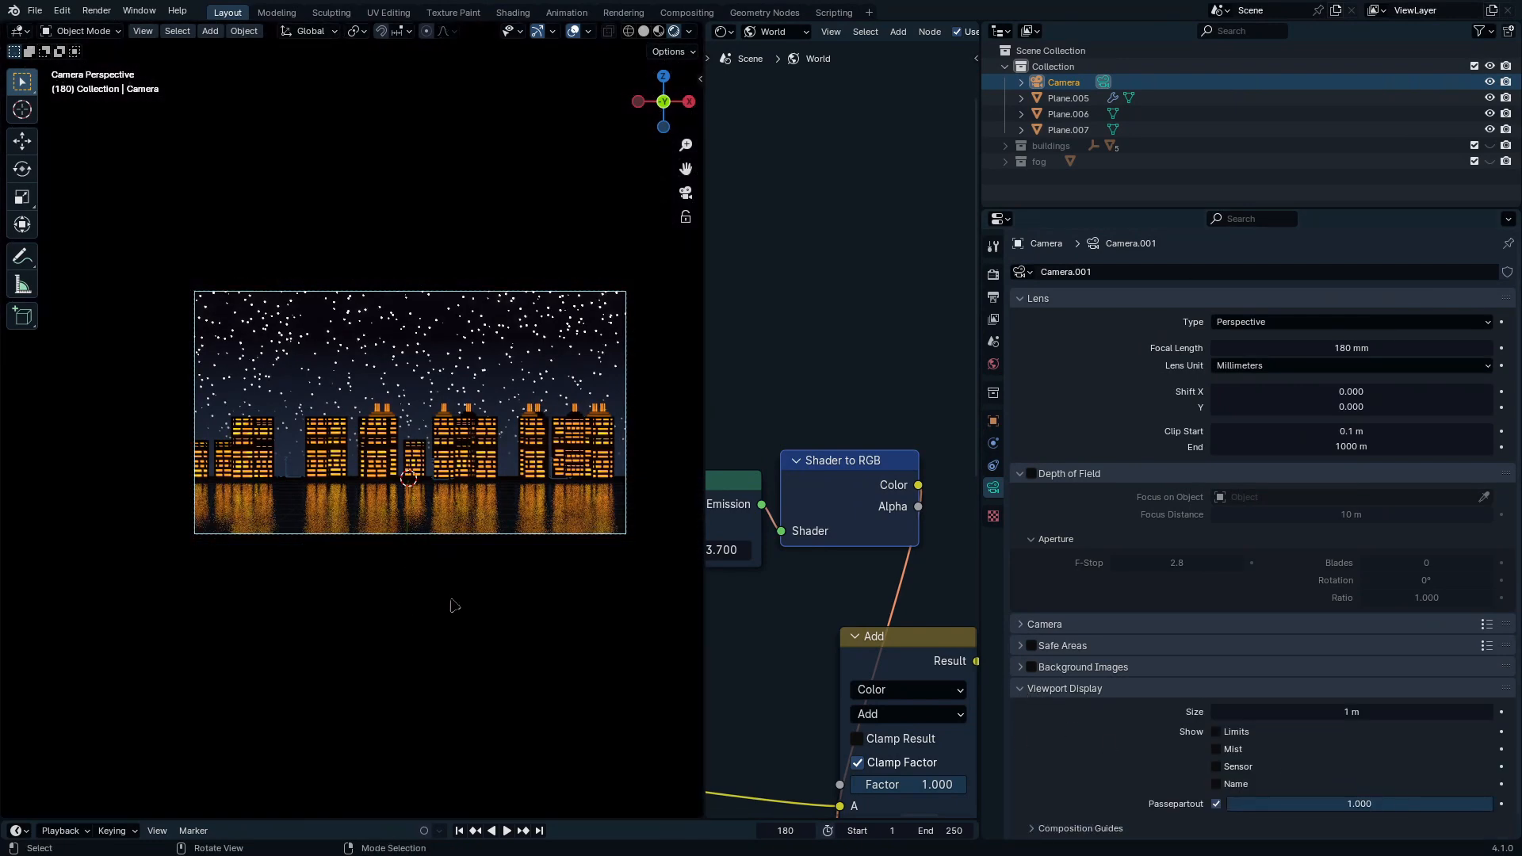
{"action": "scroll", "coordinate": [454, 606], "scroll_direction": "up", "scroll_amount": 6}
{"action": "key", "text": "ctrl+space"}
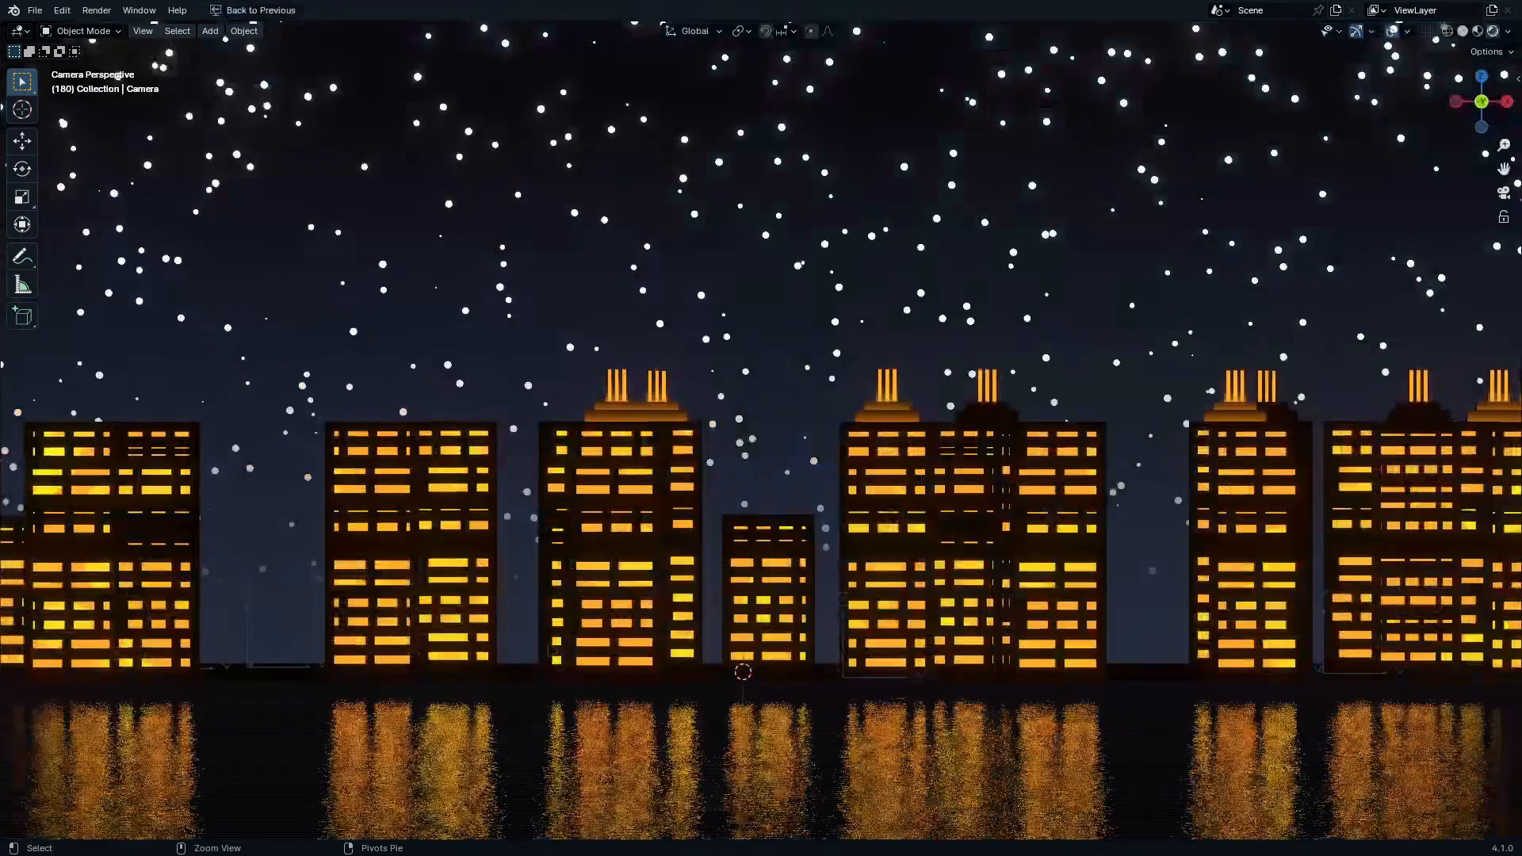
{"action": "scroll", "coordinate": [760, 428], "scroll_direction": "down", "scroll_amount": 5}
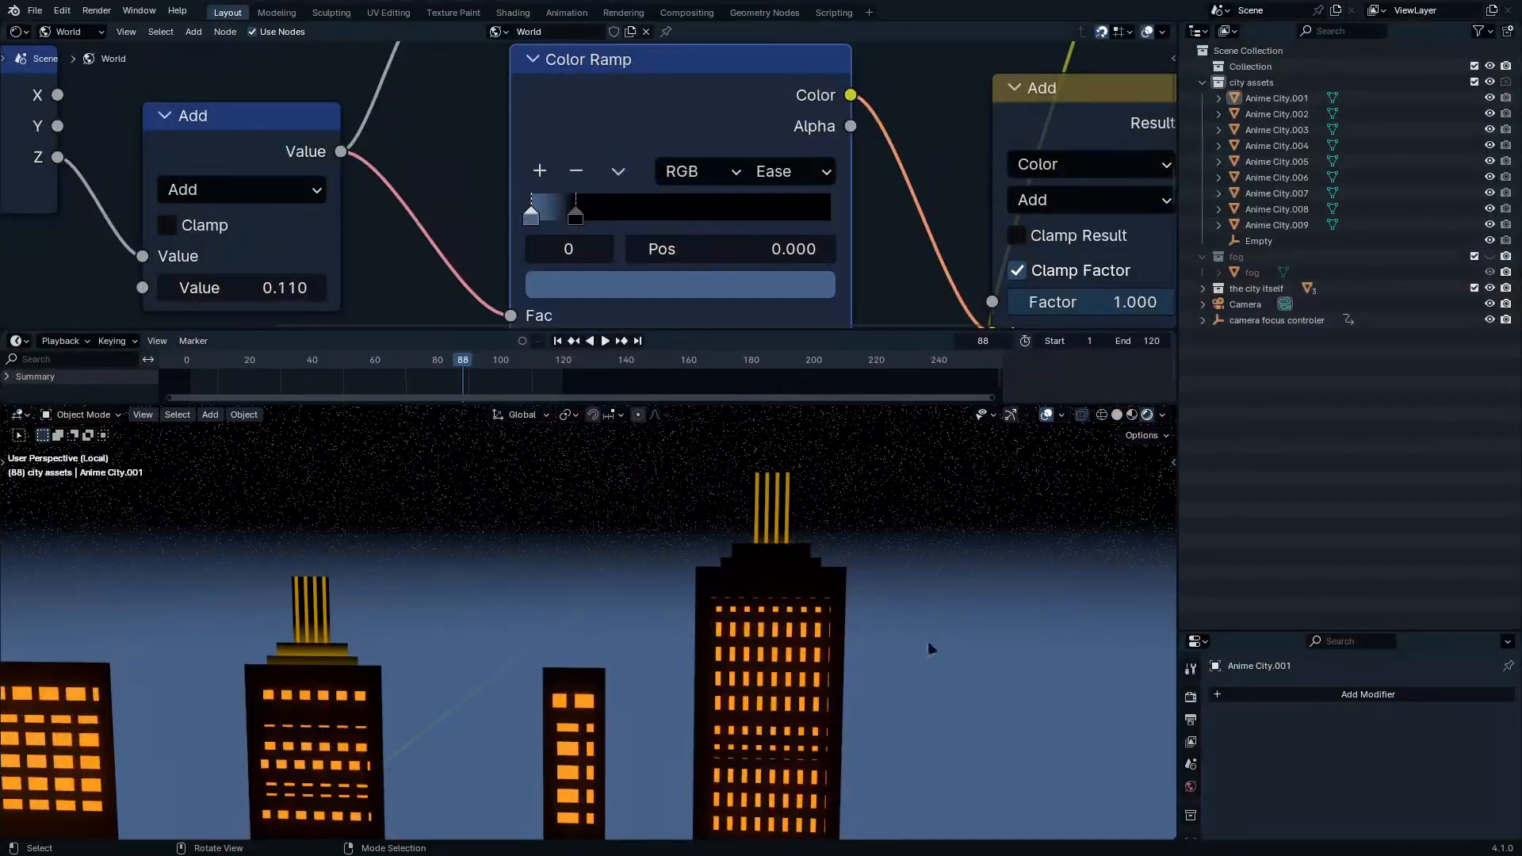
Step: Select the camera in the finished anime city file and enlarge the properties area to inspect its settings
{"action": "scroll", "coordinate": [931, 648], "scroll_direction": "down", "scroll_amount": 3}
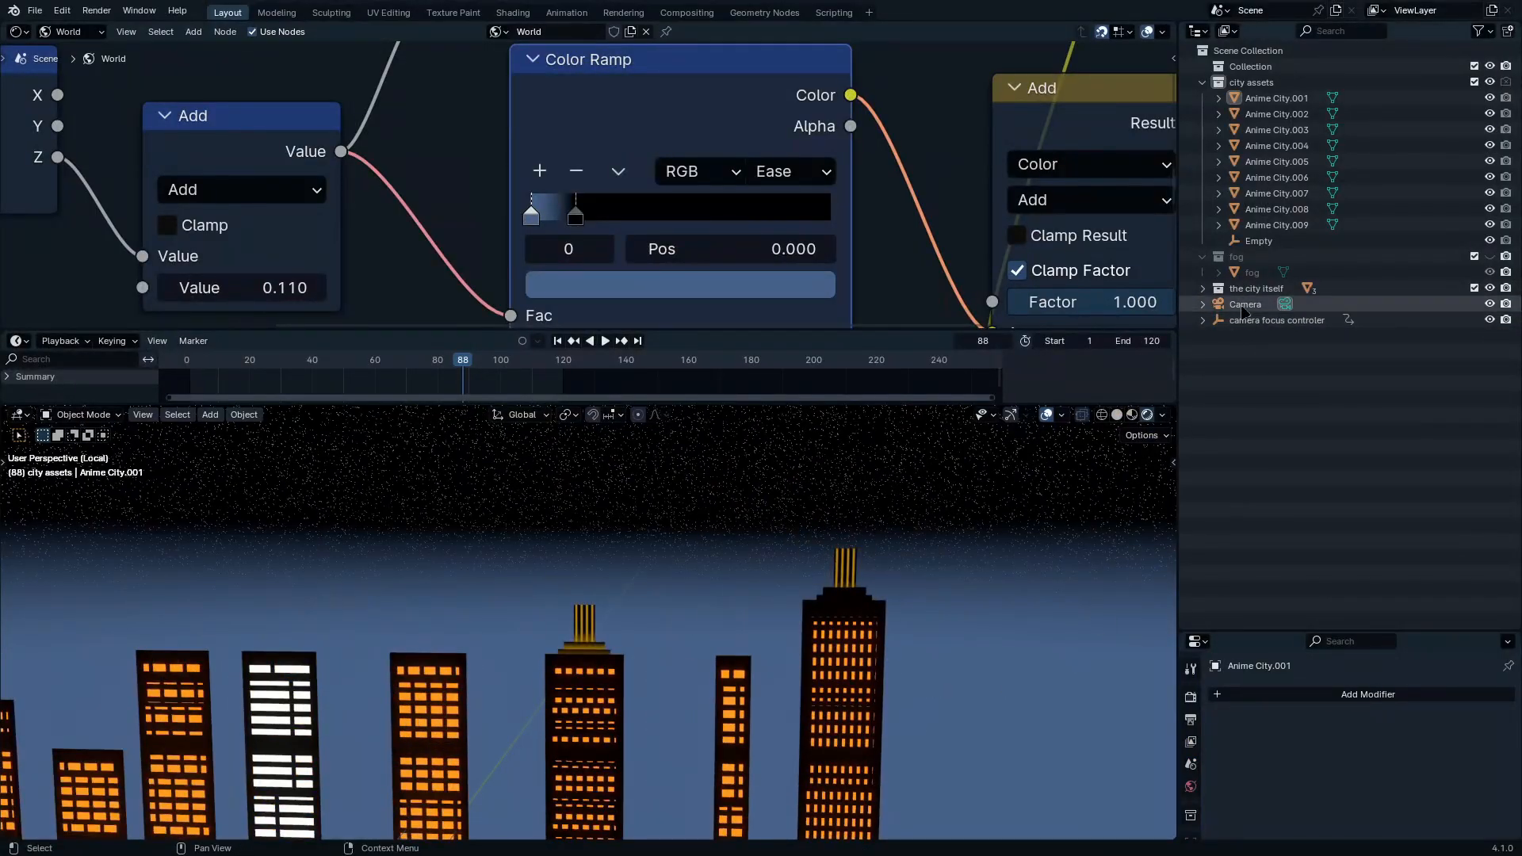
{"action": "left_click_drag", "start_coordinate": [1238, 631], "coordinate": [1255, 348]}
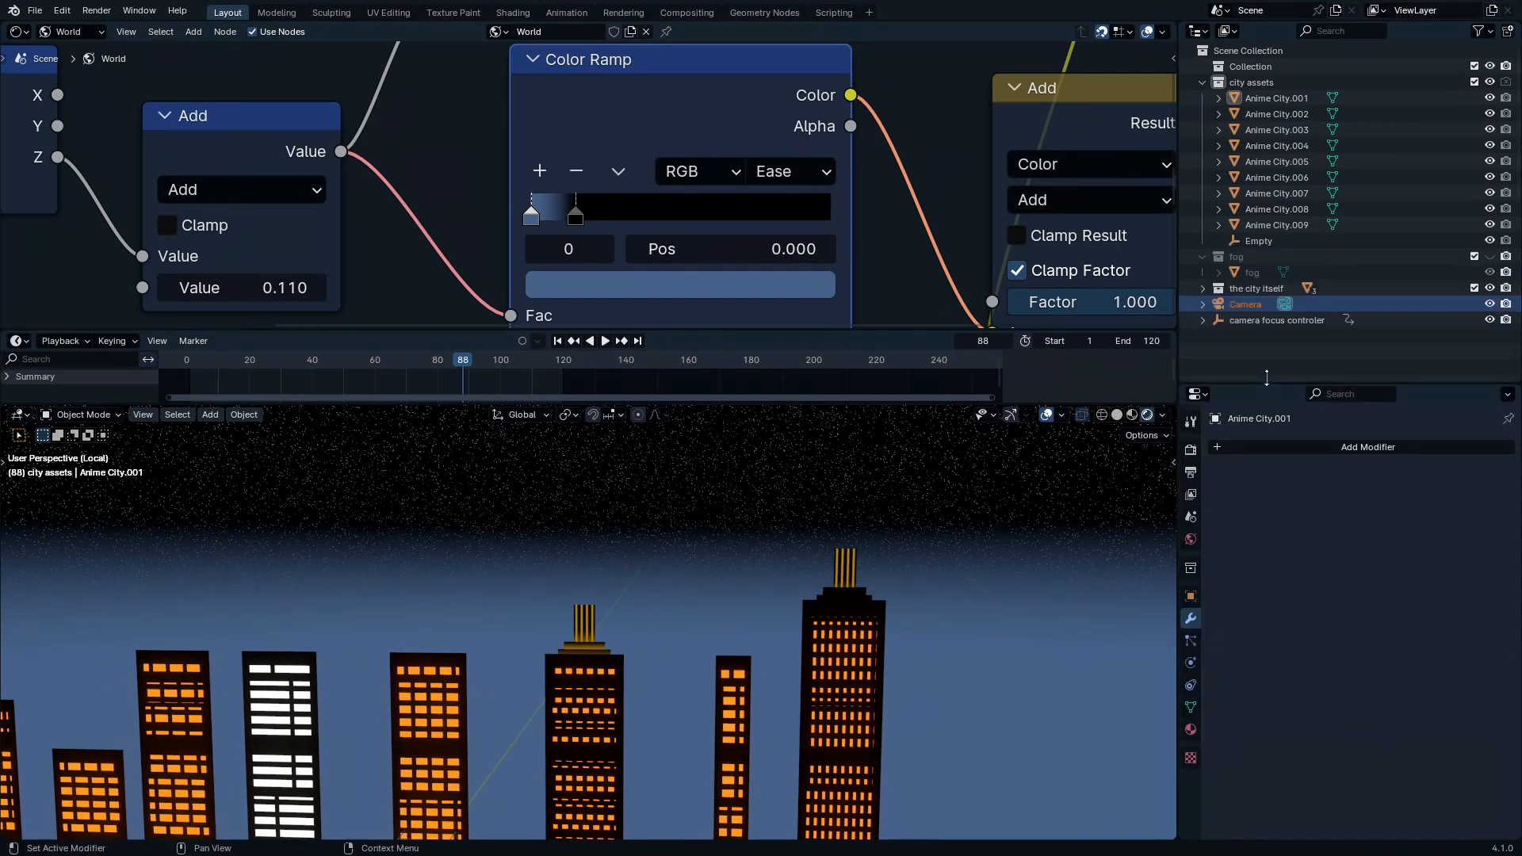
{"action": "left_click", "coordinate": [1245, 304]}
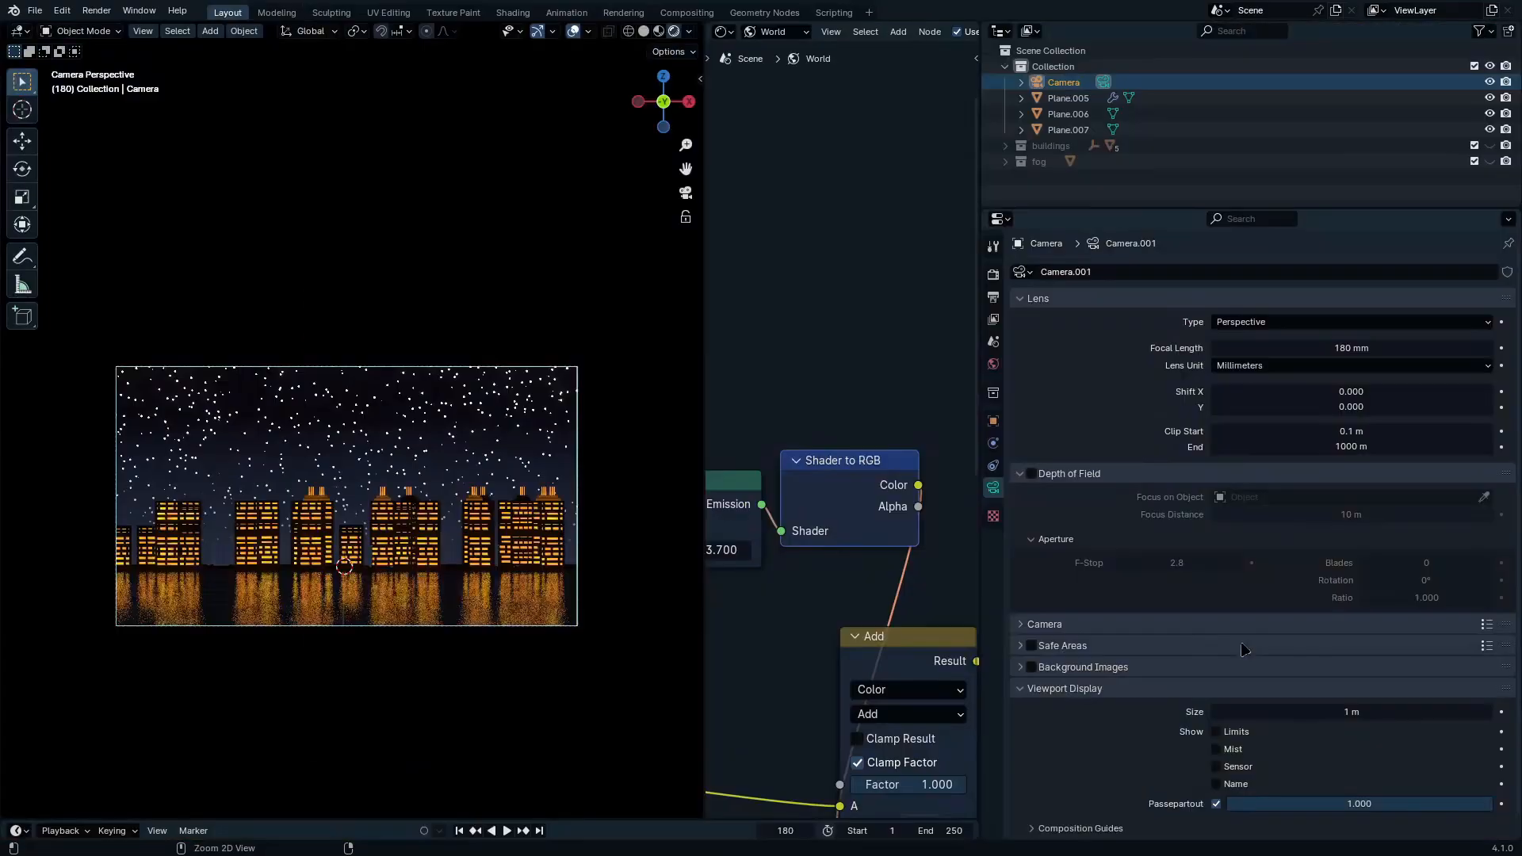
Step: Set the night scene camera's focal length to 213.2 mm and move the camera along its local Z axis to reframe the skyline
{"action": "left_click", "coordinate": [1338, 348]}
{"action": "key", "text": "Return"}
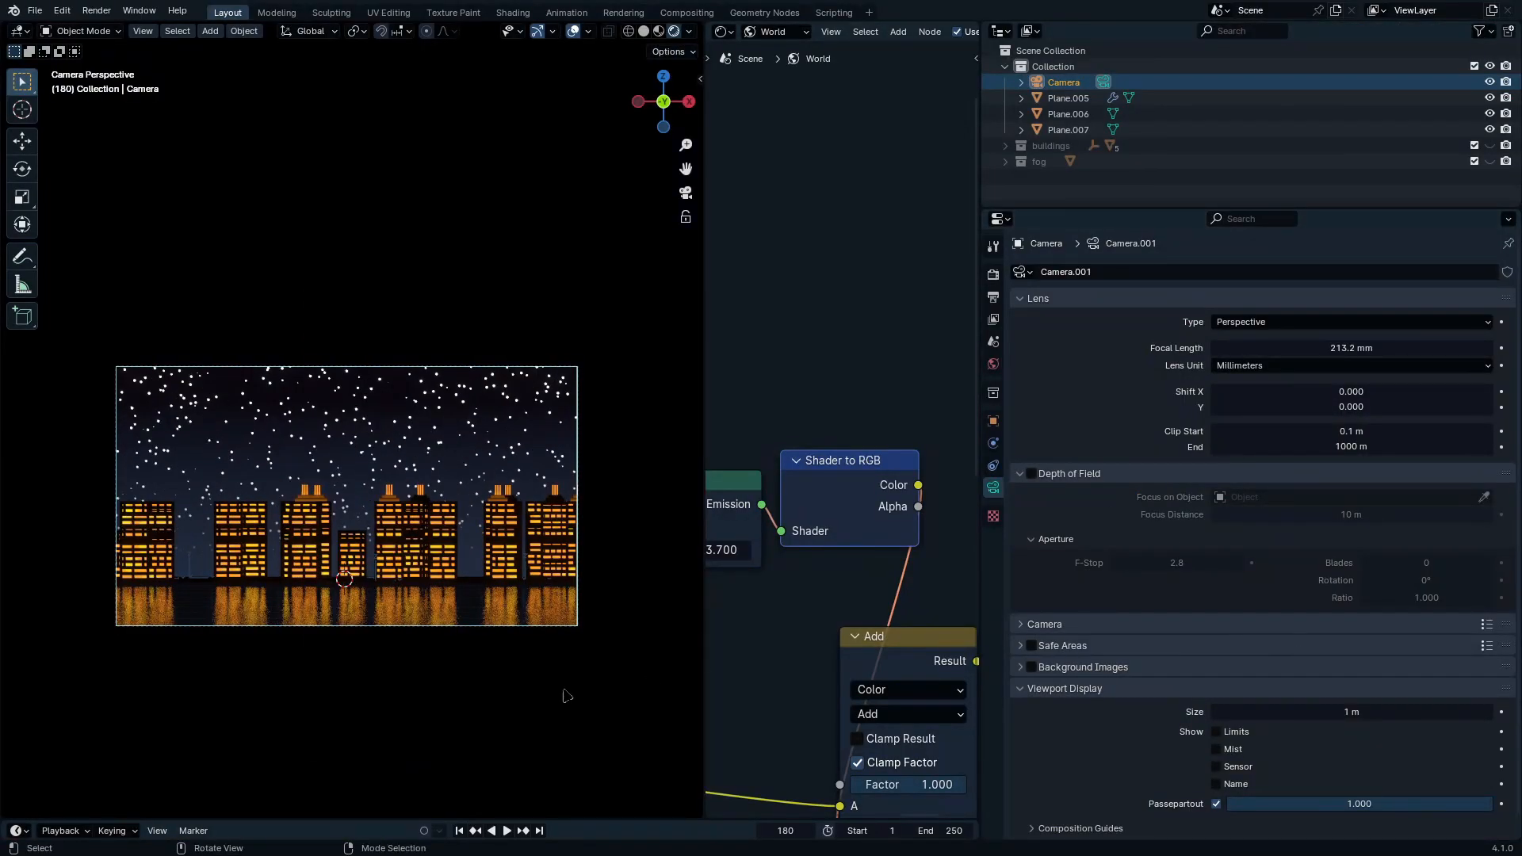
{"action": "key", "text": "ctrl+space"}
{"action": "key", "text": "g"}
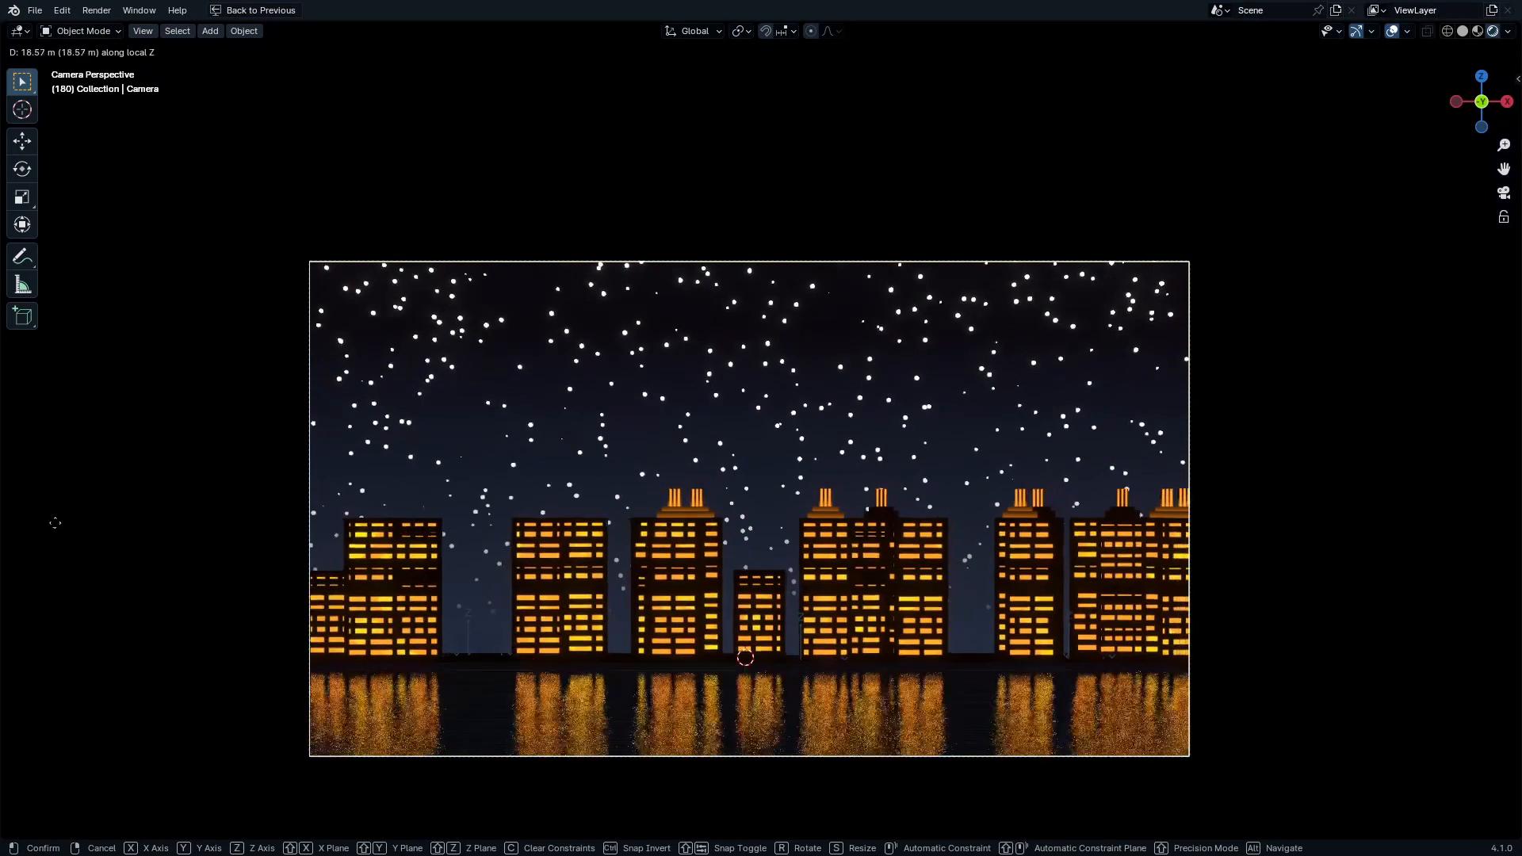
{"action": "left_click", "coordinate": [996, 719]}
{"action": "middle_click_drag", "start_coordinate": [1007, 699], "coordinate": [1025, 601], "text": "shift"}
{"action": "key", "text": "ctrl+space"}
Step: Try a camera Shift Y of 0.335 and lower the camera along the global Z axis
{"action": "left_click_drag", "start_coordinate": [1323, 407], "coordinate": [1363, 406]}
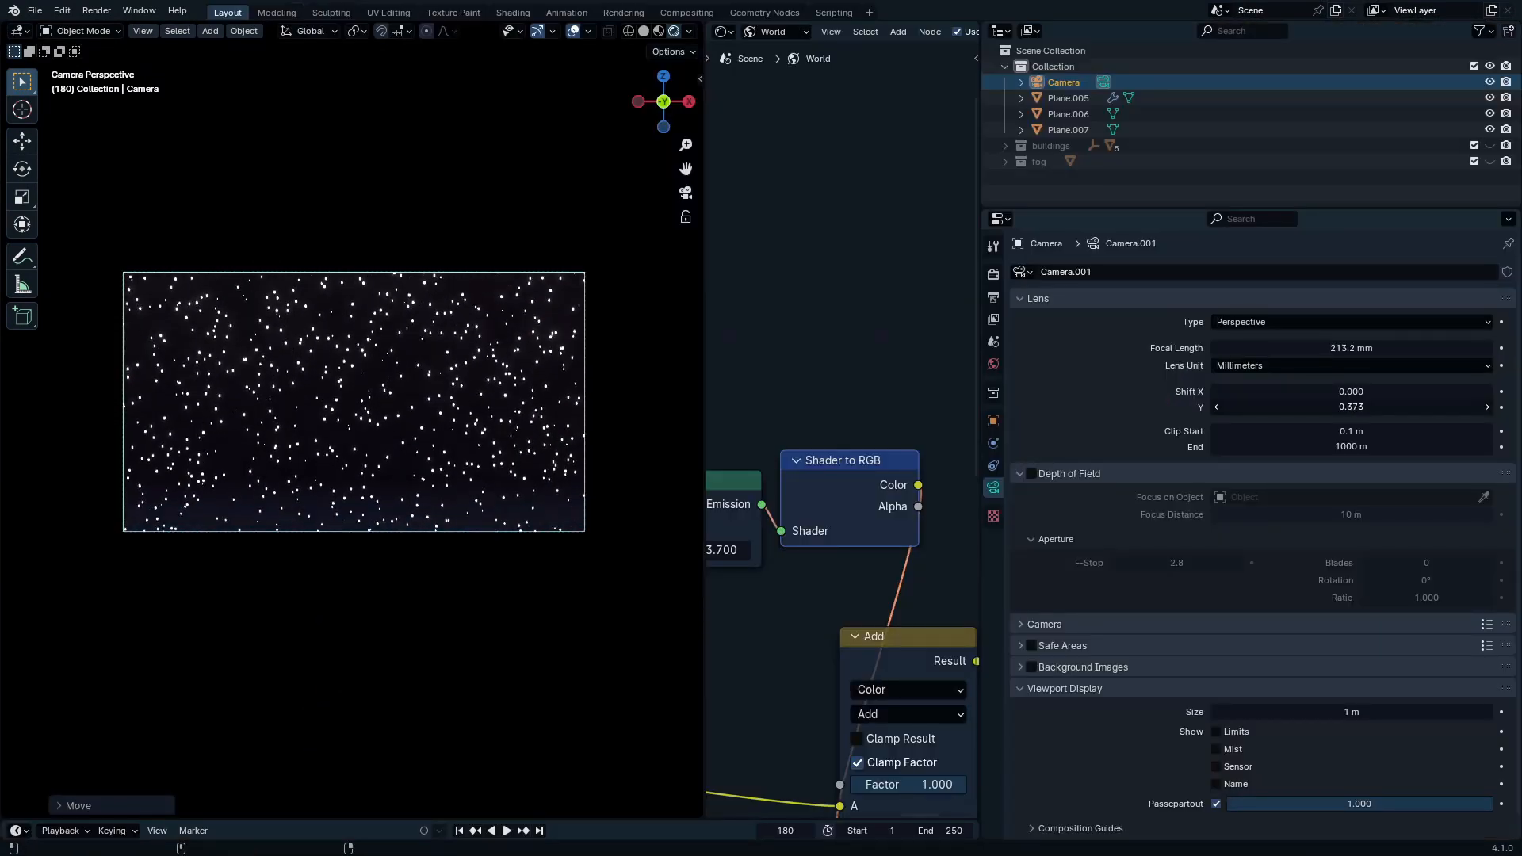
{"action": "key", "text": "g"}
{"action": "key", "text": "z"}
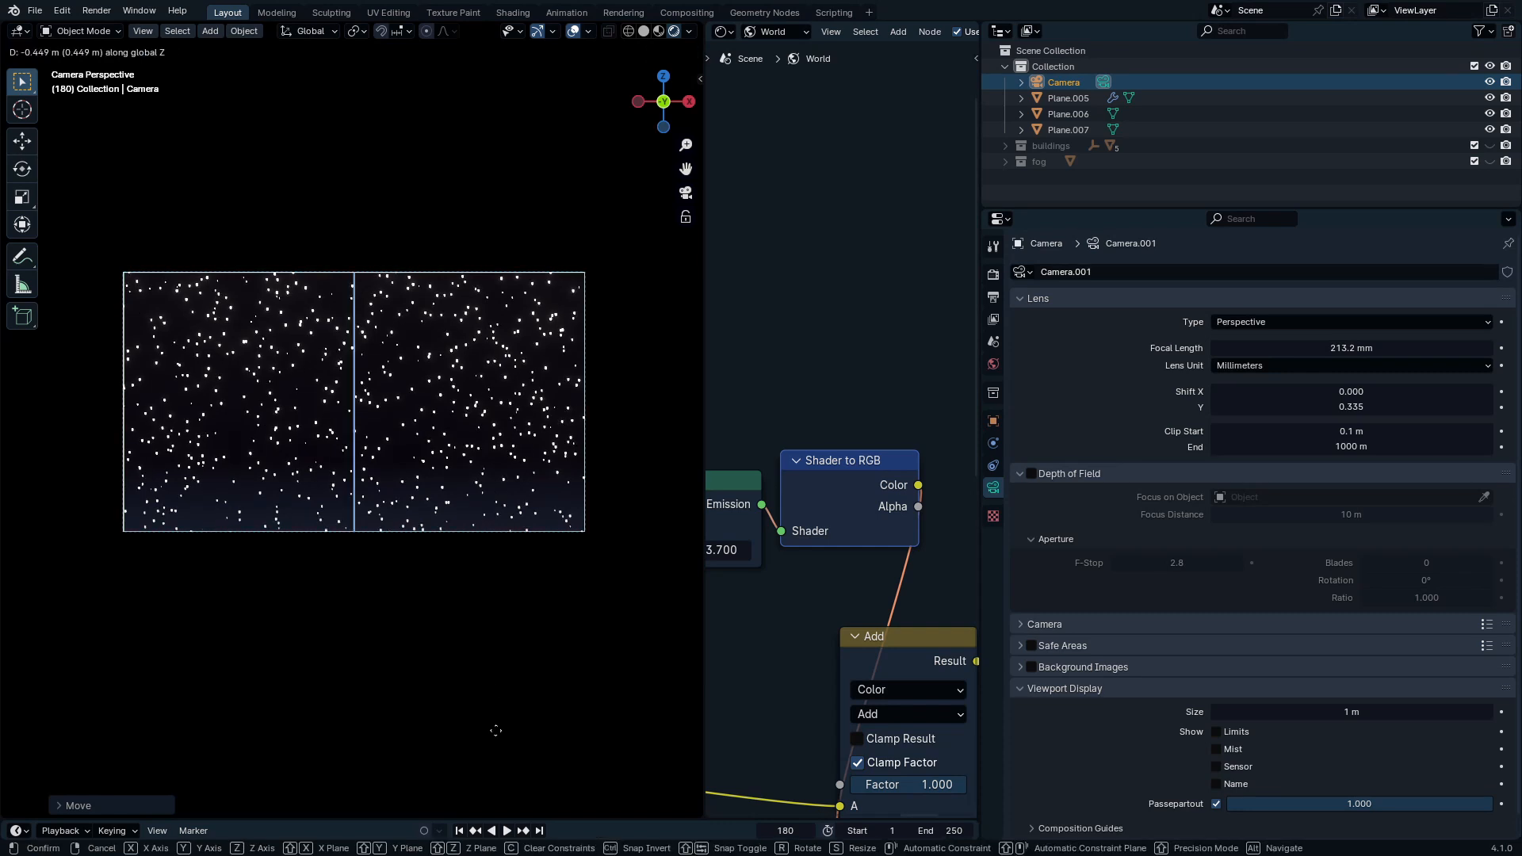
{"action": "left_click", "coordinate": [493, 730]}
{"action": "key", "text": "ctrl+space"}
{"action": "scroll", "coordinate": [738, 573], "scroll_direction": "up", "scroll_amount": 2}
{"action": "scroll", "coordinate": [803, 492], "scroll_direction": "down", "scroll_amount": 1}
{"action": "middle_click_drag", "start_coordinate": [919, 496], "coordinate": [792, 610], "text": "shift"}
{"action": "scroll", "coordinate": [788, 611], "scroll_direction": "up", "scroll_amount": 1}
{"action": "scroll", "coordinate": [789, 611], "scroll_direction": "down", "scroll_amount": 2}
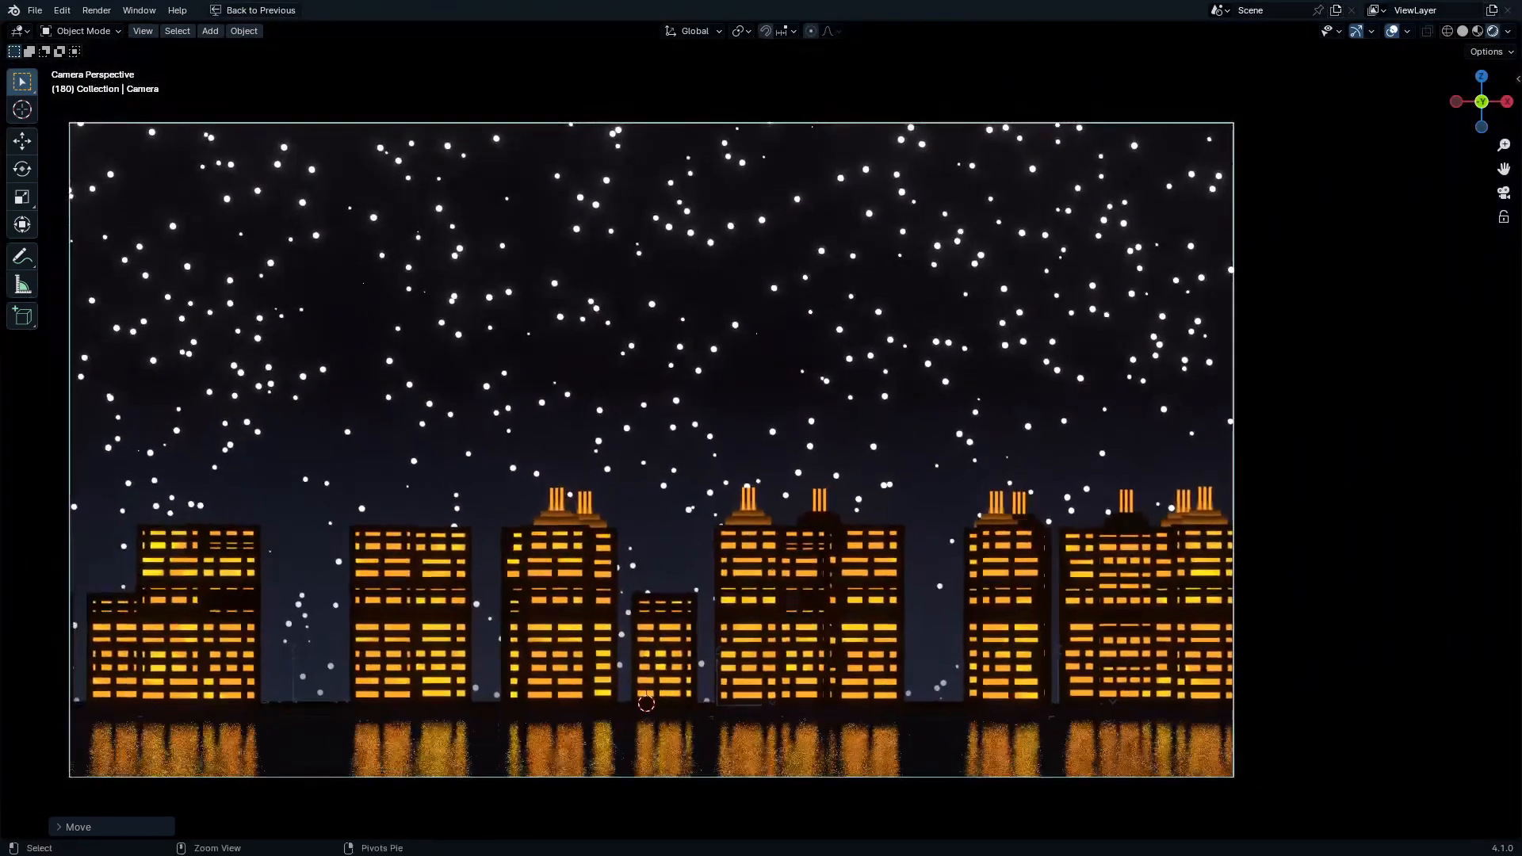
{"action": "key", "text": "ctrl+space"}
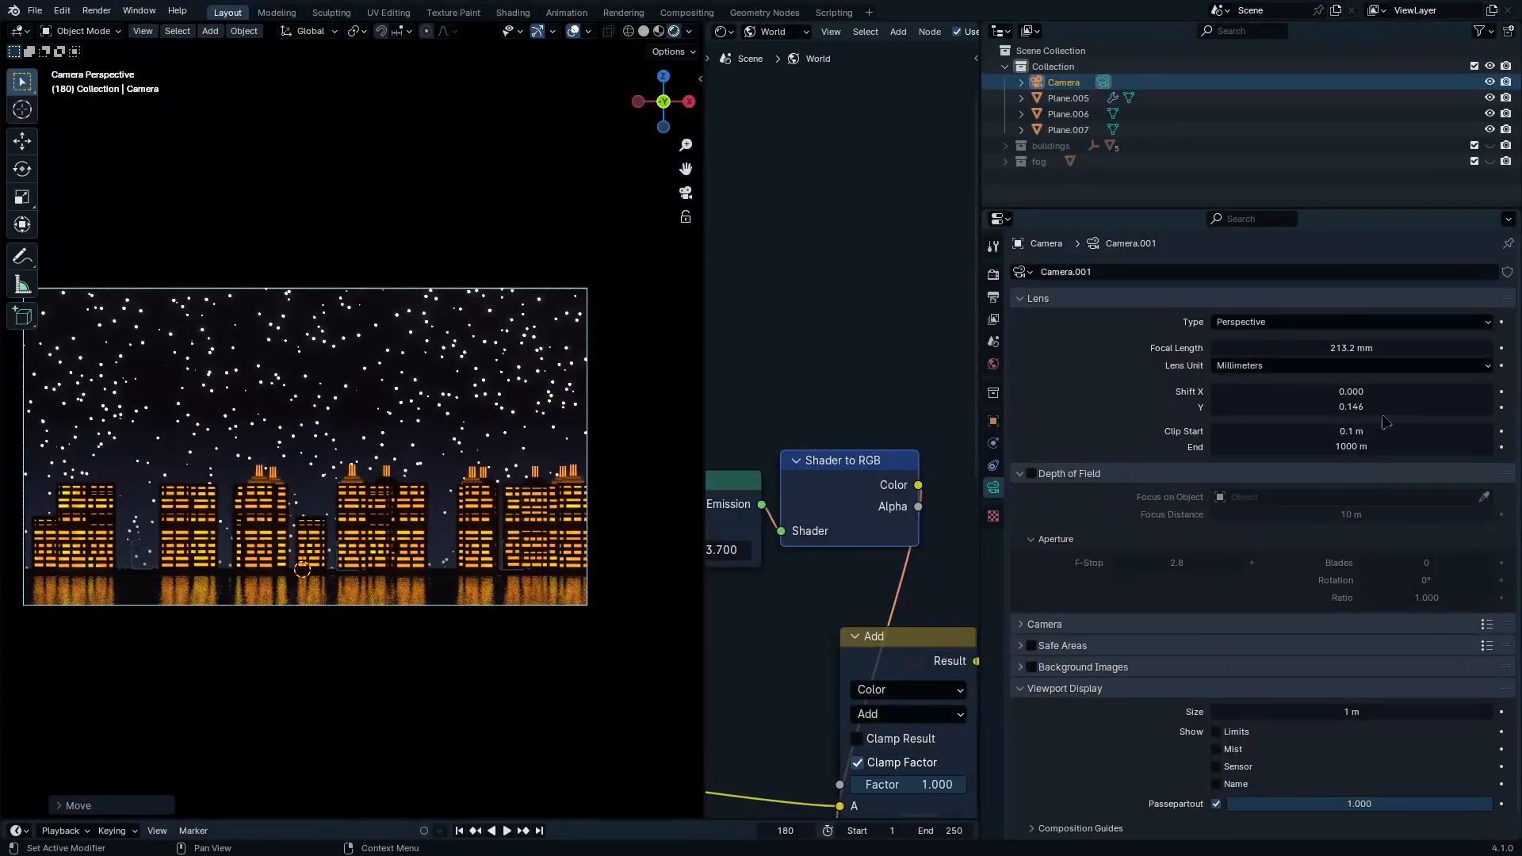
Step: Set the camera's Shift Y to -0.036 and check the reframed skyline and water reflections up close
{"action": "left_click_drag", "start_coordinate": [1383, 406], "coordinate": [1262, 406]}
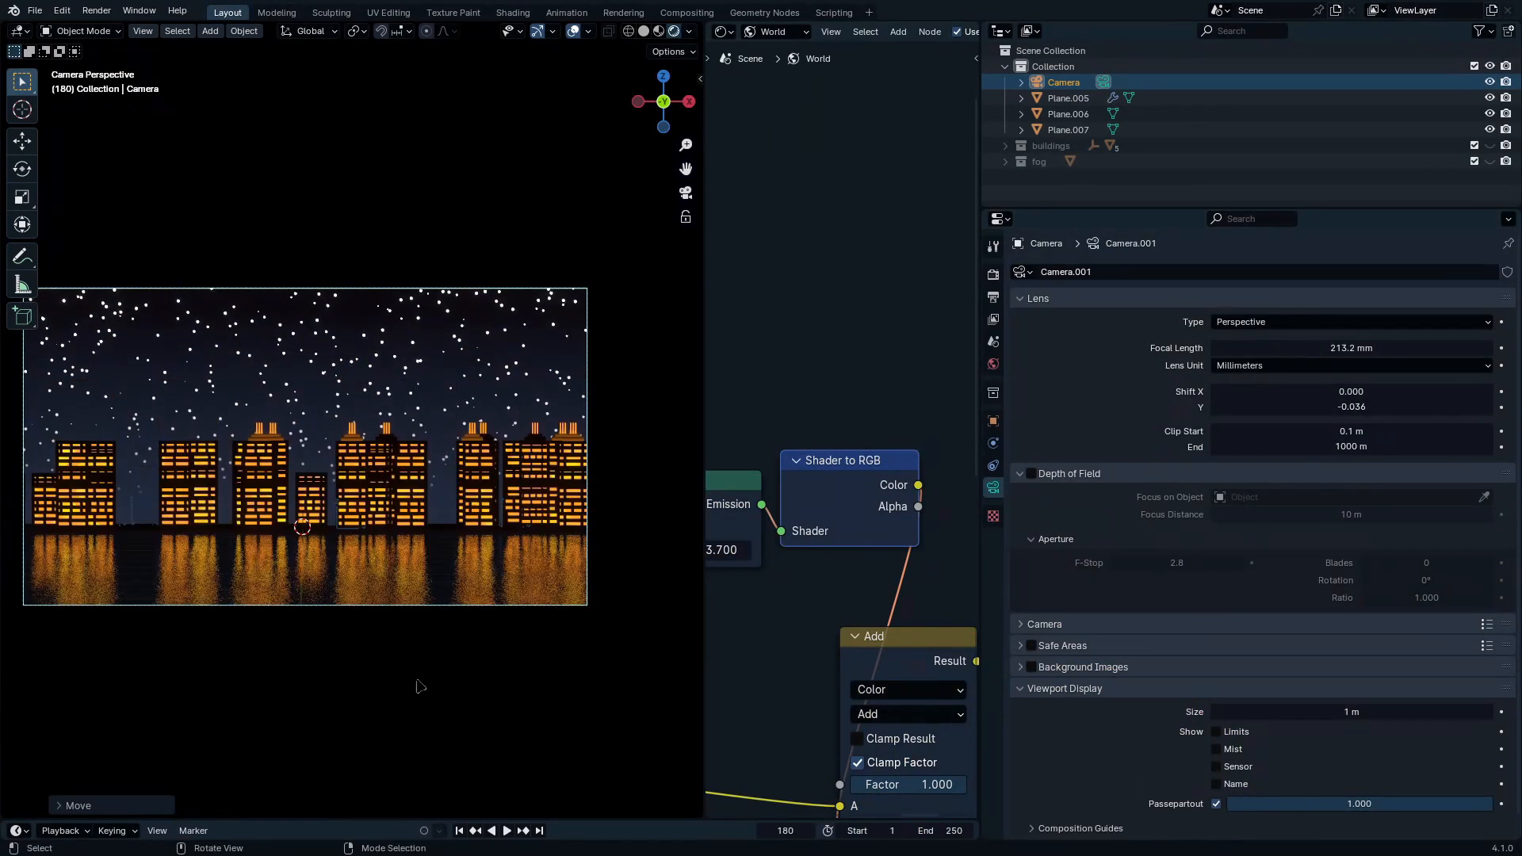
{"action": "key", "text": "ctrl+space"}
{"action": "key", "text": "Home"}
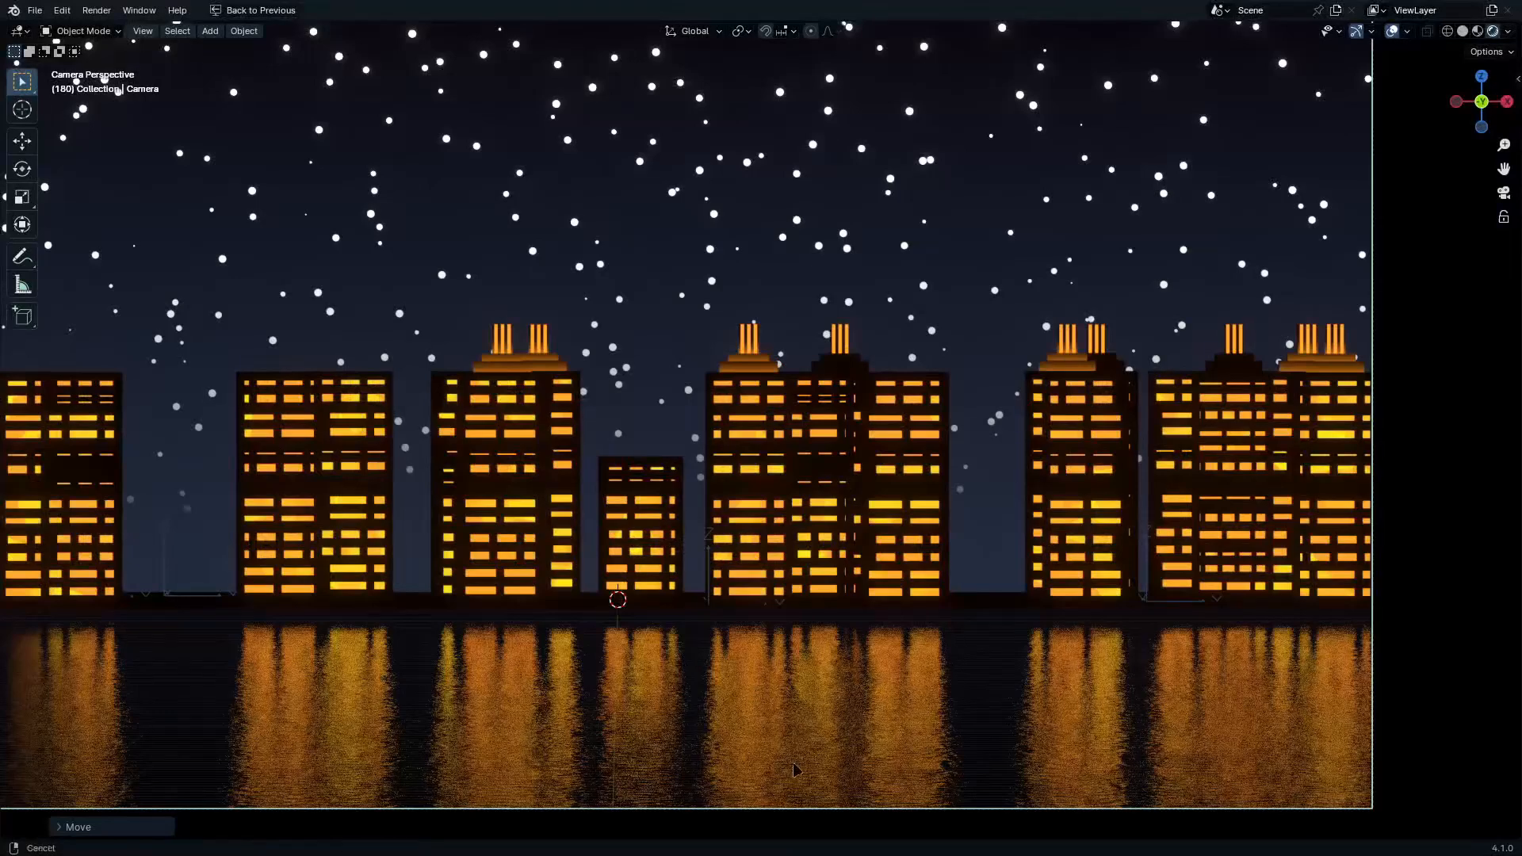
{"action": "scroll", "coordinate": [793, 763], "scroll_direction": "up", "scroll_amount": 4}
{"action": "middle_click_drag", "start_coordinate": [793, 763], "coordinate": [753, 519], "text": "shift"}
{"action": "scroll", "coordinate": [771, 679], "scroll_direction": "up", "scroll_amount": 4}
{"action": "scroll", "coordinate": [895, 464], "scroll_direction": "down", "scroll_amount": 4}
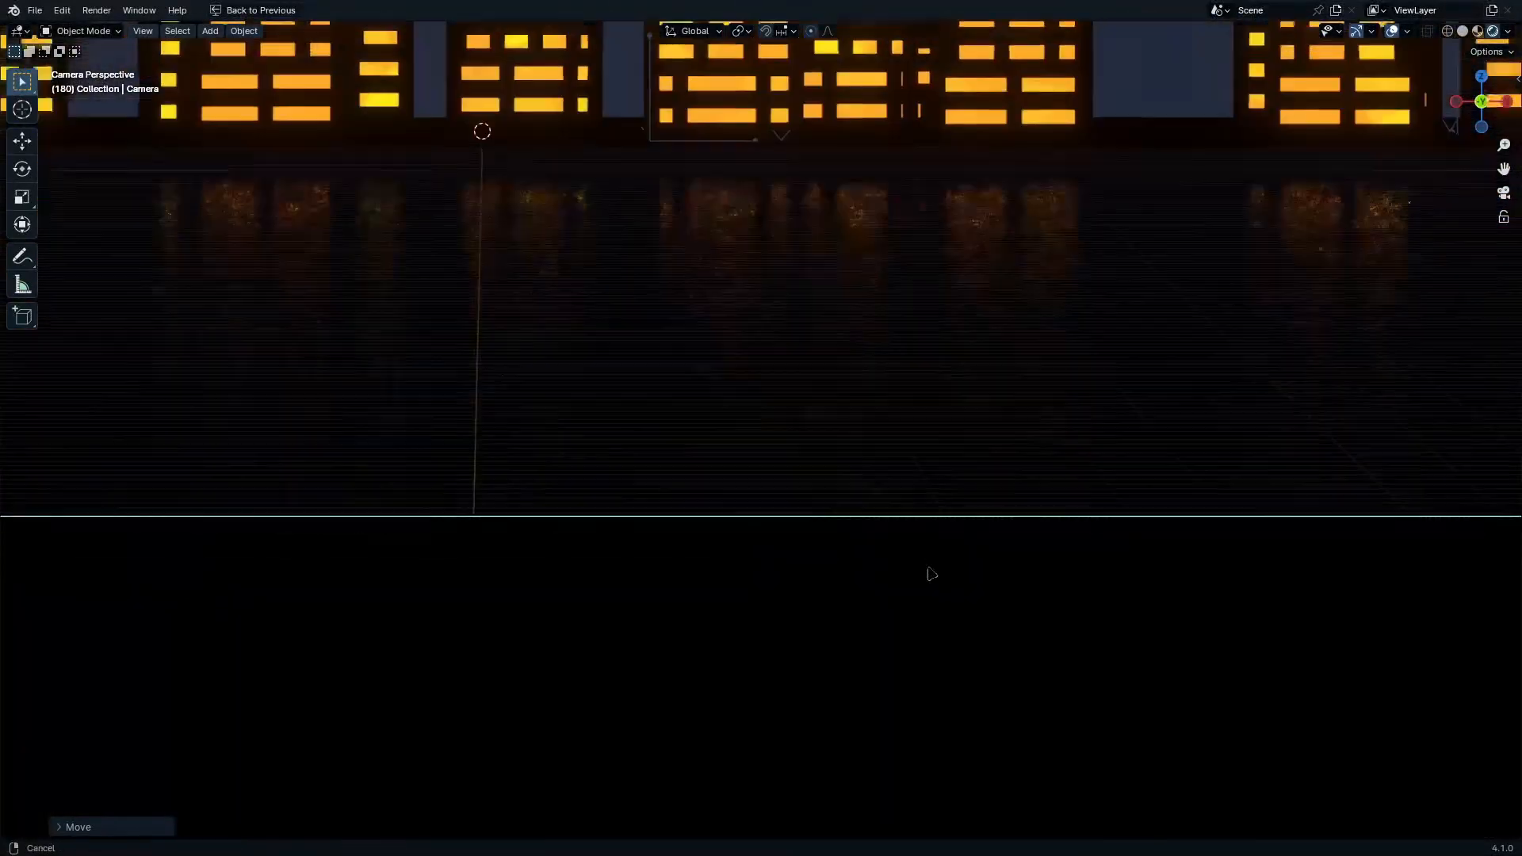
{"action": "scroll", "coordinate": [928, 546], "scroll_direction": "down", "scroll_amount": 4}
{"action": "key", "text": "ctrl+space"}
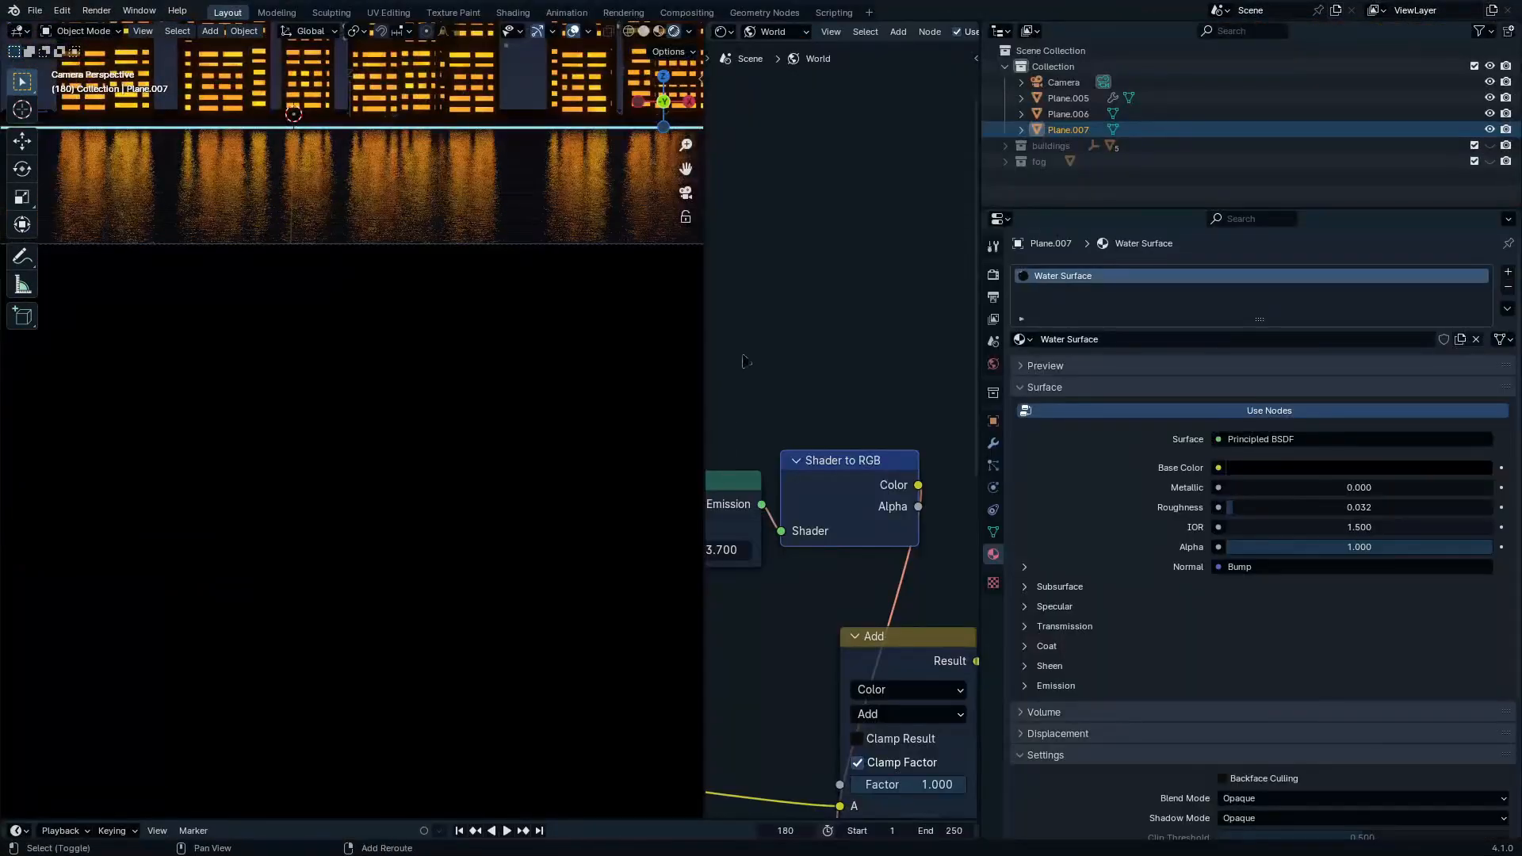
Step: Display the Water Surface material's object shader nodes and widen the node area
{"action": "scroll", "coordinate": [743, 361], "scroll_direction": "down", "scroll_amount": 4}
{"action": "left_click", "coordinate": [724, 31]}
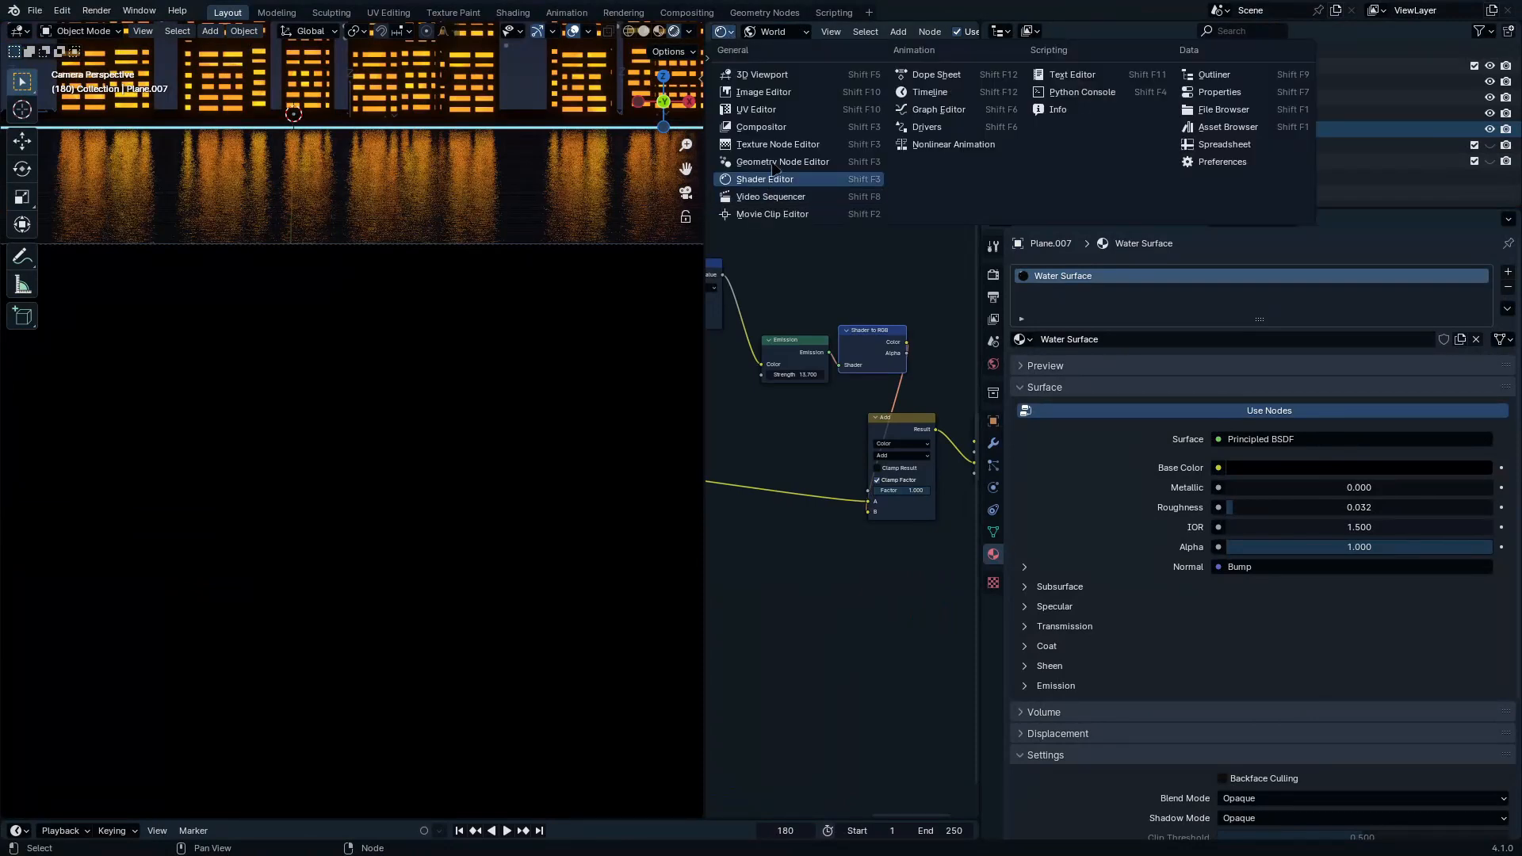
{"action": "left_click", "coordinate": [794, 29]}
{"action": "left_click", "coordinate": [780, 71]}
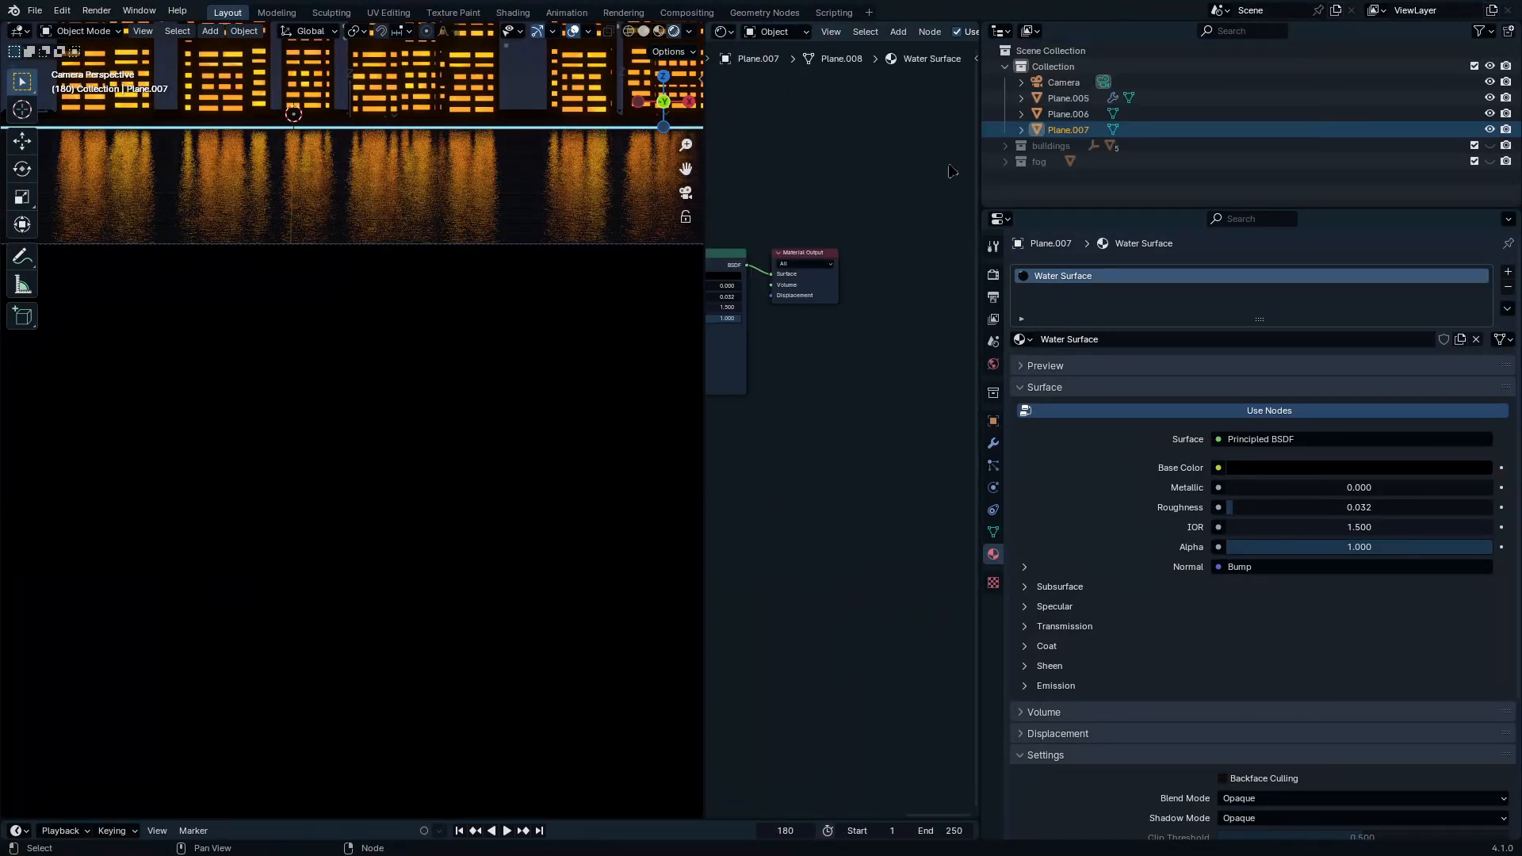
{"action": "left_click_drag", "start_coordinate": [980, 167], "coordinate": [1497, 170]}
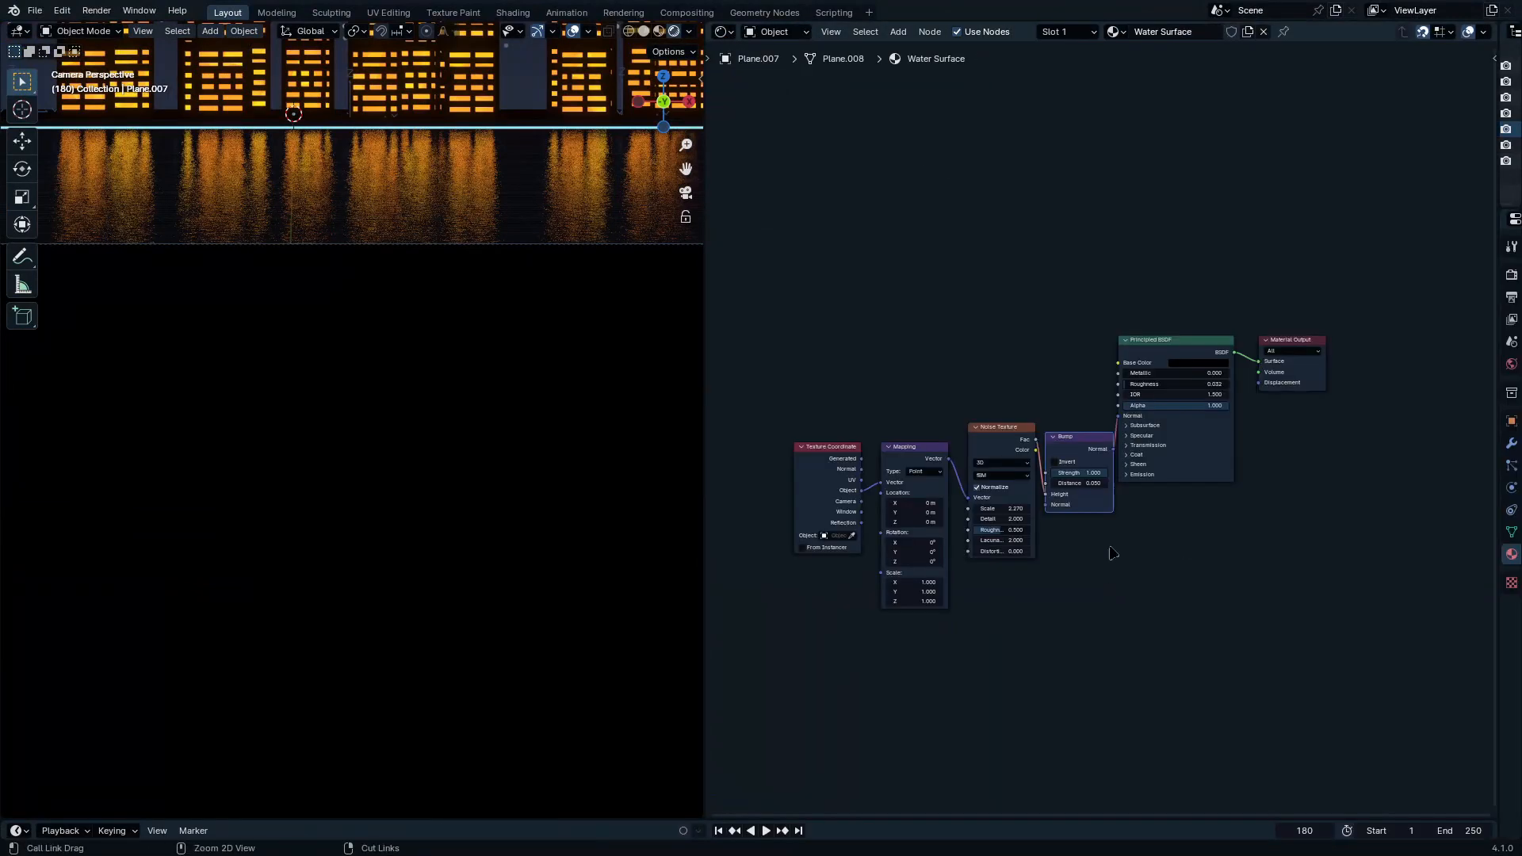
Step: Set the water material's Noise Texture Scale to -0.410 and its Principled BSDF Roughness to 0.059
{"action": "scroll", "coordinate": [968, 487], "scroll_direction": "up", "scroll_amount": 5}
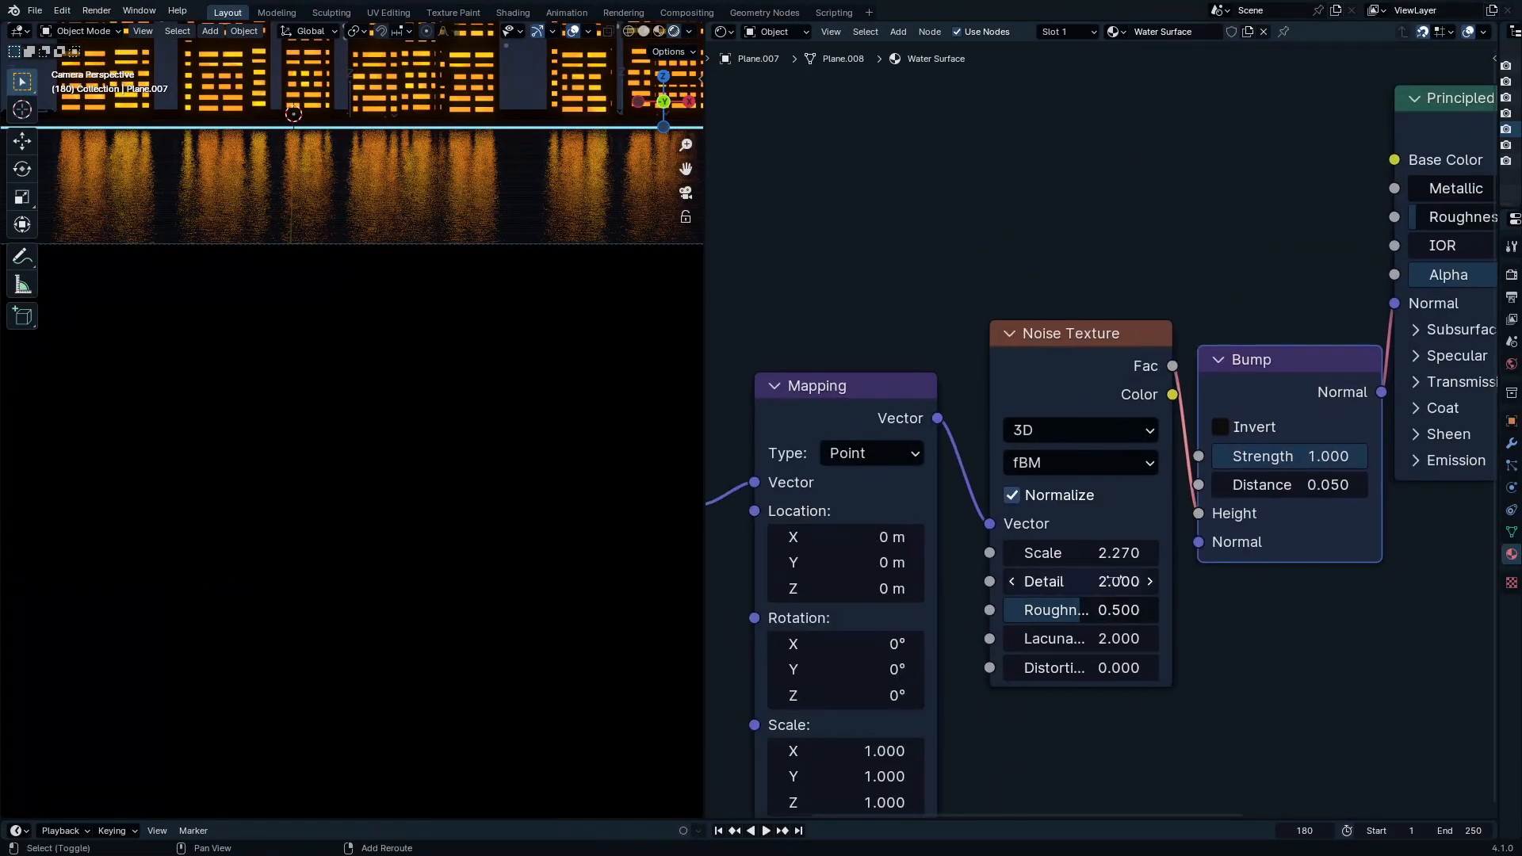
{"action": "left_click_drag", "start_coordinate": [1109, 552], "coordinate": [1030, 553]}
{"action": "scroll", "coordinate": [533, 449], "scroll_direction": "up", "scroll_amount": 3}
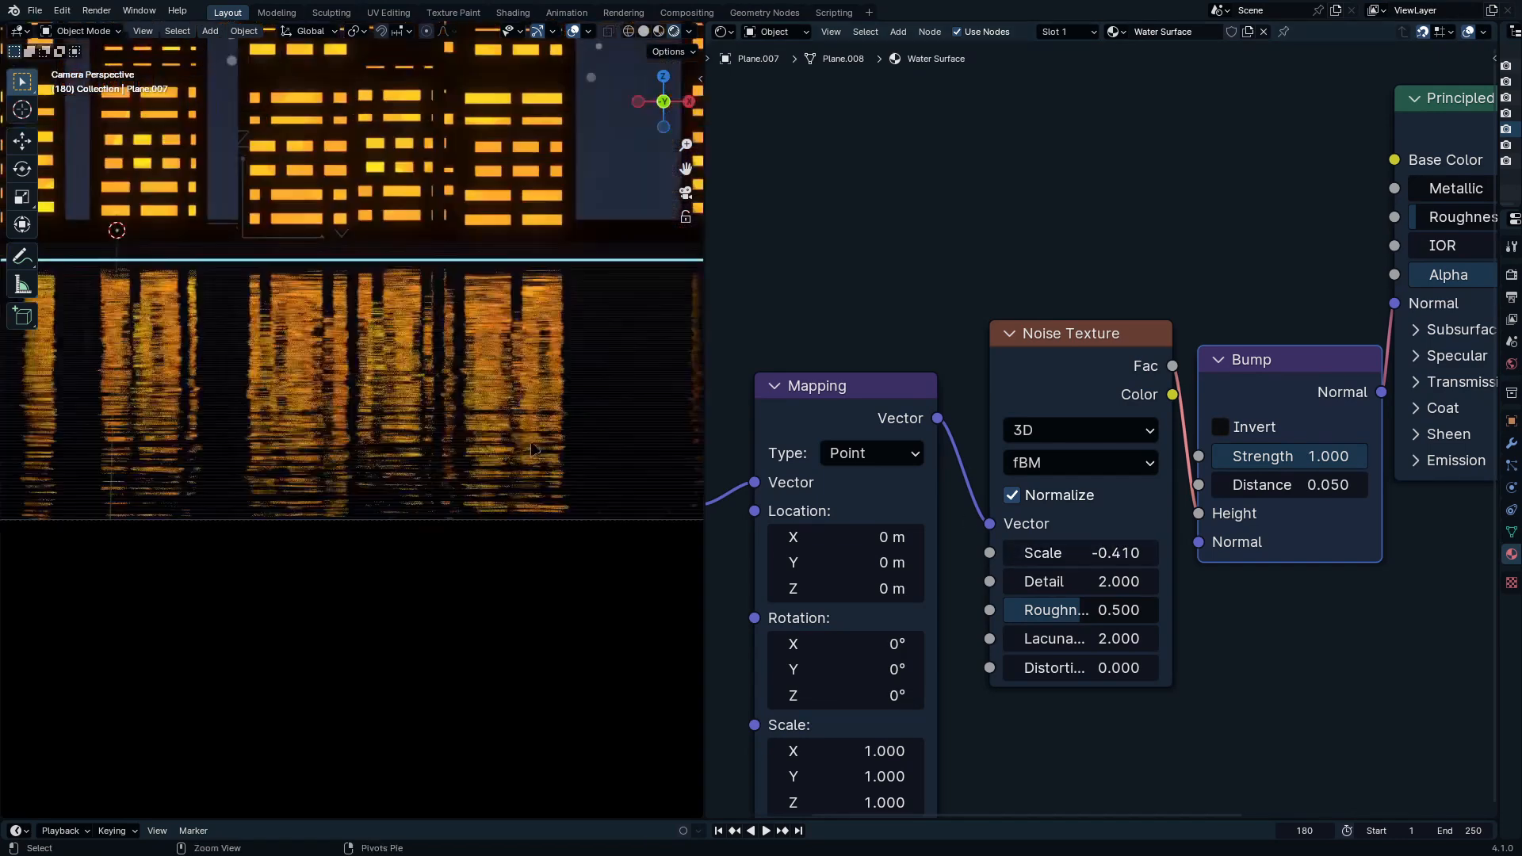
{"action": "scroll", "coordinate": [510, 294], "scroll_direction": "down", "scroll_amount": 3}
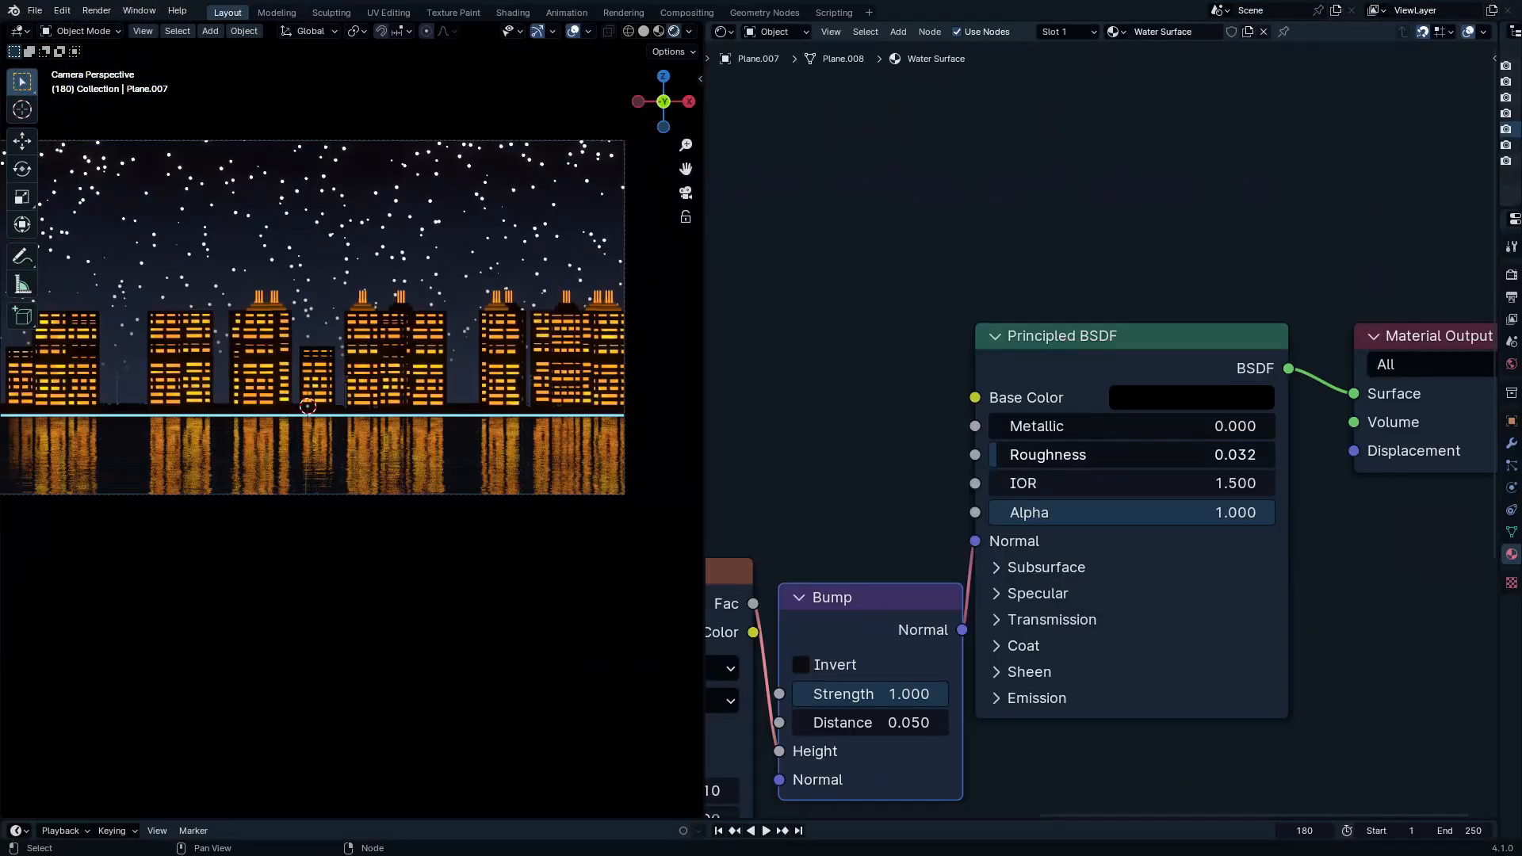
{"action": "mouse_move", "coordinate": [1134, 454]}
{"action": "left_mouse_down"}
{"action": "mouse_move", "coordinate": [1173, 454]}
{"action": "mouse_move", "coordinate": [1139, 454]}
{"action": "left_mouse_up"}
{"action": "scroll", "coordinate": [460, 531], "scroll_direction": "up", "scroll_amount": 3}
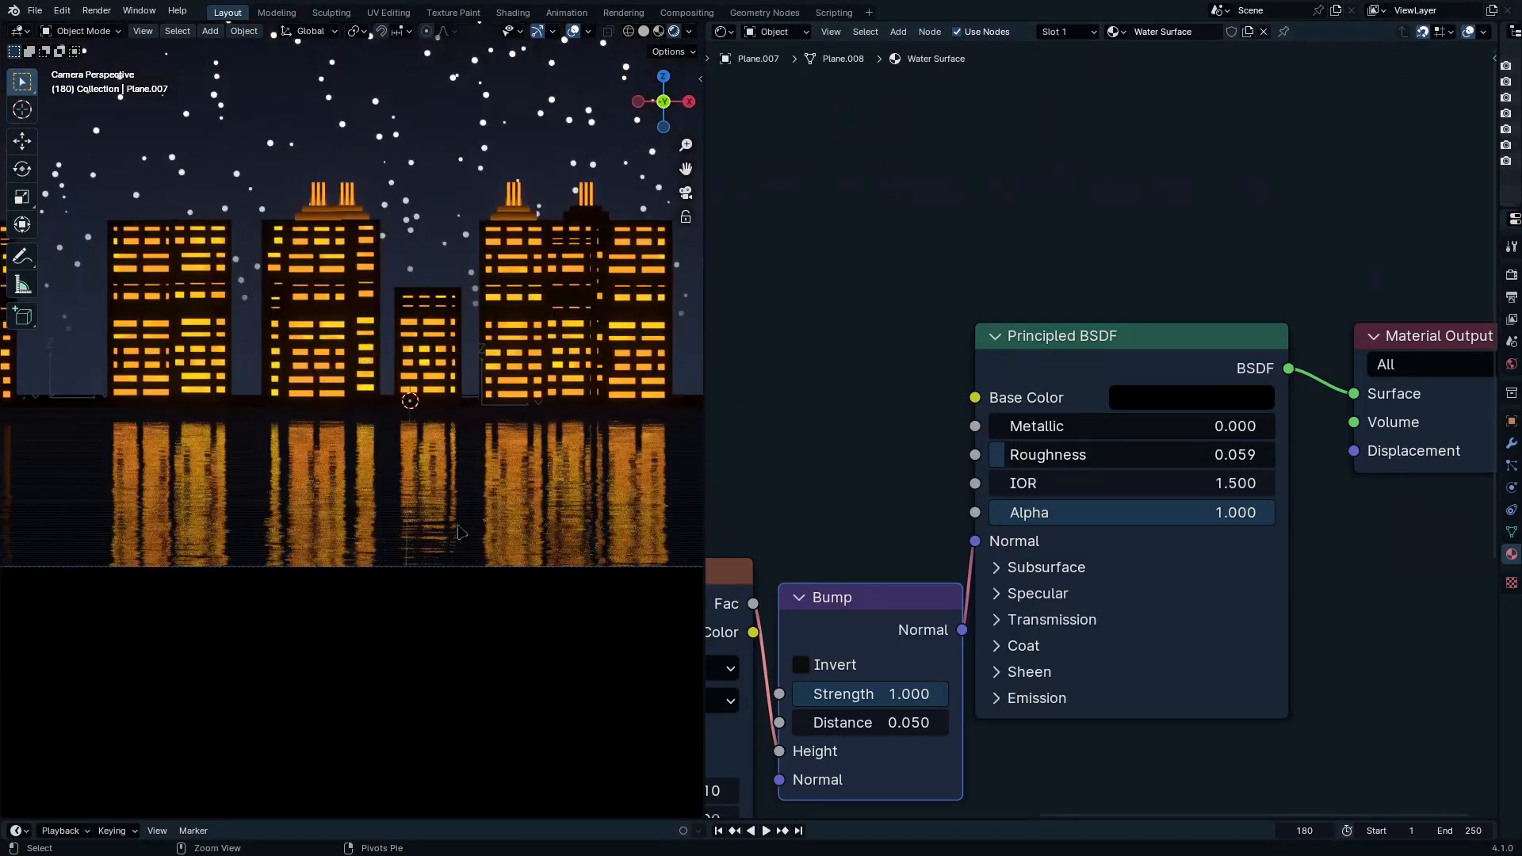
Step: Select the city object made of scattered buildings and show its geometry nodes around Distribute Points on Faces
{"action": "key", "text": "ctrl+space"}
{"action": "left_click", "coordinate": [698, 480]}
{"action": "key", "text": "ctrl+space"}
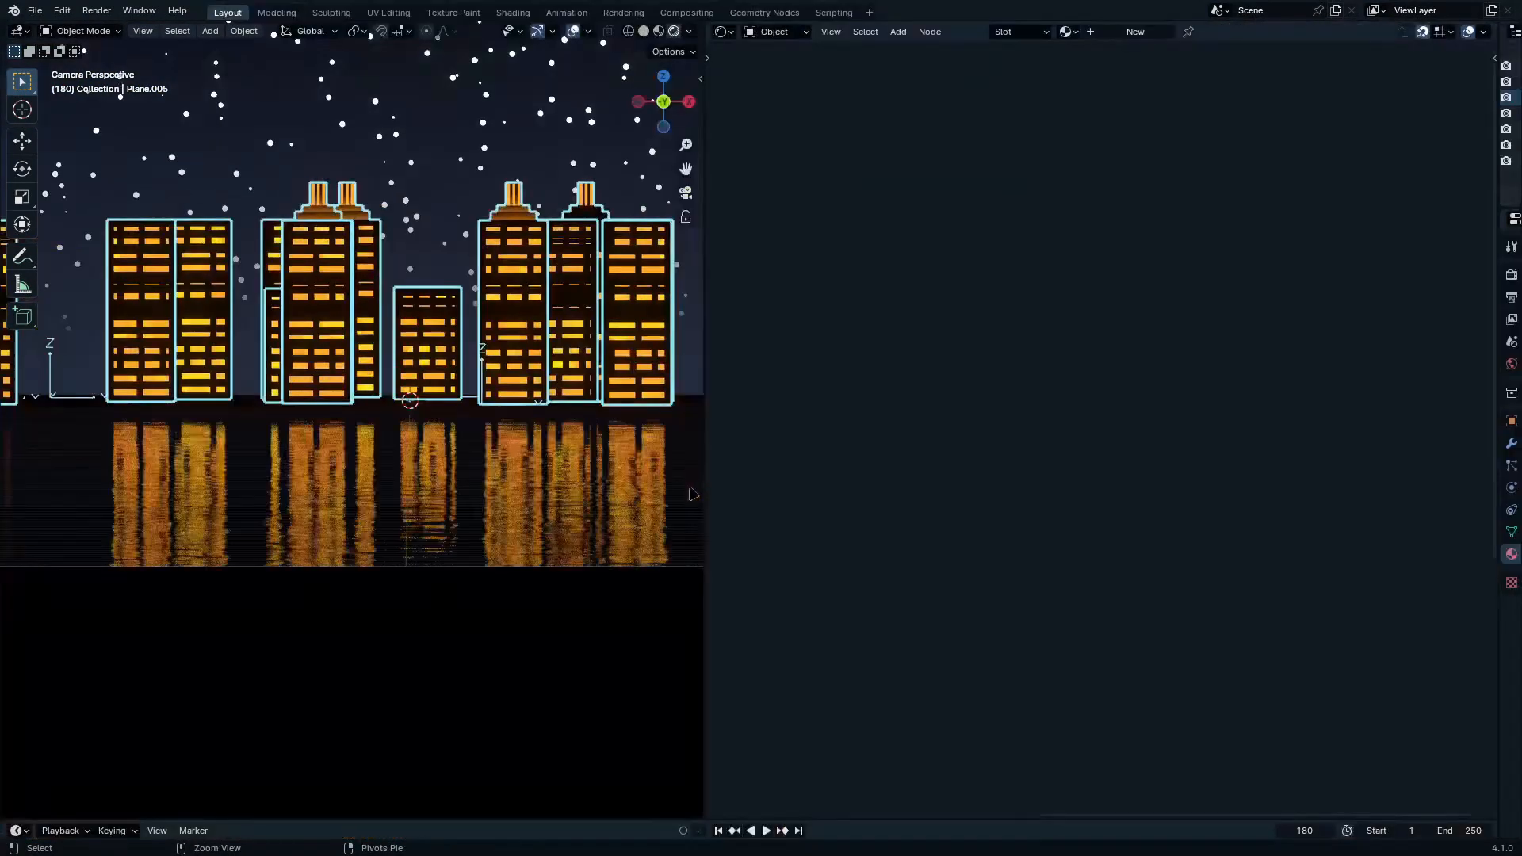
{"action": "left_click", "coordinate": [723, 32]}
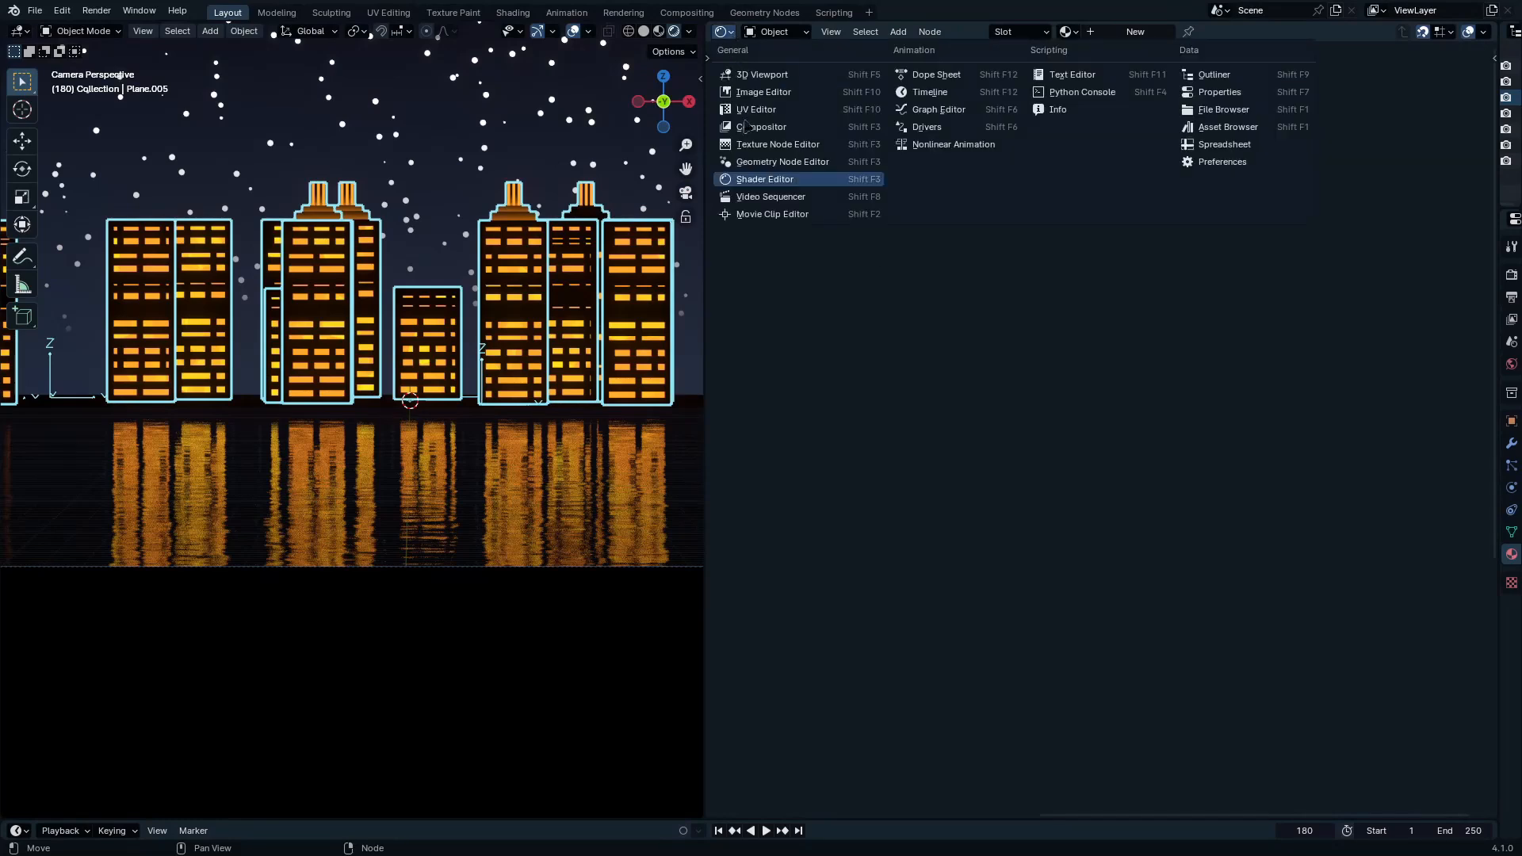
{"action": "left_click", "coordinate": [753, 160]}
{"action": "scroll", "coordinate": [1126, 545], "scroll_direction": "down", "scroll_amount": 5}
{"action": "middle_click_drag", "start_coordinate": [1124, 546], "coordinate": [1081, 798]}
{"action": "middle_click_drag", "start_coordinate": [1015, 672], "coordinate": [1051, 606]}
{"action": "scroll", "coordinate": [1041, 621], "scroll_direction": "up", "scroll_amount": 7}
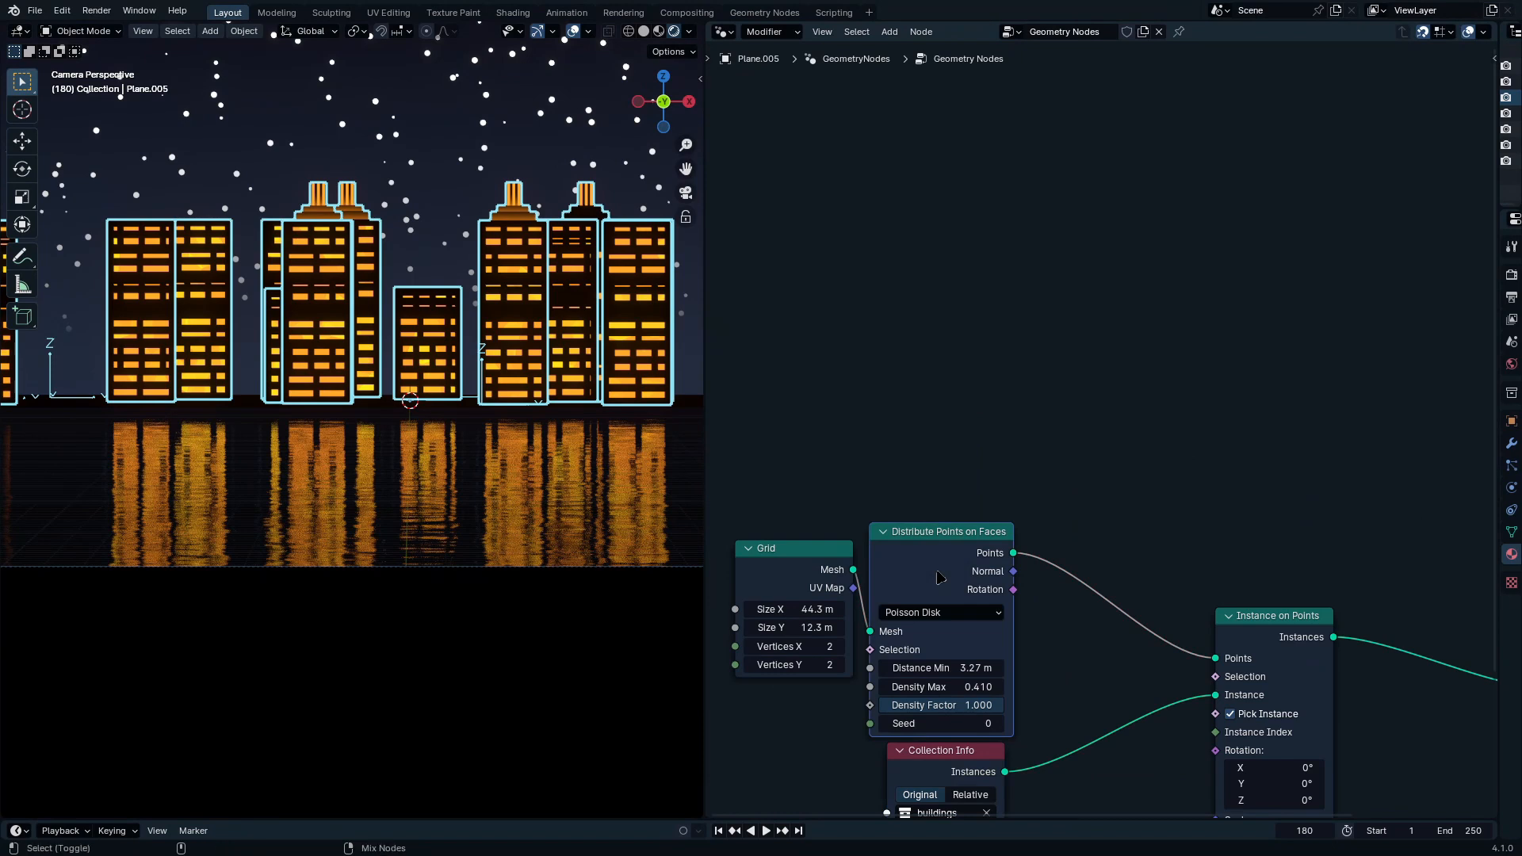
Step: Duplicate the Distribute Points on Faces and Instance on Points nodes and link the copies through their Points sockets
{"action": "key", "text": "shift+d"}
{"action": "left_click", "coordinate": [991, 412]}
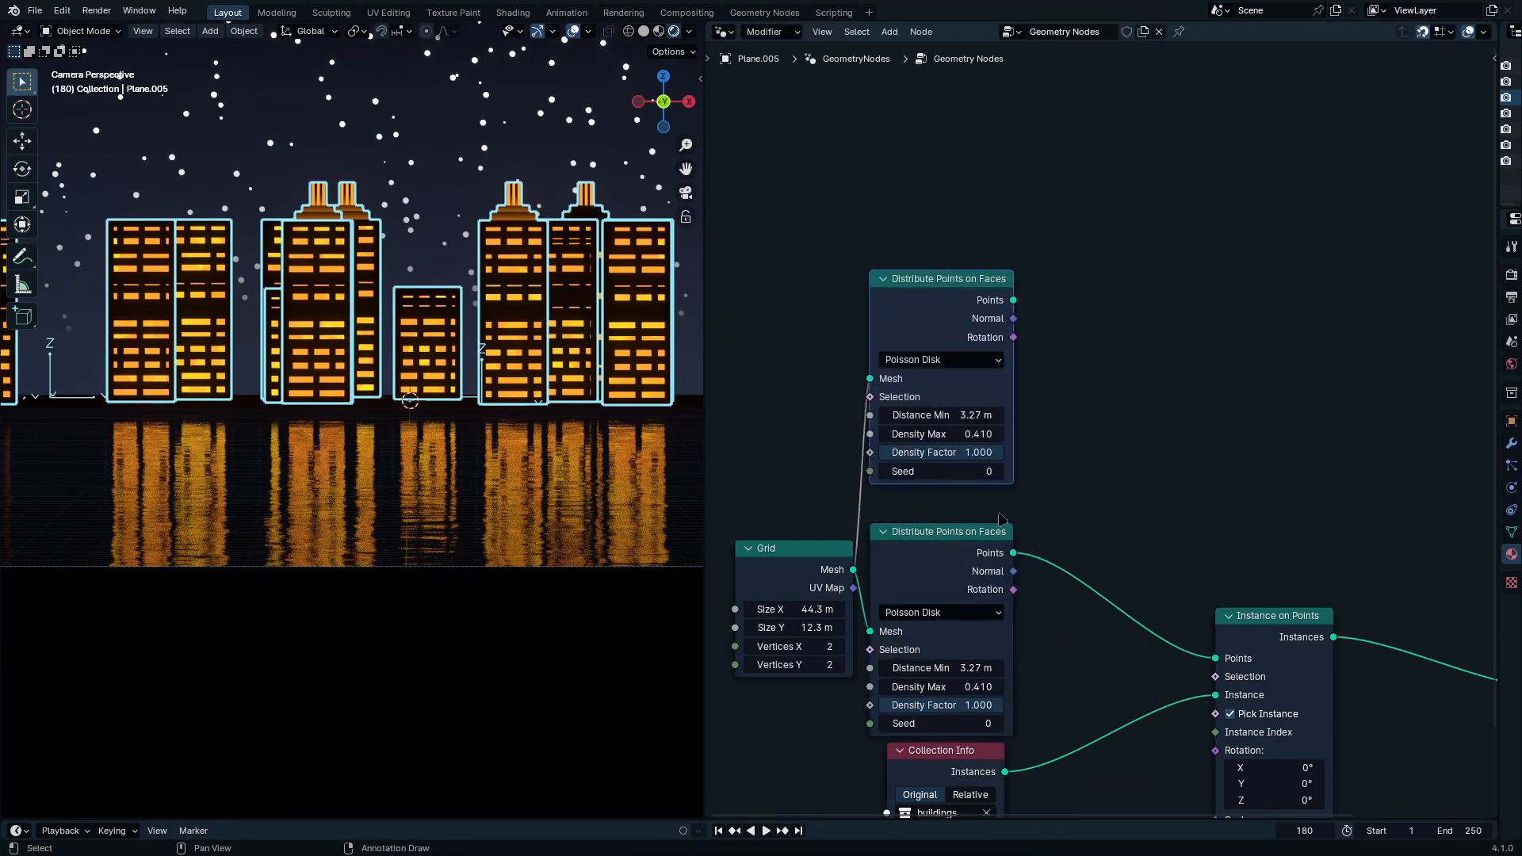
{"action": "middle_click_drag", "start_coordinate": [1119, 555], "coordinate": [998, 516]}
{"action": "left_click", "coordinate": [1120, 593]}
{"action": "key", "text": "shift+d"}
{"action": "left_click", "coordinate": [1061, 207]}
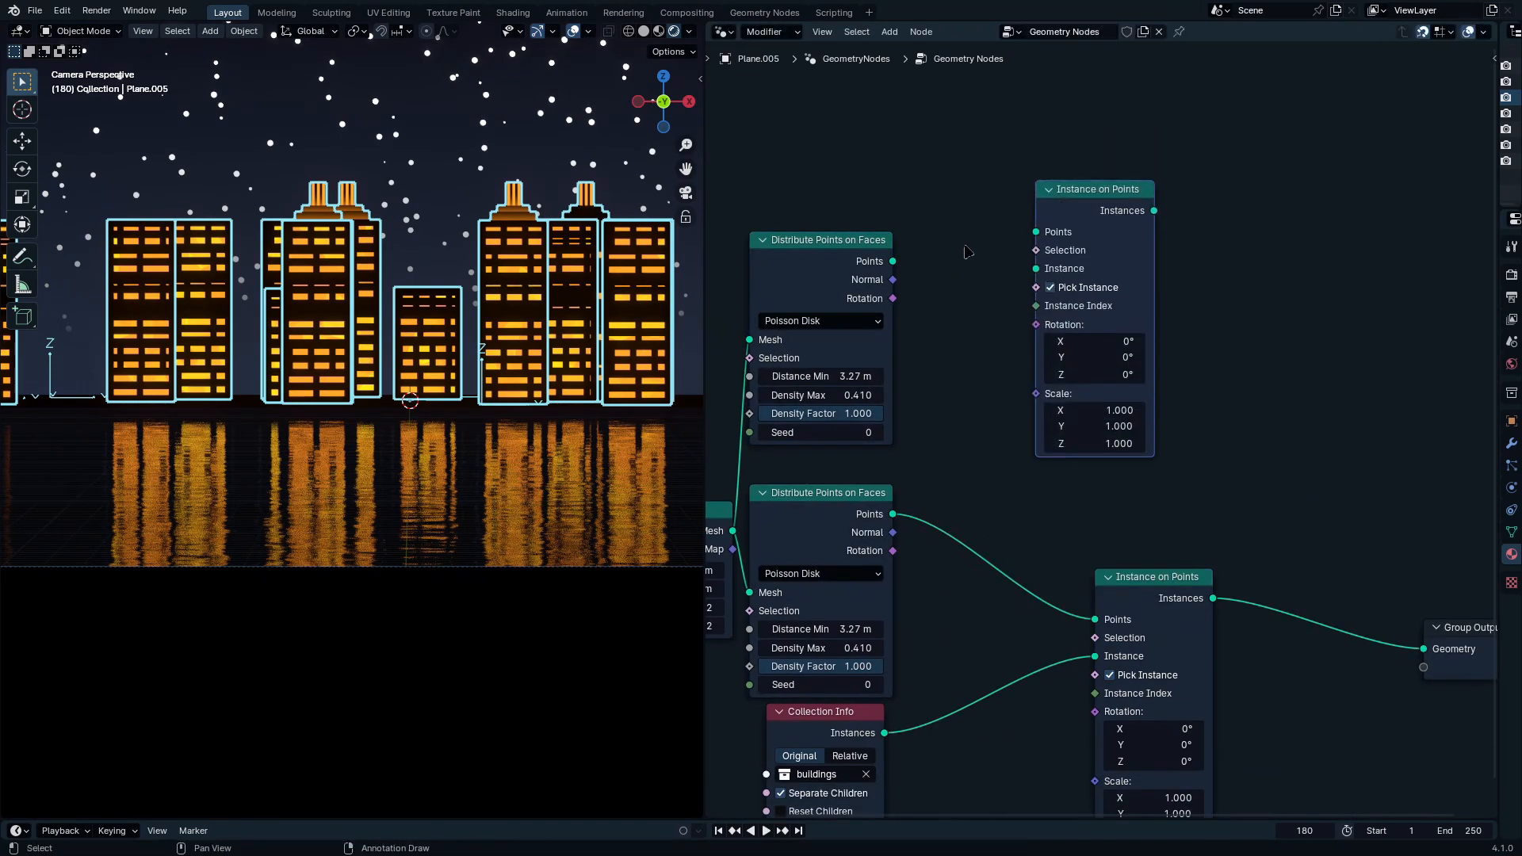
{"action": "left_click_drag", "start_coordinate": [893, 261], "coordinate": [1055, 232]}
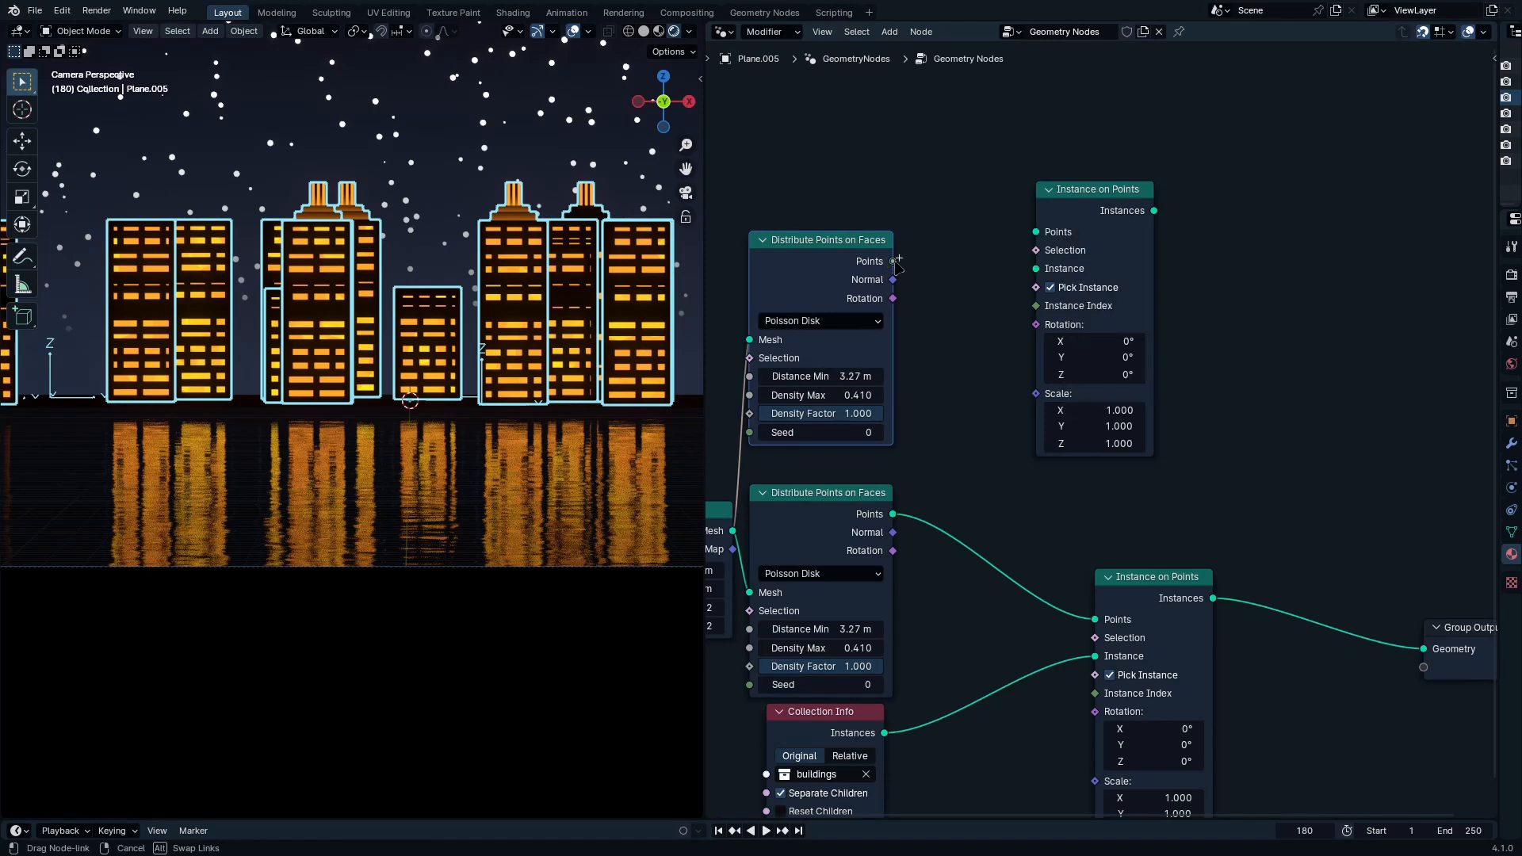
{"action": "left_click_drag", "start_coordinate": [893, 262], "coordinate": [1036, 232]}
Step: Duplicate the Collection Info node, restore the original Points link, and connect the copy to the new Instance on Points' Instance socket
{"action": "middle_click_drag", "start_coordinate": [838, 733], "coordinate": [914, 519]}
{"action": "middle_click_drag", "start_coordinate": [970, 413], "coordinate": [970, 619]}
{"action": "left_click", "coordinate": [895, 706]}
{"action": "key", "text": "shift+d"}
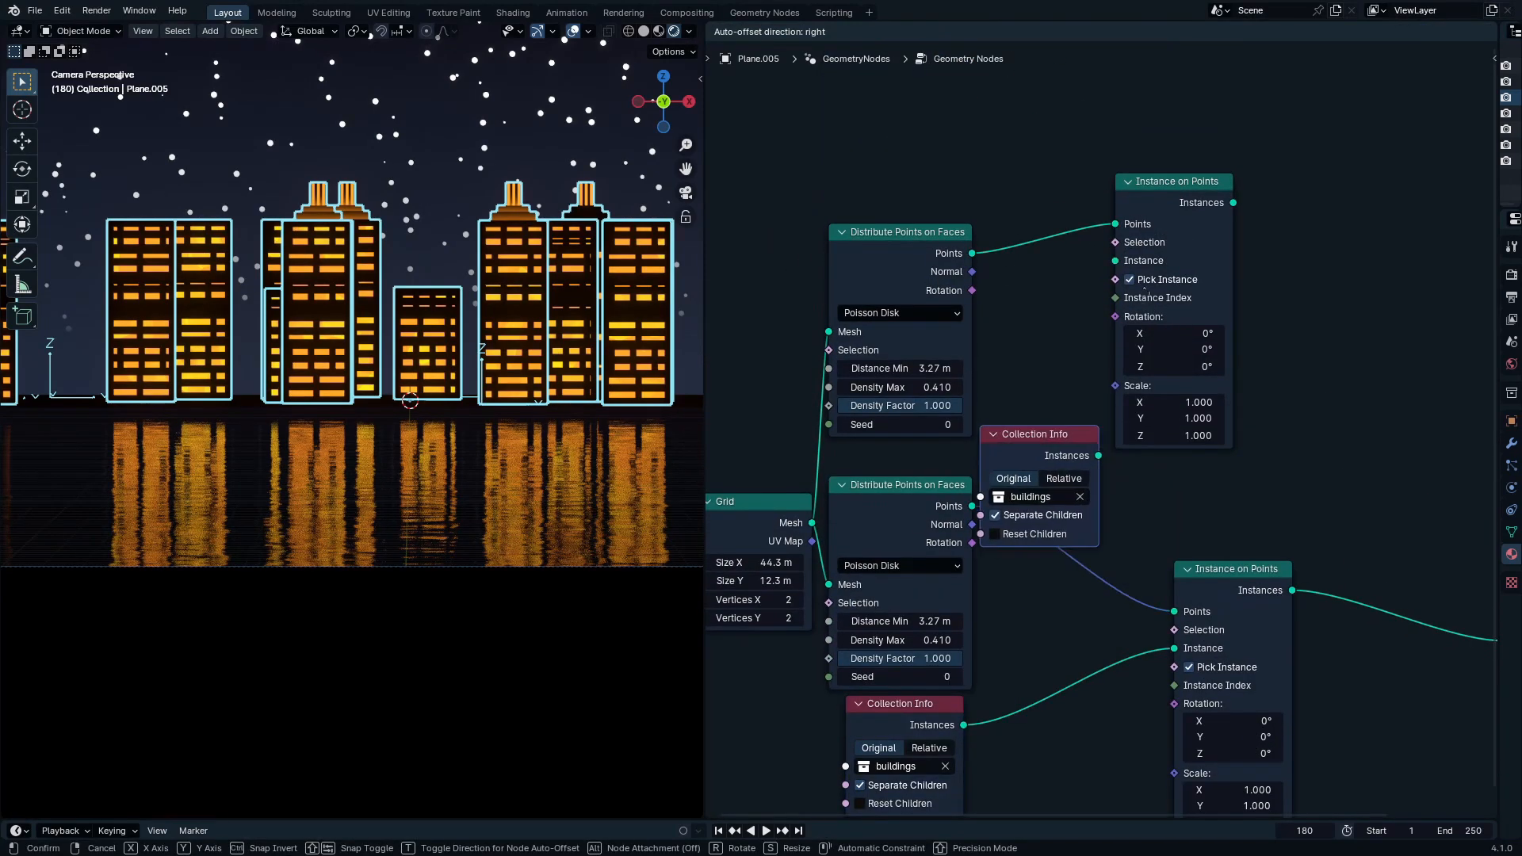
{"action": "scroll", "coordinate": [1030, 516], "scroll_direction": "up", "scroll_amount": 2}
{"action": "left_click", "coordinate": [1364, 280]}
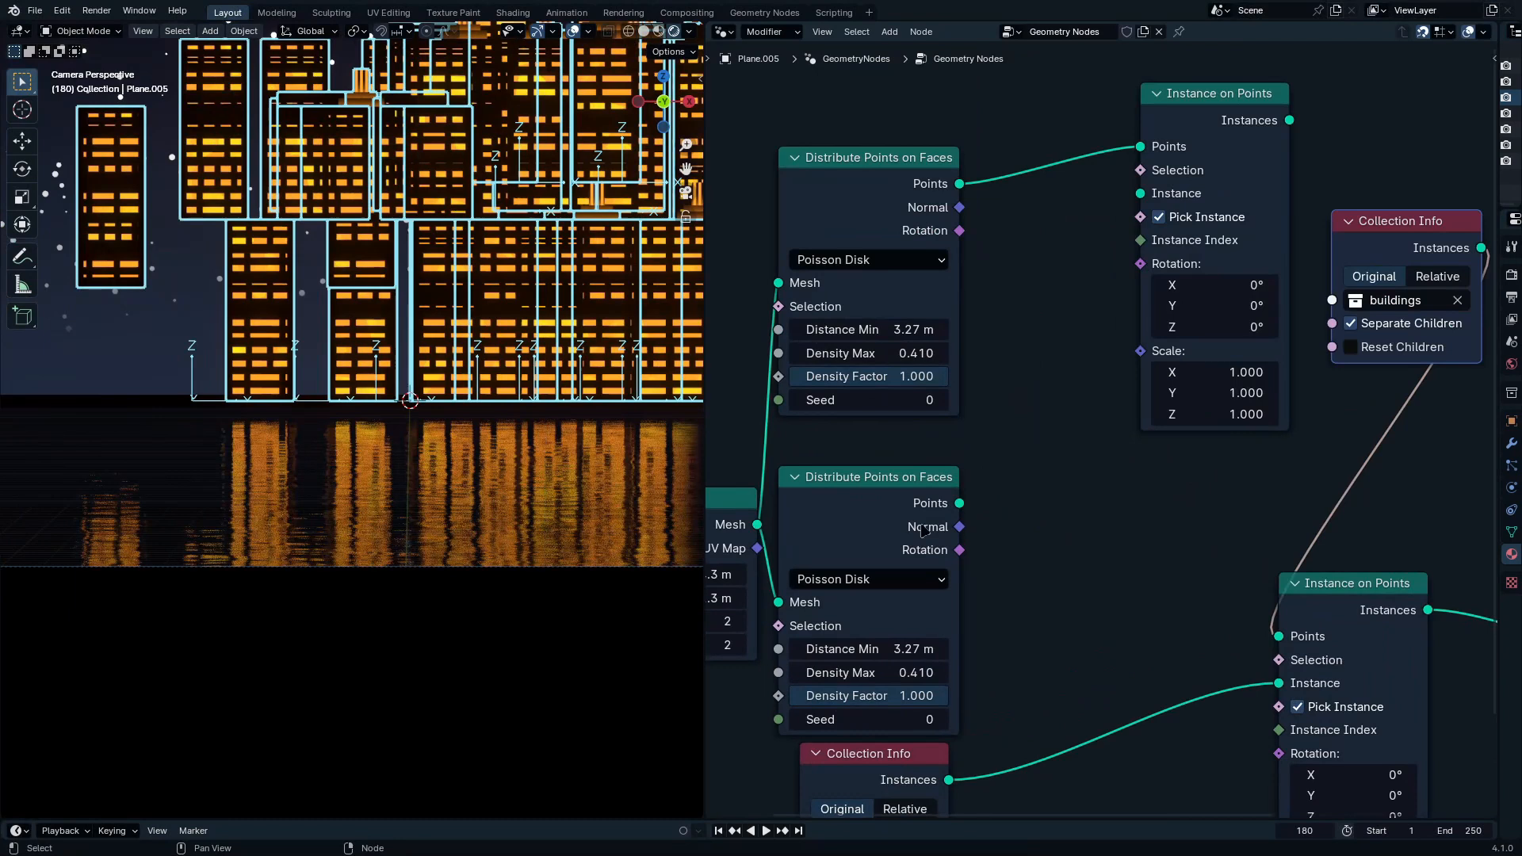
{"action": "left_click_drag", "start_coordinate": [959, 502], "coordinate": [1062, 571]}
{"action": "left_click_drag", "start_coordinate": [1272, 638], "coordinate": [1274, 638]}
{"action": "left_click_drag", "start_coordinate": [1403, 224], "coordinate": [1040, 310]}
{"action": "middle_click_drag", "start_coordinate": [1040, 310], "coordinate": [917, 563]}
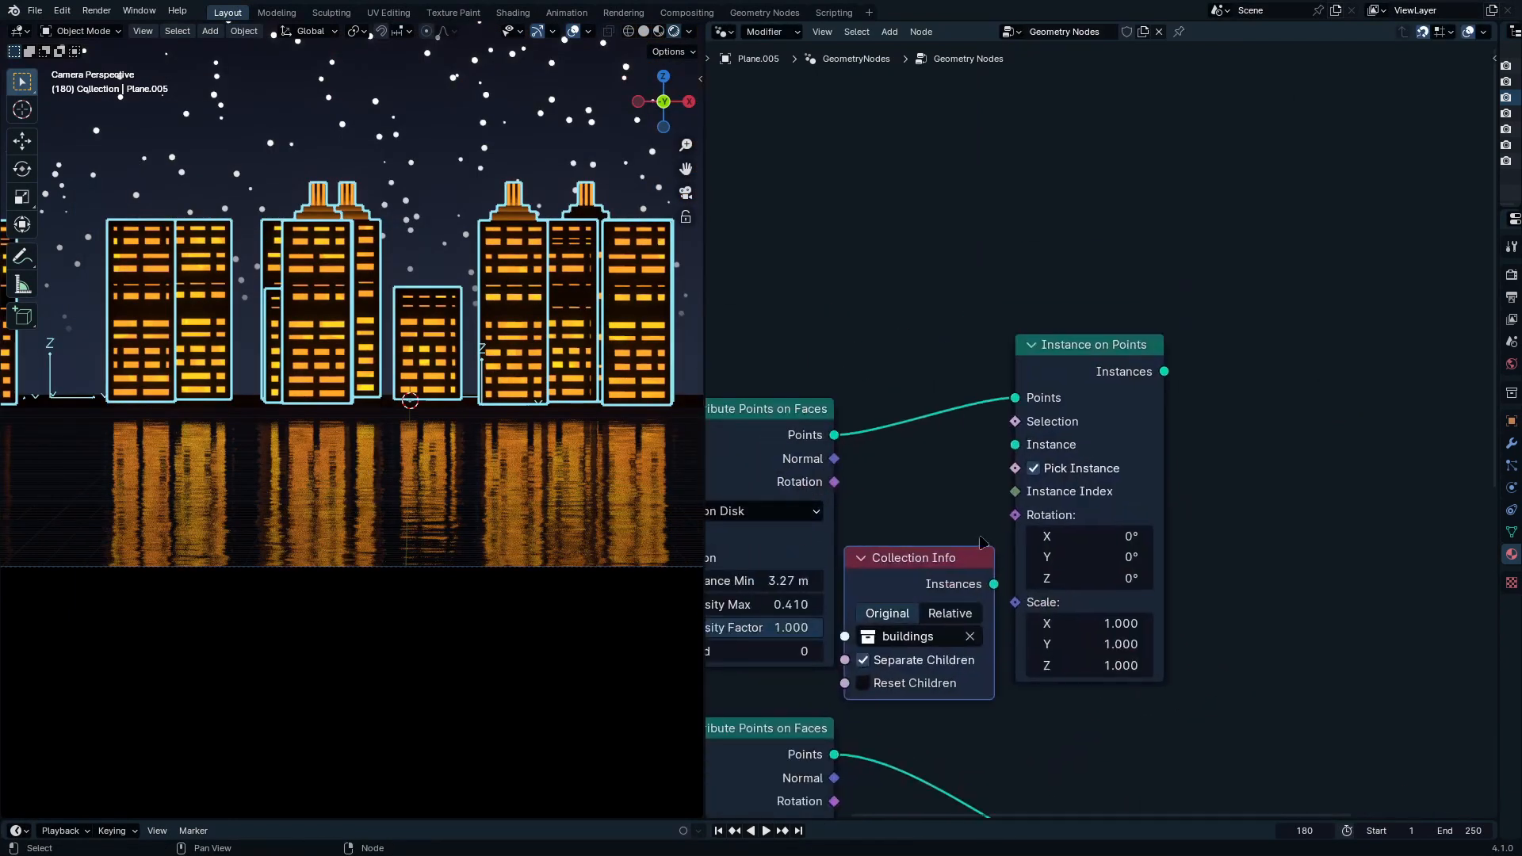
{"action": "left_click_drag", "start_coordinate": [1015, 451], "coordinate": [1016, 447]}
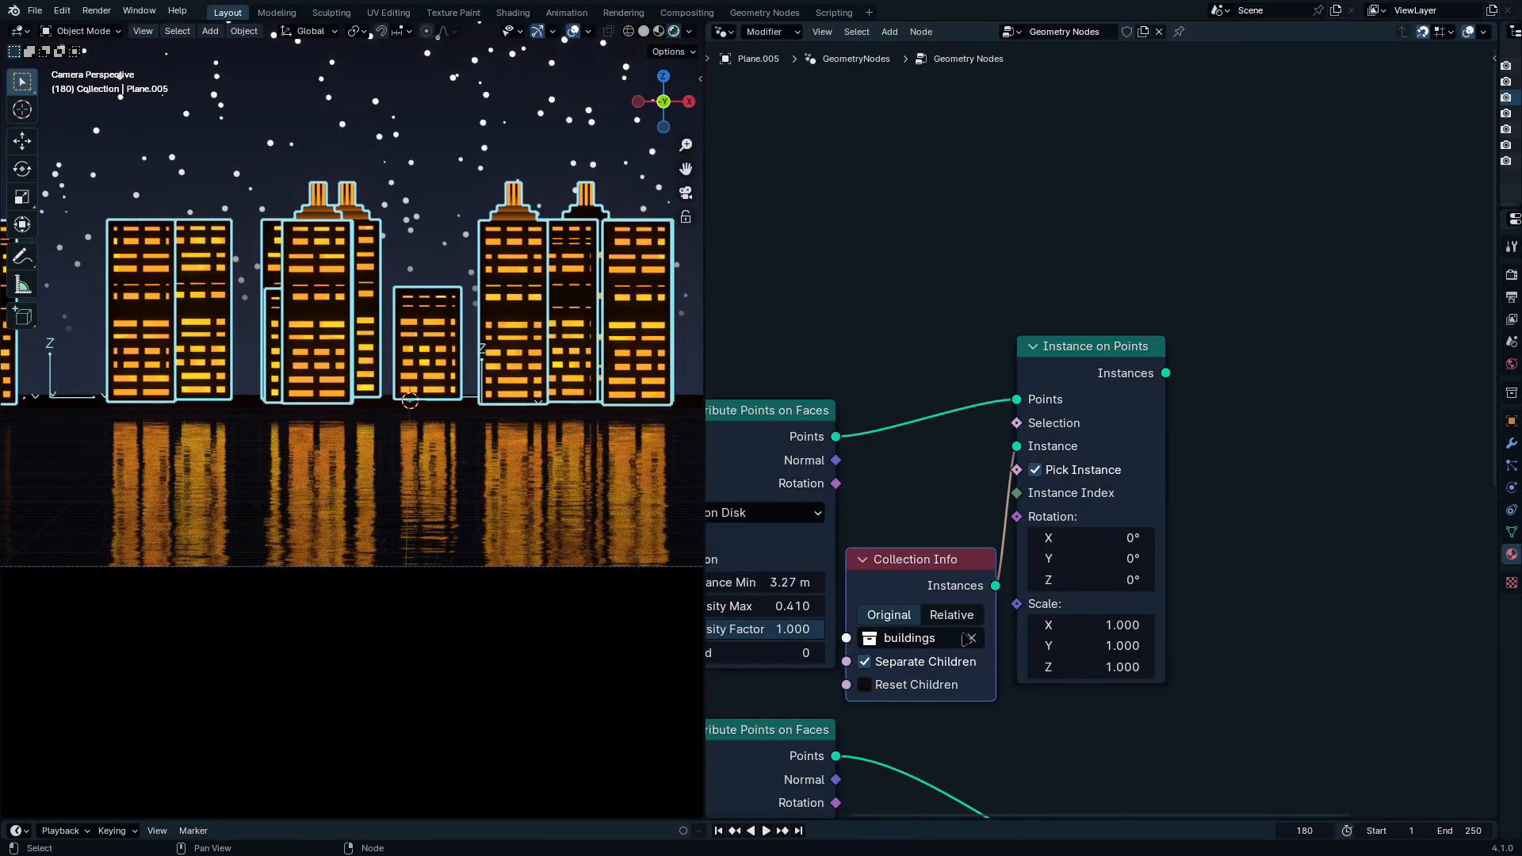
Step: Set the duplicated Collection Info to the fog collection and merge both Instance on Points outputs with a Join Geometry node
{"action": "left_click", "coordinate": [970, 638]}
{"action": "left_click", "coordinate": [960, 638]}
{"action": "left_click", "coordinate": [968, 455]}
{"action": "middle_click_drag", "start_coordinate": [1066, 390], "coordinate": [847, 146]}
{"action": "right_click_drag", "start_coordinate": [860, 143], "coordinate": [995, 688], "text": "ctrl+shift"}
{"action": "middle_click_drag", "start_coordinate": [1236, 499], "coordinate": [1264, 600]}
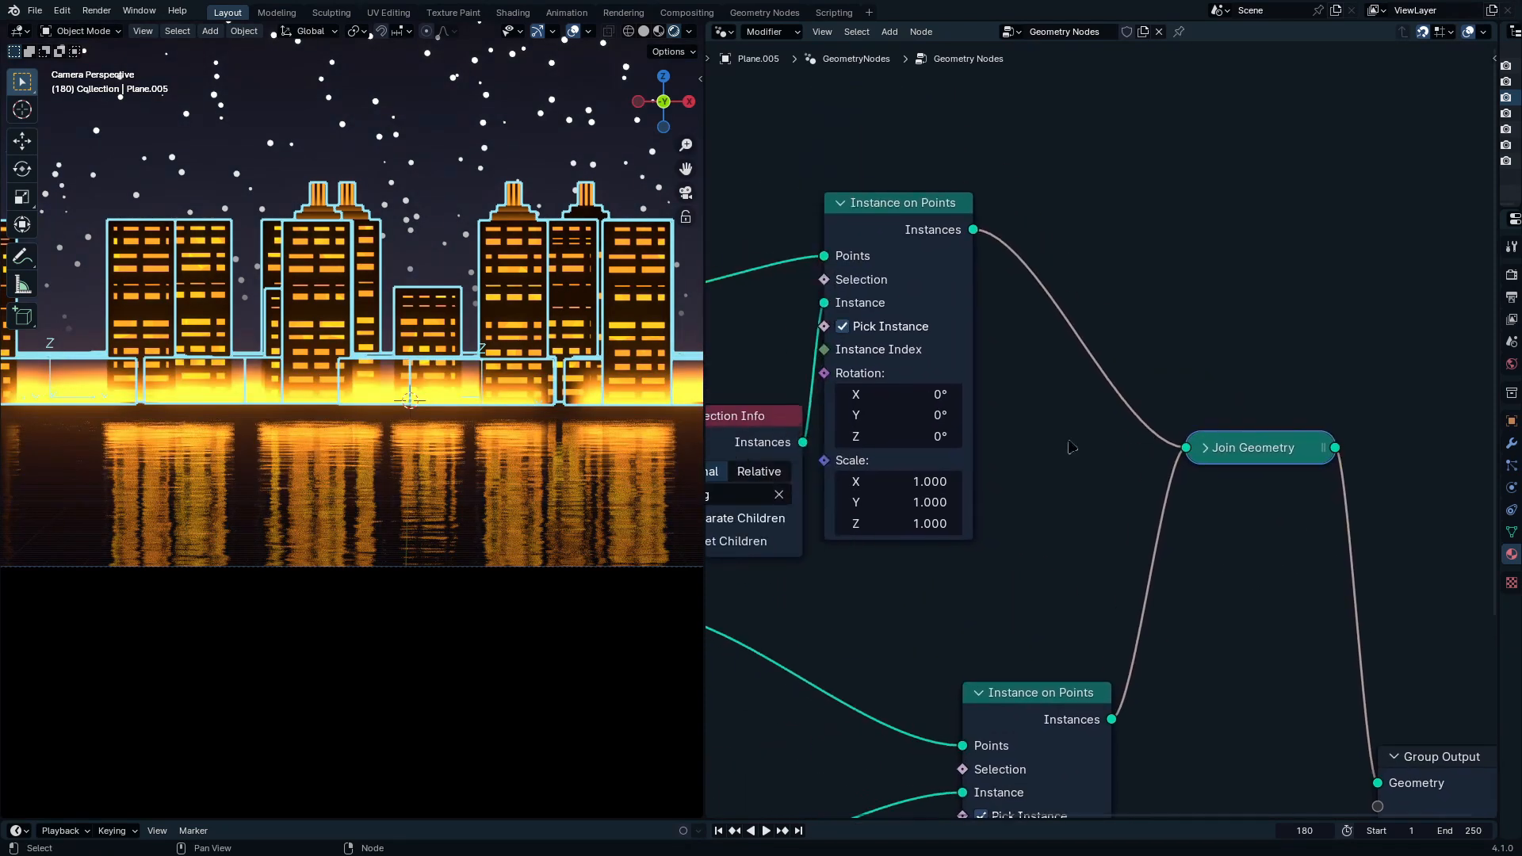
{"action": "scroll", "coordinate": [379, 437], "scroll_direction": "down", "scroll_amount": 3}
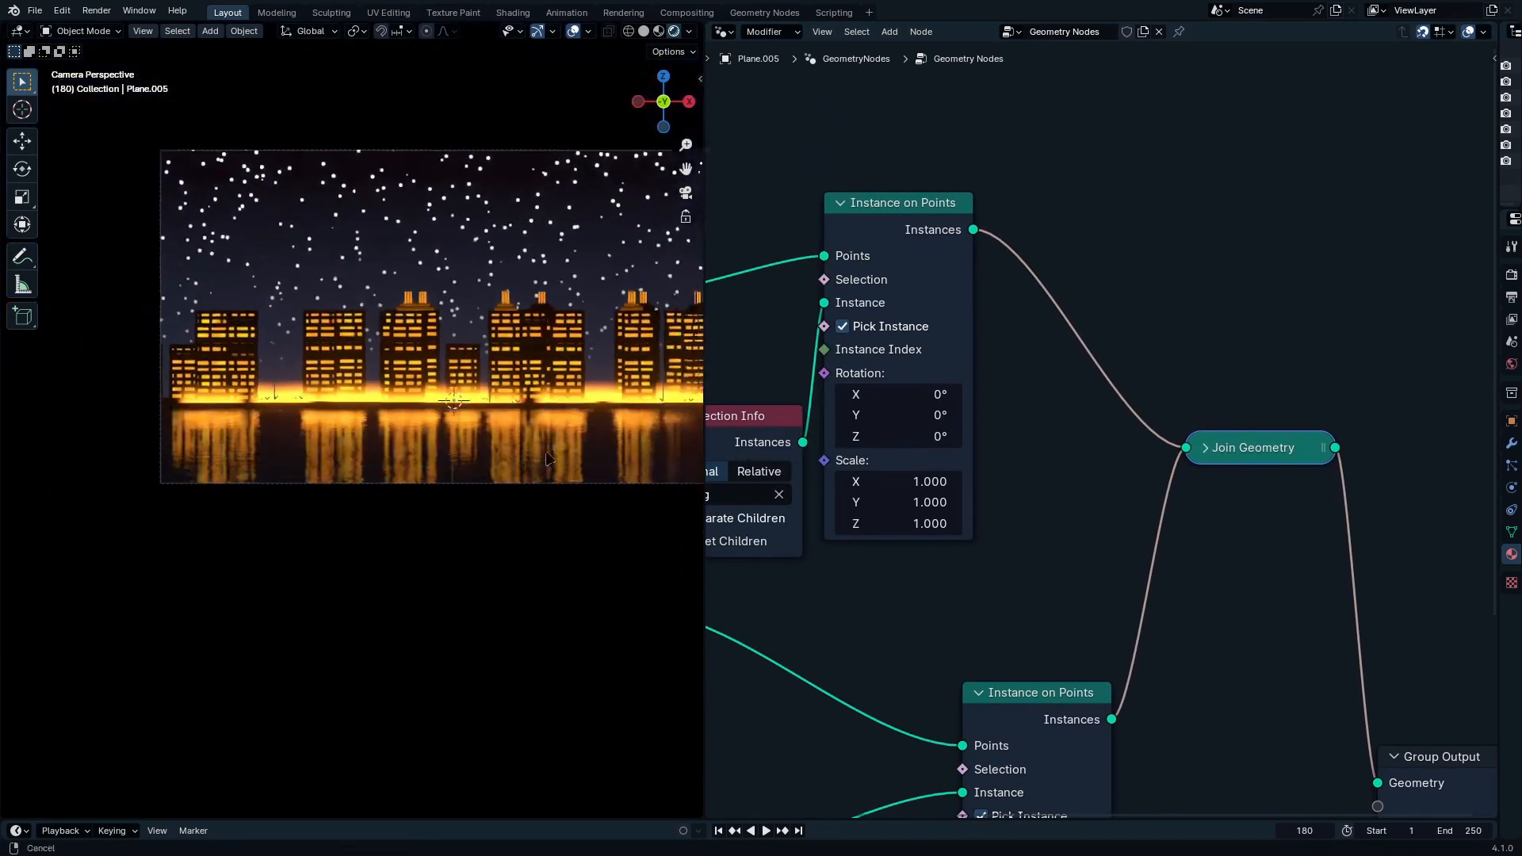
Step: Widen the outliner area, select Plane.008 in the fog collection and show its shader nodes
{"action": "left_click", "coordinate": [723, 33]}
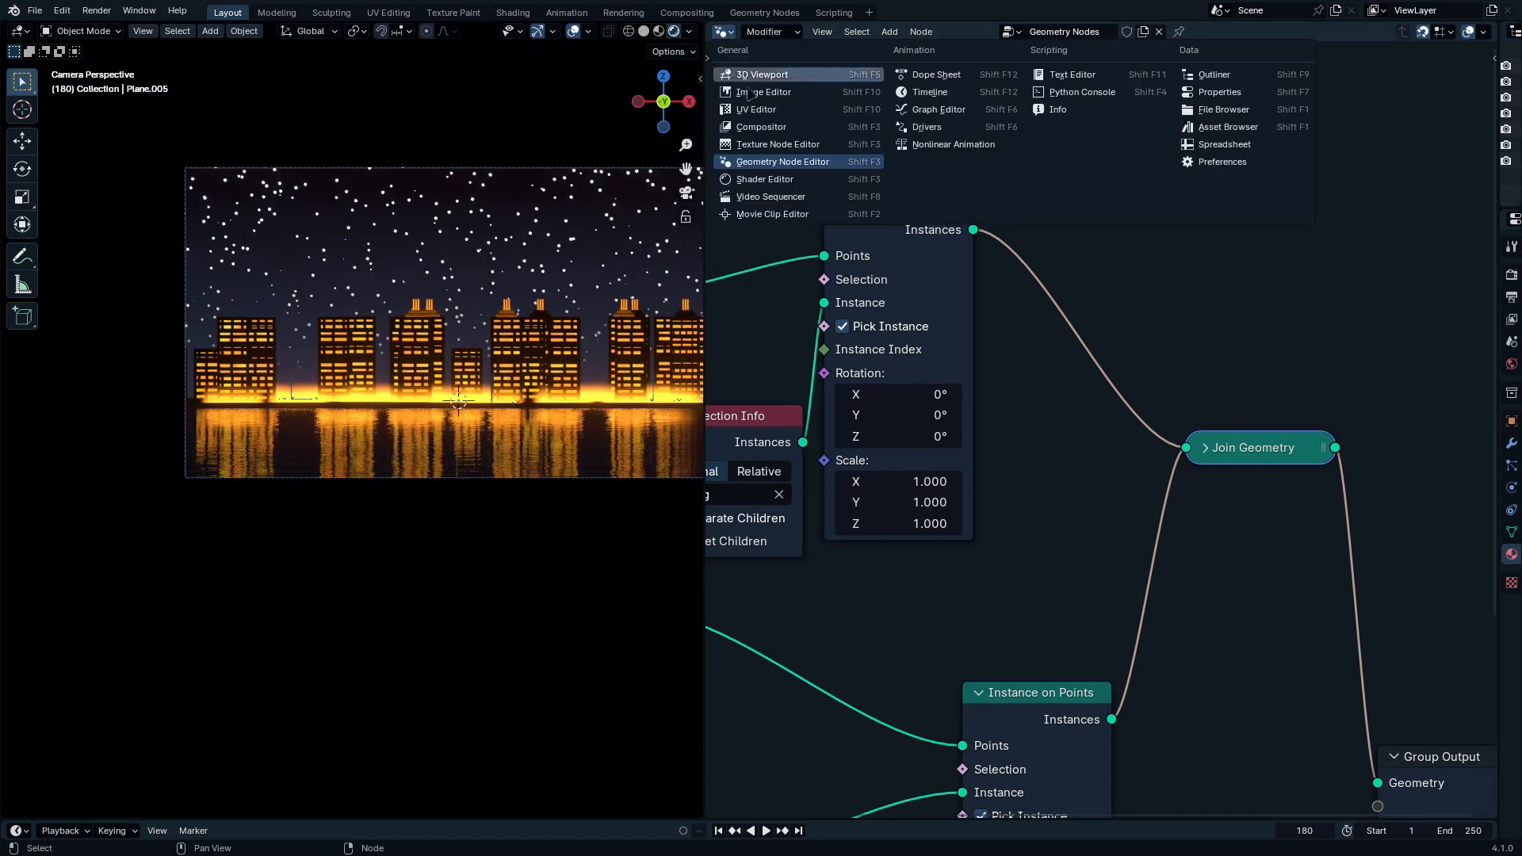
{"action": "left_click_drag", "start_coordinate": [1498, 201], "coordinate": [1312, 187]}
{"action": "key", "text": "Escape"}
{"action": "left_click", "coordinate": [1317, 177]}
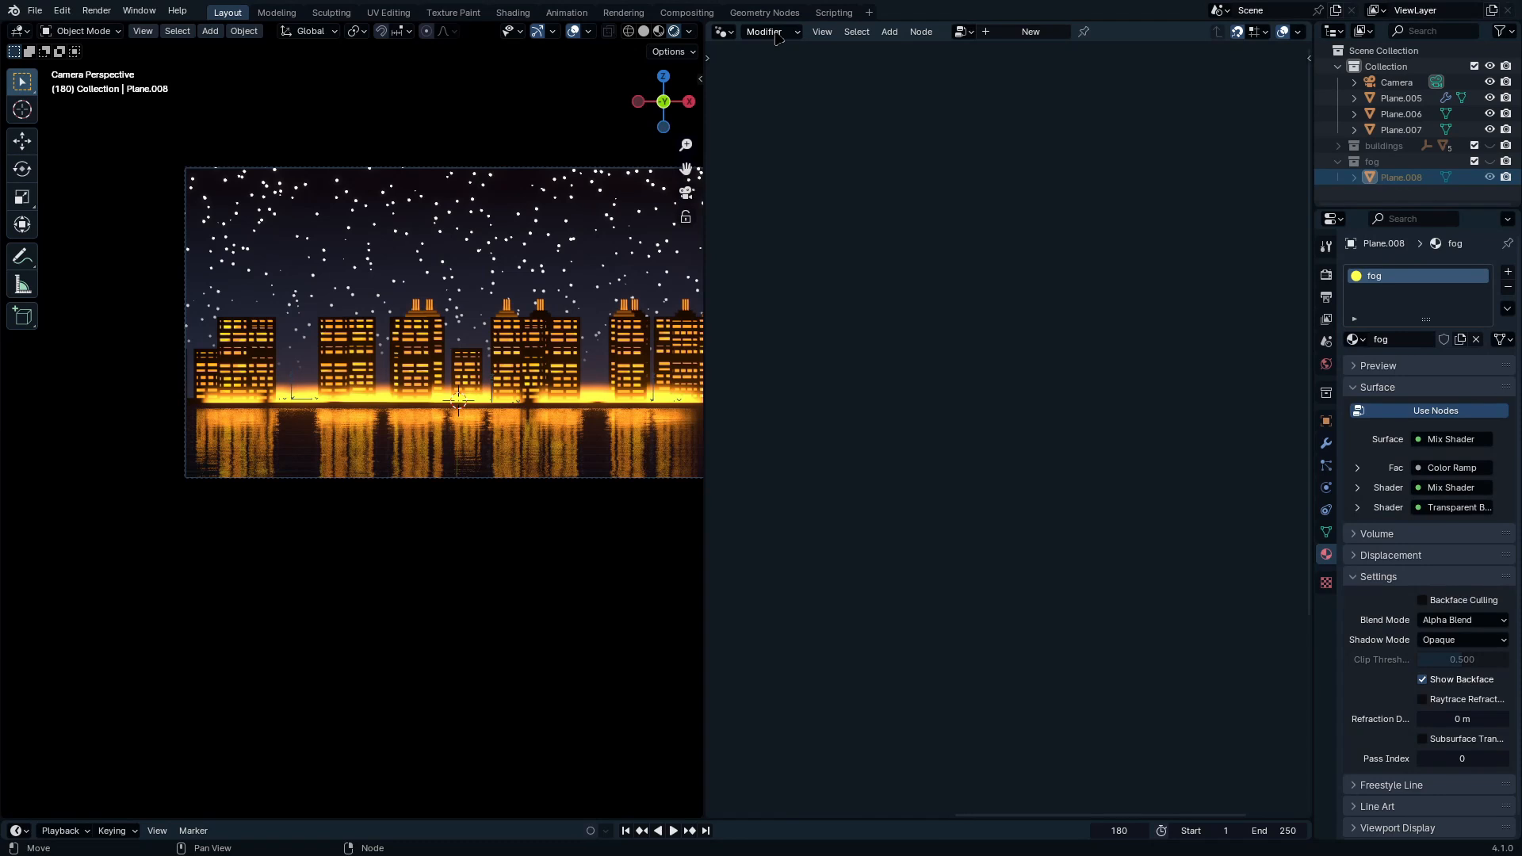
{"action": "left_click", "coordinate": [723, 34]}
{"action": "left_click", "coordinate": [723, 33]}
{"action": "left_click", "coordinate": [755, 179]}
Step: Set the fog material's Emission Strength to 1.200
{"action": "middle_click_drag", "start_coordinate": [784, 475], "coordinate": [781, 424]}
{"action": "left_click_drag", "start_coordinate": [991, 503], "coordinate": [950, 502]}
{"action": "middle_click_drag", "start_coordinate": [942, 363], "coordinate": [912, 496]}
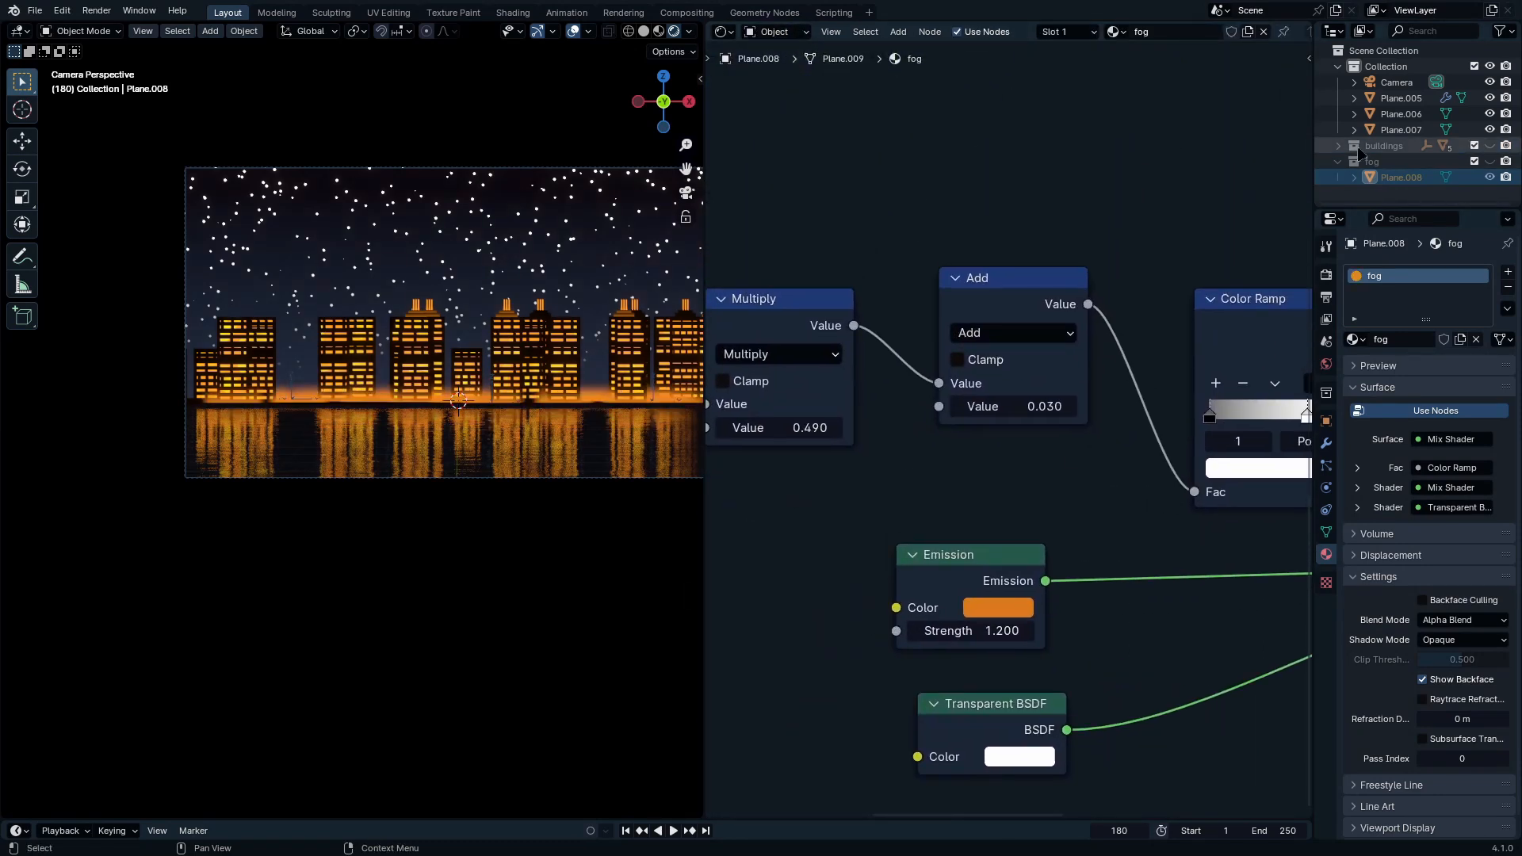
Step: Return to Plane.005's geometry nodes and set the fog Instance on Points X scale to 2.070
{"action": "left_click", "coordinate": [1399, 97]}
{"action": "left_click", "coordinate": [724, 32]}
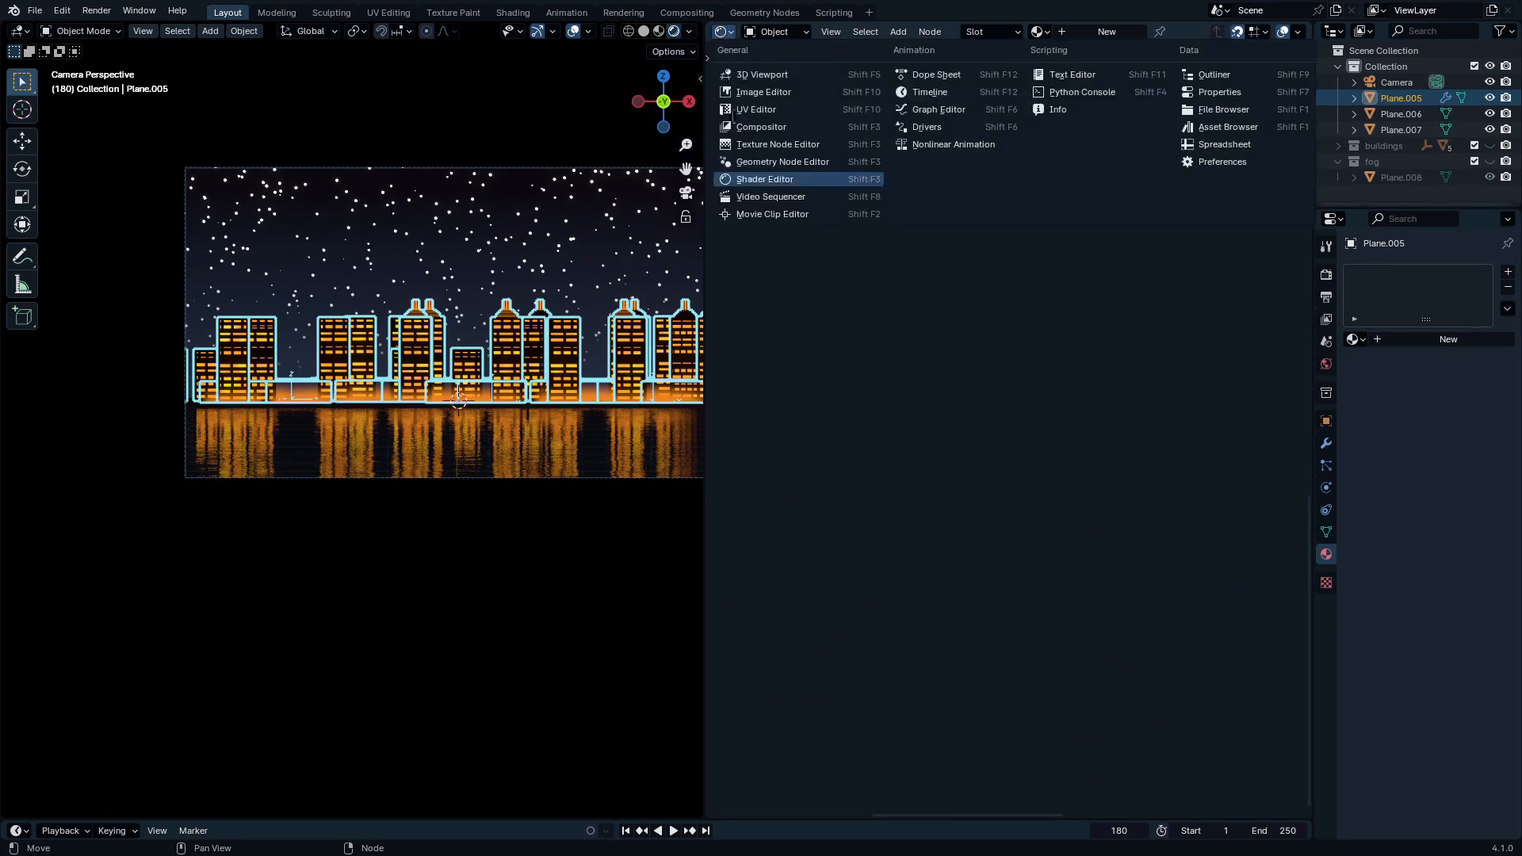
{"action": "left_click", "coordinate": [766, 164]}
{"action": "left_click", "coordinate": [620, 495]}
{"action": "middle_click_drag", "start_coordinate": [620, 463], "coordinate": [479, 452], "text": "shift"}
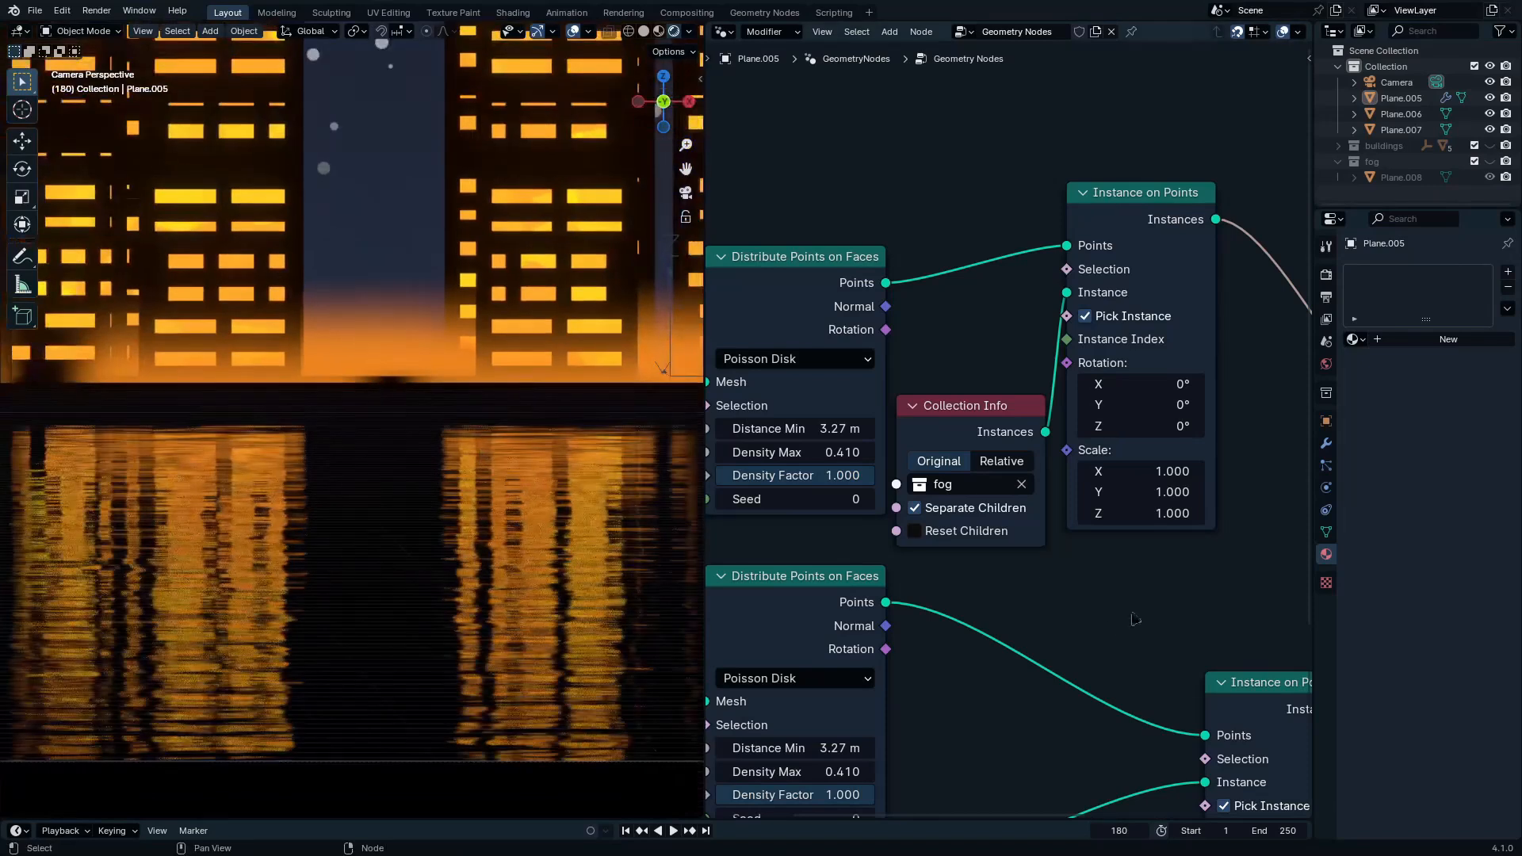
{"action": "middle_click_drag", "start_coordinate": [1130, 614], "coordinate": [1093, 660], "text": "shift"}
{"action": "left_click_drag", "start_coordinate": [1093, 524], "coordinate": [1165, 523]}
{"action": "middle_click_drag", "start_coordinate": [405, 403], "coordinate": [389, 498], "text": "shift"}
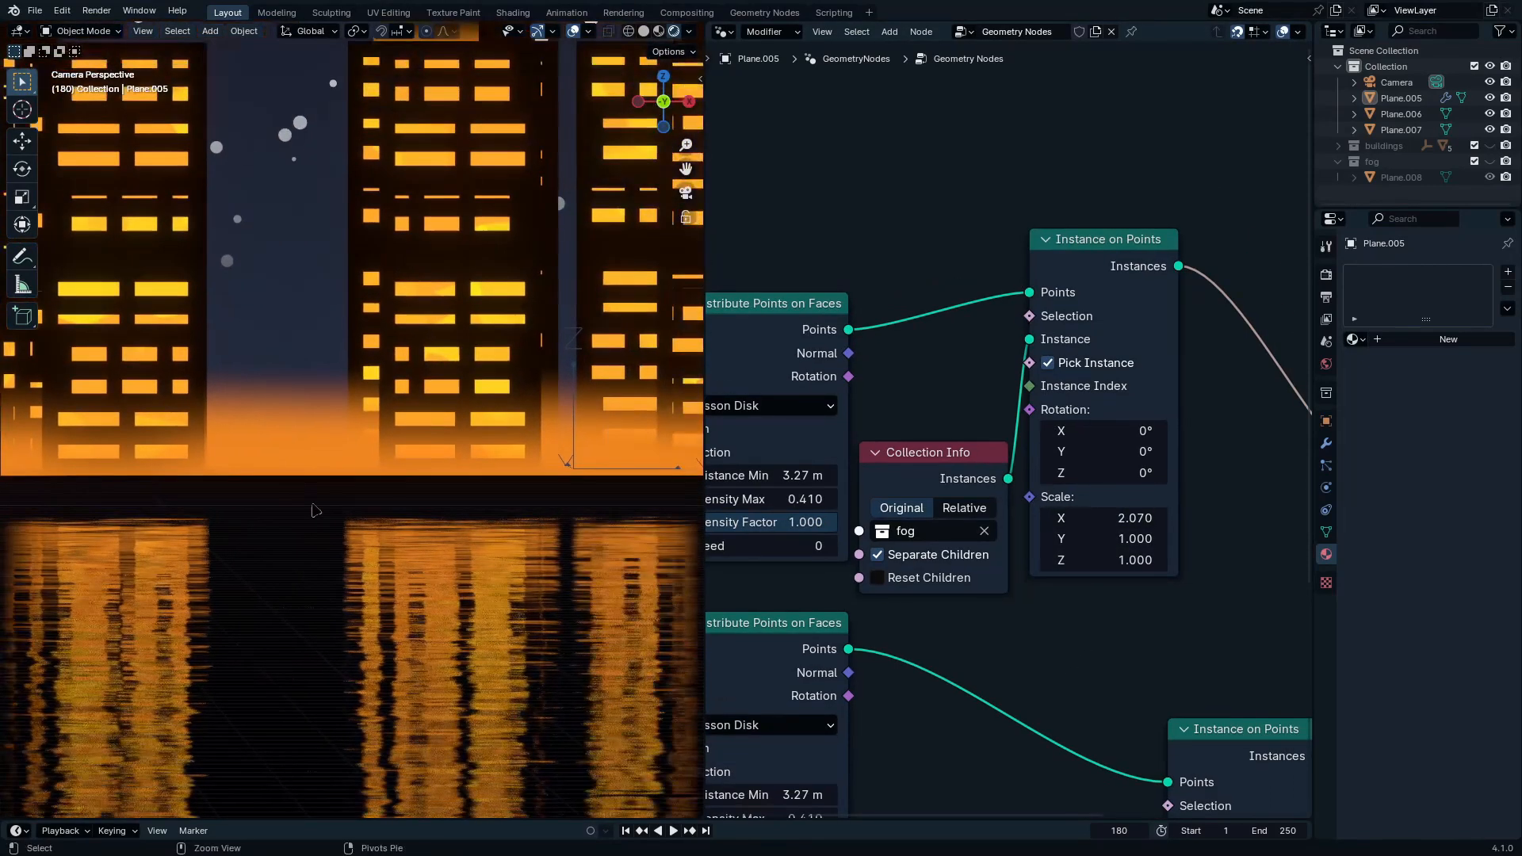
Step: Examine the whole camera frame with the fog along the skyline in a maximized viewport
{"action": "key", "text": "ctrl+space"}
{"action": "middle_click_drag", "start_coordinate": [951, 535], "coordinate": [954, 673], "text": "ctrl"}
{"action": "middle_click_drag", "start_coordinate": [545, 526], "coordinate": [1192, 559], "text": "ctrl"}
{"action": "middle_click_drag", "start_coordinate": [555, 587], "coordinate": [683, 385], "text": "ctrl"}
{"action": "middle_click_drag", "start_coordinate": [771, 352], "coordinate": [694, 436], "text": "ctrl"}
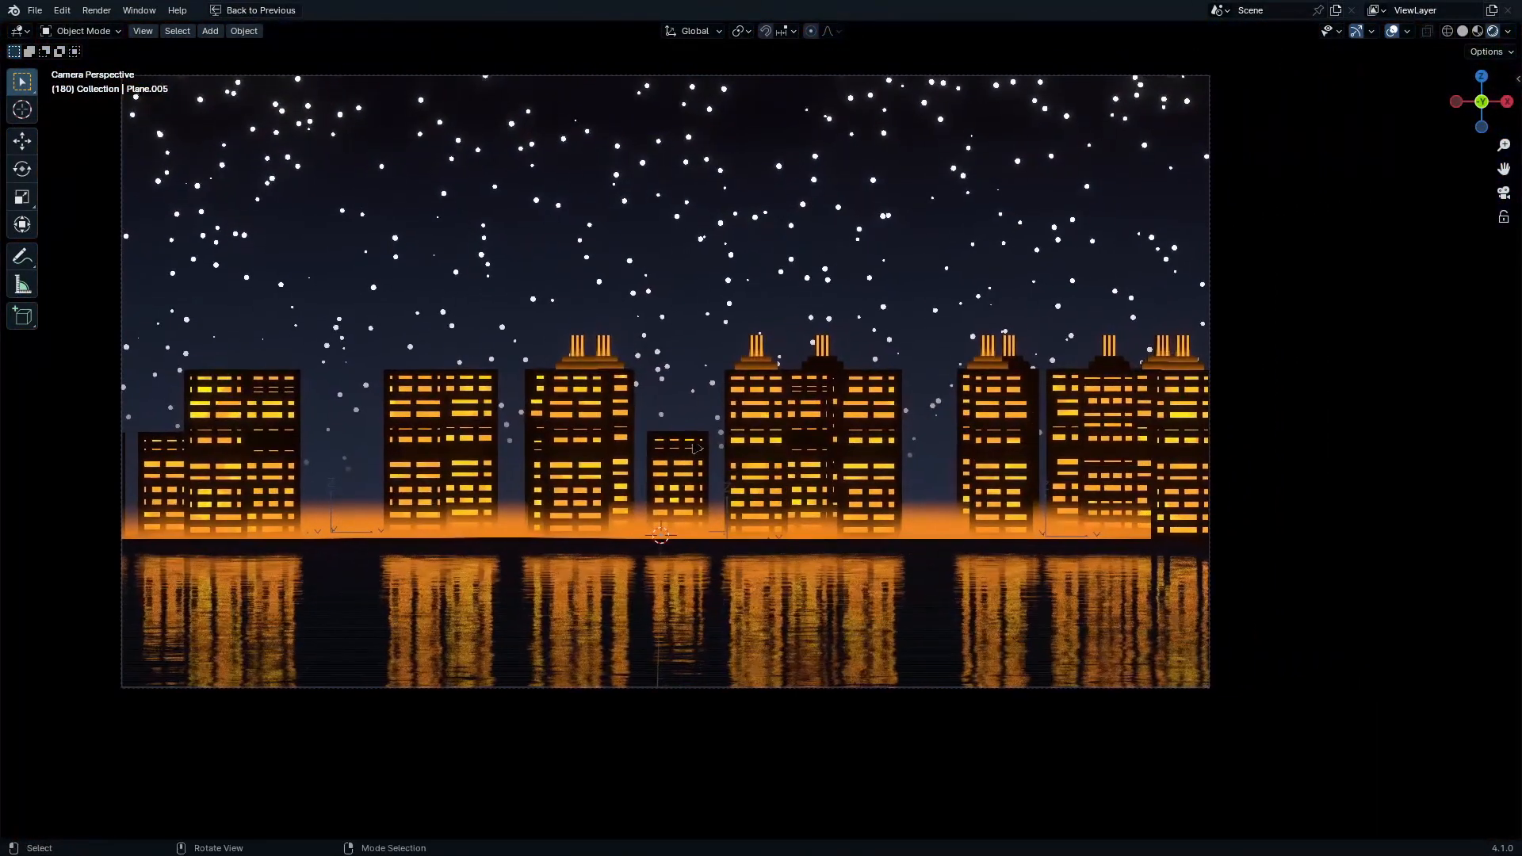
{"action": "key", "text": "ctrl+space"}
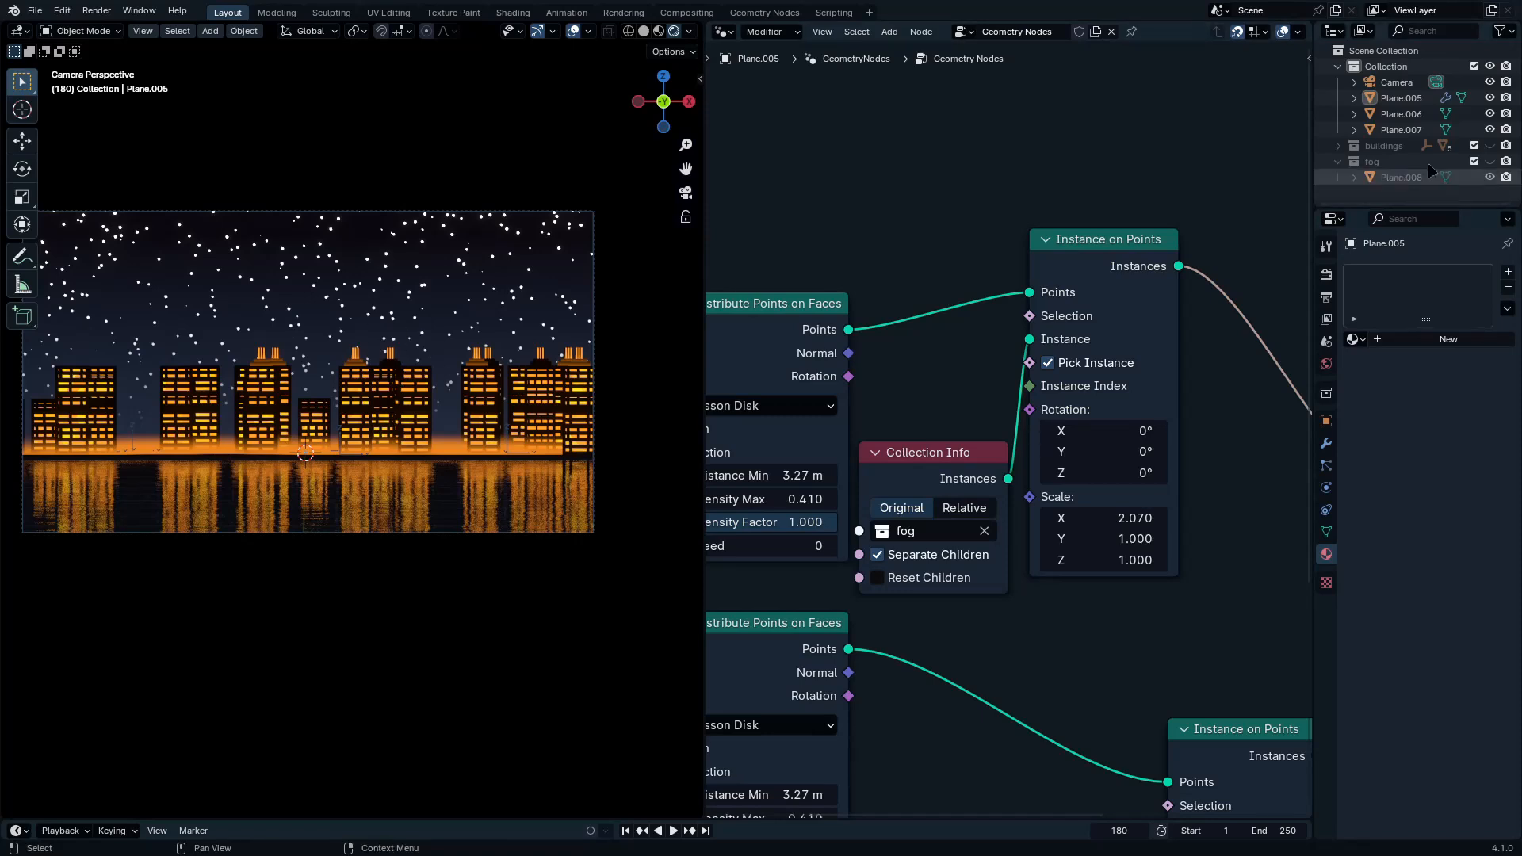
Step: Unhide the buildings collection, select all of its objects and isolate them in local view
{"action": "left_click", "coordinate": [1338, 161]}
{"action": "left_click", "coordinate": [1374, 147]}
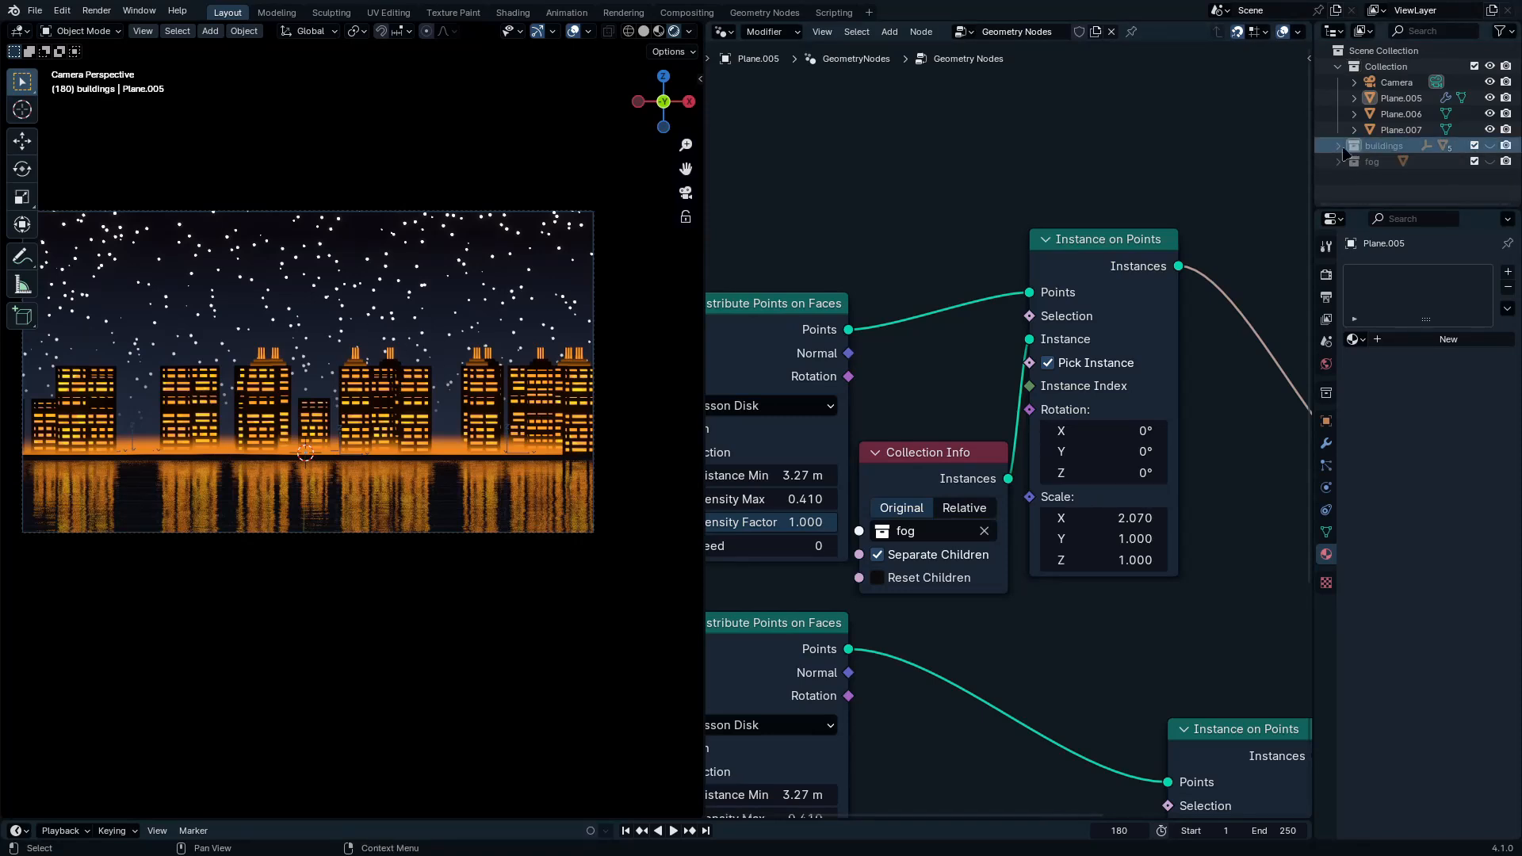
{"action": "left_click", "coordinate": [1489, 146]}
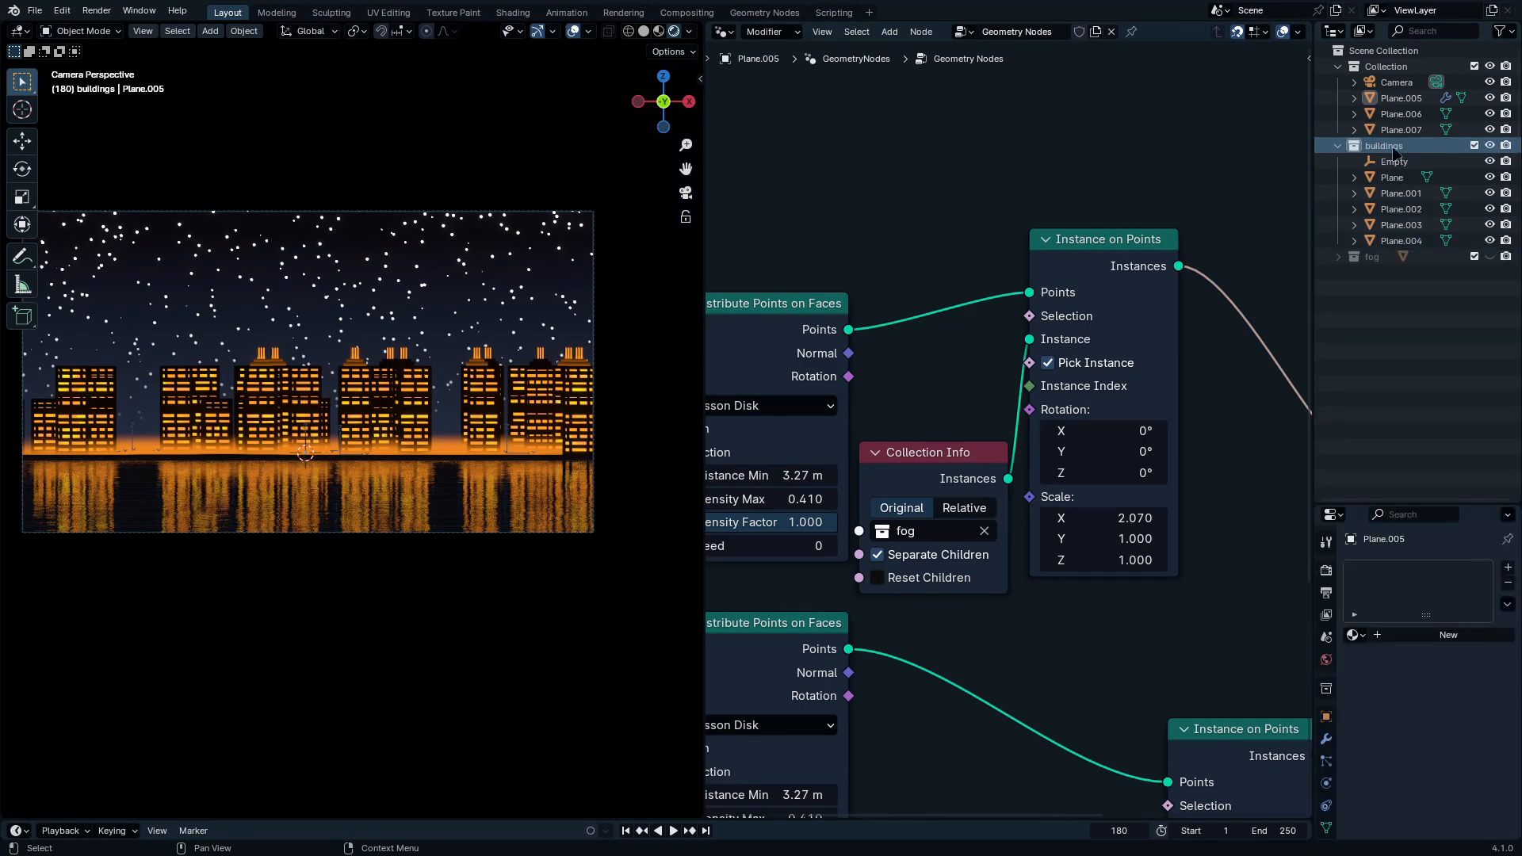
{"action": "right_click", "coordinate": [1393, 153]}
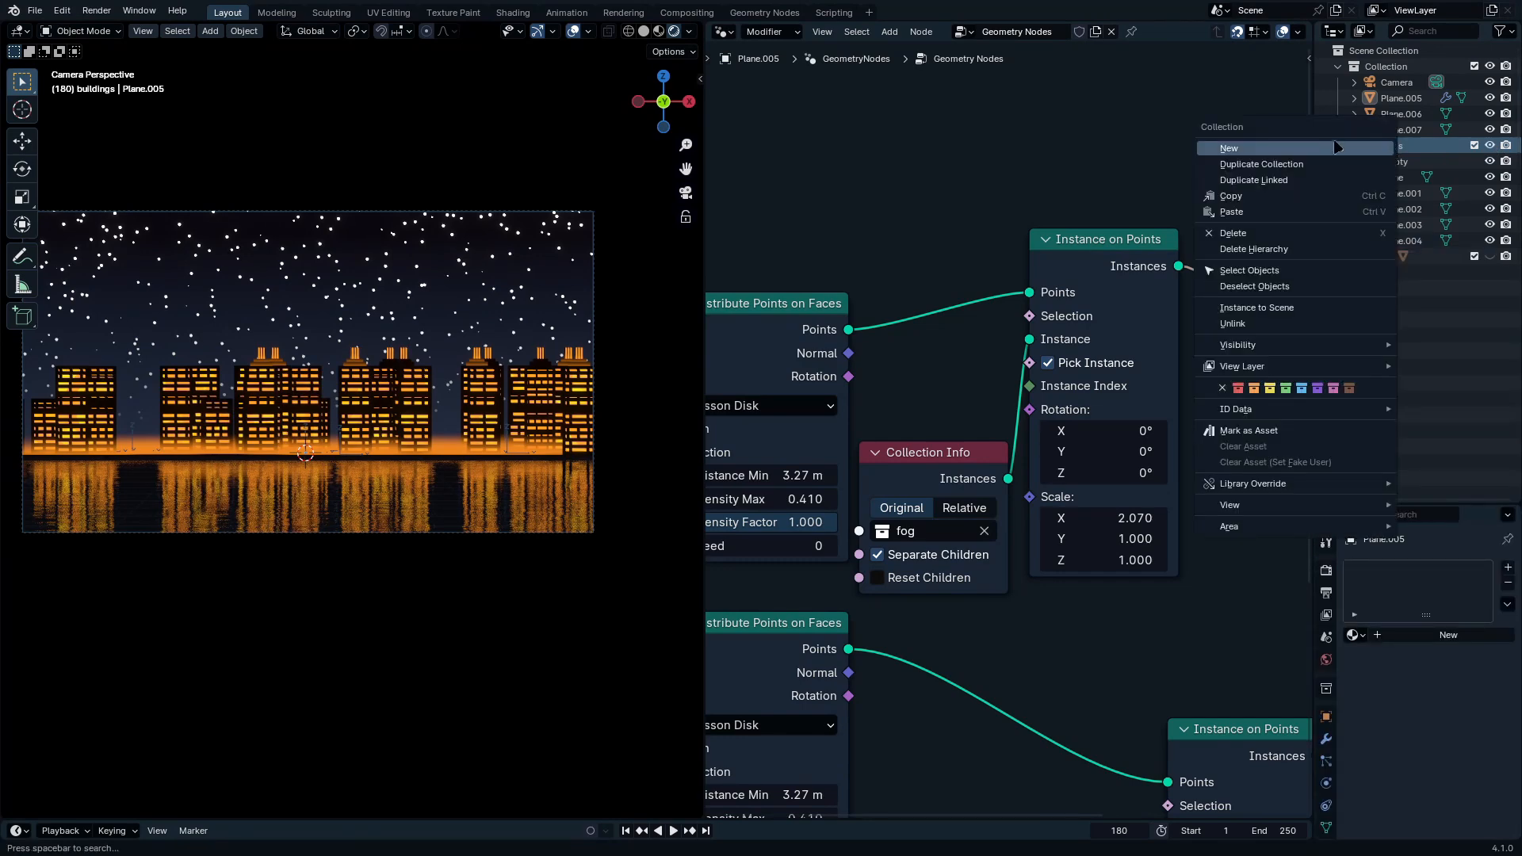
{"action": "left_click", "coordinate": [1266, 272]}
{"action": "key", "text": "KP_Divide"}
Step: Make building Plane.003 taller by selecting its top edge and stepped roof in Edit Mode and moving them up along Z
{"action": "left_click", "coordinate": [585, 365]}
{"action": "key", "text": "Tab"}
{"action": "middle_click_drag", "start_coordinate": [595, 349], "coordinate": [523, 427], "text": "shift"}
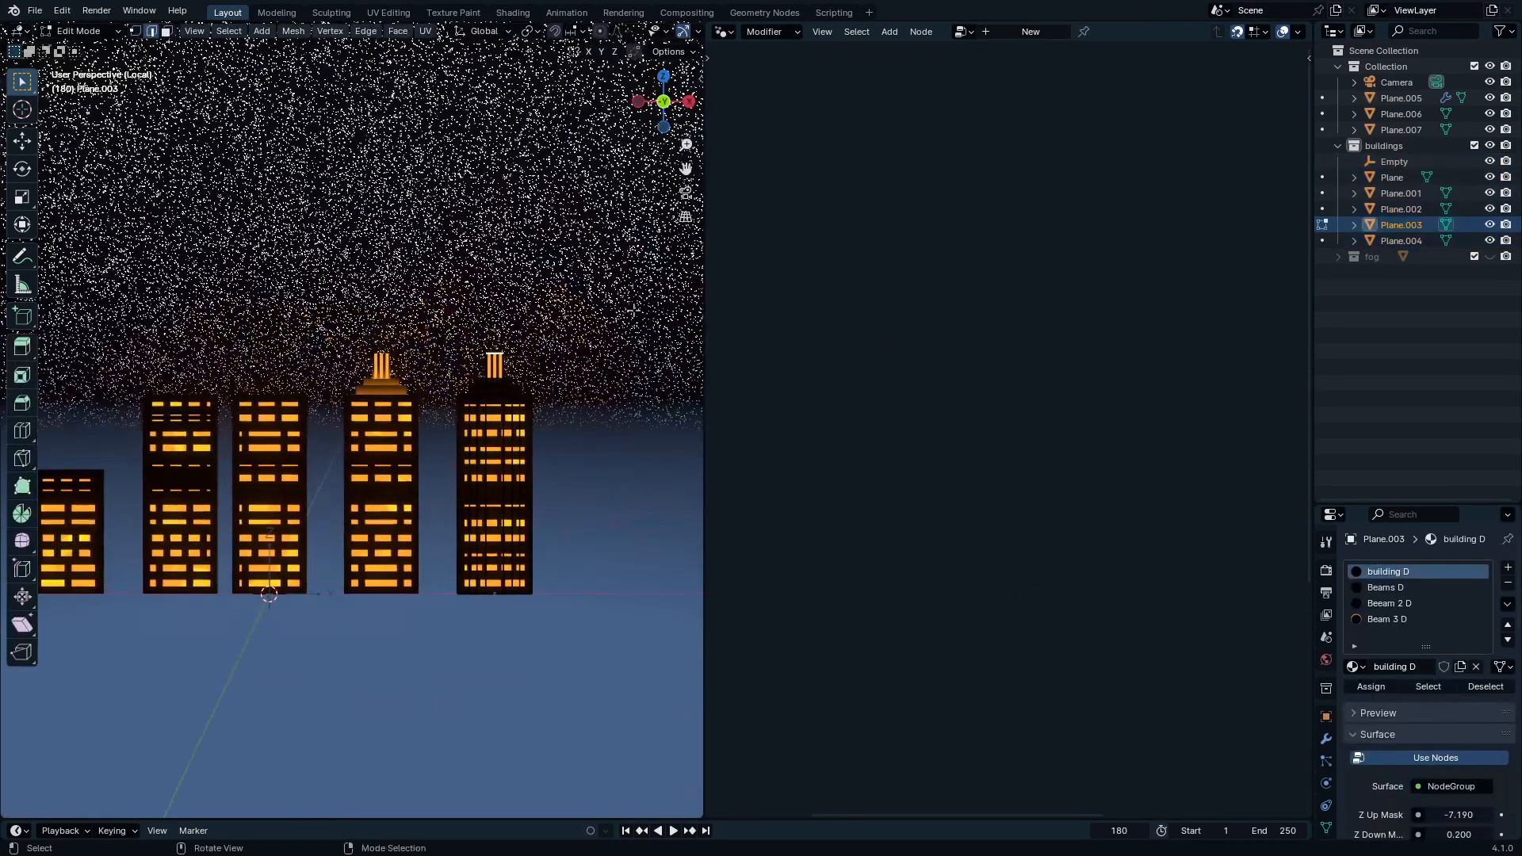
{"action": "left_click_drag", "start_coordinate": [633, 305], "coordinate": [428, 473]}
{"action": "key", "text": "ctrl+space"}
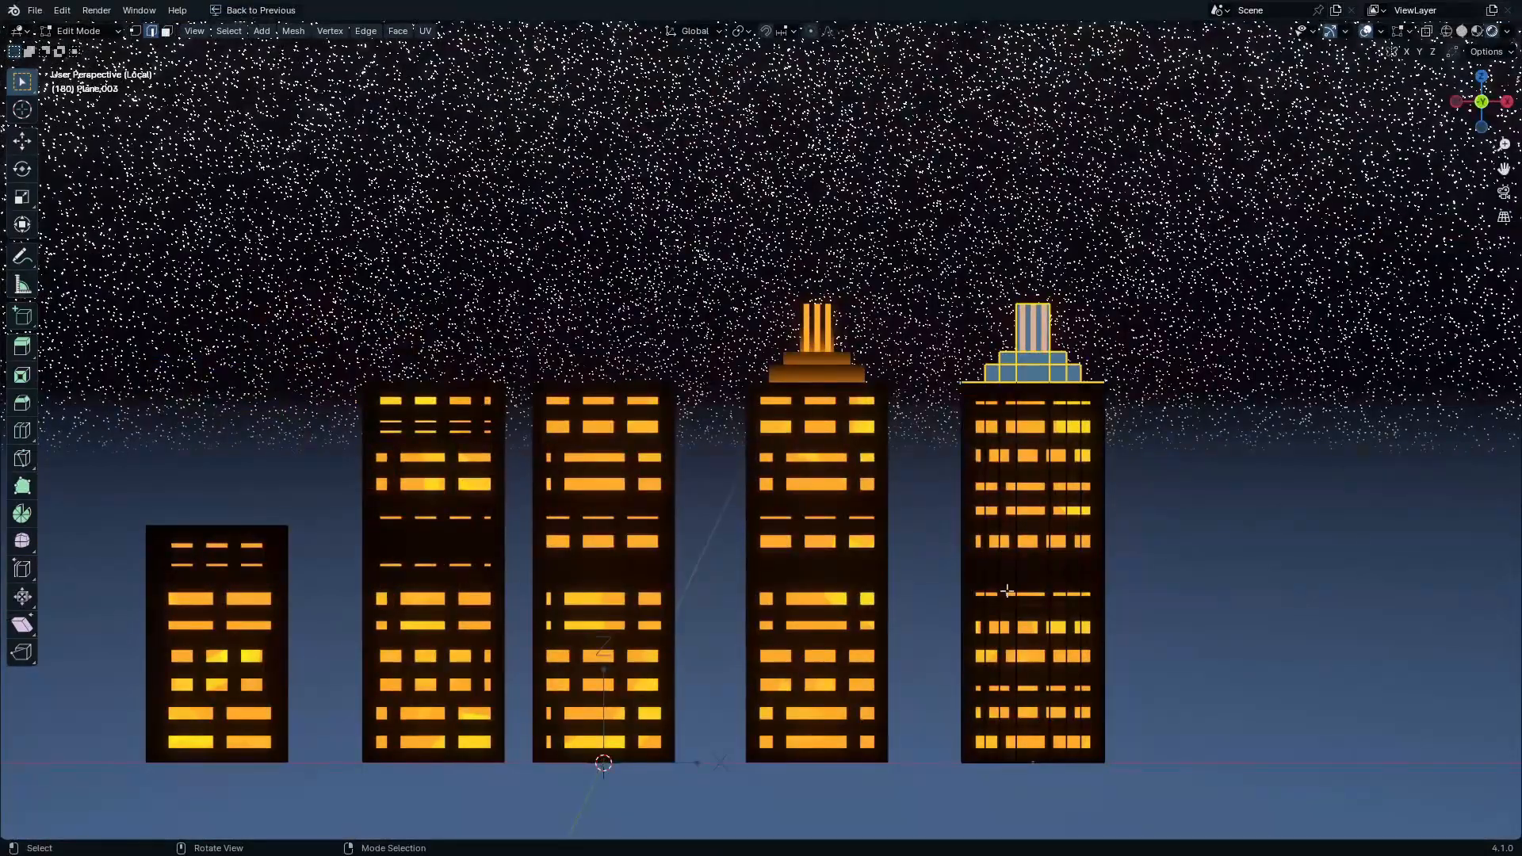
{"action": "key", "text": "g"}
{"action": "key", "text": "z"}
{"action": "left_click", "coordinate": [1008, 486]}
{"action": "key", "text": "Tab"}
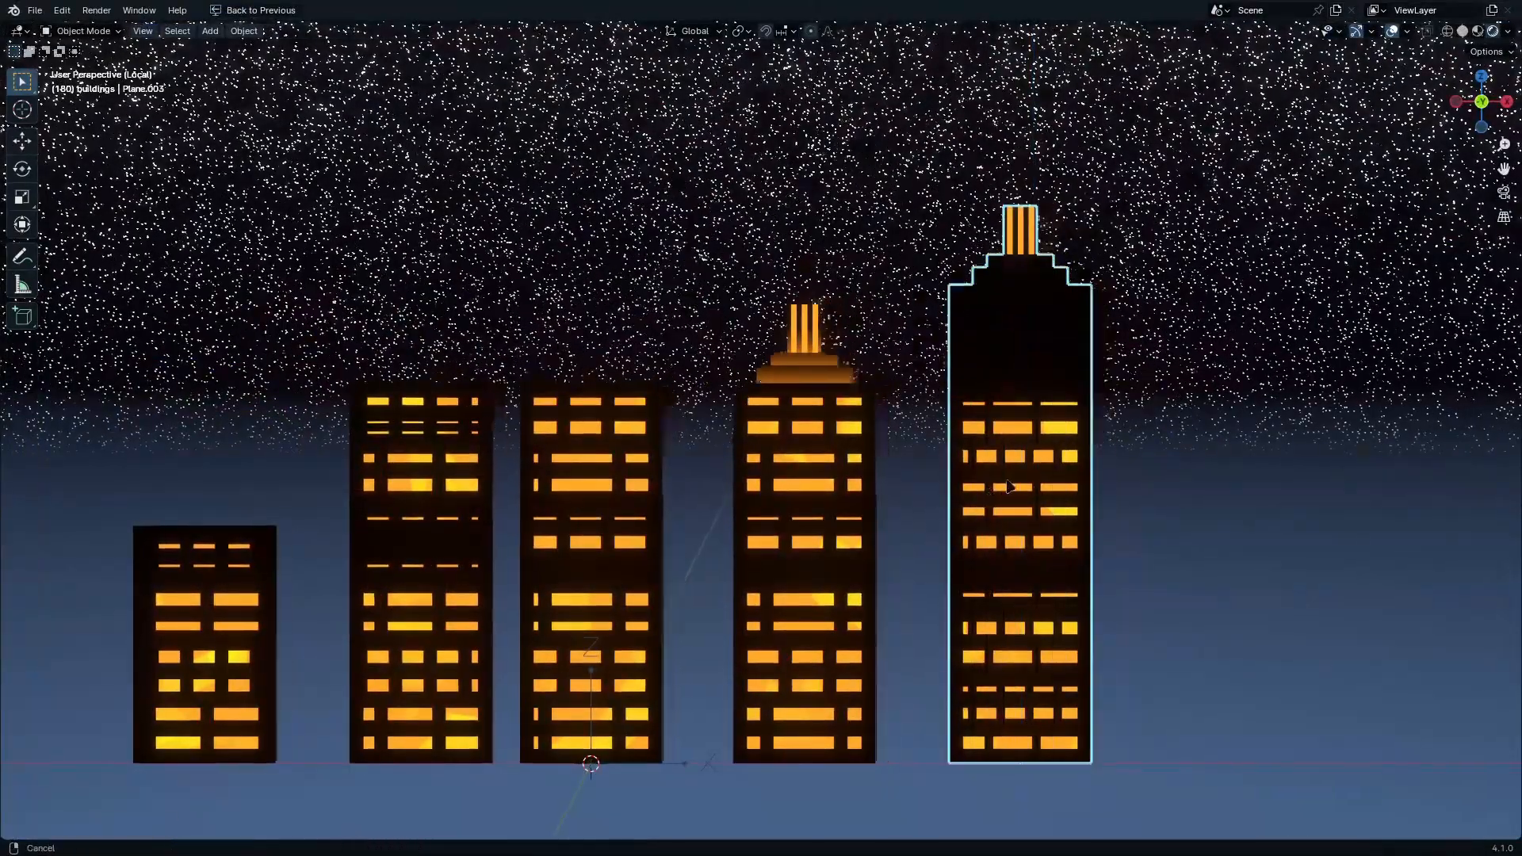
Step: Open the building D material in the Shader Editor and set its NodeGroup Z Up Mask to -9.360
{"action": "middle_click_drag", "start_coordinate": [1008, 486], "coordinate": [792, 484], "text": "shift"}
{"action": "key", "text": "ctrl+space"}
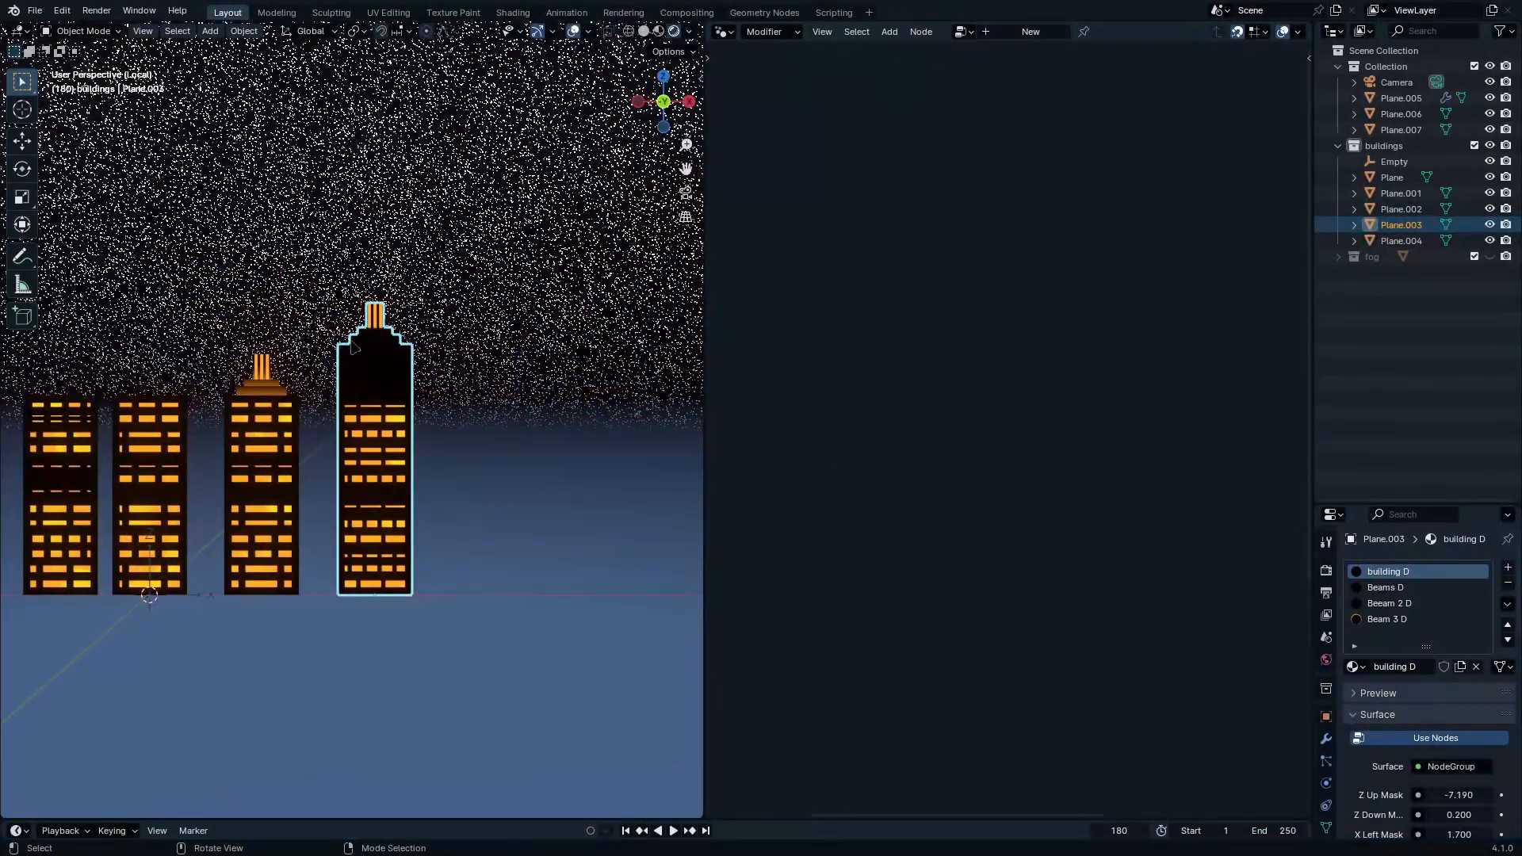
{"action": "left_click", "coordinate": [722, 32]}
{"action": "left_click", "coordinate": [789, 182]}
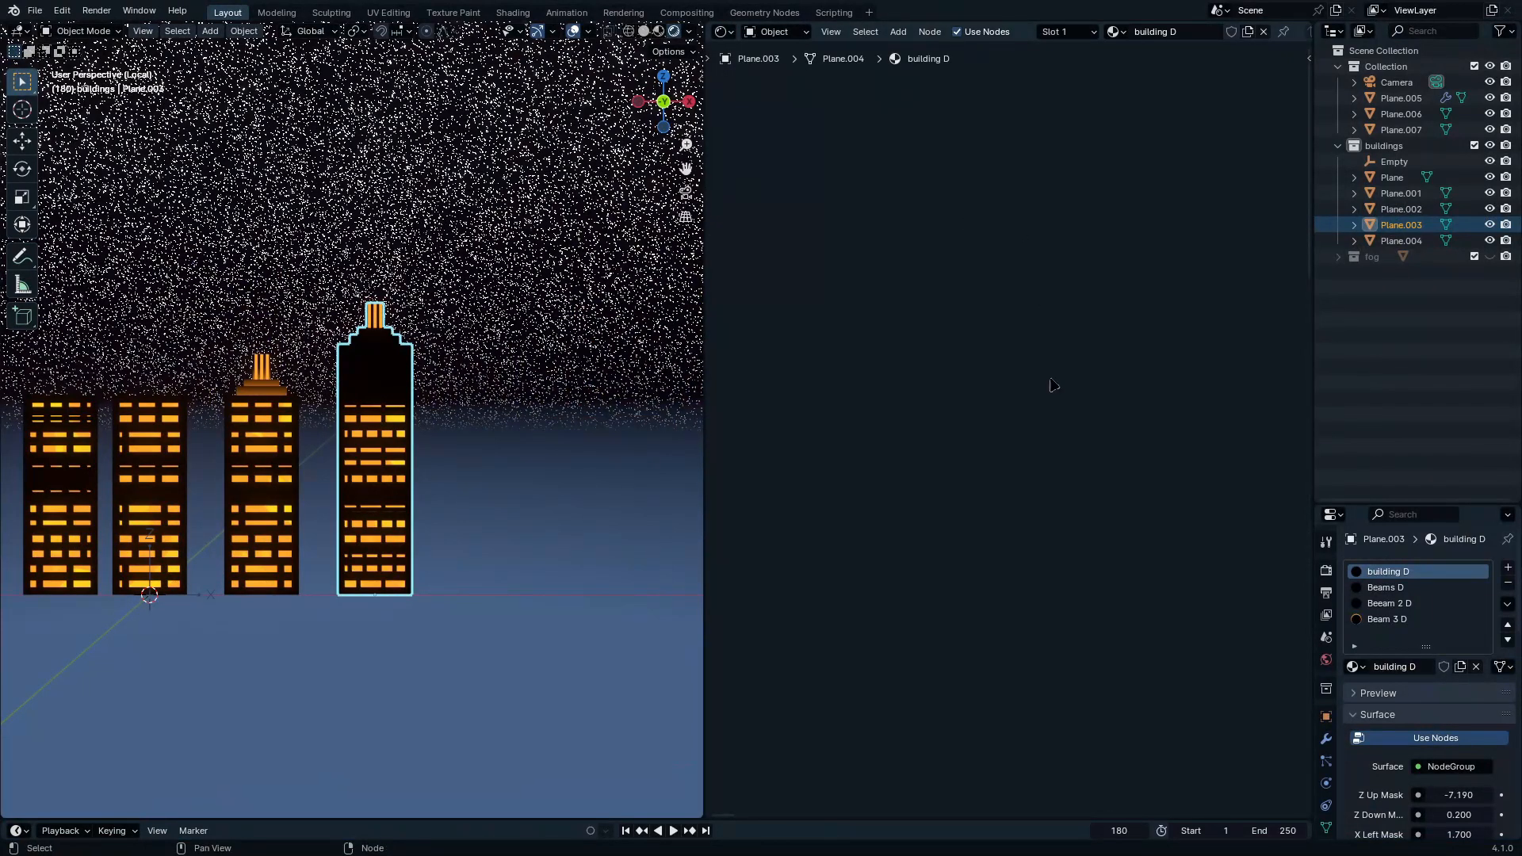
{"action": "key", "text": "Home"}
{"action": "left_click_drag", "start_coordinate": [951, 233], "coordinate": [848, 223]}
{"action": "left_click_drag", "start_coordinate": [244, 285], "coordinate": [255, 299]}
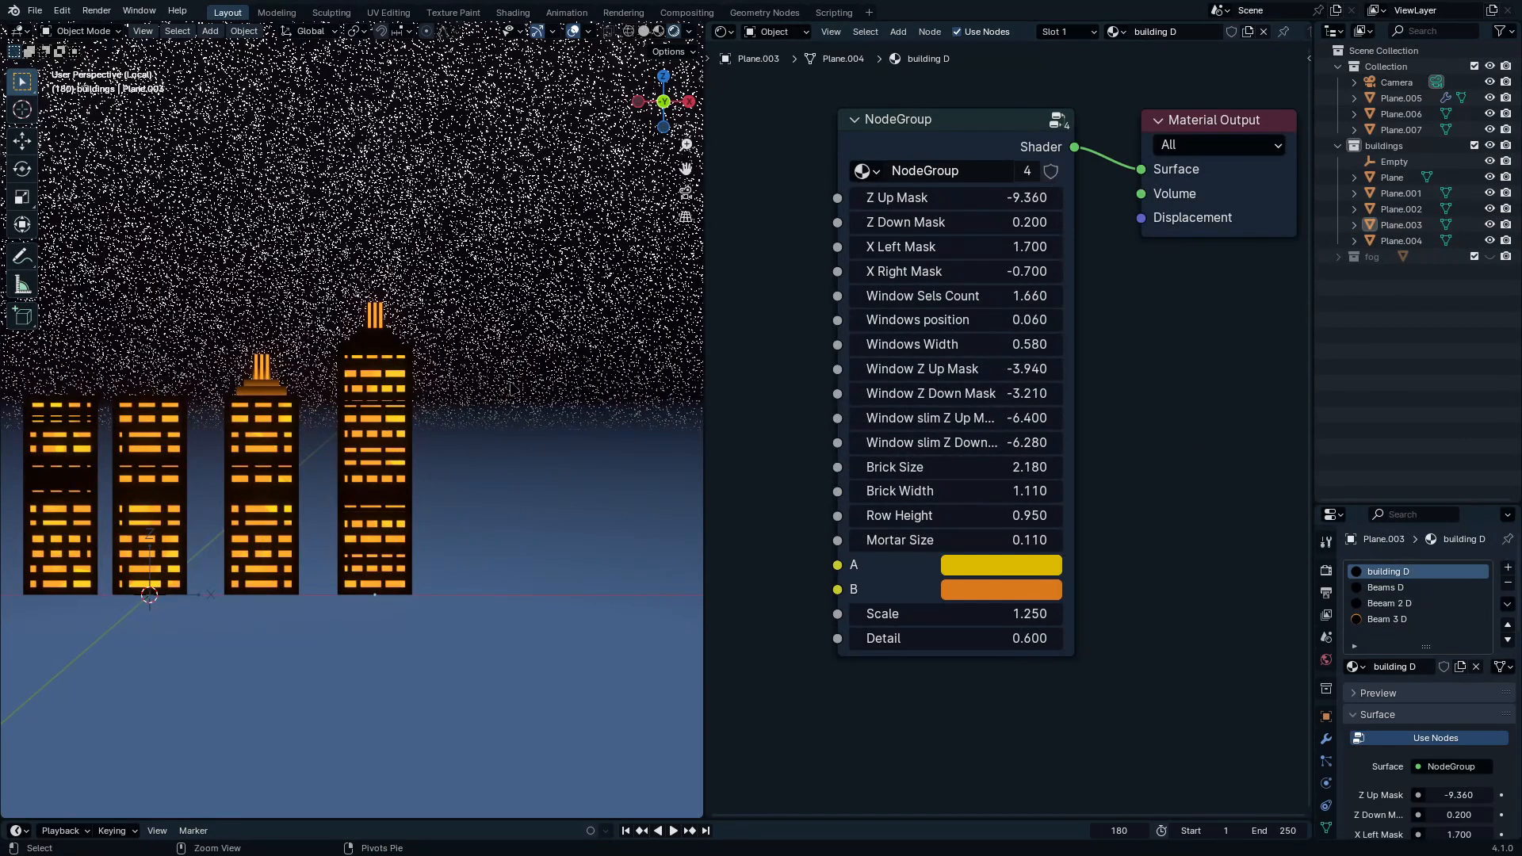
Step: Save the project as "2d anime city Tutorial One.blend" in the 2d anime city folder
{"action": "key", "text": "ctrl+s"}
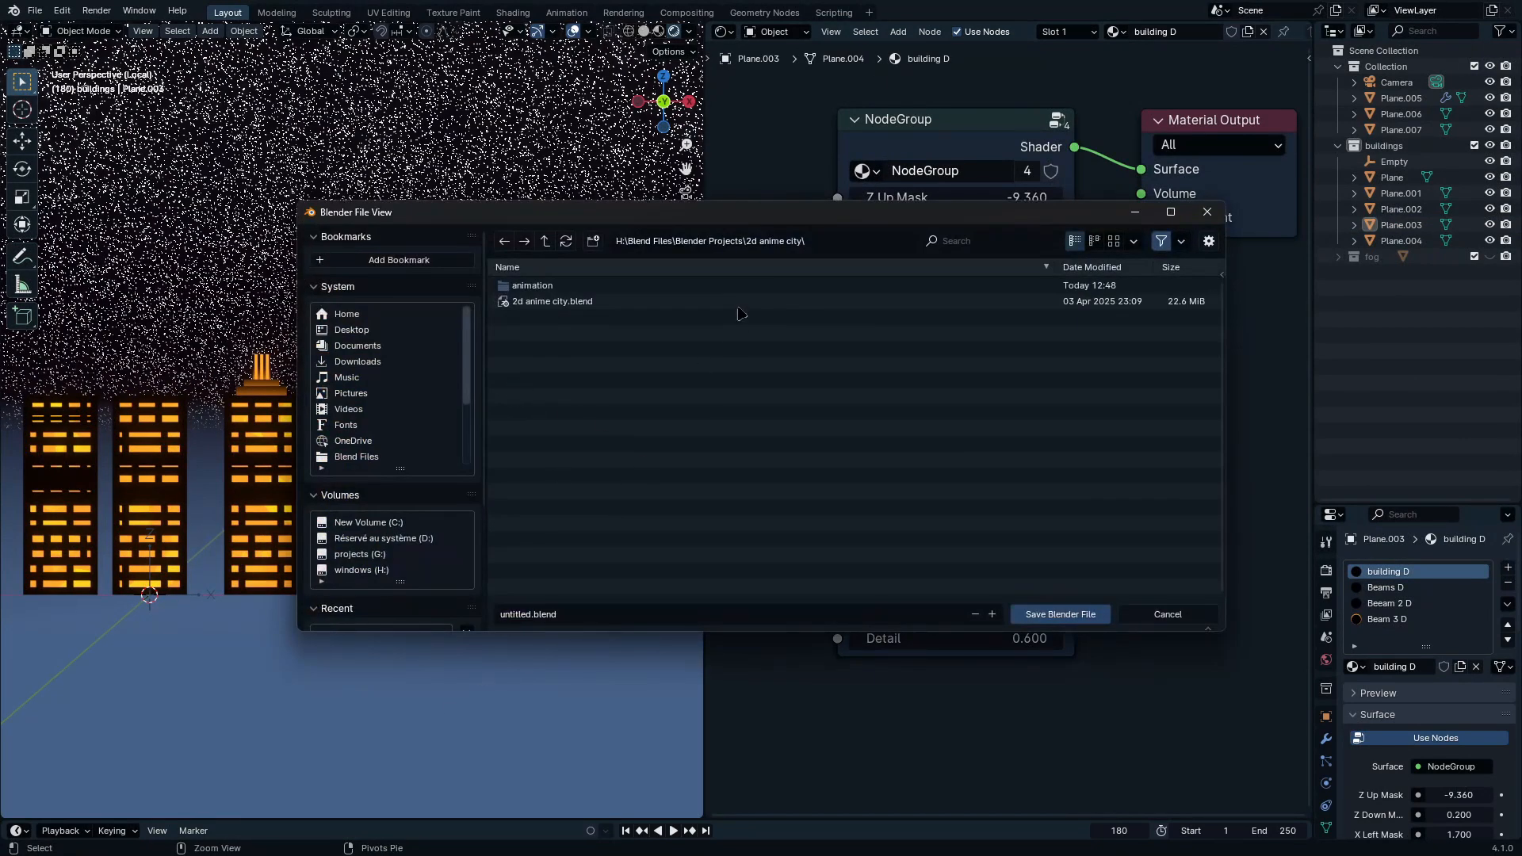
{"action": "left_click", "coordinate": [707, 301]}
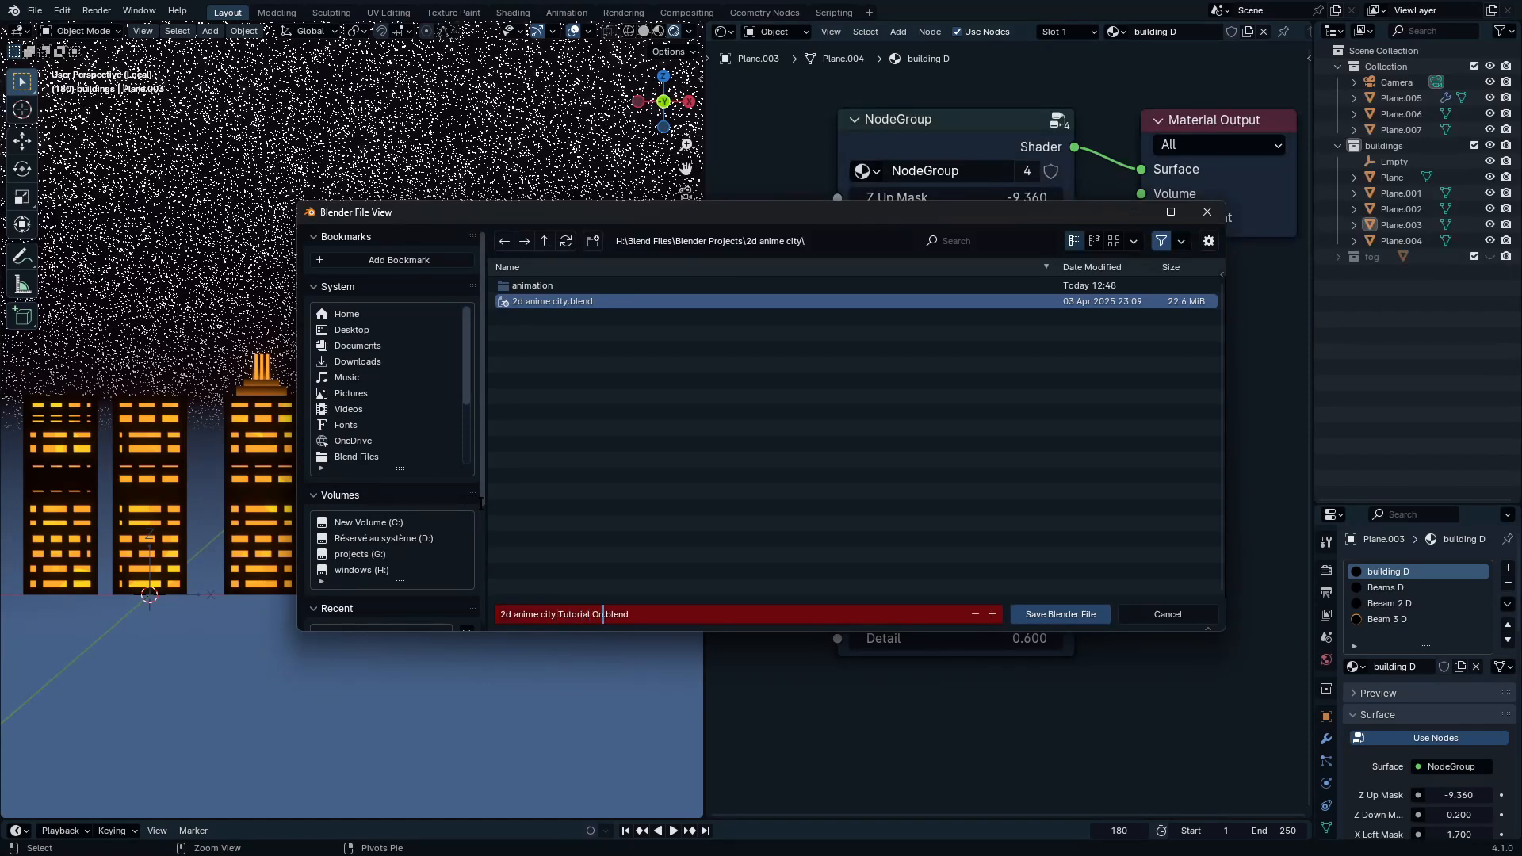
{"action": "key", "text": "Return"}
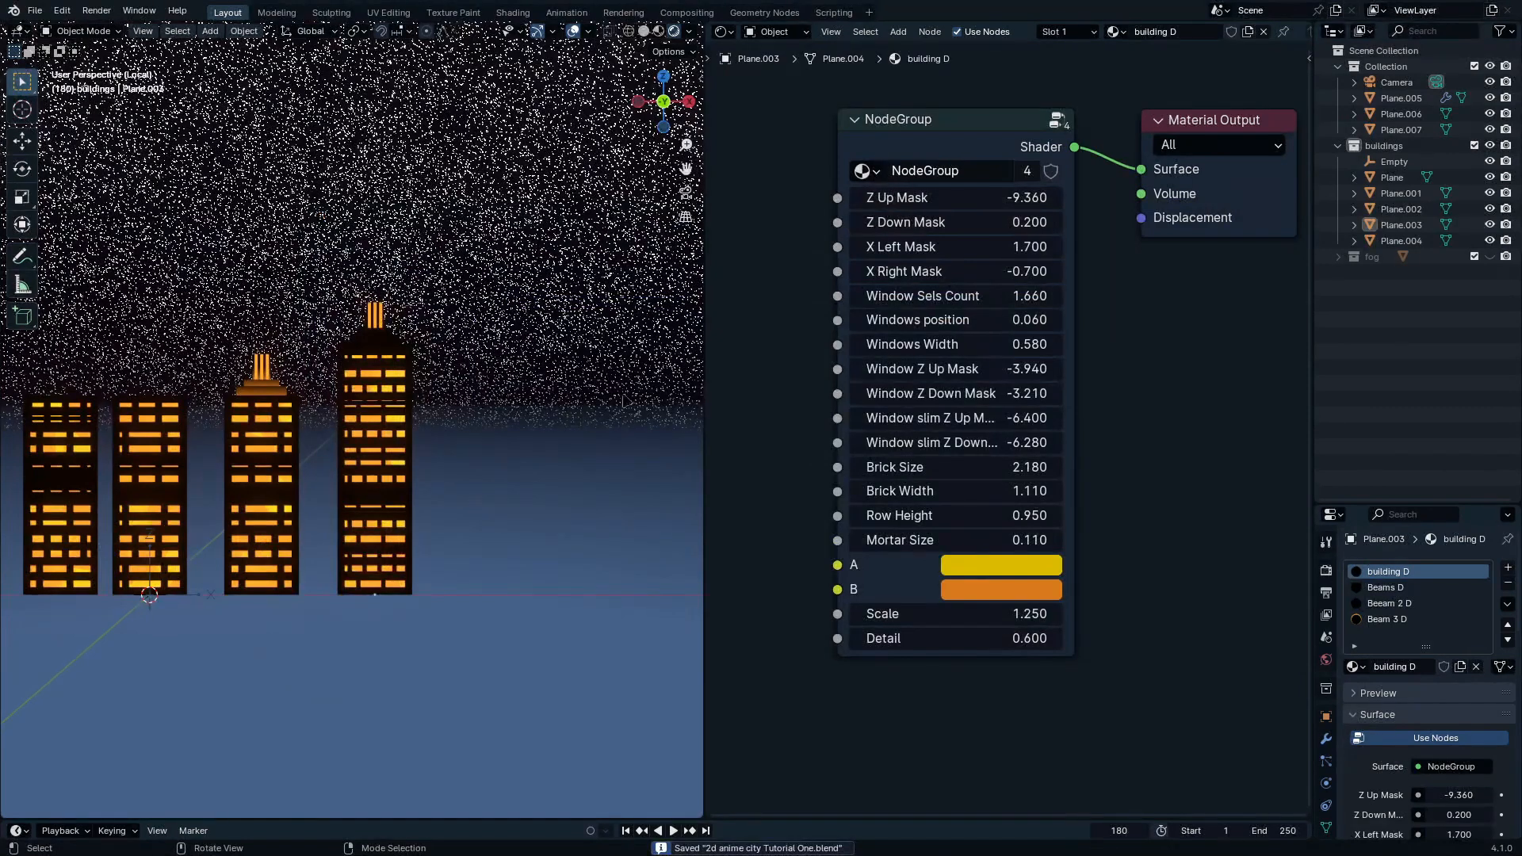
Step: Select Plane through Plane.004 in the buildings collection and batch rename them with the new name "Building"
{"action": "left_click", "coordinate": [1392, 178]}
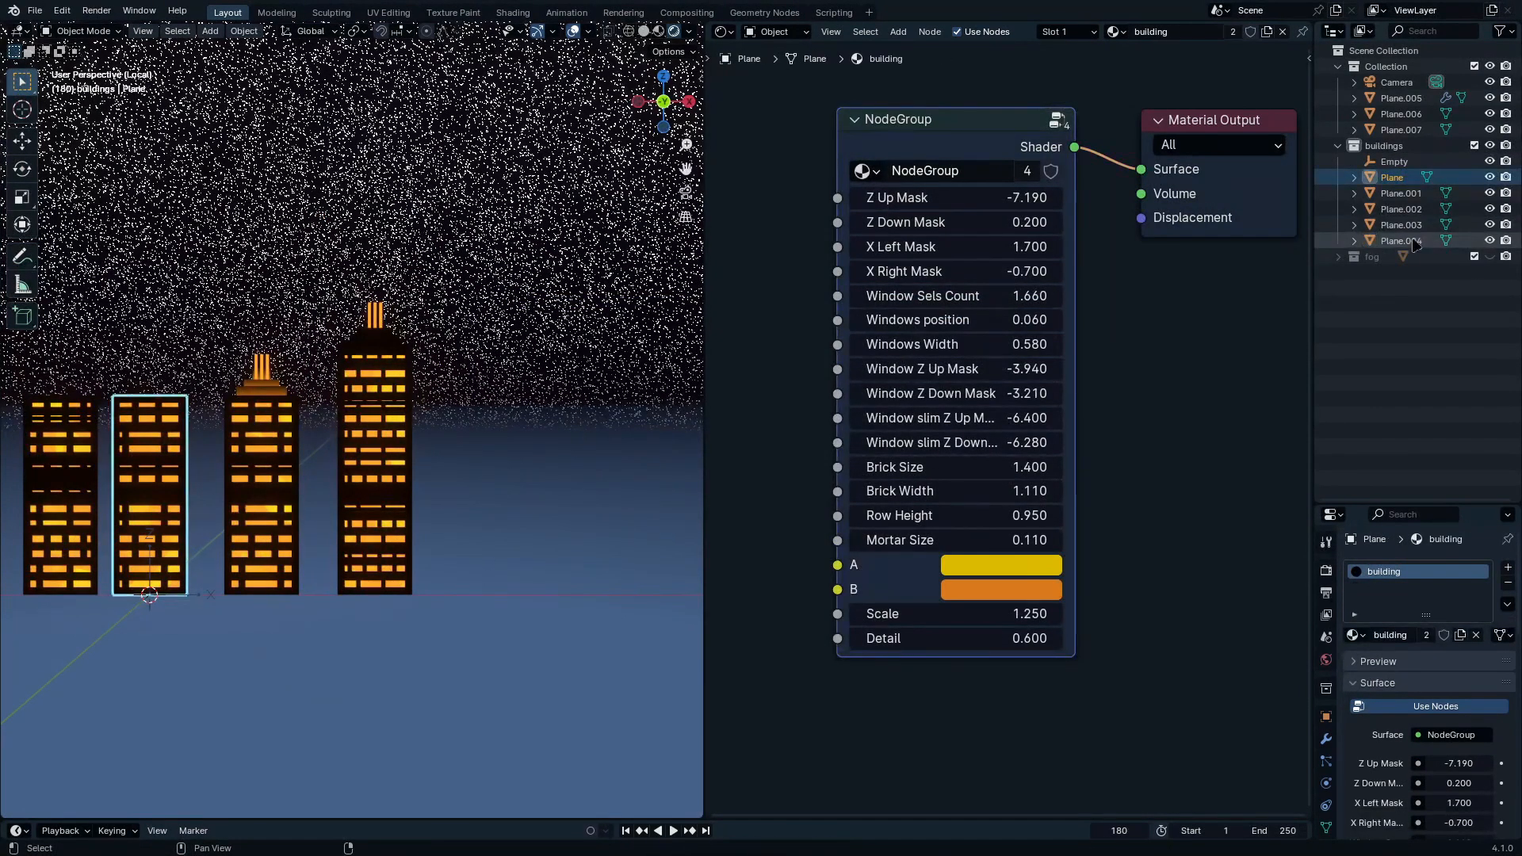
{"action": "left_click", "coordinate": [1413, 242], "text": "shift"}
{"action": "key", "text": "shift+F2"}
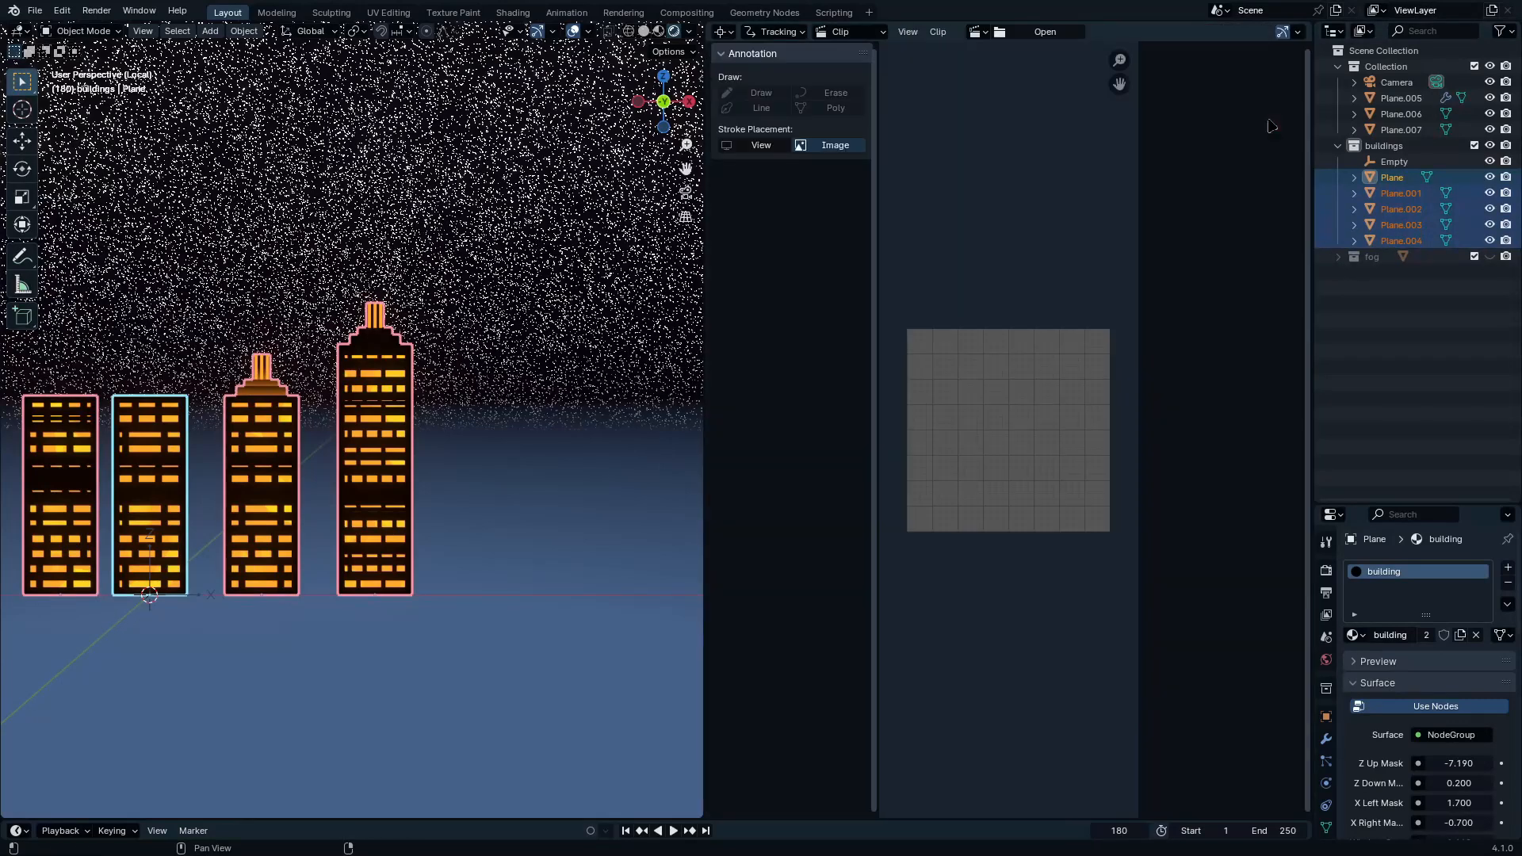
{"action": "left_click", "coordinate": [724, 32]}
{"action": "left_click", "coordinate": [765, 182]}
{"action": "key", "text": "ctrl+F2"}
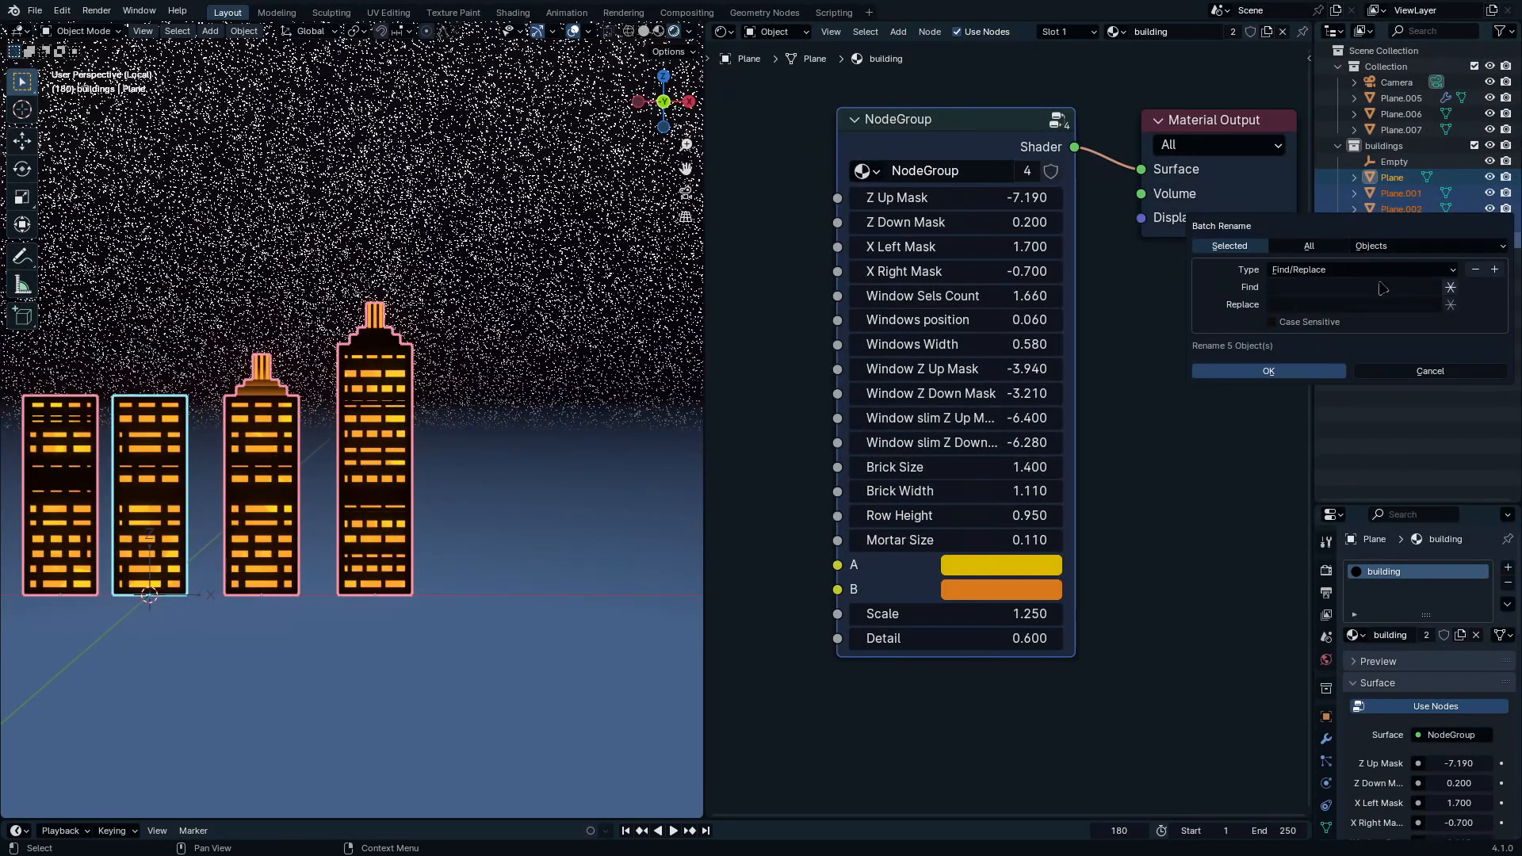
{"action": "left_click", "coordinate": [1372, 273]}
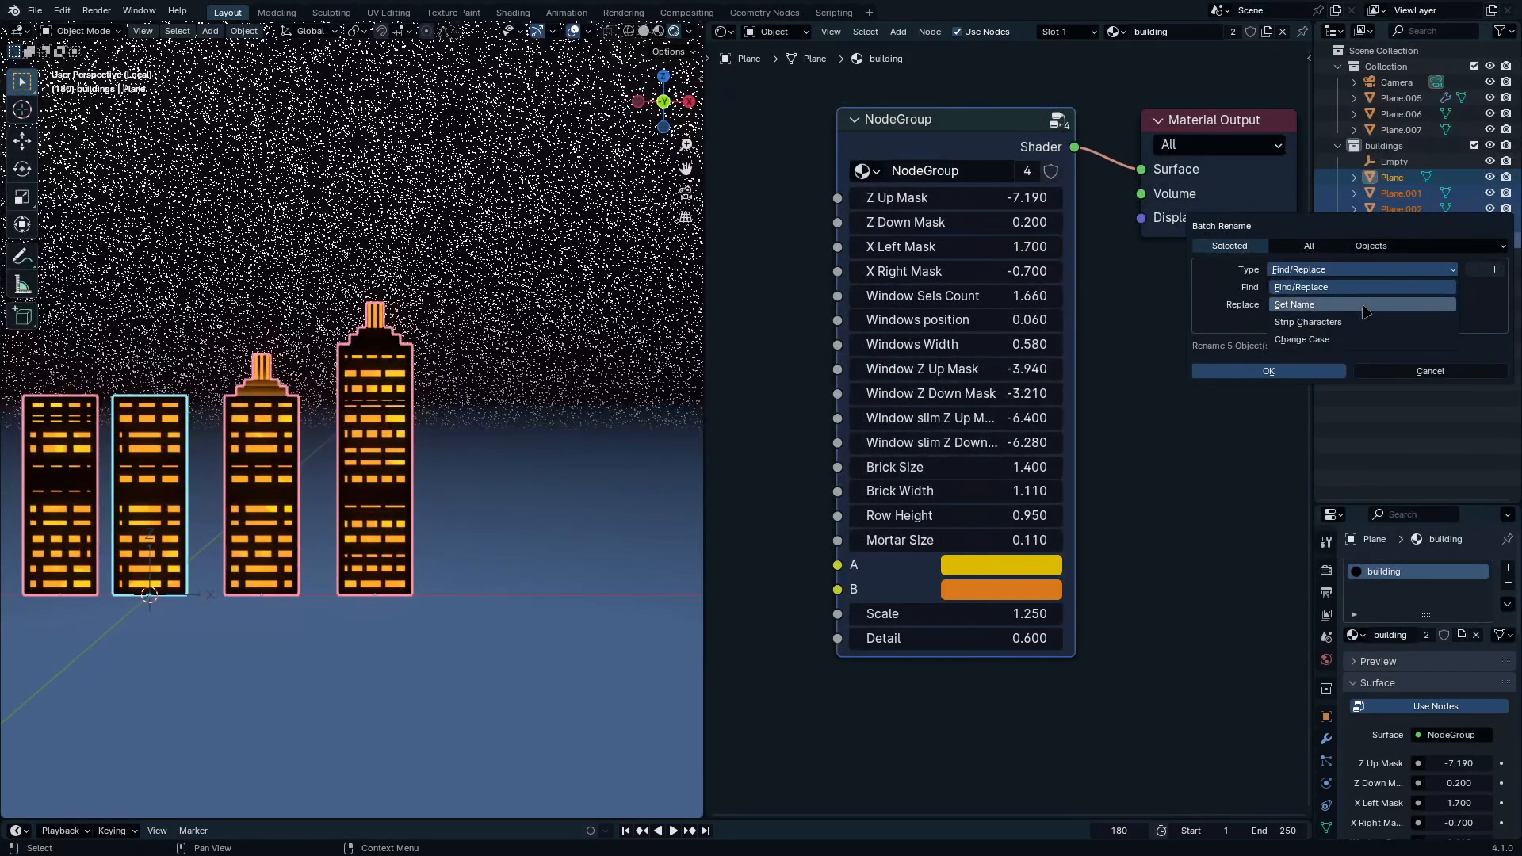
{"action": "left_click", "coordinate": [1363, 306]}
{"action": "left_click", "coordinate": [1292, 290]}
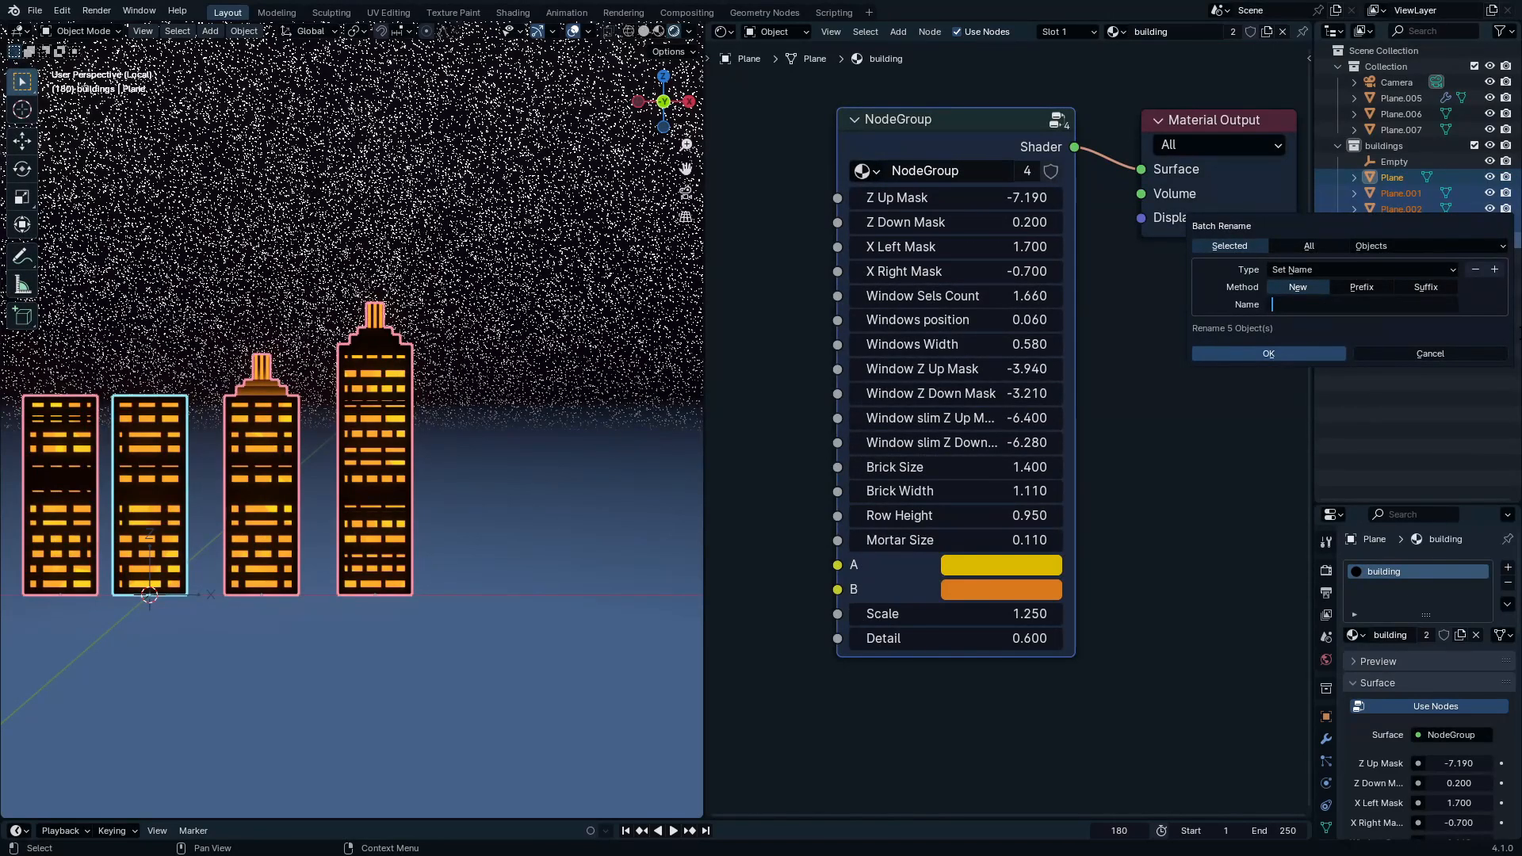
{"action": "type", "text": "Building"}
{"action": "key", "text": "Return"}
{"action": "key", "text": "alt+a"}
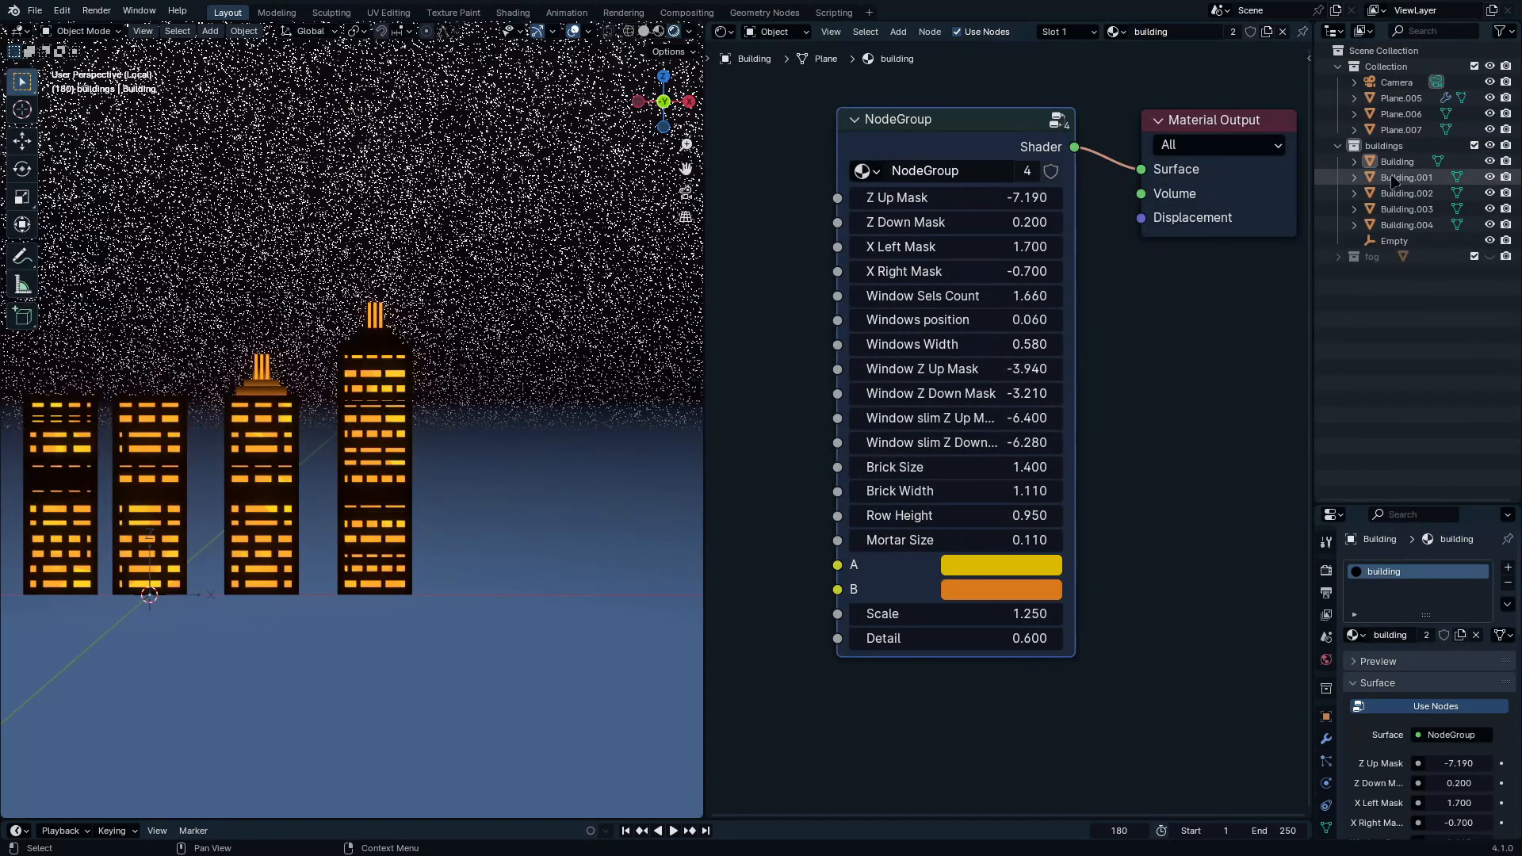
Step: Hide the buildings collection and return the viewport to the camera view
{"action": "left_click_drag", "start_coordinate": [1373, 197], "coordinate": [583, 480]}
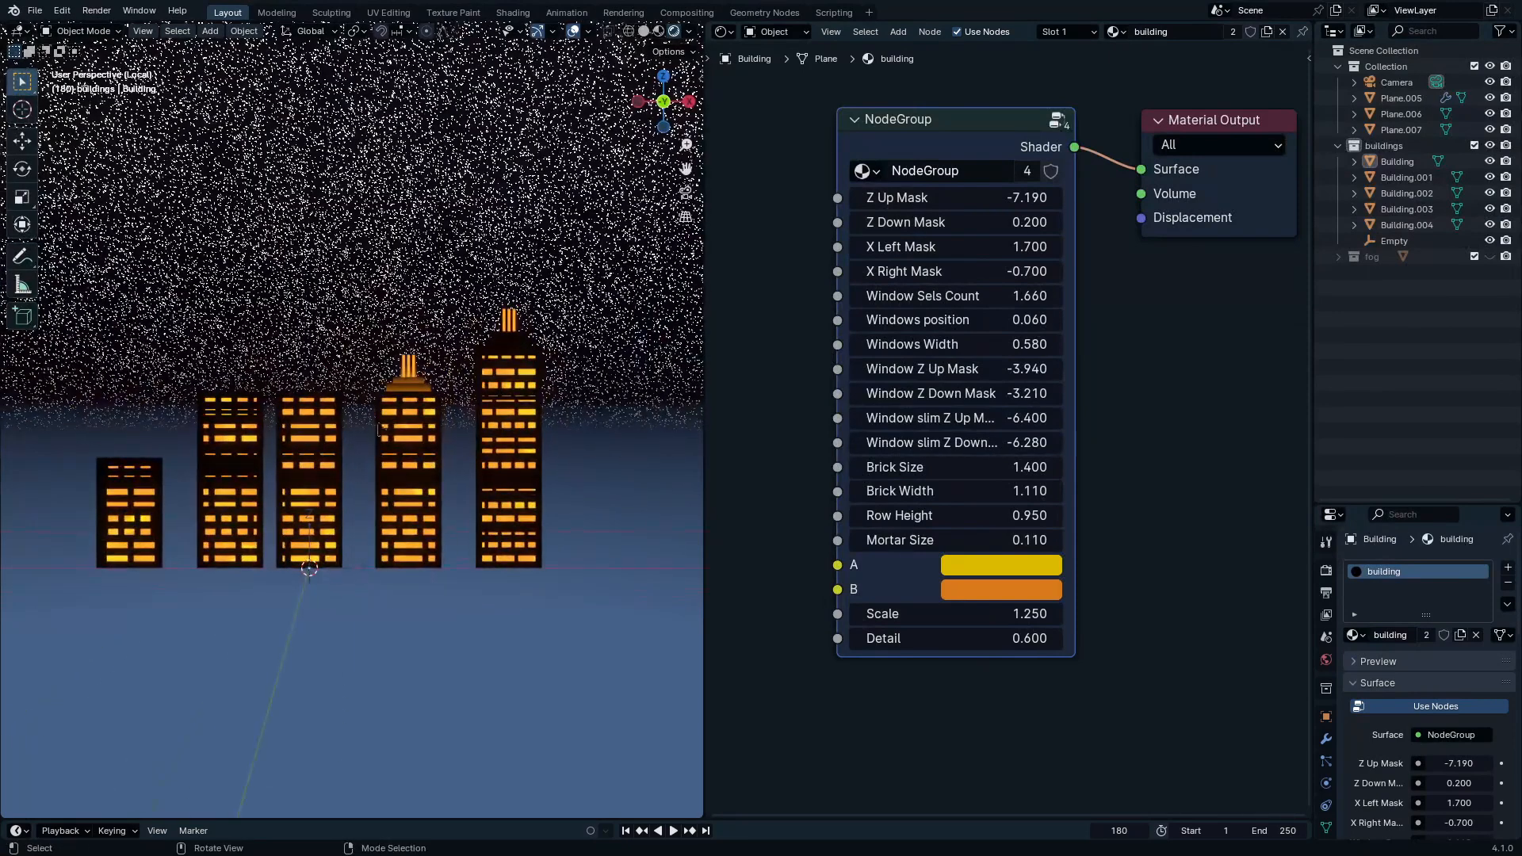
{"action": "left_click", "coordinate": [1491, 146]}
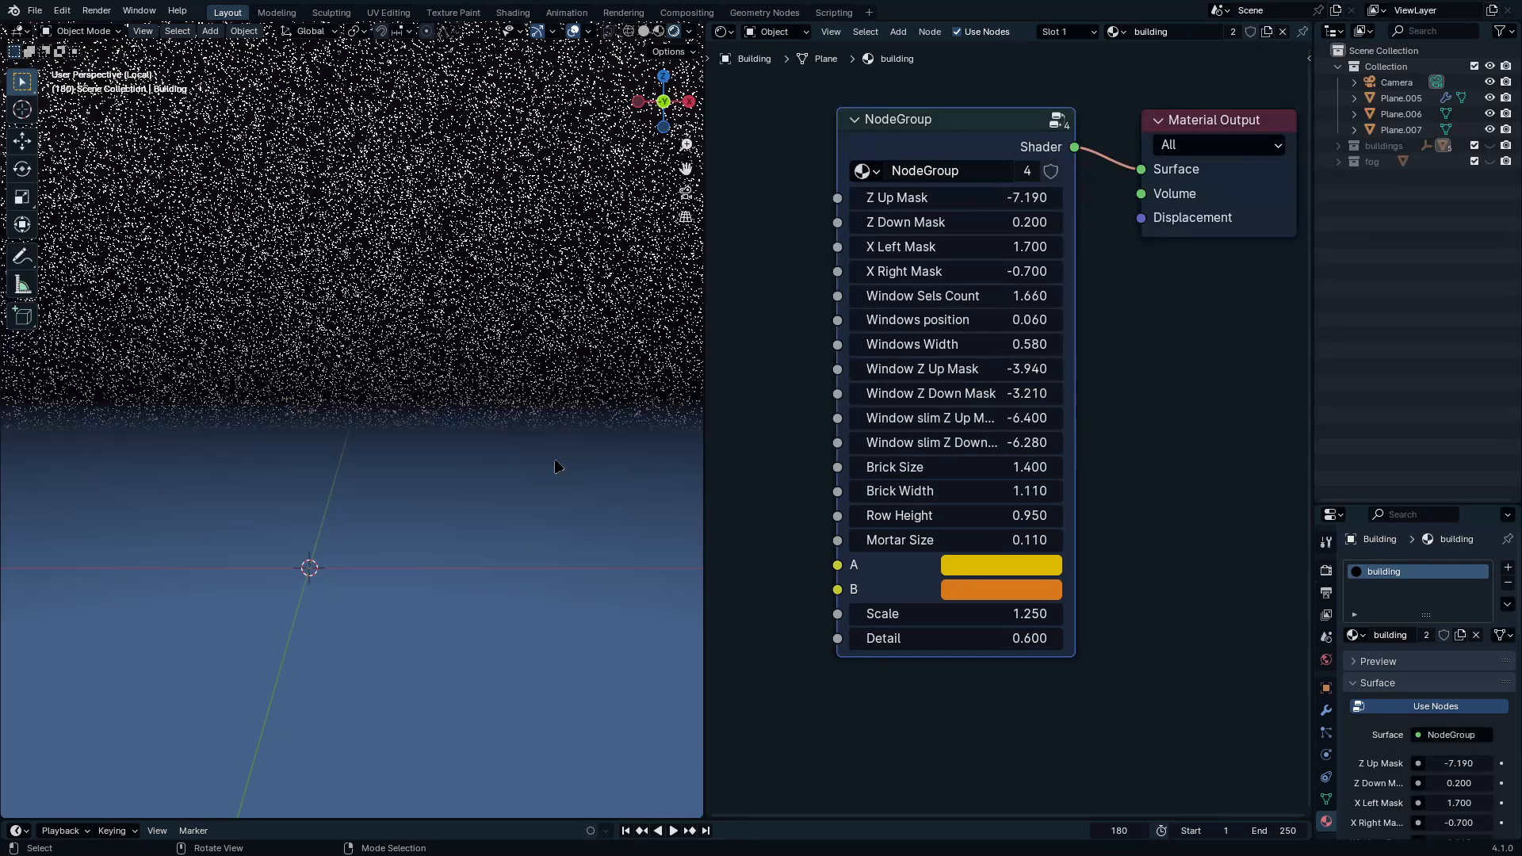
{"action": "key", "text": "KP_0"}
{"action": "key", "text": "Home"}
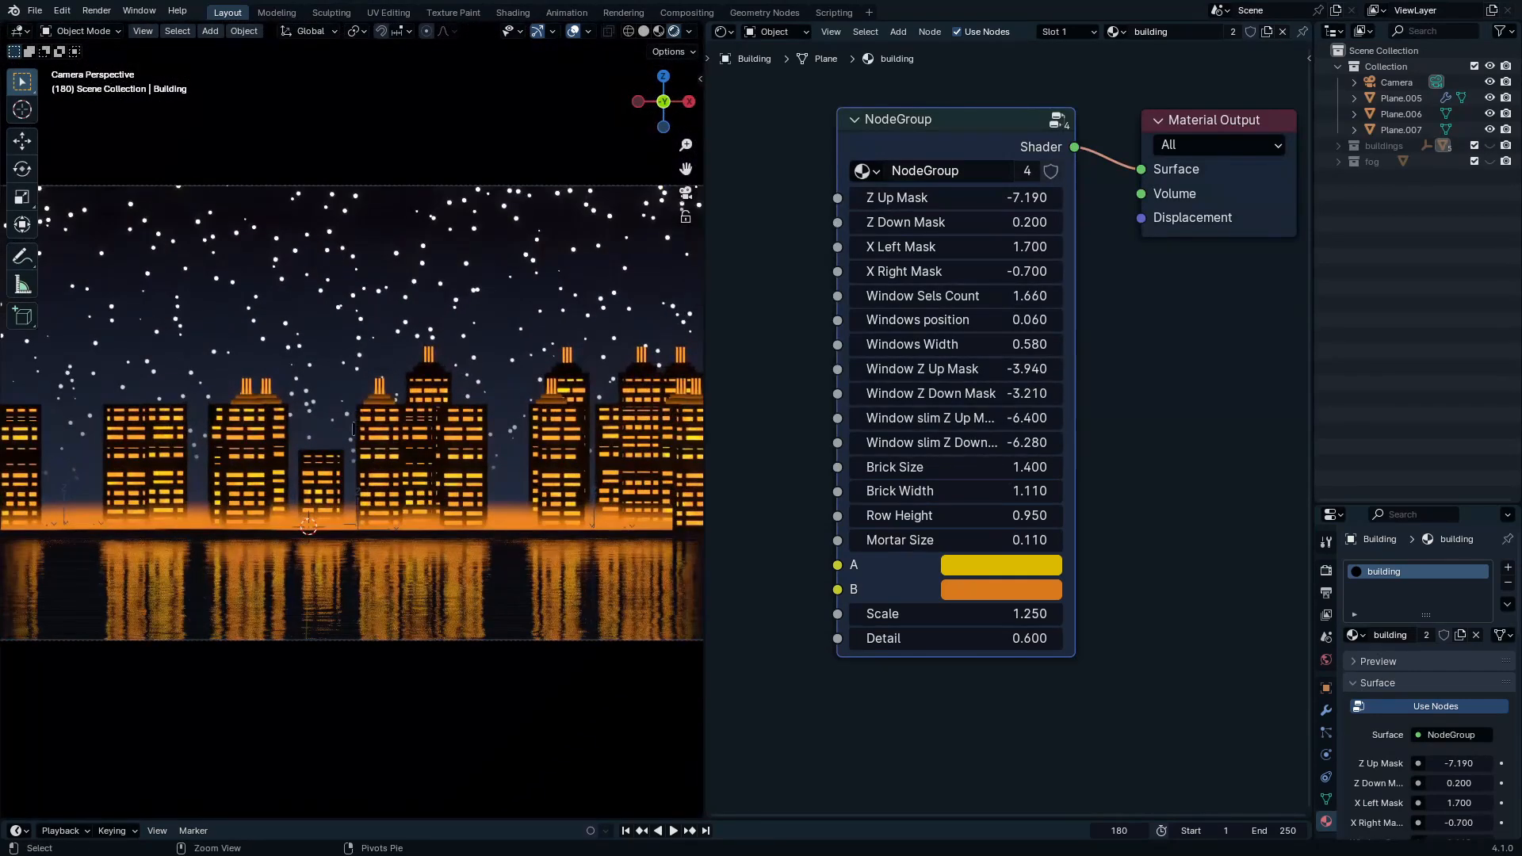
Step: Examine the skyline's building heights and reflections across the camera frame in a maximized viewport
{"action": "key", "text": "ctrl+space"}
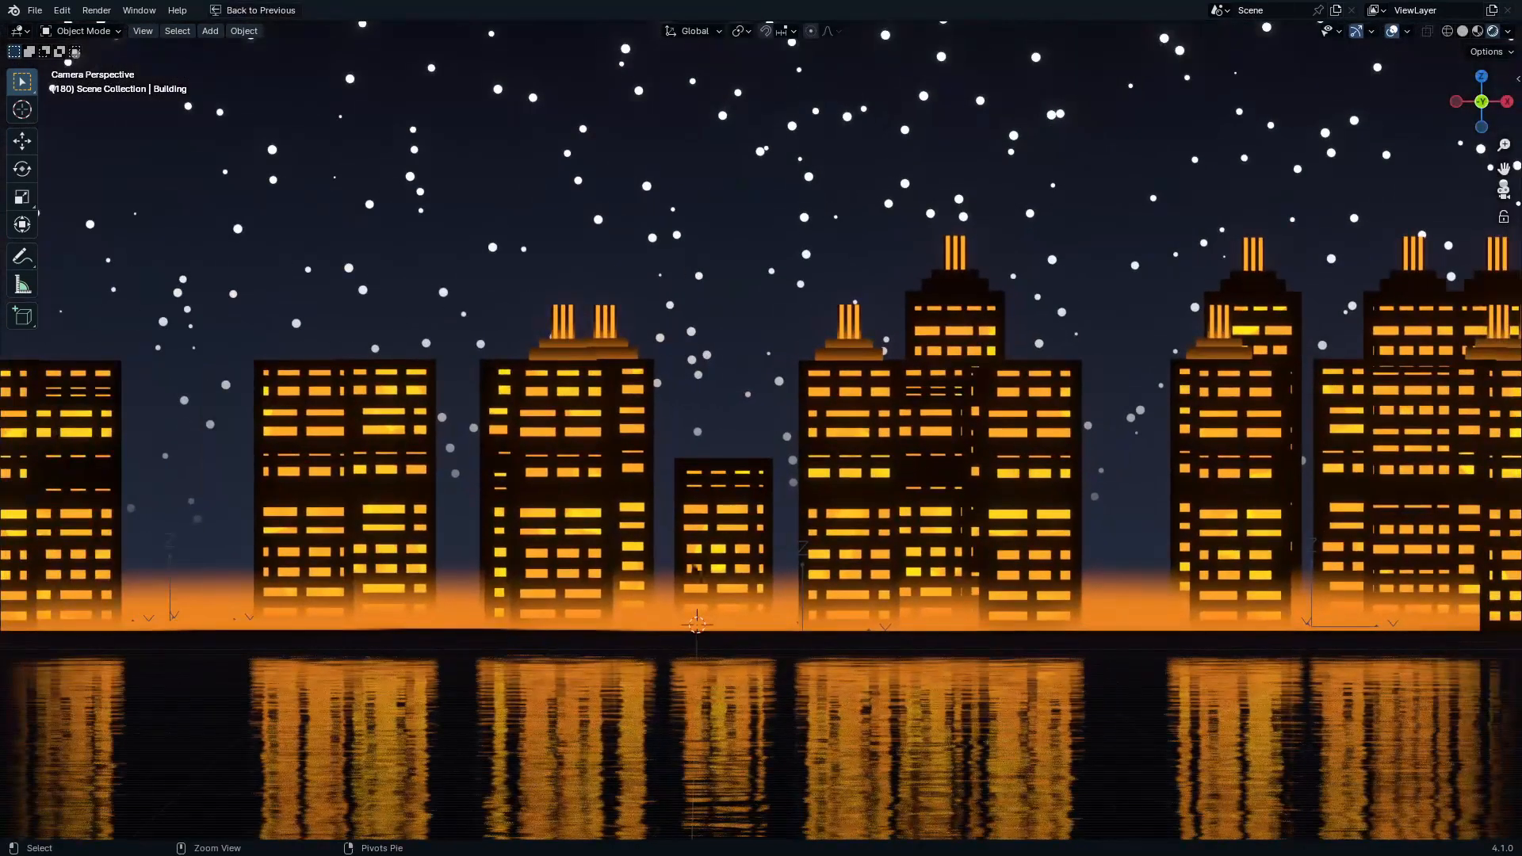
{"action": "scroll", "coordinate": [793, 502], "scroll_direction": "down", "scroll_amount": 3}
{"action": "scroll", "coordinate": [951, 547], "scroll_direction": "up", "scroll_amount": 2}
{"action": "scroll", "coordinate": [1144, 594], "scroll_direction": "down", "scroll_amount": 2}
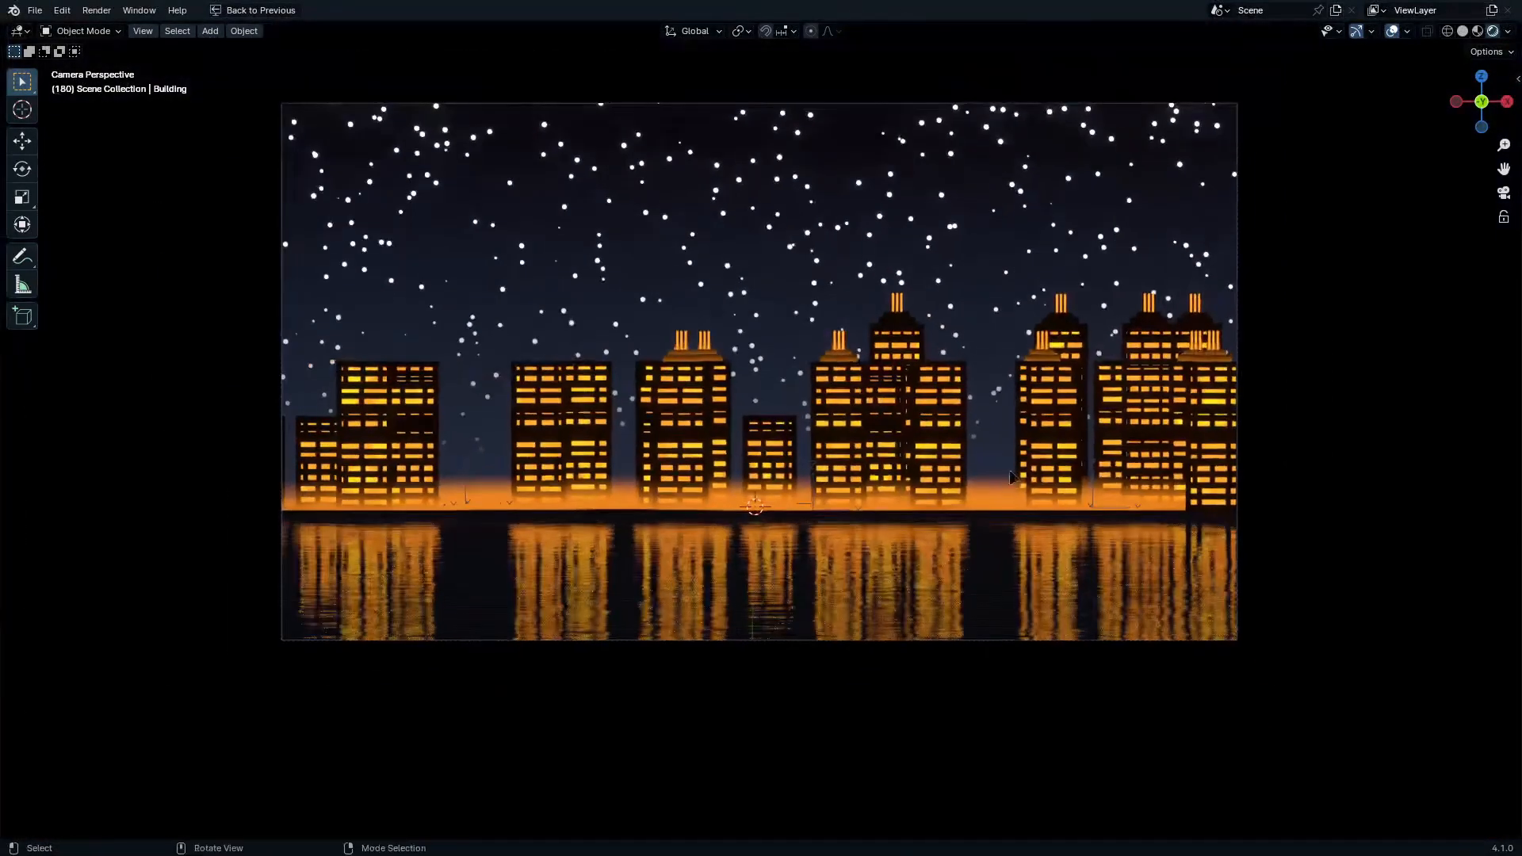
{"action": "scroll", "coordinate": [1143, 594], "scroll_direction": "up", "scroll_amount": 1}
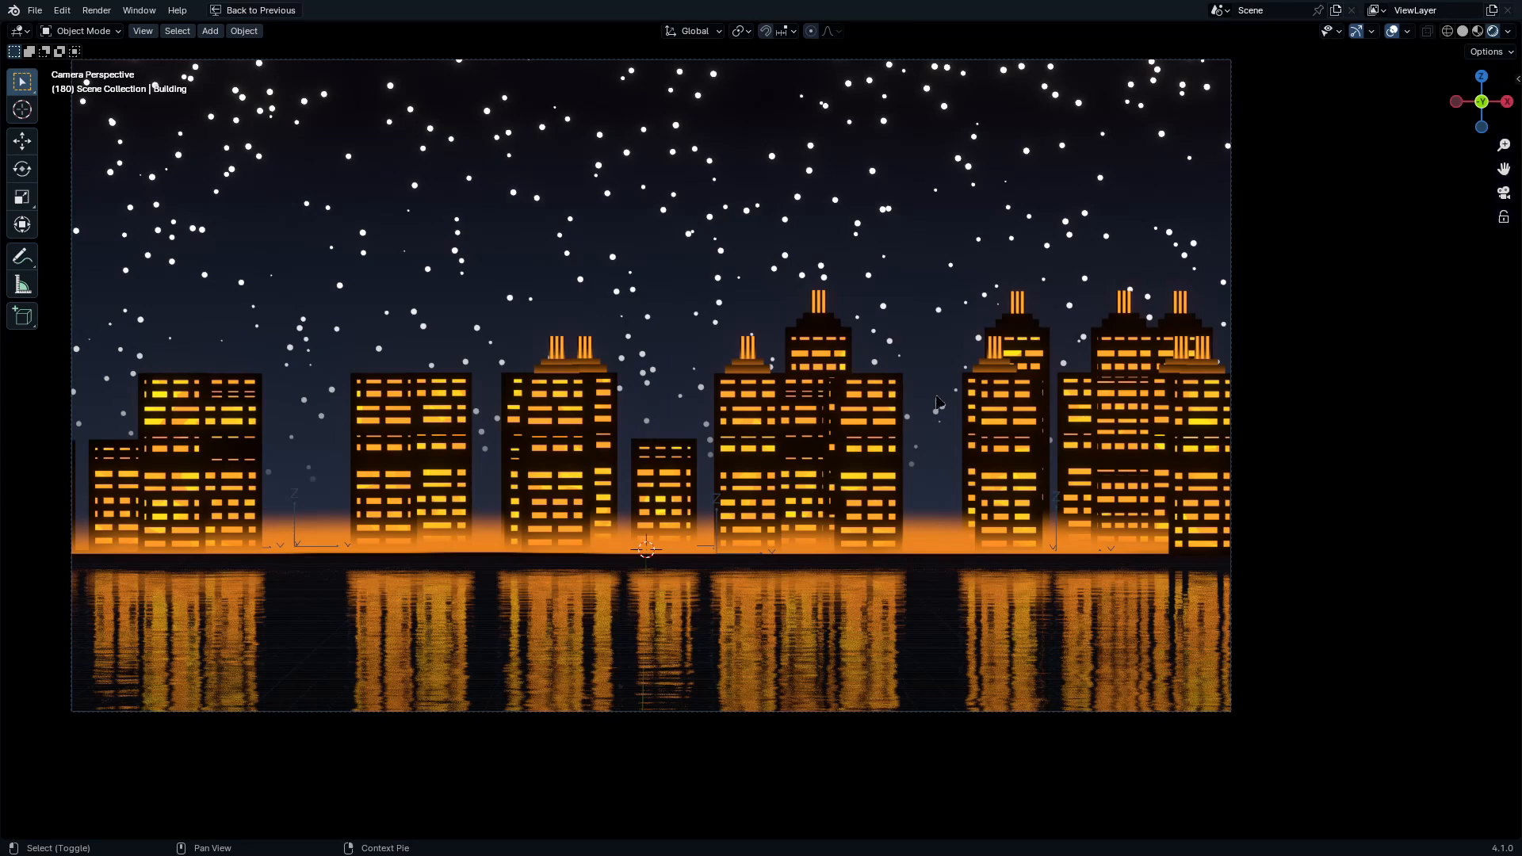
{"action": "middle_click_drag", "start_coordinate": [938, 402], "coordinate": [958, 437], "text": "shift"}
{"action": "key", "text": "ctrl+space"}
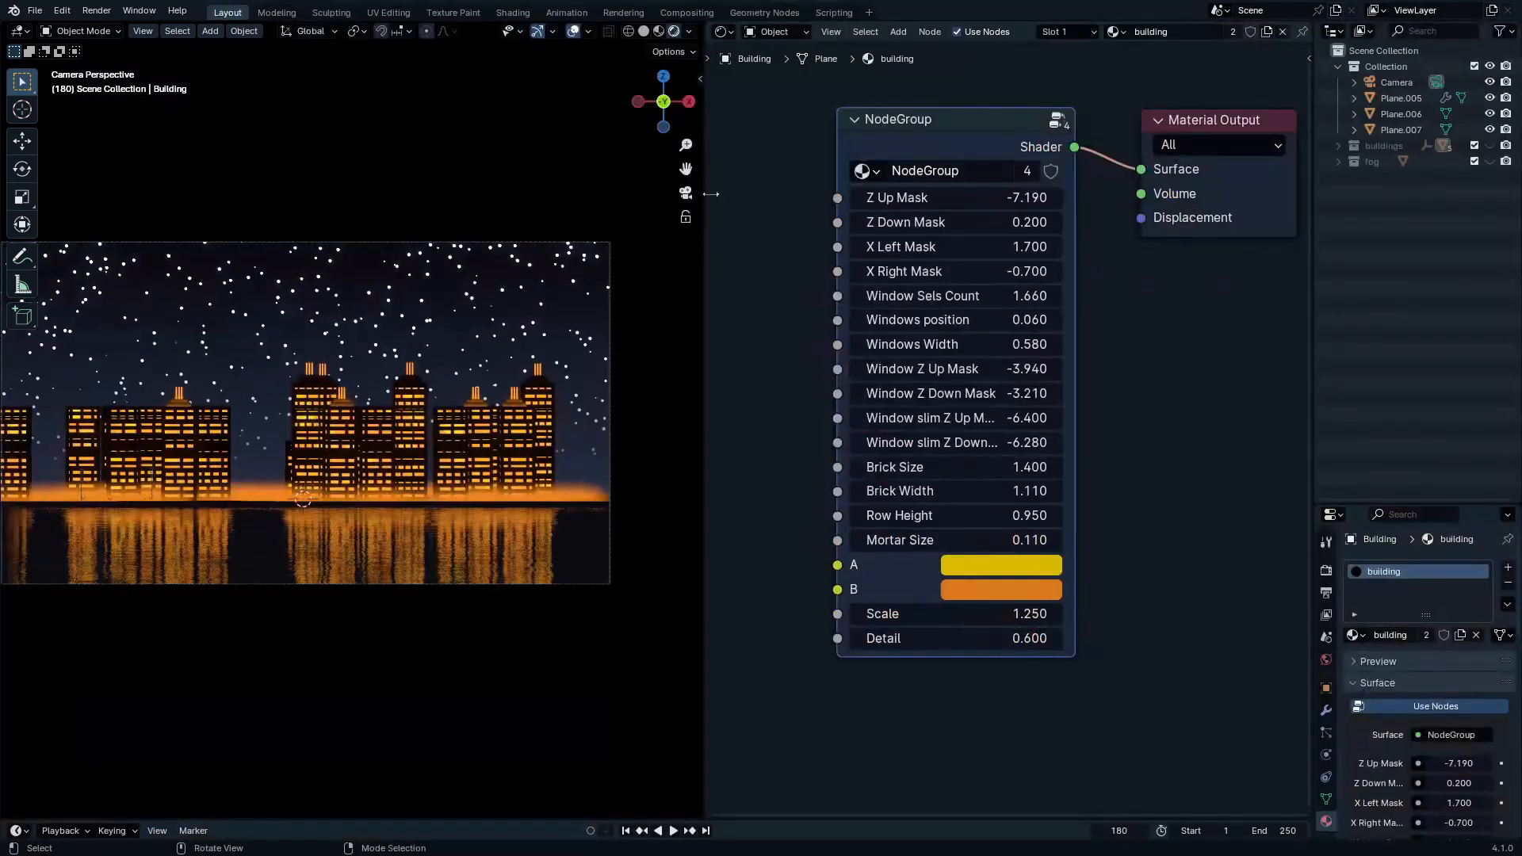
Step: Set the viewport shading's Compositor option to Always and switch the node editor to the Compositor
{"action": "left_click", "coordinate": [690, 32]}
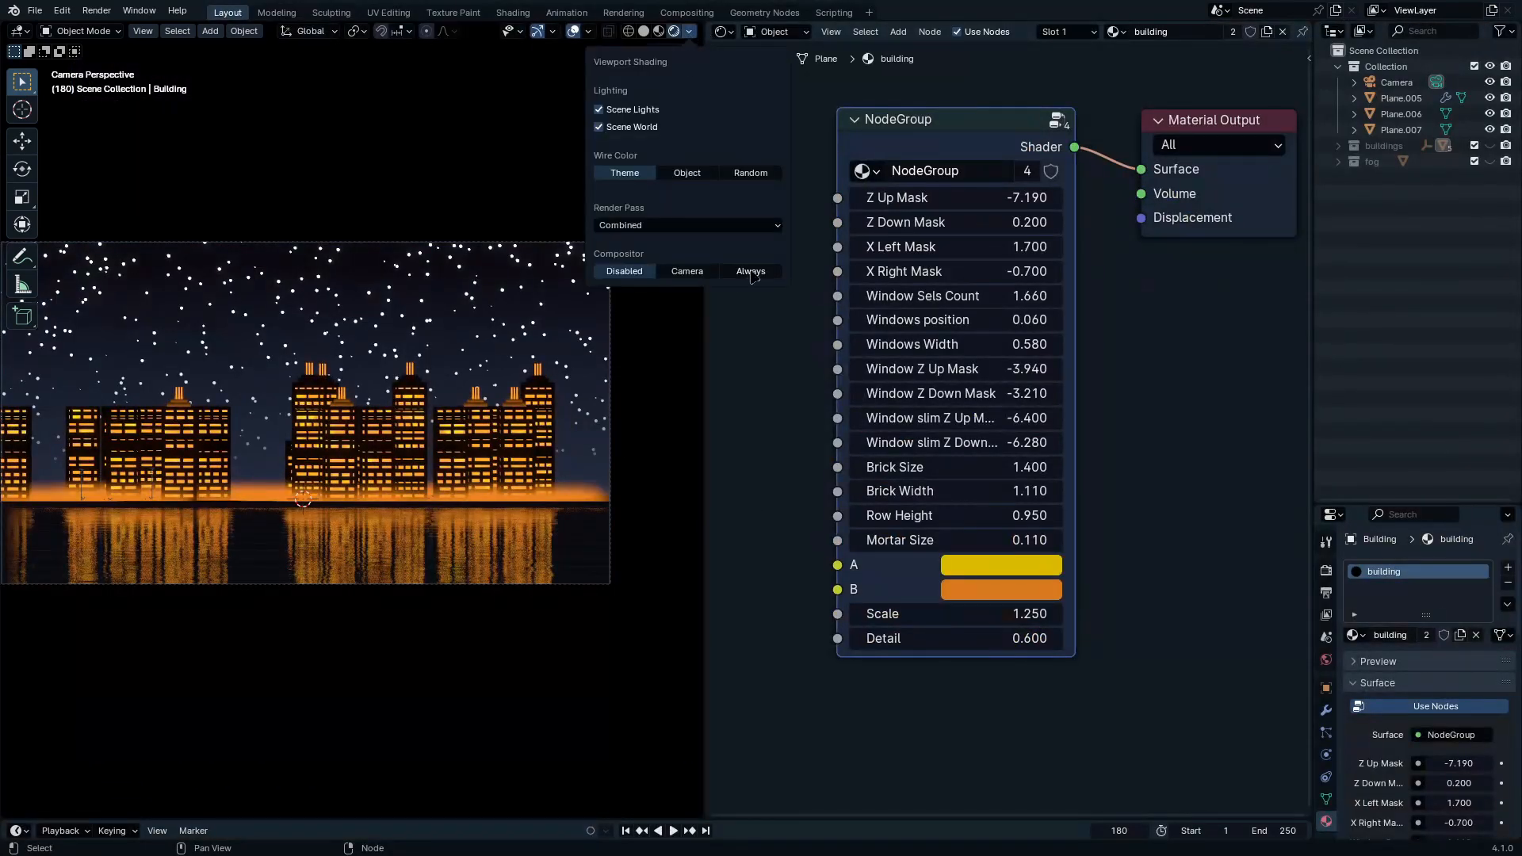
{"action": "middle_click_drag", "start_coordinate": [462, 384], "coordinate": [522, 391], "text": "shift"}
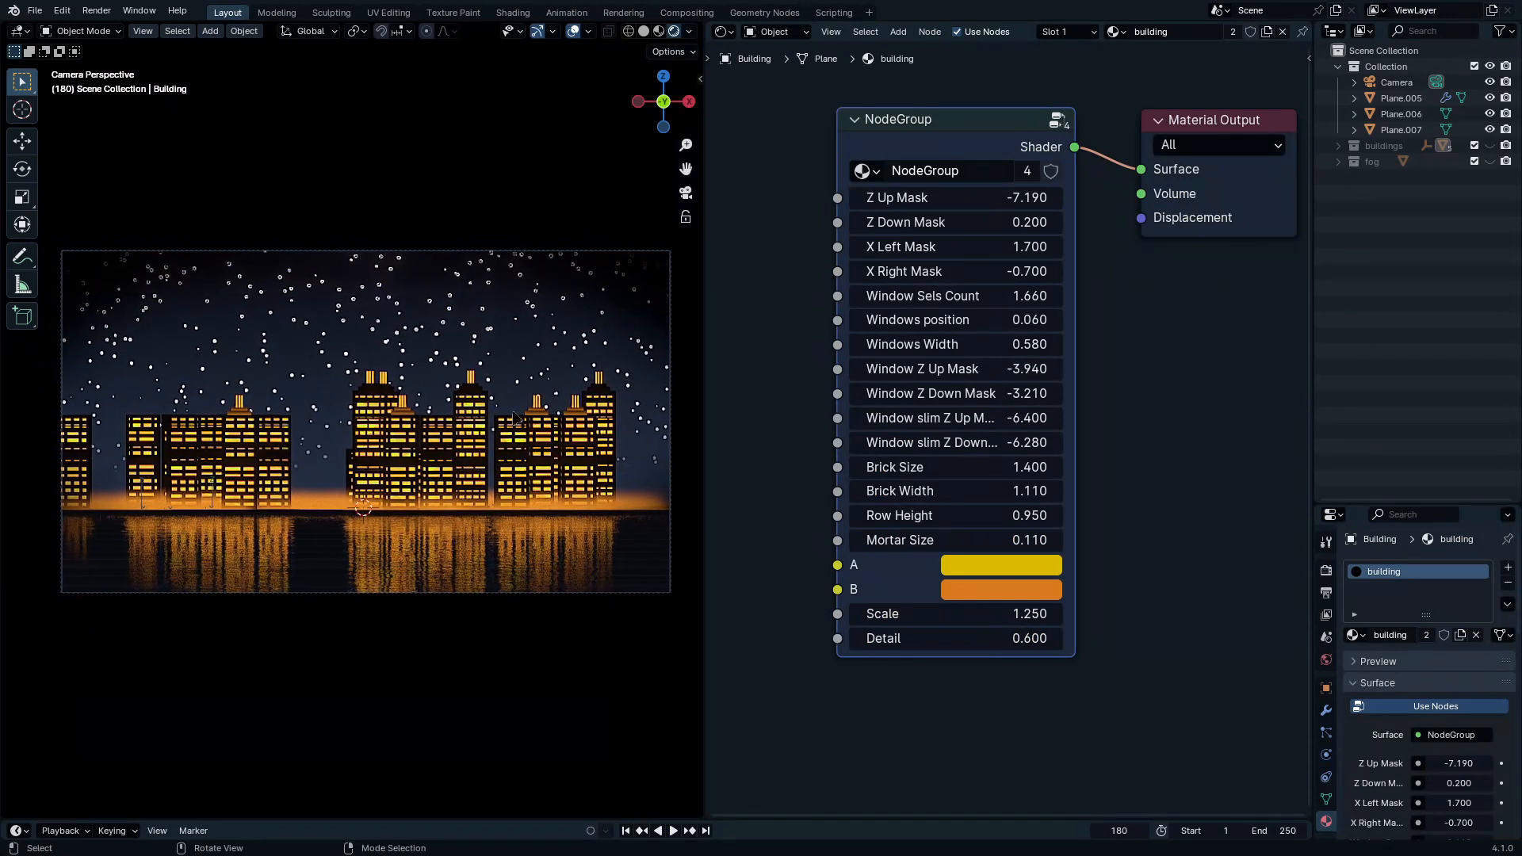
{"action": "left_click", "coordinate": [724, 32]}
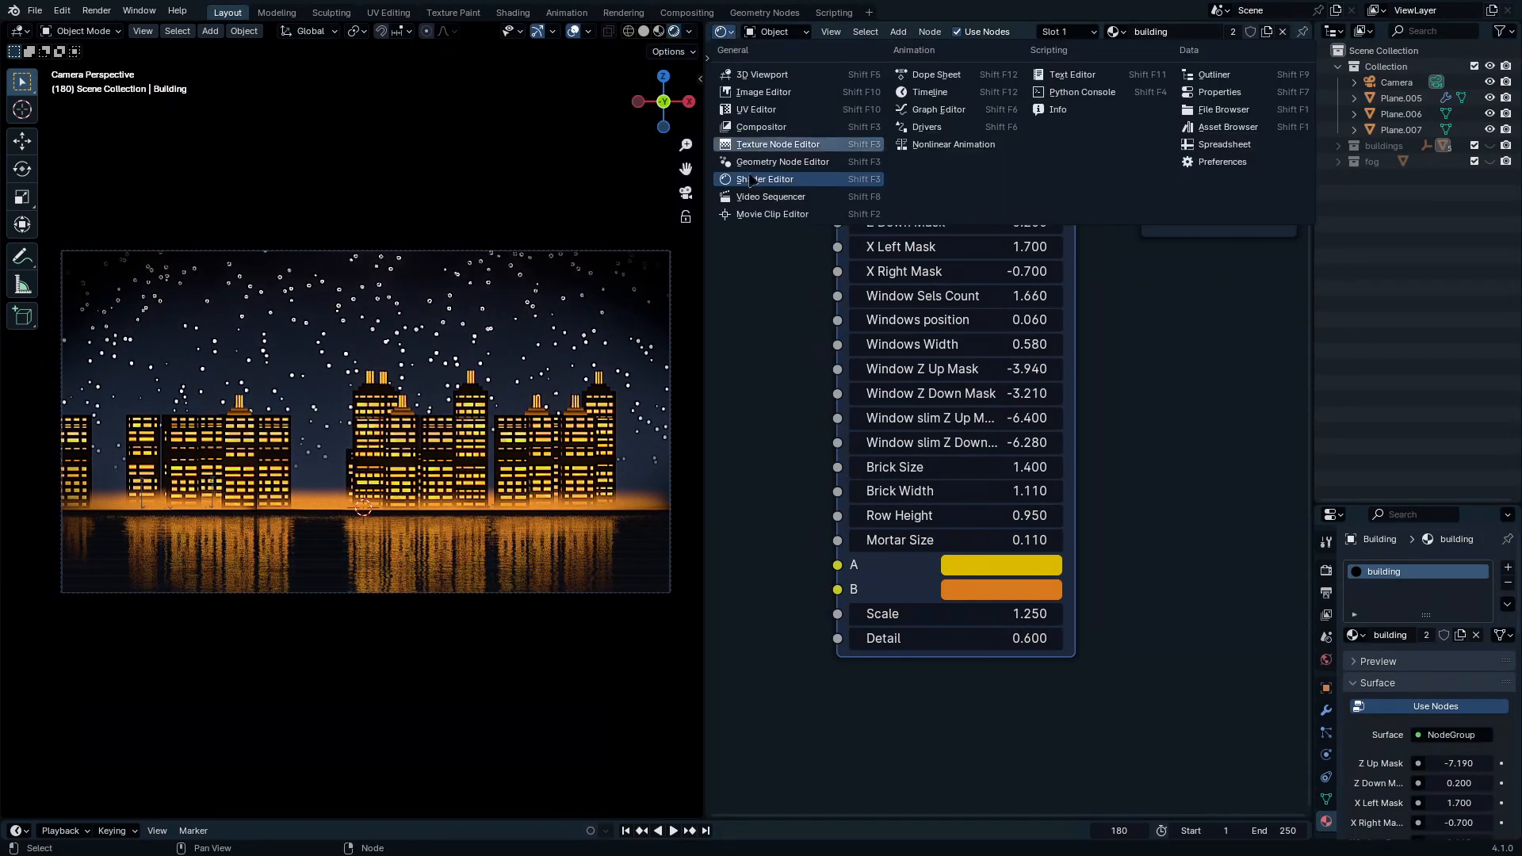
{"action": "left_click", "coordinate": [793, 130]}
Step: Mute the Ghosts and Fog Glow Glare nodes in the Coloring / Blooming frame
{"action": "middle_click_drag", "start_coordinate": [983, 264], "coordinate": [959, 339], "text": "ctrl"}
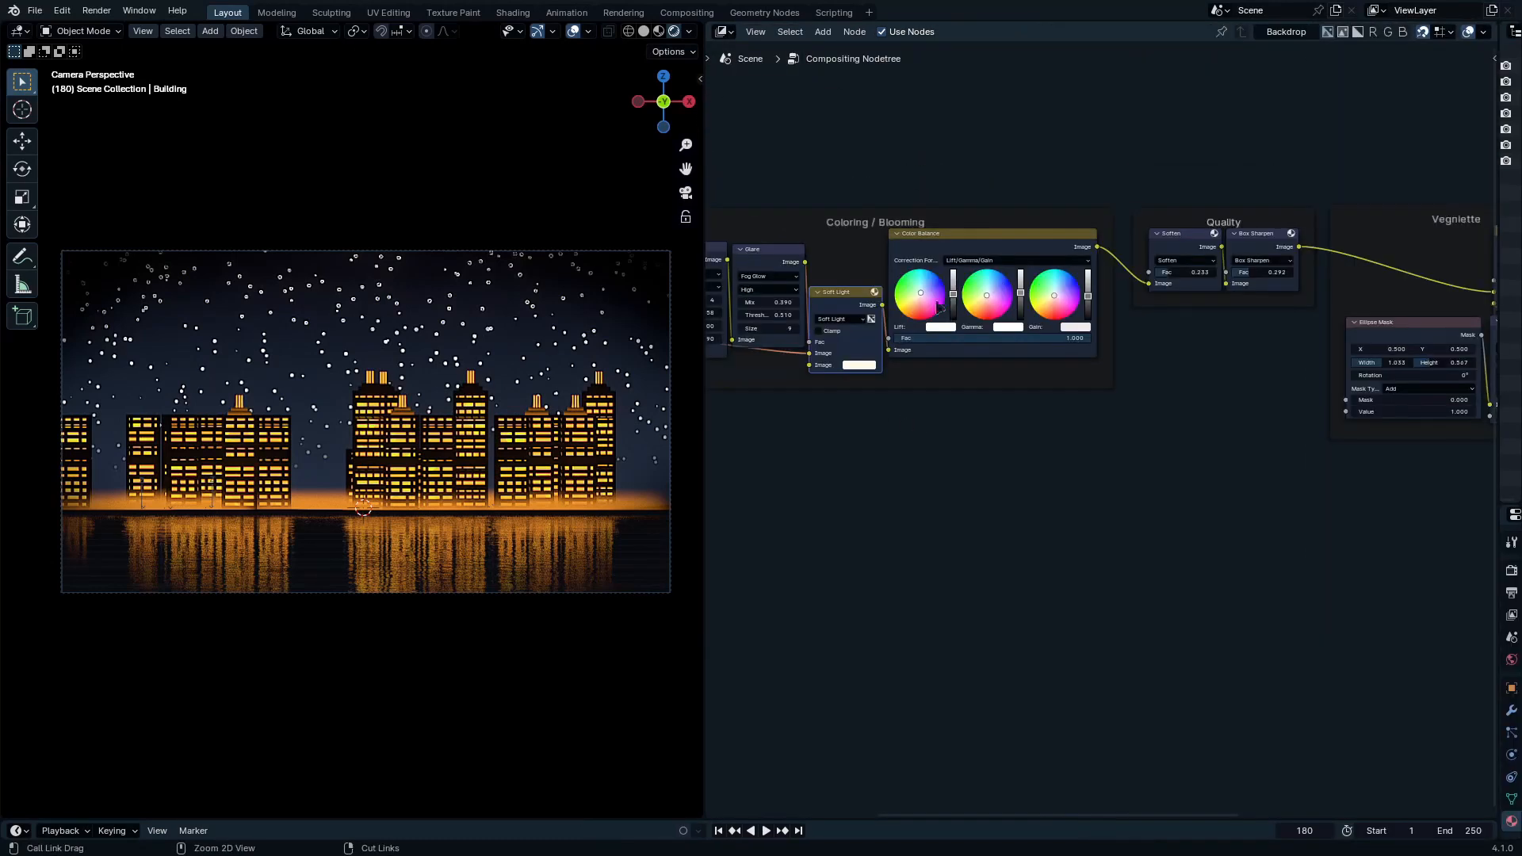
{"action": "middle_click_drag", "start_coordinate": [847, 381], "coordinate": [1146, 373]}
{"action": "middle_click_drag", "start_coordinate": [909, 248], "coordinate": [1076, 293]}
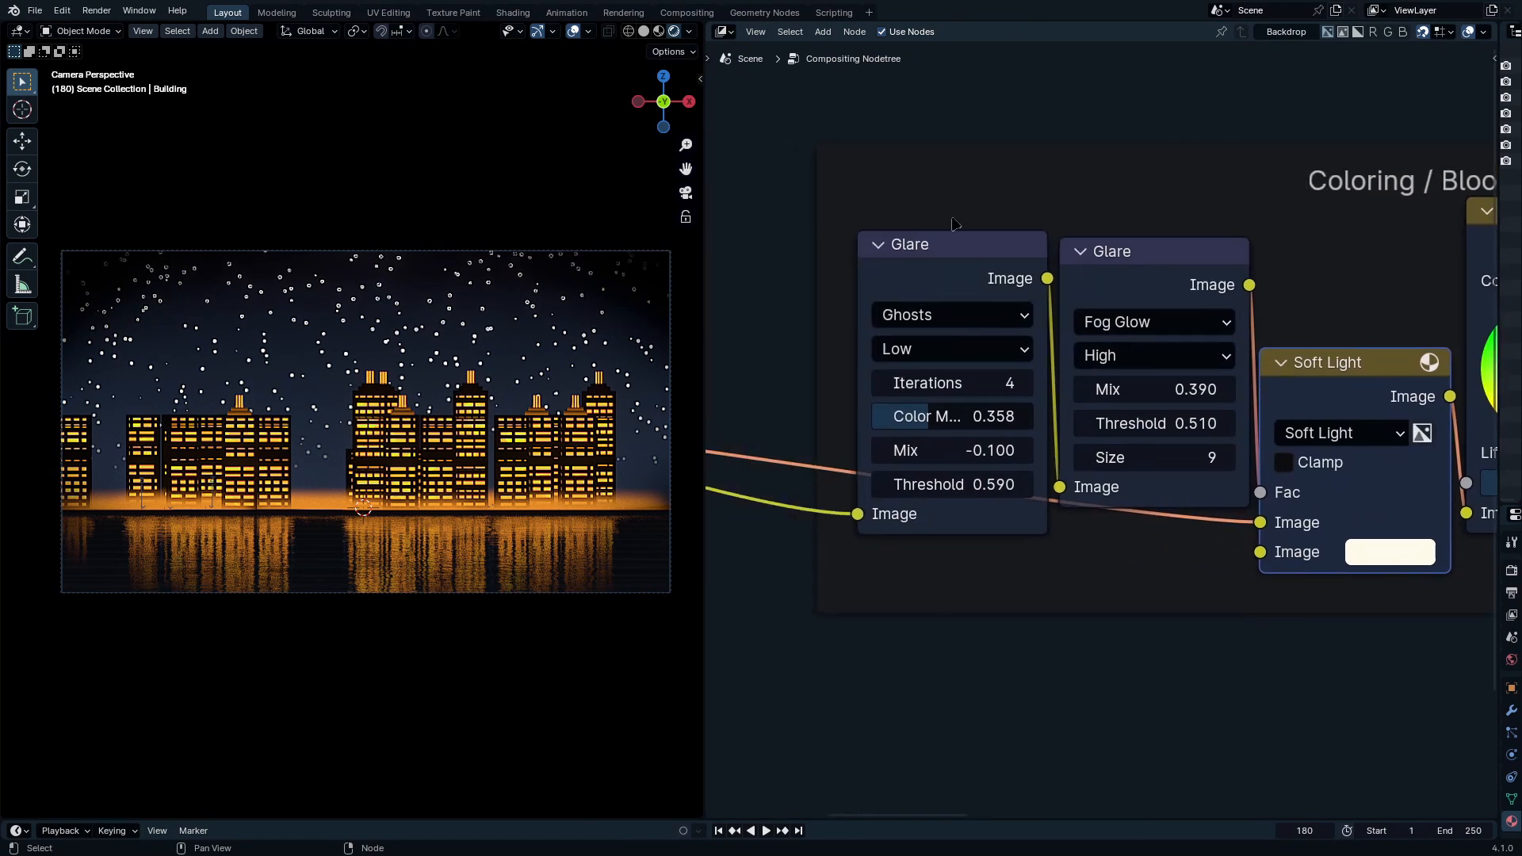
{"action": "left_click_drag", "start_coordinate": [895, 193], "coordinate": [1217, 352]}
{"action": "key", "text": "m"}
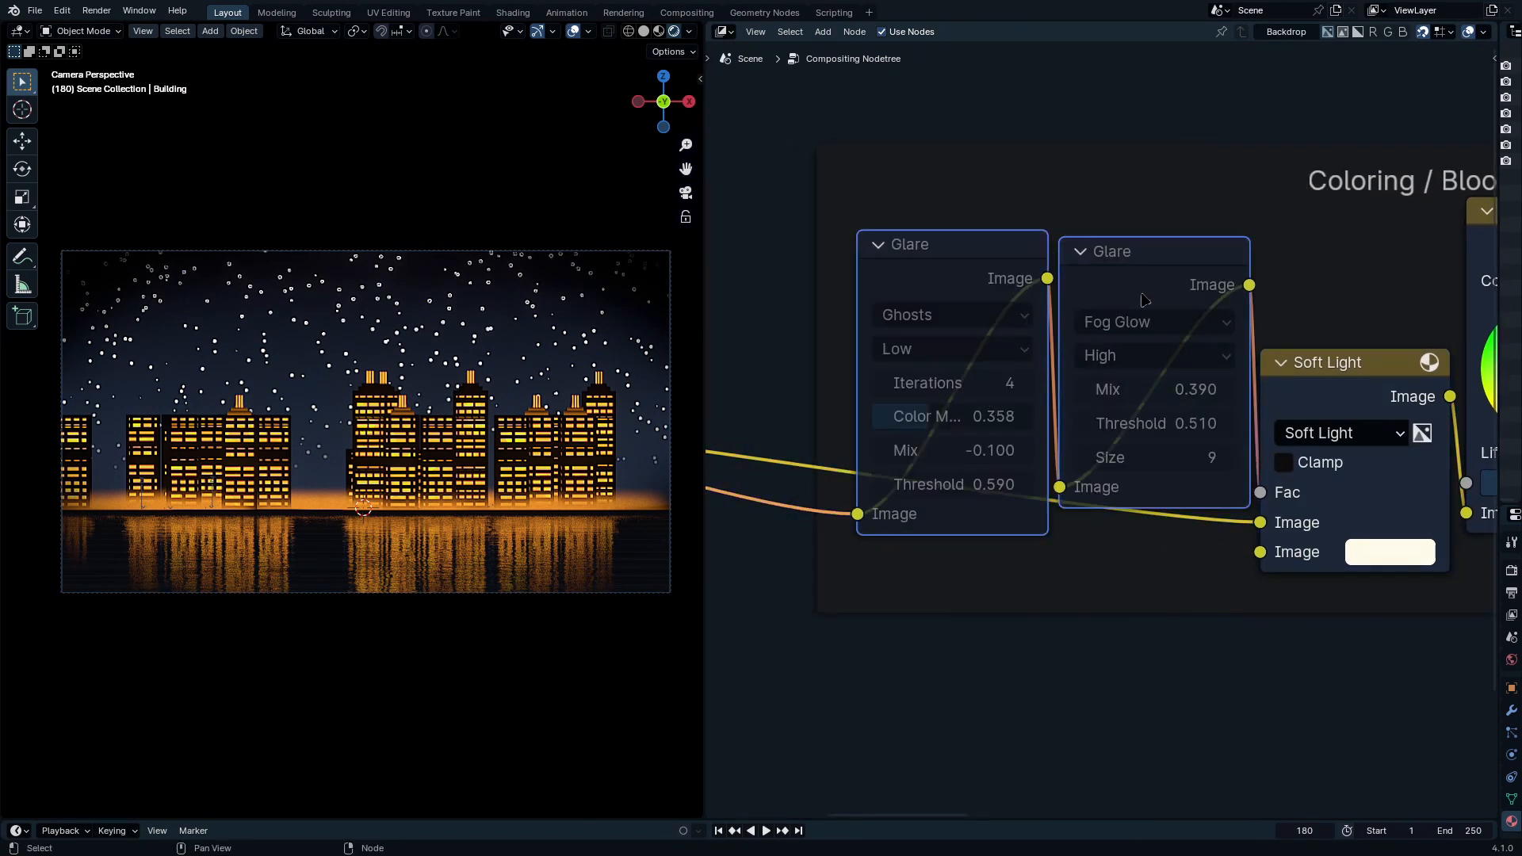
Step: Set the Fac of the Multiply node in the Vegniette frame to 0.200
{"action": "middle_click_drag", "start_coordinate": [1157, 289], "coordinate": [933, 490], "text": "ctrl"}
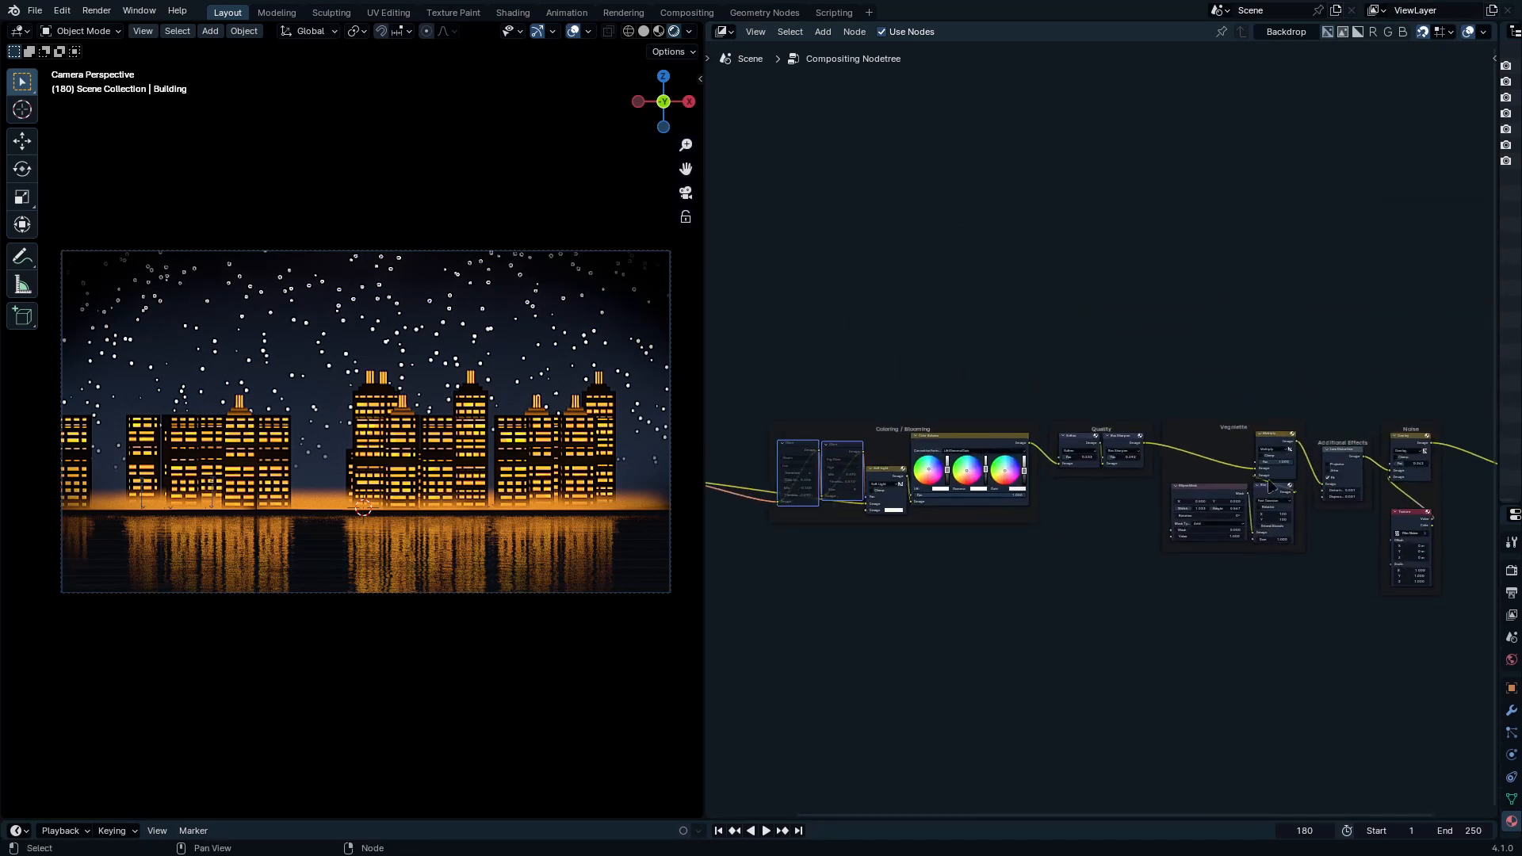
{"action": "scroll", "coordinate": [1135, 588], "scroll_direction": "up", "scroll_amount": 14}
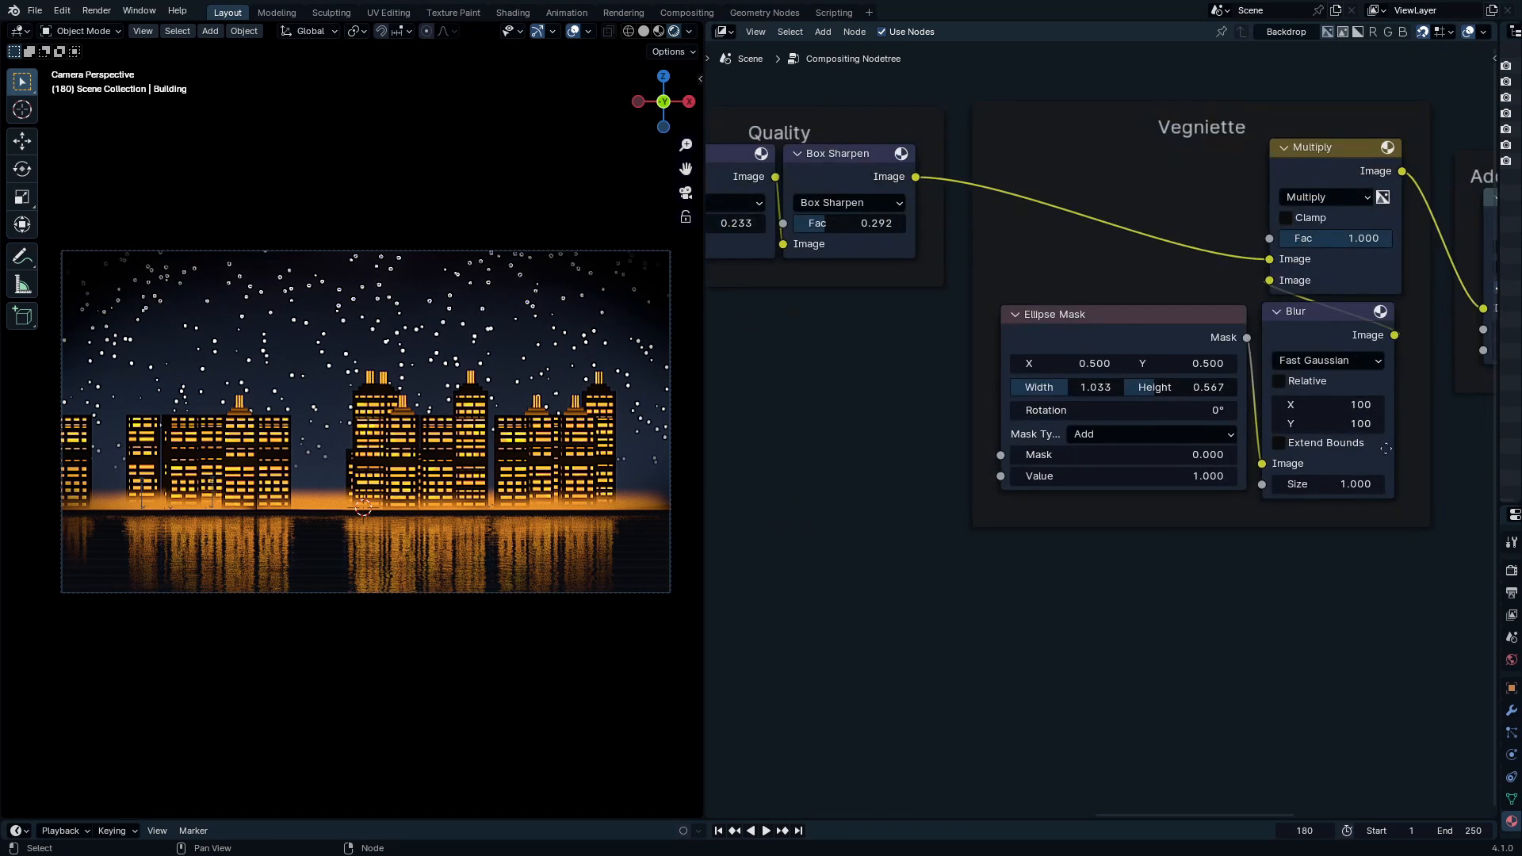
{"action": "middle_click_drag", "start_coordinate": [1400, 381], "coordinate": [1260, 555]}
{"action": "scroll", "coordinate": [1259, 558], "scroll_direction": "up", "scroll_amount": 8}
{"action": "middle_click_drag", "start_coordinate": [1033, 62], "coordinate": [1078, 97]}
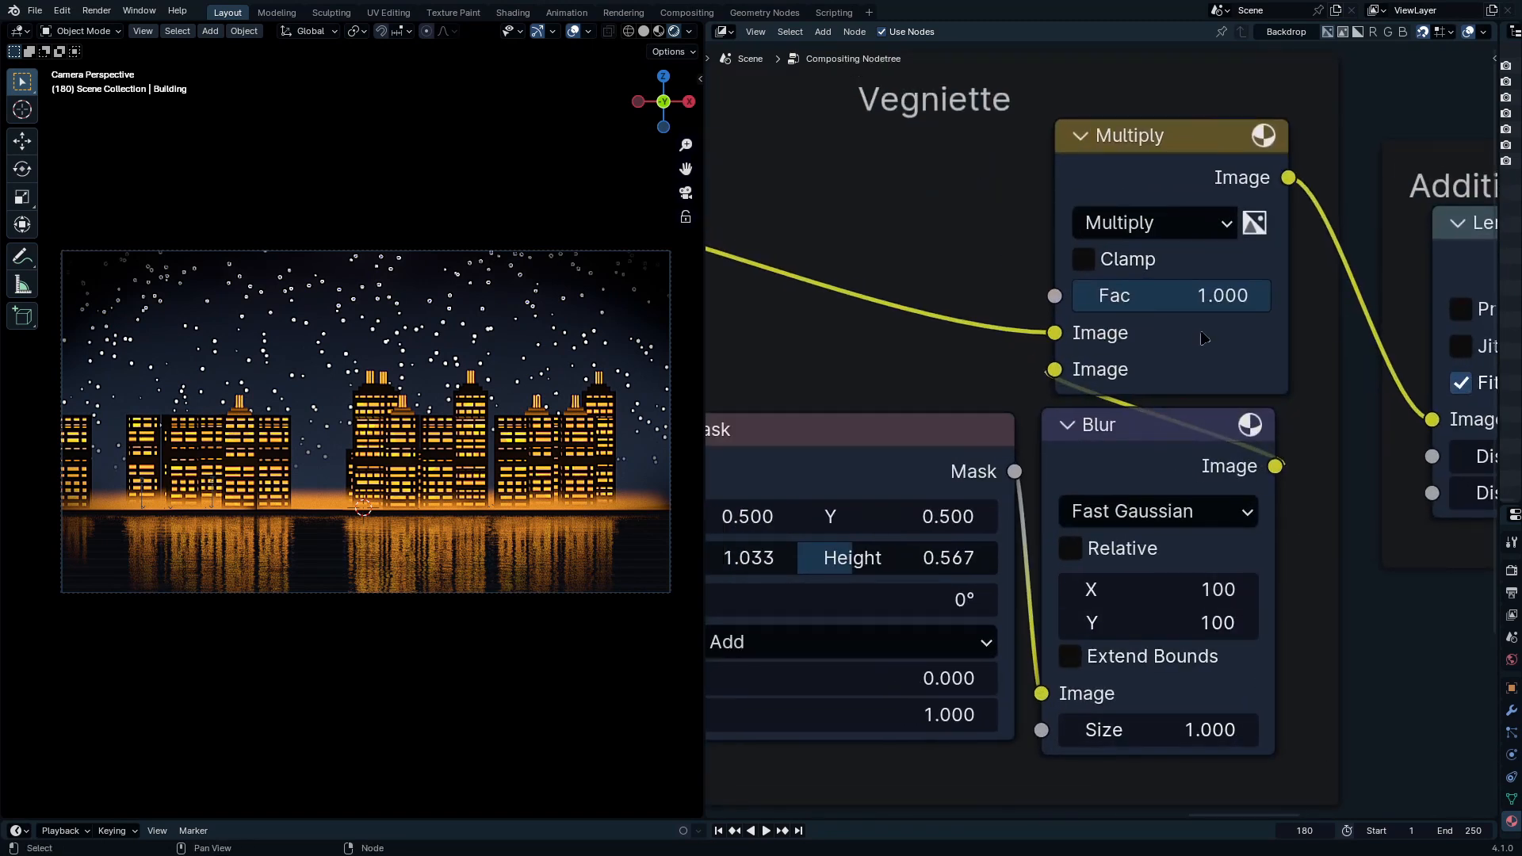
{"action": "left_click_drag", "start_coordinate": [1217, 314], "coordinate": [1058, 313]}
{"action": "middle_click_drag", "start_coordinate": [758, 339], "coordinate": [808, 362]}
Step: Mute the Soft Light node in the Coloring / Blooming frame and mute the Fog Glow Glare node again
{"action": "middle_click_drag", "start_coordinate": [519, 271], "coordinate": [547, 143], "text": "ctrl"}
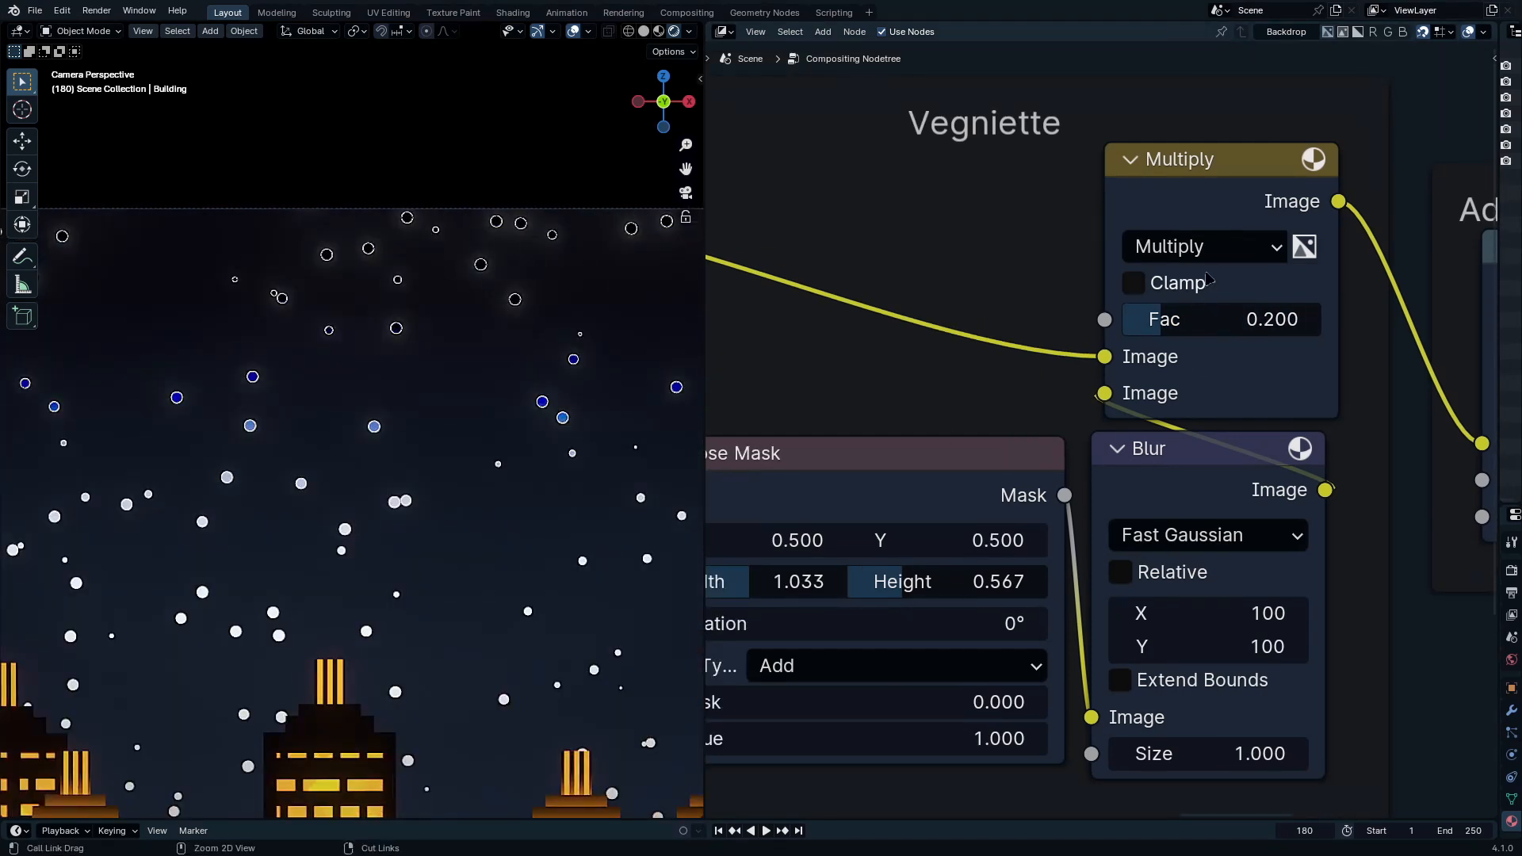
{"action": "middle_click_drag", "start_coordinate": [1205, 273], "coordinate": [1223, 447], "text": "ctrl"}
{"action": "middle_click_drag", "start_coordinate": [976, 419], "coordinate": [1144, 673]}
{"action": "middle_click_drag", "start_coordinate": [1011, 387], "coordinate": [1225, 568]}
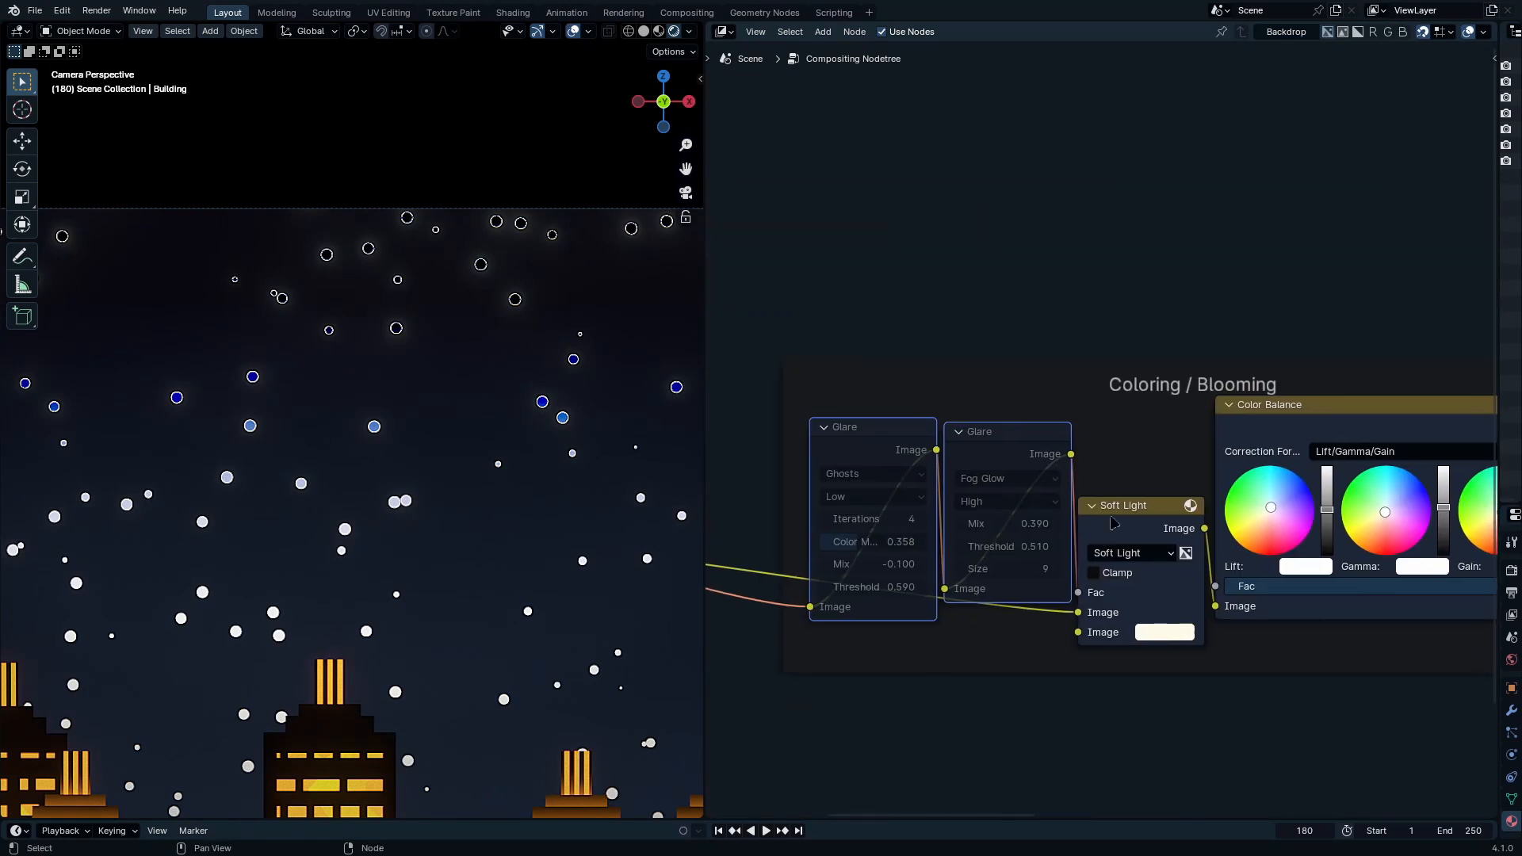
{"action": "left_click", "coordinate": [1131, 529]}
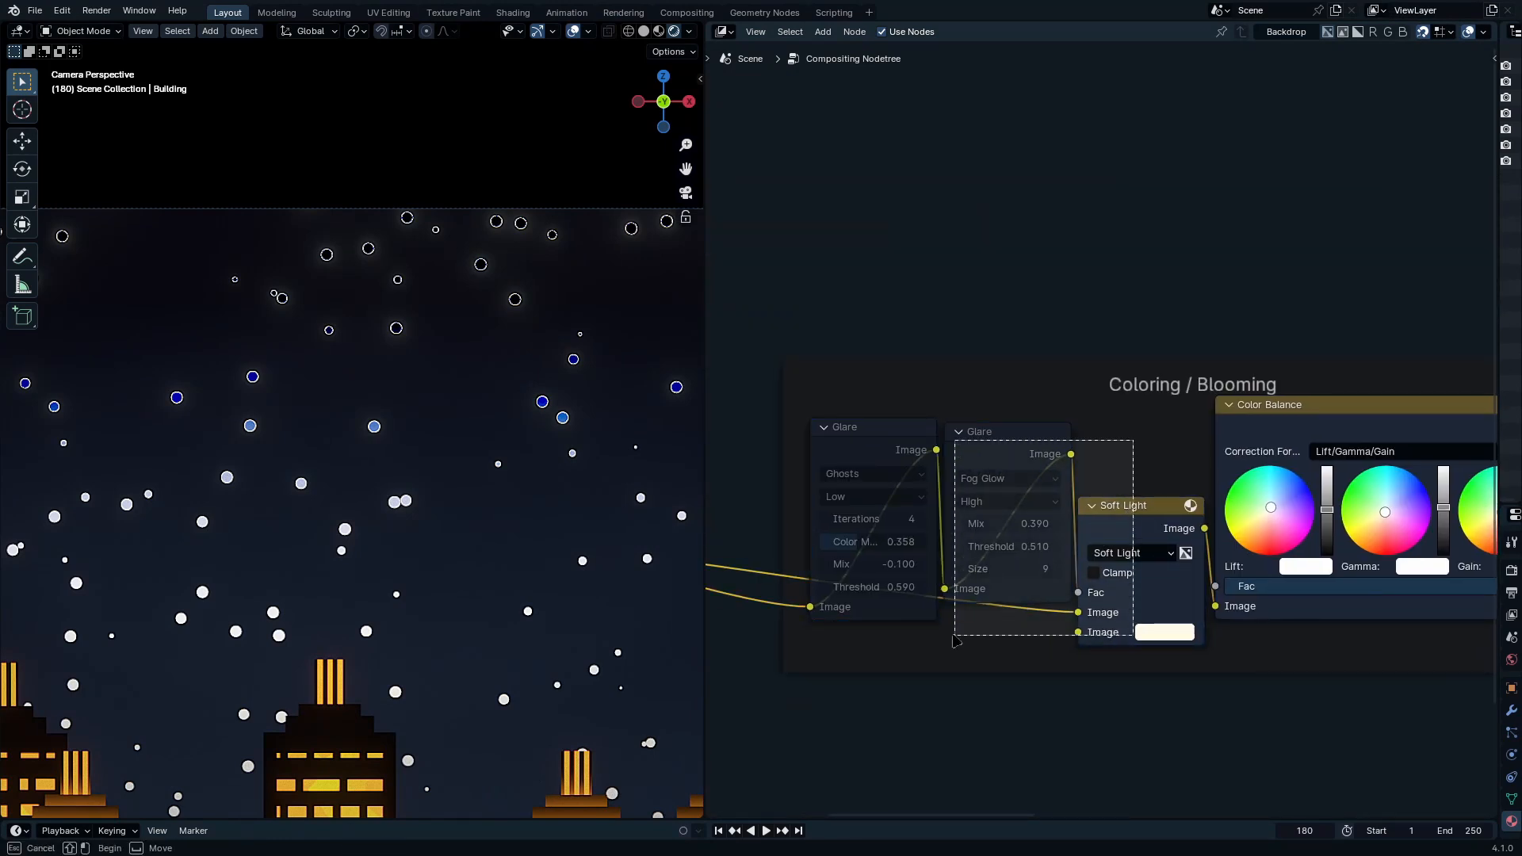
{"action": "left_click", "coordinate": [1040, 598]}
{"action": "key", "text": "m"}
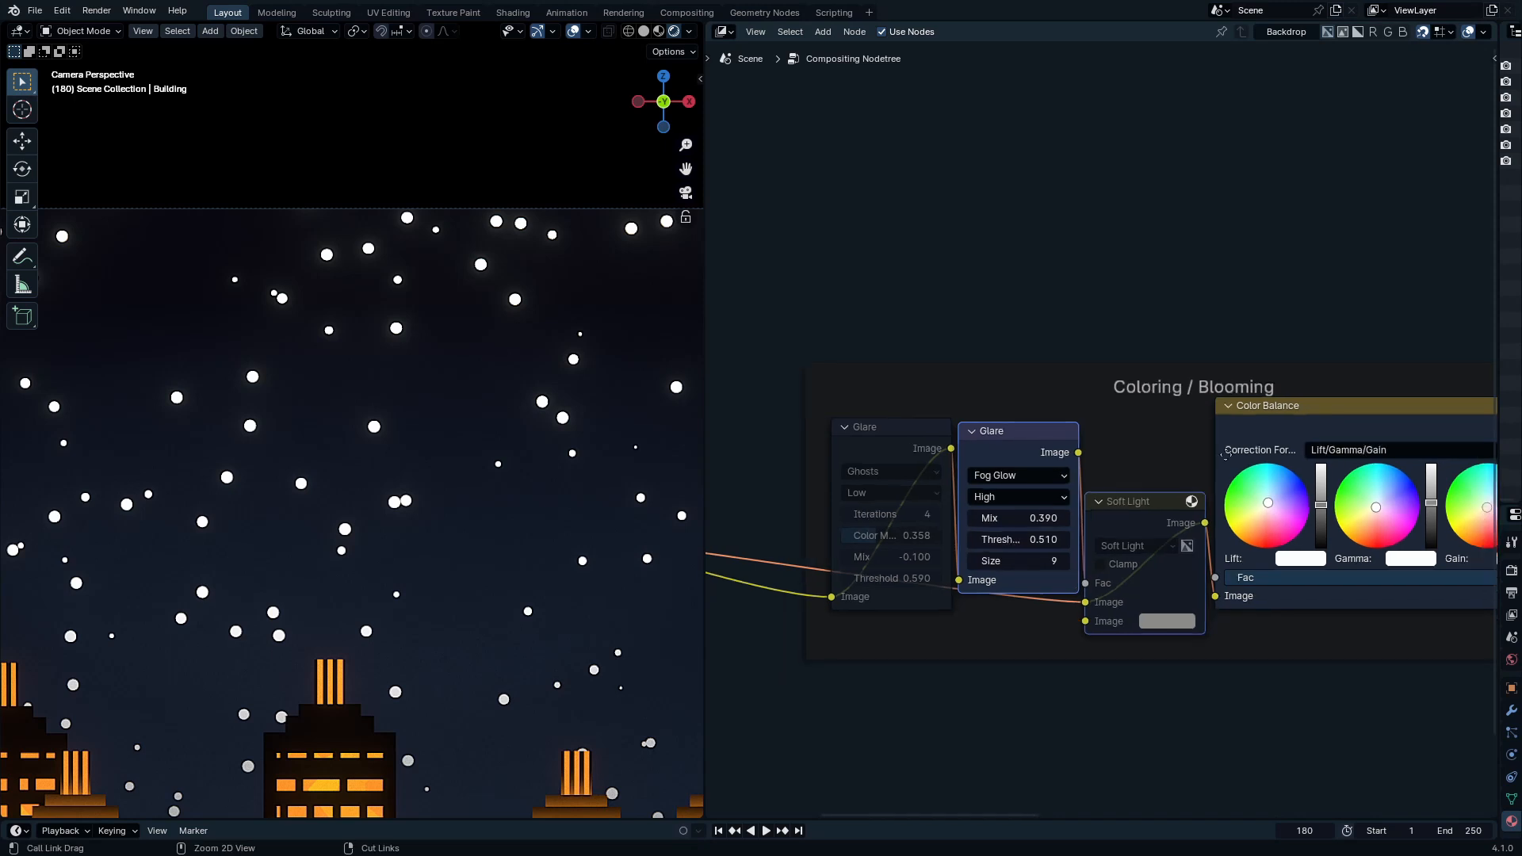
{"action": "scroll", "coordinate": [1090, 440], "scroll_direction": "down", "scroll_amount": 2}
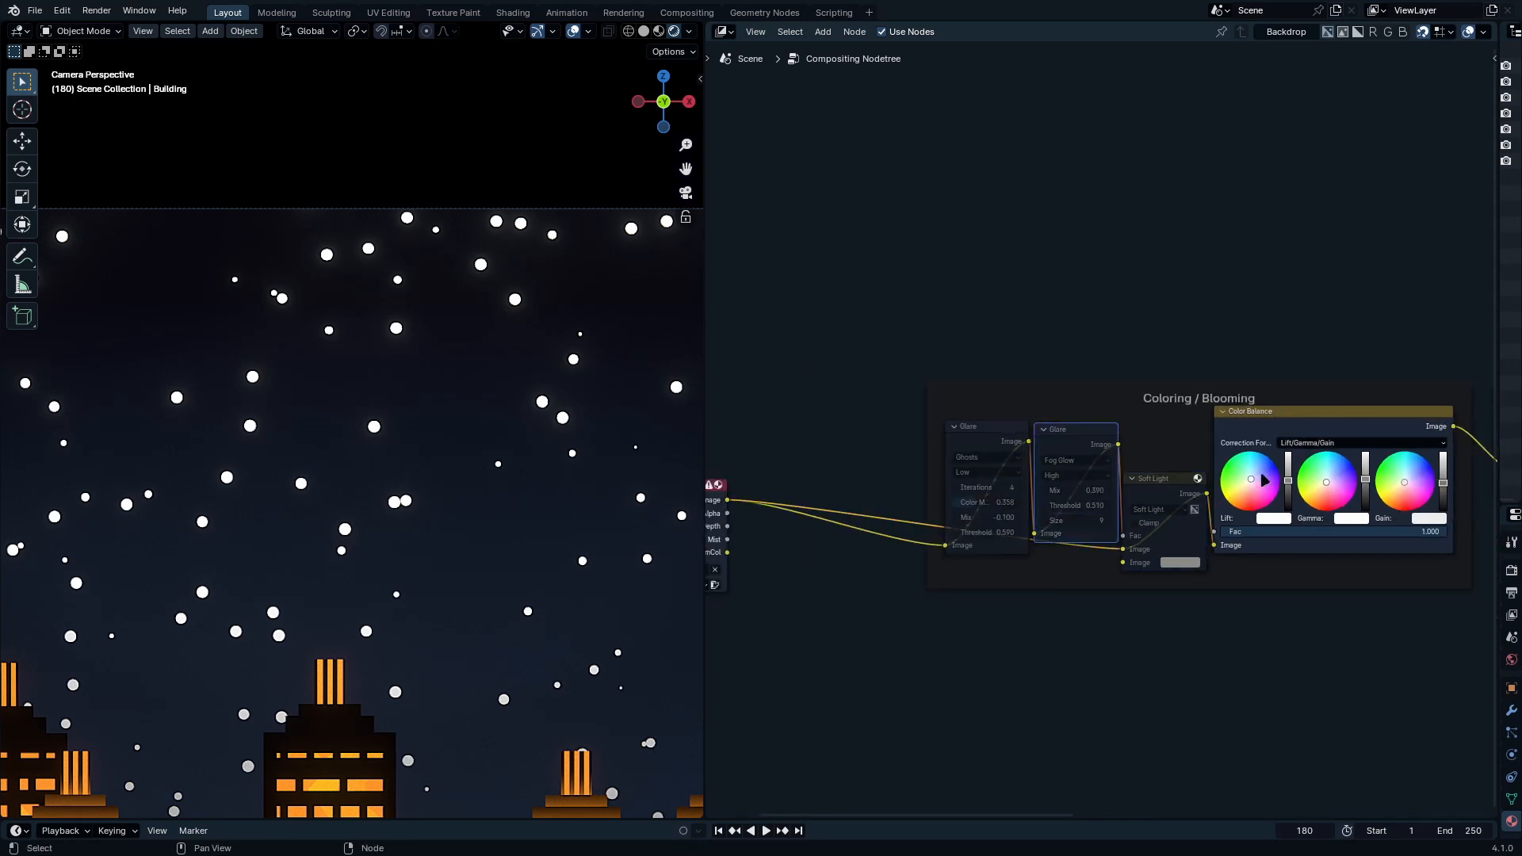
Step: Add a Glare node on the link between the Noise frame's Overlay node and the Composite node
{"action": "scroll", "coordinate": [1091, 444], "scroll_direction": "down", "scroll_amount": 6}
{"action": "middle_click_drag", "start_coordinate": [1175, 515], "coordinate": [1192, 344], "text": "ctrl"}
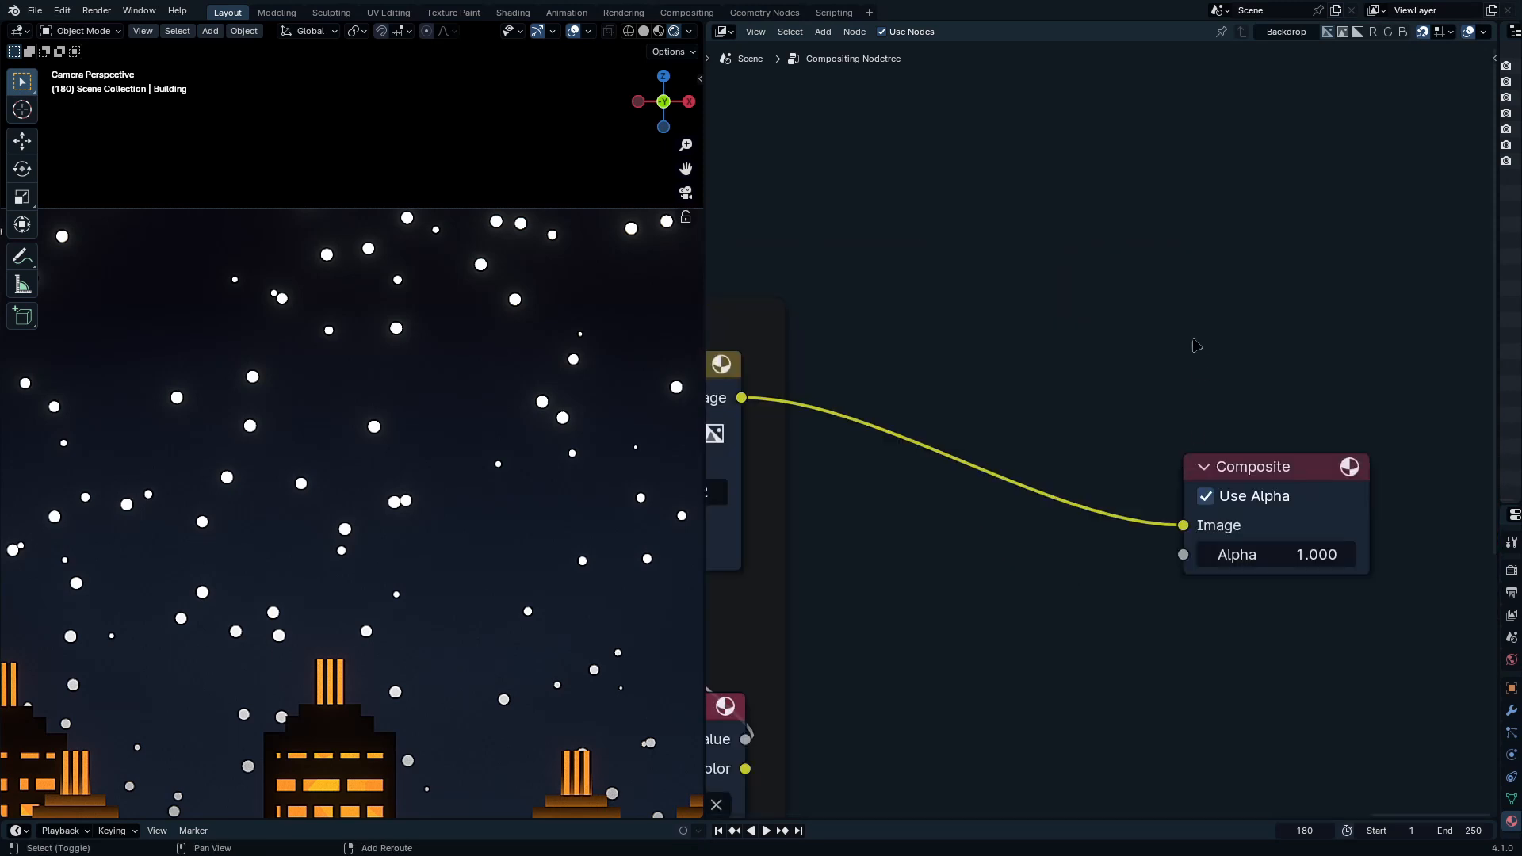
{"action": "key", "text": "shift+a"}
{"action": "left_click", "coordinate": [1194, 339]}
{"action": "type", "text": "gr"}
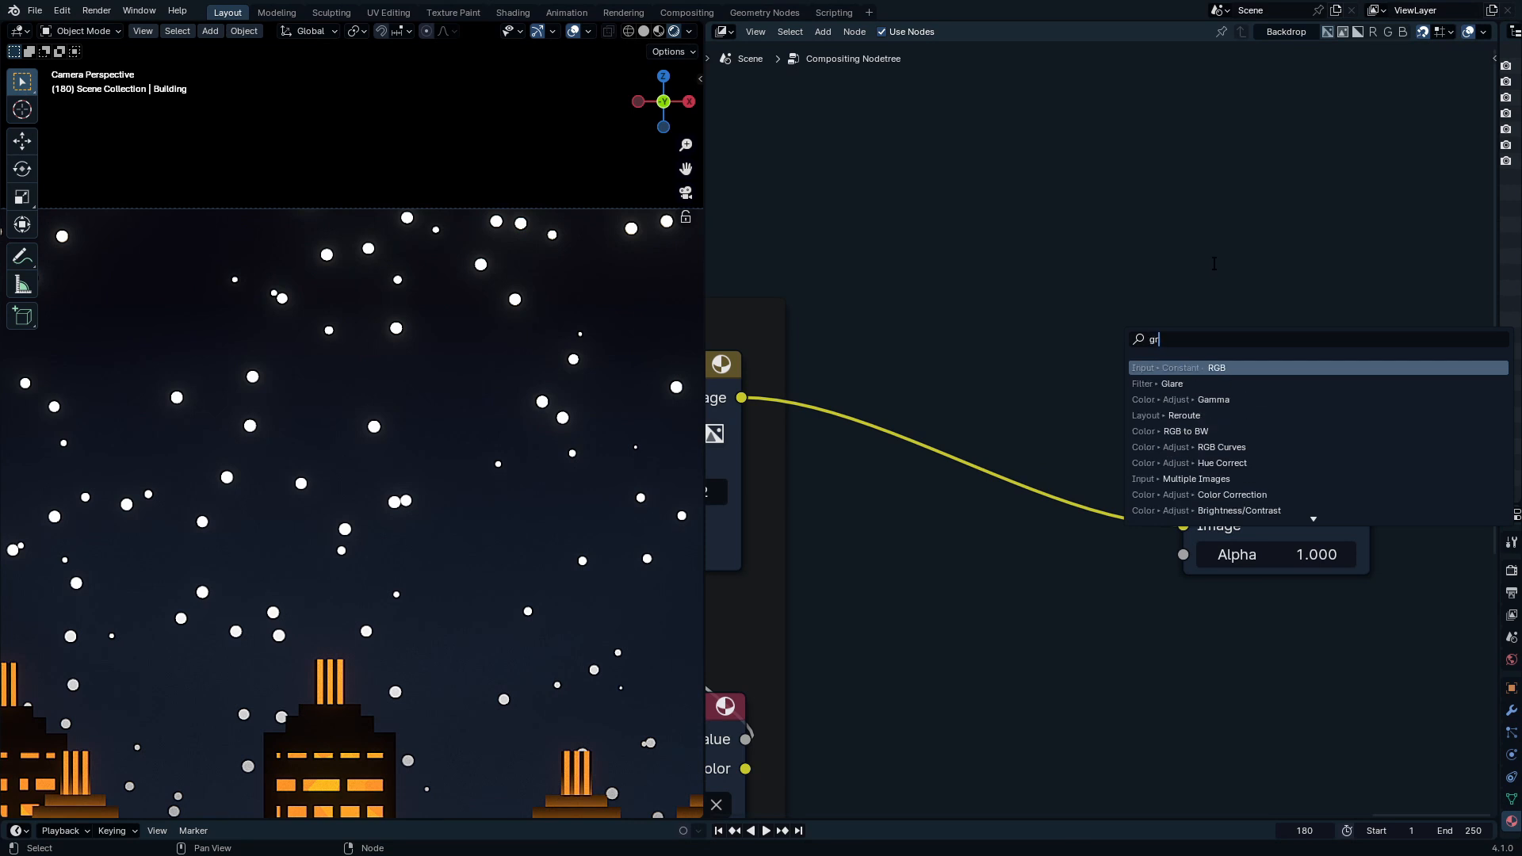
{"action": "key", "text": "BackSpace"}
{"action": "type", "text": "l"}
{"action": "key", "text": "Return"}
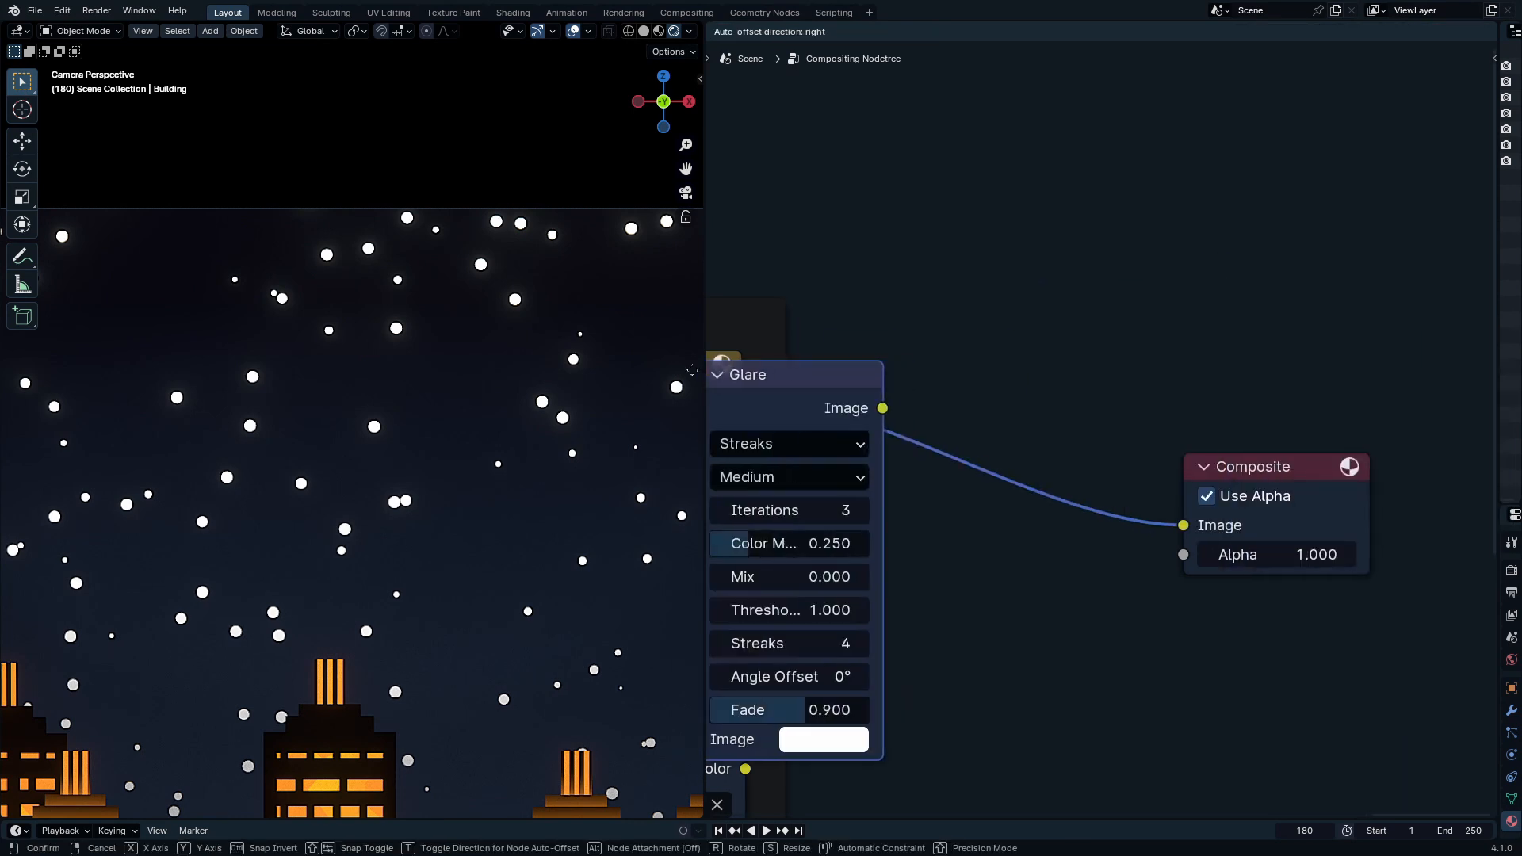
{"action": "left_click", "coordinate": [884, 266]}
{"action": "left_click", "coordinate": [951, 370]}
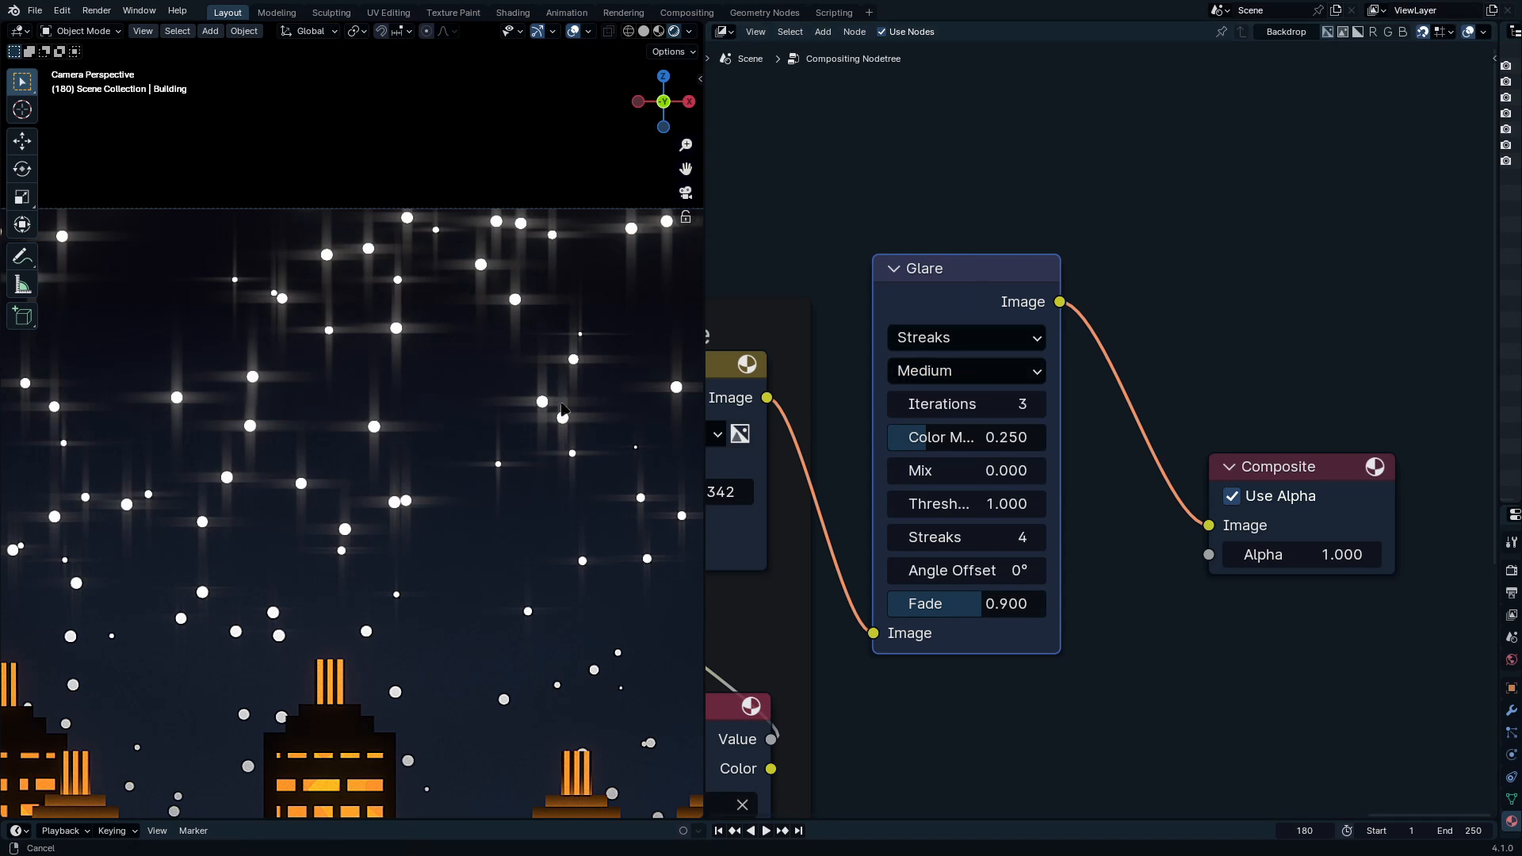
Step: Set the new Glare node's type to Simple Star and its Threshold to 0.550
{"action": "key", "text": "Home"}
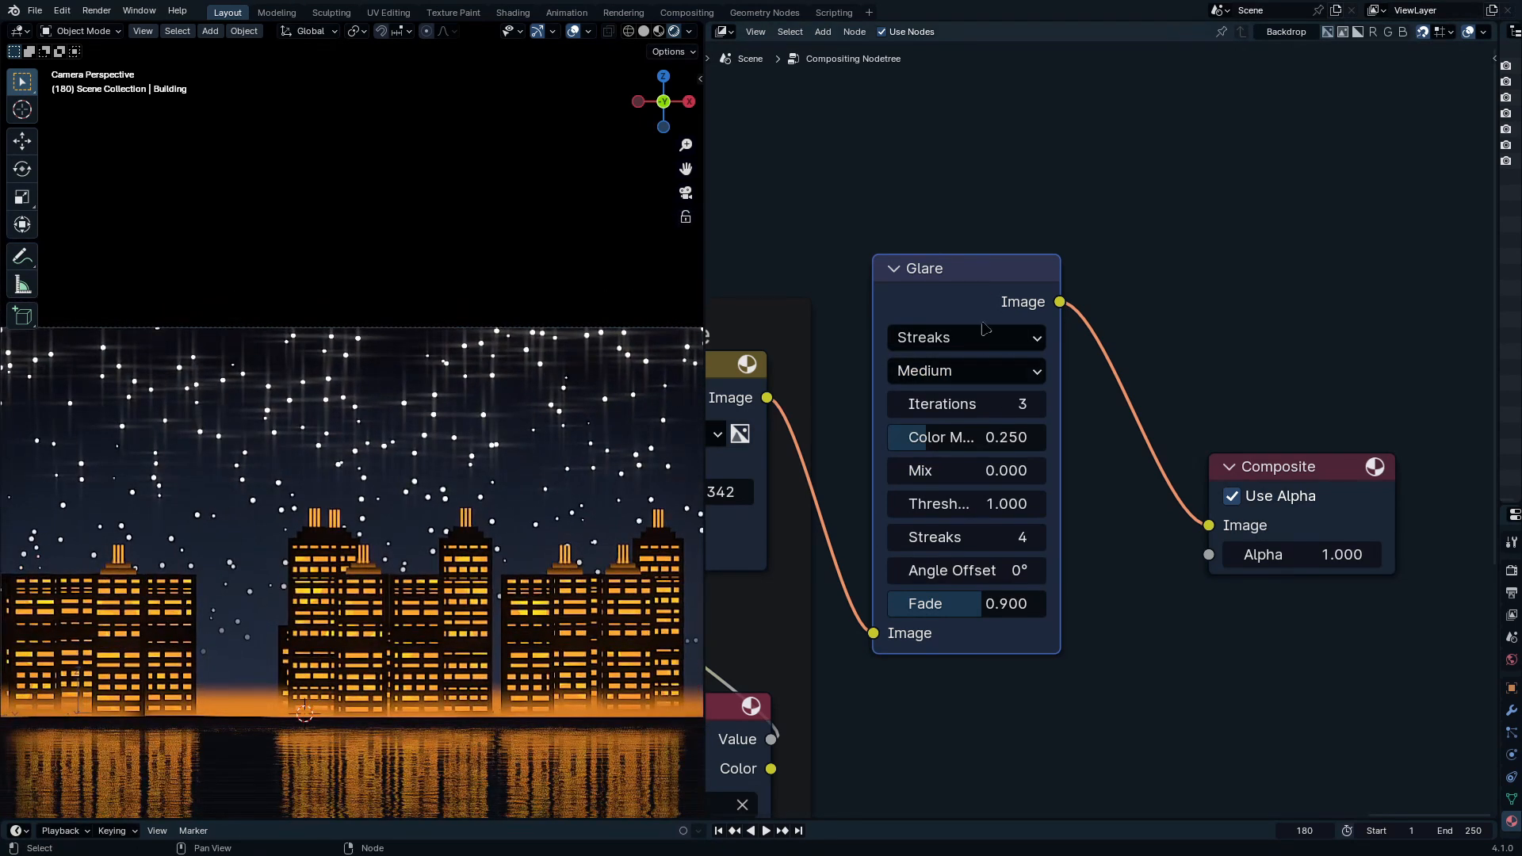
{"action": "left_click", "coordinate": [986, 337]}
{"action": "left_click", "coordinate": [963, 491]}
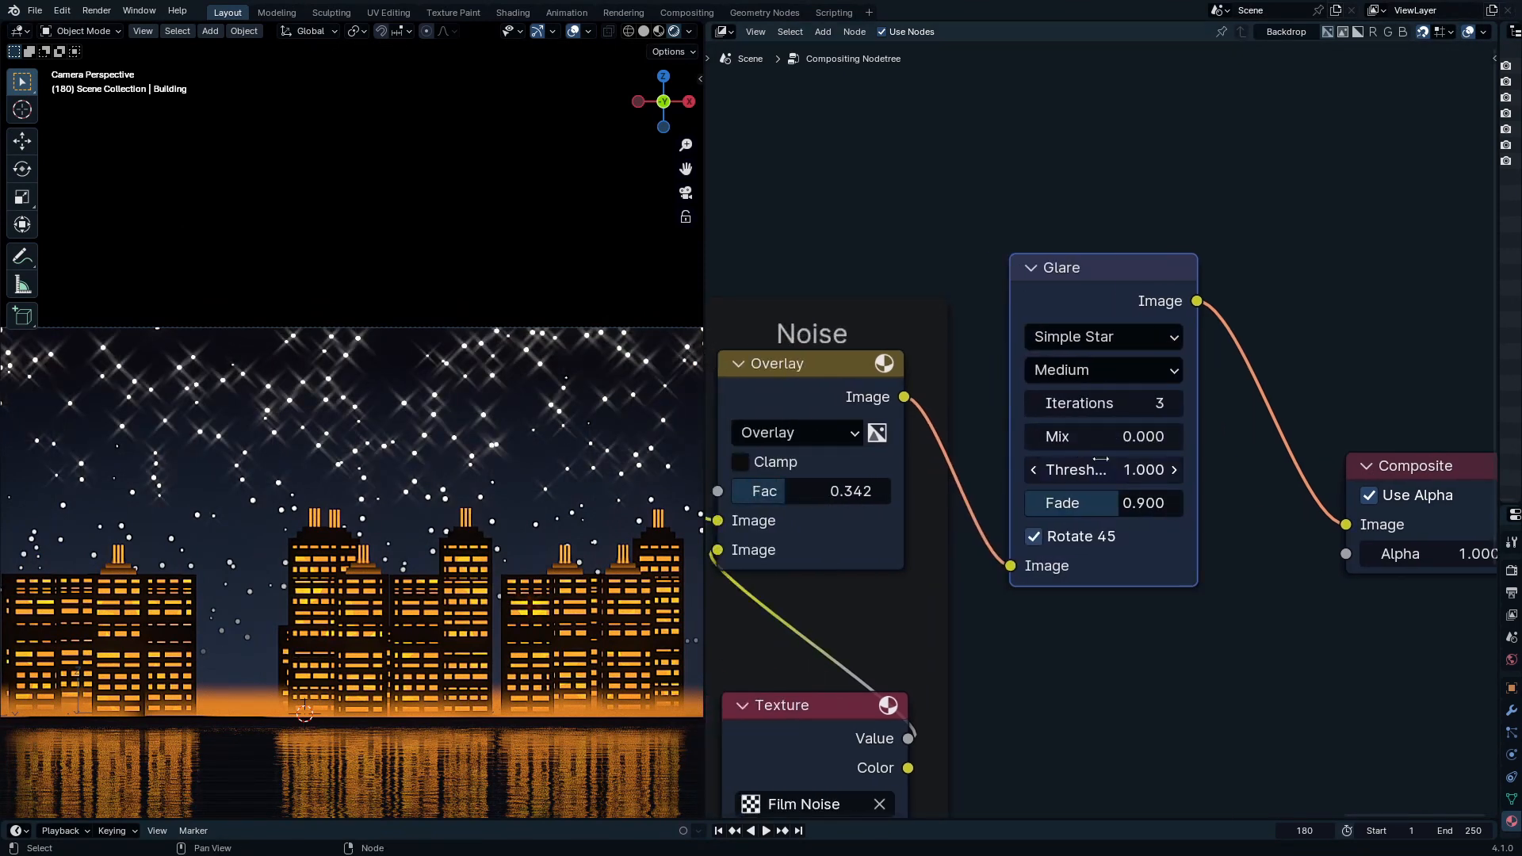
{"action": "key", "text": "Home"}
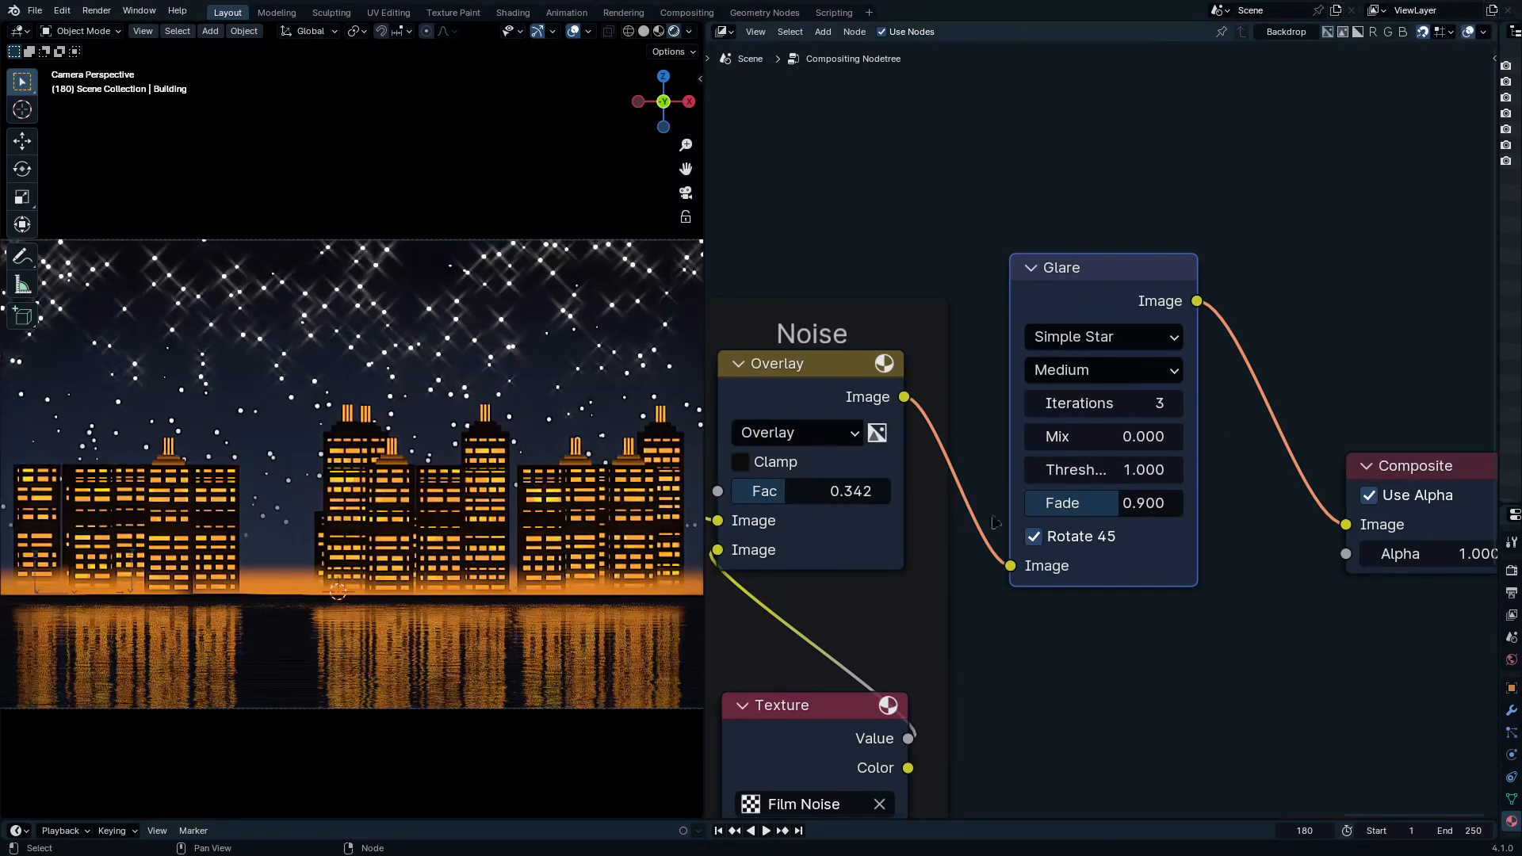
{"action": "left_click_drag", "start_coordinate": [1143, 470], "coordinate": [1108, 470]}
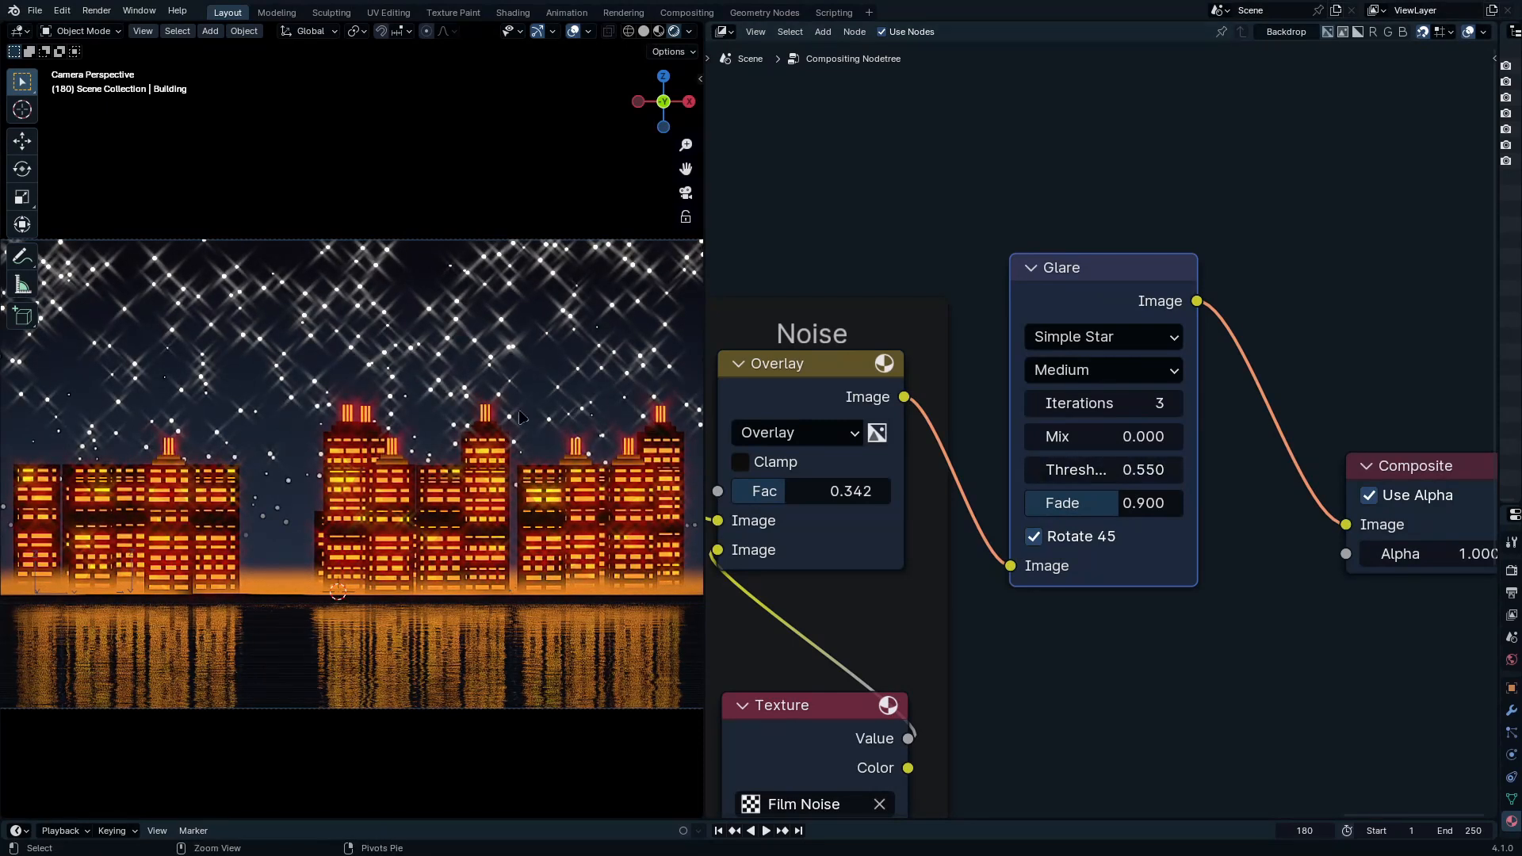
Step: Set the Noise Overlay's Fac to 0.692, and the Lens Distortion node's Distortion to 0.011 and Dispersion to 0.051
{"action": "middle_click_drag", "start_coordinate": [521, 418], "coordinate": [489, 340], "text": "ctrl"}
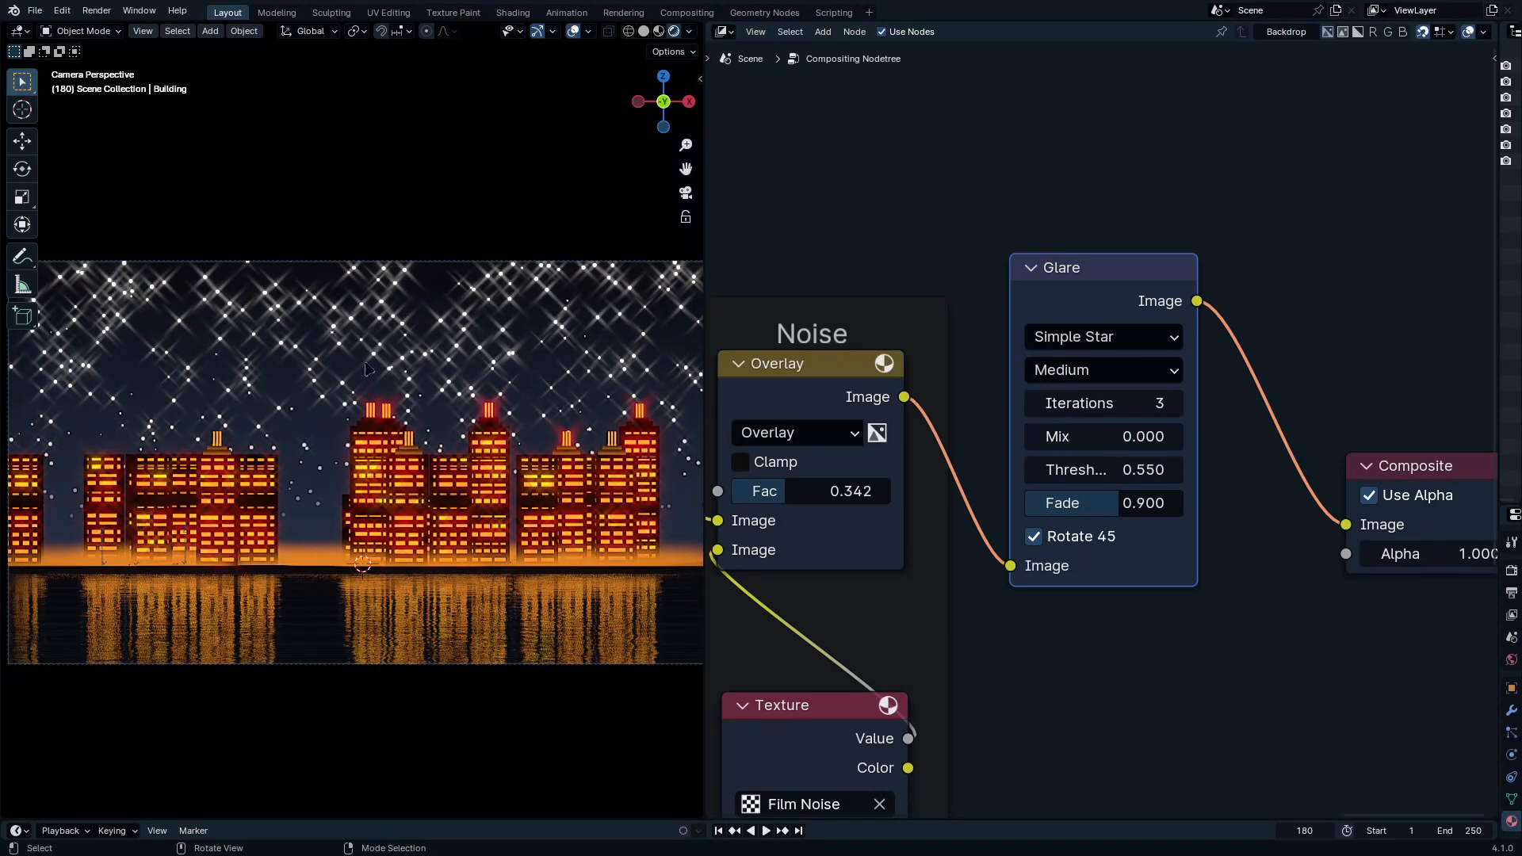
{"action": "middle_click_drag", "start_coordinate": [509, 430], "coordinate": [588, 280], "text": "ctrl"}
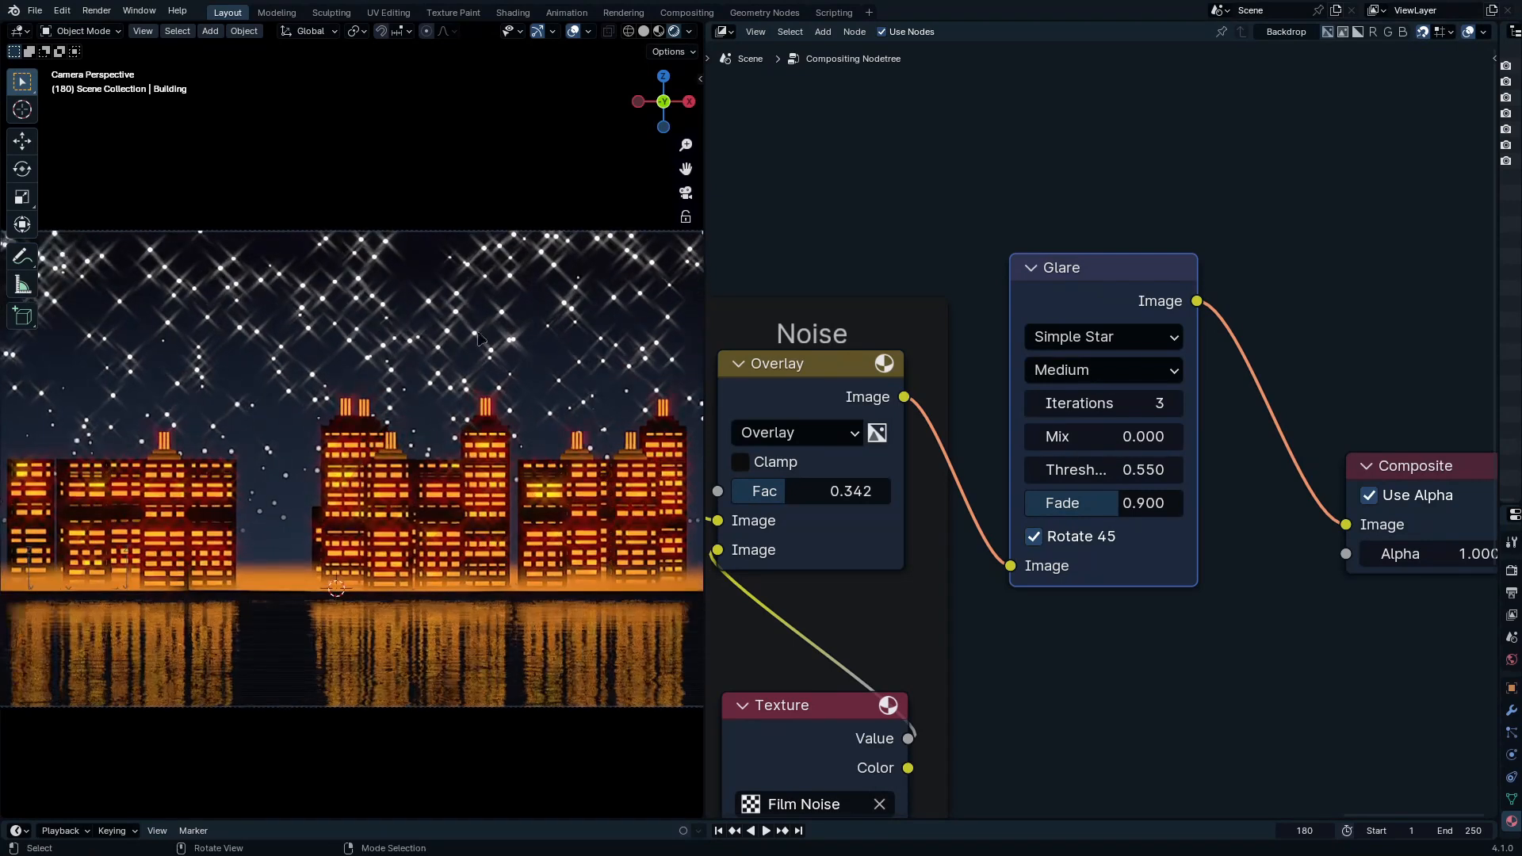
{"action": "middle_click_drag", "start_coordinate": [199, 290], "coordinate": [288, 288], "text": "shift"}
{"action": "middle_click_drag", "start_coordinate": [476, 422], "coordinate": [1135, 406], "text": "ctrl"}
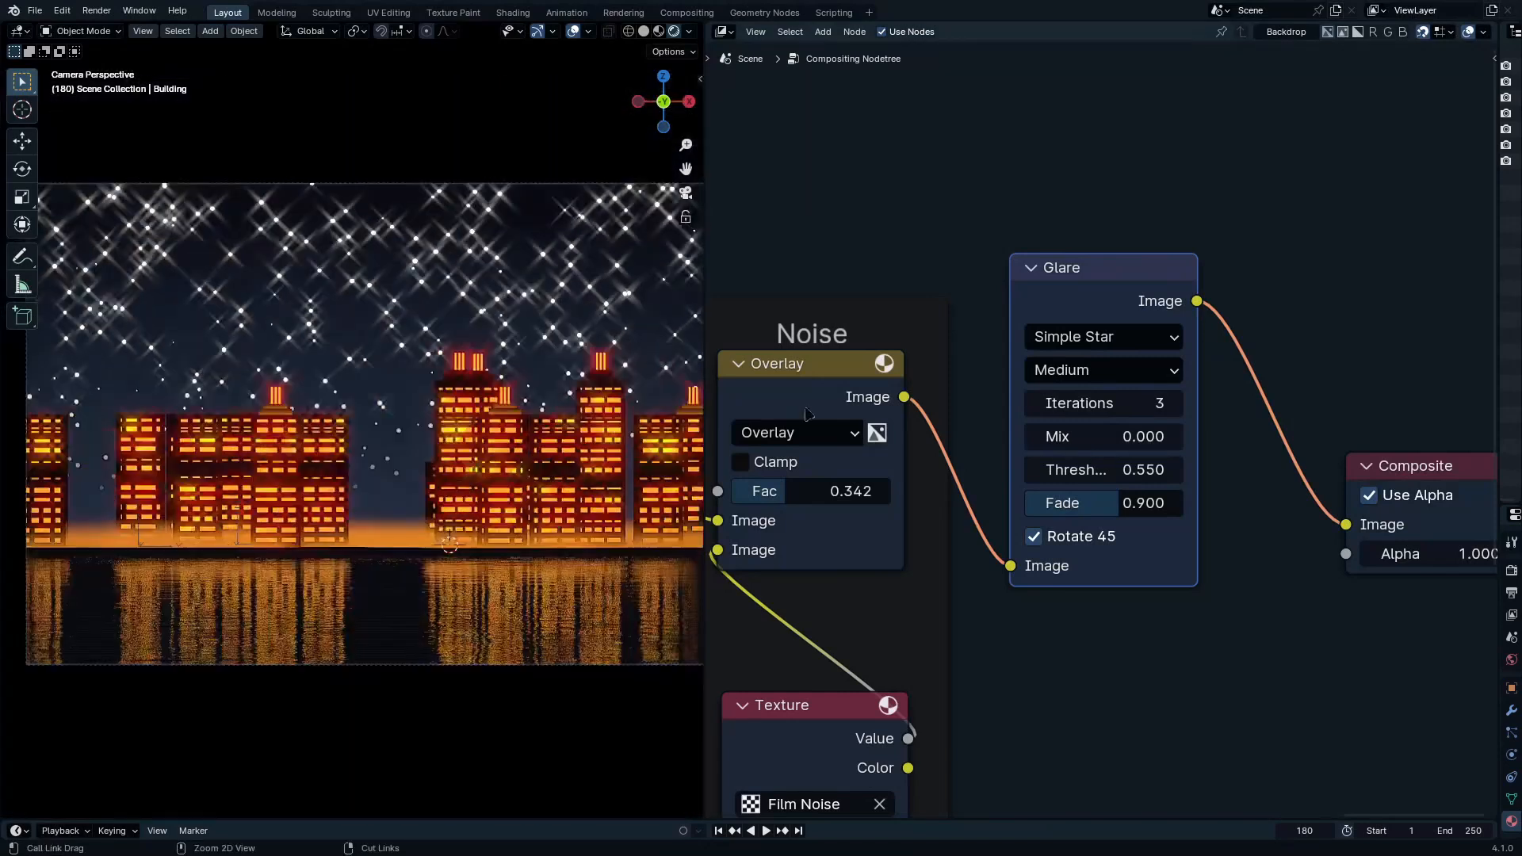
{"action": "left_click_drag", "start_coordinate": [1122, 453], "coordinate": [1176, 453]}
{"action": "middle_click_drag", "start_coordinate": [871, 557], "coordinate": [1100, 505]}
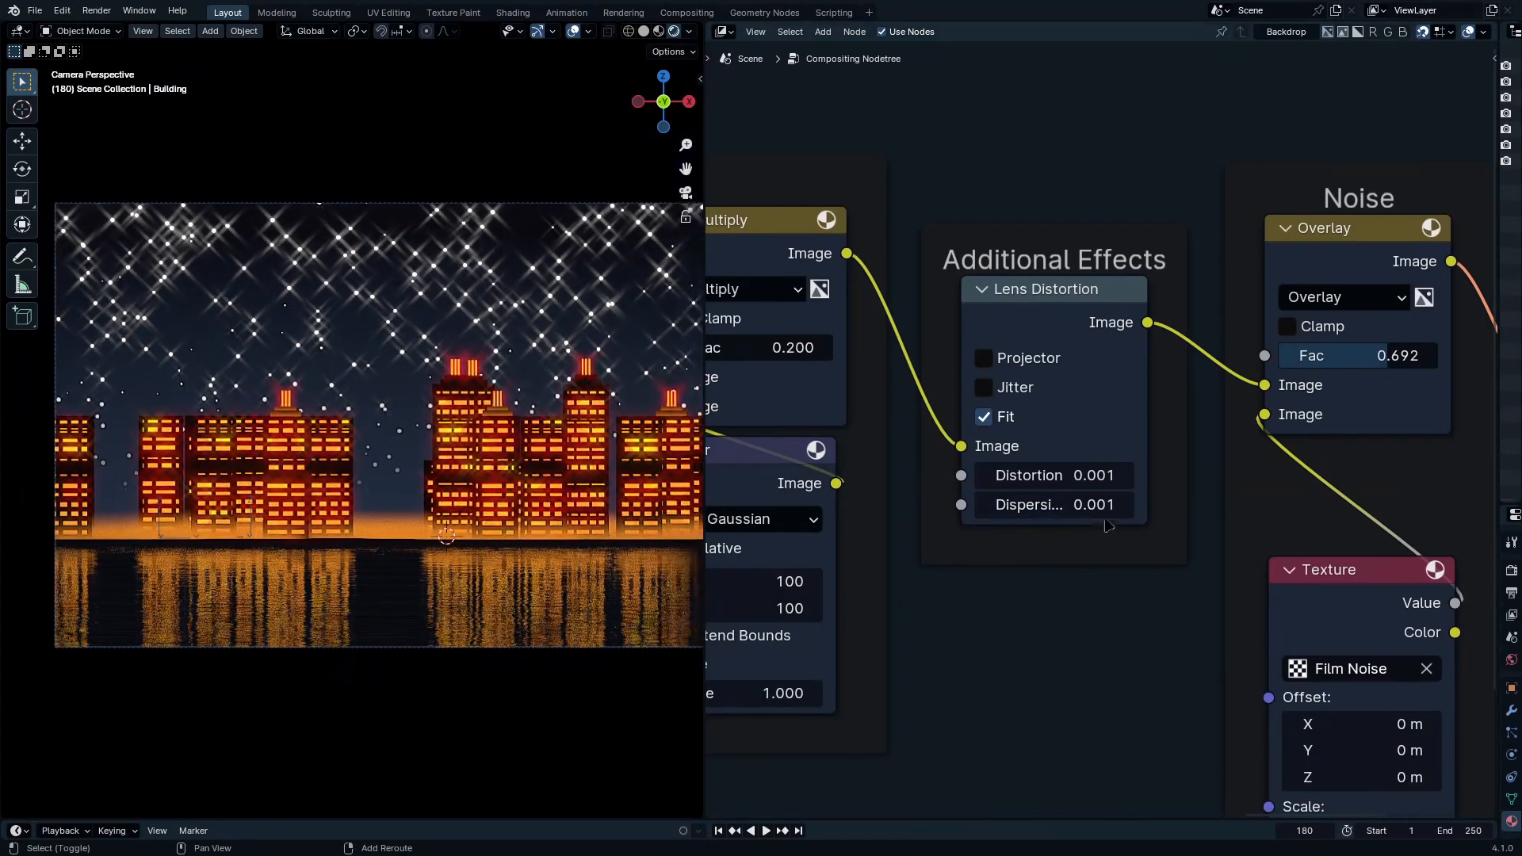
{"action": "mouse_move", "coordinate": [1083, 504]}
{"action": "left_mouse_down"}
{"action": "mouse_move", "coordinate": [1225, 505]}
{"action": "mouse_move", "coordinate": [1114, 504]}
{"action": "mouse_move", "coordinate": [1083, 486]}
{"action": "mouse_move", "coordinate": [1119, 487]}
{"action": "mouse_move", "coordinate": [1077, 487]}
{"action": "mouse_move", "coordinate": [1091, 487]}
{"action": "left_mouse_up"}
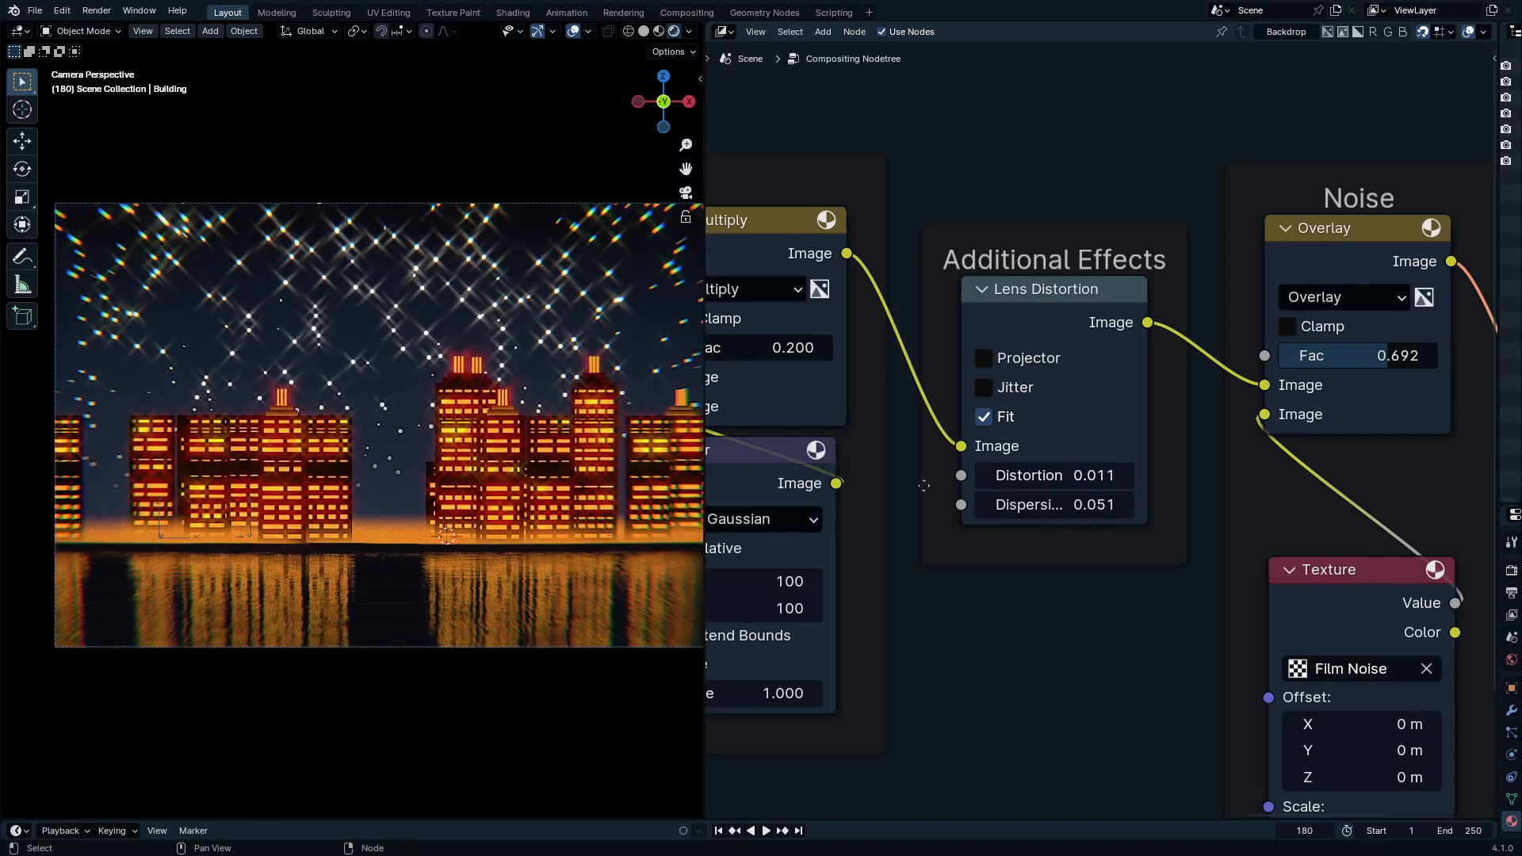
Step: In the Quality frame, set the Box Sharpen node's Fac to 0.213 and lower the Soften node's Fac
{"action": "middle_click_drag", "start_coordinate": [897, 493], "coordinate": [1081, 397]}
{"action": "scroll", "coordinate": [1081, 398], "scroll_direction": "down", "scroll_amount": 8}
{"action": "scroll", "coordinate": [1021, 358], "scroll_direction": "up", "scroll_amount": 12}
{"action": "middle_click_drag", "start_coordinate": [729, 301], "coordinate": [1138, 355]}
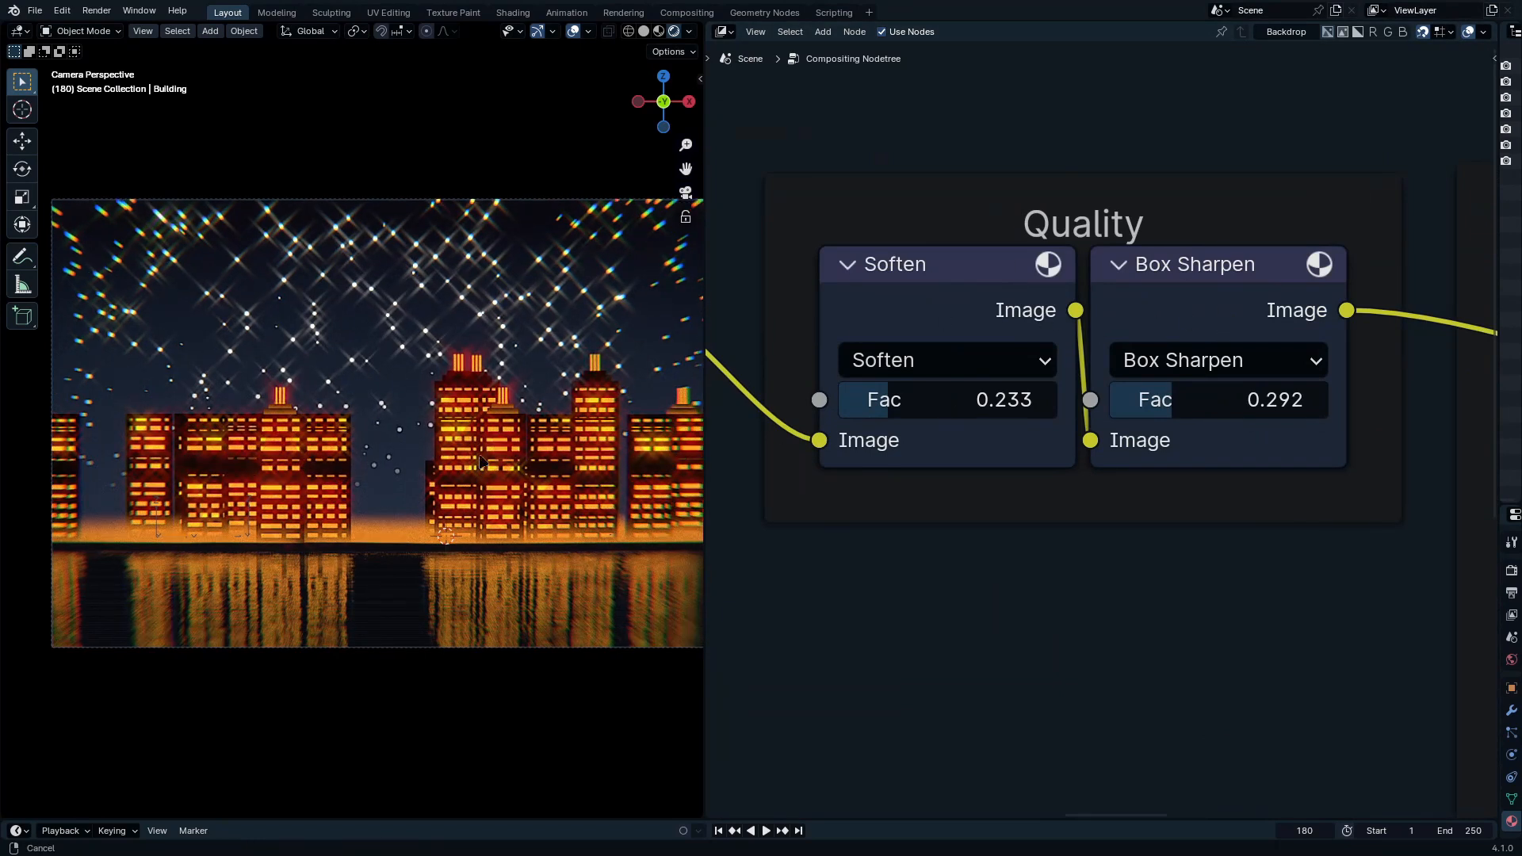
{"action": "scroll", "coordinate": [472, 590], "scroll_direction": "up", "scroll_amount": 4}
{"action": "left_click_drag", "start_coordinate": [1218, 399], "coordinate": [1196, 399]}
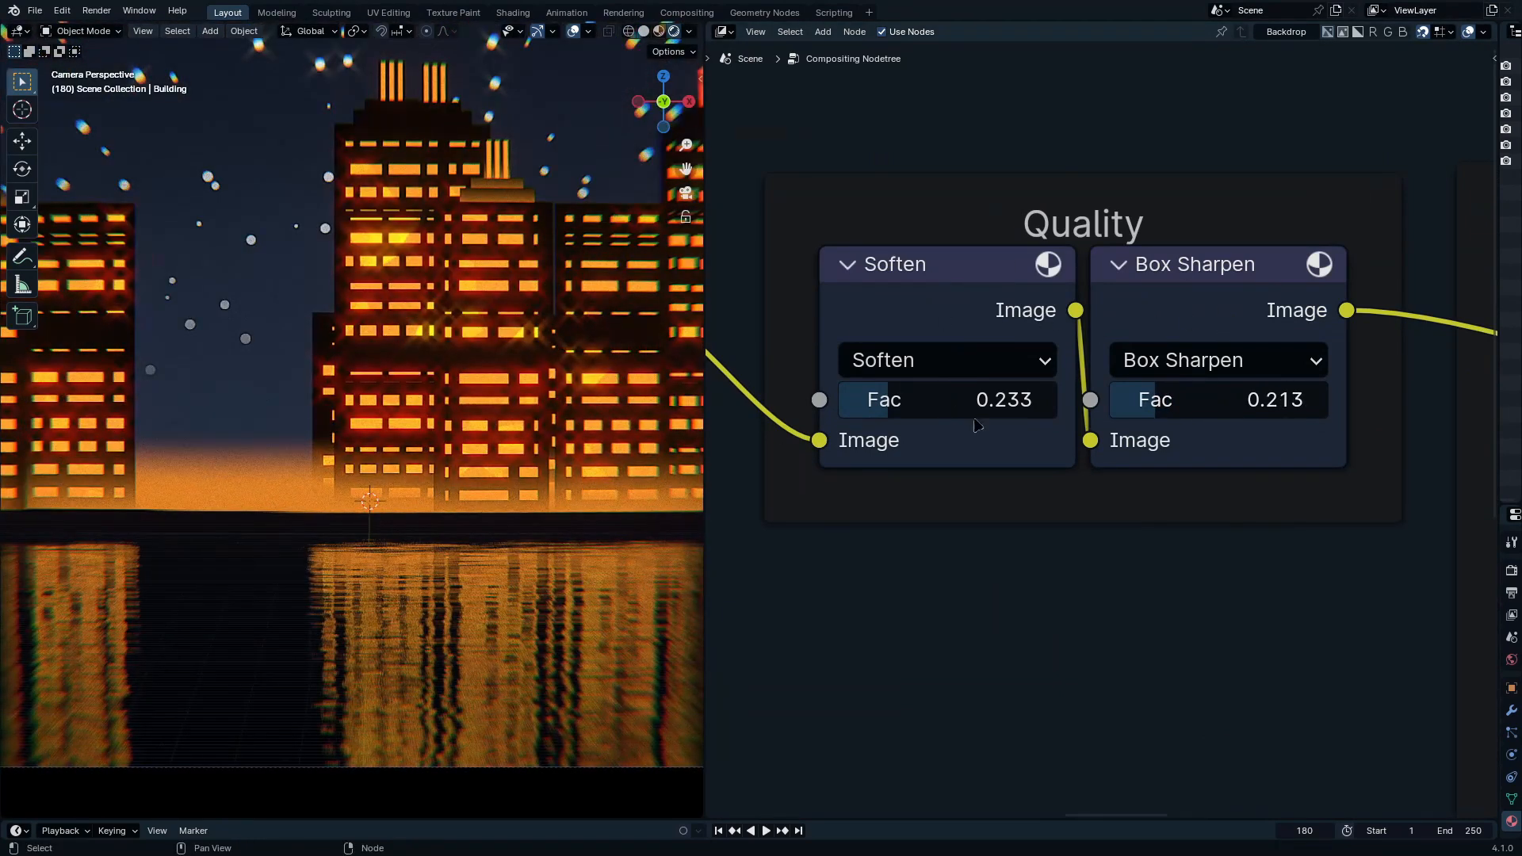
{"action": "left_click_drag", "start_coordinate": [982, 400], "coordinate": [806, 430]}
Step: In the Color Balance node, tint Lift pale blue and shift Gamma and Gain slightly toward warm yellow
{"action": "middle_click_drag", "start_coordinate": [807, 431], "coordinate": [1121, 612]}
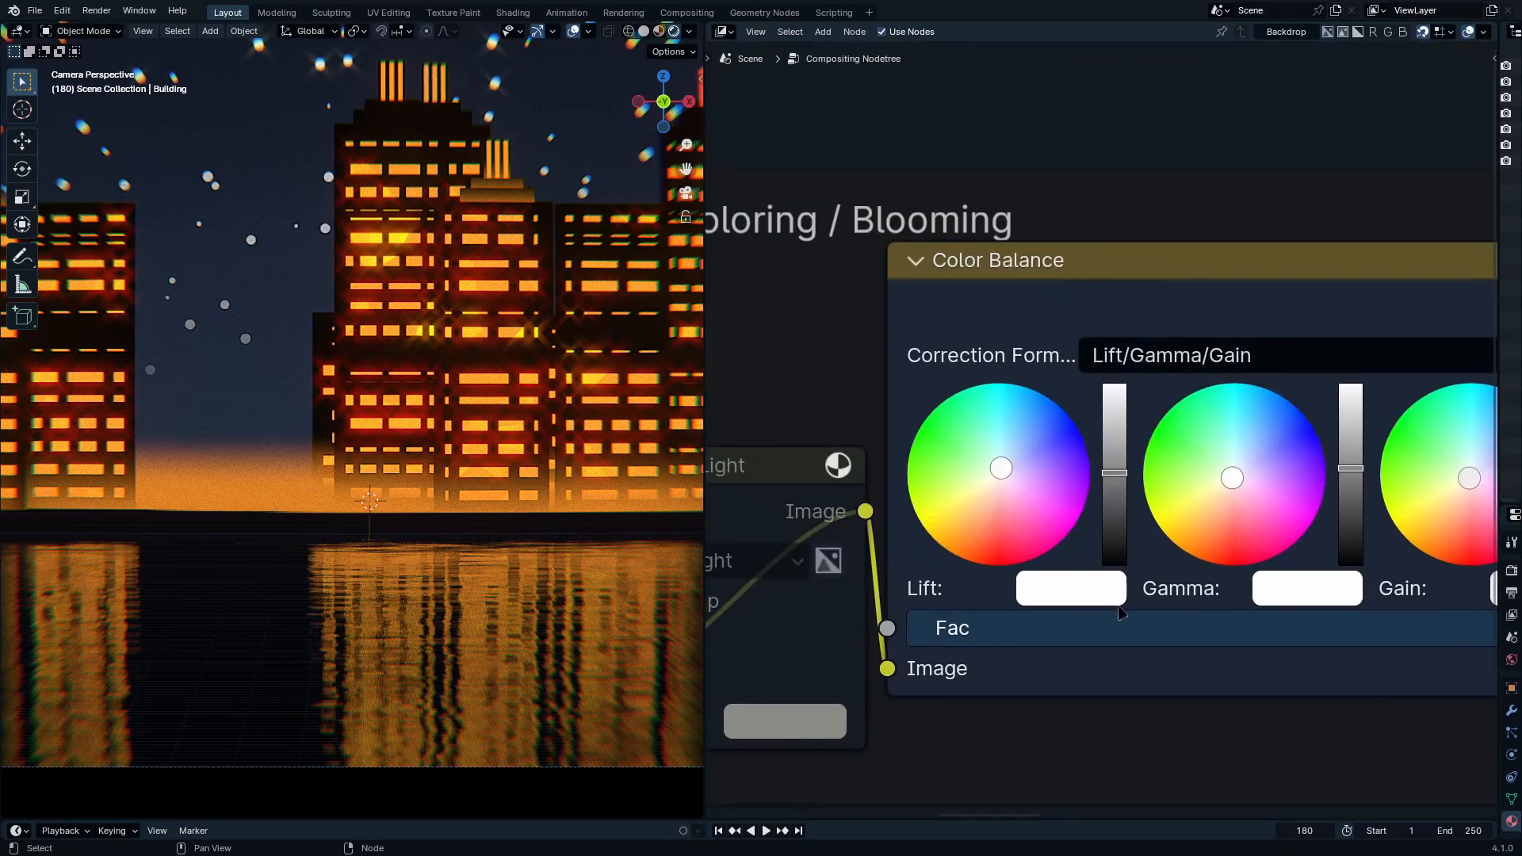
{"action": "middle_click_drag", "start_coordinate": [1042, 487], "coordinate": [970, 533]}
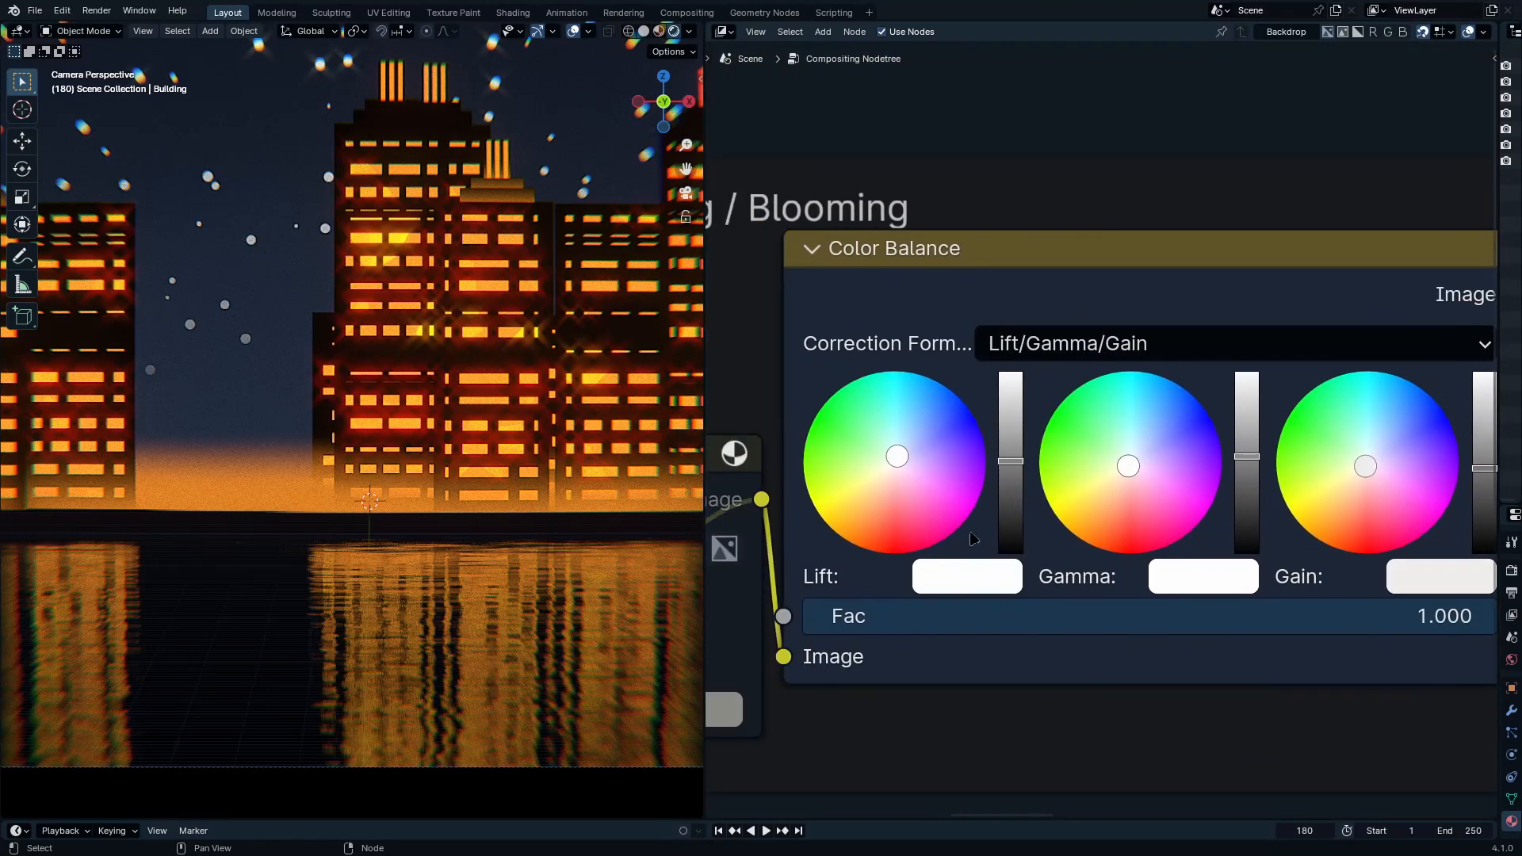
{"action": "left_click_drag", "start_coordinate": [888, 466], "coordinate": [906, 441], "text": "shift"}
{"action": "left_click_drag", "start_coordinate": [1138, 474], "coordinate": [1119, 472], "text": "shift"}
{"action": "left_click_drag", "start_coordinate": [1360, 455], "coordinate": [1364, 468], "text": "shift"}
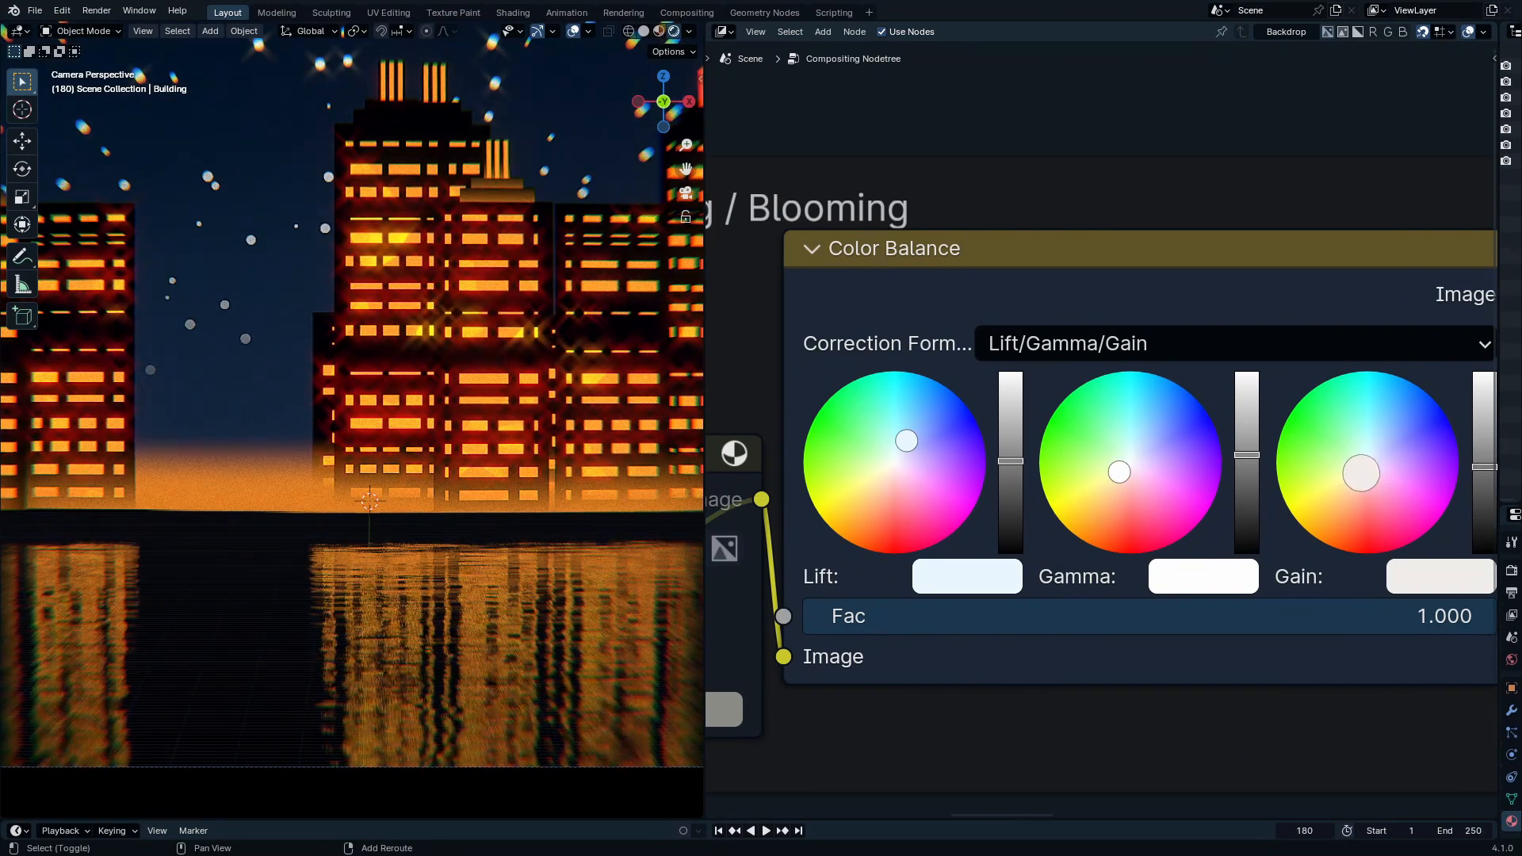
Step: Move the Composite node farther away from the Simple Star Glare node to make room between them
{"action": "scroll", "coordinate": [1226, 453], "scroll_direction": "down", "scroll_amount": 4}
{"action": "scroll", "coordinate": [1229, 447], "scroll_direction": "down", "scroll_amount": 7}
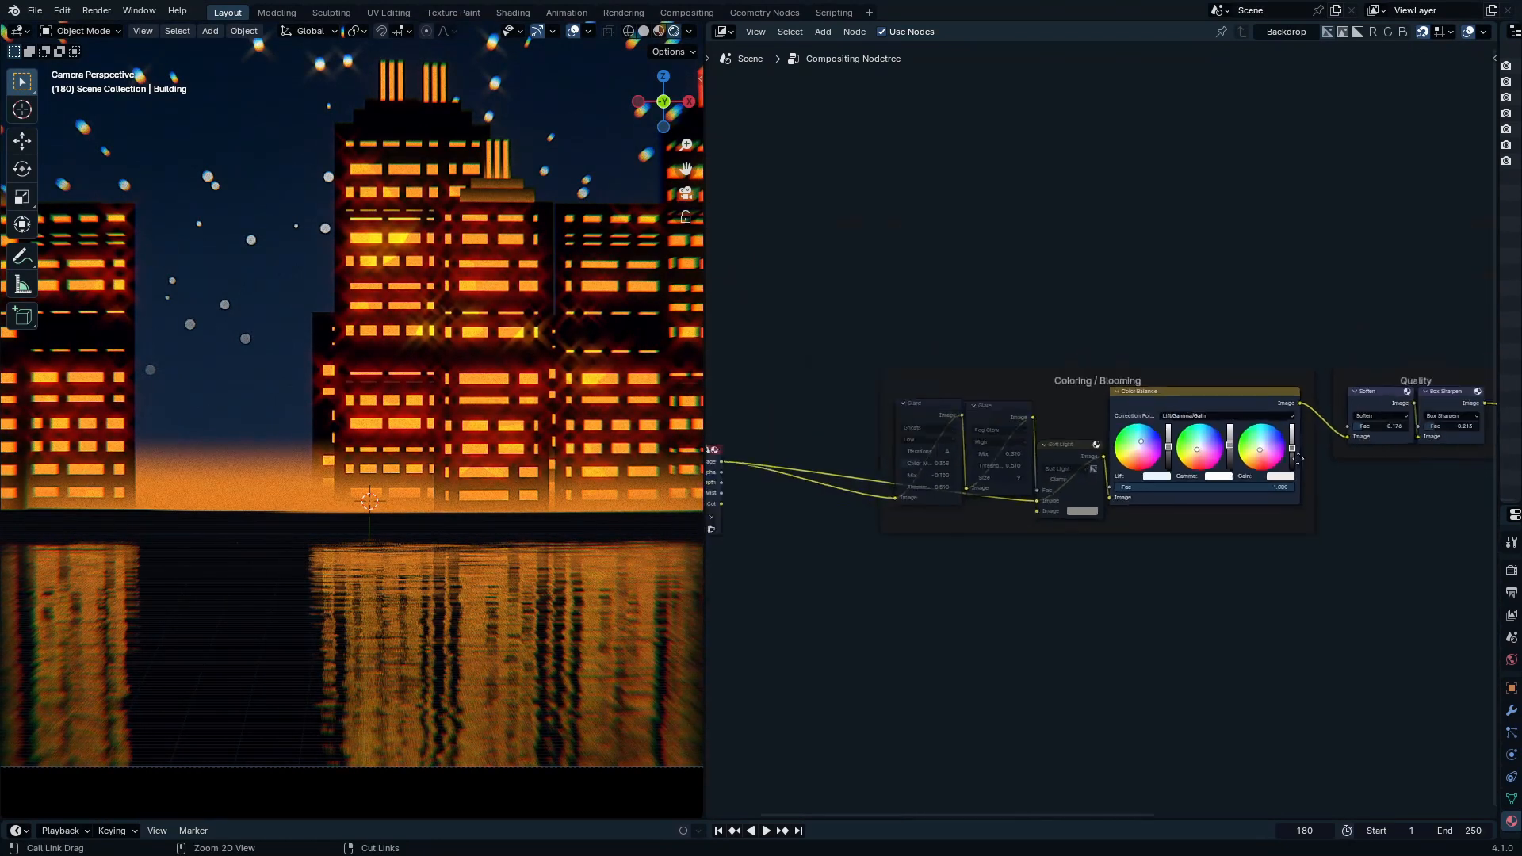
{"action": "middle_click_drag", "start_coordinate": [1237, 435], "coordinate": [827, 480]}
{"action": "middle_click_drag", "start_coordinate": [1220, 539], "coordinate": [986, 515]}
{"action": "scroll", "coordinate": [1339, 431], "scroll_direction": "up", "scroll_amount": 9}
{"action": "middle_click_drag", "start_coordinate": [1339, 431], "coordinate": [974, 379]}
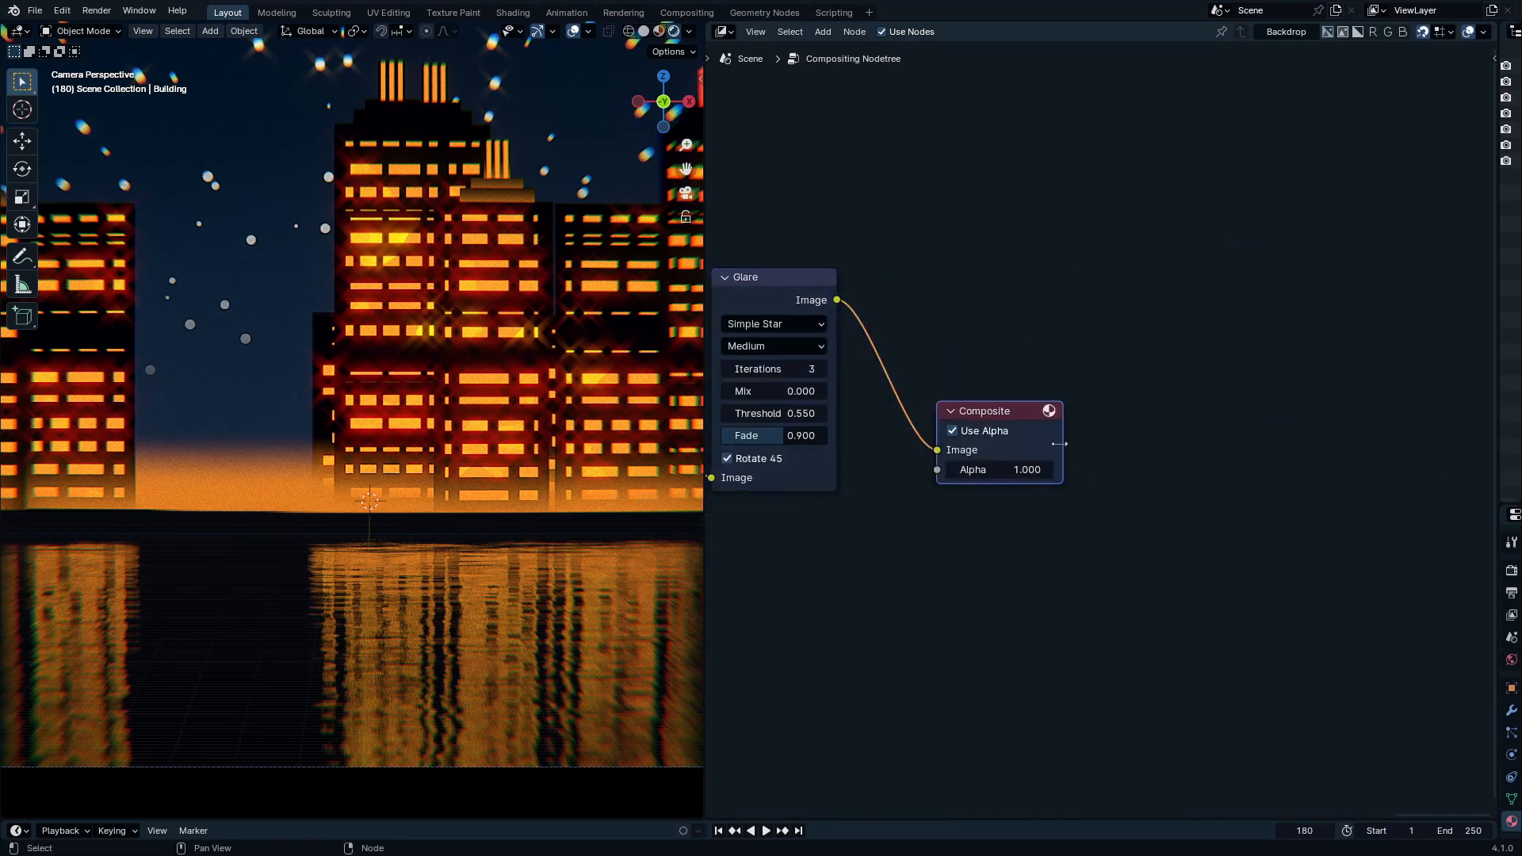
{"action": "left_click_drag", "start_coordinate": [978, 410], "coordinate": [1422, 366]}
{"action": "scroll", "coordinate": [473, 342], "scroll_direction": "down", "scroll_amount": 3}
{"action": "middle_click_drag", "start_coordinate": [473, 344], "coordinate": [496, 394], "text": "ctrl"}
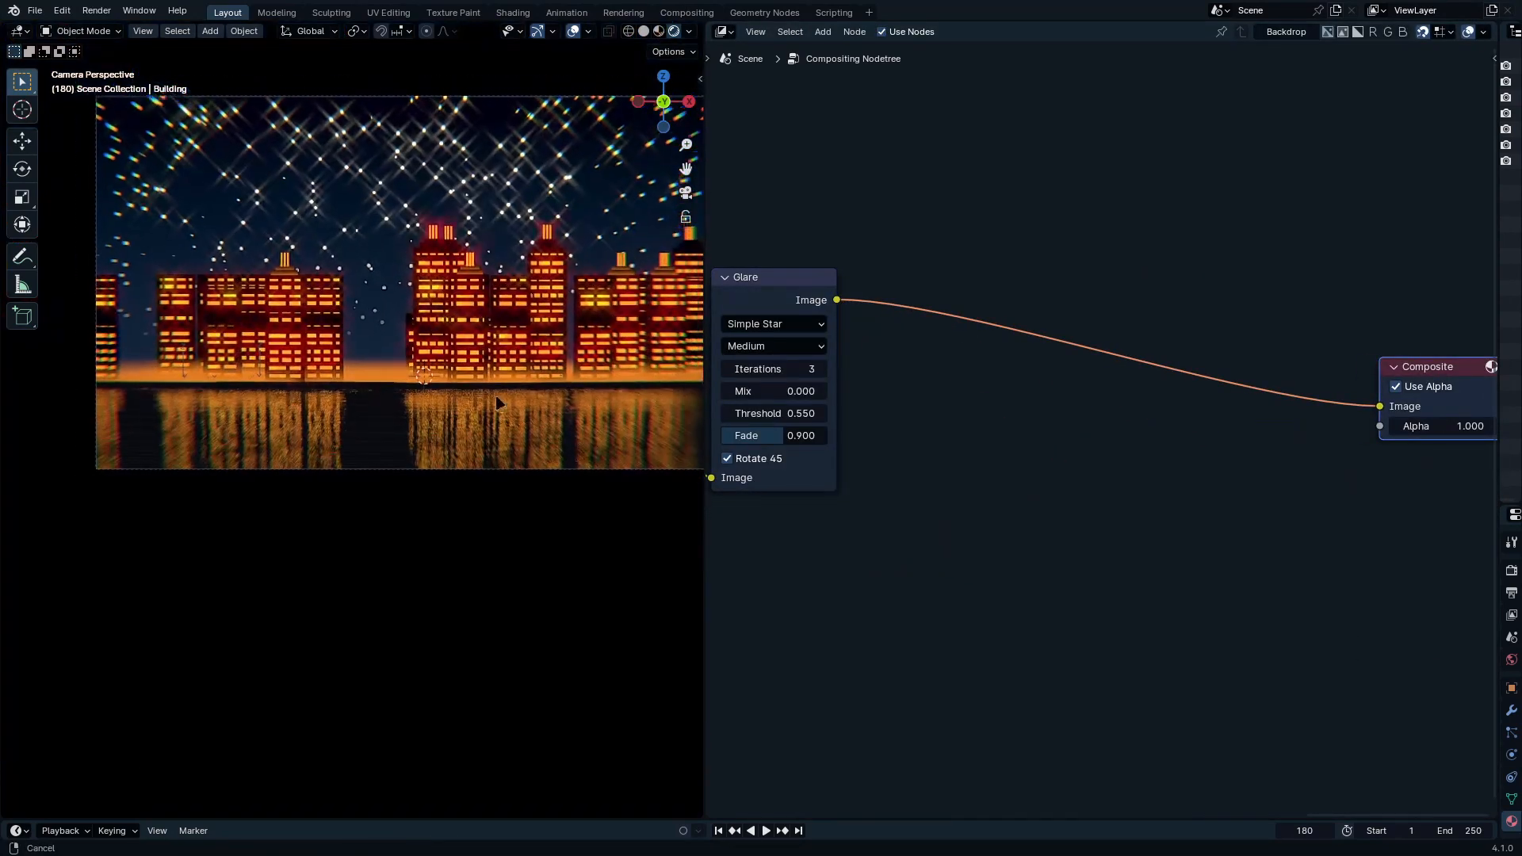
{"action": "middle_click_drag", "start_coordinate": [581, 339], "coordinate": [508, 438], "text": "shift"}
Step: Insert a Kuwahara filter node between the Simple Star Glare node and the Composite node
{"action": "left_click_drag", "start_coordinate": [1379, 406], "coordinate": [1078, 254]}
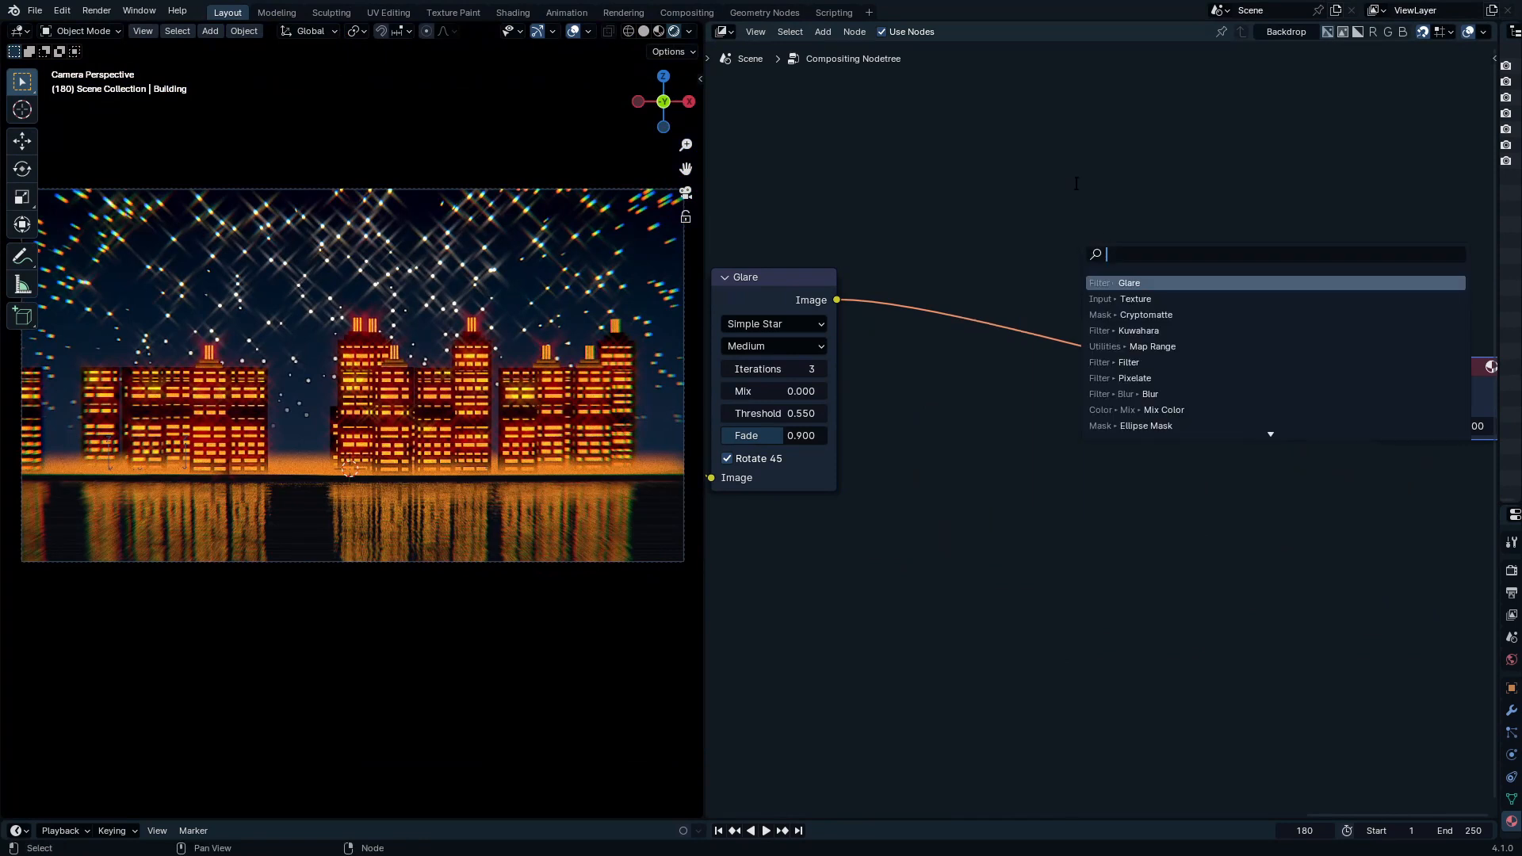
{"action": "type", "text": "k"}
{"action": "key", "text": "Return"}
{"action": "left_click", "coordinate": [1020, 259]}
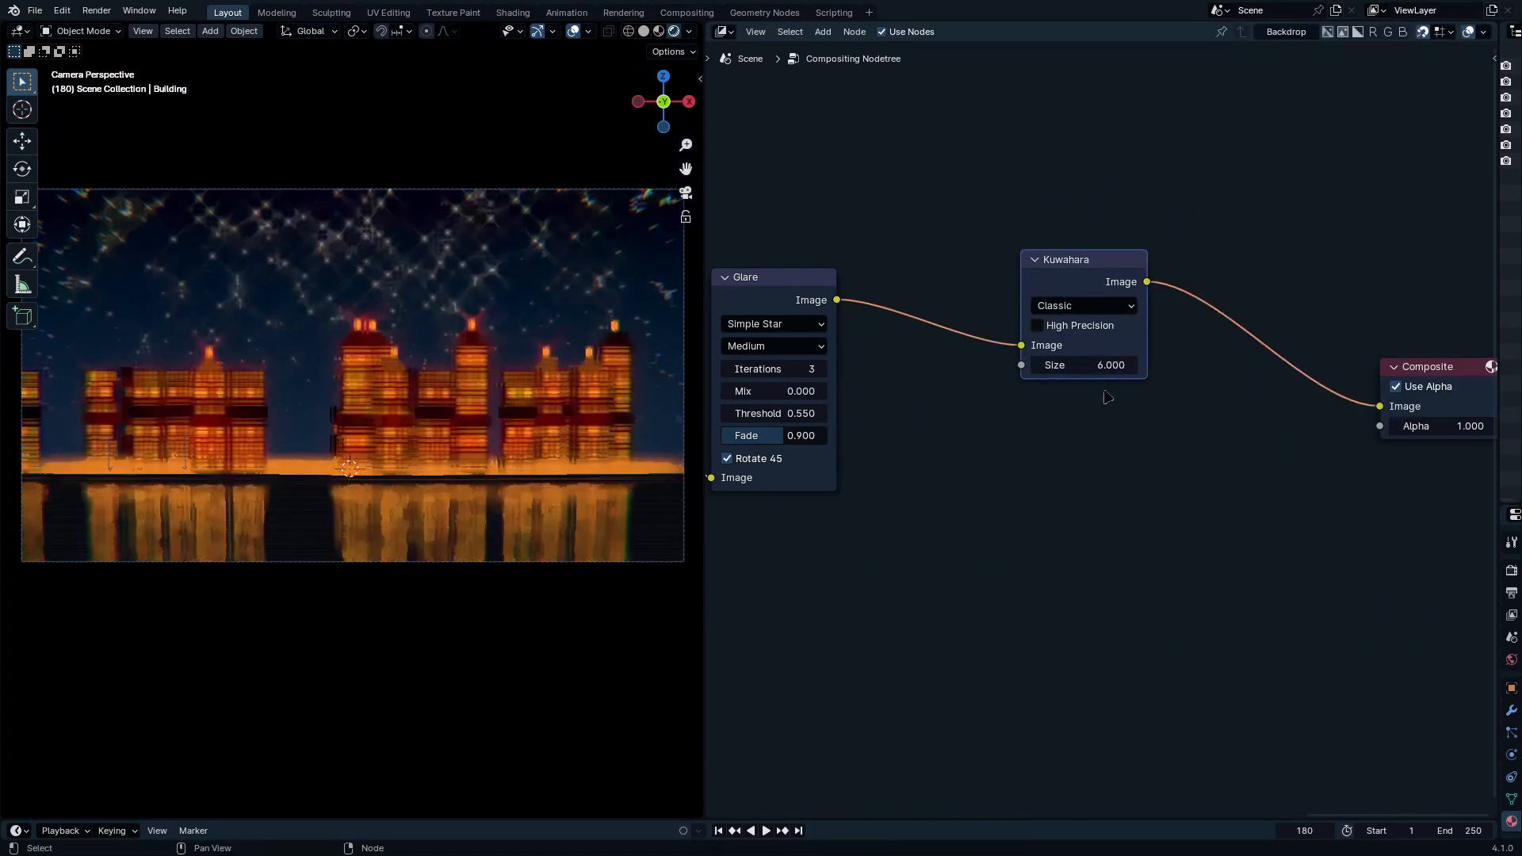
Step: Set the Kuwahara node to Anisotropic with Sharpness 1.000 and Eccentricity 1.500
{"action": "left_click", "coordinate": [1093, 305]}
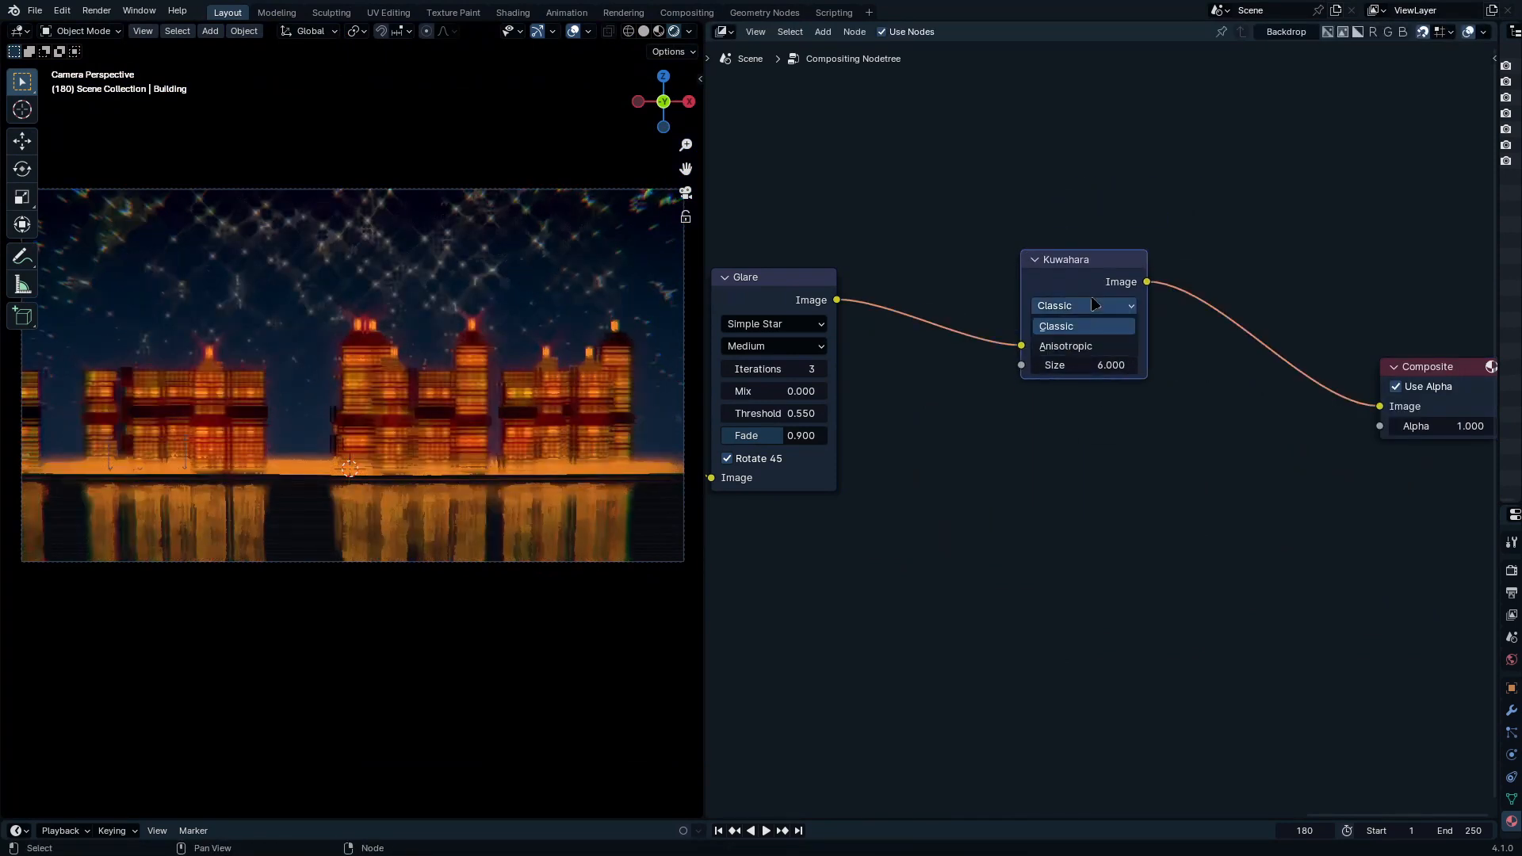
{"action": "left_click", "coordinate": [1092, 345]}
{"action": "scroll", "coordinate": [1091, 396], "scroll_direction": "up", "scroll_amount": 3}
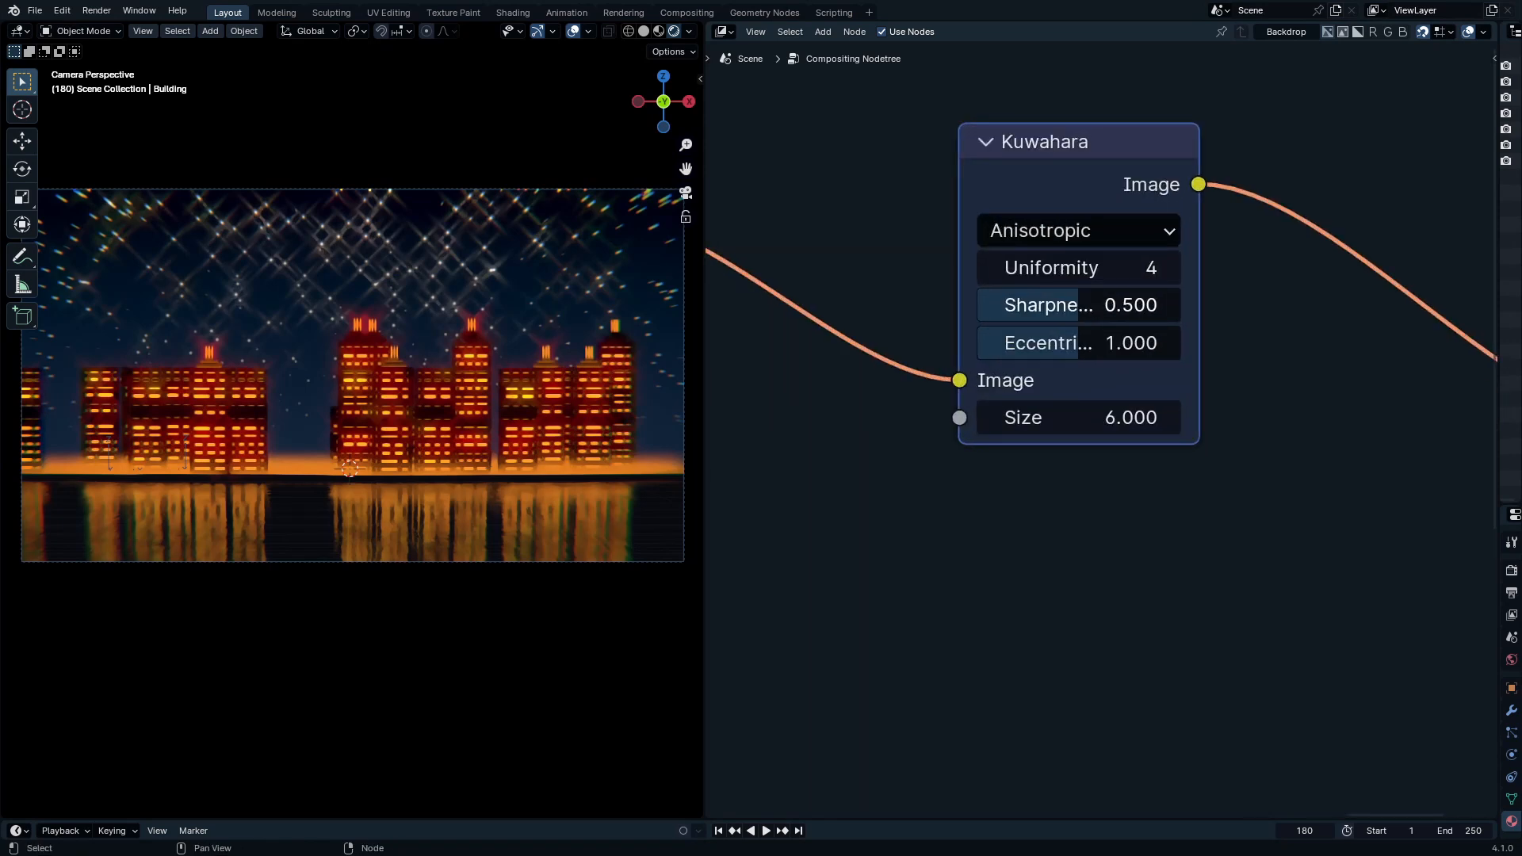
{"action": "left_click_drag", "start_coordinate": [1078, 305], "coordinate": [1180, 306]}
{"action": "left_click_drag", "start_coordinate": [1078, 342], "coordinate": [1128, 342]}
Step: Reduce the Kuwahara node's Size to 0.420, checking the effect on the skyline
{"action": "left_click_drag", "start_coordinate": [1141, 416], "coordinate": [1046, 416], "text": "shift"}
{"action": "middle_click_drag", "start_coordinate": [422, 477], "coordinate": [424, 329], "text": "ctrl"}
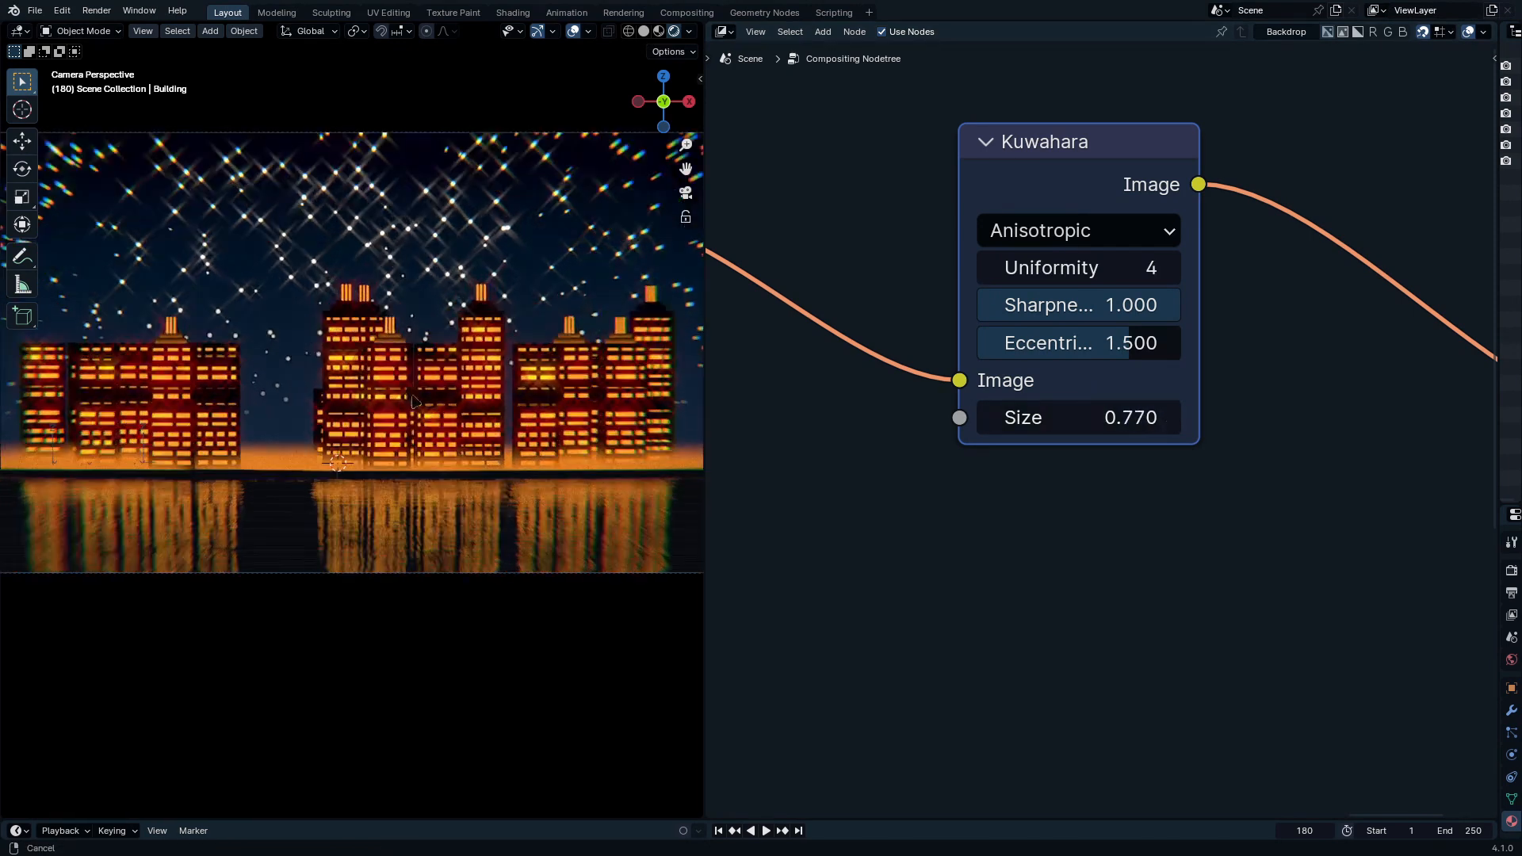
{"action": "left_click_drag", "start_coordinate": [1058, 416], "coordinate": [1030, 417], "text": "shift"}
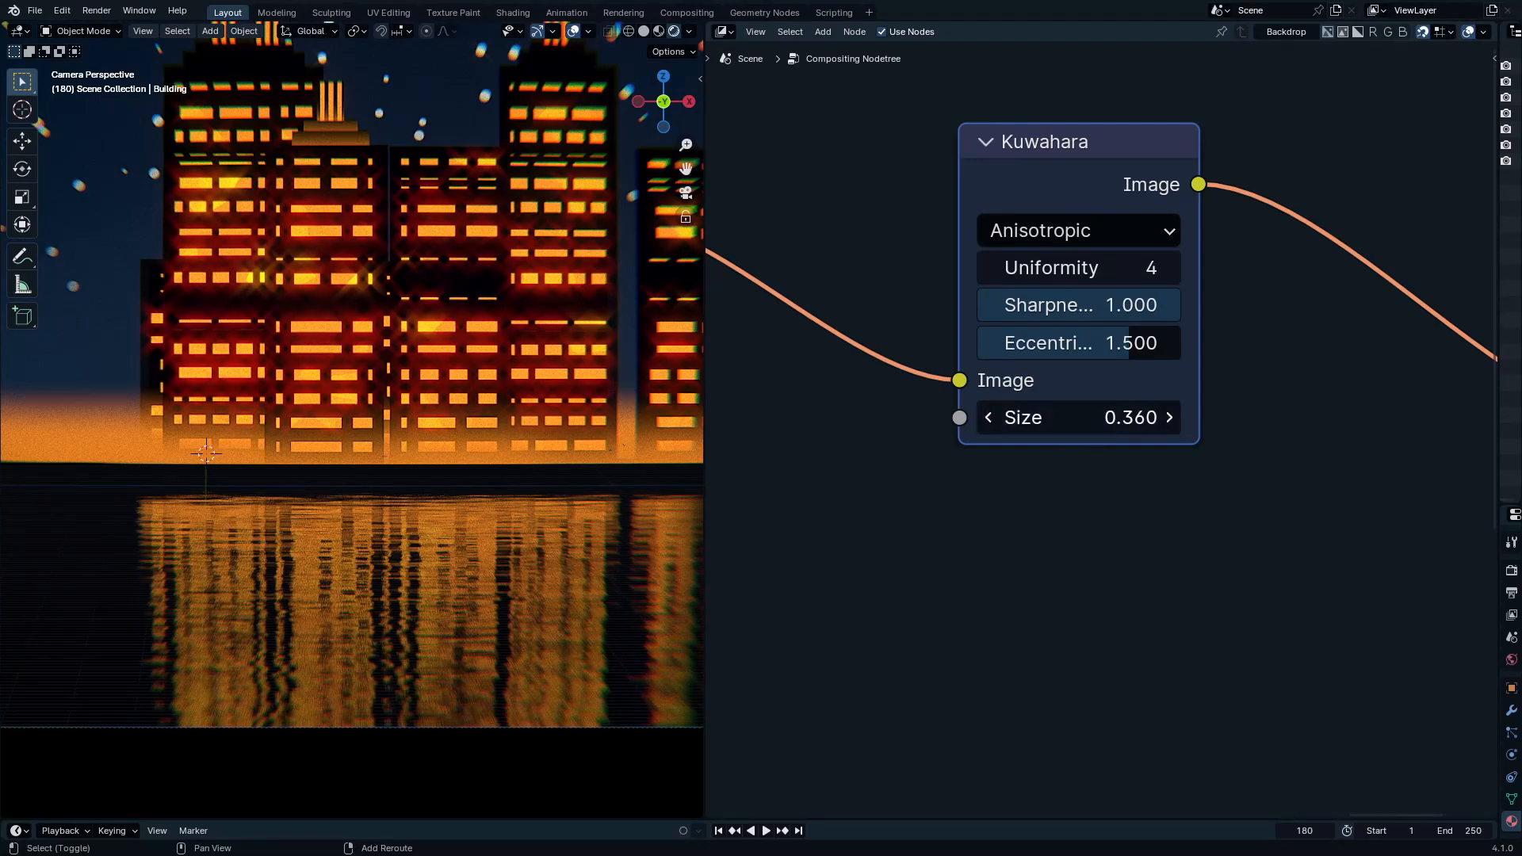
{"action": "scroll", "coordinate": [390, 393], "scroll_direction": "down", "scroll_amount": 4}
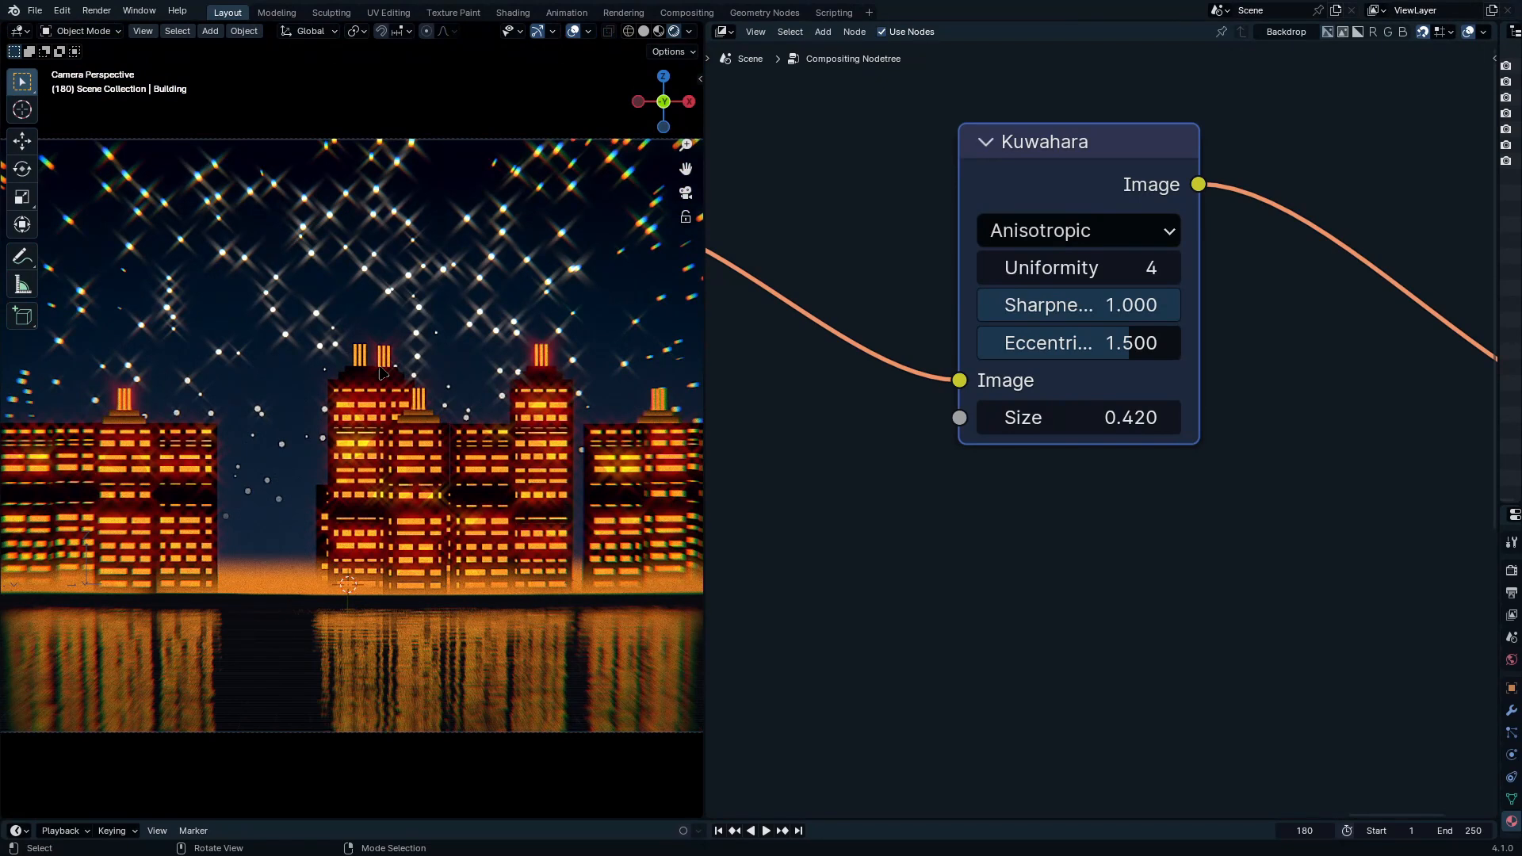
{"action": "scroll", "coordinate": [382, 372], "scroll_direction": "down", "scroll_amount": 2}
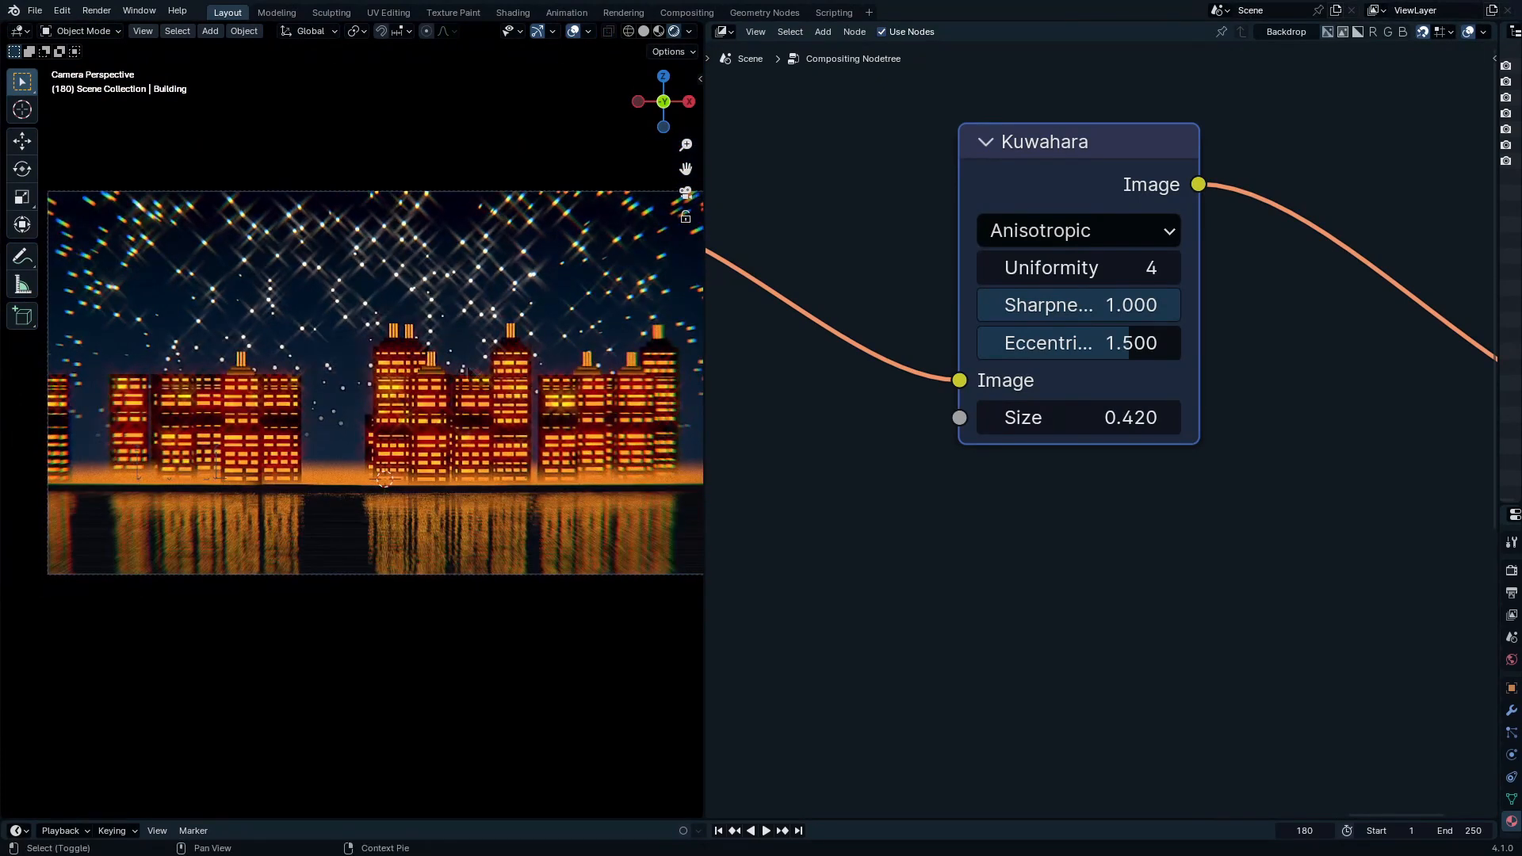
{"action": "middle_click_drag", "start_coordinate": [468, 371], "coordinate": [449, 404], "text": "shift"}
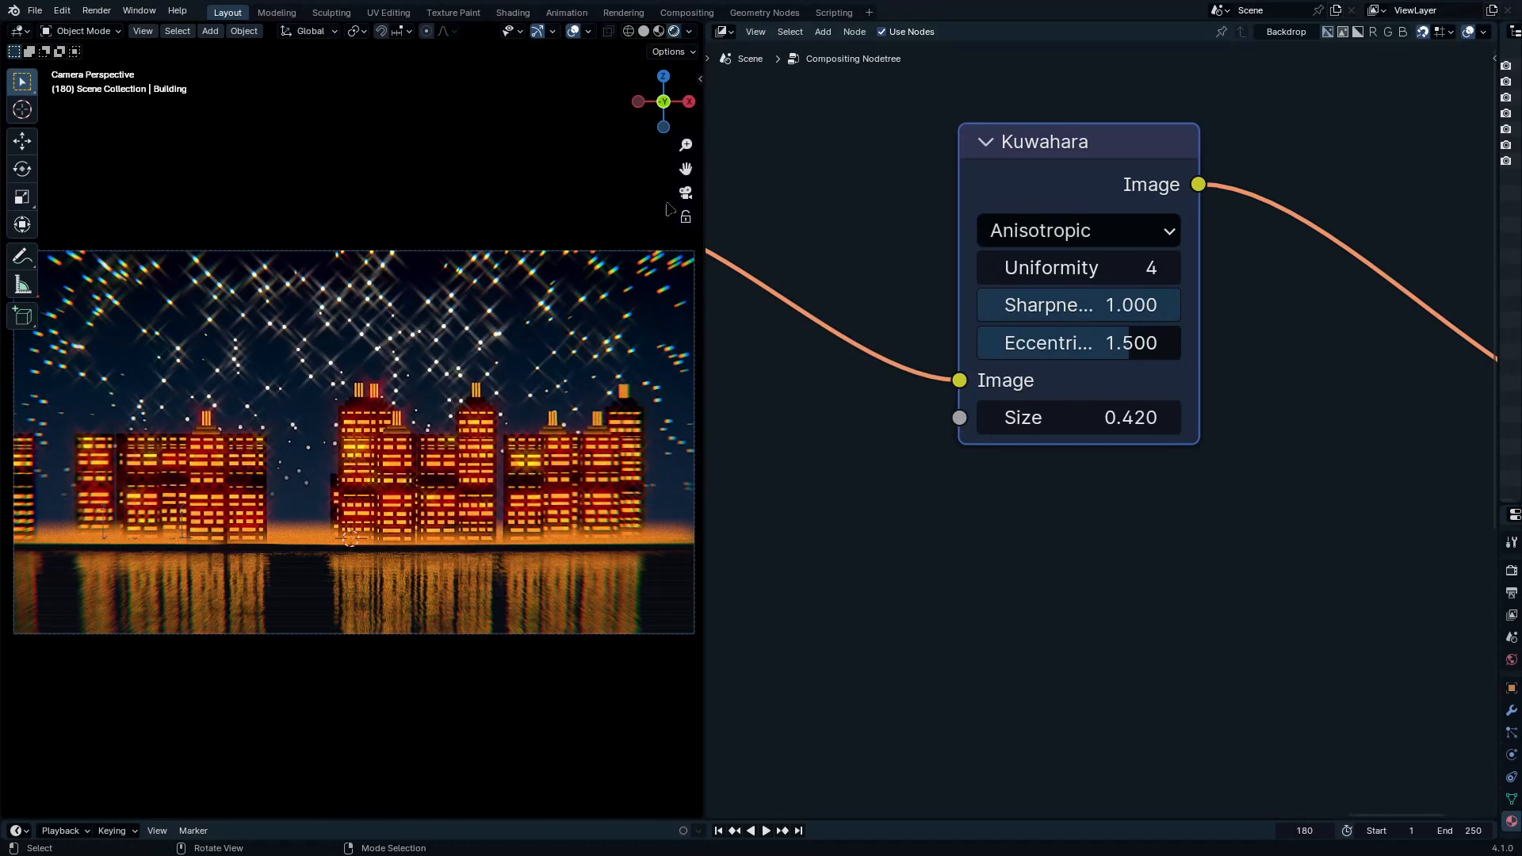
Step: Switch the node editor to the World shader nodes and set the Emission node's Strength to 5.690
{"action": "left_click", "coordinate": [724, 32]}
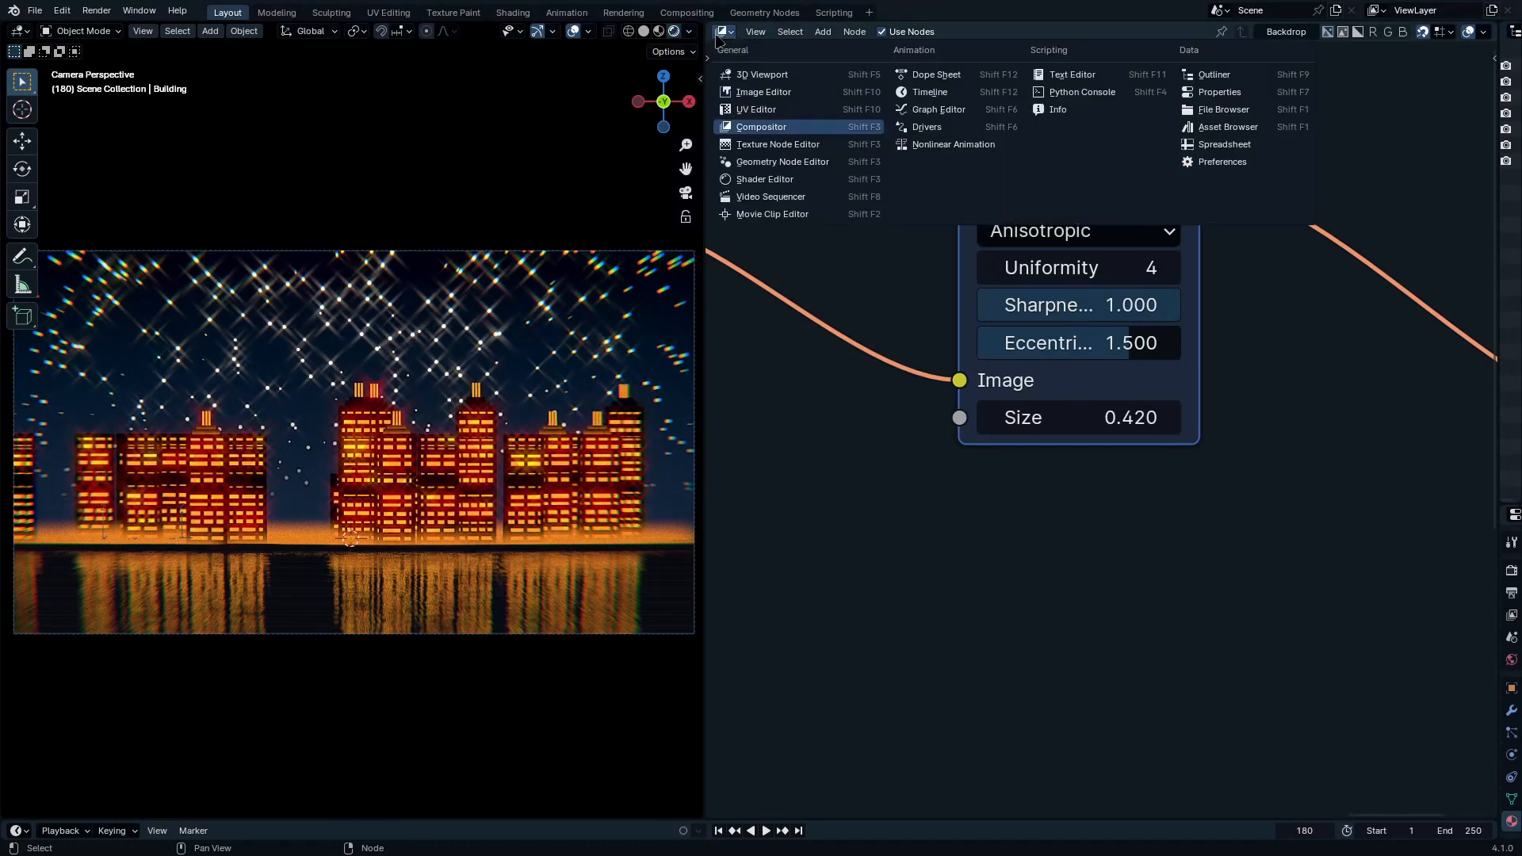
{"action": "left_click", "coordinate": [784, 174]}
{"action": "left_click", "coordinate": [789, 33]}
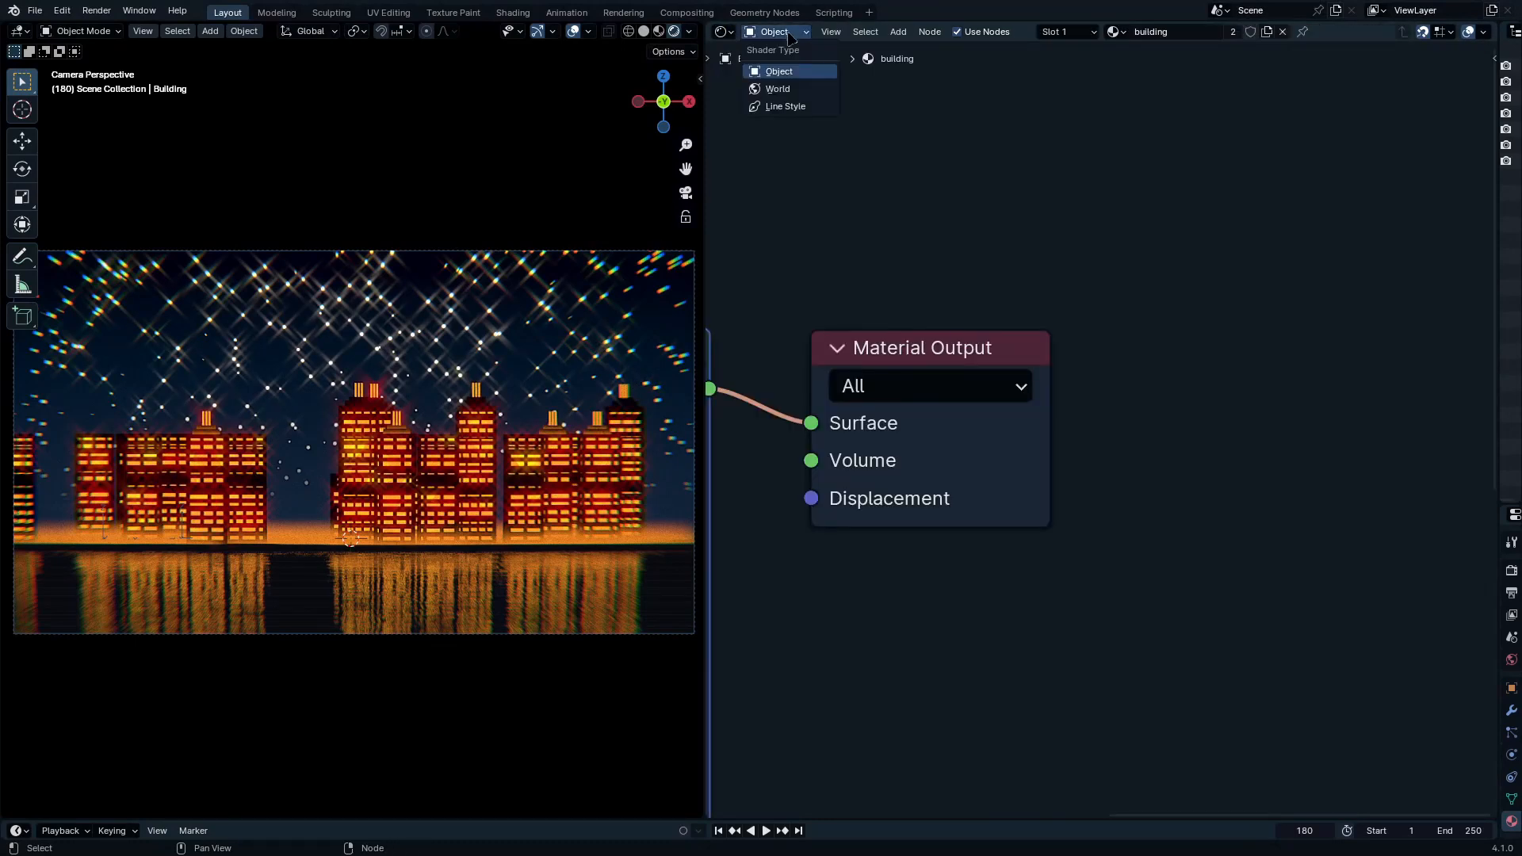
{"action": "left_click", "coordinate": [795, 89]}
{"action": "key", "text": "Home"}
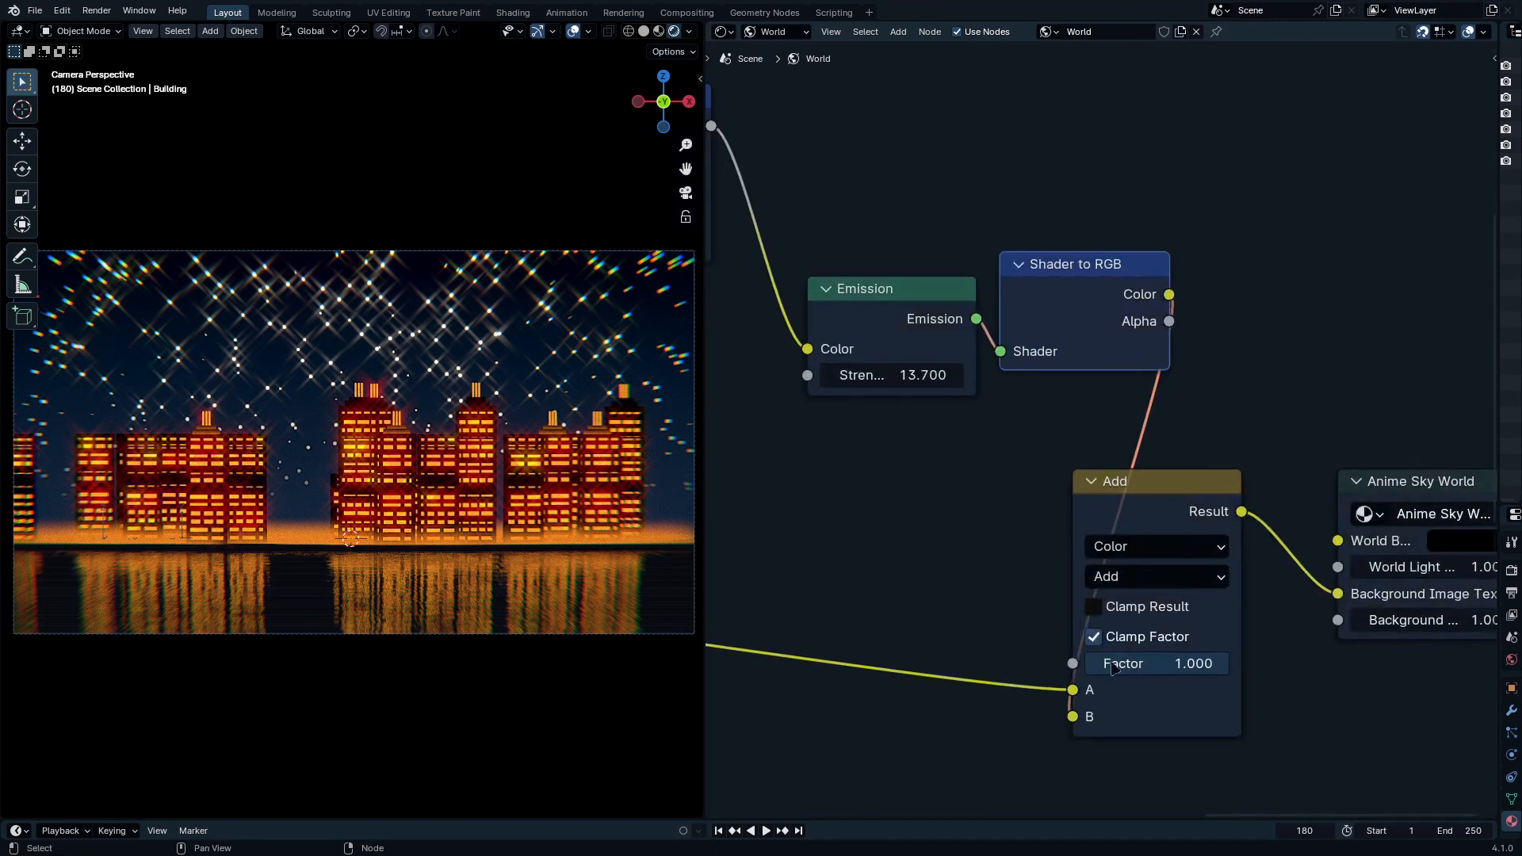
{"action": "left_click_drag", "start_coordinate": [906, 374], "coordinate": [777, 375]}
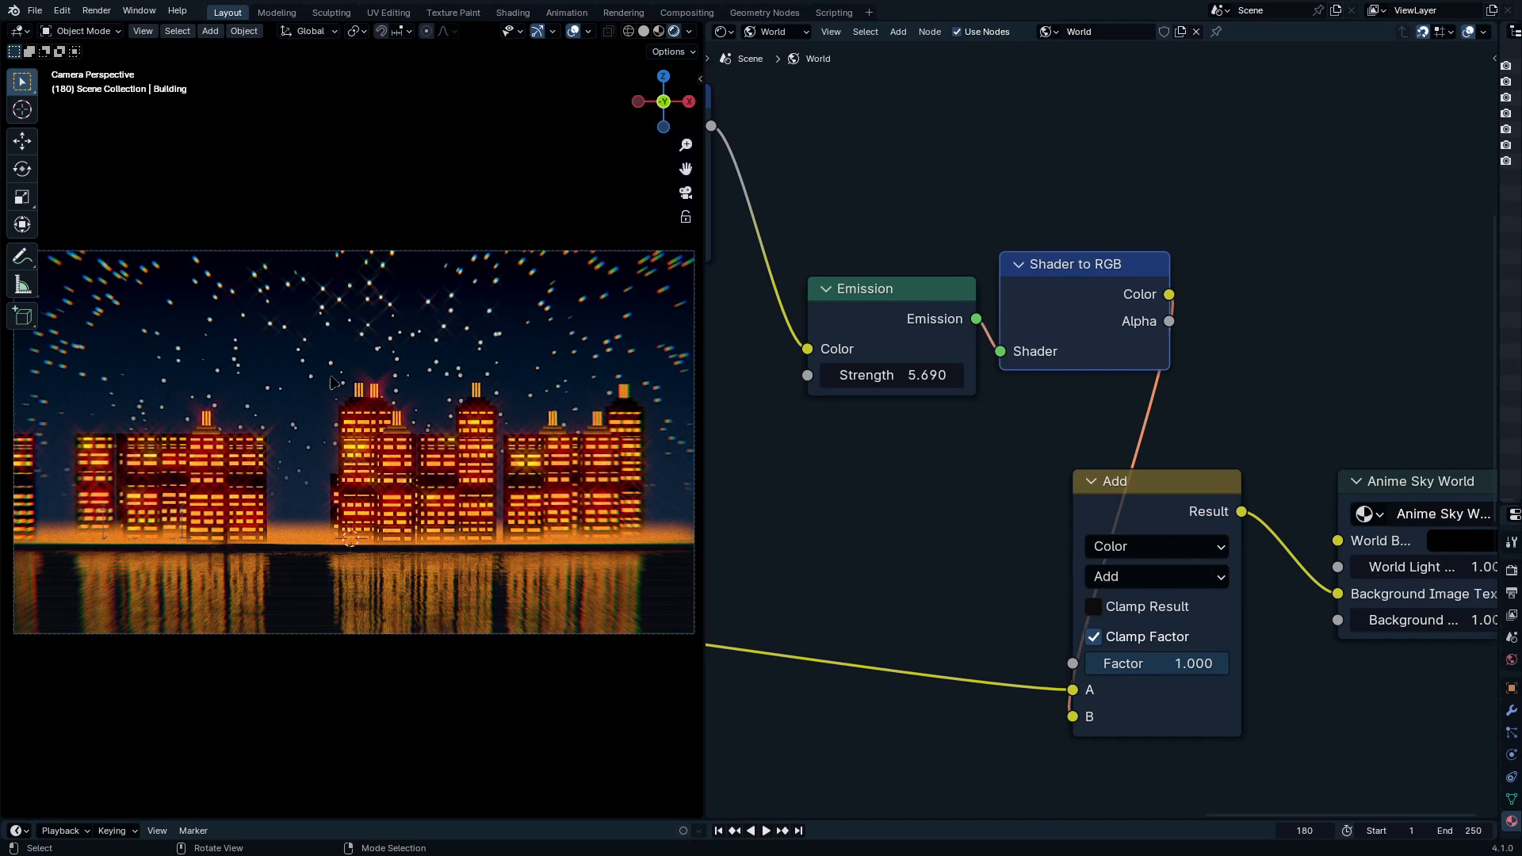
{"action": "left_click_drag", "start_coordinate": [241, 114], "coordinate": [620, 700]}
{"action": "mouse_move", "coordinate": [603, 602]}
{"action": "middle_mouse_down", "text": "shift"}
{"action": "mouse_move", "coordinate": [558, 573]}
{"action": "mouse_move", "coordinate": [613, 594]}
{"action": "middle_mouse_up", "text": "shift"}
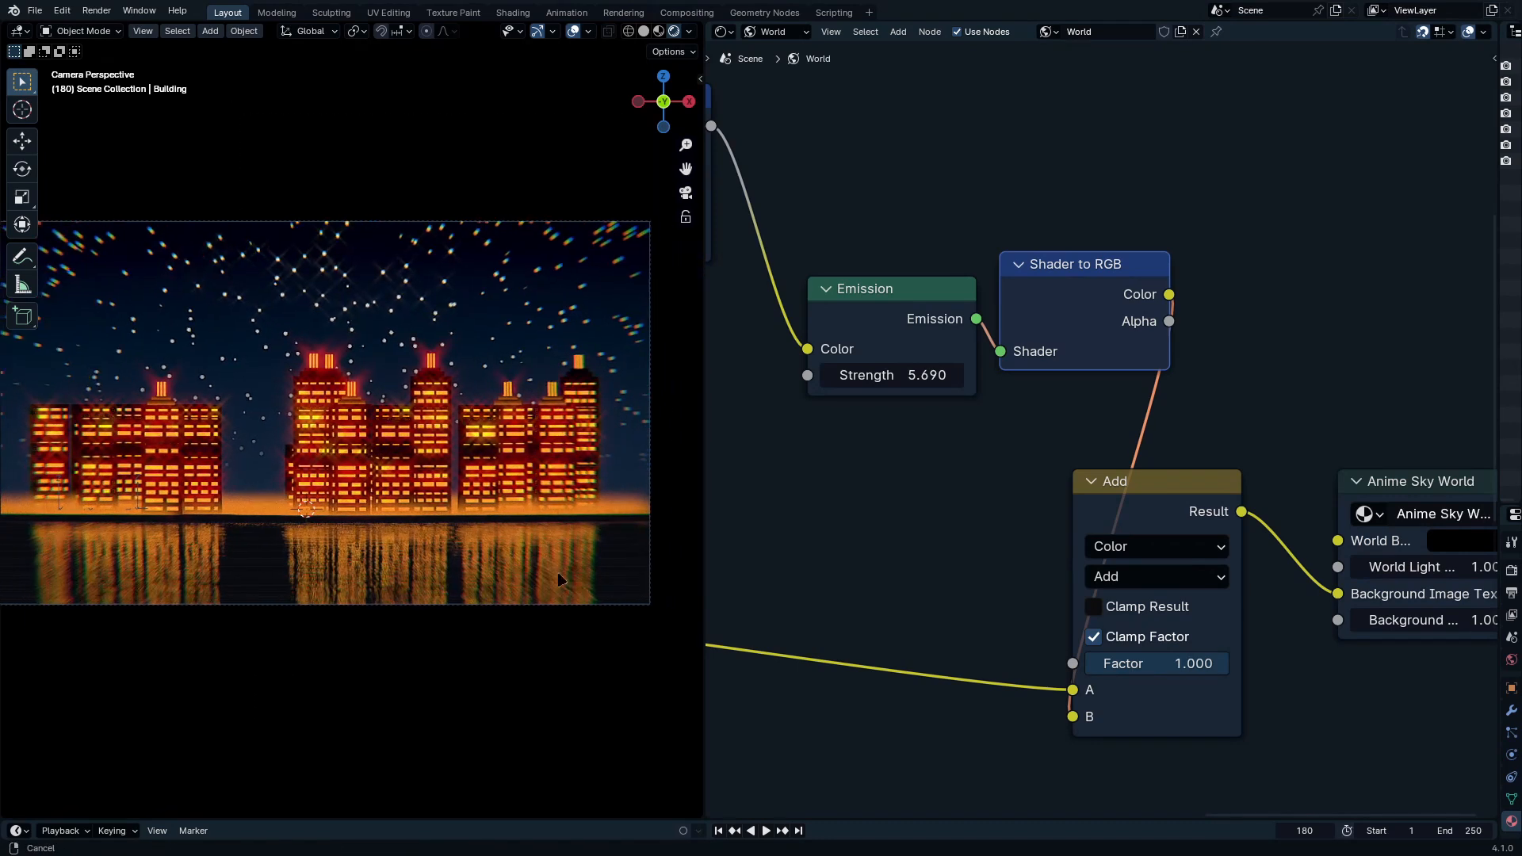
Step: Select the city plane in the scene and show its Geometry Nodes tree in a maximized node editor
{"action": "left_click", "coordinate": [602, 485]}
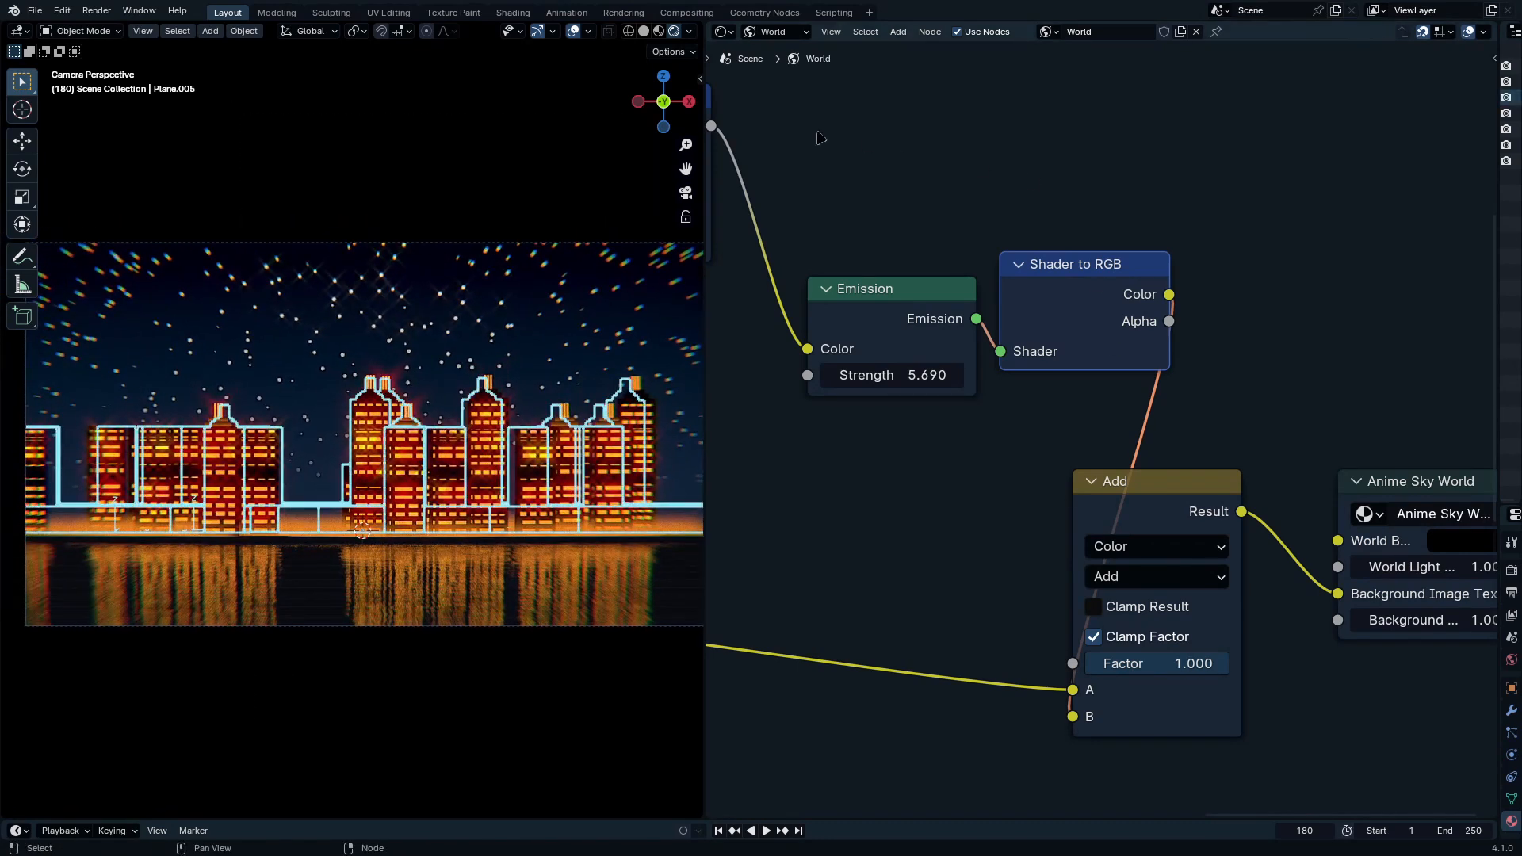
{"action": "left_click", "coordinate": [730, 34]}
{"action": "left_click", "coordinate": [779, 162]}
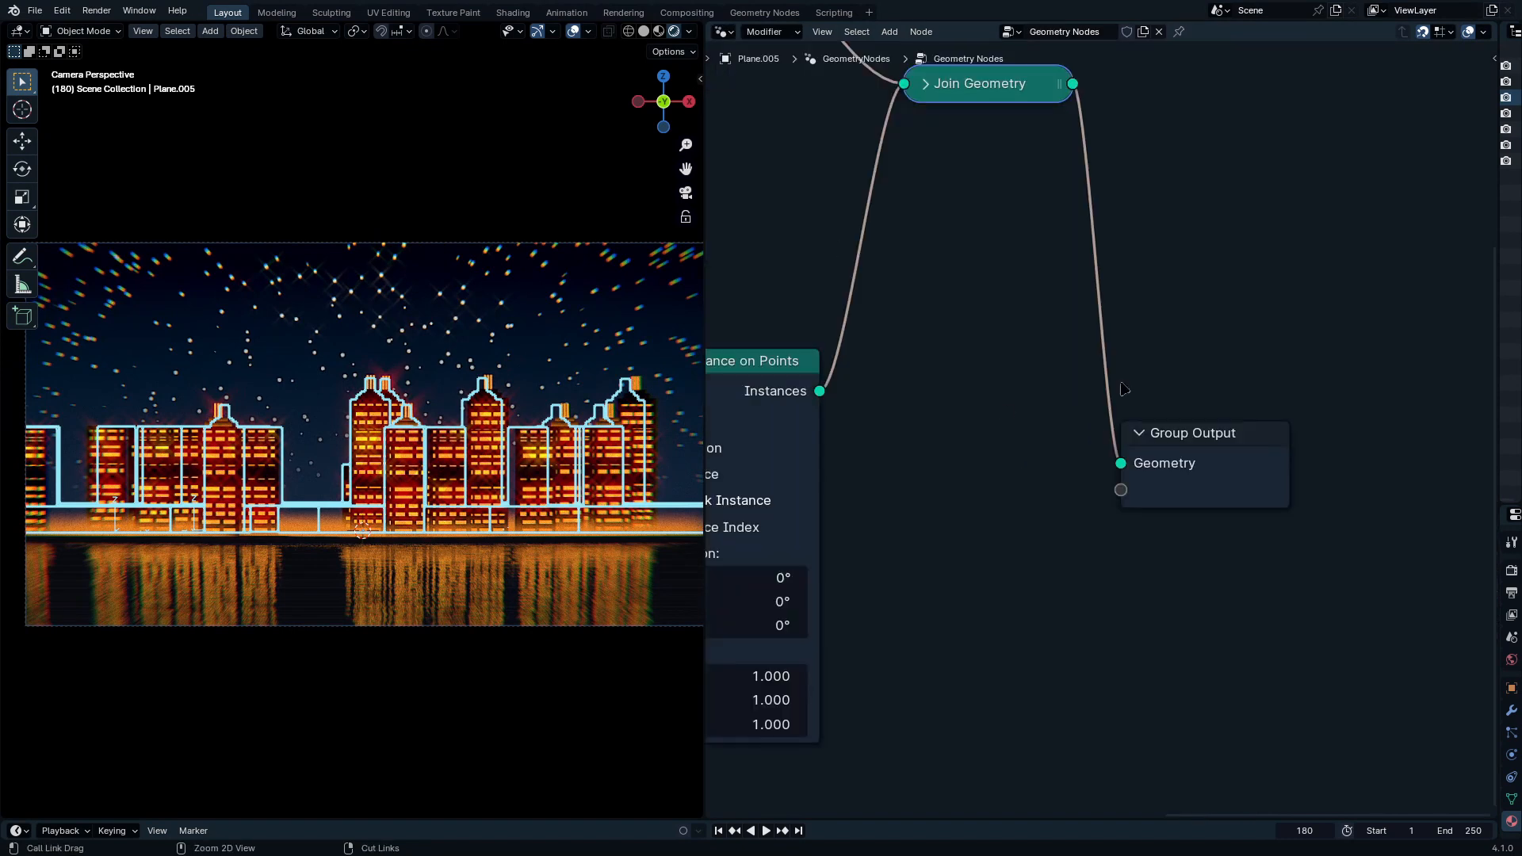
{"action": "middle_click_drag", "start_coordinate": [991, 333], "coordinate": [795, 393], "text": "ctrl"}
{"action": "middle_click_drag", "start_coordinate": [796, 393], "coordinate": [1310, 616]}
{"action": "key", "text": "ctrl+space"}
{"action": "middle_click_drag", "start_coordinate": [1283, 552], "coordinate": [1123, 614], "text": "ctrl"}
{"action": "middle_click_drag", "start_coordinate": [1123, 613], "coordinate": [1223, 588]}
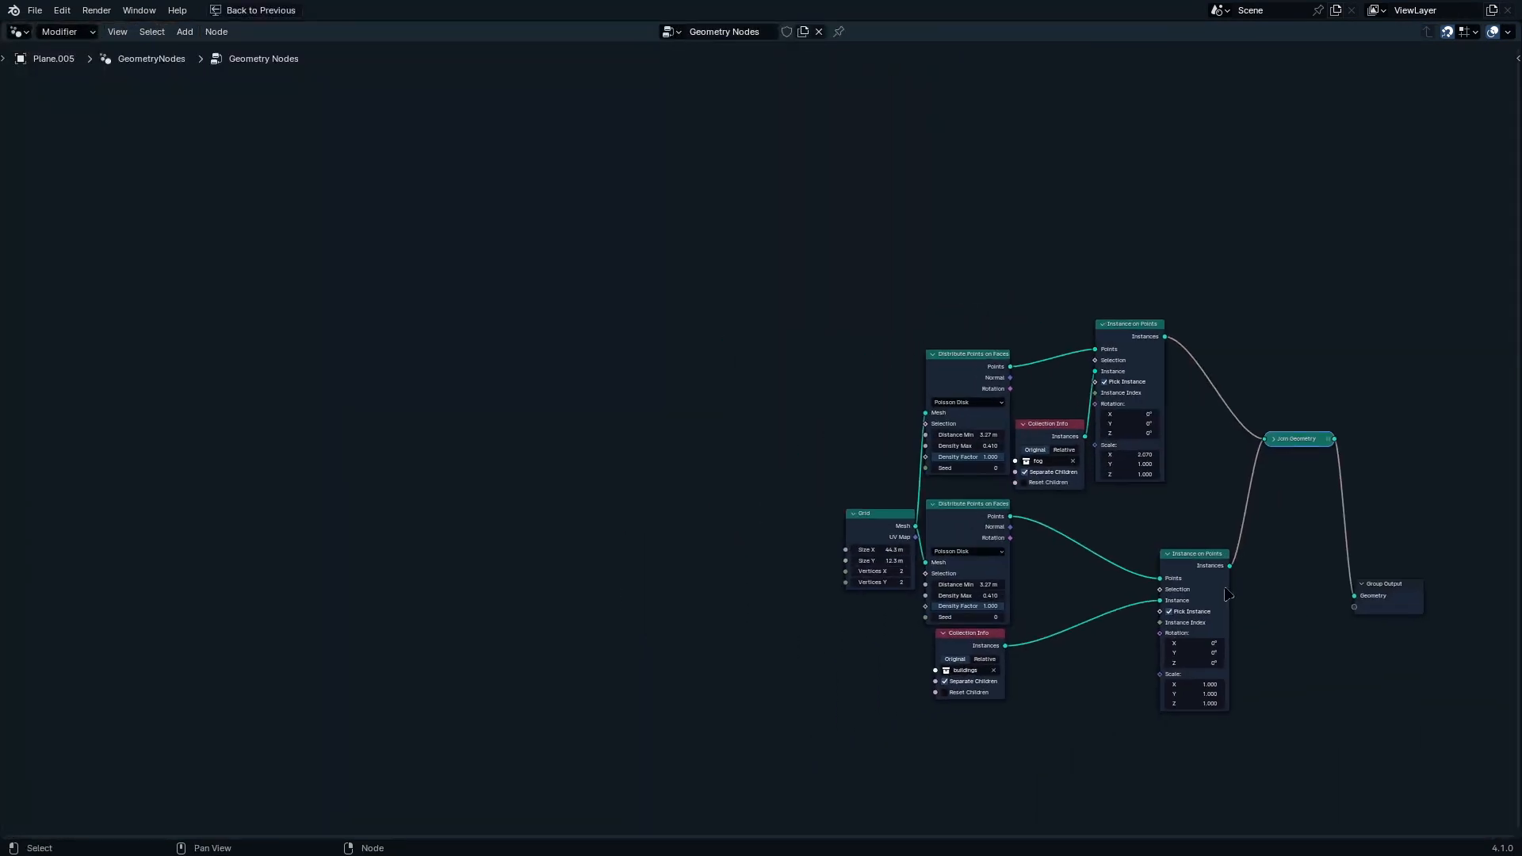
Step: Group all nodes except the Group Output into one node group and reposition the Group Input node inside it
{"action": "left_click_drag", "start_coordinate": [1316, 288], "coordinate": [916, 754]}
{"action": "key", "text": "ctrl+g"}
{"action": "middle_click_drag", "start_coordinate": [1005, 598], "coordinate": [939, 474], "text": "ctrl"}
{"action": "middle_click_drag", "start_coordinate": [261, 562], "coordinate": [940, 625]}
{"action": "middle_click_drag", "start_coordinate": [700, 443], "coordinate": [866, 559]}
{"action": "left_click", "coordinate": [597, 426]}
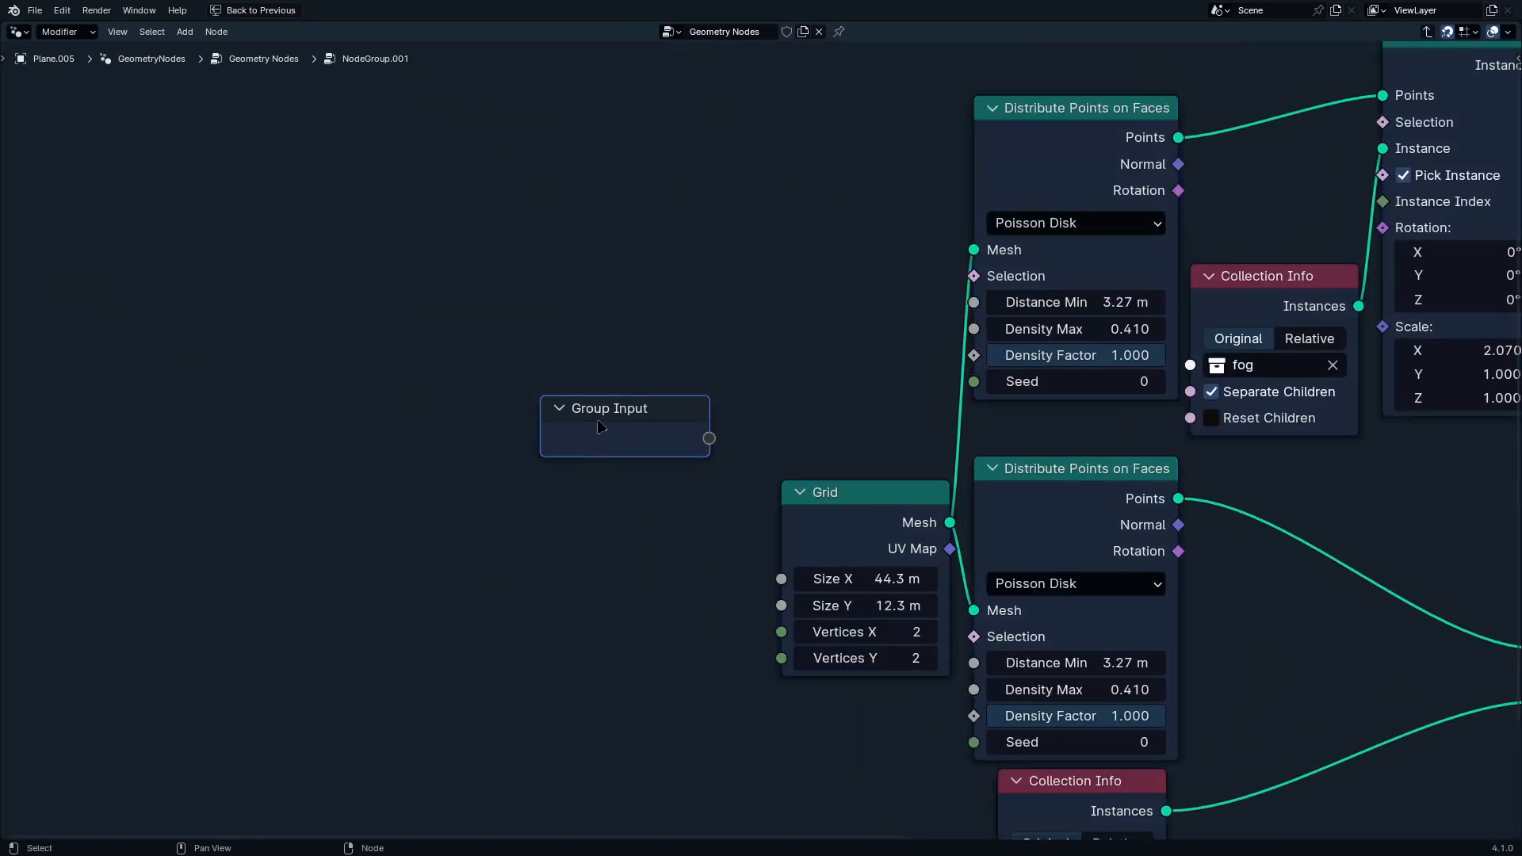
{"action": "left_click", "coordinate": [693, 270]}
{"action": "left_click_drag", "start_coordinate": [639, 420], "coordinate": [567, 372]}
{"action": "middle_click_drag", "start_coordinate": [981, 354], "coordinate": [1107, 438]}
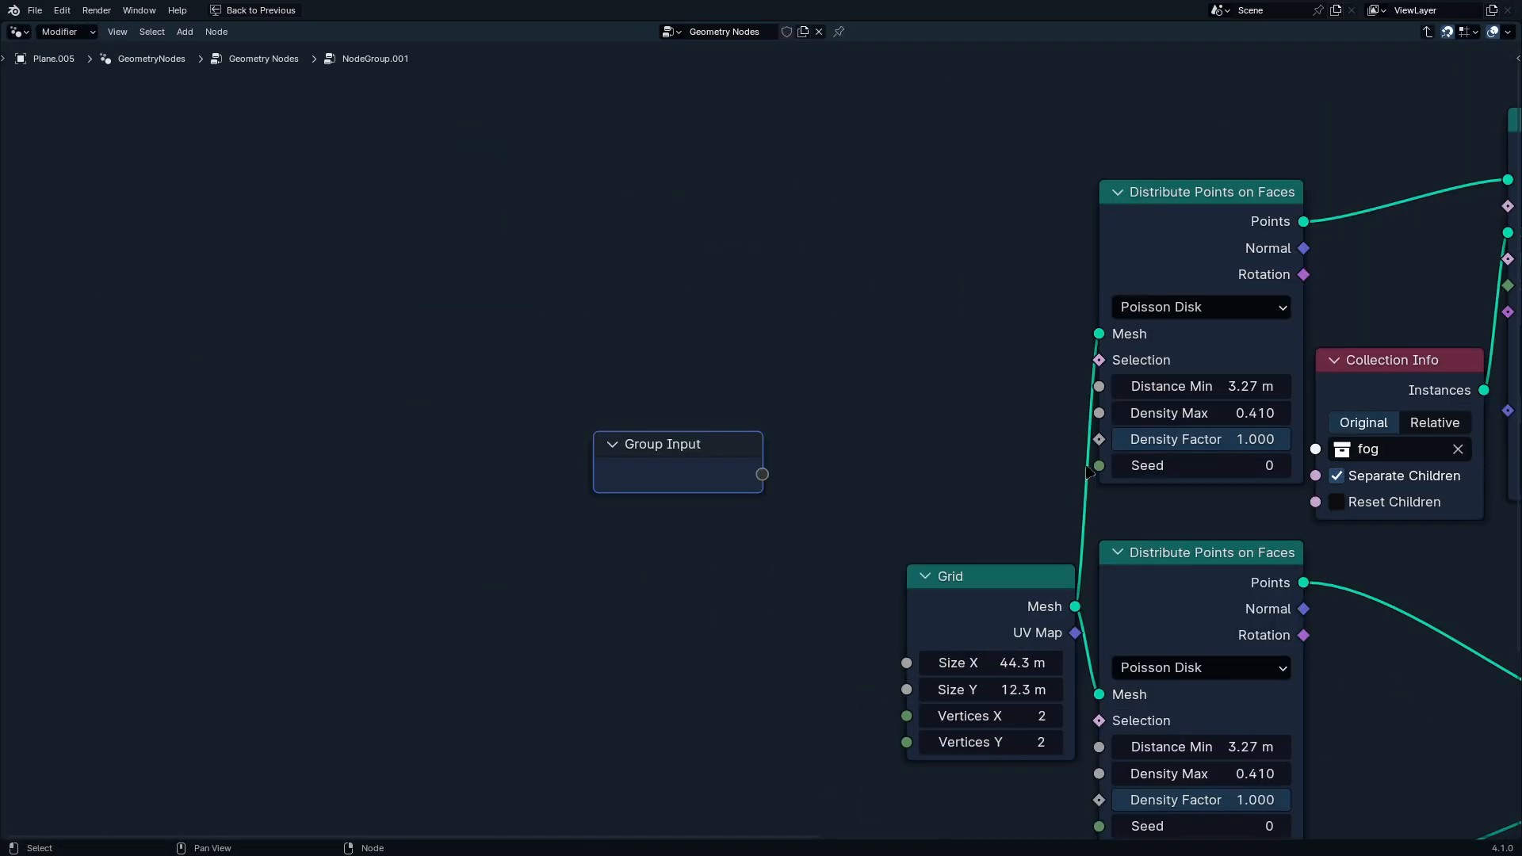
Step: Expose Seed and Density Max of both Distribute Points on Faces nodes as inputs on the Group Input node
{"action": "left_click_drag", "start_coordinate": [1099, 466], "coordinate": [762, 474]}
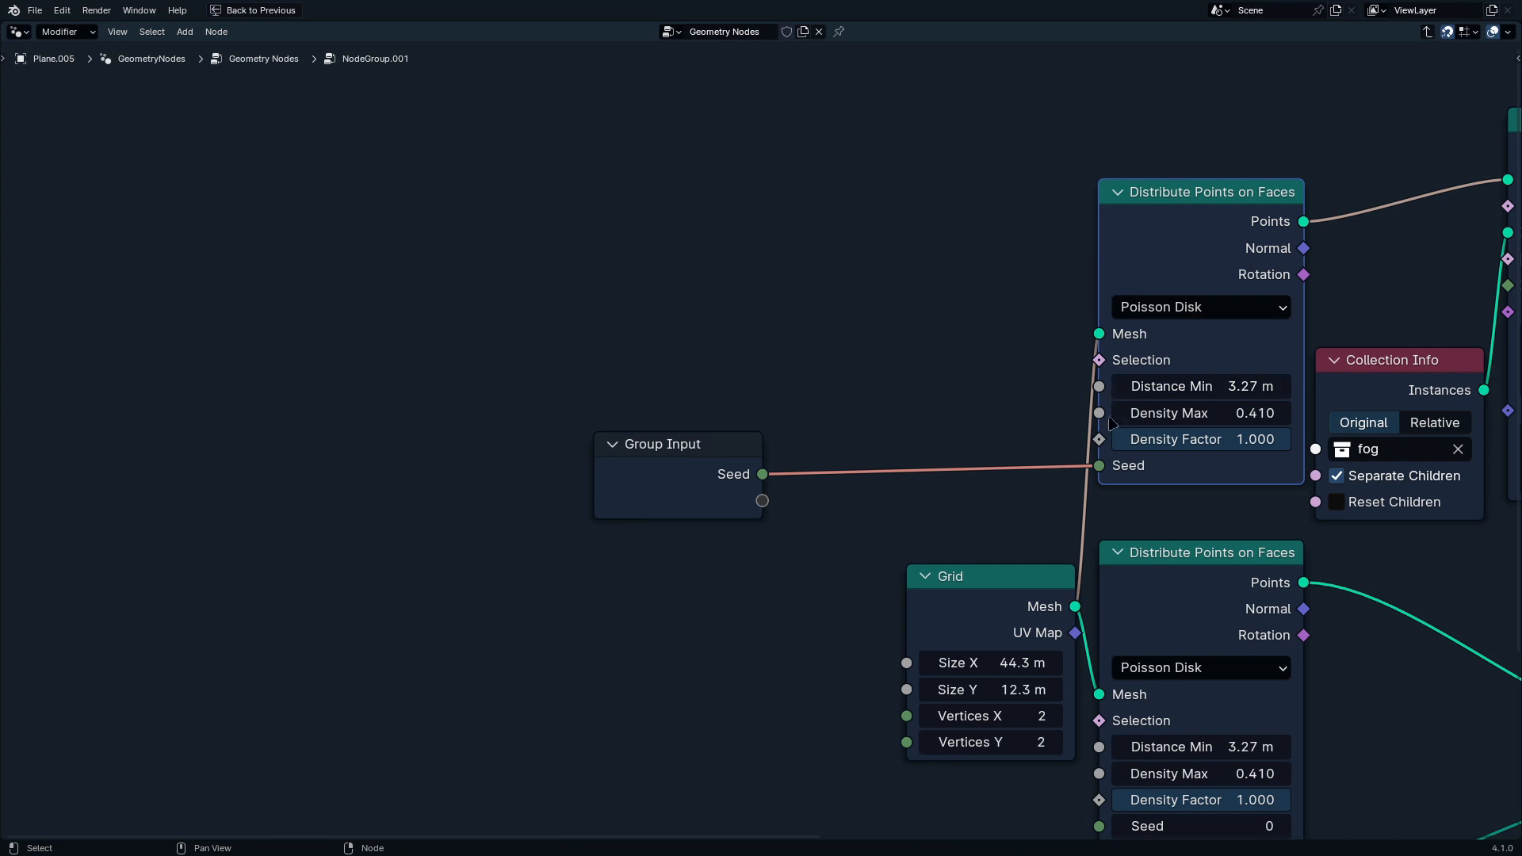
{"action": "left_click_drag", "start_coordinate": [1098, 412], "coordinate": [762, 500]}
{"action": "middle_click_drag", "start_coordinate": [1105, 836], "coordinate": [1056, 626]}
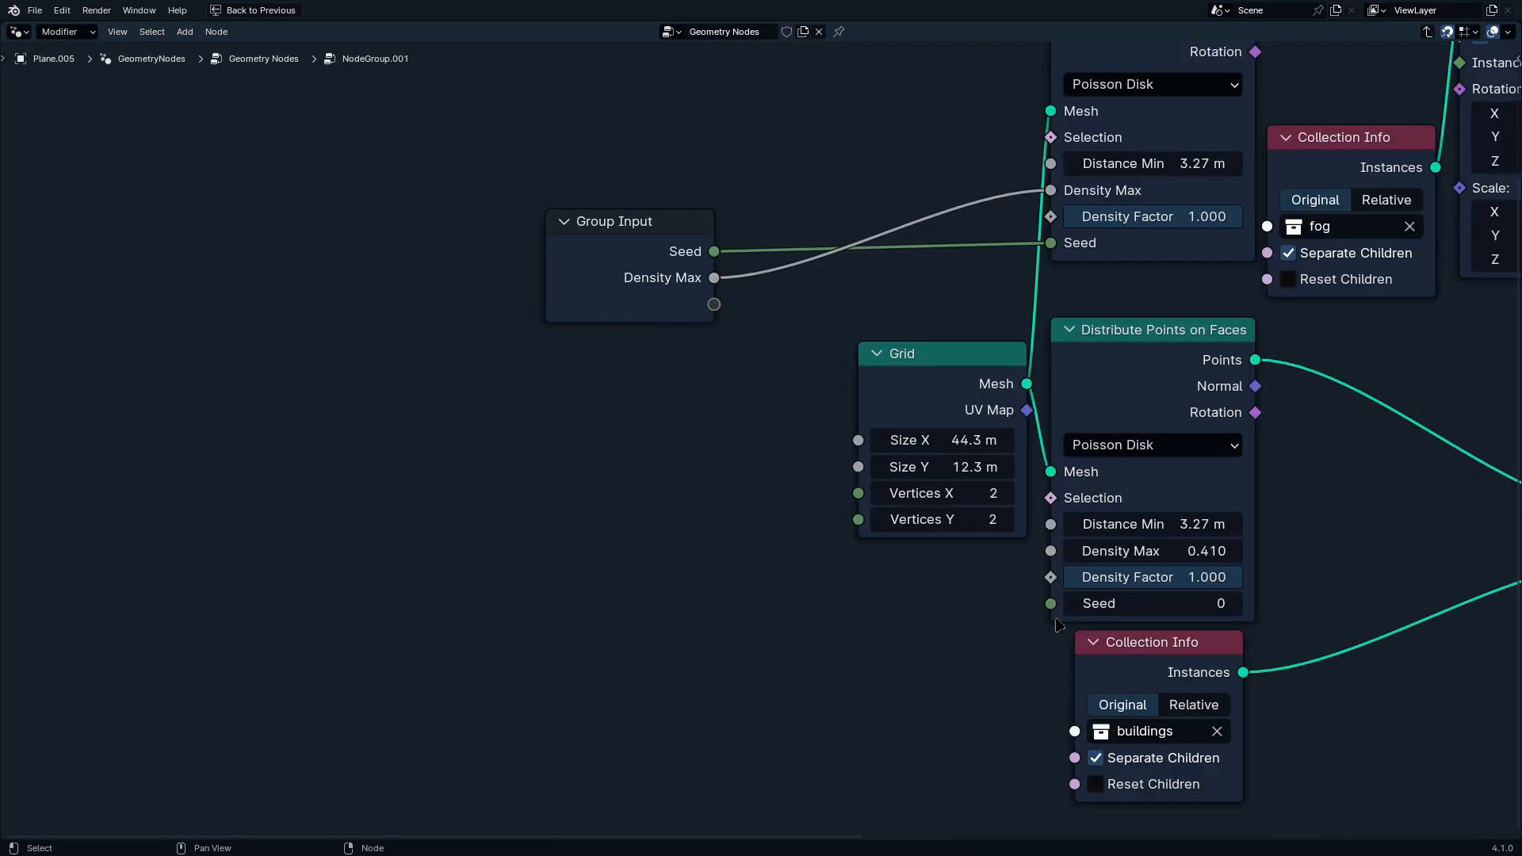
{"action": "left_click_drag", "start_coordinate": [1051, 603], "coordinate": [713, 304]}
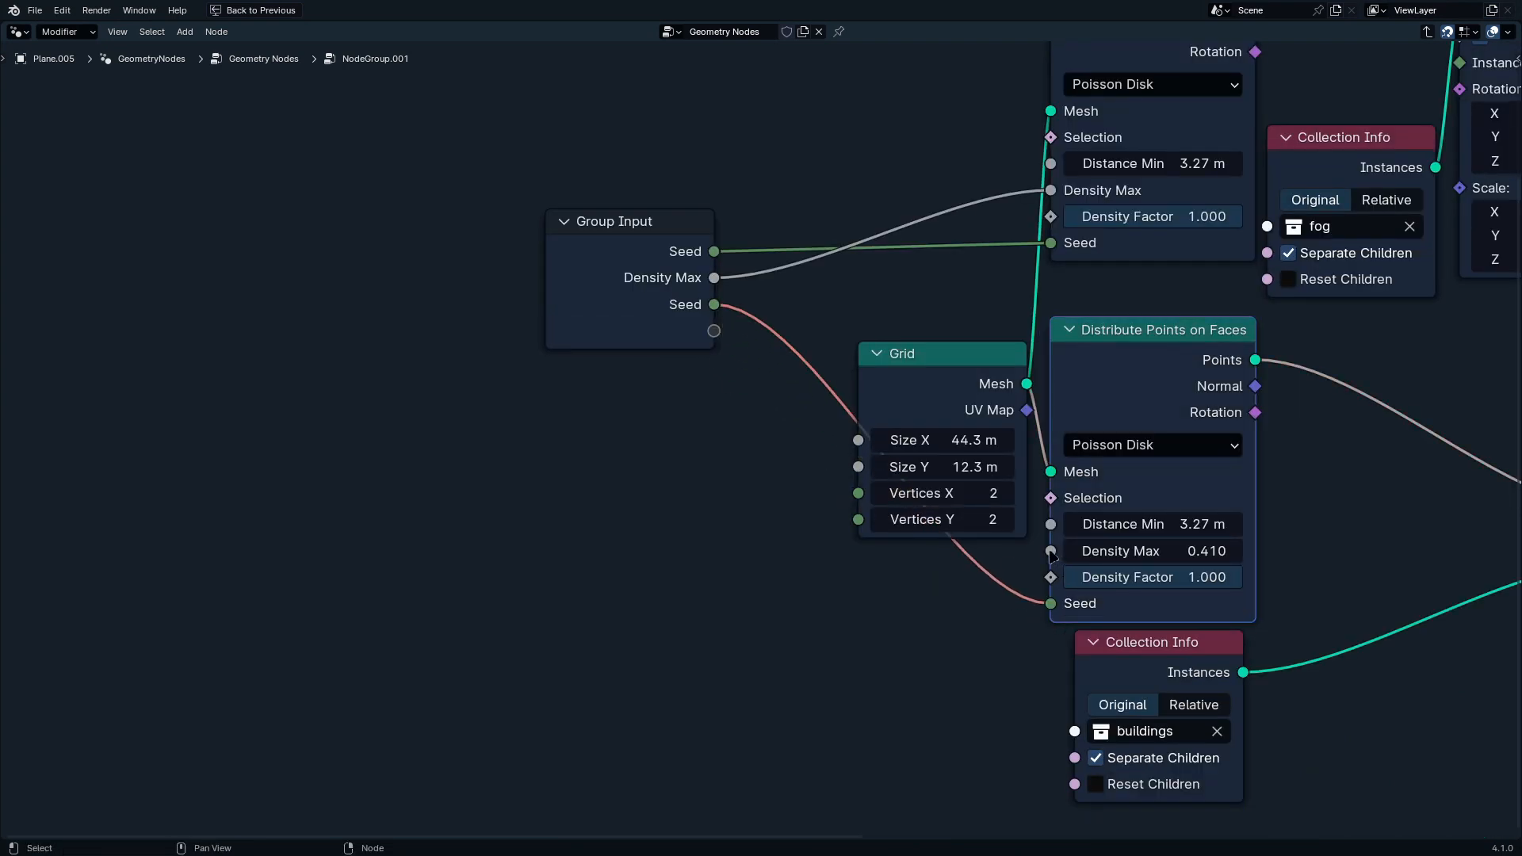
{"action": "left_click_drag", "start_coordinate": [1051, 552], "coordinate": [714, 331]}
Step: Expose the Grid's Size X and Size Y and the fog instances' Scale as group inputs, and exit the node group
{"action": "left_click_drag", "start_coordinate": [858, 440], "coordinate": [713, 357]}
{"action": "left_click_drag", "start_coordinate": [858, 467], "coordinate": [714, 383]}
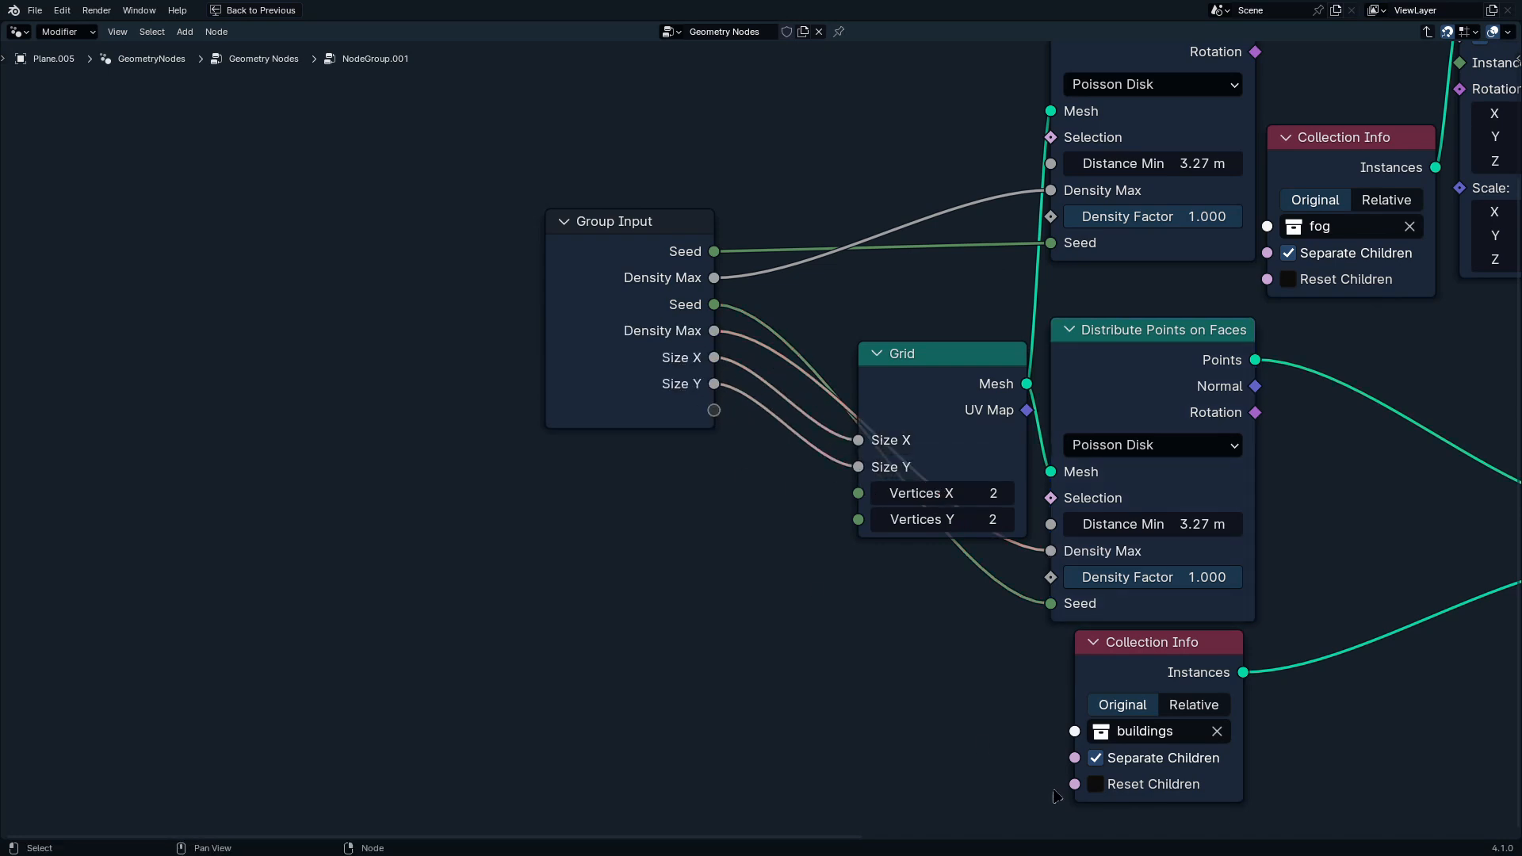
{"action": "middle_click_drag", "start_coordinate": [905, 583], "coordinate": [1012, 554]}
{"action": "middle_click_drag", "start_coordinate": [1034, 436], "coordinate": [368, 441]}
{"action": "middle_click_drag", "start_coordinate": [946, 408], "coordinate": [1124, 610]}
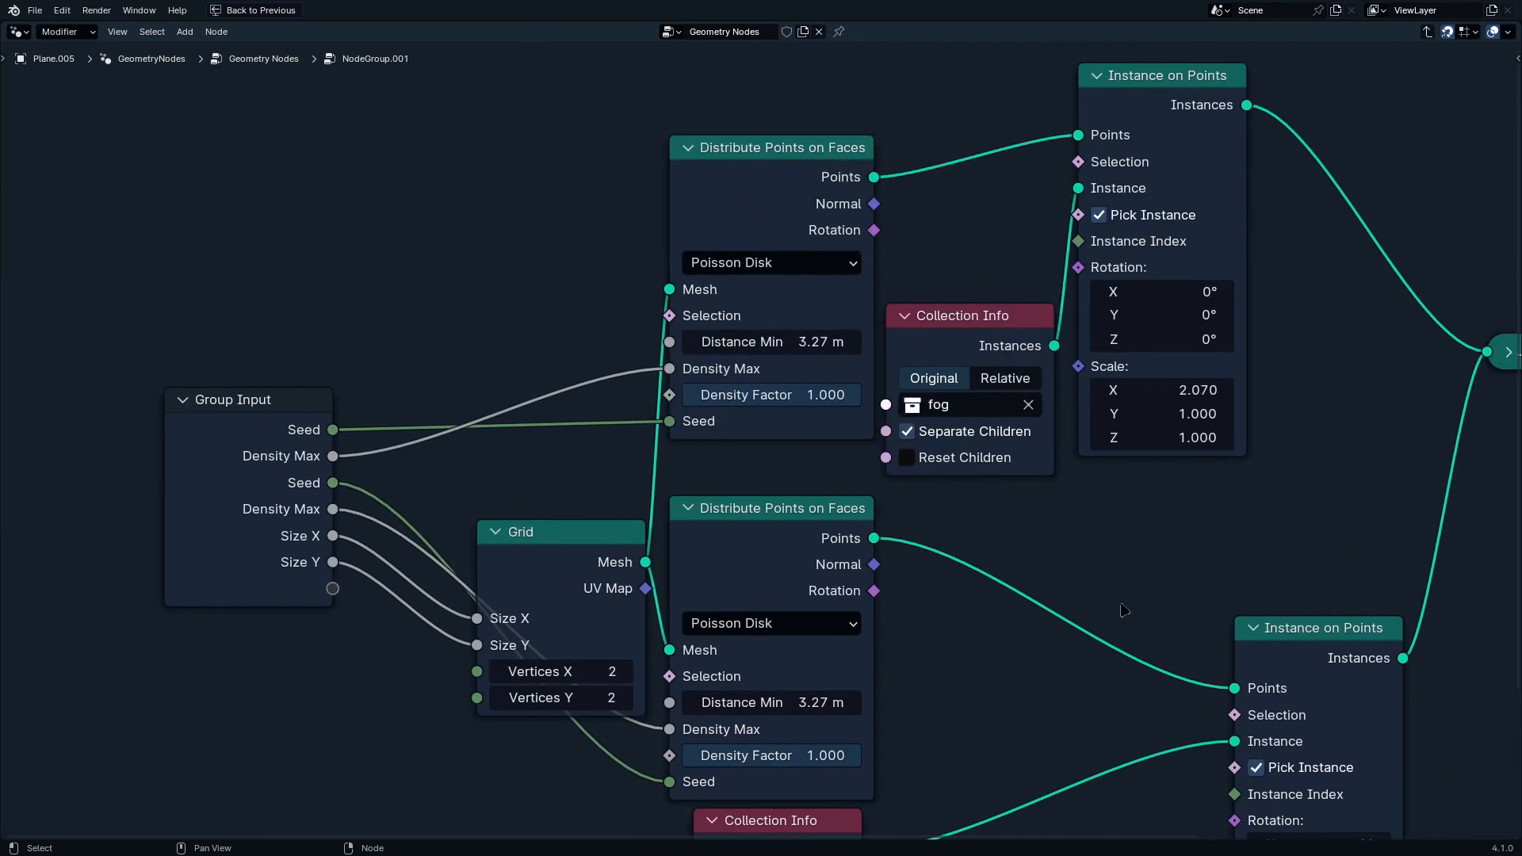
{"action": "left_click_drag", "start_coordinate": [1079, 366], "coordinate": [332, 588]}
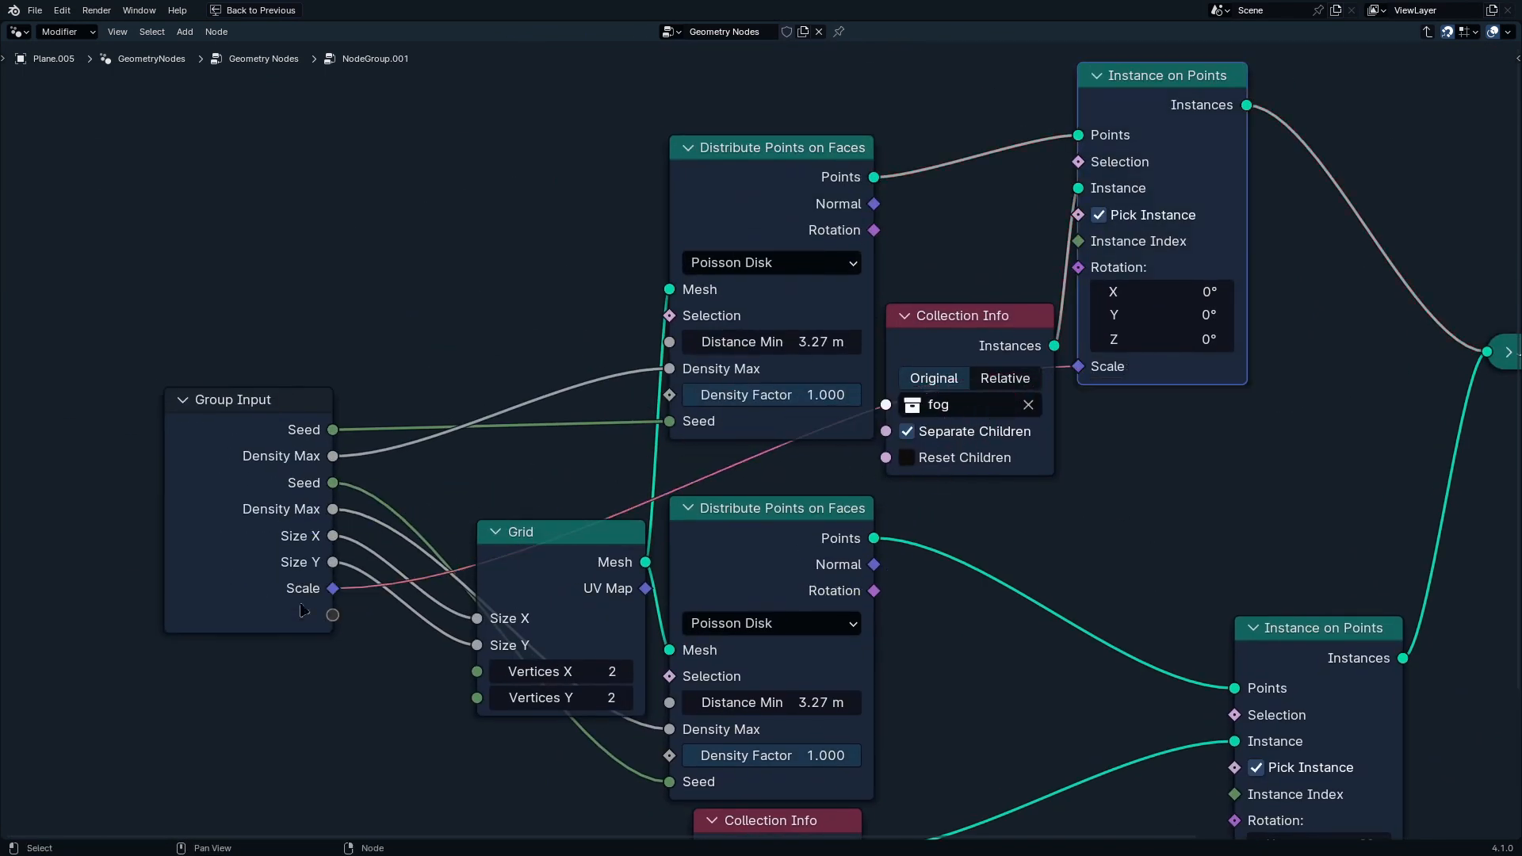
{"action": "middle_click_drag", "start_coordinate": [509, 620], "coordinate": [537, 566]}
{"action": "key", "text": "Tab"}
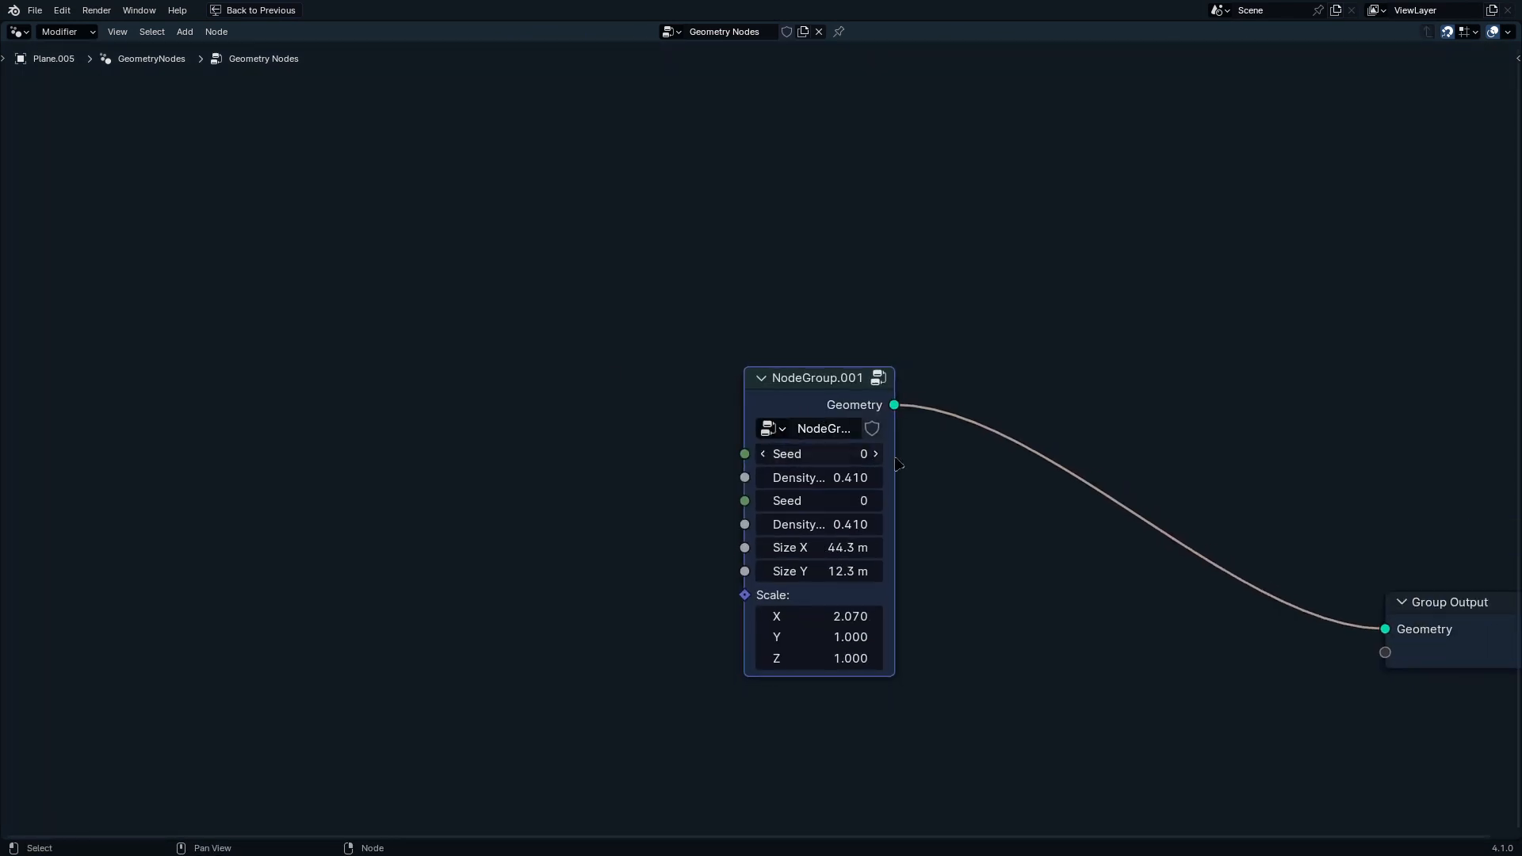
Step: Reposition the new node group and add a Group Input node in front of it in the main tree
{"action": "left_click_drag", "start_coordinate": [892, 406], "coordinate": [1015, 438]}
{"action": "left_click", "coordinate": [1221, 523]}
{"action": "middle_click_drag", "start_coordinate": [749, 422], "coordinate": [792, 293]}
{"action": "key", "text": "shift+a"}
{"action": "left_click", "coordinate": [834, 295]}
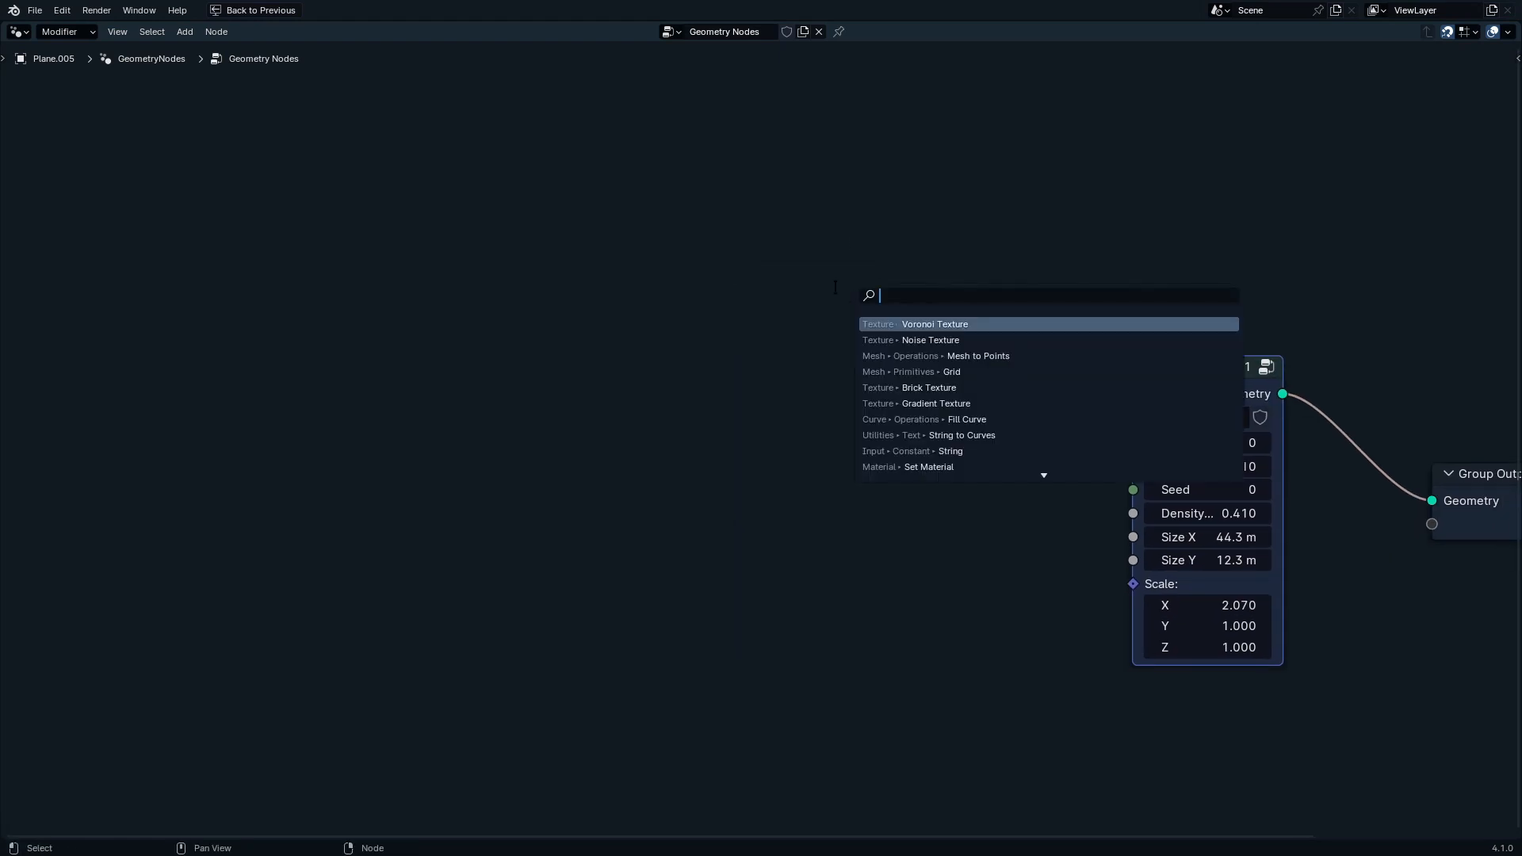
{"action": "type", "text": "group inp"}
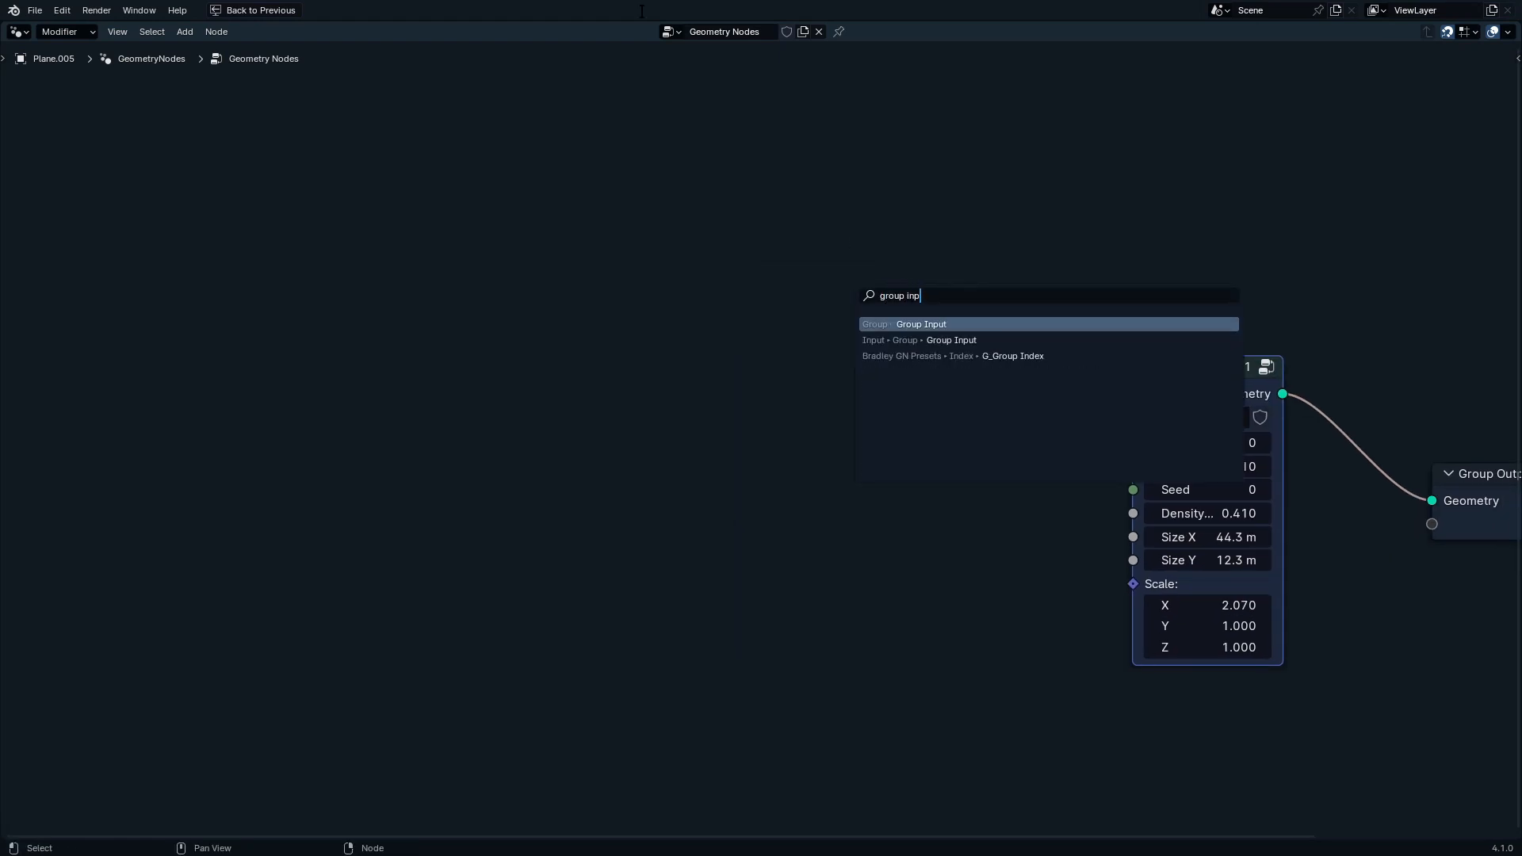
{"action": "key", "text": "Return"}
{"action": "left_click_drag", "start_coordinate": [898, 351], "coordinate": [941, 442]}
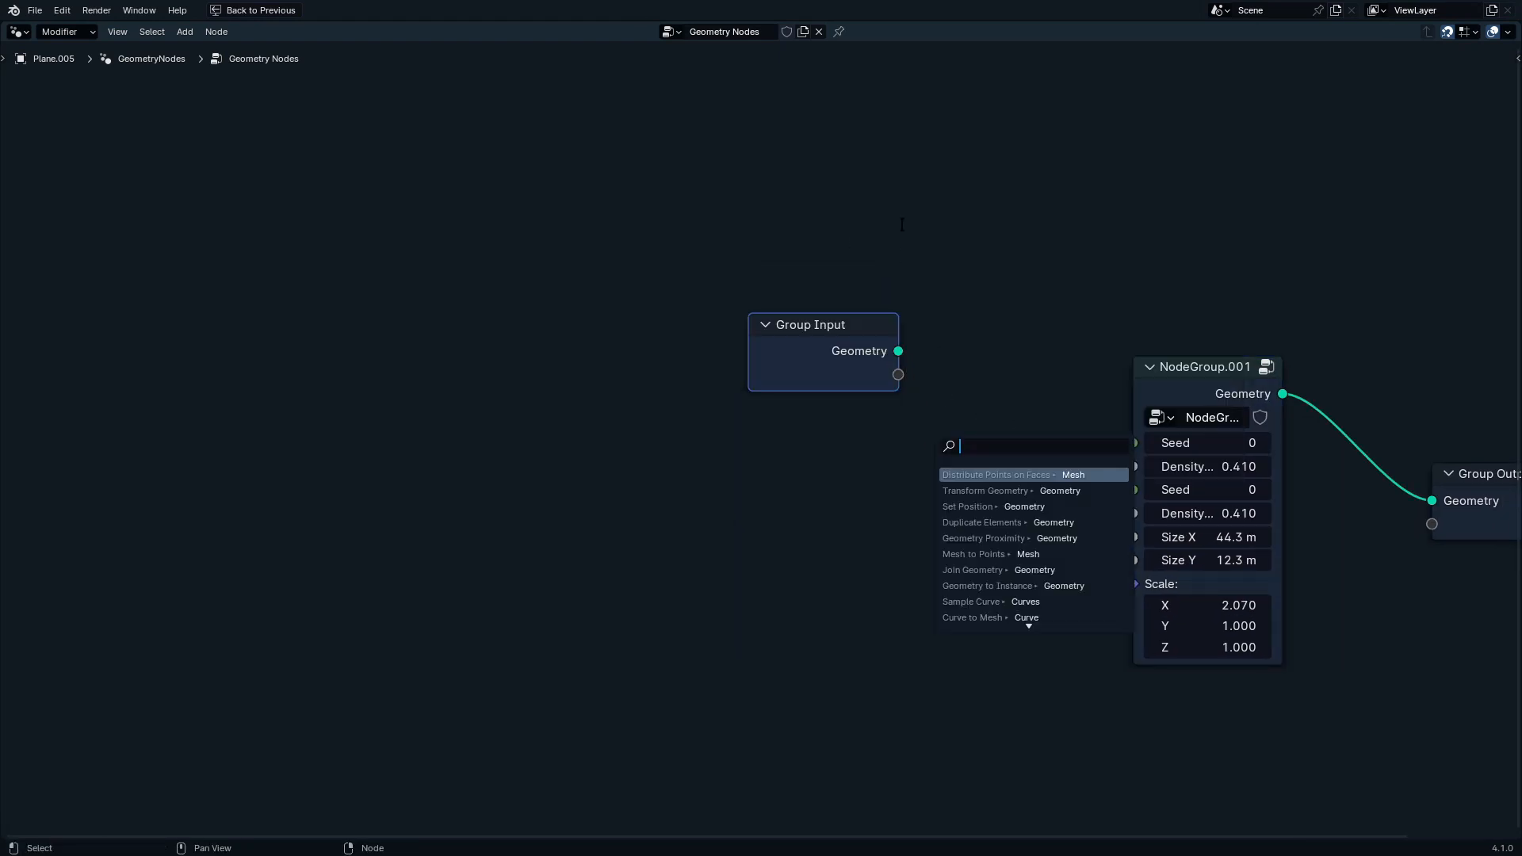
{"action": "key", "text": "Escape"}
Step: Connect the node group's Seed, Density Max, Size X, Size Y and Scale inputs to the Group Input node
{"action": "left_click_drag", "start_coordinate": [1133, 443], "coordinate": [898, 375]}
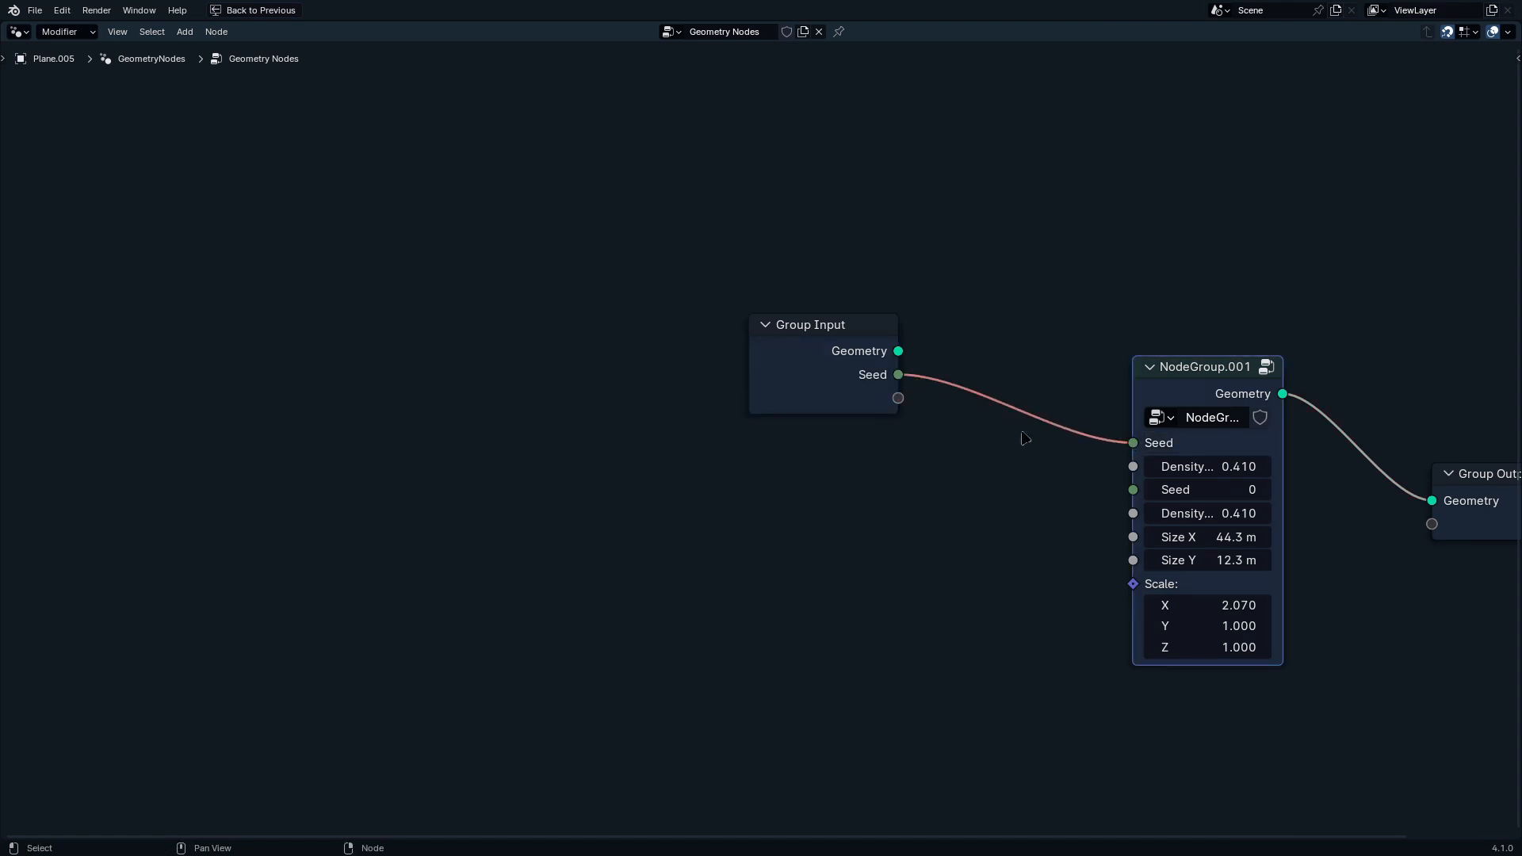
{"action": "left_click_drag", "start_coordinate": [1133, 466], "coordinate": [899, 422]}
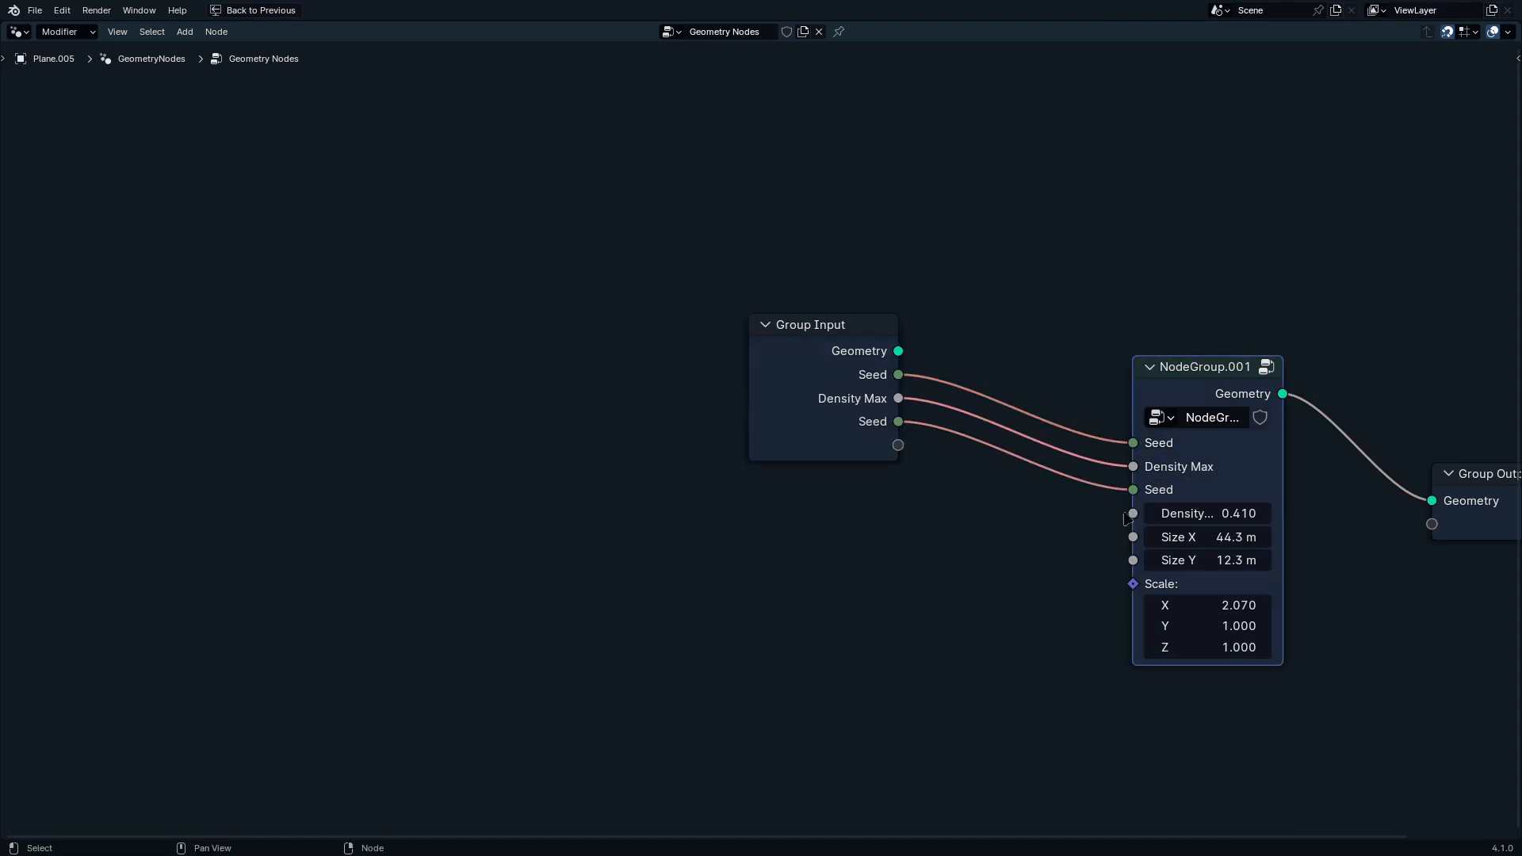
{"action": "left_click_drag", "start_coordinate": [1133, 513], "coordinate": [902, 446]}
{"action": "left_click_drag", "start_coordinate": [1133, 536], "coordinate": [897, 469]}
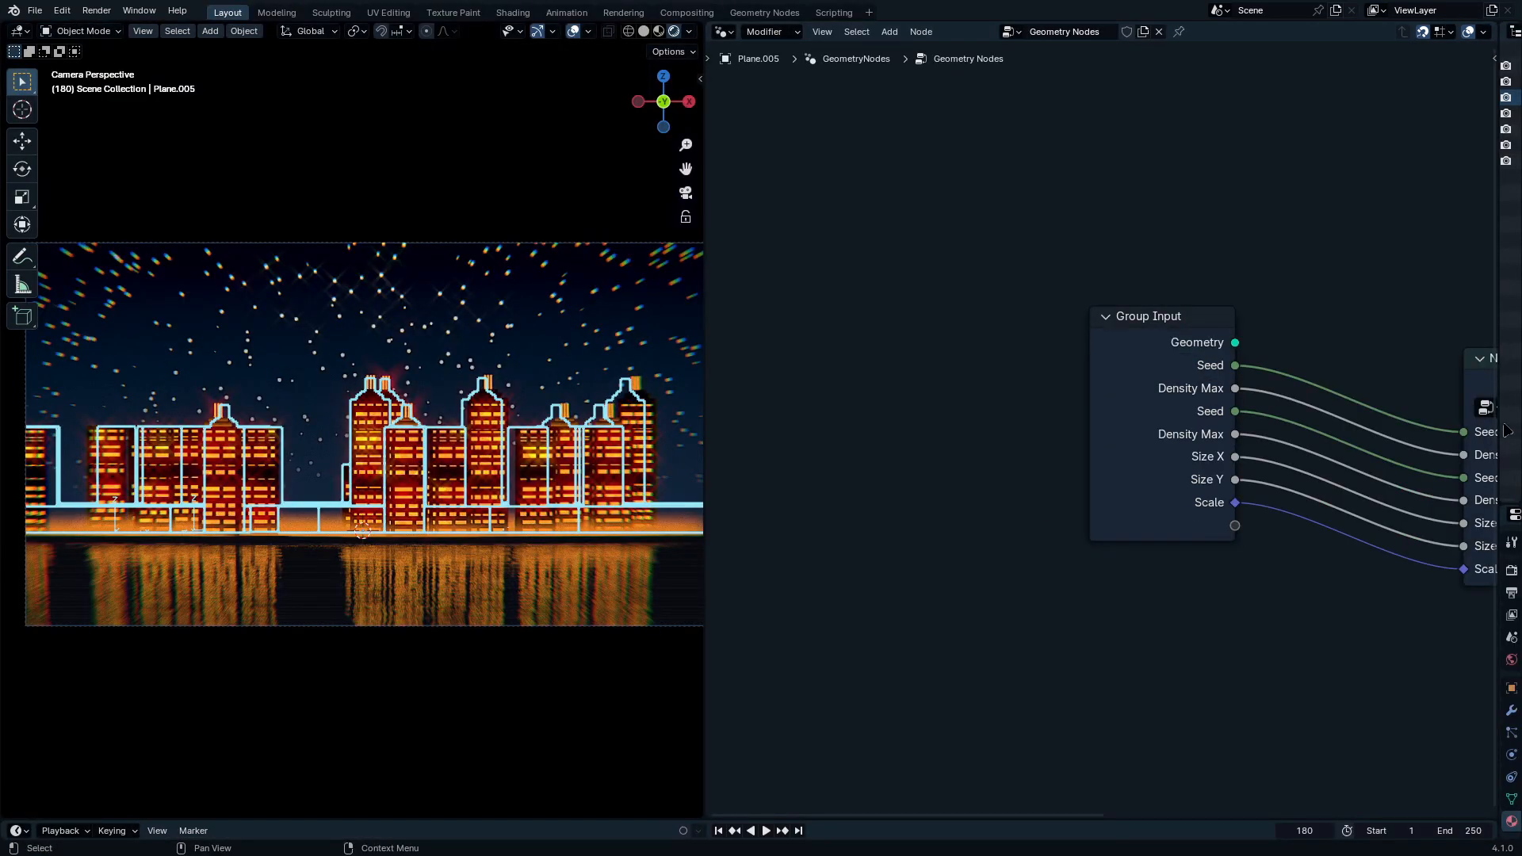
Step: Show the plane's Geometry Nodes modifier settings in an enlarged properties area, widen the 3D viewport and deselect the plane
{"action": "left_click_drag", "start_coordinate": [1497, 412], "coordinate": [1133, 412]}
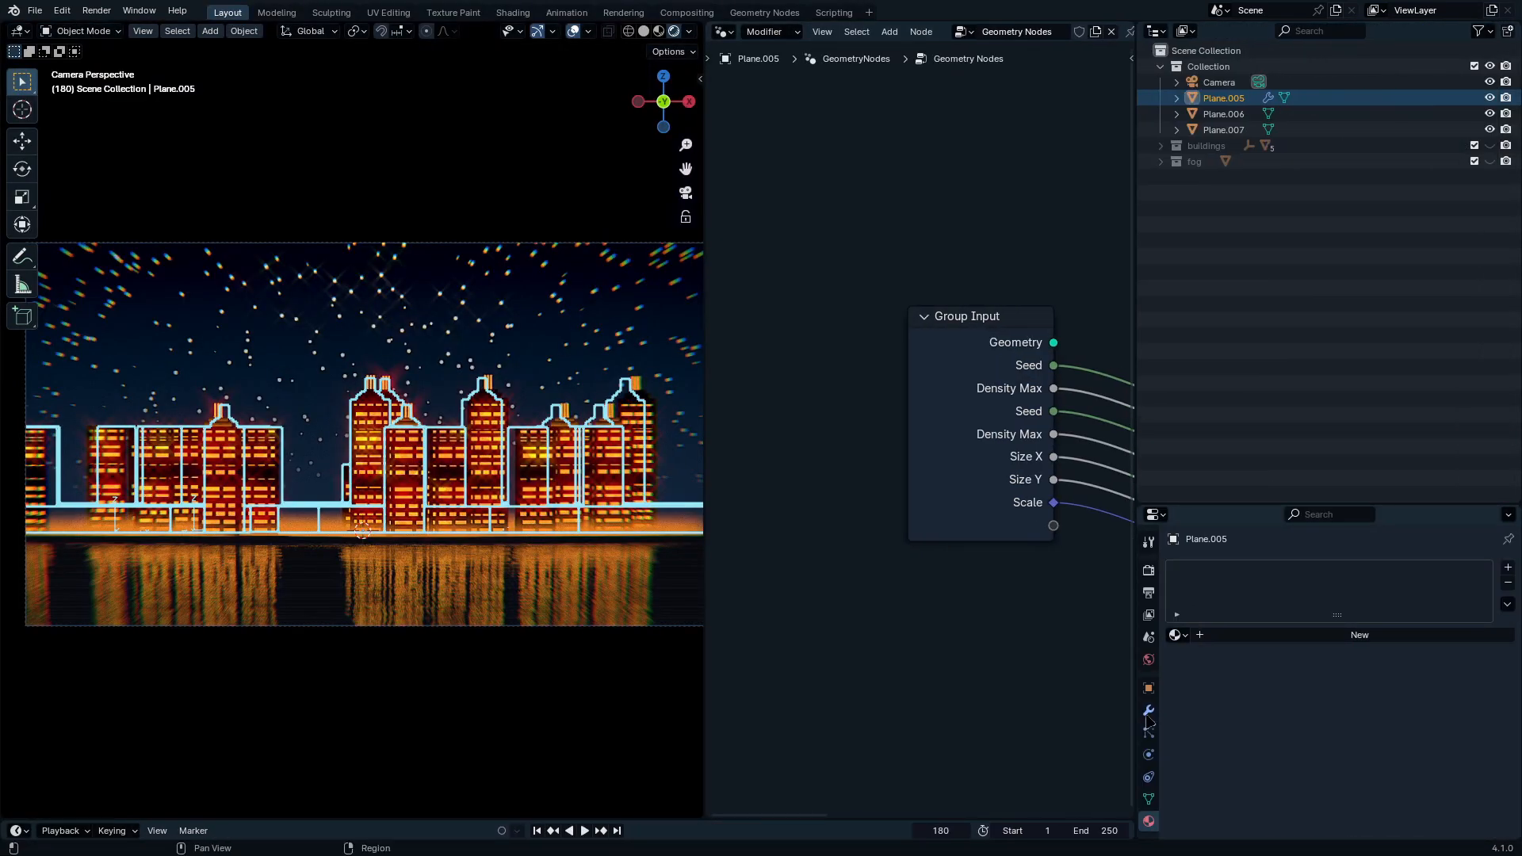
{"action": "left_click_drag", "start_coordinate": [1295, 505], "coordinate": [1295, 197]}
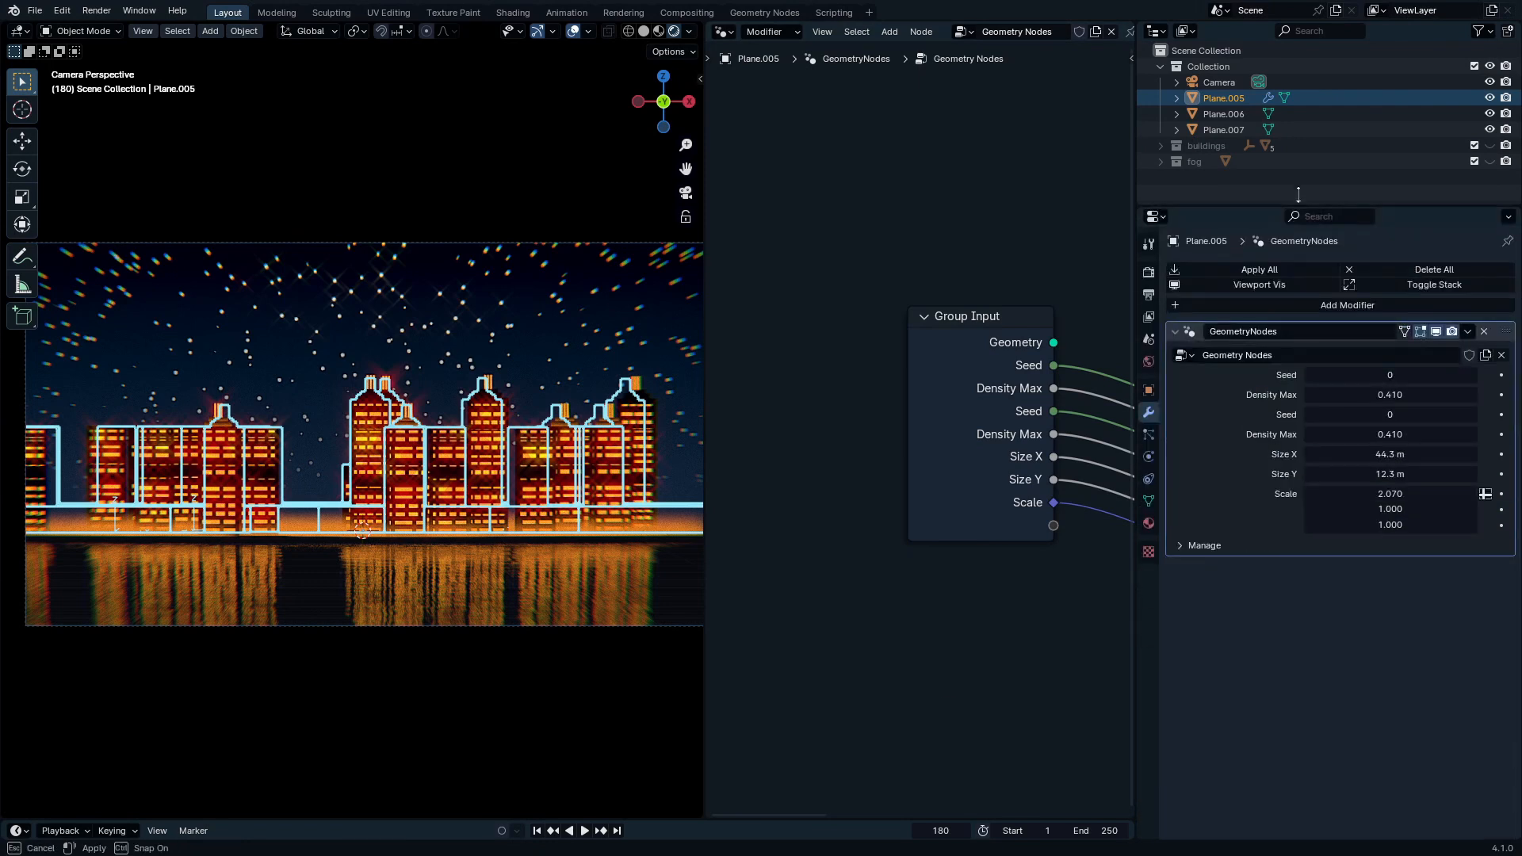
{"action": "left_click_drag", "start_coordinate": [710, 457], "coordinate": [774, 444]}
{"action": "left_click", "coordinate": [775, 602]}
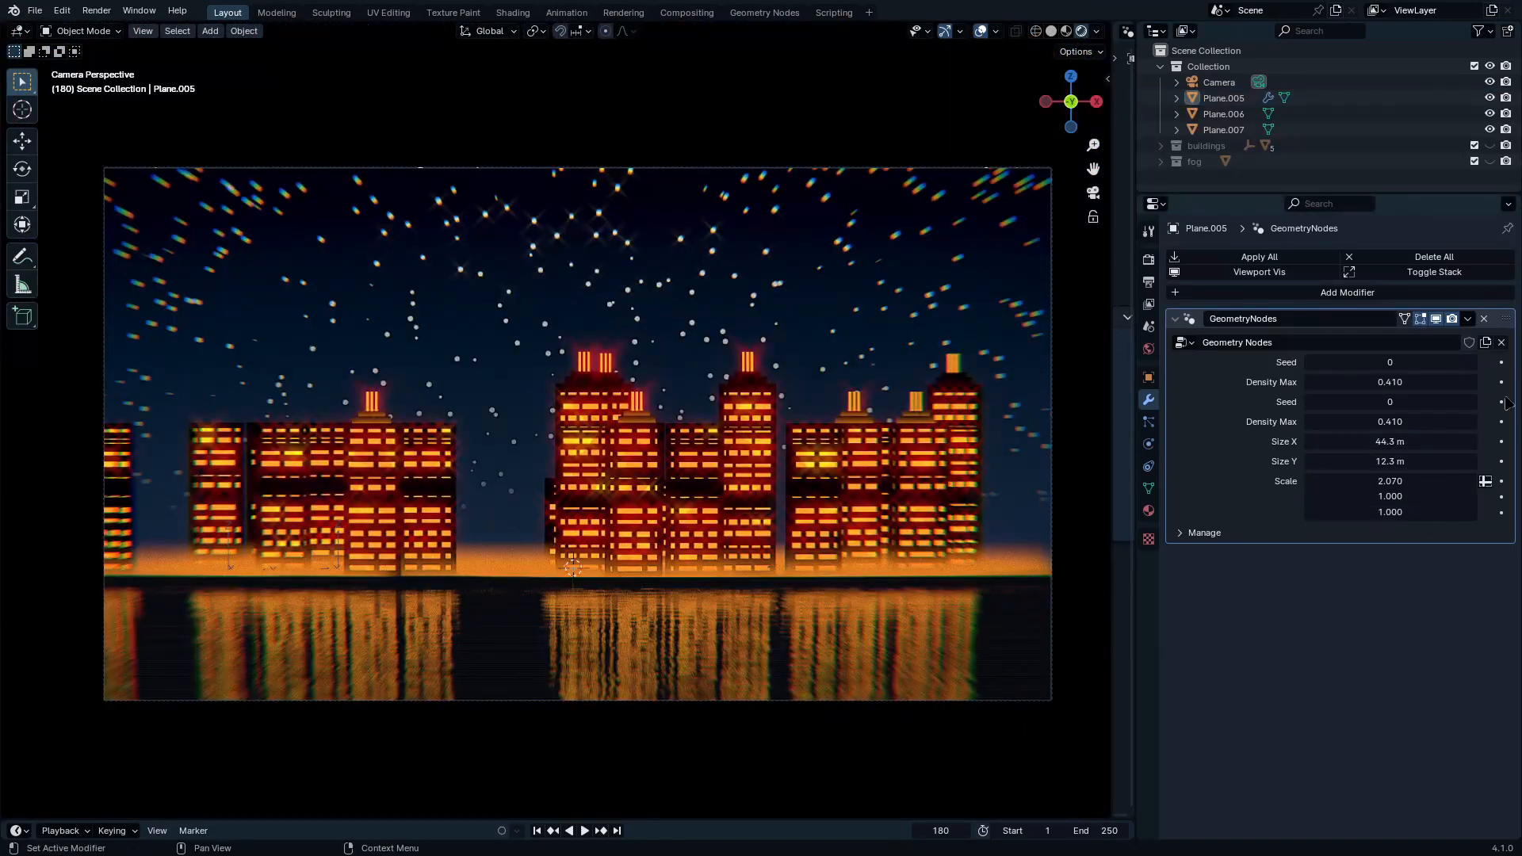
Step: Set the second Seed in the Geometry Nodes modifier to 3 and check the new building layout
{"action": "left_click", "coordinate": [1473, 406]}
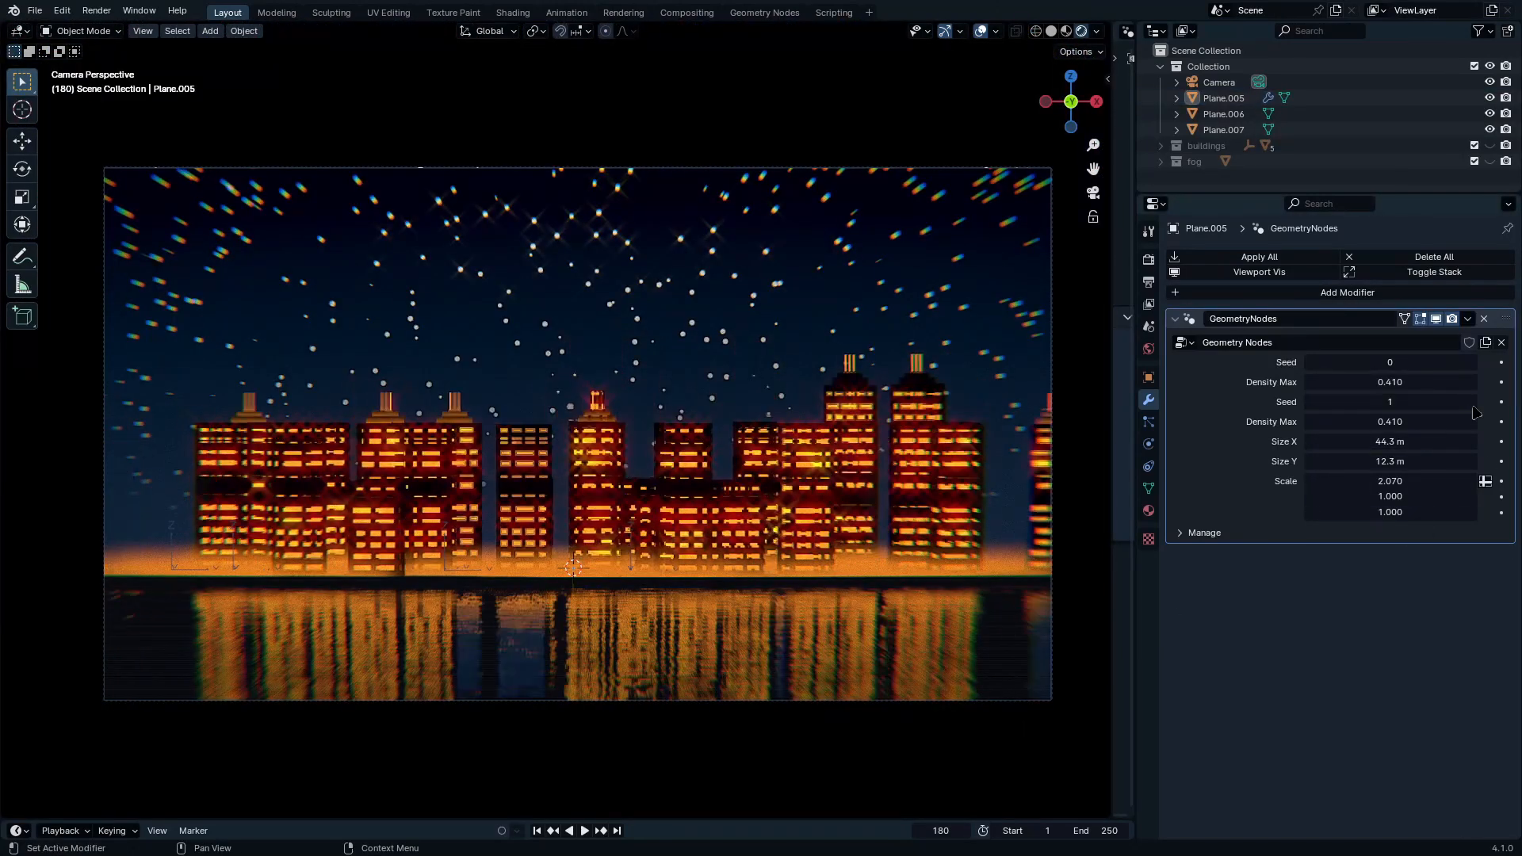
{"action": "left_click", "coordinate": [1473, 406]}
{"action": "left_click", "coordinate": [1473, 406]}
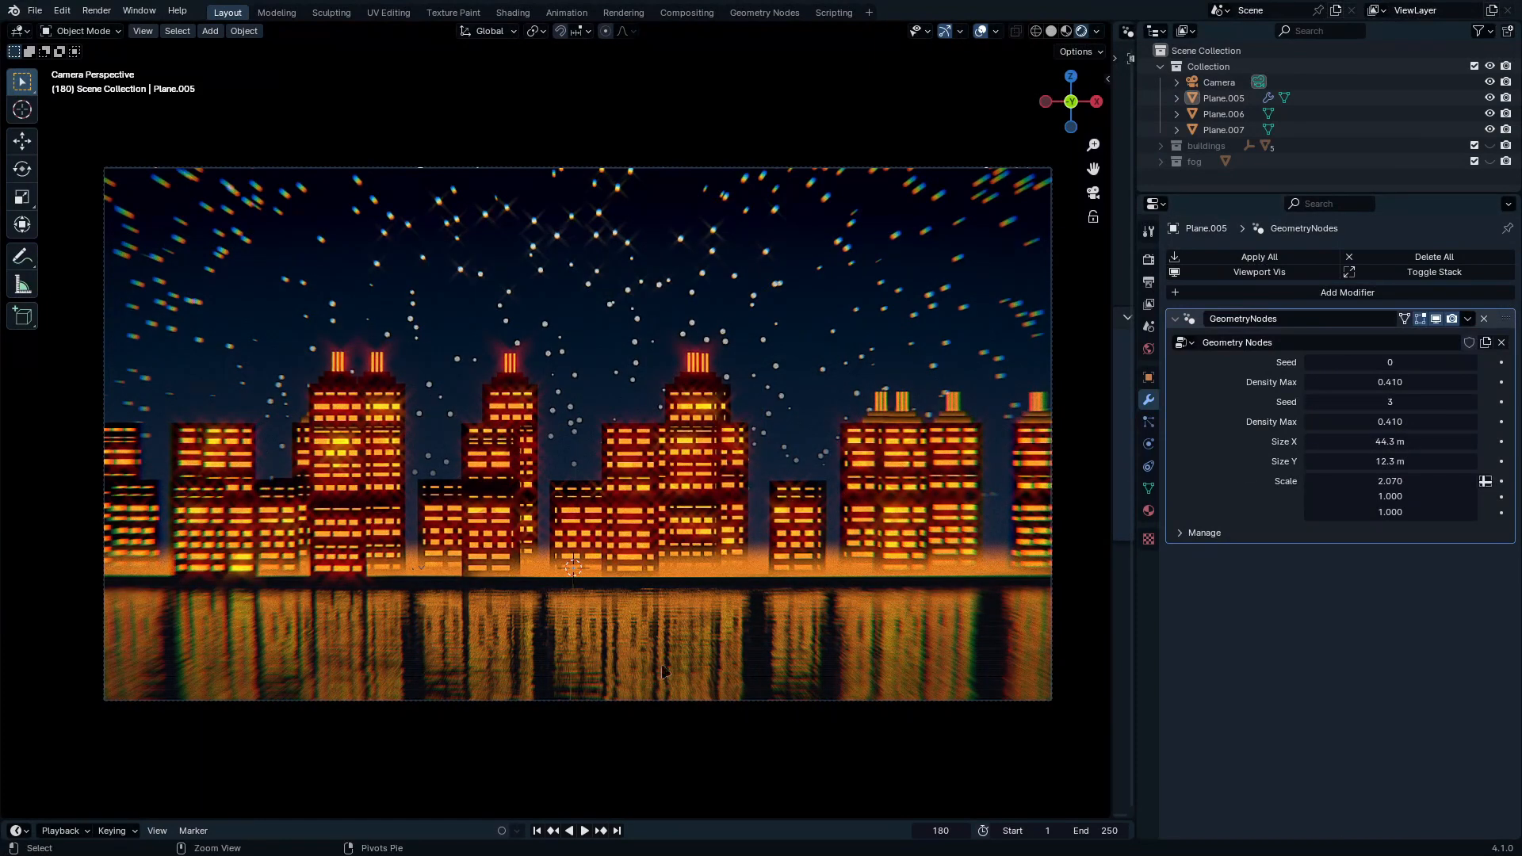
{"action": "mouse_move", "coordinate": [761, 510]}
{"action": "middle_mouse_down", "text": "ctrl"}
{"action": "mouse_move", "coordinate": [756, 466]}
{"action": "mouse_move", "coordinate": [763, 536]}
{"action": "middle_mouse_up", "text": "ctrl"}
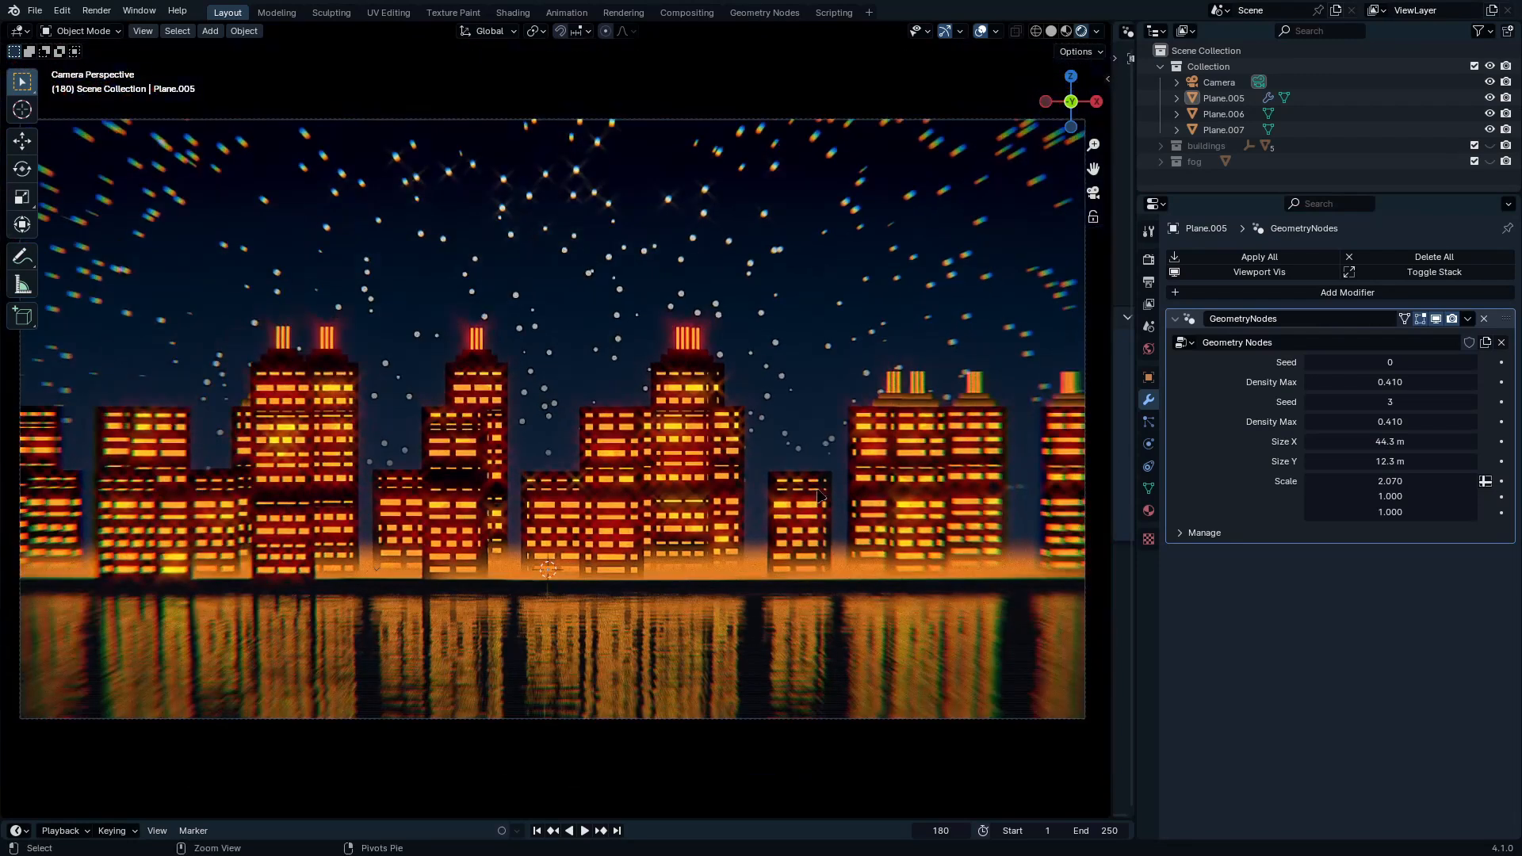
{"action": "middle_click_drag", "start_coordinate": [816, 489], "coordinate": [808, 503], "text": "ctrl"}
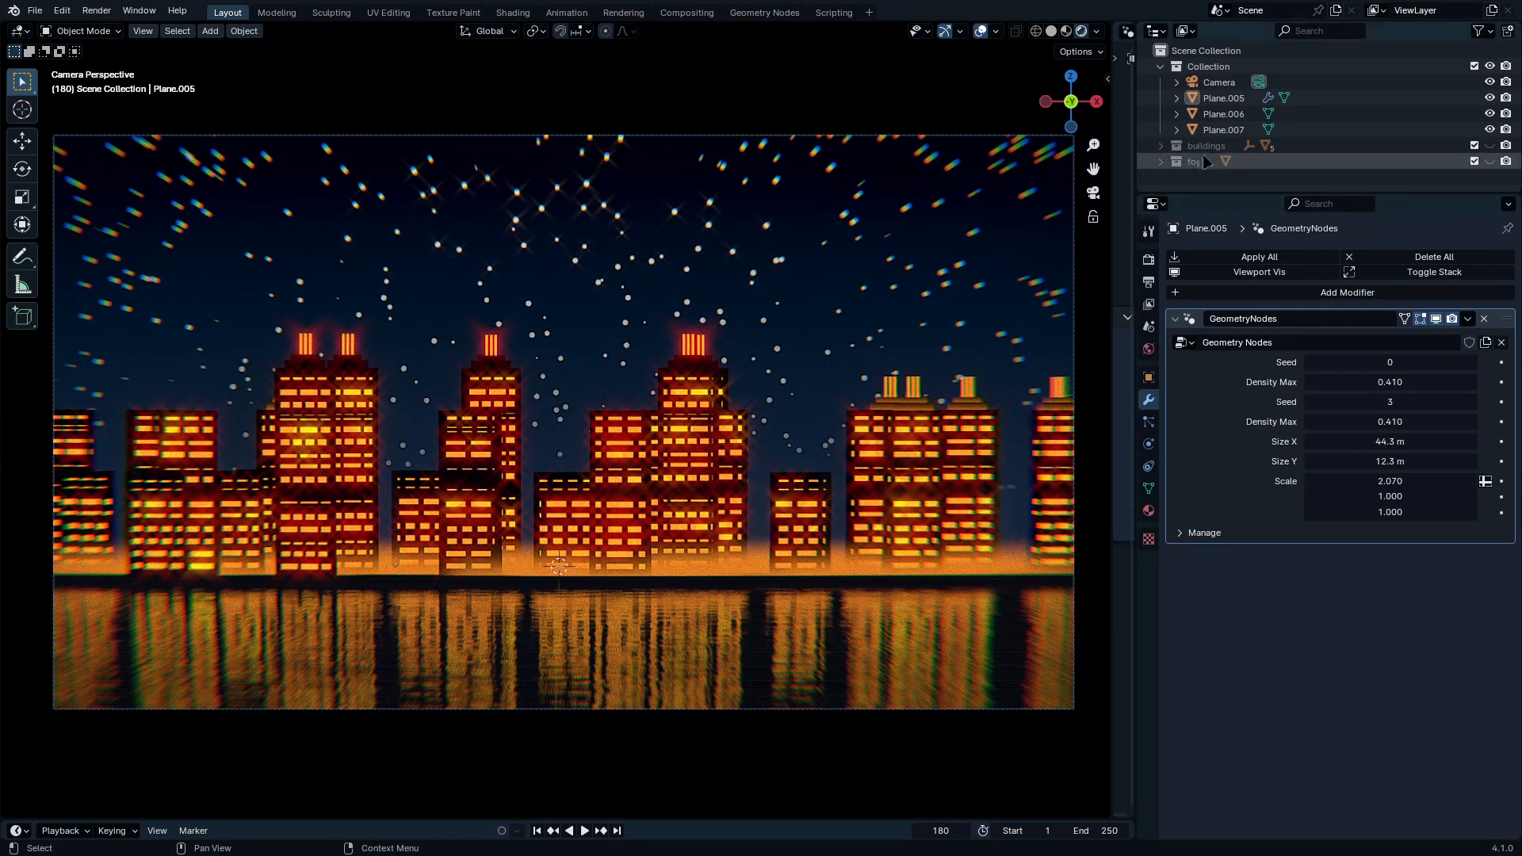
Step: Add a cube-shaped empty to the scene and rename it Focus Controler
{"action": "left_click", "coordinate": [1218, 83]}
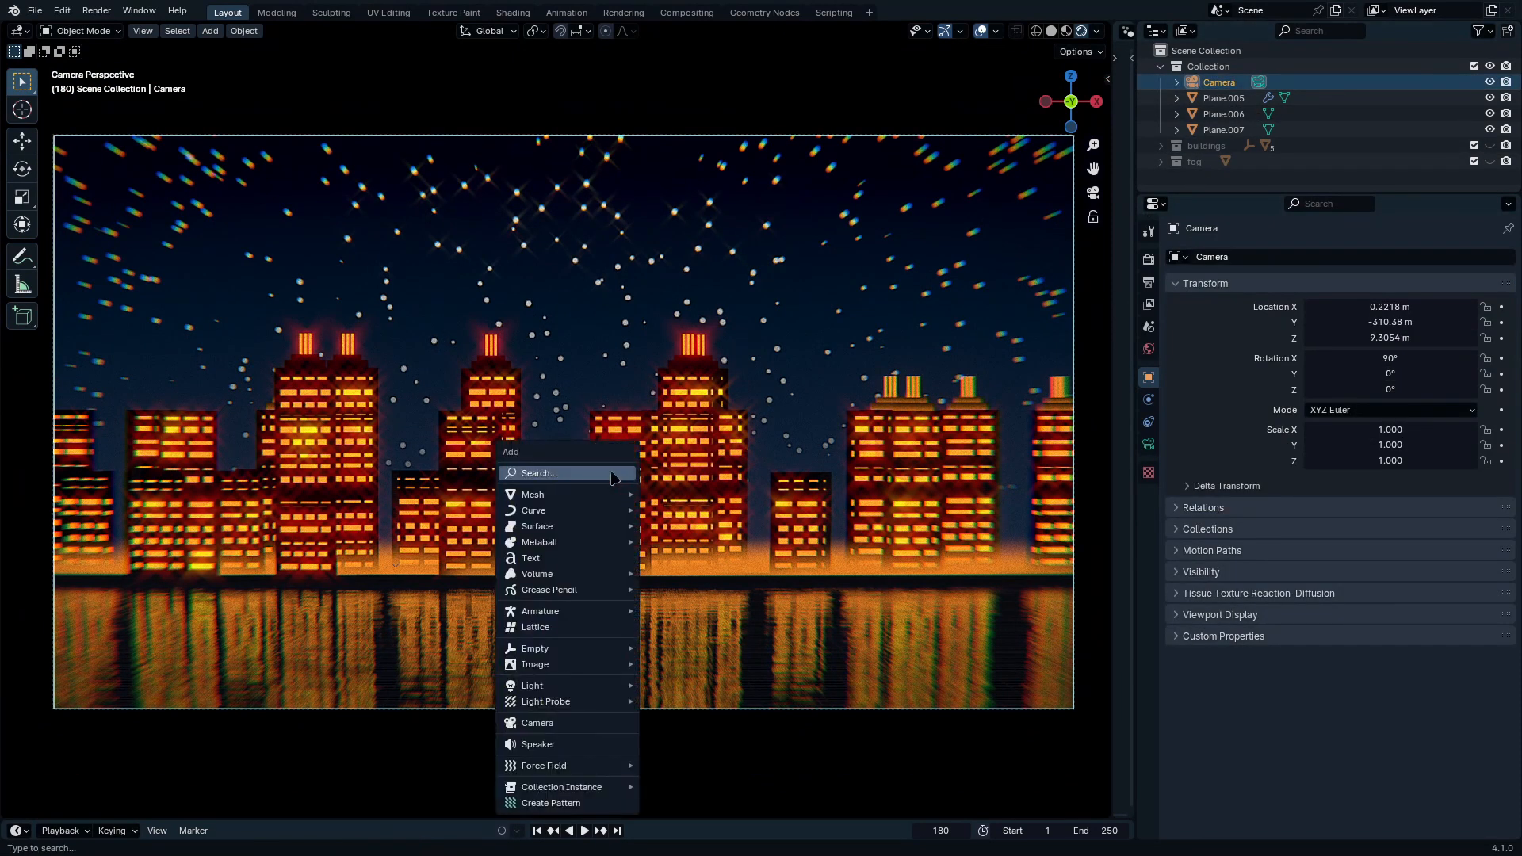
{"action": "key", "text": "shift+a"}
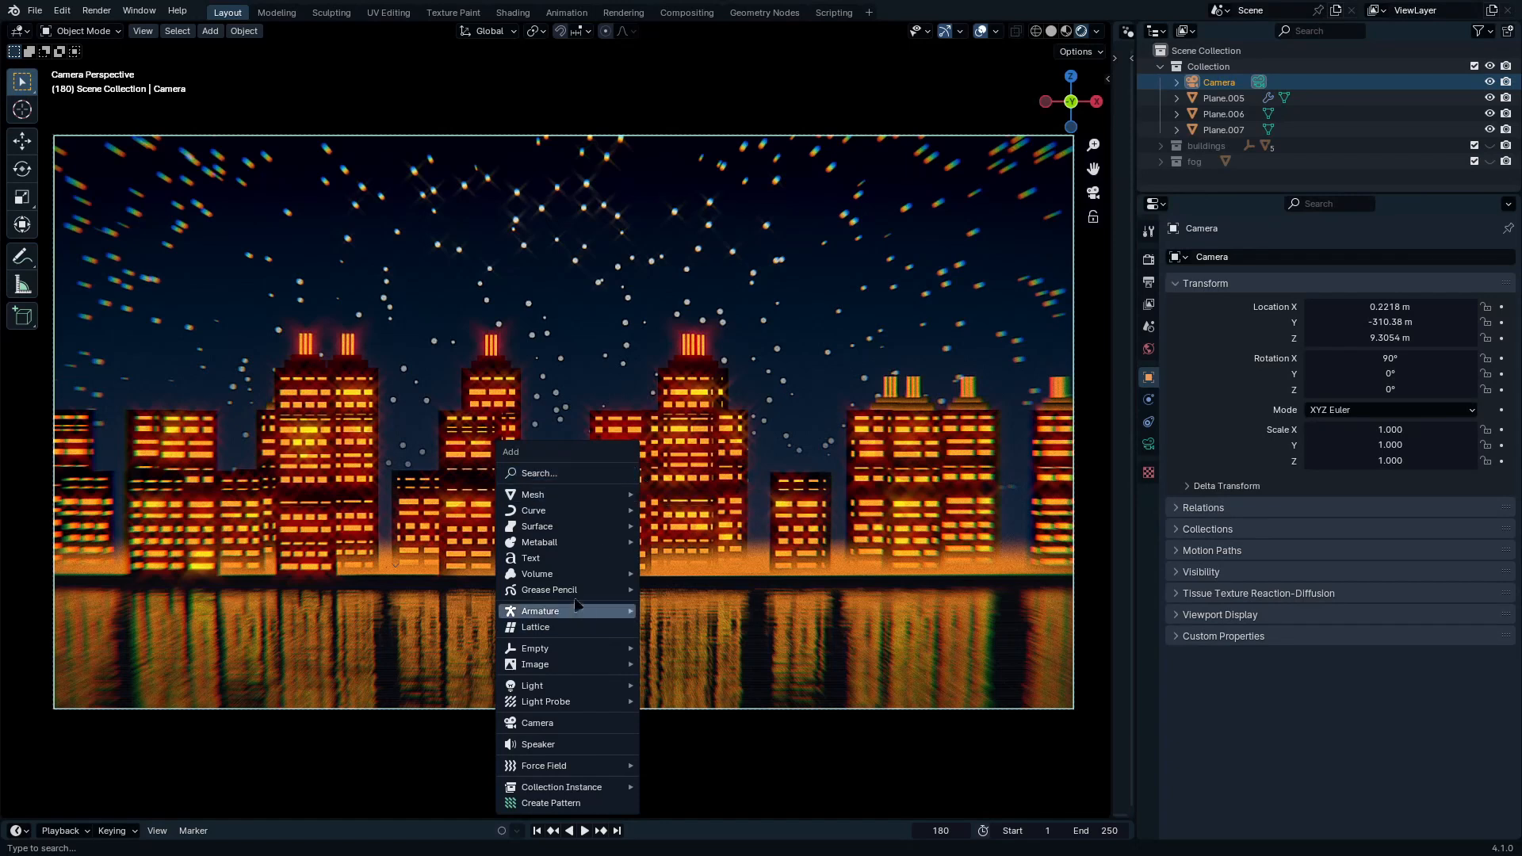
{"action": "mouse_move", "coordinate": [563, 577]}
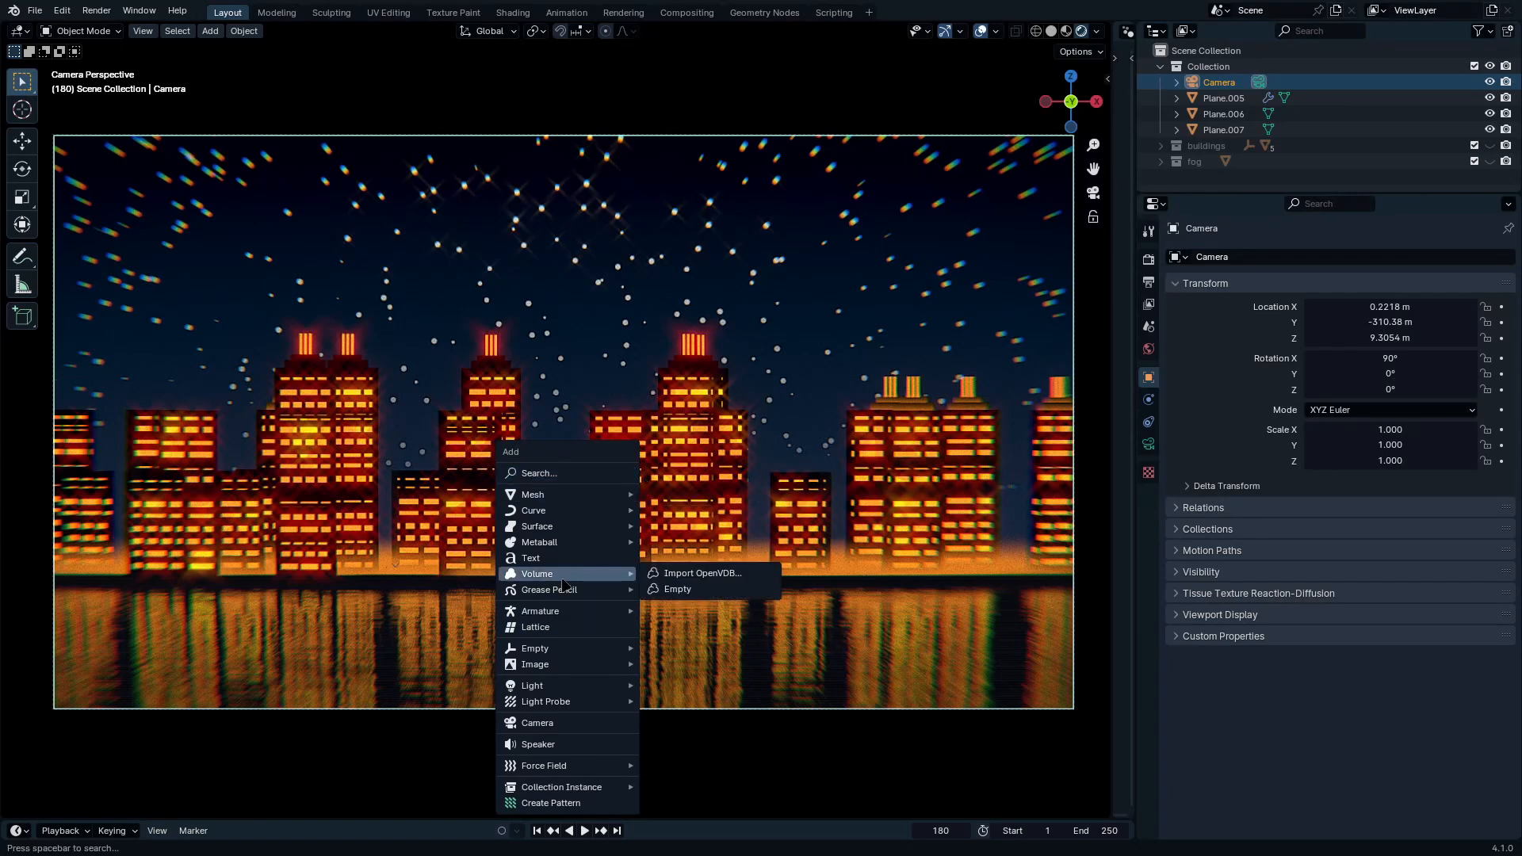
{"action": "mouse_move", "coordinate": [559, 648]}
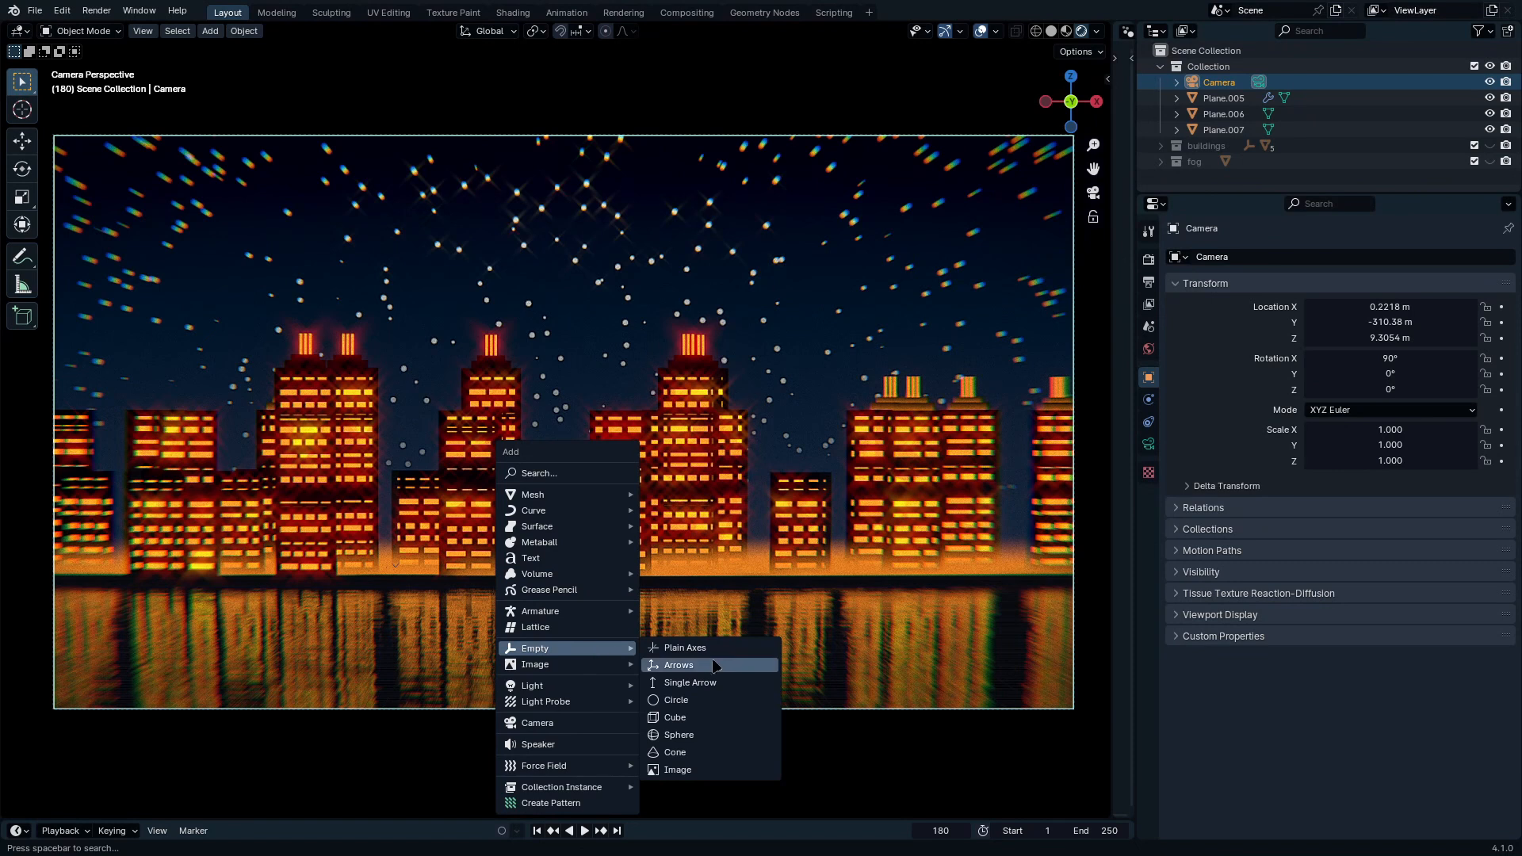
{"action": "left_click", "coordinate": [722, 718]}
{"action": "double_click", "coordinate": [1268, 178]}
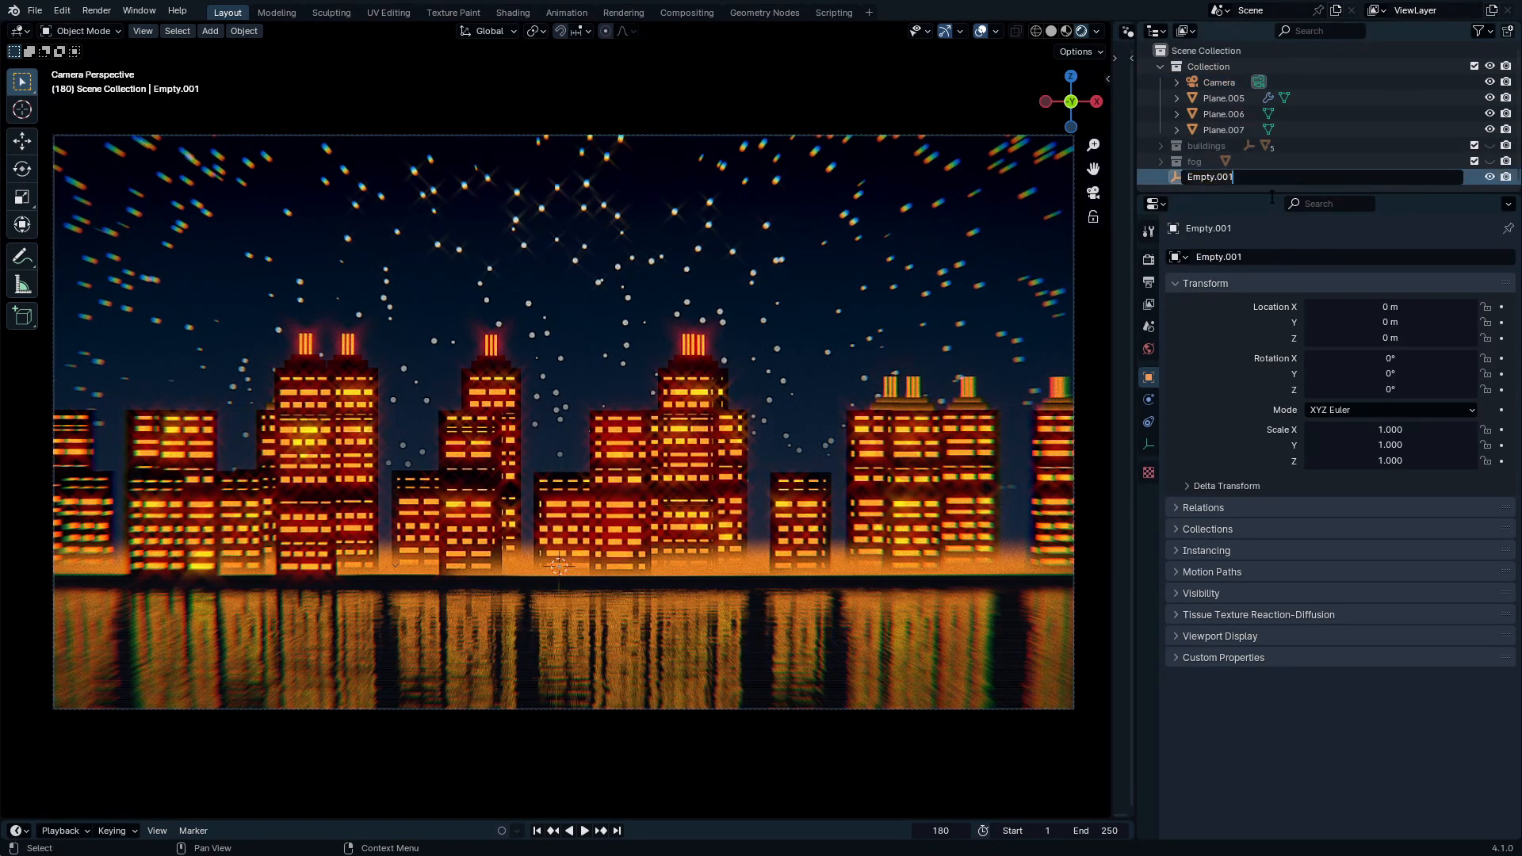
{"action": "type", "text": "Focus Controler"}
{"action": "key", "text": "Return"}
Step: Enable Depth of Field on the camera and pick Focus Controler as its focus object
{"action": "left_click", "coordinate": [1218, 83]}
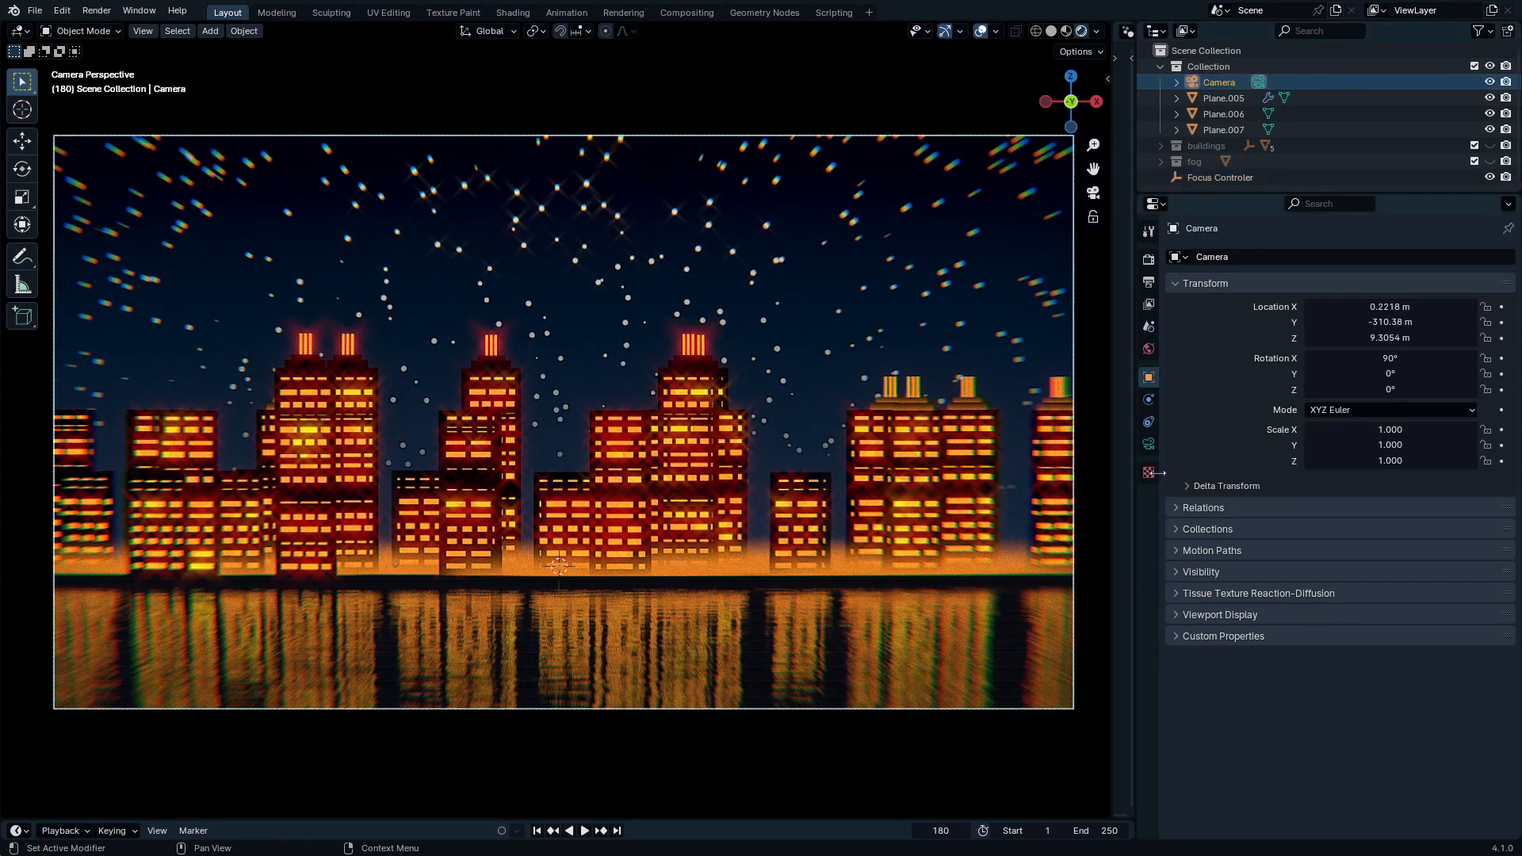
{"action": "left_click", "coordinate": [1148, 445]}
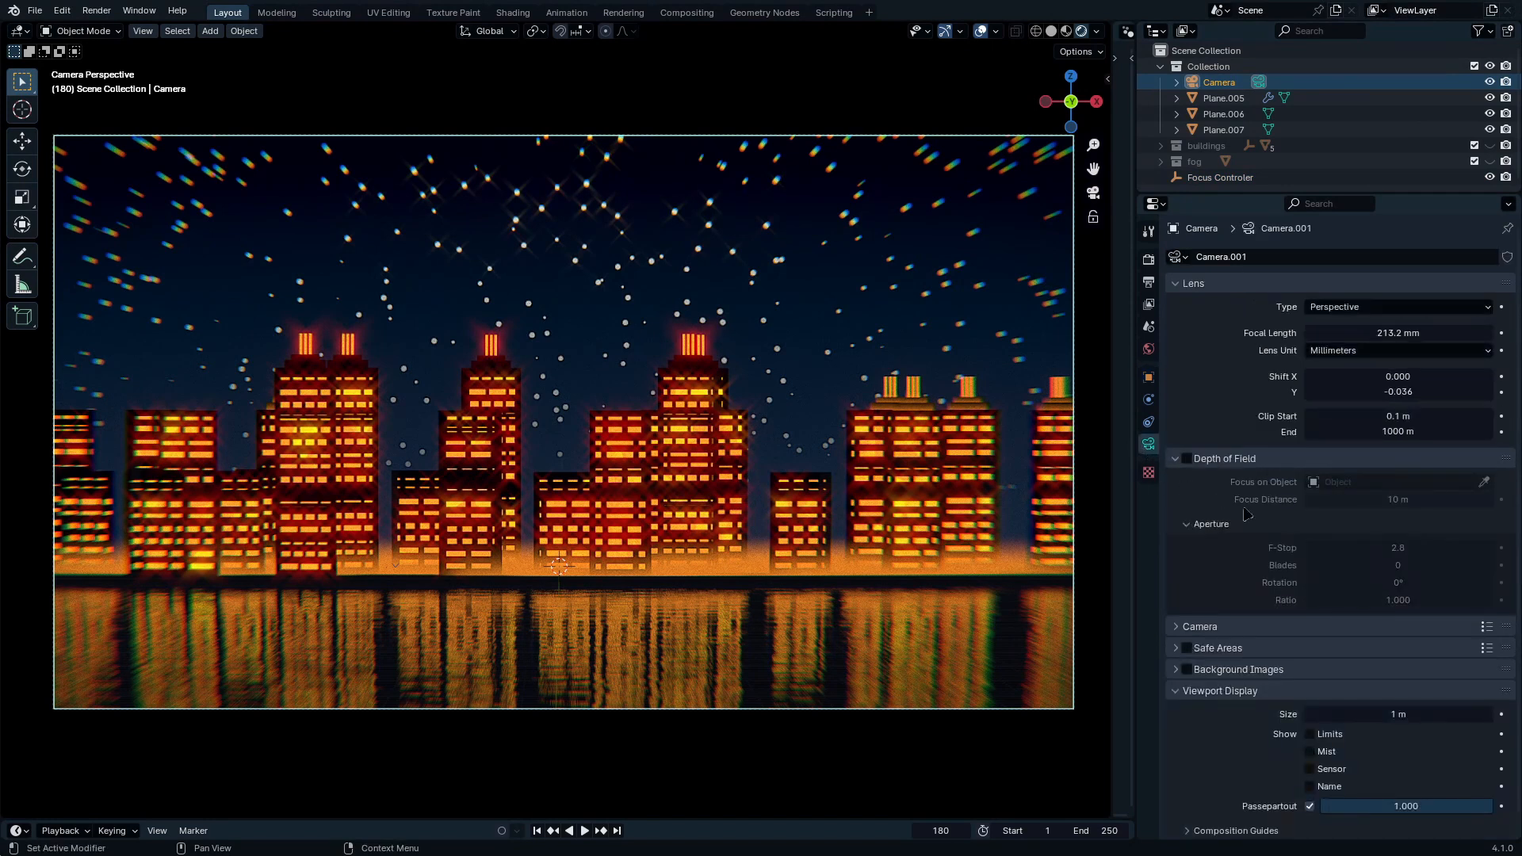
{"action": "left_click", "coordinate": [1188, 459]}
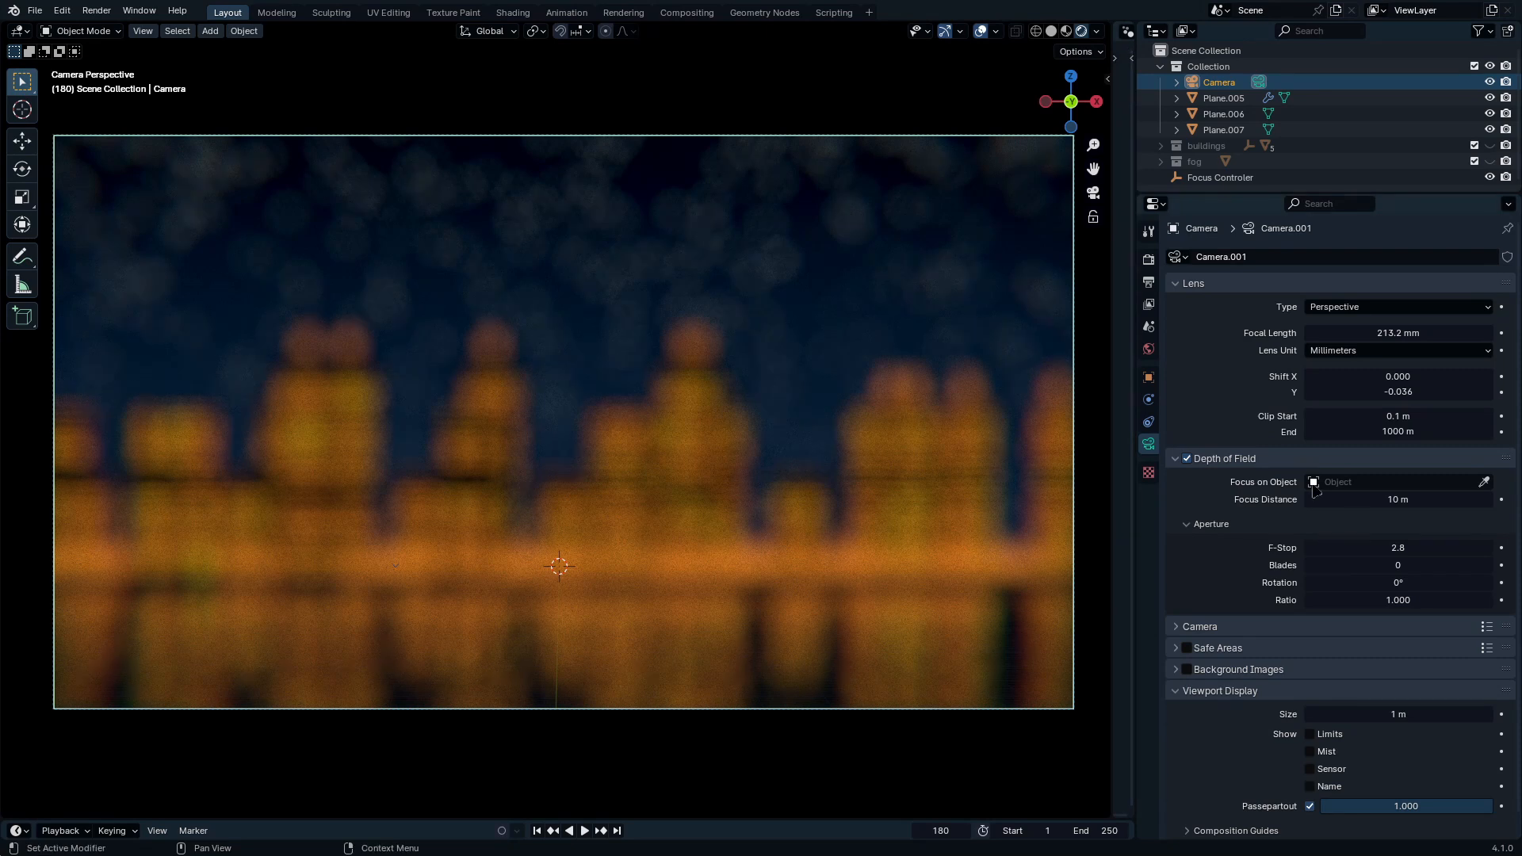
{"action": "left_click", "coordinate": [1484, 483]}
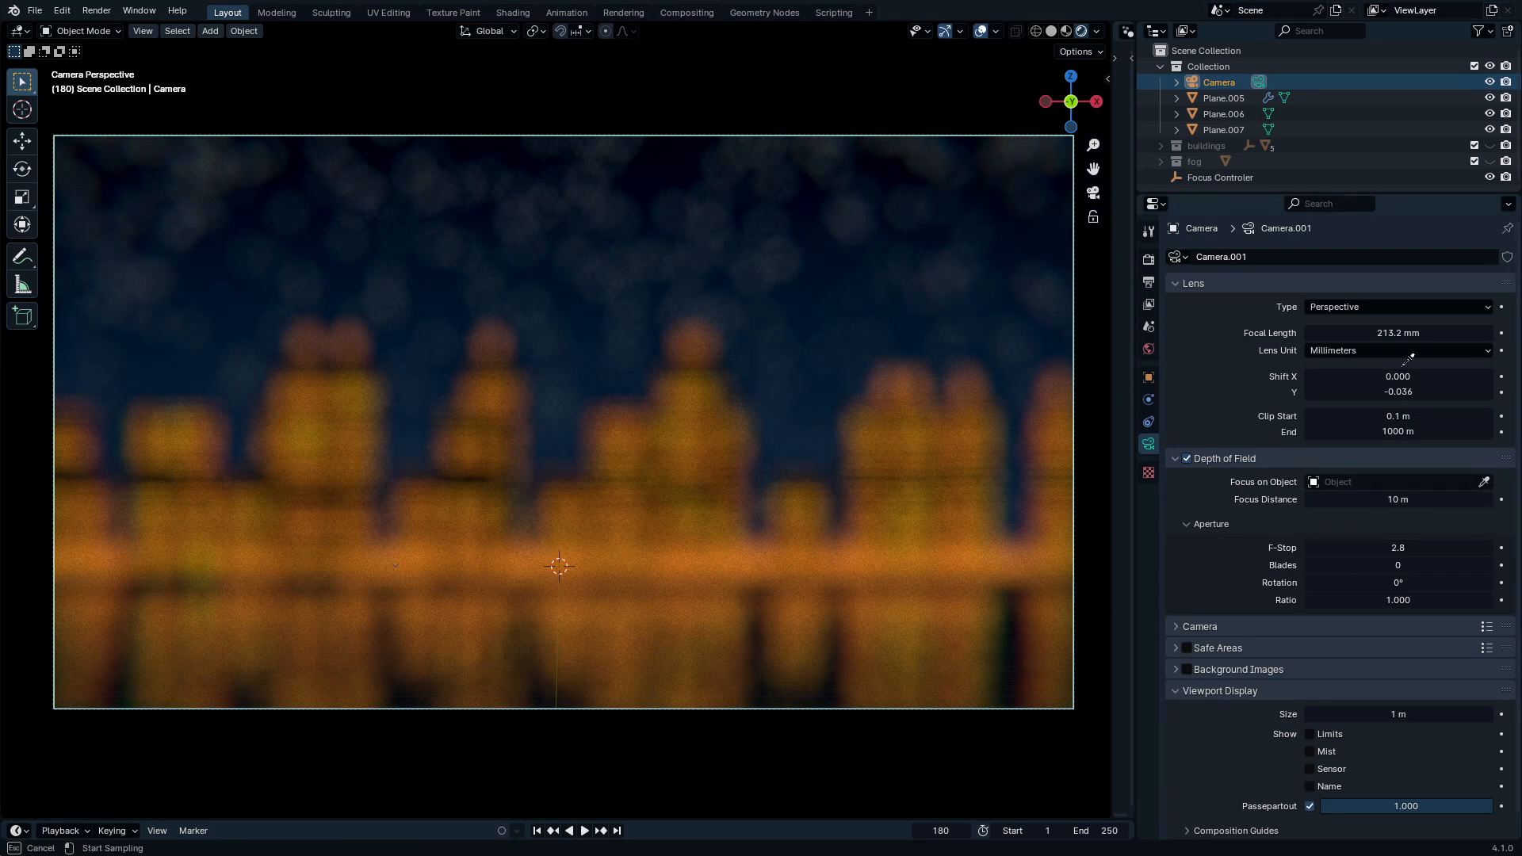
{"action": "left_click", "coordinate": [1246, 181]}
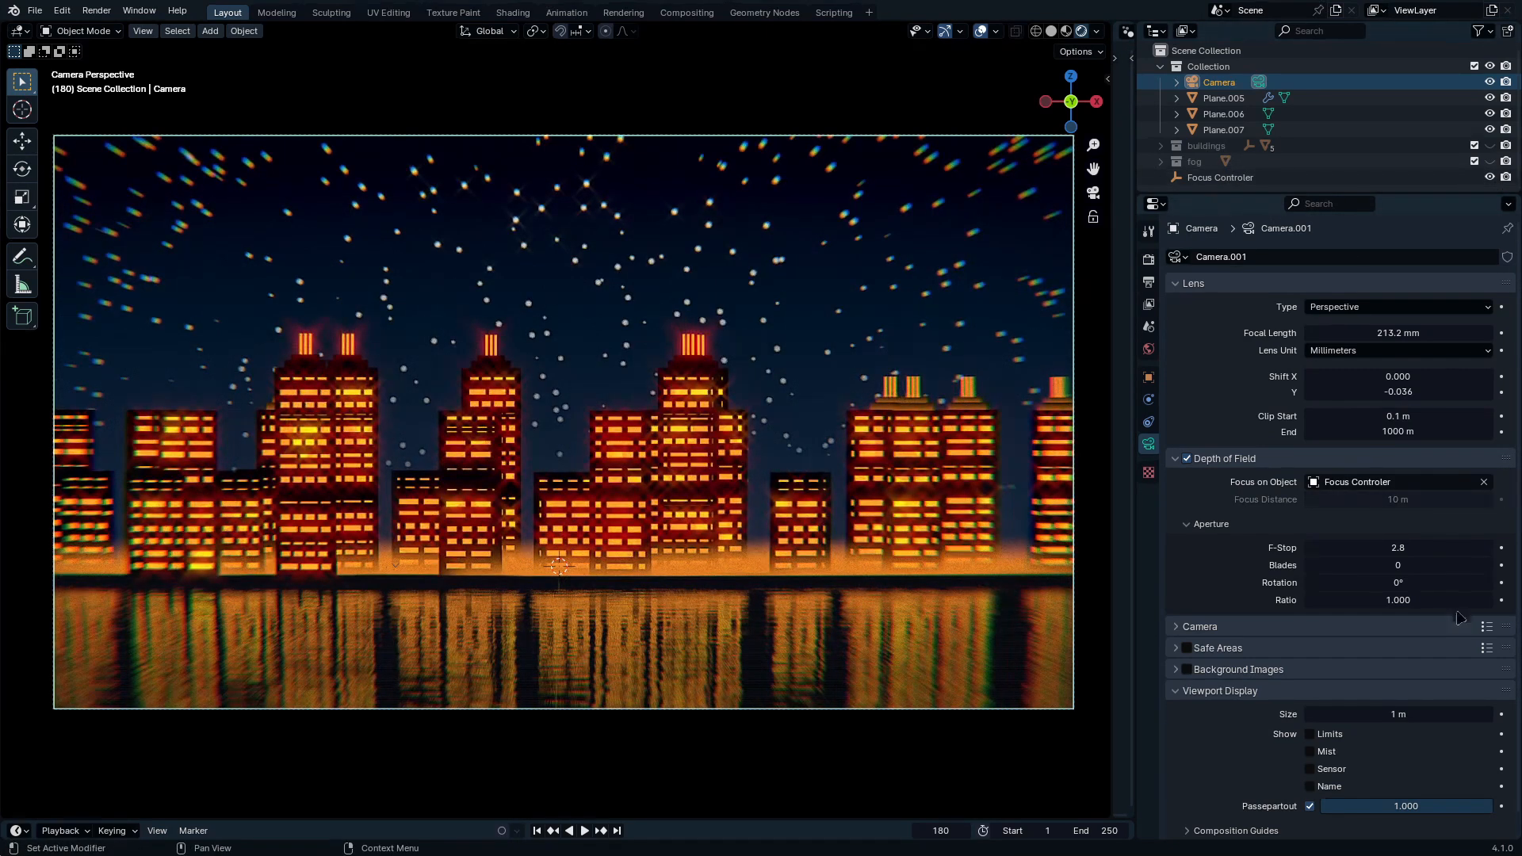
Step: Try the values 20 and 8 in the camera's Depth of Field aperture settings
{"action": "left_click", "coordinate": [1425, 545]}
{"action": "key", "text": "Return"}
{"action": "left_click", "coordinate": [1419, 585]}
{"action": "type", "text": "20"}
{"action": "key", "text": "Return"}
{"action": "type", "text": "8"}
{"action": "key", "text": "Return"}
Step: Select the Focus Controler empty, enlarge the timeline and insert a Location keyframe at frame 0
{"action": "left_click", "coordinate": [1221, 180]}
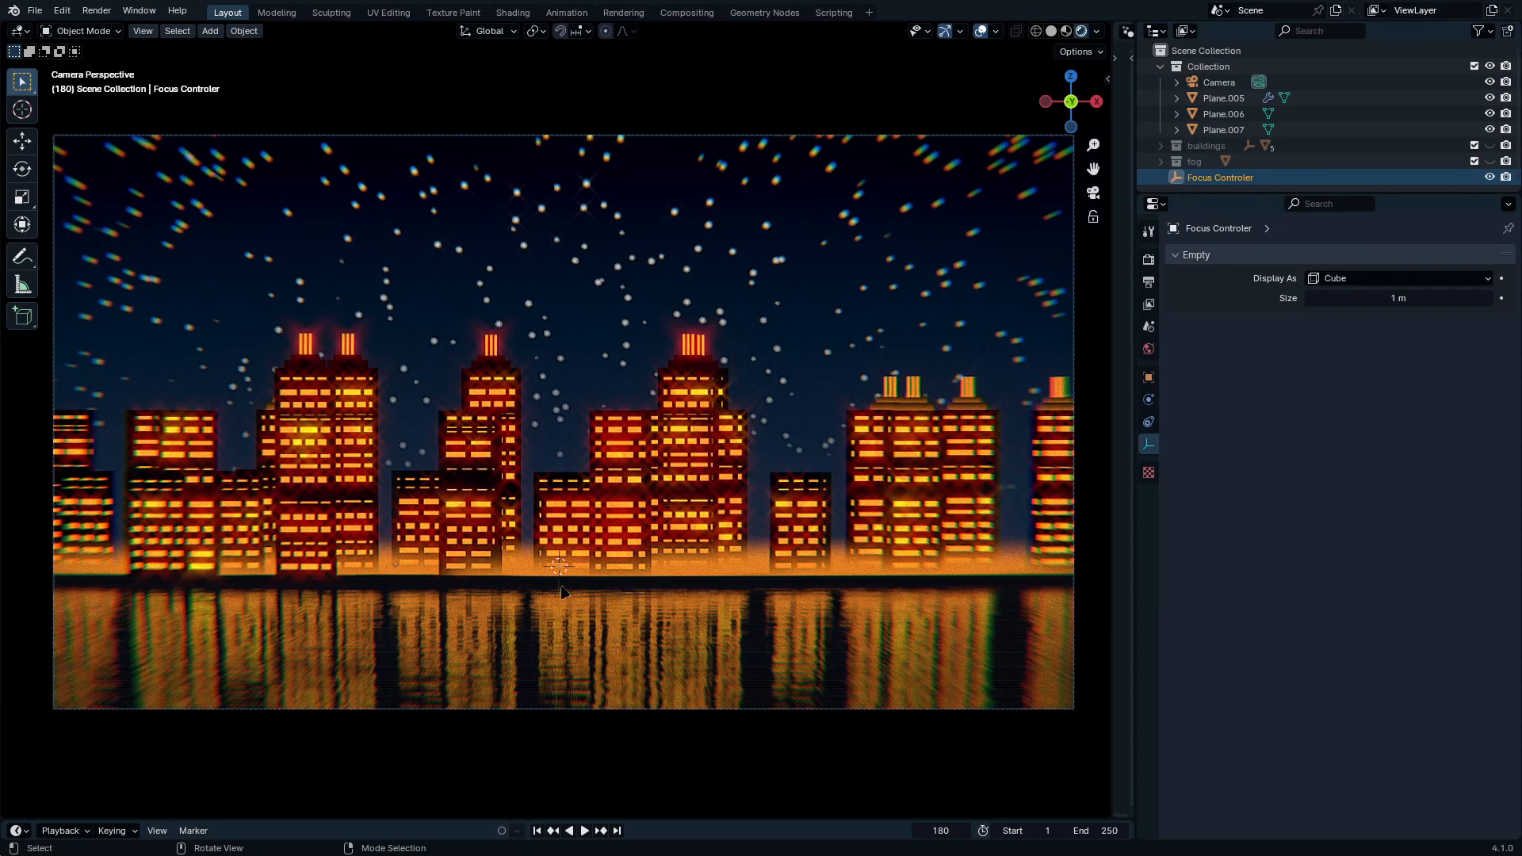
{"action": "key", "text": "KP_0"}
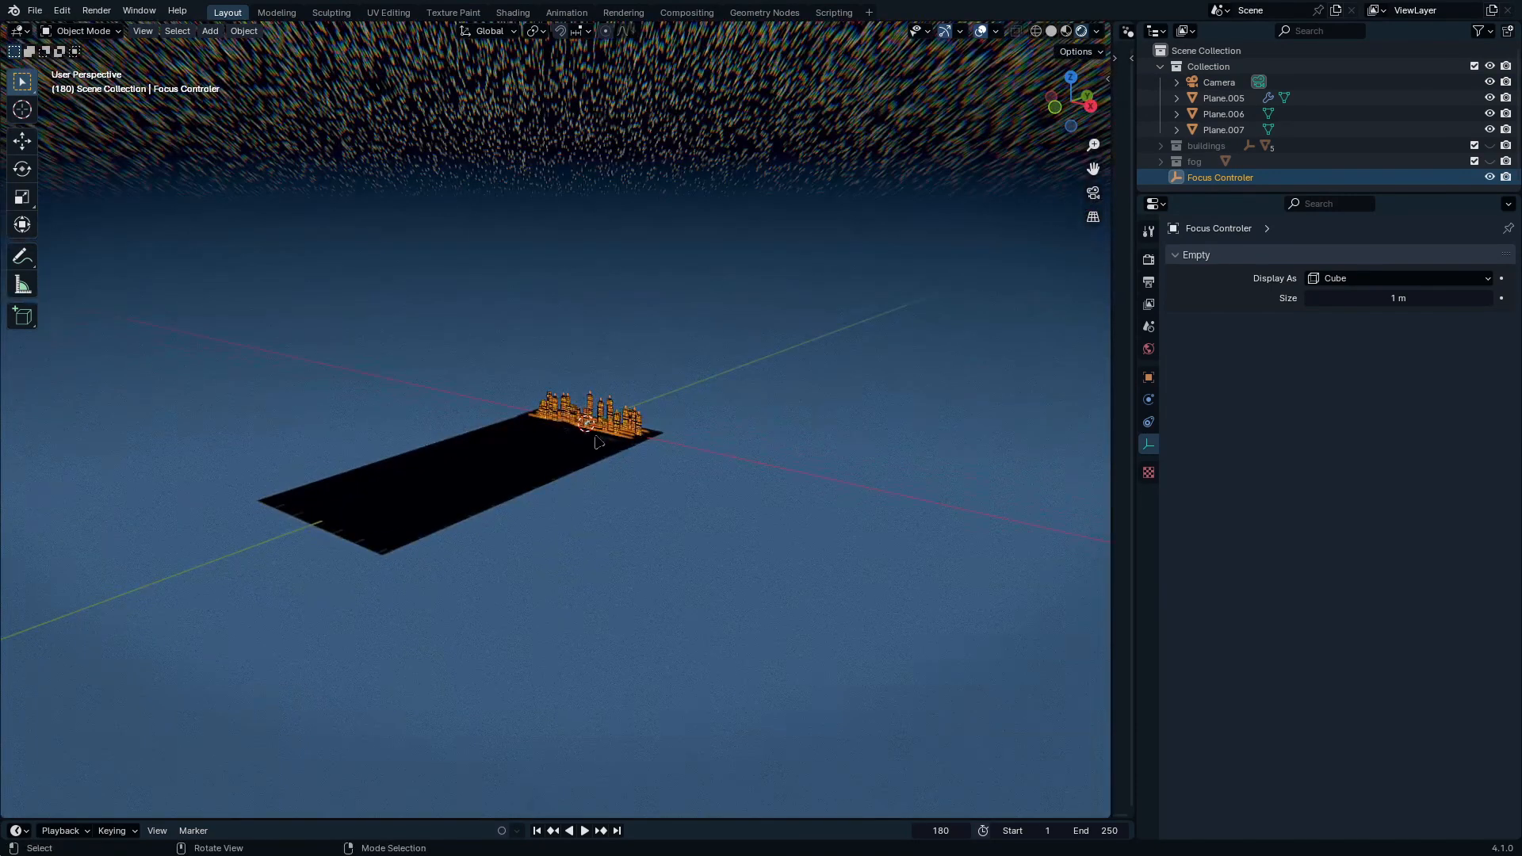
{"action": "key", "text": "KP_0"}
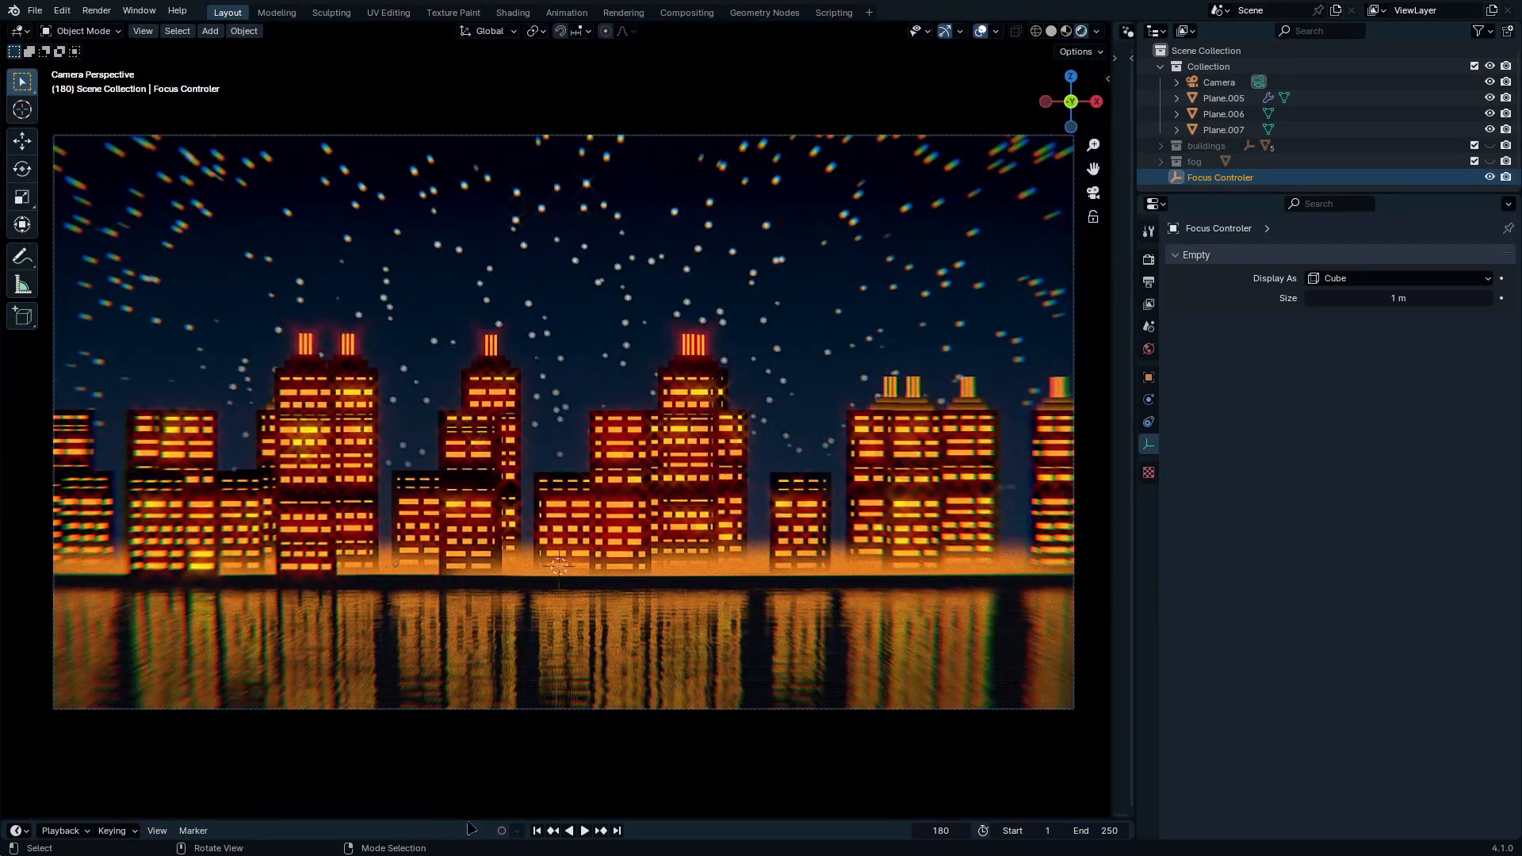
{"action": "left_click_drag", "start_coordinate": [404, 819], "coordinate": [285, 710]}
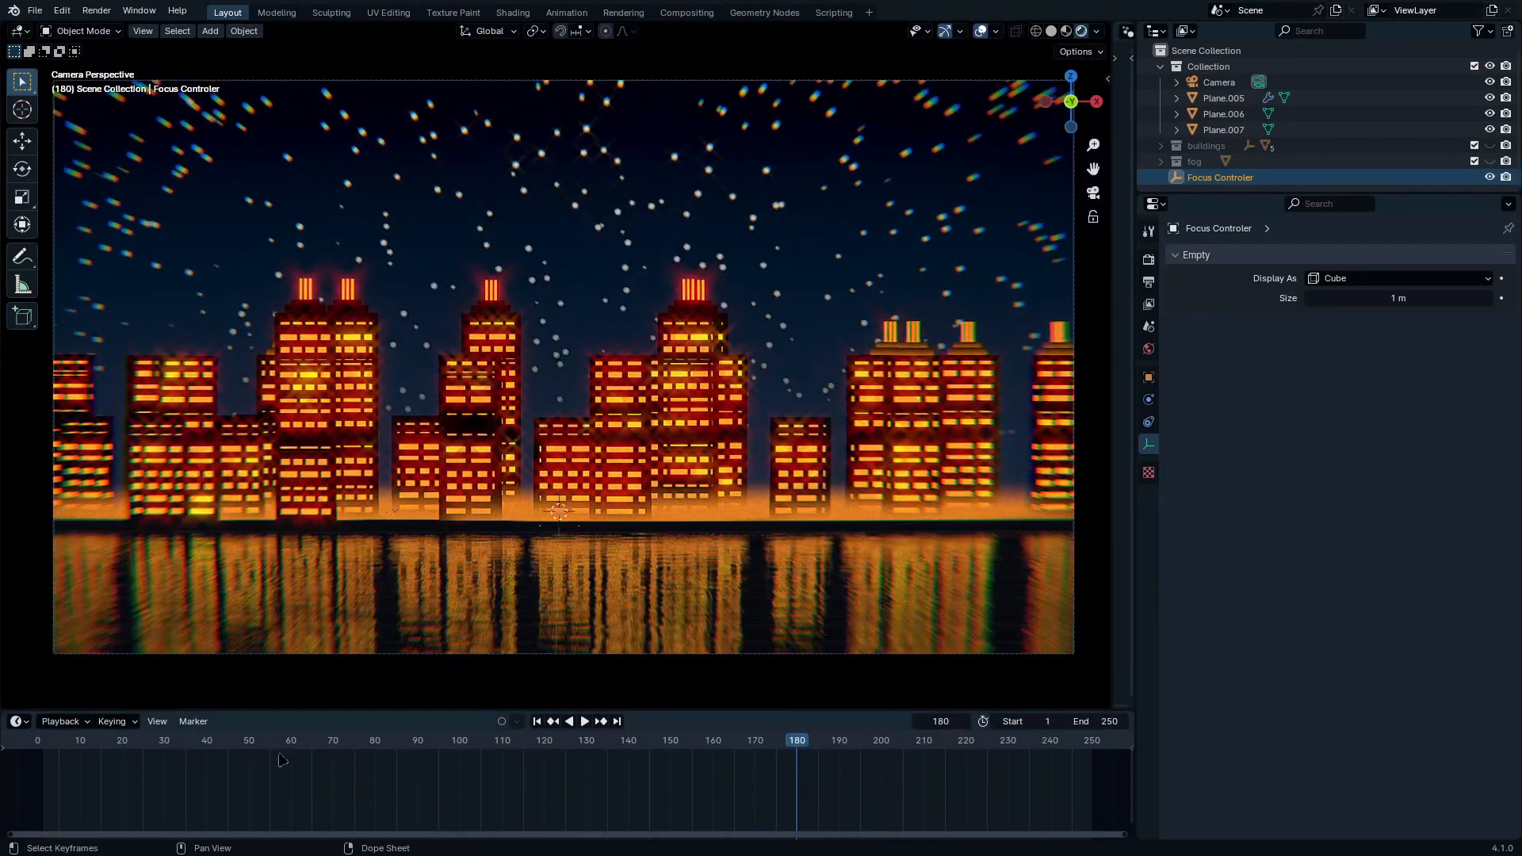
{"action": "key", "text": "shift+Left"}
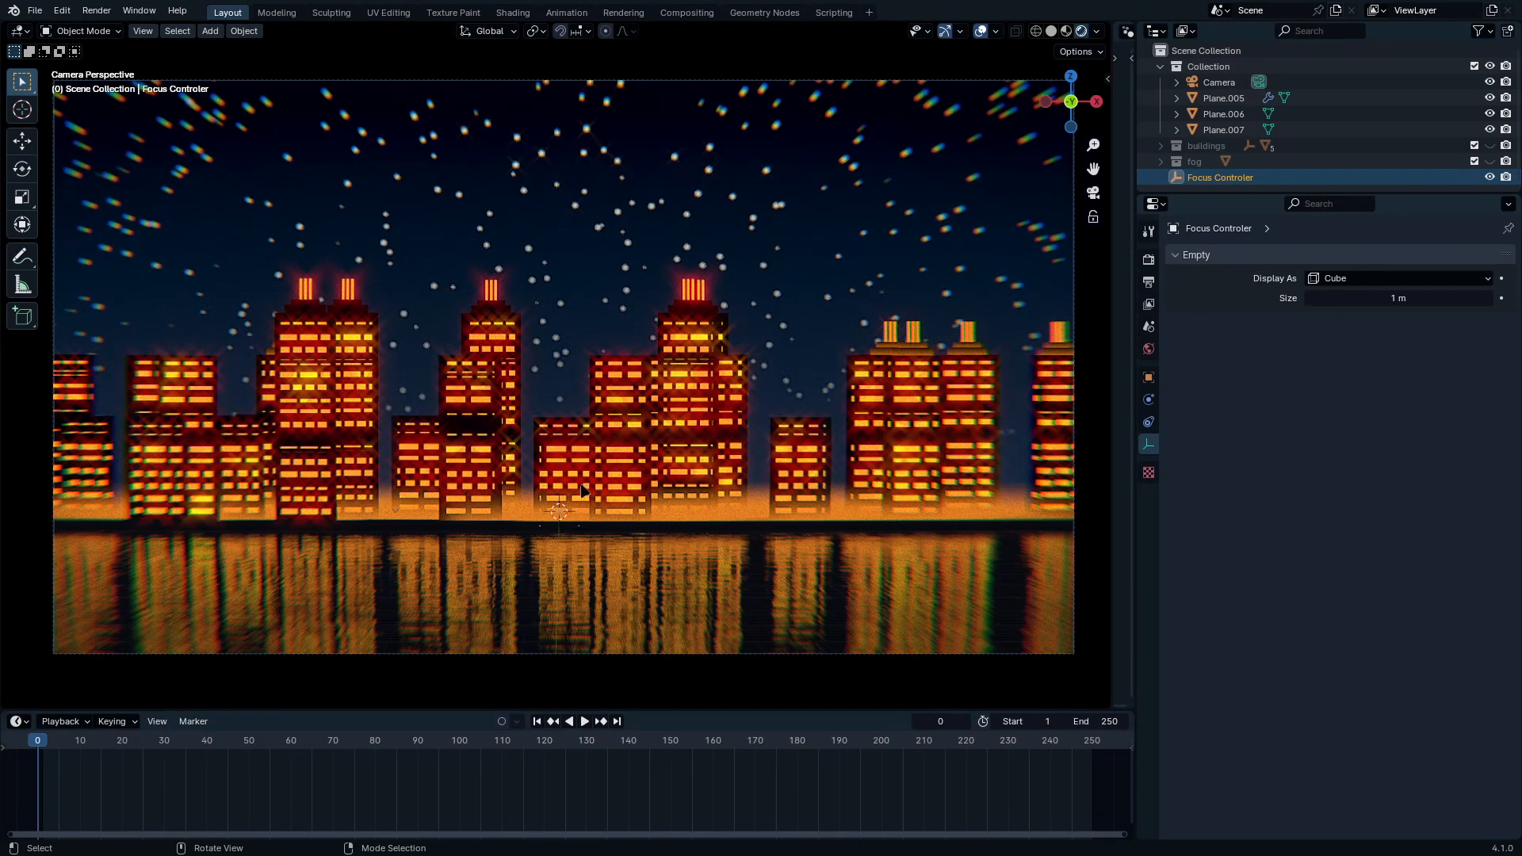
{"action": "key", "text": "i"}
{"action": "left_click", "coordinate": [508, 488]}
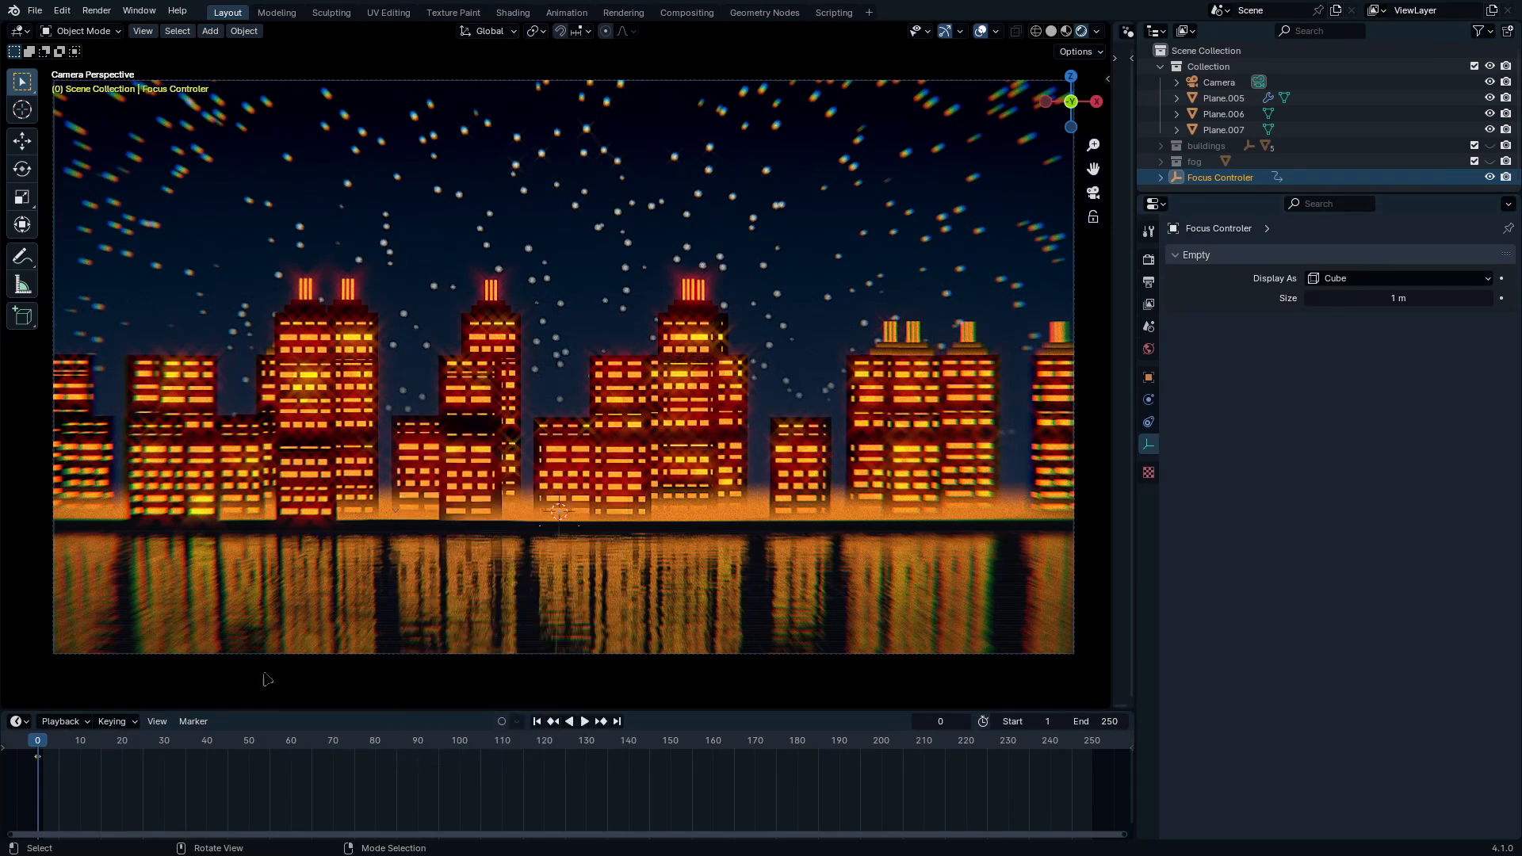
Step: Preview the animation briefly and set the timeline's end frame to 120
{"action": "key", "text": "space"}
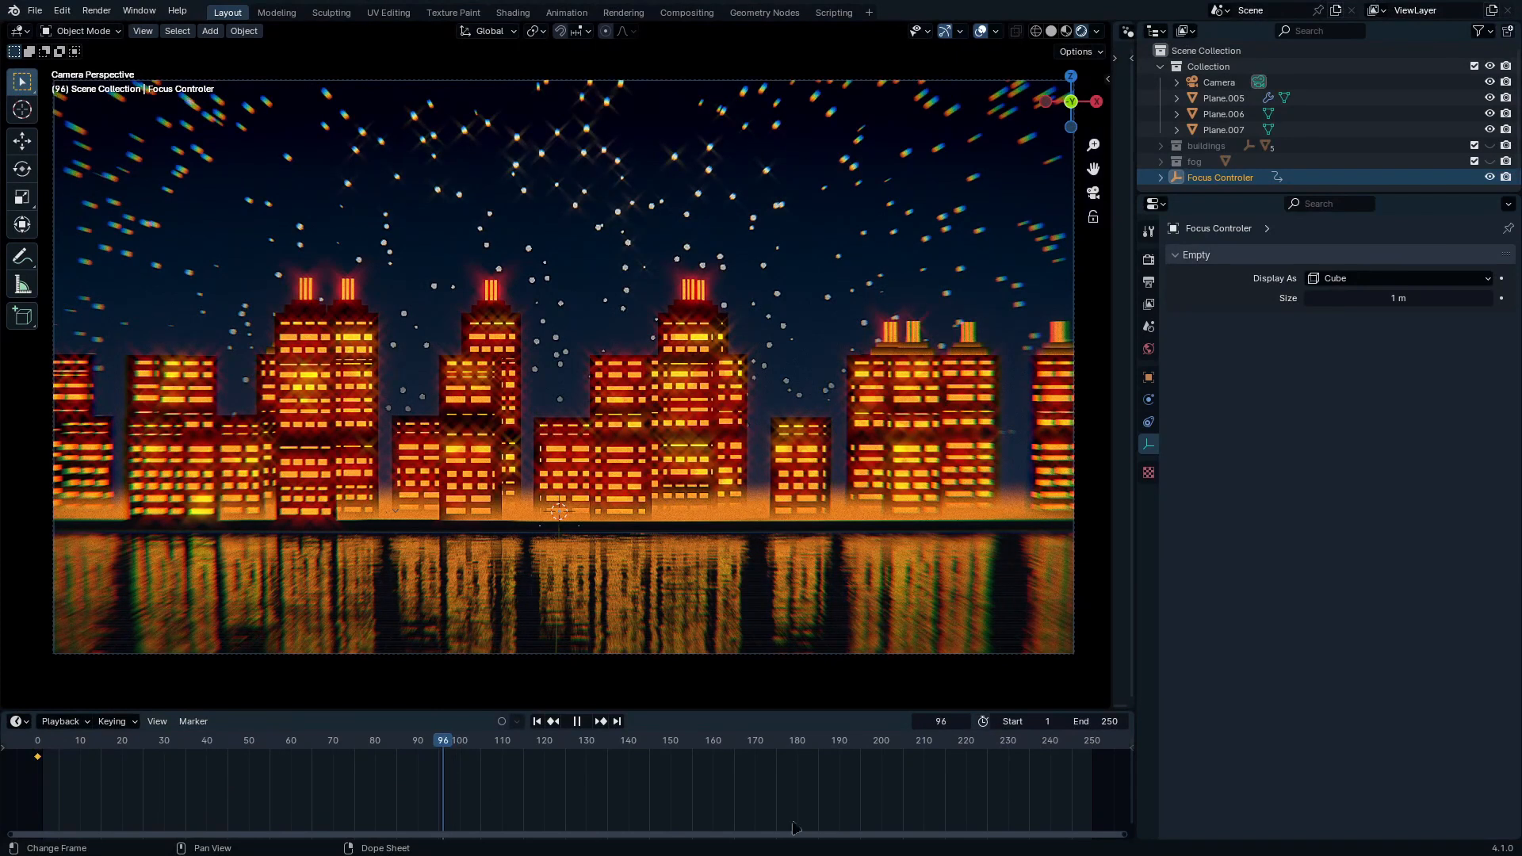
{"action": "key", "text": "space"}
{"action": "left_click", "coordinate": [1110, 722]}
{"action": "type", "text": "60"}
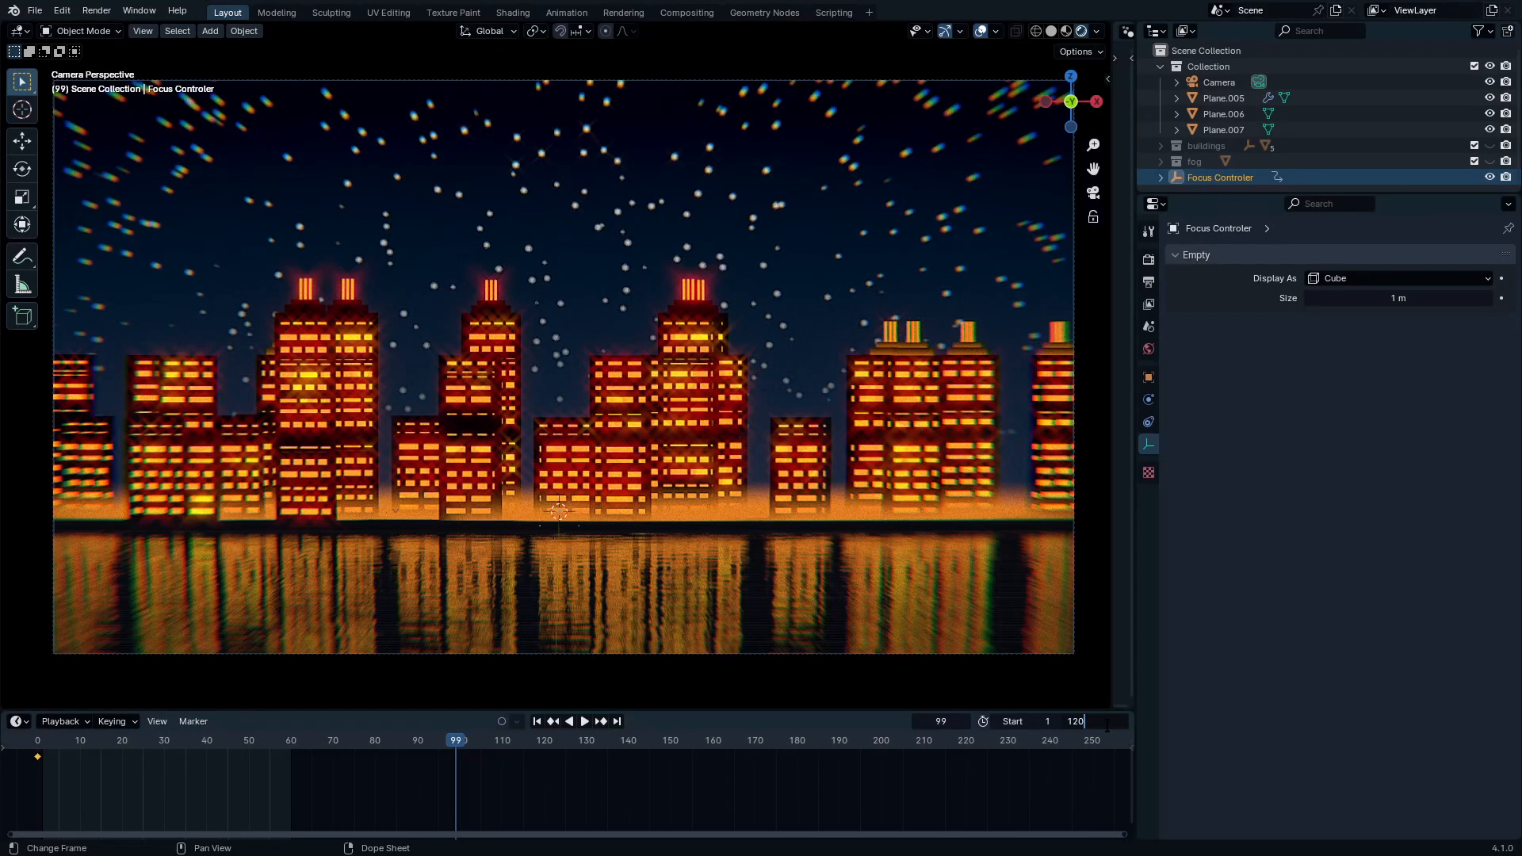
{"action": "key", "text": "Return"}
Step: At frame 60, move the Focus Controler about -304 m along the global Y axis and insert a Location keyframe
{"action": "left_click", "coordinate": [946, 721]}
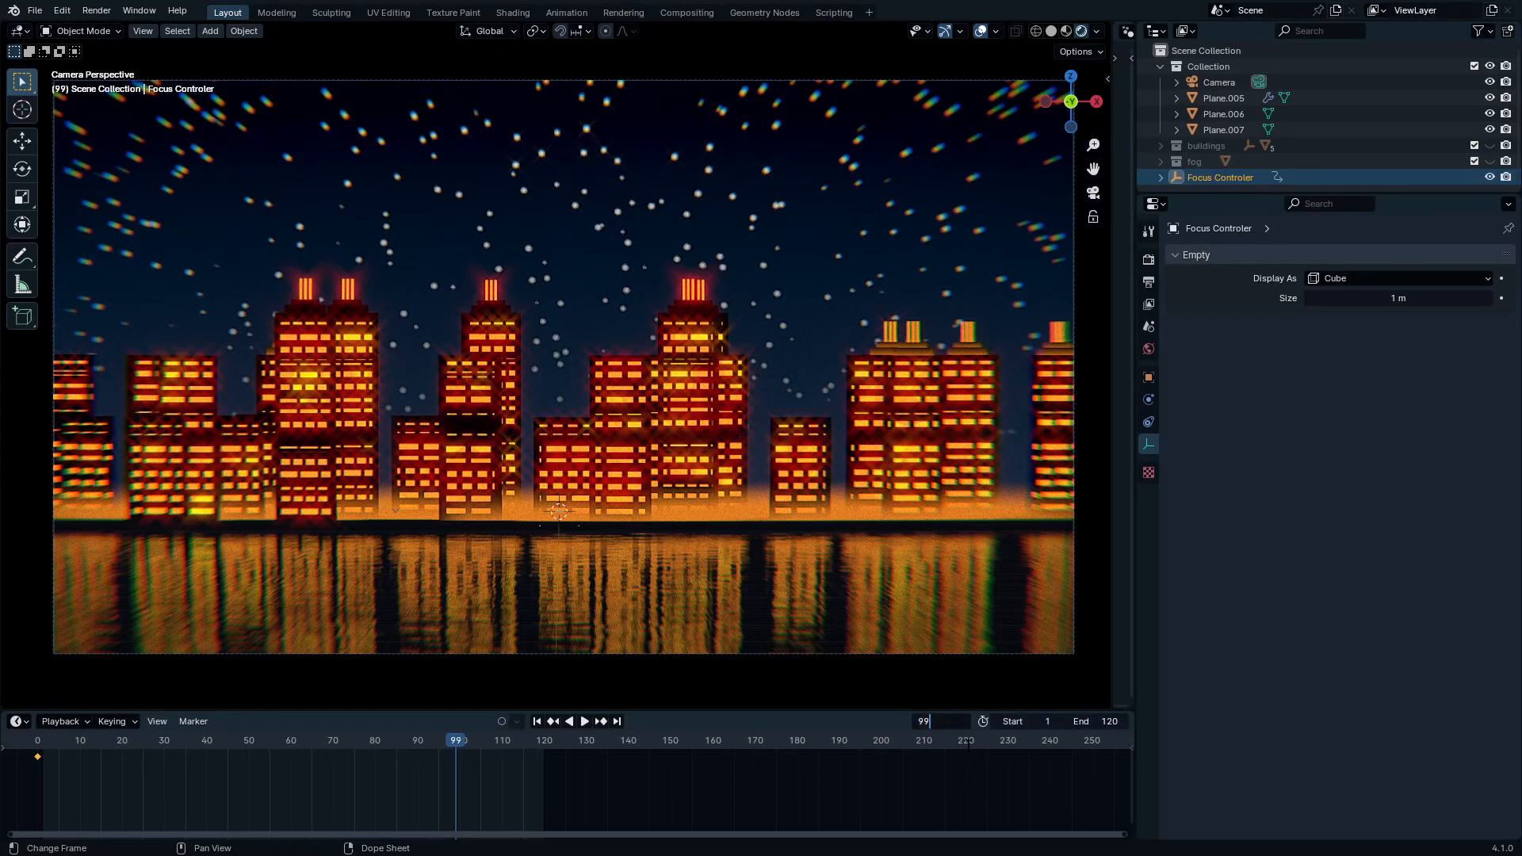
{"action": "type", "text": "60"}
{"action": "key", "text": "Return"}
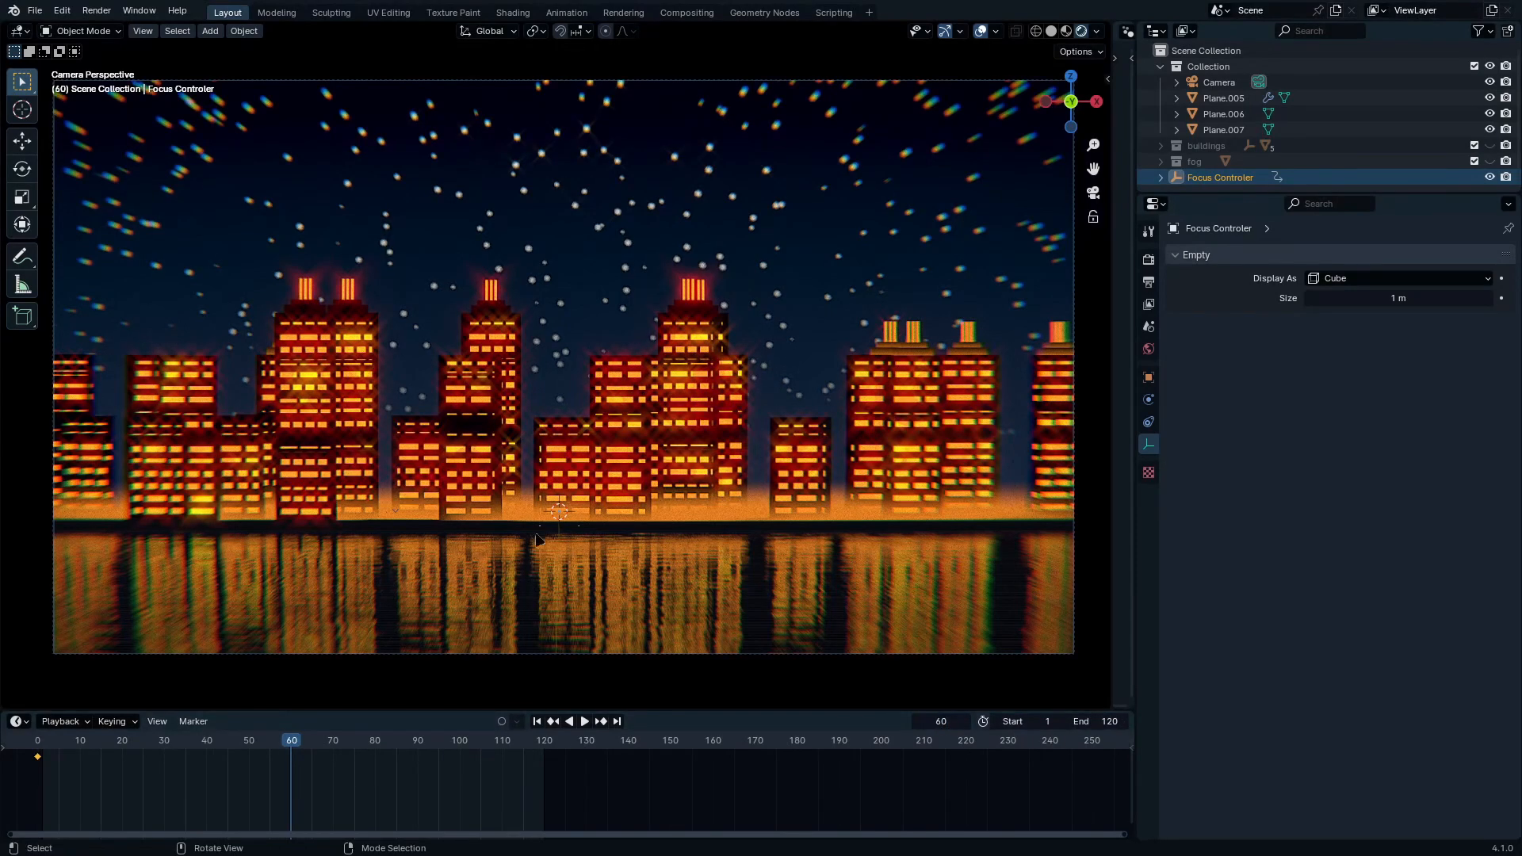
{"action": "key", "text": "g"}
{"action": "key", "text": "y"}
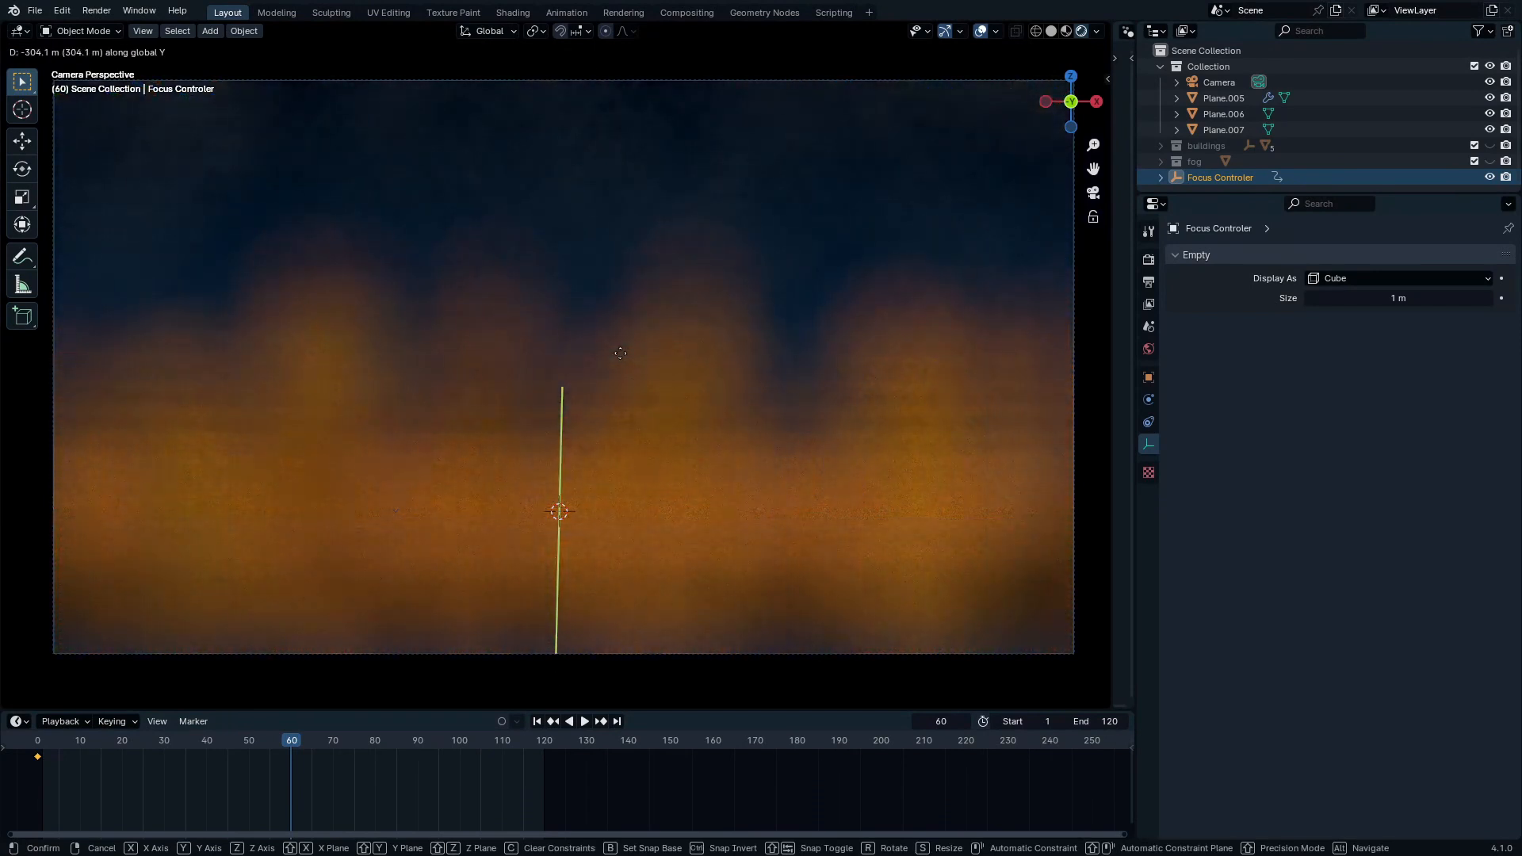
{"action": "left_click", "coordinate": [605, 497]}
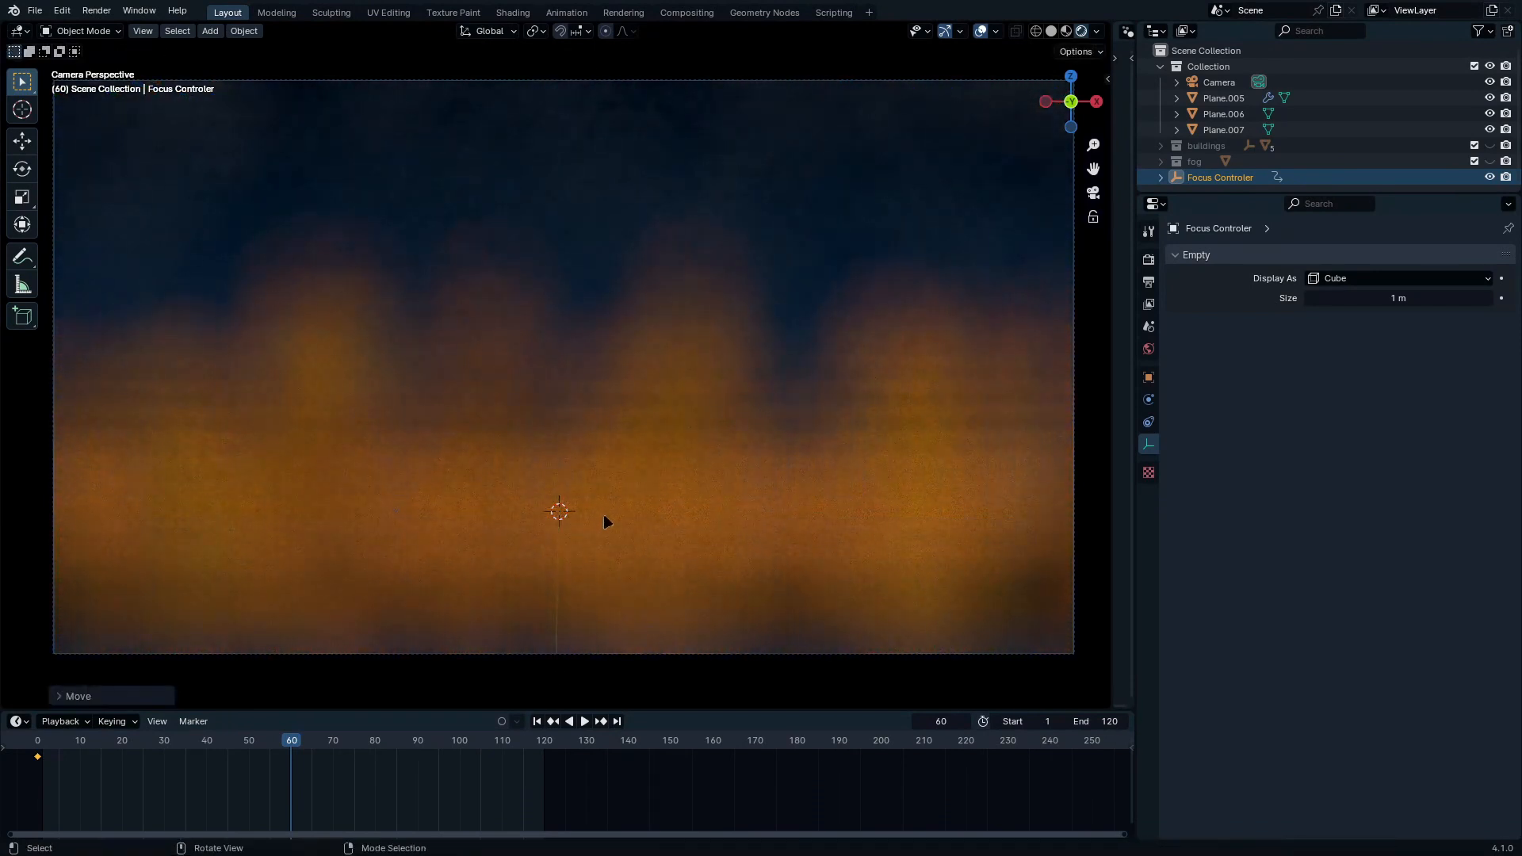
{"action": "key", "text": "i"}
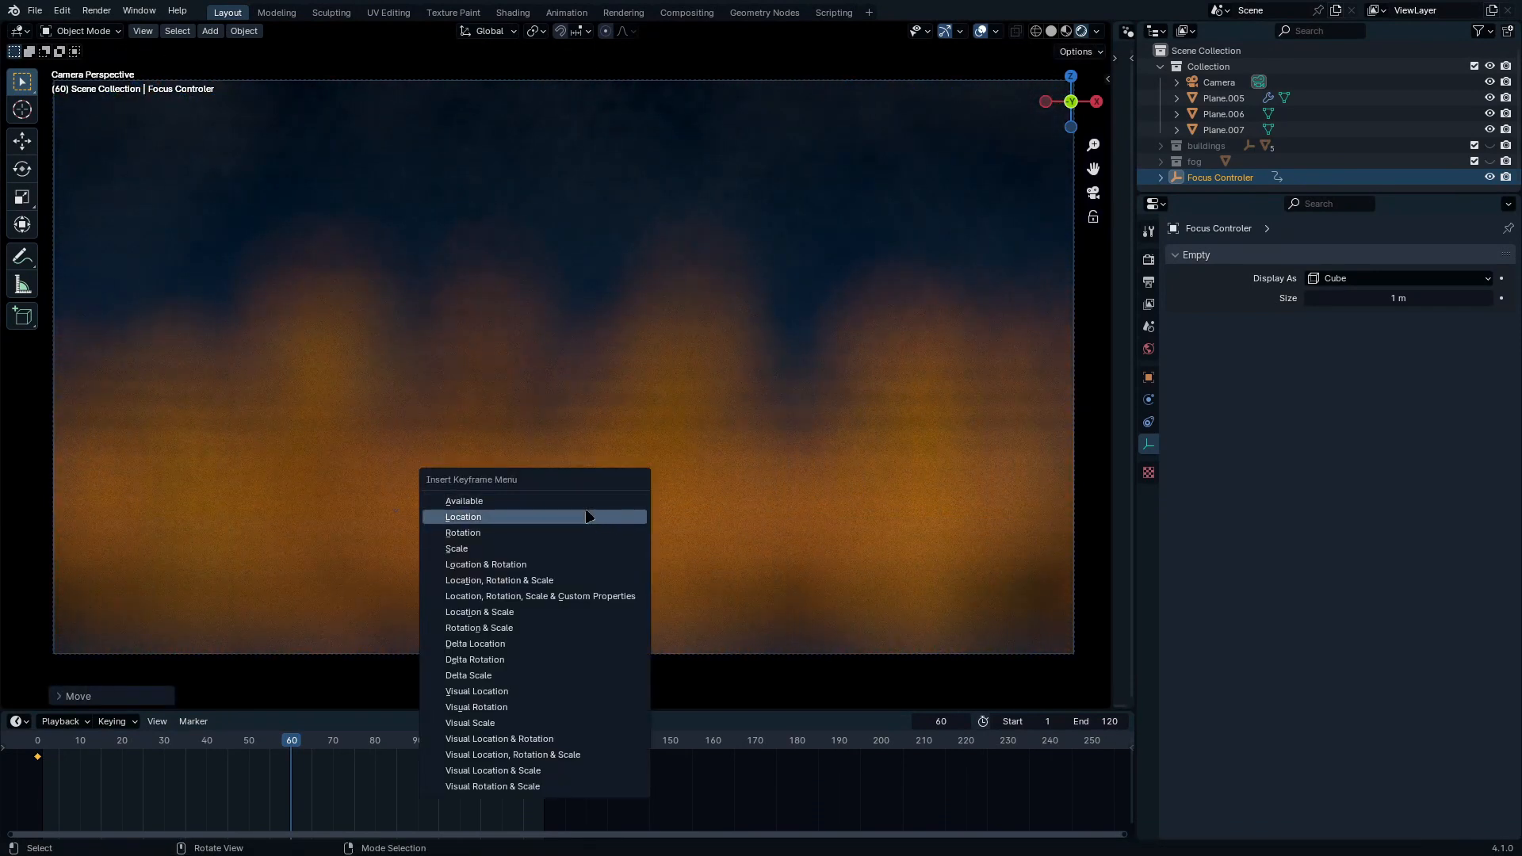
{"action": "left_click", "coordinate": [521, 516]}
Step: Move the Focus Controler's keyframes to frame 1 and about frame 119, and play back the focus animation
{"action": "left_click_drag", "start_coordinate": [37, 761], "coordinate": [267, 783]}
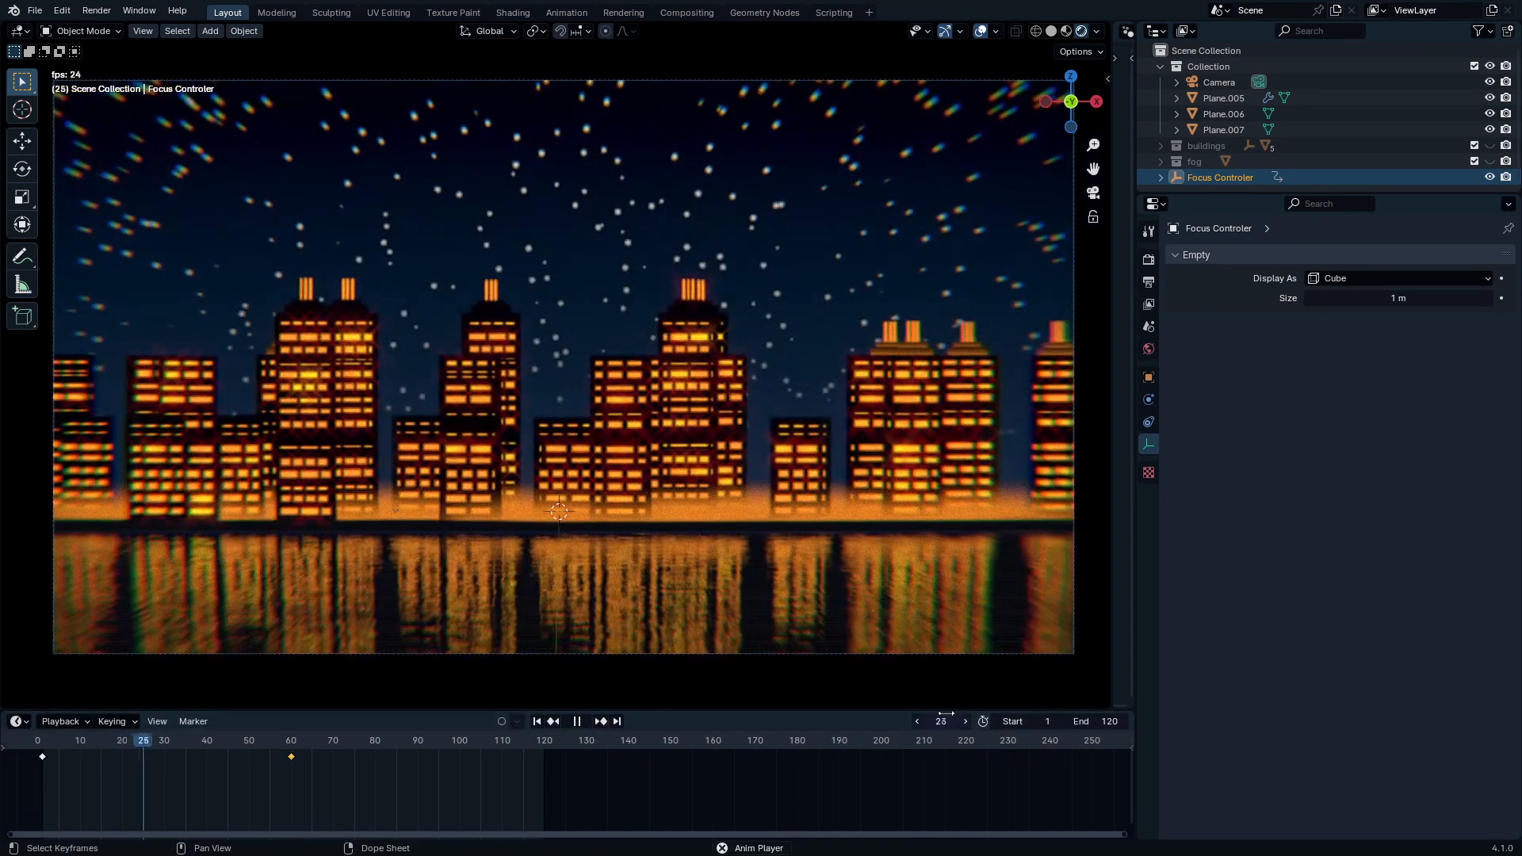
{"action": "key", "text": "space"}
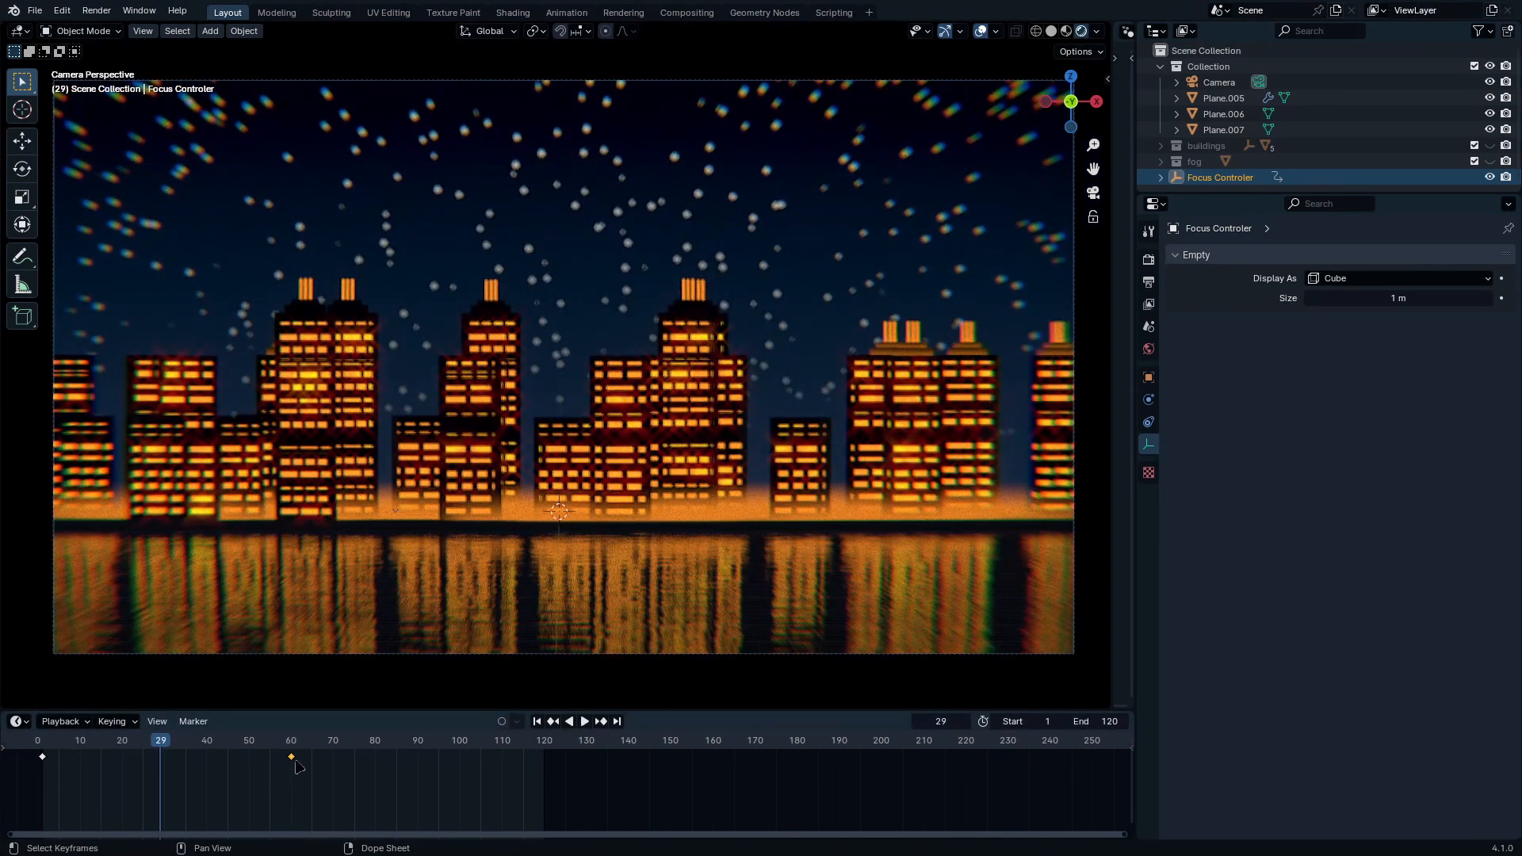
{"action": "left_click_drag", "start_coordinate": [291, 758], "coordinate": [546, 815]}
{"action": "left_click_drag", "start_coordinate": [160, 740], "coordinate": [38, 740]}
{"action": "key", "text": "space"}
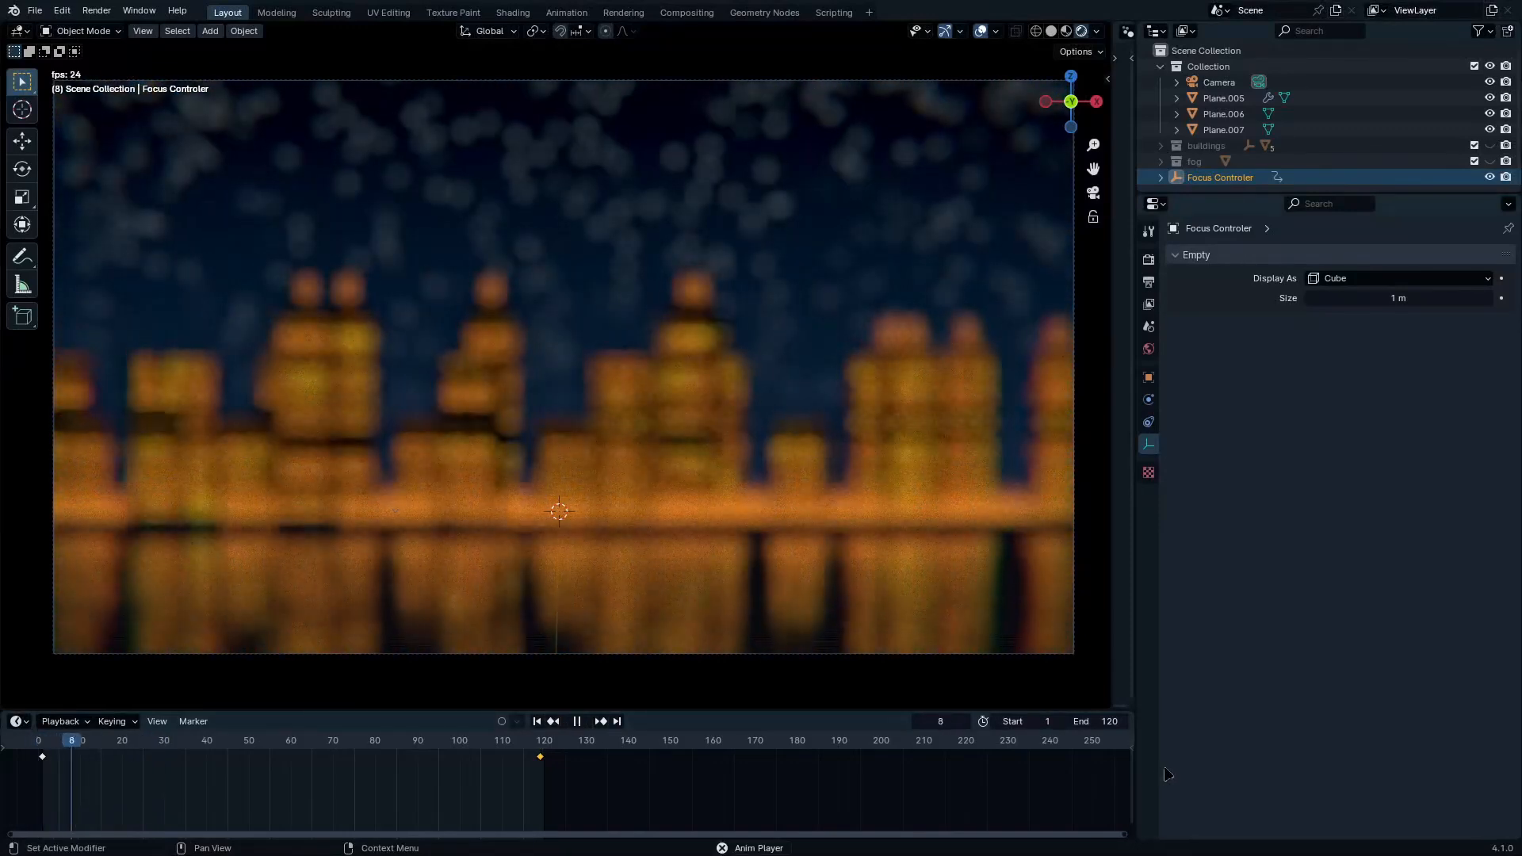
{"action": "key", "text": "space"}
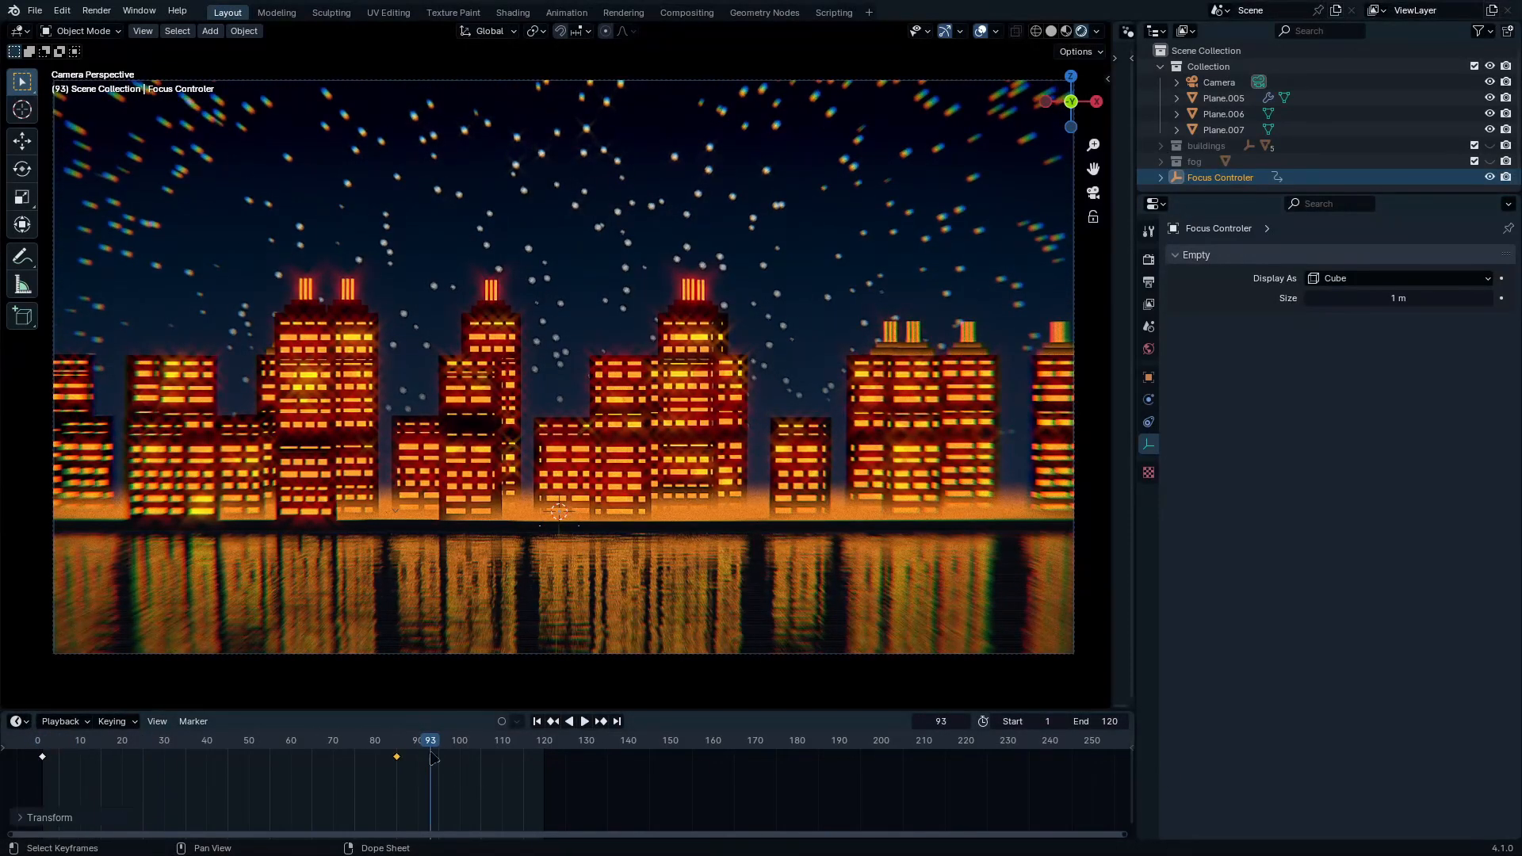
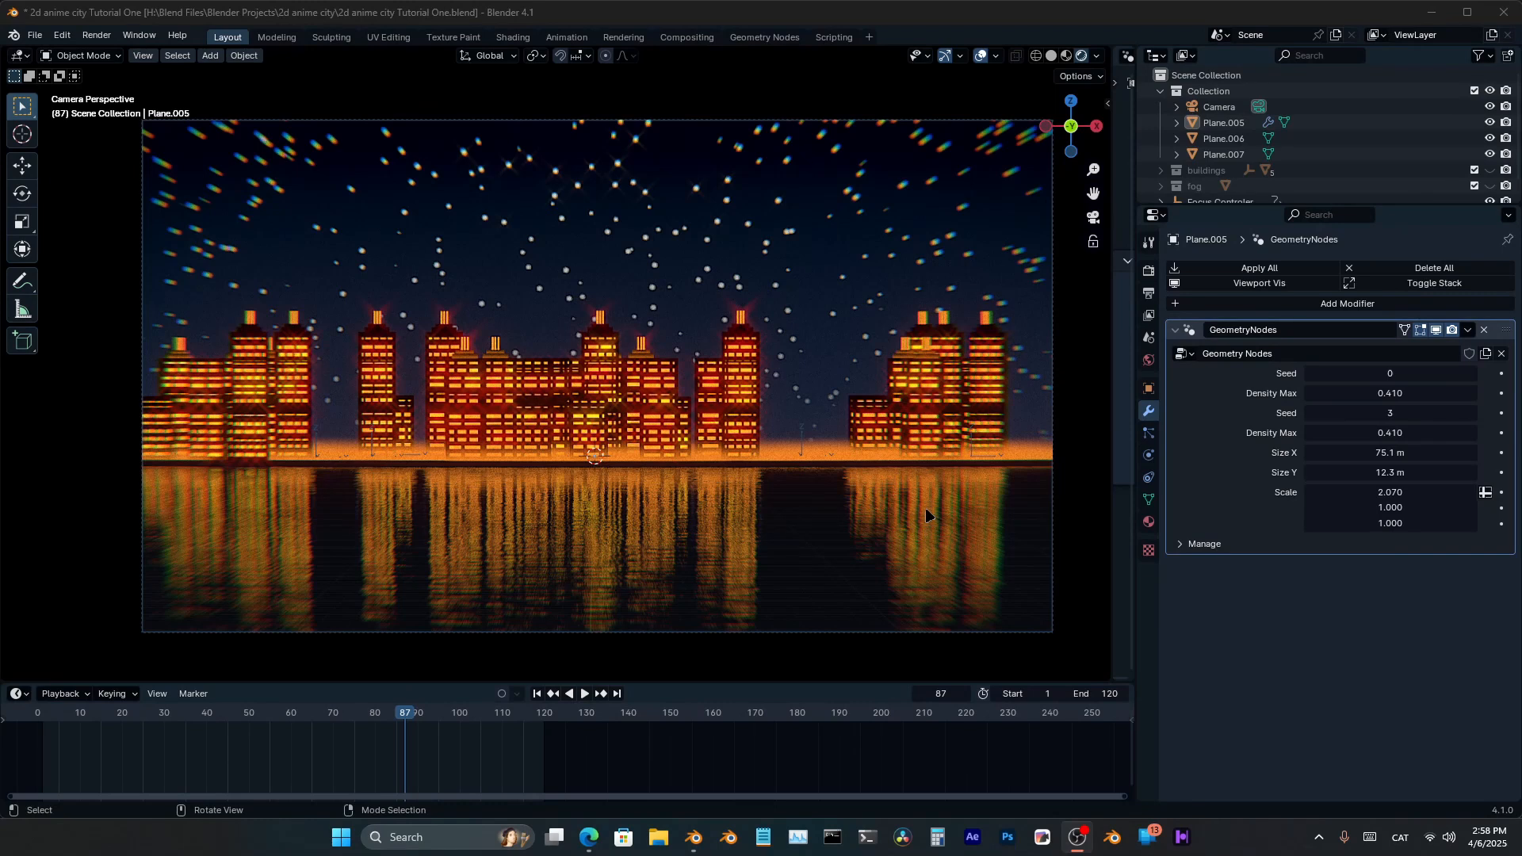
Step: Annotate the camera view with horizontal lines above and below the buildings and scribbles across the sky and water
{"action": "left_click", "coordinate": [22, 282]}
{"action": "left_click_drag", "start_coordinate": [158, 251], "coordinate": [1101, 245]}
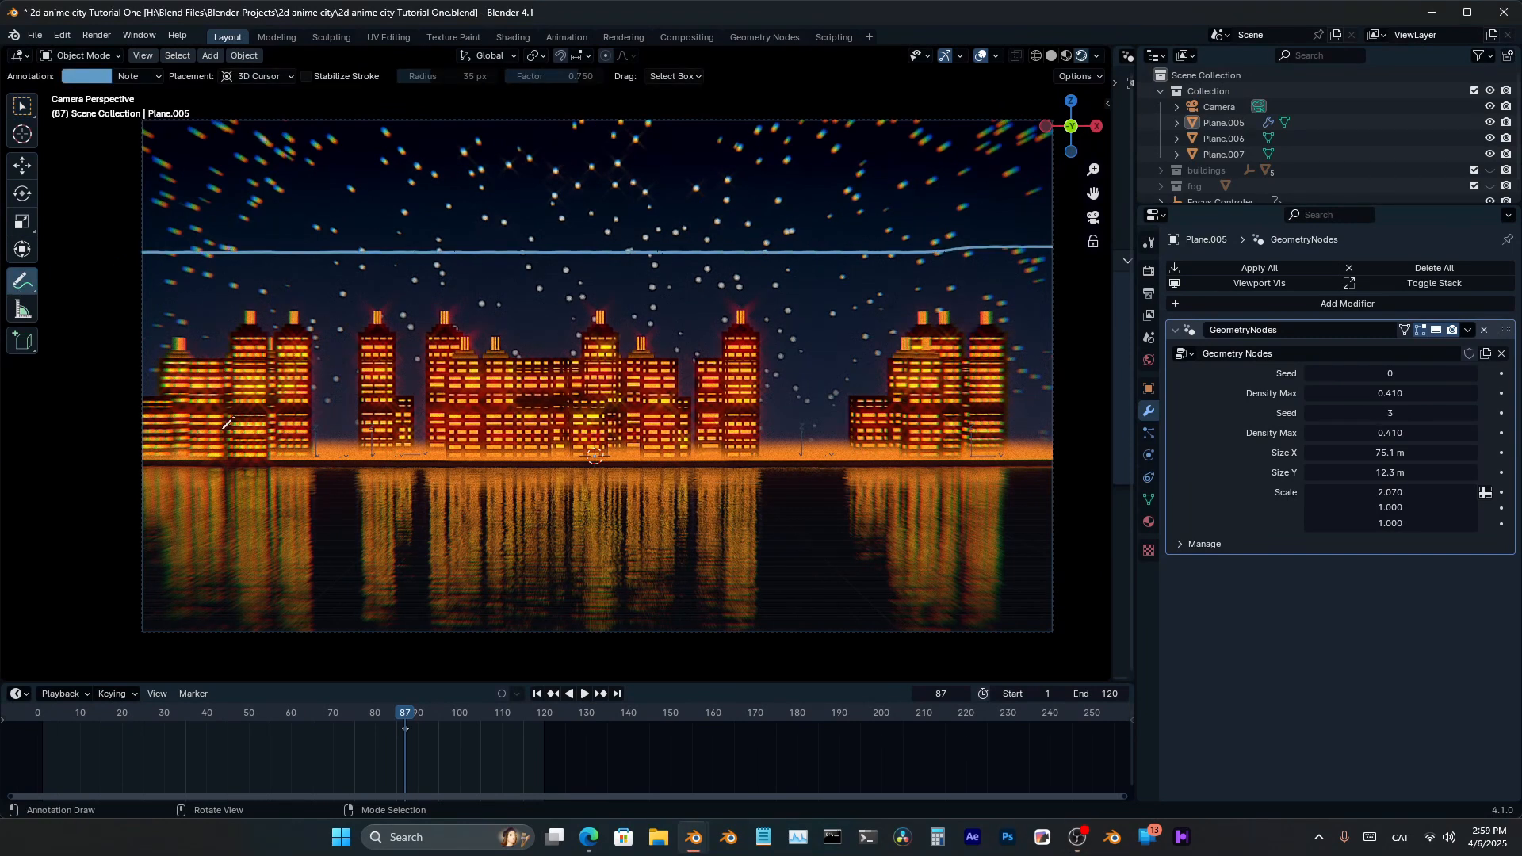
{"action": "left_click_drag", "start_coordinate": [114, 491], "coordinate": [1106, 495]}
{"action": "mouse_move", "coordinate": [933, 568]}
{"action": "left_mouse_down"}
{"action": "mouse_move", "coordinate": [460, 634]}
{"action": "mouse_move", "coordinate": [112, 600]}
{"action": "left_mouse_up"}
{"action": "mouse_move", "coordinate": [1003, 179]}
{"action": "left_mouse_down"}
{"action": "mouse_move", "coordinate": [759, 216]}
{"action": "mouse_move", "coordinate": [292, 210]}
{"action": "left_mouse_up"}
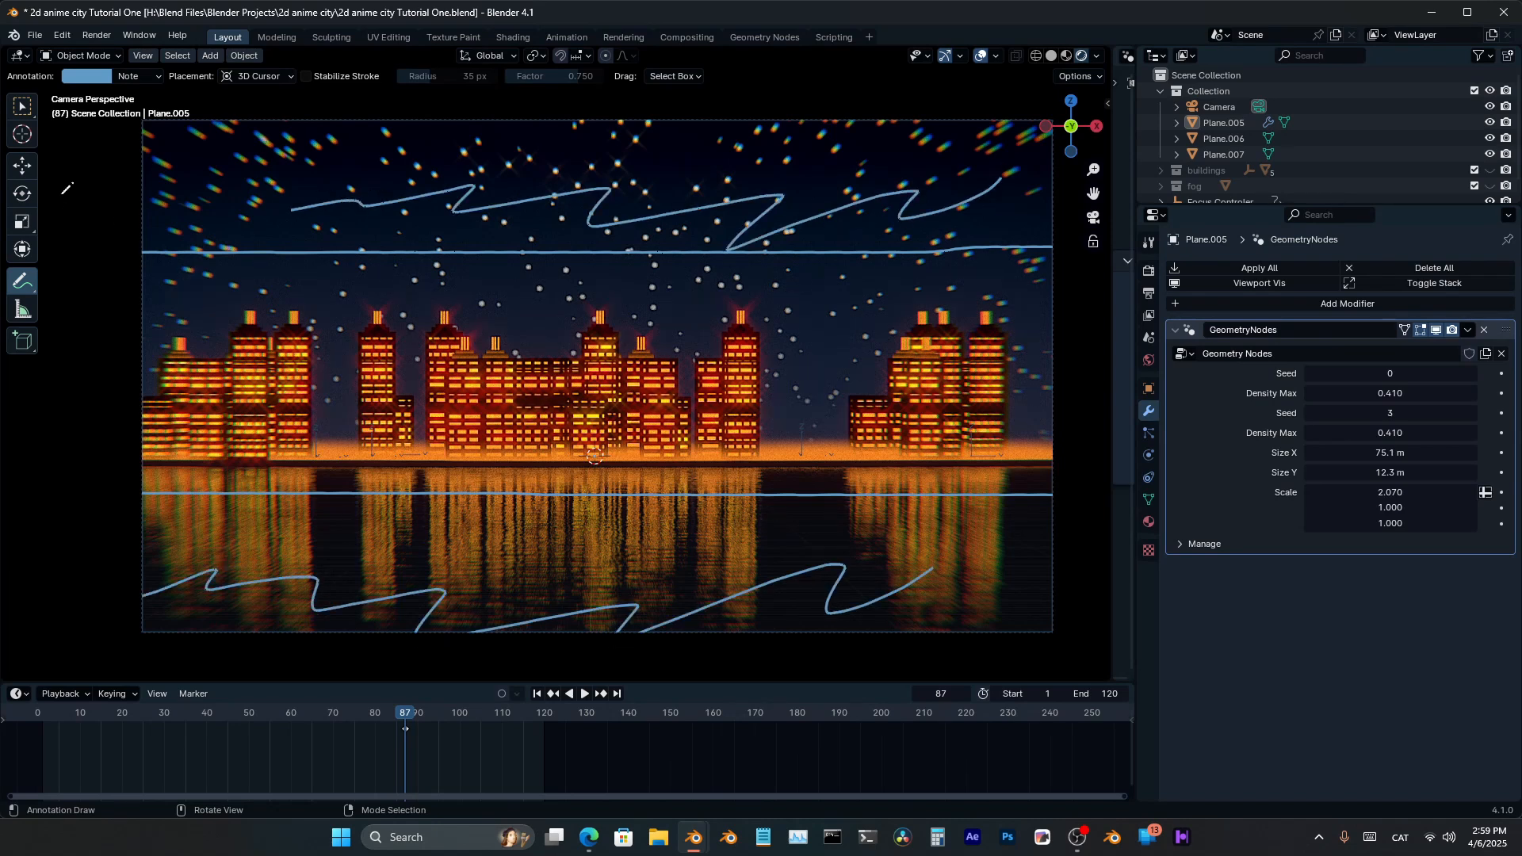
{"action": "left_click_drag", "start_coordinate": [53, 176], "coordinate": [60, 215]}
{"action": "key", "text": "ctrl+z"}
{"action": "left_click_drag", "start_coordinate": [89, 143], "coordinate": [77, 228]}
{"action": "key", "text": "ctrl+z"}
{"action": "key", "text": "ctrl+z"}
Step: Write a 3D annotation in the upper sky and another on the water reflection
{"action": "left_click_drag", "start_coordinate": [155, 177], "coordinate": [235, 198]}
{"action": "mouse_move", "coordinate": [222, 194]}
{"action": "left_mouse_down"}
{"action": "mouse_move", "coordinate": [255, 186]}
{"action": "mouse_move", "coordinate": [193, 170]}
{"action": "left_mouse_up"}
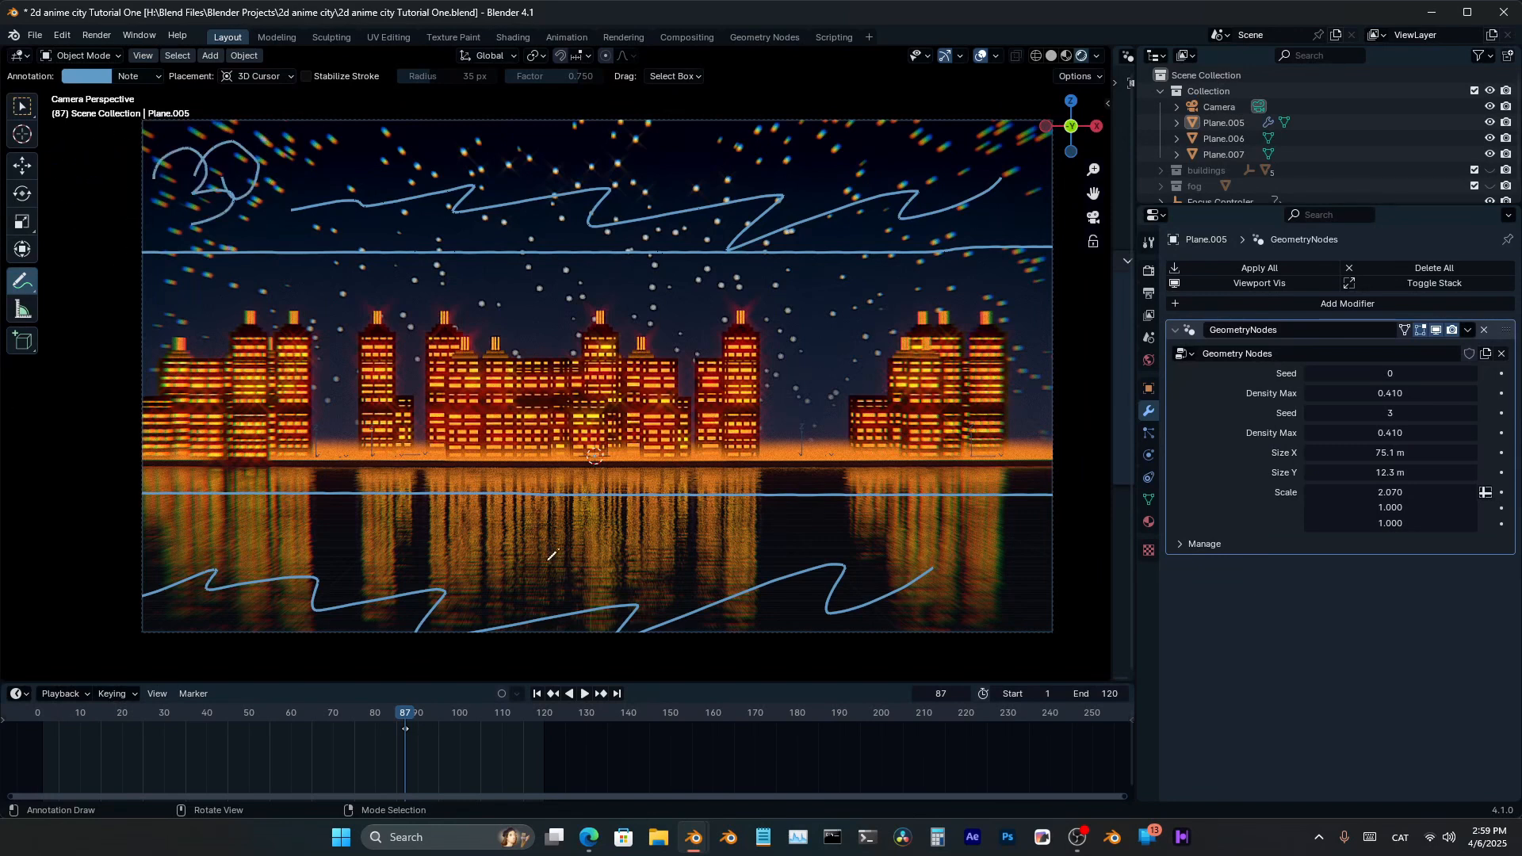
{"action": "mouse_move", "coordinate": [497, 558]}
{"action": "left_mouse_down"}
{"action": "mouse_move", "coordinate": [534, 574]}
{"action": "mouse_move", "coordinate": [517, 599]}
{"action": "left_mouse_up"}
{"action": "mouse_move", "coordinate": [539, 566]}
{"action": "left_mouse_down"}
{"action": "mouse_move", "coordinate": [565, 568]}
{"action": "mouse_move", "coordinate": [517, 558]}
{"action": "left_mouse_up"}
{"action": "left_click_drag", "start_coordinate": [611, 527], "coordinate": [600, 572]}
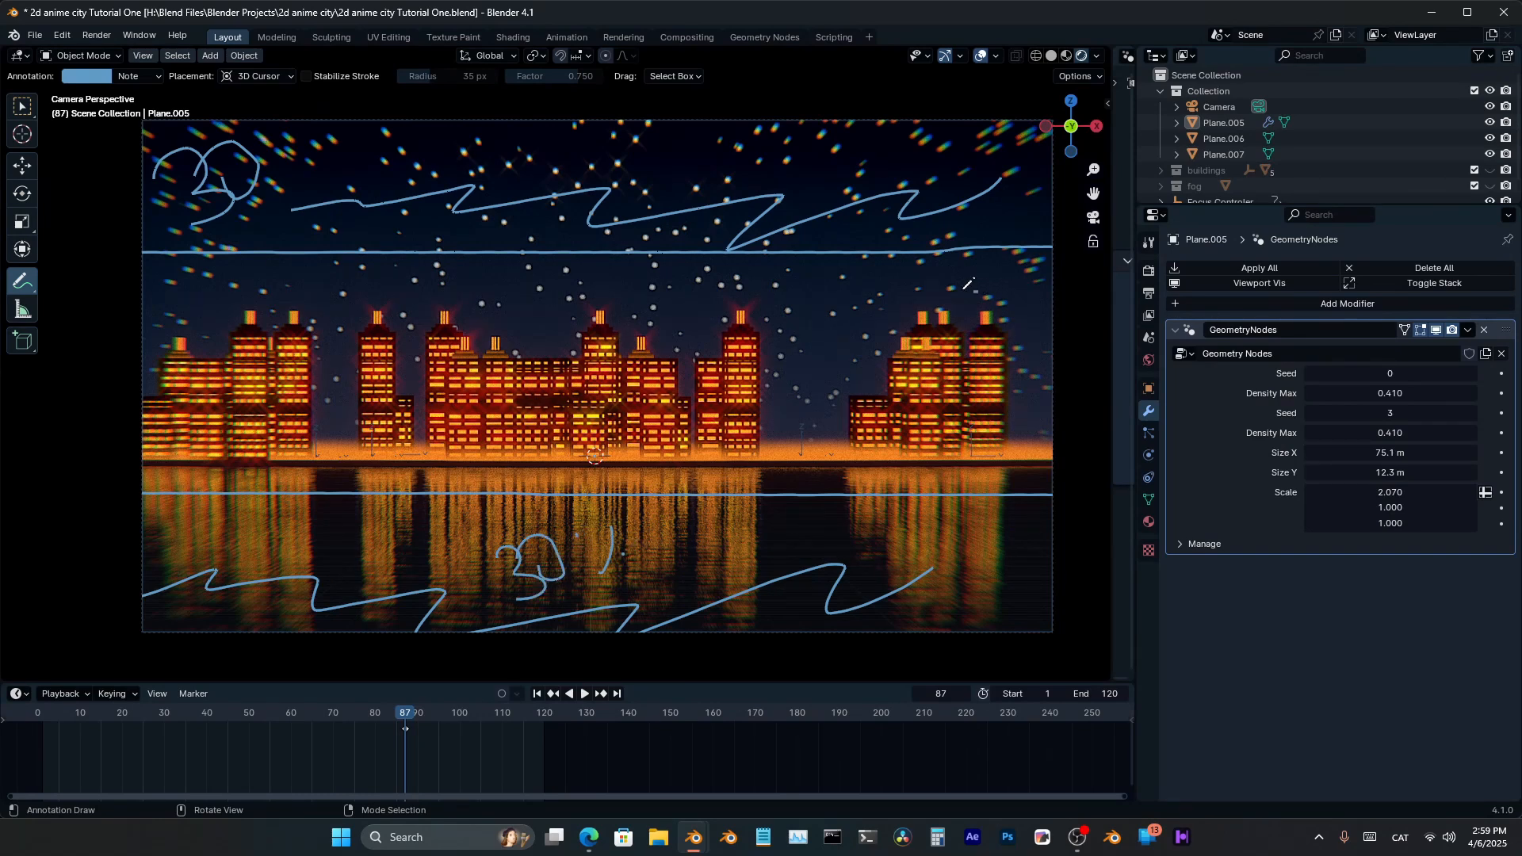
Step: Annotate the row of buildings with a line and an ellipse around them, and erase all annotations
{"action": "mouse_move", "coordinate": [967, 286]}
{"action": "left_mouse_down"}
{"action": "mouse_move", "coordinate": [305, 305]}
{"action": "mouse_move", "coordinate": [532, 464]}
{"action": "mouse_move", "coordinate": [943, 304]}
{"action": "mouse_move", "coordinate": [227, 279]}
{"action": "left_mouse_up"}
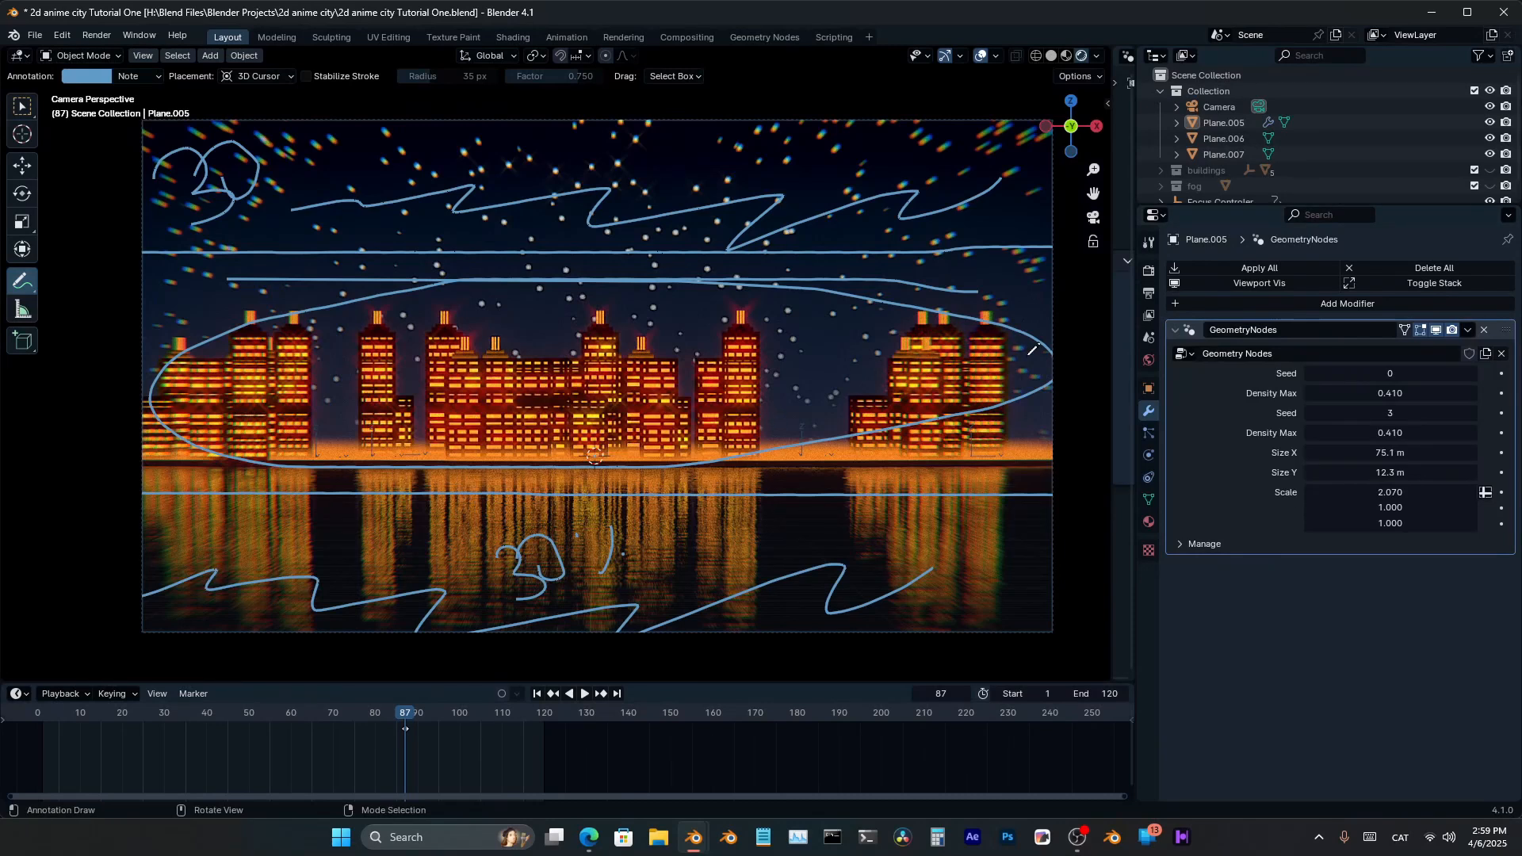
{"action": "mouse_move", "coordinate": [1058, 321]}
{"action": "left_mouse_down", "text": "ctrl"}
{"action": "mouse_move", "coordinate": [755, 567]}
{"action": "mouse_move", "coordinate": [492, 400]}
{"action": "mouse_move", "coordinate": [69, 268]}
{"action": "mouse_move", "coordinate": [214, 582]}
{"action": "left_mouse_up", "text": "ctrl"}
{"action": "key", "text": "Tab"}
{"action": "key", "text": "Tab"}
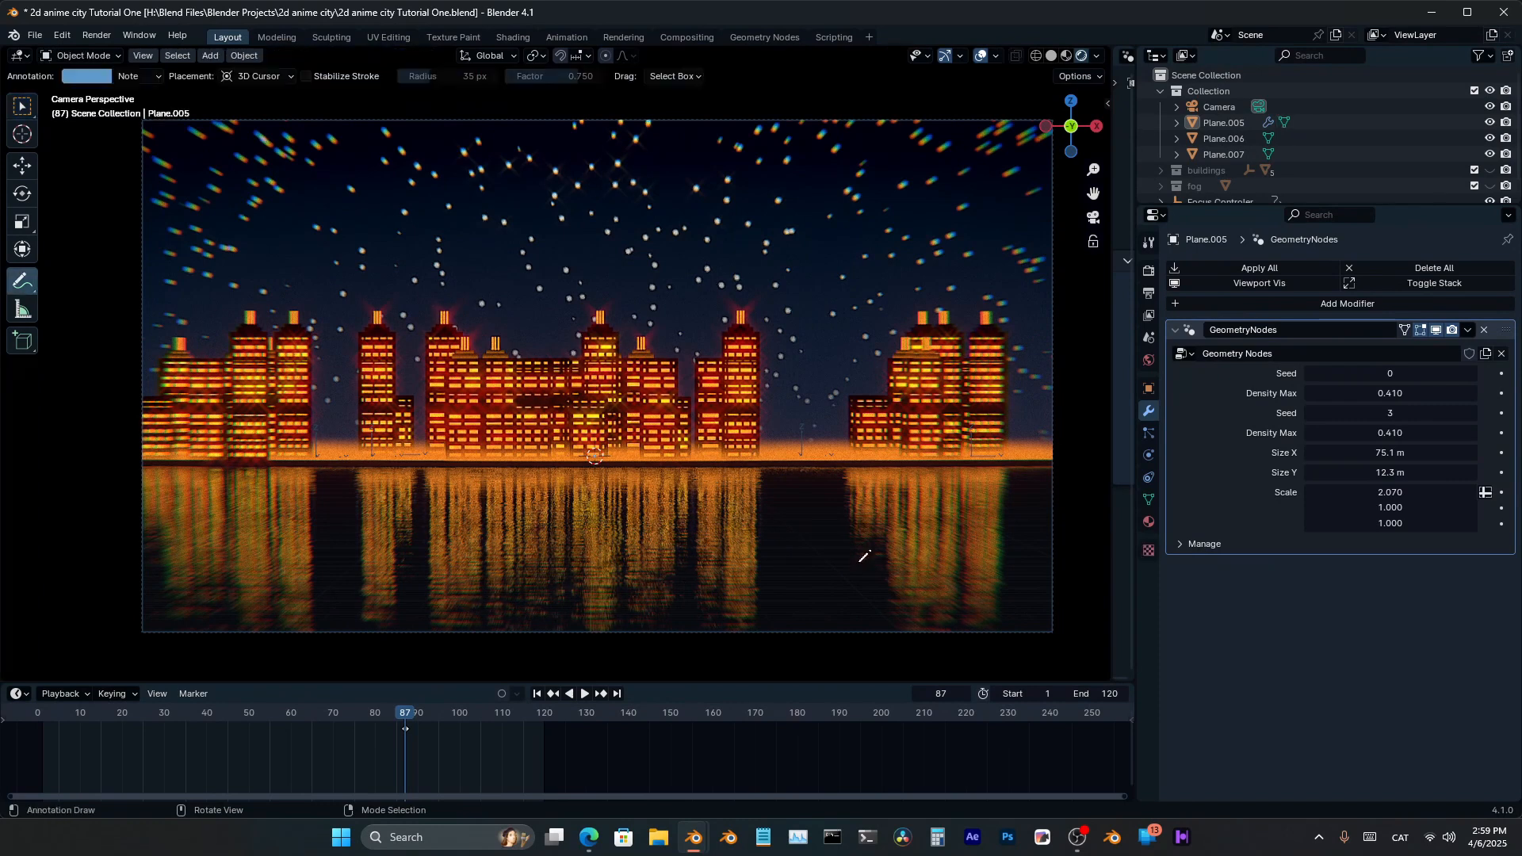
Step: Examine the water plane Plane.007 in Edit Mode from outside the camera, and return to the camera view with nothing selected
{"action": "key", "text": "Tab"}
{"action": "key", "text": "Tab"}
{"action": "left_click", "coordinate": [1224, 153]}
{"action": "key", "text": "Tab"}
{"action": "middle_click_drag", "start_coordinate": [714, 618], "coordinate": [746, 644]}
{"action": "scroll", "coordinate": [795, 364], "scroll_direction": "down", "scroll_amount": 5}
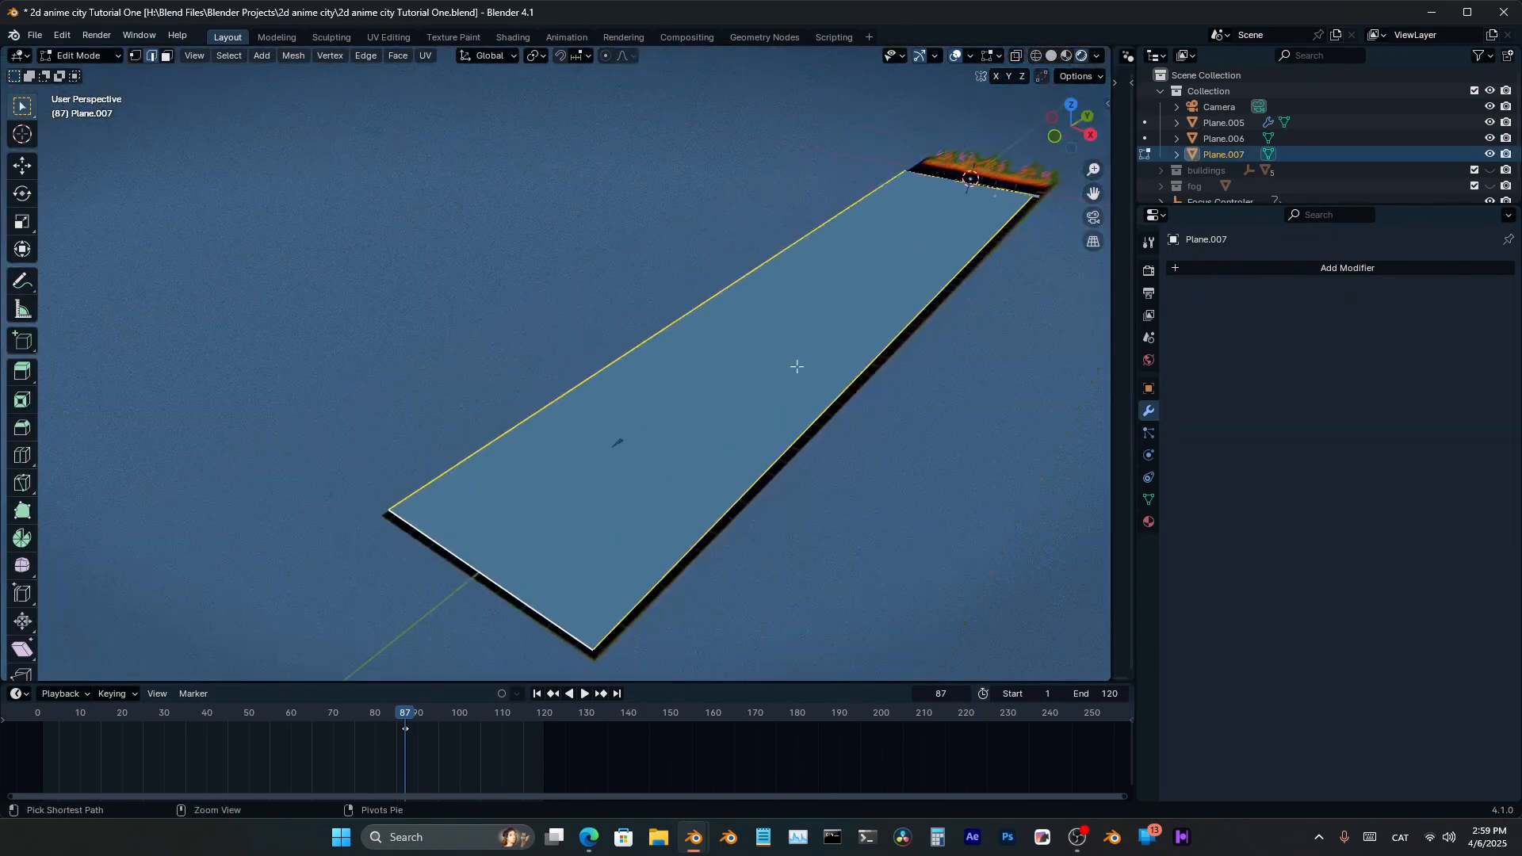
{"action": "middle_click_drag", "start_coordinate": [795, 364], "coordinate": [911, 470]}
{"action": "key", "text": "Tab"}
{"action": "key", "text": "alt+a"}
{"action": "scroll", "coordinate": [821, 391], "scroll_direction": "up", "scroll_amount": 4}
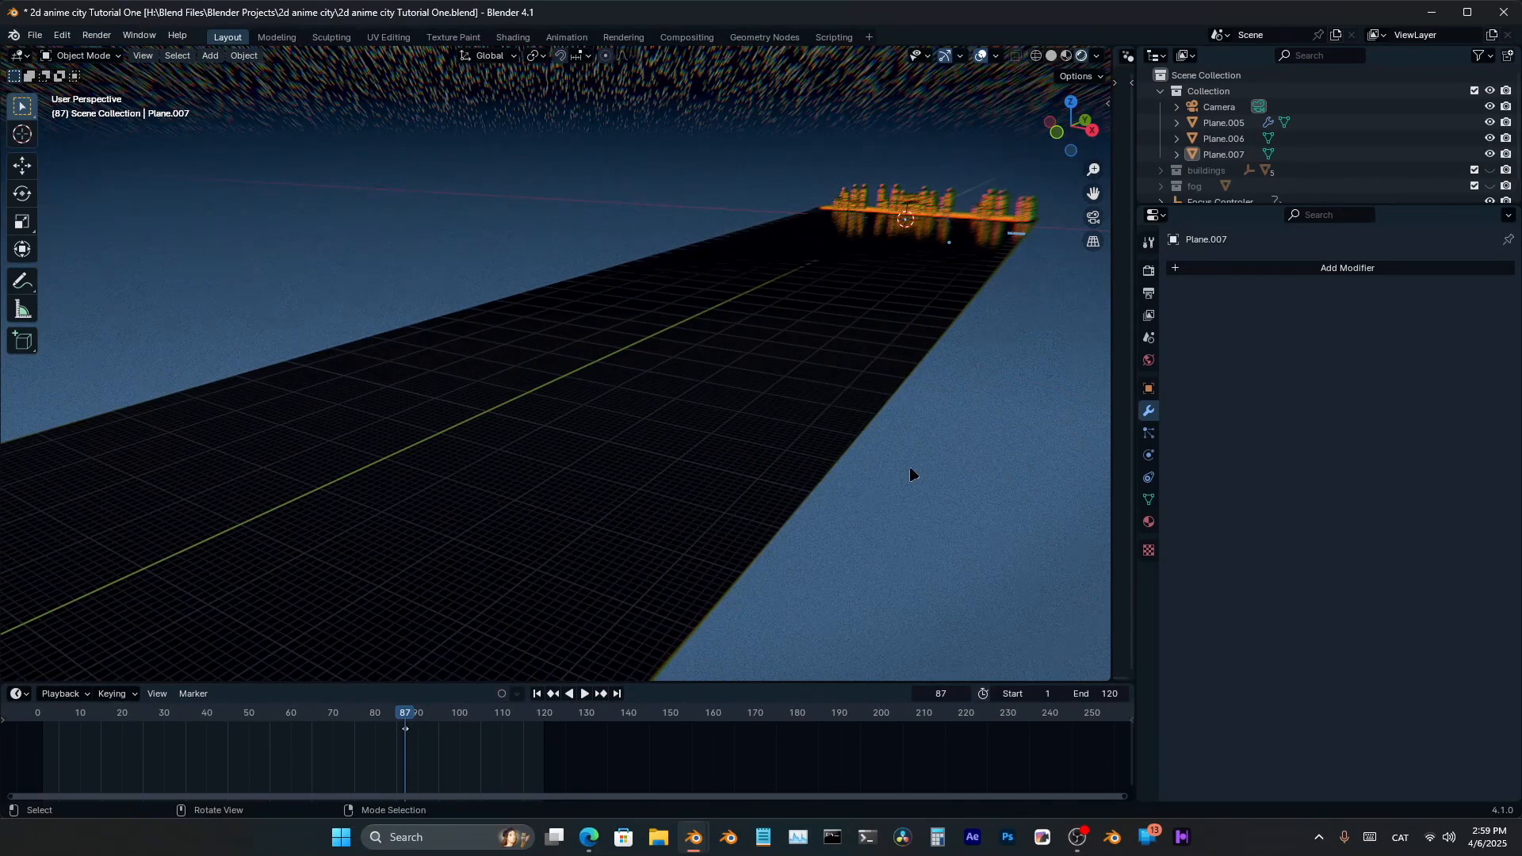
{"action": "key", "text": "KP_0"}
{"action": "scroll", "coordinate": [593, 524], "scroll_direction": "up", "scroll_amount": 2}
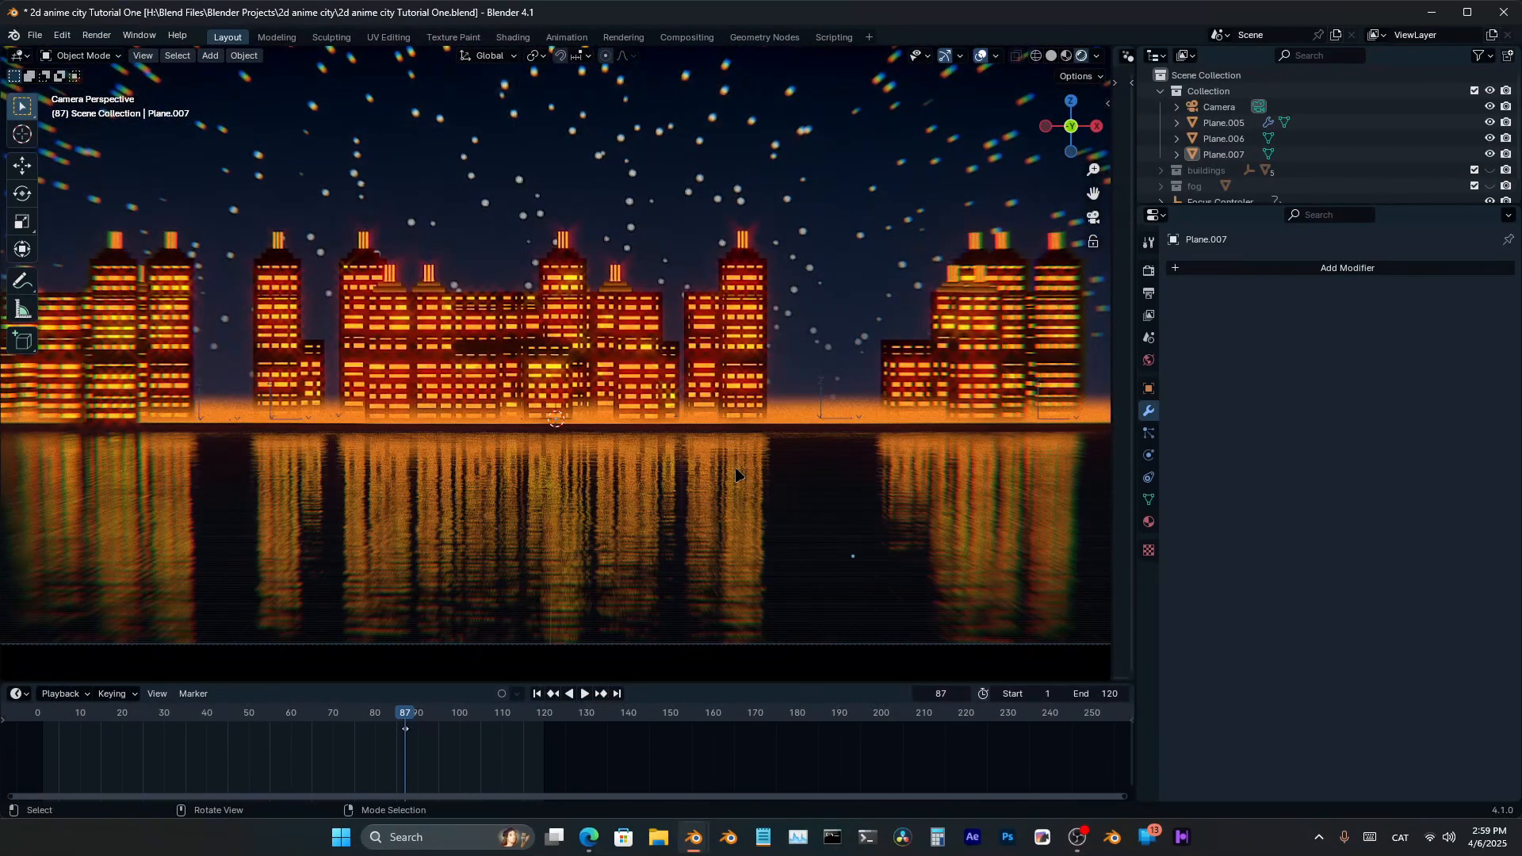
{"action": "middle_click_drag", "start_coordinate": [774, 358], "coordinate": [804, 424], "text": "ctrl"}
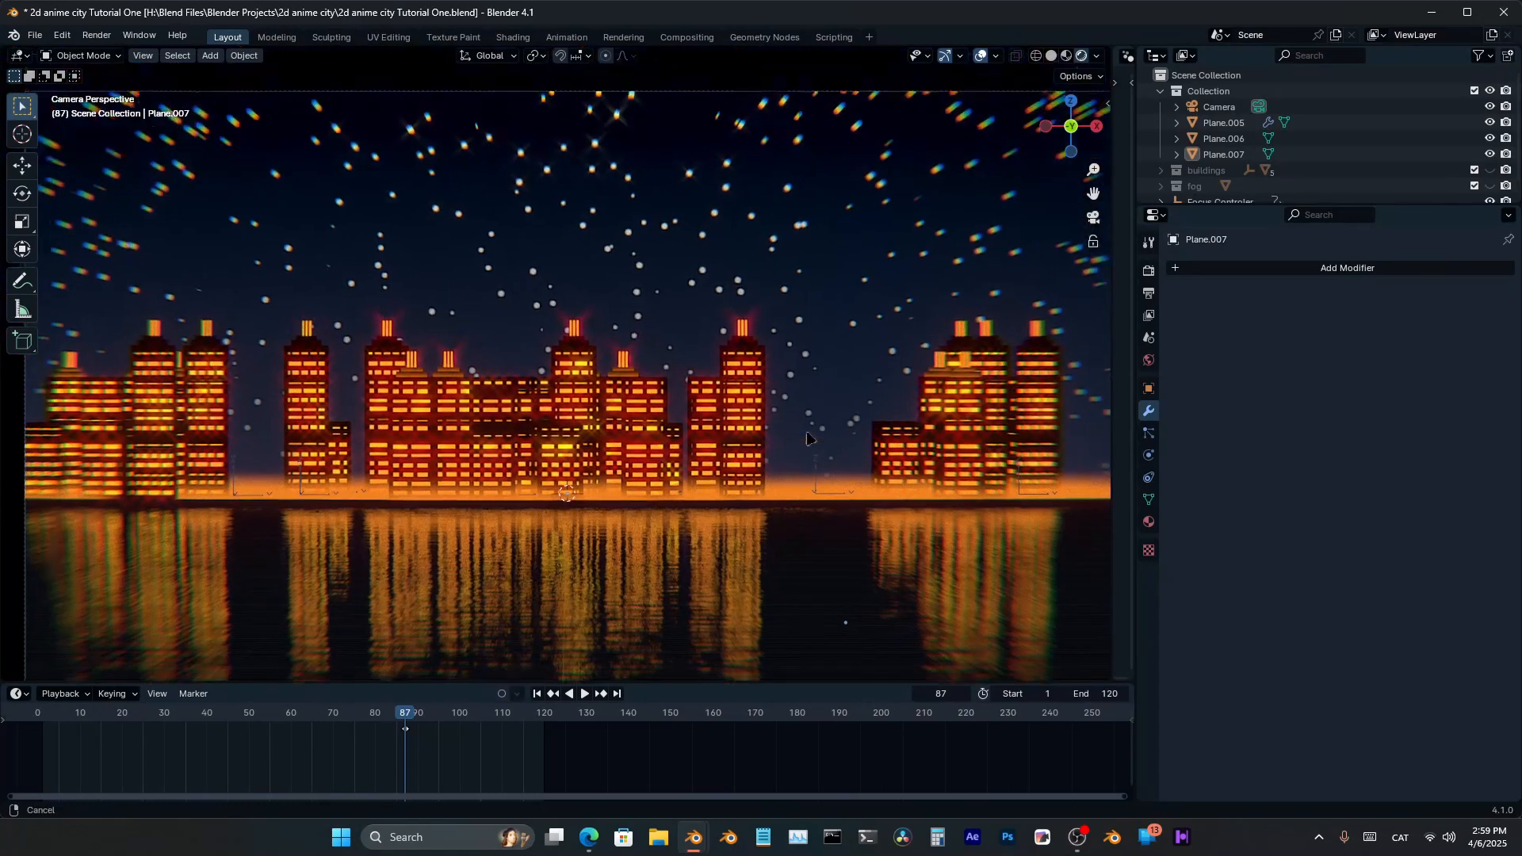
{"action": "scroll", "coordinate": [800, 406], "scroll_direction": "down", "scroll_amount": 2}
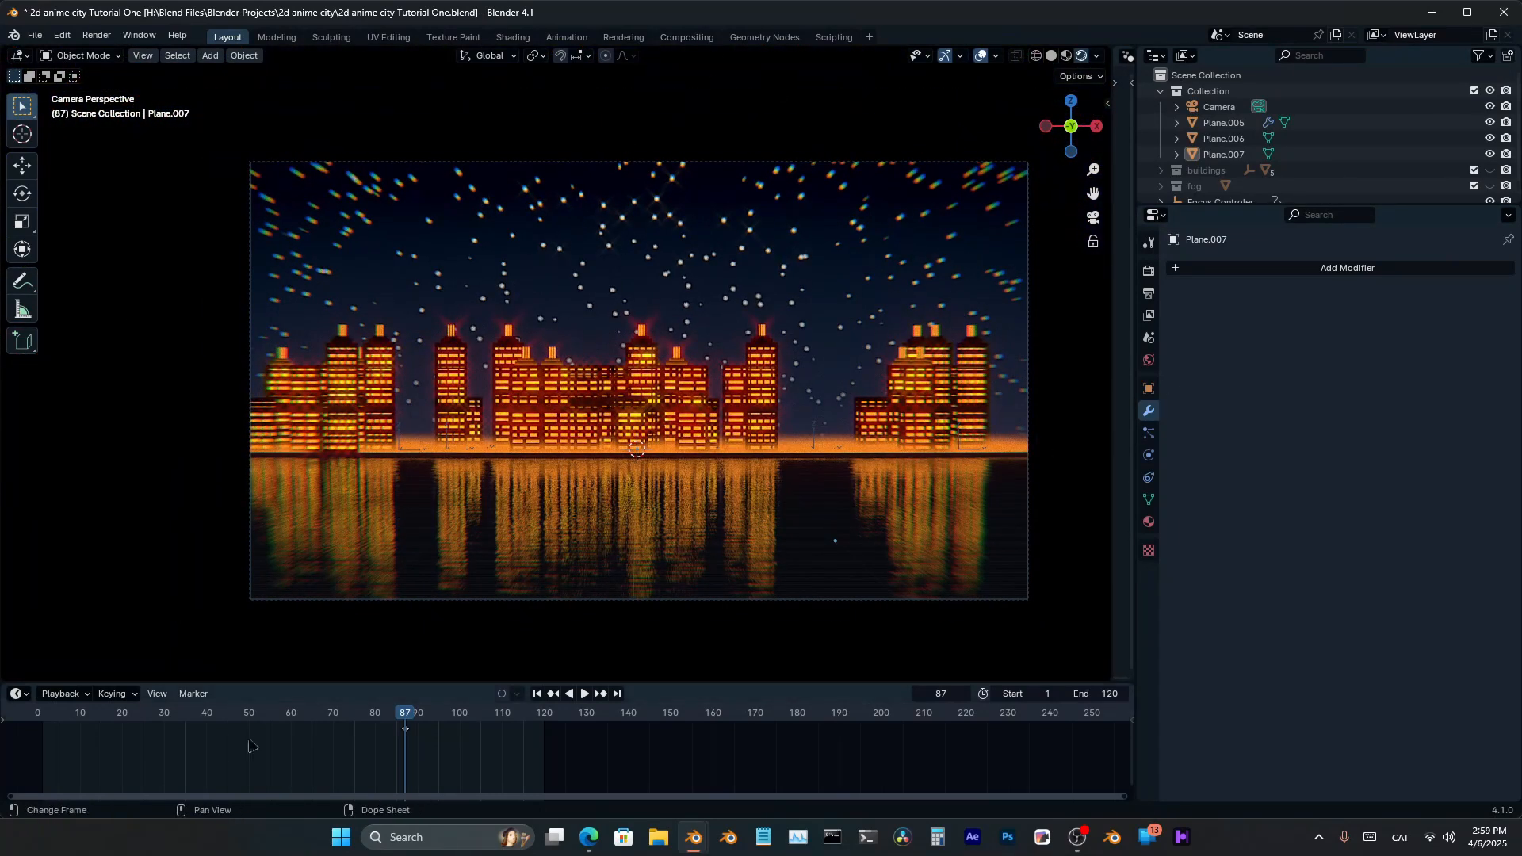
Step: Widen the node editor beside the 3D viewport and show the Compositor node tree in it
{"action": "left_click_drag", "start_coordinate": [1129, 333], "coordinate": [912, 333]}
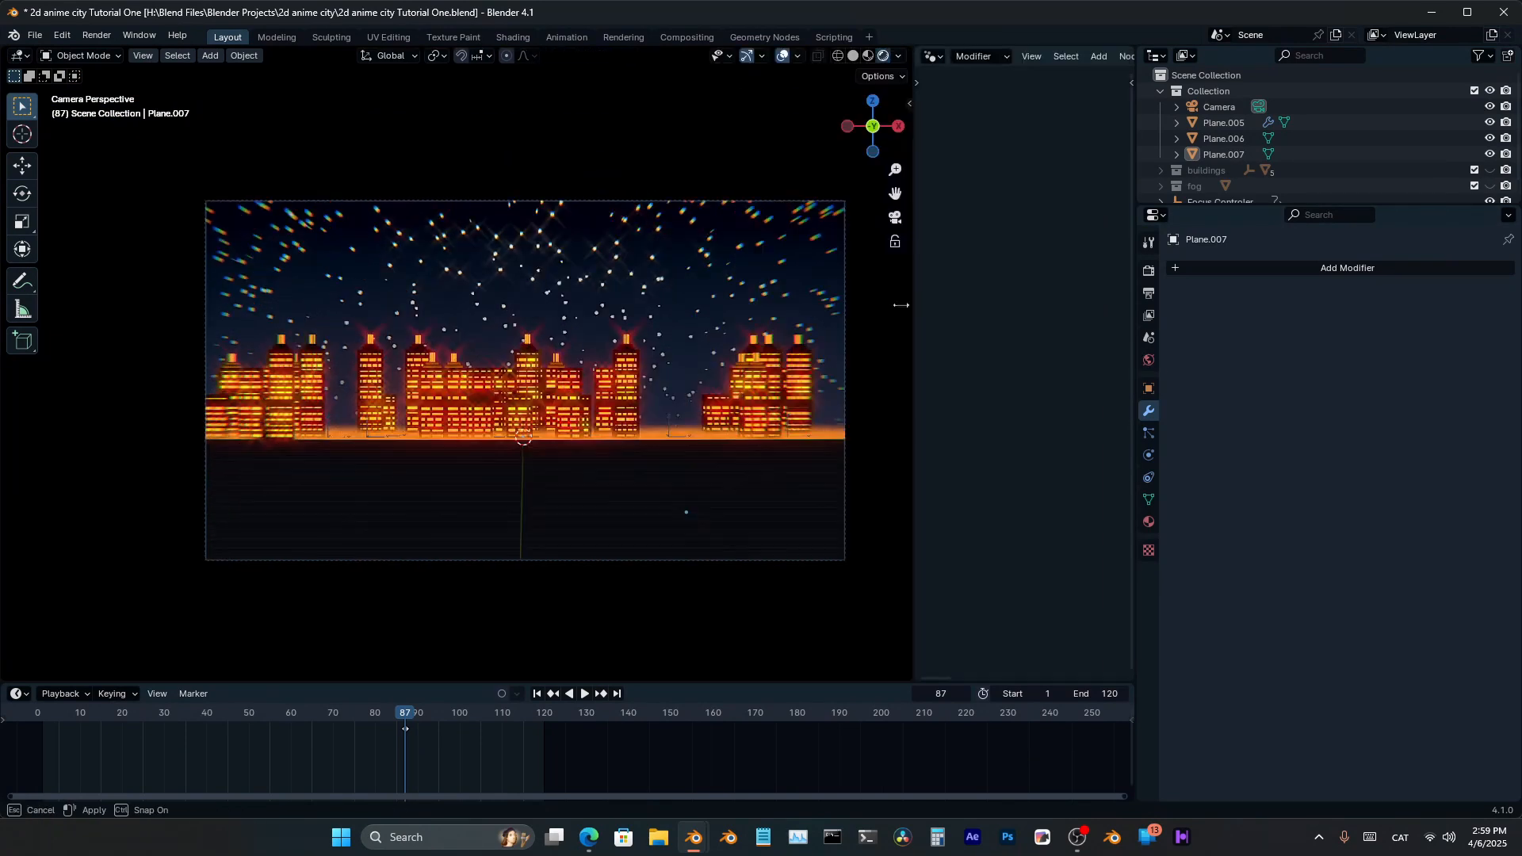
{"action": "left_click", "coordinate": [929, 56]}
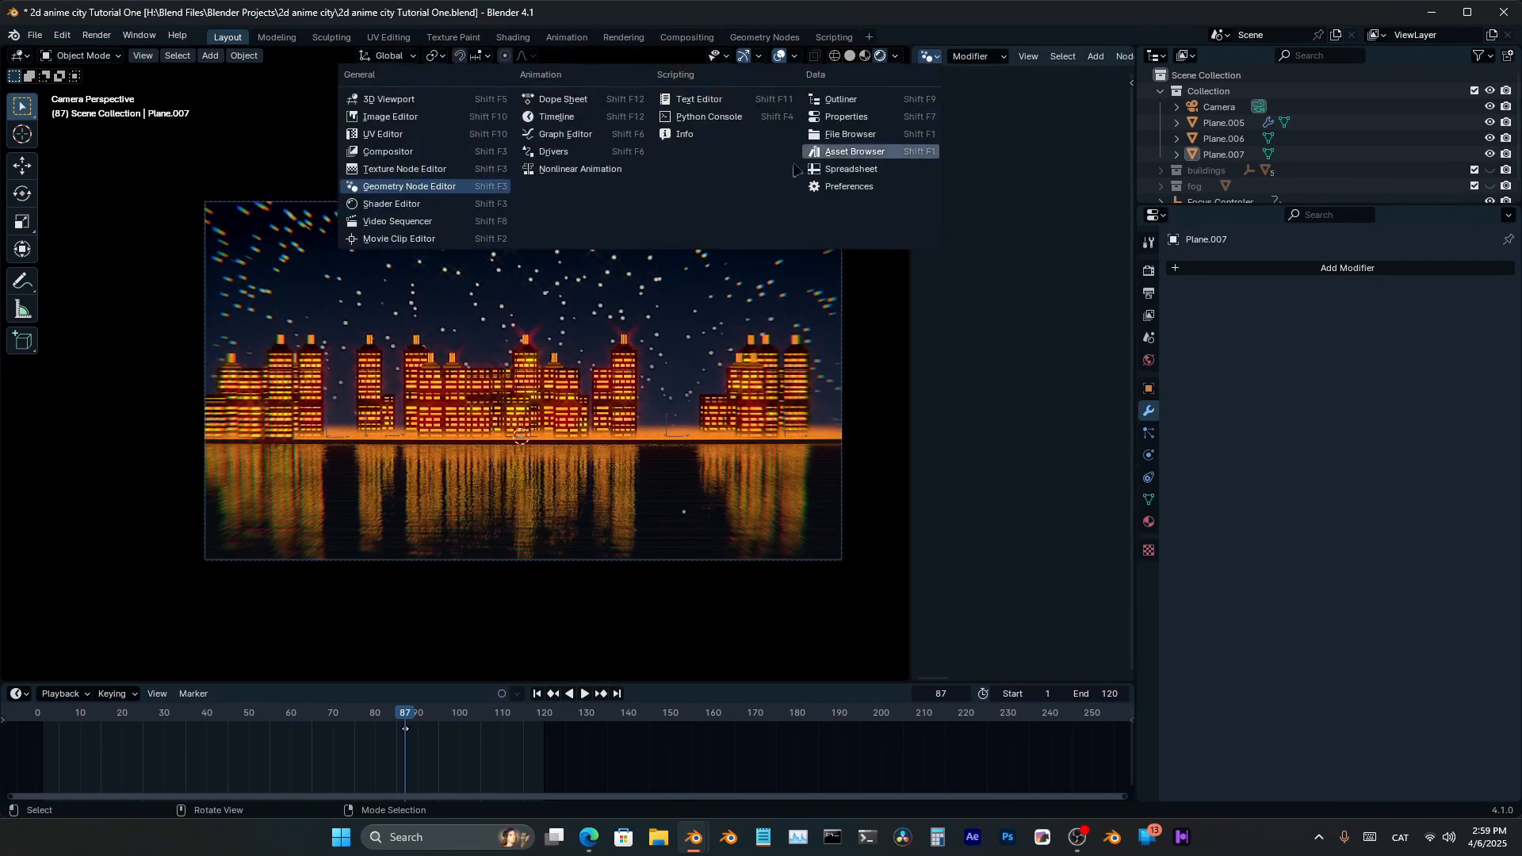
{"action": "left_click", "coordinate": [396, 205]}
{"action": "left_click_drag", "start_coordinate": [911, 307], "coordinate": [574, 308]}
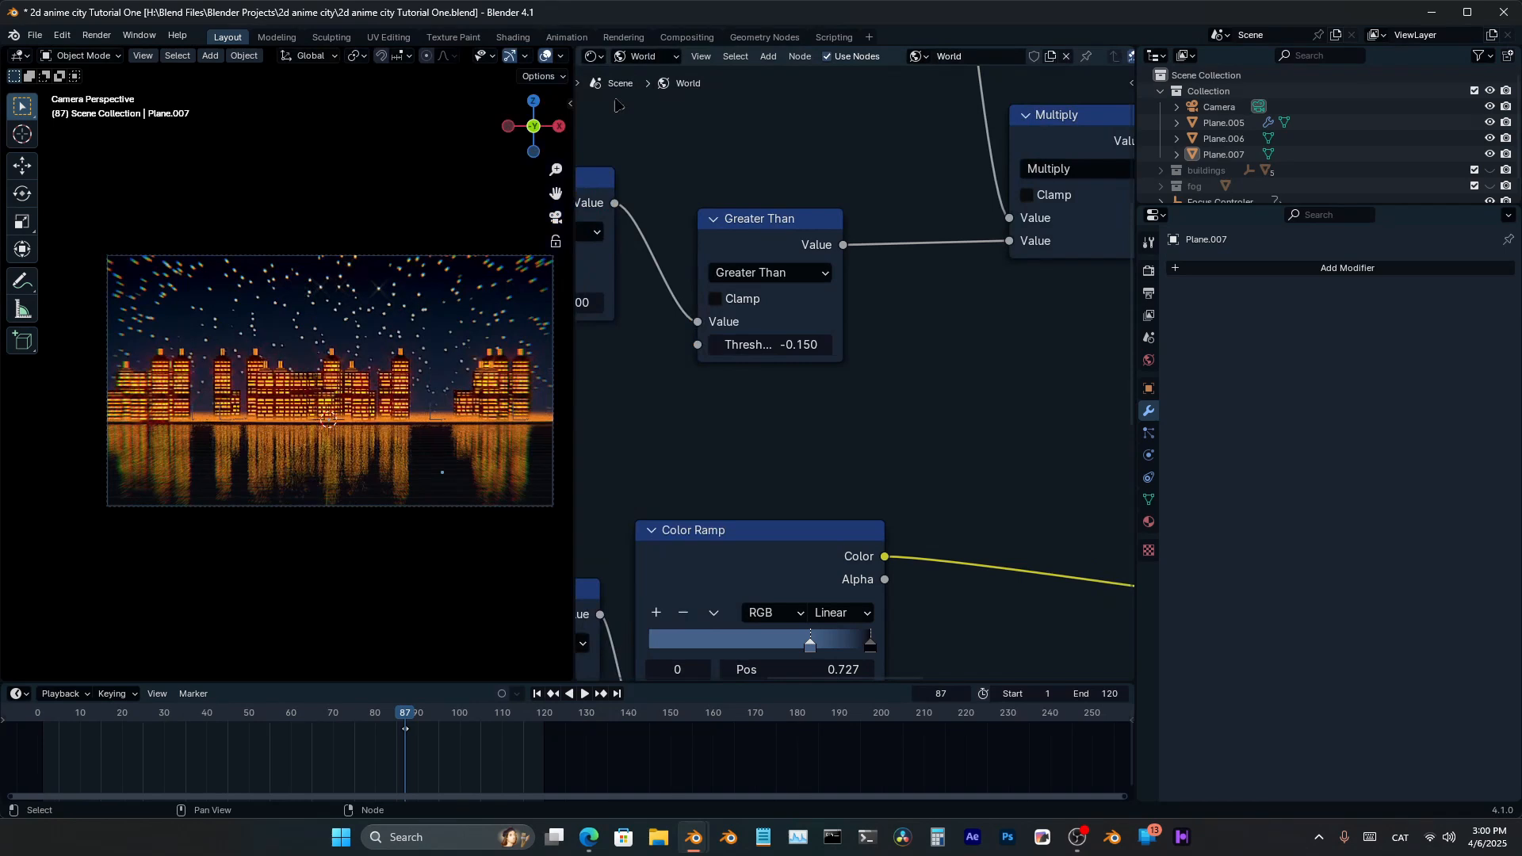
{"action": "left_click", "coordinate": [592, 56]}
{"action": "left_click", "coordinate": [671, 151]}
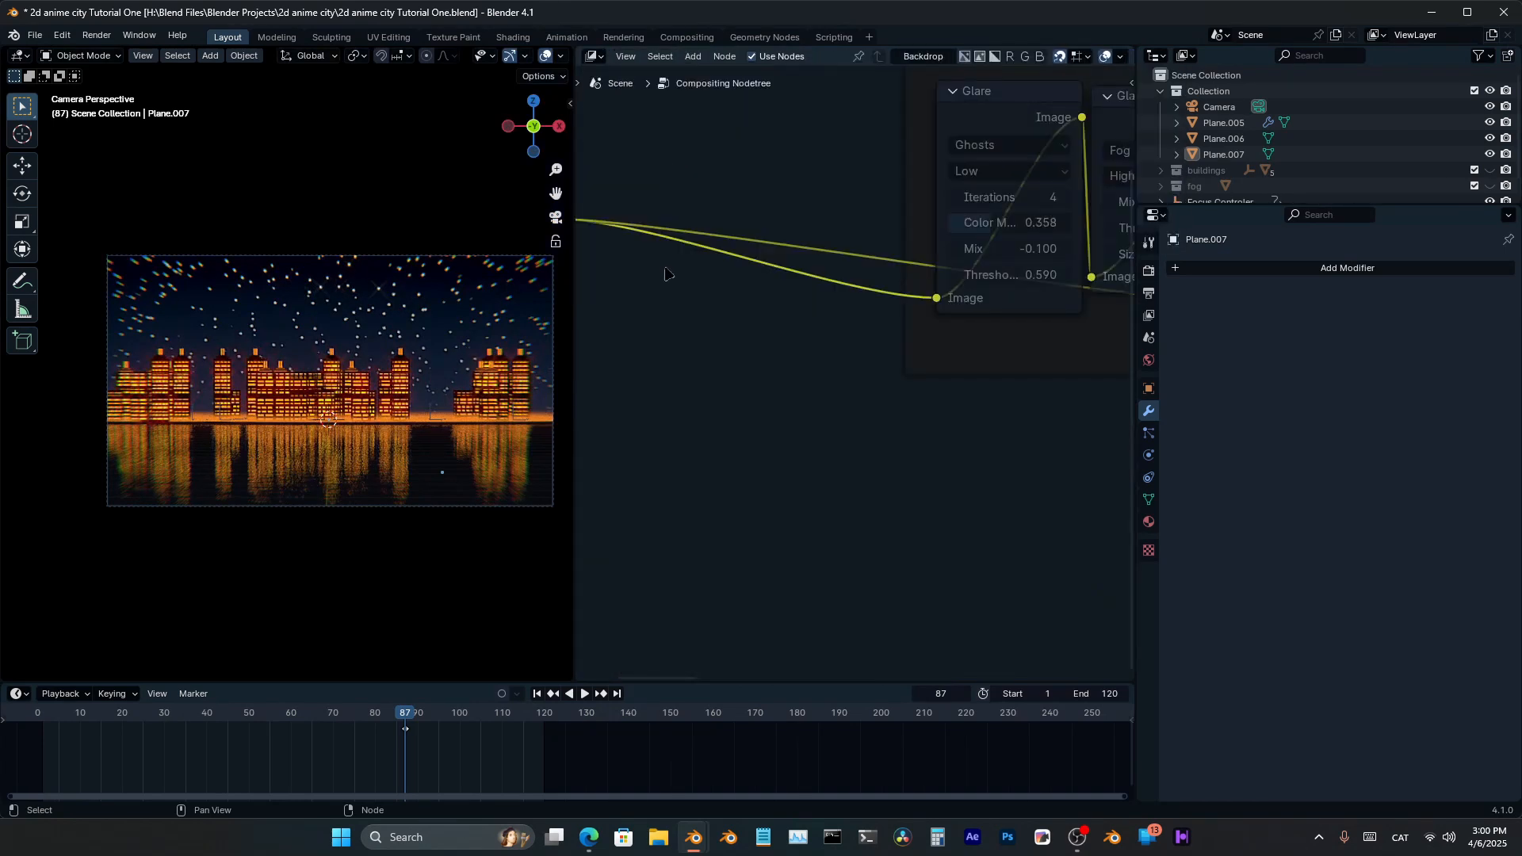
Step: Enable the muted Fog Glow Glare node in the Coloring / Blooming frame
{"action": "scroll", "coordinate": [769, 253], "scroll_direction": "up", "scroll_amount": 3}
{"action": "middle_click_drag", "start_coordinate": [948, 253], "coordinate": [567, 298]}
{"action": "middle_click_drag", "start_coordinate": [1307, 284], "coordinate": [1344, 298], "text": "ctrl"}
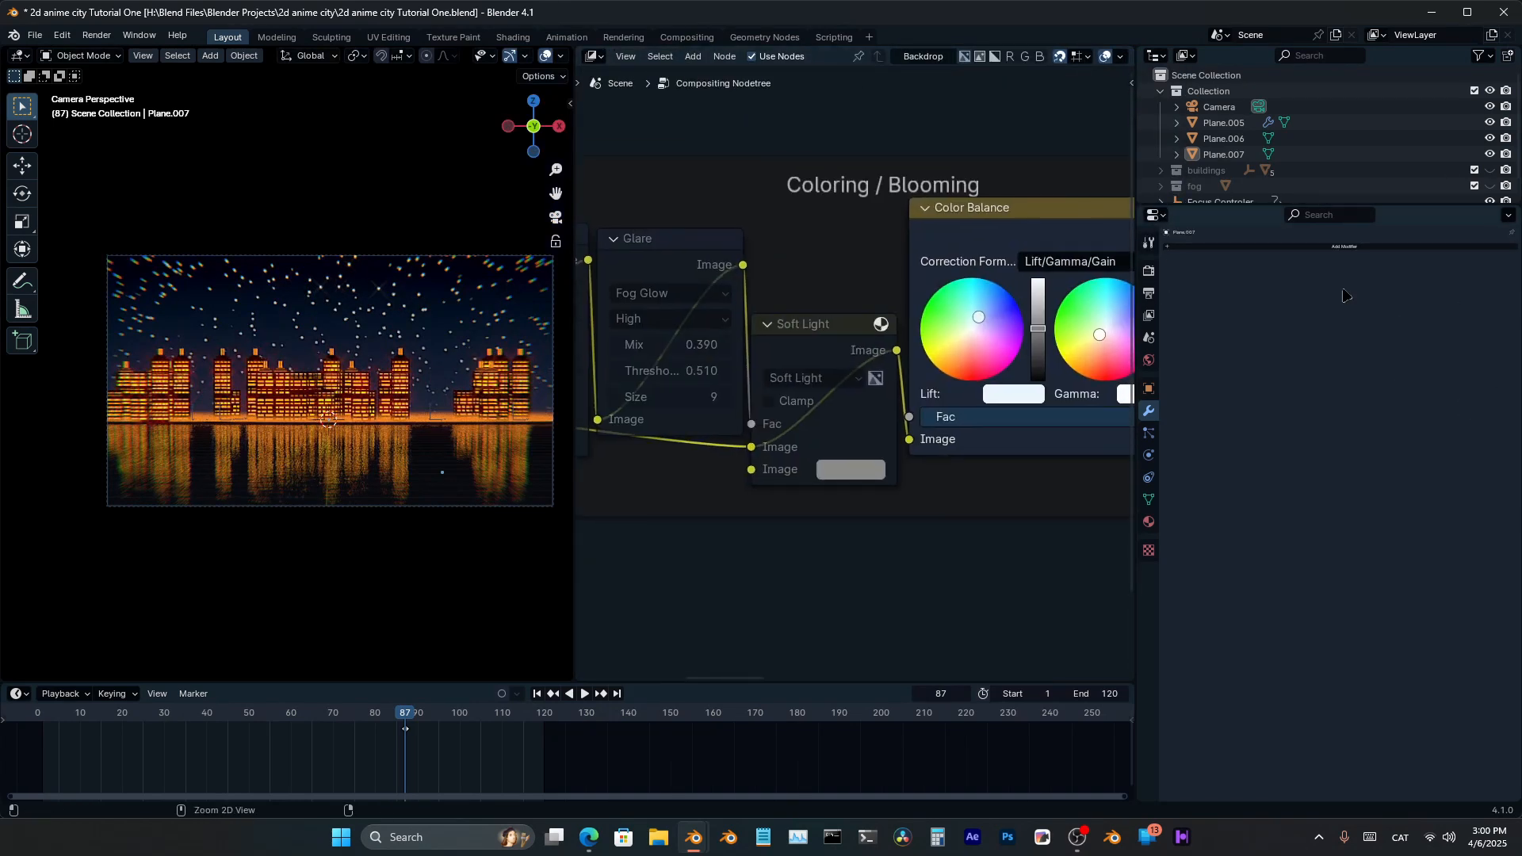
{"action": "middle_click_drag", "start_coordinate": [875, 248], "coordinate": [890, 371], "text": "ctrl"}
{"action": "left_click", "coordinate": [776, 261]}
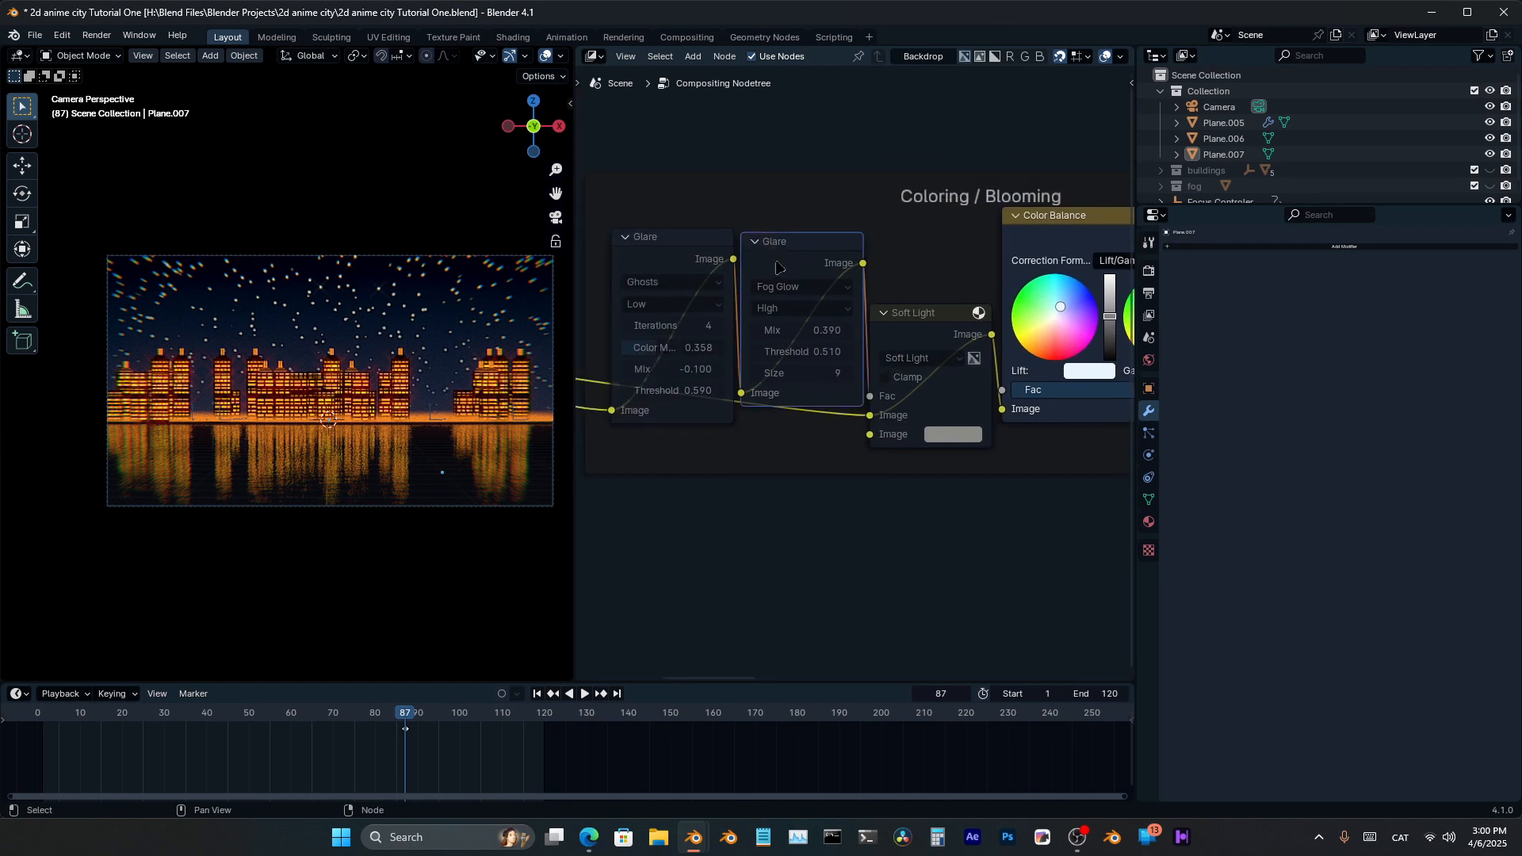
{"action": "key", "text": "m"}
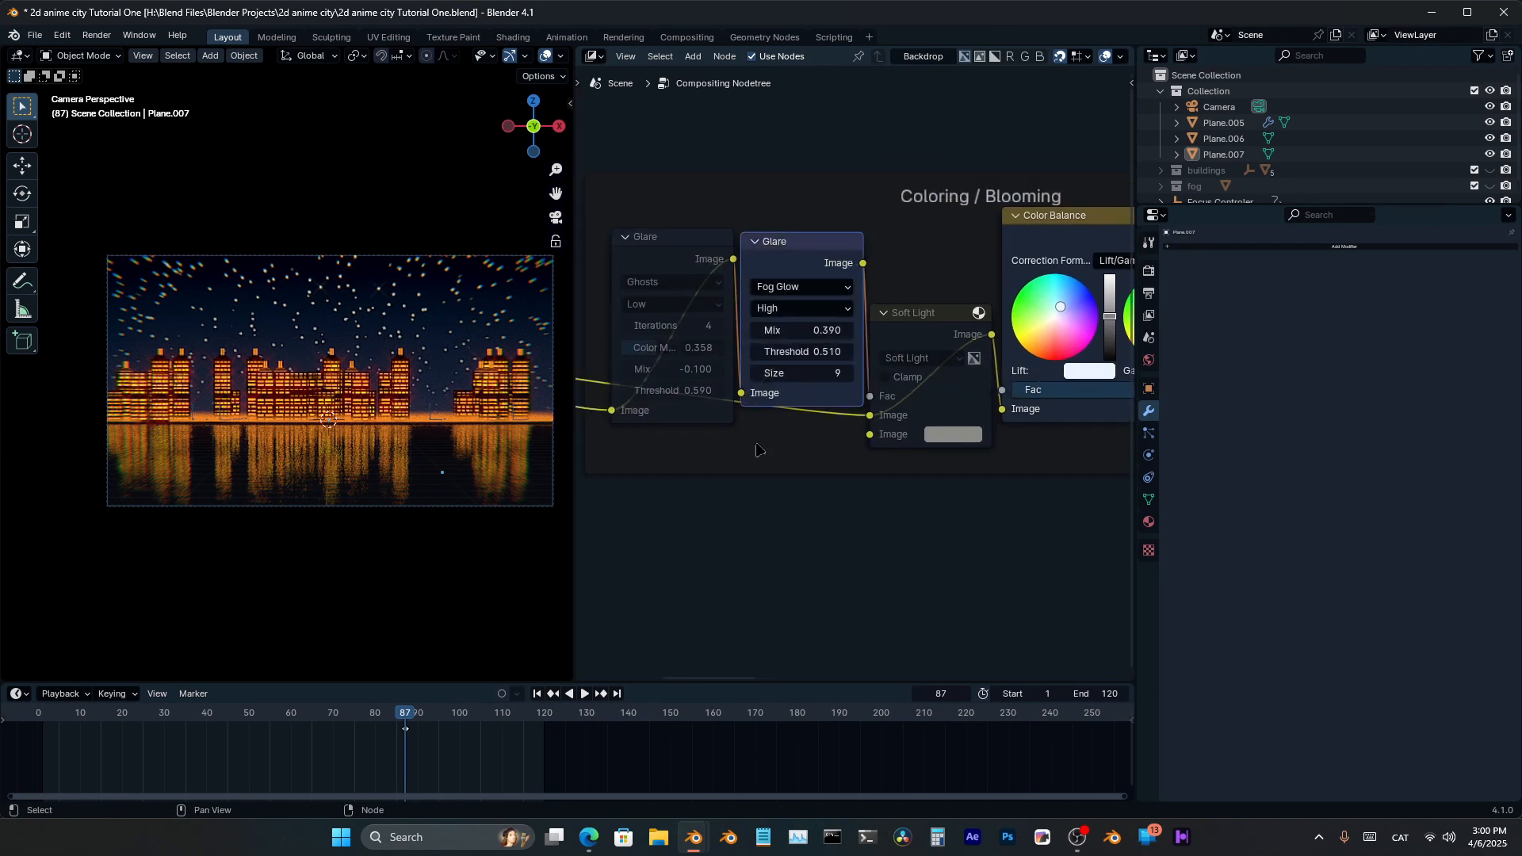
Step: Disconnect the Fog Glow Glare from the Soft Light node's Fac and remove the Ghosts Glare node, keeping the image chain linked
{"action": "middle_click_drag", "start_coordinate": [815, 459], "coordinate": [836, 225], "text": "ctrl"}
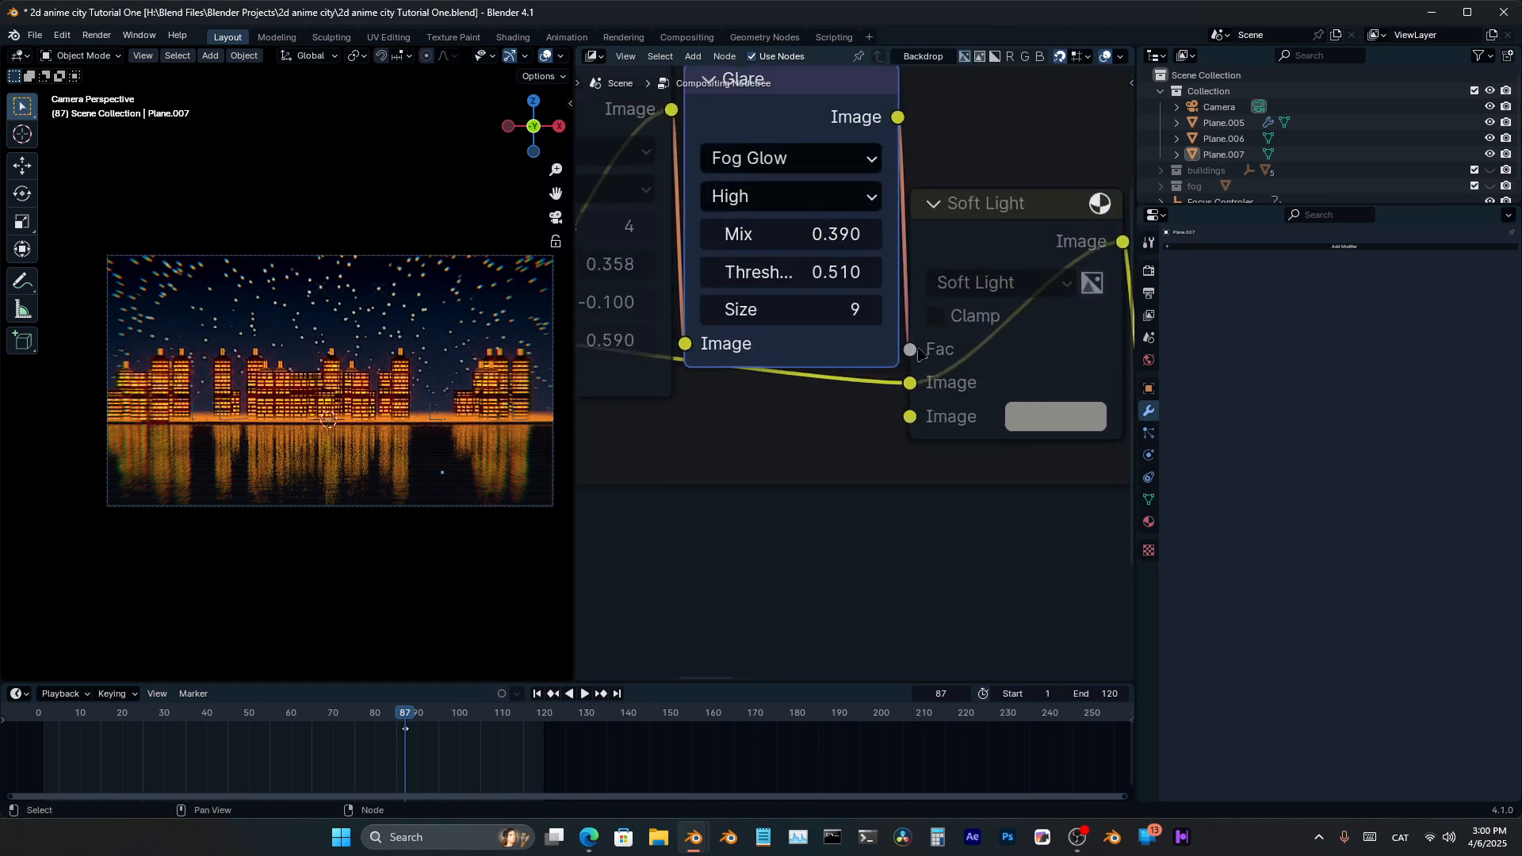
{"action": "left_click_drag", "start_coordinate": [917, 351], "coordinate": [957, 385]}
{"action": "middle_click_drag", "start_coordinate": [832, 287], "coordinate": [890, 431], "text": "ctrl"}
{"action": "middle_click_drag", "start_coordinate": [776, 332], "coordinate": [1060, 475]}
{"action": "left_click_drag", "start_coordinate": [833, 475], "coordinate": [944, 459]}
{"action": "key", "text": "m"}
{"action": "key", "text": "m"}
{"action": "key", "text": "x"}
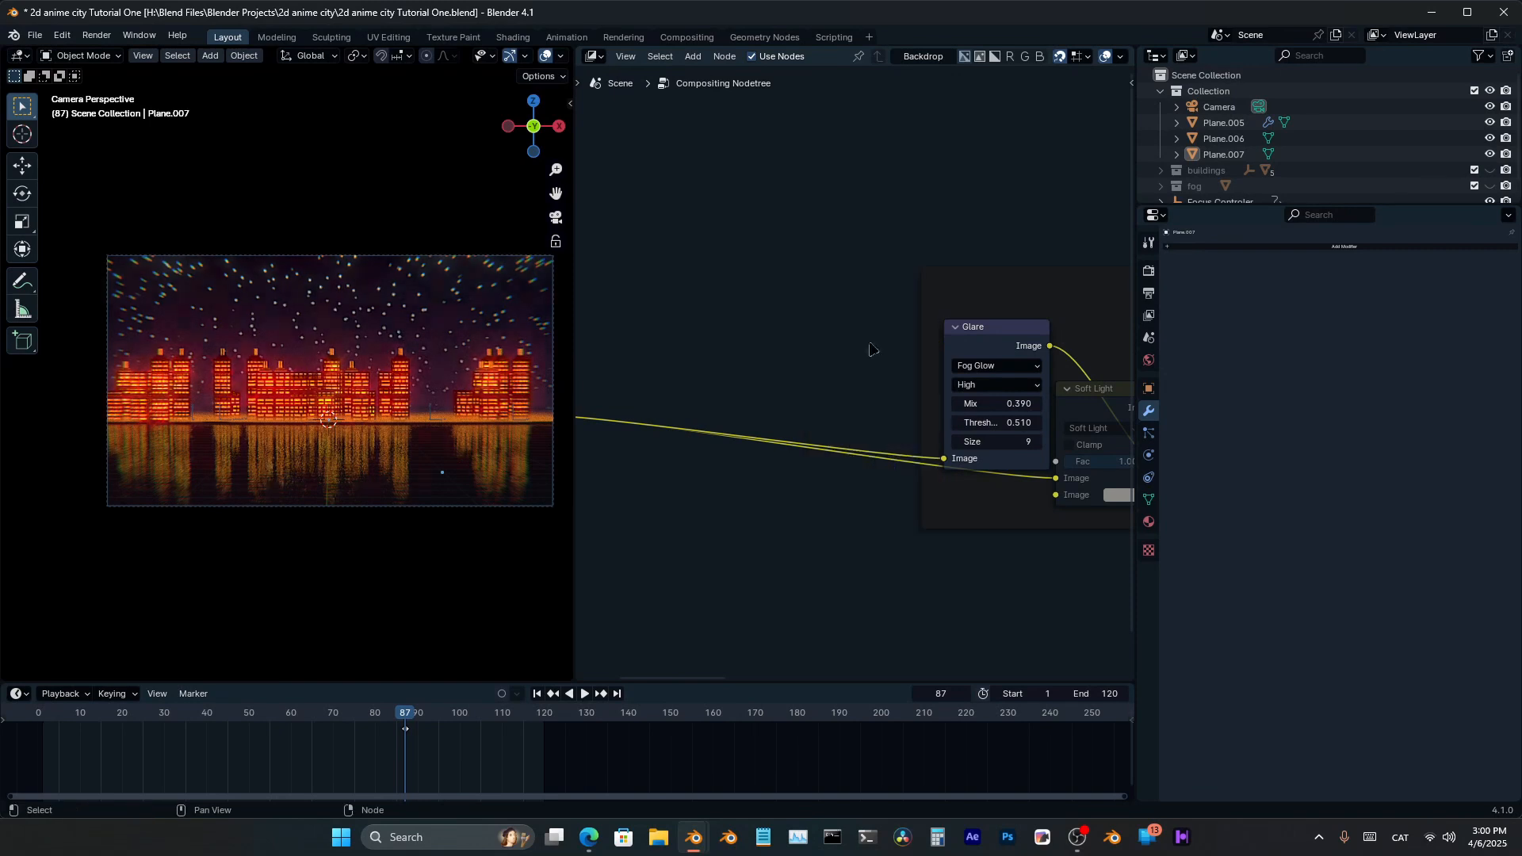
Step: Remove the Soft Light node and set the Fog Glow Glare's Threshold to 0.630
{"action": "left_click", "coordinate": [1094, 396]}
{"action": "key", "text": "x"}
{"action": "middle_click_drag", "start_coordinate": [1082, 420], "coordinate": [893, 500]}
{"action": "middle_click_drag", "start_coordinate": [893, 500], "coordinate": [802, 432], "text": "ctrl"}
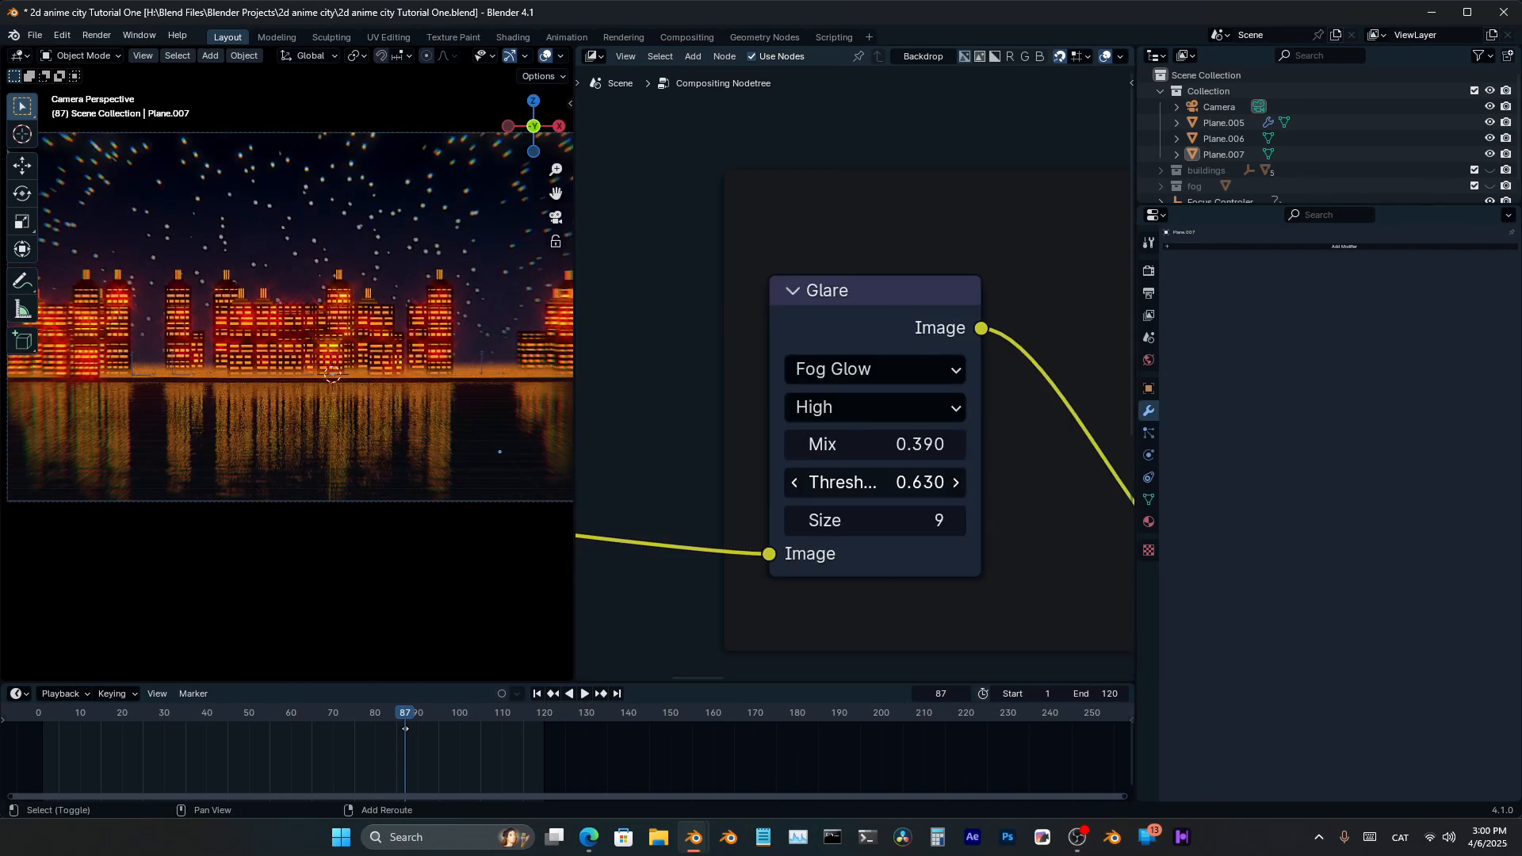
{"action": "middle_click_drag", "start_coordinate": [306, 421], "coordinate": [368, 464], "text": "ctrl"}
Step: Set the Threshold of the Simple Star Glare node after the Noise frame to 0.480
{"action": "middle_click_drag", "start_coordinate": [887, 445], "coordinate": [896, 539], "text": "ctrl"}
{"action": "middle_click_drag", "start_coordinate": [1030, 491], "coordinate": [872, 515]}
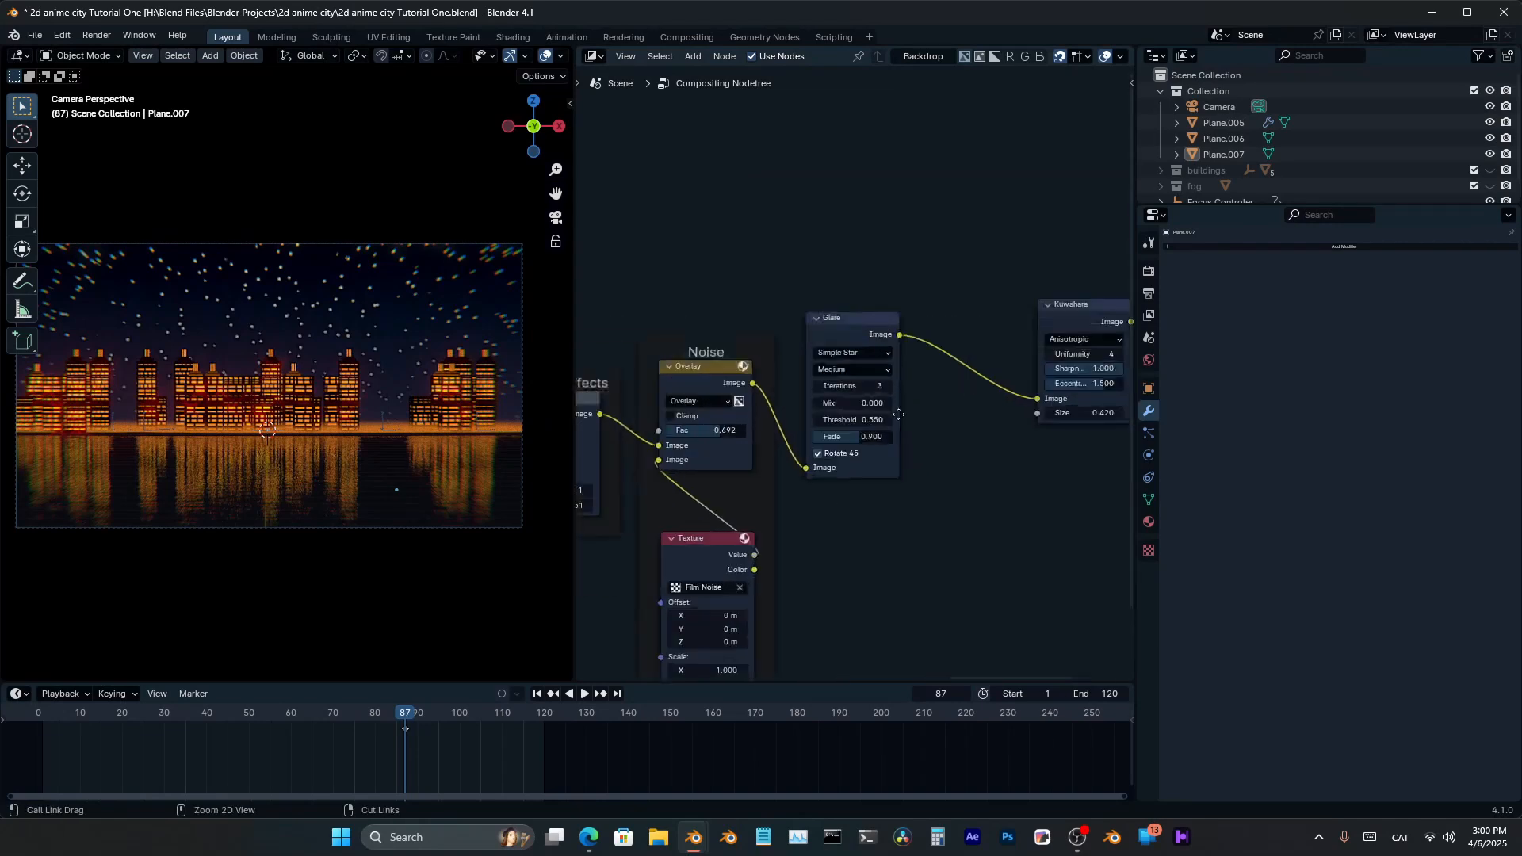
{"action": "left_click_drag", "start_coordinate": [871, 511], "coordinate": [838, 511]}
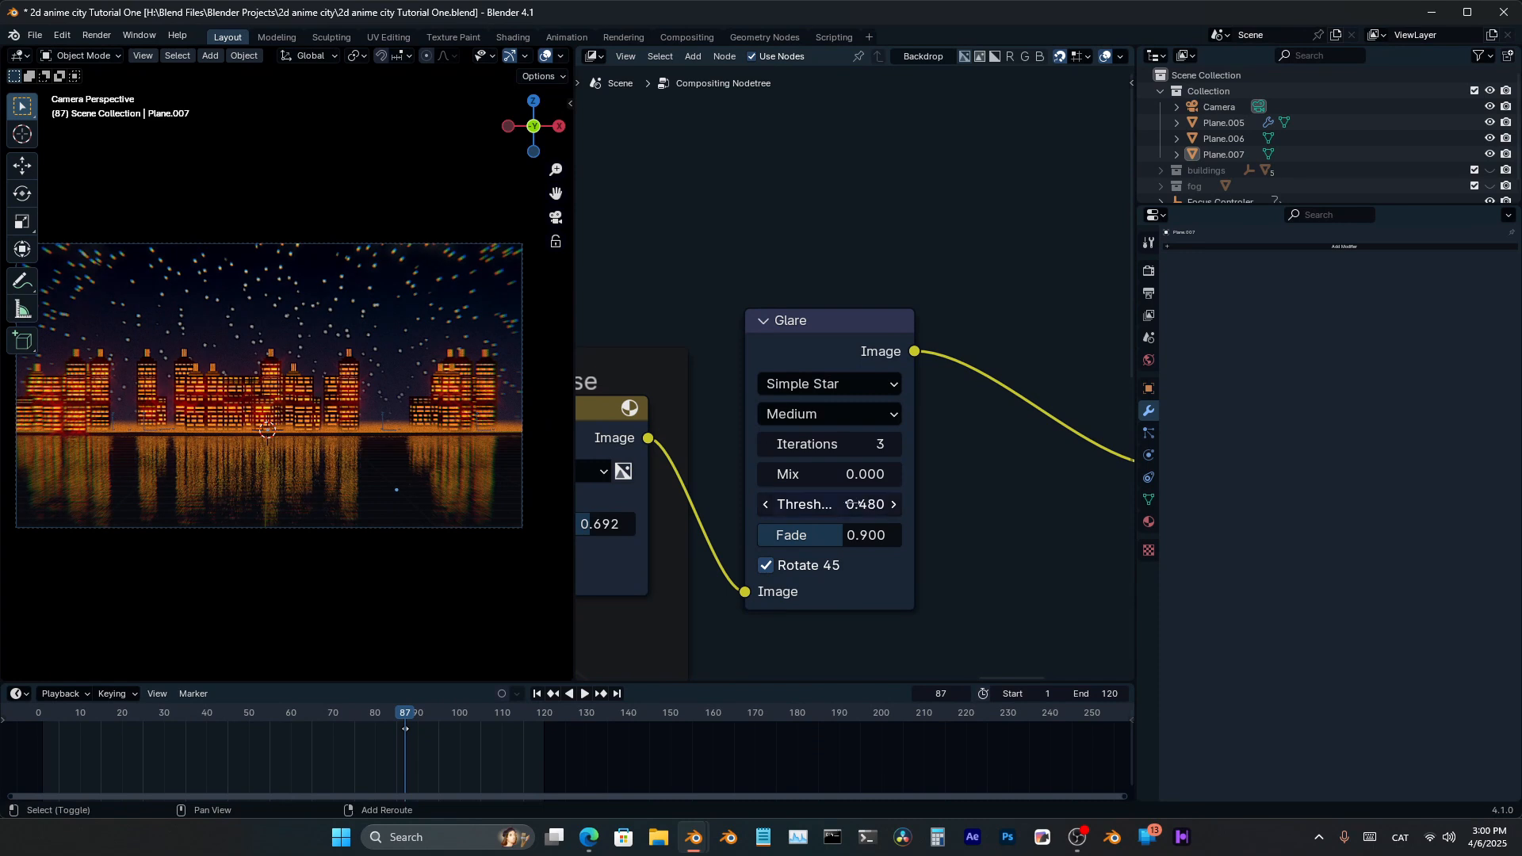
{"action": "scroll", "coordinate": [444, 454], "scroll_direction": "up", "scroll_amount": 1}
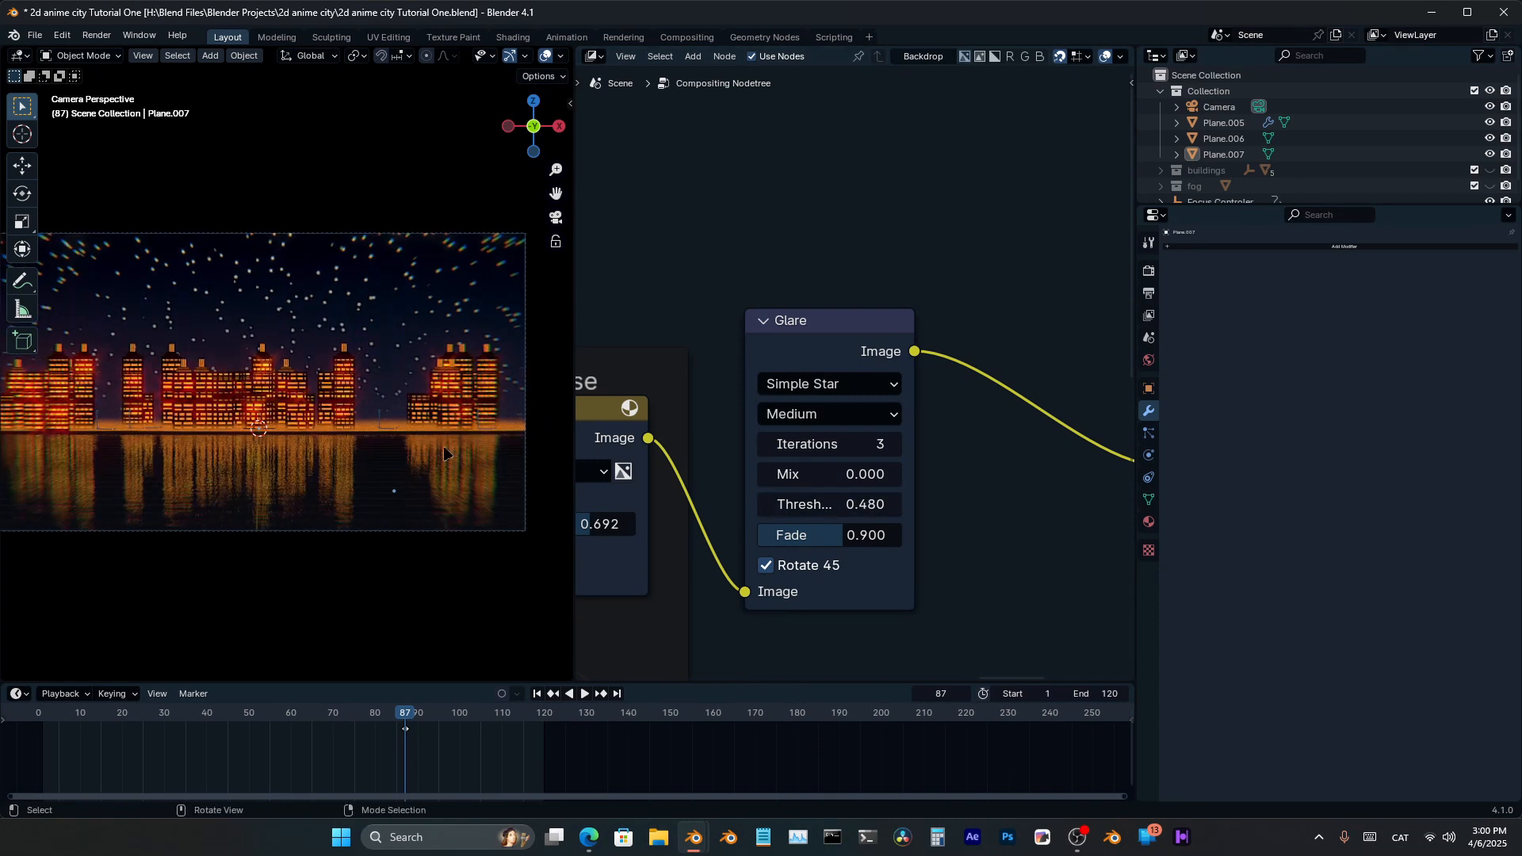
Step: Switch the 3D viewport to wireframe shading and render the current frame
{"action": "key", "text": "z"}
{"action": "key", "text": "6"}
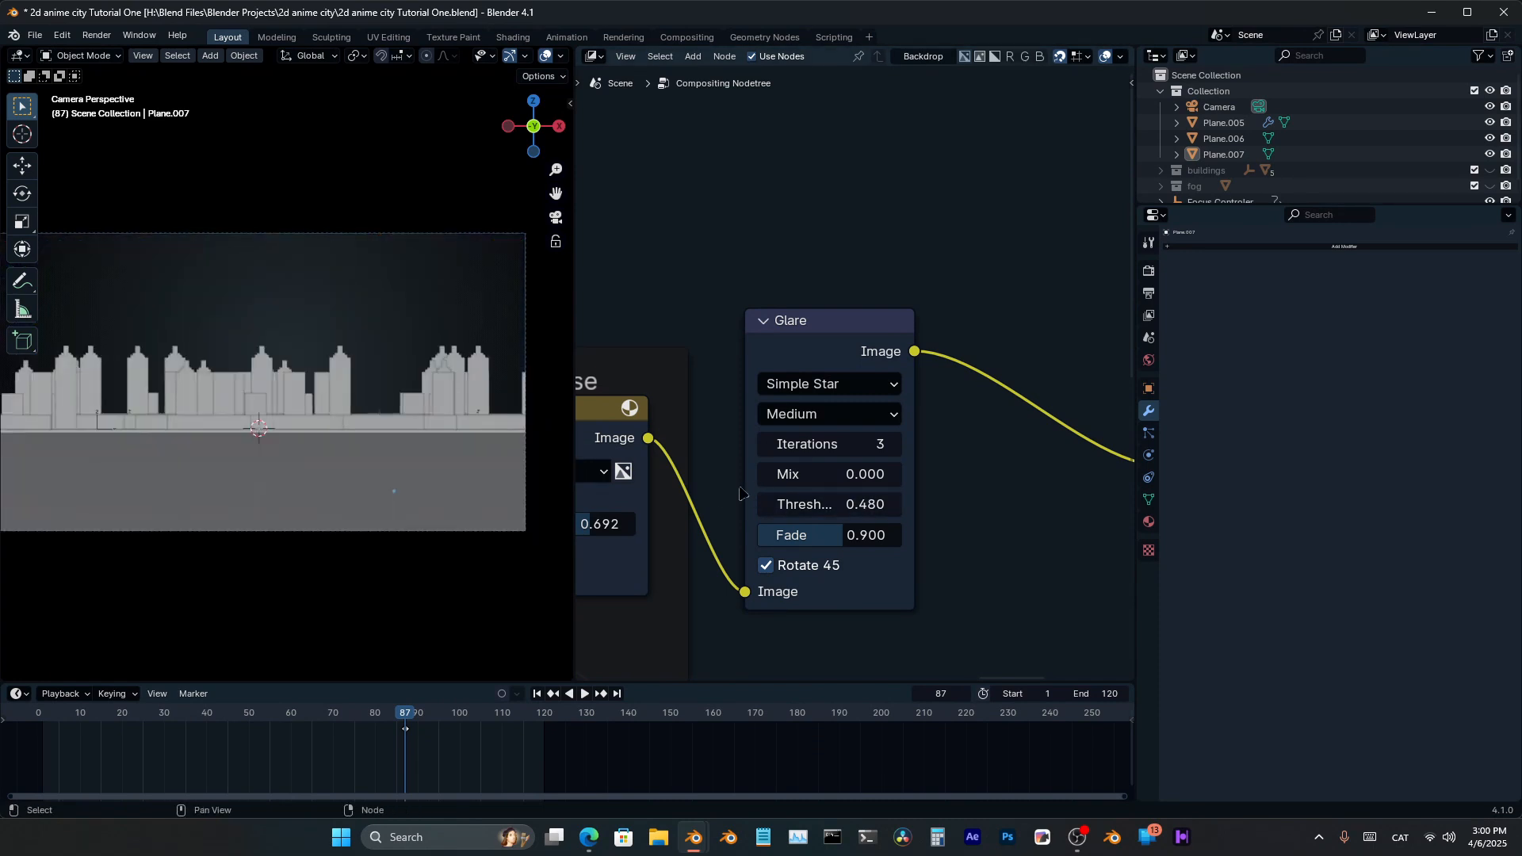
{"action": "key", "text": "z"}
{"action": "left_click", "coordinate": [182, 459]}
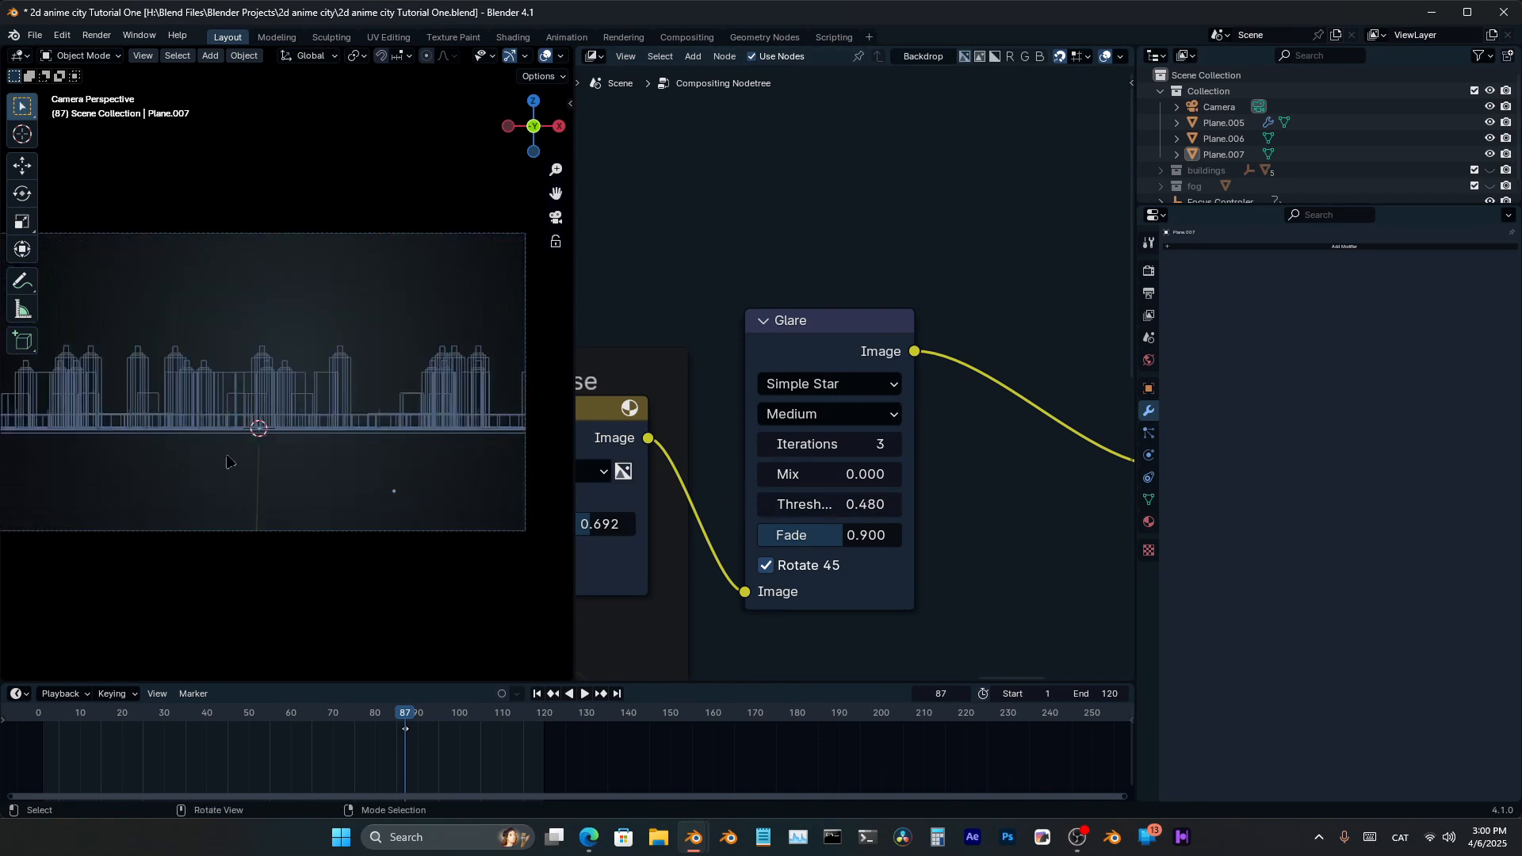
{"action": "key", "text": "F12"}
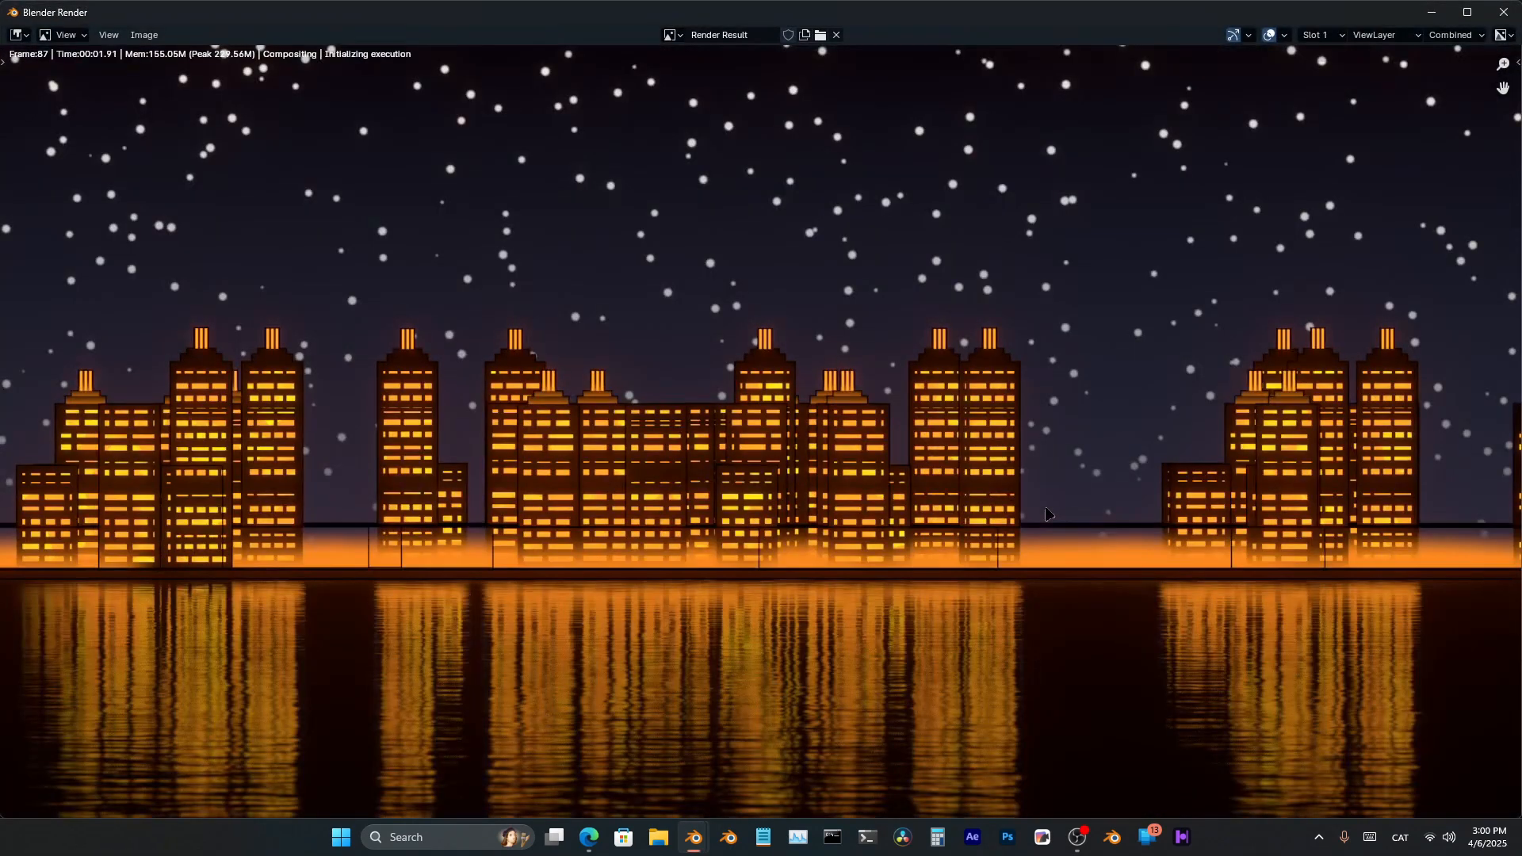
Step: Look through the render settings down to Film and Simplify, and inspect the composited render up close
{"action": "left_click", "coordinate": [1431, 12]}
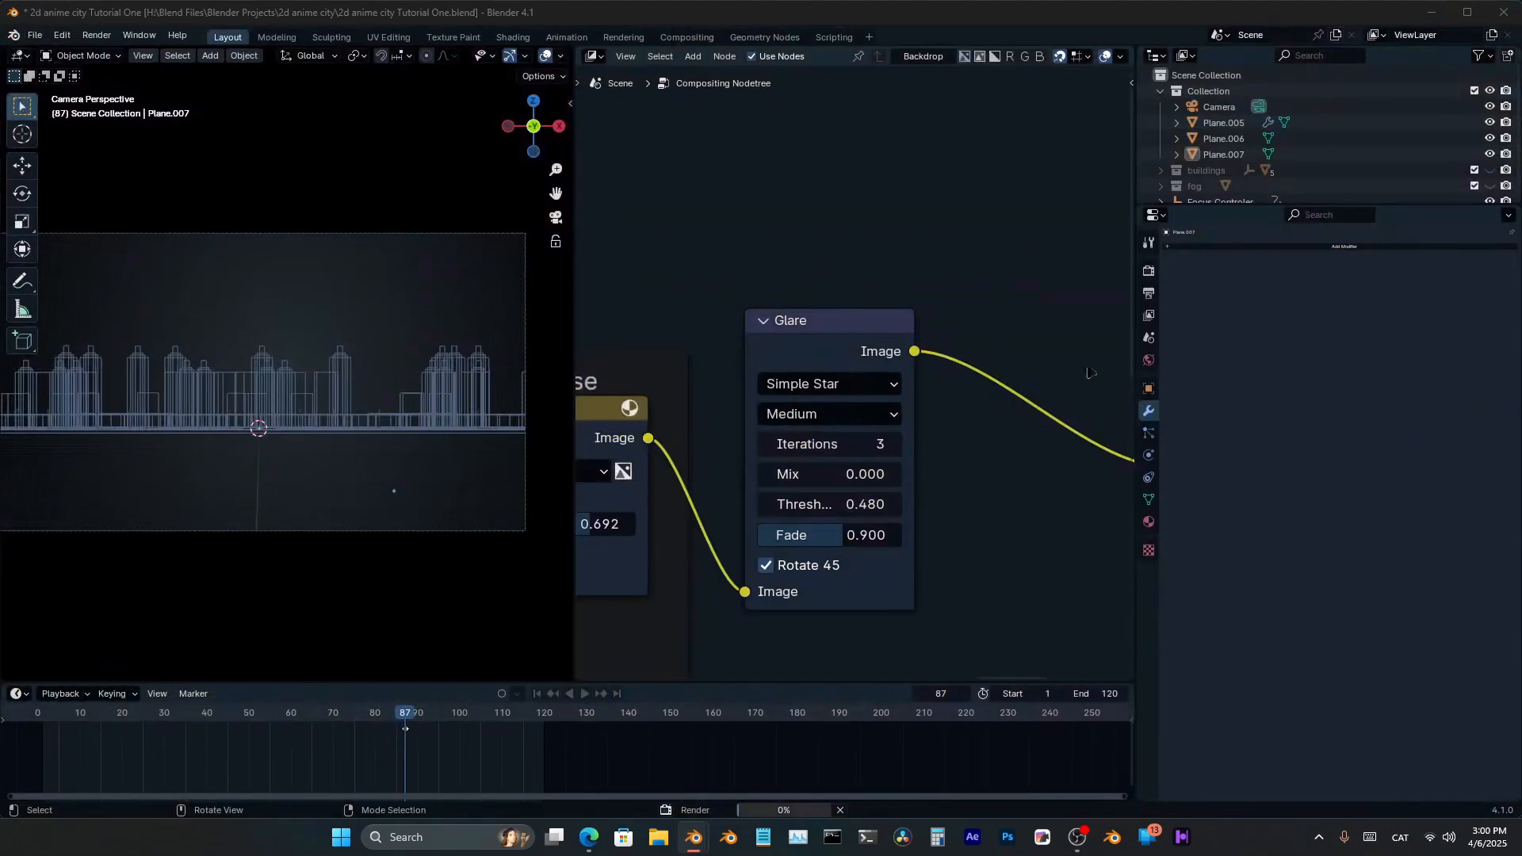
{"action": "scroll", "coordinate": [1224, 434], "scroll_direction": "down", "scroll_amount": 15}
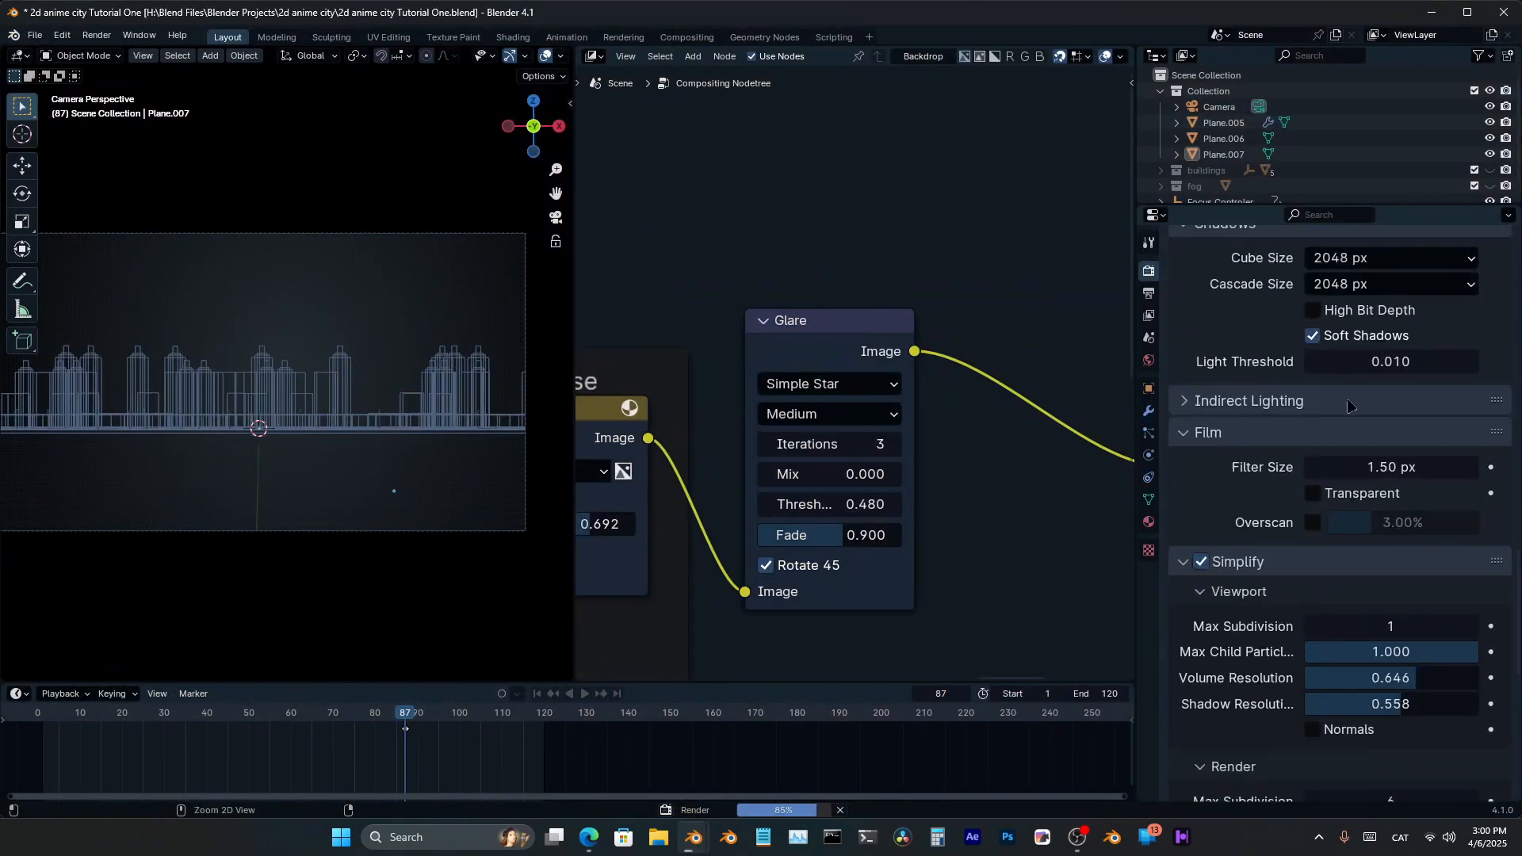
{"action": "key", "text": "F11"}
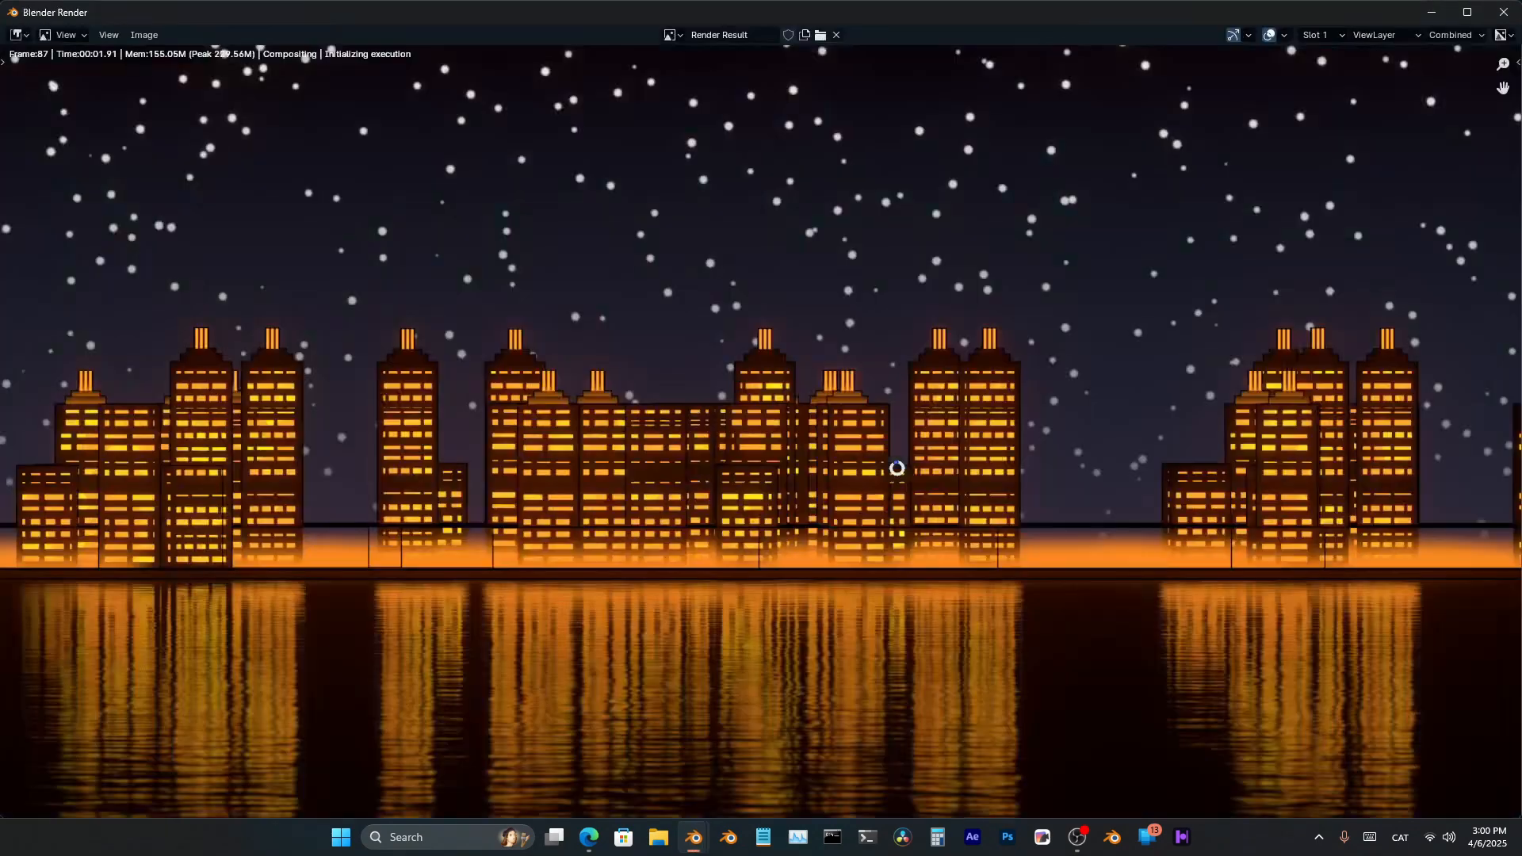
{"action": "key", "text": "F12"}
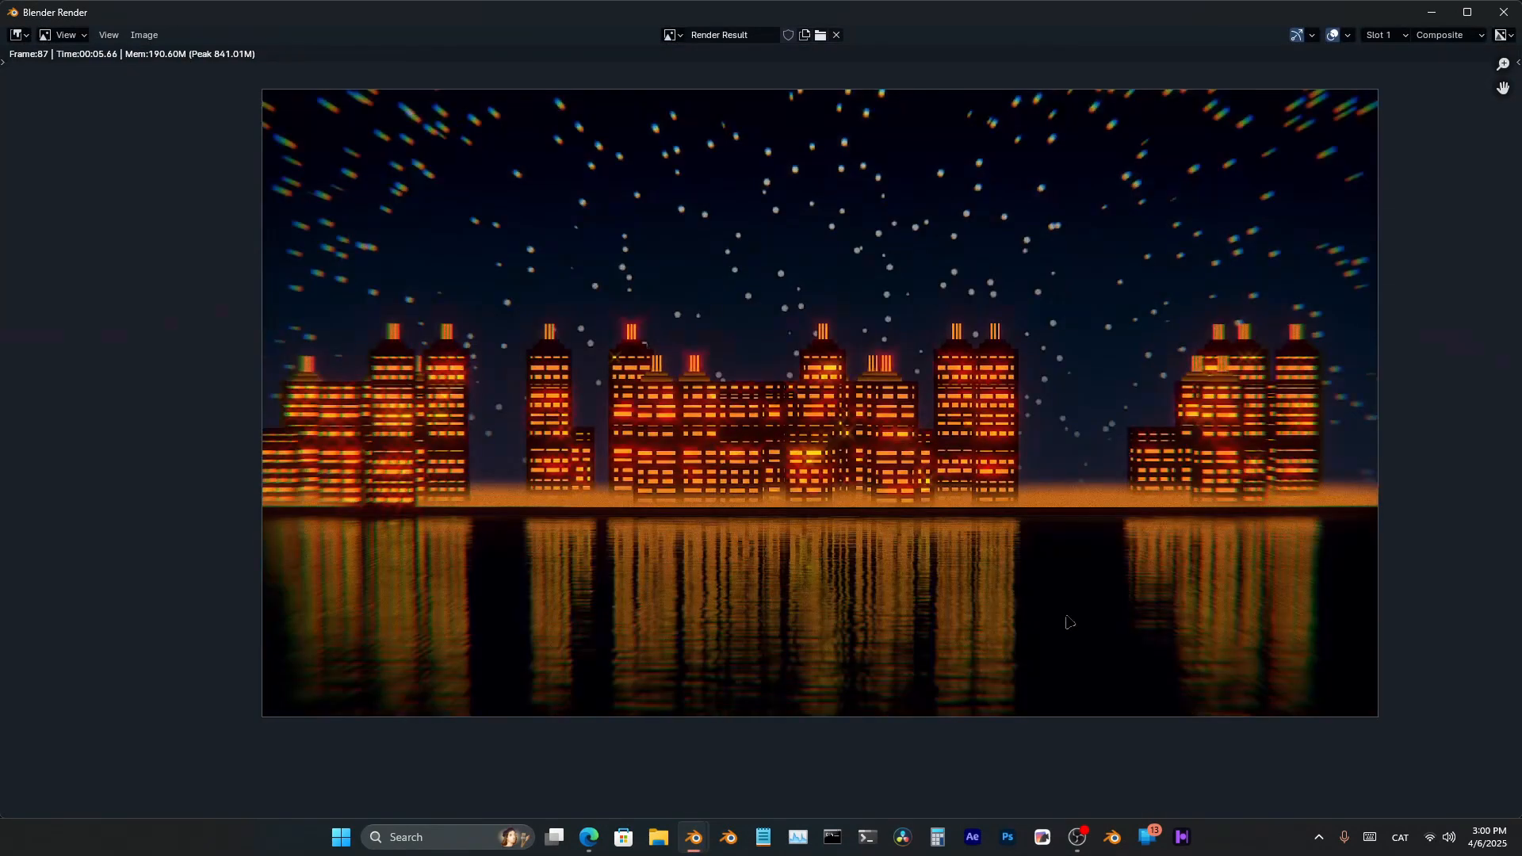
{"action": "scroll", "coordinate": [1066, 621], "scroll_direction": "up", "scroll_amount": 2}
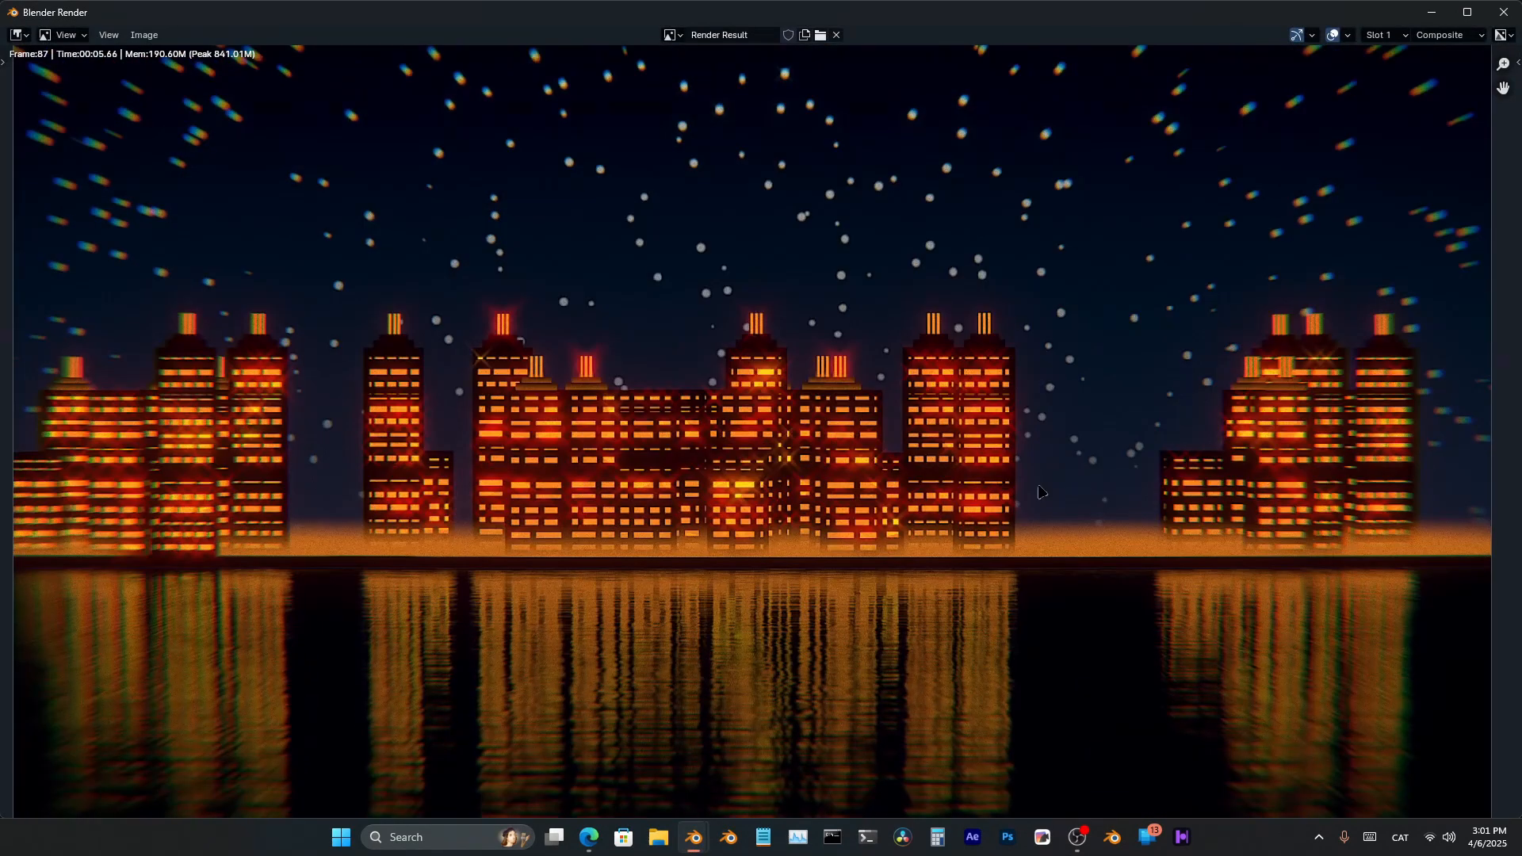